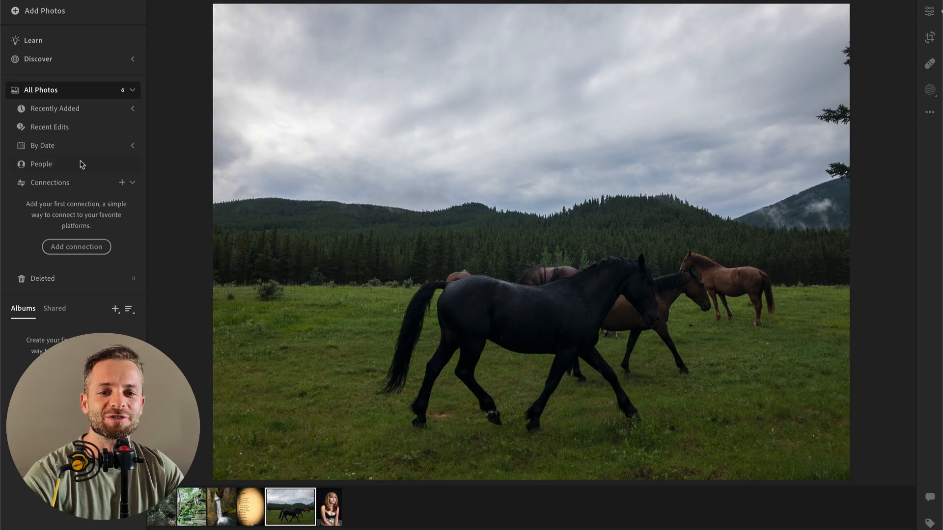
Step: Switch to Finder, open the SELECTS folder modified January 11, 2023 at 4:49 PM, and look through its raw files
mouse_move(2, 161)
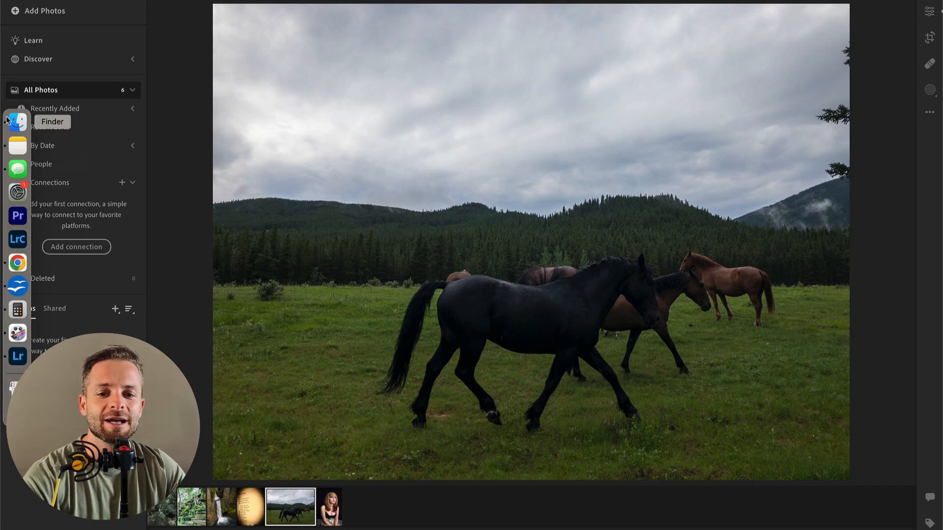
click(15, 123)
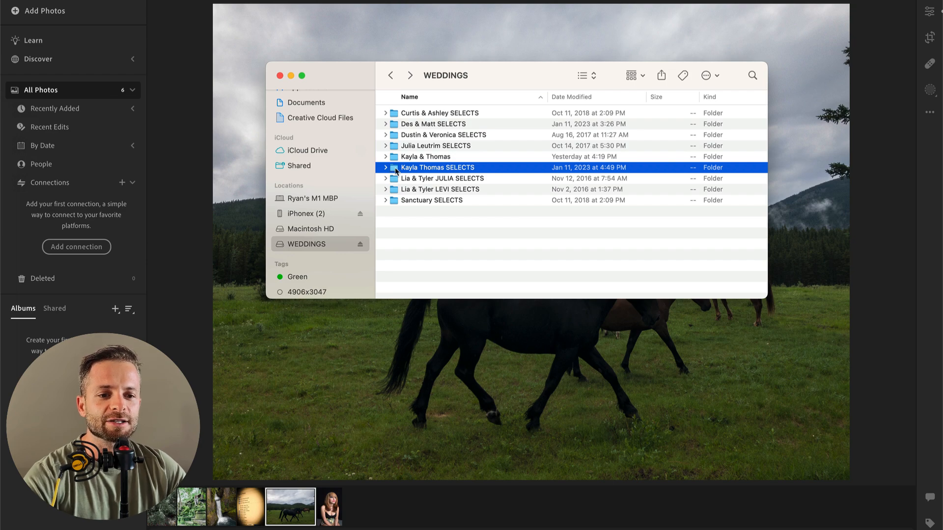
double_click(395, 171)
scroll(439, 122, down, 5)
scroll(439, 123, down, 8)
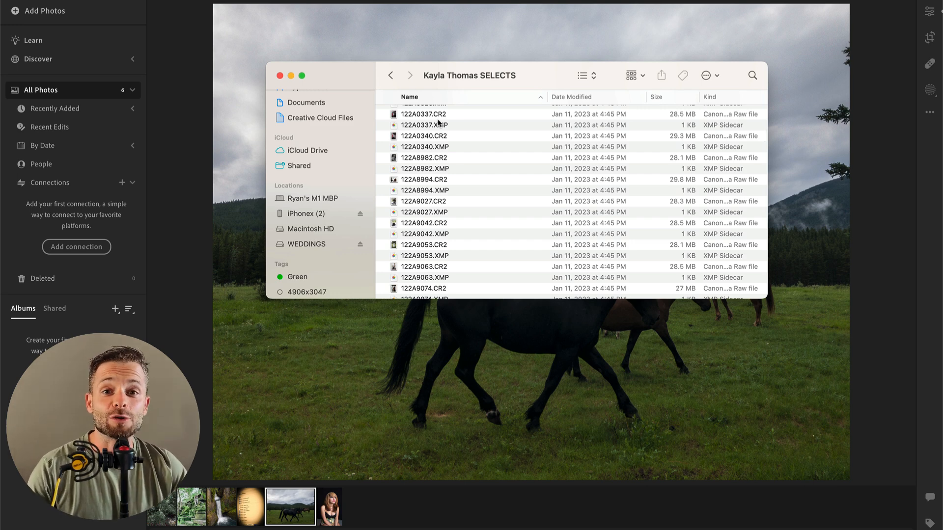
scroll(439, 123, down, 10)
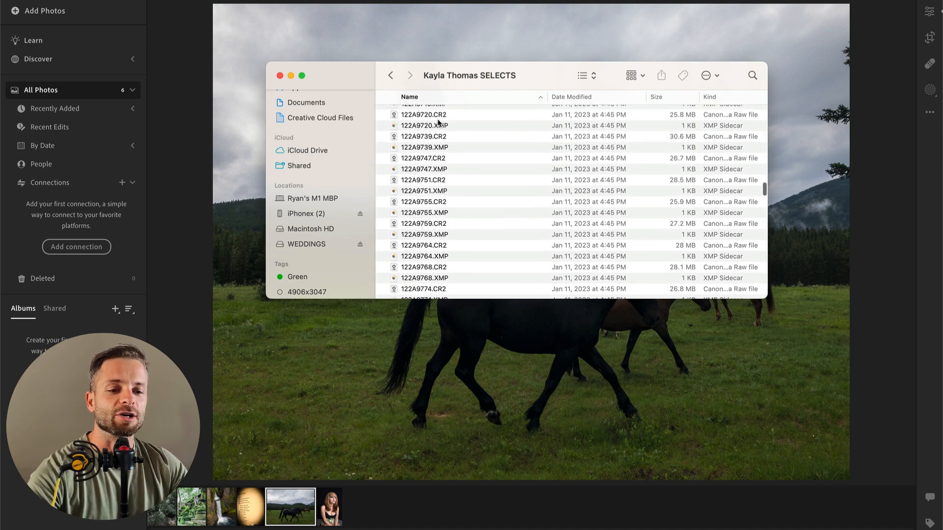
scroll(438, 122, down, 10)
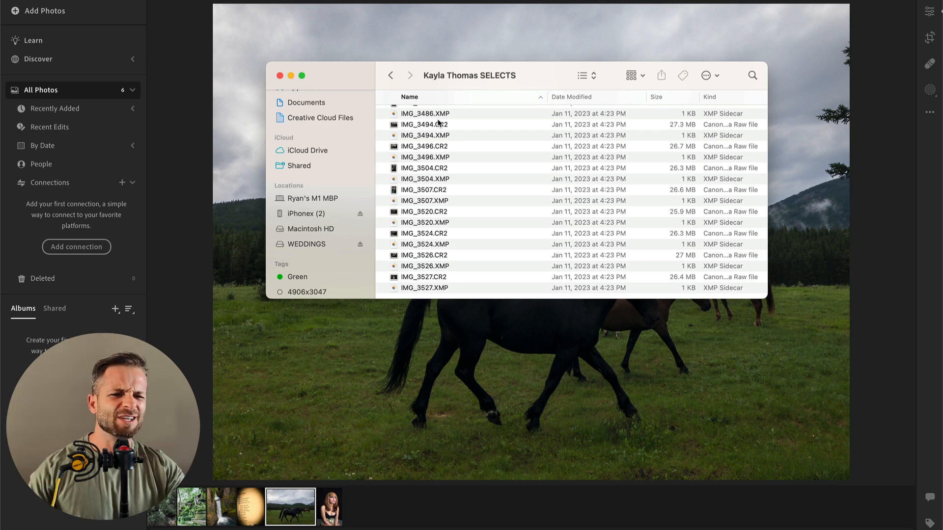
Step: Select all the files in the folder and bring them into Lightroom for import
click(449, 147)
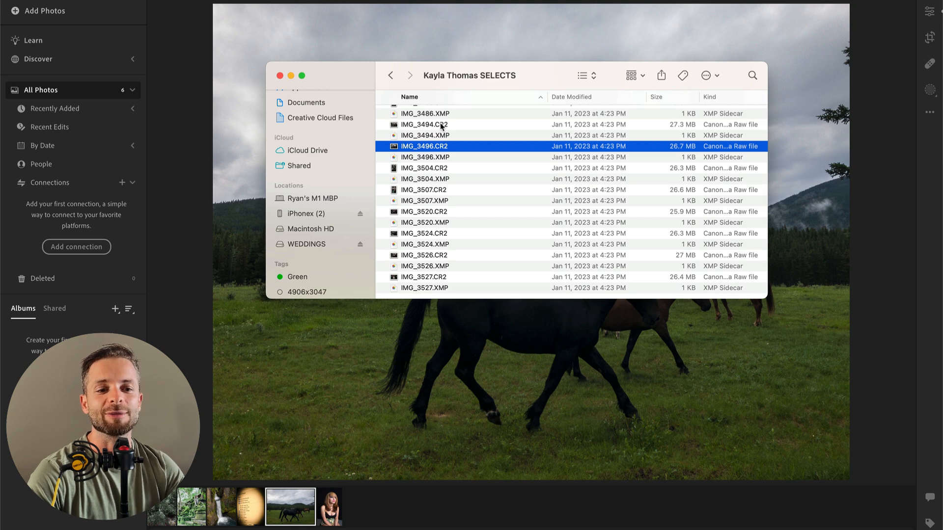
key(super+a)
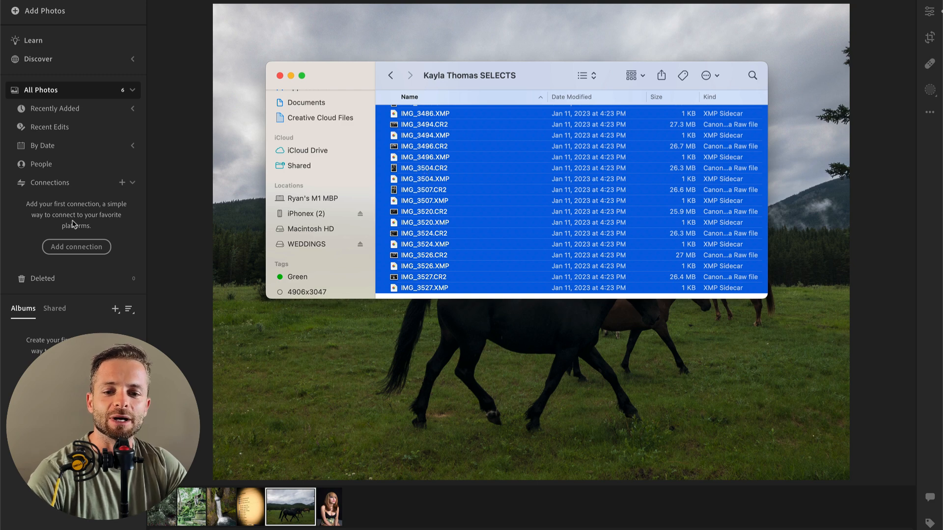
click(115, 311)
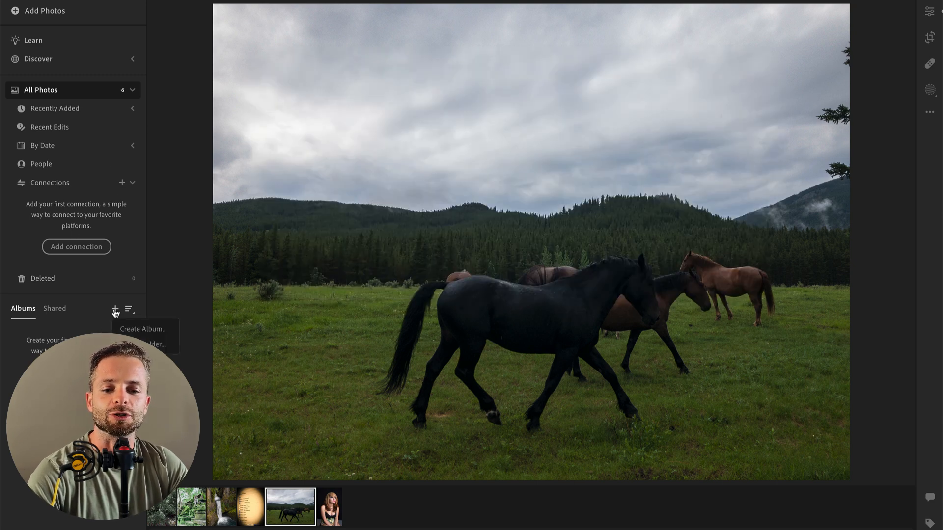
click(115, 311)
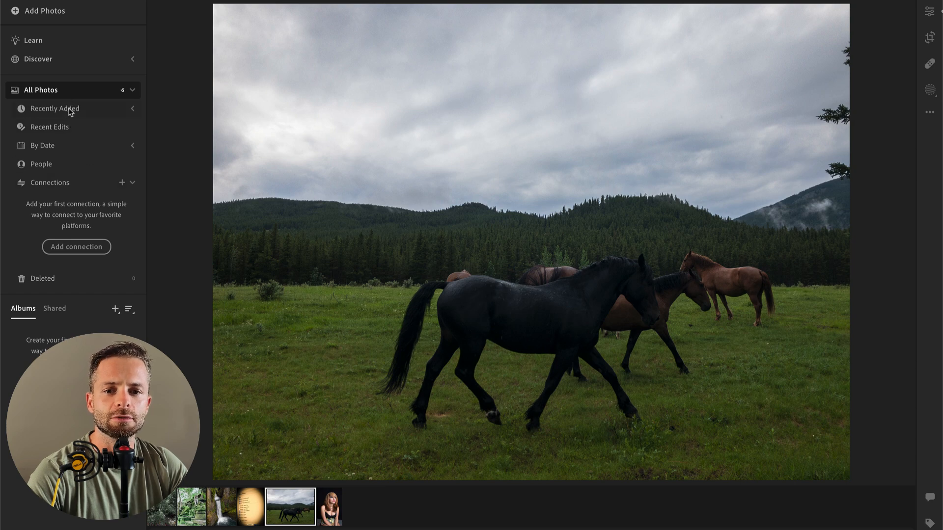
mouse_move(2, 159)
click(10, 120)
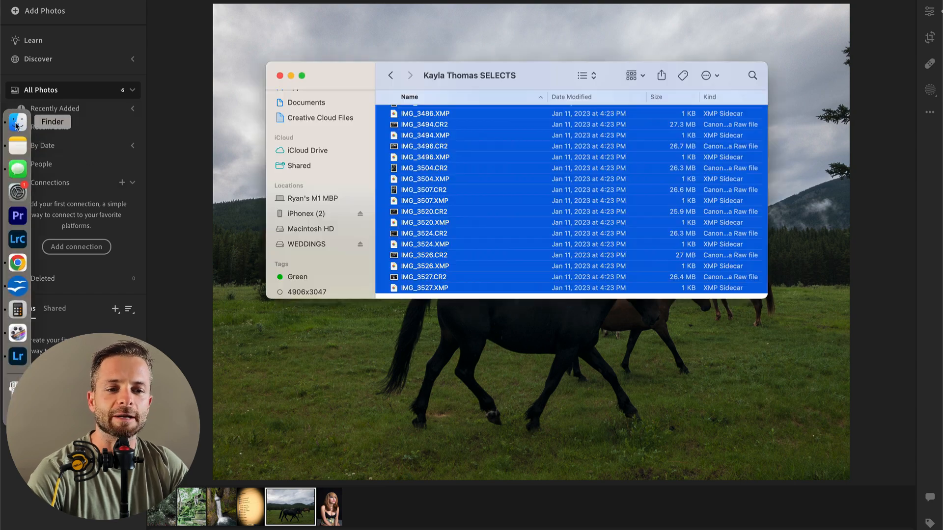
drag(407, 164, 364, 405)
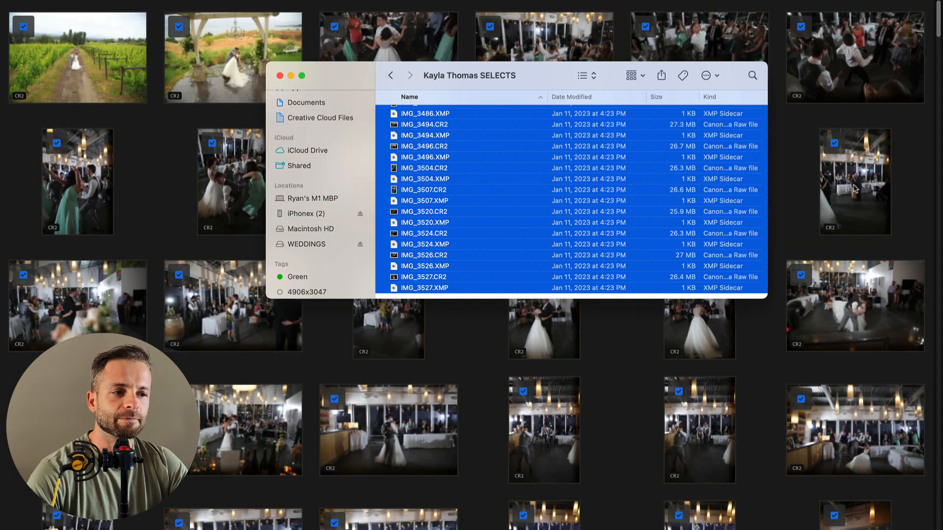
Step: Review the wedding photos queued in the import preview
click(898, 166)
scroll(674, 247, down, 20)
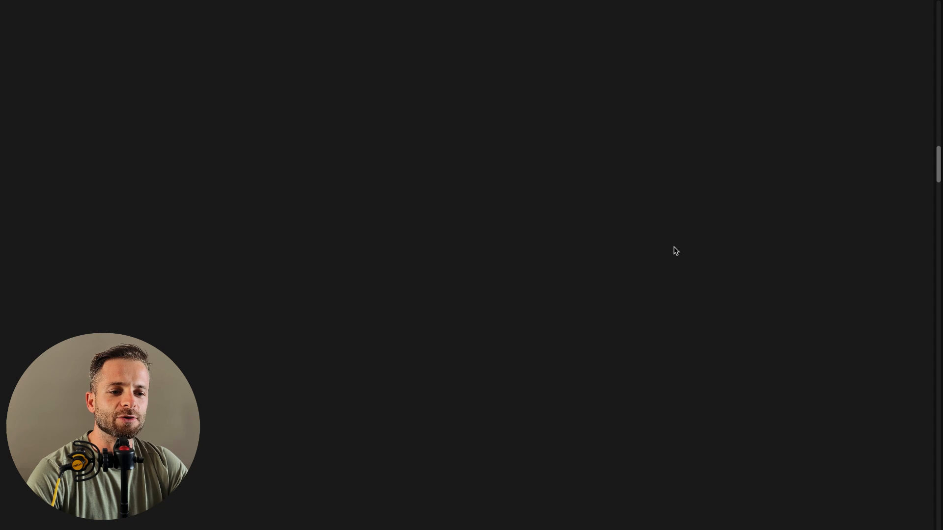
scroll(676, 251, down, 10)
scroll(674, 248, up, 20)
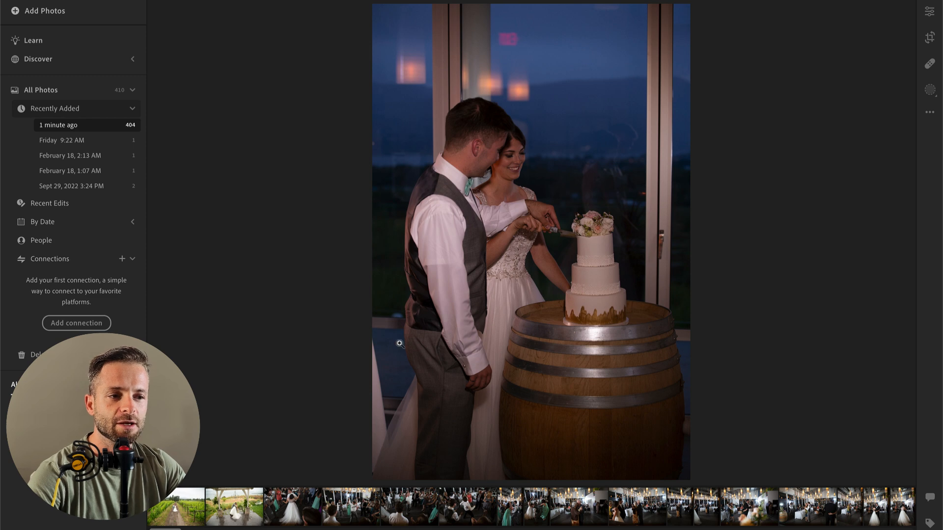
Step: Show the newly imported photos as a grid and select all of them, from the first to the last
click(275, 506)
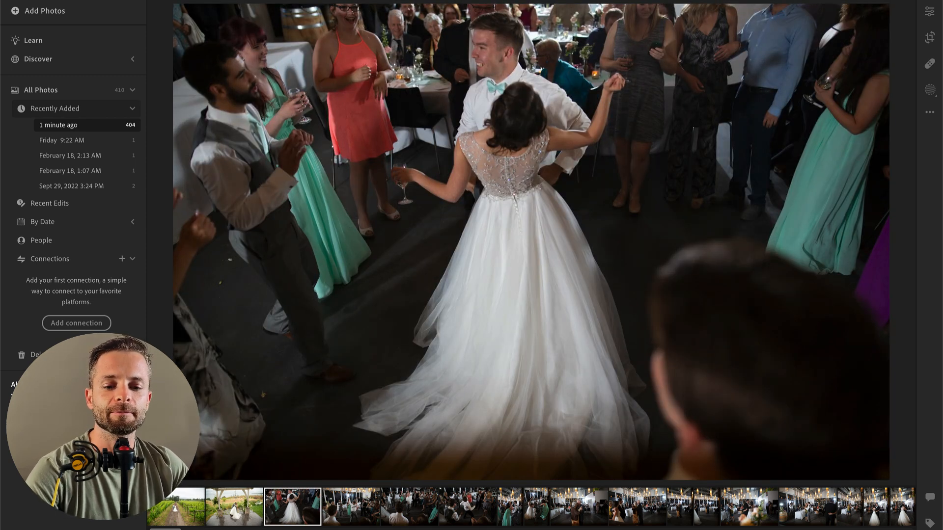
key(super)
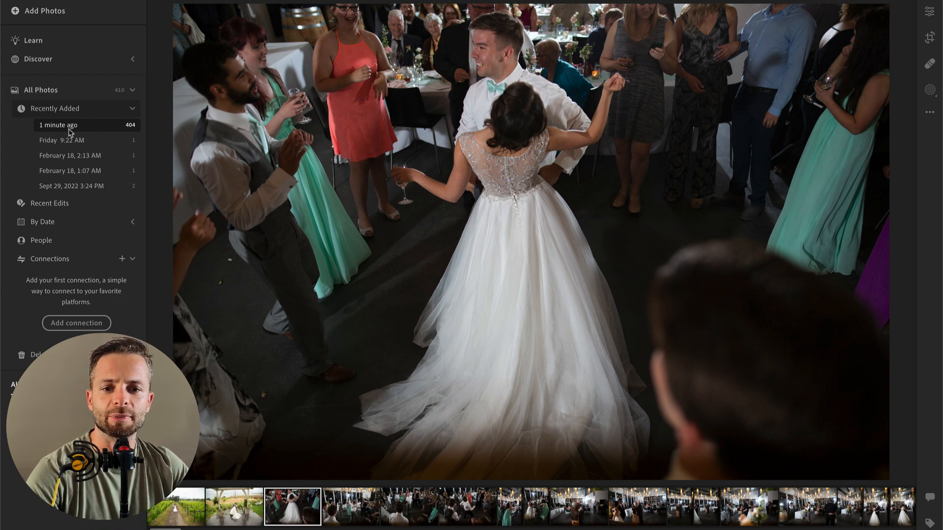
click(343, 511)
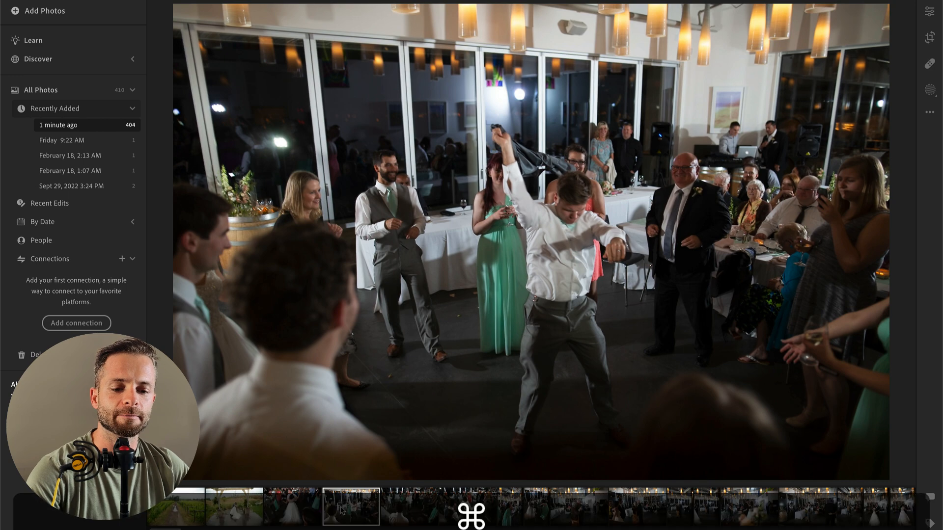
super+click(347, 514)
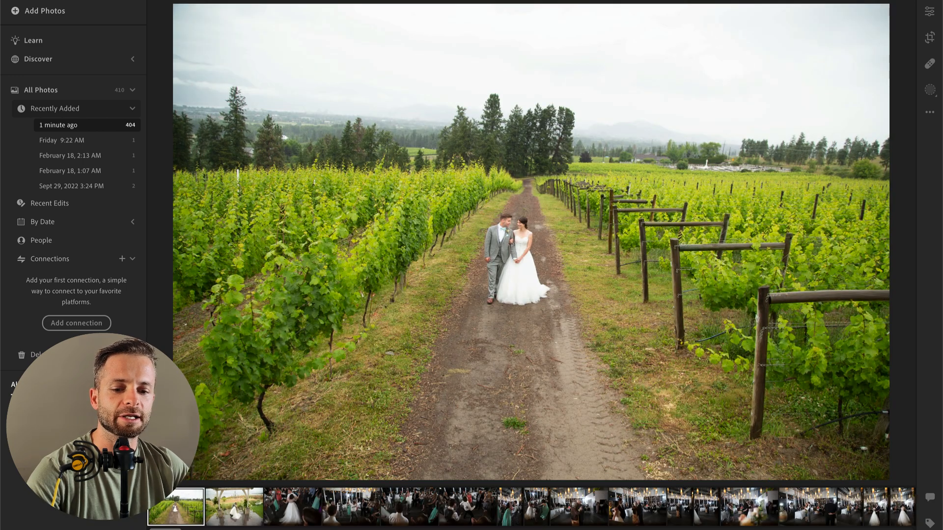
key(g)
scroll(680, 205, down, 20)
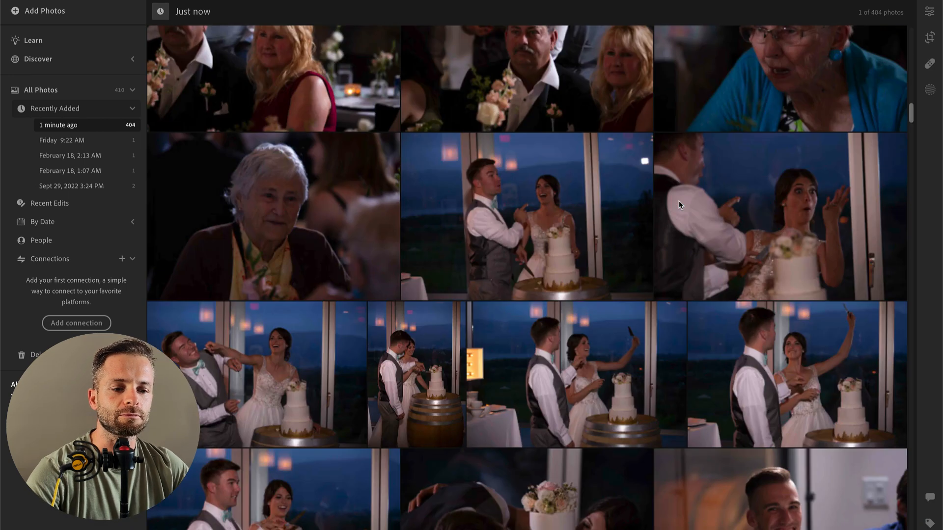
scroll(680, 206, down, 10)
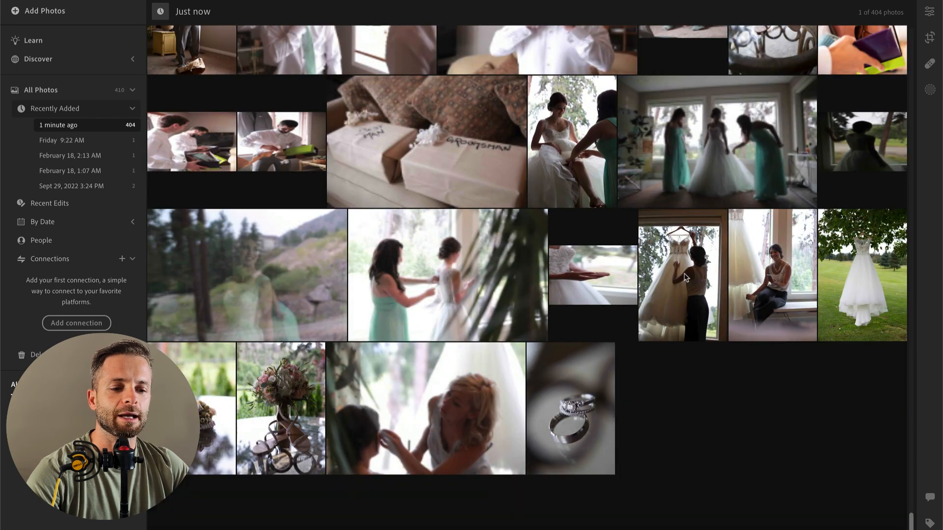
shift+click(574, 454)
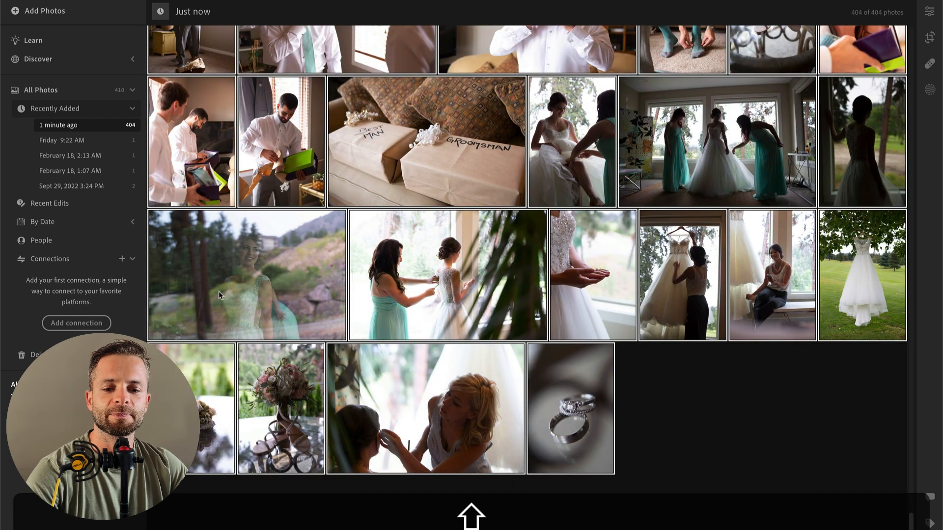
Step: Create an album named Wedding that includes all the selected photos
key(super+n)
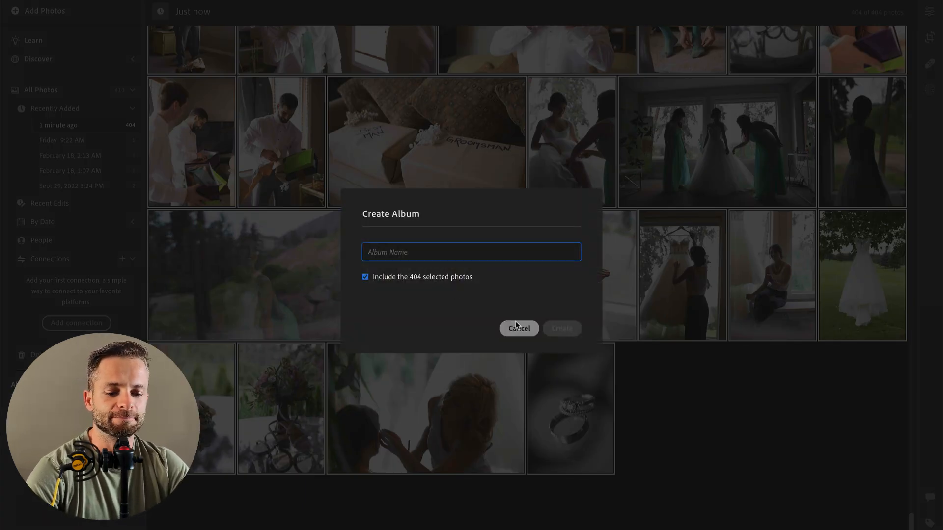
text(Wedding)
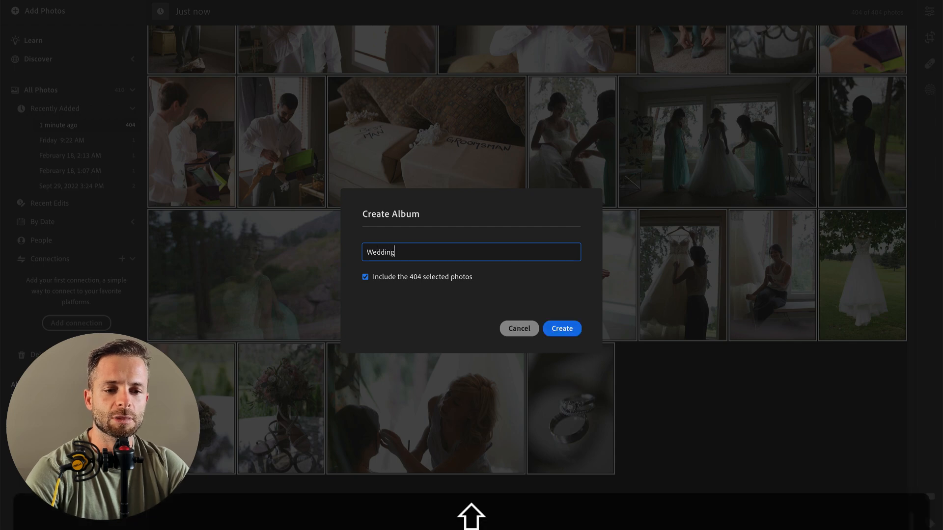
click(570, 329)
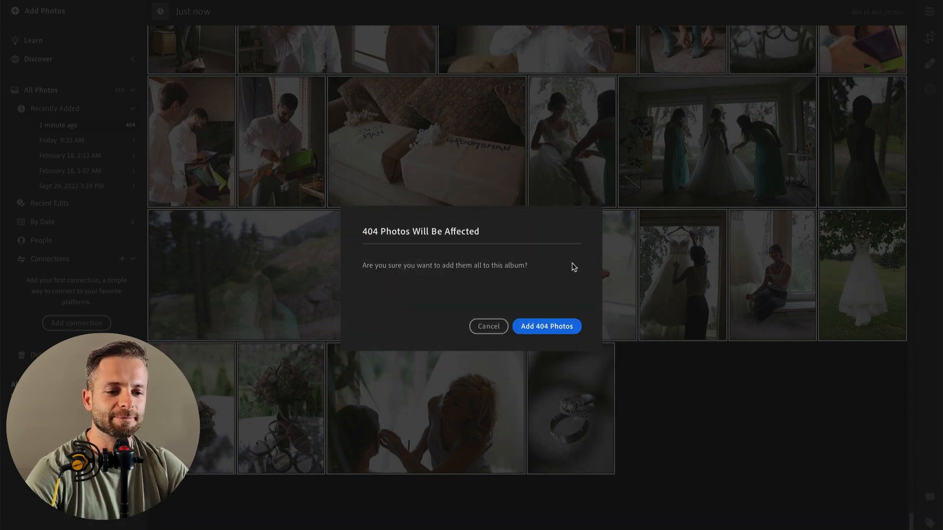
click(563, 329)
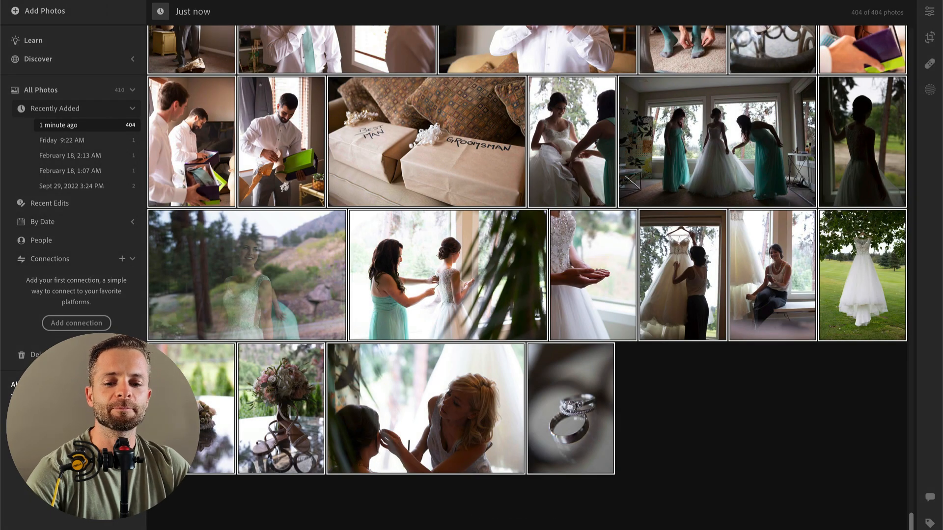
Step: Open the Wedding album and select the run of photos from the hanging dress outdoors to the window reflection
click(59, 414)
scroll(447, 328, up, 20)
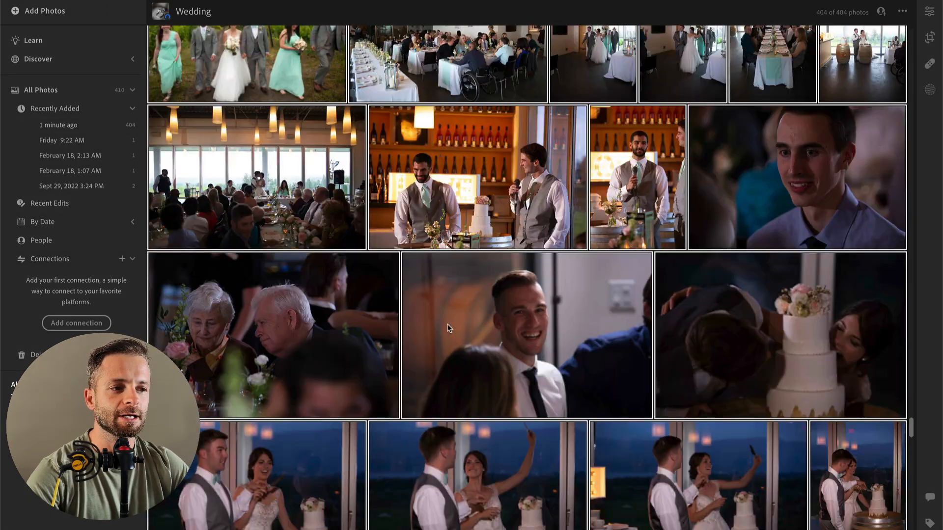
scroll(447, 328, up, 15)
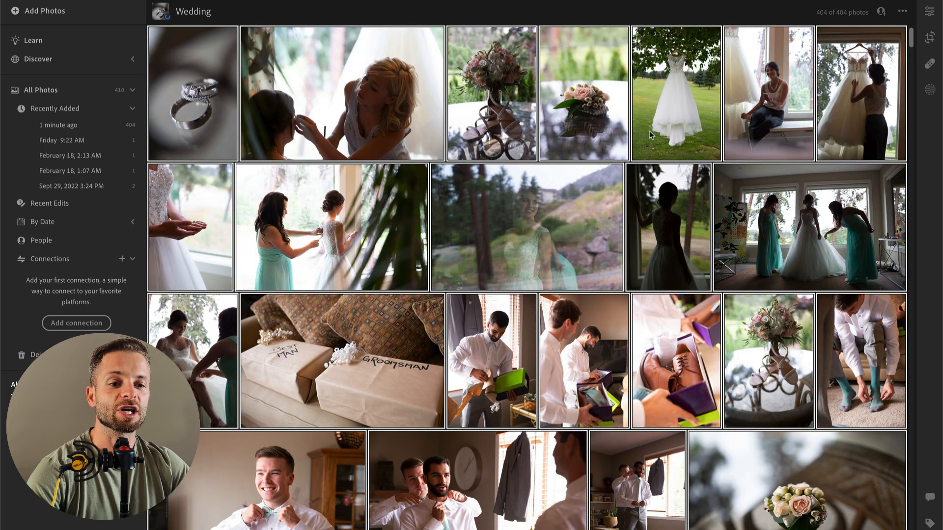
click(660, 214)
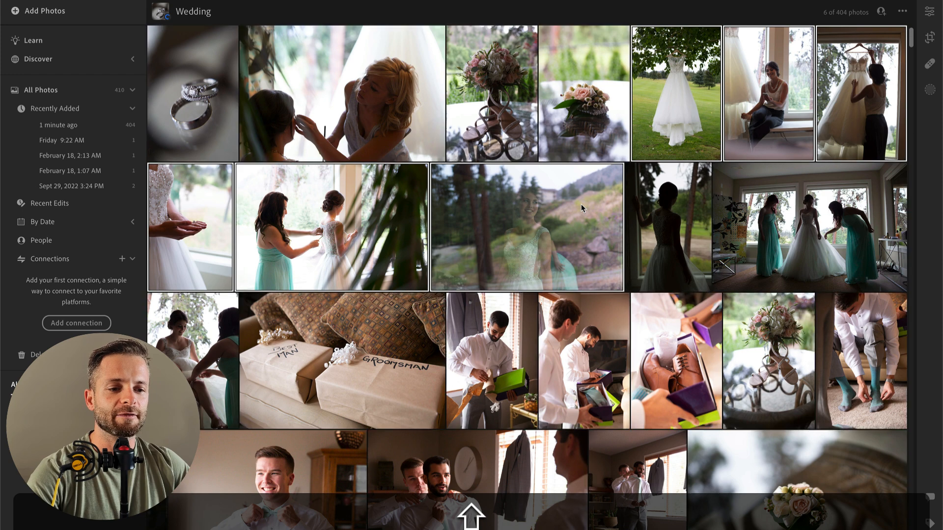
Step: Give one star to the bridal makeup photo and to the neighbouring bouquet-and-shoes photo
click(679, 102)
key(Left)
key(Left)
key(Left)
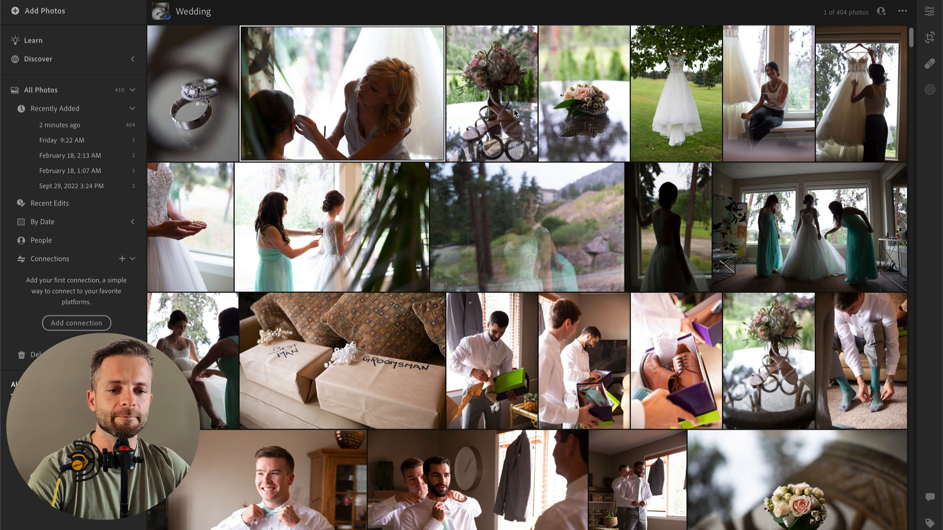
key(1)
key(Right)
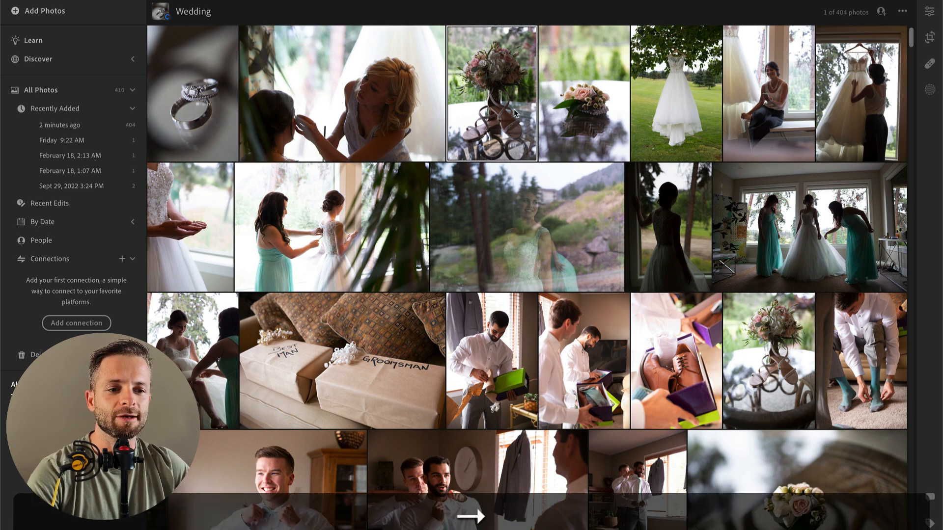
key(1)
Step: Give one star to the photo of the bridesmaid fastening the bride's dress and to the groom beside the tree trunk
scroll(522, 239, down, 6)
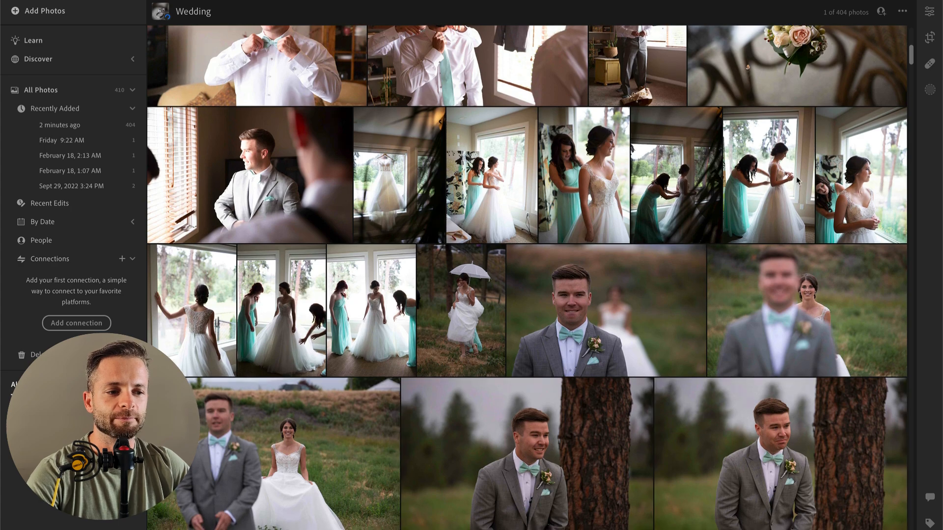
click(779, 239)
key(1)
scroll(808, 232, down, 3)
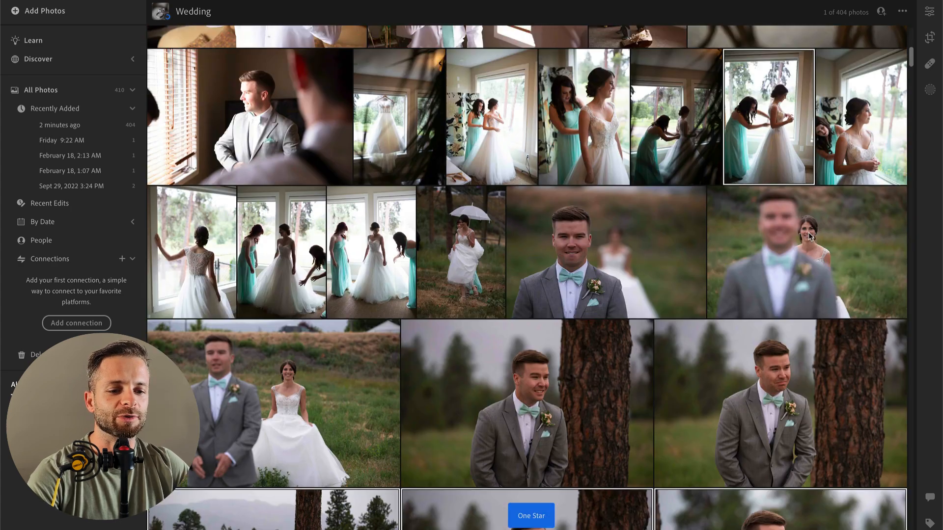
click(602, 304)
Step: Give one star to the groomsmen's socks and shoes, the group with umbrellas, and the bride on the long pier
scroll(602, 305, down, 2)
scroll(600, 301, down, 10)
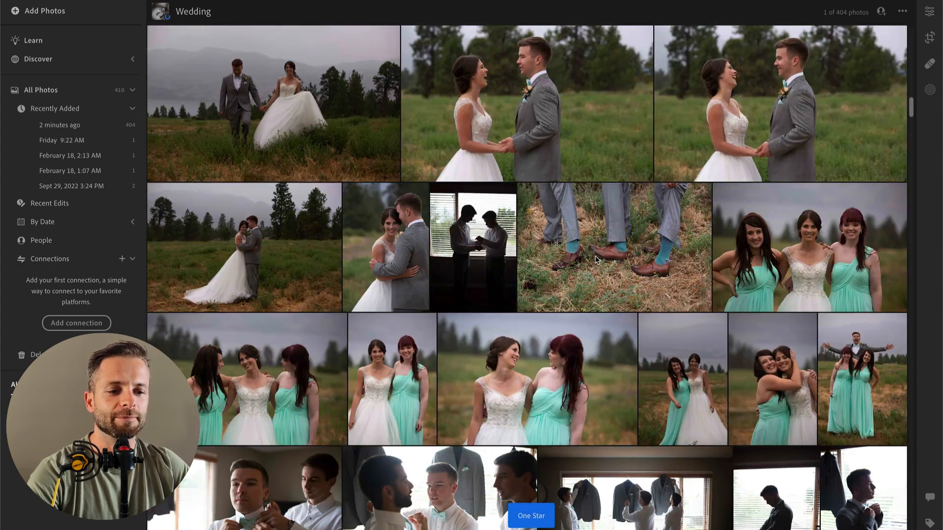
scroll(595, 255, down, 10)
scroll(506, 176, down, 10)
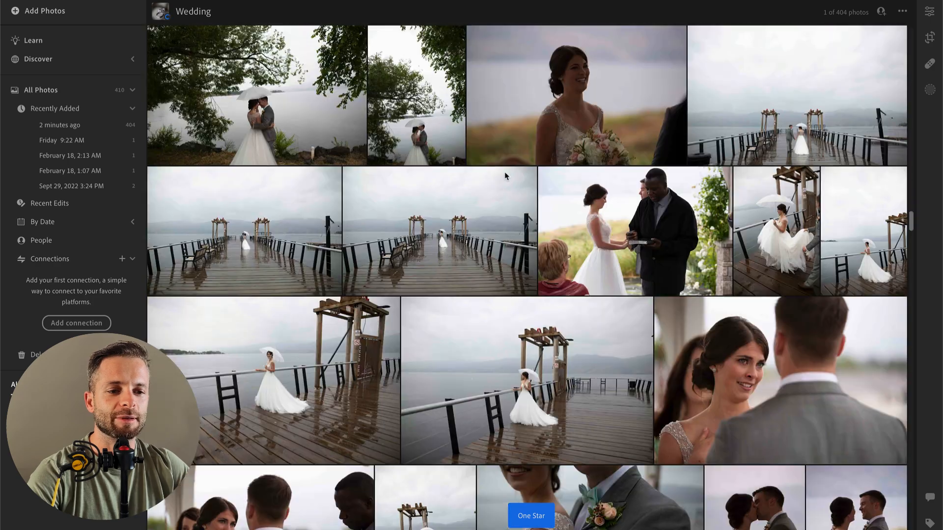
scroll(534, 318, down, 5)
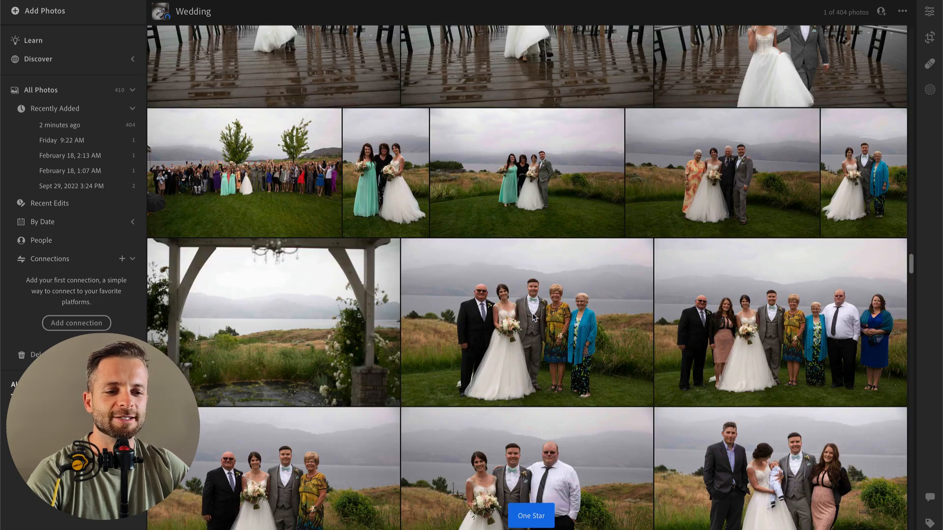
Step: Give one star to a small group portrait on the lawn, the pavilion ceremony, and the pink table setting
scroll(557, 230, down, 3)
scroll(555, 225, down, 4)
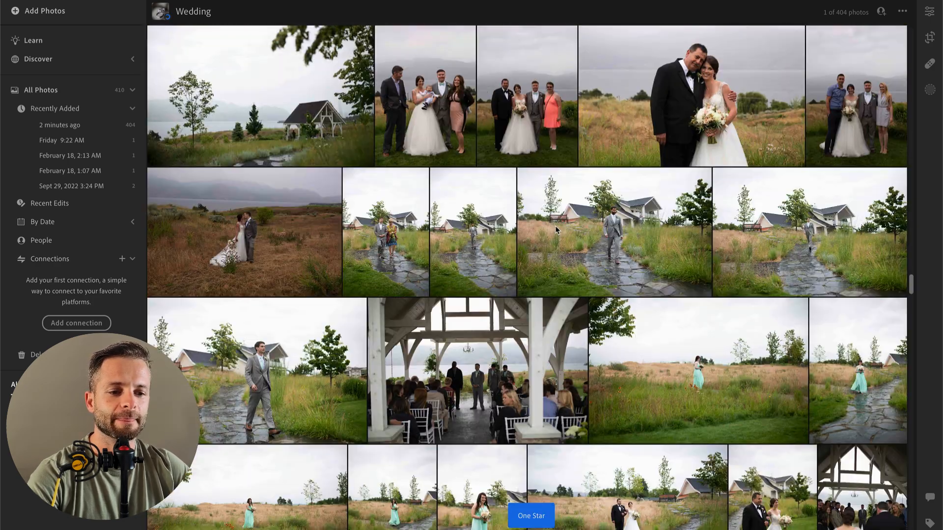
click(557, 410)
scroll(555, 408, down, 10)
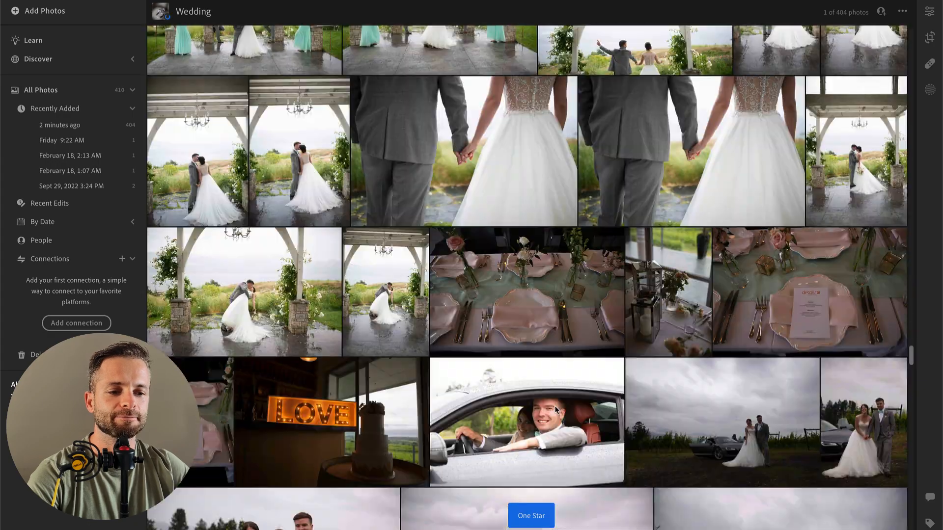
scroll(544, 317, down, 2)
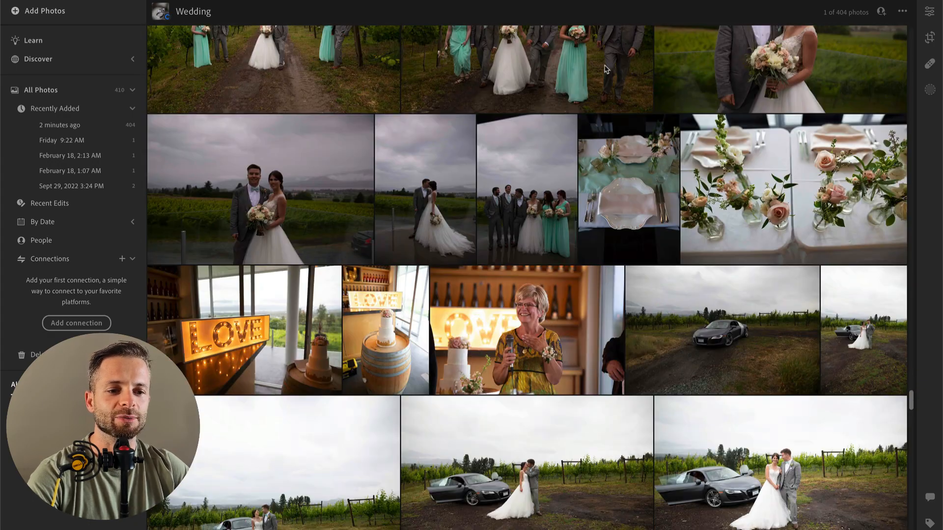
Step: Give one star to the photo of the parked car alone and to the couple laughing beside the wedding cake
click(738, 332)
key(1)
scroll(738, 332, down, 15)
click(779, 199)
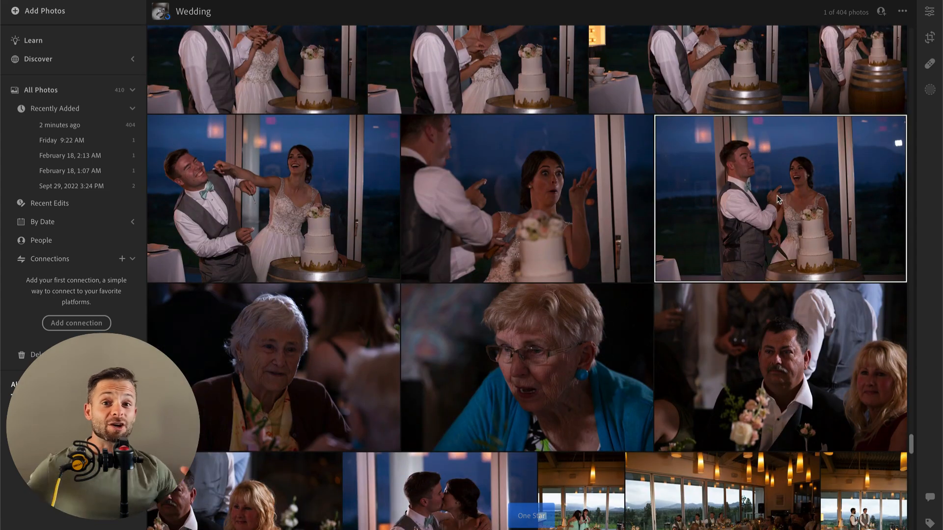
Step: Give one star to the couple's first dance by the bar and to the couple kissing under the outdoor pergola
scroll(778, 199, down, 10)
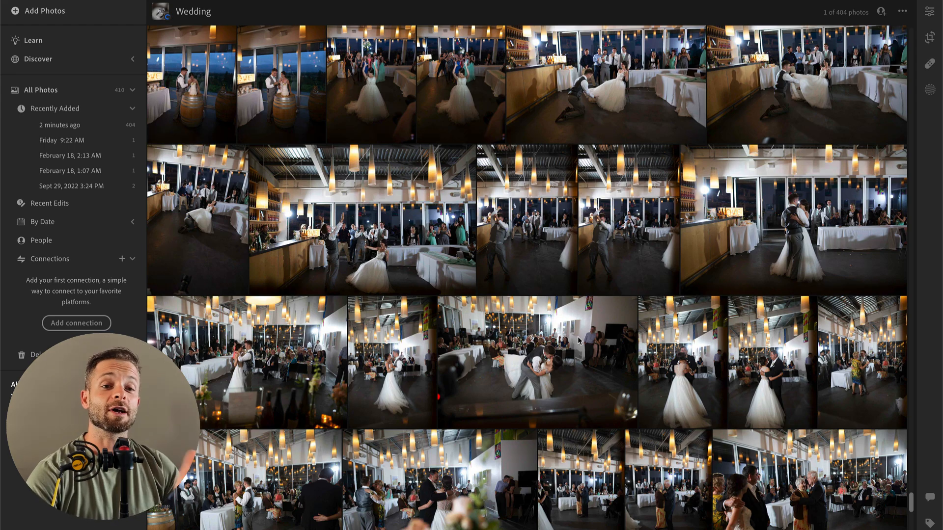
click(806, 215)
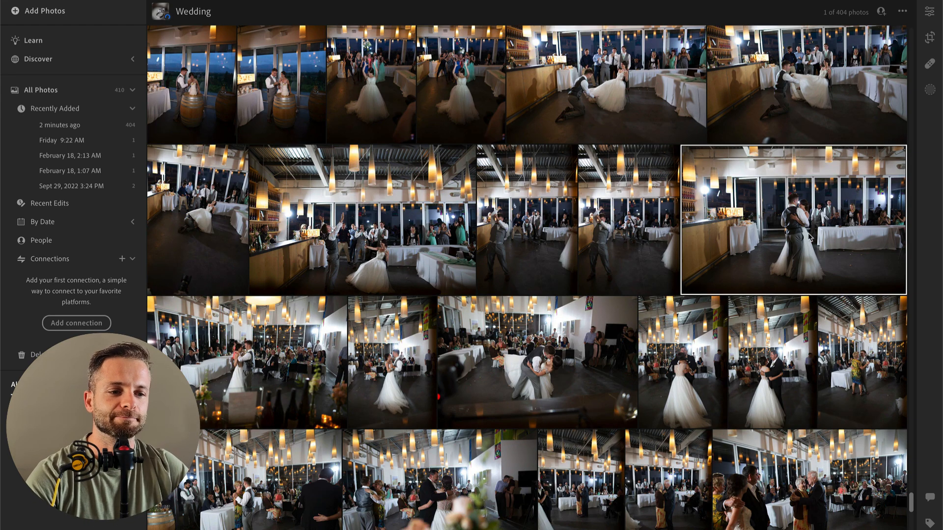
key(1)
scroll(779, 304, down, 10)
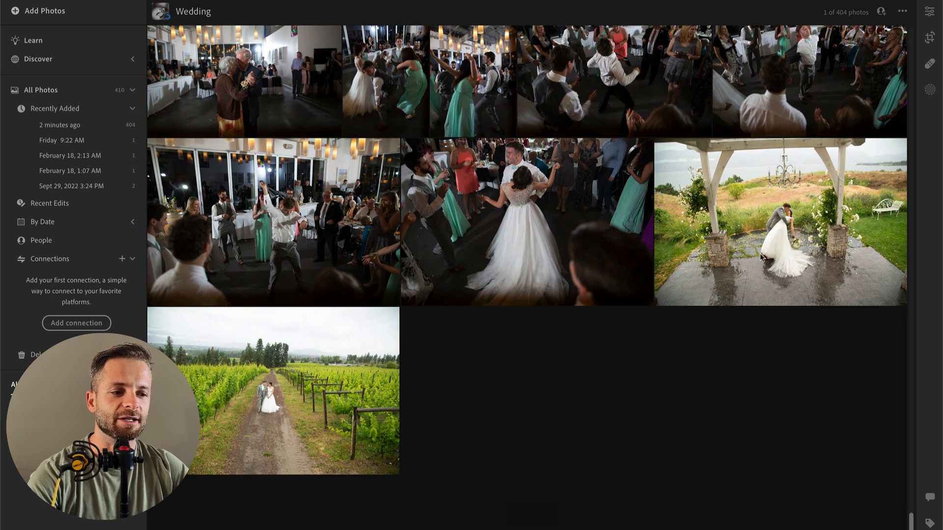
key(1)
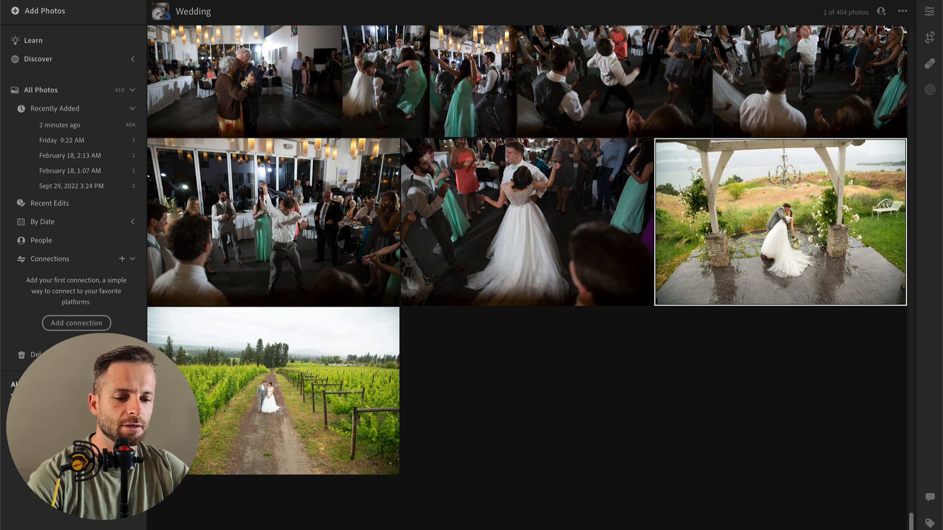
Step: Hide the album sidebar and sort the Wedding photos by star rating
key(super+shift+p)
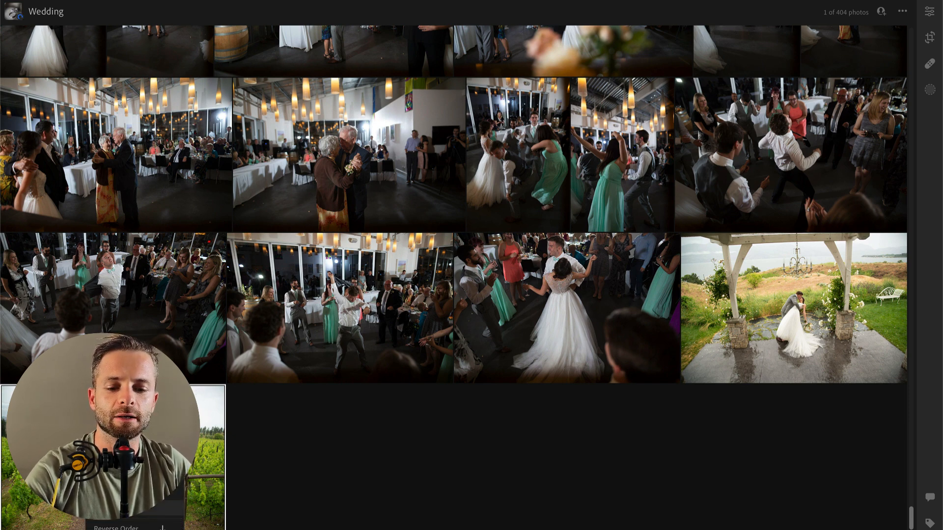
click(135, 492)
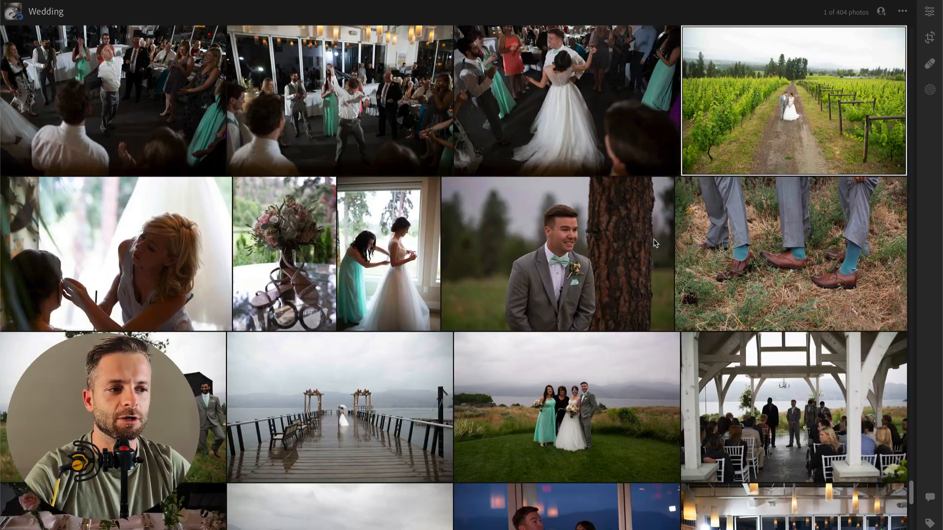
Step: Look through the sorted album from its beginning to its end and examine the group of starred photos
scroll(656, 244, up, 1)
scroll(654, 243, up, 20)
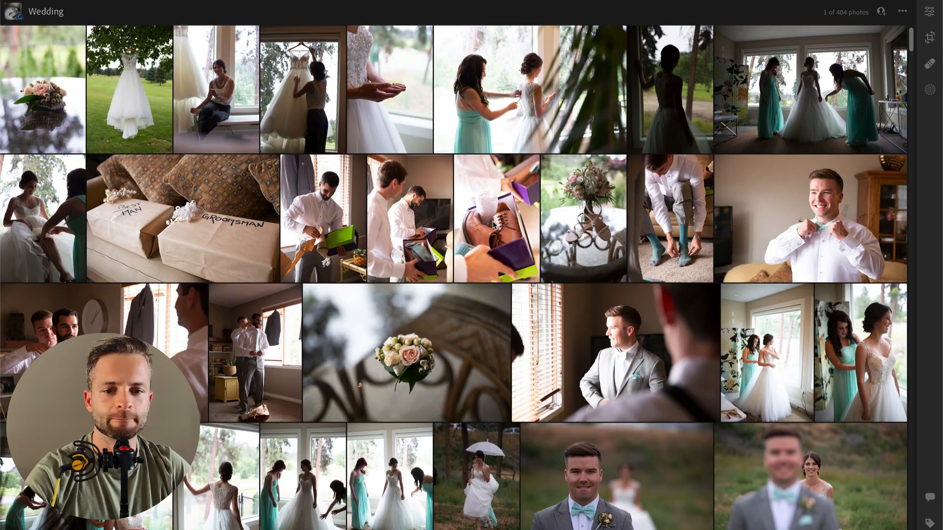
scroll(493, 225, down, 10)
scroll(493, 222, down, 20)
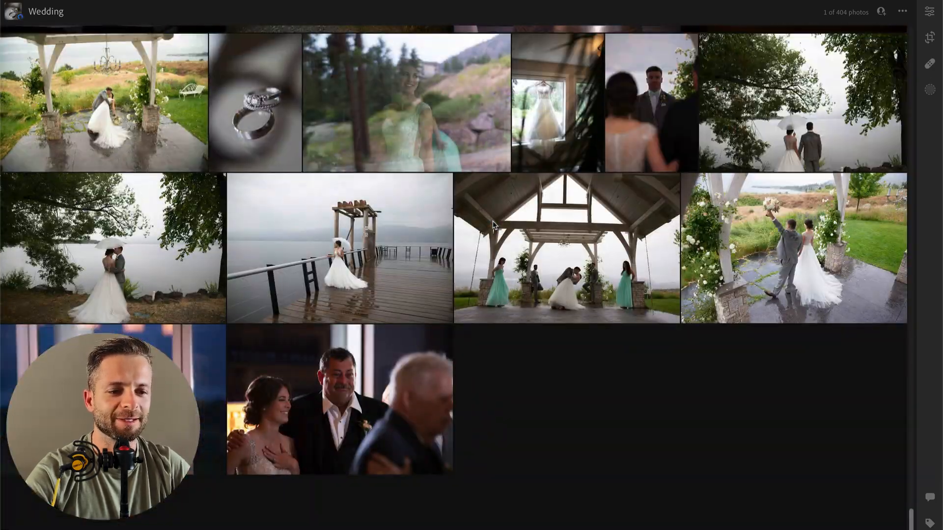
scroll(402, 439, up, 3)
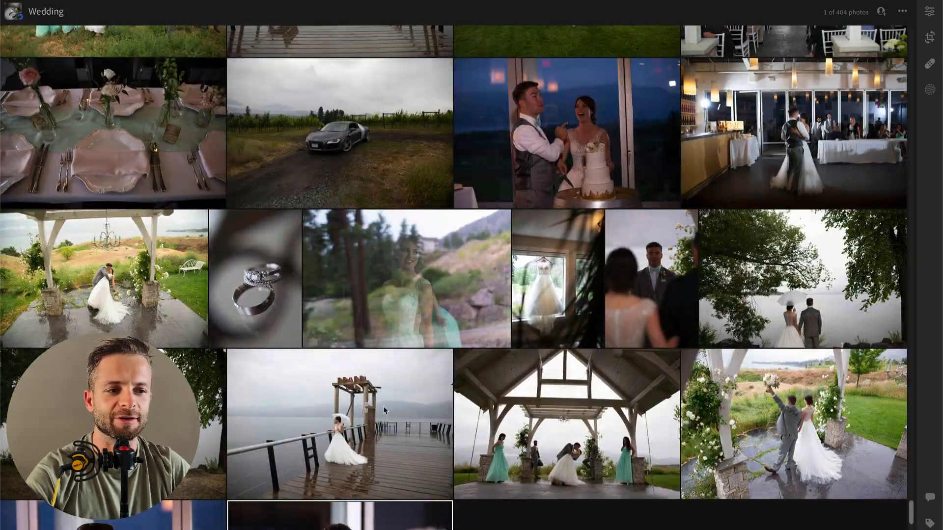
scroll(383, 406, up, 2)
scroll(308, 134, up, 2)
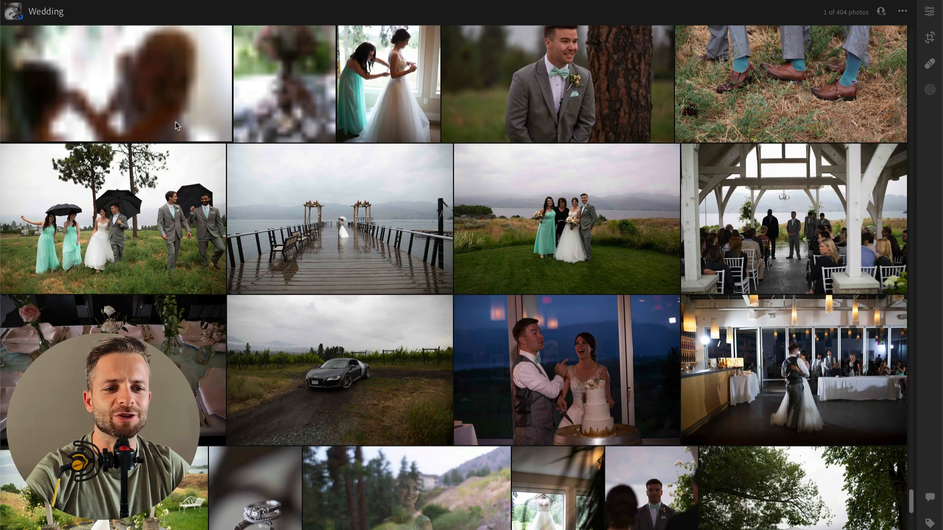
scroll(308, 296, up, 3)
scroll(518, 365, up, 2)
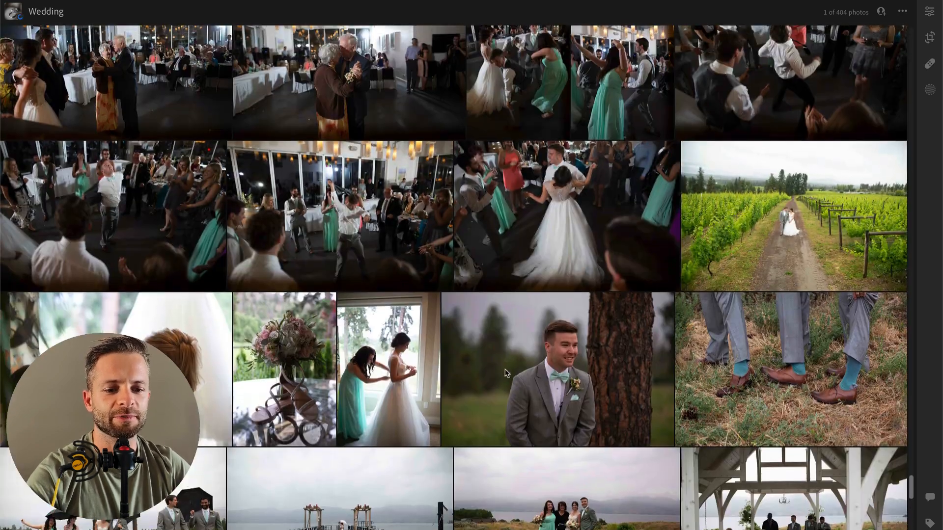
Step: Open the bouquet-and-shoes photo for editing and show the presets in the SE 00 Clean & Classic group
double_click(313, 364)
click(930, 12)
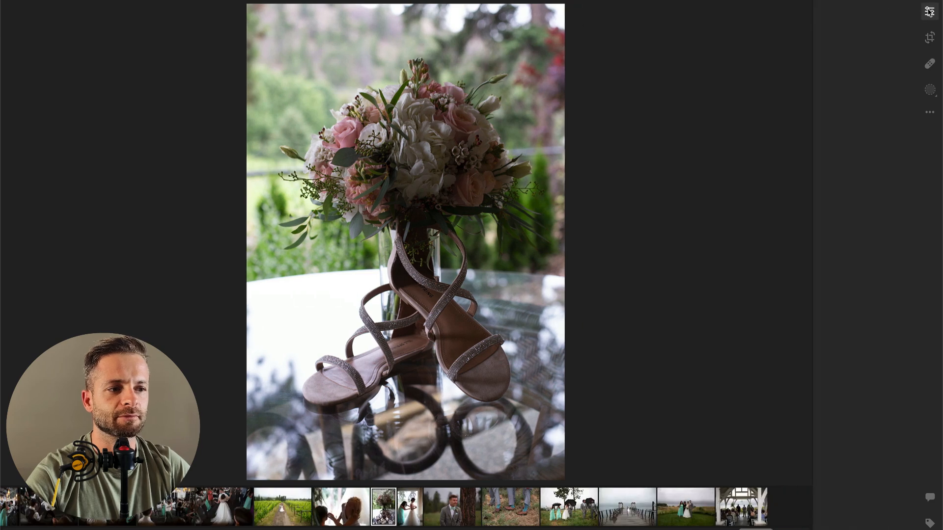
click(804, 37)
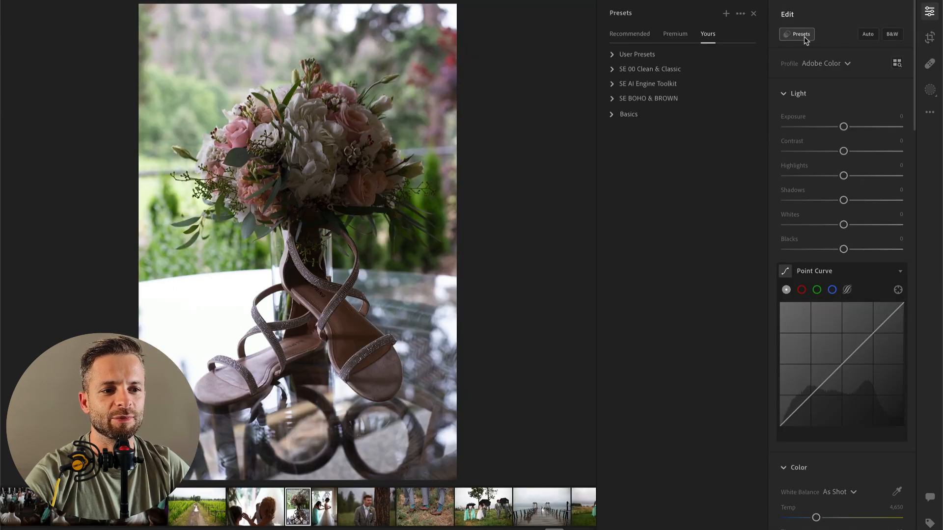
click(612, 69)
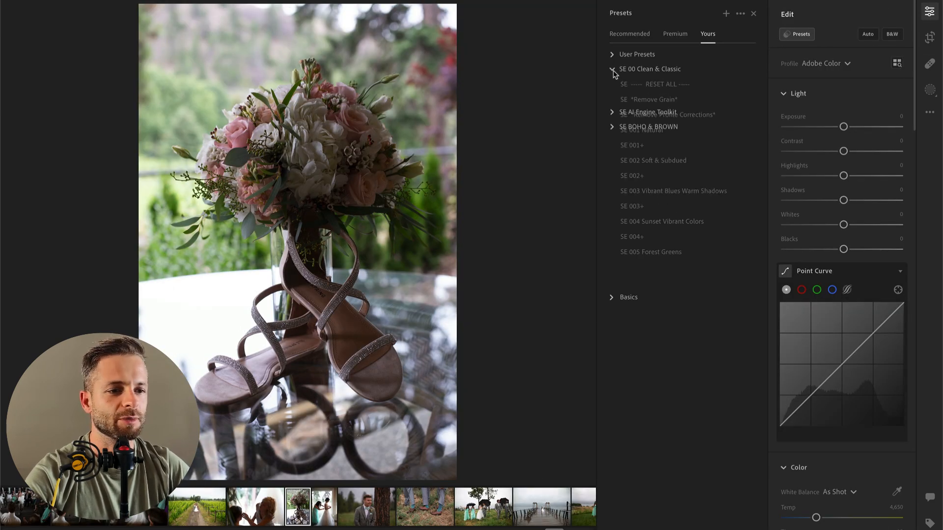
Step: Preview several Clean & Classic presets on the bouquet-and-shoes photo and apply SE 001+
click(661, 135)
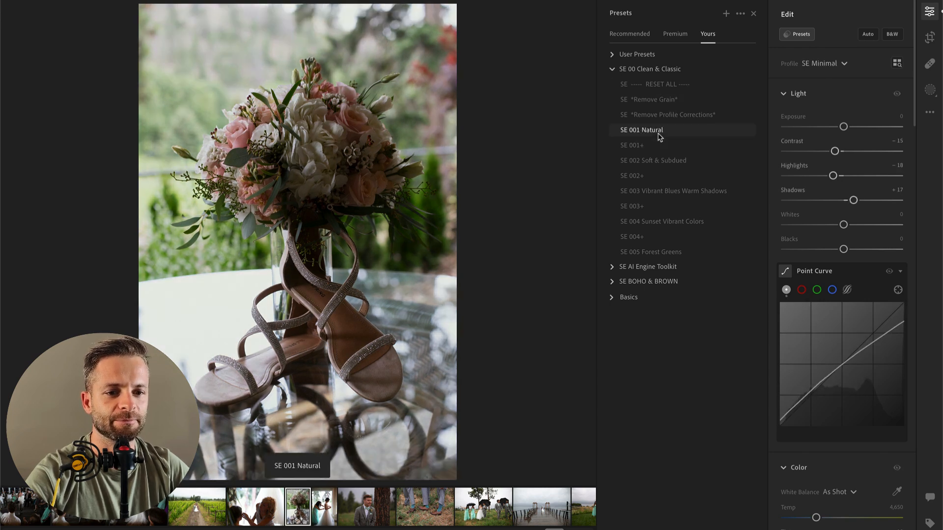
click(661, 116)
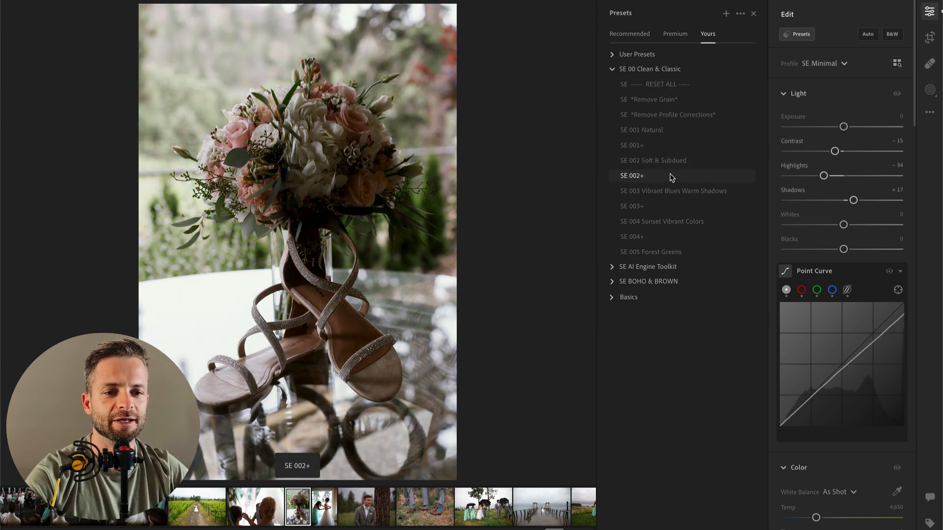
click(671, 225)
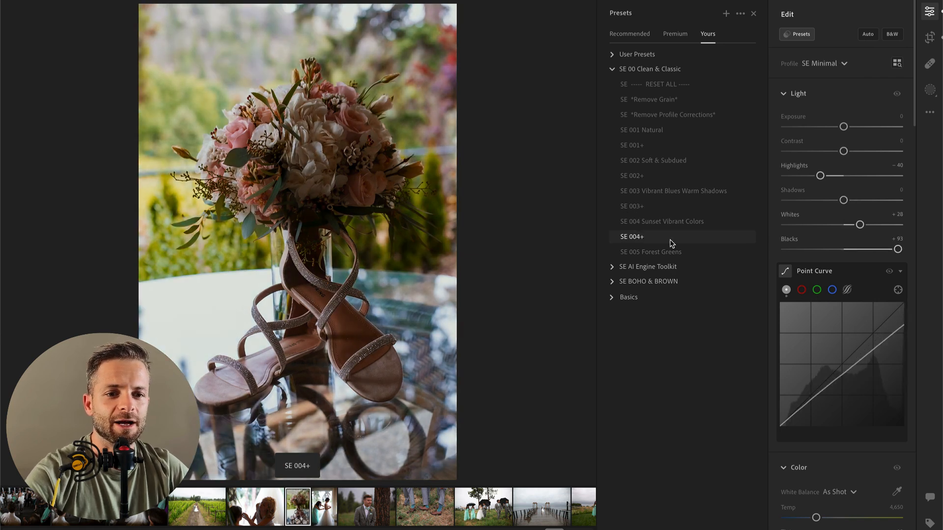
click(673, 145)
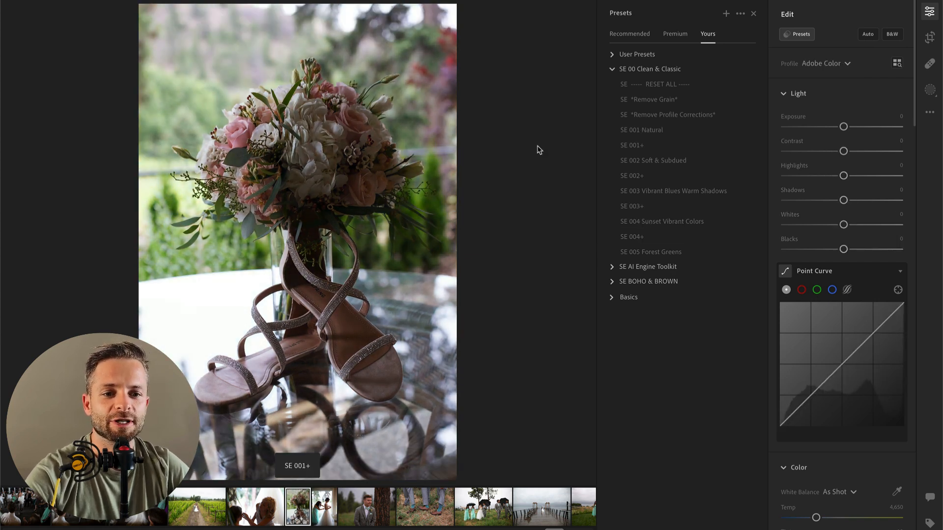
click(634, 146)
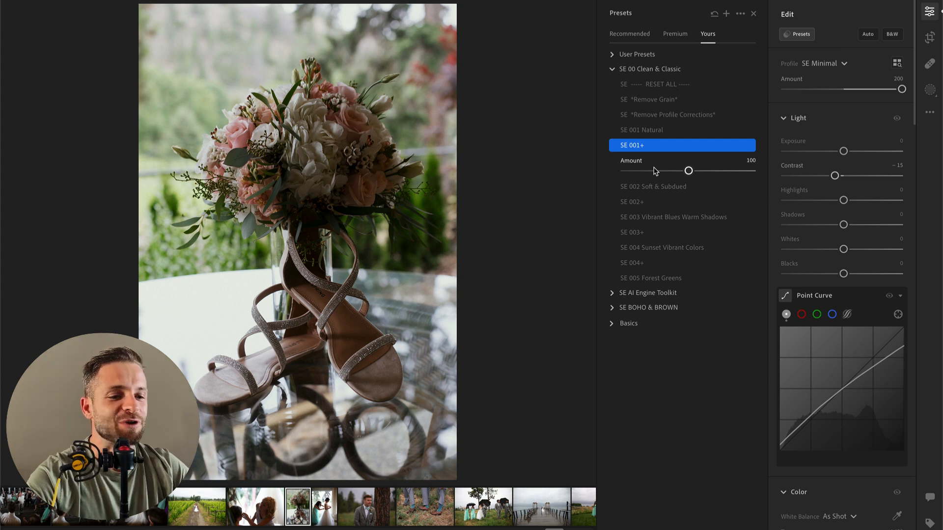
Step: Try the SE 002 Soft & Subdued preset on the photo and switch back to SE 001+
click(645, 131)
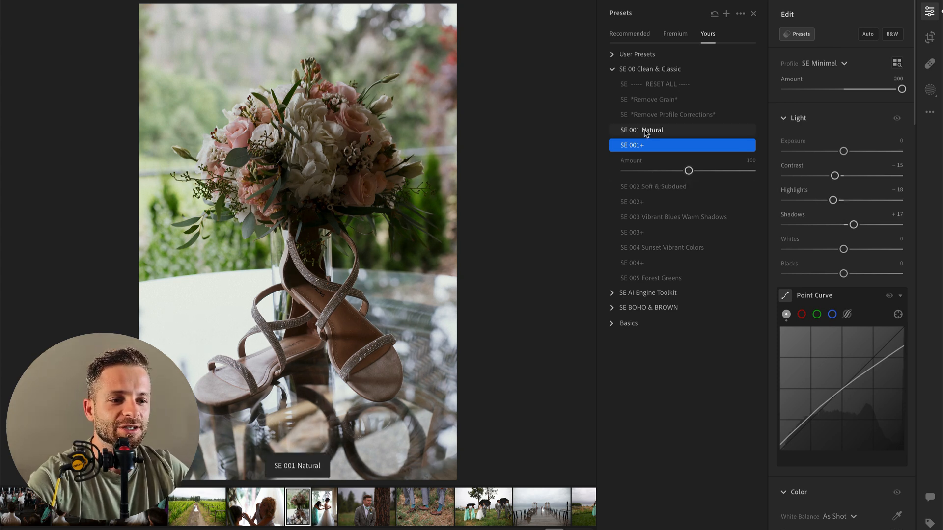
click(645, 172)
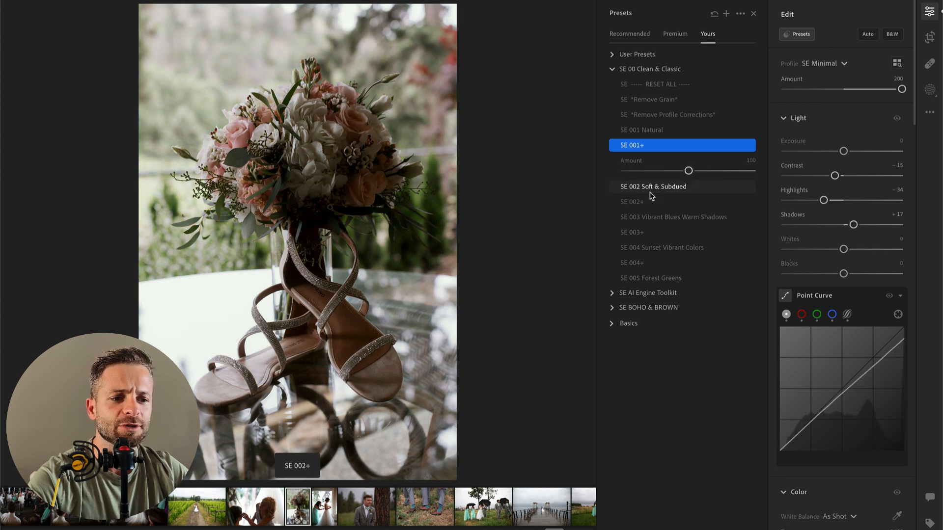
click(651, 192)
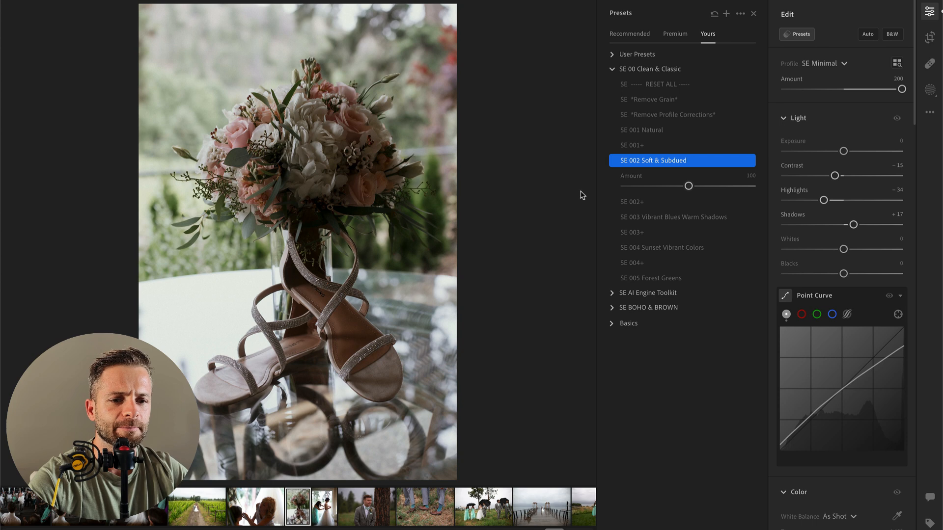
click(647, 146)
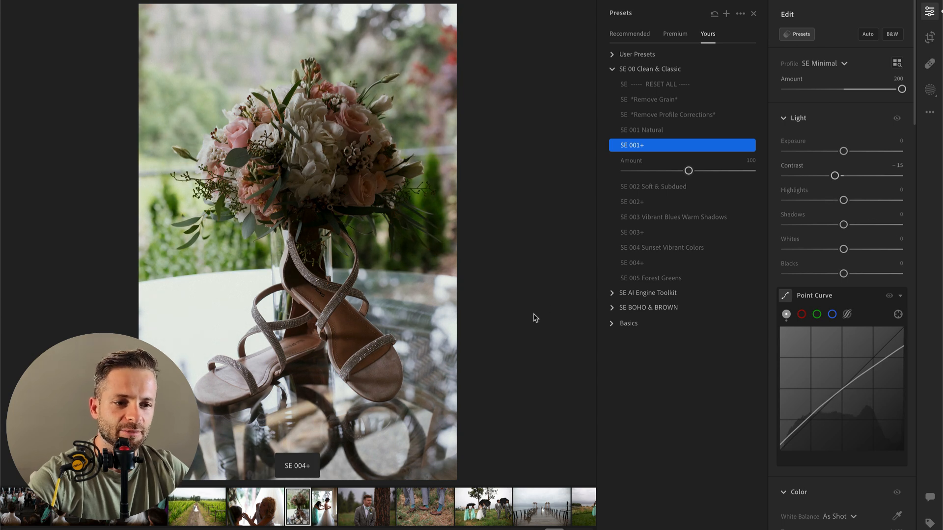
Step: Copy the bouquet photo's edit settings and paste them onto the next four photos, up to the group with umbrellas
key(super+c)
key(Right)
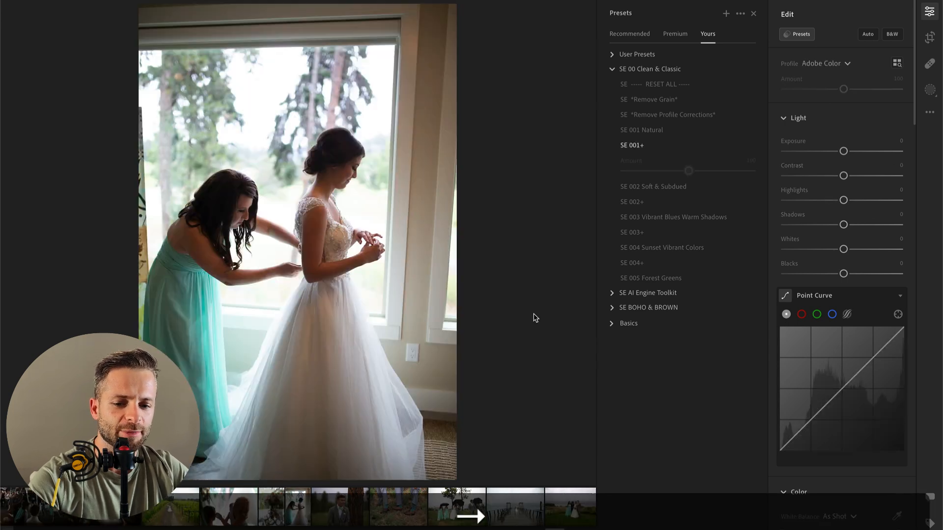
key(super+v)
key(Right)
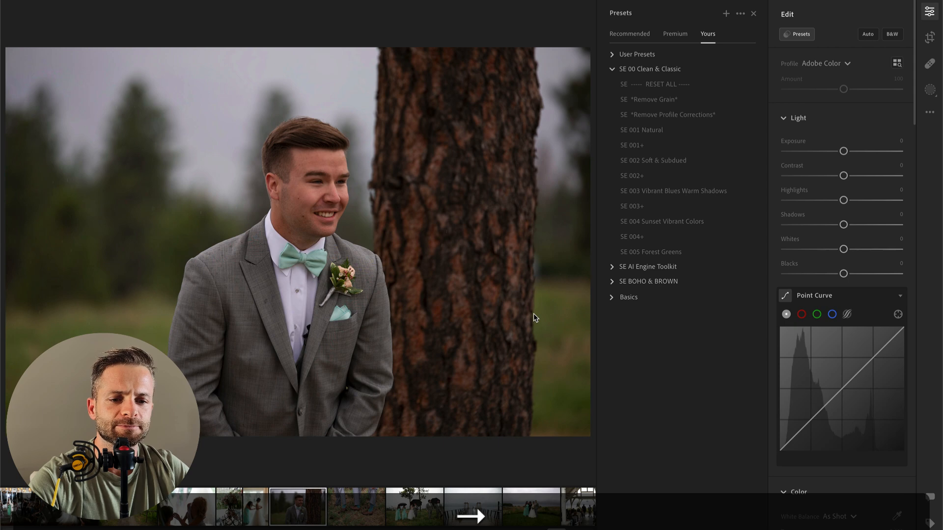
key(super+v)
key(Right)
key(super+v)
key(Right)
key(super+v)
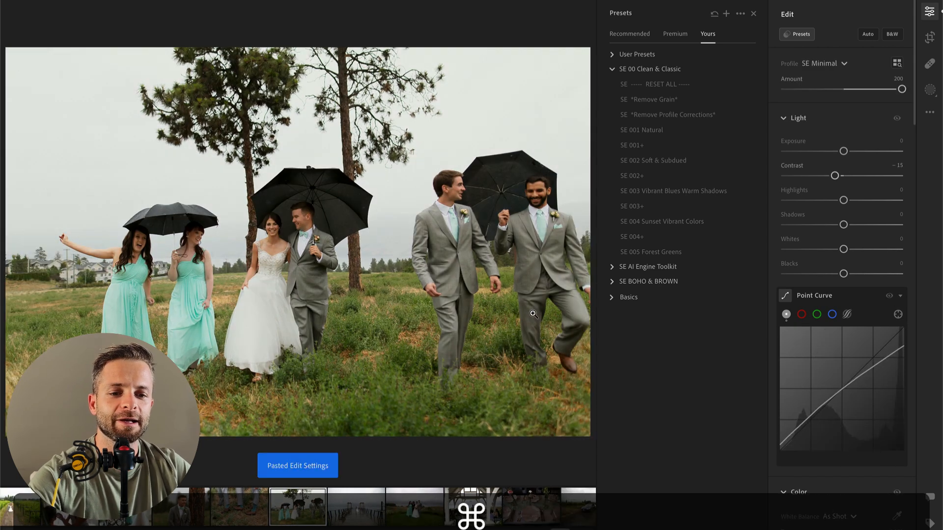
Step: Paste the copied edit settings onto the next nine photos, from the couple on the pier to the wedding rings close-up
key(Right)
key(super+v)
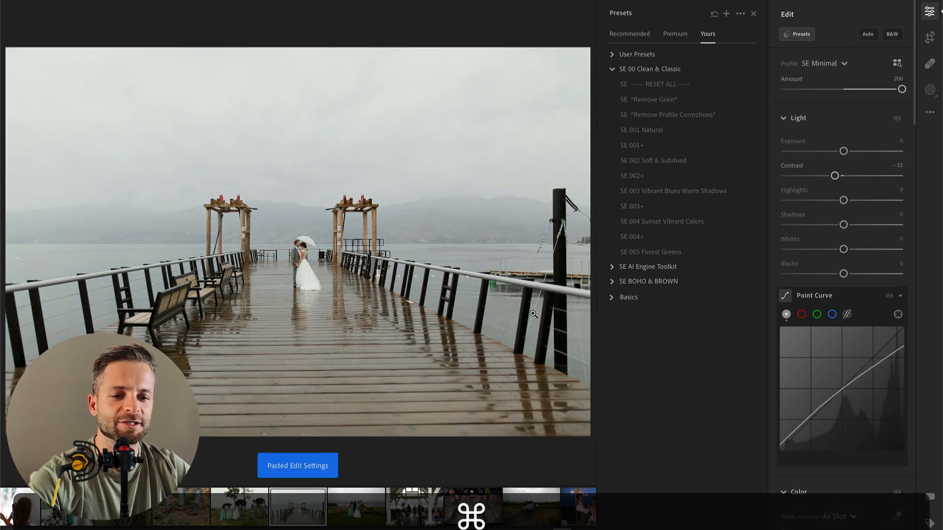
key(Right)
key(super+v)
key(Right)
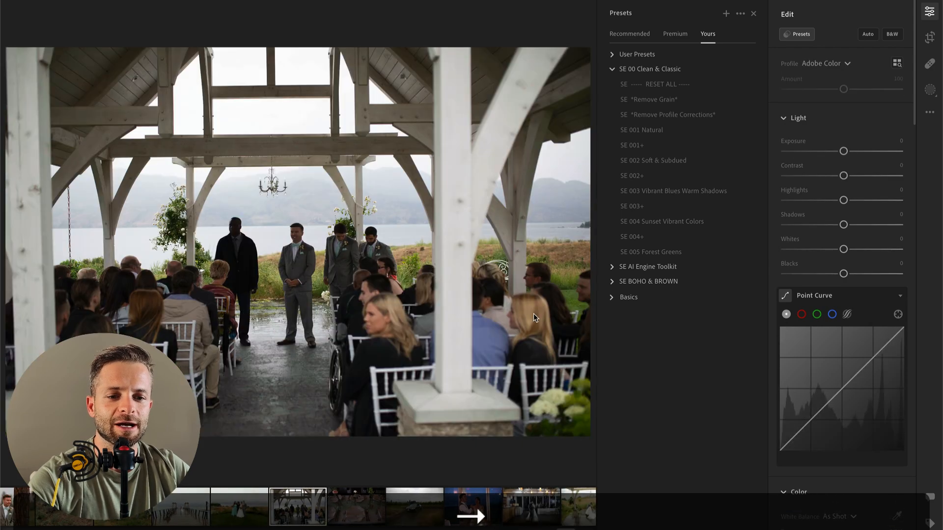
key(super+v)
key(Right)
key(super+v)
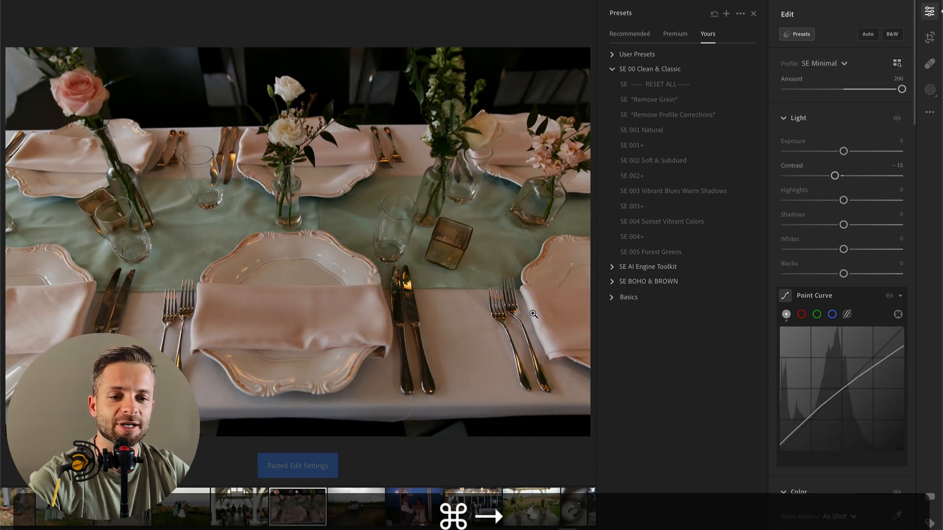
key(Right)
key(super+v)
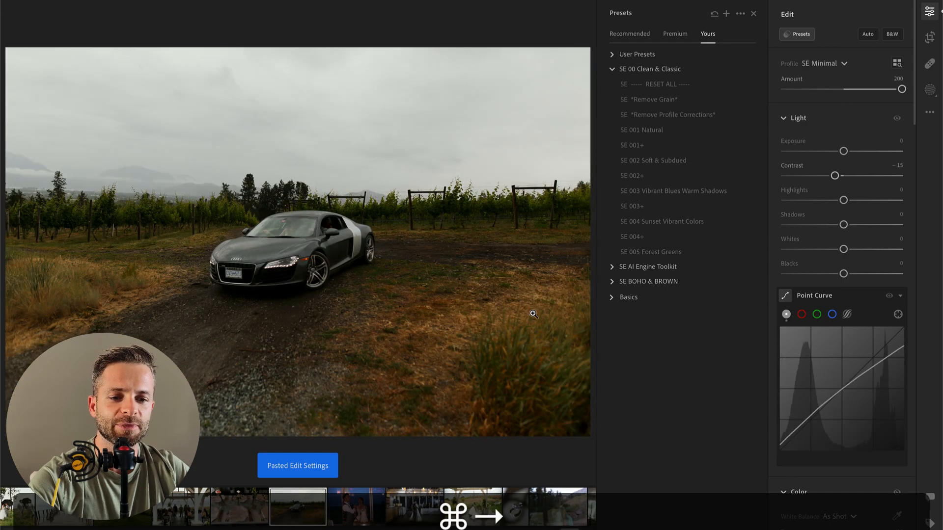
key(Right)
key(super+v)
key(Right)
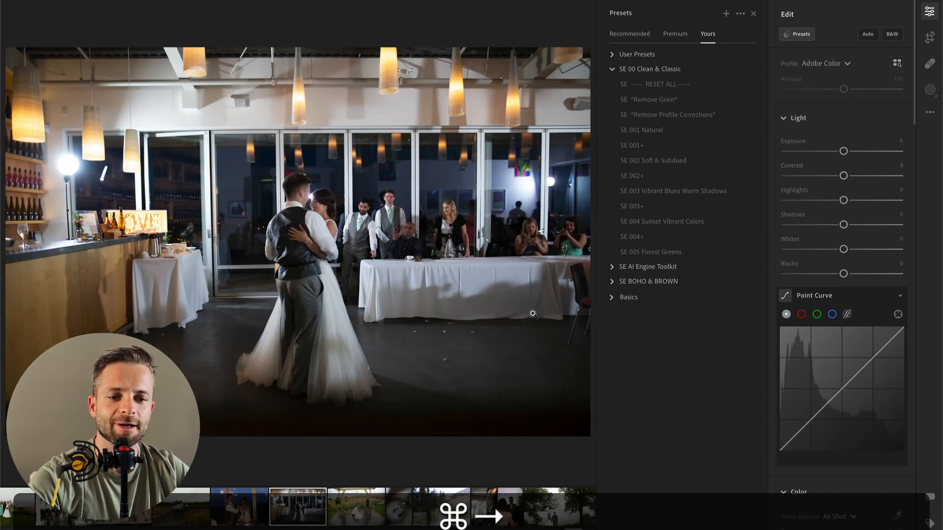
key(super+v)
key(Right)
key(super+v)
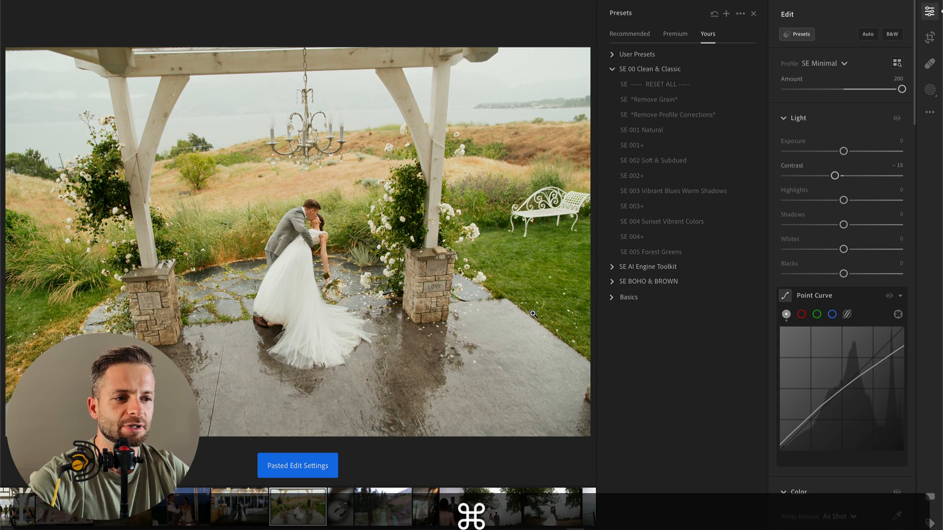
key(Right)
key(super+v)
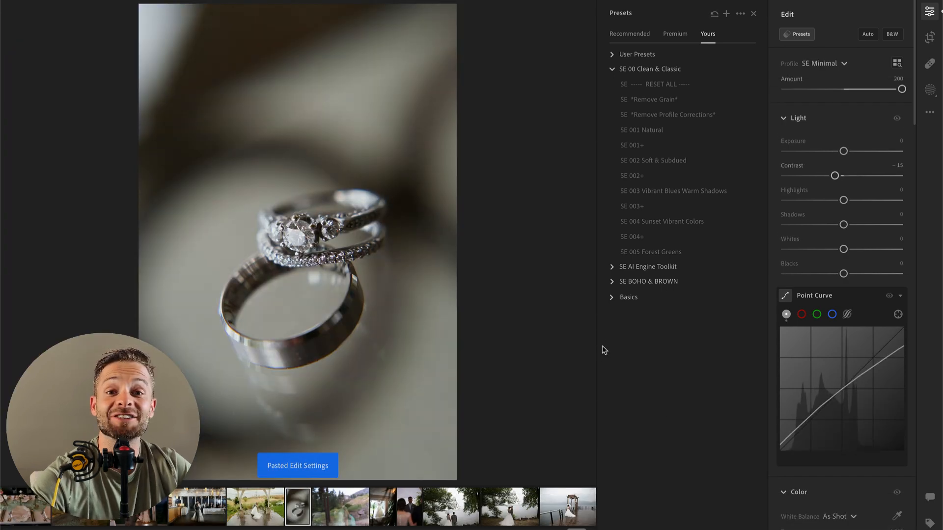
Step: Switch the album grid away from the star-rating sort order, open the wedding rings photo and paste the copied edit settings onto it
key(g)
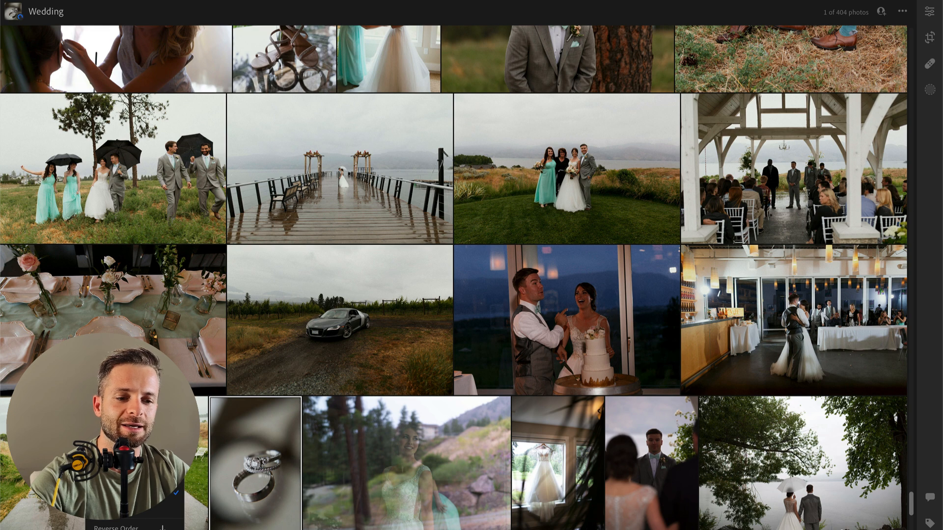
click(123, 431)
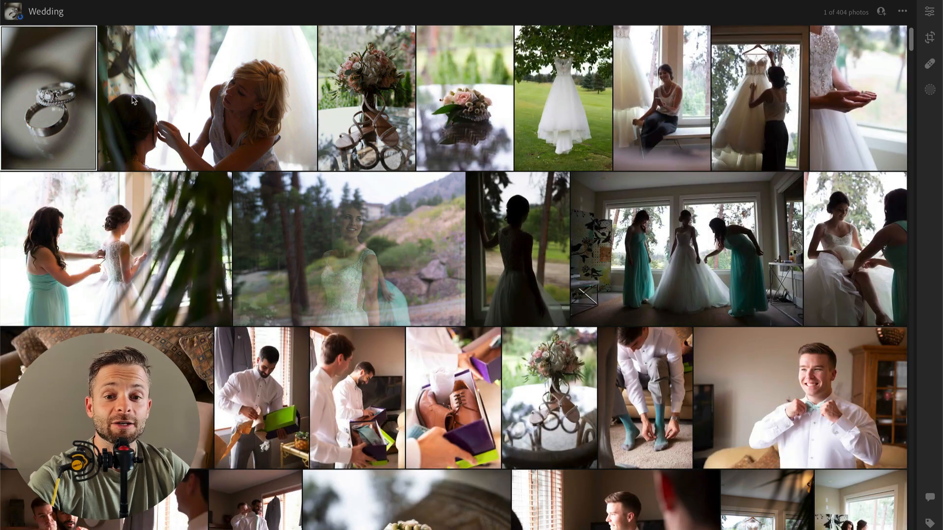
double_click(32, 37)
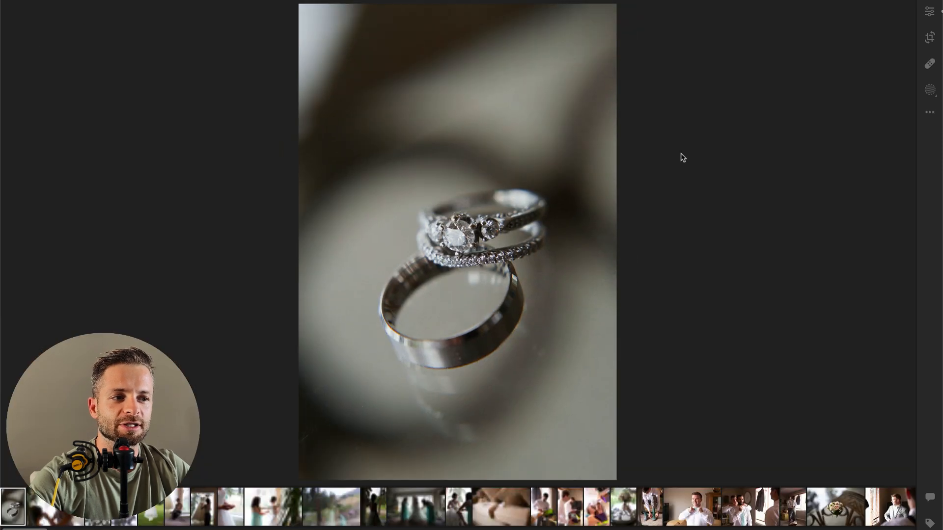
key(super+v)
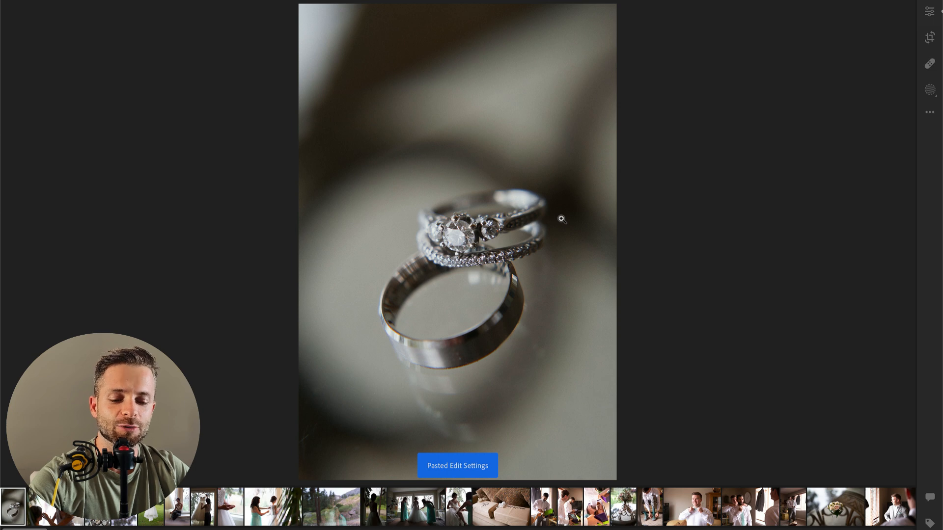
key(super)
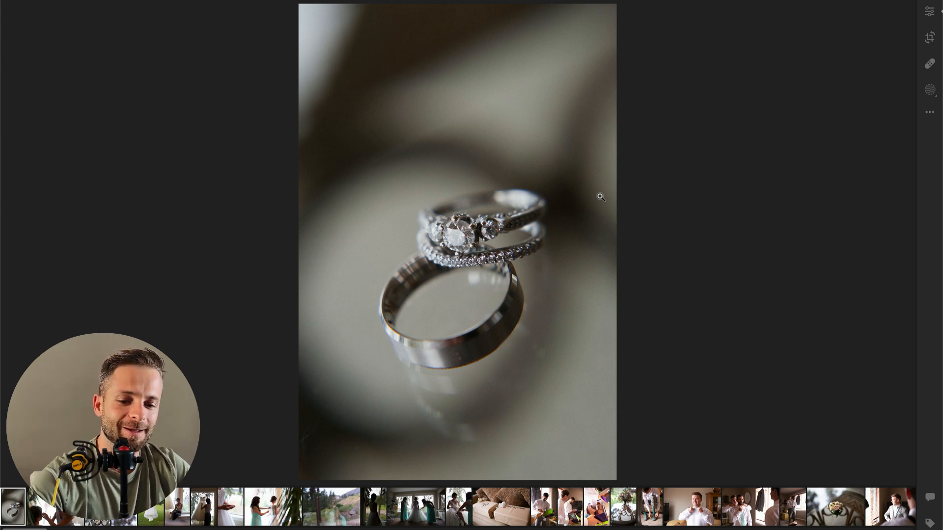
Step: Select every photo in the Wedding album and apply the copied edit settings to all of them
key(g)
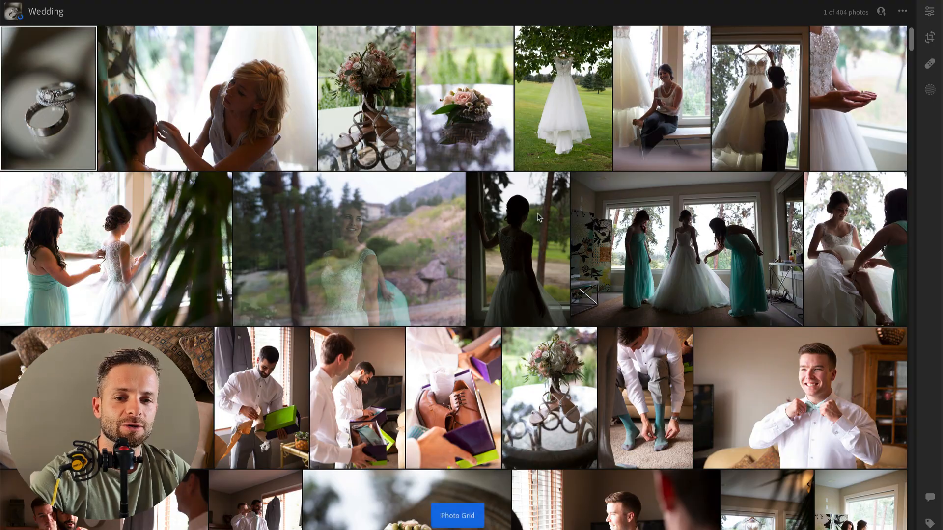
scroll(538, 213, down, 5)
scroll(537, 213, down, 20)
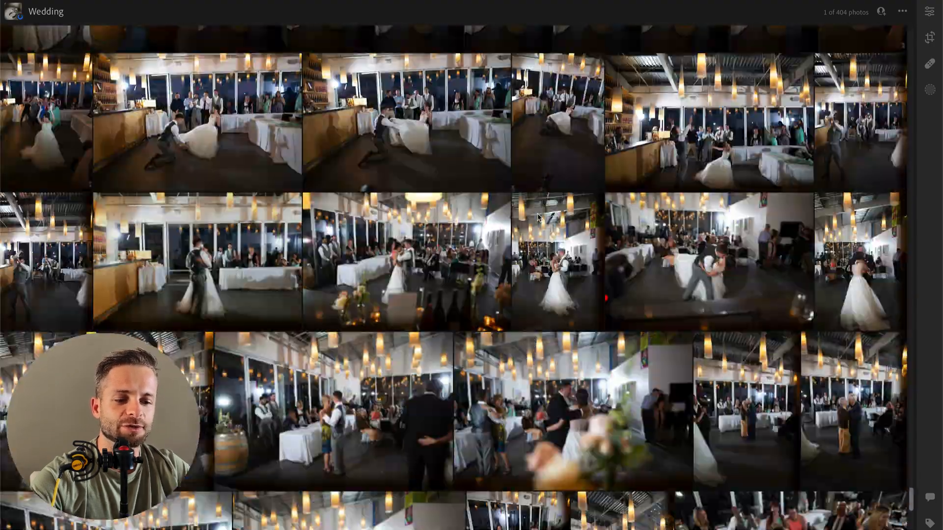
key(ctrl+a)
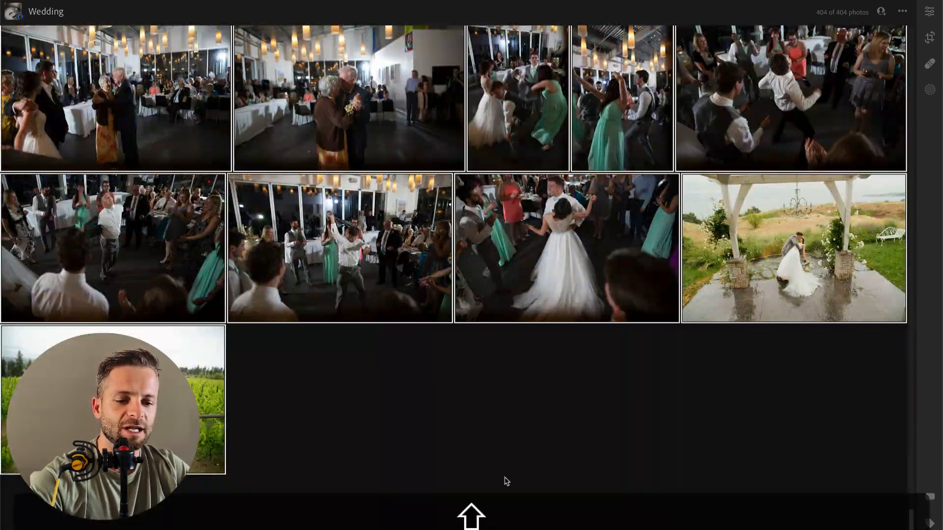
key(shift+a)
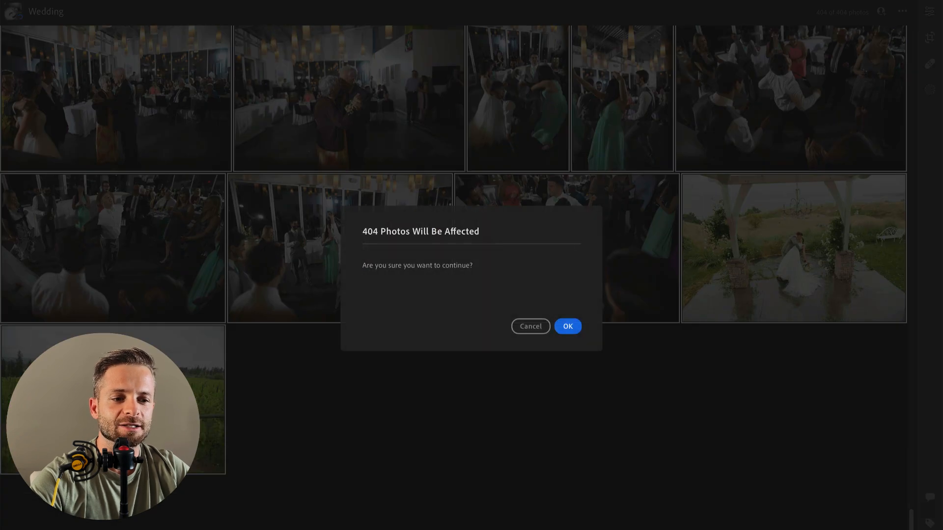
click(569, 328)
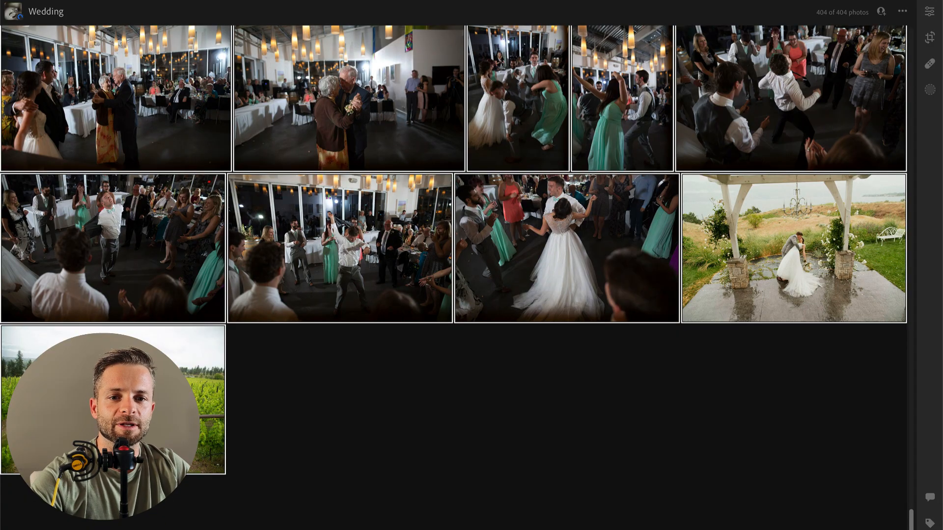
Step: Open the wedding rings photo at the start of the album and show its edit controls
scroll(274, 102, up, 20)
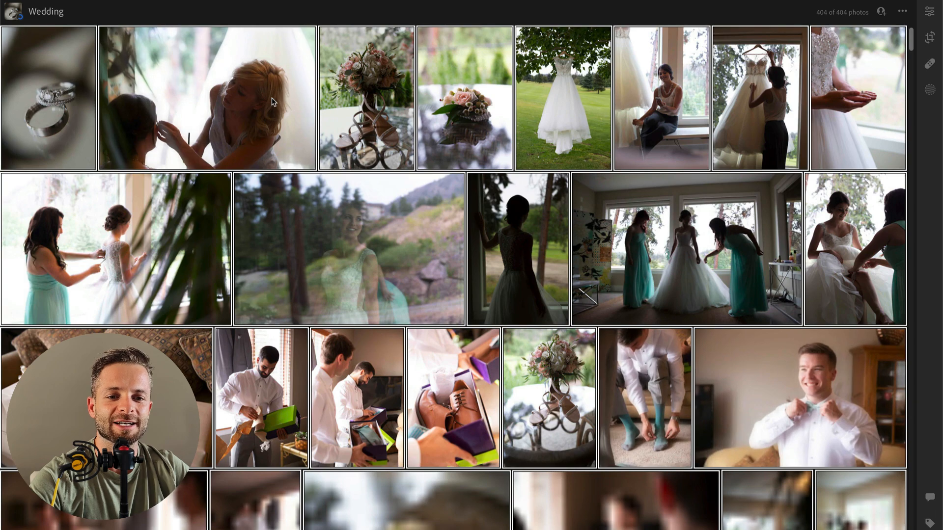
click(80, 77)
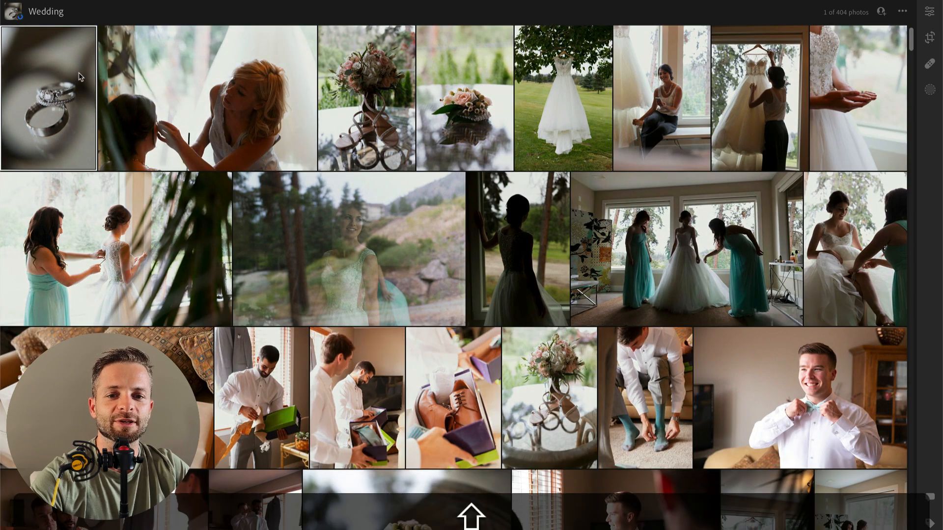
double_click(80, 77)
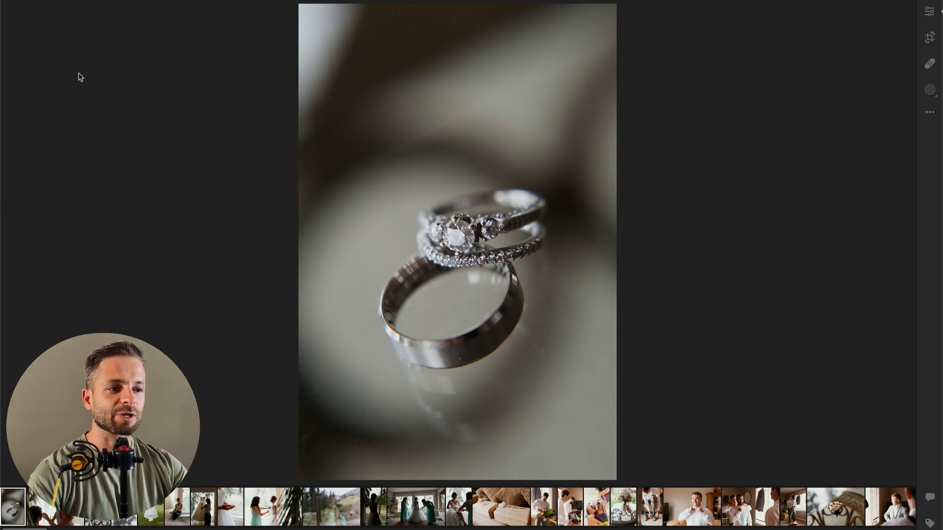
click(930, 11)
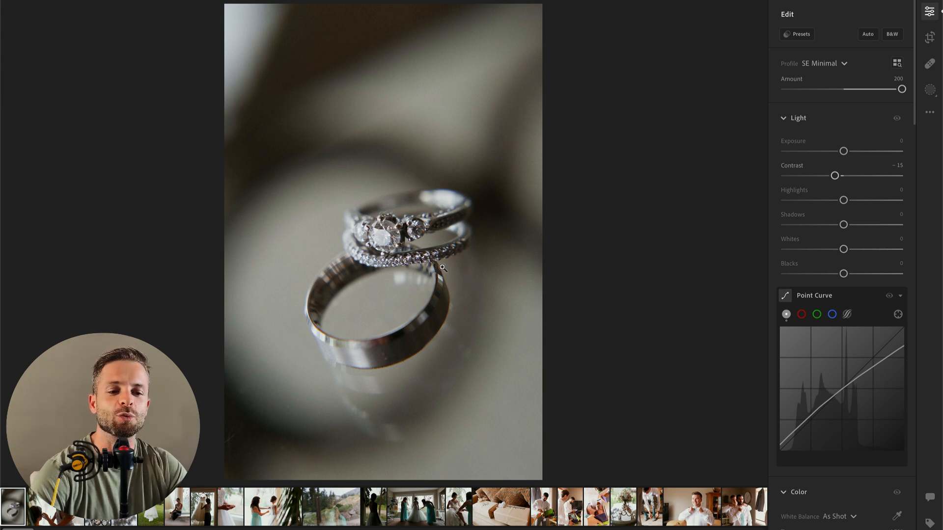
Step: Try a large radial gradient mask centred on the rings, then delete it
key(m)
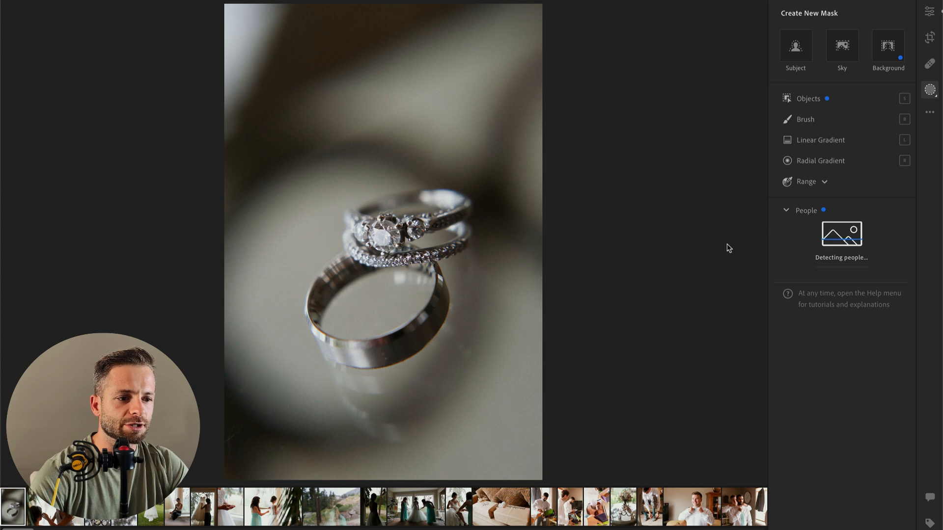
key(r)
drag(369, 218, 601, 421)
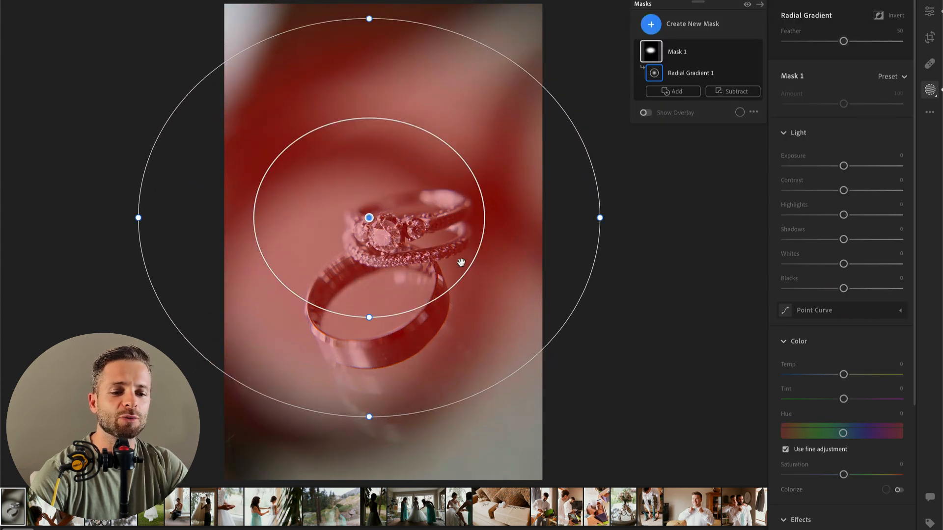
key(BackSpace)
Step: Try a horizontal linear gradient mask across the rings photo and delete it
key(m)
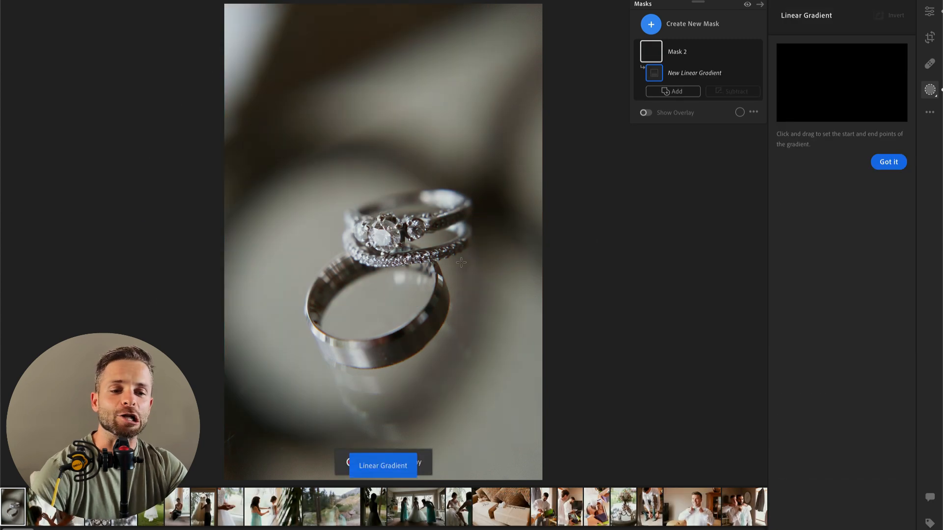
drag(581, 257, 241, 258)
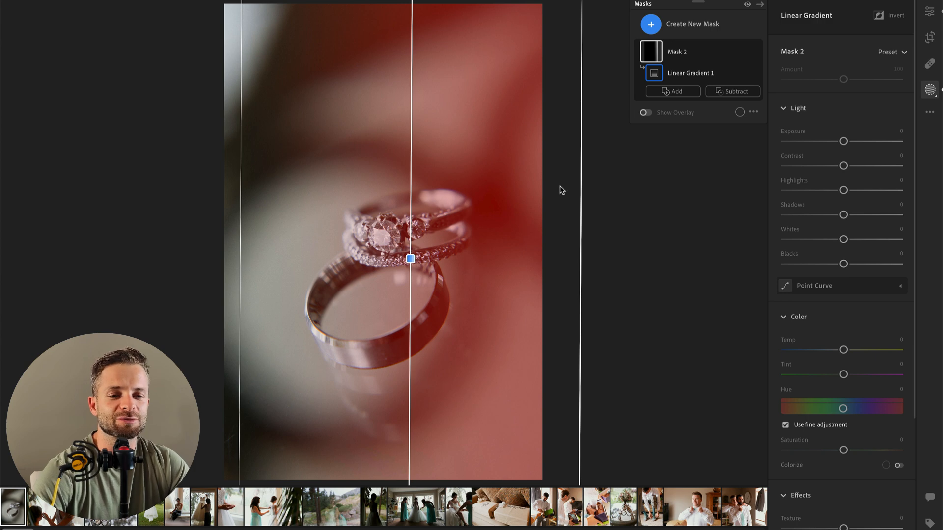
key(BackSpace)
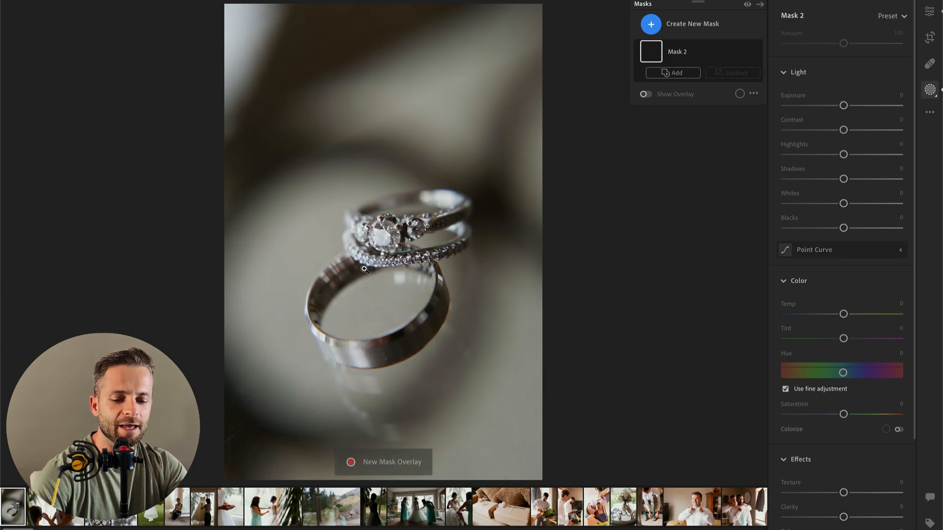
Step: Try a brush mask painted over the rings and their surroundings, then undo it and return to the edit controls
key(k)
mouse_move(406, 215)
mouse_down()
mouse_move(393, 226)
mouse_move(388, 339)
mouse_move(319, 260)
mouse_move(412, 53)
mouse_move(476, 326)
mouse_move(374, 131)
mouse_move(496, 141)
mouse_move(387, 184)
mouse_up()
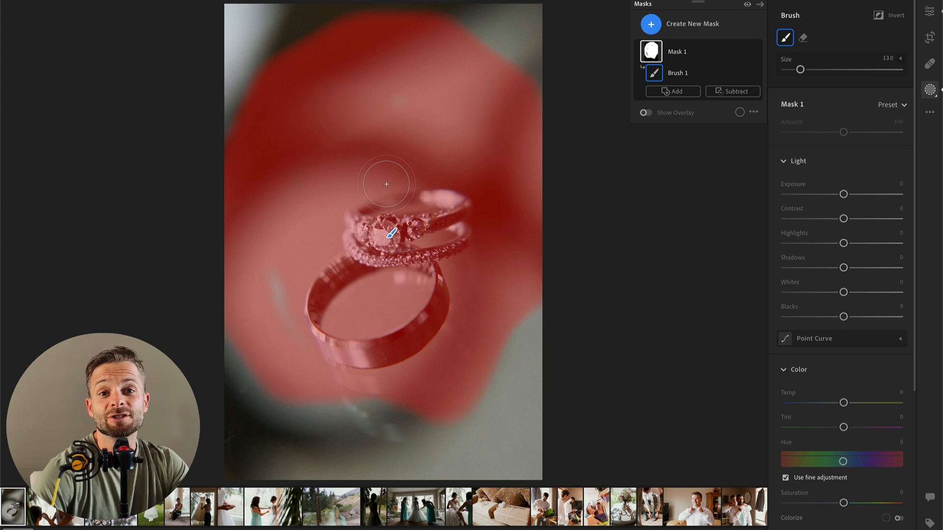
key(ctrl+z)
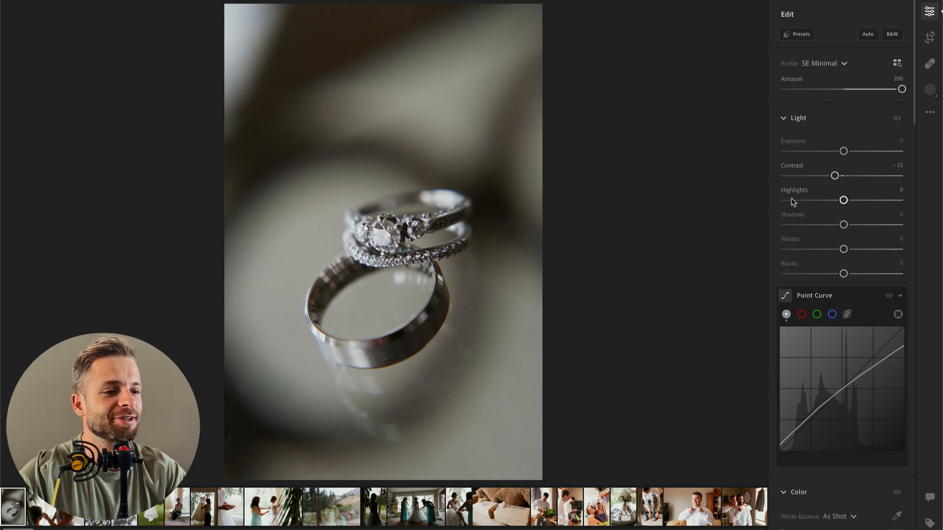
Step: Raise the exposure of the rings photo to +0.23
drag(843, 150, 845, 154)
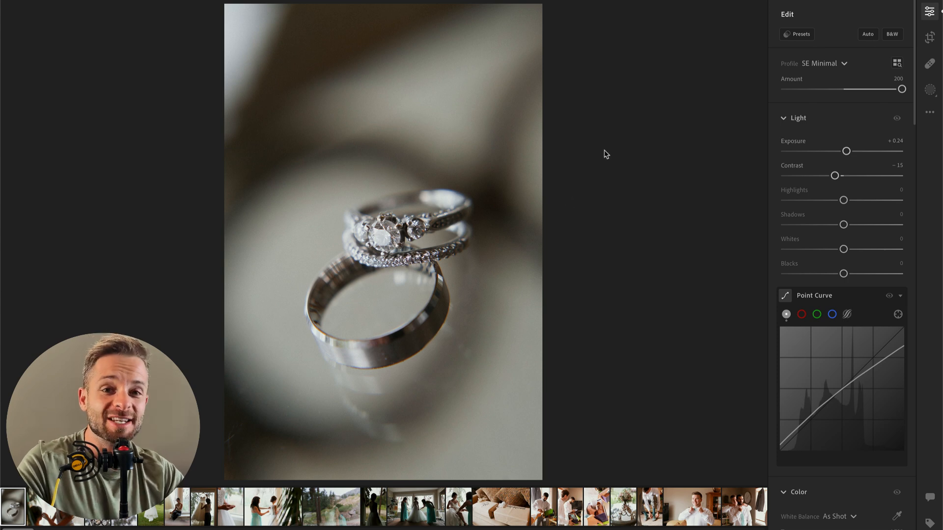
mouse_move(845, 151)
mouse_down()
mouse_move(857, 152)
mouse_move(845, 152)
mouse_up()
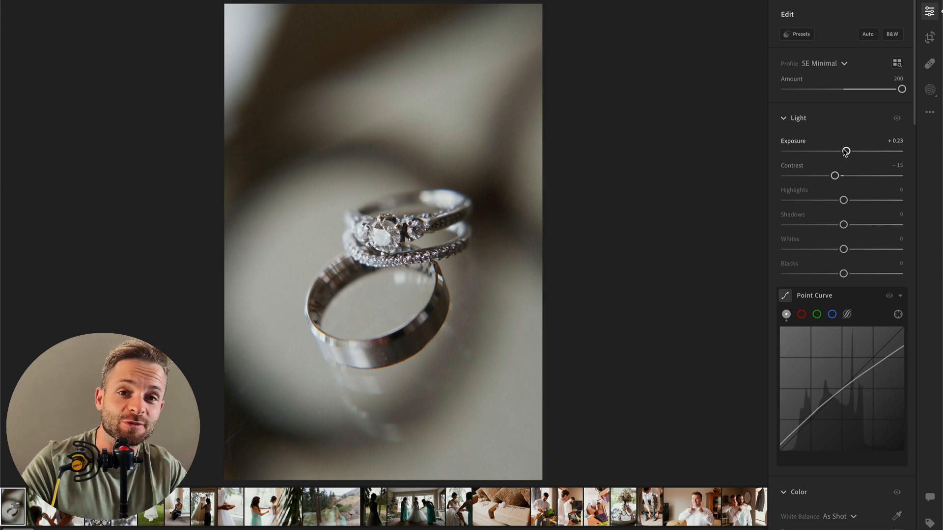
Step: Switch to Calculator, divide 1600 by 60, clear the calculation and close the calculator
key(super+space)
text(cal)
key(Return)
click(721, 231)
text(1600)
key(slash)
text(60)
key(Return)
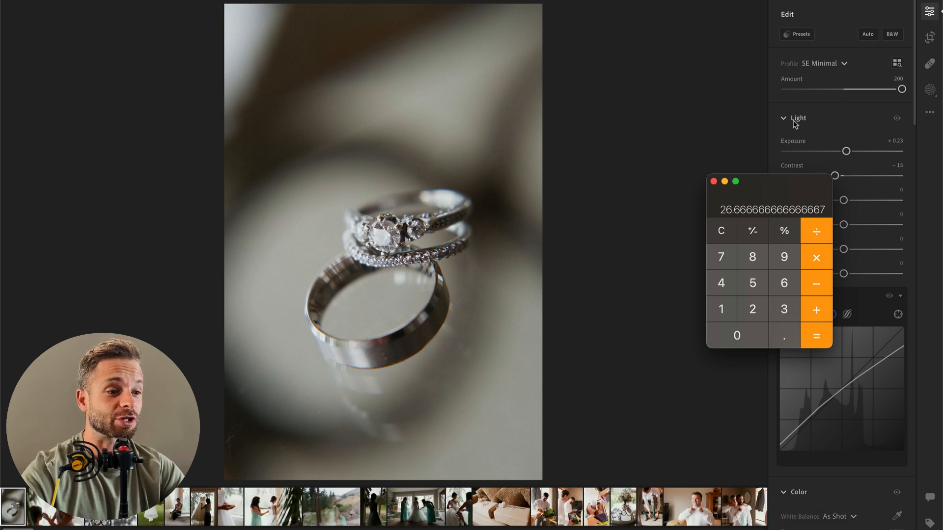
click(724, 231)
click(714, 182)
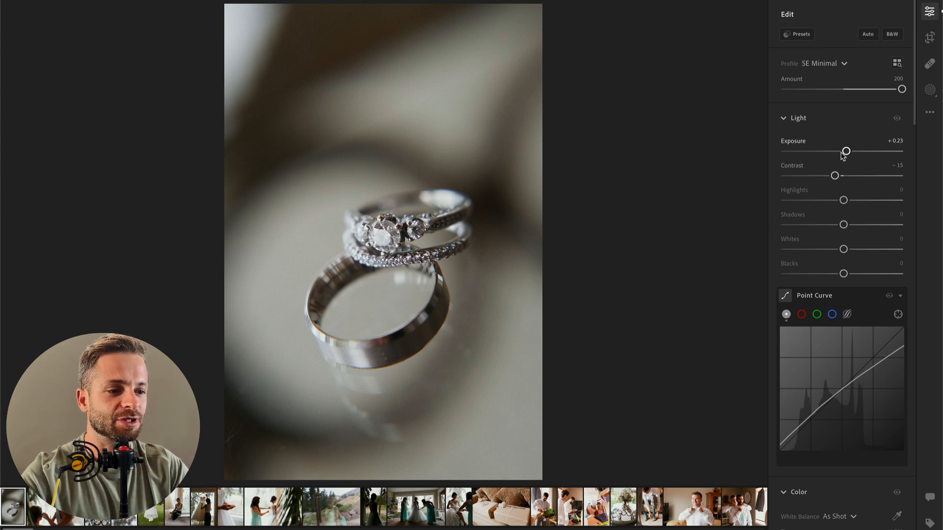
Step: Set the rings photo's exposure to +0.24 and add a large radial gradient mask around the rings
drag(845, 151, 846, 152)
key(r)
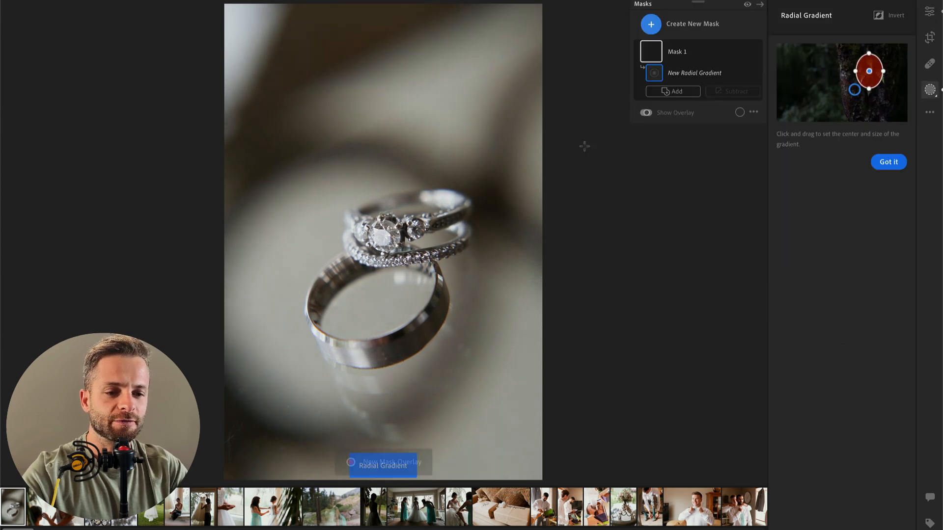
drag(357, 263, 584, 444)
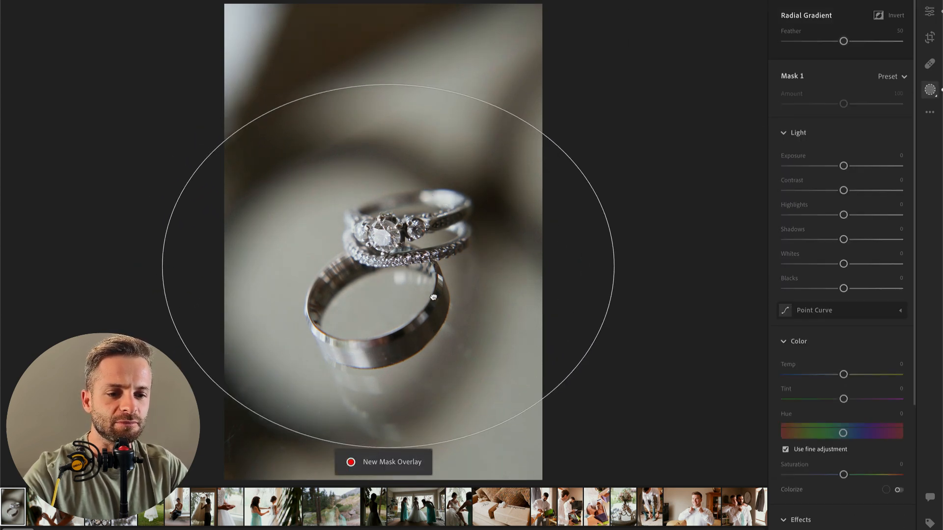
click(896, 77)
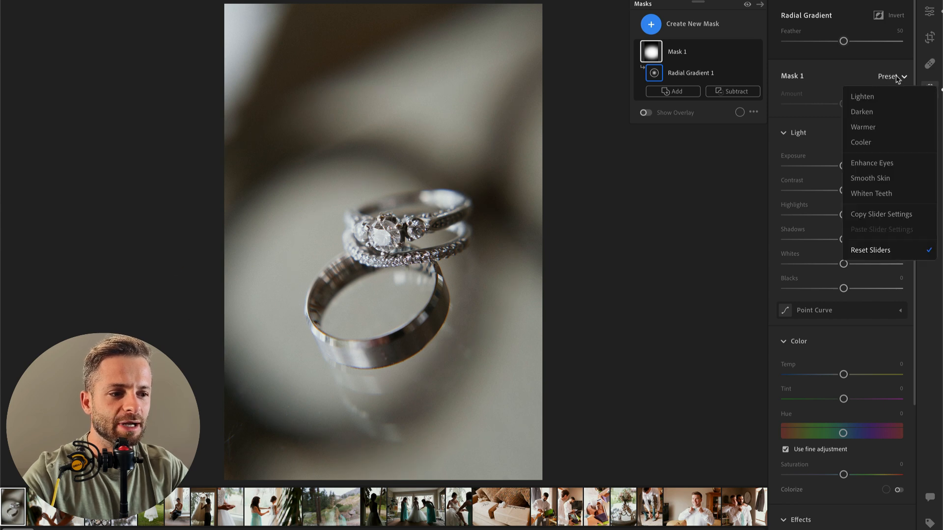
click(721, 72)
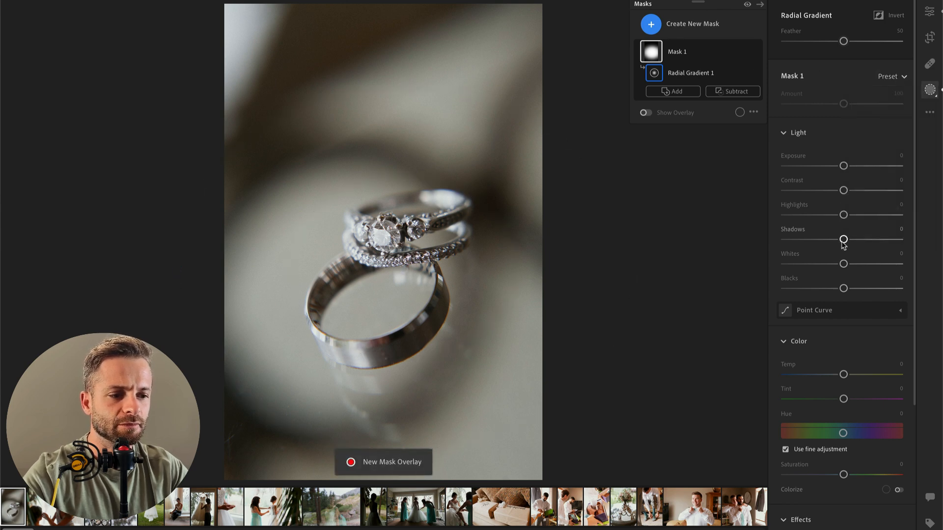
Step: Set the radial gradient mask's contrast to −43, highlights to +23 and whites to +23
click(827, 192)
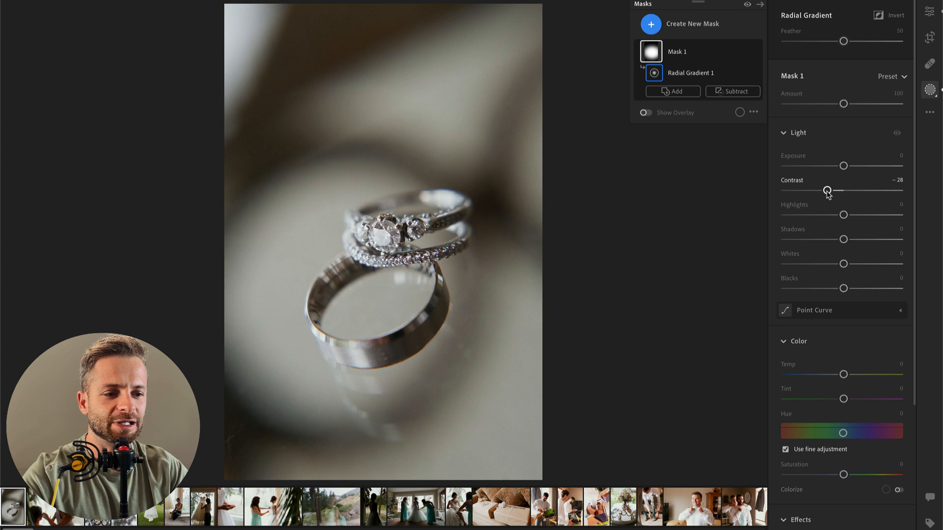
mouse_move(827, 191)
mouse_down()
mouse_move(799, 191)
mouse_move(818, 191)
mouse_up()
click(863, 215)
drag(863, 214, 857, 215)
click(855, 264)
drag(856, 264, 857, 264)
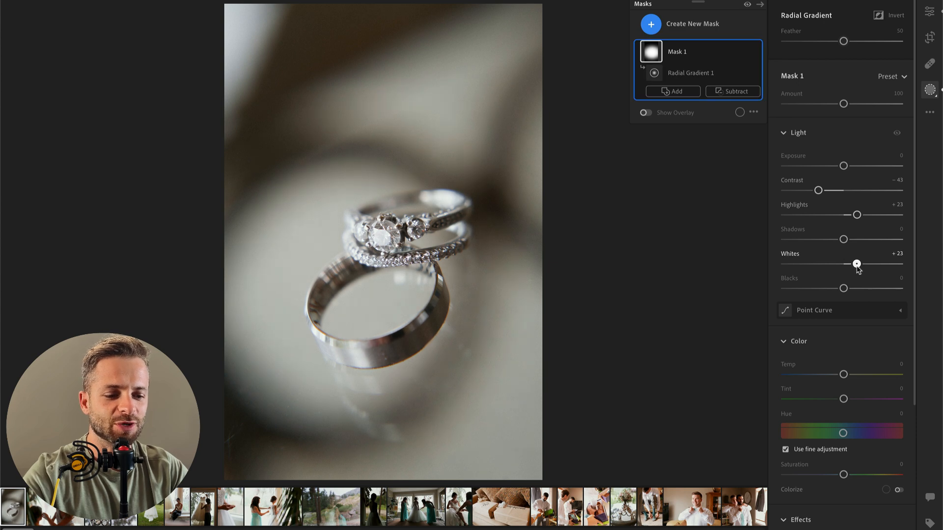
scroll(849, 162, down, 2)
Step: Return to the general edit controls and reset the exposure of the rings photo
key(e)
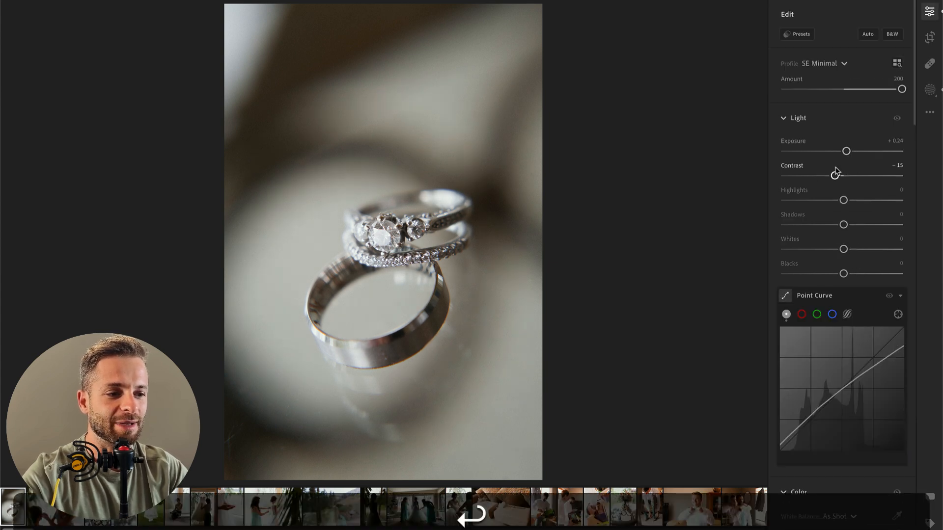
drag(843, 151, 842, 153)
double_click(843, 152)
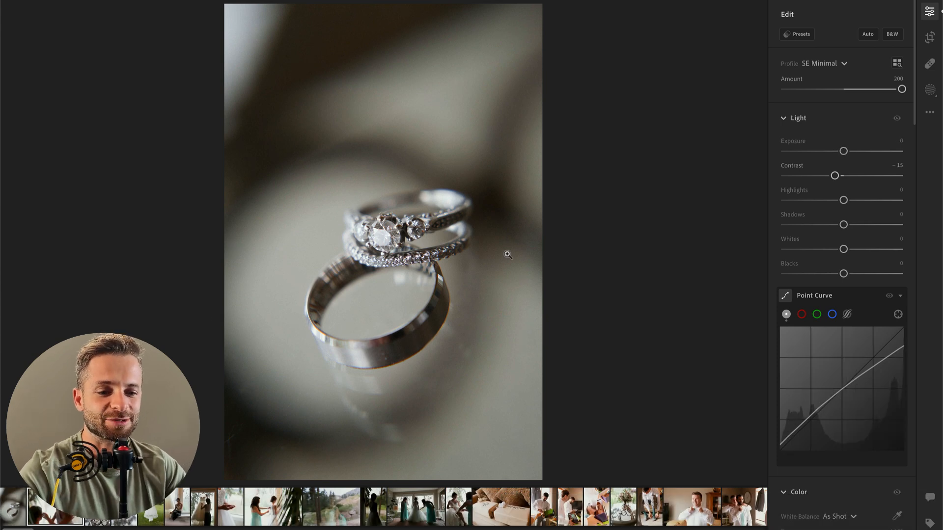
Step: Go to the next photo, the woman doing the bride's makeup, and set exposure to +0.34 and highlights to −100
key(Right)
drag(843, 150, 854, 152)
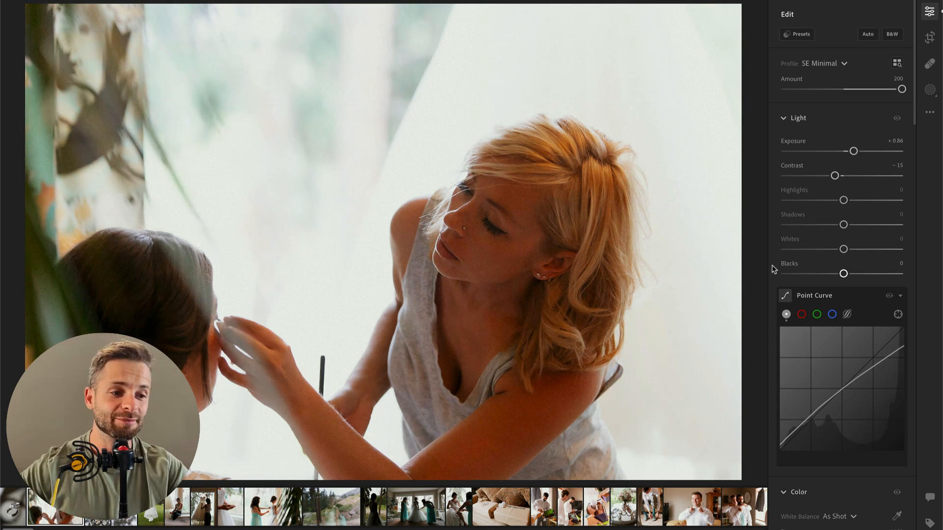
drag(844, 200, 751, 211)
drag(854, 152, 828, 152)
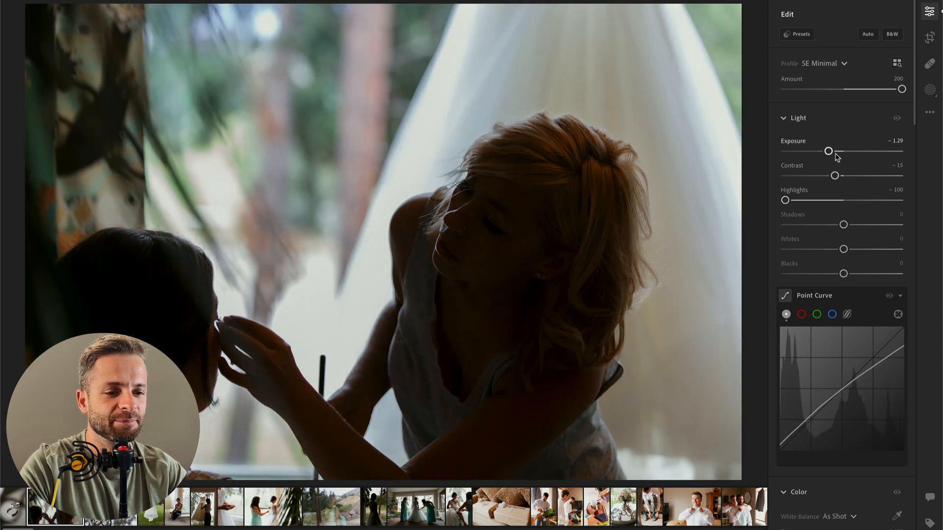
drag(833, 155, 847, 151)
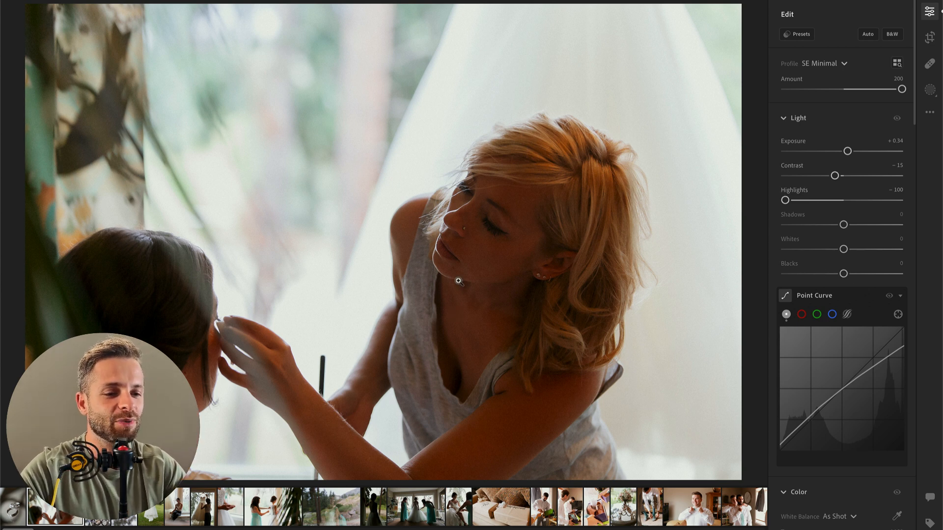
Step: In the color mixer, reduce the saturation of the orange tones and set the red saturation to −11
scroll(830, 363, down, 10)
scroll(830, 360, down, 2)
click(803, 247)
click(829, 302)
drag(792, 305, 838, 302)
click(788, 248)
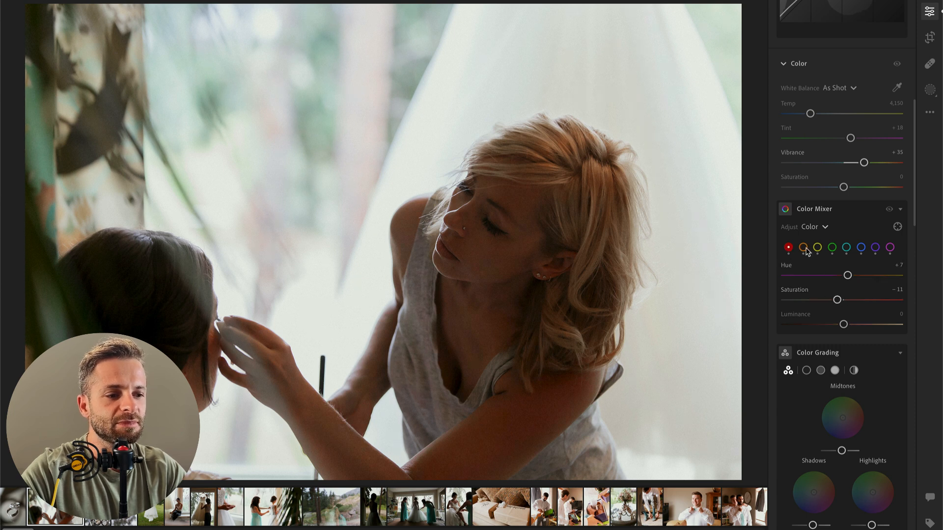
Step: In the color mixer, set the red luminance to +16 and the orange luminance to +27
click(815, 229)
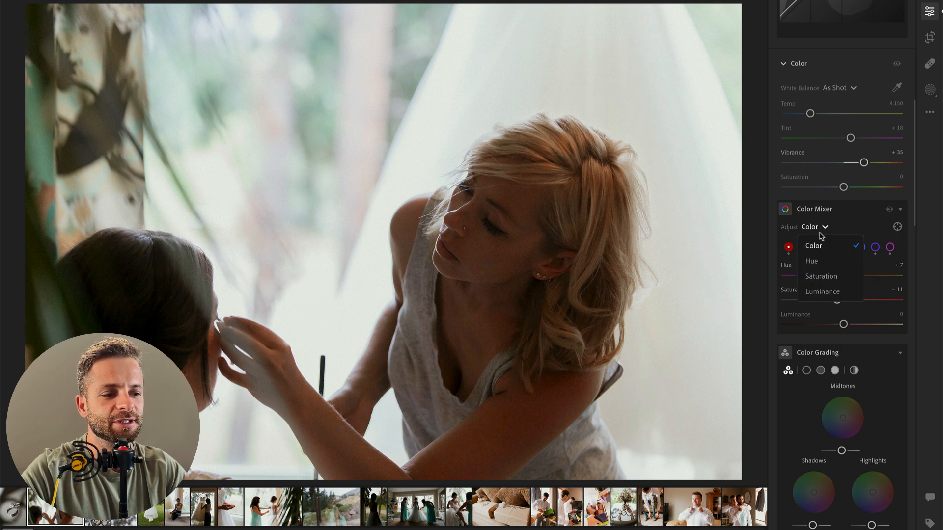
click(818, 292)
drag(845, 259, 860, 283)
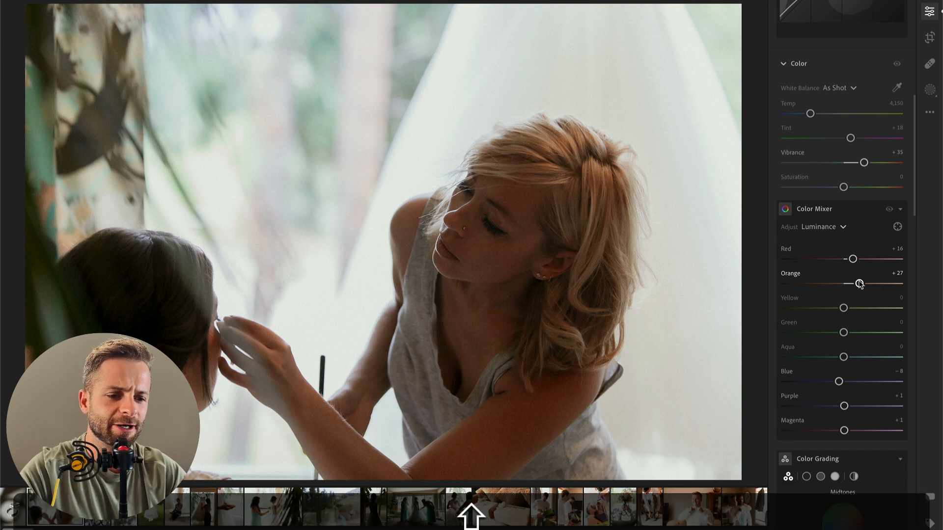
Step: Set the makeup photo's exposure to +0.76, contrast to +15 and whites to −100
scroll(852, 290, up, 9)
drag(848, 152, 853, 176)
drag(797, 250, 750, 265)
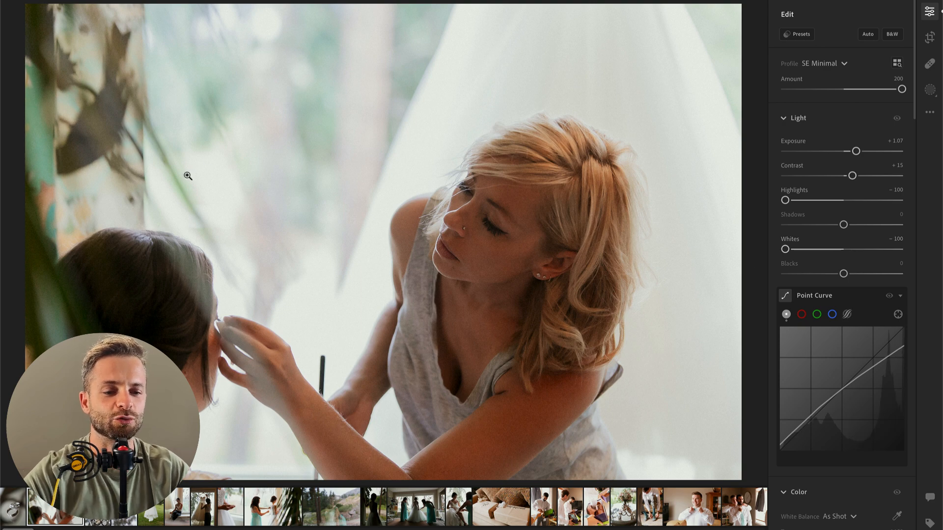
drag(856, 152, 854, 153)
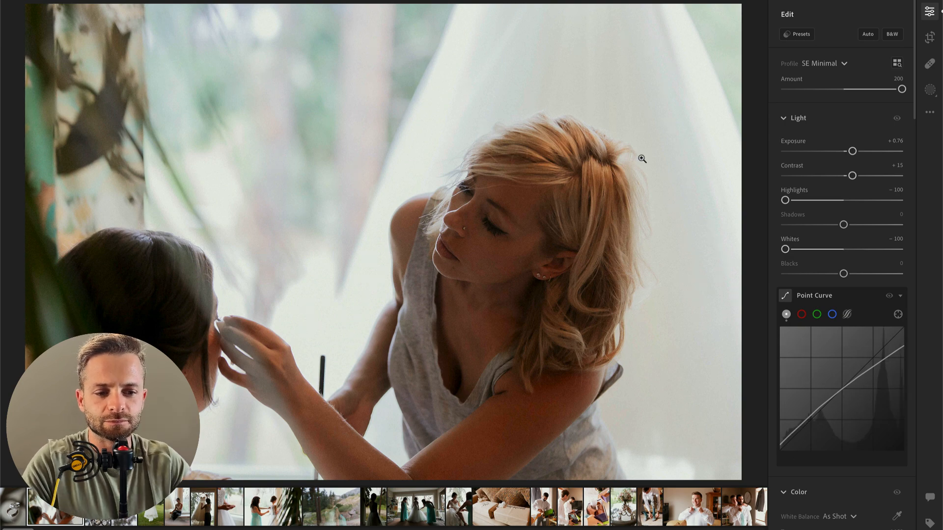
scroll(354, 196, down, 3)
scroll(354, 196, up, 2)
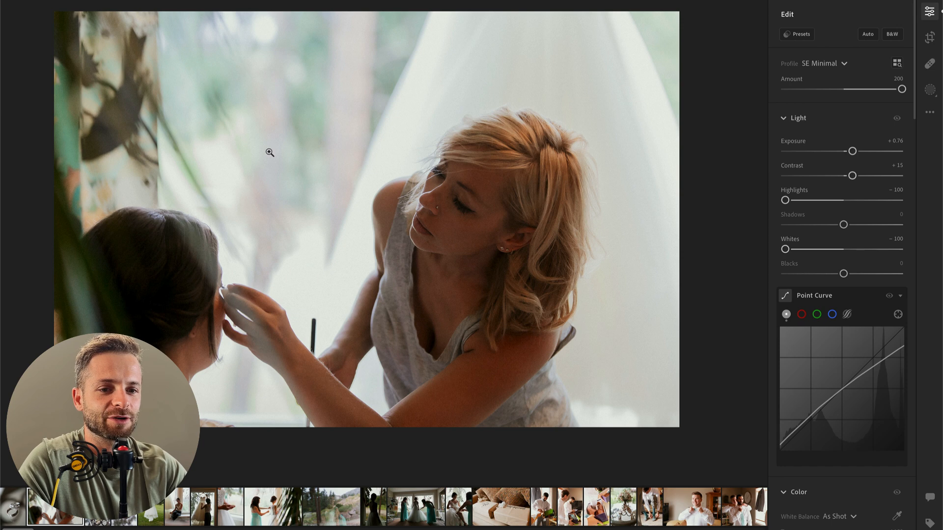
Step: Show the presets, collapse the SE 00 Clean & Classic group and expand SE AI Engine Toolkit to examine its mask presets
click(800, 35)
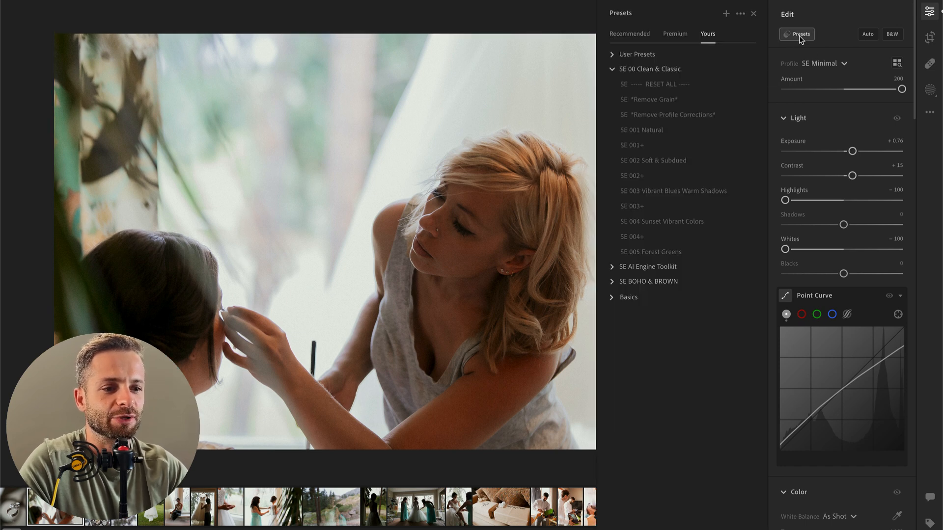
click(611, 71)
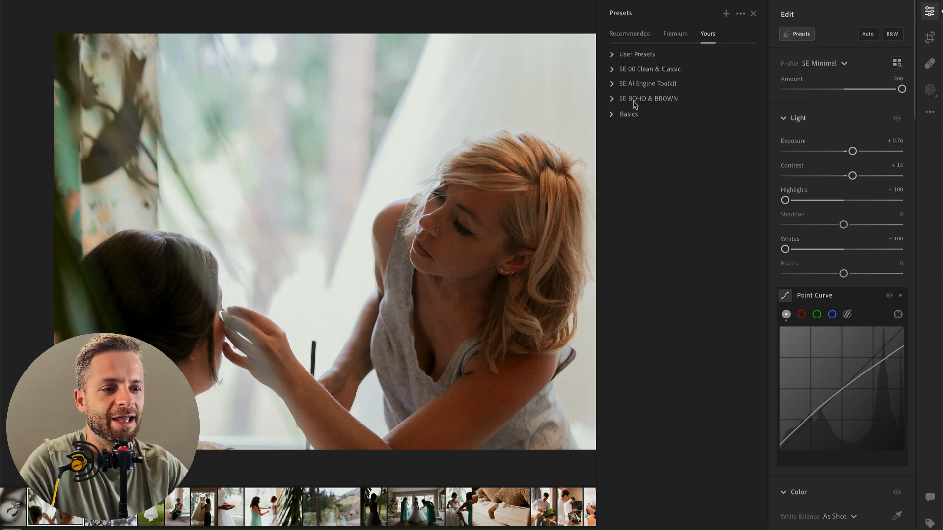
click(611, 85)
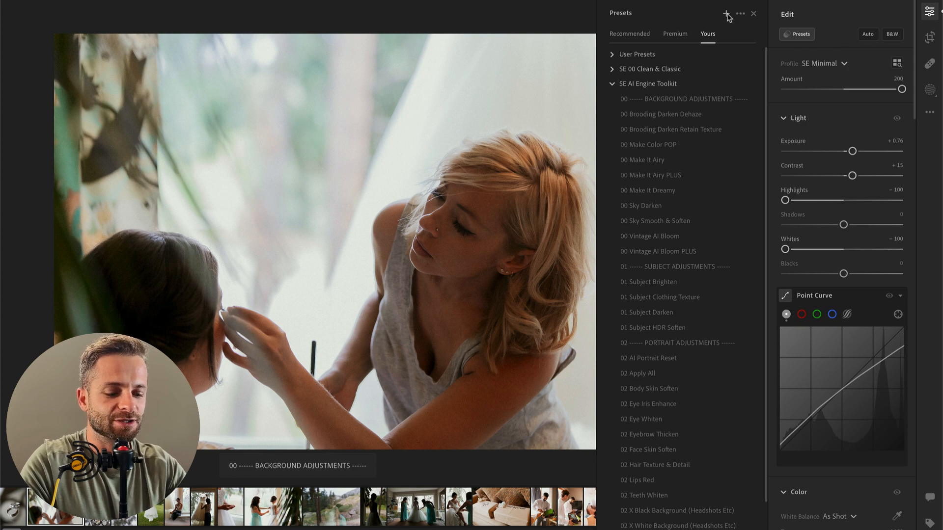
key(k)
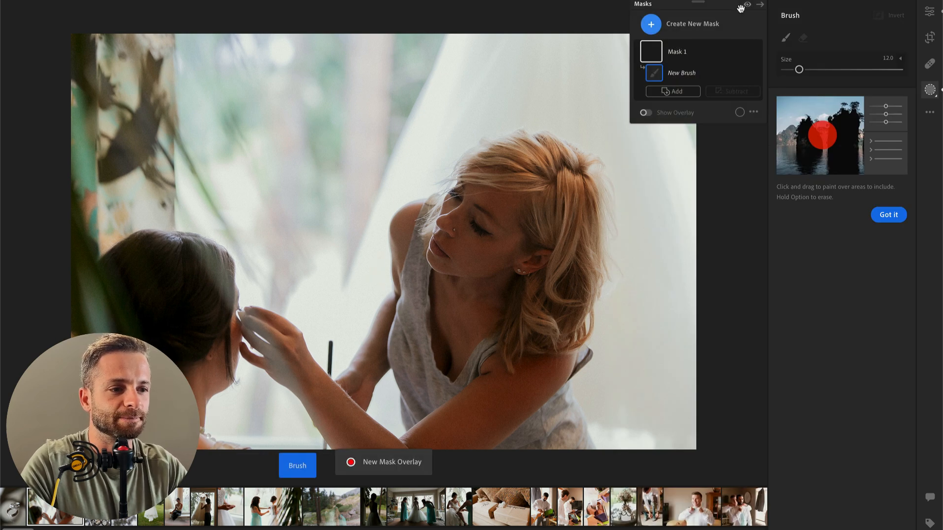
click(680, 24)
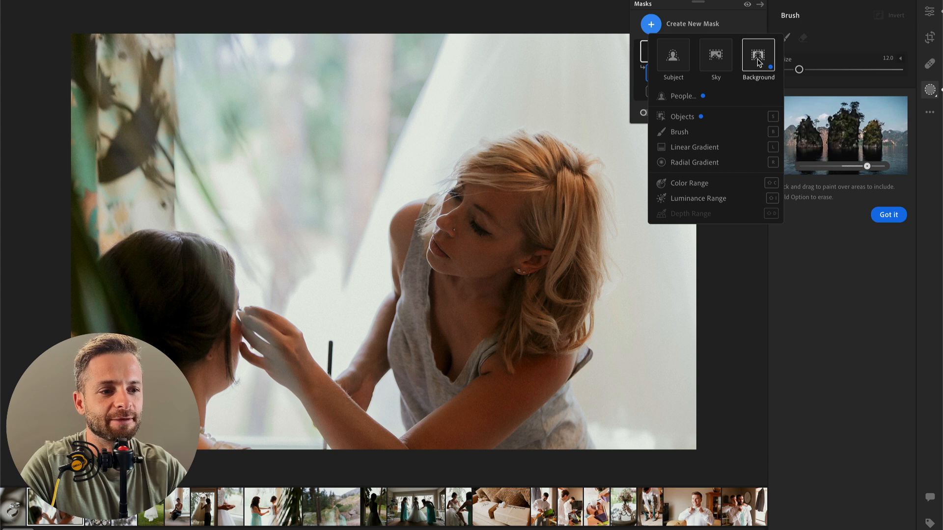
click(683, 245)
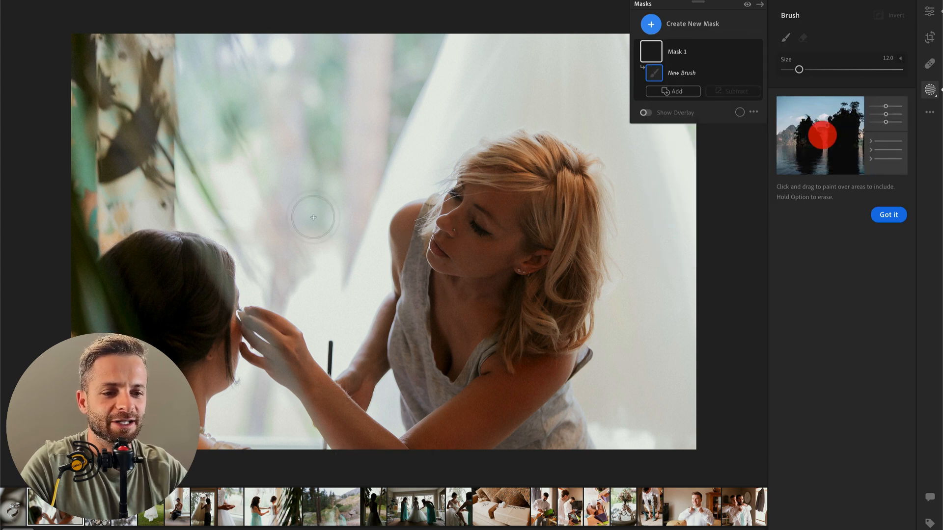
key(o)
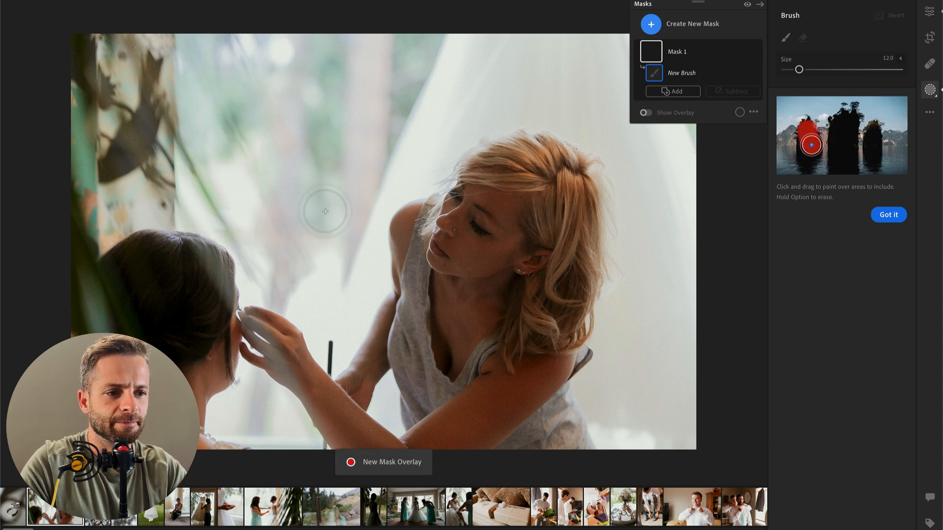
click(683, 52)
click(754, 51)
click(789, 72)
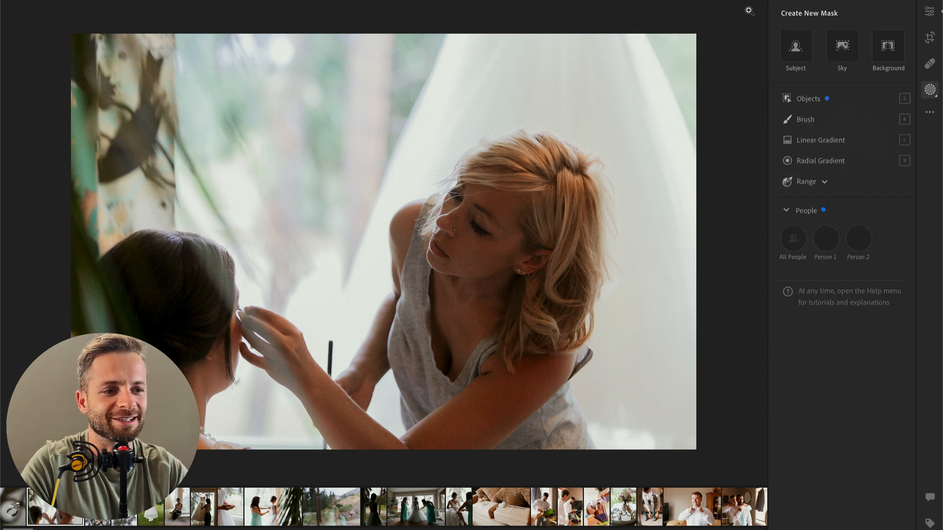
Step: Create an automatically selected background mask on the makeup photo
key(b)
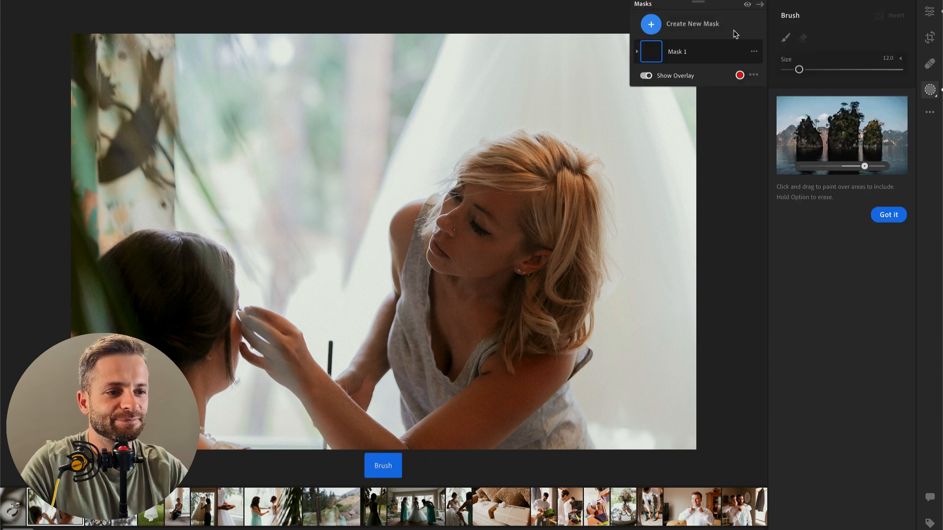
click(652, 25)
click(767, 55)
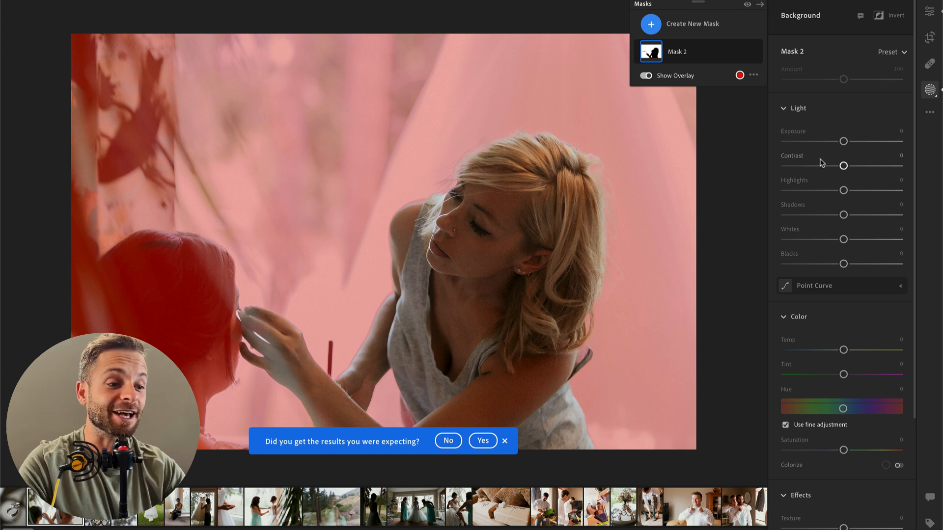
Step: Set the background mask's highlights to −64, whites to −18, saturation to −4, texture to −12 and clarity to −7
mouse_move(800, 190)
mouse_down()
mouse_move(790, 189)
mouse_move(806, 190)
mouse_up()
mouse_move(843, 239)
mouse_down()
mouse_move(802, 240)
mouse_move(834, 240)
mouse_up()
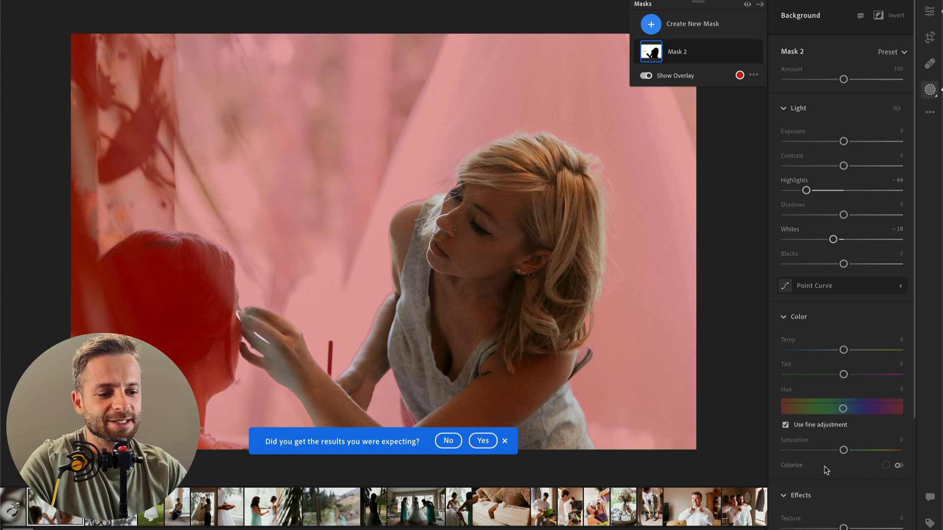
drag(838, 450, 840, 454)
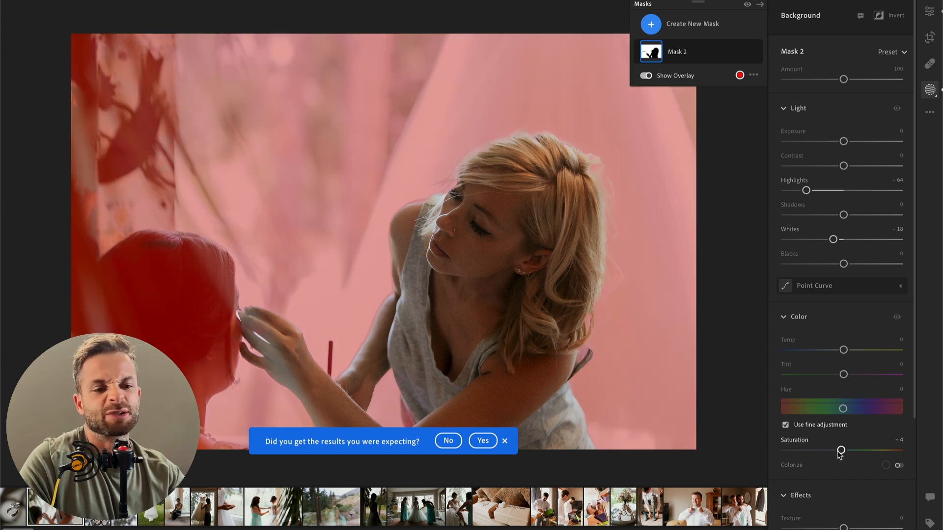
scroll(821, 378, down, 4)
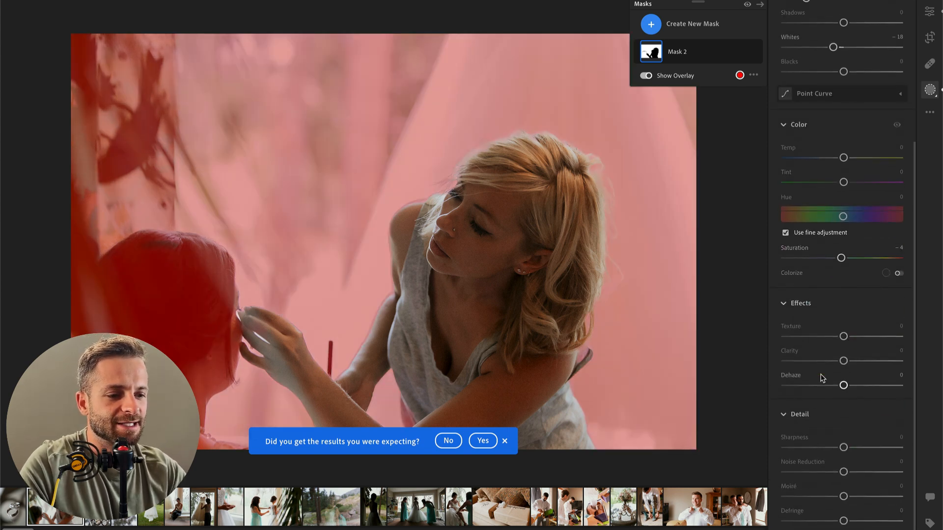
drag(843, 337, 840, 361)
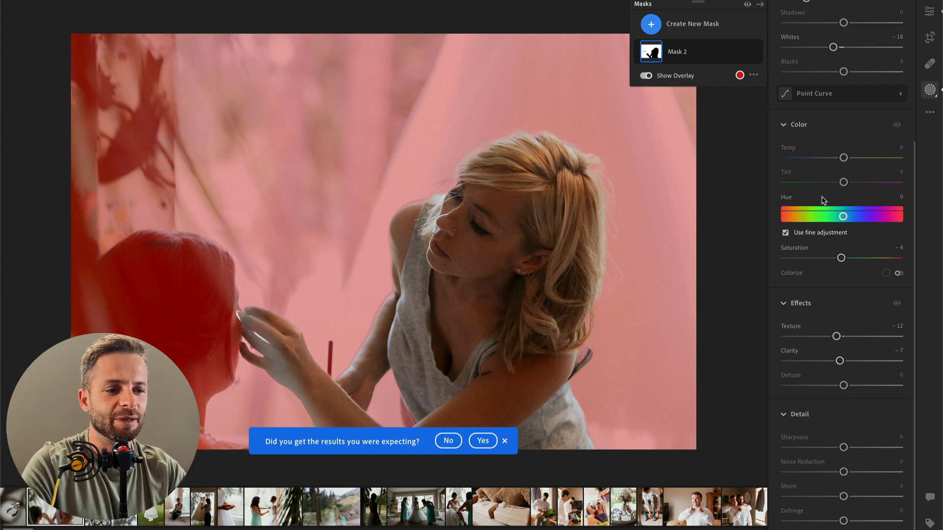
Step: Hide the red overlay of the background mask
key(o)
key(o)
key(o)
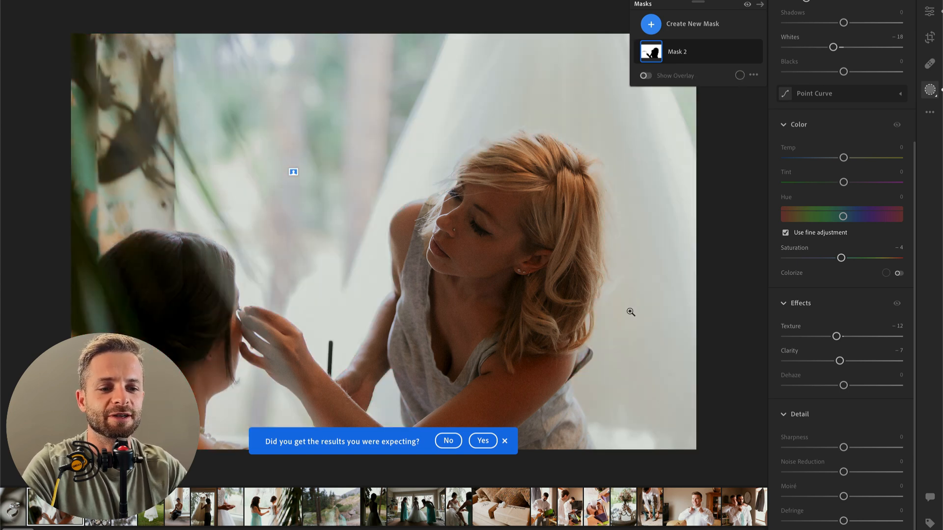
scroll(843, 266, up, 5)
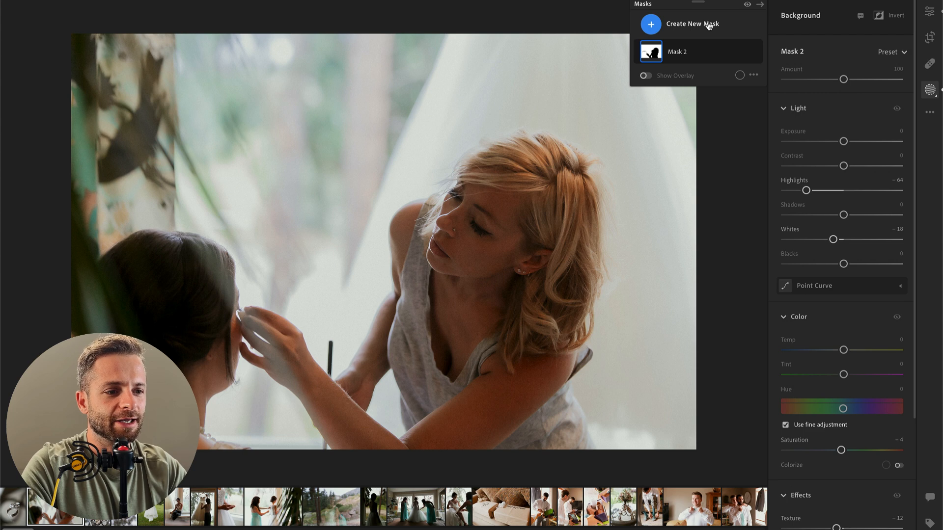
click(896, 53)
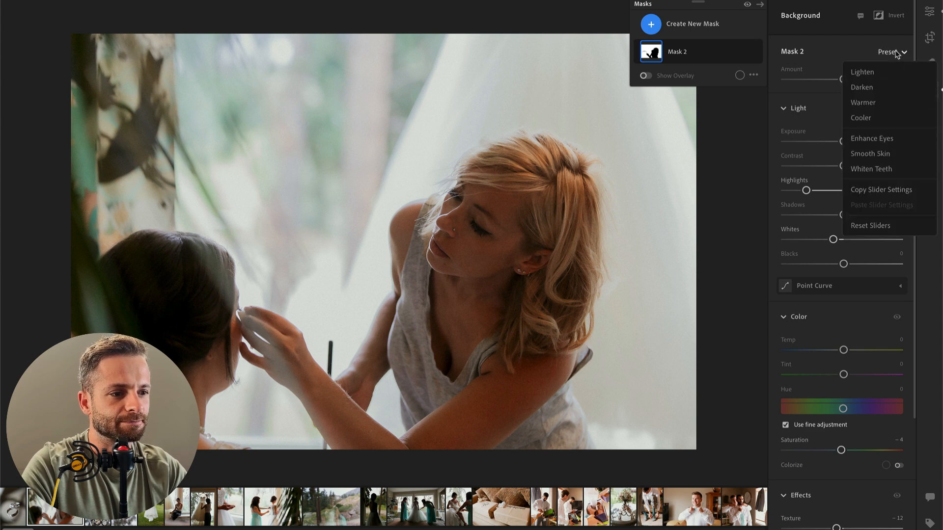
click(896, 52)
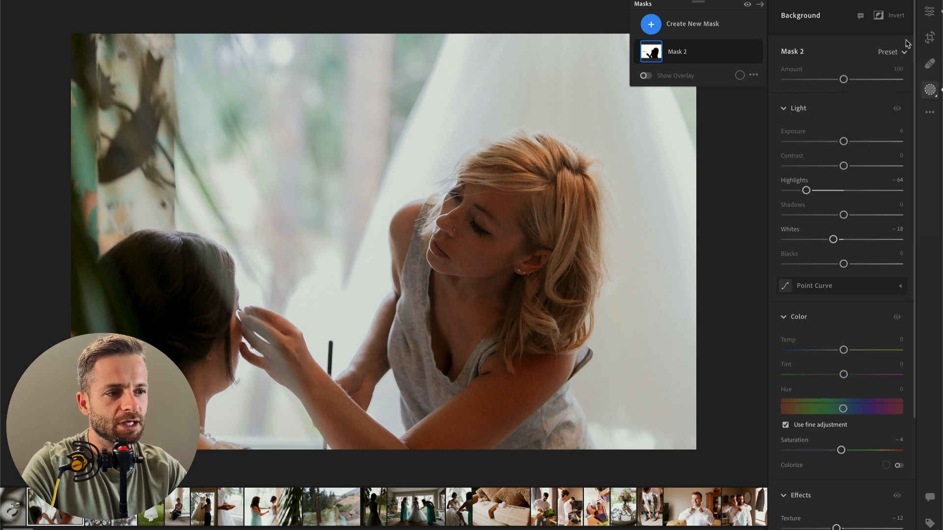
Step: Show the presets and start a new preset named Background Blur & Highlight Retain from the makeup photo
click(931, 15)
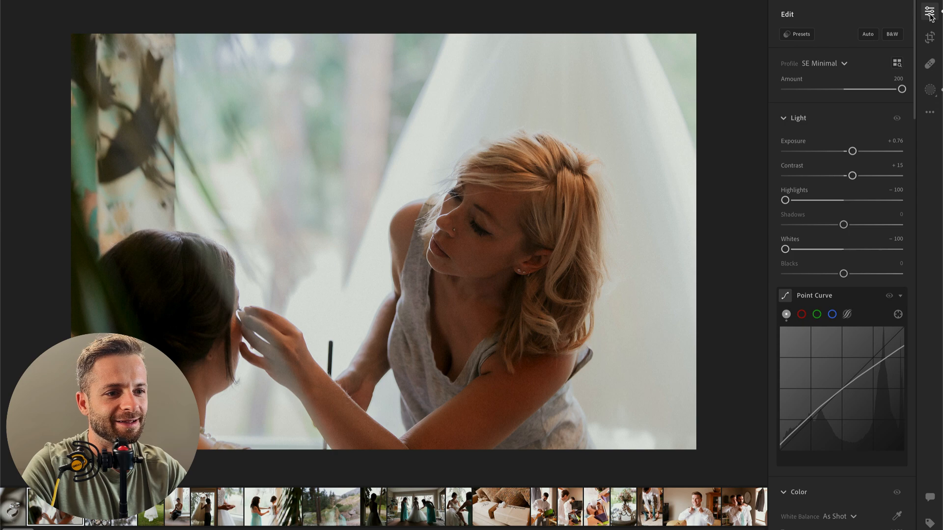
click(798, 35)
click(724, 14)
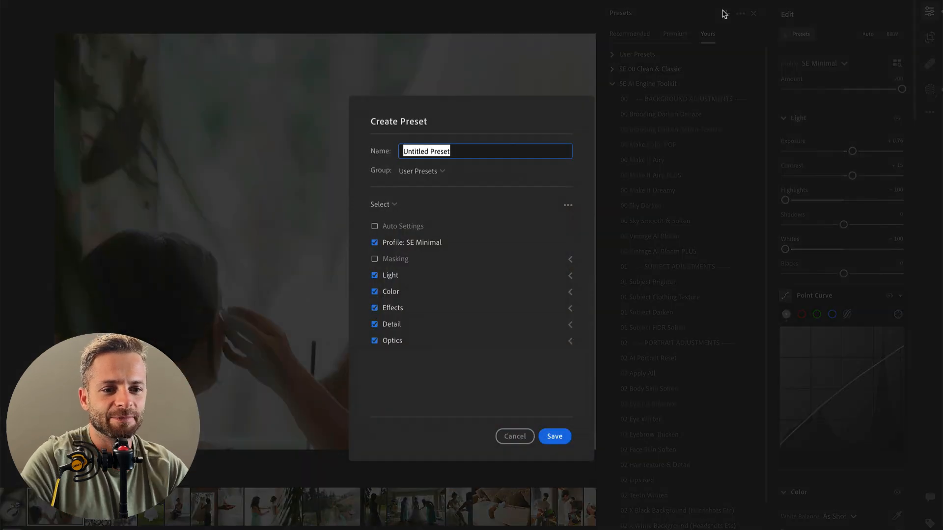
text(Backgro)
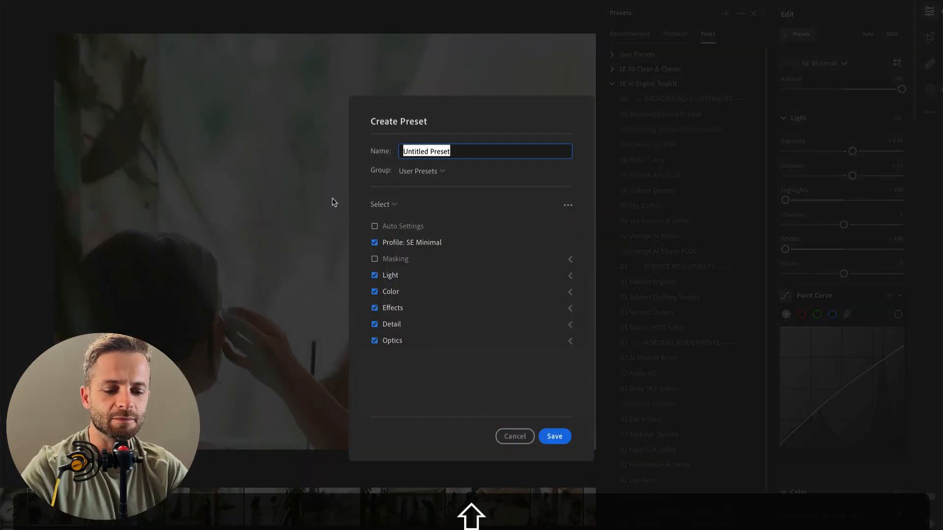
text(und Blur & Highh)
key(BackSpace)
key(BackSpace)
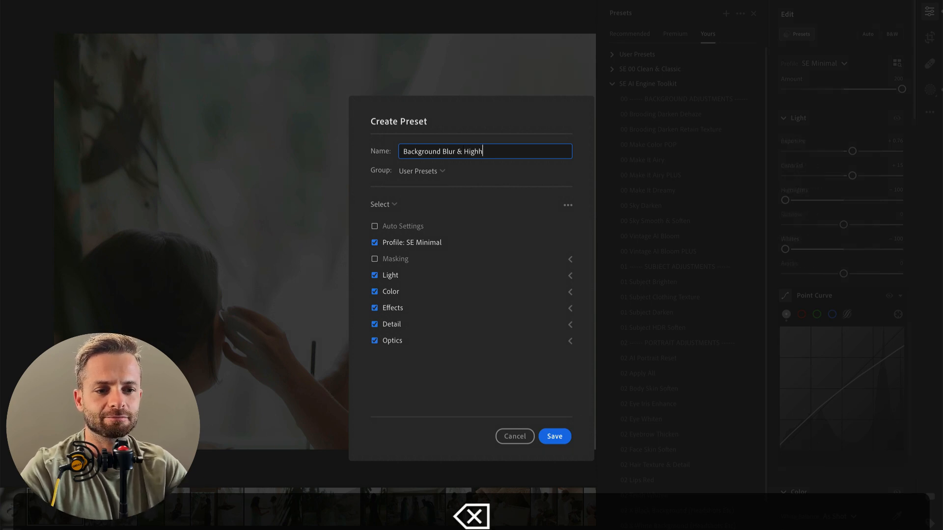
text(ight Retain)
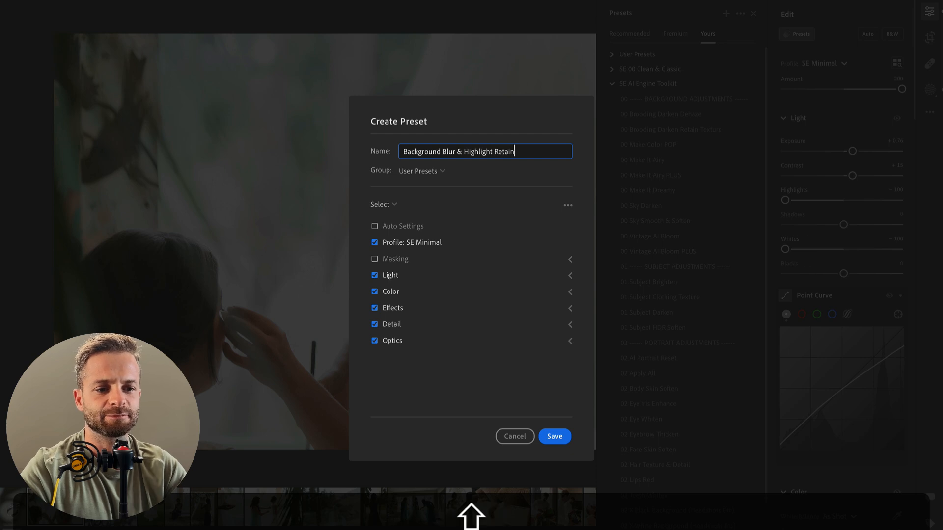
Step: Try to create a new preset group named AI Presets for the preset, and discard it
click(420, 172)
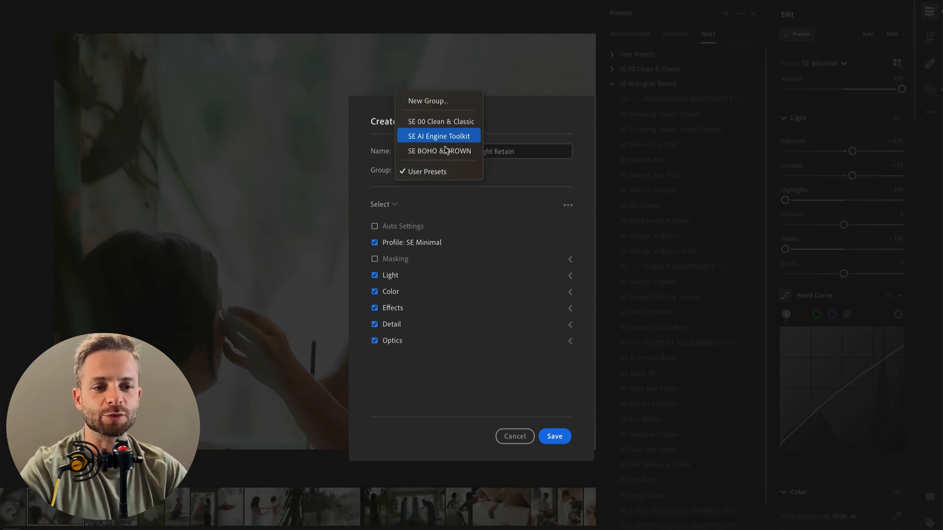
click(448, 101)
text(AI)
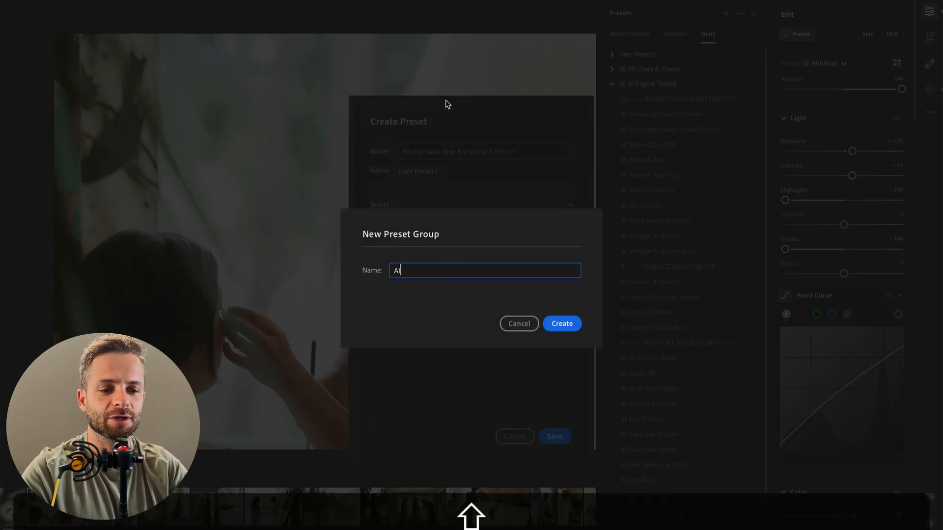
text( Preset)
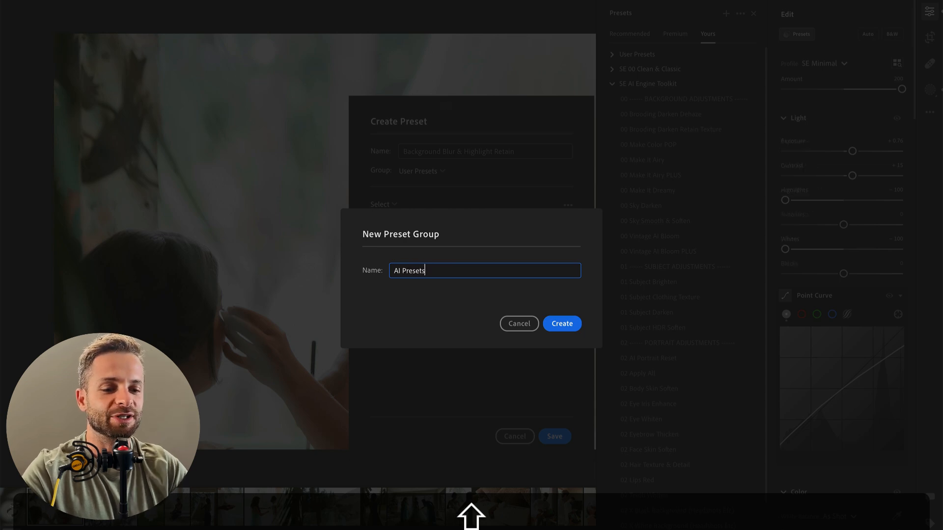
text(s)
click(530, 324)
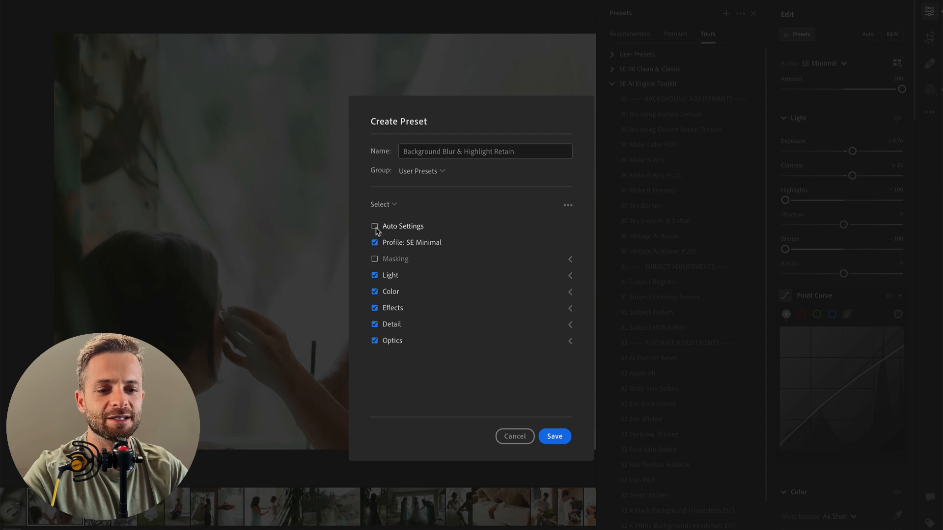
Step: Exclude the profile, light, color, effects, detail and optics settings from the new preset
click(375, 242)
click(375, 276)
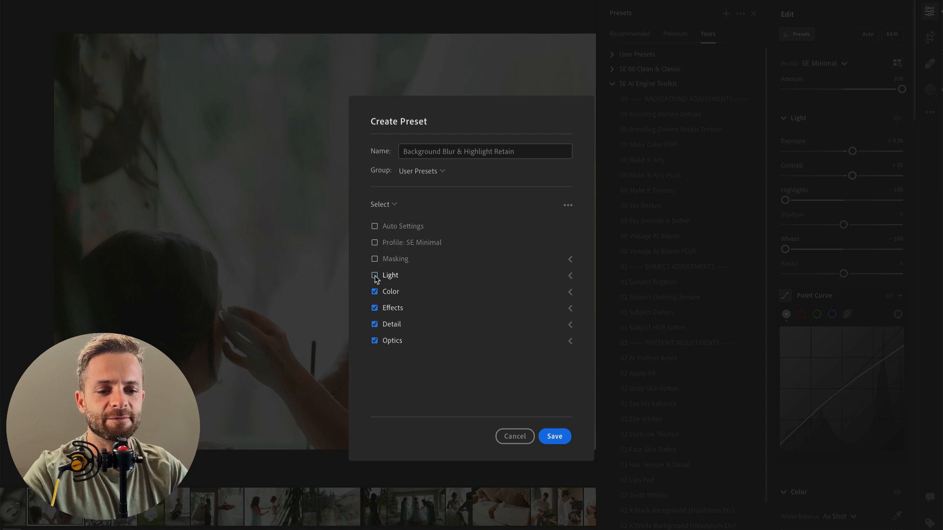
click(375, 308)
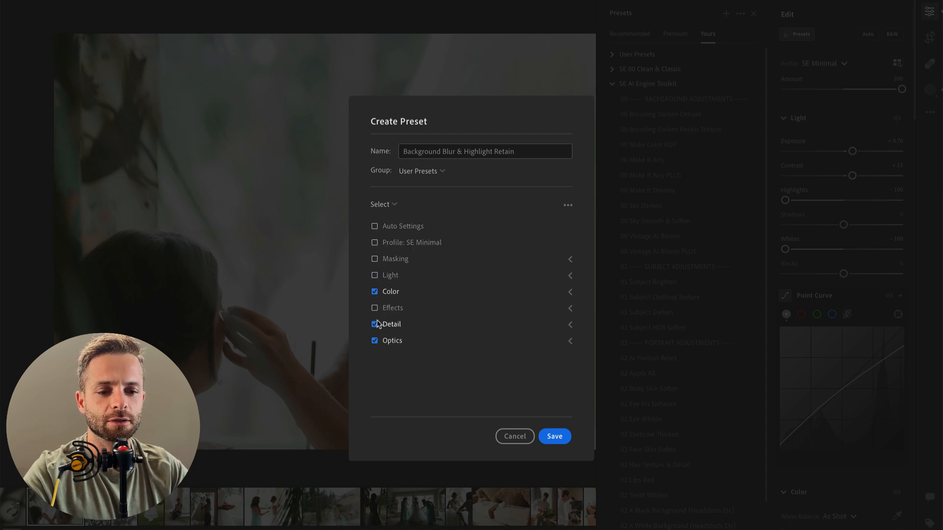
click(375, 292)
click(375, 340)
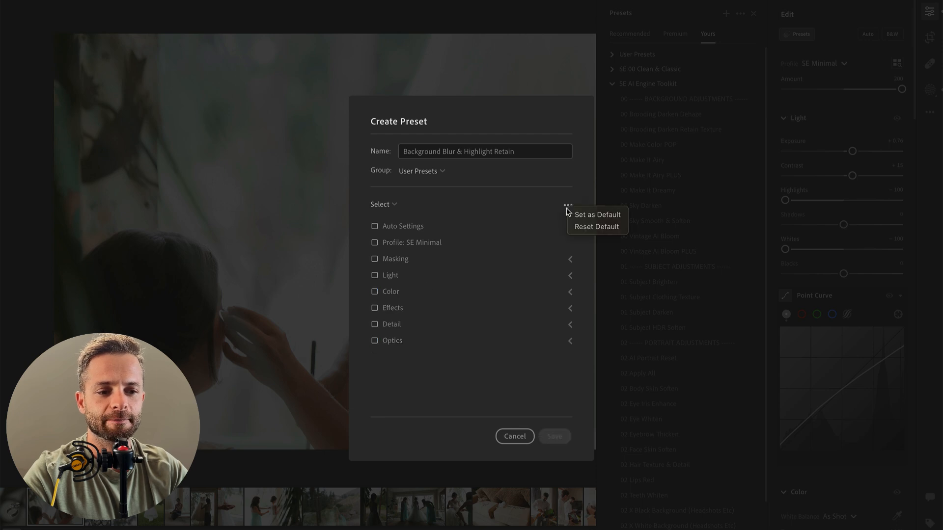
Step: Include Mask 2 under Masking in the new preset, and close the preset dialog without saving
click(396, 206)
click(450, 268)
click(570, 259)
click(374, 259)
click(375, 259)
click(391, 276)
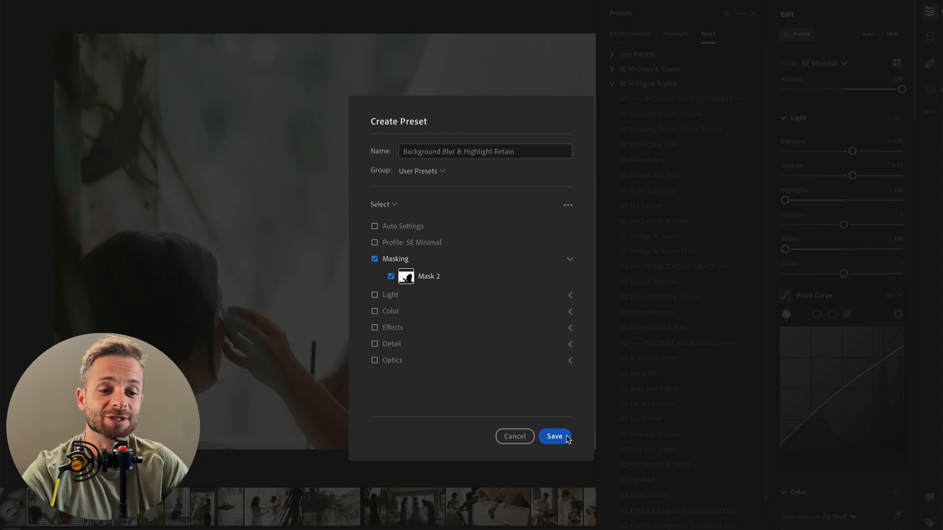
click(514, 436)
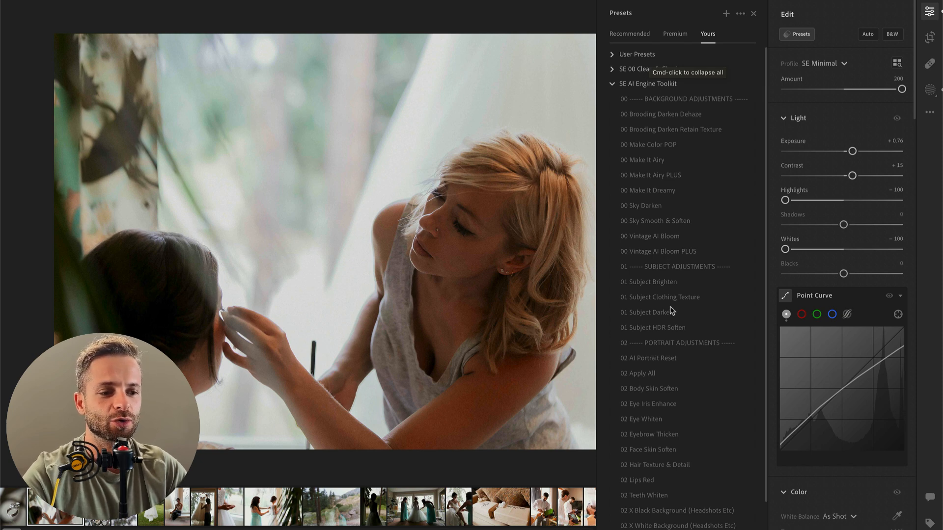
Step: Try the 00 Make It Dreamy and 00 Sky Smooth & Soften presets and 00 Make It Airy PLUS at amount 51
click(660, 191)
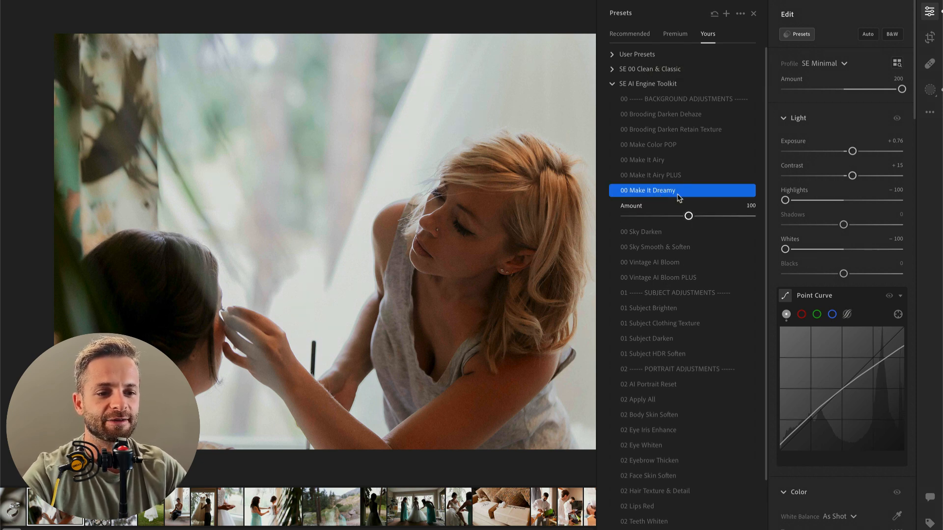
click(660, 247)
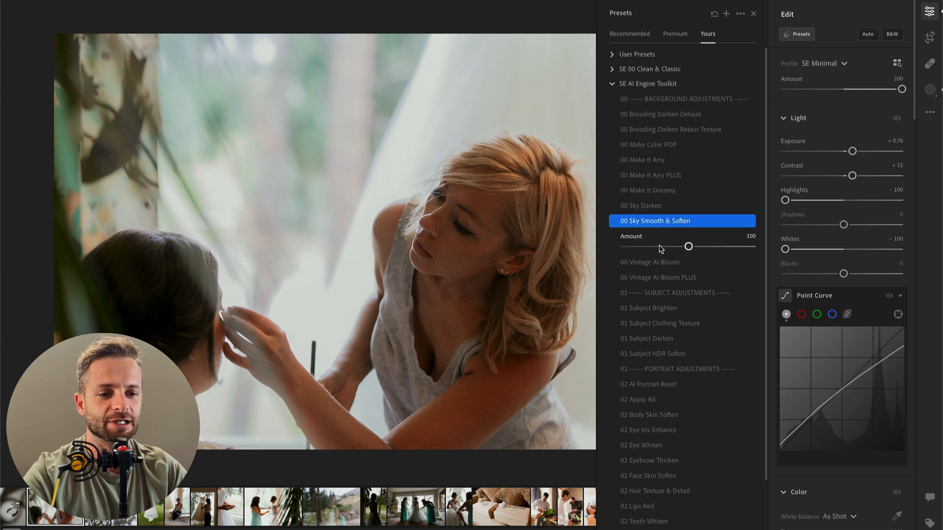
click(663, 177)
drag(689, 201, 656, 184)
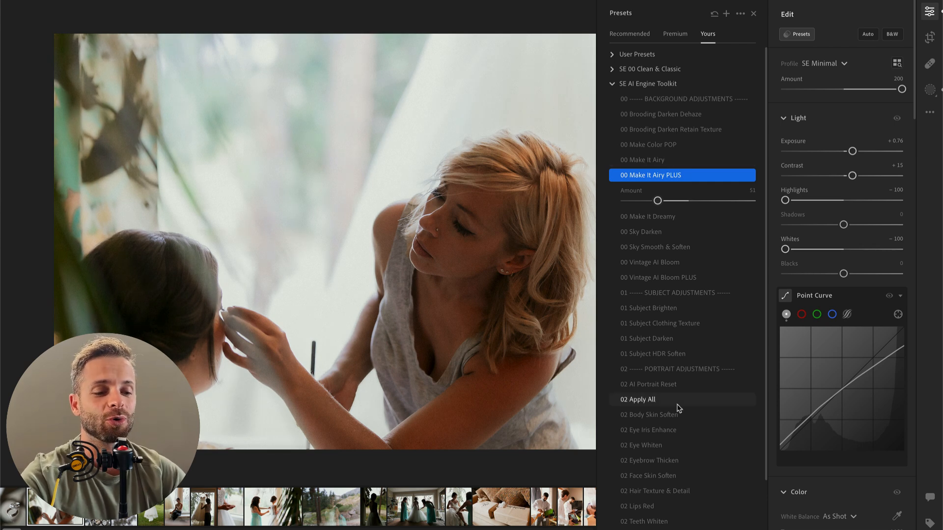
Step: Preview the SE AI Engine Toolkit presets and apply 00 Bkgrnd Curves Deepen 02 to the makeup photo at amount 115
scroll(678, 405, down, 2)
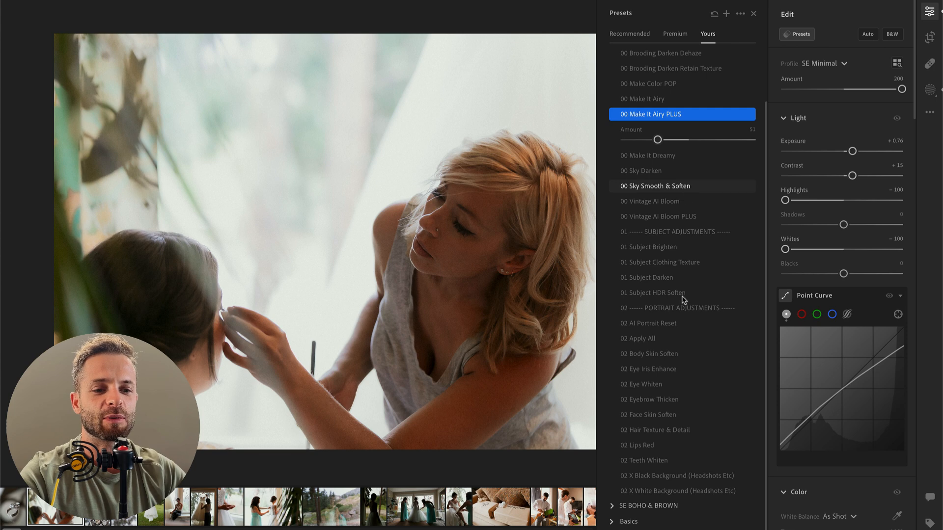
scroll(686, 319, up, 2)
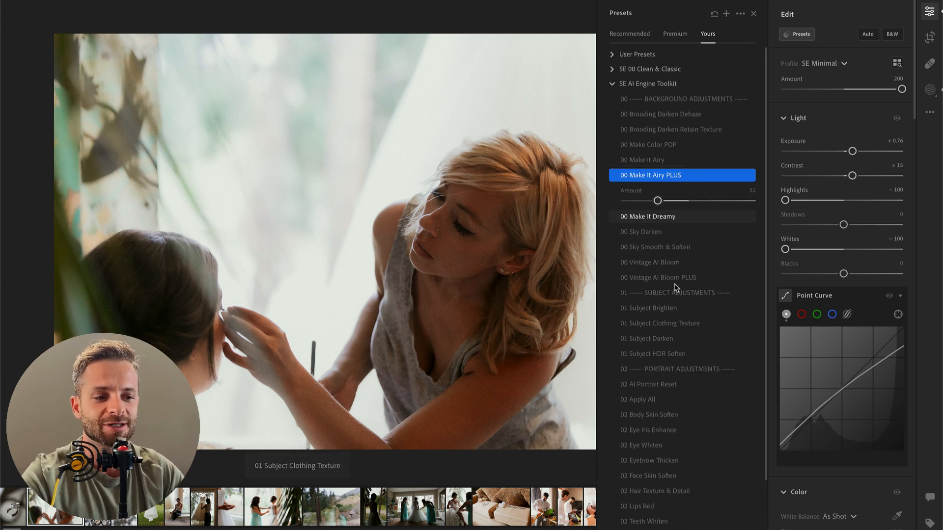
scroll(677, 280, down, 1)
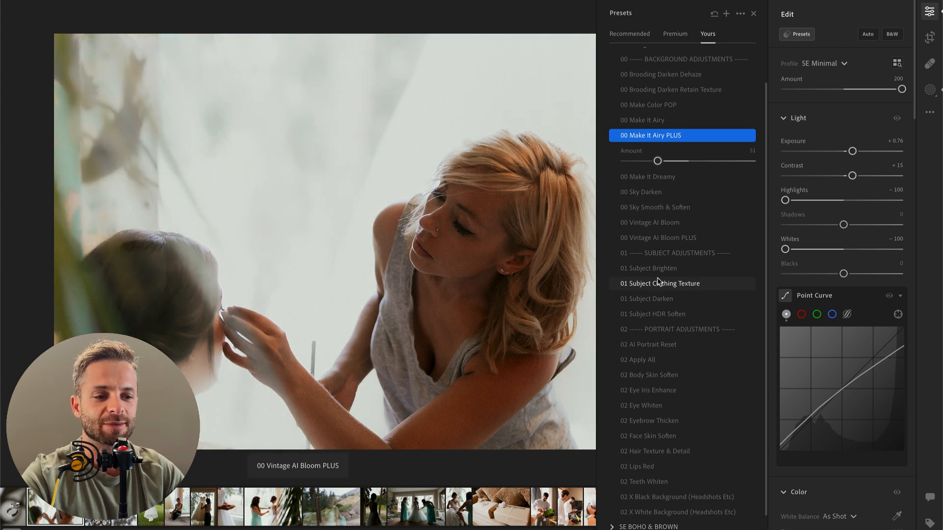
scroll(669, 361, down, 1)
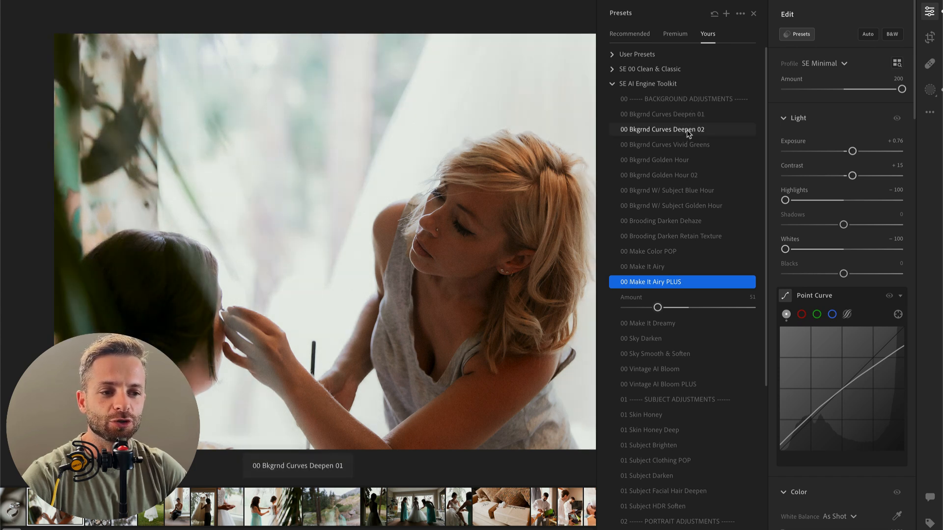
click(687, 131)
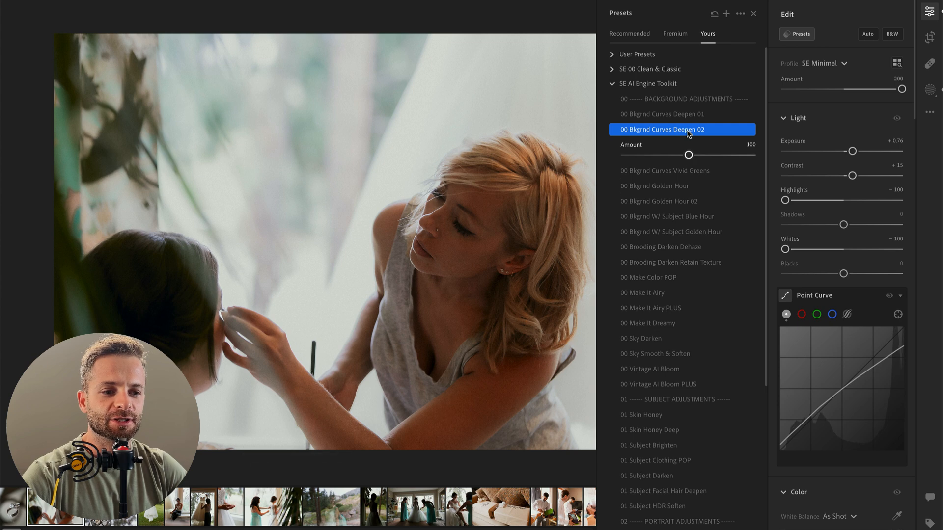
mouse_move(688, 154)
mouse_down()
mouse_move(649, 157)
mouse_move(695, 156)
mouse_up()
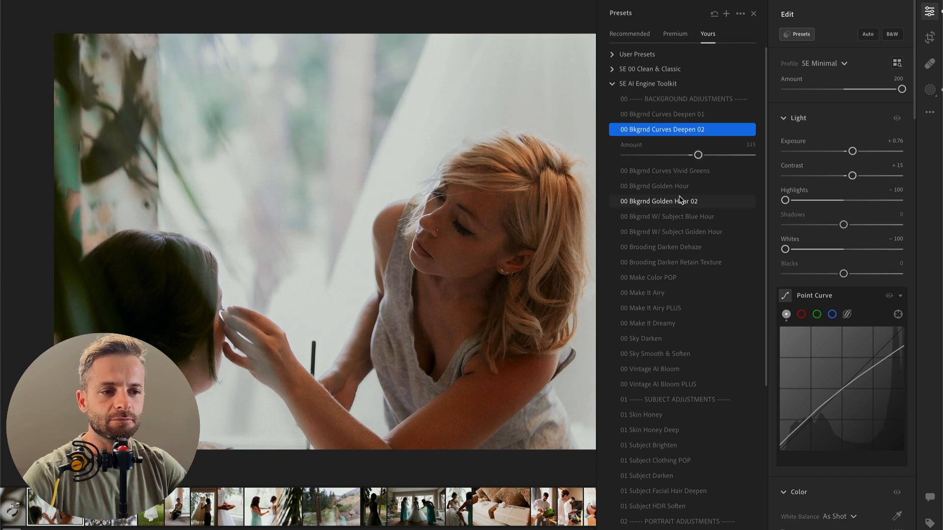
key(Return)
Step: Close the presets and set the makeup photo's exposure to +1.06
click(540, 197)
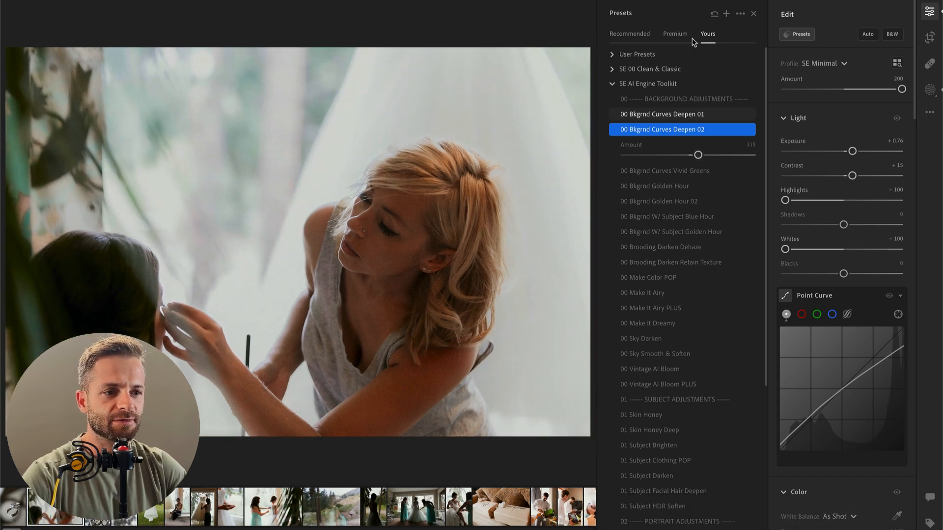
click(753, 14)
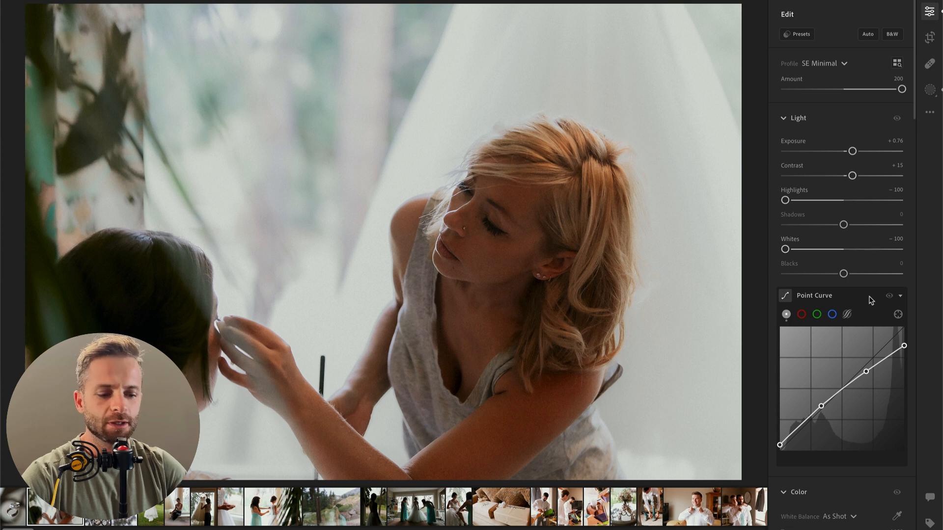
drag(853, 151, 857, 152)
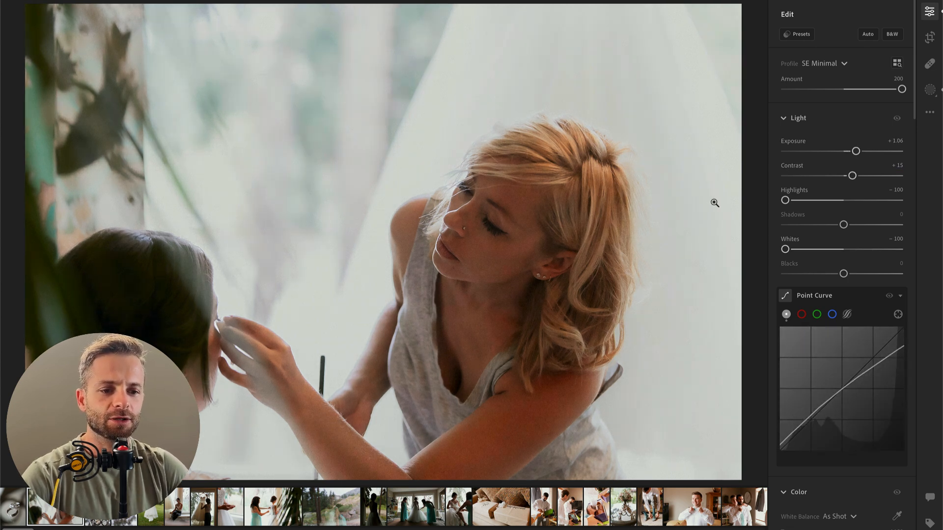
Step: Set the exposure of the next photo, the bouquet with sandals, to +0.79 and draw a tall radial gradient mask over its centre
key(Right)
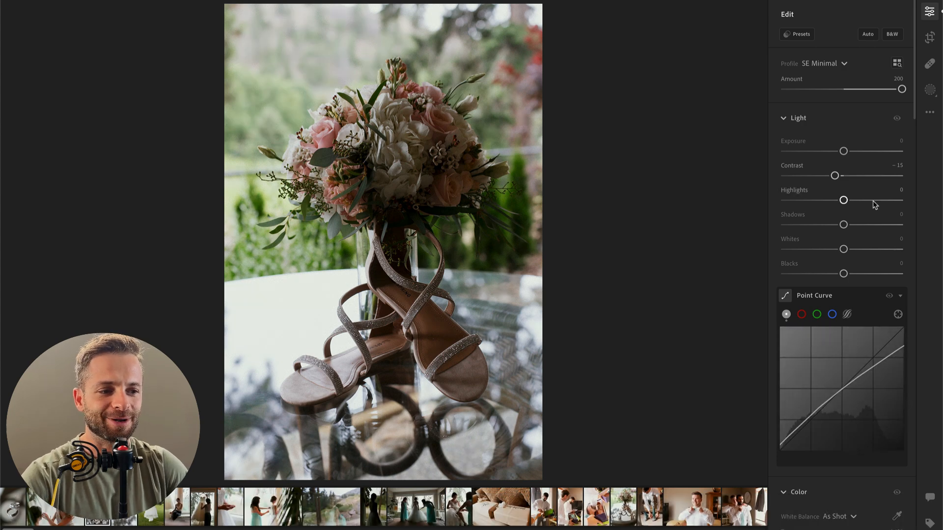
drag(843, 152, 854, 152)
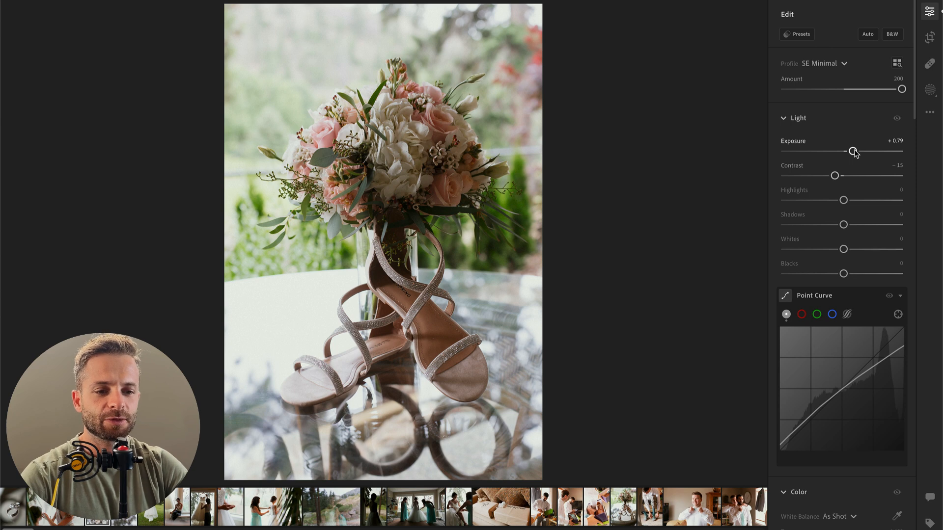
key(r)
drag(377, 200, 507, 461)
drag(413, 169, 437, 175)
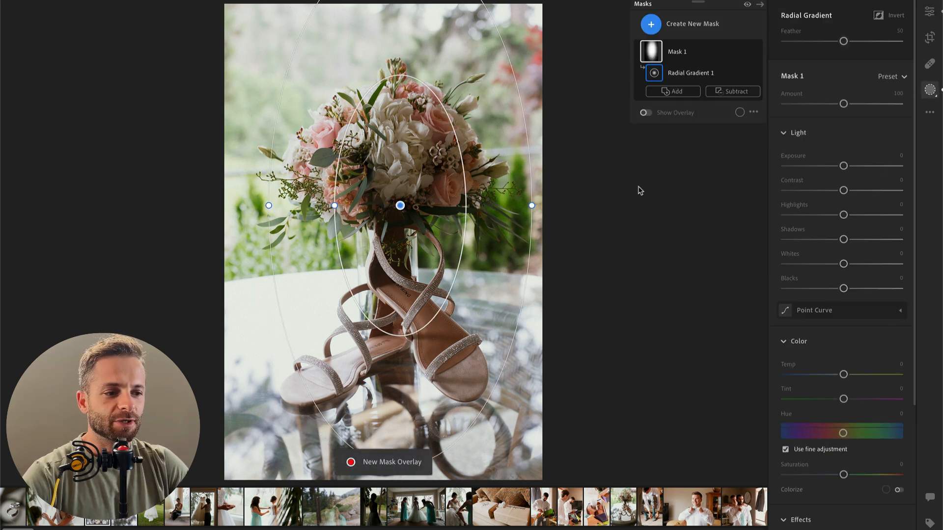
Step: Set the radial mask's contrast to −62, highlights to +54 and whites to +40, and move the mask up over the bouquet
drag(810, 191, 875, 215)
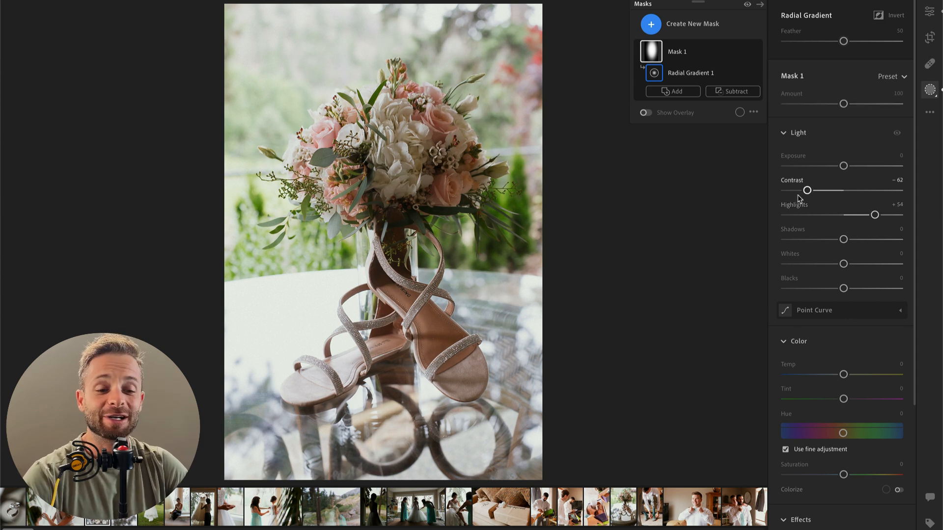
click(865, 264)
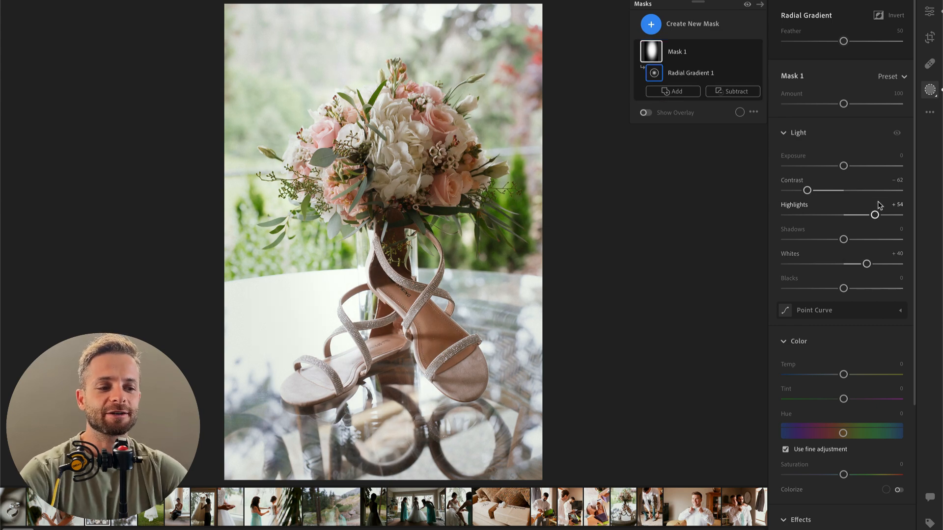
drag(398, 204, 424, 87)
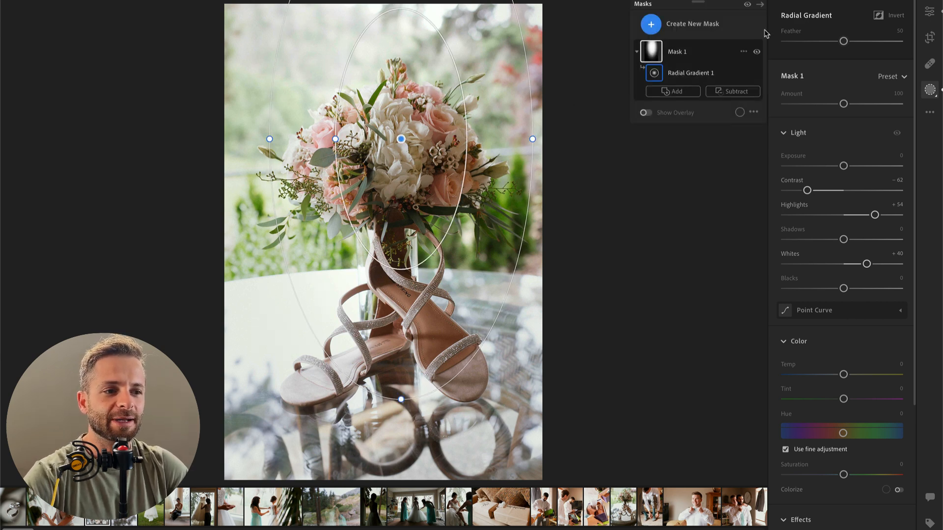
Step: Leave masking and apply the 00 Vintage AI Bloom PLUS preset to the bouquet photo
click(930, 13)
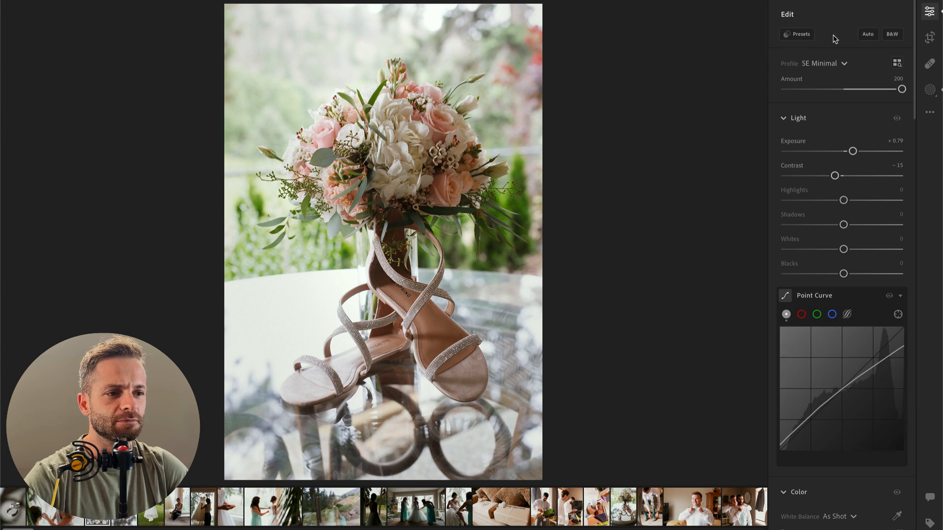
click(797, 34)
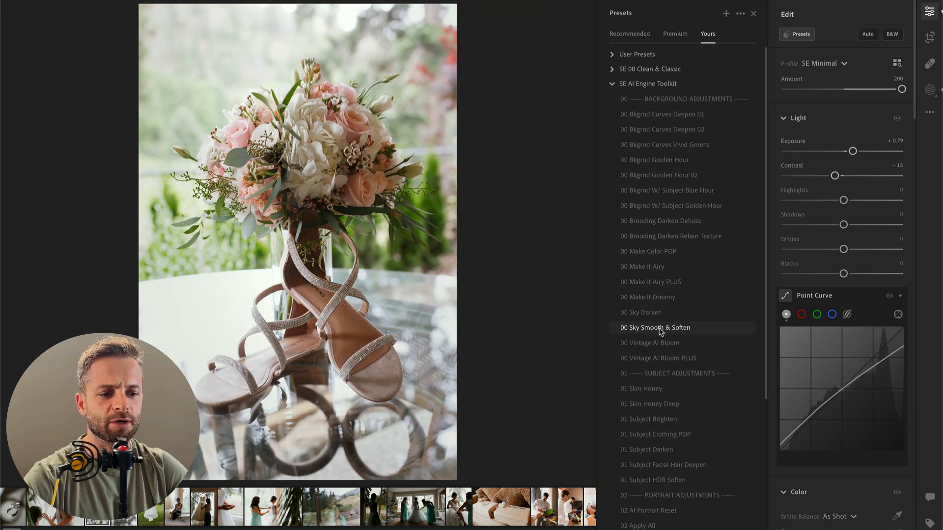
click(663, 359)
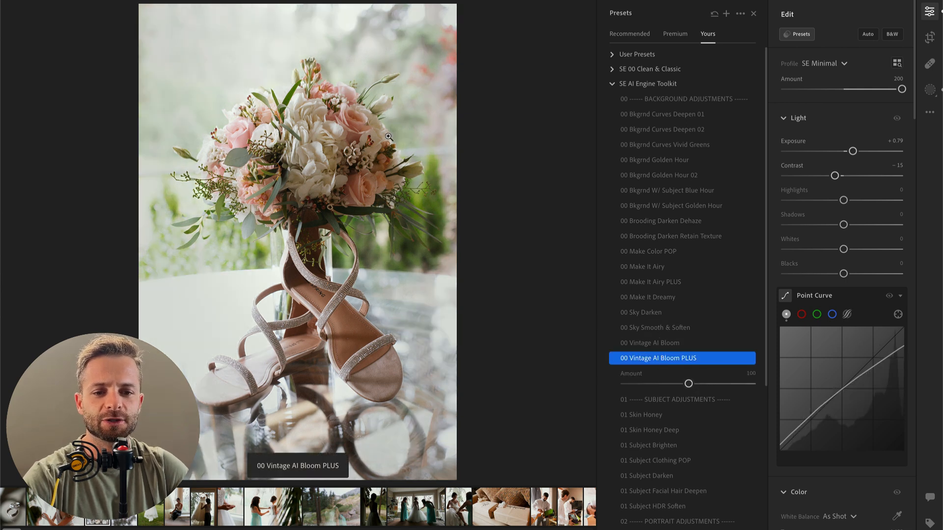
Step: Reduce the bouquet photo's preset amount to 83 and apply the 00 Vintage AI Bloom PLUS preset to the next photo, the corsage
mouse_move(689, 384)
mouse_down()
mouse_move(666, 386)
mouse_move(687, 386)
mouse_move(678, 385)
mouse_up()
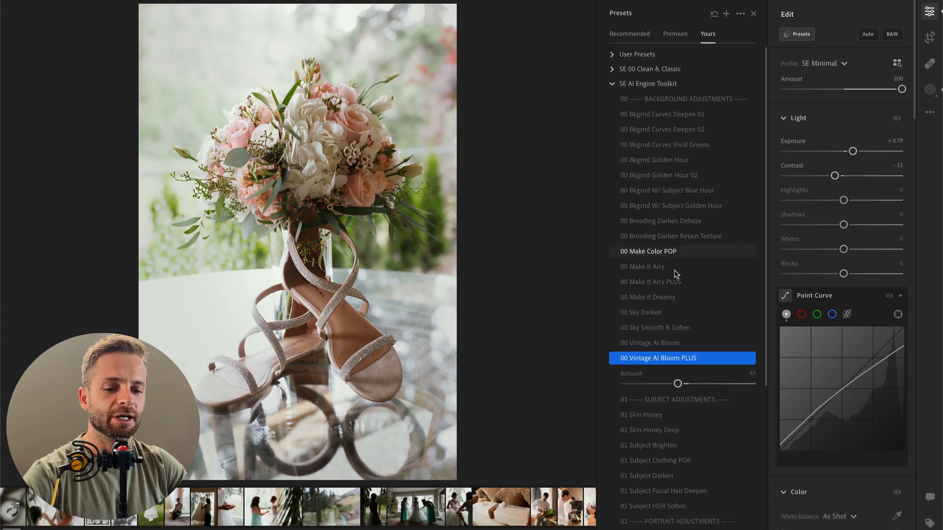
key(Right)
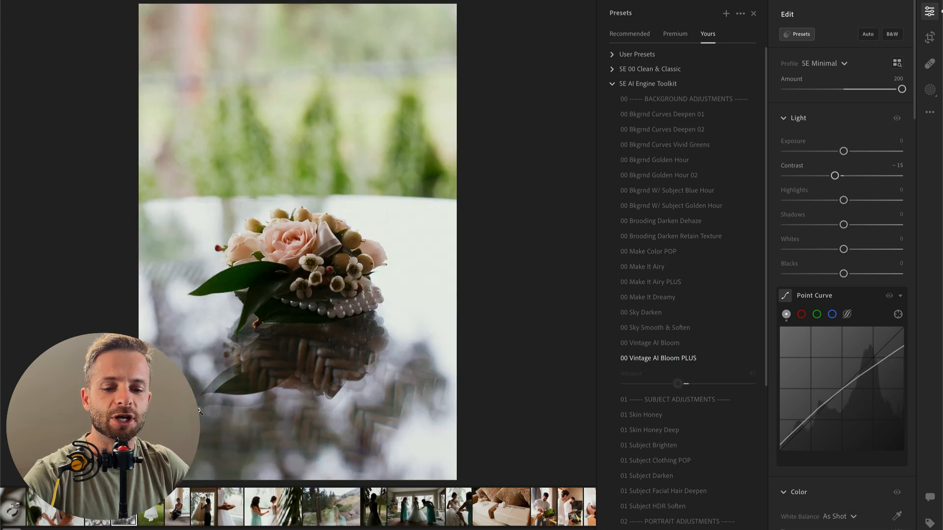
click(664, 358)
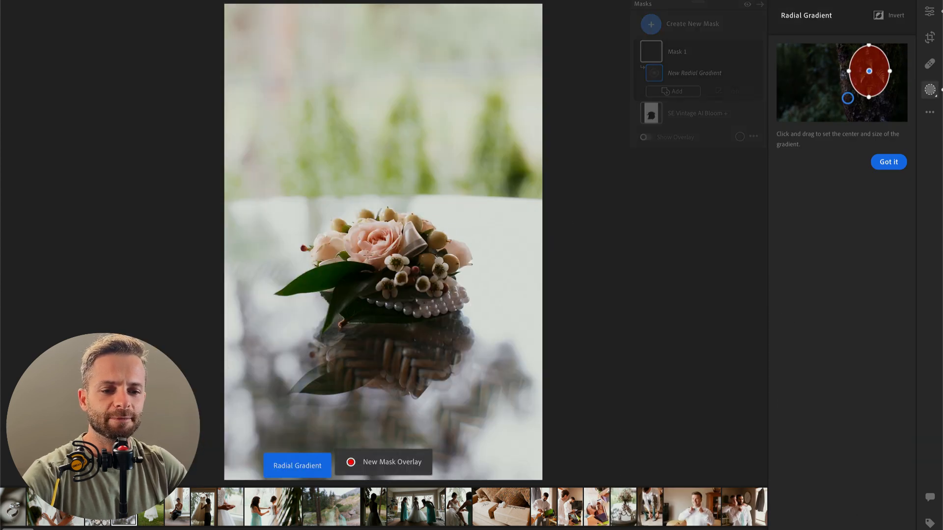
Step: Draw a large radial gradient mask around the corsage with contrast −68, highlights +33 and whites +40, and leave masking
drag(368, 255, 506, 434)
drag(844, 190, 803, 190)
drag(844, 214, 862, 214)
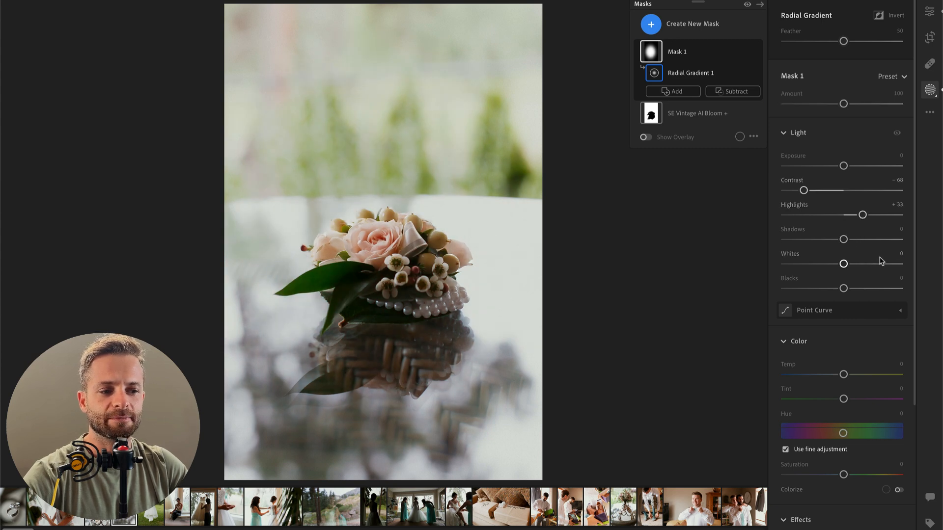
drag(843, 264, 867, 264)
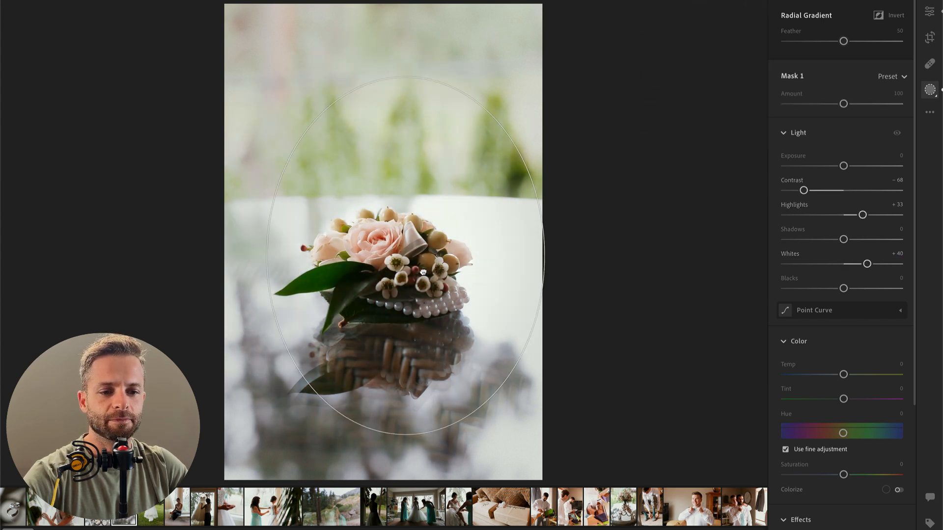
key(Return)
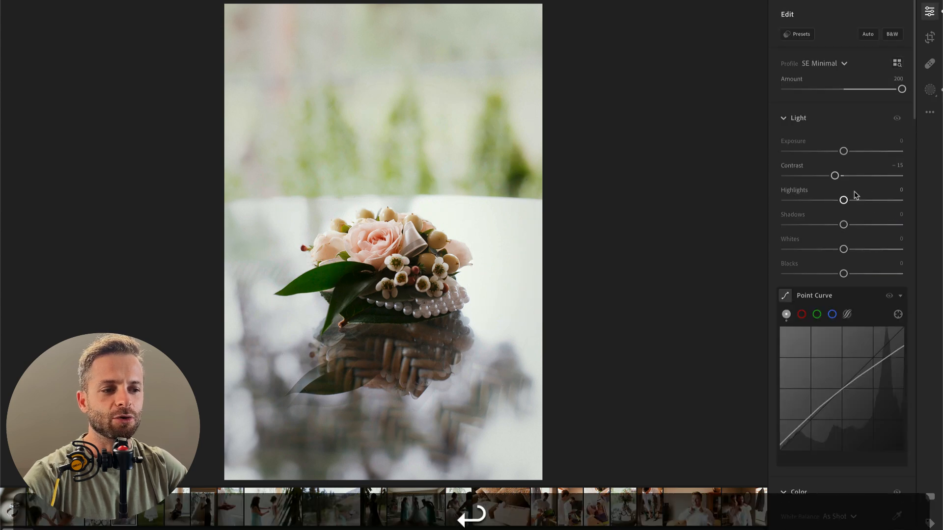
Step: Set the corsage photo's exposure to −0.25 and contrast to −30, and compare it with the original
drag(823, 178, 840, 155)
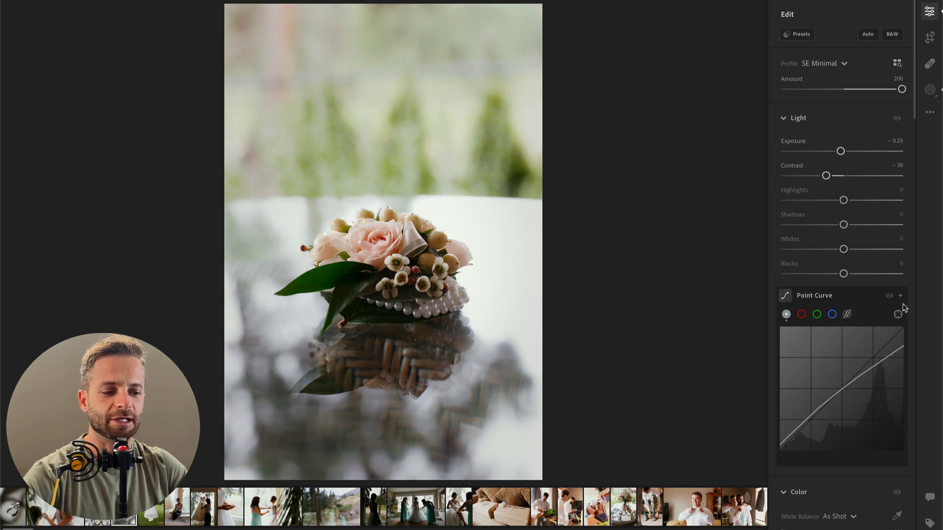
key(backslash)
key(backslash)
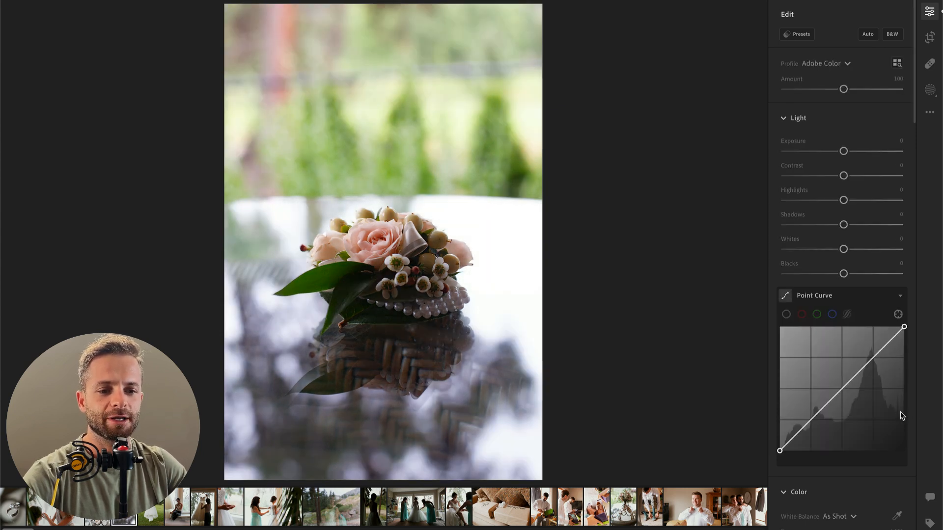
Step: Go to the next photo, the hanging wedding dress, and apply the 00 Vintage AI Bloom preset after trying the PLUS version
key(Right)
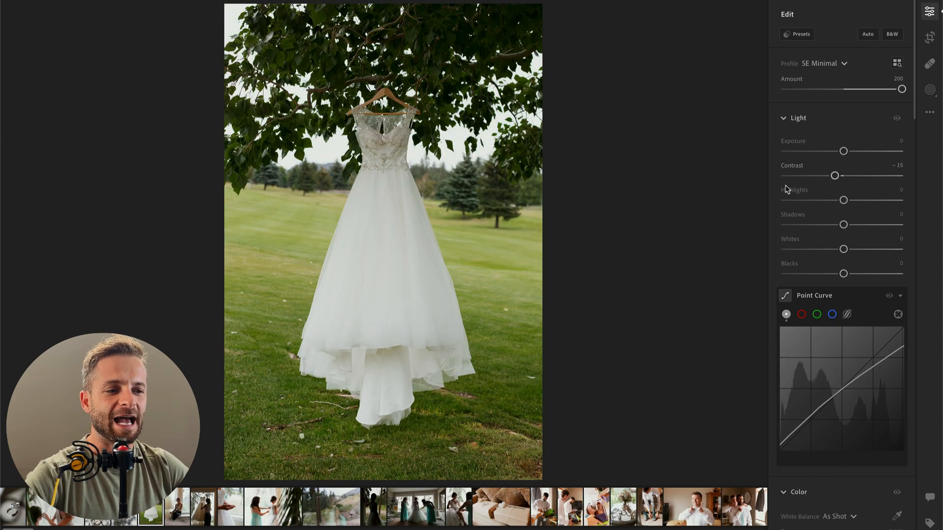
click(930, 12)
click(928, 12)
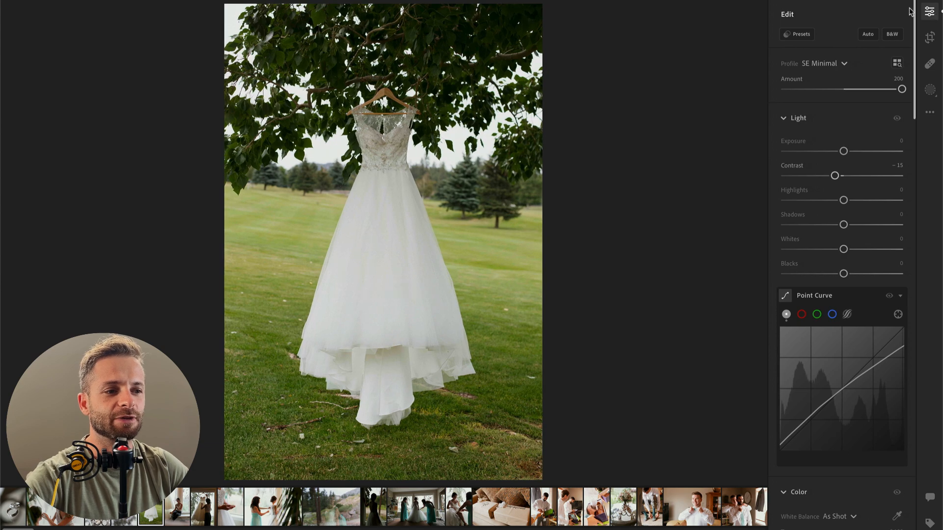
click(806, 33)
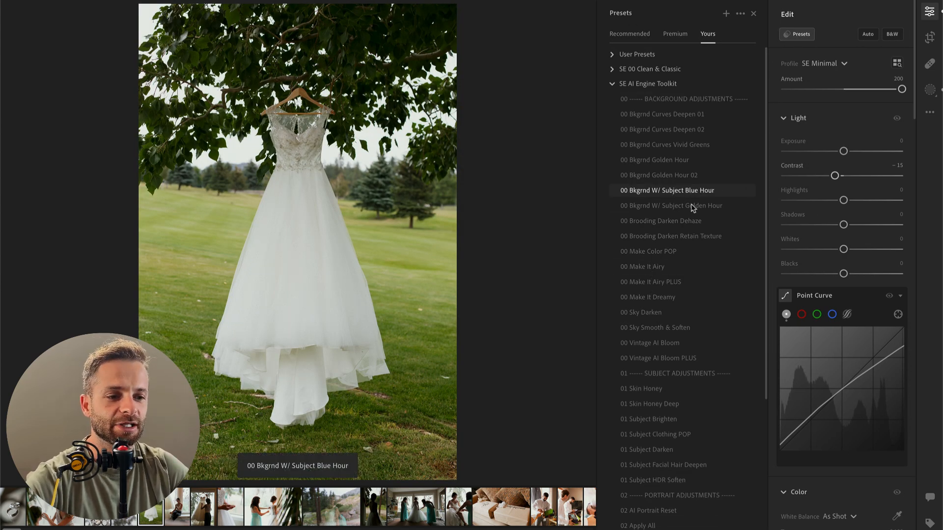
click(674, 359)
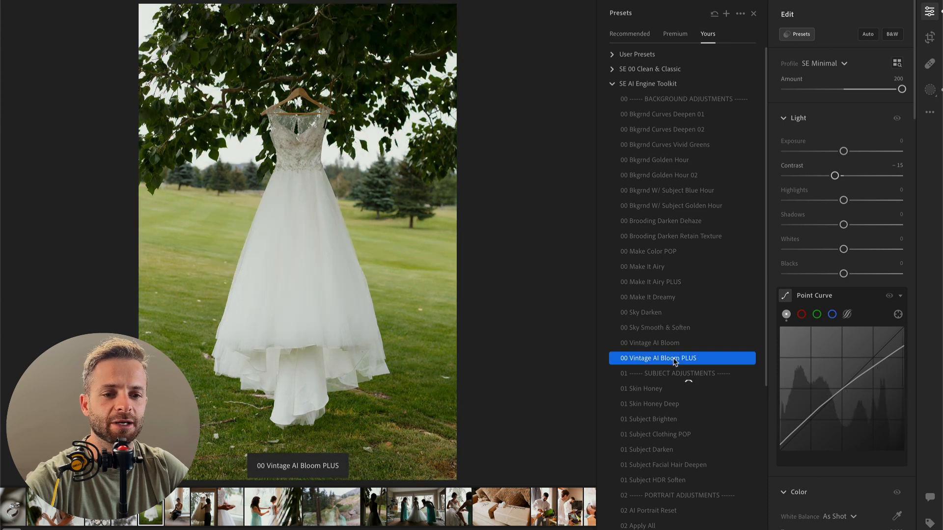
click(673, 344)
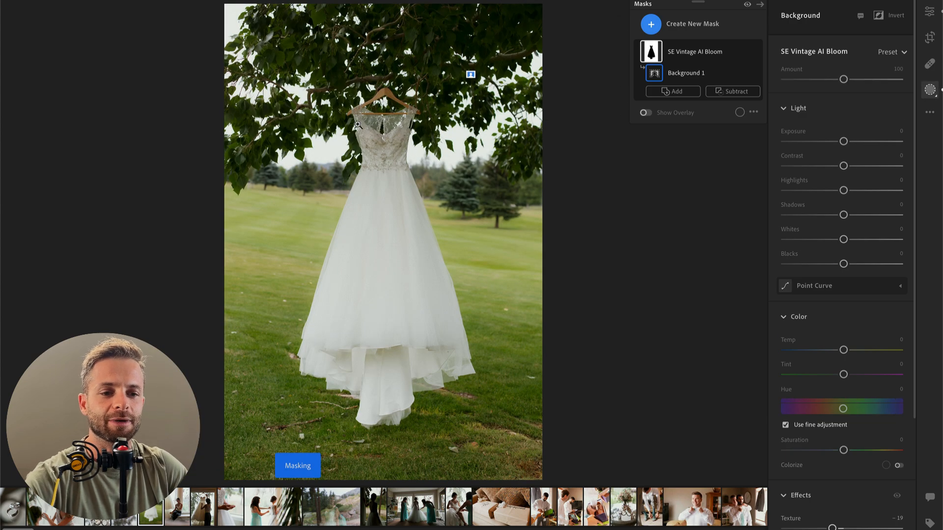
Step: Draw a radial gradient mask over the dress's bodice with contrast −60, highlights +71 and whites +37, and leave masking
key(r)
drag(376, 120, 434, 235)
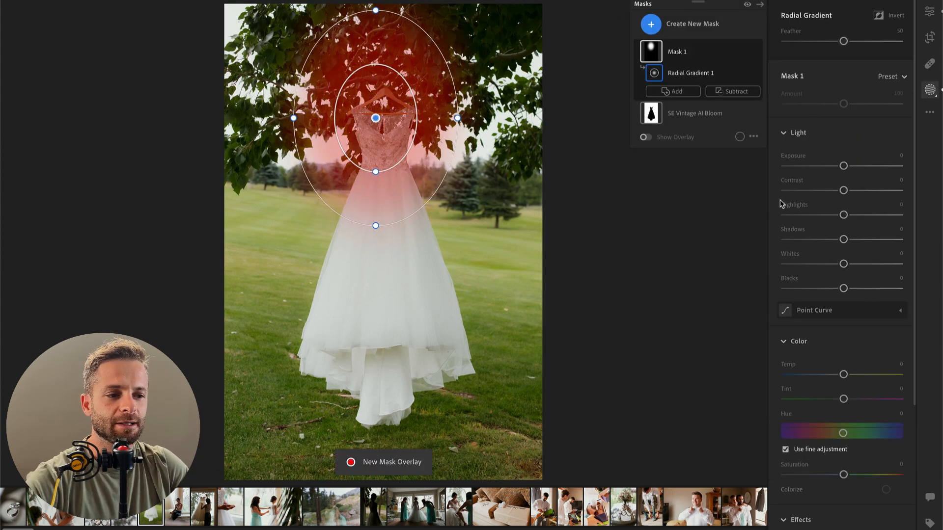
drag(843, 190, 808, 190)
drag(866, 217, 885, 215)
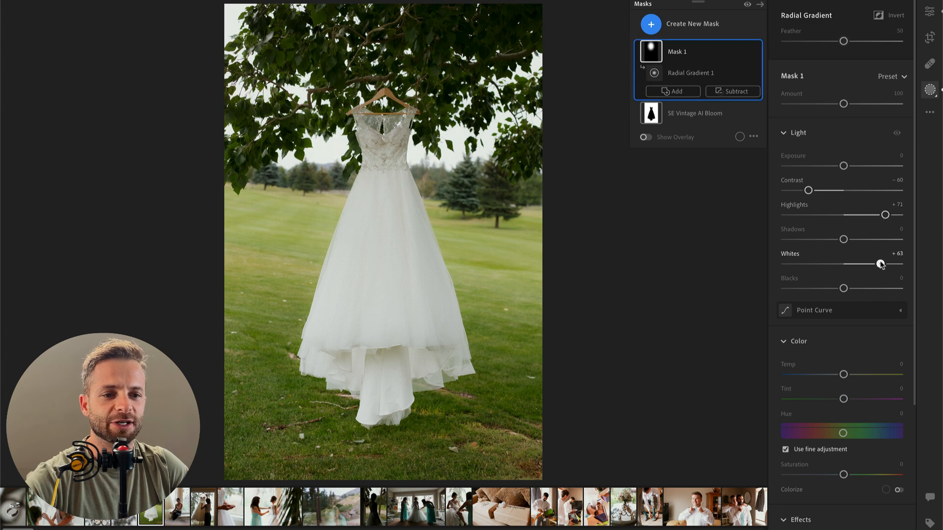
drag(883, 264, 881, 263)
drag(389, 139, 401, 150)
drag(861, 269, 865, 266)
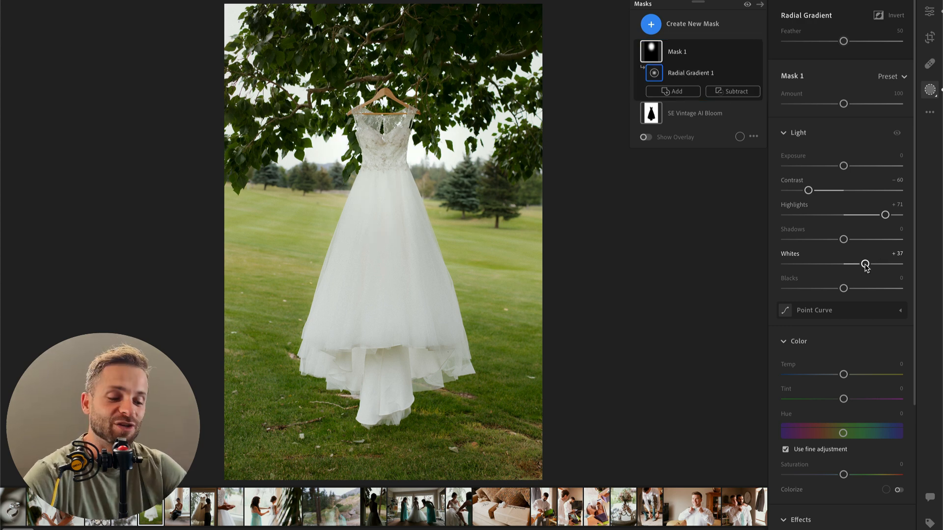
key(Return)
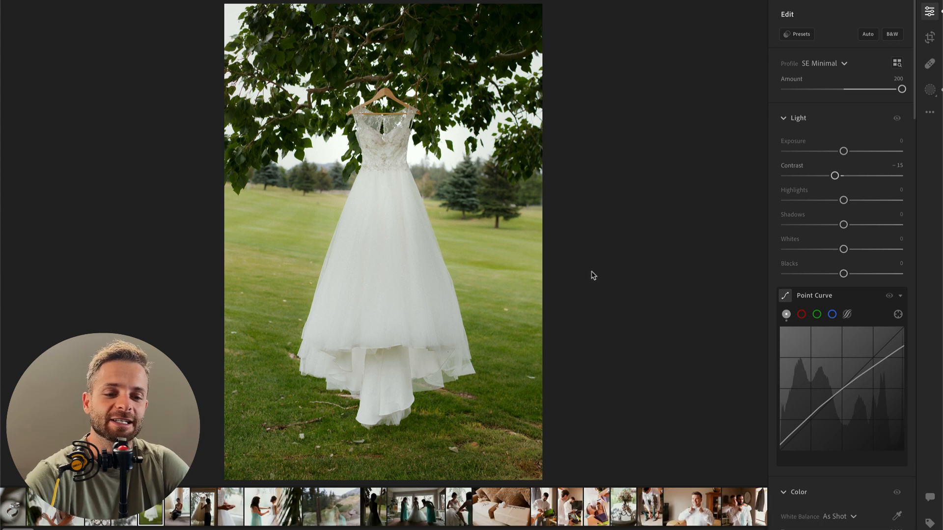
Step: Add a linear gradient mask from the dress photo's top edge downward with contrast −33, highlights +33, whites +31, and set the overall exposure to −0.24
key(l)
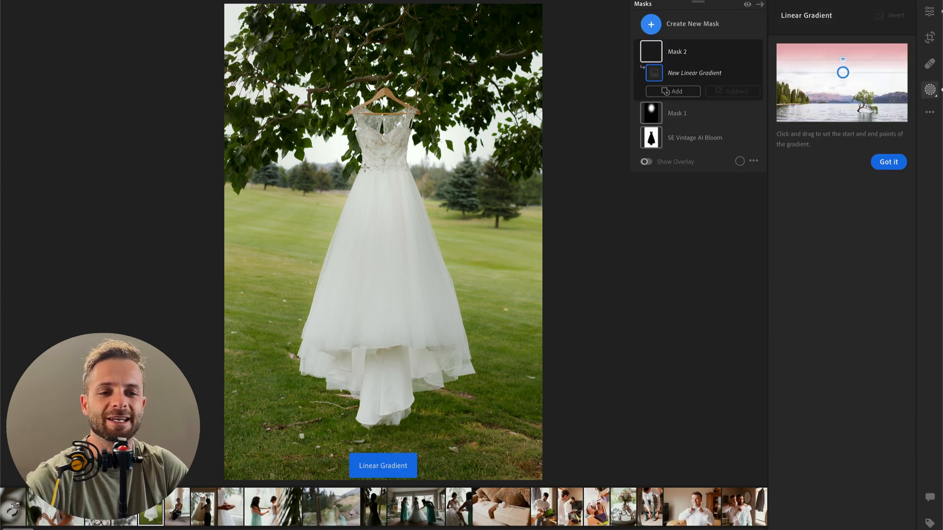
mouse_move(414, 4)
mouse_down()
mouse_move(379, 334)
mouse_move(396, 406)
mouse_up()
drag(844, 166, 863, 191)
click(861, 240)
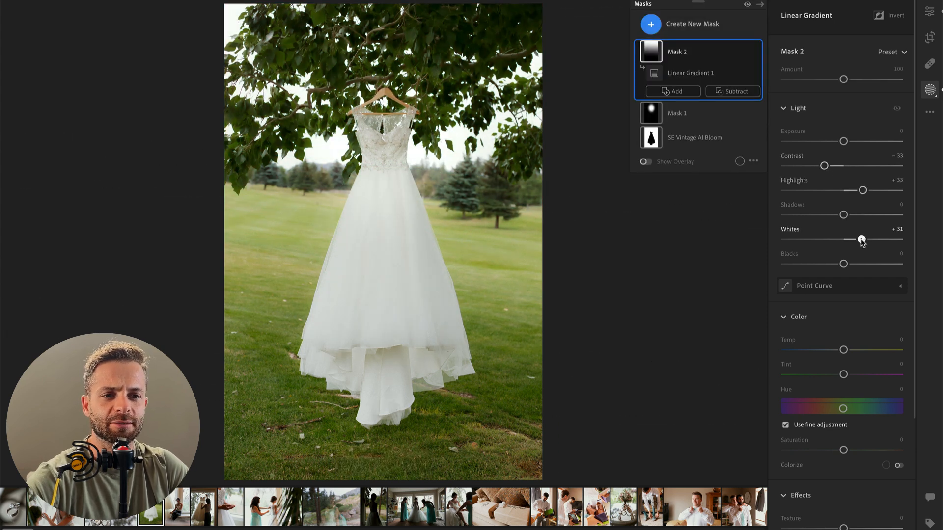
key(Return)
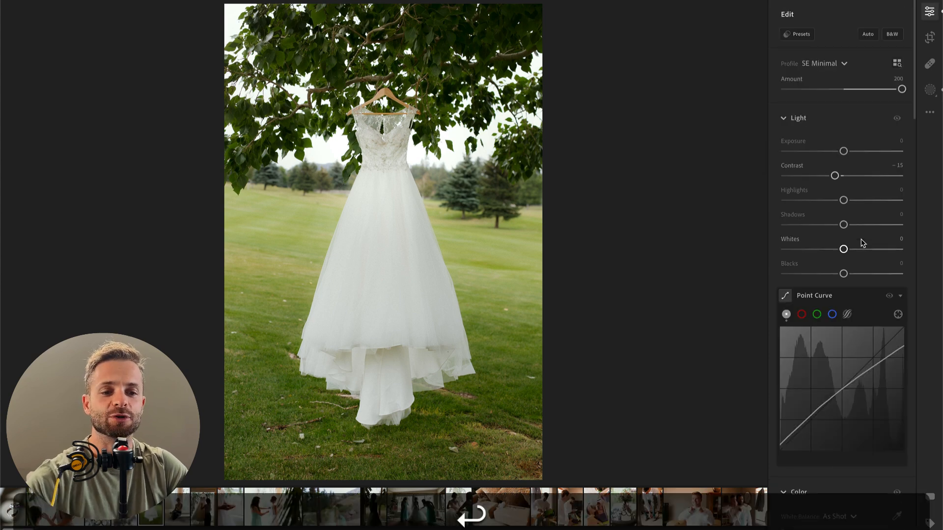
drag(843, 154, 841, 155)
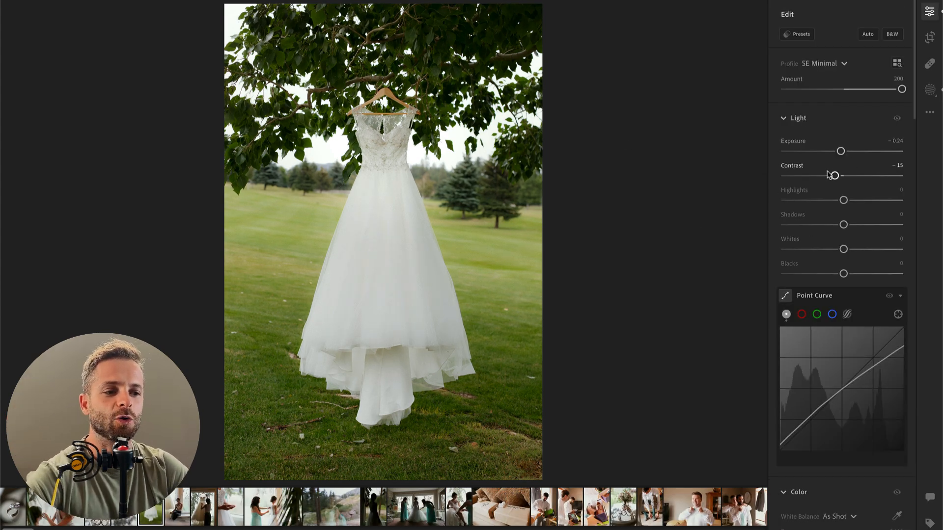
Step: Set the exposure of the next photo, the woman seated by the window, to +1.01, with highlights and whites at −100
key(Right)
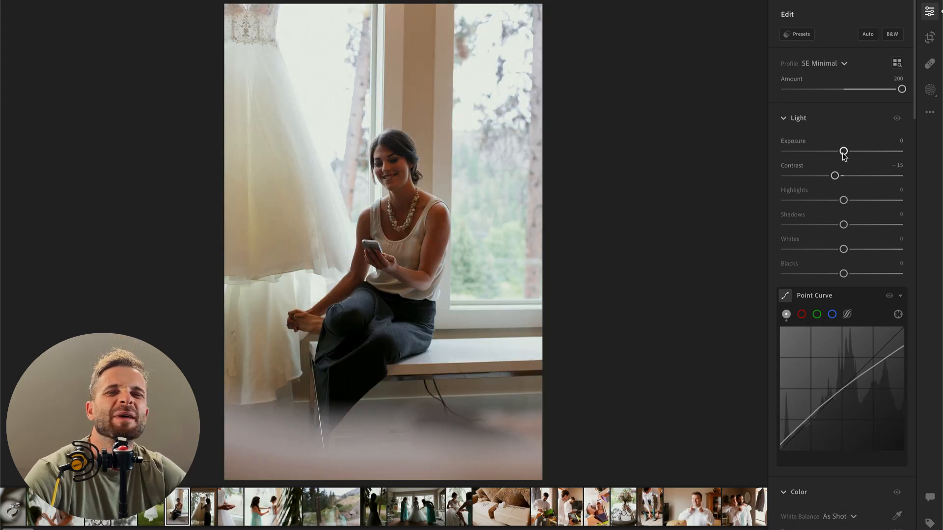
drag(844, 153, 855, 154)
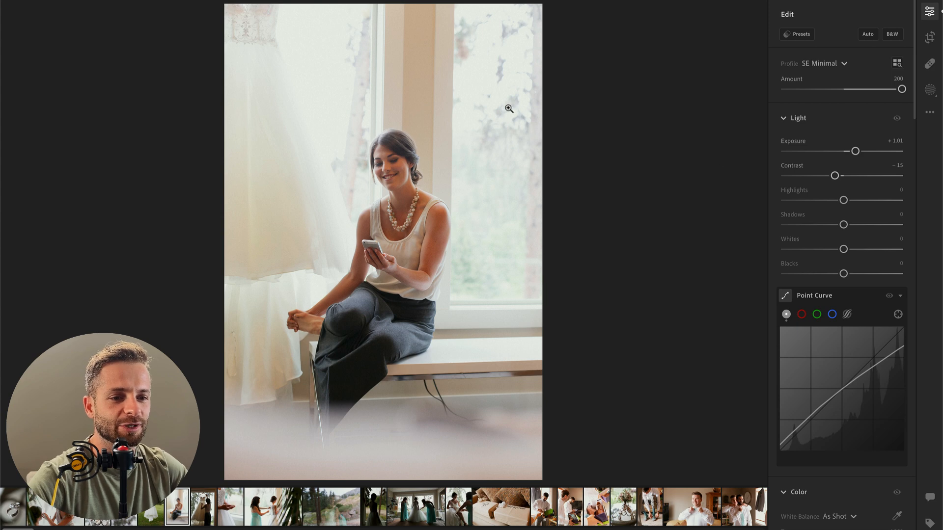
drag(812, 204, 738, 205)
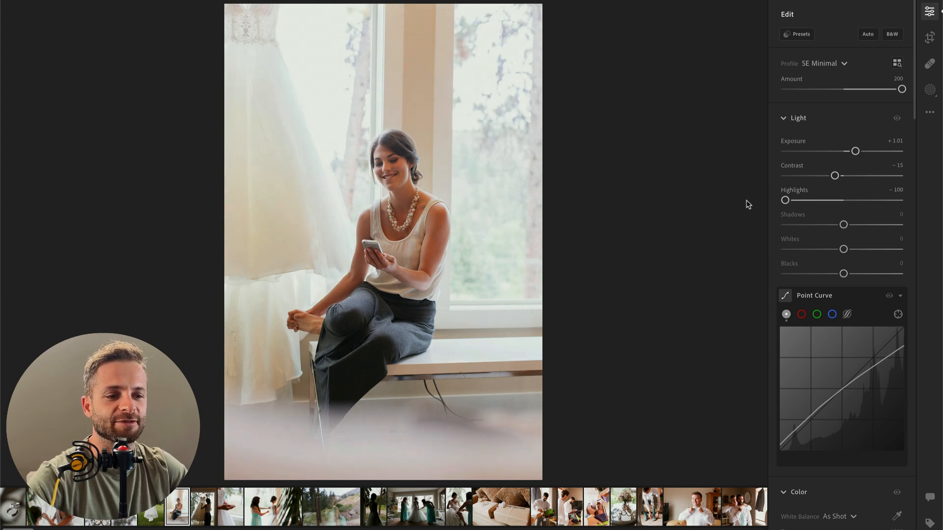
drag(802, 251, 774, 255)
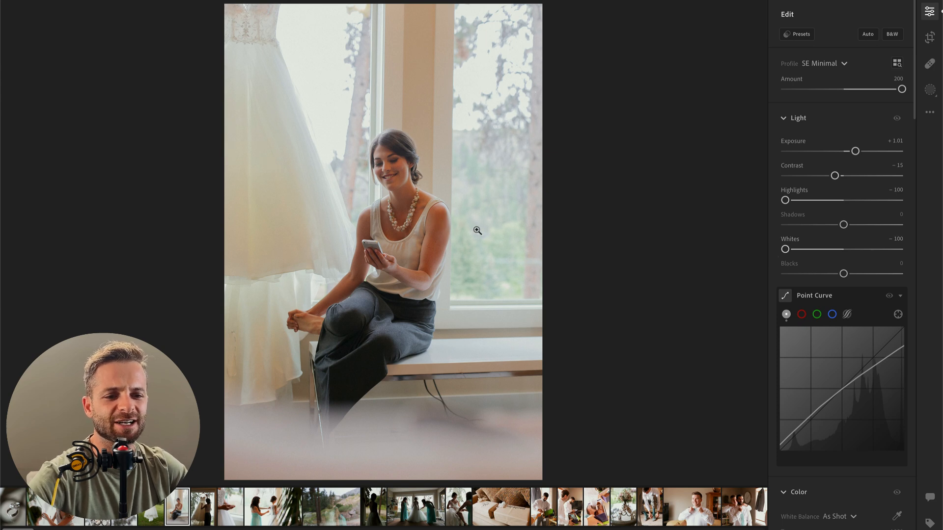
Step: Brush a mask over the seated woman from face to legs, with shadows −27, highlights +22 and whites +20, and leave masking
key(k)
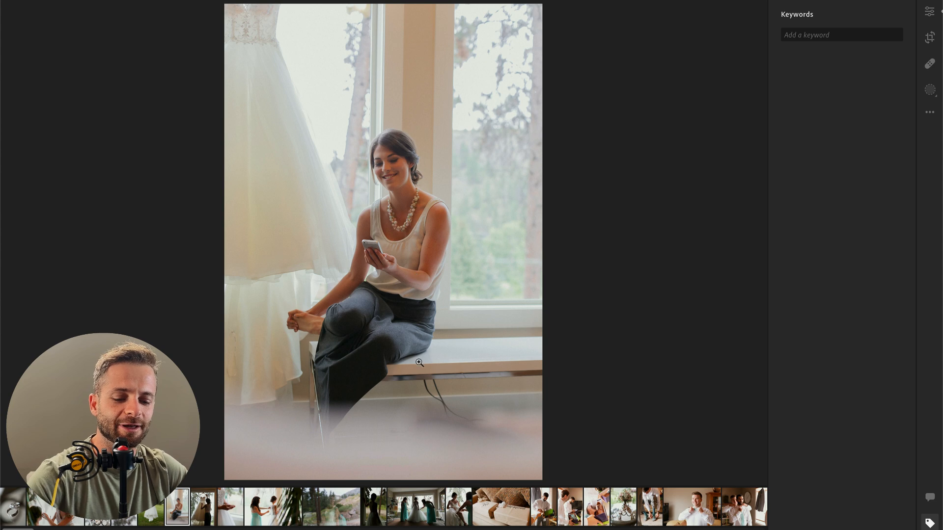
key(b)
mouse_move(391, 161)
mouse_down()
mouse_move(406, 192)
mouse_move(418, 311)
mouse_move(398, 299)
mouse_move(325, 326)
mouse_move(344, 394)
mouse_move(388, 250)
mouse_move(392, 172)
mouse_move(366, 361)
mouse_up()
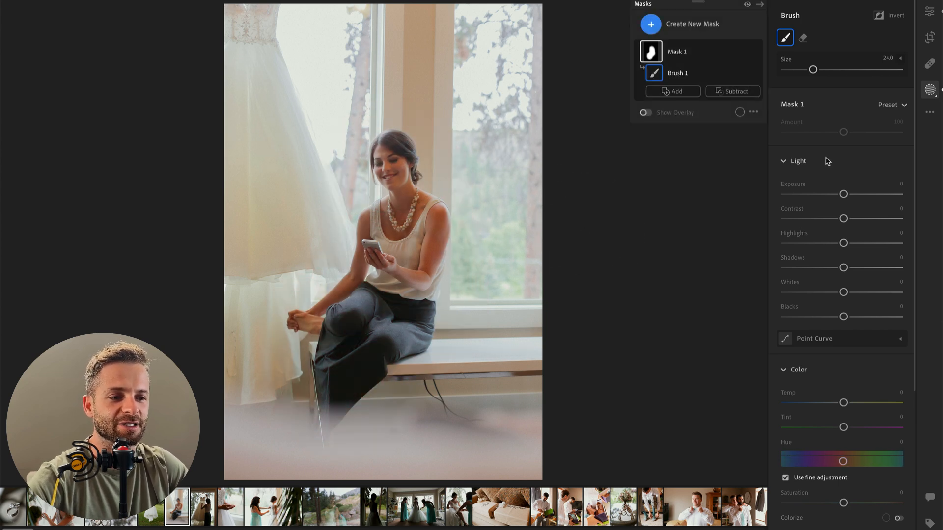
click(823, 268)
drag(824, 270, 829, 271)
click(857, 244)
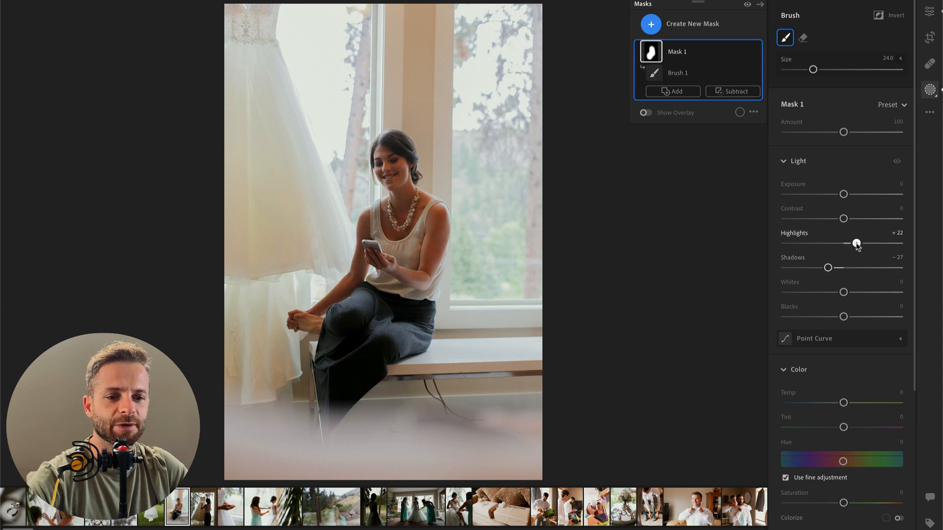
click(861, 294)
drag(861, 293, 855, 293)
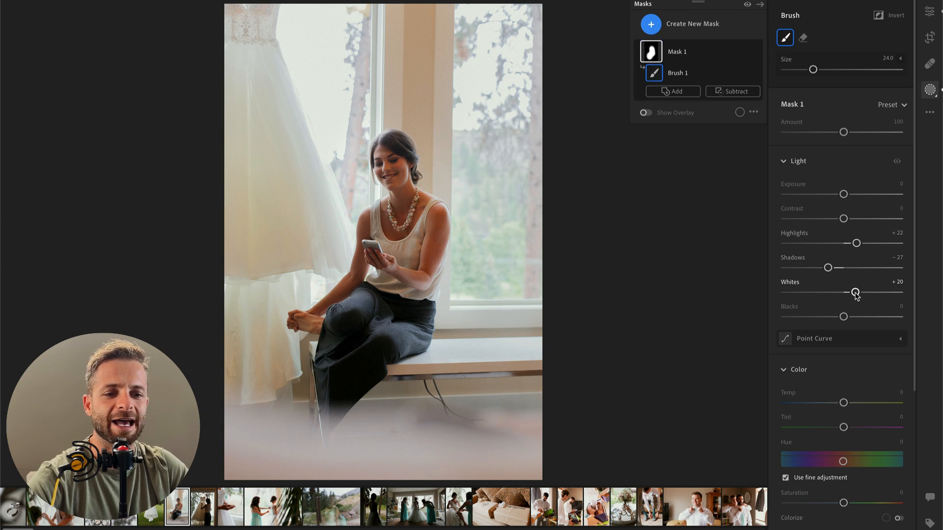
key(Return)
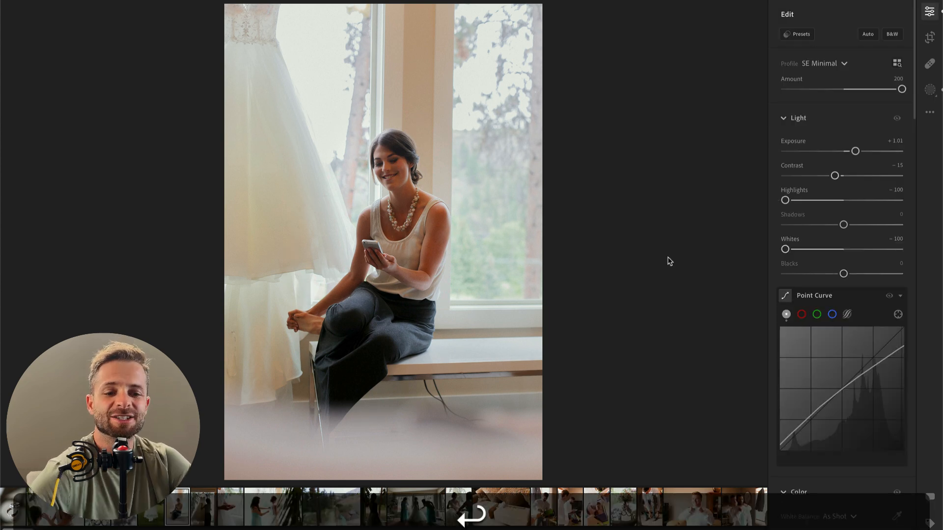
Step: Set the photo's overall exposure to +0.75 and the woman's existing brush mask to exposure +0.40 and temp −17
drag(855, 151, 852, 152)
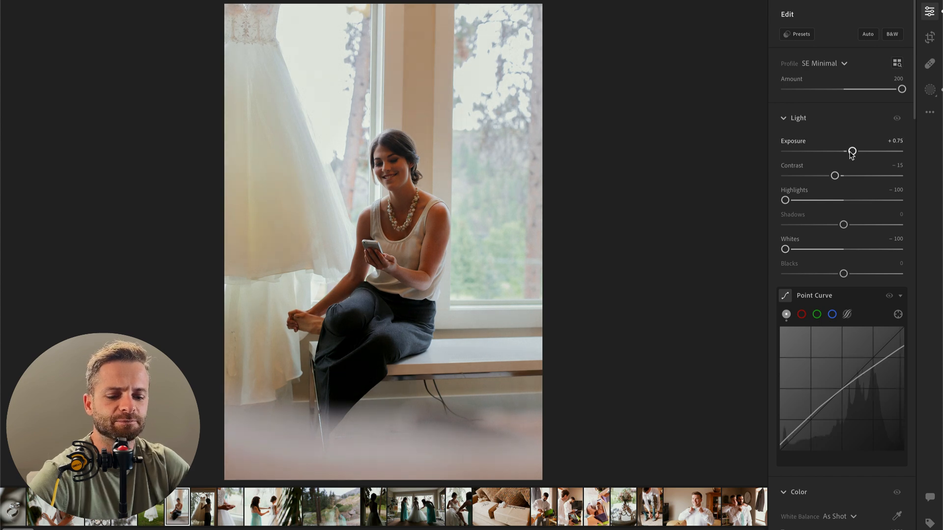
key(b)
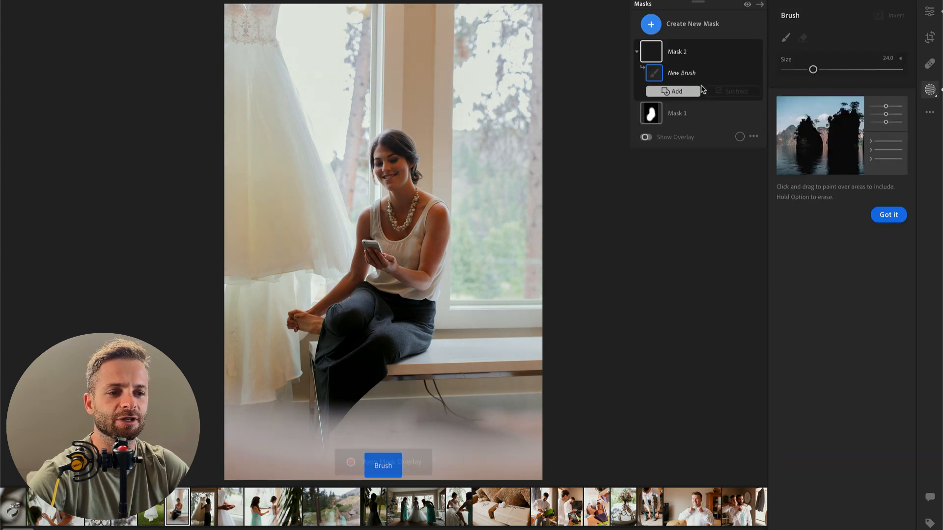
click(686, 119)
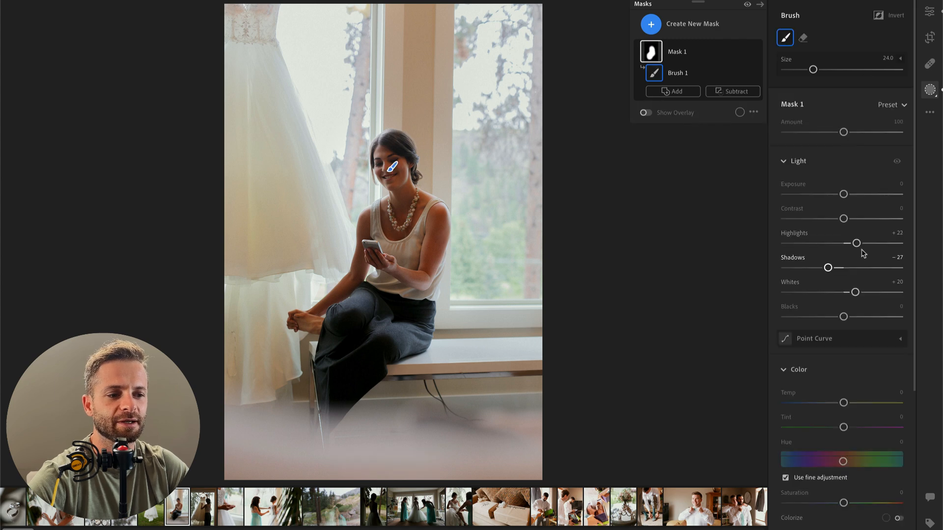
drag(843, 195, 850, 196)
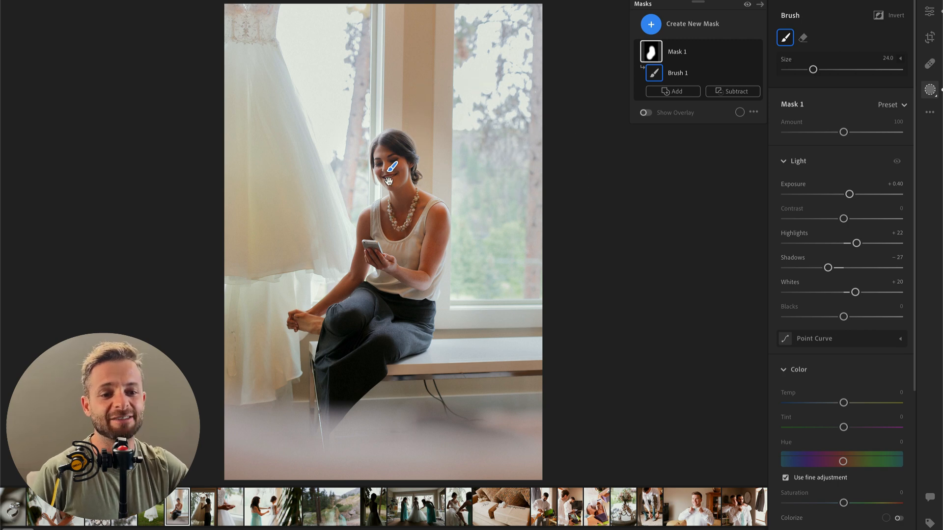
drag(843, 404, 834, 407)
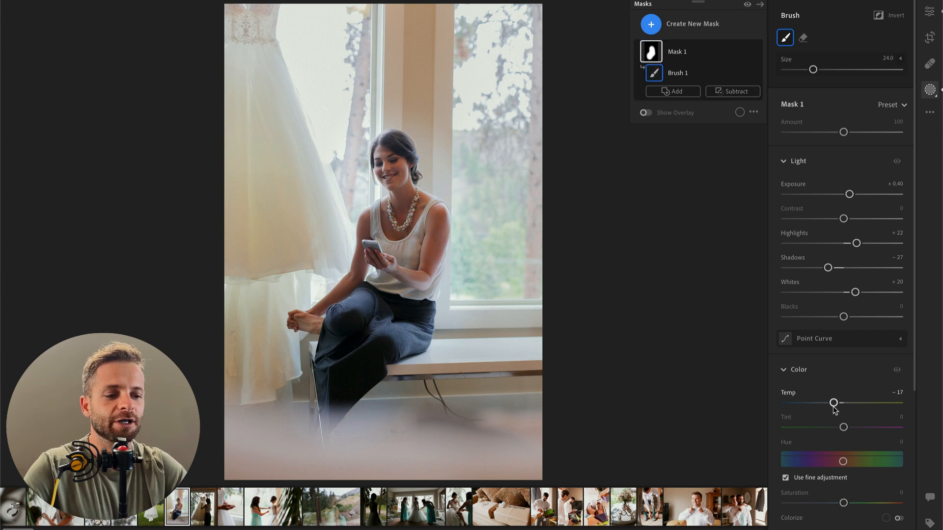
Step: Leave masking, set the seated woman photo to temp 4,530, contrast −7 and exposure +0.57, and compare it with the original
key(Return)
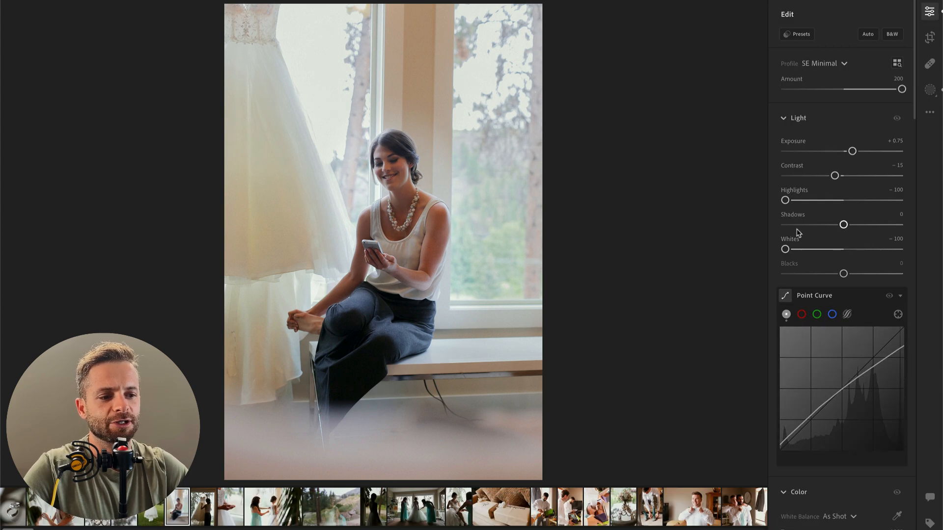
scroll(810, 270, down, 5)
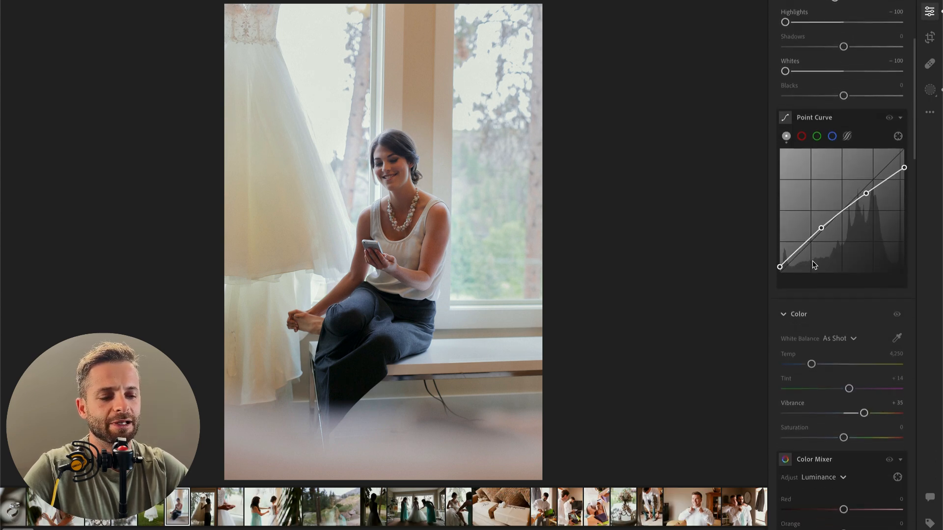
drag(813, 362, 816, 363)
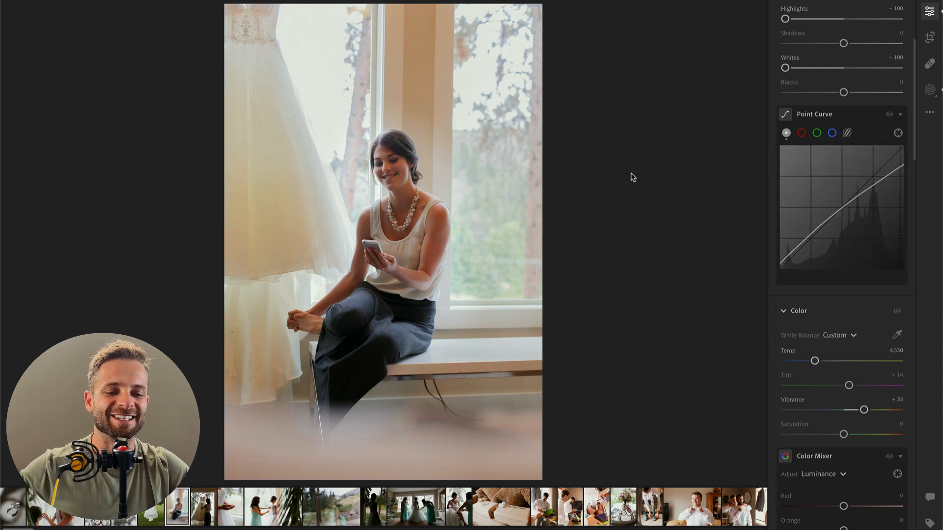
scroll(821, 244, up, 5)
drag(836, 175, 840, 177)
key(backslash)
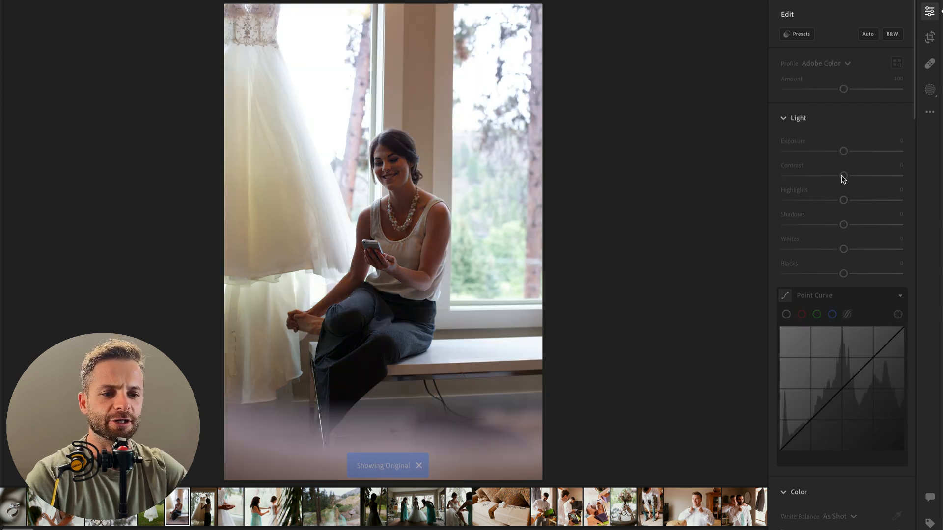
key(backslash)
key(backslash)
key(backslash)
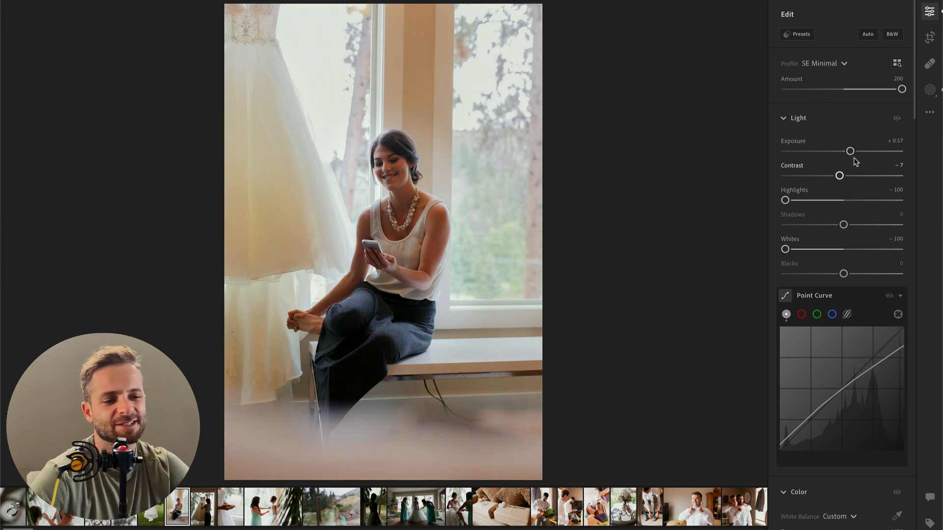
Step: Set the next photo, the woman holding up the dress, to exposure +0.97, contrast −22 and blacks +2
key(Right)
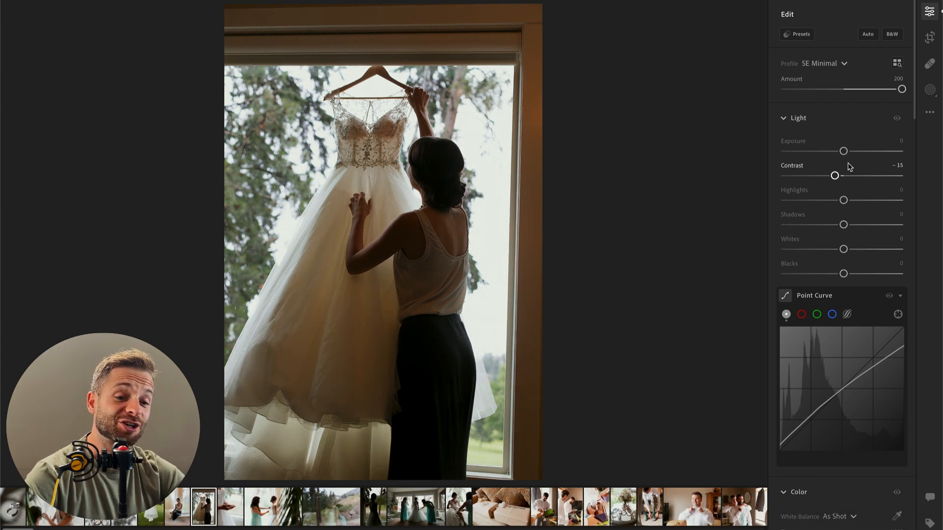
drag(843, 151, 830, 175)
mouse_move(843, 274)
mouse_down()
mouse_move(861, 274)
mouse_move(845, 274)
mouse_up()
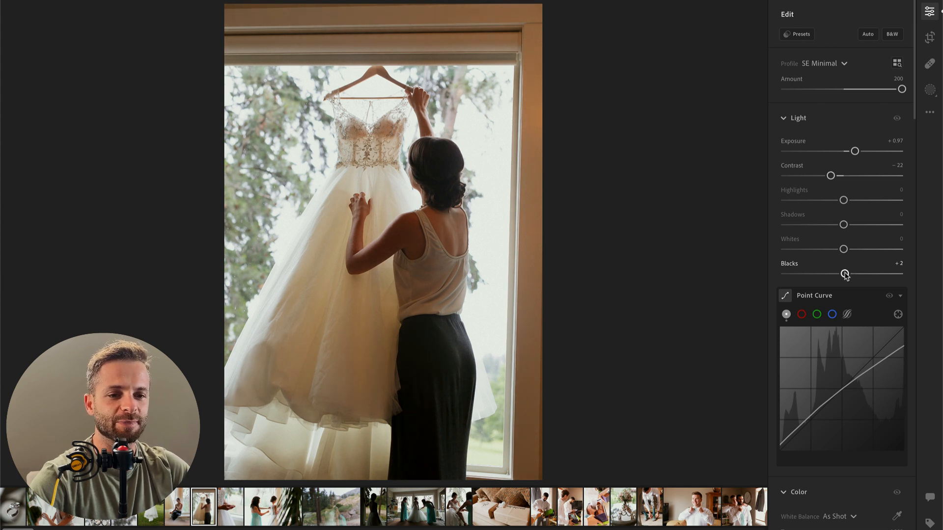
Step: Cool the hanging-dress photo's temp to 4,009 and set its contrast to −15
scroll(852, 312, down, 5)
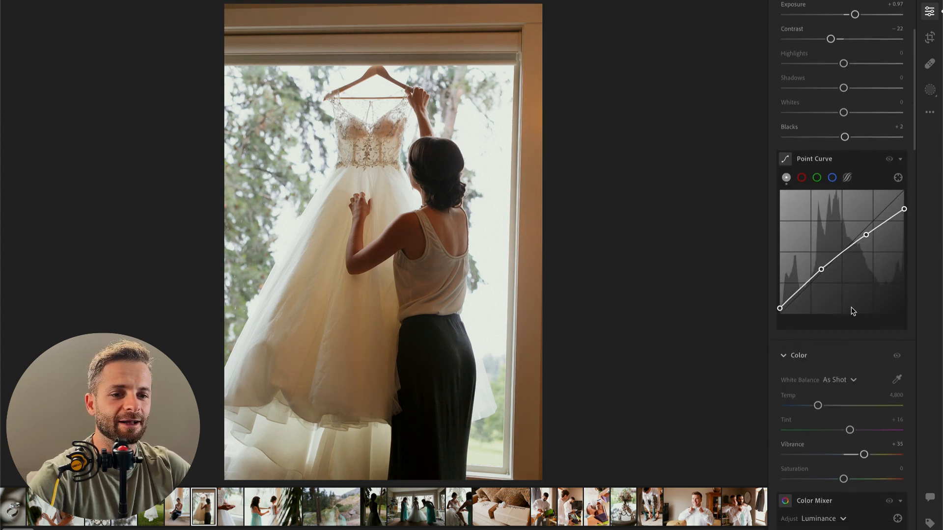
drag(818, 403, 811, 403)
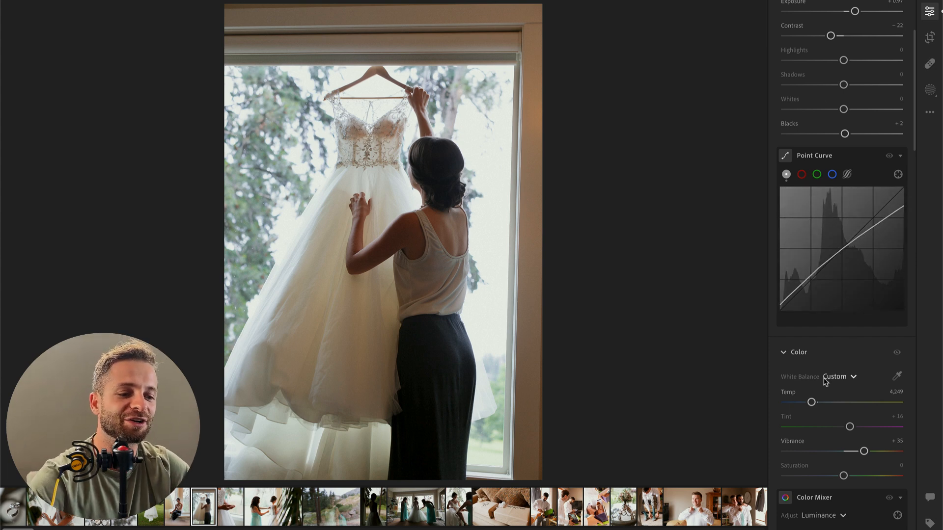
drag(812, 403, 812, 402)
scroll(800, 271, up, 3)
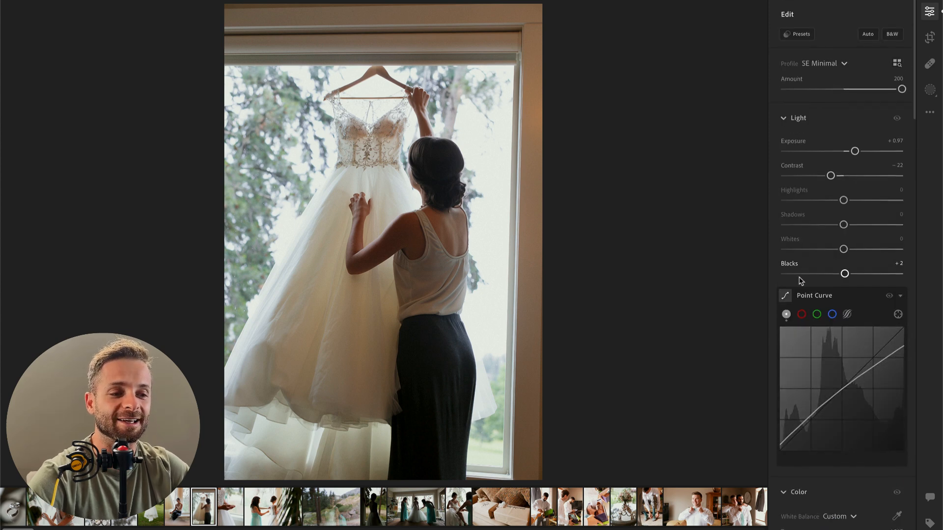
drag(831, 176, 837, 178)
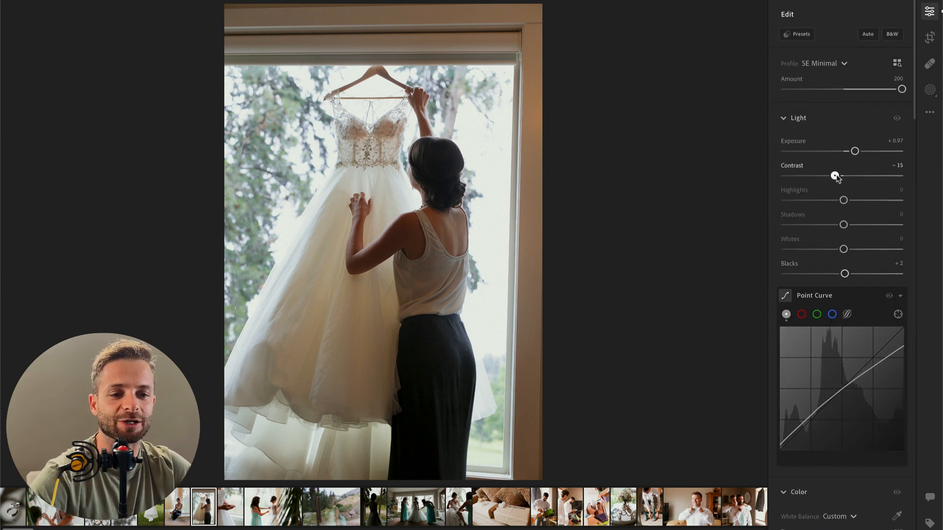
scroll(848, 364, down, 4)
mouse_move(813, 361)
mouse_down()
mouse_move(802, 361)
mouse_move(810, 361)
mouse_up()
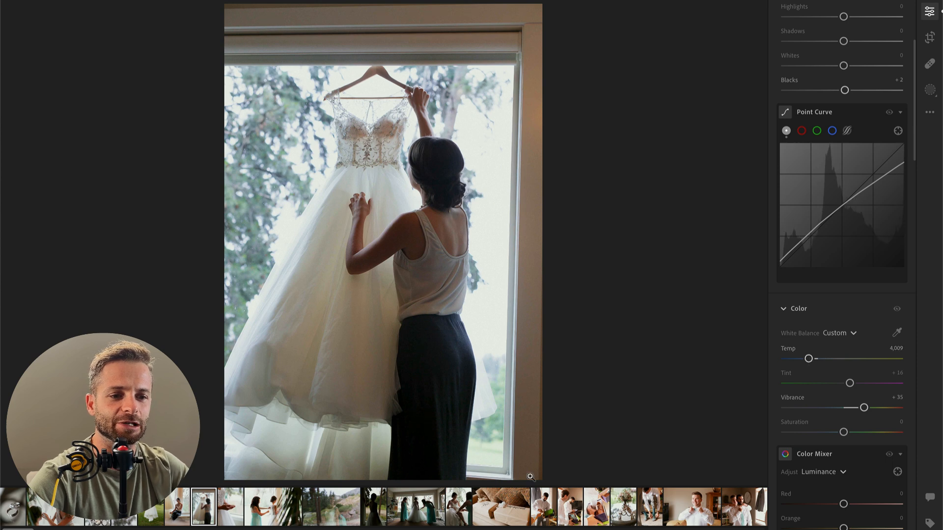
Step: Lower the orange saturation slightly in the Color Mixer and set the photo's highlights and whites to −100
scroll(895, 416, down, 5)
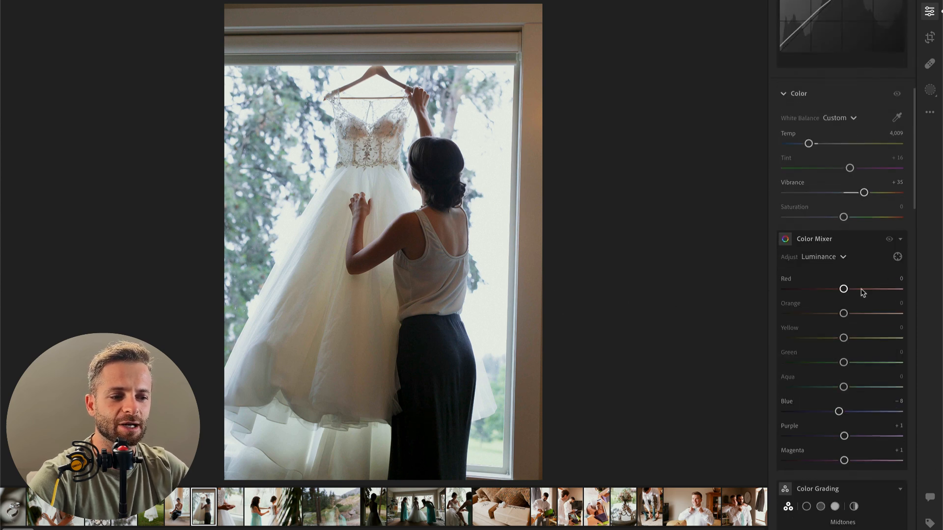
click(820, 257)
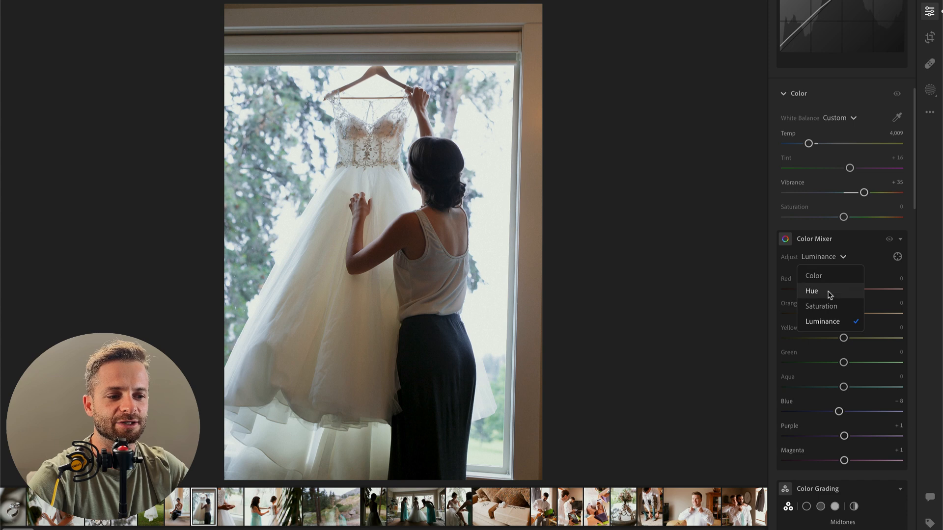
click(828, 309)
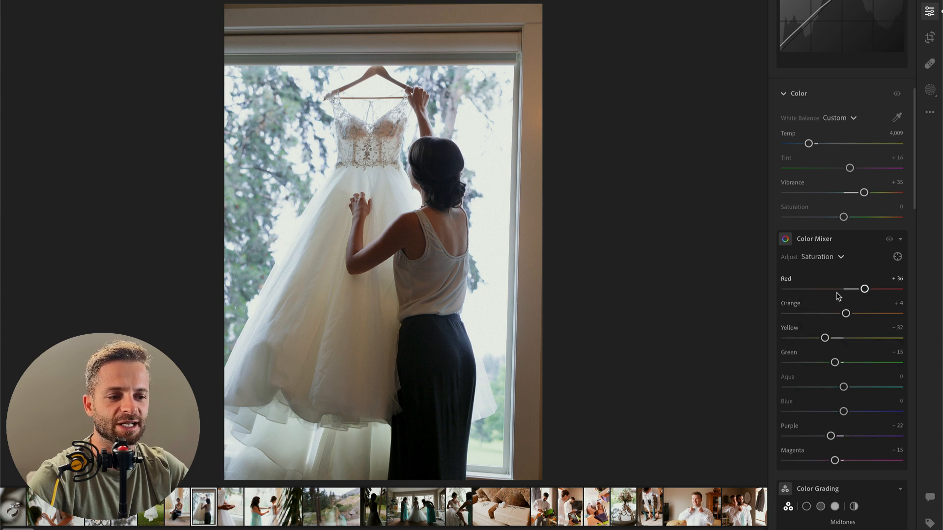
drag(845, 313, 841, 314)
scroll(840, 314, up, 1)
scroll(840, 317, up, 8)
drag(843, 200, 751, 209)
drag(810, 250, 762, 249)
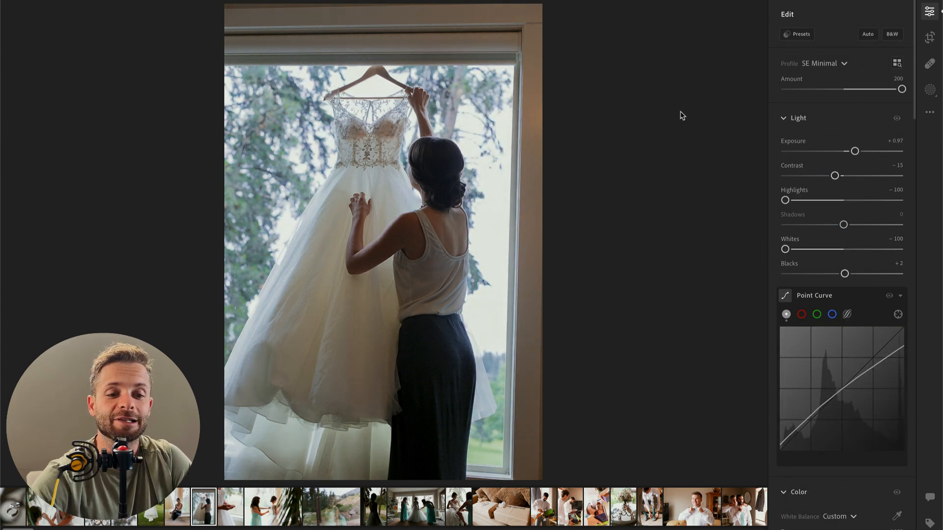
Step: Return to the seated woman photo, cool its white balance temperature slightly and set blacks to −21
key(Left)
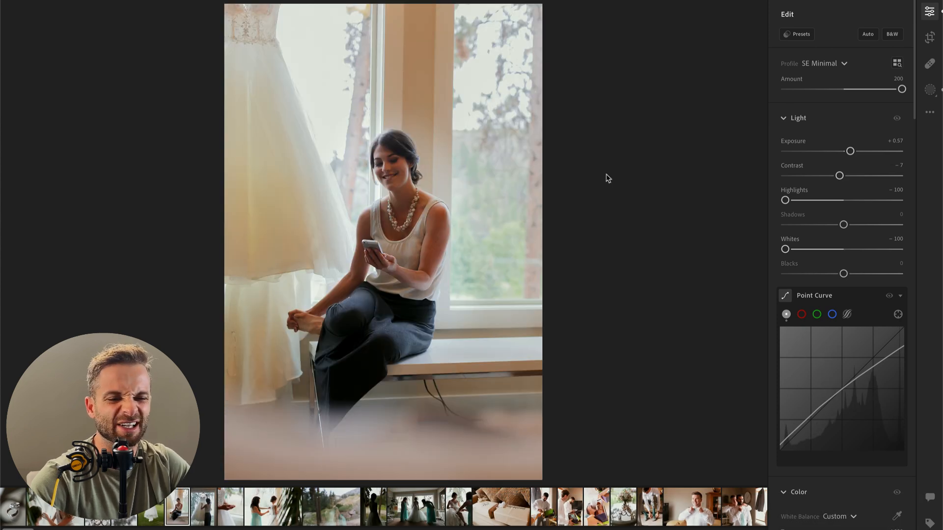
scroll(837, 374, down, 4)
drag(814, 352, 811, 352)
scroll(809, 245, up, 4)
drag(843, 274, 832, 275)
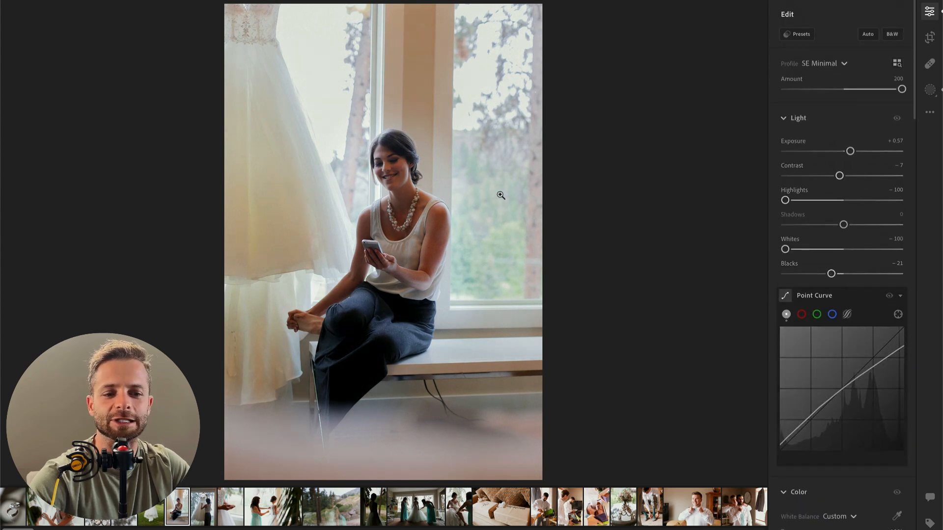
Step: Copy the seated woman photo's edit settings onto the hanging-dress photo and set that photo's exposure to +1.34
key(super+c)
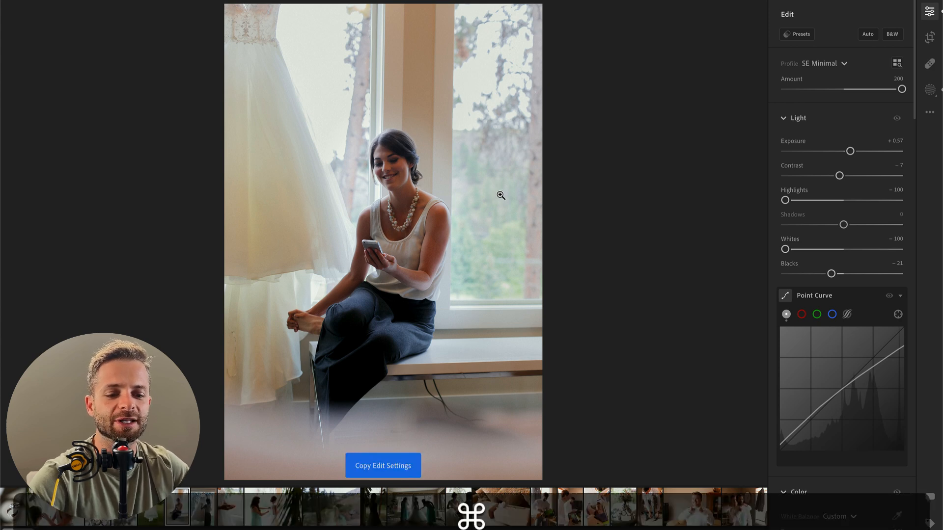
key(Right)
key(super+v)
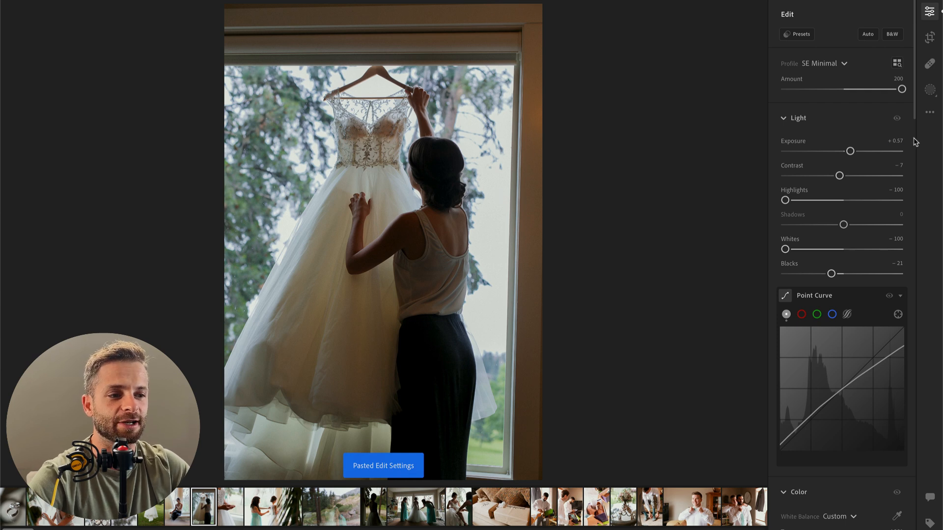
drag(852, 152, 864, 156)
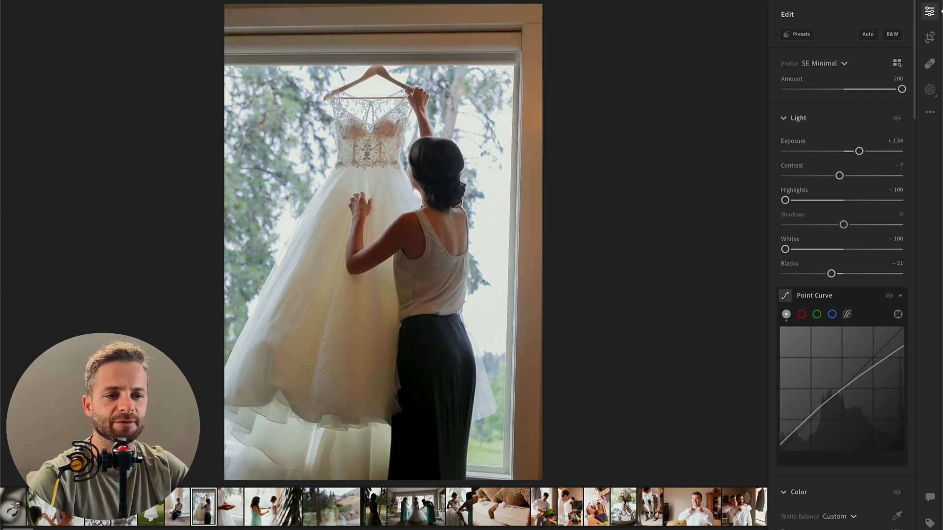
Step: Brush a mask along the window frame beside the woman, with temp −11 and saturation −4
key(b)
mouse_move(534, 447)
mouse_down()
mouse_move(546, 35)
mouse_move(432, 4)
mouse_move(313, 2)
mouse_move(206, 14)
mouse_move(592, 22)
mouse_up()
click(832, 403)
drag(834, 403, 838, 403)
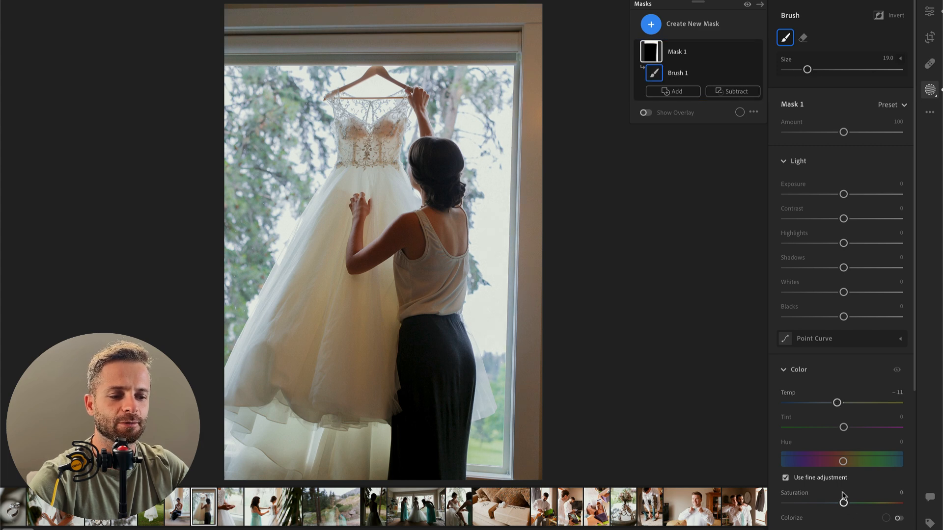
drag(844, 503, 842, 504)
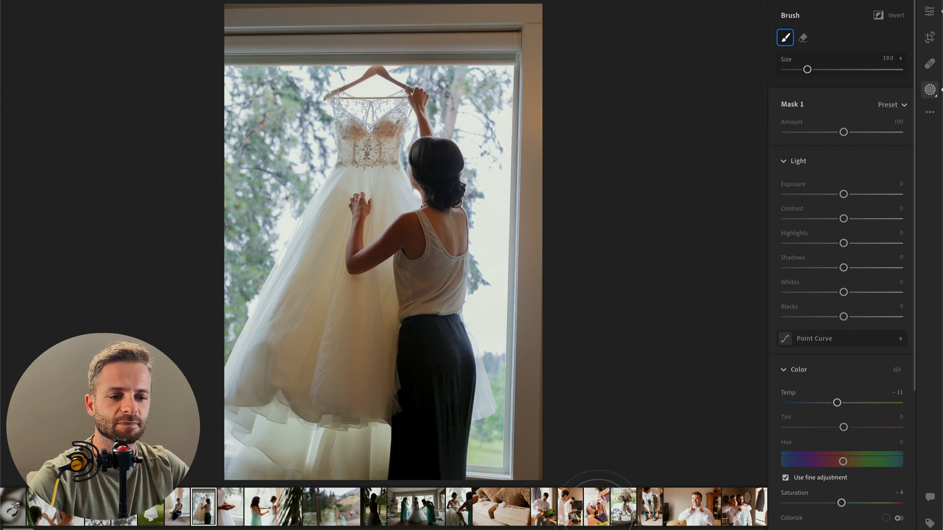
Step: Brush a second mask over the frame's upper side with temp −10, leave masking and set the overall exposure to +1.23
key(b)
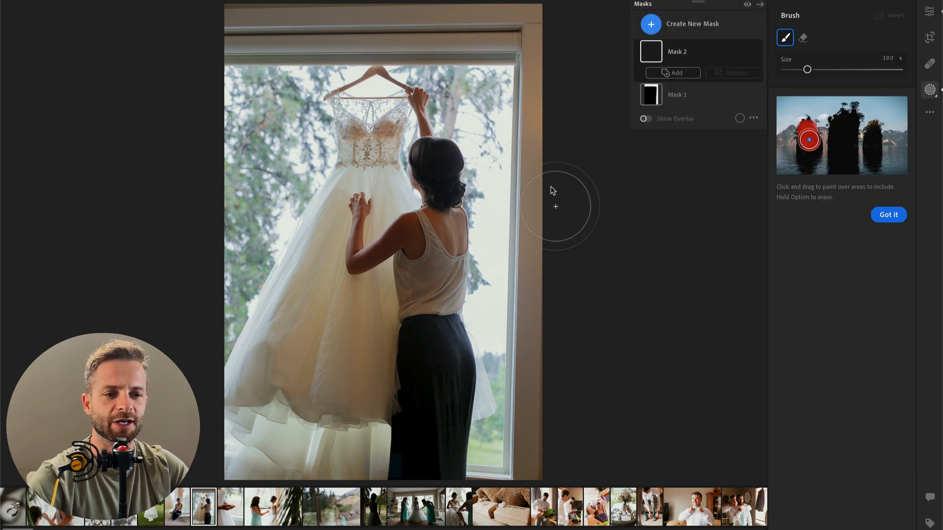
mouse_move(553, 97)
mouse_down()
mouse_move(553, 118)
mouse_move(551, 98)
mouse_up()
drag(844, 402, 839, 405)
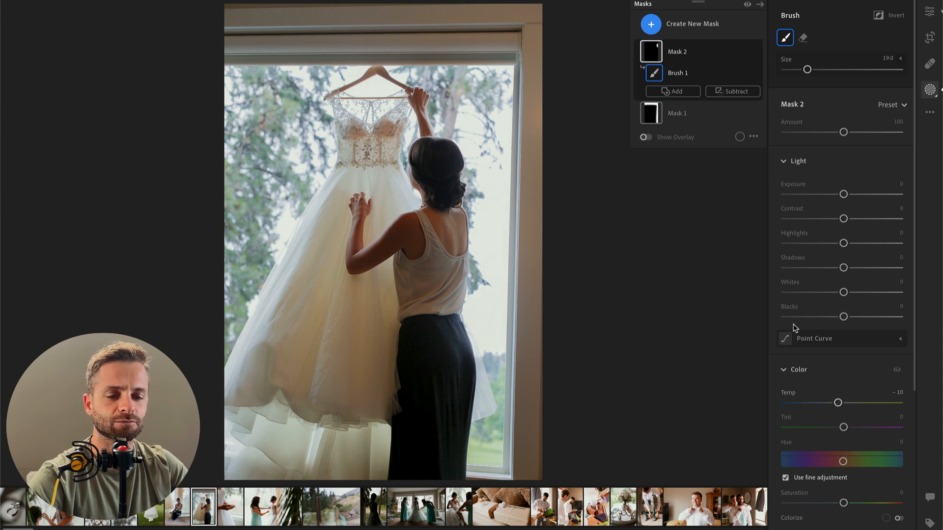
key(Return)
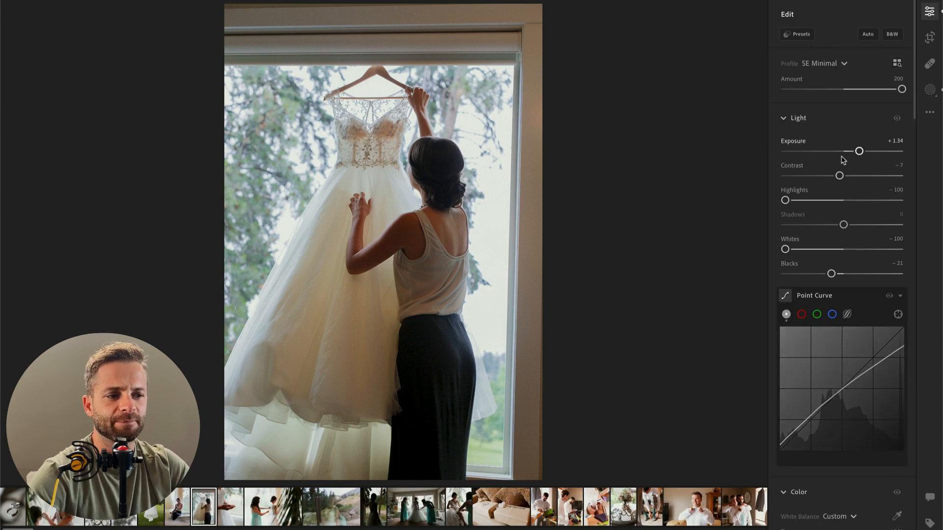
drag(855, 154, 854, 153)
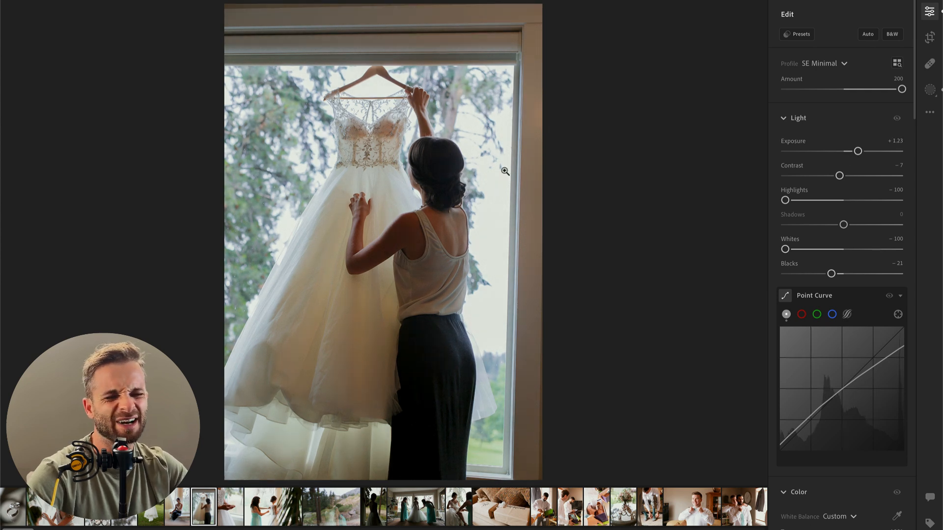
Step: Straighten the hanging-dress photo by −1.32 and crop it tightly to the window, keeping the original aspect ratio and the hanger in frame
key(shift+m)
key(c)
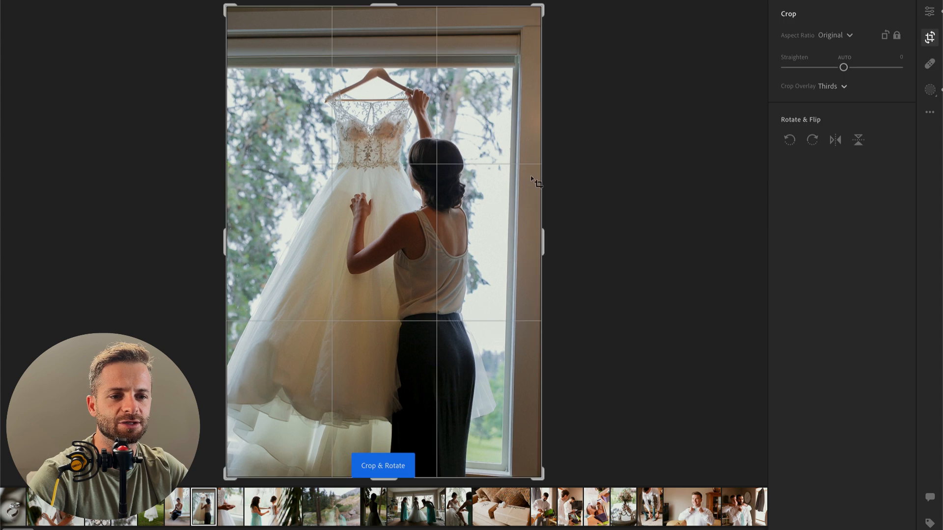
drag(605, 190, 608, 185)
drag(418, 116, 435, 40)
drag(530, 10, 525, 37)
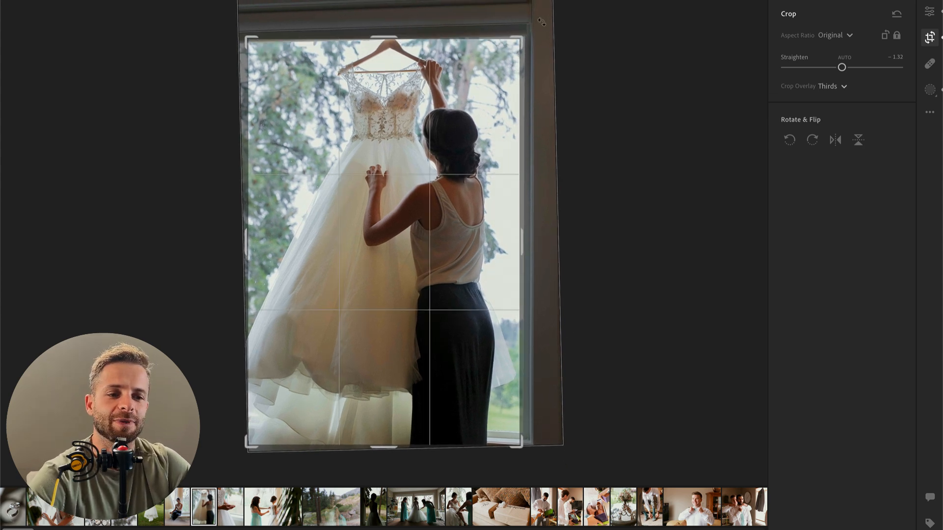
drag(449, 204, 448, 226)
key(Return)
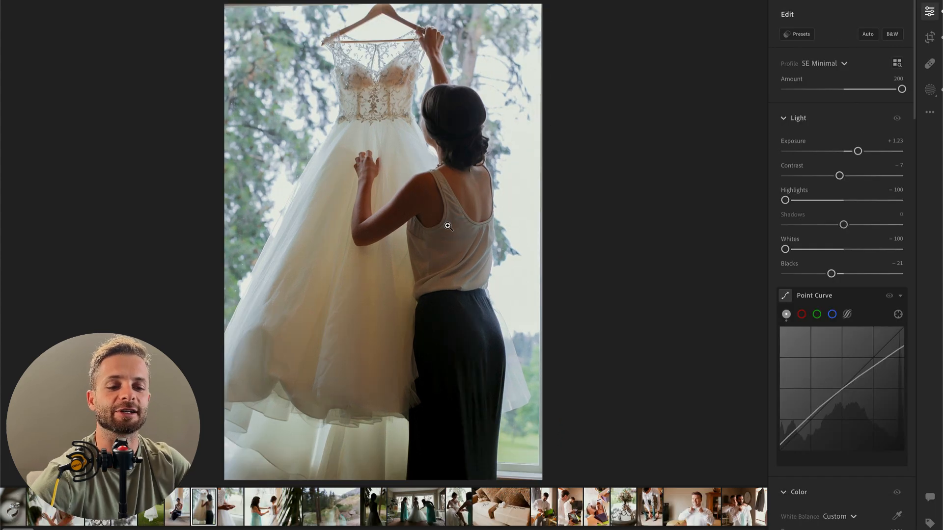
Step: Try nudging the hanging-dress photo slightly downward within its crop frame
key(shift+m)
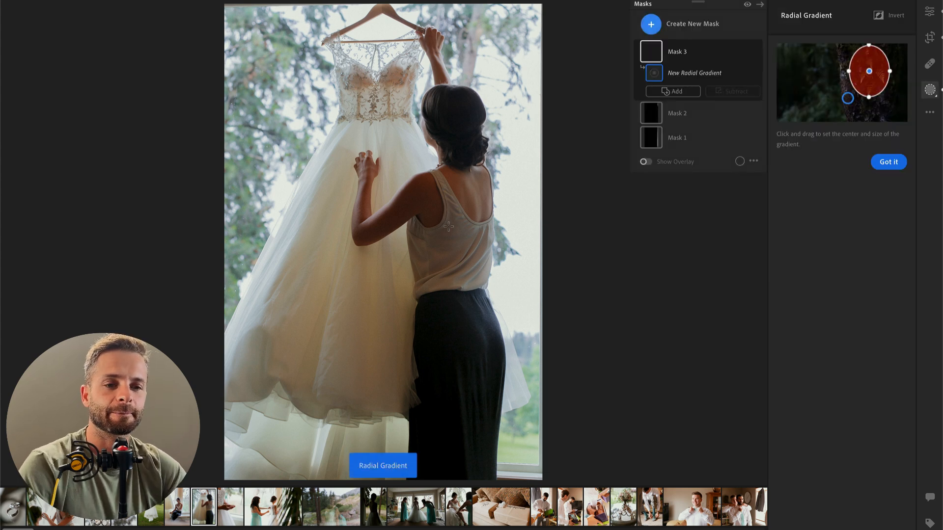
key(c)
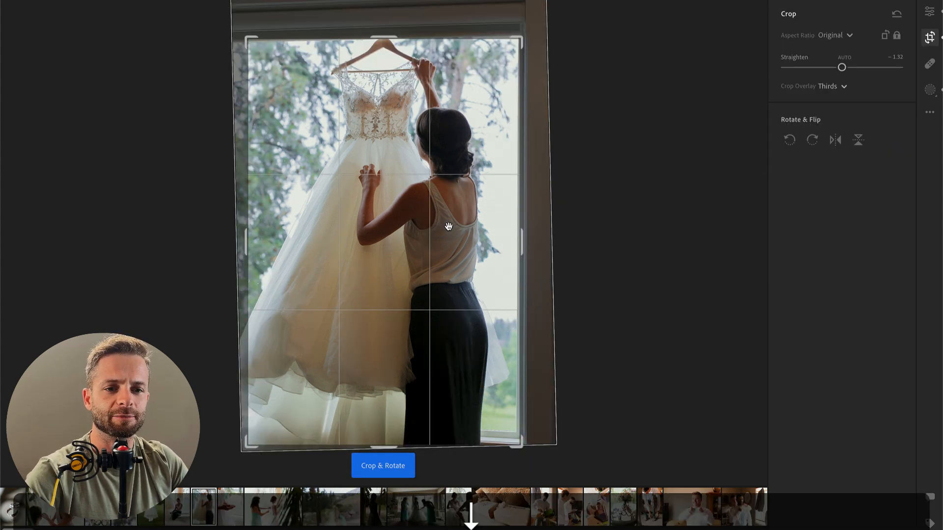
key(Return)
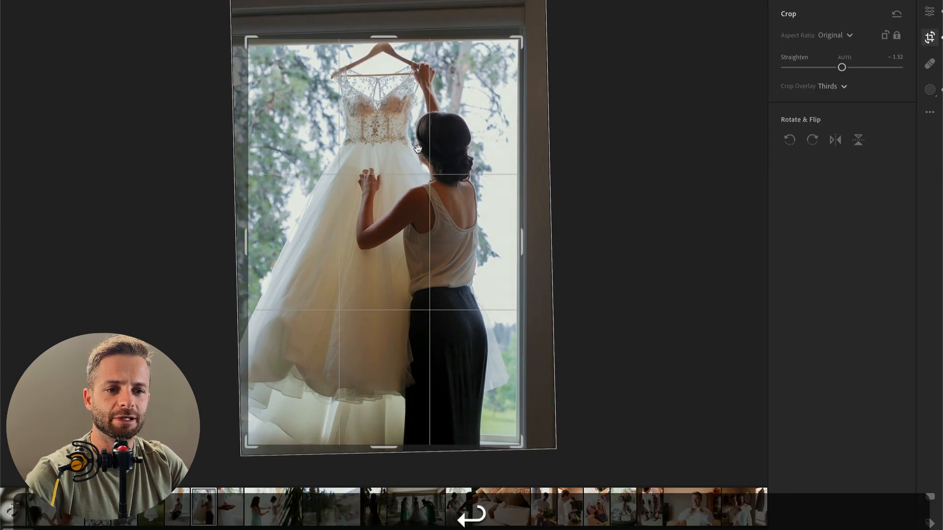
key(r)
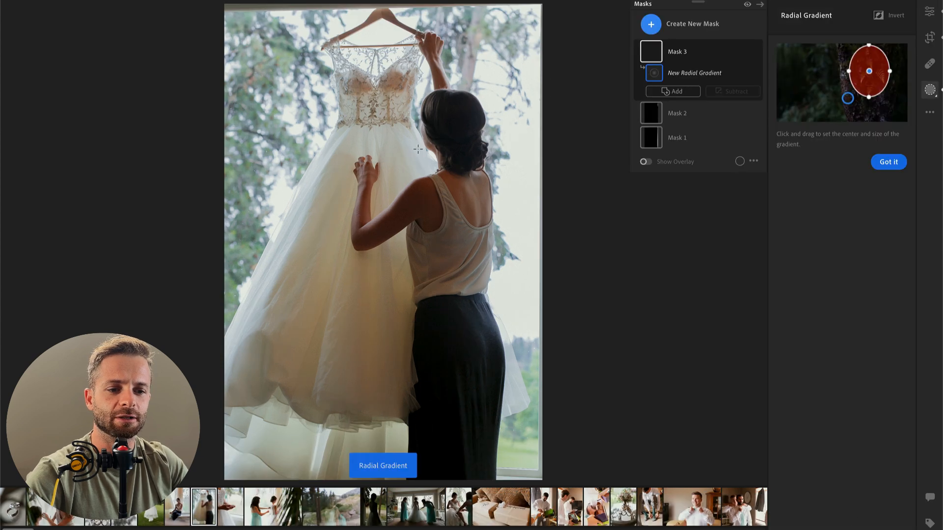
key(c)
key(Return)
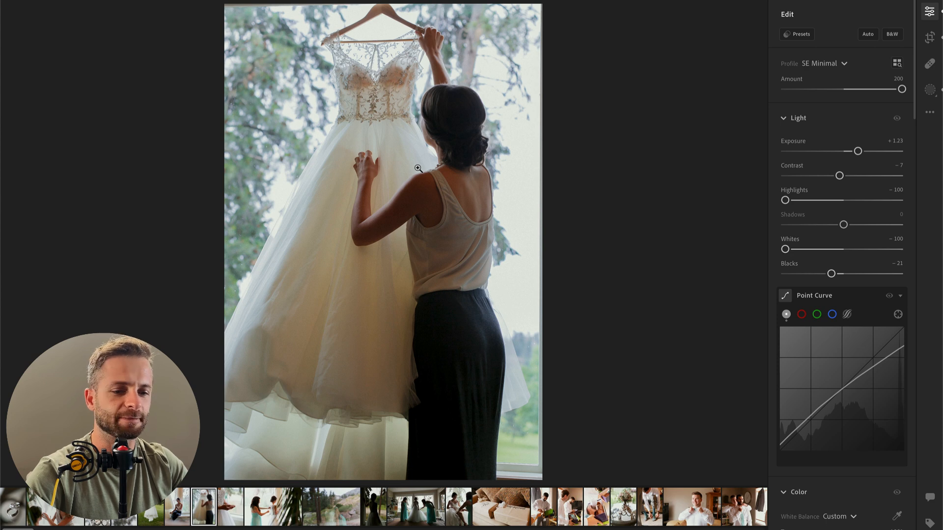
Step: Paste the copied edit settings onto the photo of the bride's hands, with red saturation at −23 and orange at −48
key(Right)
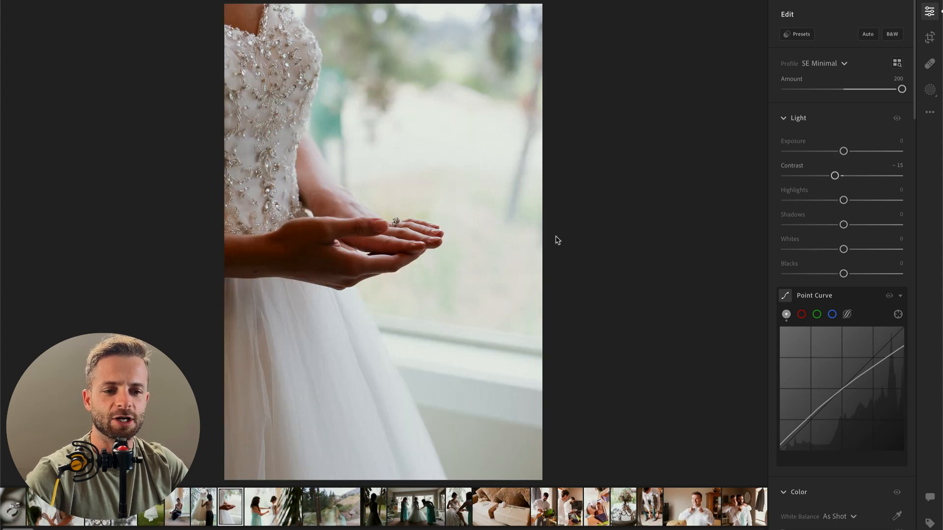
key(super+v)
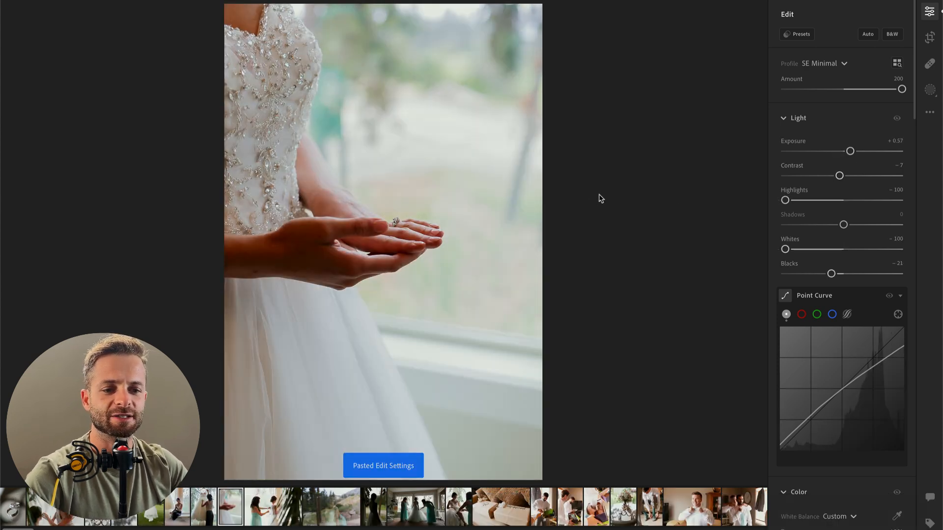
scroll(855, 403, down, 5)
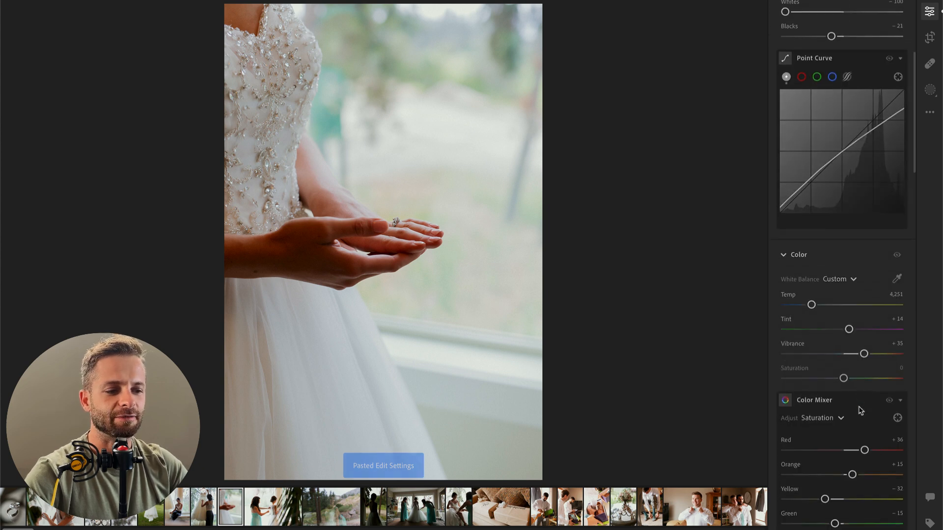
scroll(854, 403, down, 2)
mouse_move(848, 353)
mouse_down()
mouse_move(834, 377)
mouse_move(796, 378)
mouse_move(816, 381)
mouse_move(832, 357)
mouse_up()
scroll(838, 258, up, 7)
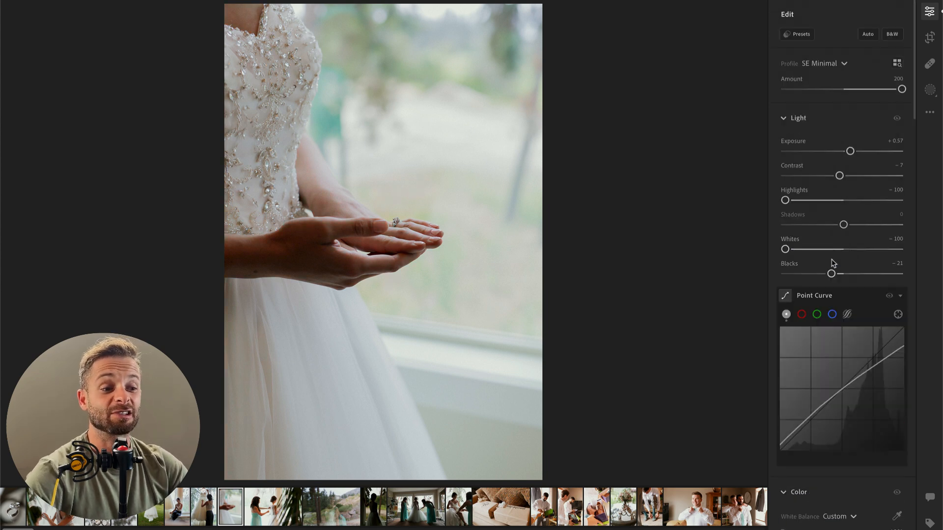
Step: Lower the overall exposure of the bride's hands photo to −0.19 and keep its highlights at −100
drag(851, 152, 840, 152)
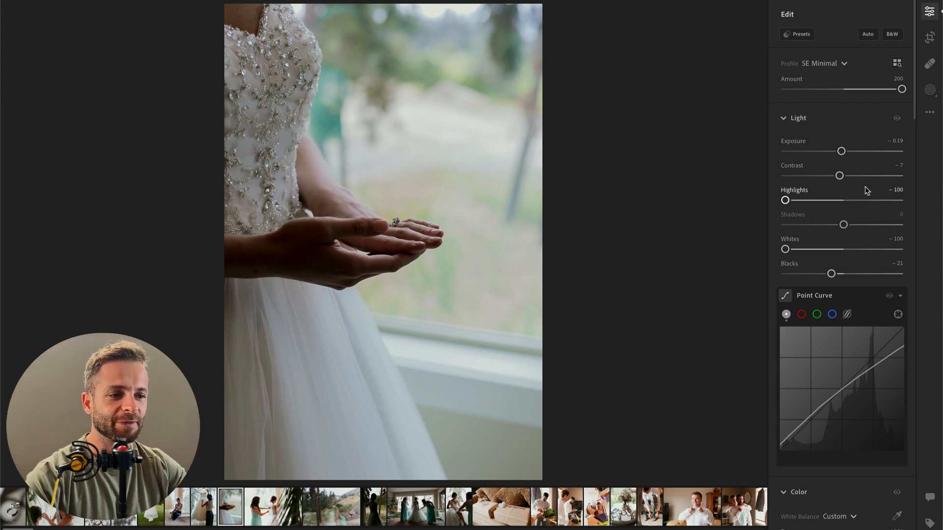
drag(817, 201, 767, 208)
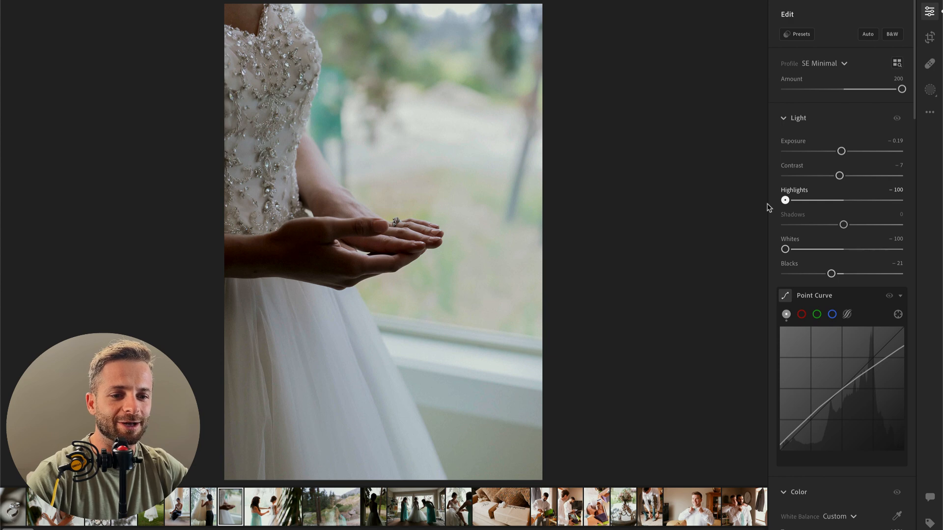
Step: Brush a mask over the bride's hands and forearm with contrast −65, highlights +45 and whites +26
key(k)
key(b)
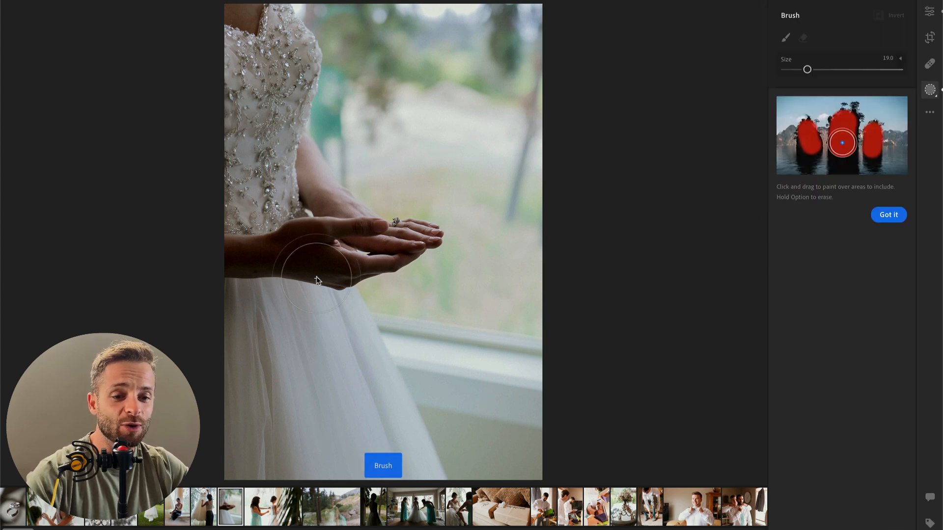
mouse_move(314, 246)
mouse_down()
mouse_move(417, 239)
mouse_move(374, 254)
mouse_up()
key(ctrl+z)
drag(253, 257, 412, 250)
drag(844, 218, 806, 219)
drag(844, 243, 870, 244)
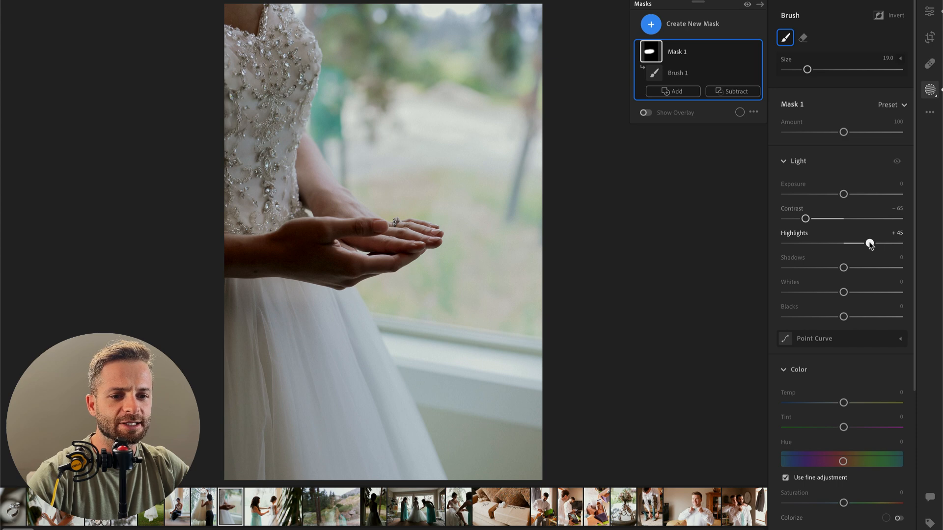
mouse_move(844, 293)
mouse_down()
mouse_move(868, 293)
mouse_move(859, 293)
mouse_up()
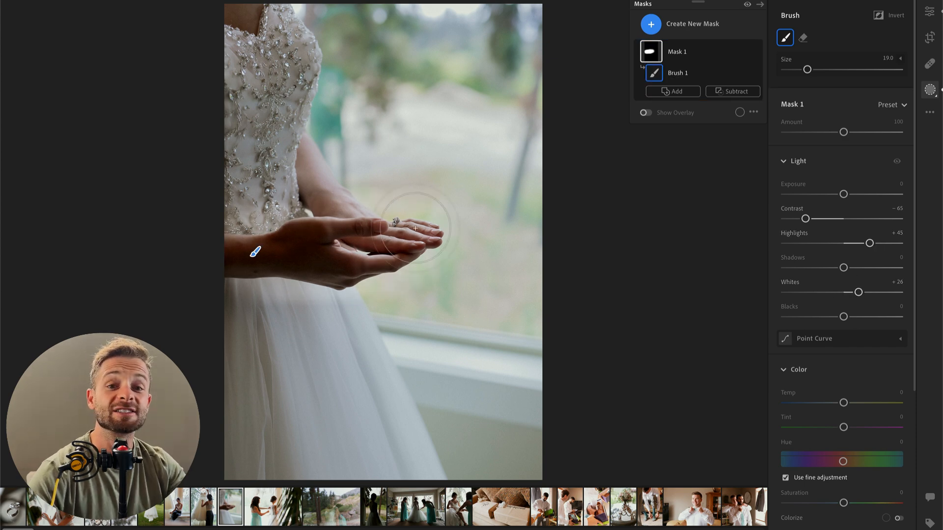
Step: Draw a wide radial gradient mask centred on the hands and invert it to affect the surroundings
key(r)
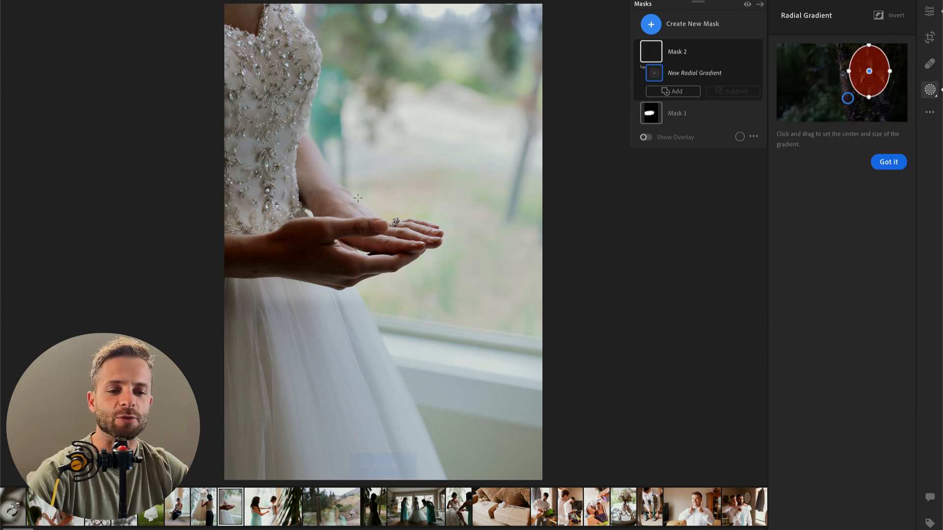
drag(340, 251, 603, 370)
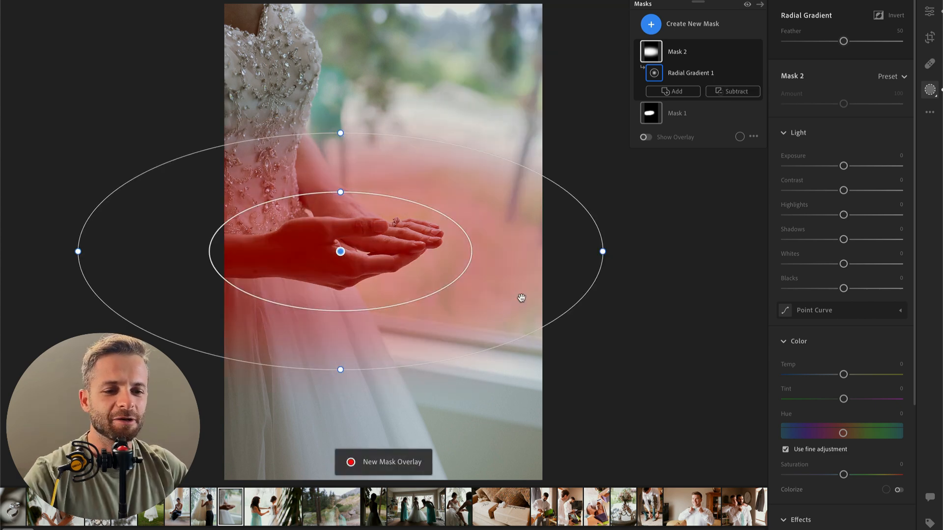
key(super+i)
key(super+i)
key(super+i)
key(super+i)
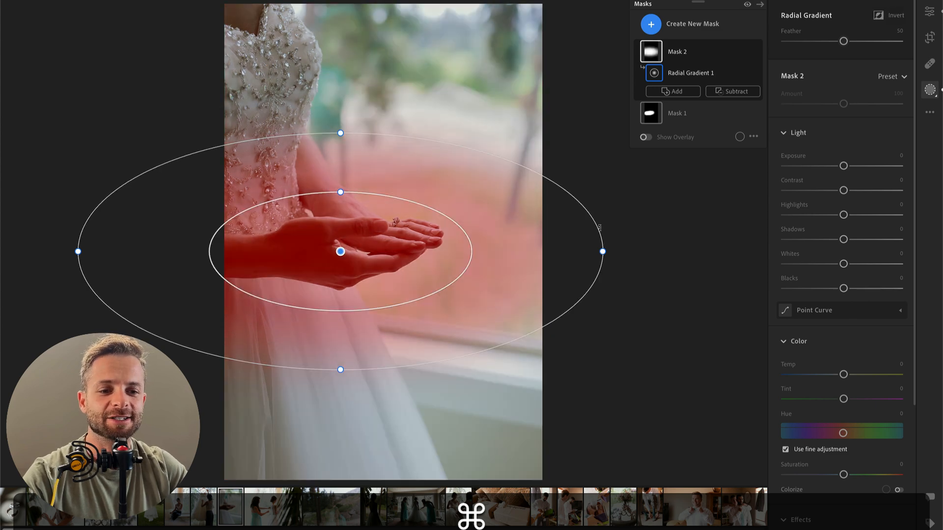
key(super+i)
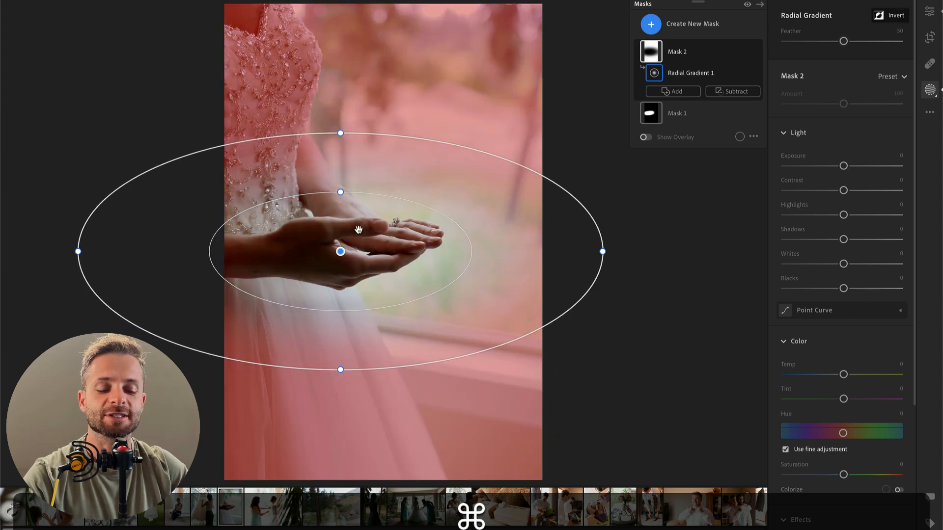
Step: Darken the area around the hands with shadows −20 and exposure −0.20 on the radial mask, and leave masking
click(853, 262)
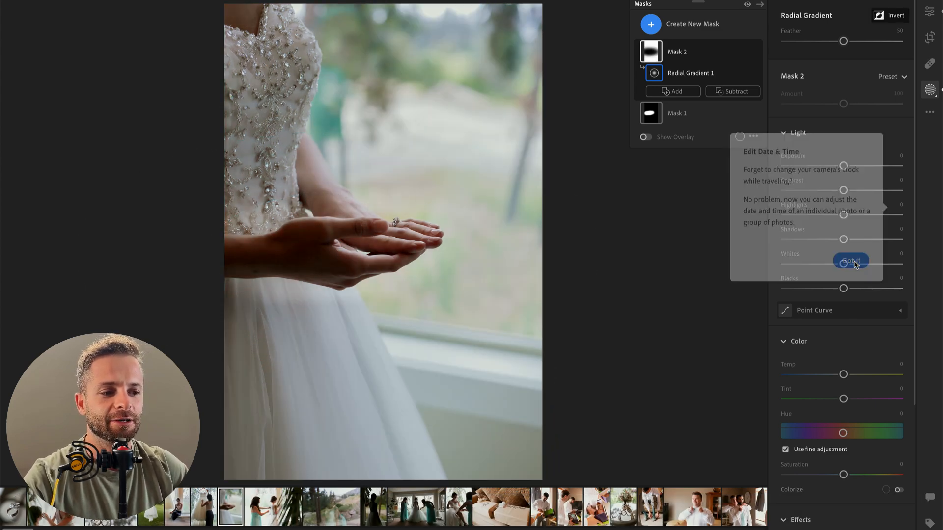
mouse_move(823, 239)
mouse_down()
mouse_move(815, 237)
mouse_move(832, 241)
mouse_up()
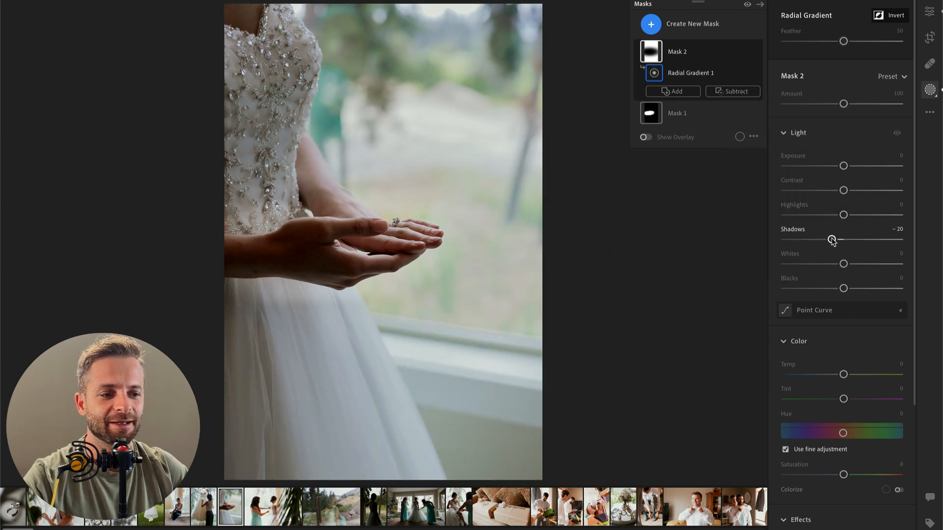
mouse_move(844, 166)
mouse_down()
mouse_move(832, 168)
mouse_move(843, 167)
mouse_up()
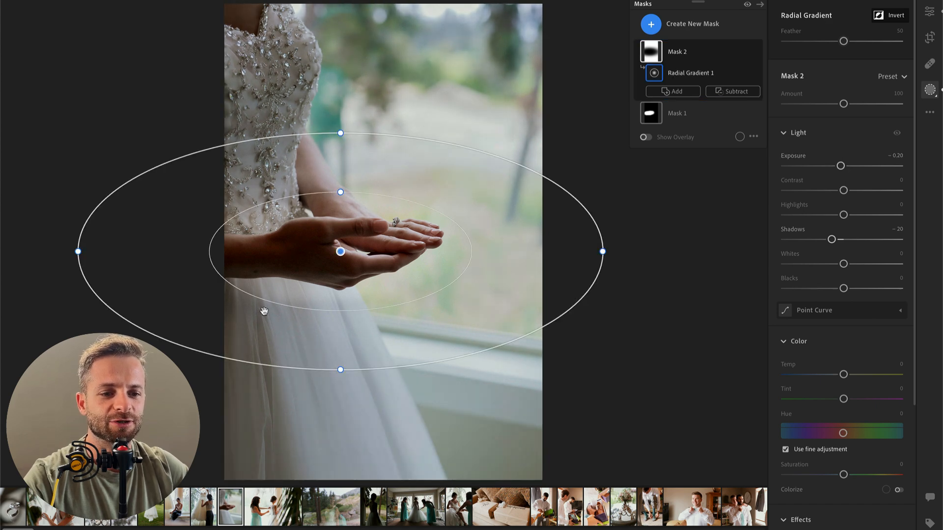
key(Return)
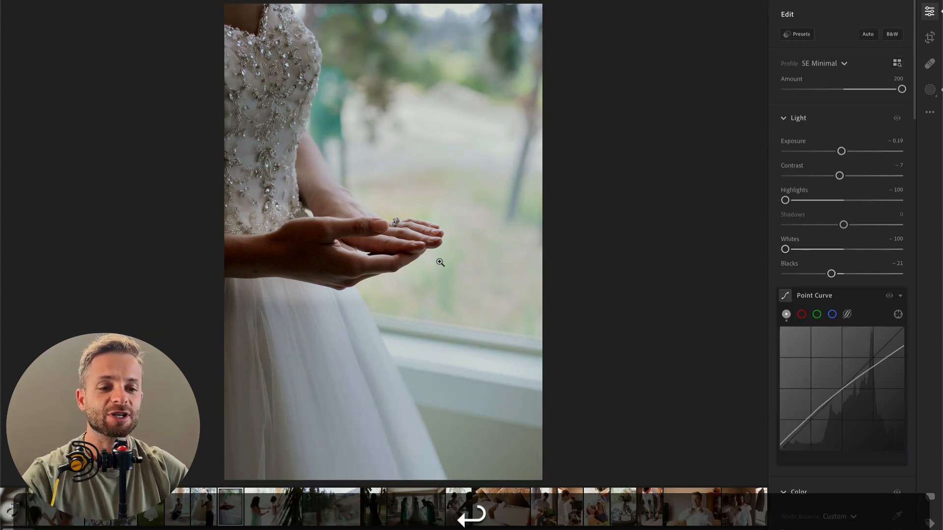
Step: Brush another mask over the beaded bodice with contrast −25, highlights +30 and whites +24, and leave masking
key(b)
mouse_move(246, 29)
mouse_down()
mouse_move(249, 166)
mouse_move(275, 34)
mouse_up()
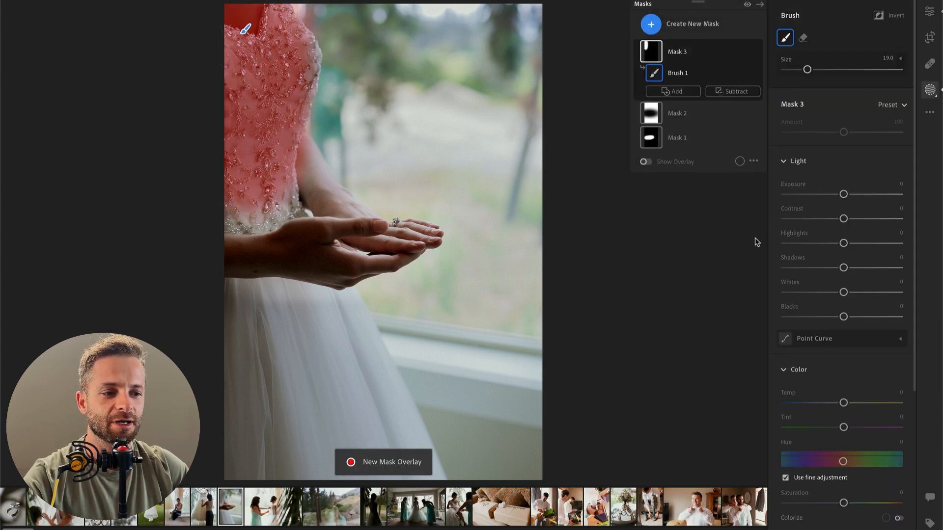
drag(844, 219, 861, 243)
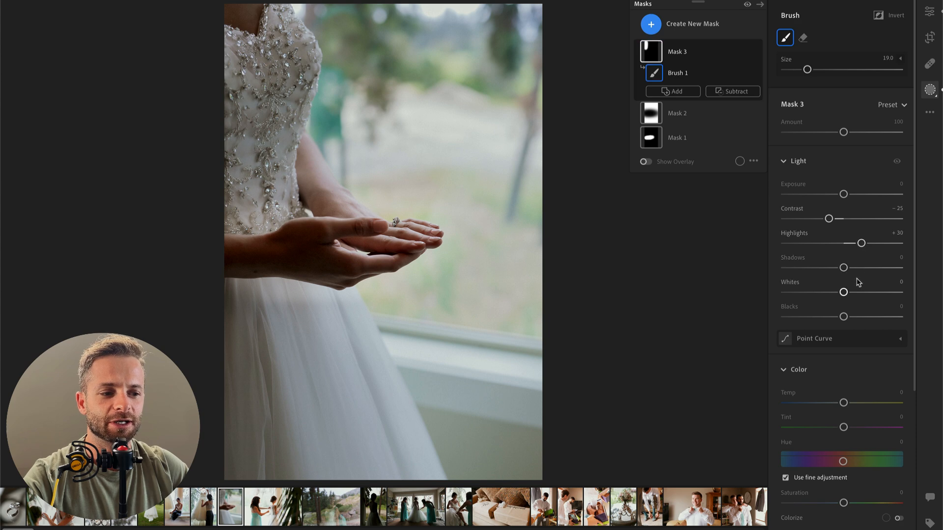
drag(843, 292, 863, 293)
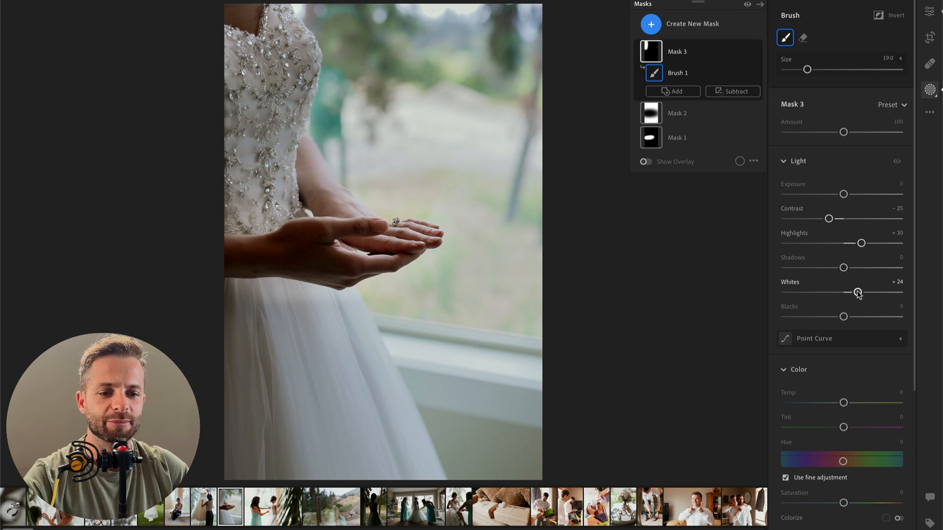
key(Return)
Step: Compare the hands photo with its original, and set the overall exposure to +0.14 and saturation to +7
key(backslash)
key(backslash)
key(backslash)
key(backslash)
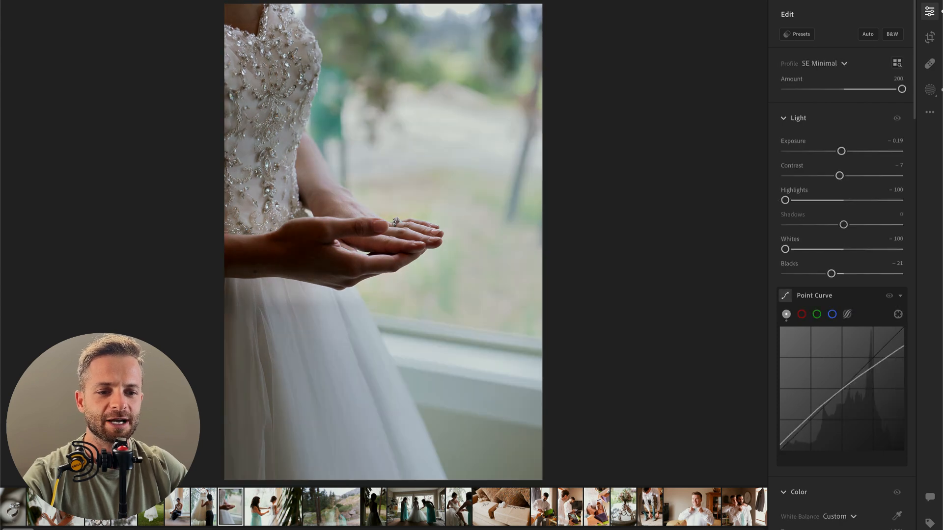
drag(841, 151, 845, 152)
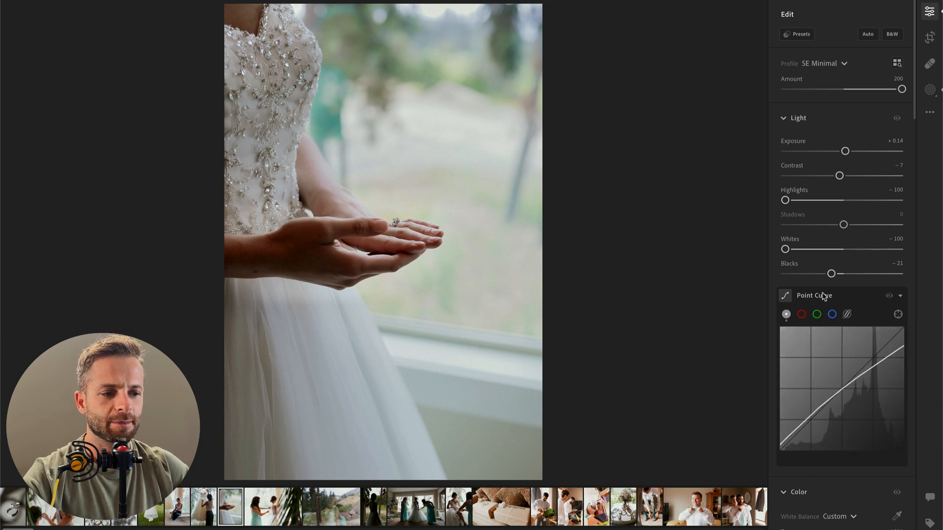
scroll(799, 487, down, 3)
scroll(799, 489, down, 2)
drag(843, 385, 847, 387)
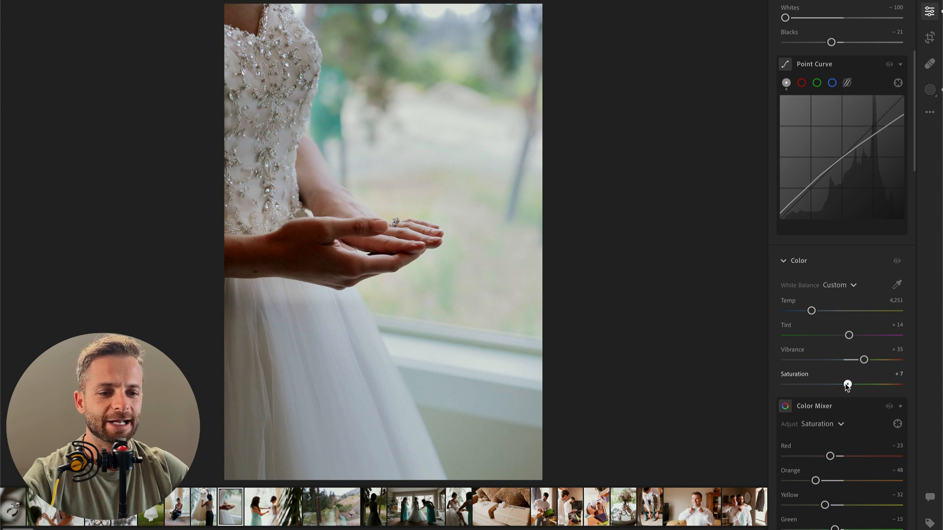
Step: Copy the hands photo's edit settings and paste them onto the next photo of the bridesmaid fastening the bride's dress
key(Right)
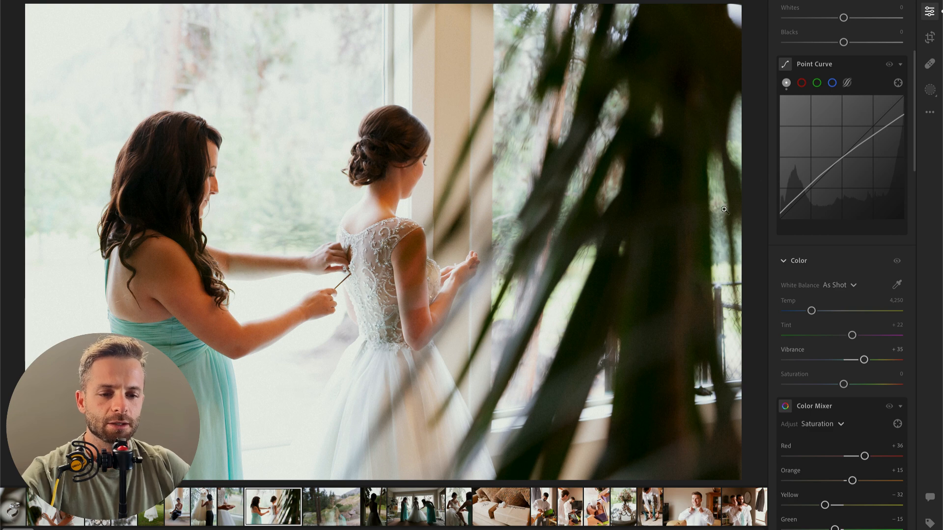
key(Left)
key(super+c)
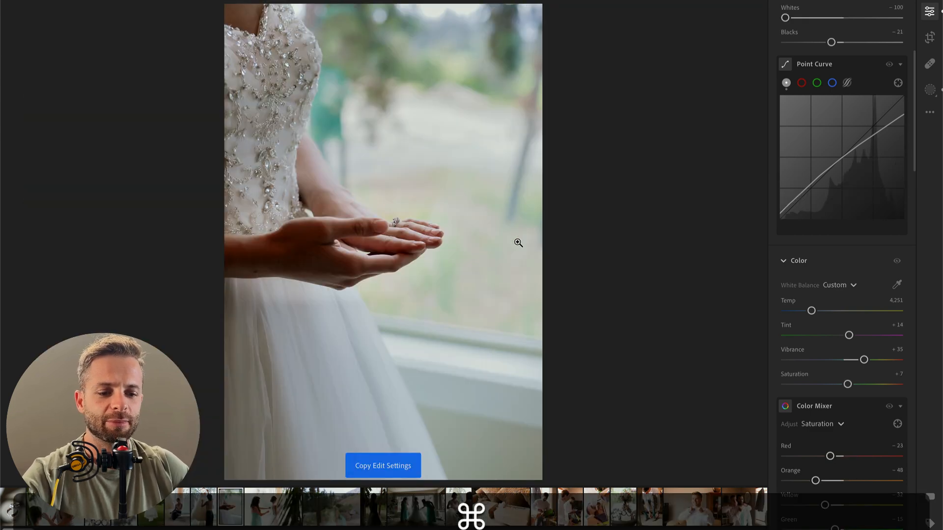
key(Right)
key(super+v)
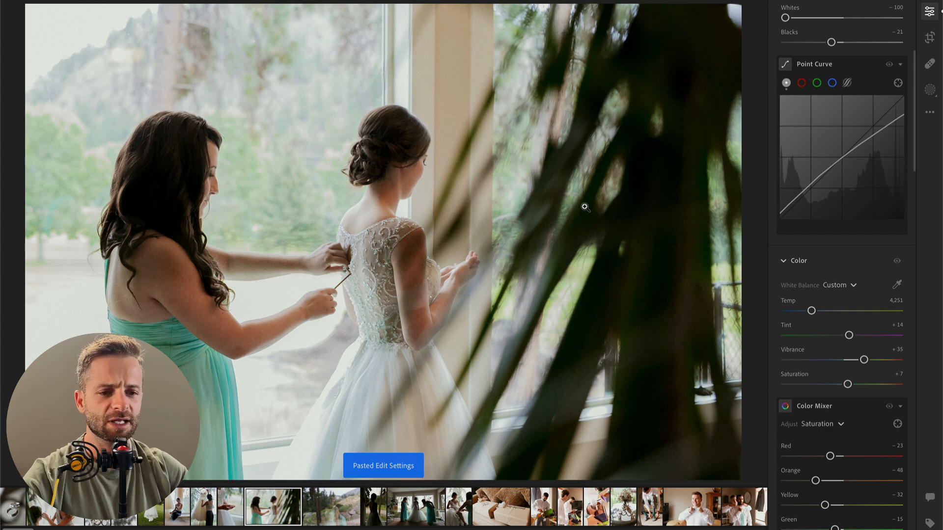
Step: Lower the exposure of the dress-fastening photo to −0.33
scroll(802, 307, up, 5)
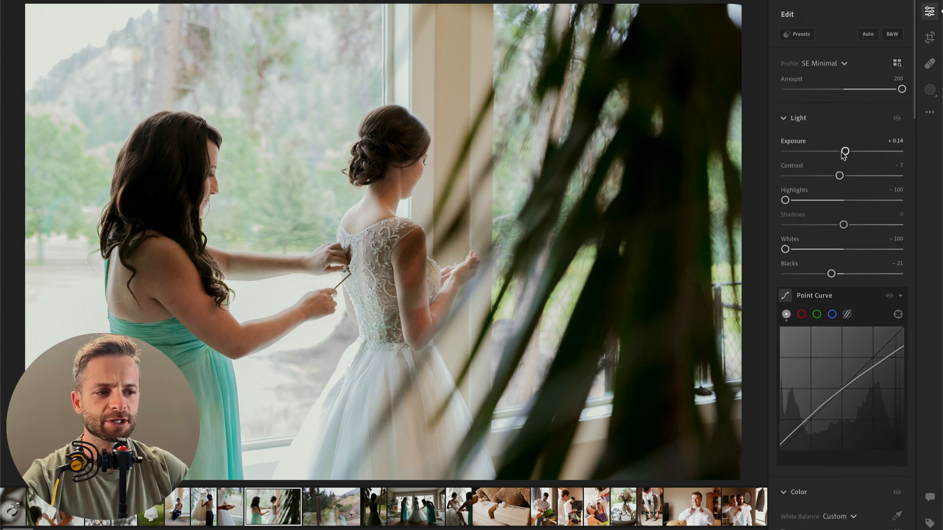
drag(845, 153, 838, 156)
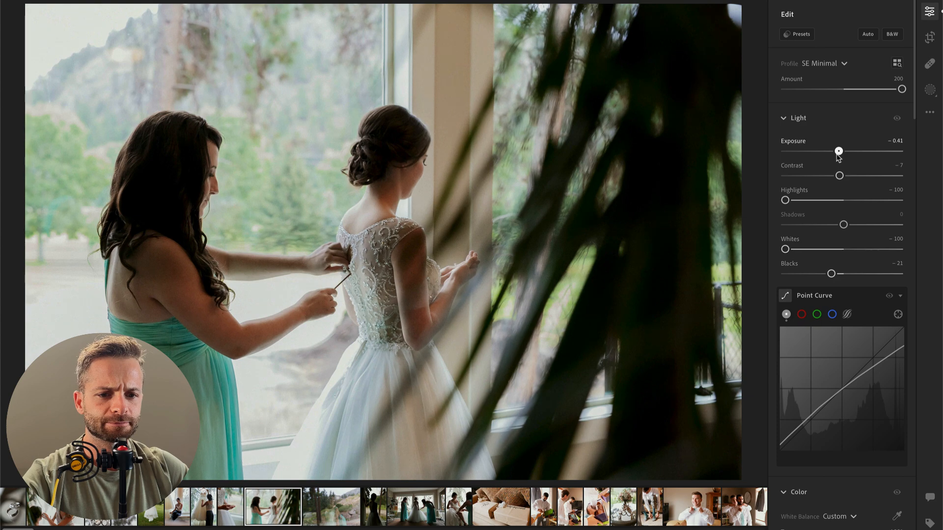
key(Right)
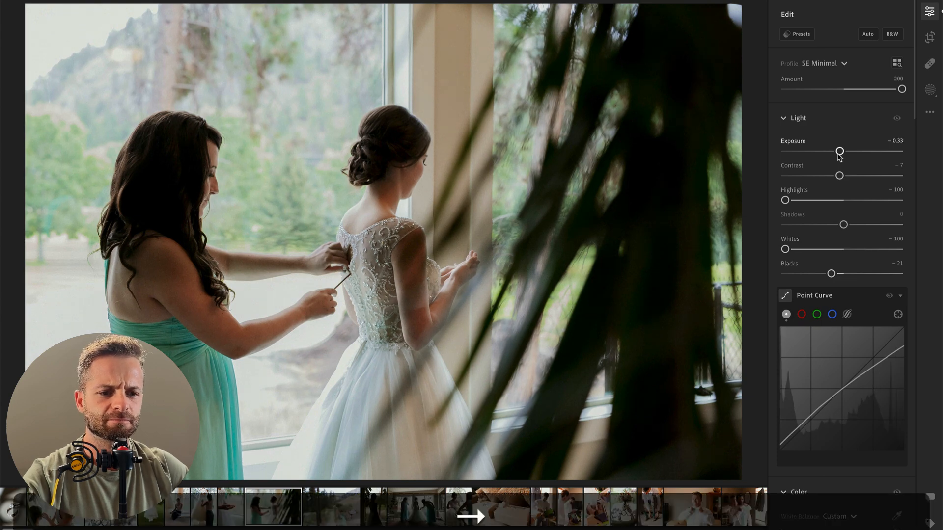
key(Left)
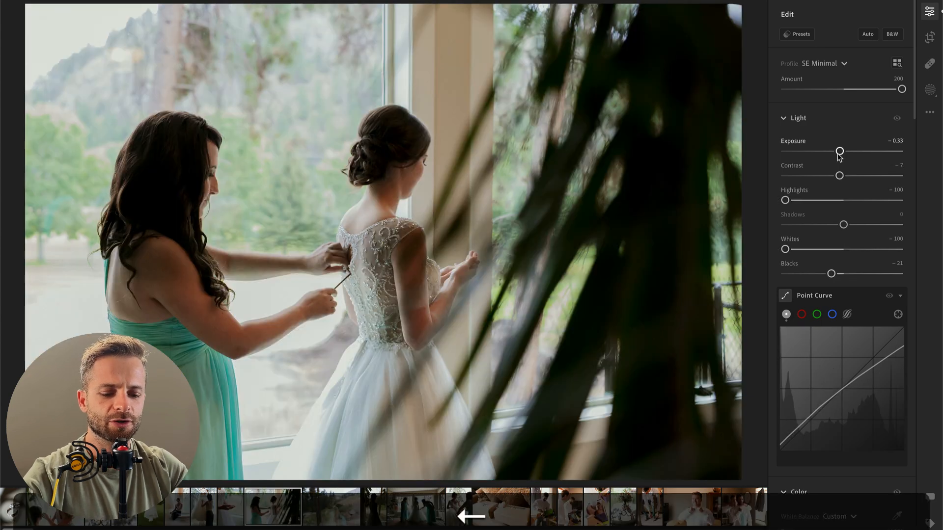
Step: Brush one mask over both women's hair, lowering its contrast and raising highlights, whites and slightly the exposure
key(b)
click(387, 153)
mouse_move(164, 137)
mouse_down()
mouse_move(152, 206)
mouse_move(170, 241)
mouse_up()
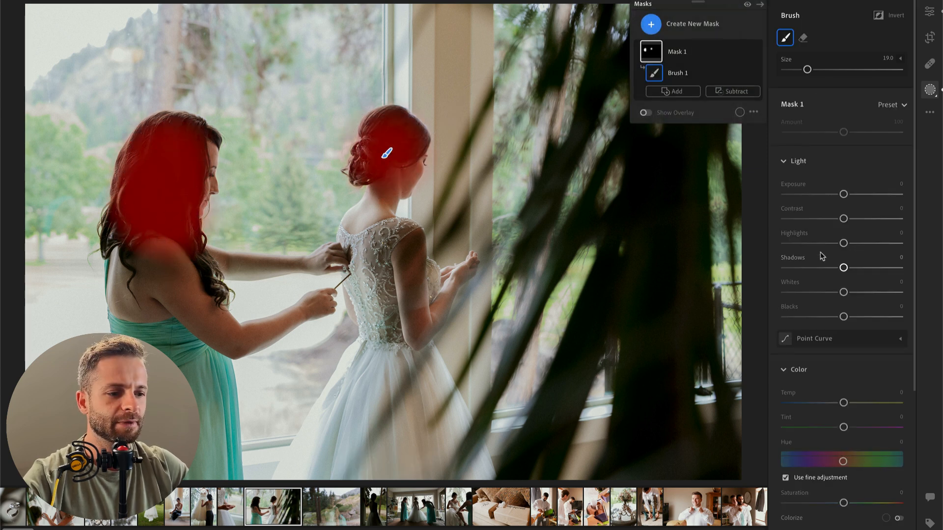
drag(843, 219, 811, 218)
mouse_move(843, 268)
mouse_down()
mouse_move(864, 267)
mouse_move(846, 269)
mouse_move(868, 243)
mouse_up()
drag(843, 293, 865, 292)
drag(844, 194, 846, 195)
key(Return)
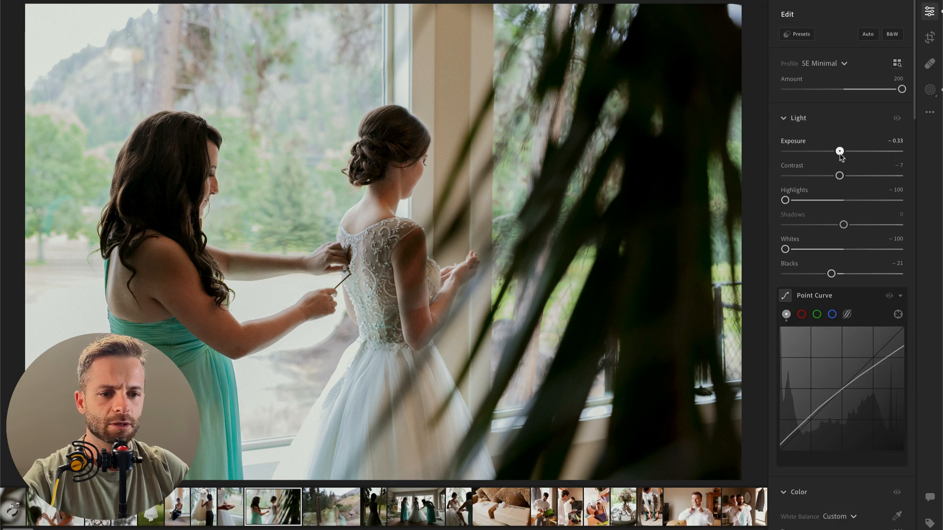
Step: Set the dress-fastening photo's exposure to −0.52 and highlights to −32, keeping whites at −100, and compare with the original
drag(840, 152, 837, 152)
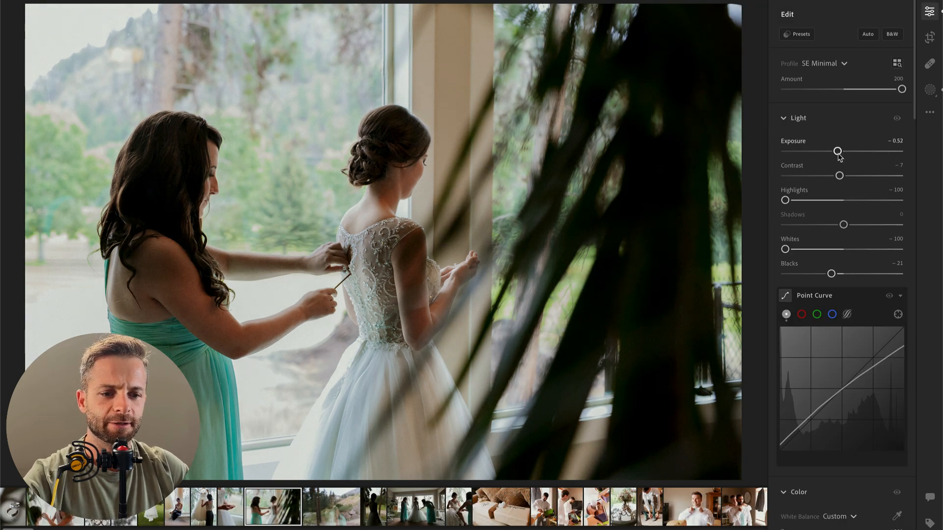
key(backslash)
key(backslash)
key(backslash)
key(backslash)
key(backslash)
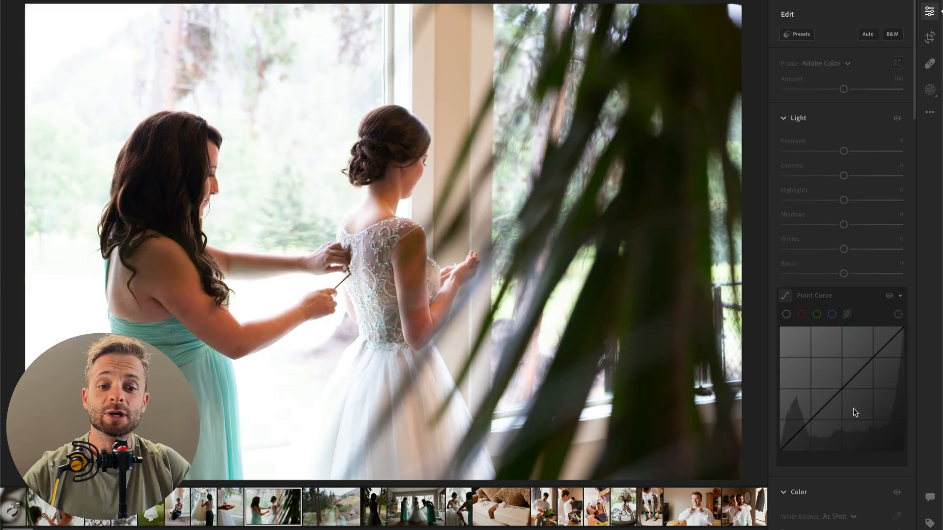
key(backslash)
mouse_move(819, 201)
mouse_down()
mouse_move(863, 200)
mouse_move(817, 201)
mouse_move(842, 201)
mouse_move(825, 201)
mouse_up()
drag(785, 249, 760, 254)
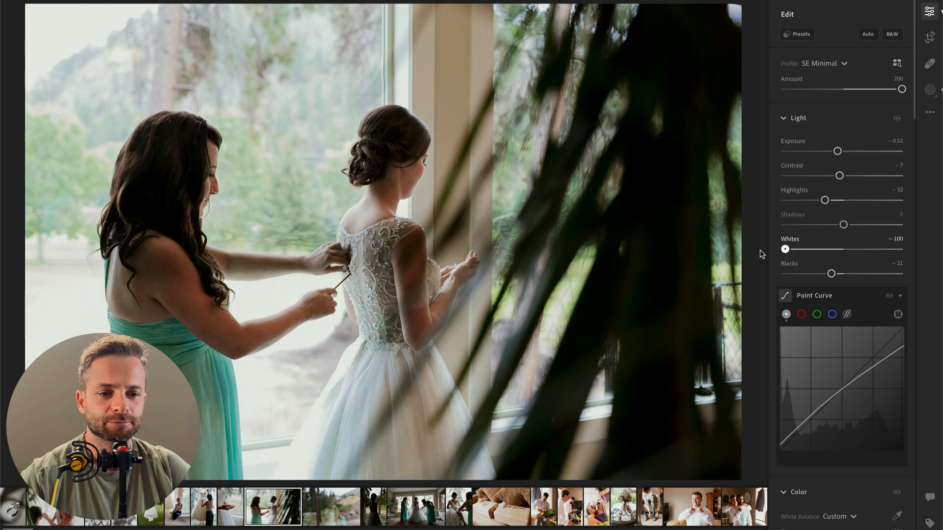
Step: Open the next photo of the bride's window reflection and brush a new mask over the hillside beside her
key(Right)
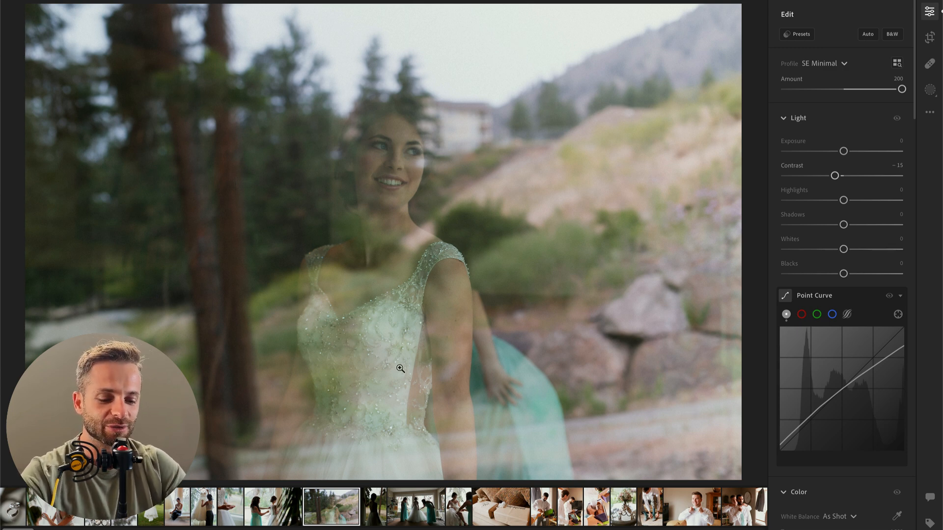
key(b)
scroll(498, 138, up, 5)
mouse_move(502, 126)
mouse_down()
mouse_move(609, 252)
mouse_move(742, 344)
mouse_move(739, 61)
mouse_up()
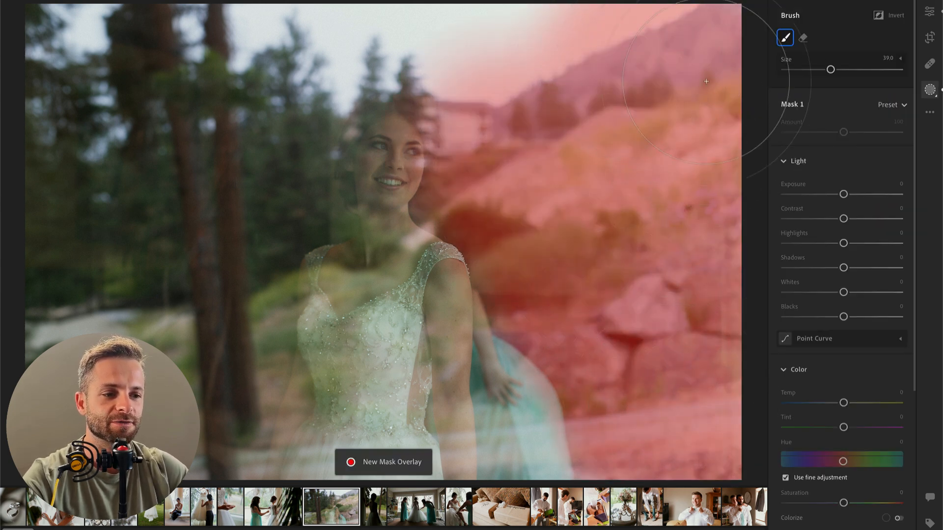
Step: Set the hillside mask to contrast −37, saturation −24, texture −16 and clarity −10, and compare the photo with and without it
mouse_move(843, 194)
mouse_down()
mouse_move(832, 194)
mouse_move(818, 220)
mouse_move(796, 220)
mouse_move(823, 219)
mouse_up()
scroll(844, 320, down, 4)
drag(843, 302, 830, 302)
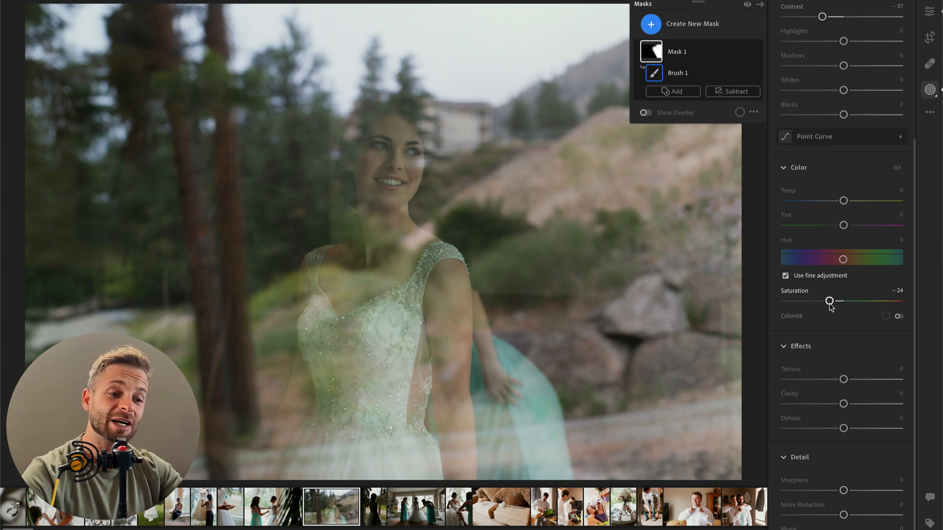
drag(838, 381, 839, 404)
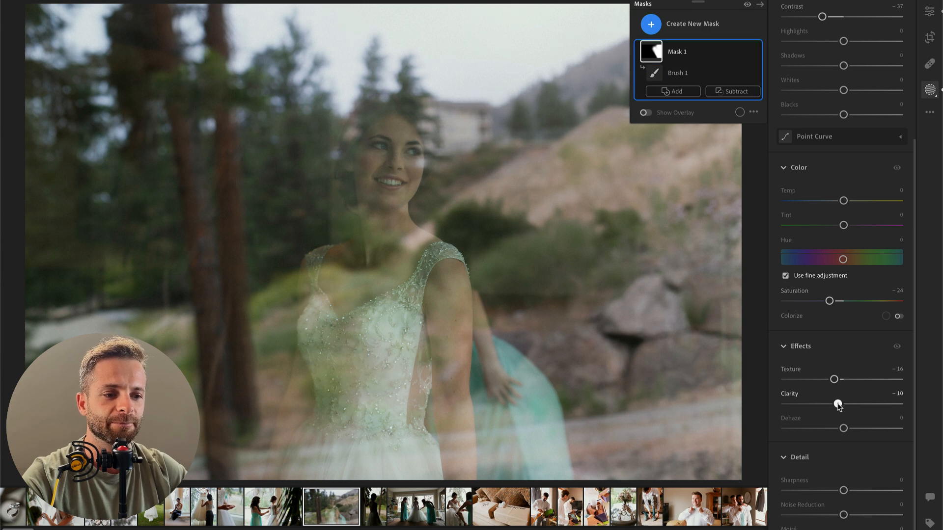
click(757, 53)
click(757, 52)
click(757, 52)
click(757, 52)
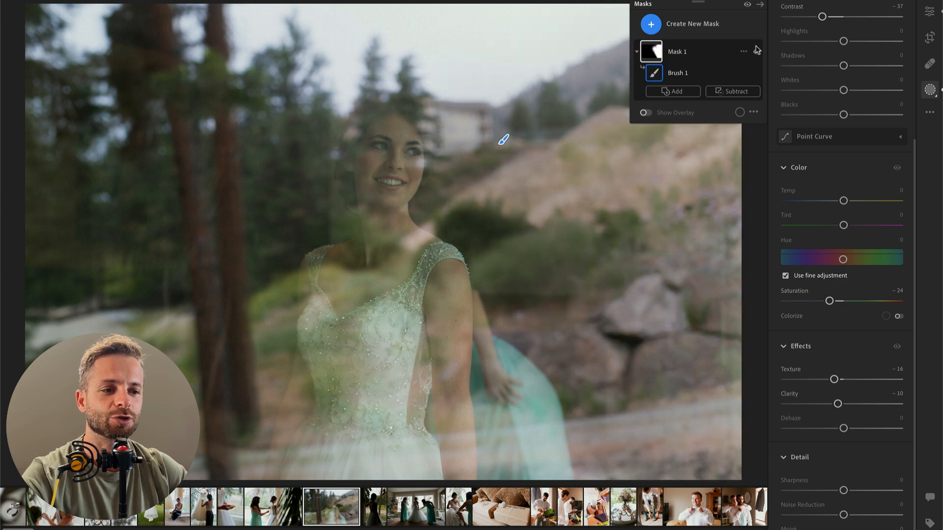
click(757, 52)
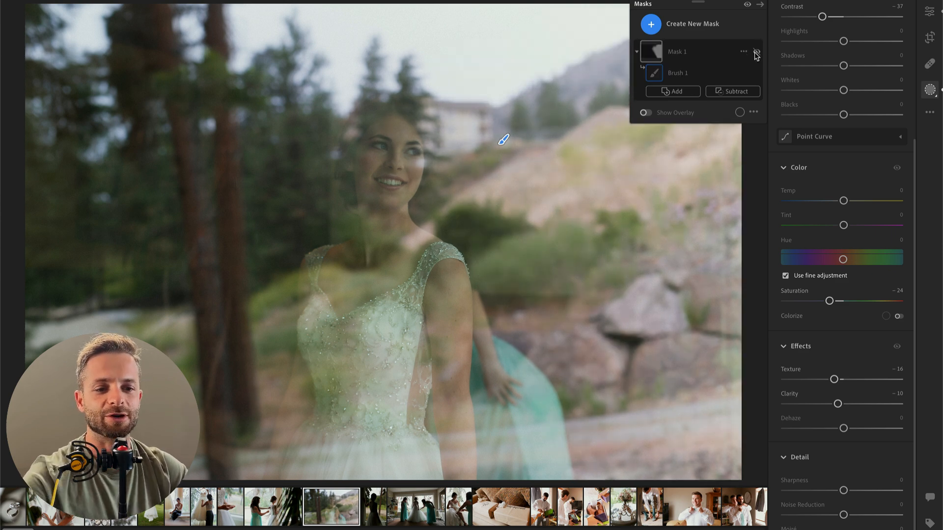
click(757, 52)
Step: Erase the hillside mask around the bride's head with a smaller brush
key(alt)
scroll(385, 142, down, 10)
mouse_move(398, 139)
mouse_down()
mouse_move(401, 175)
mouse_move(405, 133)
mouse_move(411, 168)
mouse_move(402, 186)
mouse_move(397, 123)
mouse_move(384, 110)
mouse_move(418, 138)
mouse_move(416, 192)
mouse_move(414, 170)
mouse_move(461, 92)
mouse_move(436, 144)
mouse_move(443, 175)
mouse_move(435, 111)
mouse_move(424, 97)
mouse_move(441, 112)
mouse_move(464, 170)
mouse_move(426, 92)
mouse_up()
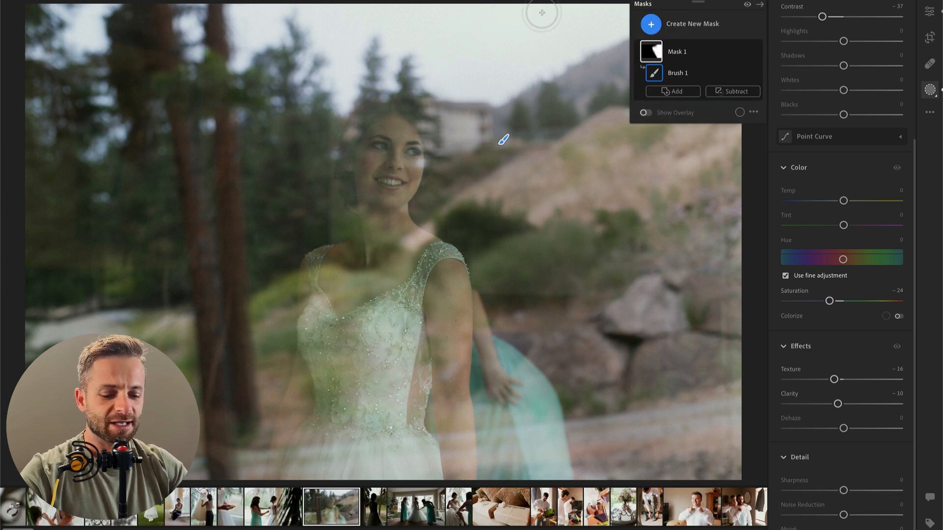
Step: Add a tall radial gradient mask centered on the bride's upper body and reset its contrast and exposure to 0
key(shift+j)
drag(362, 163, 491, 425)
drag(418, 215, 434, 232)
double_click(823, 191)
double_click(843, 171)
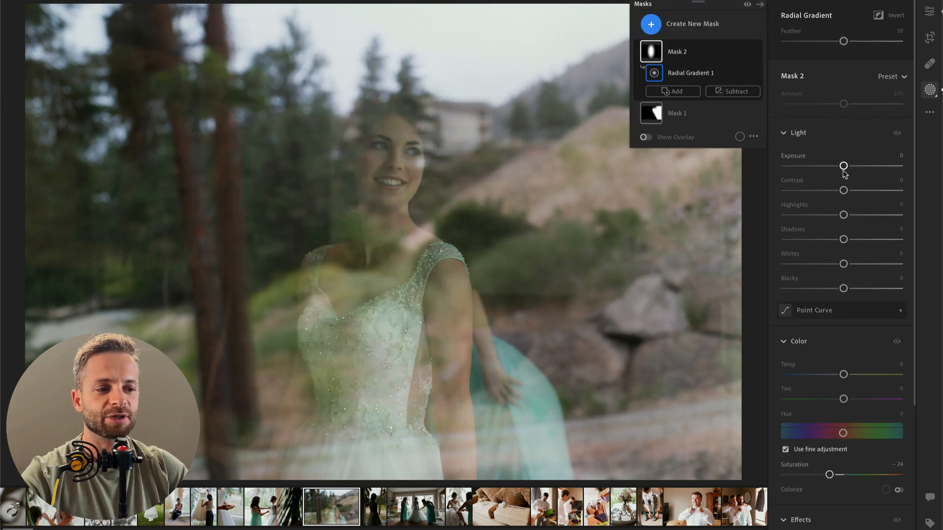
Step: Set the radial gradient mask to contrast +31, saturation +5, texture +5, clarity +7 and dehaze −1
drag(846, 170, 862, 193)
scroll(833, 312, down, 3)
drag(834, 384, 844, 434)
mouse_move(844, 305)
mouse_down()
mouse_move(863, 305)
mouse_move(847, 305)
mouse_up()
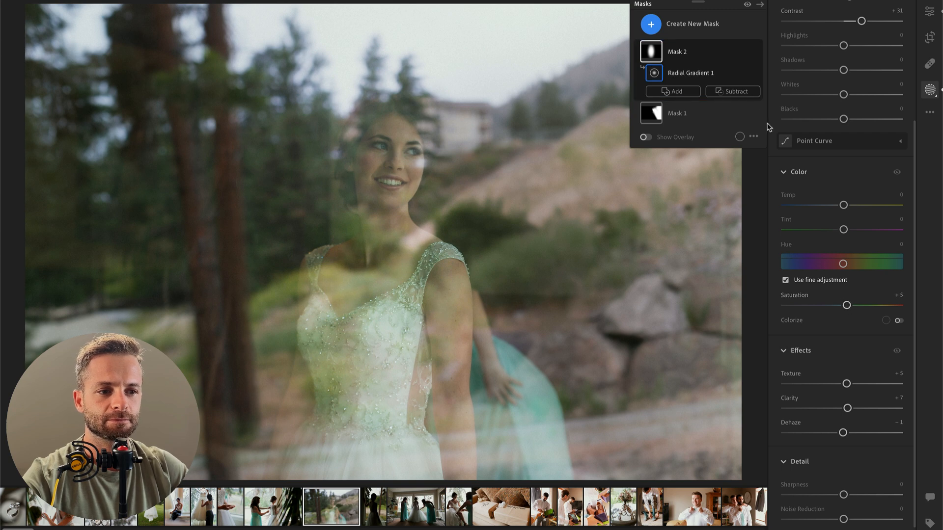
Step: Compare the bride's reflection photo with and without the radial gradient mask, and look over the new mask options
click(758, 52)
click(758, 52)
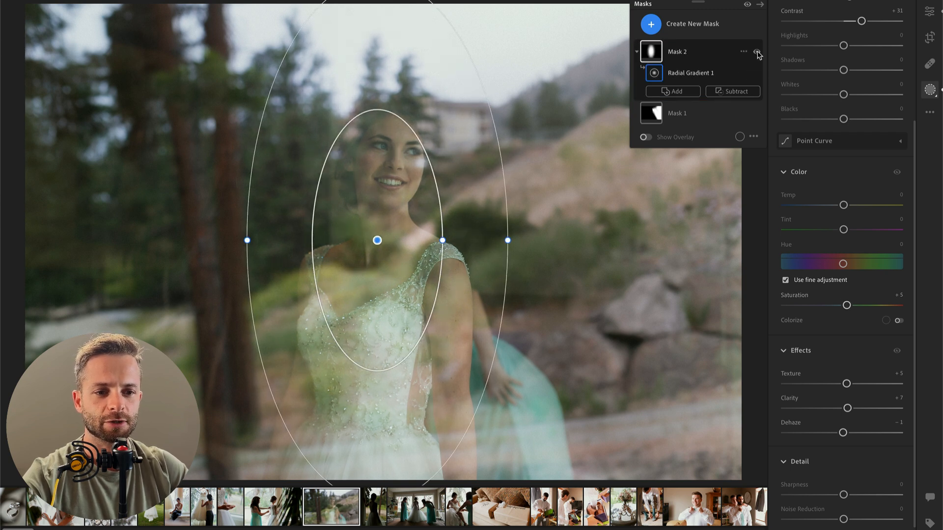
click(757, 52)
click(758, 52)
click(757, 52)
click(758, 52)
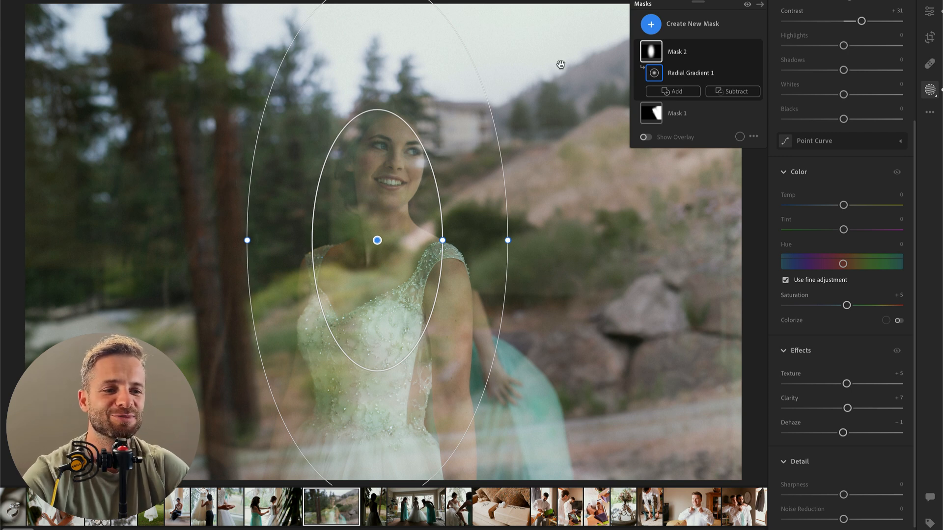
click(705, 26)
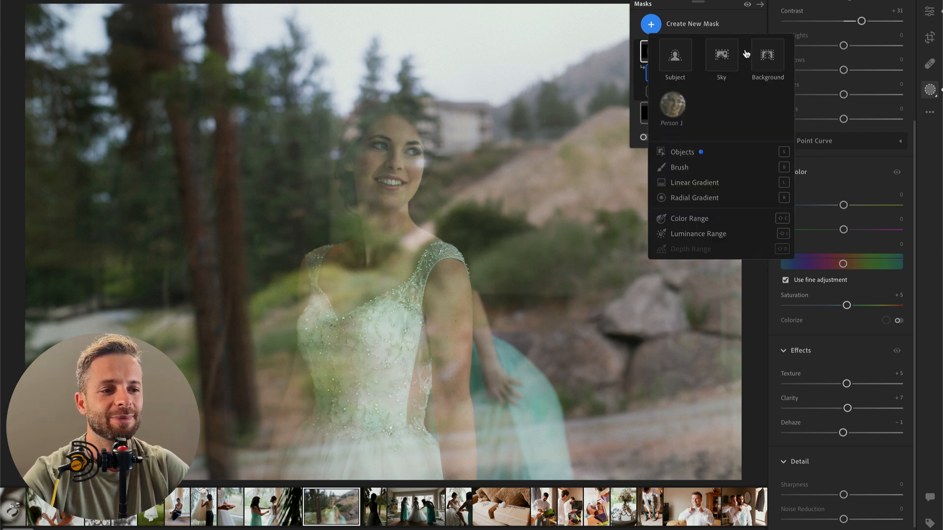
click(698, 19)
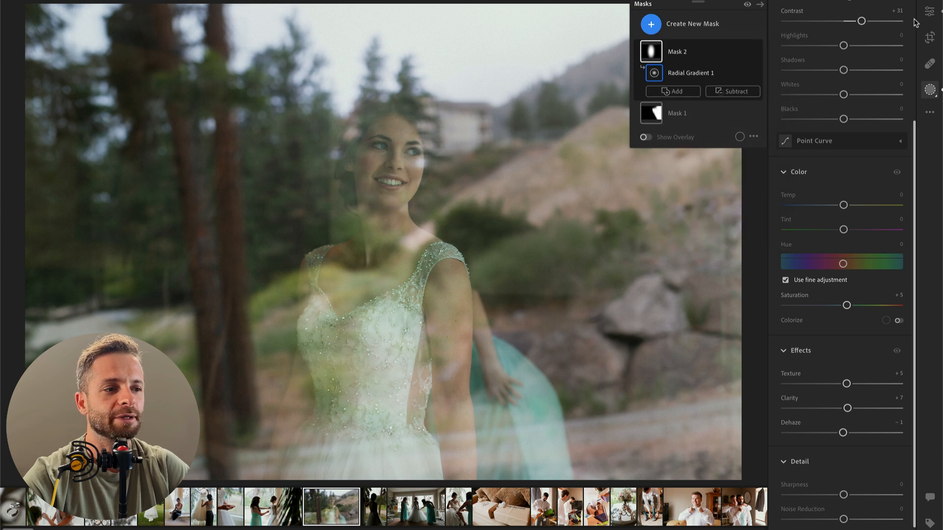
Step: Apply the 00 Brooding Darken Dehaze preset to the reflection photo at amount 27 and compare with the original
click(931, 13)
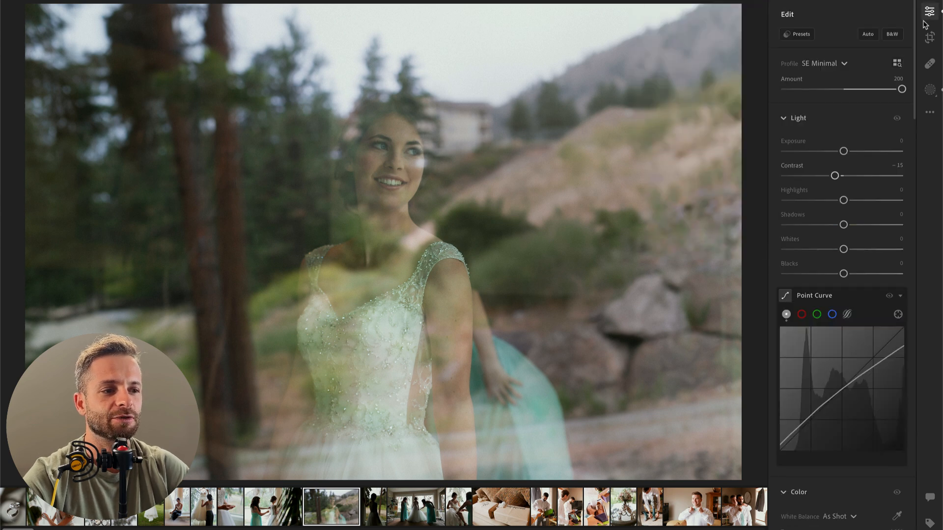
click(798, 33)
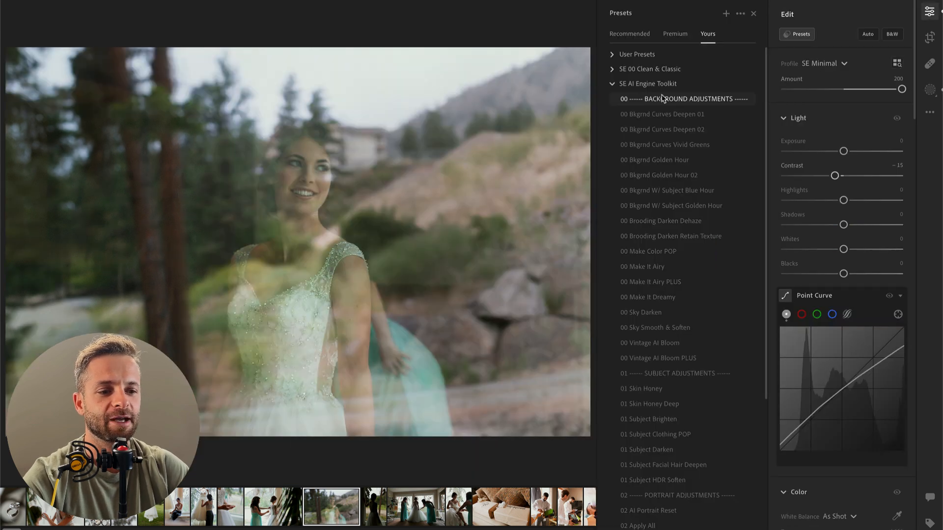
click(668, 222)
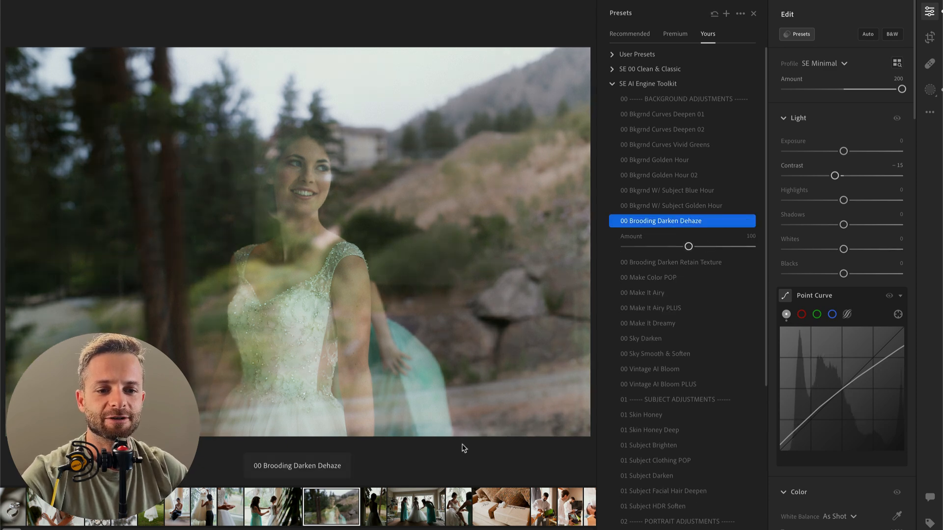
drag(689, 247, 643, 247)
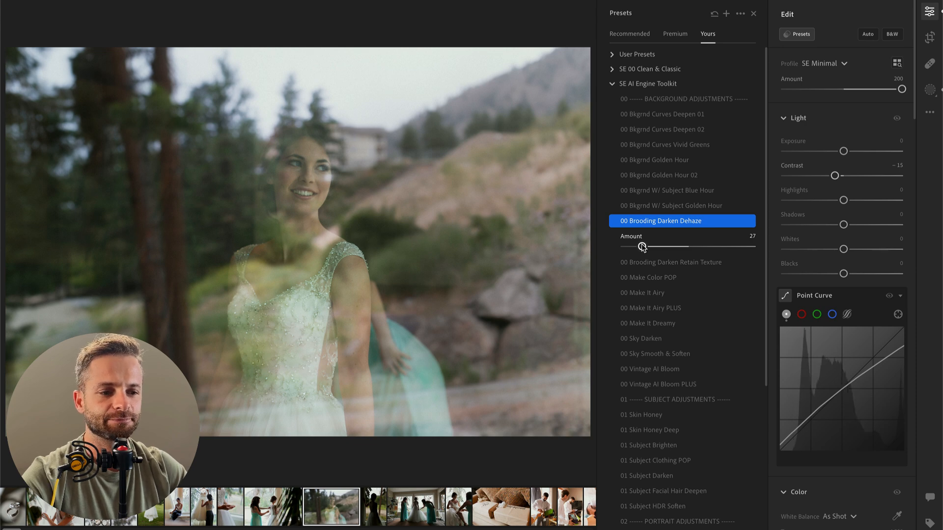
key(Return)
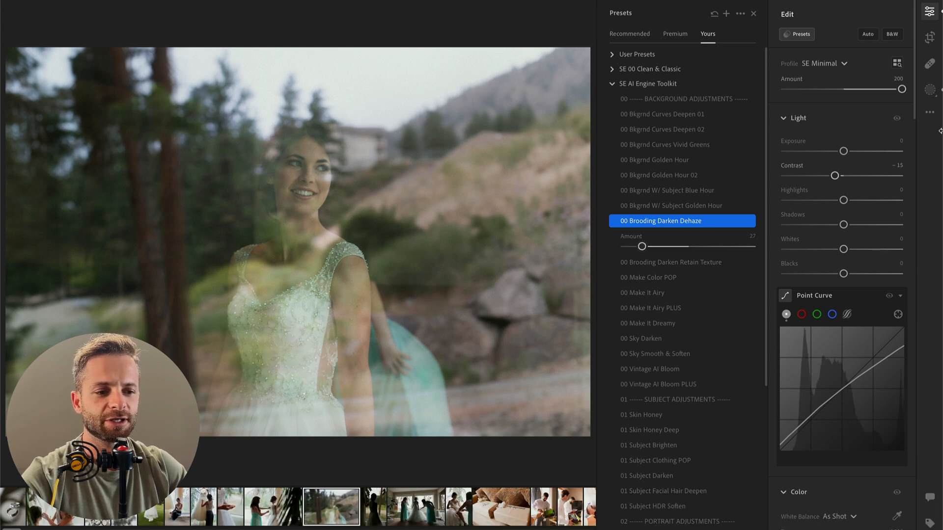
key(backslash)
key(backslash)
key(backslash)
key(backslash)
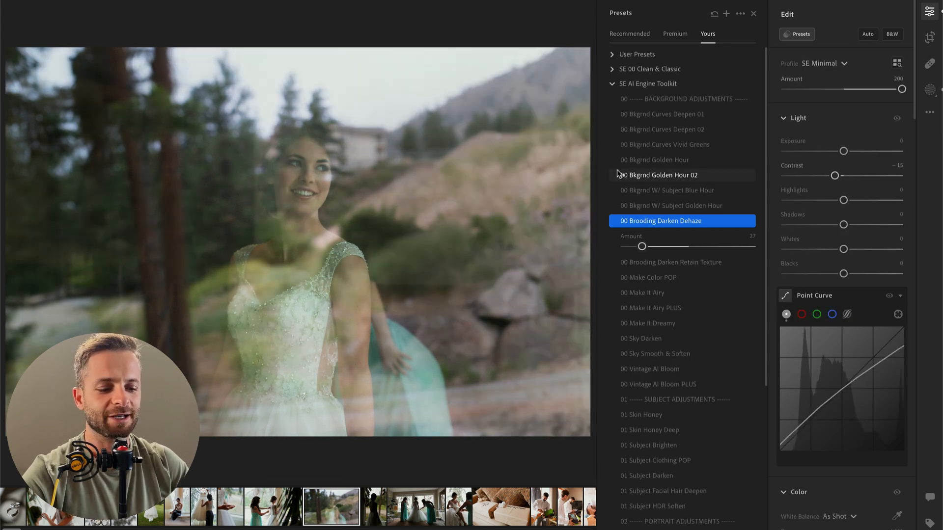
key(backslash)
key(backslash)
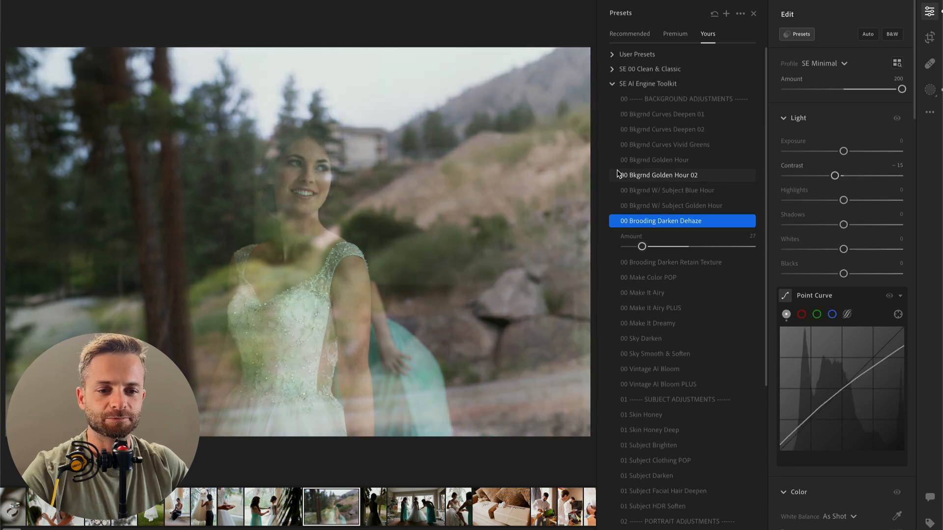
Step: Brighten the next photo of the bride at the window to exposure +2.49, with contrast −48, highlights −100 and whites −59
key(Right)
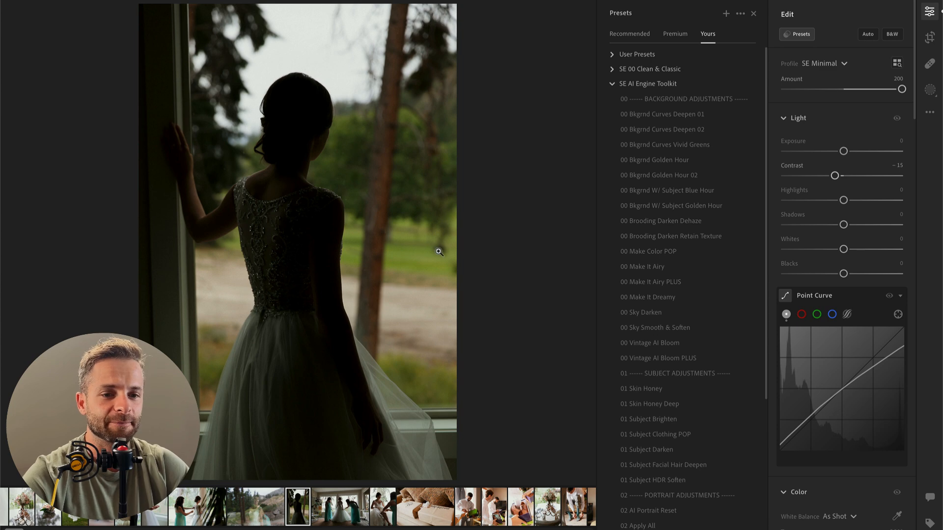
drag(844, 151, 873, 149)
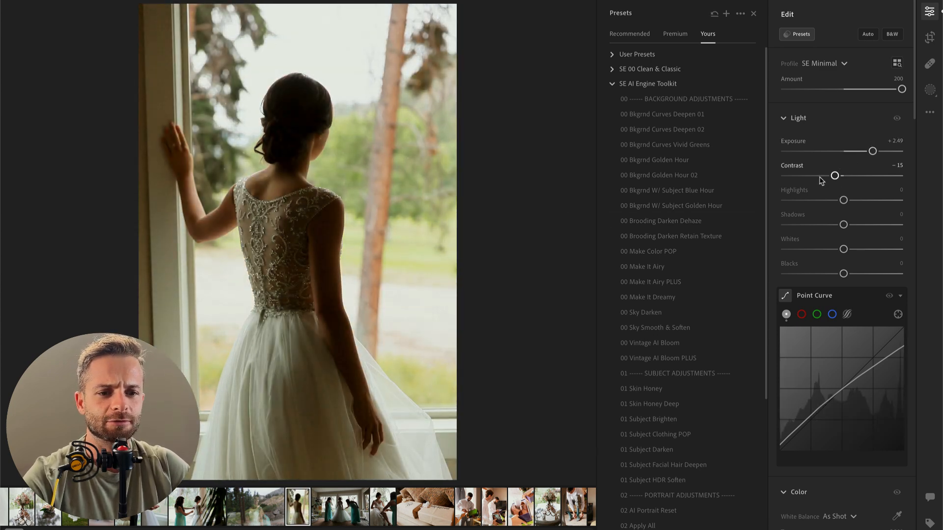
drag(820, 180, 758, 202)
scroll(869, 339, down, 3)
scroll(869, 337, up, 3)
drag(843, 249, 813, 246)
Step: Cool the window photo's color temperature slightly and set its exposure to +2.65
scroll(818, 253, down, 5)
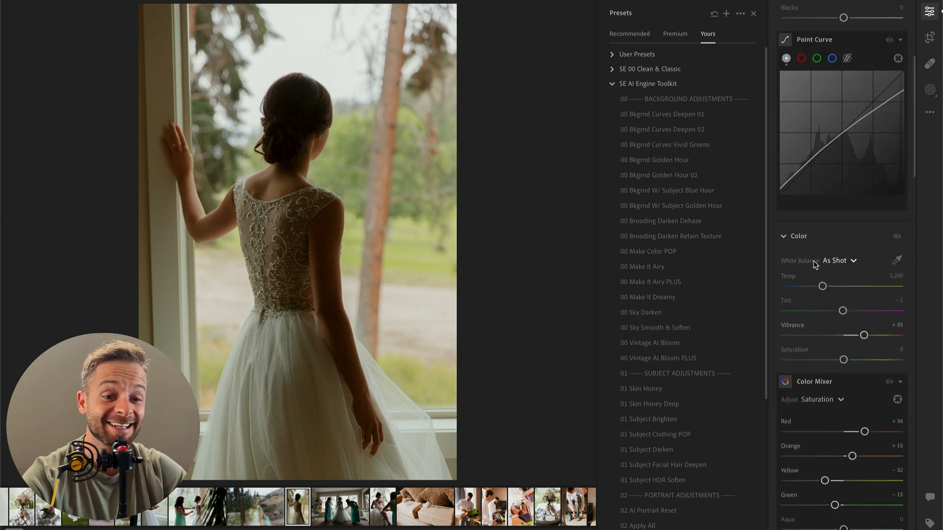
drag(822, 286, 815, 289)
scroll(829, 273, up, 5)
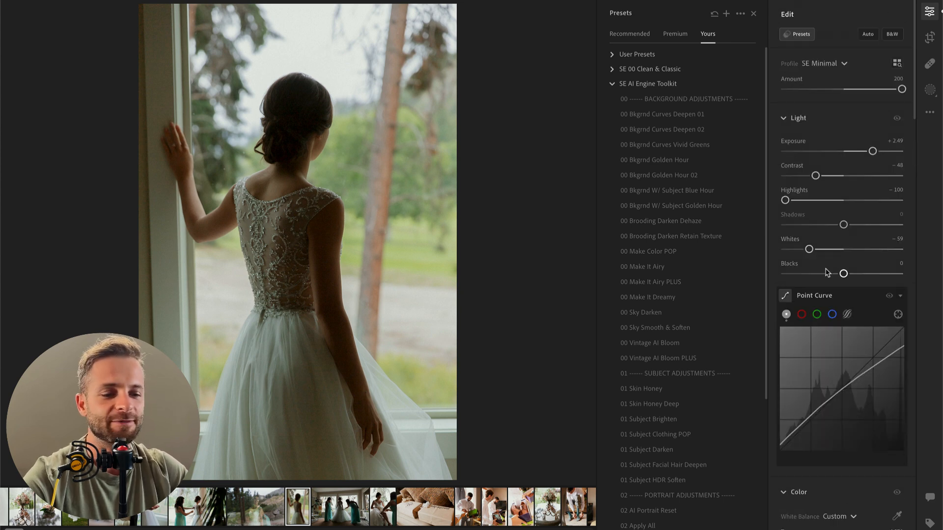
drag(873, 152, 876, 153)
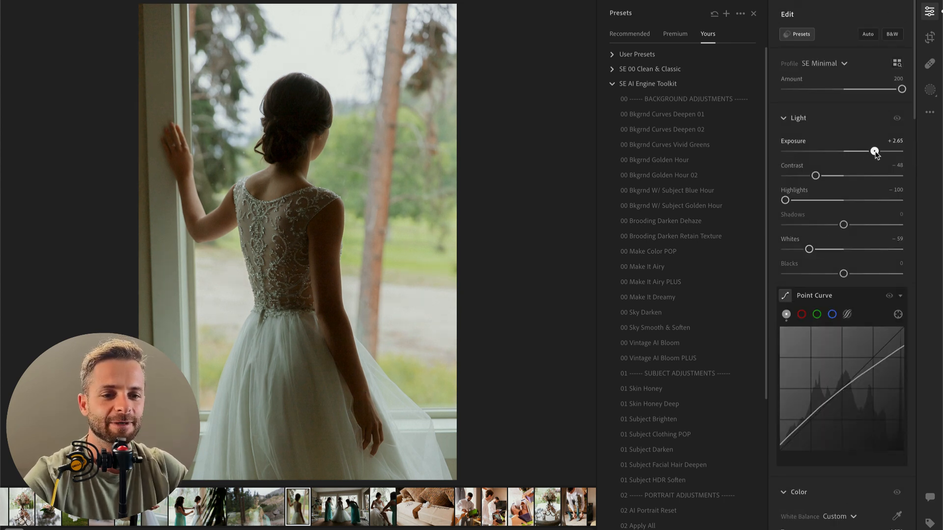
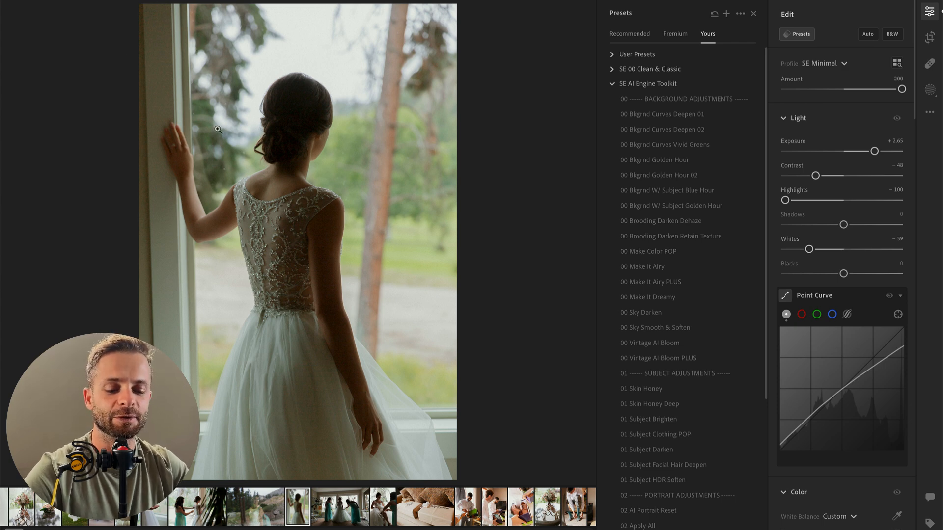
Step: Crop the bride's window photo tighter from its lower-left corner at the original aspect ratio and straighten it by +0.96
key(c)
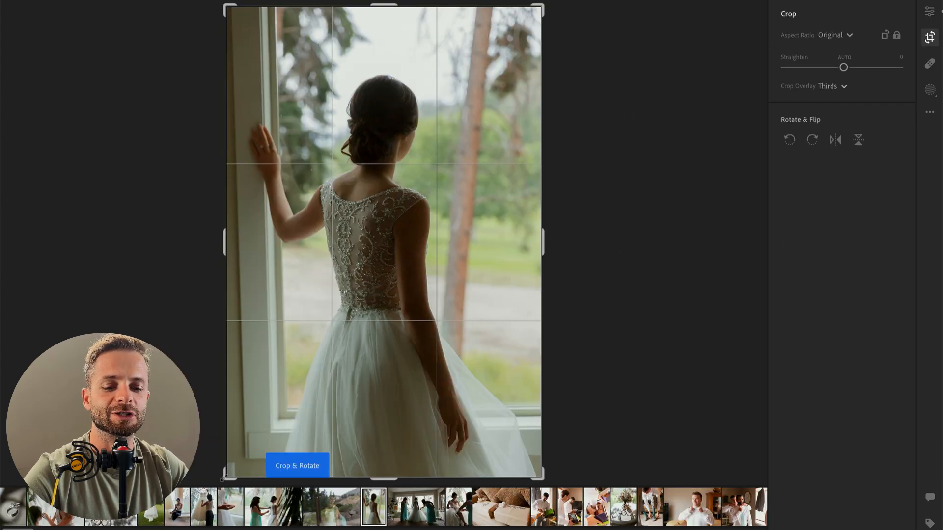
drag(222, 480, 234, 471)
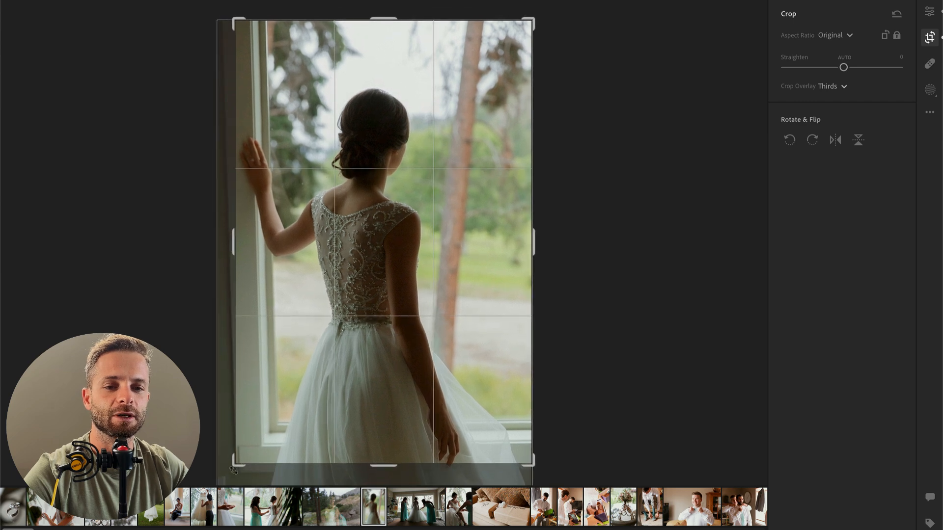
drag(561, 280, 566, 281)
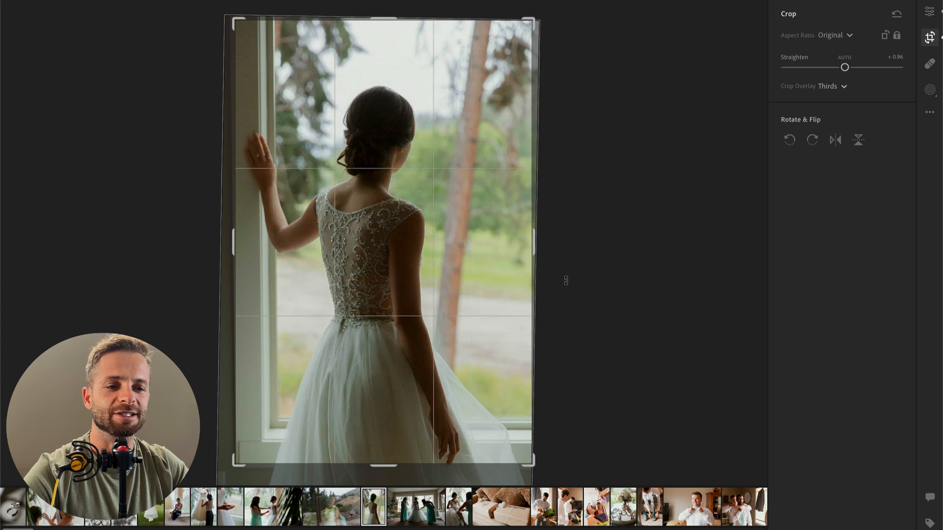
key(e)
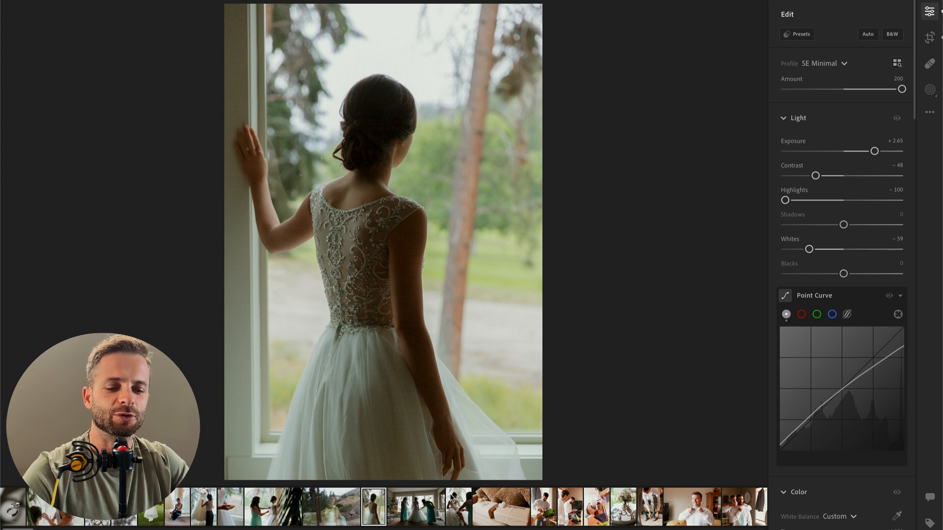
Step: Reposition the window photo inside its crop so that the bride sits higher in the frame with more of her dress included
key(r)
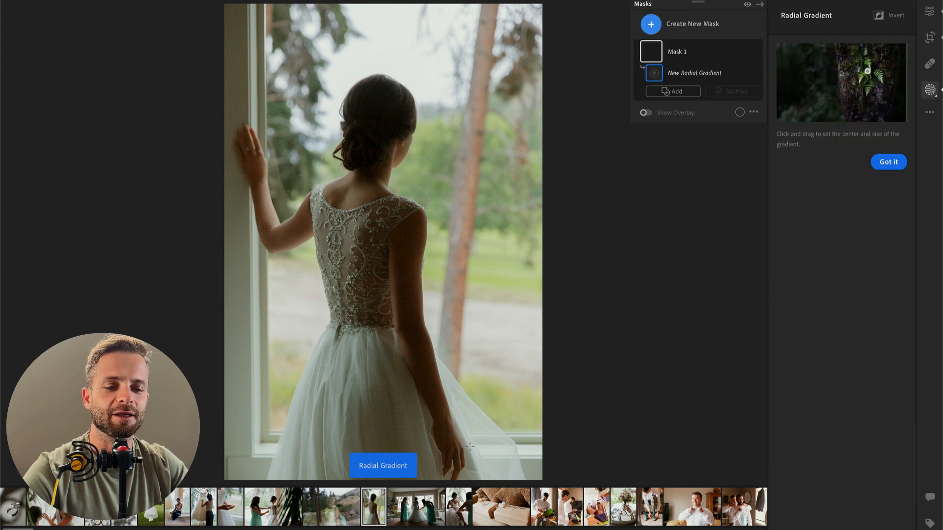
key(c)
drag(486, 424, 481, 418)
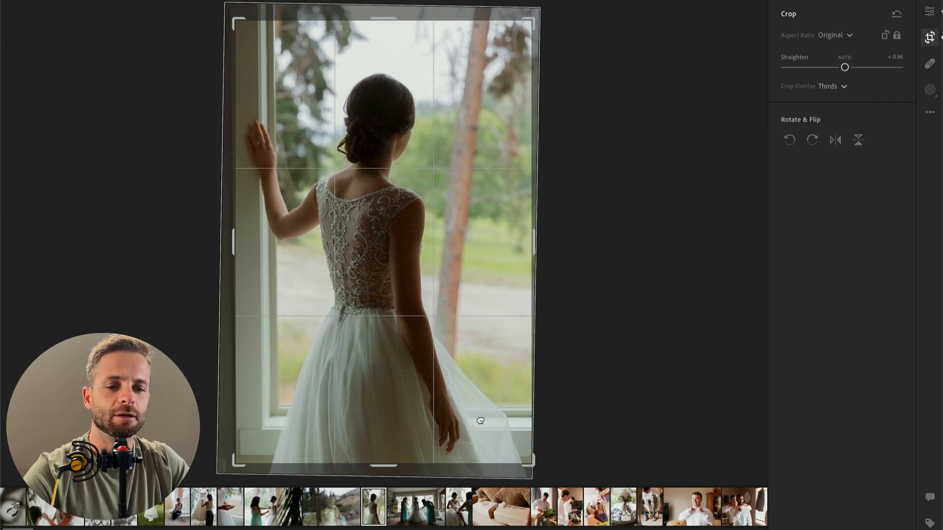
key(Return)
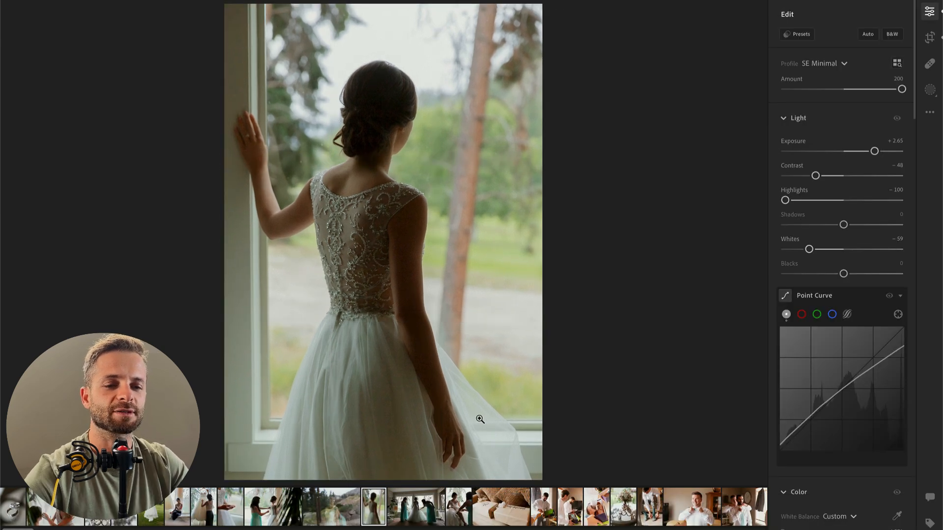
key(c)
drag(392, 423, 403, 386)
key(Return)
key(c)
key(Return)
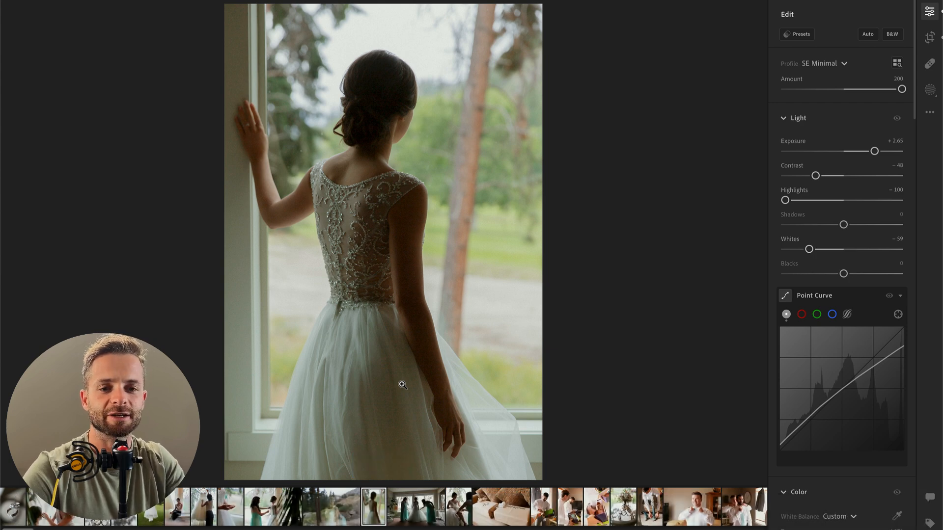
Step: Brush a mask over the window frame at the photo's upper left, with contrast −46 and highlights +23
key(k)
key(b)
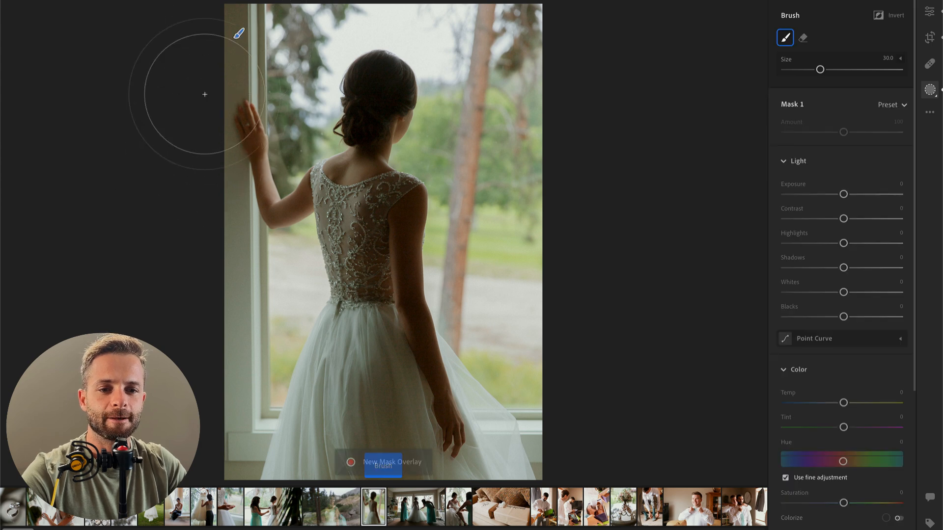
drag(196, 143, 210, 20)
drag(844, 219, 817, 219)
click(857, 244)
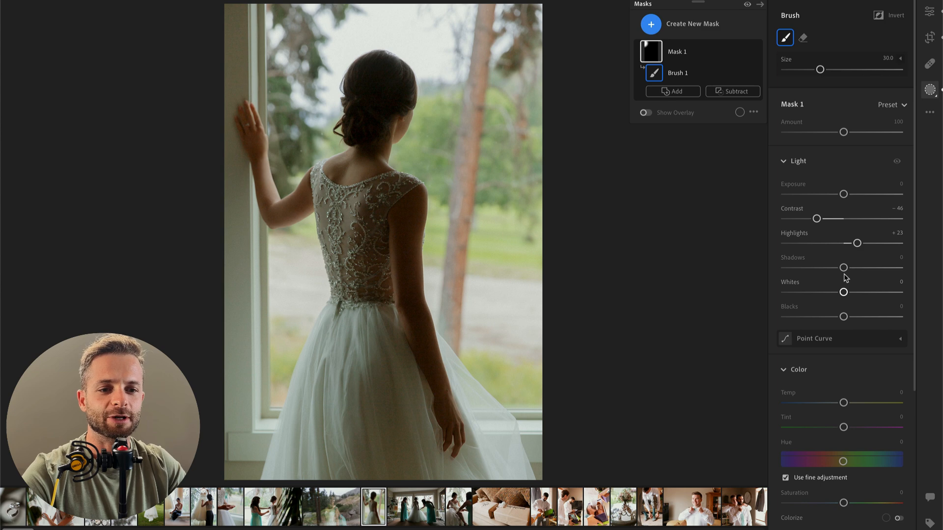
key(Return)
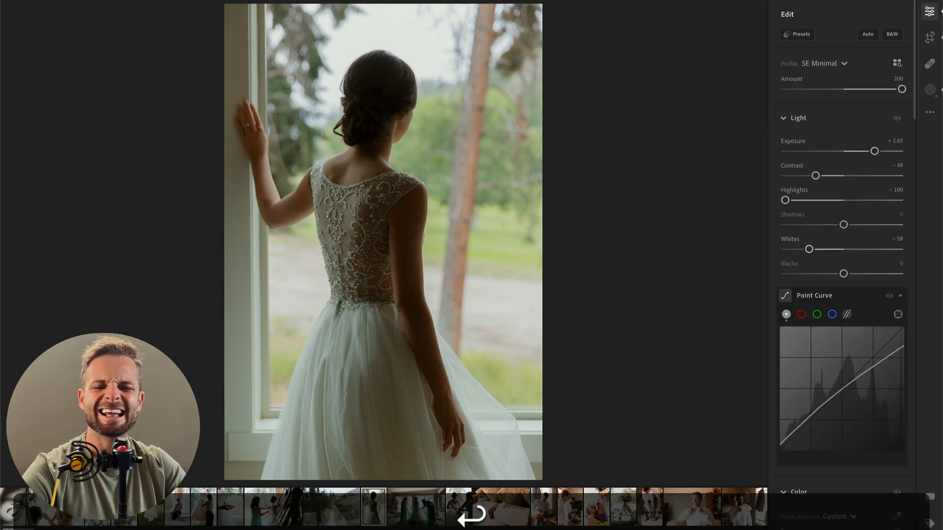
Step: Cool the brushed window-frame mask to a temperature of −8
key(Right)
key(Left)
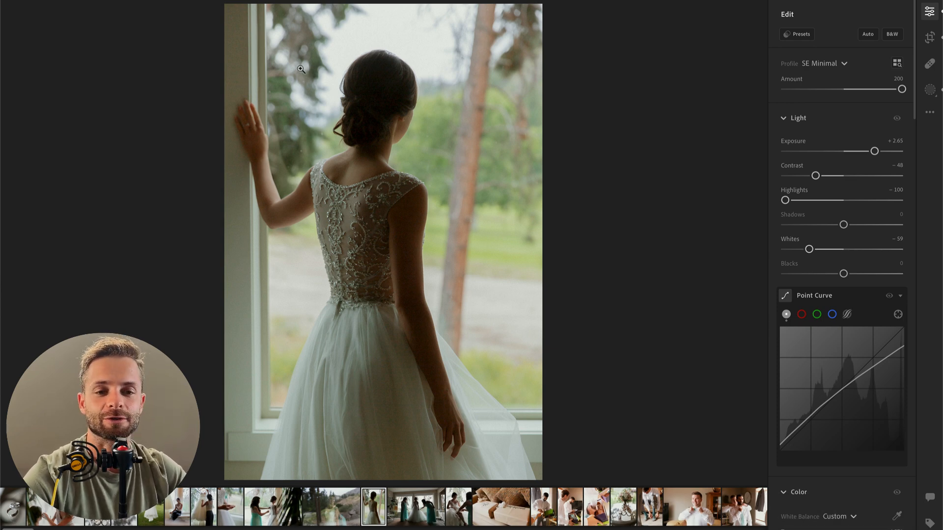
key(b)
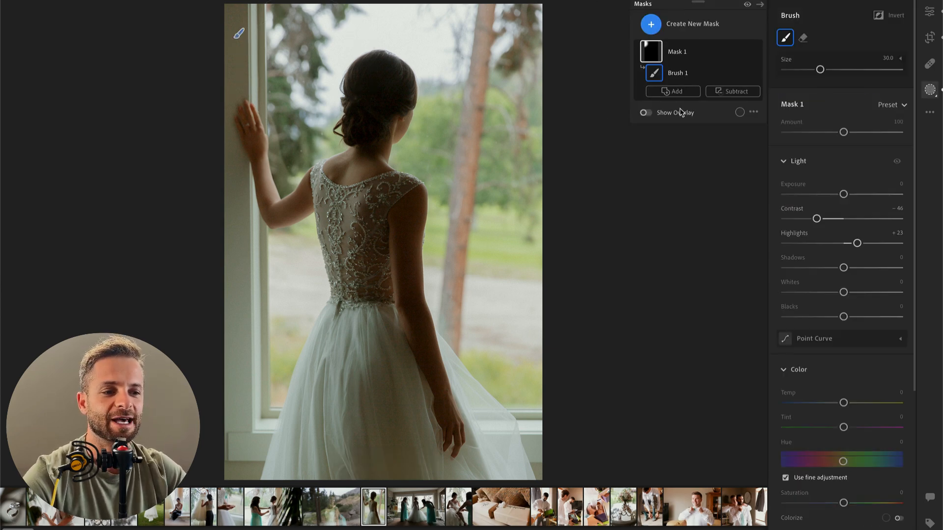
drag(843, 403, 836, 407)
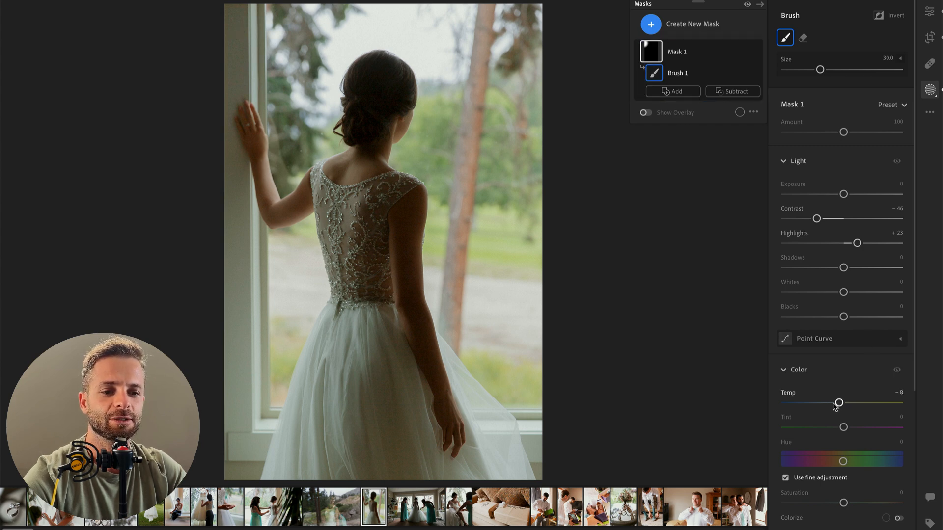
Step: Brighten the next photo of the bride with two bridesmaids to exposure +1.67, with contrast −15, highlights −100 and whites −65
key(Right)
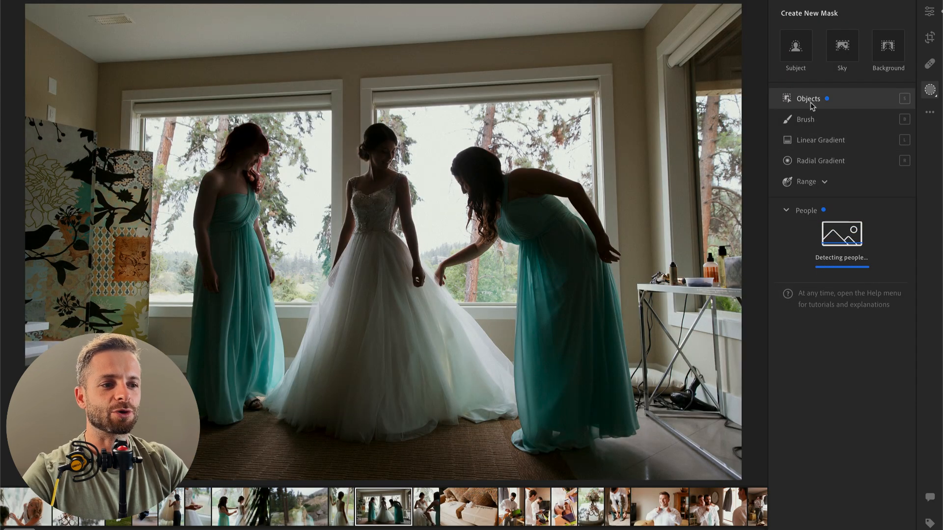
click(925, 13)
drag(854, 152, 863, 152)
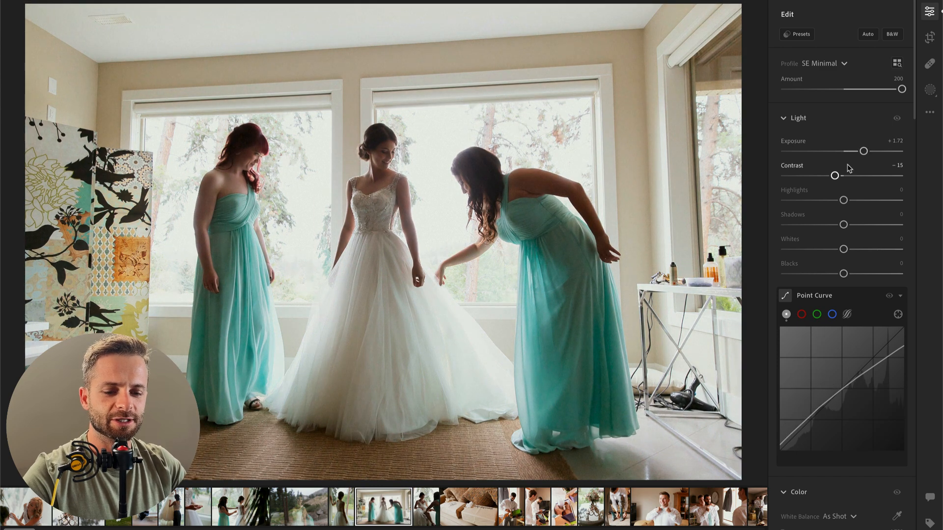
mouse_move(864, 151)
mouse_down()
mouse_move(871, 152)
mouse_move(863, 151)
mouse_up()
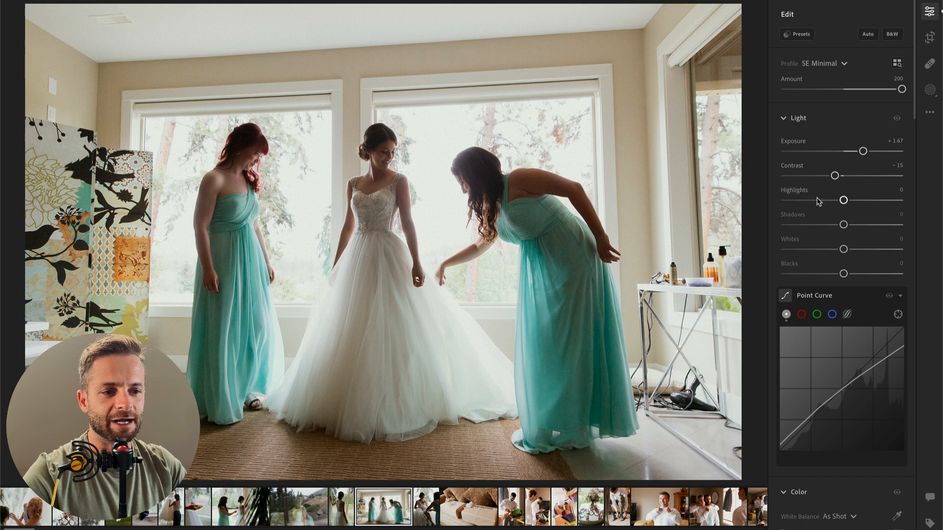
drag(843, 200, 751, 201)
drag(843, 249, 805, 250)
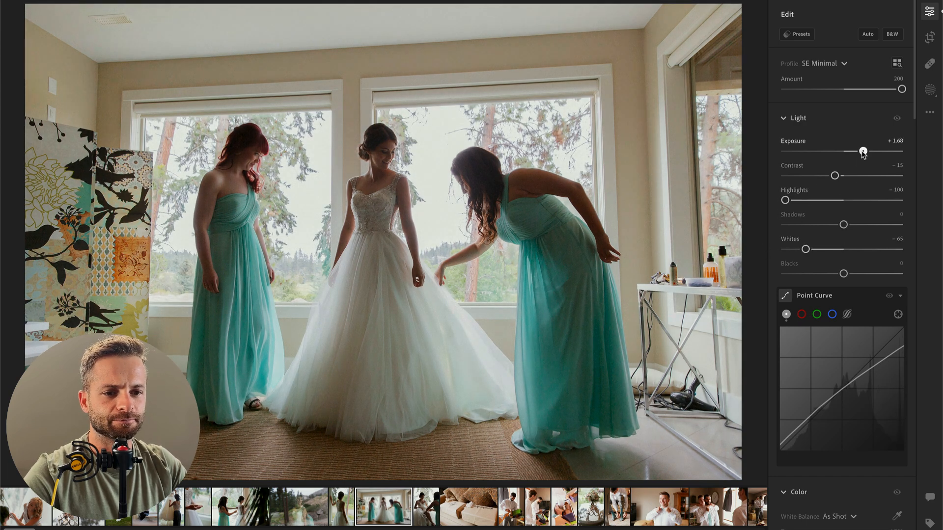
Step: Refine the bridesmaids photo to exposure +1.00, contrast +19, shadows +13 and blacks +40, and warm its temperature to 4,796
drag(863, 151, 859, 151)
drag(845, 228, 847, 228)
drag(843, 274, 867, 273)
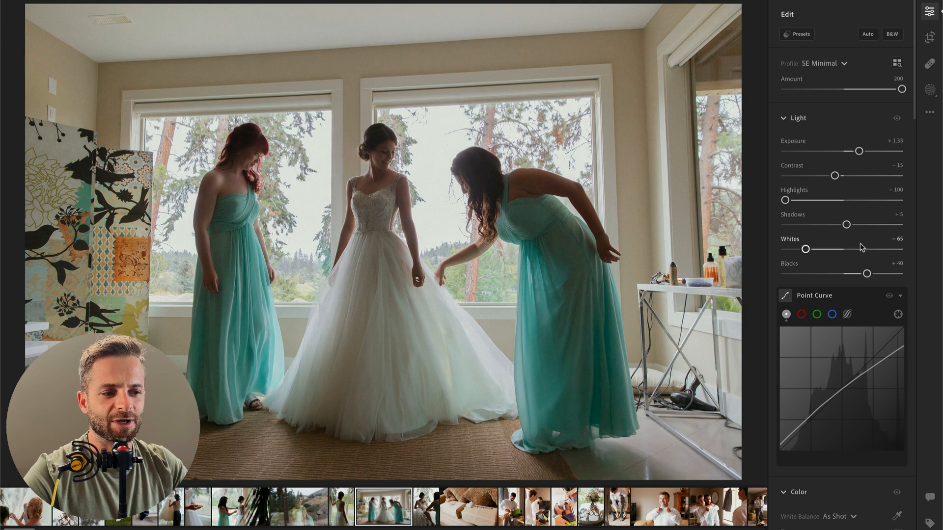
mouse_move(846, 224)
mouse_down()
mouse_move(908, 231)
mouse_move(851, 225)
mouse_up()
drag(836, 178, 854, 153)
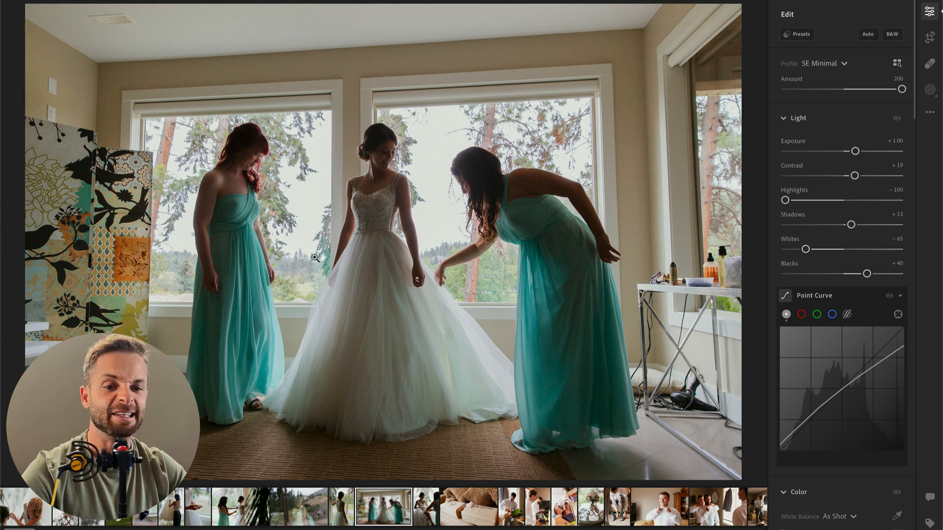
scroll(851, 414, down, 5)
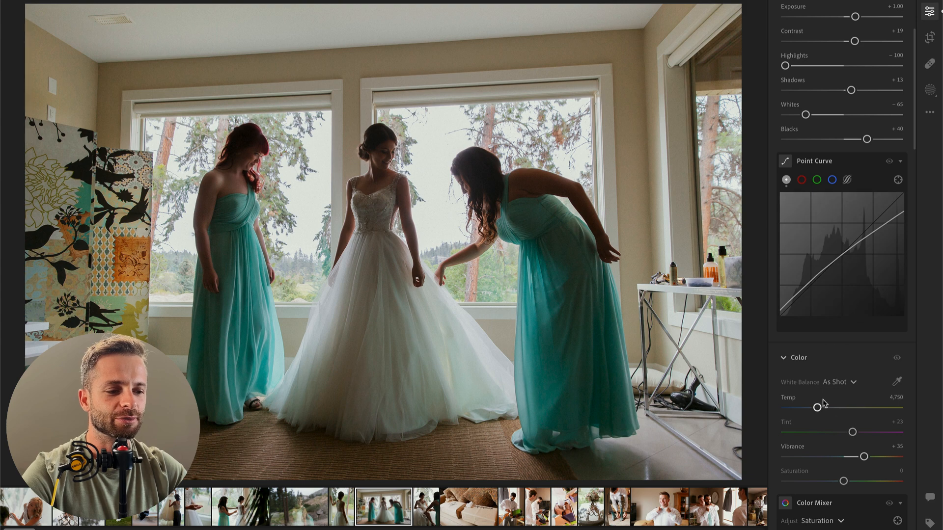
drag(817, 408, 819, 412)
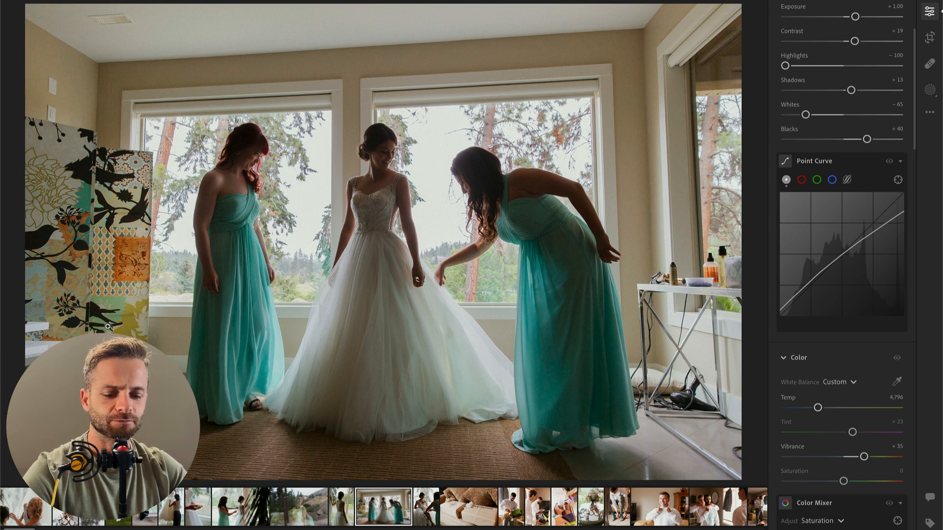
Step: Crop the bridesmaids photo tighter, straighten it by +0.62 and nudge it sideways to balance the three women in the frame
key(c)
mouse_move(49, 17)
mouse_down()
mouse_move(46, 6)
mouse_move(57, 15)
mouse_up()
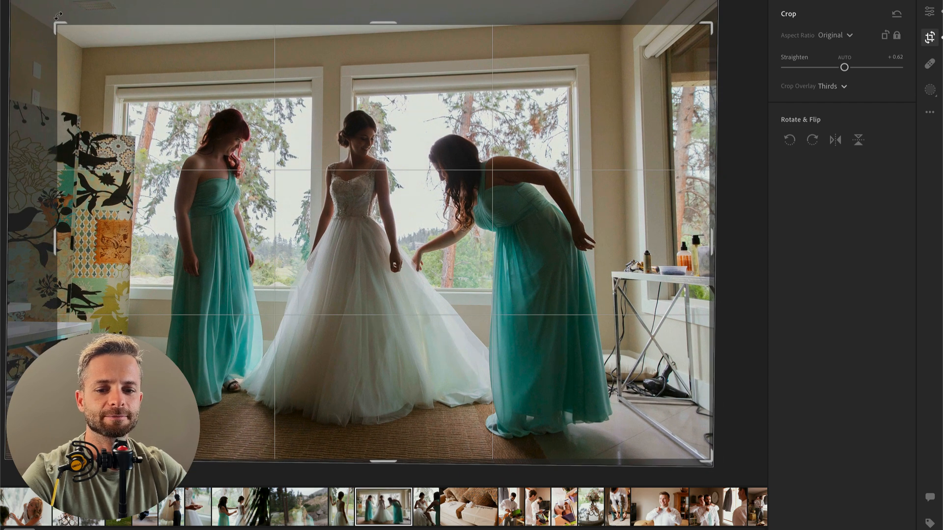
key(Return)
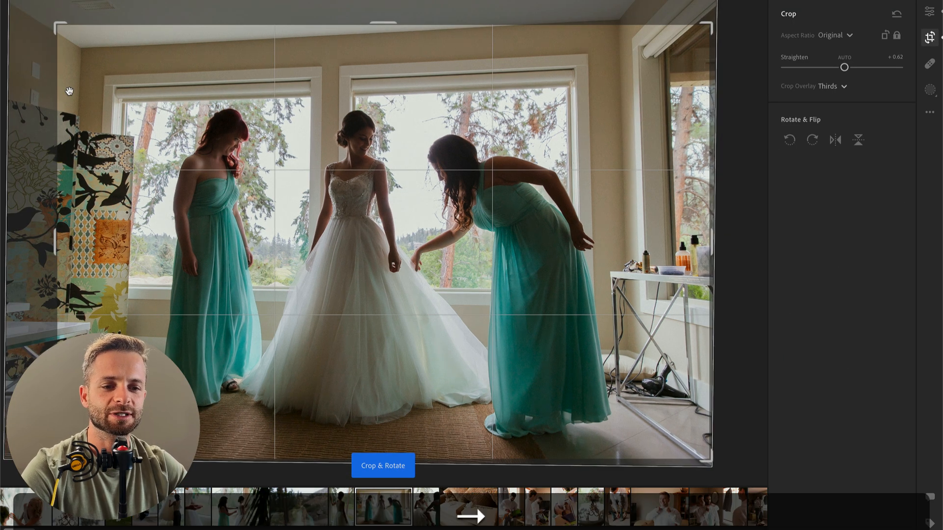
key(Left)
key(Left)
key(Left)
key(Left)
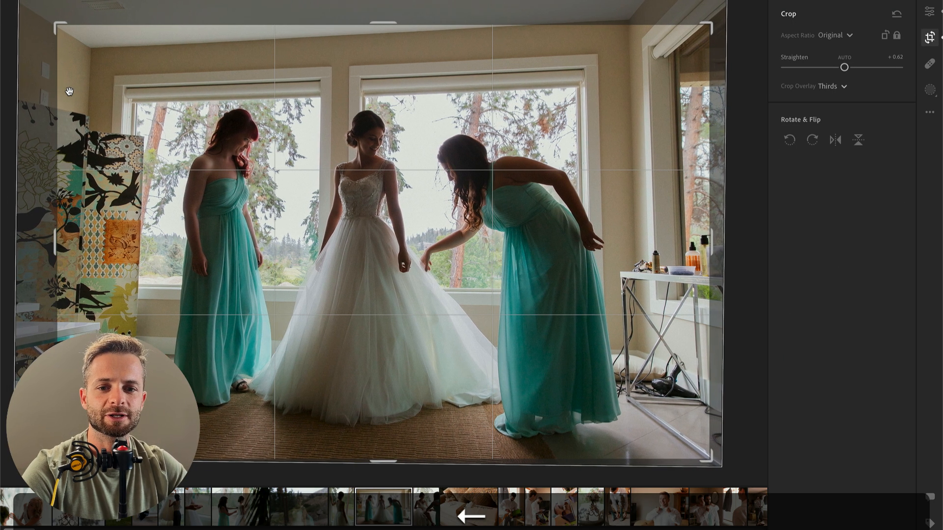
key(Return)
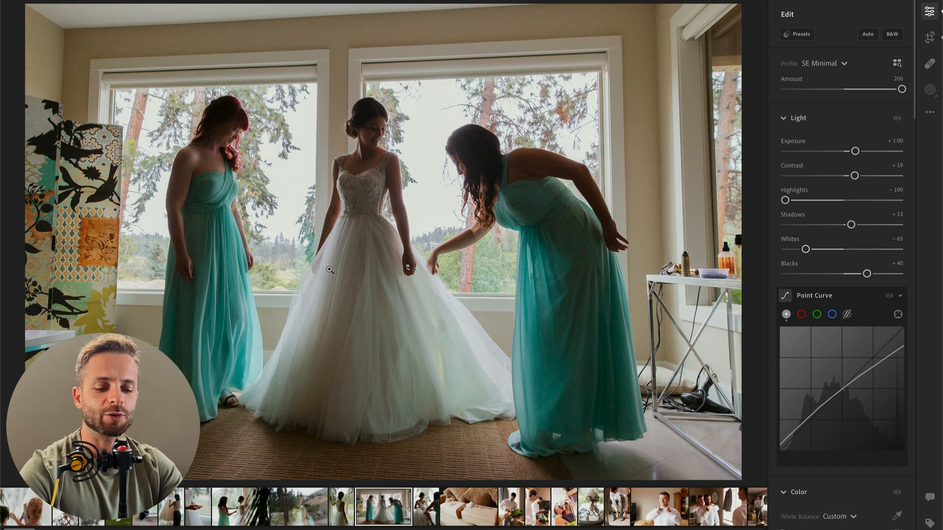
Step: Add a radial gradient mask centered on the bride's face, covering her head and upper body
key(r)
mouse_move(388, 169)
mouse_down()
mouse_move(331, 219)
mouse_move(351, 218)
mouse_up()
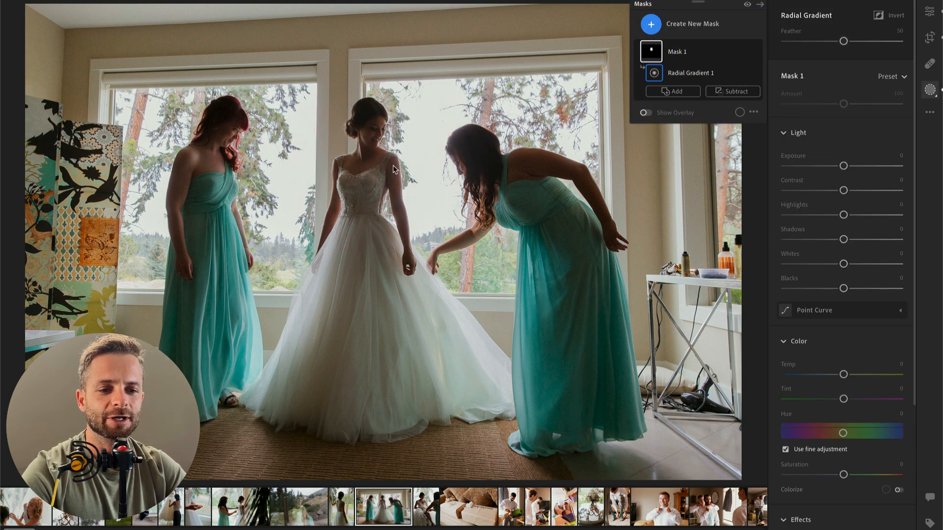
click(685, 52)
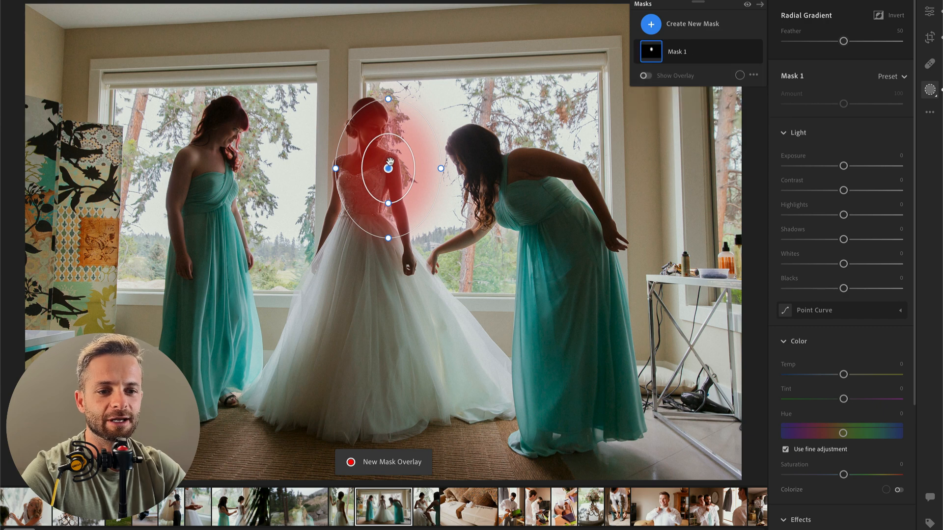
drag(391, 159, 369, 132)
Step: Adjust the bride's radial mask with contrast −28, highlights +40, whites +14 and dehaze +23
drag(844, 191, 868, 220)
drag(869, 266, 852, 266)
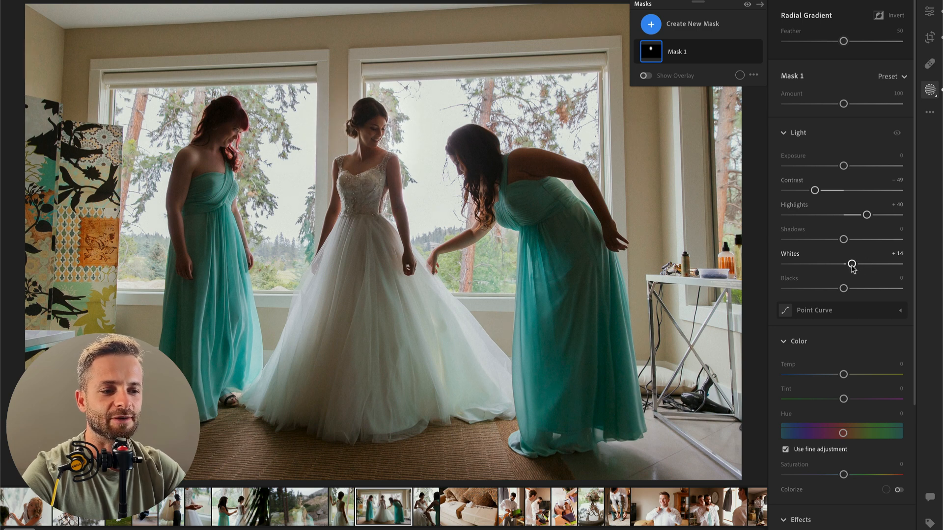
drag(823, 192, 827, 192)
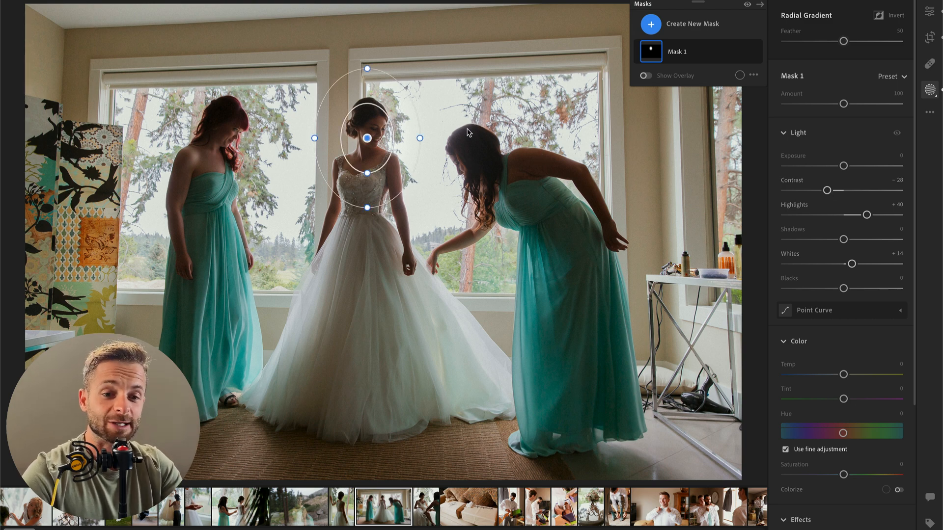
scroll(837, 451, down, 6)
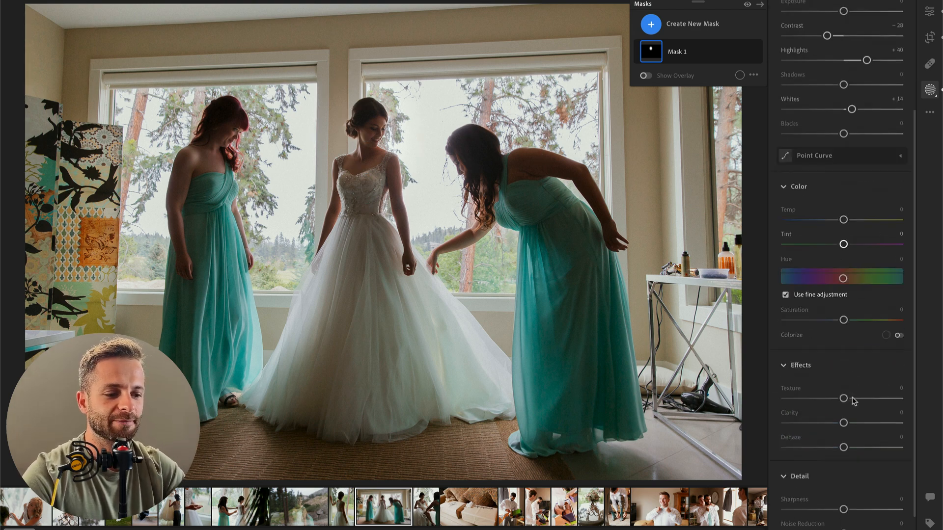
drag(843, 385, 855, 387)
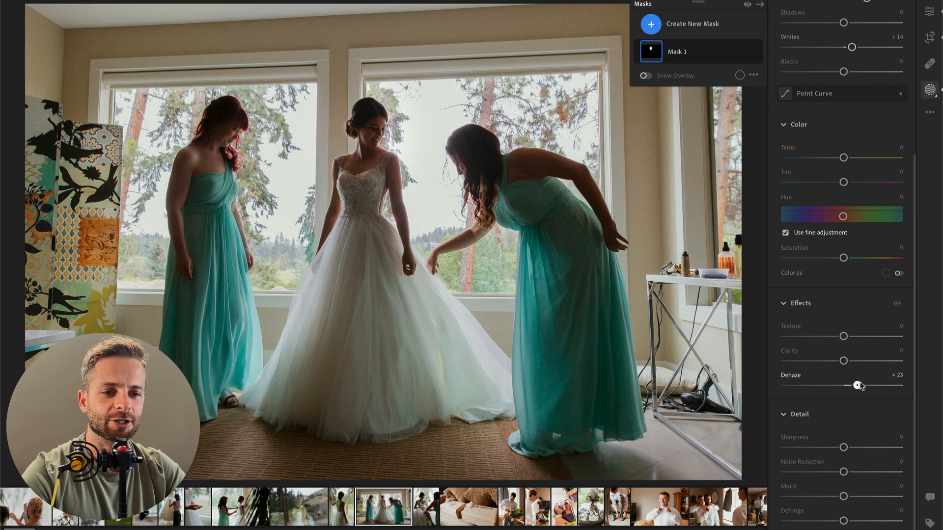
Step: Set the radial mask's whites to +30 and contrast to −54, and compare the photo with the mask off and on
scroll(859, 385, up, 5)
drag(852, 264, 861, 265)
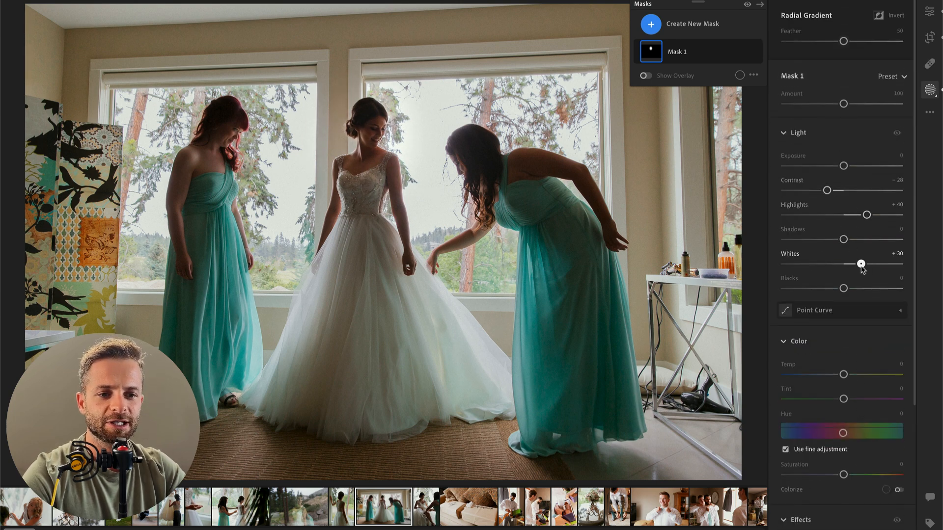
mouse_move(828, 190)
mouse_down()
mouse_move(792, 187)
mouse_move(813, 191)
mouse_up()
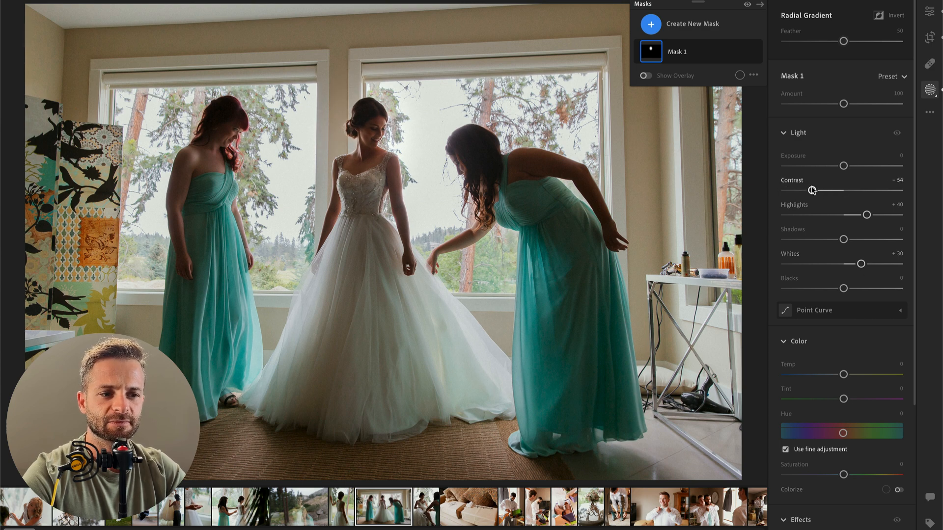
click(757, 52)
click(757, 52)
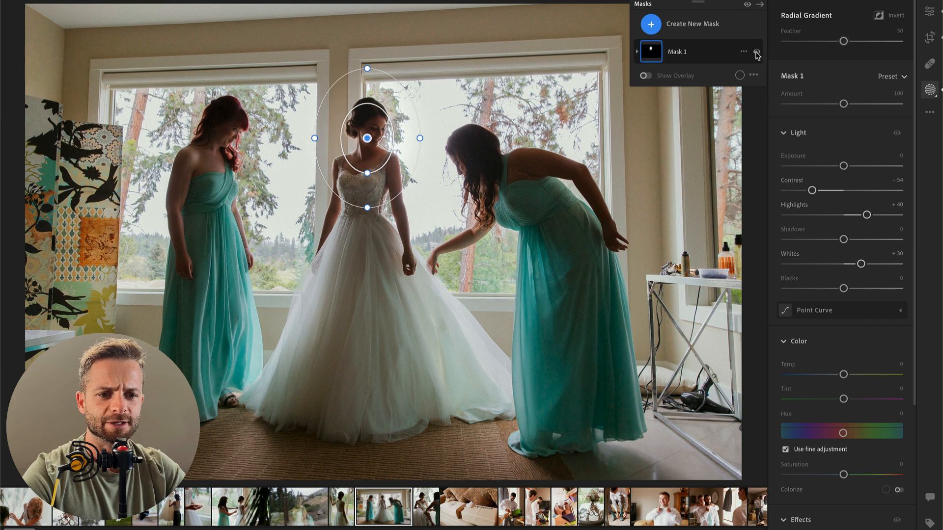
Step: Compare the bridesmaids photo with the bride's radial mask off and on, and finish masking
click(757, 53)
click(757, 53)
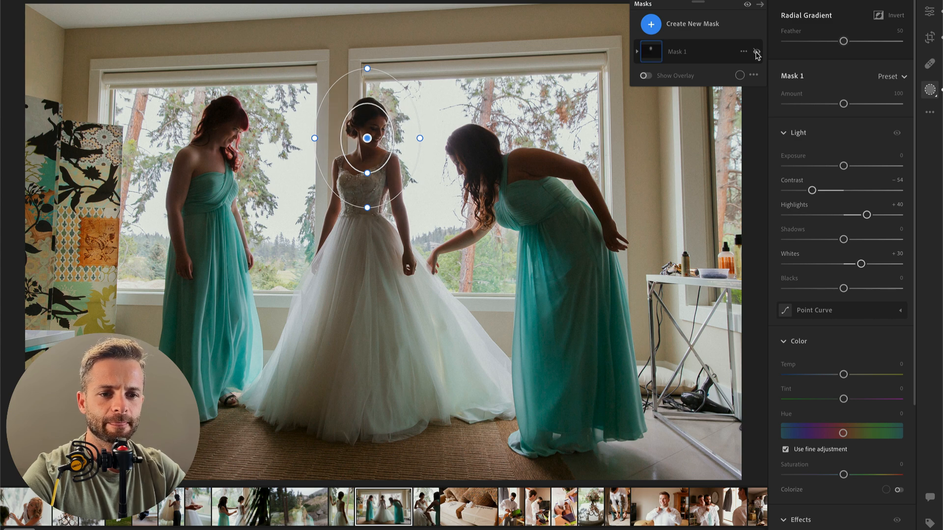
click(757, 53)
key(Return)
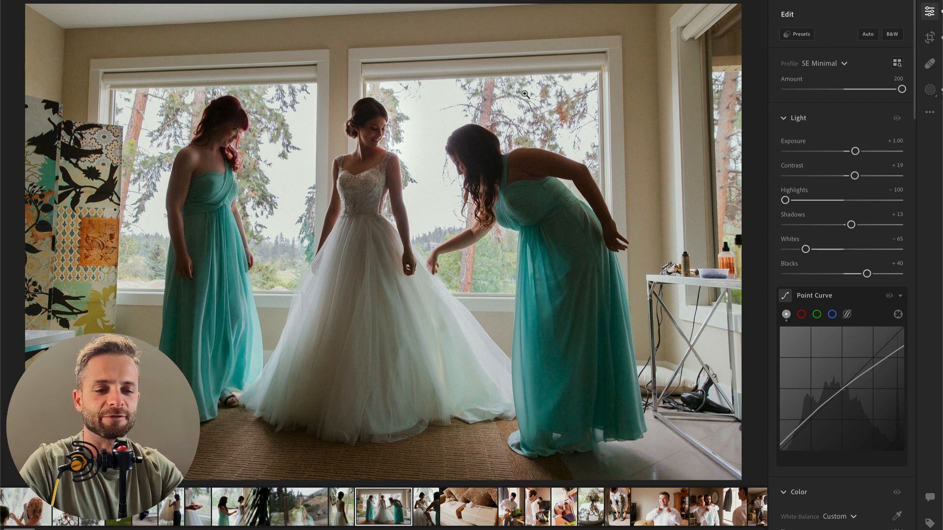
Step: Try contrast −78 and temp −5 on the bride's radial gradient mask, and undo these changes
key(b)
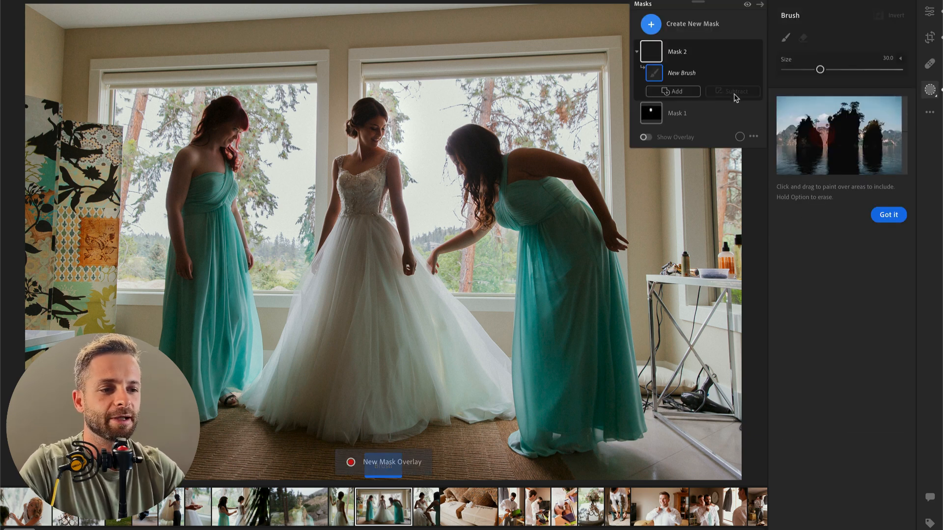
click(683, 111)
drag(812, 191, 799, 191)
drag(844, 374, 842, 376)
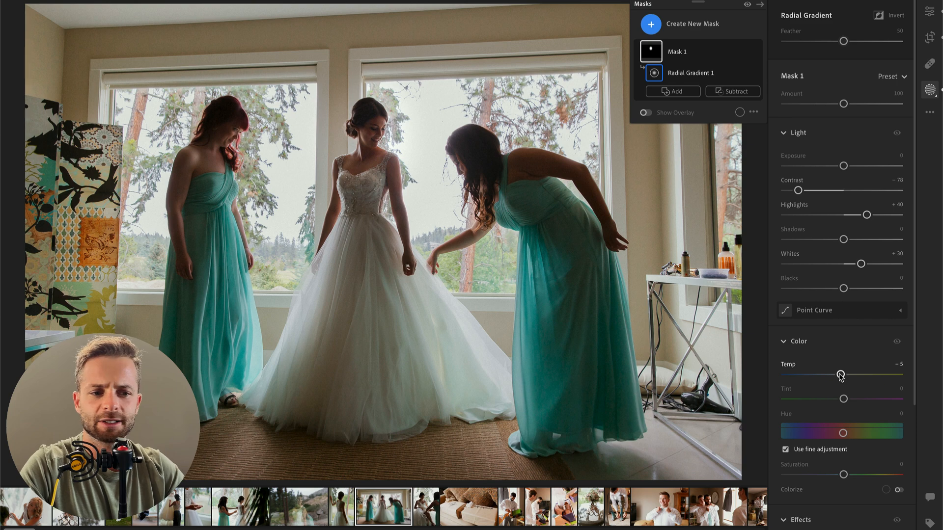
key(ctrl+z)
key(ctrl+z)
key(ctrl+z)
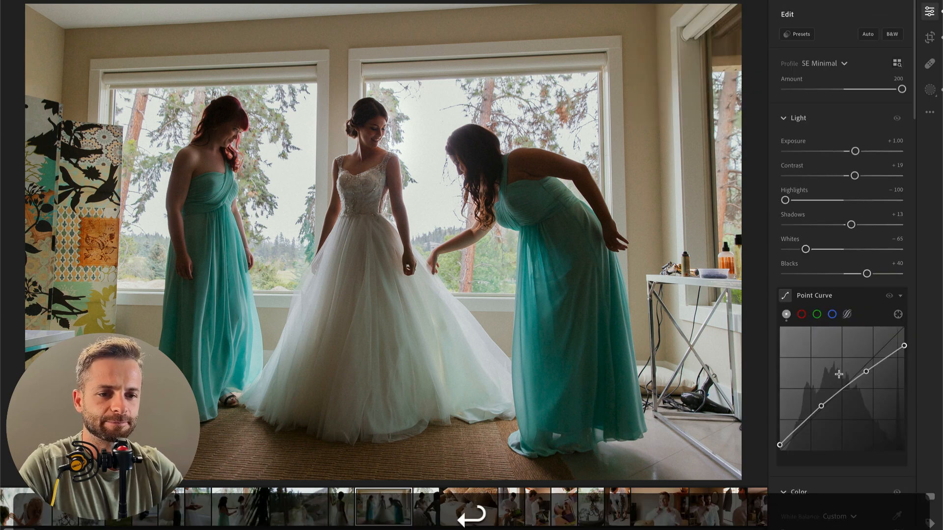
Step: Set the bridesmaids photo's temp to 4,919, contrast to +44 and exposure to +1.18
scroll(811, 524, down, 1)
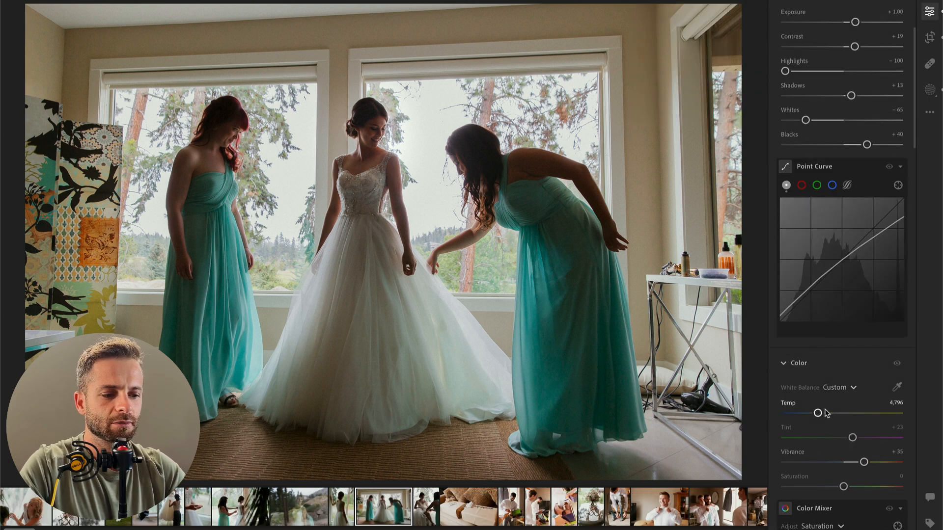
drag(819, 415, 822, 416)
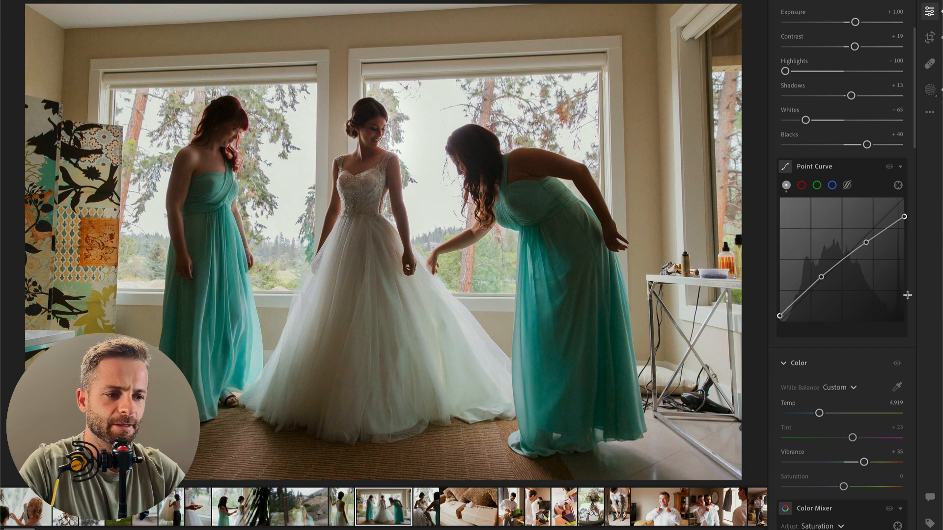
drag(855, 22, 852, 23)
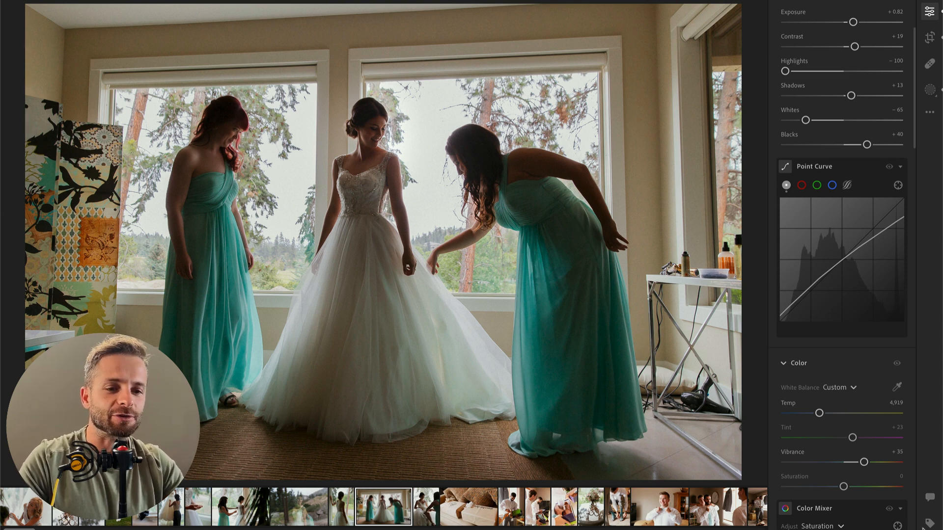
click(867, 23)
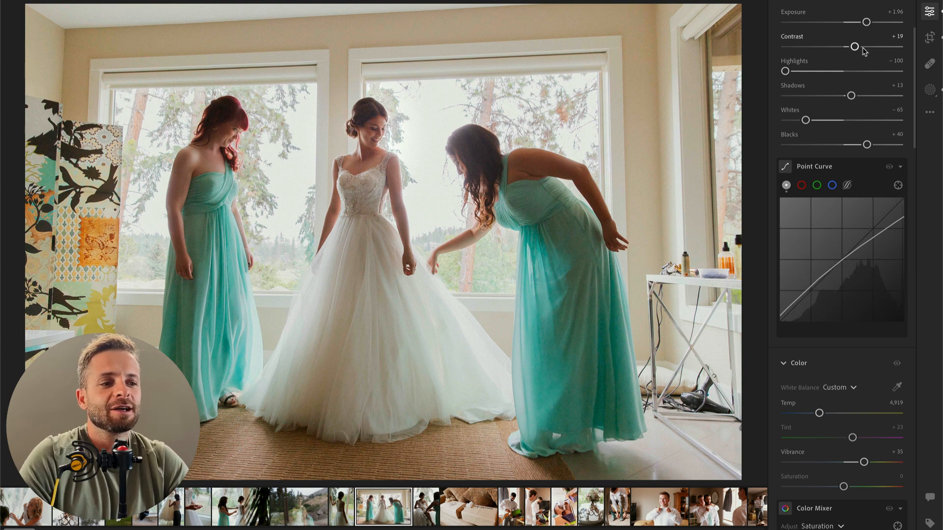
drag(868, 50, 857, 23)
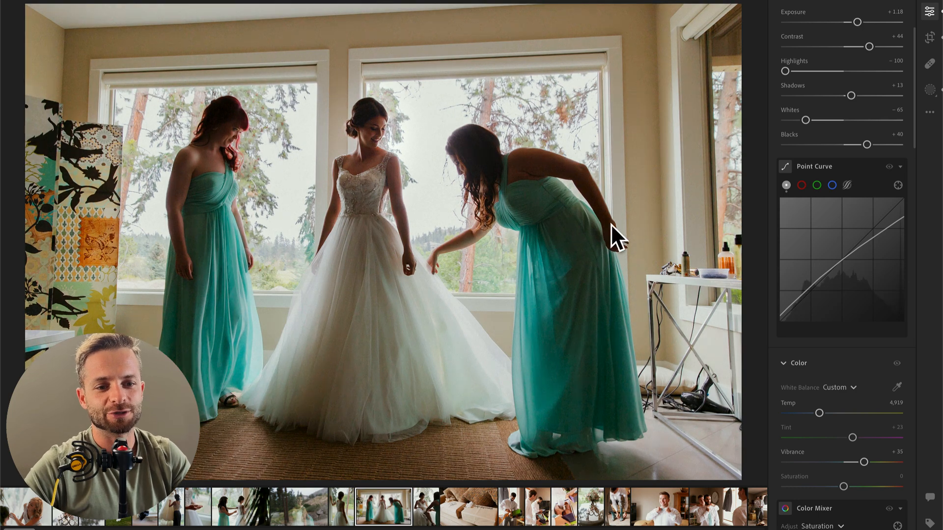
Step: Compare the edited bridesmaids photo with its unedited original several times
key(backslash)
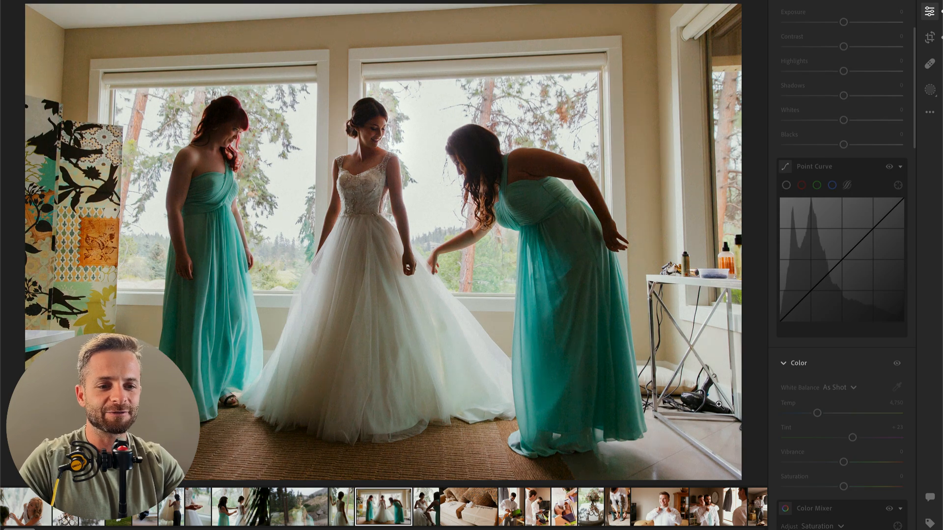
key(backslash)
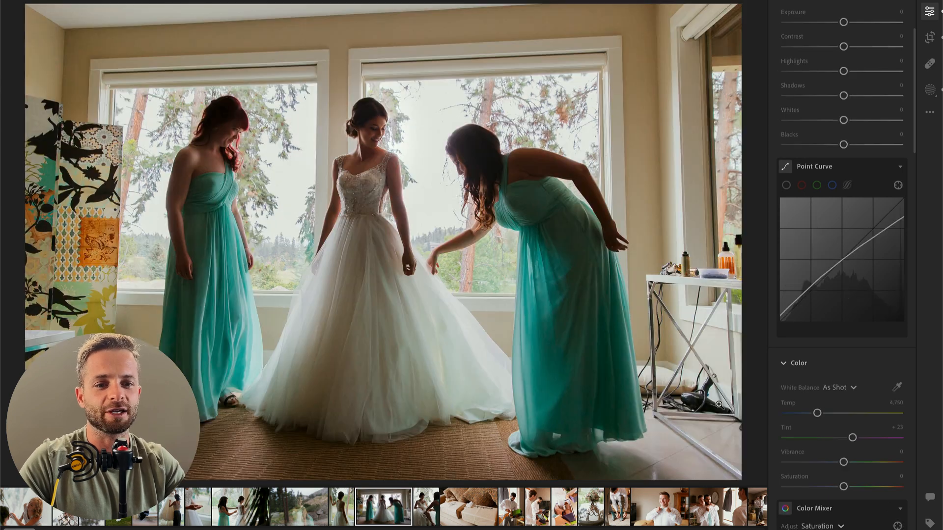
key(backslash)
key(backslash)
key(backslash)
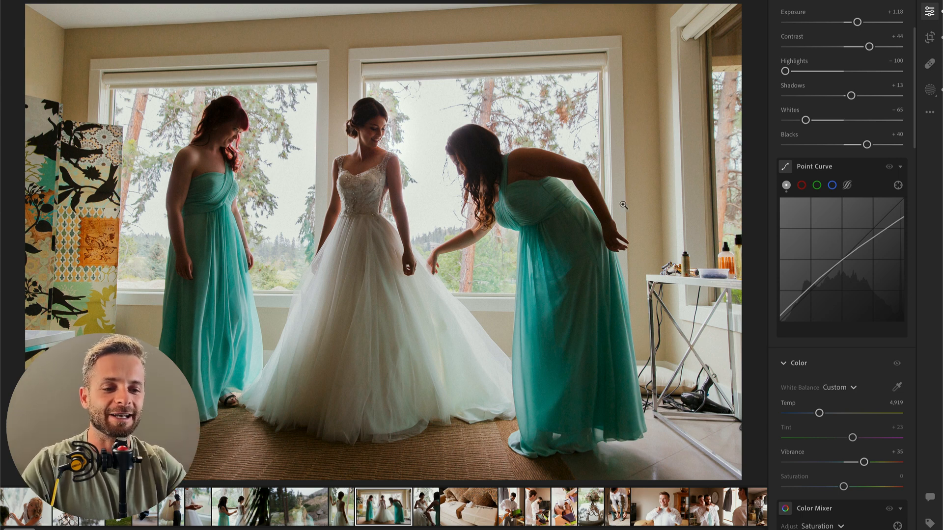
Step: Brush a new mask over the bending bridesmaid's body and dress, with contrast −67 and exposure −0.24
key(b)
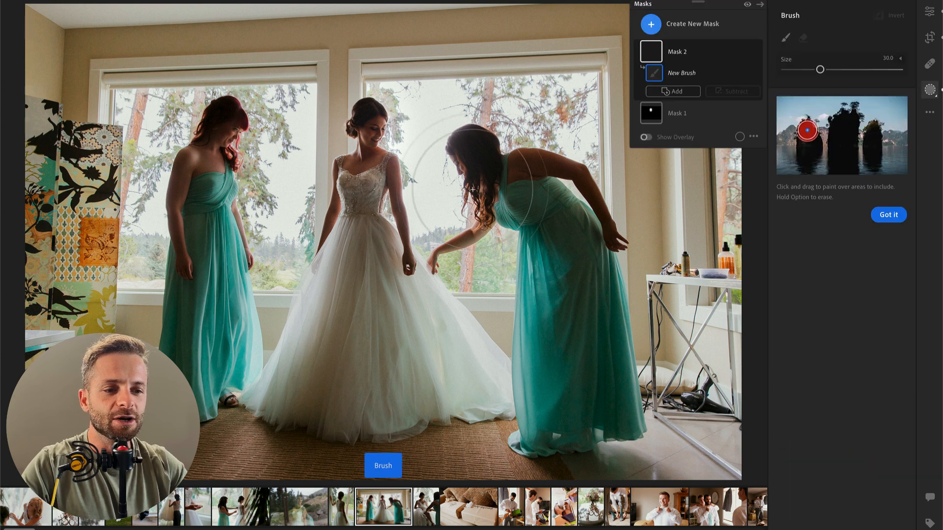
mouse_move(509, 179)
mouse_down()
mouse_move(559, 180)
mouse_move(591, 214)
mouse_move(550, 192)
mouse_move(593, 307)
mouse_move(575, 400)
mouse_up()
drag(844, 218, 805, 219)
drag(844, 195, 841, 195)
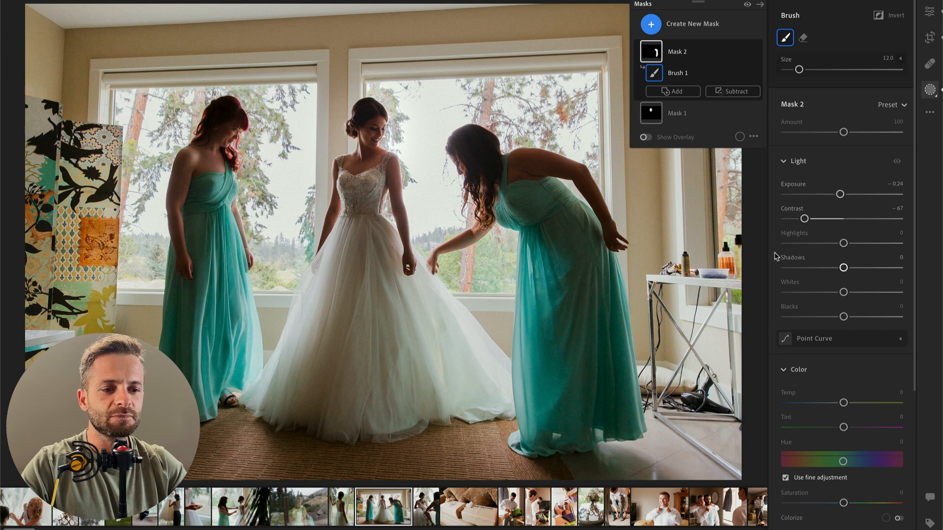
key(Return)
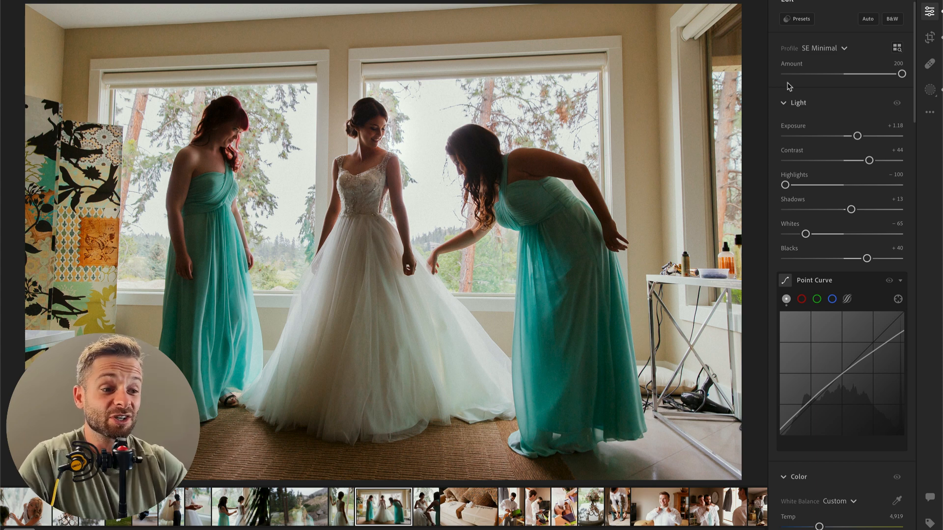
Step: Apply the 00 Bkgrnd Curves Deepen 01 preset at amount 77 and compare the result with the original
click(792, 19)
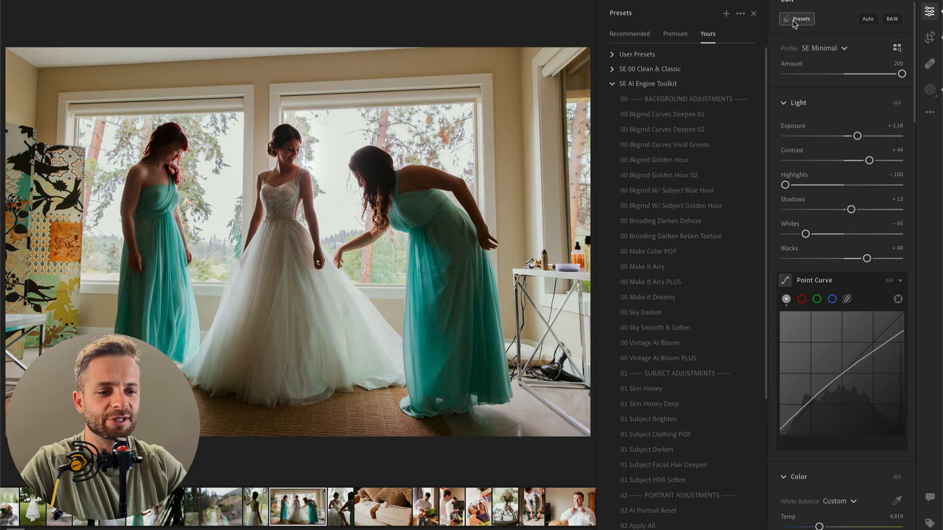
click(662, 114)
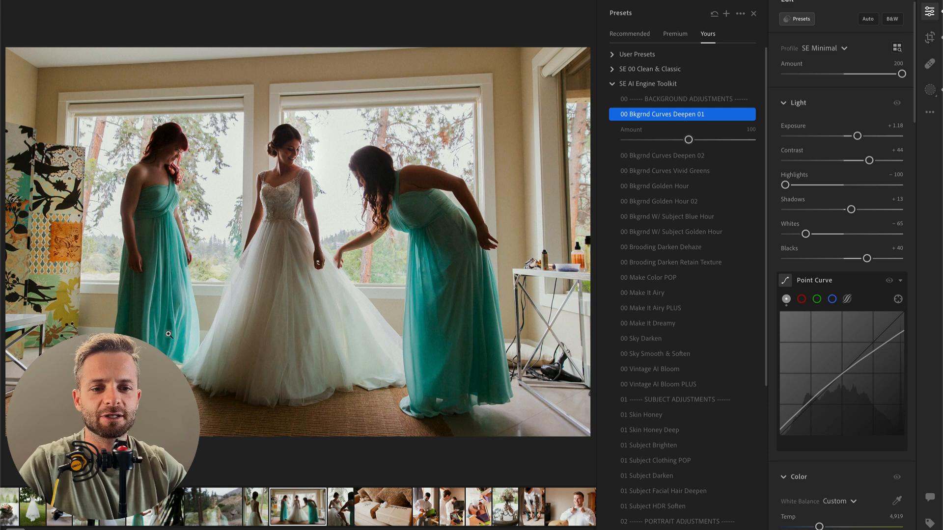
click(674, 140)
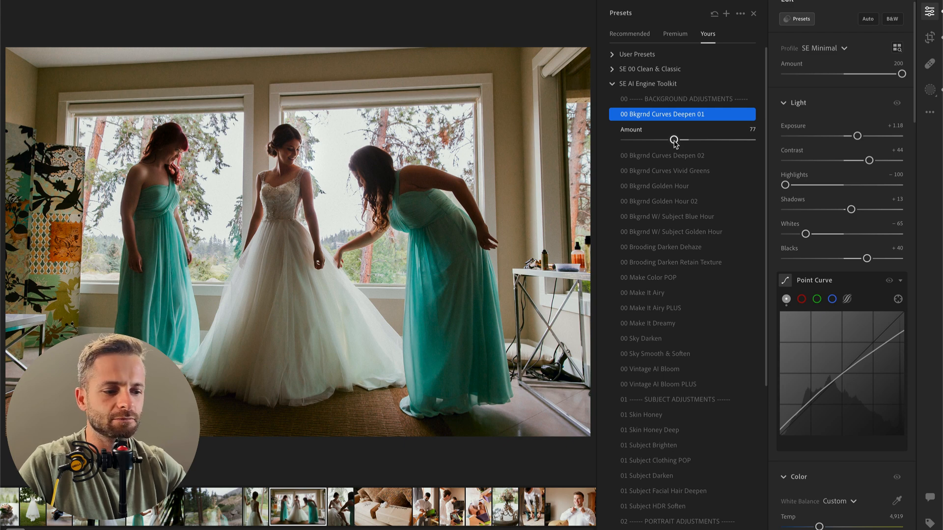
key(backslash)
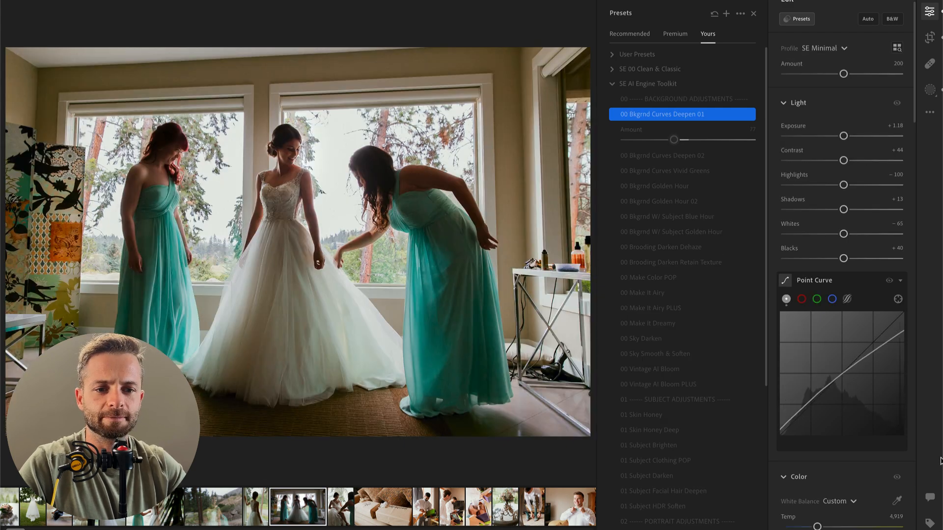
Step: On the next photo, of the seated bride, set contrast −15 and highlights −50, and apply the 00 Make It Dreamy preset at amount 144
key(Right)
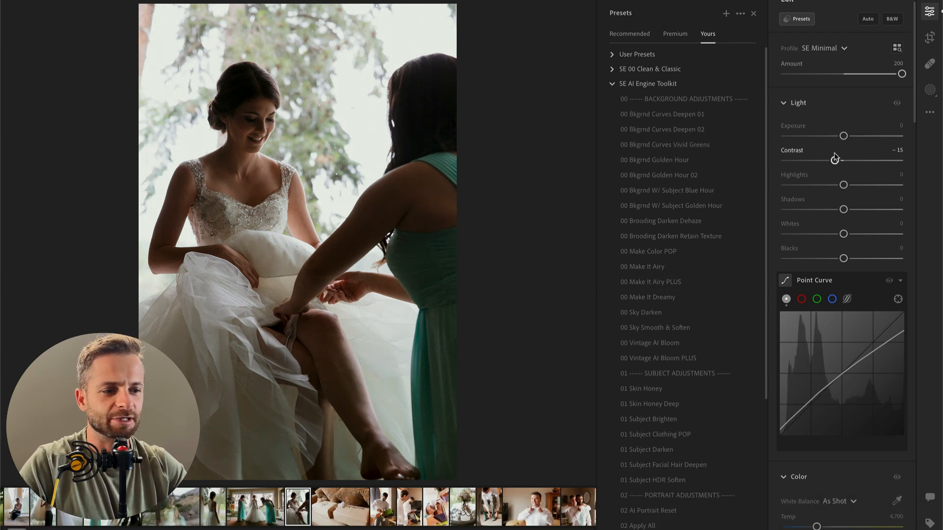
drag(792, 190, 819, 190)
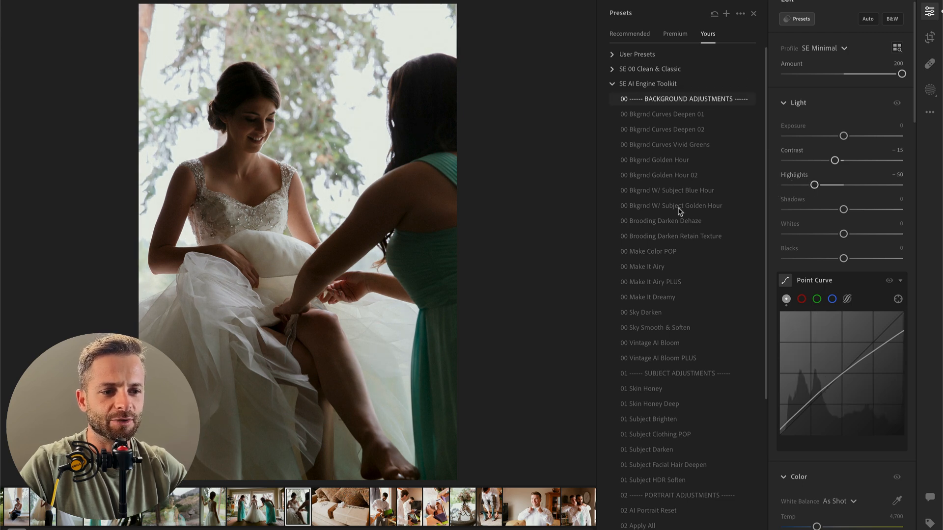
click(670, 298)
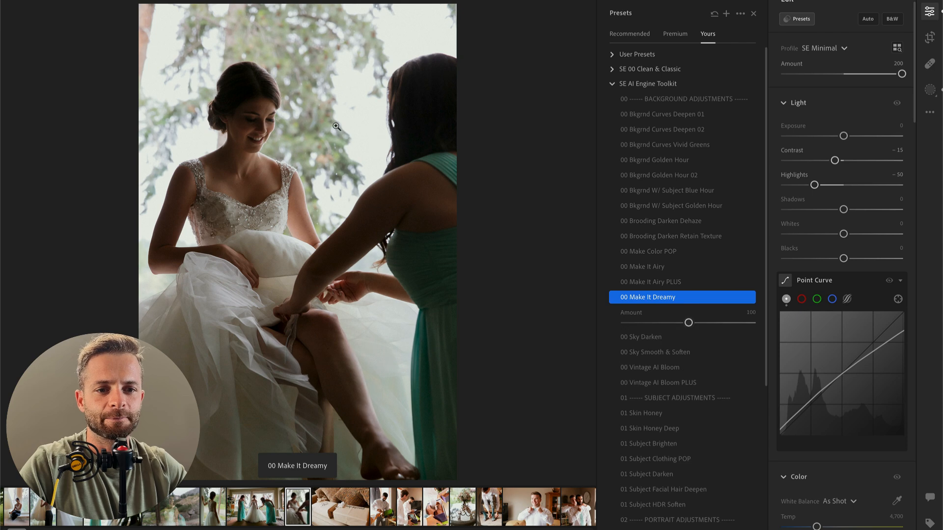
click(717, 324)
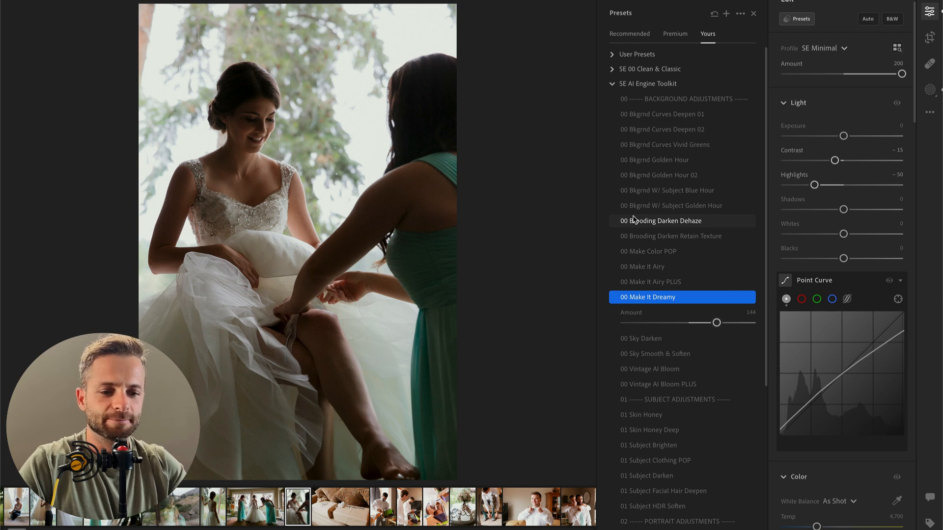
Step: Brush a mask over the bride's leg and the bridesmaid's forearm, with contrast −69, highlights +36 and whites +13
key(b)
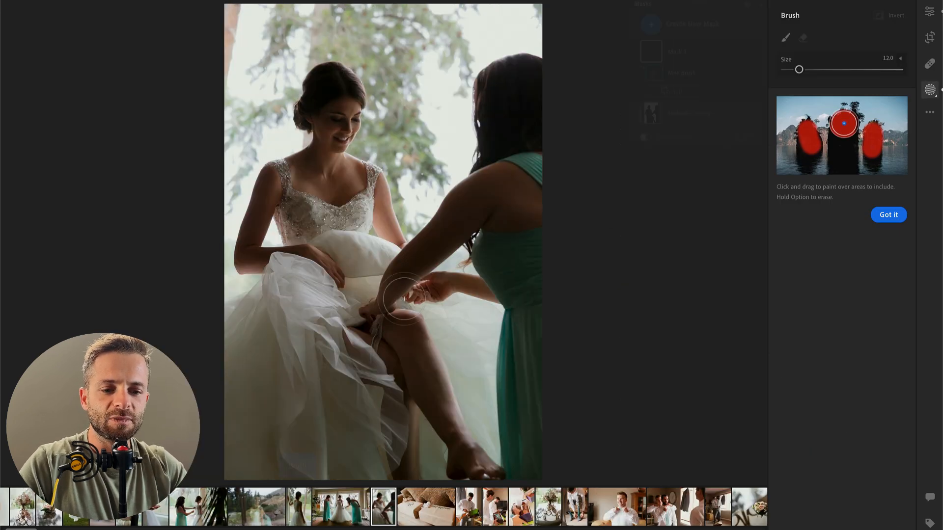
scroll(377, 346, up, 3)
mouse_move(370, 339)
mouse_down()
mouse_move(421, 371)
mouse_move(401, 347)
mouse_move(477, 458)
mouse_move(422, 397)
mouse_move(380, 322)
mouse_move(344, 332)
mouse_move(392, 301)
mouse_move(398, 266)
mouse_up()
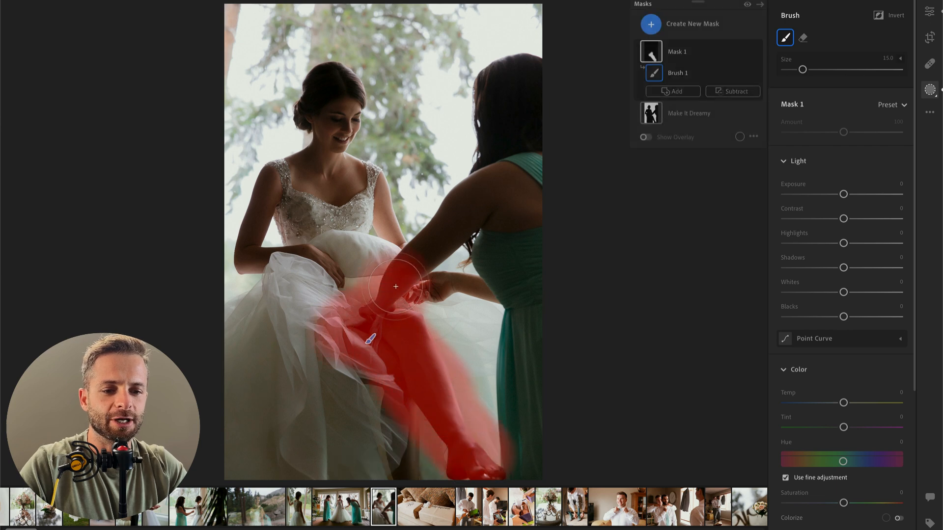
drag(844, 219, 803, 219)
click(864, 244)
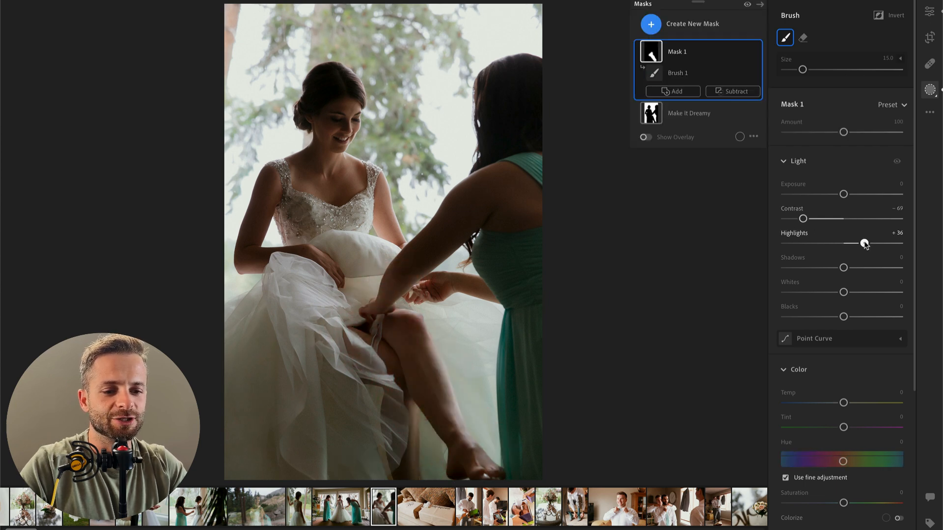
click(866, 293)
drag(866, 293, 851, 293)
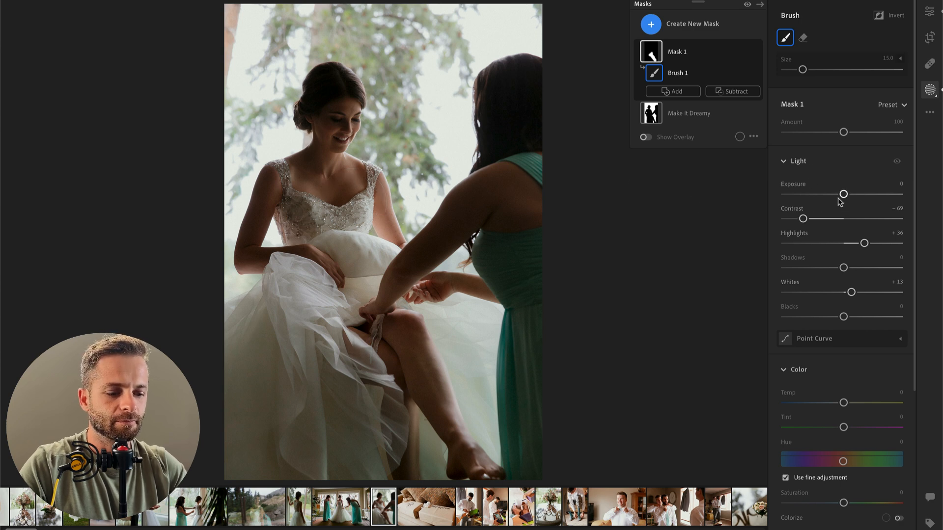
key(Return)
Step: Set the seated bride photo's overall exposure to +0.40 and whites to −39, and check the before and after
drag(843, 150, 849, 150)
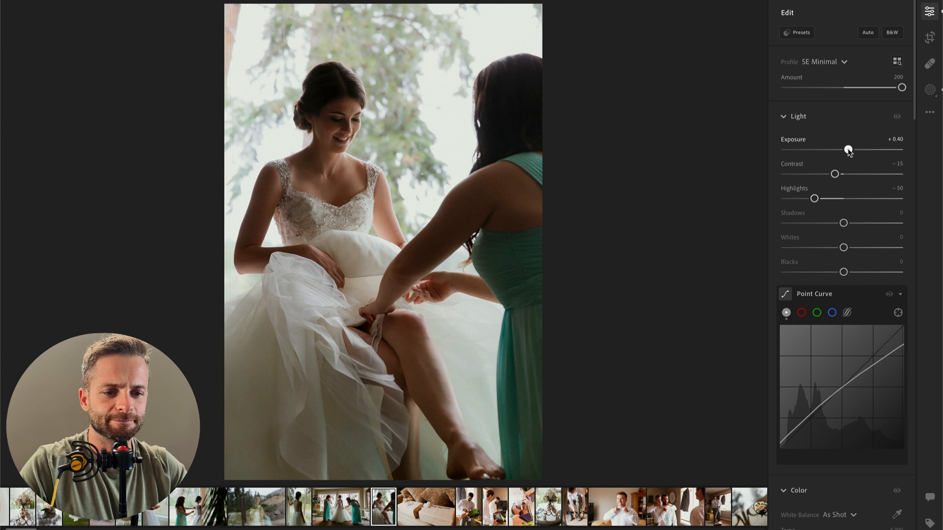
drag(844, 248, 822, 253)
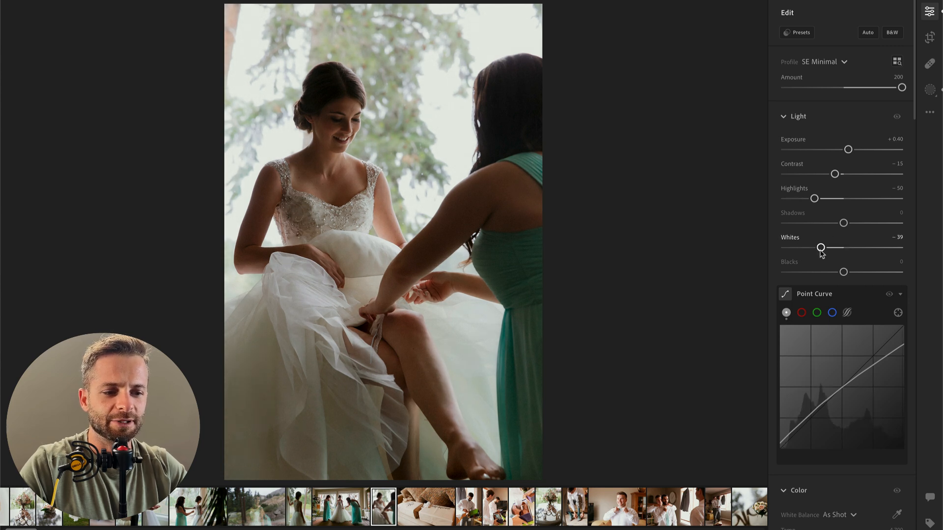
key(backslash)
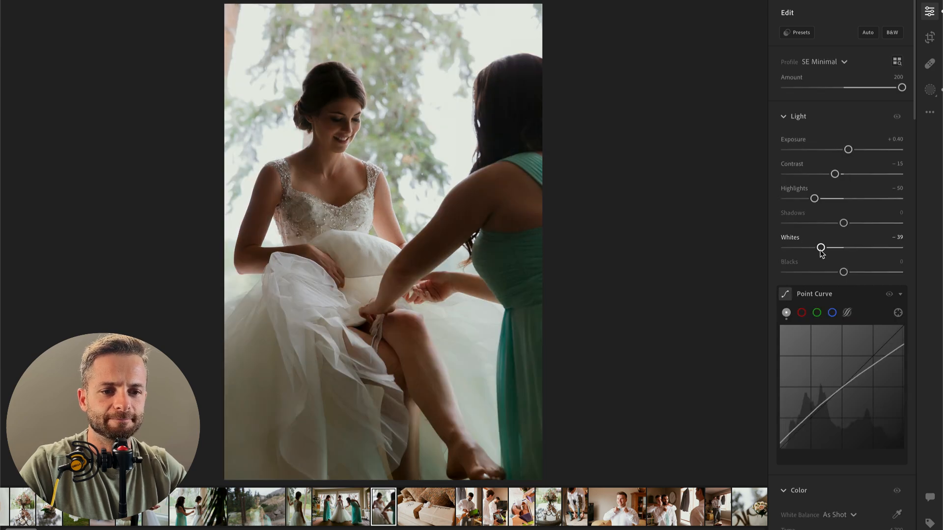
Step: On the next photo, of the wrapped groomsmen gifts, set contrast to −57 and exposure to −1.05
key(Right)
mouse_move(835, 174)
mouse_down()
mouse_move(811, 175)
mouse_move(836, 150)
mouse_move(829, 157)
mouse_up()
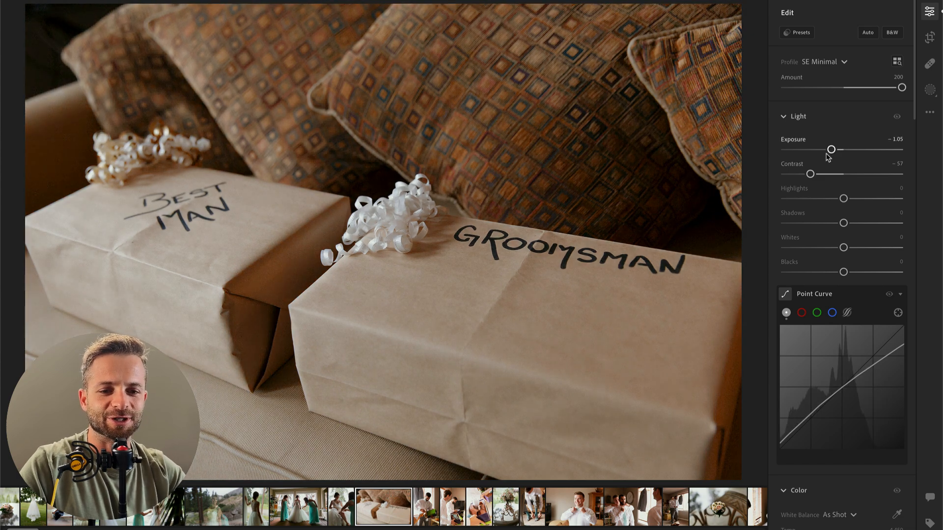
Step: On the next photo, of the man unwrapping a gift, set contrast −62 and exposure −0.35, and inspect his face up close
key(Right)
drag(835, 174, 806, 177)
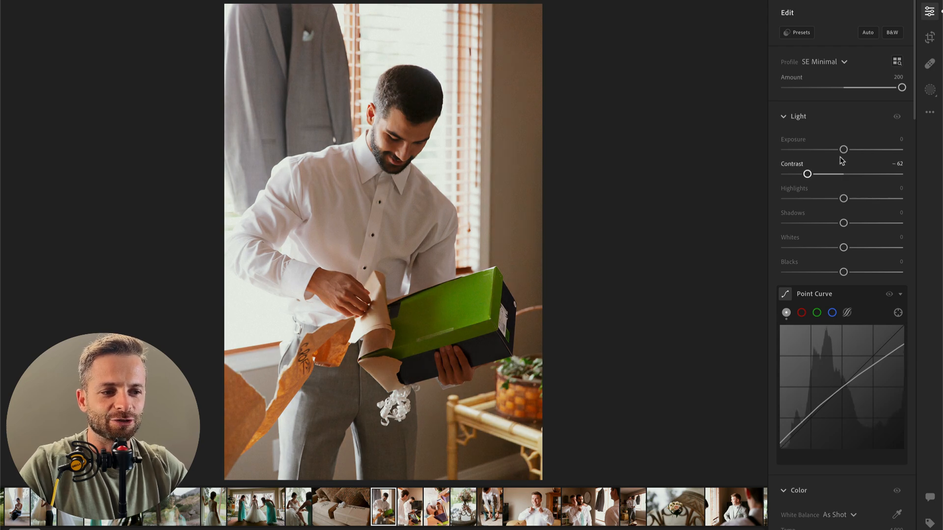
drag(843, 150, 838, 151)
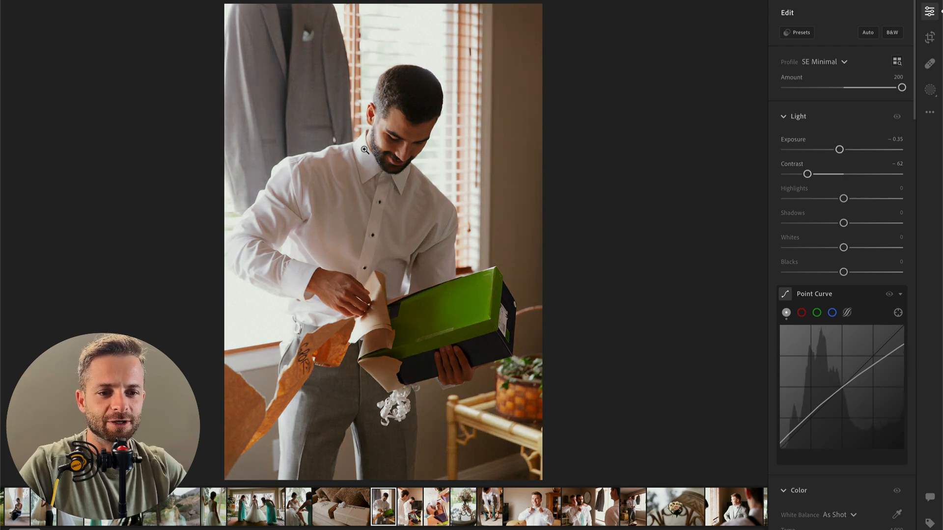
click(395, 142)
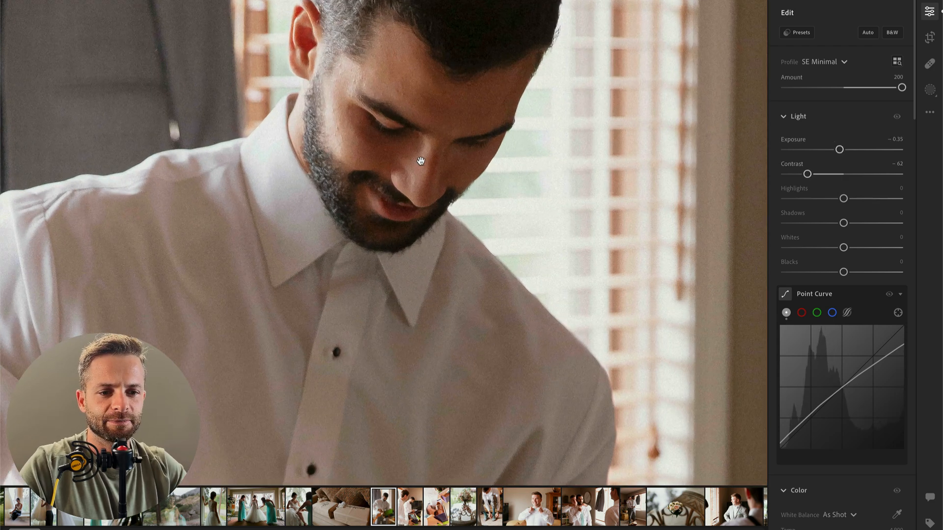
Step: Set the white balance temperature of the gift-unwrapping photo to 4,715
click(393, 134)
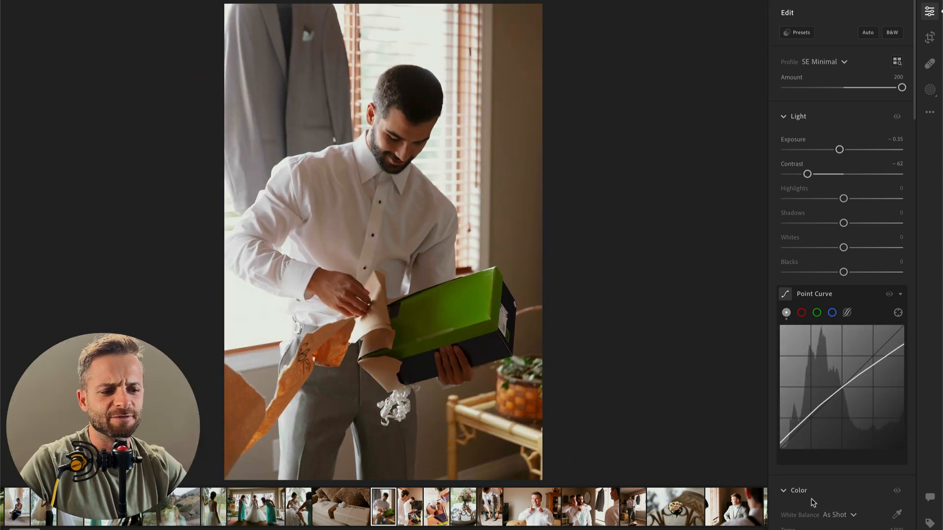
scroll(832, 364, down, 3)
drag(819, 415, 817, 416)
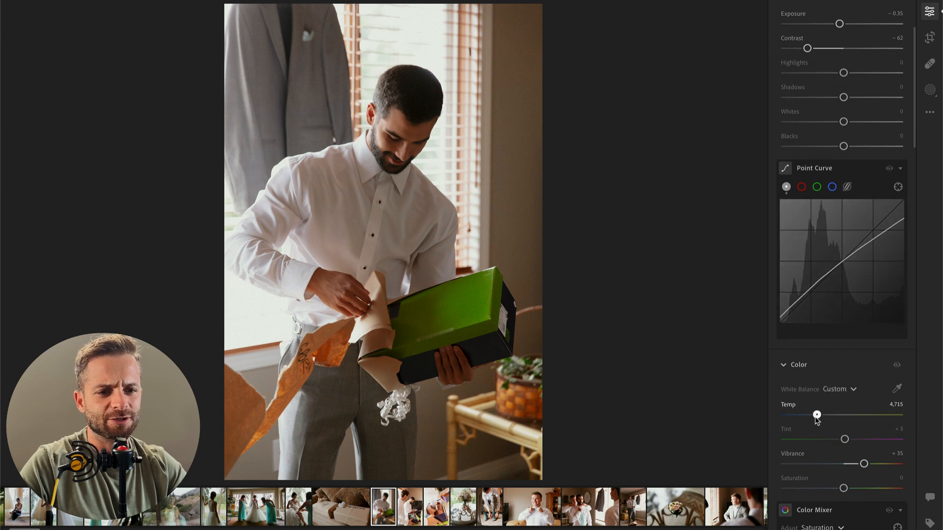
Step: Copy these edit settings to the next photo, of two men with open gift boxes, and set exposure −0.44 and contrast −39
key(Right)
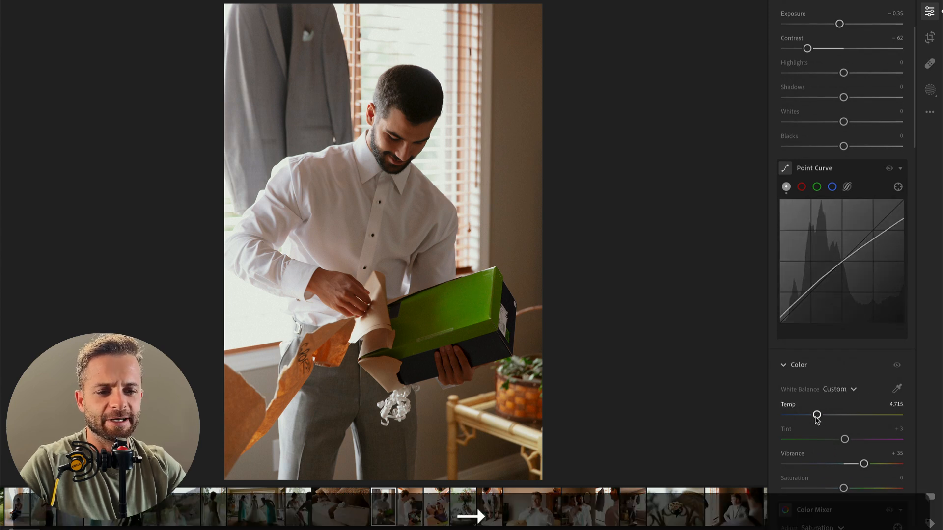
key(Left)
key(super+c)
key(Right)
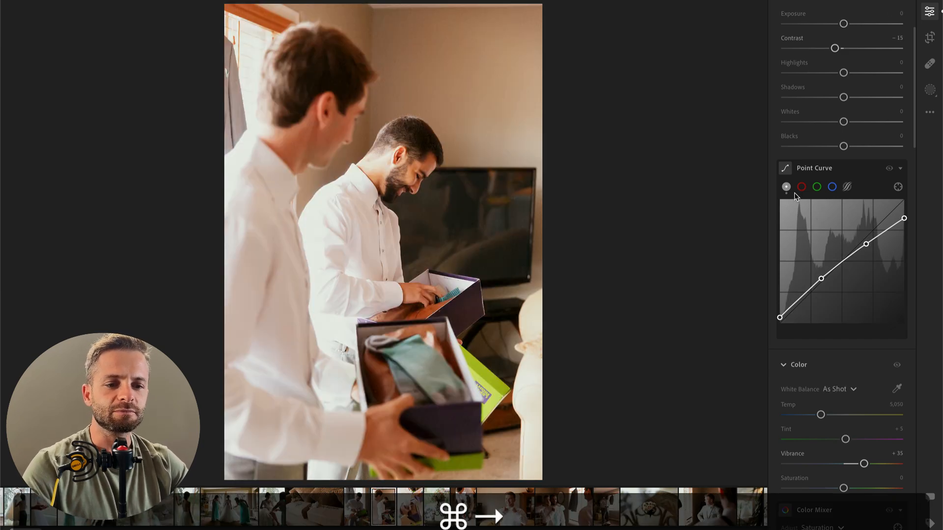
key(super+v)
click(822, 49)
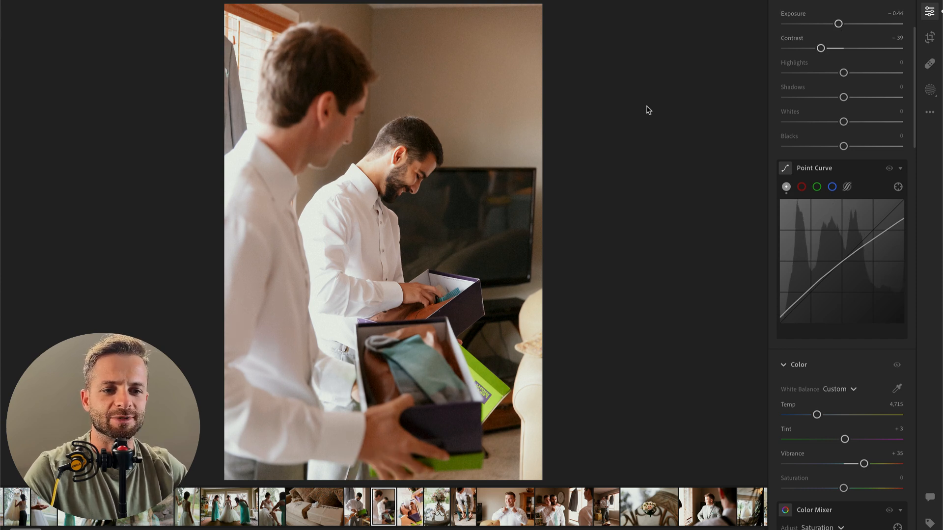
Step: Set the two-men photo's highlights to −62, whites to −25 and exposure to −0.79
click(804, 72)
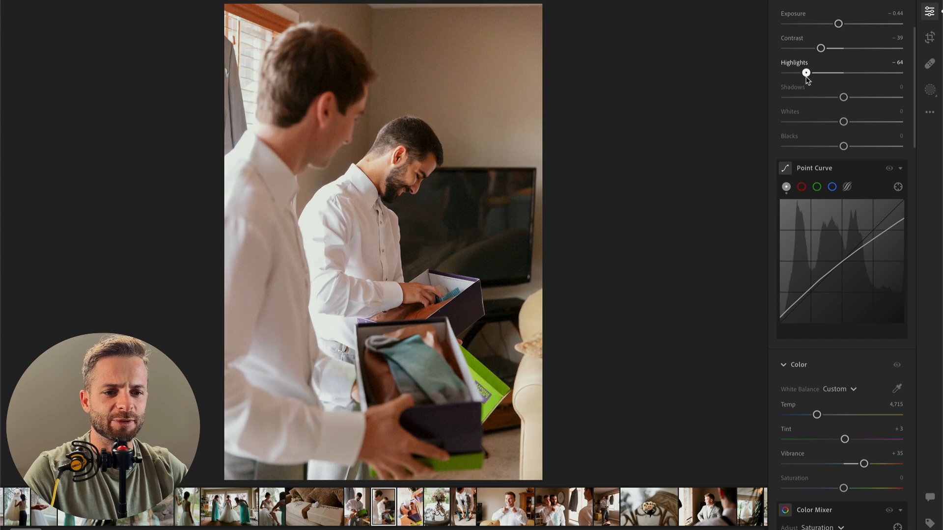
click(785, 73)
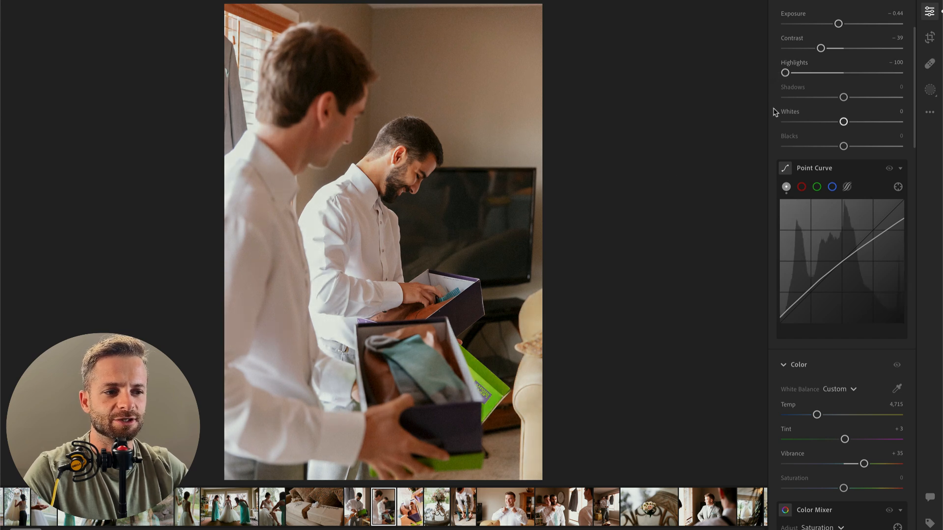
click(800, 122)
click(824, 122)
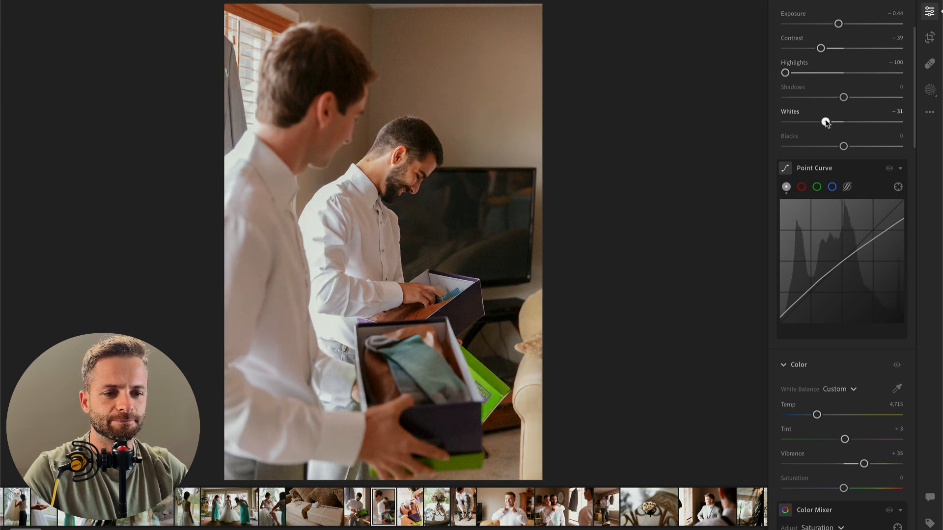
click(807, 73)
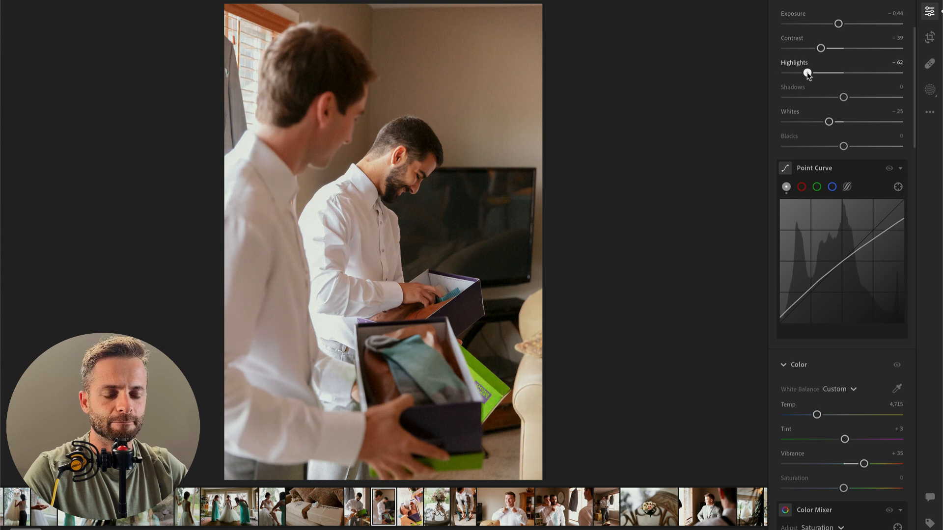
key(super+c)
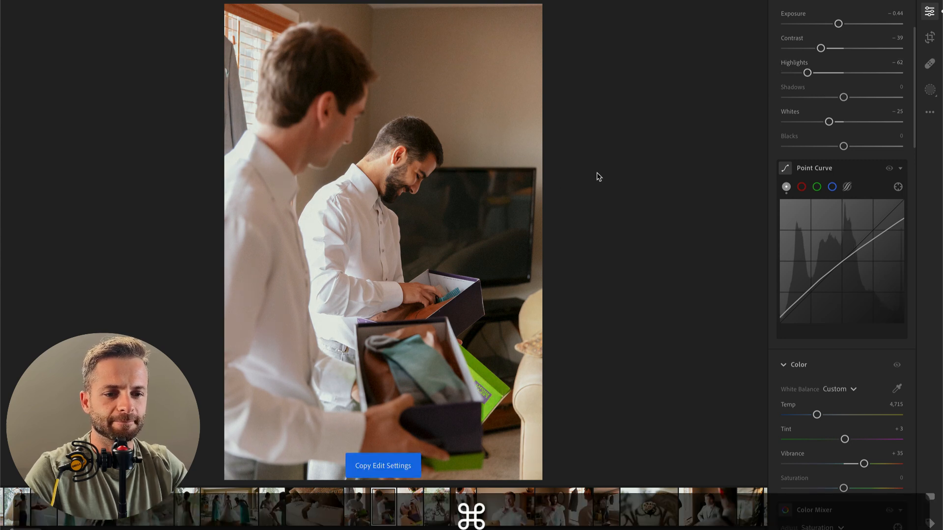
key(super+Return)
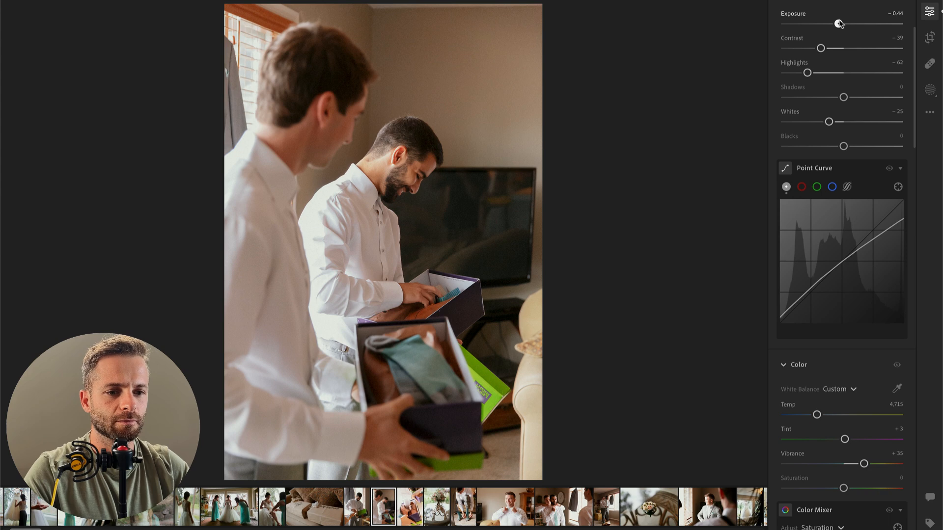
drag(839, 24, 835, 23)
Step: Copy the two-men photo's edit settings to the next photo, of the brown shoes, and set its exposure to −1.16
key(super+c)
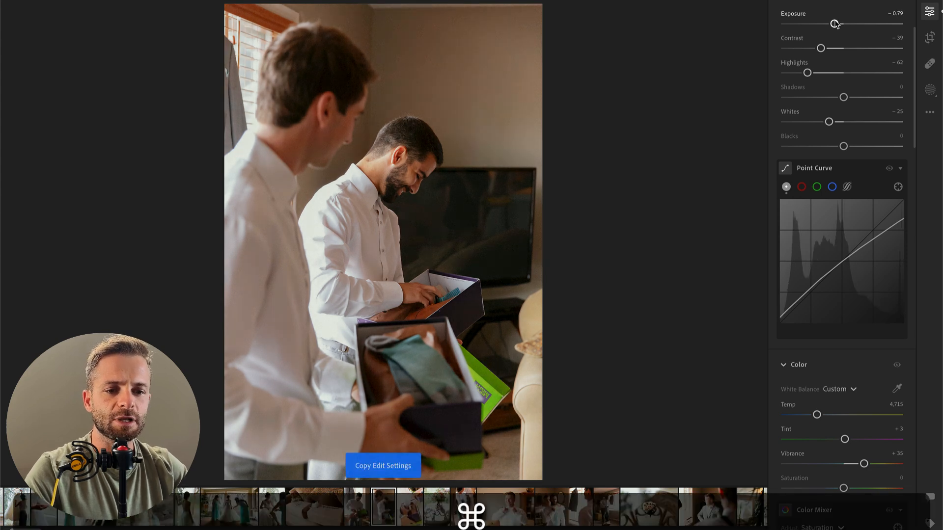
key(Right)
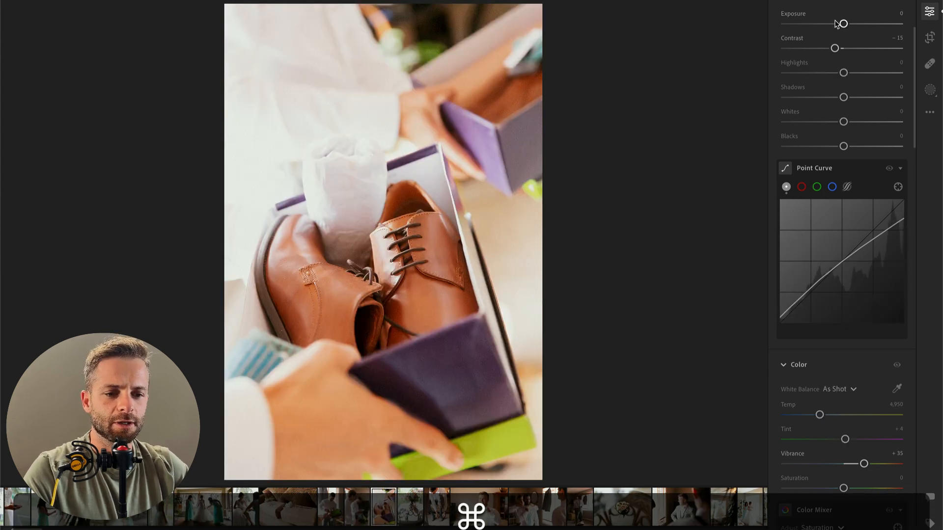
key(Left)
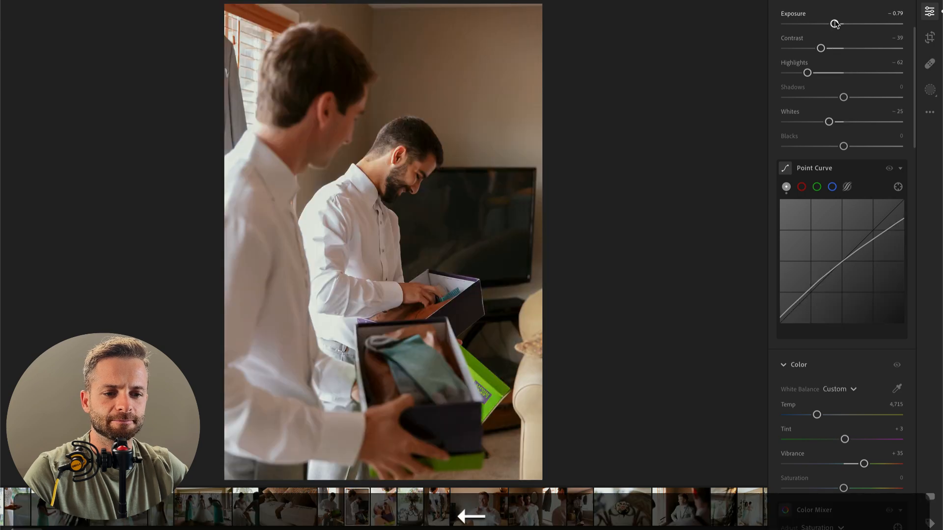
key(super+c)
key(Right)
key(super+v)
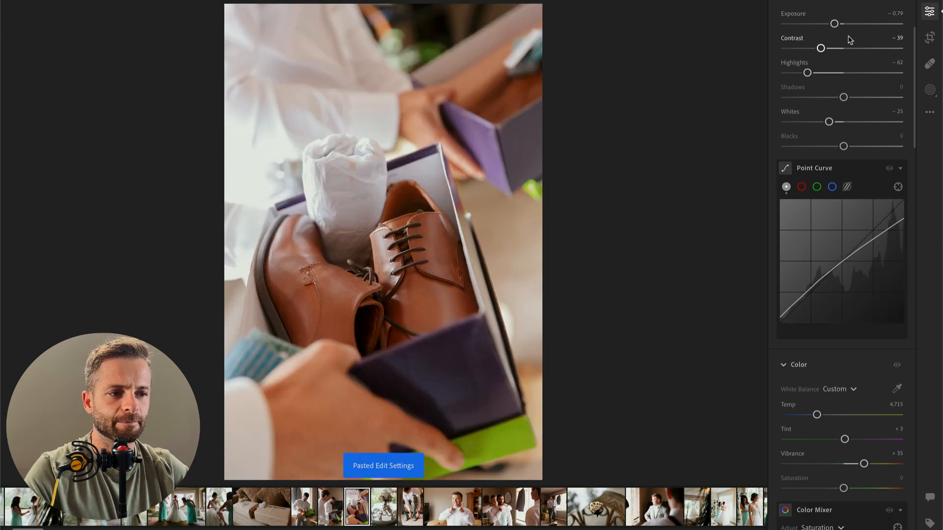
drag(835, 23, 830, 24)
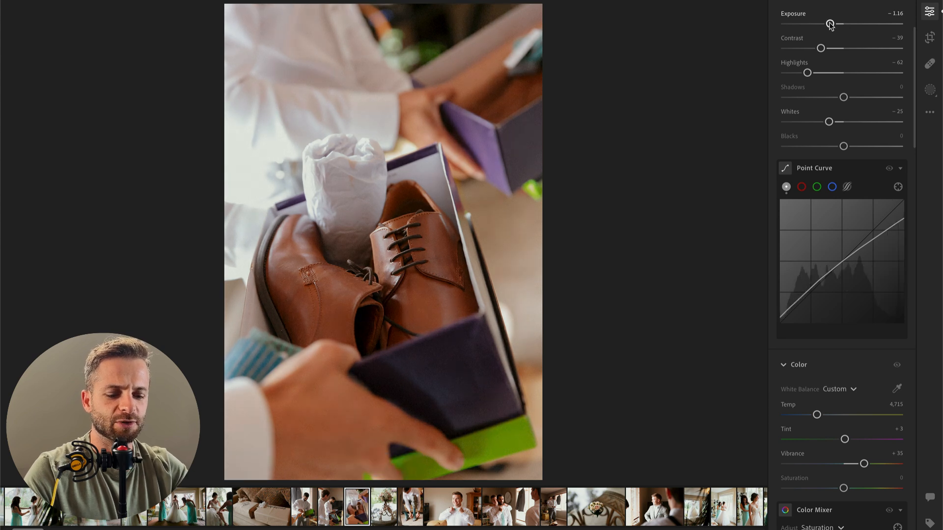
Step: Add a large radial gradient mask centred on the lower part of the brown shoes
key(r)
drag(364, 294, 550, 498)
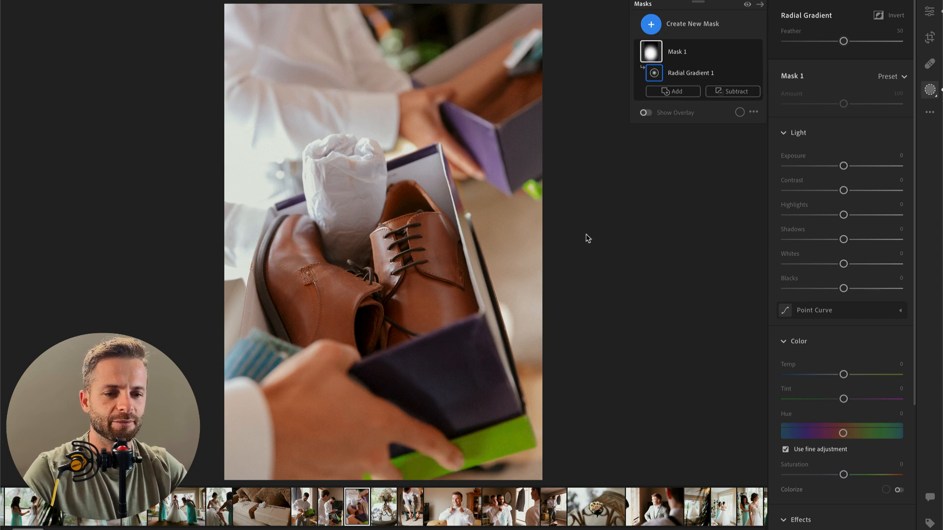
drag(412, 306, 421, 347)
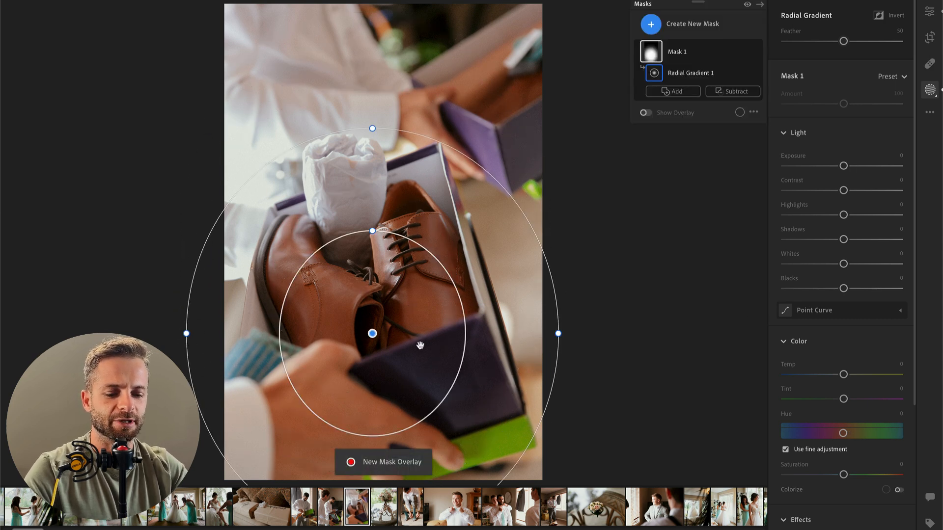
key(shift+q)
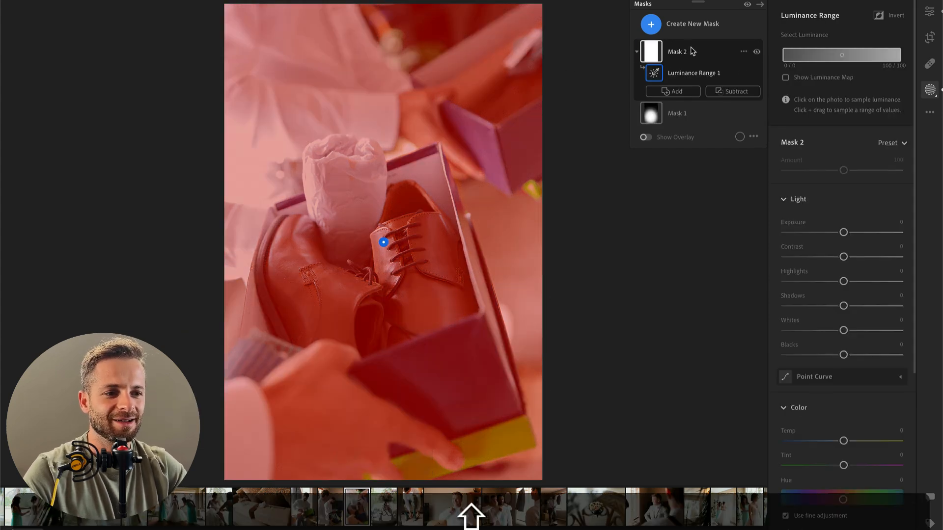
key(BackSpace)
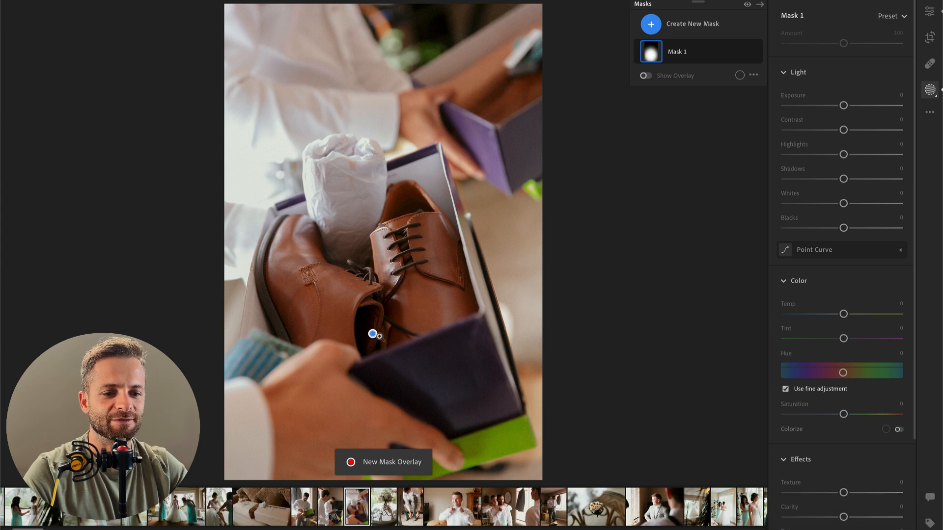
click(372, 334)
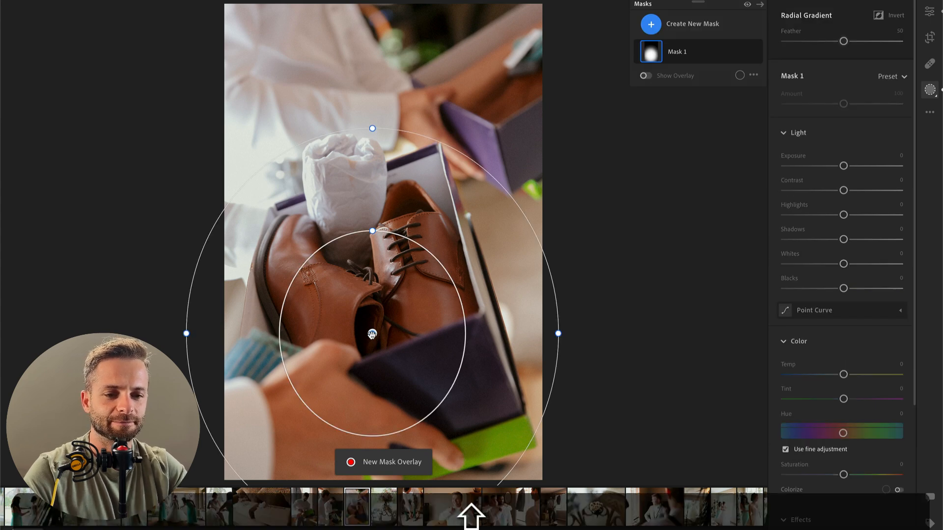
key(shift+q)
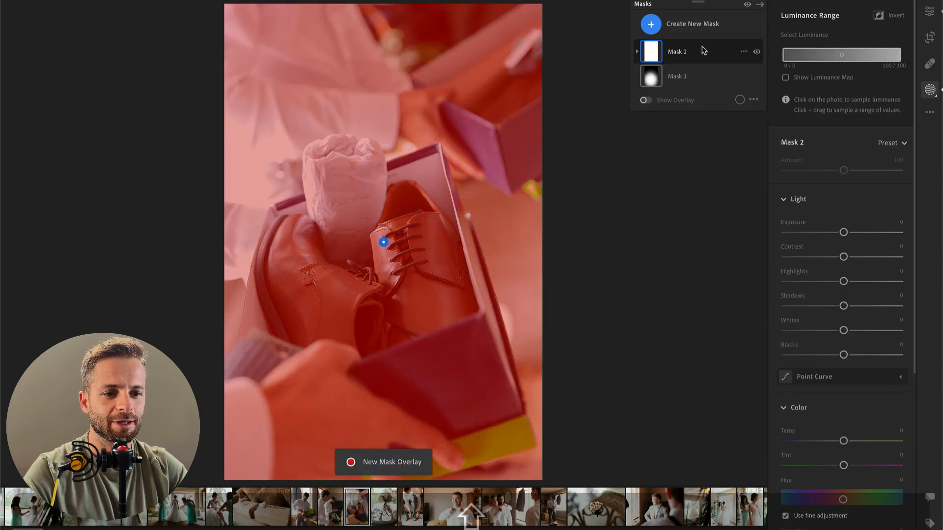
click(701, 49)
key(BackSpace)
click(687, 94)
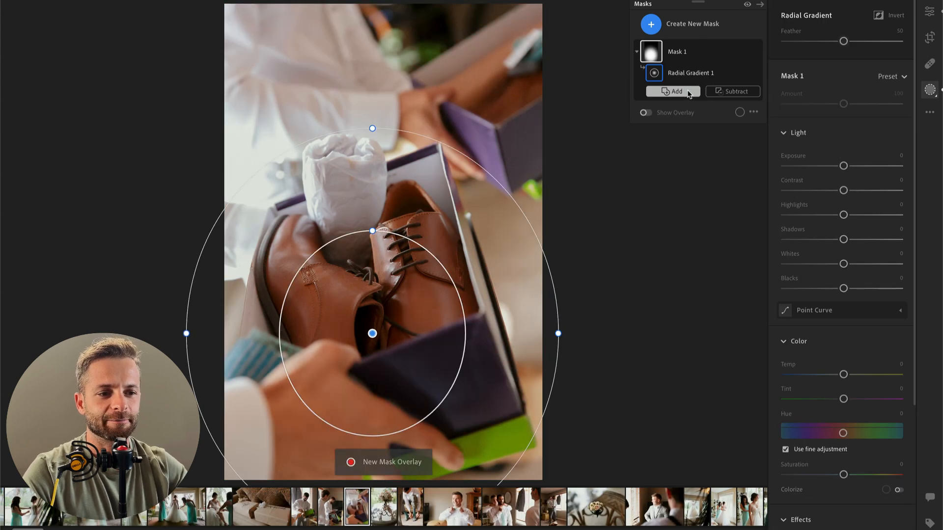
Step: Invert the radial mask, move it up over the shoes, and darken the surroundings with exposure −0.80 and shadows −22
key(o)
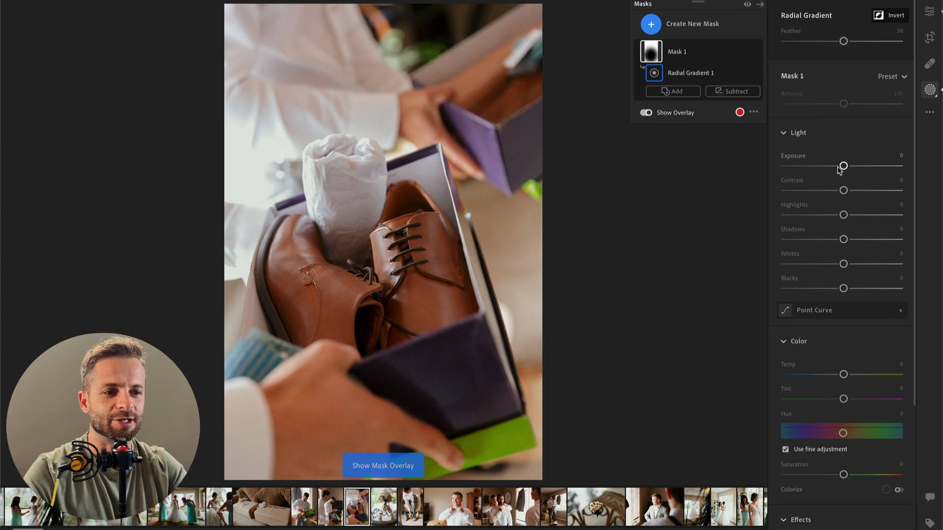
drag(437, 302, 436, 254)
mouse_move(844, 165)
mouse_down()
mouse_move(821, 165)
mouse_move(829, 166)
mouse_up()
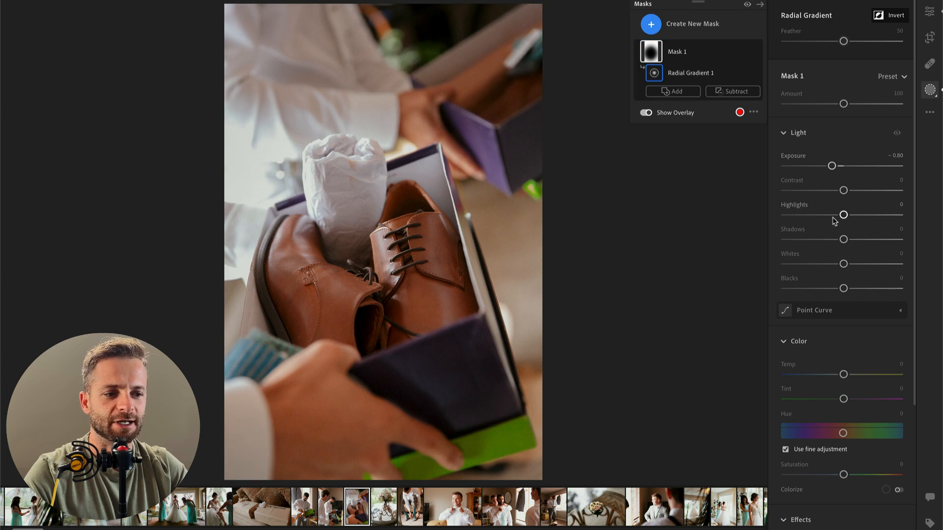
drag(841, 239, 828, 241)
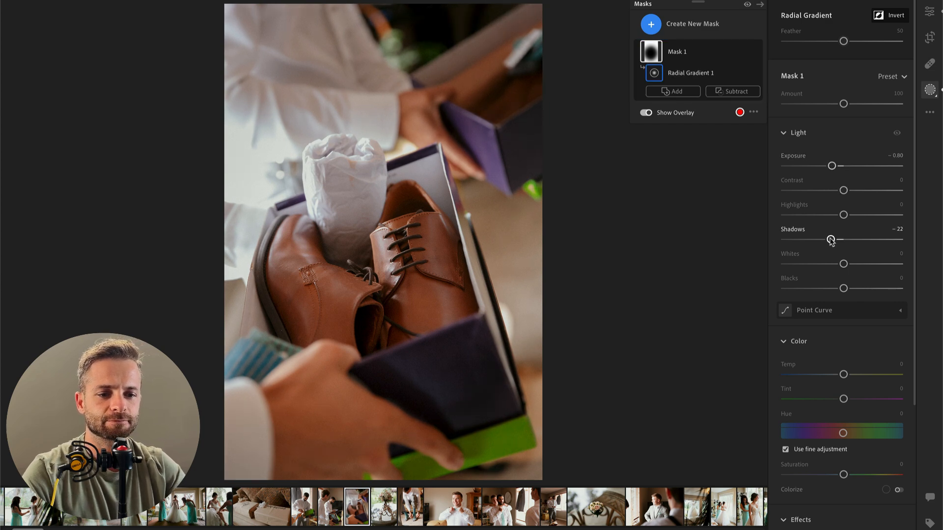
key(Return)
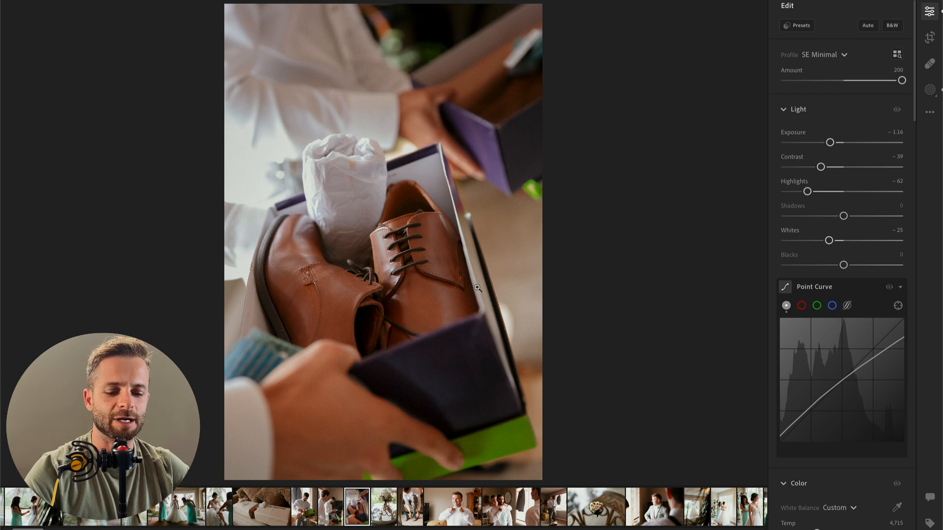
Step: Crop the brown shoes photo slightly tighter from its upper-right corner
key(c)
drag(533, 6, 514, 83)
key(Return)
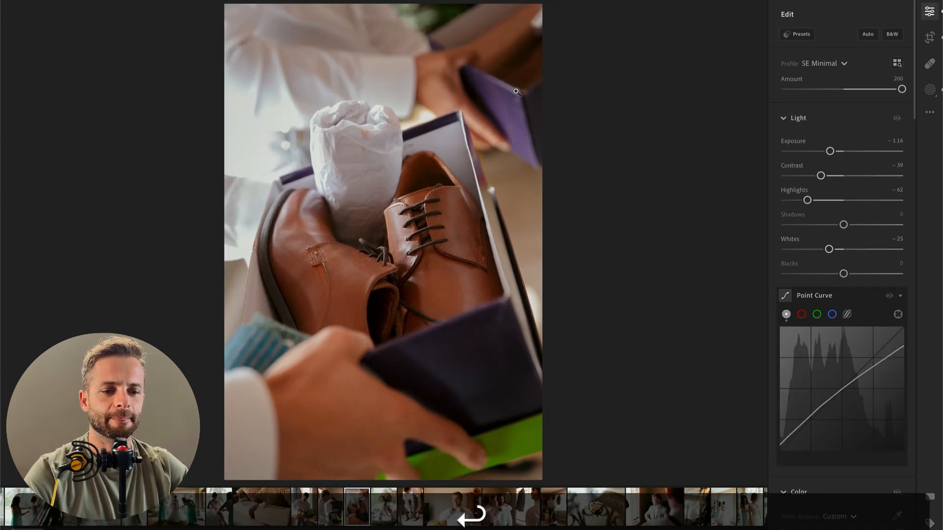
Step: On the next photo, of the bouquet and sandals, set exposure −0.27 and crop tighter around them with a +0.46 straighten
key(Right)
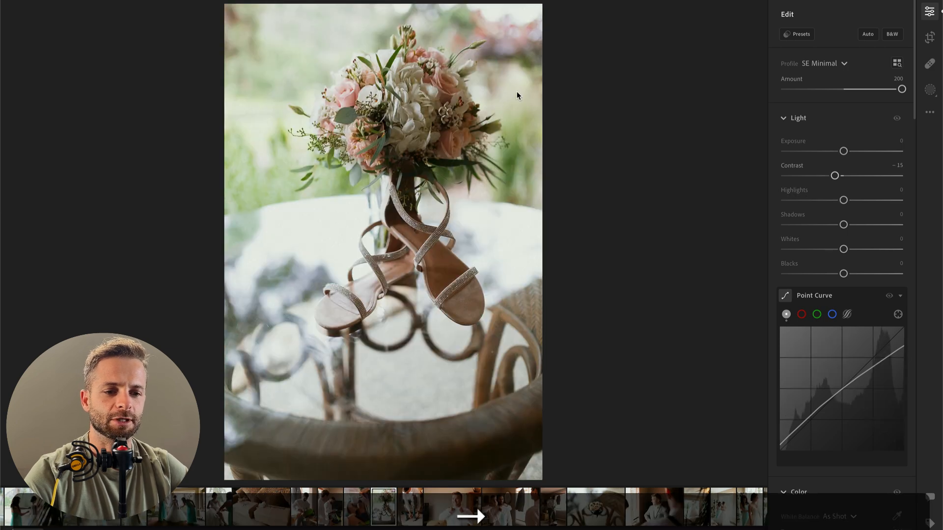
drag(843, 151, 841, 152)
key(c)
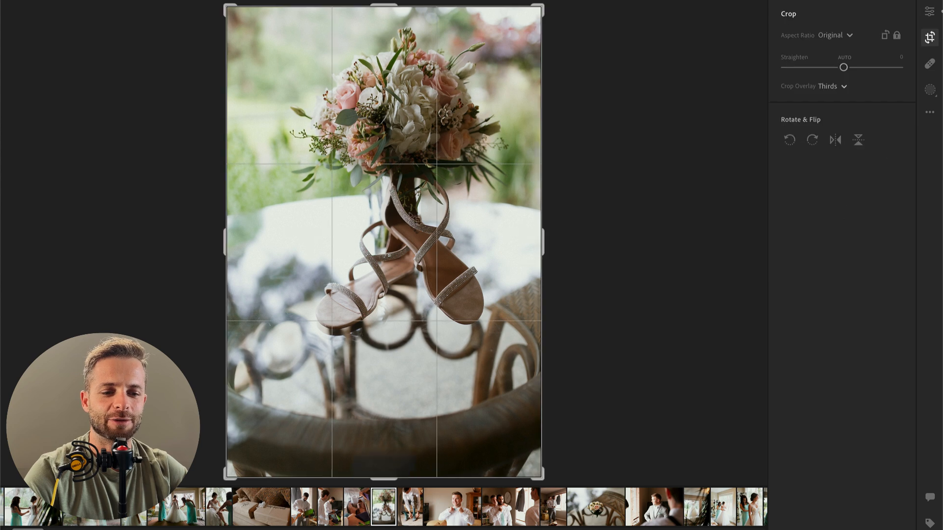
drag(224, 484, 248, 448)
key(Return)
key(c)
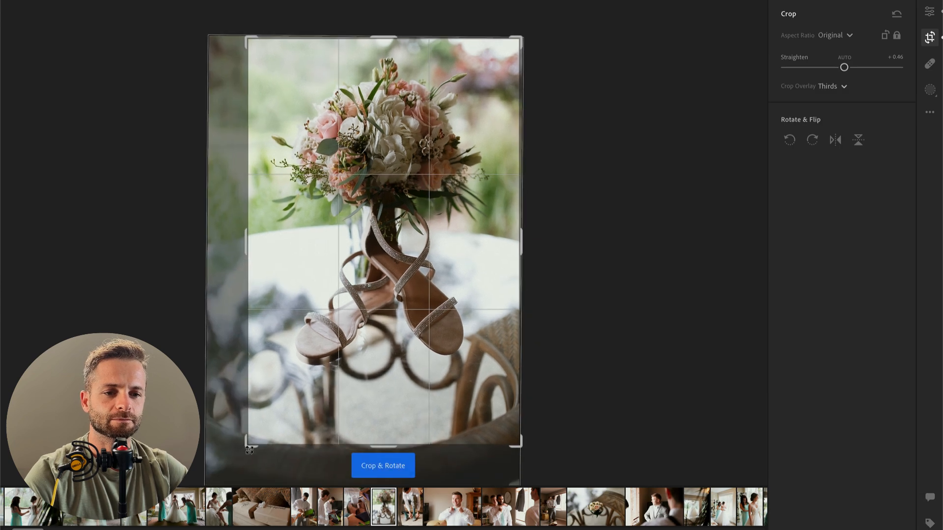
key(Return)
Step: Apply the 00 Vintage AI Bloom preset from SE AI Engine Toolkit to the bouquet and sandals photo
click(798, 35)
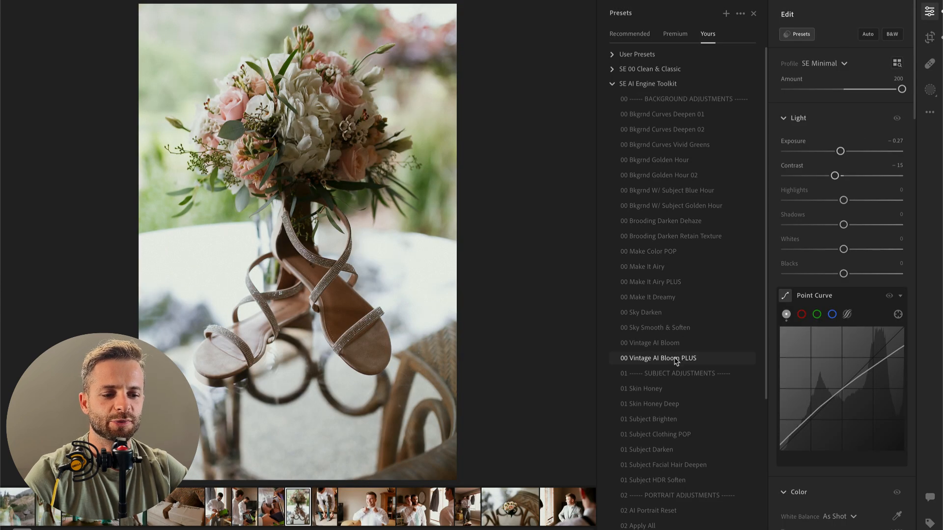
click(676, 344)
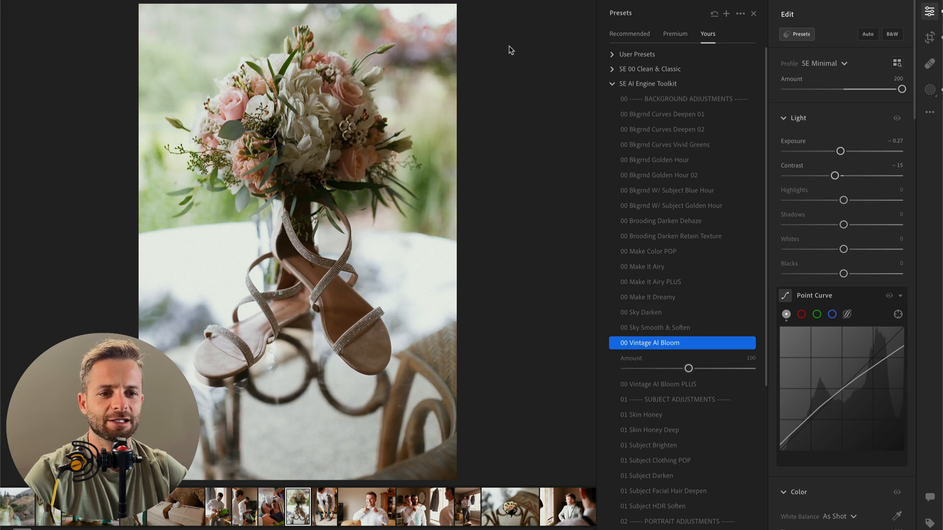
Step: Paste the copied edit settings onto the next photo, of the man adjusting his striped socks
key(Right)
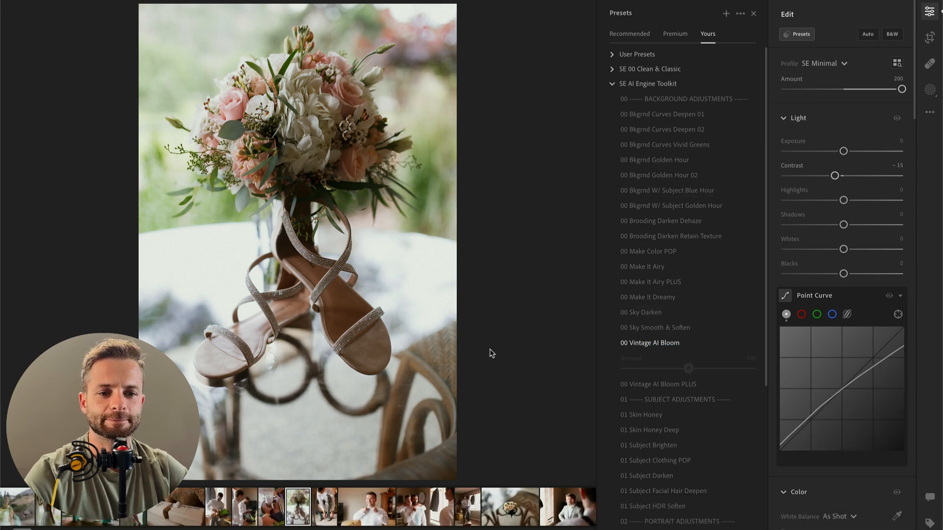
key(super+v)
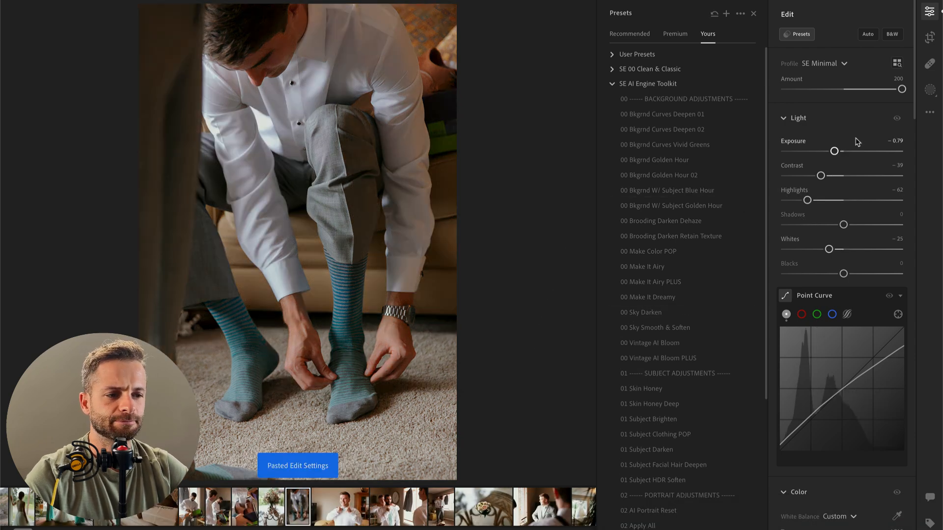
Step: Set the striped socks photo's exposure to +0.10 and paste the copied edit settings onto the next photo, of the man adjusting his bow tie
drag(840, 150, 845, 153)
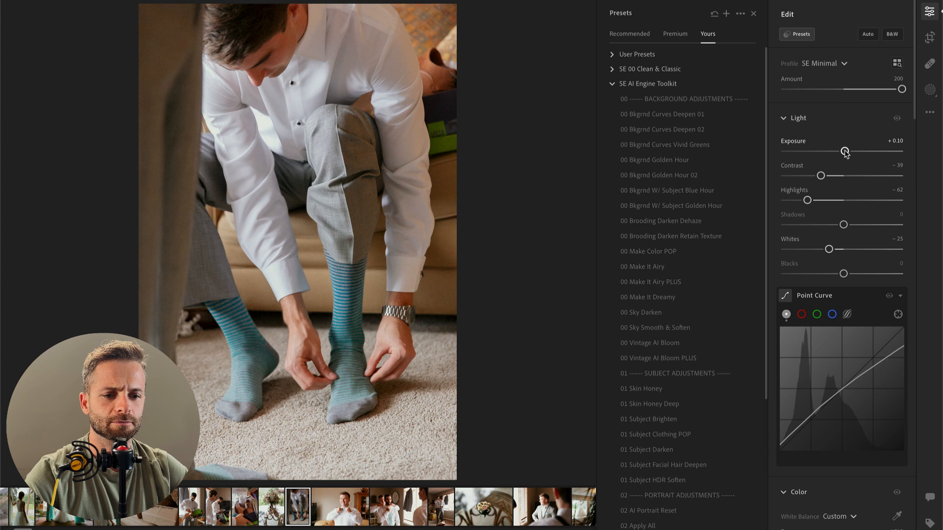
key(Right)
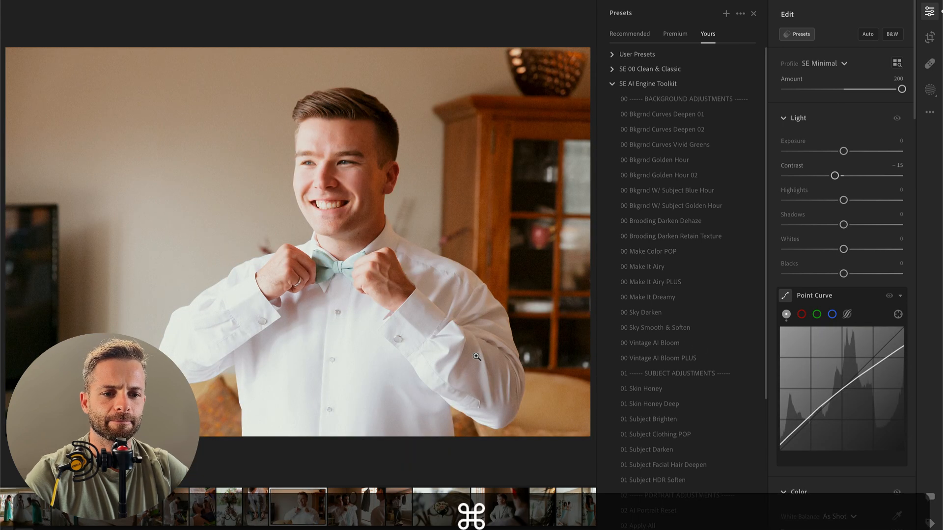
key(super+v)
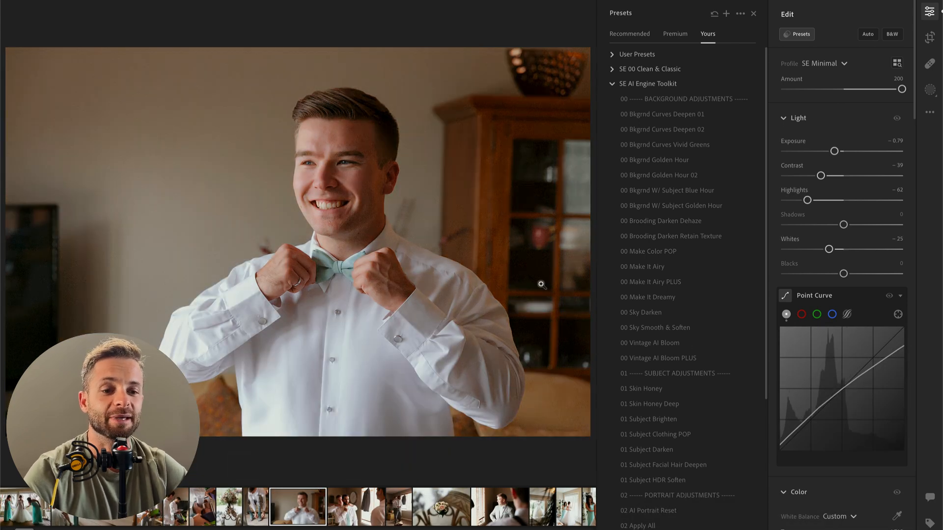
Step: Try a background adjustment preset from SE AI Engine Toolkit on the bow tie photo with exposure −0.13, and undo the preset
click(669, 162)
click(842, 152)
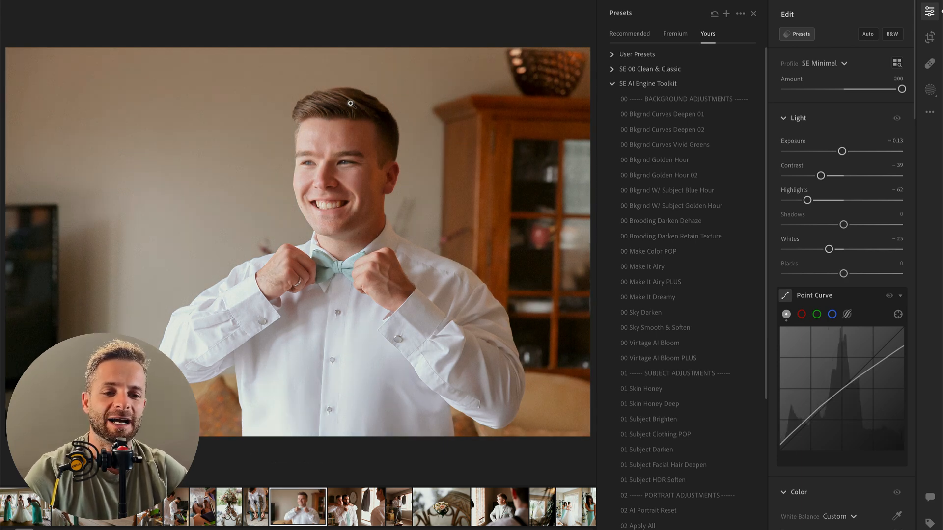
click(678, 144)
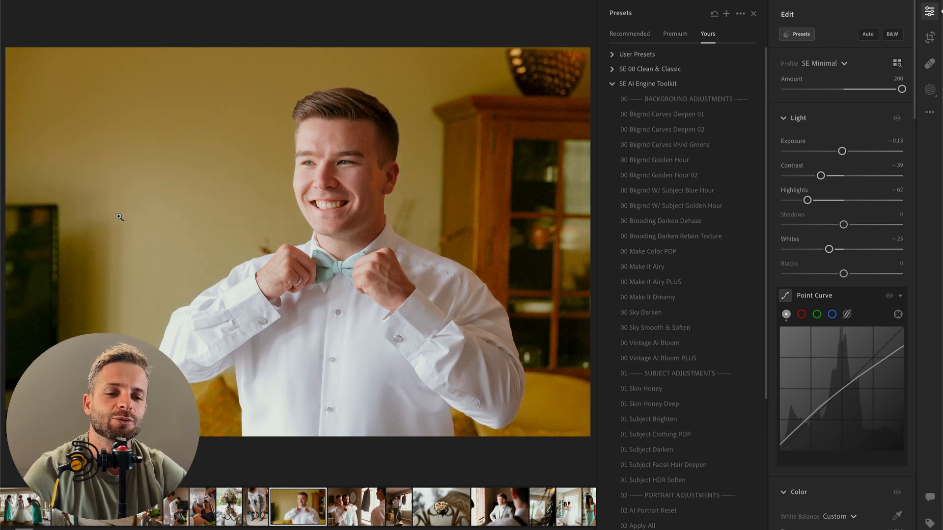
key(super+z)
click(689, 100)
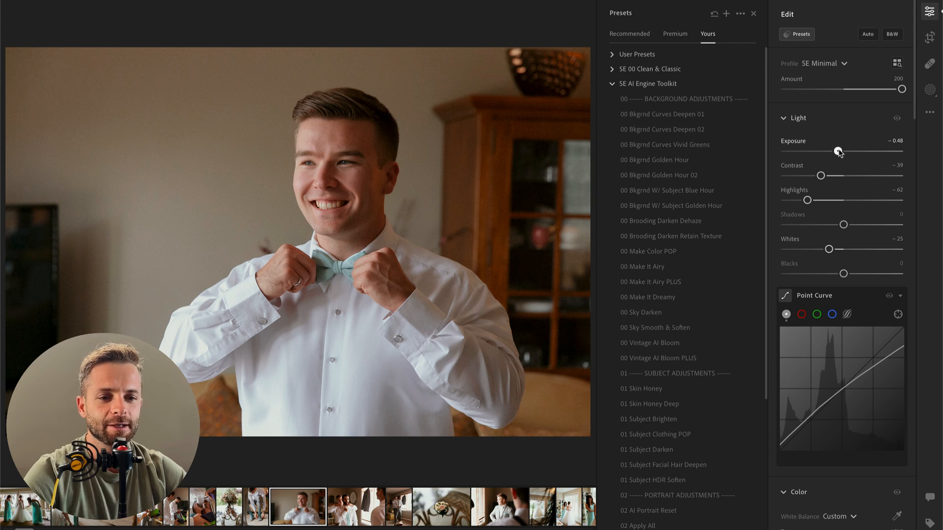
Step: Set the bow tie photo's contrast to −64 and exposure to −0.71
key(backslash)
drag(821, 175, 806, 176)
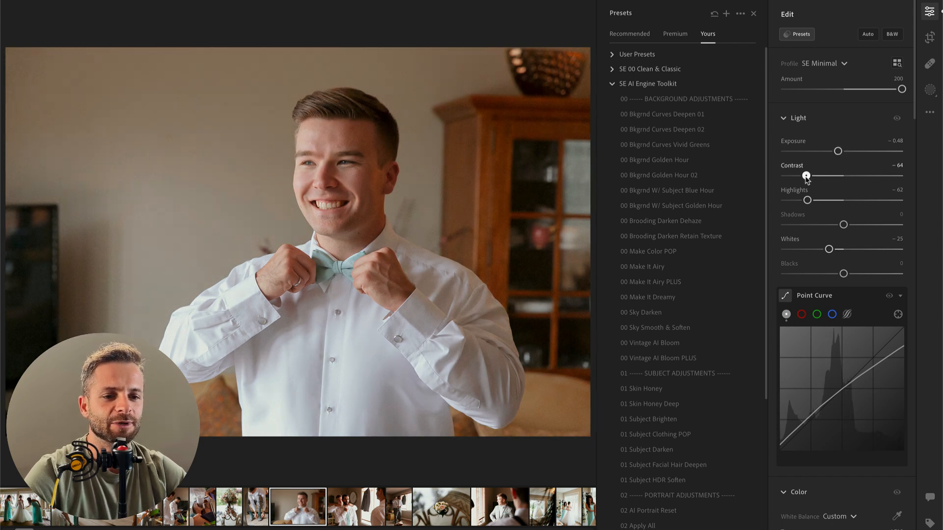
scroll(827, 169, down, 1)
drag(838, 136, 835, 137)
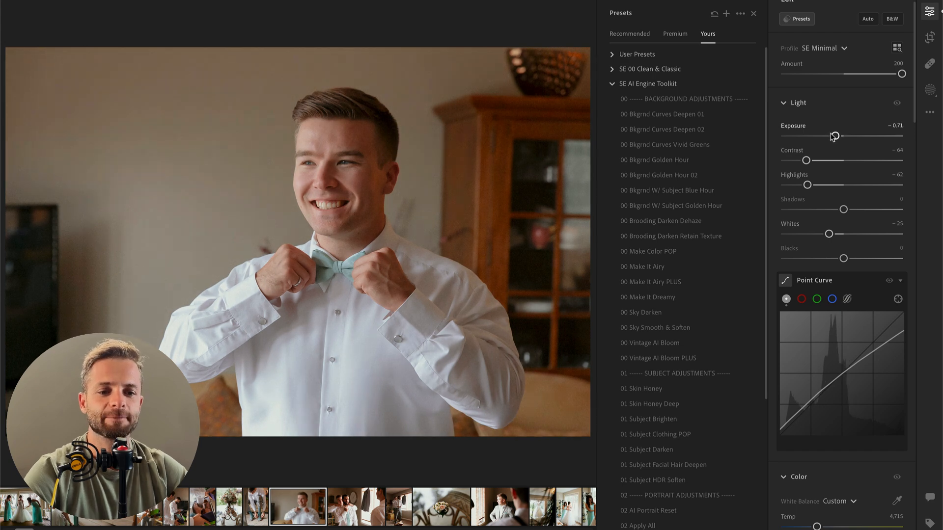
Step: Crop the bow tie photo slightly tighter from its upper-left corner
key(c)
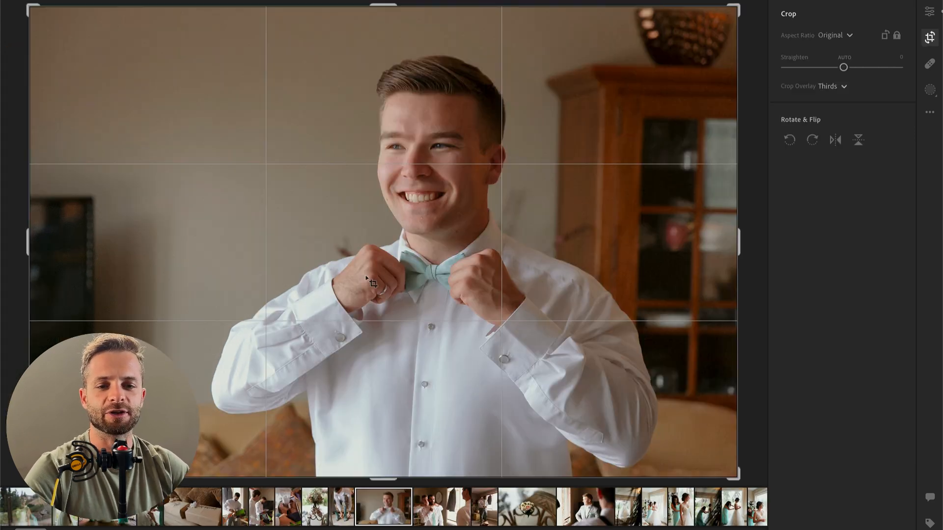
drag(25, 6, 53, 20)
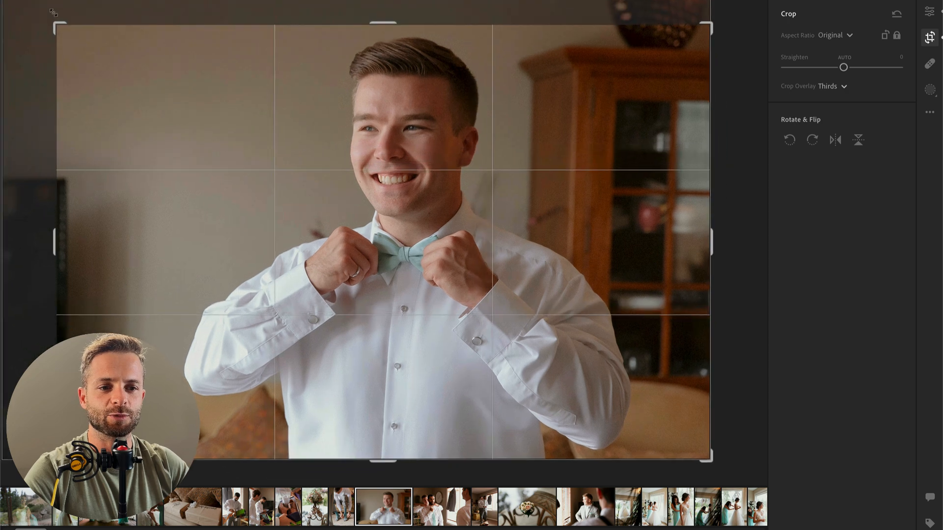
key(Return)
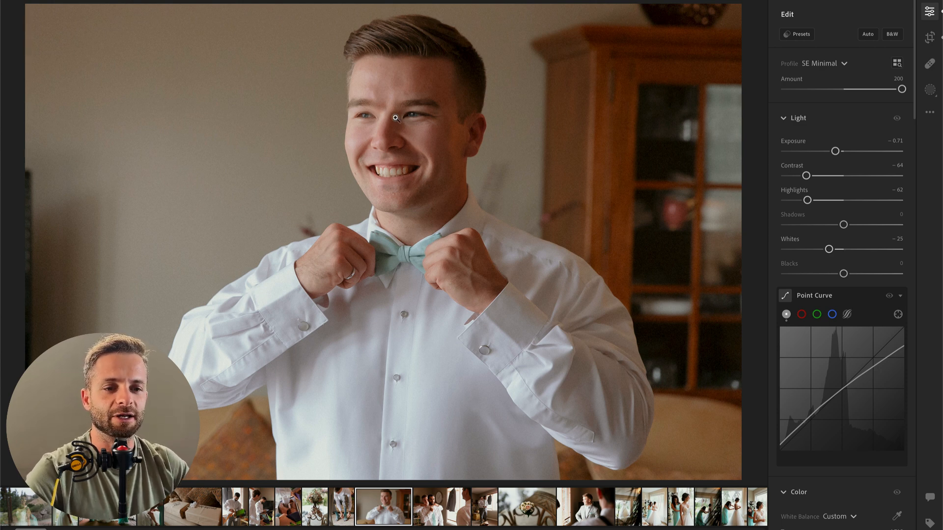
Step: Add a radial gradient mask over the man's face with contrast −31, highlights +8 and whites +17, and compare before and after
key(shift+m)
drag(411, 102, 504, 227)
drag(844, 190, 863, 215)
mouse_move(843, 264)
mouse_down()
mouse_move(863, 266)
mouse_move(853, 265)
mouse_up()
drag(863, 214, 848, 219)
drag(808, 191, 825, 191)
drag(396, 149, 408, 169)
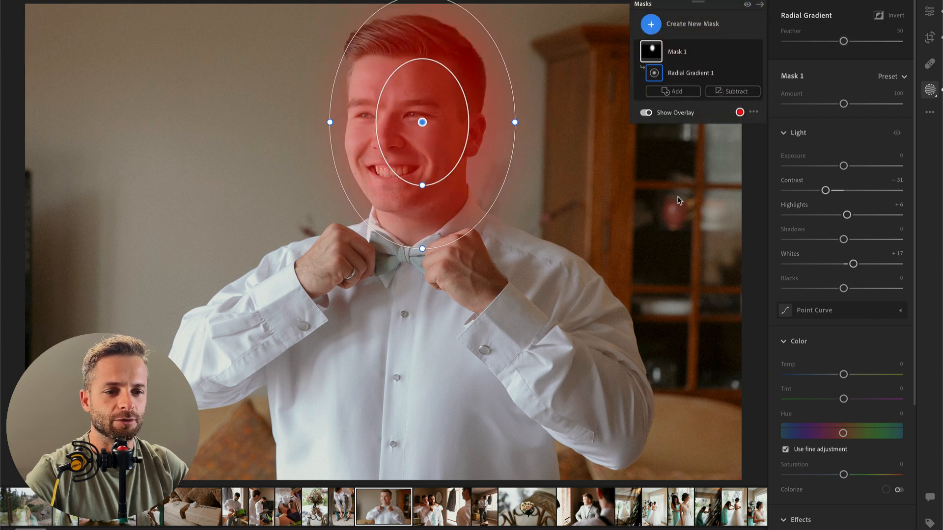
key(o)
key(e)
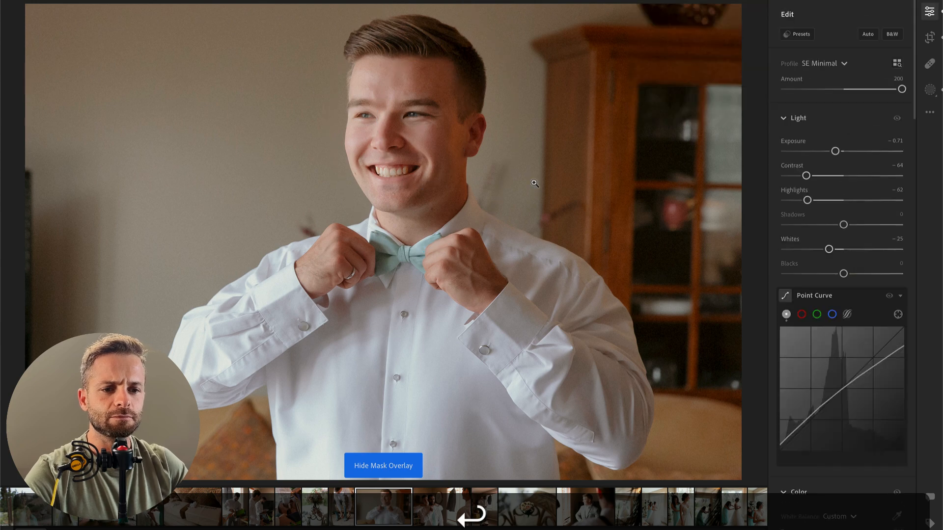
key(backslash)
key(backslash)
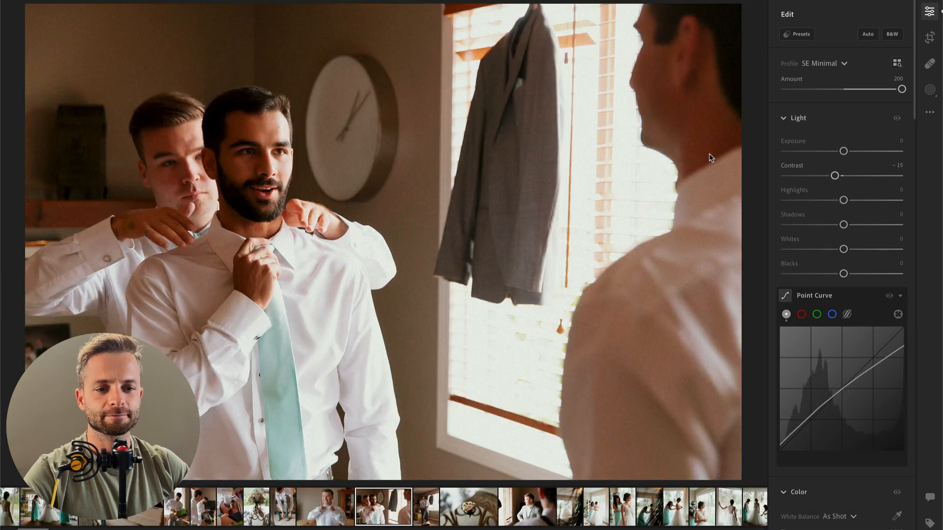
Step: Paste the copied edit settings onto the next two photos, of the bearded man getting help with his tie by the window
key(super+v)
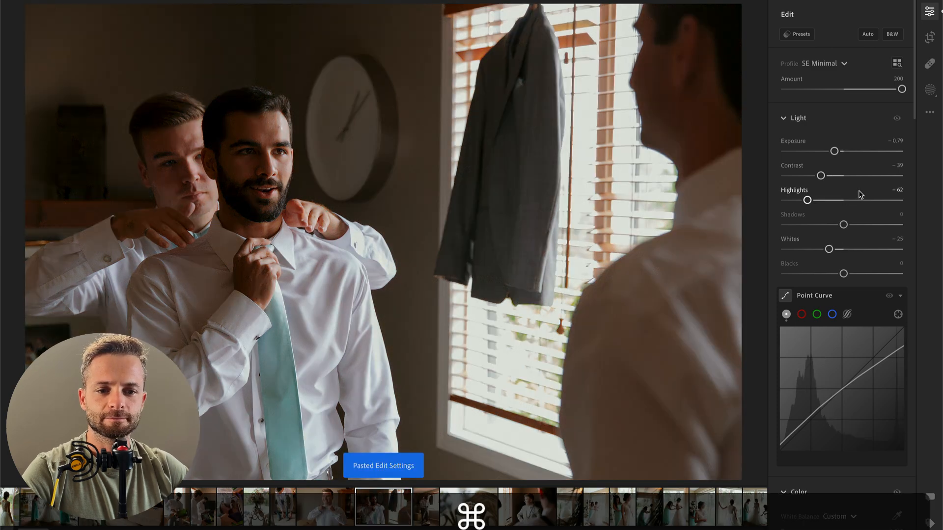
key(Right)
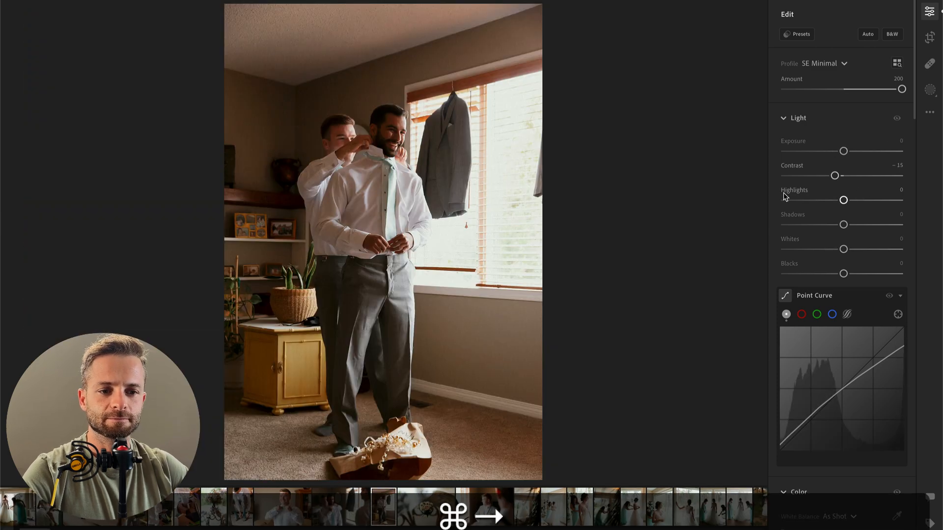
key(super+v)
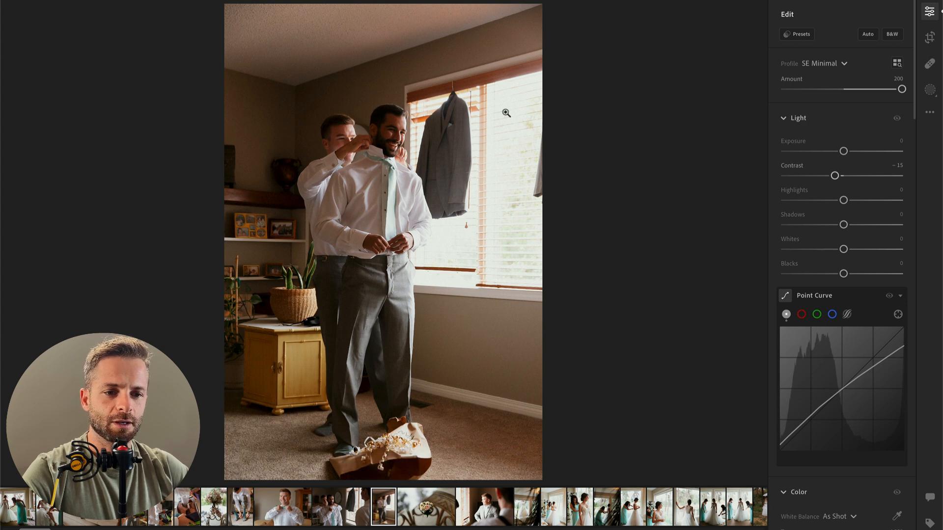
key(super+v)
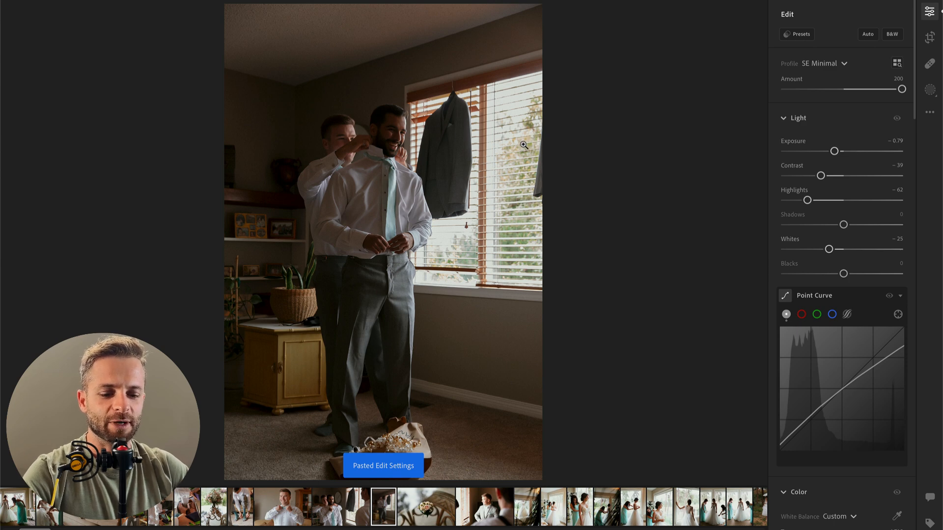
Step: Crop the full-length photo of the two men tighter around them and set its contrast to −65
key(c)
drag(540, 6, 535, 31)
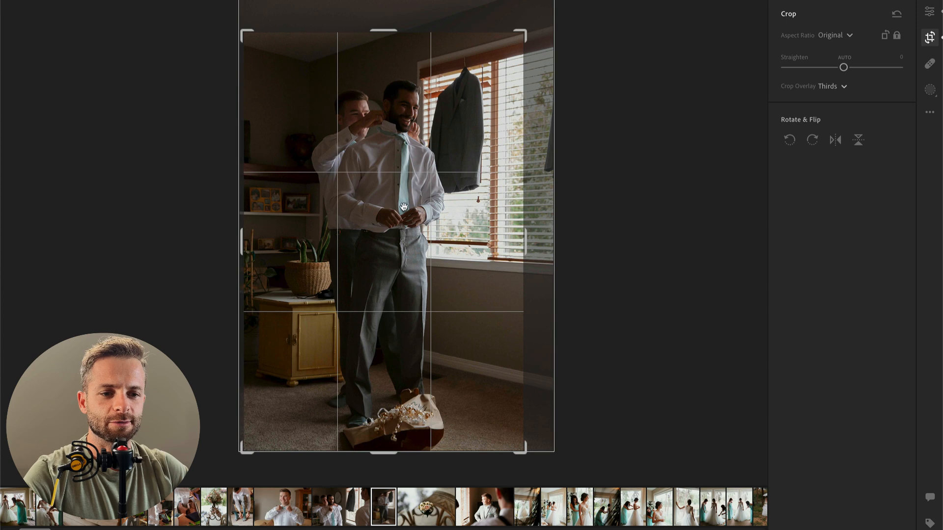
key(Return)
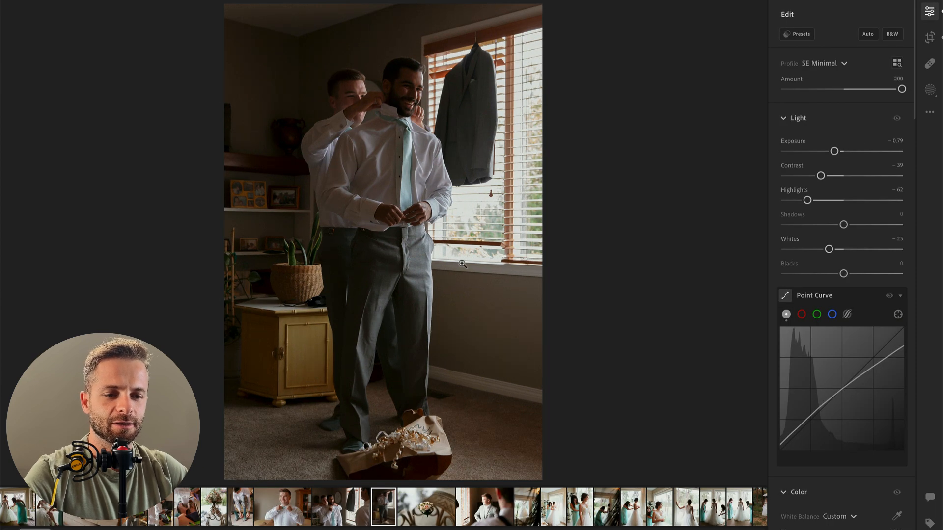
key(c)
drag(385, 33, 385, 64)
drag(377, 137, 371, 138)
key(Return)
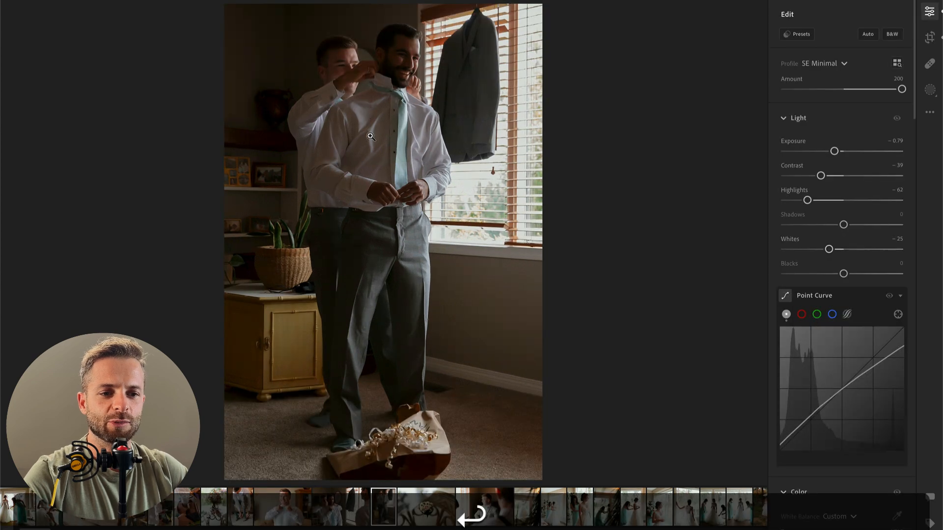
click(806, 176)
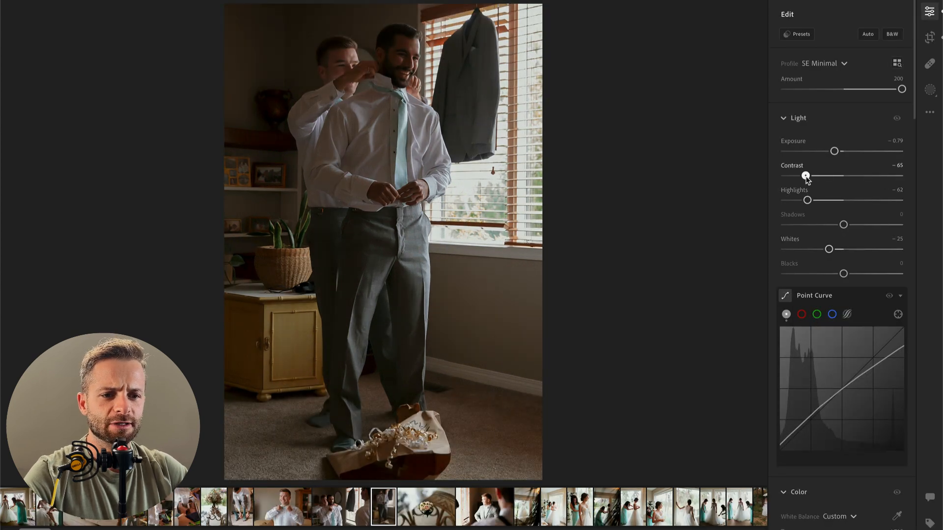
Step: Lower the contrast of the next photo, of the small rose bouquet on the carved chair
key(Right)
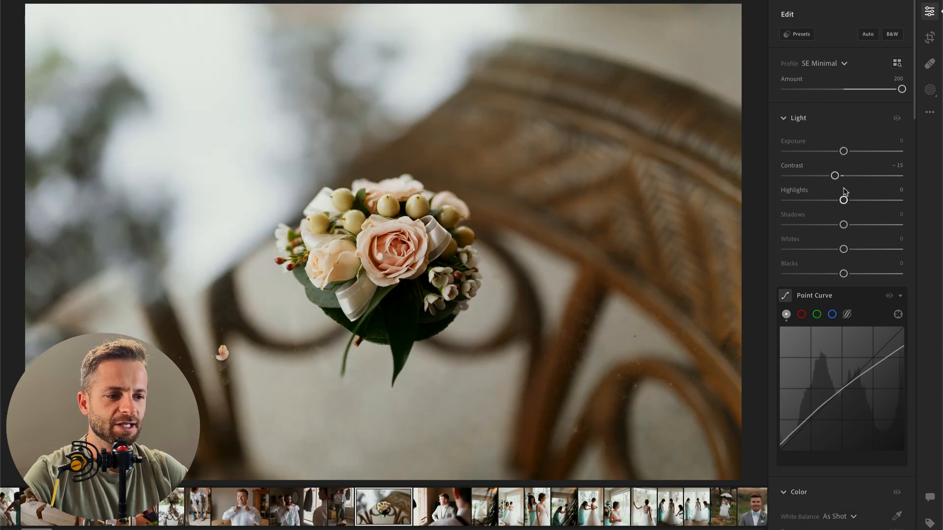
click(812, 176)
drag(812, 176, 808, 176)
Step: Paste the copied edit settings onto the next photo, of the man in the grey suit beside the window blinds
key(Right)
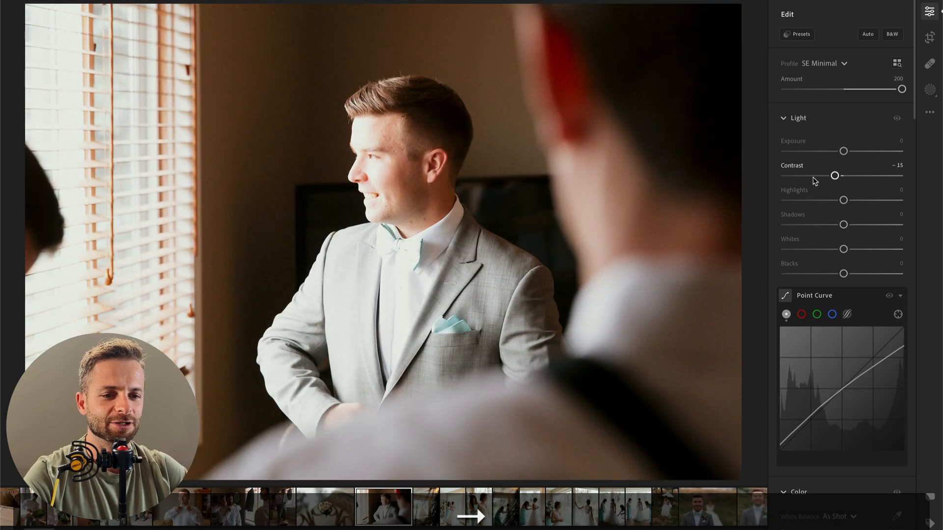
key(super+v)
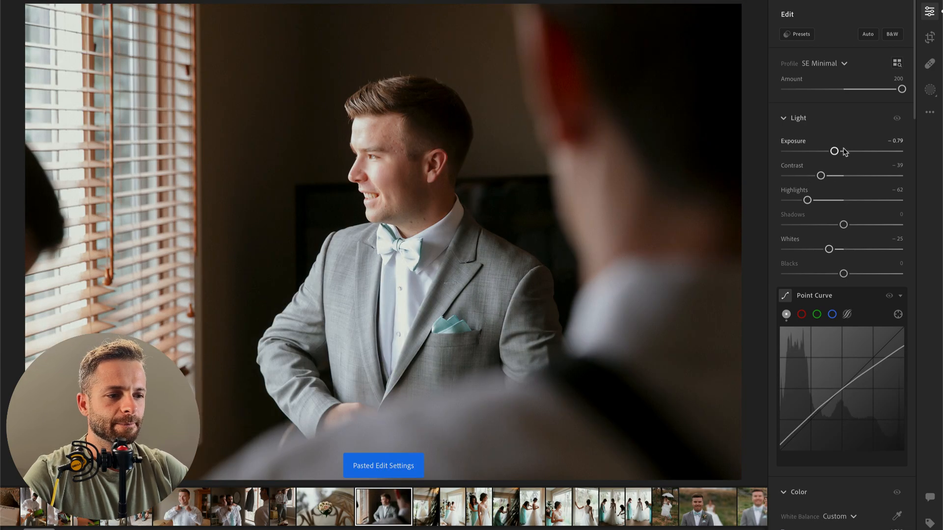
Step: Try exposure −4.82 on the grey suit photo, inspect the shirt and bow tie up close, and raise exposure to −1.41
drag(832, 154, 781, 160)
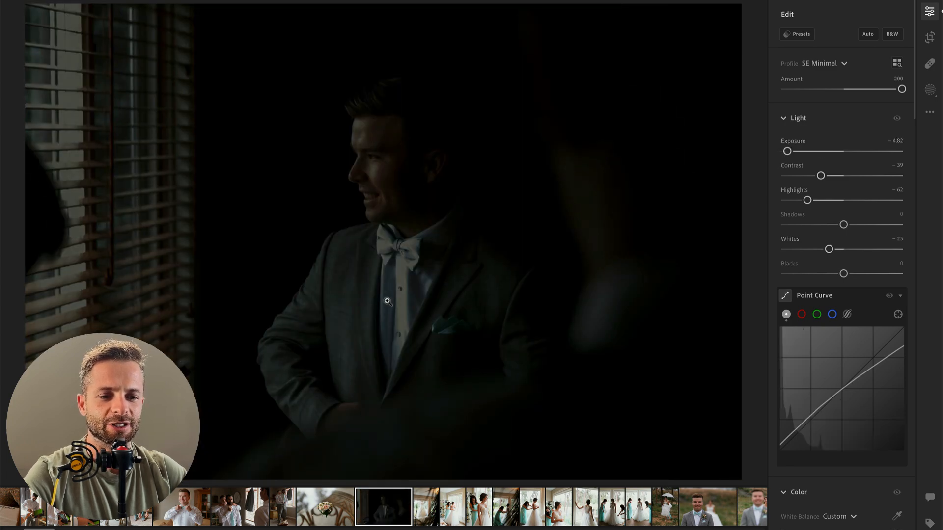
click(387, 301)
drag(459, 338, 458, 265)
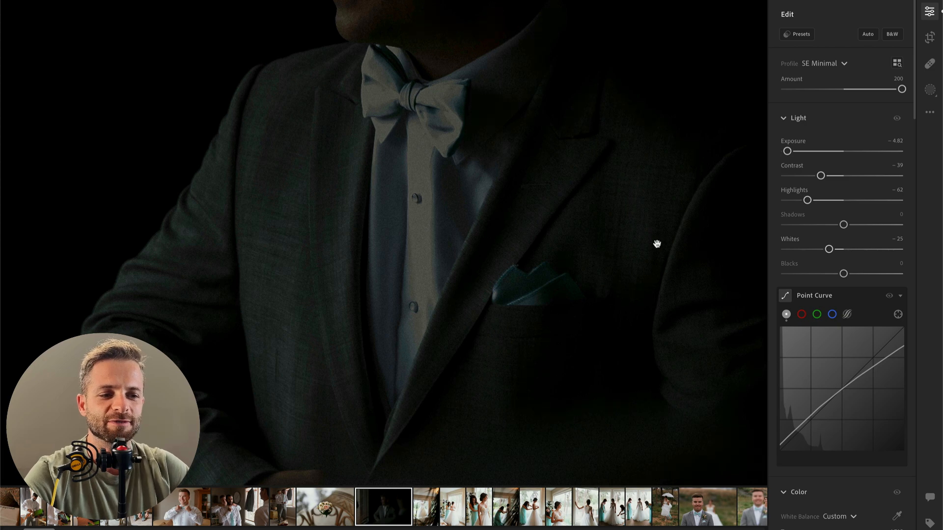
click(806, 152)
drag(818, 156, 828, 155)
click(505, 187)
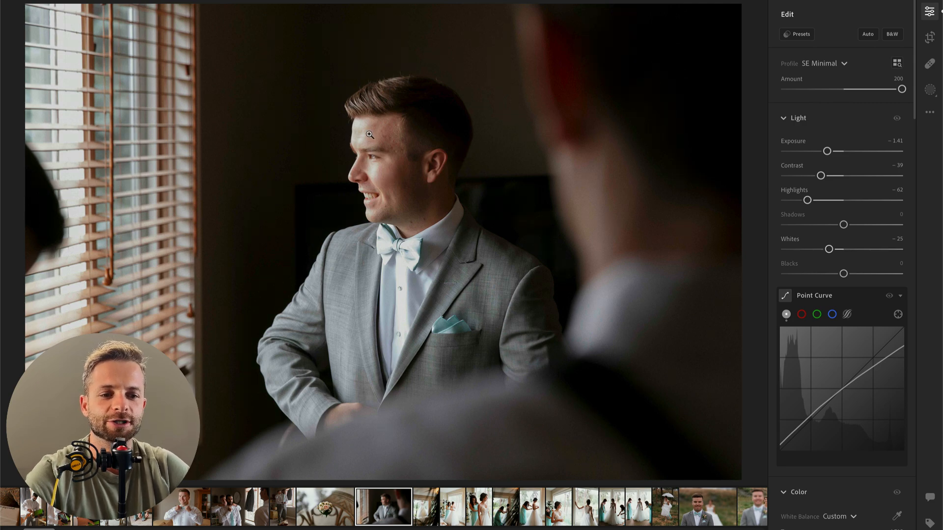
Step: Check the clipping warning at exposure −2.74, and set the grey suit photo's exposure to −1.90 with the warning hidden again
drag(827, 151, 810, 156)
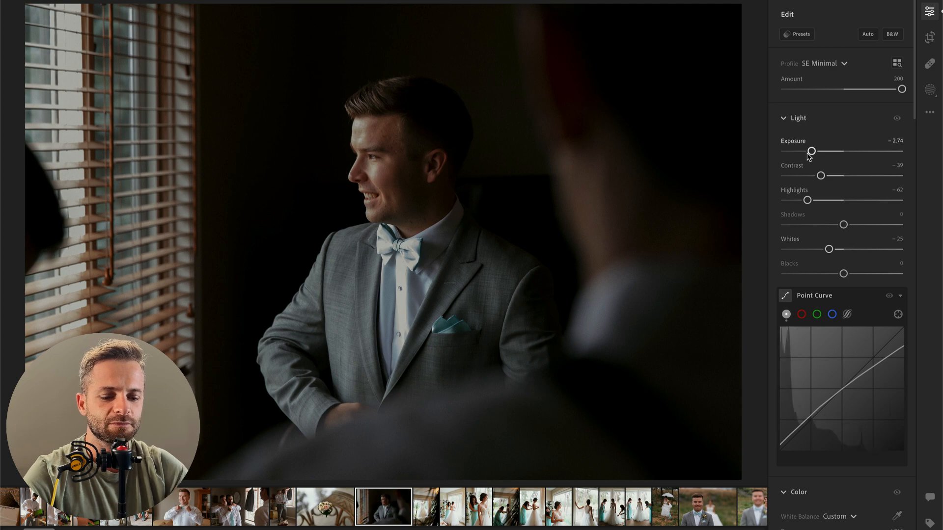
key(j)
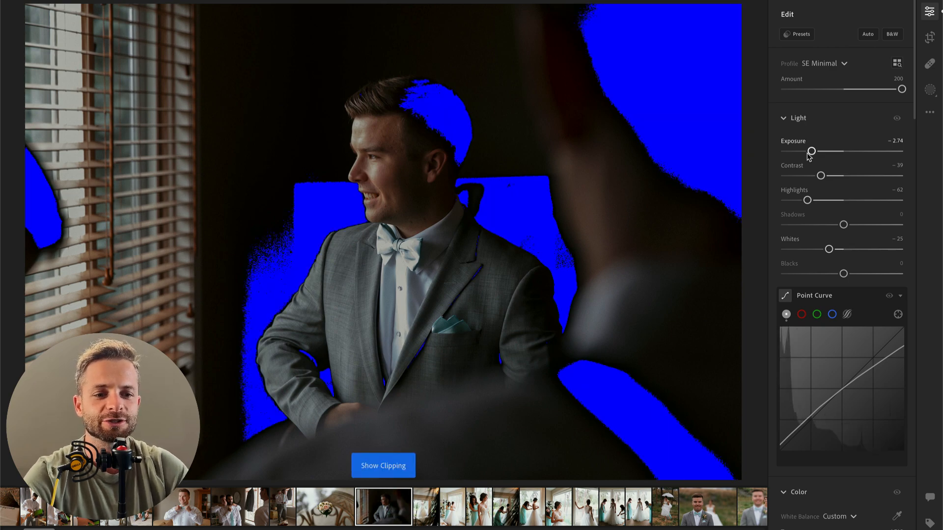
mouse_move(823, 155)
mouse_down()
mouse_move(852, 149)
mouse_move(804, 147)
mouse_move(822, 147)
mouse_up()
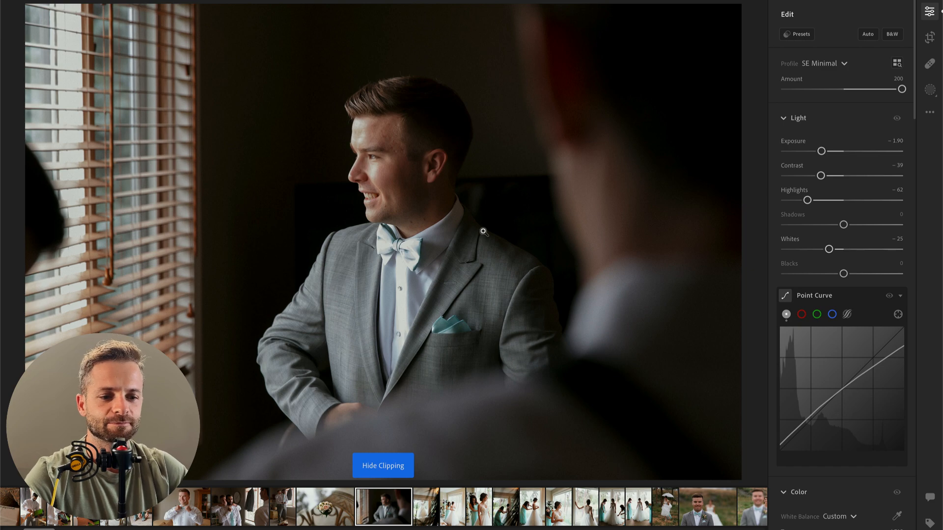
Step: Paint a brush mask over the man's bow tie and white shirt front, reducing the brush size for the edges
click(397, 295)
scroll(402, 348, down, 2)
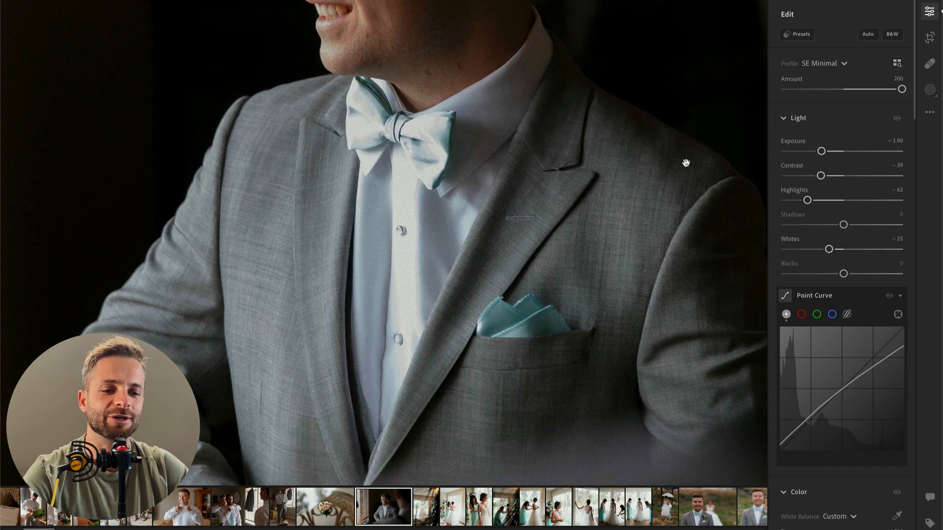
key(b)
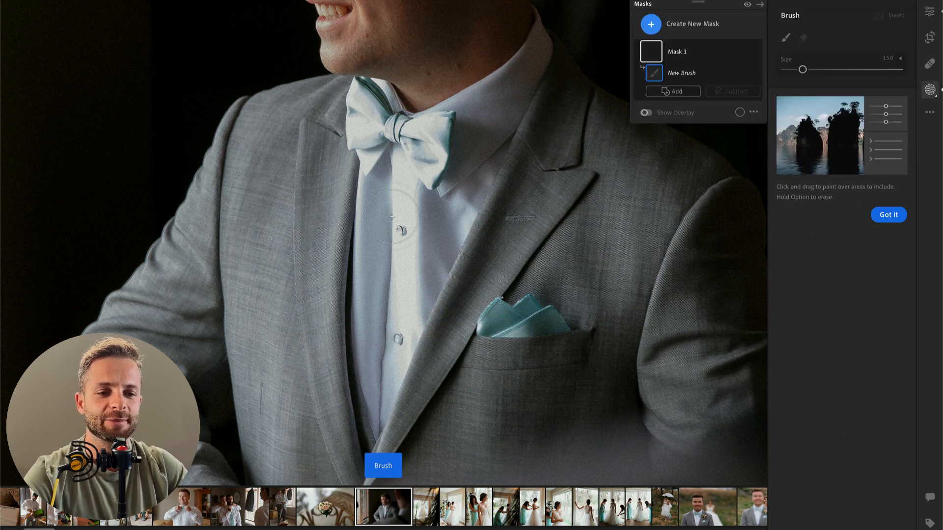
mouse_move(395, 162)
mouse_down()
mouse_move(387, 403)
mouse_move(406, 177)
mouse_move(379, 144)
mouse_move(414, 150)
mouse_up()
key(bracketleft)
key(bracketleft)
key(bracketleft)
drag(377, 86, 364, 84)
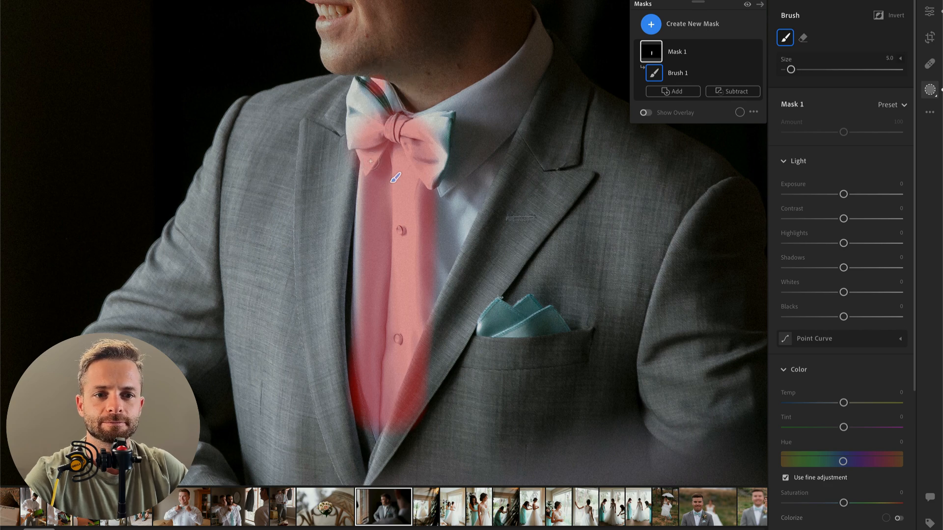
key(bracketleft)
key(bracketleft)
key(bracketleft)
key(bracketleft)
key(bracketleft)
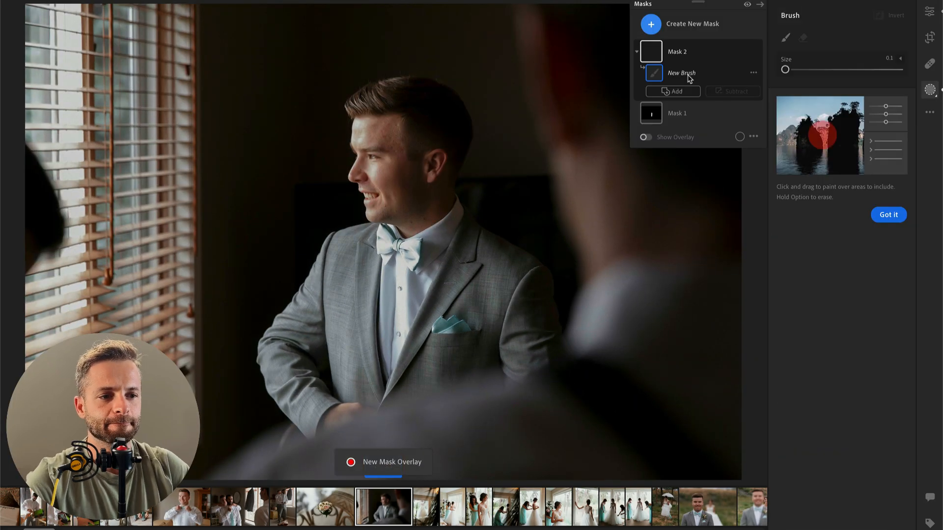
Step: Set the bow tie and shirt mask's contrast to −69, blacks +10, texture −23, clarity −37 and dehaze −35
click(701, 111)
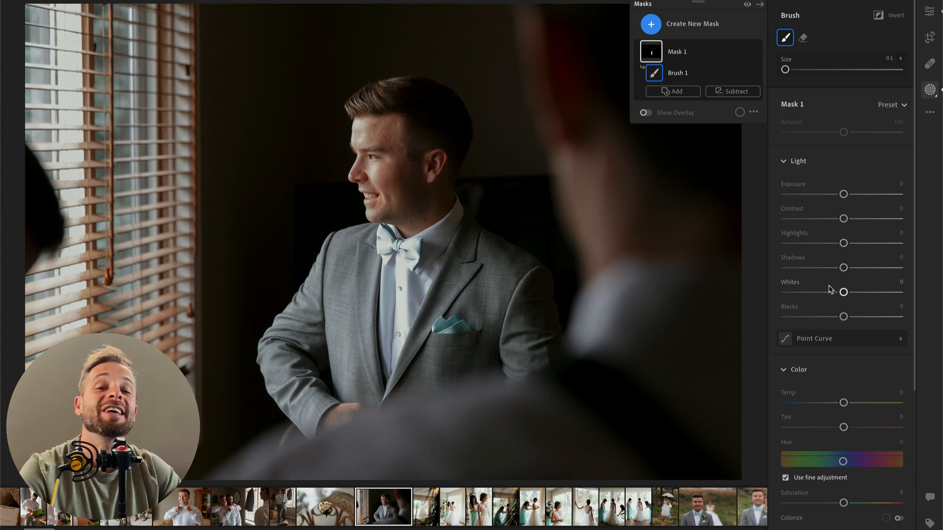
drag(843, 218, 804, 219)
scroll(855, 273, down, 3)
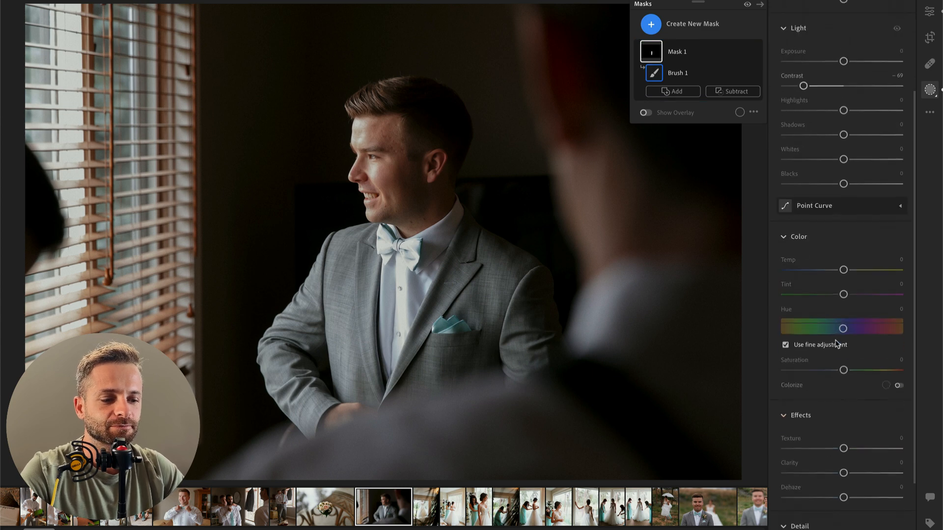
drag(844, 175, 849, 175)
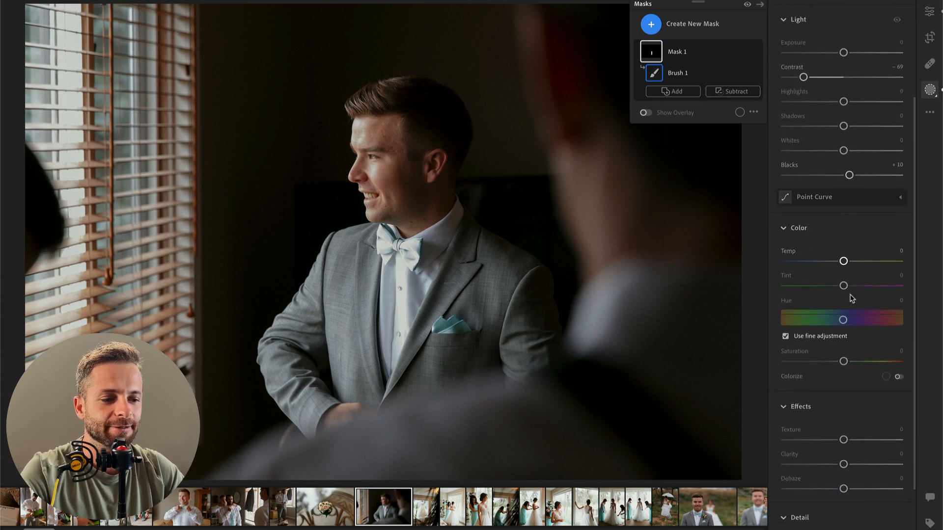
mouse_move(844, 434)
mouse_down()
mouse_move(830, 439)
mouse_move(823, 496)
mouse_up()
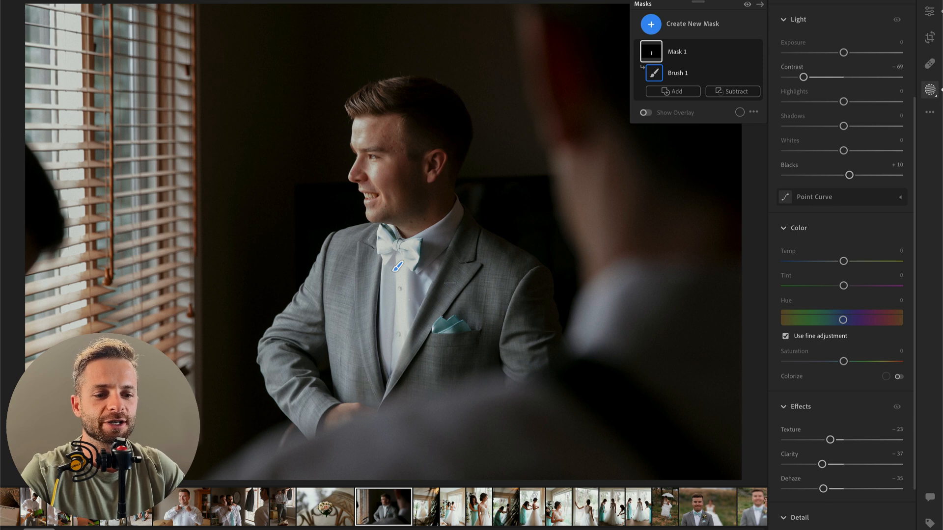
Step: Compare the photo with the shirt mask hidden and shown, and reduce the mask's overall amount to 42
click(756, 52)
click(756, 53)
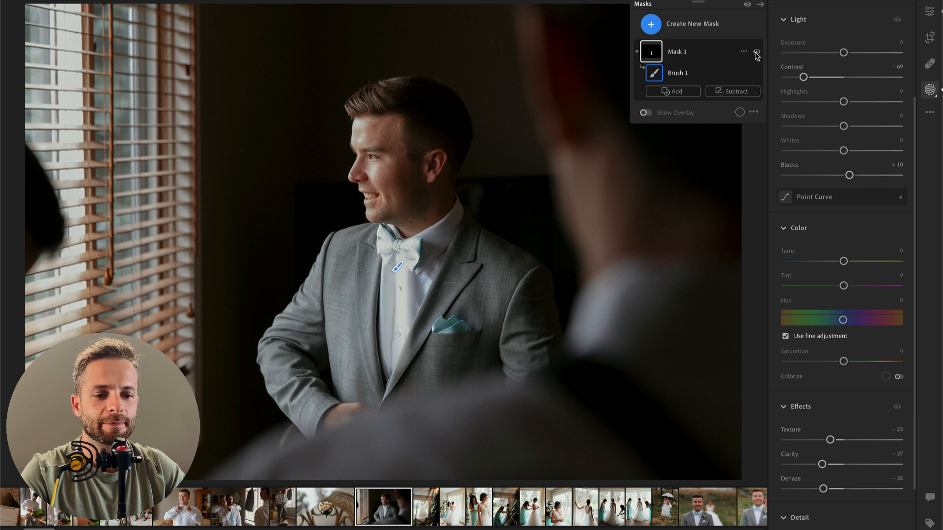
click(757, 52)
click(756, 52)
click(756, 52)
click(756, 52)
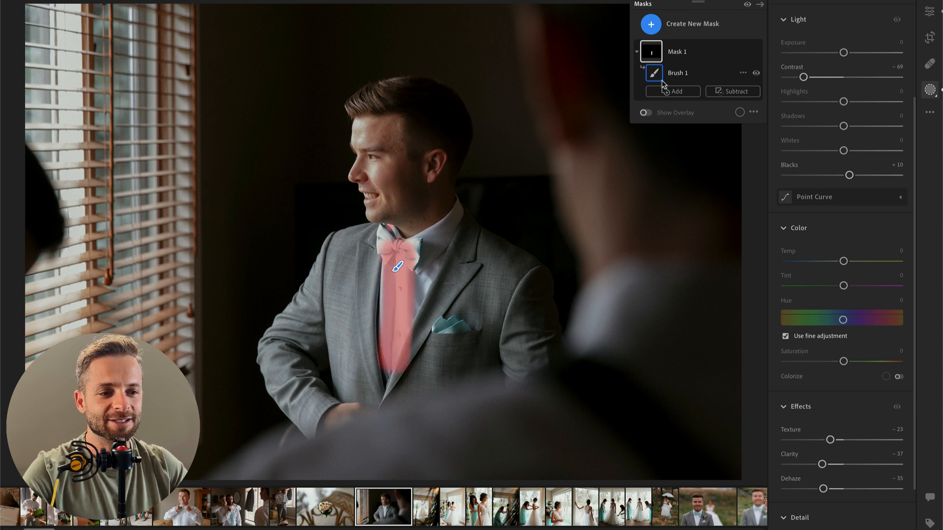
scroll(824, 88, up, 3)
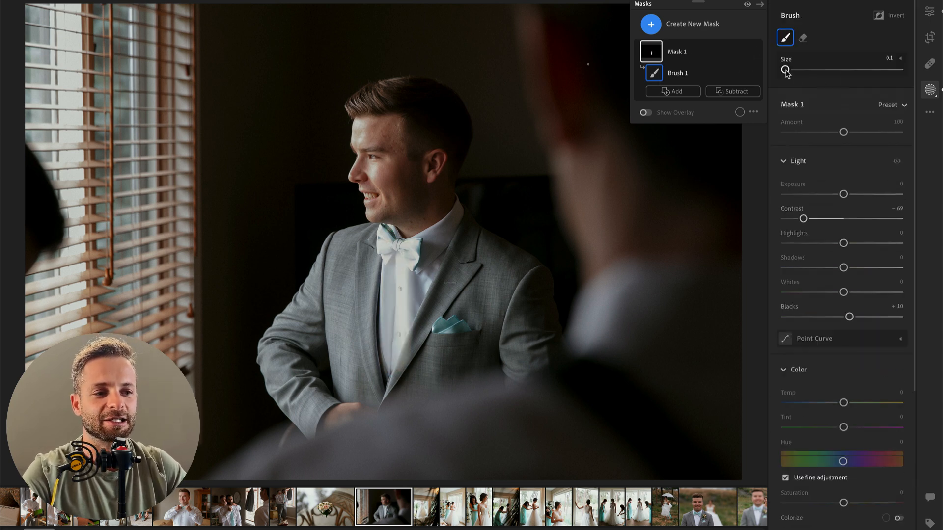
click(814, 133)
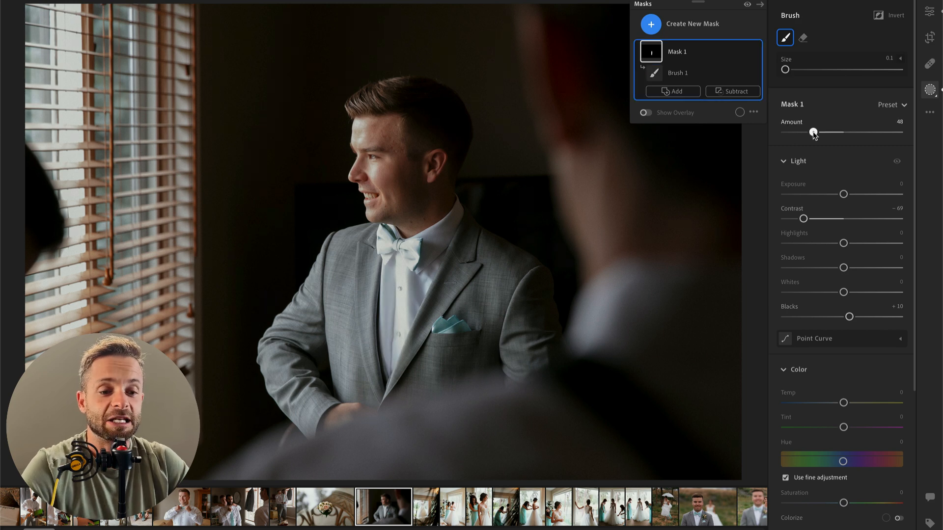
drag(814, 133, 806, 134)
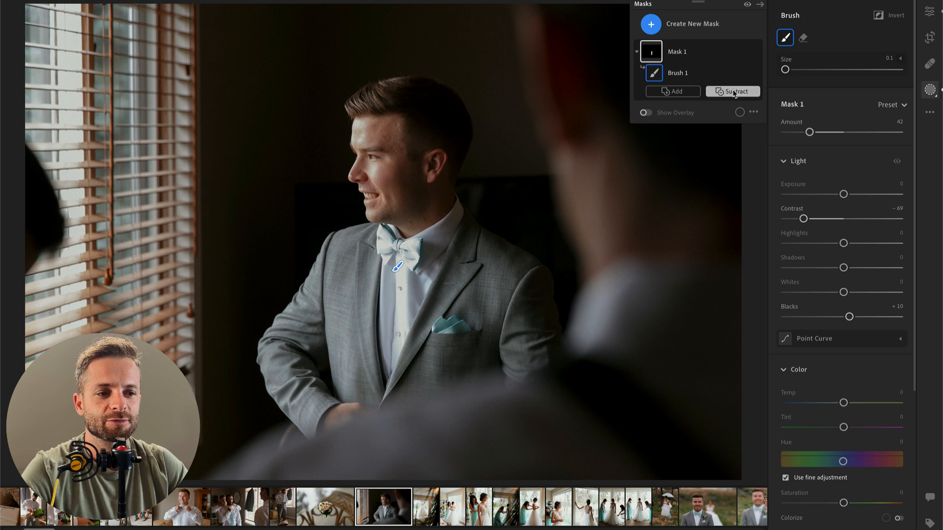
Step: Erase the mask's spill at the lower shirt front beside the lapel with a size 12 brush, and check the coverage with the mask overlay
click(685, 54)
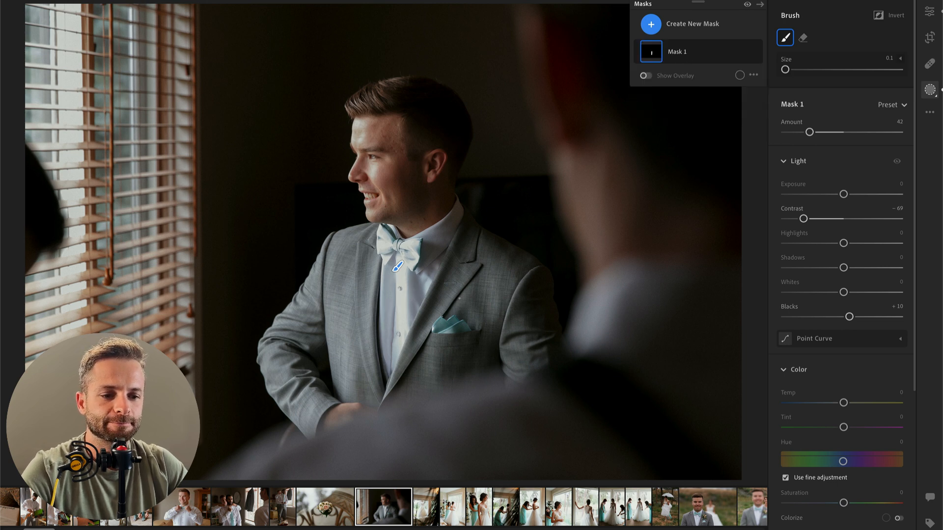
key(alt)
key(alt)
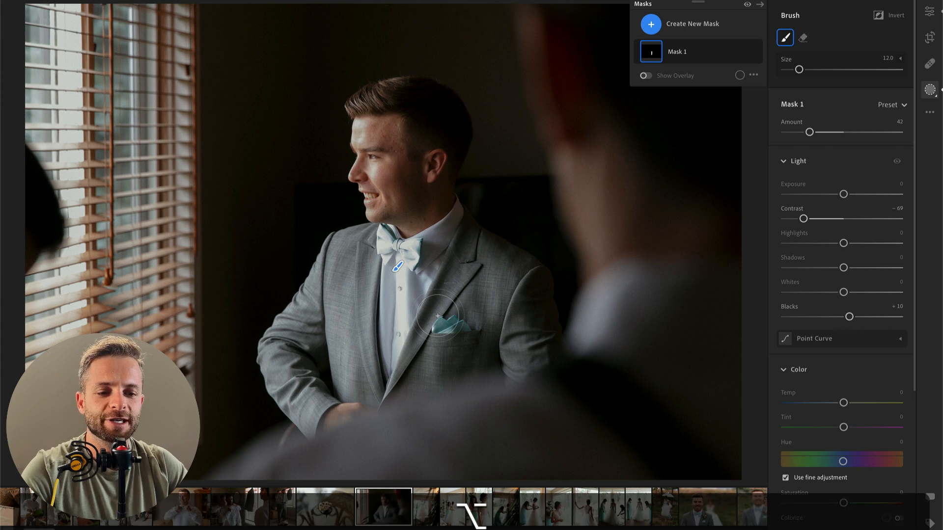
mouse_move(408, 390)
mouse_down()
mouse_move(425, 349)
mouse_move(419, 395)
mouse_move(442, 355)
mouse_move(432, 382)
mouse_move(436, 359)
mouse_move(423, 373)
mouse_move(436, 325)
mouse_move(432, 364)
mouse_up()
key(o)
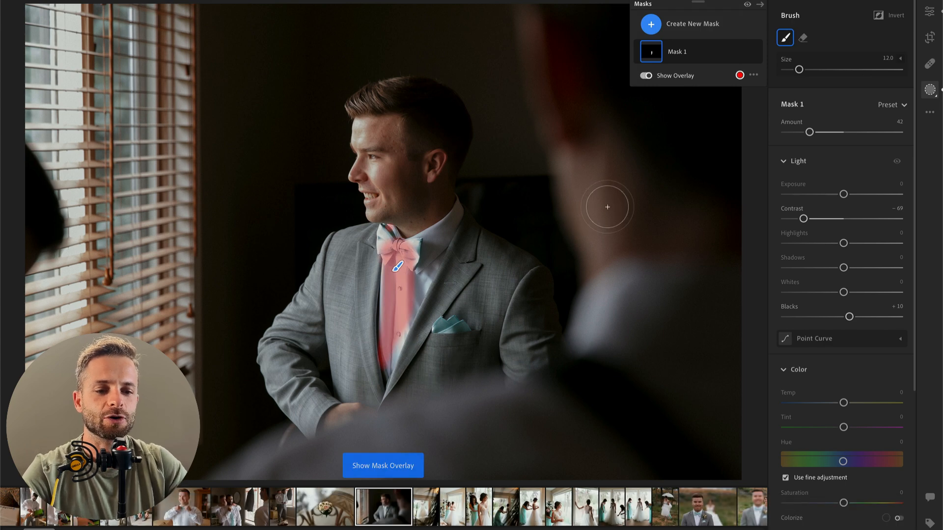
key(o)
key(o)
key(o)
key(o)
key(o)
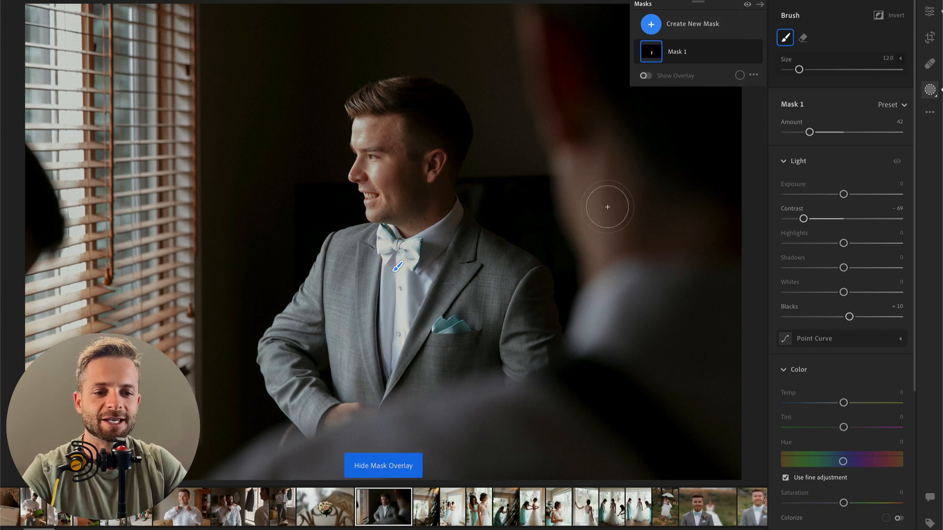
Step: Set the brush to size 4 with flow 60 and paint the same mask over the bright areas of the man's face
scroll(377, 166, down, 5)
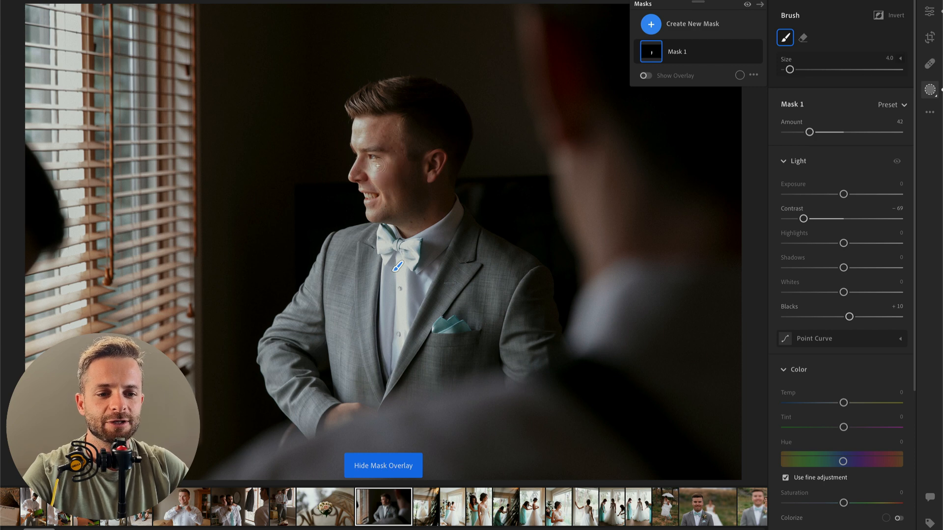
click(900, 58)
click(855, 119)
scroll(382, 182, up, 3)
scroll(363, 194, down, 2)
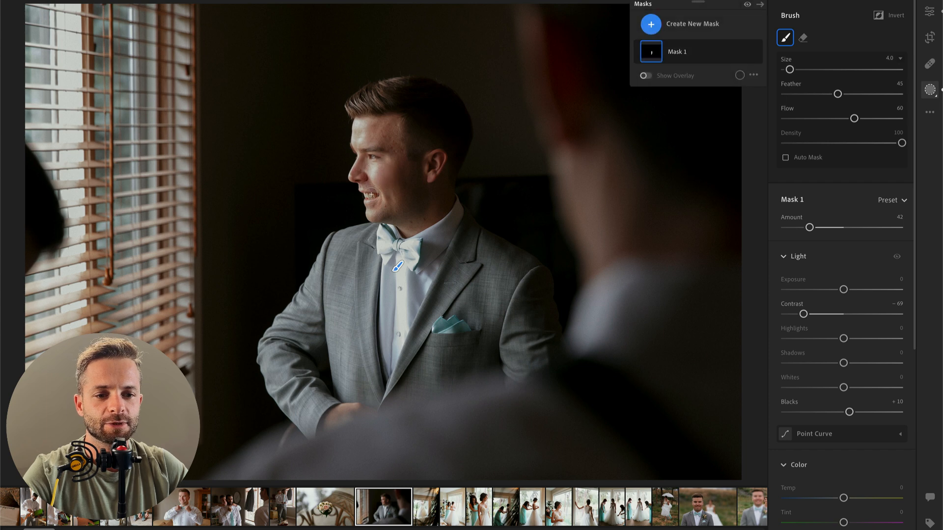
drag(361, 136, 361, 128)
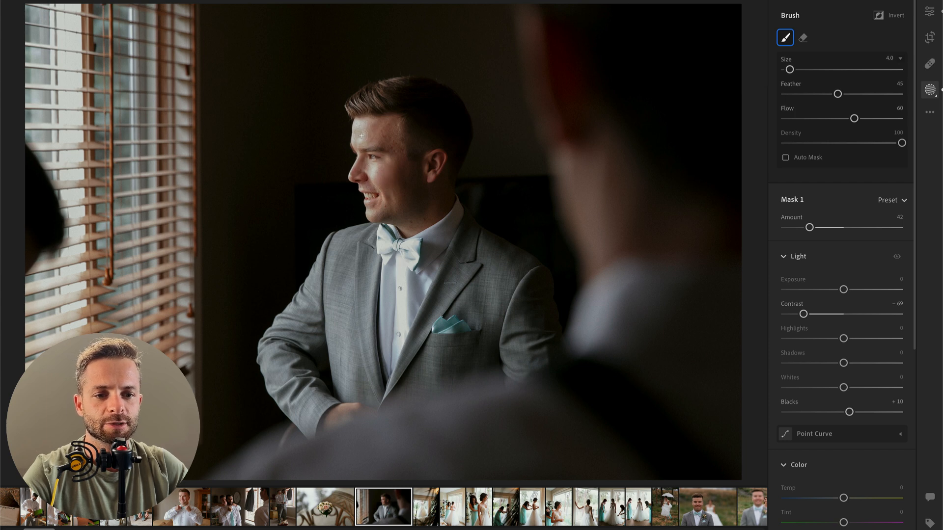
drag(357, 133, 359, 136)
drag(370, 170, 383, 173)
mouse_move(380, 131)
mouse_down()
mouse_move(408, 152)
mouse_move(356, 125)
mouse_move(378, 128)
mouse_move(398, 150)
mouse_move(412, 196)
mouse_up()
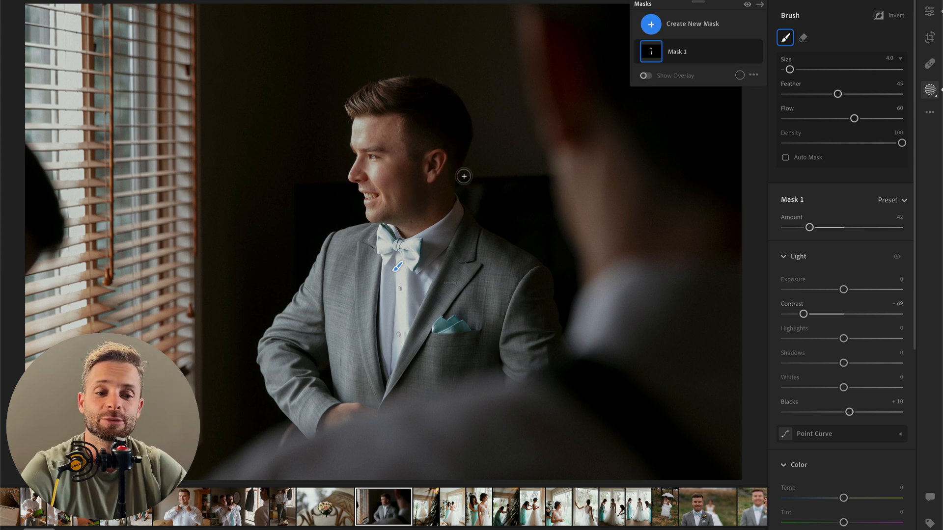
Step: Brush more of the mask over the blurred foreground shoulder and the man's face, and lower the whole photo's exposure to −2.00
key(bracketright)
key(bracketright)
mouse_move(604, 344)
mouse_down()
mouse_move(599, 284)
mouse_move(623, 301)
mouse_move(638, 322)
mouse_move(634, 334)
mouse_move(676, 324)
mouse_move(685, 390)
mouse_up()
key(bracketleft)
mouse_move(386, 135)
mouse_down()
mouse_move(399, 156)
mouse_move(395, 179)
mouse_move(412, 185)
mouse_move(410, 173)
mouse_up()
key(e)
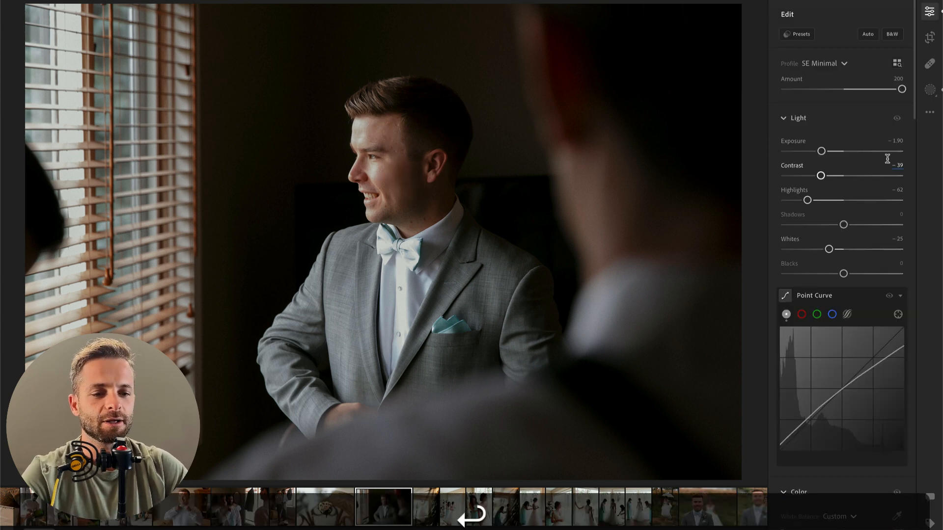
drag(821, 152, 819, 152)
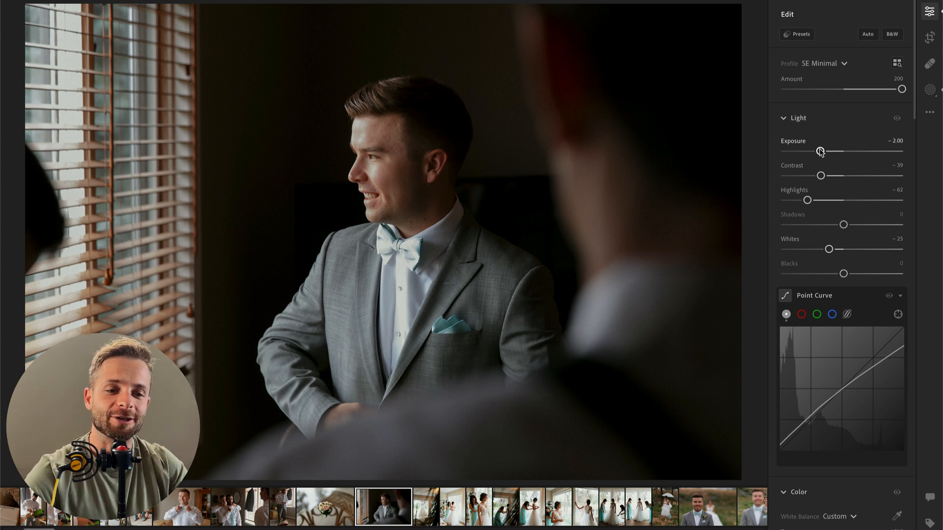
Step: Set the next photo, of the hanging wedding dress, to exposure −1.38 and crop it tighter around the dress with the window levelled
key(Right)
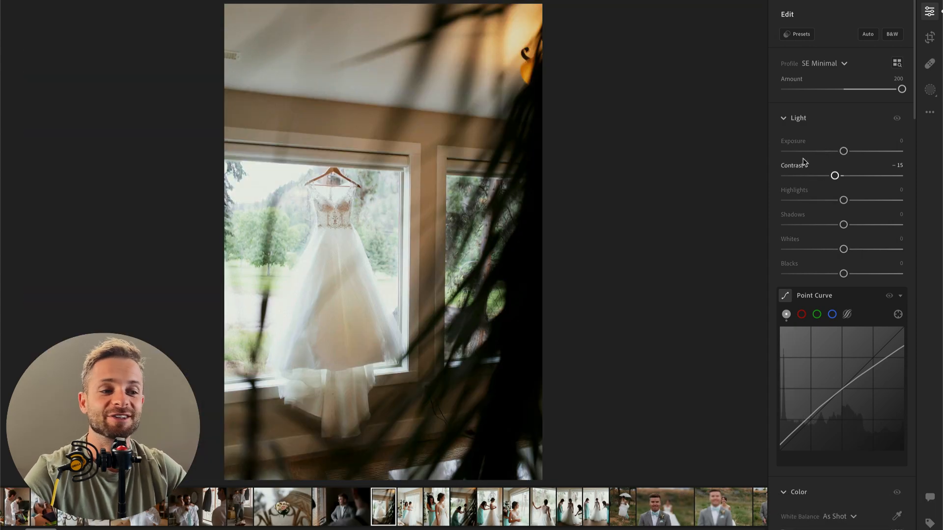
drag(825, 151, 829, 153)
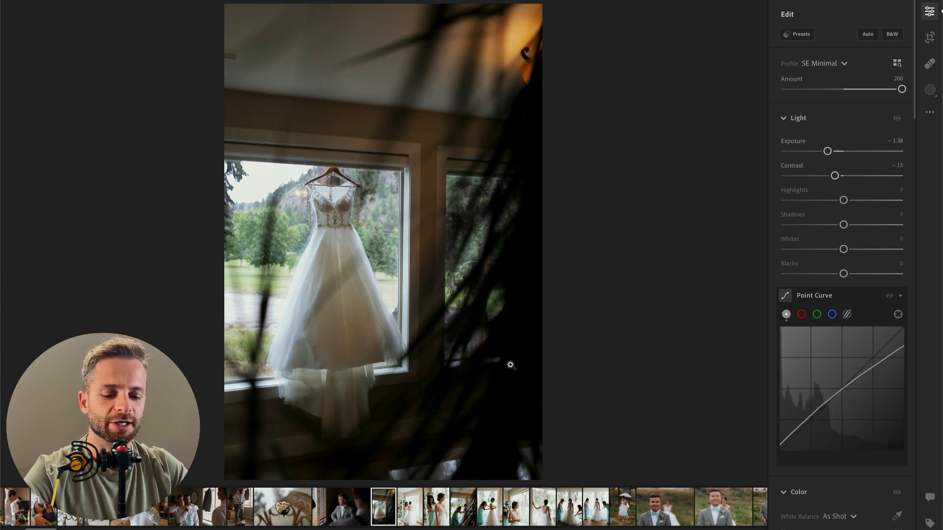
key(c)
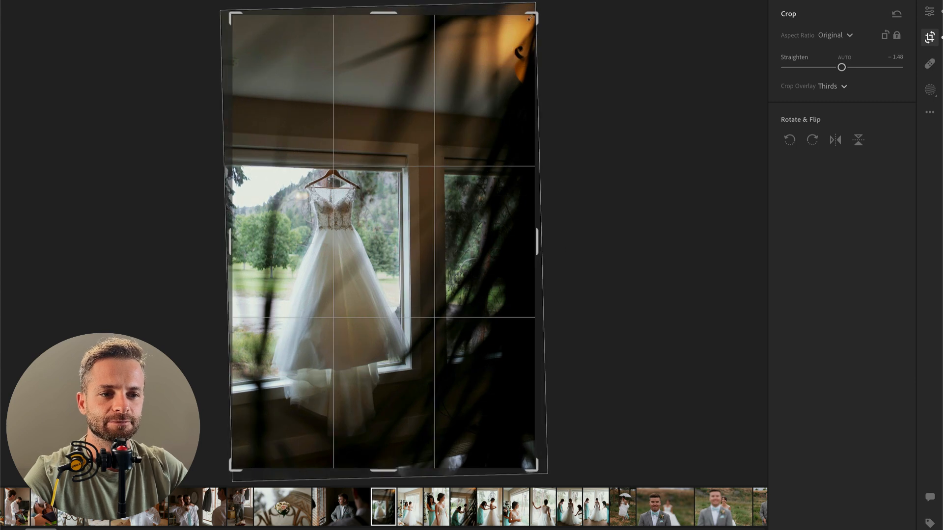
drag(530, 18, 528, 47)
key(Return)
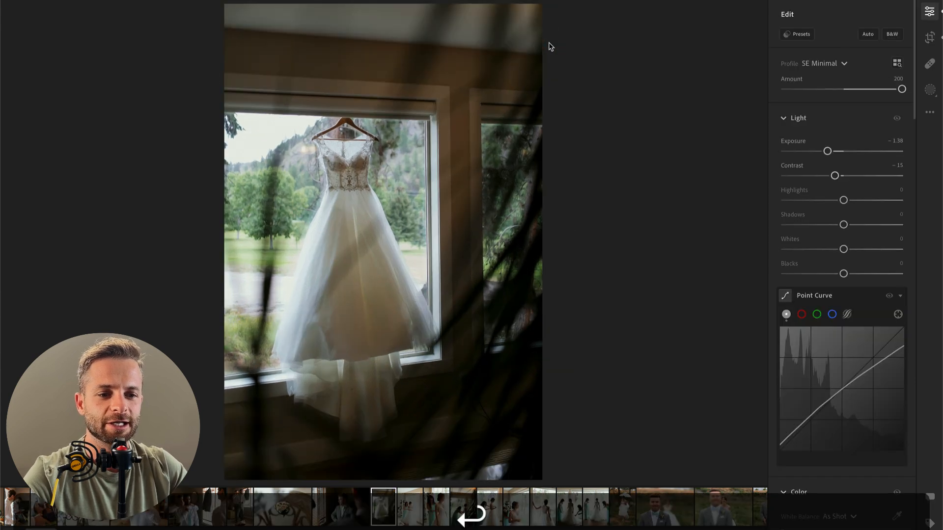
key(c)
drag(571, 168, 573, 173)
key(Return)
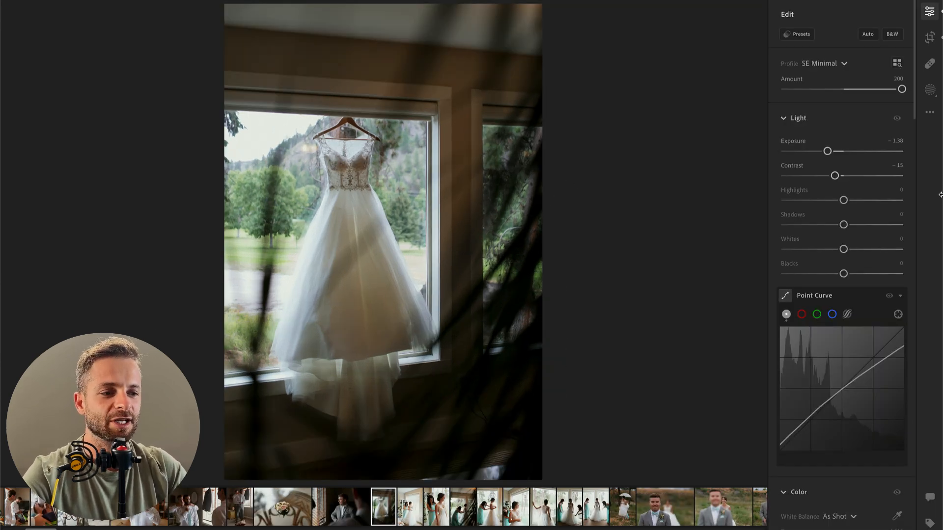
Step: Set the hanging dress photo's highlights to −100 and whites to −68
drag(820, 201, 766, 204)
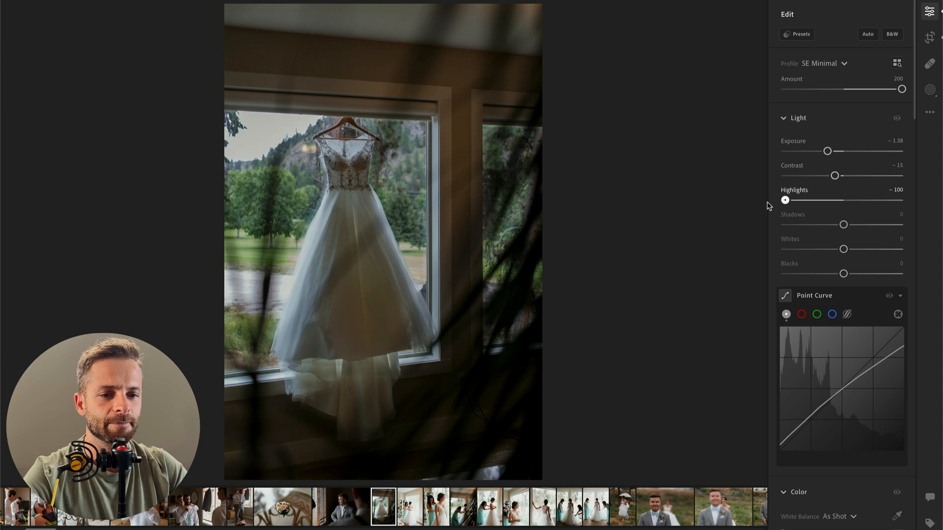
click(814, 250)
drag(814, 250, 806, 249)
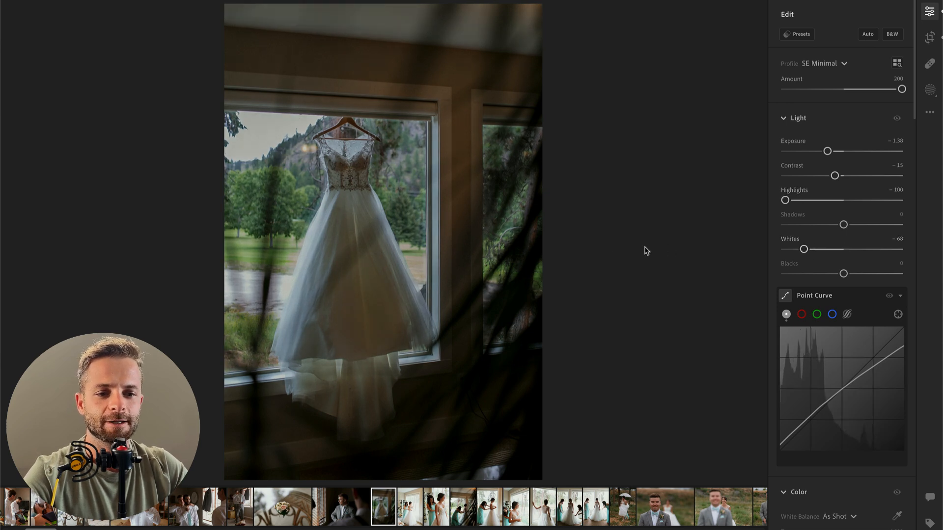
Step: Add a radial gradient mask over the hanging dress, adjust its light to brighten the dress, and reposition it
key(r)
drag(351, 257, 457, 459)
drag(825, 190, 858, 215)
mouse_move(844, 264)
mouse_down()
mouse_move(860, 264)
mouse_move(847, 263)
mouse_up()
mouse_move(378, 249)
mouse_down()
mouse_move(380, 211)
mouse_move(395, 278)
mouse_move(388, 235)
mouse_up()
key(Return)
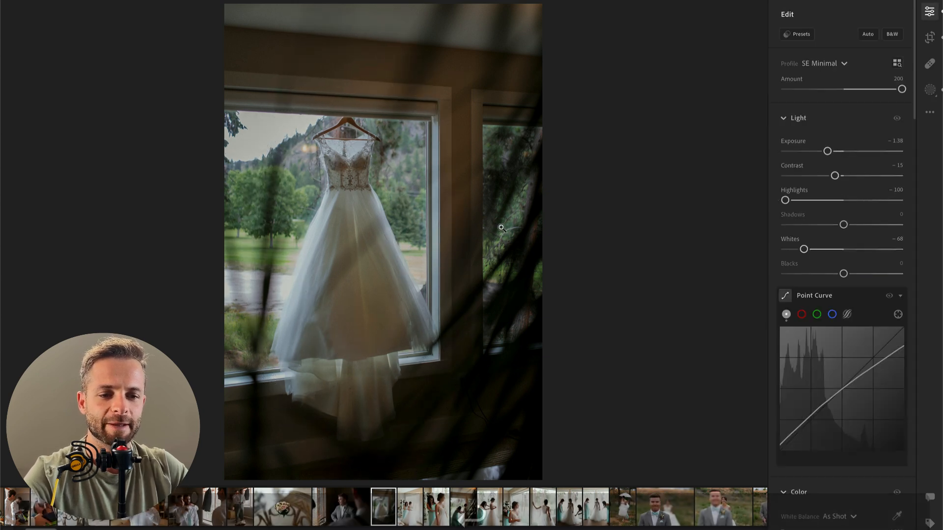
Step: Raise the hanging dress photo's exposure to −0.49, comparing the edit with the original
drag(829, 152, 834, 153)
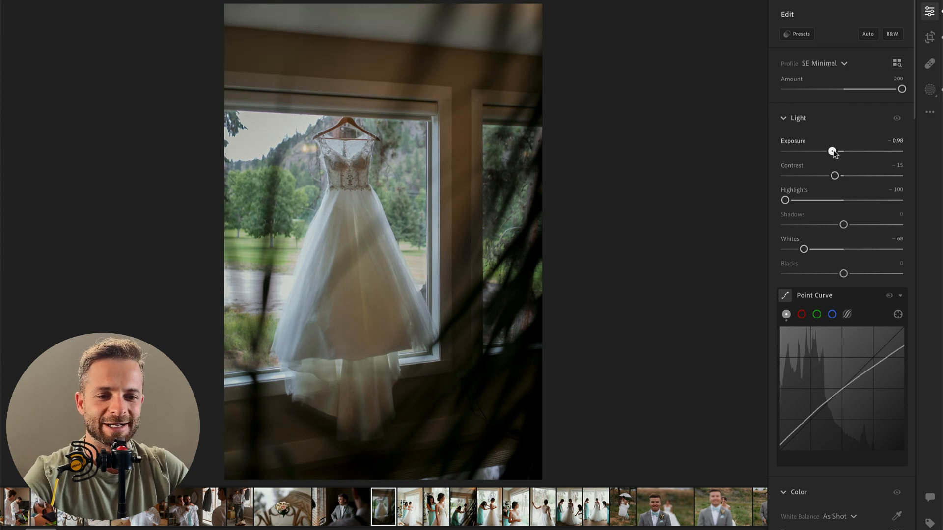
key(backslash)
key(backslash)
key(backslash)
key(backslash)
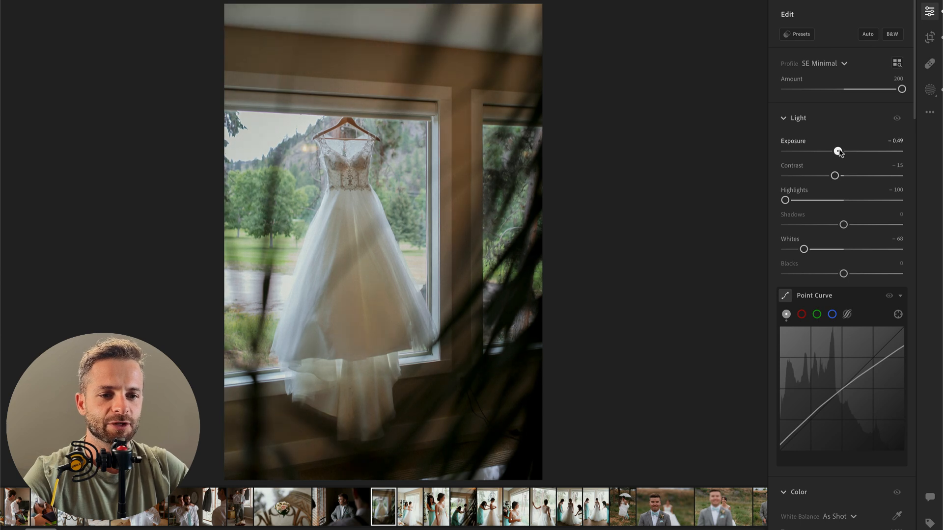
key(backslash)
key(backslash)
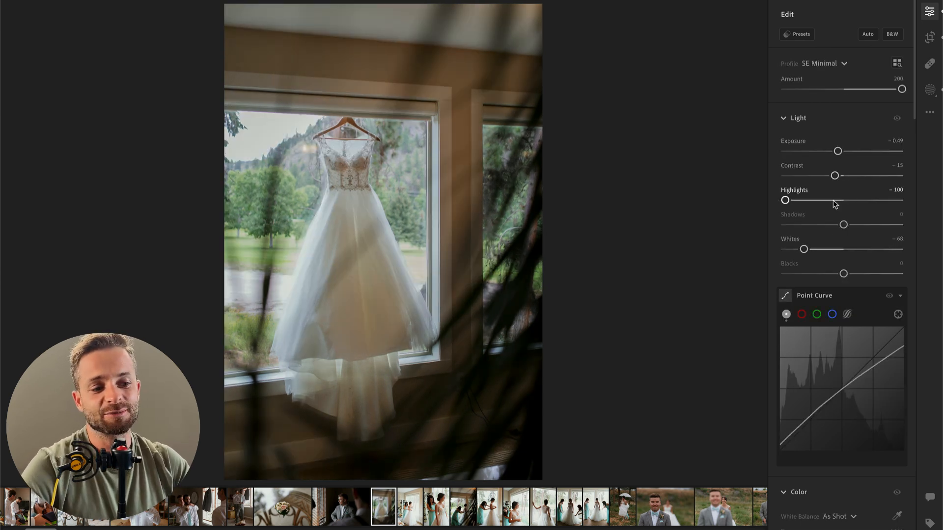
Step: Paste the copied edit settings onto the next photo, of the bride and bridesmaid by the window, and reset its white balance to As Shot
key(Right)
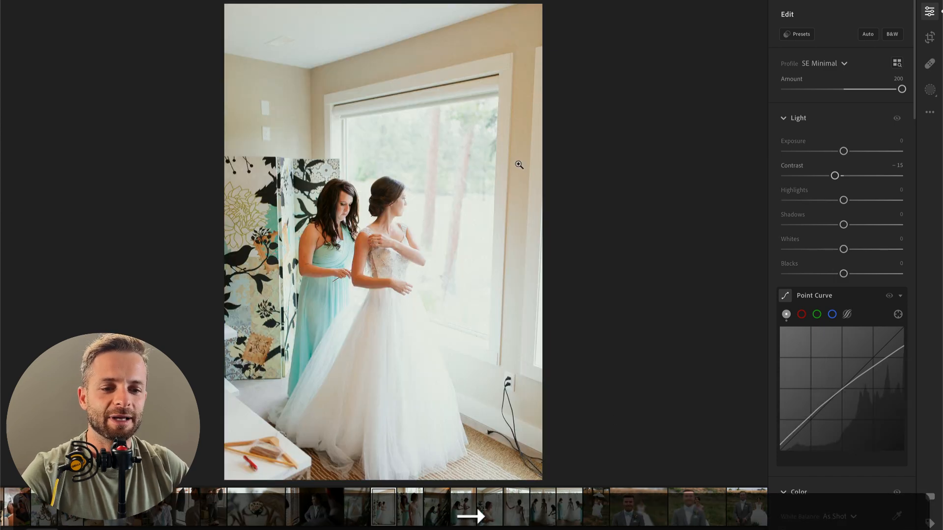
key(super+v)
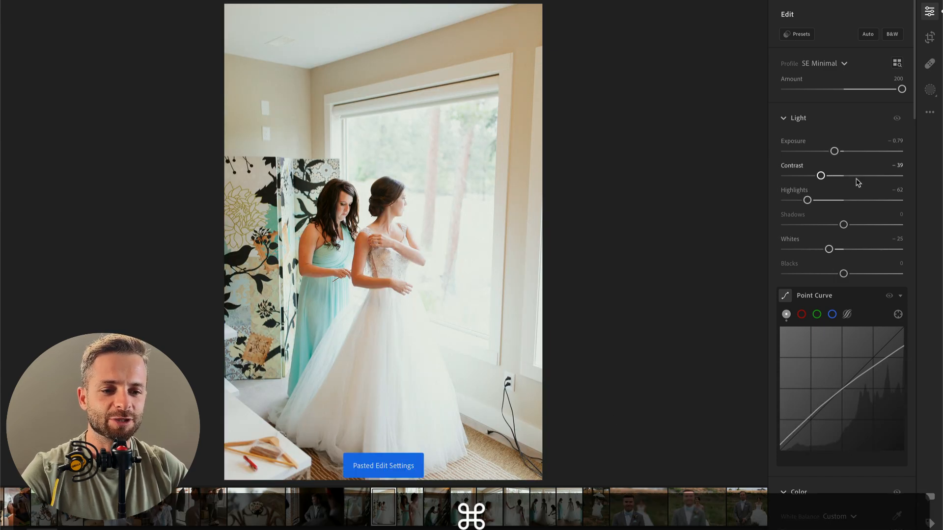
scroll(827, 320, down, 5)
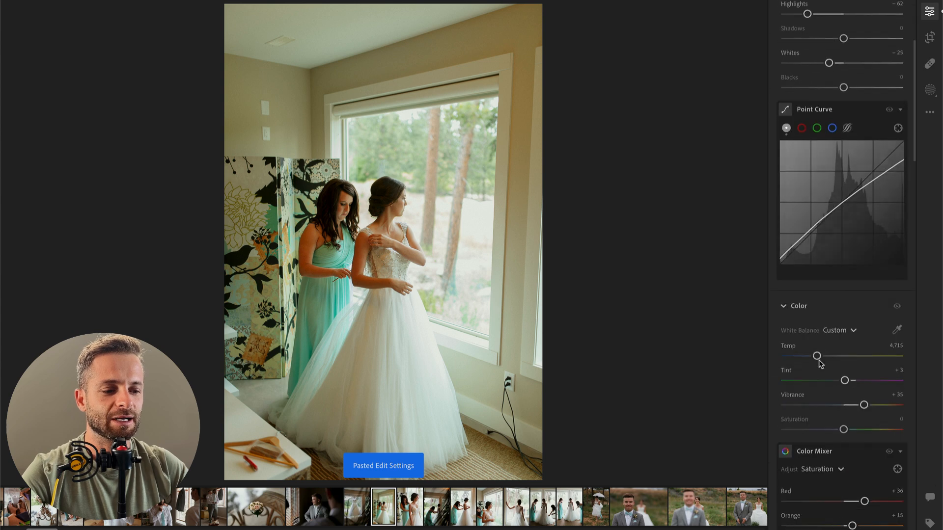
click(854, 291)
click(837, 310)
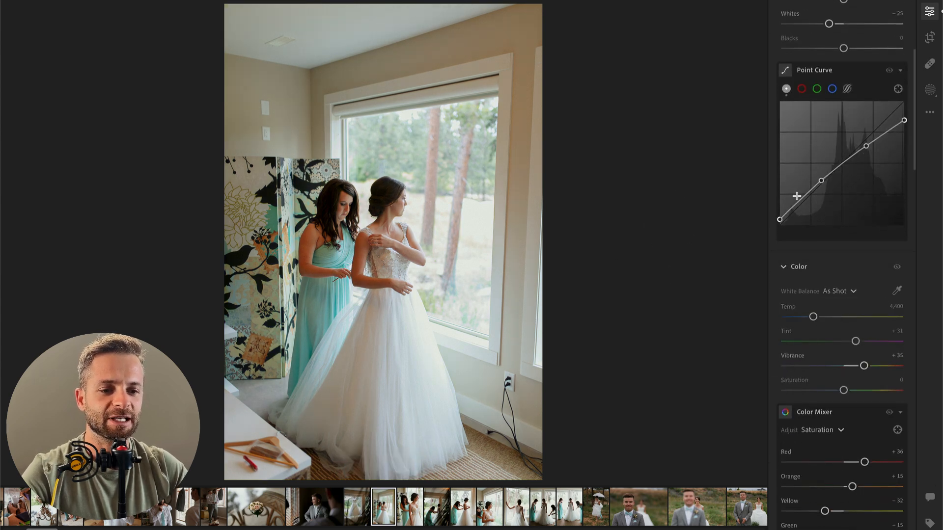
Step: Lower the bride and bridesmaid photo's highlights to −100
scroll(829, 196, up, 5)
drag(830, 197, 764, 206)
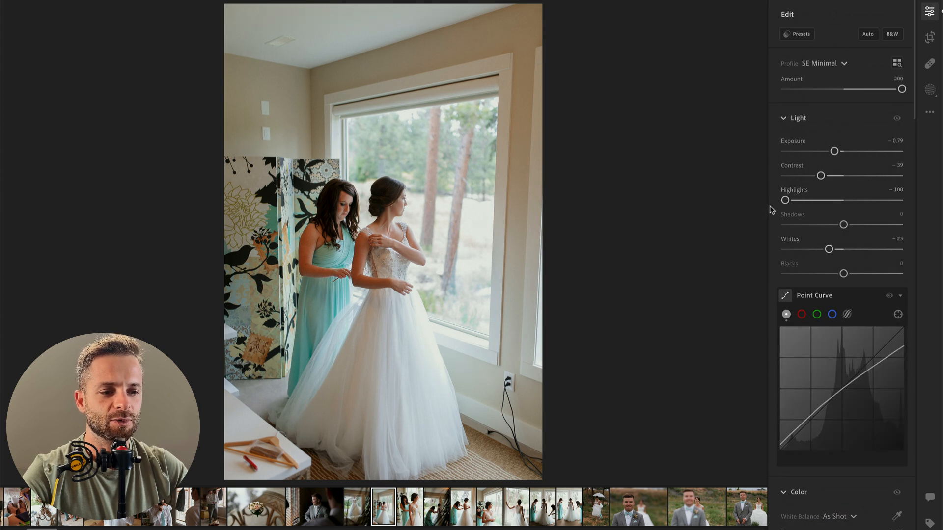
Step: Lower the bride and bridesmaid photo's whites to −54 and its exposure to −3.24 to inspect the overexposed areas
drag(829, 249, 805, 250)
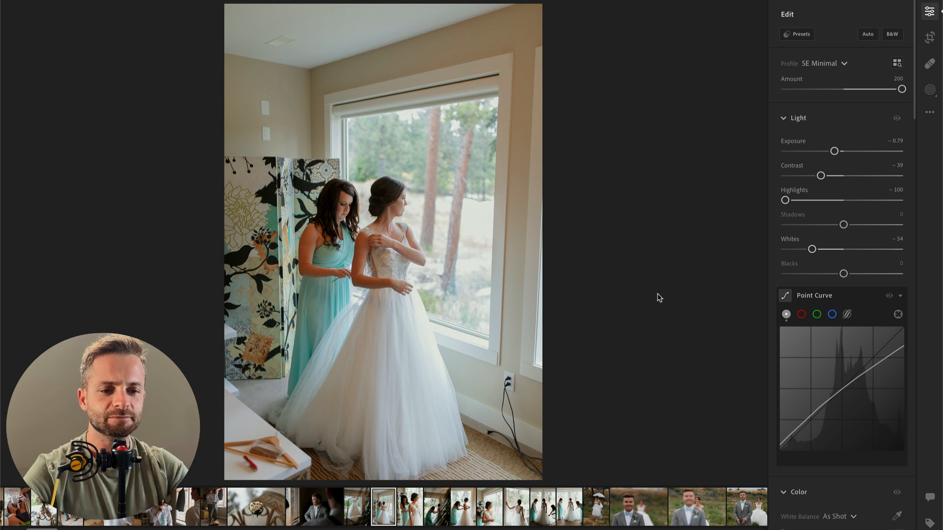
drag(835, 150, 806, 152)
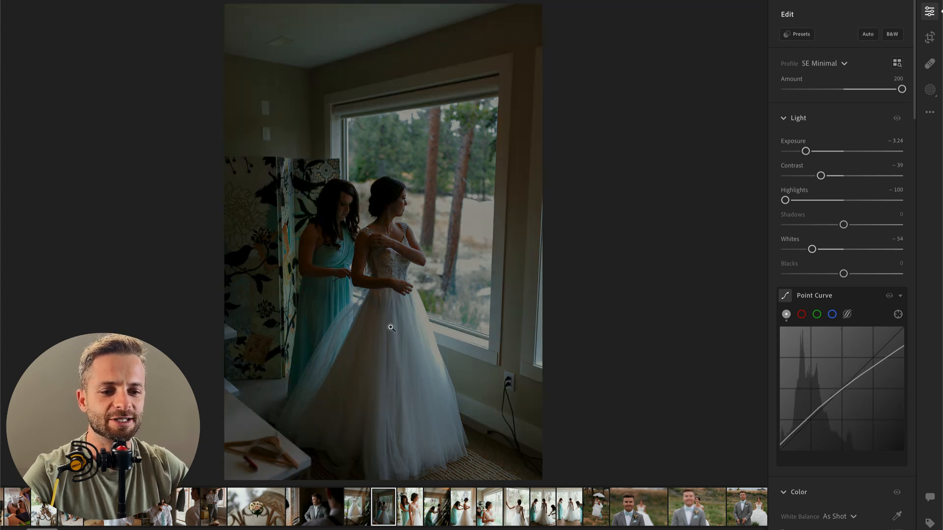
Step: Paint a new brush mask over the bright edge of the bride's skirt, the gap between the dresses, and the bright patch outside the window
click(437, 362)
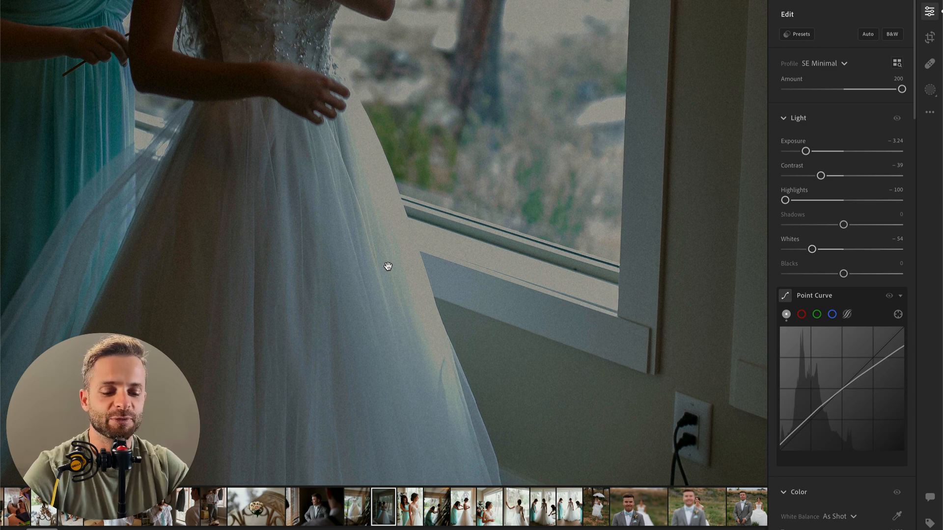
key(b)
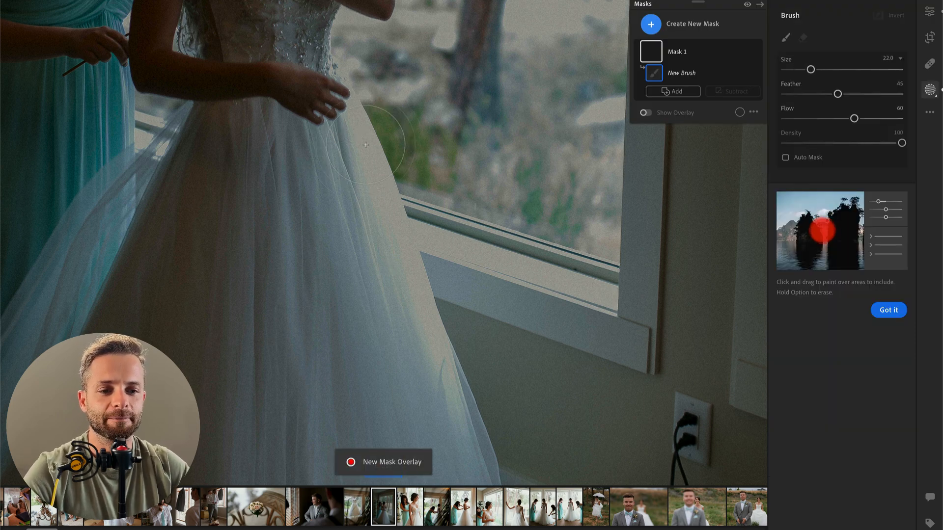
drag(357, 114, 427, 313)
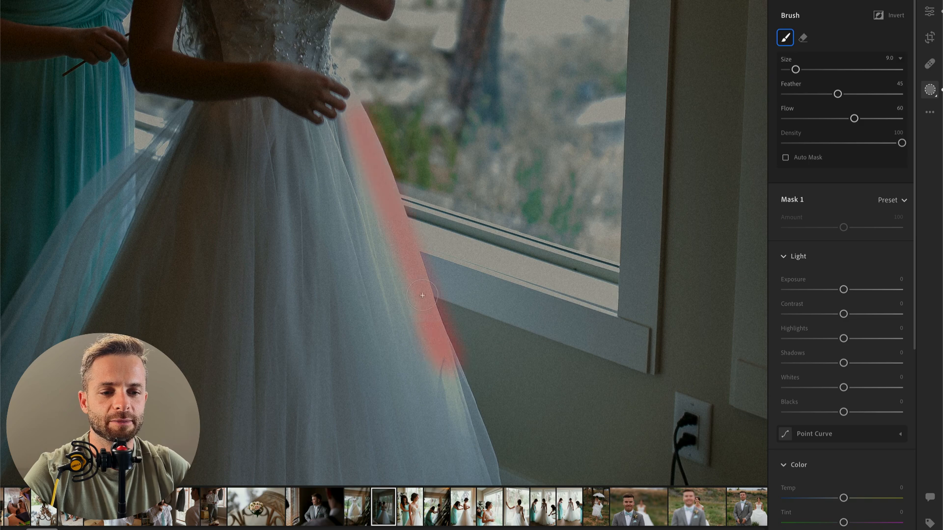
mouse_move(368, 167)
mouse_down()
mouse_move(411, 299)
mouse_move(469, 422)
mouse_up()
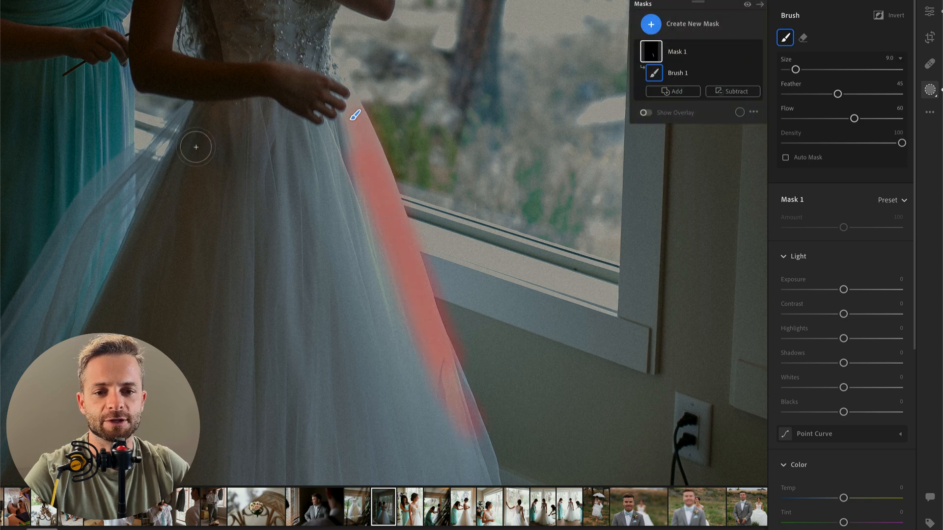
mouse_move(134, 136)
mouse_down()
mouse_move(172, 142)
mouse_move(123, 118)
mouse_move(137, 123)
mouse_up()
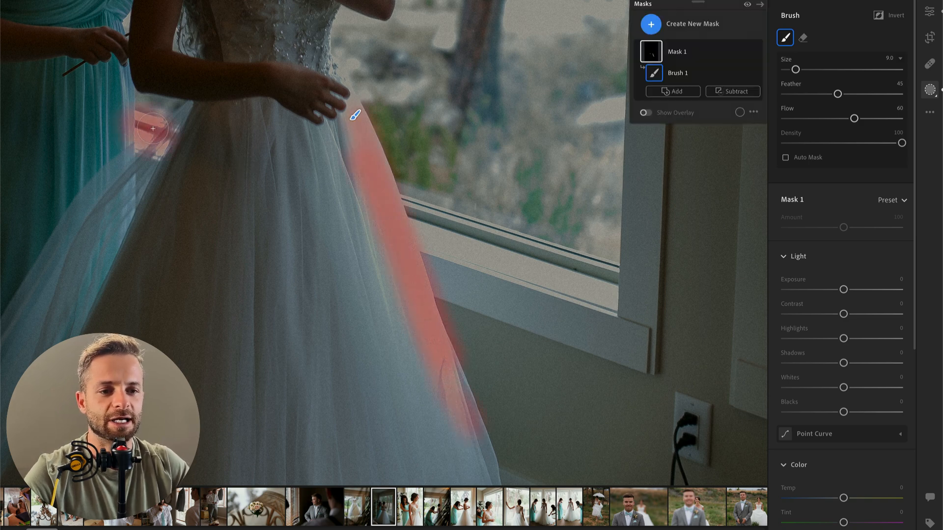
scroll(813, 435, down, 1)
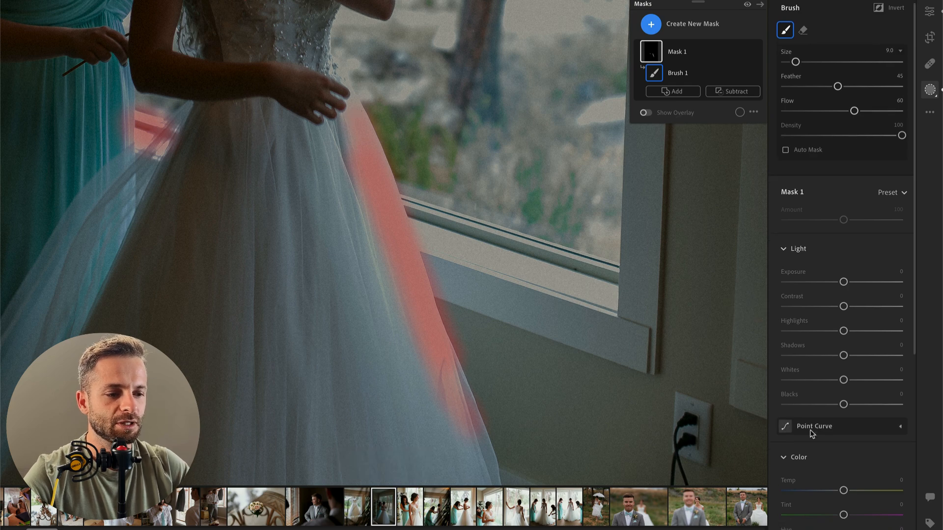
click(592, 113)
drag(592, 113, 625, 107)
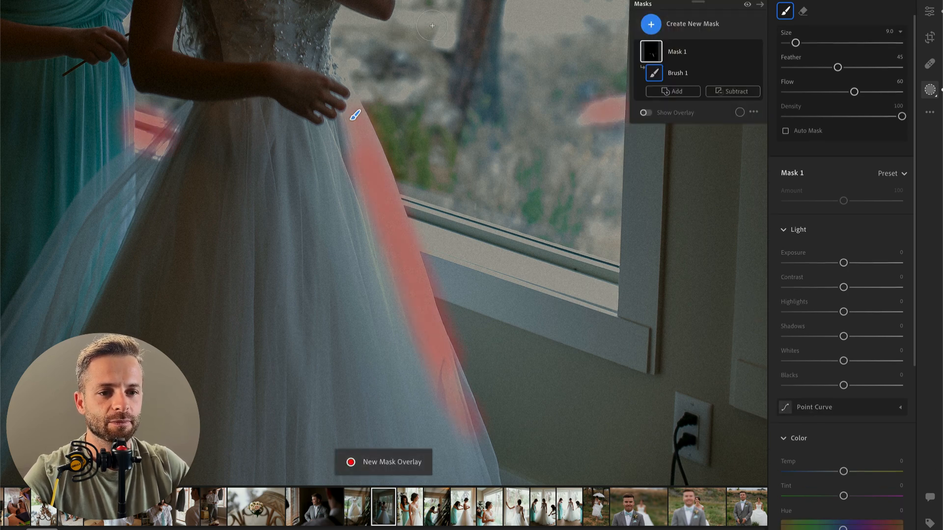
Step: Soften the masked highlights with texture −22, clarity −28, dehaze −14, contrast −27 and highlights −49
scroll(804, 264, down, 5)
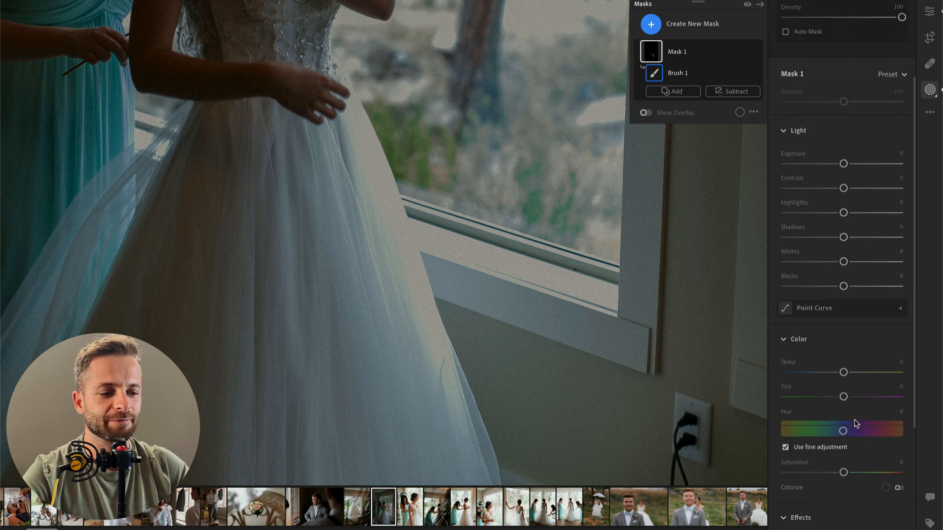
drag(843, 401, 830, 400)
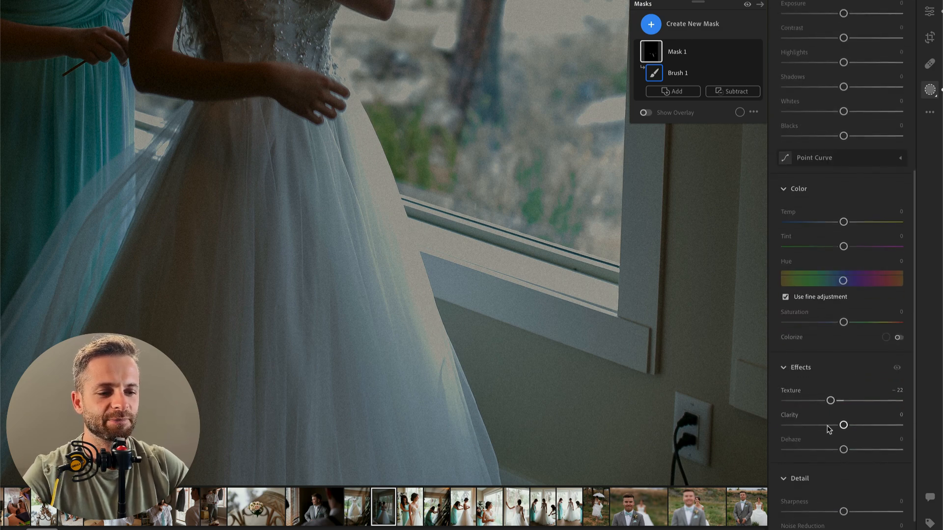
drag(844, 450, 836, 450)
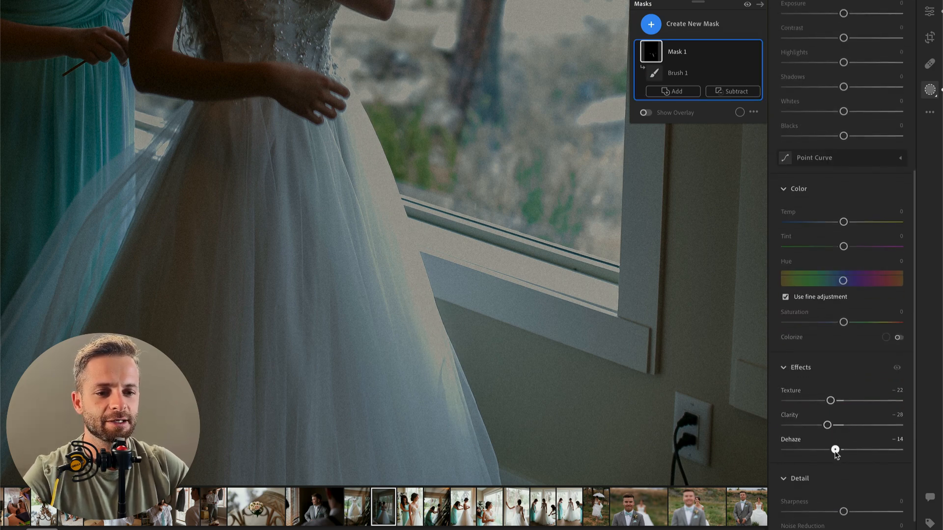
drag(844, 313, 832, 340)
click(828, 339)
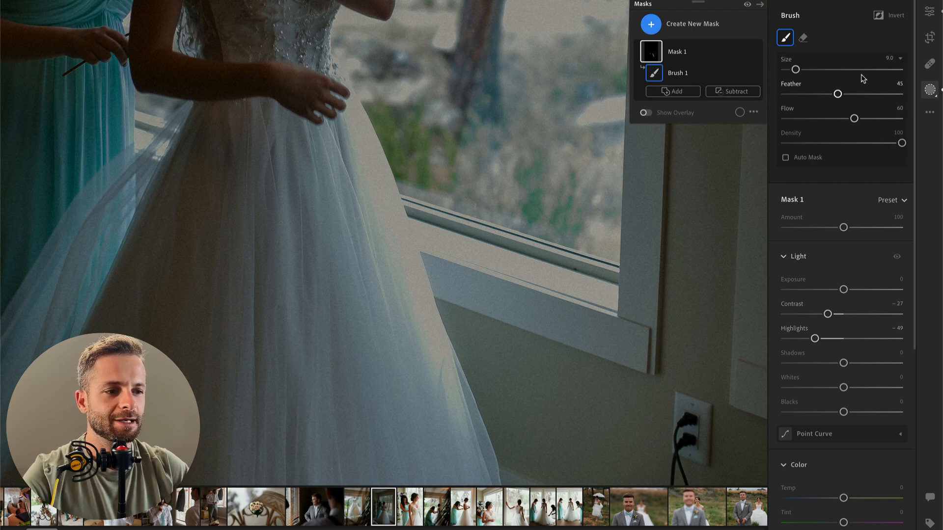
key(Return)
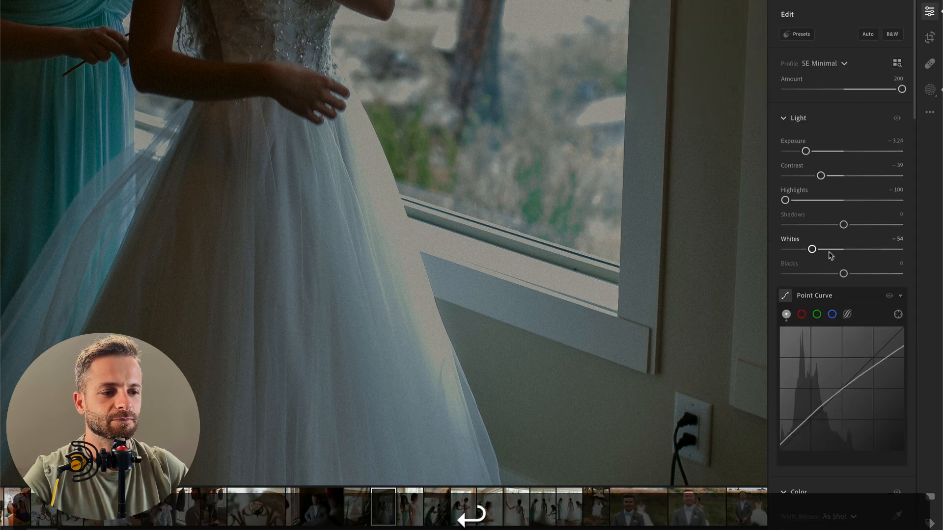
Step: Raise the photo's exposure to −1.54 and refine the skirt-edge mask with exposure −0.16, contrast −36 and clarity −58
click(825, 151)
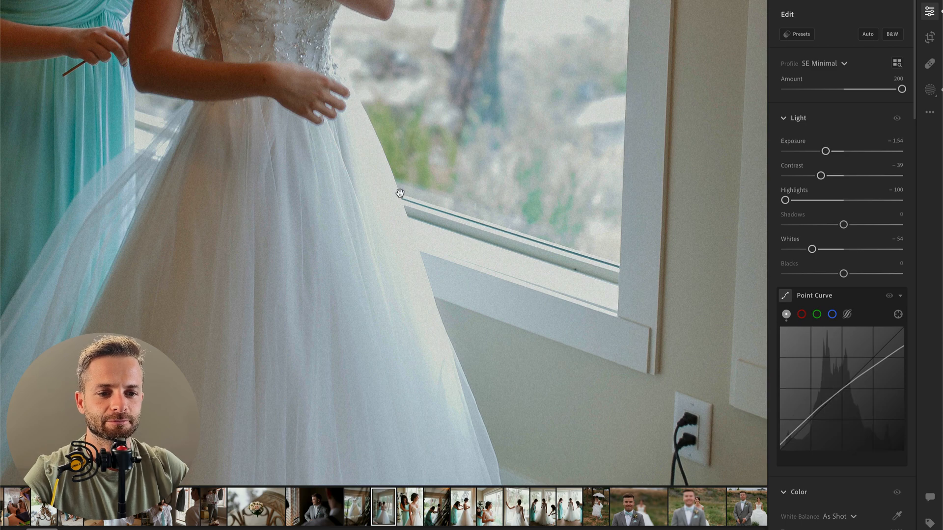
key(b)
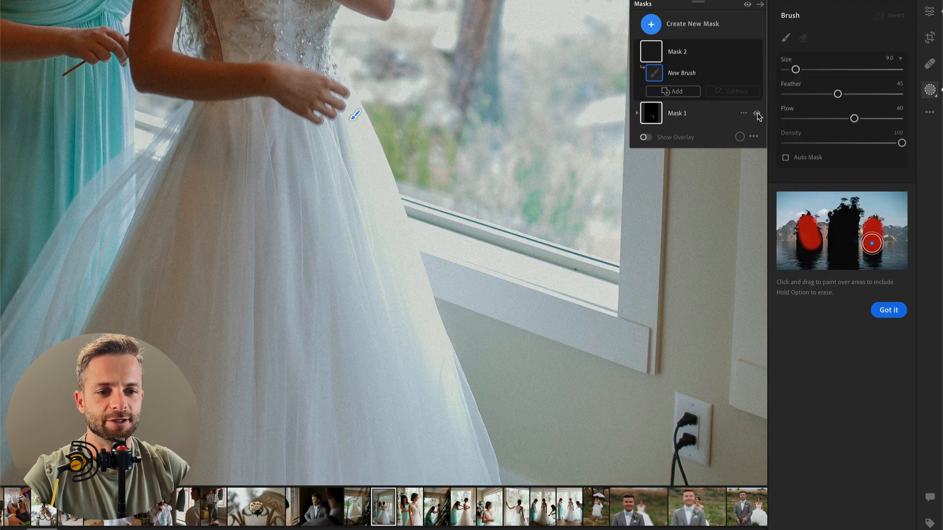
click(688, 114)
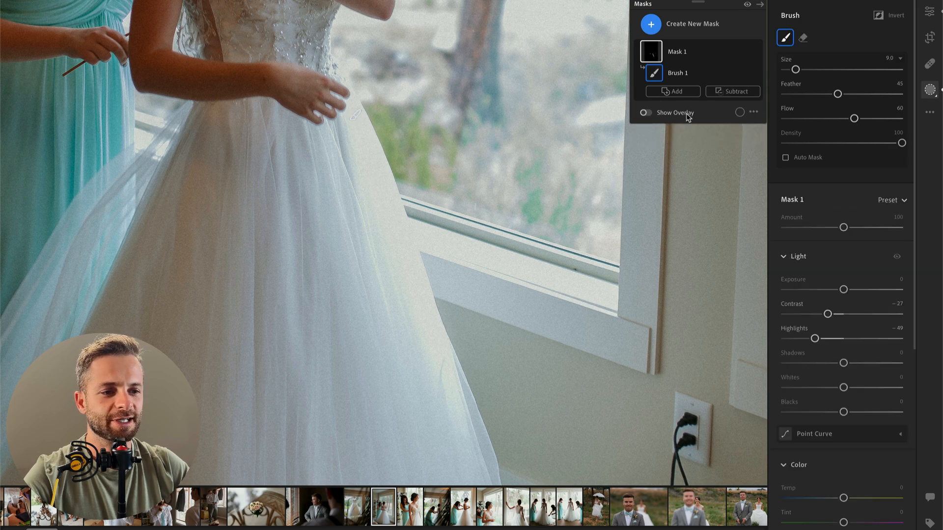
drag(841, 289, 841, 289)
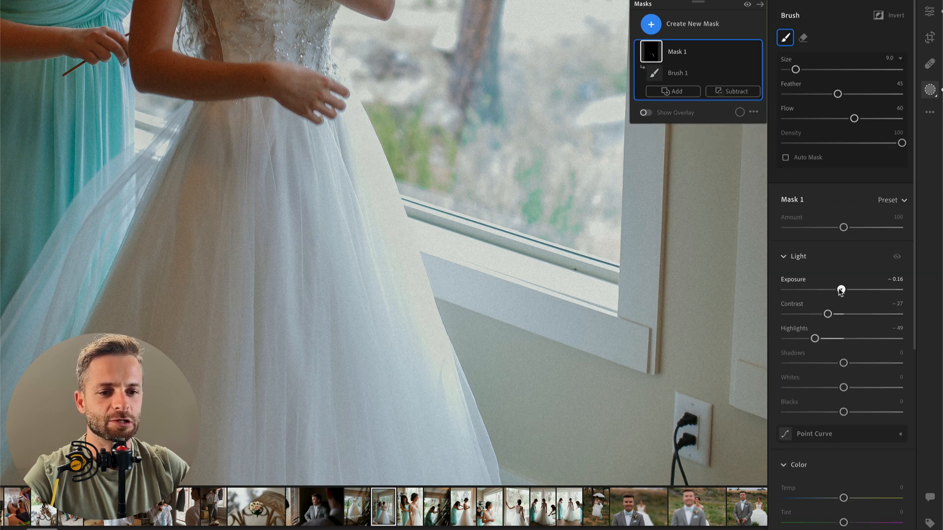
click(815, 314)
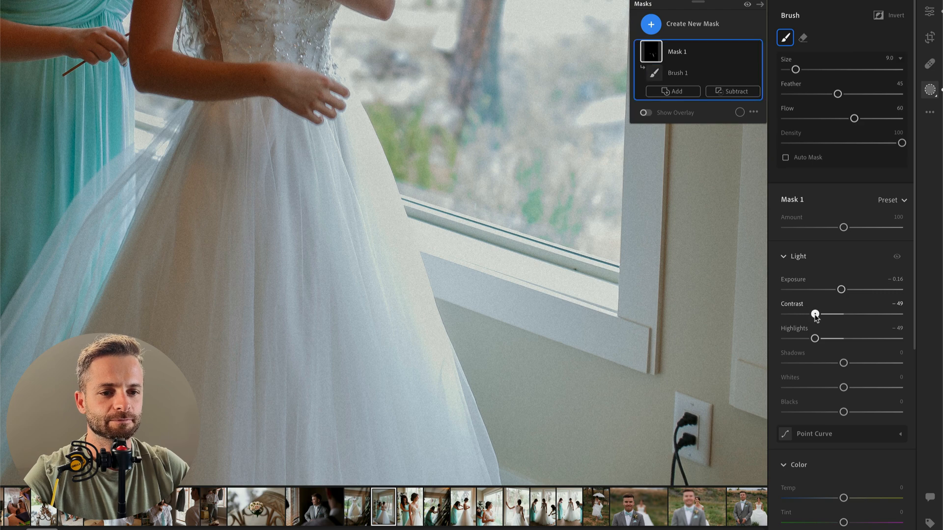
drag(822, 317, 824, 317)
scroll(830, 442, down, 3)
drag(827, 529, 809, 529)
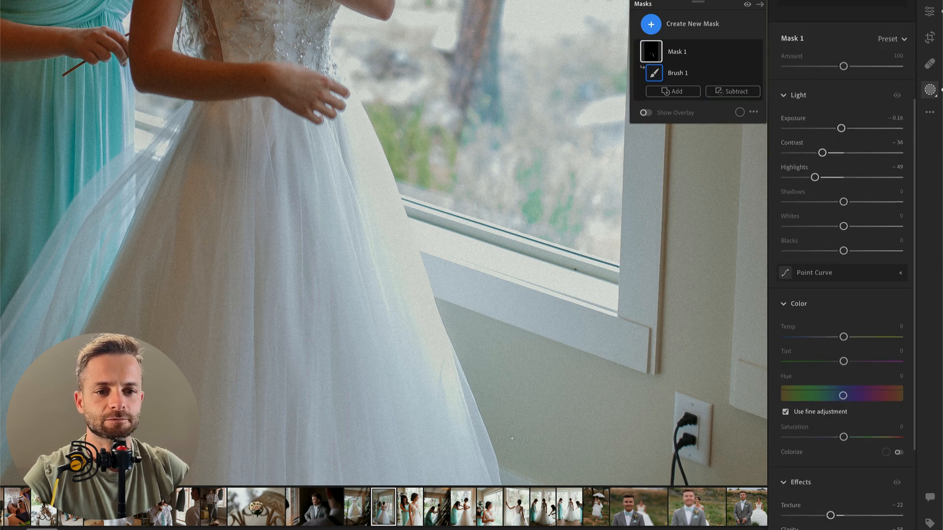
key(Return)
Step: Review the whole bride and bridesmaid photo and set its overall exposure to −1.45
click(358, 268)
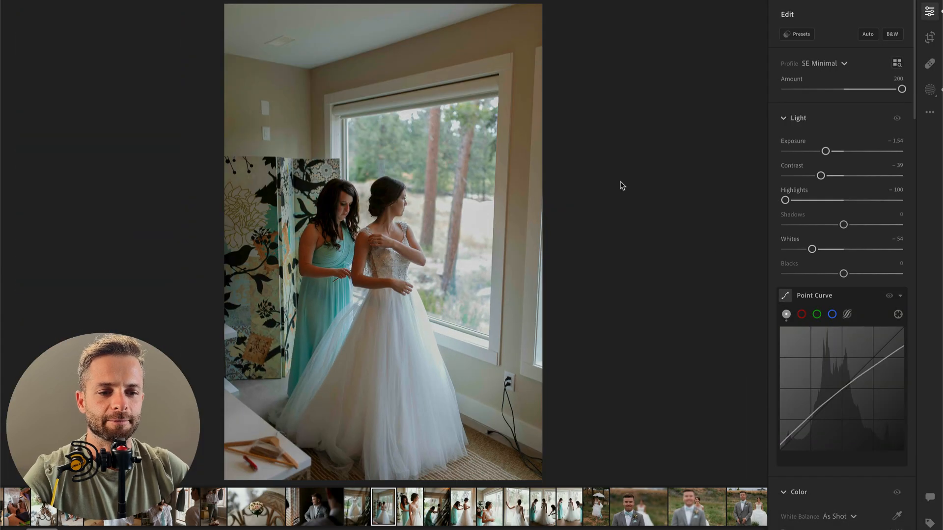
mouse_move(783, 298)
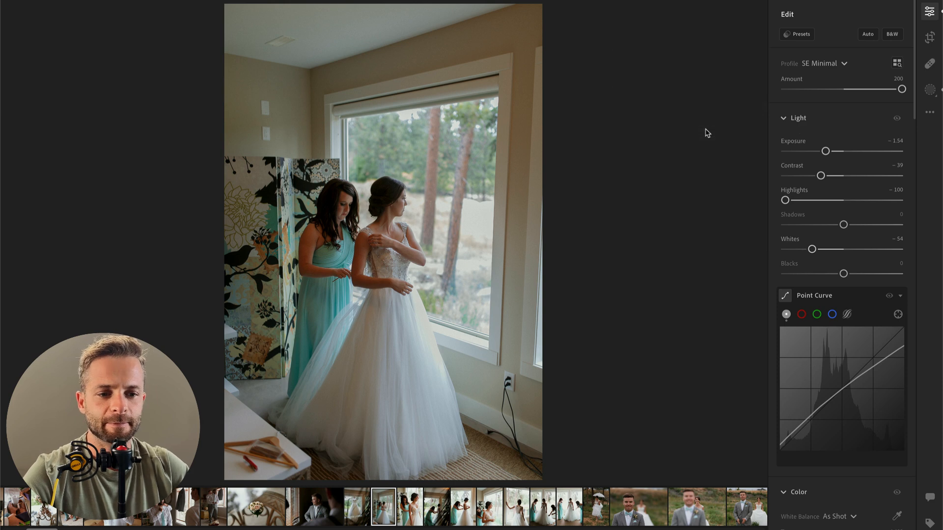
drag(826, 151, 827, 153)
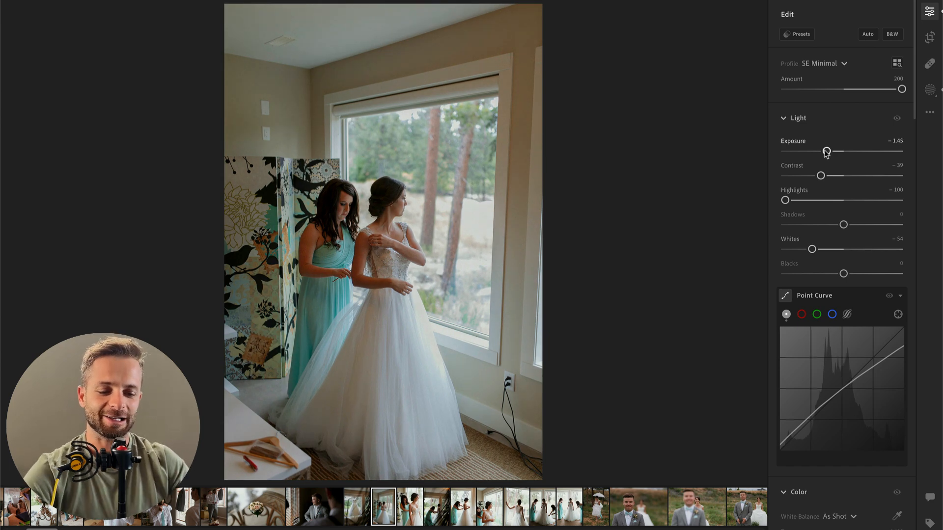
Step: Paint a second brush mask over the bridesmaid's hair, face and upper body
key(k)
key(b)
drag(339, 197, 322, 231)
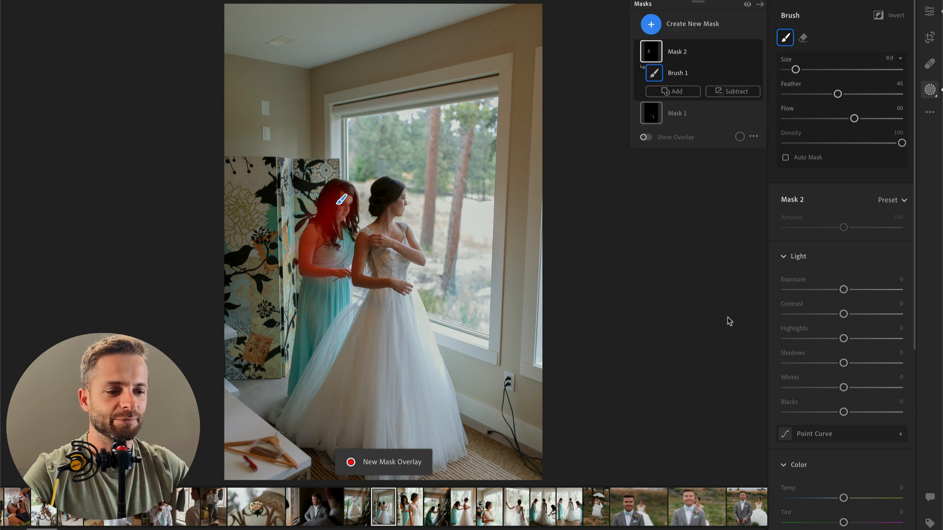
Step: Adjust the bridesmaid mask with contrast −100, highlights +100, whites +65 and temperature −43
drag(844, 313, 807, 315)
drag(852, 338, 908, 343)
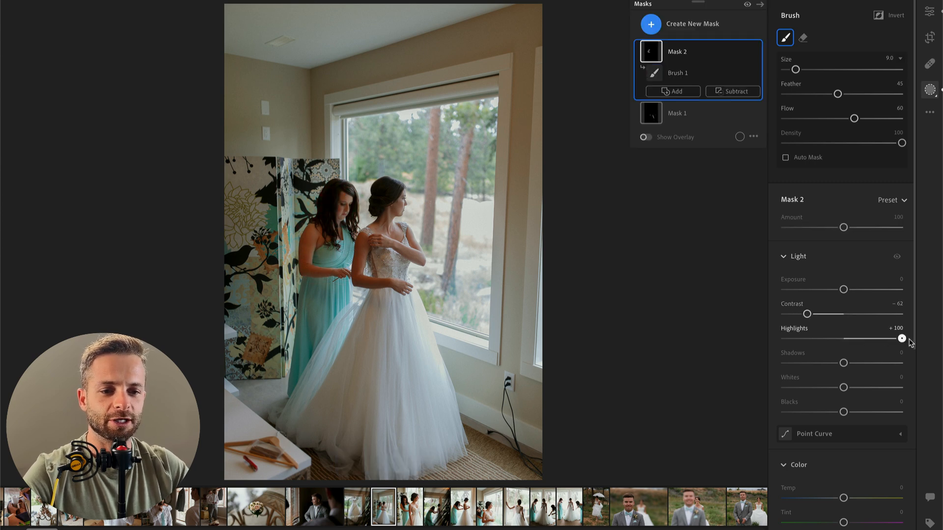
drag(848, 387, 882, 388)
drag(807, 314, 782, 317)
scroll(852, 392, down, 2)
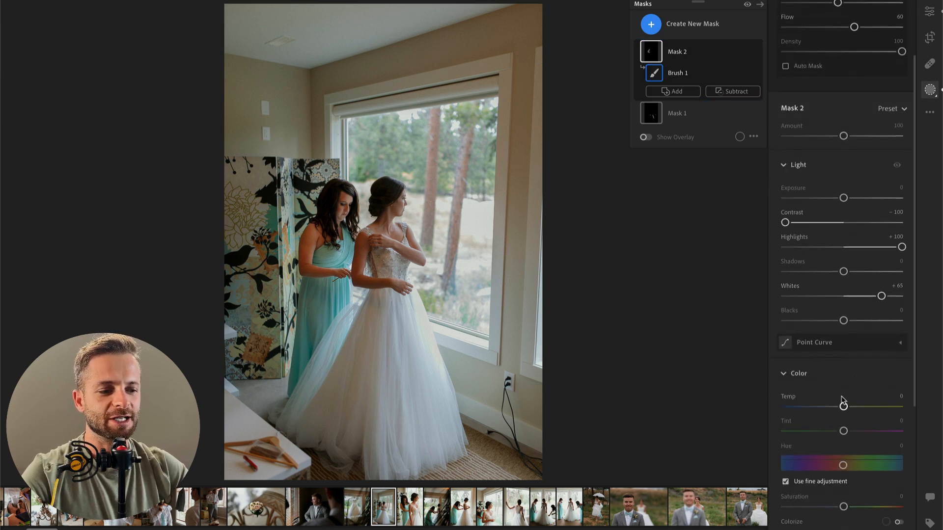
drag(833, 410, 816, 416)
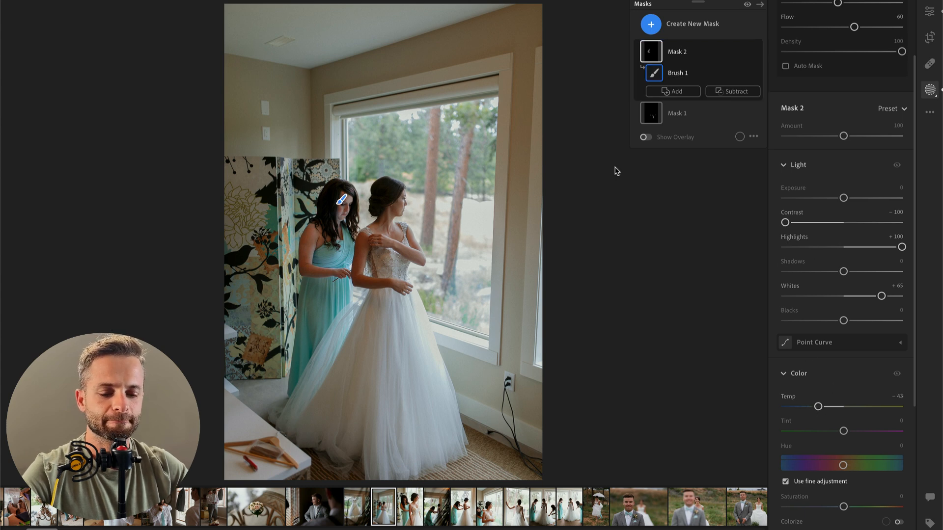
key(Return)
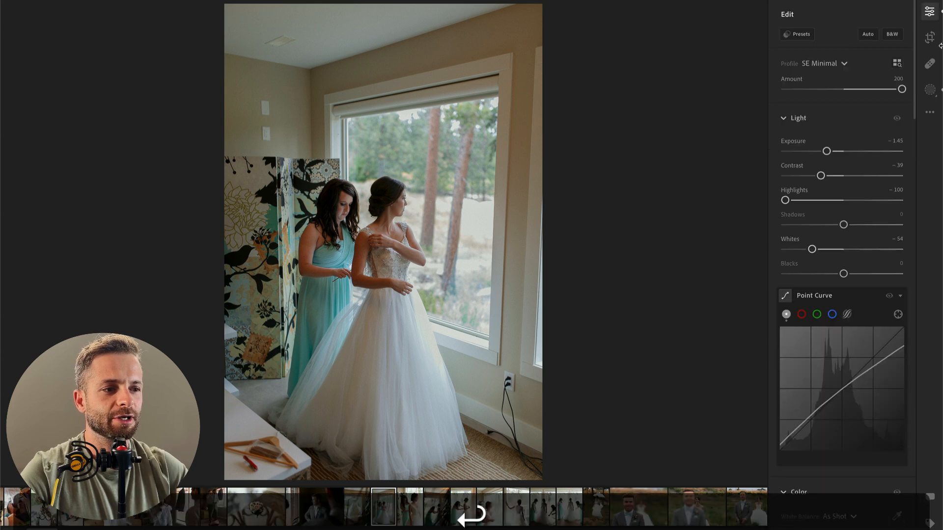
Step: Heal away the two wall switches with a size 20 brush and the ceiling vent with a size 32 brush
click(931, 66)
key(bracketleft)
key(bracketleft)
key(bracketleft)
key(bracketleft)
key(bracketleft)
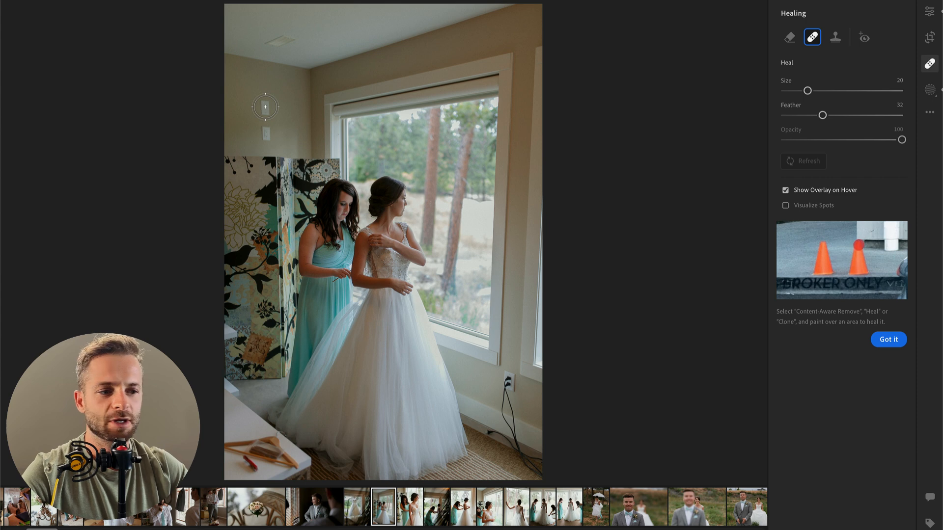
click(265, 106)
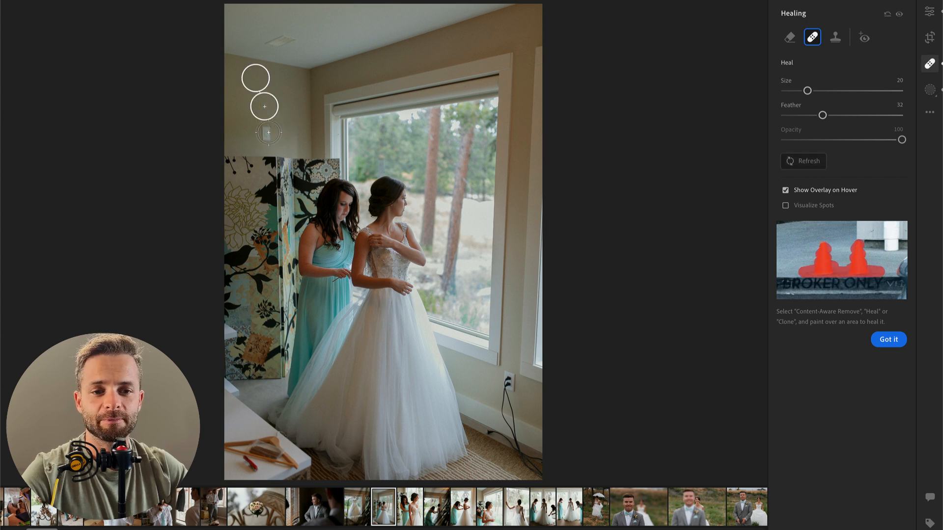
click(265, 134)
key(bracketright)
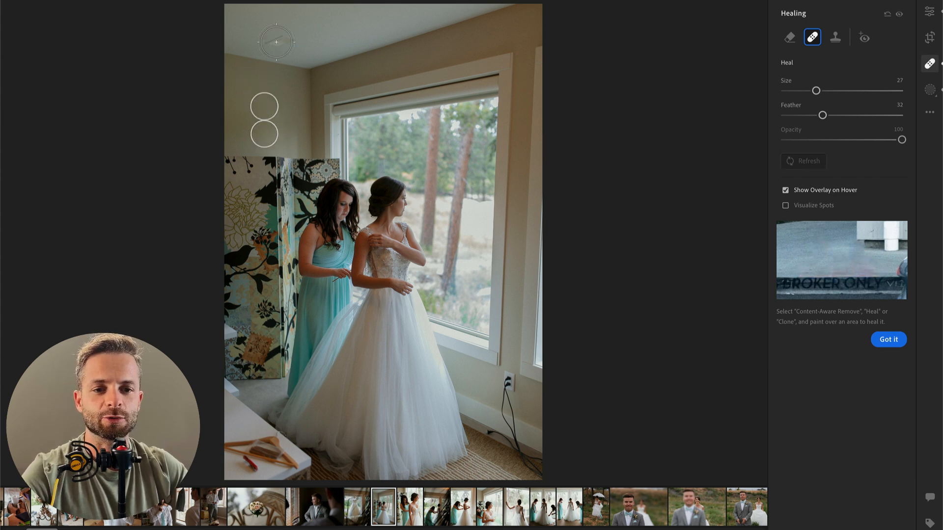
key(bracketright)
click(277, 40)
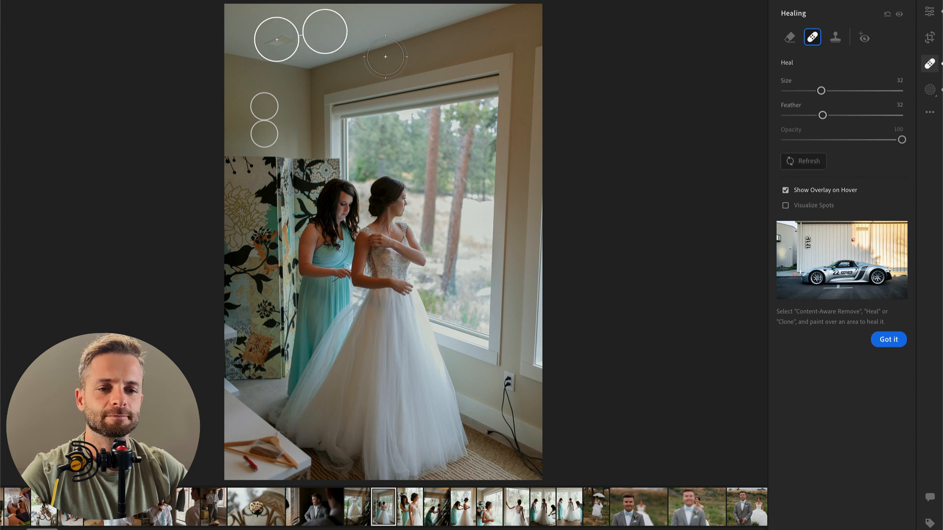
key(Return)
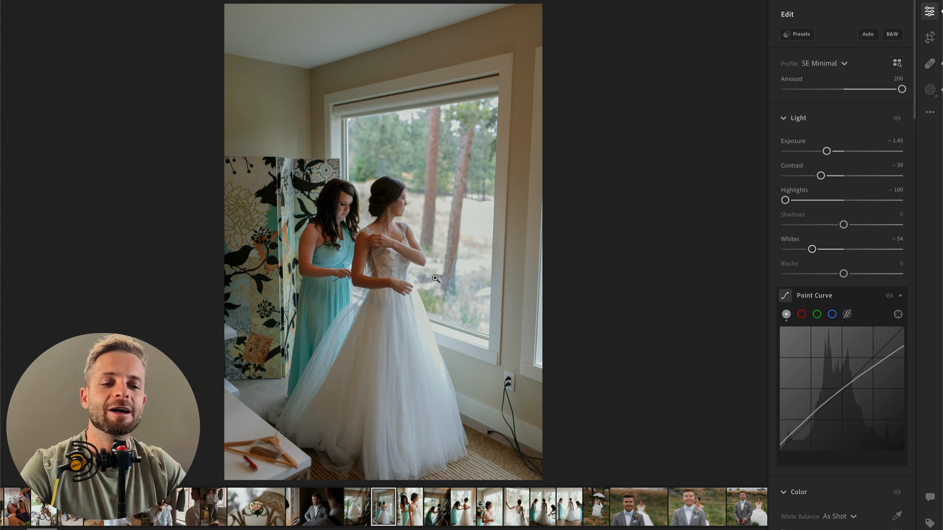
Step: Crop the photo tighter around the bride and bridesmaid from above, keeping the original aspect ratio
key(c)
drag(380, 5, 394, 69)
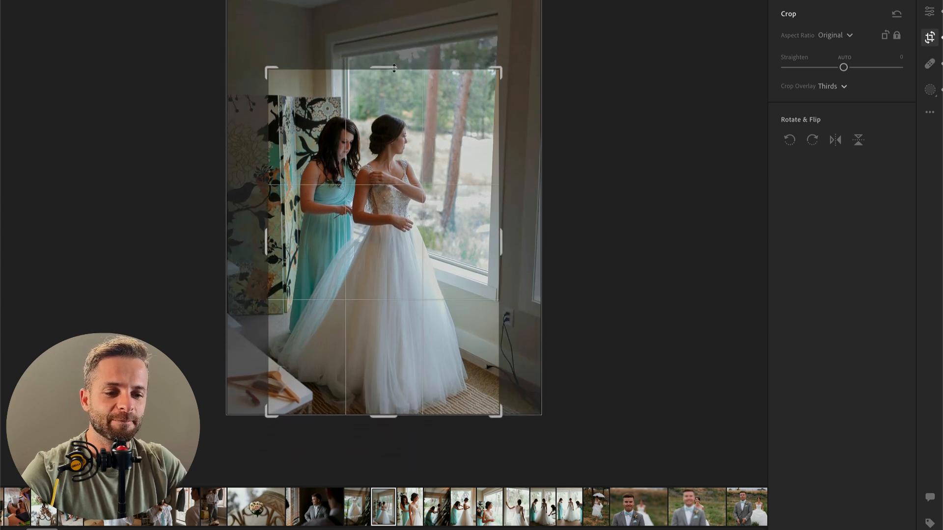
key(Return)
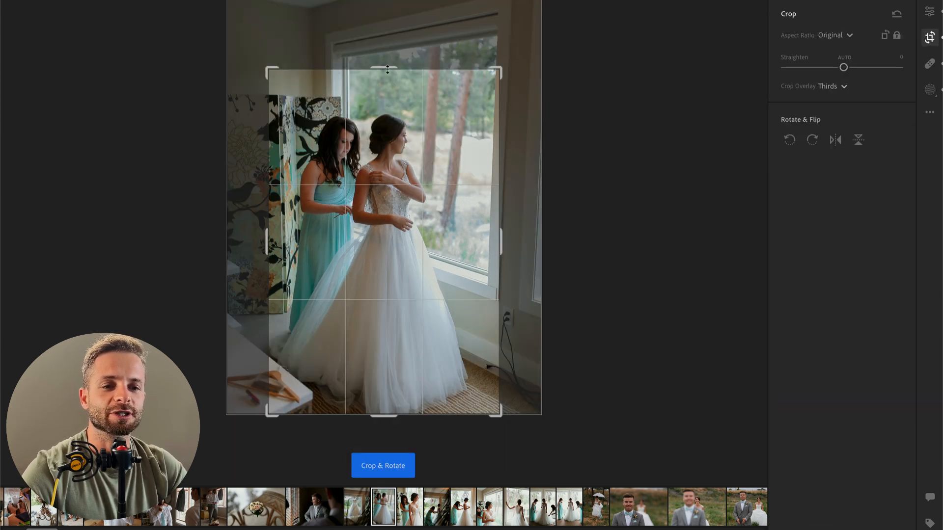
Step: Draw a small radial gradient at the bride's head, and paste the copied edit settings onto the next photo and back onto the window photo
drag(387, 69, 385, 39)
key(Return)
key(Right)
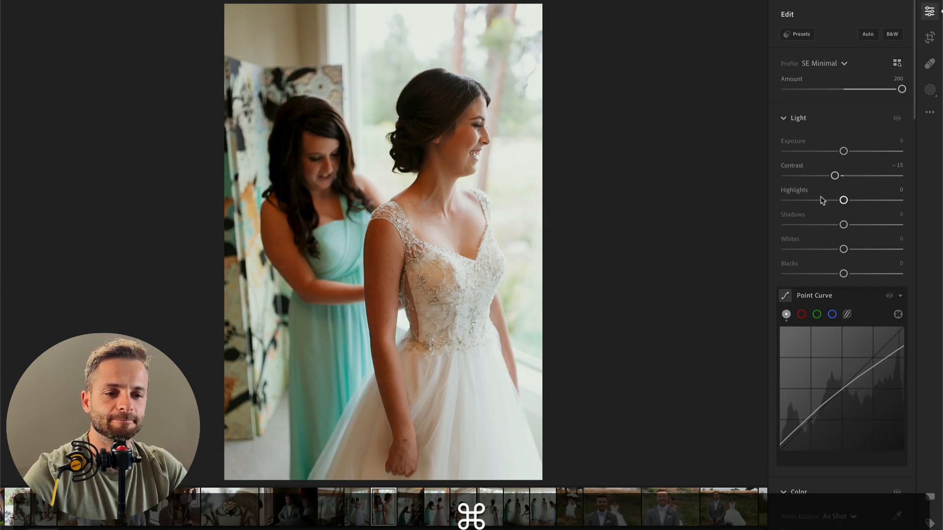
key(super+v)
key(Left)
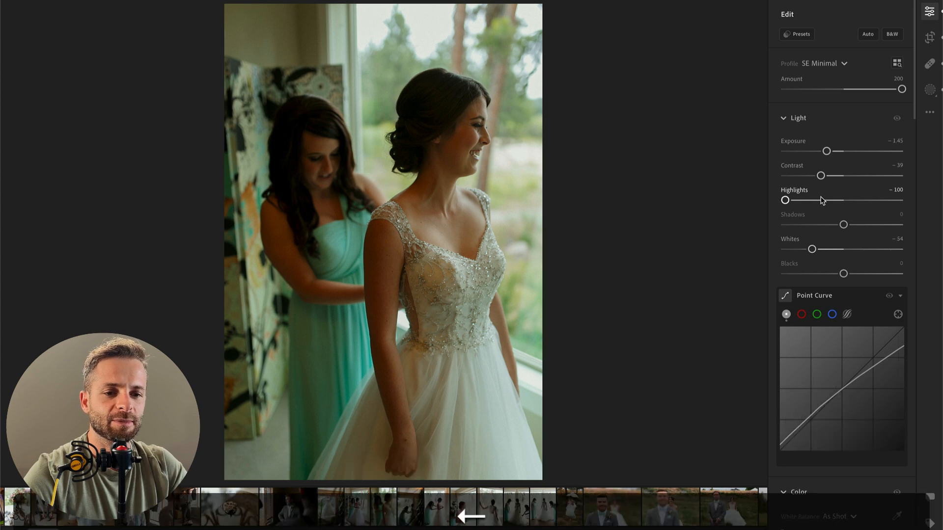
key(super+v)
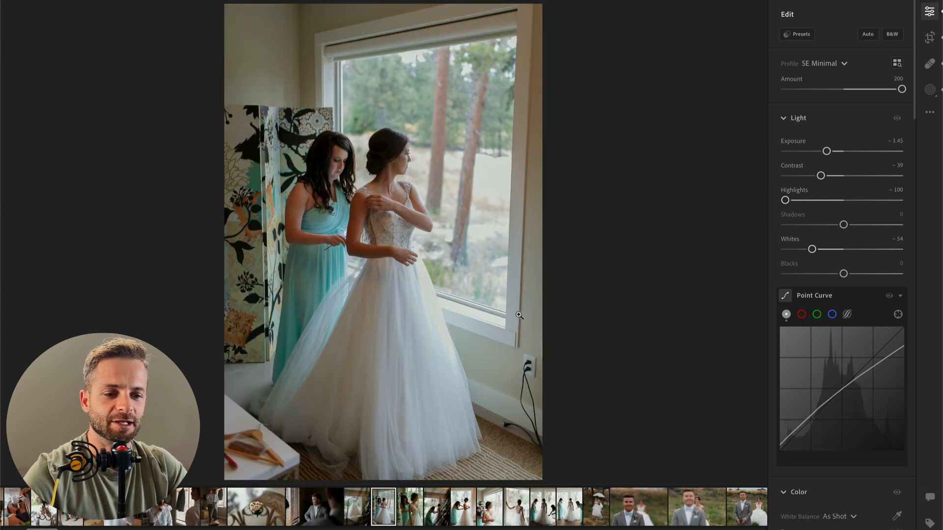
Step: Straighten the full-length window photo to −1.98 and reposition its crop around the bride and bridesmaid at the original aspect ratio
key(c)
drag(612, 194, 611, 190)
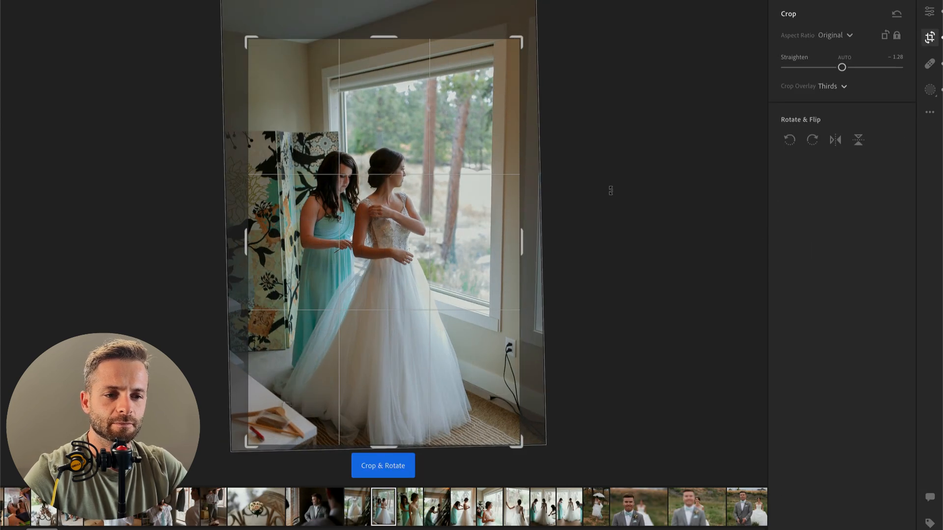
drag(454, 193, 467, 193)
key(Return)
key(c)
drag(567, 148, 564, 143)
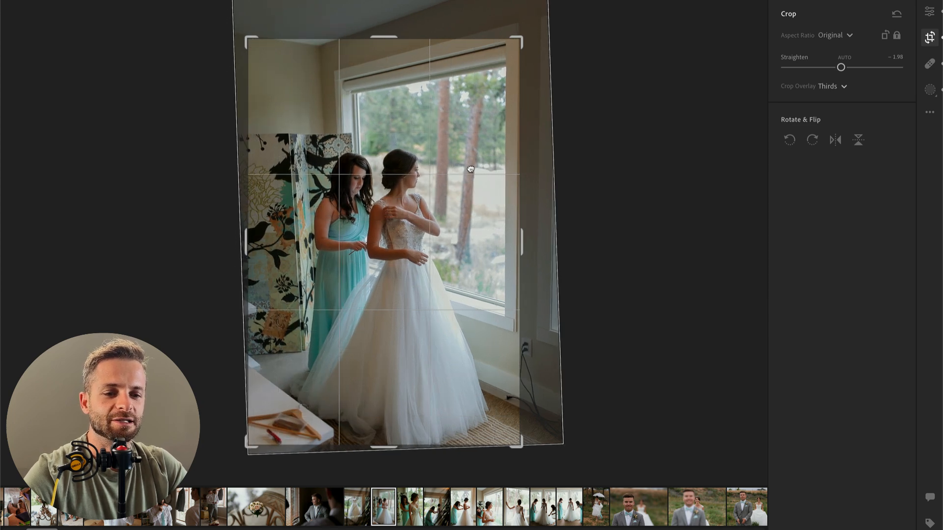
key(Return)
Step: Paste the copied edit settings onto the next photo of the smiling bride and set its exposure to −0.54
key(Right)
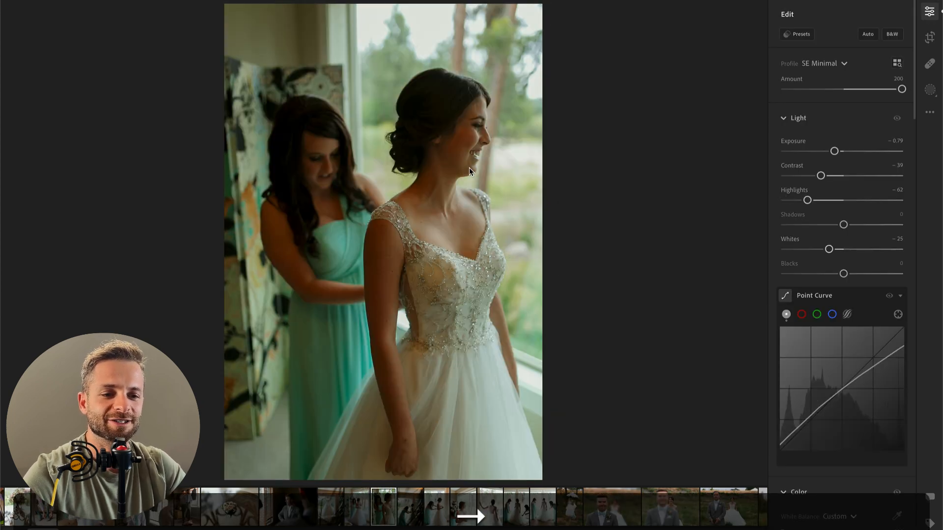
key(super+v)
drag(827, 151, 838, 153)
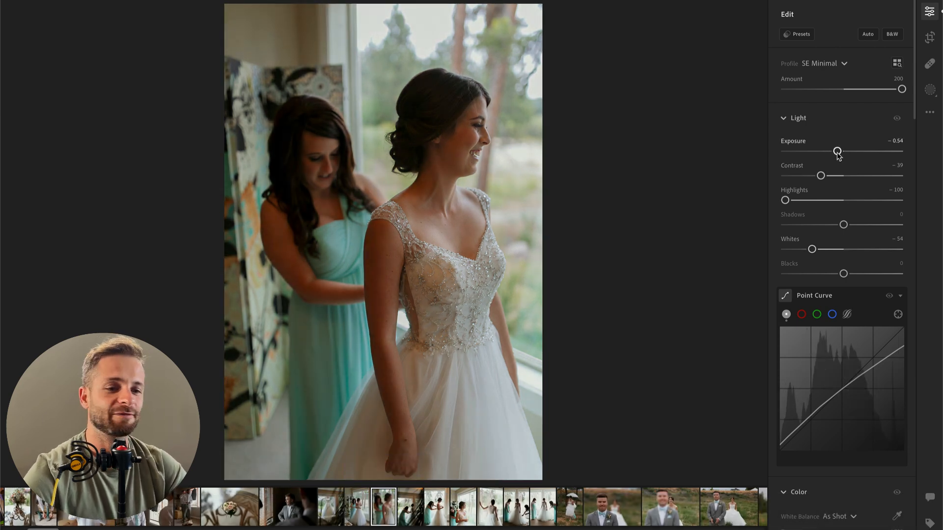
Step: Paint a size 21 brush mask over the bridesmaid and set its contrast to −78 and shadows to +41
key(b)
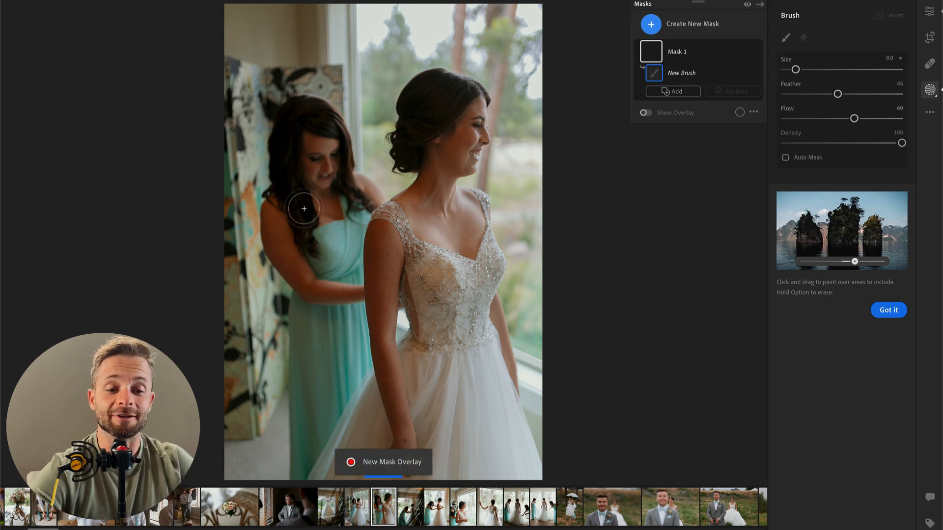
mouse_move(302, 132)
mouse_down()
mouse_move(297, 218)
mouse_move(319, 257)
mouse_move(347, 270)
mouse_move(317, 402)
mouse_move(305, 140)
mouse_up()
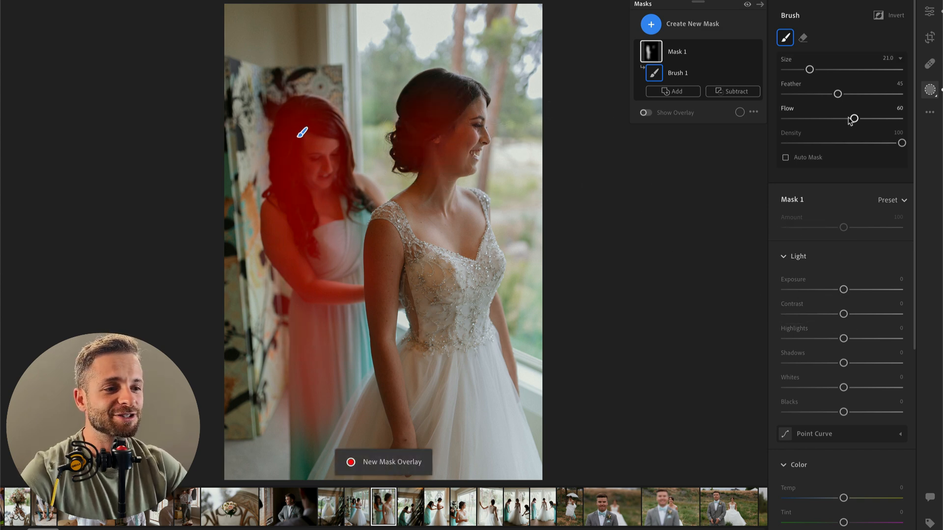
drag(843, 313, 816, 314)
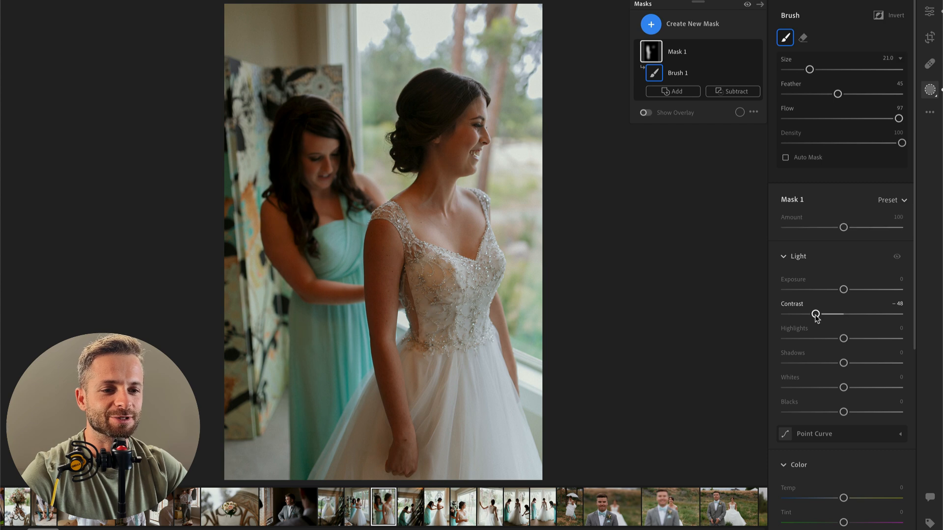
drag(843, 363, 868, 364)
drag(816, 313, 798, 315)
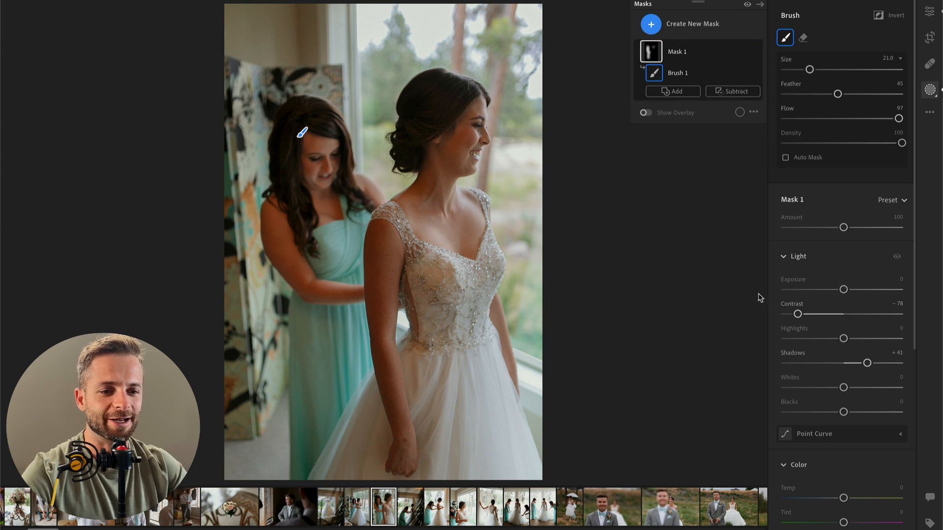
Step: Paint a second brush mask, size 13 and flow 97, over the bridesmaid's upper body and the bride's hair and arm, with temperature −9
key(k)
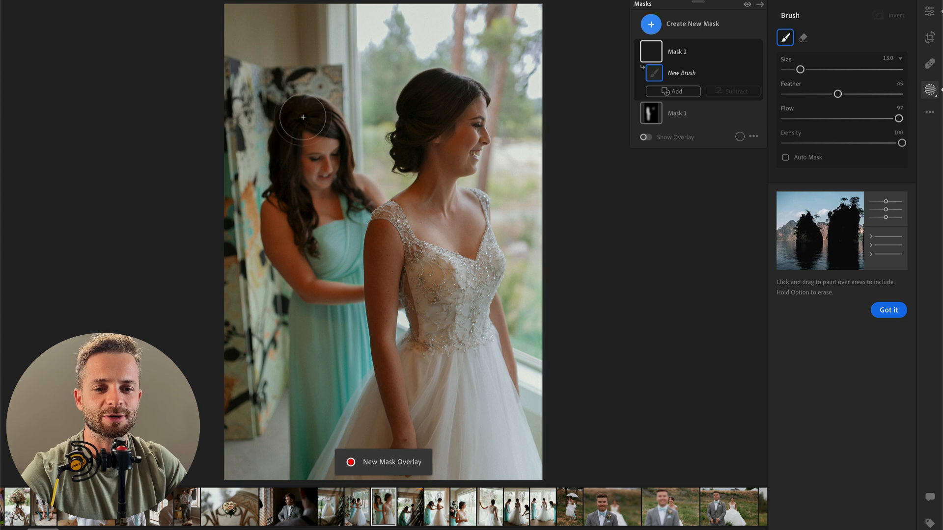
mouse_move(301, 119)
mouse_down()
mouse_move(284, 224)
mouse_move(308, 280)
mouse_move(340, 286)
mouse_move(330, 285)
mouse_move(298, 214)
mouse_move(310, 123)
mouse_move(314, 180)
mouse_up()
mouse_move(426, 95)
mouse_down()
mouse_move(430, 154)
mouse_move(450, 118)
mouse_move(443, 99)
mouse_move(395, 193)
mouse_move(378, 280)
mouse_move(386, 434)
mouse_up()
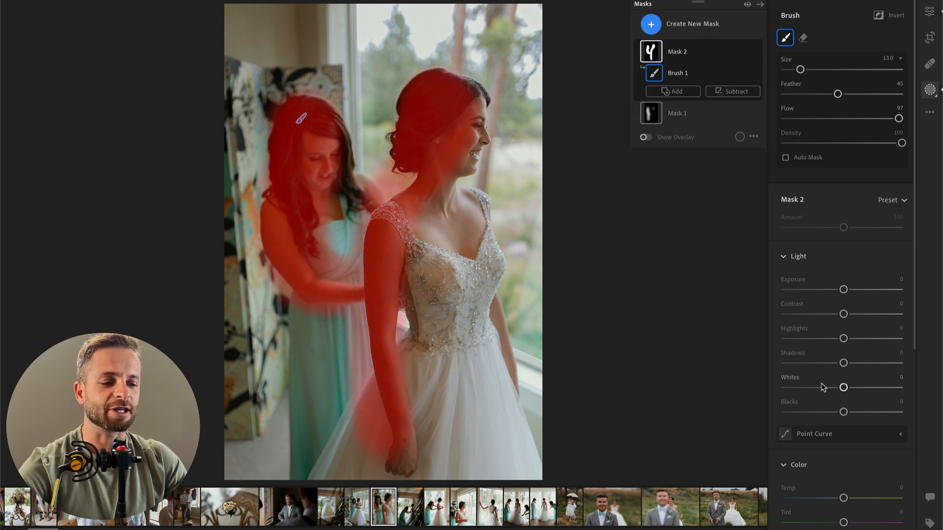
drag(845, 498, 839, 501)
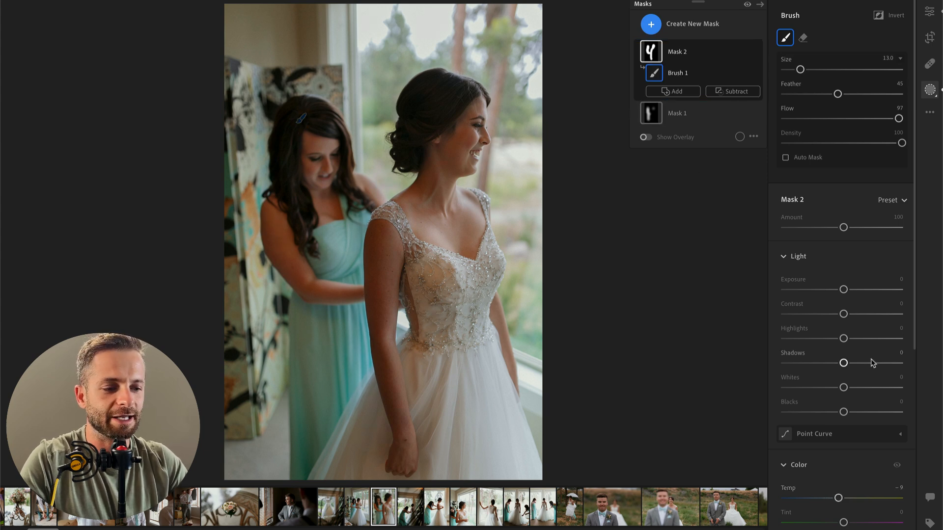
click(756, 53)
click(757, 53)
click(757, 53)
click(757, 53)
click(757, 53)
key(Return)
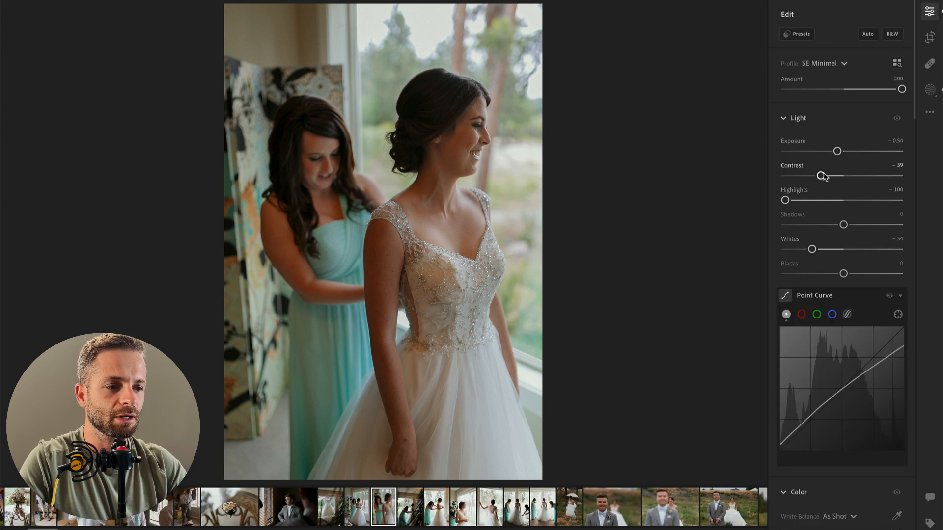
Step: Set the photo's exposure to −0.88, highlights to −59, vibrance to +48 and saturation to −10
drag(837, 152, 834, 155)
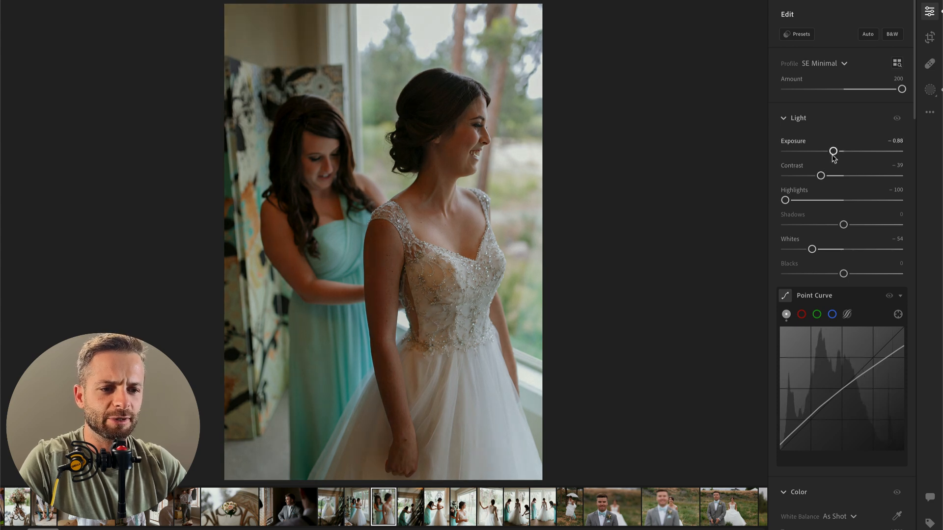
mouse_move(819, 204)
mouse_down()
mouse_move(784, 202)
mouse_move(808, 202)
mouse_up()
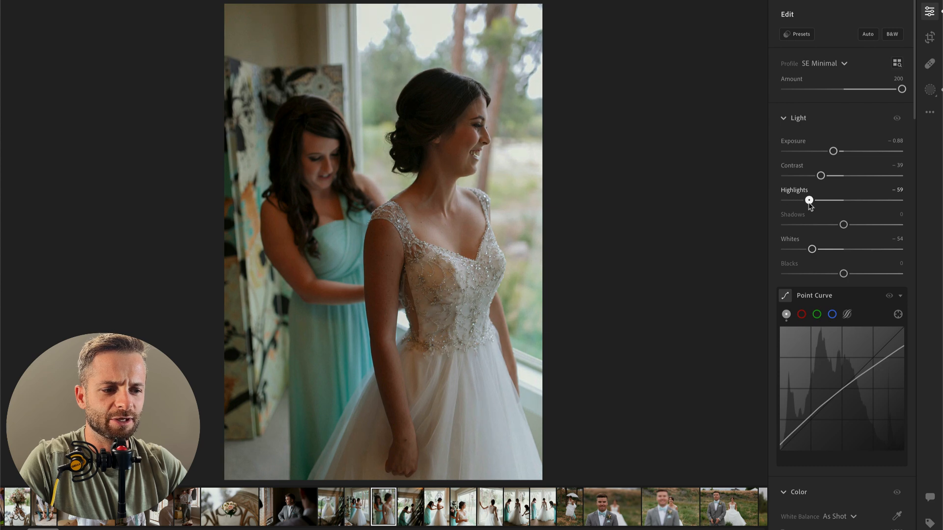
scroll(858, 385, down, 5)
drag(843, 451, 871, 426)
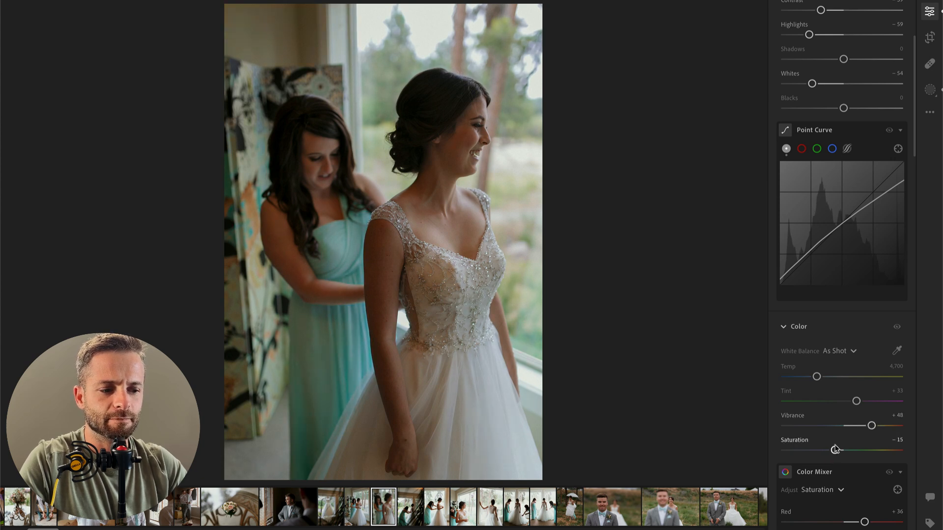
drag(835, 451, 838, 451)
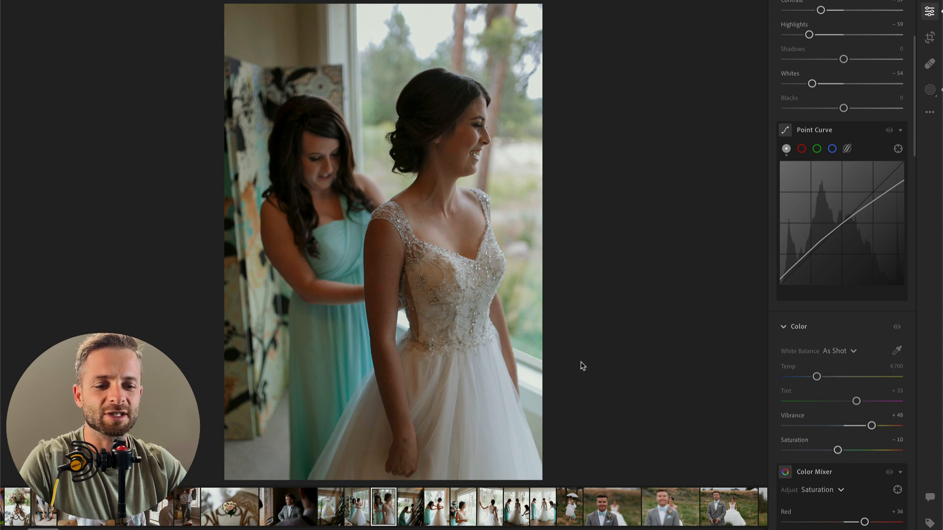
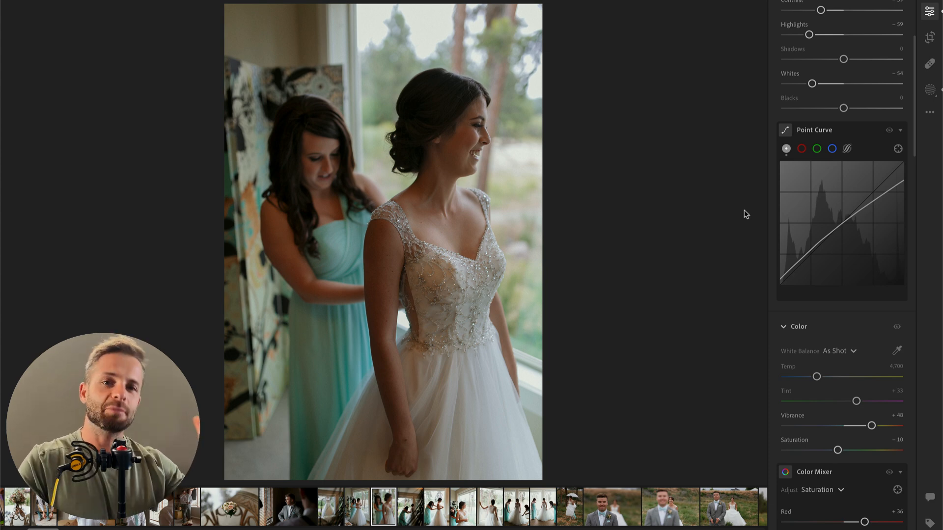
Step: Paste the copied edit settings onto the next photo, shot through dark foreground leaves, and set its exposure to +0.83
key(Right)
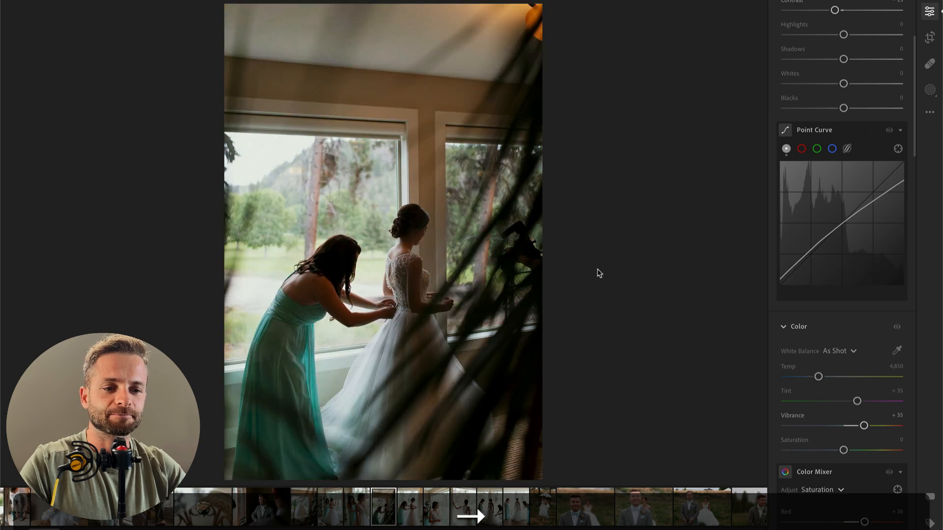
scroll(821, 263, up, 5)
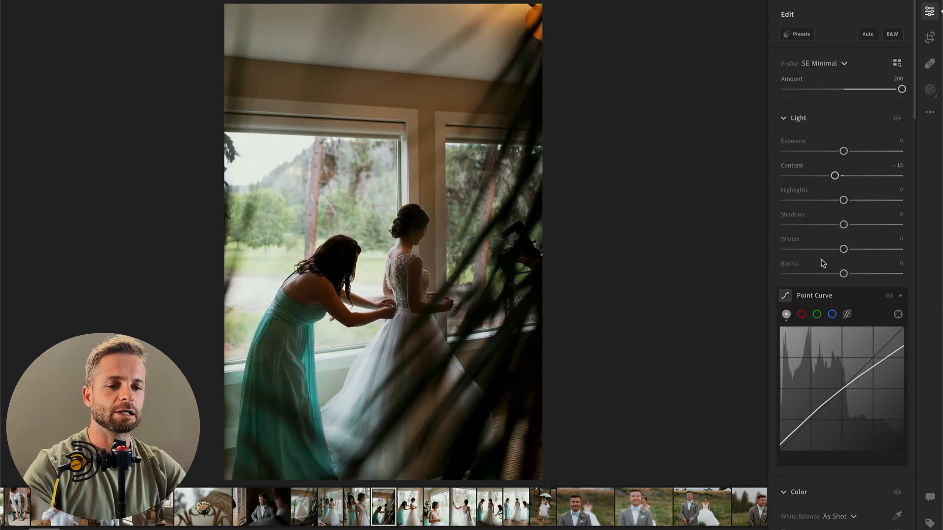
key(super+v)
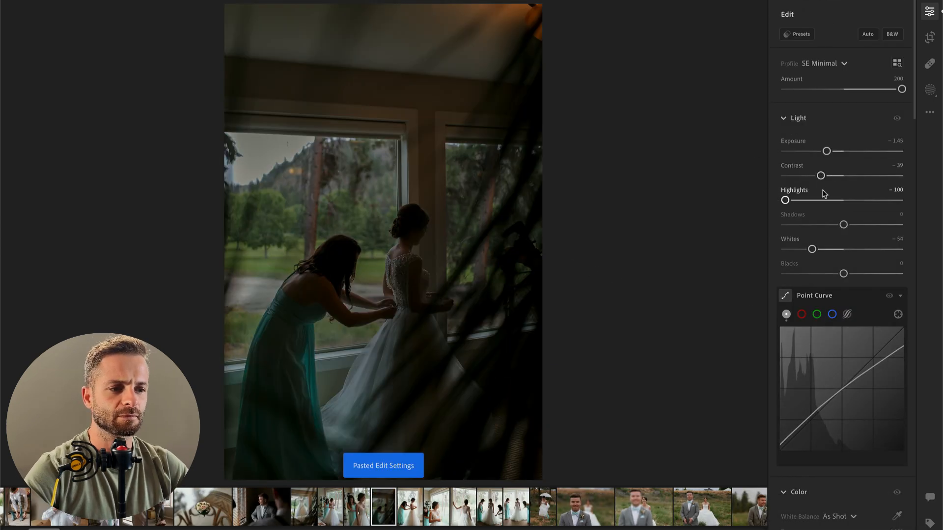
click(846, 151)
drag(847, 153, 854, 152)
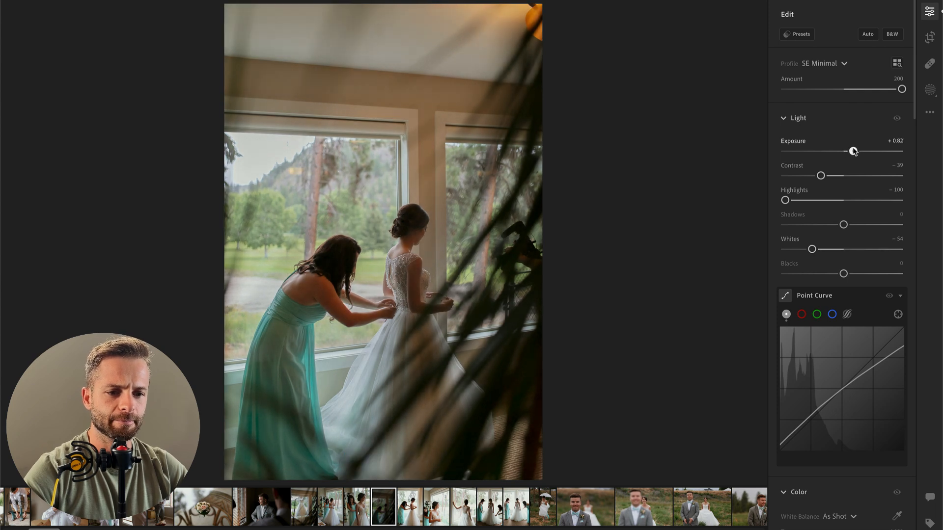
Step: Compare the edited photo with its unedited original several times
key(backslash)
key(backslash)
key(backslash)
key(backslash)
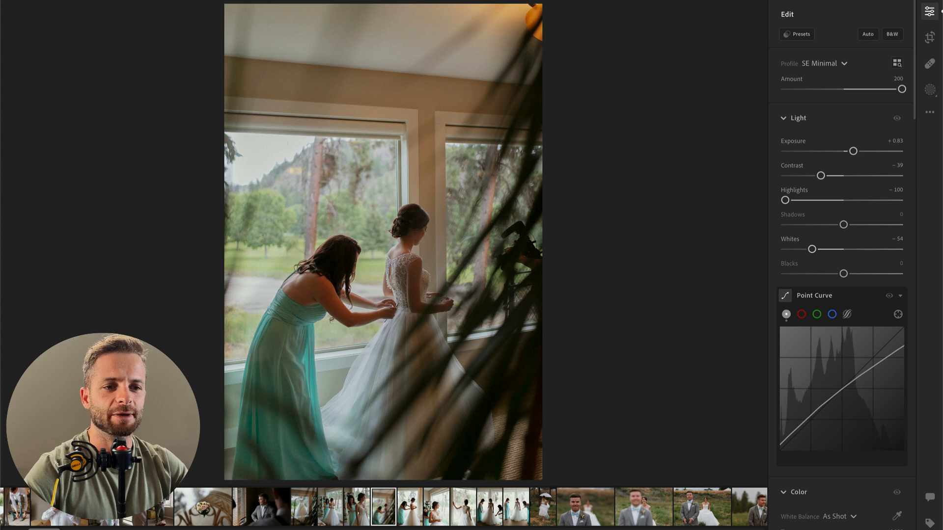
key(backslash)
key(backslash)
key(backslash)
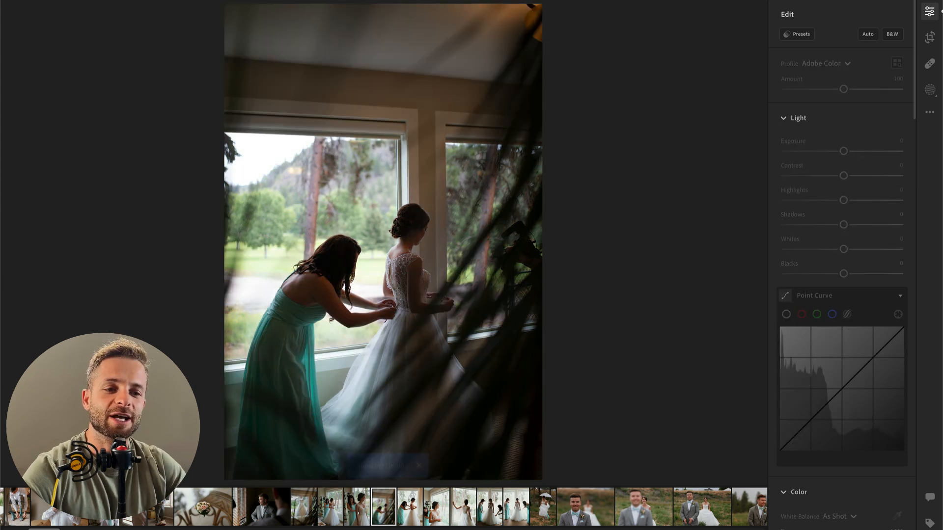
key(backslash)
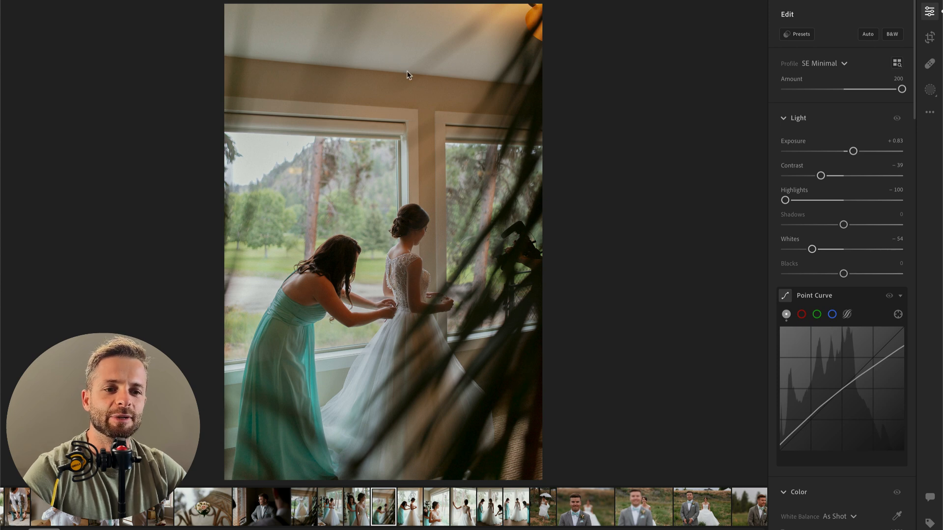
Step: Paint a size 30 brush mask across the ceiling and upper wall, with exposure −1.32 and contrast −63
key(b)
drag(179, 21, 592, 35)
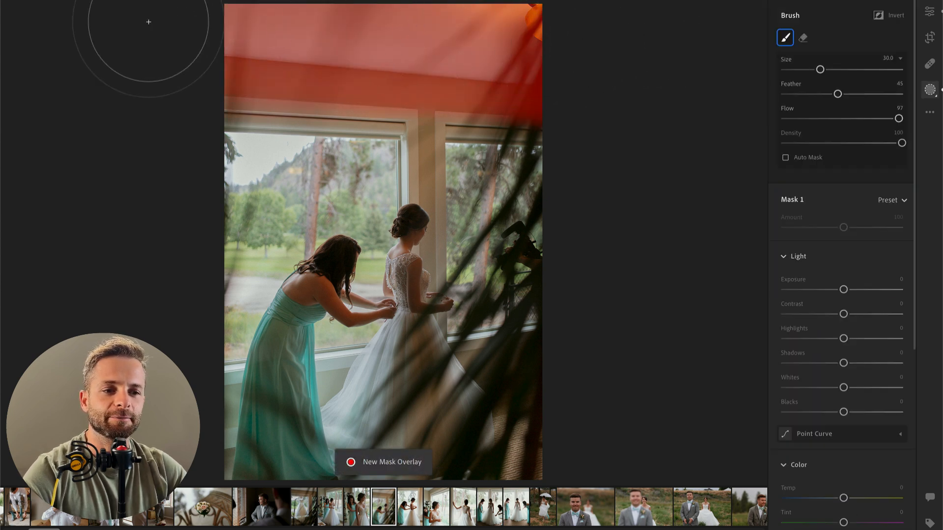
key(backslash)
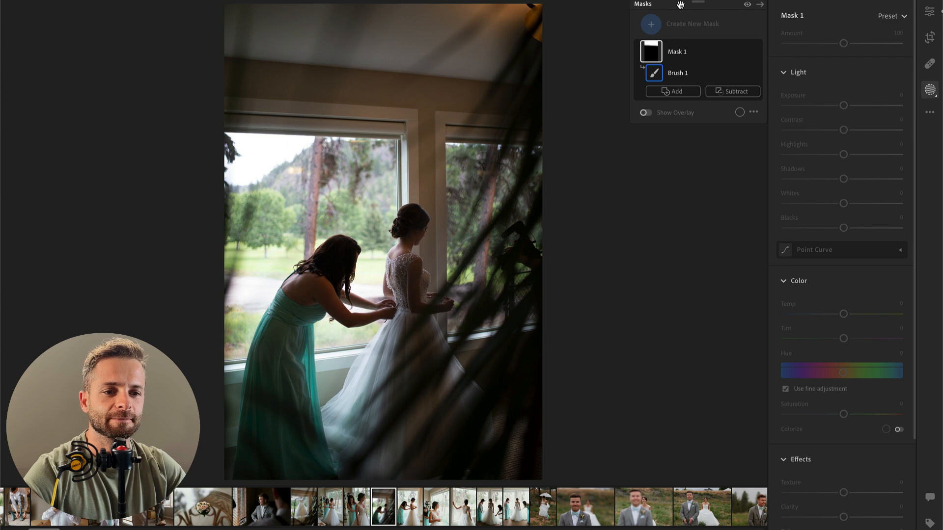
key(backslash)
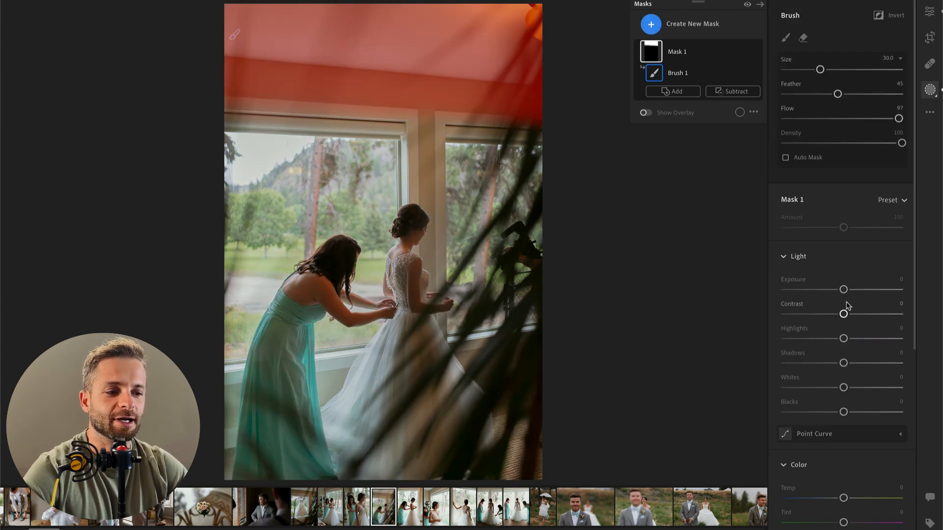
mouse_move(833, 290)
mouse_down()
mouse_move(824, 290)
mouse_move(821, 314)
mouse_move(807, 317)
mouse_up()
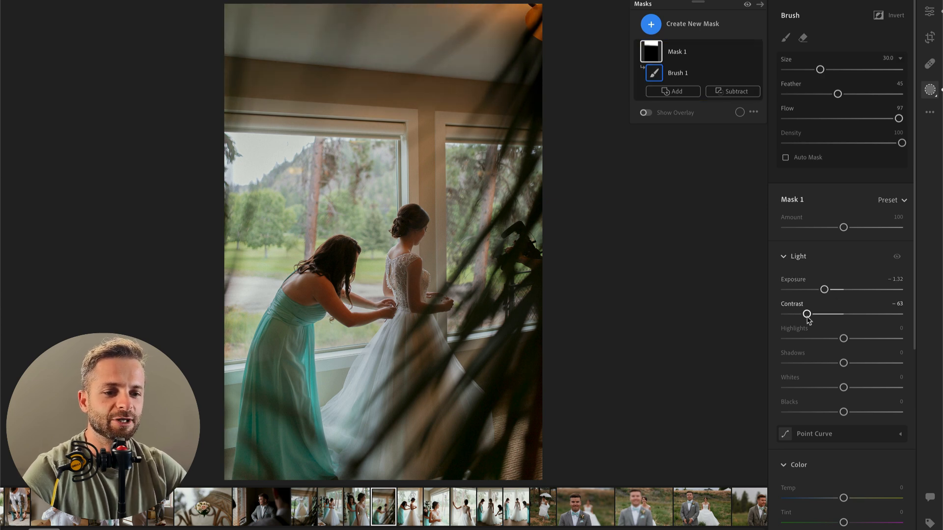
key(Return)
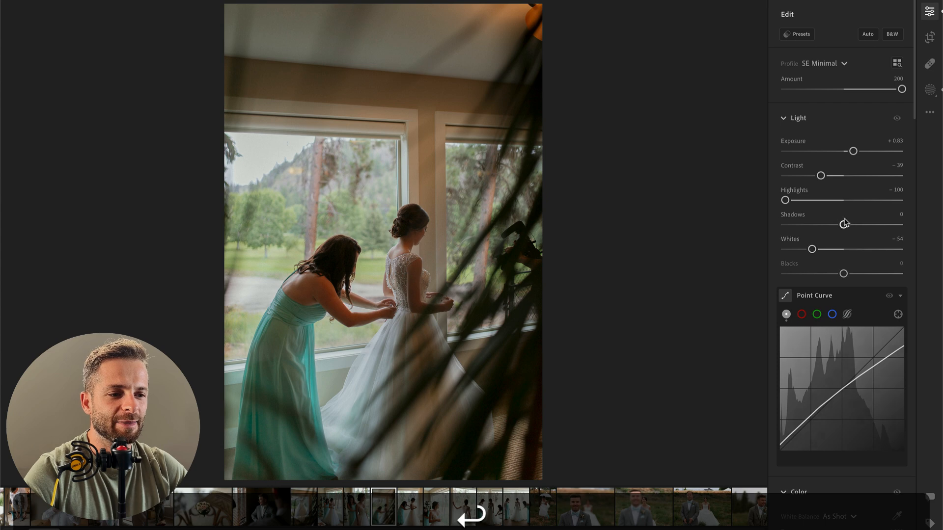
Step: Set the whole photo's highlights to −46, whites to −30 and exposure to +0.35
click(829, 200)
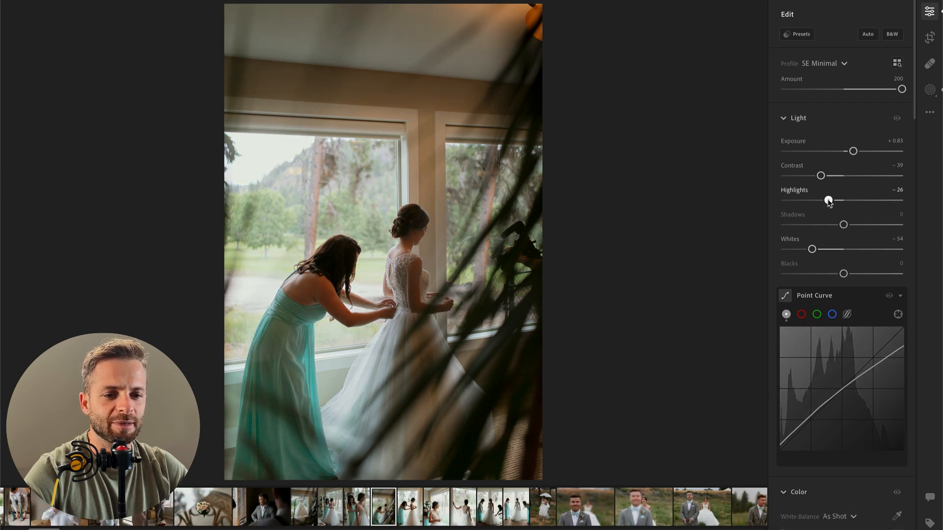
drag(829, 200, 816, 200)
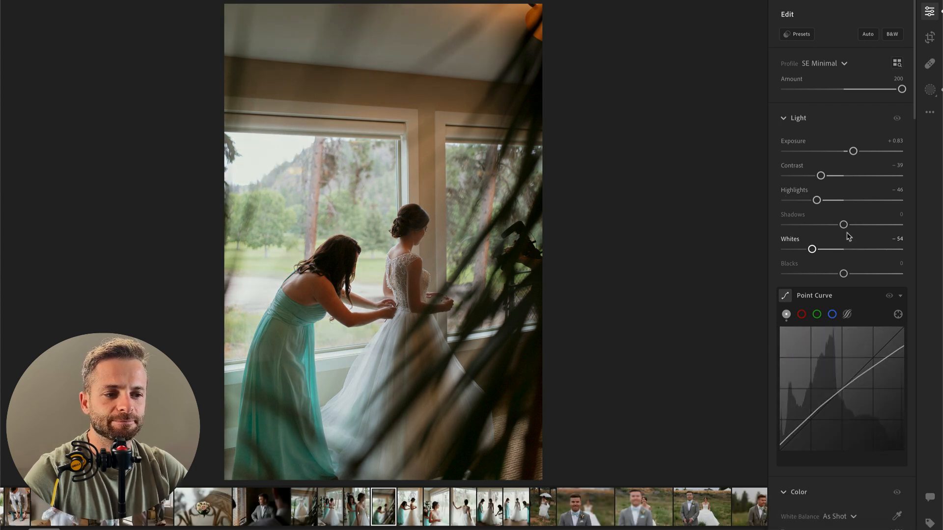
click(830, 250)
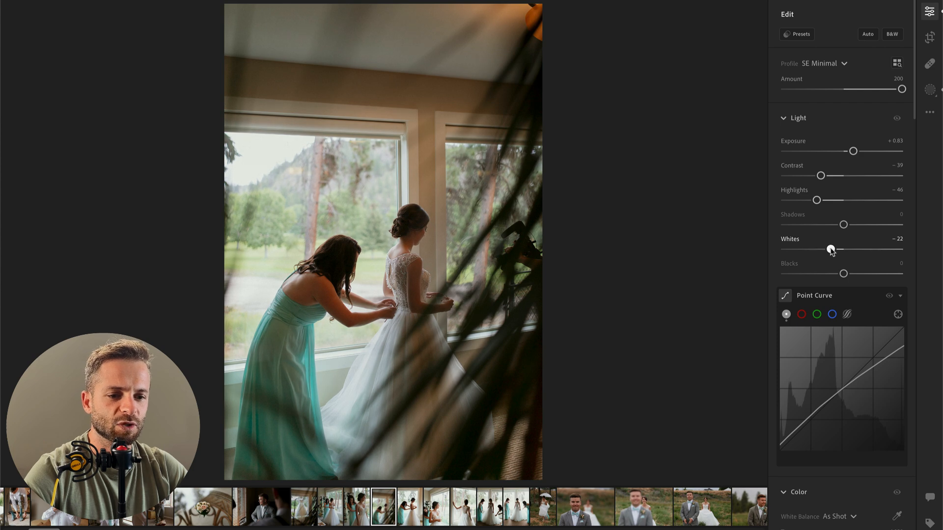
drag(831, 249, 826, 249)
drag(854, 151, 848, 151)
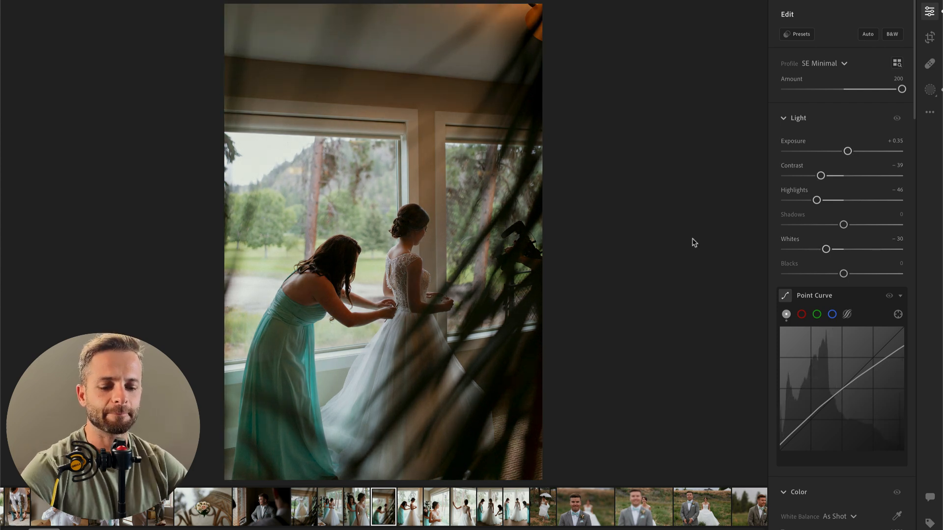
Step: Copy this photo's edit settings, paste them onto the next photo and set its exposure to −0.65
key(super+c)
key(super+Right)
key(super+v)
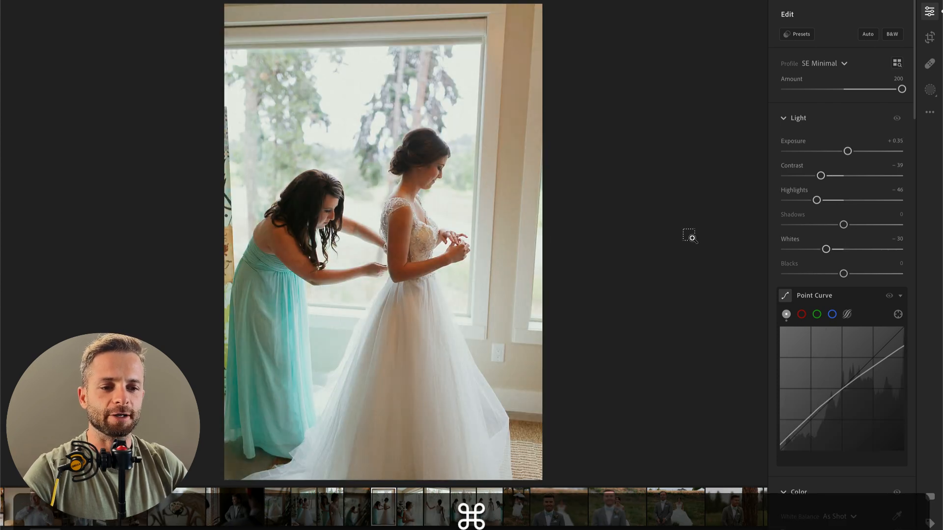
drag(847, 152, 837, 153)
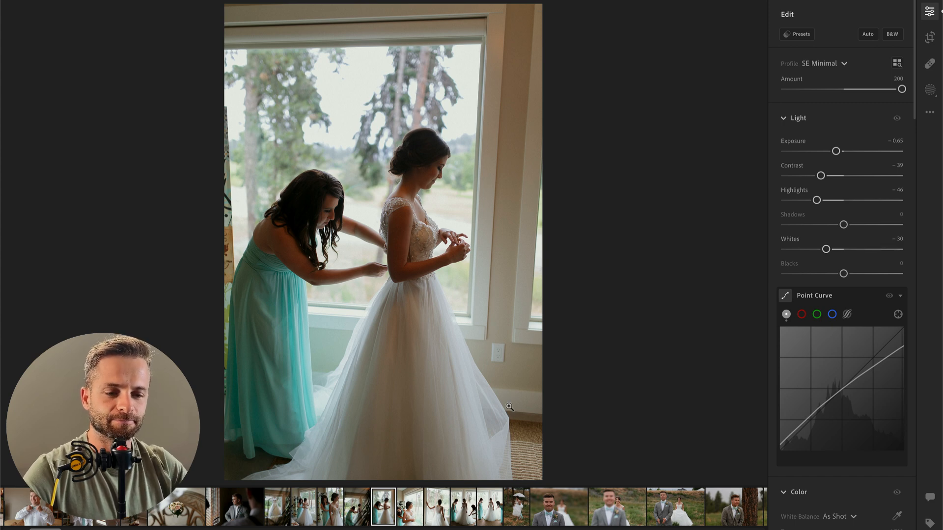
Step: Add a tall radial gradient mask over the bride's head and upper body, with contrast −33, highlights +49 and whites +23
key(r)
mouse_move(417, 164)
mouse_down()
mouse_move(465, 268)
mouse_move(417, 172)
mouse_move(416, 195)
mouse_up()
drag(843, 190, 824, 190)
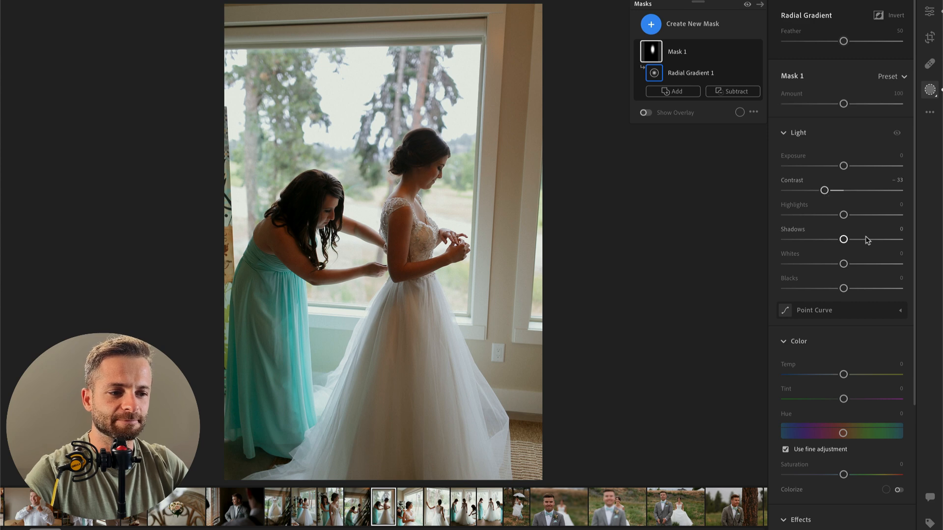
click(874, 216)
drag(873, 265, 857, 264)
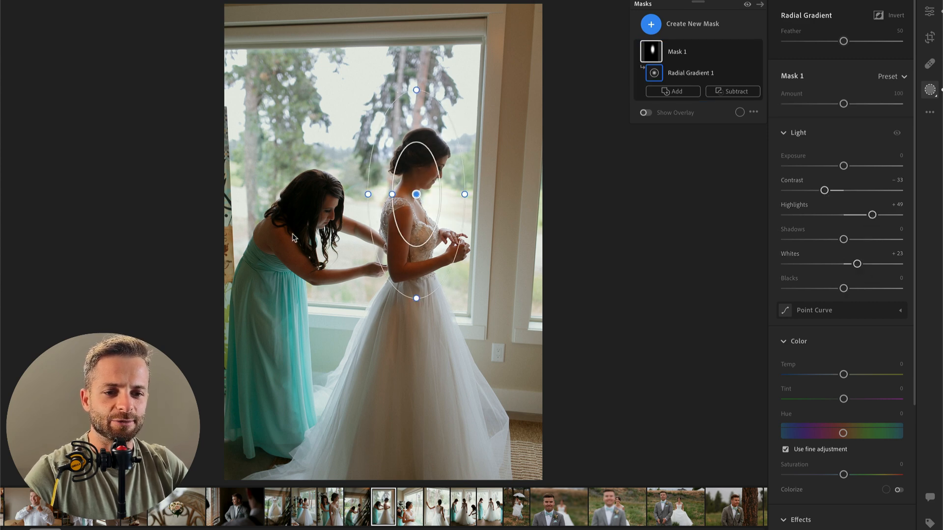
Step: Add a second radial gradient mask over the bridesmaid's upper body, with contrast −100, highlights +42 and whites +20
key(r)
drag(301, 225, 398, 319)
click(809, 191)
click(868, 214)
click(868, 264)
drag(868, 265, 855, 264)
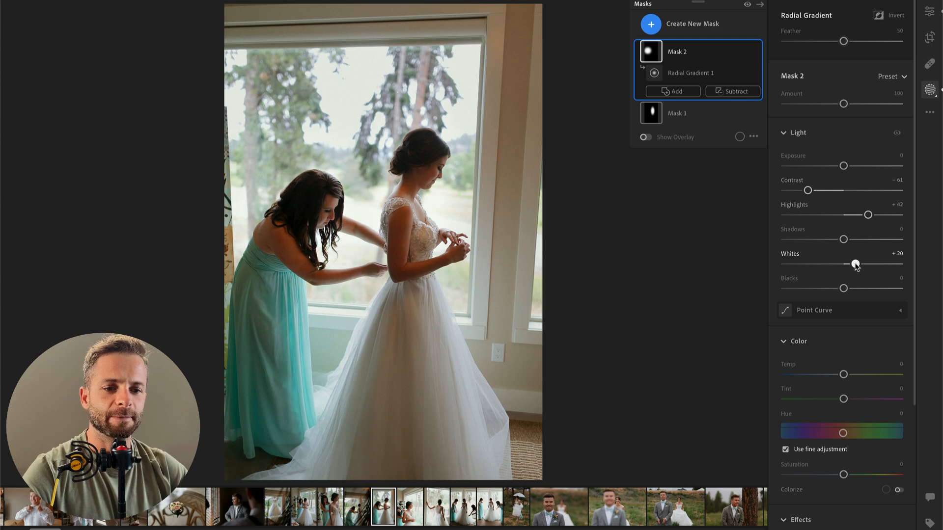
click(794, 191)
drag(793, 191, 775, 199)
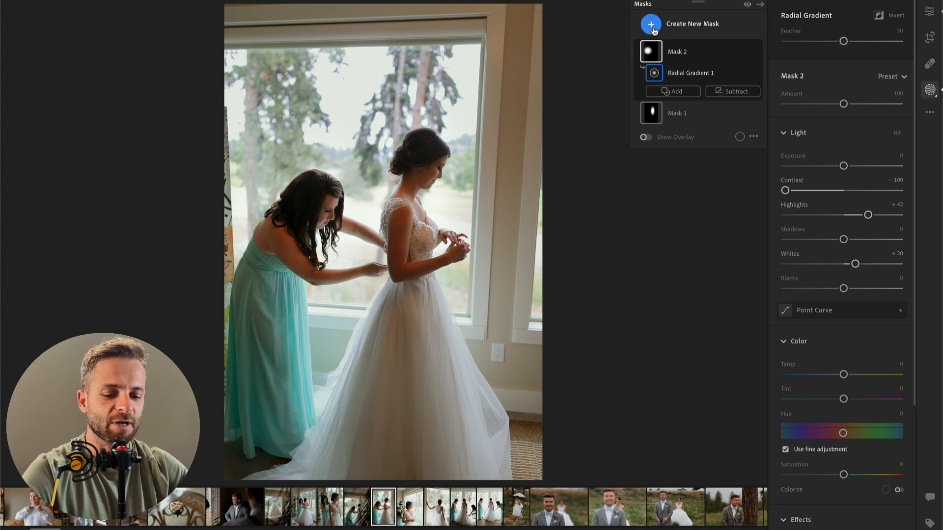
Step: Paint a size 7 brush mask over the bride's head, with texture +16, sharpness +48 and slightly raised dehaze
key(b)
scroll(458, 170, down, 5)
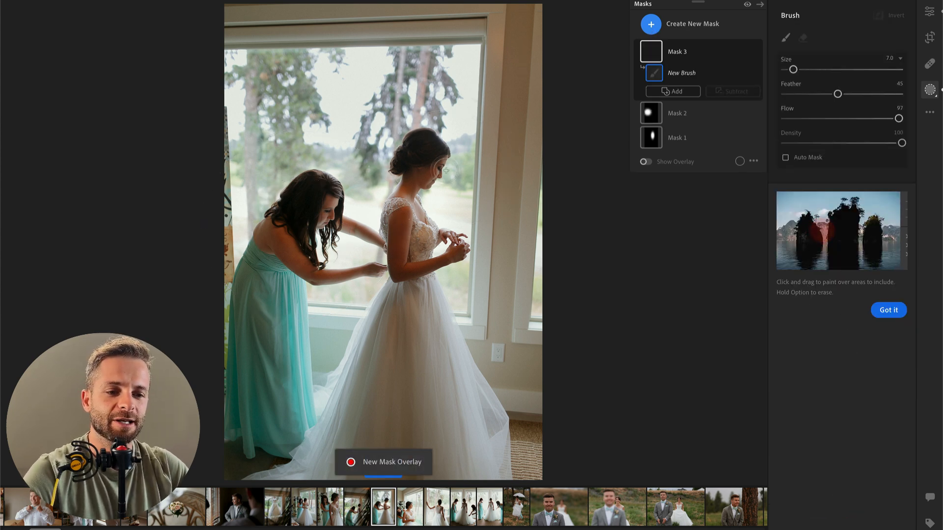
mouse_move(401, 147)
mouse_down()
mouse_move(405, 154)
mouse_move(422, 145)
mouse_move(430, 165)
mouse_move(425, 152)
mouse_move(422, 165)
mouse_up()
scroll(851, 331, down, 6)
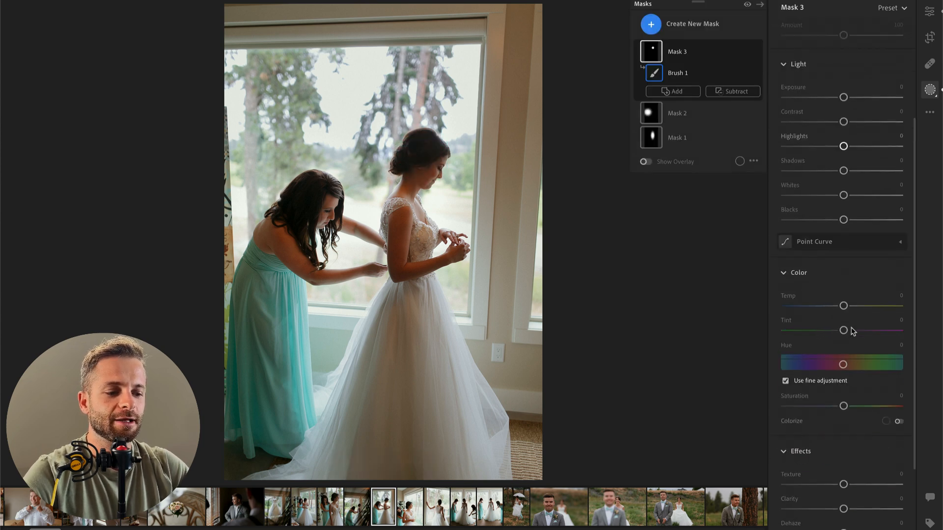
scroll(853, 331, down, 1)
click(858, 355)
click(851, 379)
drag(851, 380, 853, 356)
click(870, 467)
drag(871, 467, 872, 466)
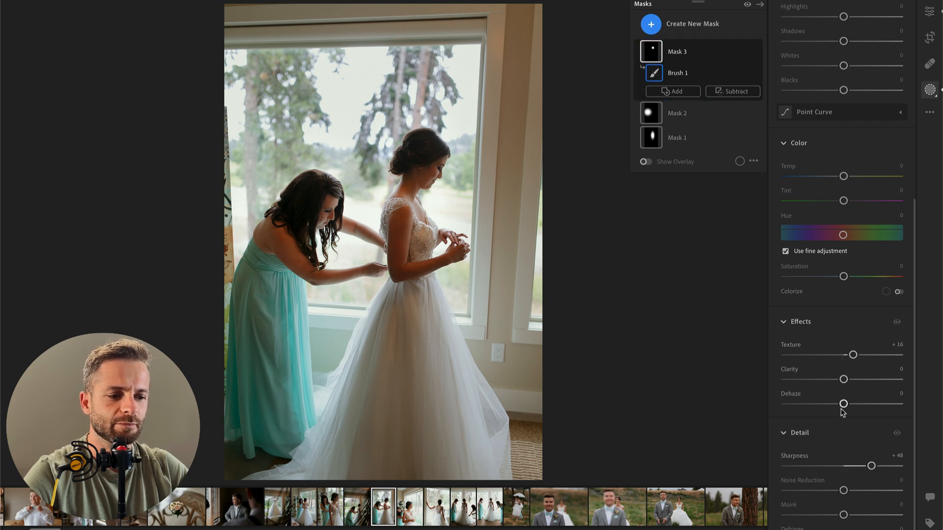
drag(843, 404, 849, 404)
Step: Set the bride's brush mask to contrast −77, highlights +21, whites +16 and saturation −13
drag(843, 314, 856, 338)
click(861, 387)
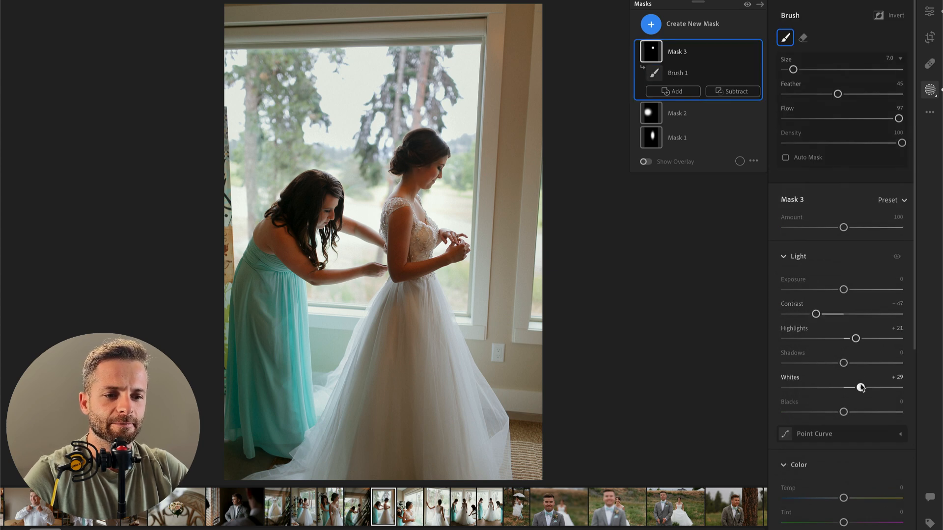
drag(861, 387, 854, 387)
mouse_move(815, 315)
mouse_down()
mouse_move(782, 318)
mouse_move(798, 314)
mouse_up()
scroll(841, 393, down, 3)
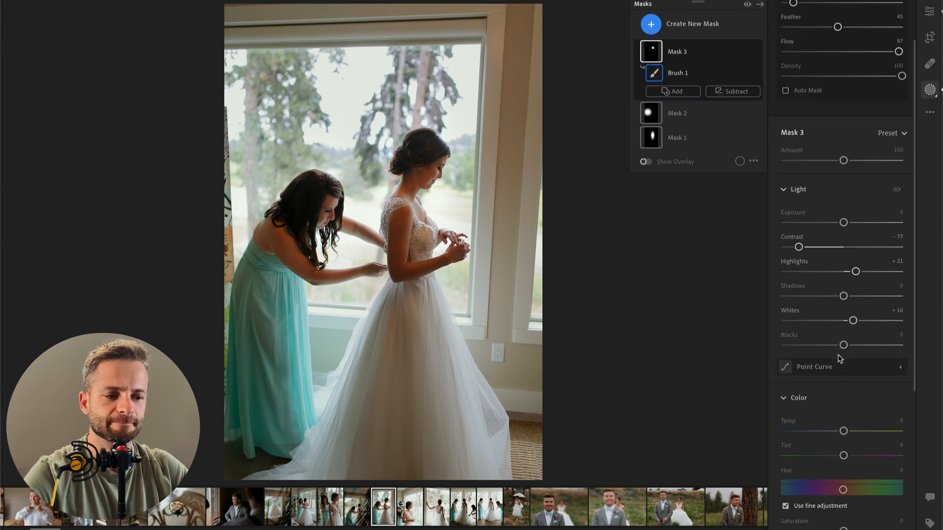
scroll(839, 470, down, 2)
drag(843, 444, 836, 445)
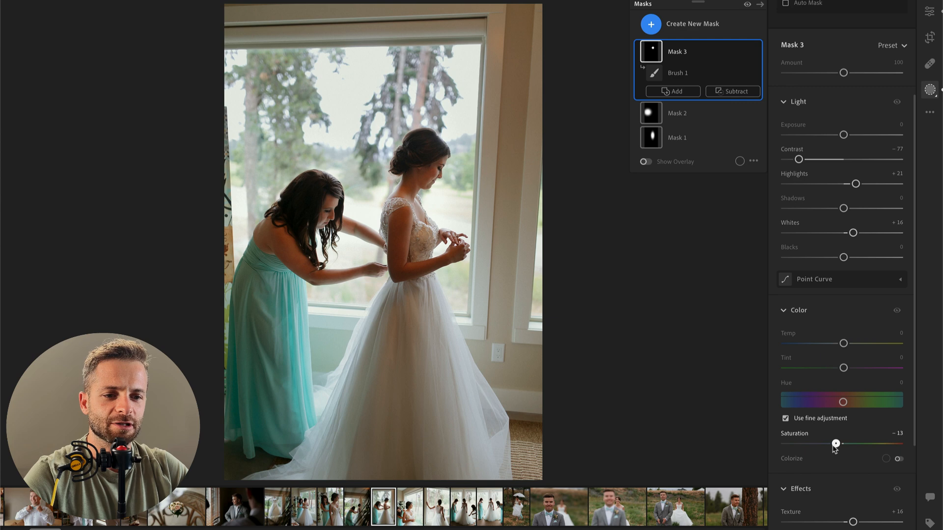
key(Return)
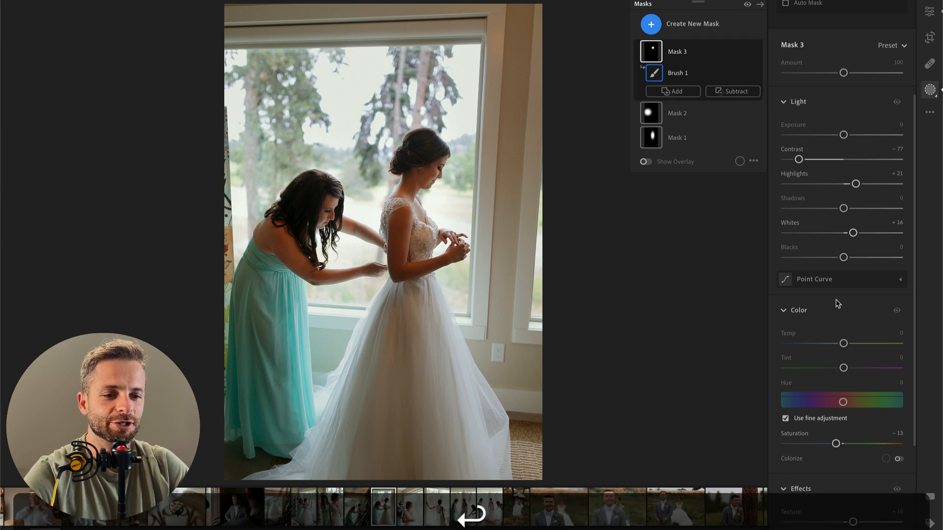
Step: Reduce the photo's orange saturation to −8 and red saturation to +11 in the color mixer
scroll(848, 357, down, 10)
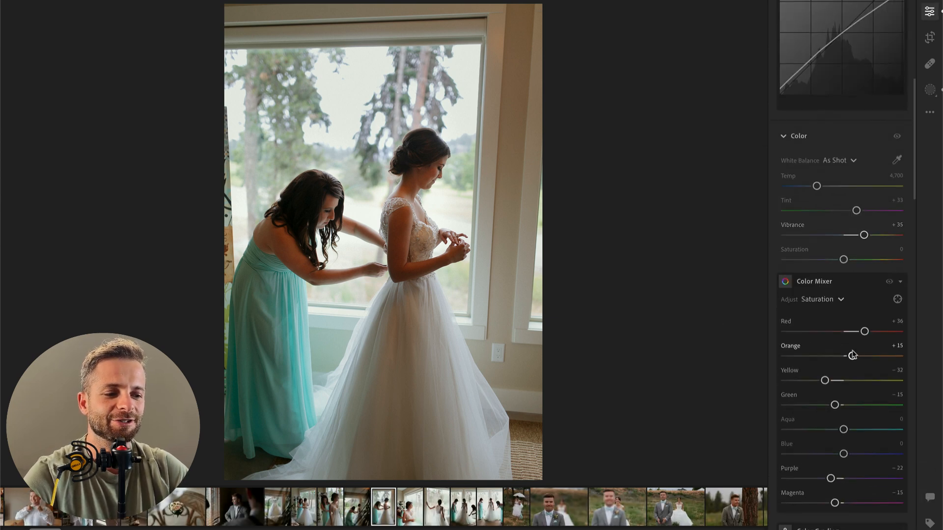
click(839, 356)
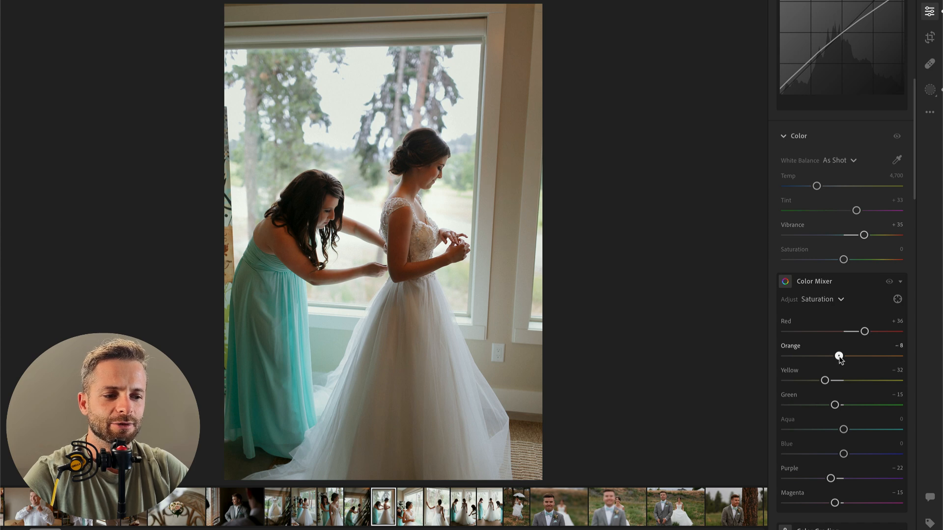
click(839, 333)
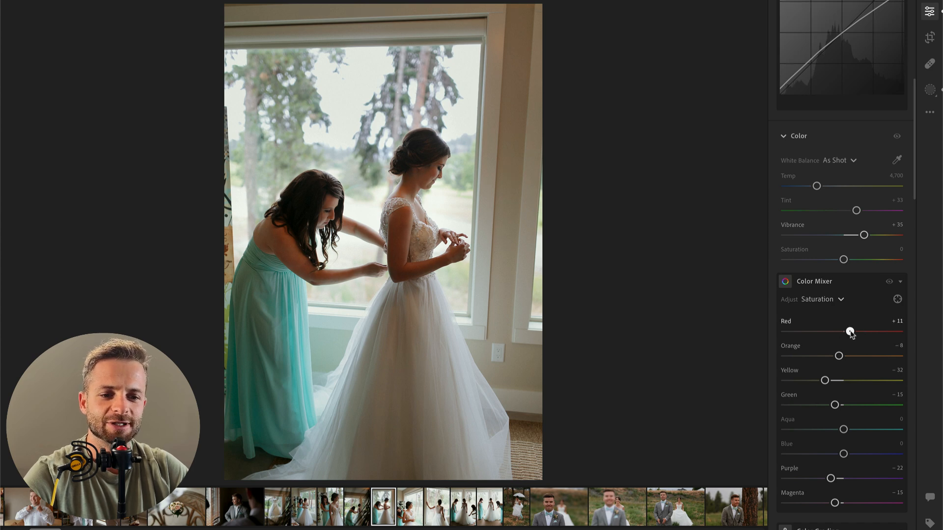
Step: Set the photo's exposure to −1.24, highlights to −59 and shadows to −1
scroll(841, 307, up, 10)
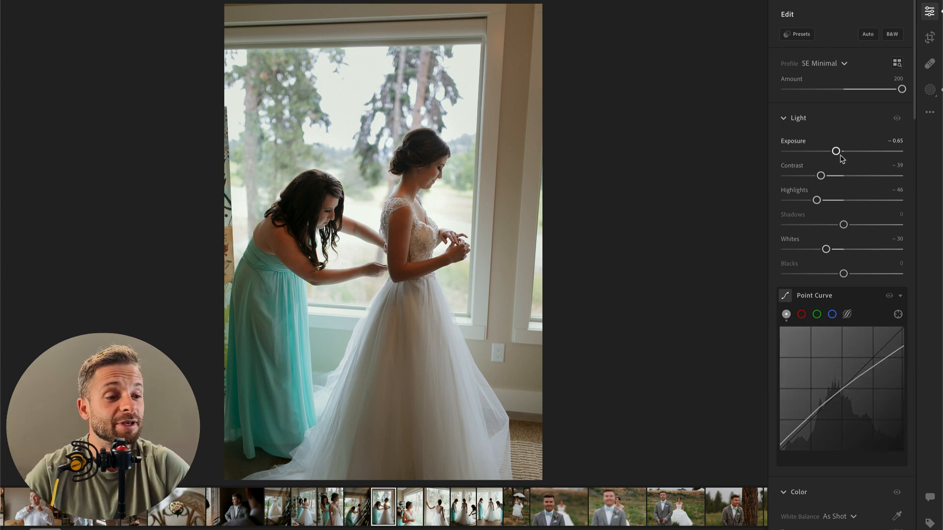
drag(836, 152, 829, 154)
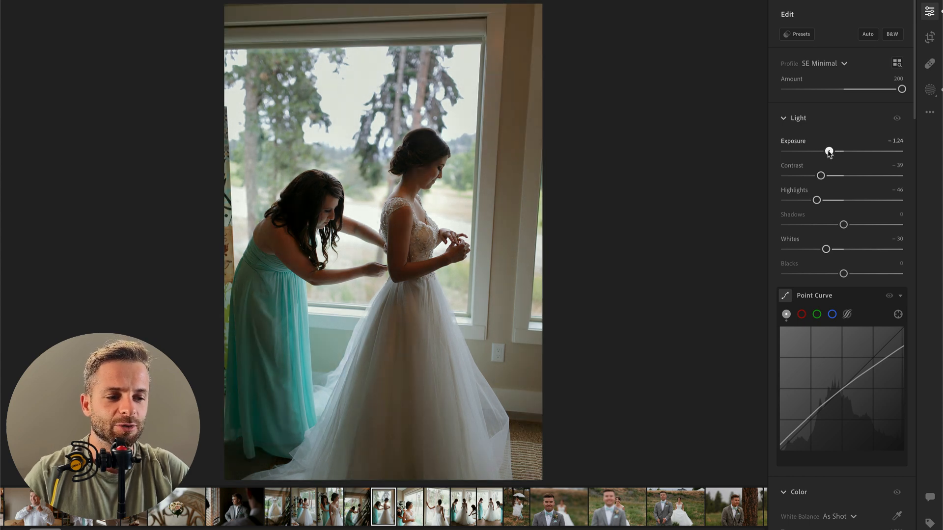
drag(833, 203, 844, 227)
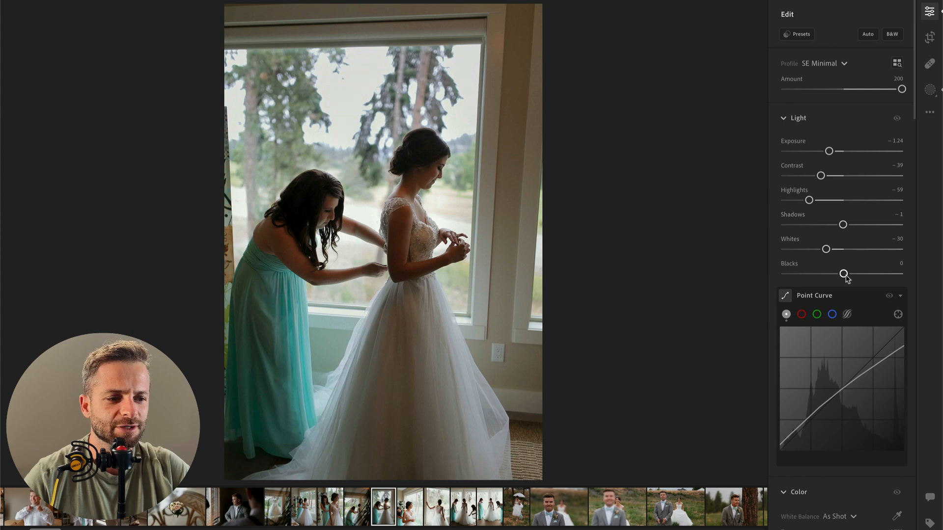
Step: Set the photo's contrast to −76, blacks to −3 and overall saturation to −2, and compare the edit with the original
mouse_move(820, 176)
mouse_down()
mouse_move(785, 178)
mouse_move(803, 179)
mouse_up()
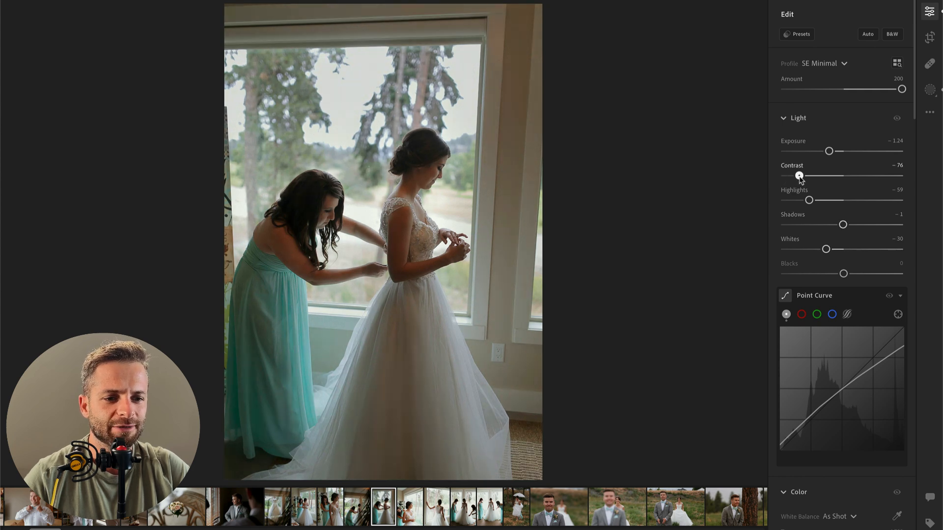
scroll(834, 280, down, 10)
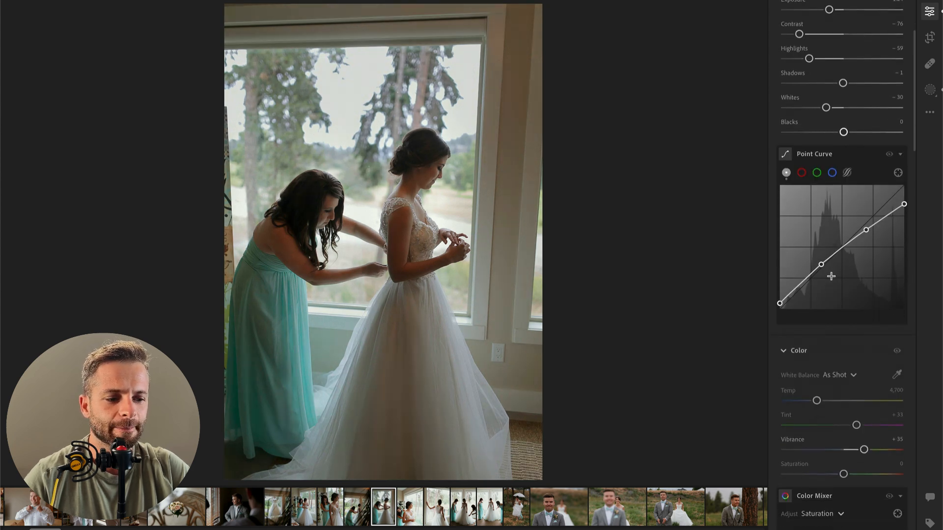
scroll(833, 279, up, 10)
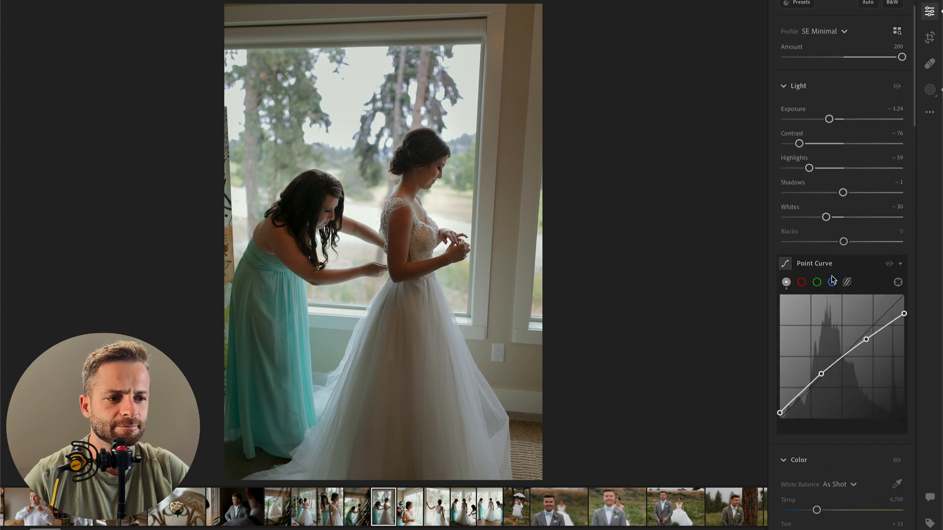
mouse_move(843, 242)
mouse_down()
mouse_move(832, 242)
mouse_move(842, 242)
mouse_up()
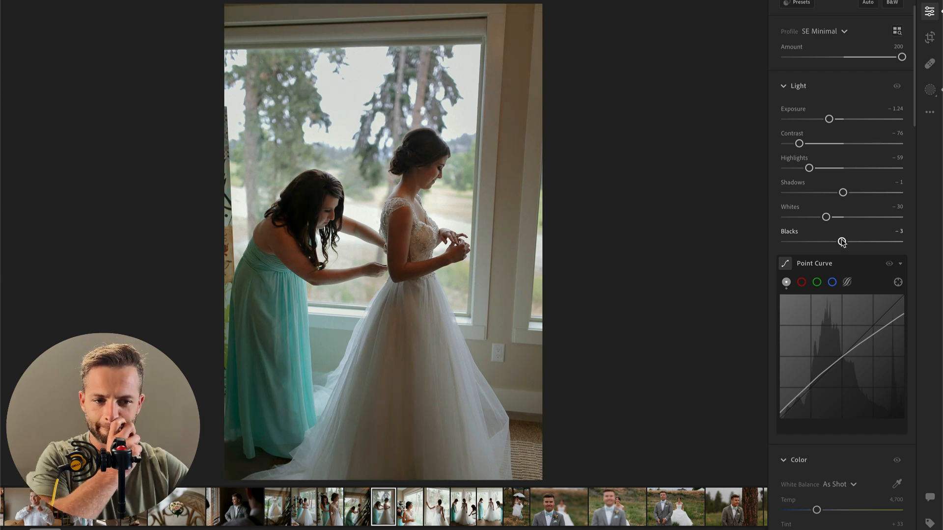
scroll(842, 354, down, 3)
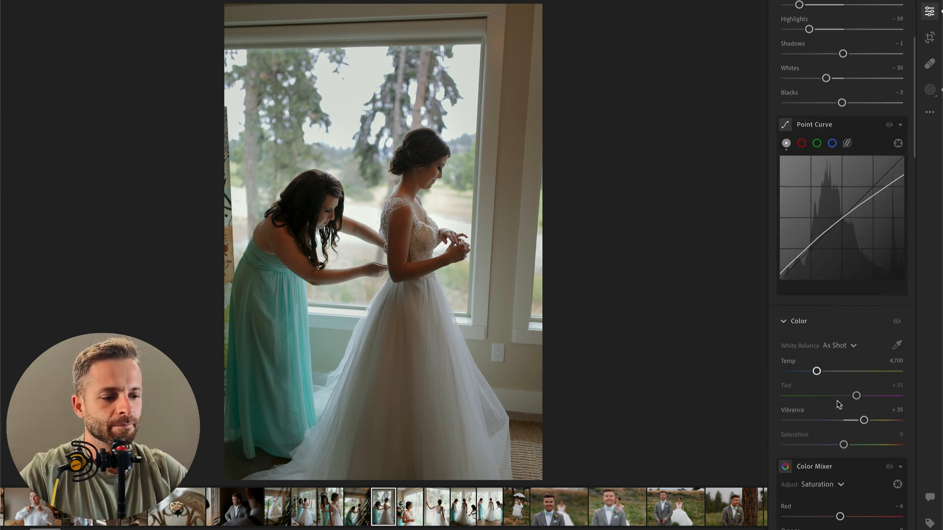
drag(844, 445, 842, 445)
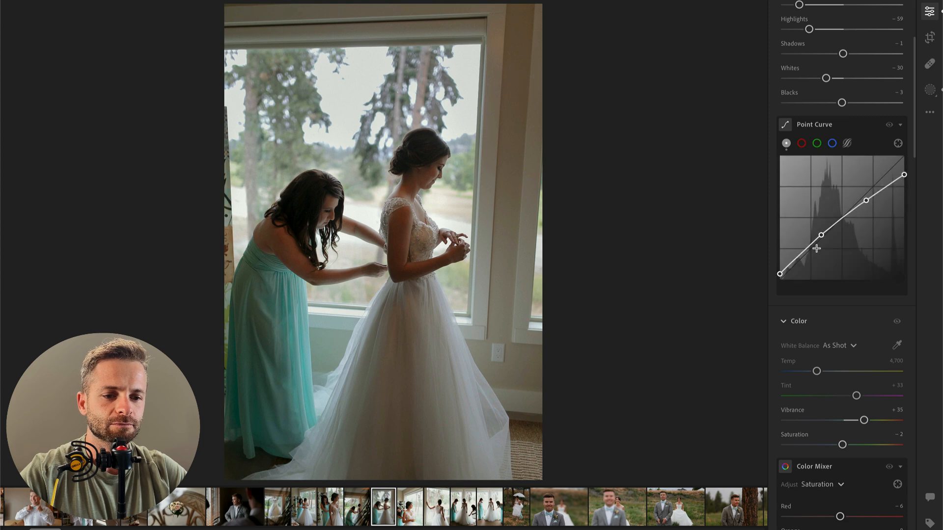
key(backslash)
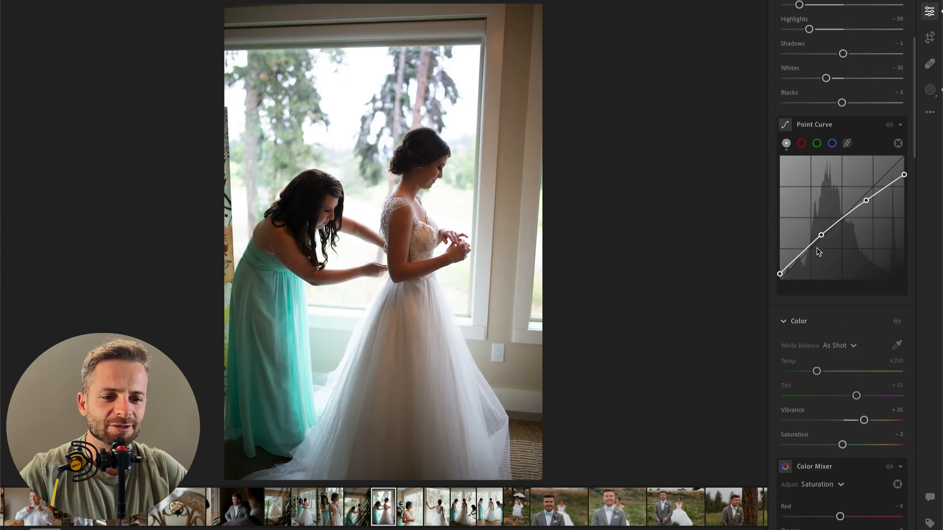
key(backslash)
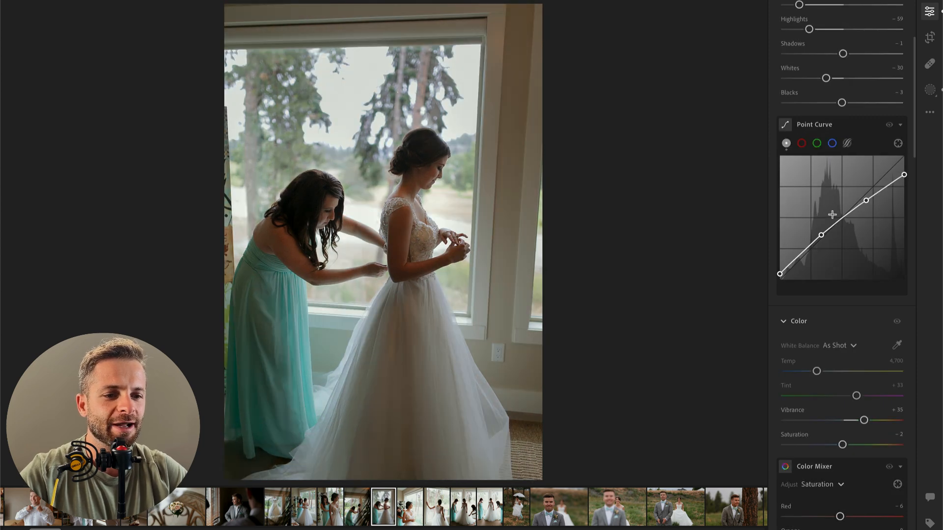
Step: Set the photo's whites to −100, contrast to −39 and blacks to −4
scroll(835, 217, up, 3)
drag(827, 241, 872, 242)
drag(799, 167, 843, 168)
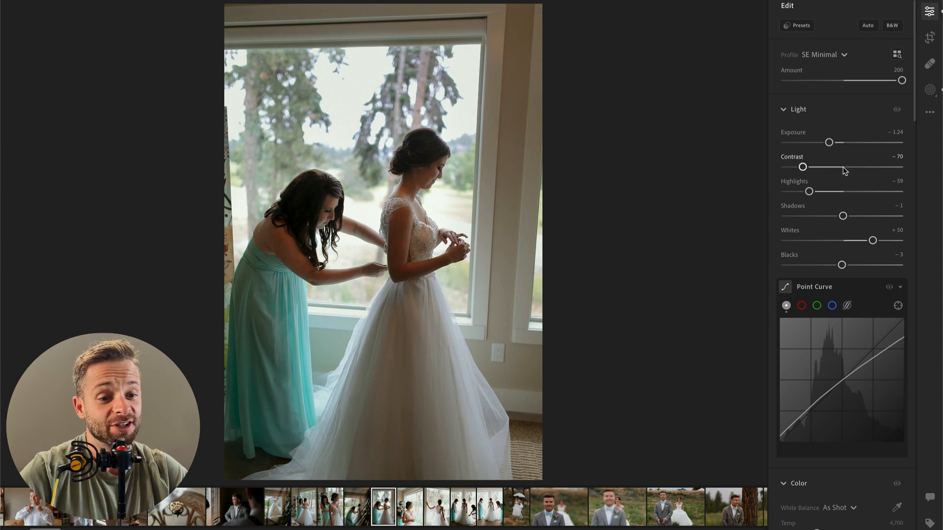
click(805, 242)
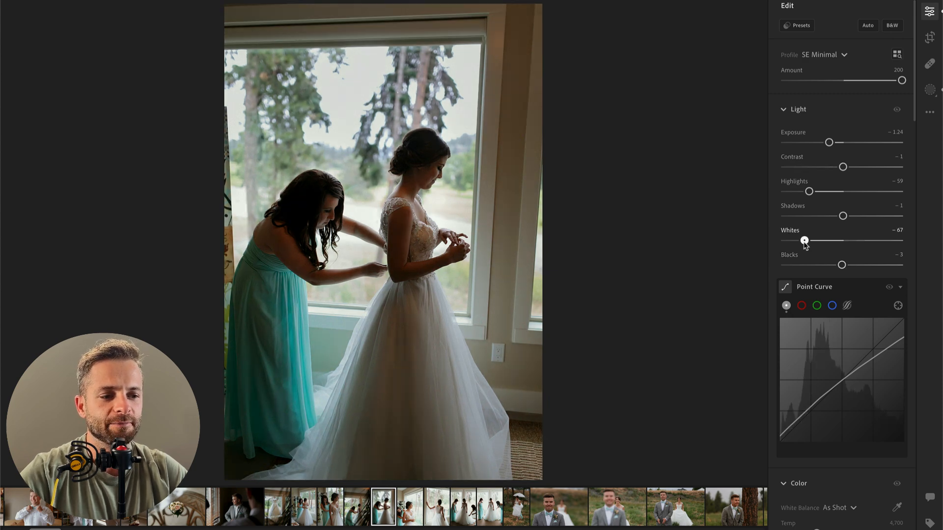
drag(804, 241, 785, 241)
drag(826, 170, 820, 168)
mouse_move(842, 266)
mouse_down()
mouse_move(879, 267)
mouse_move(827, 267)
mouse_move(842, 268)
mouse_up()
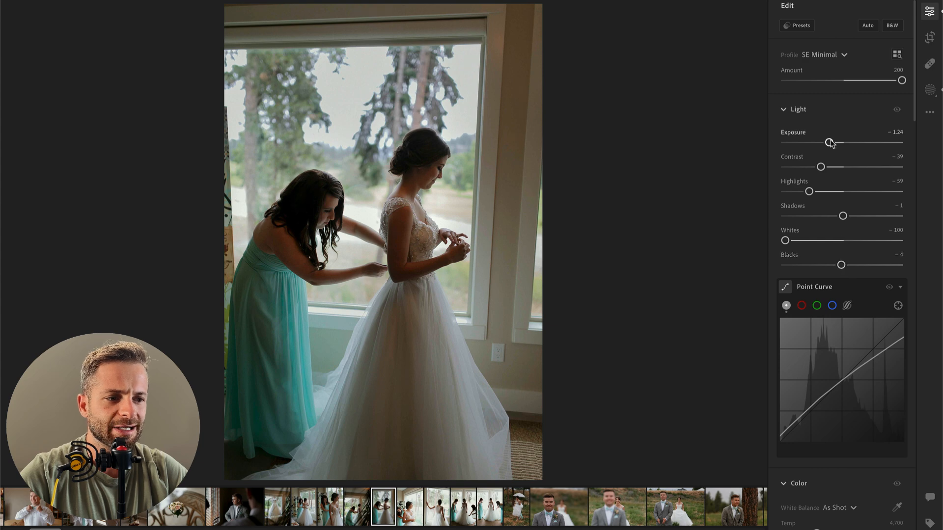
drag(833, 143, 833, 143)
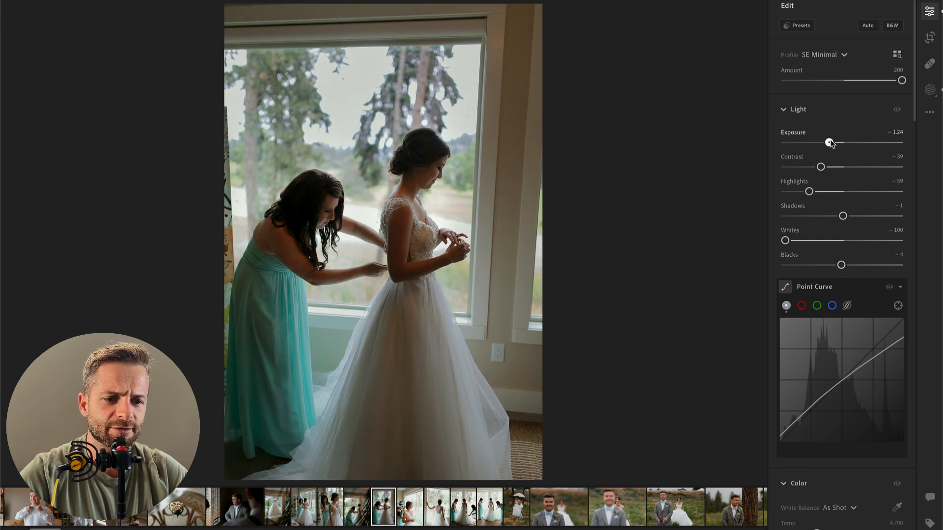
Step: Lower the amount of the bride's head brush mask to 69 and set the whole photo's shadows to −10 and contrast to −62
key(b)
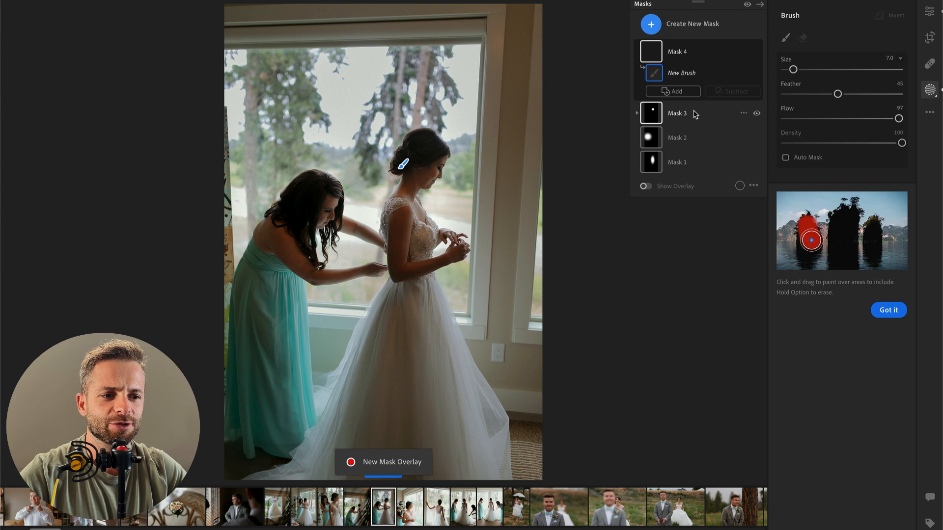
click(696, 115)
mouse_move(843, 228)
mouse_down()
mouse_move(810, 227)
mouse_move(861, 229)
mouse_move(812, 229)
mouse_move(825, 228)
mouse_up()
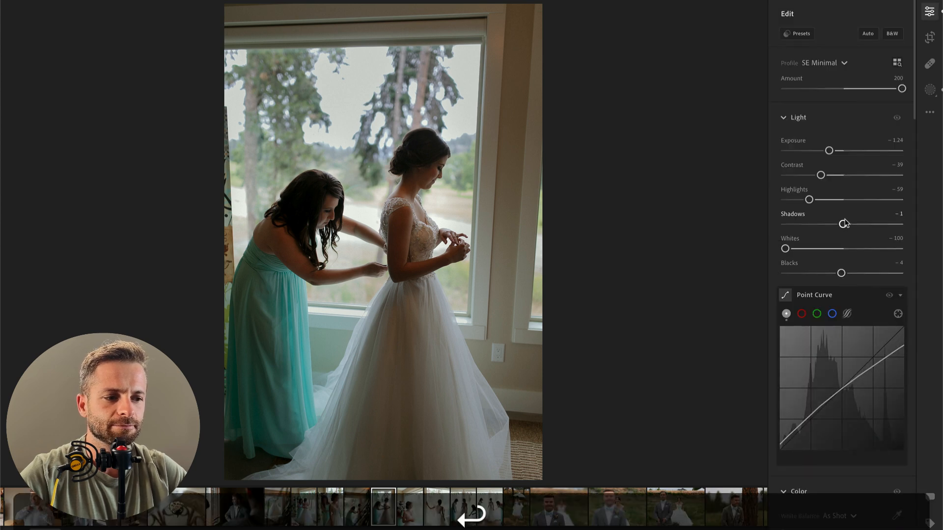
drag(843, 224, 785, 249)
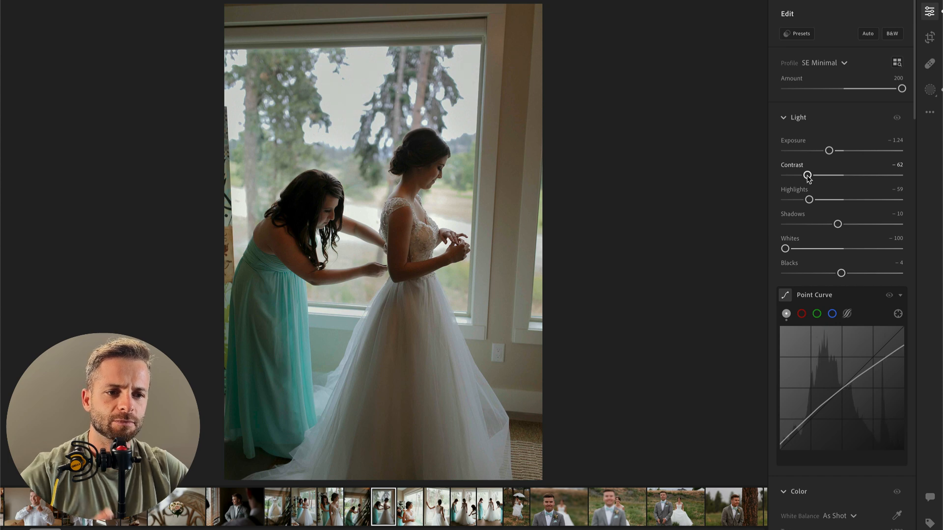
Step: Straighten the photo by −2.18, crop it tighter around the two women and compare the edit with the original
key(c)
drag(541, 11, 562, 24)
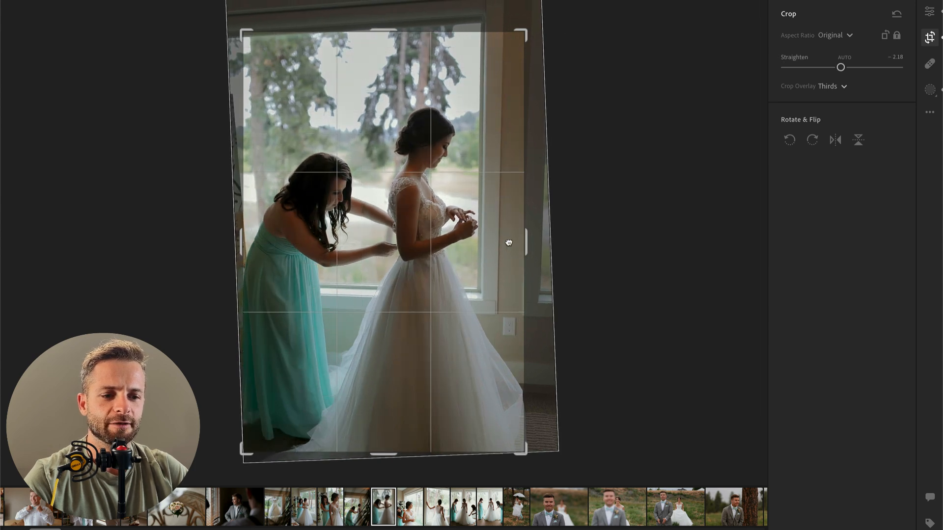
key(Return)
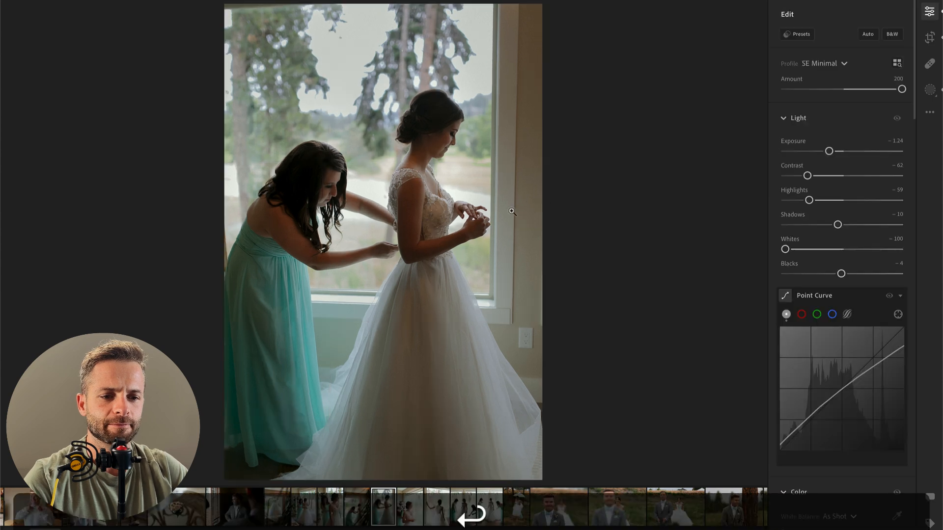
key(backslash)
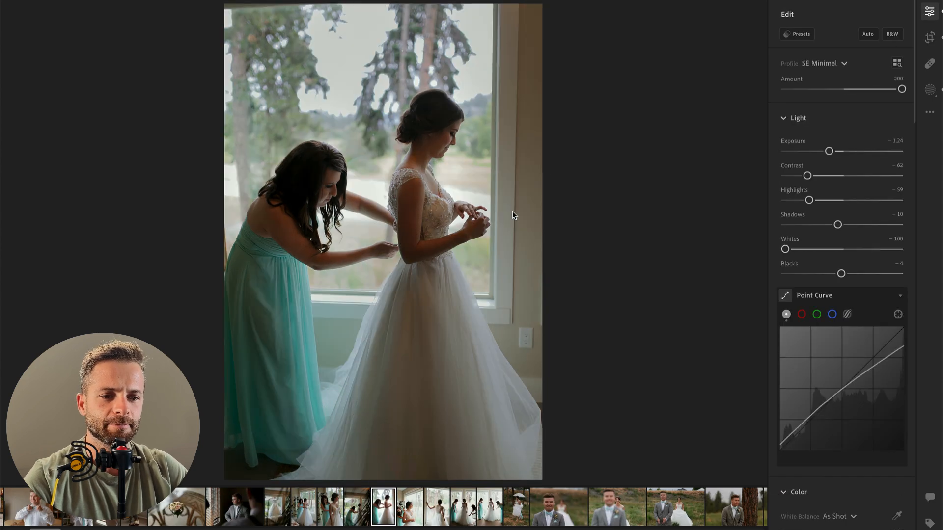
key(backslash)
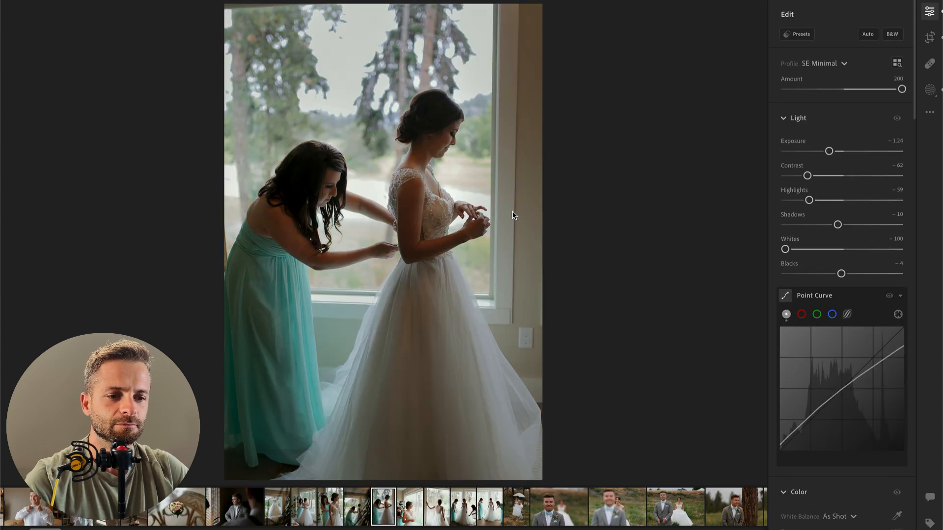
Step: Paint a size 28 brush mask over the wall beside the window with temp −7 and saturation −5, and set the photo's exposure to −0.97
mouse_move(877, 355)
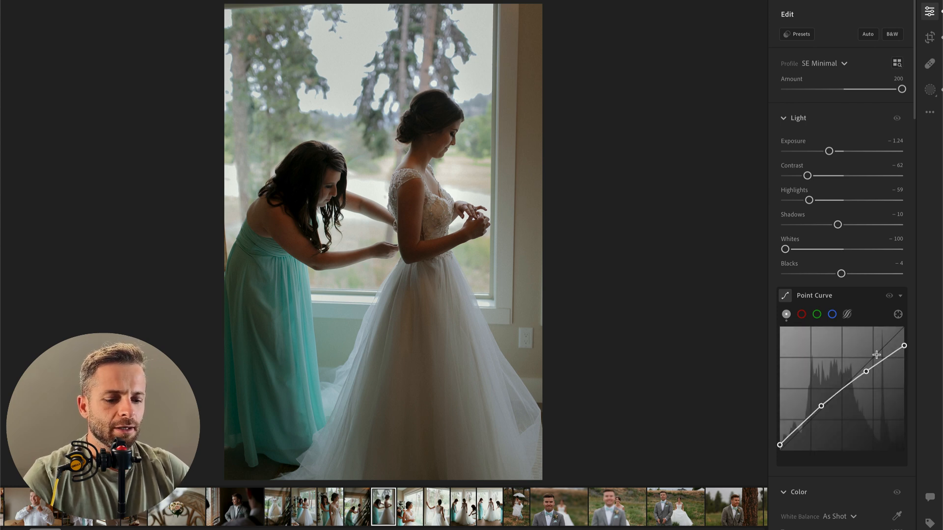
key(b)
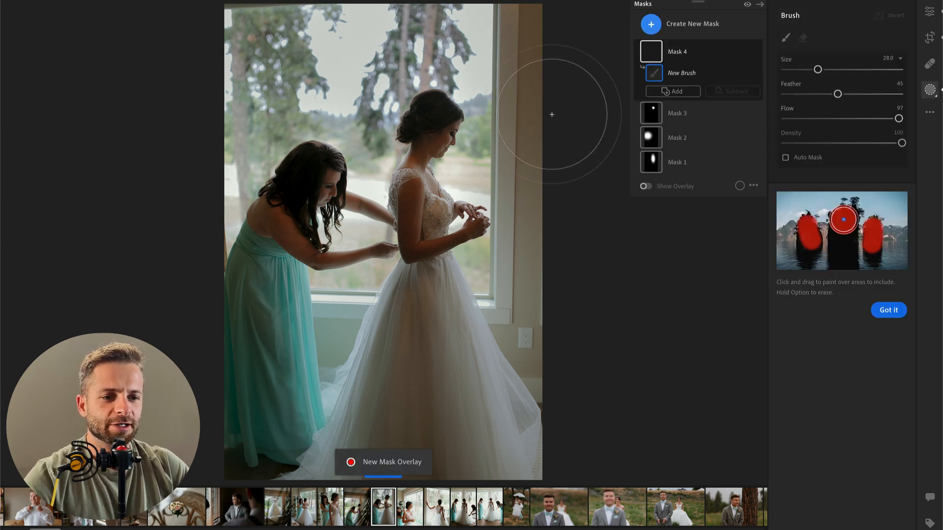
drag(555, 60, 578, 87)
drag(843, 498, 840, 501)
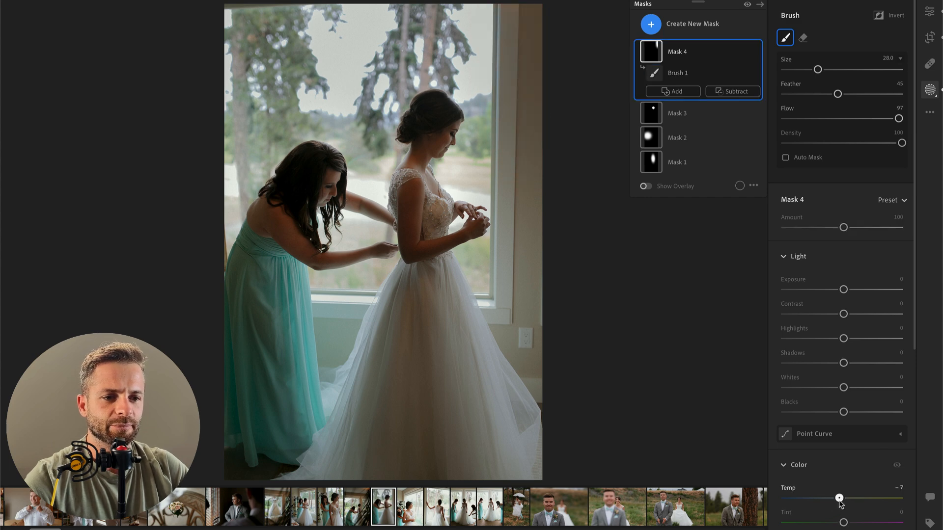
mouse_move(843, 363)
mouse_down()
mouse_move(830, 363)
mouse_move(843, 363)
mouse_up()
scroll(843, 363, down, 3)
drag(843, 463, 840, 464)
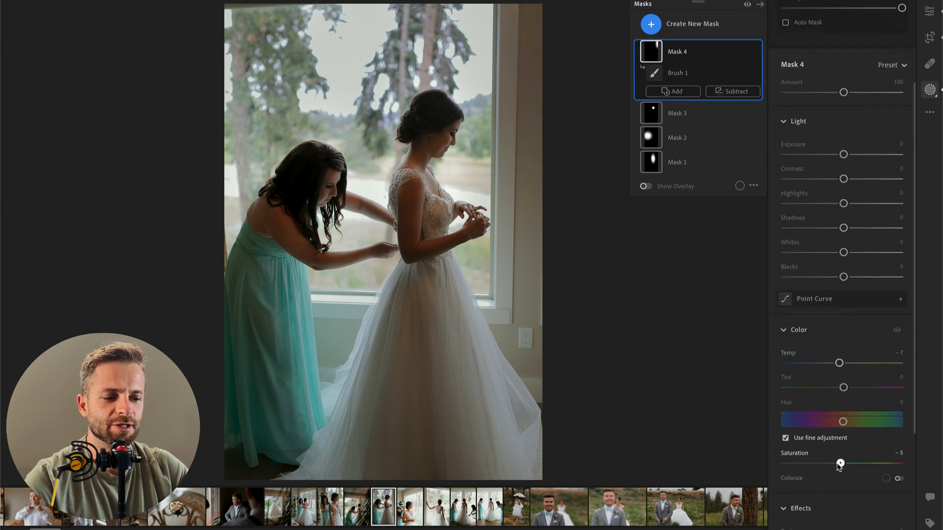
key(Return)
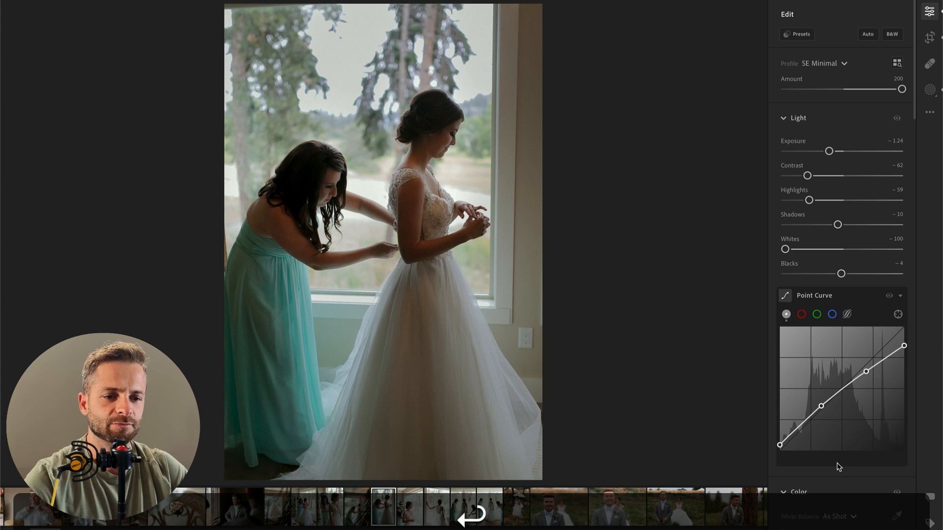
drag(829, 150, 833, 152)
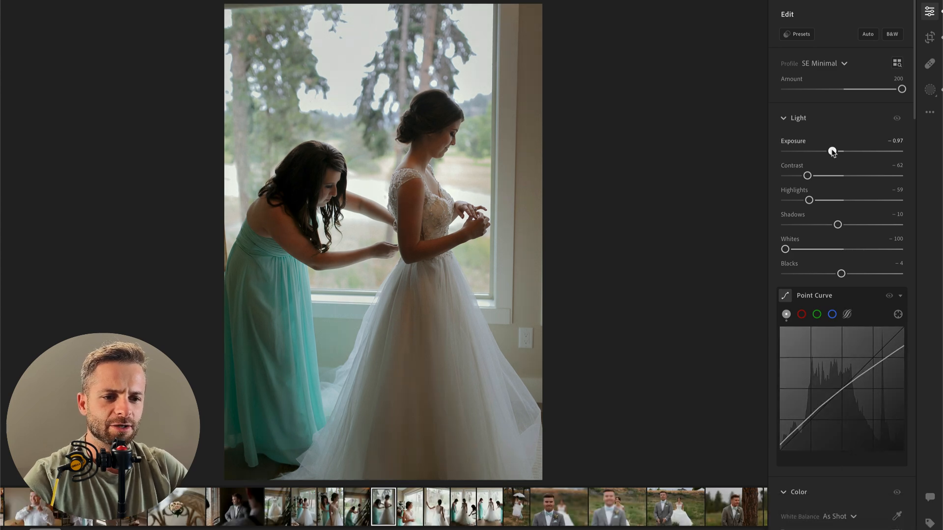
Step: Paste the copied edit settings onto the next photo, the bride looking out the window, with exposure −0.70 and highlights −100
key(Right)
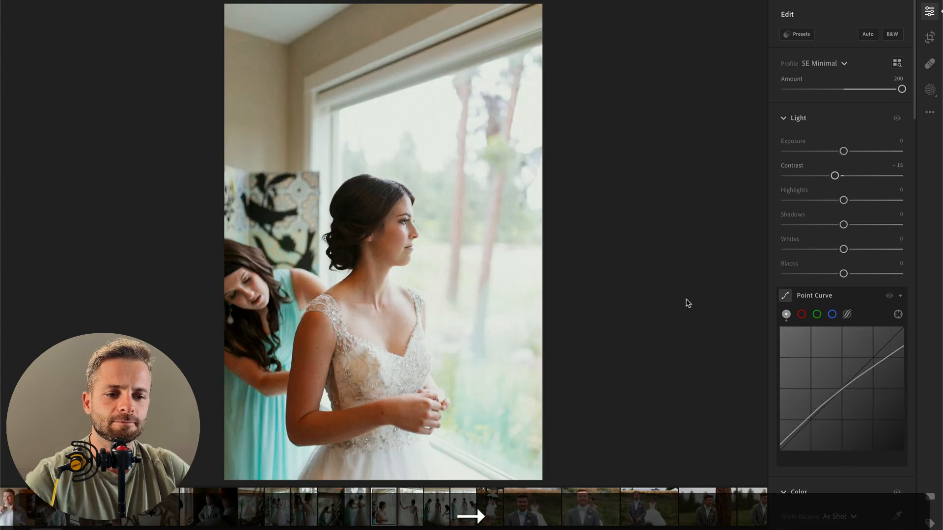
key(super+v)
click(830, 151)
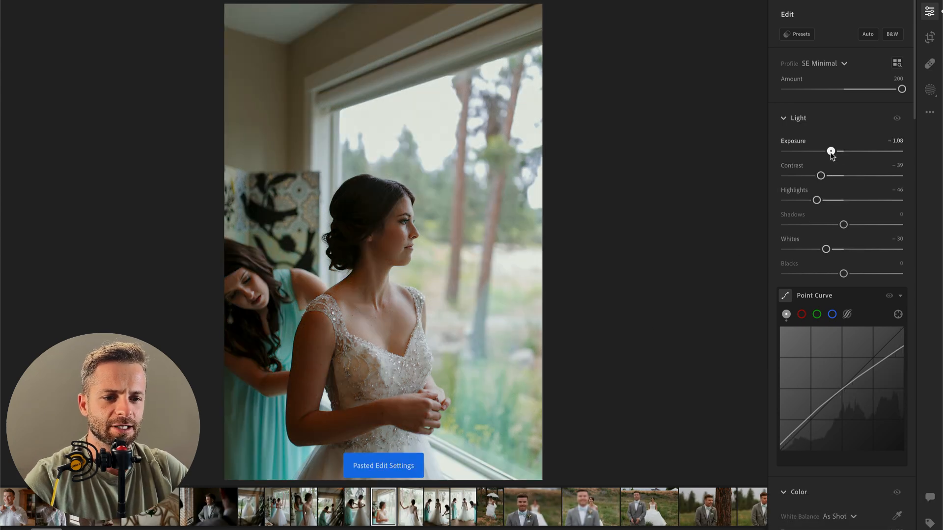
drag(831, 151, 829, 152)
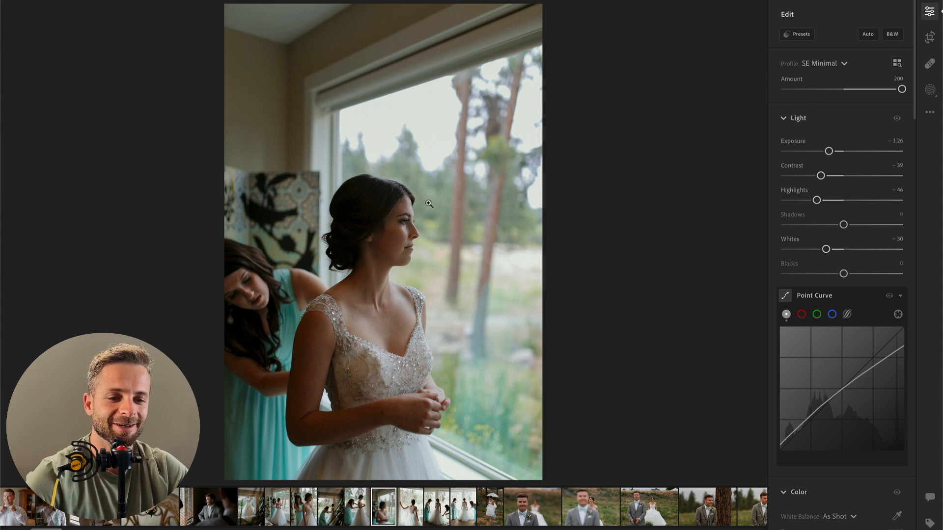
drag(835, 152, 835, 151)
drag(817, 199, 781, 203)
Step: Crop the bride's window portrait slightly tighter, trimming some ceiling above her at the original aspect ratio
key(c)
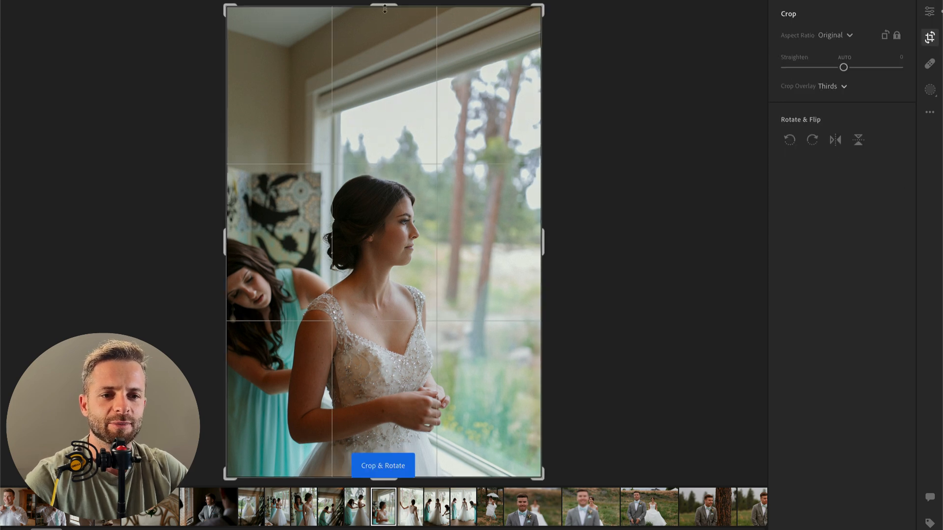
drag(383, 6, 383, 21)
drag(405, 91, 421, 90)
key(Return)
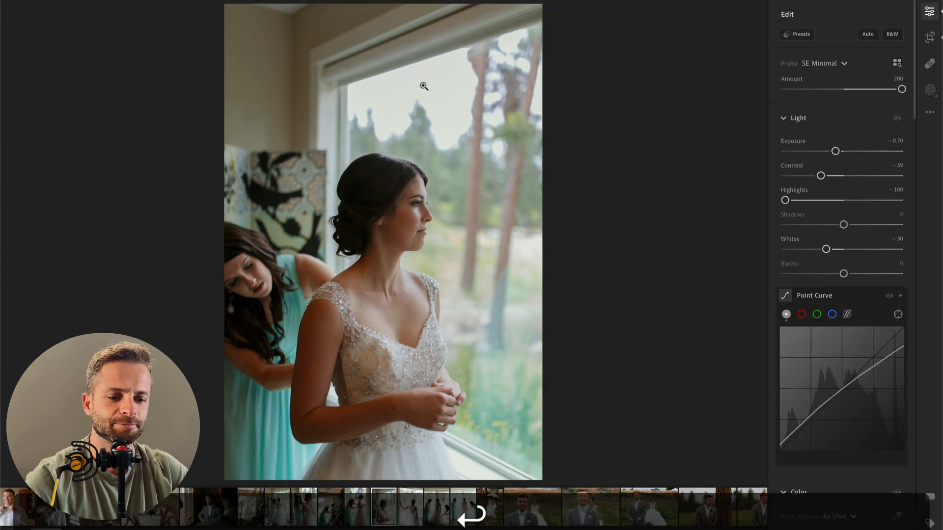
key(Right)
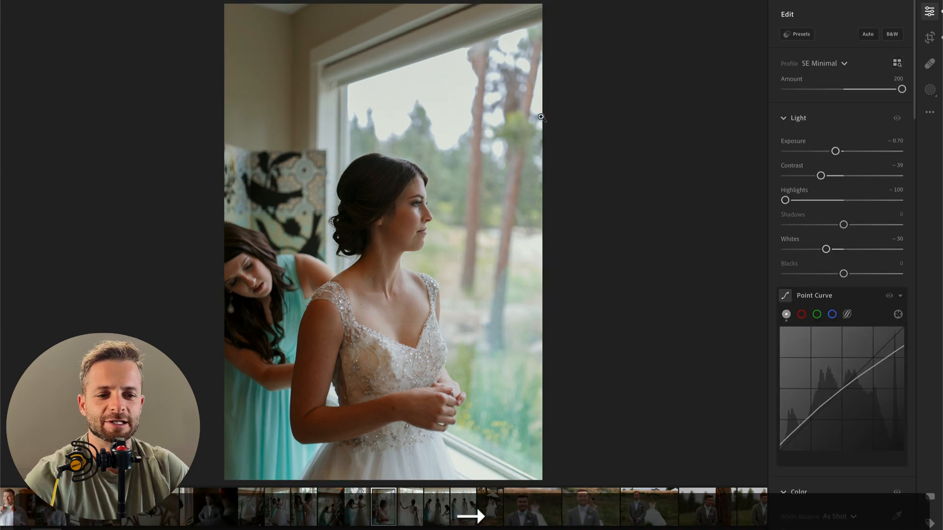
key(Left)
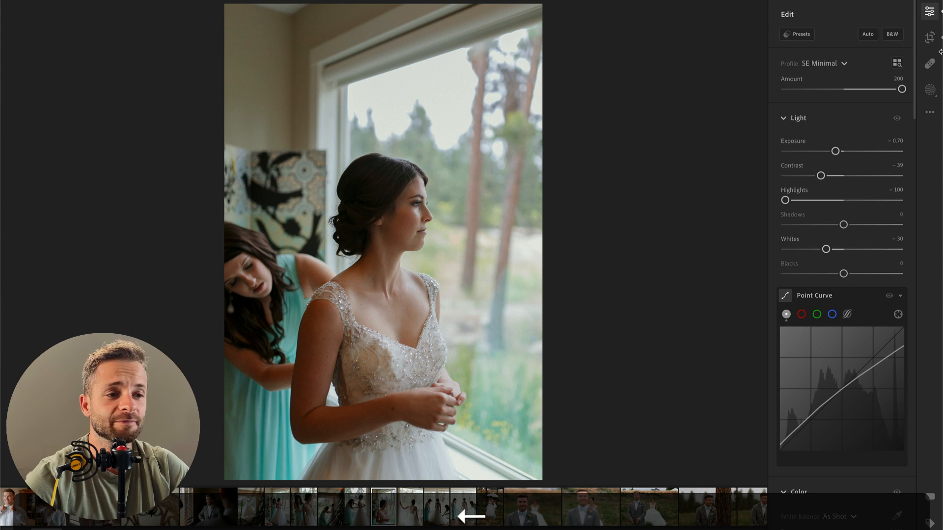
Step: Apply the preset 00 Vintage AI Bloom PLUS from SE AI Engine Toolkit to the window portrait and go to the next photo
click(929, 11)
click(930, 12)
click(799, 34)
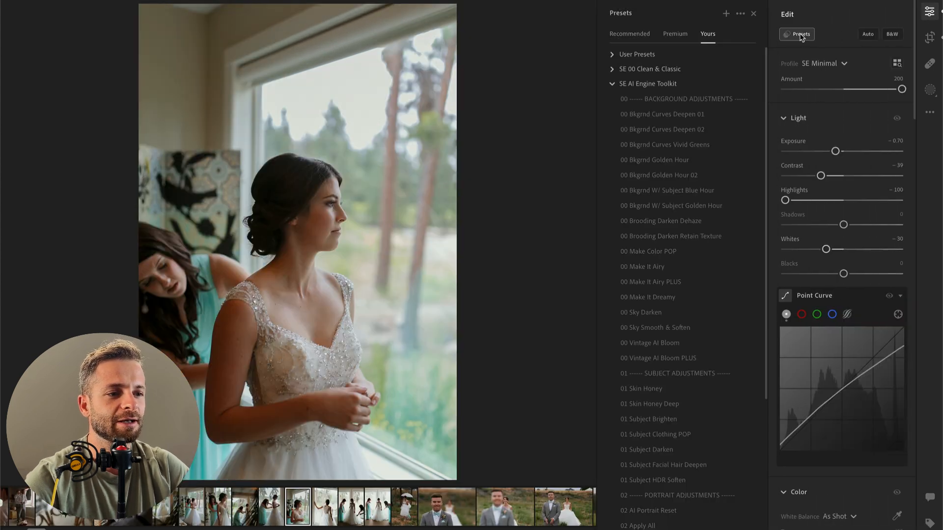
click(670, 355)
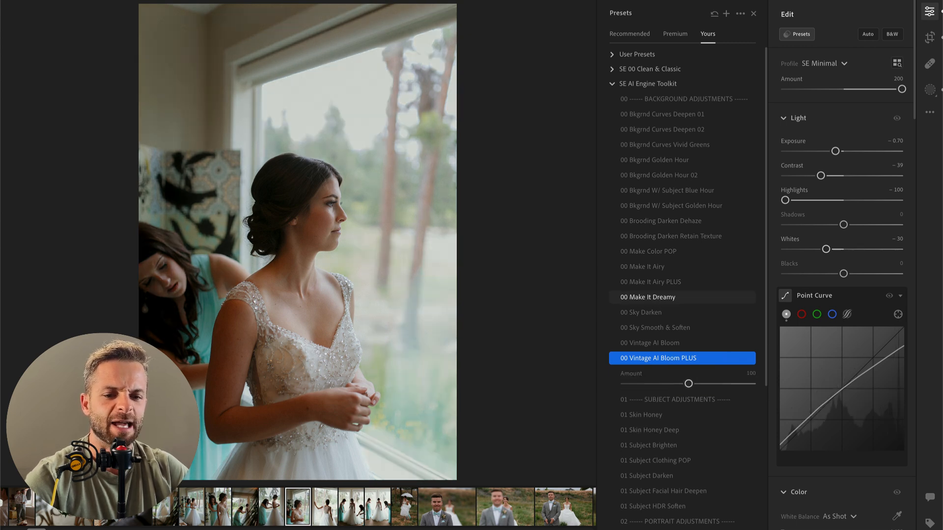
key(Right)
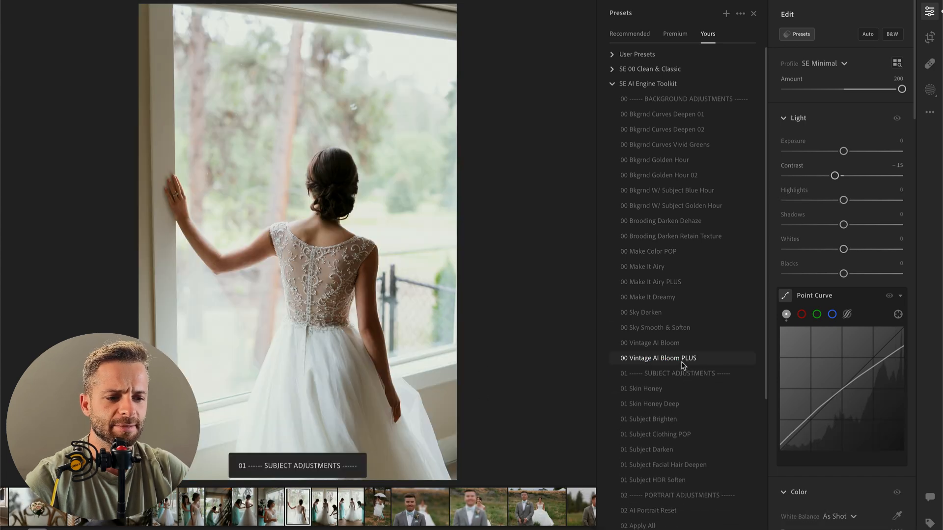
Step: Apply the preset 00 Vintage AI Bloom at amount 57 to the photo of the bride seen from behind
click(682, 363)
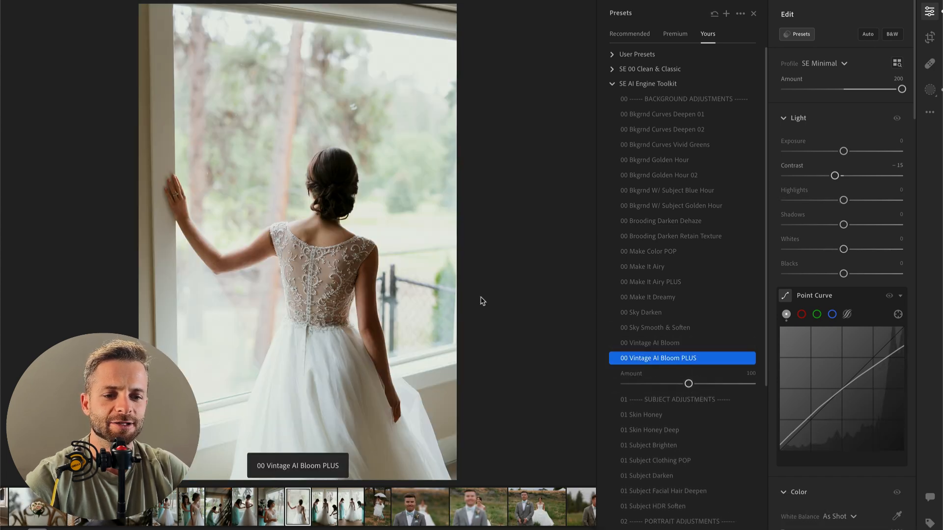
click(654, 384)
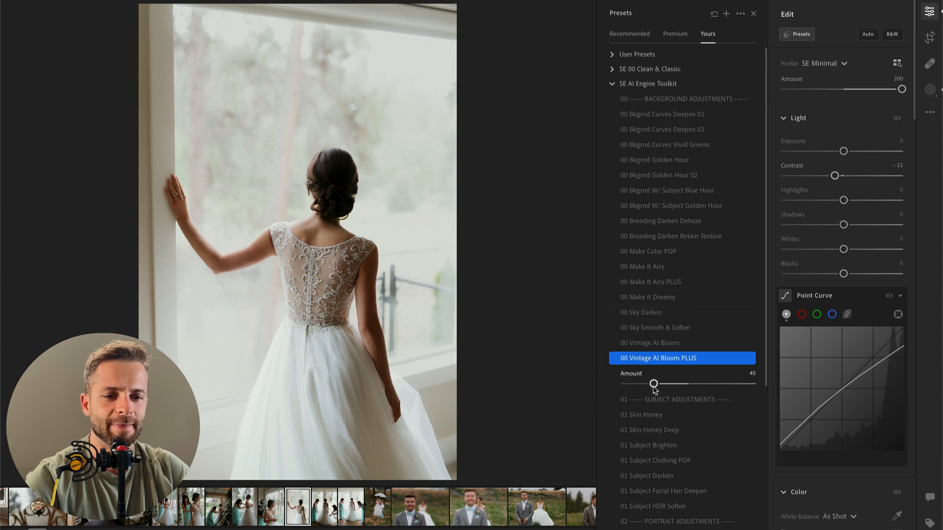
click(677, 342)
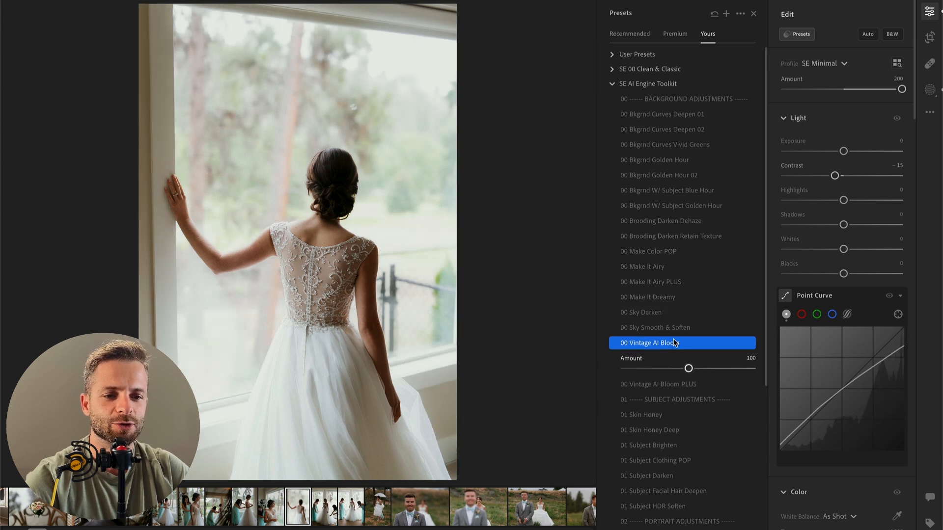
click(661, 369)
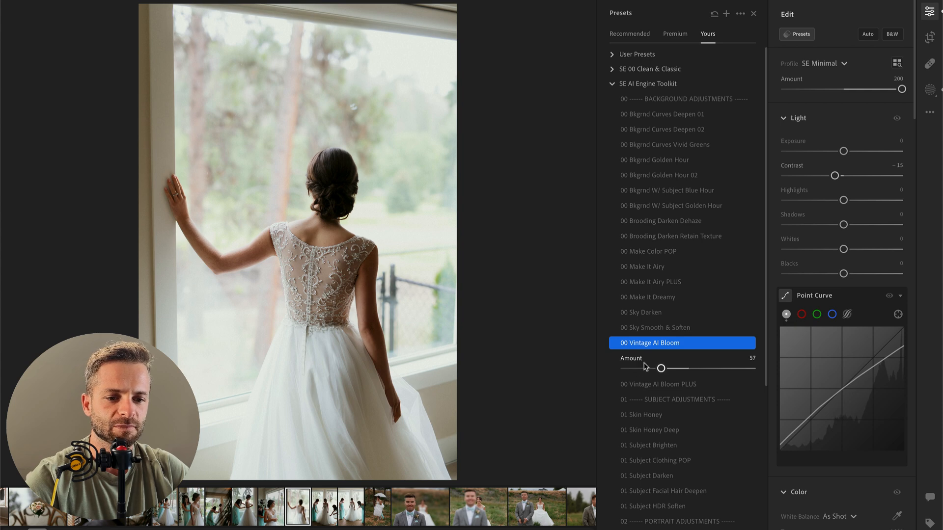
Step: Paste the copied edit settings onto the bride's back-view photo, set exposure to −0.88 and contrast to −98, and compare with the original
key(super+v)
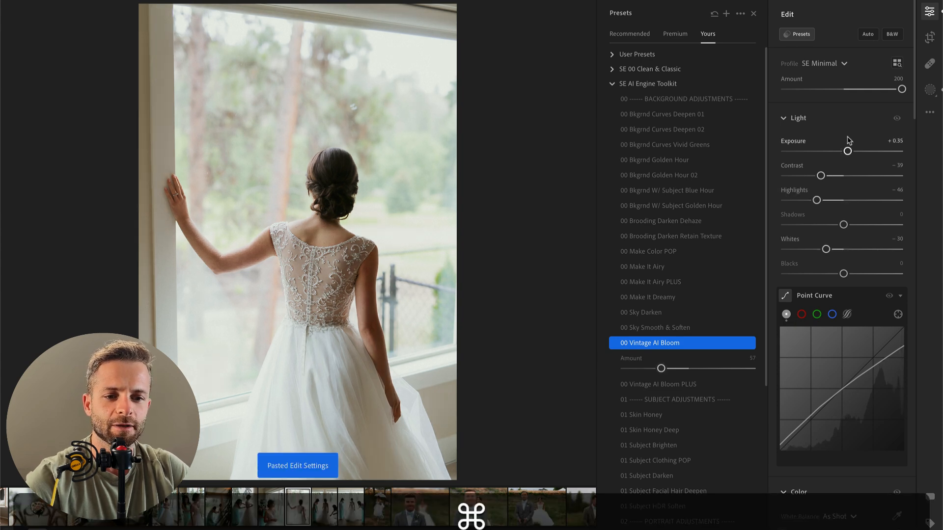
click(834, 152)
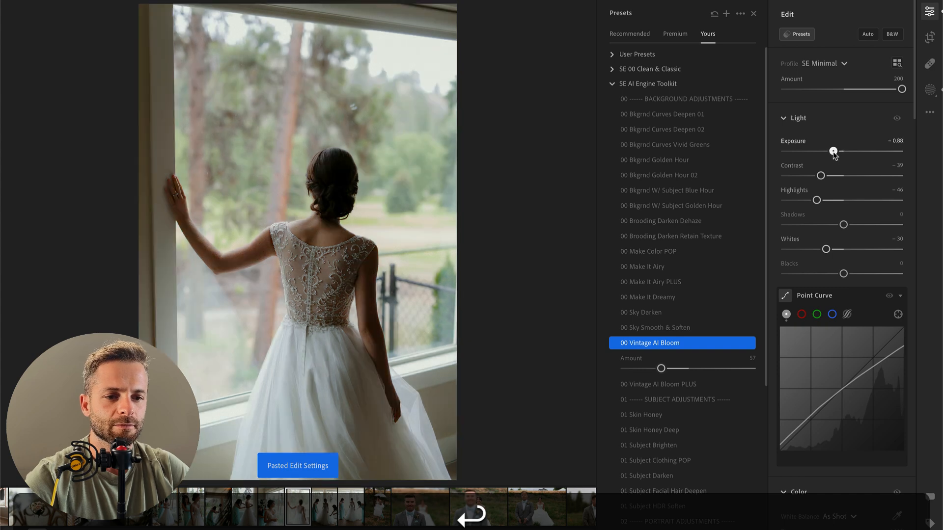
drag(820, 175, 787, 177)
key(backslash)
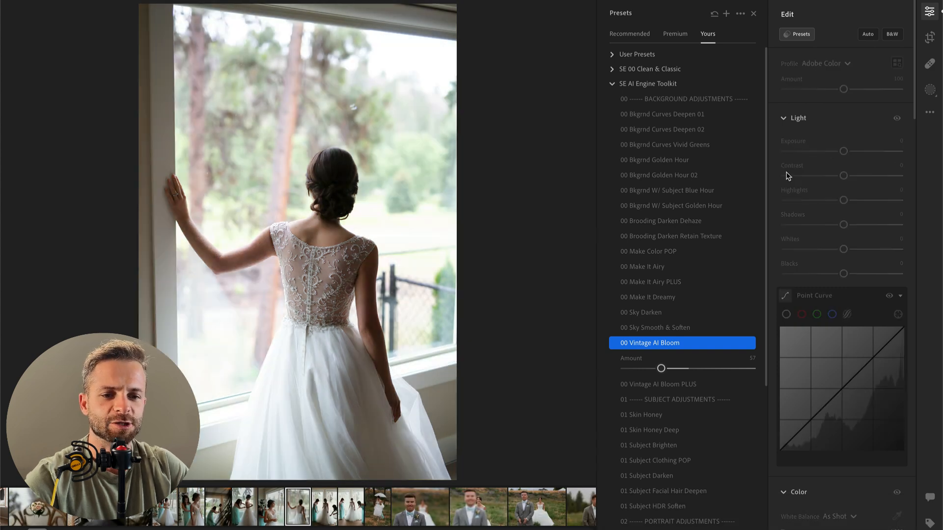
key(backslash)
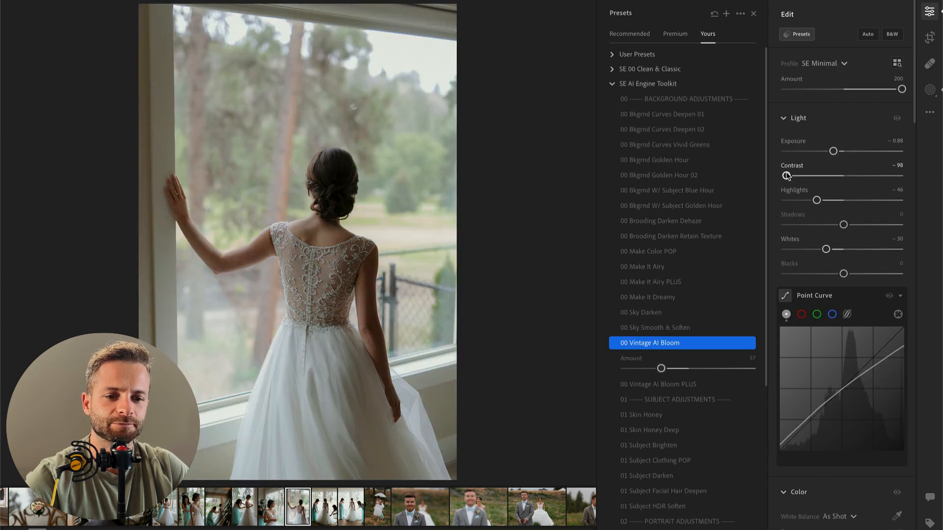
Step: Paste the copied edit settings onto the next photo, the bride with bridesmaids, with exposure +1.19 and contrast −11
key(Right)
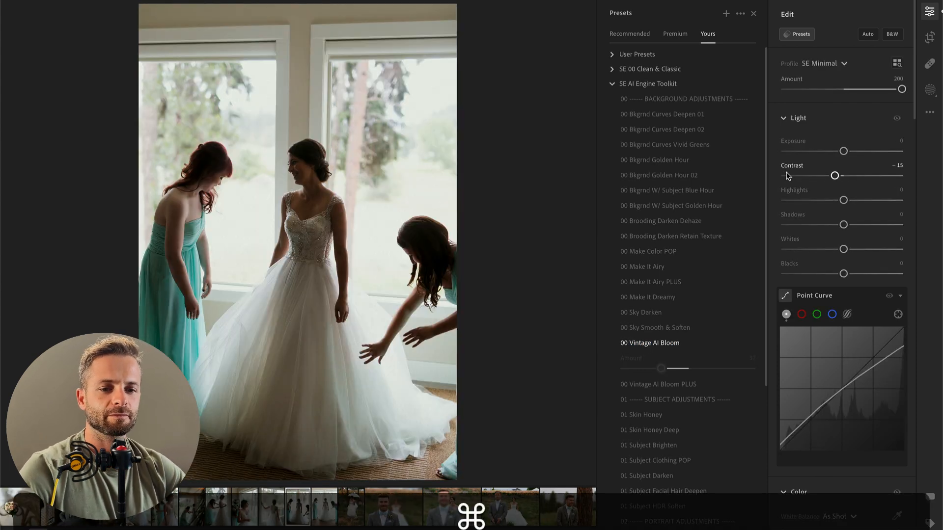
key(super+v)
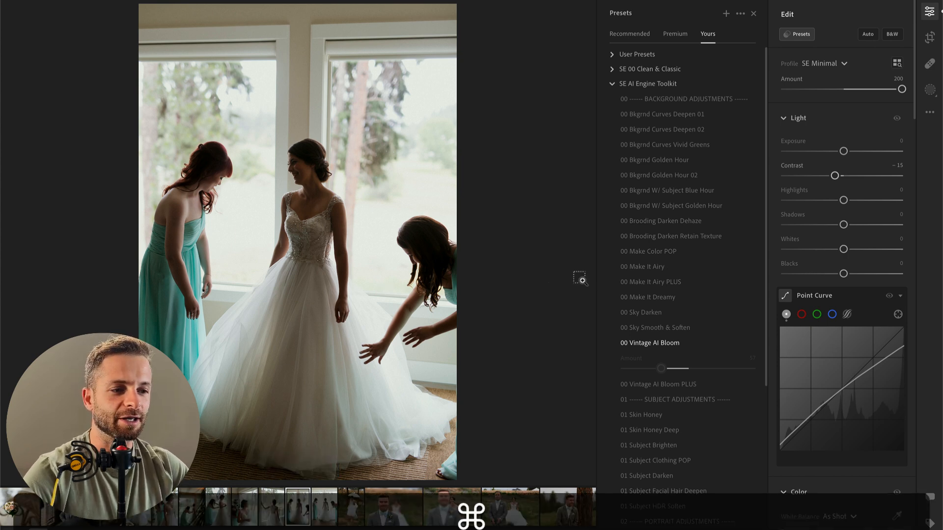
key(super+v)
drag(849, 152, 858, 153)
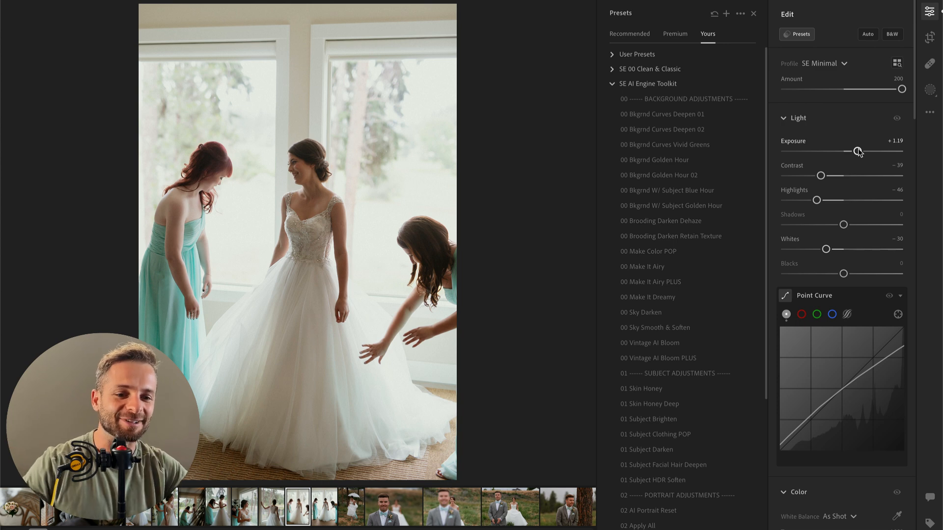
drag(821, 176, 837, 176)
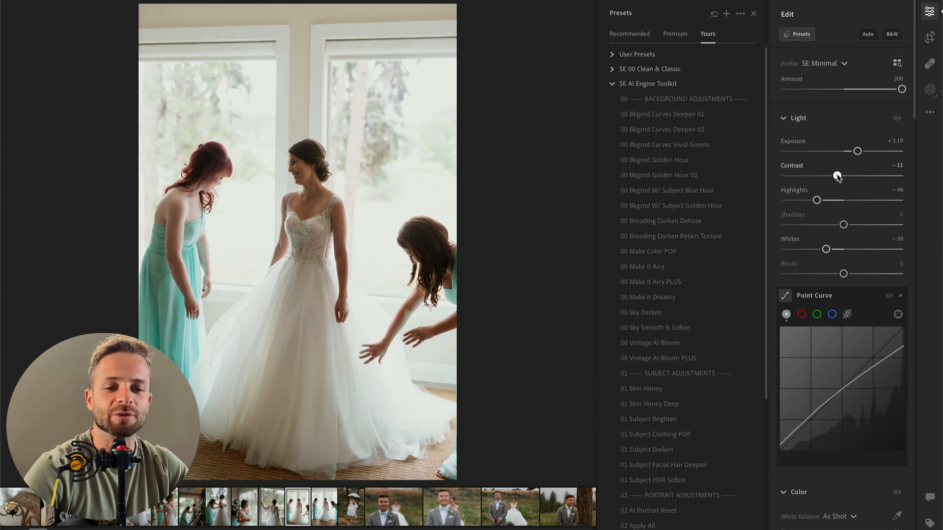
Step: Set the bridesmaids photo's highlights and whites to −100, blacks to +14, and exposure to +0.60
drag(796, 200, 762, 204)
drag(826, 249, 785, 250)
click(746, 253)
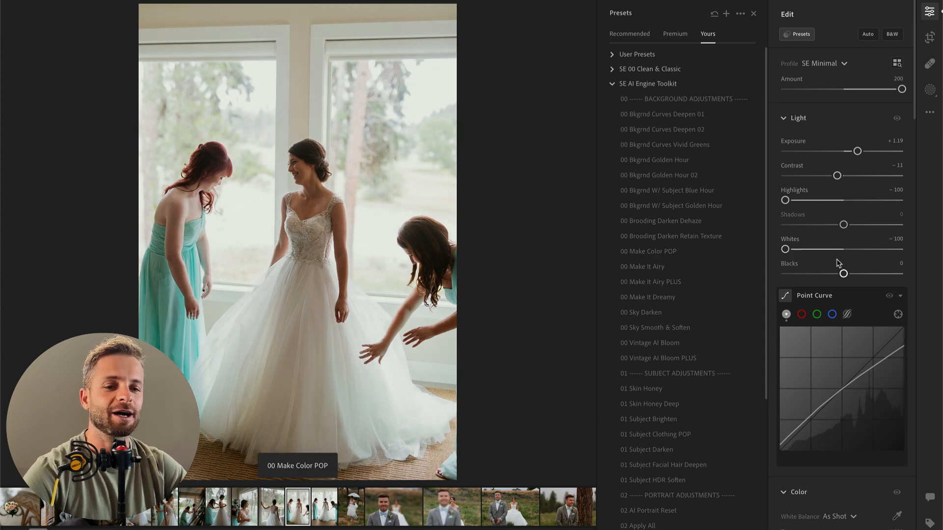
drag(843, 274, 854, 276)
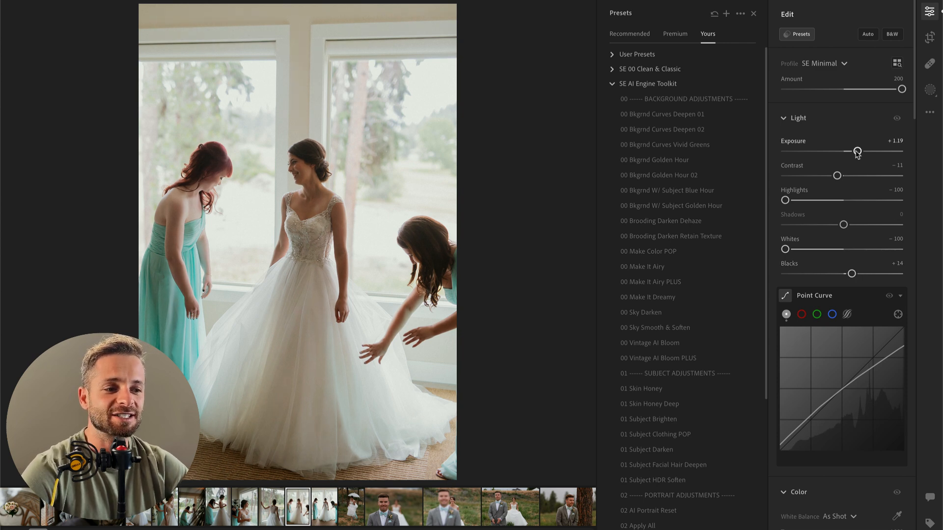
drag(856, 152, 855, 153)
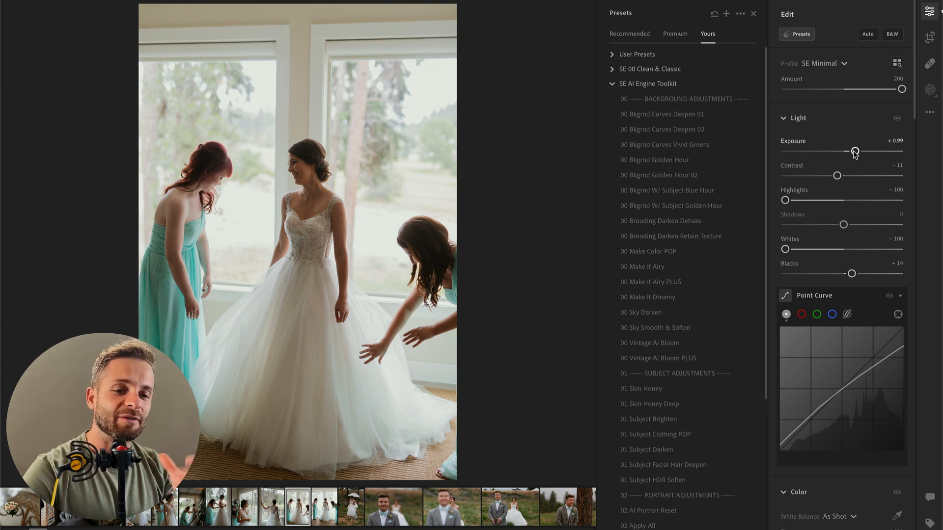
drag(854, 153, 851, 154)
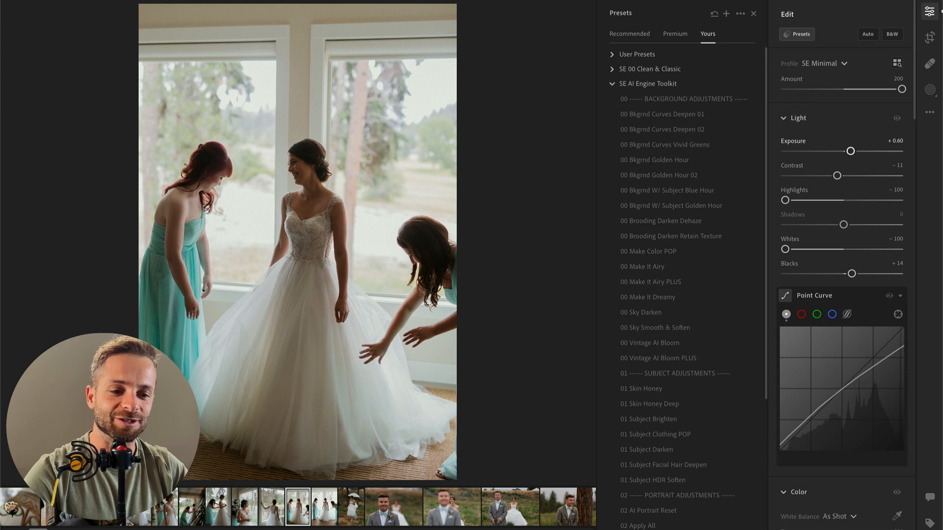
Step: Compare the edited bridesmaids photo with its unedited original several times
key(backslash)
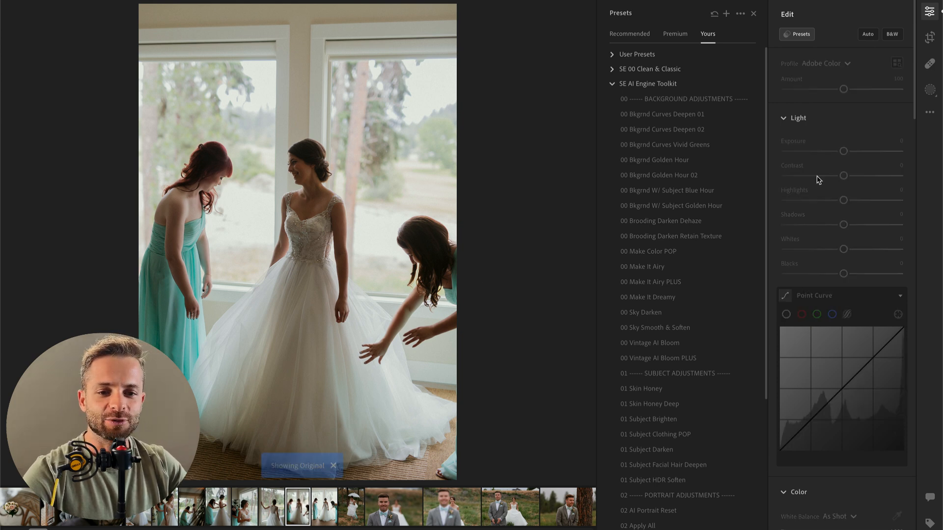
key(backslash)
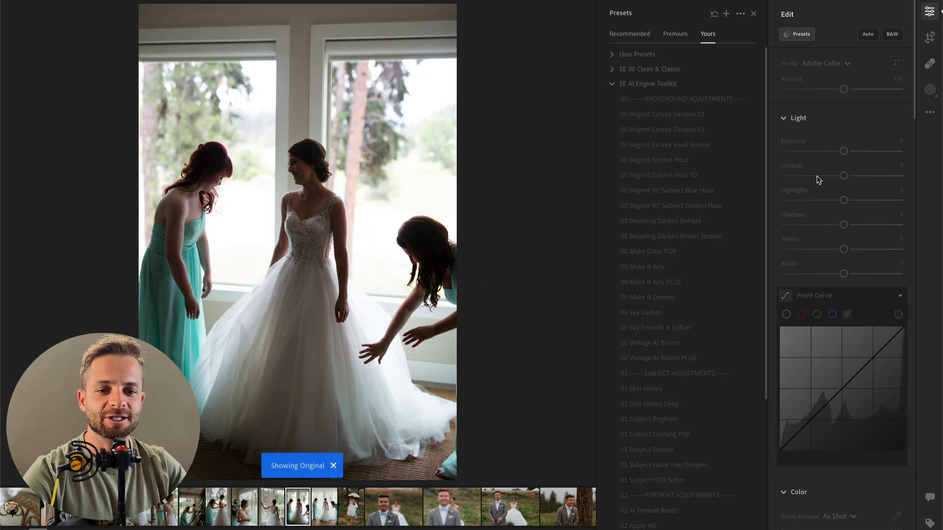
key(backslash)
key(backslash)
key(backslash)
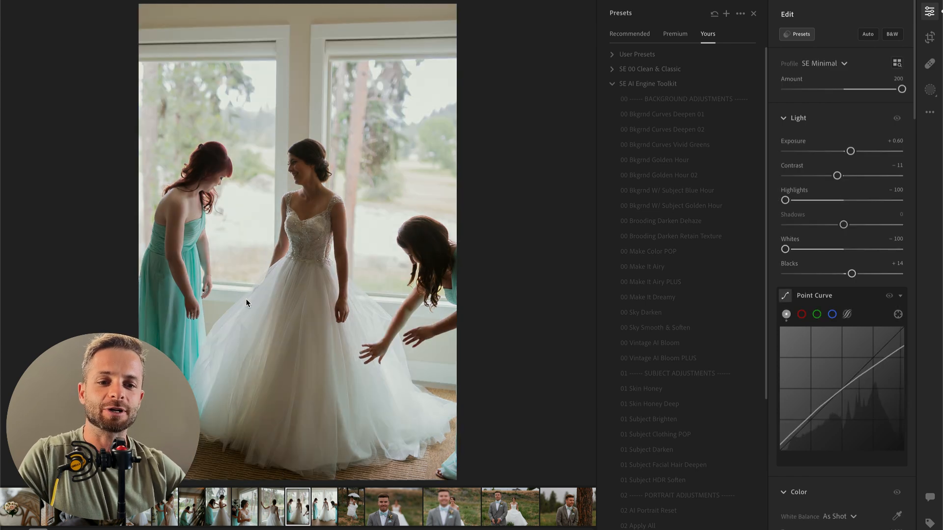
key(backslash)
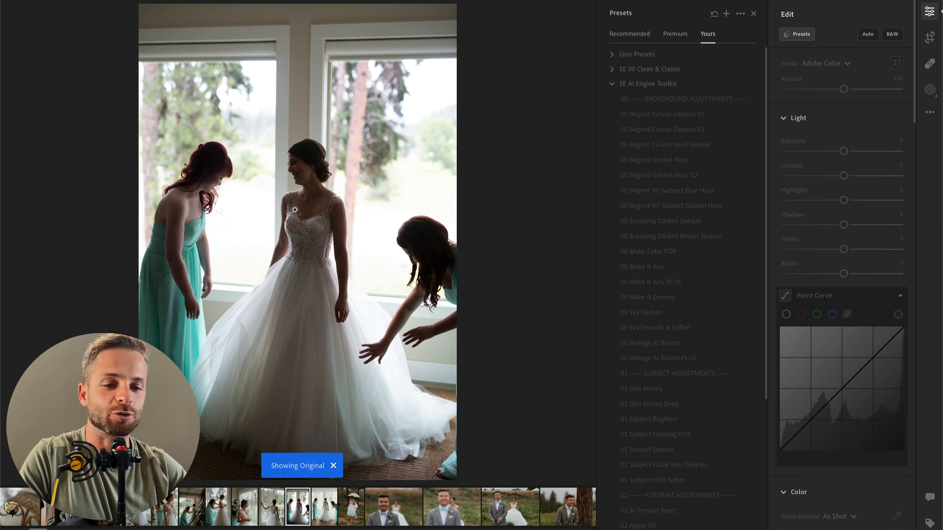
key(backslash)
Step: Set the bridesmaids photo's contrast to +7 and exposure to +0.78
click(629, 207)
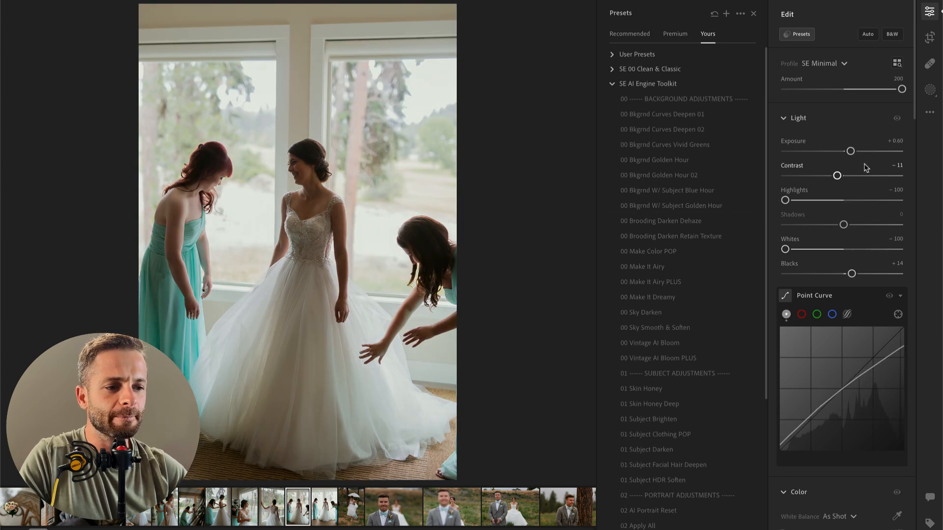
mouse_move(785, 249)
mouse_down()
mouse_move(815, 250)
mouse_move(785, 249)
mouse_up()
click(851, 176)
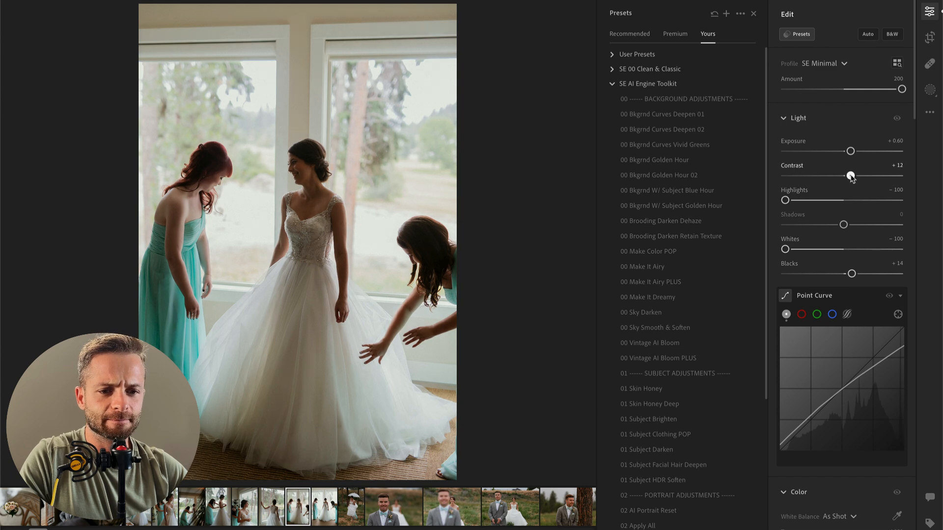
drag(851, 175, 853, 151)
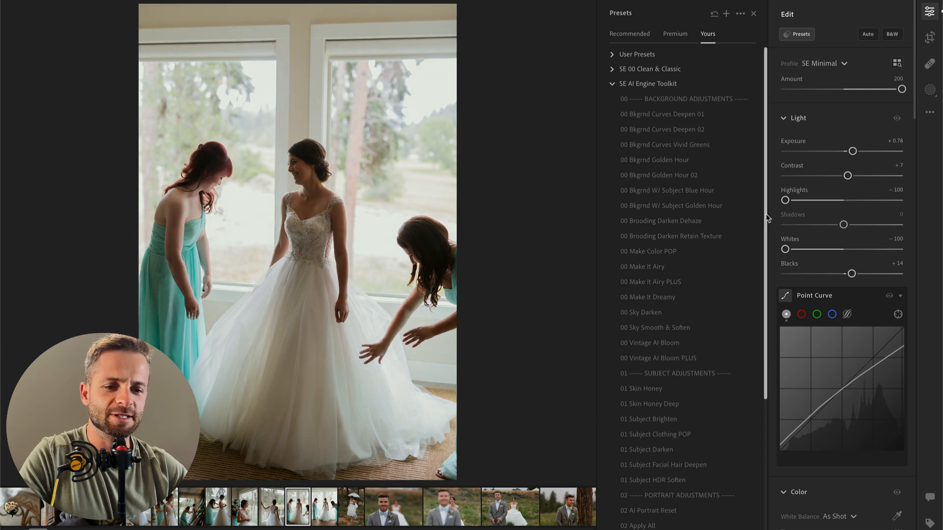
click(667, 199)
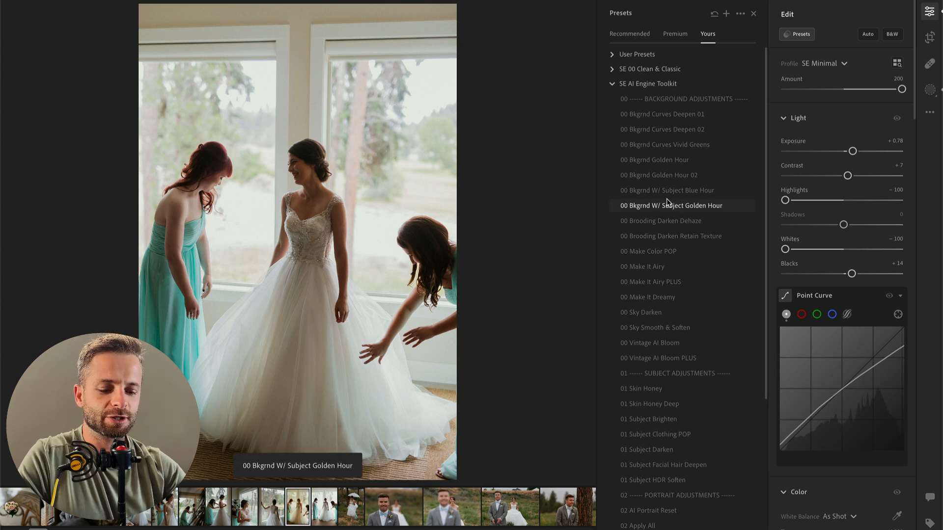
Step: Add a radial gradient mask around the bride's head with contrast −22, highlights +42, shadows −5 and whites +15, and compare its effect
key(r)
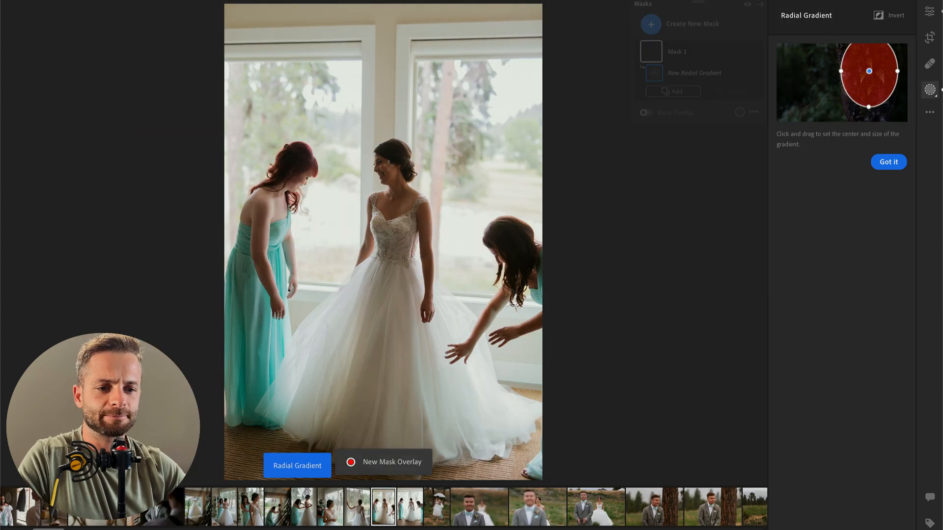
drag(389, 165, 428, 229)
drag(844, 190, 835, 239)
double_click(849, 241)
double_click(869, 241)
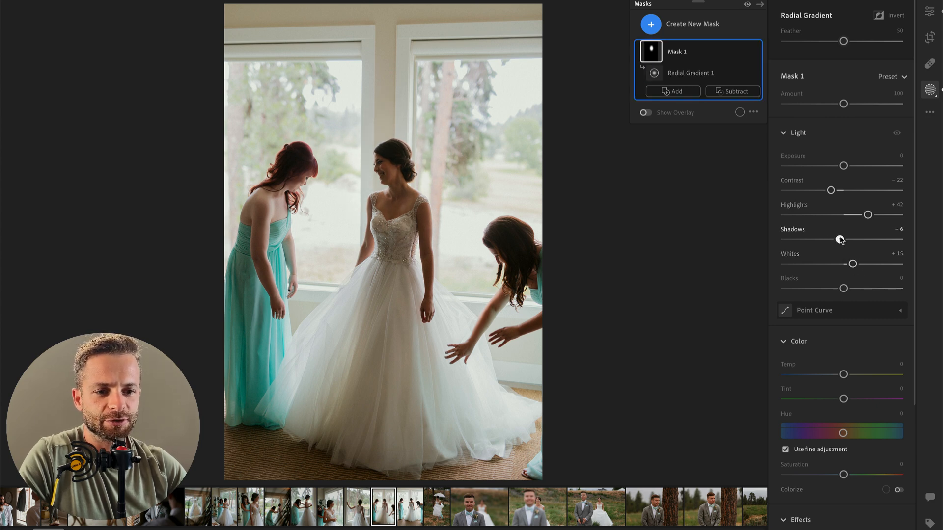
click(759, 52)
click(759, 52)
click(758, 52)
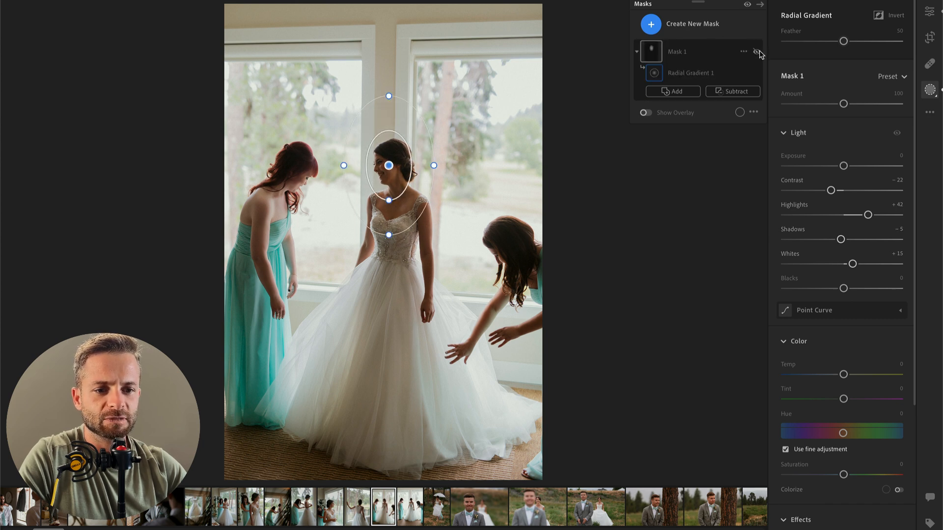
key(Return)
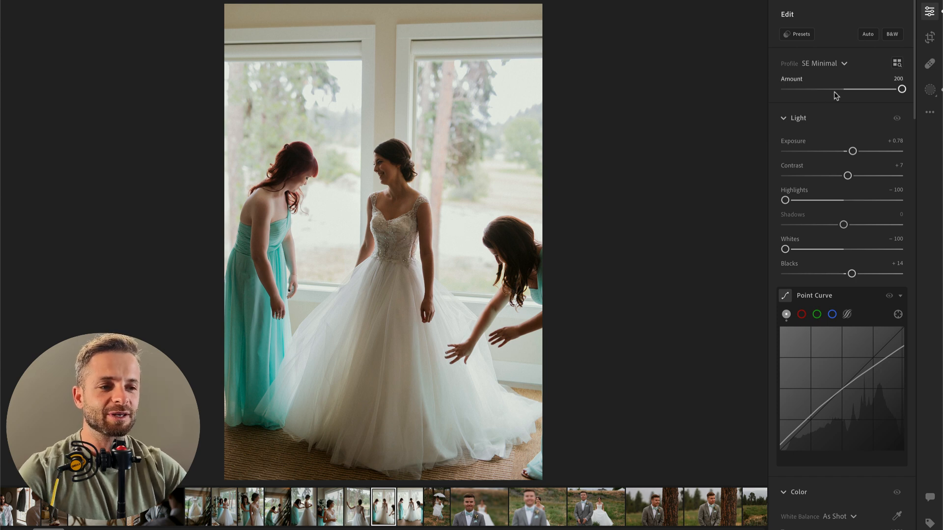
key(b)
click(668, 25)
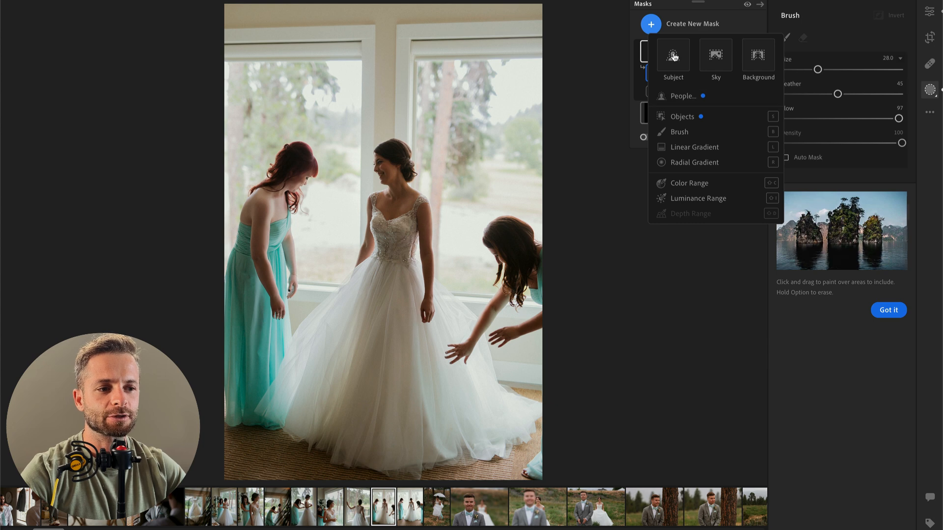
click(757, 21)
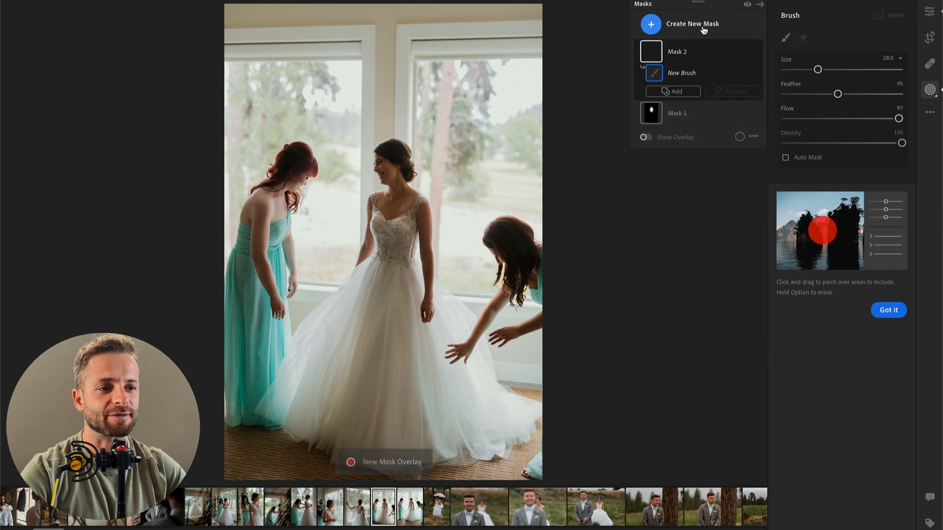
click(681, 29)
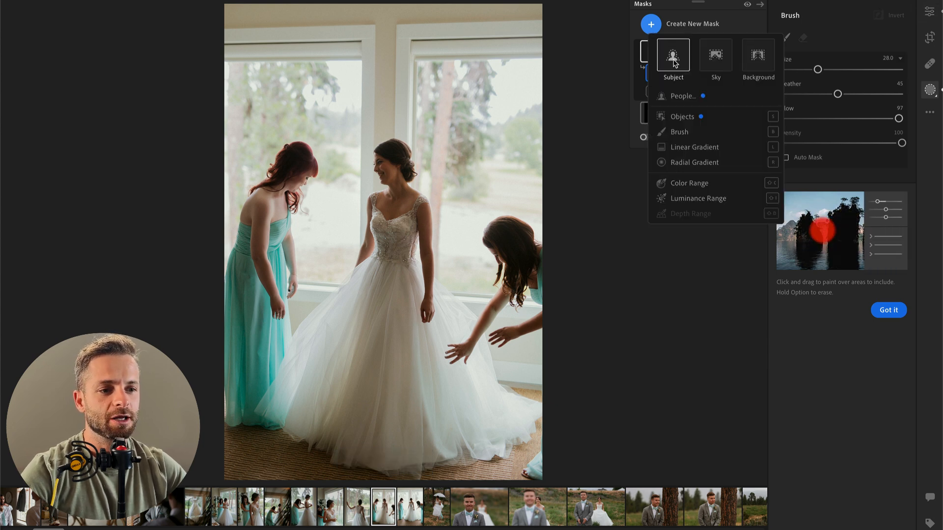
click(595, 121)
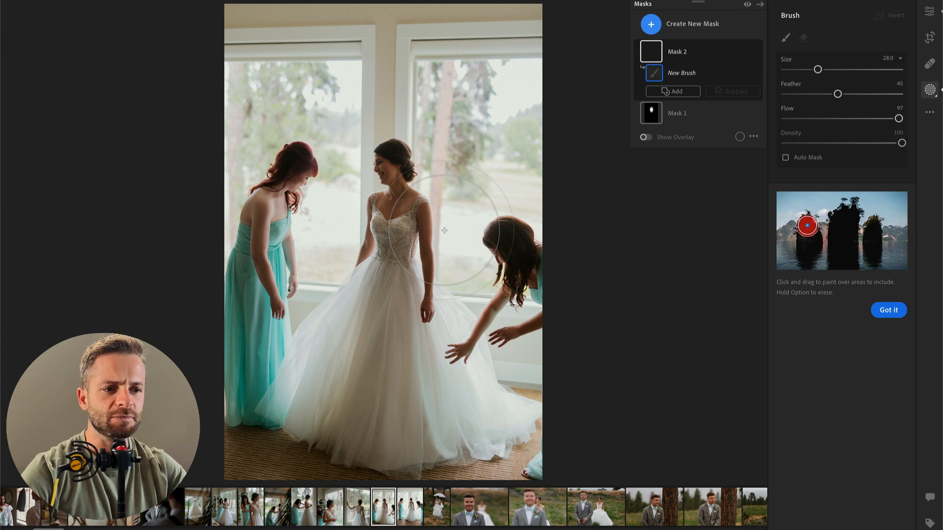
key(o)
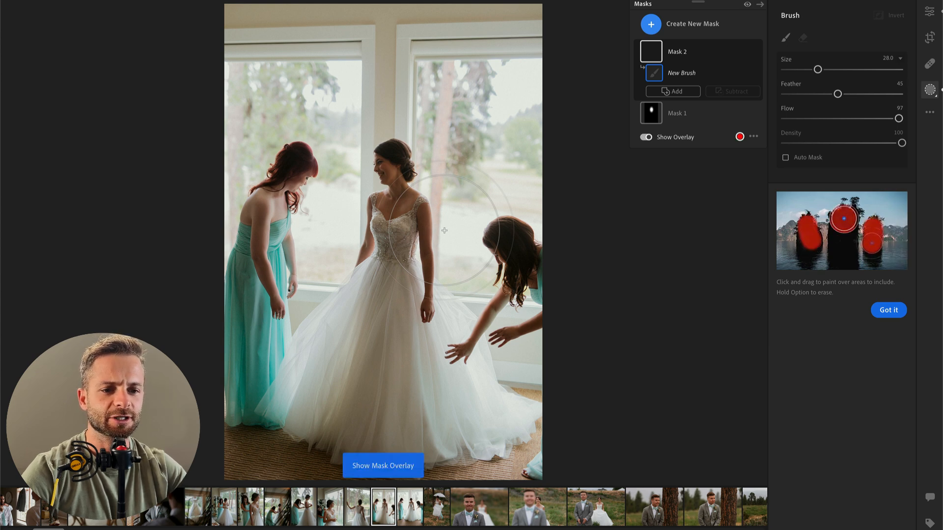
key(o)
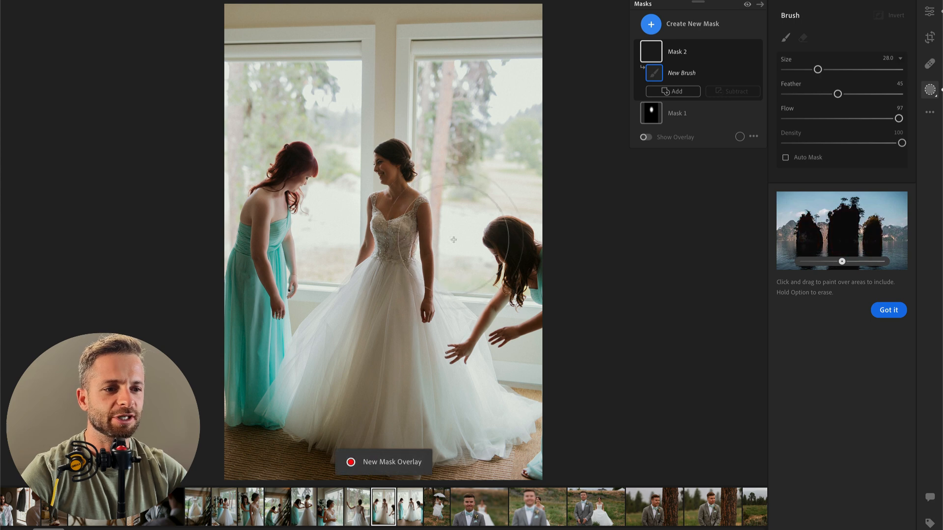
click(674, 54)
key(BackSpace)
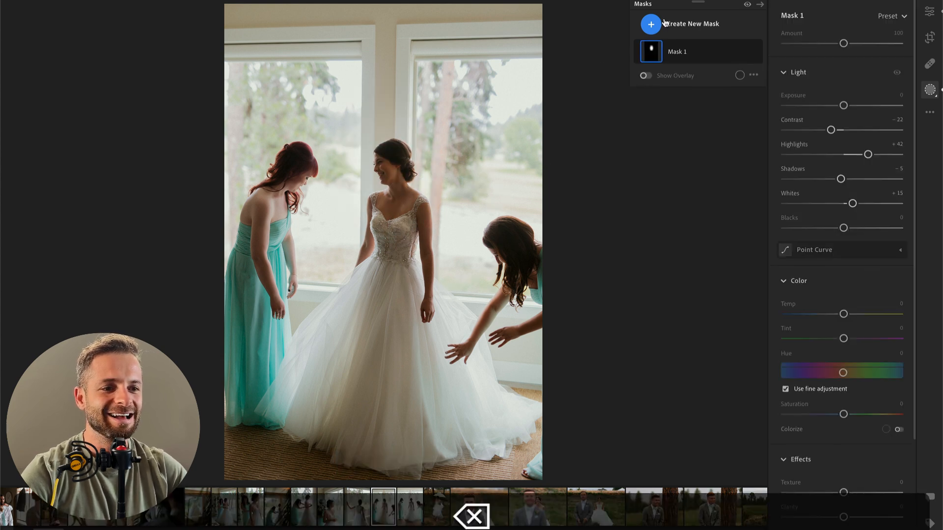
click(670, 23)
click(688, 98)
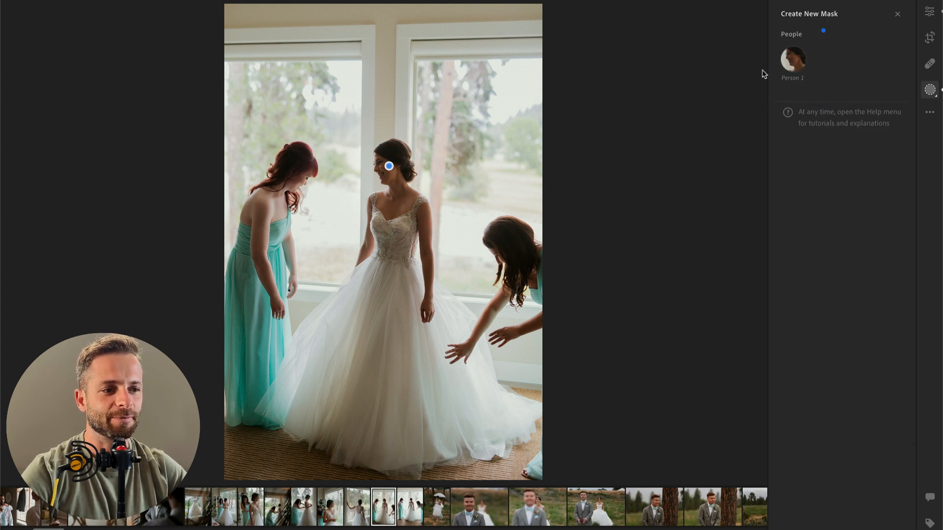
click(794, 46)
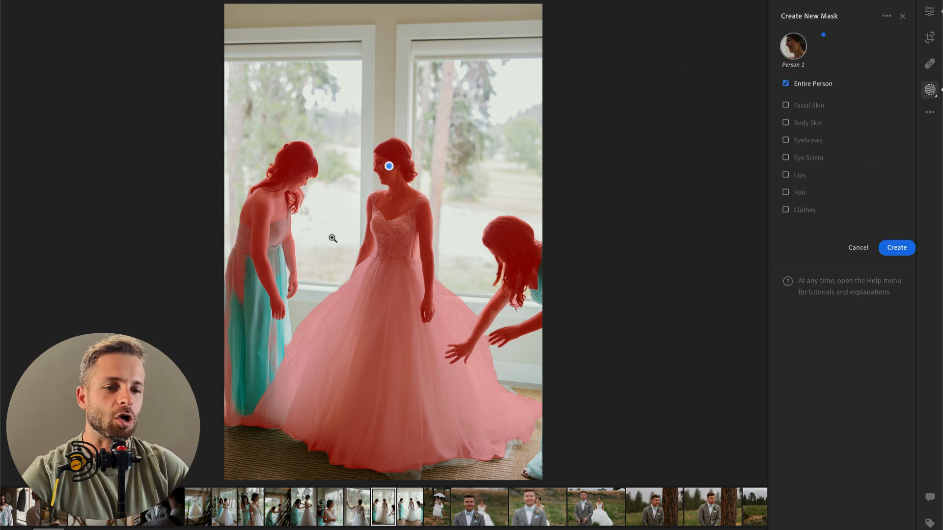
Step: Replace the radial gradient mask around the bride's head with an object mask painted from her head down to the upper skirt
click(390, 168)
key(BackSpace)
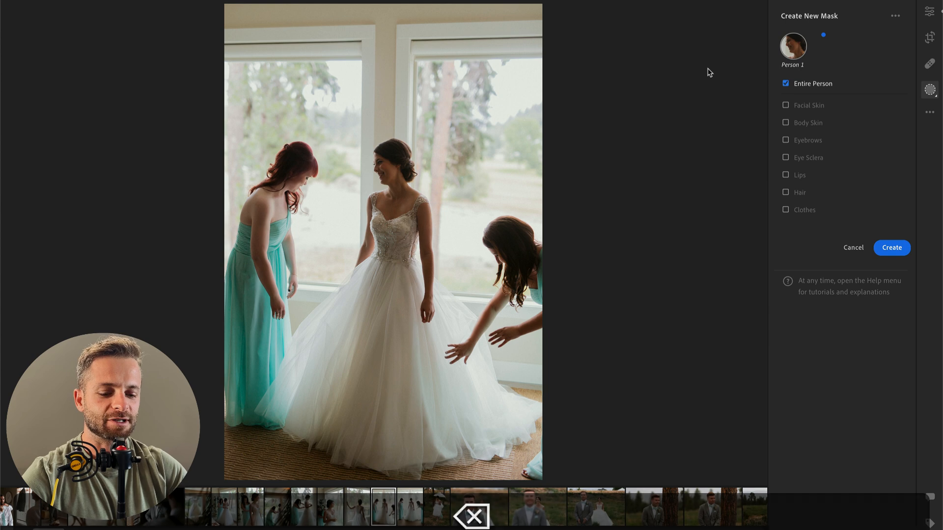
key(b)
click(673, 26)
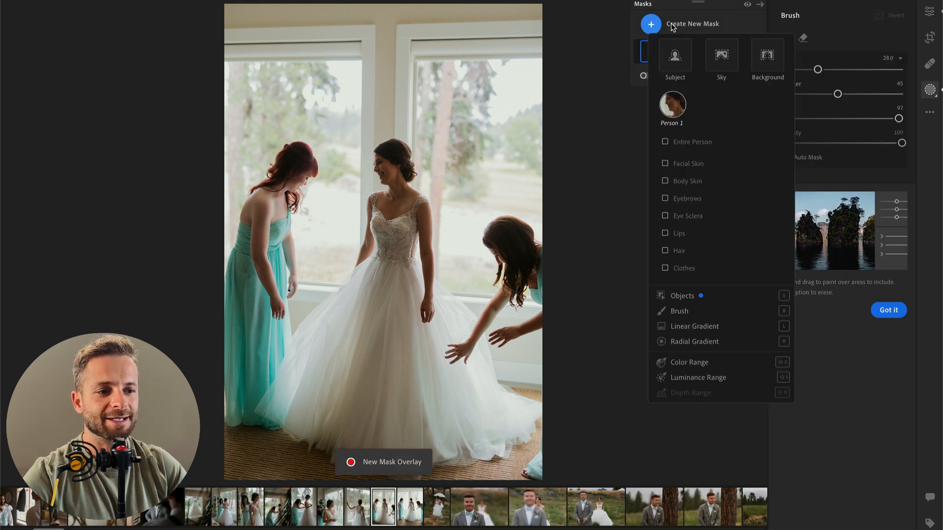
click(690, 300)
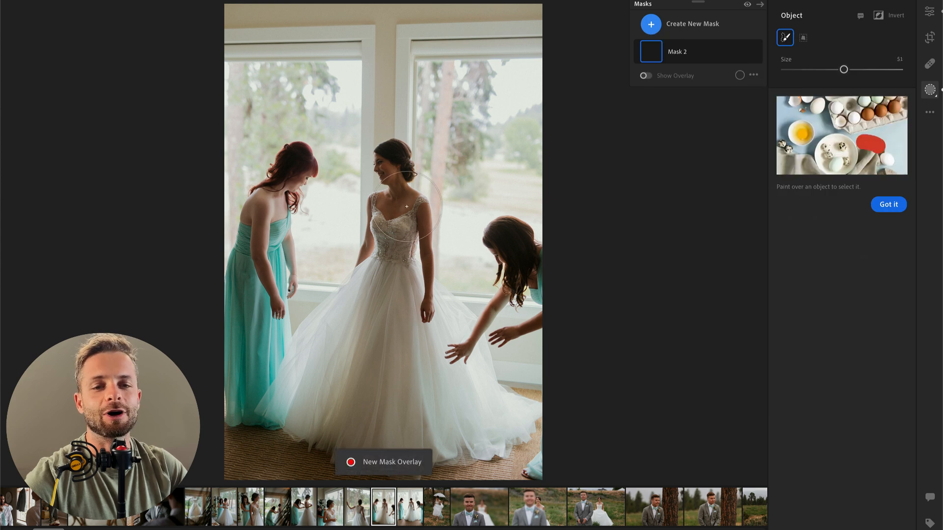
mouse_move(383, 162)
mouse_down()
mouse_move(371, 239)
mouse_move(399, 207)
mouse_move(416, 282)
mouse_up()
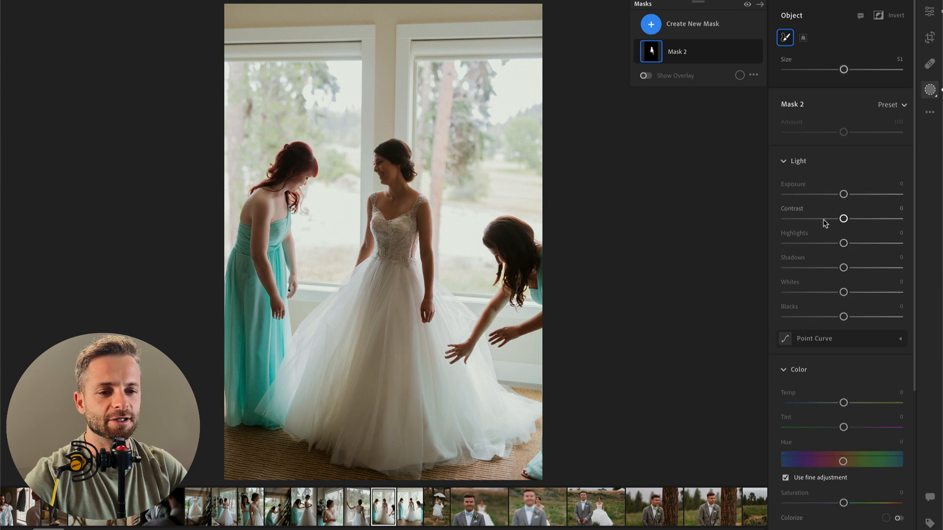
Step: Set the bride mask's highlights to +40 and whites to +23, and compare the finished edit with the original
click(868, 245)
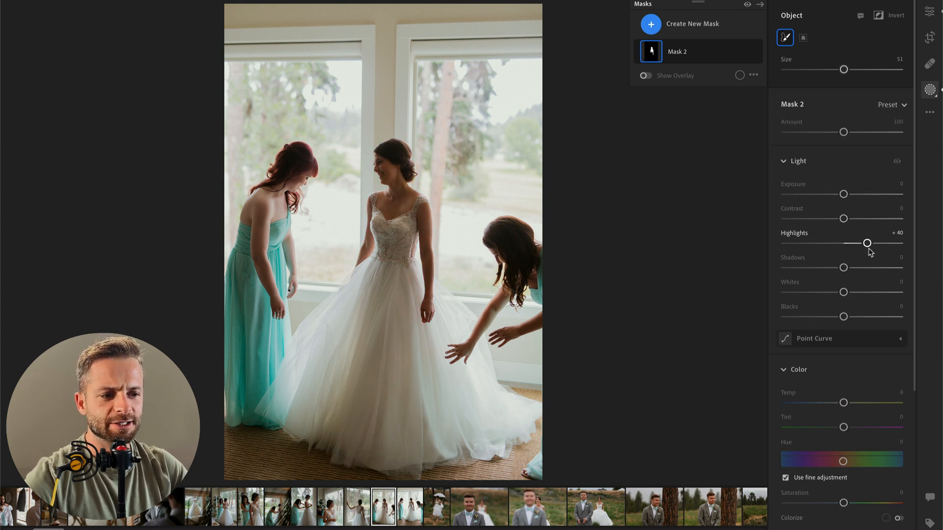
drag(877, 293, 861, 295)
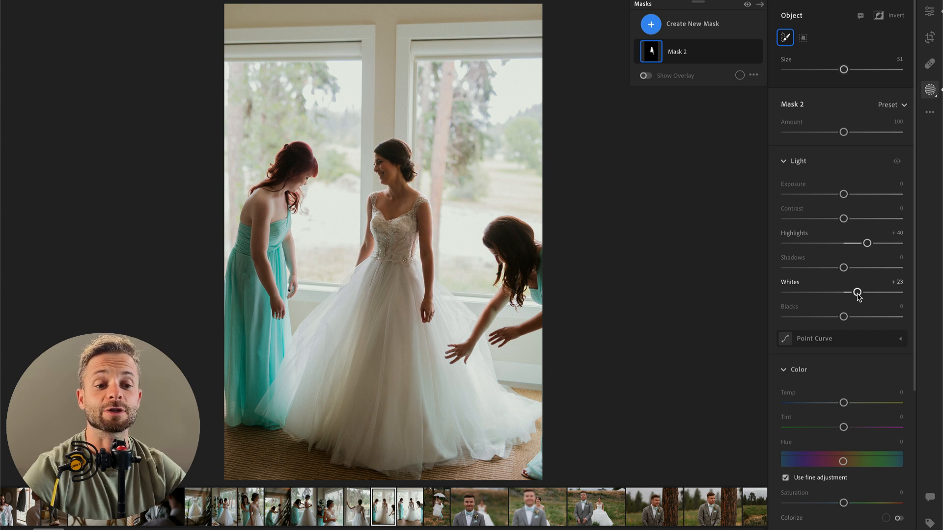
key(Return)
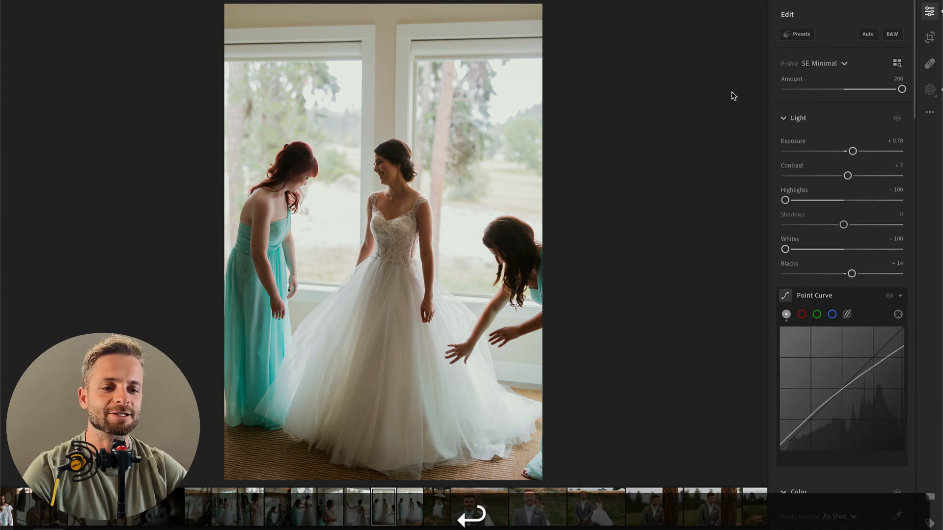
key(backslash)
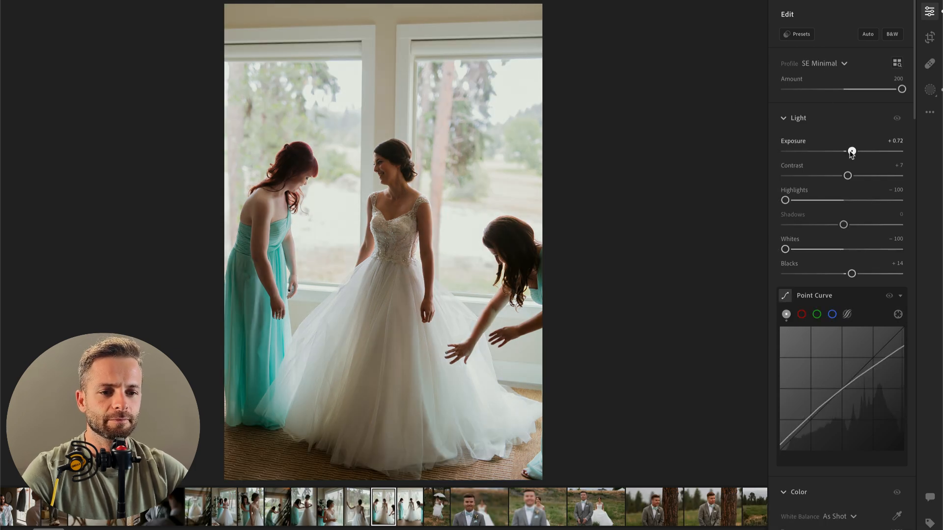
Step: Set the bridesmaids photo's exposure to +0.54 and copy its edit settings to the next bridesmaids photo
drag(853, 151, 850, 151)
key(Right)
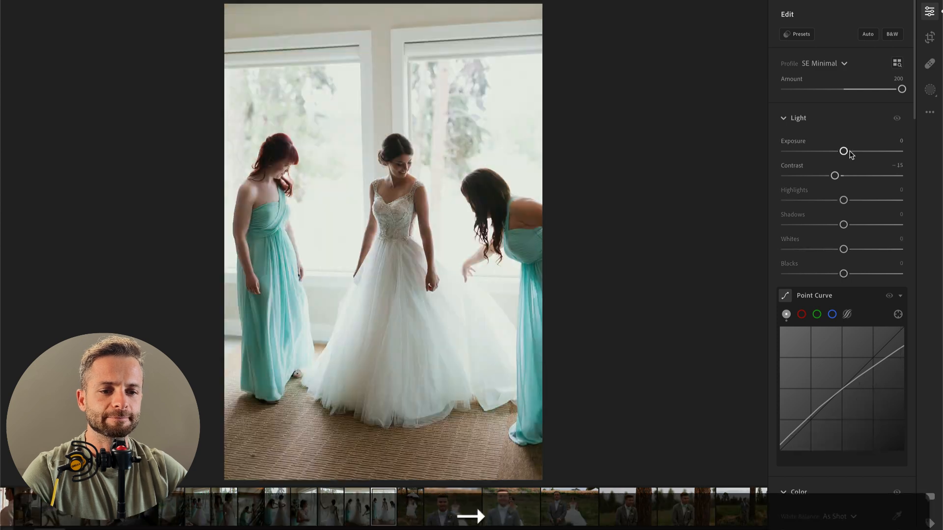
key(Left)
key(super+c)
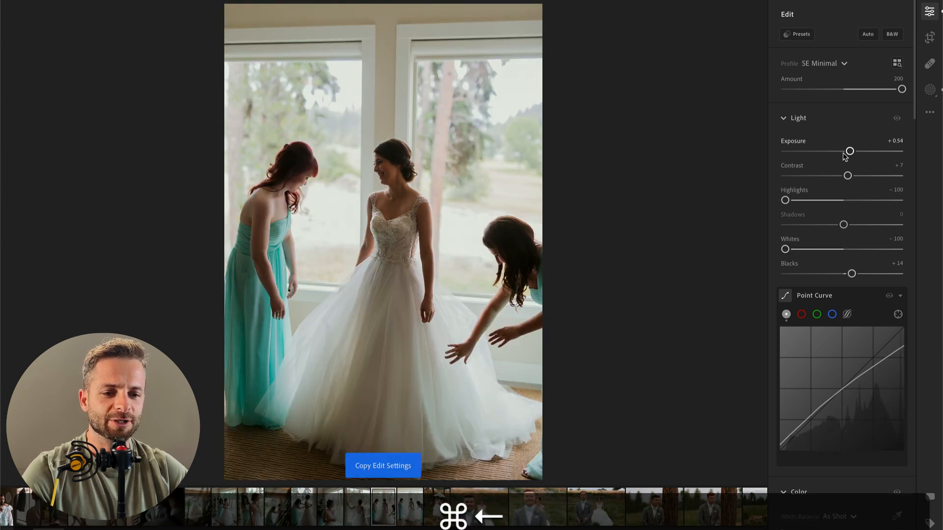
key(Right)
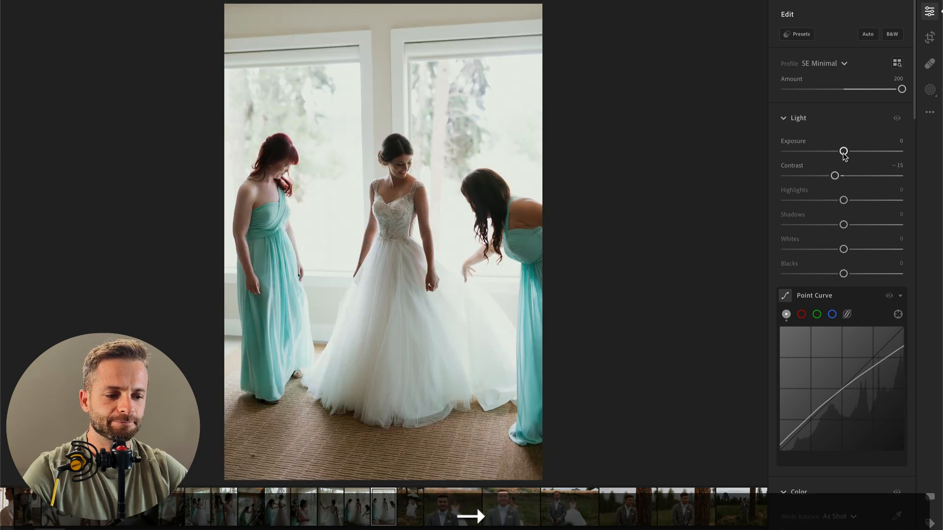
key(super+v)
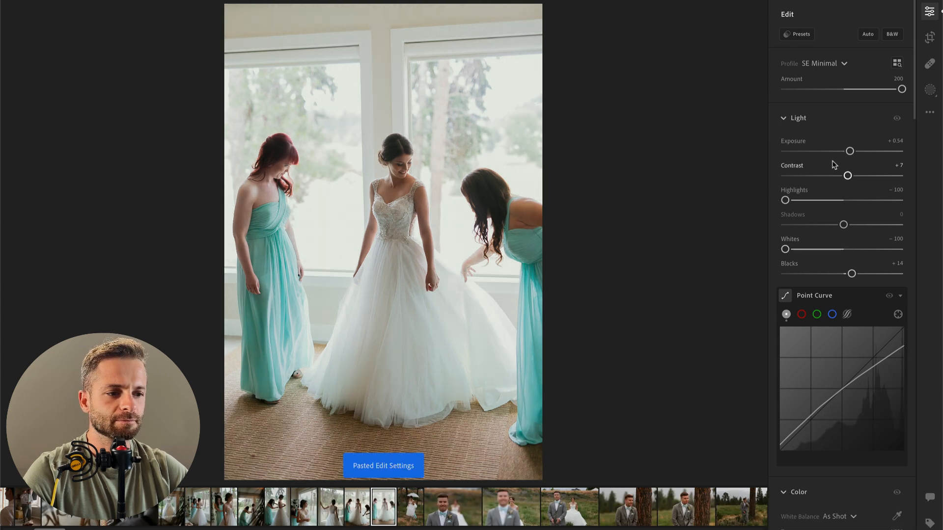
Step: Set this bridesmaids photo's exposure to −0.31 and its white balance temperature to 4,909
drag(849, 151, 840, 153)
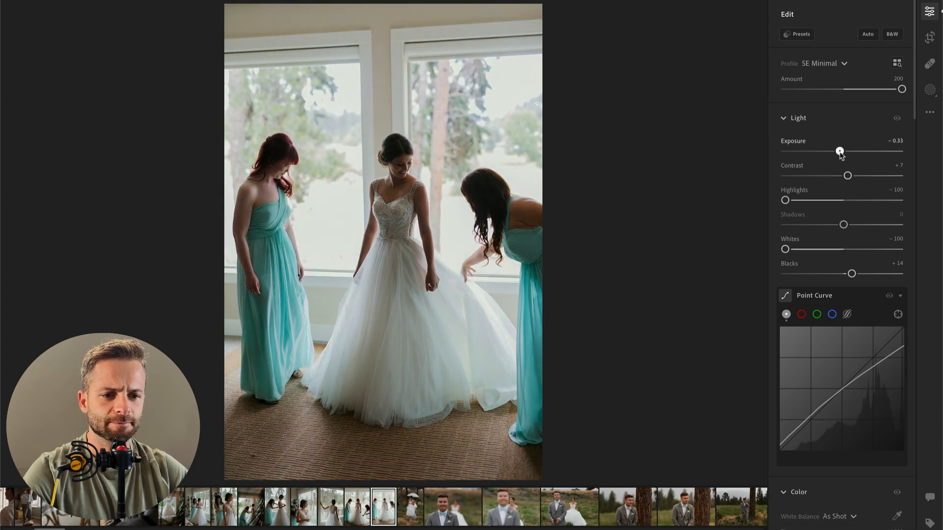
scroll(835, 368, down, 4)
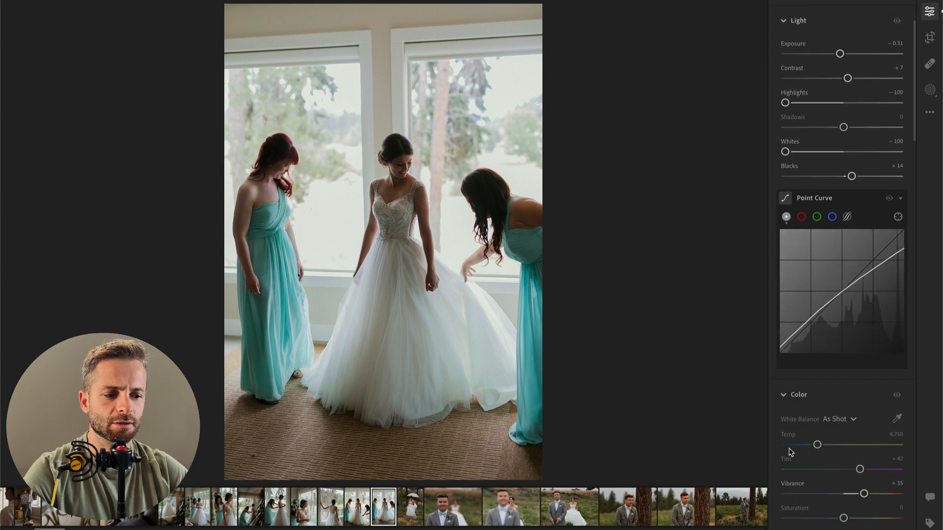
drag(819, 446, 820, 446)
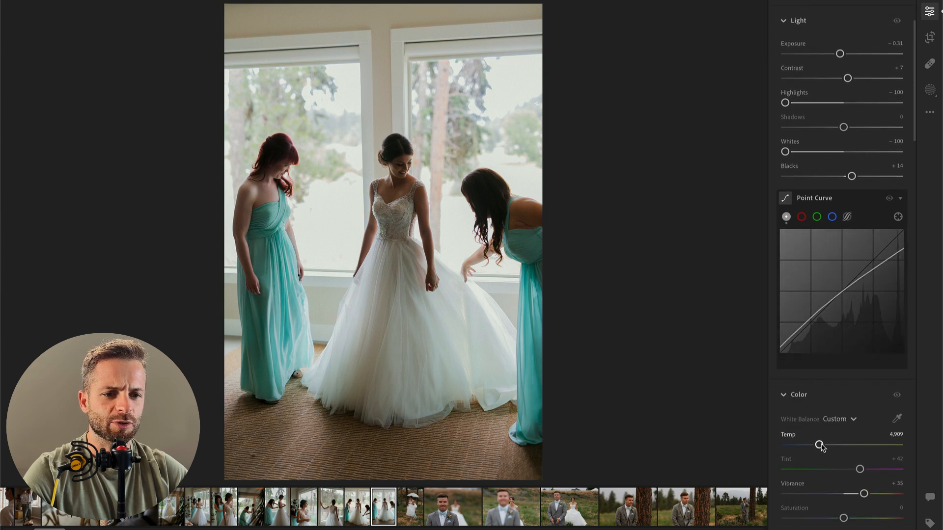
Step: Add an object mask over the bride's upper body with contrast −49, highlights +38 and whites +24
key(b)
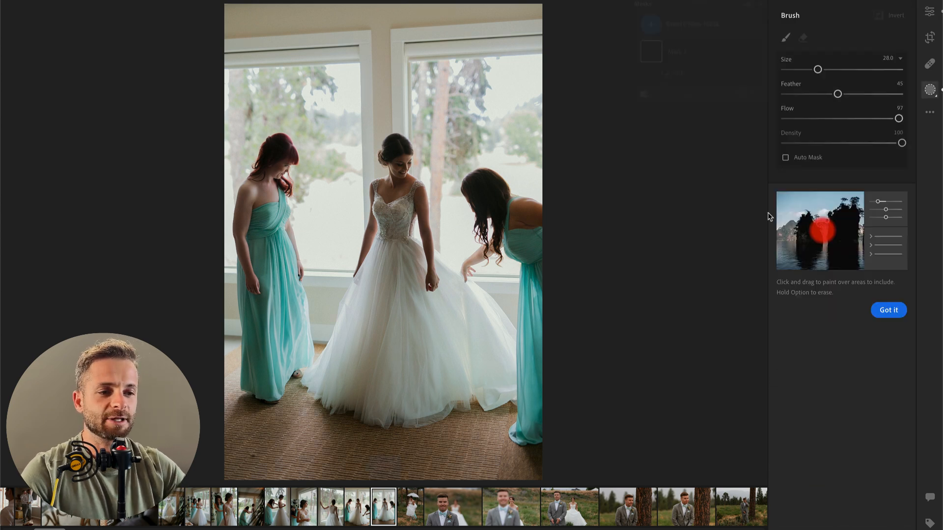
click(693, 24)
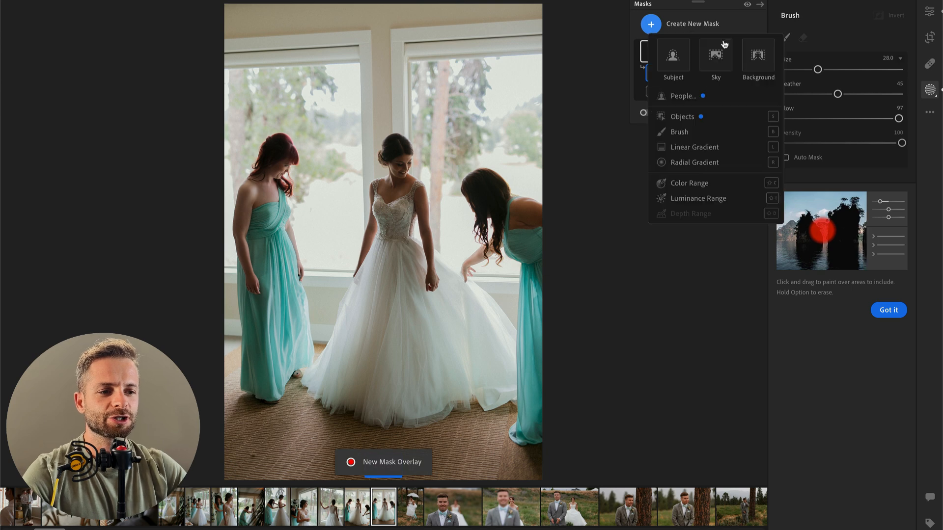
click(687, 117)
mouse_move(390, 172)
mouse_down()
mouse_move(391, 207)
mouse_move(410, 246)
mouse_up()
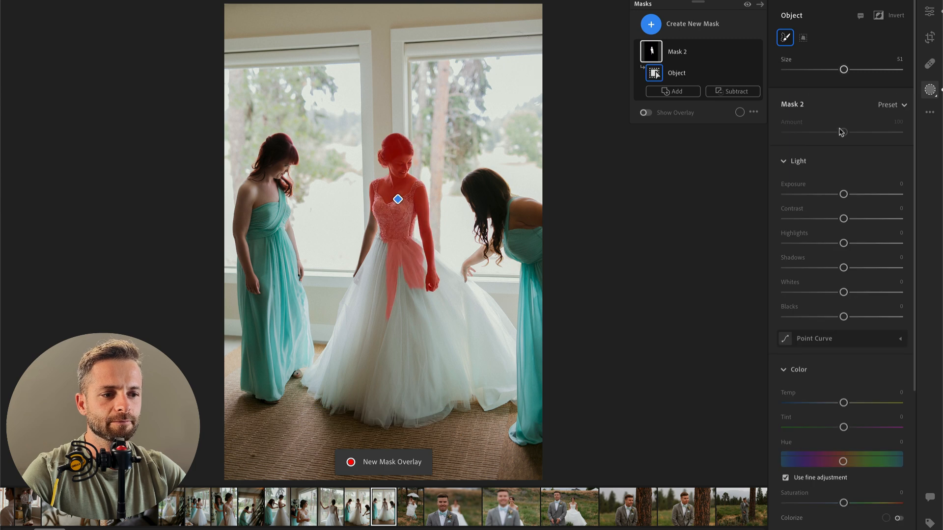
drag(843, 219, 866, 243)
mouse_move(843, 292)
mouse_down()
mouse_move(877, 293)
mouse_move(857, 293)
mouse_up()
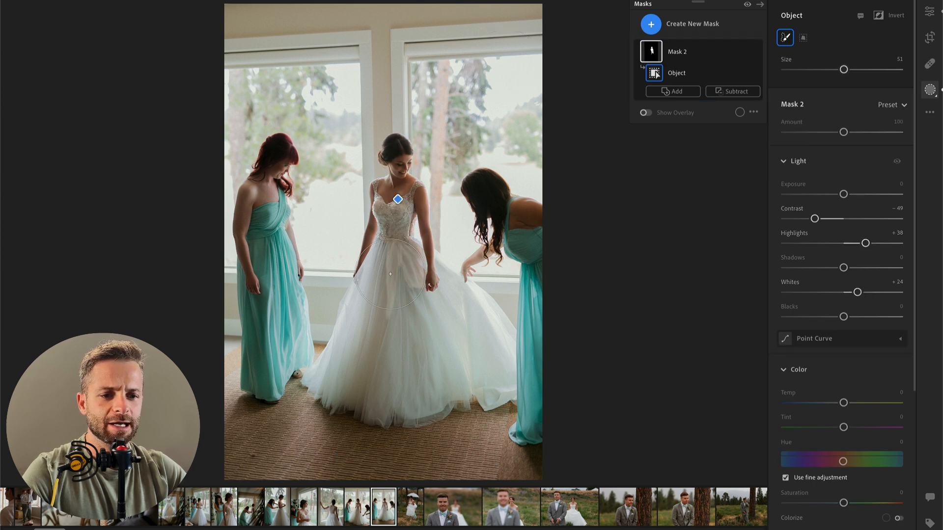
Step: Try to subtract the bride's skirt from the object mask with a size 10 brush
key(alt)
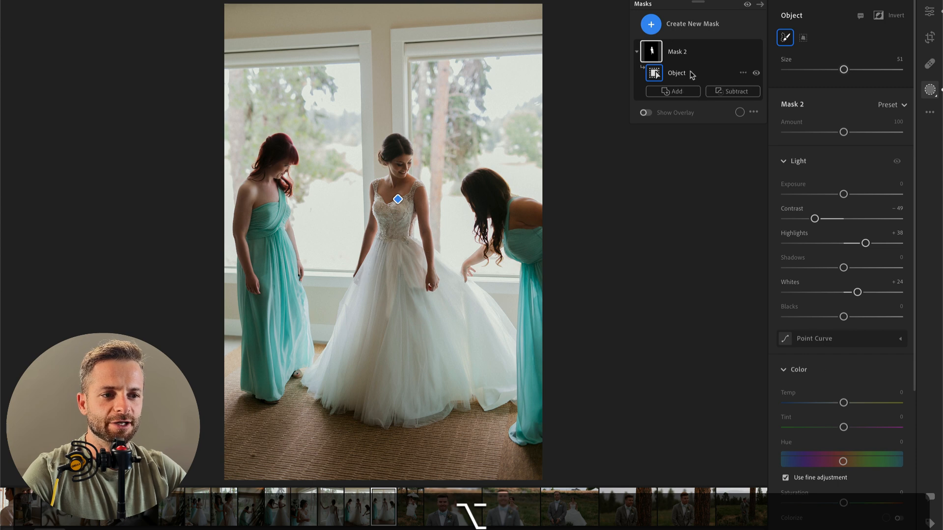
click(725, 92)
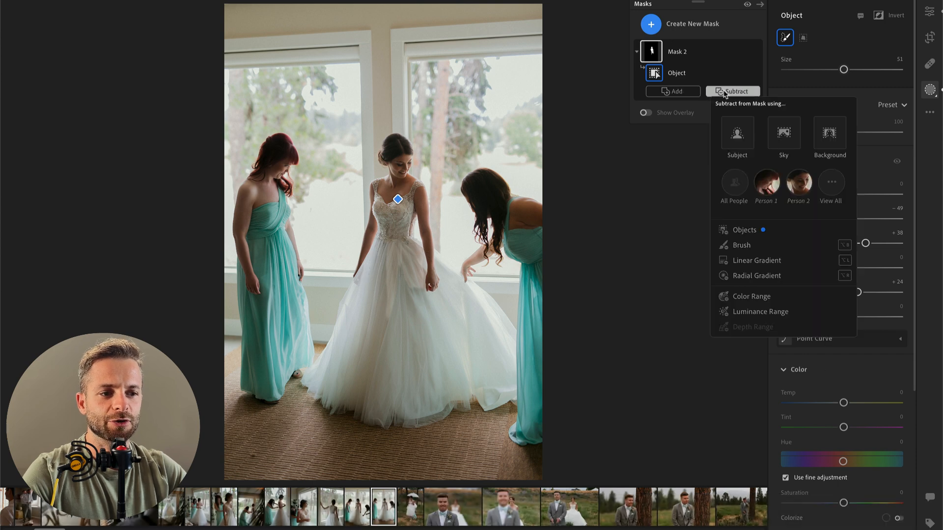
click(741, 245)
scroll(420, 301, down, 1)
mouse_move(393, 305)
mouse_down()
mouse_move(372, 316)
mouse_move(421, 279)
mouse_move(368, 282)
mouse_move(429, 256)
mouse_move(407, 252)
mouse_up()
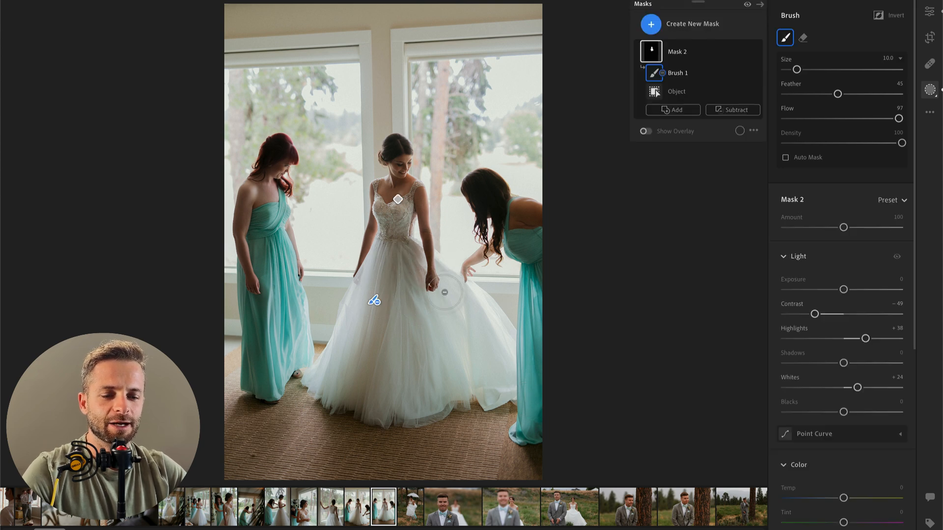
key(super+z)
Step: Check the bride mask's overlay and subtract her skirt from the mask with brush strokes
key(o)
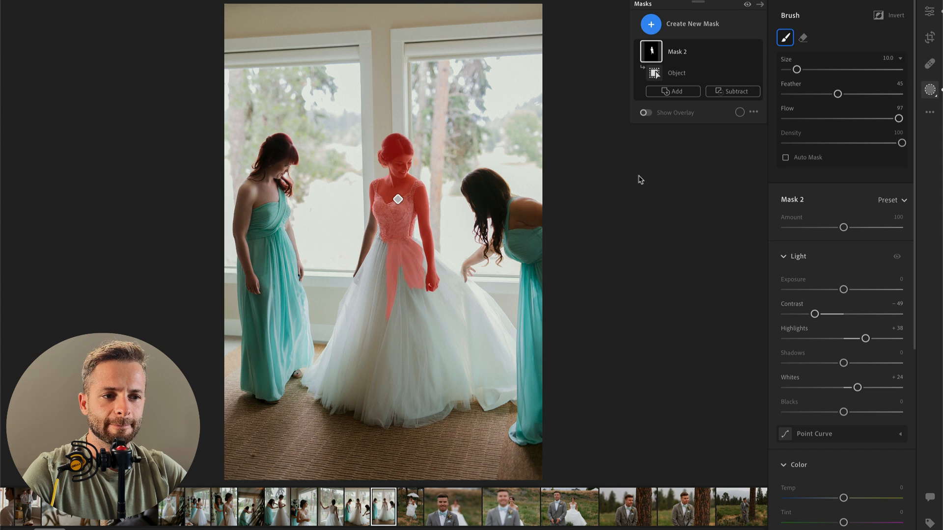
click(733, 92)
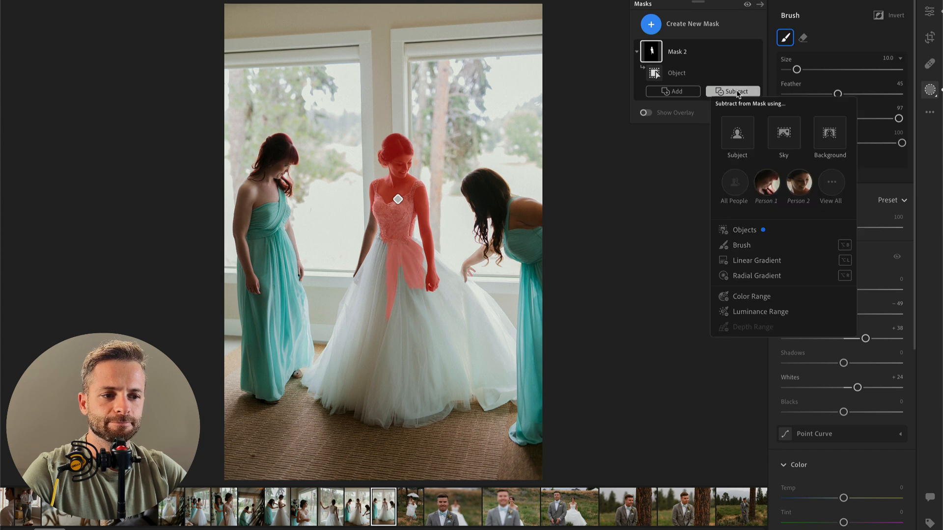
click(736, 245)
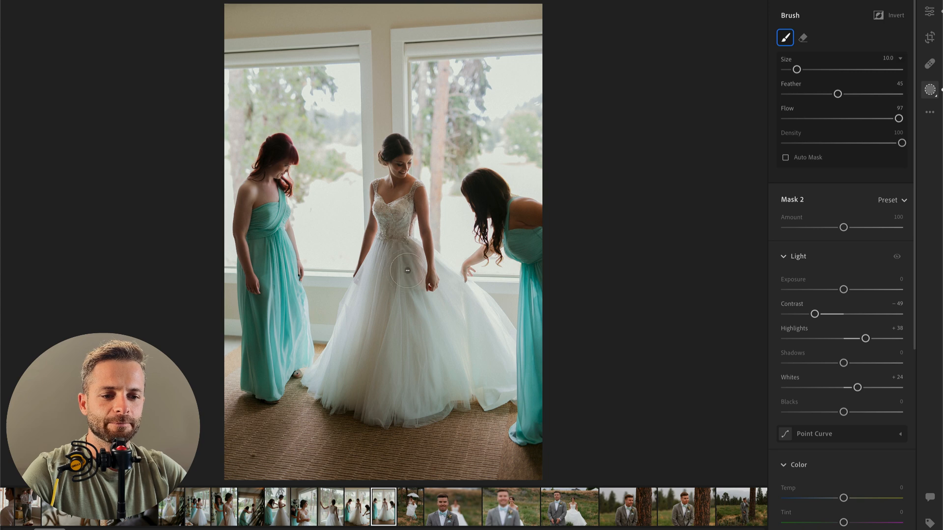
drag(402, 276, 327, 342)
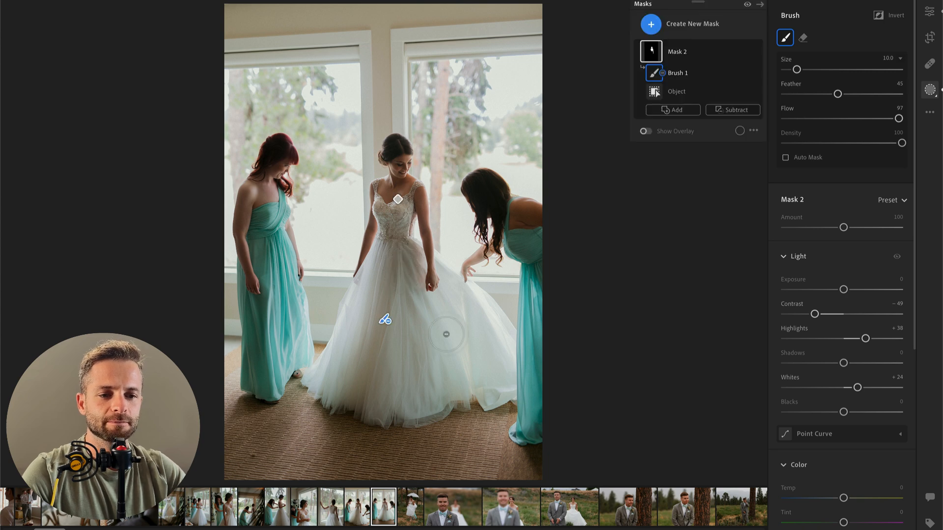
key(Return)
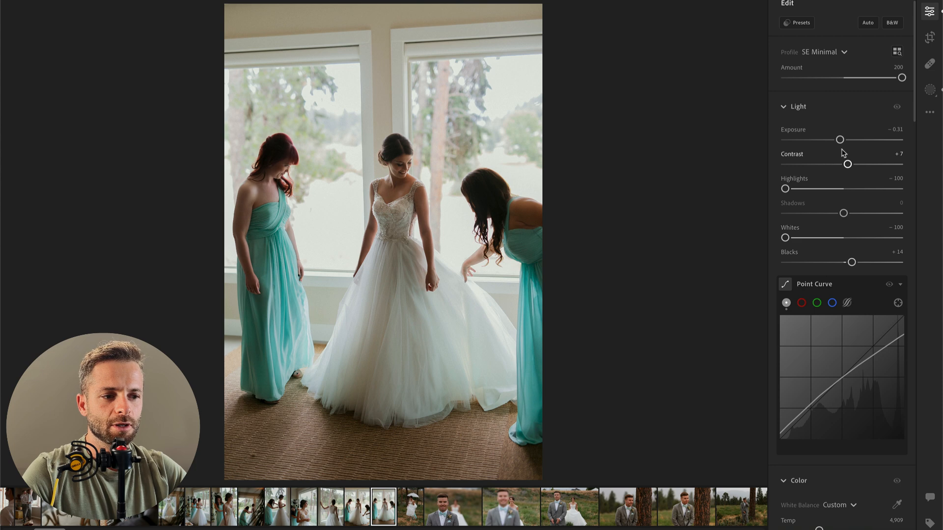
Step: Set the bridesmaids photo's exposure to −0.55 and compare the edit with the original
mouse_move(840, 142)
mouse_down()
mouse_move(850, 141)
mouse_move(837, 143)
mouse_up()
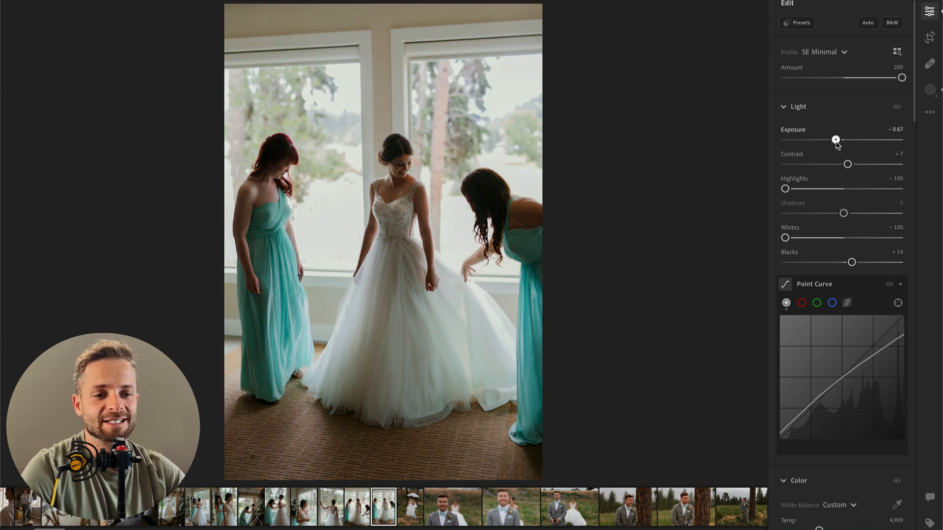
drag(838, 143, 838, 142)
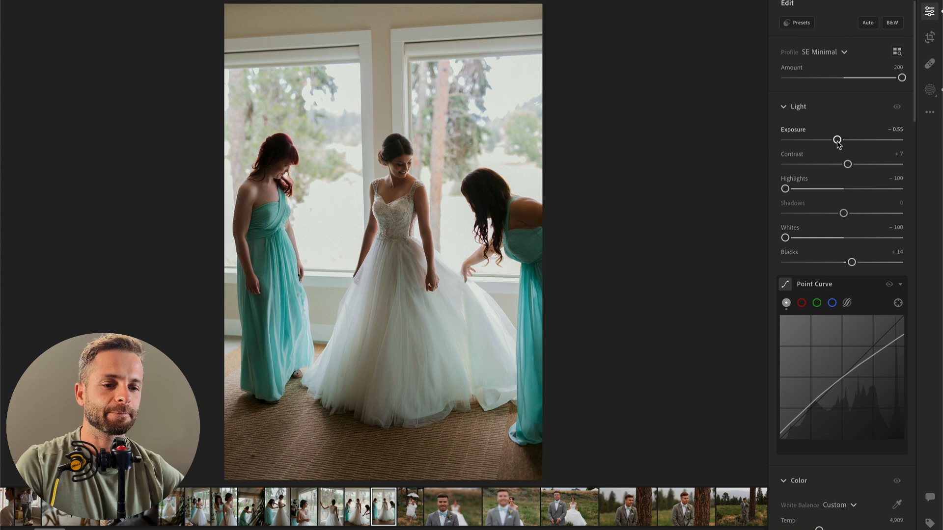
key(backslash)
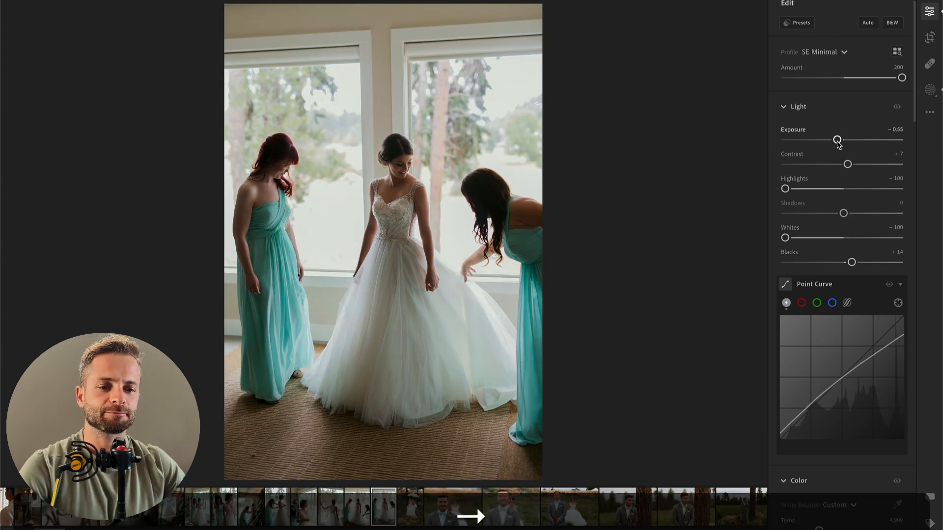
Step: On the next photo, the bride under the umbrella, set contrast to −58, highlights to −74, whites to −64 and exposure to +0.85
key(Right)
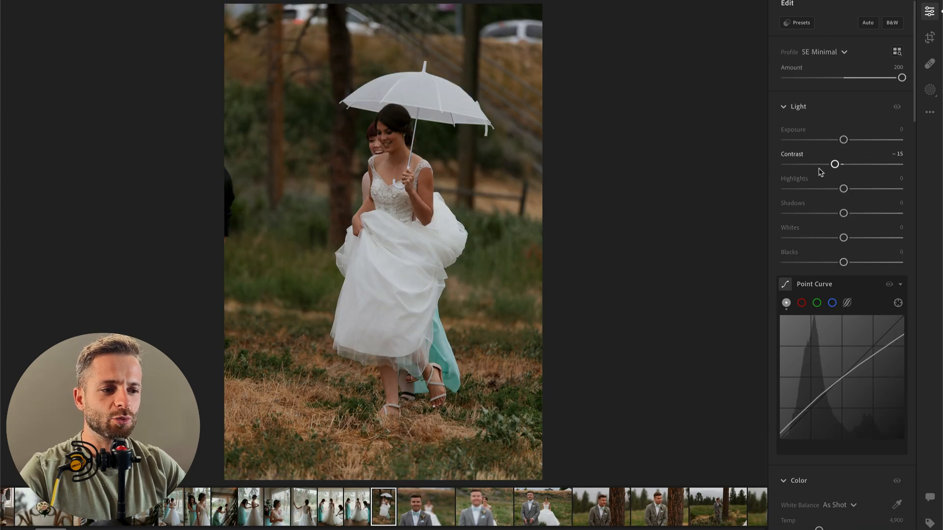
click(809, 164)
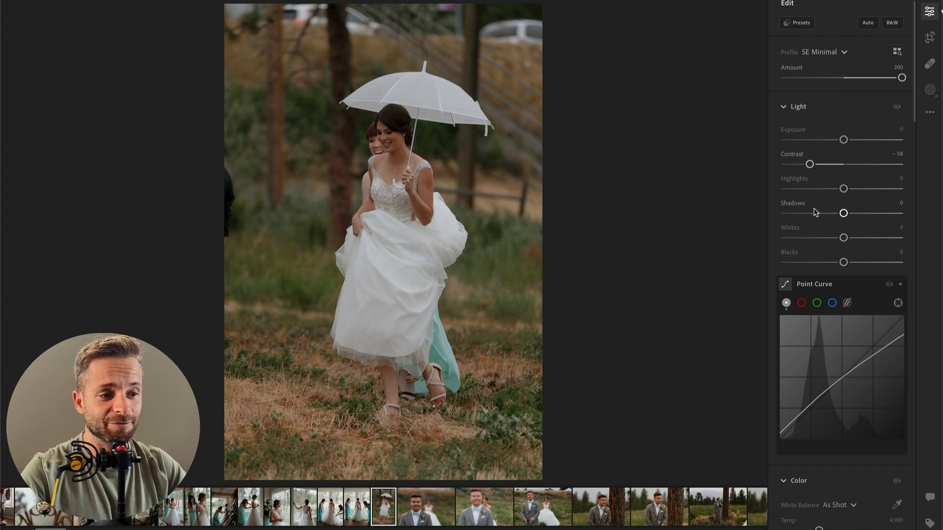
click(800, 188)
drag(843, 239, 808, 239)
drag(844, 141, 855, 140)
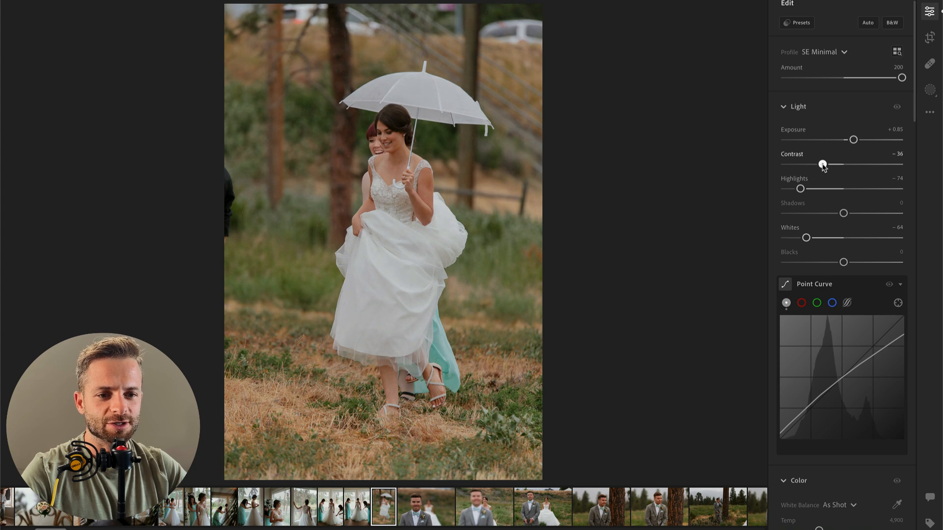
Step: On the bride's umbrella photo, set contrast to −36, whites to +10, highlights to −90 and blacks to +6, comparing the edit with the original
drag(806, 238, 867, 237)
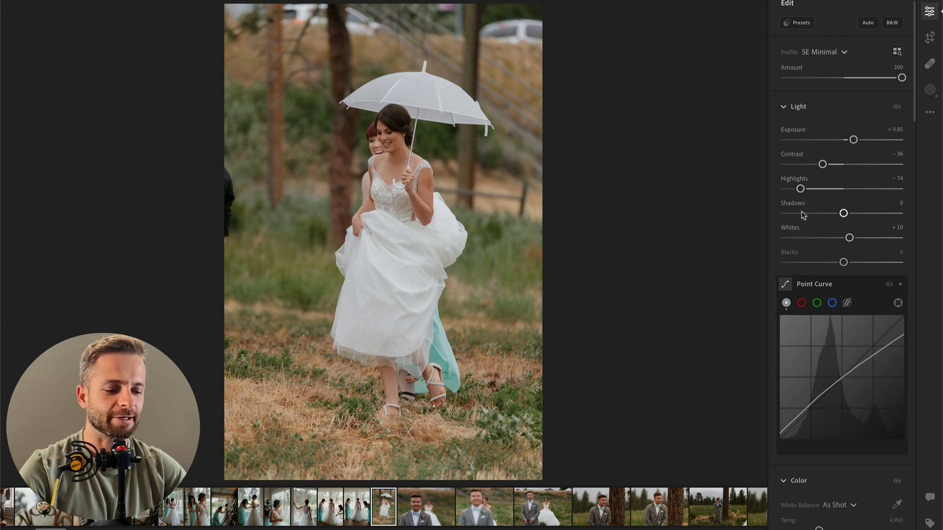
key(backslash)
key(backslash)
key(backslash)
key(backslash)
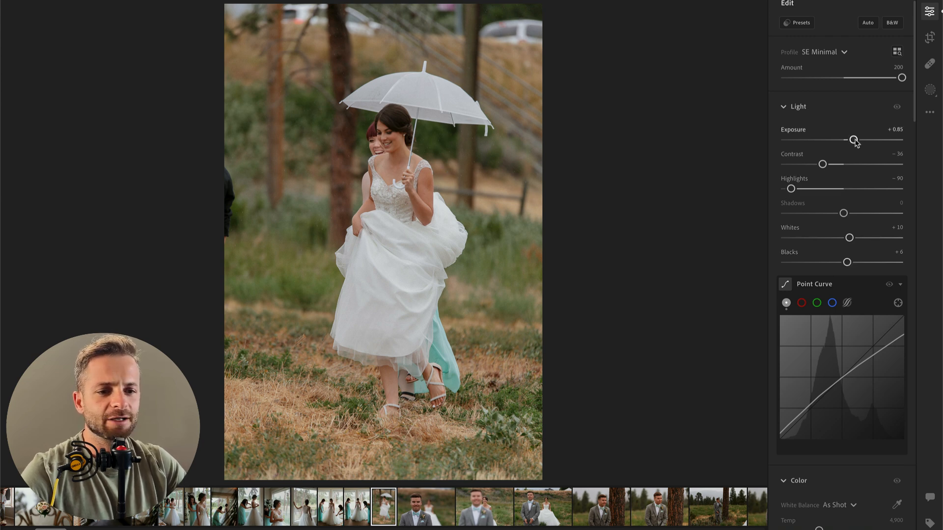
key(super+c)
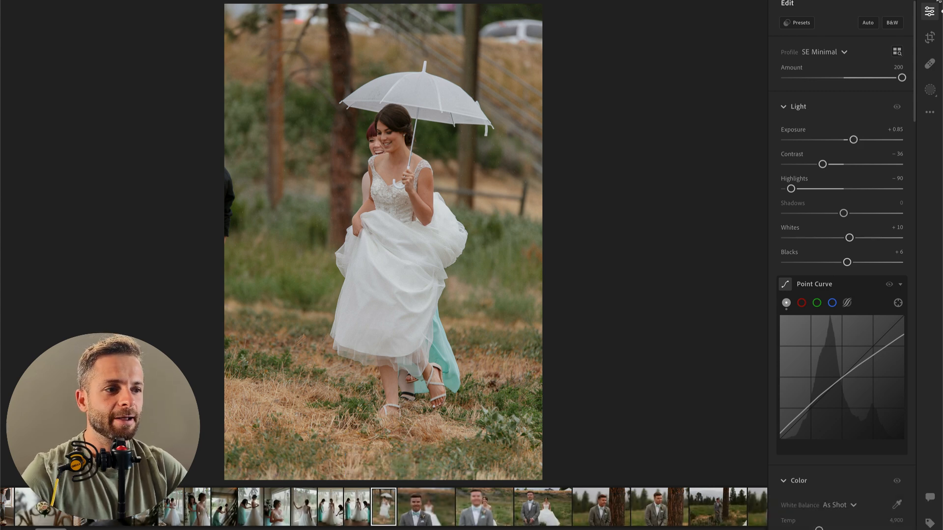
Step: Try the 00 Vintage AI Bloom PLUS and 00 Vintage AI Bloom presets, and apply 00 Make Color POP at amount 132
click(803, 23)
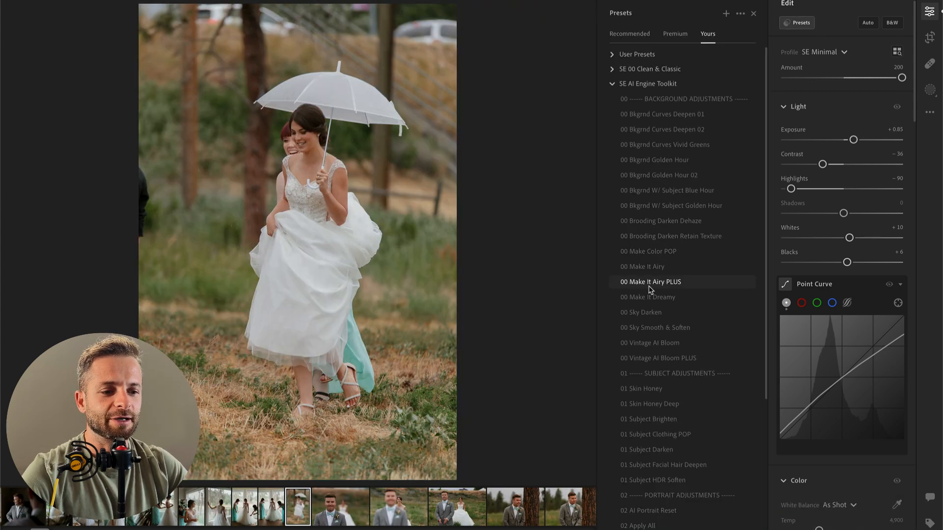
click(681, 359)
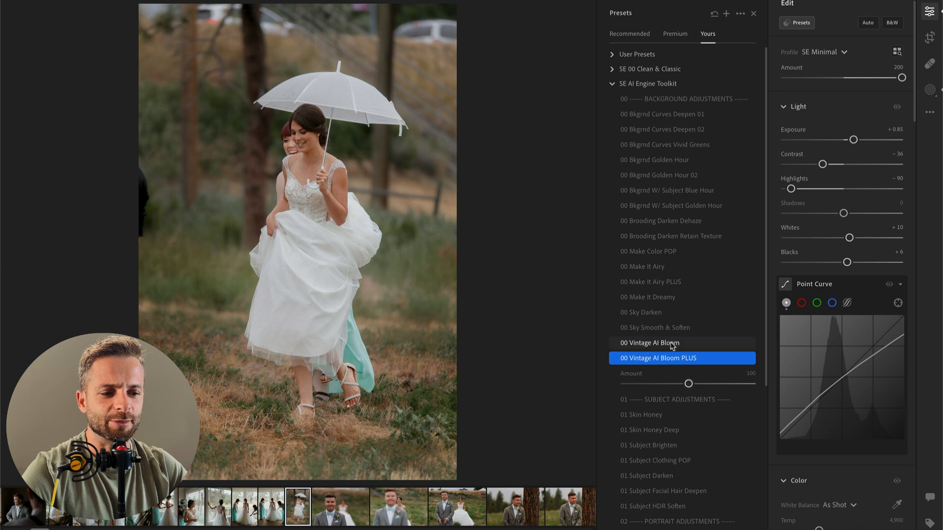
click(653, 342)
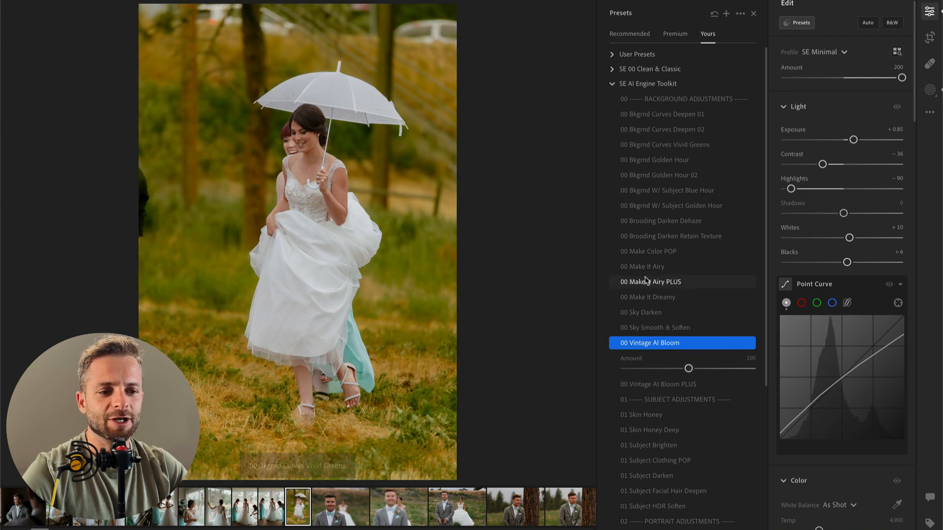
click(665, 252)
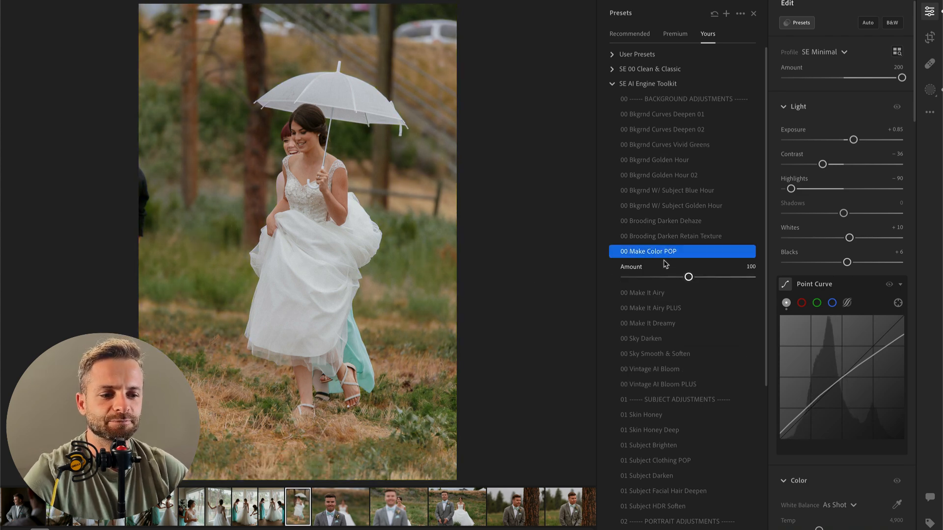
click(636, 277)
mouse_move(679, 279)
mouse_down()
mouse_move(742, 280)
mouse_move(695, 279)
mouse_up()
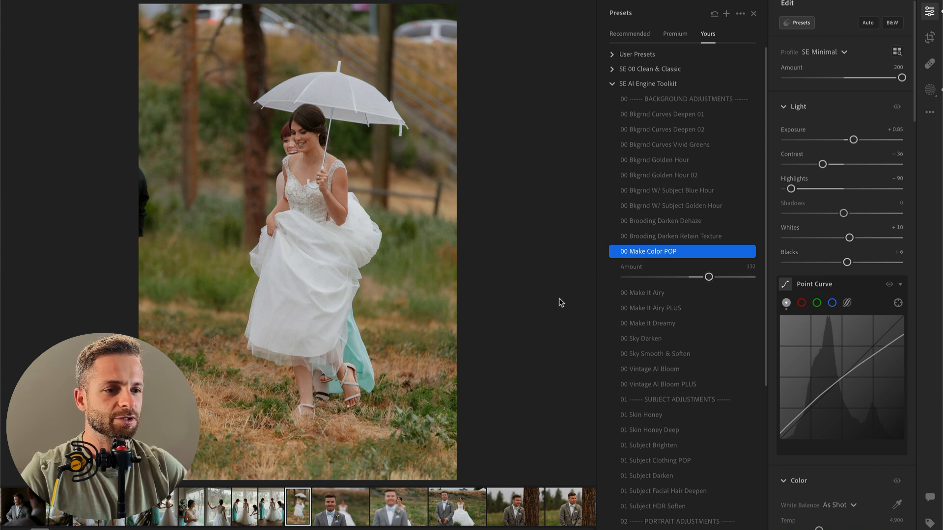
Step: Copy the umbrella photo's edit settings onto the next photo, the groom's close-up, and set its exposure to +0.84
key(super+c)
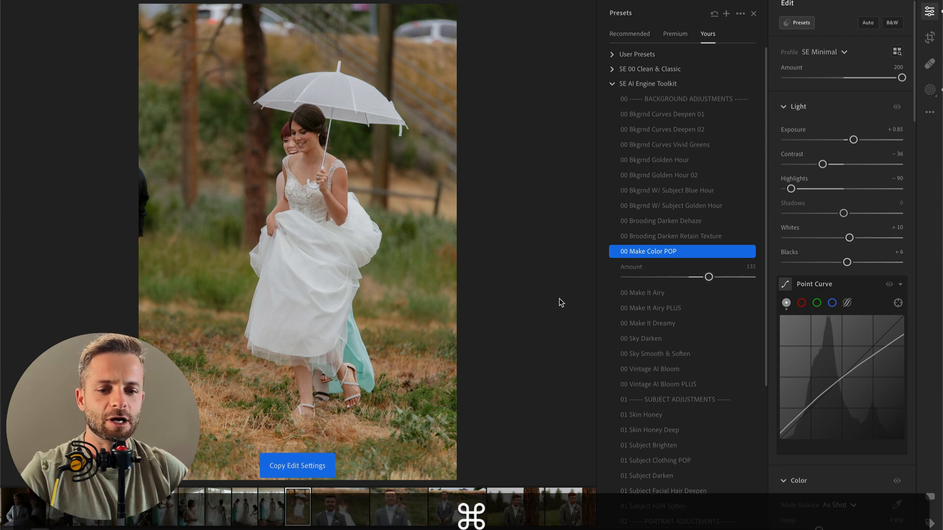
key(Right)
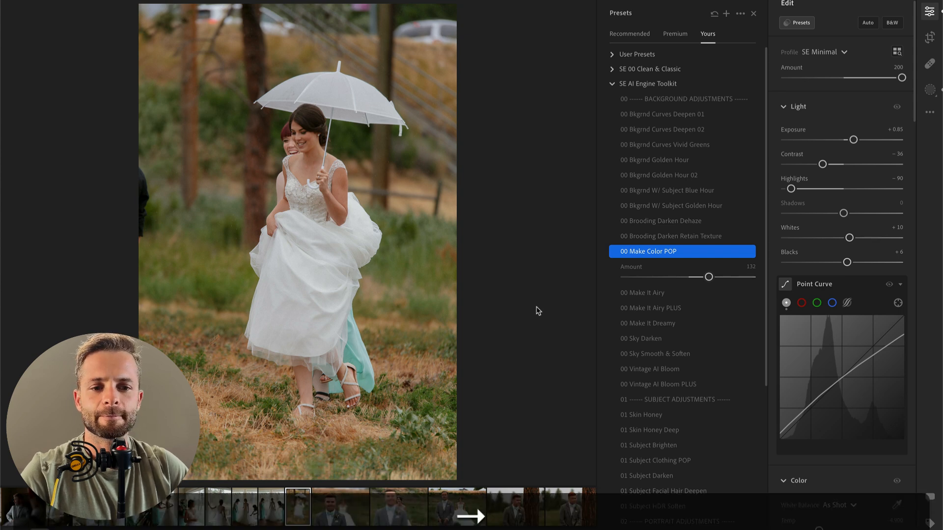
key(super+v)
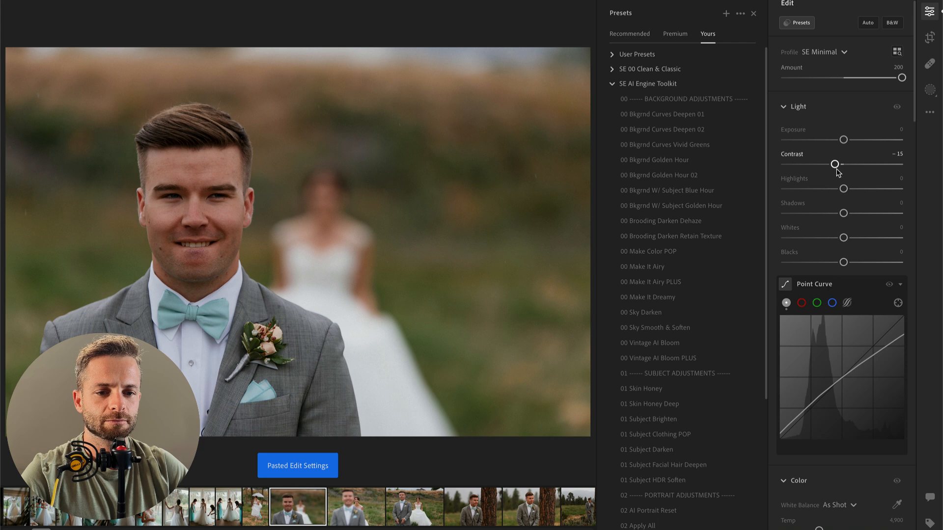
key(super+v)
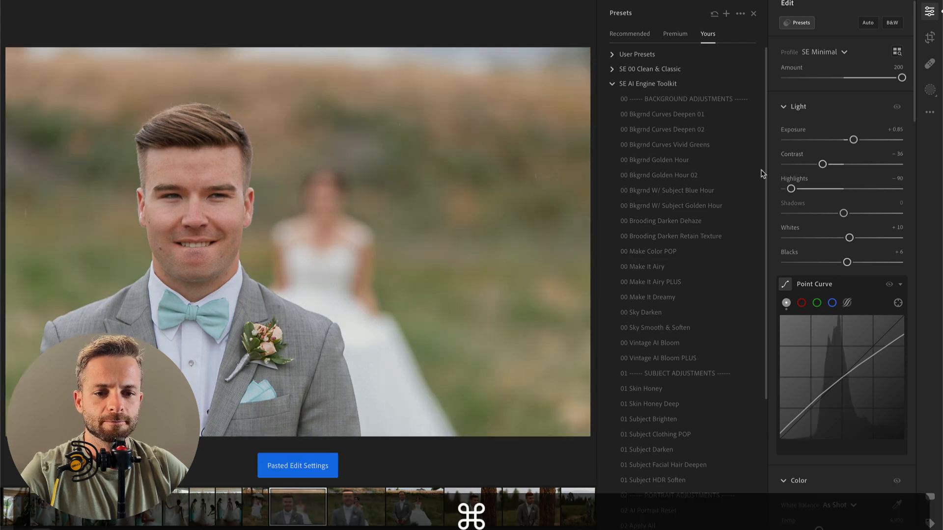
drag(851, 143, 853, 143)
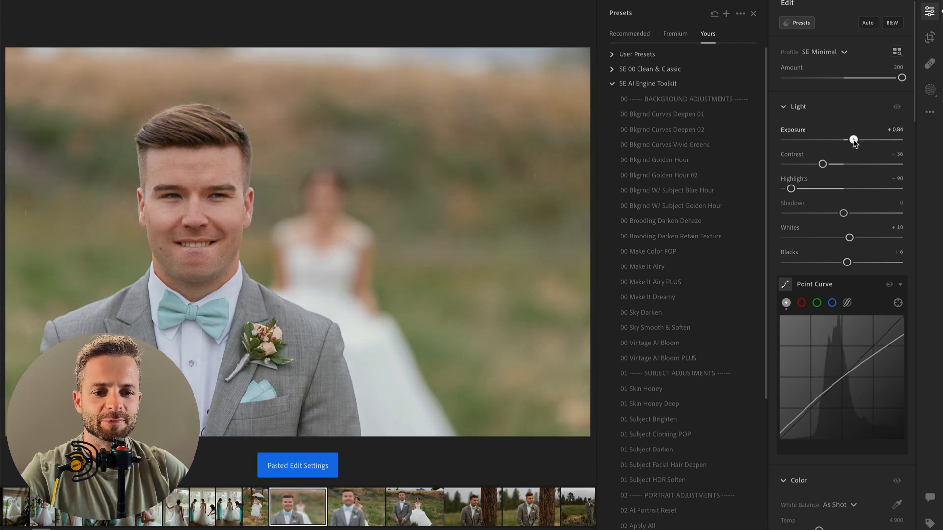
Step: Apply the 00 Vintage AI Bloom preset to the groom's close-up and add 00 Make Color POP at amount 149
click(716, 174)
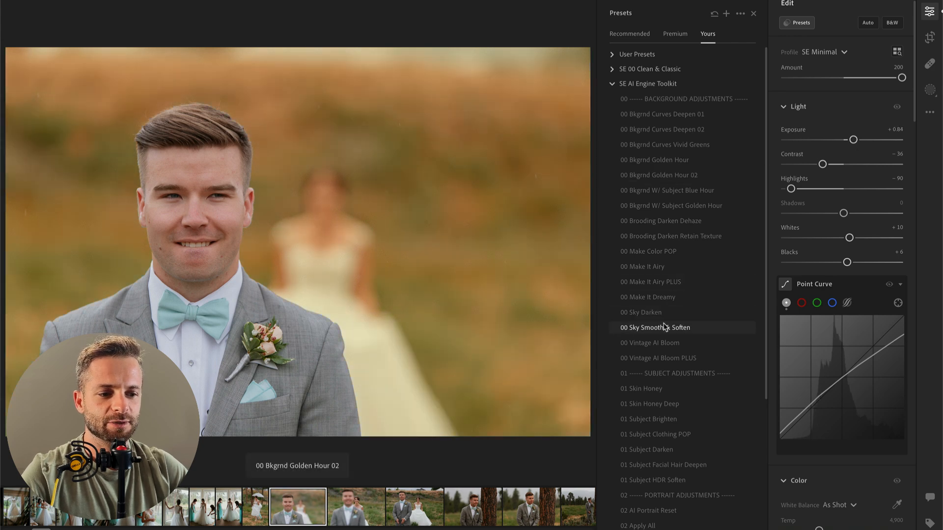
click(671, 344)
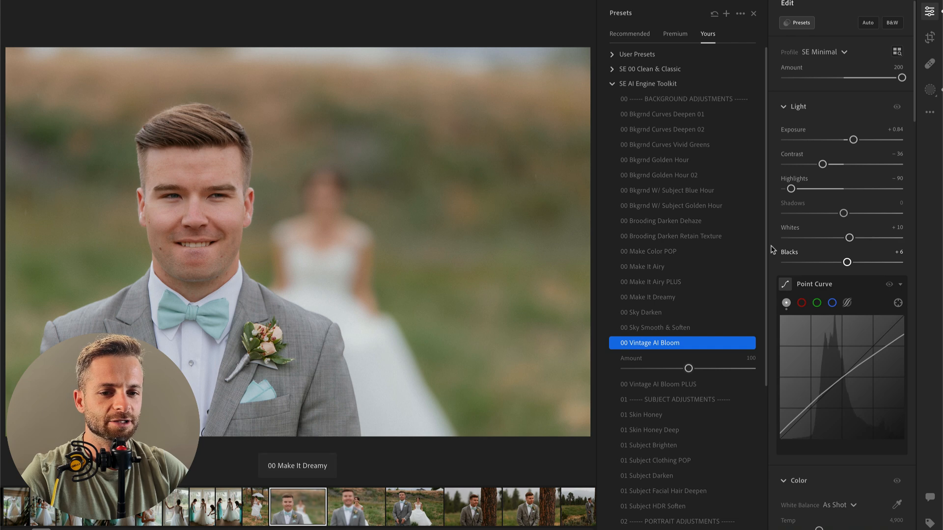
click(675, 253)
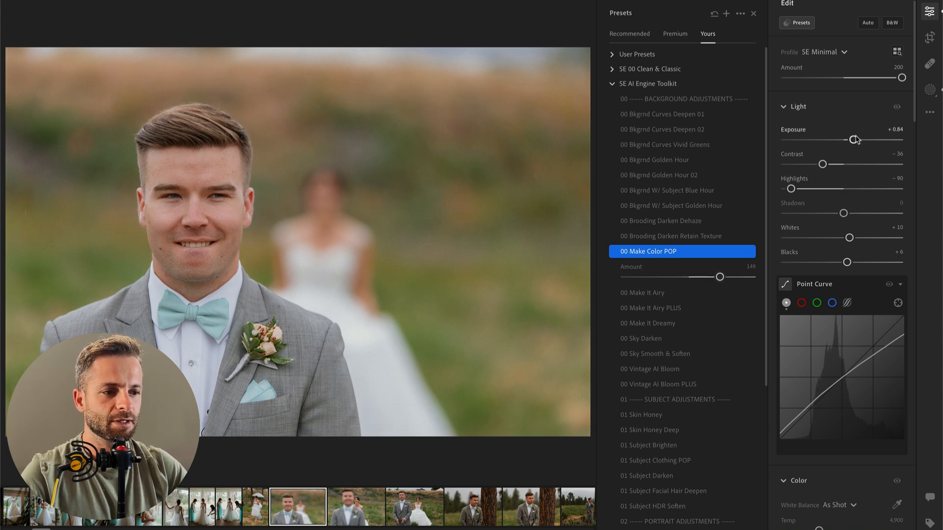
Step: Add a radial gradient mask around the groom's head with contrast −35, highlights +31 and whites +7, and compare with the original
key(k)
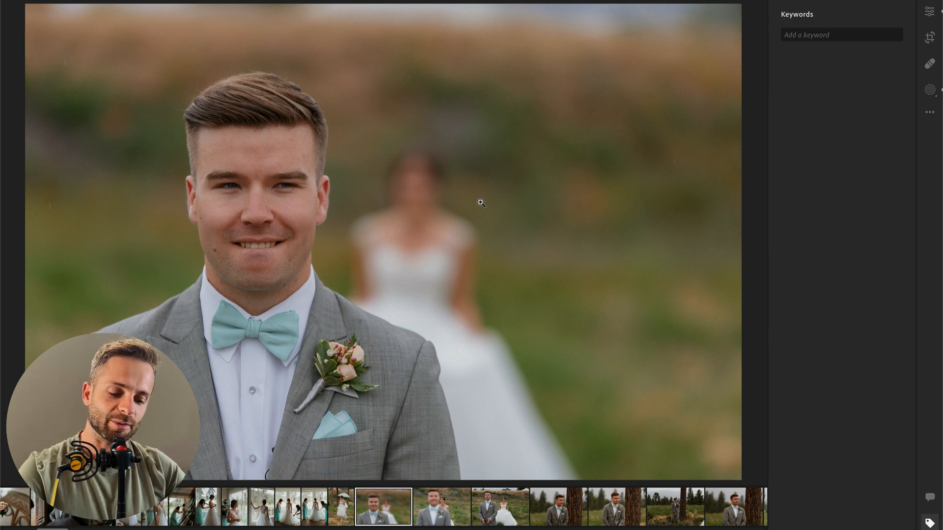
key(r)
drag(261, 194, 391, 360)
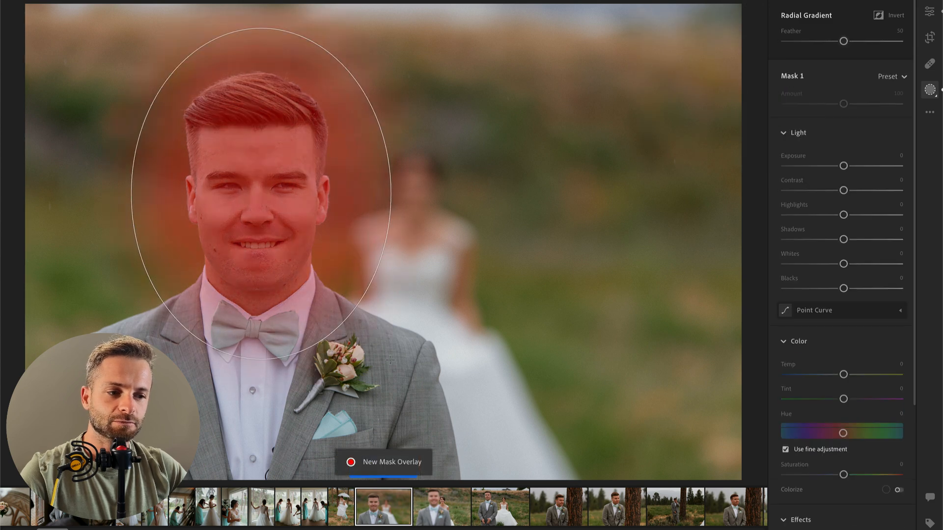
drag(843, 190, 861, 214)
mouse_move(843, 264)
mouse_down()
mouse_move(864, 263)
mouse_move(848, 266)
mouse_up()
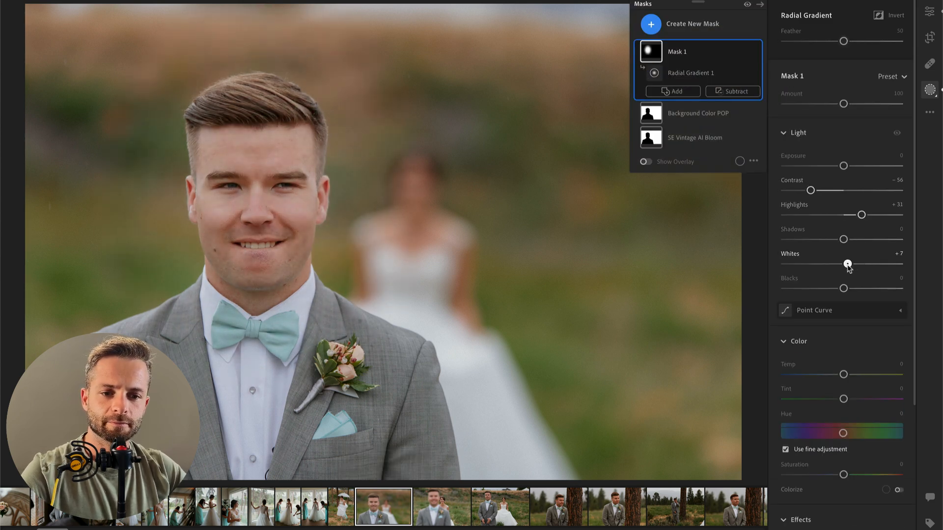
key(backslash)
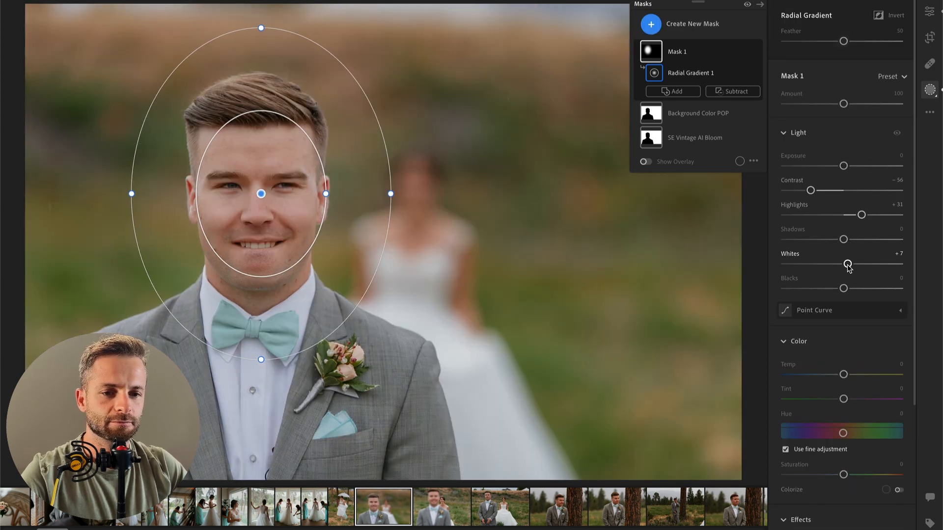
key(Return)
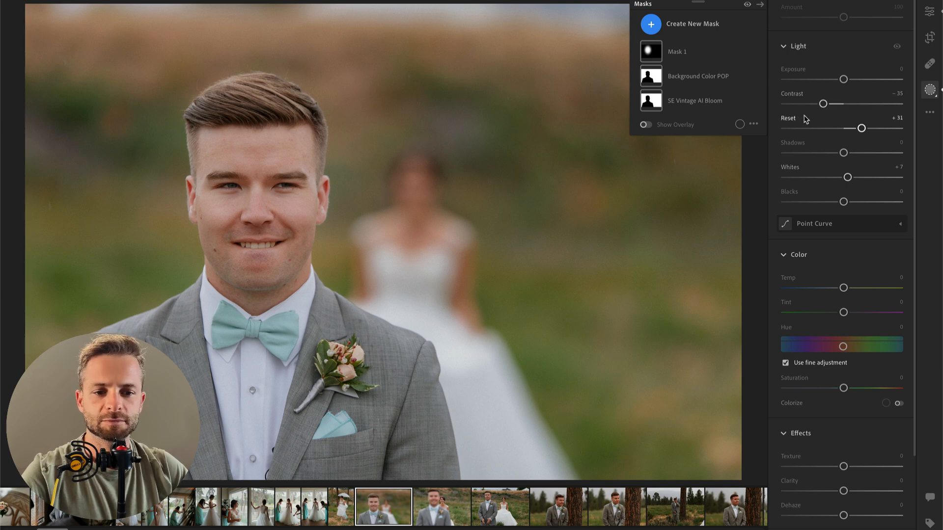
Step: Copy the groom close-up's edit settings onto the next photo, where the bride stands in focus behind him, and return to its main edit controls
key(super+c)
key(super+Right)
key(super+v)
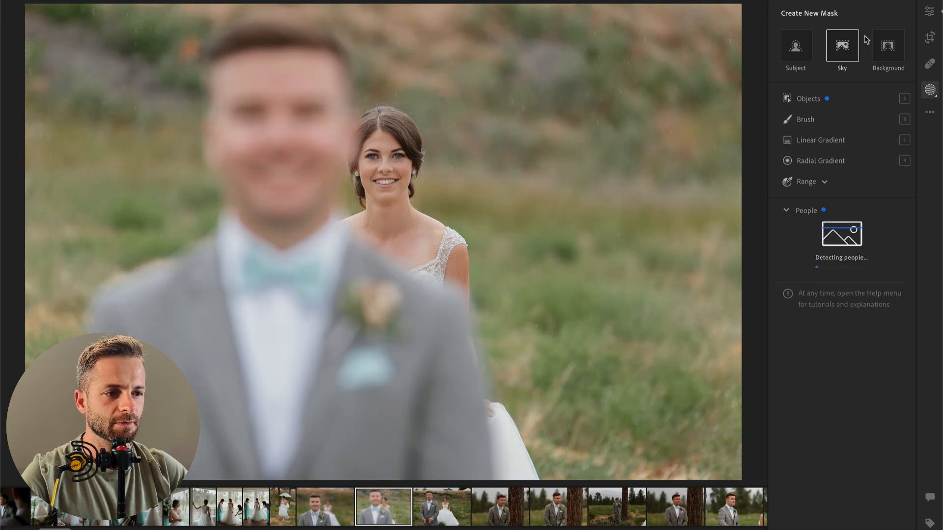
click(930, 14)
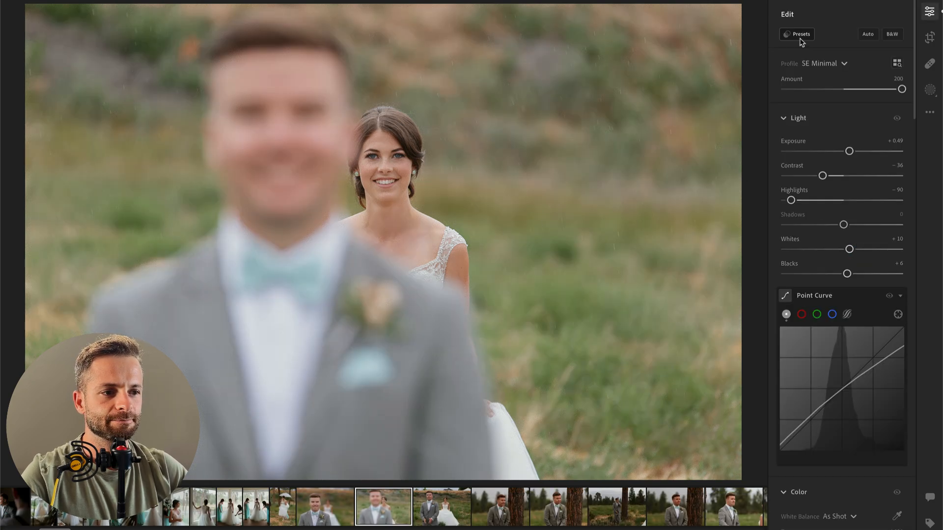
Step: Compare the 00 Make It Airy and 00 Make Color POP presets on this photo and keep 00 Make Color POP at amount 100
click(797, 34)
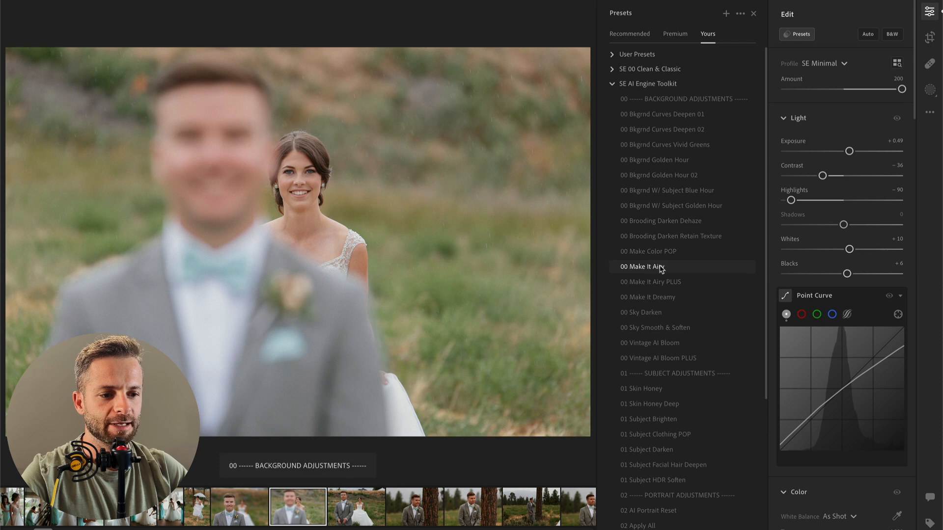
click(661, 268)
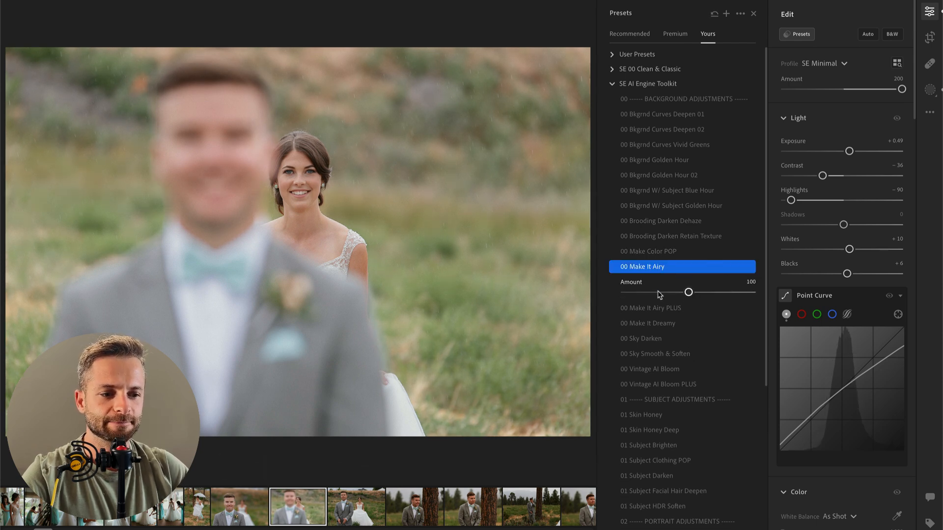
click(669, 251)
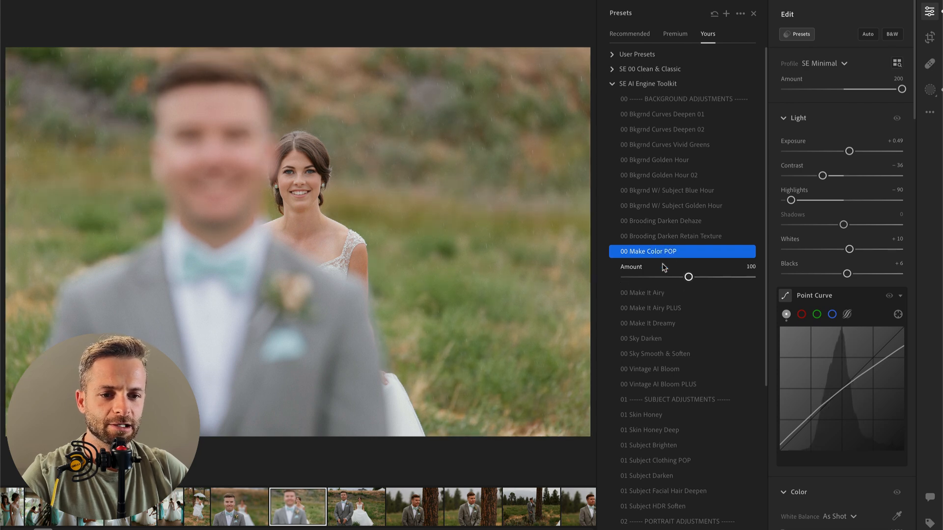
key(super+z)
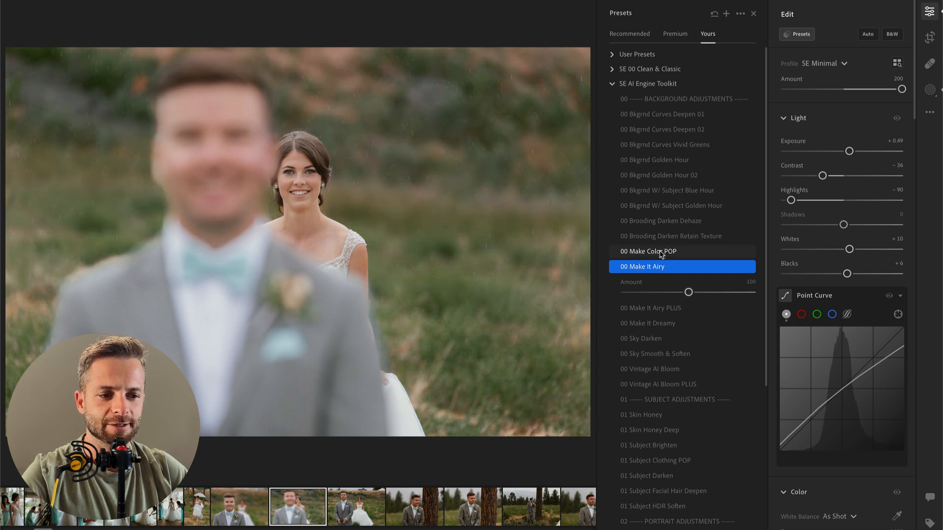
click(662, 253)
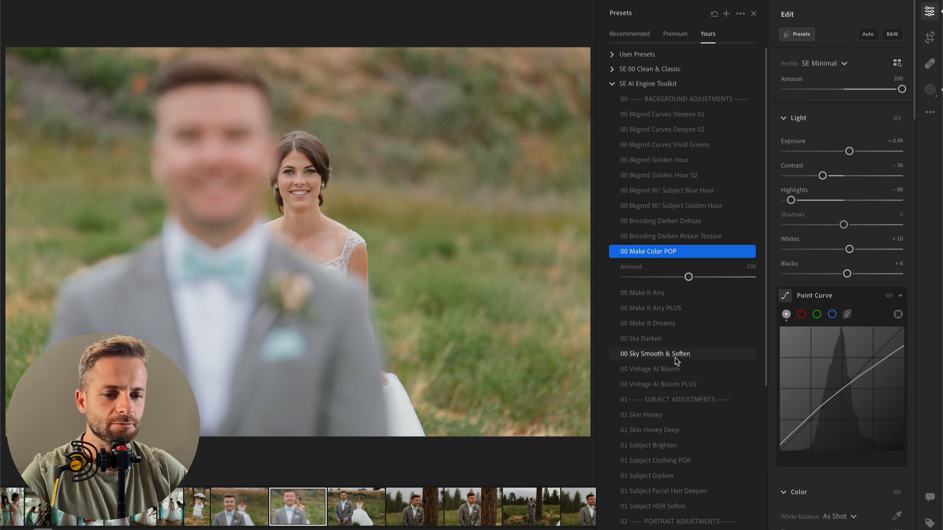
Step: Set the photo's exposure to +0.35 and contrast to −18, and compare the edit with the original
drag(849, 152, 846, 152)
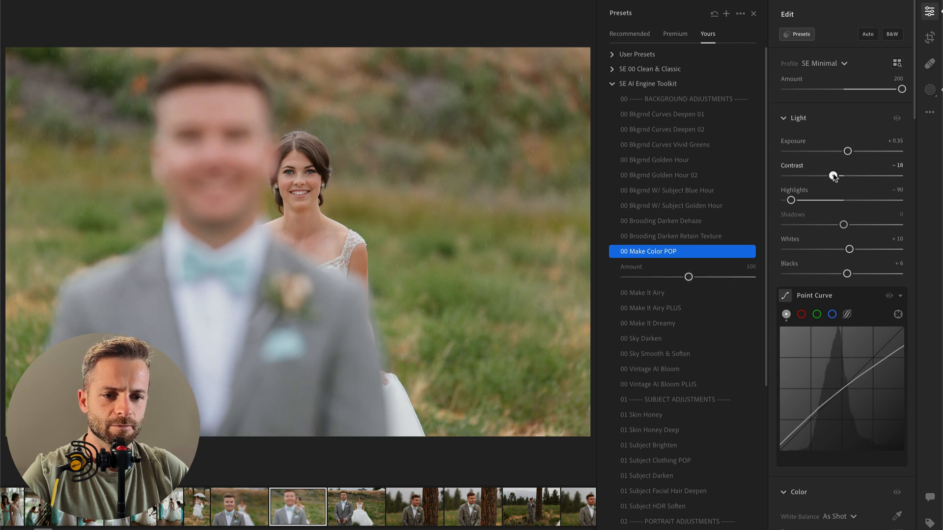
key(backslash)
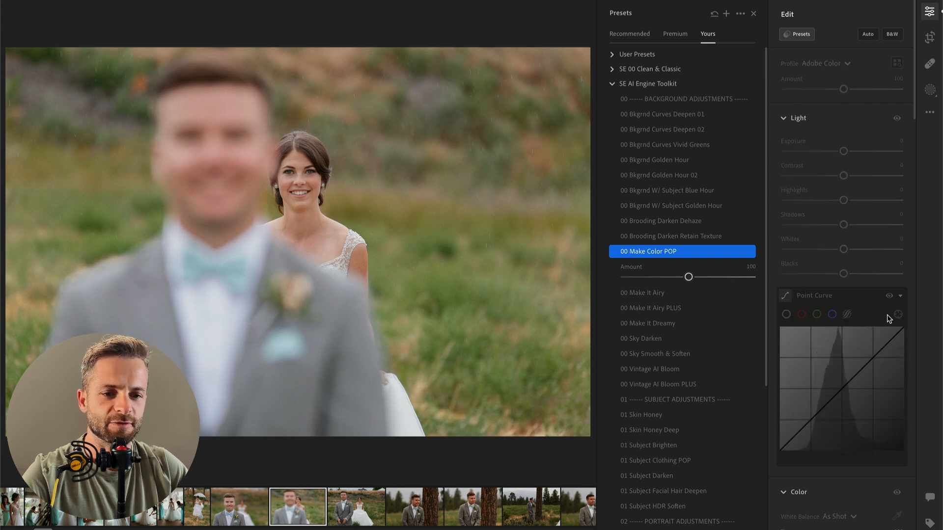
key(backslash)
Step: On the next photo, the bride holding out her skirt, paste the edit settings, apply 00 Vintage AI Bloom PLUS and set exposure to +0.55
key(Right)
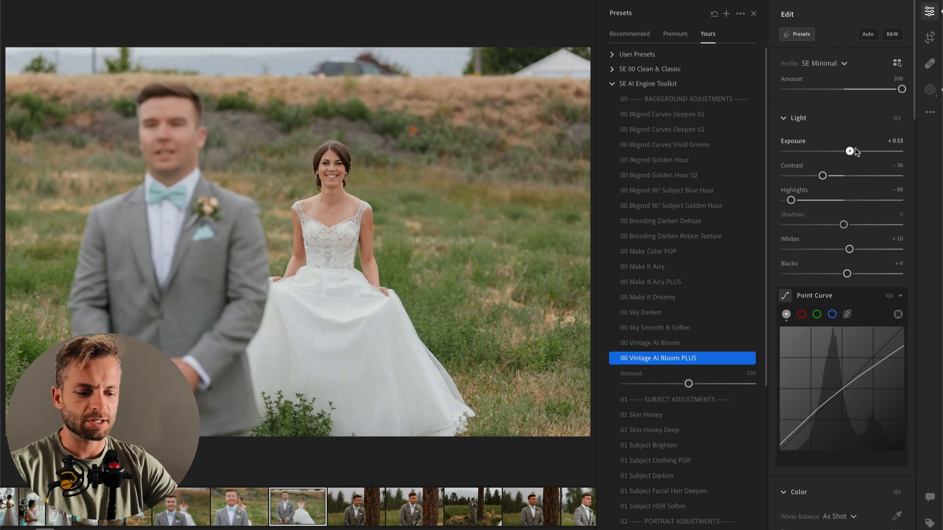
drag(856, 153, 855, 152)
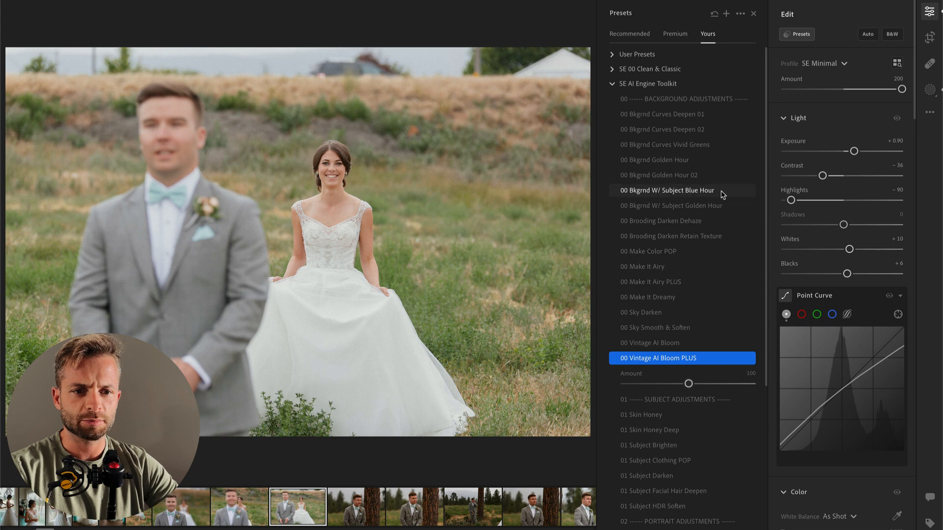
drag(824, 176, 849, 152)
key(super+z)
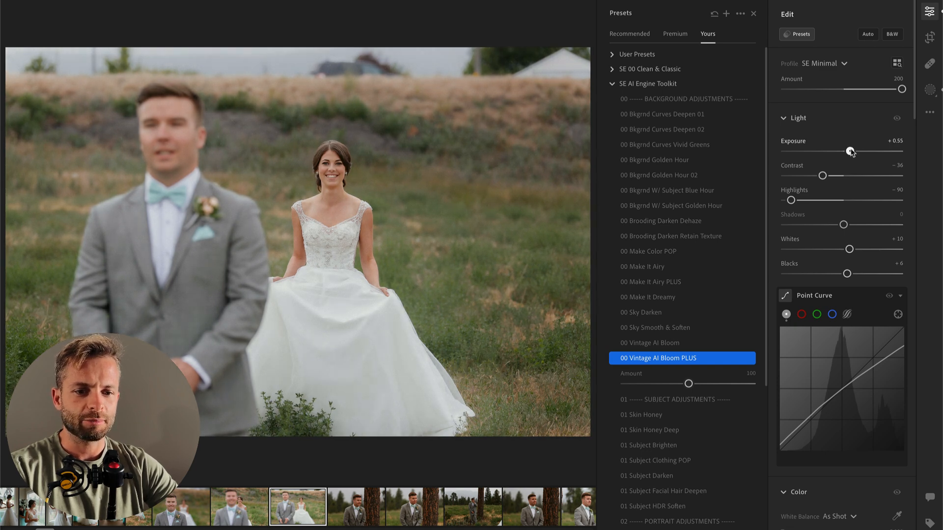
Step: Brush a mask over the bride's dress, set its highlights to −100, and return to the presets list
key(k)
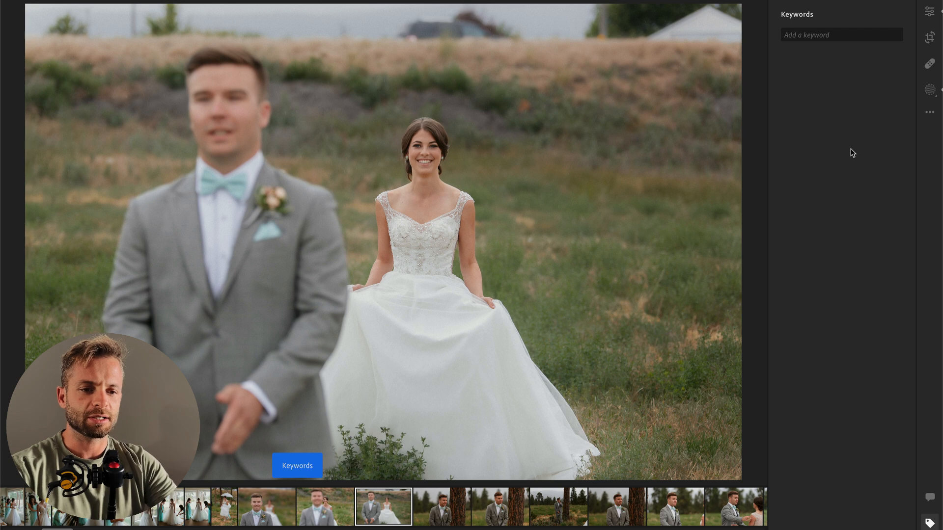
key(b)
mouse_move(410, 295)
mouse_down()
mouse_move(435, 248)
mouse_move(427, 334)
mouse_move(383, 339)
mouse_up()
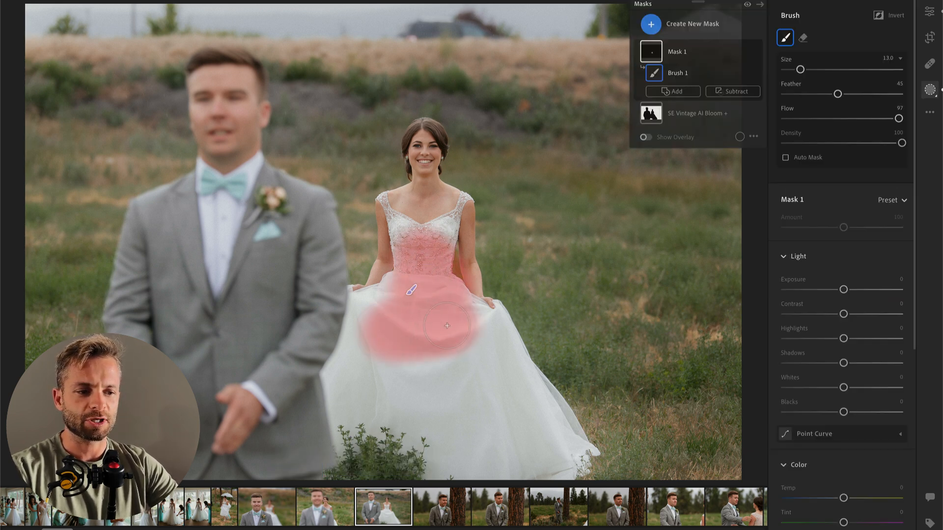
key(o)
drag(588, 449, 554, 461)
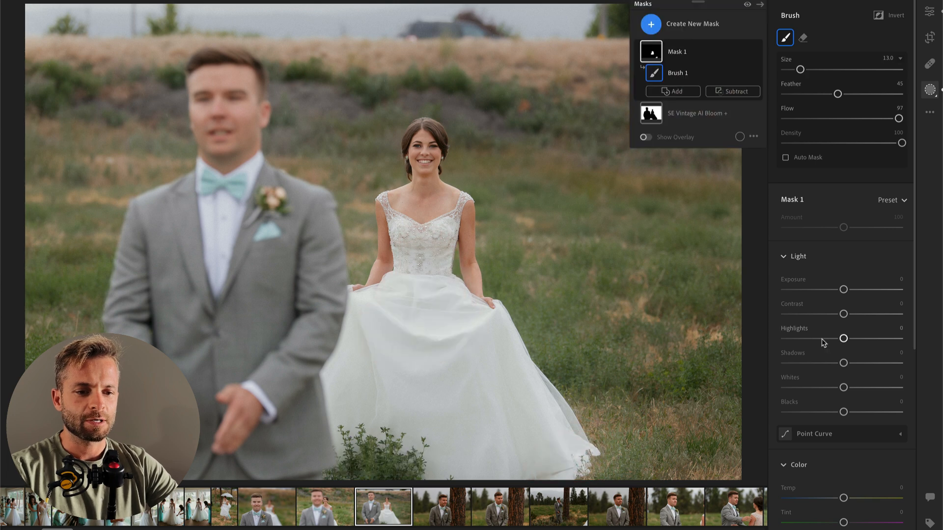
drag(825, 343, 723, 350)
key(o)
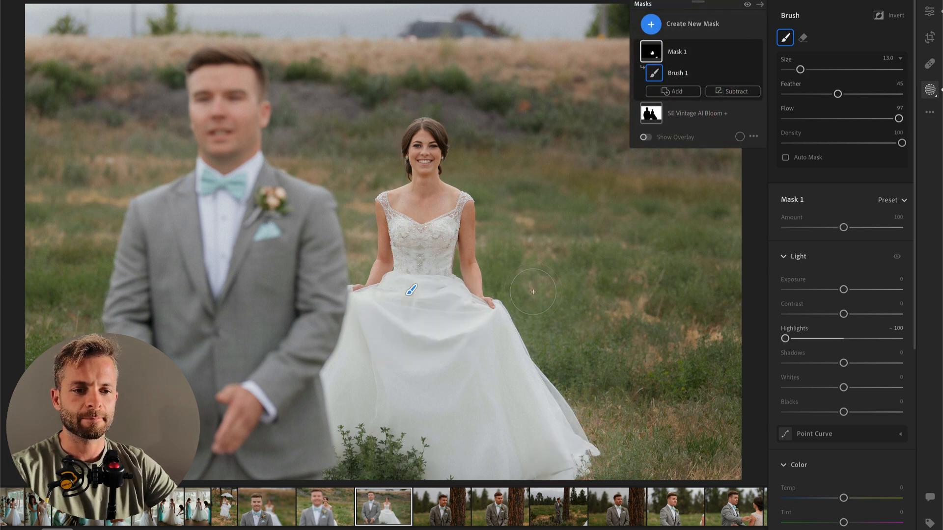
key(Return)
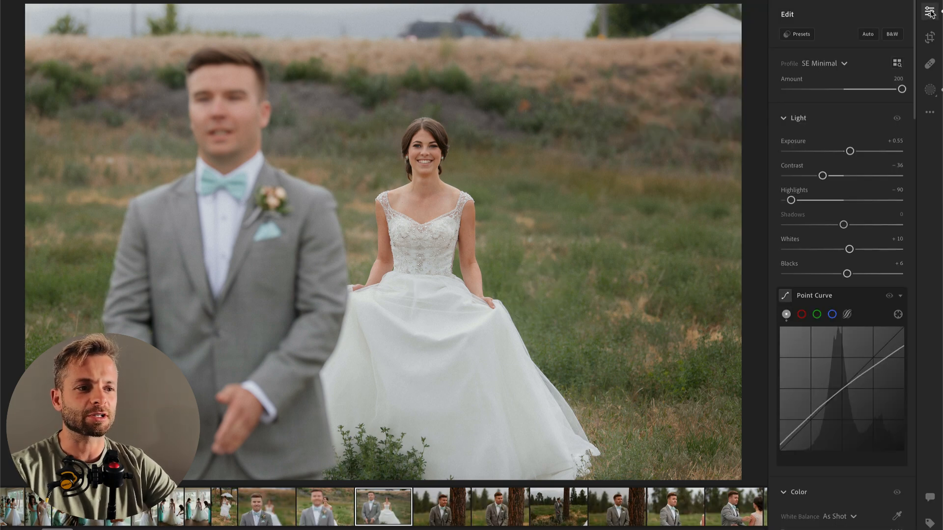
click(811, 35)
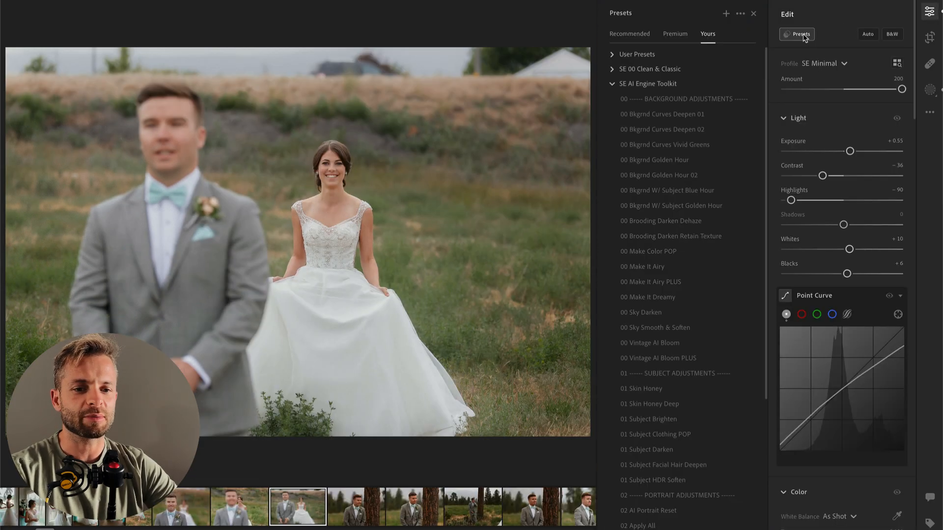
Step: Try the 00 Bkgrnd Curves Deepen 01 preset on this photo and undo it
click(663, 114)
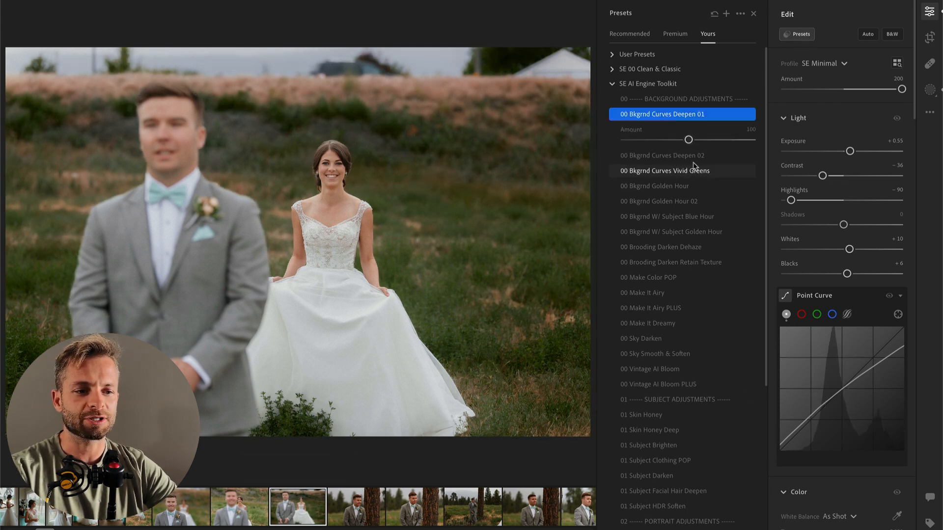
key(super)
key(super+z)
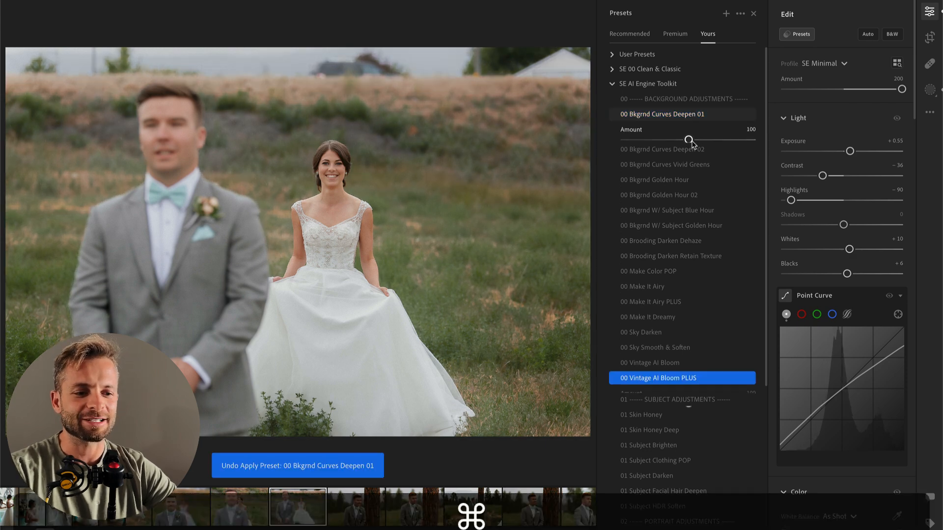
Step: Apply 00 Make Color POP at amount 6 and set exposure to +0.42, comparing the edit with the original along the way
click(665, 252)
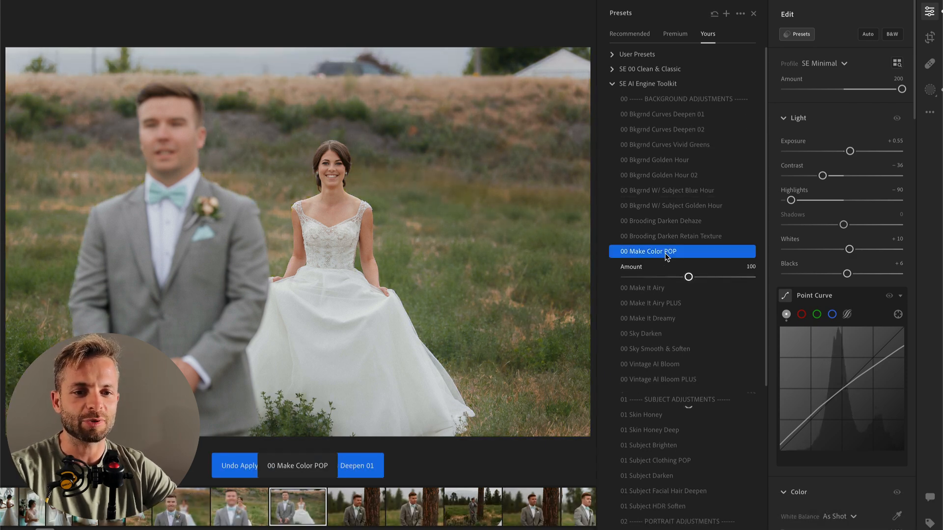
click(647, 278)
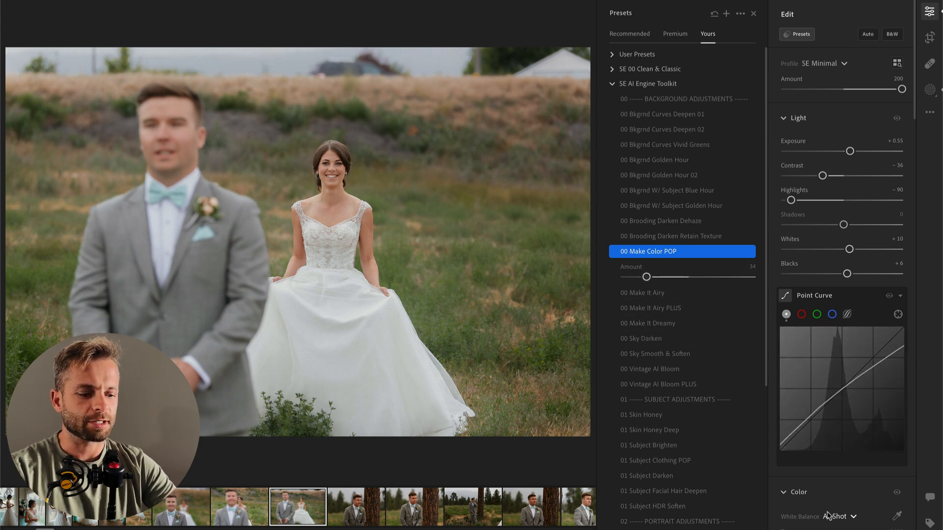
key(backslash)
key(backslash)
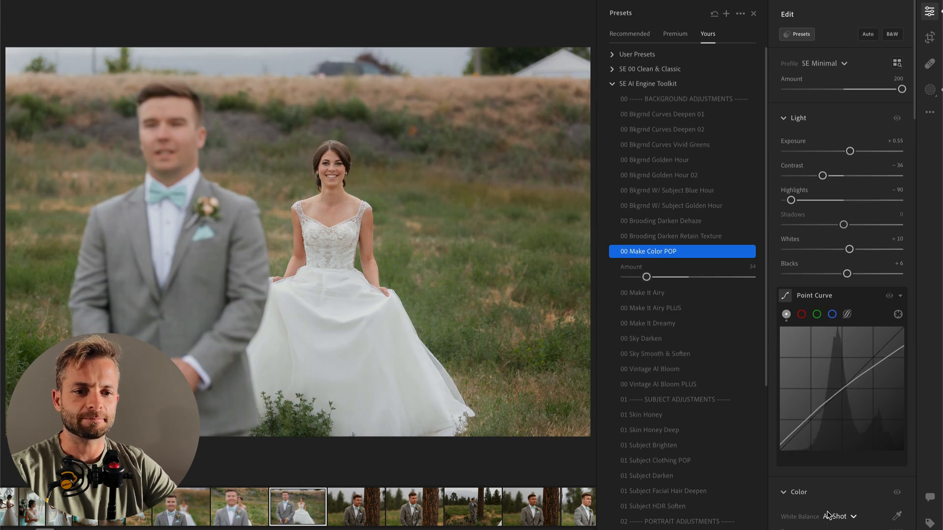
drag(850, 153, 848, 153)
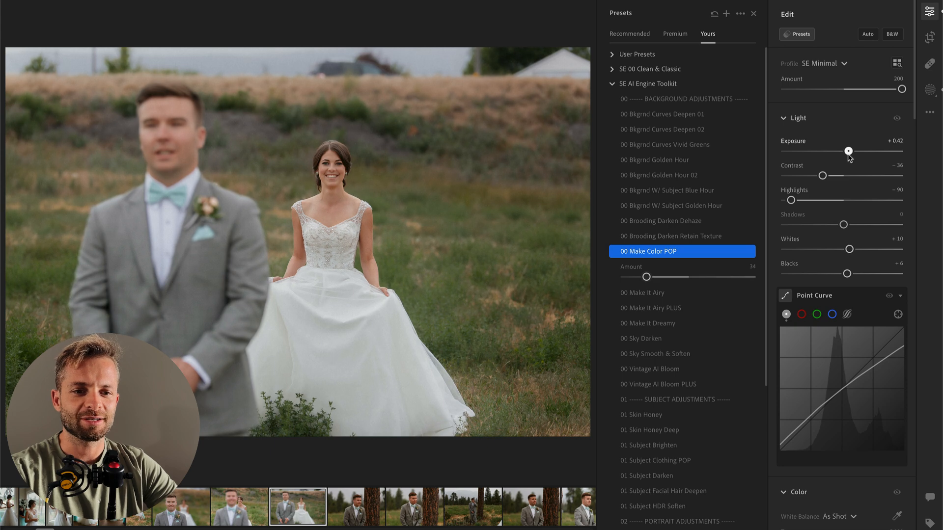
drag(646, 278, 629, 282)
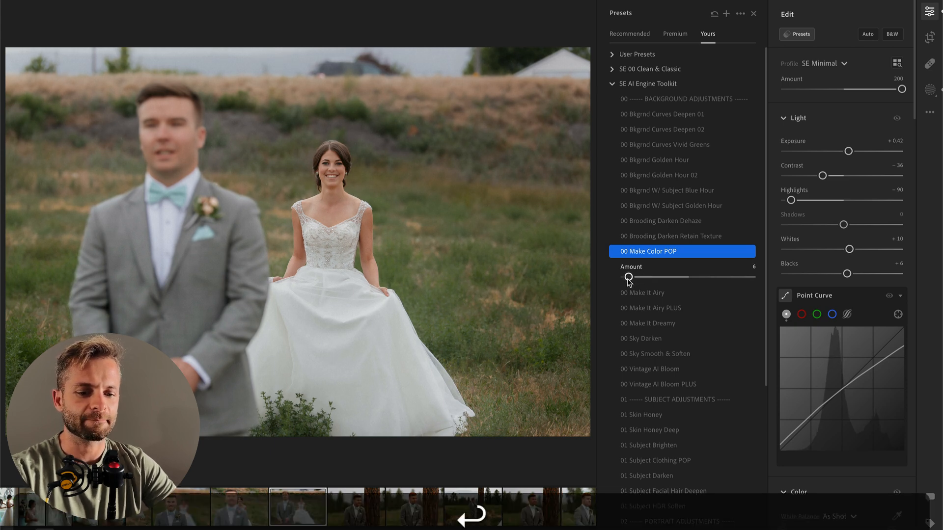
Step: Paste the edit settings onto the next photo, the groom smiling beside the tree, and set temperature to 5,361 and contrast to −45
click(343, 505)
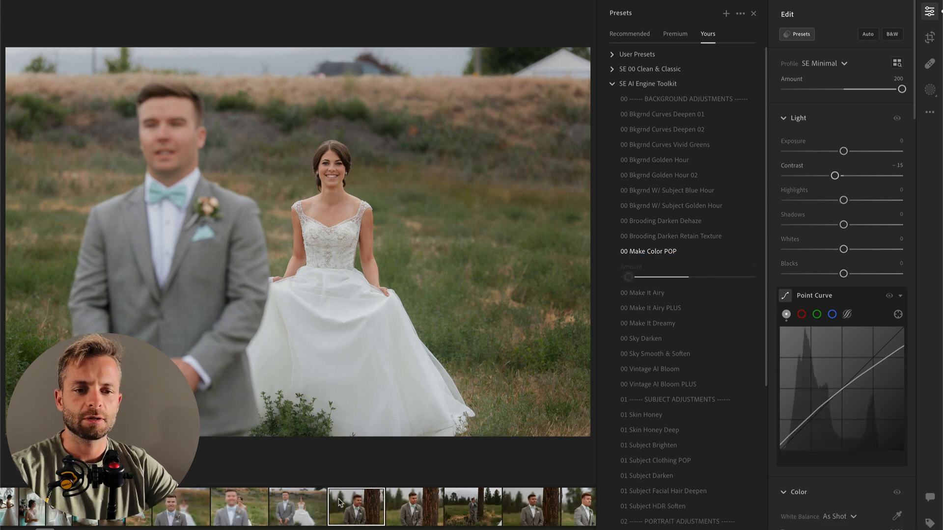
key(super+v)
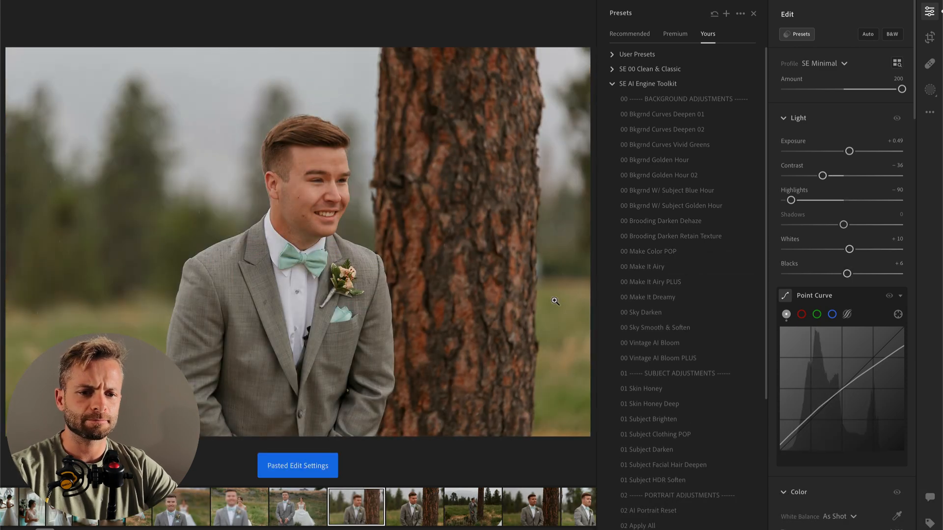
scroll(863, 447, down, 3)
drag(837, 425, 827, 427)
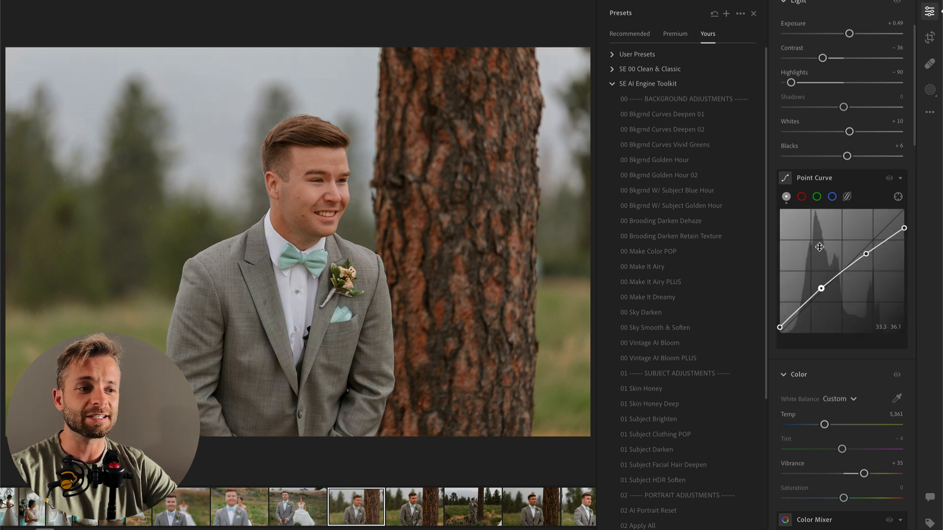
scroll(835, 221, up, 3)
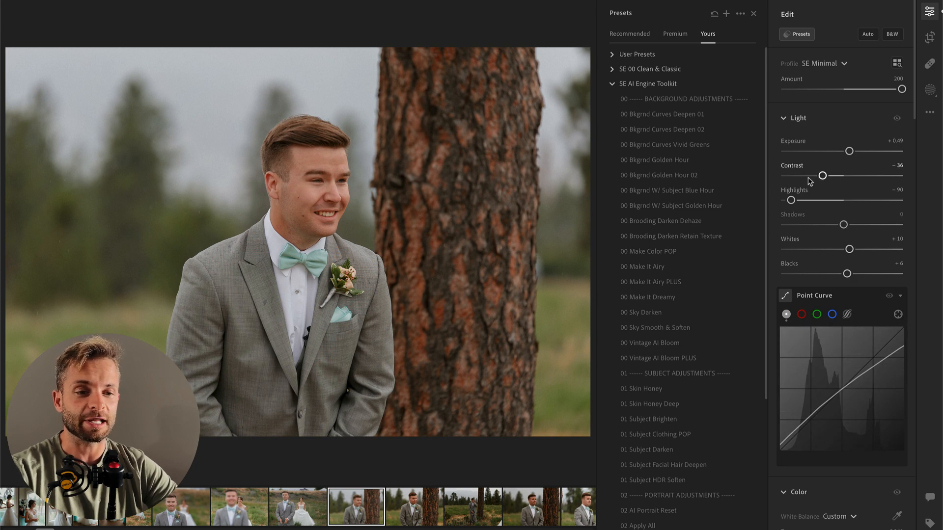
drag(809, 177, 817, 177)
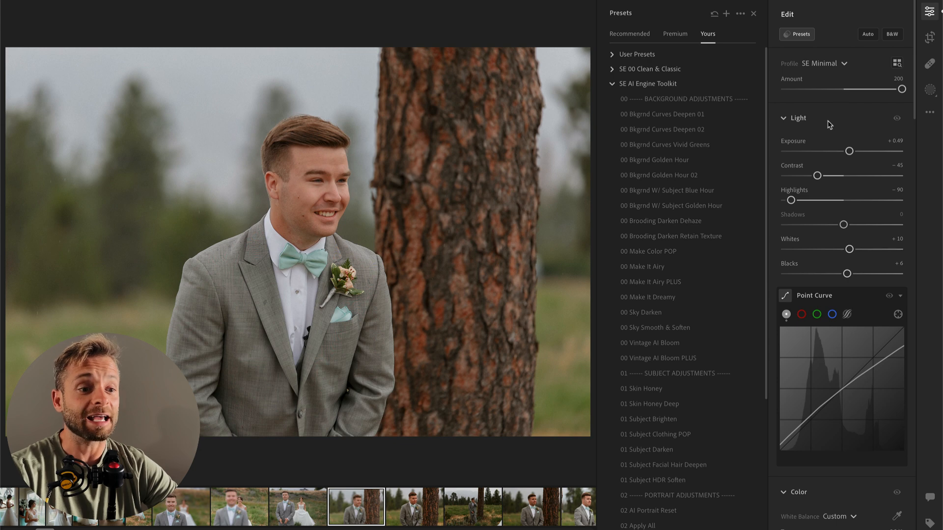
Step: Compare 00 Make It Dreamy, 00 Vintage AI Bloom PLUS and 00 Vintage AI Bloom, keep 00 Vintage AI Bloom at 100, and set temperature to 5,320
click(674, 302)
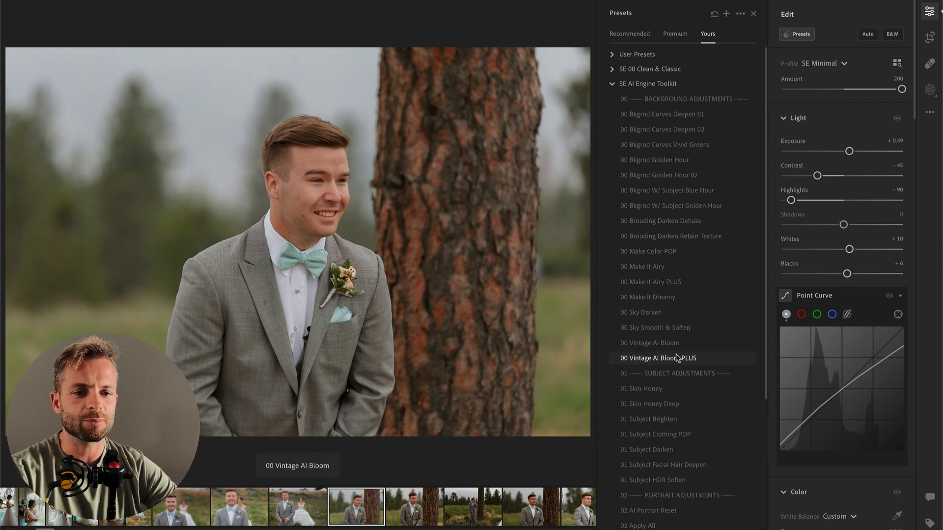
click(682, 359)
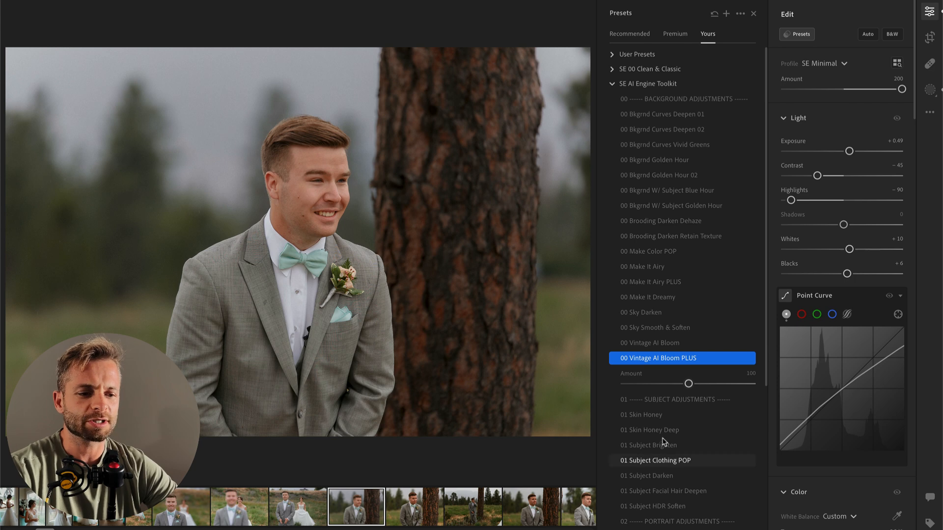
click(665, 344)
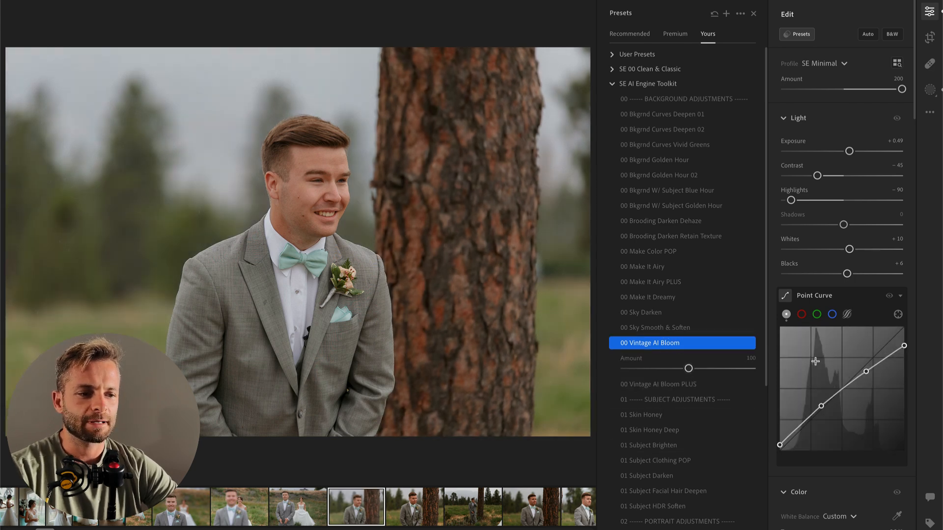
scroll(799, 362, down, 3)
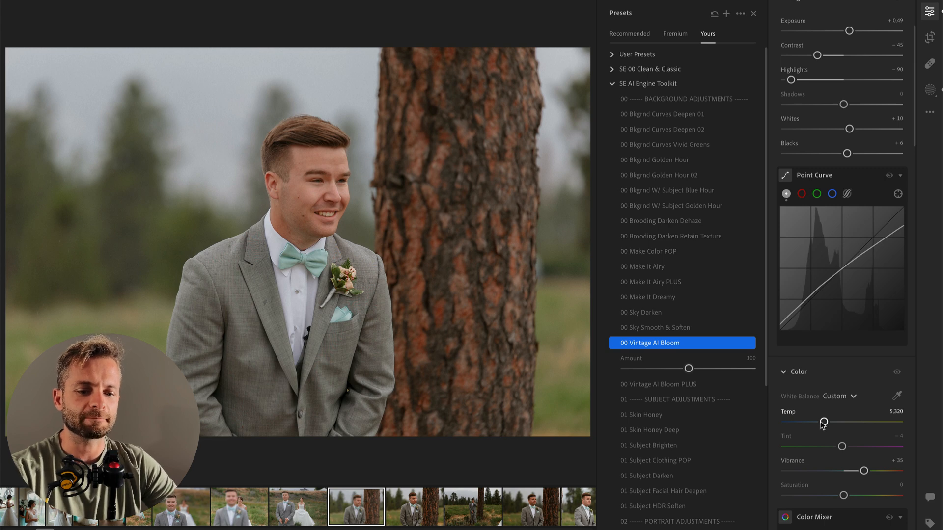
Step: Copy the edit settings of the photo with the bride behind the groom onto the second close-up of the groom beside the tree
key(Left)
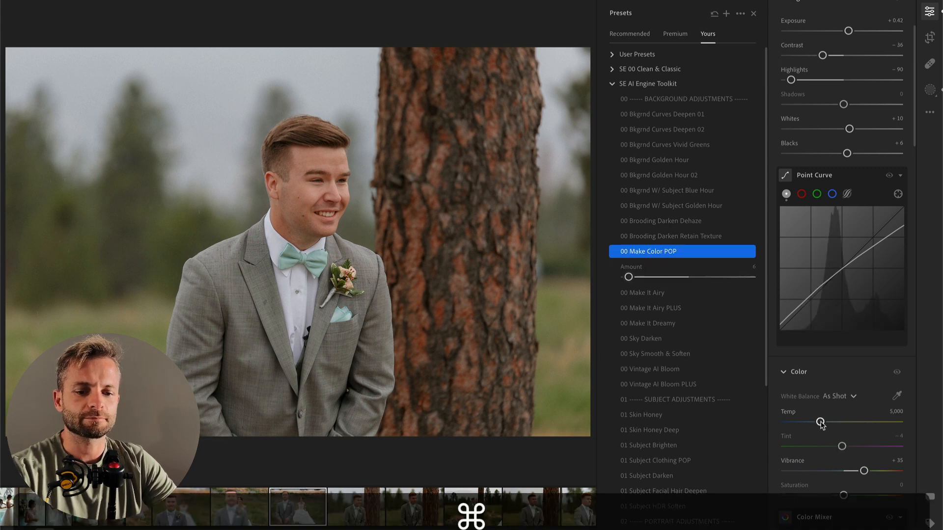
key(super+c)
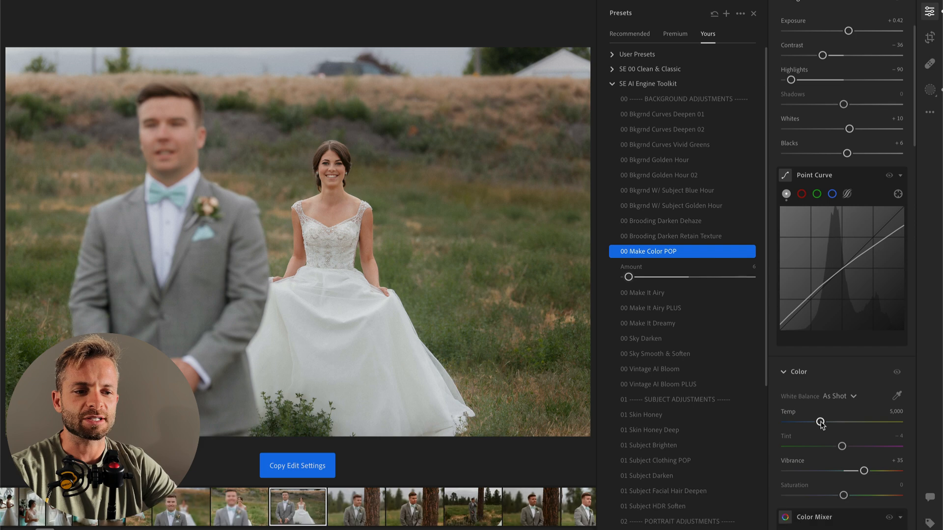
key(Right)
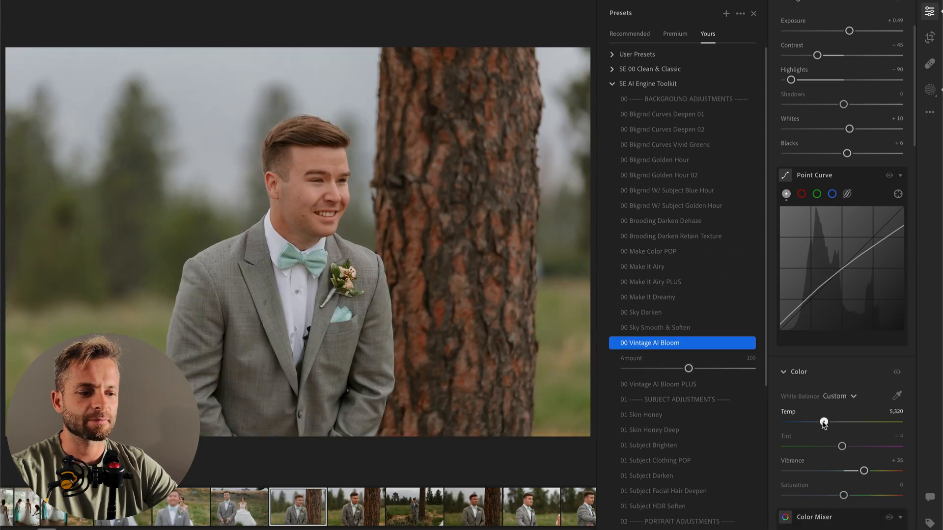
key(Left)
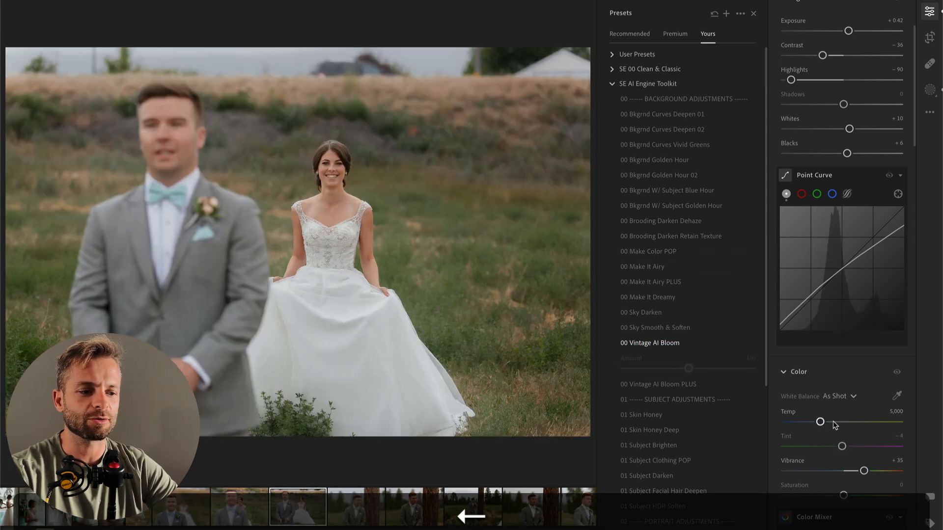
key(super+Right)
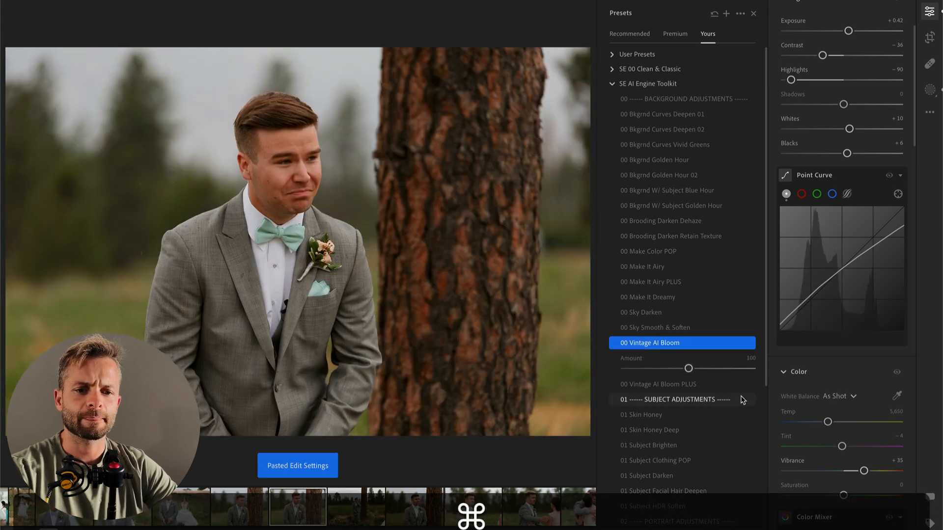
Step: Apply the 00 Make It Dreamy preset at amount 100 to the close-up of the tearful groom
click(742, 400)
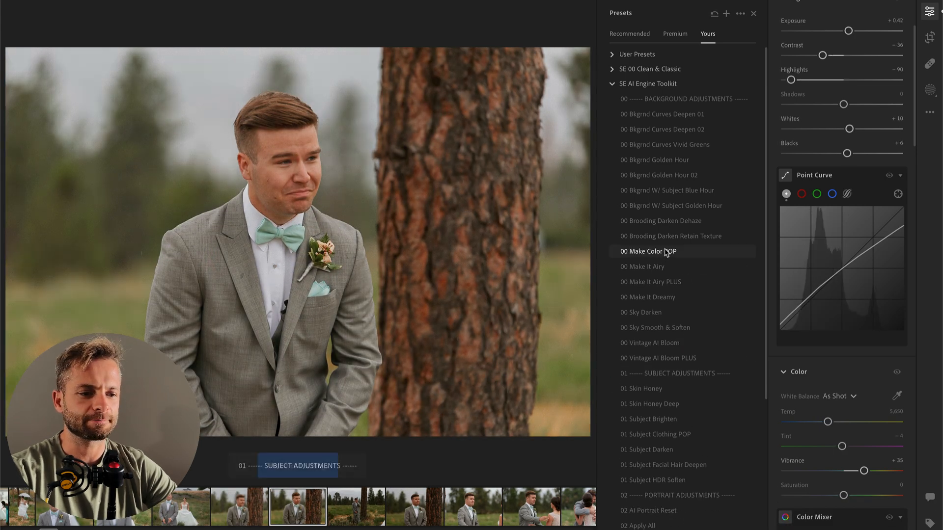
click(673, 301)
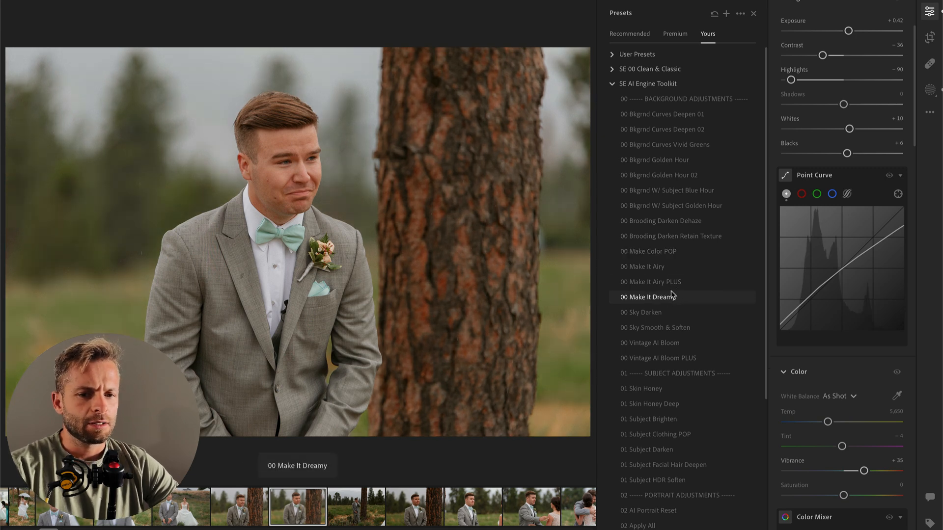
click(673, 297)
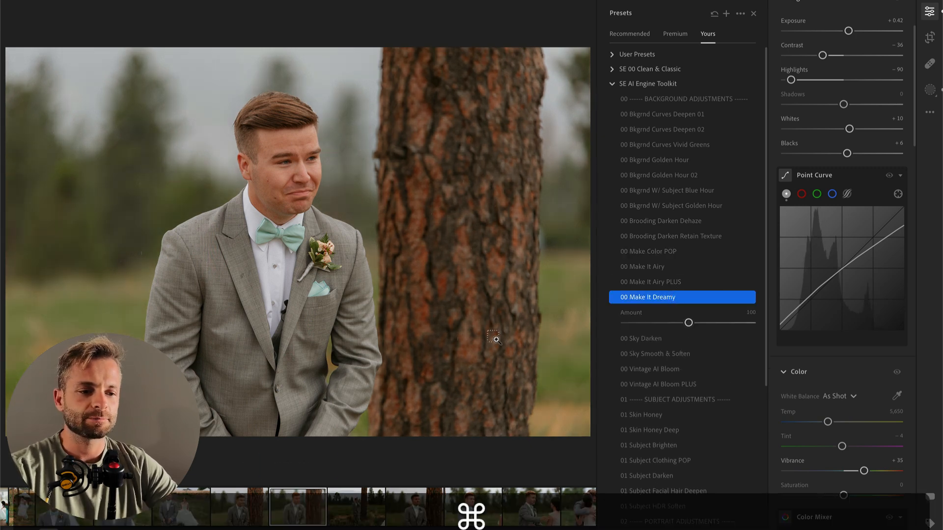
Step: Copy this edit onto the next photo, the full-length groom beside the tree, set its exposure to +0.34, and move to the following photo
key(super+c)
key(Right)
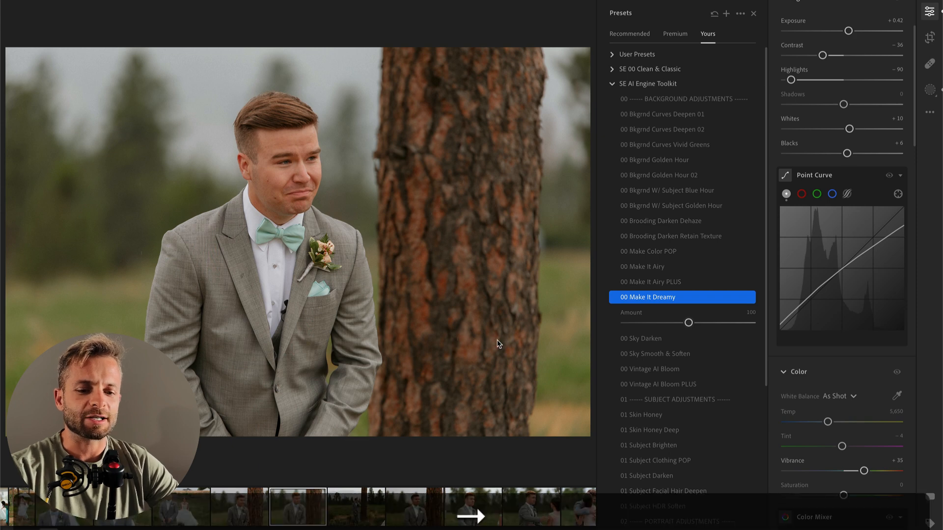
key(super+v)
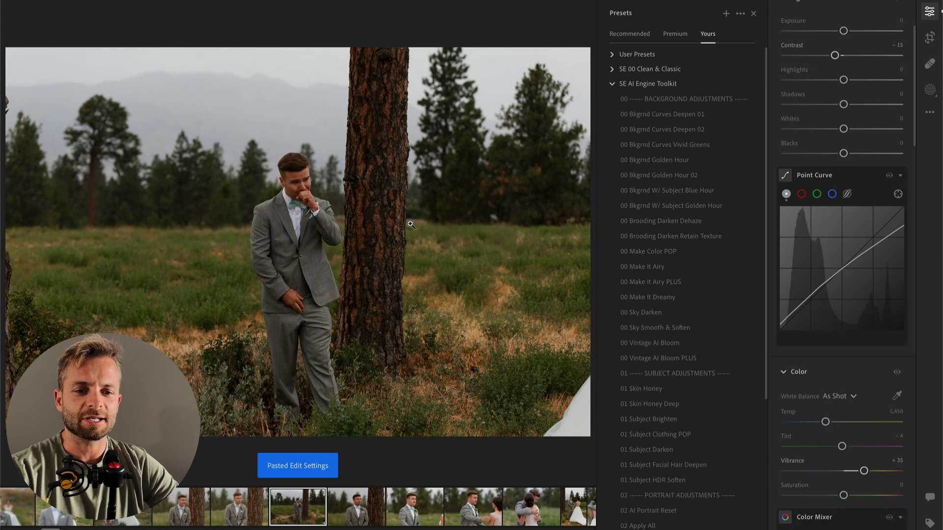
key(super+v)
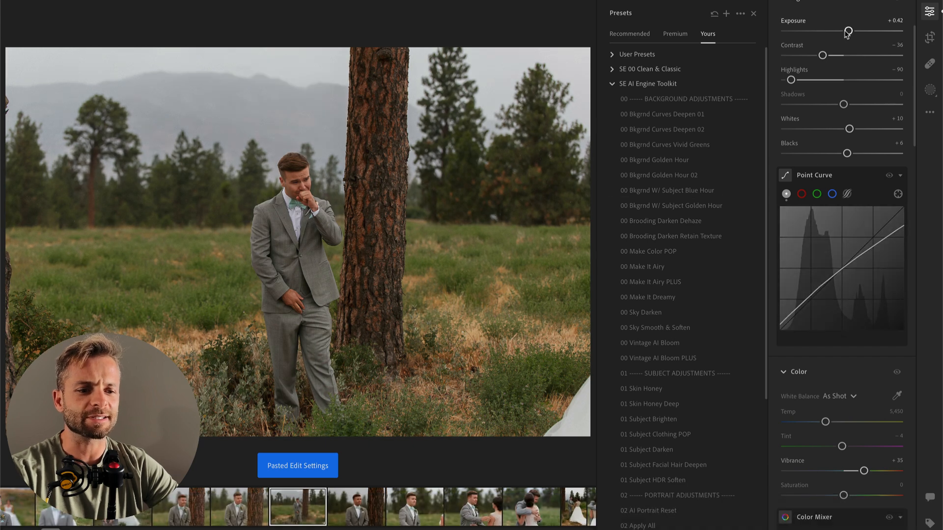
drag(849, 31, 848, 31)
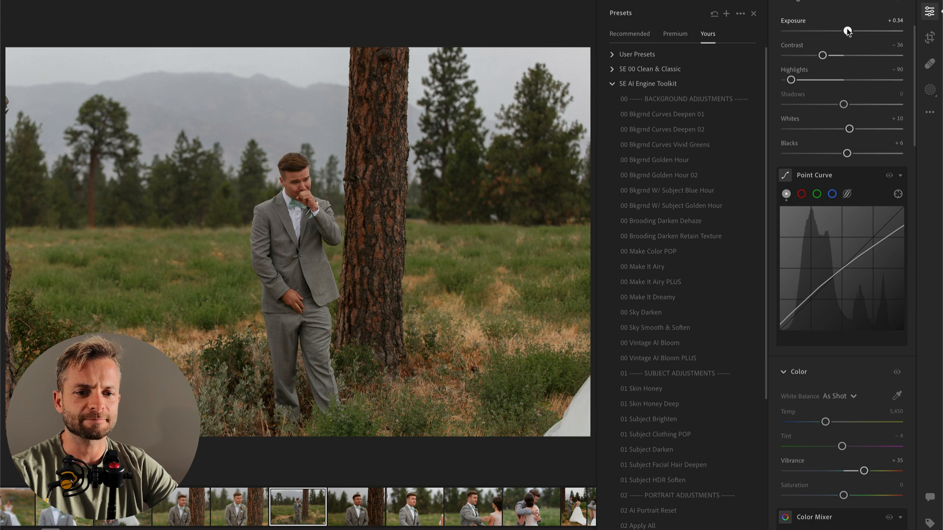
key(Right)
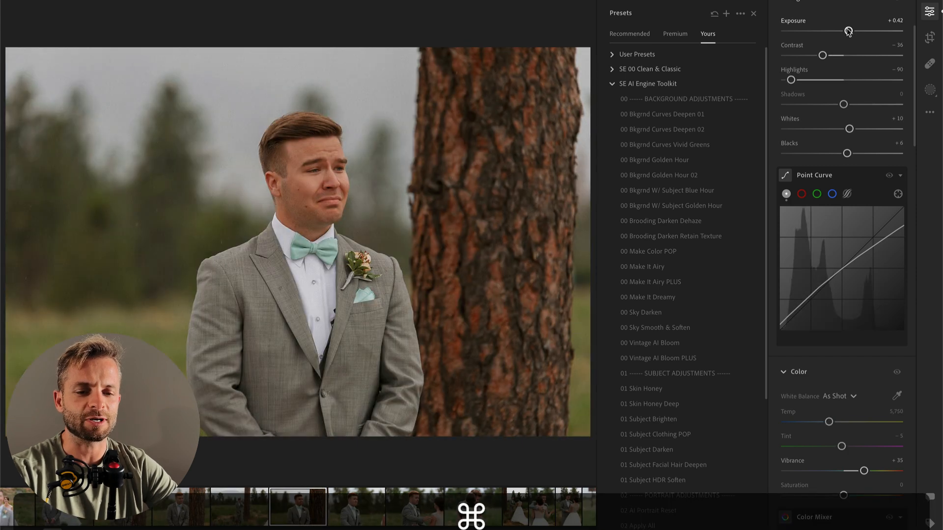
Step: Paste the copied edit settings onto the close-up of the tearful groom beside the tree and apply the 00 Make It Dreamy preset at 100
key(super+v)
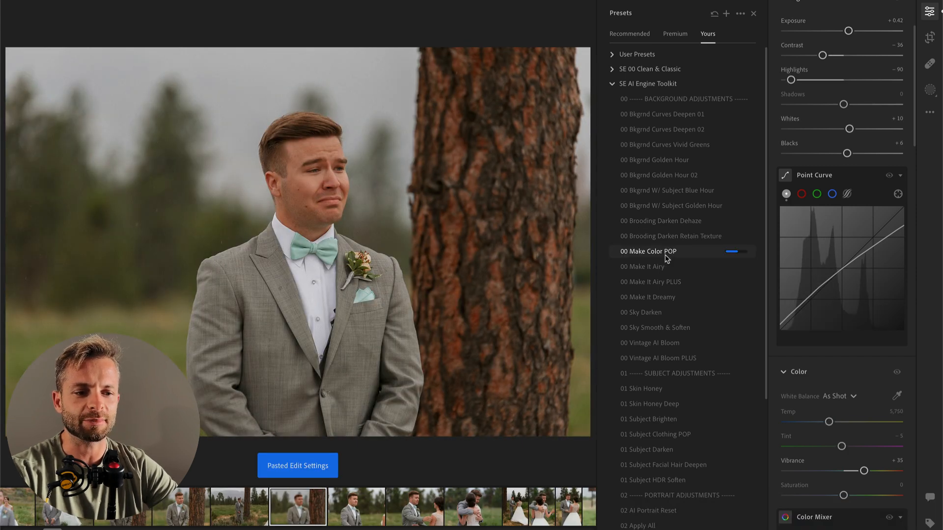
click(661, 298)
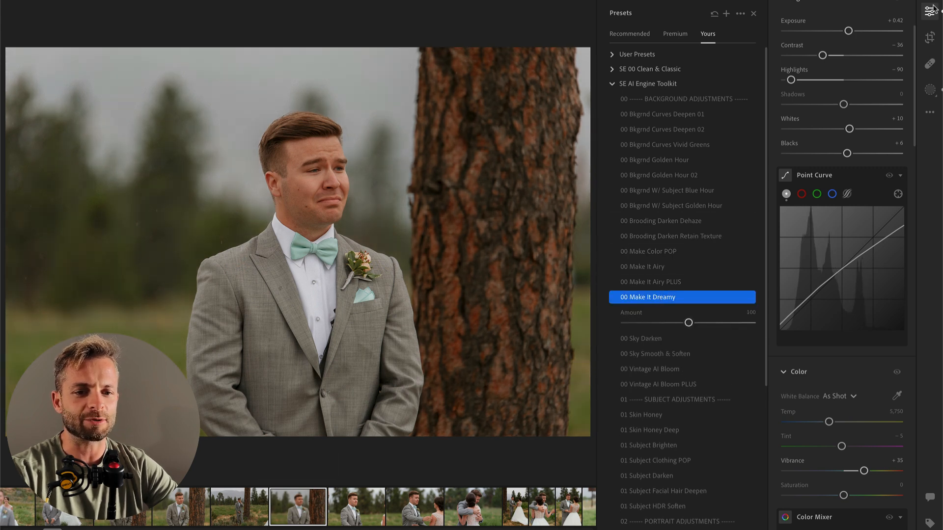
Step: Paste the copied edit onto the next photo, the groom with the bride's shoulder at the edge, and set its exposure to -0.06
key(Right)
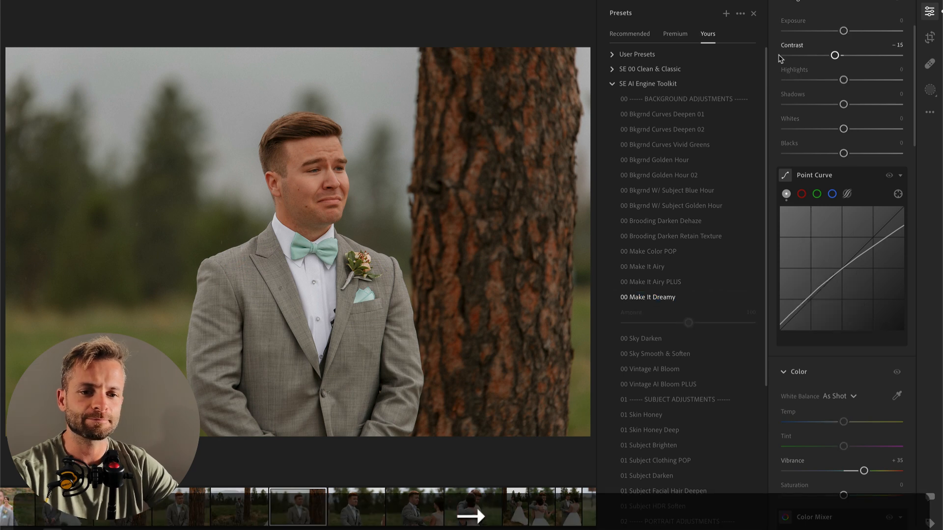
key(super+v)
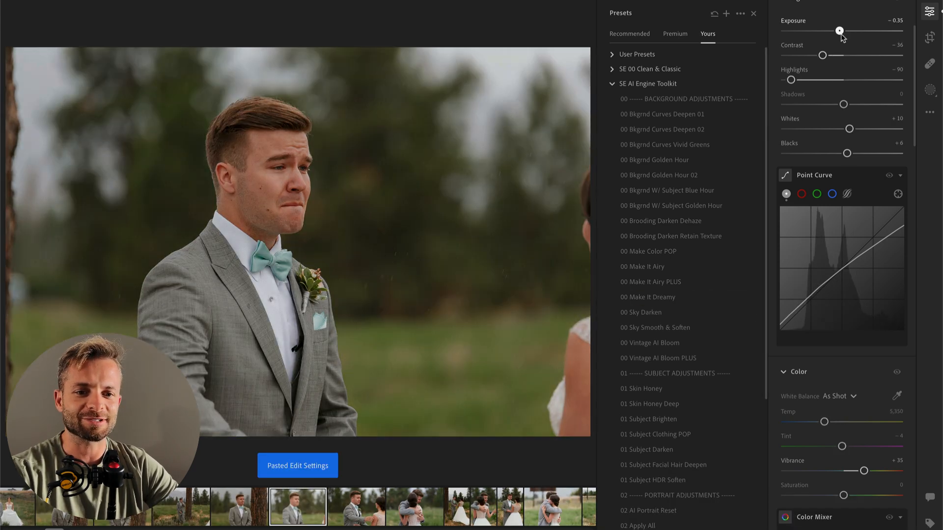
double_click(840, 33)
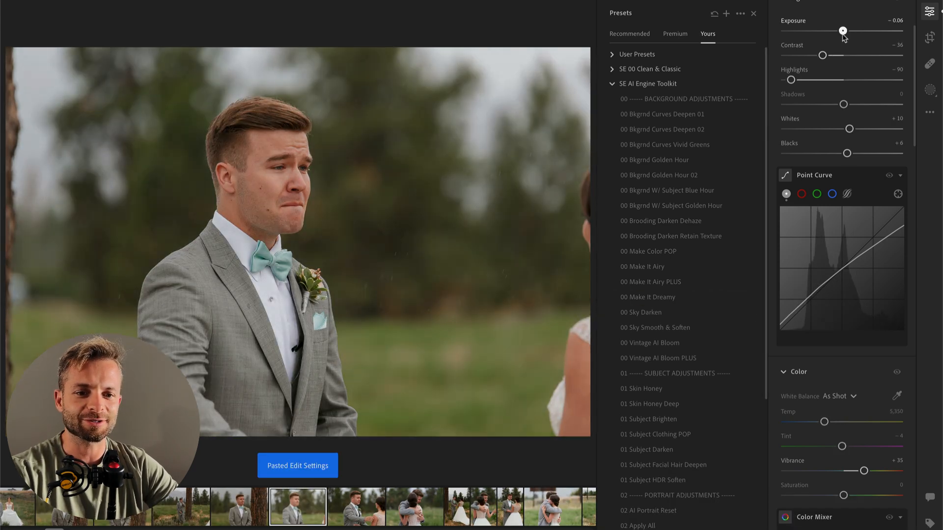
Step: Paste the copied edit onto the following photo, the groom reaching toward the bride, and set its exposure to -0.07
key(Right)
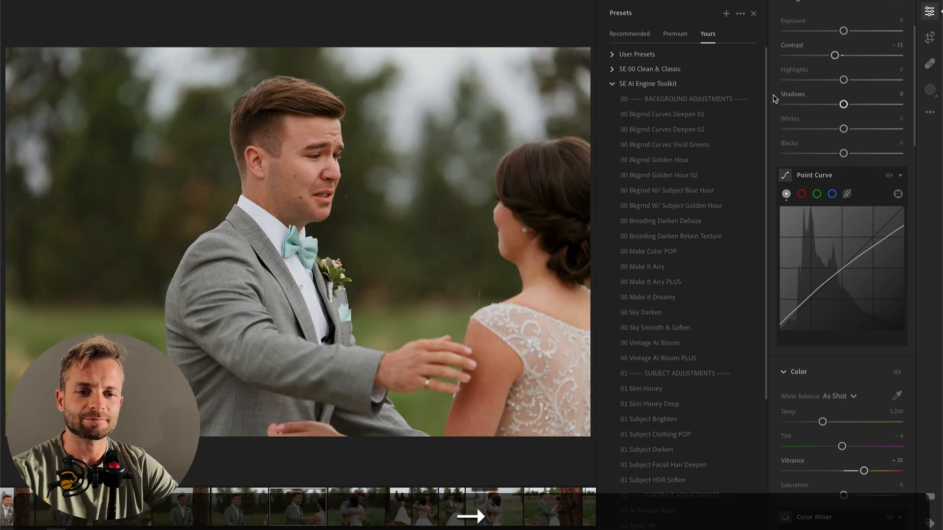
key(super+v)
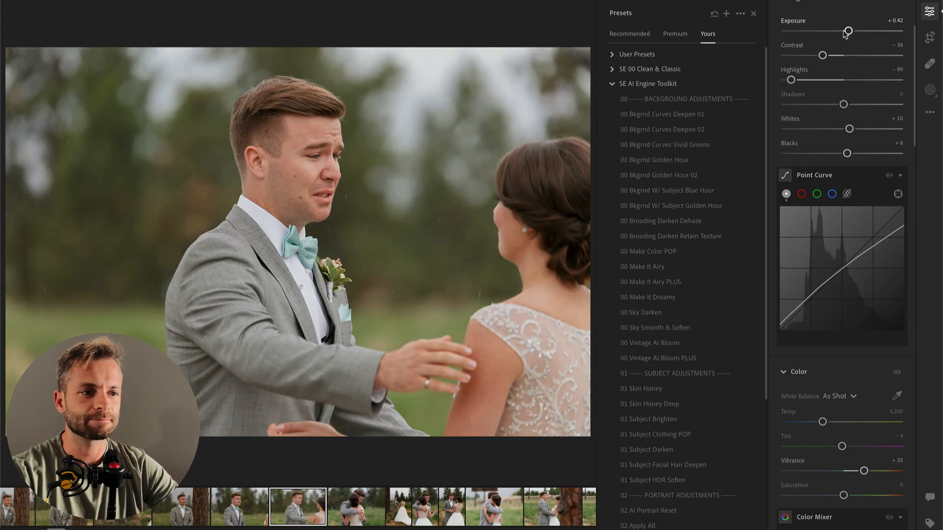
drag(839, 33, 840, 32)
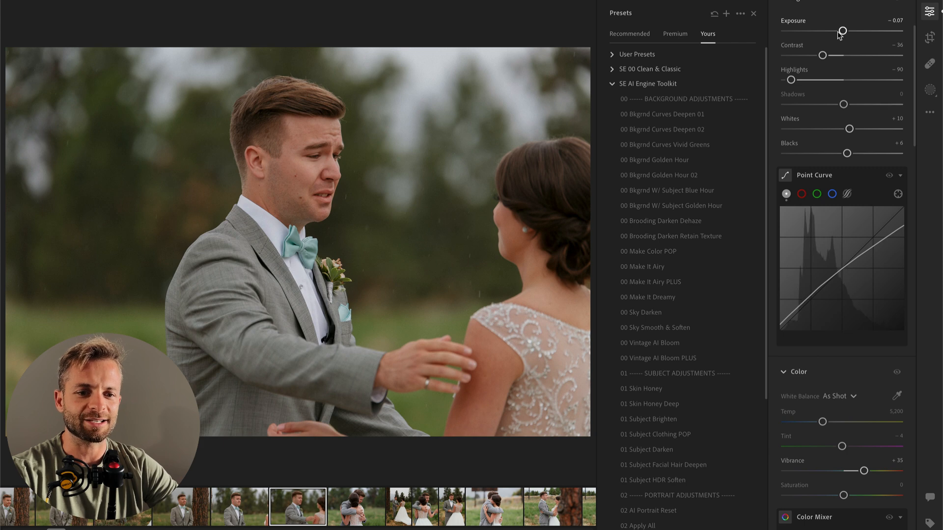
Step: Paste the copied edit onto the next photo, the close-up embrace, set its temperature to 4,958, and inspect the background detail up close
key(Right)
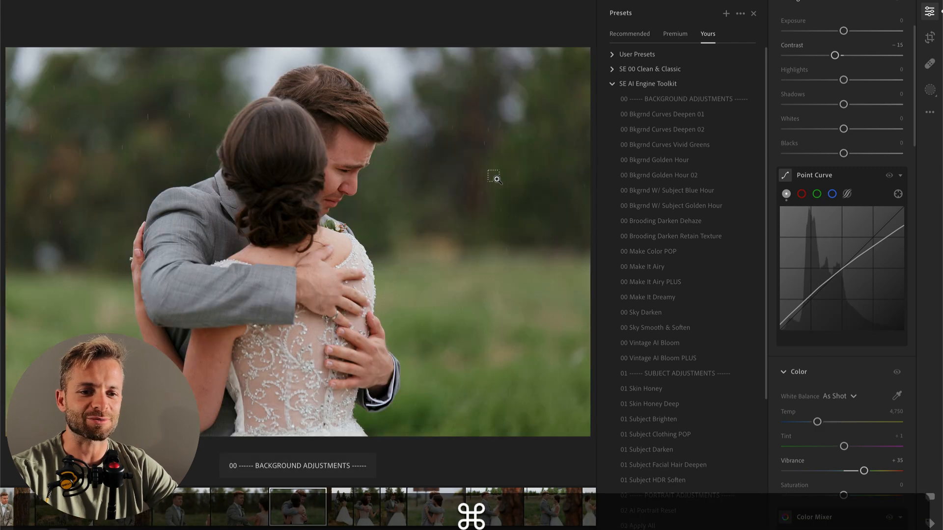
key(super+v)
drag(817, 422, 822, 422)
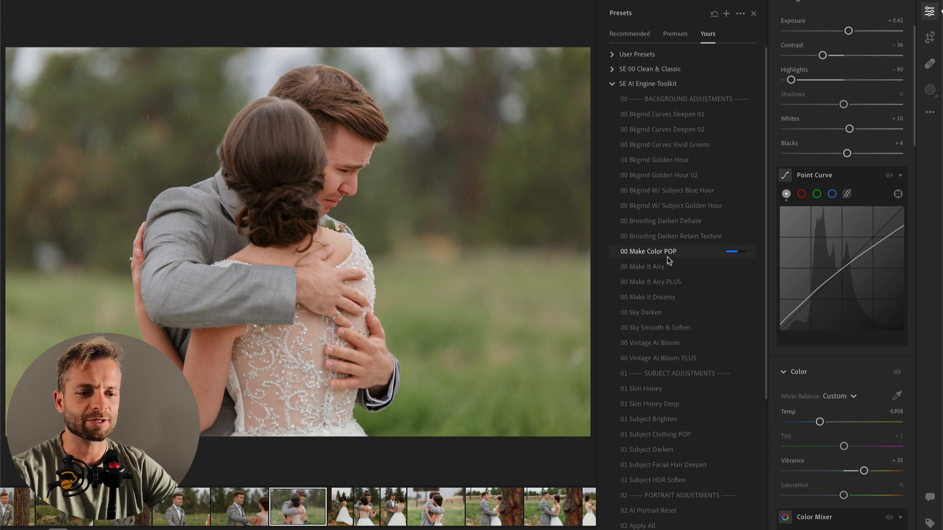
click(457, 305)
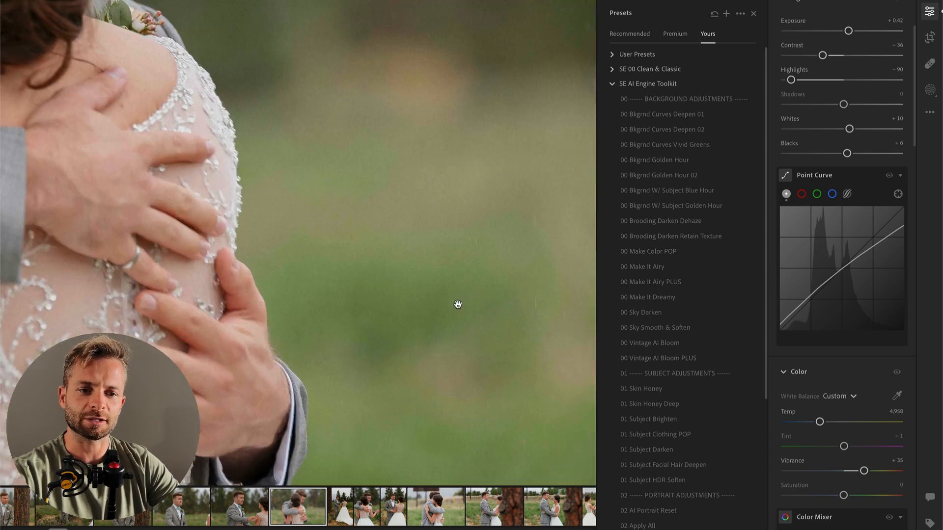
click(405, 298)
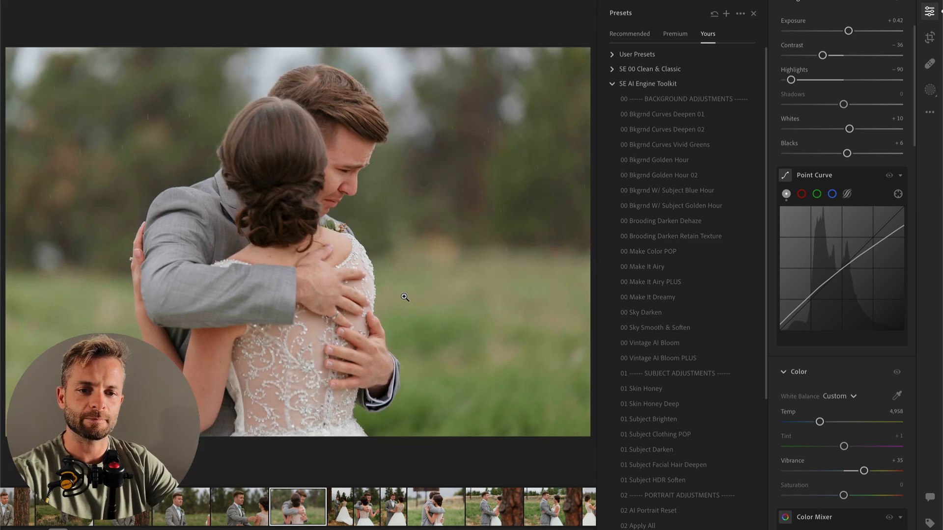
Step: Try 00 Vintage AI Bloom PLUS and 00 Vintage AI Bloom on the embrace photo, then apply 00 Make It Dreamy instead
click(682, 358)
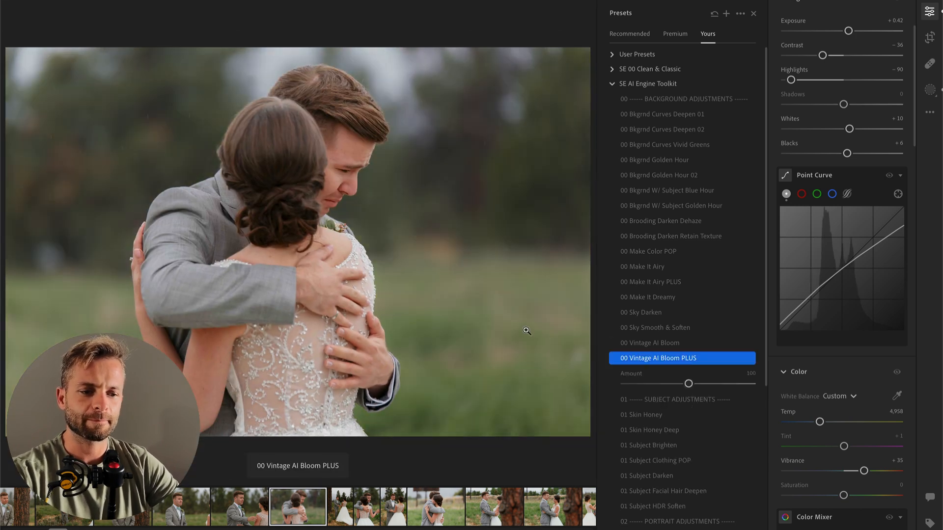
click(678, 344)
click(669, 298)
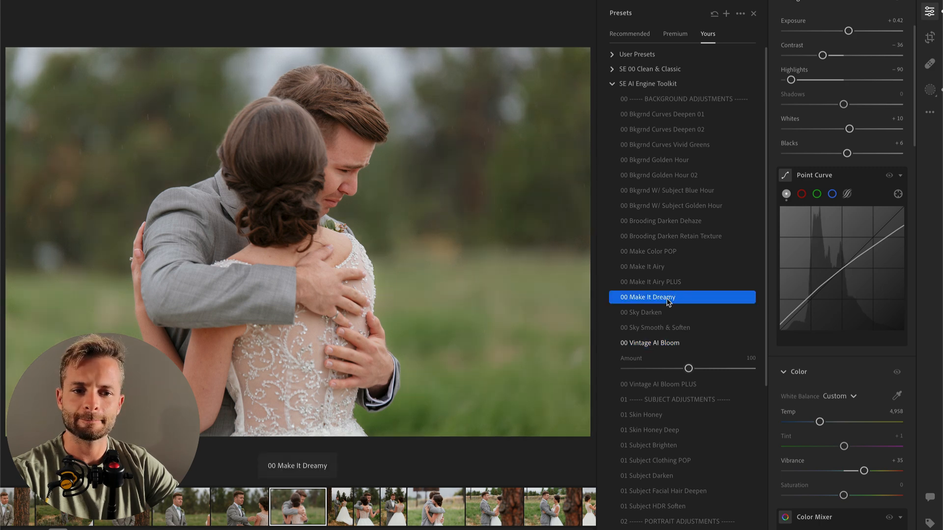
Step: Paste the copied edit onto the next photo, the full-length couple holding hands beside the tree, and apply the 00 Sky Darken preset
key(Right)
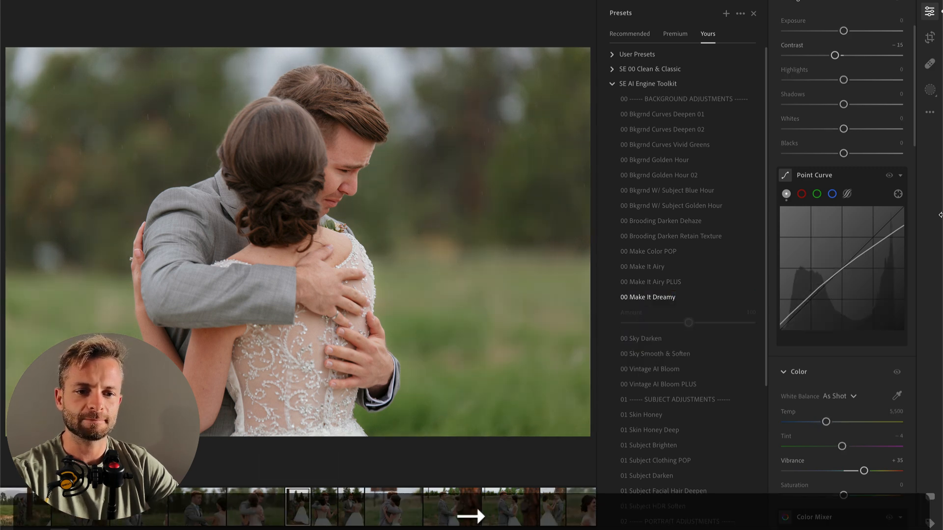
key(super+v)
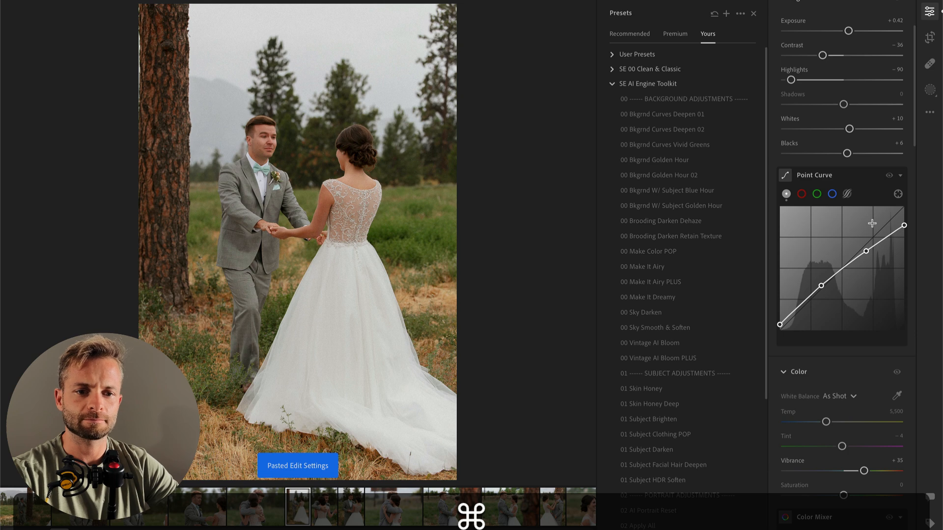
click(657, 315)
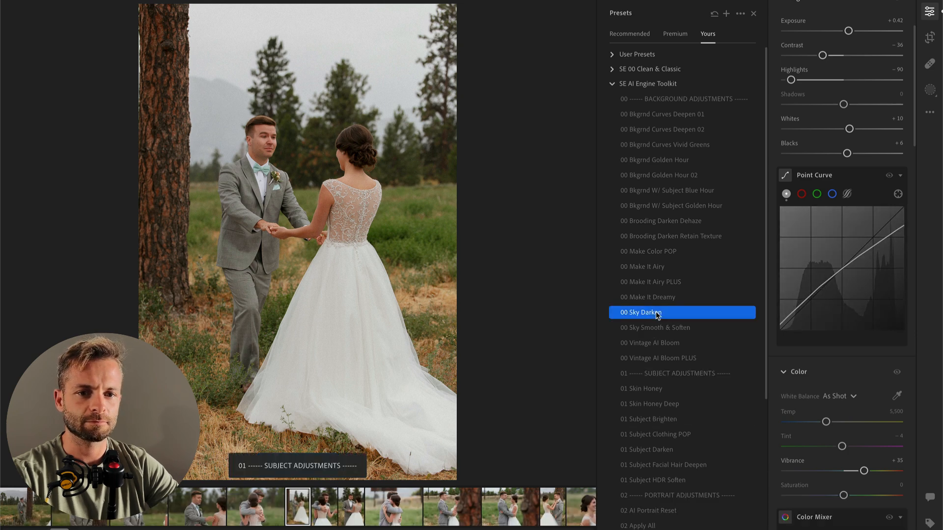
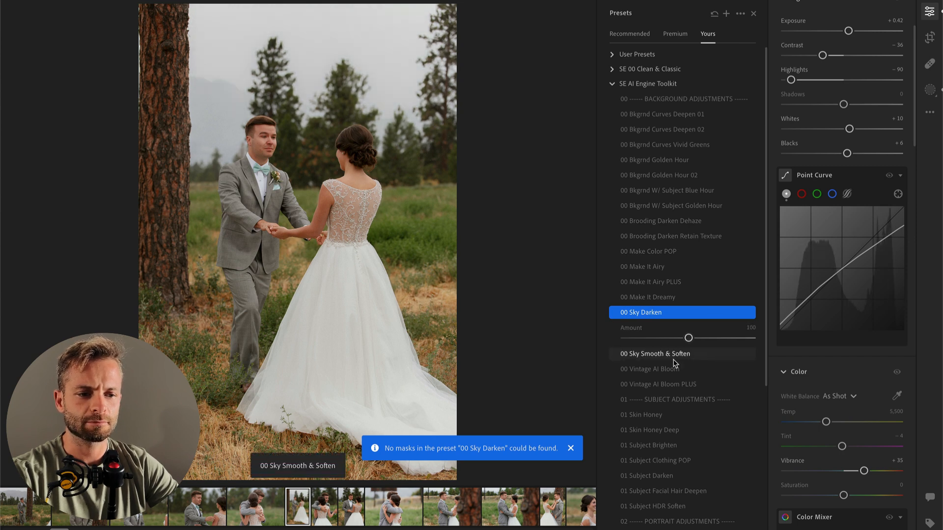
Step: Apply the 00 Vintage AI Bloom preset to the full-length couple photo and crop it slightly tighter from the upper-left corner at the original ratio
click(677, 370)
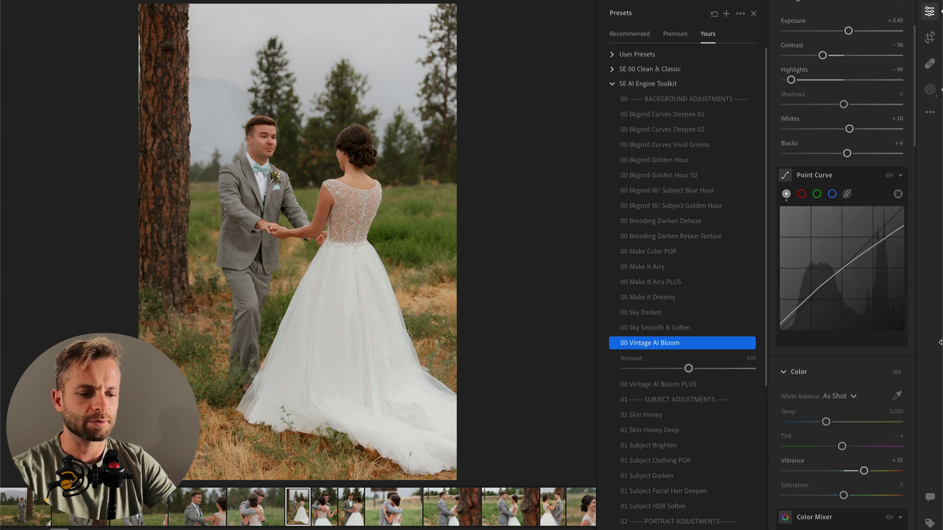
key(backslash)
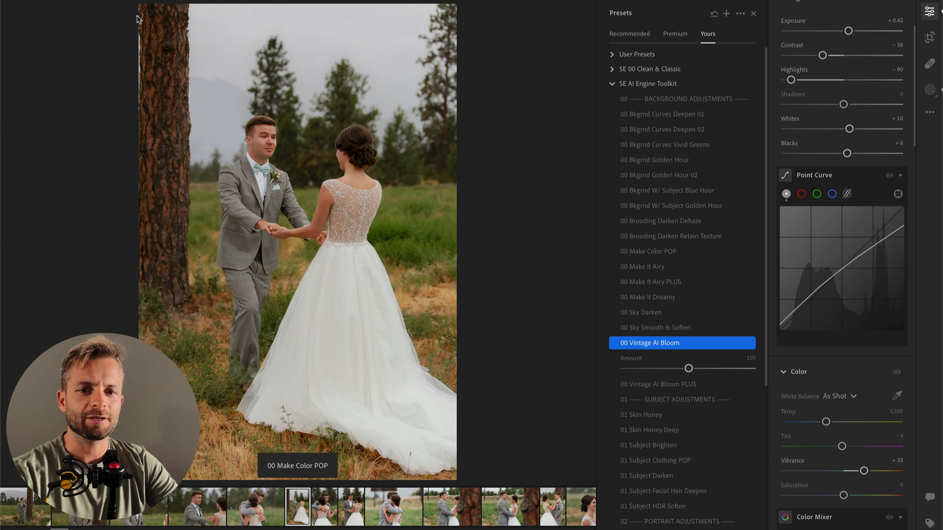
key(c)
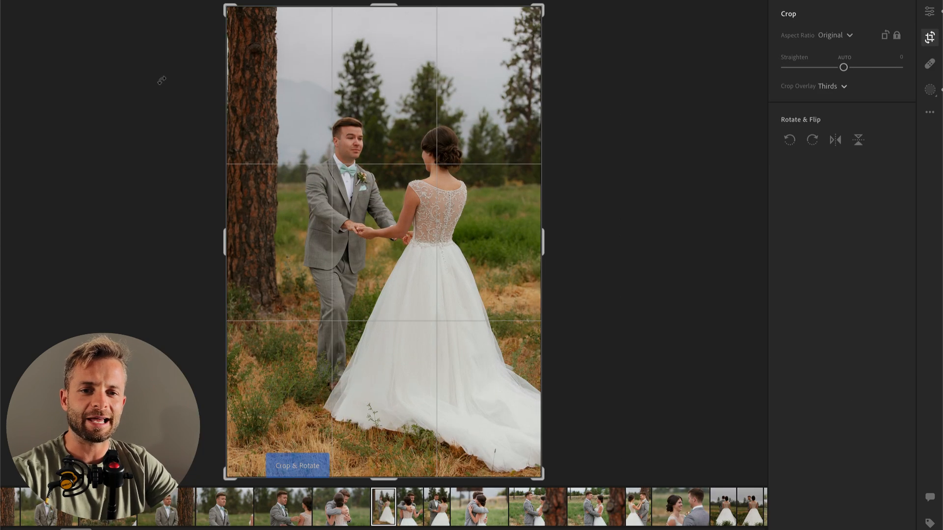
drag(223, 3, 228, 9)
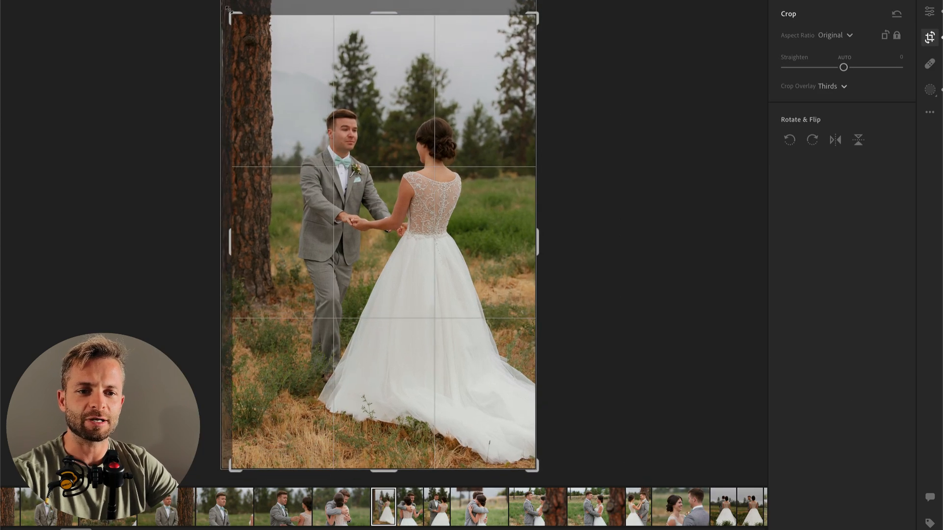
key(Return)
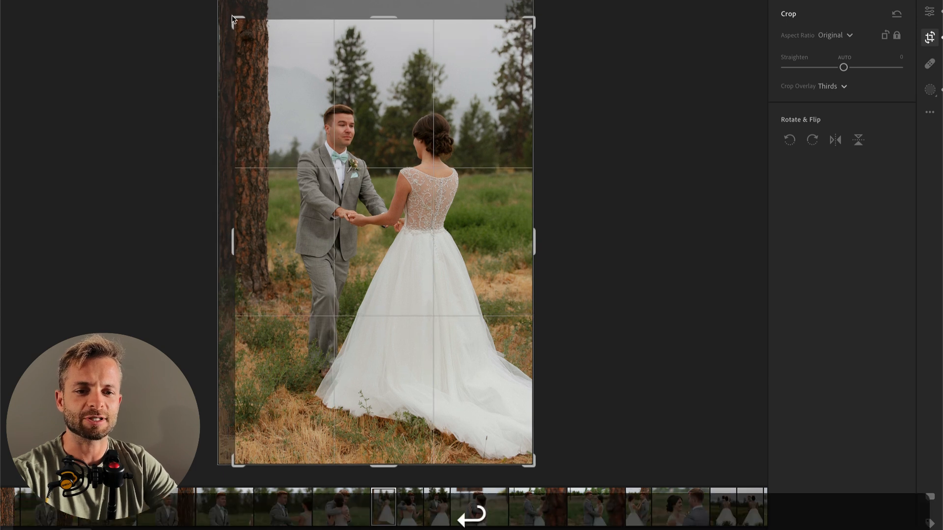
key(c)
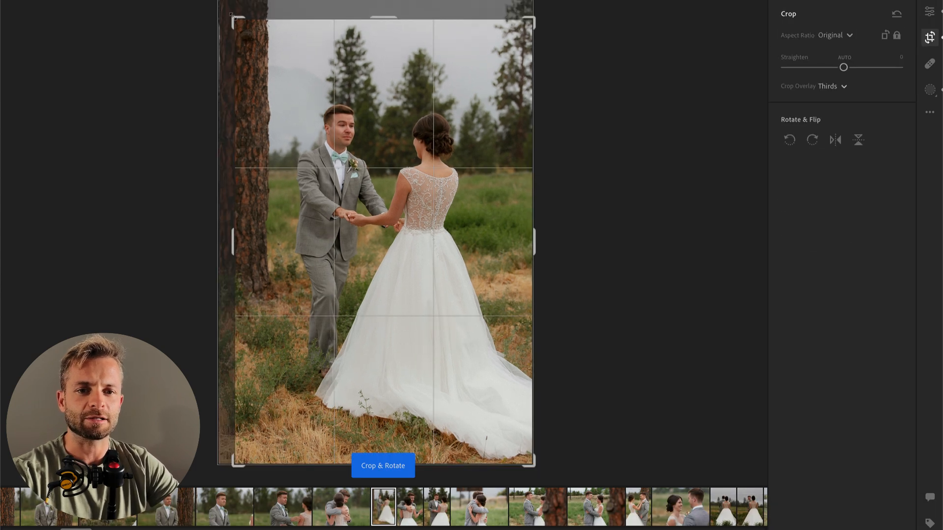
key(Return)
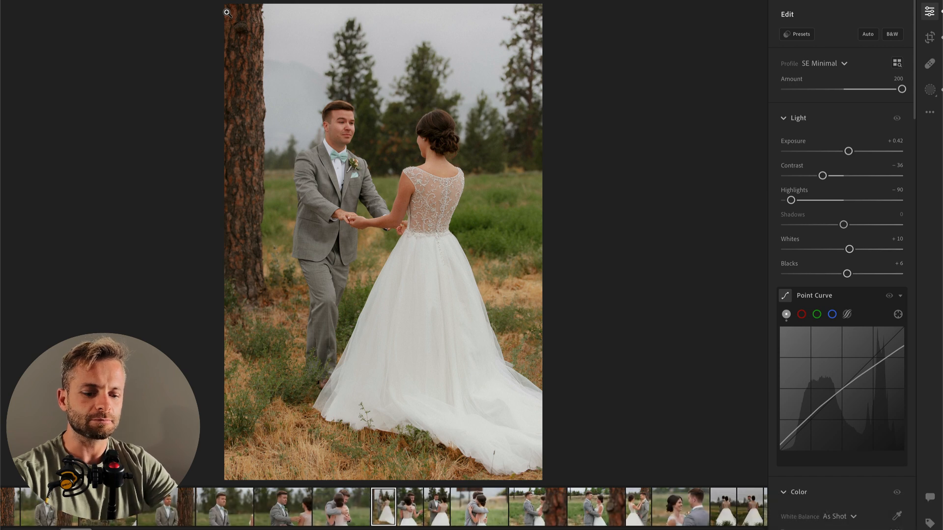
key(k)
key(Up)
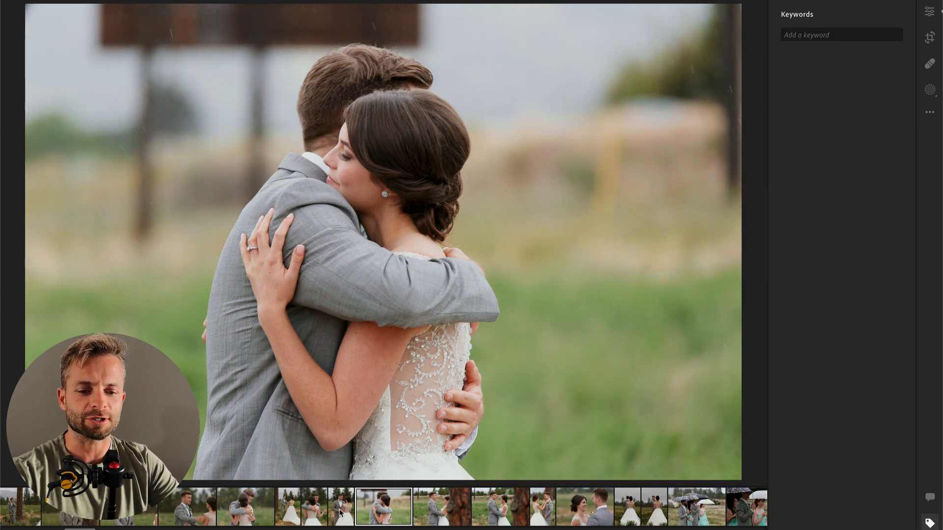
click(341, 512)
scroll(244, 516, left, 1)
scroll(383, 524, right, 2)
click(260, 513)
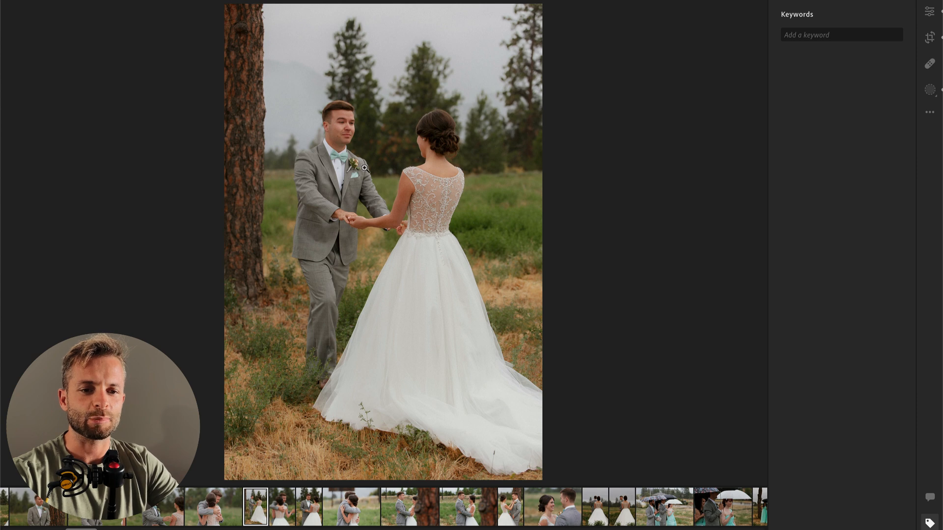
Step: Add a radial gradient mask over the bride's dress with highlights +39 and whites +22, and set the photo's overall exposure to +0.14
key(r)
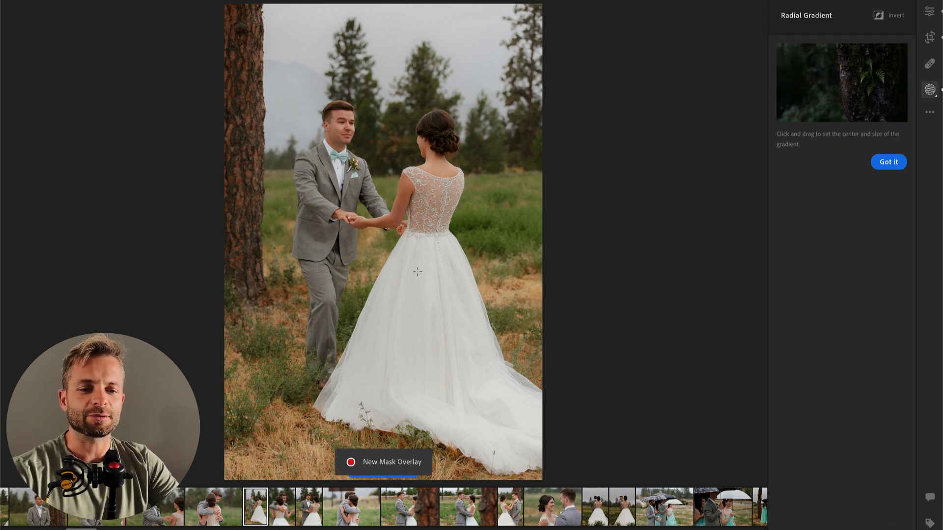
drag(379, 223, 520, 465)
drag(844, 214, 866, 215)
drag(844, 263, 858, 265)
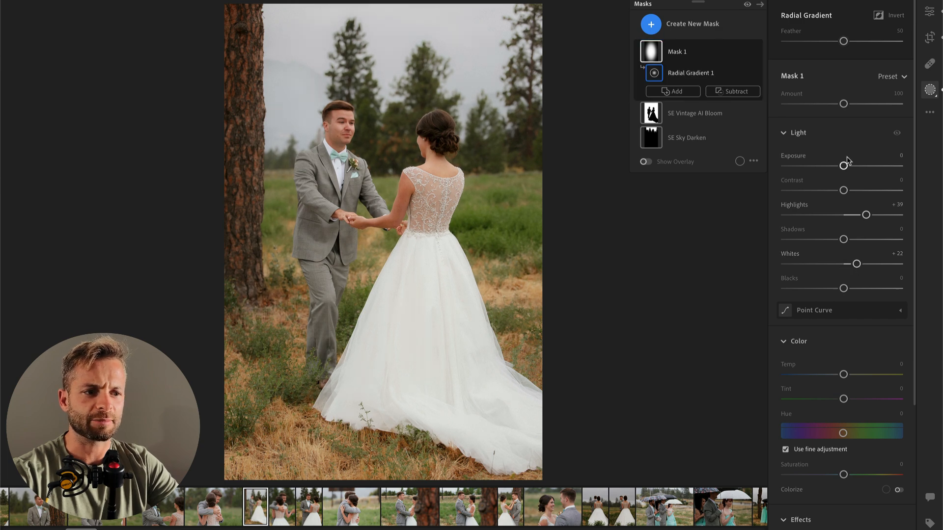
key(Return)
drag(849, 154, 846, 153)
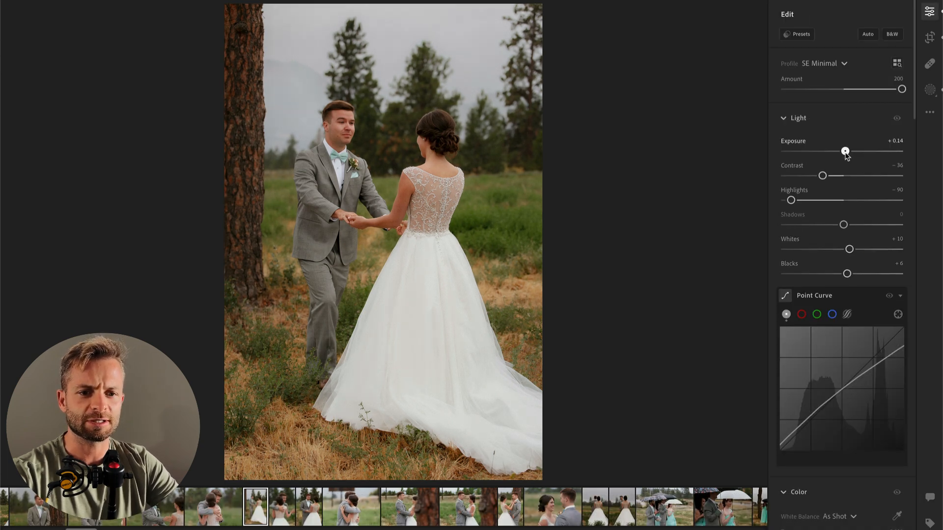
Step: Copy the full-length photo's edit, paste it onto the next photo, the groom smiling over the bride's shoulder, and set its exposure to +0.11
key(Right)
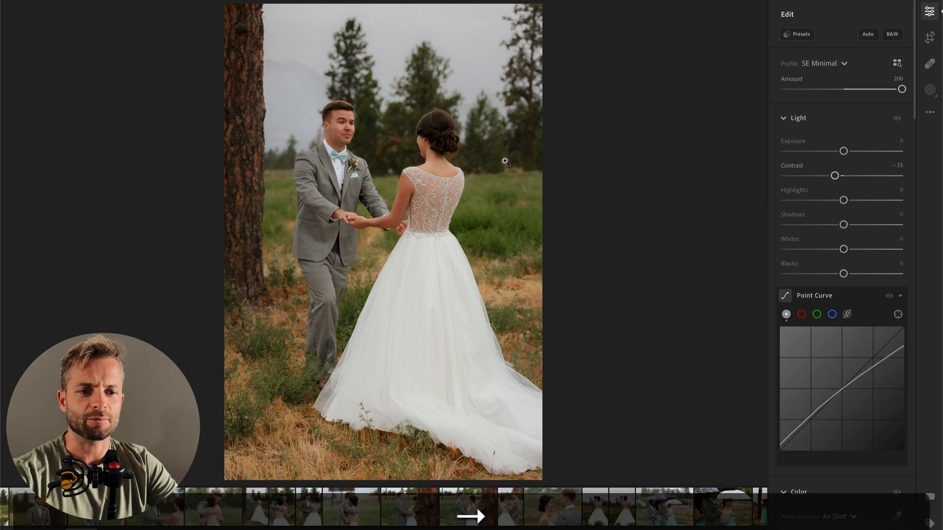
key(Left)
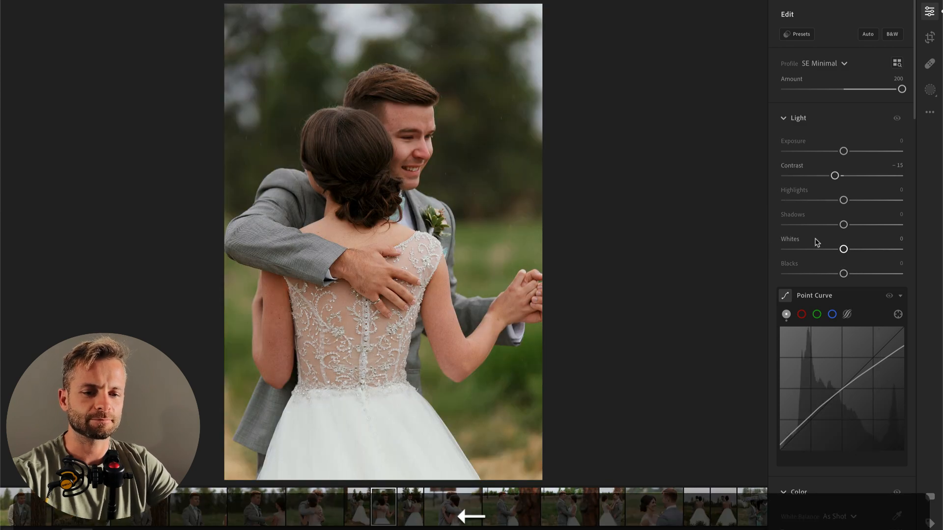
key(super+c)
key(Right)
key(super+v)
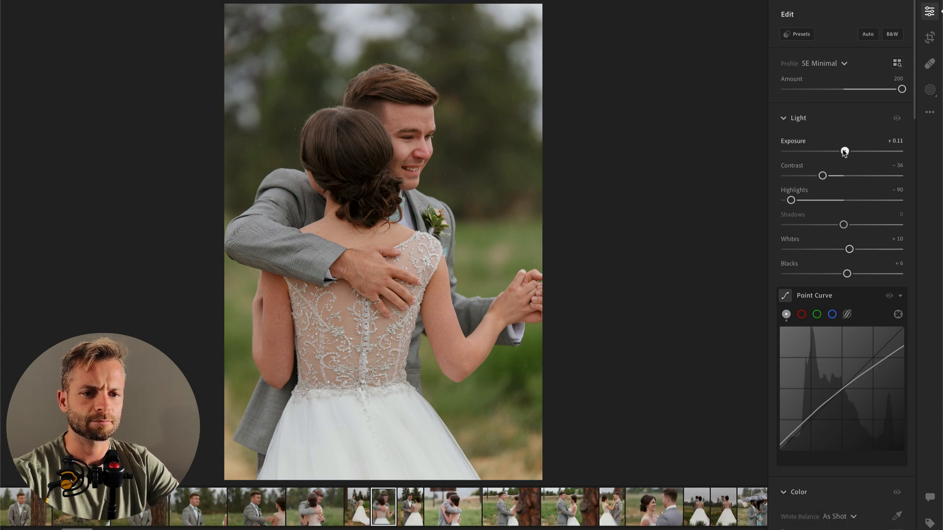
Step: Paste the copied edit onto the following photo, the couple holding hands with the bride's back turned, and set its exposure to -0.23
key(Right)
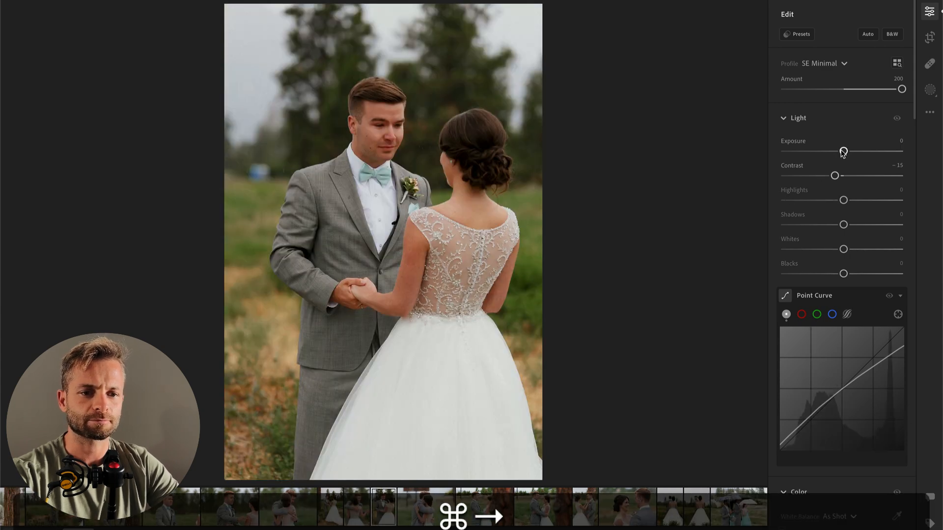
key(super+v)
drag(845, 152, 841, 152)
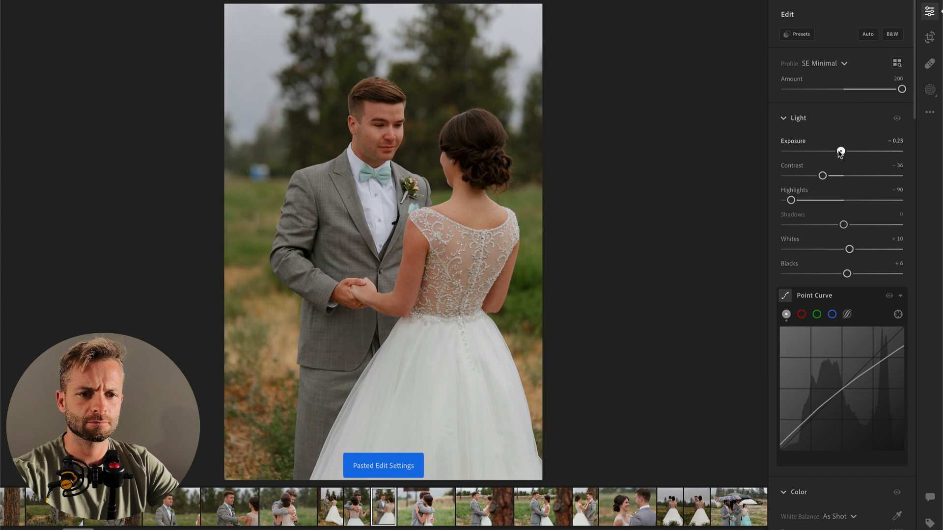
Step: Paste the copied edit onto the next photo, the horizontal hug in the field, and set its temperature to 4,884 and exposure to -0.07
key(Right)
key(super+v)
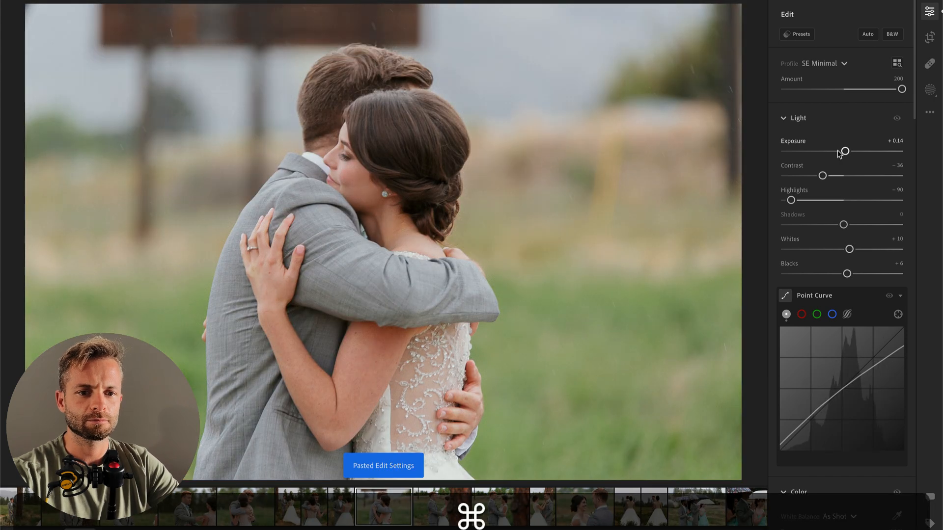
scroll(830, 295, down, 5)
drag(818, 411, 820, 411)
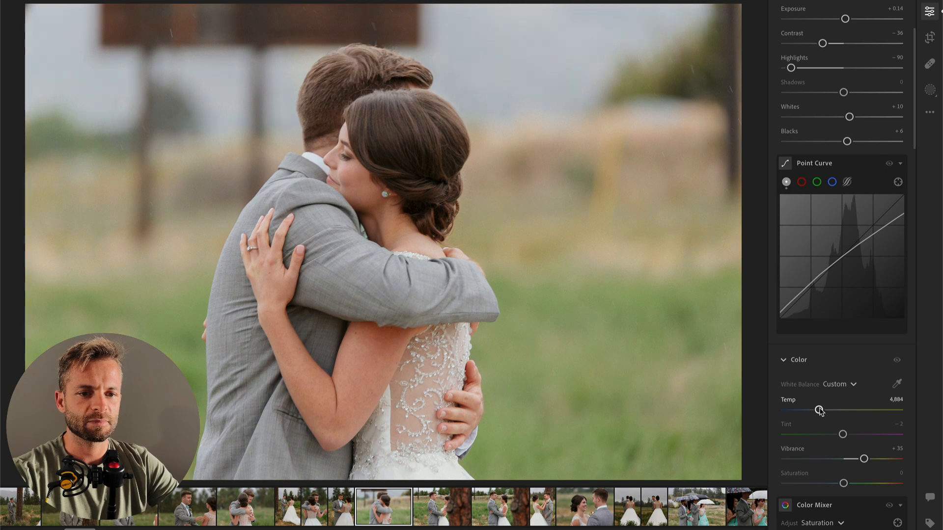
scroll(830, 197, up, 3)
drag(845, 101, 843, 101)
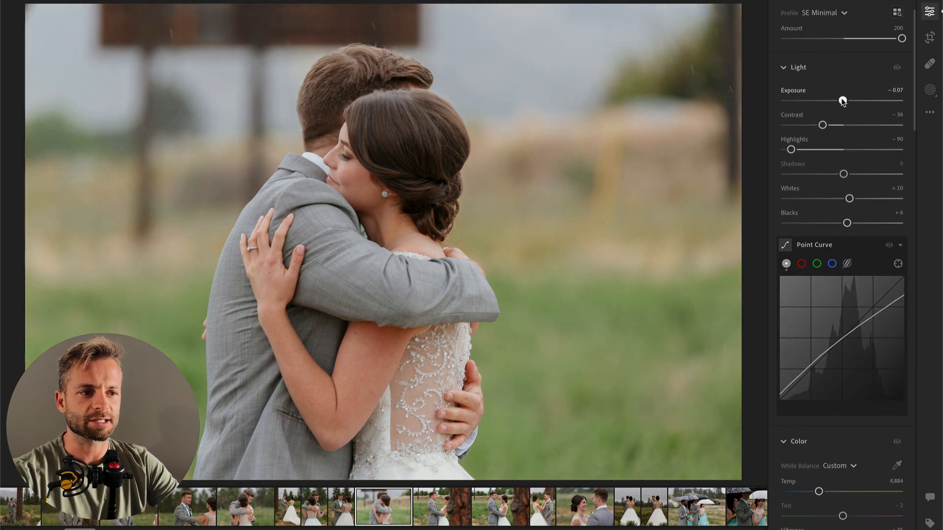
Step: Apply the 00 Vintage AI Bloom and 00 Make Color POP presets to the hug photo, with Color POP at 46, and lower exposure to -0.21
click(930, 11)
click(930, 11)
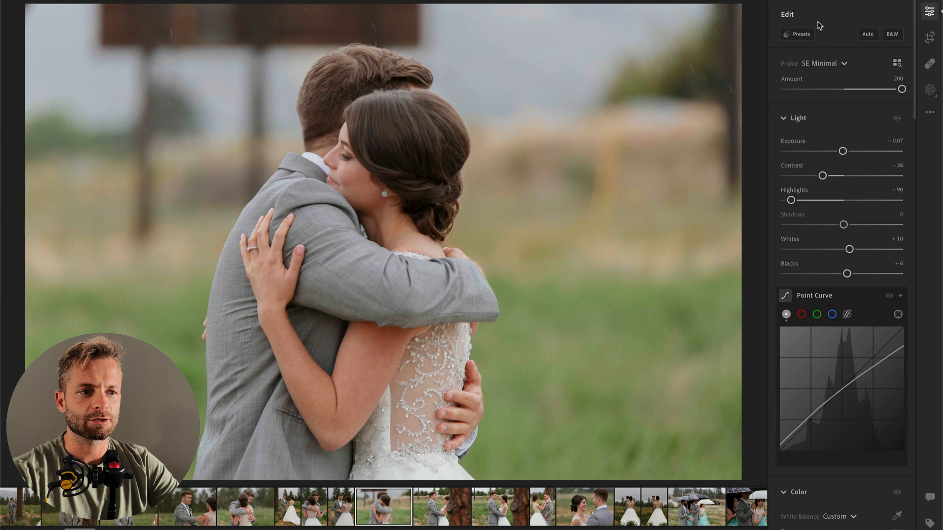
click(801, 34)
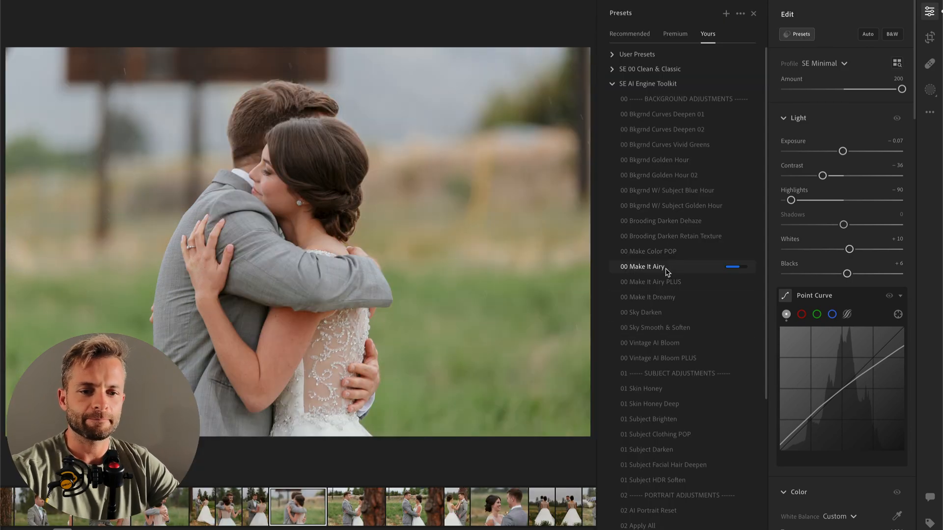
click(671, 345)
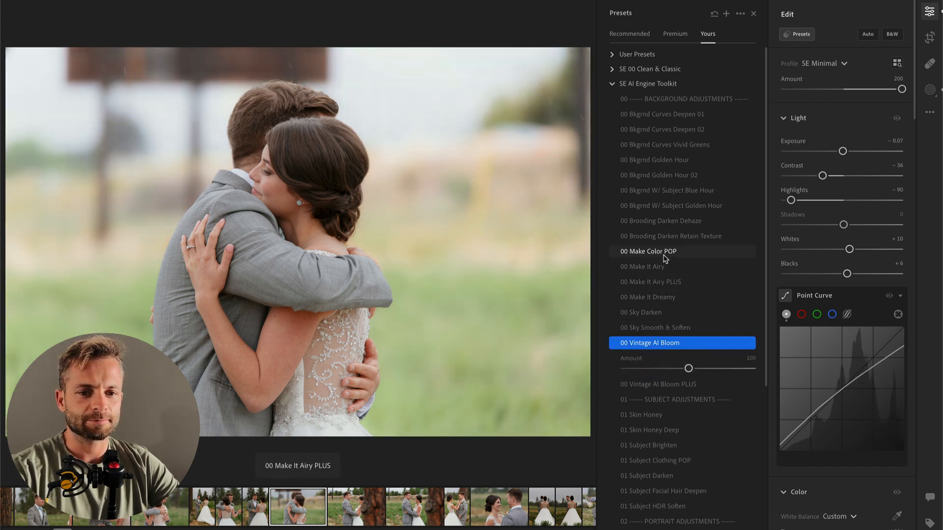
click(663, 253)
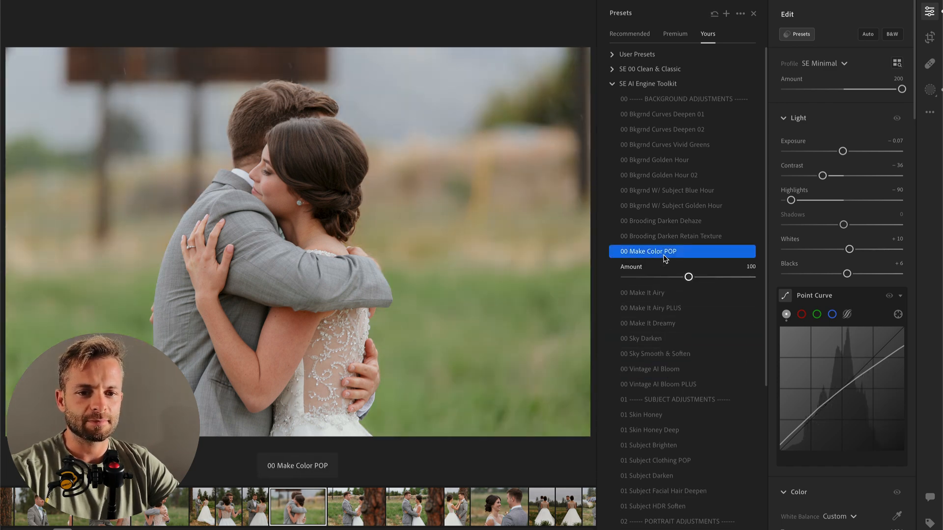
click(655, 277)
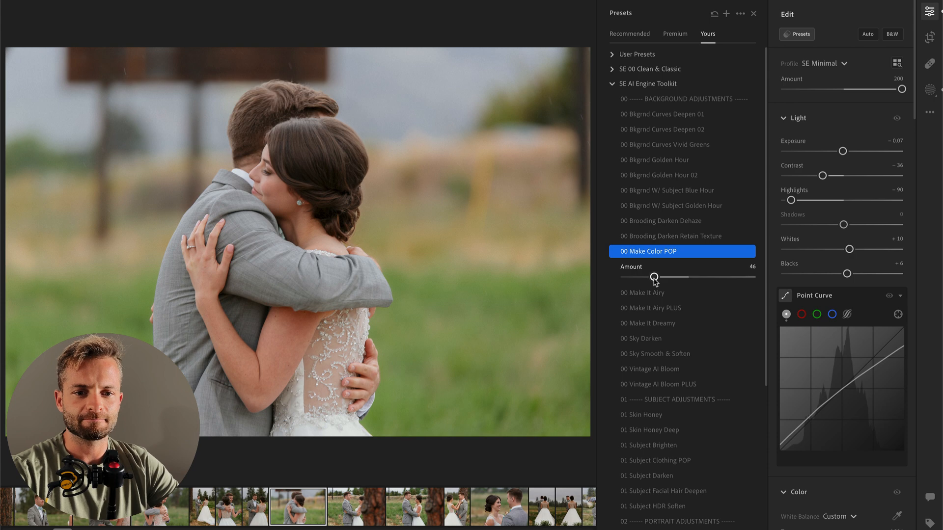
drag(843, 152, 840, 153)
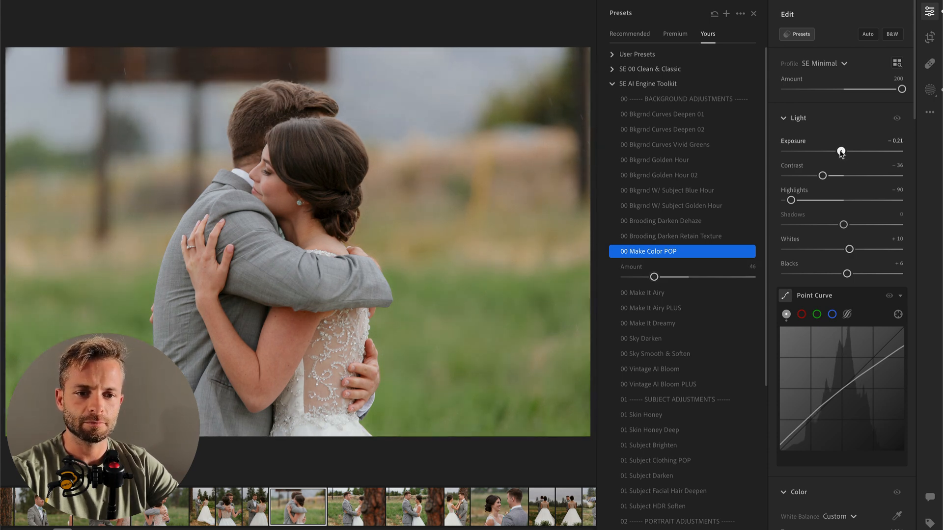
Step: Apply the 00 Make Color POP preset at an amount of 50 to the next photo, the couple behind the tree trunk, and set exposure to -0.19
key(Right)
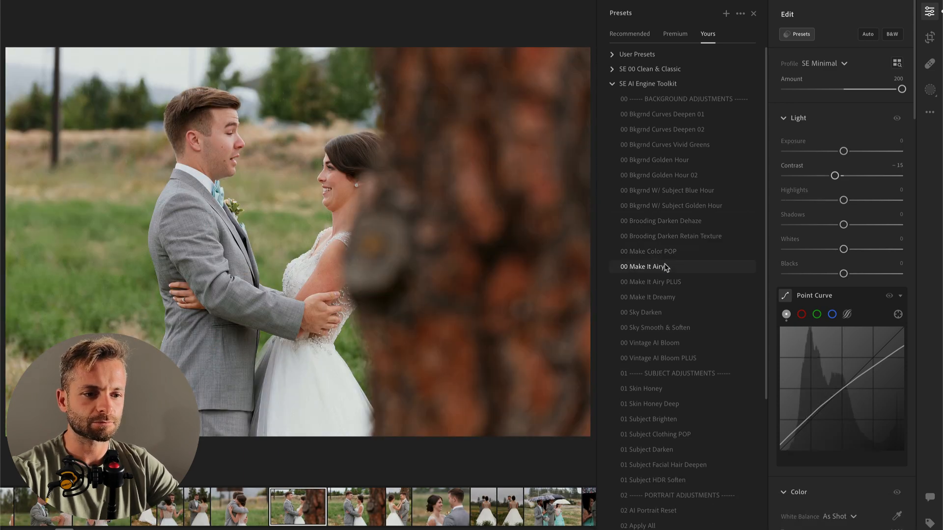
click(654, 253)
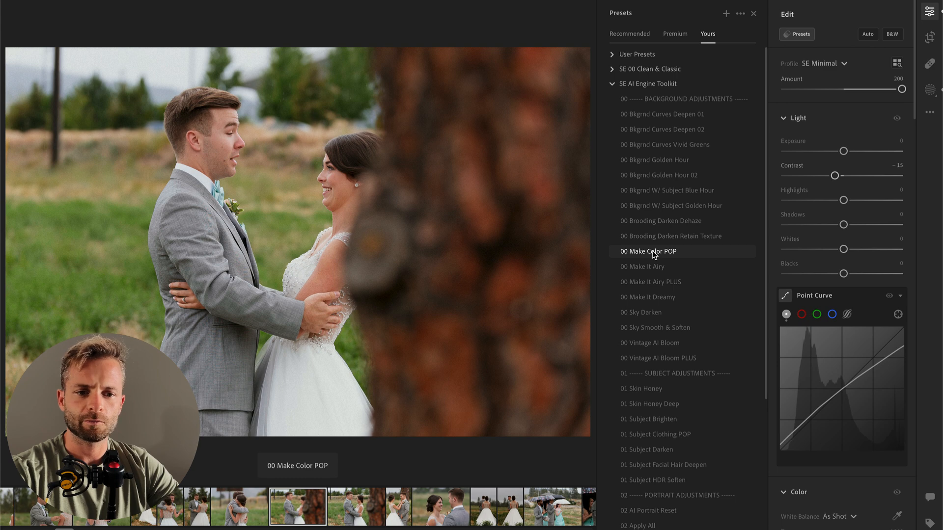
drag(684, 278, 657, 279)
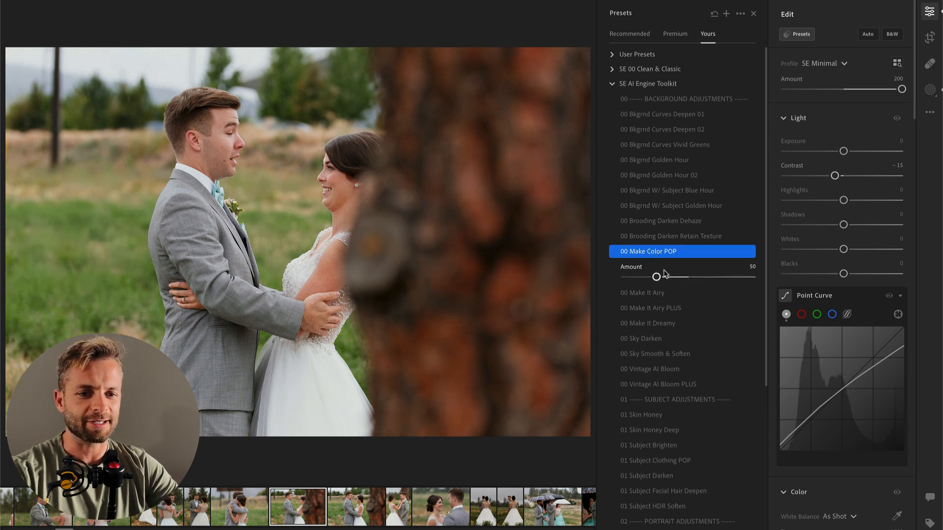
drag(843, 153, 842, 153)
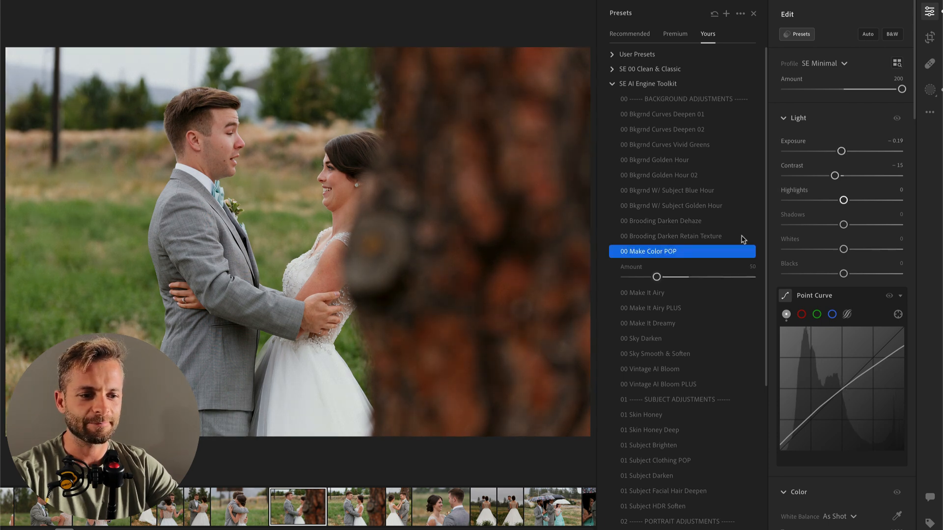
Step: Try the 00 Vintage AI Bloom PLUS preset on the tree trunk photo and apply 00 Vintage AI Bloom at an amount of 41 instead
click(665, 384)
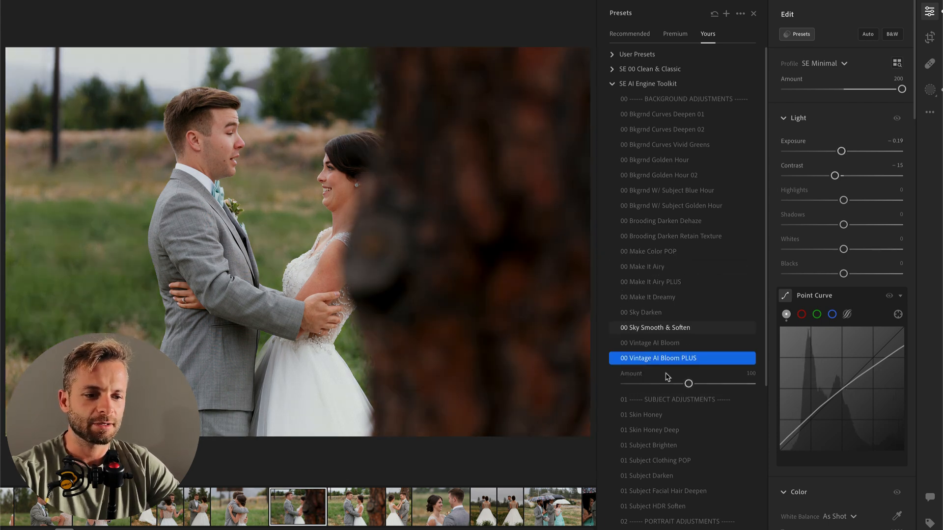
click(665, 349)
drag(675, 365, 653, 373)
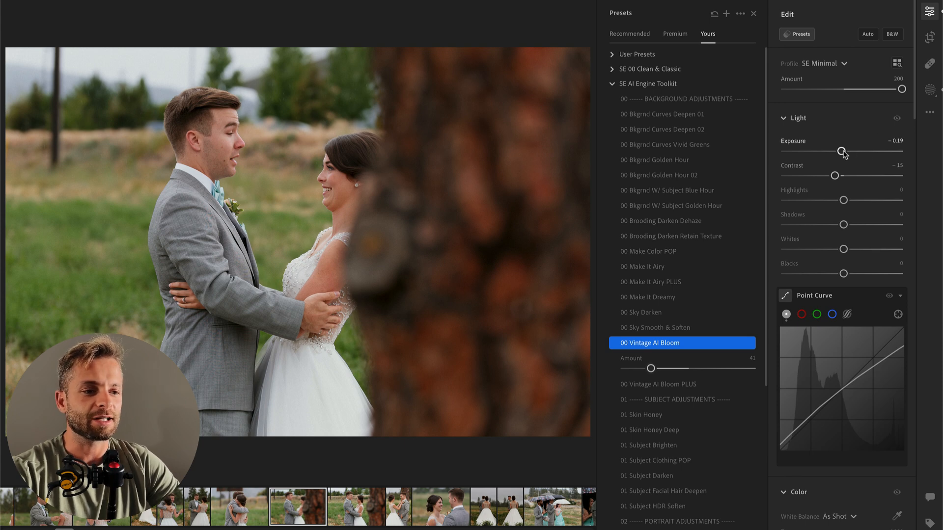
Step: Cool the tree trunk photo to a temperature of 5,089 and set its exposure to -0.16
drag(842, 152, 839, 154)
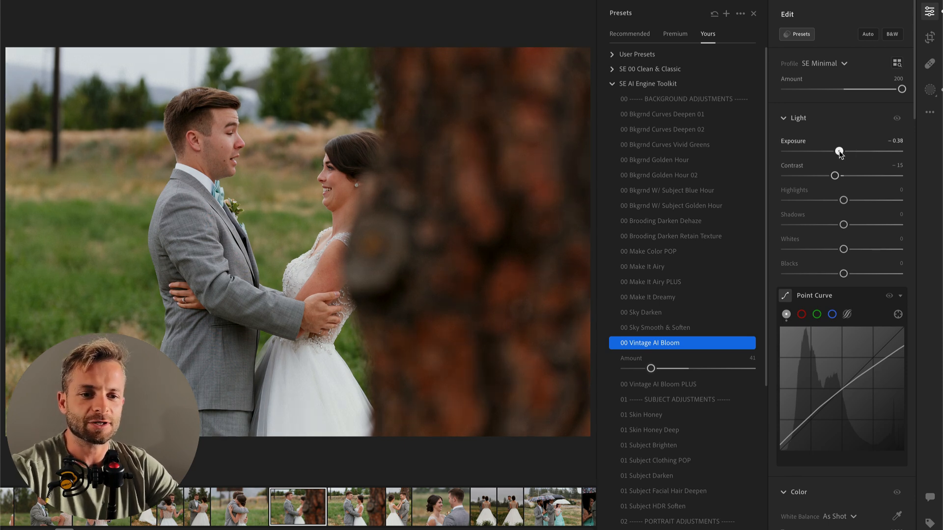
scroll(830, 344, down, 4)
drag(839, 363, 823, 364)
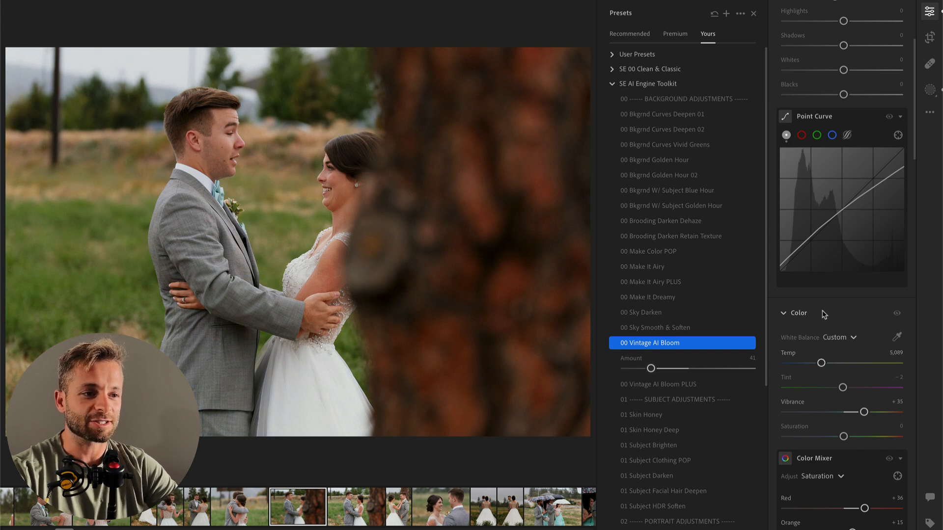
scroll(826, 315, up, 3)
drag(840, 99, 843, 99)
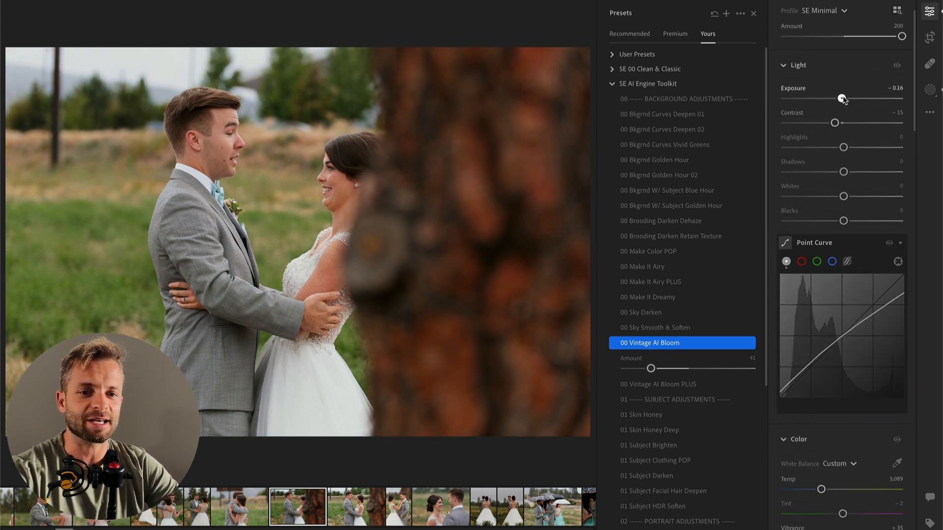
Step: Set the tree trunk photo's highlights to -100, whites to -15, contrast to -41 and exposure to -0.07
drag(843, 147, 785, 148)
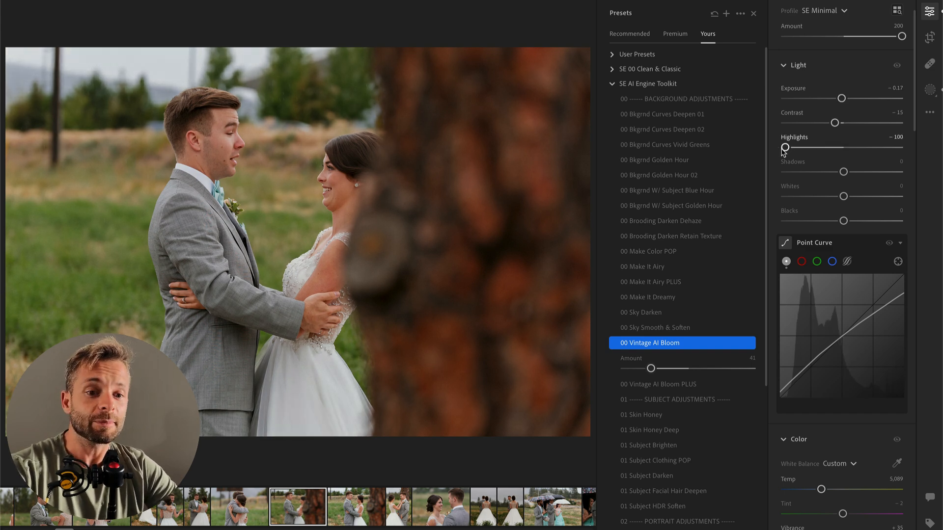
mouse_move(844, 197)
mouse_down()
mouse_move(825, 196)
mouse_move(834, 196)
mouse_up()
drag(842, 98, 820, 124)
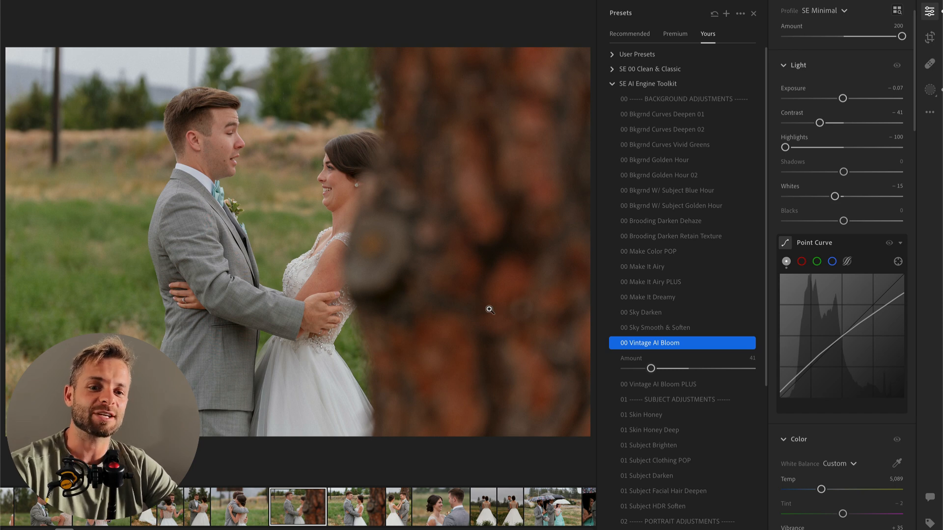
Step: Copy the tree trunk photo's edit settings onto the next two photos, setting exposure to -0.02 on the first of them
key(super+c)
key(Right)
key(super+v)
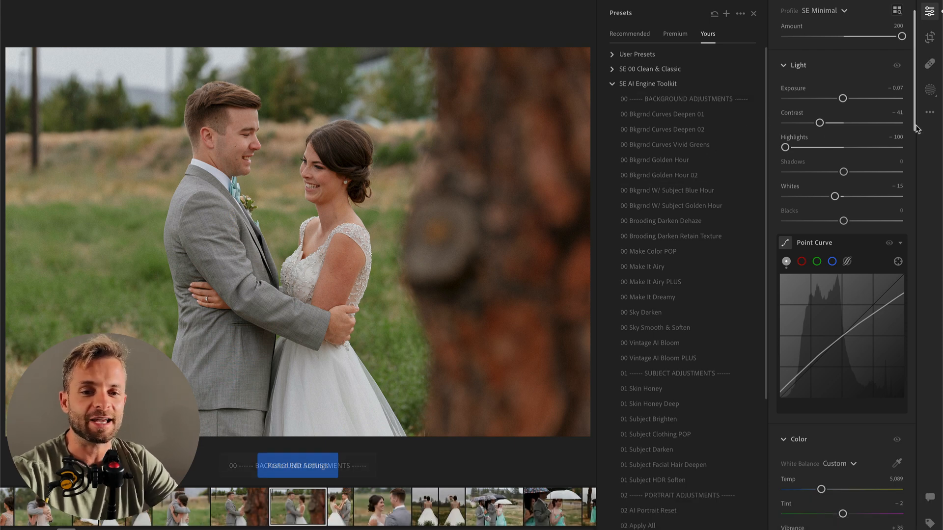
drag(842, 98, 843, 100)
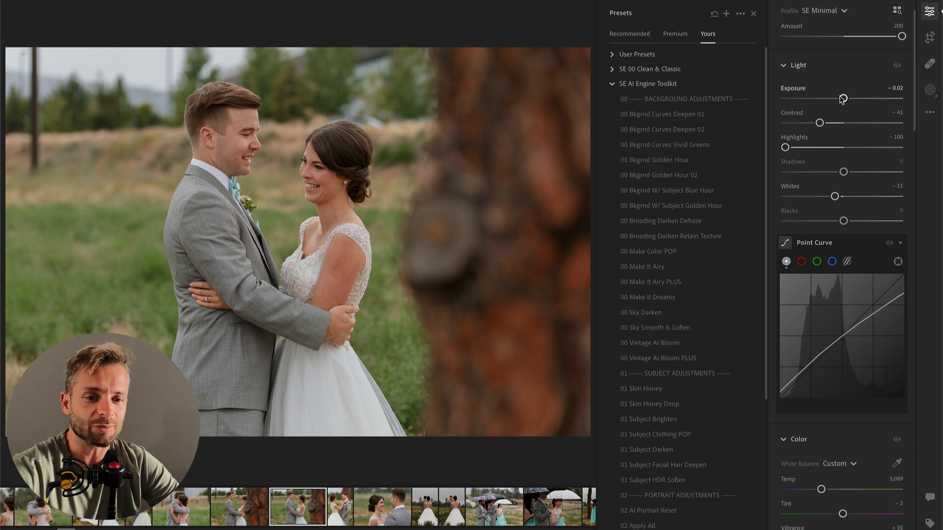
key(Right)
key(super+v)
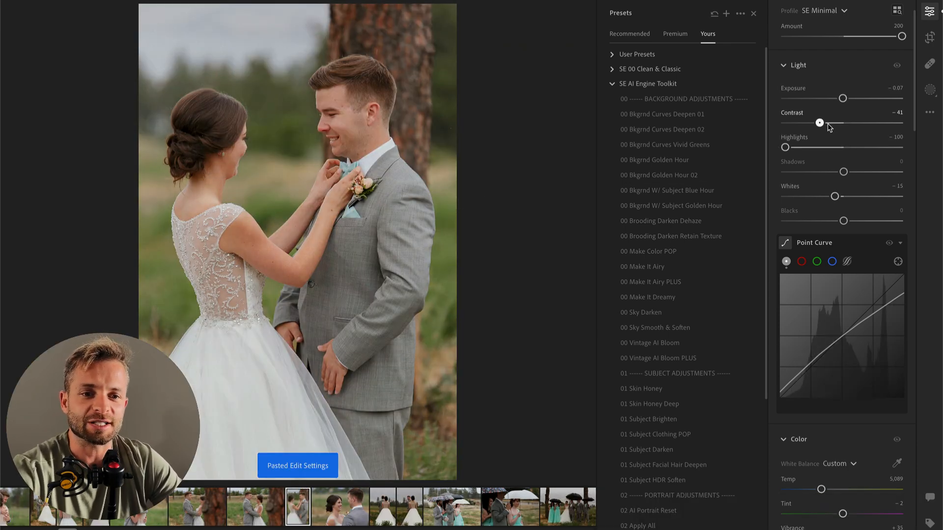
Step: Paste the settings onto the couple's close-up, apply 00 Make Color POP and 00 Vintage AI Bloom, and set exposure to -0.10 and highlights to +18
key(super+Right)
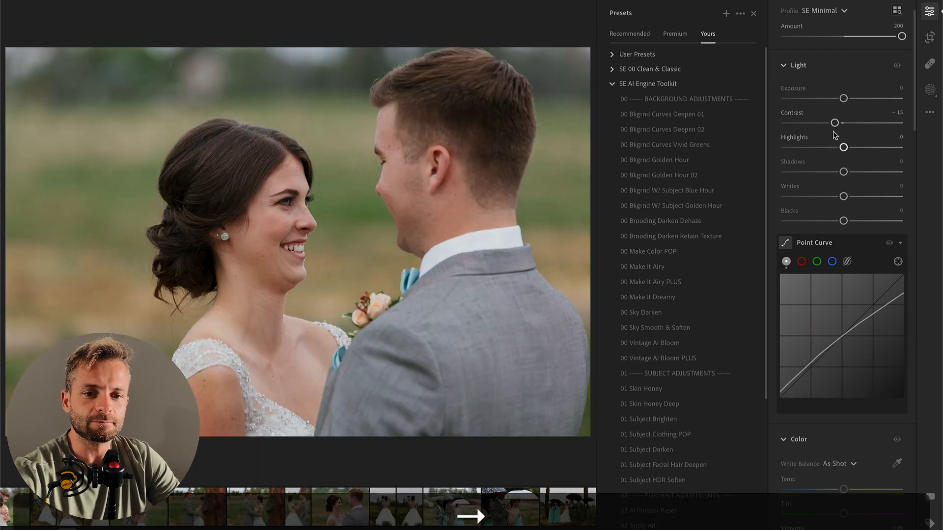
key(super+v)
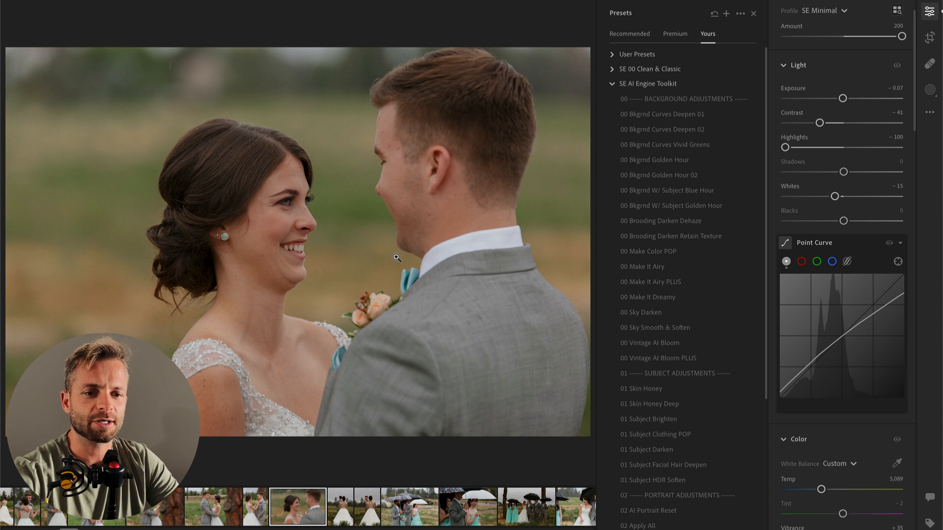
drag(785, 147, 829, 148)
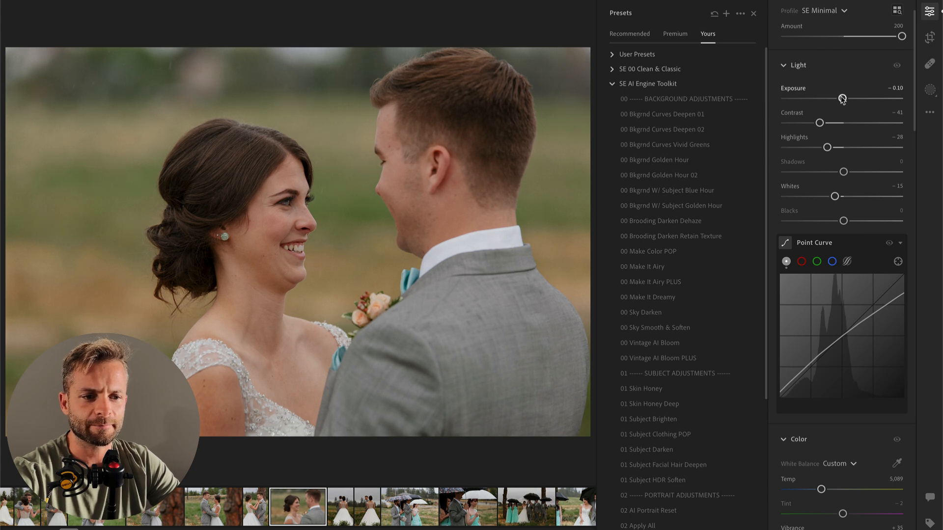
click(663, 251)
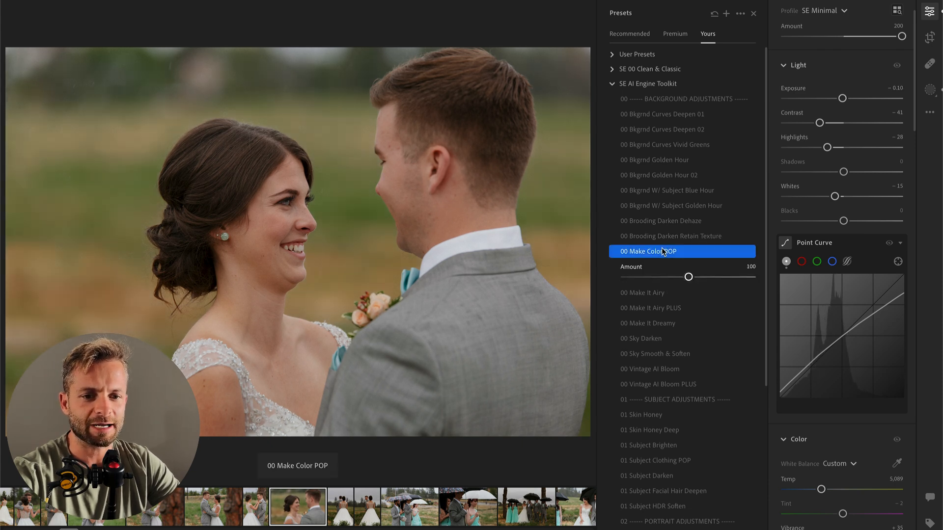
click(669, 372)
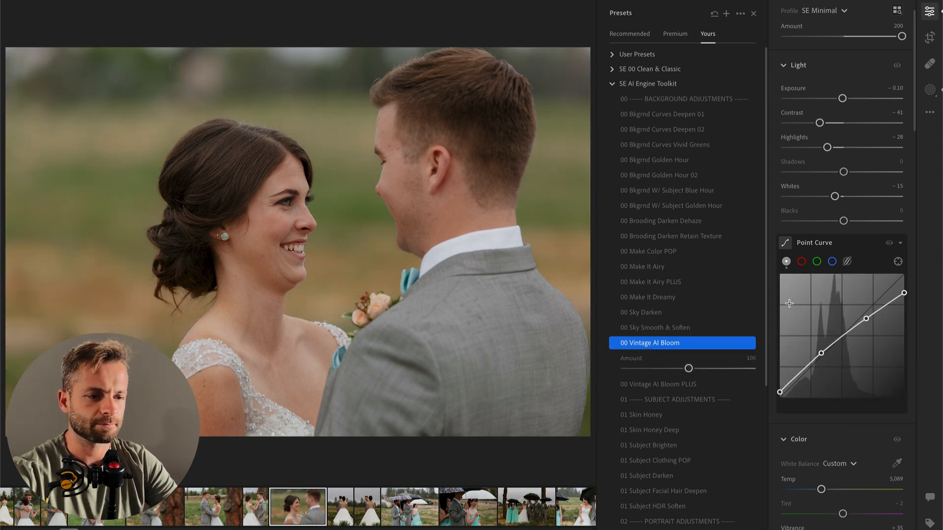
drag(827, 147, 854, 148)
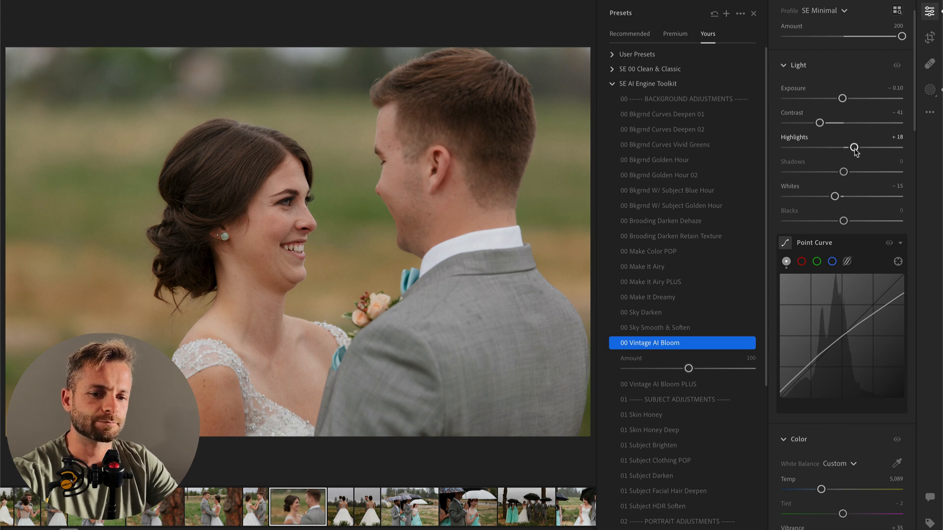
Step: Paste the copied settings onto the next photo, the couple seen from behind, and raise exposure to +0.40
key(Right)
key(super+v)
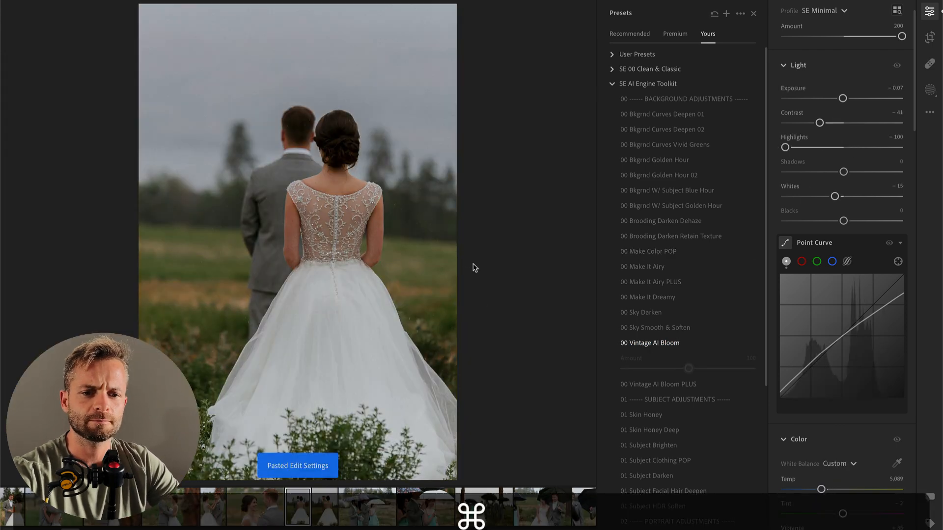
drag(844, 100, 848, 100)
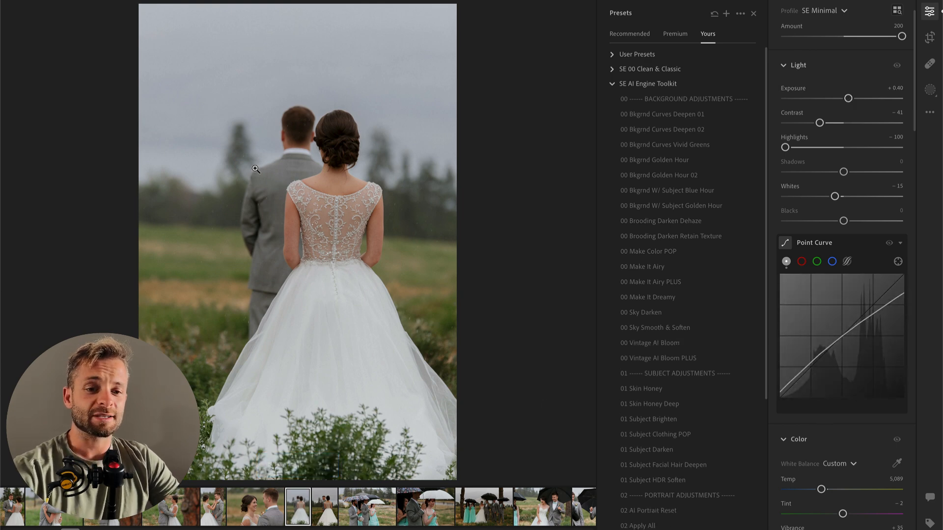
Step: Try setting the white balance by sampling the bride's dress, and undo the sampled corrections
click(897, 463)
click(385, 294)
click(425, 333)
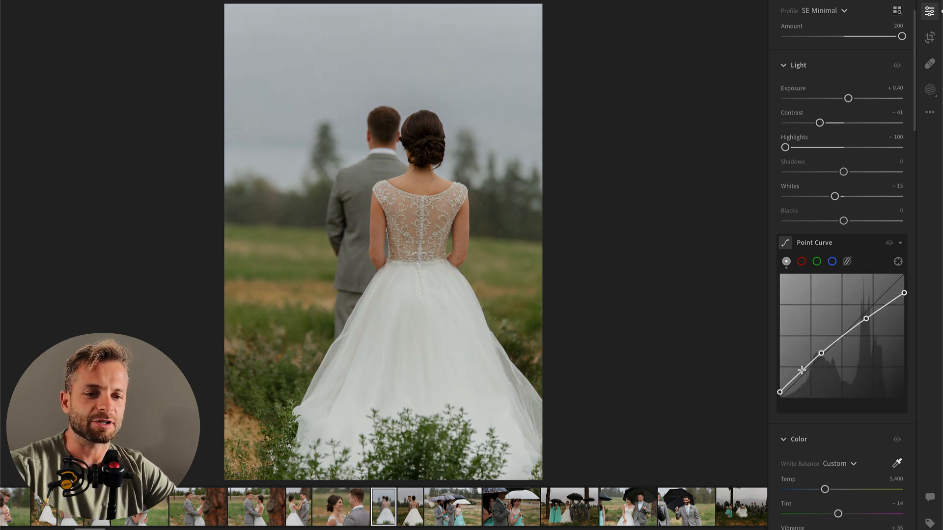
key(super+z)
key(super+z)
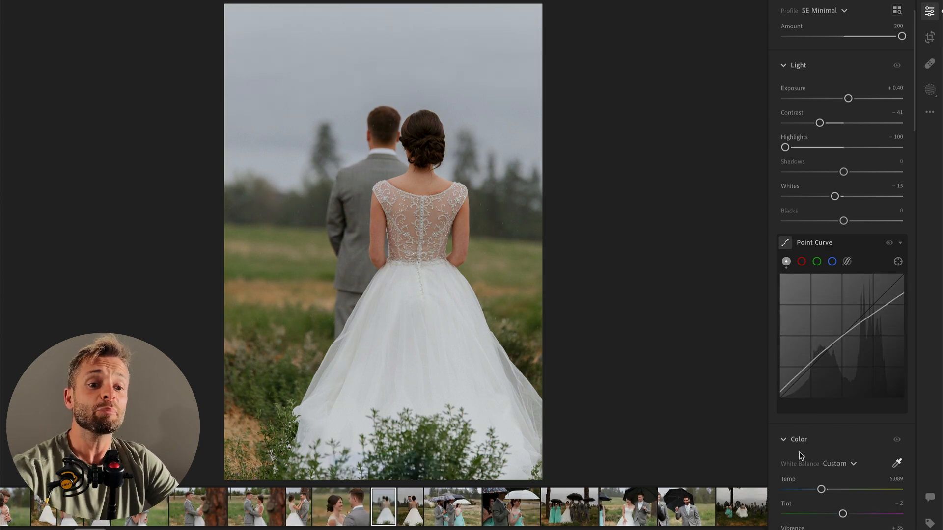
Step: Set the temperature of the photo of the couple from behind to 4,994 and its exposure to +0.51
drag(822, 493, 813, 497)
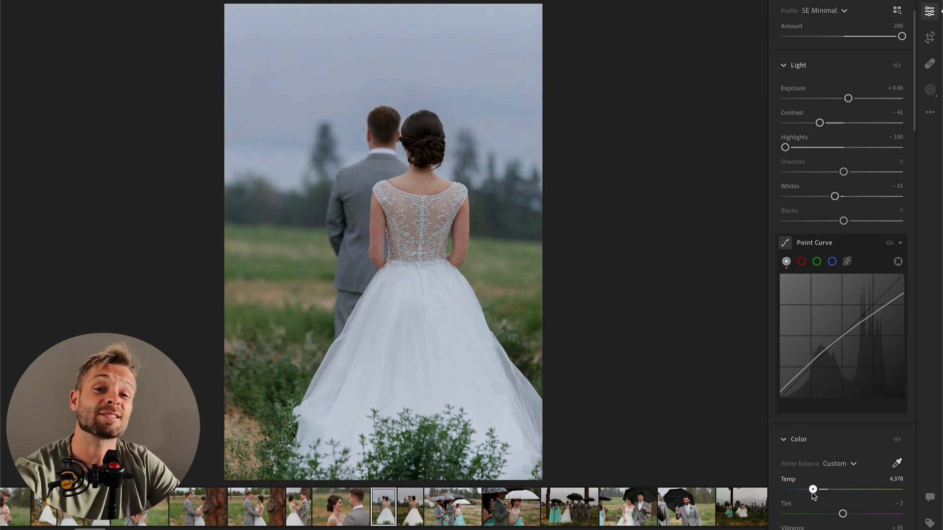
drag(813, 497, 823, 492)
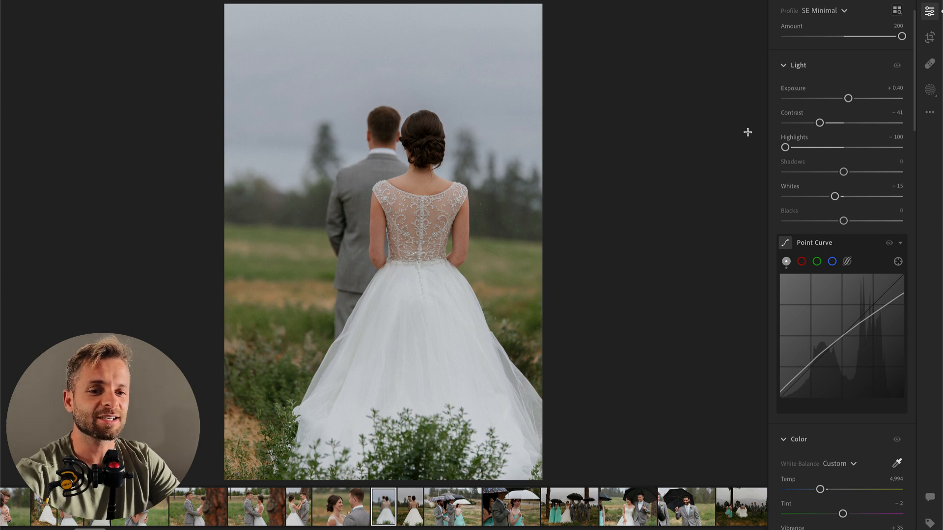
drag(849, 100, 850, 100)
Step: Brush a mask over the skirt of the bride's dress and set its highlights to -100 and whites to -12
key(b)
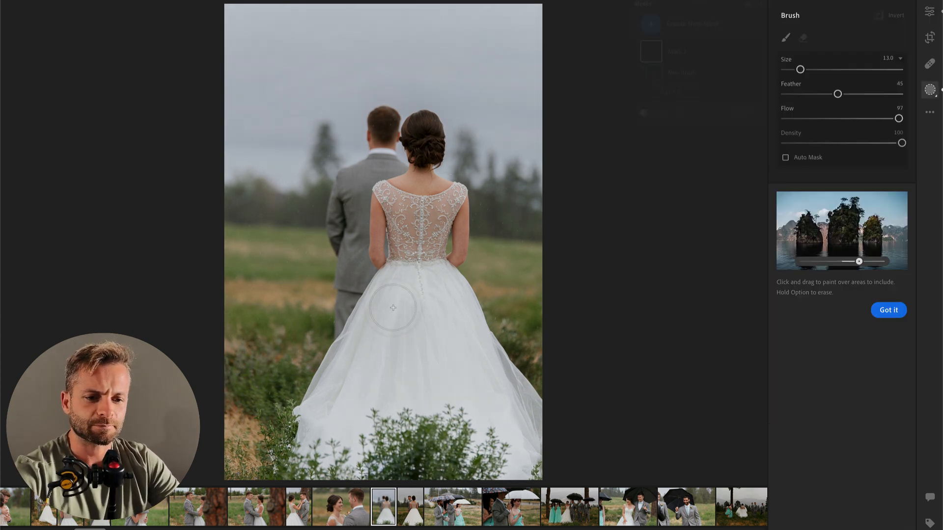
mouse_move(410, 275)
mouse_down()
mouse_move(314, 430)
mouse_move(400, 354)
mouse_move(437, 277)
mouse_move(523, 442)
mouse_move(479, 315)
mouse_move(413, 402)
mouse_move(471, 430)
mouse_move(466, 405)
mouse_move(421, 363)
mouse_move(319, 456)
mouse_move(374, 462)
mouse_move(363, 464)
mouse_up()
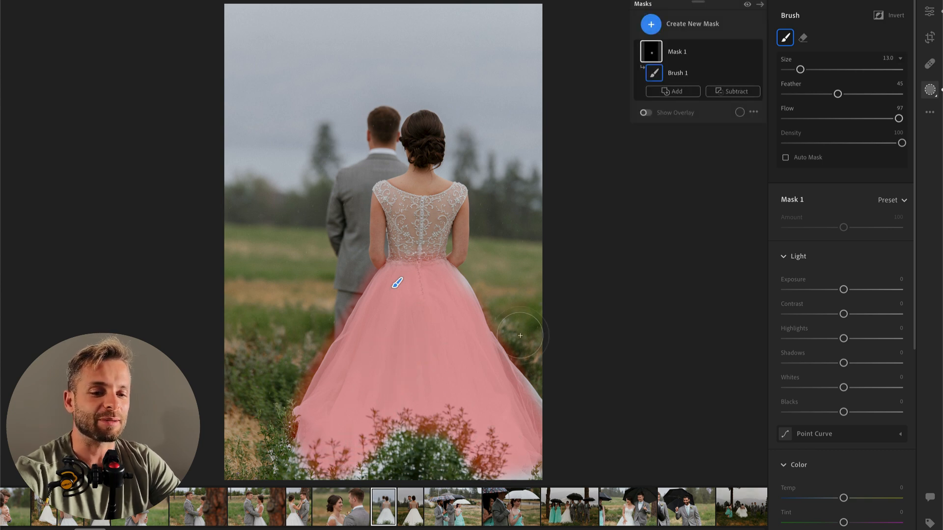
click(801, 339)
drag(801, 339, 785, 339)
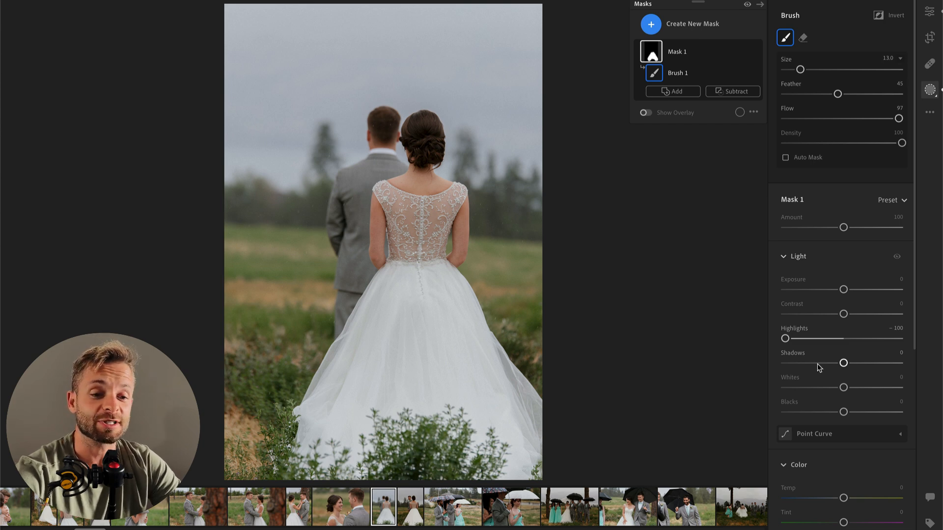
click(815, 388)
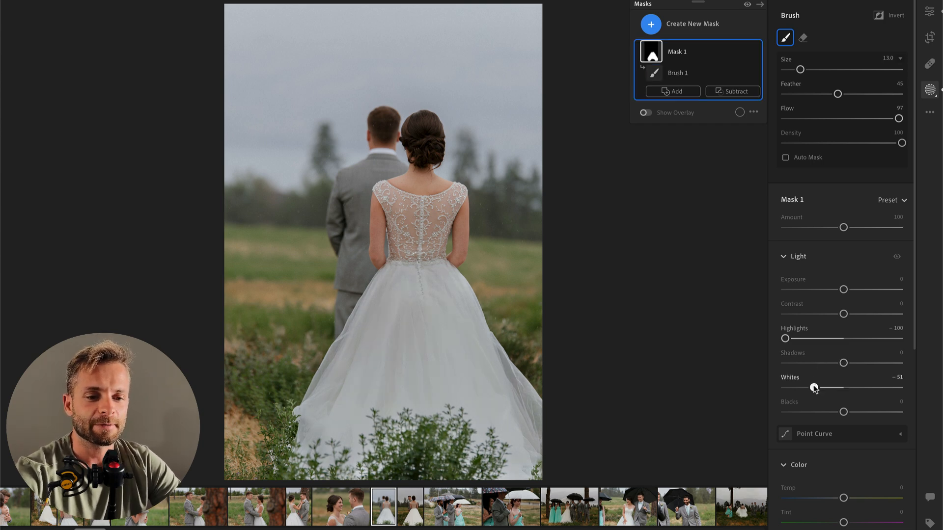
drag(816, 388, 836, 388)
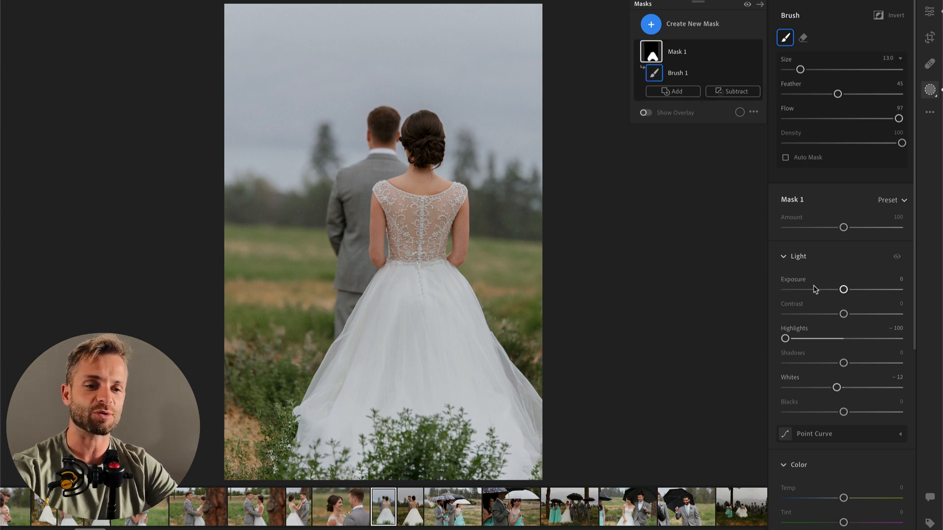
key(Return)
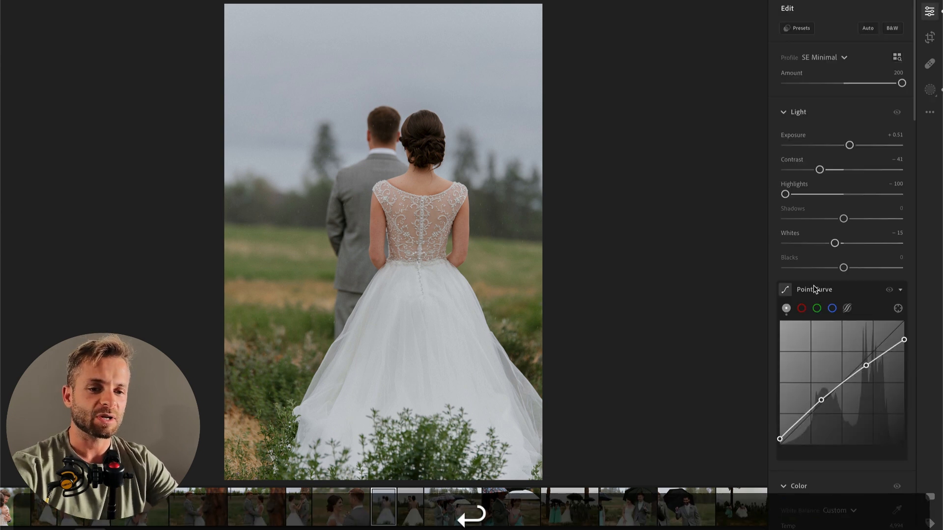
Step: Crop the photo of the couple from behind tighter from its upper-left corner and straighten it by -1.18 degrees
key(c)
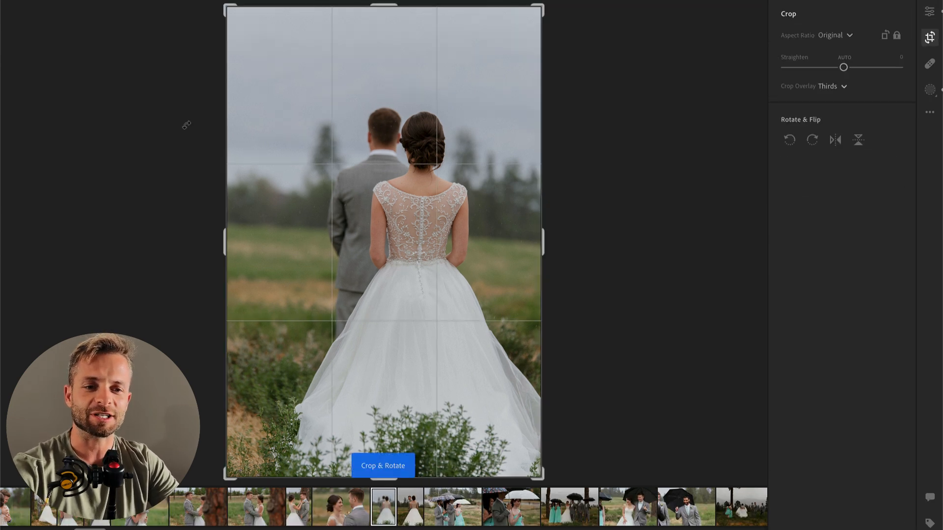
drag(221, 1, 239, 17)
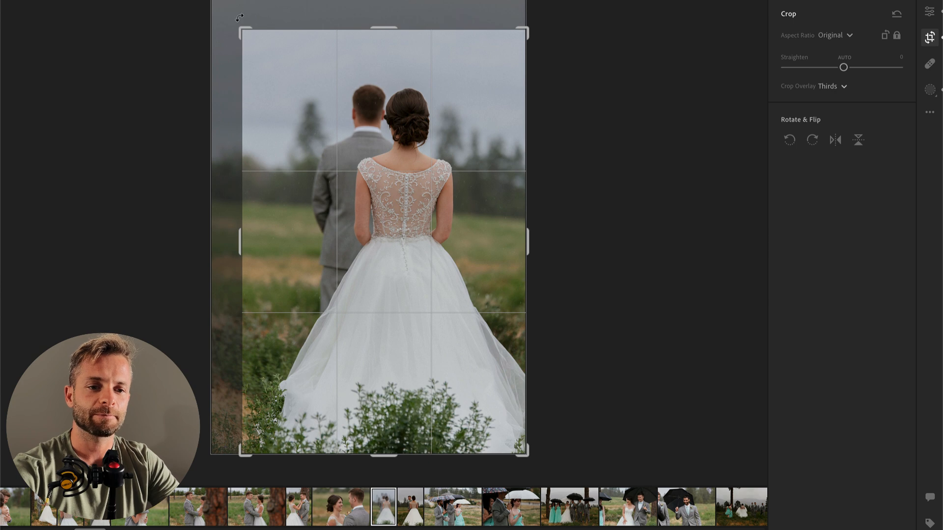
key(Return)
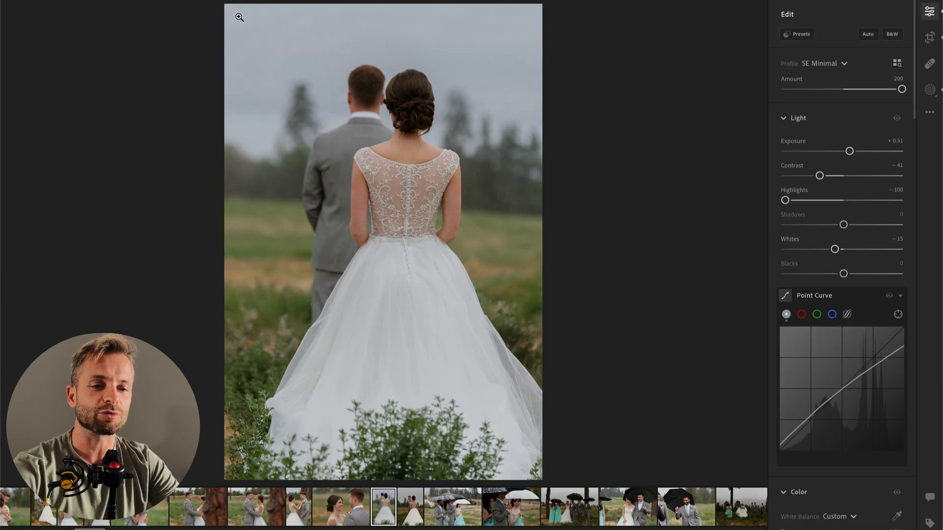
key(c)
drag(591, 109, 601, 97)
key(Return)
key(c)
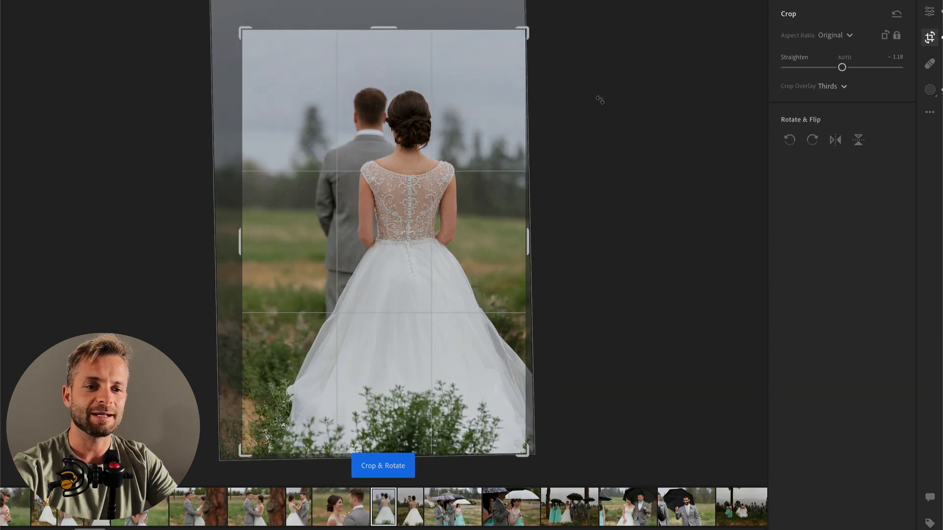
key(Return)
Step: Paste the copied settings onto the next photo, with the groom facing the camera, and set exposure to +0.78 and contrast to -35
key(Right)
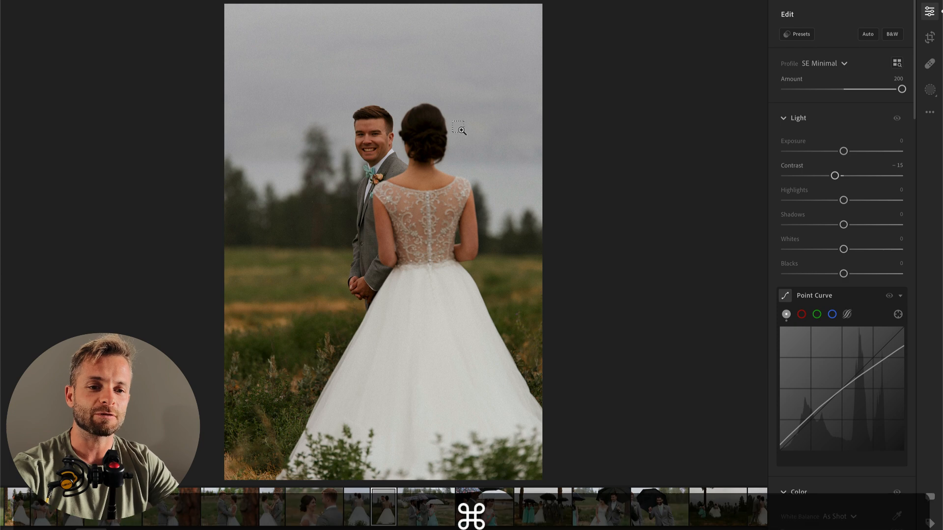
key(super+v)
drag(842, 151, 854, 154)
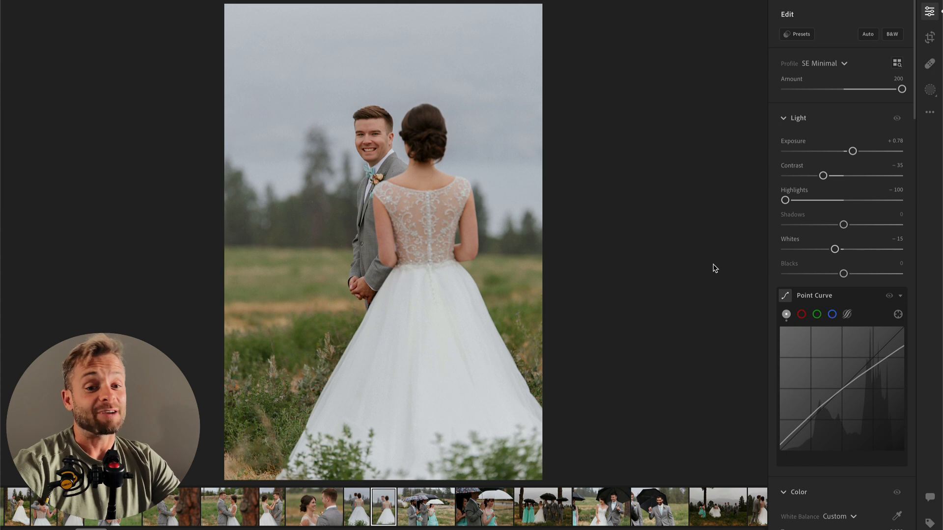
key(Right)
key(Left)
Step: Brush a mask over the bride's skirt in this photo and set its highlights to -100 and whites to -20
key(b)
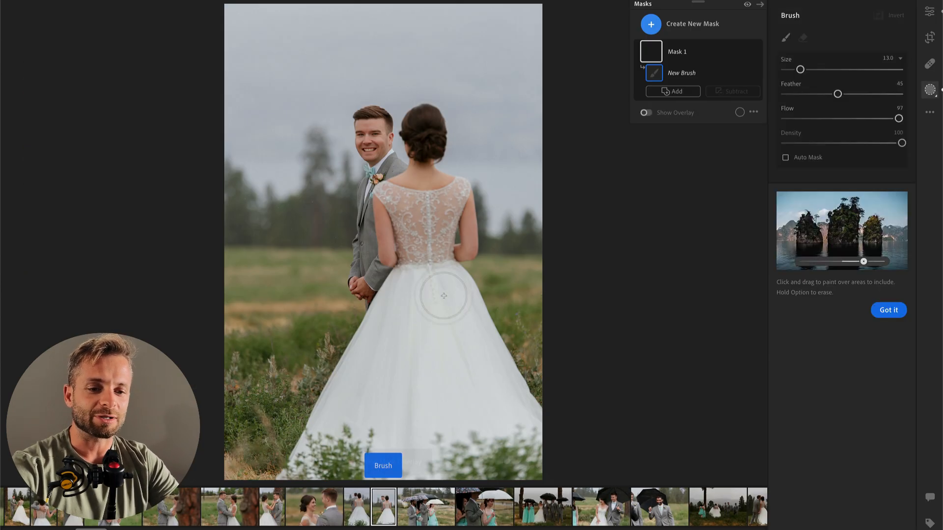
mouse_move(421, 282)
mouse_down()
mouse_move(350, 427)
mouse_move(431, 399)
mouse_move(437, 282)
mouse_move(507, 432)
mouse_move(453, 311)
mouse_move(462, 429)
mouse_move(413, 457)
mouse_move(403, 365)
mouse_up()
drag(403, 326, 334, 418)
drag(843, 339, 785, 346)
drag(843, 388, 823, 387)
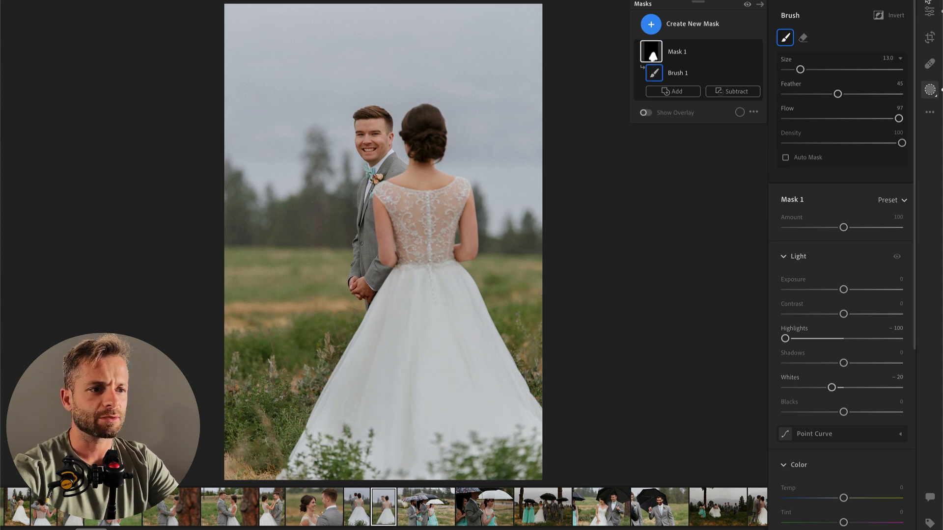
Step: Apply the 00 Brooding Darken Dehaze preset at a reduced amount, and apply it at 100 to the next photo, the group under umbrellas
click(930, 13)
click(806, 35)
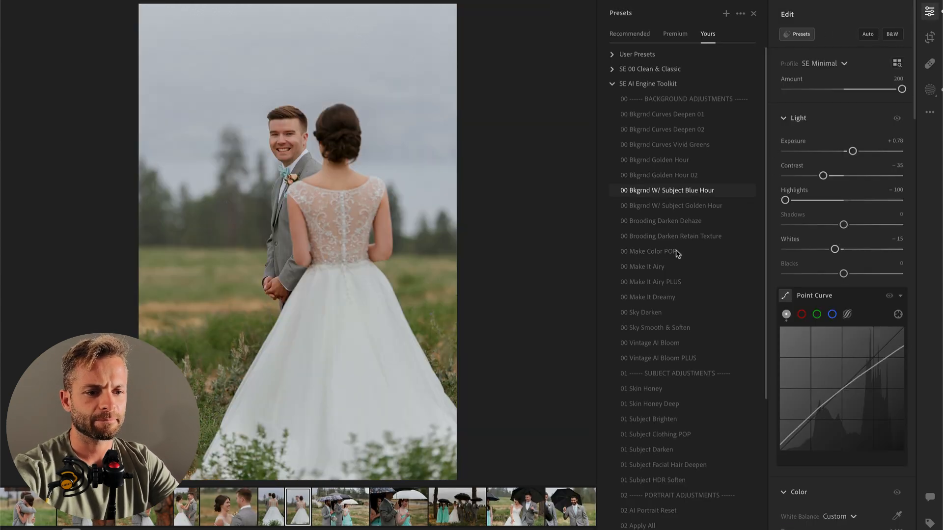
click(693, 222)
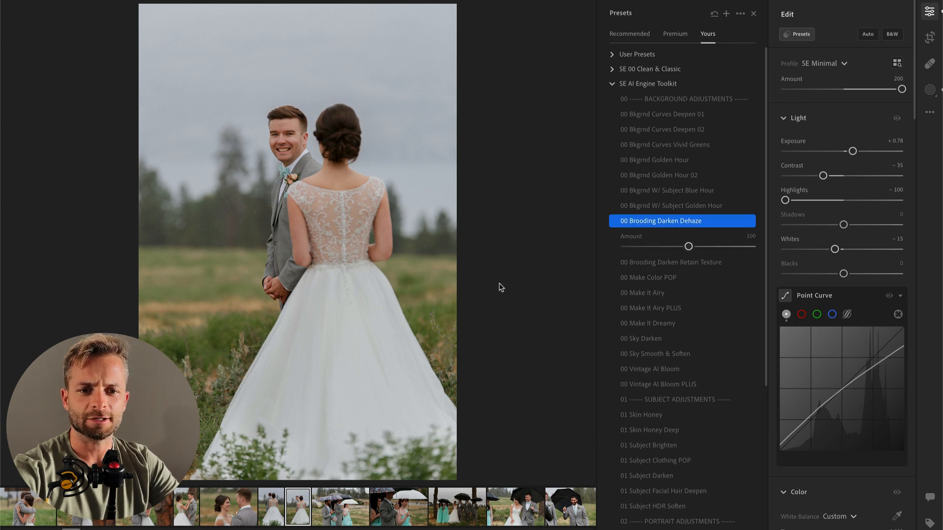
click(658, 248)
key(Right)
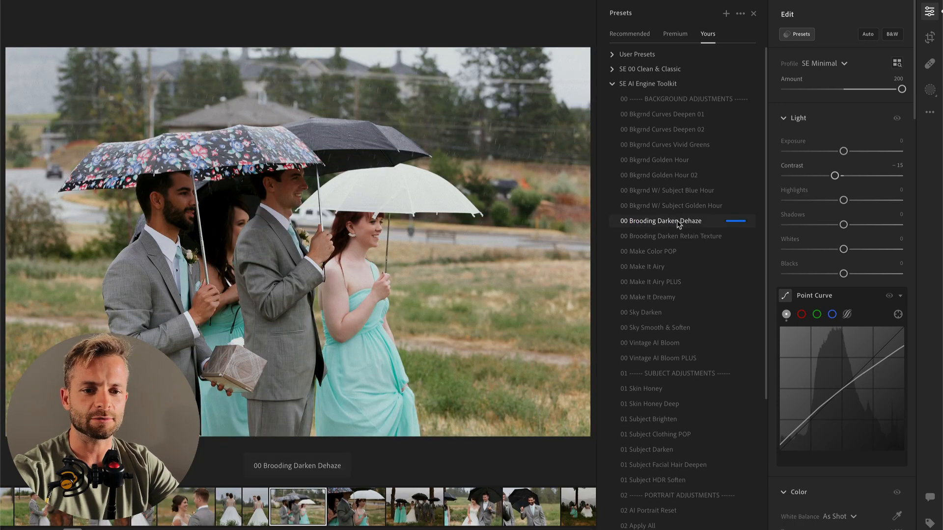
click(677, 223)
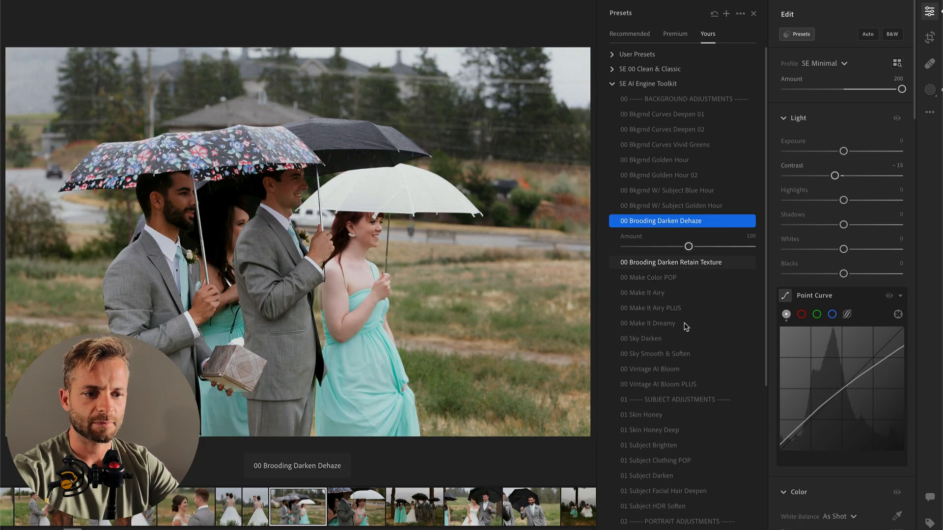
Step: Apply the 00 Make It Dreamy preset at 122 and the 00 Vintage AI Bloom preset at 30 to the group under umbrellas
click(671, 325)
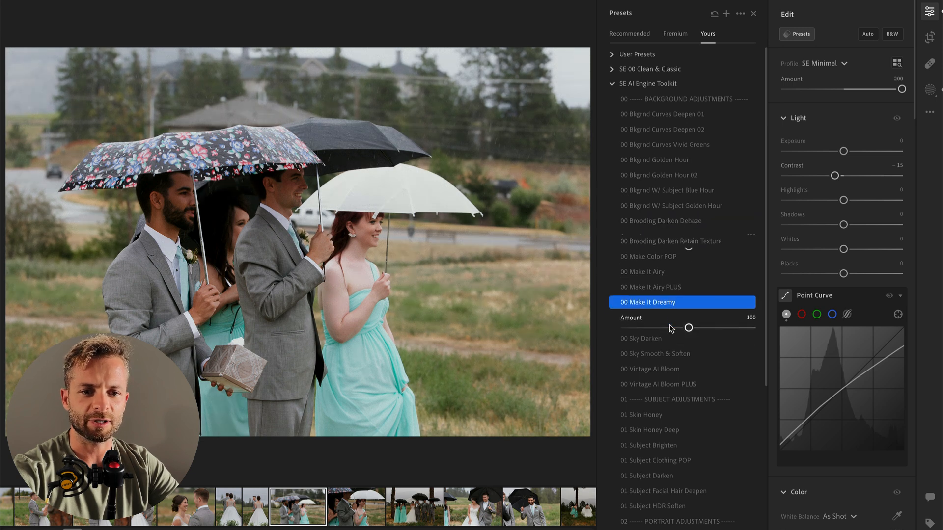
drag(718, 323, 722, 323)
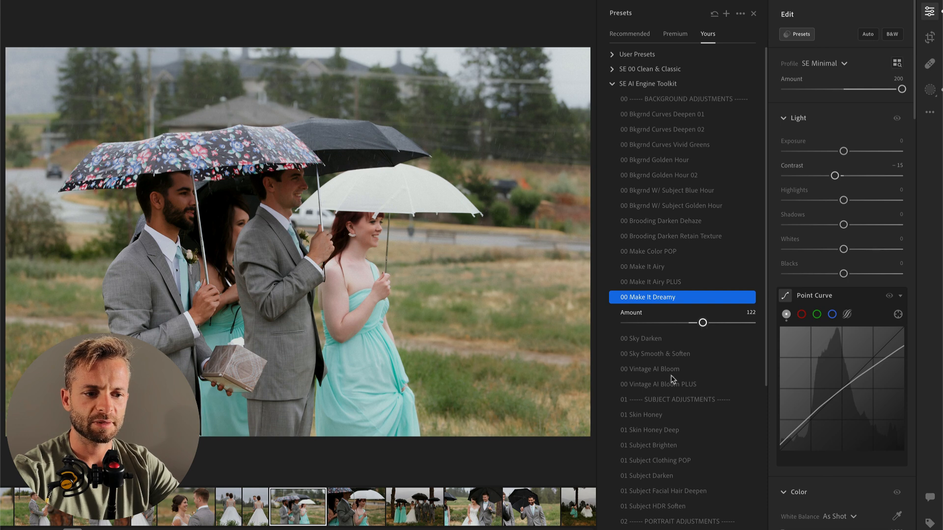
click(672, 371)
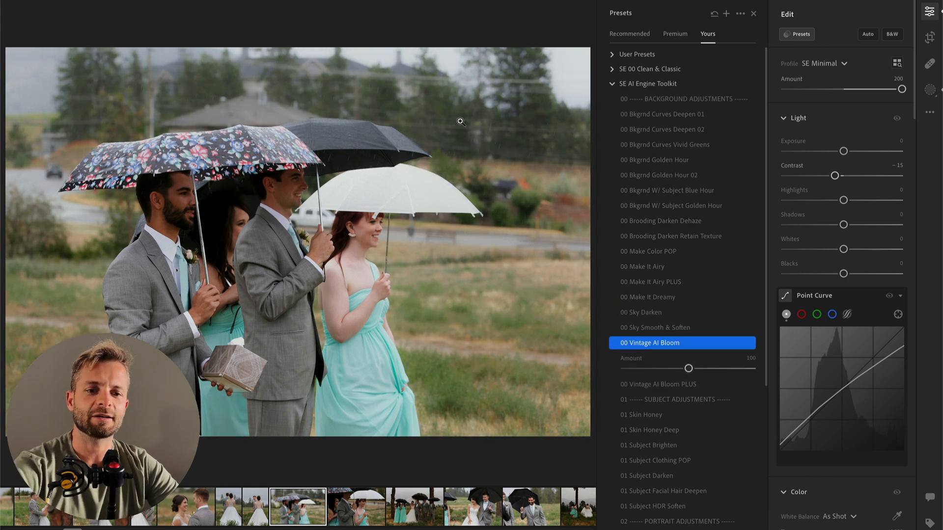
click(644, 369)
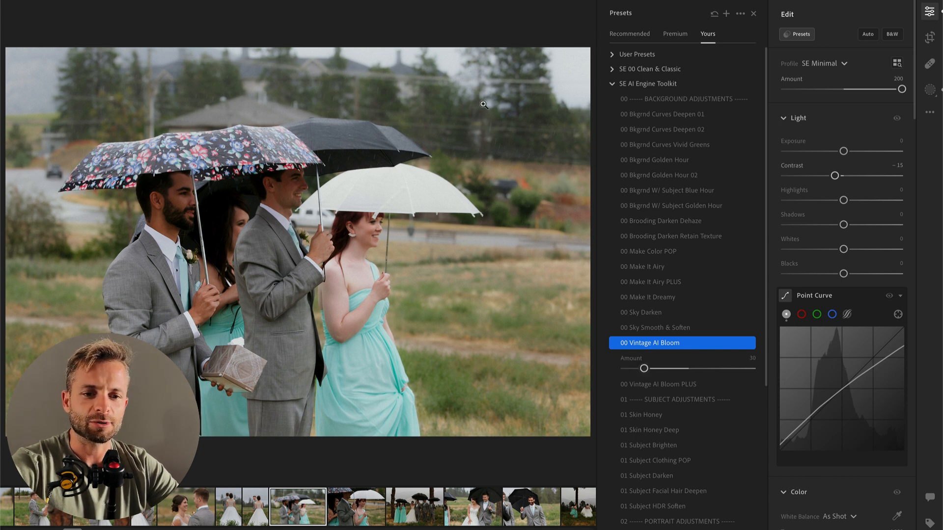
Step: Crop the umbrella group photo tighter from its upper edge, keeping the original aspect ratio and the umbrellas in frame
key(c)
drag(381, 5, 391, 45)
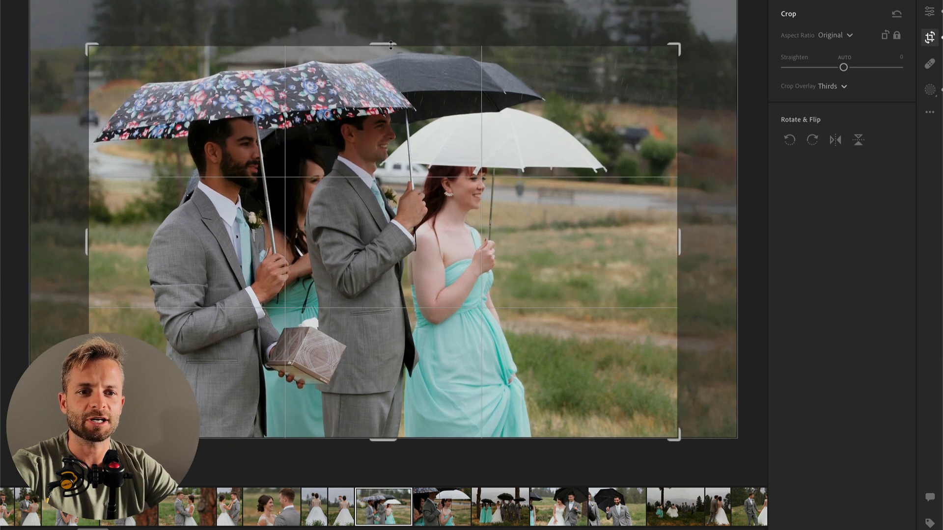
key(Return)
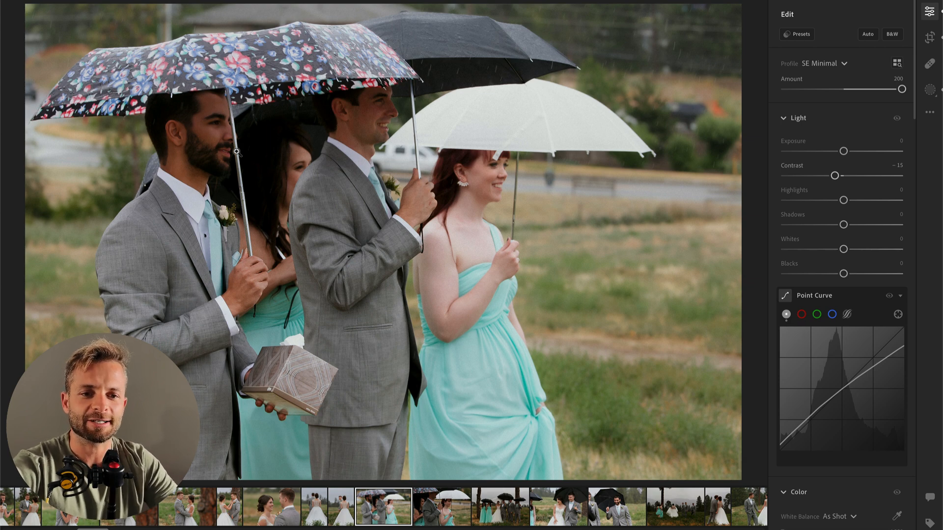
Step: Brush a mask over the three shaded faces and set its contrast to -100, highlights +44, whites +26 and amount 59
key(k)
mouse_move(177, 142)
mouse_down()
mouse_move(182, 161)
mouse_move(205, 137)
mouse_move(207, 114)
mouse_move(214, 151)
mouse_up()
mouse_move(335, 147)
mouse_down()
mouse_move(353, 119)
mouse_move(355, 104)
mouse_move(355, 135)
mouse_move(388, 105)
mouse_up()
mouse_move(251, 185)
mouse_down()
mouse_move(273, 223)
mouse_move(259, 187)
mouse_move(267, 133)
mouse_up()
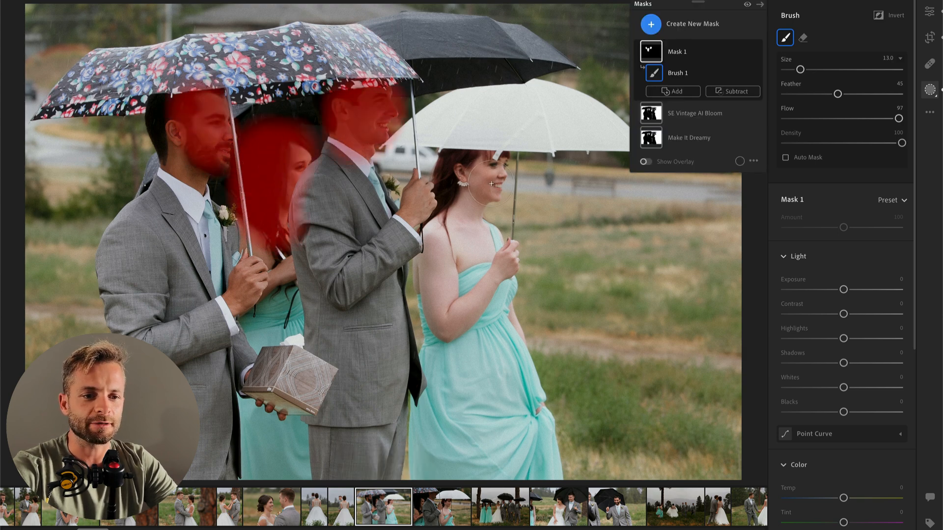
click(820, 314)
drag(843, 339, 869, 338)
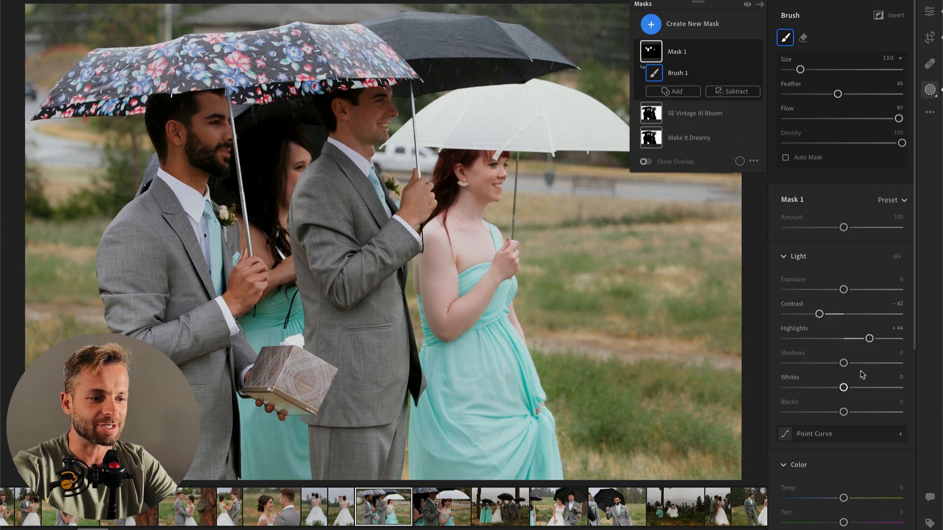
drag(868, 388, 873, 388)
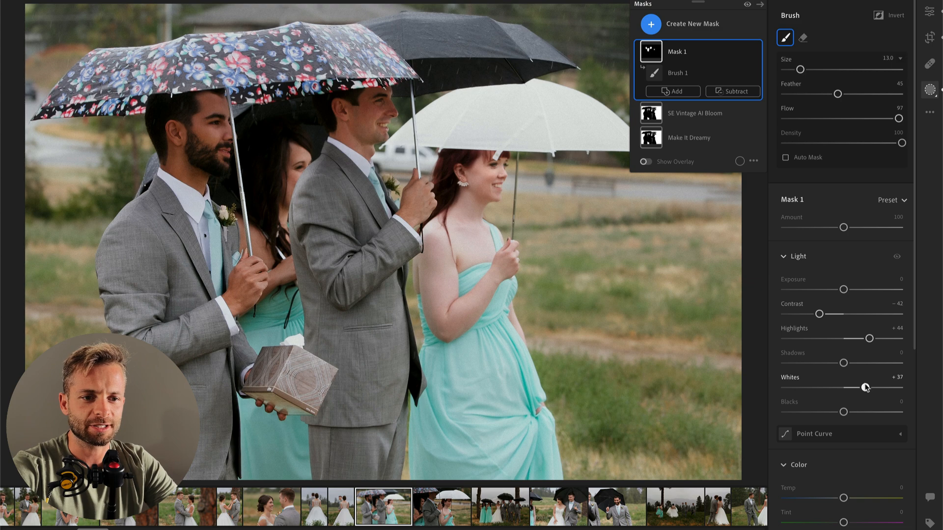
drag(819, 314, 760, 323)
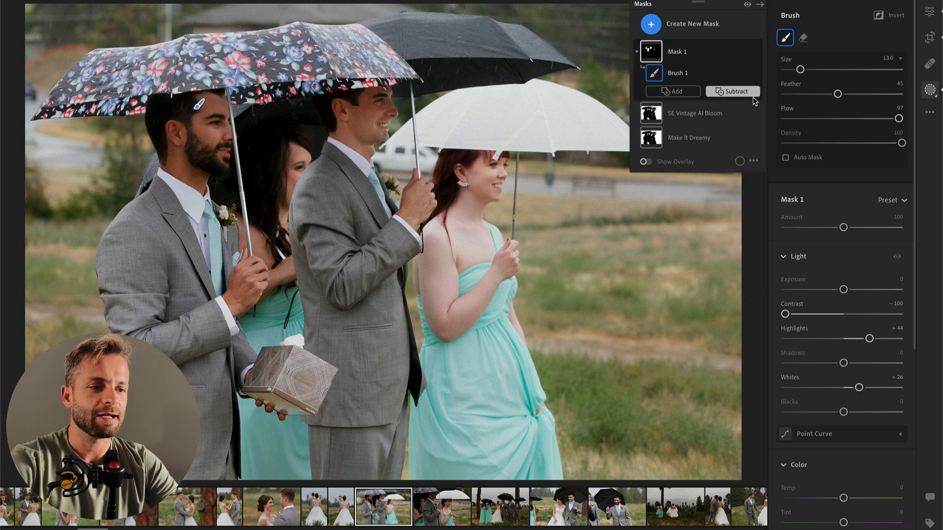
drag(844, 228, 819, 227)
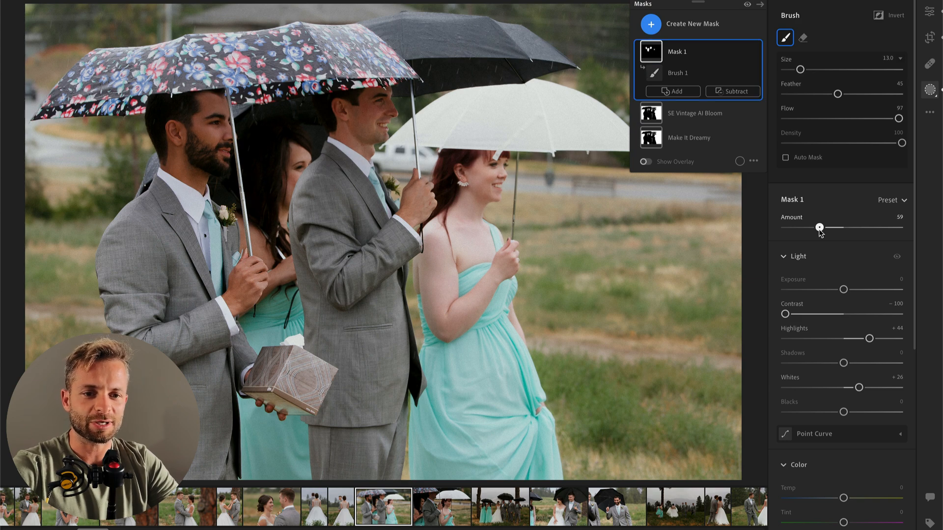
Step: Brush a new mask over the dark hair of the woman behind the men, with contrast -100, shadows +50 and amount 60
key(b)
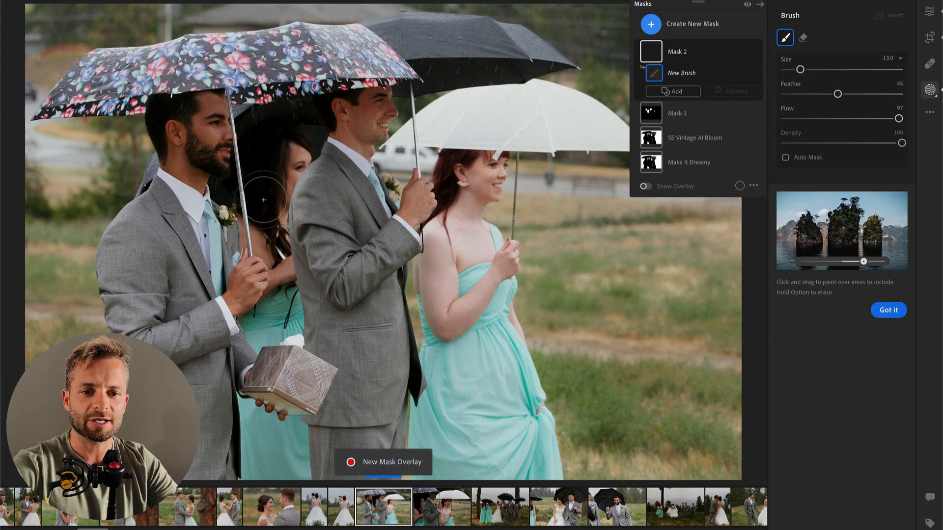
drag(264, 202, 268, 130)
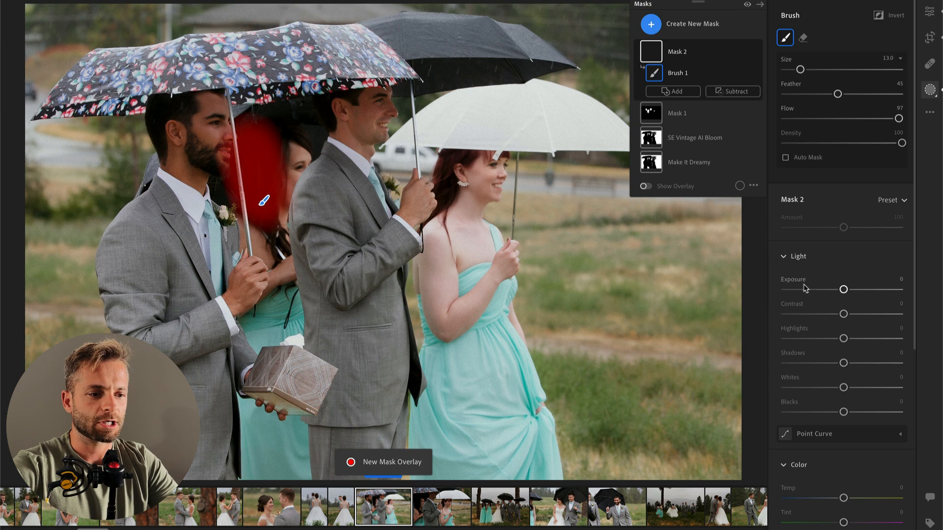
drag(803, 317, 783, 314)
drag(843, 363, 880, 363)
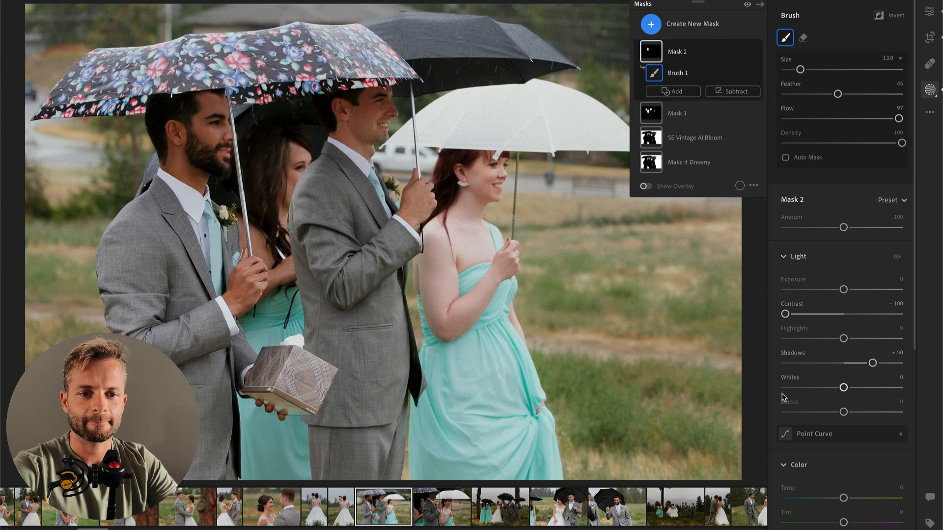
mouse_move(275, 118)
mouse_down()
mouse_move(210, 164)
mouse_move(310, 114)
mouse_up()
drag(843, 228, 821, 228)
key(Return)
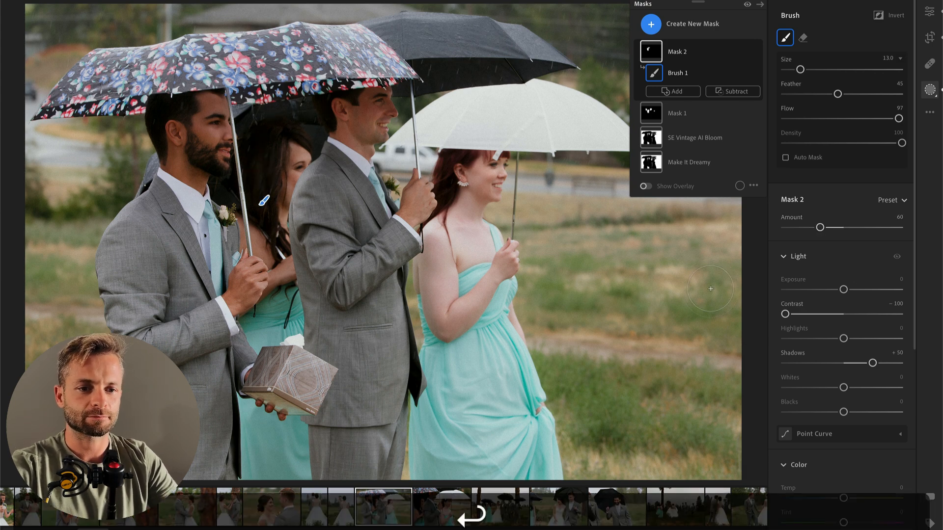
Step: Brush another mask across the floral and black umbrellas and set its contrast to +58 and exposure to -0.36
key(b)
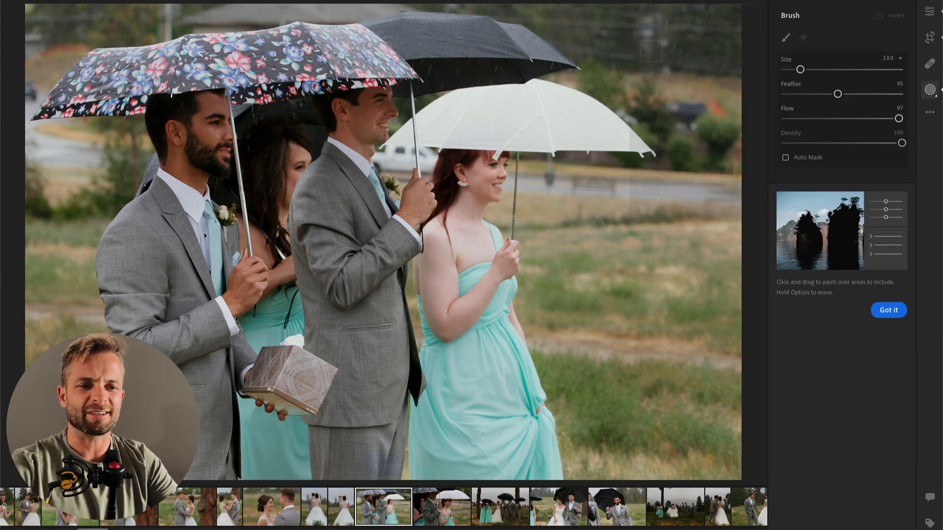
click(98, 83)
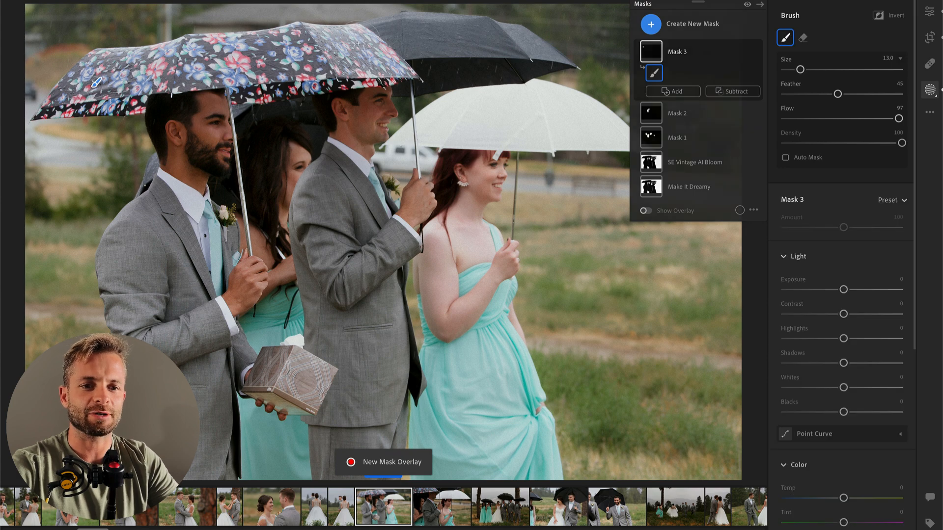
mouse_move(363, 60)
mouse_down()
mouse_move(418, 51)
mouse_move(484, 20)
mouse_move(506, 20)
mouse_move(535, 43)
mouse_up()
mouse_move(845, 314)
mouse_down()
mouse_move(886, 321)
mouse_move(837, 290)
mouse_up()
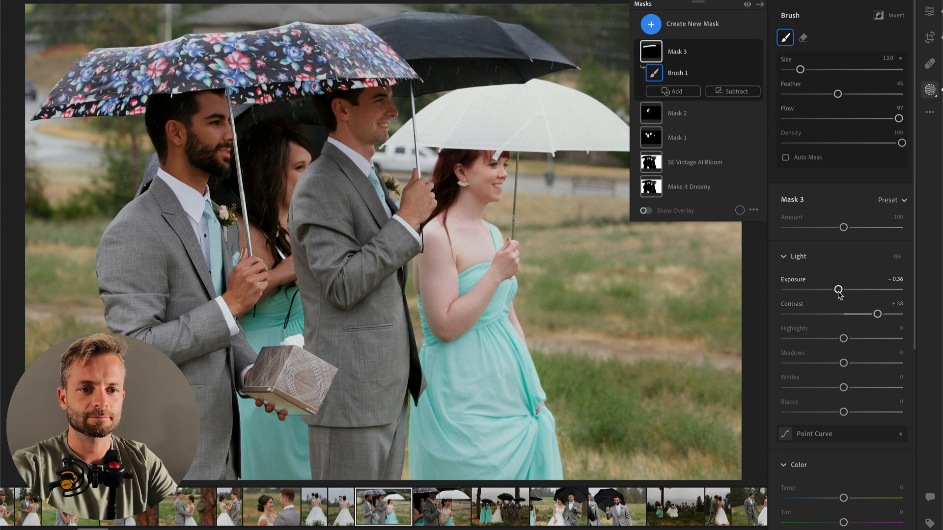
key(Return)
Step: On the next photo, the close-up of guests under umbrellas, set exposure to +0.73 and highlights to -85
key(Right)
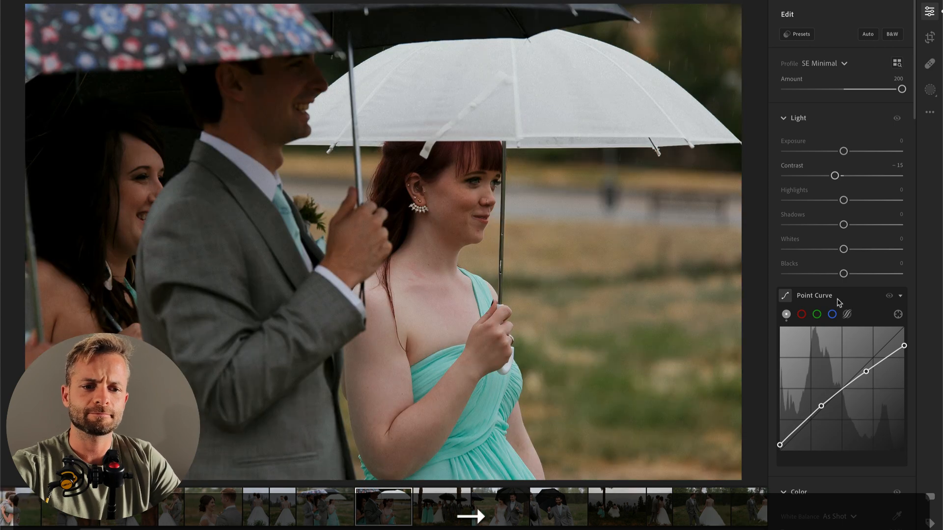
drag(843, 151, 856, 154)
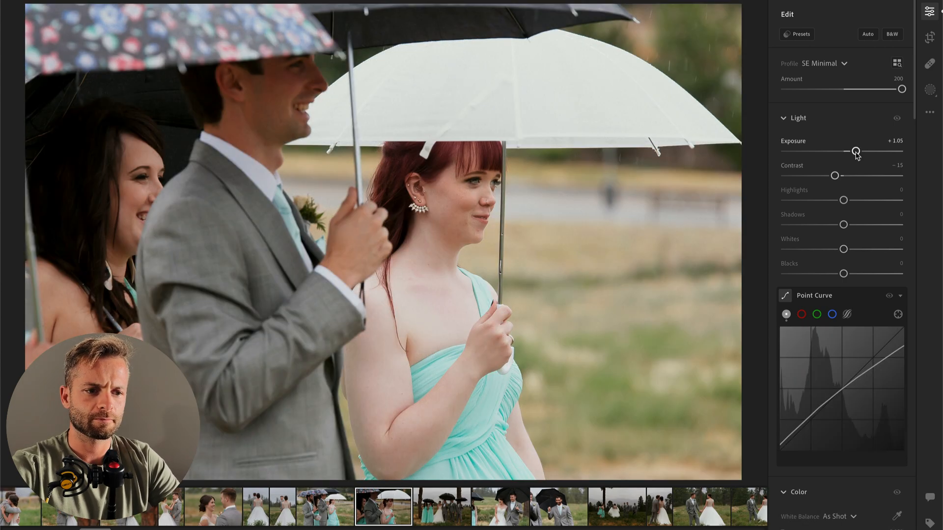
click(795, 200)
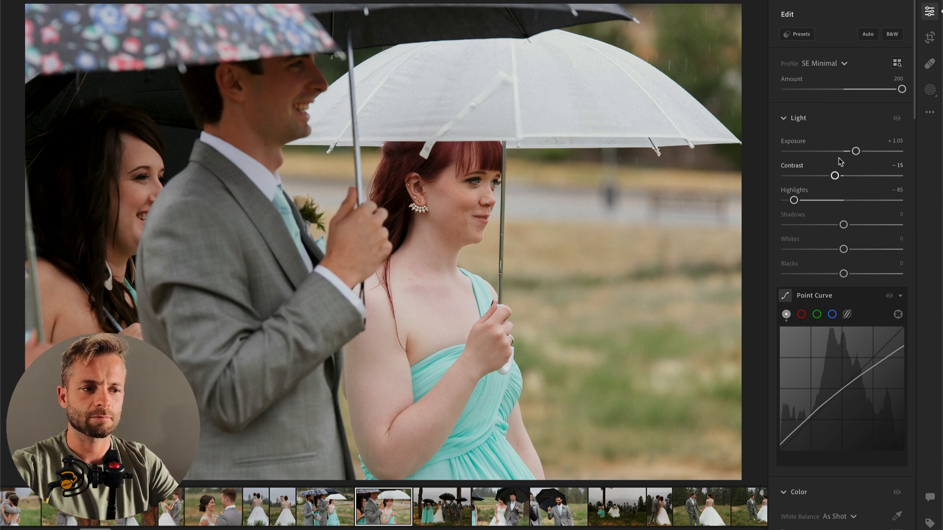
drag(856, 151, 852, 152)
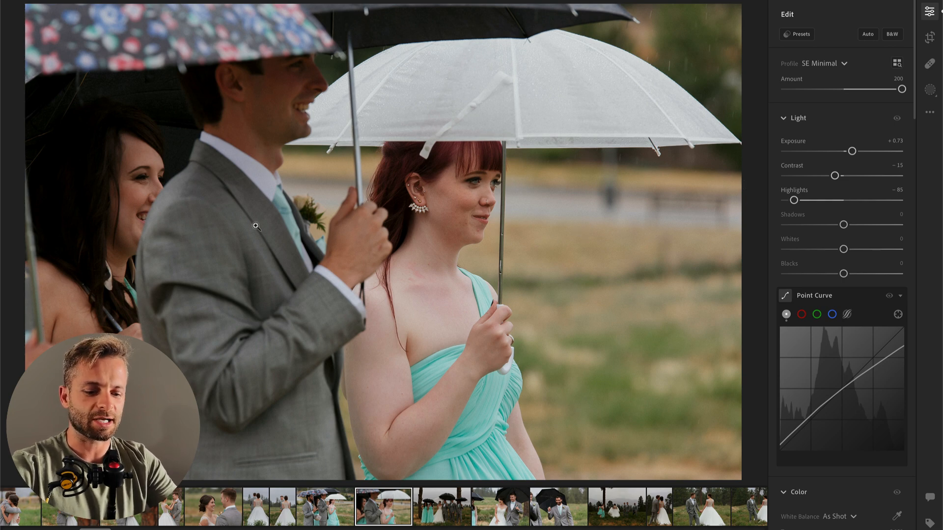
Step: Add a left-side linear gradient with contrast -67, highlights +35 and whites +60, and set the photo's overall contrast to -36 and exposure to +0.56
key(l)
drag(13, 120, 789, 176)
drag(843, 166, 864, 190)
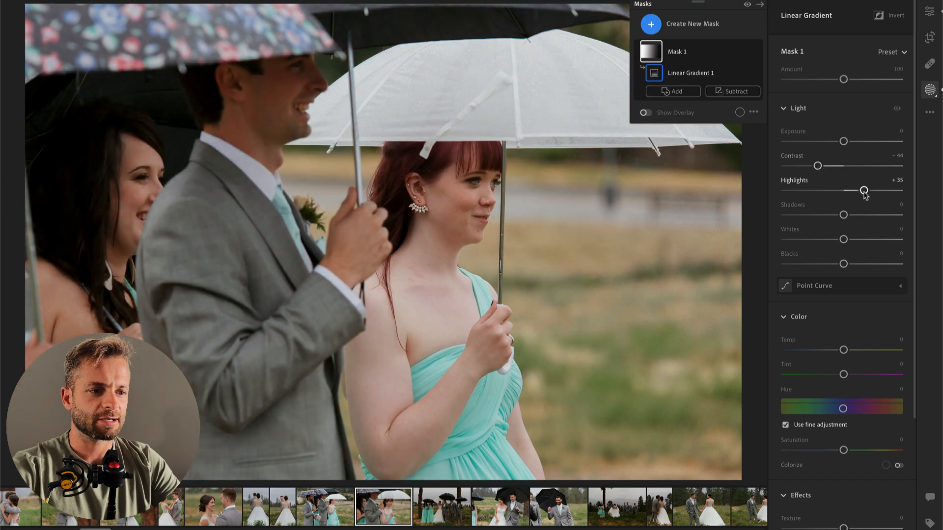
mouse_move(867, 240)
mouse_down()
mouse_move(895, 239)
mouse_move(884, 240)
mouse_up()
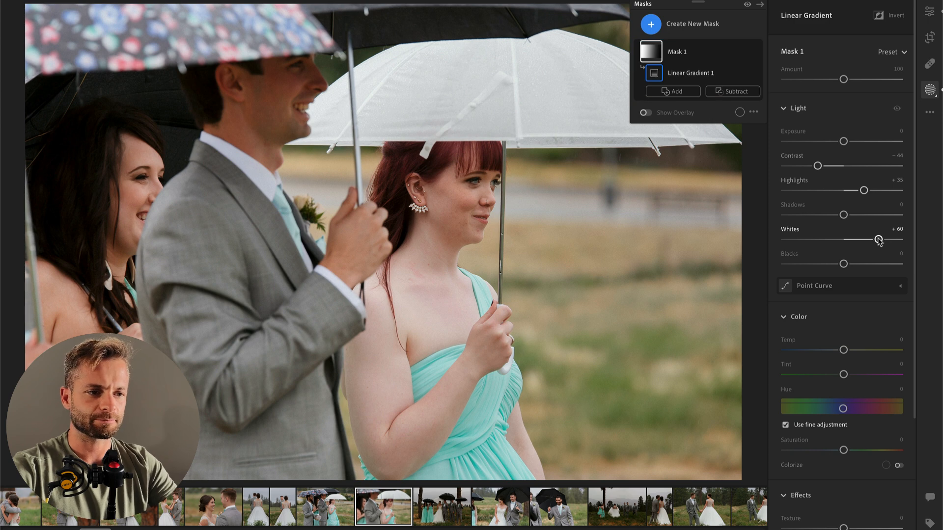
scroll(840, 226, down, 3)
drag(818, 103, 811, 104)
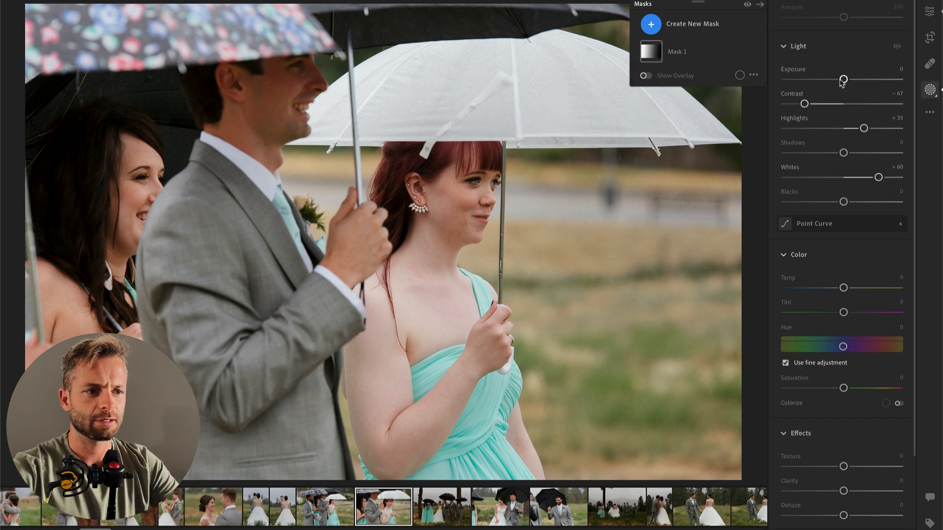
key(ctrl+z)
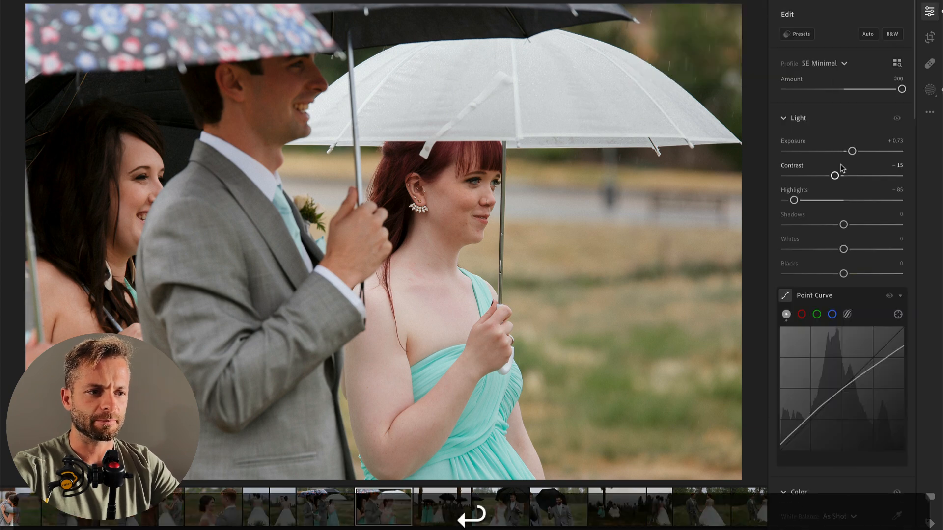
drag(820, 179, 851, 155)
Step: Paste the copied settings onto the next photo, the wedding party between the trees, and set its exposure to +1.28
key(Right)
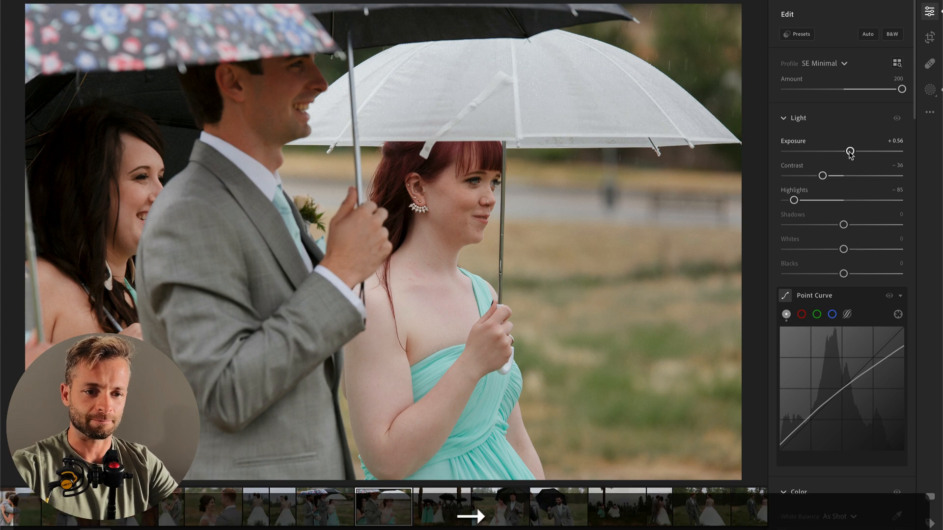
key(super+v)
drag(860, 154, 859, 154)
Step: Set the wedding party photo's white balance to Auto and adjust its temperature to 5,658
scroll(859, 155, down, 2)
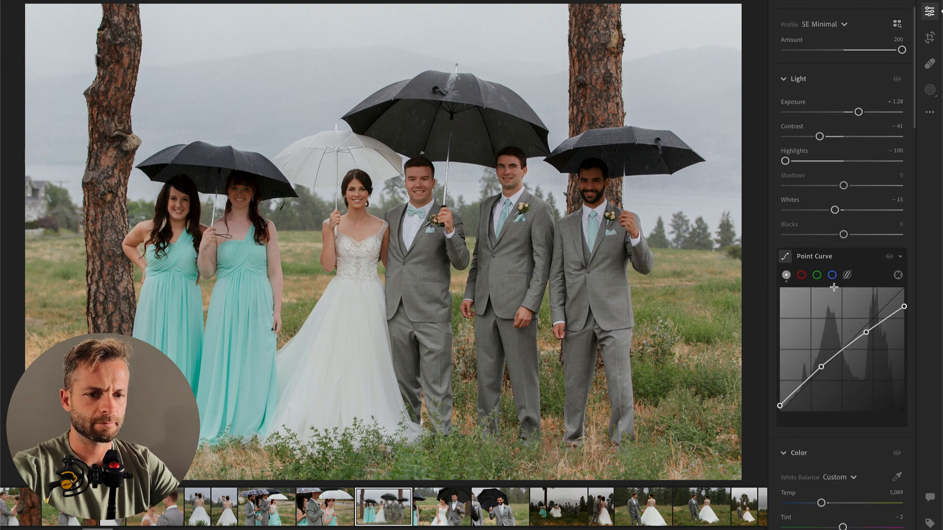
scroll(841, 275, down, 6)
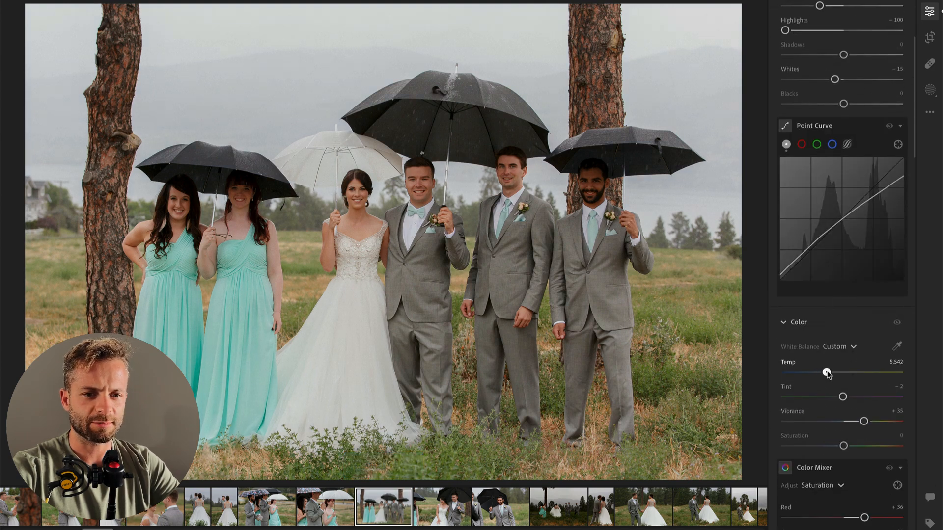
click(837, 347)
click(843, 383)
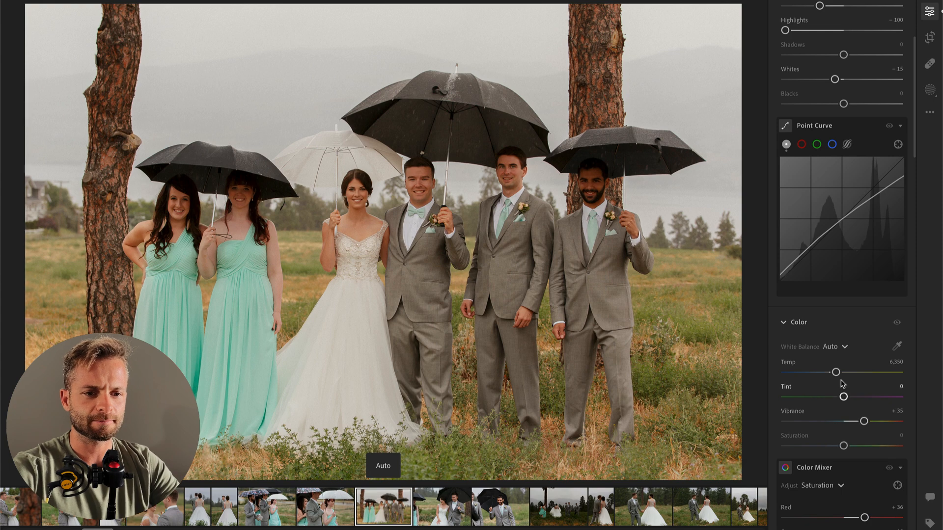
drag(836, 373, 831, 373)
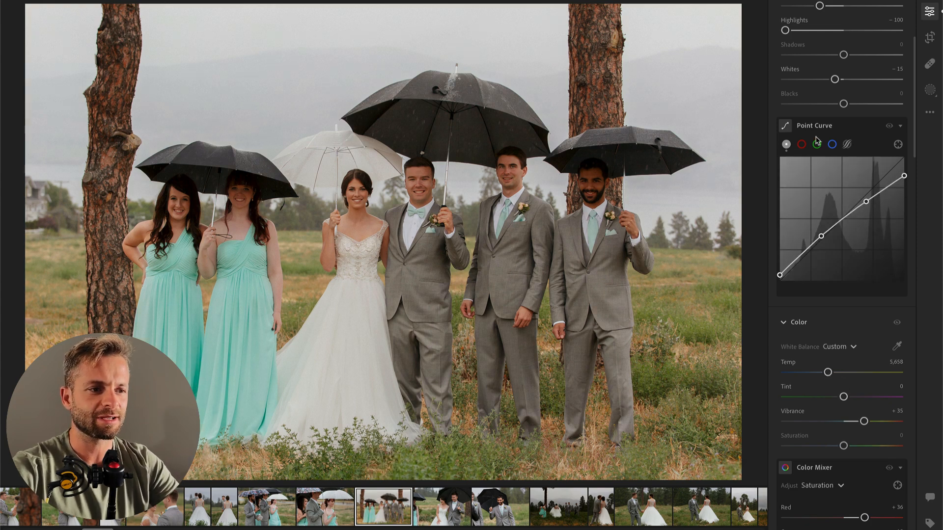
Step: Set the wedding party photo's exposure to +0.89 and temperature to 5,118, and copy its edit settings
scroll(830, 245, up, 6)
scroll(835, 122, up, 1)
drag(856, 131, 855, 131)
scroll(821, 442, down, 1)
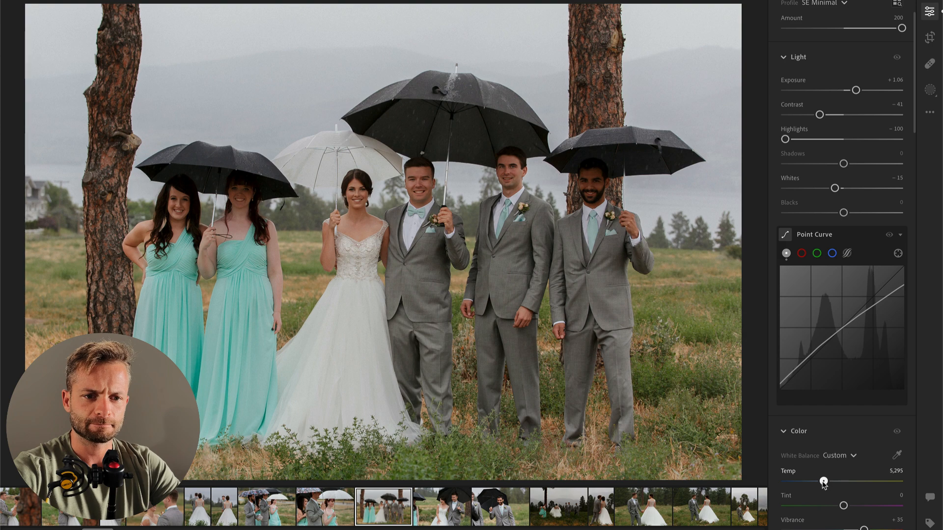
drag(822, 482, 821, 482)
drag(856, 90, 853, 90)
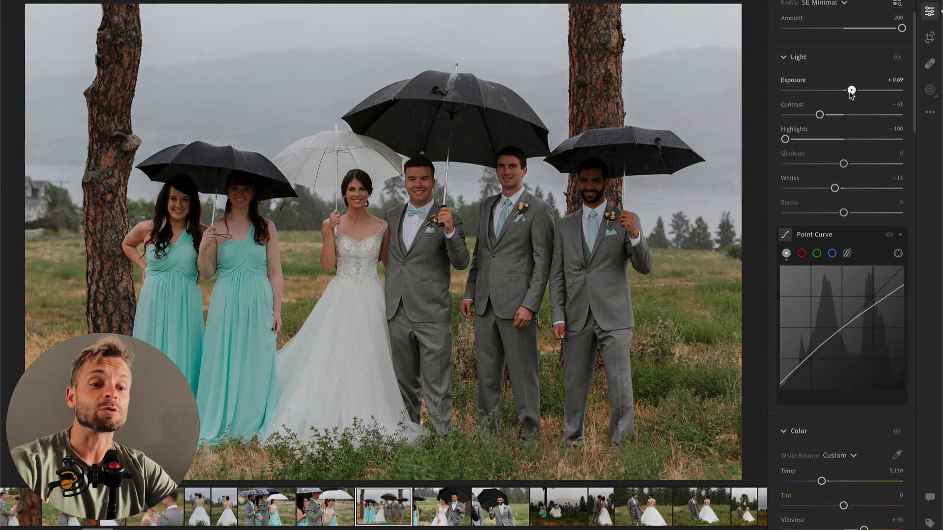
drag(850, 90, 853, 91)
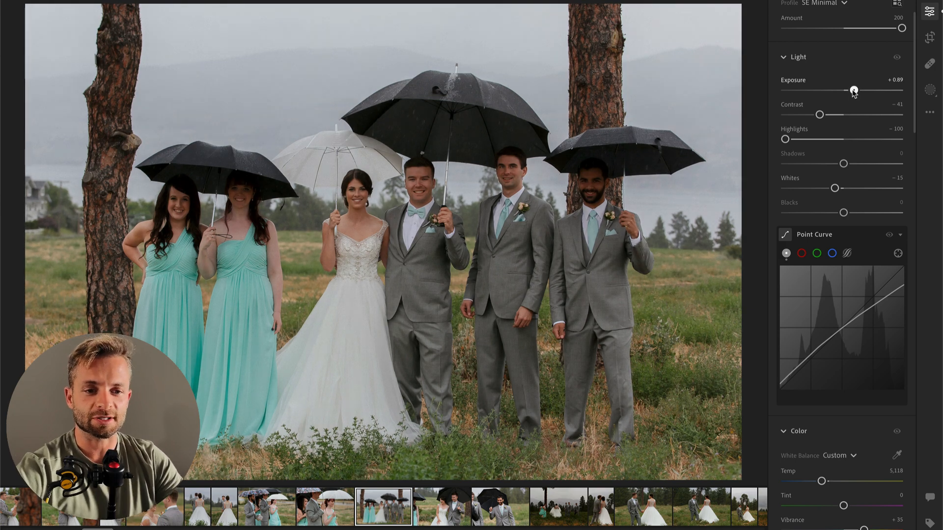
key(super+c)
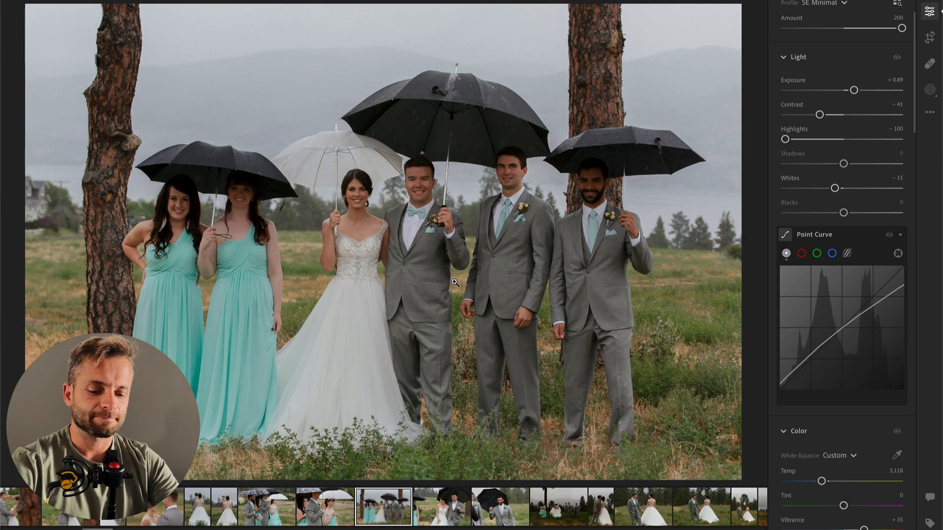
Step: Brush a mask over the bride's skirt in the wedding party photo, set its highlights to -78, and compare with the original
key(b)
mouse_move(361, 290)
mouse_down()
mouse_move(291, 403)
mouse_move(374, 334)
mouse_move(347, 373)
mouse_move(393, 428)
mouse_move(342, 435)
mouse_up()
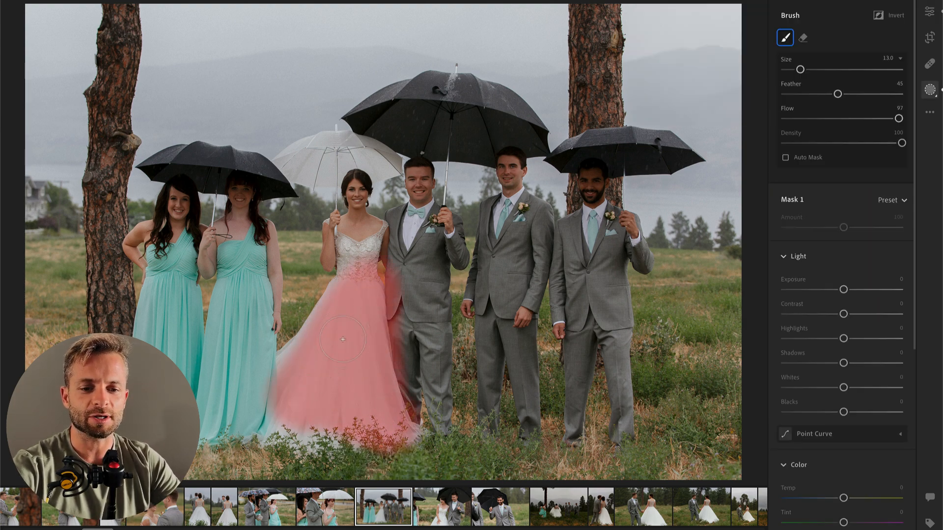
drag(843, 339, 799, 339)
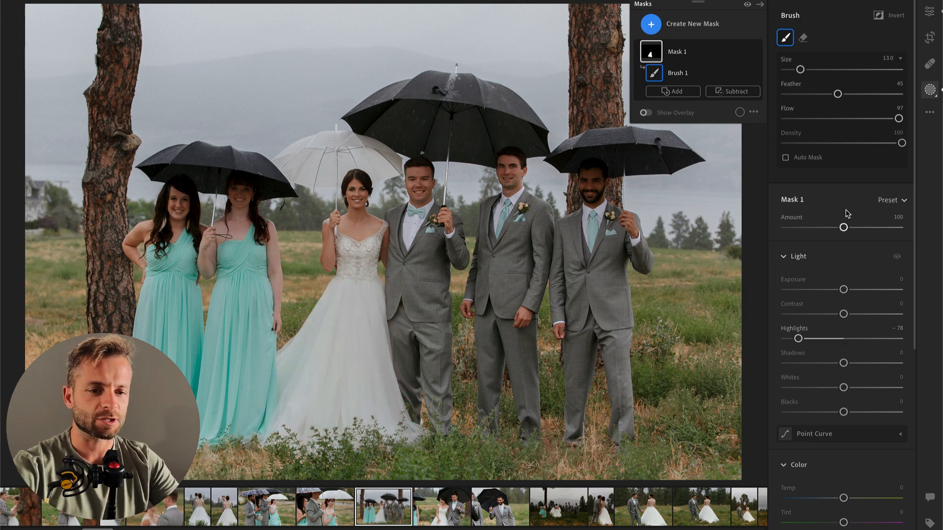
key(backslash)
key(backslash)
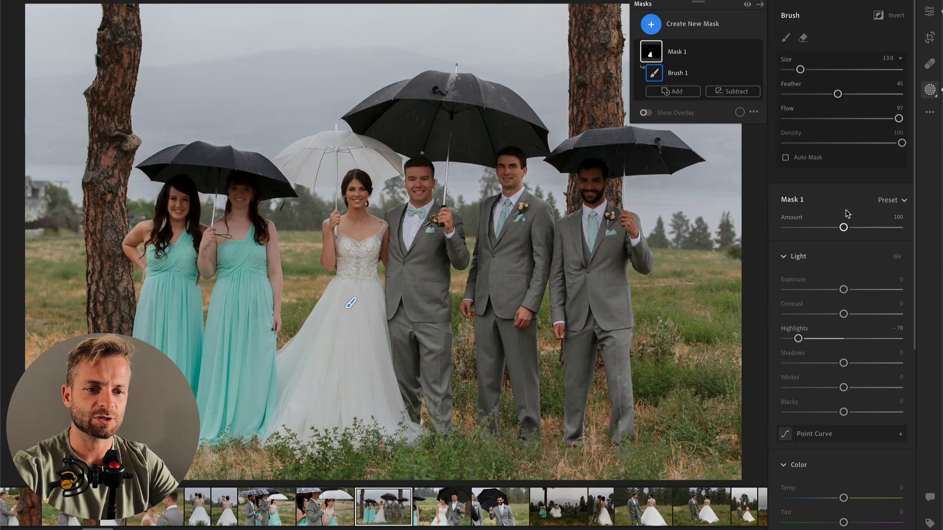
Step: Apply the 00 Bkgrnd Curves Deepen 01 preset from SE AI Engine Toolkit to the wedding party photo and reduce its amount
click(931, 11)
click(798, 27)
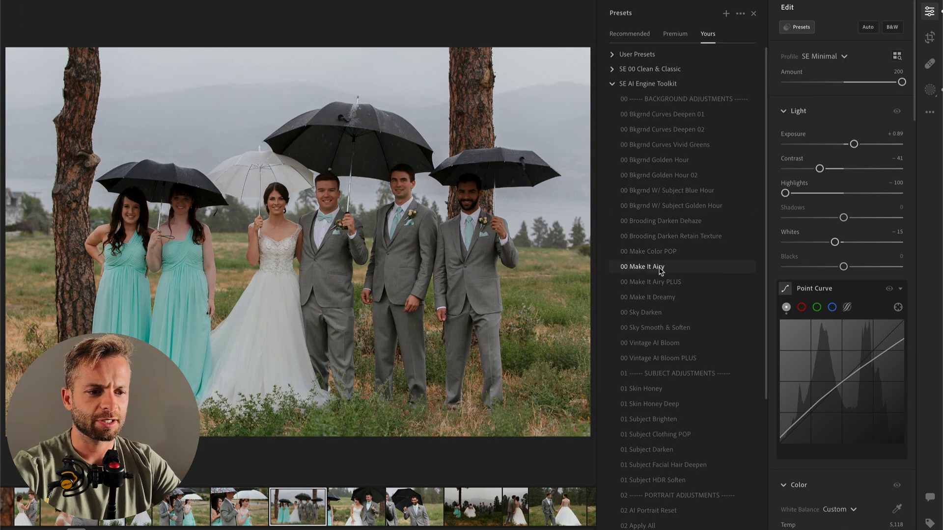
click(677, 117)
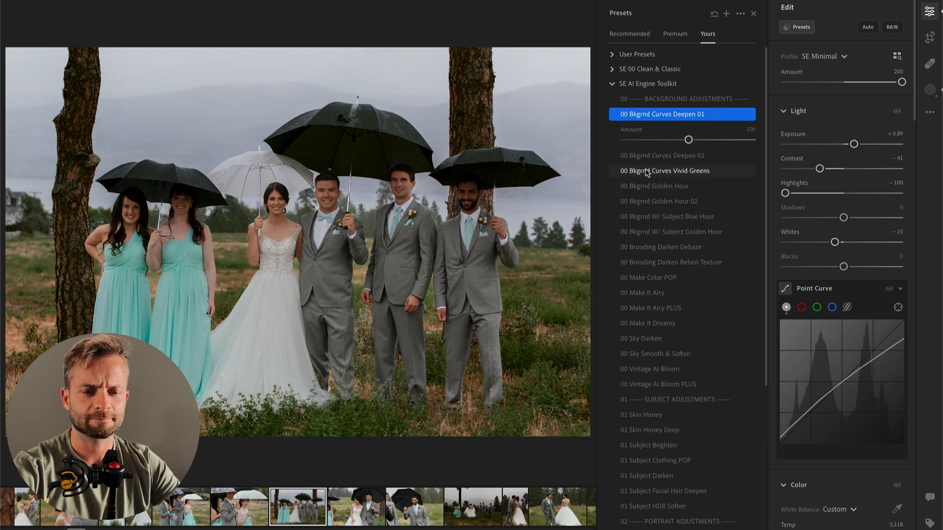
click(657, 140)
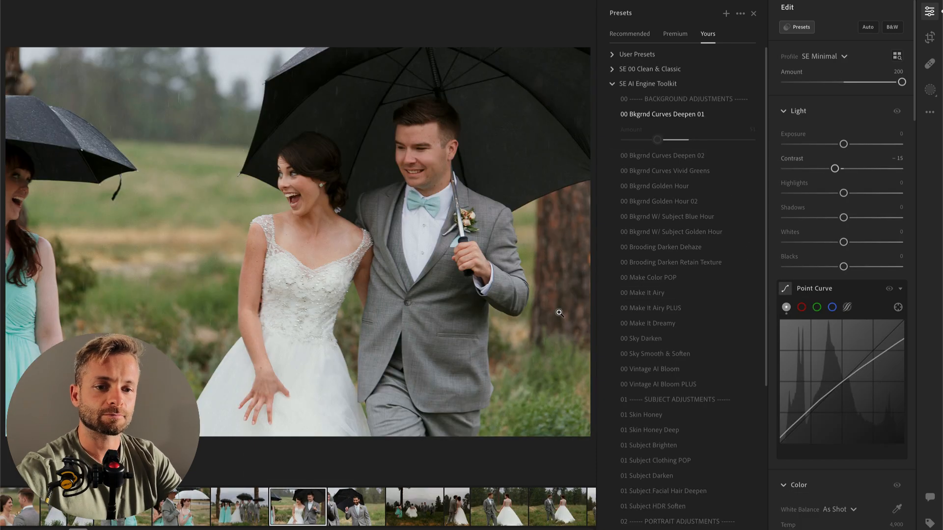
Step: Paste the copied settings onto the photo of the laughing bride and groom under the umbrella and set its exposure to +0.19
key(super+v)
drag(855, 144, 846, 149)
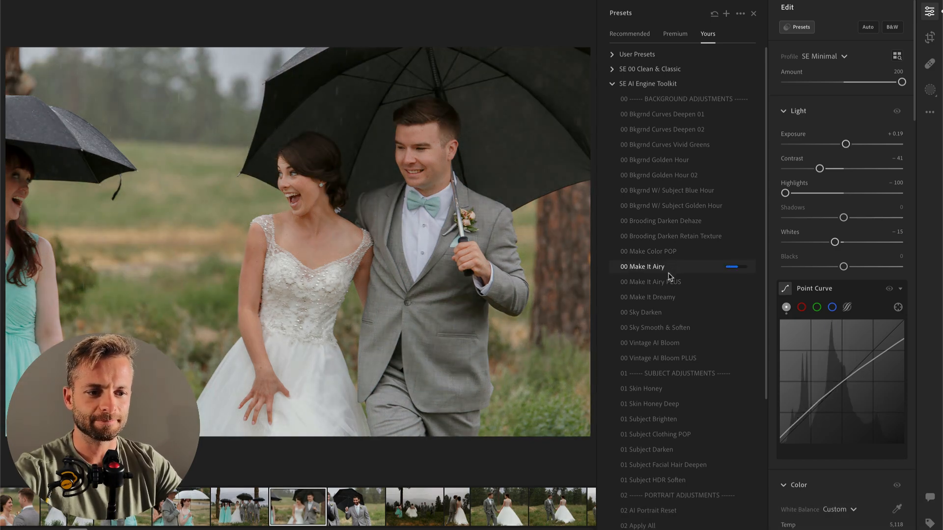
Step: Apply the 00 Make It Dreamy preset to the laughing couple photo, try 00 Vintage AI Bloom PLUS, and settle on 00 Vintage AI Bloom
click(671, 298)
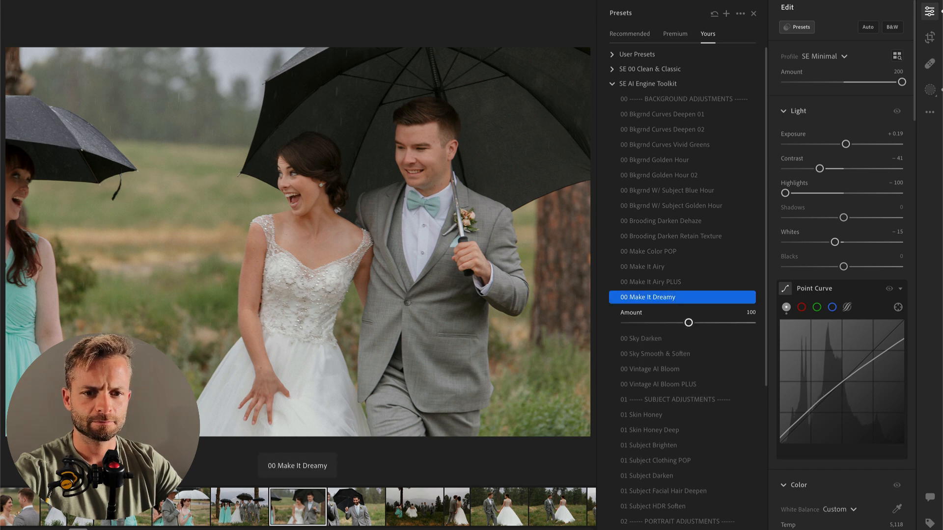
click(653, 384)
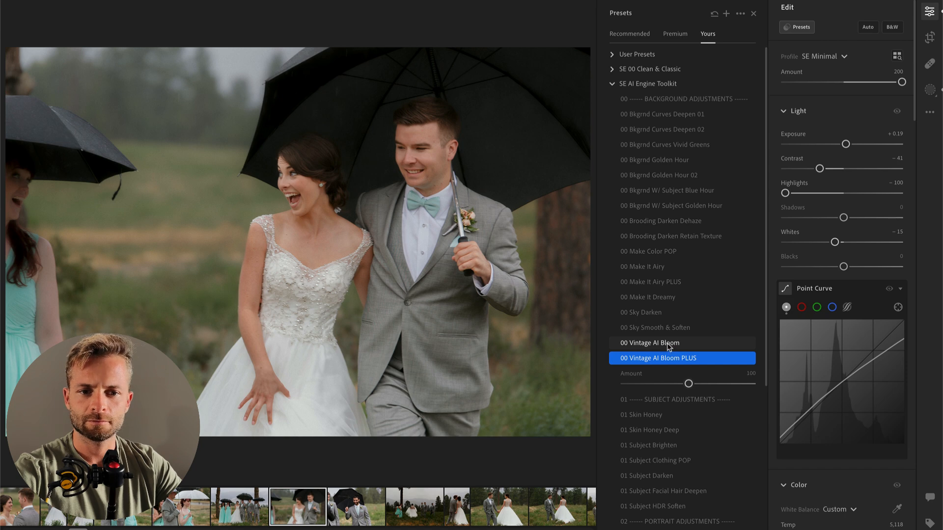
click(669, 343)
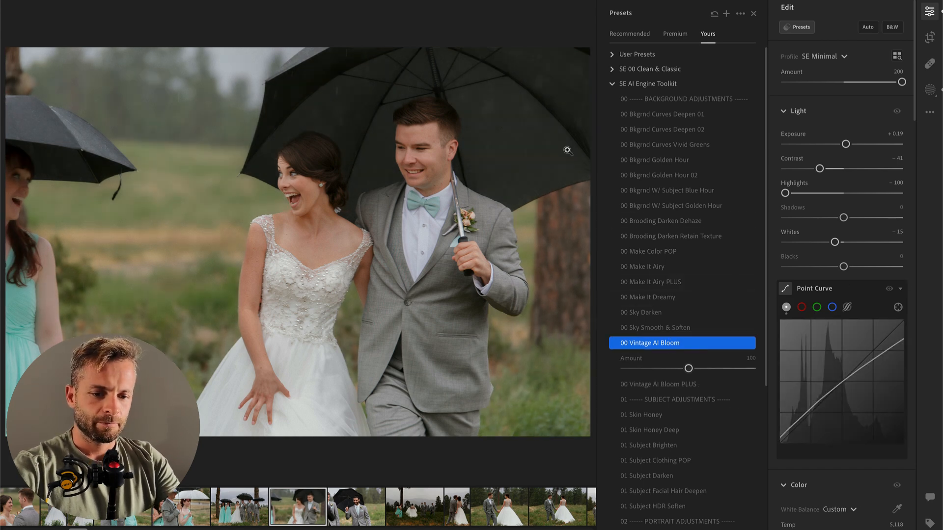
Step: Brush a mask over the couple's faces and the bride's upper body with contrast +22, highlights +31, texture +1 and sharpness +15
key(b)
mouse_move(381, 150)
mouse_down()
mouse_move(389, 191)
mouse_move(419, 187)
mouse_up()
mouse_move(844, 314)
mouse_down()
mouse_move(857, 314)
mouse_move(862, 338)
mouse_up()
drag(372, 253, 436, 270)
mouse_move(528, 118)
mouse_down()
mouse_move(528, 139)
mouse_move(550, 138)
mouse_up()
scroll(810, 464, down, 5)
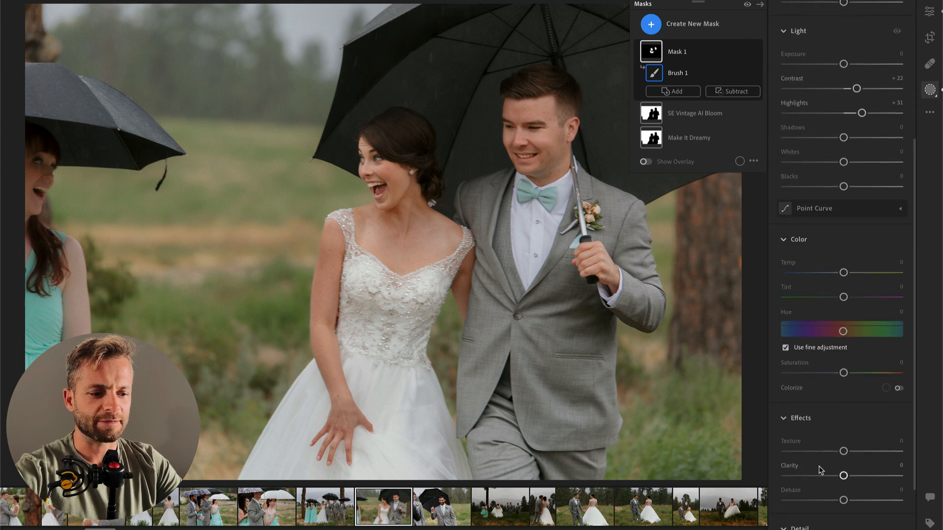
drag(844, 451, 846, 452)
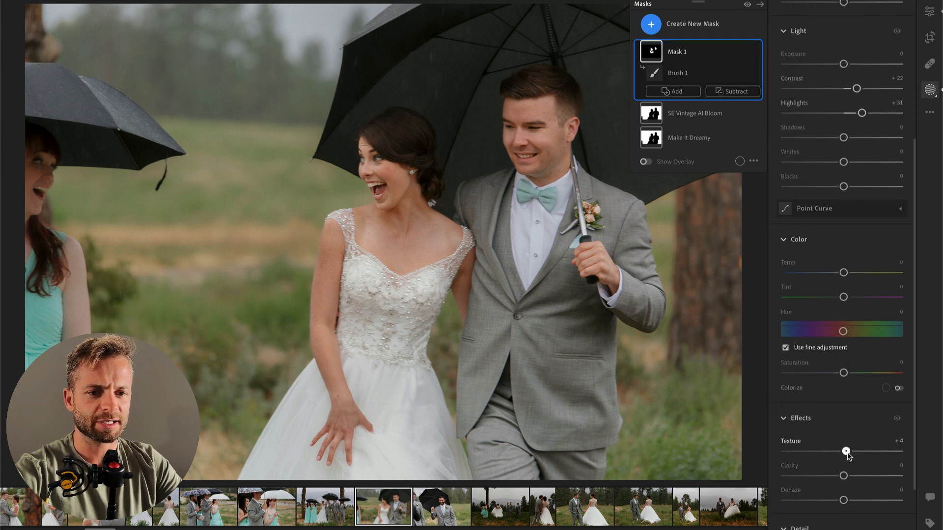
scroll(845, 455, down, 3)
drag(844, 471, 852, 472)
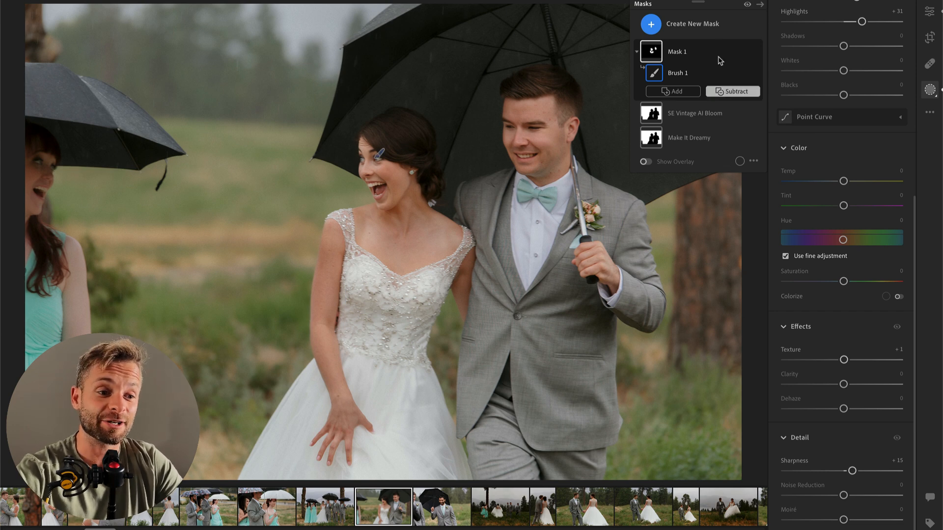
Step: Soften the SE Vintage AI Bloom background mask with sharpness -71 and clarity -21, and finish masking
click(700, 119)
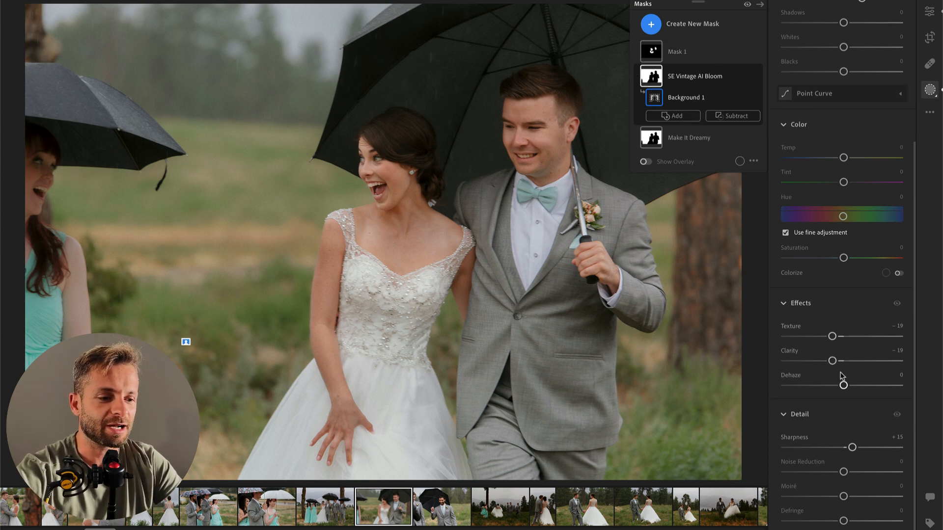
drag(852, 447, 803, 450)
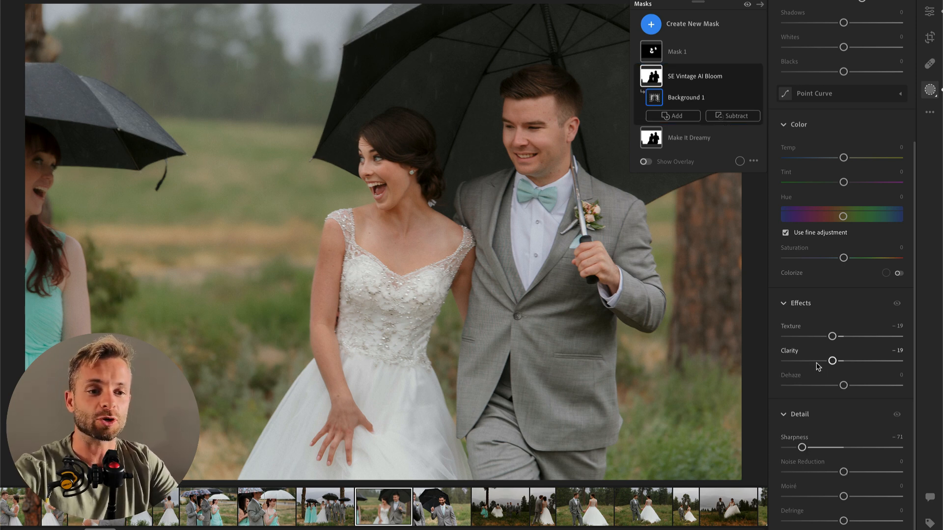
drag(818, 362, 817, 361)
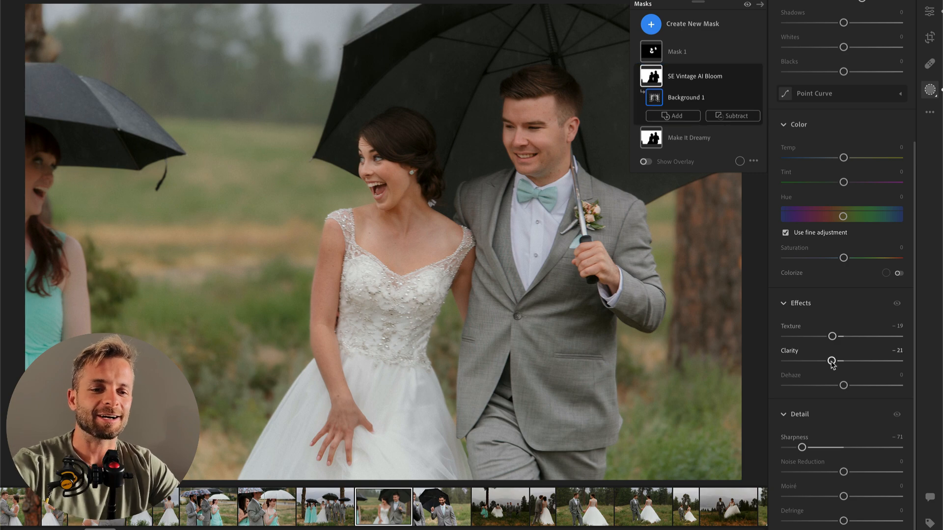
key(Return)
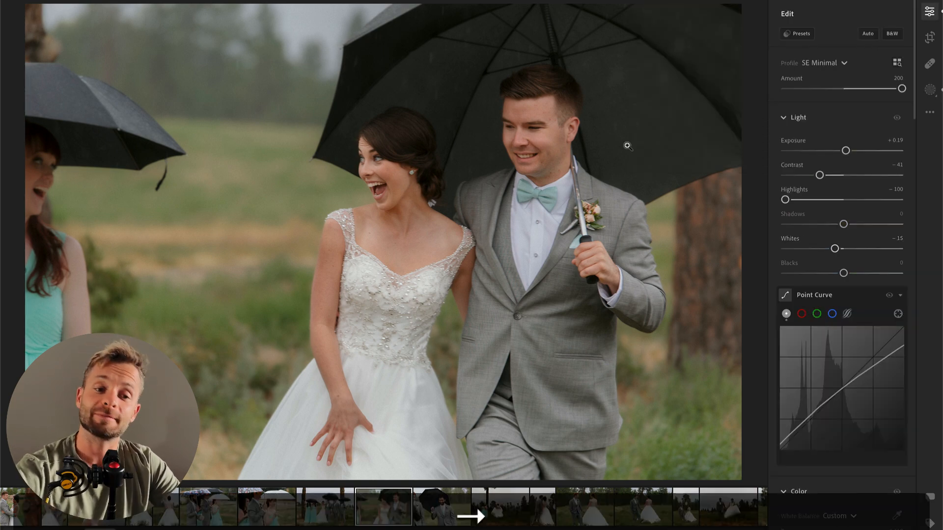
Step: Copy the laughing couple photo's edit settings and paste them onto the next photo, the smiling groomsman holding an umbrella
key(Right)
key(Left)
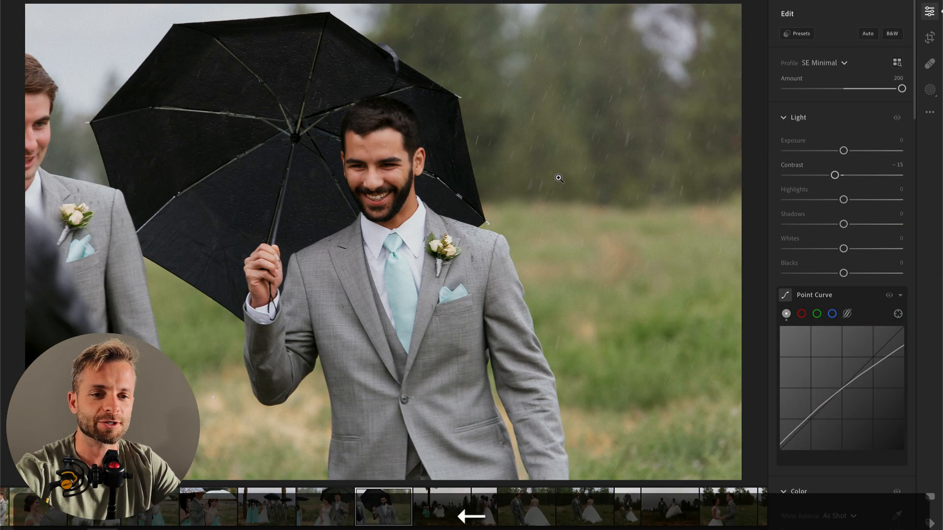
key(super+c)
key(Right)
key(super+v)
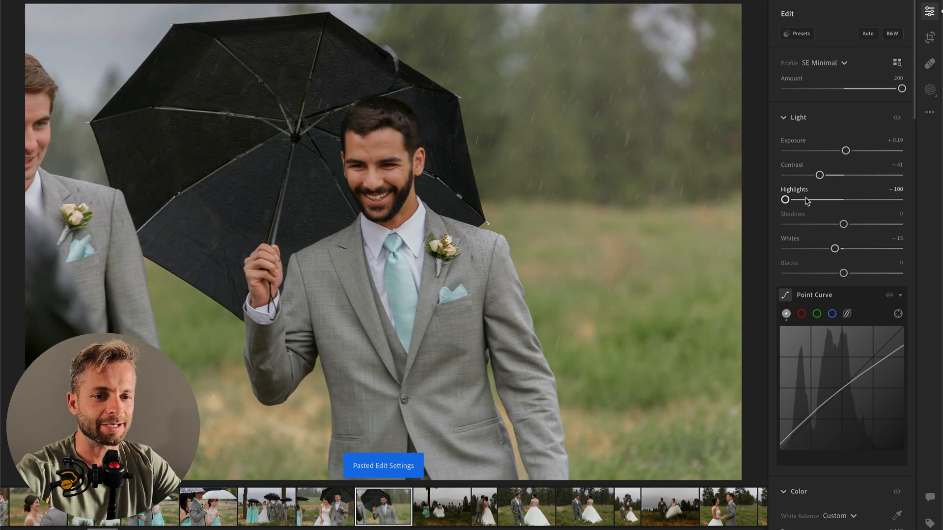
Step: Paste the settings onto the next photo, the wedding party walking in the field, and set exposure to +0.91 and contrast to -21
key(Right)
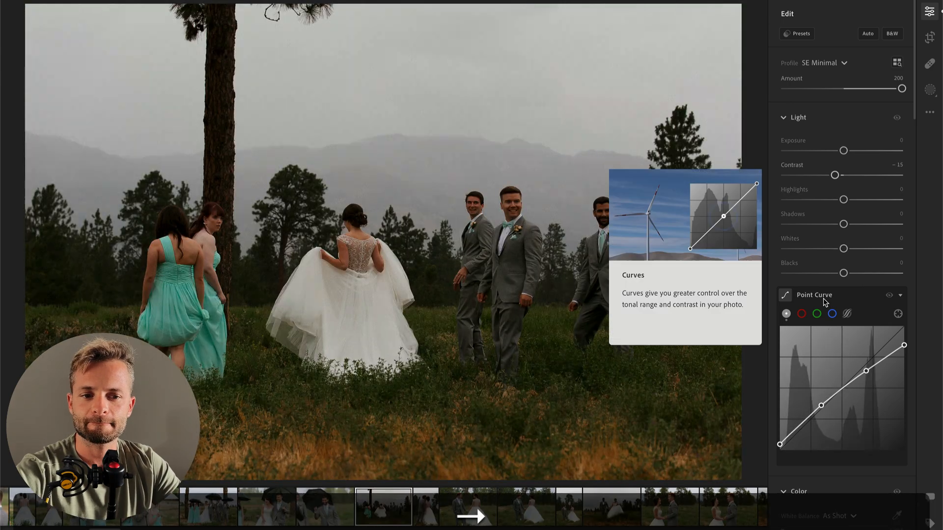
key(super+v)
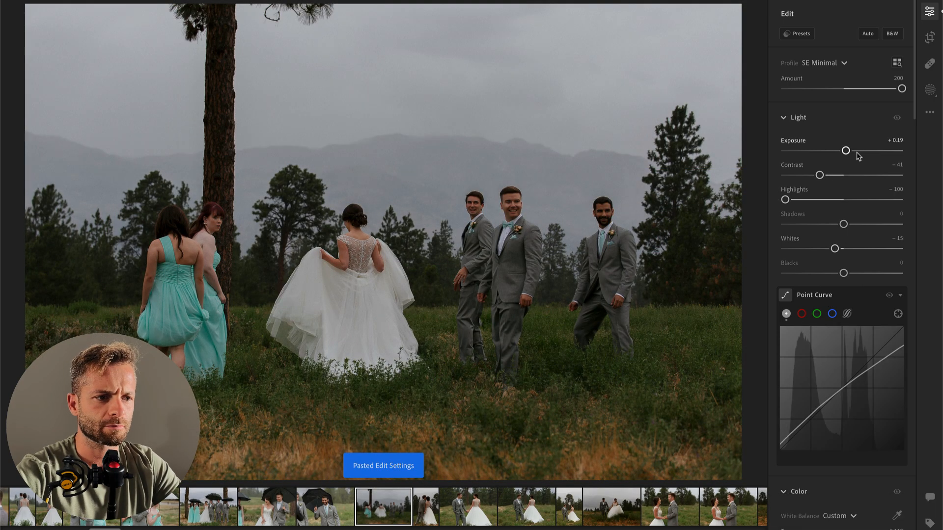
click(855, 151)
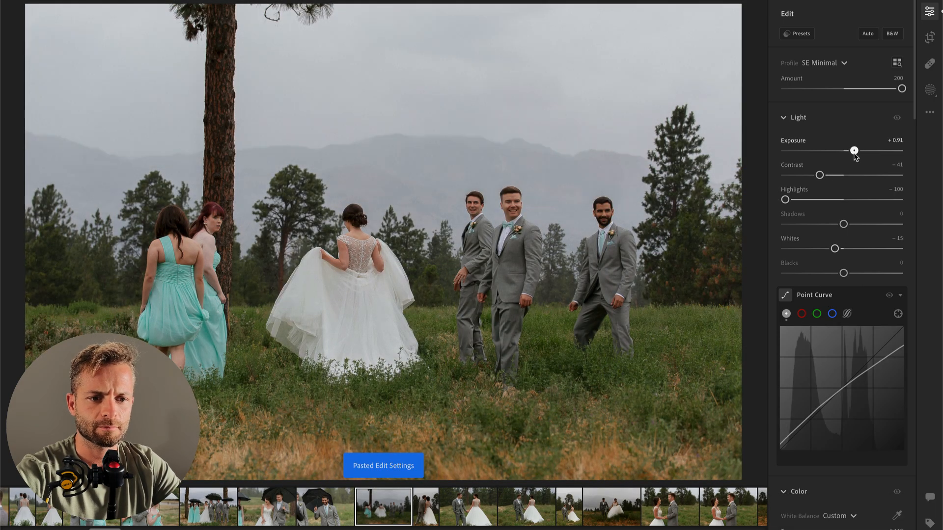
click(837, 176)
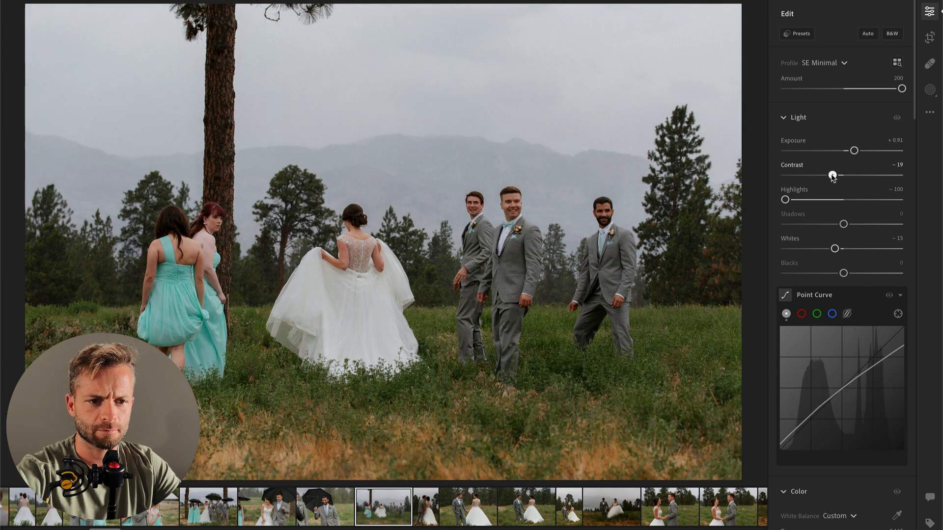
Step: Set the field photo's temperature to 5,344 and exposure to +1.01, and copy its edit settings
scroll(842, 407, down, 3)
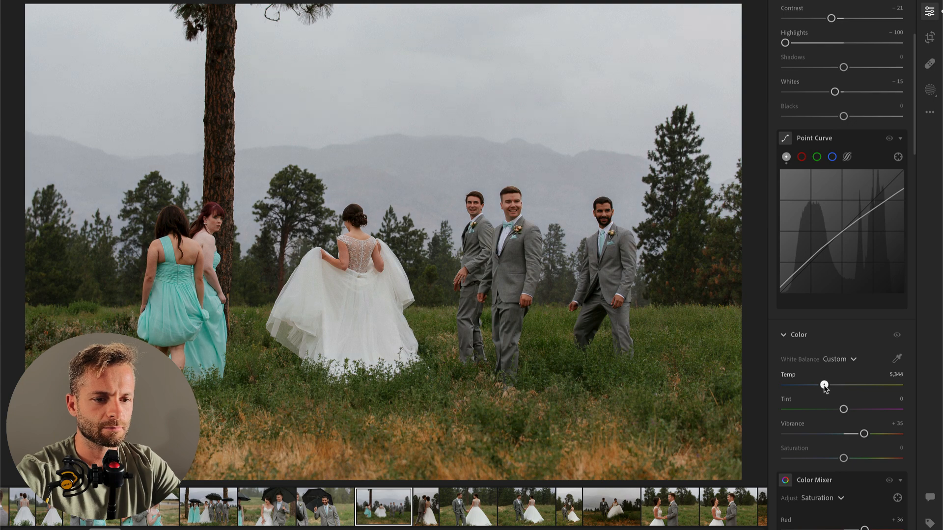
scroll(854, 148, up, 2)
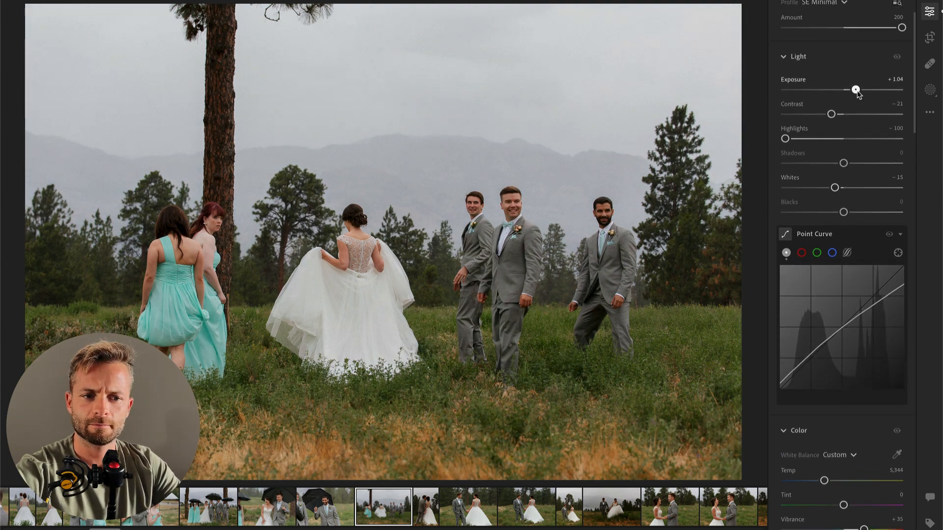
scroll(841, 206, down, 6)
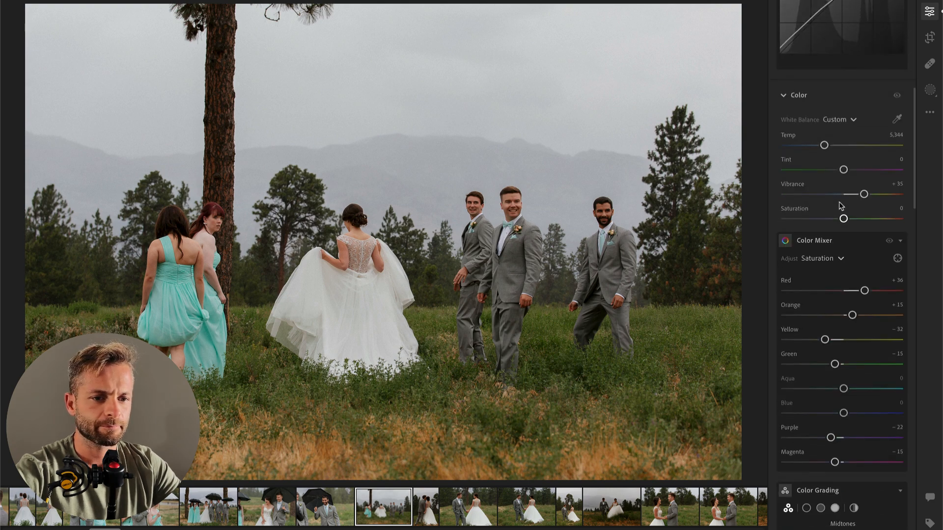
key(super)
Step: Paste the copied settings onto the portrait of the couple seen from behind and apply the 00 Make It Dreamy preset
key(Right)
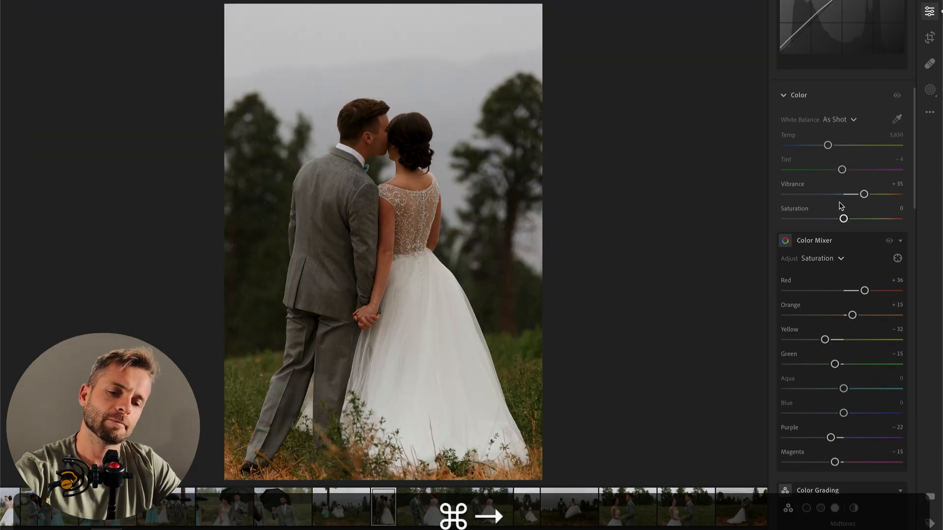
key(super+v)
click(929, 13)
click(928, 13)
click(791, 32)
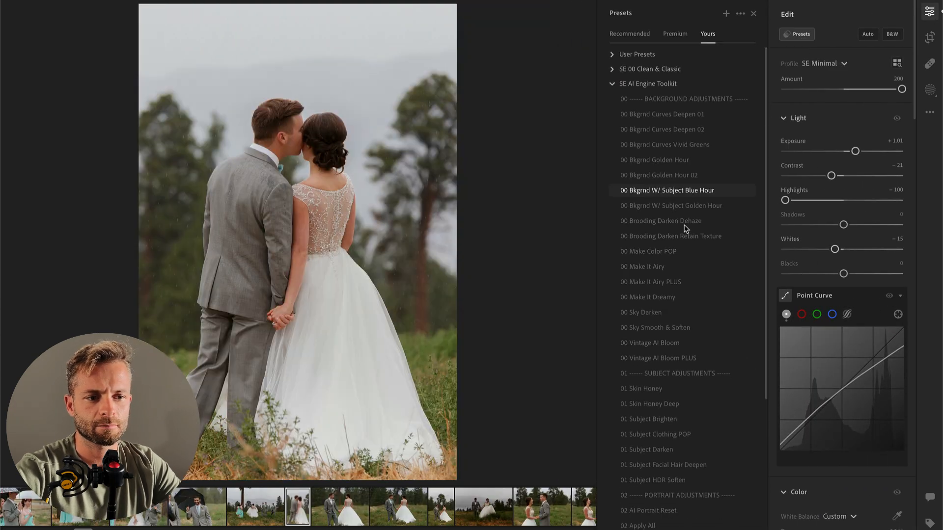
click(673, 298)
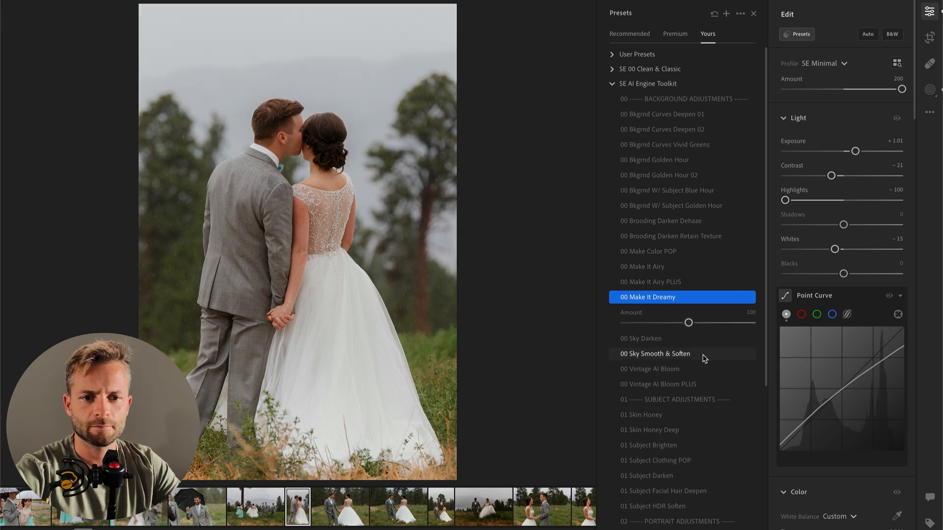
key(Right)
key(Left)
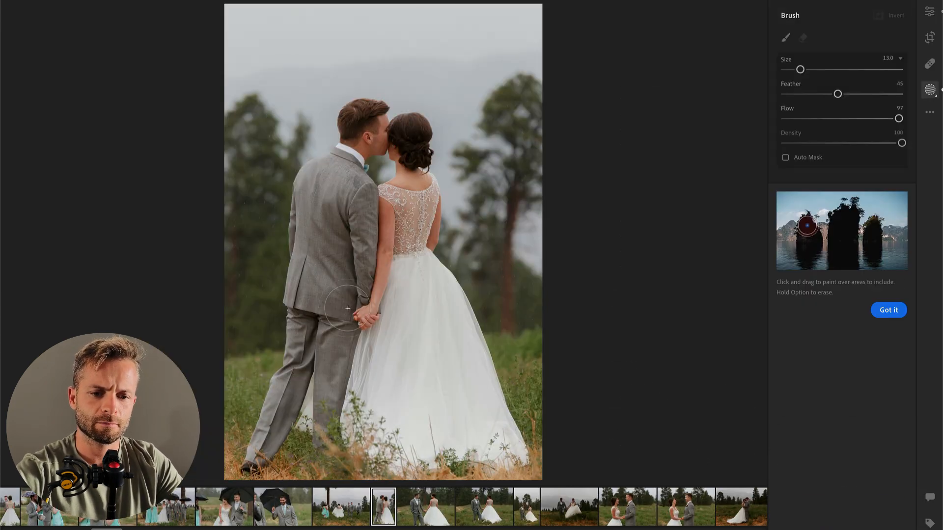
Step: Brush a mask over the bride's skirt in the portrait with highlights -58 and whites -23, and go to the next photo
mouse_move(415, 289)
mouse_down()
mouse_move(399, 354)
mouse_move(457, 410)
mouse_move(422, 284)
mouse_move(492, 432)
mouse_move(413, 442)
mouse_move(373, 422)
mouse_up()
click(804, 339)
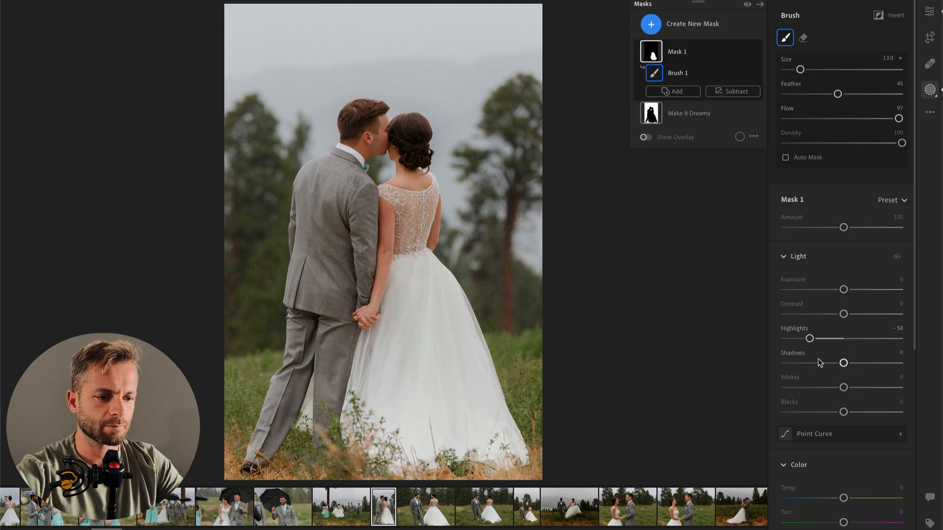
click(823, 387)
drag(828, 388, 830, 387)
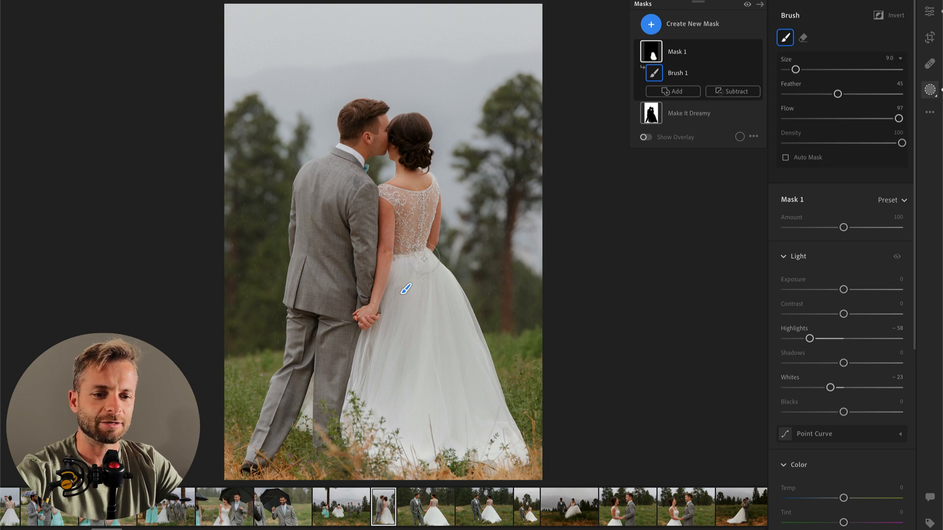
drag(407, 464, 507, 459)
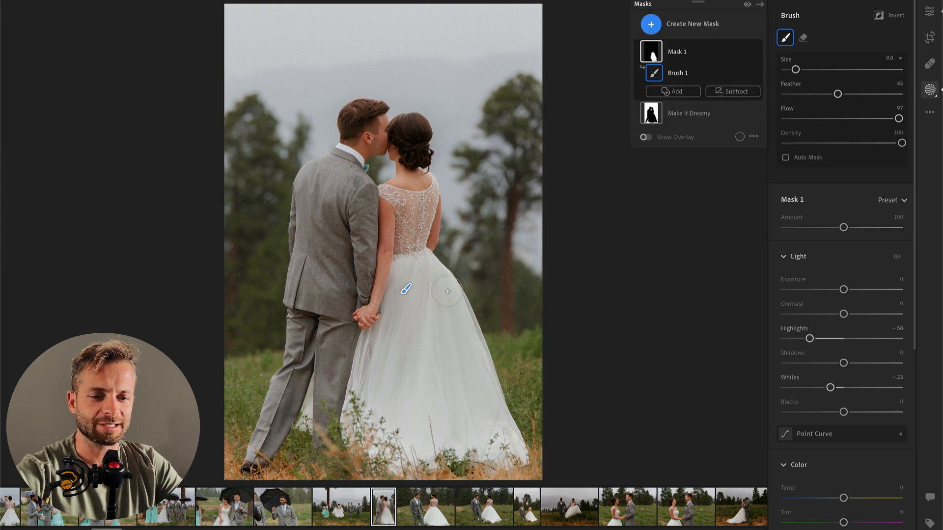
key(Return)
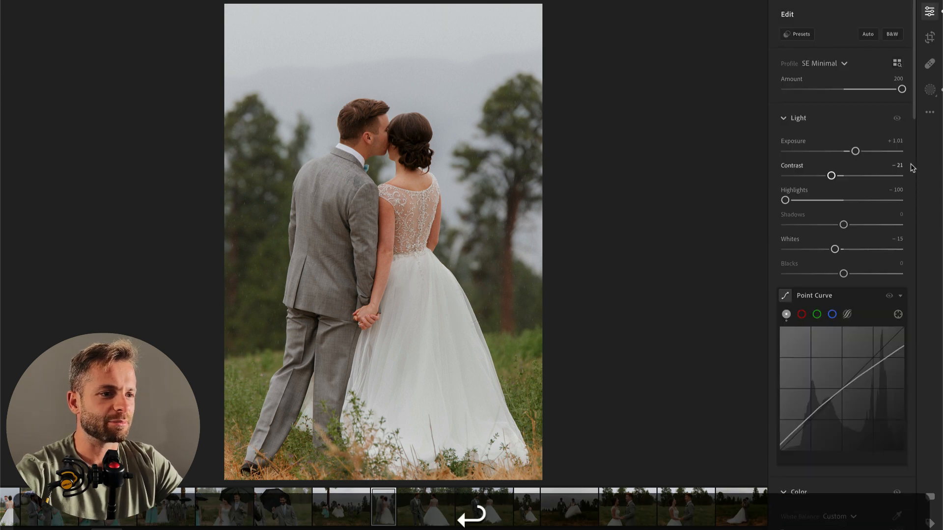
key(Right)
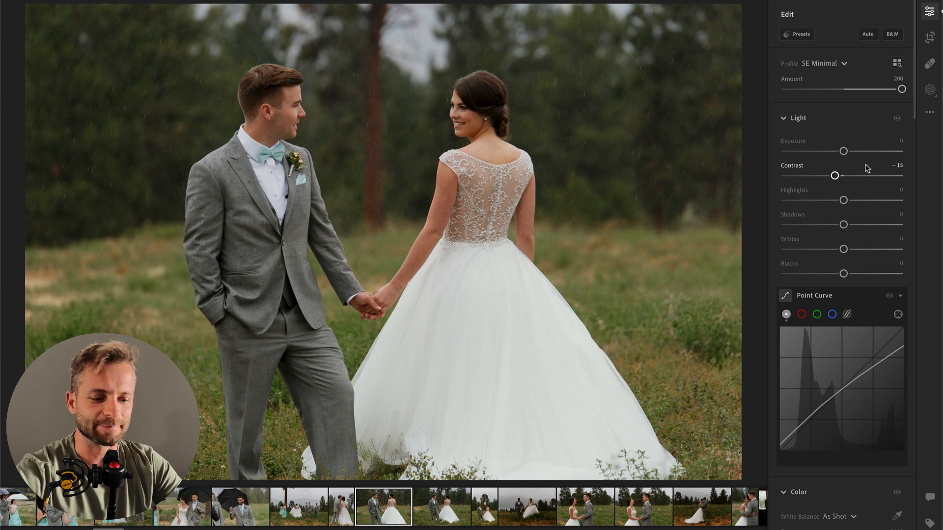
Step: Set the exposure to +0.30 and the highlights to -100 on the photo of the couple holding hands
drag(843, 152, 847, 152)
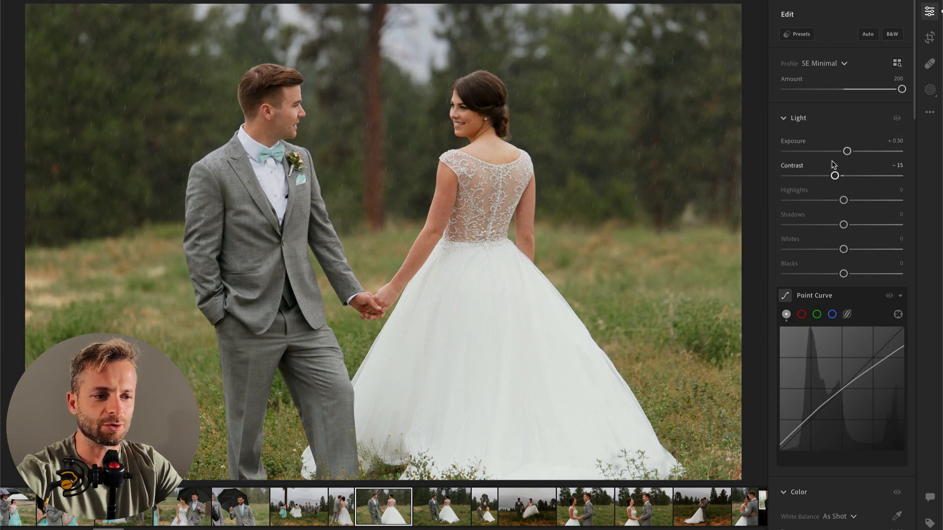
drag(830, 201, 786, 202)
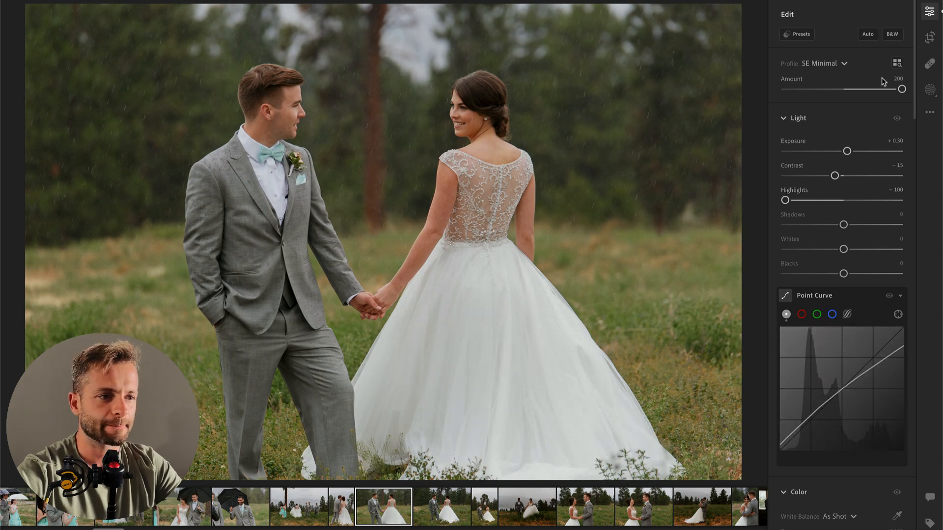
click(932, 17)
click(931, 16)
Step: Apply the 00 Make Color POP preset at amount 44 and copy the photo's edit settings
click(798, 33)
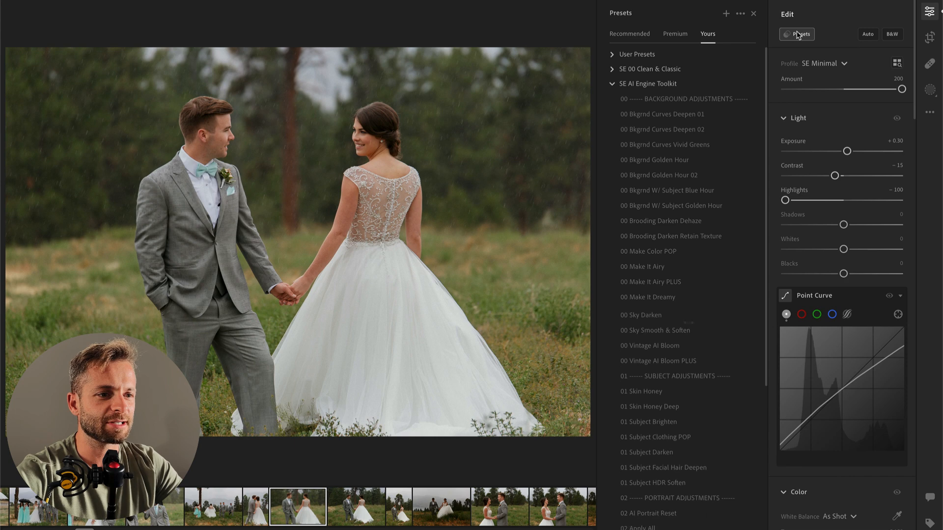
click(666, 252)
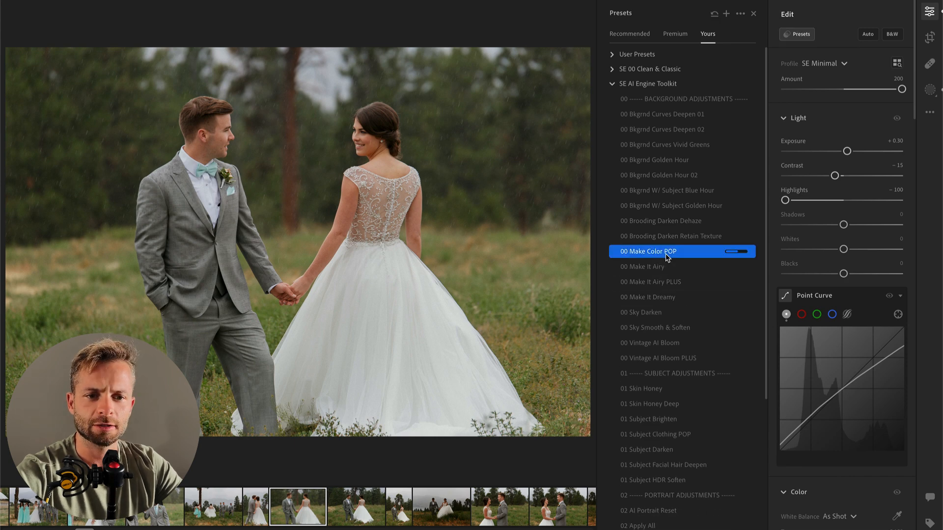
click(653, 278)
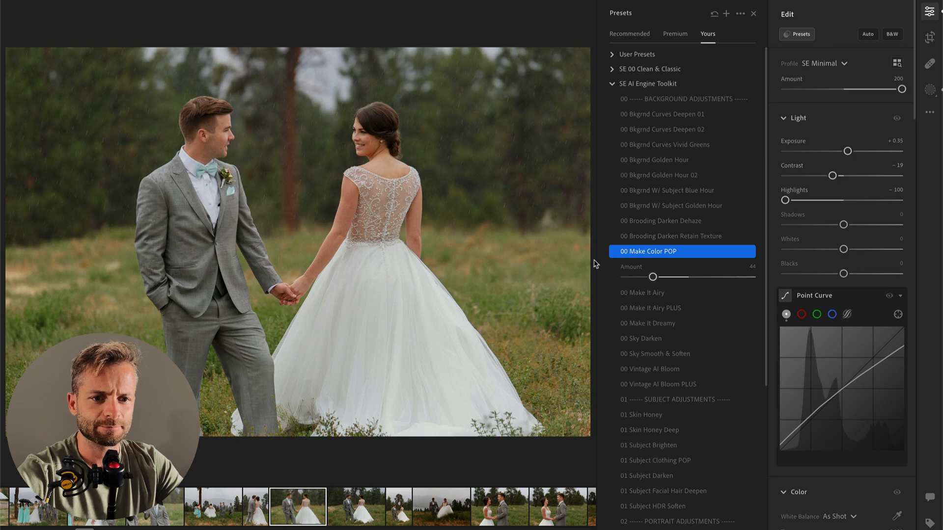
key(Right)
key(Left)
key(super+c)
Step: Paste the copied settings onto the vertical photo of the couple under the tall tree and apply the 00 Vintage AI Bloom preset
key(super+Right)
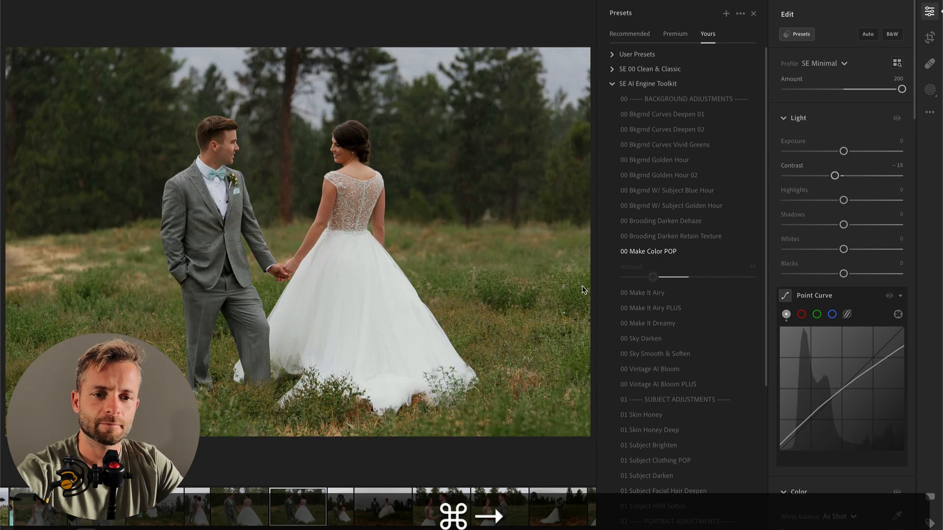
key(Right)
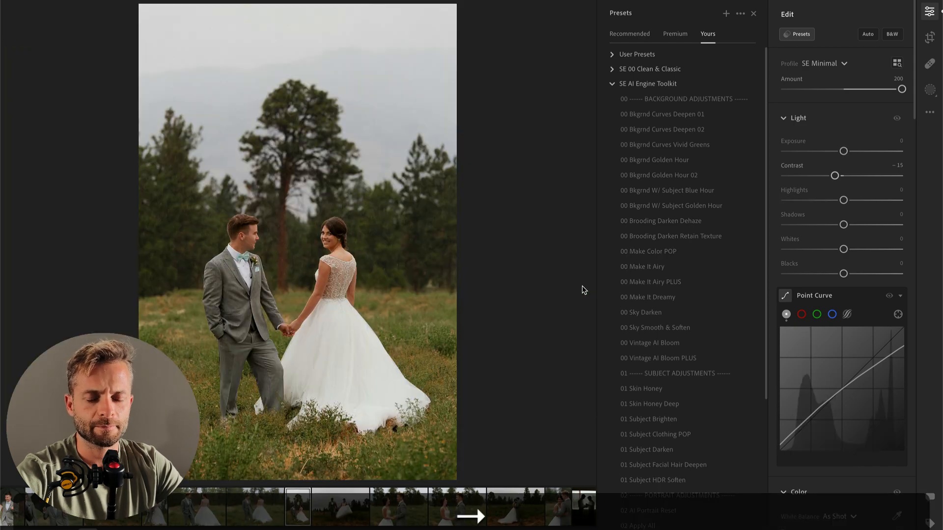
key(super+v)
click(678, 344)
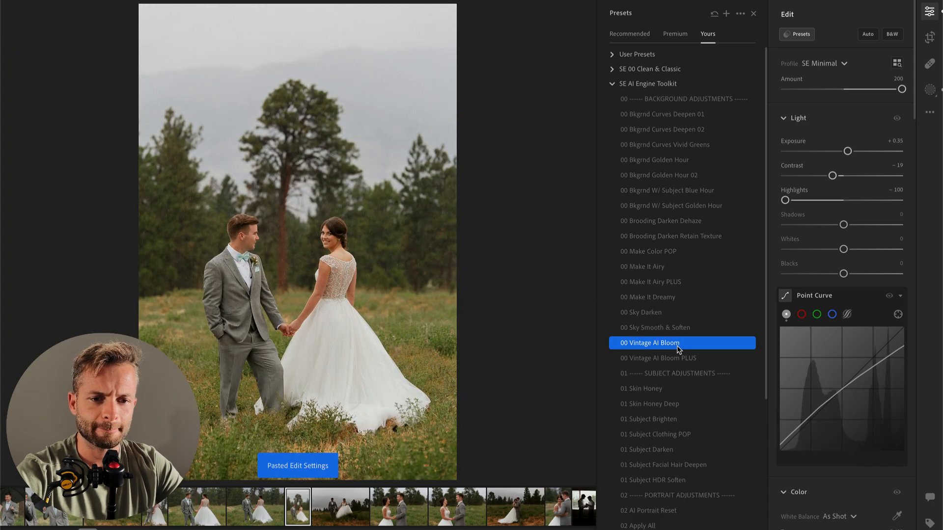
Step: Set the vertical photo's temperature to 5,215 and brush a mask over the bride's skirt with highlights at -61
scroll(840, 403, down, 3)
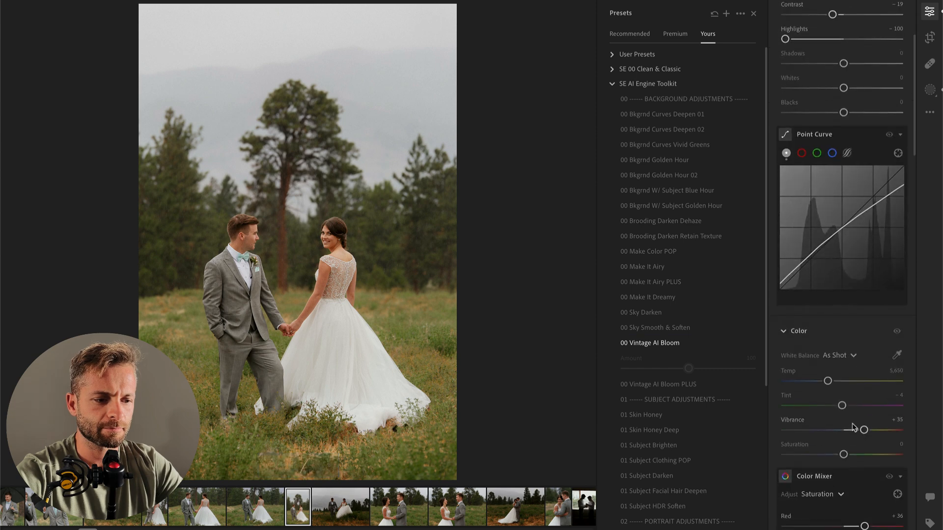
drag(827, 383, 823, 384)
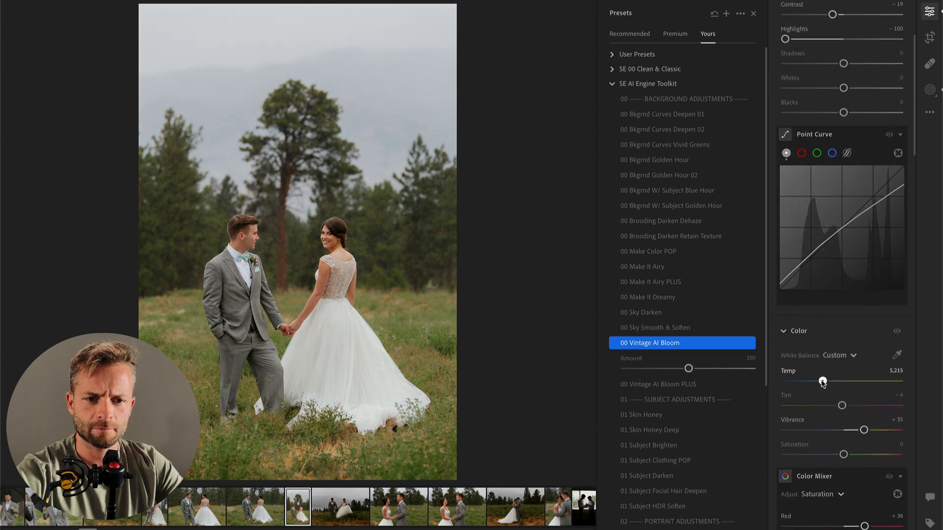
scroll(835, 295, up, 5)
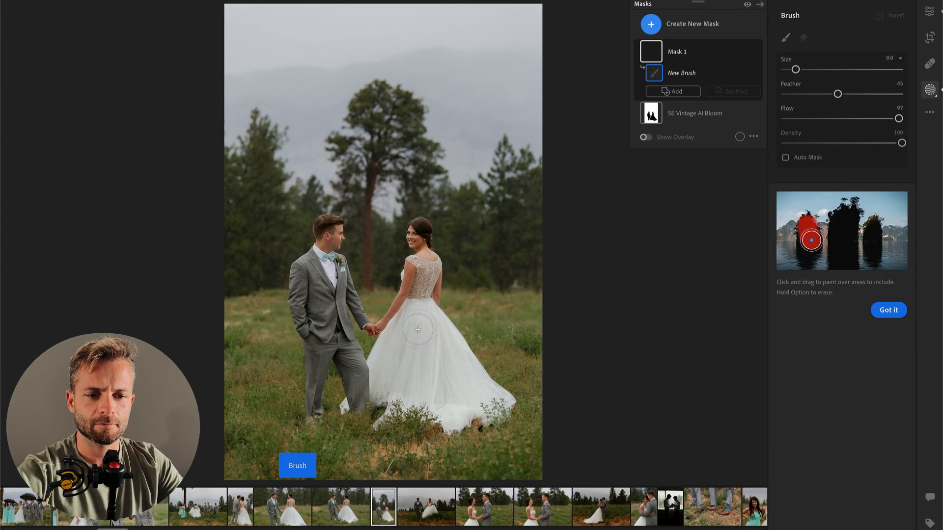
mouse_move(426, 304)
mouse_down()
mouse_move(381, 408)
mouse_move(472, 415)
mouse_move(469, 383)
mouse_move(425, 324)
mouse_move(422, 397)
mouse_move(455, 398)
mouse_move(400, 366)
mouse_move(401, 344)
mouse_move(386, 372)
mouse_up()
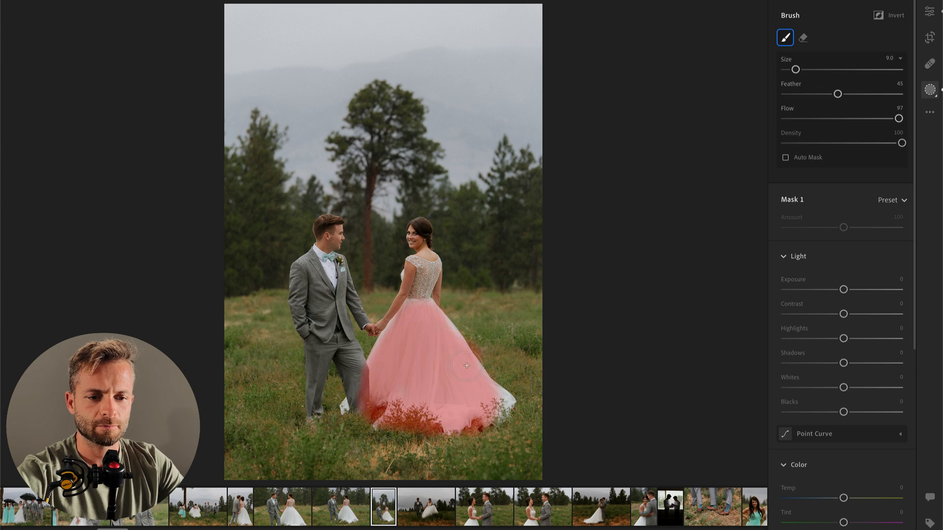
drag(795, 338, 808, 339)
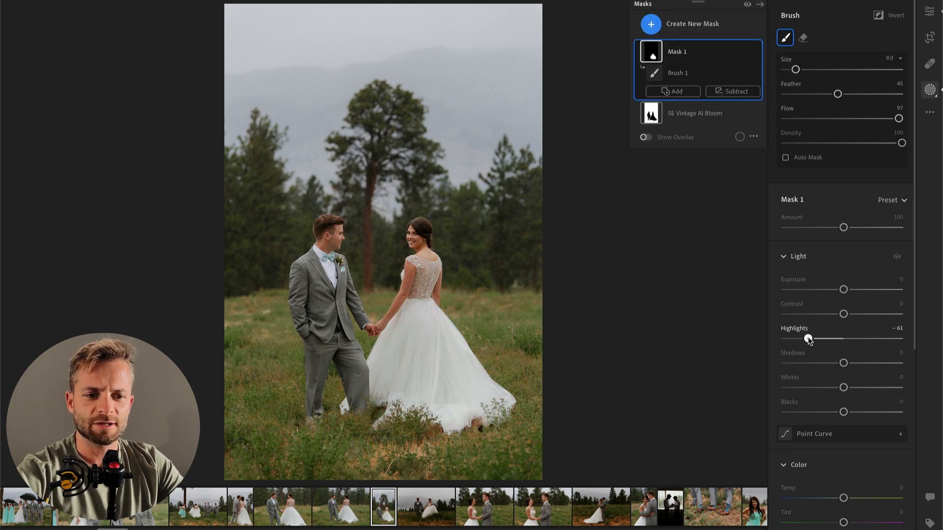
Step: Paste the settings onto the next photo, the couple walking through the field, and set exposure to +1.11 and contrast to -49
key(Right)
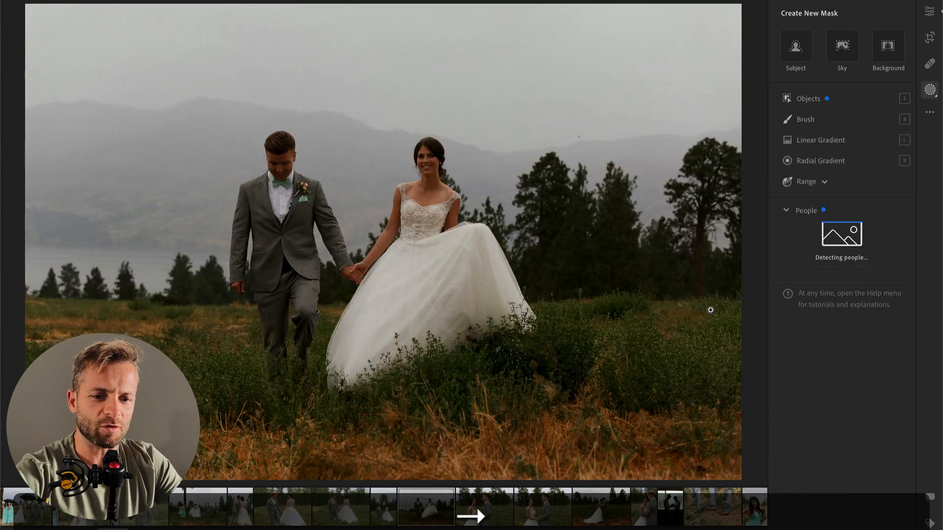
key(super+v)
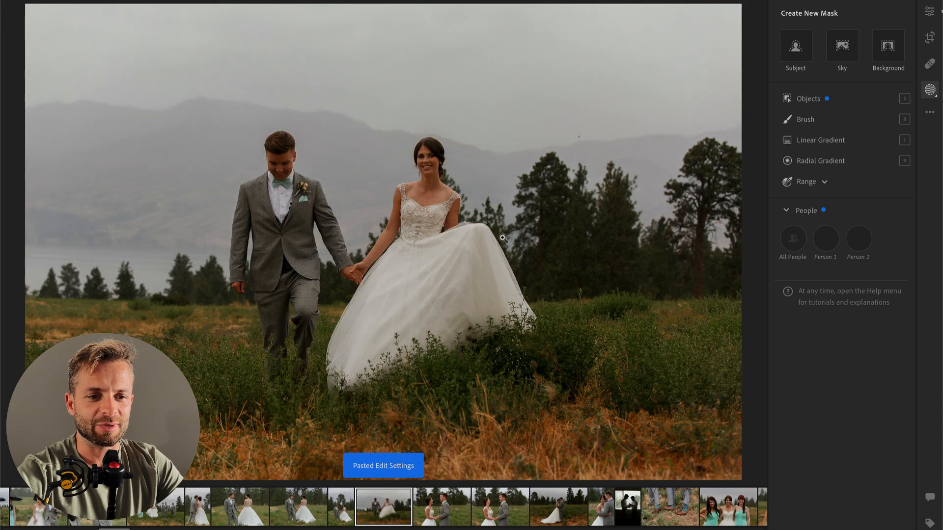
drag(848, 151, 815, 178)
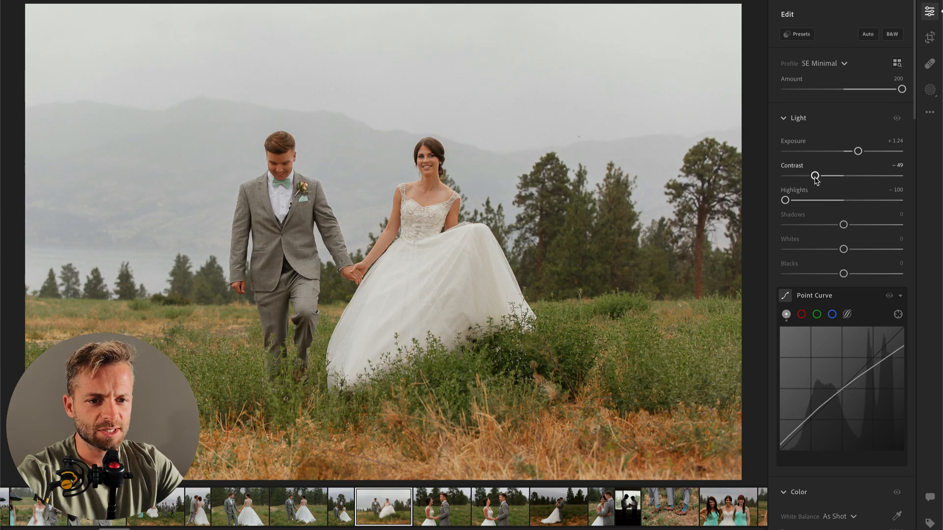
drag(858, 152, 855, 154)
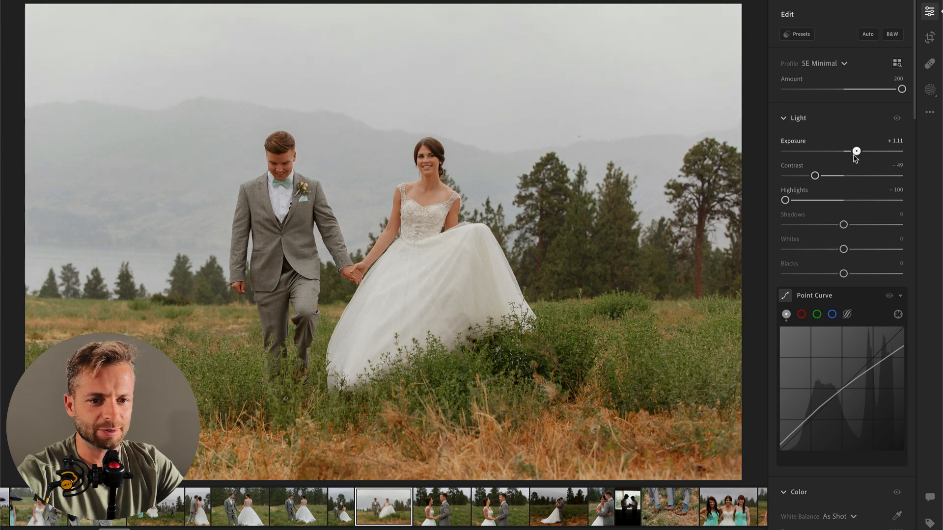
Step: Set the walking photo's temperature to 5,635 and apply the 00 Make Color POP preset
scroll(835, 278, down, 4)
drag(842, 386, 828, 387)
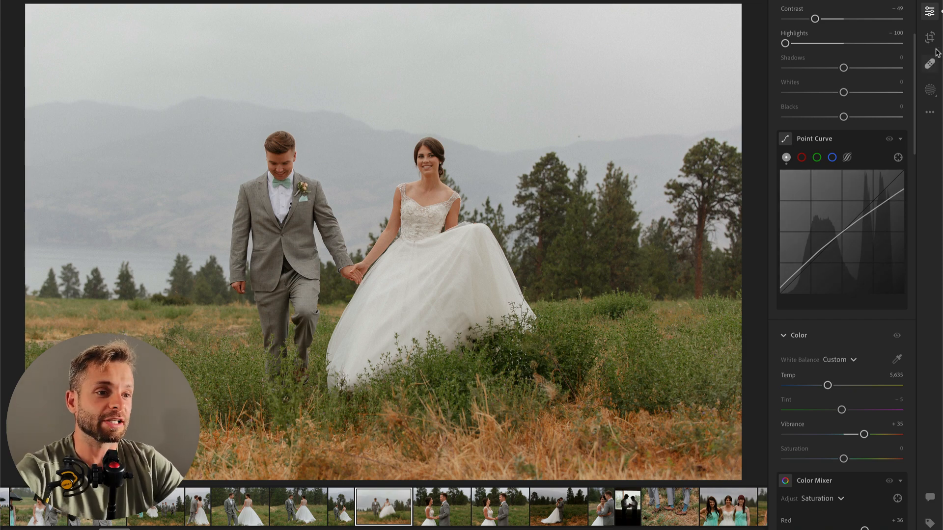
scroll(850, 98, up, 4)
click(797, 34)
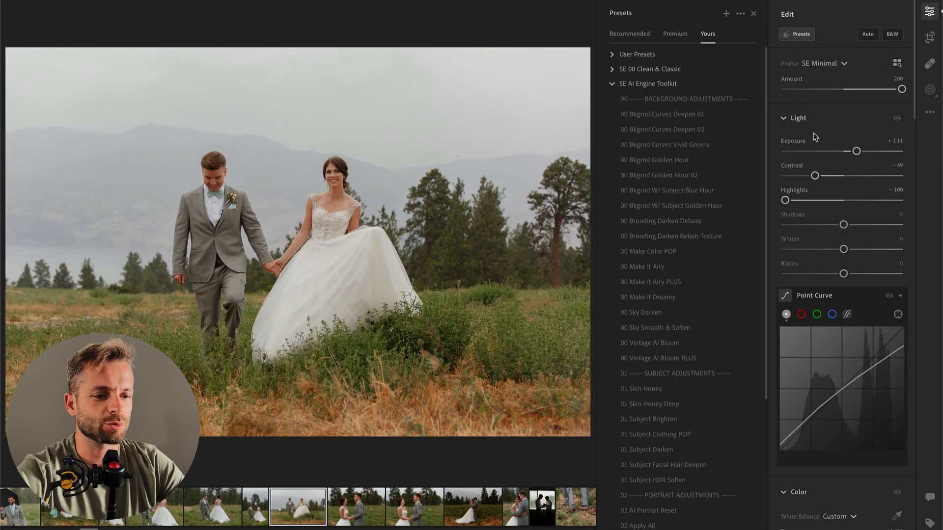
click(679, 252)
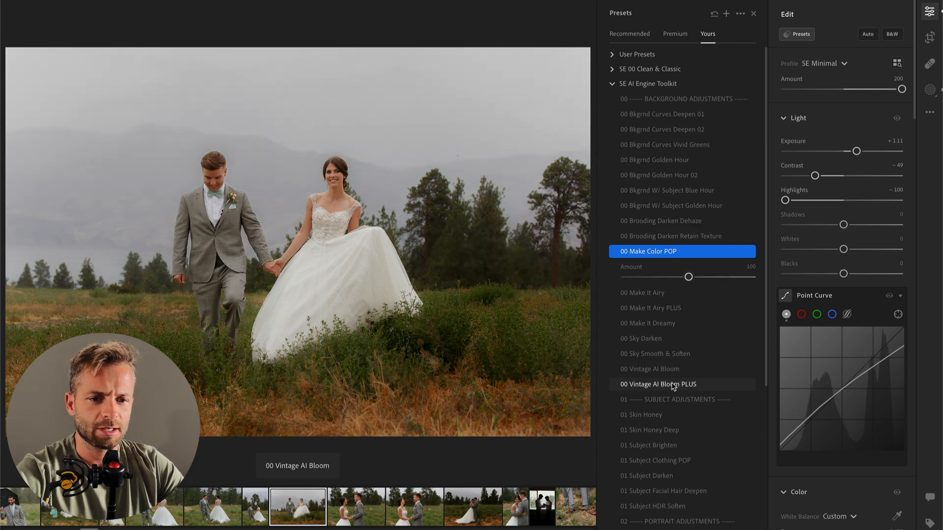
Step: Try the 00 Vintage AI Bloom PLUS preset at amount 56, and replace it with 00 Vintage AI Bloom at amount 67
click(673, 386)
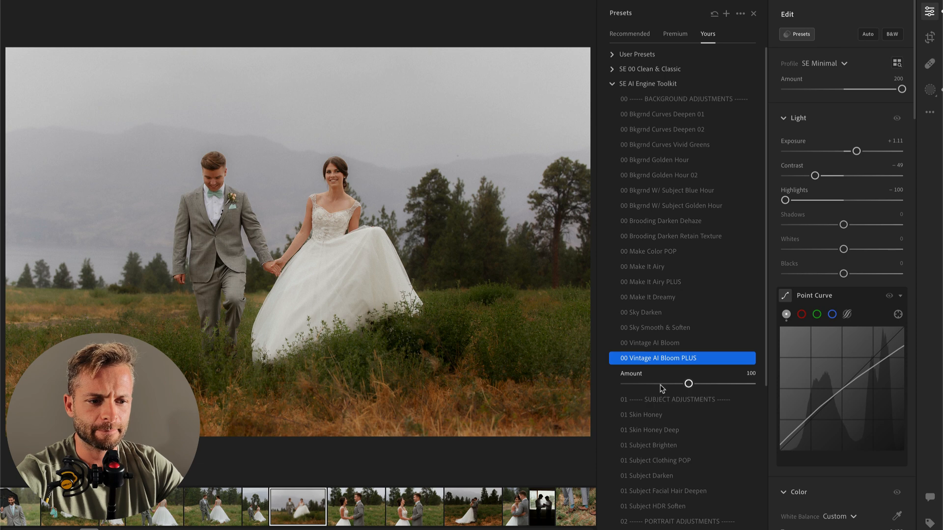
click(661, 386)
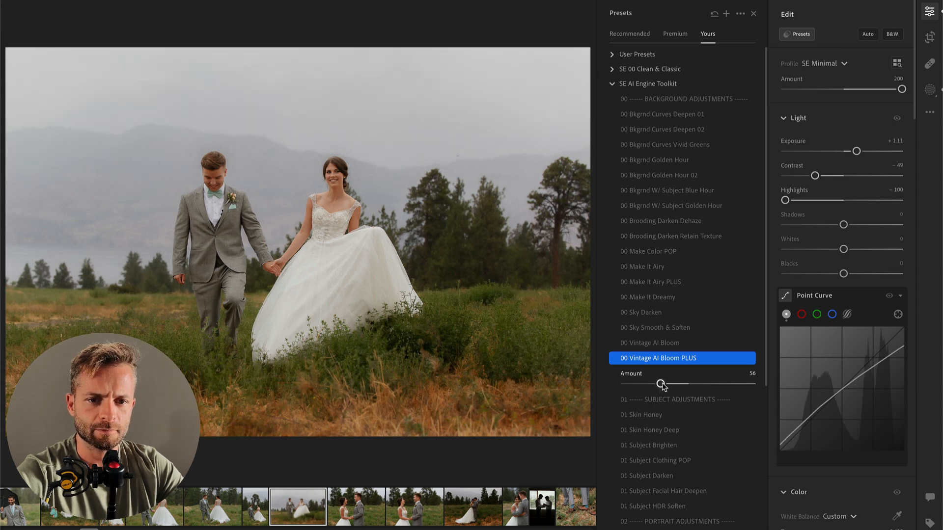
click(669, 344)
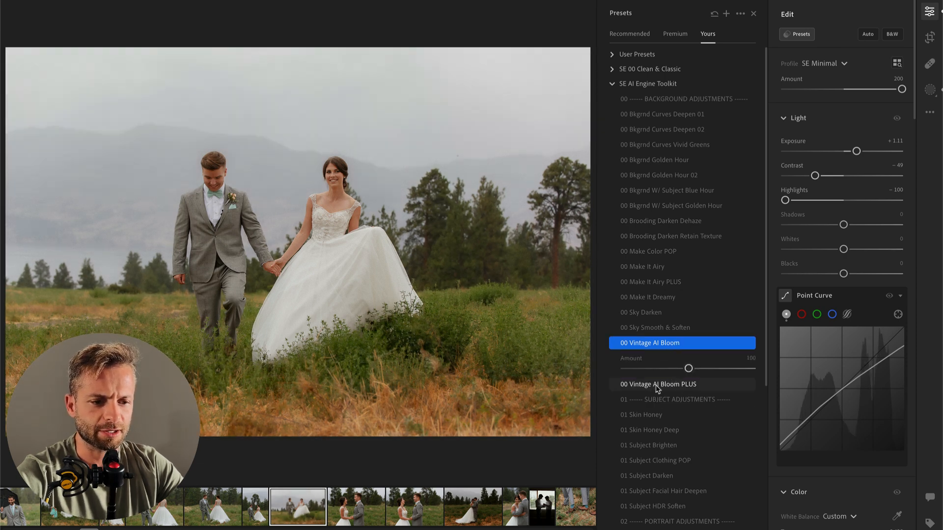
click(657, 369)
mouse_move(657, 372)
mouse_down()
mouse_move(679, 370)
mouse_move(667, 369)
mouse_up()
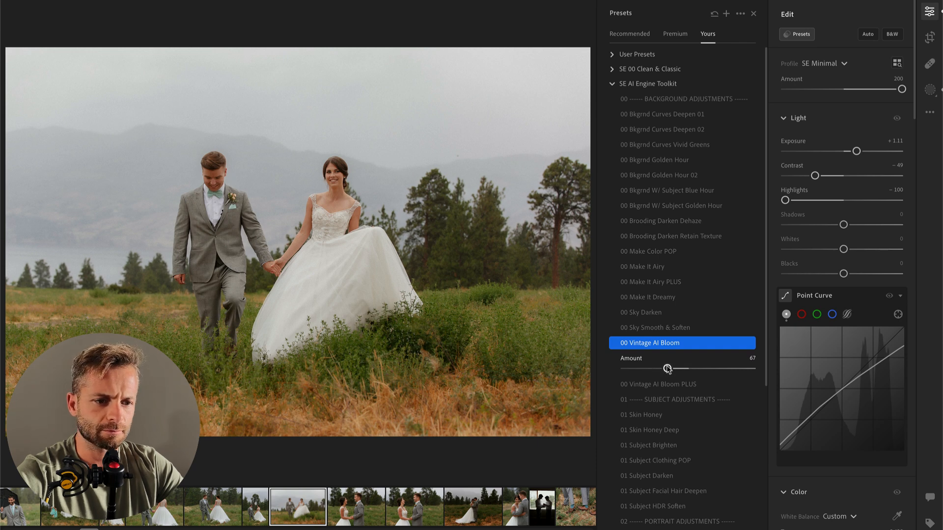
Step: Lower the walking photo's exposure to +0.90 and set the SE Vintage AI Bloom background mask's exposure to -0.32
drag(854, 152, 851, 153)
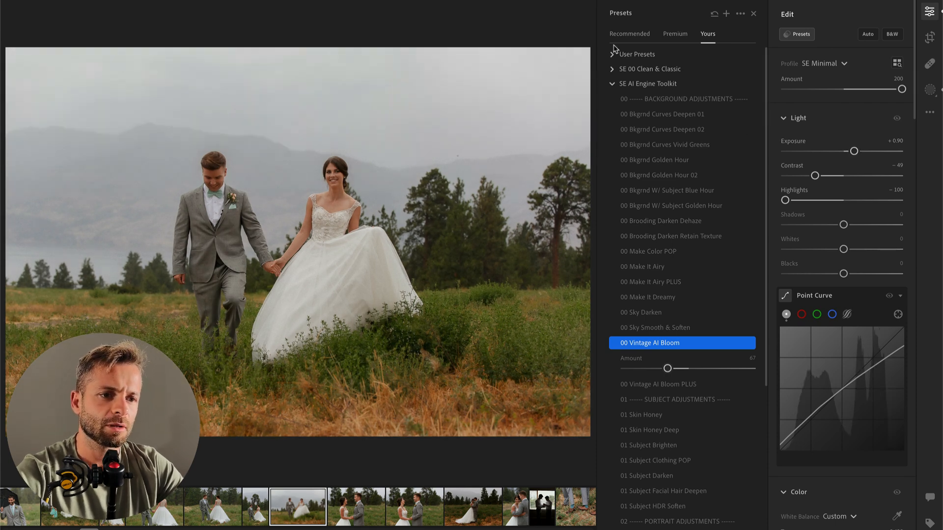
key(b)
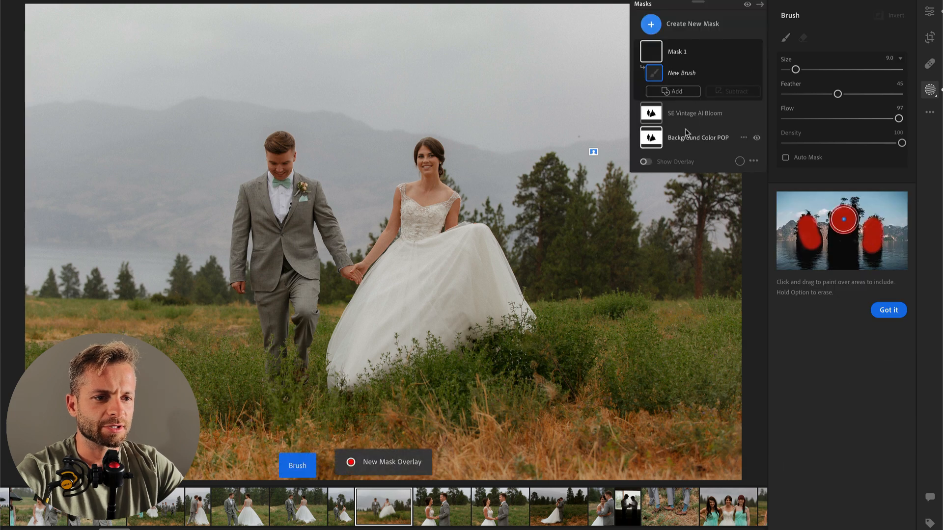
click(696, 119)
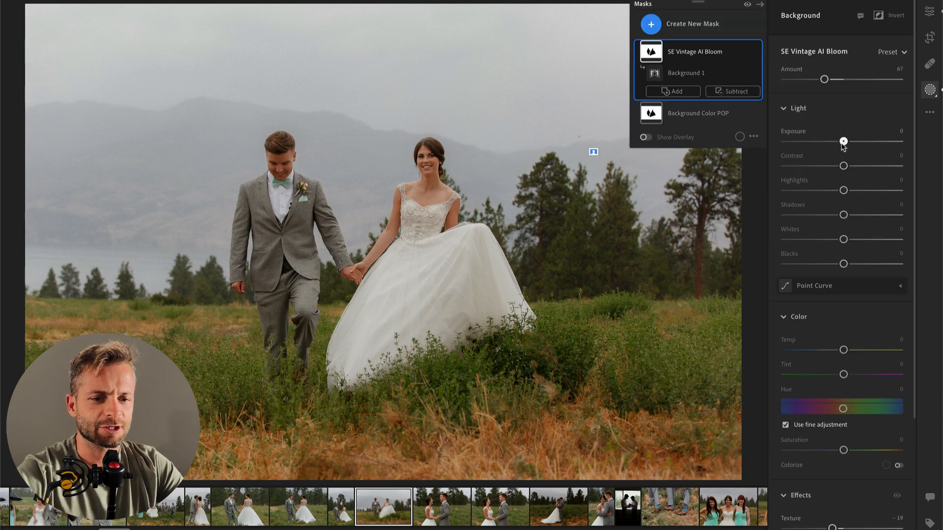
drag(839, 145, 840, 147)
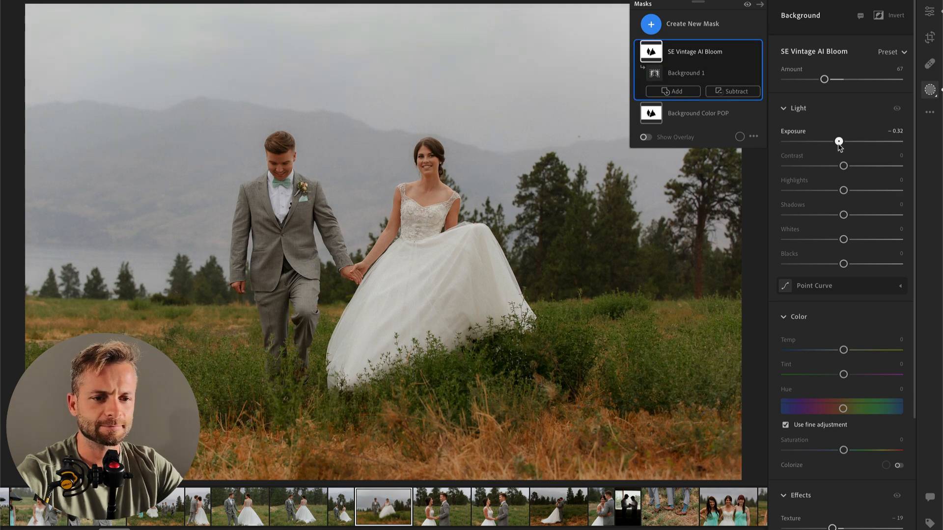
key(Return)
Step: Paste the settings onto the next photo, the couple laughing face to face, and apply the 00 Vintage AI Bloom preset
key(Right)
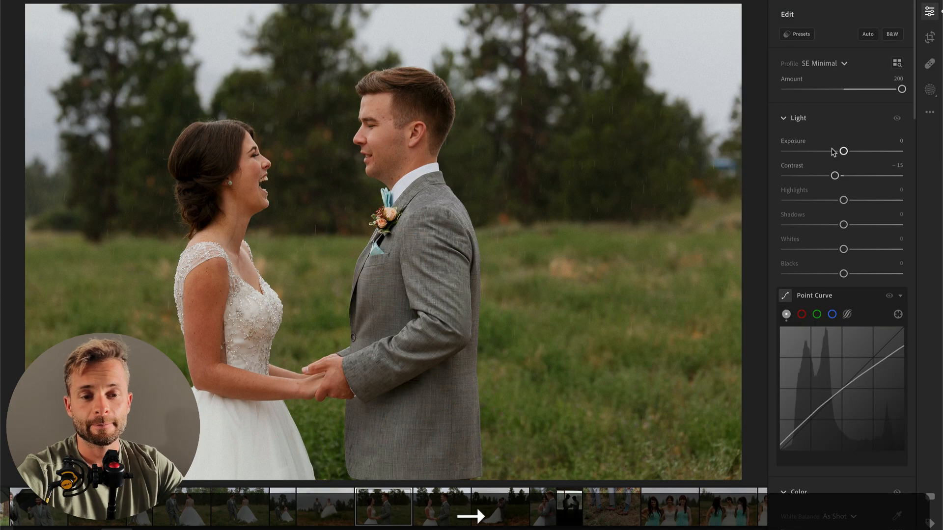
key(super+v)
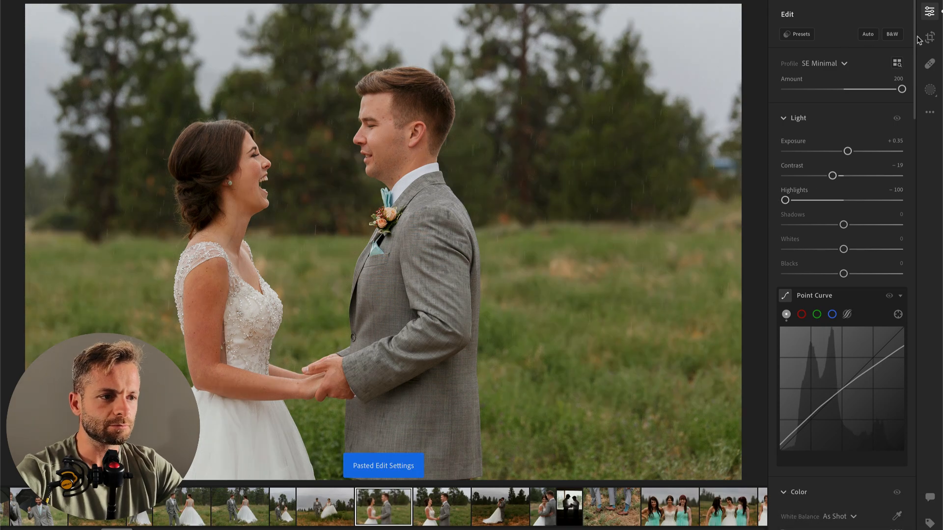
click(800, 32)
click(650, 343)
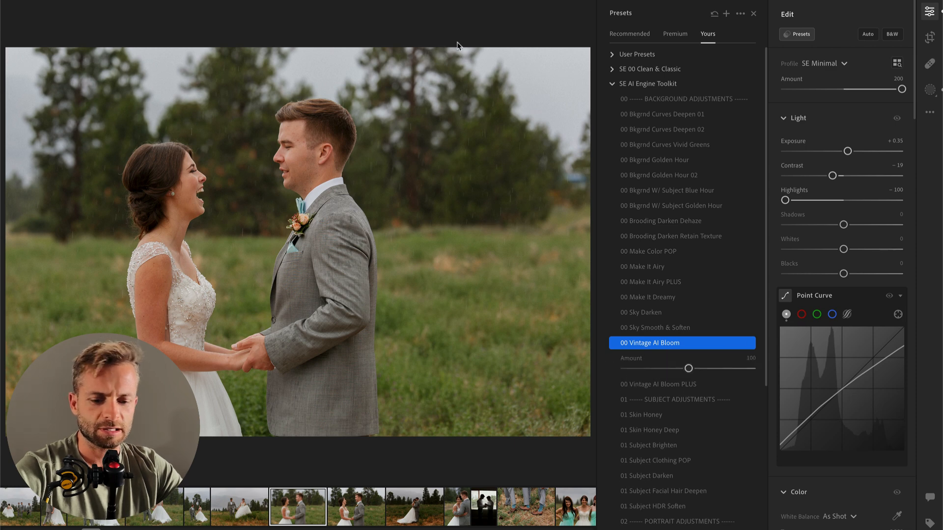
Step: Crop the face-to-face photo tighter around the couple at the original aspect ratio and copy its edit settings
key(r)
key(c)
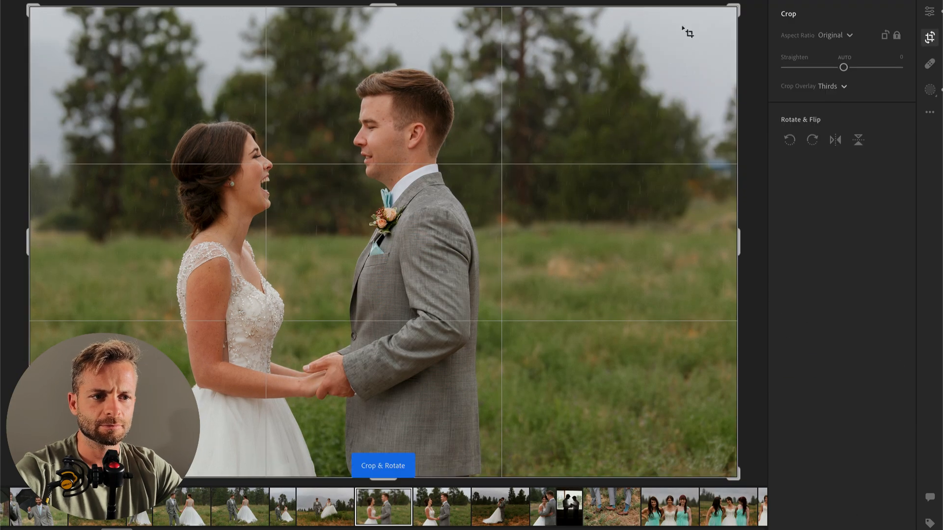
drag(732, 3, 703, 27)
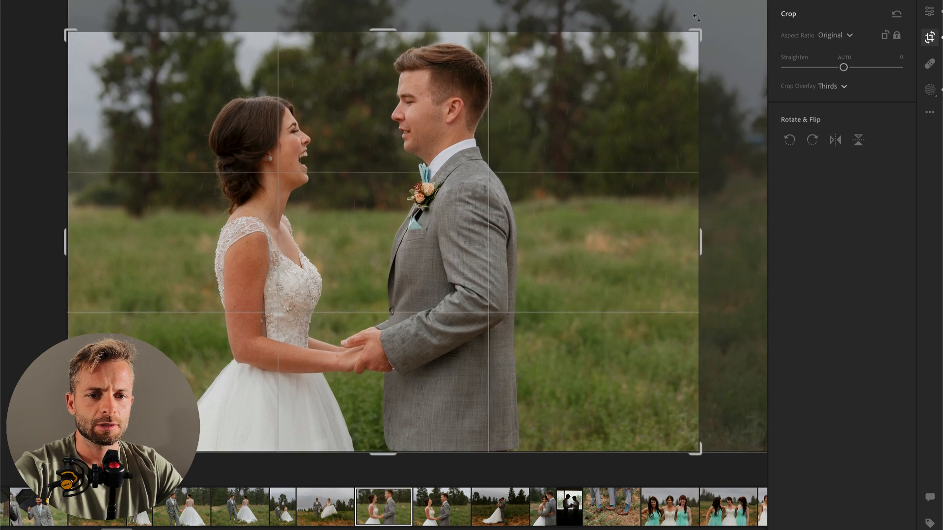
key(Return)
key(Left)
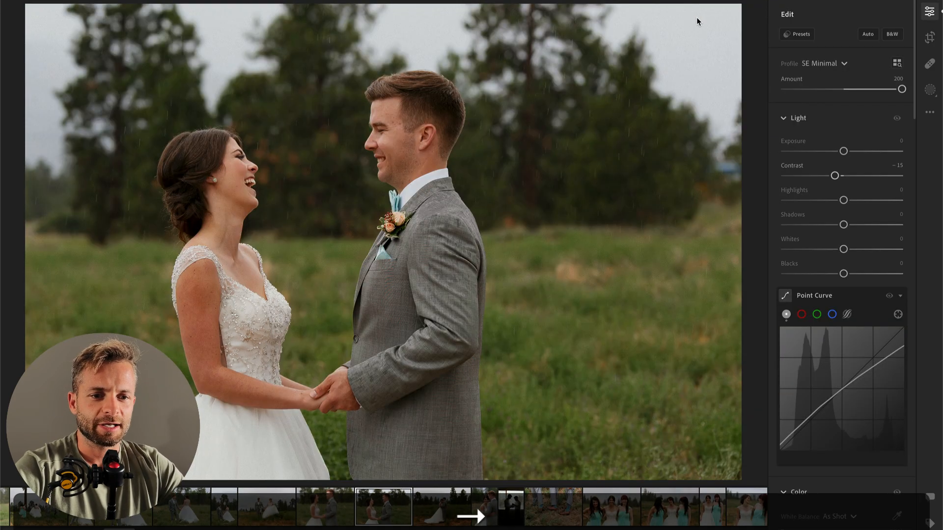
key(ctrl+c)
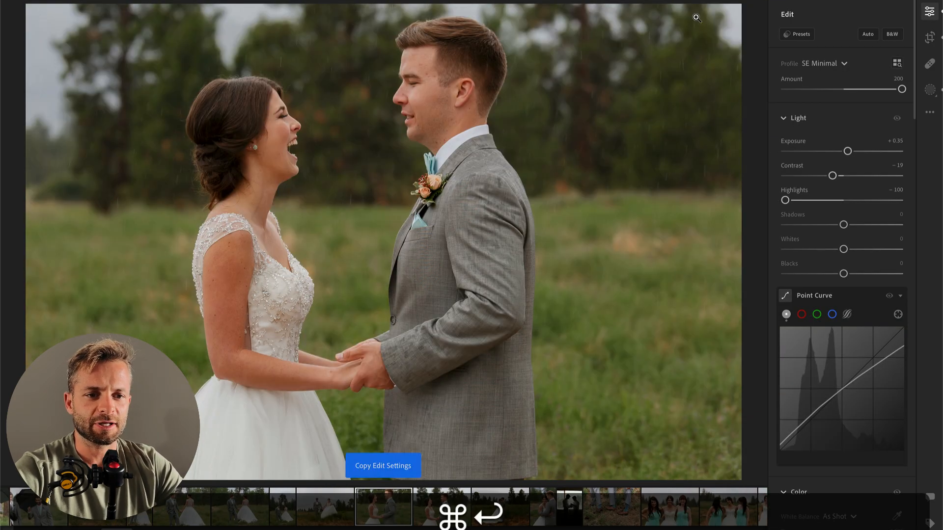
Step: Paste the copied settings onto the next photo of the couple laughing and apply the 00 Make Color POP preset at amount 48
key(Right)
key(ctrl+v)
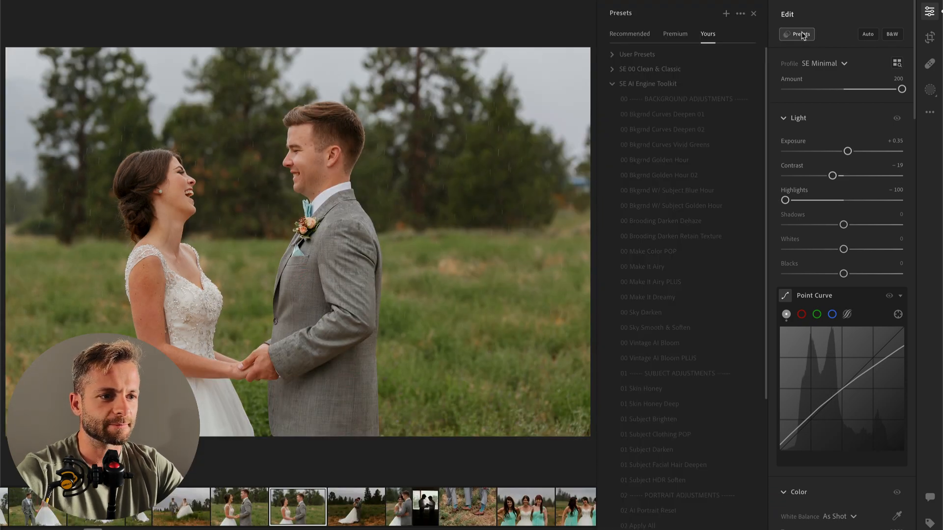
click(803, 37)
click(659, 251)
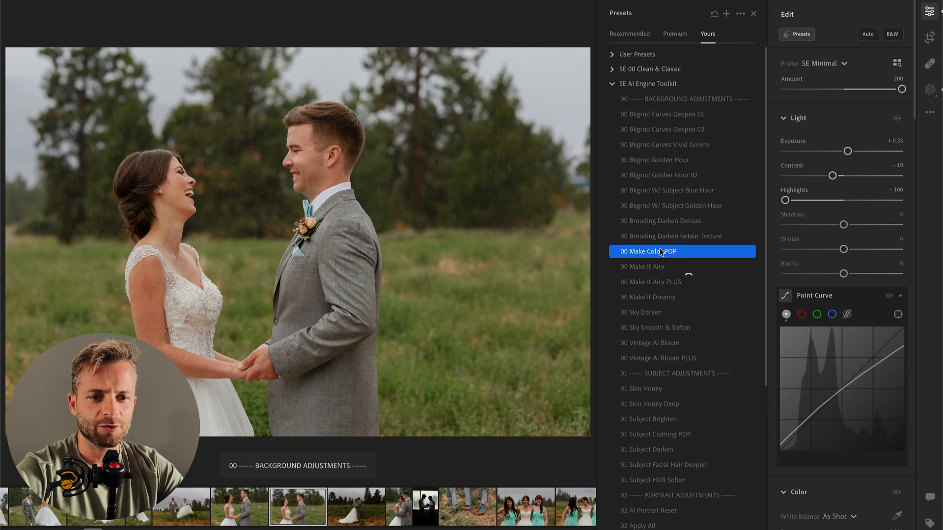
mouse_move(654, 278)
mouse_down()
mouse_move(646, 280)
mouse_move(657, 281)
mouse_up()
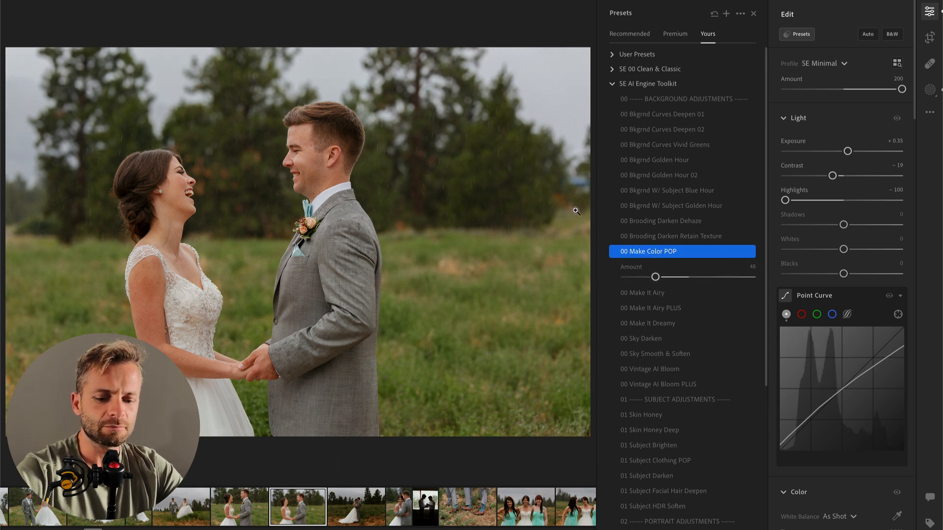
Step: Crop the second laughing photo tighter around the couple at the original aspect ratio
key(c)
drag(736, 7, 696, 15)
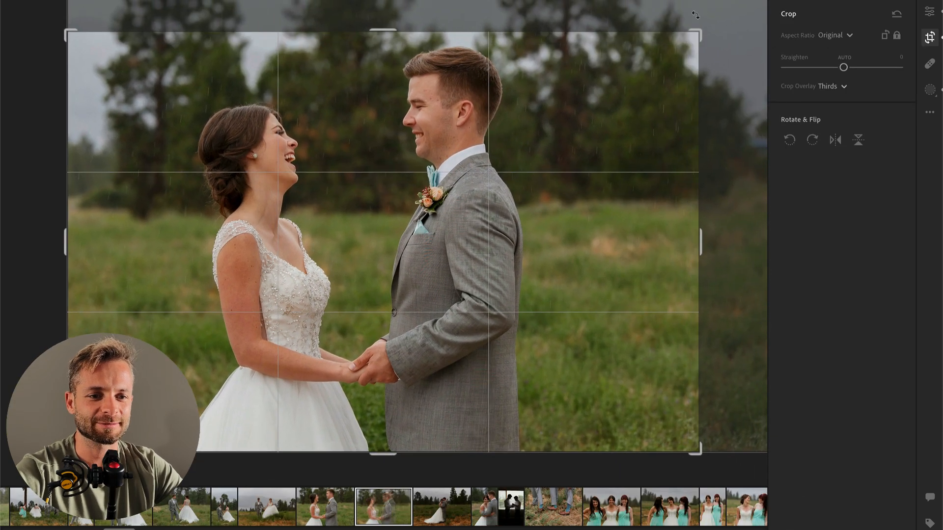
key(e)
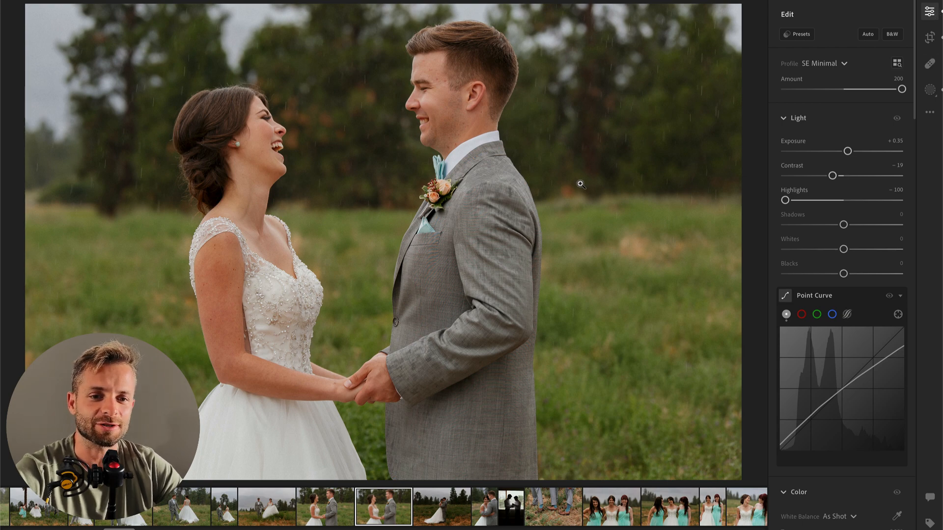
Step: Paste the settings onto the wide embrace photo in the field, then set its exposure to +1.16 and temperature to 5,474
key(Right)
key(super+v)
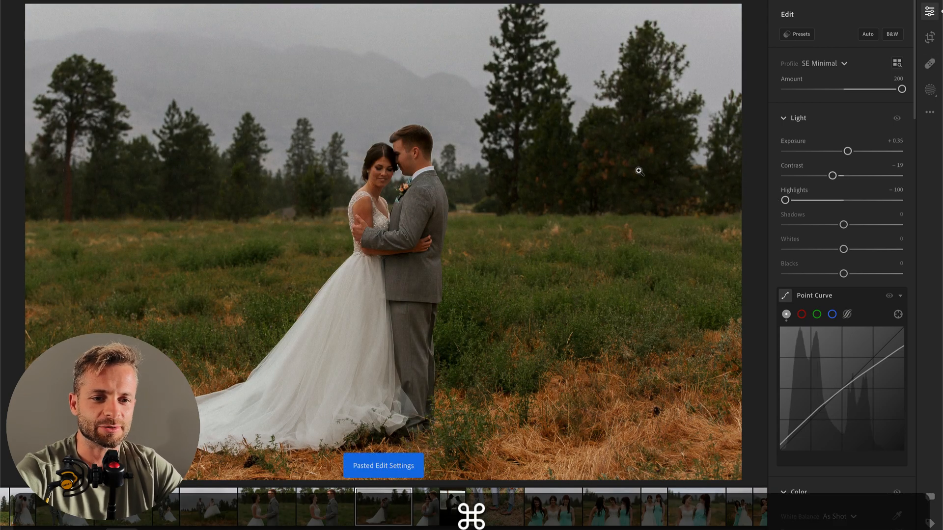
drag(847, 151, 858, 152)
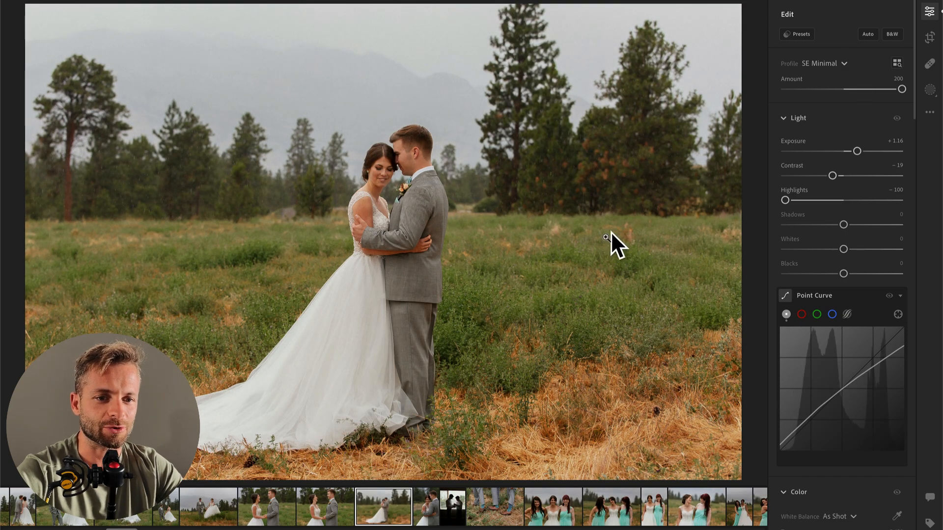
scroll(843, 402, down, 3)
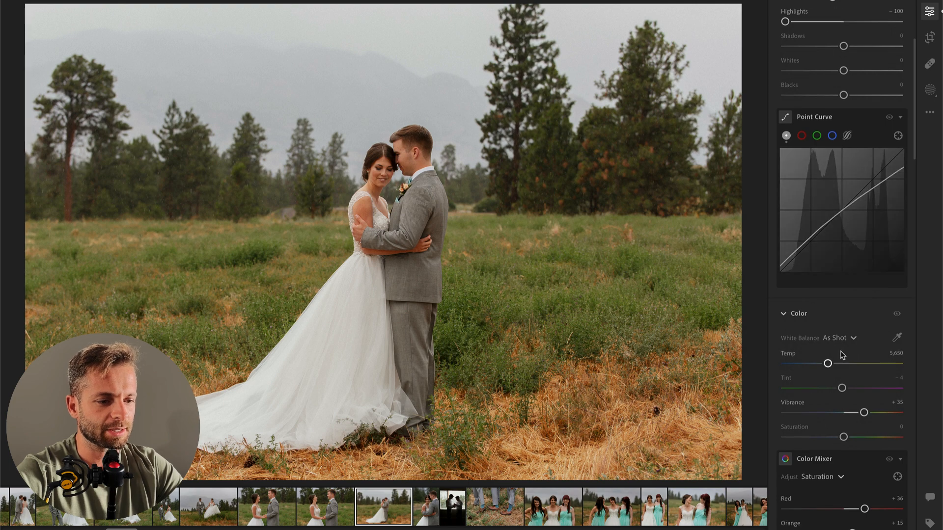
drag(828, 364, 825, 365)
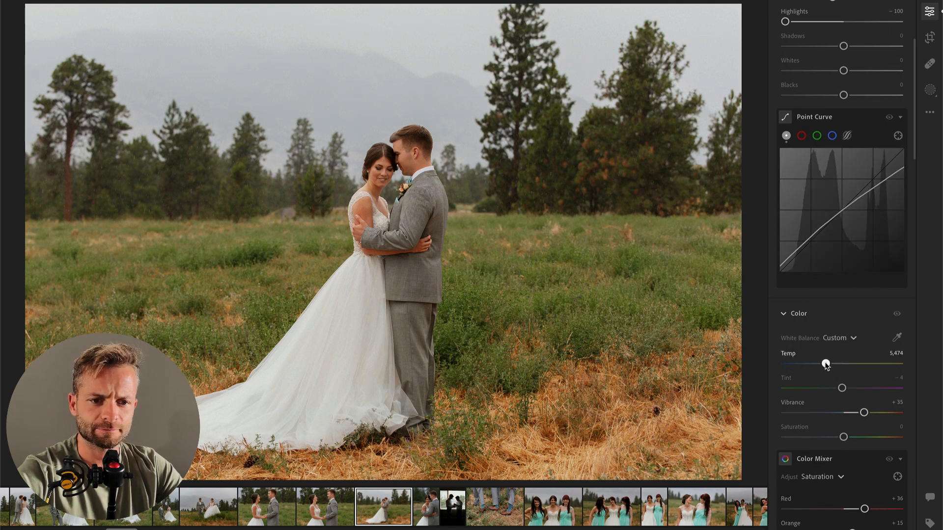
scroll(825, 364, up, 3)
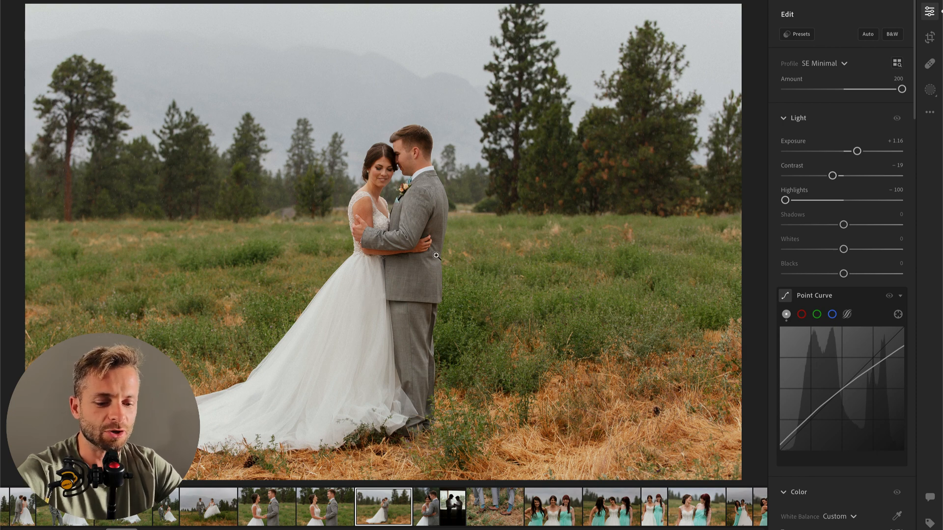
Step: Apply the 01 Subject HDR Soften preset to the wide embrace photo and lower its exposure to +0.74
click(798, 34)
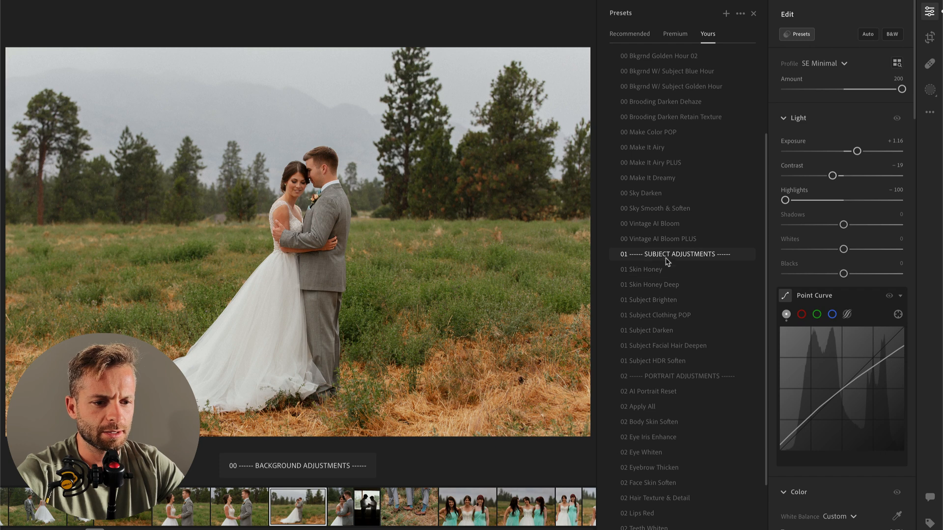
click(663, 361)
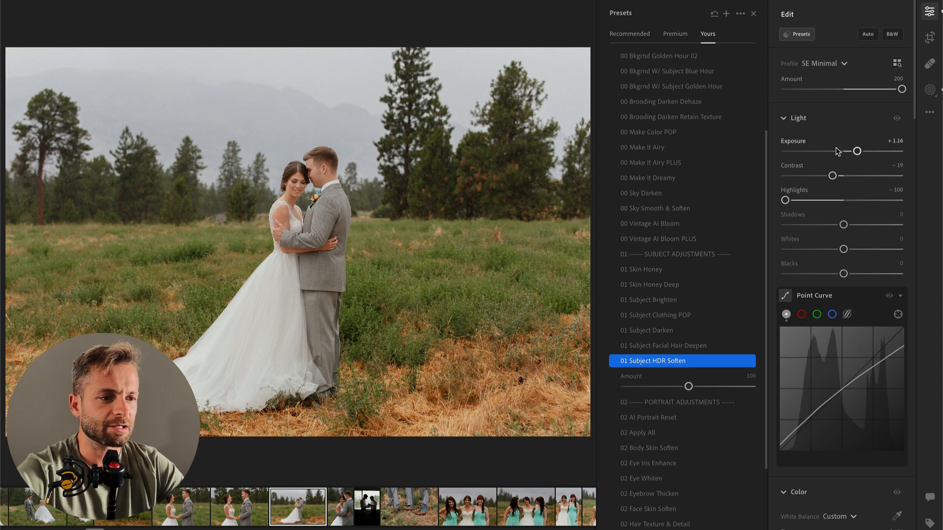
click(851, 152)
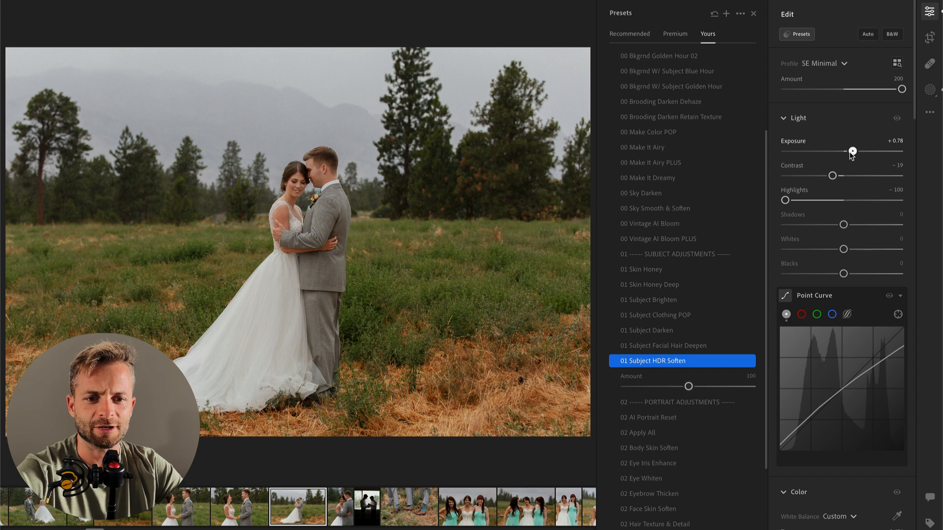
Step: Set the High DR Subject Soften mask's exposure to -0.12, and the photo's overall contrast to -23 and exposure to +0.85
key(backslash)
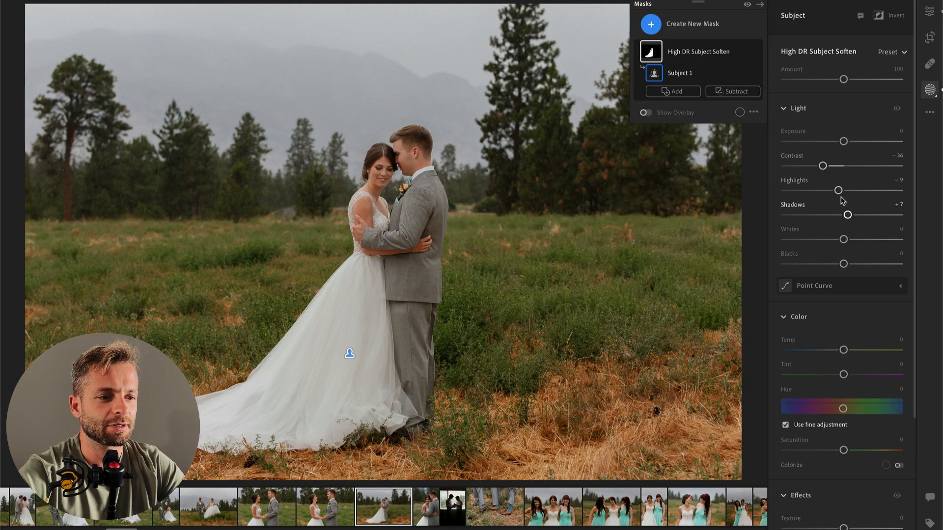
drag(844, 142, 842, 142)
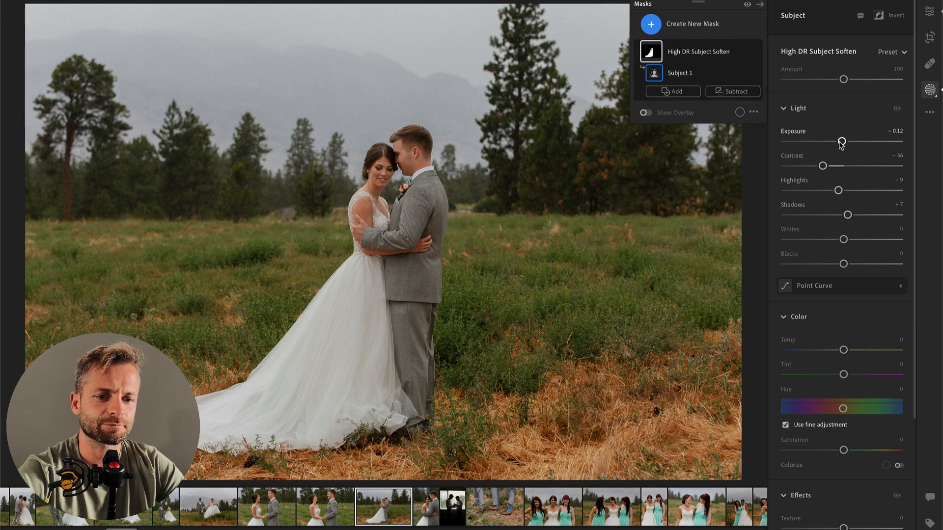
key(Return)
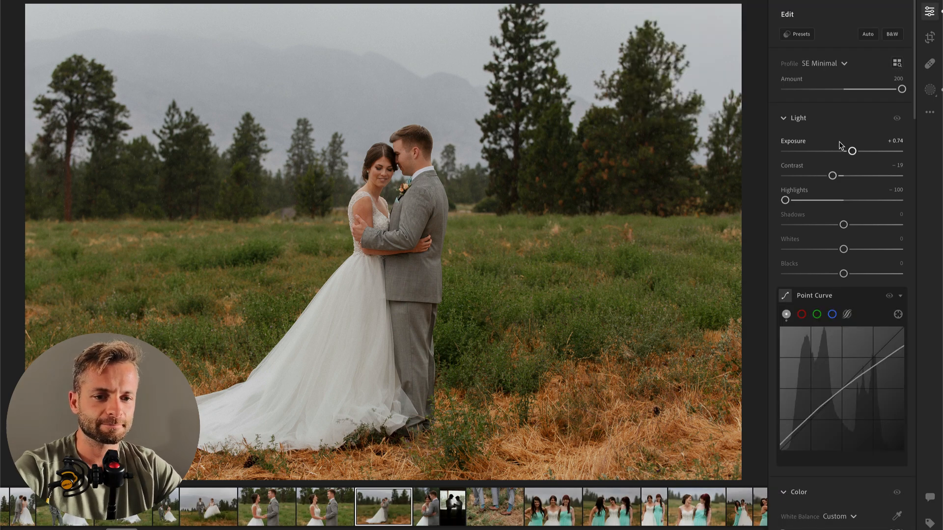
mouse_move(831, 177)
mouse_down()
mouse_move(853, 151)
mouse_move(833, 177)
mouse_up()
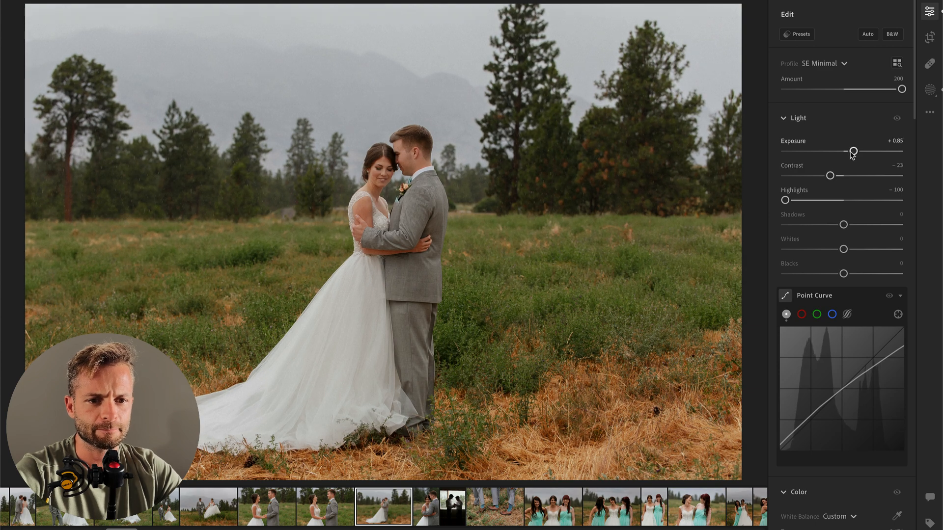
Step: Paste the settings onto the vertical portrait of the embracing couple and raise its exposure to +1.26
key(Right)
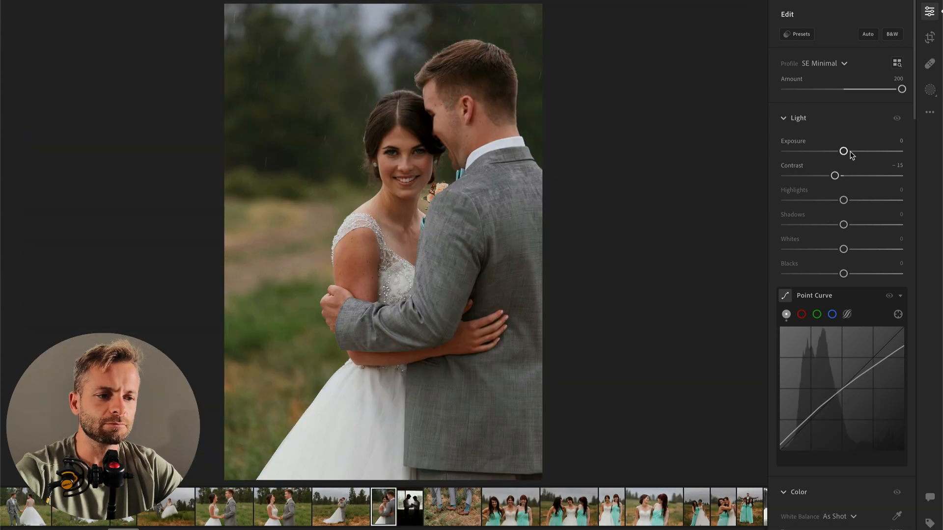
key(super+v)
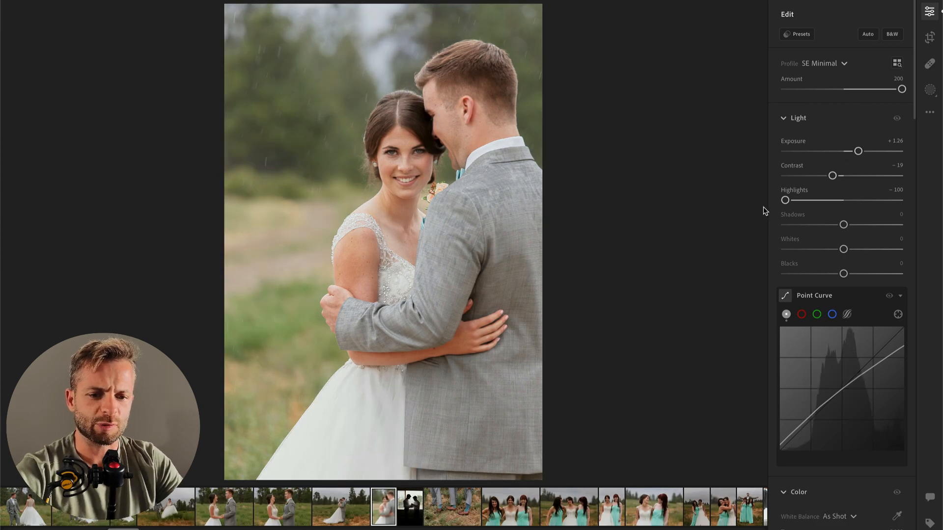
Step: Brush a mask over the bride's skirt and set its contrast to -25, highlights to -100 and whites to -19
key(b)
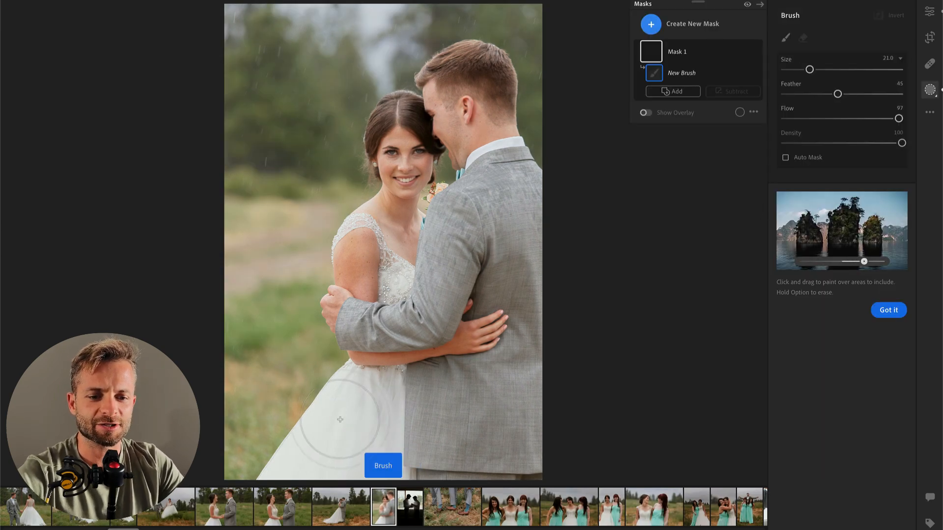
mouse_move(361, 406)
mouse_down()
mouse_move(303, 479)
mouse_move(366, 460)
mouse_move(433, 461)
mouse_up()
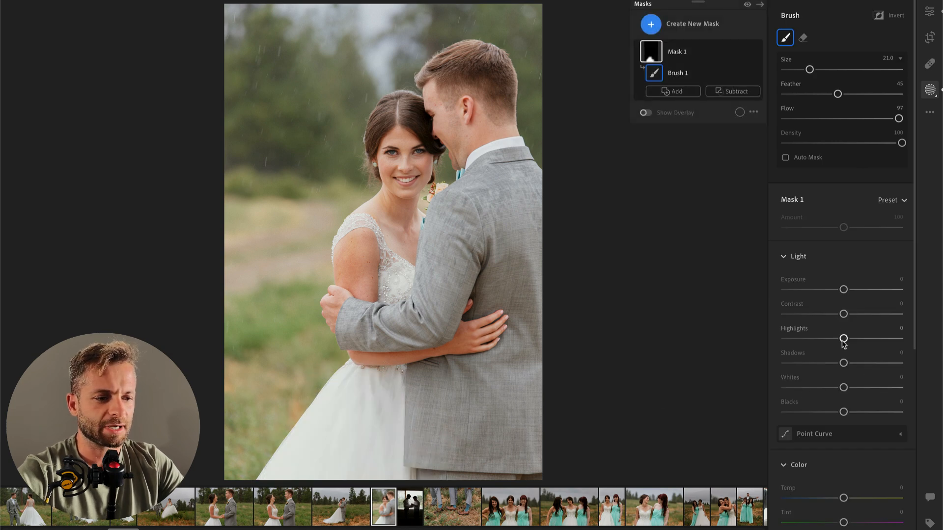
drag(843, 314, 783, 339)
drag(822, 387, 833, 388)
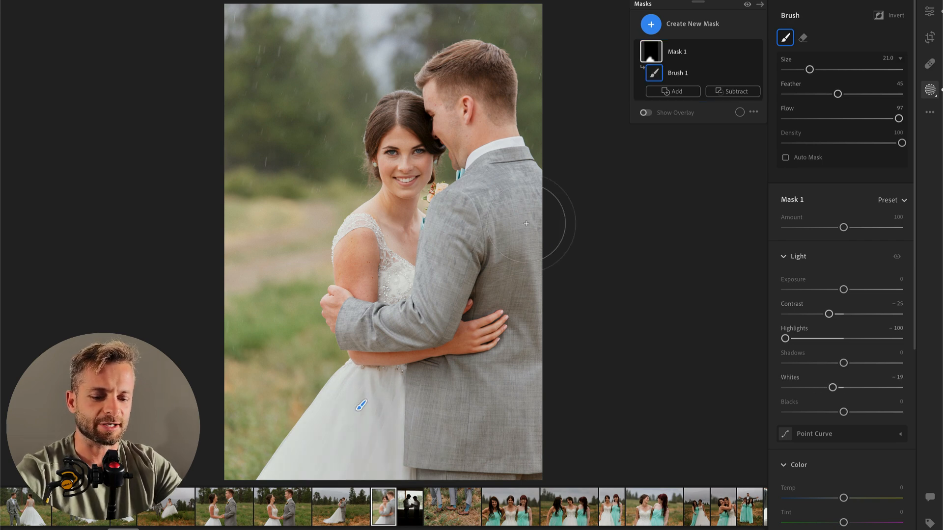
Step: Add a radial gradient mask over the couple's heads and shoulders, raise its highlights and whites, and shift it slightly down
key(r)
drag(422, 135, 530, 288)
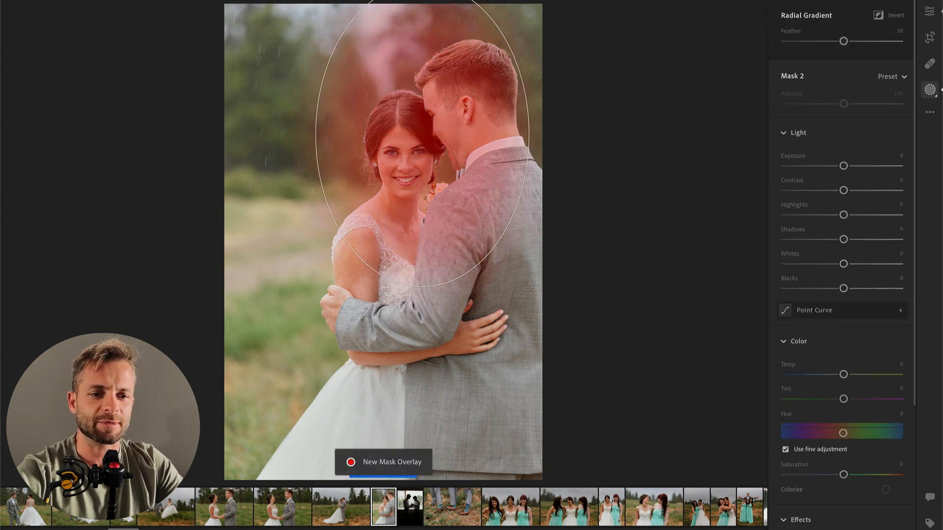
drag(843, 190, 872, 215)
mouse_move(843, 264)
mouse_down()
mouse_move(865, 264)
mouse_move(856, 265)
mouse_up()
drag(872, 215, 851, 215)
drag(435, 164, 431, 206)
key(Return)
Step: Set the vertical portrait's overall exposure to +0.79, shadows to -22 and whites to -18
drag(853, 153, 850, 156)
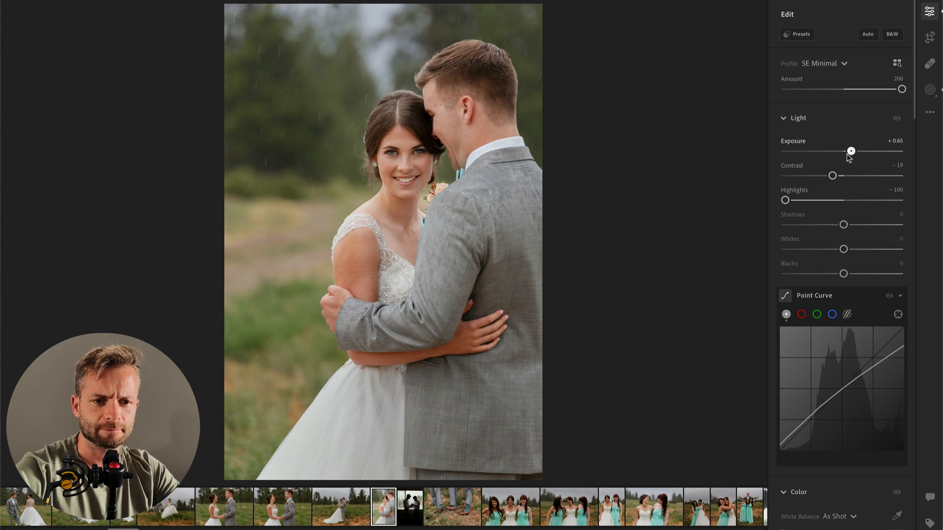
key(backslash)
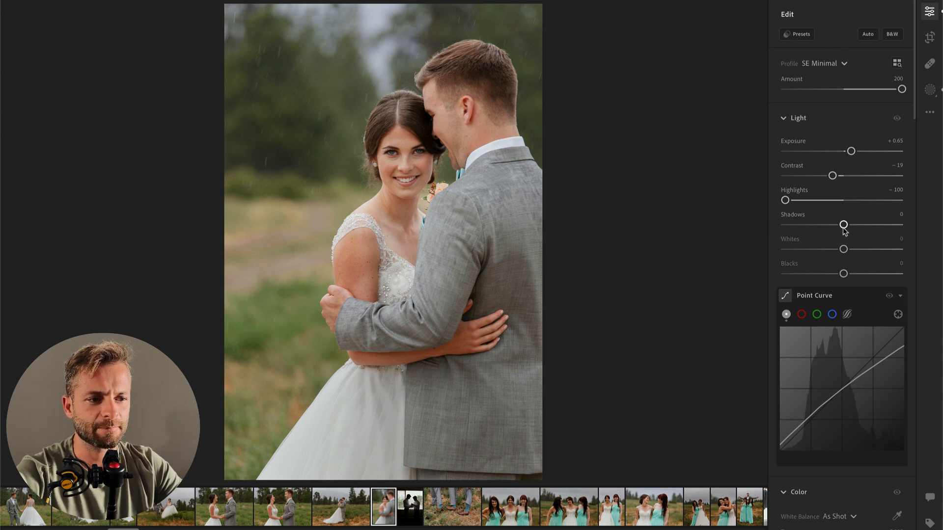
mouse_move(843, 224)
mouse_down()
mouse_move(825, 234)
mouse_move(831, 224)
mouse_up()
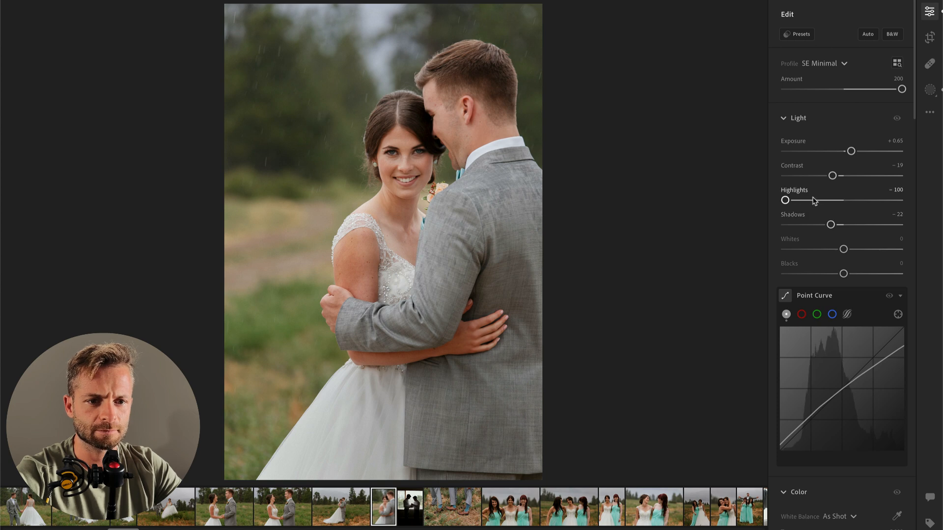
mouse_move(843, 249)
mouse_down()
mouse_move(824, 249)
mouse_move(833, 250)
mouse_up()
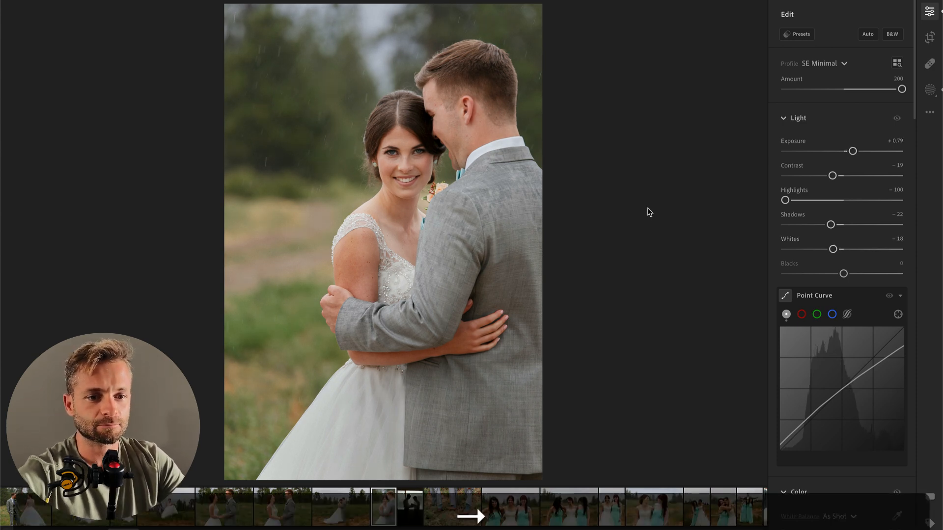
Step: Try brightening the backlit window photo of the two men, and remove that photo from the album
key(Right)
click(858, 151)
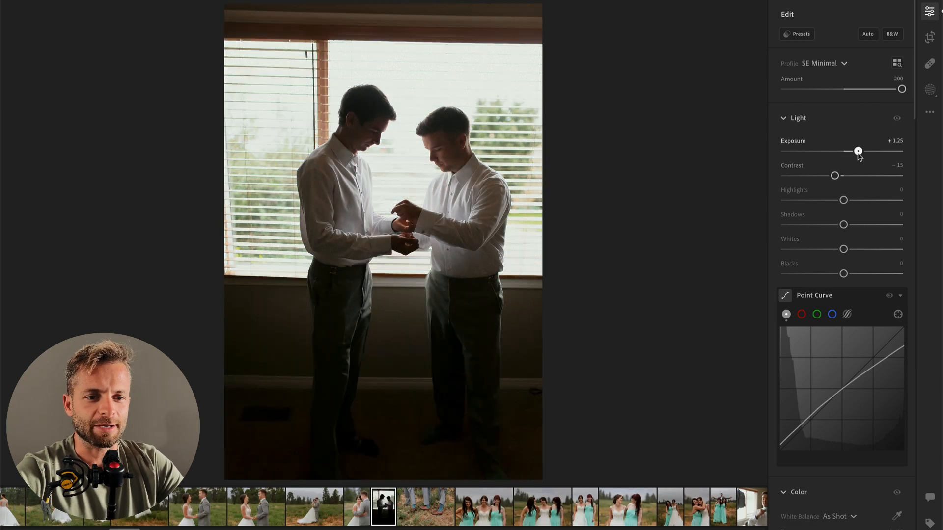
click(869, 152)
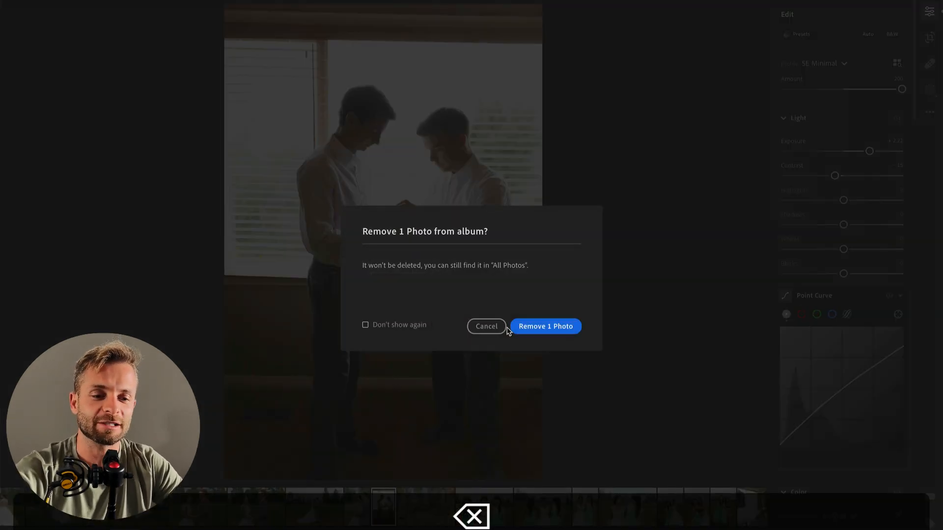
click(544, 327)
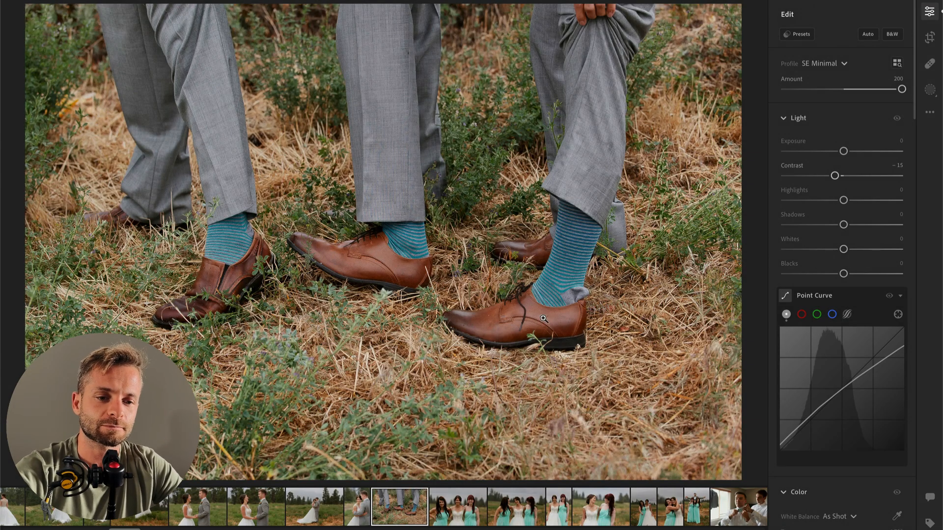
Step: Add a radial gradient mask centred on the shoes and socks, invert it, and set its exposure to -1.60
key(r)
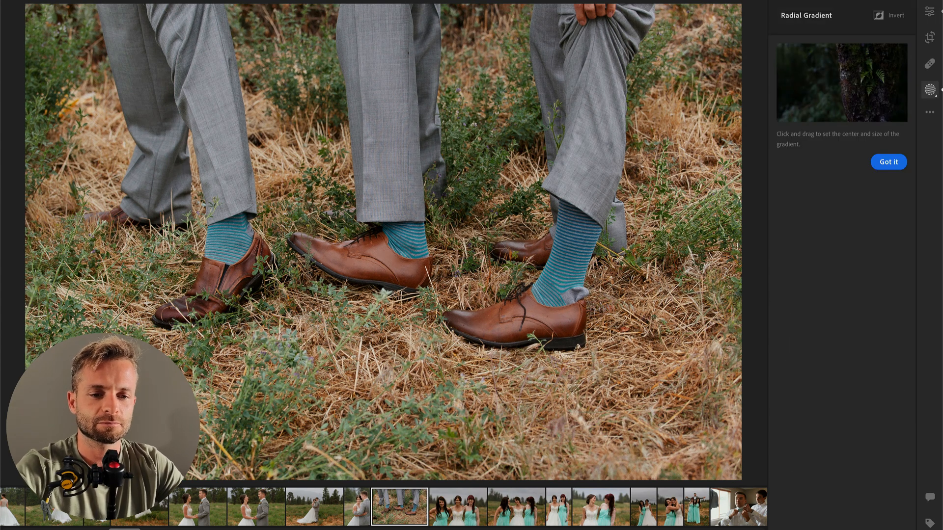
drag(234, 292, 584, 413)
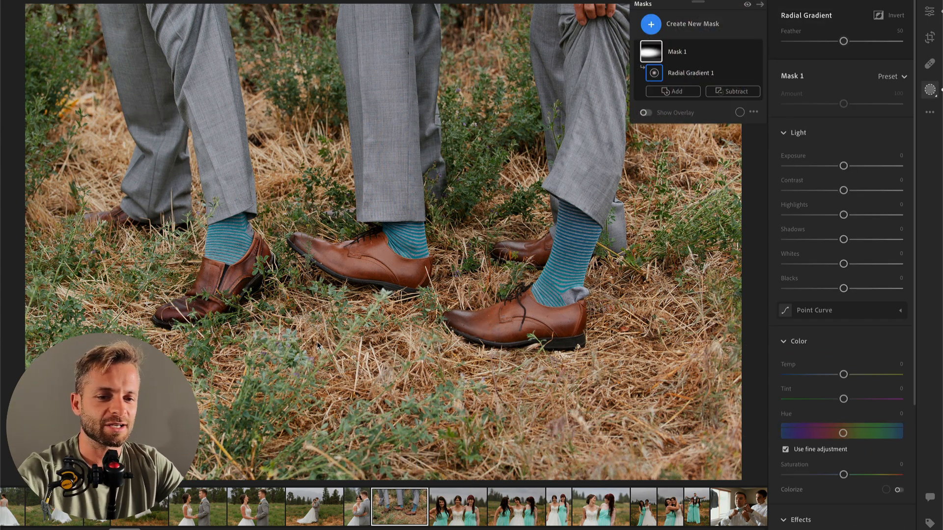
click(673, 55)
drag(255, 305, 432, 295)
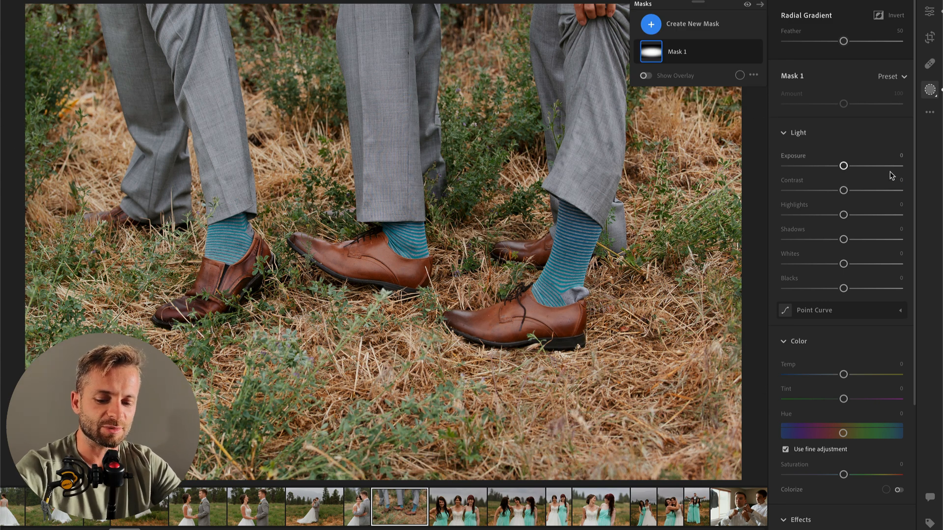
key(super+i)
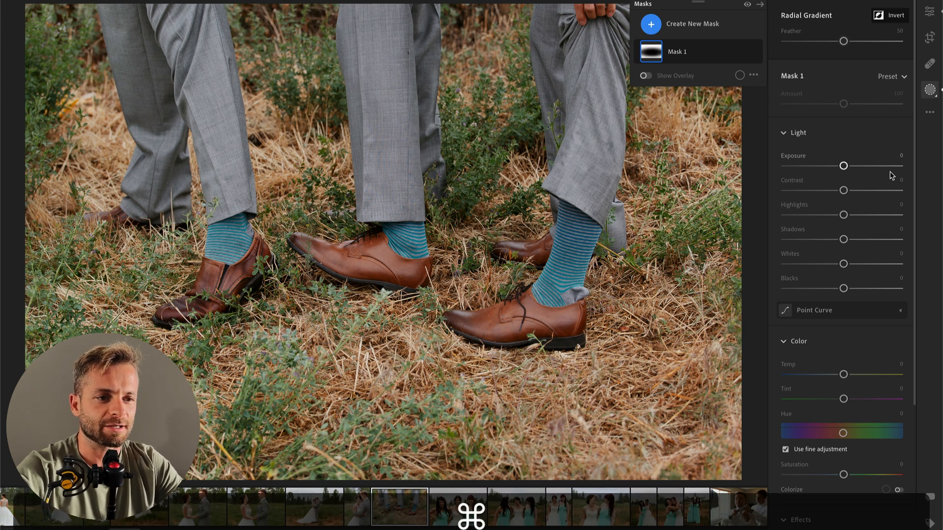
key(y)
drag(842, 166, 821, 168)
key(y)
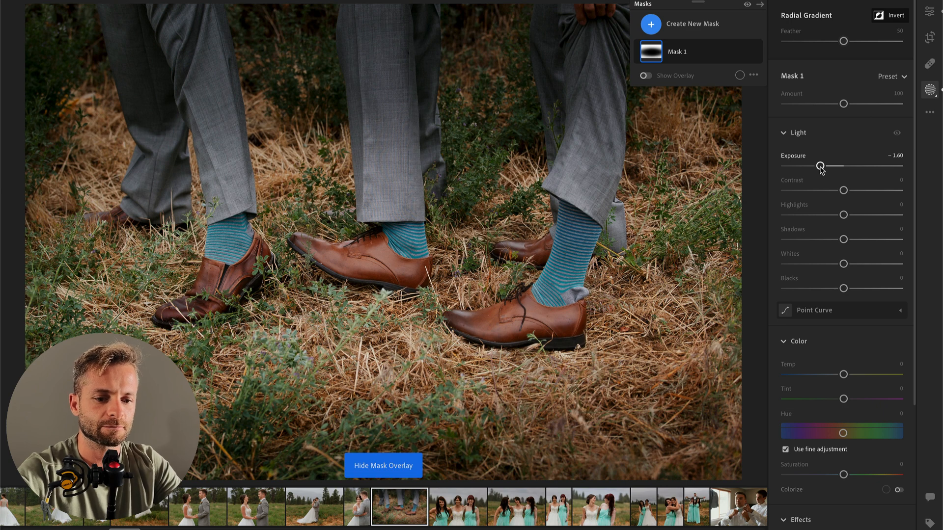
Step: Turn on the mask overlay for the shoe photo's radial gradient and set the mask's exposure to -0.48
key(y)
key(y)
key(y)
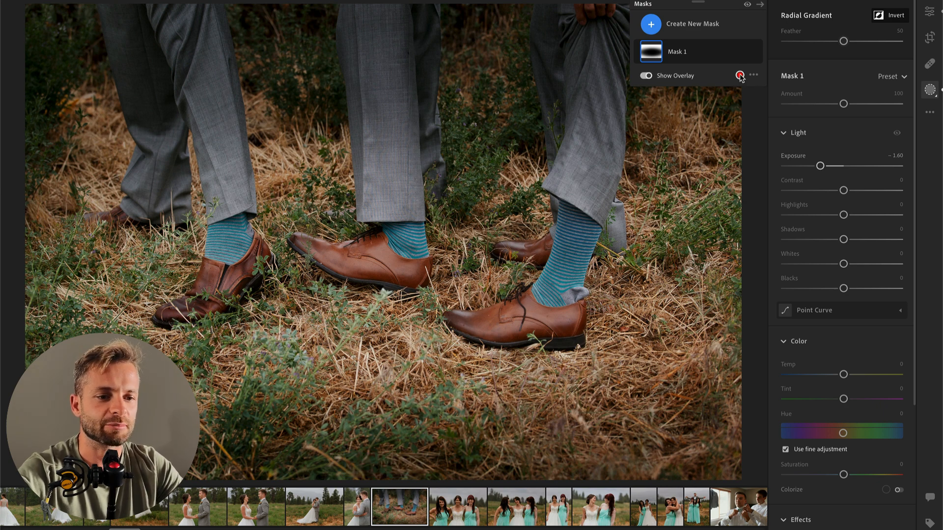
drag(837, 167, 832, 168)
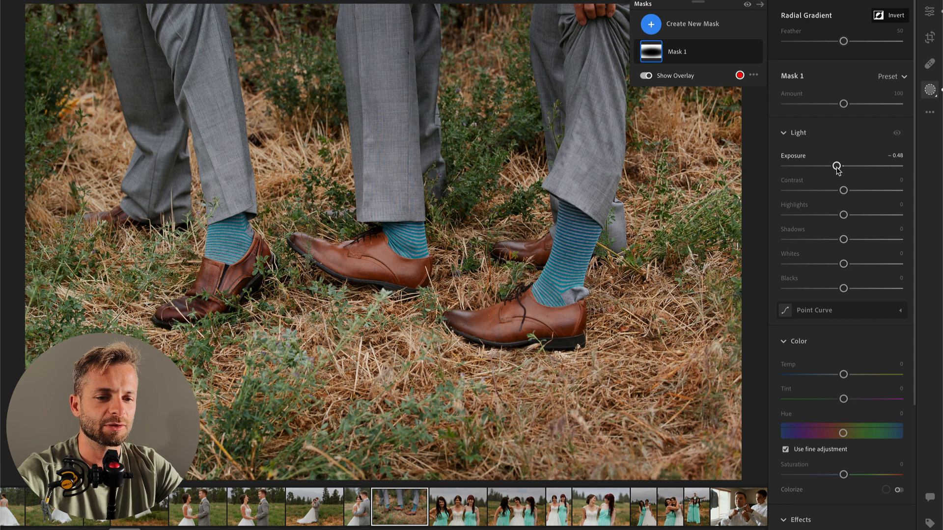
scroll(840, 169, down, 3)
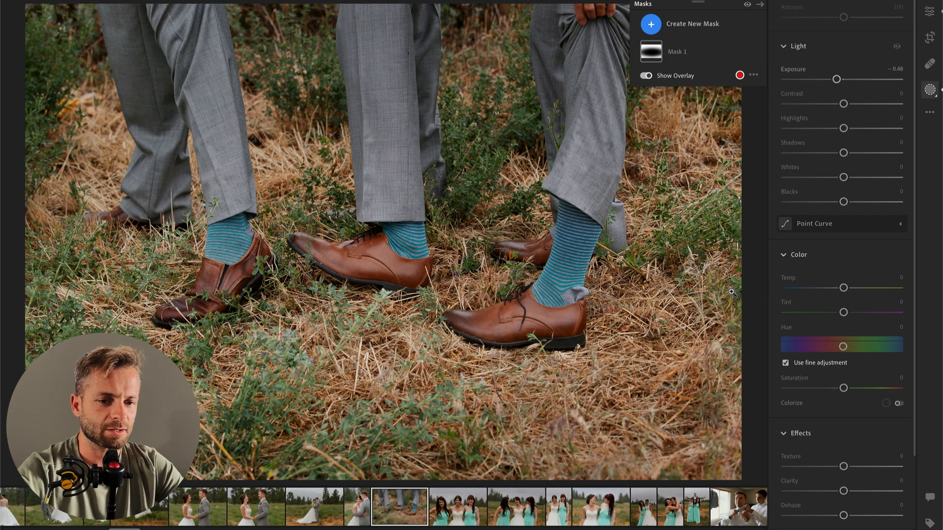
Step: Set the shoe photo's overall exposure to +0.32 and lower its highlights
key(Right)
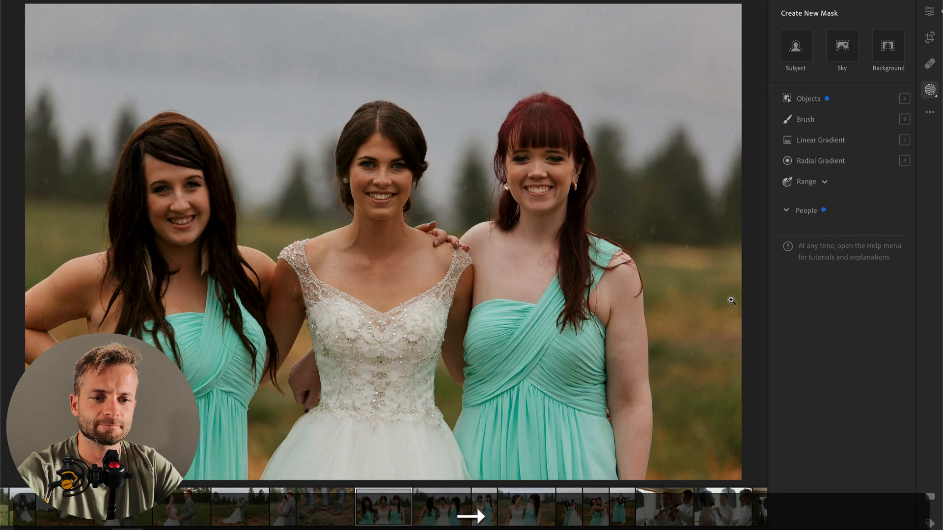
key(Left)
key(Return)
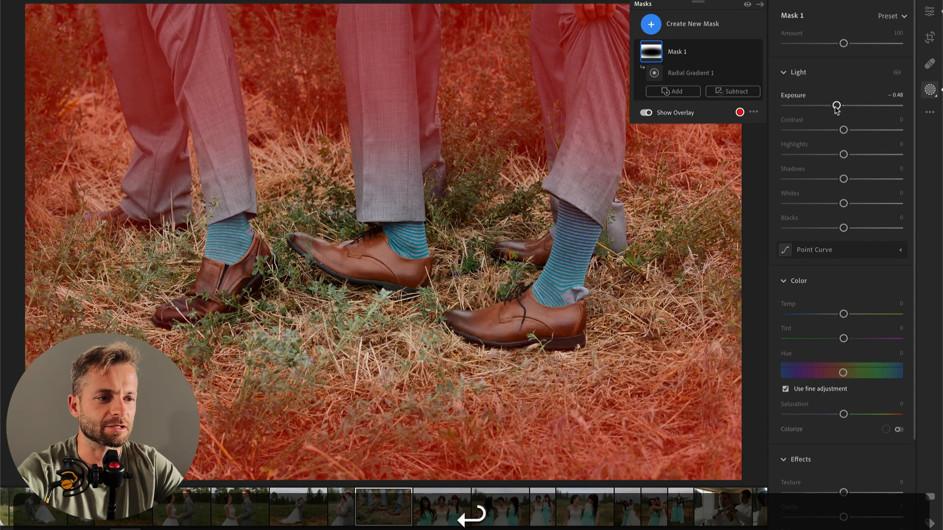
drag(843, 152, 849, 152)
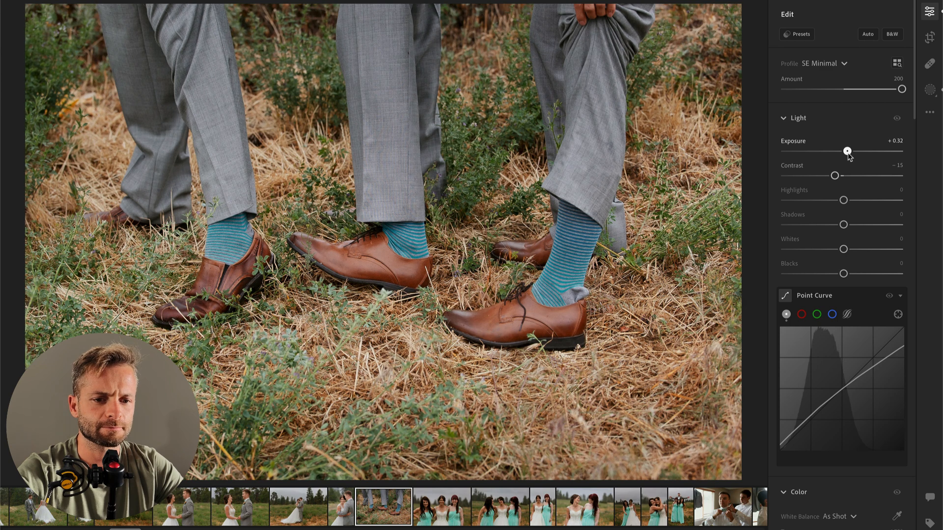
drag(843, 200, 823, 201)
Step: Paste the copied edit settings onto the next photo of the bride with two bridesmaids and set its temperature to 5,274
key(Right)
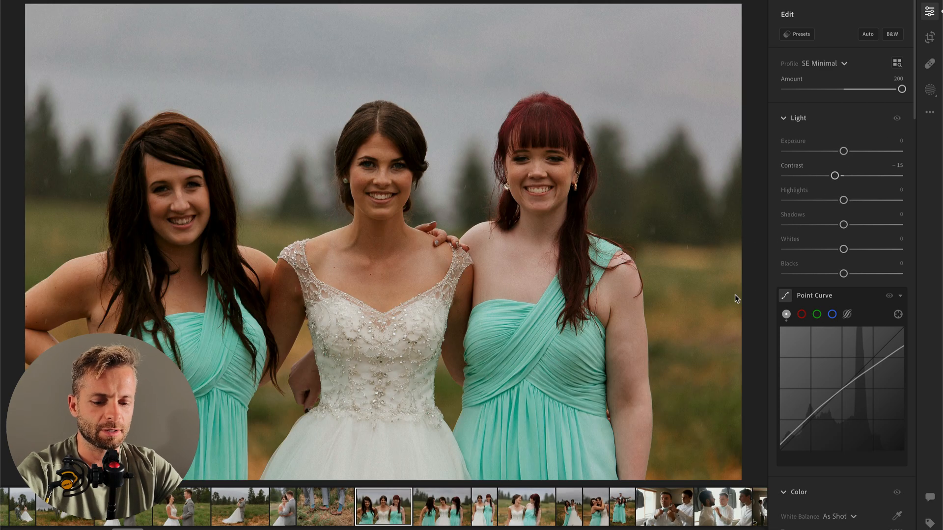
key(super+v)
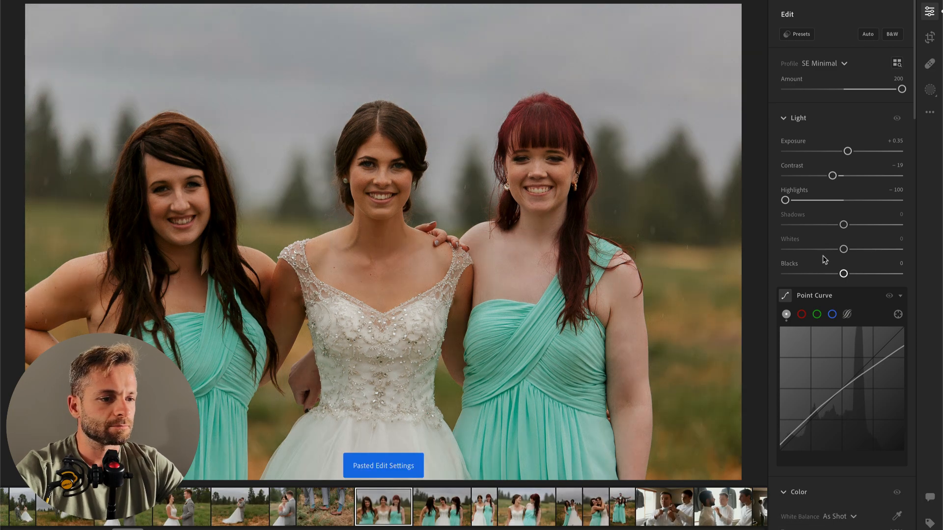
scroll(816, 438, down, 5)
drag(827, 395, 824, 395)
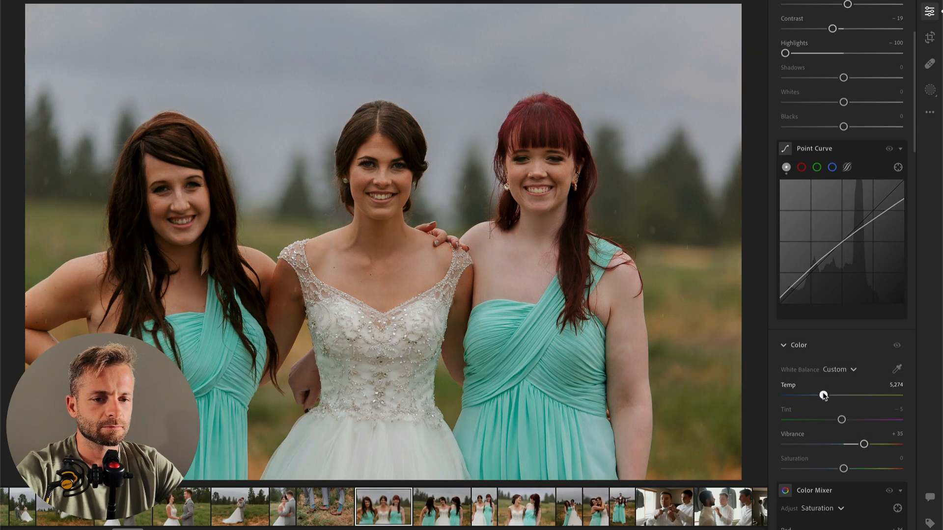
Step: Set the bridesmaids photo's contrast to -36, blacks to +11 and exposure to +0.68
scroll(816, 256, up, 3)
drag(832, 176, 823, 177)
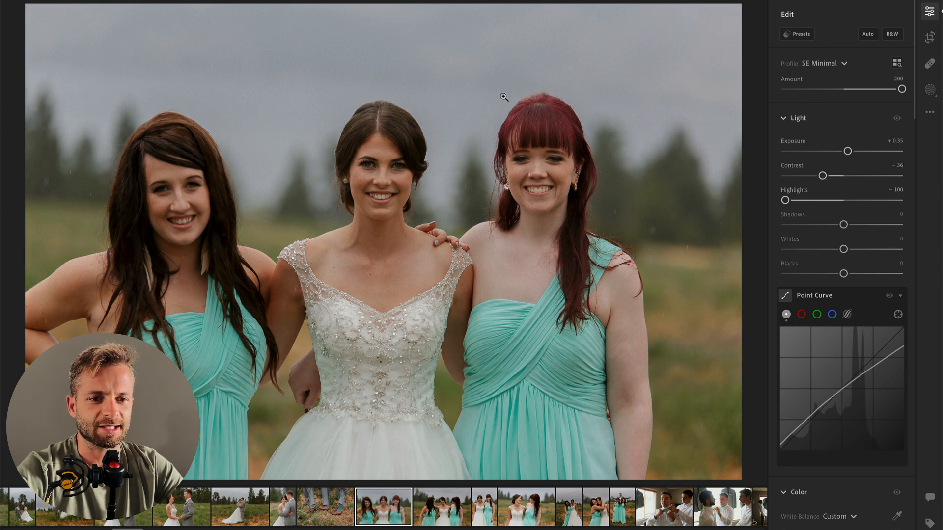
drag(843, 274, 857, 275)
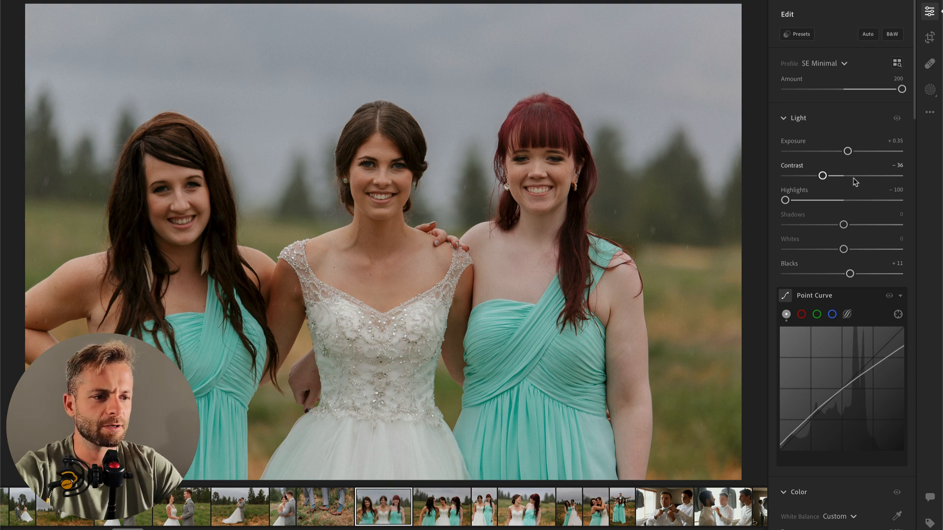
drag(848, 151, 854, 151)
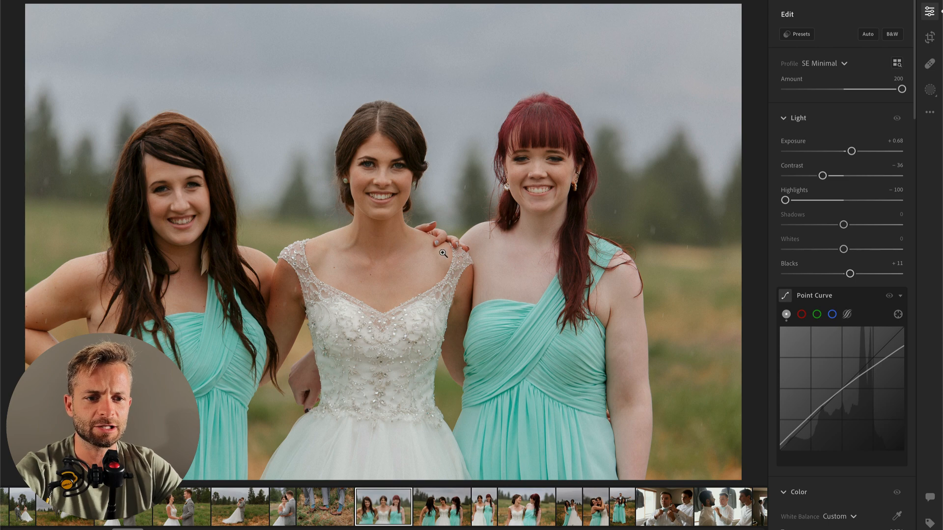
Step: Try the 00 Vintage AI Bloom preset on the bridesmaids photo, and apply 00 Make Color POP with an amount of 80
key(k)
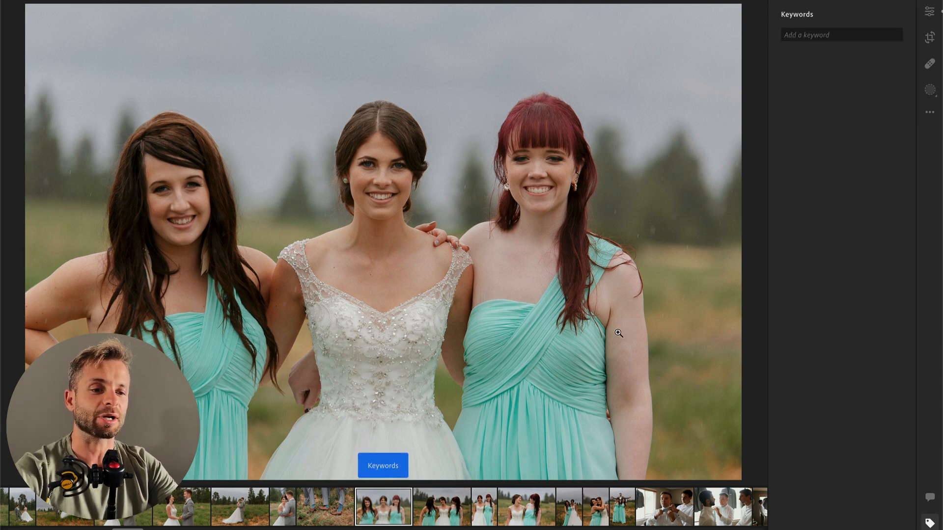
key(e)
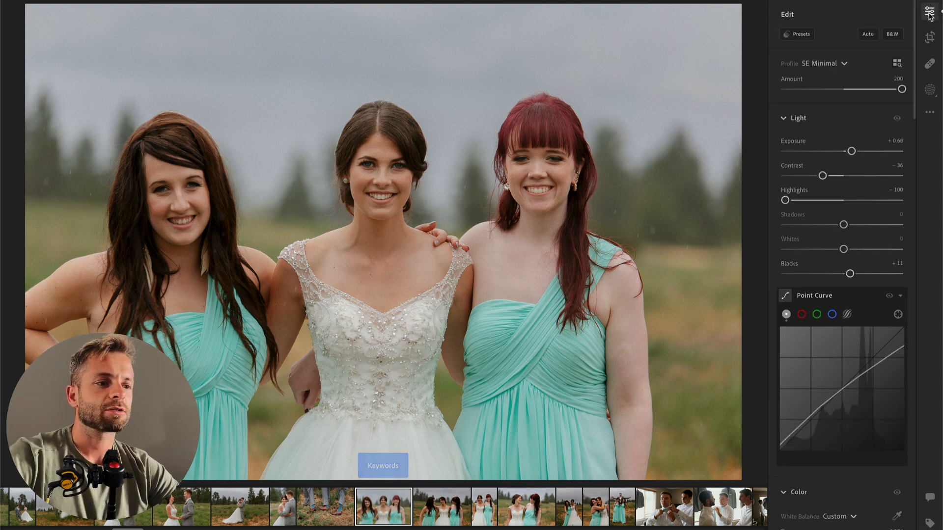
click(796, 34)
click(669, 225)
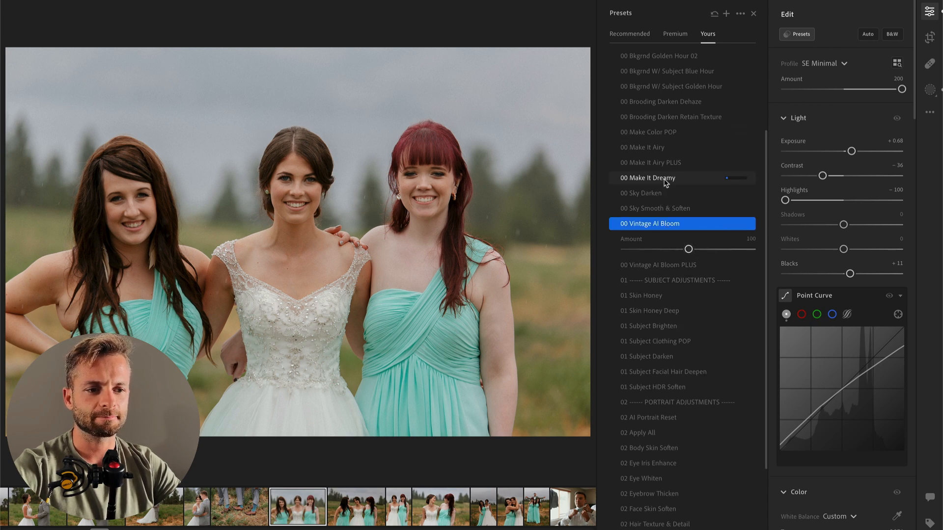
scroll(666, 183, up, 3)
click(662, 217)
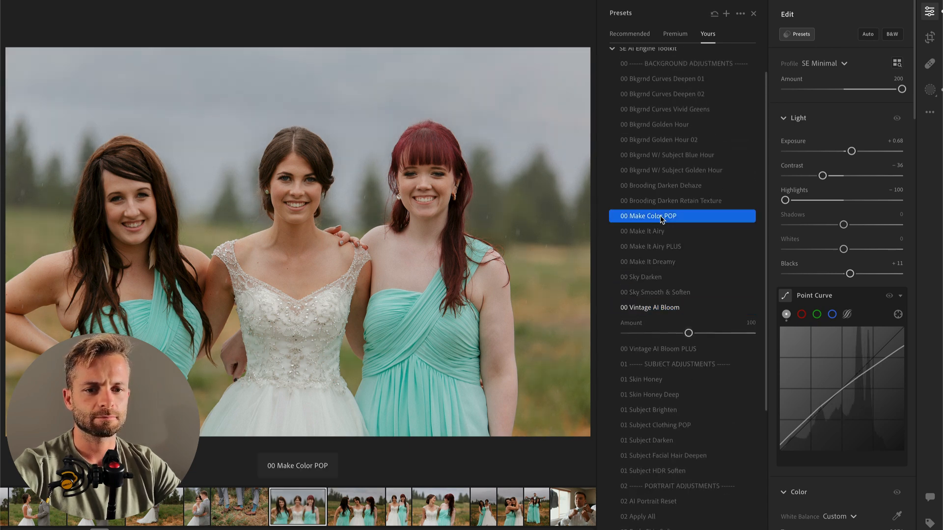
drag(712, 241, 676, 244)
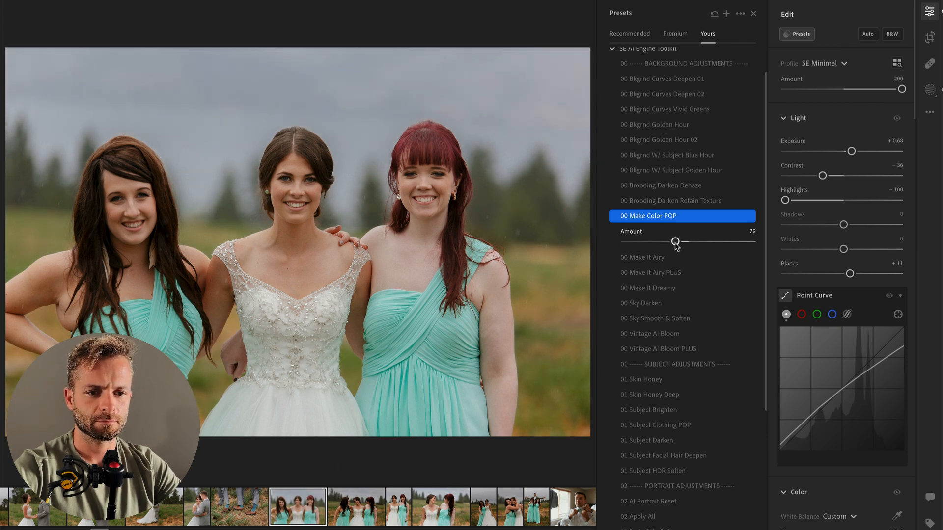
key(Return)
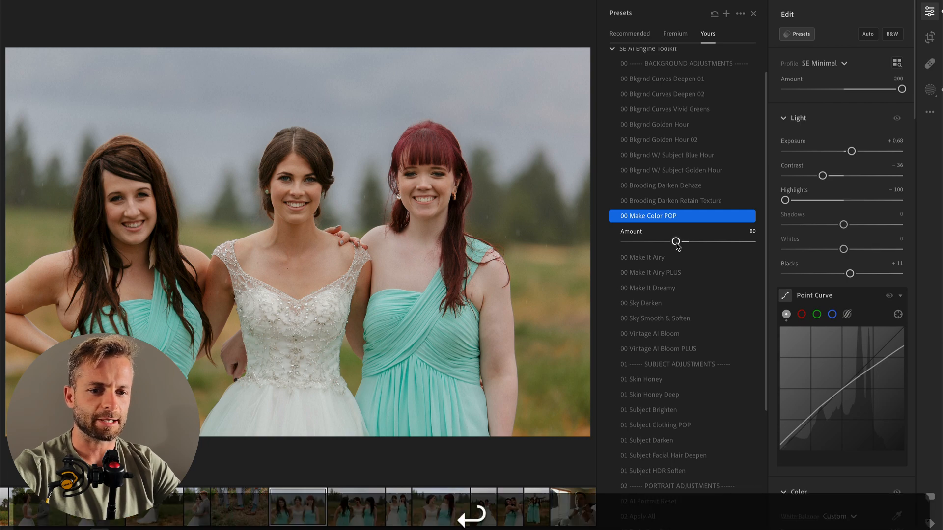
Step: Inspect the bridesmaids photo up close and hide the editing panels
click(366, 198)
click(366, 198)
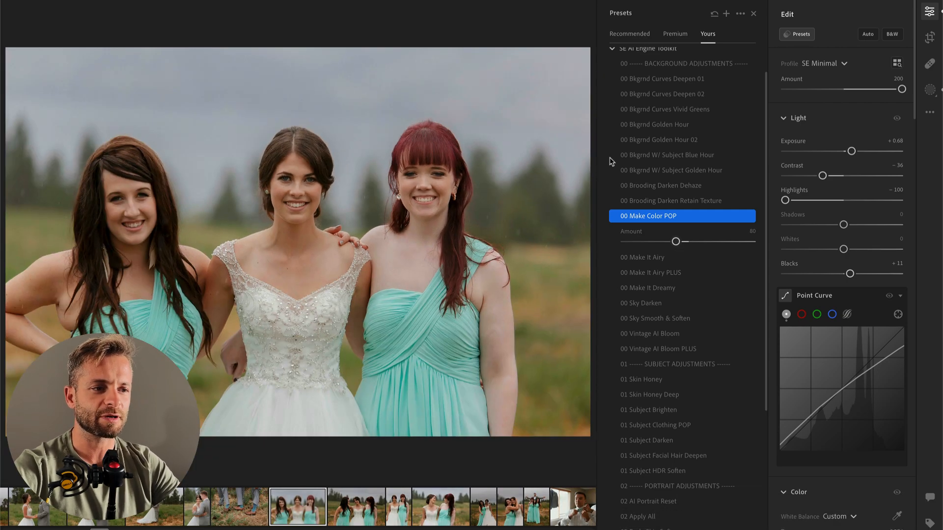
click(929, 12)
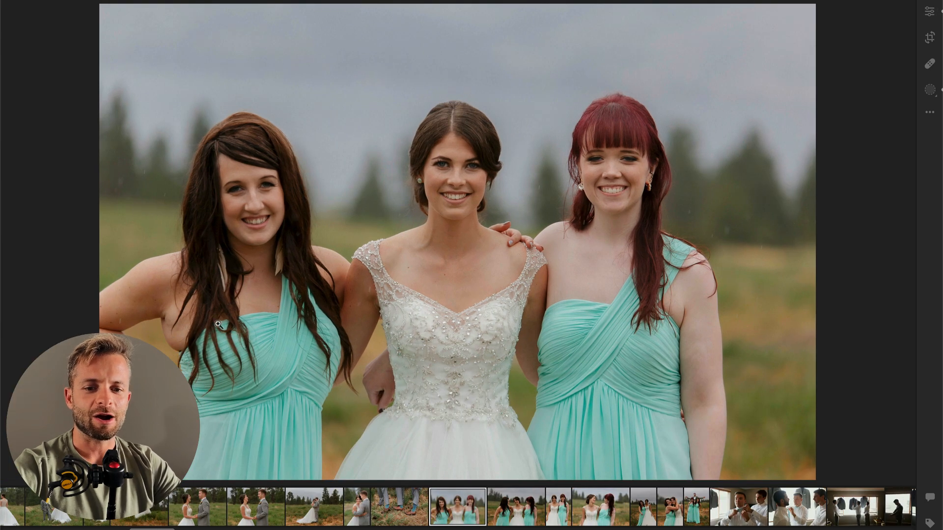
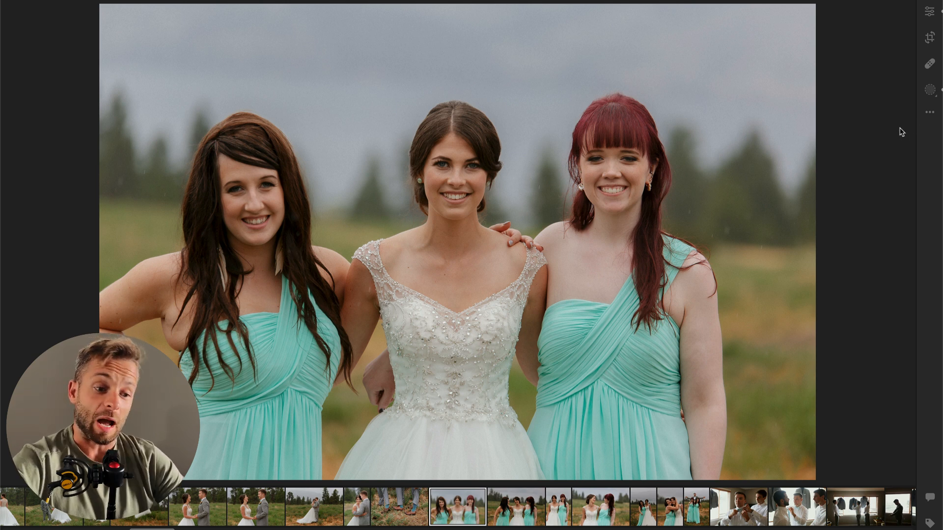
Step: Heal the skin at the left bridesmaid's dress edge beside her arm, refresh the sample source, and switch to Content-Aware Remove
click(929, 66)
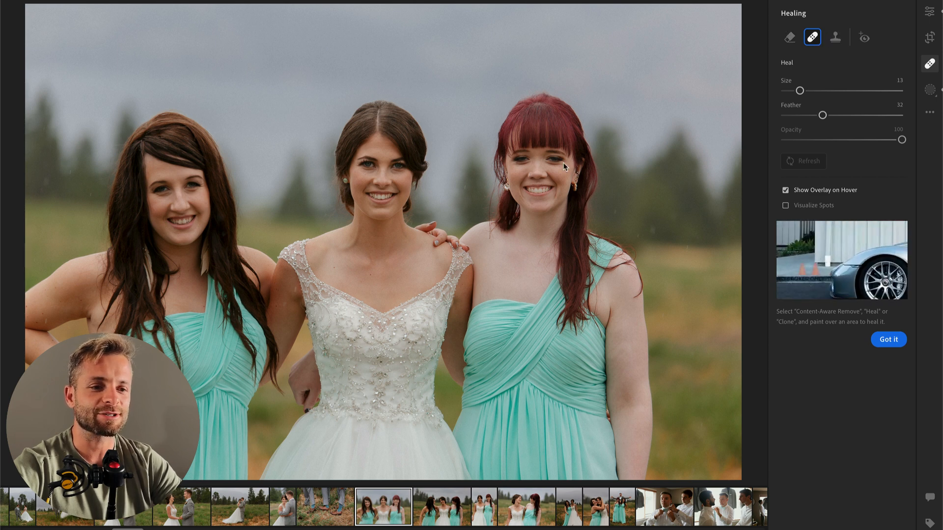
click(237, 298)
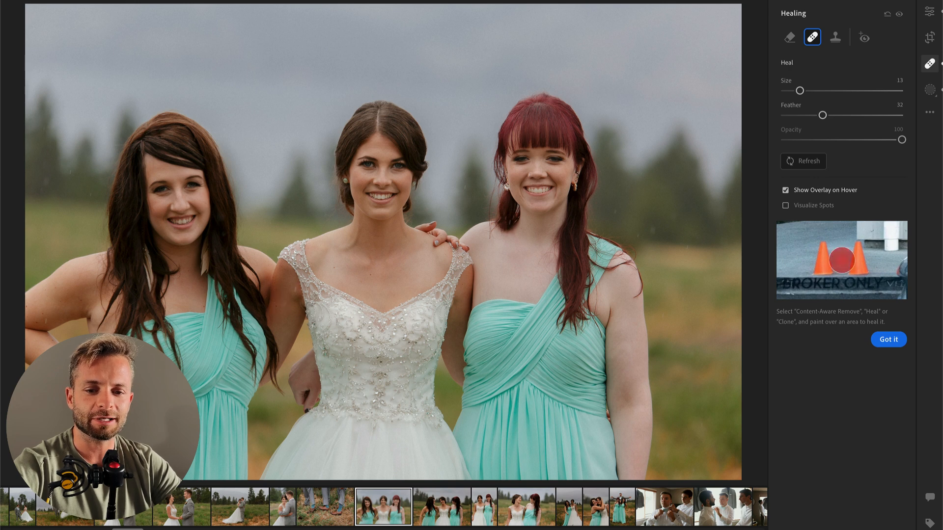
click(815, 165)
click(815, 165)
click(835, 39)
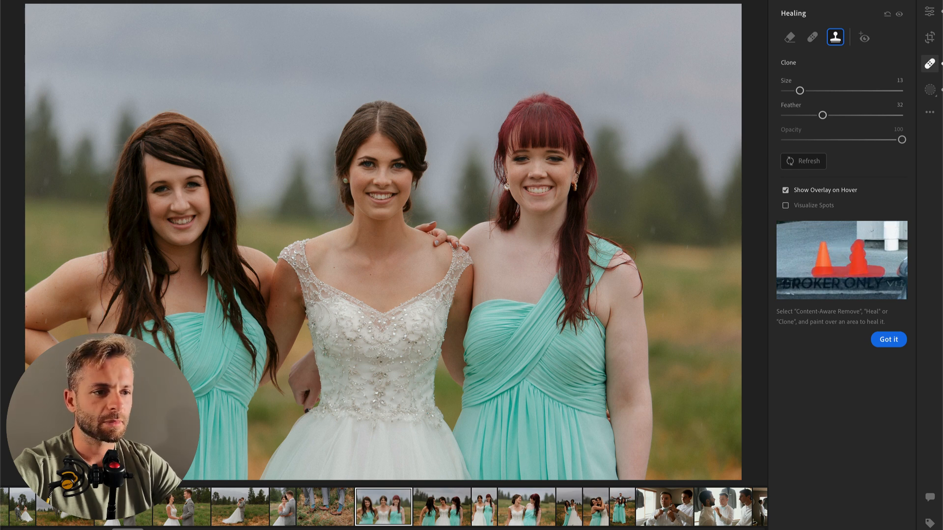
click(789, 38)
mouse_move(814, 38)
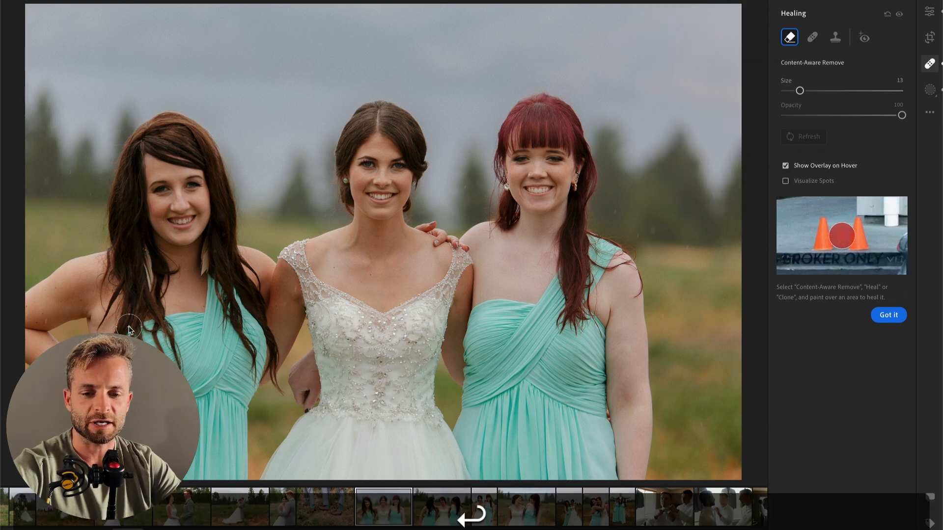
key(Return)
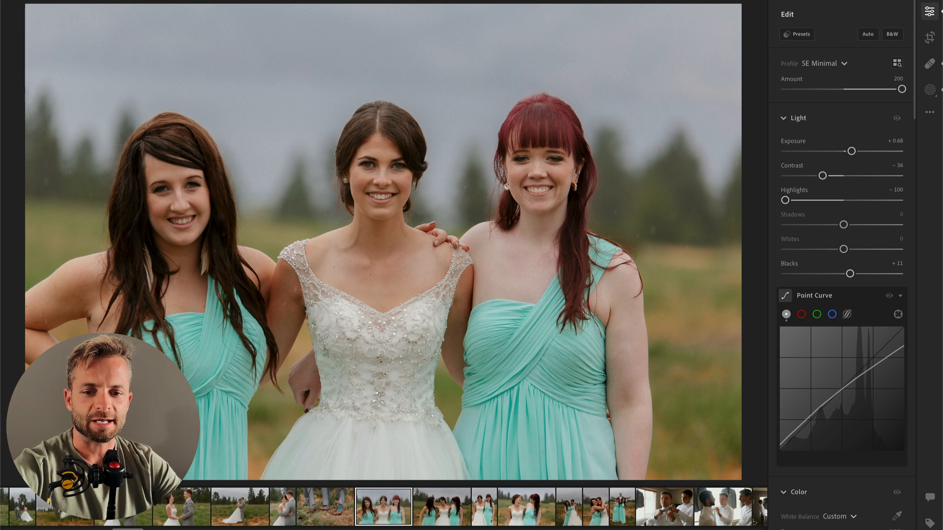
Step: Retouch the background edge along the left bridesmaid's side using Content-Aware Remove at size 6, and compare the photo before and after
click(118, 361)
drag(73, 376, 274, 277)
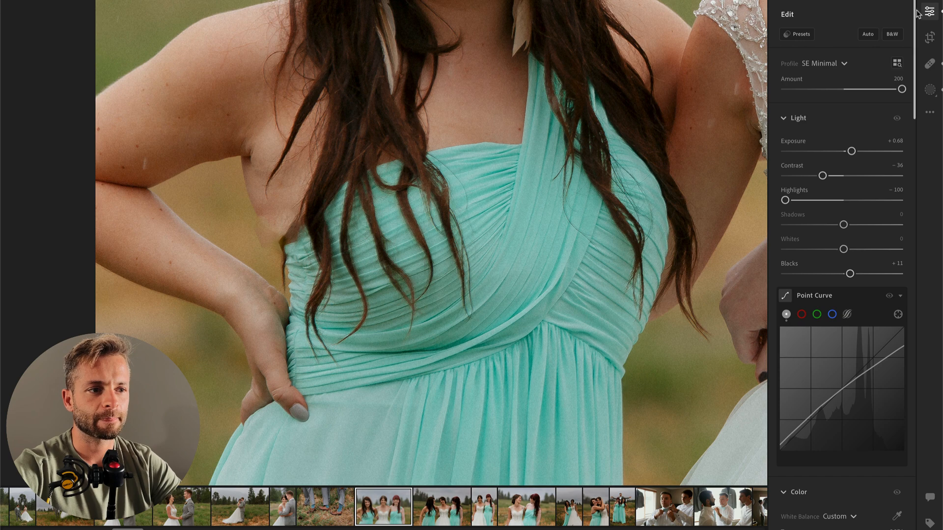
click(930, 64)
scroll(317, 240, down, 1)
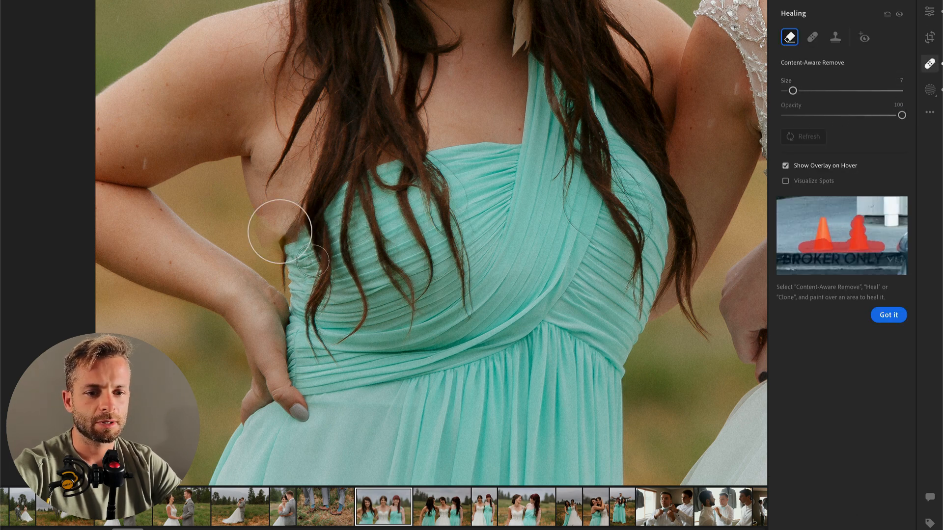
scroll(348, 201, down, 1)
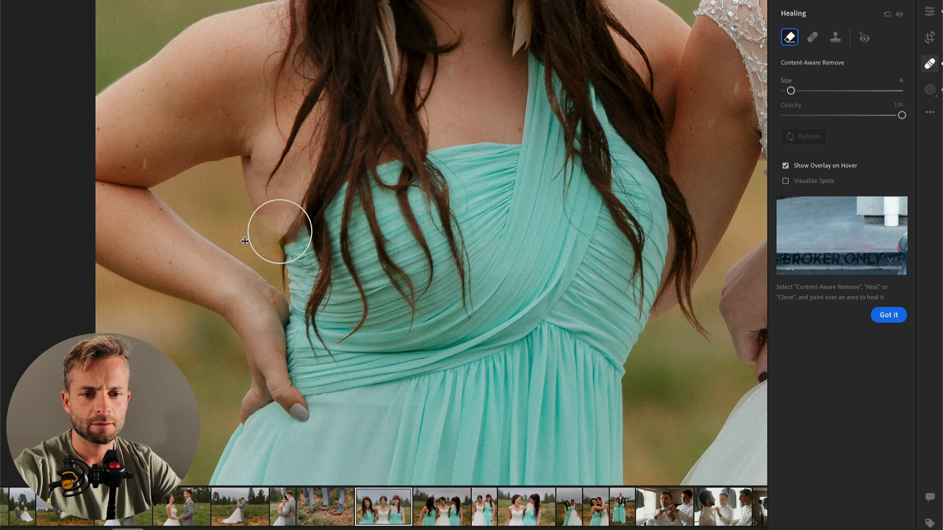
drag(239, 208, 277, 268)
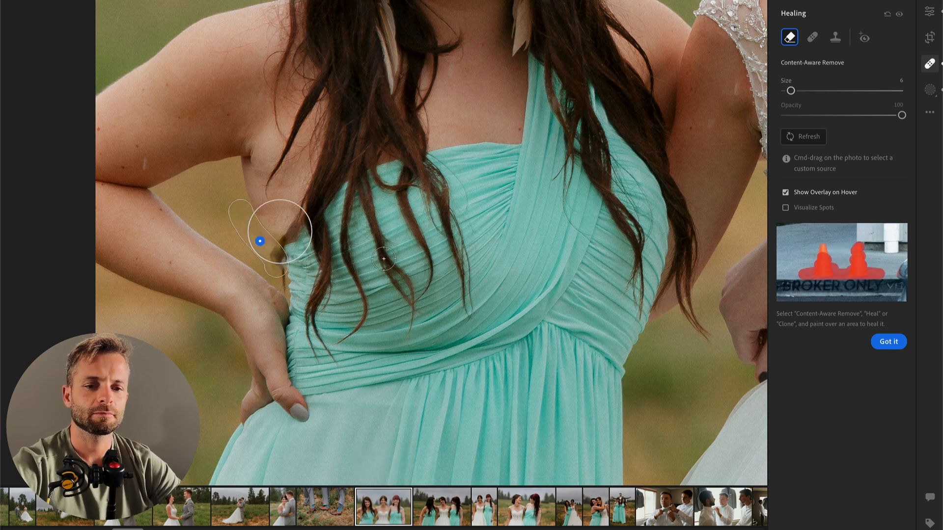
key(Return)
click(448, 243)
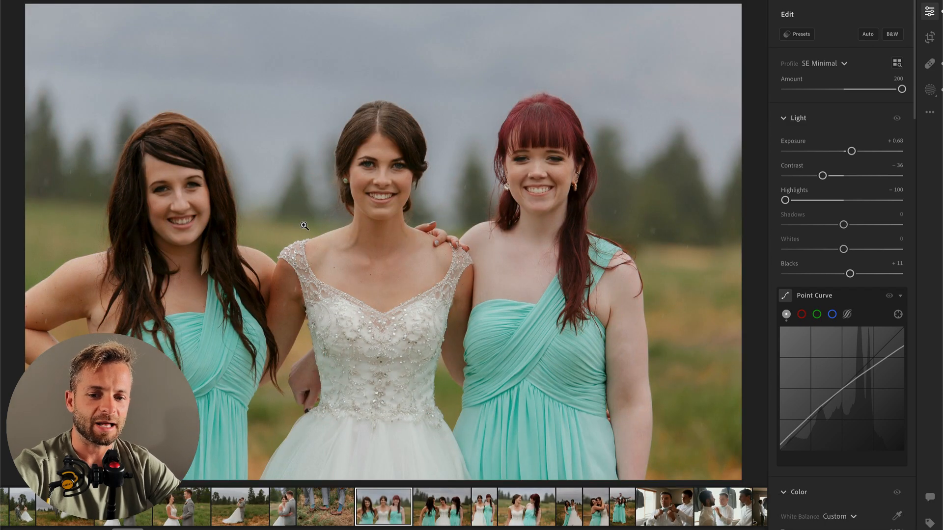
key(backslash)
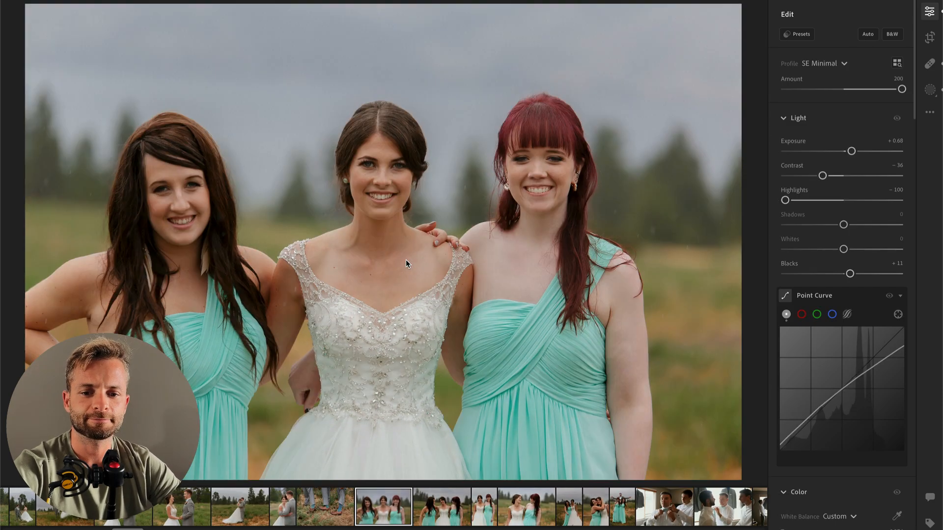
key(backslash)
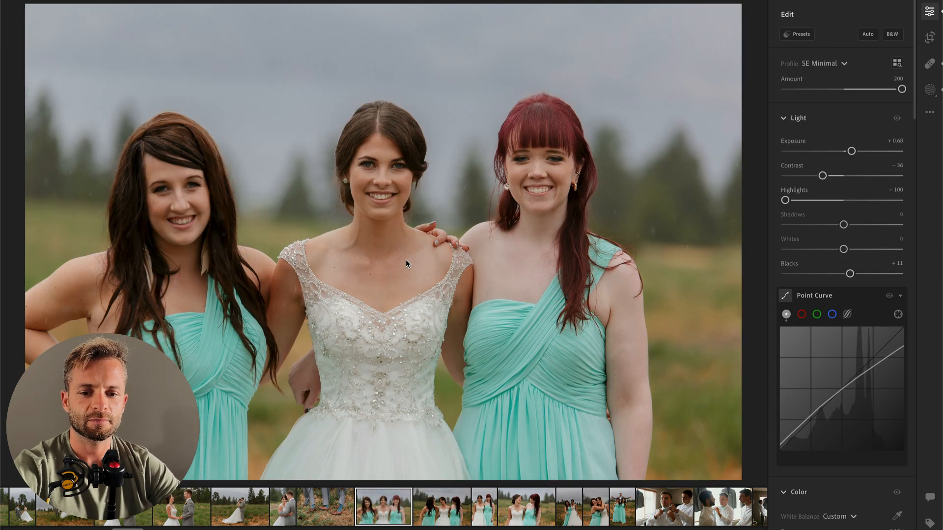
Step: Paint a new brush mask at size 2 along the lower skin edge between the left bridesmaid's side and her dress
click(100, 351)
drag(101, 345, 266, 299)
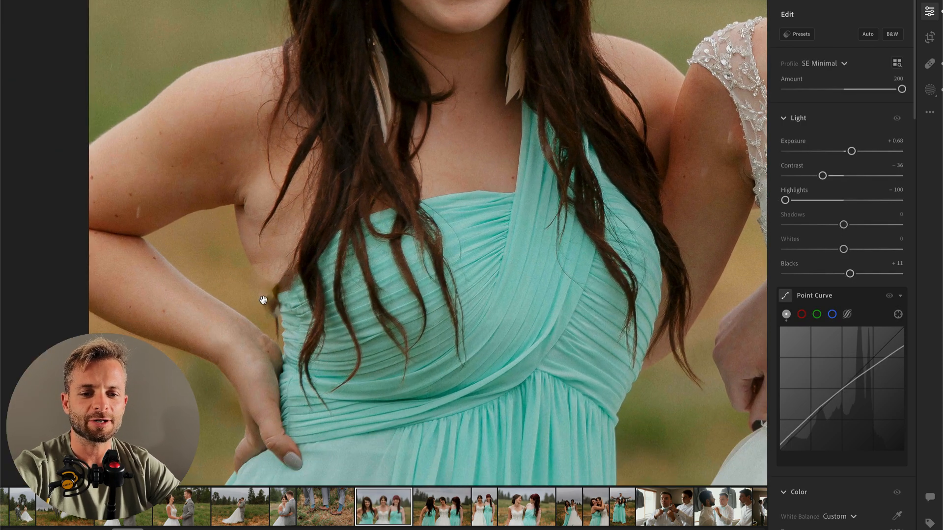
key(k)
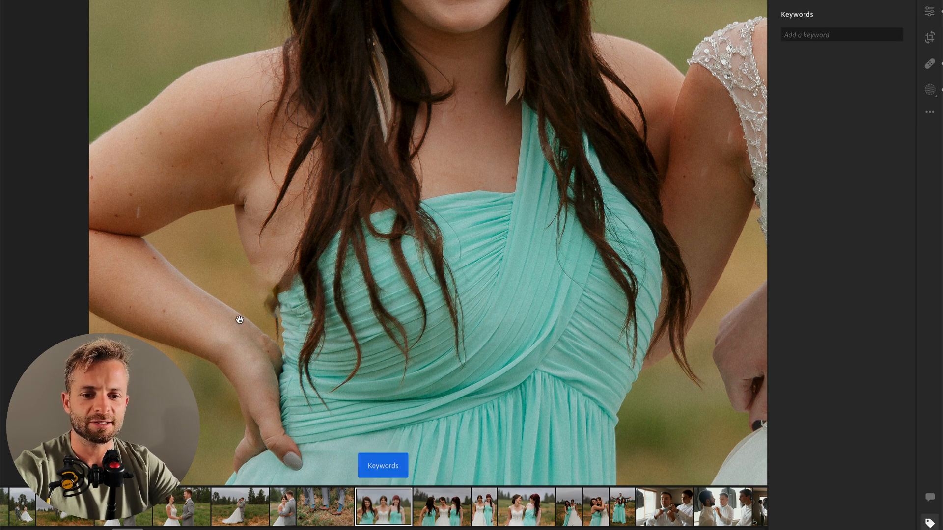
key(b)
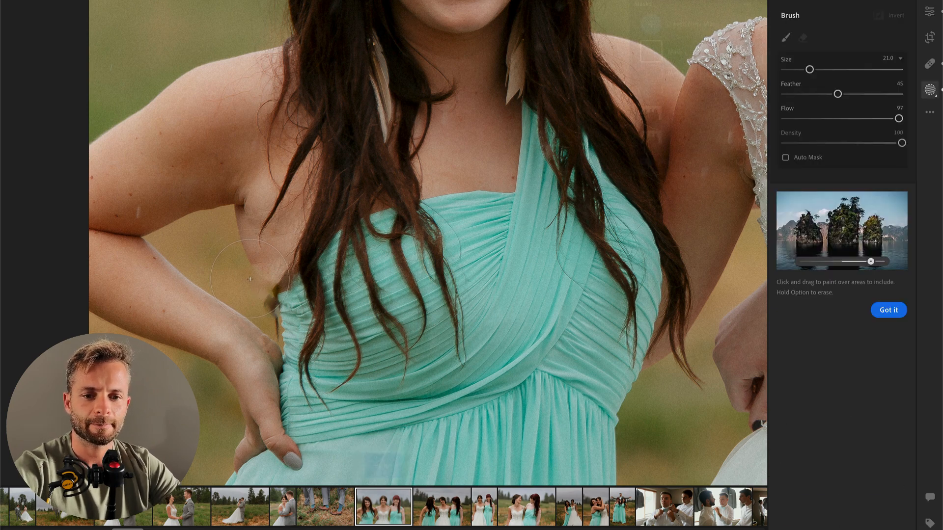
scroll(246, 280, down, 5)
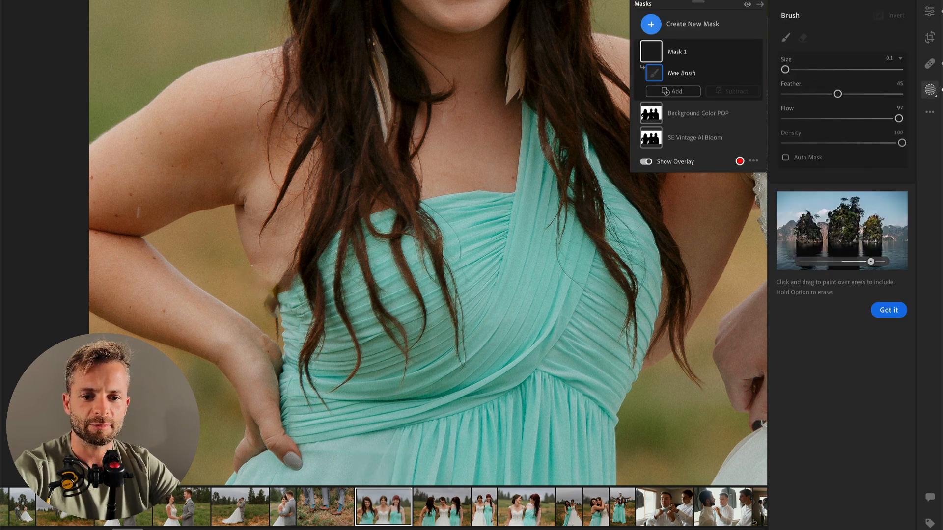
scroll(252, 265, up, 5)
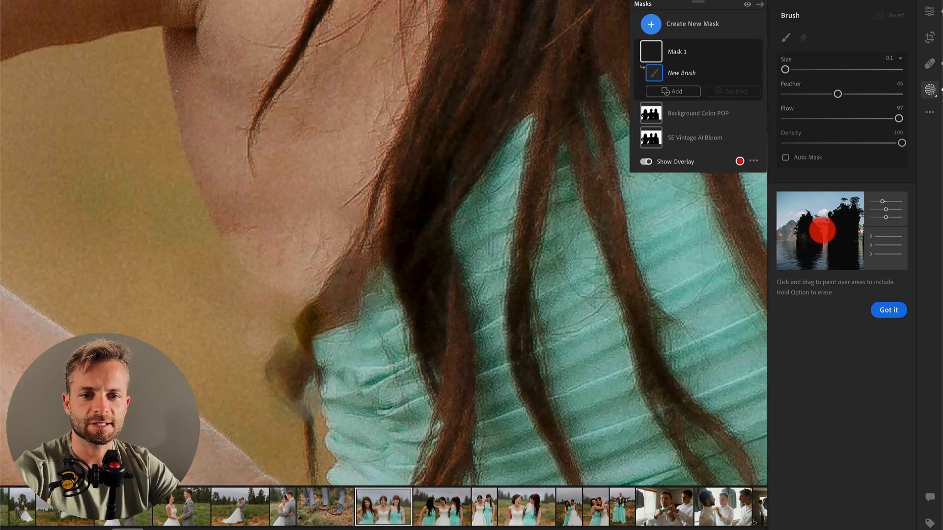
key(])
key([)
key([)
key([)
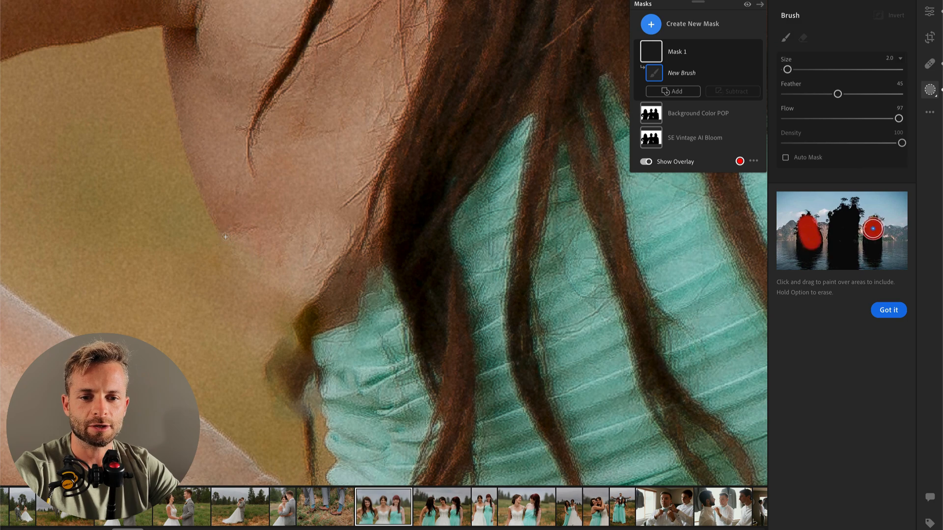
click(226, 237)
drag(225, 236, 309, 301)
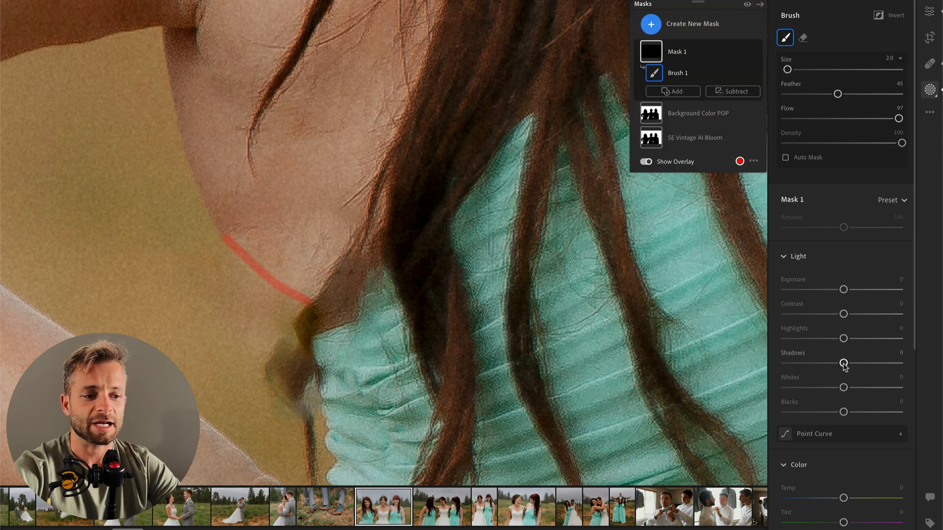
Step: Set the skin-edge mask's Shadows to -19, Clarity to +82 and Texture to -2, leaving Dehaze at its default
click(827, 364)
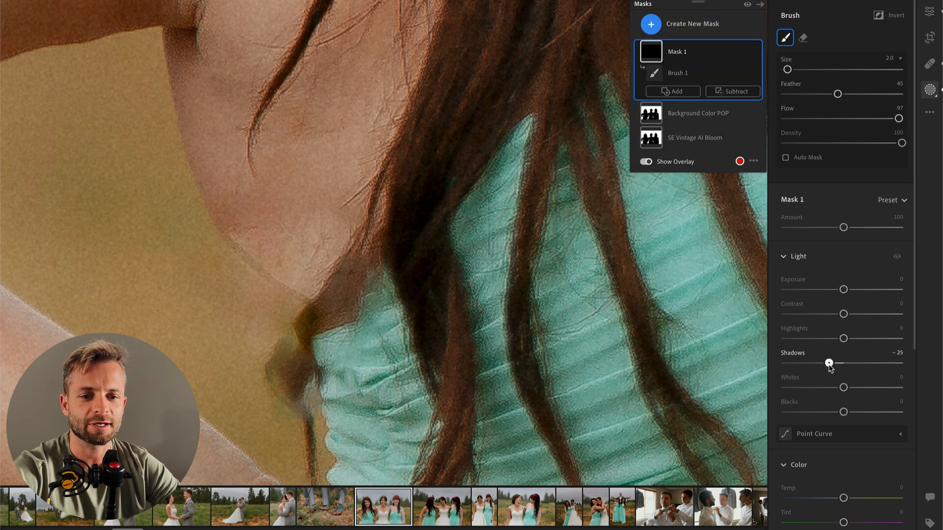
drag(830, 366, 832, 363)
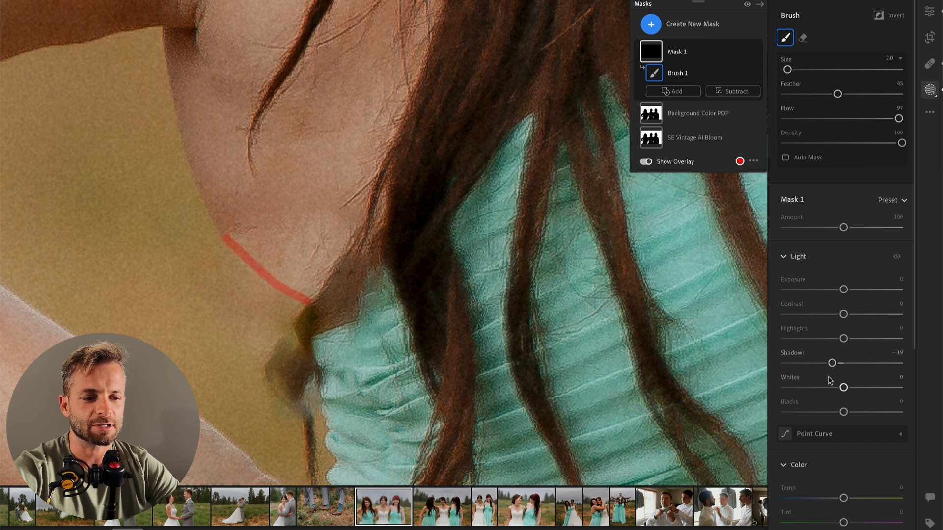
scroll(833, 383, down, 3)
scroll(830, 381, down, 5)
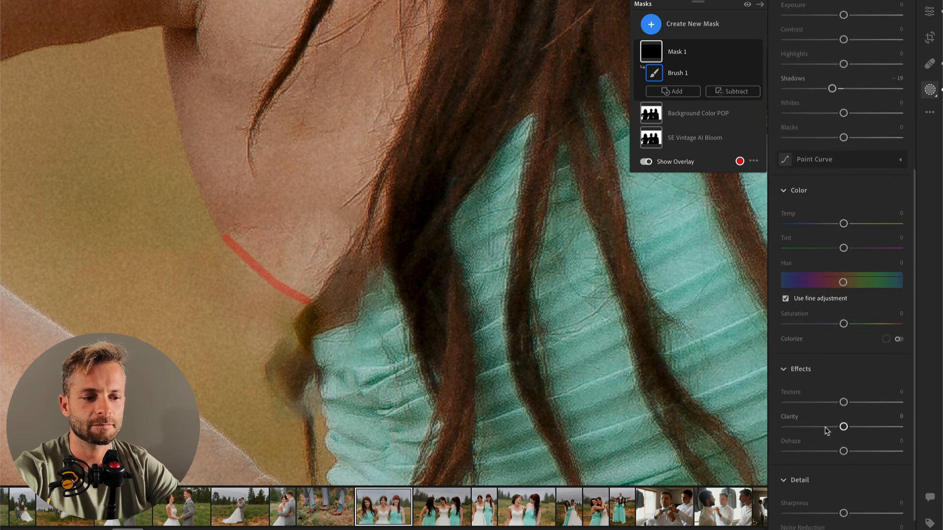
drag(859, 428, 892, 430)
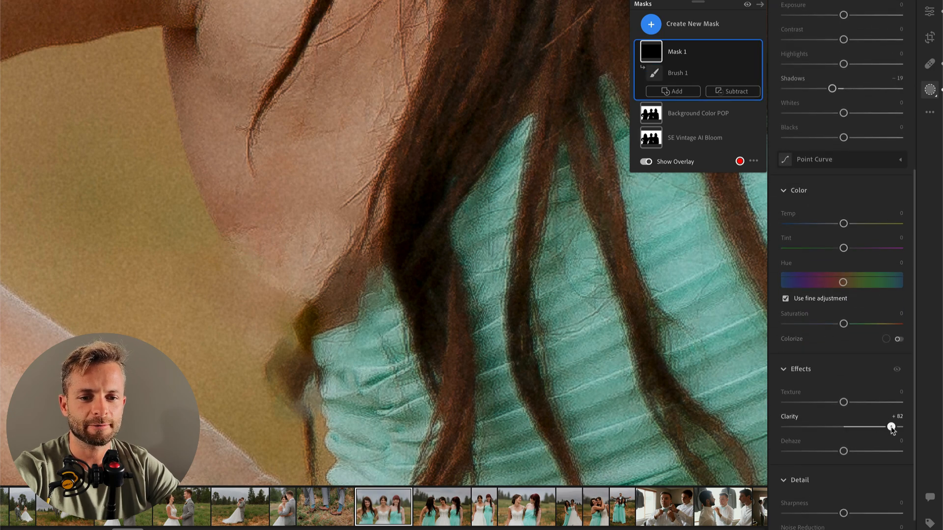
mouse_move(843, 452)
mouse_down()
mouse_move(874, 452)
mouse_move(852, 454)
mouse_up()
double_click(853, 453)
mouse_move(843, 403)
mouse_down()
mouse_move(879, 403)
mouse_move(843, 403)
mouse_up()
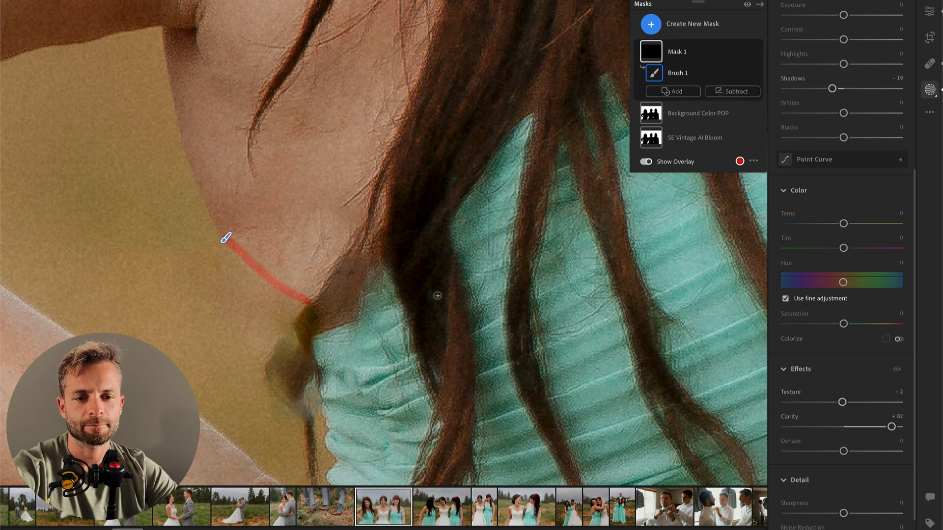
key(Return)
click(399, 203)
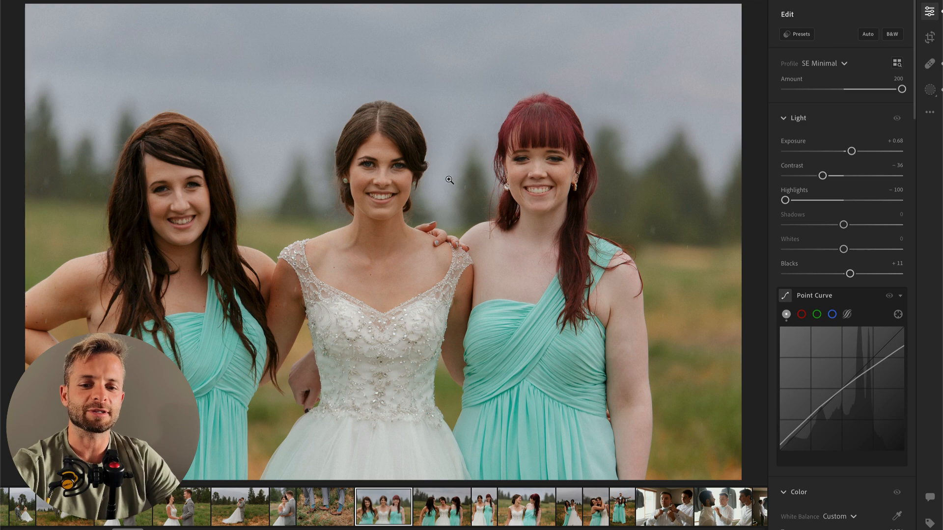
Step: Remove the dark armpit crease on the left bridesmaid using Content-Aware Remove at size 6
click(92, 321)
drag(94, 322, 356, 242)
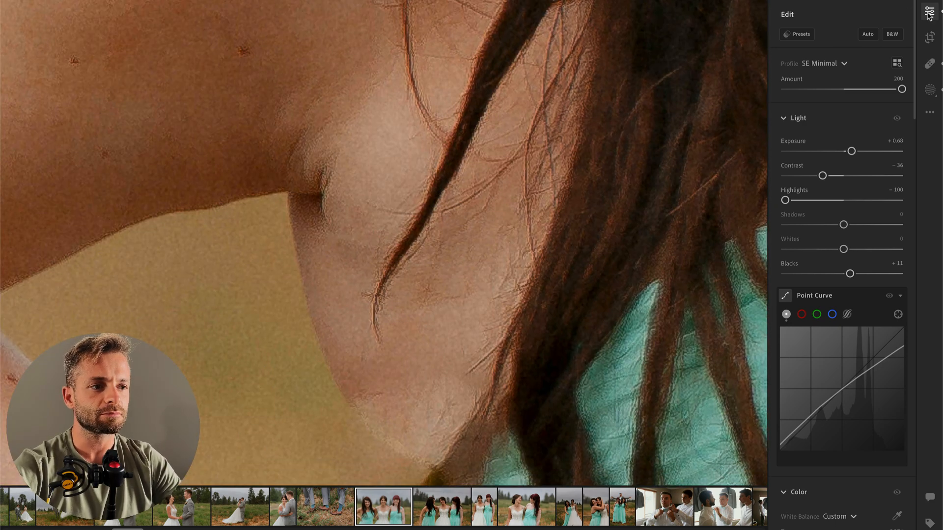
click(929, 63)
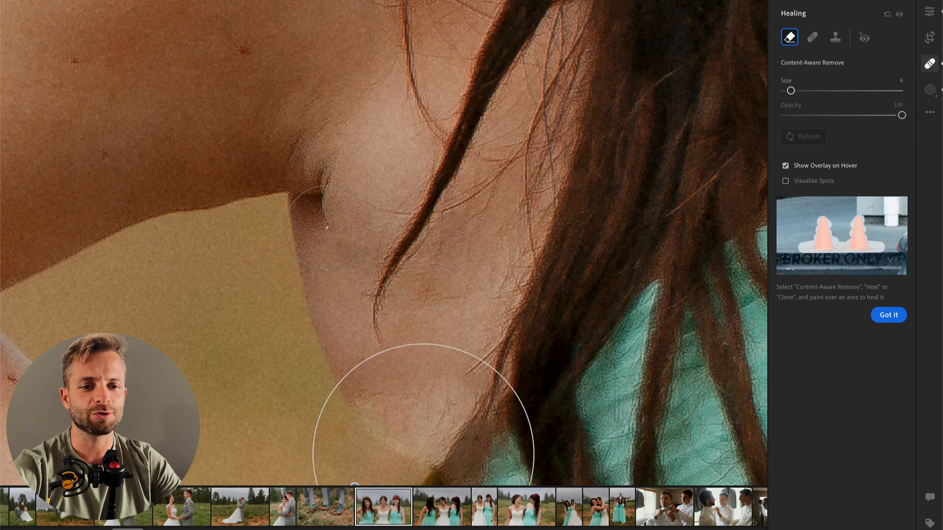
click(330, 199)
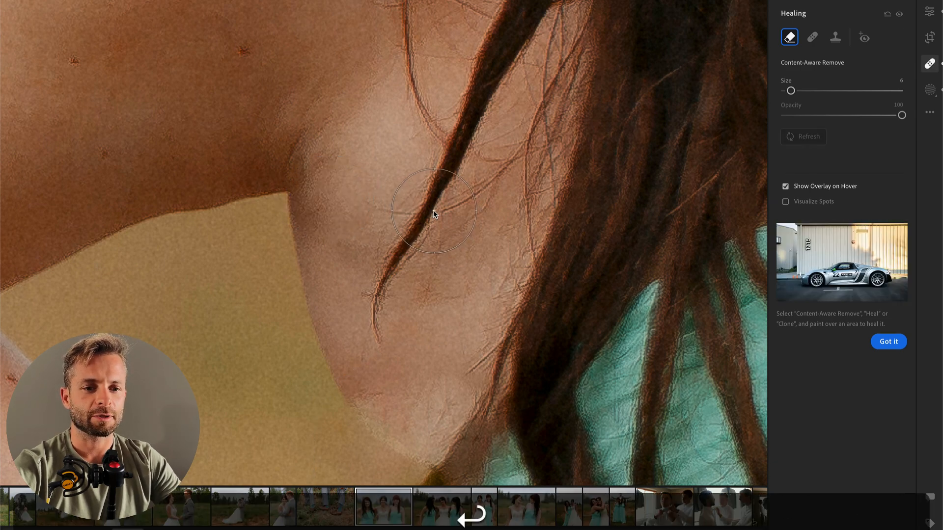
key(e)
click(433, 211)
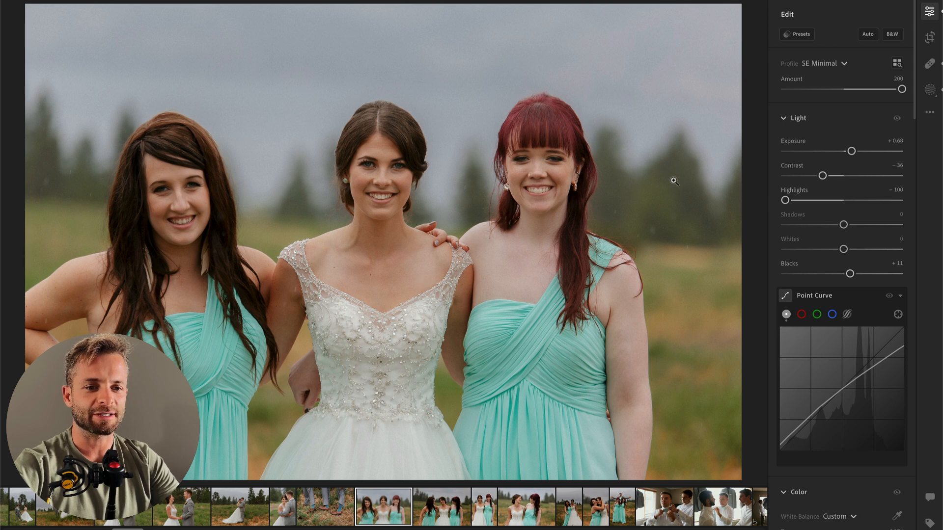
Step: Set the photo's Exposure to +0.49 and Contrast to -33, and crop it tighter from the upper right at the original aspect ratio
drag(849, 155, 828, 181)
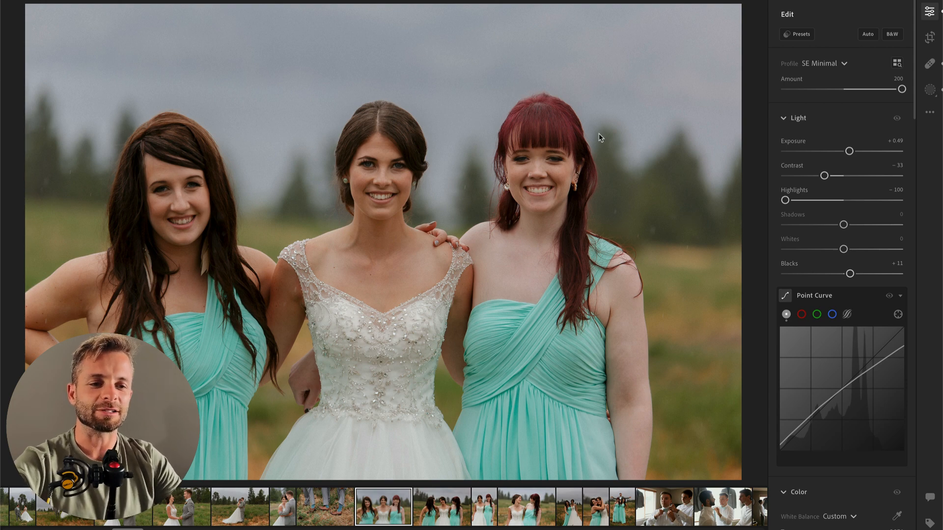
key(c)
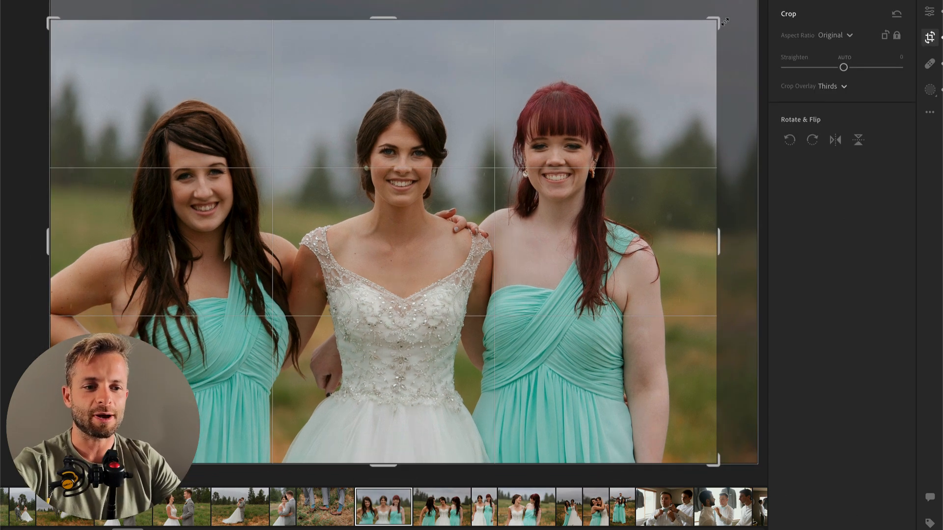
key(Return)
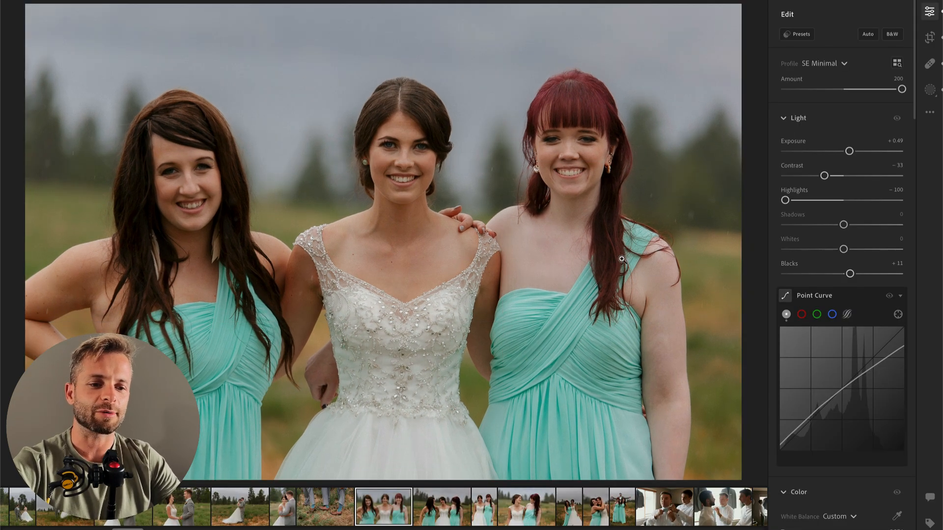
Step: Set the next three-person photo's Exposure to +0.72 and paint a size 14 brush mask over the bride's bodice and skirt
key(Right)
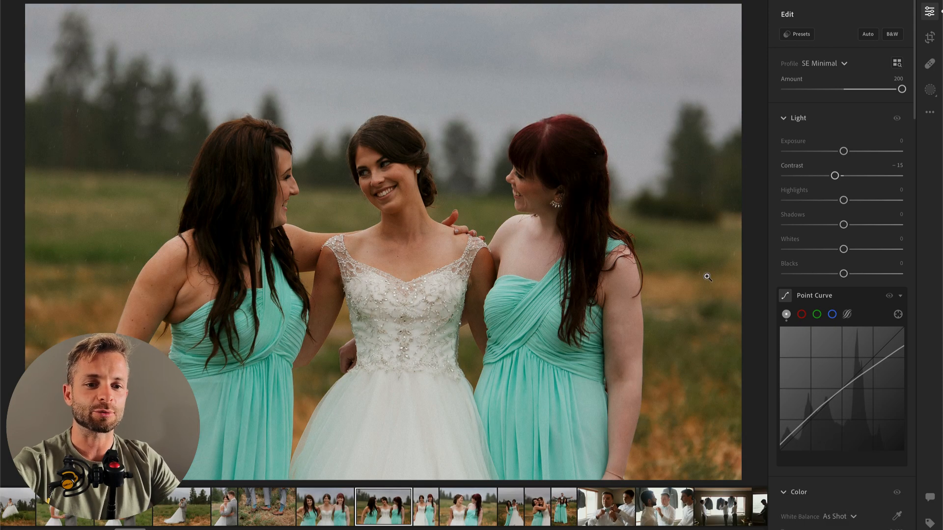
drag(844, 151, 853, 152)
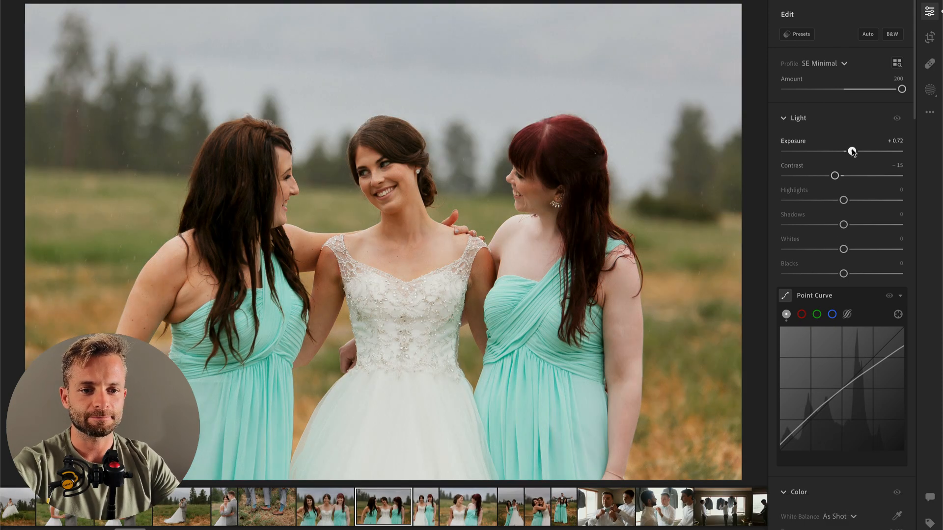
key(b)
mouse_move(388, 319)
mouse_down()
mouse_move(309, 487)
mouse_move(390, 419)
mouse_move(518, 462)
mouse_move(367, 465)
mouse_move(438, 428)
mouse_move(423, 368)
mouse_move(441, 395)
mouse_up()
drag(434, 356, 381, 402)
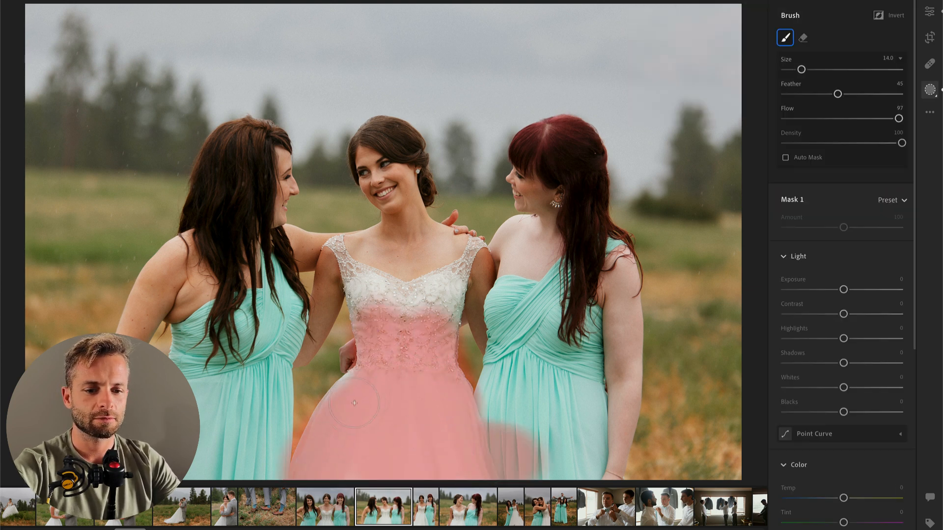
Step: Set the dress mask's Highlights to -48 and Whites to -21, and erase its overspill from the right bridesmaid's dress
drag(843, 338, 815, 338)
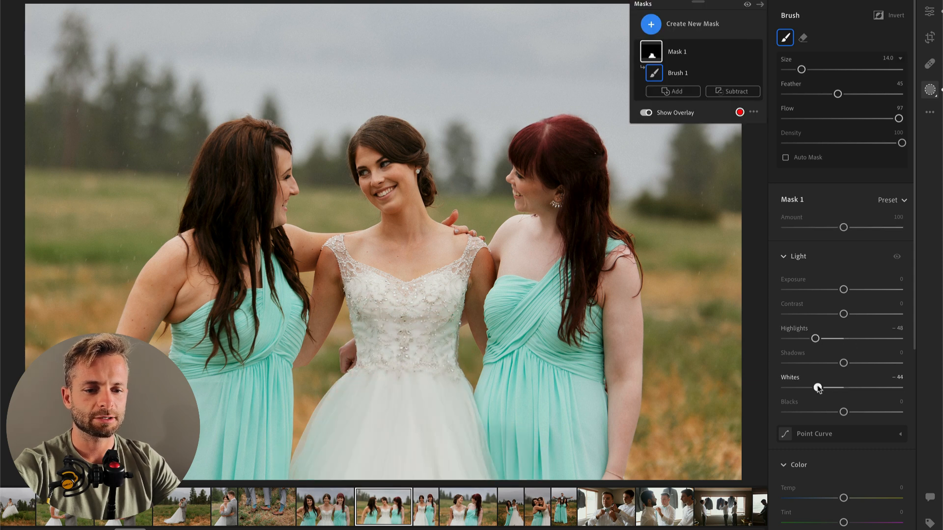
drag(820, 388, 830, 388)
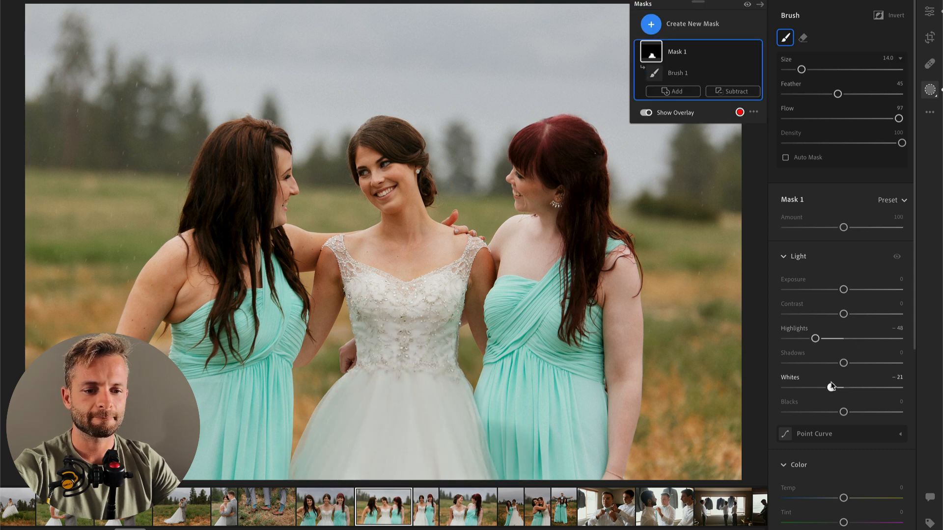
key(alt)
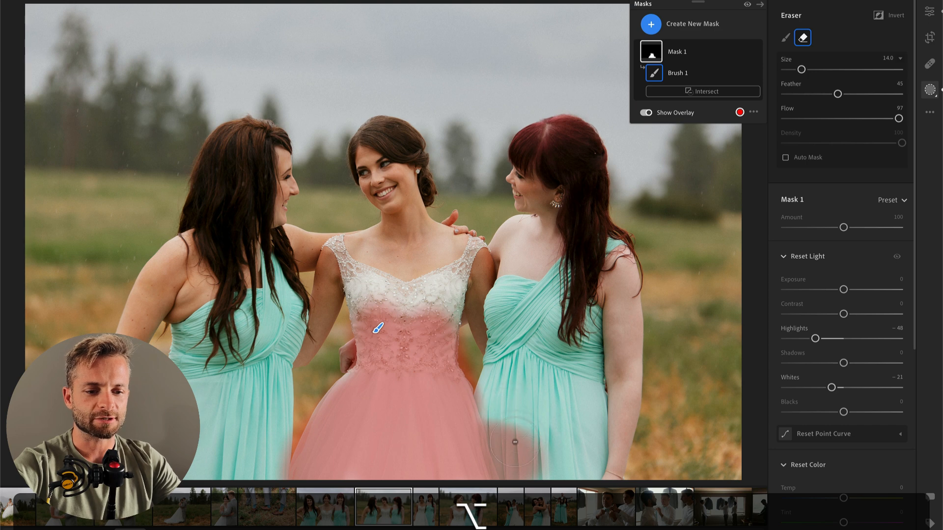
mouse_move(526, 473)
mouse_down()
mouse_move(509, 446)
mouse_move(520, 466)
mouse_up()
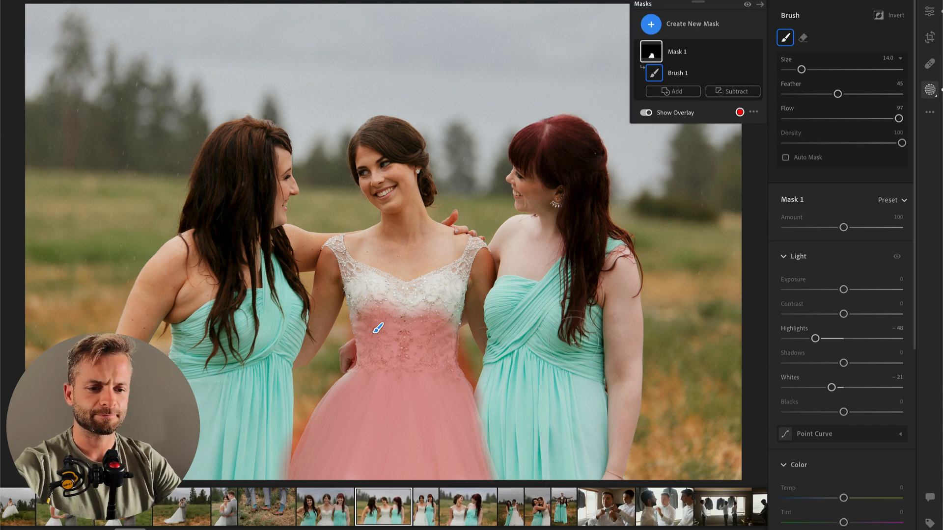
key(Return)
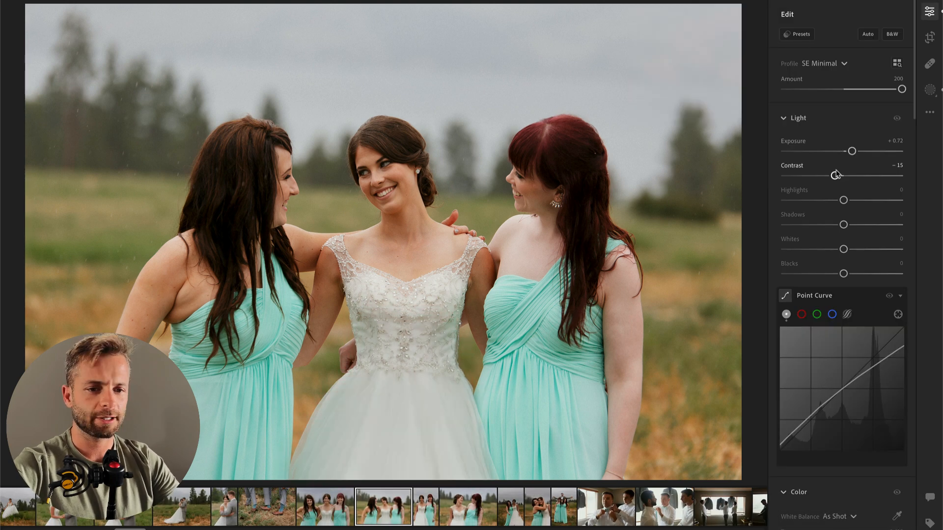
Step: Set the photo's Contrast to -23 and crop it slightly tighter from the upper left at the original aspect ratio
drag(835, 175, 828, 177)
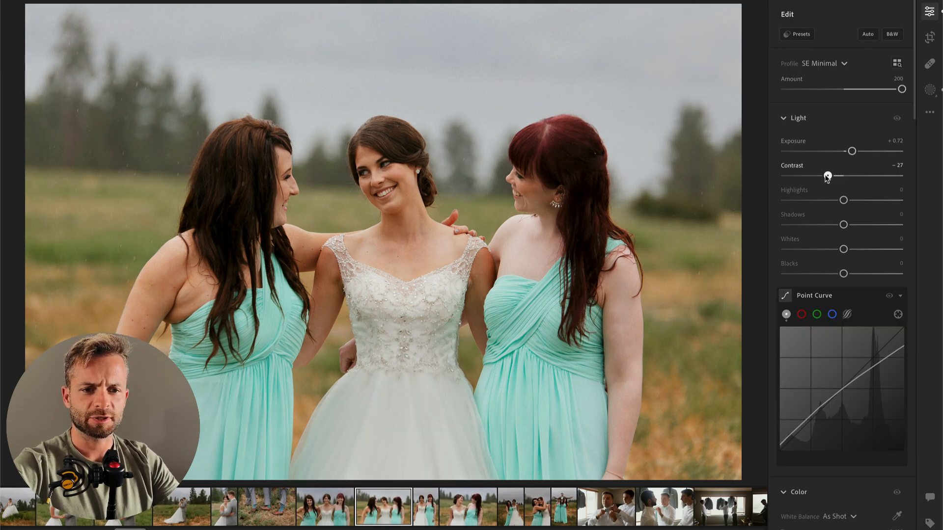
key(c)
drag(29, 7, 47, 17)
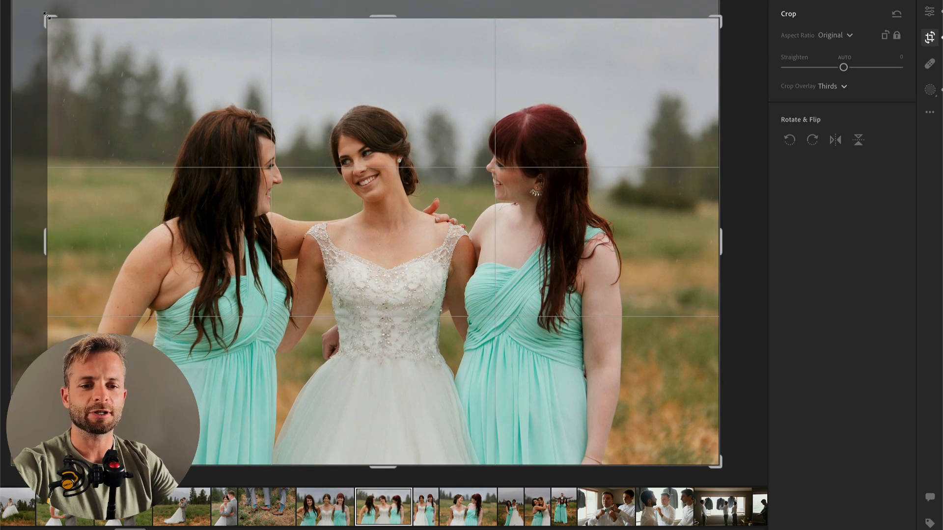
key(Return)
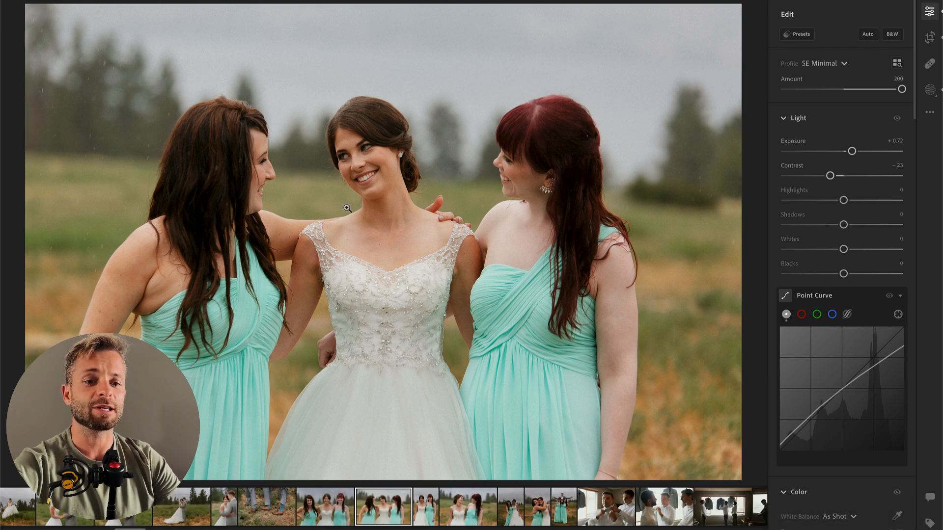
key(Left)
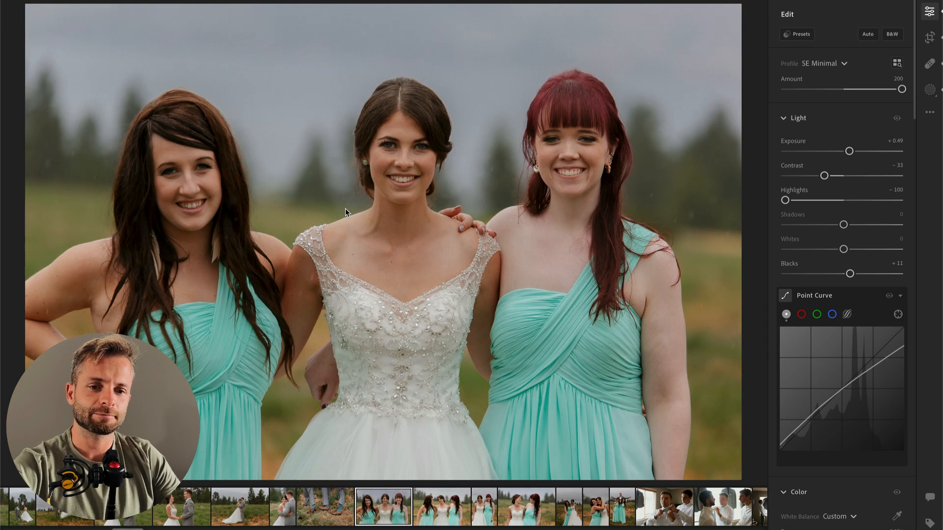
key(Right)
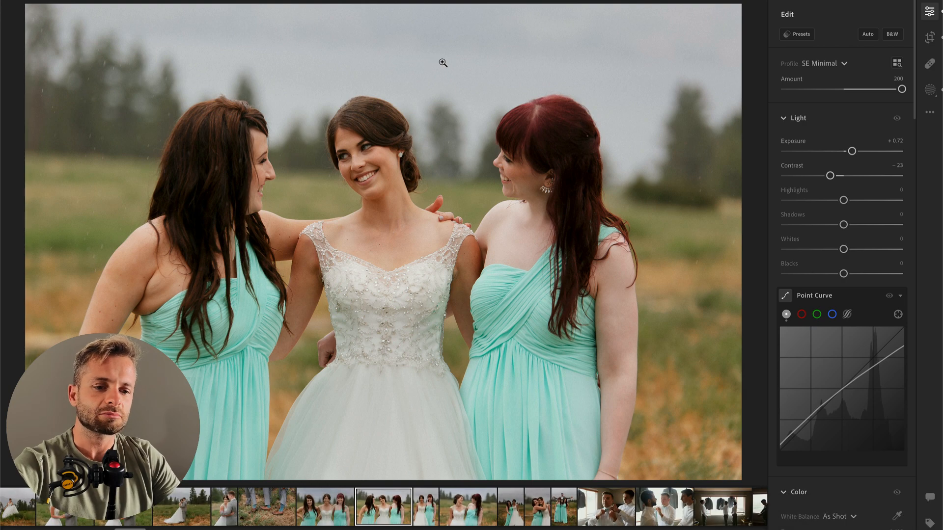
Step: Set the portrait of the bride and red-haired bridesmaid to Contrast -55, Highlights -73, Exposure +0.29 and Shadows +6
key(Right)
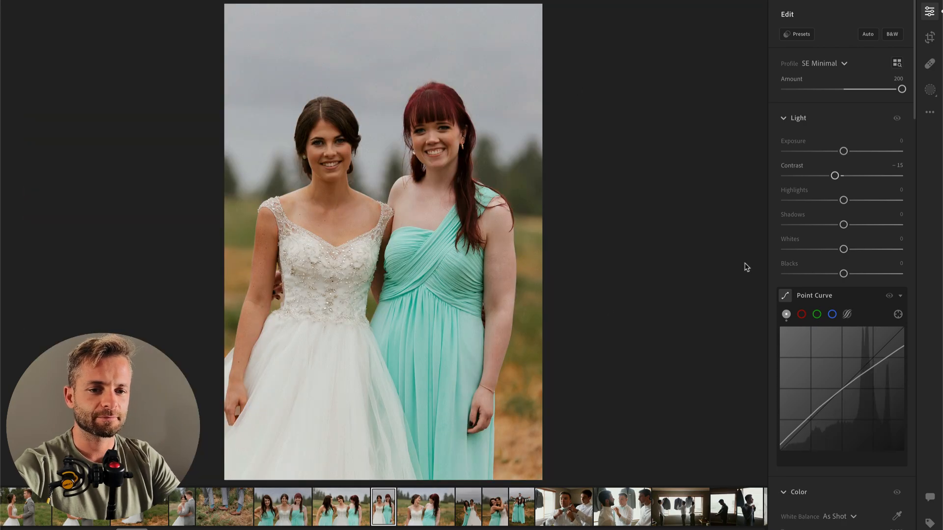
click(797, 176)
click(812, 176)
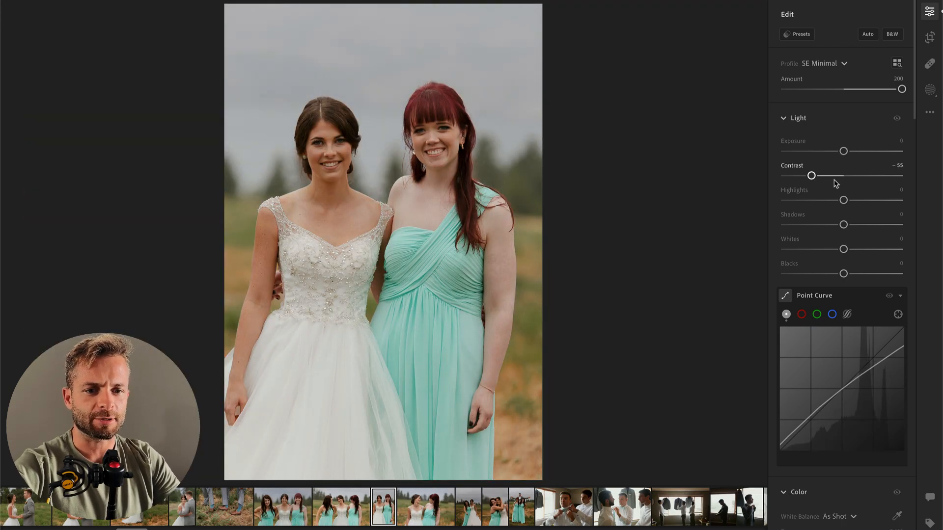
mouse_move(816, 201)
mouse_down()
mouse_move(780, 201)
mouse_move(800, 201)
mouse_up()
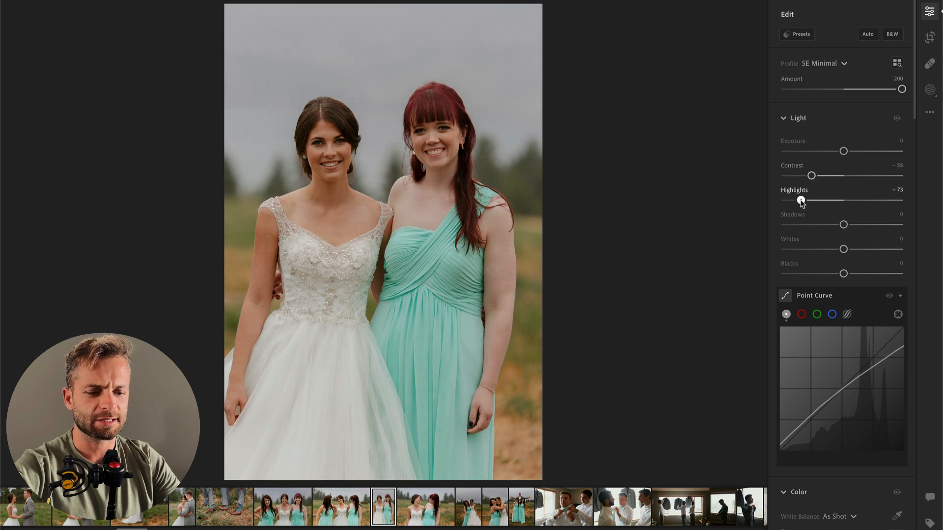
mouse_move(844, 151)
mouse_down()
mouse_move(859, 152)
mouse_move(850, 155)
mouse_up()
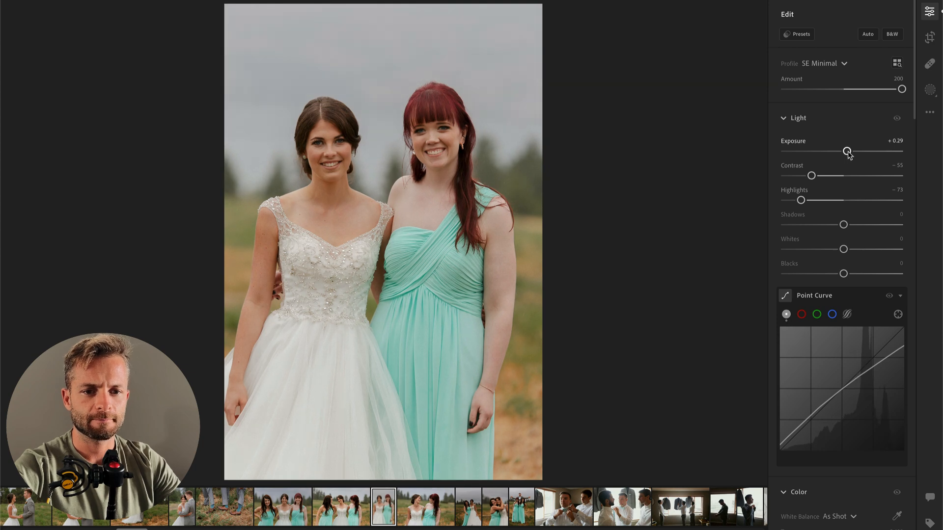
drag(855, 227, 848, 226)
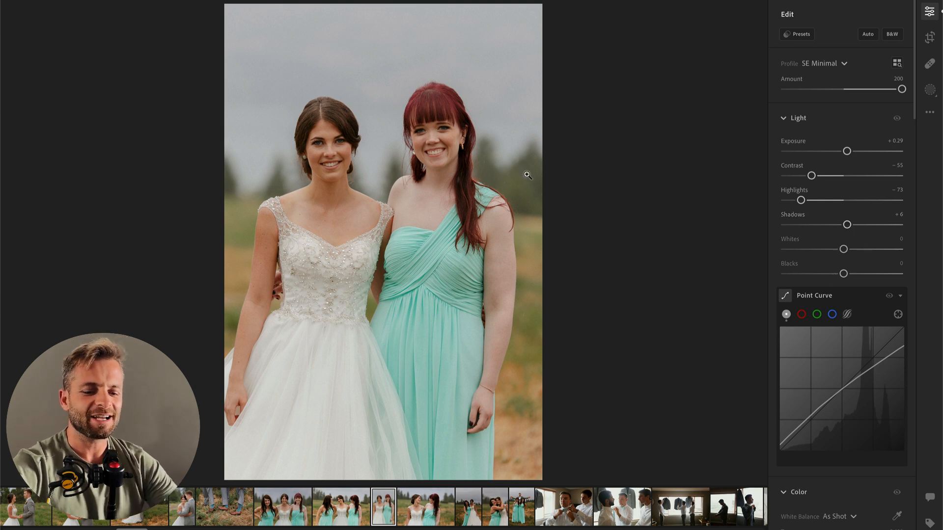
Step: Brush a size 27 mask over the bride's dress with Contrast -22, Highlights -46 and Whites -29, and set the photo's Exposure to +0.24
key(b)
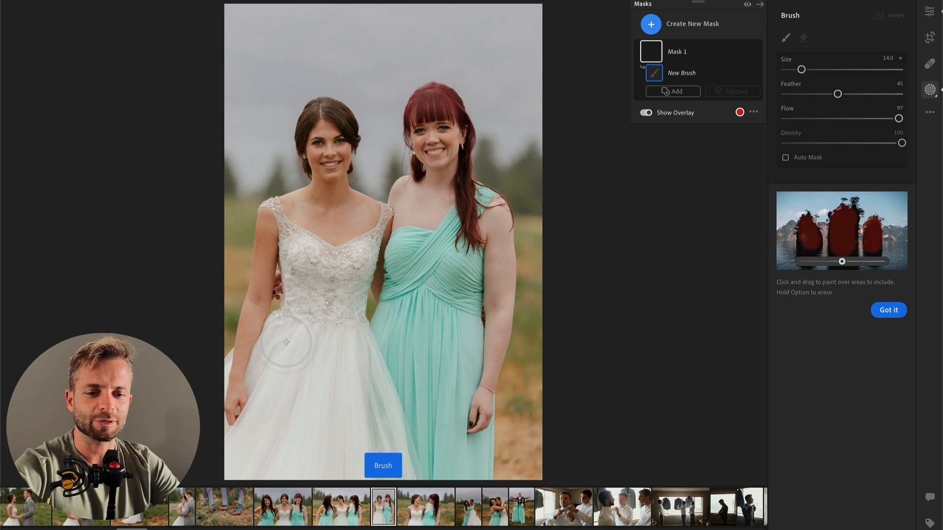
mouse_move(319, 310)
mouse_down()
mouse_move(271, 499)
mouse_move(340, 445)
mouse_move(412, 484)
mouse_move(412, 354)
mouse_up()
drag(844, 314, 817, 338)
drag(844, 388, 827, 388)
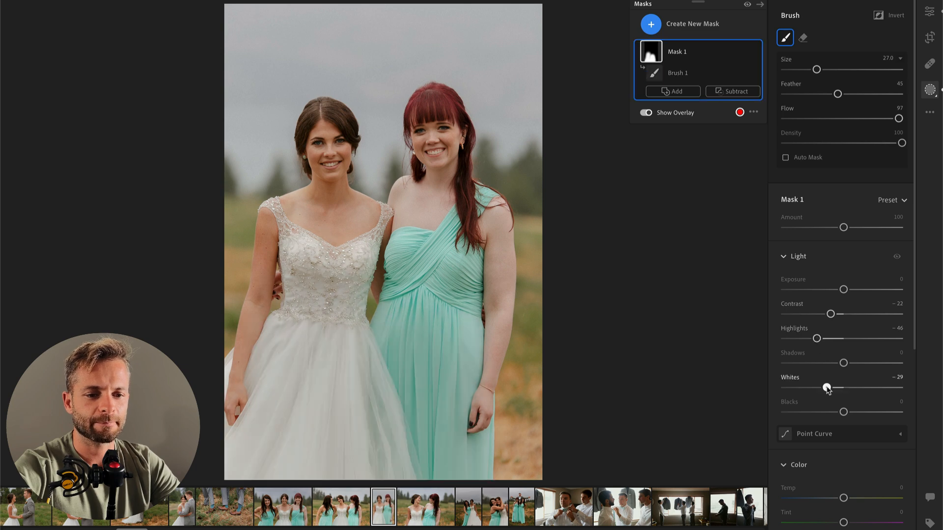
key(Return)
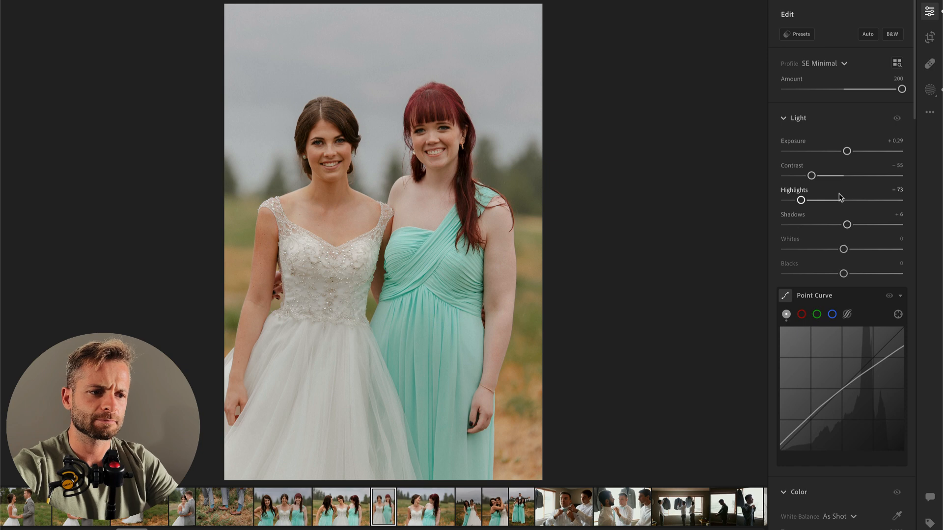
drag(845, 152, 846, 153)
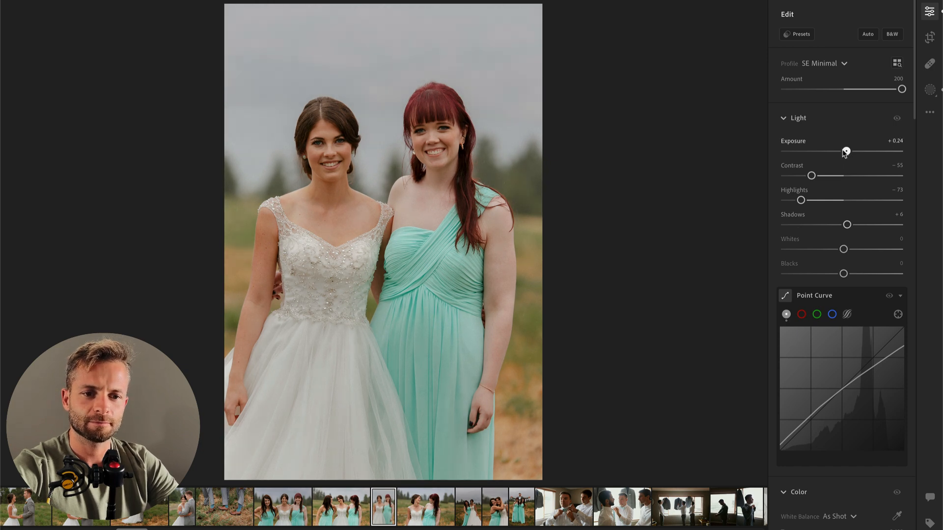
Step: Set the next photo's Exposure to -0.17 and Contrast to -32, and apply the 00 Make Color POP preset
key(Right)
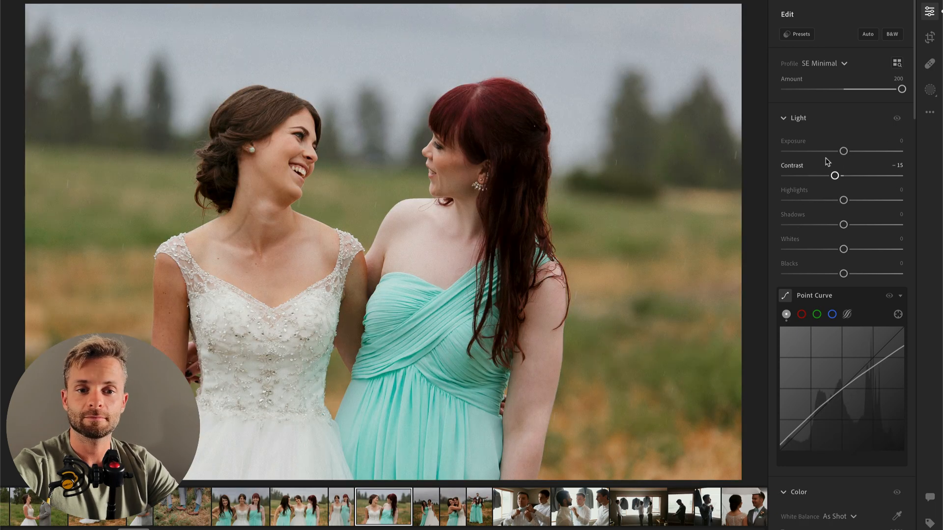
click(806, 175)
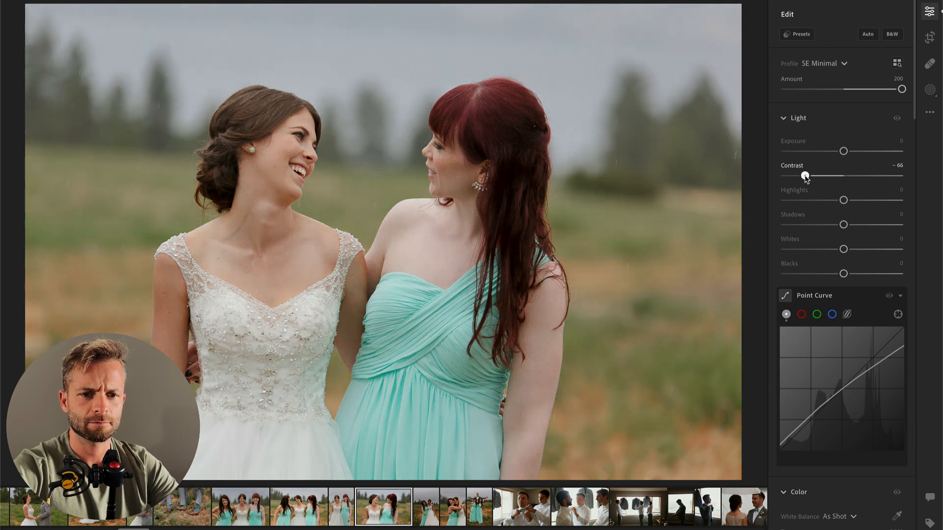
drag(843, 152, 826, 177)
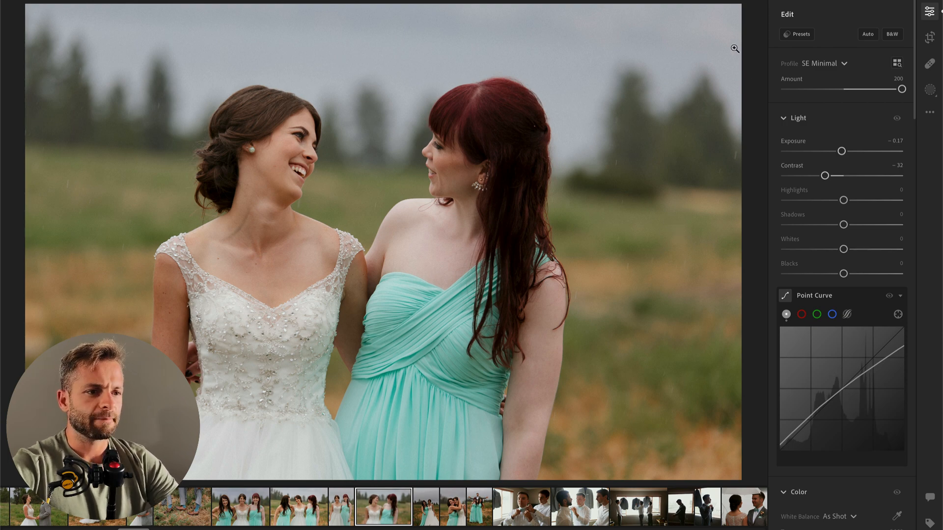
click(803, 35)
click(676, 218)
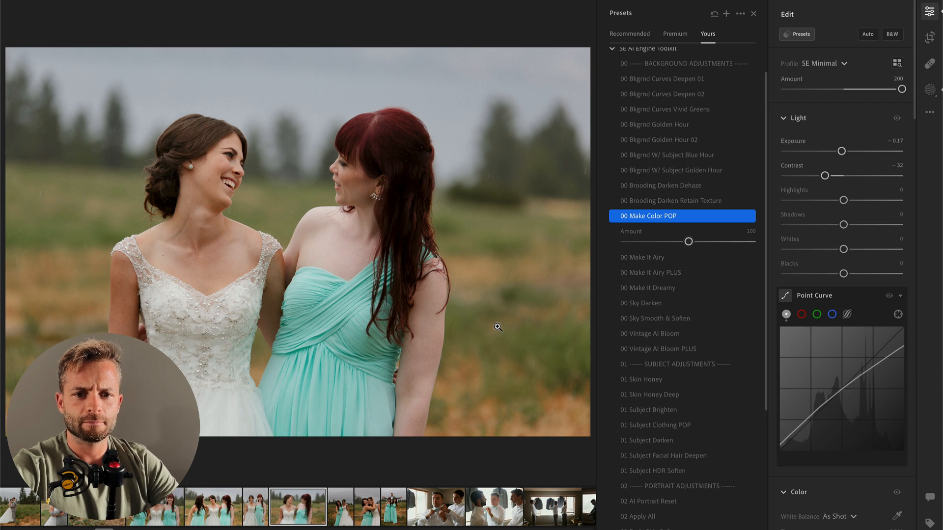
Step: Set the portrait of the bride and dark-haired bridesmaid to Exposure +1.06, Contrast -61 and Blacks +8
key(Right)
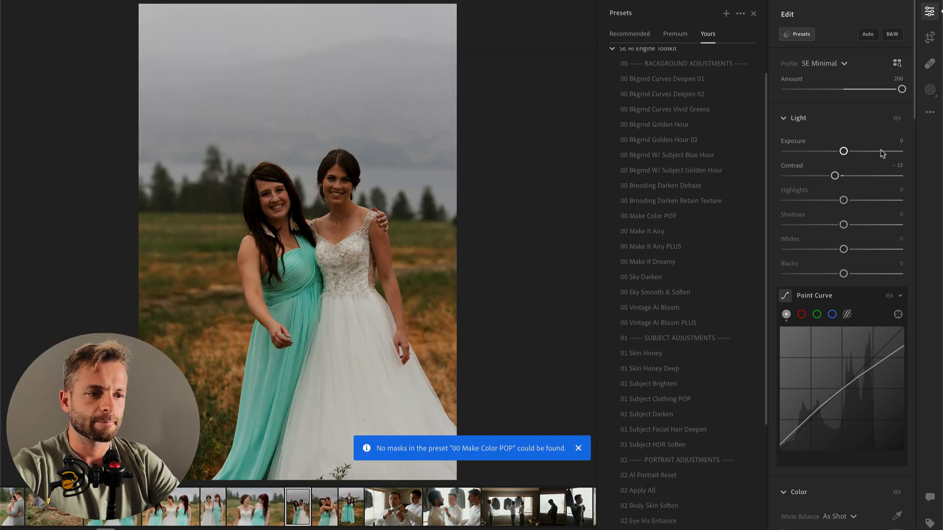
click(858, 152)
click(825, 176)
click(862, 274)
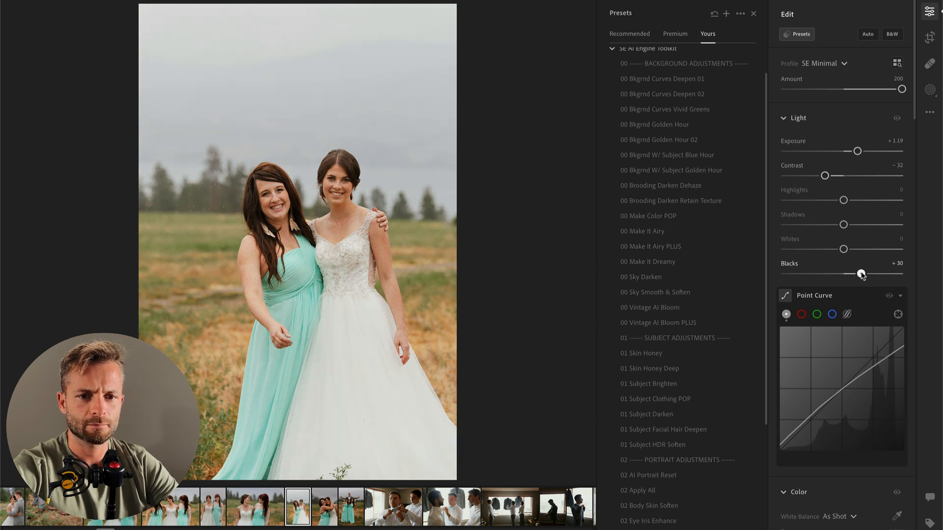
drag(862, 274, 848, 275)
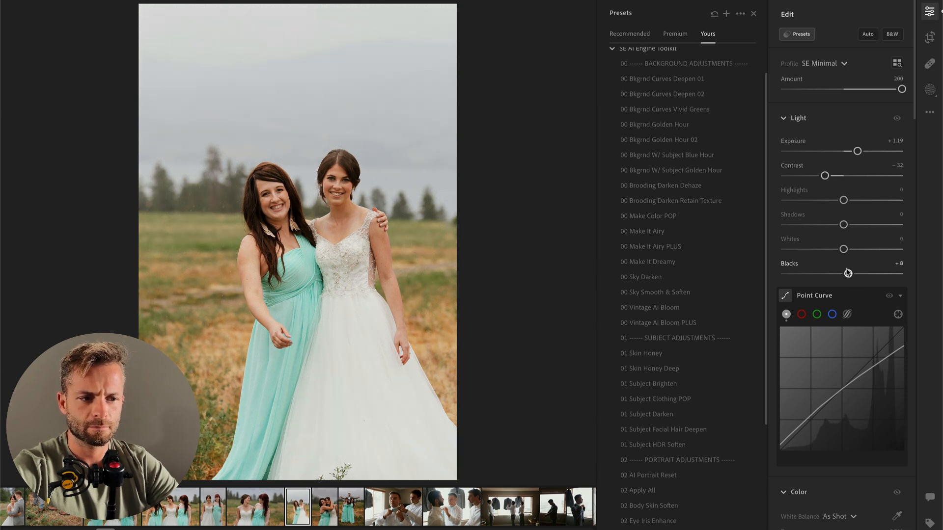
click(799, 175)
mouse_move(801, 177)
mouse_down()
mouse_move(786, 177)
mouse_move(808, 176)
mouse_up()
drag(857, 152, 856, 153)
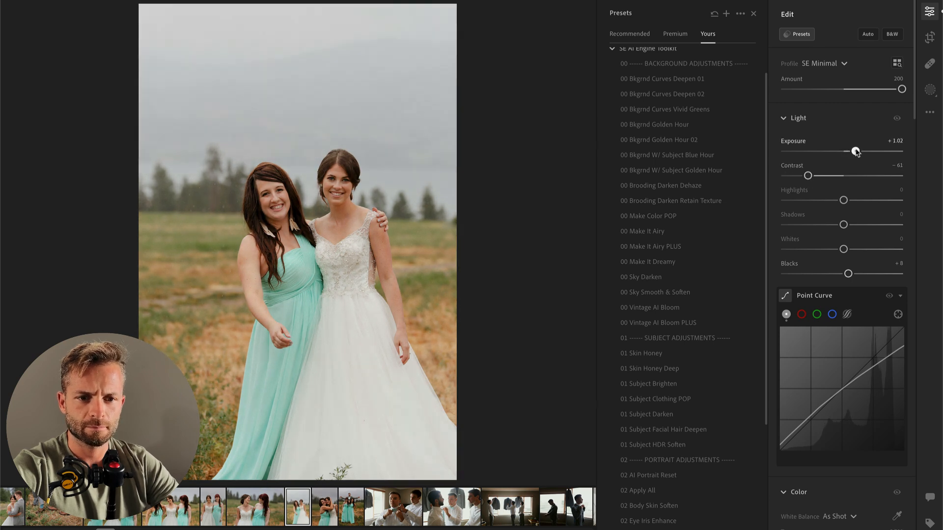
Step: Paint a new brush mask at size 15 over the bride's skirt and lower bodice
key(b)
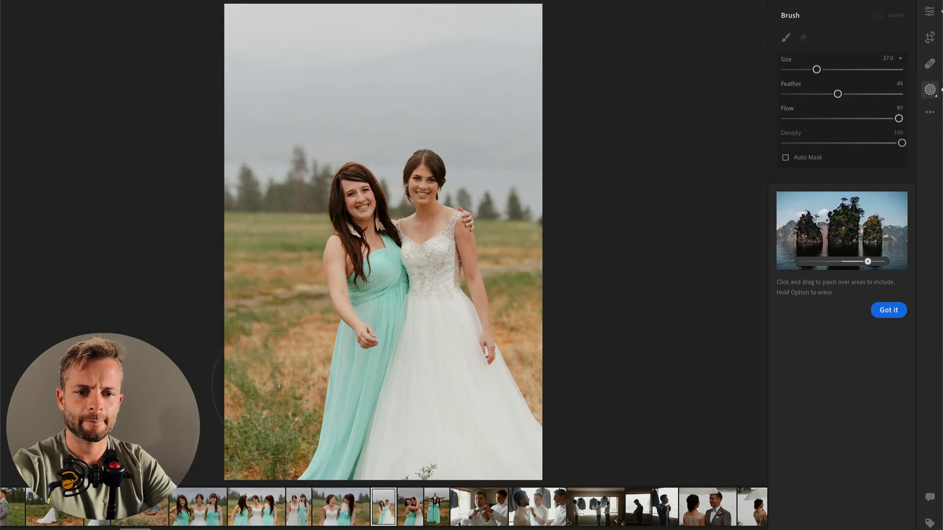
scroll(440, 318, down, 5)
mouse_move(428, 292)
mouse_down()
mouse_move(440, 380)
mouse_move(482, 400)
mouse_move(521, 442)
mouse_move(503, 373)
mouse_move(537, 442)
mouse_up()
drag(465, 464, 454, 462)
Step: Set the dress mask's Contrast to -50, Highlights to -52 and Whites to -15, and hide the mask overlay
mouse_move(843, 314)
mouse_down()
mouse_move(815, 314)
mouse_move(813, 338)
mouse_up()
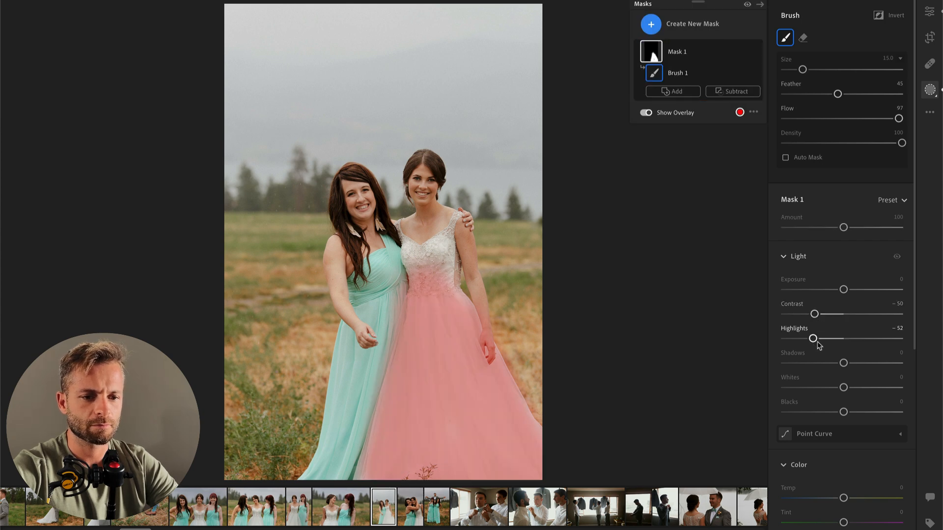
drag(829, 389, 836, 387)
key(o)
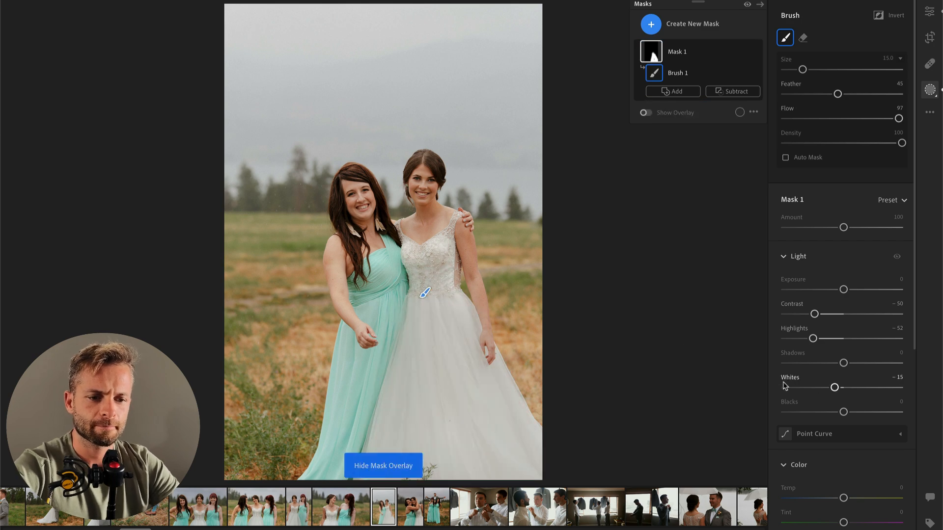
key(e)
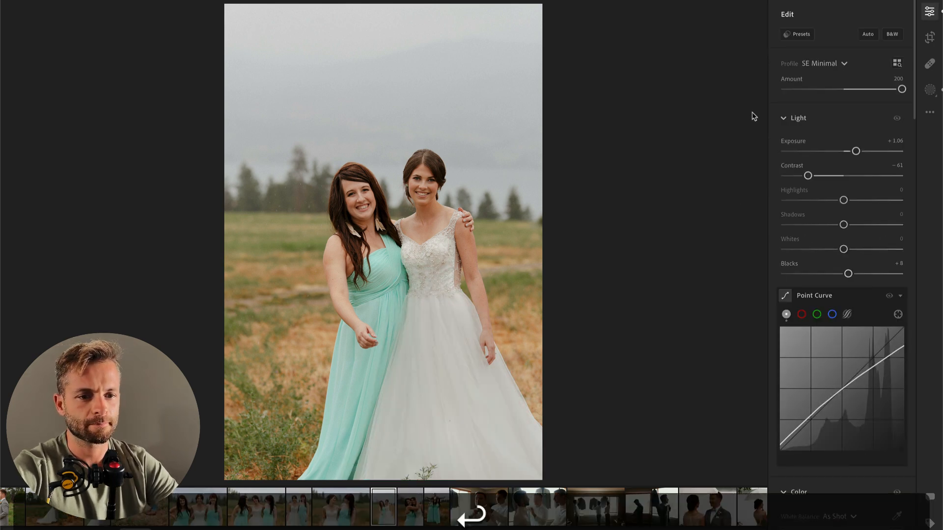
Step: Apply the 00 Make Color POP preset at amount 24 to the bride and bridesmaid portrait, and set its Exposure to +0.73
click(798, 34)
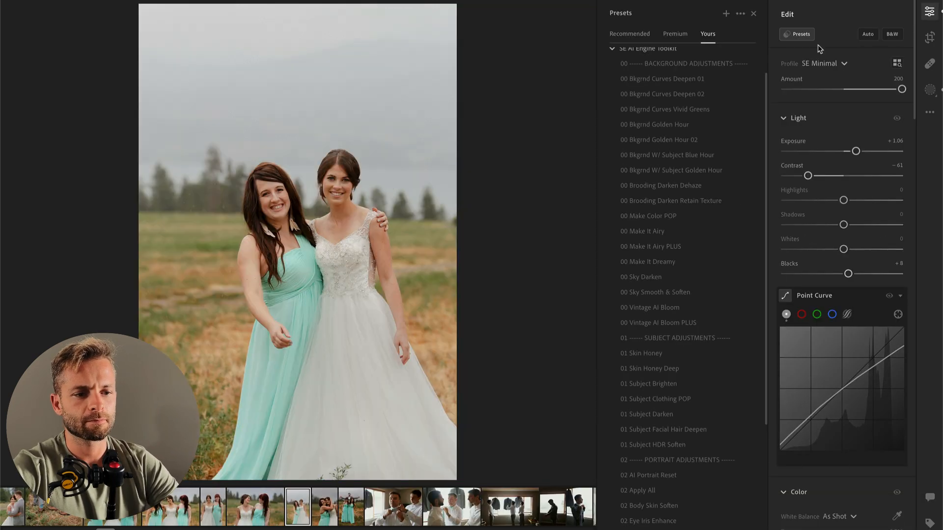
click(663, 262)
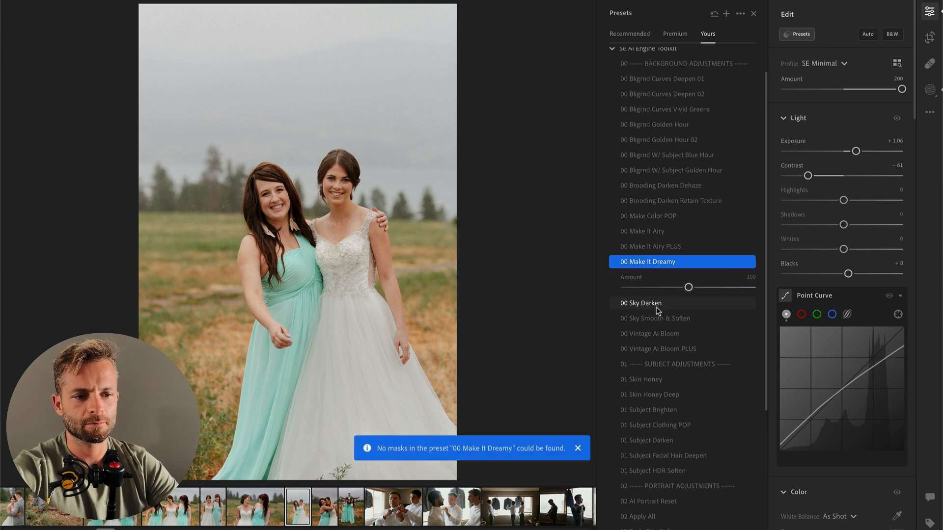
click(660, 217)
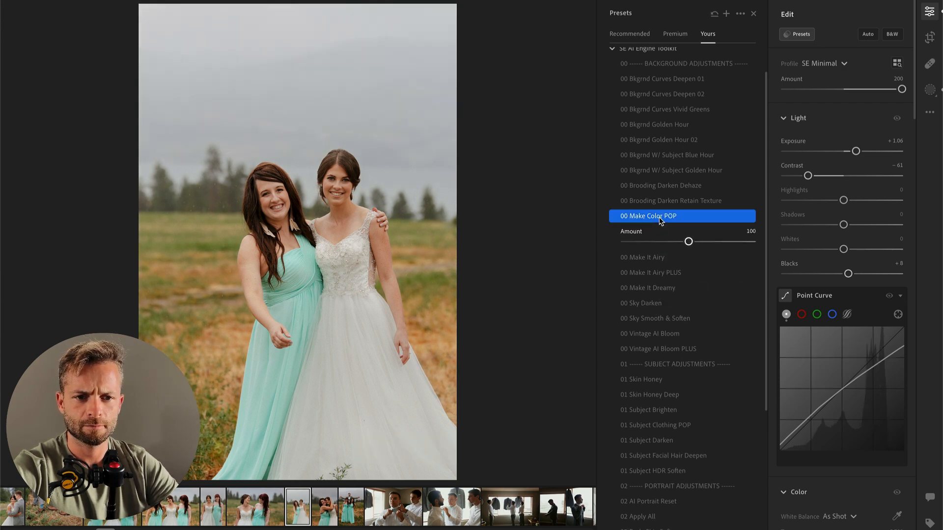
click(641, 242)
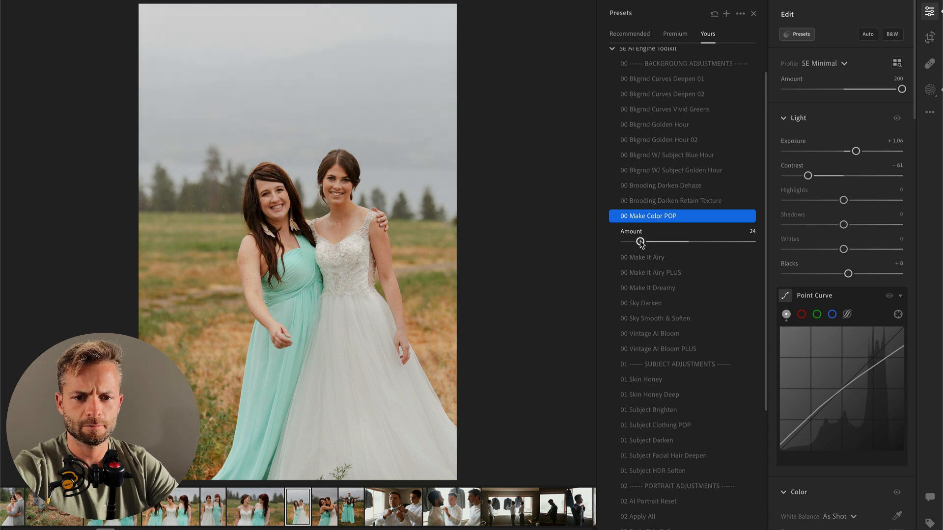
drag(858, 152, 853, 152)
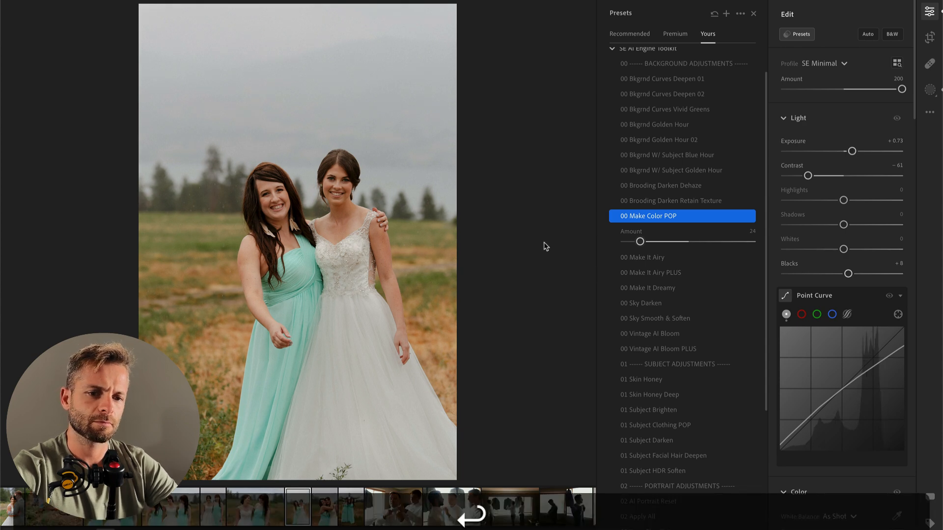
Step: Set the next photo, the hugging bride and bridesmaid, to Exposure +0.47, Contrast -76, Highlights +35, Shadows -22 and Whites -36
key(Right)
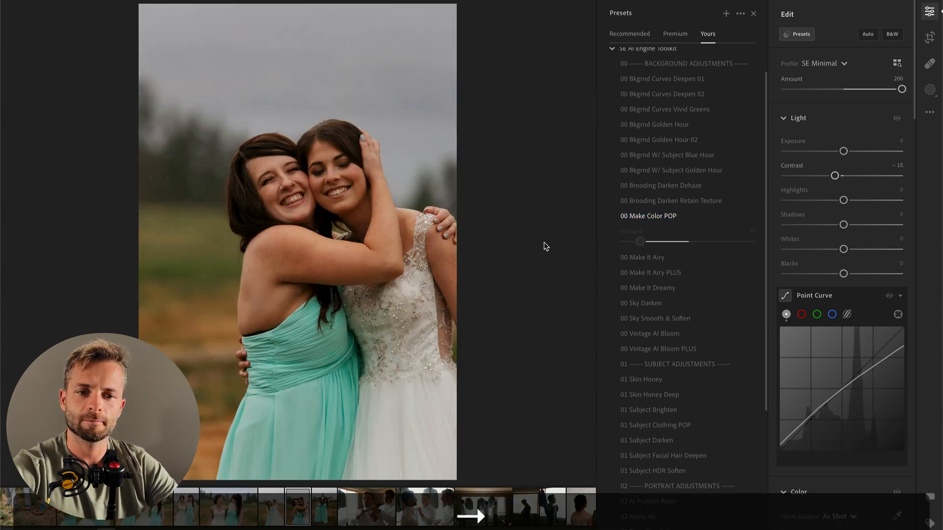
click(854, 151)
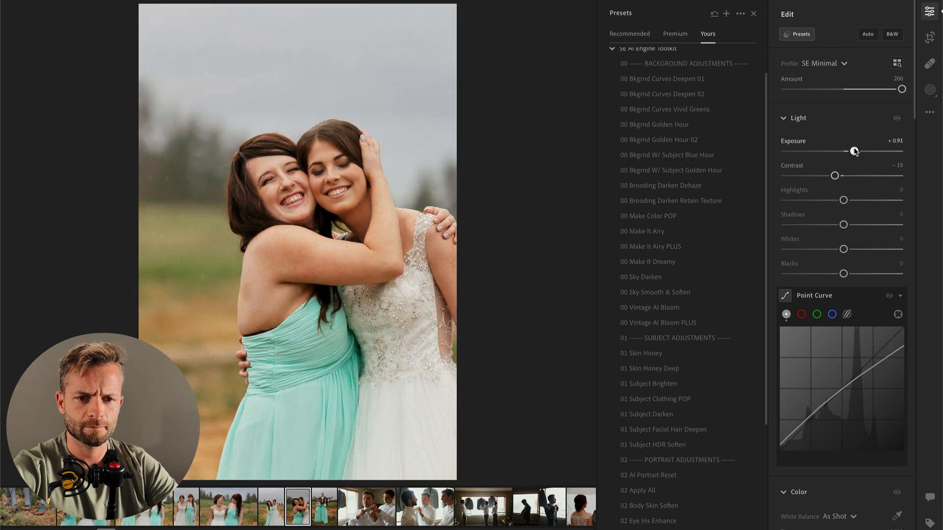
mouse_move(843, 200)
mouse_down()
mouse_move(794, 201)
mouse_move(835, 201)
mouse_up()
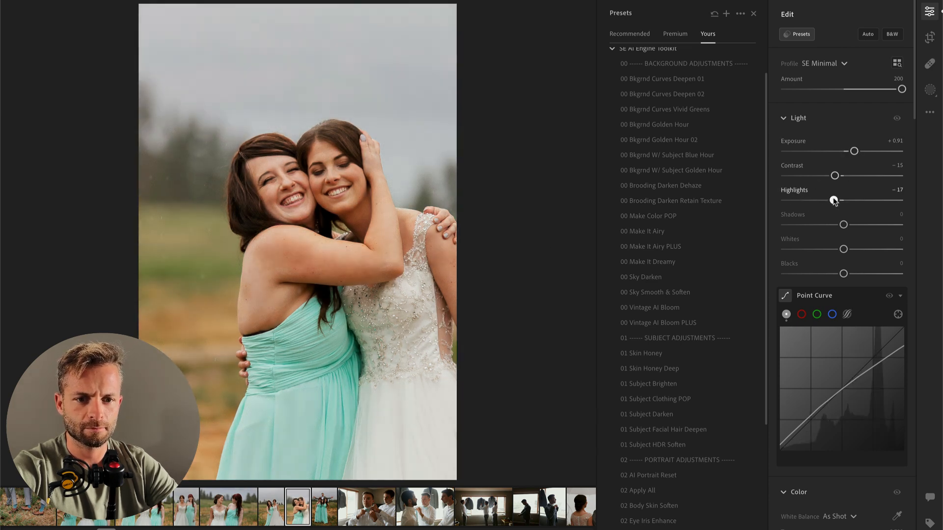
click(803, 176)
mouse_move(803, 176)
mouse_down()
mouse_move(817, 176)
mouse_move(799, 176)
mouse_up()
drag(843, 225, 822, 249)
drag(830, 202, 866, 205)
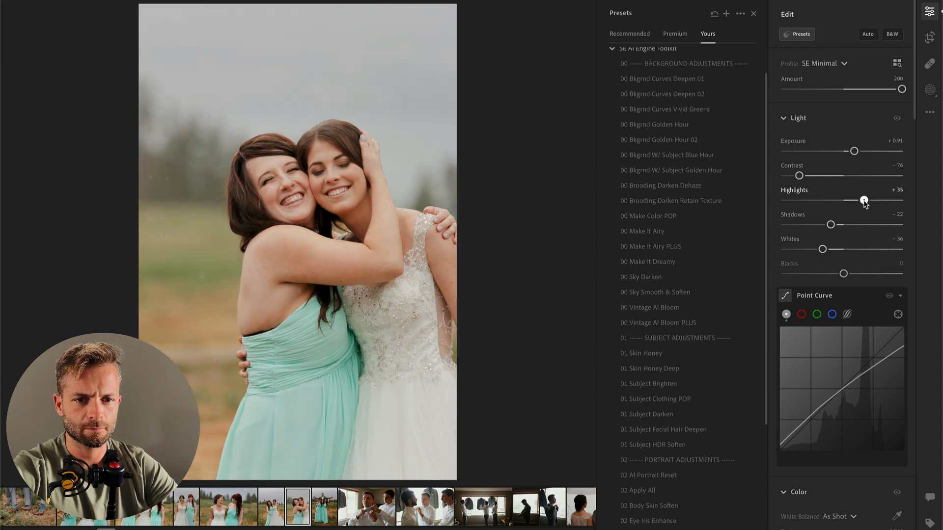
drag(854, 152, 851, 154)
Step: Set the hugging photo's white balance Temp to 5,335 and inspect the two women up close
scroll(830, 354, down, 5)
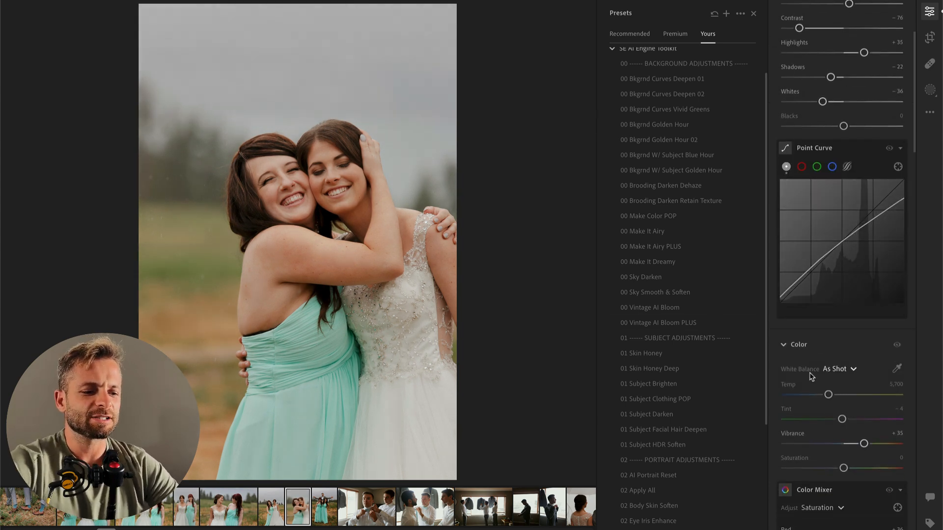
drag(828, 396, 825, 398)
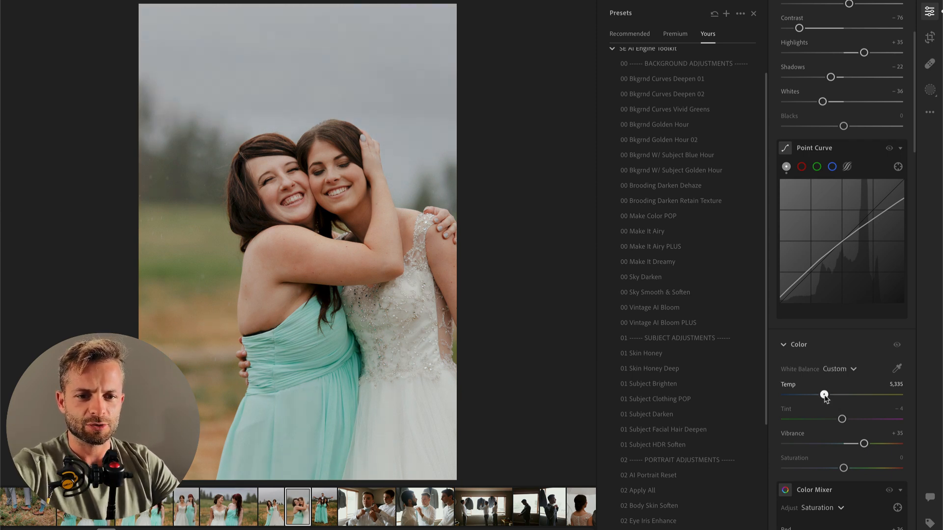
scroll(852, 154, up, 3)
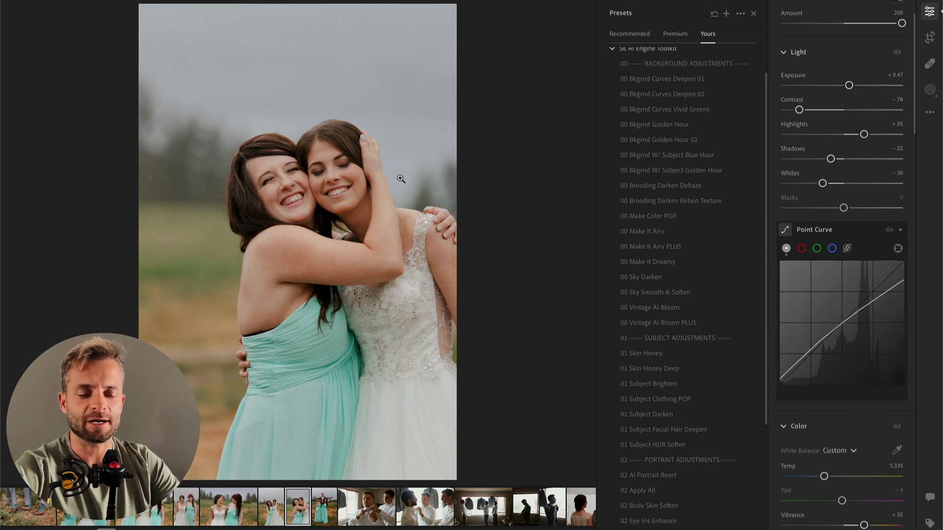
click(319, 204)
drag(271, 138, 456, 338)
drag(109, 100, 301, 242)
click(301, 242)
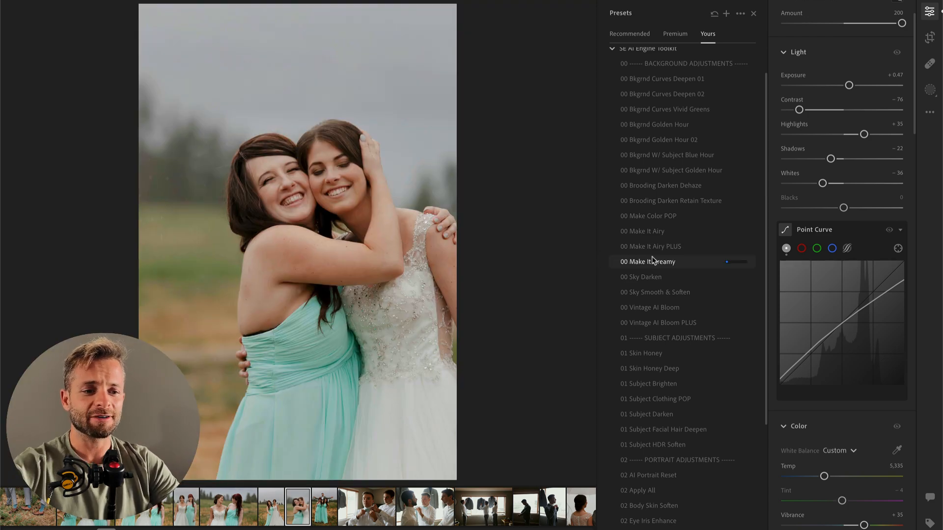
Step: Apply the 00 Bkgrnd Curves Deepen 01 preset at amount 42 and compare the photo with its original
scroll(639, 234, up, 1)
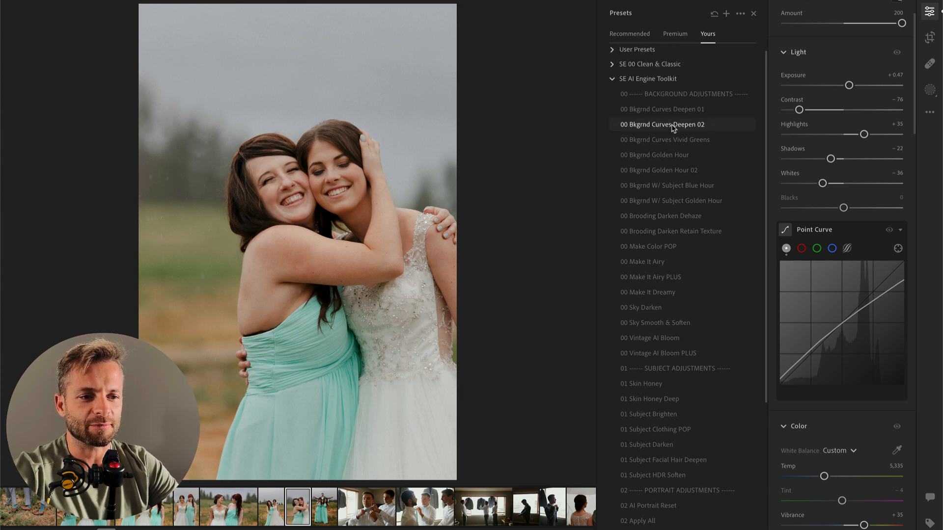
click(687, 114)
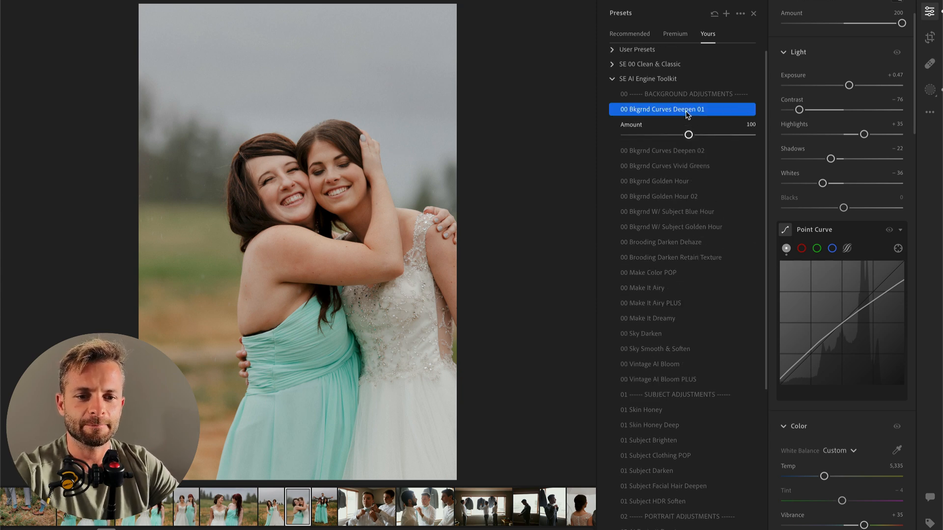
click(652, 135)
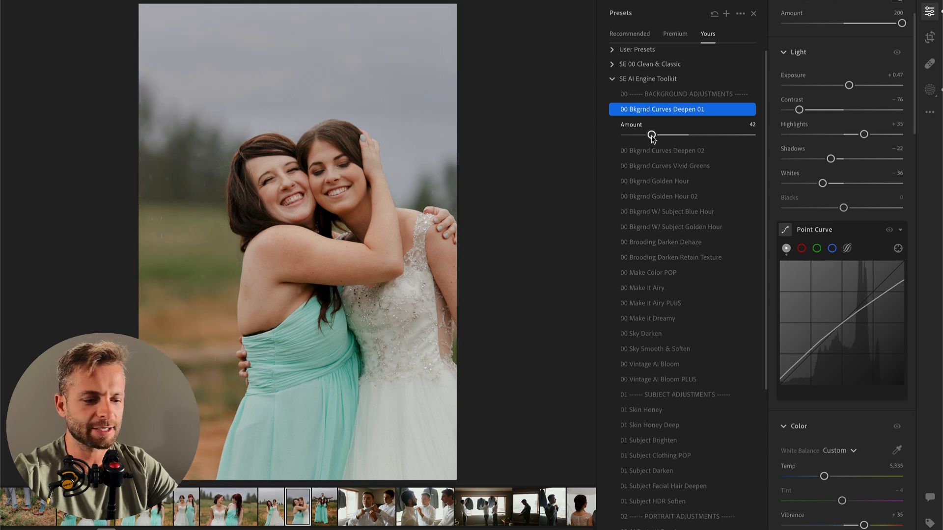
key(backslash)
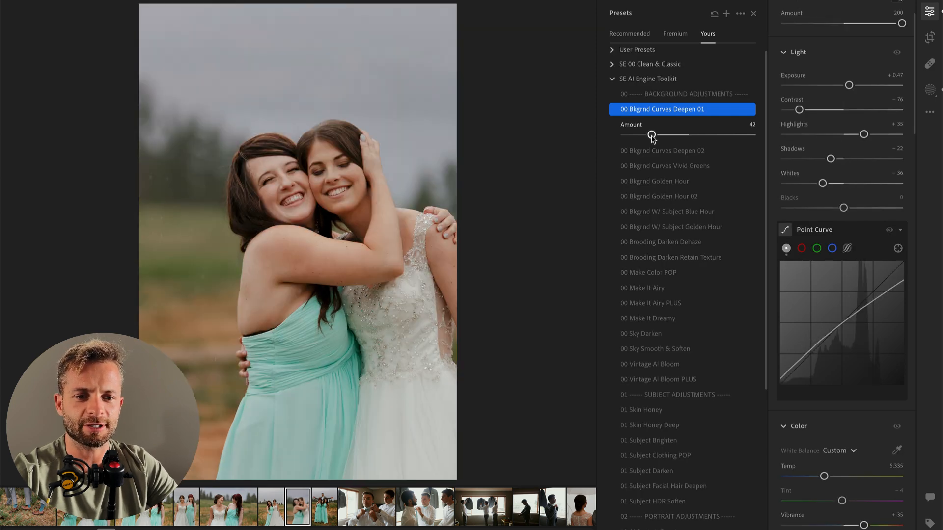
key(backslash)
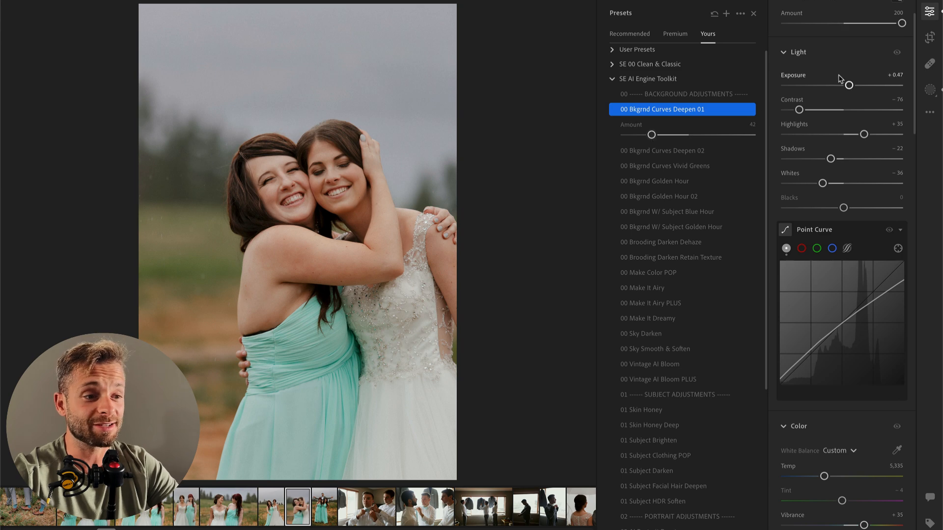
Step: Set the hugging photo's Exposure to +0.24, its Tint to -5 and the Orange hue in the Color Mixer to -3
drag(847, 87, 844, 89)
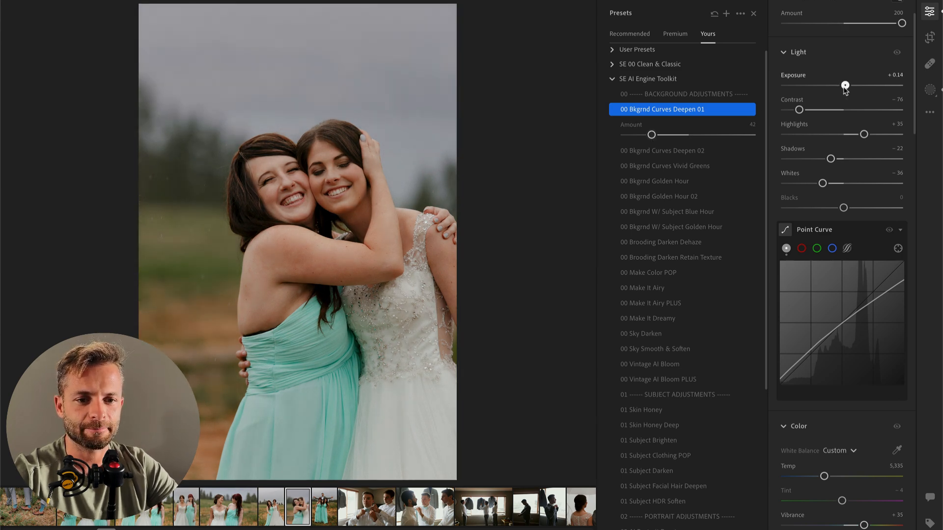
drag(842, 502, 842, 502)
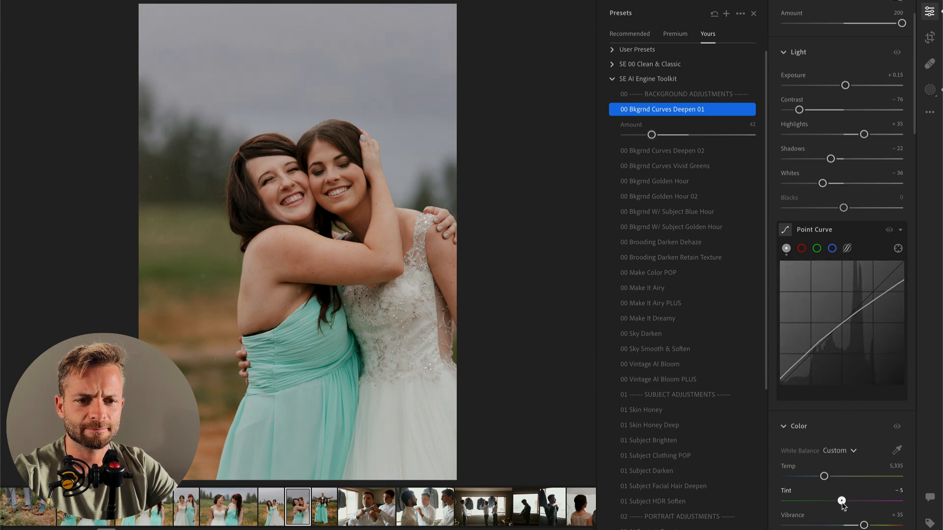
scroll(842, 504, down, 4)
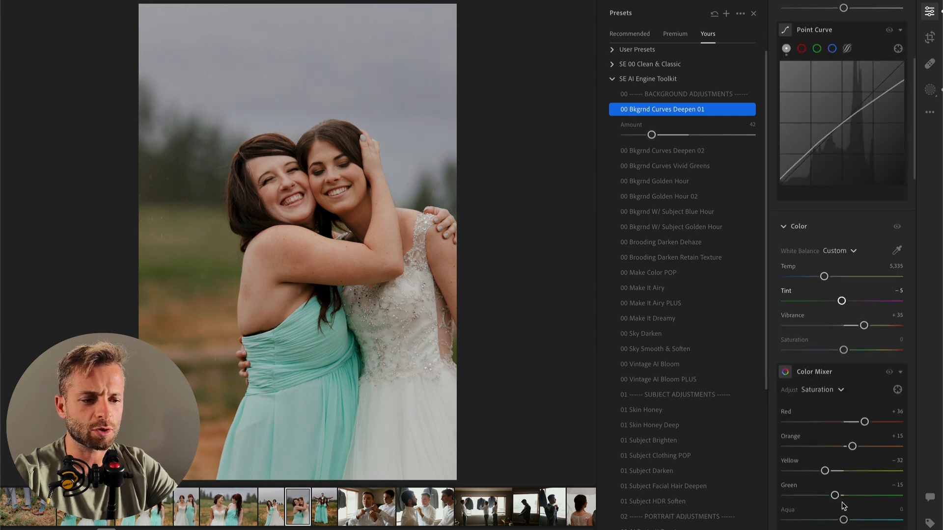
click(818, 390)
click(813, 416)
scroll(833, 380, down, 1)
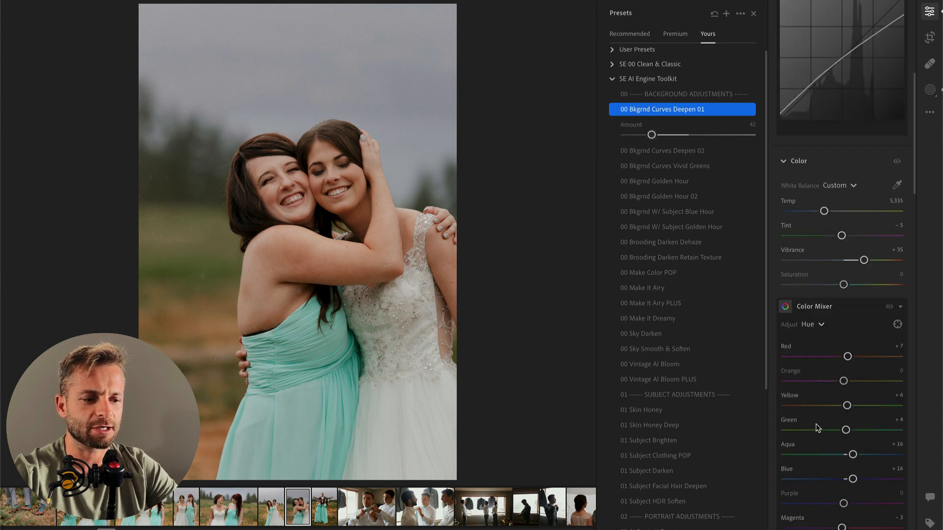
drag(841, 385, 839, 386)
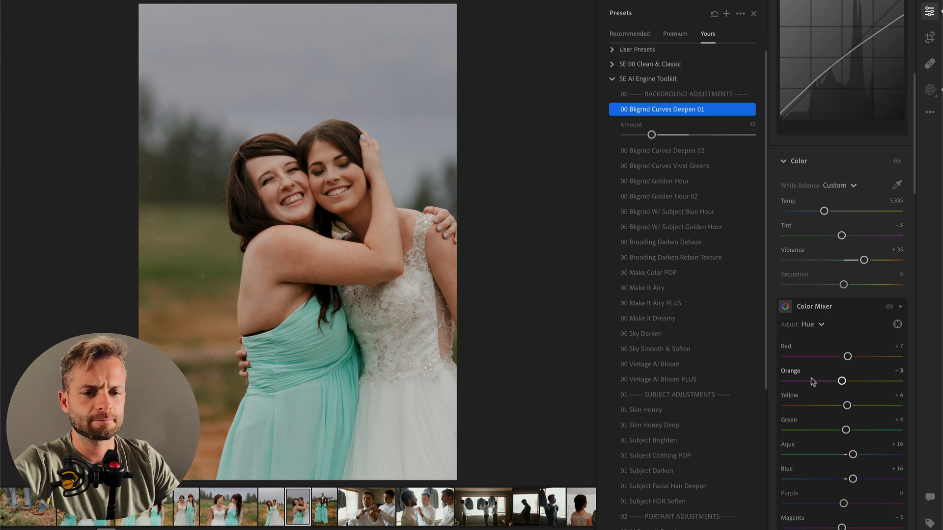
scroll(838, 385, up, 6)
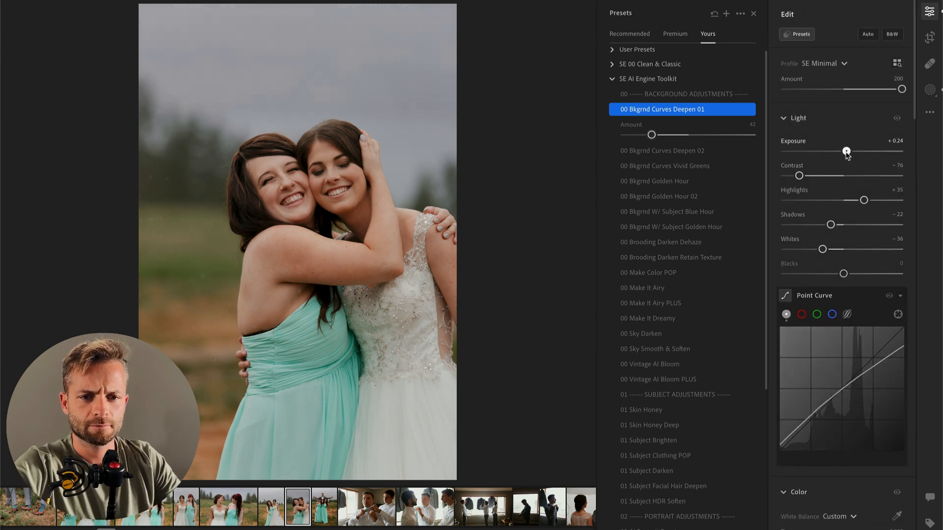
Step: Copy the edit settings to the next photo, of the groom behind two bridesmaids, and set its Temp to 5,629
key(super+Right)
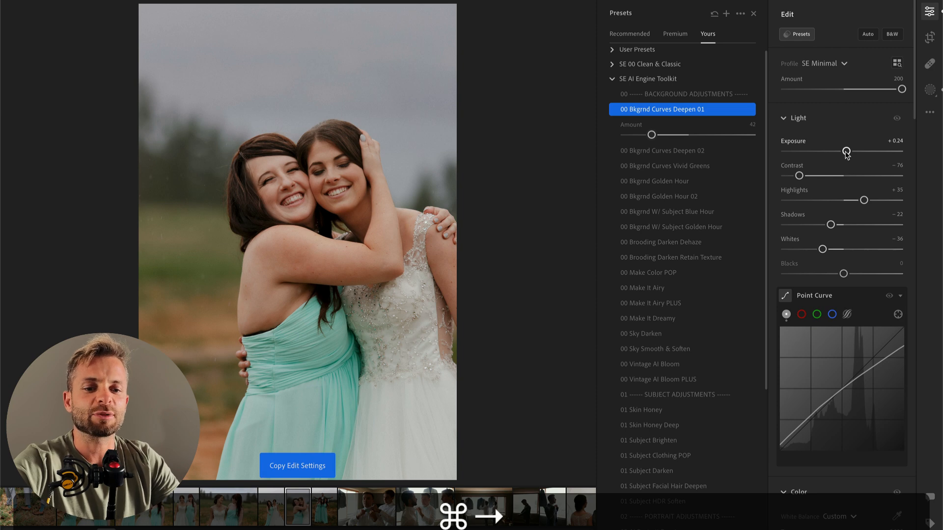
key(super+shift+v)
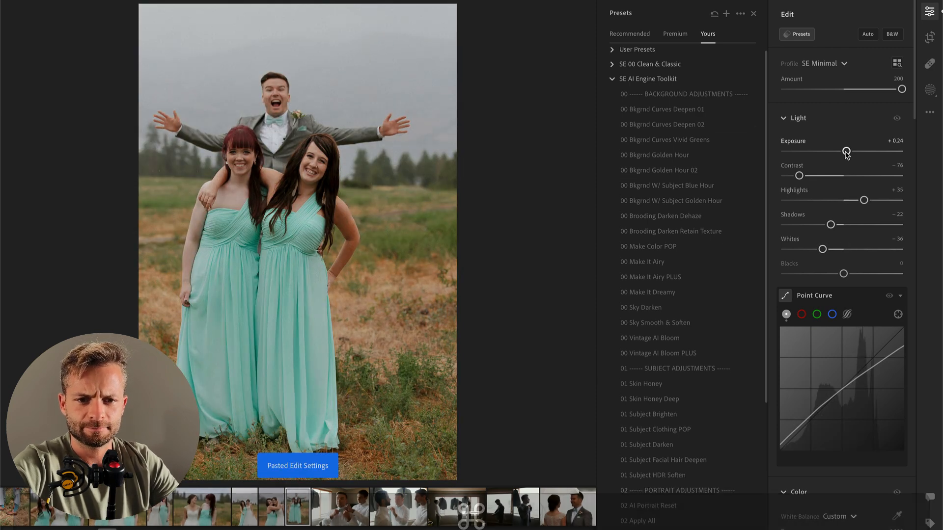
scroll(809, 452, down, 3)
drag(825, 394, 828, 393)
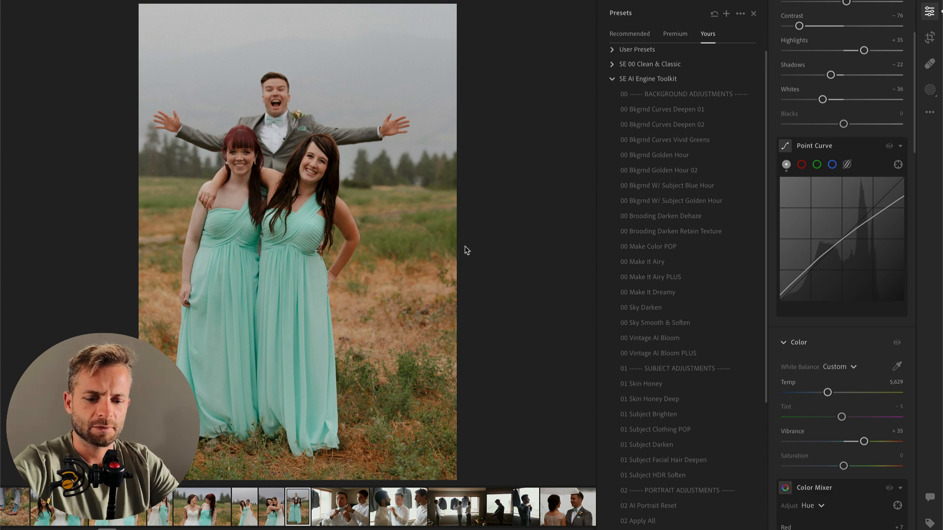
Step: Crop the photo of the groom and two bridesmaids tighter, trimming its upper and right edges at the original aspect ratio
key(c)
drag(537, 8, 533, 25)
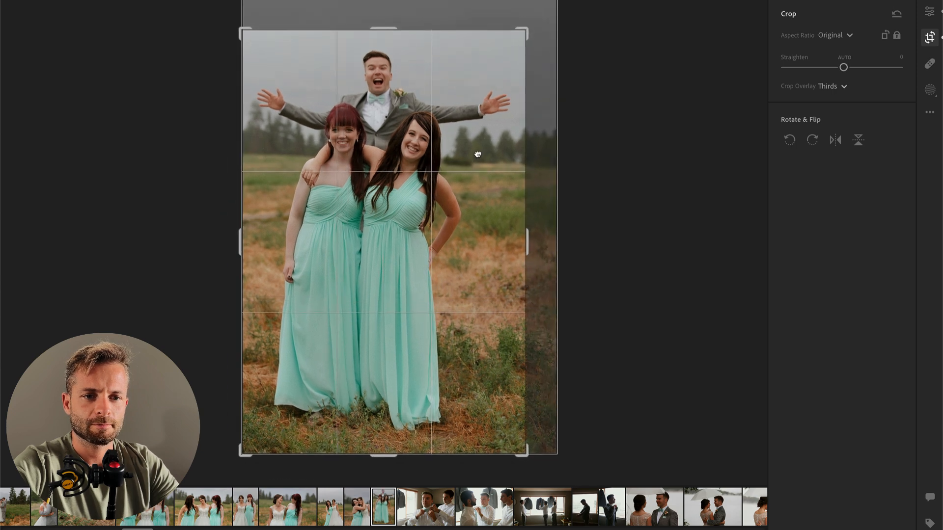
key(Return)
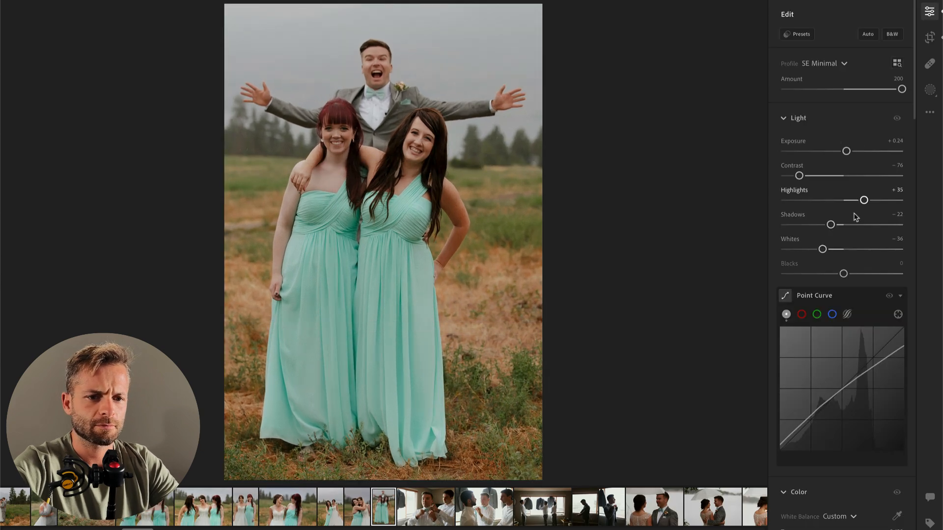
Step: Go to the photo of three men in white shirts, lower its Exposure and set its Temp to 5,080
key(Right)
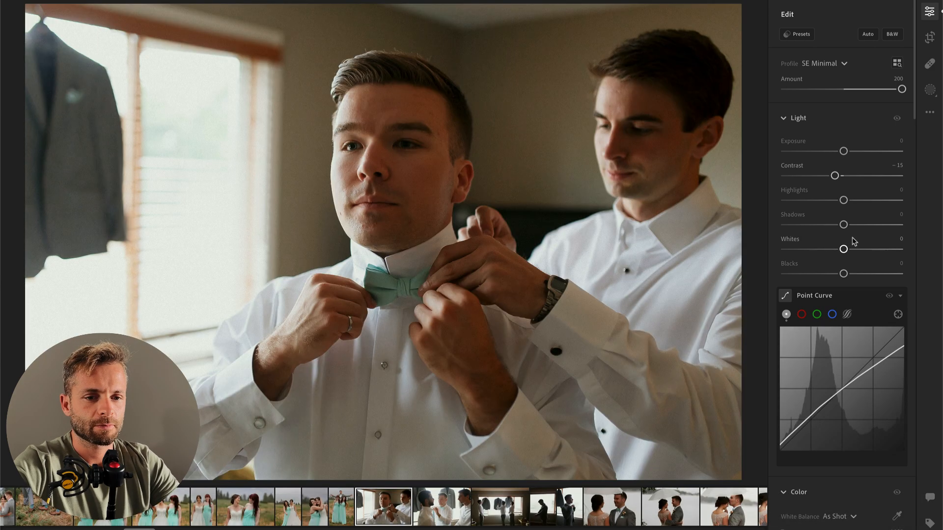
key(Right)
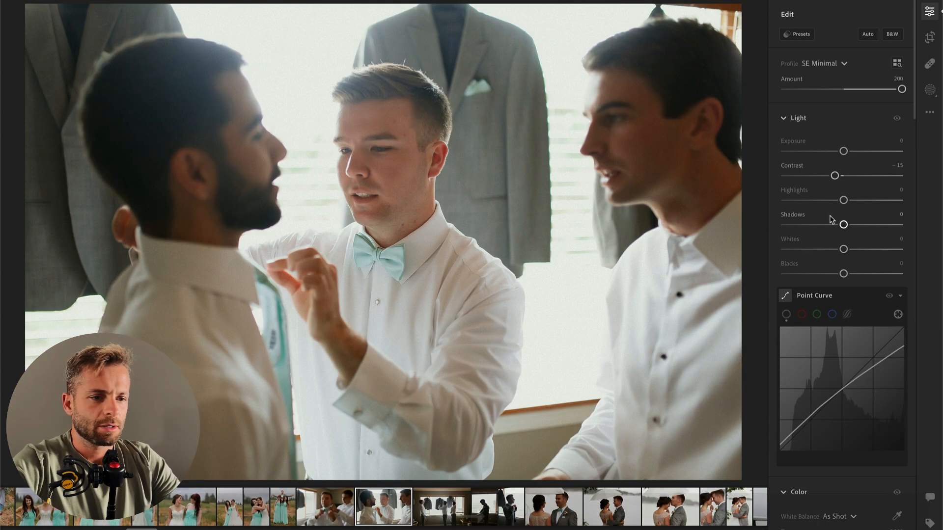
drag(843, 151, 835, 151)
scroll(841, 339, down, 3)
drag(823, 382, 821, 390)
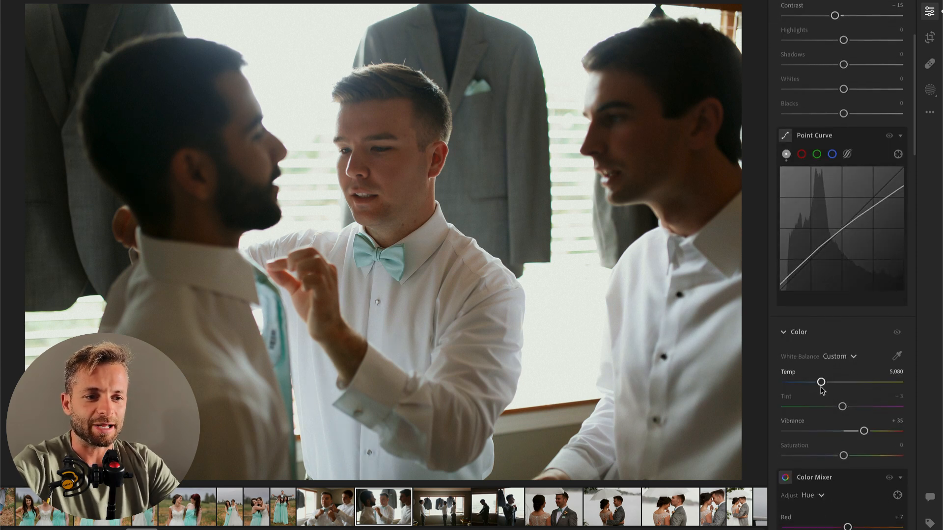
Step: Look up the capture date and time of the photo of three men in white shirts in the album's photo grid
scroll(806, 294, up, 5)
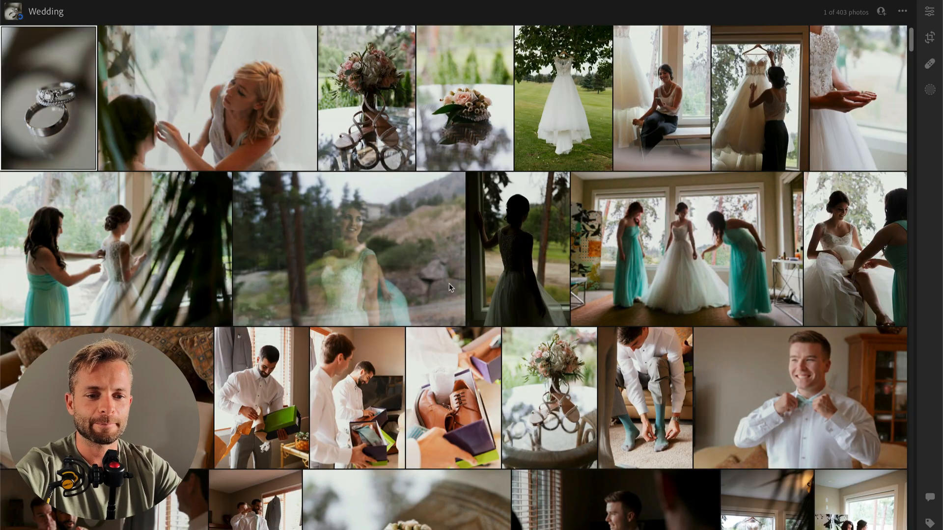
scroll(58, 84, down, 15)
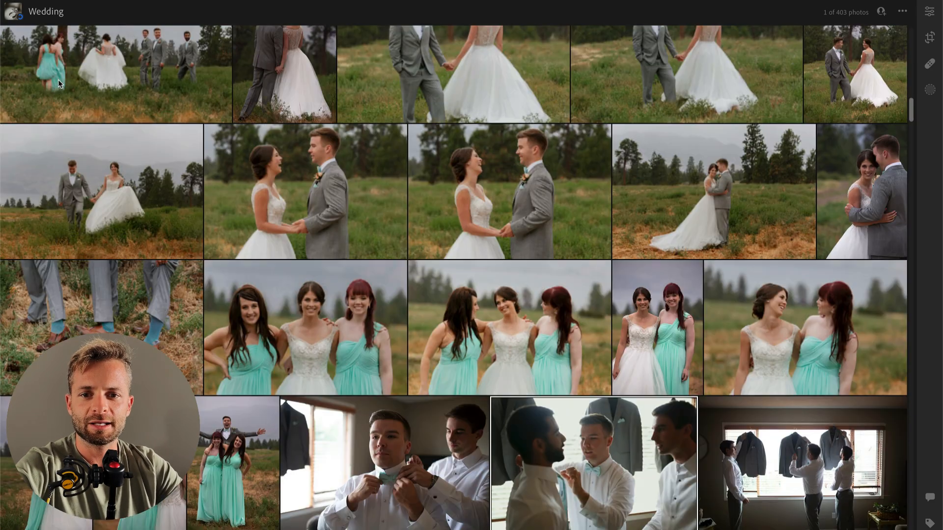
right_click(579, 470)
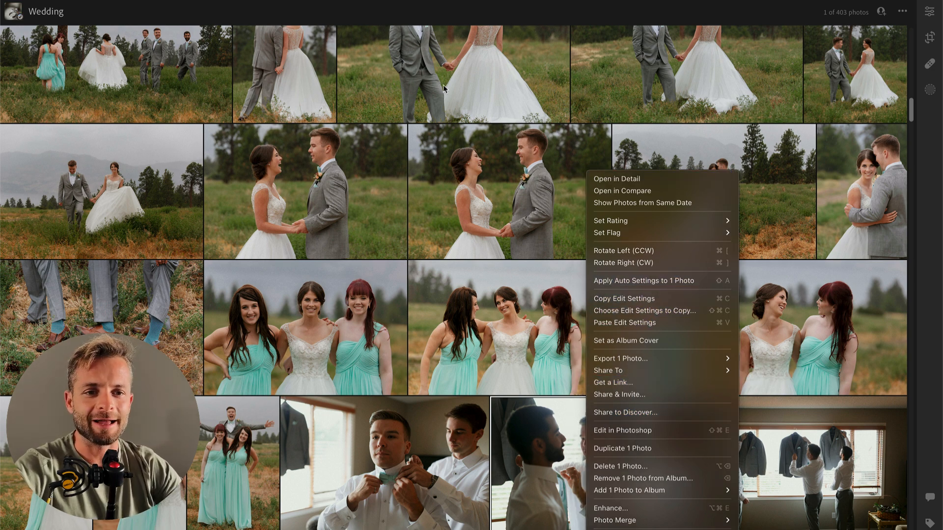
click(375, 241)
click(155, 0)
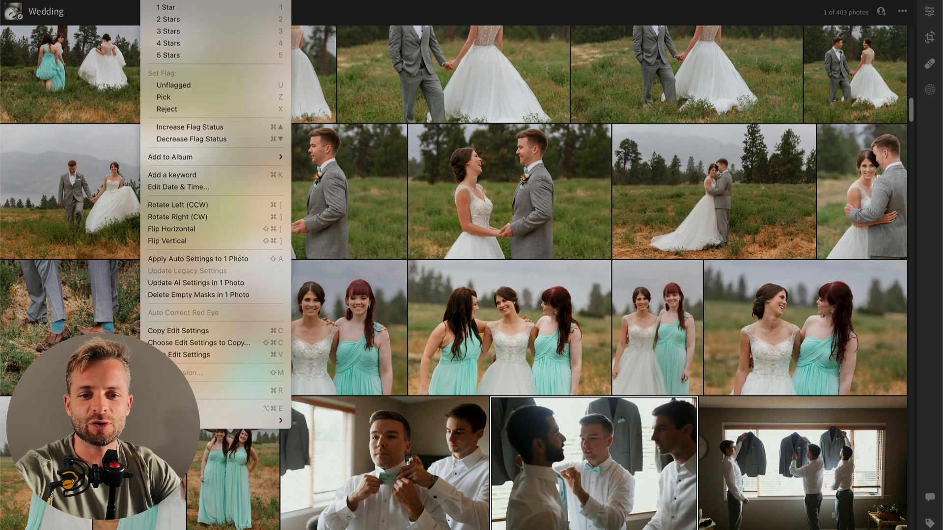
click(189, 187)
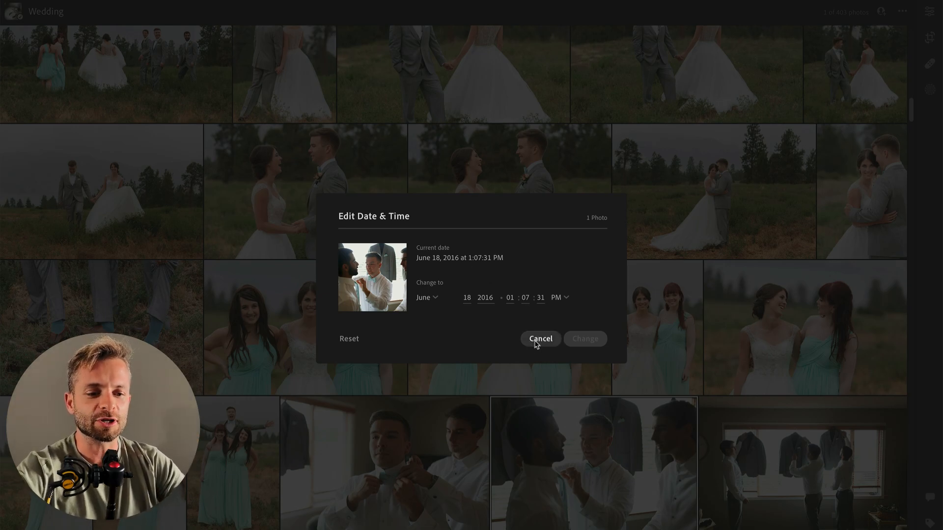
click(535, 343)
Step: Look up the capture date and time of the photo of the smiling groom adjusting his bow tie alone
scroll(677, 356, up, 15)
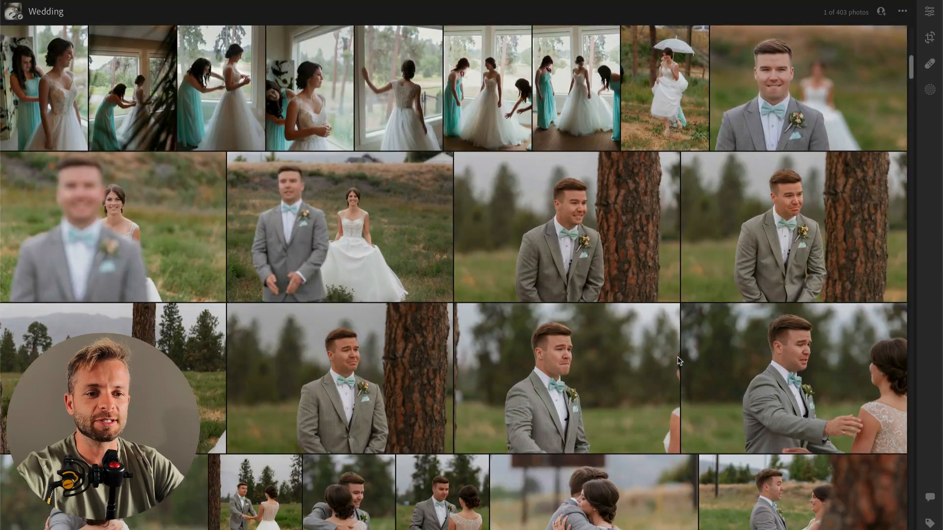
scroll(678, 362, up, 2)
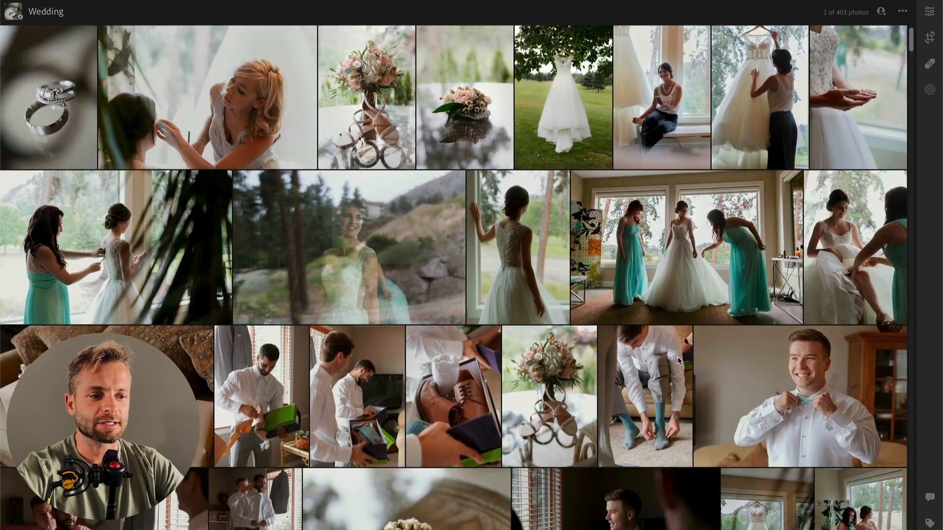
scroll(678, 362, down, 3)
right_click(773, 237)
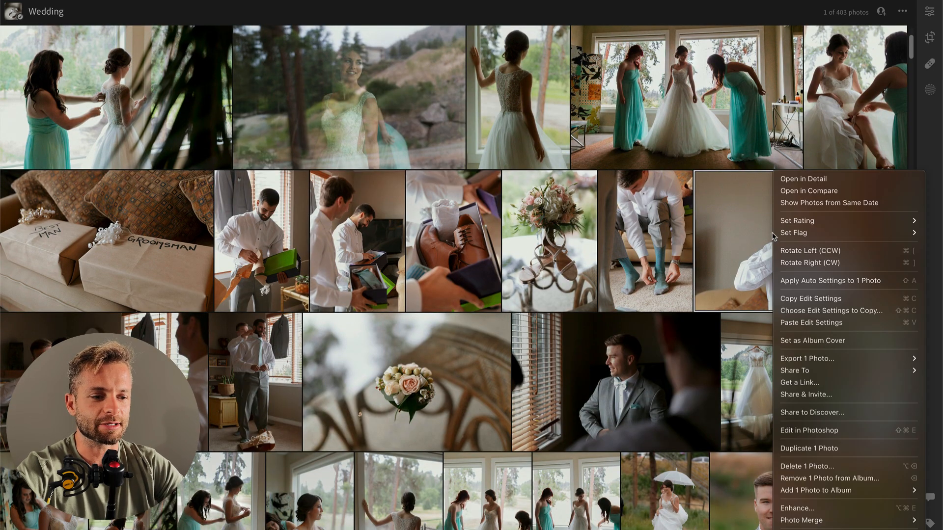
mouse_move(791, 232)
click(732, 235)
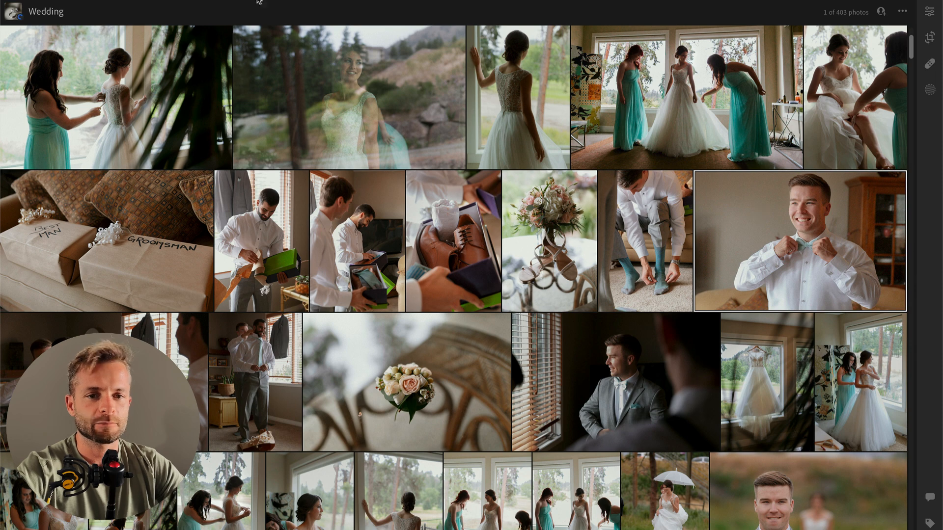
click(155, 0)
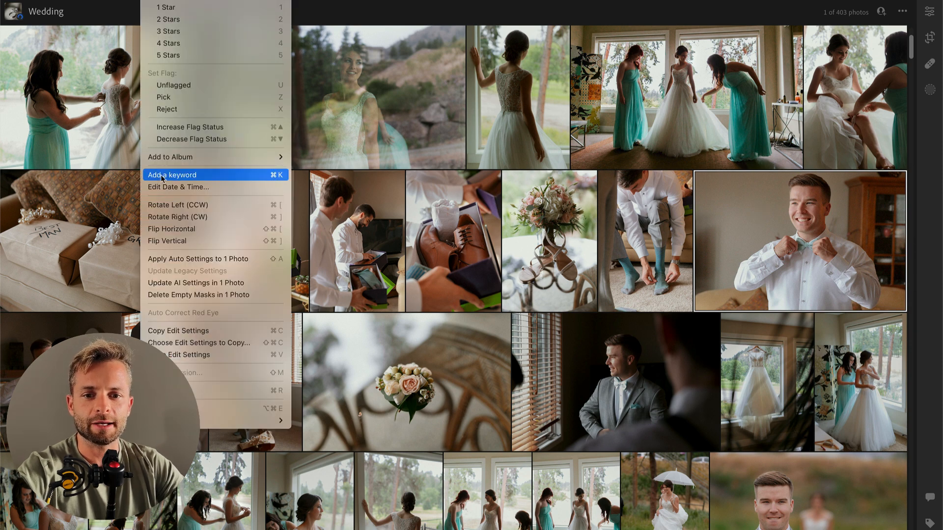
click(171, 186)
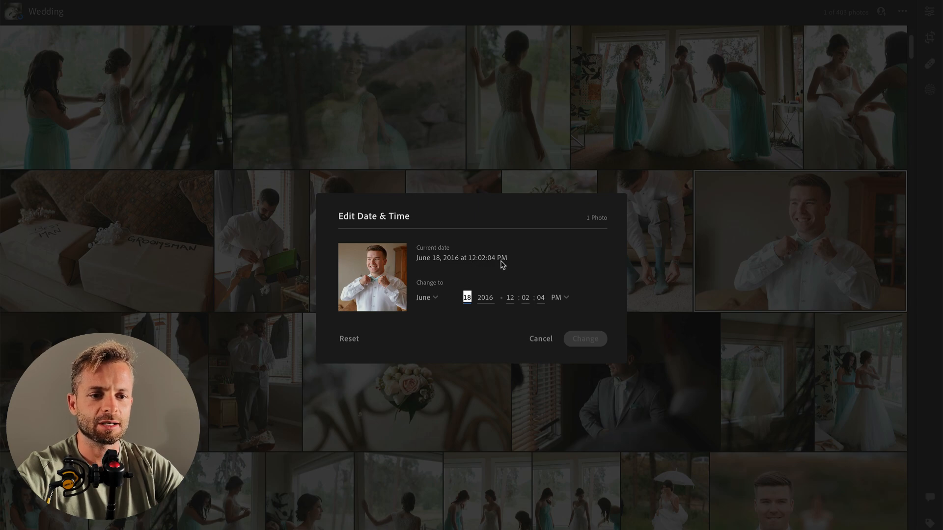
click(540, 340)
Step: Select the five misplaced indoor photos of the groom and groomsmen getting ready by the window
scroll(540, 344, down, 15)
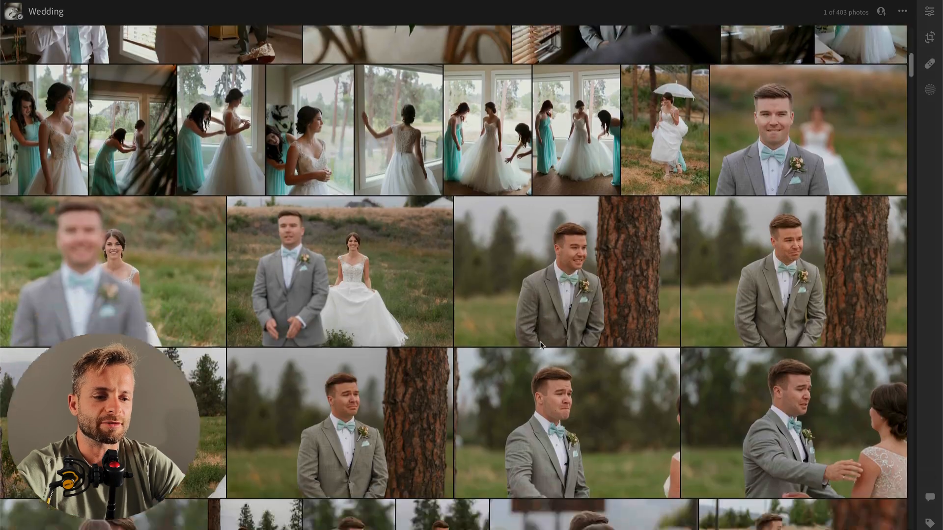
scroll(540, 344, down, 15)
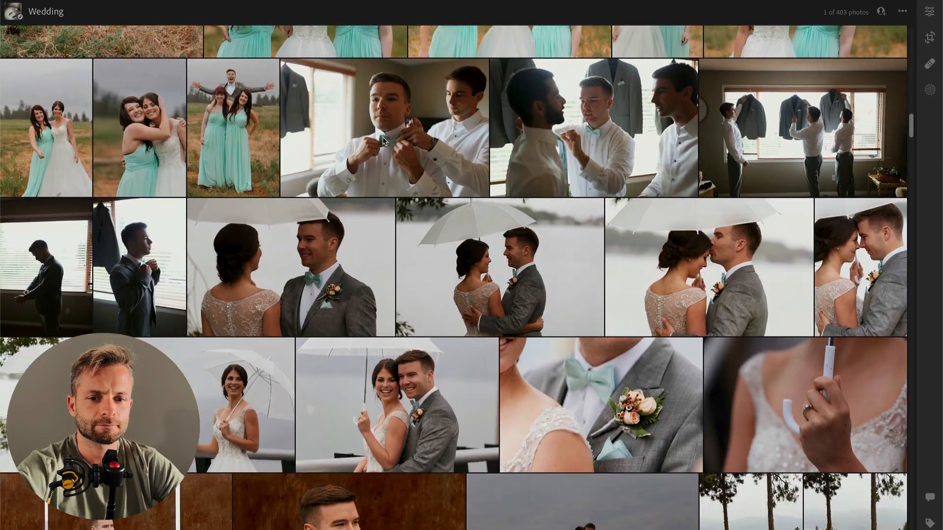
click(424, 137)
shift+click(747, 136)
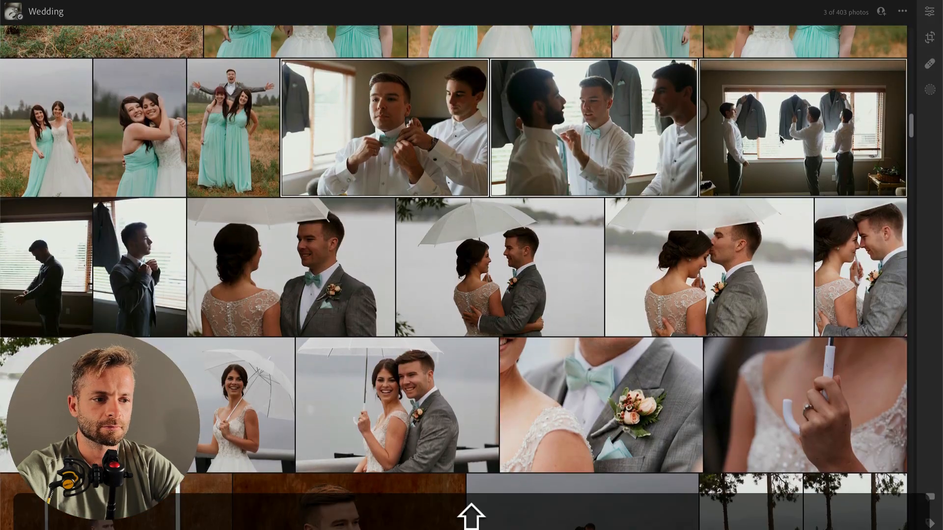
super+click(142, 259)
super+click(46, 255)
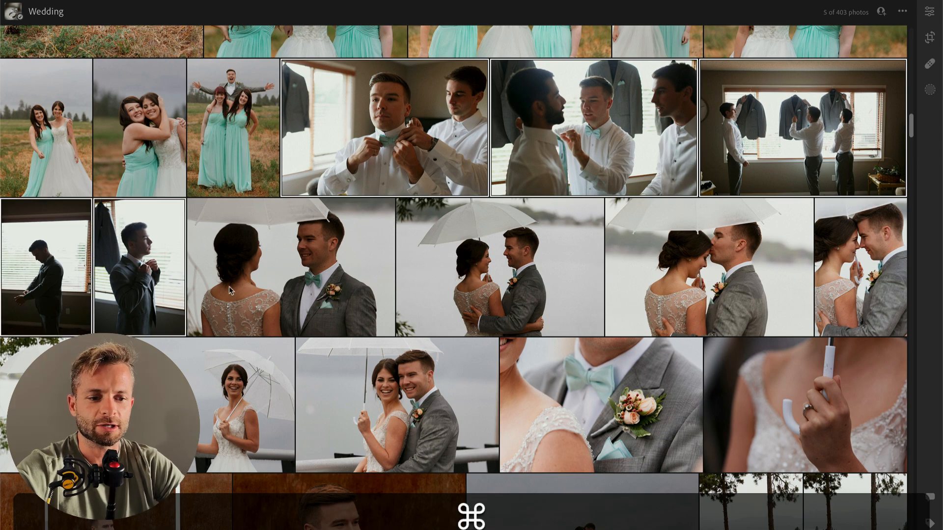
scroll(232, 290, down, 5)
scroll(419, 244, down, 10)
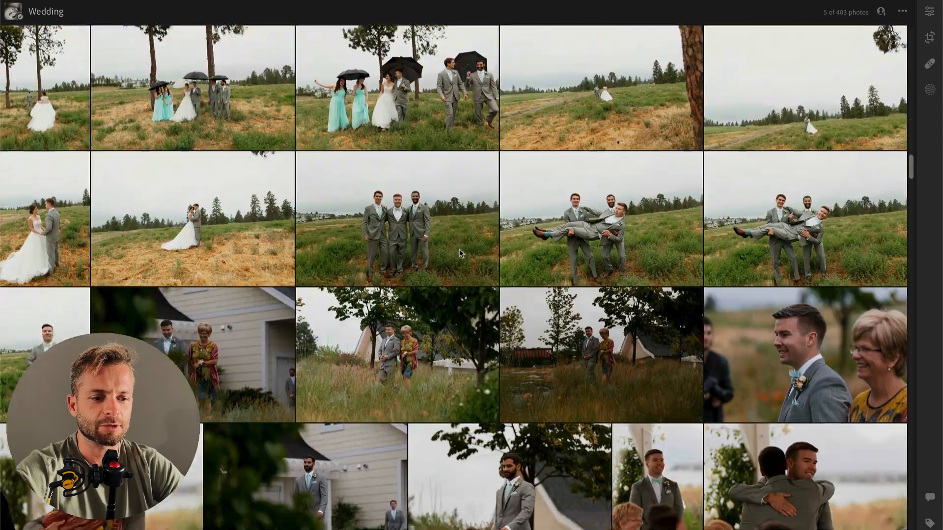
scroll(460, 253, up, 10)
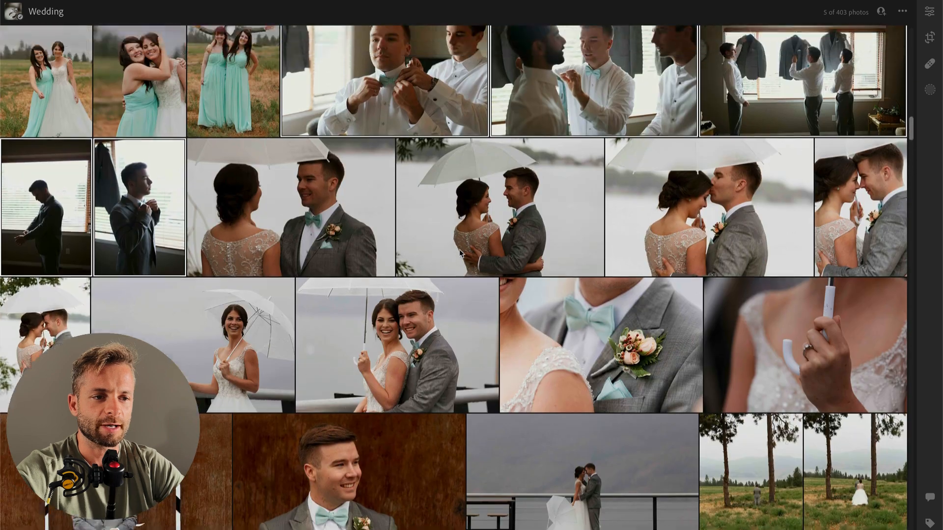
scroll(460, 253, down, 5)
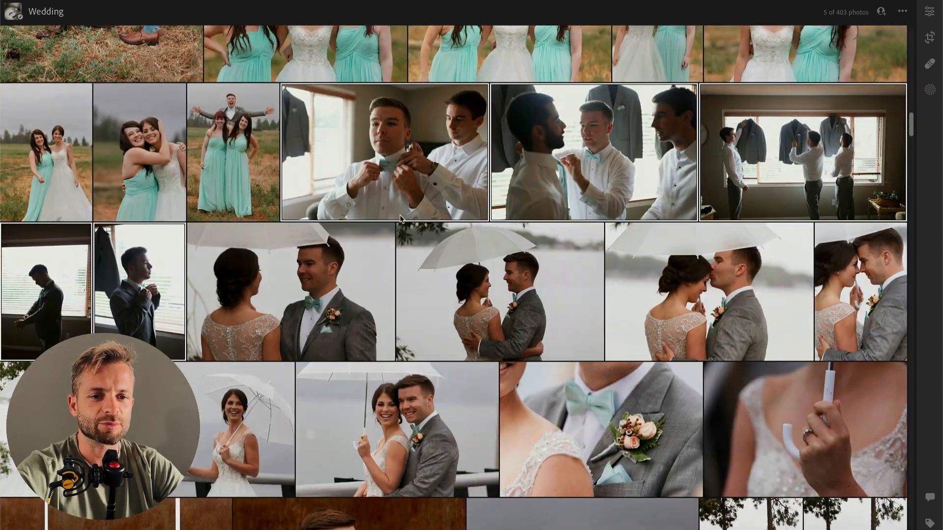
Step: Shift the selected photos' date range by setting the hour of its end time to 12 PM
click(172, 1)
mouse_move(149, 1)
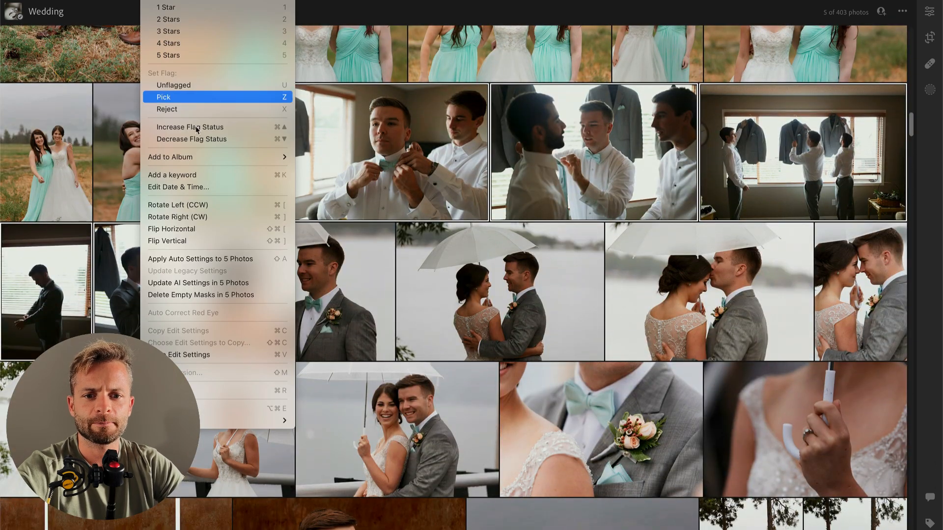
click(199, 184)
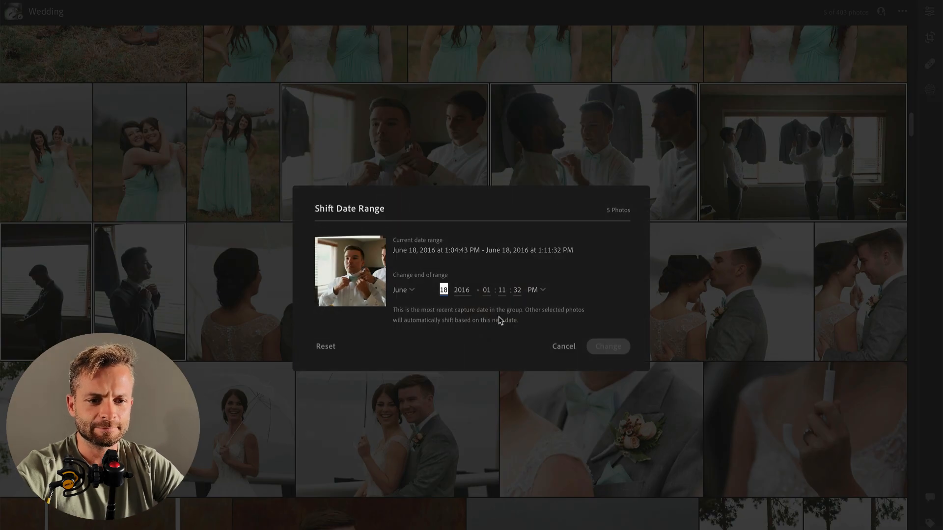
click(486, 291)
text(12)
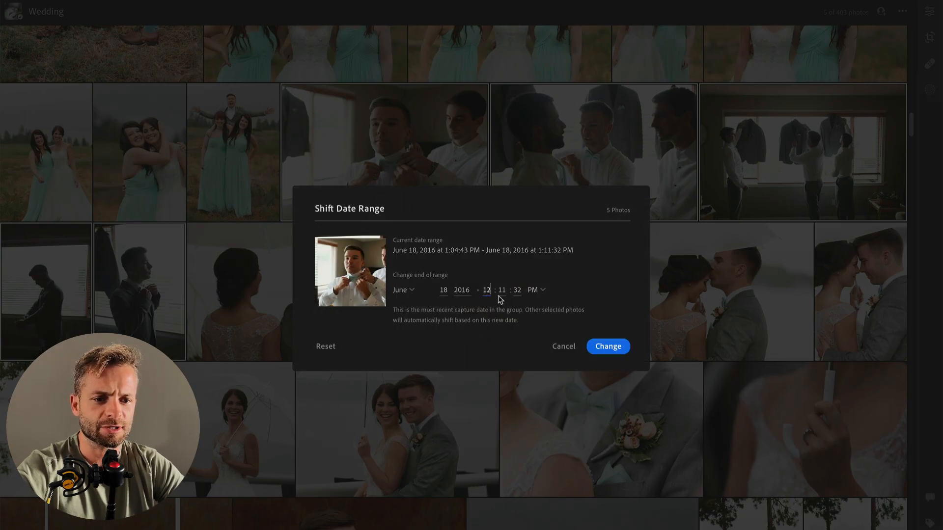
click(608, 347)
Step: Examine the photo grid for the order of the shifted getting-ready photos and the outdoor photos around them
scroll(486, 344, up, 5)
scroll(479, 332, up, 10)
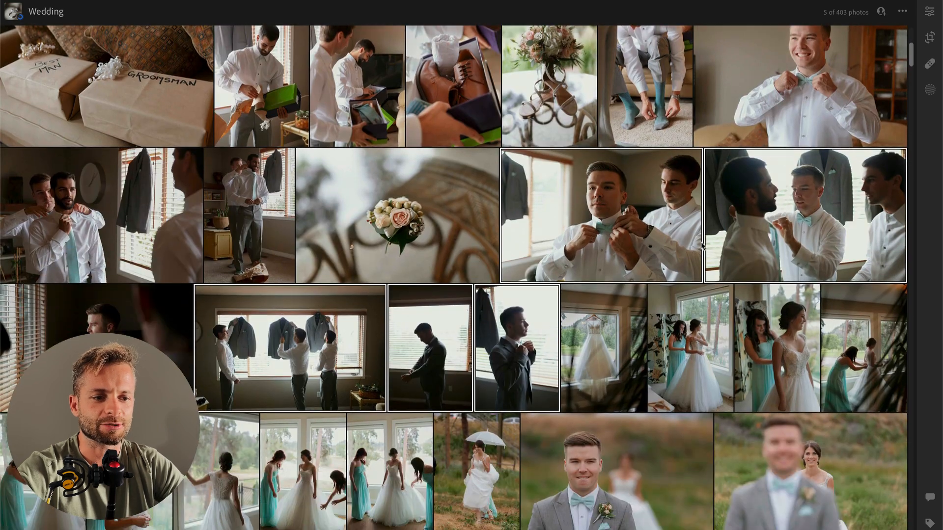
scroll(615, 236, down, 10)
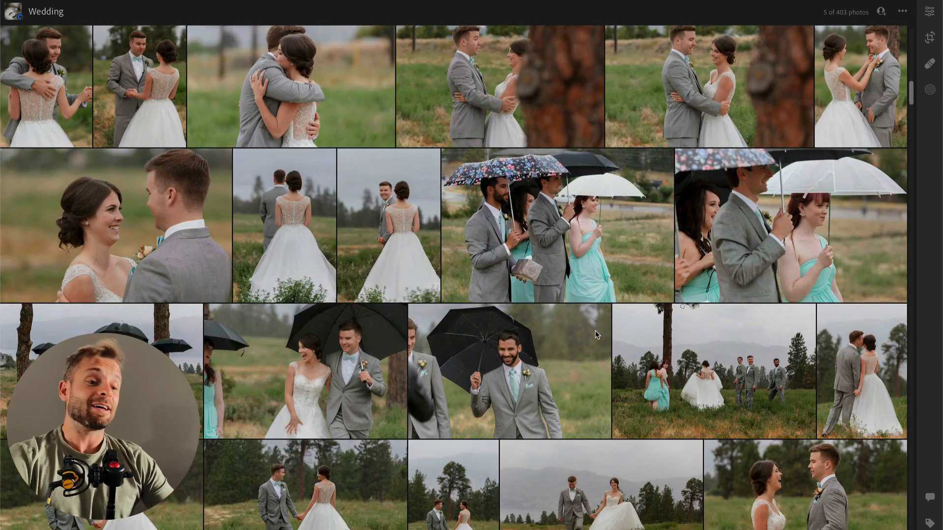
scroll(596, 335, down, 10)
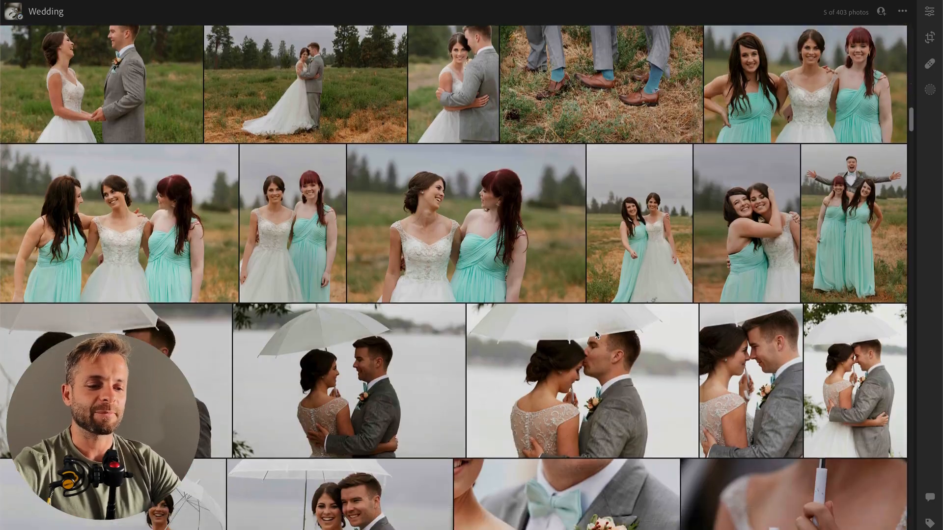
scroll(589, 344, down, 5)
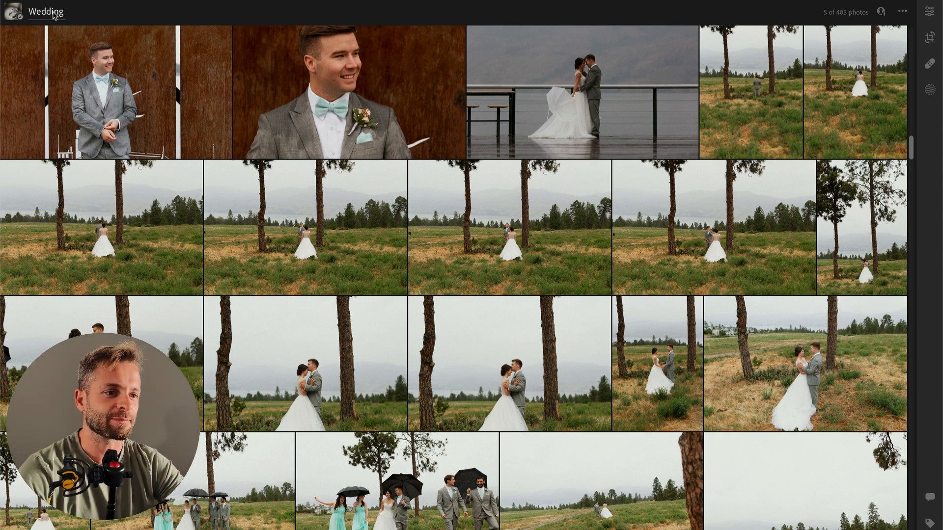
scroll(316, 169, up, 15)
scroll(316, 170, up, 5)
scroll(317, 167, down, 8)
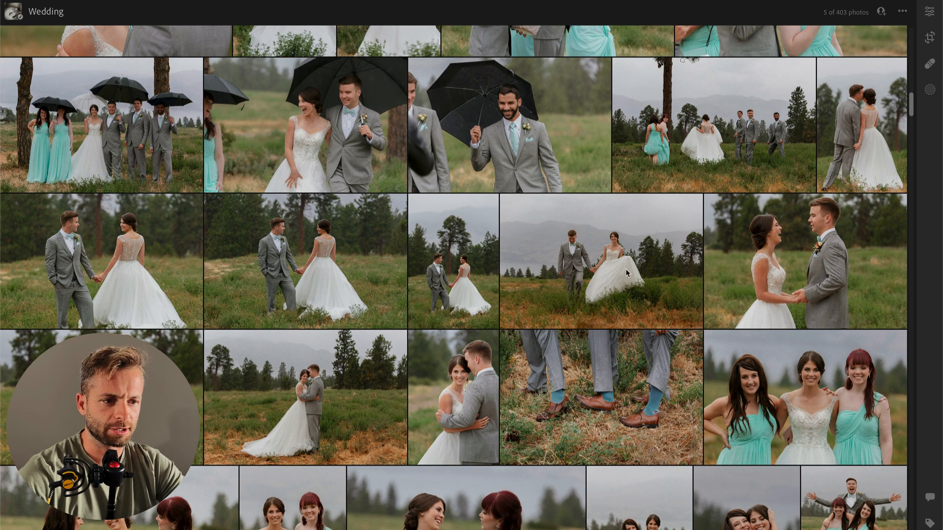
Step: Open the close photo of the bride and smiling groom under the white umbrella and paste the copied edit settings onto it
scroll(626, 269, down, 3)
scroll(746, 234, down, 3)
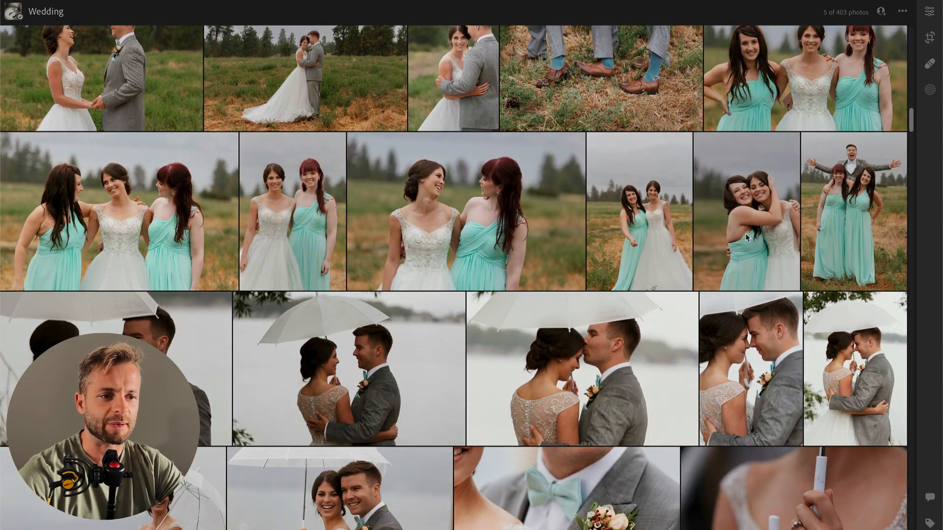
scroll(858, 229, down, 3)
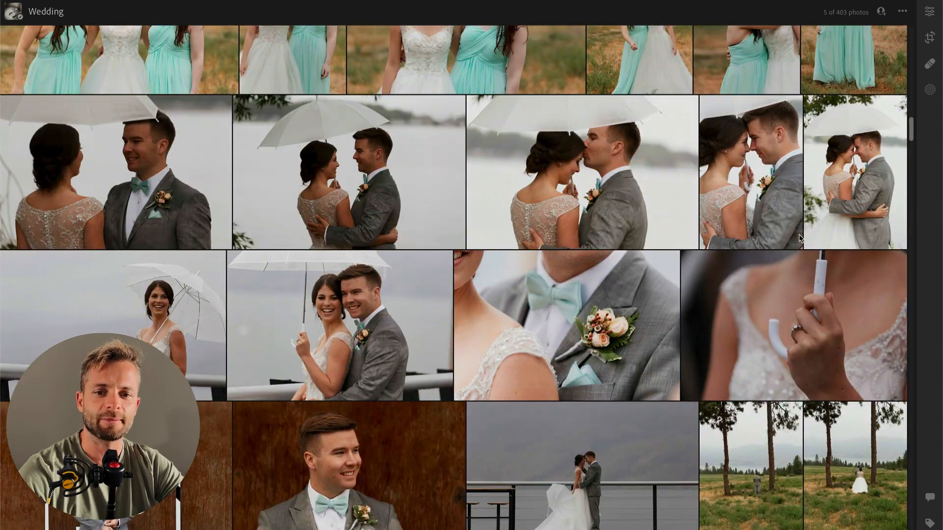
double_click(187, 176)
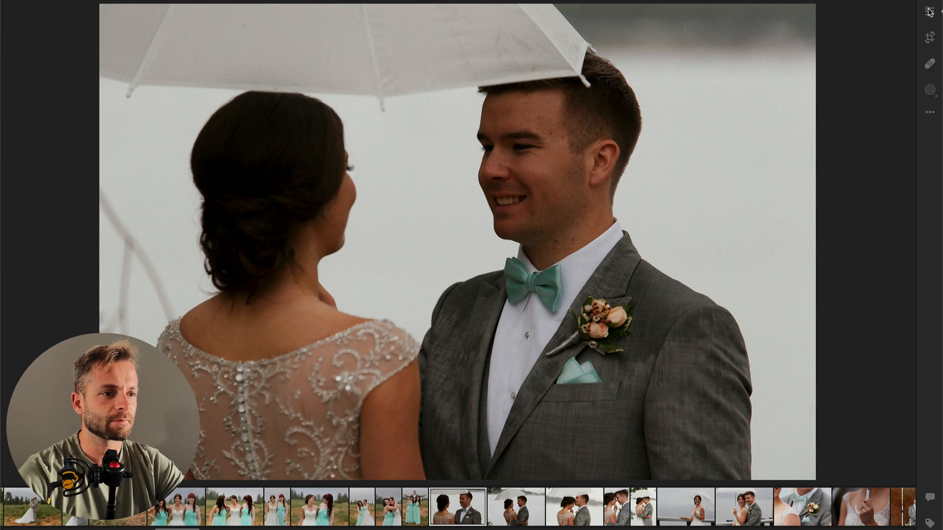
click(930, 11)
key(super+v)
Step: Set the umbrella photo's Exposure to +1.12, Contrast to -31 and Highlights to -100
drag(846, 151, 861, 151)
drag(799, 175, 826, 177)
scroll(858, 226, down, 5)
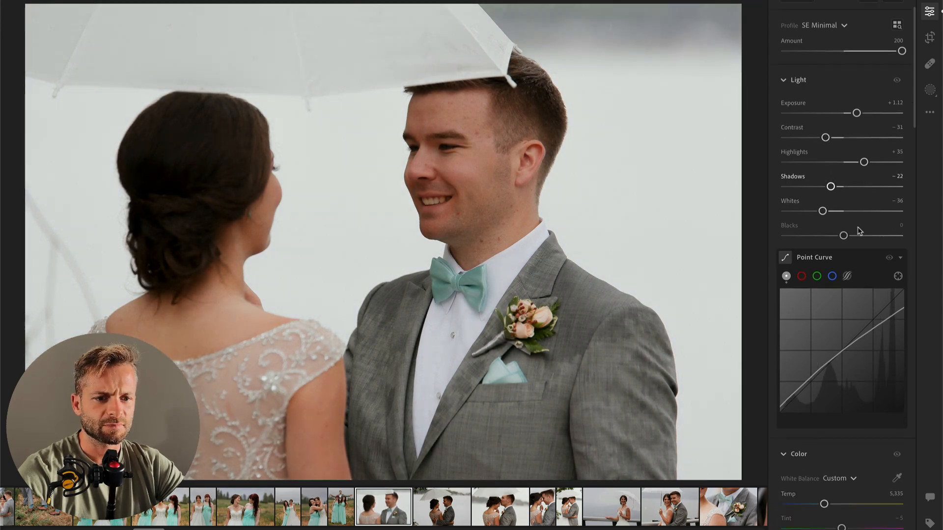
drag(802, 129, 766, 126)
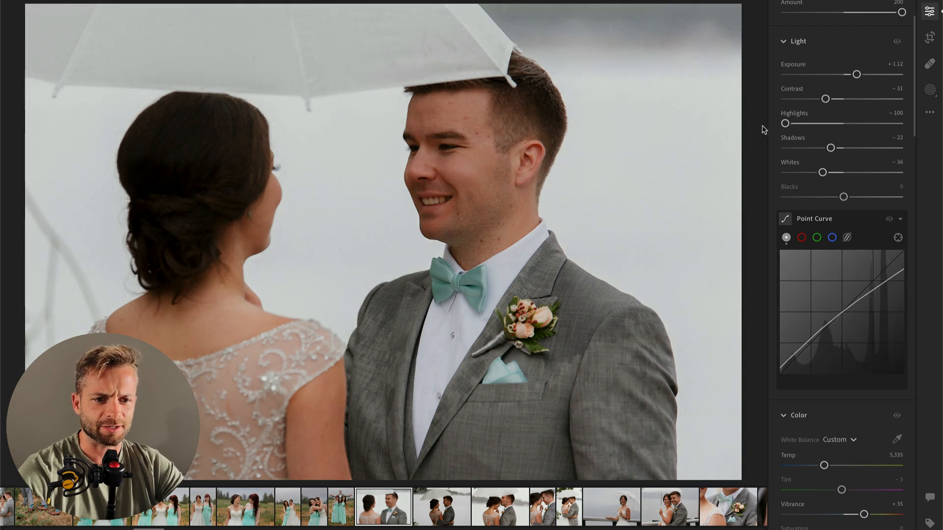
Step: Compare the edited umbrella photo with the neighbouring photos of the couple under the umbrella
key(Right)
key(Right)
key(Right)
key(Right)
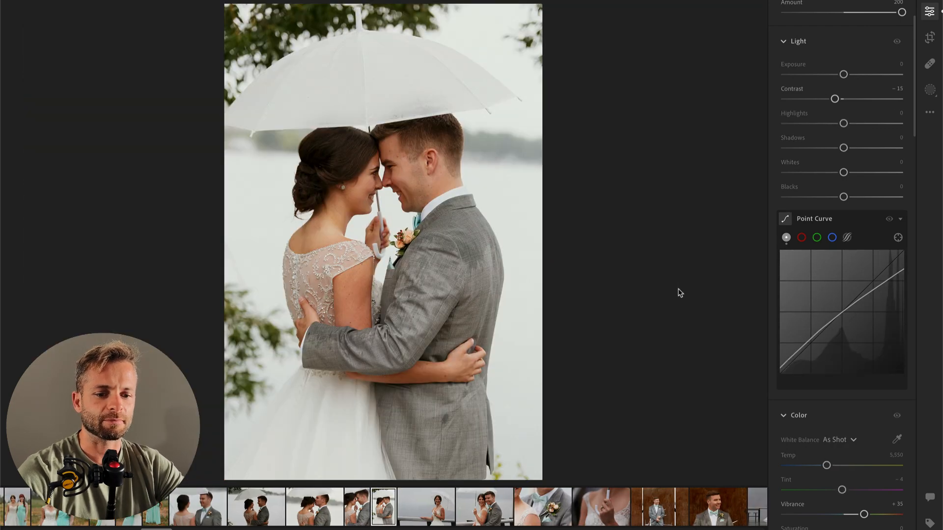
key(Left)
key(Left)
key(Left)
key(Left)
key(Left)
key(Left)
key(Right)
key(Right)
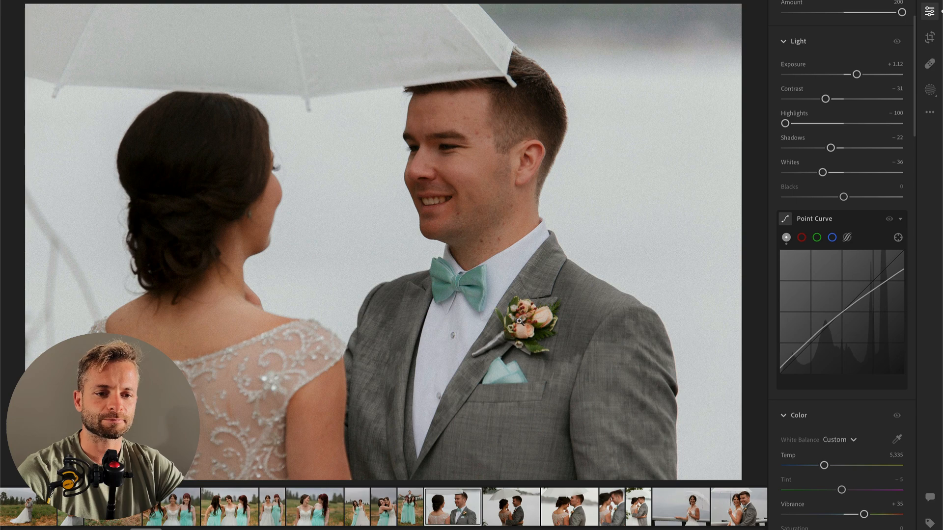
Step: Copy the edited umbrella photo's edit settings and paste them onto the next two photos of the couple
key(super+c)
key(Right)
key(super+v)
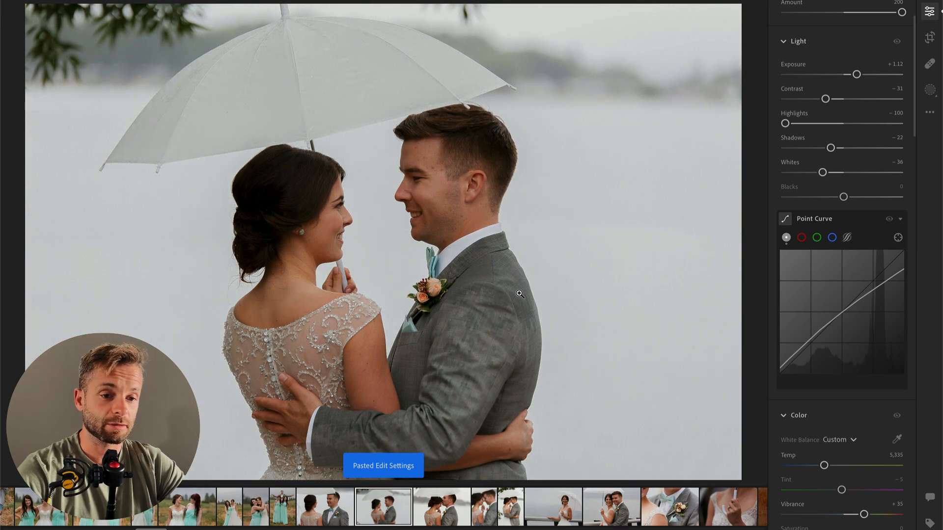
key(Right)
key(super+v)
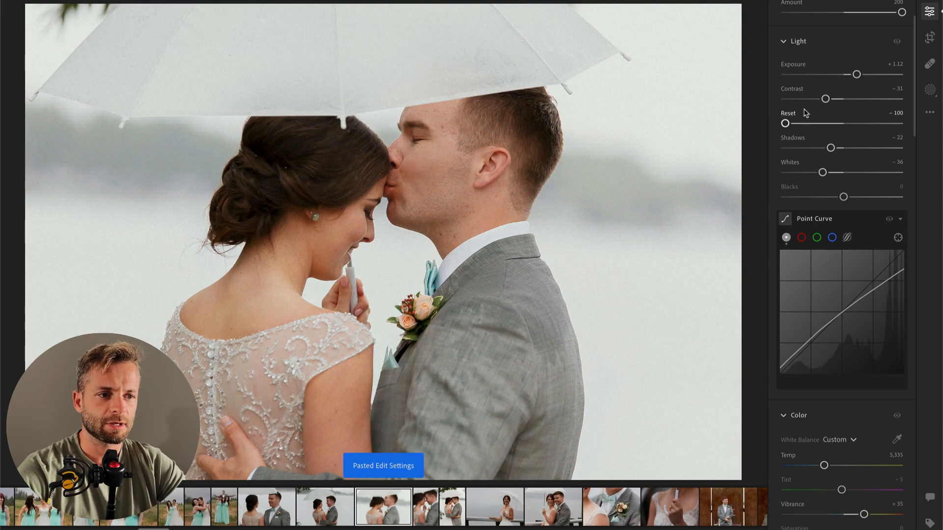
Step: Try darker Exposure values on the photo of the groom kissing the bride's forehead and restore the pasted edit settings
mouse_move(818, 75)
mouse_down()
mouse_move(796, 74)
mouse_move(833, 76)
mouse_up()
drag(814, 88, 824, 87)
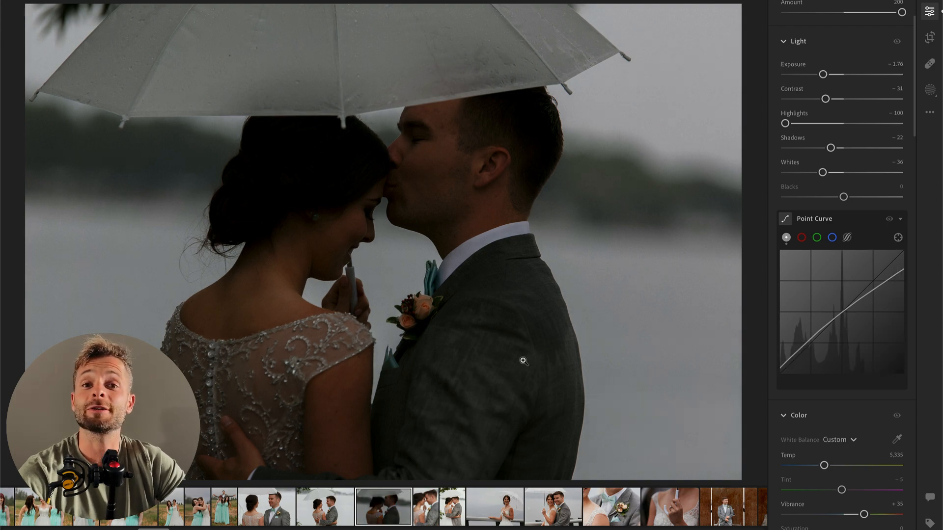
click(839, 75)
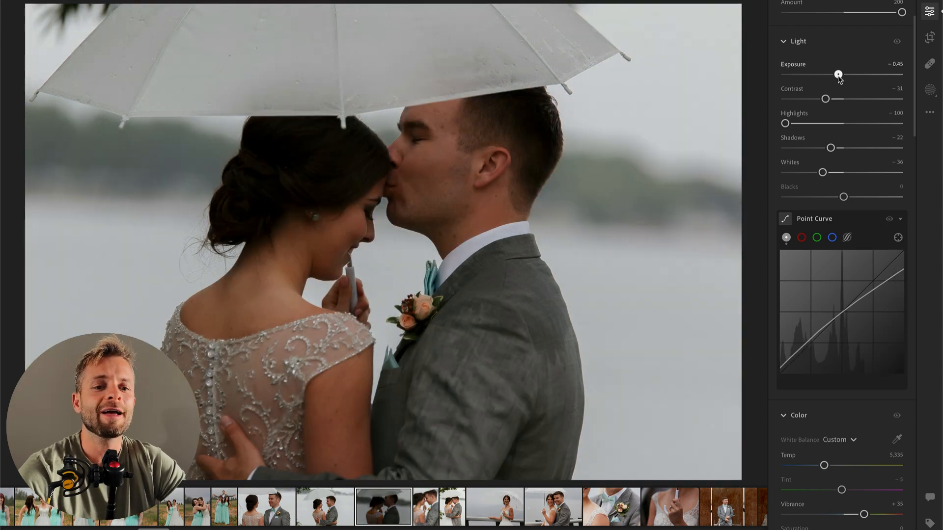
drag(839, 75, 865, 75)
key(ctrl+v)
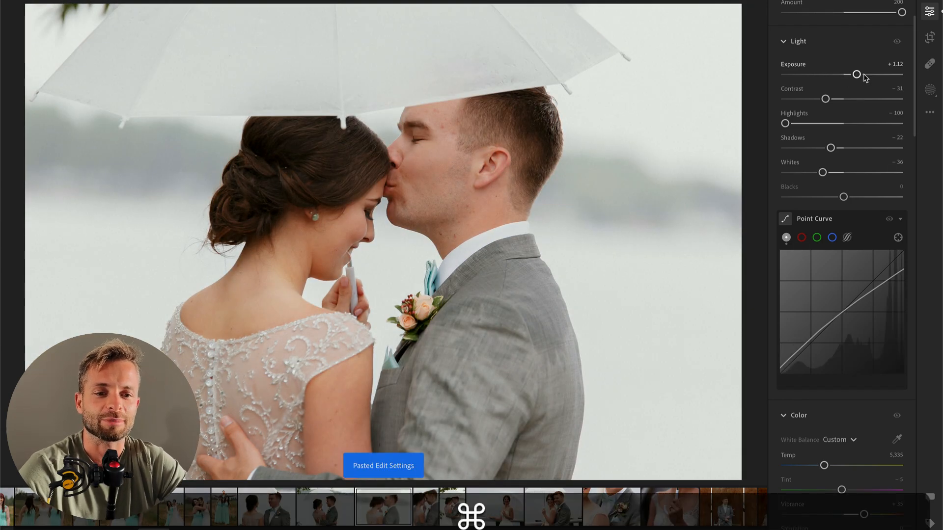
Step: Set the forehead-kiss photo's Whites to -59 and Exposure to +0.44 and compare it with the original
mouse_move(822, 172)
mouse_down()
mouse_move(795, 173)
mouse_move(809, 172)
mouse_up()
drag(856, 74, 848, 75)
key(backslash)
key(backslash)
Step: Copy the forehead-kiss photo's edit settings and paste them onto the next close portrait of the couple
key(super+c)
key(super+Right)
key(super+v)
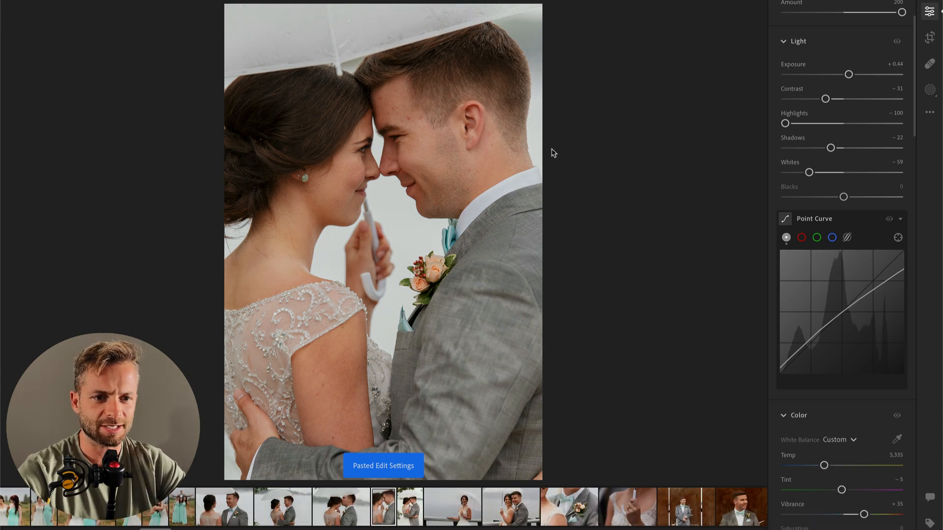
Step: Remove the red blemishes and small spots on the groom's forehead with a small Content-Aware Remove brush
click(401, 124)
drag(447, 78, 396, 300)
click(930, 64)
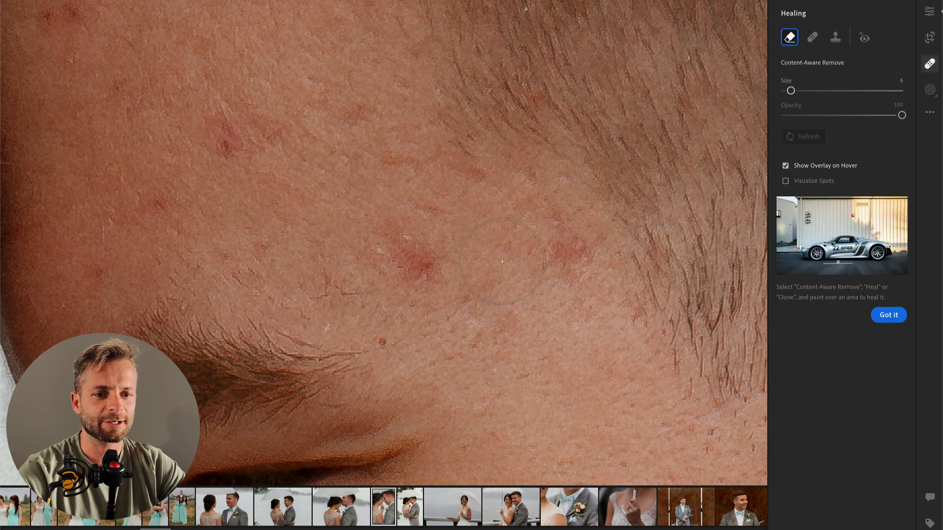
scroll(433, 267, down, 3)
scroll(420, 264, up, 2)
click(420, 263)
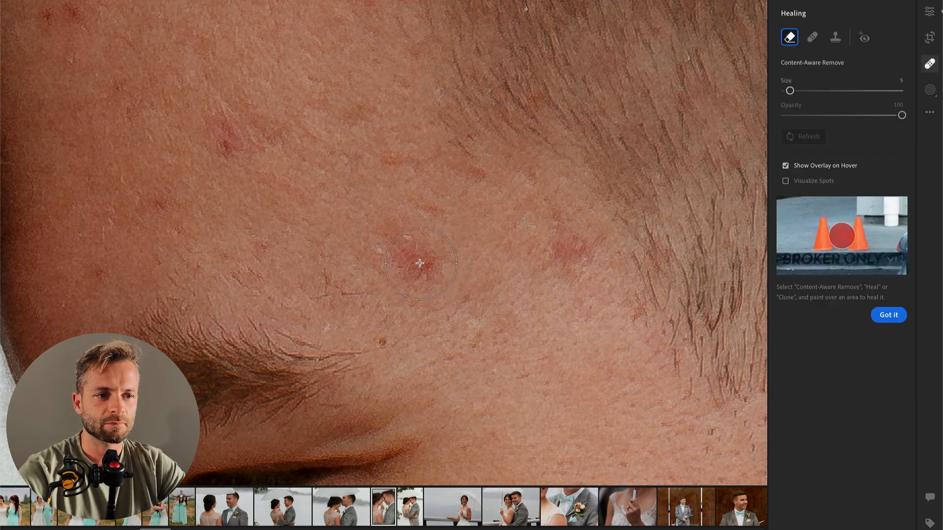
click(223, 148)
click(568, 244)
click(64, 13)
click(173, 201)
click(104, 273)
click(358, 117)
click(393, 334)
click(333, 291)
key(Return)
click(426, 208)
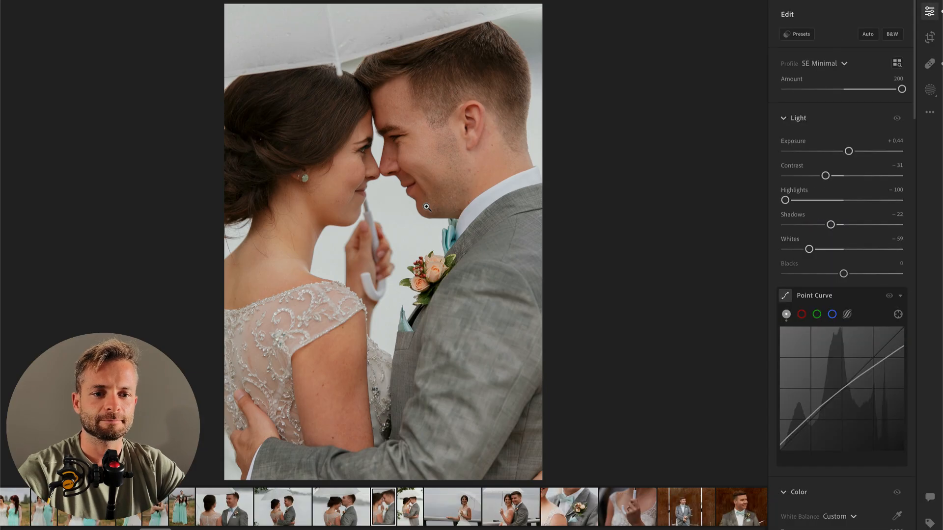
Step: Open the next portrait photo of the couple embracing under the umbrella and paste the copied edit settings onto it
key(Right)
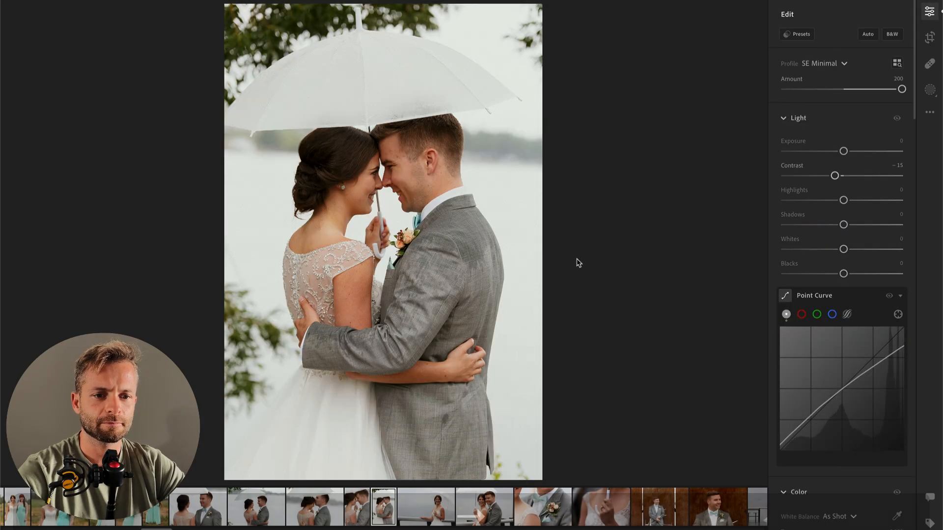
drag(844, 151, 837, 152)
key(super+v)
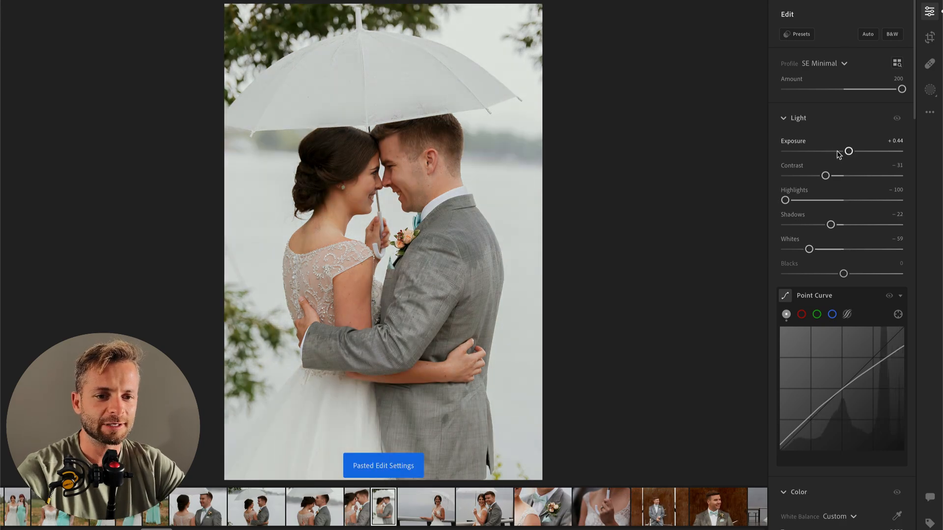
Step: Set the embracing couple photo's Exposure to -0.03 and Temp to 5,491
drag(844, 154, 836, 157)
scroll(831, 311, down, 5)
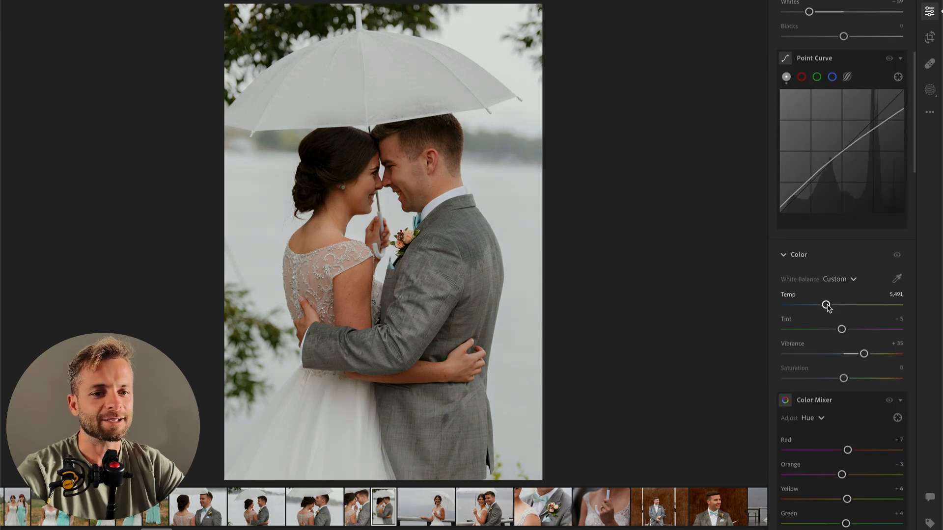
scroll(842, 222, up, 5)
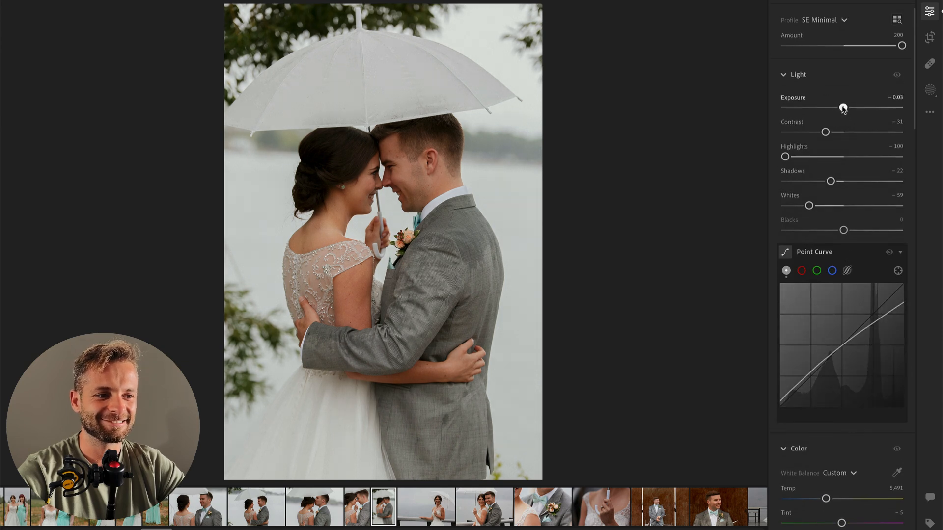
Step: Copy these edit settings, paste them onto the next photo of the bride at the railing and set Exposure to +0.99
key(super+c)
key(Right)
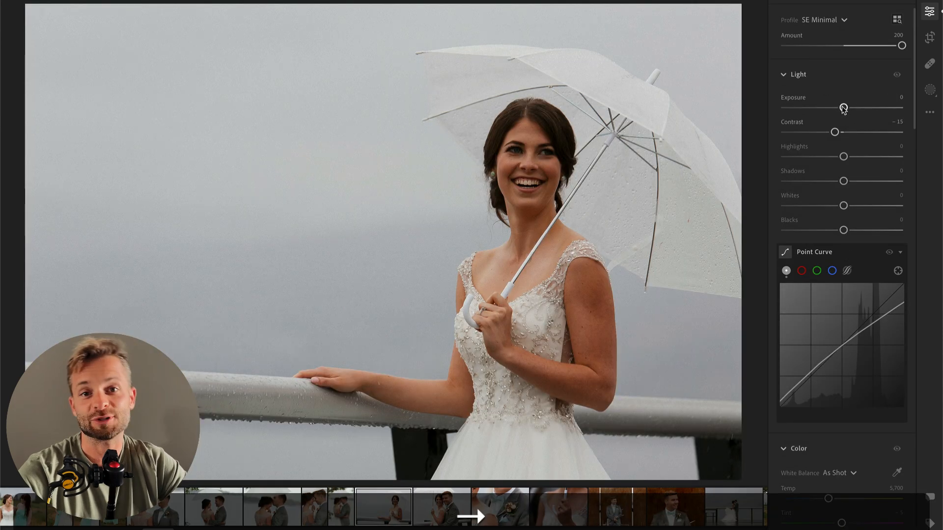
key(super+v)
drag(843, 109, 855, 110)
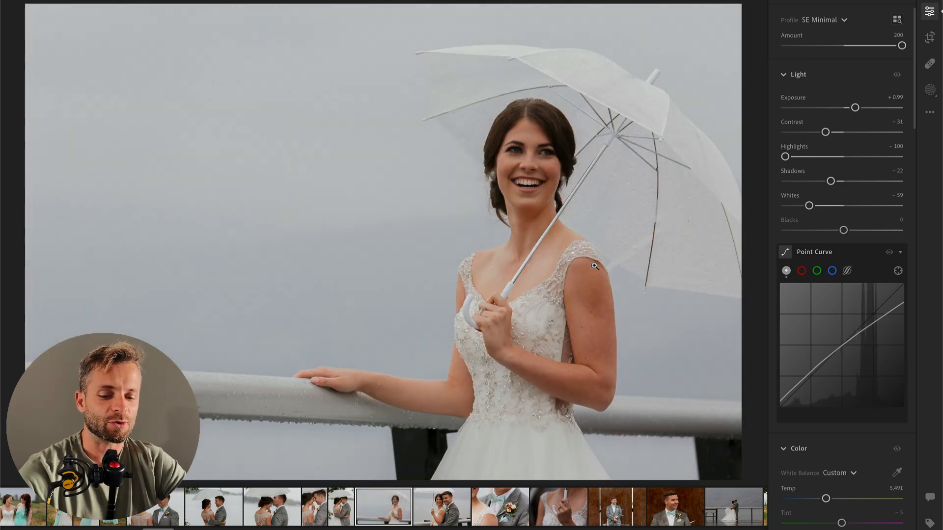
Step: Paint a new brush mask over the bride's upper and lower teeth
click(536, 158)
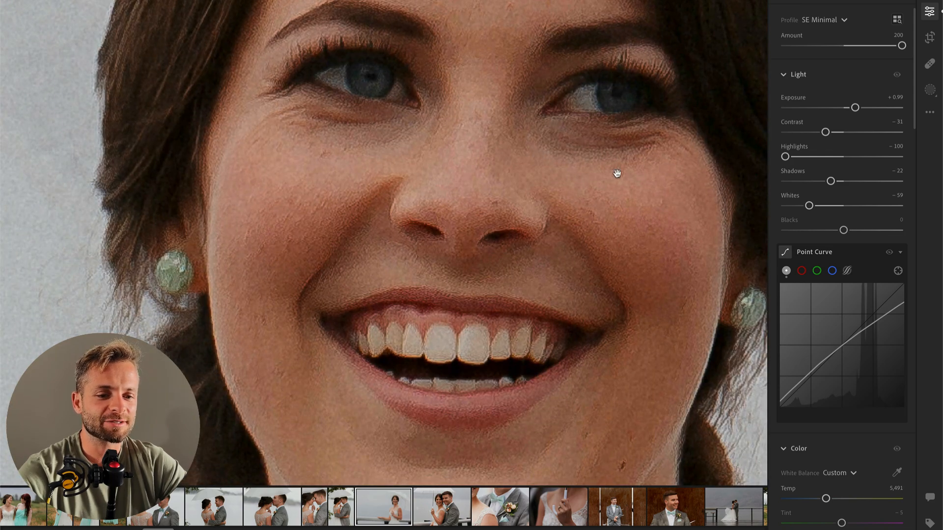
key(b)
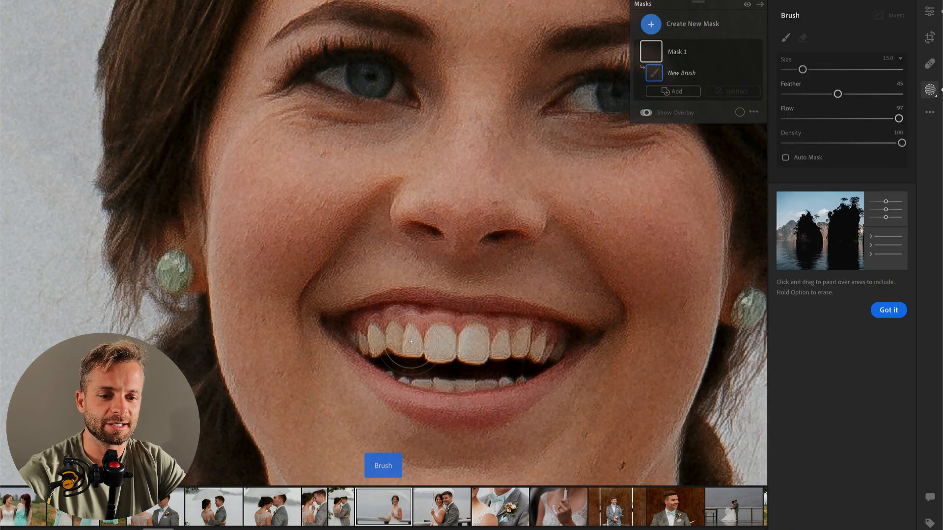
mouse_move(377, 338)
mouse_down()
mouse_move(359, 339)
mouse_move(383, 351)
mouse_move(466, 327)
mouse_move(546, 348)
mouse_up()
mouse_move(442, 373)
mouse_down()
mouse_move(425, 371)
mouse_move(500, 368)
mouse_up()
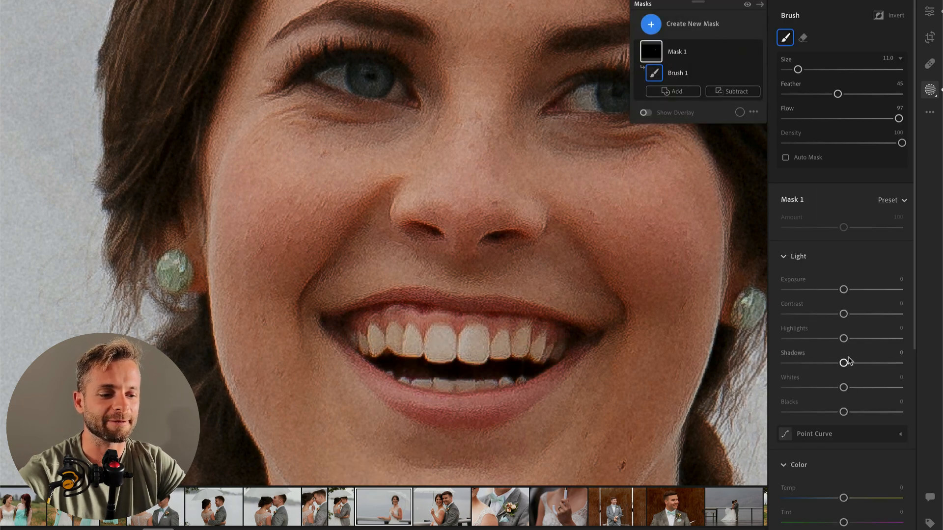
Step: Whiten the masked teeth with Temp -23, Highlights +16 and Contrast -20, and set the mask's Amount to 67
scroll(855, 398, down, 3)
click(828, 402)
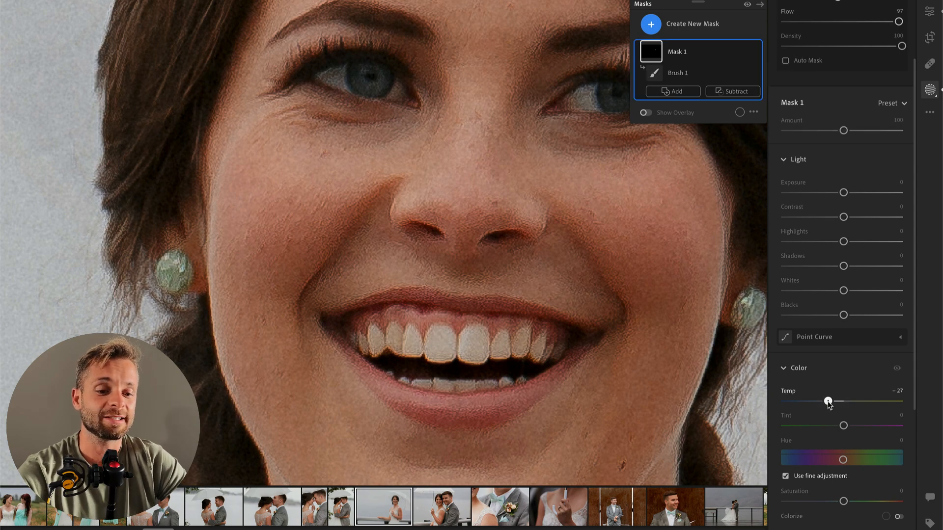
drag(829, 404, 817, 403)
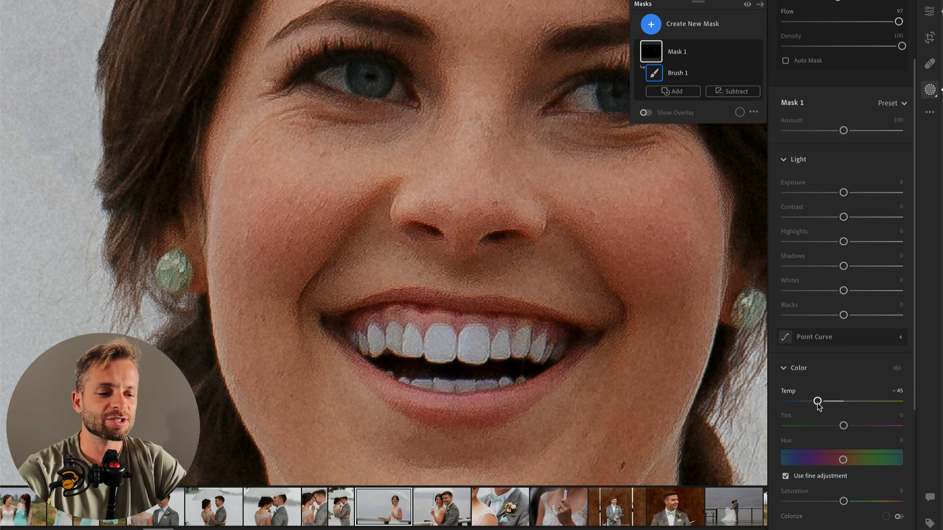
click(830, 402)
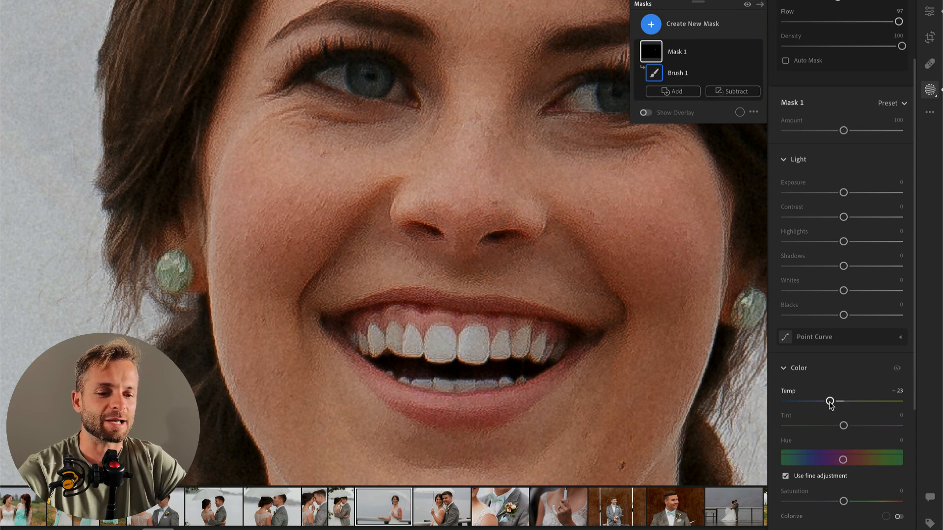
click(853, 241)
click(833, 217)
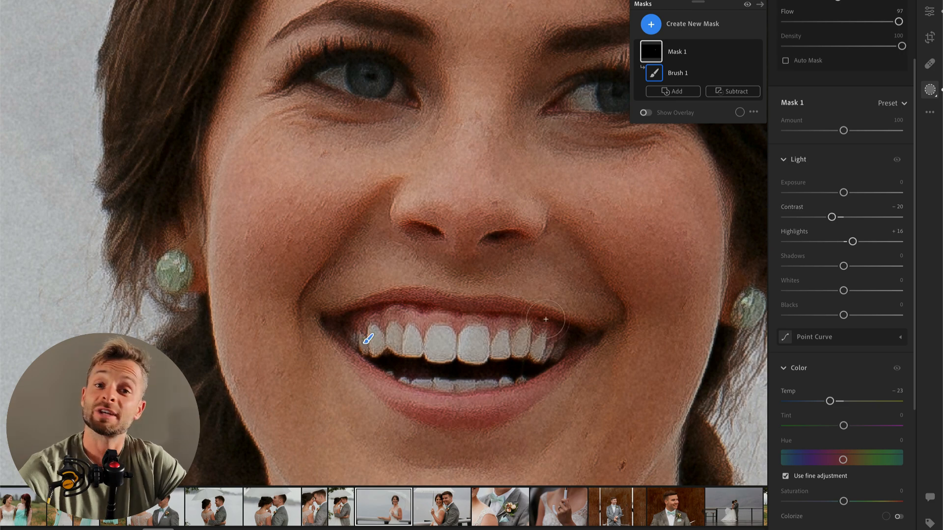
click(824, 131)
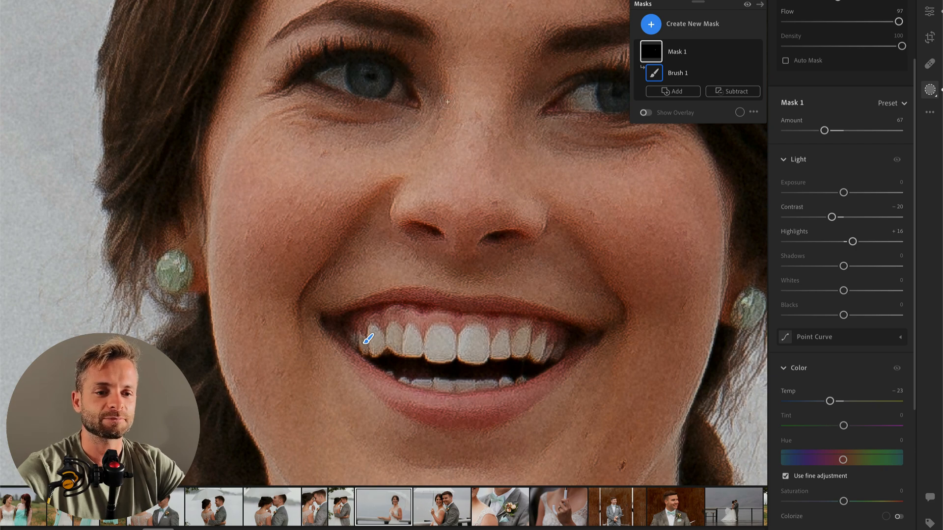
Step: Create a second brush mask and paint it over the irises of both of the bride's eyes
scroll(447, 102, down, 2)
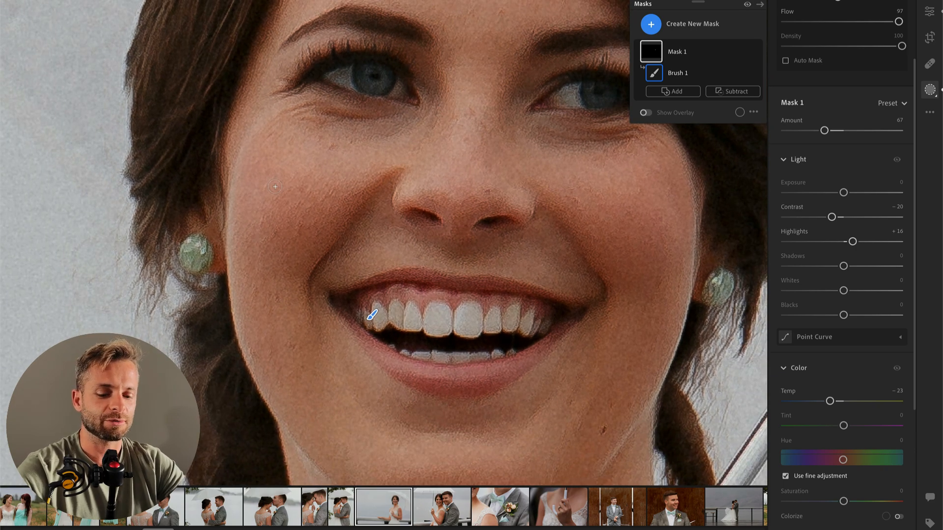
key(b)
key(bracketright)
key(bracketright)
key(bracketright)
key(bracketright)
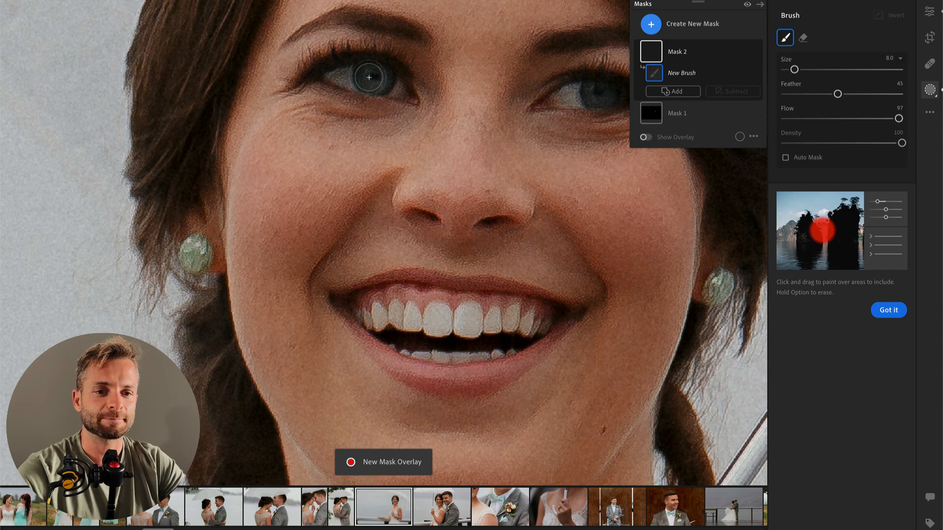
click(372, 77)
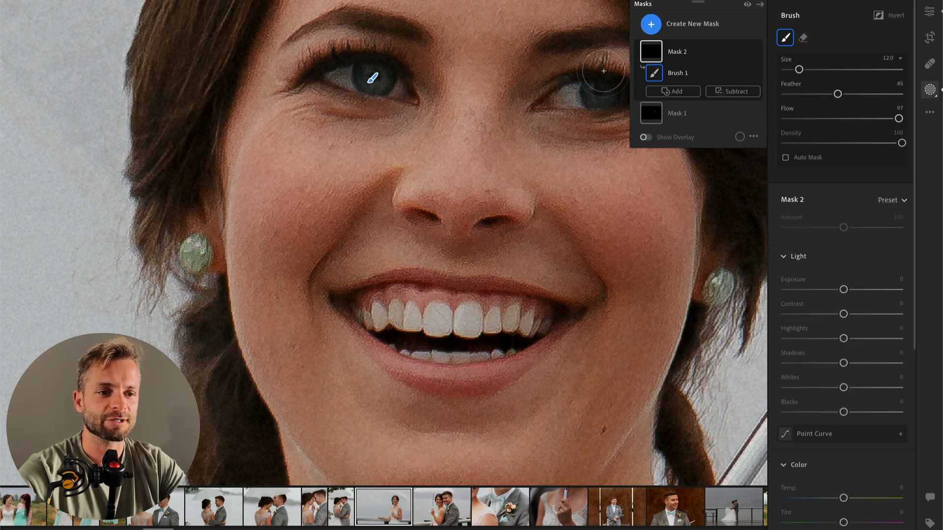
key(bracketleft)
click(598, 92)
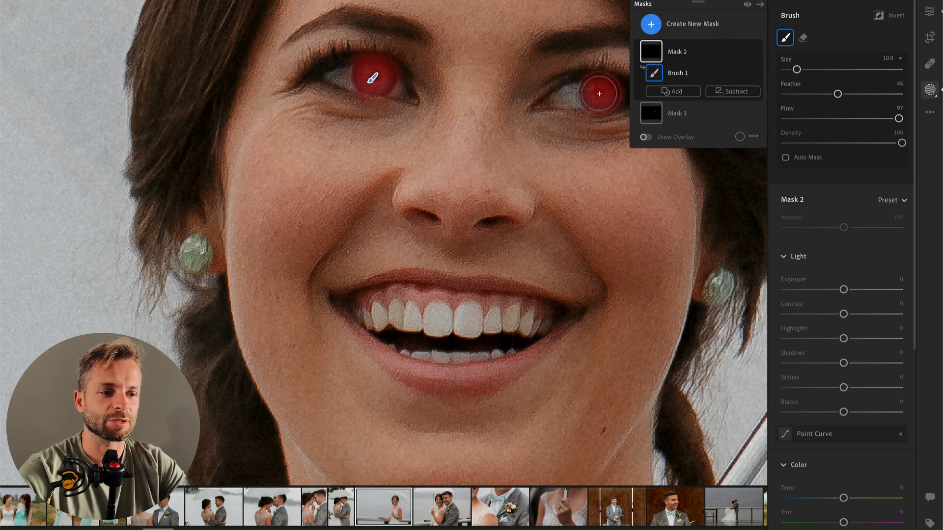
Step: Brighten the masked eyes with Highlights +48 and Whites +36, and set the mask's Temp to -16
click(872, 339)
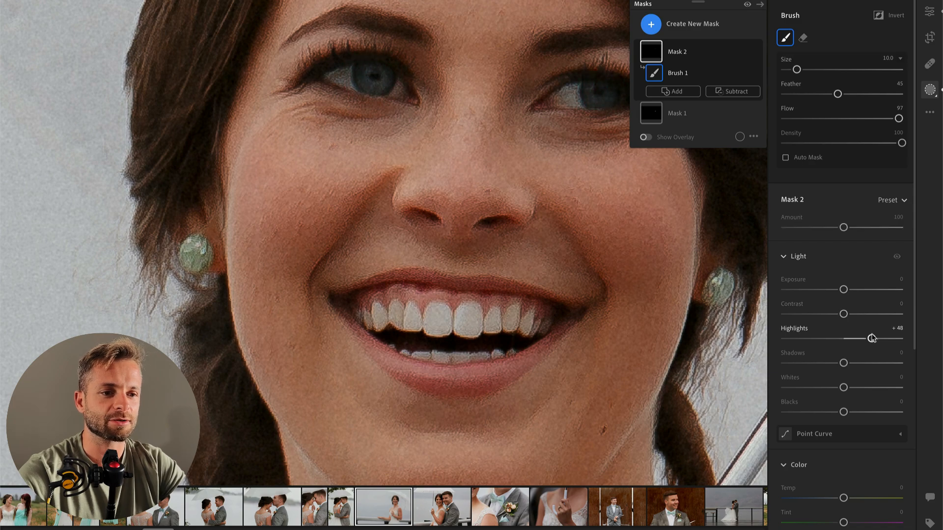
click(864, 388)
click(834, 498)
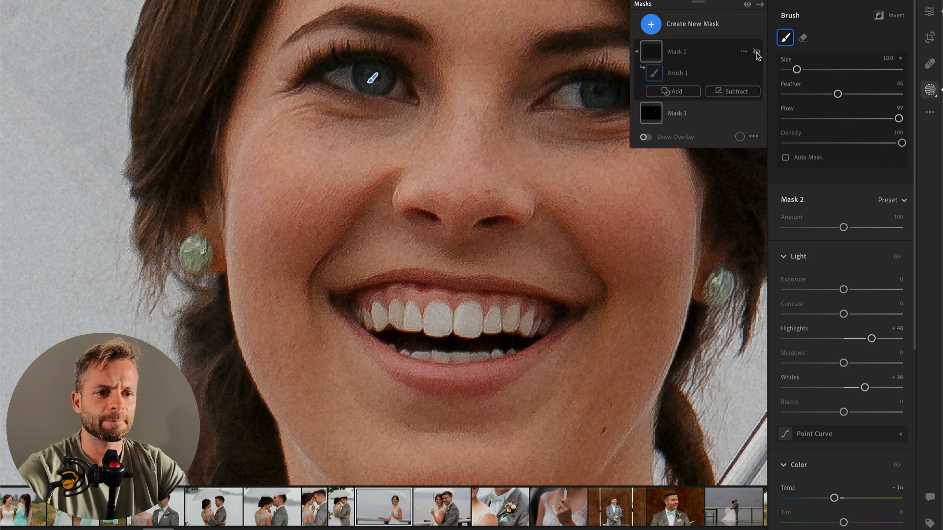
Step: Check the effect of the eye mask, leave masking and compare the whole bride photo with its original
click(757, 53)
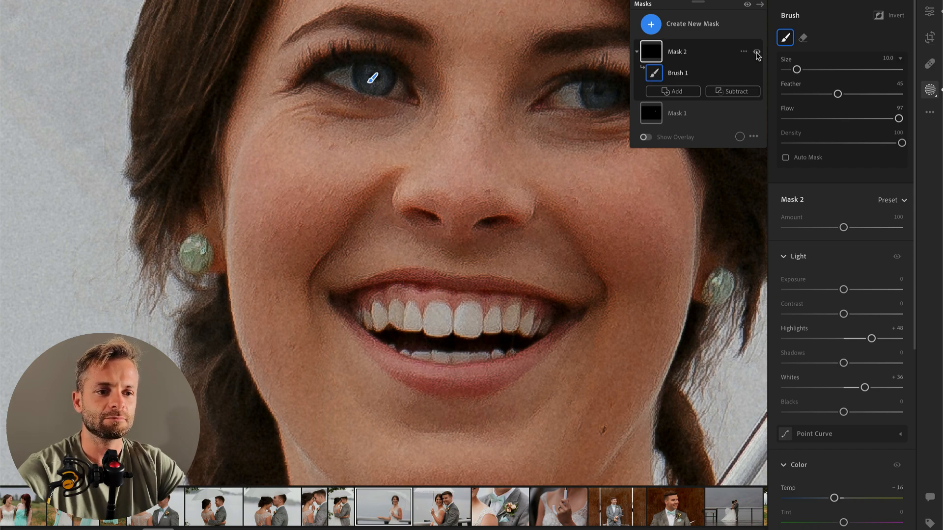
key(Return)
click(468, 149)
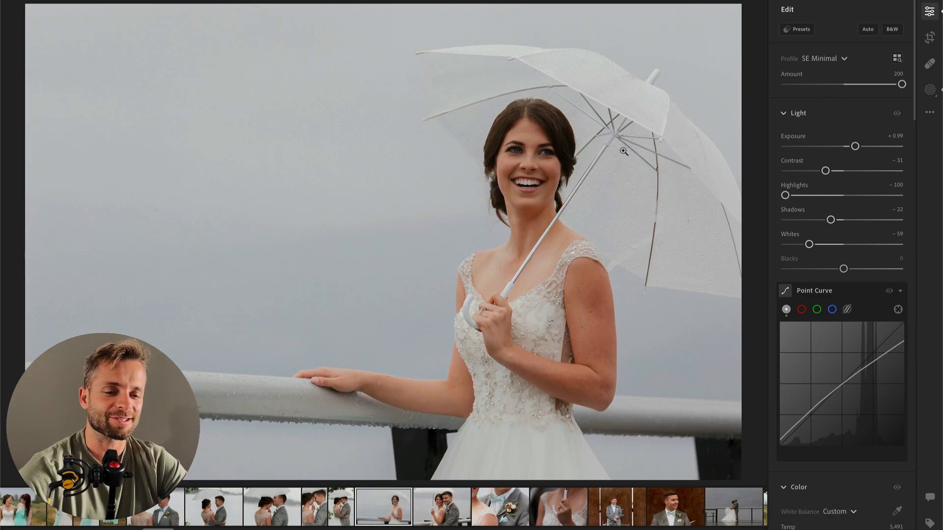
key(backslash)
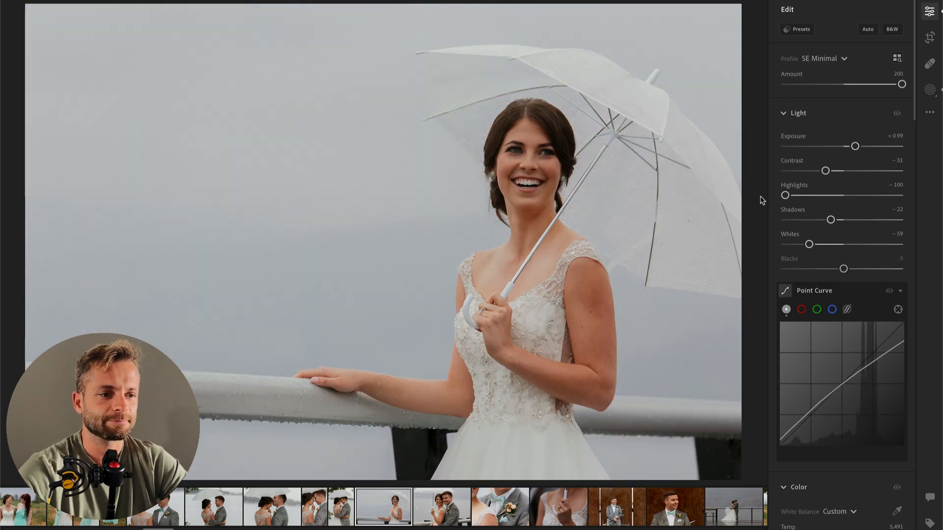
Step: Reopen the bride photo's teeth mask and set its Exposure to -0.32
key(k)
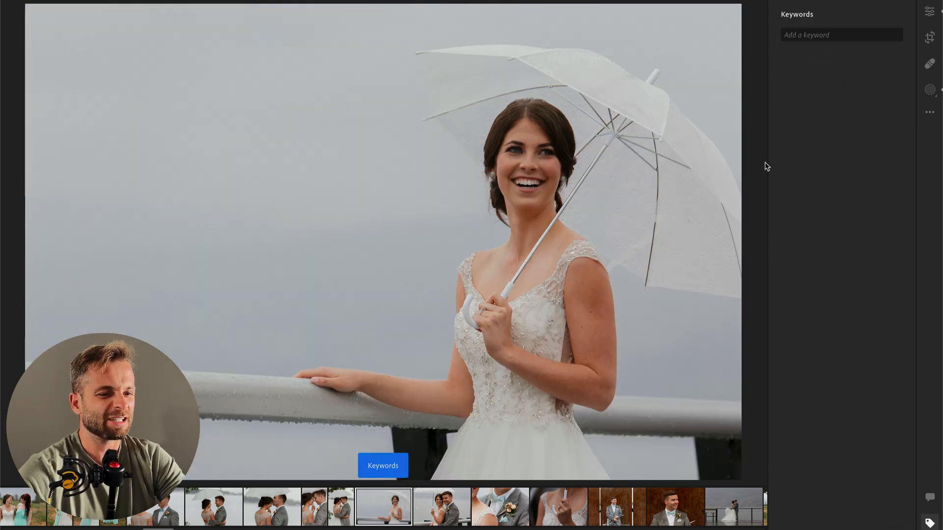
key(b)
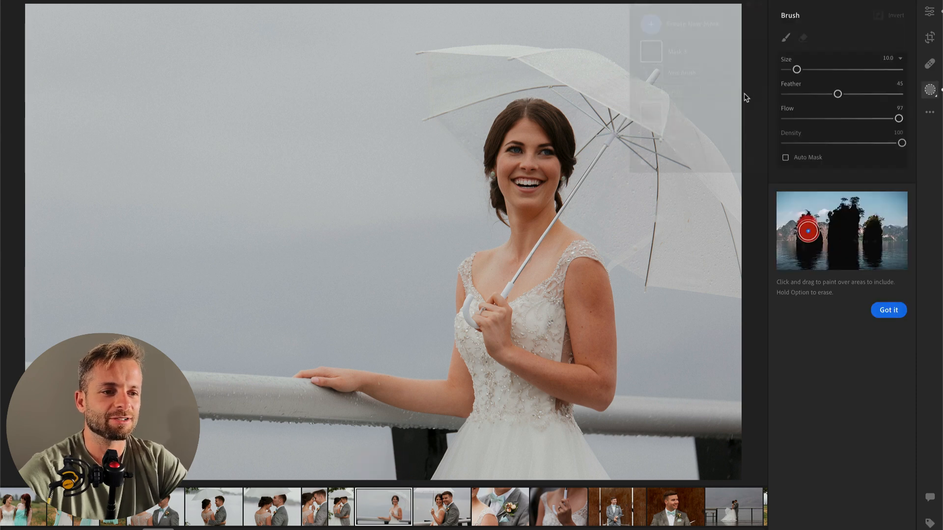
click(687, 136)
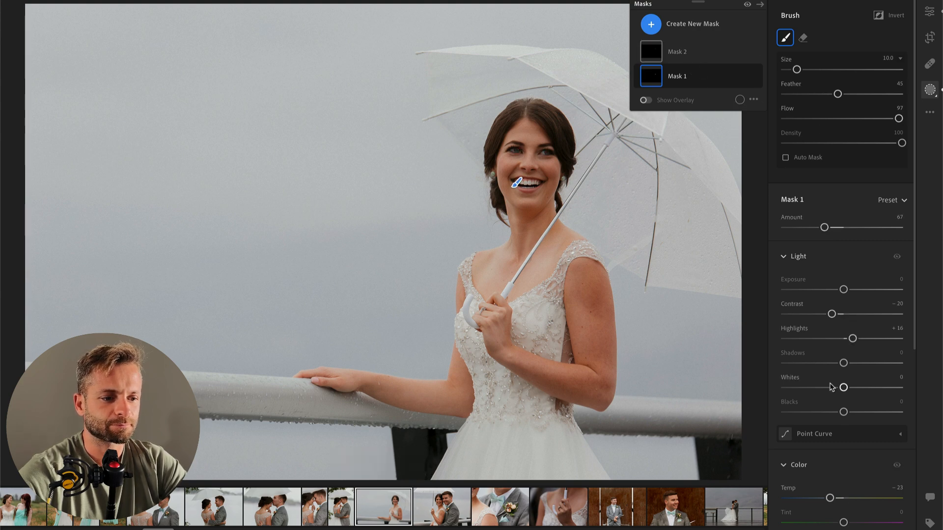
drag(844, 290, 832, 290)
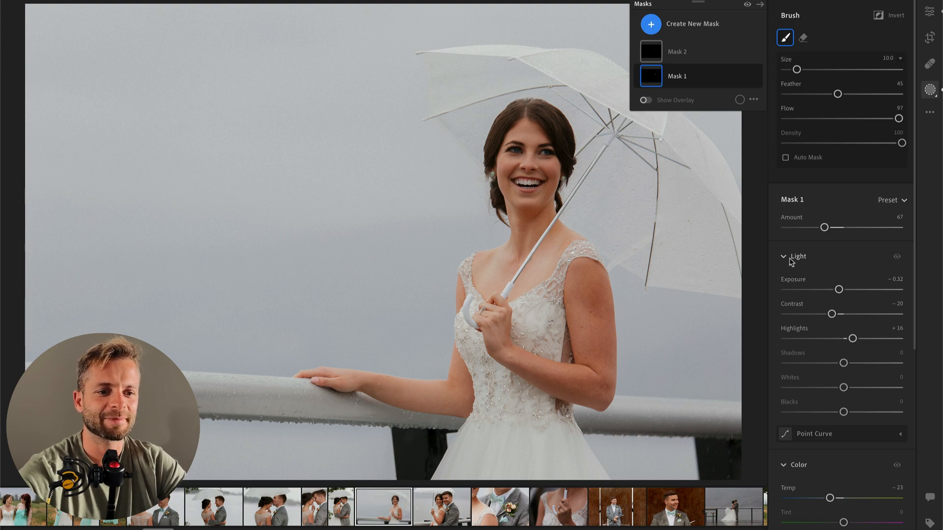
key(super+Right)
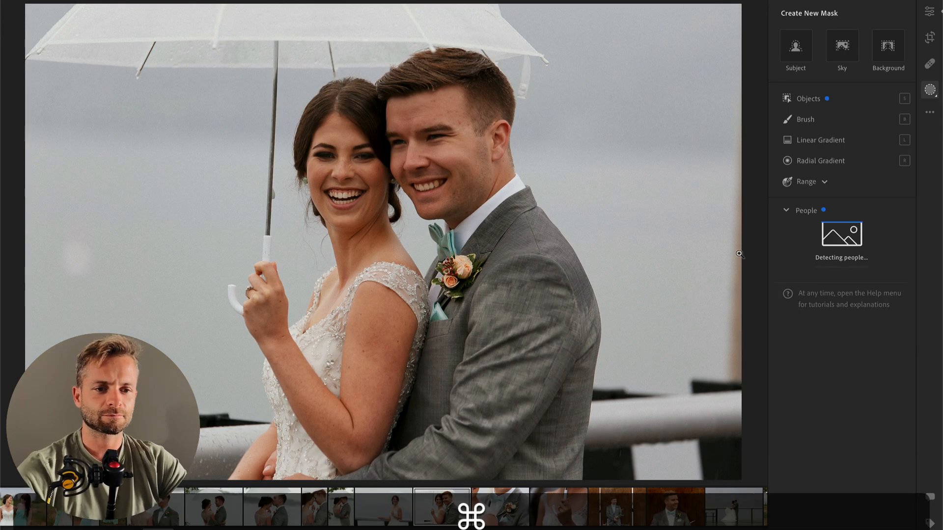
key(Left)
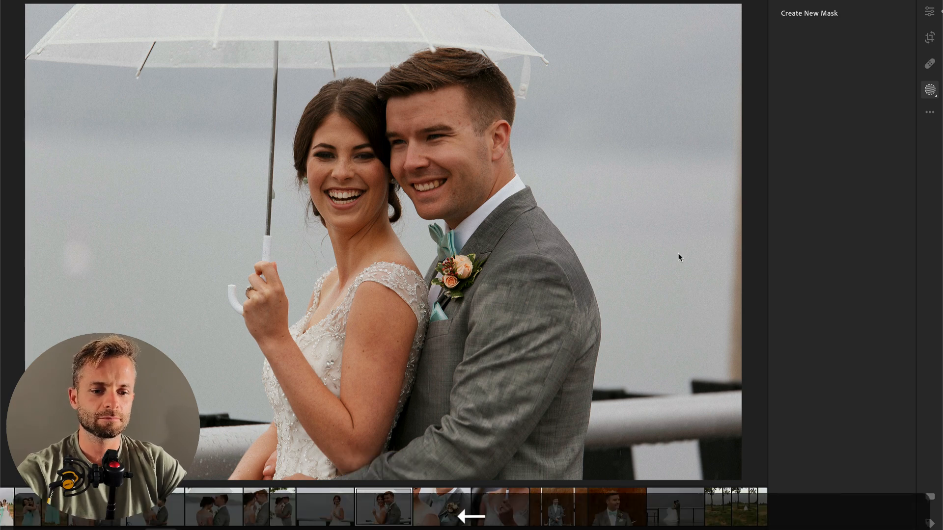
key(super+Right)
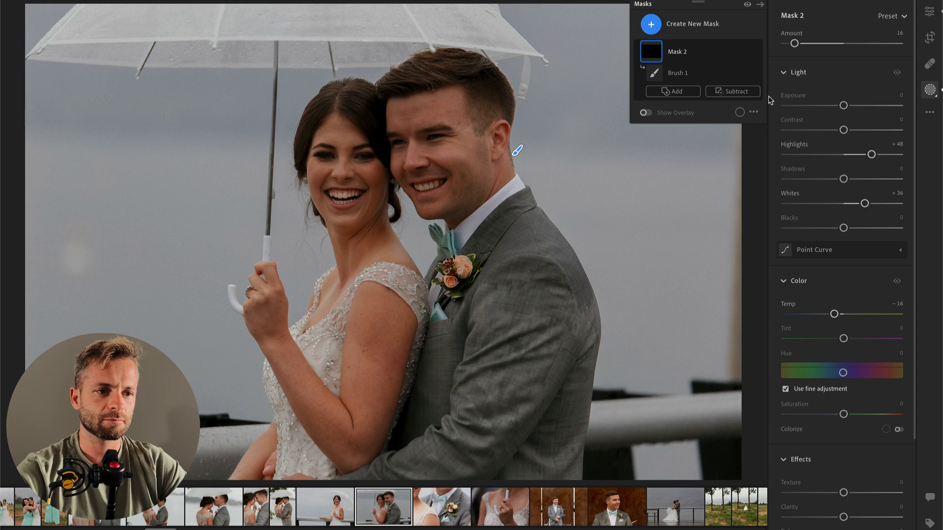
key(BackSpace)
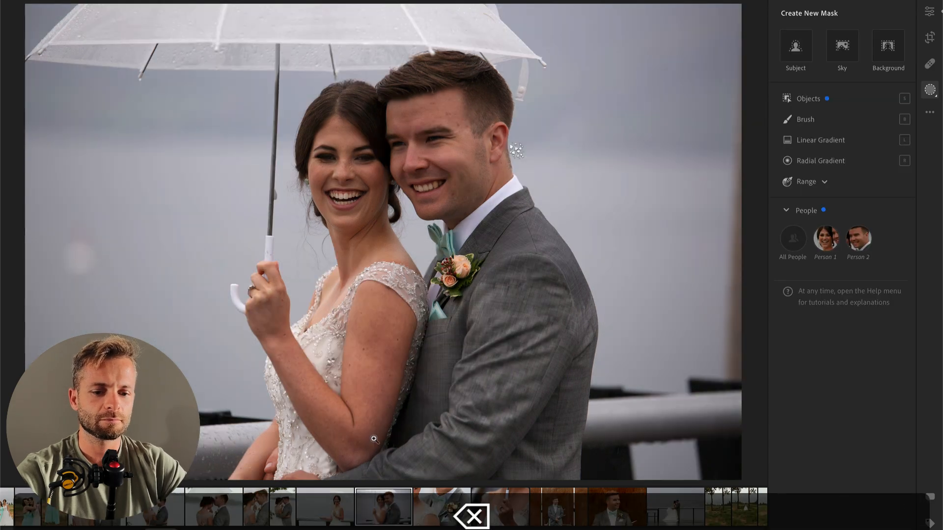
click(338, 516)
key(super+c)
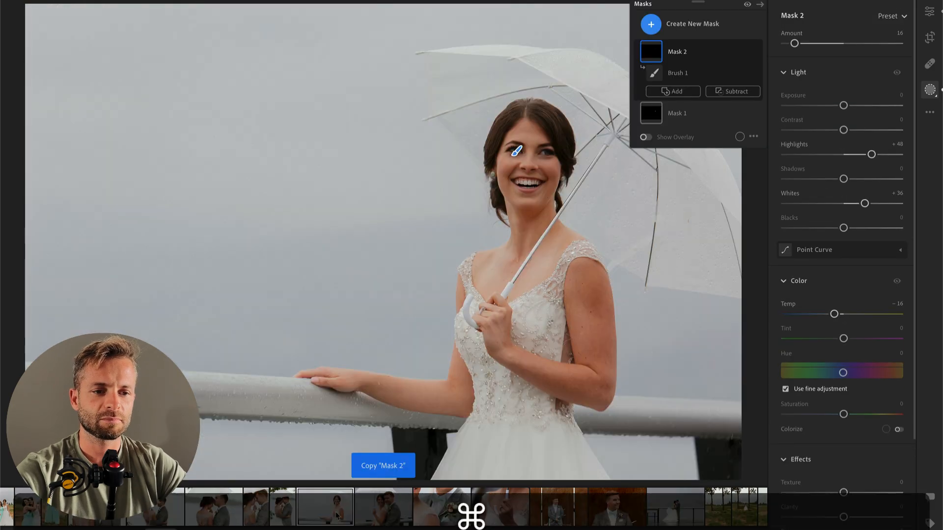
key(Right)
key(Left)
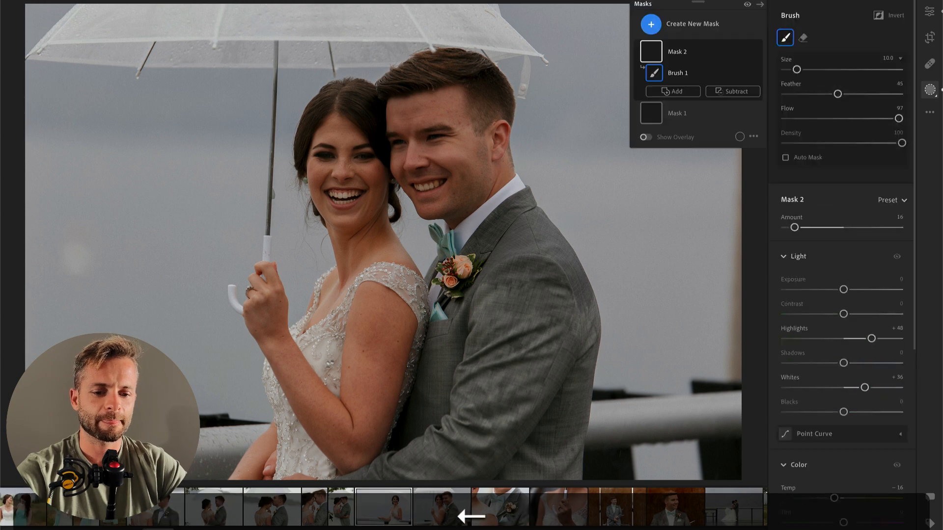
Step: Apply the bride photo's edit settings to the close photo of the couple under the umbrella, with Exposure +0.64 and Contrast -42
key(Return)
key(super+c)
key(Right)
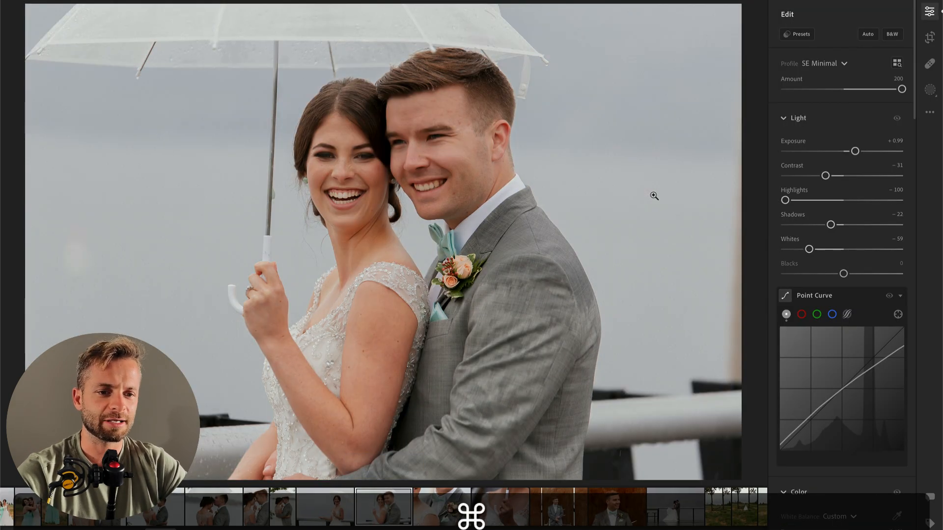
drag(844, 151, 808, 176)
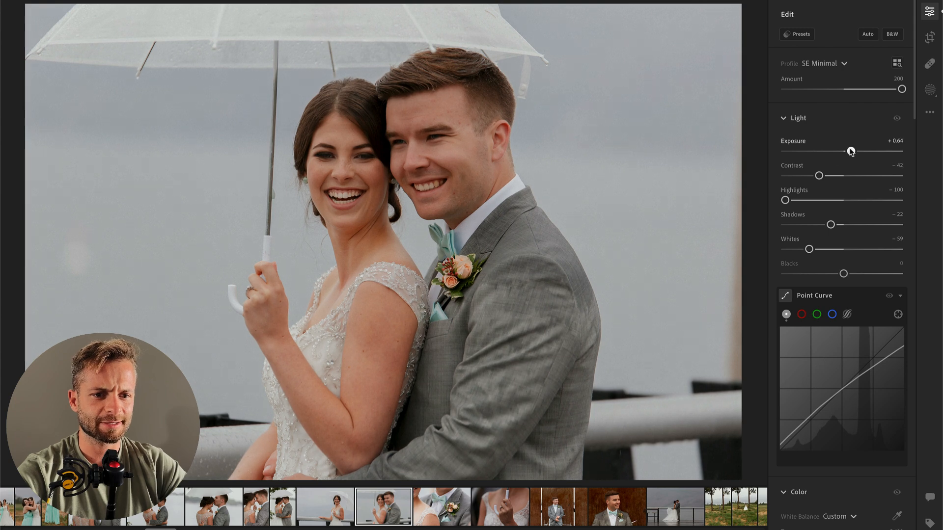
Step: Leave the couple photo's crop as it is and paste its edit settings onto the boutonniere close-up
key(c)
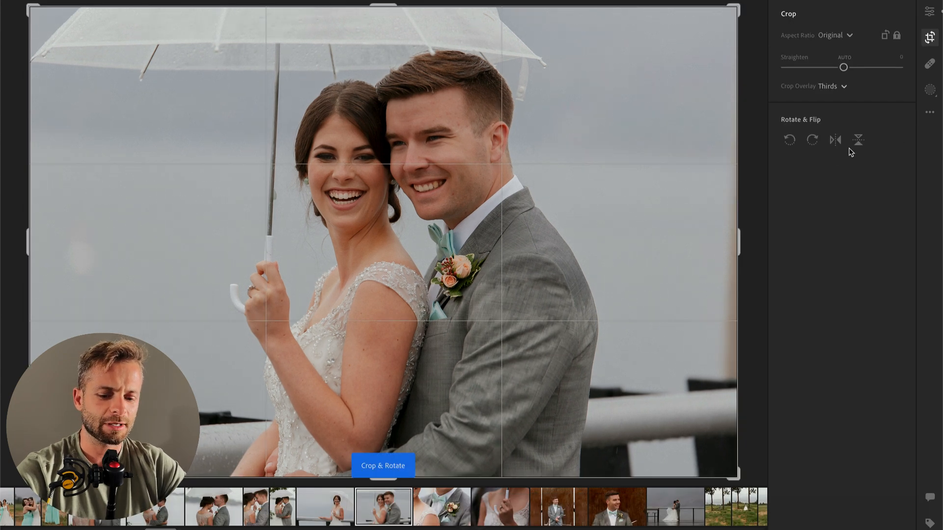
key(Return)
key(super+c)
key(super+Right)
key(super+v)
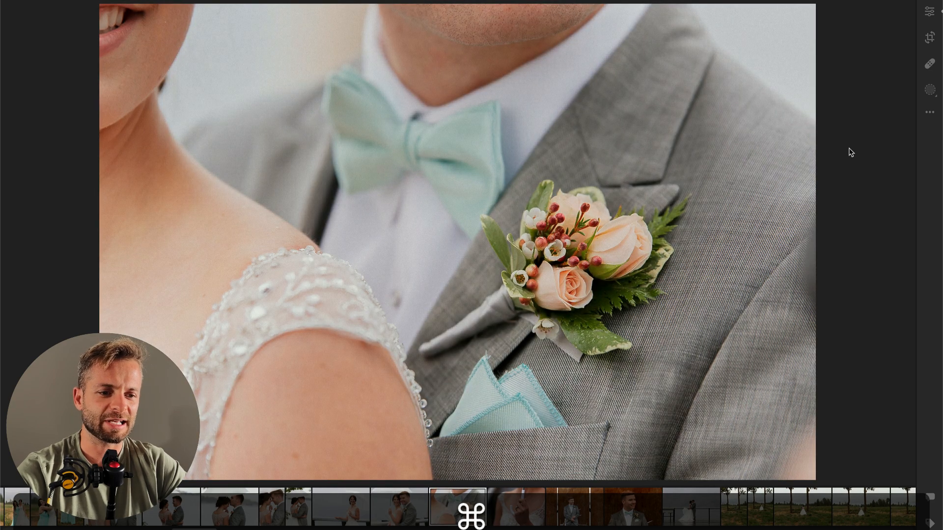
Step: Set the boutonniere photo's Exposure to -0.12 and its Contrast to -65
key(e)
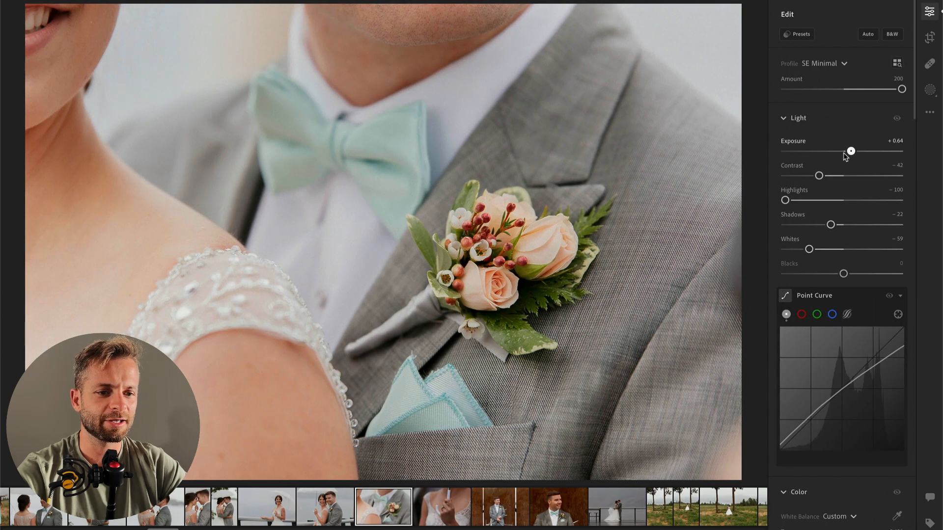
drag(849, 152, 843, 152)
click(800, 176)
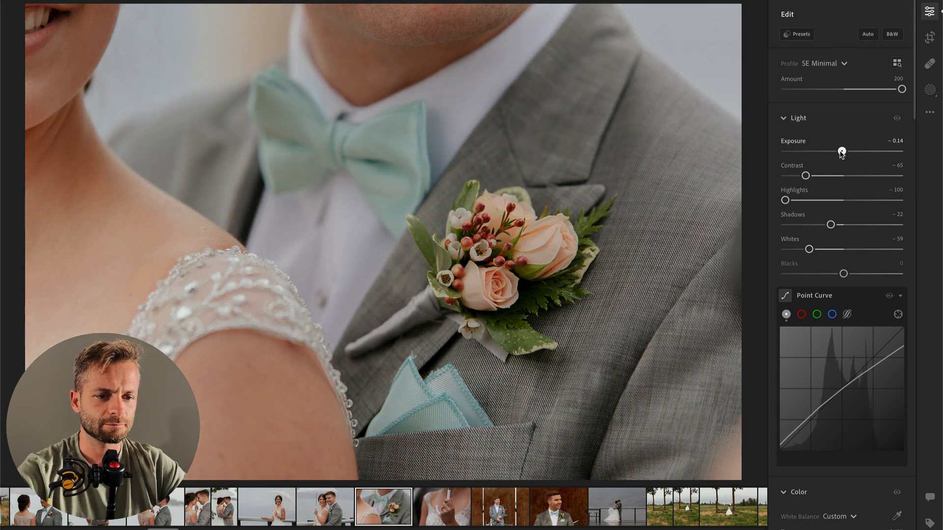
drag(842, 153, 843, 153)
Step: Darken around the boutonniere with an inverted radial gradient mask at Exposure -0.40, and set the photo's overall Exposure to +0.35
key(r)
drag(465, 264, 665, 440)
drag(471, 226, 505, 227)
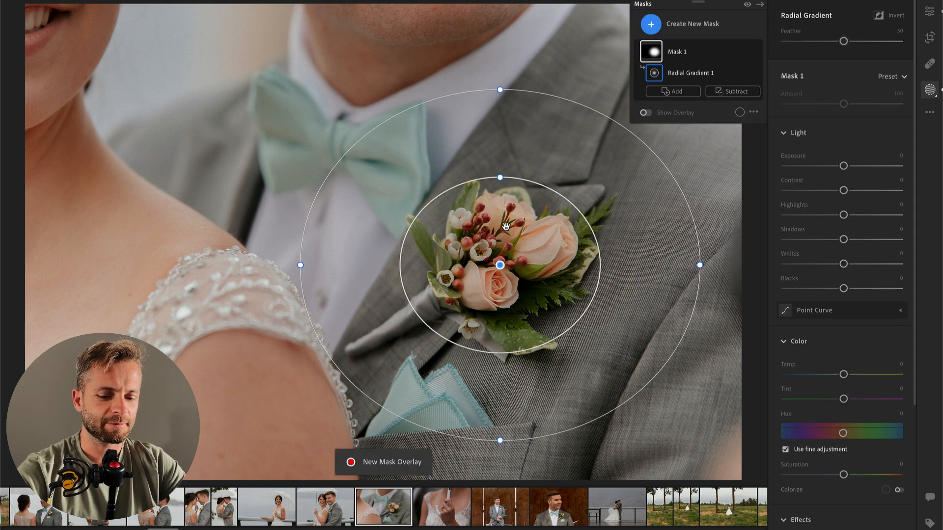
key(super+i)
mouse_move(843, 166)
mouse_down()
mouse_move(832, 167)
mouse_move(839, 171)
mouse_up()
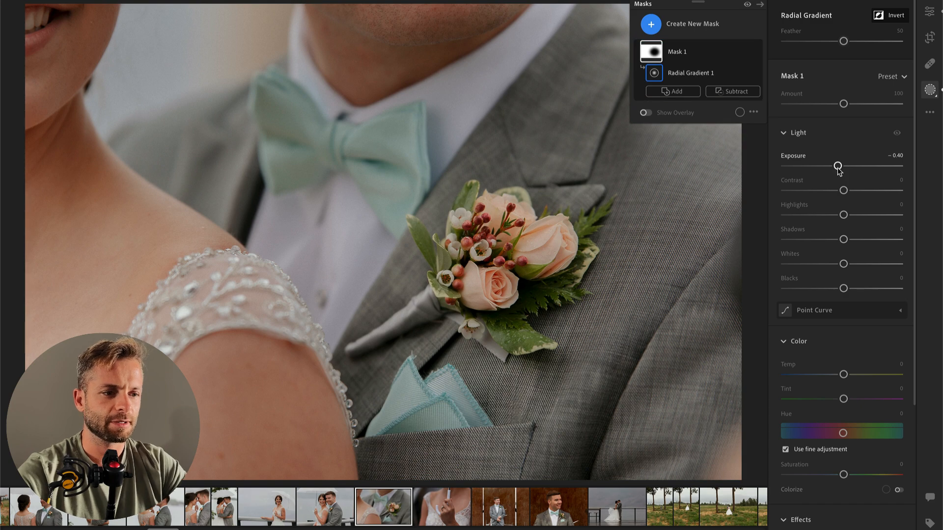
key(Return)
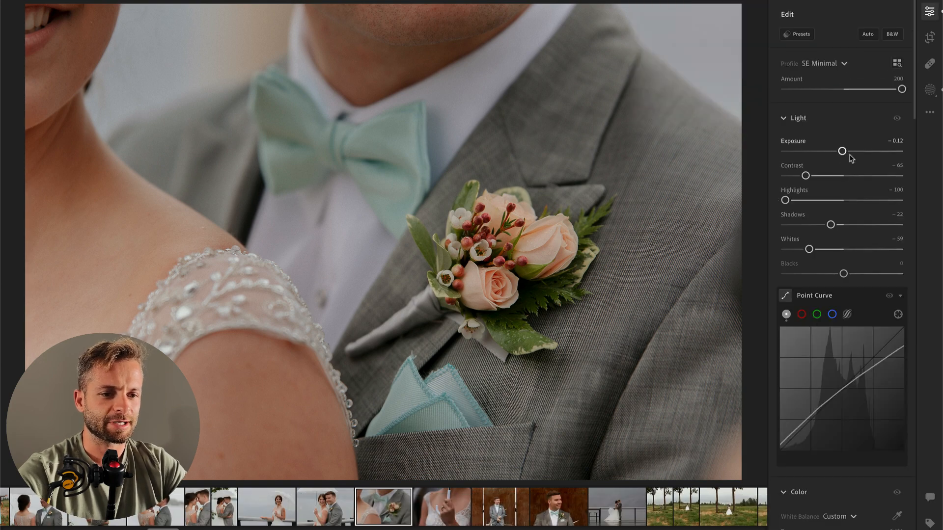
key(Return)
drag(843, 152, 848, 153)
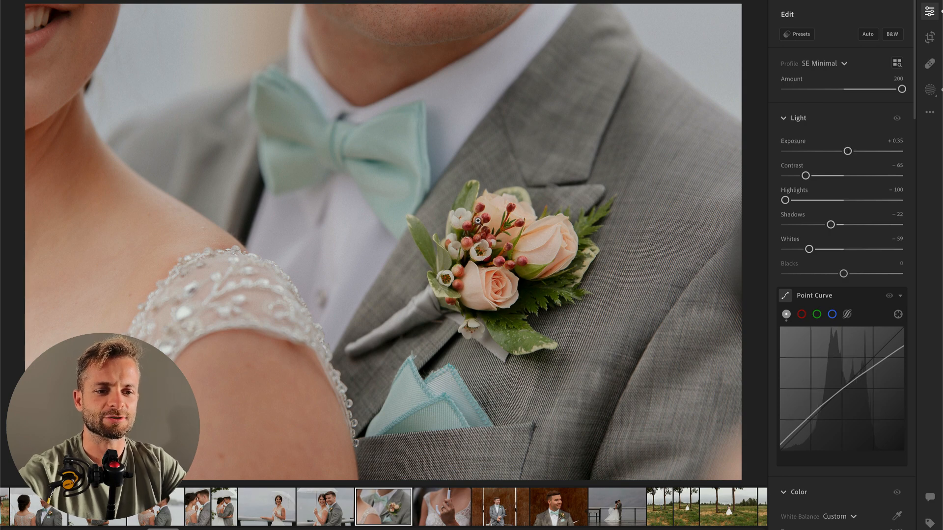
Step: On the ring photo, add a radial gradient mask around the ring with Contrast -21, Highlights +47 and Whites +13
key(Right)
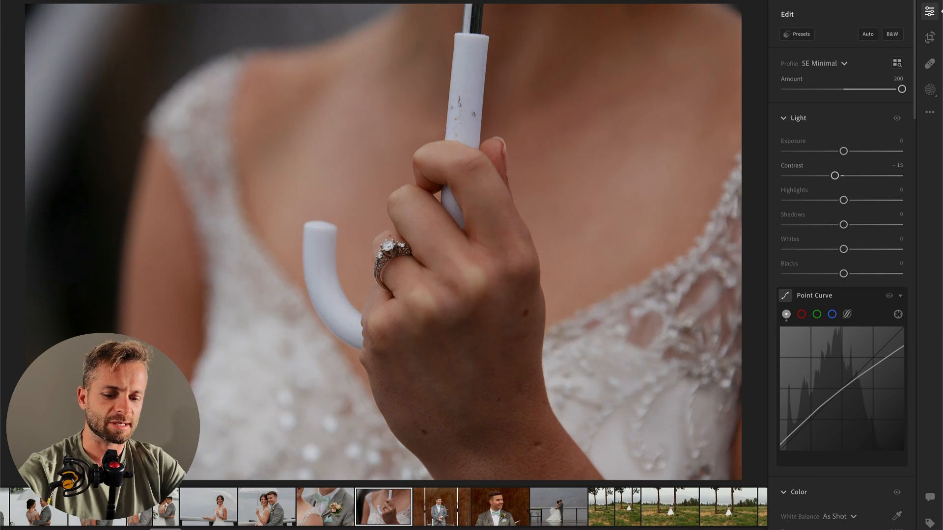
key(r)
mouse_move(383, 263)
mouse_down()
mouse_move(454, 377)
mouse_move(395, 268)
mouse_up()
drag(843, 214, 870, 214)
mouse_move(844, 264)
mouse_down()
mouse_move(878, 264)
mouse_move(850, 263)
mouse_up()
mouse_move(844, 190)
mouse_down()
mouse_move(819, 192)
mouse_move(832, 192)
mouse_up()
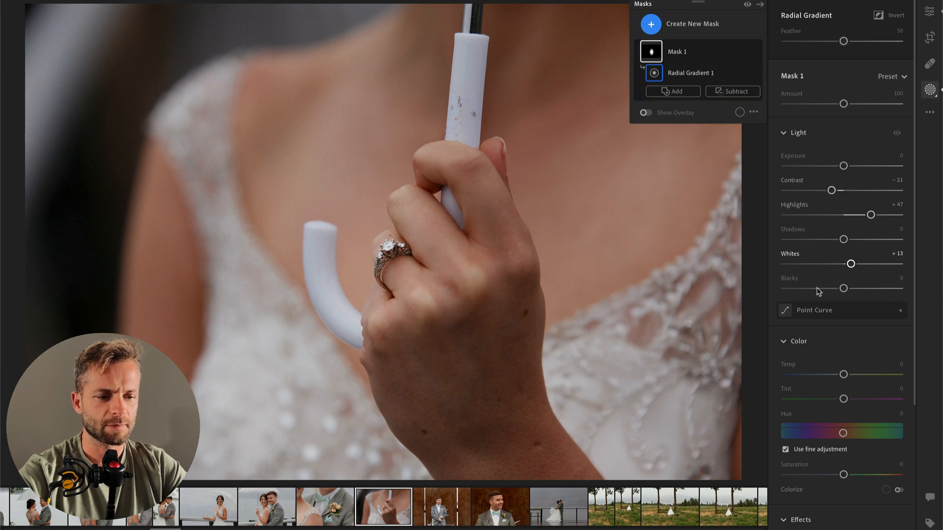
Step: Give the ring mask Texture +30 and Clarity +4, set its Contrast to -41 and leave masking
scroll(817, 289, down, 5)
click(860, 335)
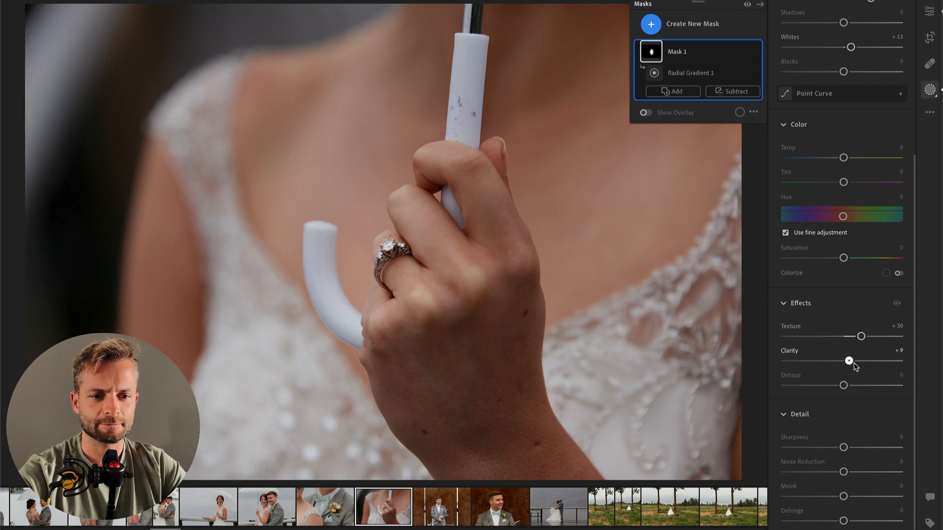
drag(851, 364, 851, 364)
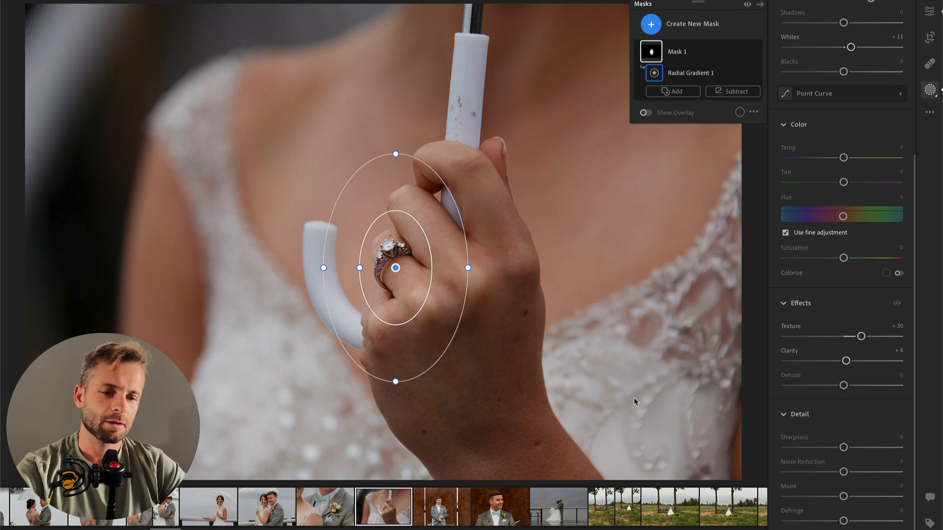
key(Return)
scroll(897, 214, up, 3)
drag(831, 104, 820, 104)
key(Return)
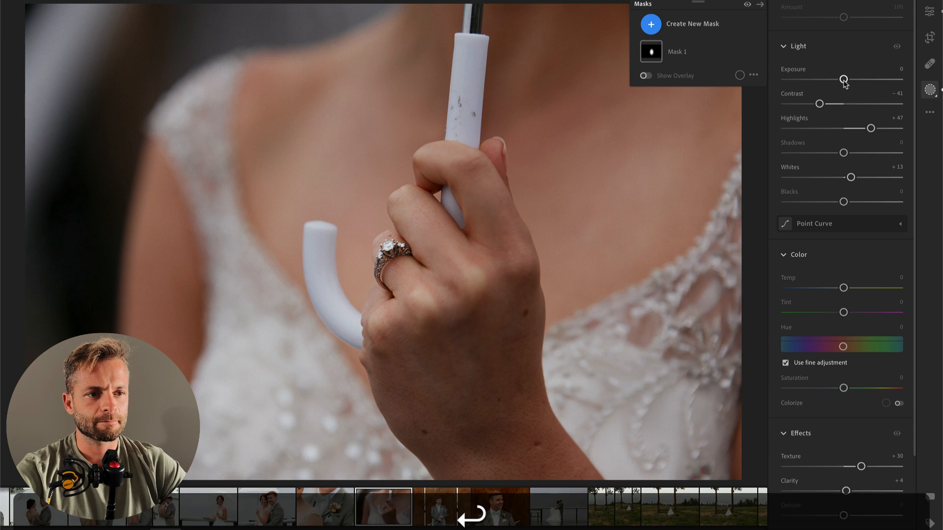
Step: Set the ring photo's overall Exposure to +0.46 and compare the edit with the original
drag(846, 153, 852, 153)
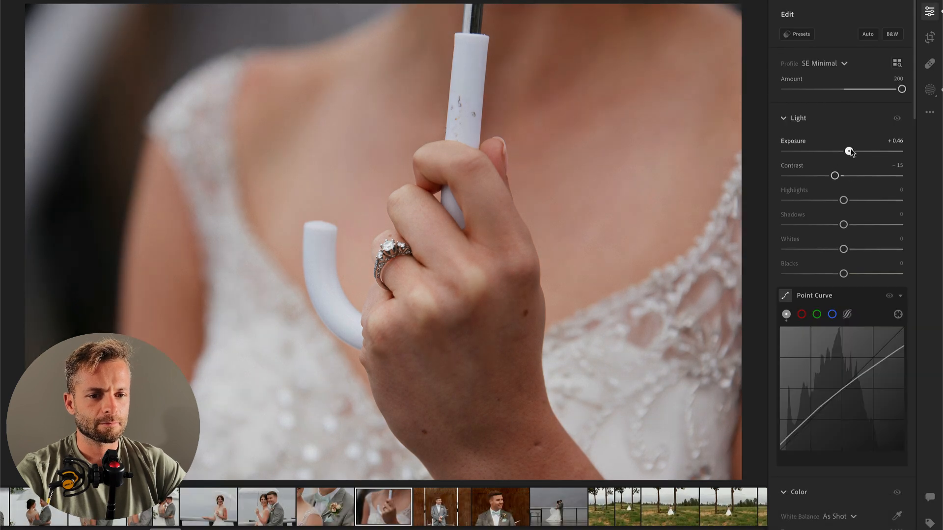
key(backslash)
key(backslash)
Step: Paste the copied edit settings onto the groom's rusty wall photo and set Exposure +0.36, Contrast -21 and Highlights -25
key(Right)
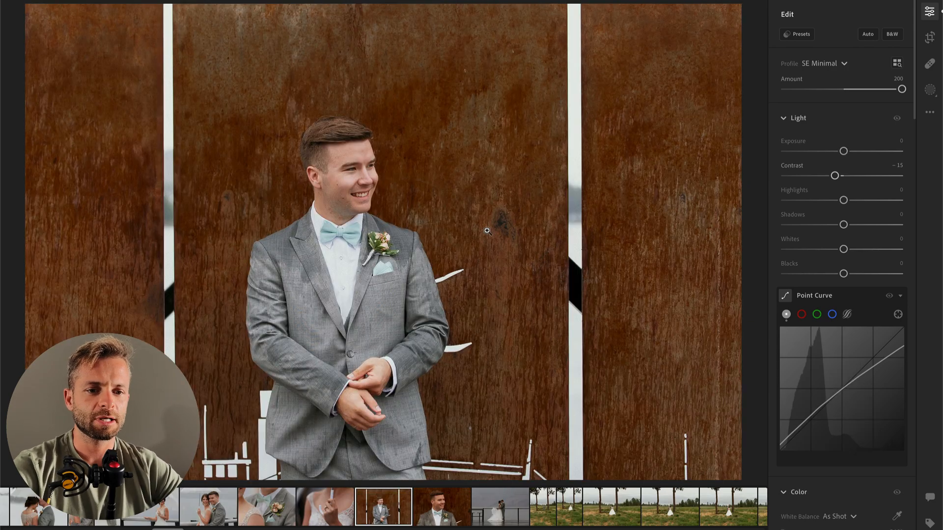
key(super+v)
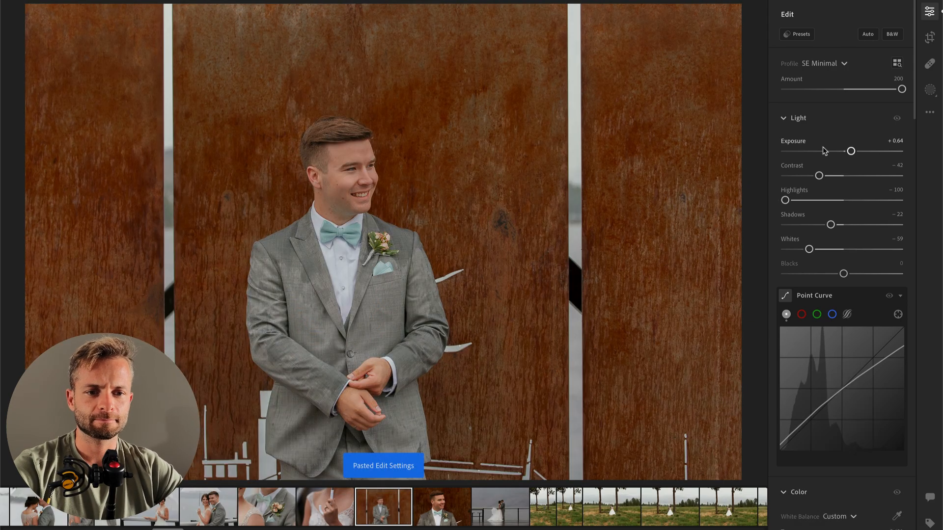
click(829, 200)
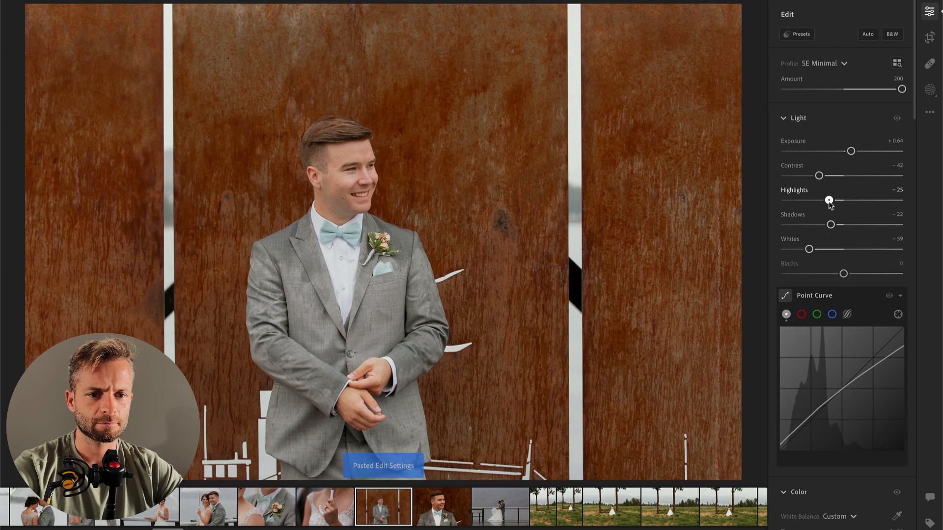
drag(852, 152, 848, 152)
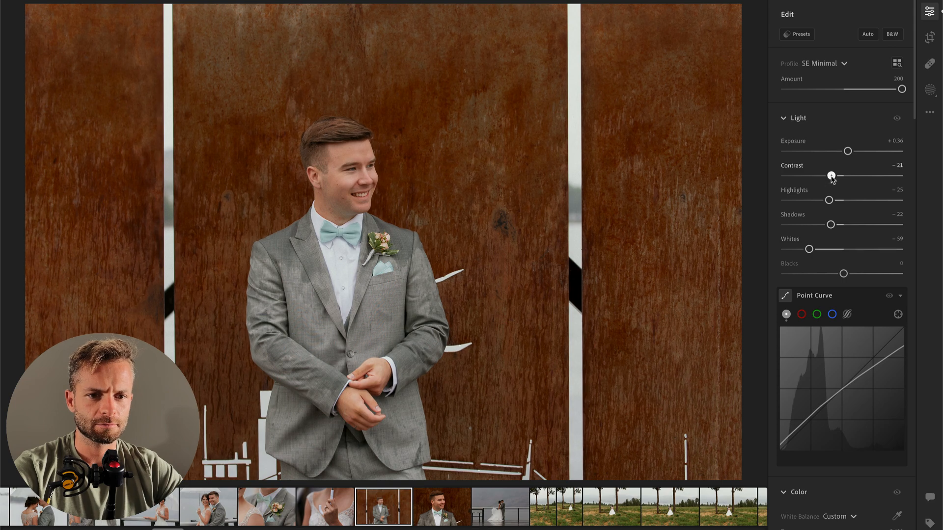
Step: Copy the groom photo's edit settings and paste them onto his close-up portrait
key(super+c)
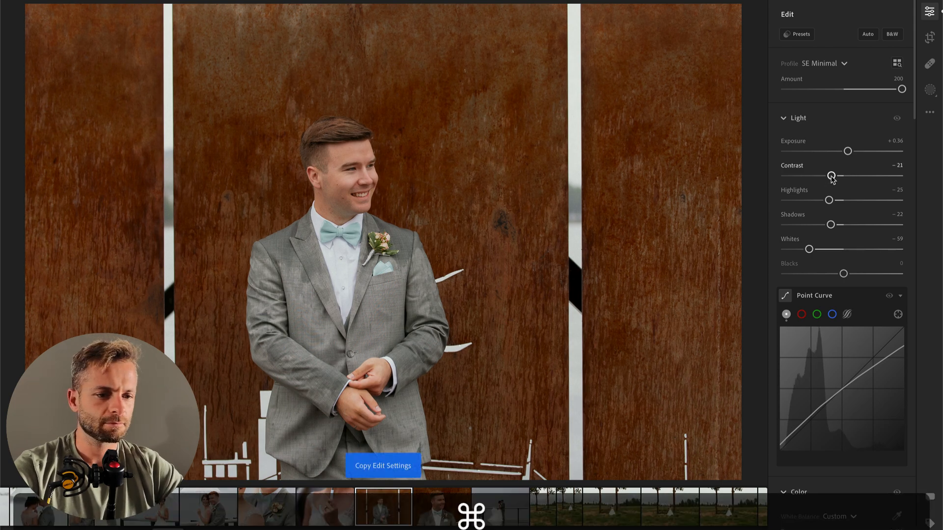
key(Right)
key(super+v)
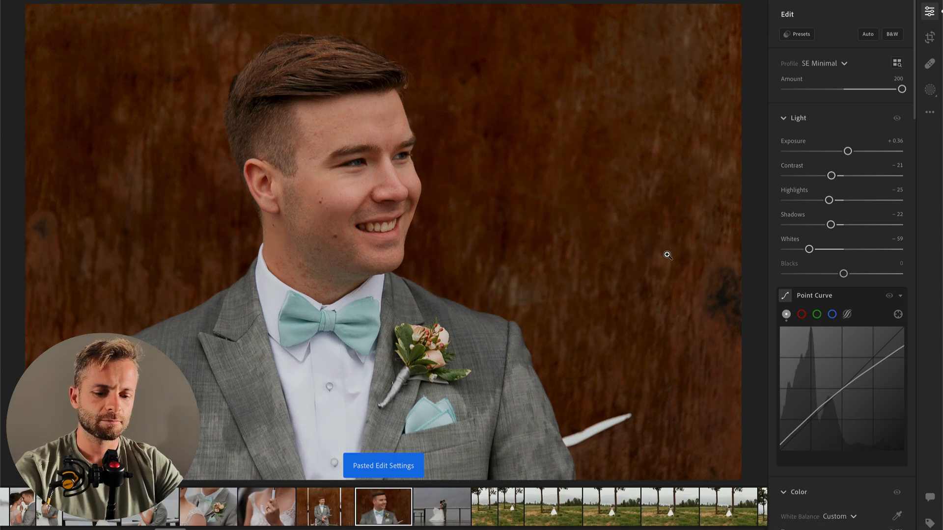
Step: Add a radial gradient mask over the groom's face and upper chest with Contrast -43, Highlights +20 and Whites +4
key(r)
drag(308, 139, 447, 419)
mouse_move(844, 191)
mouse_down()
mouse_move(819, 192)
mouse_move(855, 215)
mouse_up()
mouse_move(844, 264)
mouse_down()
mouse_move(862, 265)
mouse_move(846, 265)
mouse_up()
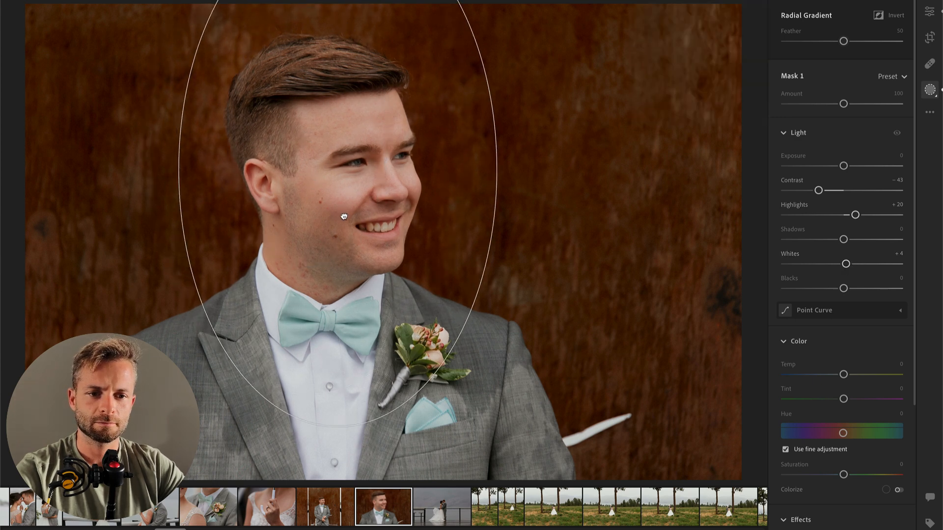
Step: Leave masking on the groom's close-up, copy its edit settings and go to the couple's photo on the pier
key(Delete)
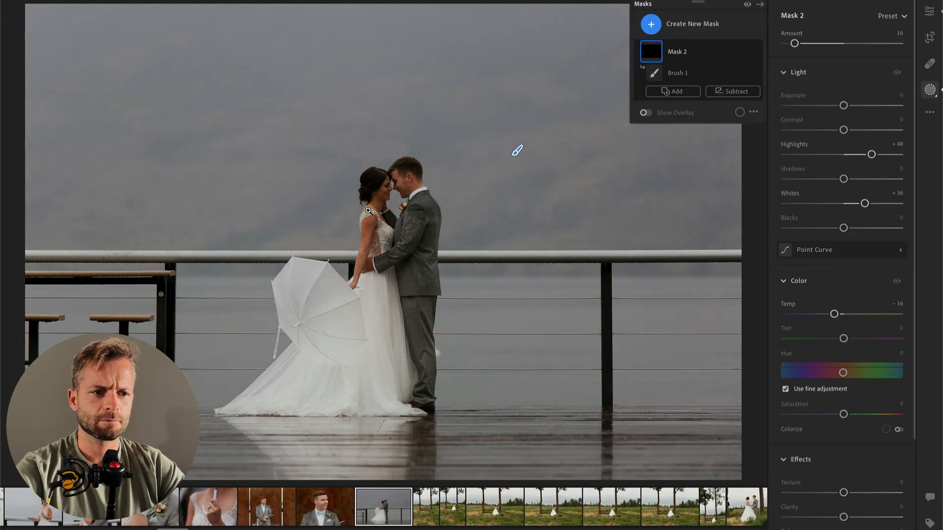
key(Left)
key(Return)
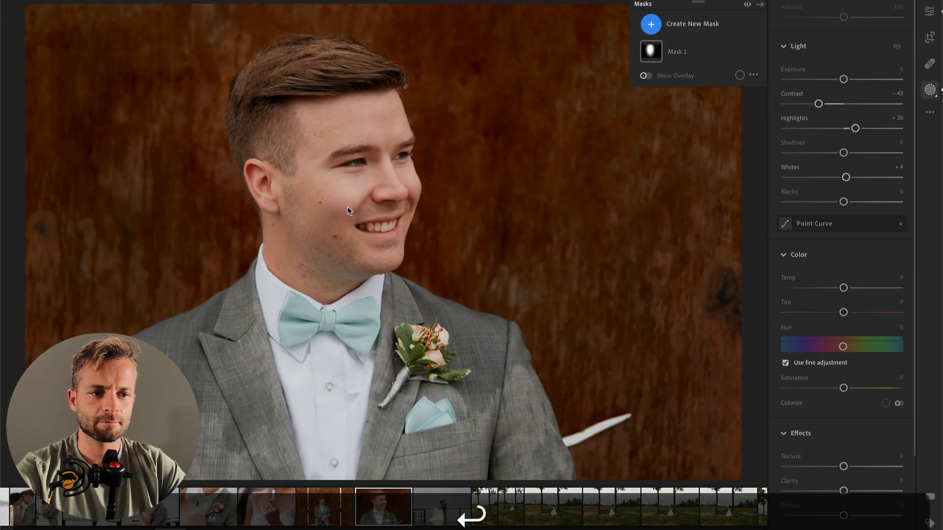
key(super+c)
key(super+Right)
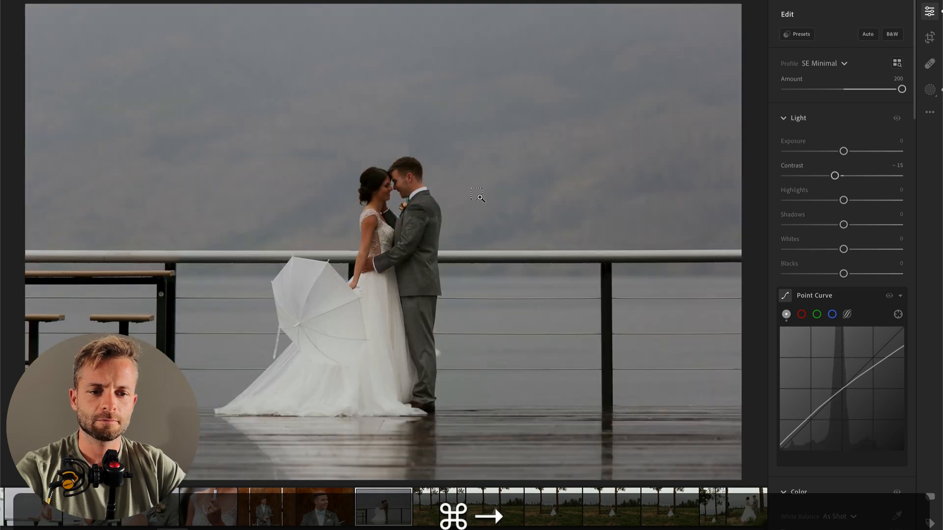
Step: Add a radial gradient mask over the couple on the pier with Contrast -39 and Highlights +3
key(shift+m)
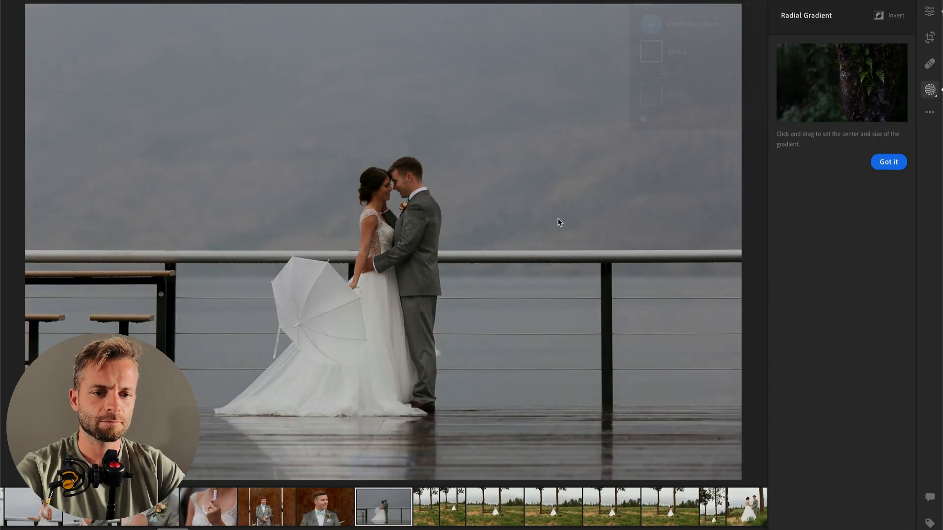
drag(400, 246, 498, 437)
drag(843, 190, 843, 216)
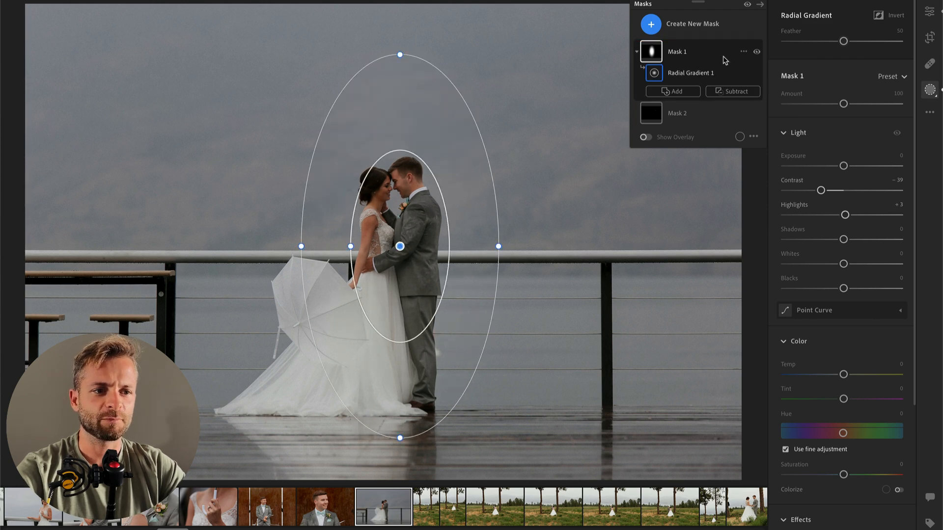
Step: Create an object mask on the couple with Contrast -40, Highlights +34 and Whites +29, reduce its Amount to 41 and leave masking
click(651, 25)
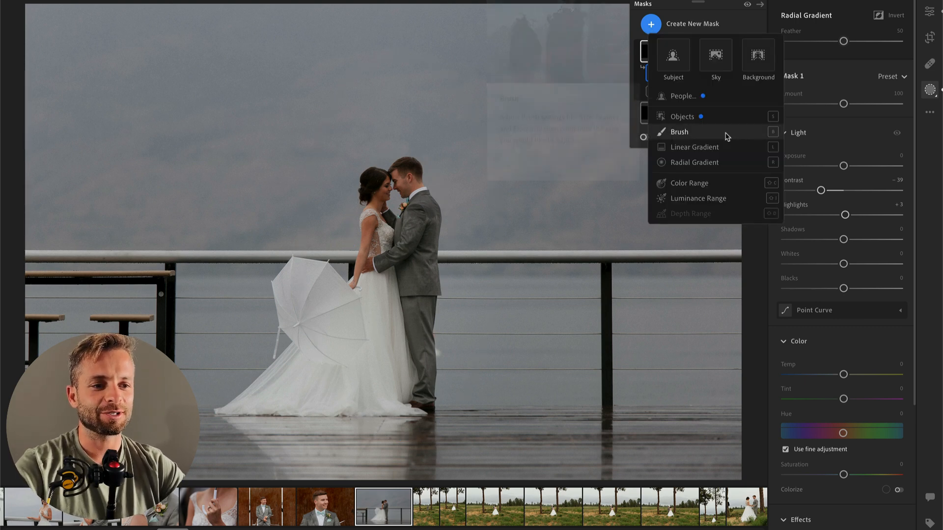
click(683, 116)
mouse_move(392, 229)
mouse_down()
mouse_move(389, 341)
mouse_move(398, 352)
mouse_move(350, 284)
mouse_move(337, 287)
mouse_up()
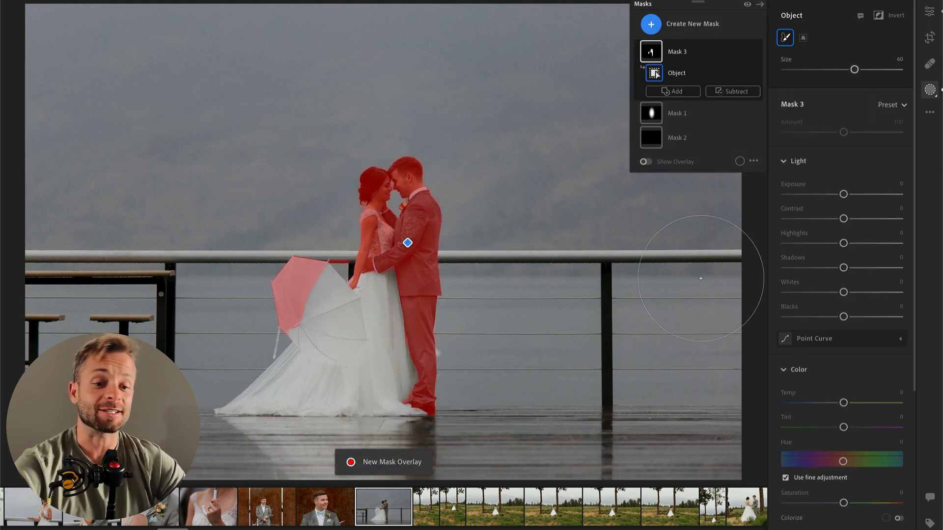
drag(843, 218, 864, 243)
drag(864, 292, 860, 292)
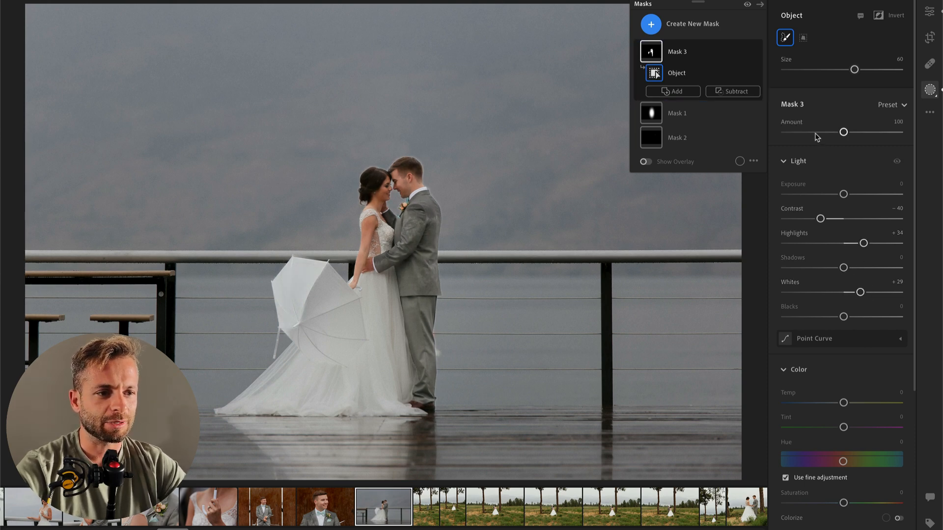
drag(817, 137, 814, 136)
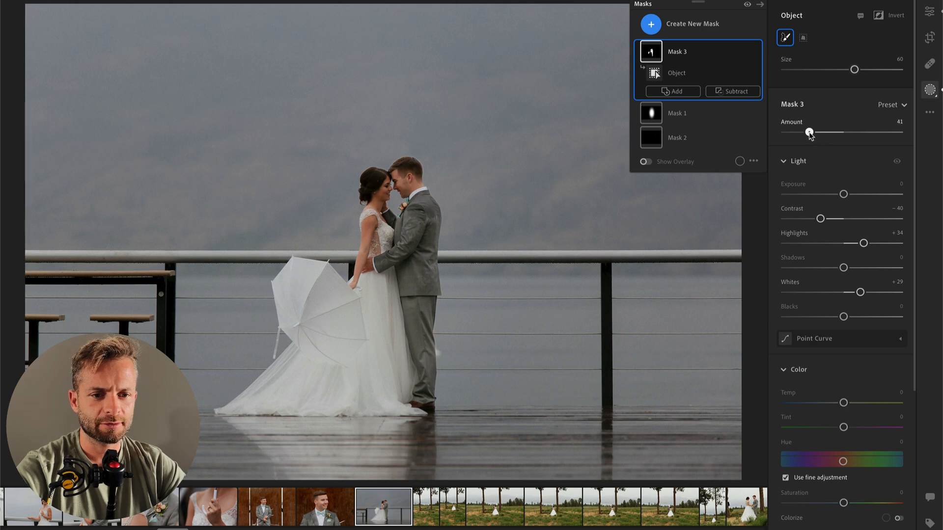
key(Return)
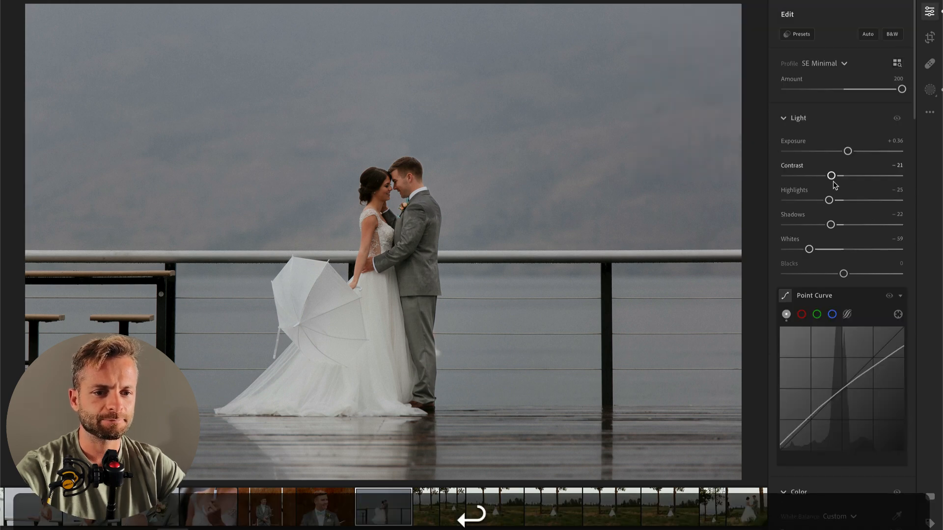
Step: Set the pier photo's Exposure to +0.69 and Contrast to +6, then copy its edit settings and go to the next photo
drag(851, 153, 848, 177)
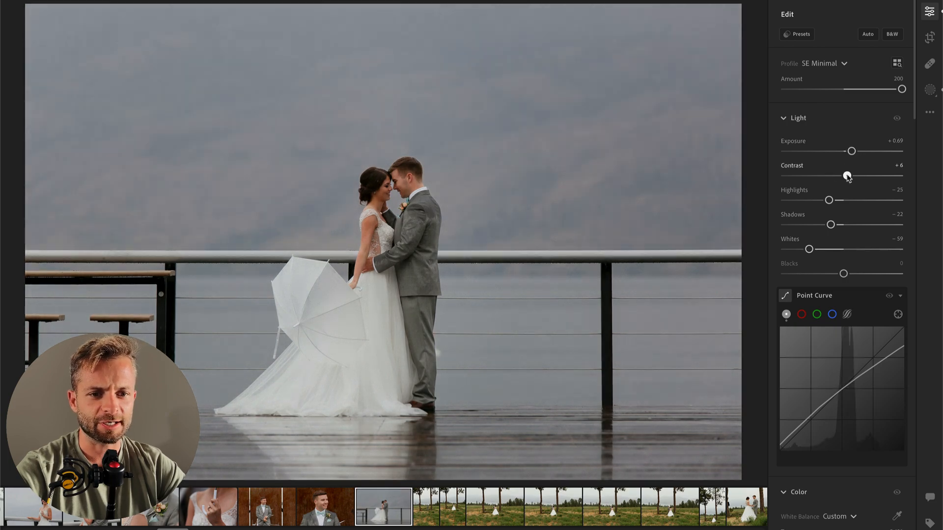
key(super+c)
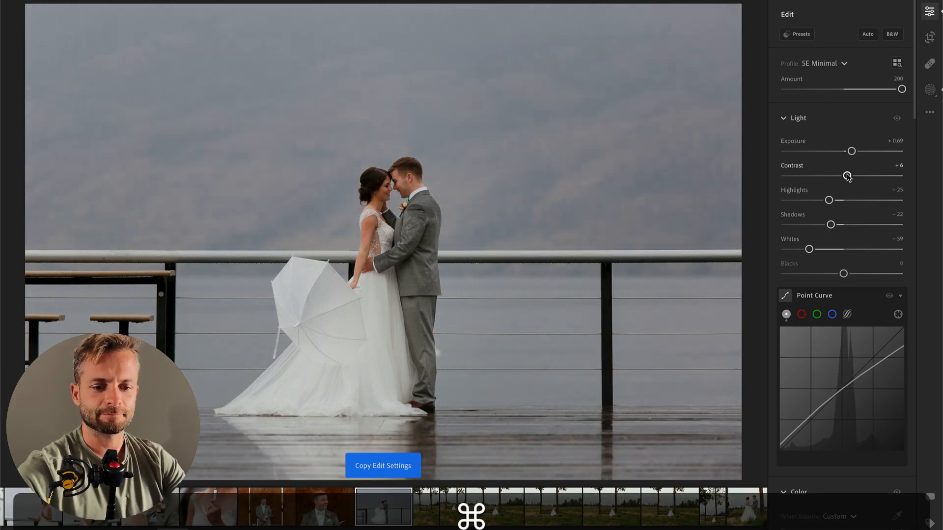
key(Right)
Step: Try the copied settings on the photo of the groom between the pines, undo the paste, set Exposure to +0.06 and inspect him up close
key(super+v)
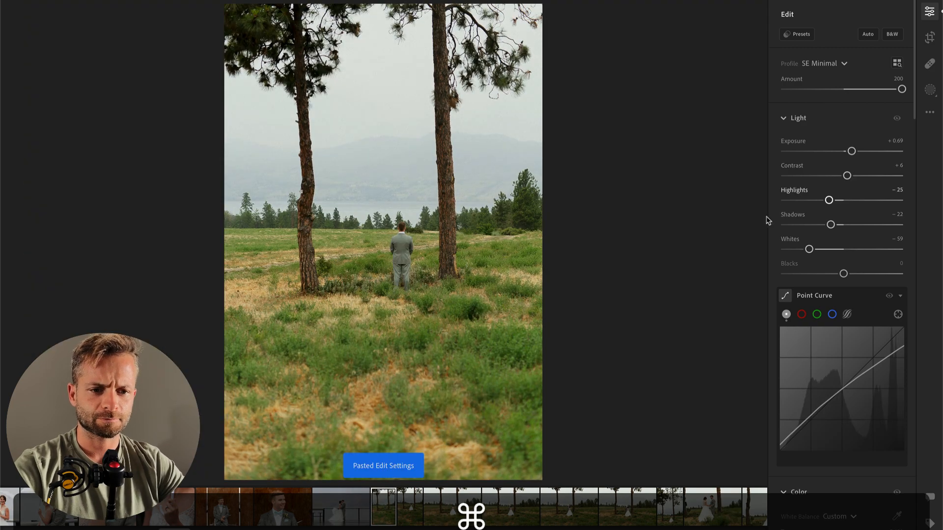
key(super+z)
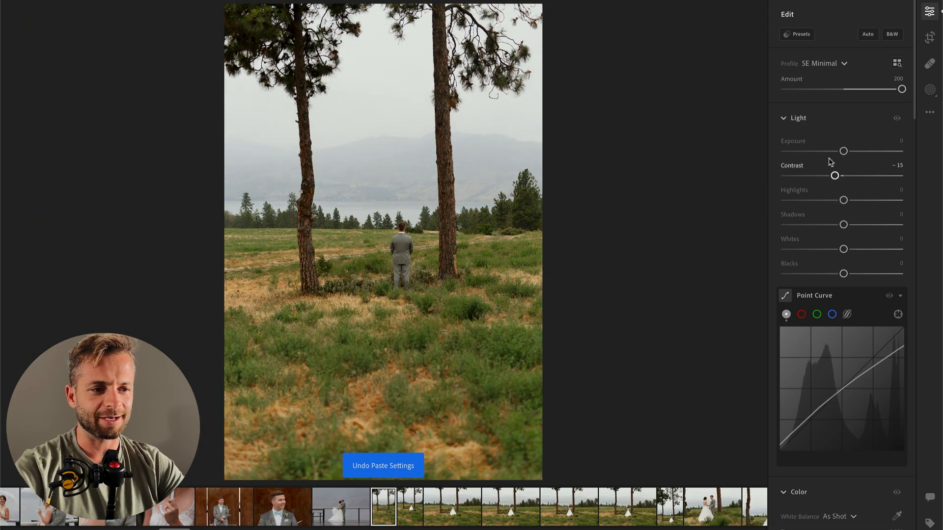
drag(843, 152, 845, 155)
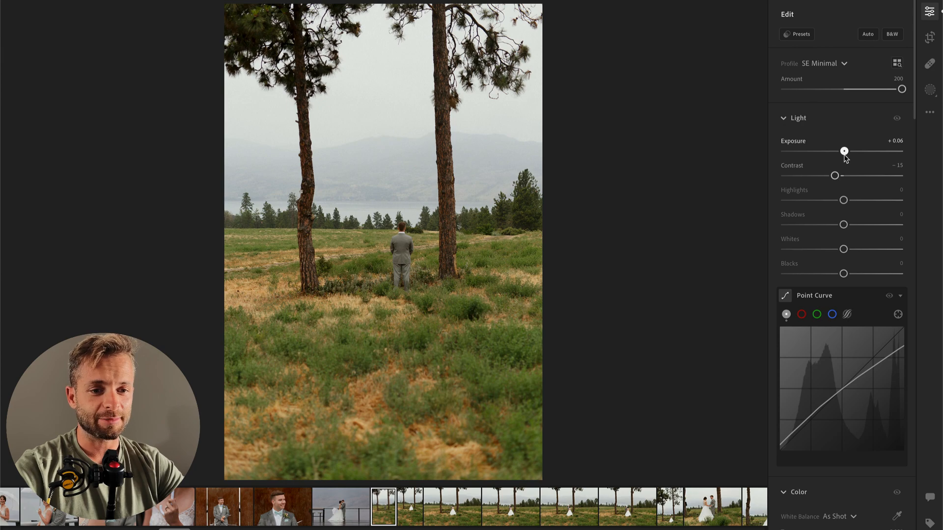
click(388, 235)
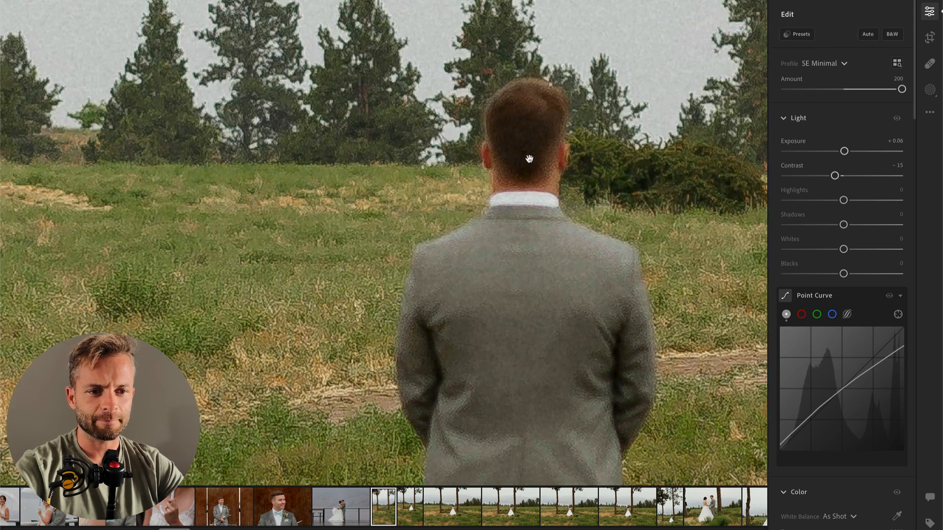
drag(525, 168, 483, 332)
click(473, 282)
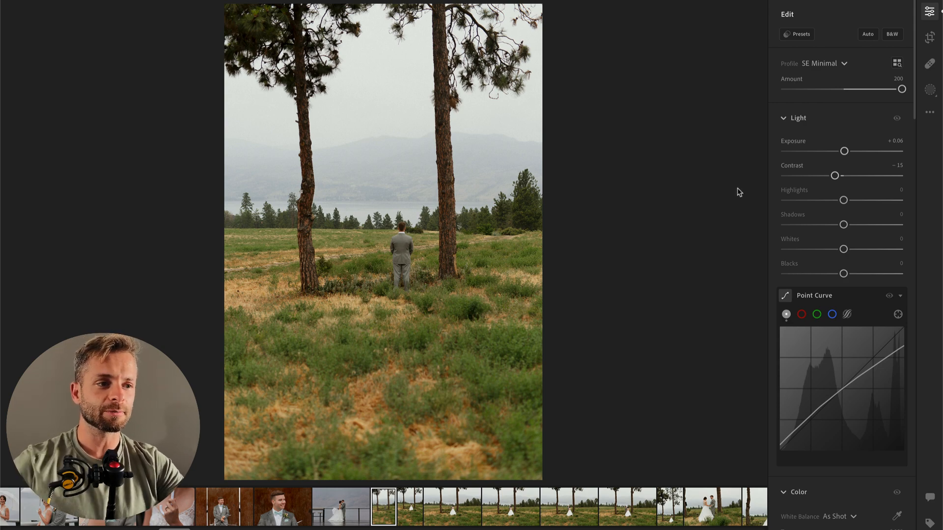
Step: Apply the SE AI Engine Toolkit preset 00 Brooding Darken Dehaze to the groom's pine tree photo with Amount 120
click(799, 36)
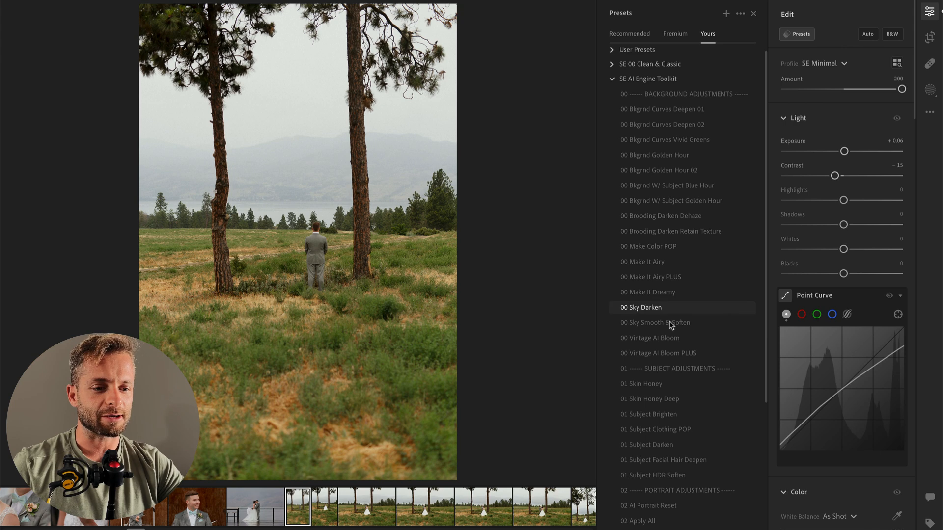
click(665, 217)
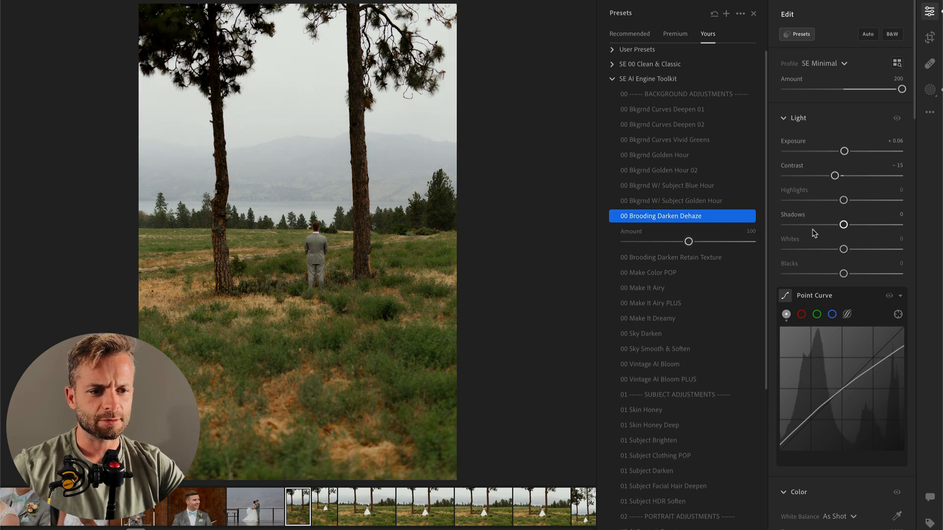
click(711, 241)
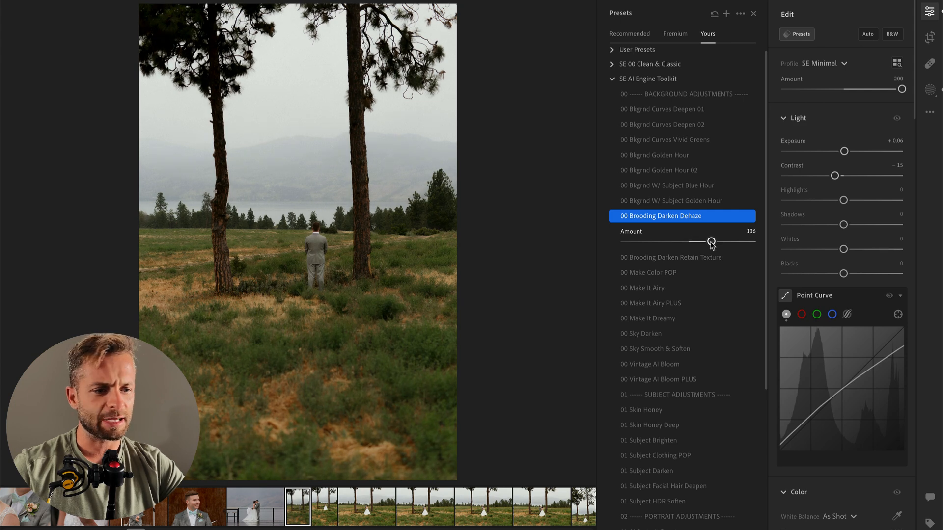
drag(704, 242, 701, 241)
scroll(843, 275, down, 10)
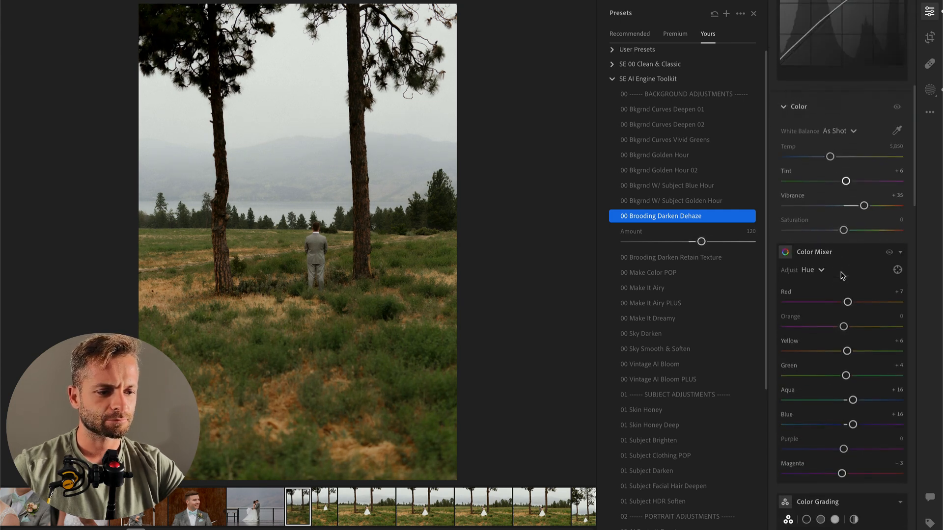
scroll(842, 275, up, 10)
scroll(843, 275, down, 14)
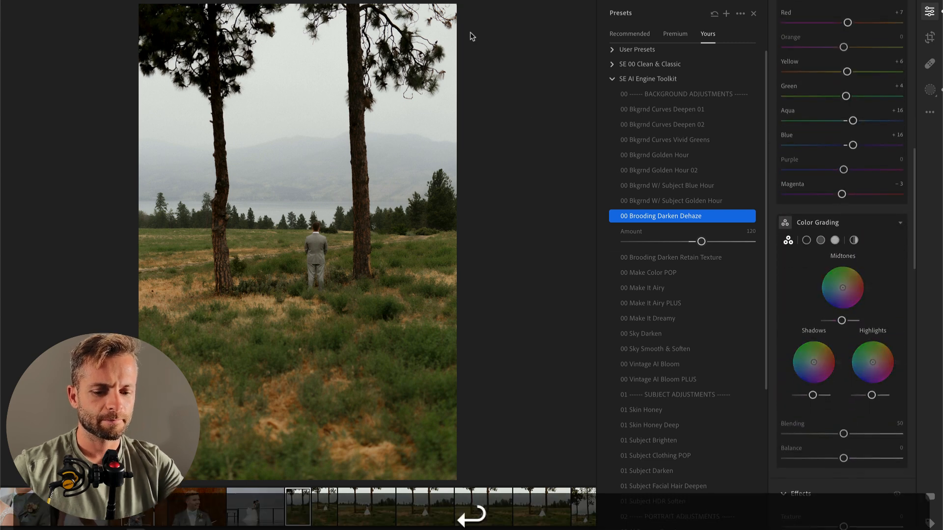
Step: Set Dehaze to -3 in the Background Brooding mask of the groom's pine tree photo
key(b)
click(712, 113)
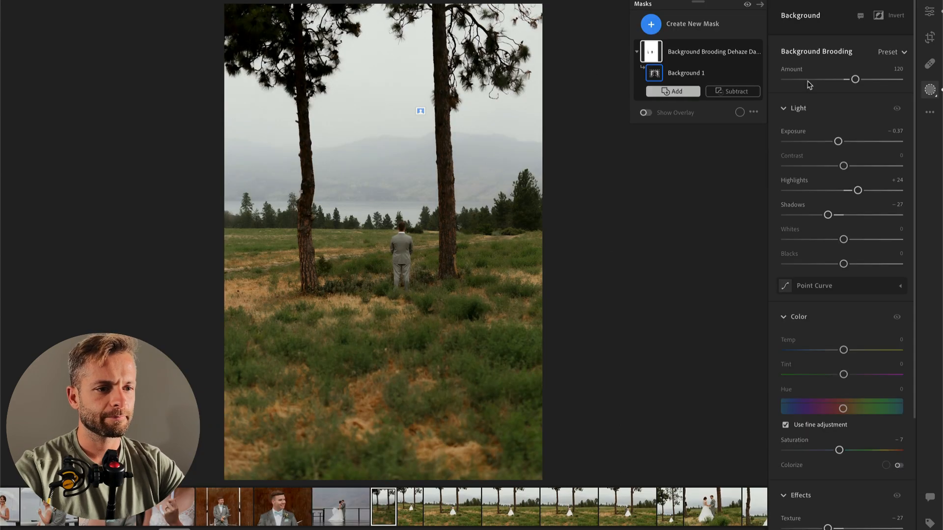
scroll(858, 349, down, 3)
click(825, 471)
click(825, 495)
drag(826, 496, 842, 496)
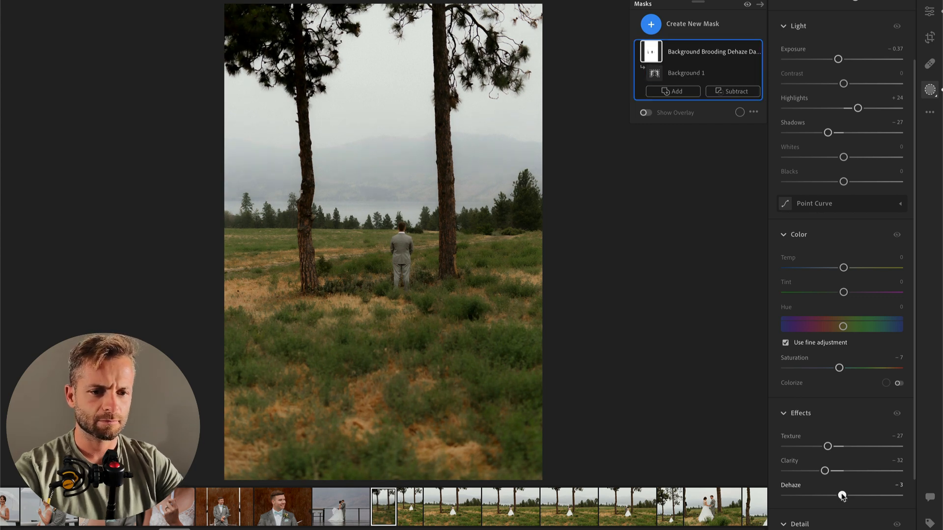
scroll(819, 392, up, 2)
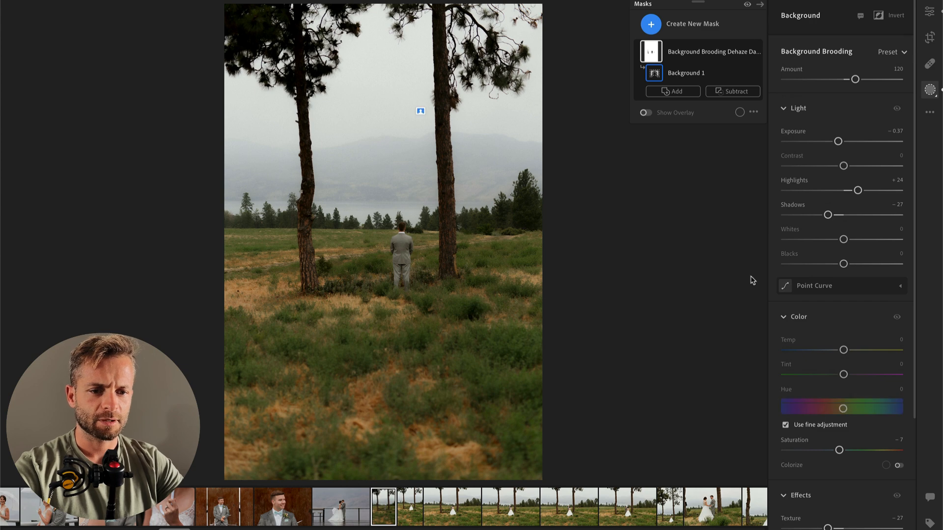
Step: Paint a brush mask over the standing groom with Contrast -48, Highlights +6 and Texture +41, then leave masking
key(b)
mouse_move(403, 240)
mouse_down()
mouse_move(403, 281)
mouse_move(416, 240)
mouse_up()
scroll(842, 393, down, 1)
mouse_move(843, 285)
mouse_down()
mouse_move(816, 285)
mouse_move(860, 310)
mouse_move(849, 314)
mouse_up()
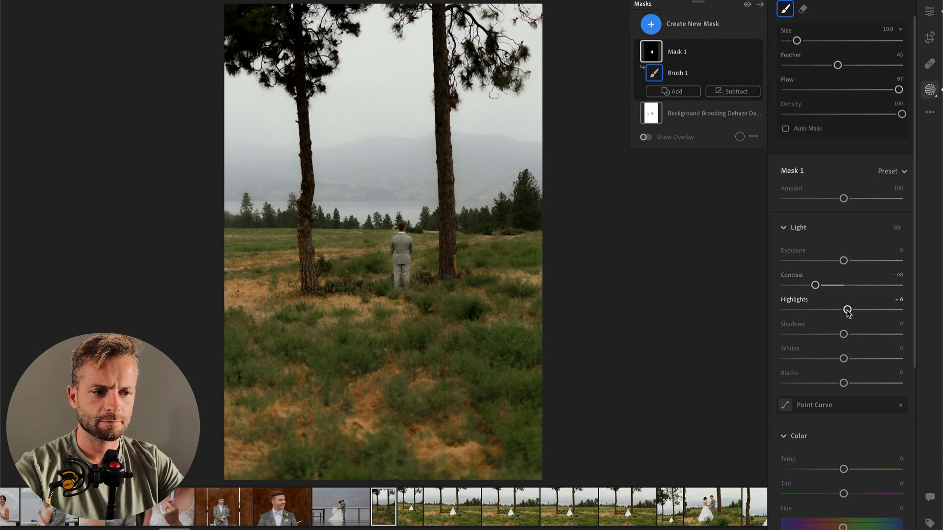
scroll(867, 452, down, 5)
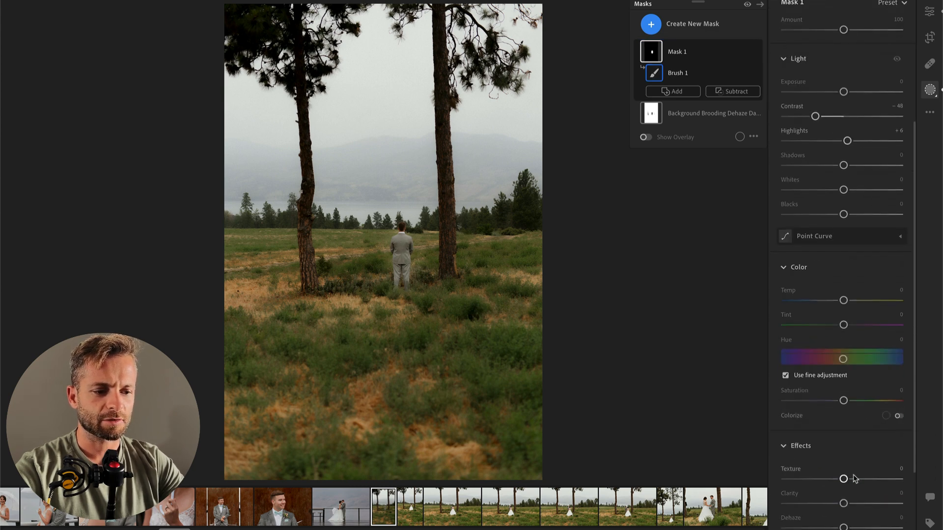
drag(854, 479, 879, 484)
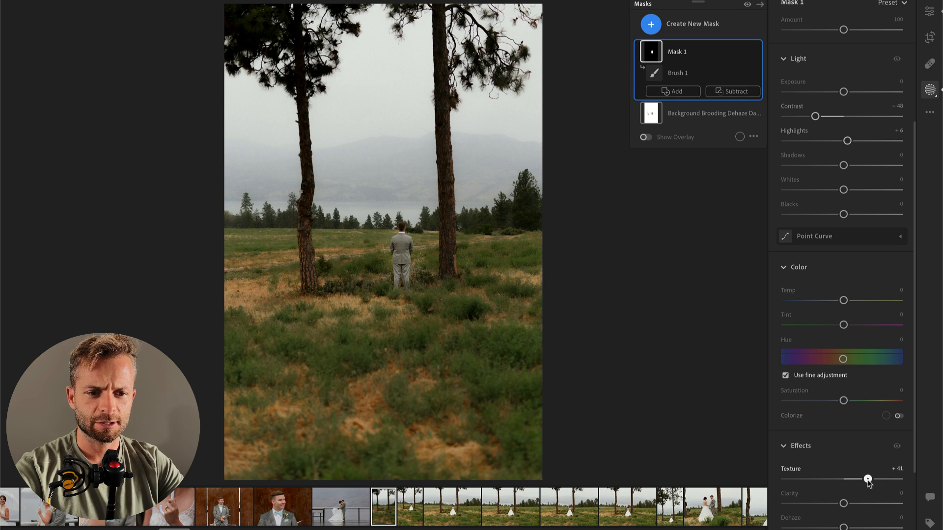
key(Return)
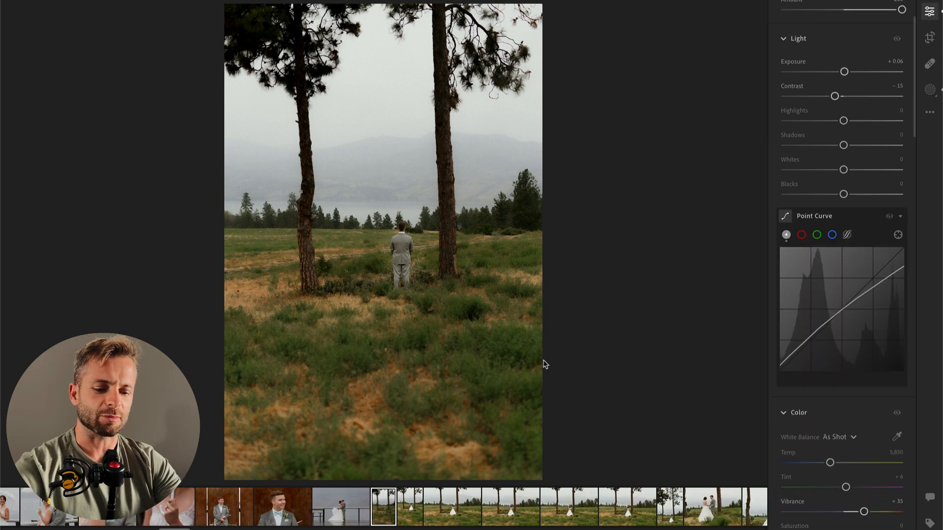
Step: Paint a brush mask over the foreground grass with Exposure -0.40 and Contrast -26
key(b)
scroll(269, 393, up, 5)
mouse_move(228, 339)
mouse_down()
mouse_move(549, 385)
mouse_move(360, 443)
mouse_up()
drag(844, 289, 828, 314)
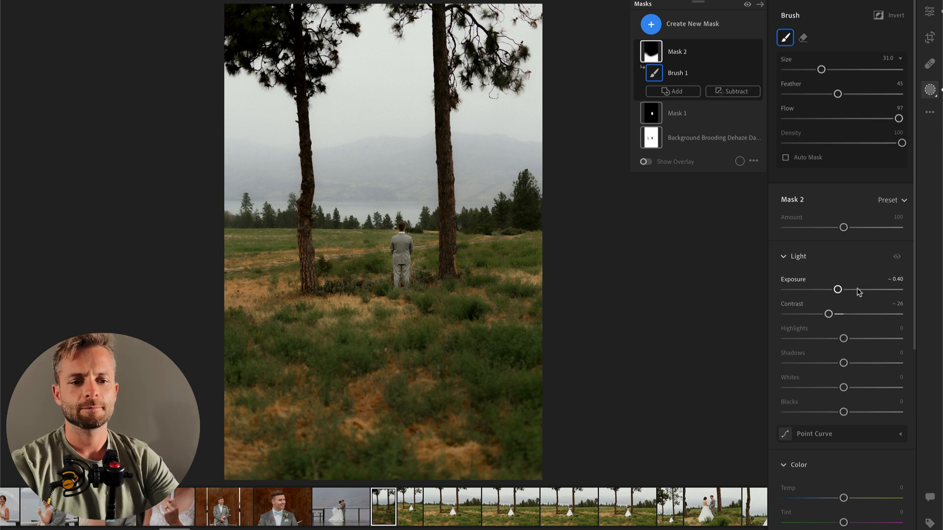
Step: Reduce the Background Brooding mask's Amount to 79 and leave masking
click(708, 141)
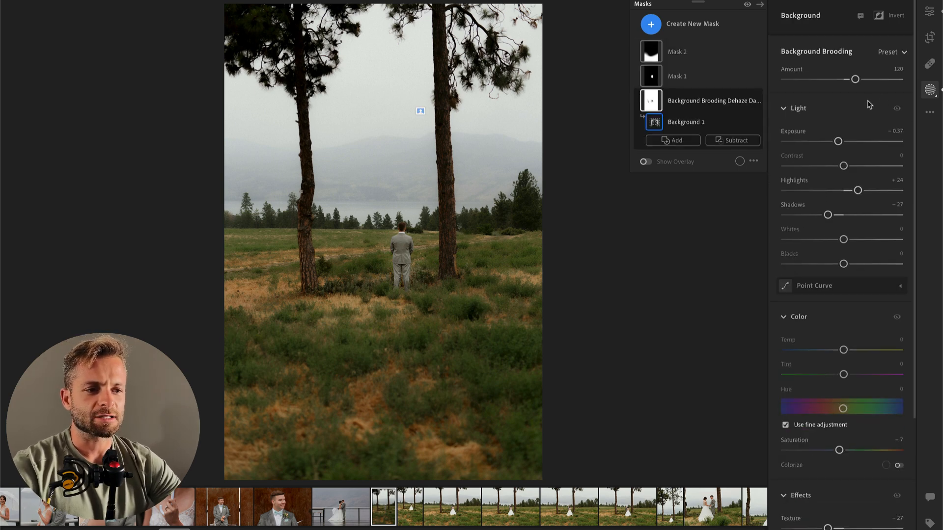
click(844, 80)
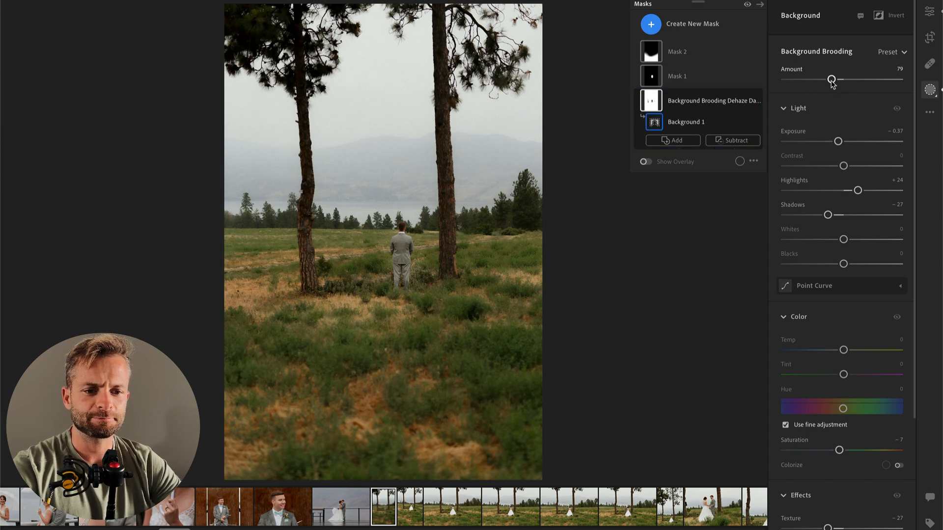
key(Return)
Step: Compare the edited groom photo with the next photo of the couple between the pines, ending on the couple's photo
key(Right)
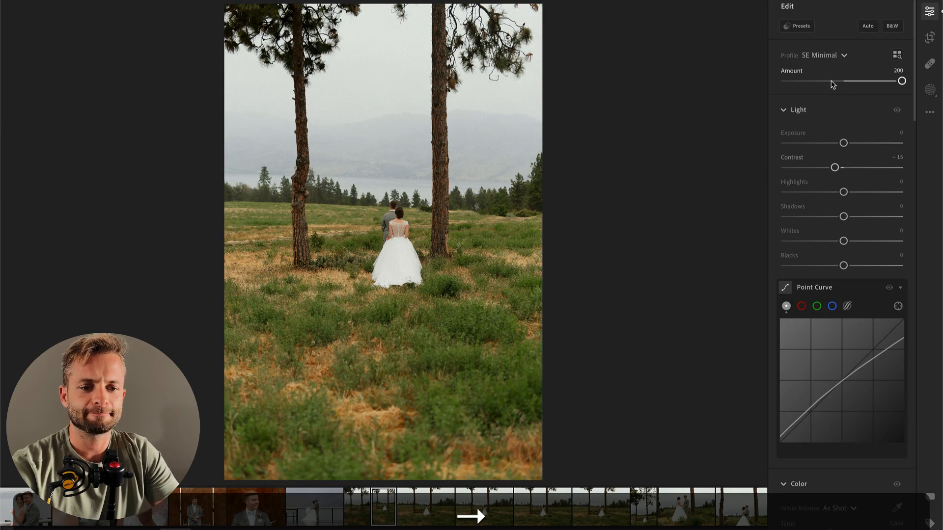
key(Left)
key(super+Right)
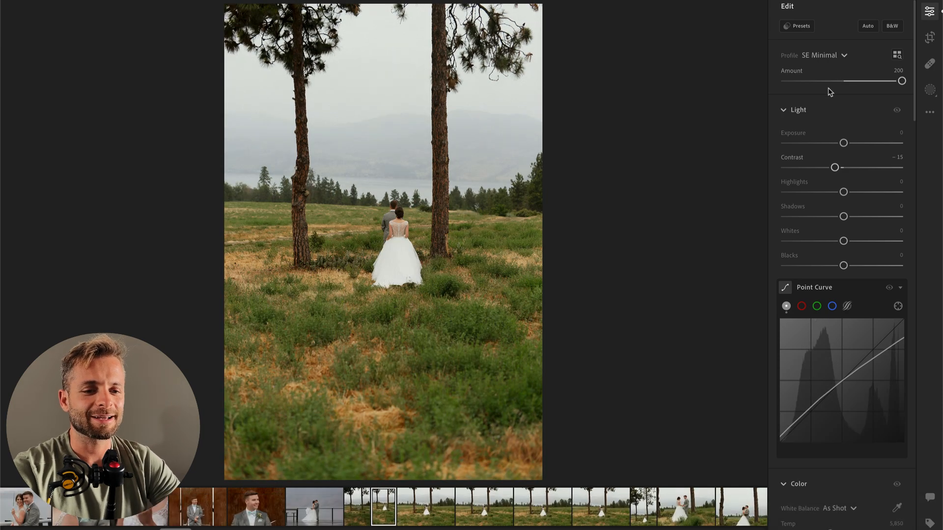
key(Left)
key(super+Left)
key(super+Right)
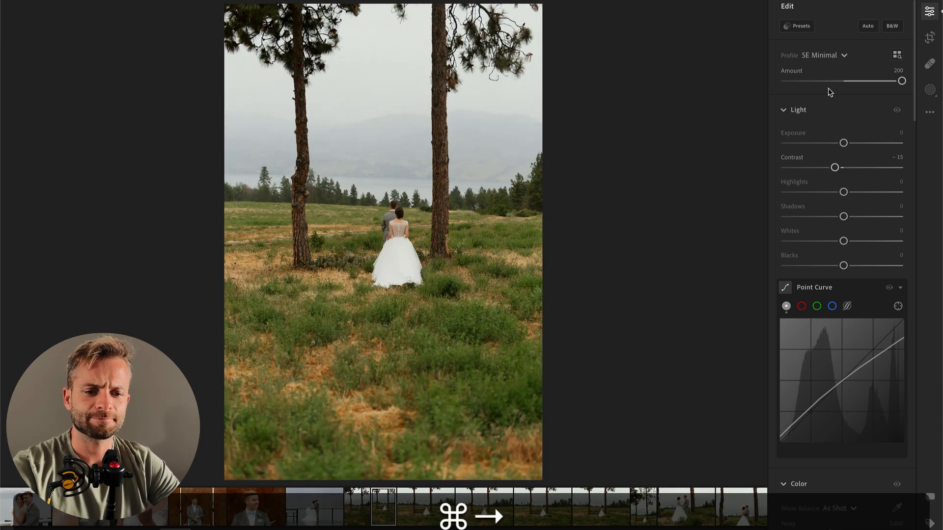
Step: Paint a brush mask of size 16 over the bride's dress with Highlights -100 and Whites -65
drag(838, 143, 839, 146)
key(b)
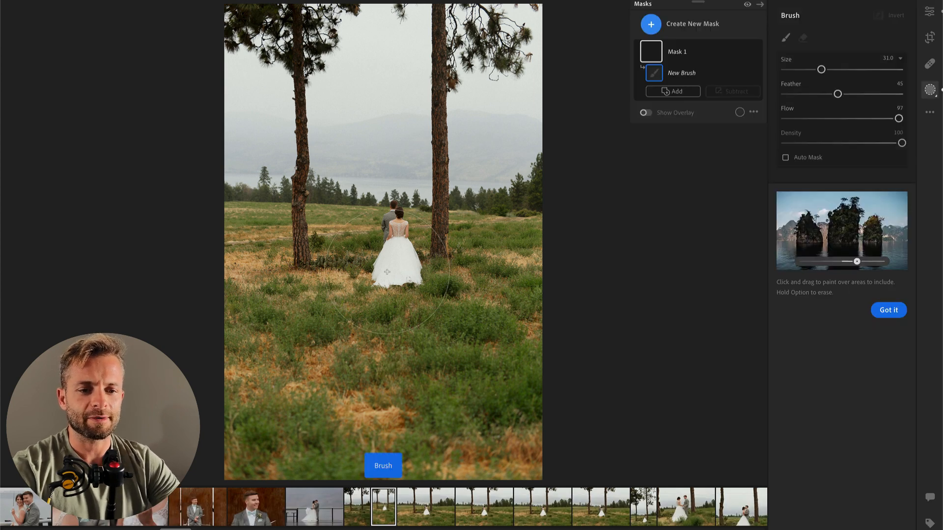
drag(843, 339, 811, 338)
drag(843, 388, 806, 387)
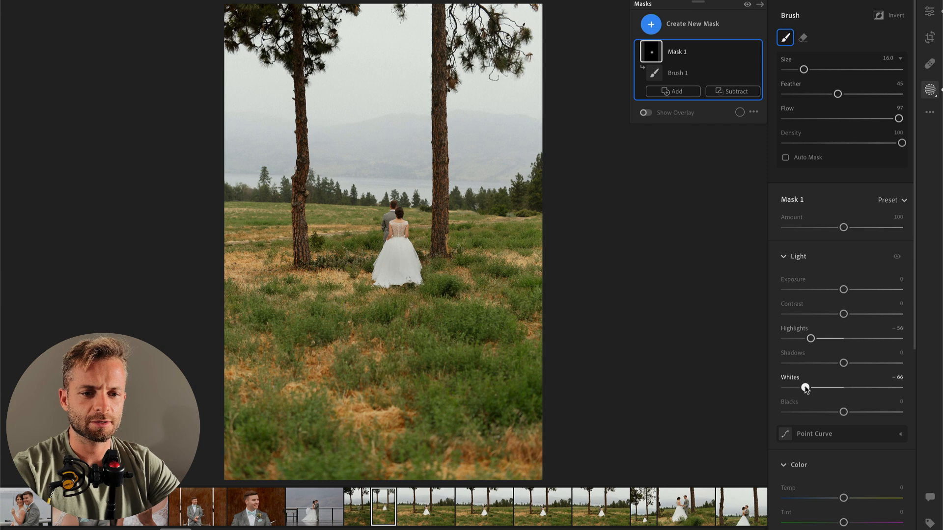
drag(797, 341, 761, 345)
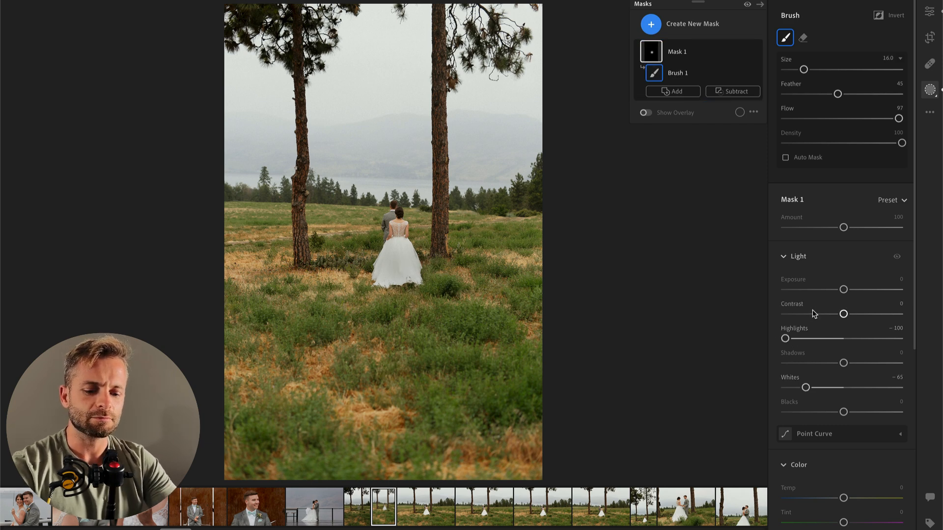
Step: Create an object mask over the couple with Contrast -23 and Texture +12, and slightly lower the photo's overall Exposure
click(672, 29)
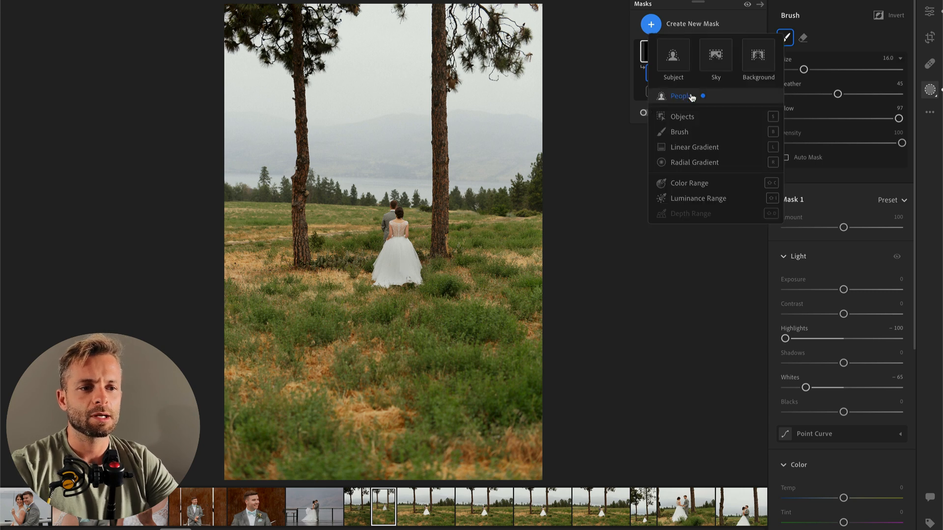
click(682, 118)
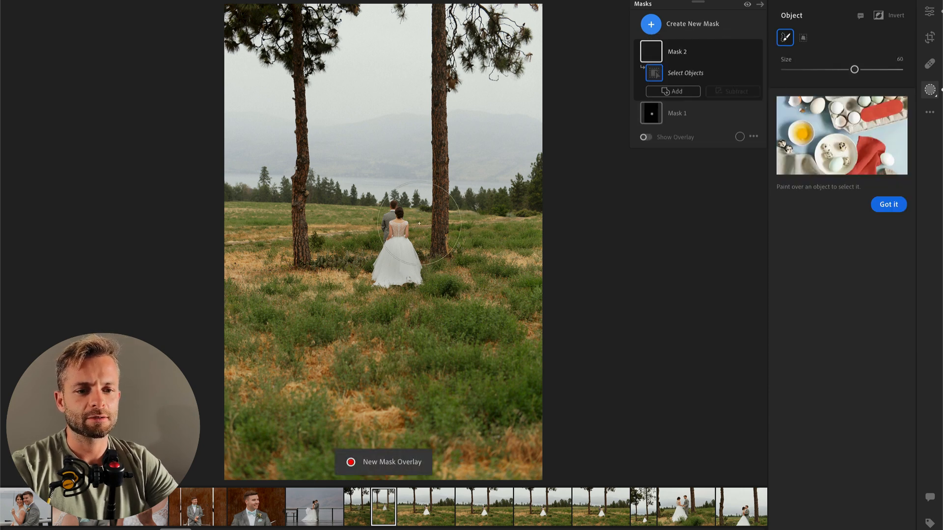
click(393, 260)
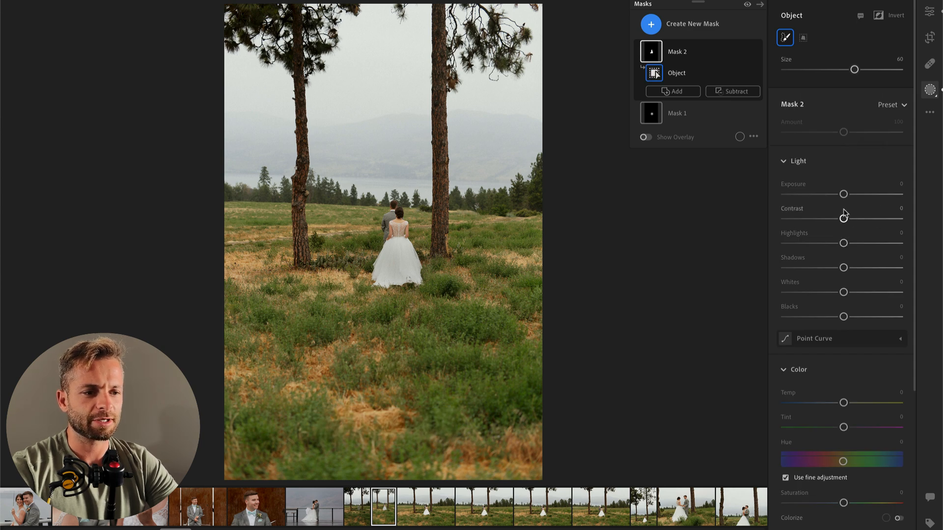
mouse_move(828, 224)
mouse_down()
mouse_move(820, 221)
mouse_move(832, 225)
mouse_up()
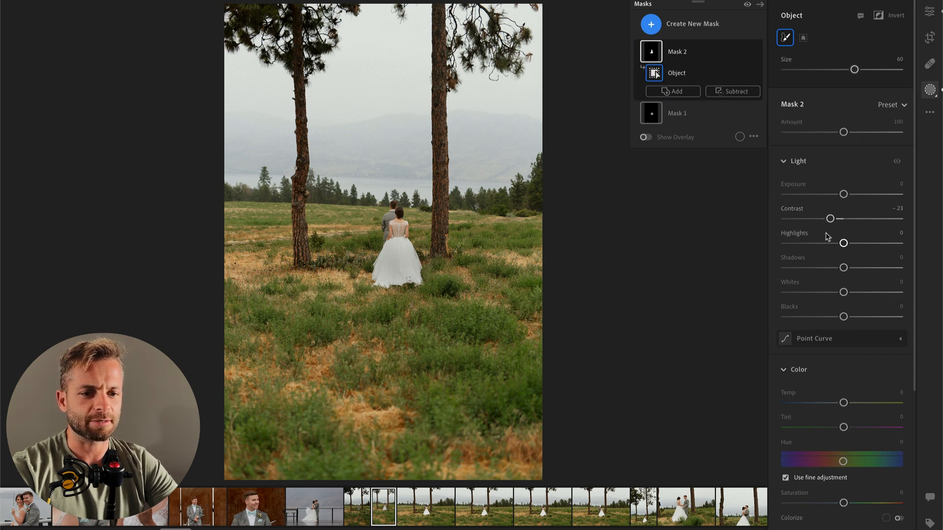
scroll(840, 373, down, 4)
drag(843, 404, 851, 404)
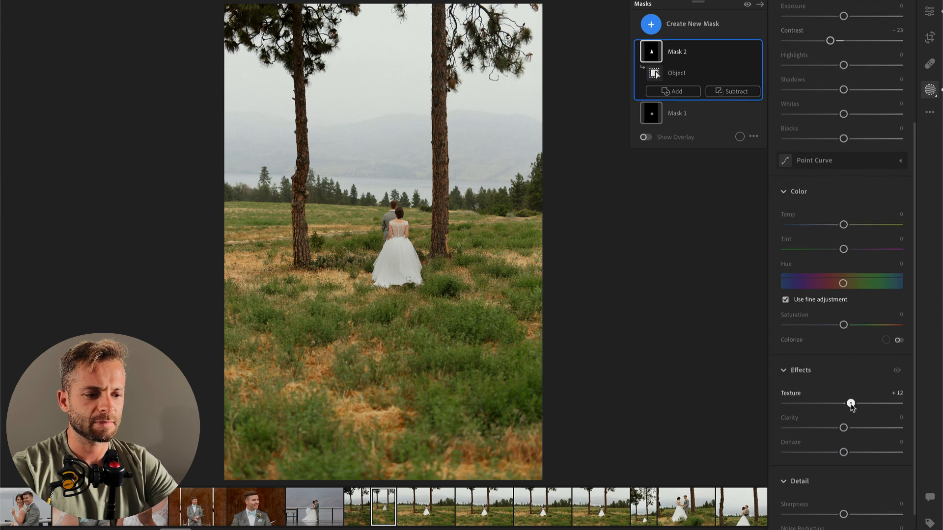
scroll(845, 315, up, 5)
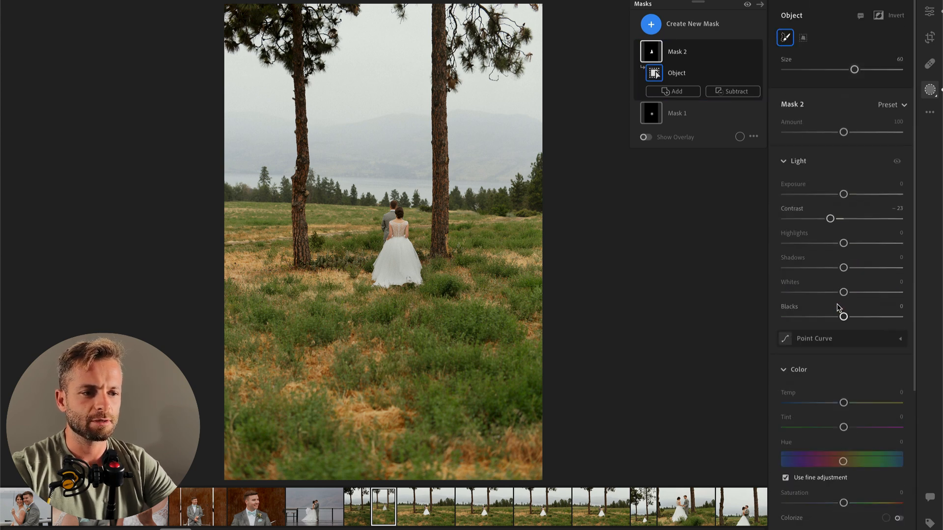
drag(845, 196, 843, 195)
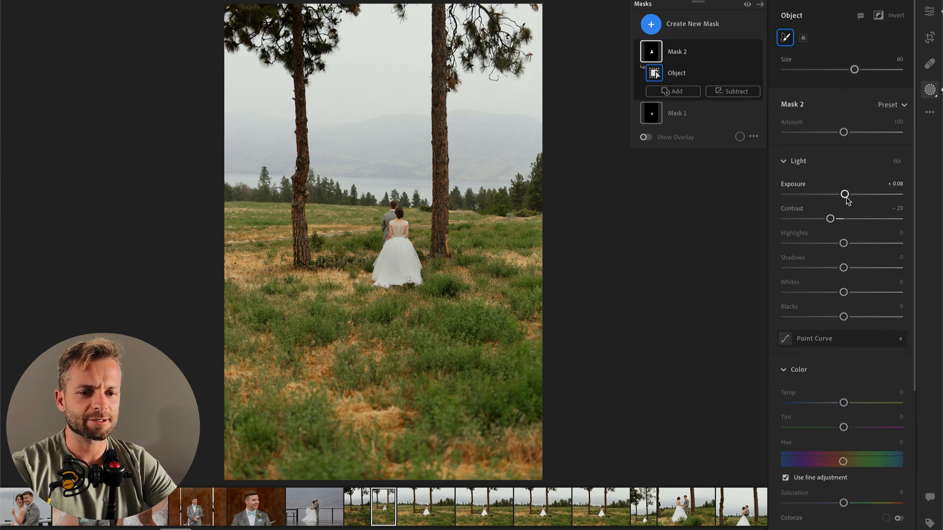
key(Return)
drag(844, 152, 841, 152)
Step: On the following photo, paint a brush mask of size 9 over the bride's dress with Highlights -100 and Whites -25
key(Right)
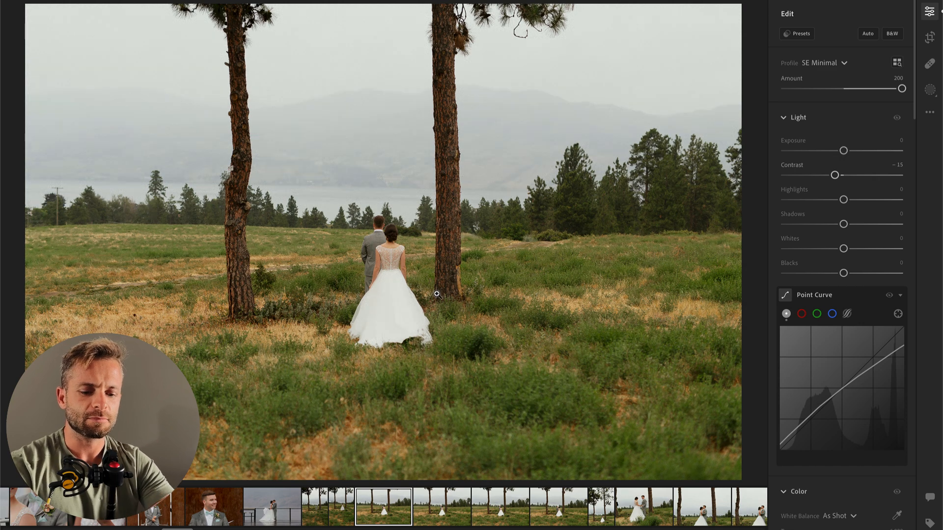
key(b)
mouse_move(387, 282)
mouse_down()
mouse_move(366, 323)
mouse_move(414, 322)
mouse_move(396, 288)
mouse_move(384, 329)
mouse_move(362, 333)
mouse_move(412, 338)
mouse_up()
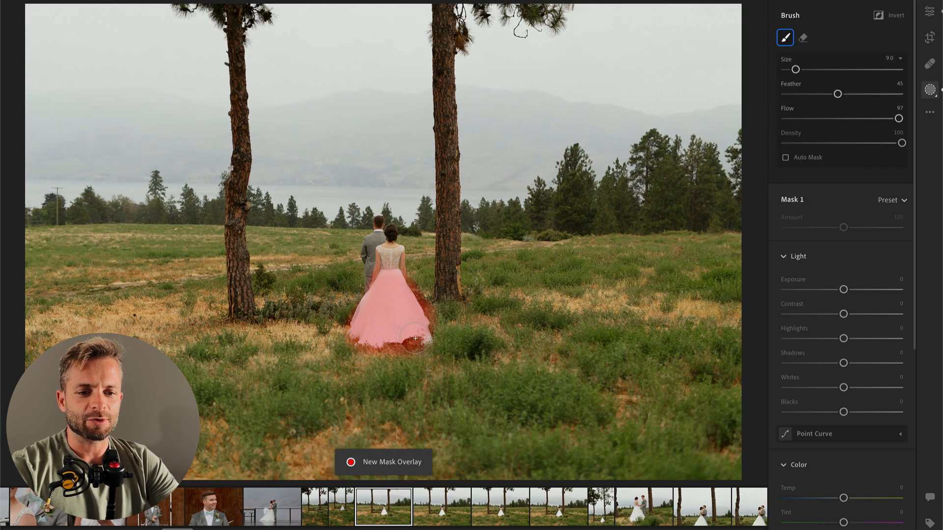
drag(844, 338, 784, 339)
drag(843, 388, 817, 388)
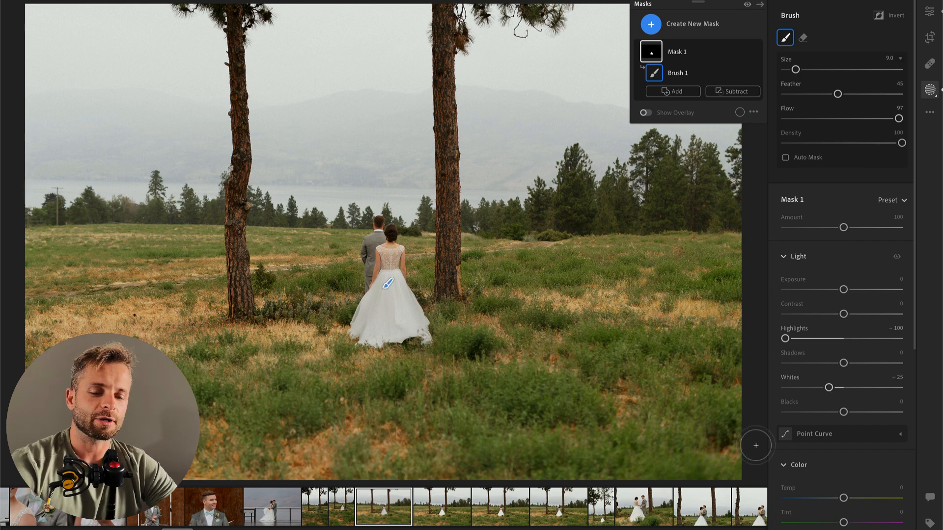
Step: Add a radial gradient mask around the couple with Contrast -32, Highlights +26 and moderately raised Whites
key(shift+m)
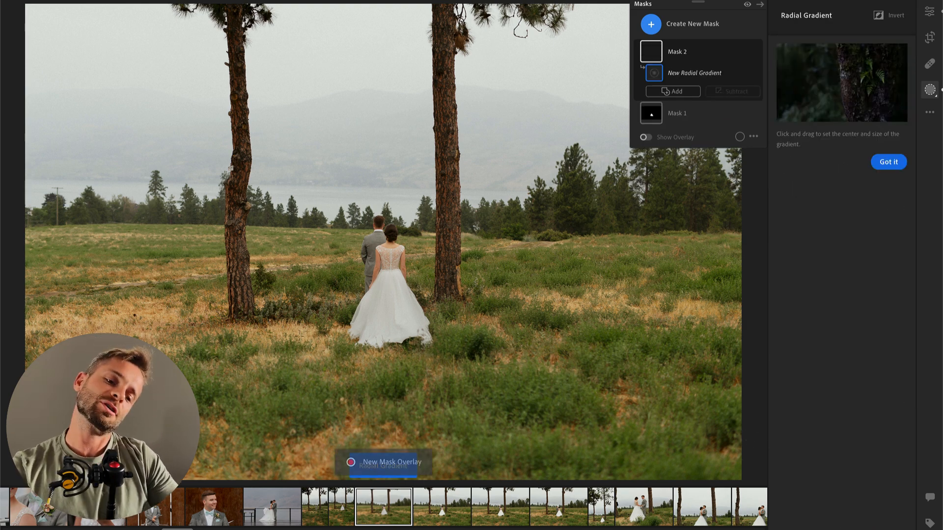
drag(420, 369, 487, 416)
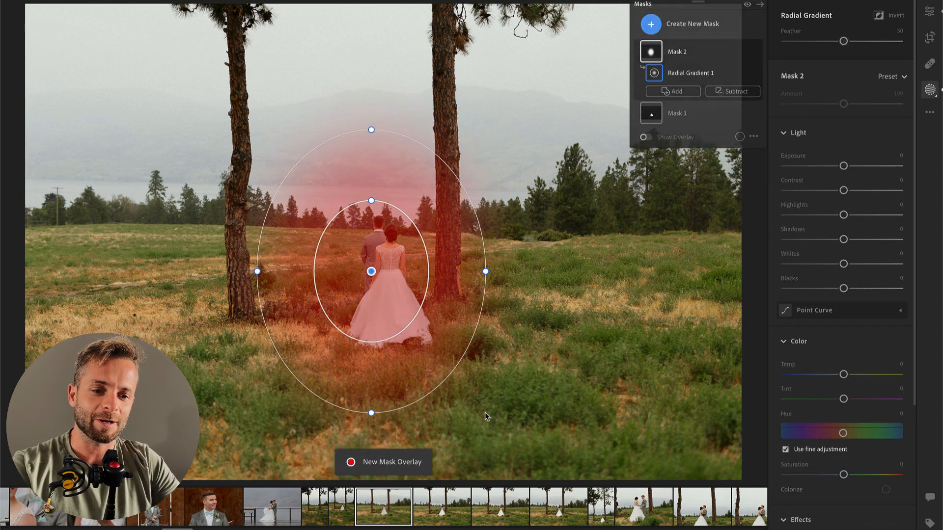
drag(843, 191, 858, 216)
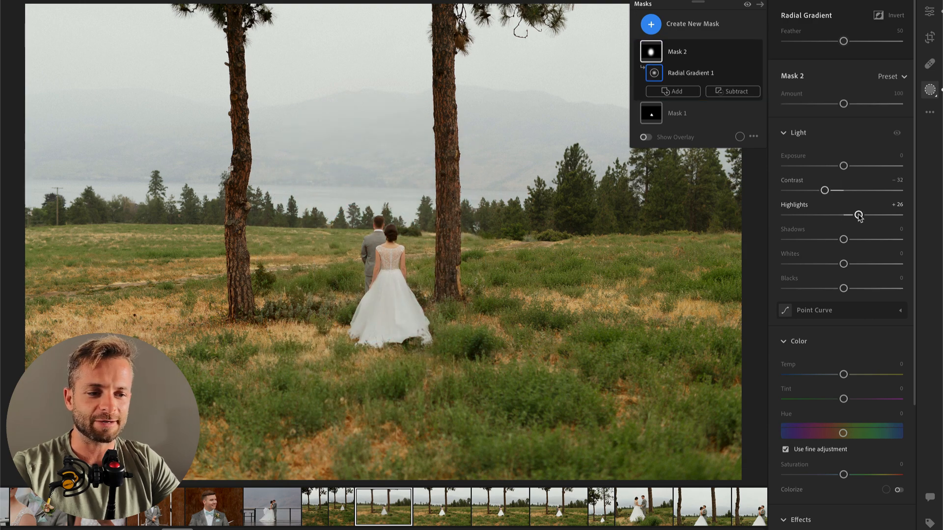
drag(843, 264, 858, 265)
key(Return)
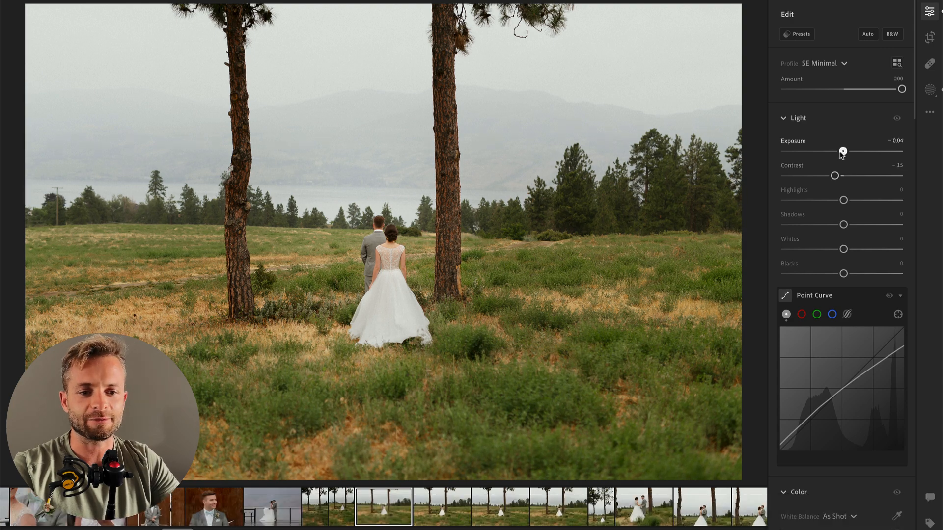
Step: Set the whole photo's Exposure to -0.30 and compare the edit with the original
drag(844, 153, 841, 153)
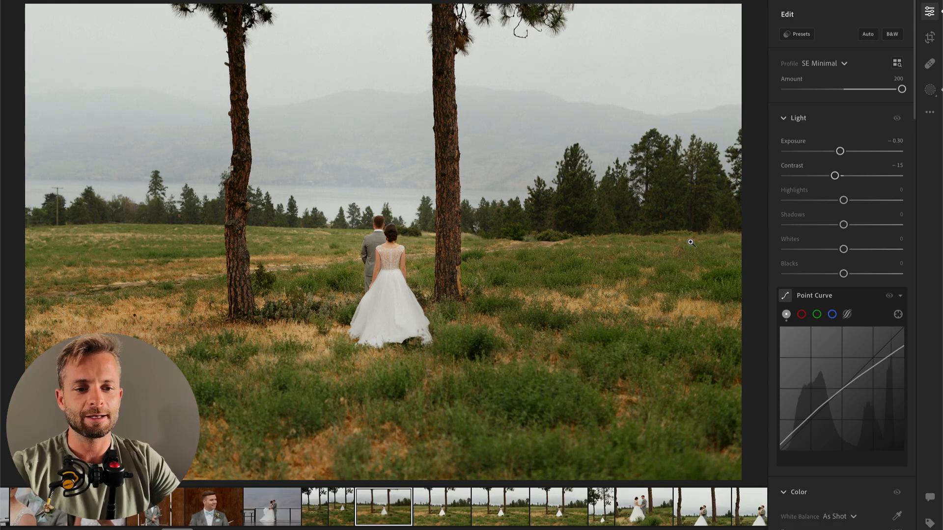
key(backslash)
key(backslash)
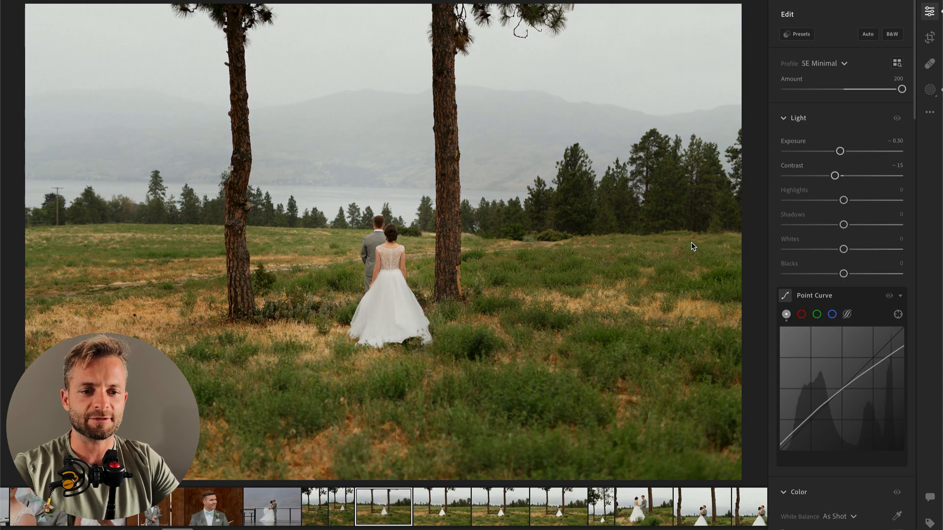
Step: Copy the edit settings of the darkened photo and advance to the photo with the groom facing the bride
key(Right)
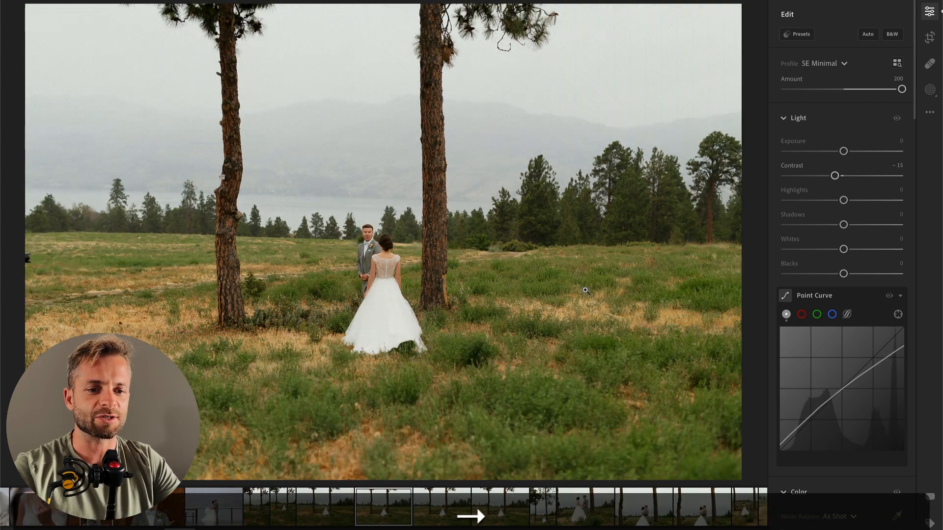
key(Left)
key(super+c)
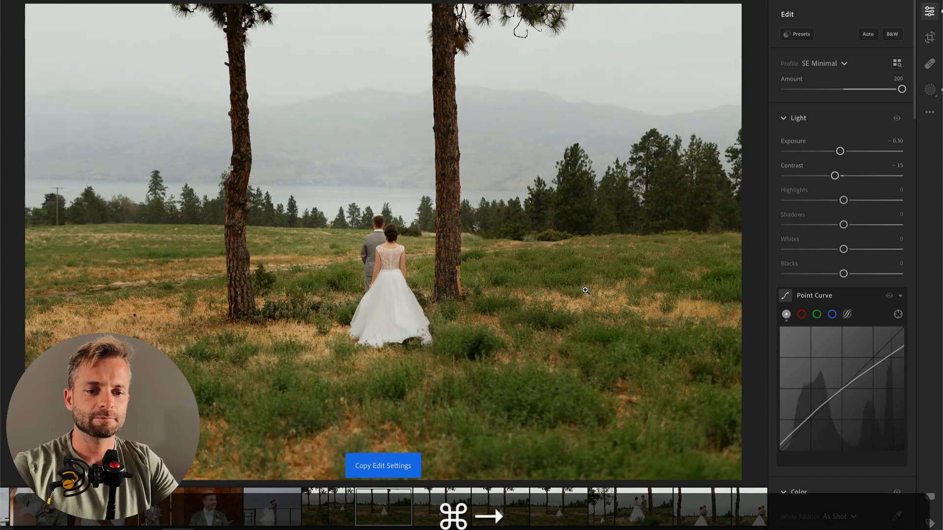
key(super+Right)
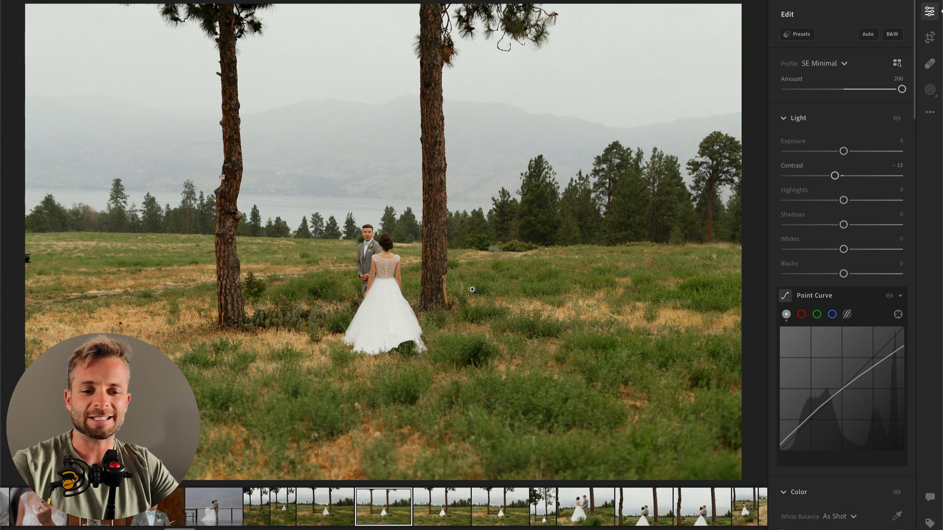
Step: Paint a brush mask of size 9 over the bride's dress with Highlights -63 and Whites -49
key(b)
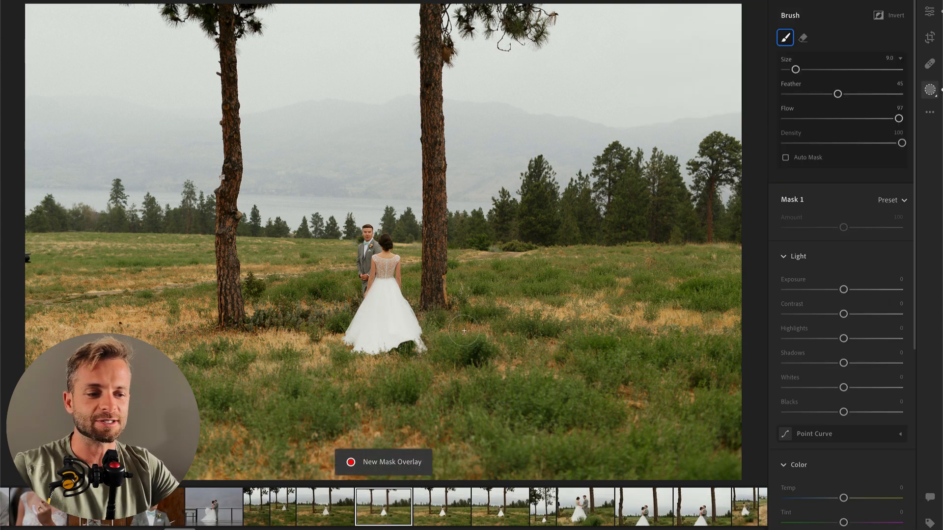
click(430, 335)
drag(810, 339, 806, 338)
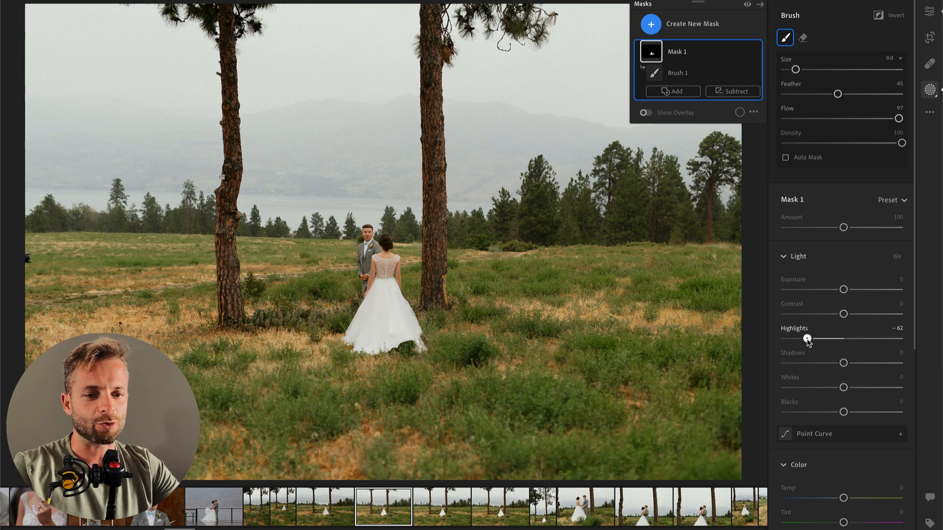
drag(798, 388, 814, 392)
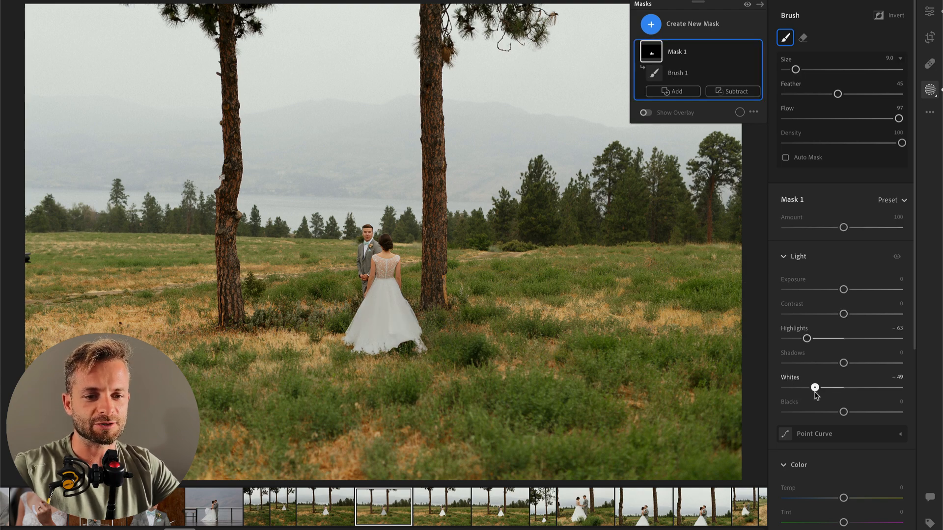
key(Return)
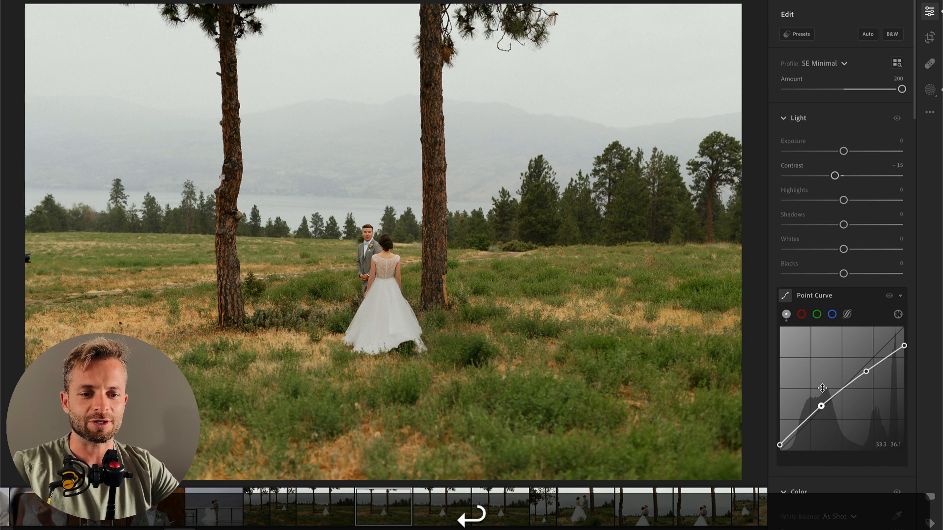
Step: Add a tall radial gradient mask around the facing couple with Contrast -44 and slightly raised Whites
key(r)
drag(351, 256, 436, 429)
drag(843, 190, 818, 191)
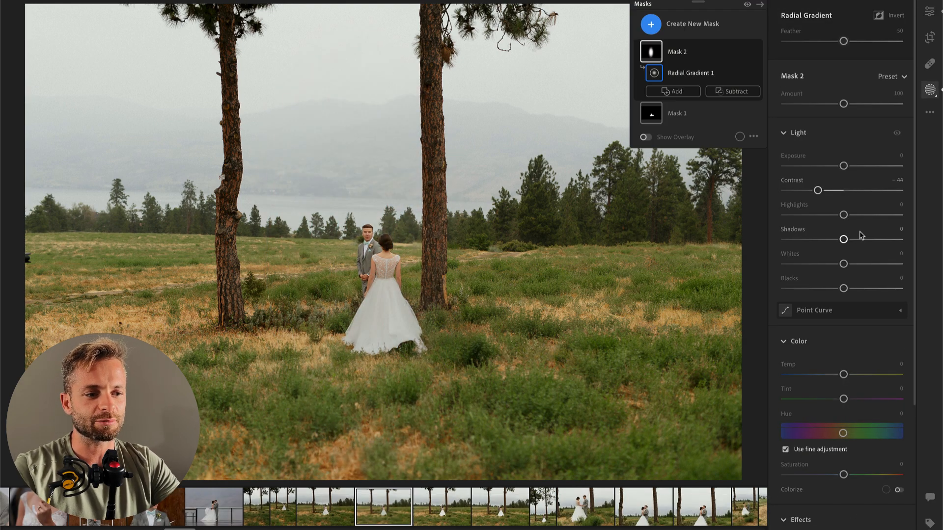
click(856, 264)
drag(856, 265, 854, 265)
key(Return)
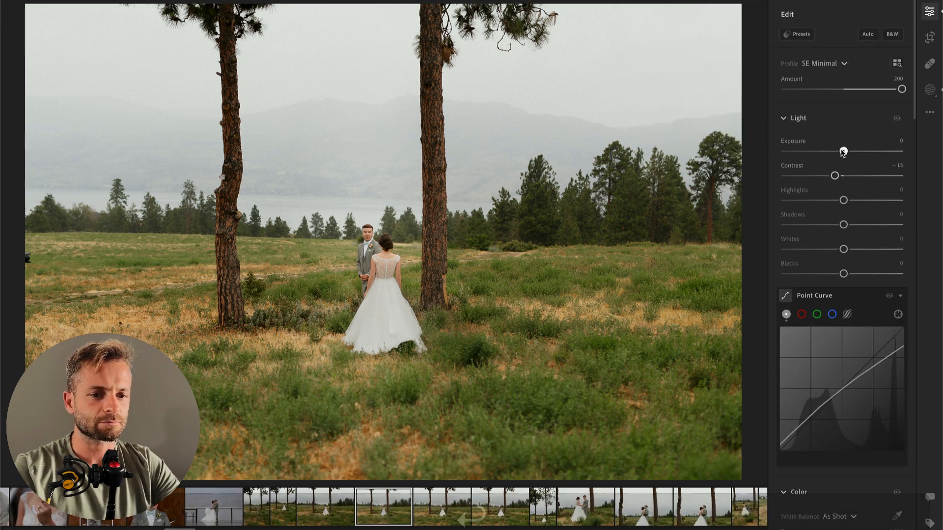
Step: Set the photo's Exposure to -0.45 and compare it with the following similar shot, ending on that shot
drag(844, 152, 838, 152)
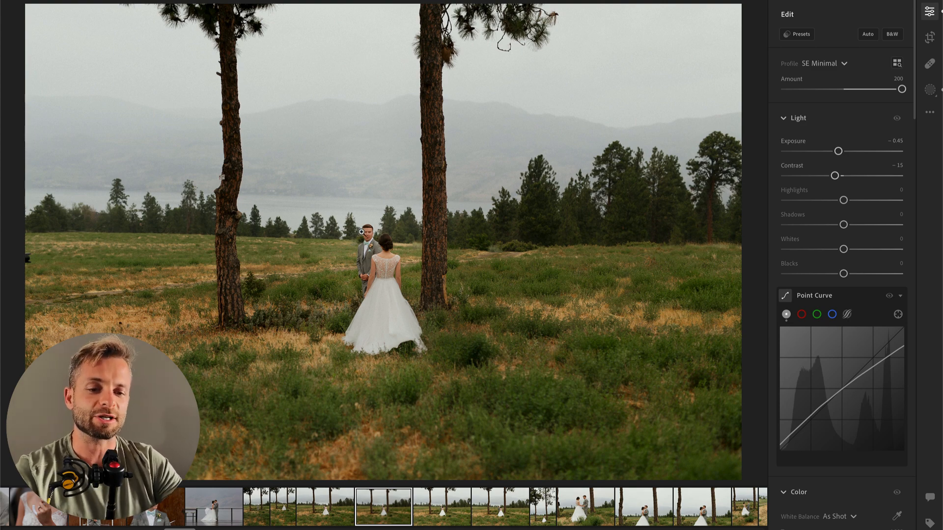
key(Right)
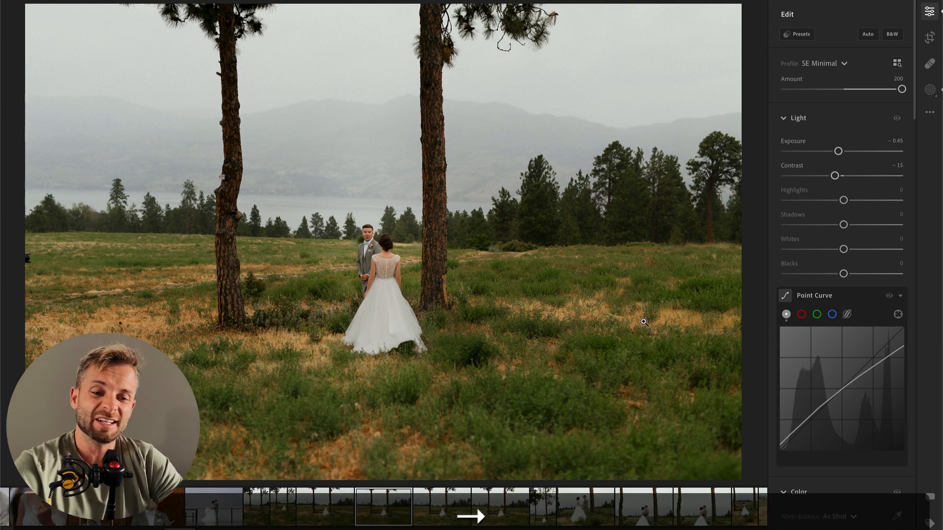
key(Left)
key(Right)
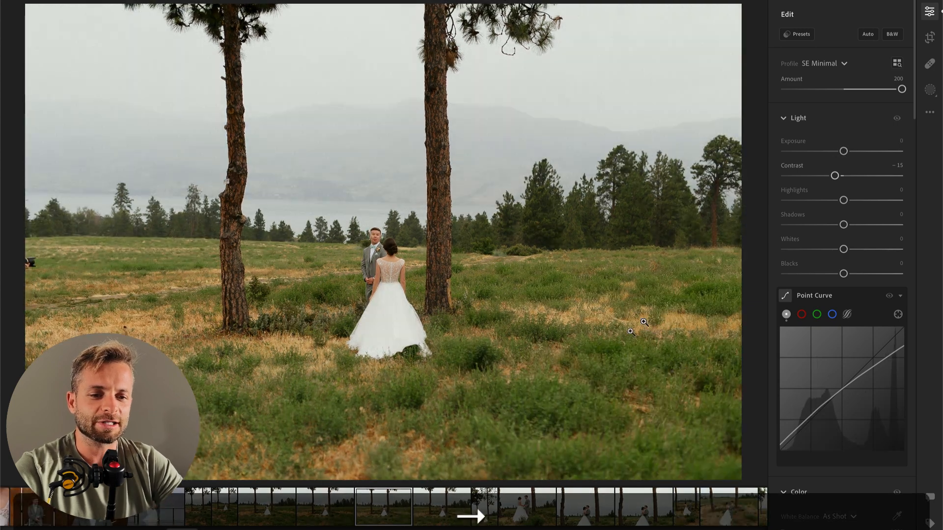
key(m)
key(r)
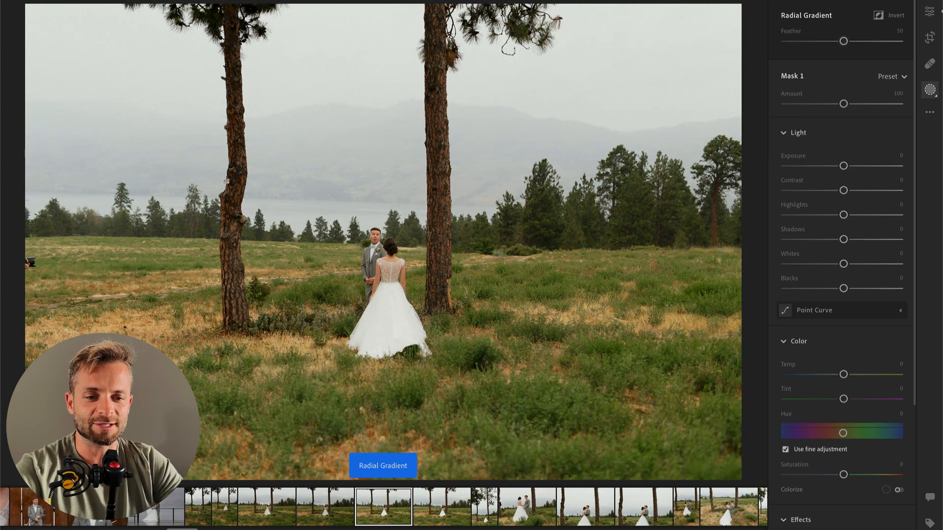
key(l)
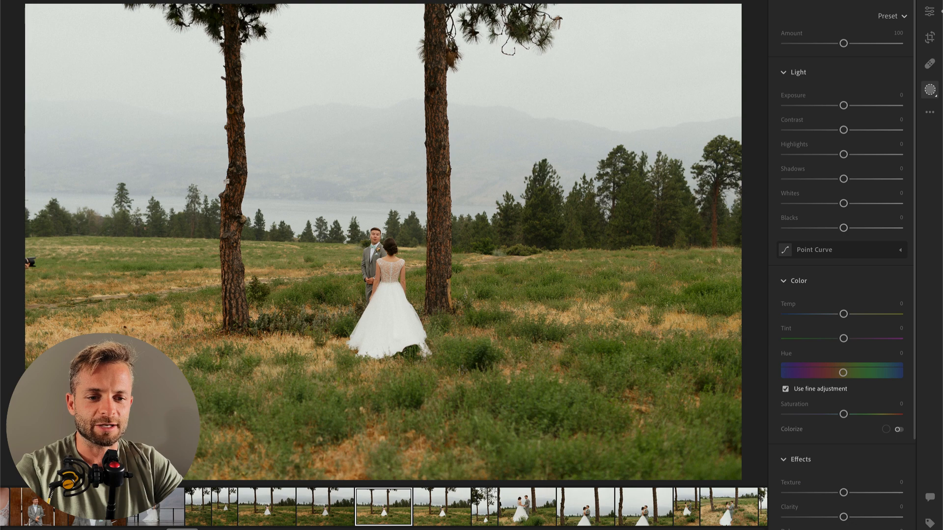
key(ctrl+z)
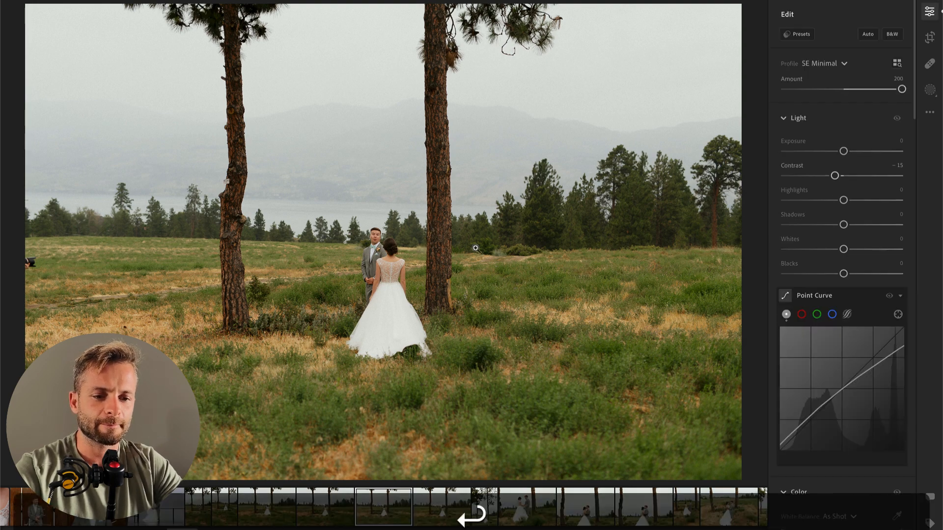
Step: Add a radial gradient mask around the couple with Contrast -55, Highlights +30 and slightly raised Whites, and set the photo's overall Exposure to -0.31
key(r)
mouse_move(379, 281)
mouse_down()
mouse_move(458, 396)
mouse_move(478, 405)
mouse_up()
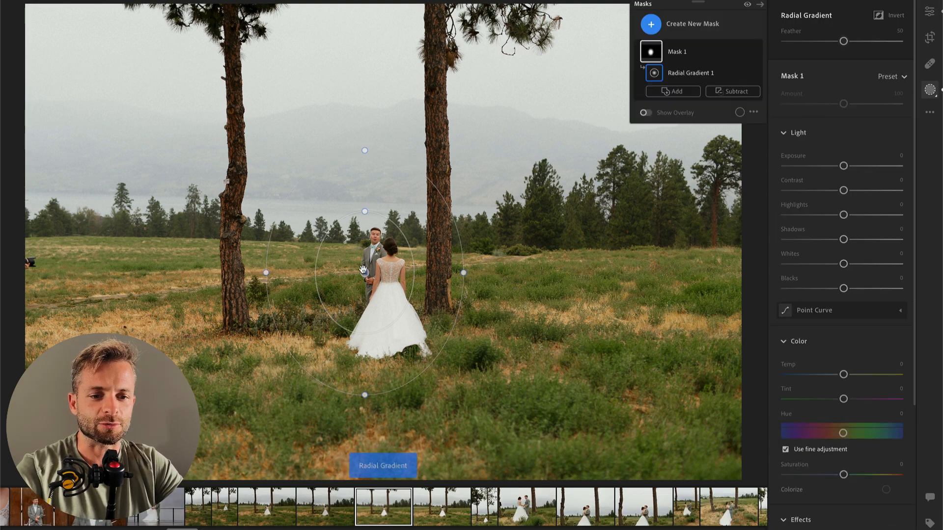
drag(843, 190, 860, 215)
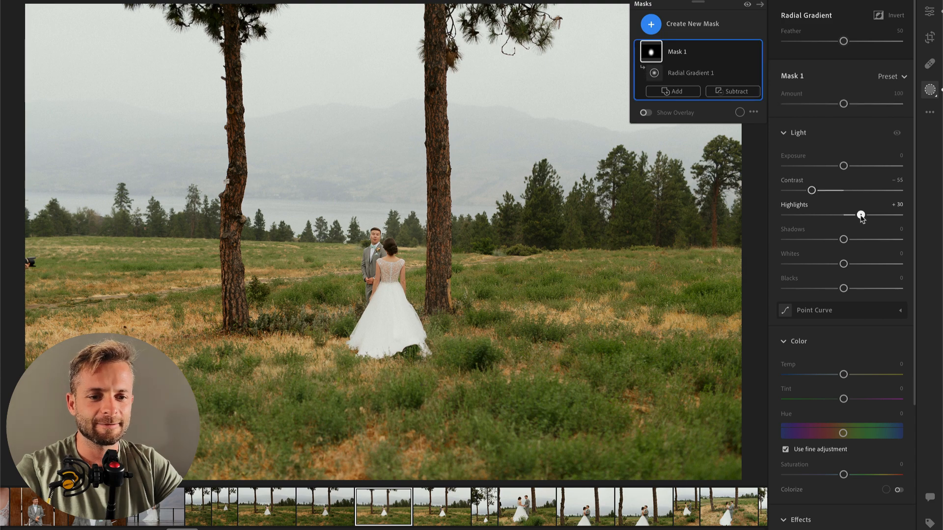
mouse_move(843, 264)
mouse_down()
mouse_move(866, 263)
mouse_move(852, 264)
mouse_up()
key(Return)
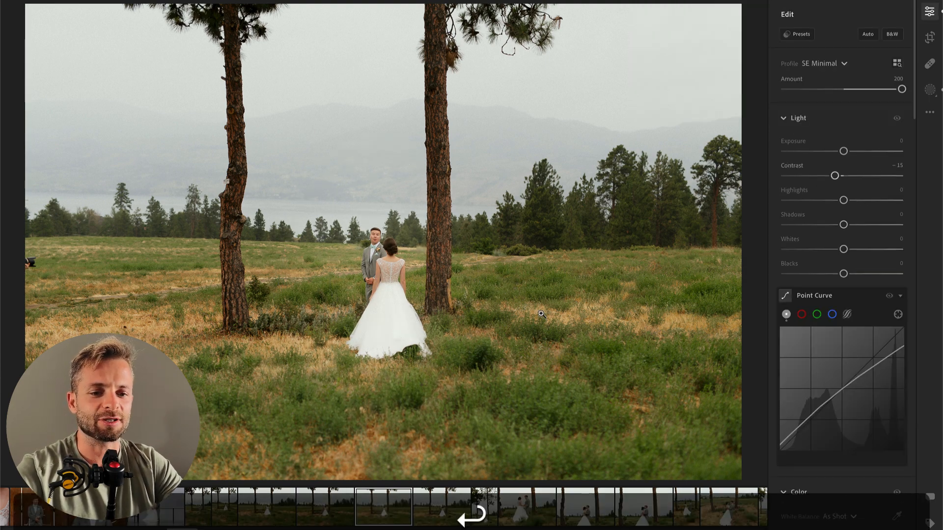
drag(843, 151, 839, 152)
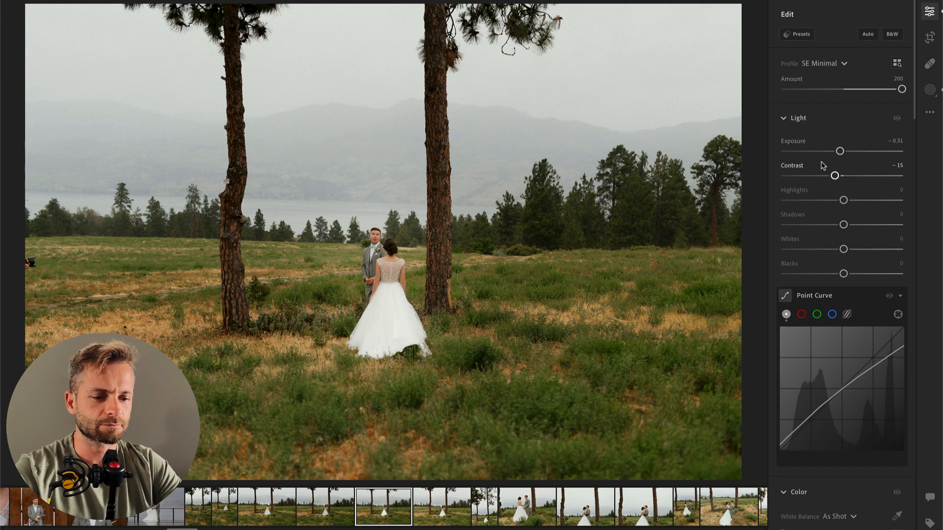
Step: Paint a brush mask over the bride's dress with Highlights -31 and Whites -32
key(b)
mouse_move(388, 293)
mouse_down()
mouse_move(393, 339)
mouse_move(408, 314)
mouse_move(432, 339)
mouse_up()
drag(843, 339, 826, 338)
drag(843, 388, 825, 388)
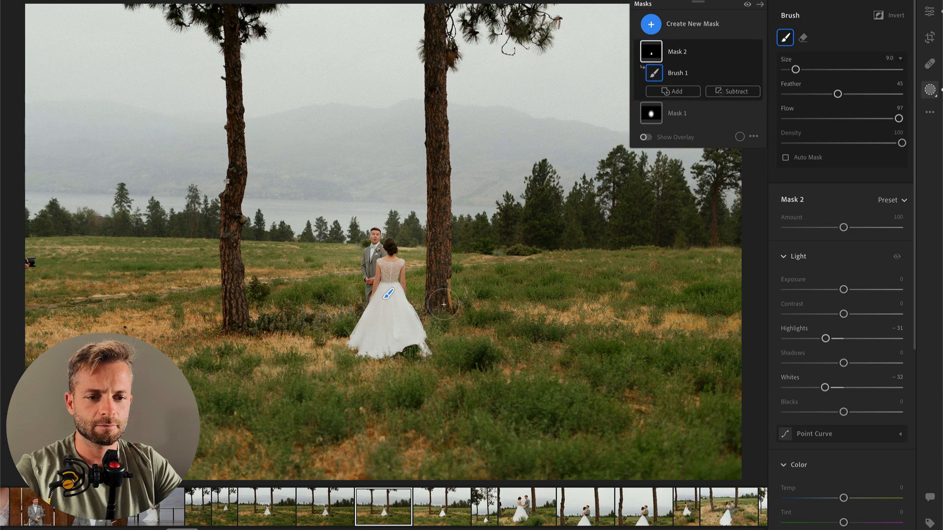
drag(397, 311, 412, 338)
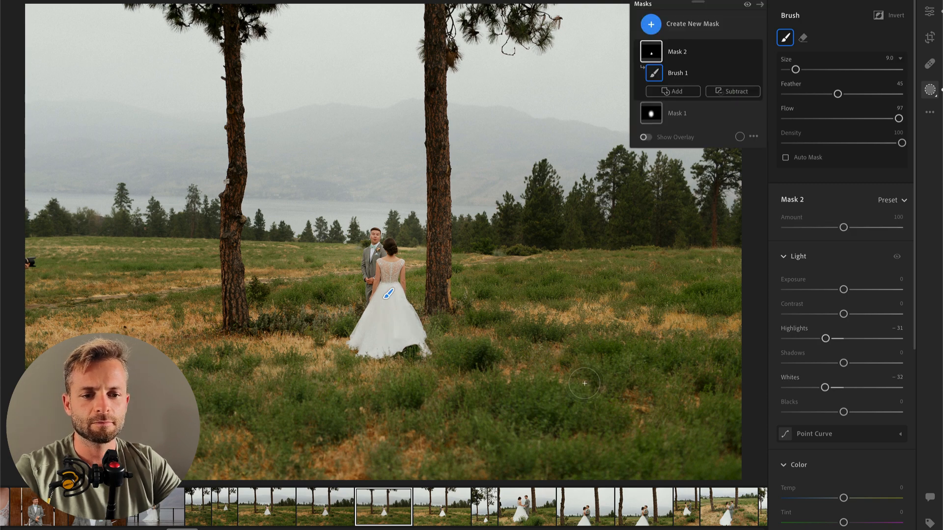
key(Return)
Step: In the next photo, with the groom's hand at his face, brush a mask over the dress with Highlights -68 and Whites -23
key(Right)
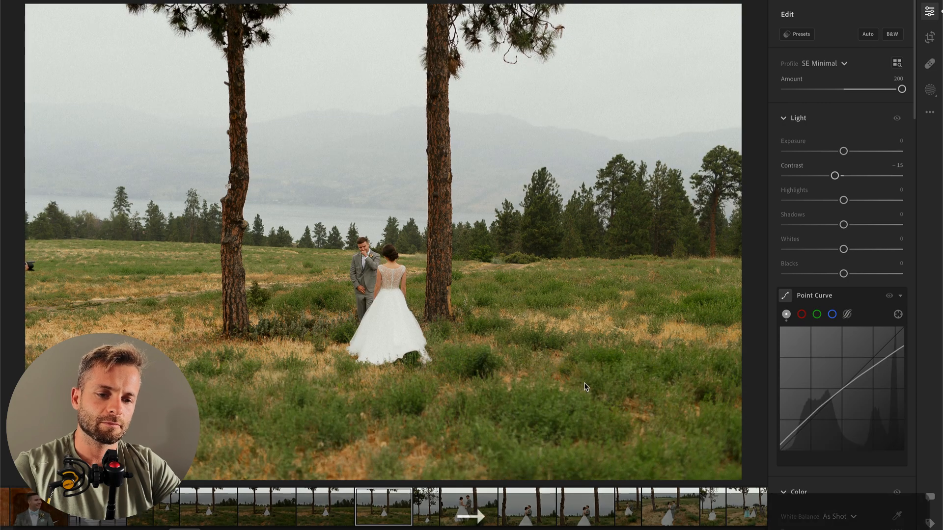
key(b)
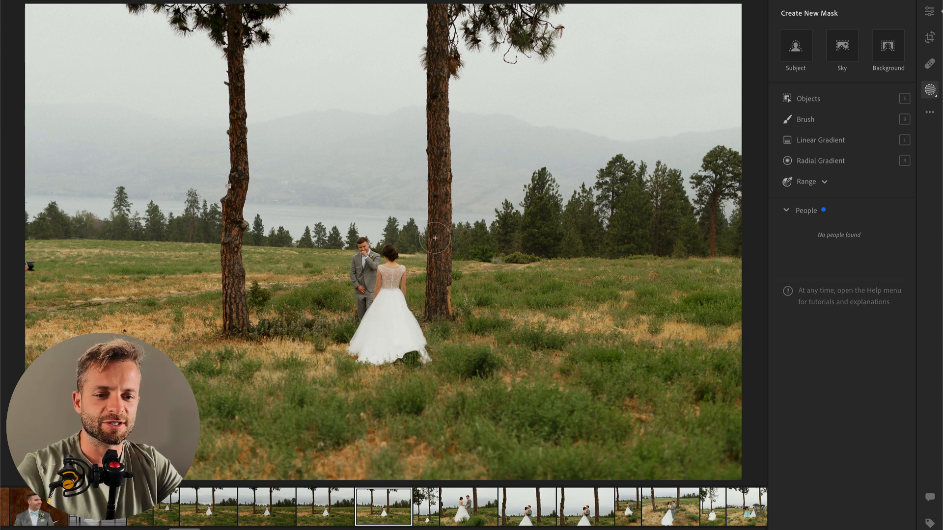
key(Return)
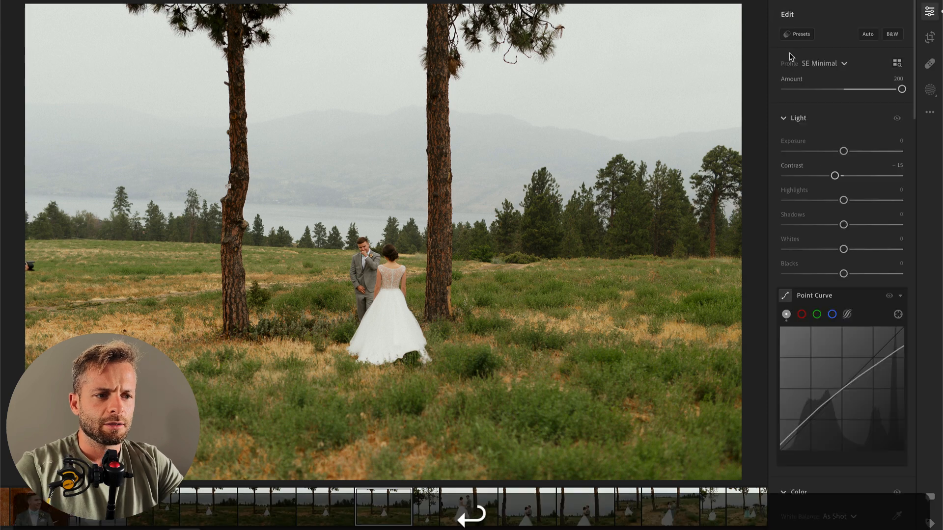
key(b)
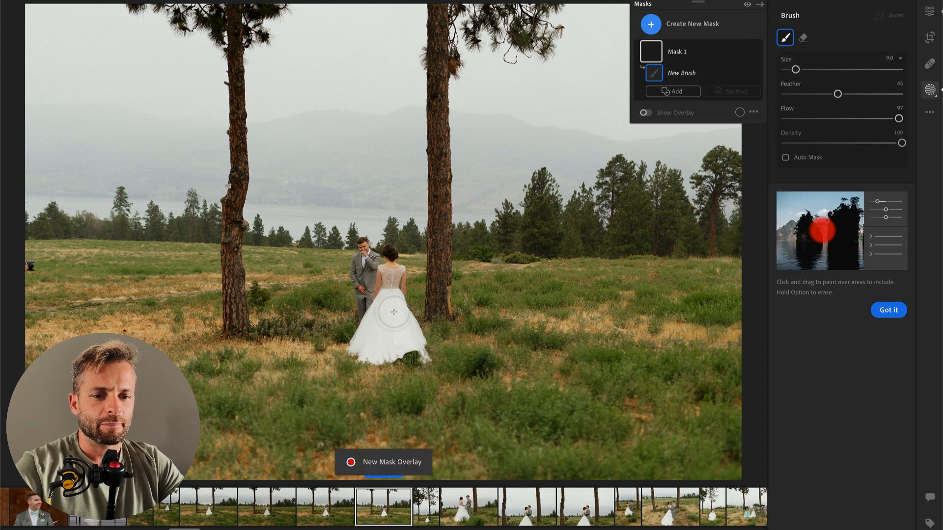
mouse_move(396, 308)
mouse_down()
mouse_move(388, 338)
mouse_move(397, 333)
mouse_move(379, 342)
mouse_up()
drag(794, 338, 803, 339)
click(802, 388)
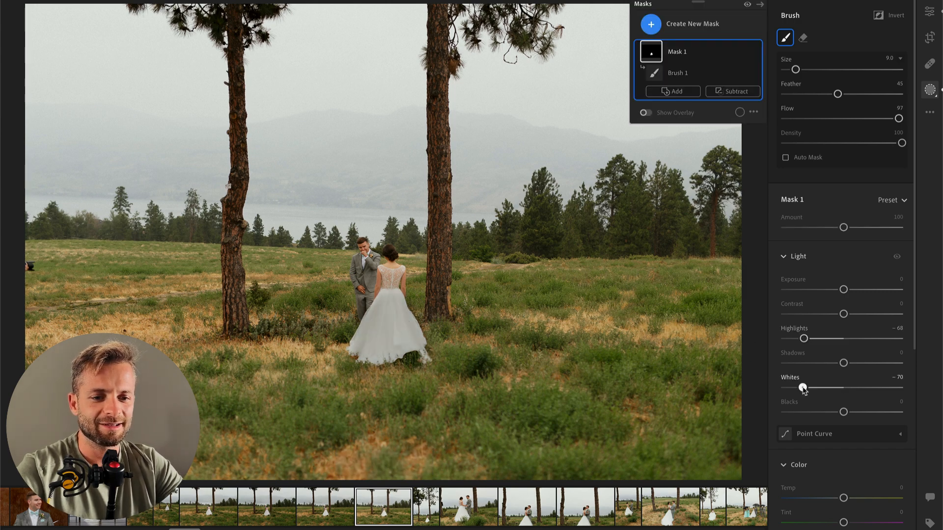
drag(808, 388, 827, 388)
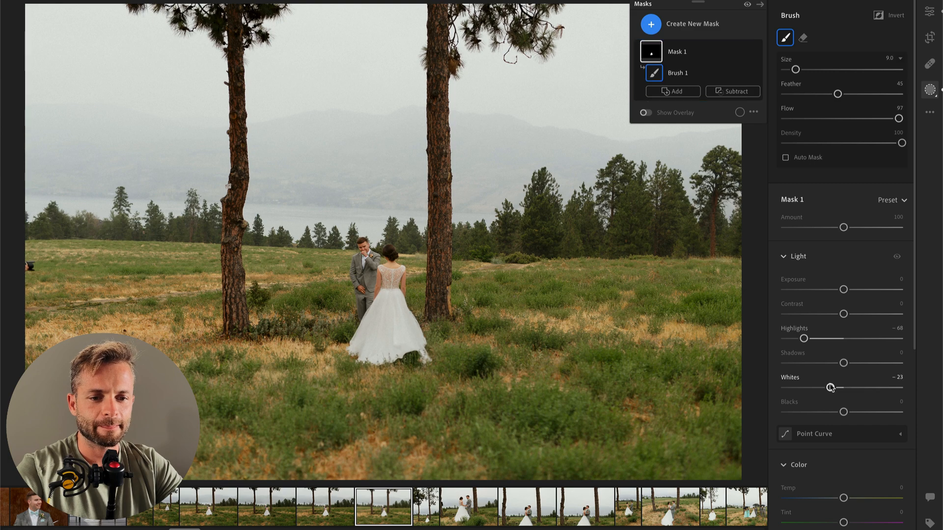
key(Return)
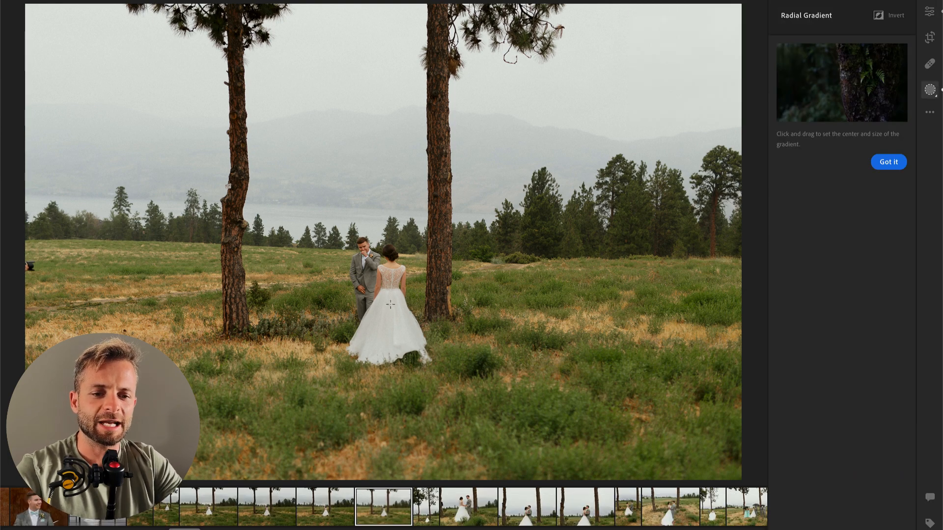
Step: Add a radial gradient mask around the couple with Contrast -63 and Highlights +38, and set the photo's overall Exposure to -0.19
drag(390, 305, 497, 428)
drag(432, 323, 406, 307)
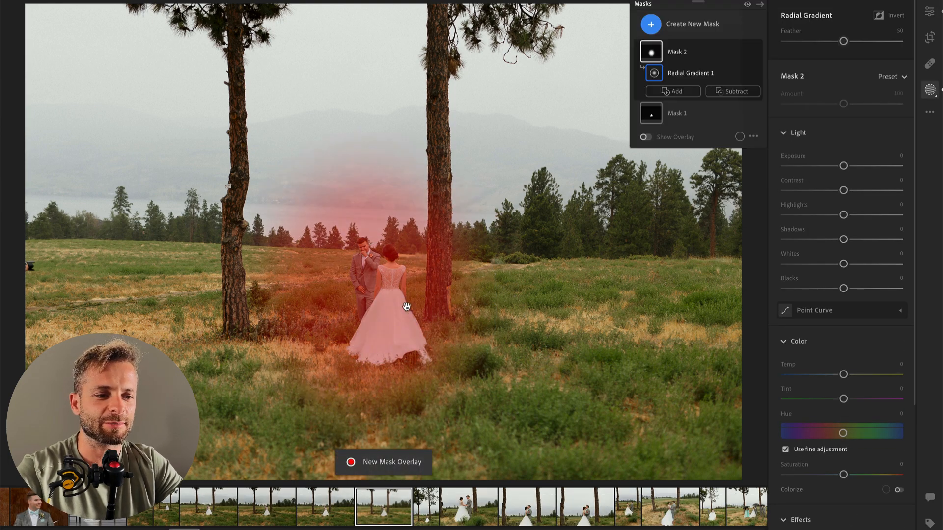
drag(843, 190, 806, 191)
drag(843, 215, 865, 215)
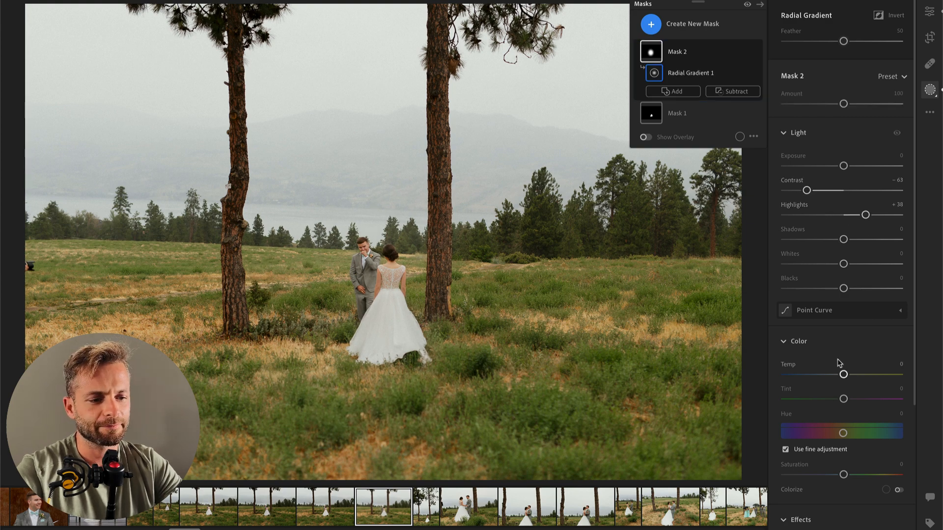
scroll(839, 362, down, 3)
drag(859, 387, 850, 386)
key(Return)
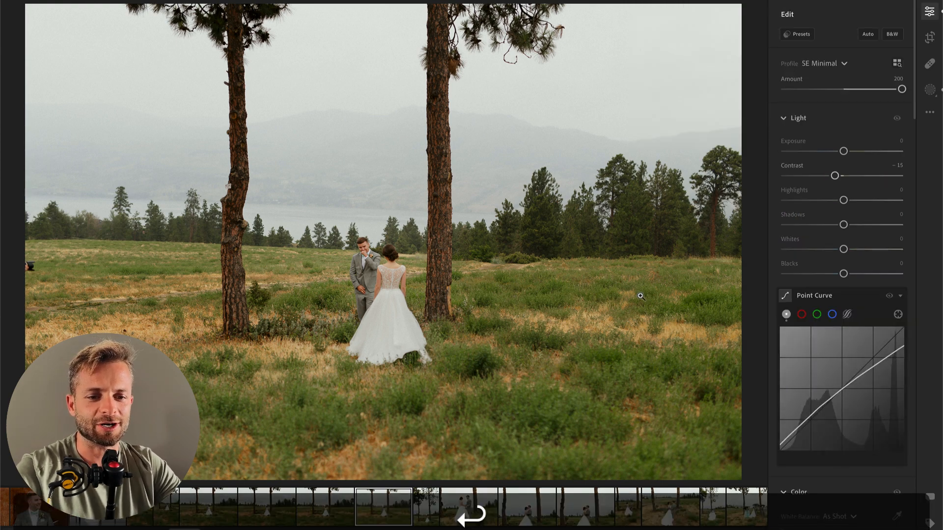
drag(844, 151, 842, 150)
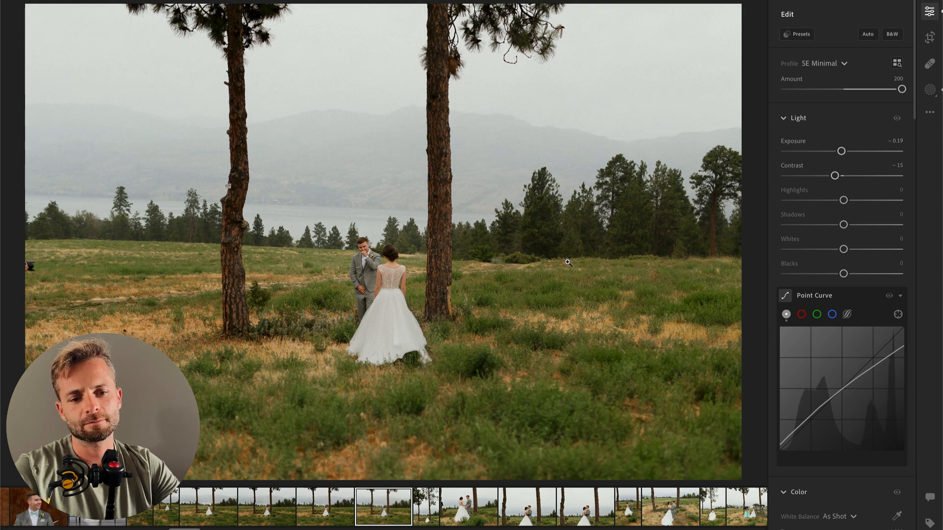
Step: In the next, vertical photo, add a radial gradient mask around the embracing couple with Contrast -48, Highlights +38 and Whites +28
key(Right)
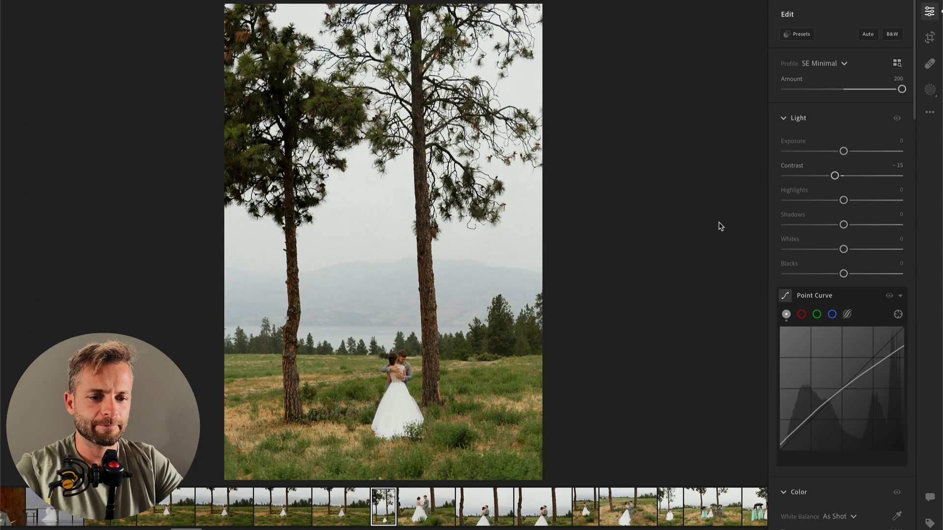
key(r)
drag(393, 387, 459, 470)
drag(844, 191, 866, 216)
mouse_move(844, 263)
mouse_down()
mouse_move(878, 264)
mouse_move(857, 267)
mouse_up()
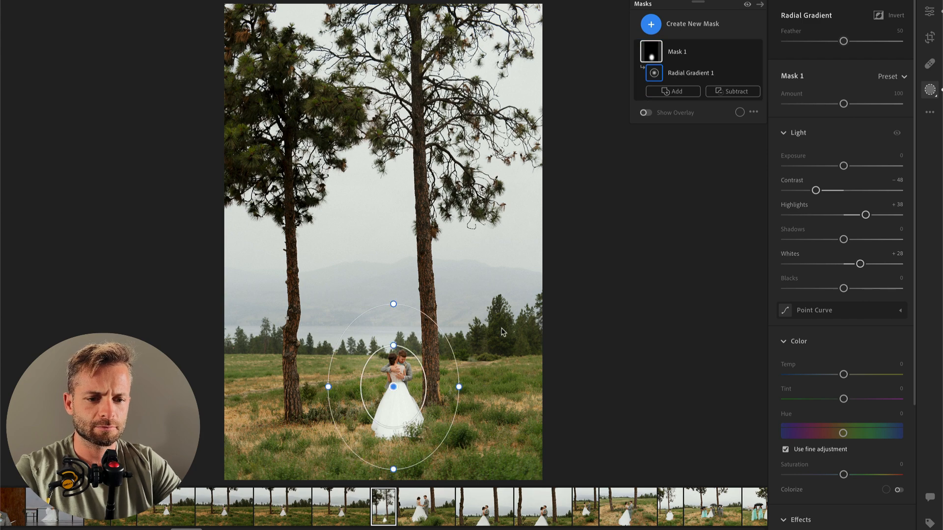
key(Return)
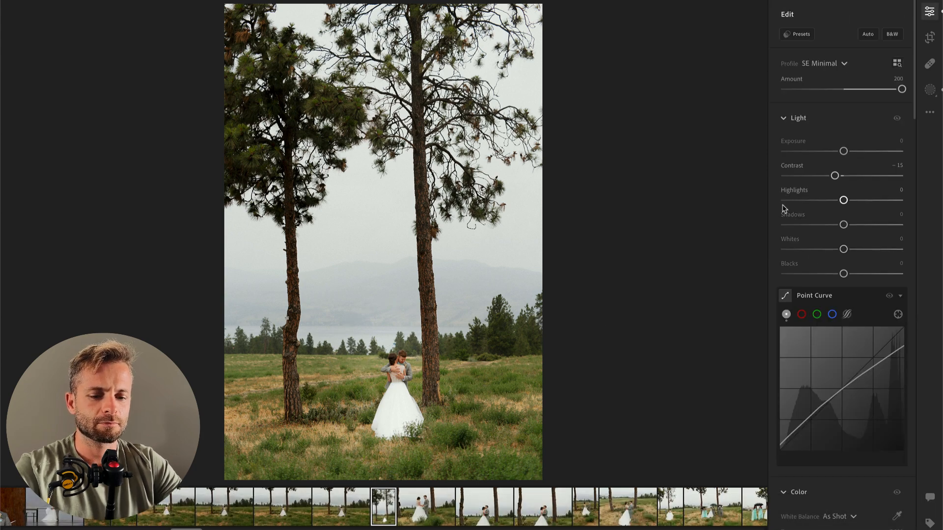
Step: Paint a brush mask over the bride's dress in the vertical photo and moderately lower its Highlights and Whites
key(b)
mouse_move(398, 396)
mouse_down()
mouse_move(385, 420)
mouse_move(404, 426)
mouse_up()
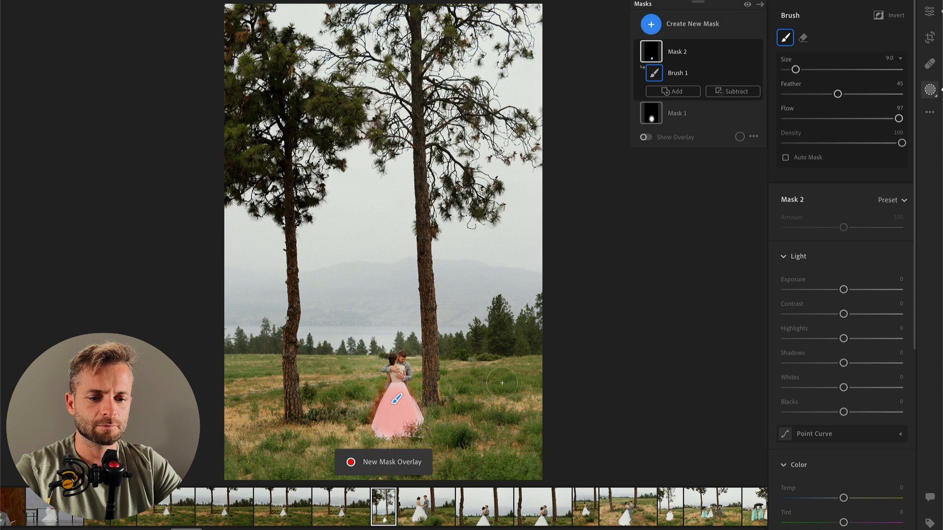
drag(843, 338, 819, 338)
mouse_move(843, 388)
mouse_down()
mouse_move(810, 387)
mouse_move(819, 387)
mouse_up()
mouse_move(394, 429)
mouse_down()
mouse_move(404, 417)
mouse_move(397, 393)
mouse_up()
key(Return)
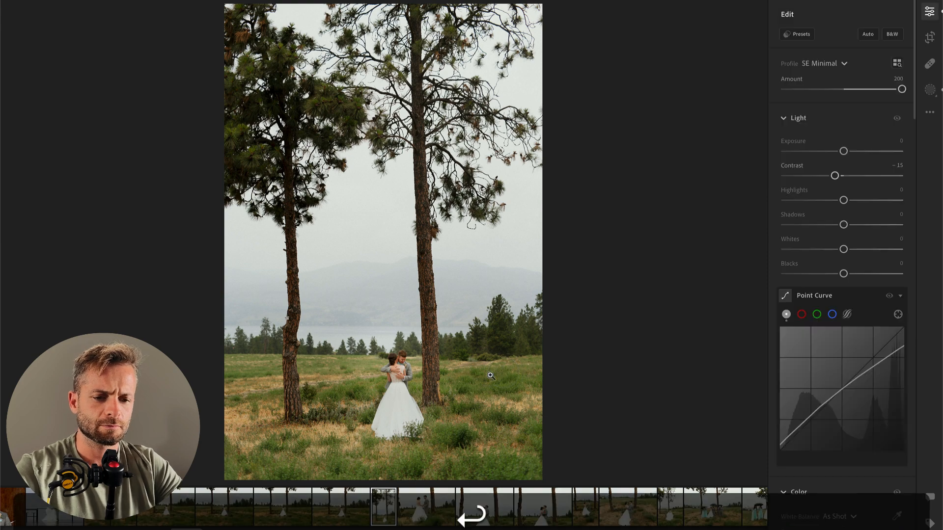
Step: Set the vertical photo's Exposure to -0.26 and crop it slightly tighter from its upper-left corner
drag(843, 152, 839, 152)
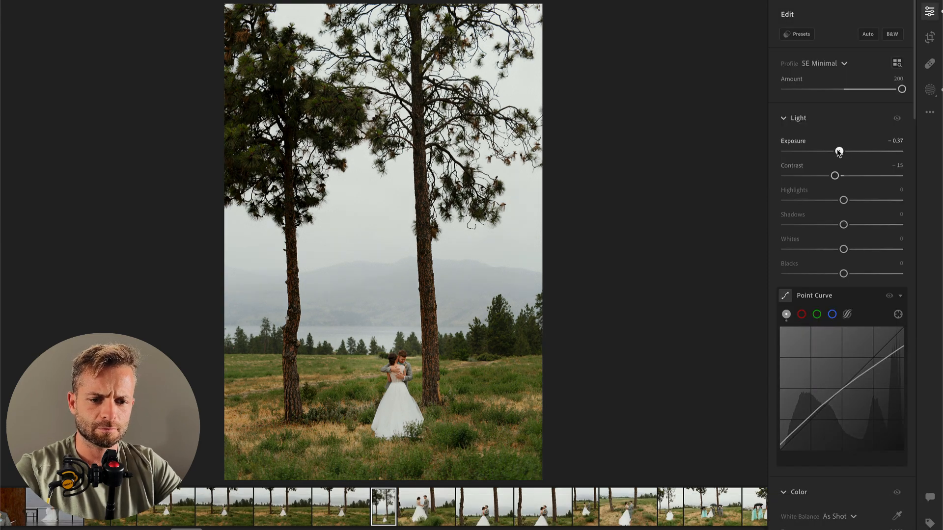
key(r)
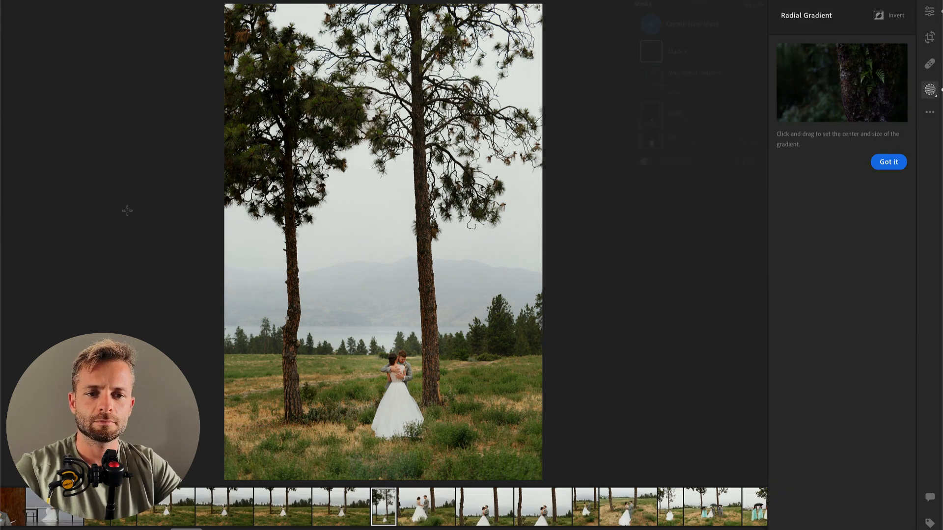
key(c)
mouse_move(225, 6)
mouse_down()
mouse_move(244, 27)
mouse_move(237, 14)
mouse_up()
key(Return)
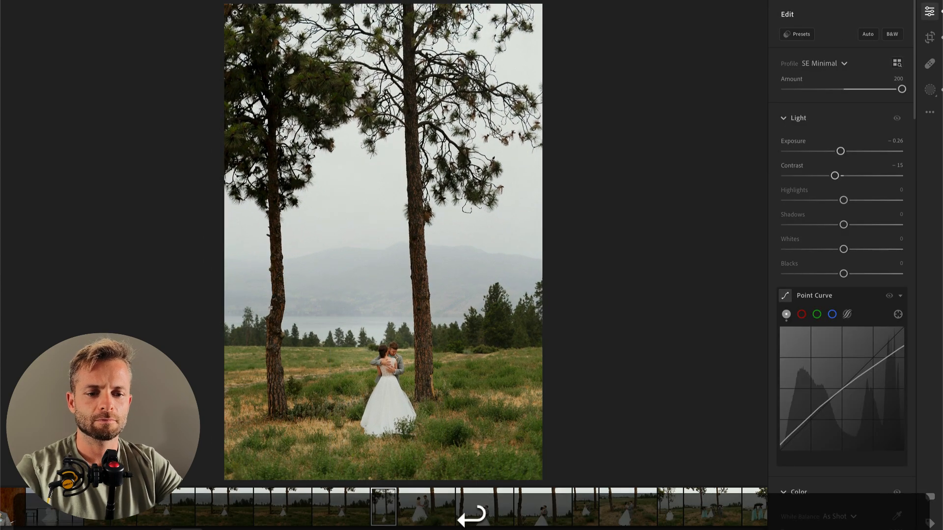
Step: Crop the next photo, of the couple holding hands, to cut off the tree and umbrella at its left edge
click(474, 510)
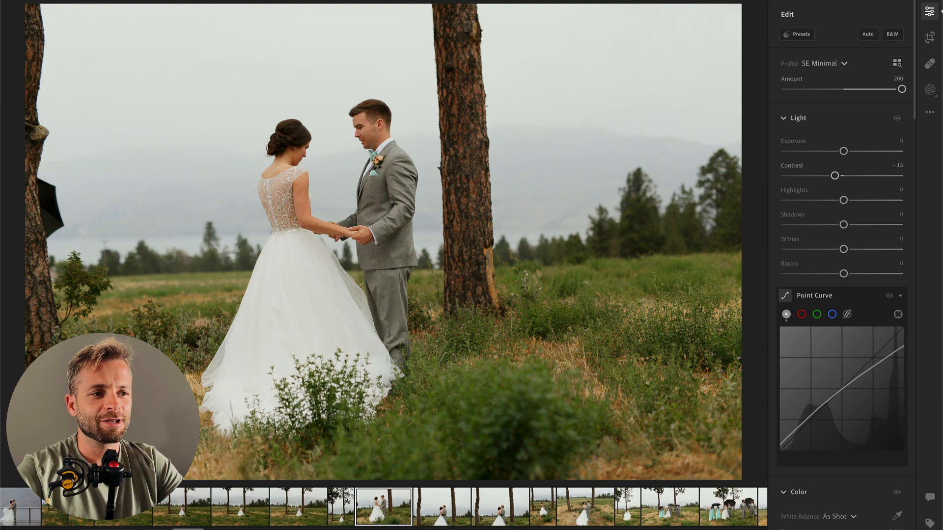
key(c)
drag(27, 3, 53, 22)
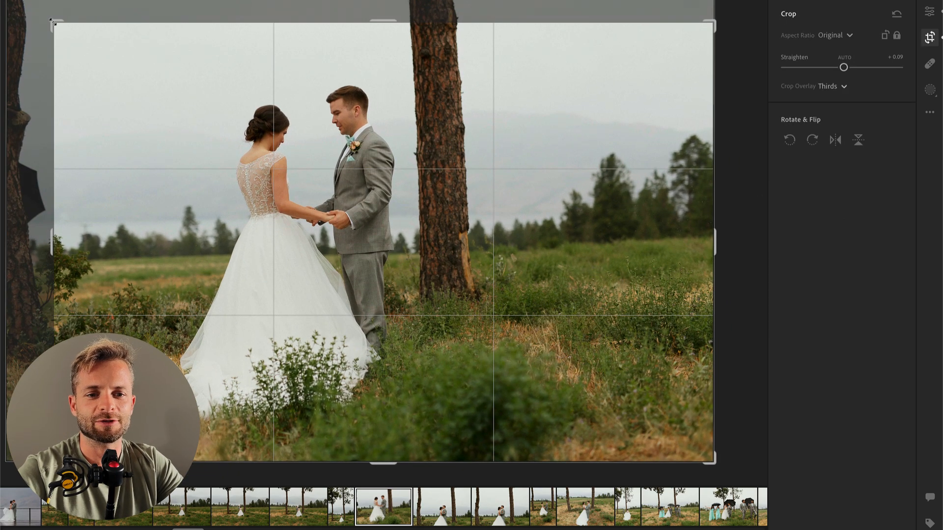
drag(632, 159, 632, 173)
drag(730, 171, 729, 177)
key(Return)
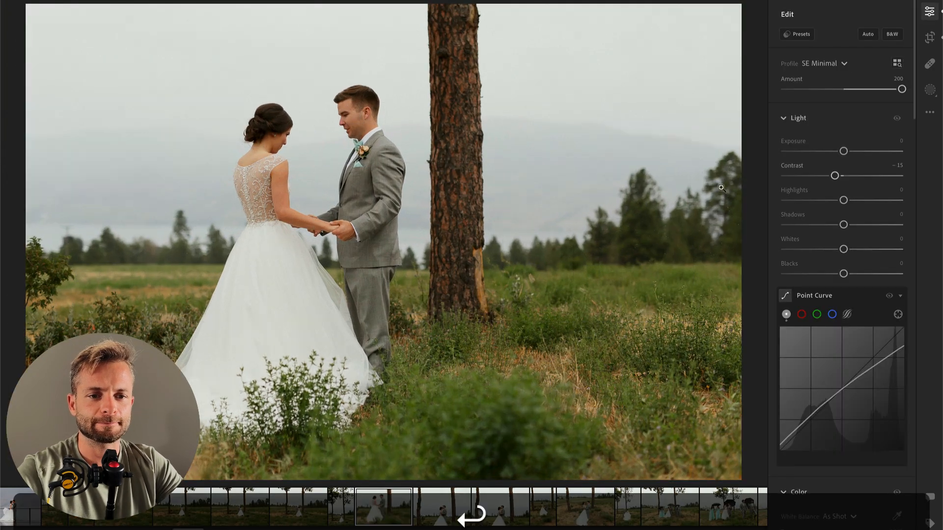
Step: Paint a size 25 brush mask over the bride's skirt with Highlights -55 and Whites -29
key(k)
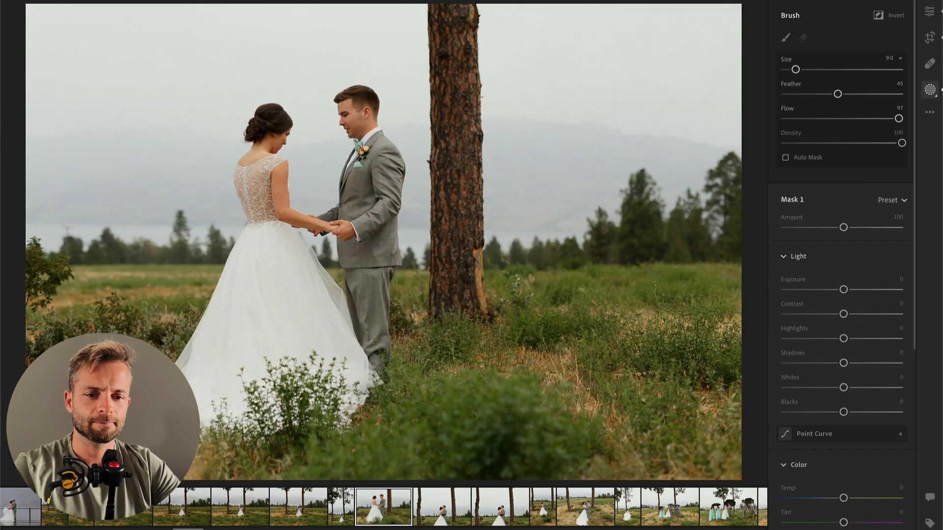
drag(269, 274, 211, 390)
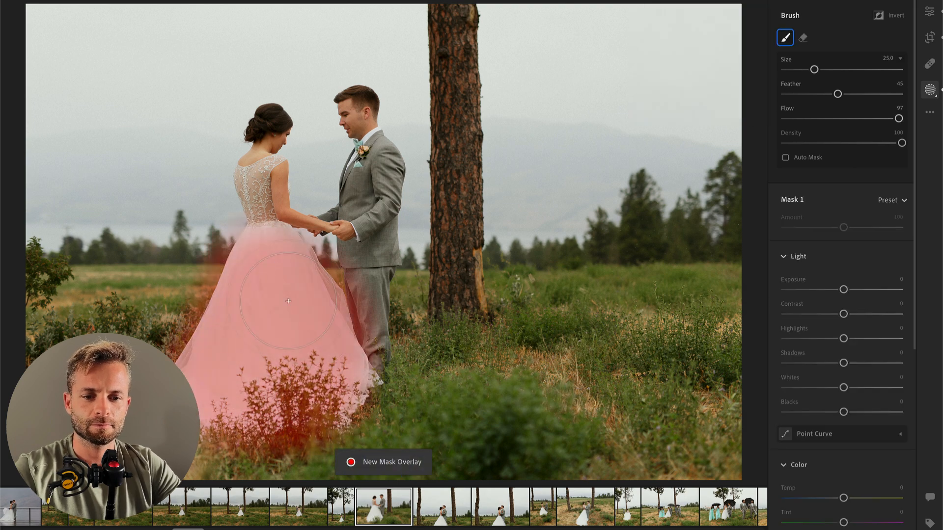
drag(843, 338, 812, 338)
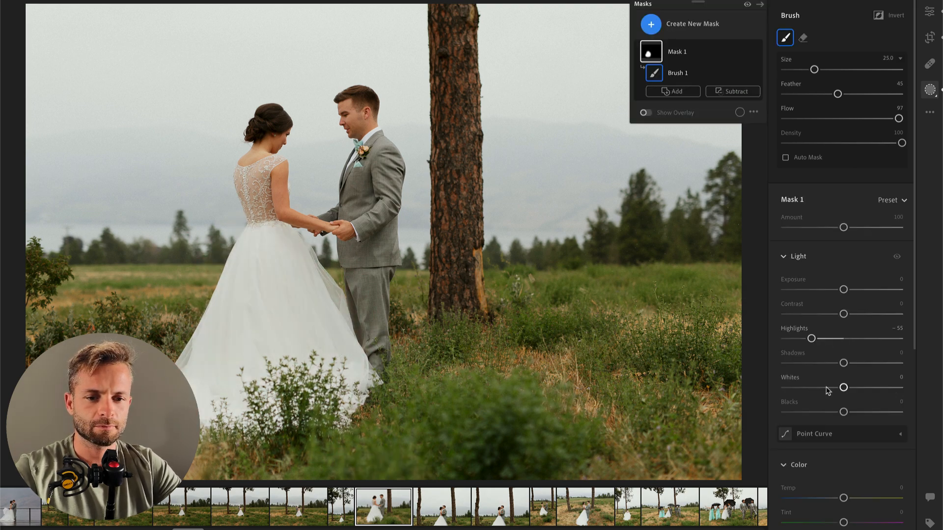
click(827, 387)
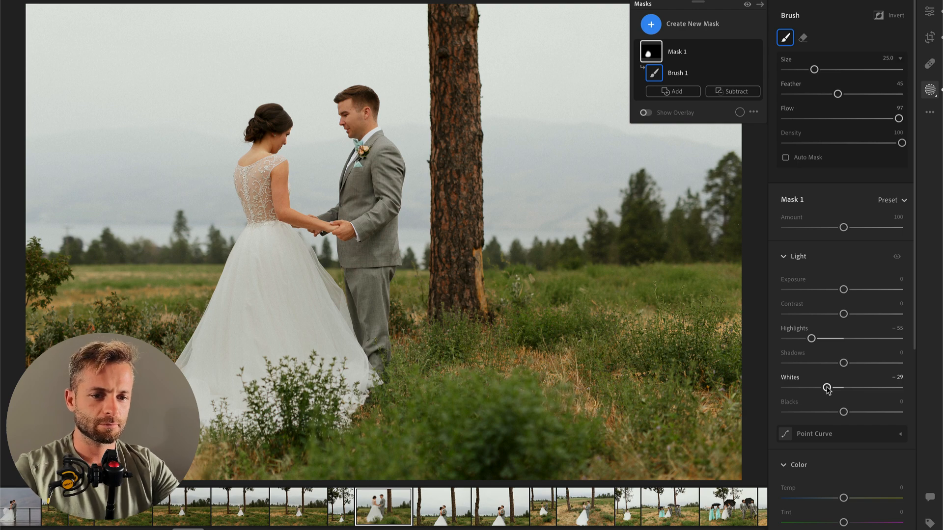
key(Return)
Step: Start a brush mask for the bride's dress in the next photo, where the groom kisses her forehead
key(Right)
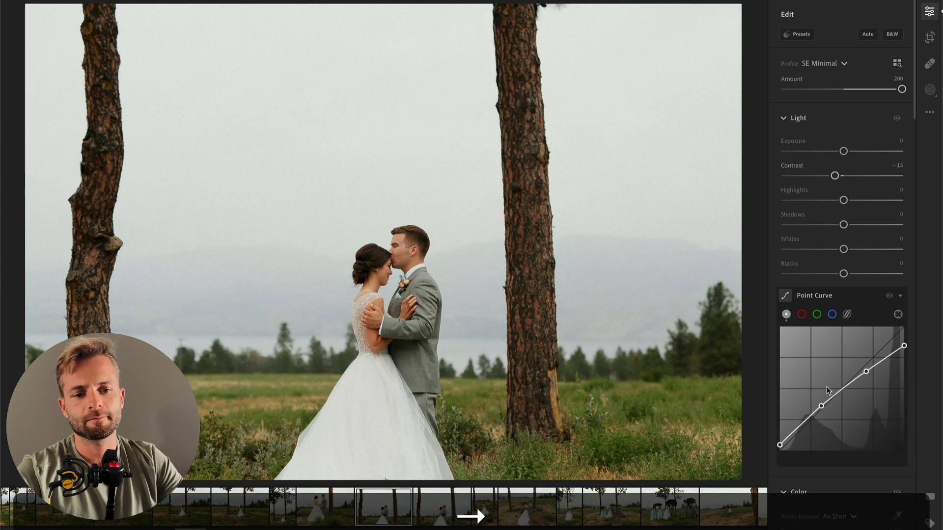
key(b)
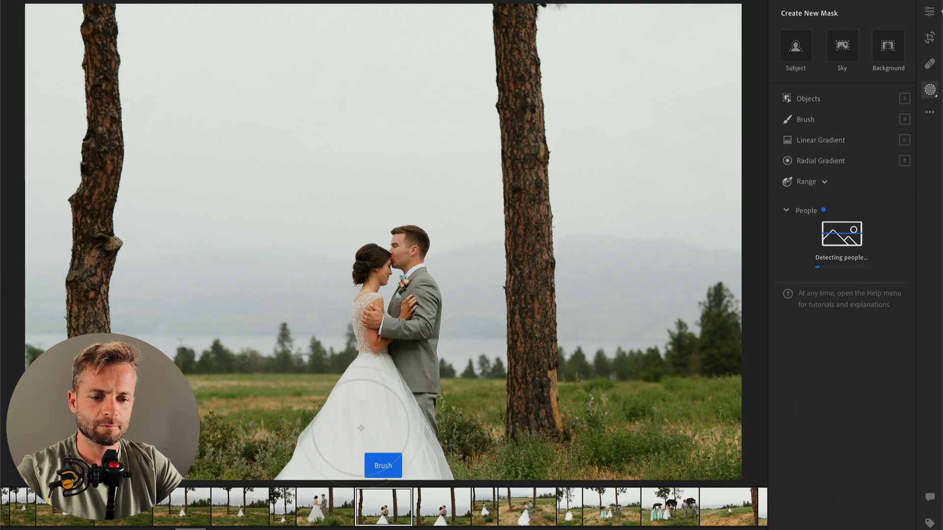
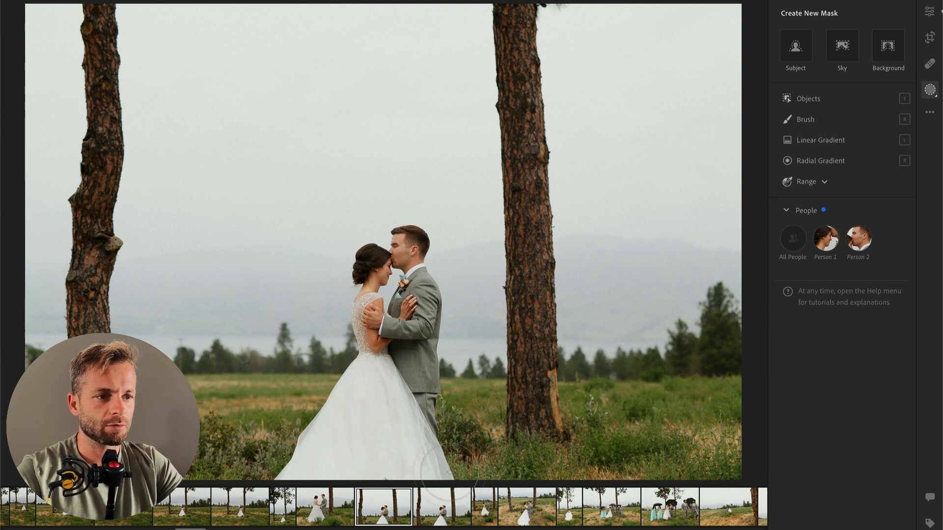
Step: Paint a brush mask over the bride's skirt with Highlights -42 and lowered Whites, and set the photo's overall Exposure to -0.20
key(Return)
key(b)
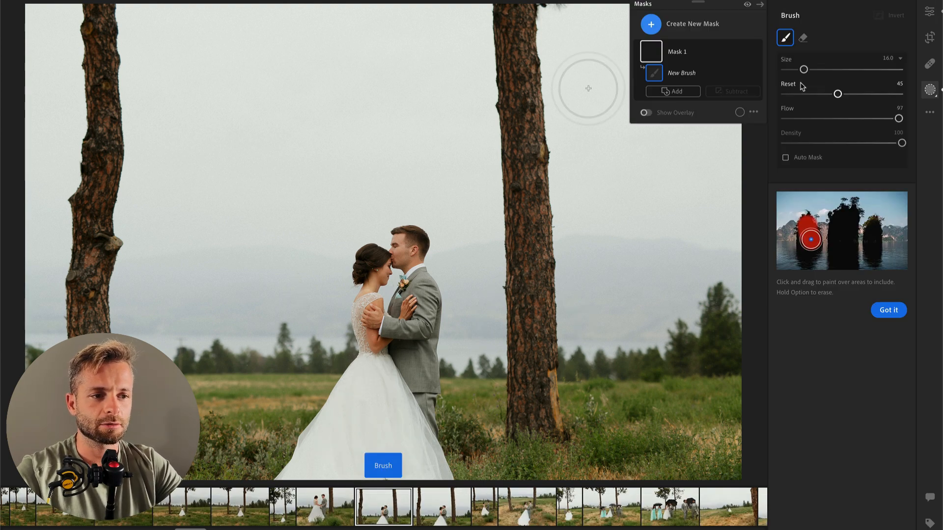
mouse_move(344, 368)
mouse_down()
mouse_move(423, 428)
mouse_move(315, 466)
mouse_move(441, 469)
mouse_up()
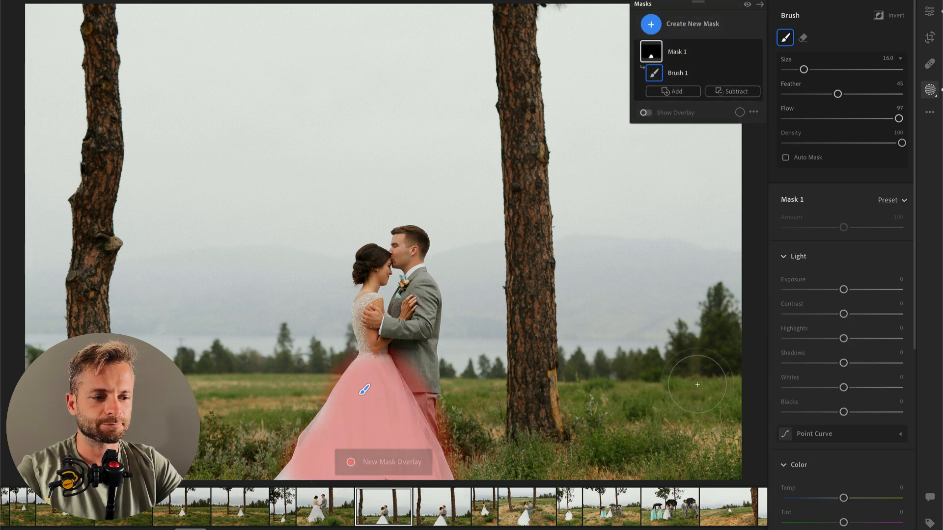
drag(844, 338, 819, 339)
click(821, 388)
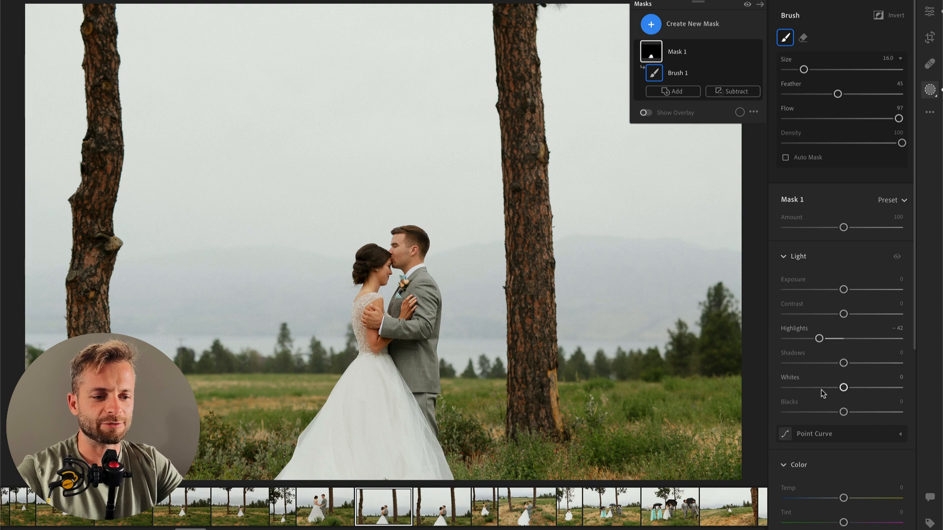
key(Return)
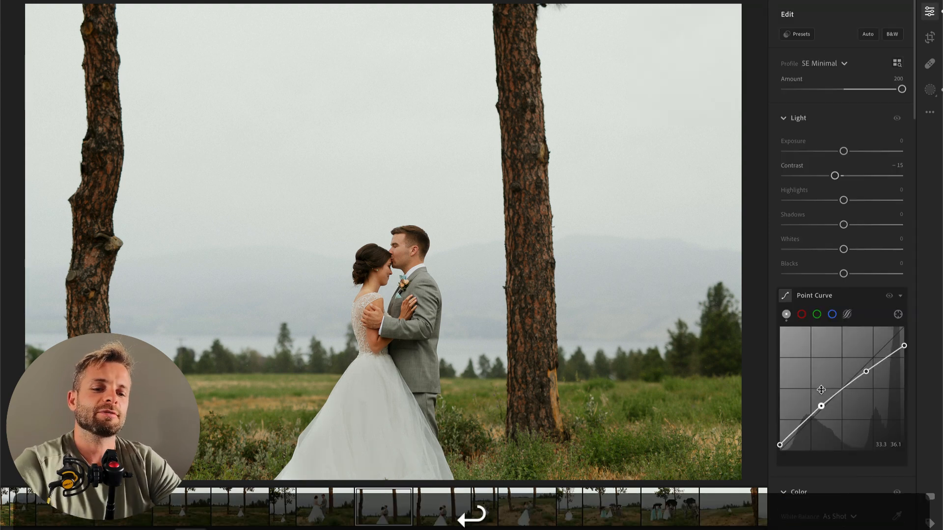
drag(843, 152, 842, 151)
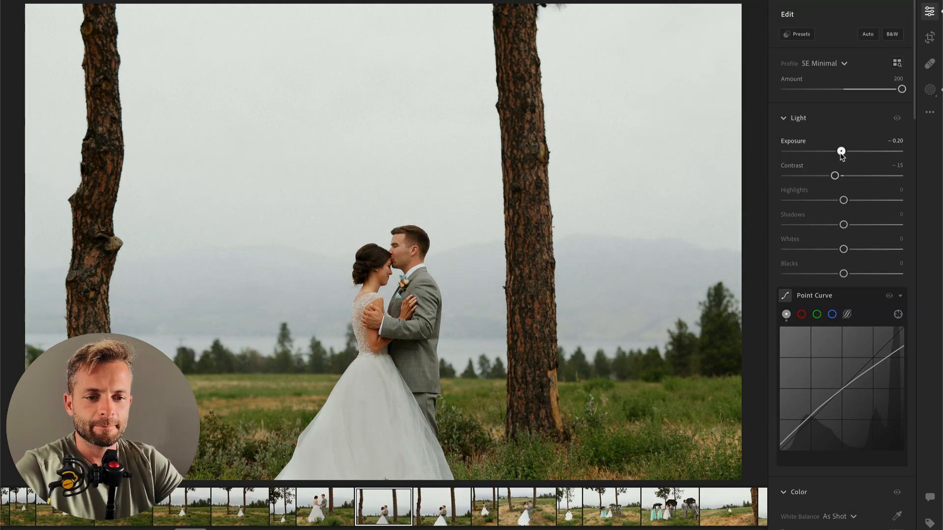
Step: In the next forehead-kiss photo, brush-mask the bride's skirt with Highlights -60 and lowered Whites, and set the overall Exposure to -0.19
key(Right)
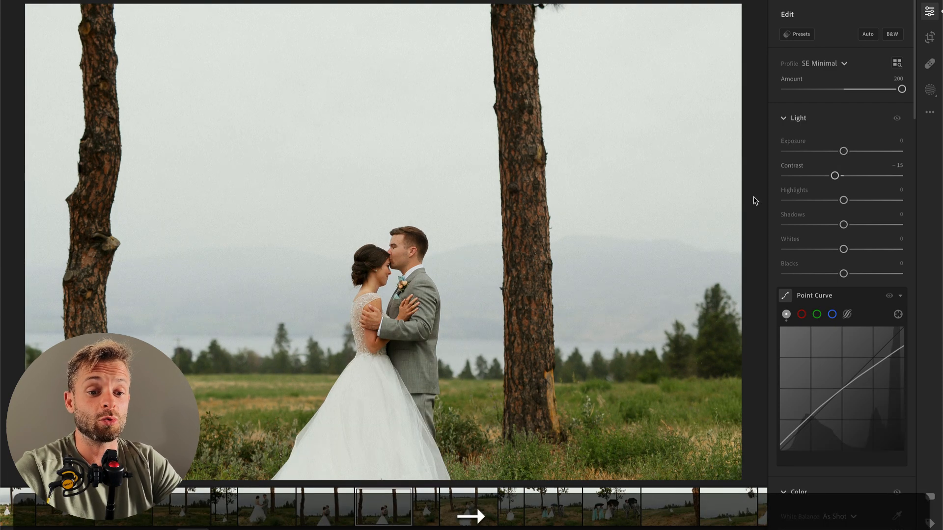
key(b)
mouse_move(366, 381)
mouse_down()
mouse_move(316, 465)
mouse_move(344, 452)
mouse_move(401, 456)
mouse_move(394, 432)
mouse_move(381, 461)
mouse_up()
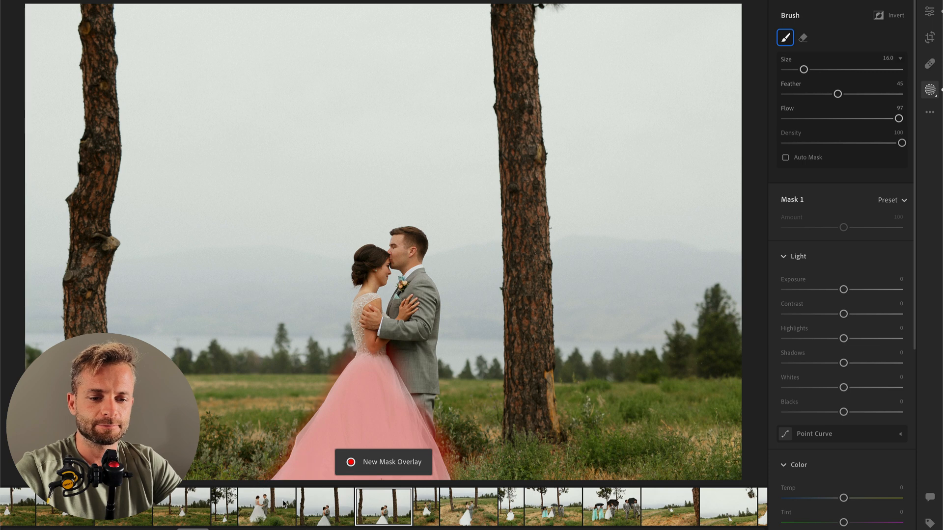
click(809, 339)
click(827, 388)
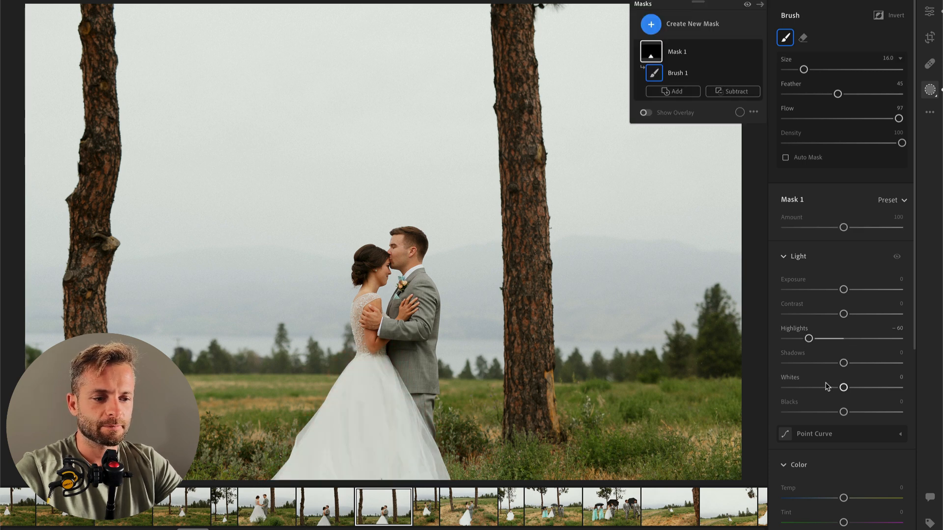
key(Return)
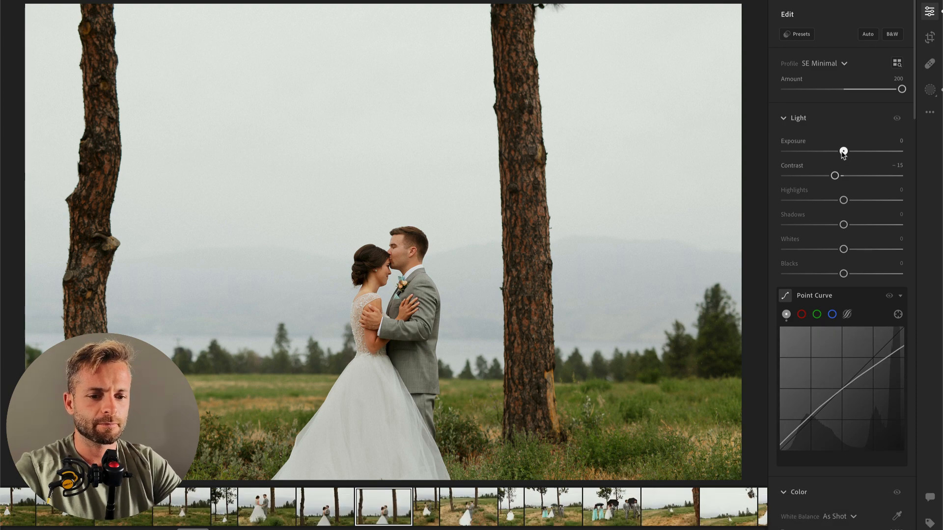
drag(841, 154, 841, 152)
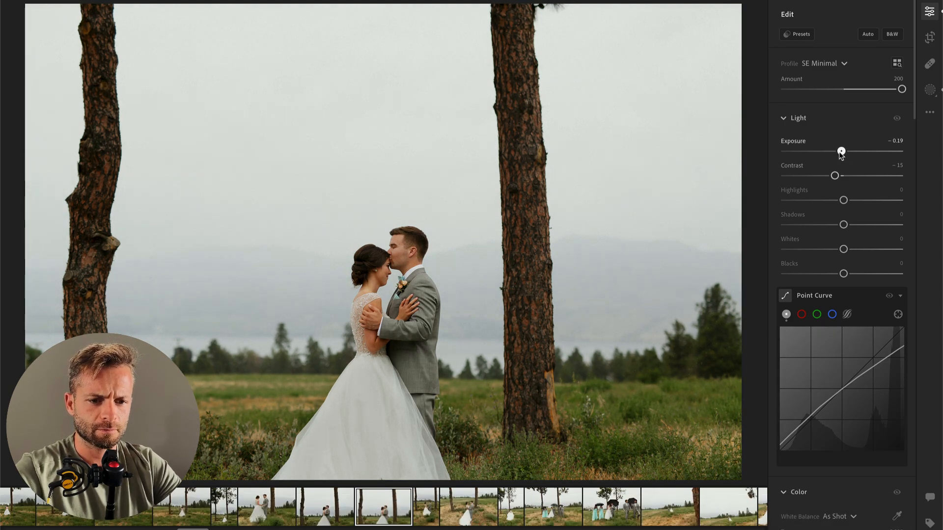
Step: Apply the 00 Vintage AI Bloom preset from the SE AI Engine Toolkit to the forehead-kiss photo
click(800, 32)
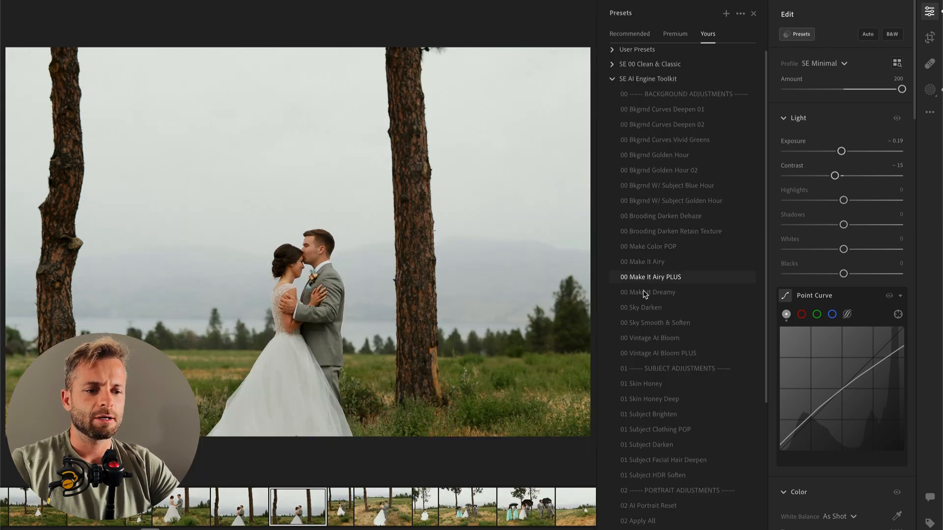
click(669, 338)
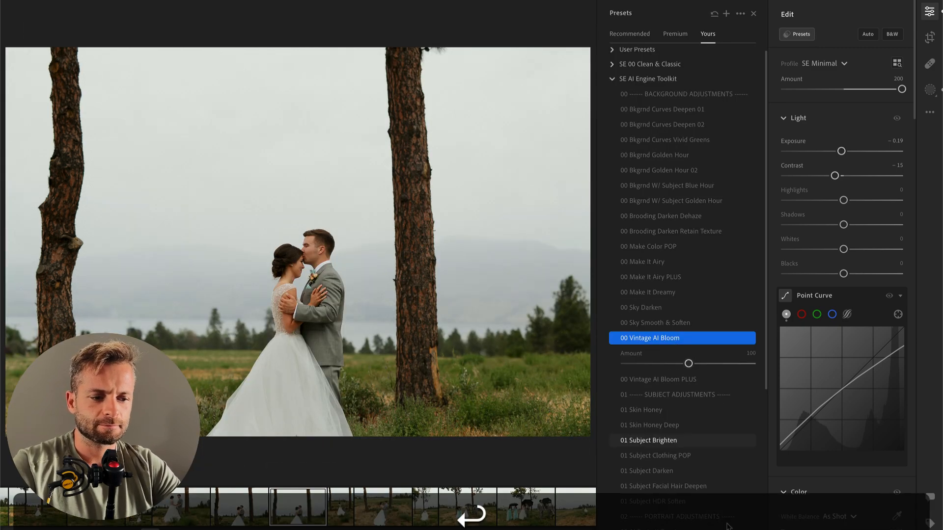
key(super+c)
key(super+Right)
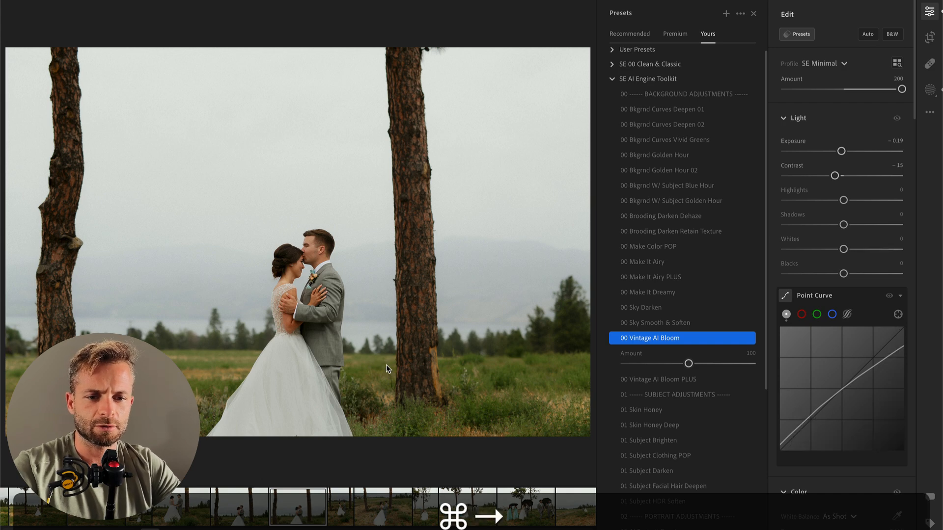
Step: Apply the presets 00 Vintage AI Bloom and 00 Bkgrnd Curves Deepen 01 at Amount 25 to the vertical photo of the couple holding hands
click(664, 341)
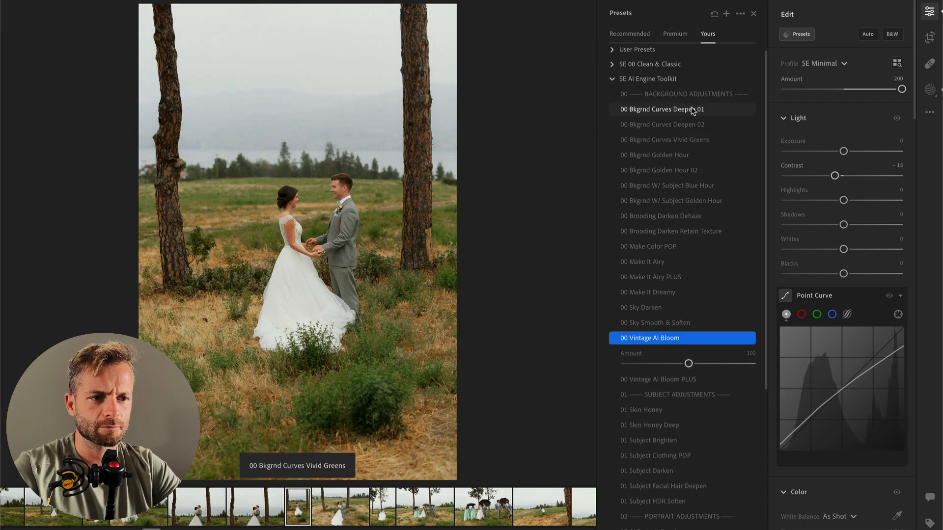
click(692, 109)
click(687, 109)
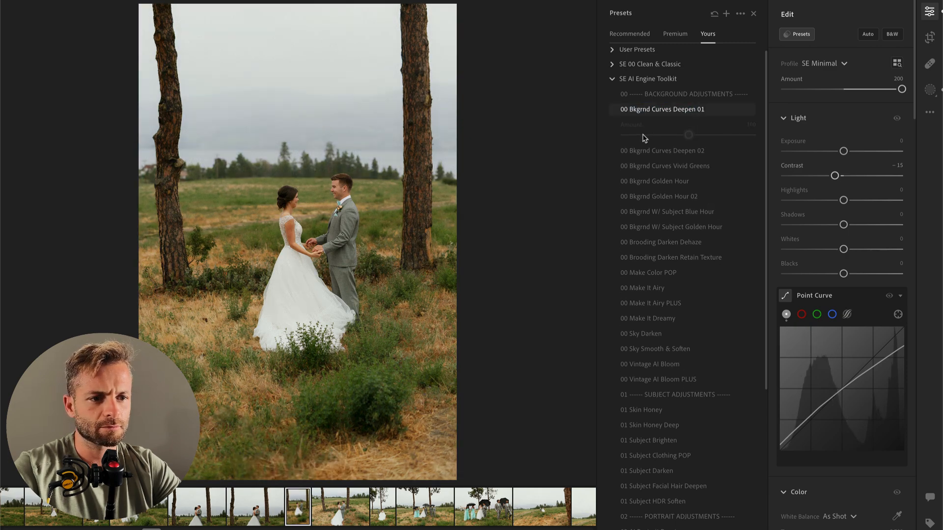
click(645, 136)
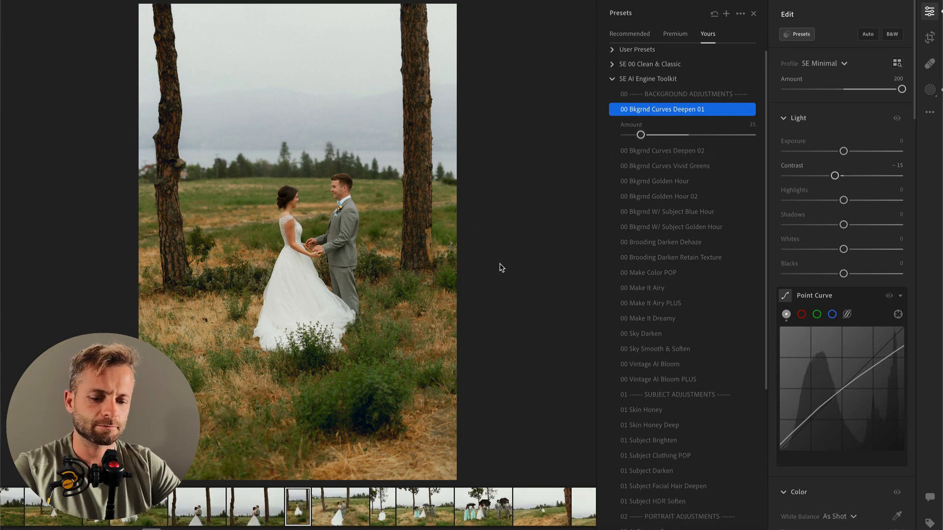
Step: Paint a brush mask over the bride's dress in the vertical photo and set its Highlights to -88
key(b)
mouse_move(378, 282)
mouse_down()
mouse_move(378, 329)
mouse_move(401, 330)
mouse_up()
drag(844, 338, 816, 338)
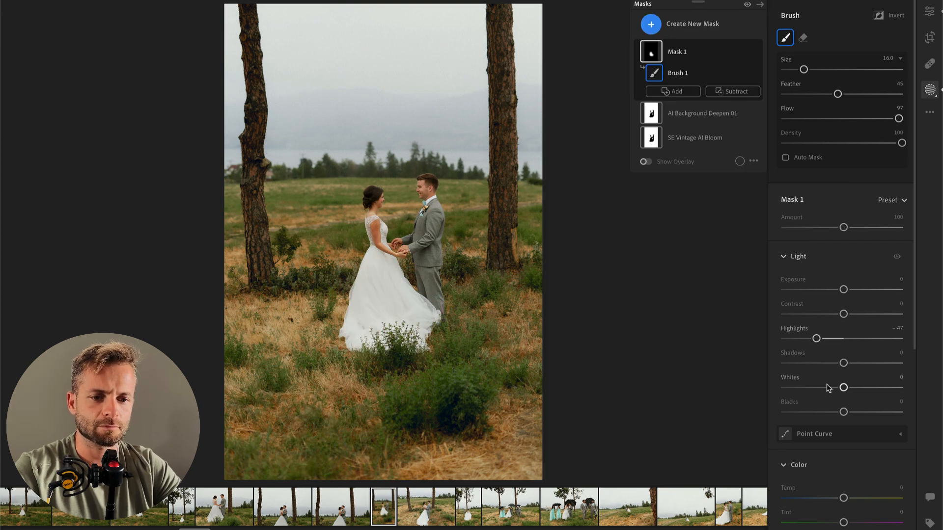
click(791, 339)
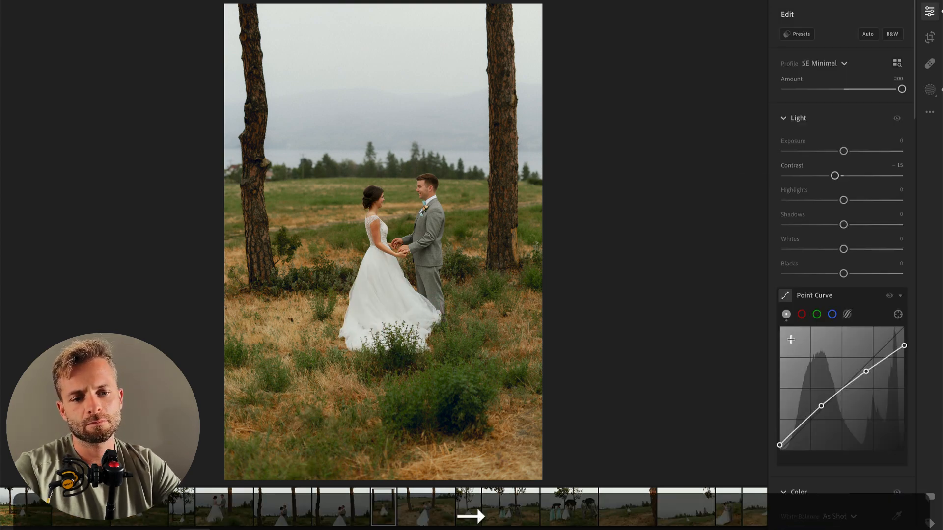
Step: In the next photo, of the couple embracing, brush-mask the bride's skirt with Highlights -100 and set the overall Exposure to -0.50
click(472, 511)
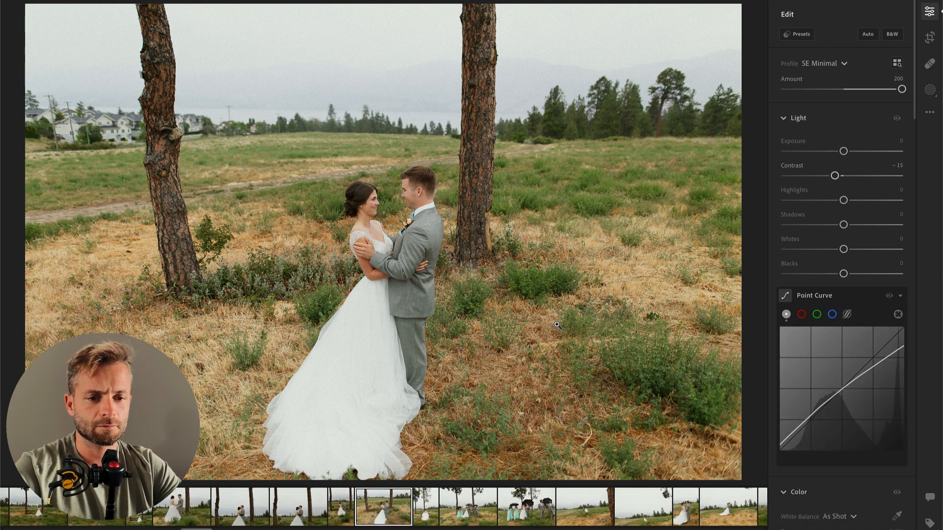
key(b)
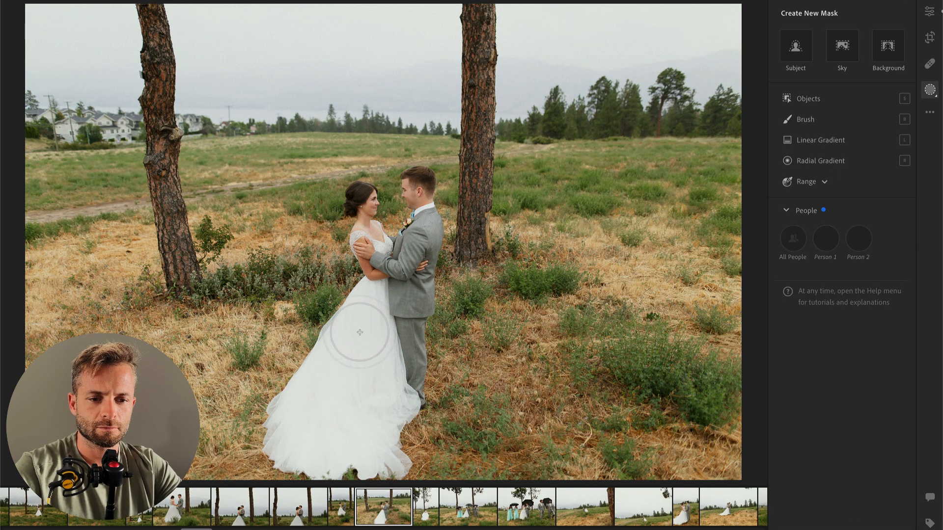
key(Return)
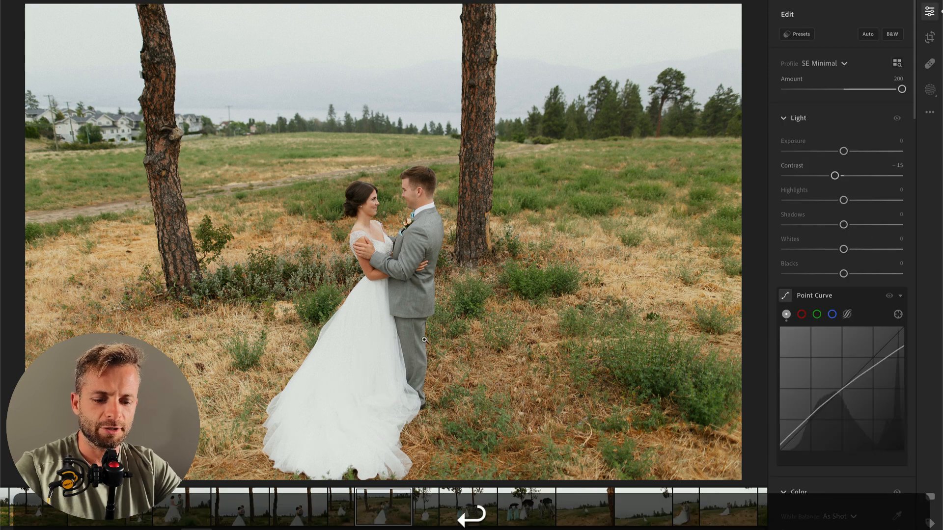
mouse_move(322, 378)
mouse_down()
mouse_move(283, 424)
mouse_move(350, 440)
mouse_move(373, 369)
mouse_move(337, 431)
mouse_move(304, 449)
mouse_move(348, 421)
mouse_up()
drag(844, 338, 762, 348)
key(o)
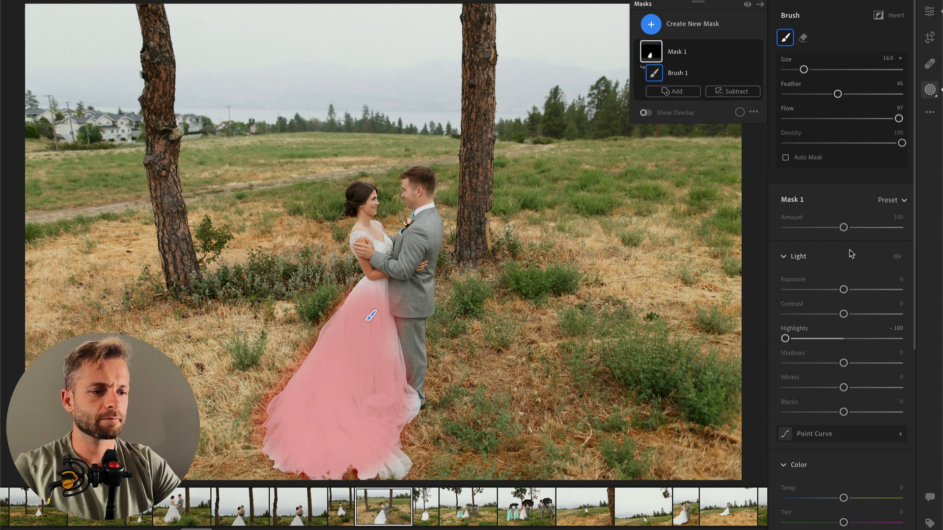
key(Return)
drag(843, 151, 836, 156)
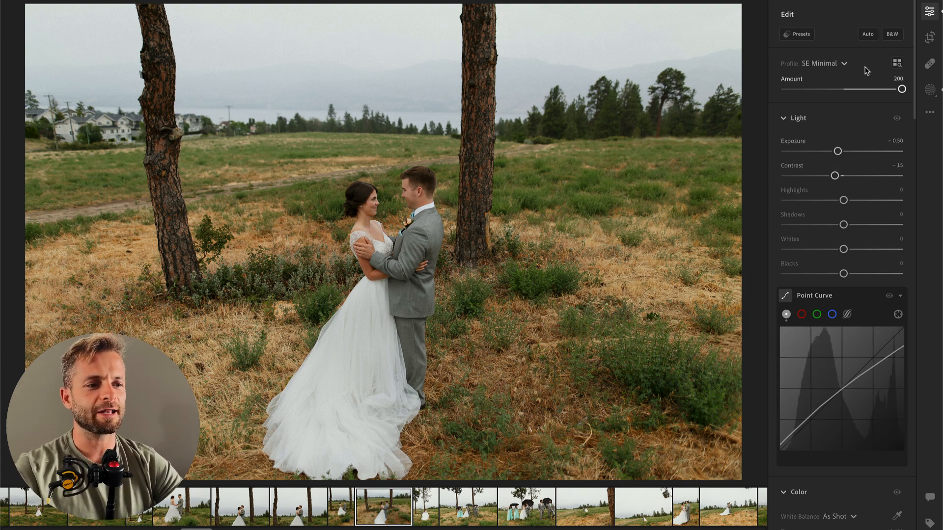
Step: Try to remove the houses at the photo's left edge using Content-Aware Remove at sizes 69 and 41
click(930, 63)
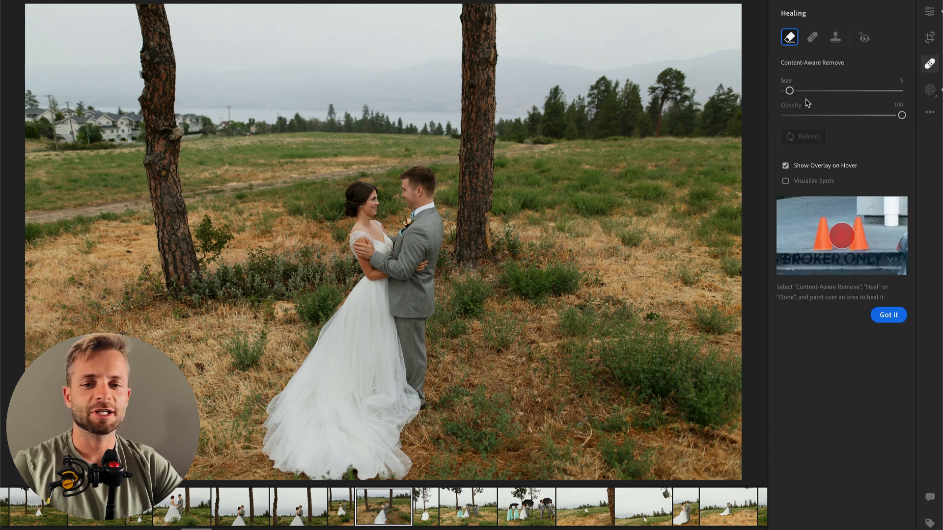
scroll(46, 142, up, 10)
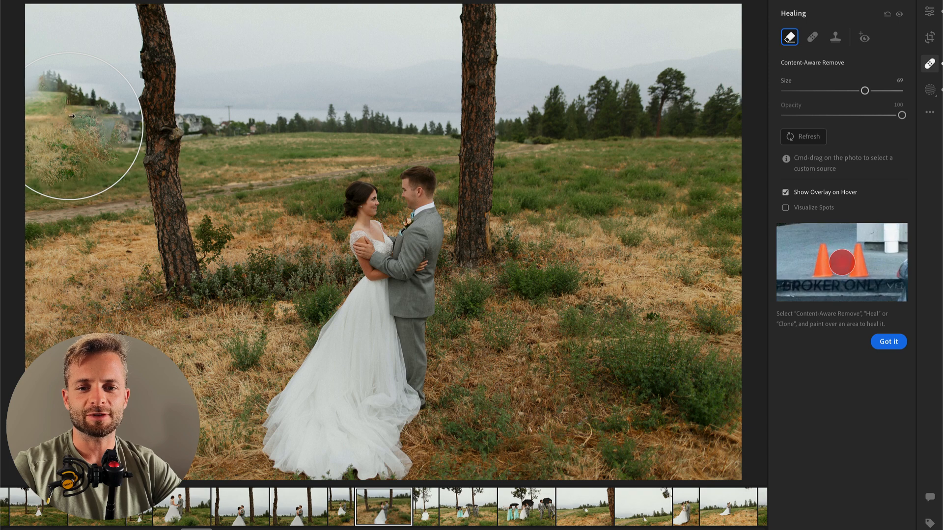
key(super+z)
scroll(59, 130, down, 4)
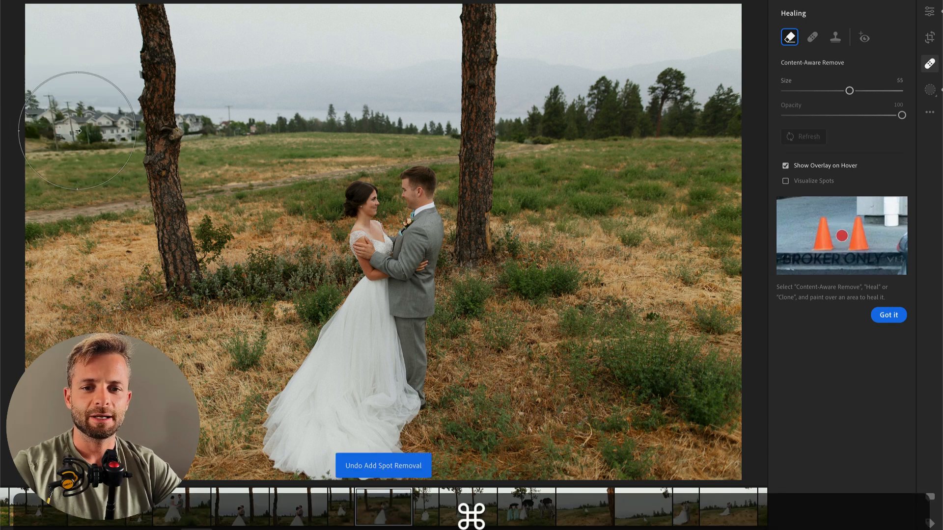
scroll(60, 130, down, 3)
drag(46, 116, 98, 118)
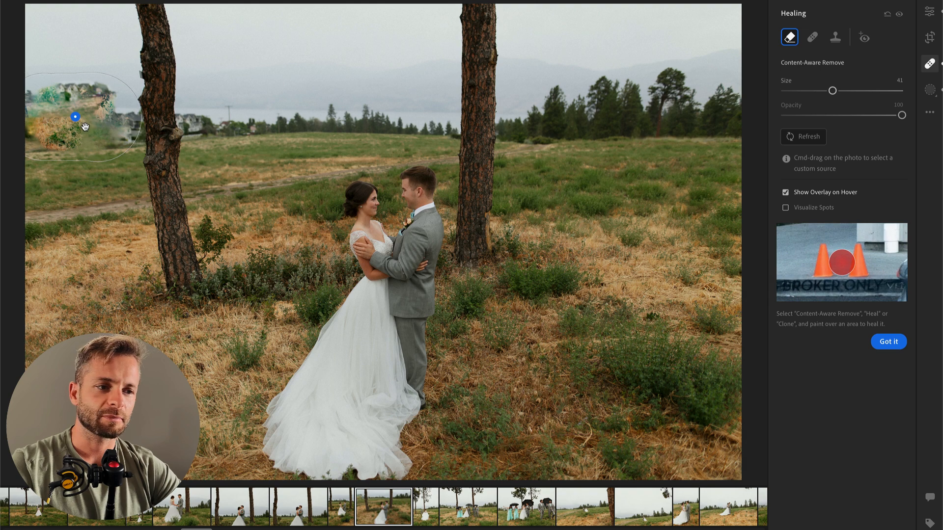
key(BackSpace)
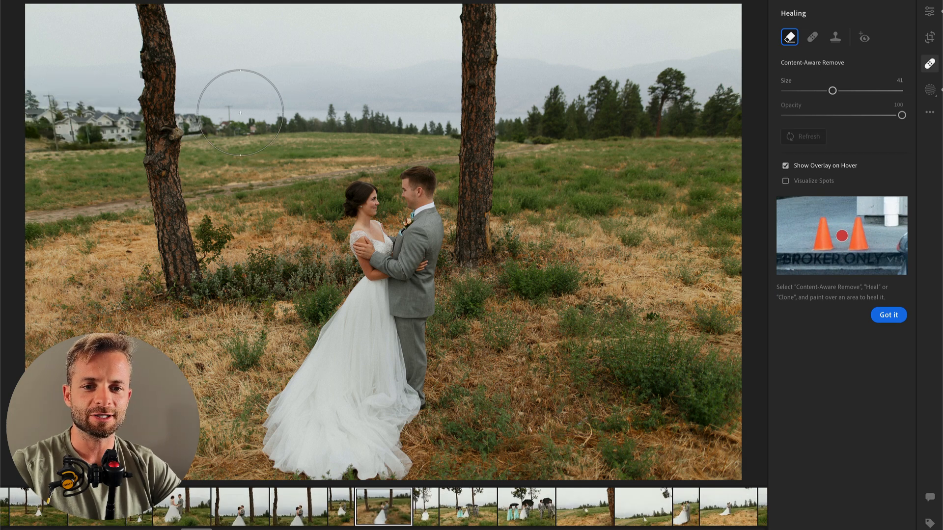
Step: Remove the pole on the horizon between the two trees with Content-Aware Remove at size 29, and raise the photo's Exposure slightly
scroll(251, 116, down, 4)
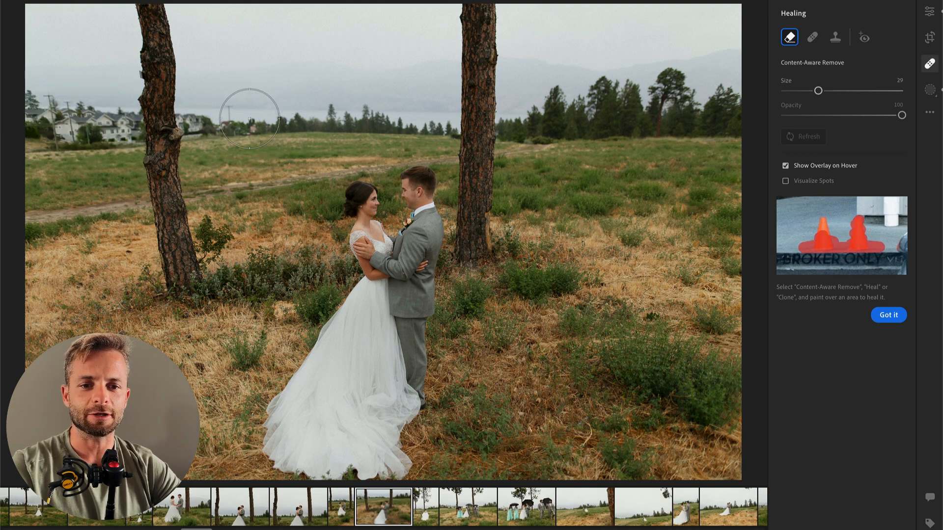
click(249, 112)
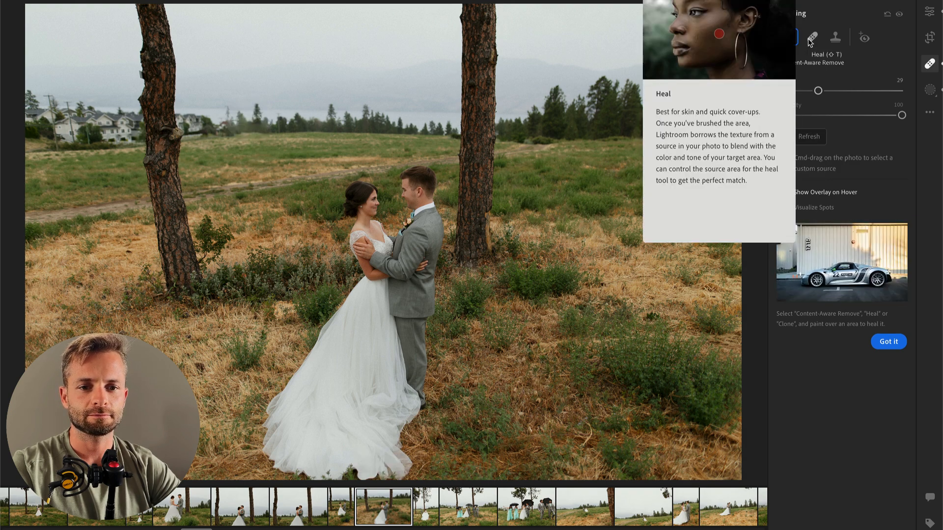
key(Right)
key(Left)
key(Return)
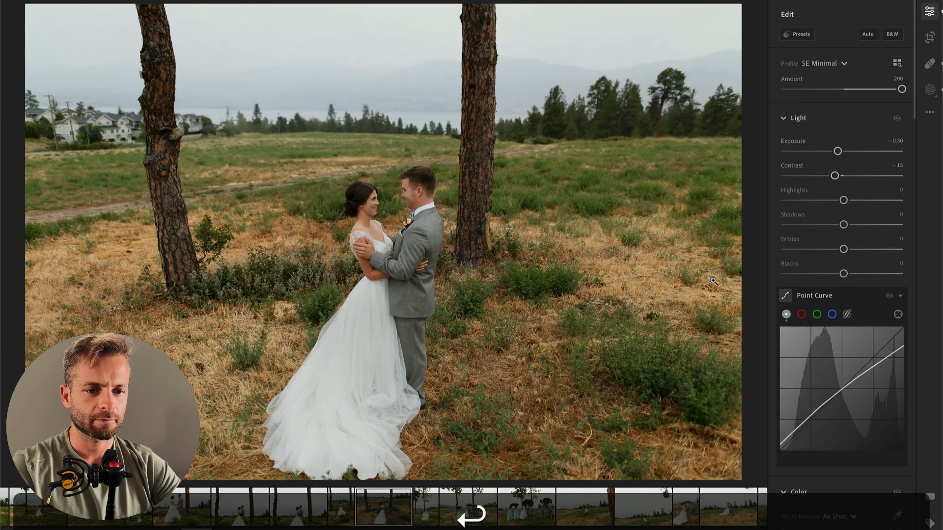
drag(838, 151, 839, 153)
Step: In the next photo, of the bride walking toward the groom, paint a brush mask over her skirt with Highlights -100
key(Right)
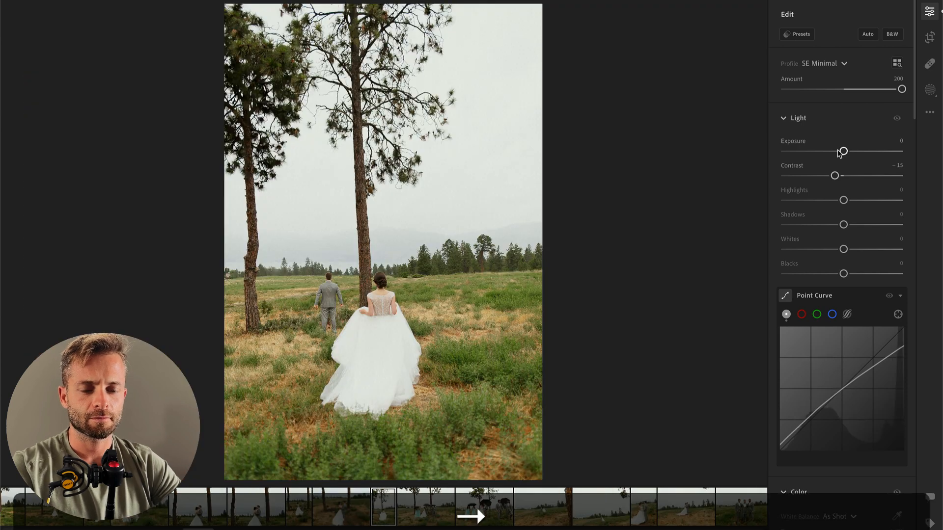
key(b)
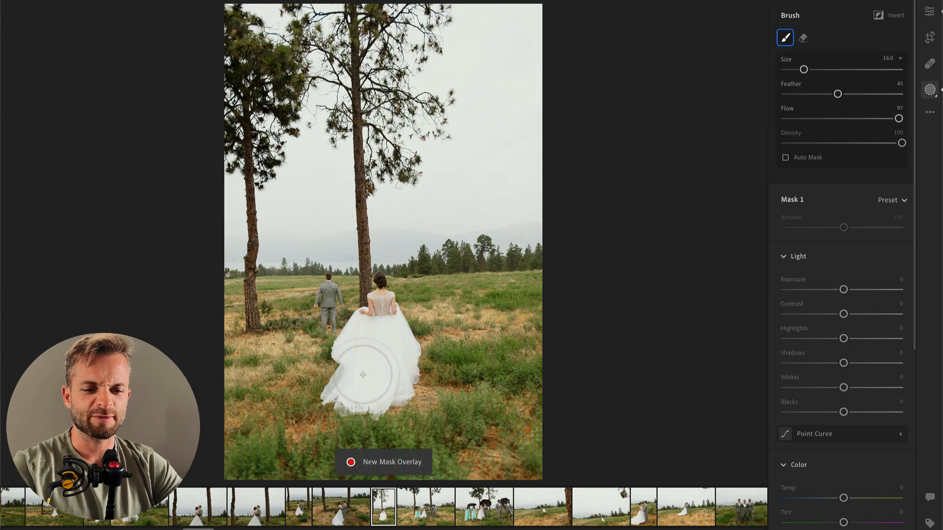
click(378, 376)
key(ctrl+z)
click(388, 374)
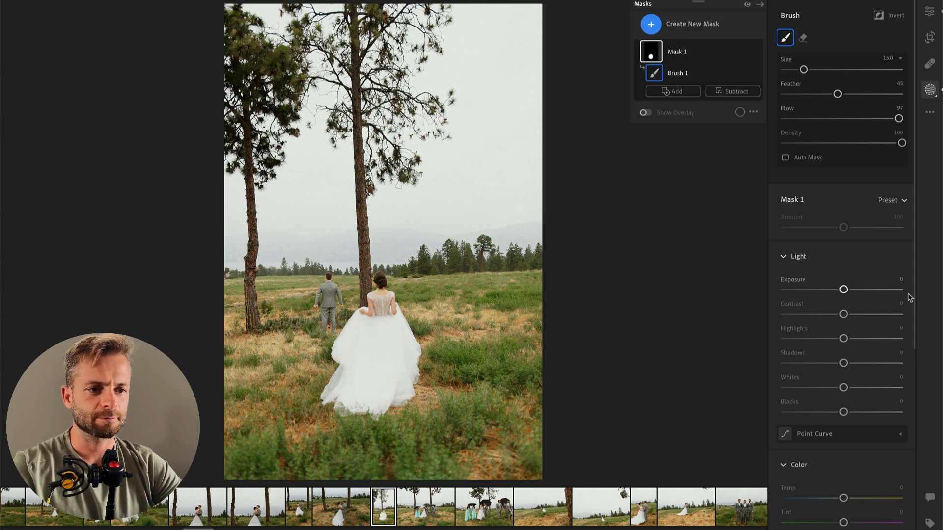
drag(843, 339, 785, 339)
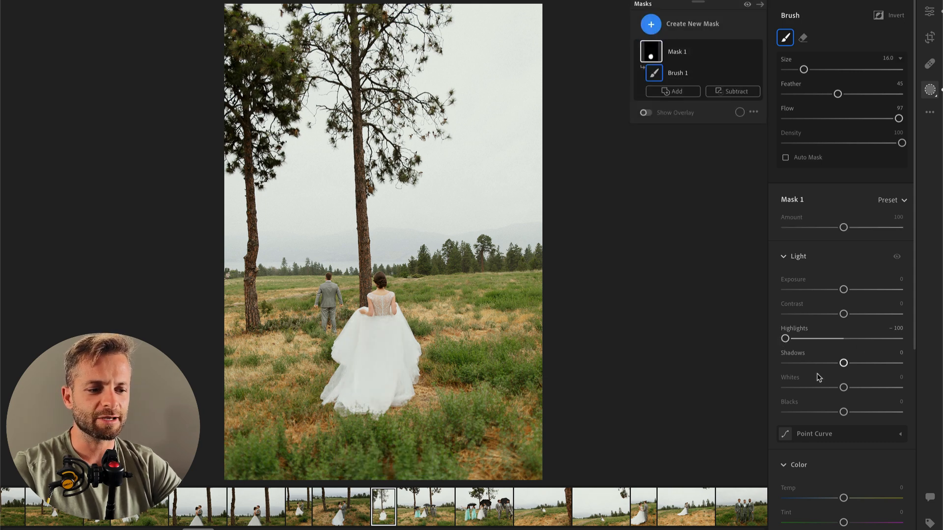
Step: Set the skirt mask's Whites to -23 and the photo's overall Exposure to -0.38
mouse_move(843, 388)
mouse_down()
mouse_move(819, 388)
mouse_move(829, 387)
mouse_up()
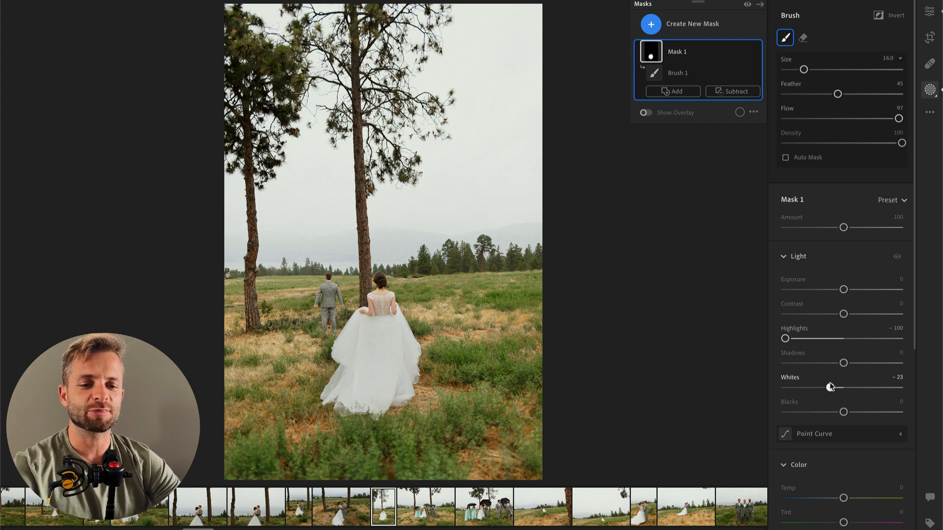
key(Return)
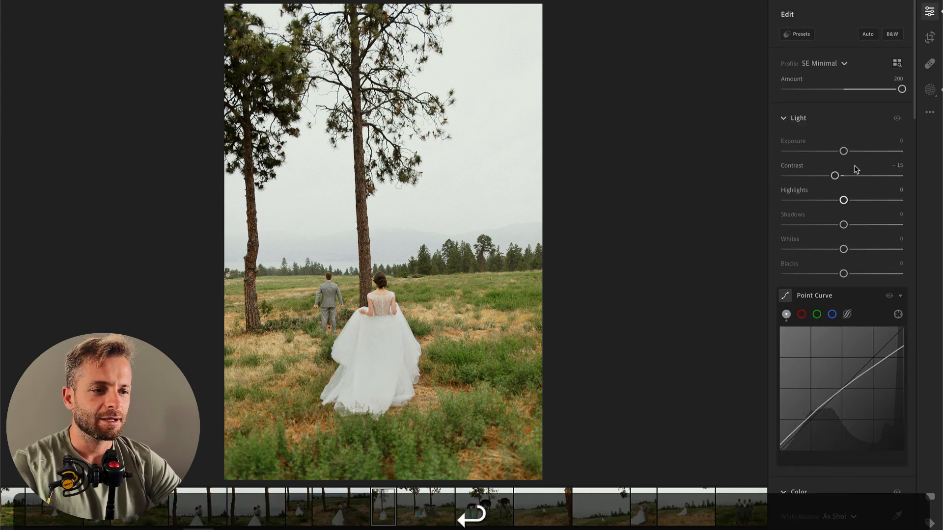
drag(843, 151, 836, 151)
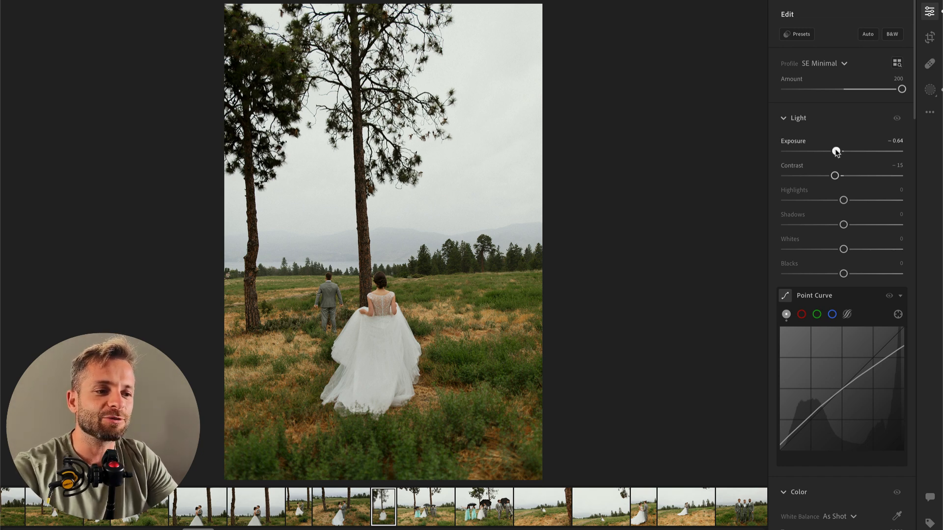
drag(835, 151, 840, 153)
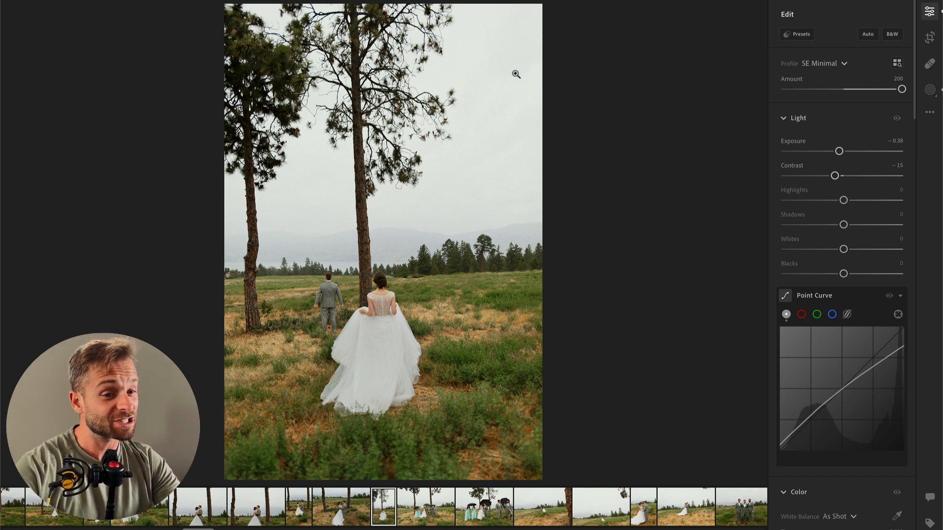
Step: Crop the photo slightly tighter at its original aspect ratio, trimming the sky and the field at its right edge
key(c)
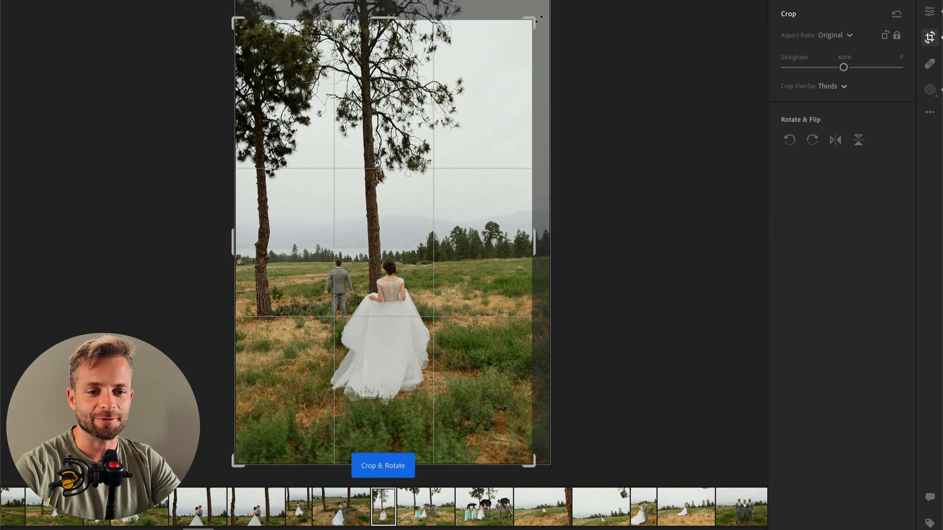
key(Return)
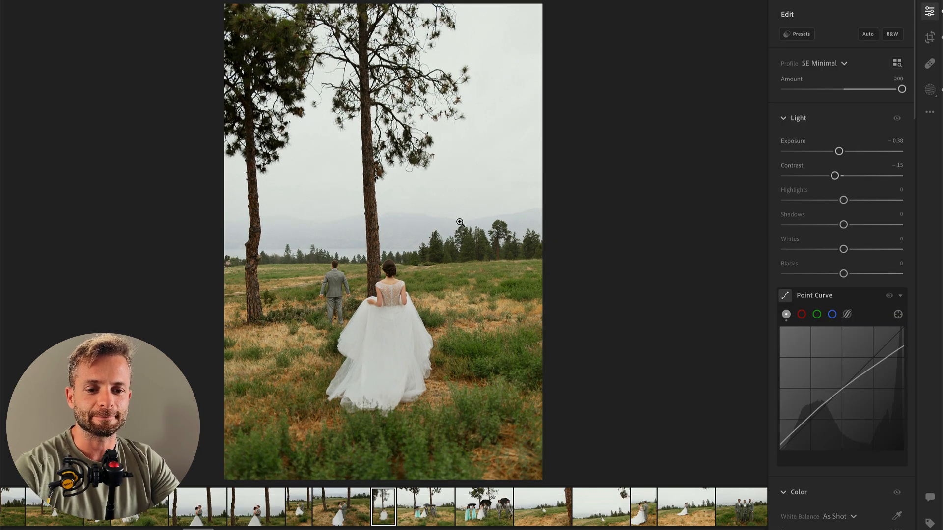
Step: In the next photo, of the wedding party under umbrellas, radial-mask the group with Contrast -43, Shadows +23, Whites +11, and set overall Exposure to -0.47
key(Right)
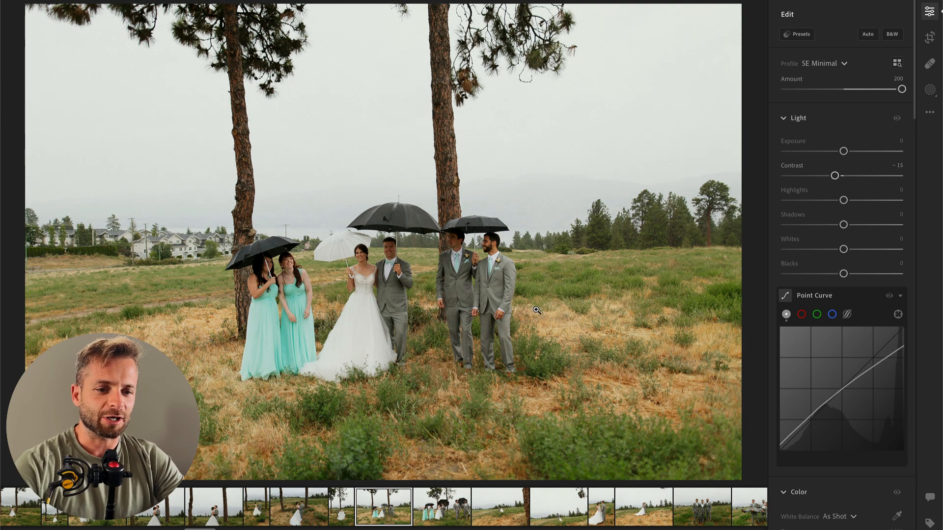
key(r)
drag(343, 307, 665, 416)
drag(423, 327, 482, 313)
drag(843, 190, 818, 190)
drag(843, 240, 853, 240)
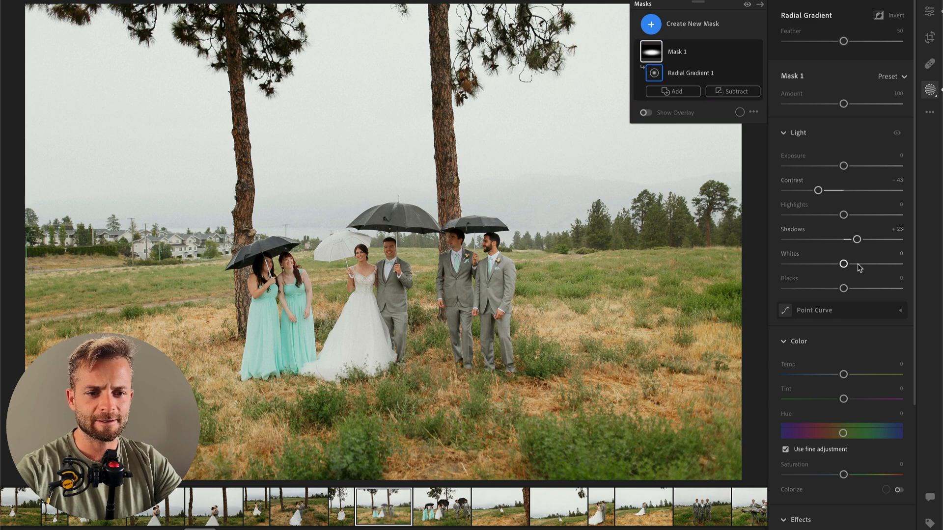
drag(858, 268, 854, 274)
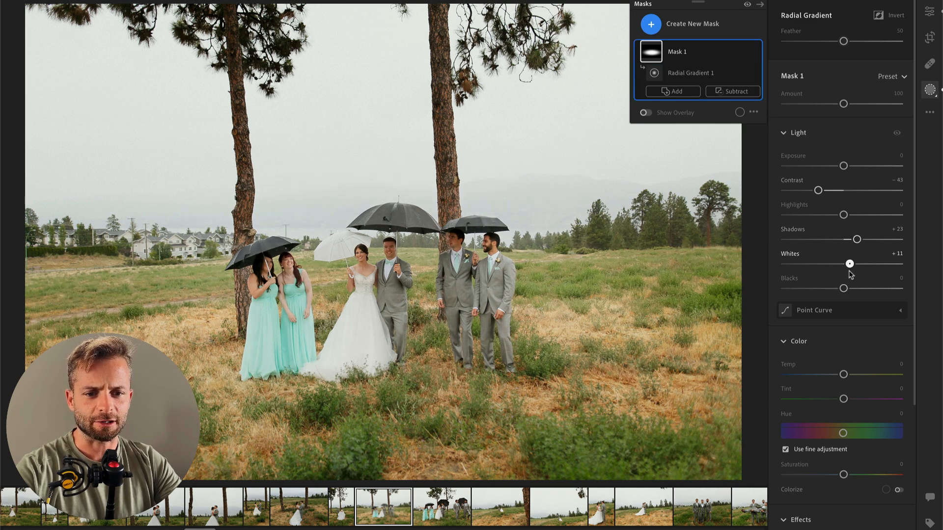
key(Return)
drag(843, 152, 835, 153)
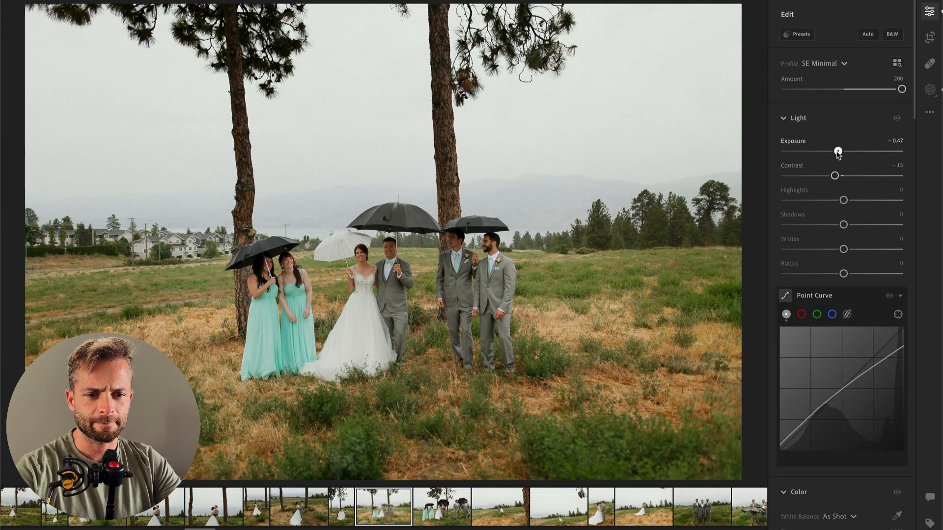
Step: Add a second radial mask over the group, subtract the background from it, lower its Contrast and slightly raise its Highlights and Whites
key(r)
drag(316, 323, 682, 475)
drag(387, 318, 456, 308)
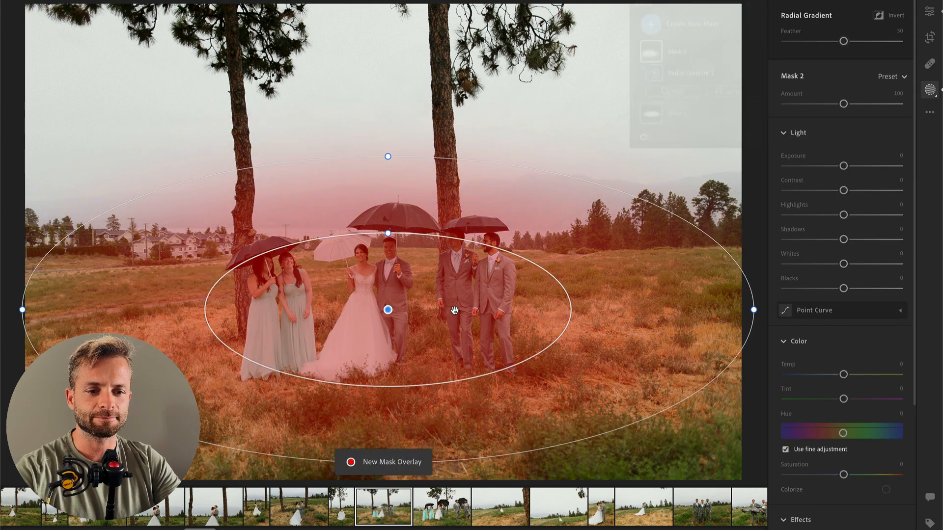
click(726, 96)
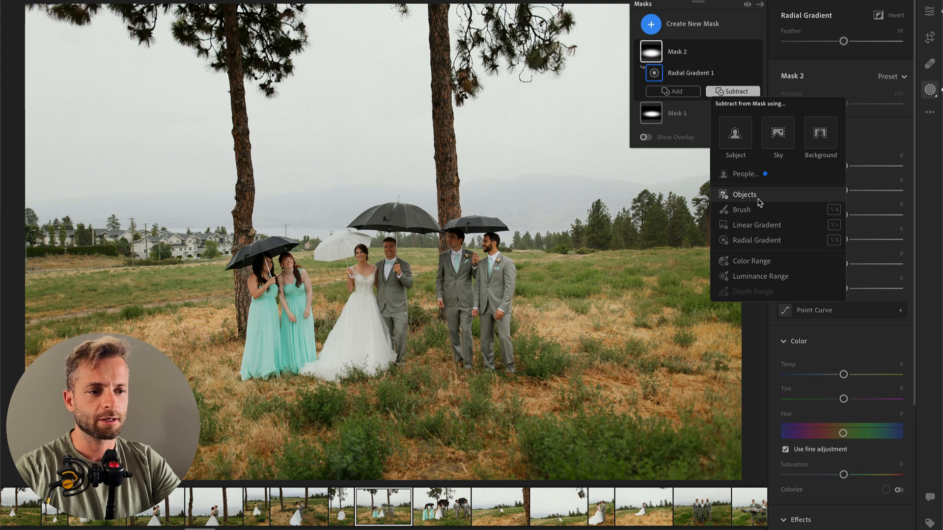
click(821, 136)
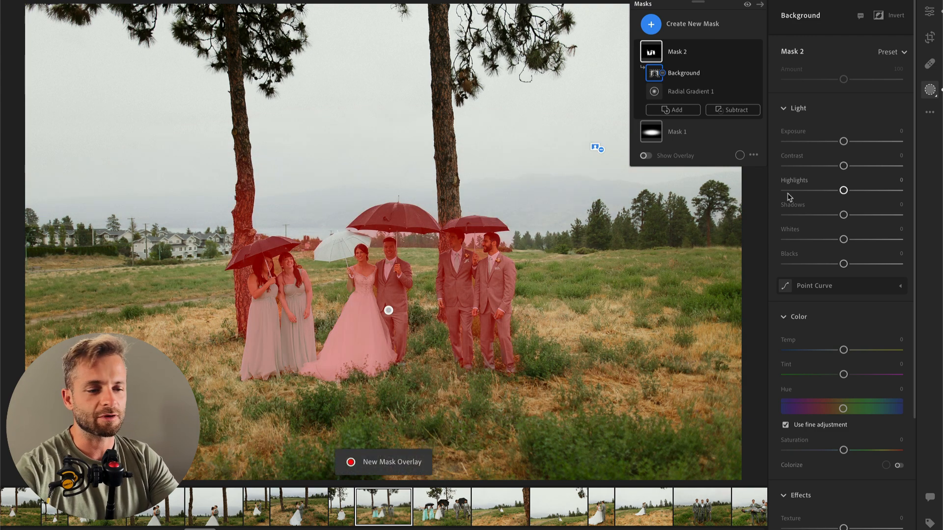
drag(844, 166, 810, 166)
mouse_move(844, 239)
mouse_down()
mouse_move(872, 239)
mouse_move(850, 241)
mouse_up()
mouse_move(844, 190)
mouse_down()
mouse_move(856, 191)
mouse_move(846, 194)
mouse_up()
key(Return)
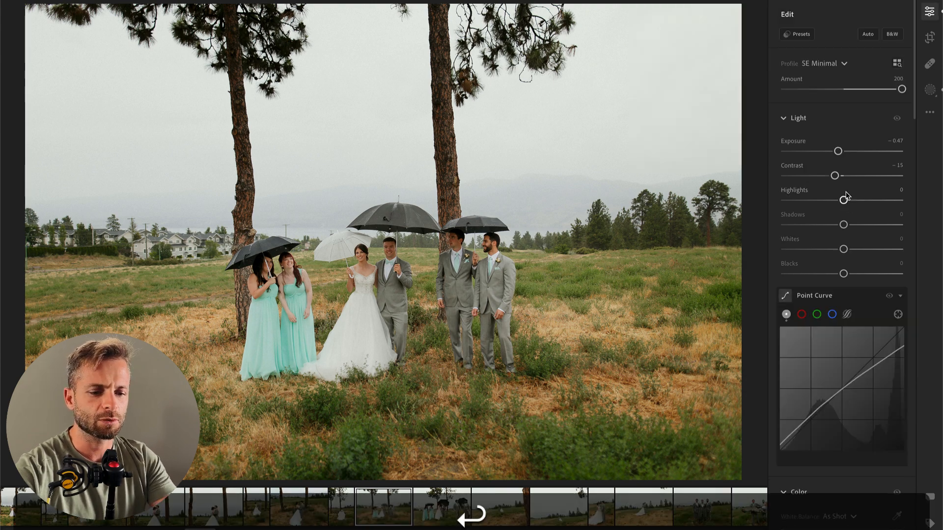
Step: Compare the group photo with its original and set its overall Exposure to -0.71
key(backslash)
key(backslash)
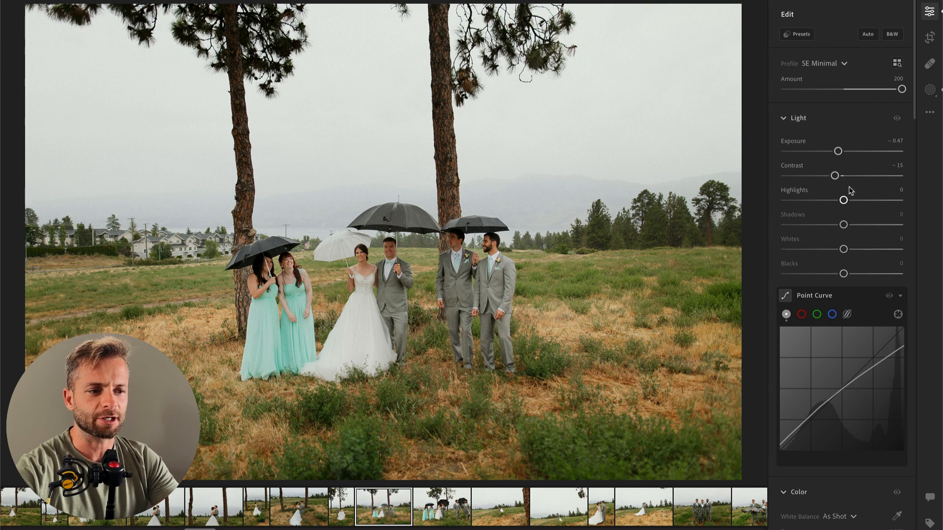
drag(838, 151, 835, 152)
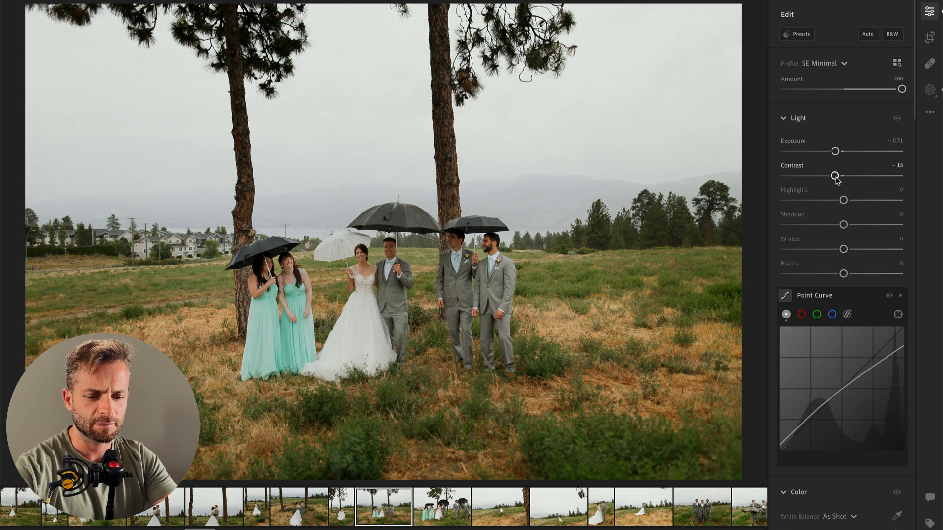
Step: Add a radial mask over the groom's face with Contrast +2, Highlights +55, Whites +35 and Temp -10
click(376, 249)
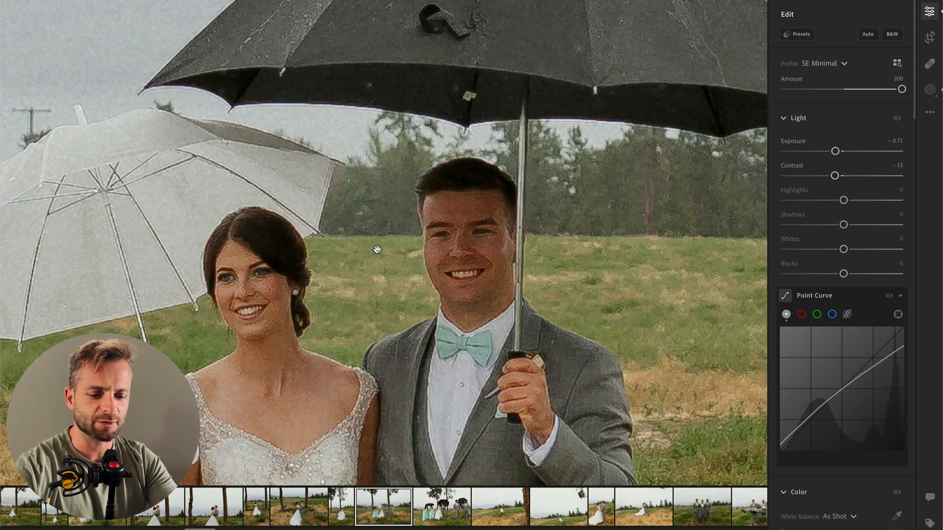
key(r)
drag(469, 244, 522, 351)
click(876, 216)
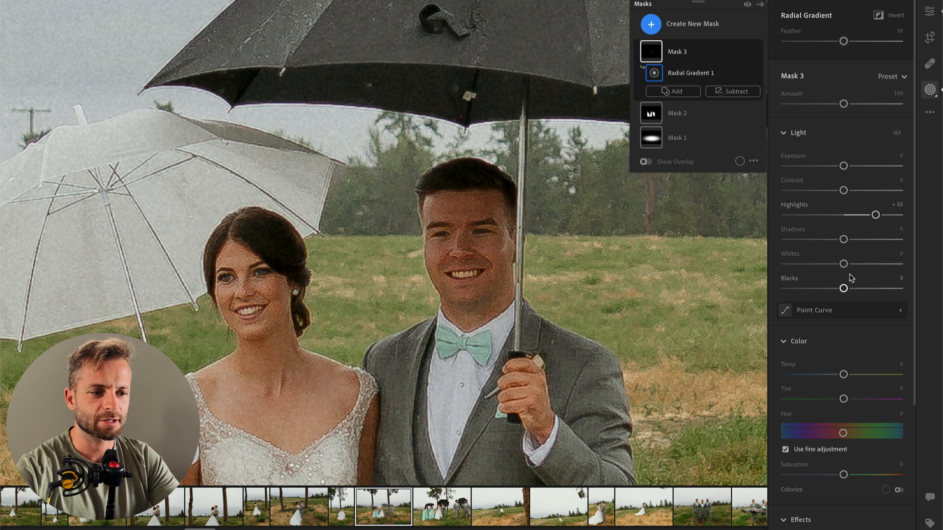
click(874, 265)
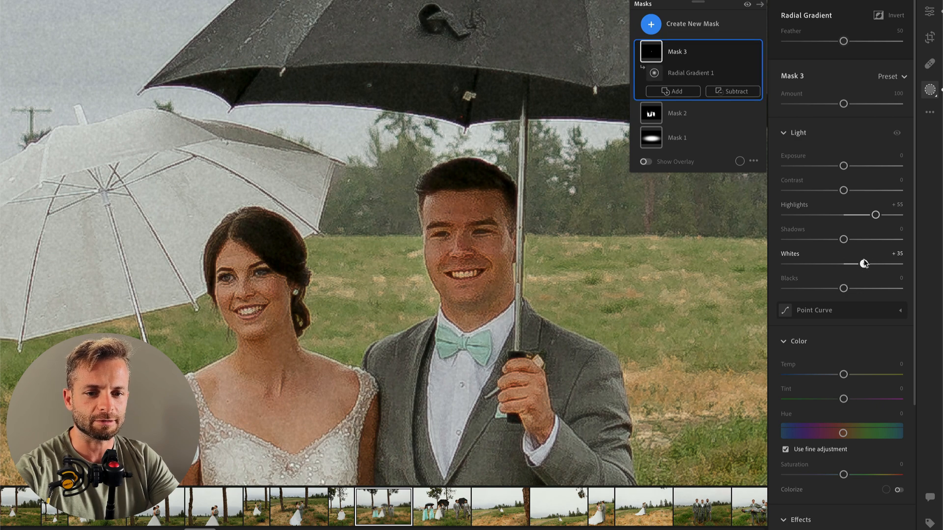
click(845, 190)
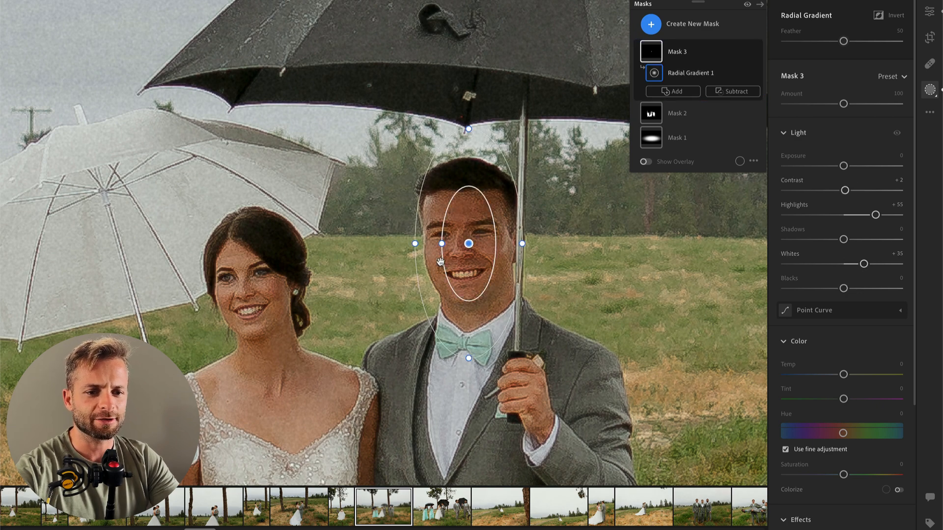
drag(844, 375, 848, 378)
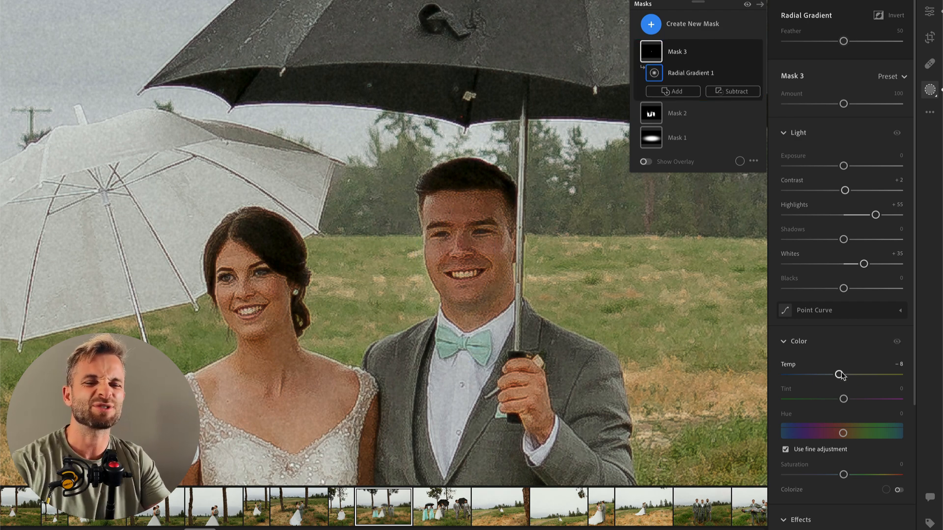
click(840, 375)
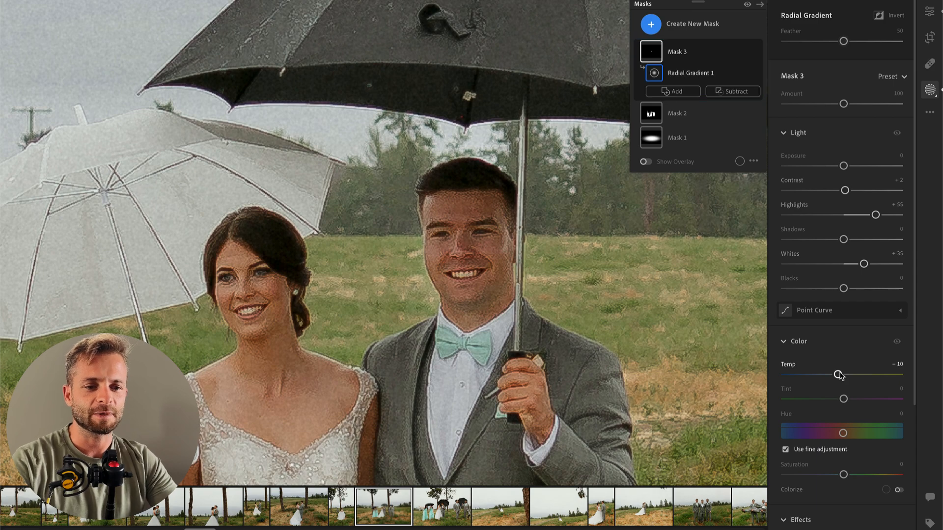
key(Return)
click(448, 254)
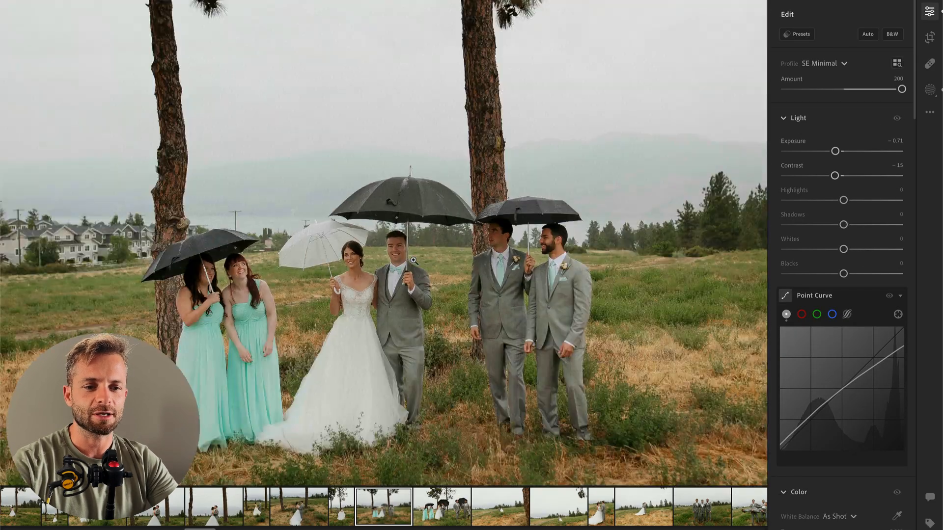
Step: Subtract the background from the groom's face mask, and brush away its remaining spill around his head and neck
click(382, 278)
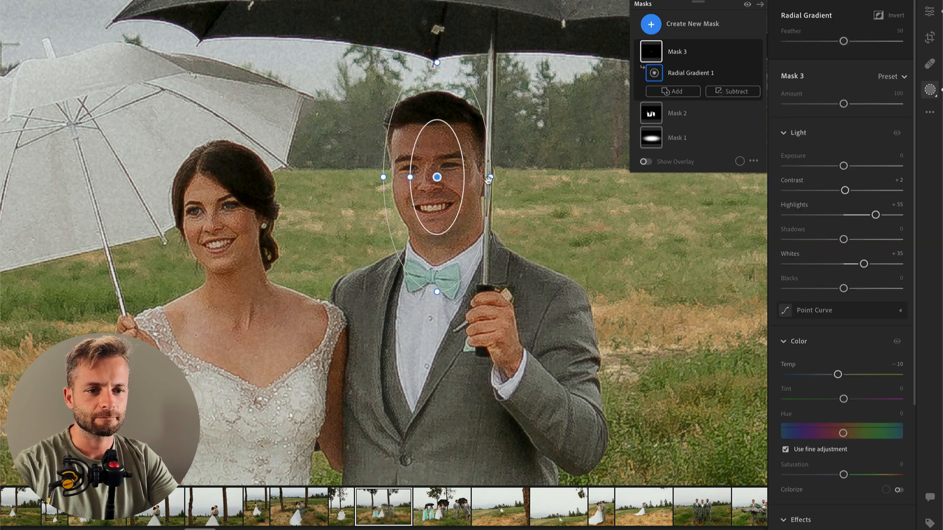
click(721, 95)
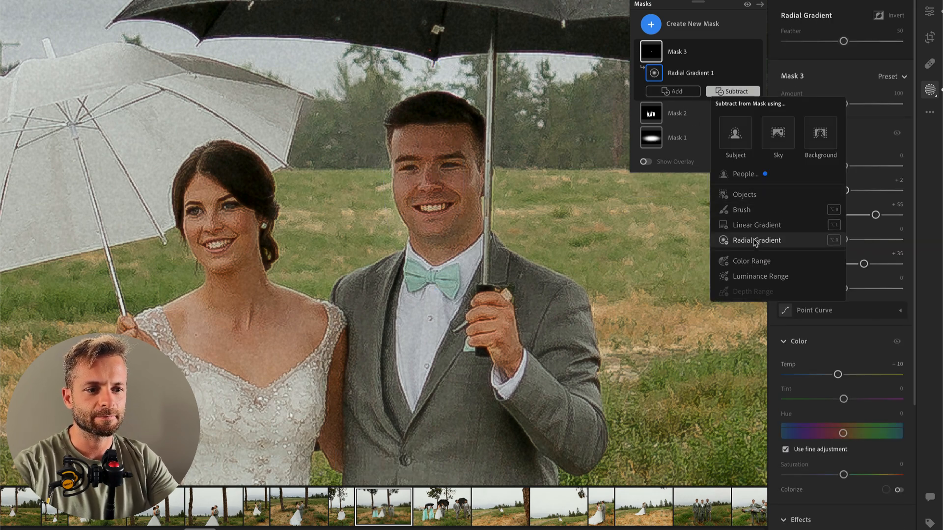
click(816, 142)
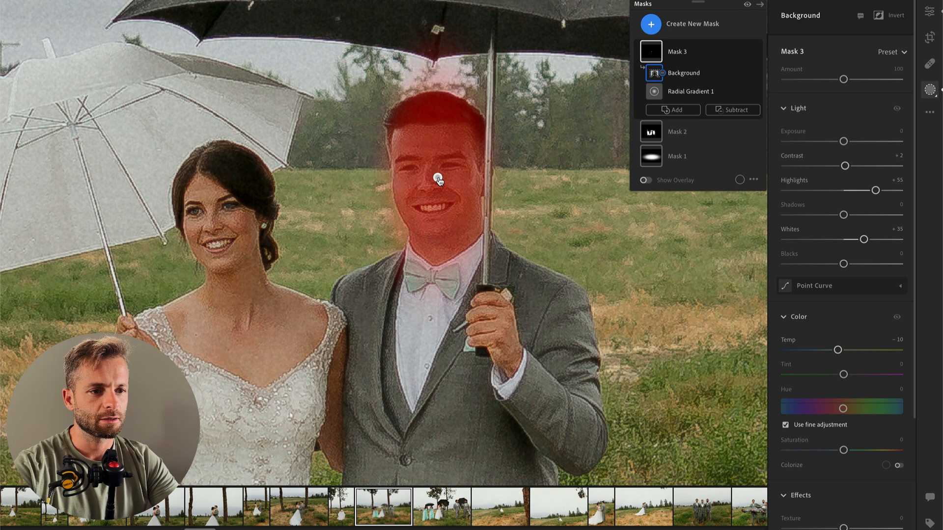
click(734, 109)
click(744, 225)
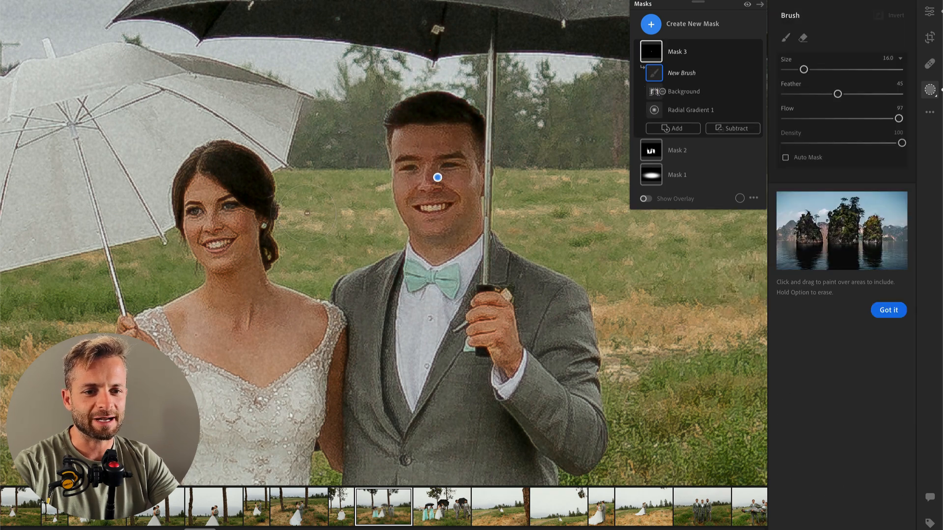
drag(397, 240, 391, 211)
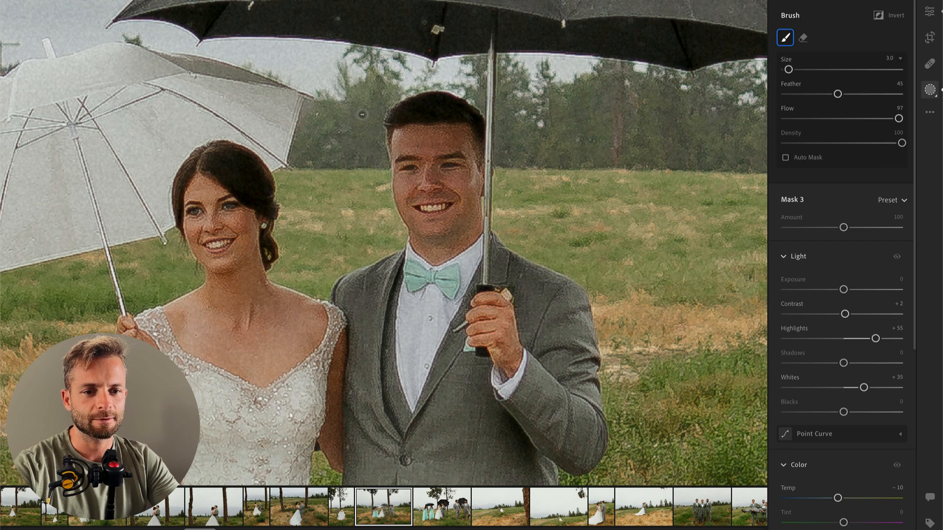
drag(363, 123, 365, 97)
mouse_move(505, 232)
mouse_down()
mouse_move(509, 148)
mouse_move(465, 82)
mouse_move(393, 75)
mouse_up()
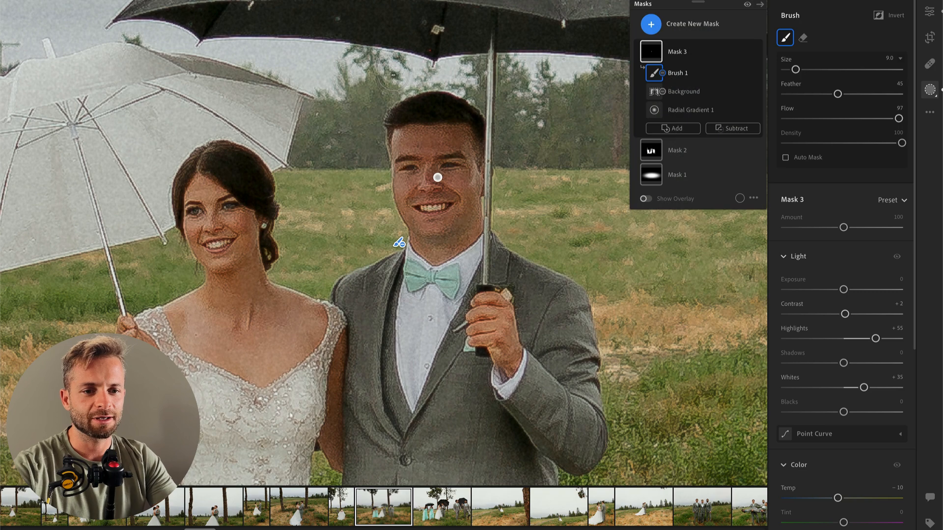
Step: Compare the couple close up with the original and set the whole photo's Shadows to -14
key(Escape)
key(backslash)
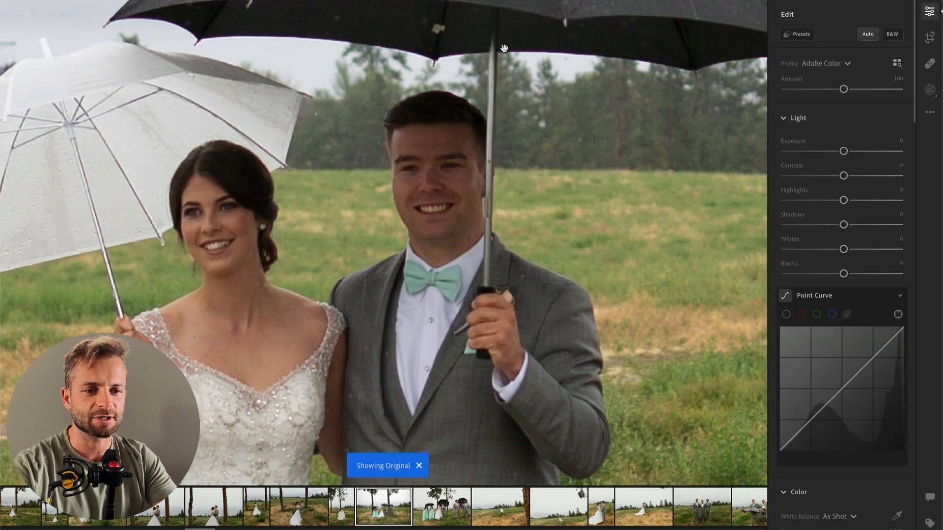
key(backslash)
click(494, 178)
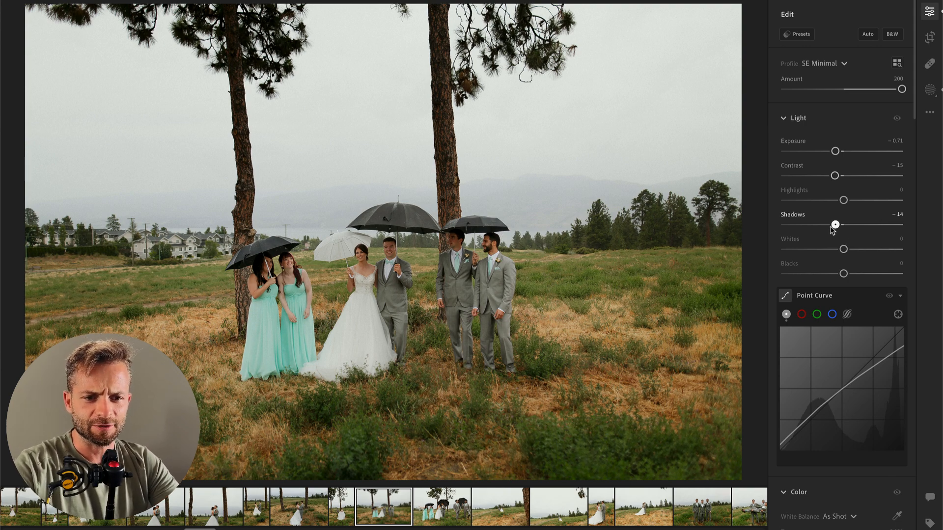
Step: Open the next photo, the walking wedding party with umbrellas, and set its white balance Temp to 6,150
key(Right)
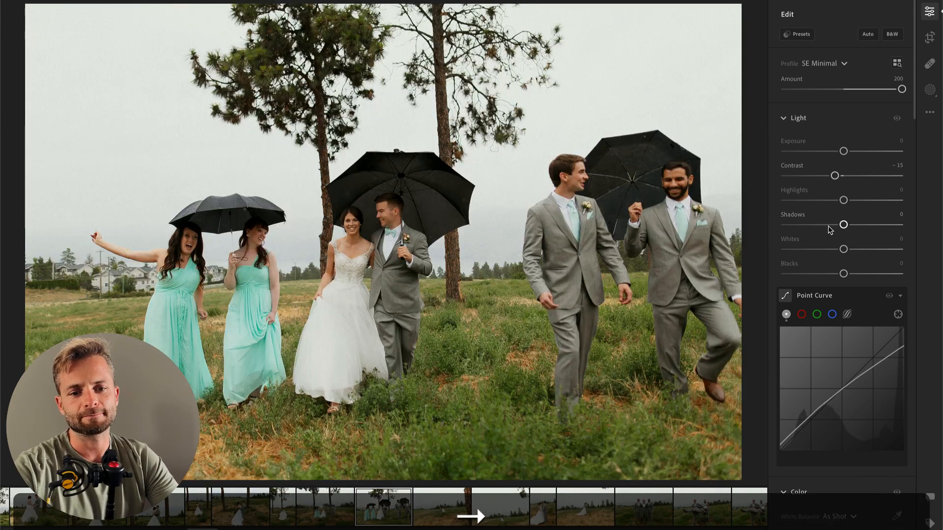
scroll(835, 454, down, 3)
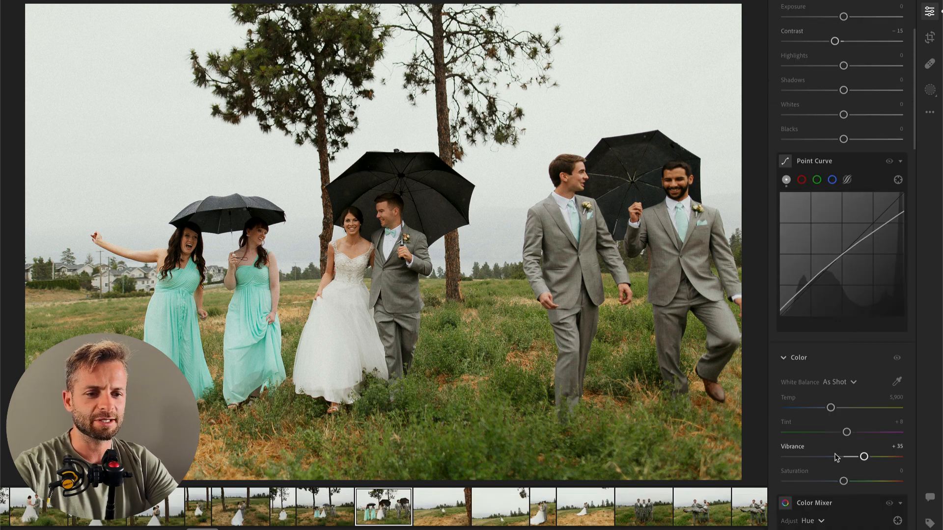
drag(834, 410, 837, 411)
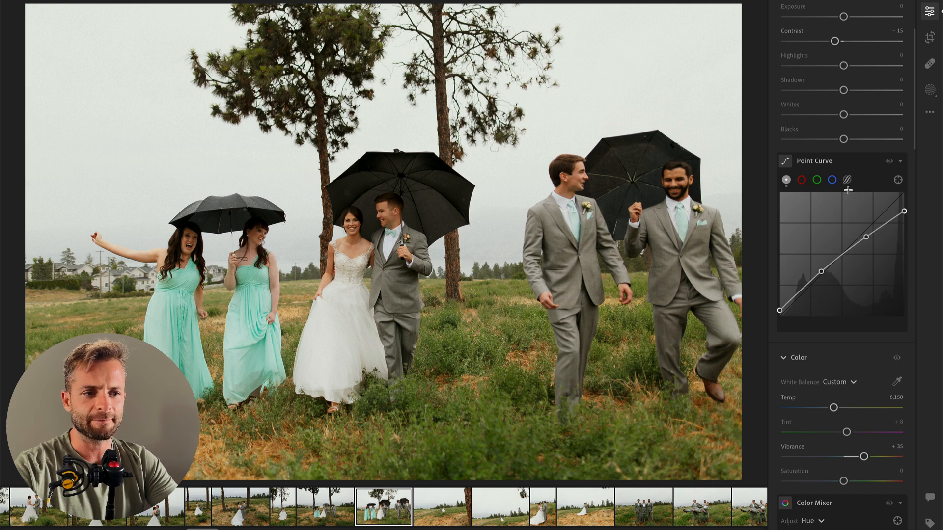
Step: Apply the presets 00 Brooding Darken Dehaze at Amount 38 and 00 Vintage AI Bloom to the wedding party photo
scroll(814, 85, up, 3)
click(797, 36)
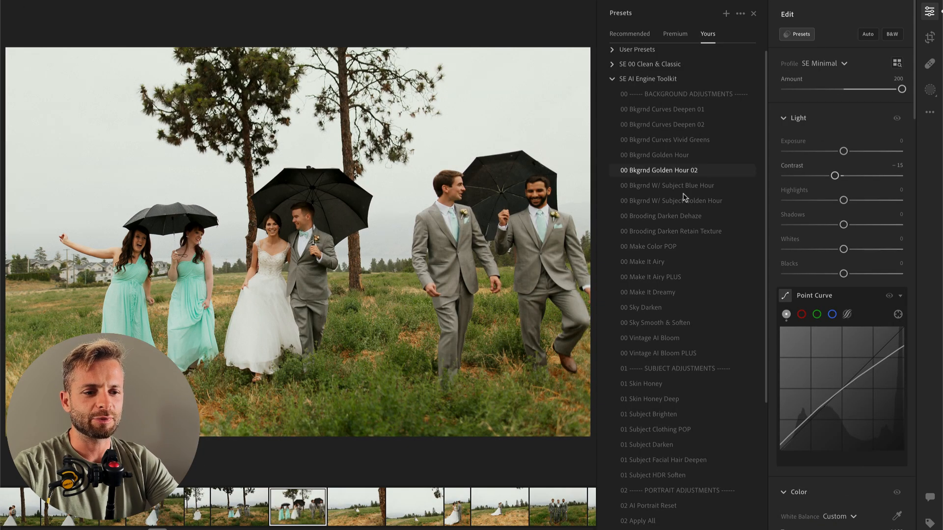
click(663, 218)
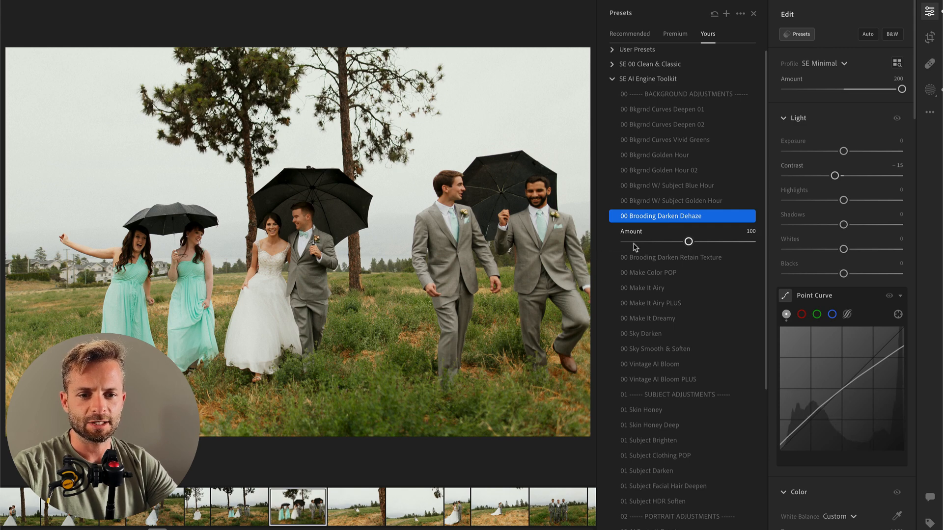
click(649, 242)
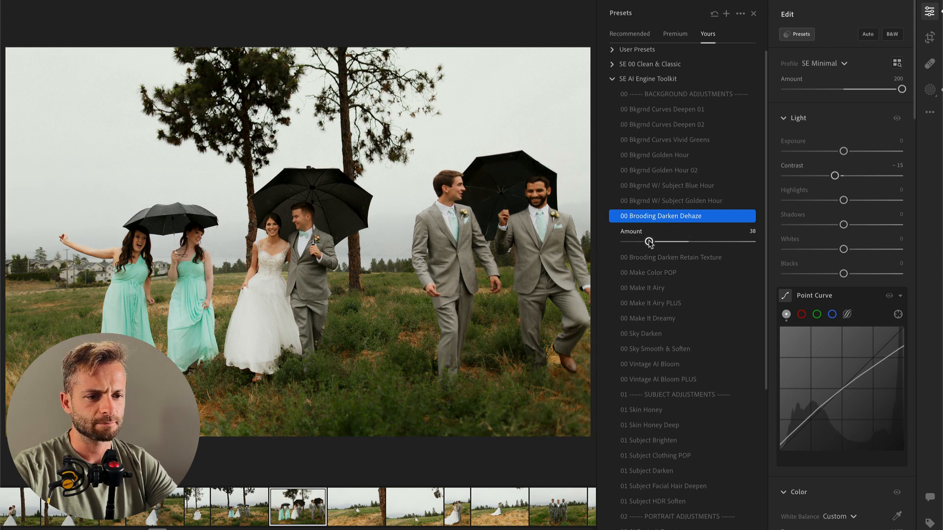
click(654, 369)
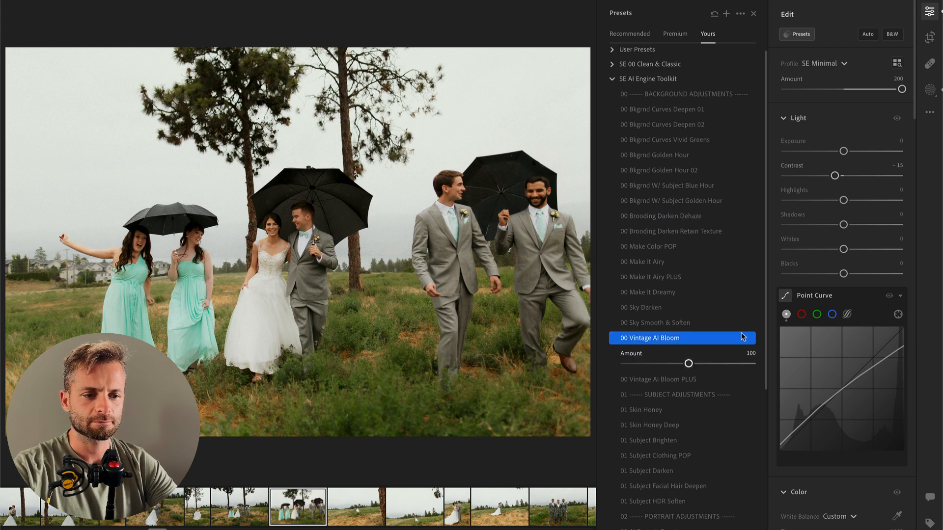
Step: Set the Amount of the Background Brooding Dehaze mask to 12
key(b)
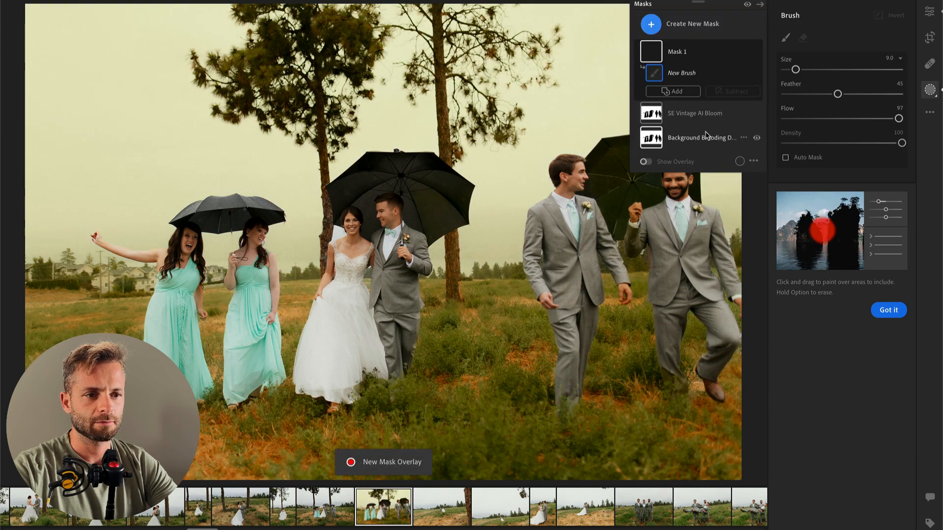
click(708, 134)
drag(807, 79, 792, 80)
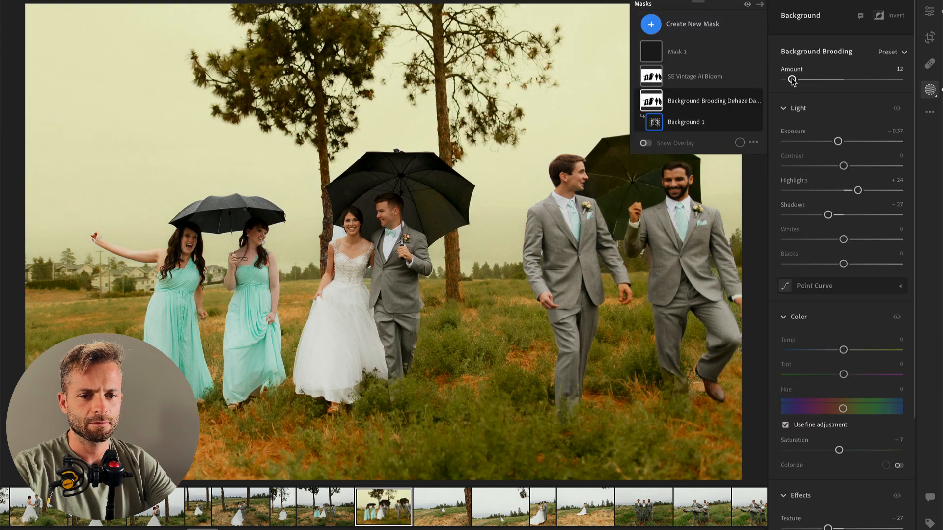
key(Return)
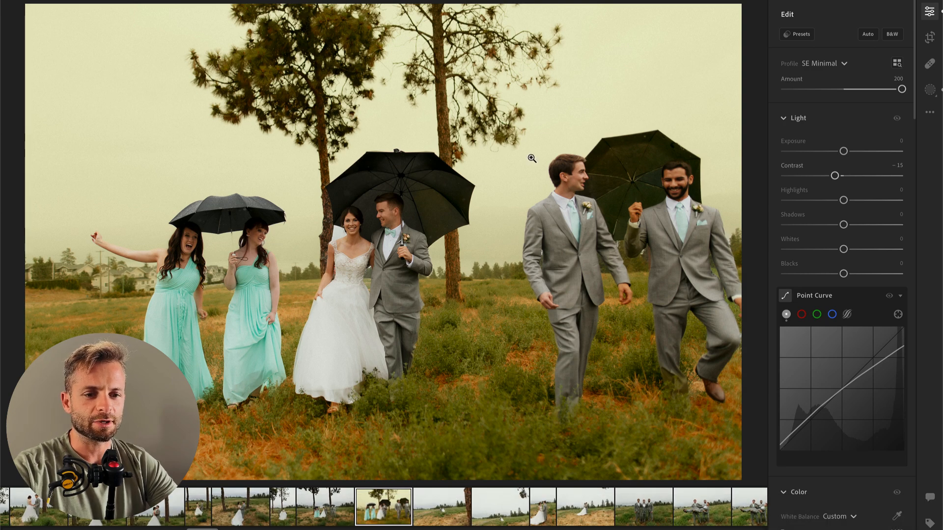
key(b)
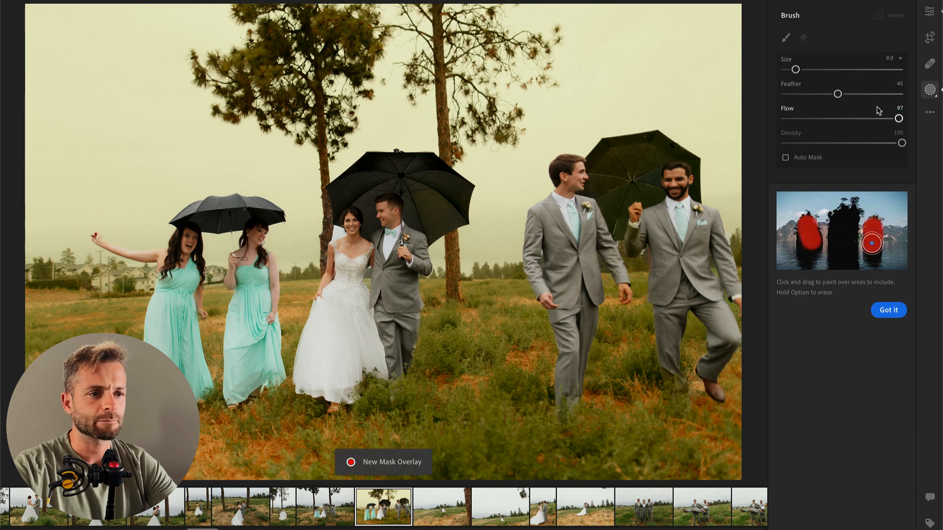
key(Return)
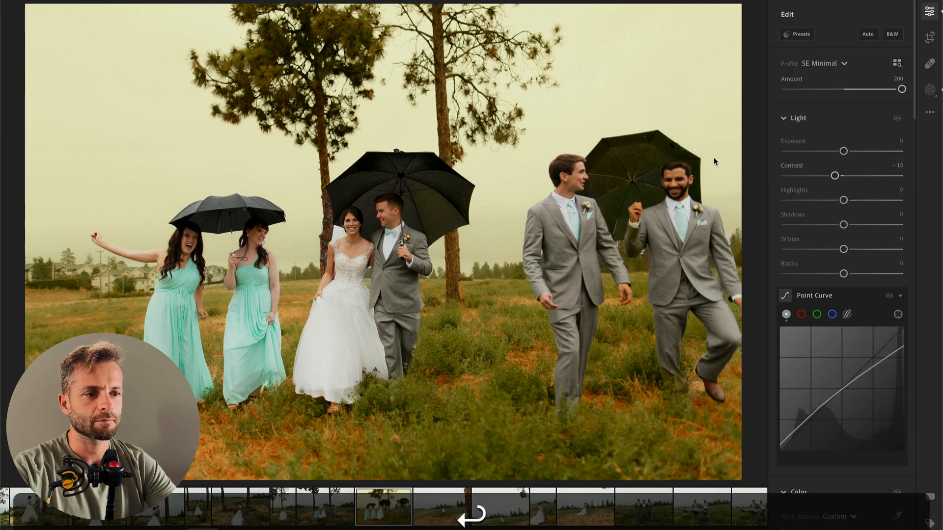
key(b)
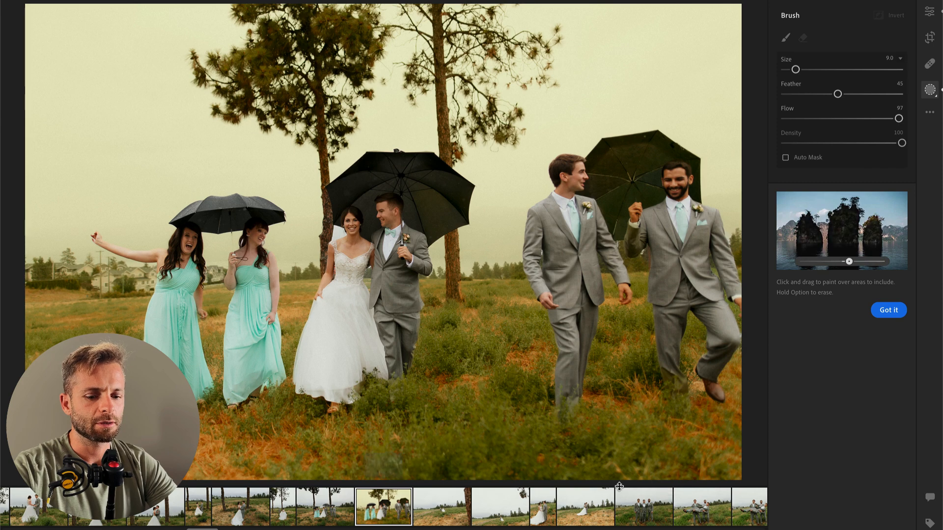
key(Return)
key(r)
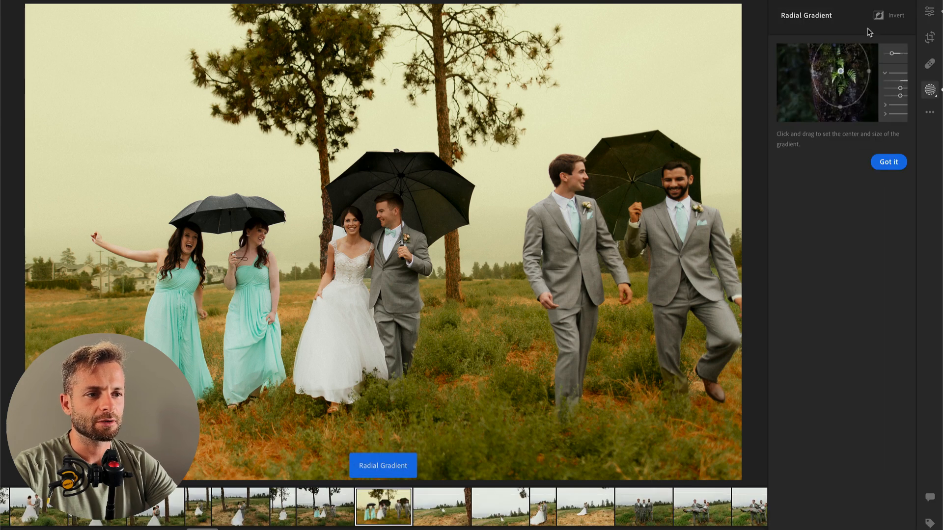
key(Return)
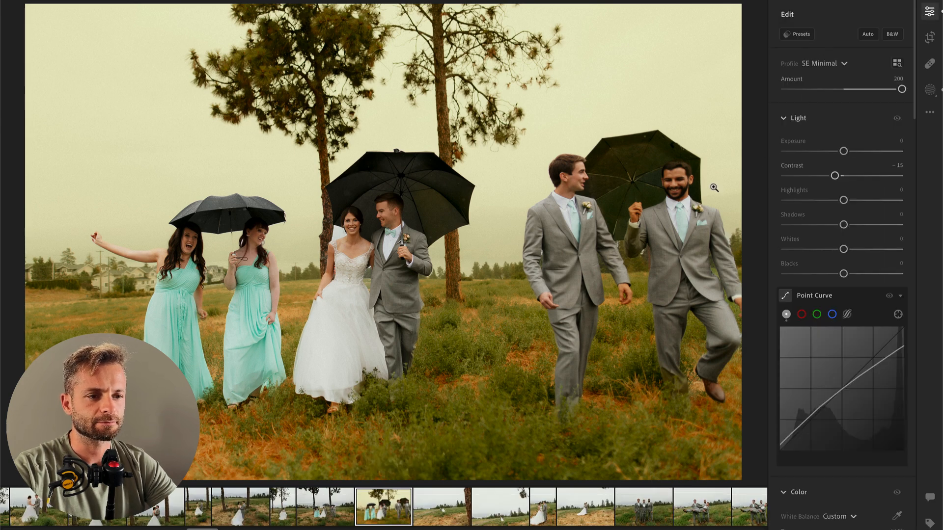
key(b)
key(Return)
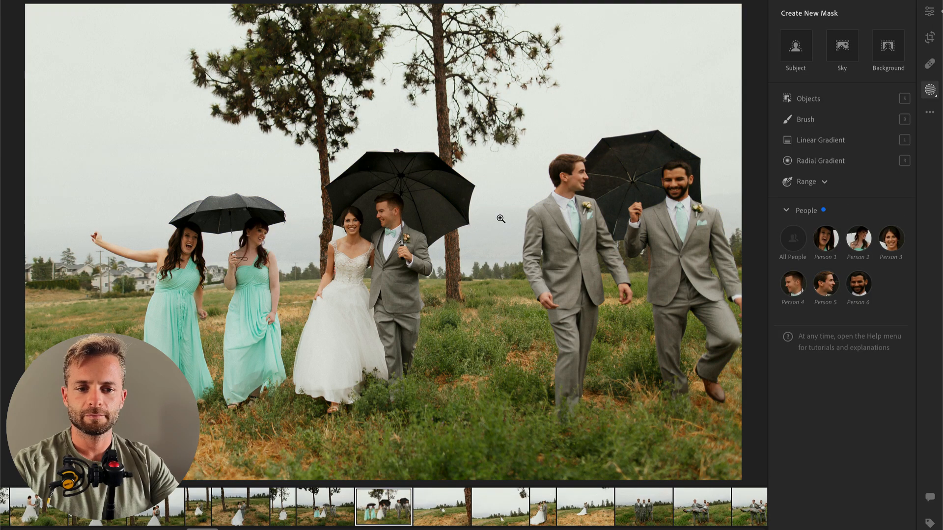
Step: Open the next photo, the distant couple beside the tree trunk, and set its overall Exposure to -0.63
key(Right)
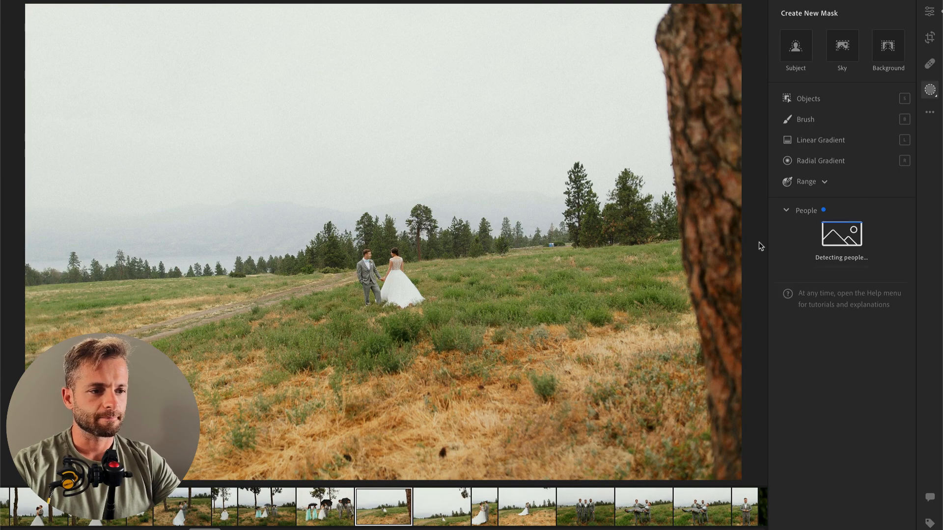
key(Return)
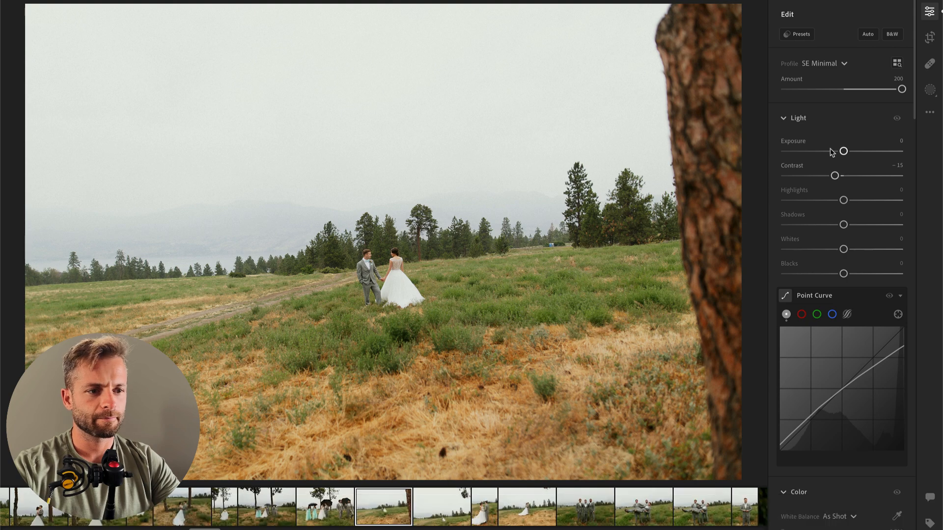
drag(843, 151, 836, 151)
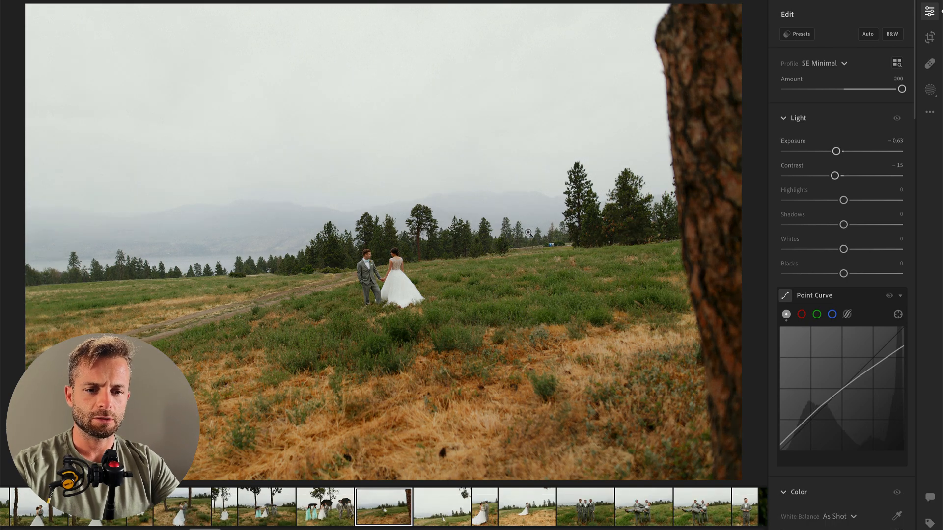
Step: Add a wide radial mask centred on the couple with Contrast -40, Highlights +31 and Whites +17
key(r)
drag(379, 284, 514, 375)
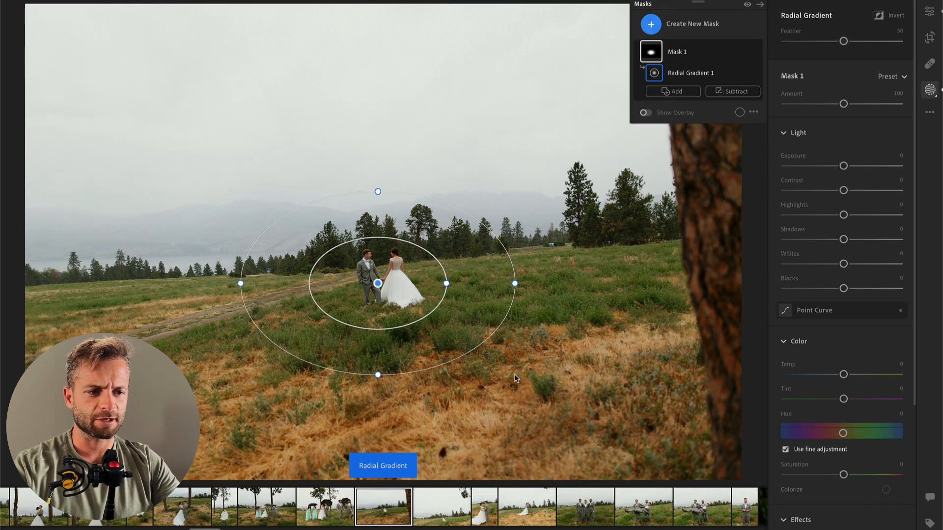
mouse_move(843, 191)
mouse_down()
mouse_move(819, 191)
mouse_move(862, 215)
mouse_up()
mouse_move(844, 264)
mouse_down()
mouse_move(864, 265)
mouse_move(854, 264)
mouse_up()
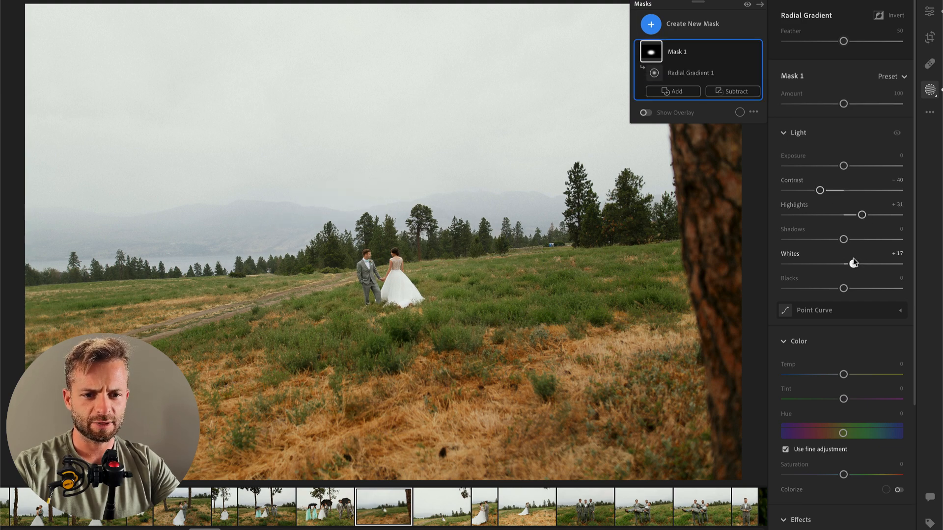
Step: Paint a brush mask over the bride's dress and set its Highlights to -100 and Whites to -37
key(b)
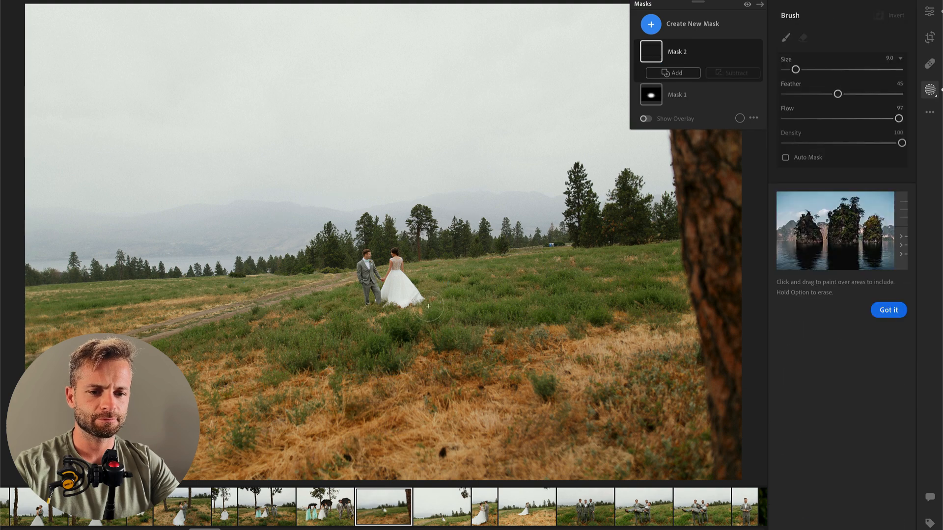
drag(396, 290, 417, 300)
drag(844, 338, 766, 344)
mouse_move(843, 387)
mouse_down()
mouse_move(812, 387)
mouse_move(822, 388)
mouse_up()
scroll(406, 280, down, 3)
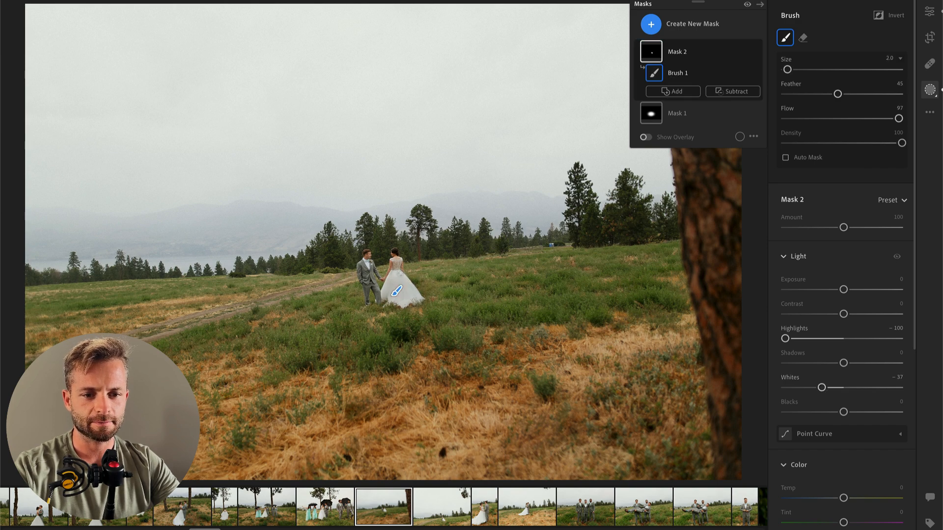
drag(401, 273, 395, 275)
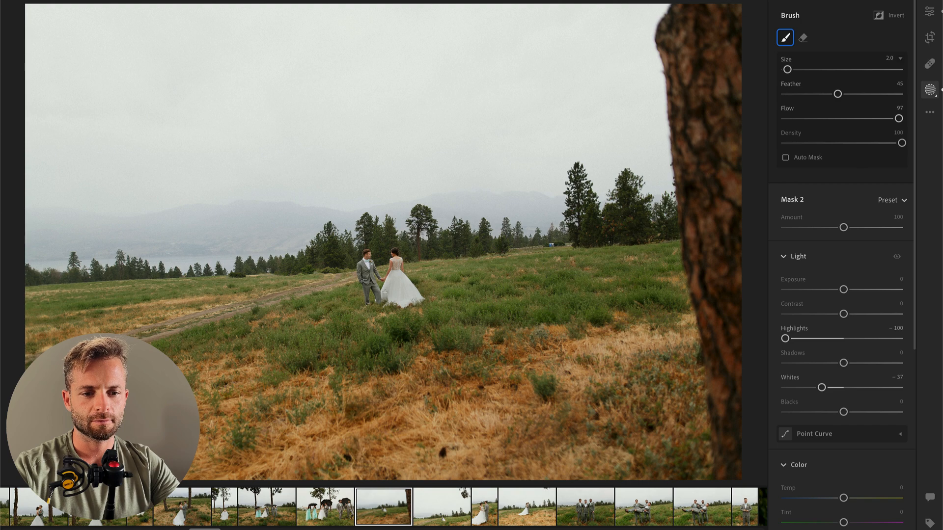
key(Return)
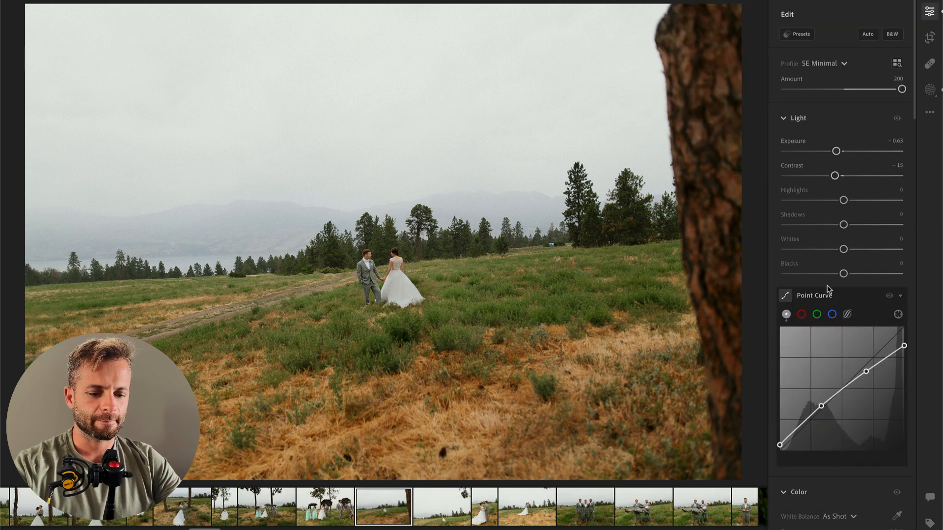
Step: Paint a separate brush mask over both the bride and groom with Texture +19 and Clarity +20
key(b)
scroll(366, 257, up, 4)
mouse_move(366, 258)
mouse_down()
mouse_move(397, 299)
mouse_move(394, 254)
mouse_move(411, 286)
mouse_up()
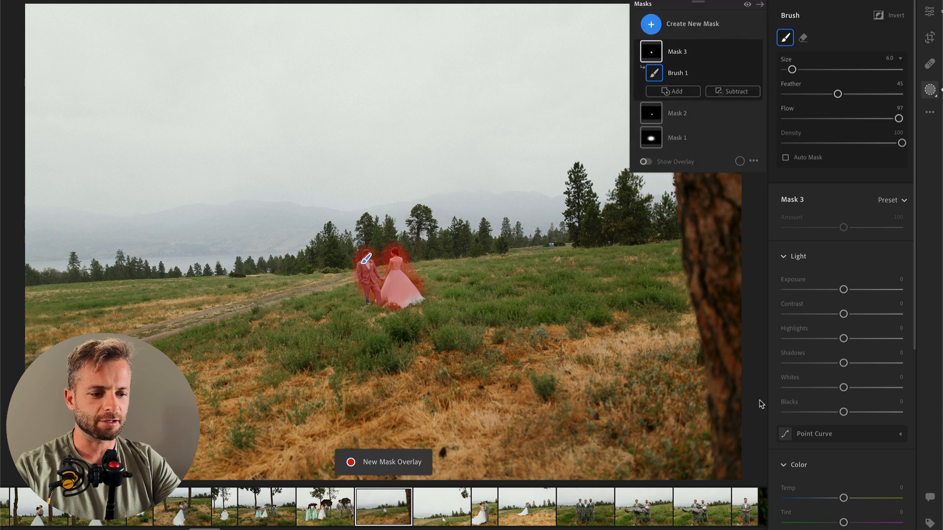
scroll(854, 436, down, 5)
click(855, 437)
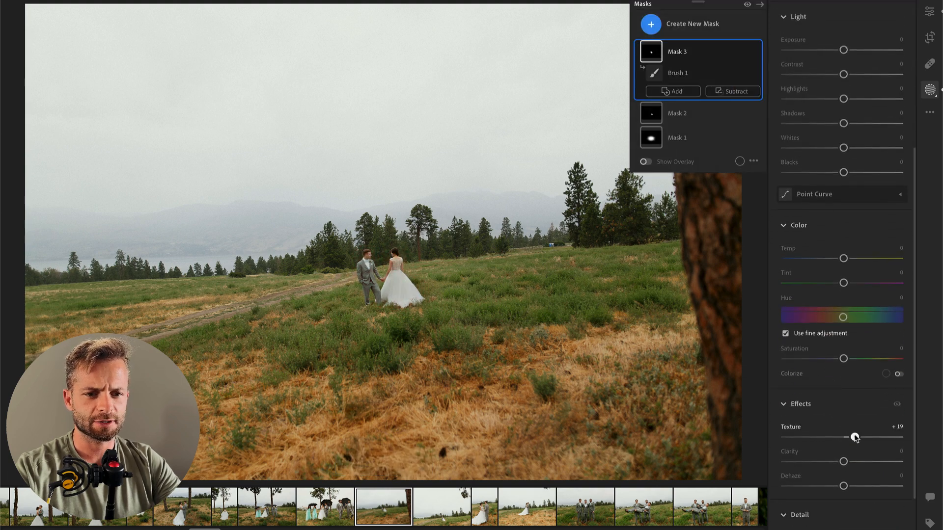
click(855, 462)
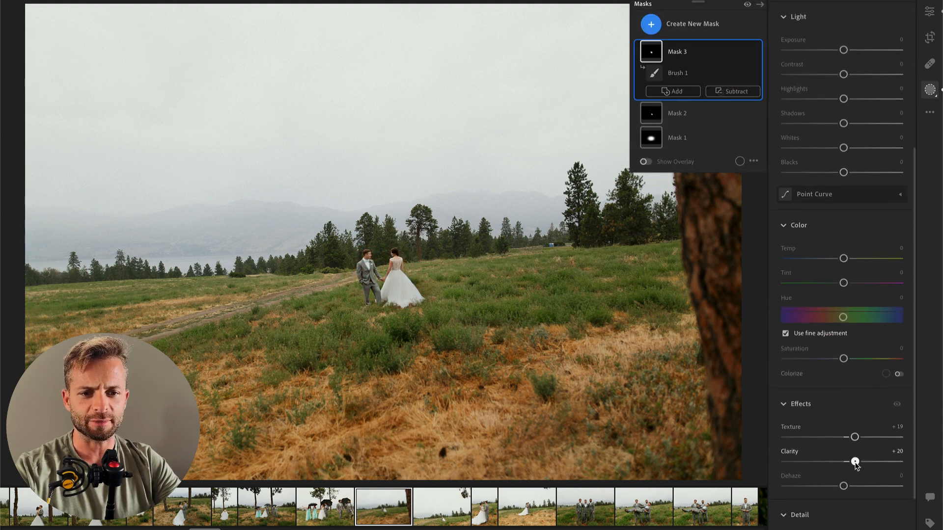
key(Return)
Step: Set the next landscape photo's Exposure to -0.77 and add a radial mask around the couple with Contrast -50, Highlights +23 and Whites -3
key(Right)
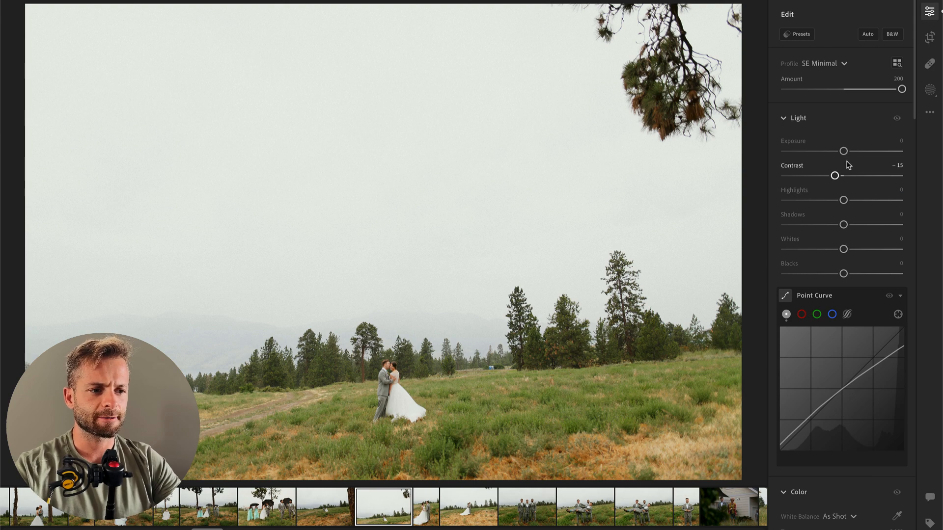
drag(844, 151, 834, 152)
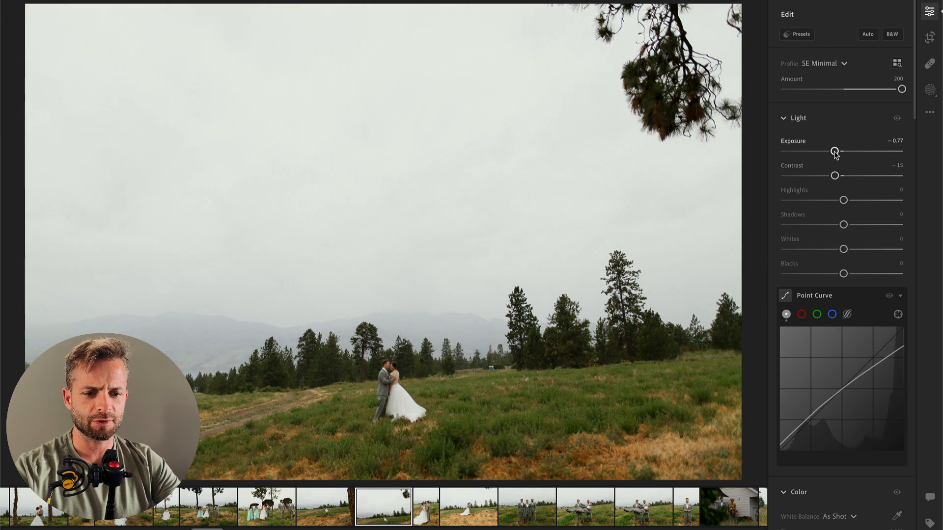
key(r)
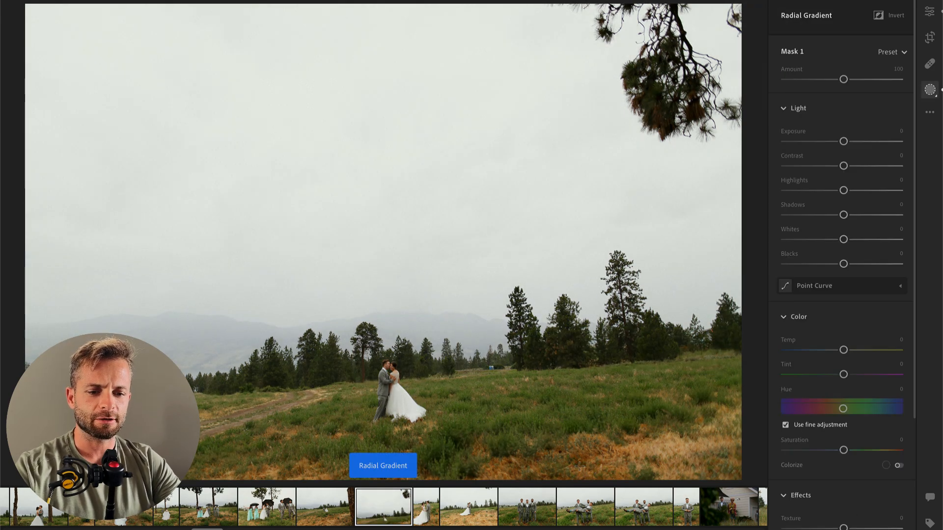
drag(379, 390, 582, 465)
click(814, 190)
drag(844, 215, 857, 215)
mouse_move(843, 264)
mouse_down()
mouse_move(859, 264)
mouse_move(848, 264)
mouse_up()
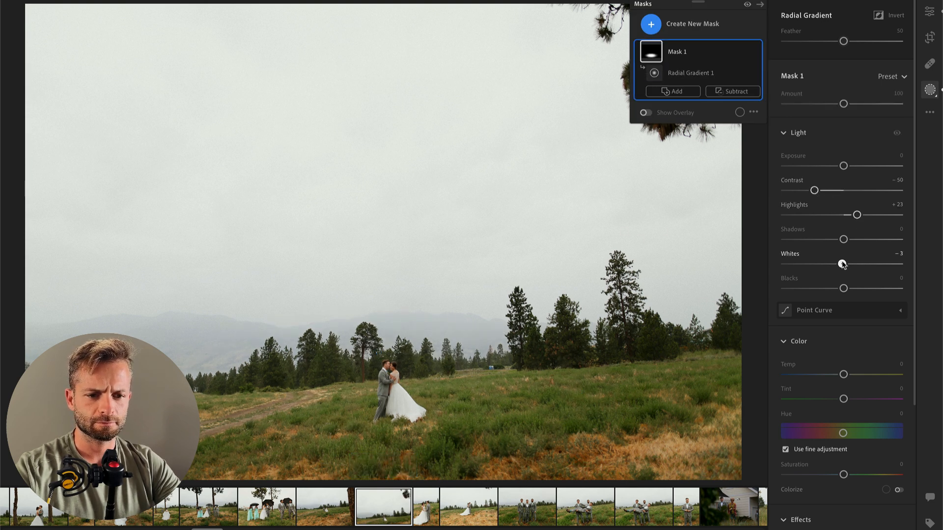
Step: Paint a brush mask over the bride's dress in the landscape photo and set its Highlights to -100
key(b)
mouse_move(393, 390)
mouse_down()
mouse_move(403, 422)
mouse_move(409, 406)
mouse_up()
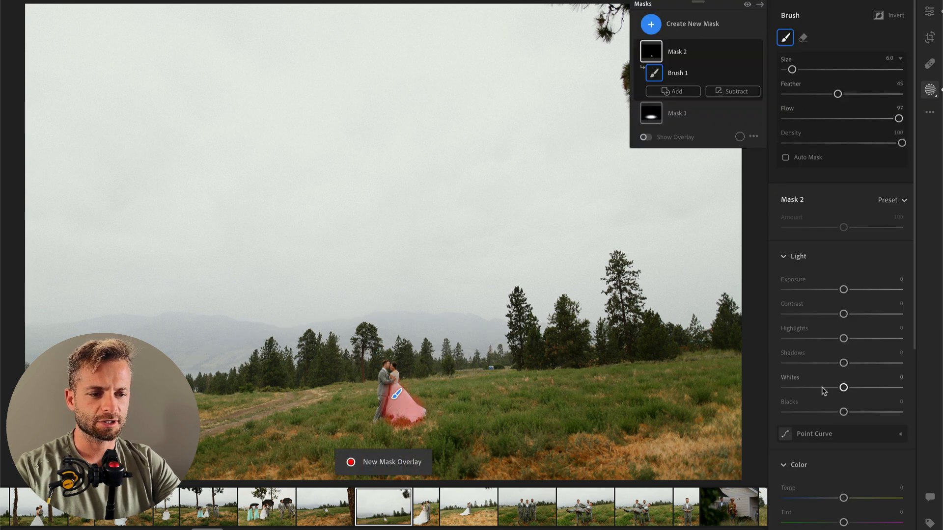
drag(844, 339, 791, 338)
Step: Paint a separate brush mask over the couple in the landscape photo, set its Texture to +25 and raise its Clarity slightly
key(b)
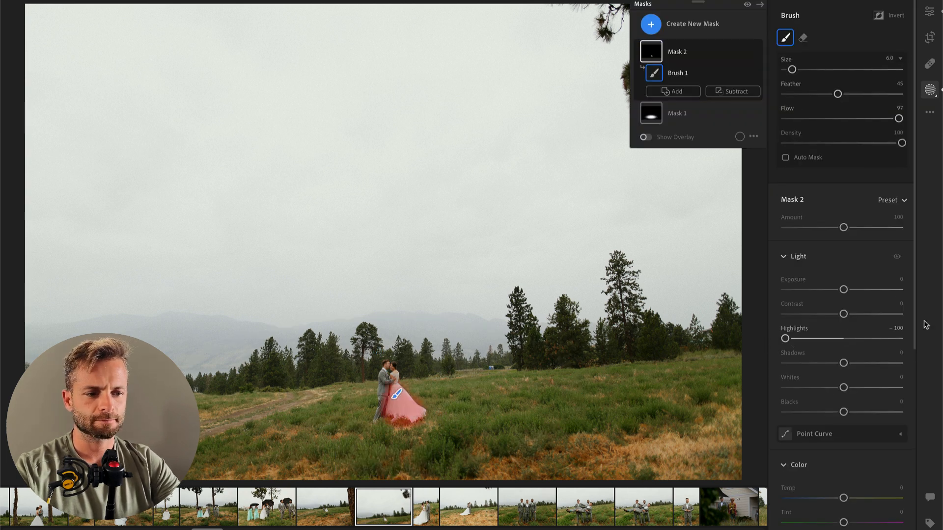
key(b)
mouse_move(384, 406)
mouse_down()
mouse_move(388, 361)
mouse_move(411, 402)
mouse_move(391, 410)
mouse_up()
scroll(830, 385, down, 5)
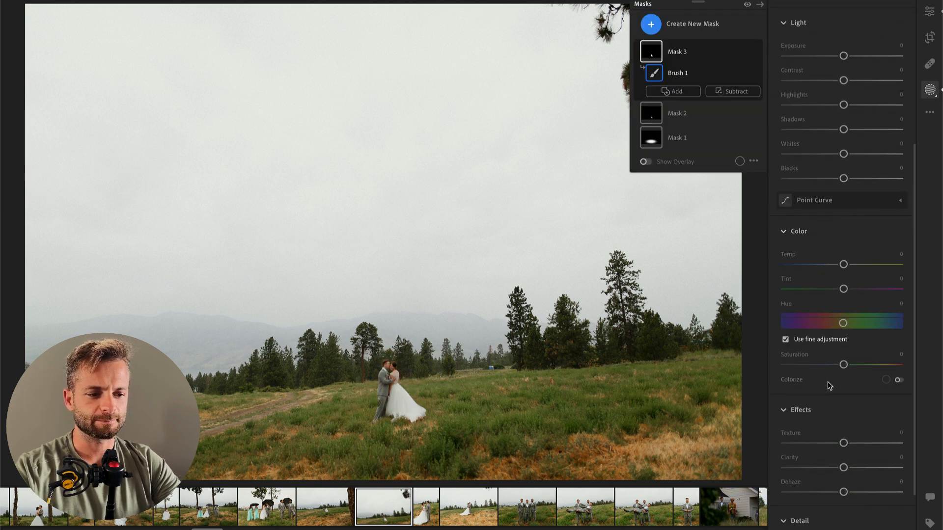
mouse_move(844, 443)
mouse_down()
mouse_move(858, 443)
mouse_move(848, 469)
mouse_up()
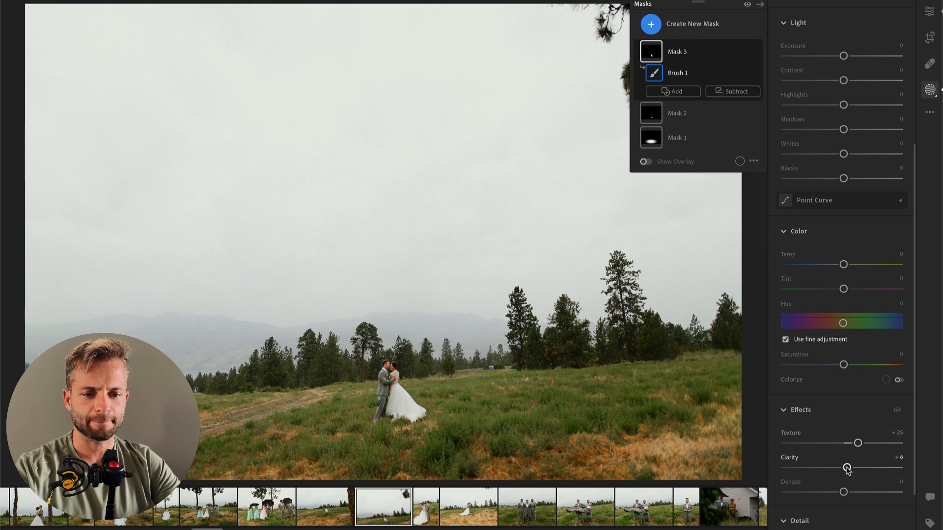
key(Return)
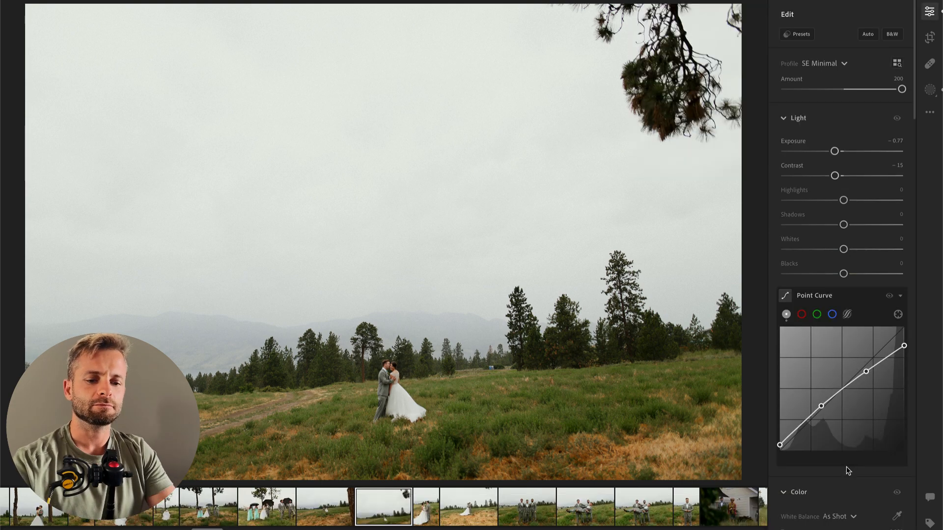
Step: Move to the next photo, the portrait shot of the couple holding hands, and set its Exposure to -0.27
key(Right)
drag(844, 151, 835, 154)
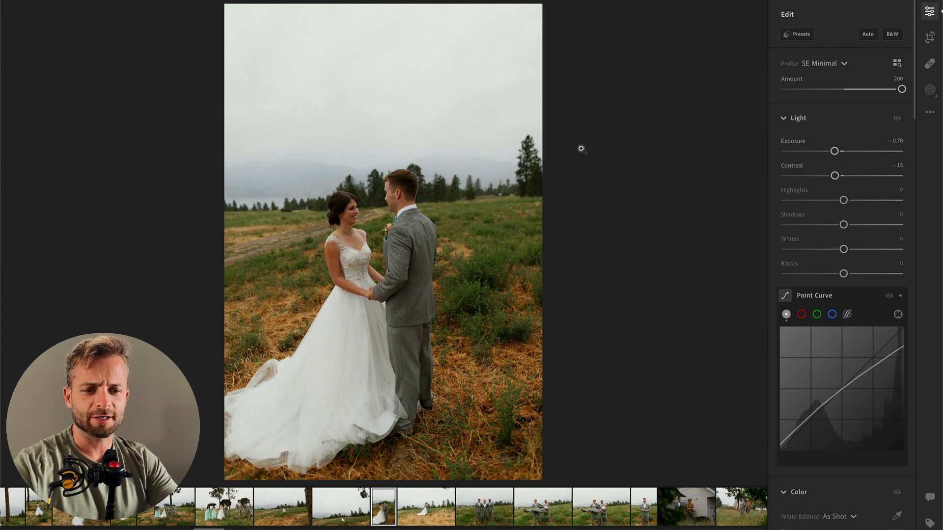
drag(841, 152, 847, 152)
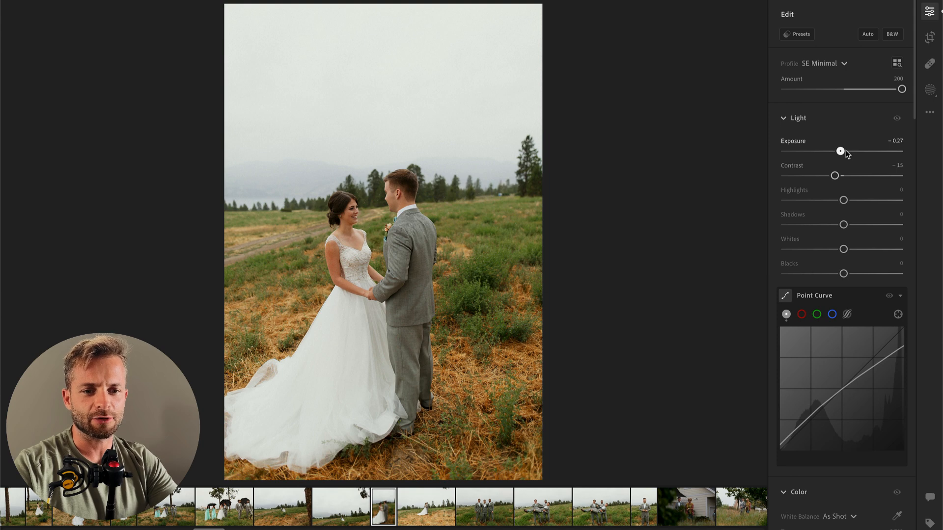
Step: Paint a brush mask over the skirt of the bride's dress and set its Highlights to -100 and Whites to -46
key(b)
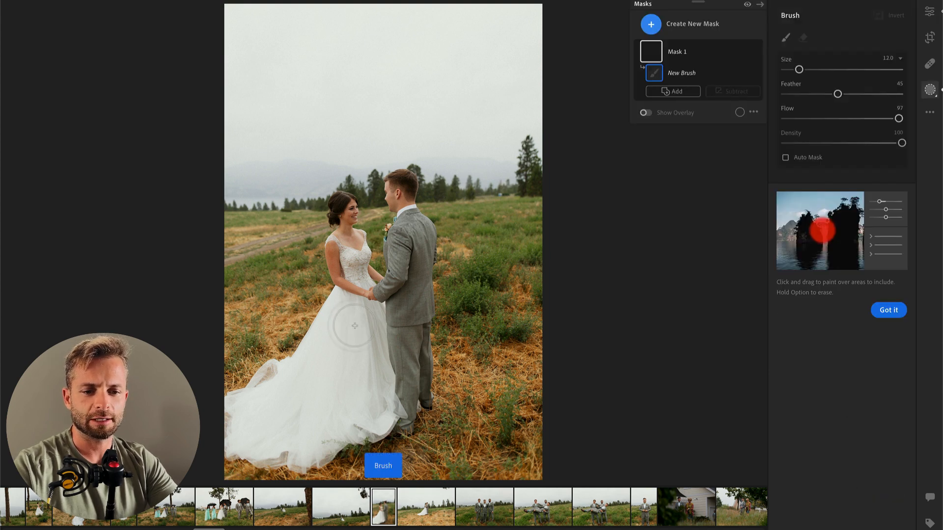
mouse_move(345, 316)
mouse_down()
mouse_move(277, 405)
mouse_move(237, 423)
mouse_move(287, 380)
mouse_move(254, 426)
mouse_move(304, 438)
mouse_move(347, 359)
mouse_move(354, 416)
mouse_move(222, 446)
mouse_move(398, 407)
mouse_move(370, 410)
mouse_move(353, 368)
mouse_move(372, 334)
mouse_up()
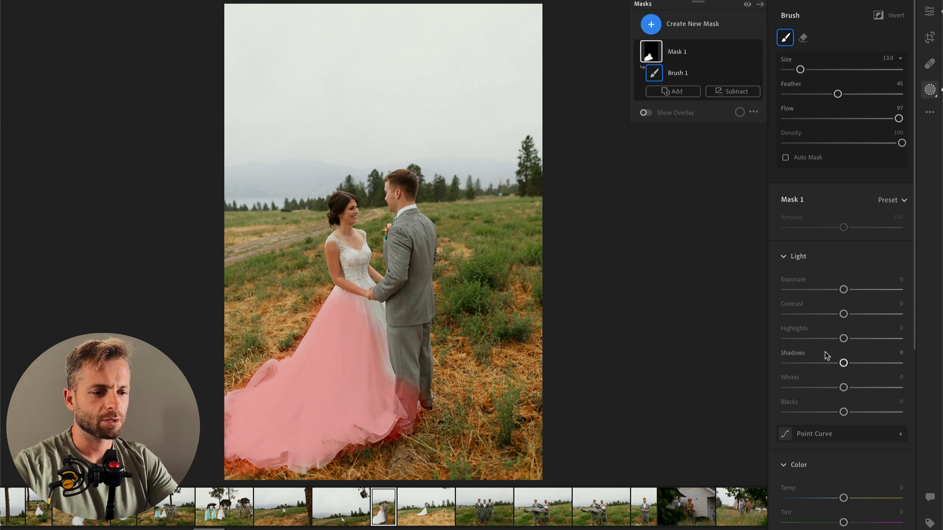
drag(803, 340, 737, 344)
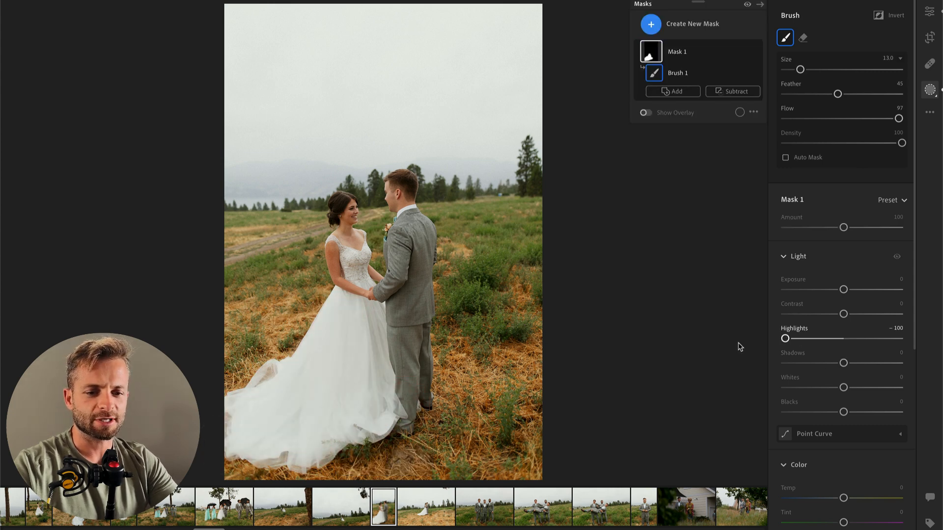
click(808, 388)
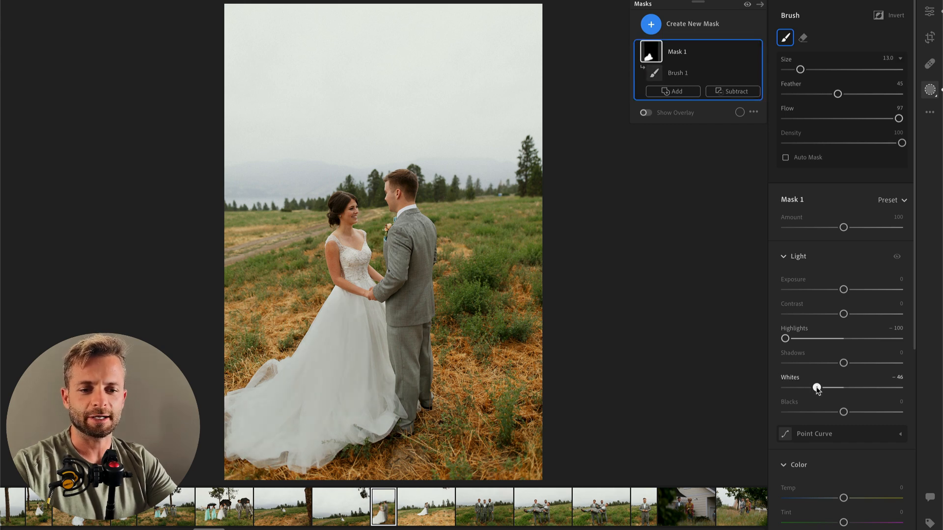
key(Return)
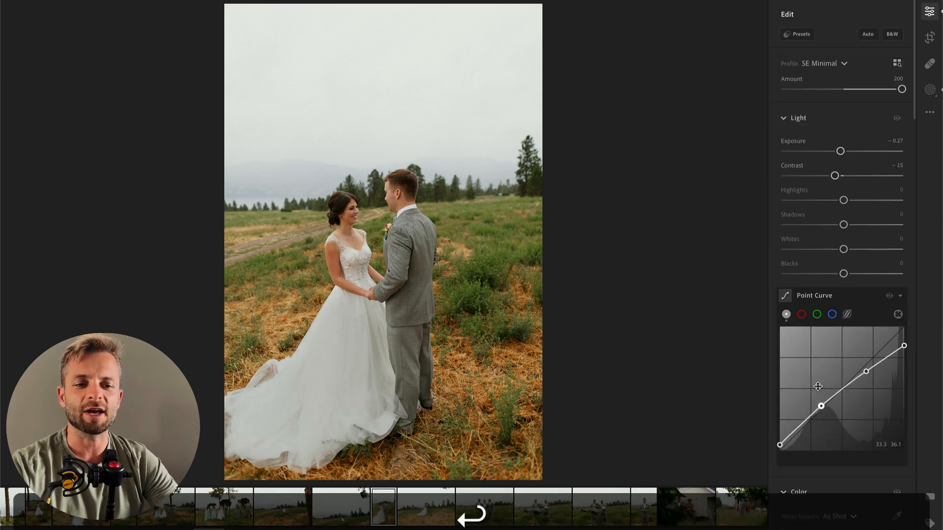
Step: Lower the overall Exposure to -3.70 to examine the detail in the sky, and undo the change
key(Return)
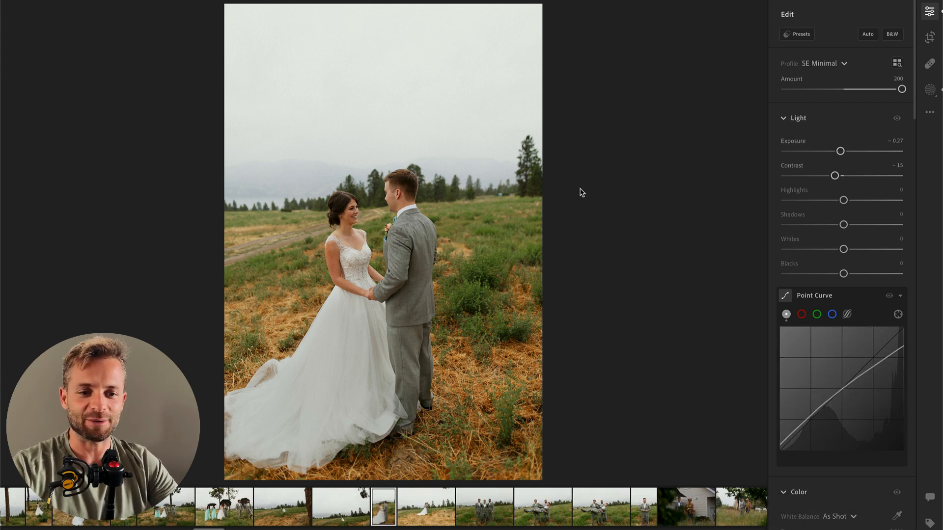
click(802, 152)
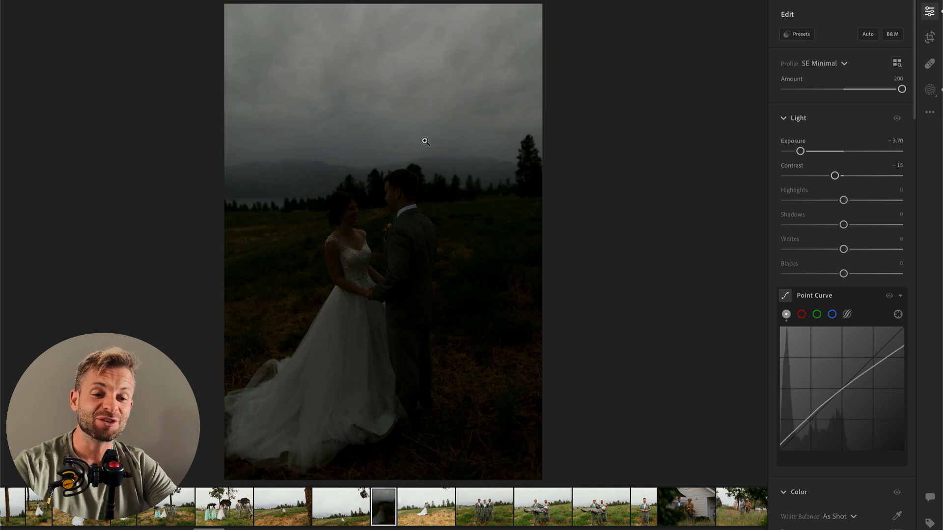
key(super+z)
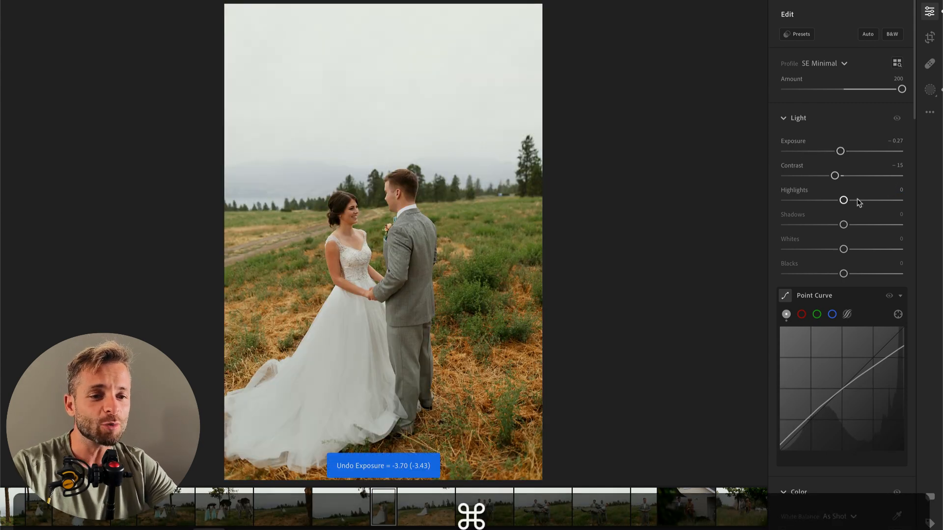
Step: Set the portrait photo's overall Highlights to -100 and Whites to -18
drag(842, 200, 756, 205)
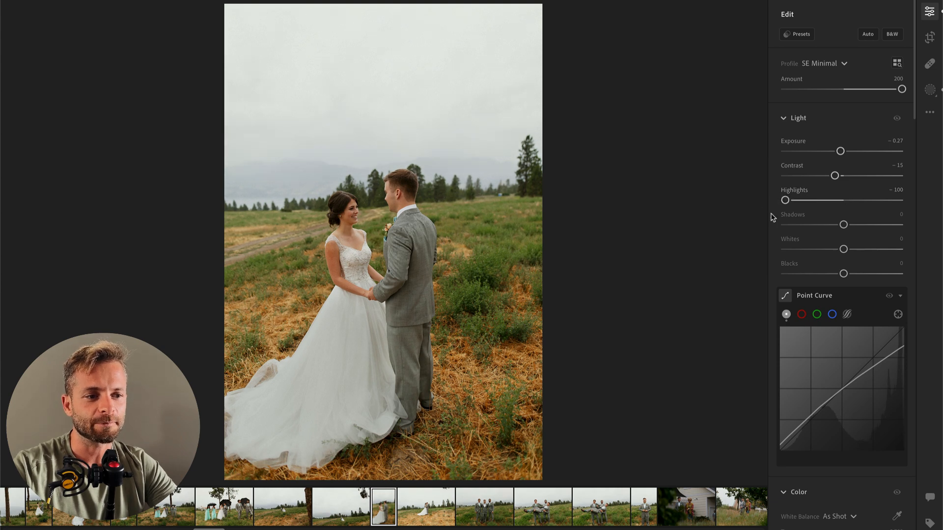
drag(797, 255, 831, 251)
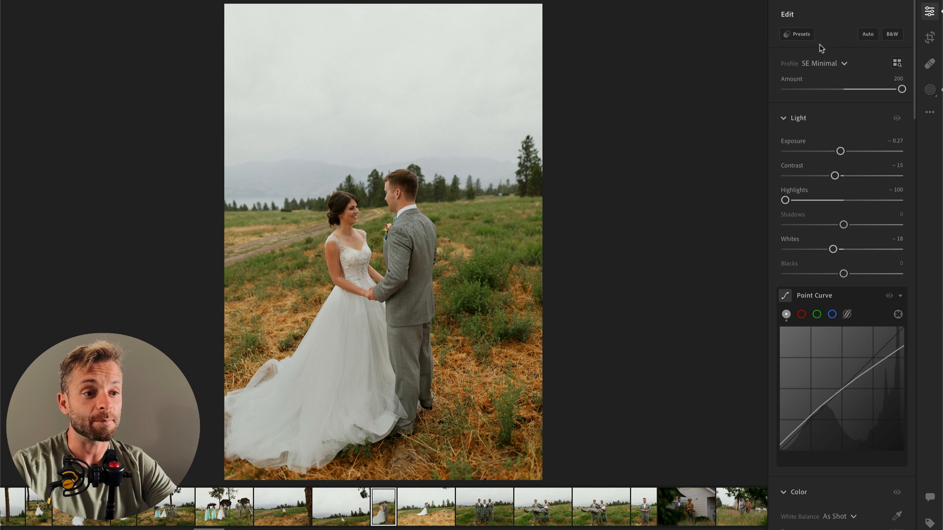
Step: Apply the 00 Sky Darken preset at an amount of 157 and set its sky mask's Exposure to -0.40
click(800, 34)
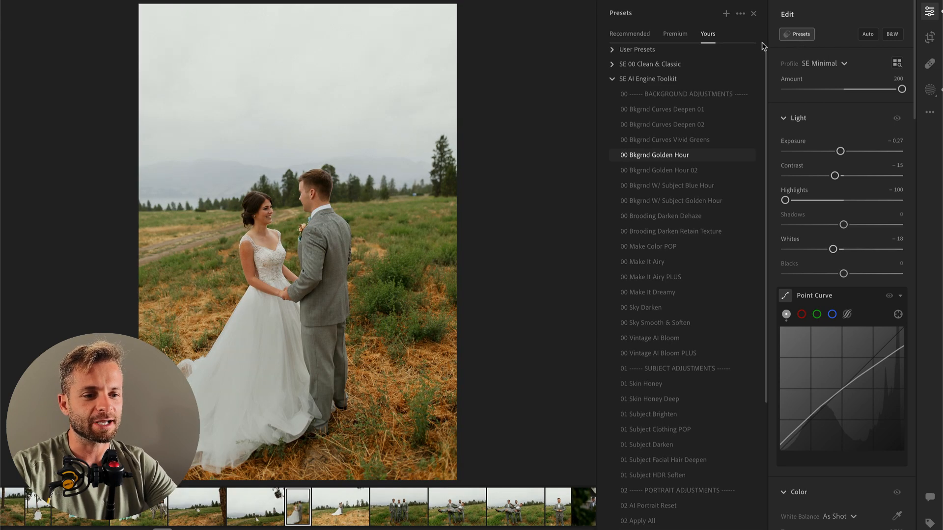
click(656, 311)
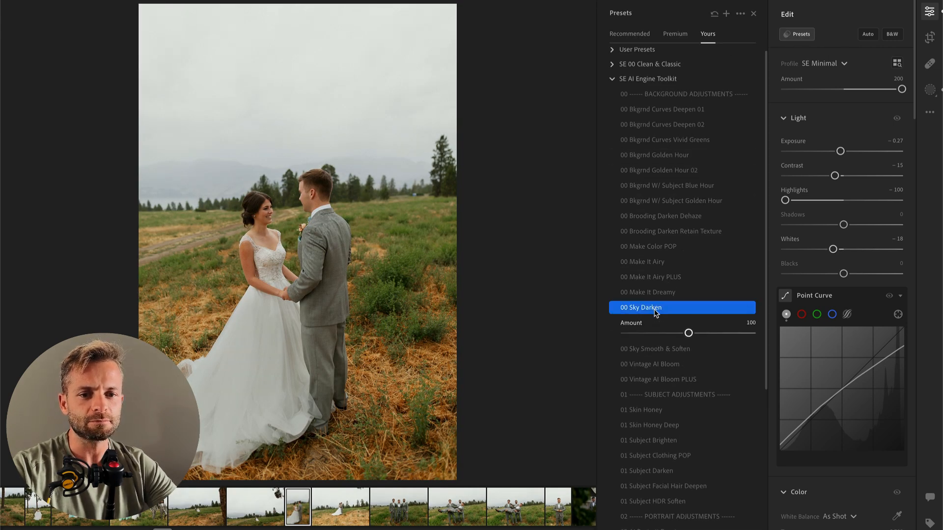
drag(689, 334, 744, 334)
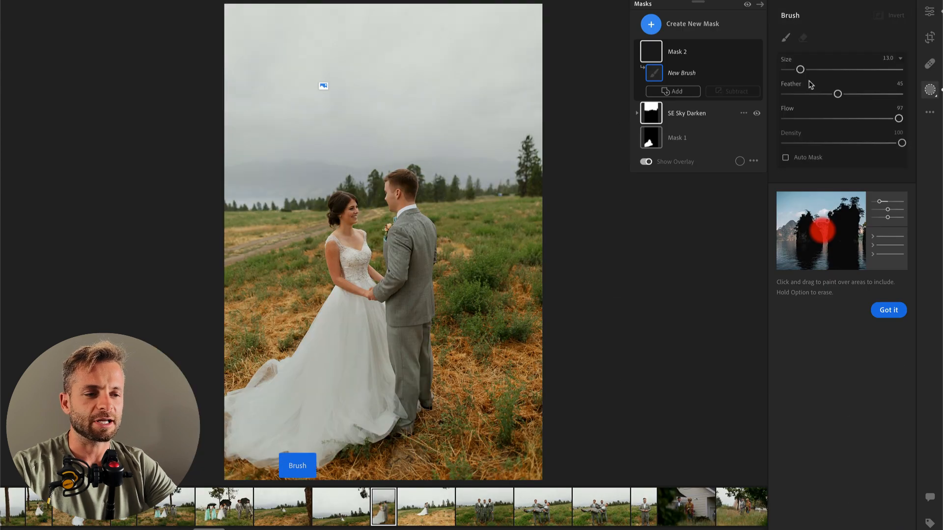
click(695, 120)
mouse_move(842, 141)
mouse_down()
mouse_move(823, 141)
mouse_move(838, 142)
mouse_up()
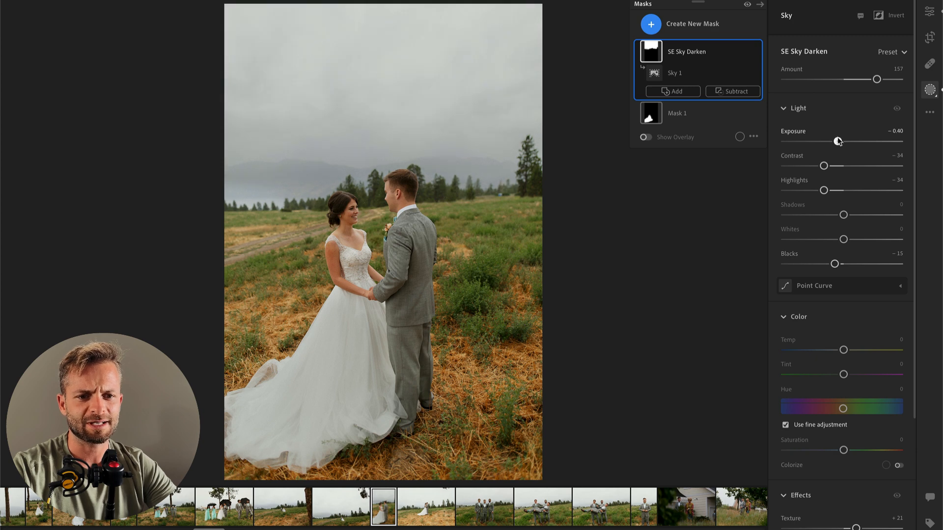
key(Return)
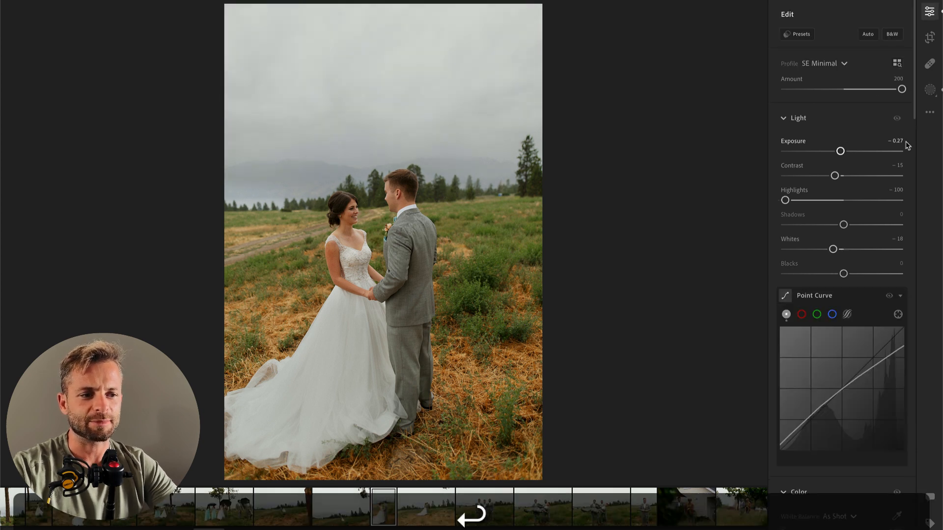
Step: Set the portrait photo's overall Exposure to -0.39 and compare the edit with the original
mouse_move(840, 152)
mouse_down()
mouse_move(826, 152)
mouse_move(836, 151)
mouse_up()
drag(837, 152, 839, 152)
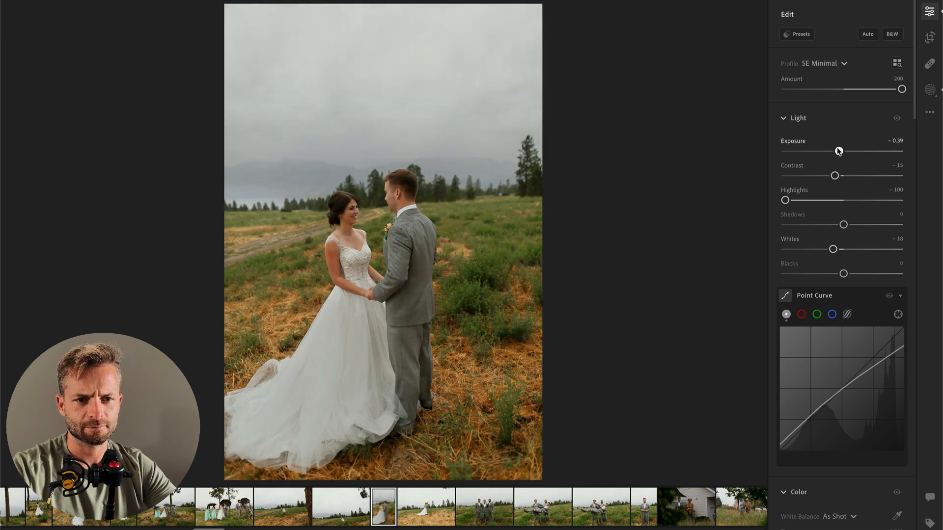
key(backslash)
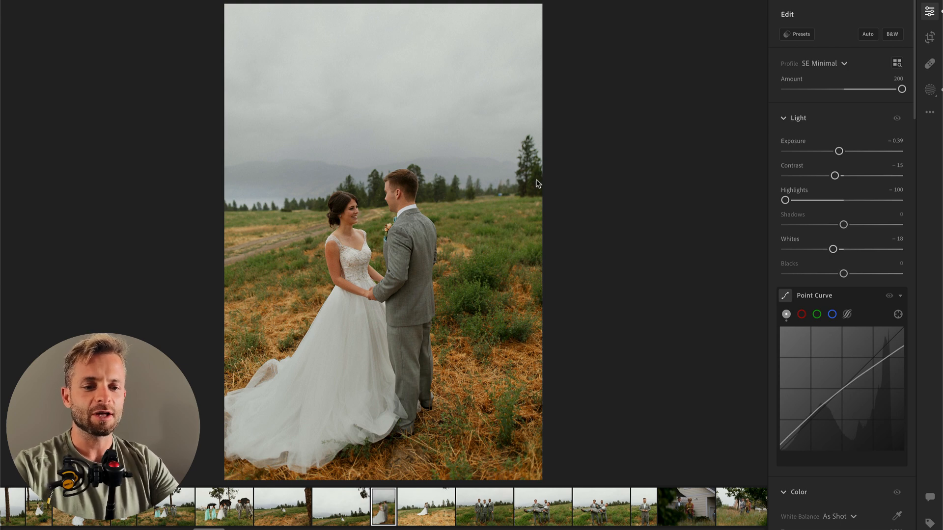
Step: Paint a brush mask over the bride's face, adjust its Contrast and Highlights, and fine-tune the photo's overall Exposure
key(b)
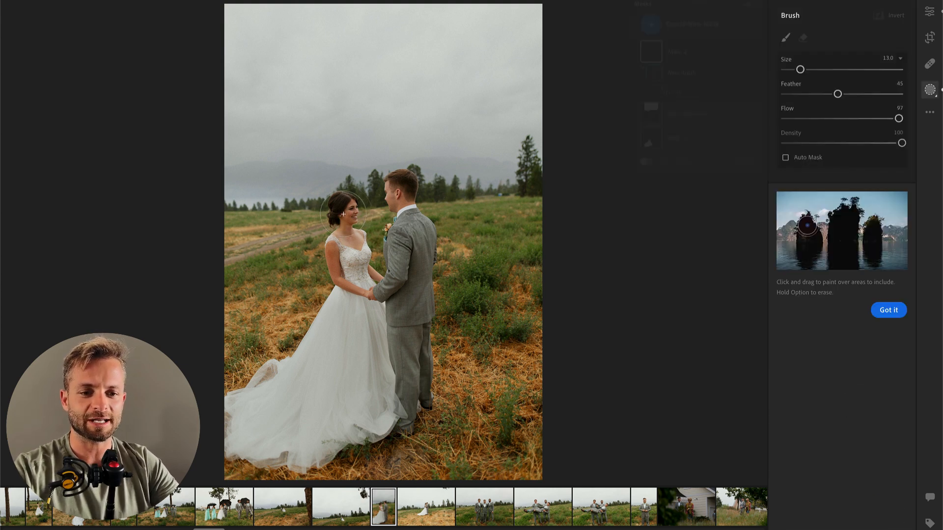
click(344, 213)
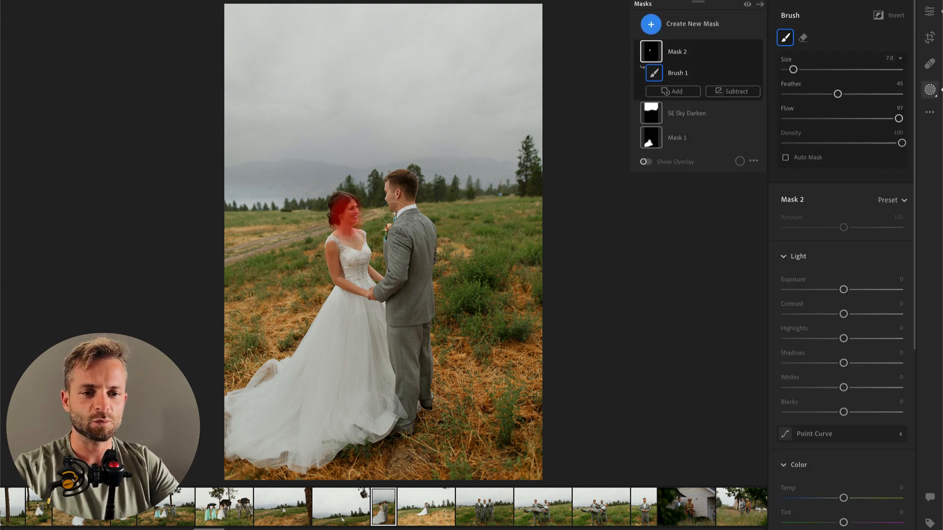
mouse_move(843, 314)
mouse_down()
mouse_move(822, 315)
mouse_move(861, 339)
mouse_move(906, 341)
mouse_up()
key(Return)
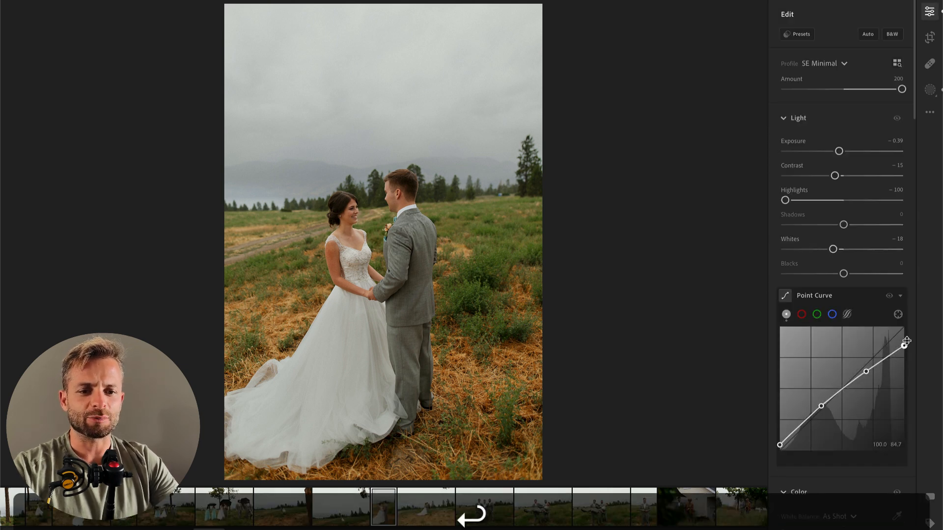
drag(840, 152, 841, 152)
Step: Move to the next landscape photo of the embracing couple and set its Highlights to -55 and Whites to -35
key(Right)
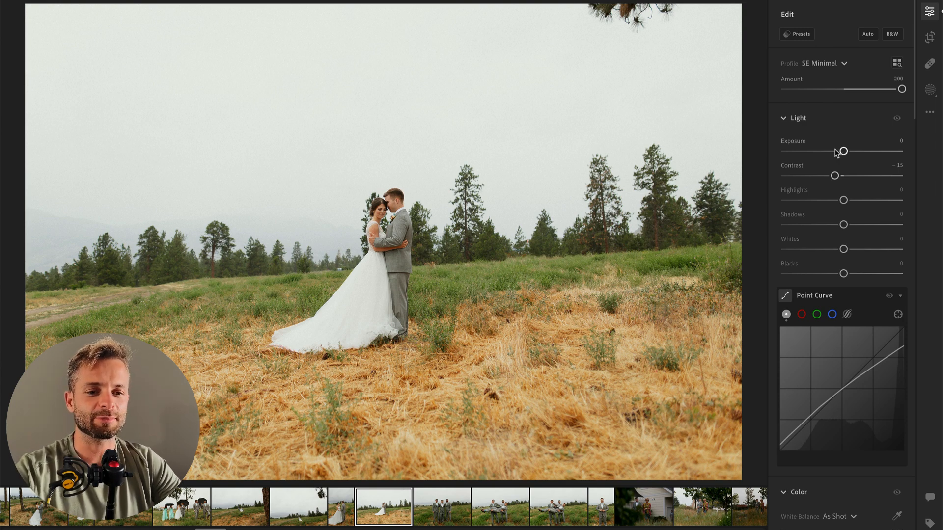
click(804, 201)
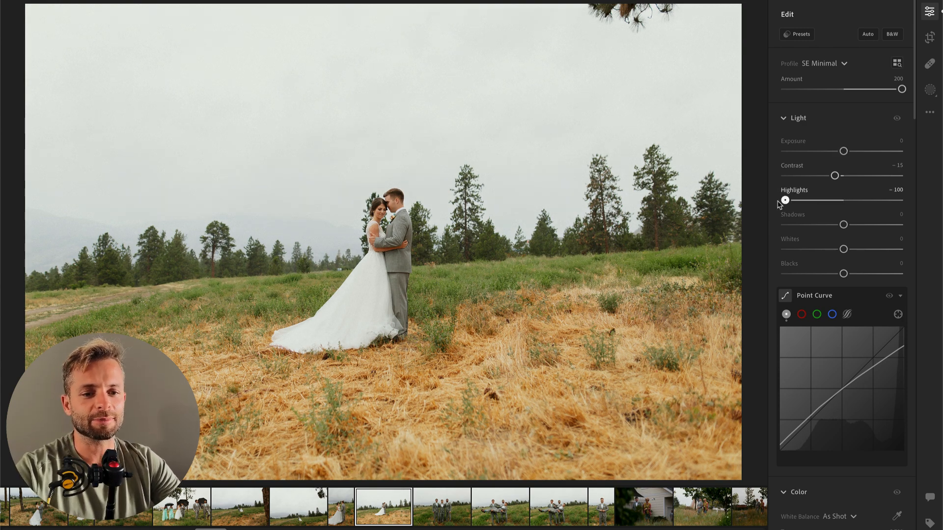
drag(800, 249, 823, 249)
Step: Apply the 00 Sky Darken preset and set its sky mask to Exposure -0.52, Highlights -89 and Whites -12
click(800, 33)
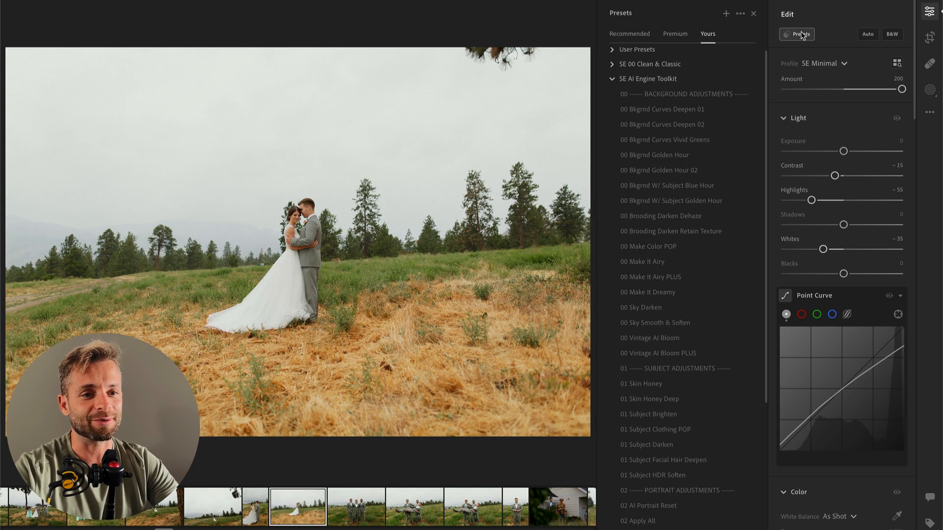
click(653, 307)
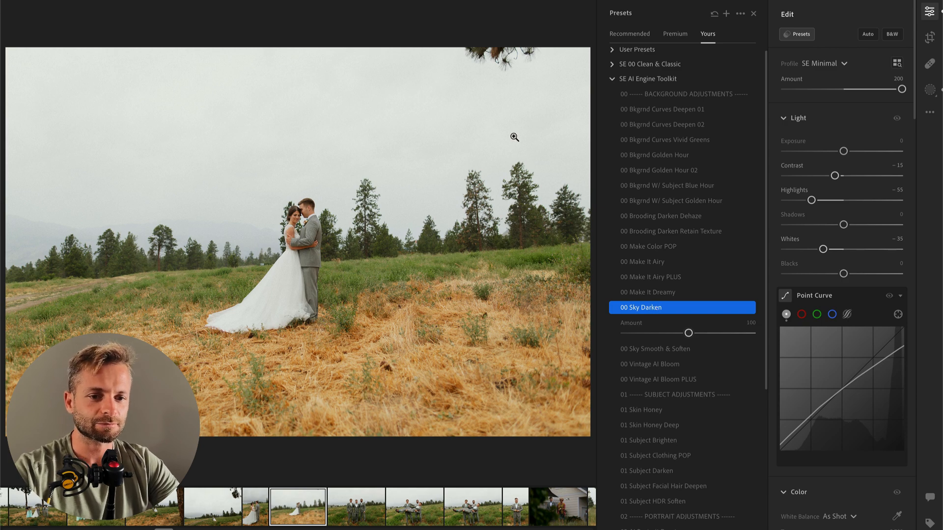
key(b)
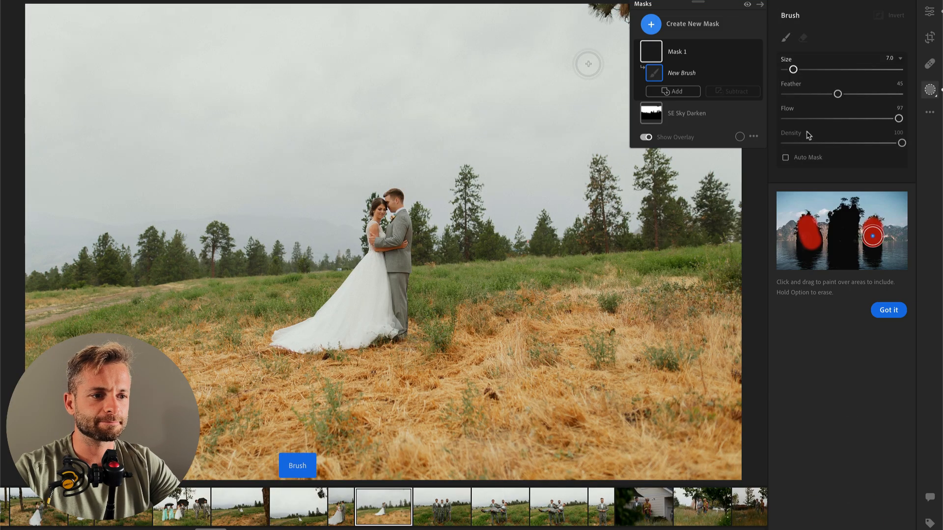
click(690, 115)
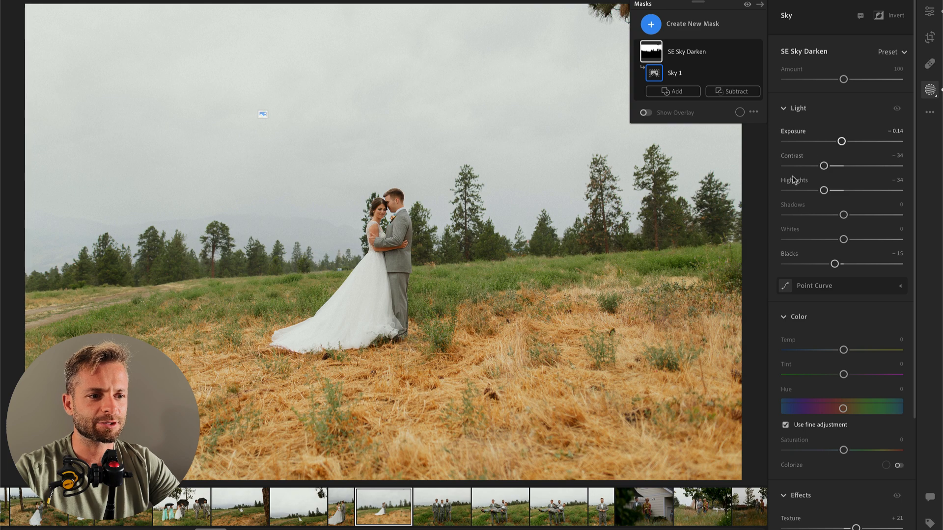
click(792, 190)
drag(804, 238, 782, 240)
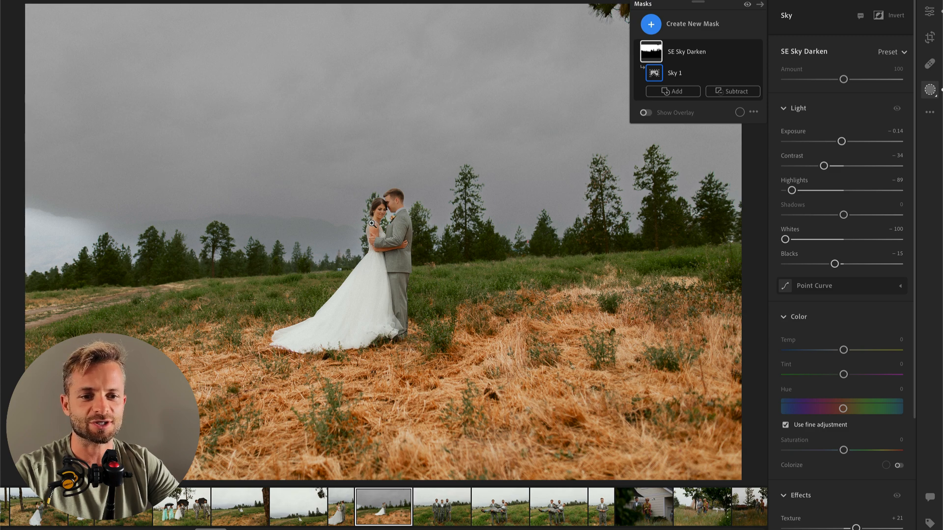
drag(814, 241, 830, 240)
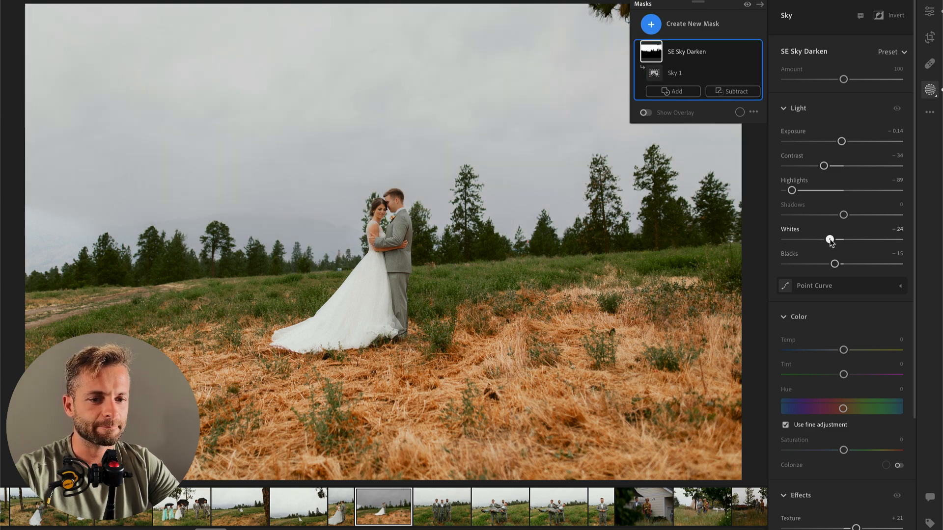
drag(842, 142, 834, 141)
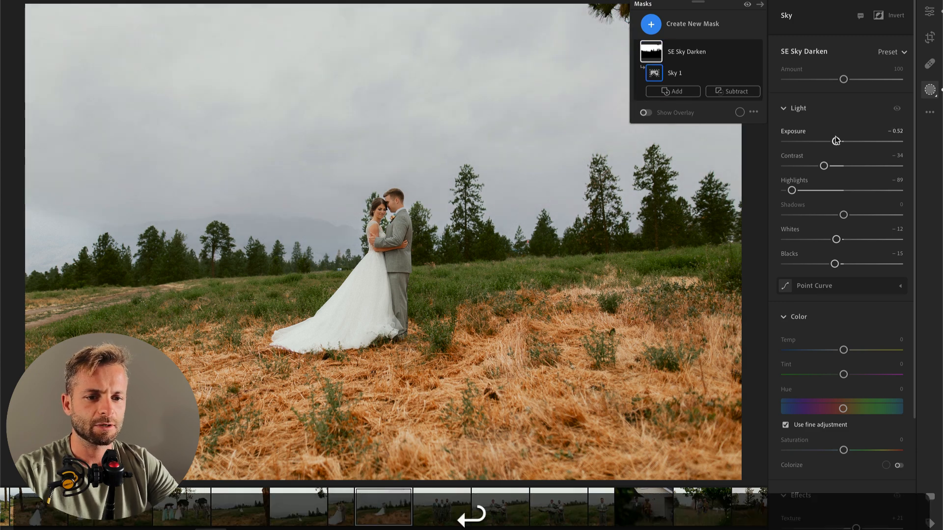
Step: Finish the sky mask and set the landscape photo's overall Exposure to -0.46
key(Return)
drag(845, 151, 839, 156)
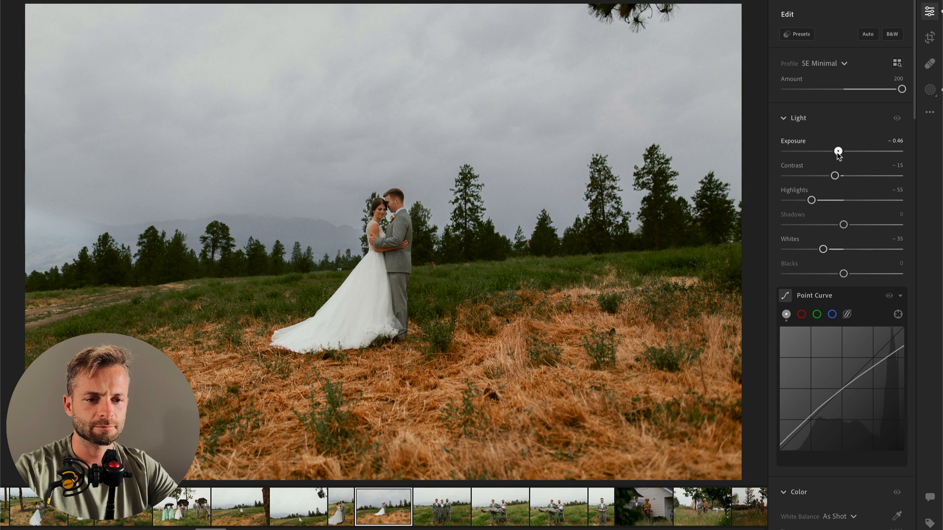
Step: Paint a brush mask across the grassy foreground and set its Contrast to -40
key(b)
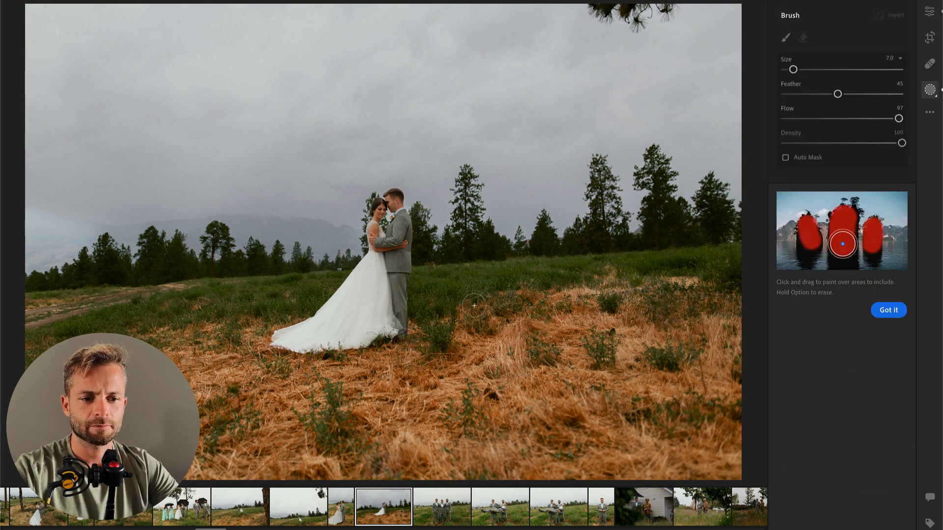
mouse_move(19, 414)
mouse_down()
mouse_move(843, 407)
mouse_move(354, 351)
mouse_move(90, 348)
mouse_move(354, 337)
mouse_move(442, 294)
mouse_move(654, 231)
mouse_move(781, 295)
mouse_up()
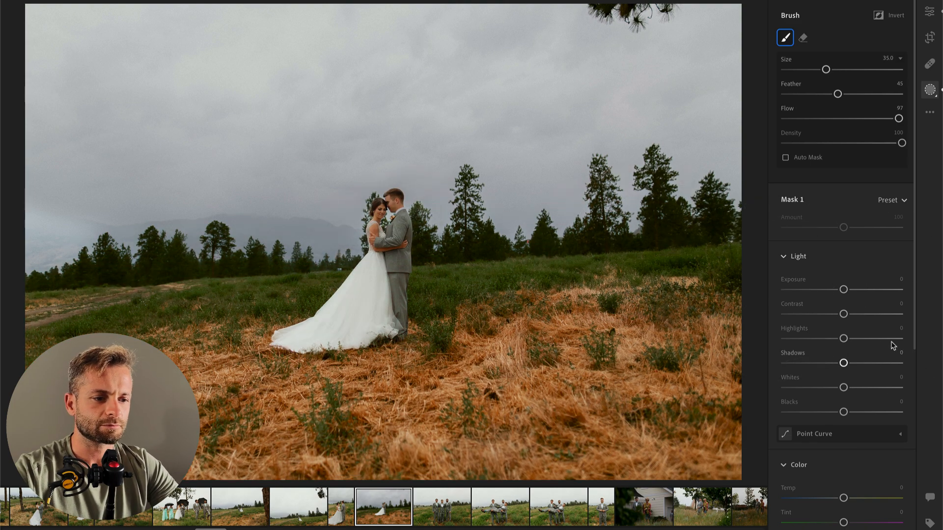
mouse_move(843, 314)
mouse_down()
mouse_move(808, 316)
mouse_move(820, 317)
mouse_up()
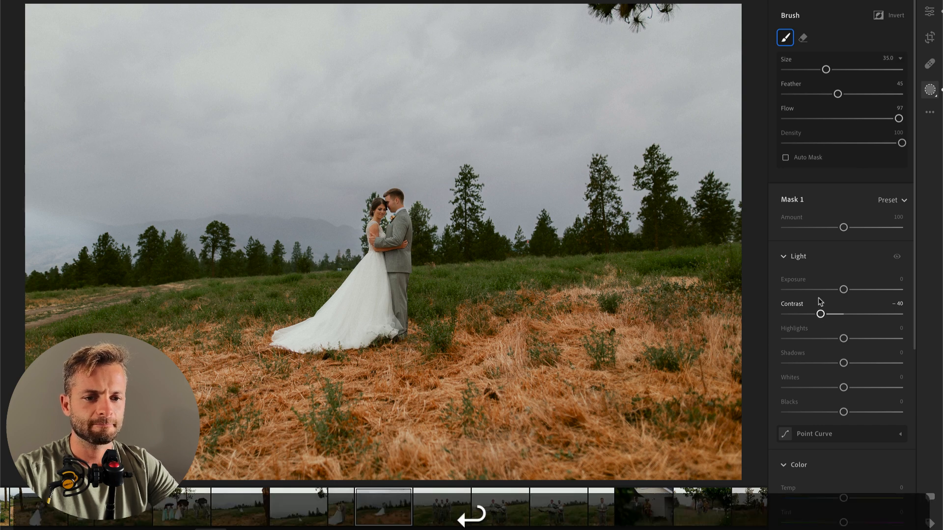
key(Return)
Step: Set the photo's overall Highlights to -10, Shadows to -27 and Exposure to -0.27
drag(812, 200, 832, 227)
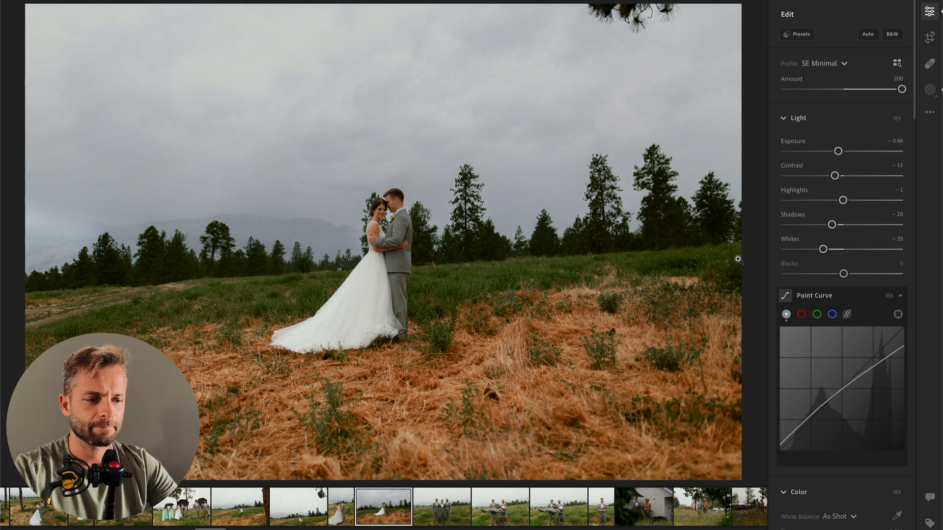
drag(838, 153, 841, 152)
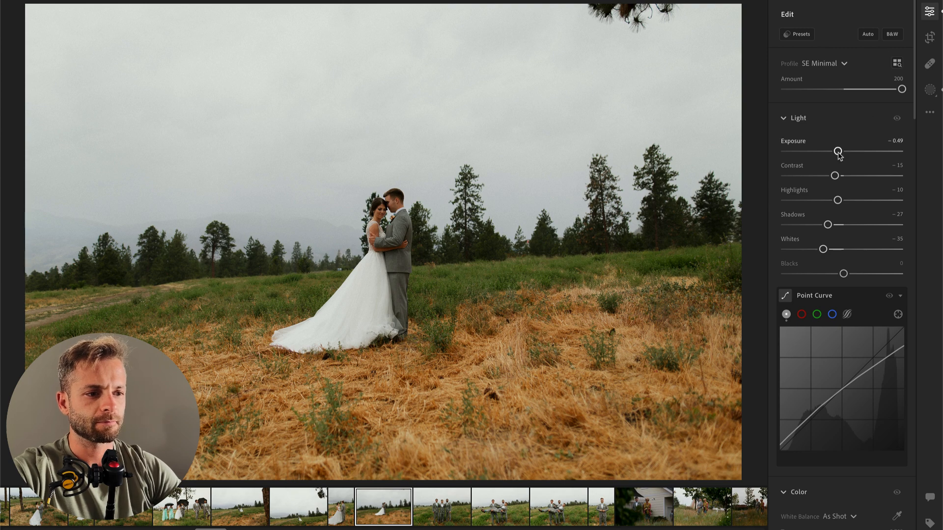
Step: Heal the pine branches out of the sky at the photo's upper edge with a size 45 brush and inspect the area up close
click(930, 63)
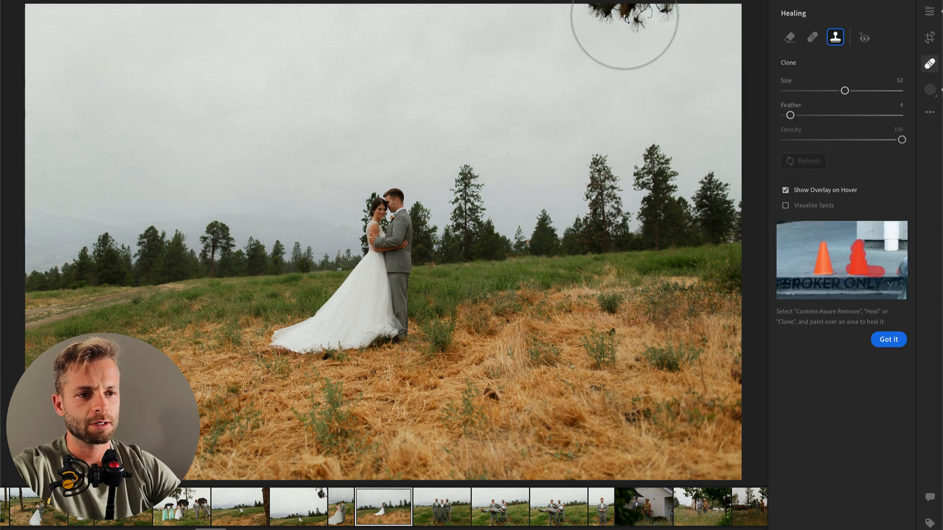
scroll(616, 7, down, 3)
scroll(628, 9, up, 4)
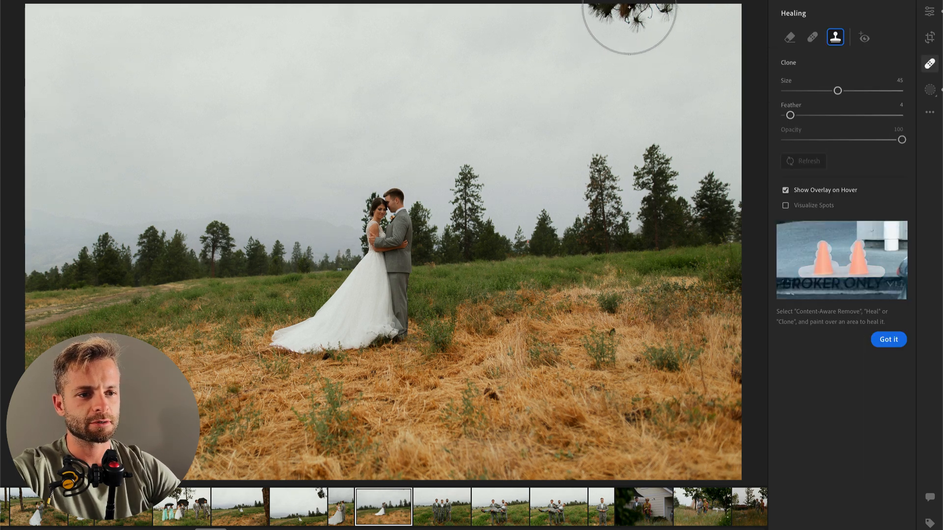
click(629, 7)
key(Return)
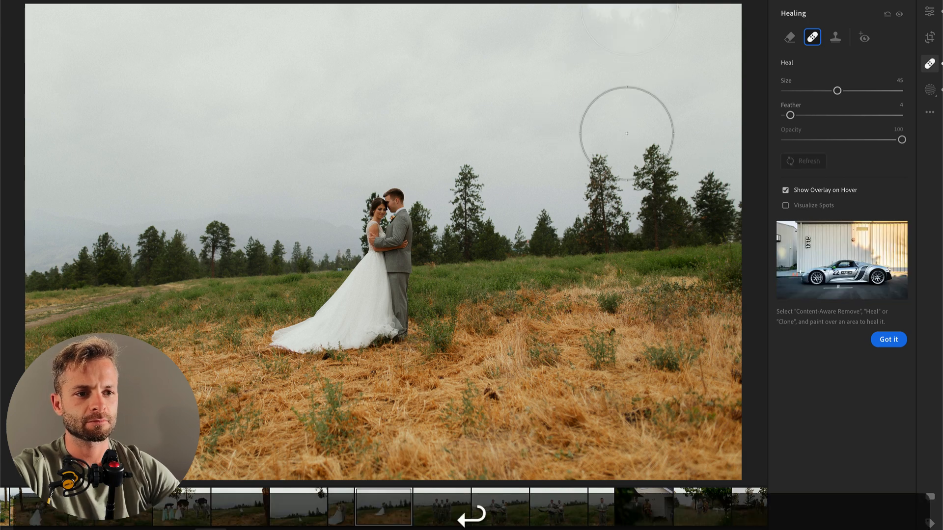
key(Return)
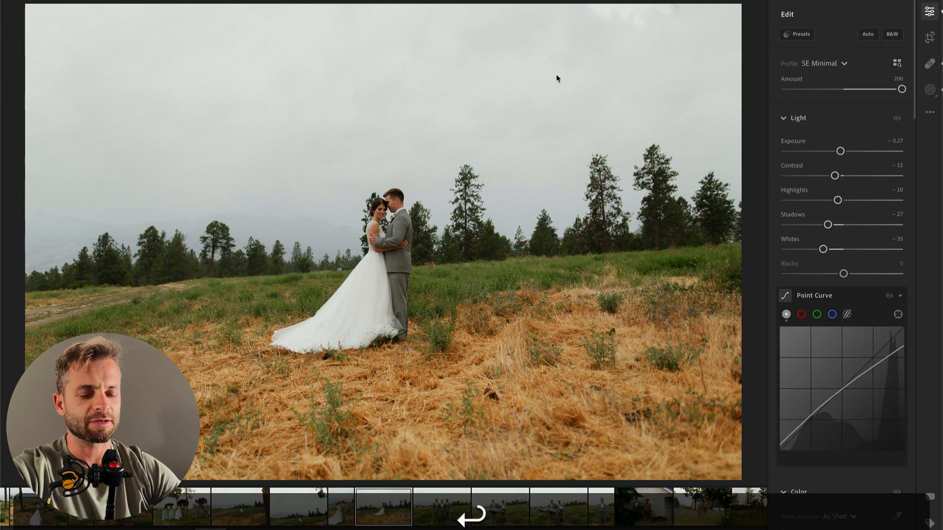
click(643, 18)
drag(634, 38, 559, 187)
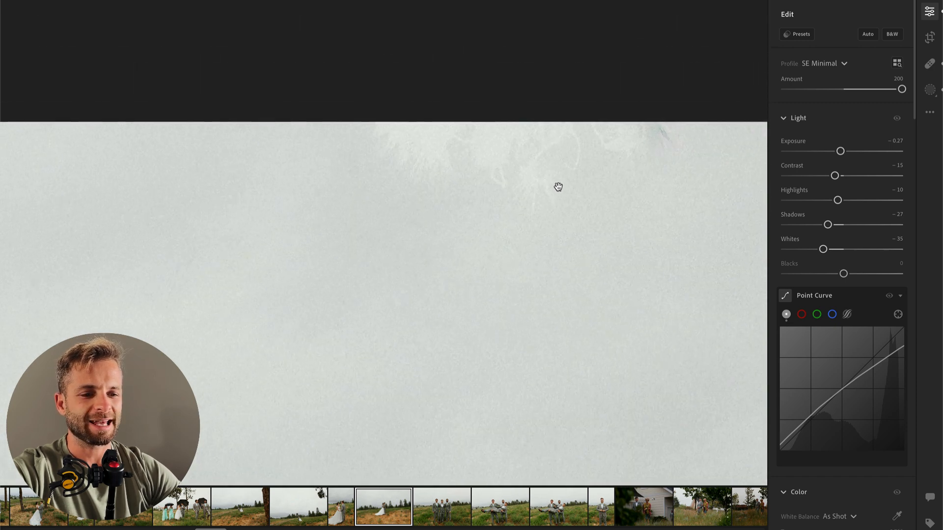
drag(634, 200, 591, 184)
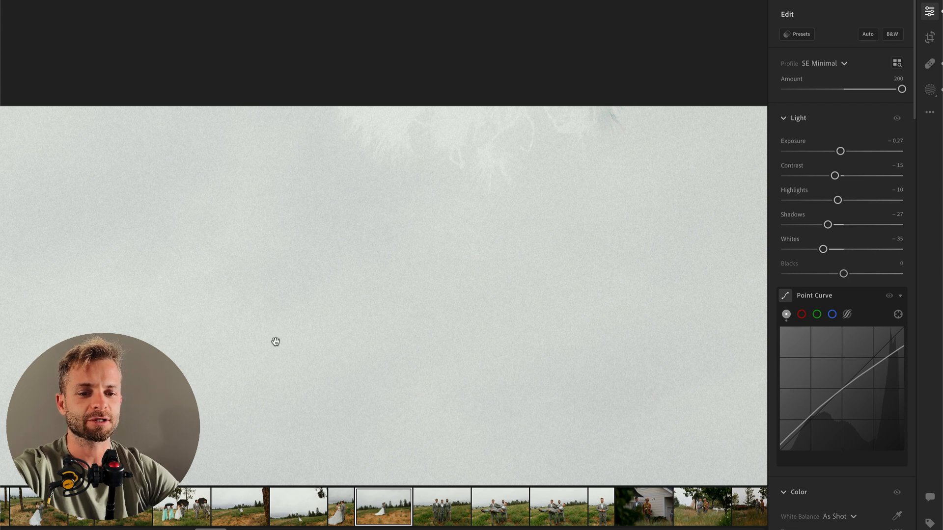
key(b)
key(bracketleft)
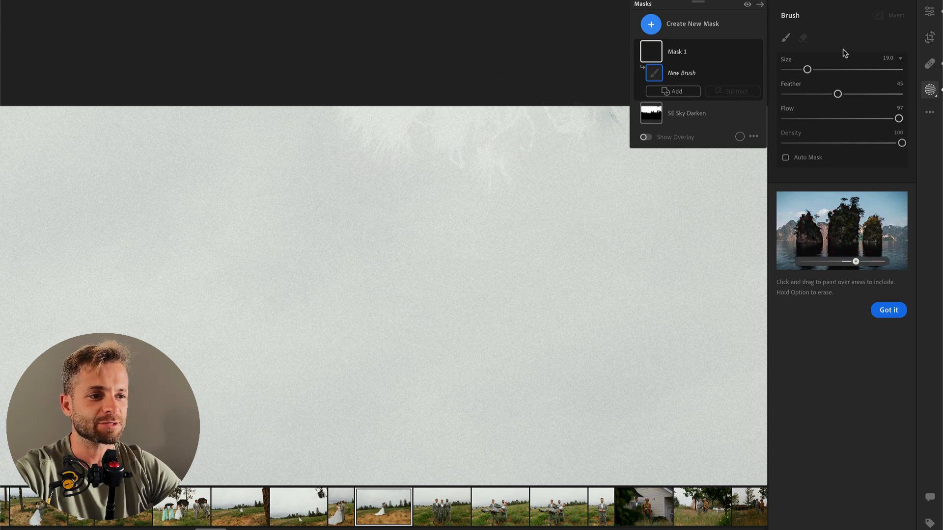
key(Return)
Step: Paint Content-Aware Remove over the leftover branch traces along the sky's upper edge and reduce its Opacity to 25
click(930, 63)
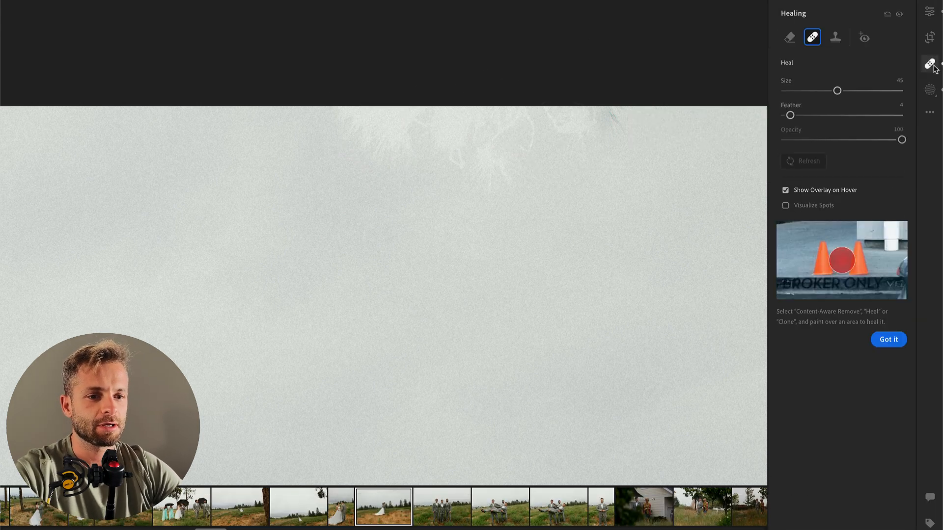
click(789, 36)
scroll(643, 118, down, 10)
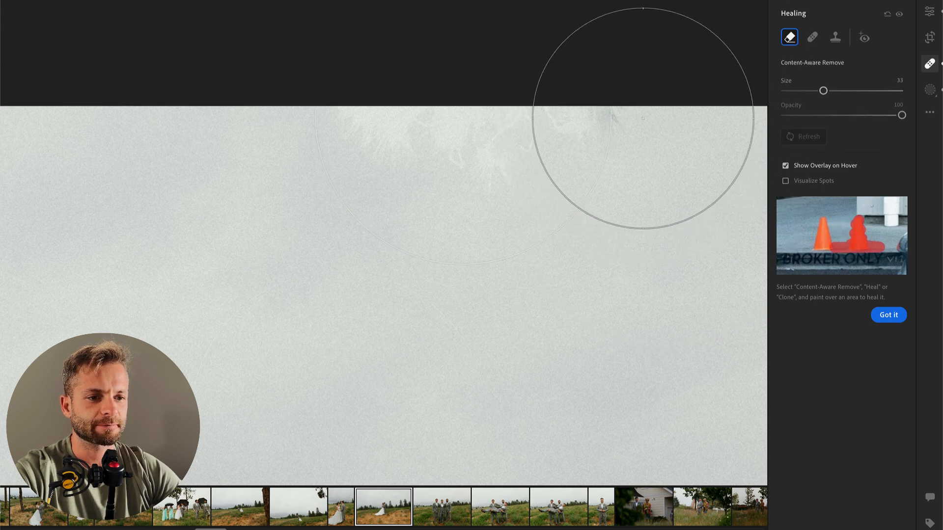
drag(643, 119, 339, 106)
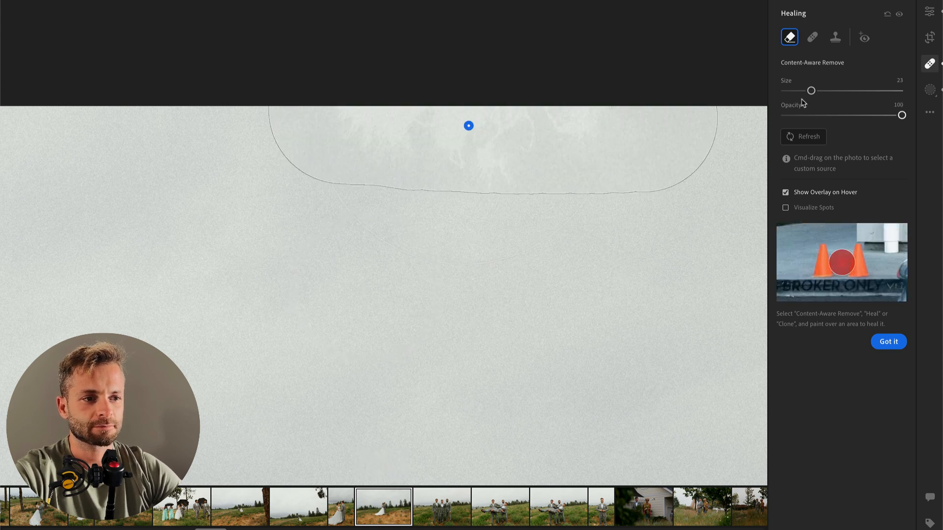
drag(792, 93, 814, 117)
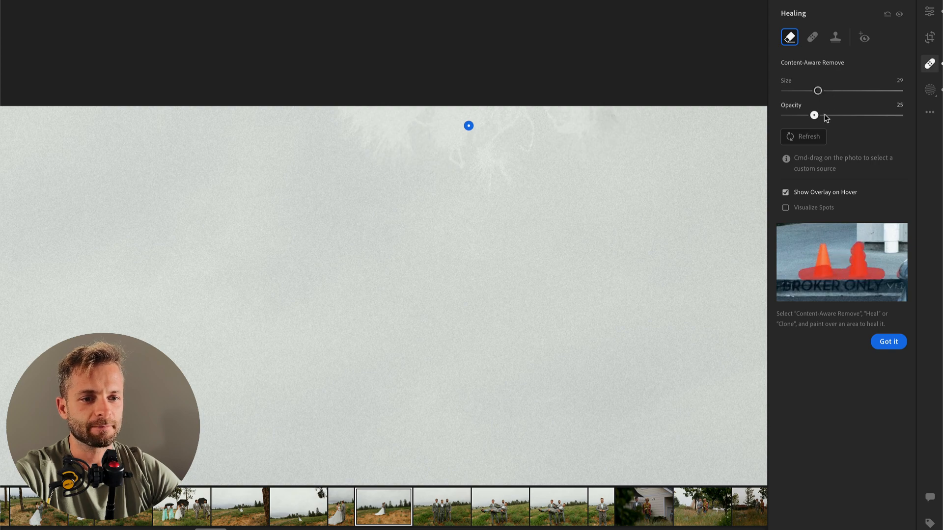
key(Return)
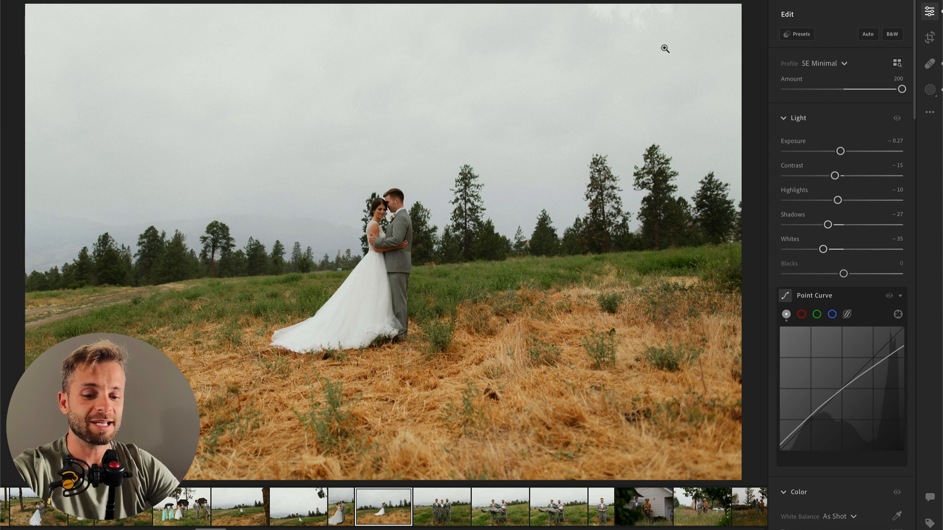
Step: Crop the photo slightly tighter at its original aspect ratio, cutting the leftover branch traces off the upper edge
key(c)
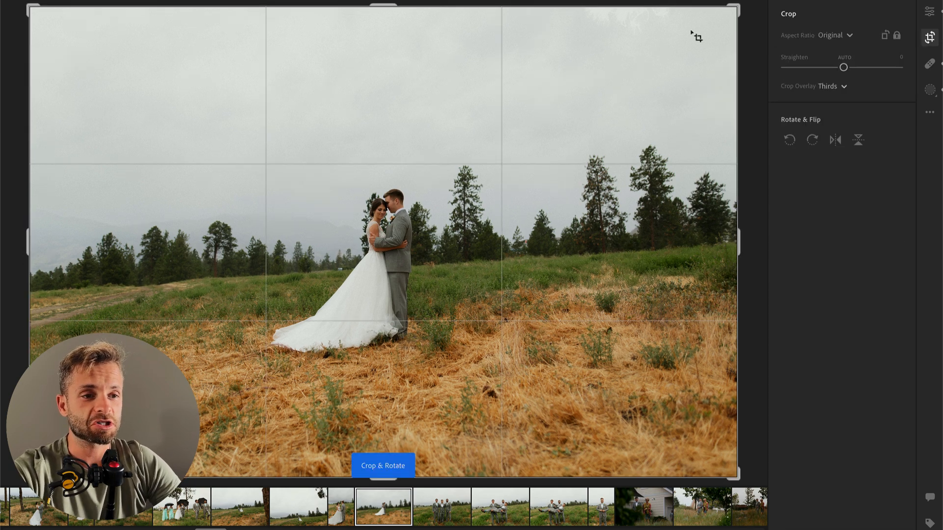
drag(734, 4, 731, 18)
drag(577, 114, 558, 111)
key(Return)
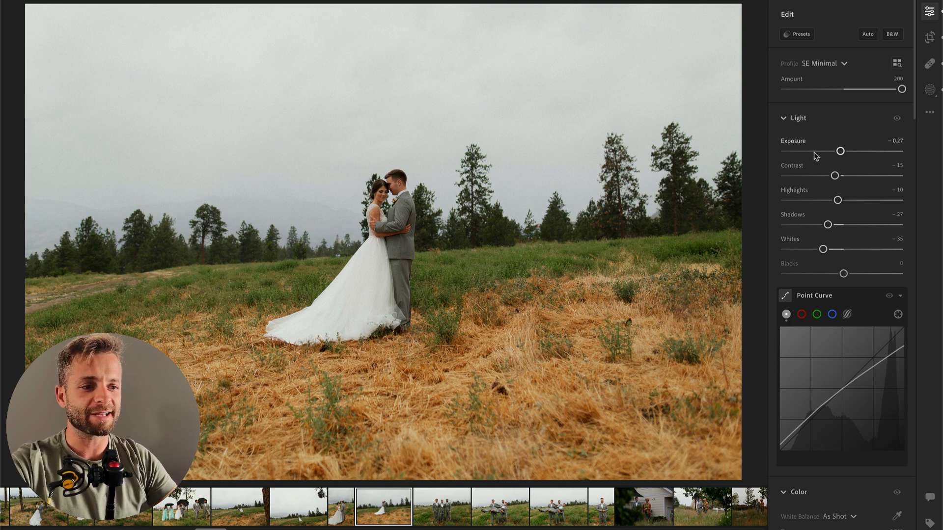
Step: Darken the overall Exposure to -3.86 to inspect the sky, and settle it at -0.39
drag(840, 151, 815, 151)
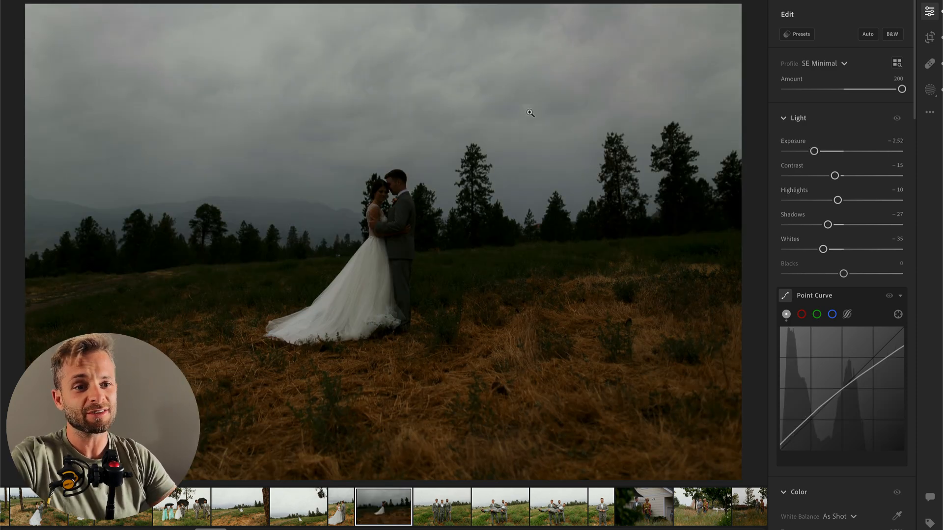
mouse_move(798, 152)
mouse_down()
mouse_move(789, 151)
mouse_move(801, 153)
mouse_up()
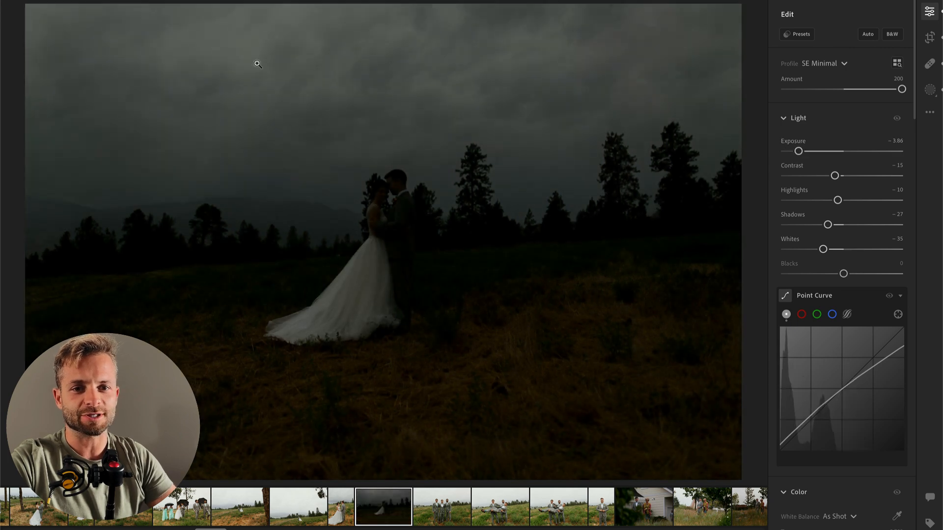
click(838, 152)
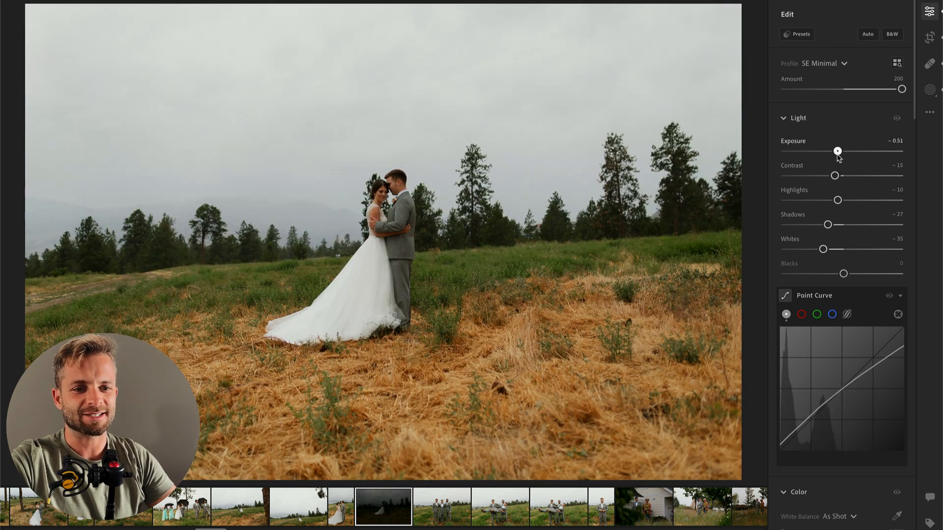
drag(839, 157, 840, 155)
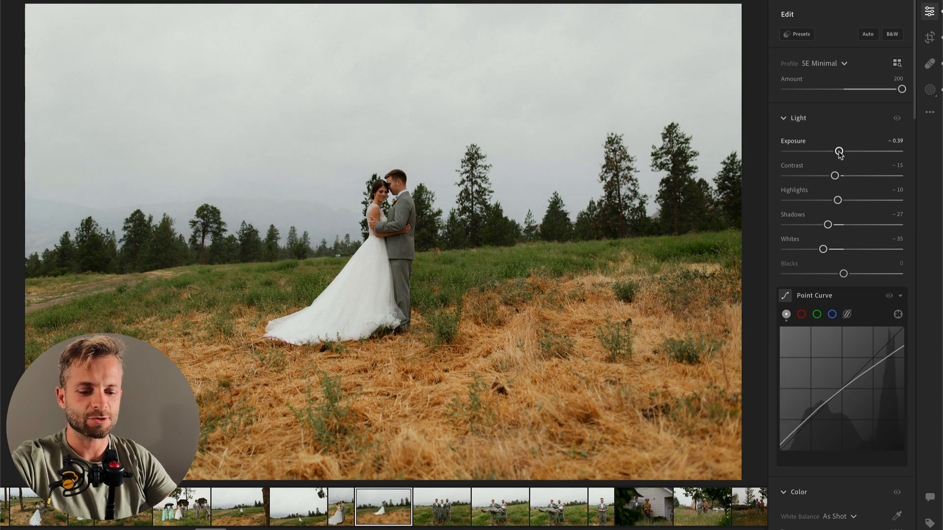
Step: Add a radial mask around the couple and set its Contrast to -43 and Highlights to +18
key(r)
mouse_move(378, 215)
mouse_down()
mouse_move(423, 350)
mouse_move(470, 402)
mouse_up()
click(818, 191)
drag(843, 214, 855, 215)
key(Return)
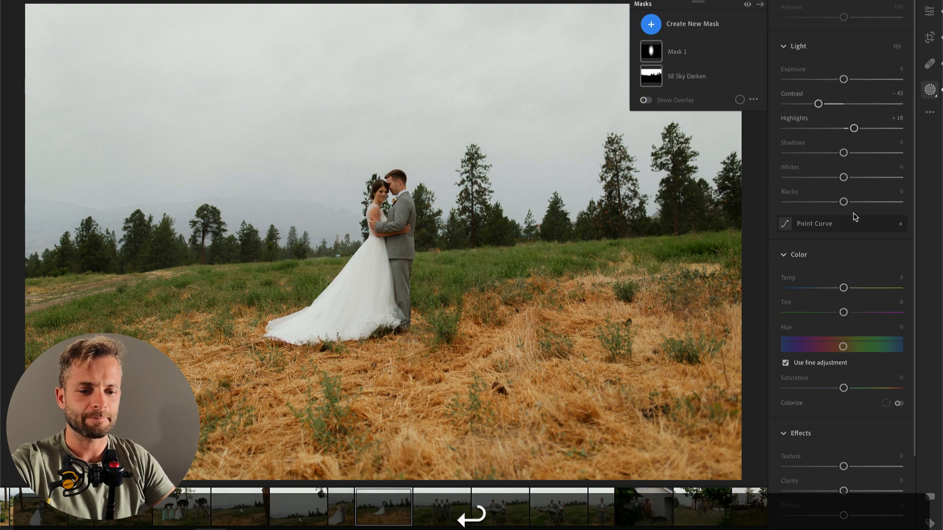
Step: Paint a new brush mask across the full width of the upper sky
key(b)
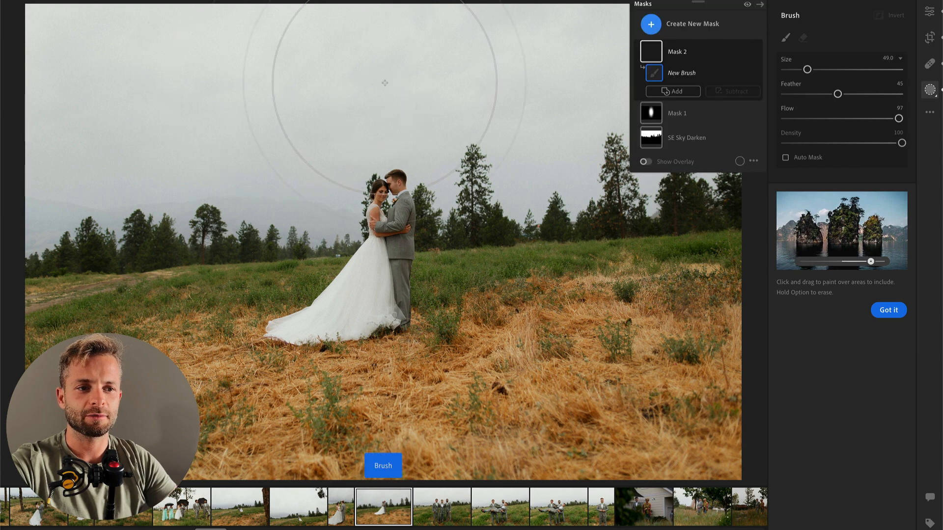
scroll(229, 46, down, 5)
mouse_move(67, 43)
mouse_down()
mouse_move(86, 87)
mouse_move(141, 93)
mouse_move(198, 73)
mouse_move(267, 85)
mouse_move(342, 38)
mouse_move(500, 8)
mouse_move(548, 16)
mouse_move(441, 37)
mouse_move(375, 64)
mouse_move(594, 70)
mouse_move(737, 38)
mouse_up()
key(o)
key(alt)
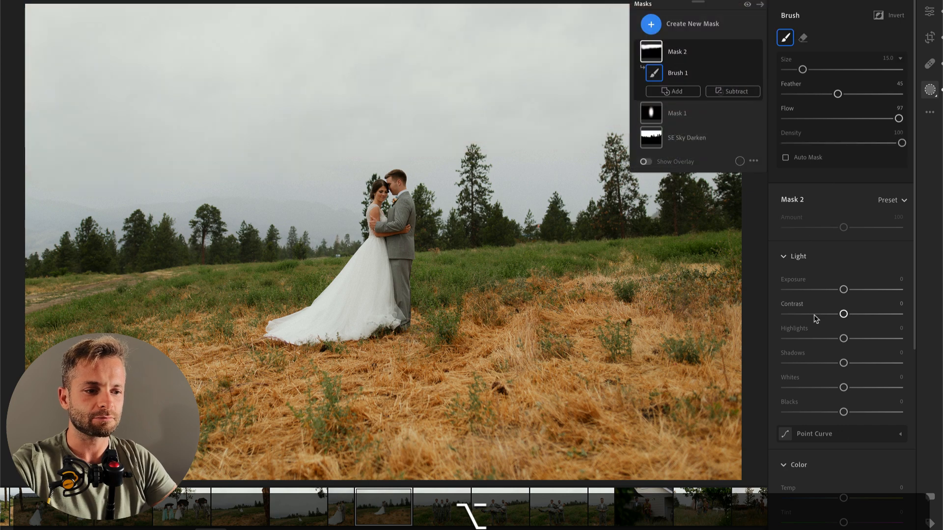
Step: Set the sky brush mask's Highlights and Shadows to -100, keep its Exposure at 0, and raise its Clarity
drag(798, 339, 785, 338)
drag(843, 363, 762, 371)
drag(836, 291, 850, 290)
double_click(848, 290)
scroll(844, 344, down, 3)
scroll(845, 380, down, 3)
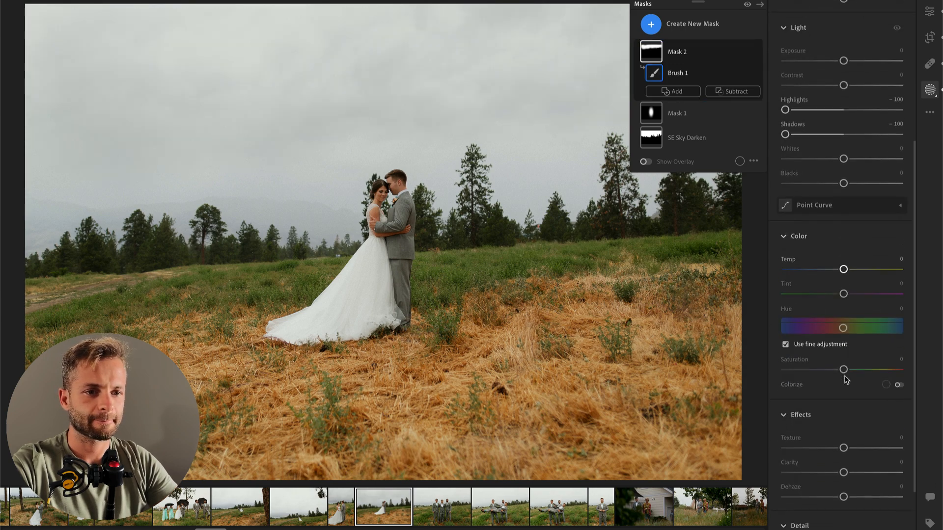
mouse_move(857, 472)
mouse_down()
mouse_move(870, 472)
mouse_move(856, 472)
mouse_up()
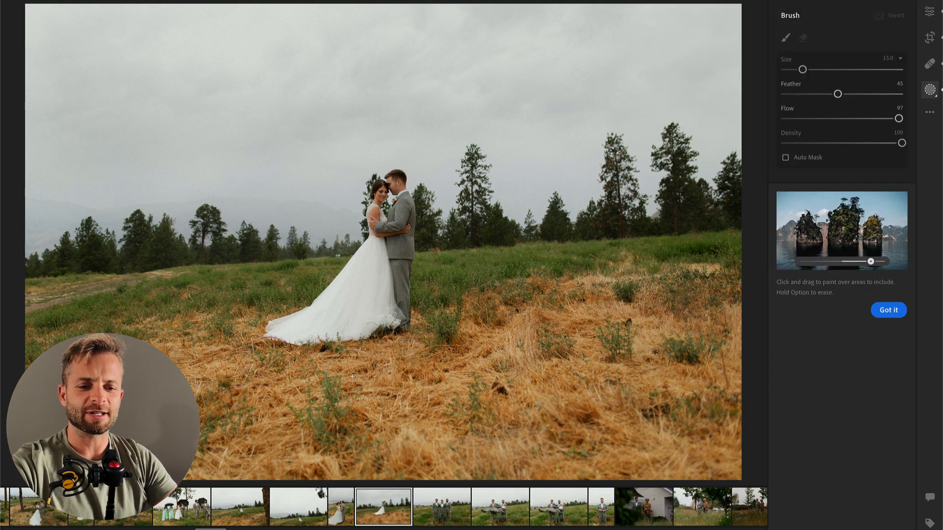
Step: Paint a brush mask over the dry grass in the foreground and set its Exposure to -0.88, Contrast to -60 and Saturation to -9
scroll(251, 427, up, 10)
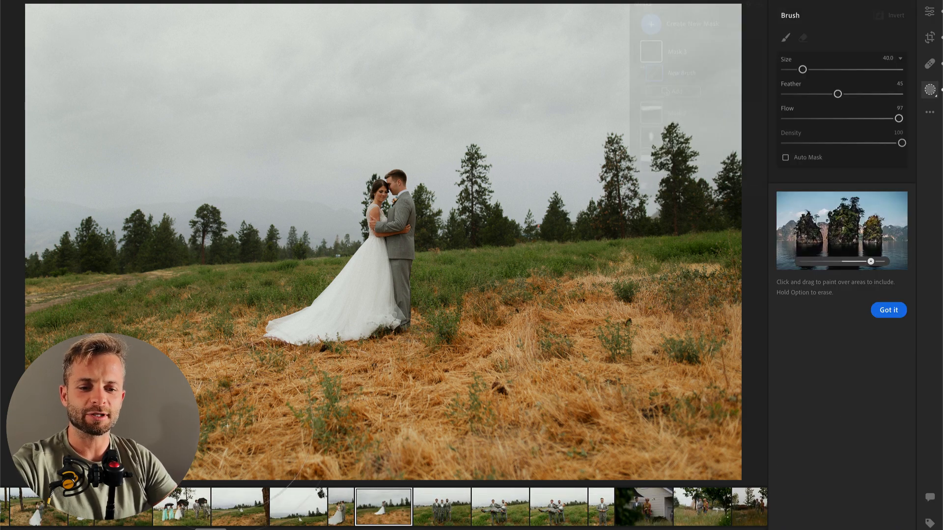
mouse_move(145, 401)
mouse_down()
mouse_move(412, 451)
mouse_move(590, 418)
mouse_move(722, 432)
mouse_up()
mouse_move(844, 314)
mouse_down()
mouse_move(809, 314)
mouse_move(830, 290)
mouse_up()
scroll(835, 319, down, 4)
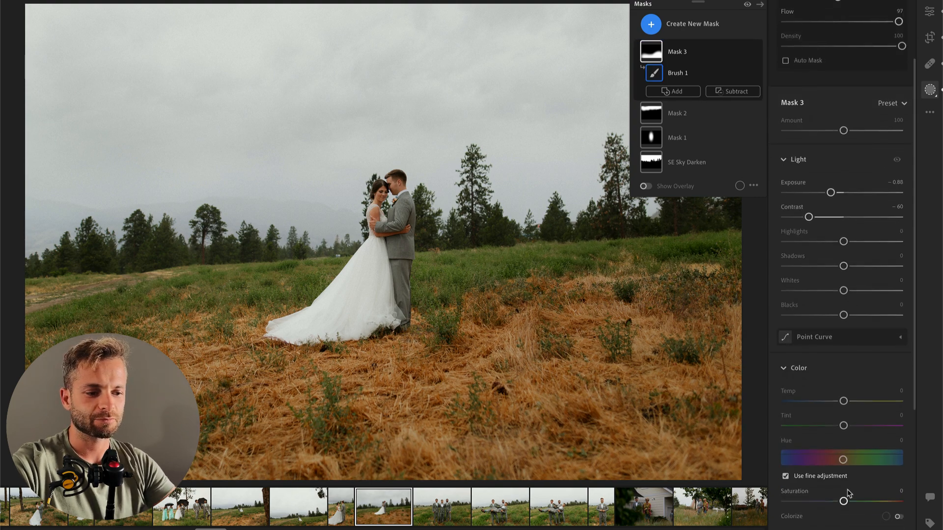
click(833, 503)
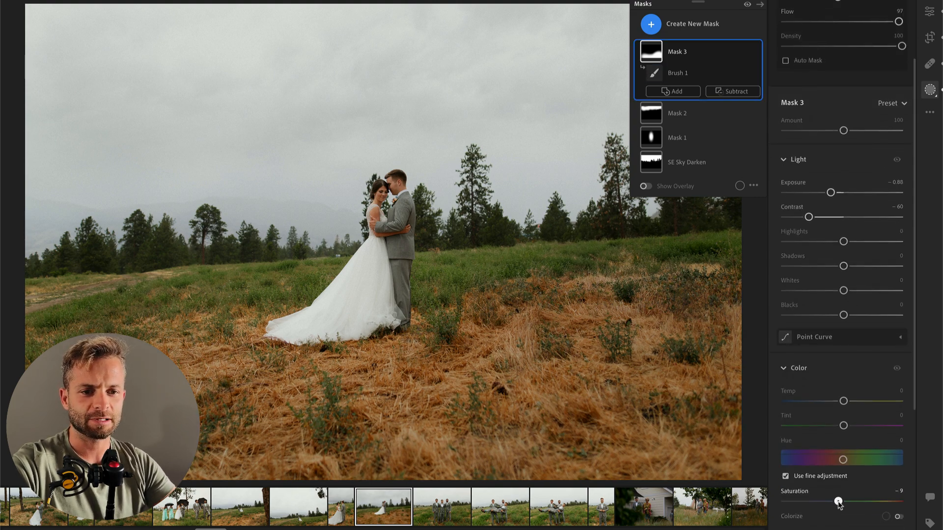
Step: Refine the foreground mask to Shadows -3, Contrast -94 and Exposure -1.12, and move on to the next photo of the three groomsmen
click(834, 267)
drag(842, 267, 843, 266)
drag(808, 217, 789, 217)
drag(831, 193, 828, 193)
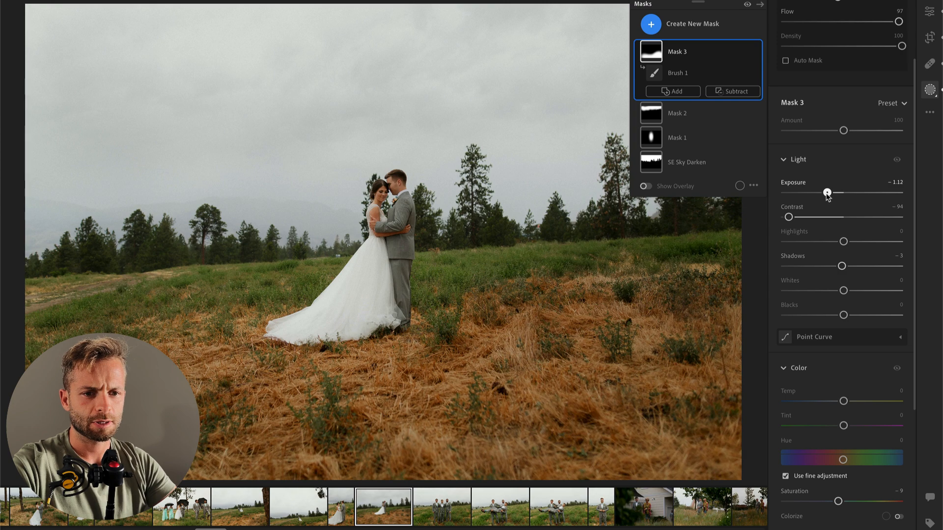
key(Return)
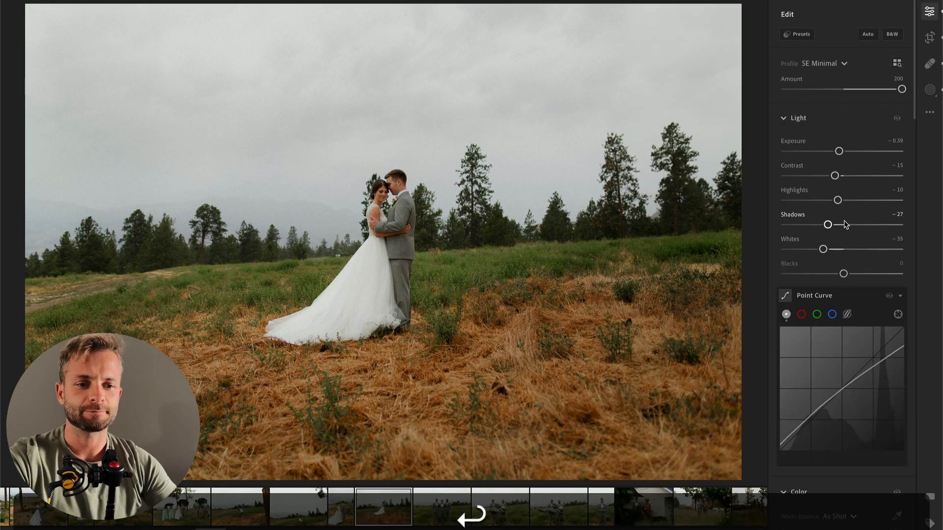
key(Right)
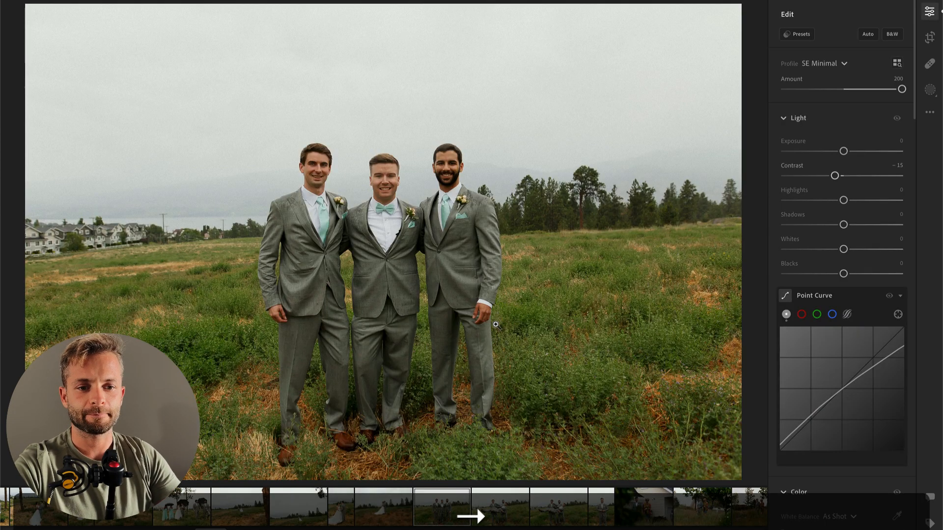
Step: Lower the Contrast of the three groomsmen photo to -29 and keep its Exposure at 0
drag(844, 152, 827, 176)
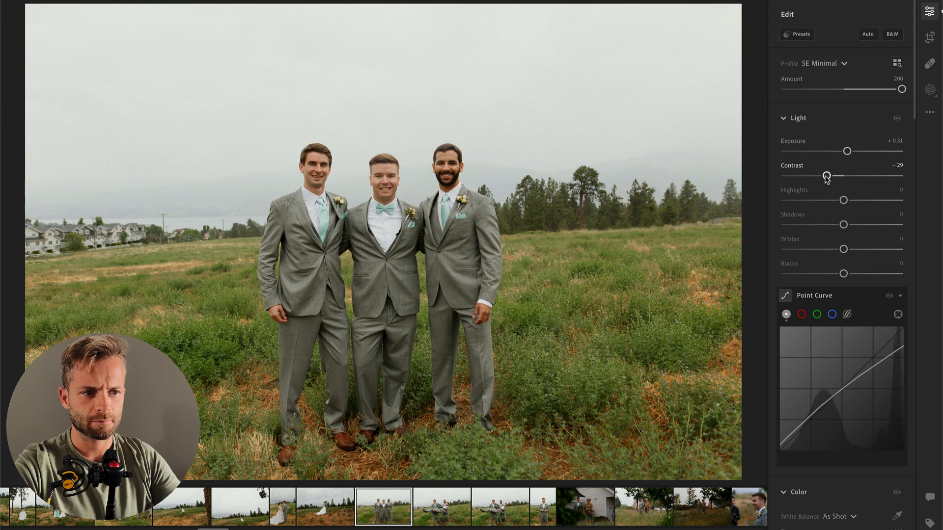
double_click(847, 152)
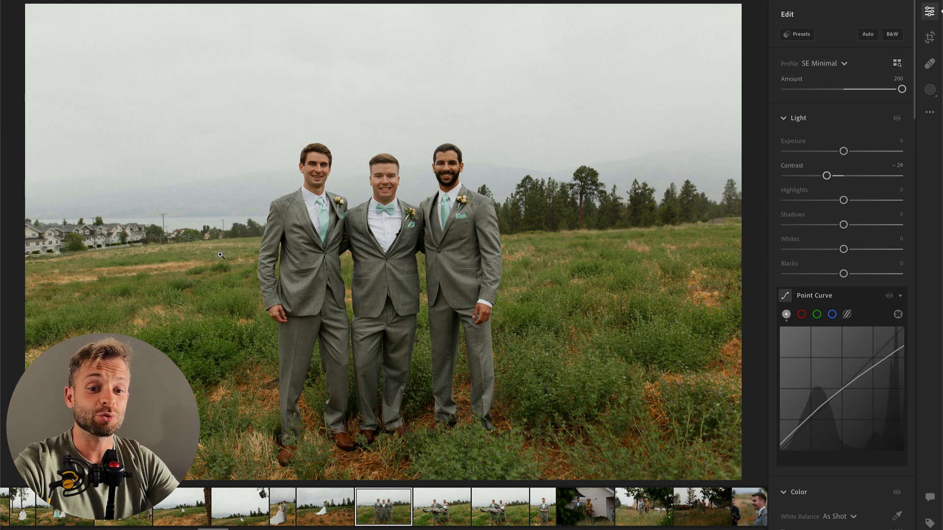
Step: Try to remove the houses along the horizon using Content-Aware Remove at opacity 100, and delete the healing spots
click(930, 64)
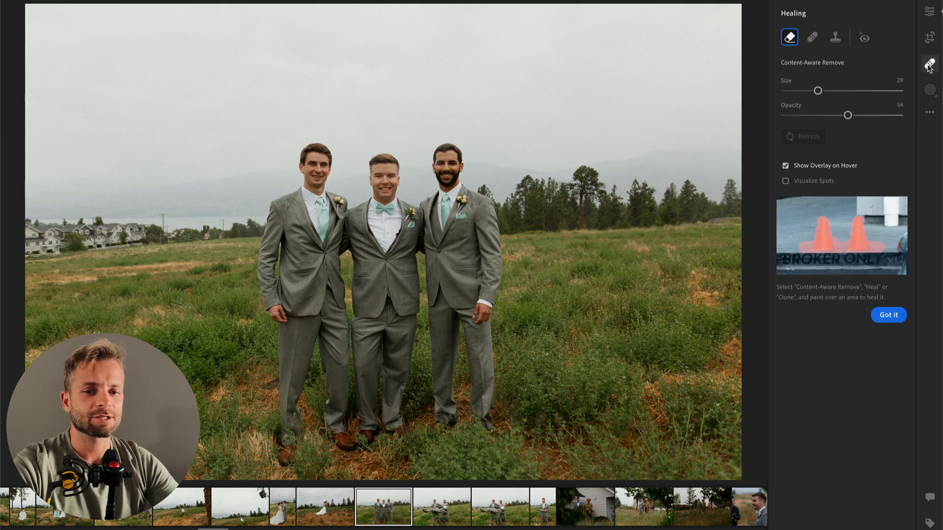
mouse_move(39, 236)
mouse_down()
mouse_move(175, 219)
mouse_move(38, 236)
mouse_up()
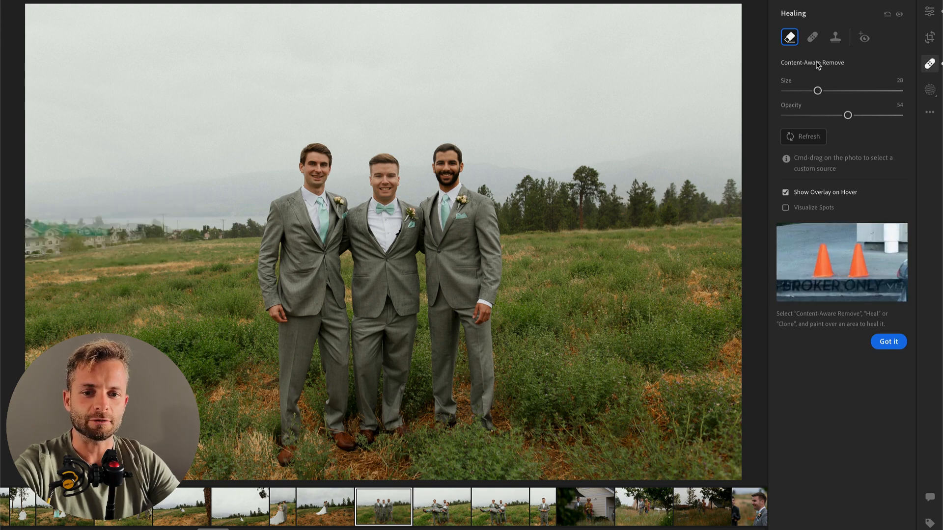
drag(848, 115, 903, 115)
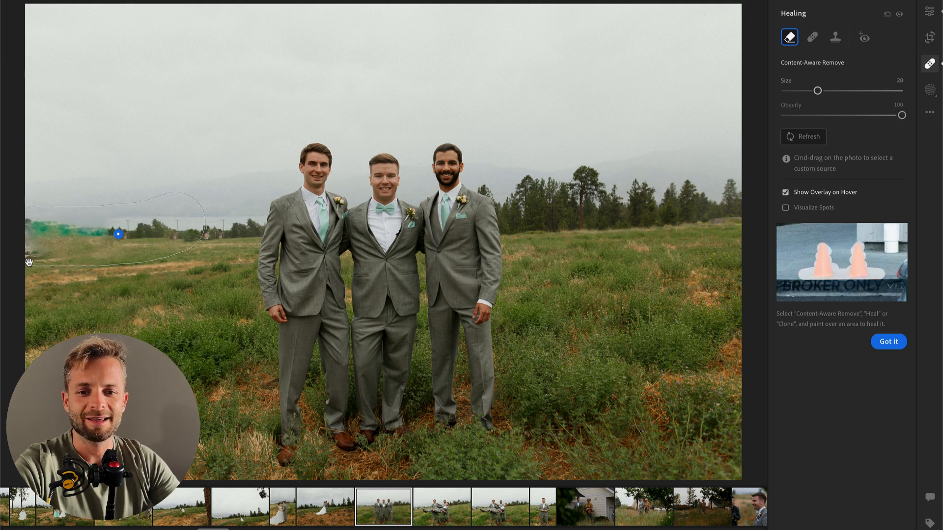
mouse_move(41, 292)
mouse_down()
mouse_move(31, 238)
mouse_move(98, 248)
mouse_up()
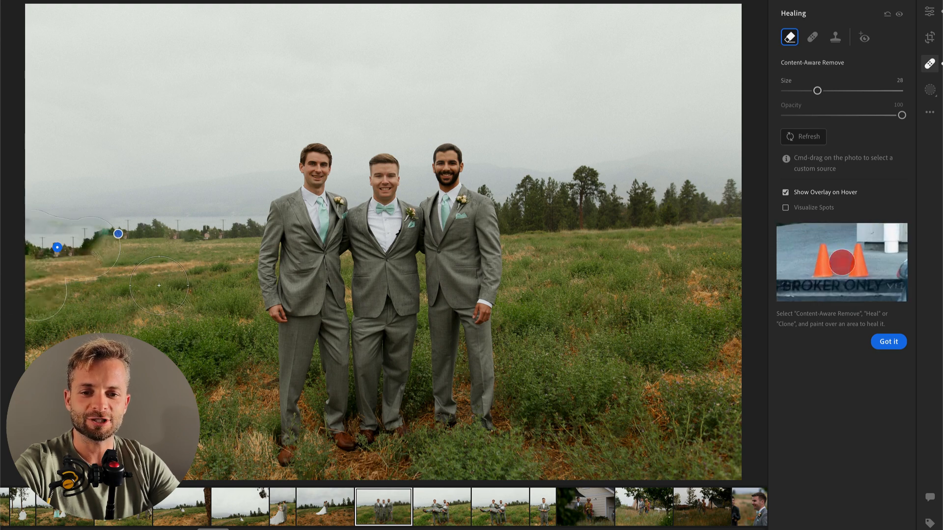
drag(69, 270, 55, 259)
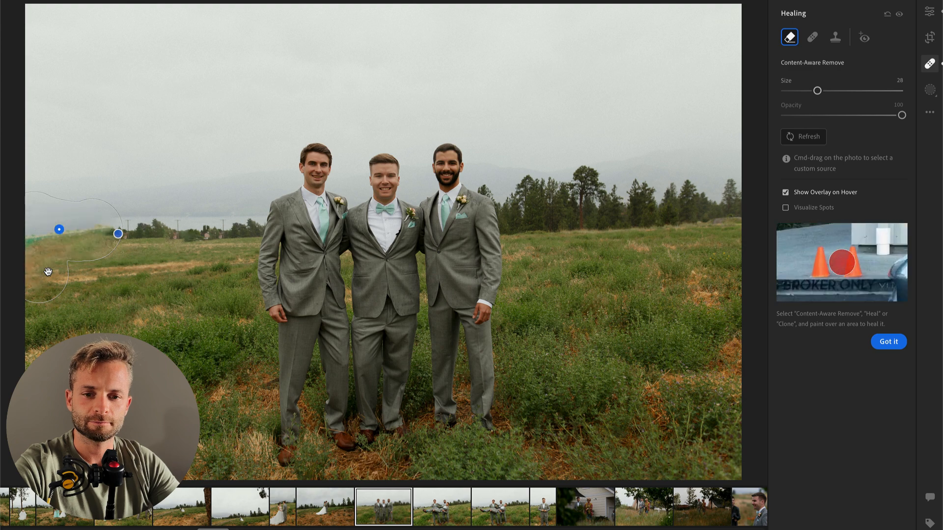
key(BackSpace)
click(118, 234)
key(BackSpace)
key(Return)
Step: On the next photo, add a radial mask over the carried groom with Exposure +0.08, Contrast -39 and Highlights -33
key(Right)
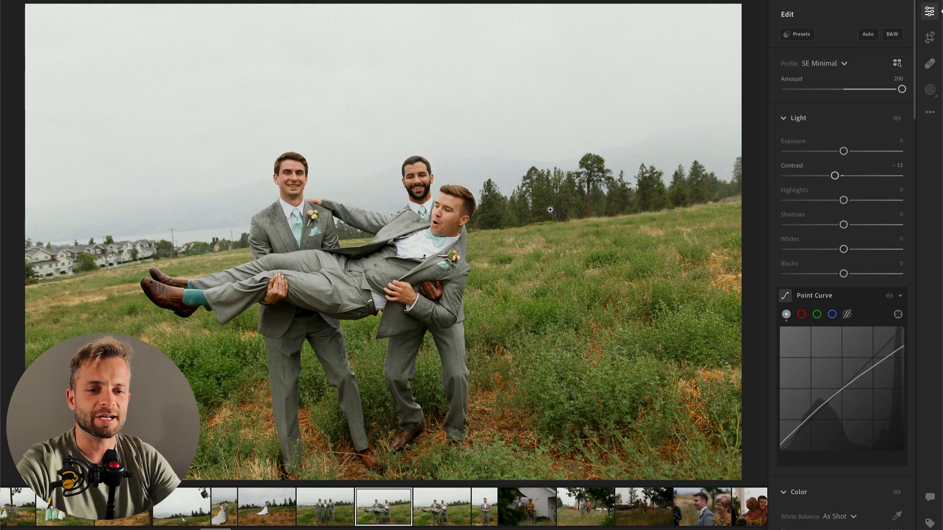
key(r)
key(Escape)
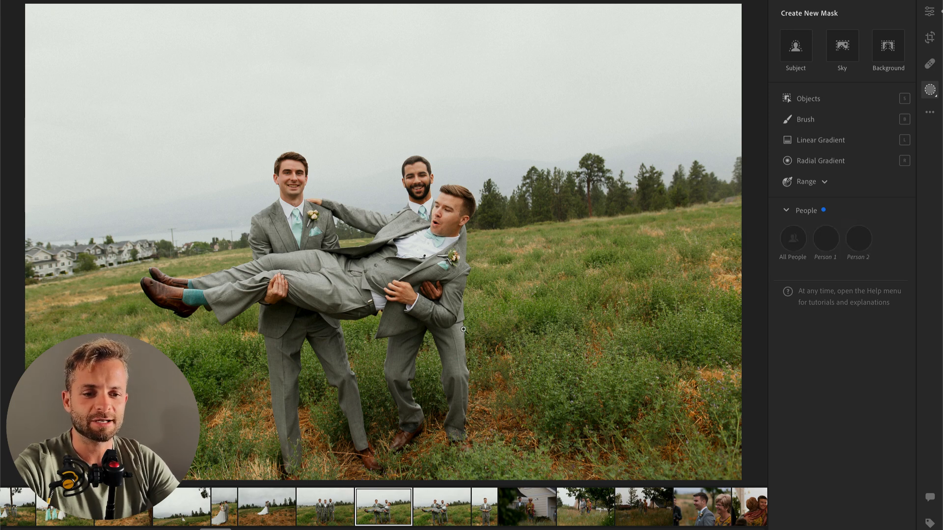
key(r)
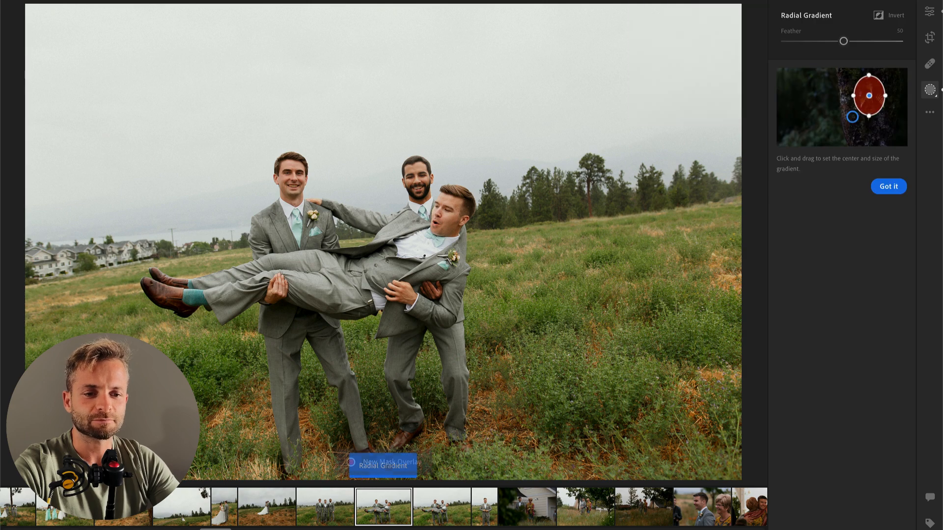
drag(364, 257, 491, 344)
mouse_move(844, 190)
mouse_down()
mouse_move(821, 191)
mouse_move(825, 219)
mouse_up()
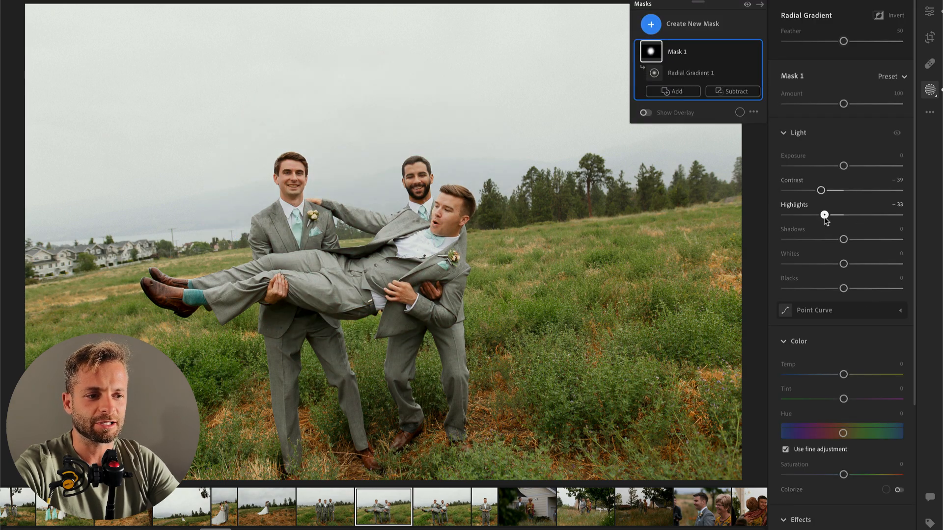
drag(844, 166, 845, 167)
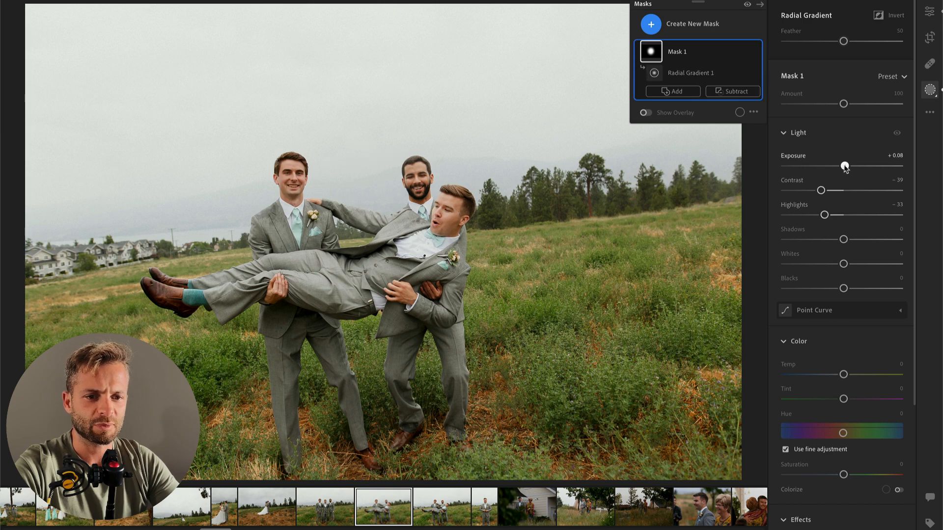
key(Return)
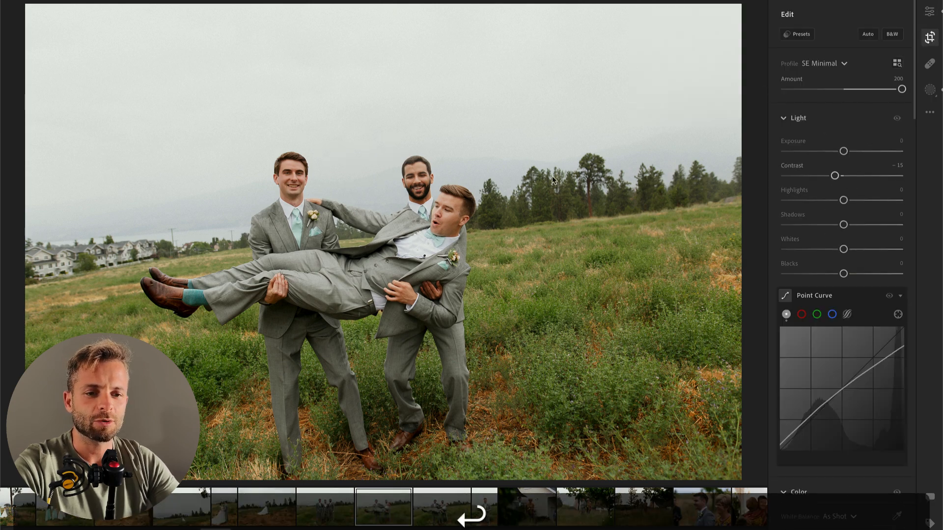
Step: Crop the photo tighter around the three men at the original aspect ratio, trimming the sky and both sides
key(c)
drag(737, 11, 710, 54)
drag(530, 155, 482, 157)
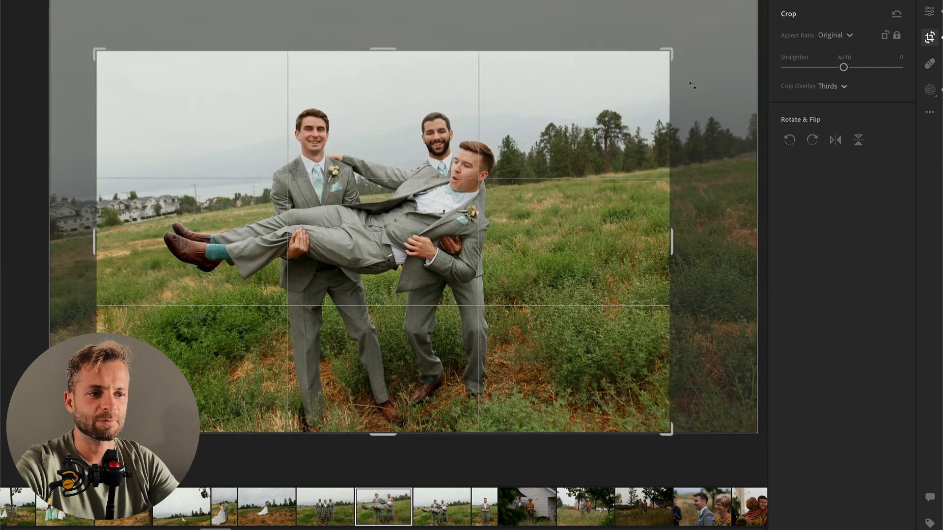
key(Return)
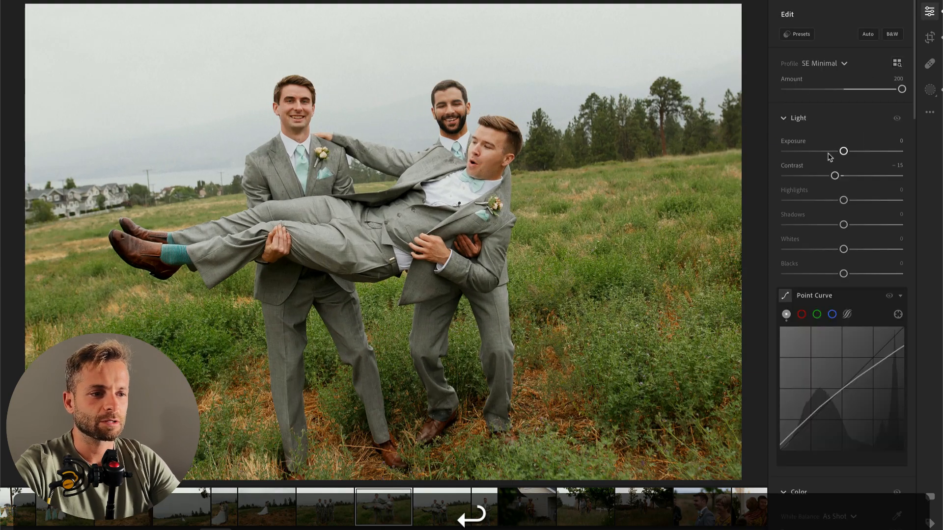
Step: Set the photo's Exposure to -0.16 and Highlights to -33, and copy its edit settings to the next photo
drag(844, 151, 842, 152)
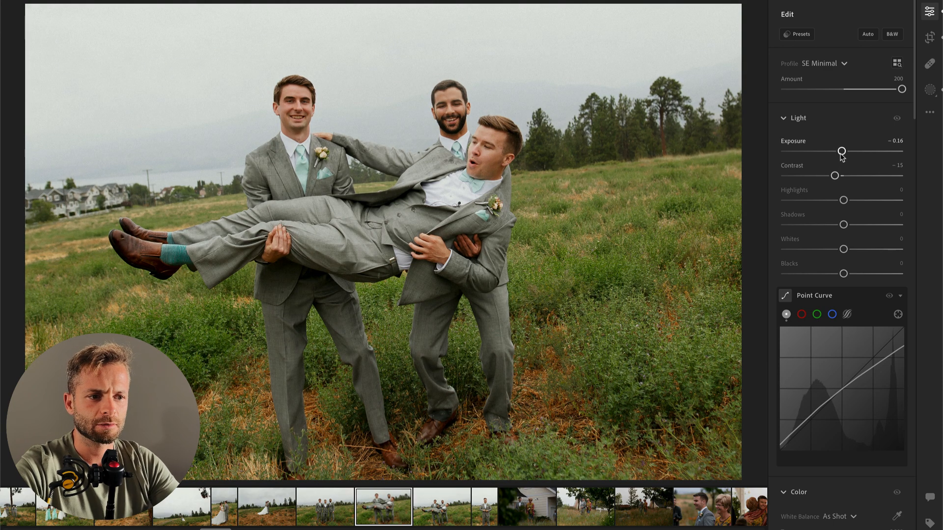
scroll(836, 231, down, 5)
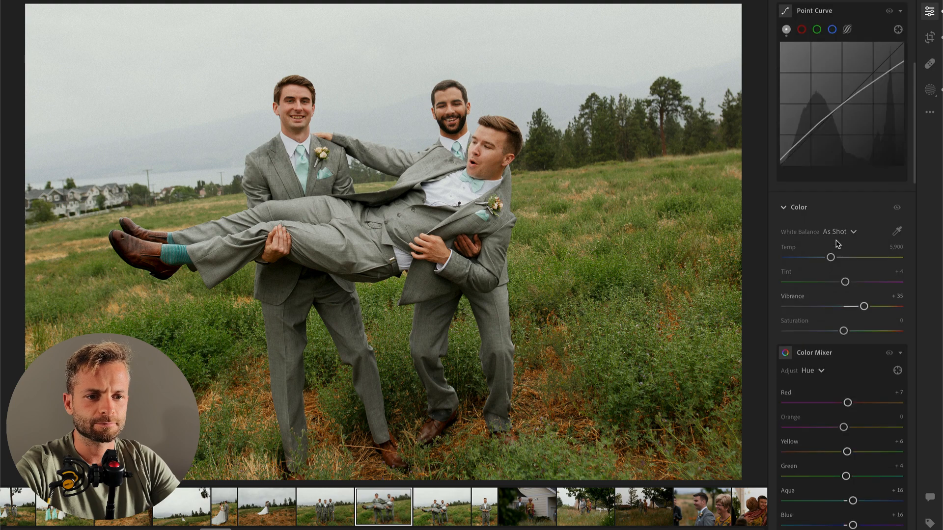
key(super+c)
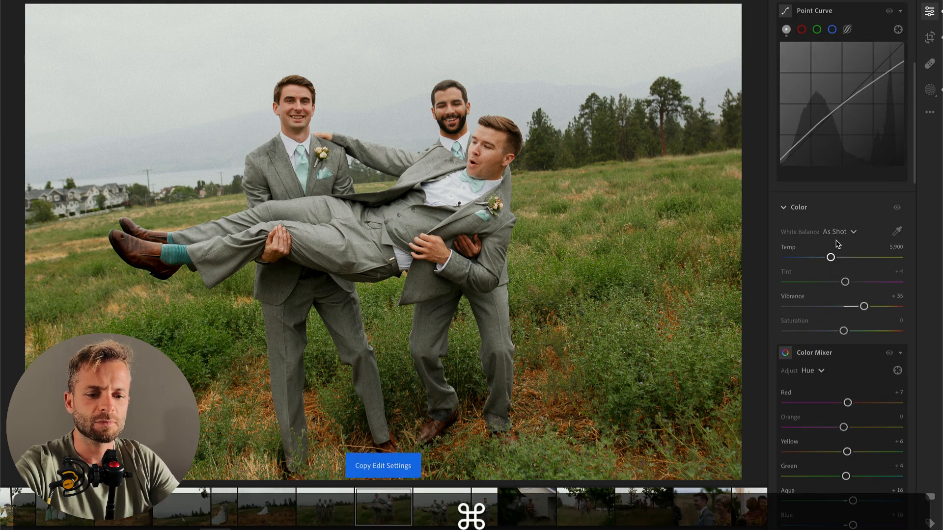
key(Right)
key(super+v)
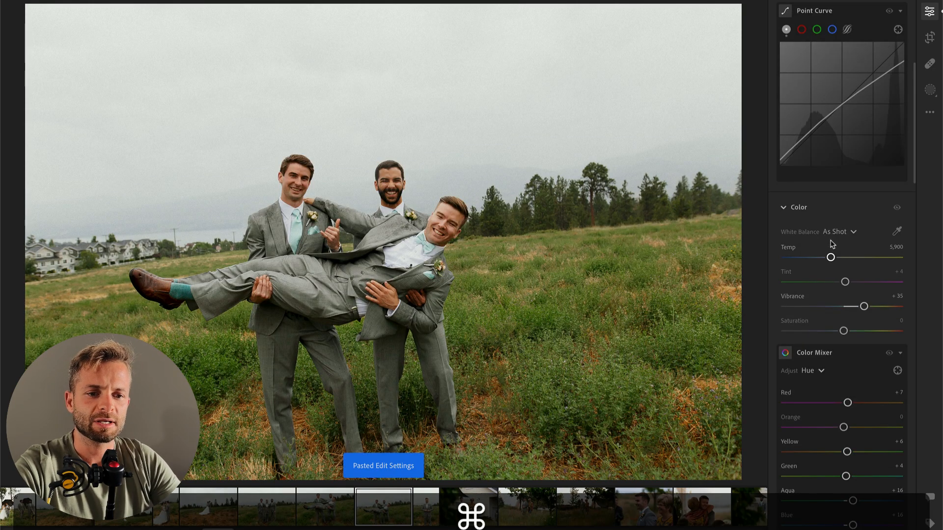
Step: Crop this photo tighter around the three men like the previous one, and move on to the groom's solo portrait
key(c)
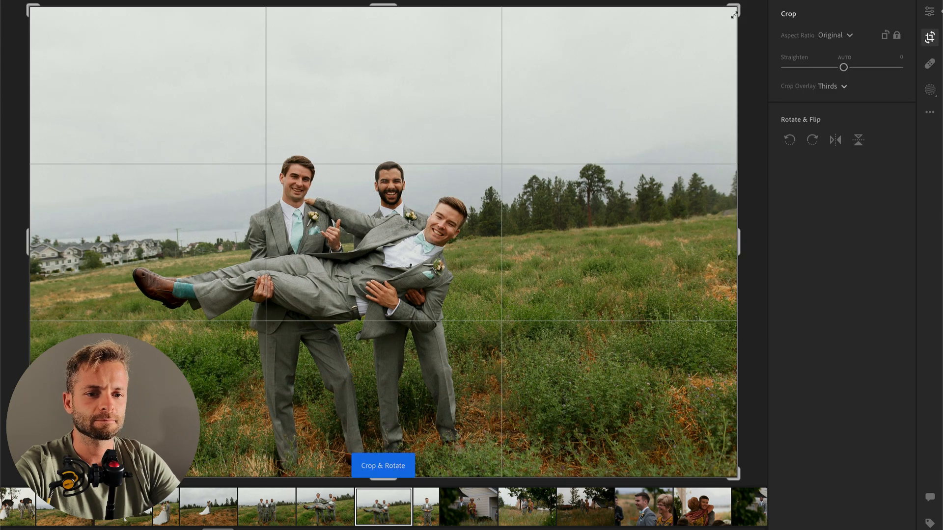
drag(734, 10, 638, 70)
drag(512, 157, 483, 157)
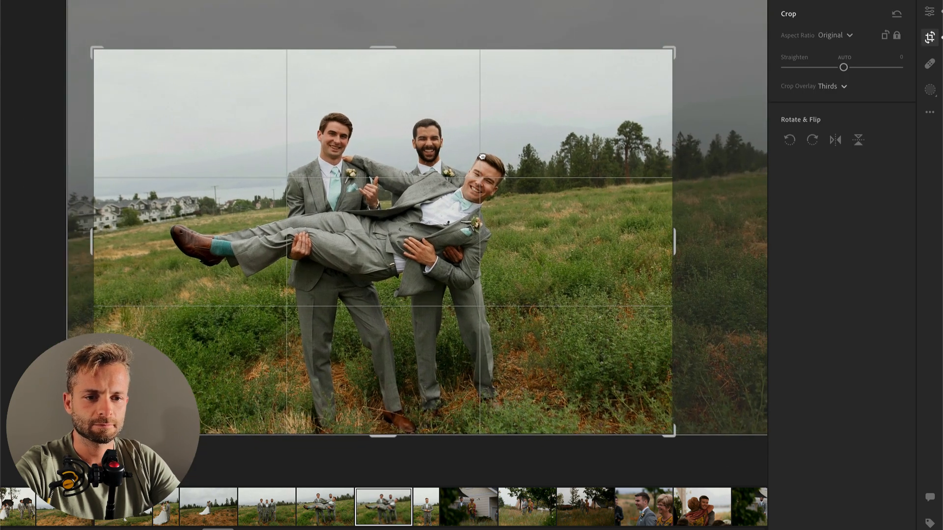
key(Return)
key(Right)
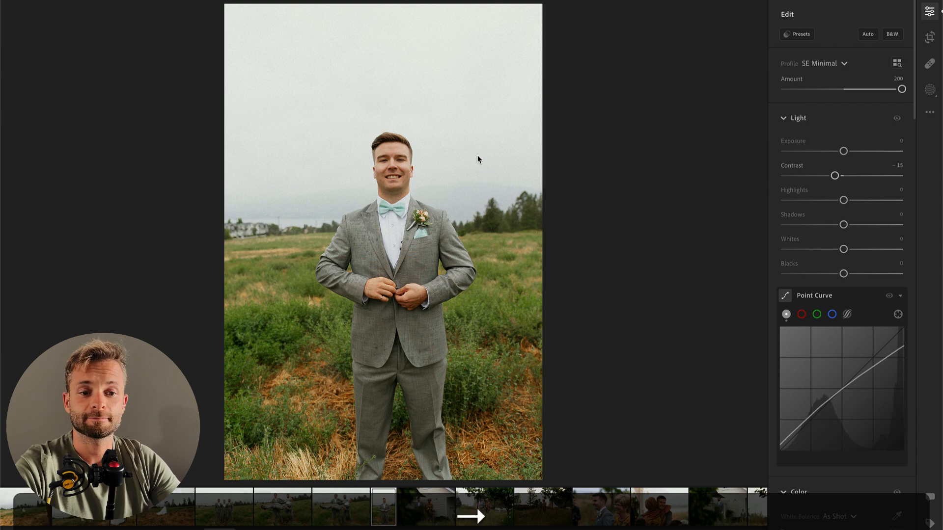
Step: Lower the solo portrait's Exposure to -0.52 and compare it with the previous group photo
mouse_move(833, 154)
mouse_down()
mouse_move(817, 153)
mouse_move(827, 153)
mouse_up()
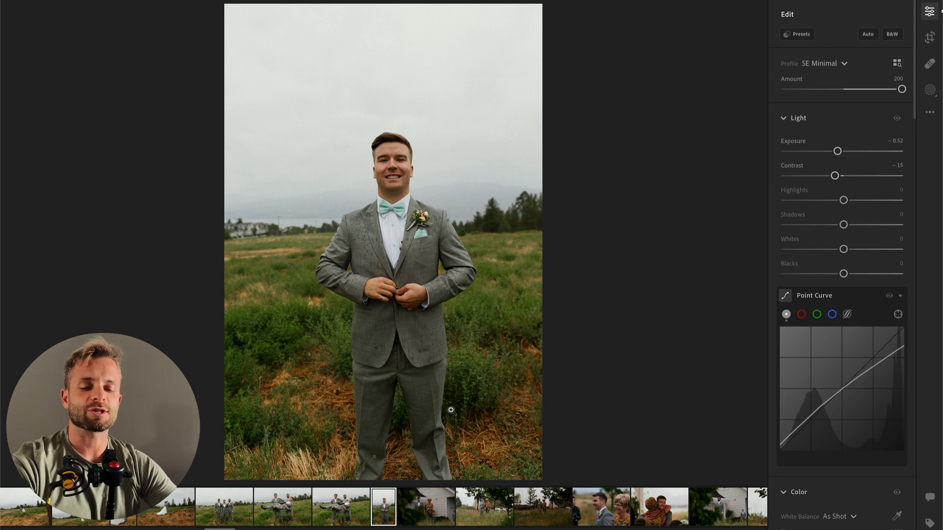
key(Left)
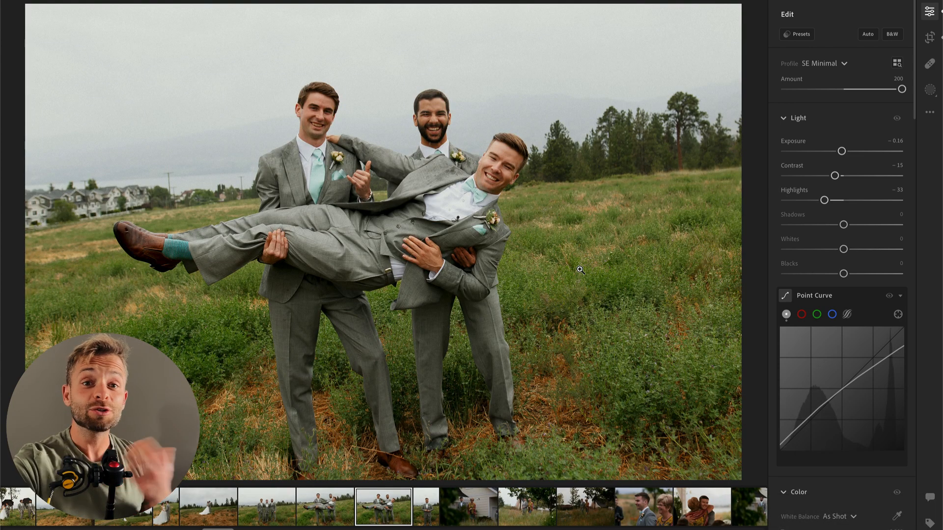
key(Right)
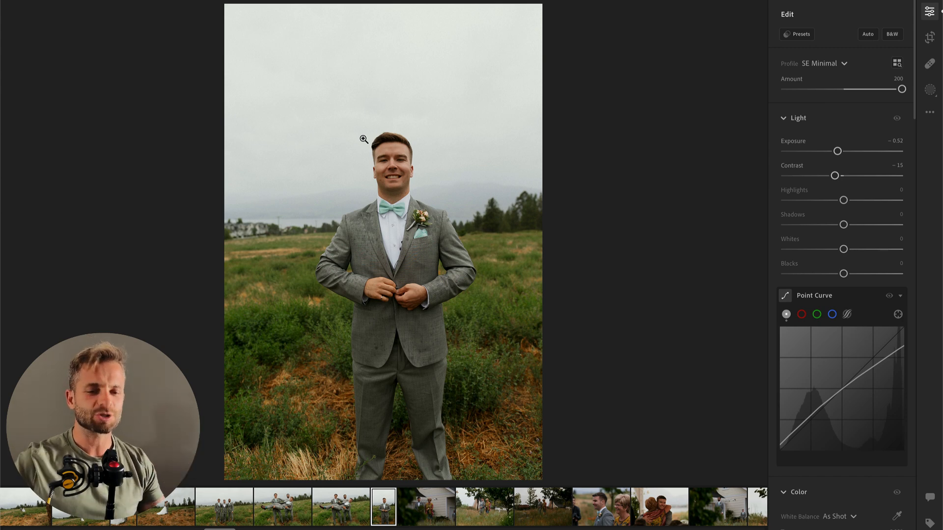
Step: Crop the solo portrait tighter, trimming the sky and both sides and placing the groom near the centre
key(c)
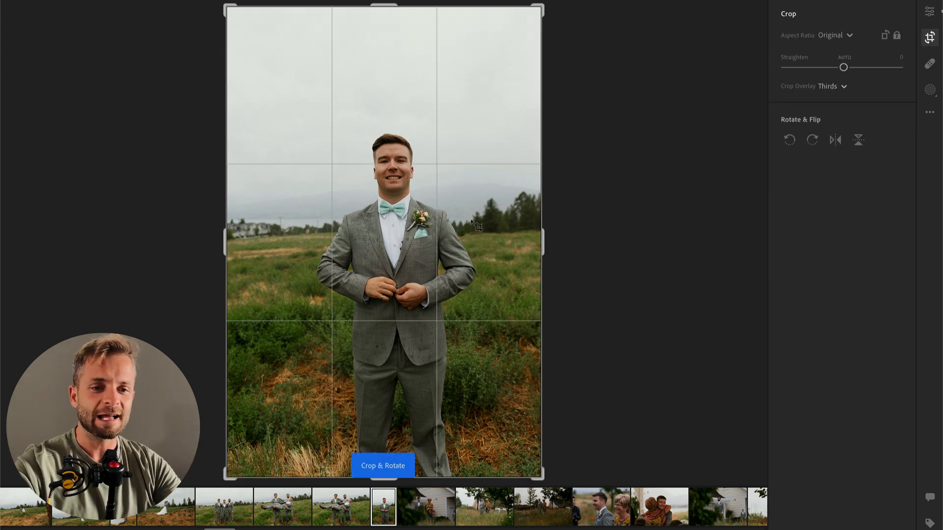
drag(225, 7, 247, 47)
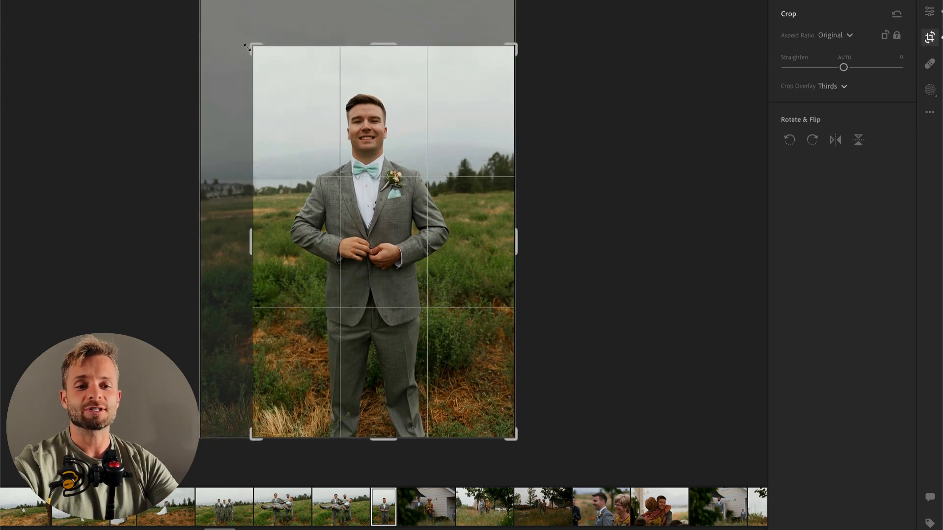
drag(360, 121, 372, 119)
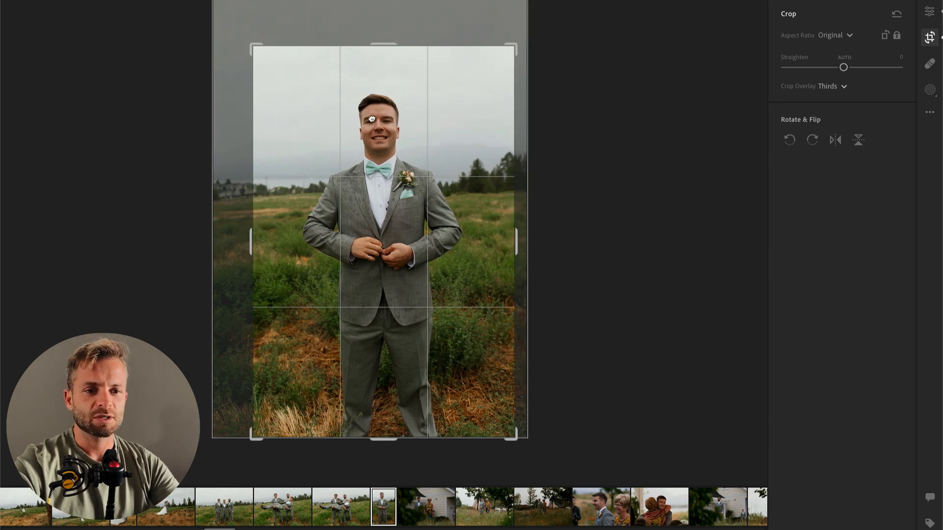
key(Return)
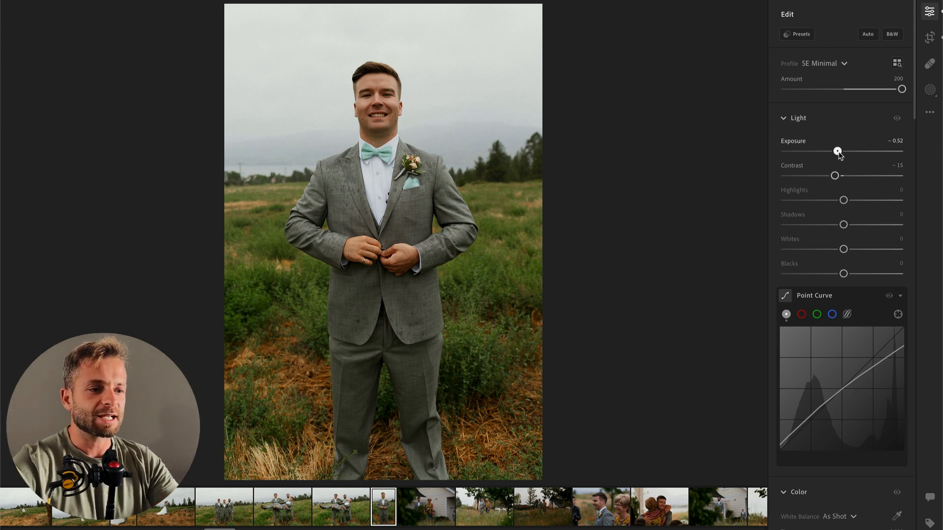
Step: Set the solo portrait's Exposure to -0.26 and tighten its crop slightly from the upper edge
drag(838, 152, 842, 153)
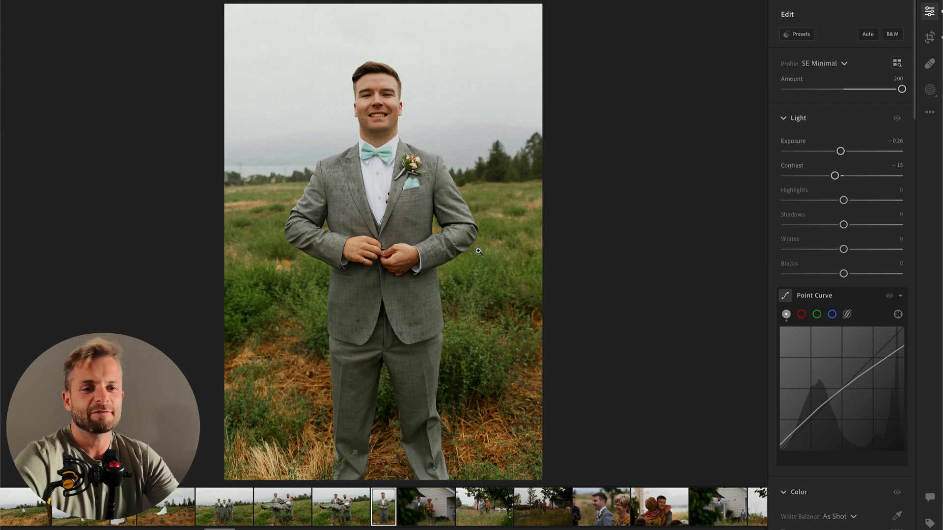
key(c)
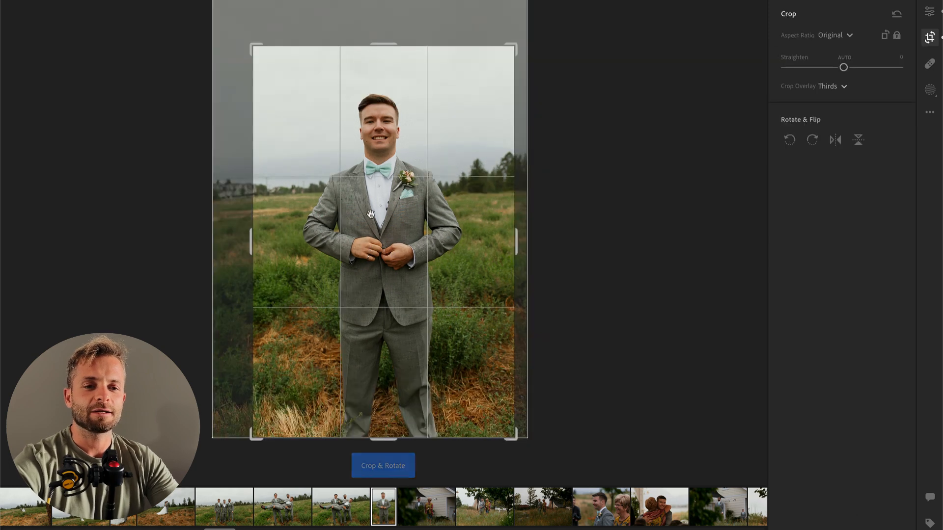
drag(391, 53, 381, 55)
key(Return)
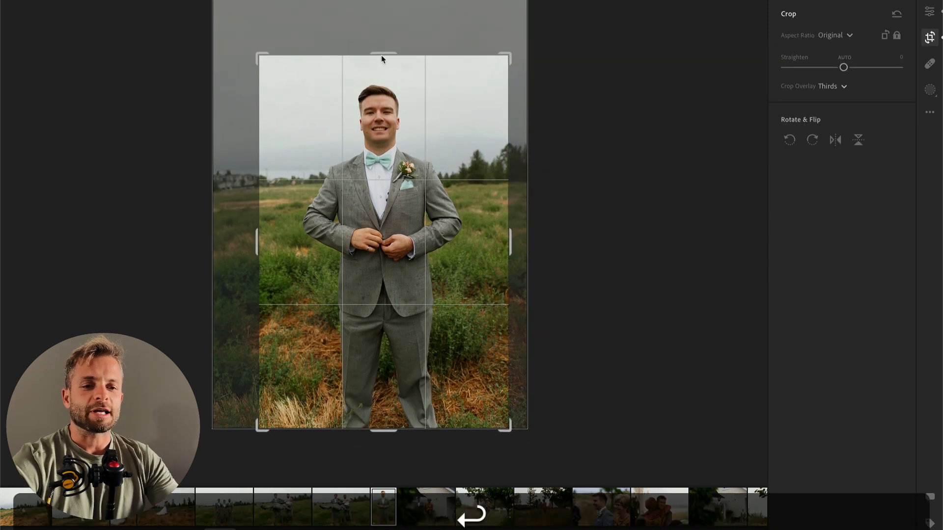
Step: Raise the Exposure of the dark photo of the groom walking with the woman to +1.10, and move on to the next photo
key(Right)
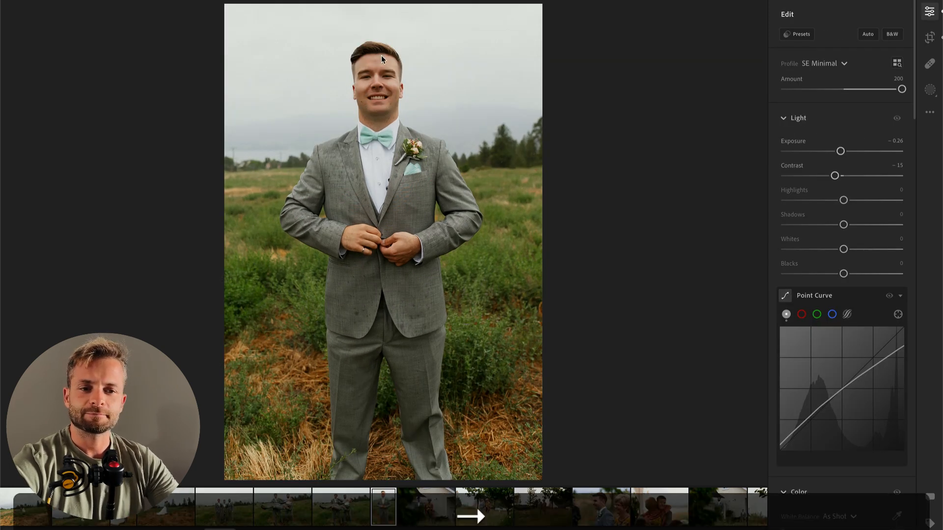
click(856, 152)
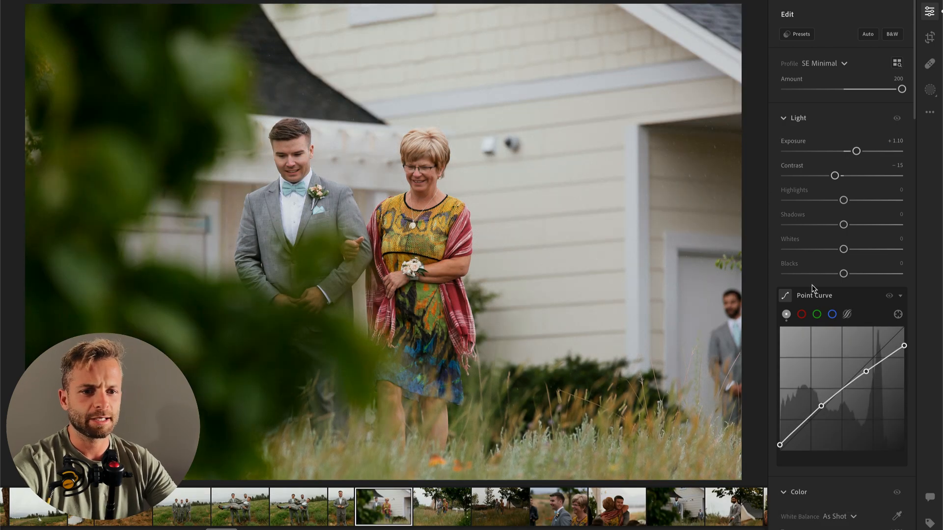
key(Right)
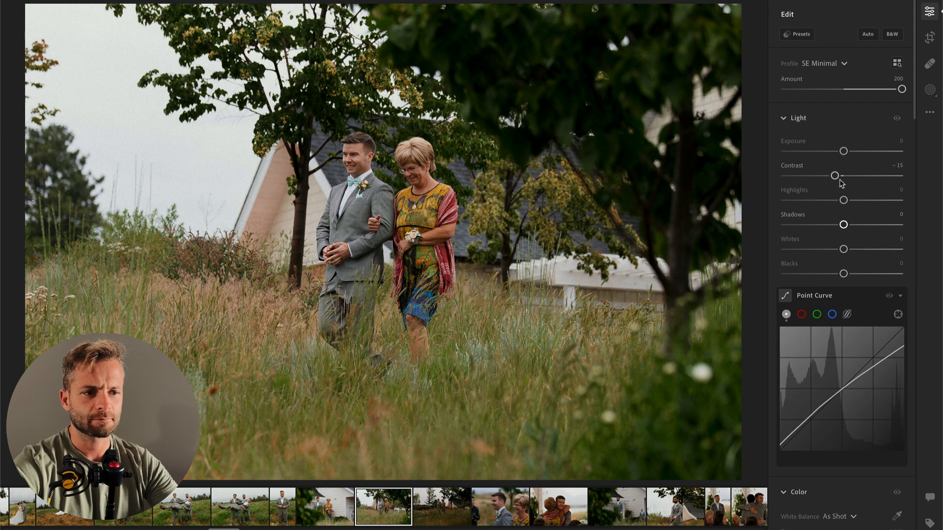
Step: Set the Exposure of the walking-couple photo to +0.31 and that of the following photo with the bench to +1.31
drag(843, 151, 848, 153)
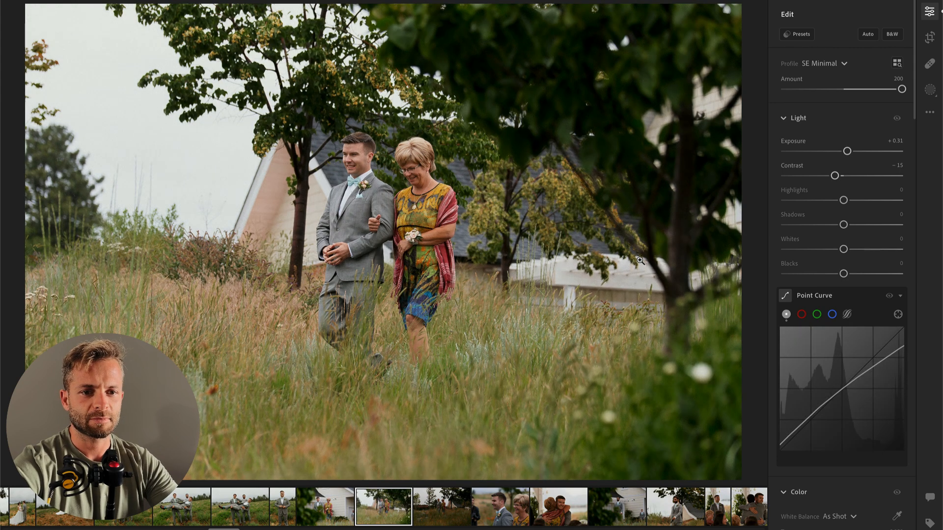
key(Right)
drag(844, 151, 859, 155)
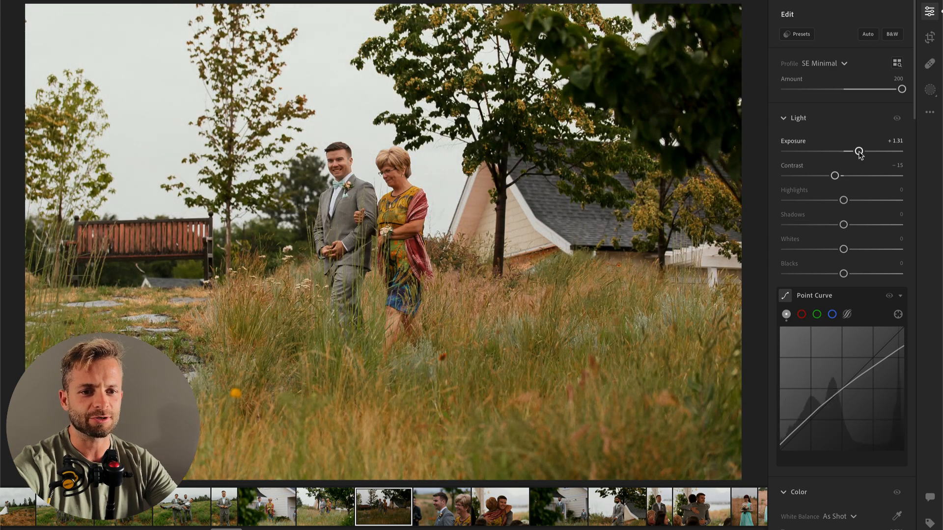
Step: Compare the camera settings in the photo information of the two shots of the groom walking with the woman
key(Left)
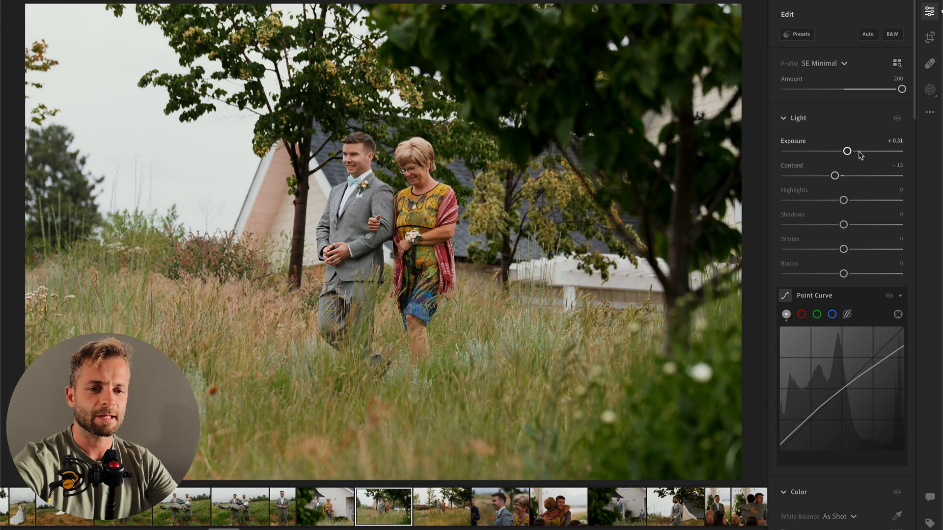
key(i)
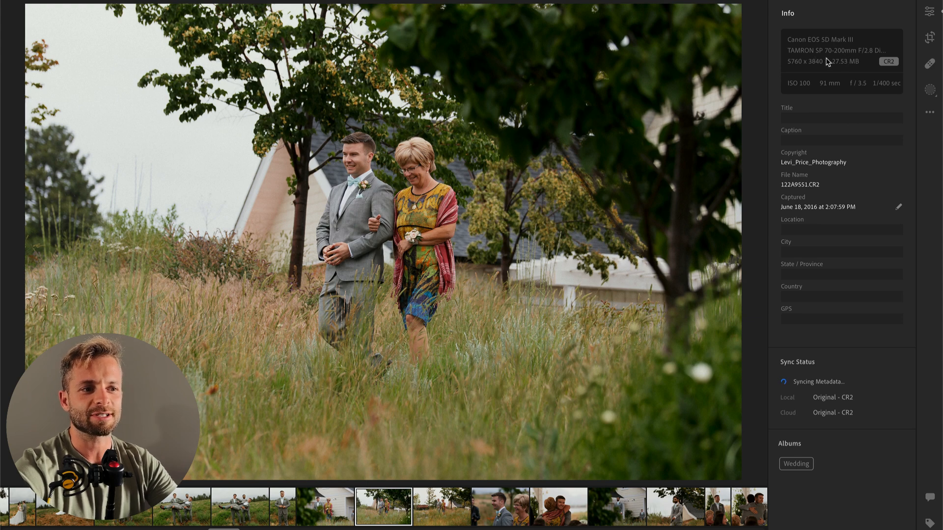
key(Right)
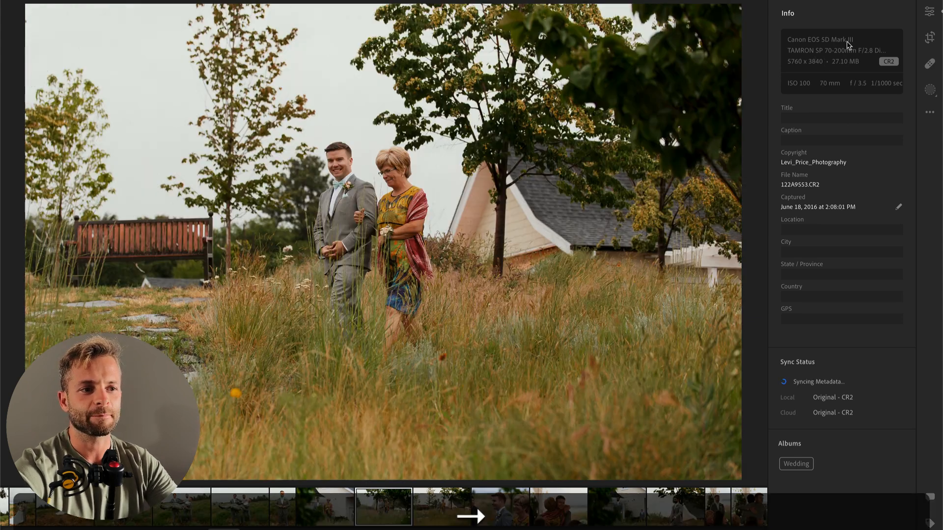
key(Left)
key(Right)
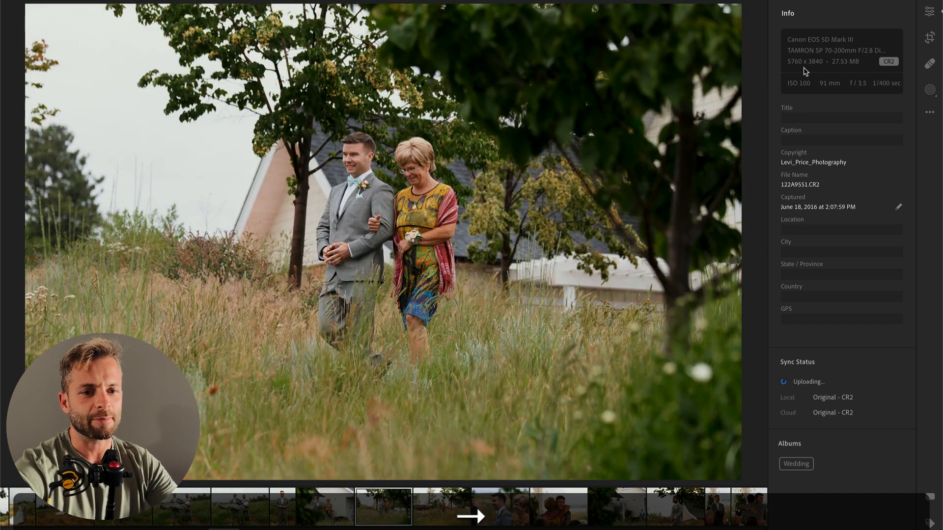
key(Left)
key(Right)
key(Left)
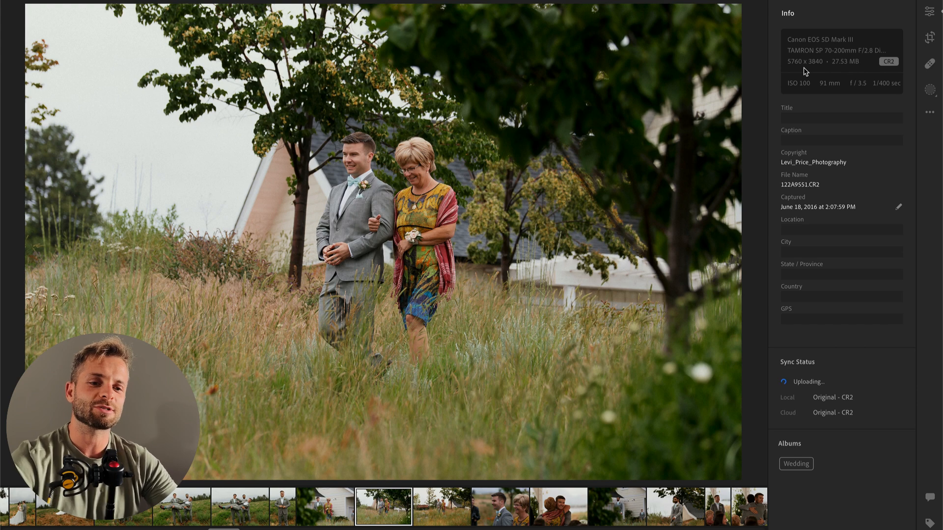
Step: Cool the white balance of the walking-couple photo with the bench to a Temp of 5,331
click(929, 12)
key(Right)
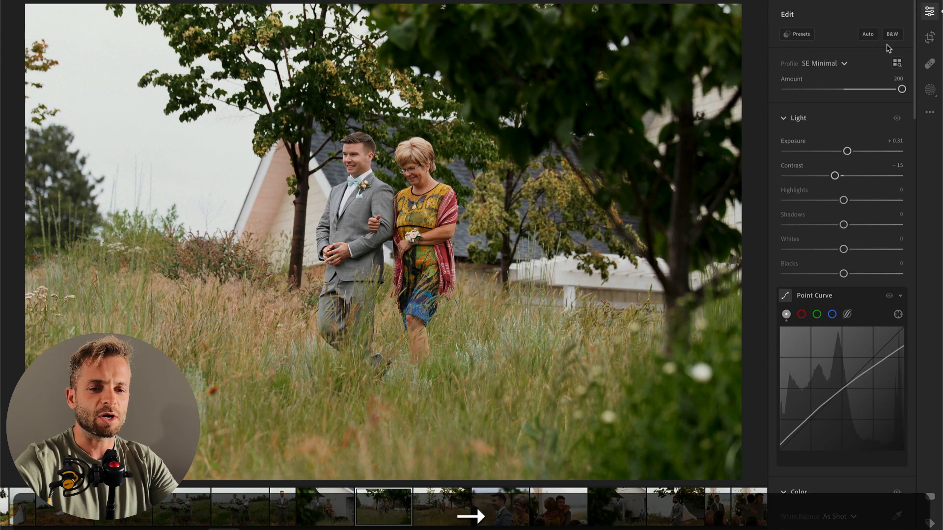
scroll(816, 453, down, 3)
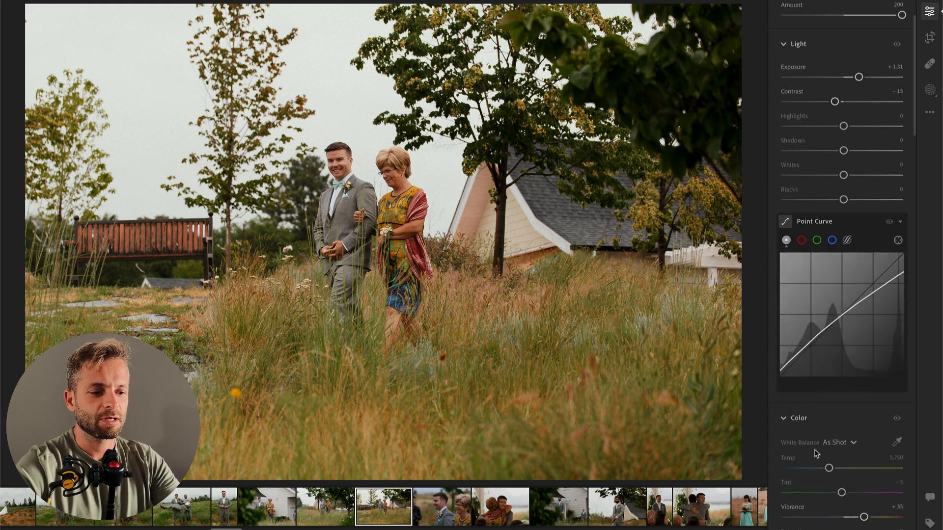
drag(829, 469, 825, 470)
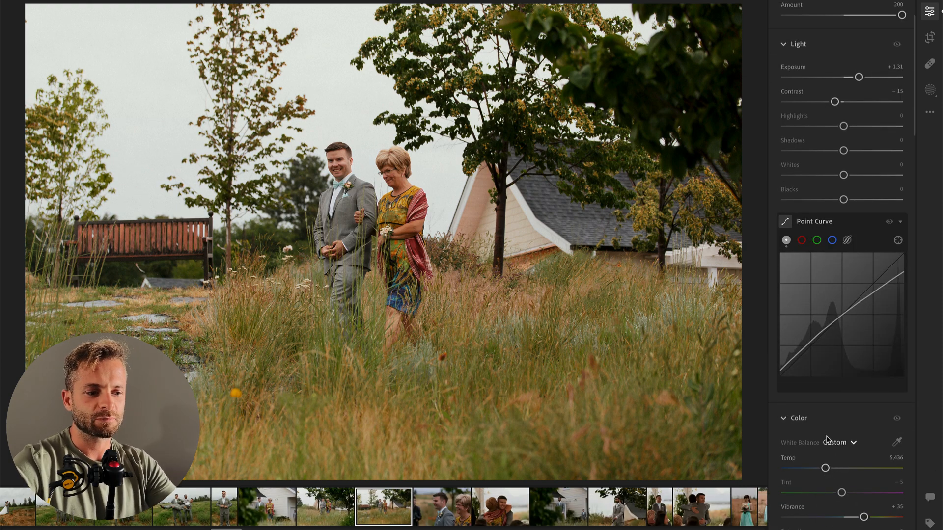
click(845, 443)
click(796, 456)
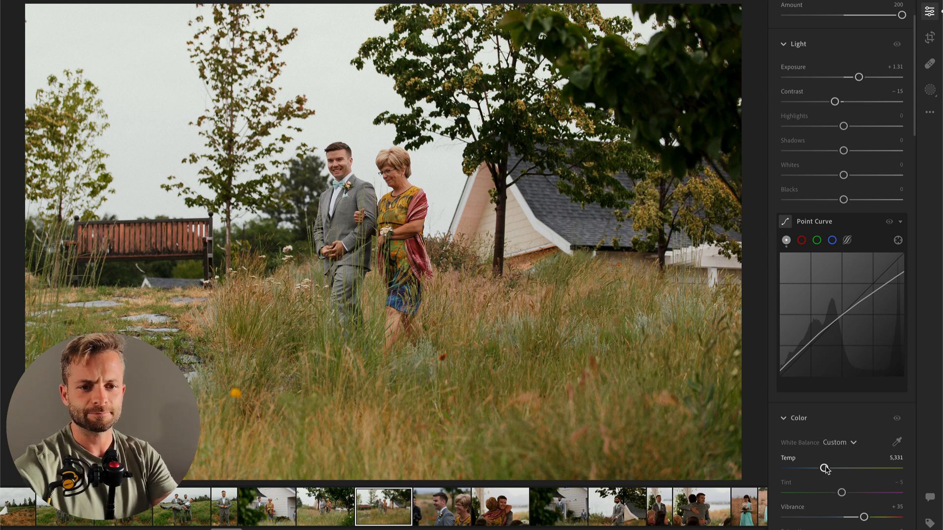
Step: Paste the copied edit settings onto the close-up of the groom and the woman with glasses, and raise its Exposure to +0.94
key(Right)
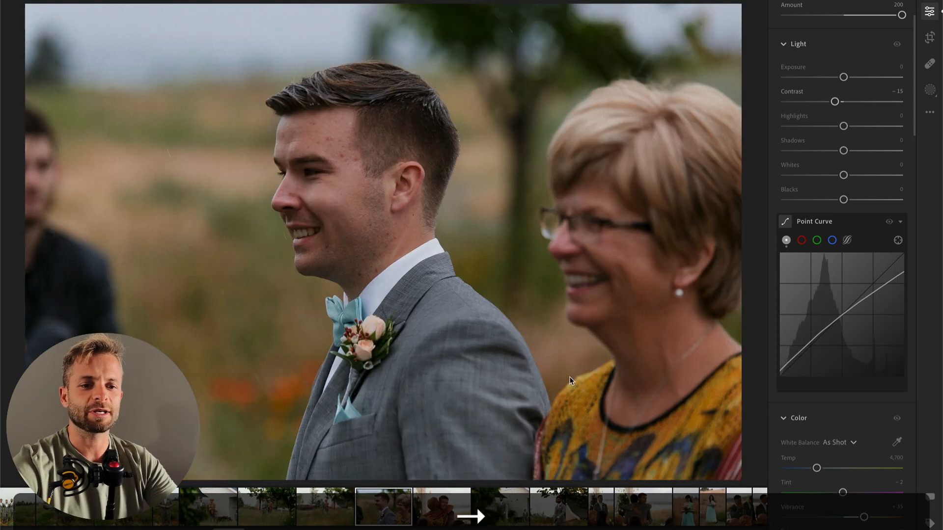
key(super+v)
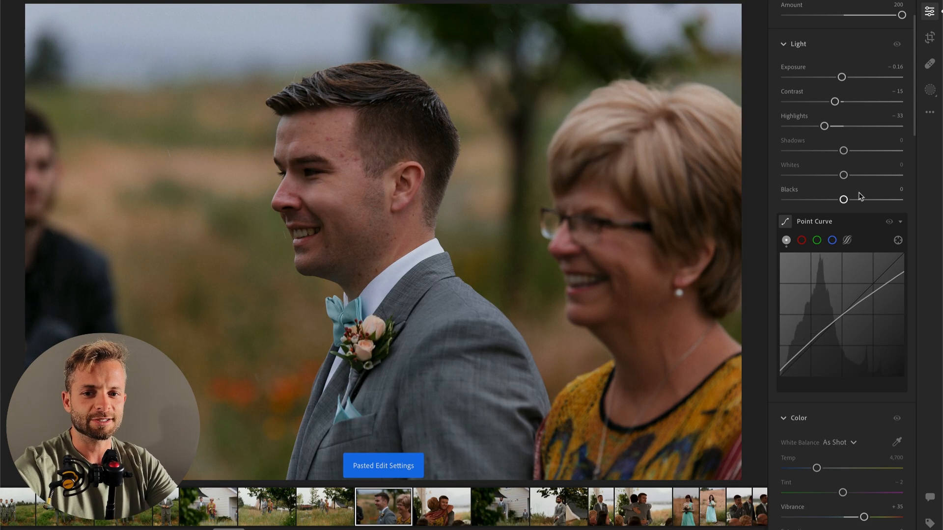
scroll(882, 207, up, 3)
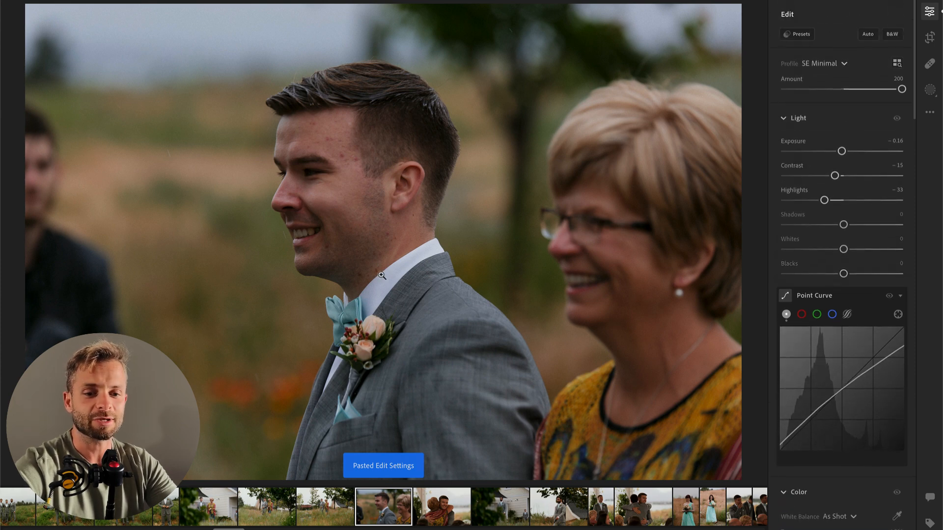
key(i)
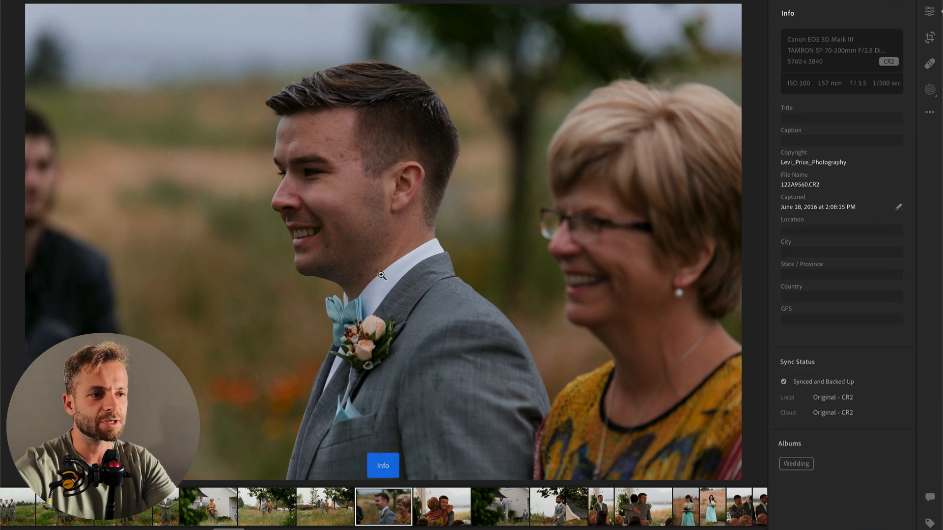
key(i)
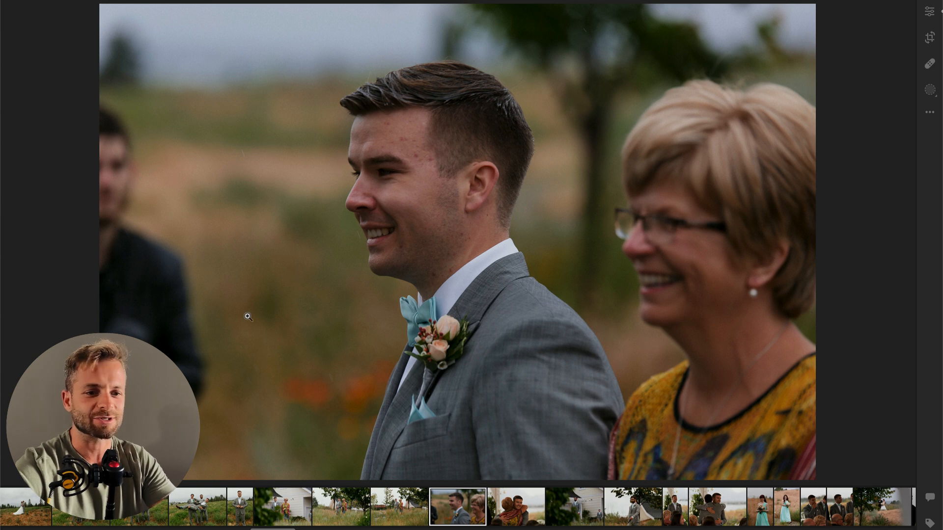
click(930, 12)
drag(843, 151, 854, 152)
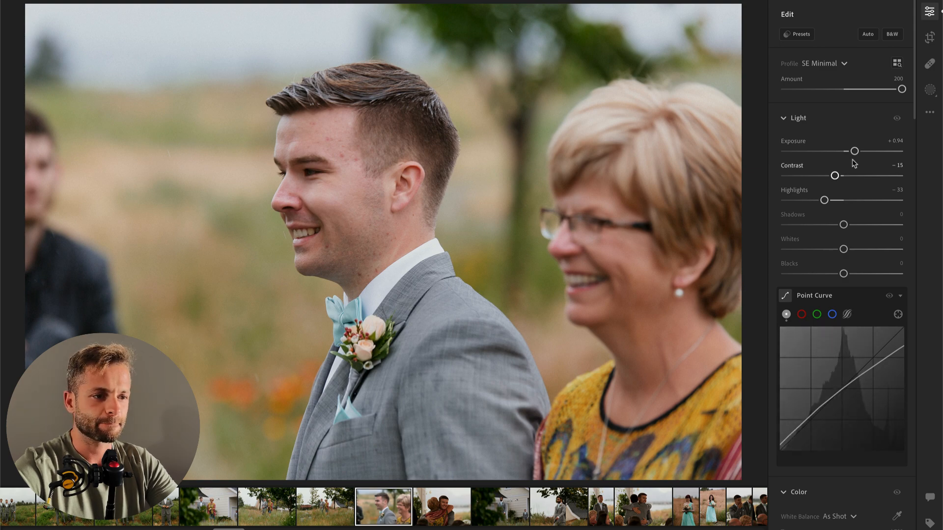
Step: Raise the Exposure of the photo of the groom hugging the woman to +1.36 and cool its Temp to 5,008
key(Right)
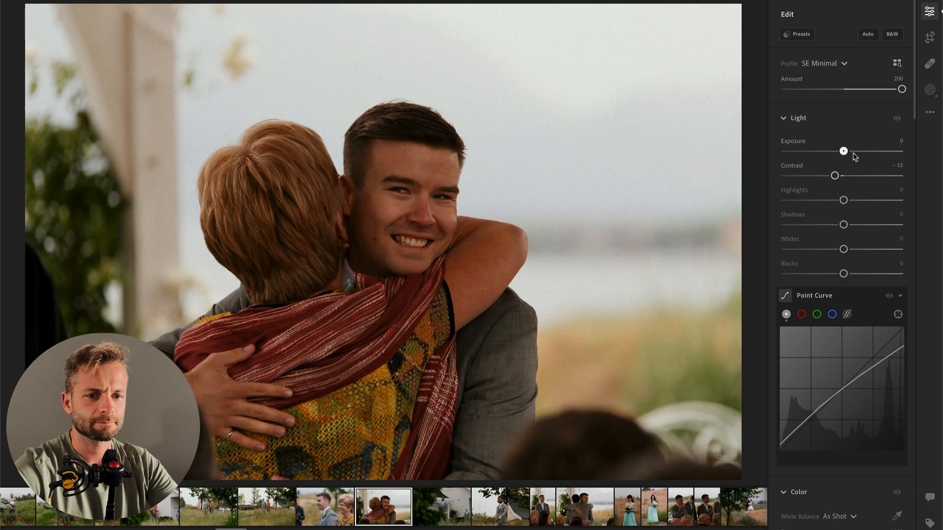
drag(855, 156, 859, 151)
scroll(854, 242, down, 3)
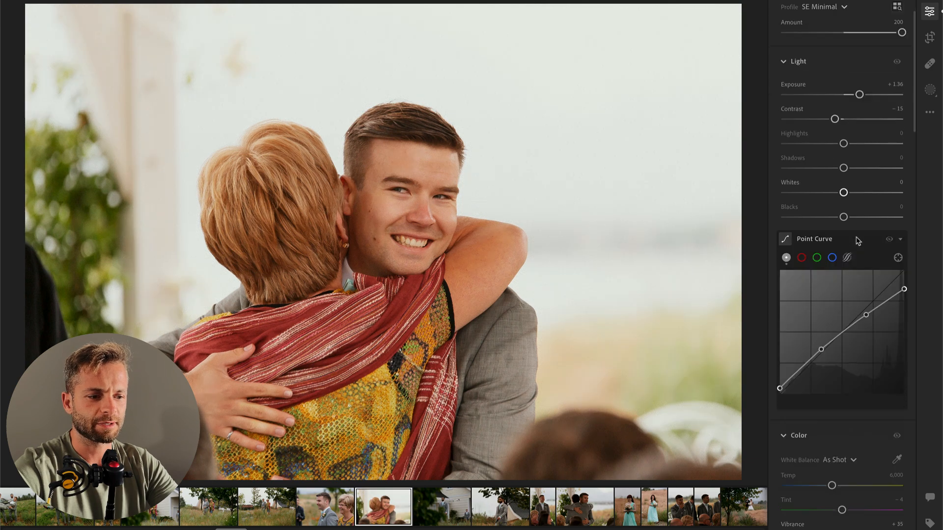
click(896, 460)
text(5,4)
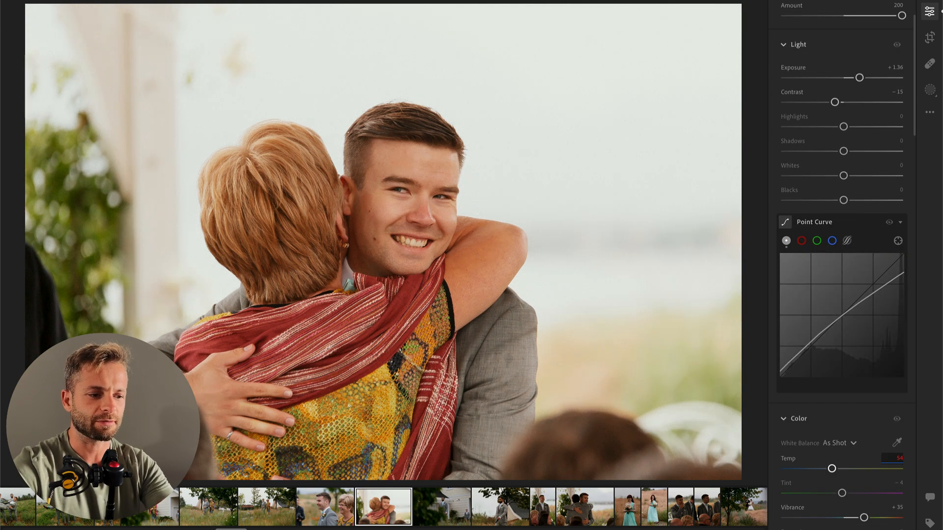
text(00)
key(Return)
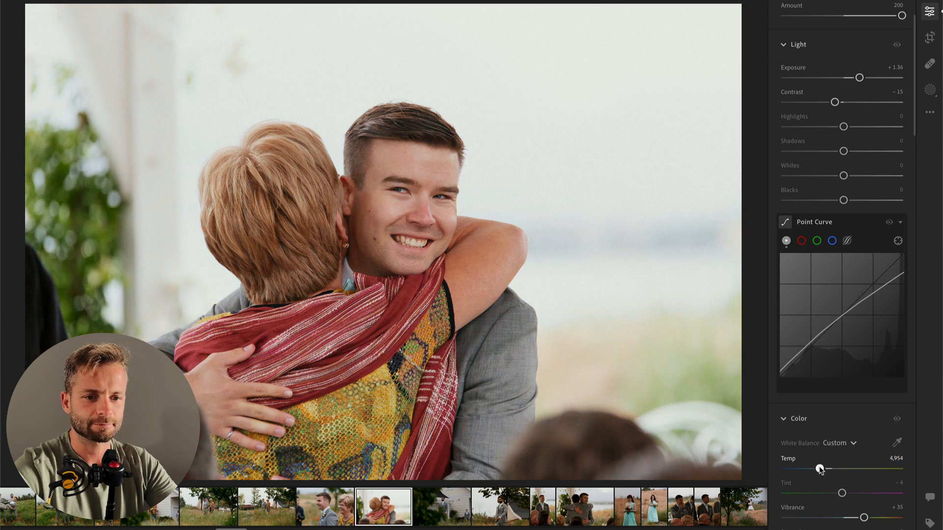
Step: Set the hug photo's Highlights to -100, Whites to -61, Exposure to +0.96 and Contrast to -13, and copy its edit settings
drag(804, 126, 767, 129)
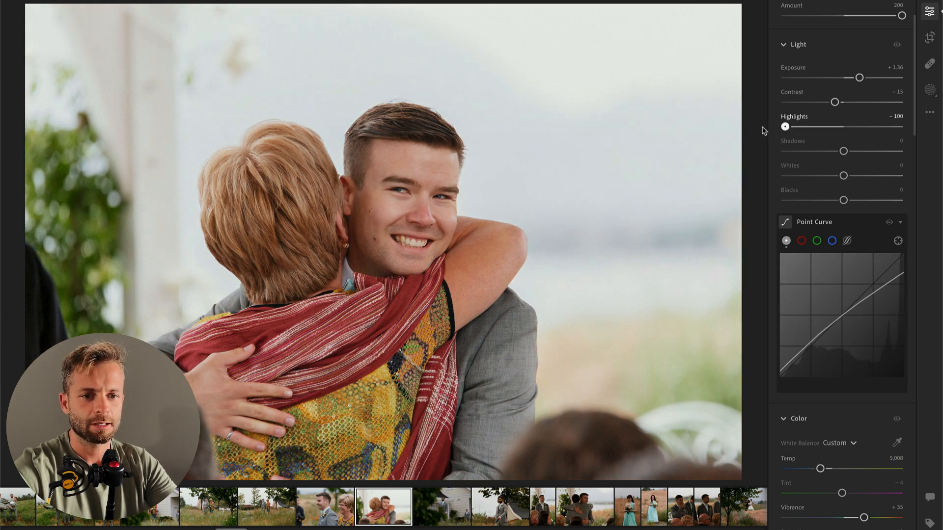
click(790, 176)
drag(790, 176, 808, 176)
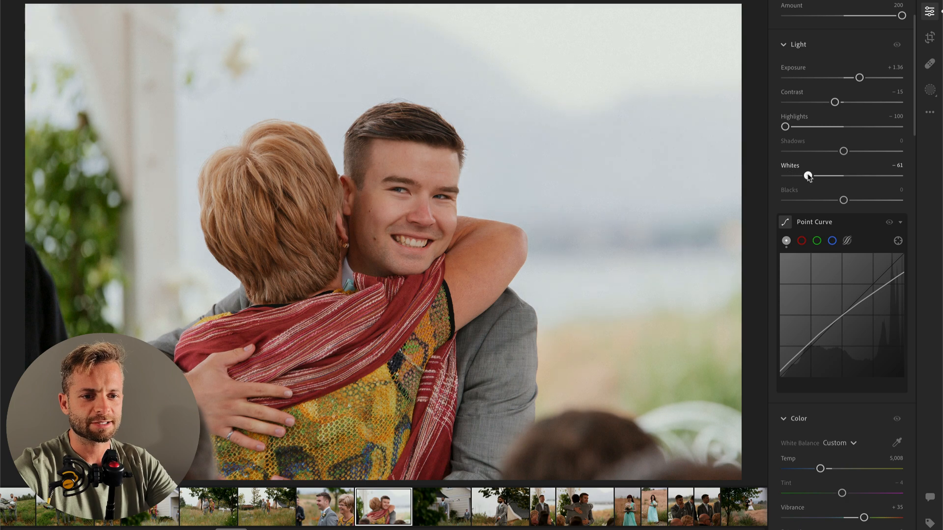
drag(859, 78, 828, 103)
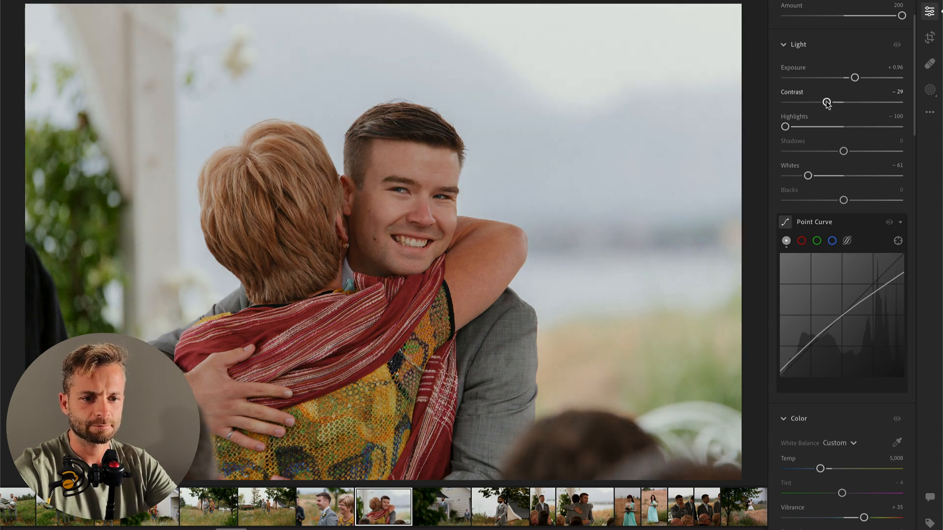
key(super+c)
Step: Brighten the photo of the bearded groomsman behind the leaves to Exposure +0.59 and warm its Temp to 5,330
key(super+Right)
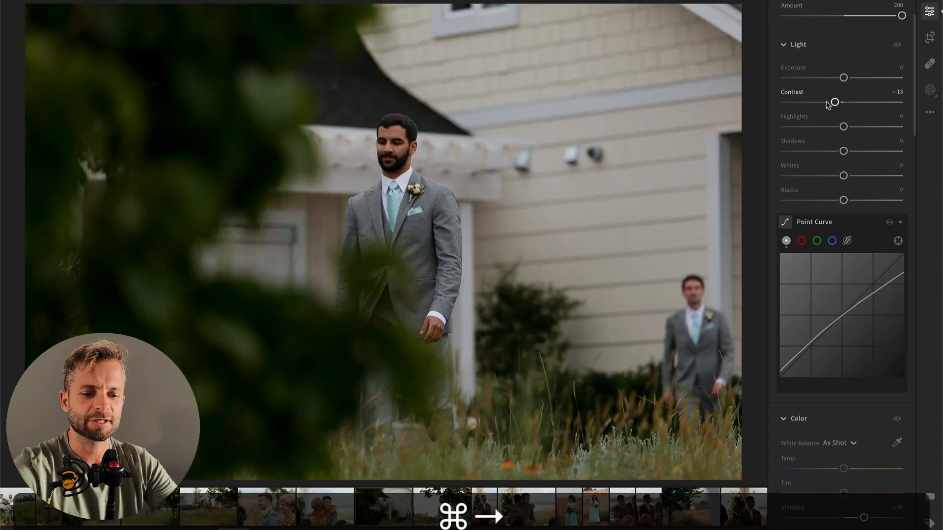
drag(843, 78, 850, 78)
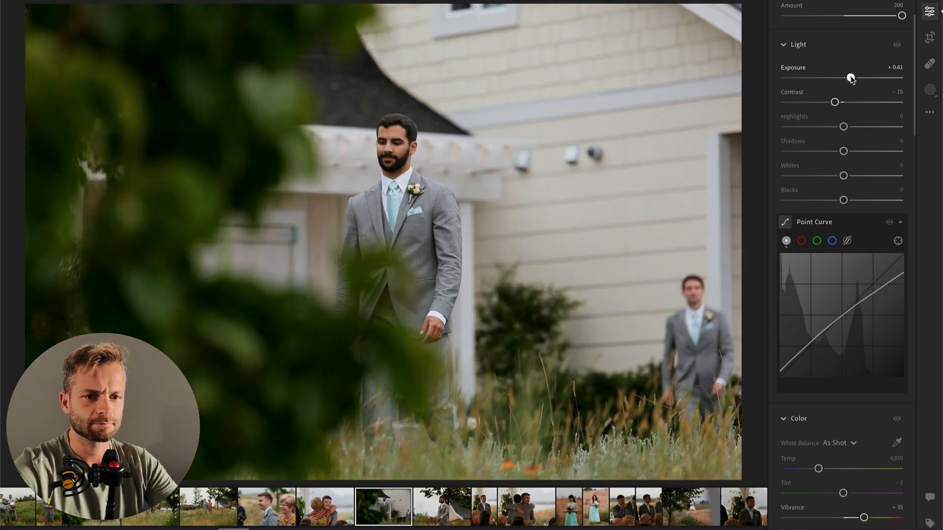
drag(819, 469, 824, 469)
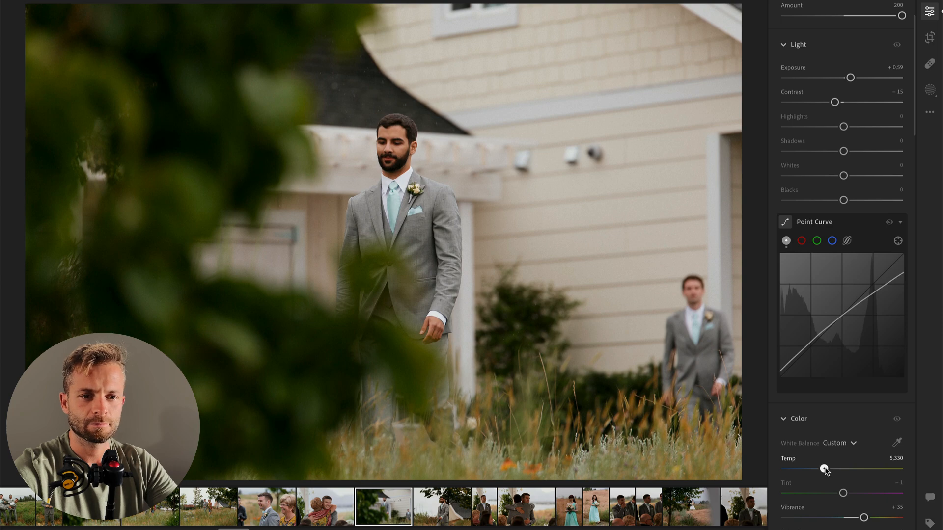
Step: On the next photo of the bearded groomsman, set Exposure to +0.75, Highlights to -100, Whites to -53 and Contrast to -43
key(super+Right)
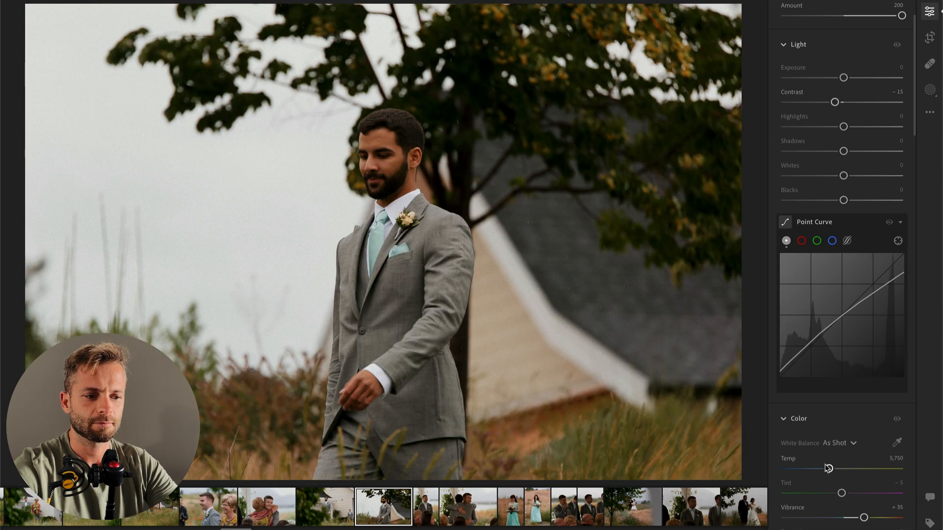
click(853, 78)
drag(844, 126, 770, 131)
click(813, 175)
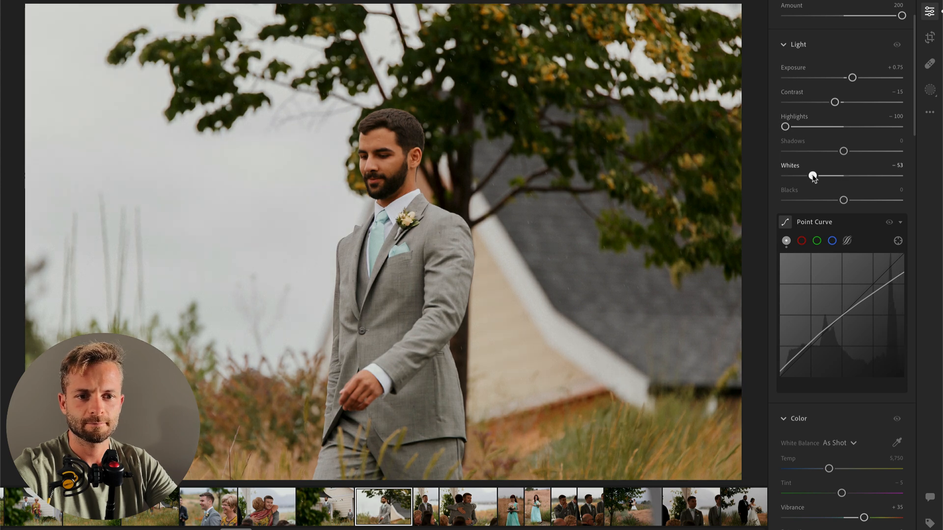
drag(835, 102, 826, 105)
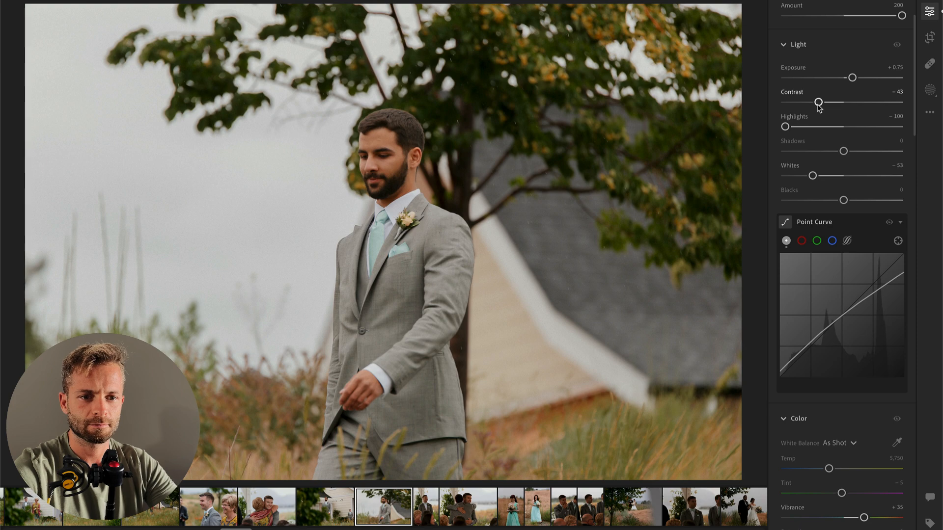
Step: Paste the copied settings onto the vertical photo of the groom behind the guests, set Exposure to +0.94, and copy its edit settings
key(Right)
drag(844, 78, 861, 80)
click(789, 127)
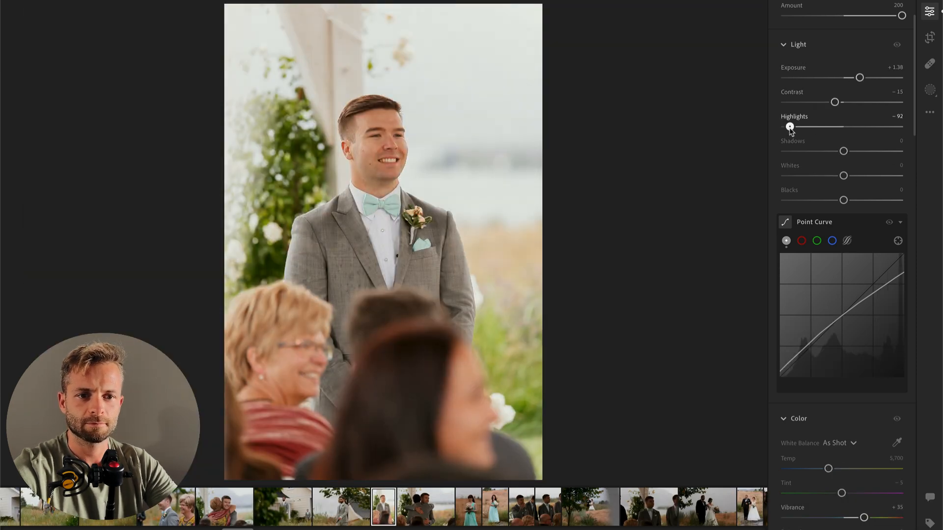
key(super+v)
mouse_move(854, 78)
mouse_down()
mouse_move(838, 107)
mouse_move(855, 79)
mouse_up()
key(super+c)
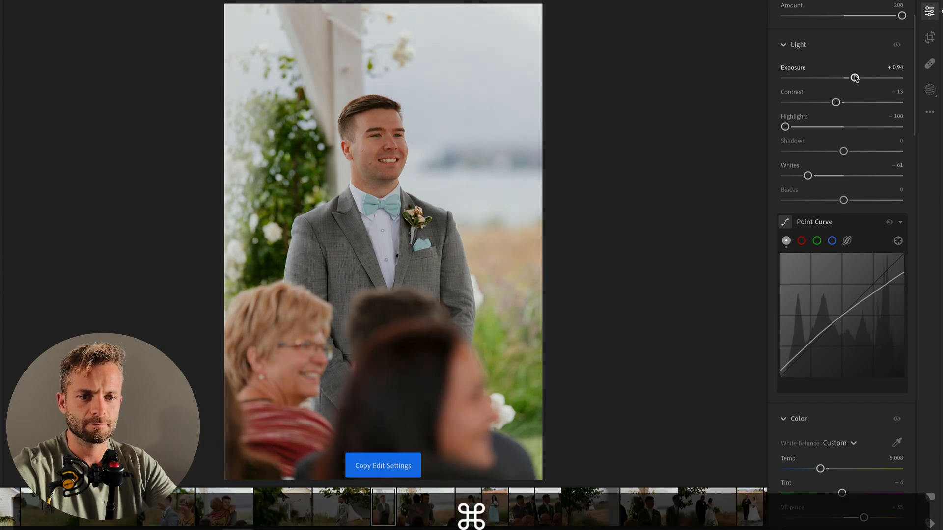
Step: Paste the copied settings onto the photo of the groom hugging the groomsman and raise its Exposure to +1.20
key(Right)
key(super+v)
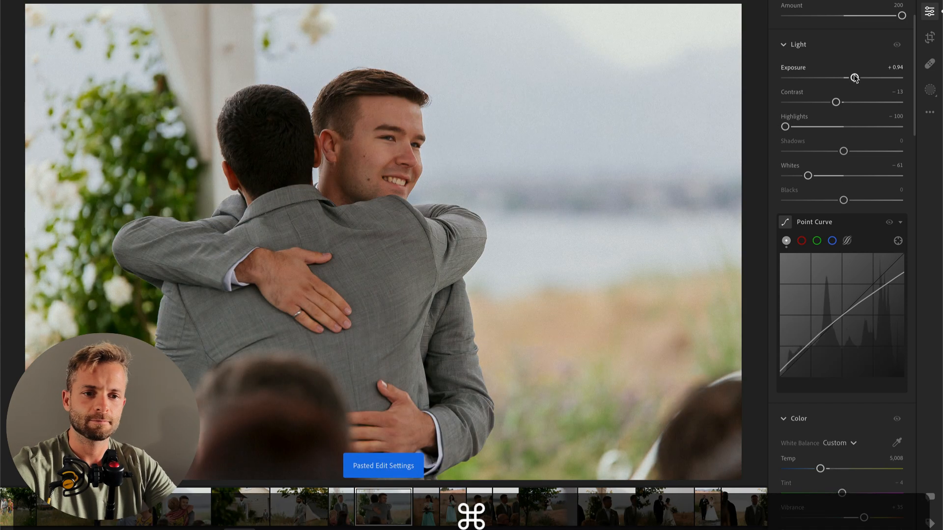
drag(855, 79, 859, 78)
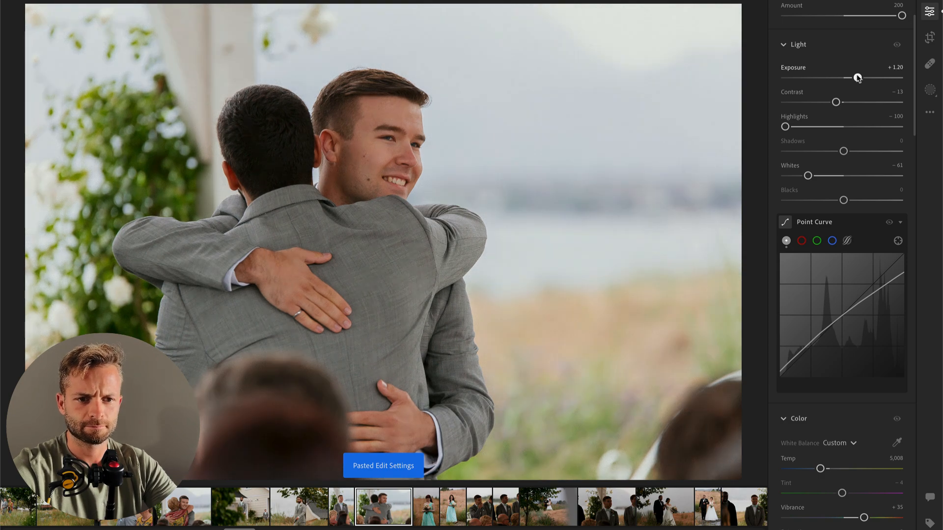
Step: Paste the copied edit settings onto the portrait of the bridesmaid in the turquoise dress
key(Right)
key(super+v)
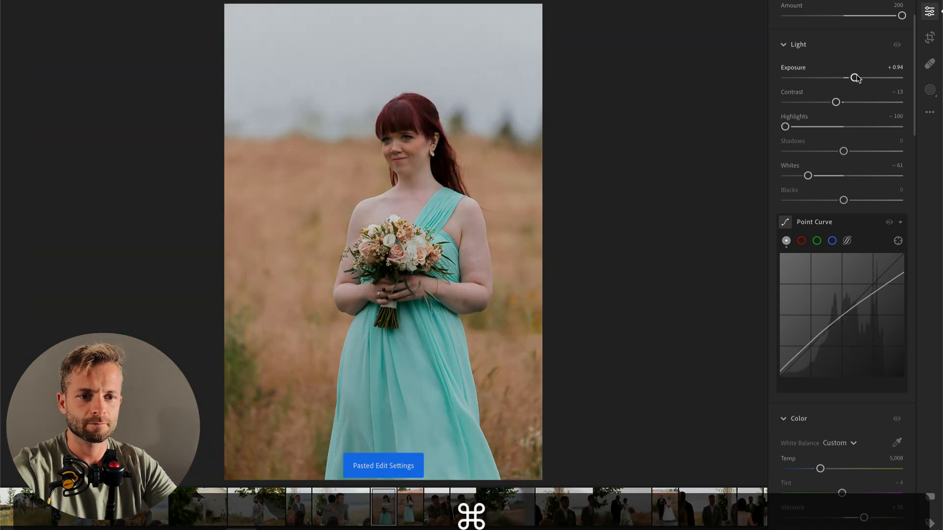
Step: Set this bridesmaid portrait's Exposure to +1.40, paste the copied settings onto the next bridesmaid photo and set its Exposure to +0.54
drag(855, 79, 858, 78)
key(Right)
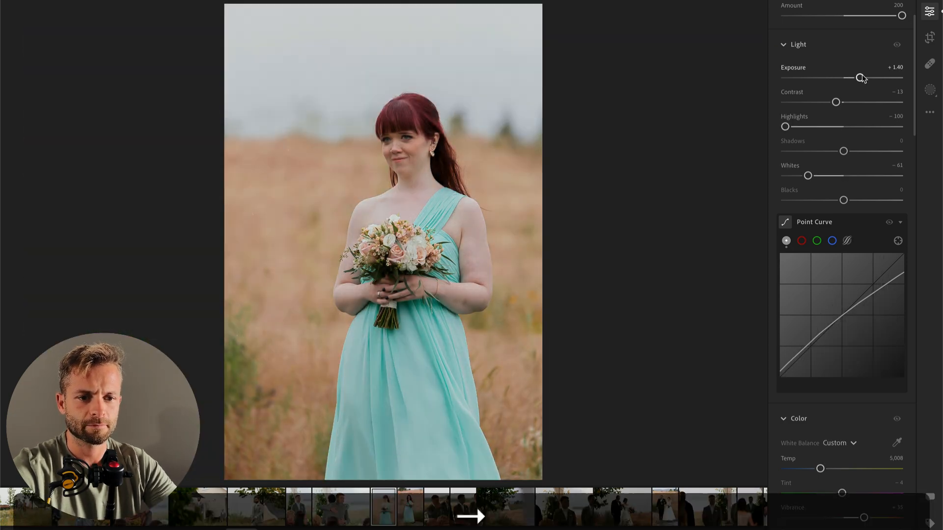
key(super+v)
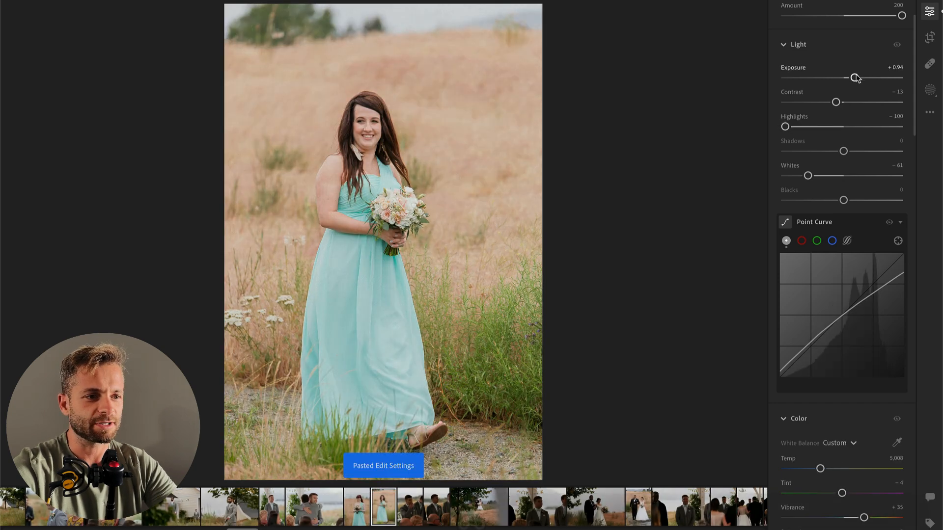
drag(852, 78, 850, 78)
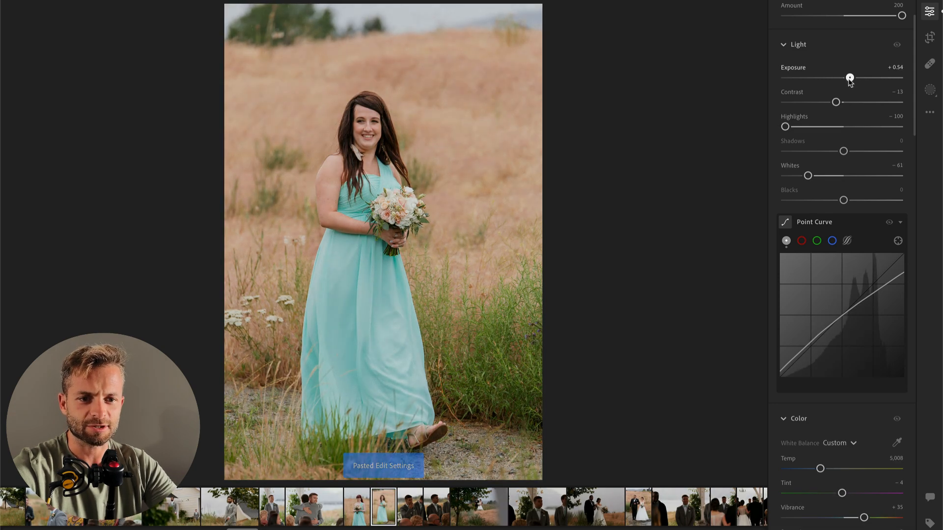
Step: Paste the copied edit settings onto the photo of the groom covering his mouth and set Exposure to +1.41
key(Right)
key(super+v)
drag(849, 78, 861, 78)
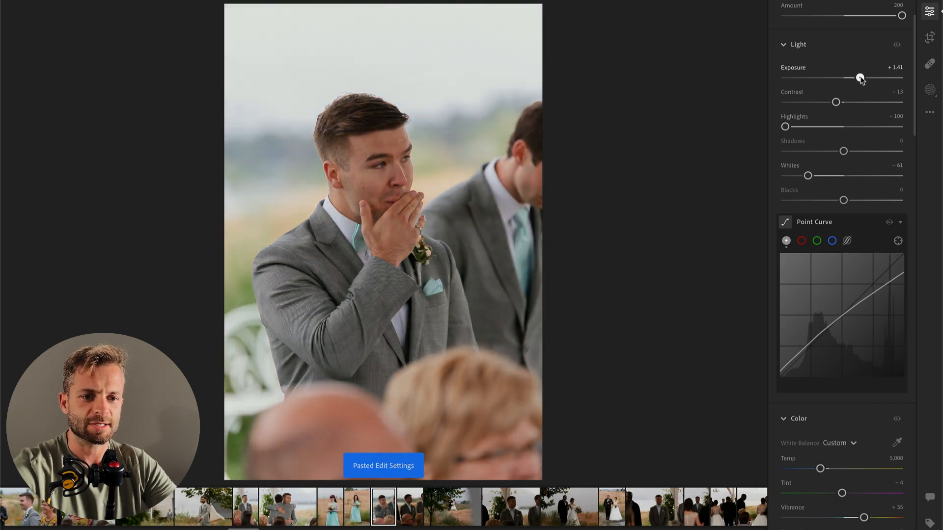
Step: Paste the copied edit settings onto the dark photo of the groom in the mint bow tie and set Exposure to +1.87
key(Right)
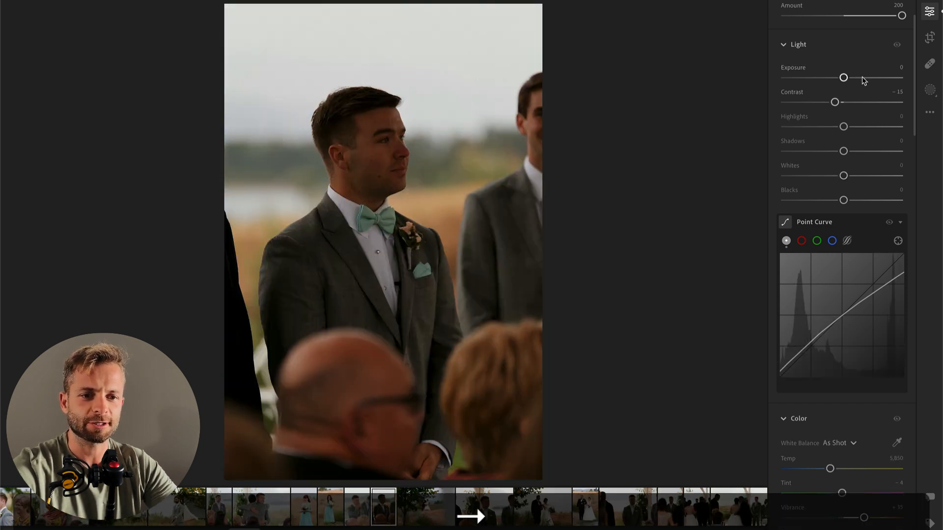
key(super+v)
drag(864, 78, 865, 78)
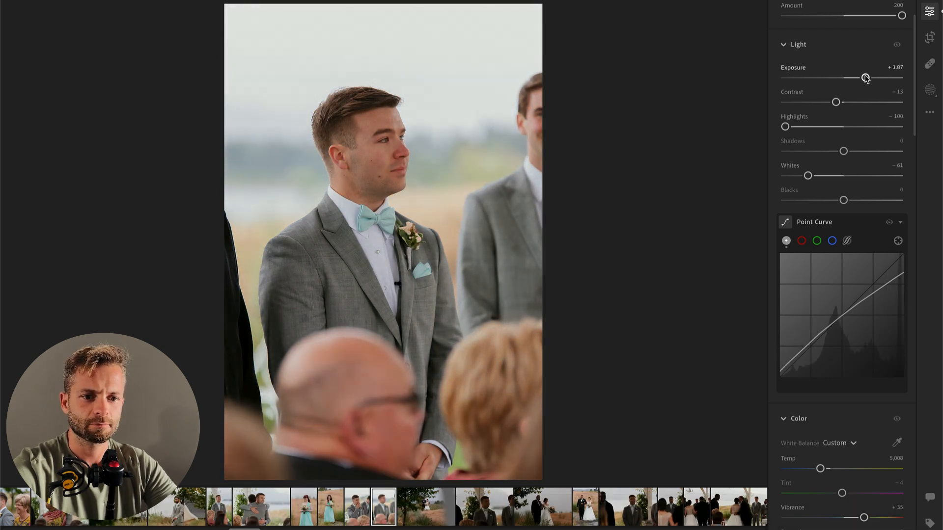
Step: Paste the copied settings onto the photo of the bride's escorted walk; set Highlights -49, Exposure +0.47, Shadows +8 and Contrast -37
key(Right)
key(super+v)
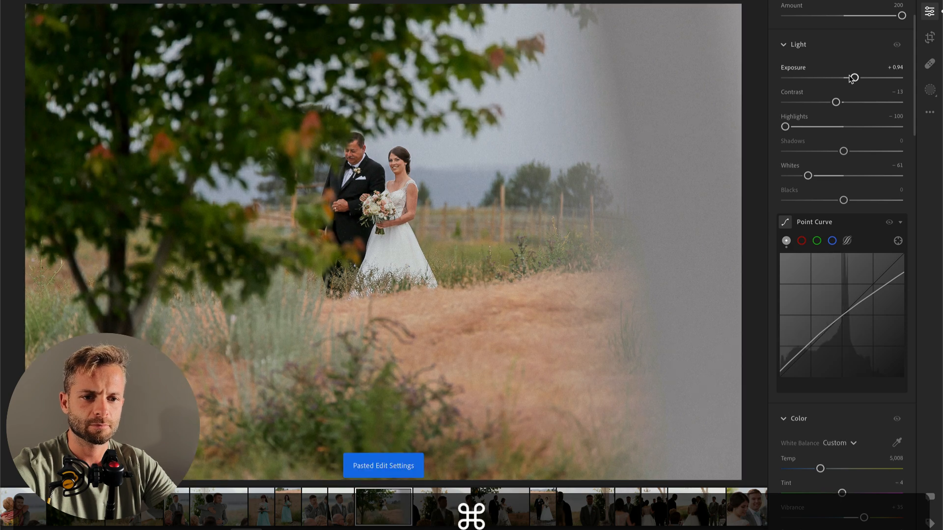
drag(786, 127, 816, 129)
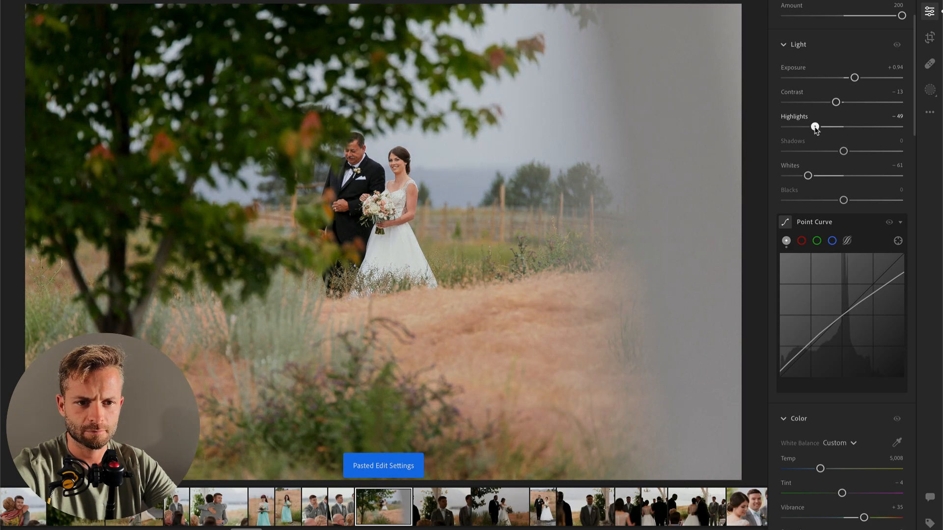
drag(855, 79, 850, 80)
drag(843, 151, 852, 155)
mouse_move(836, 102)
mouse_down()
mouse_move(803, 104)
mouse_move(822, 103)
mouse_up()
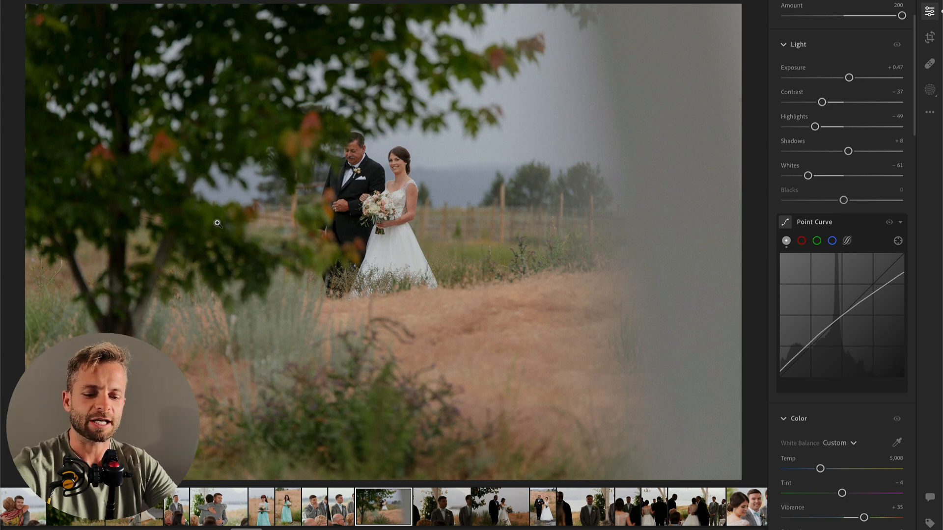
Step: Add a diagonal linear gradient mask over the tree in the upper-left area with Contrast -100, Highlights +47 and Whites +21
key(l)
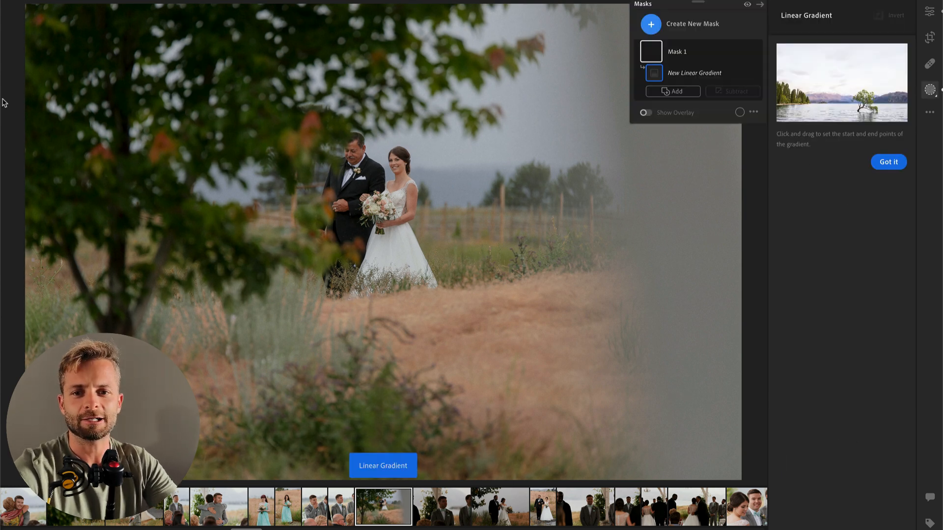
drag(17, 12, 473, 411)
drag(844, 166, 785, 167)
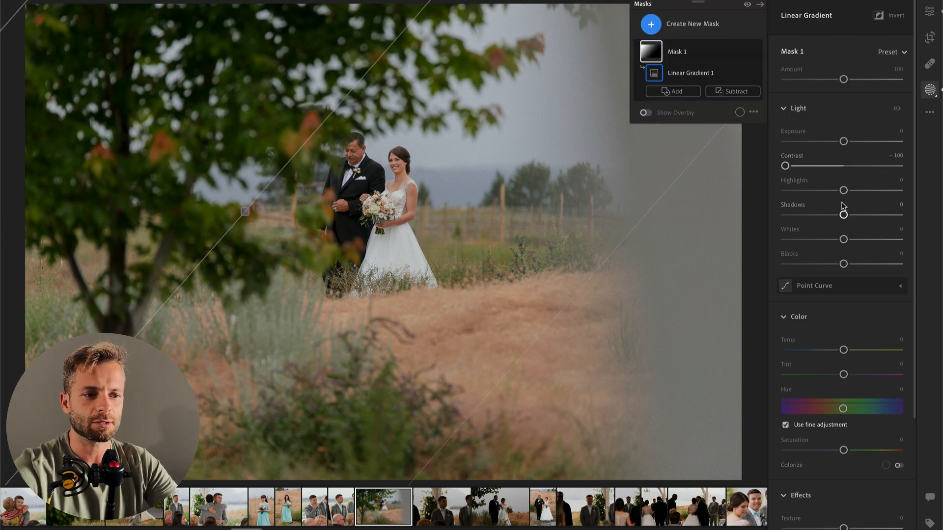
drag(844, 190, 872, 192)
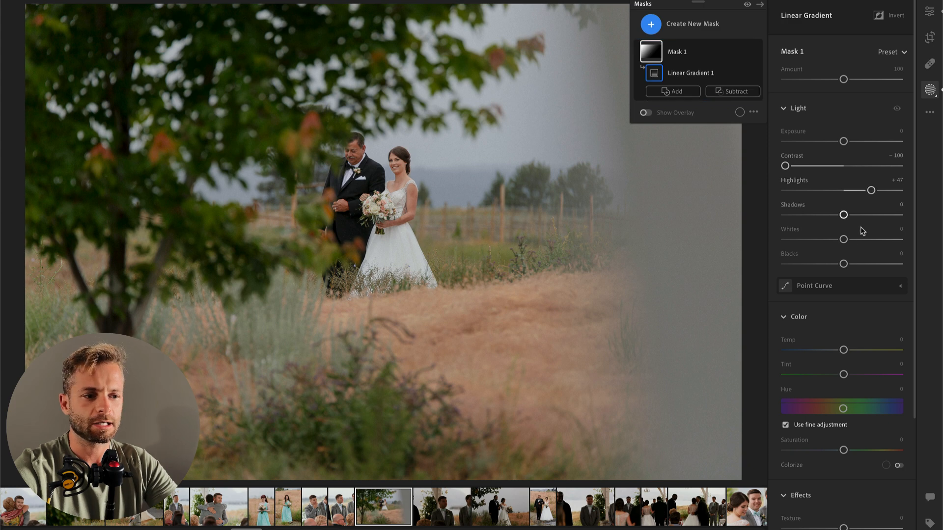
click(872, 240)
drag(870, 240, 855, 239)
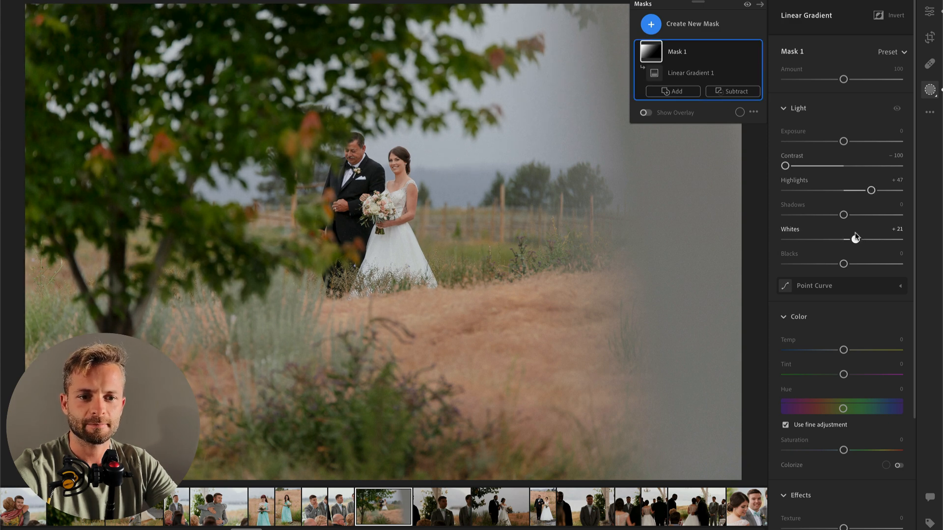
key(Return)
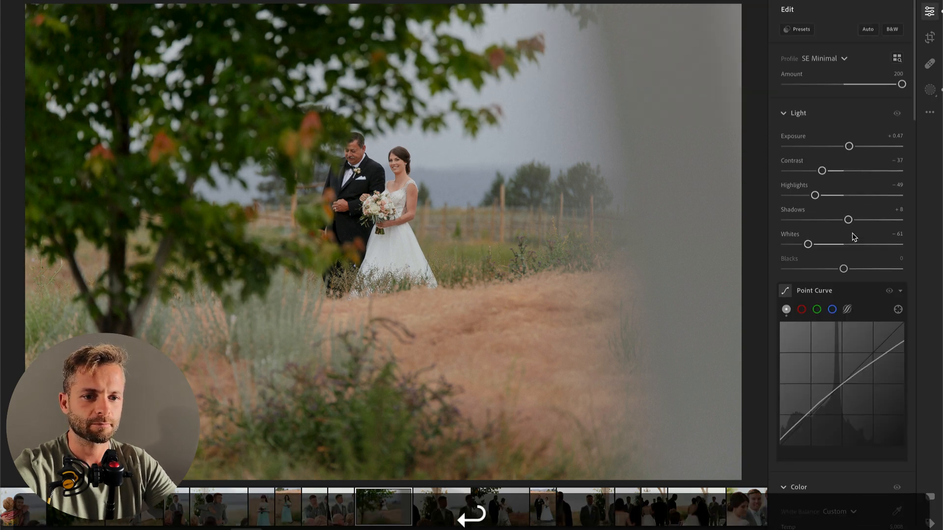
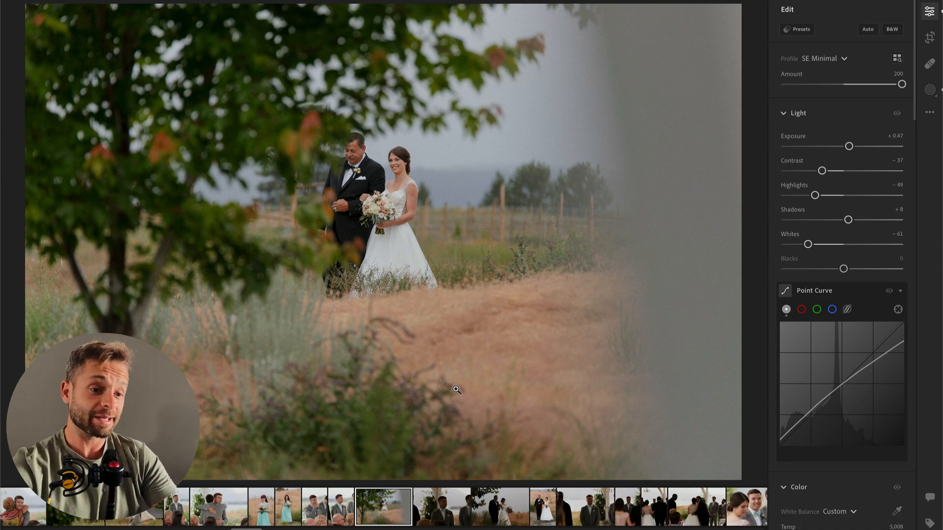
Step: Add a wide diagonal linear gradient mask from the photo's right side with Exposure -0.40, Contrast +28, Shadows -9 and mask Amount 49
key(l)
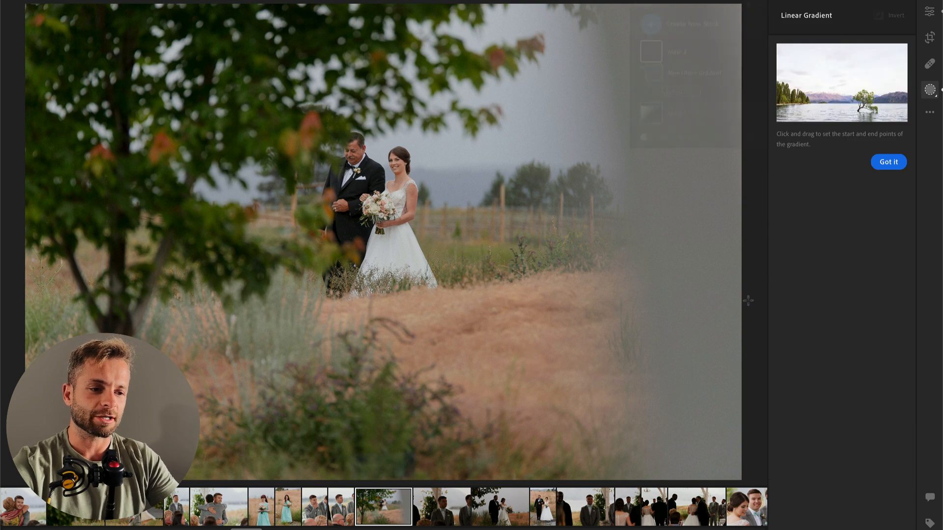
drag(749, 312, 2, 115)
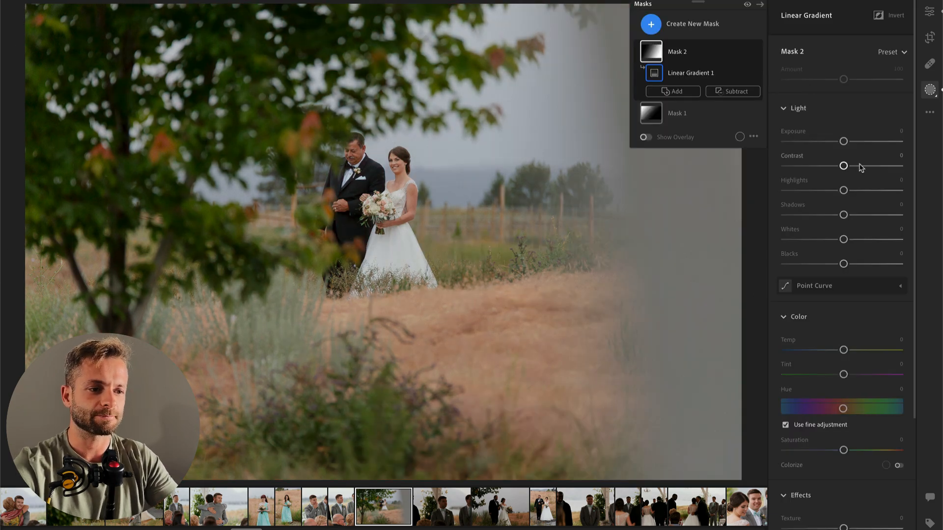
drag(843, 165, 837, 142)
mouse_move(844, 214)
mouse_down()
mouse_move(828, 221)
mouse_move(838, 216)
mouse_up()
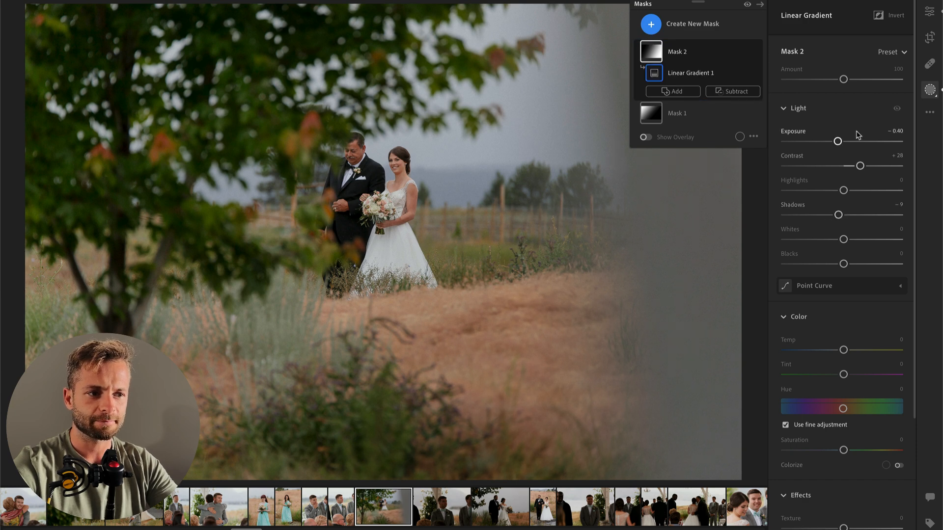
click(814, 79)
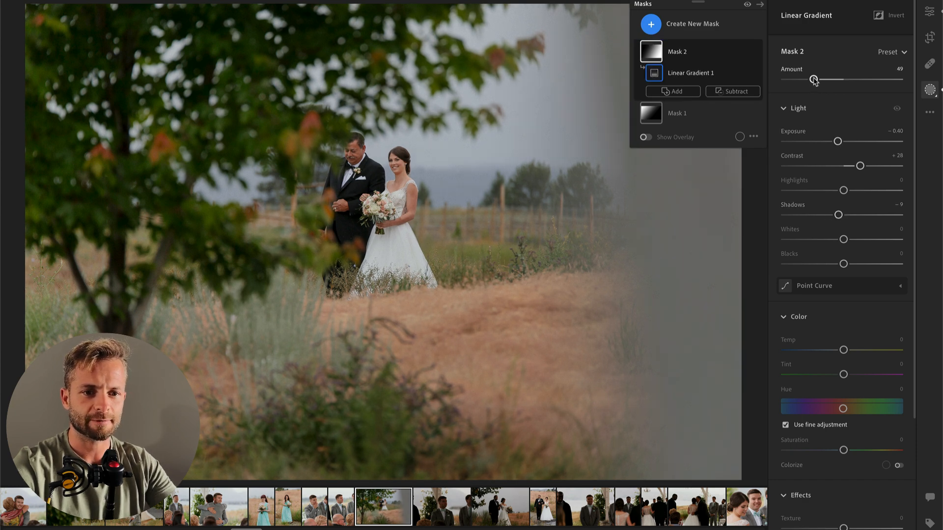
key(backslash)
key(backslash)
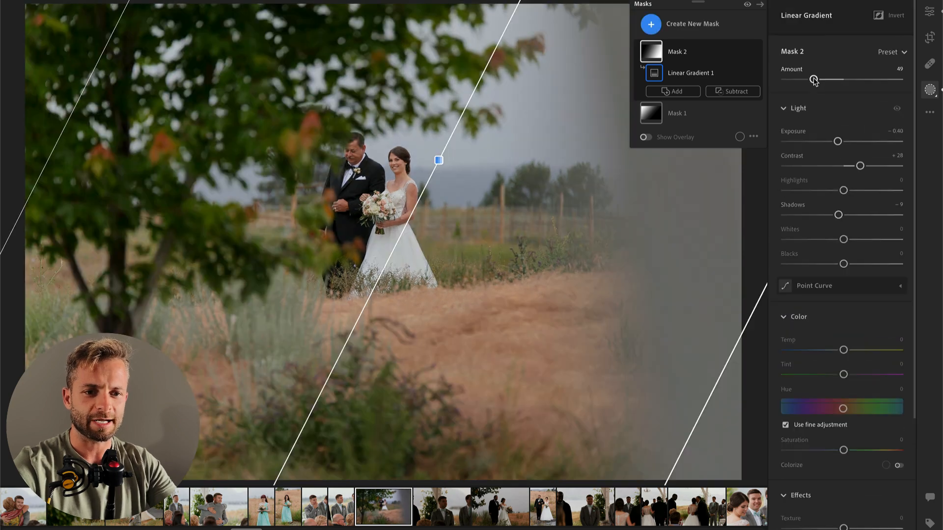
key(backslash)
key(backslash)
key(Return)
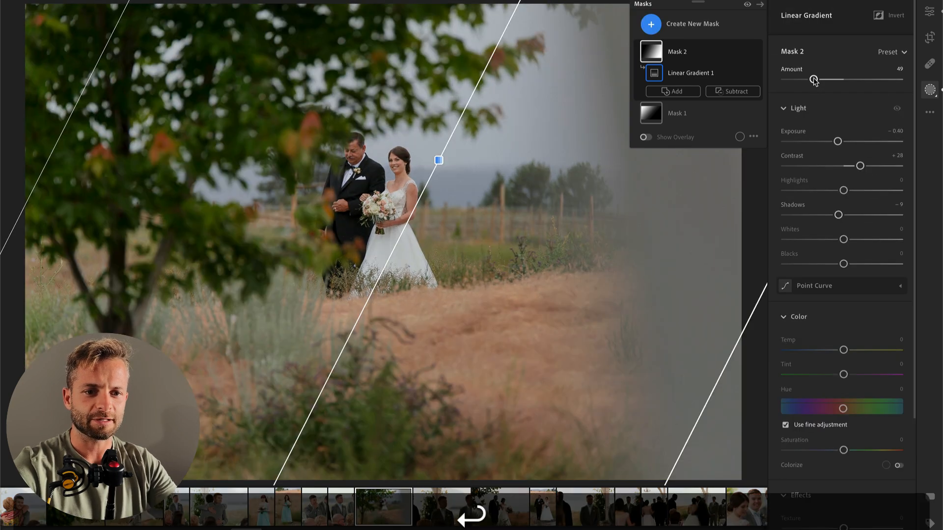
Step: Set the whole photo's Tint to +2 and Exposure to +0.36
drag(843, 313, 811, 312)
key(Return)
scroll(854, 304, down, 3)
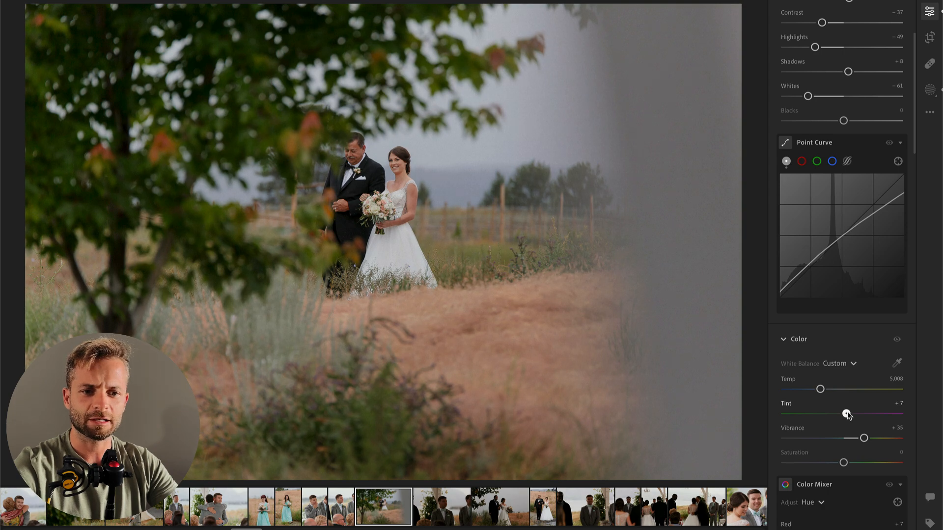
scroll(840, 295, up, 3)
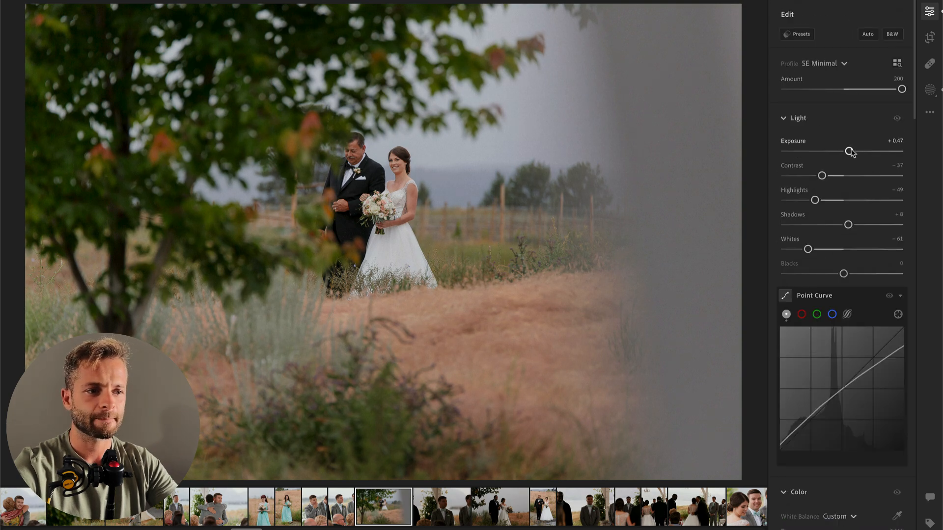
drag(848, 152, 847, 152)
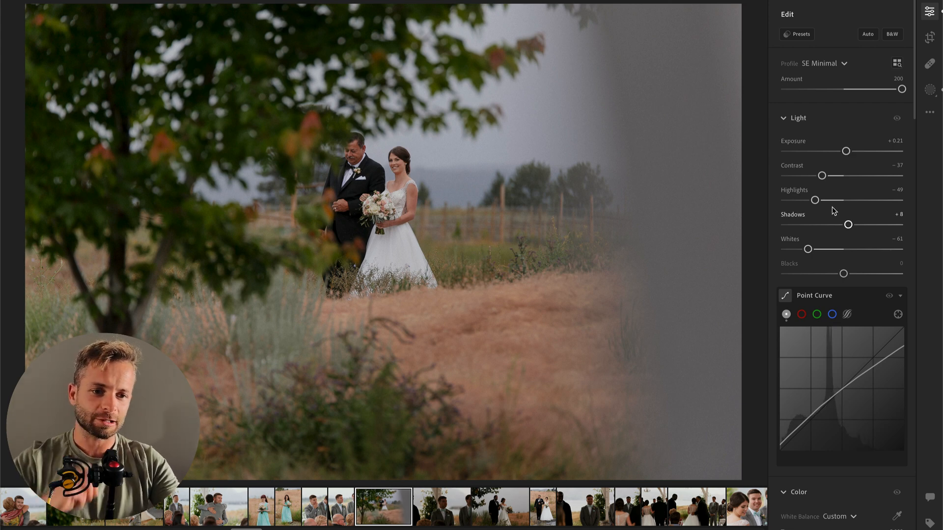
scroll(835, 393, down, 5)
click(901, 381)
text(2)
key(Return)
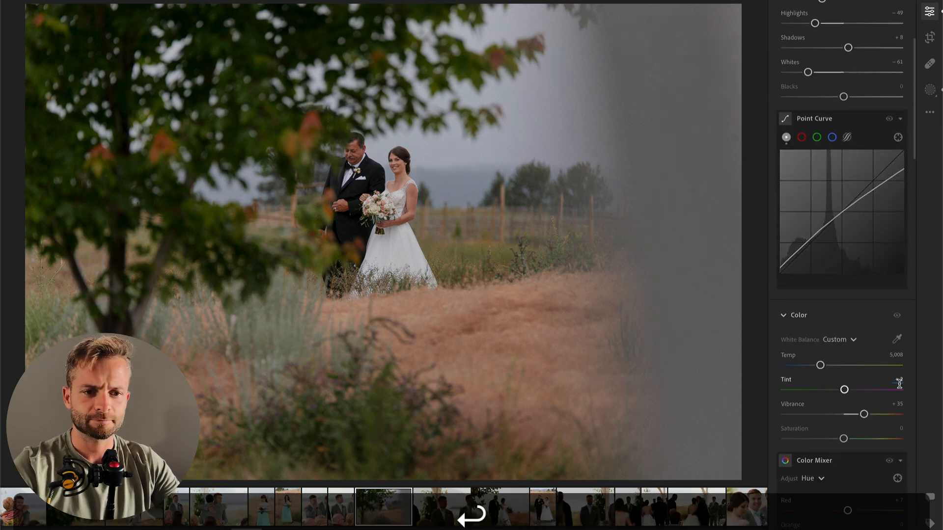
scroll(894, 49, up, 3)
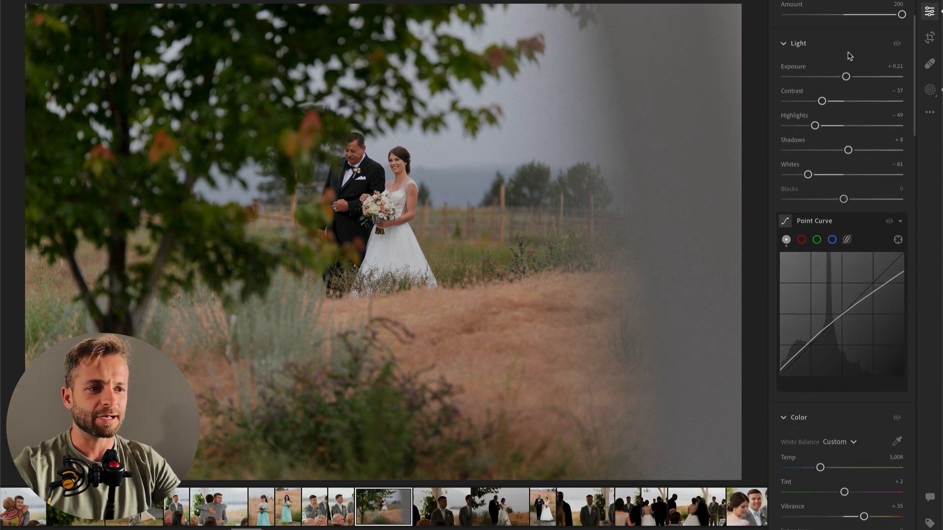
drag(849, 77, 848, 77)
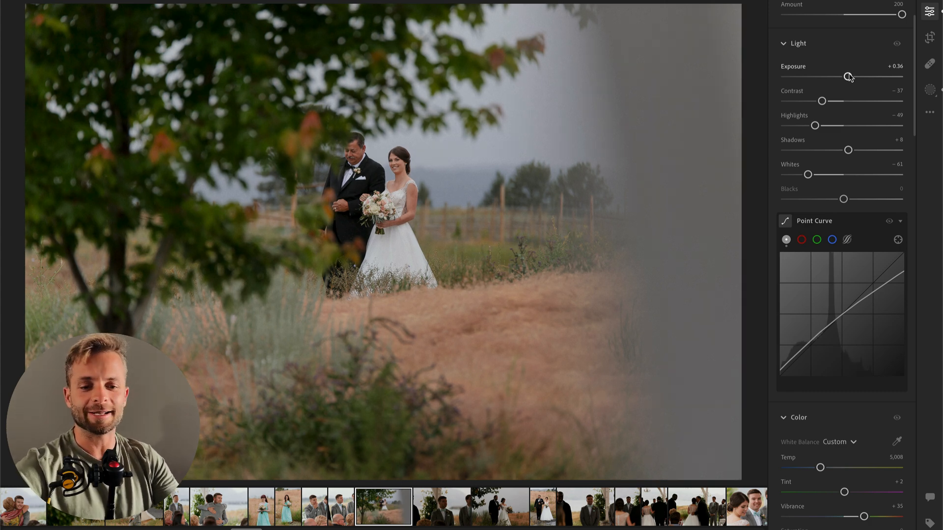
Step: Copy the edit settings of the edited vertical groom portrait and paste them onto the dark horizontal photo of the groom looking sideways
key(super+c)
key(super+Right)
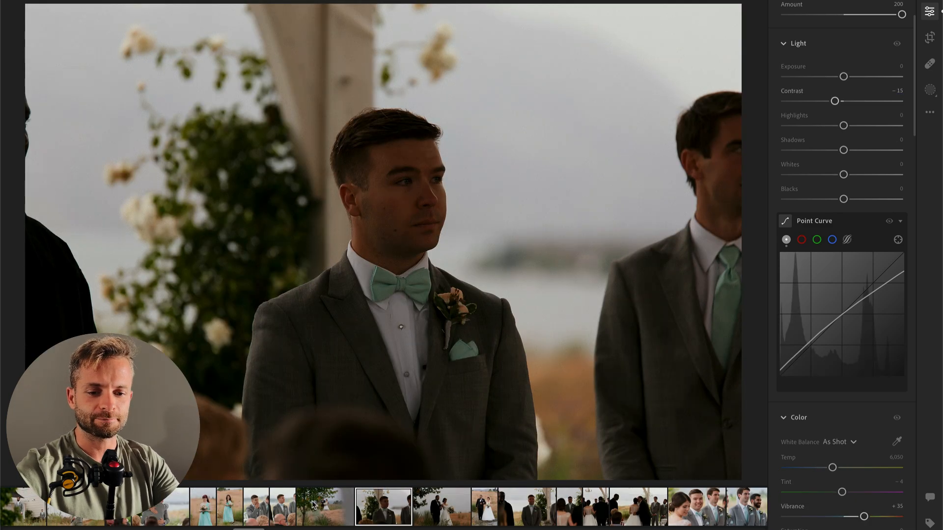
click(283, 507)
key(super+c)
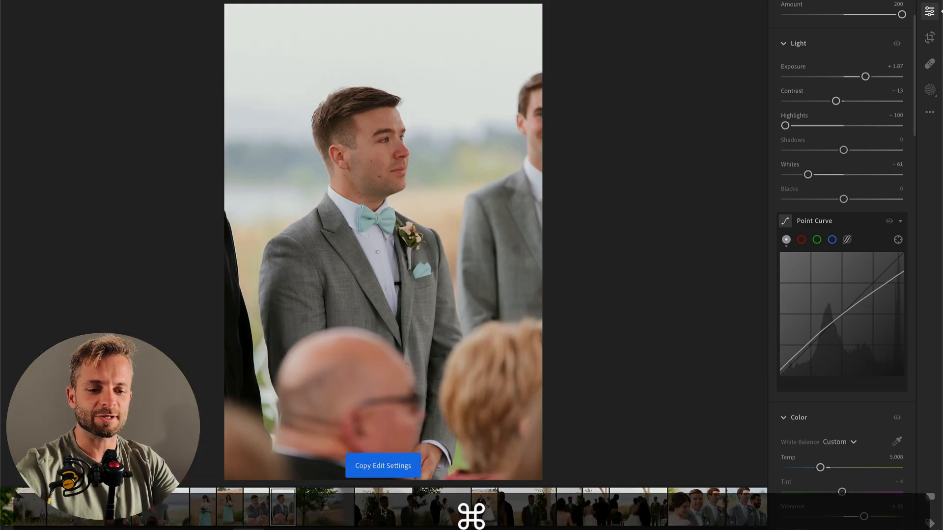
click(383, 508)
key(super+v)
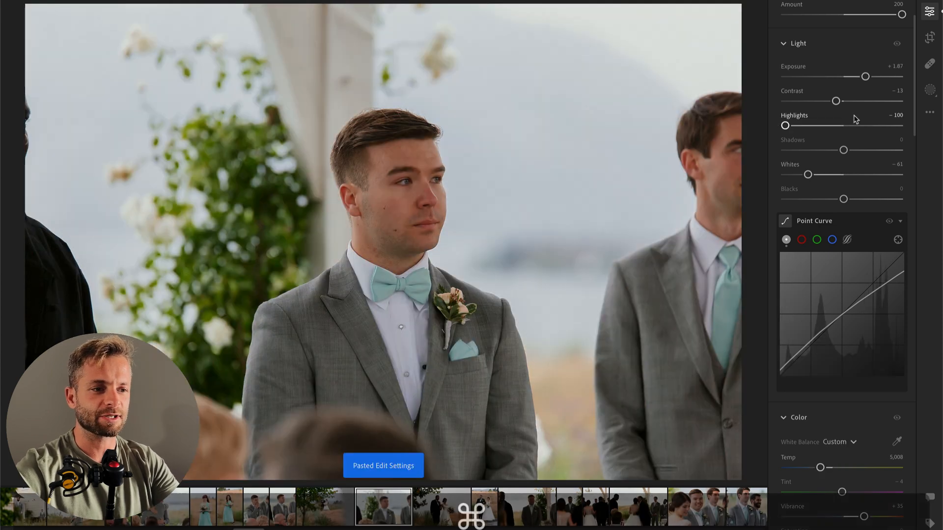
Step: Set the horizontal groom photo's Exposure to +2.26, Whites to -89 and Shadows to -19
drag(865, 77, 870, 77)
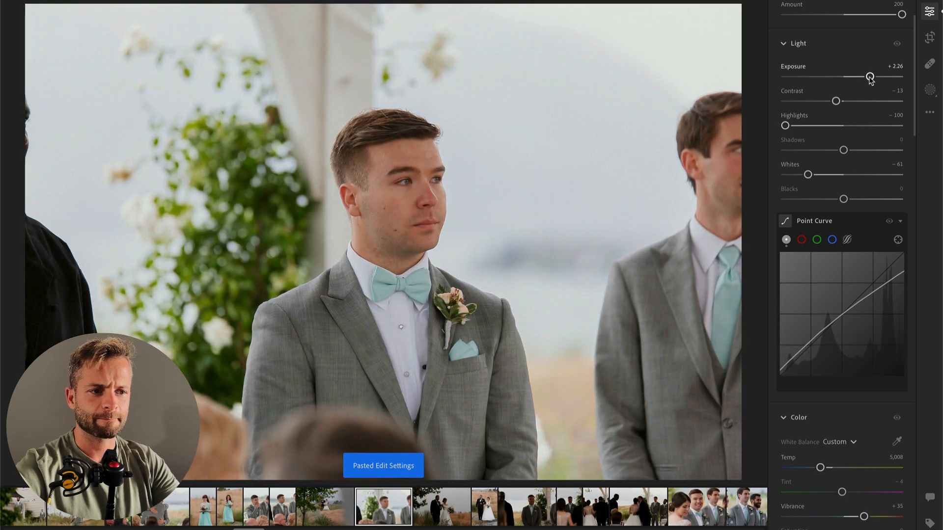
drag(794, 176, 792, 175)
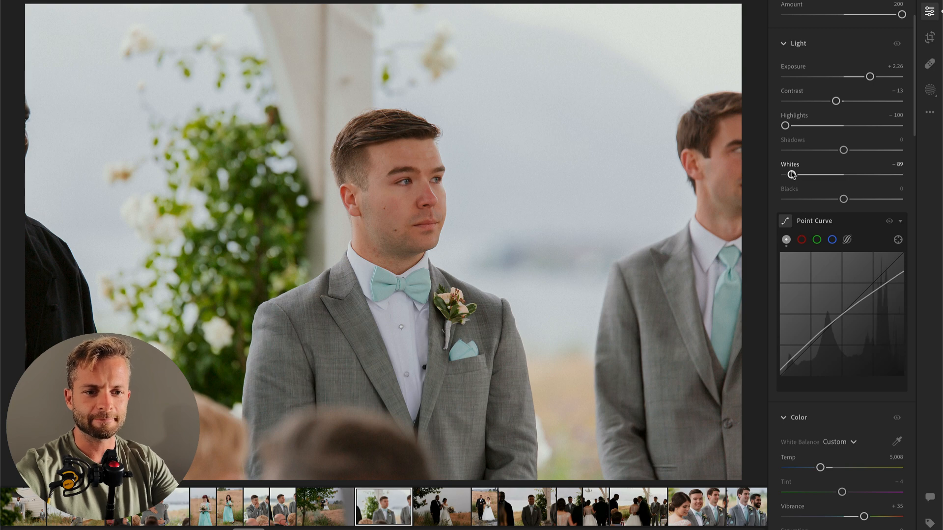
drag(842, 151, 834, 151)
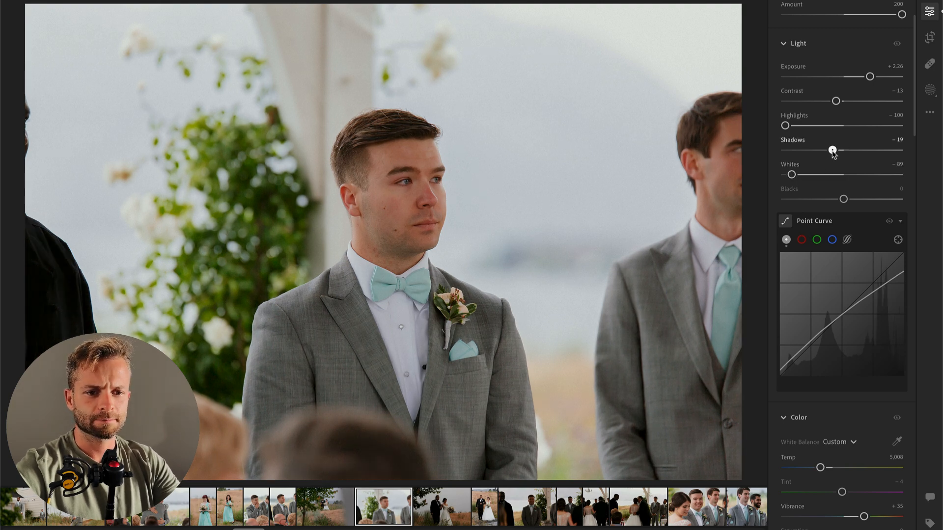
Step: Paste the groom photo's edit settings onto the next photo of the bride and her escort walking; set Exposure +1.33 and Shadows +24
key(super+c)
key(super+Right)
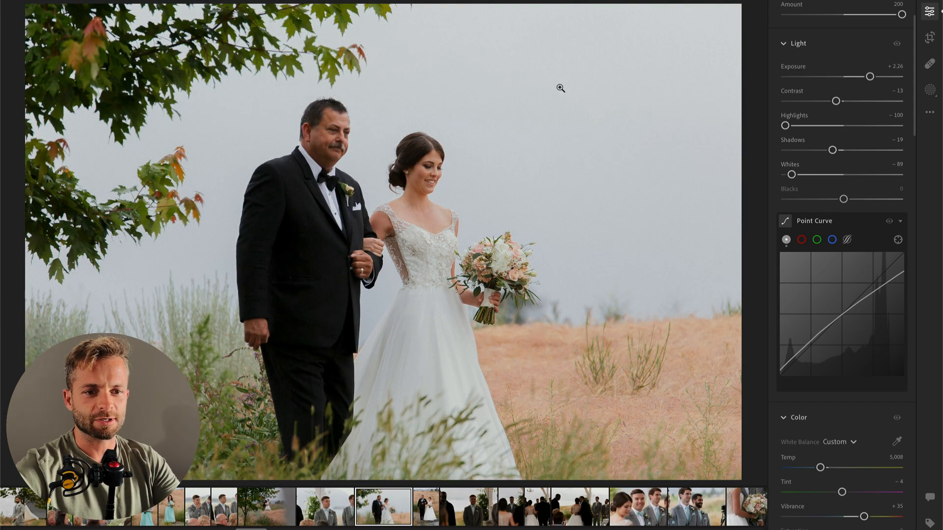
drag(870, 76, 859, 78)
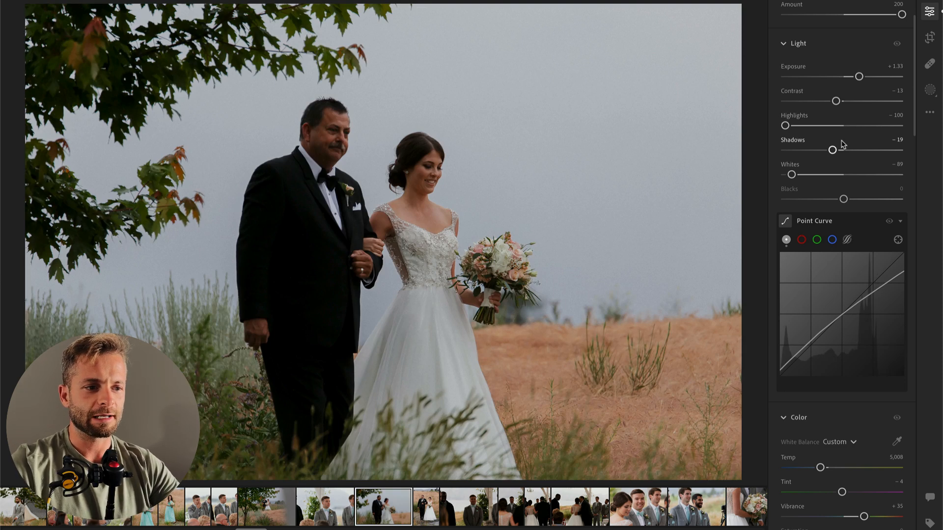
drag(844, 150, 856, 150)
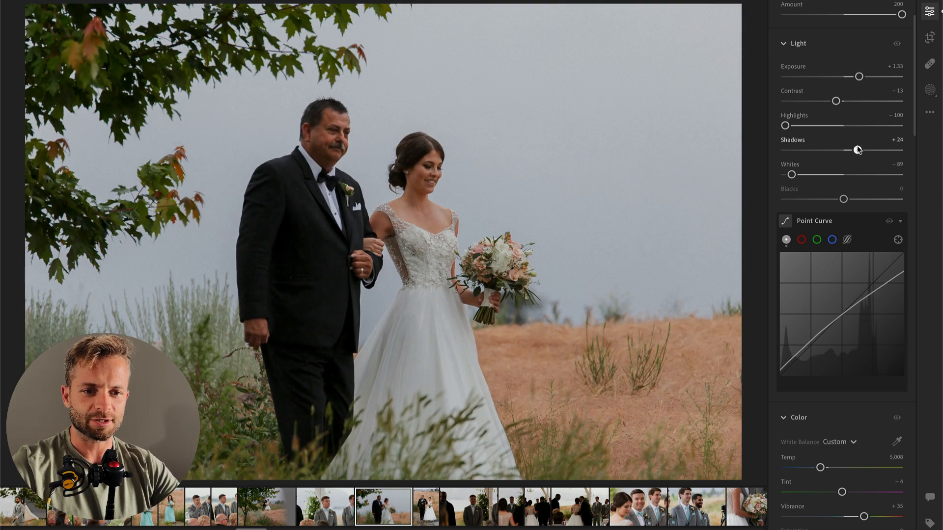
Step: Brush a mask over the escort's black suit with Contrast -57 and Shadows +9, and set the whole photo's Exposure to +1.51
key(b)
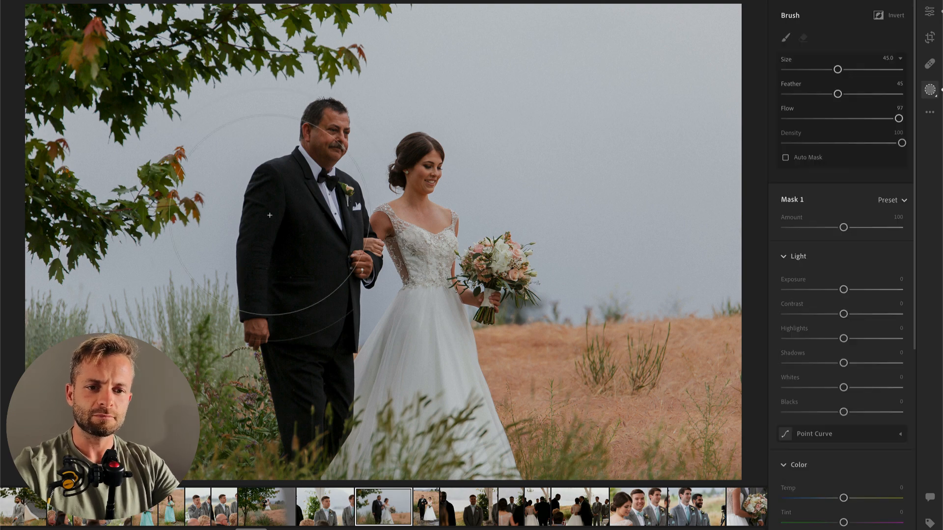
mouse_move(294, 241)
mouse_down()
mouse_move(307, 413)
mouse_move(285, 242)
mouse_up()
drag(844, 314, 811, 314)
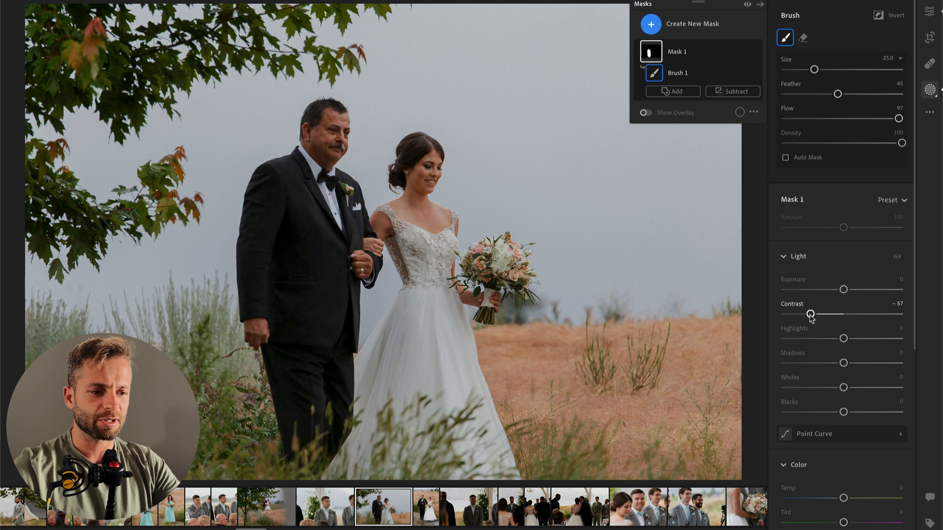
drag(843, 363, 849, 363)
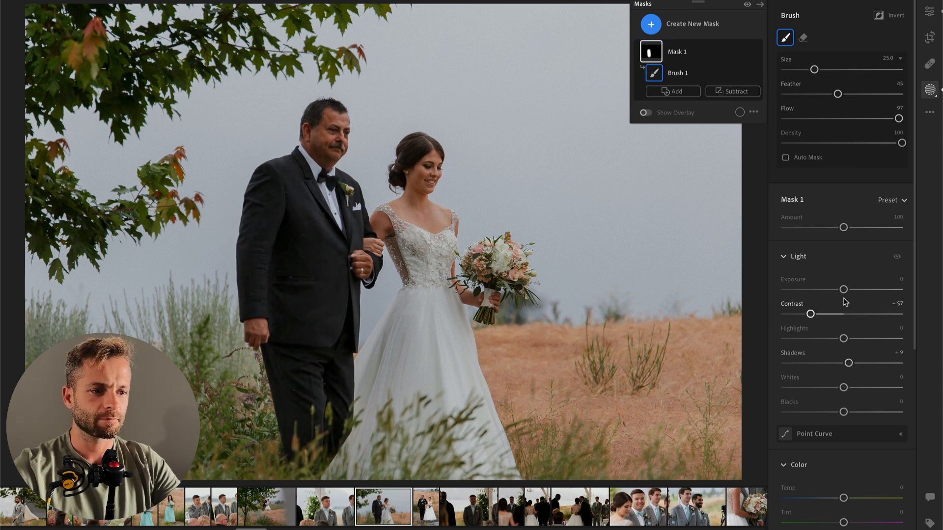
key(Return)
drag(859, 142, 862, 143)
Step: Copy the current edit settings, and set Highlights to -100 and Contrast to 0 on the next vertical photo of the bride and escort
key(super+c)
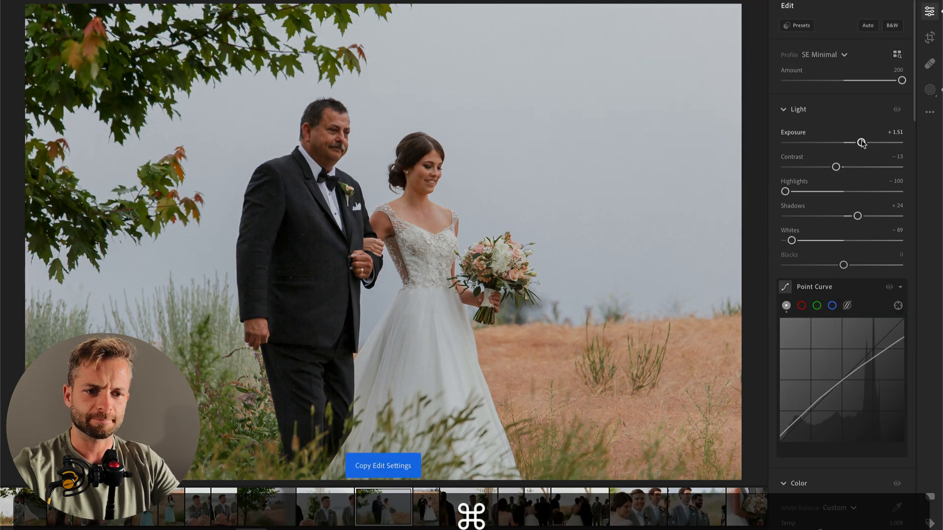
key(super+Right)
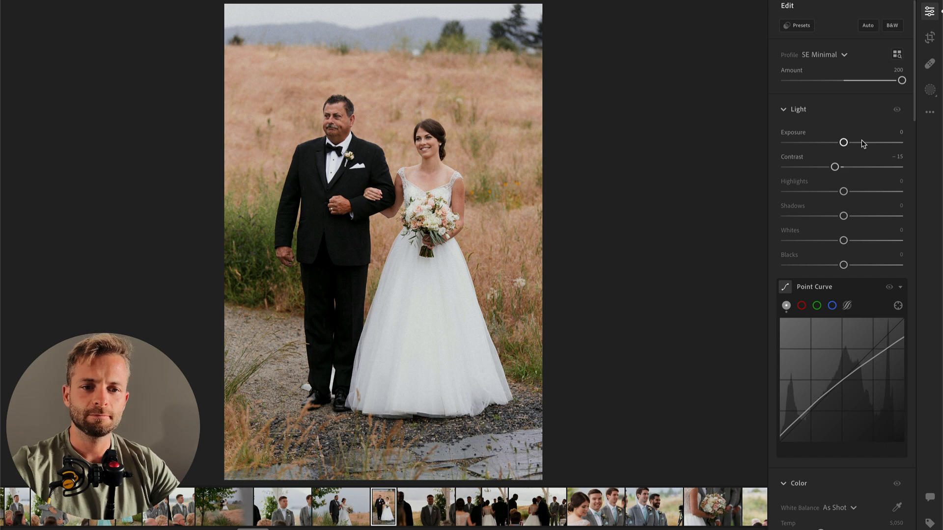
drag(847, 143, 844, 168)
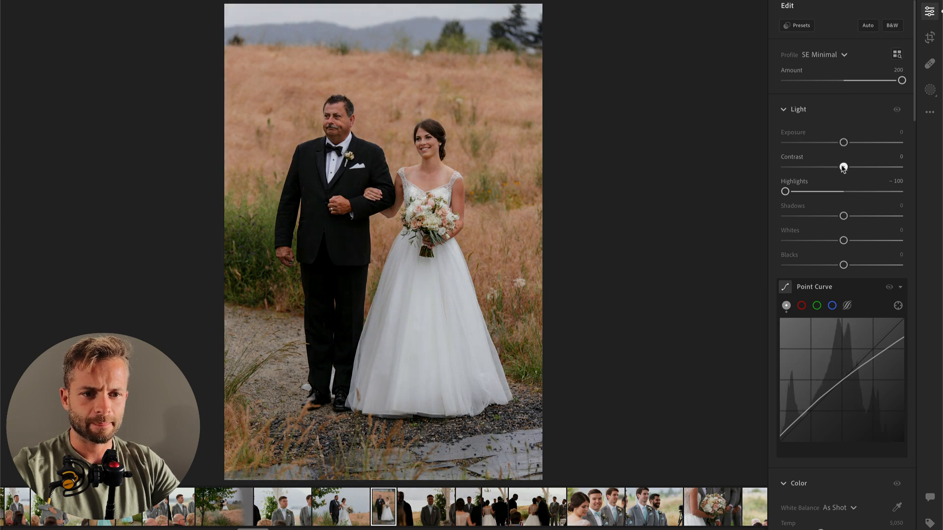
Step: Brush a mask over the escort's black suit in the vertical photo with Contrast -84 and Shadows +14
key(b)
click(327, 219)
mouse_move(327, 219)
mouse_down()
mouse_move(332, 357)
mouse_move(338, 323)
mouse_up()
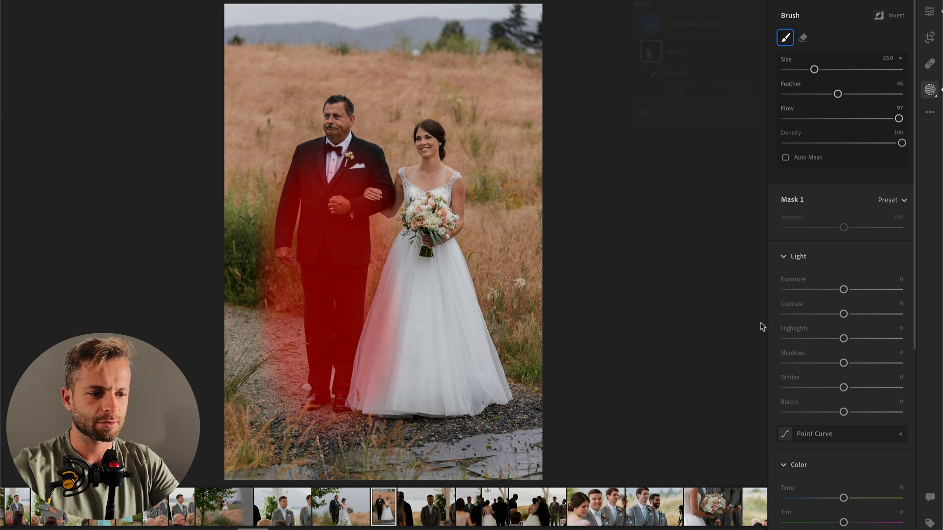
click(795, 315)
click(855, 363)
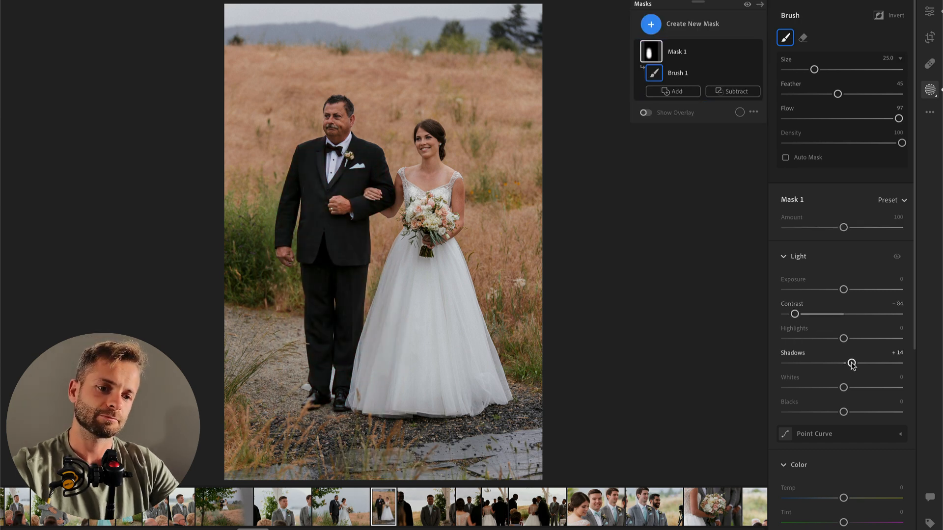
key(Right)
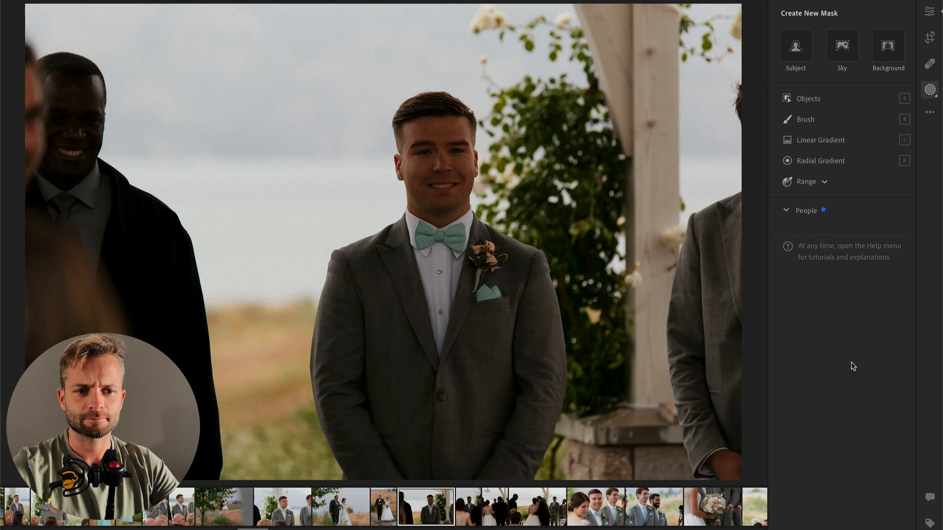
drag(844, 106, 857, 106)
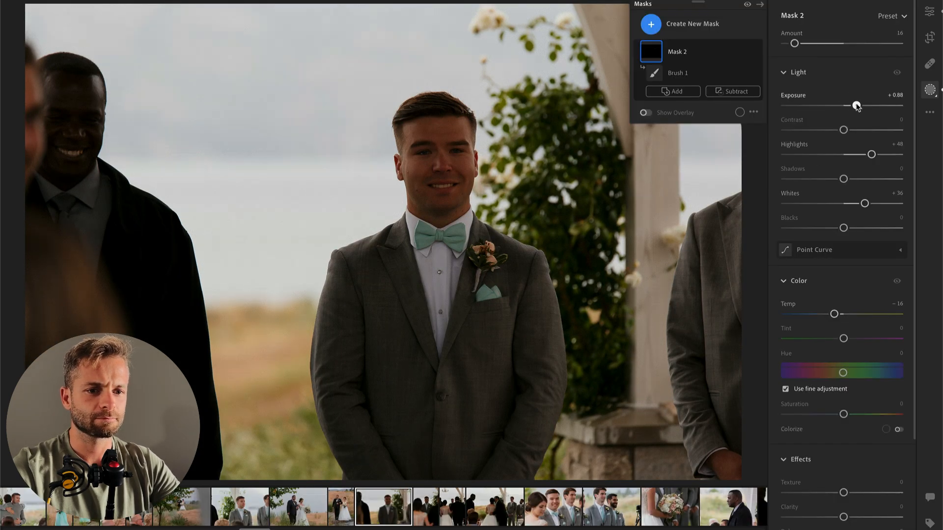
key(super+z)
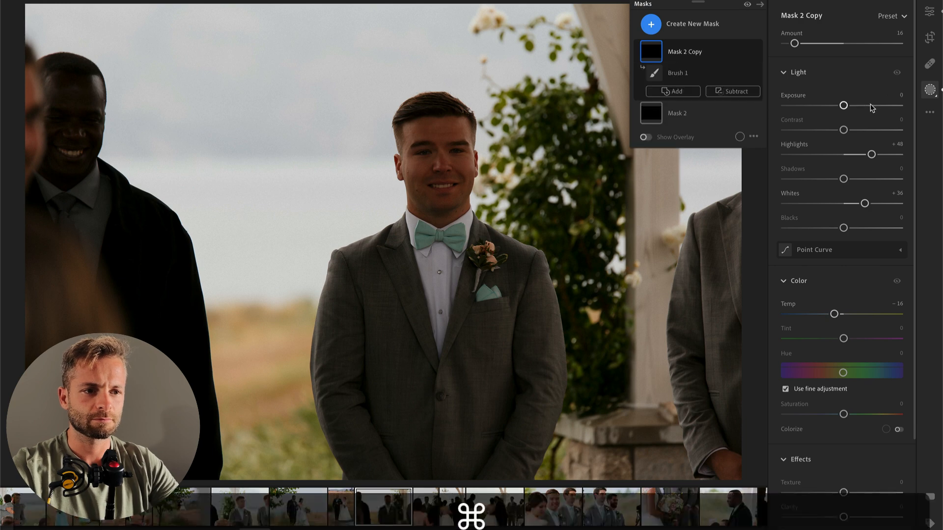
key(Delete)
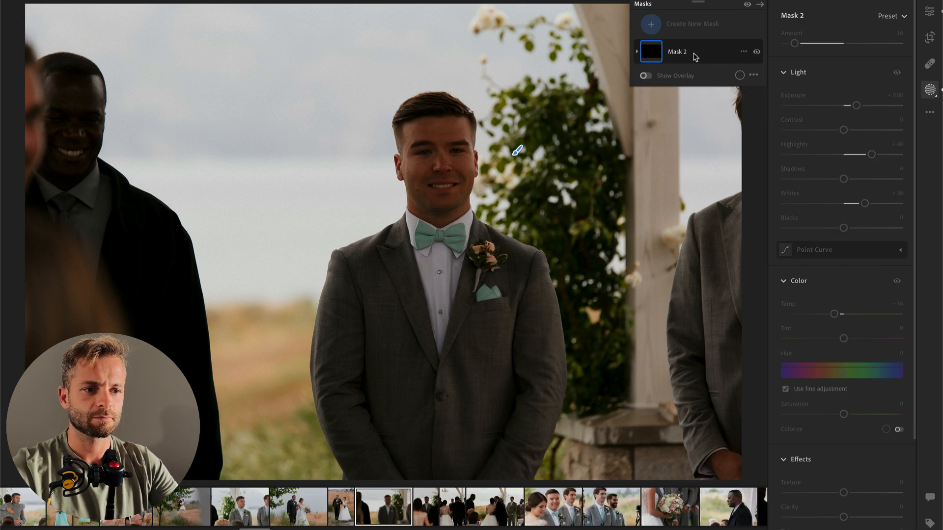
key(backslash)
key(BackSpace)
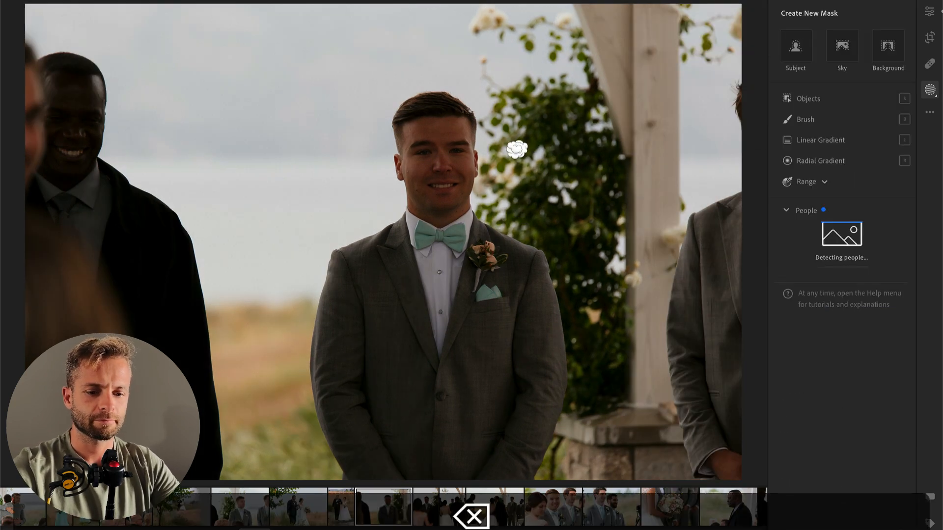
Step: Copy the edit settings from the photo of the groom looking aside and paste them onto the photo of the groom smiling at the camera
click(240, 507)
key(super+c)
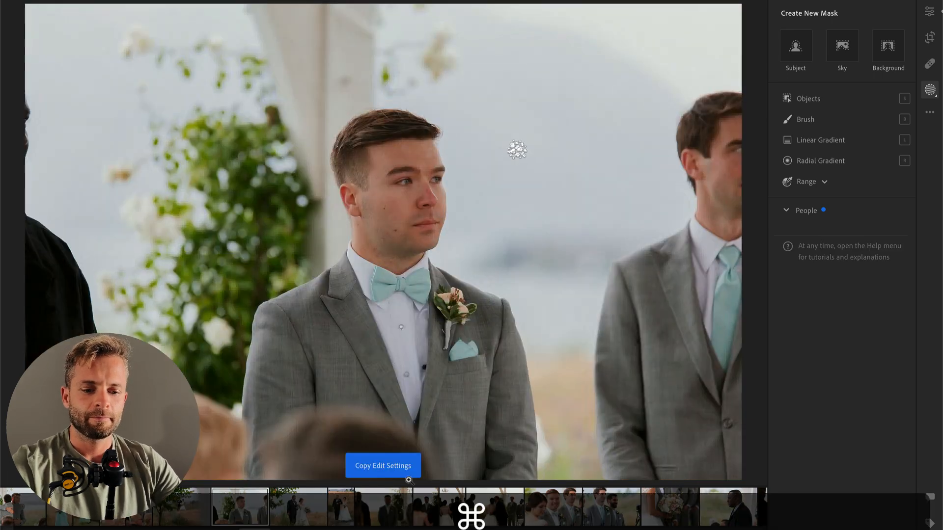
click(383, 507)
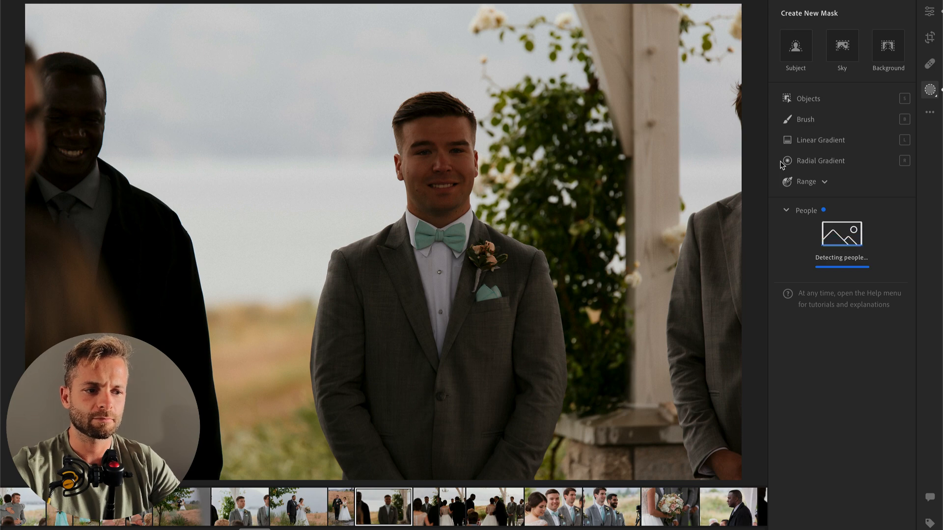
key(Return)
key(super+v)
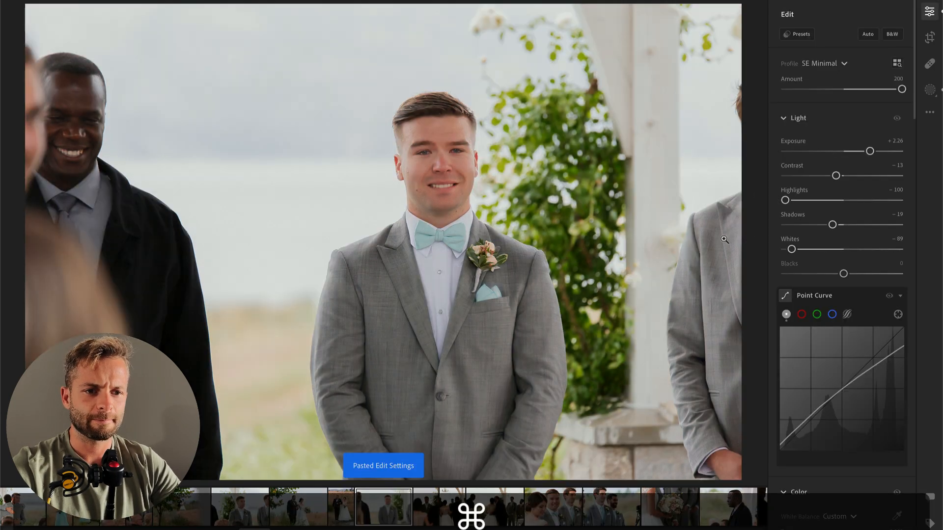
Step: Set the smiling groom photo's Exposure to +1.66
click(931, 14)
click(932, 14)
mouse_move(870, 151)
mouse_down()
mouse_move(853, 150)
mouse_move(863, 149)
mouse_up()
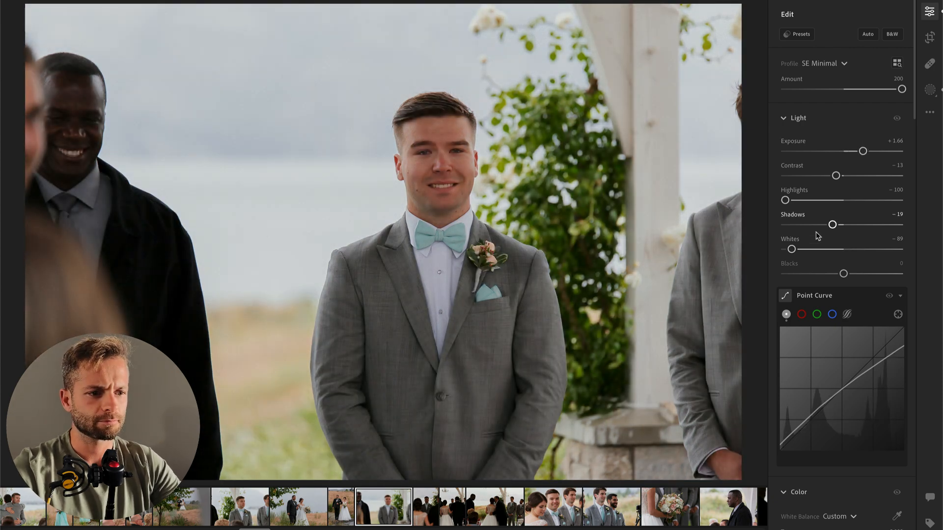
mouse_move(863, 150)
mouse_down()
mouse_move(849, 152)
mouse_move(863, 151)
mouse_up()
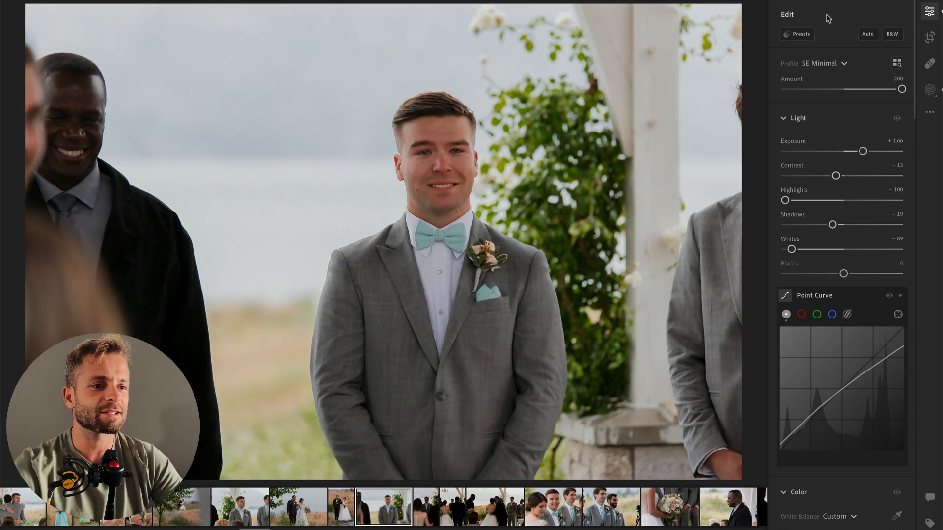
Step: Apply the 00 Make Color POP preset from the SE AI Engine Toolkit to the smiling groom photo
click(797, 34)
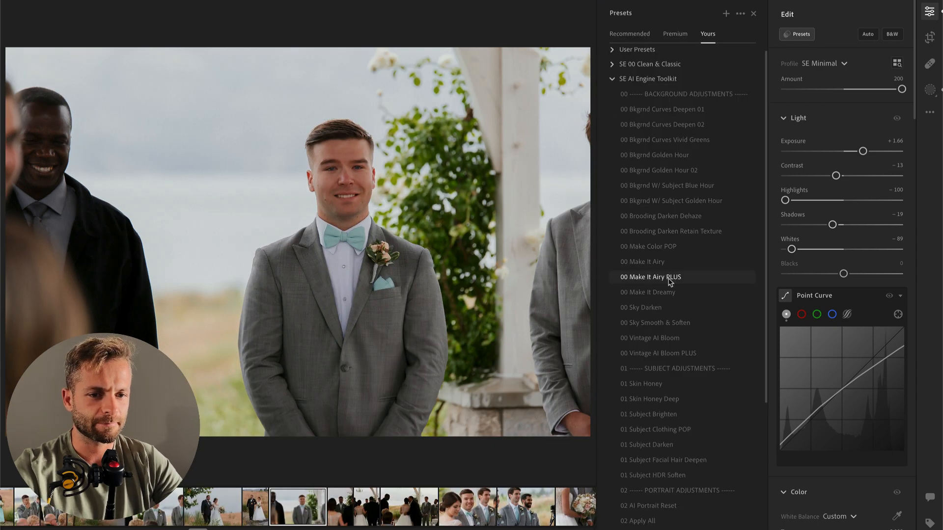
scroll(670, 281, down, 3)
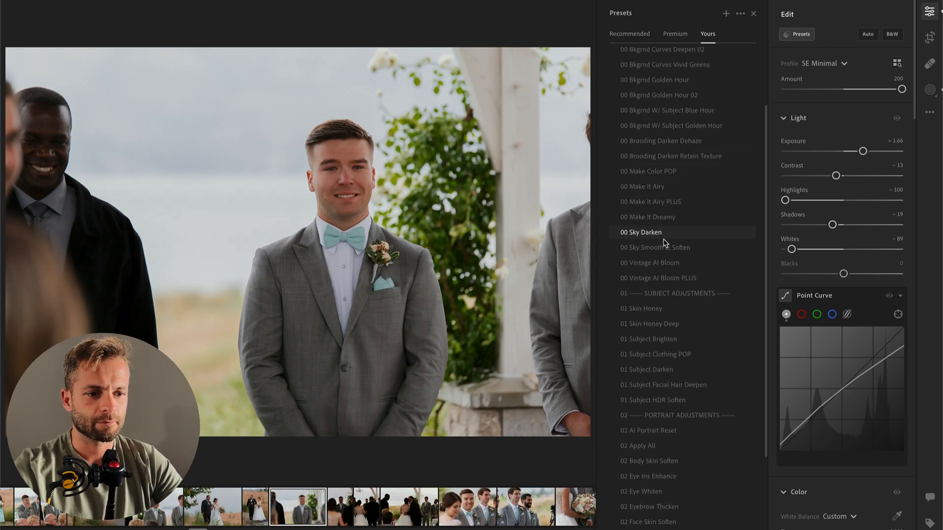
scroll(669, 250, up, 1)
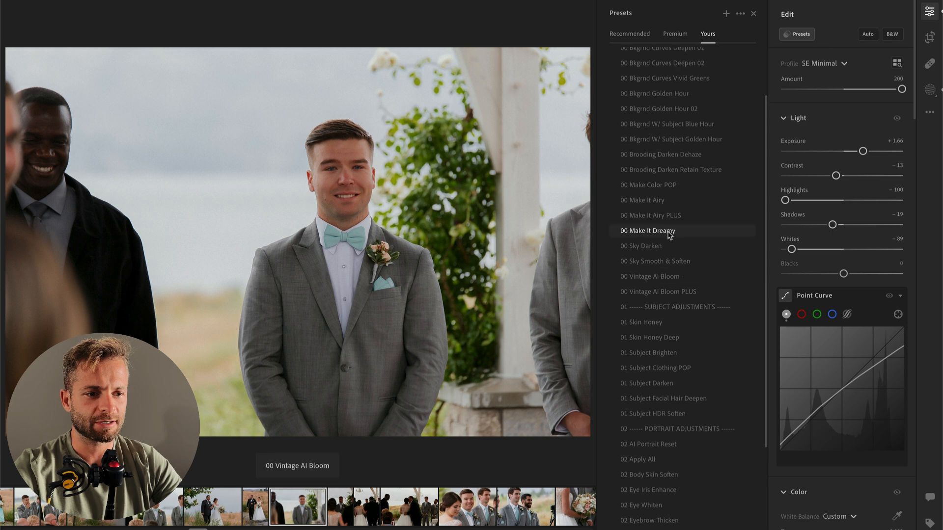
click(662, 185)
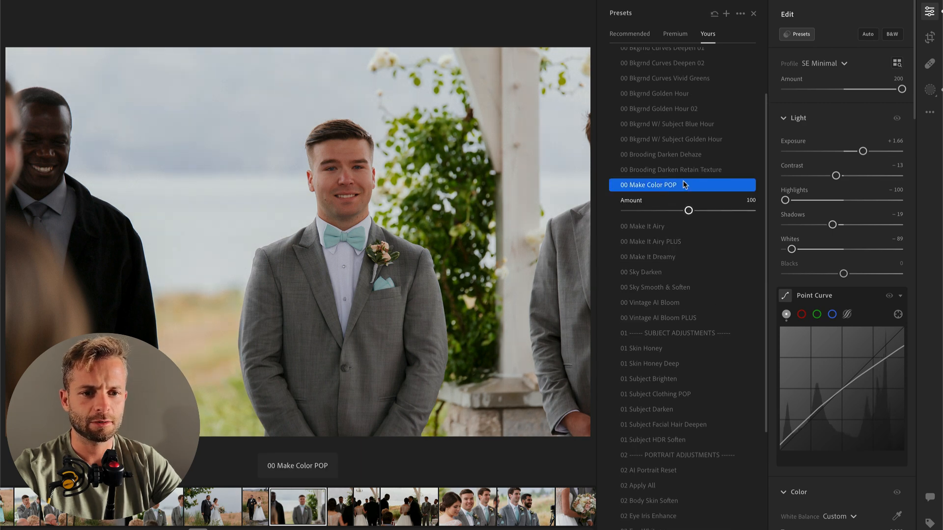
key(Return)
Step: Paste the copied edit settings onto the next vertical photo of the groom seen between bride and escort, and set Exposure to +1.23
key(Right)
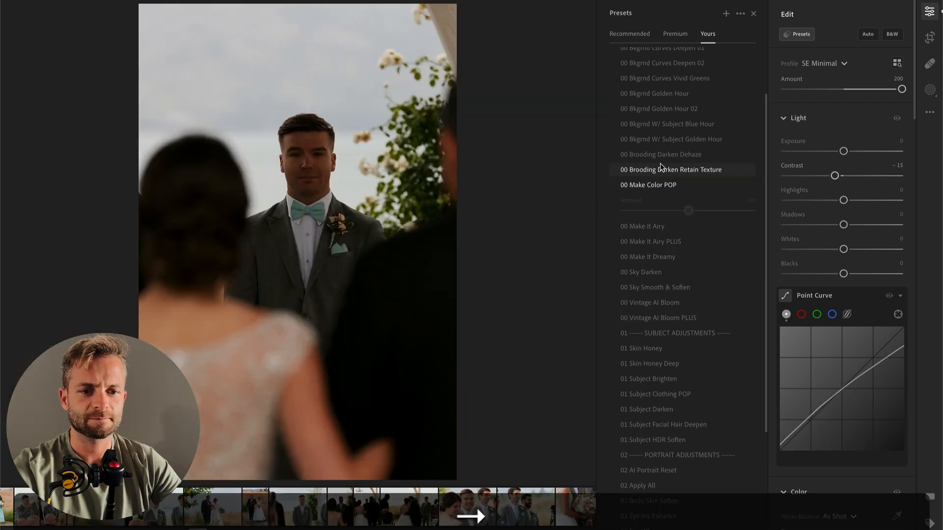
key(super+v)
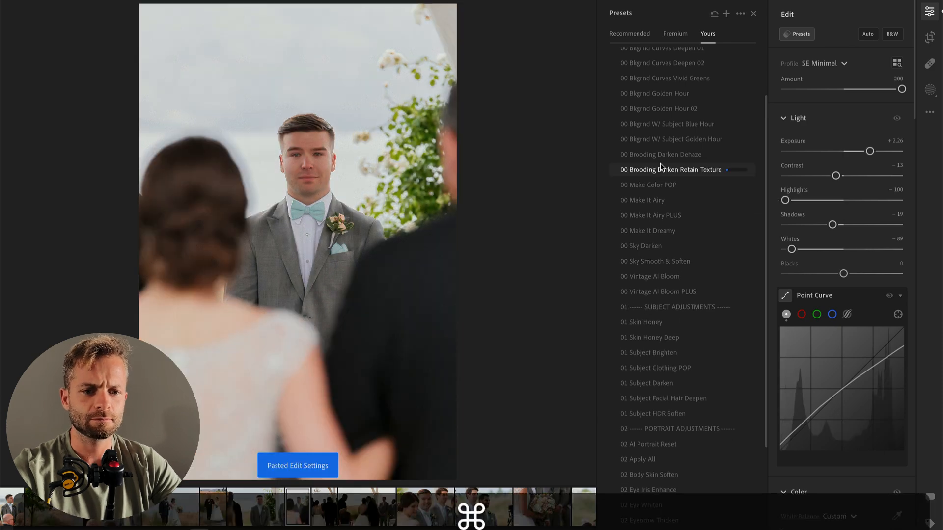
mouse_move(855, 151)
mouse_down()
mouse_move(867, 148)
mouse_move(858, 142)
mouse_up()
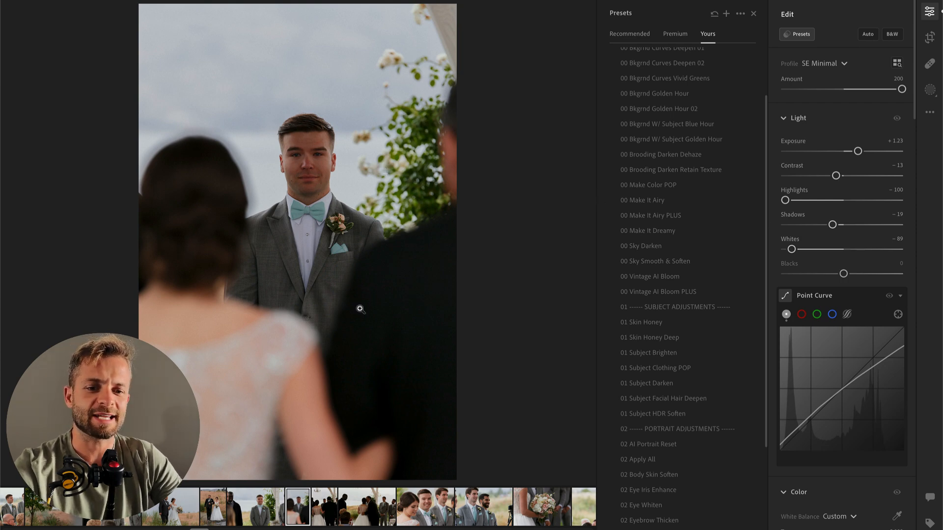
Step: Add a radial gradient mask with slightly reduced Exposure over the bride's back, and set the whole photo's Exposure to +1.89 and Contrast to -9
key(r)
drag(226, 404, 506, 245)
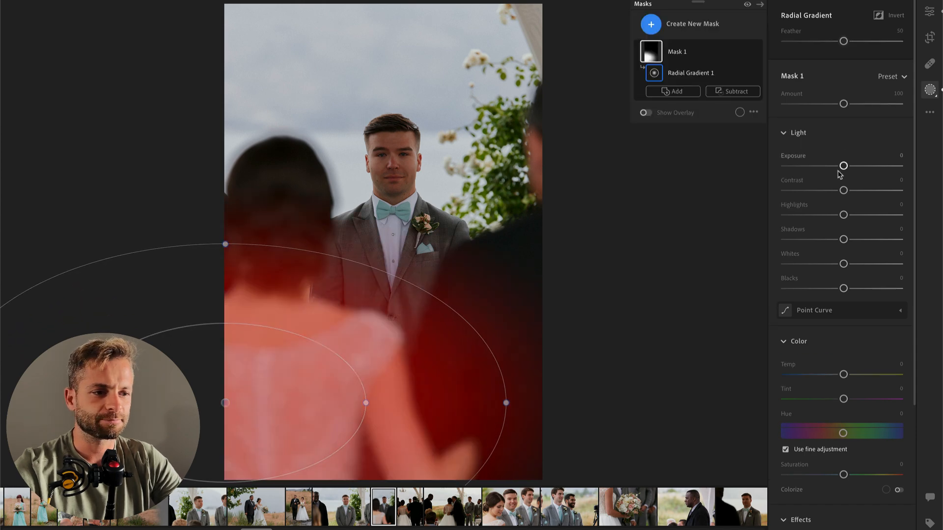
drag(841, 170, 827, 170)
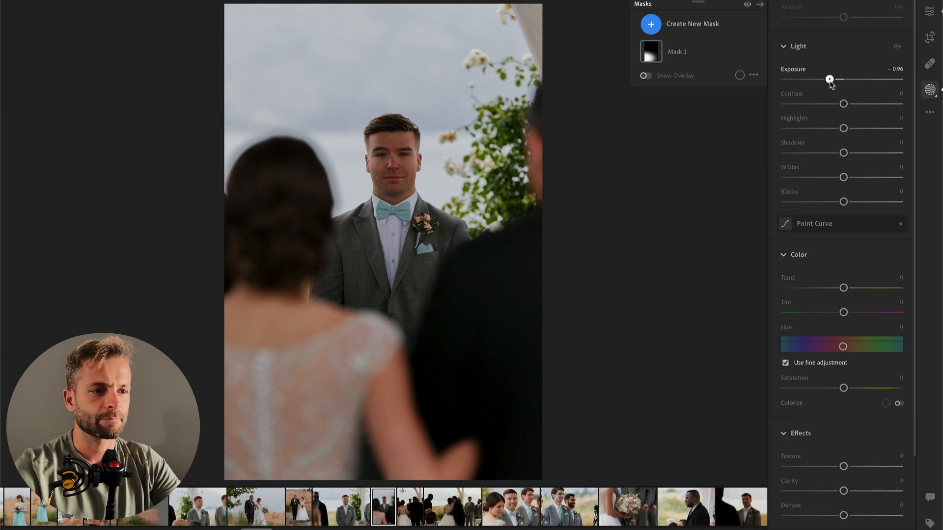
drag(831, 80, 837, 82)
key(Return)
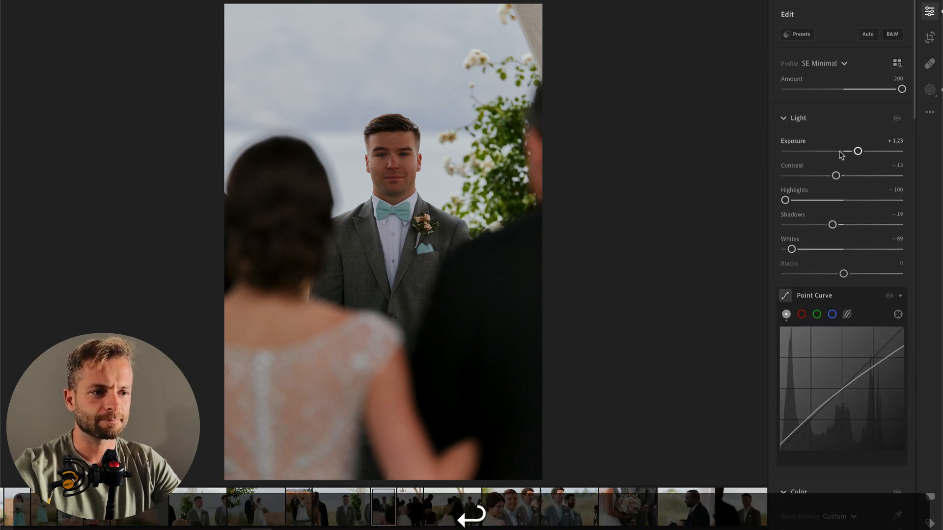
drag(857, 153, 865, 154)
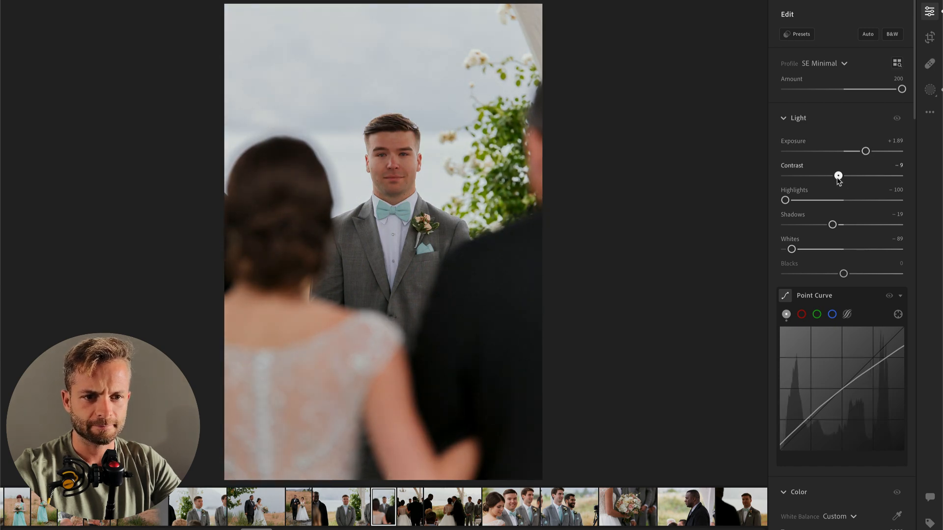
Step: Paste the copied edit settings onto the next vertical photo of bride and escort from behind; set Exposure +1.20 and Temp 5200
key(Right)
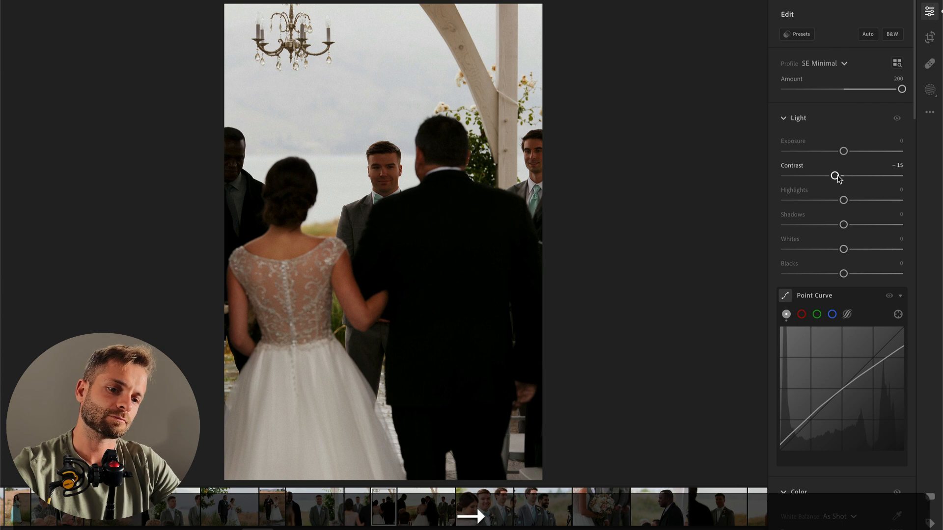
key(super+v)
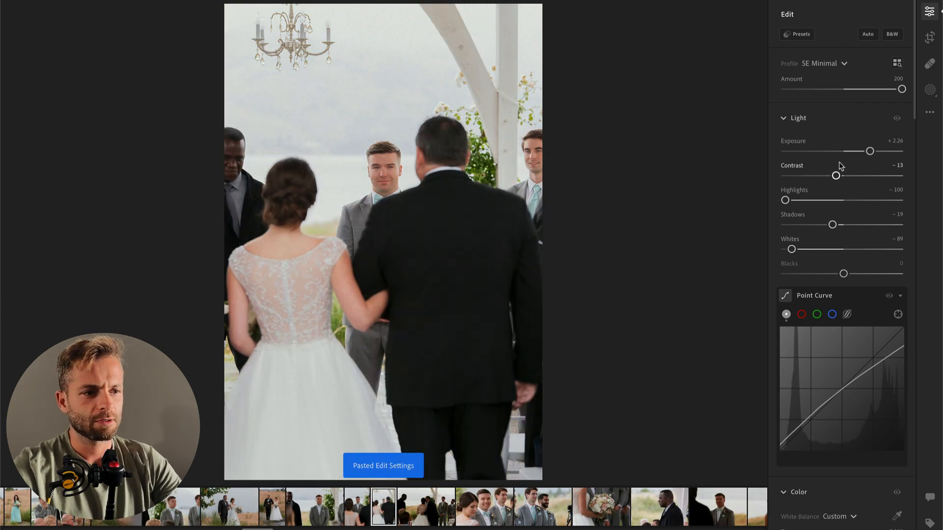
drag(868, 152, 858, 153)
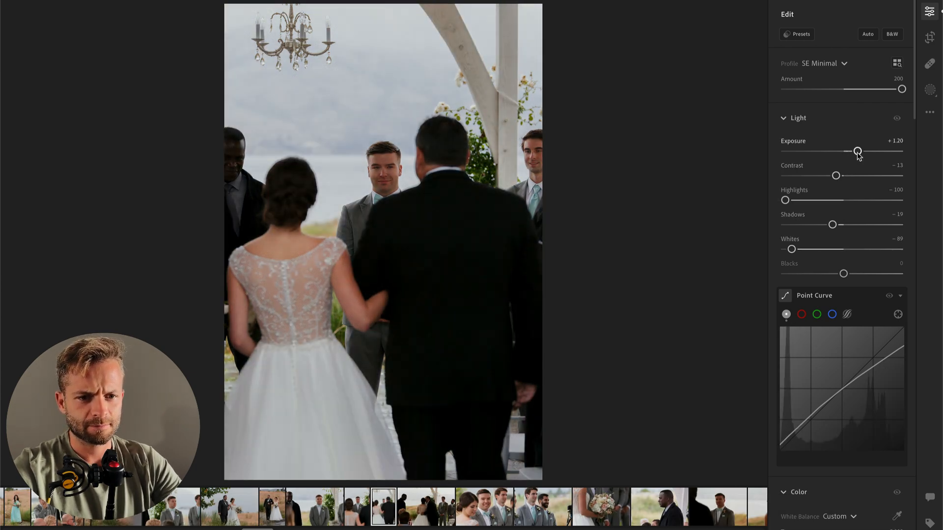
scroll(859, 156, down, 3)
click(895, 387)
text(5200)
key(Return)
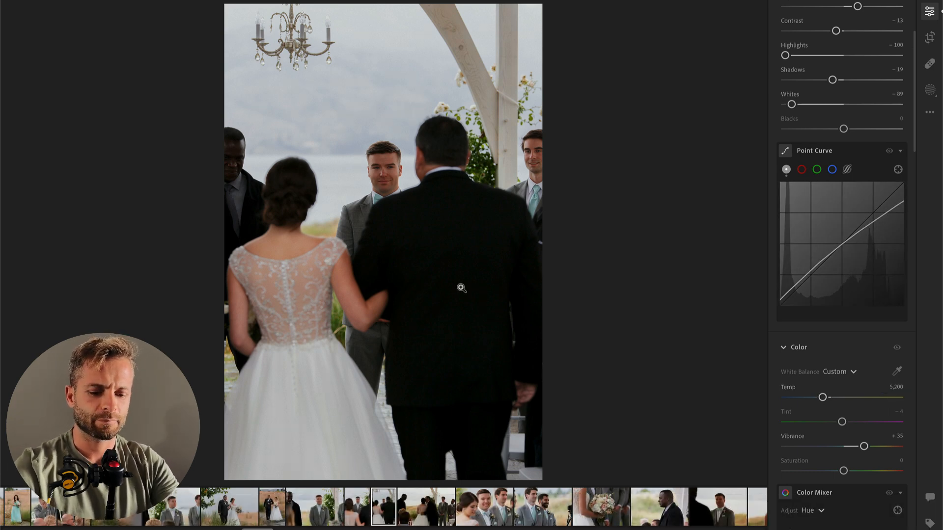
Step: Add a radial gradient mask with Exposure -0.96 over the bride's skirt, and set the whole photo's Exposure to +1.58
key(shift+m)
drag(306, 430, 447, 486)
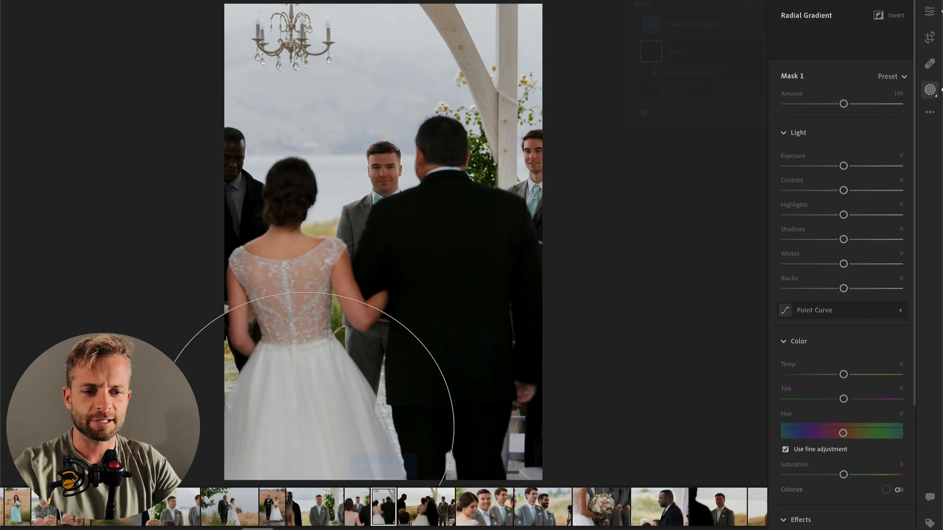
drag(843, 166, 829, 166)
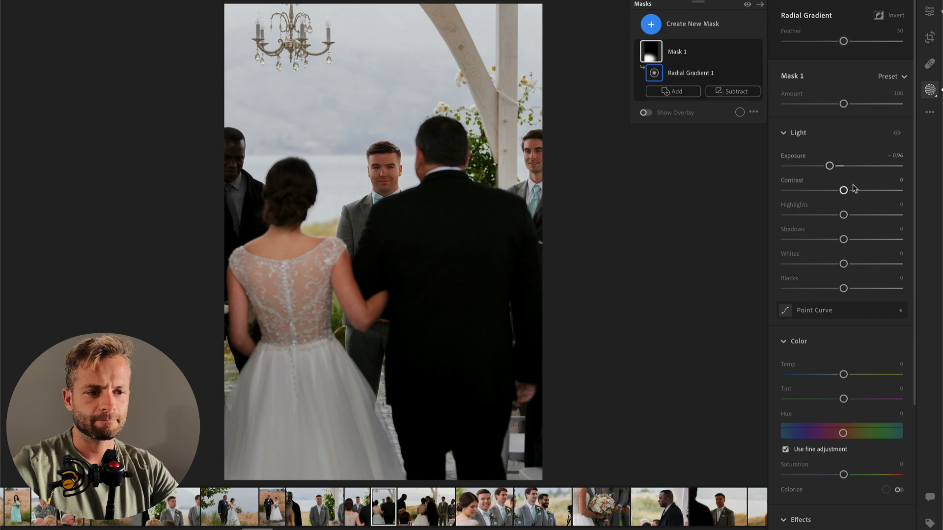
mouse_move(281, 374)
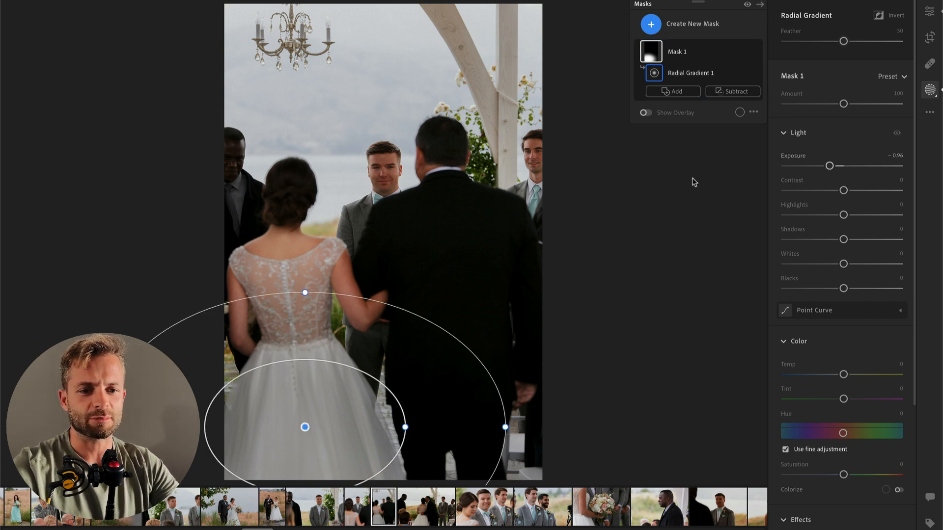
key(Return)
key(Return)
drag(858, 142, 862, 142)
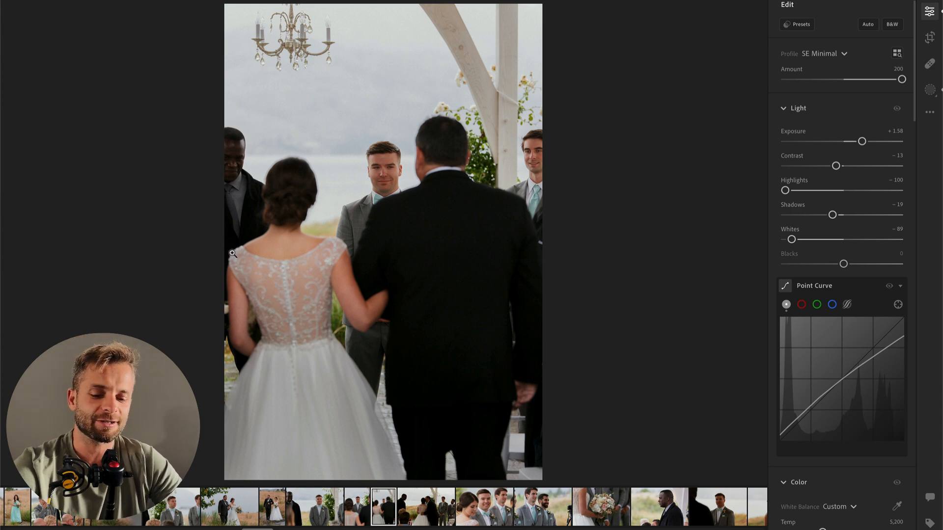
Step: Try cropping the vertical bride and escort photo tighter from the upper edge, keeping the original aspect ratio
key(c)
drag(381, 8, 379, 46)
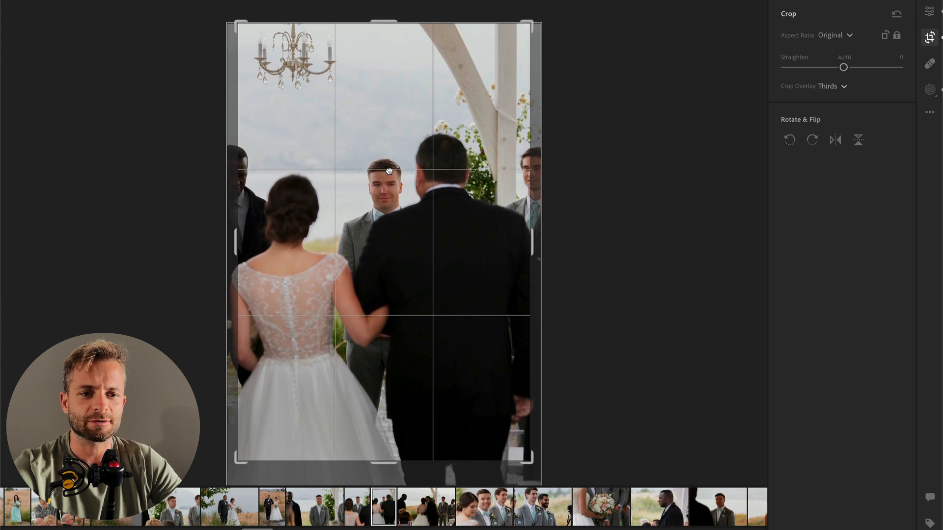
key(Return)
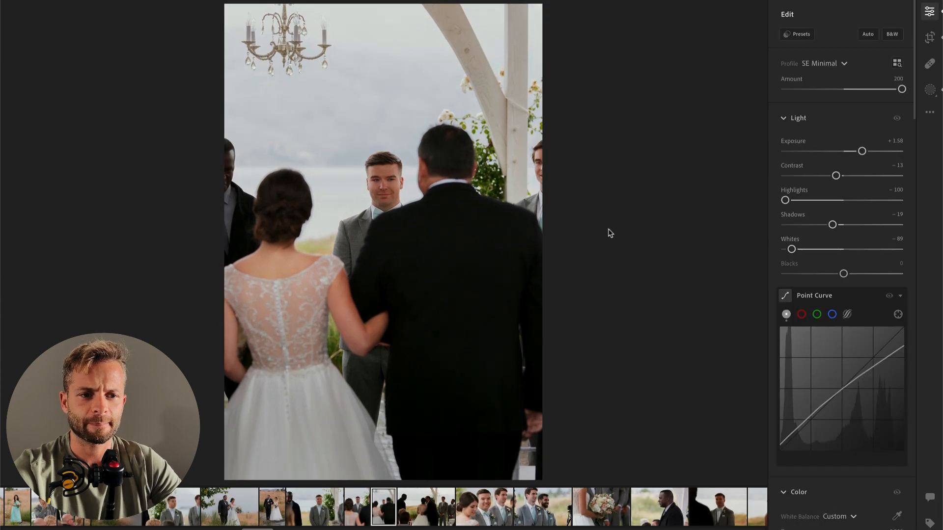
key(c)
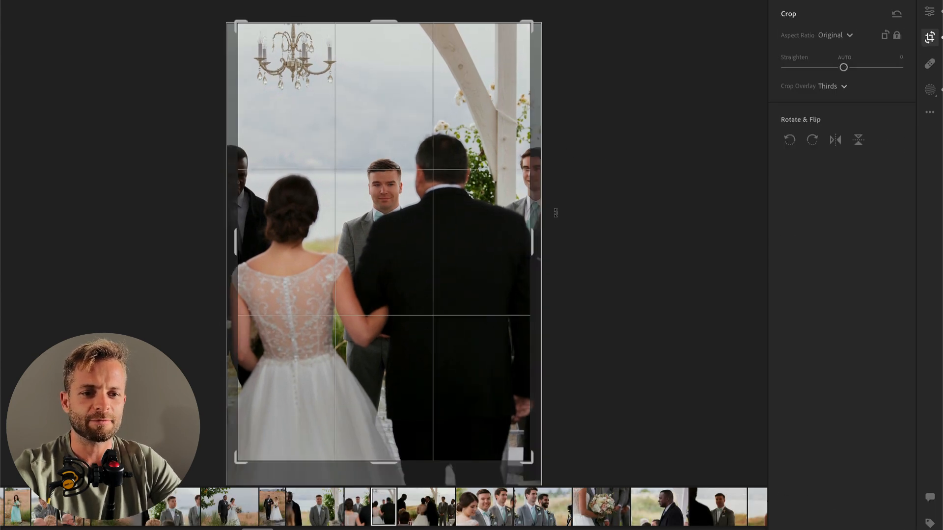
drag(383, 14, 384, 32)
key(Return)
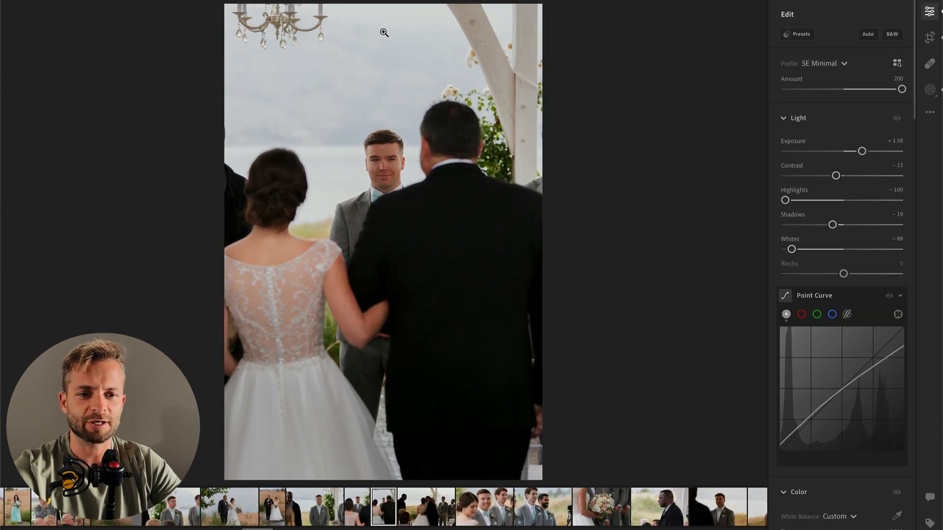
Step: Compare the crop versions by undoing and redoing them, and restore the photo's uncropped framing
key(super+z)
key(super+z)
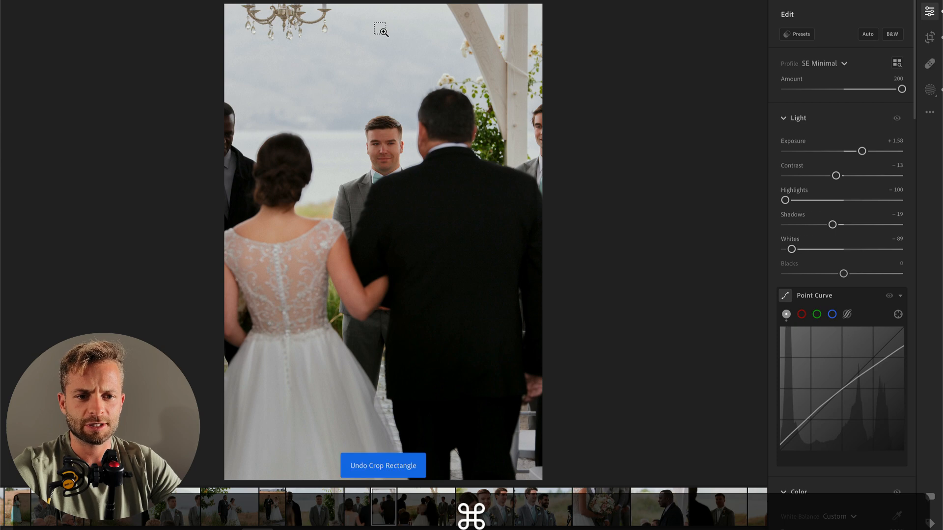
key(super+shift+z)
key(super+shift+z)
key(super+z)
key(super+z)
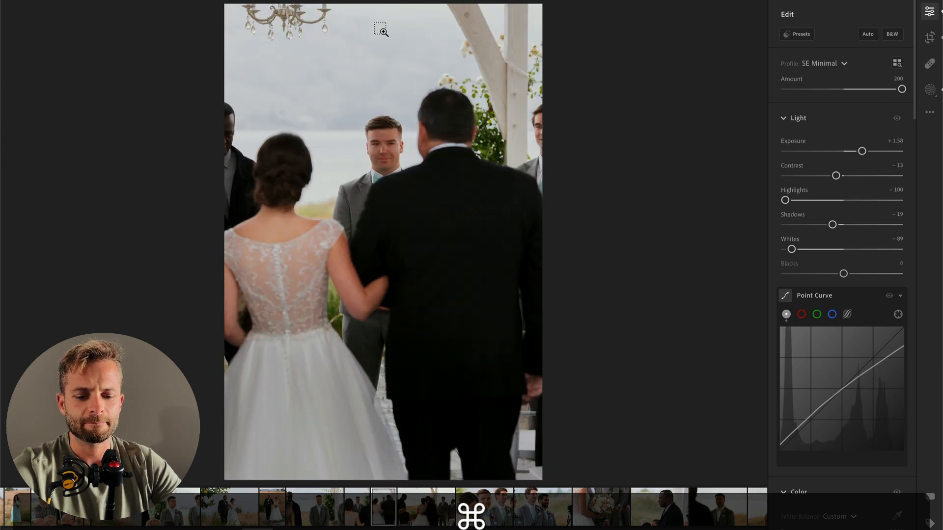
key(super+z)
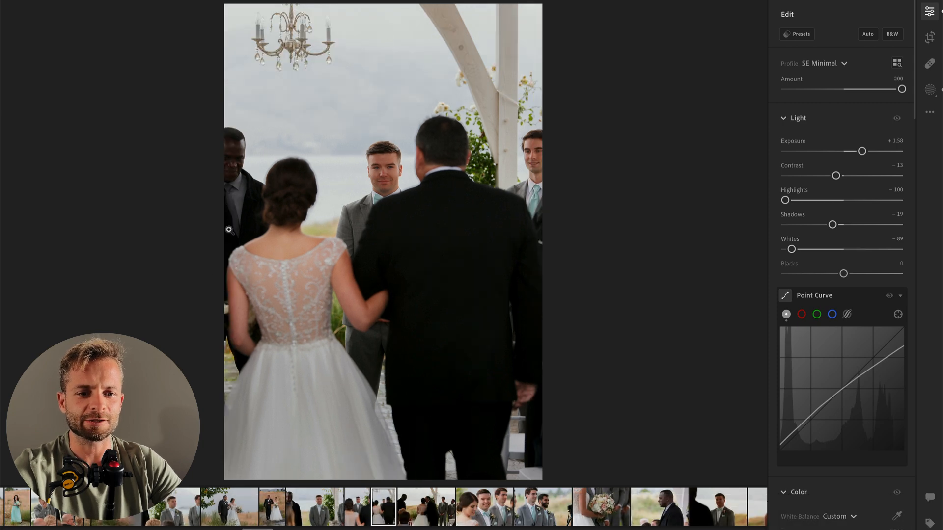
Step: Paste the copied edit settings onto the next horizontal photo of the escort kissing the bride beside the groomsmen
key(Right)
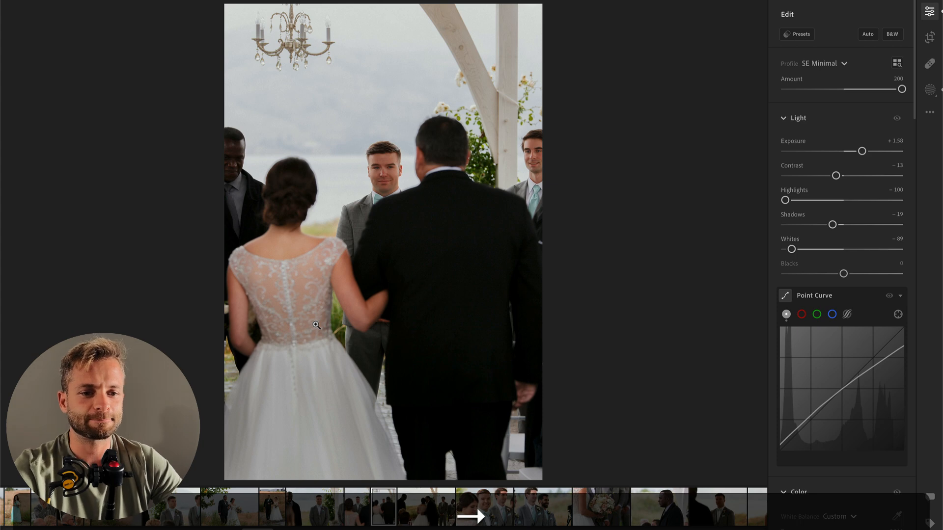
key(super)
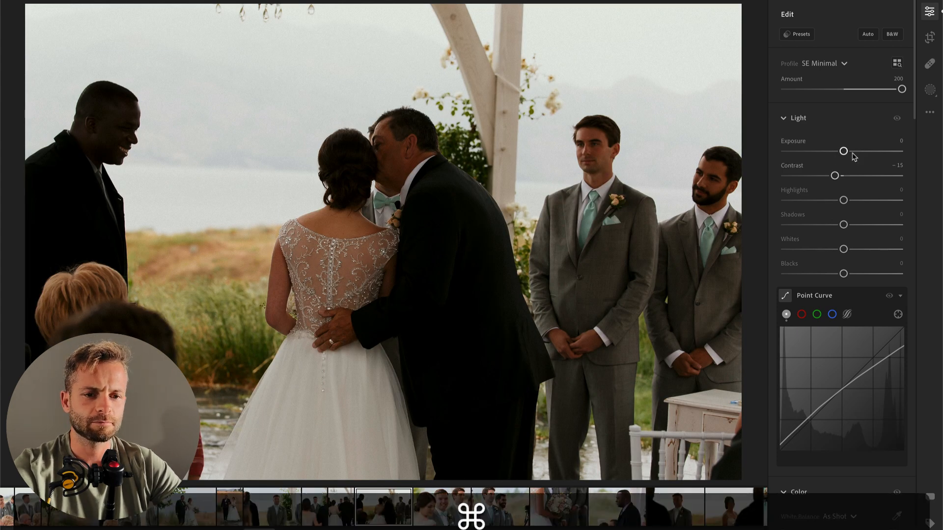
key(super+v)
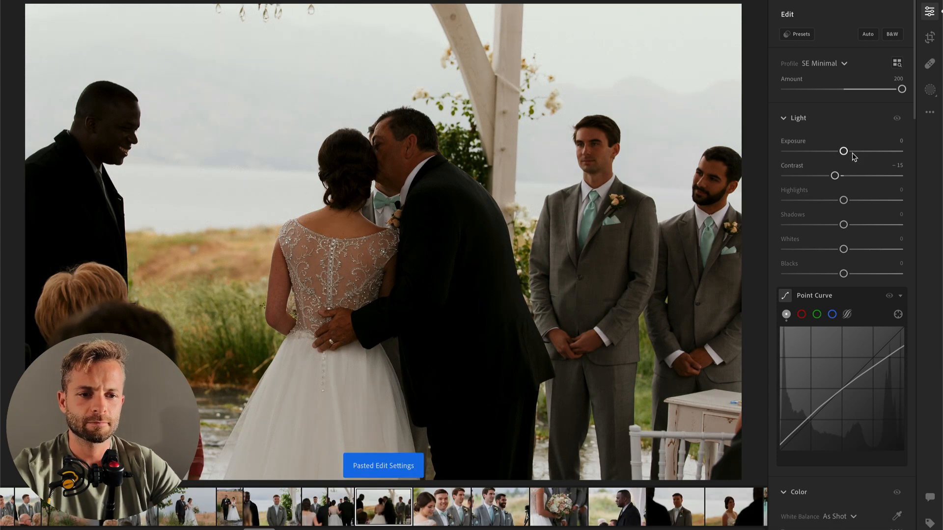
key(Return)
key(super+v)
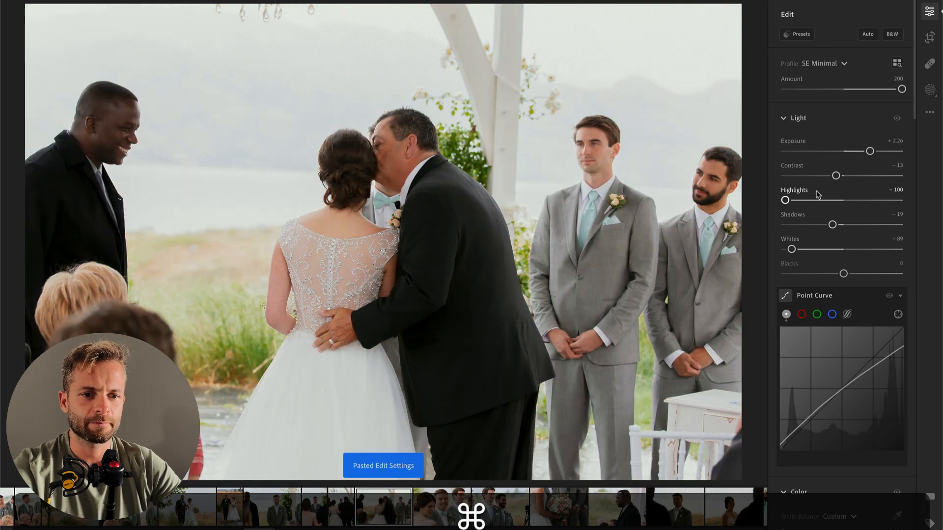
Step: Set the Exposure of the escort kissing the bride photo to +1.46 and copy its edit settings
drag(870, 152, 862, 152)
key(super+c)
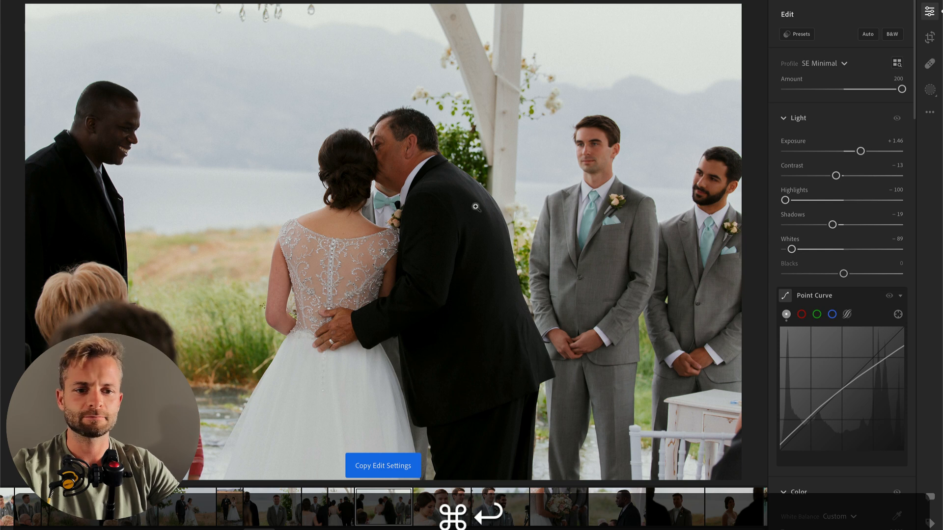
key(shift+r)
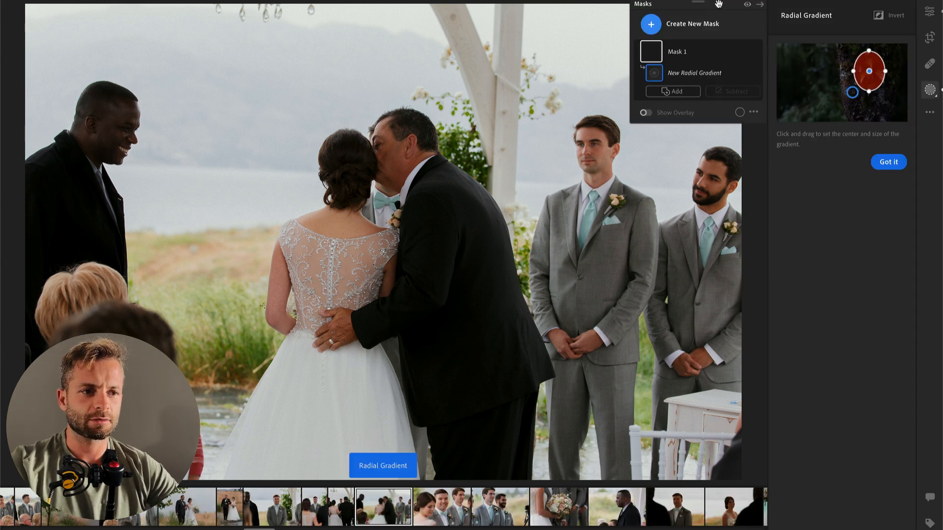
key(Return)
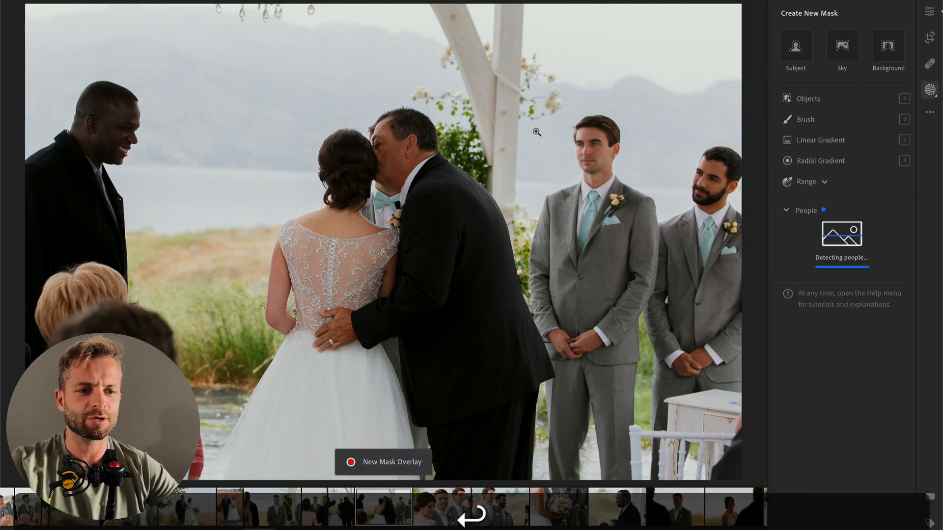
key(Return)
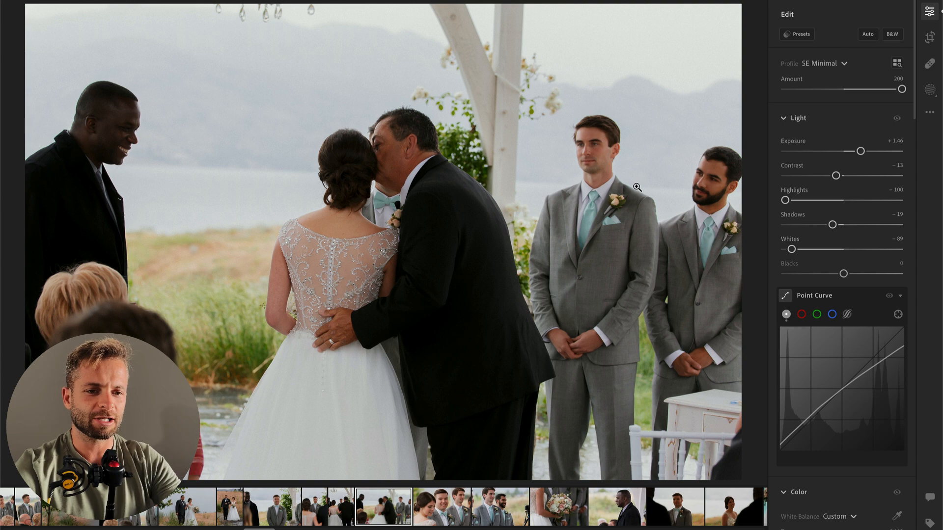
Step: Try the 00 Vintage AI Bloom preset on the photo and delete the background mask it adds
click(799, 37)
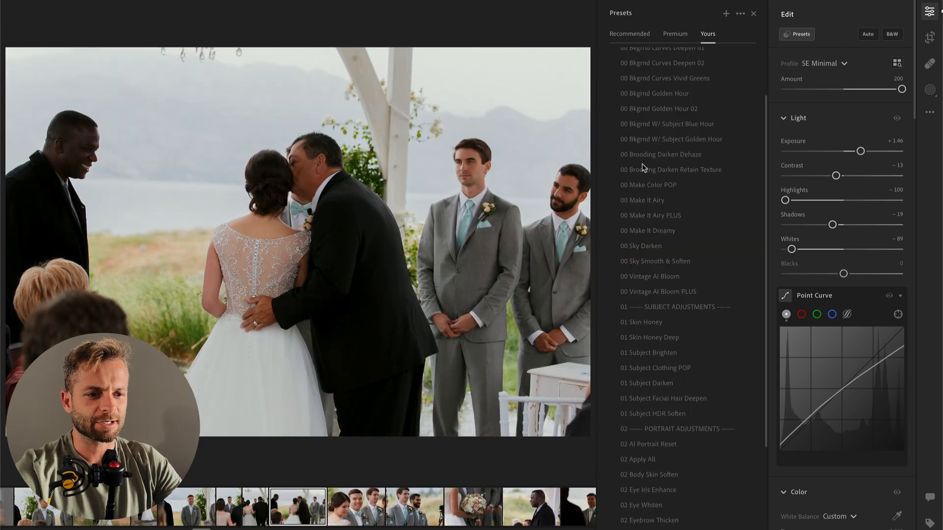
click(672, 277)
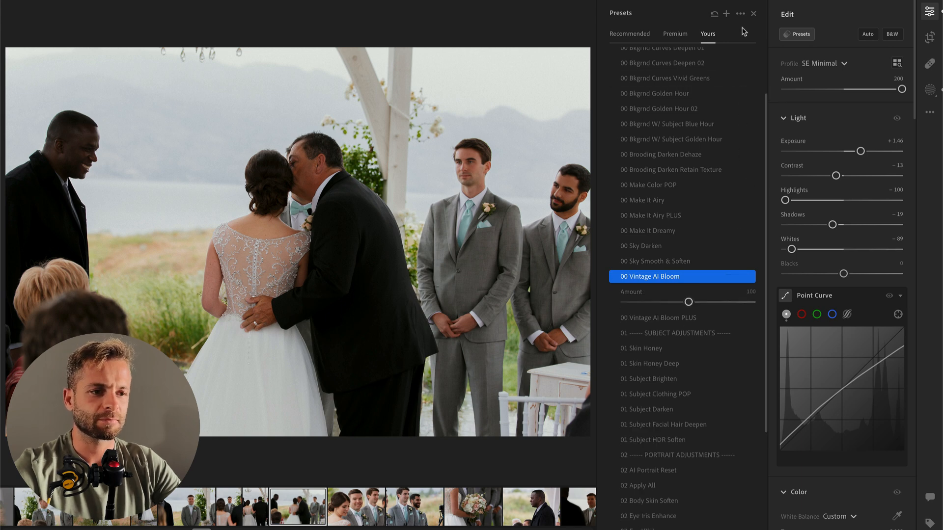
key(b)
click(700, 116)
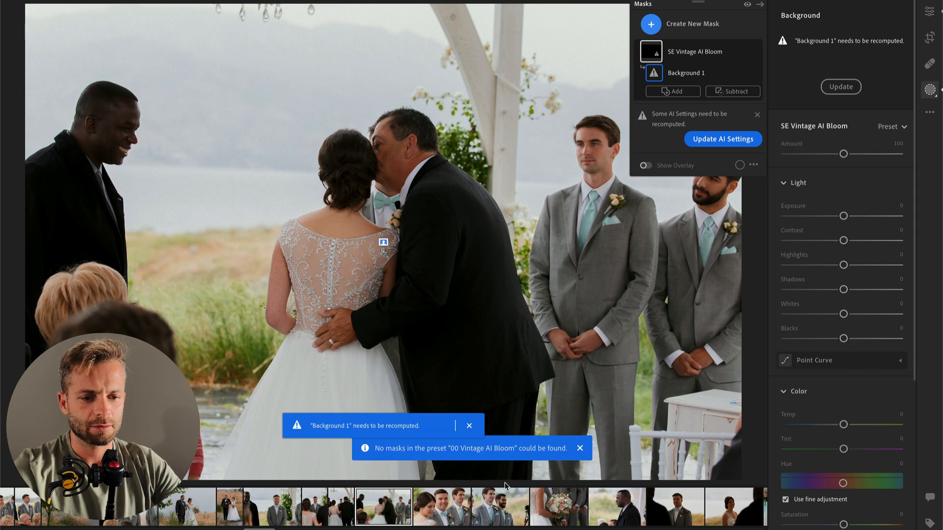
click(469, 426)
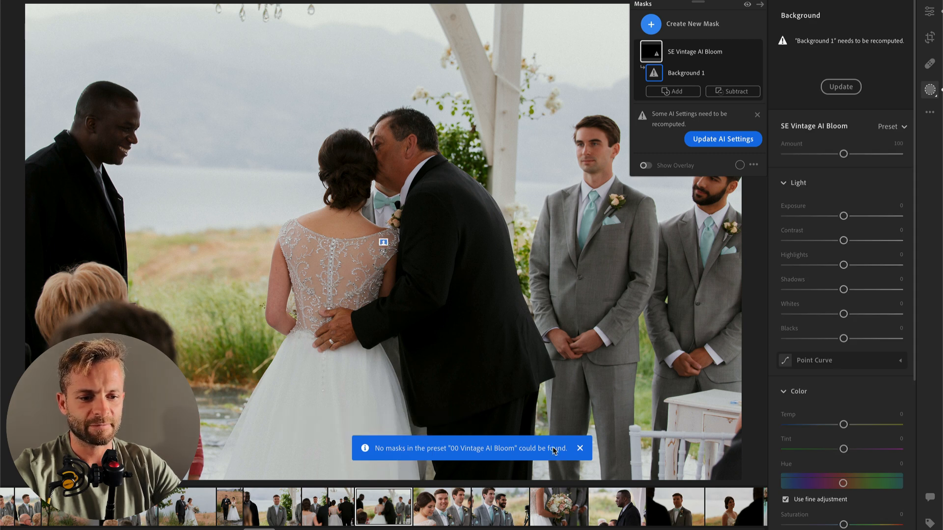
click(579, 448)
click(717, 51)
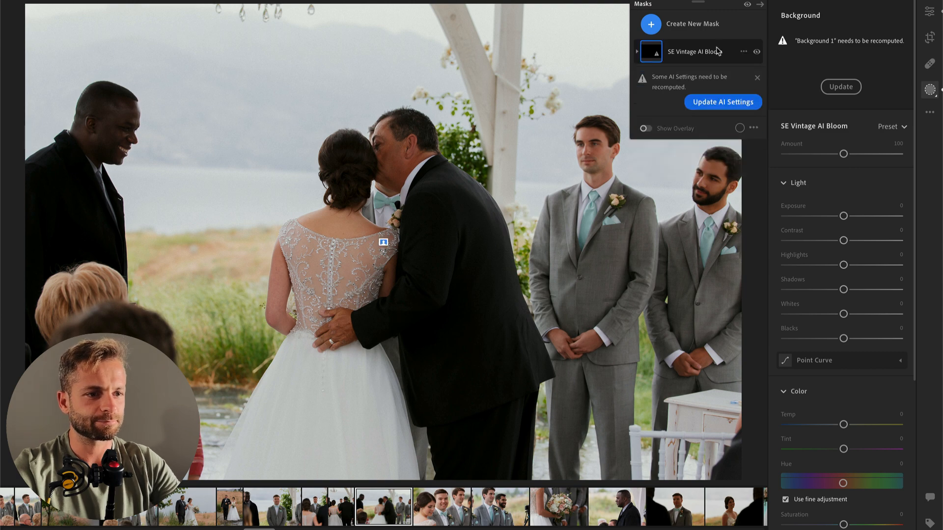
key(BackSpace)
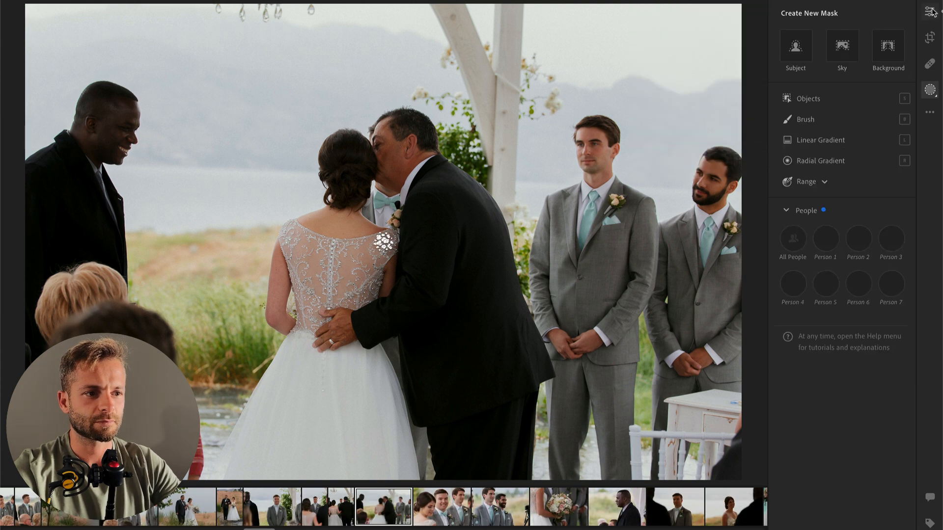
Step: Apply the 00 Vintage AI Bloom PLUS preset and set its background mask's Exposure to -1.12
click(929, 11)
click(808, 39)
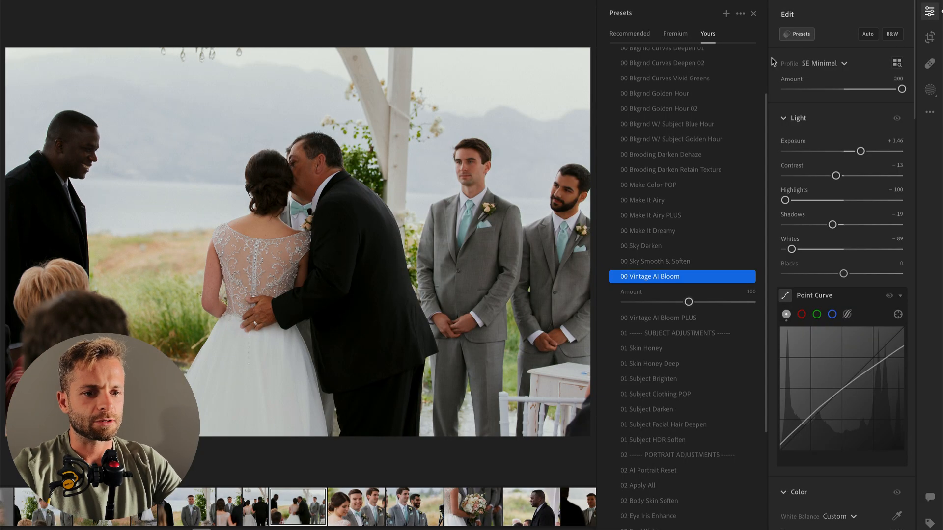
click(688, 279)
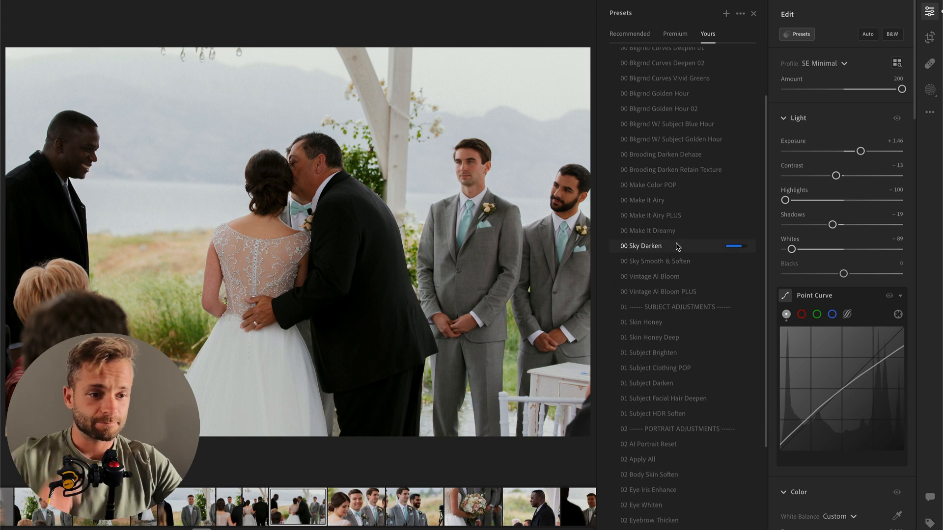
click(675, 293)
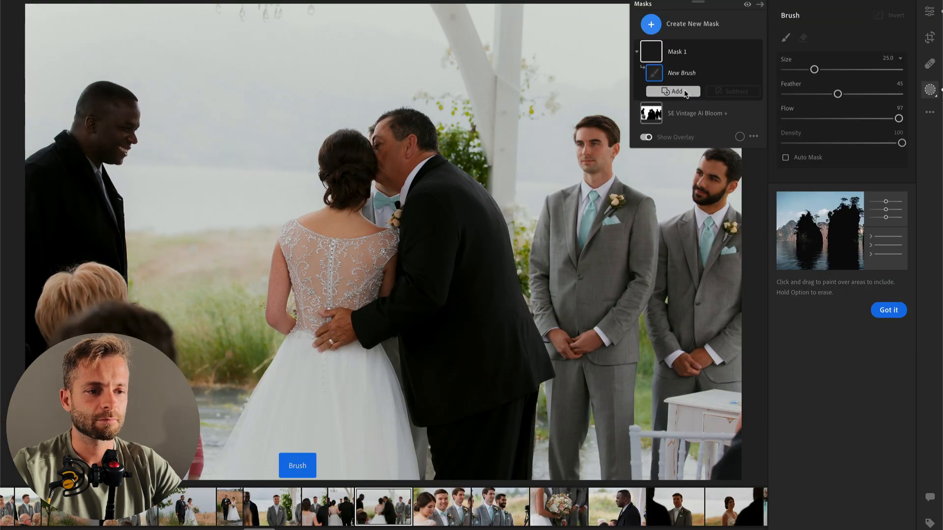
drag(839, 141, 828, 143)
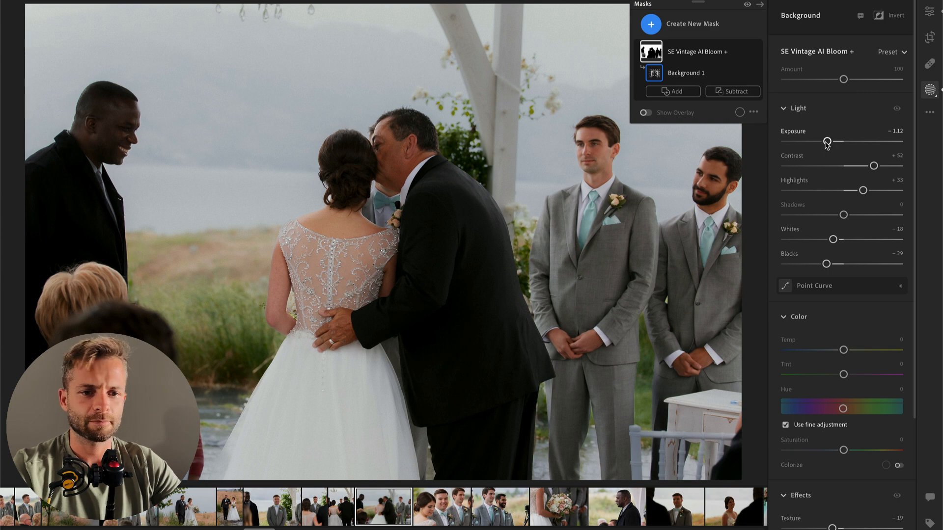
key(Return)
Step: Compare the photo with its original, keep Highlights at -100, and set the whole photo's Exposure to +1.22
key(backslash)
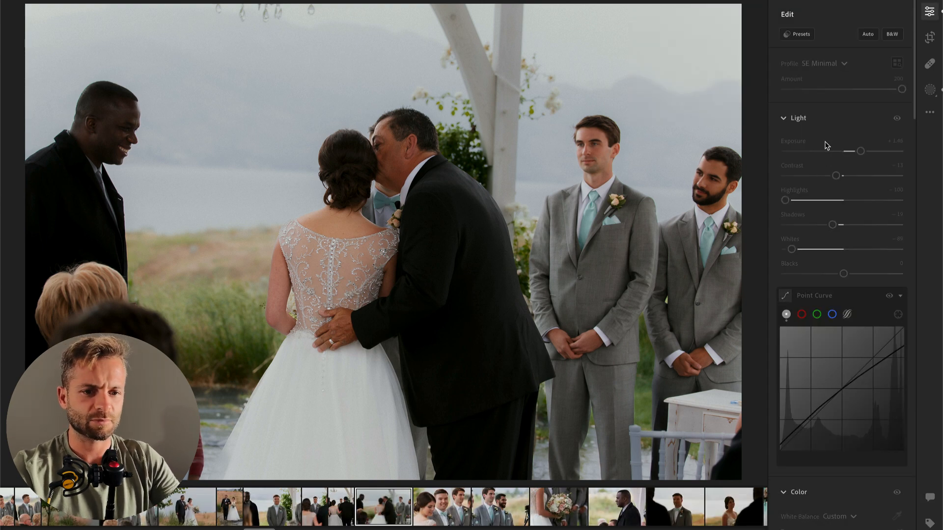
key(backslash)
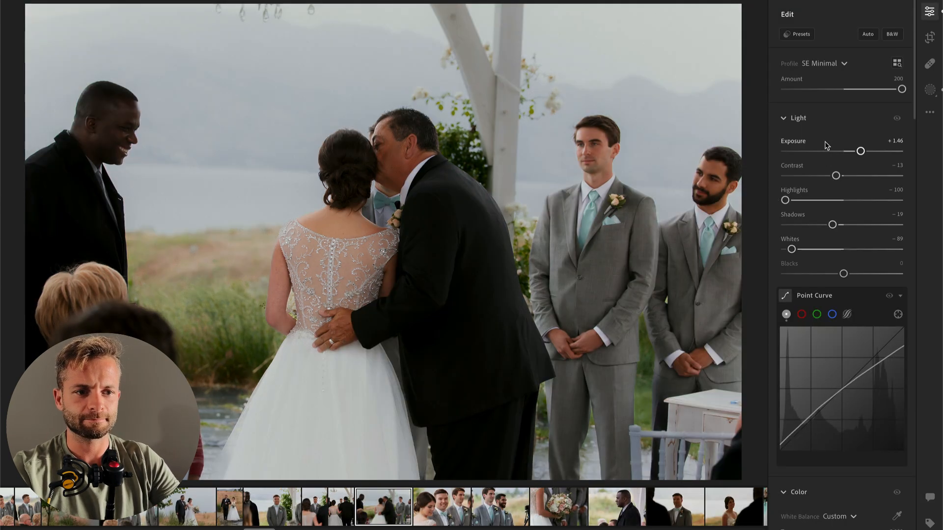
click(816, 201)
drag(811, 202, 784, 200)
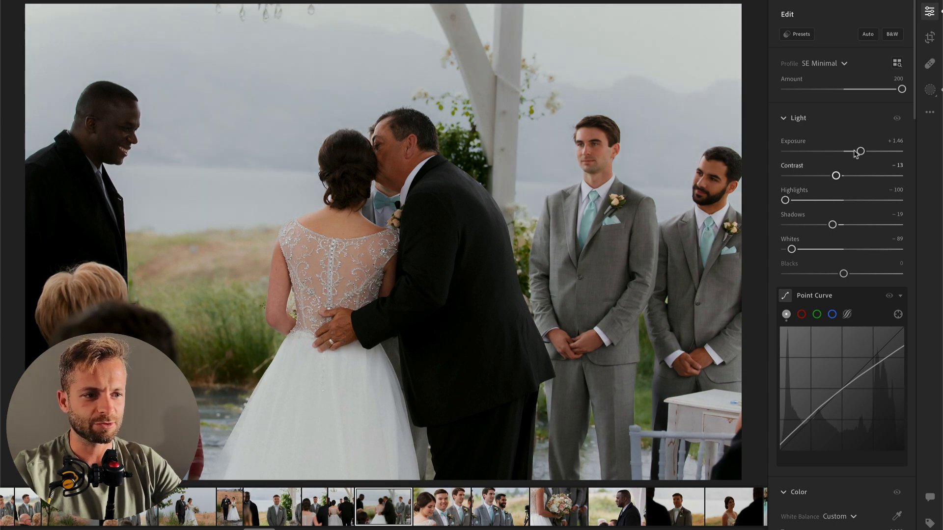
drag(859, 151, 859, 153)
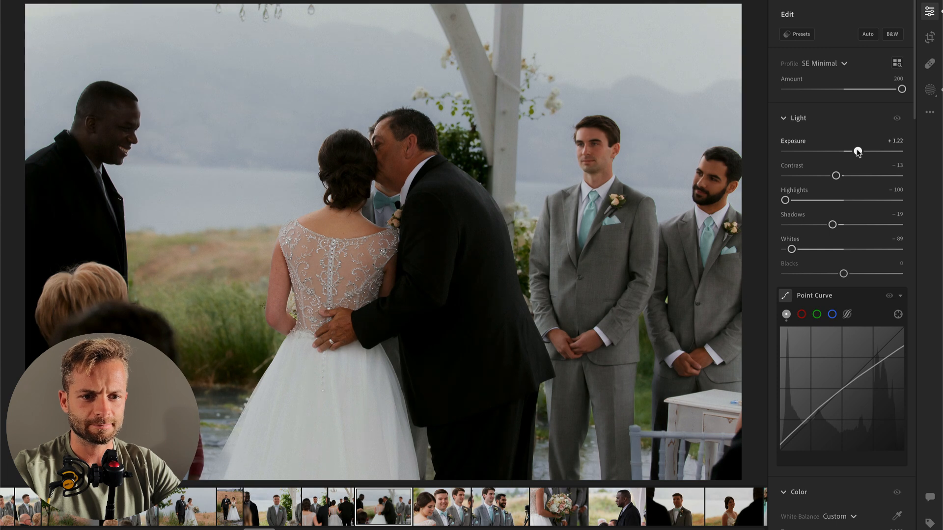
Step: Add a tall radial gradient mask over the bride and escort with Contrast -31, Highlights +32 and Whites +51
key(shift+m)
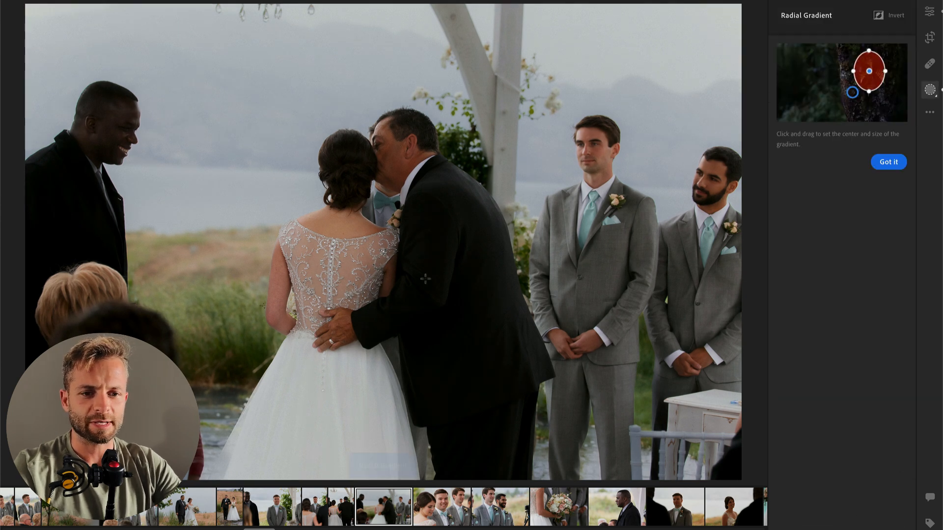
drag(345, 39, 497, 435)
drag(844, 214, 862, 215)
drag(843, 264, 880, 266)
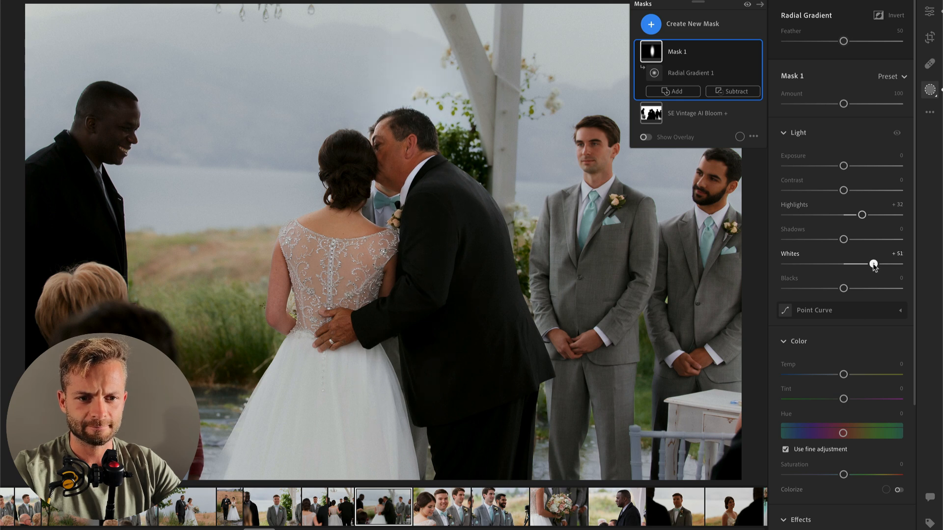
drag(844, 190, 826, 190)
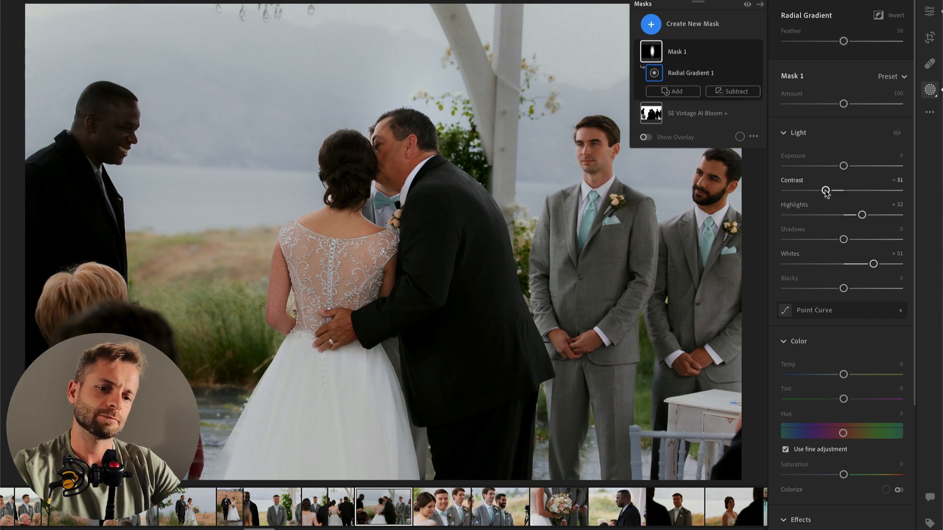
key(Return)
key(Return)
key(Return)
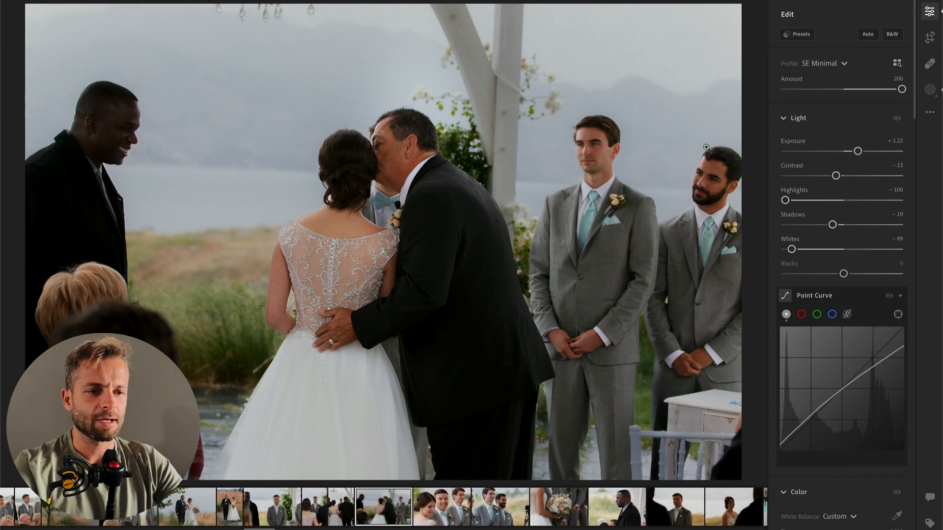
Step: Reduce the Amount of the SE Vintage AI Bloom + background mask to 60
key(b)
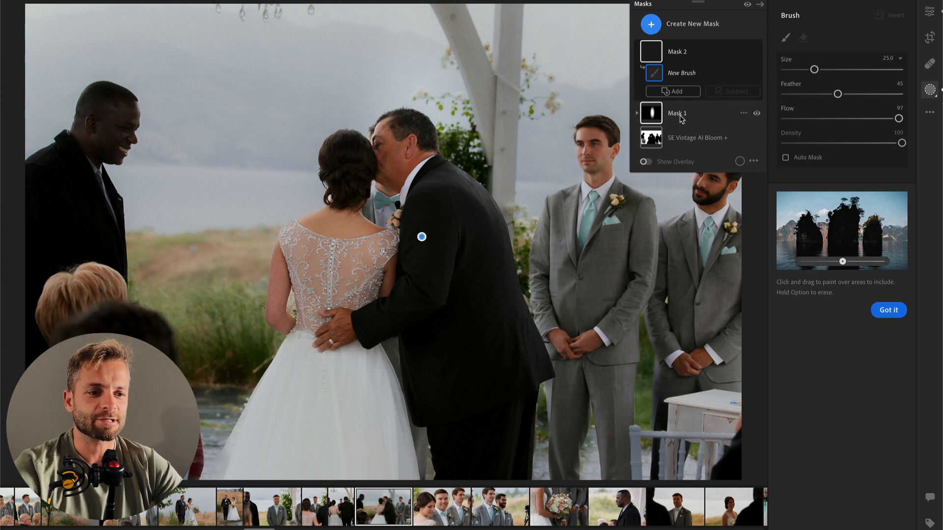
click(691, 140)
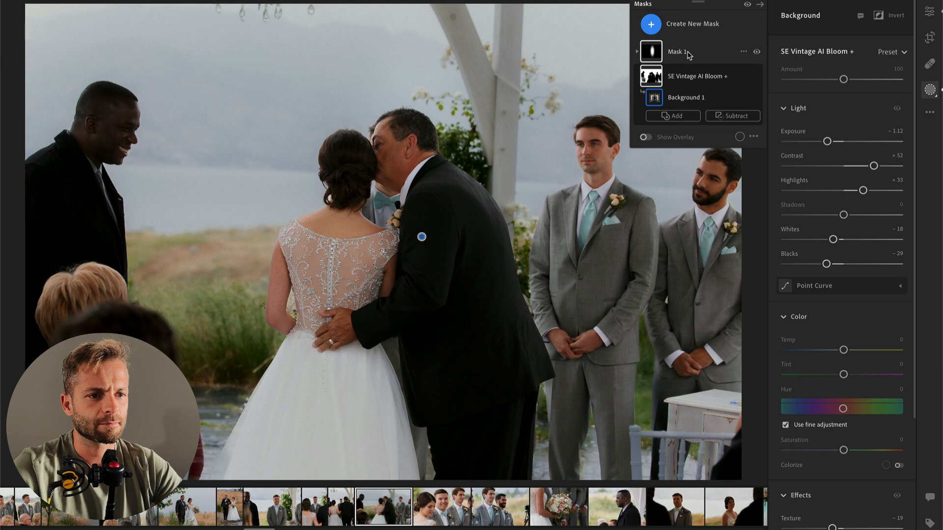
click(684, 52)
click(694, 114)
mouse_move(843, 80)
mouse_down()
mouse_move(809, 79)
mouse_move(828, 80)
mouse_up()
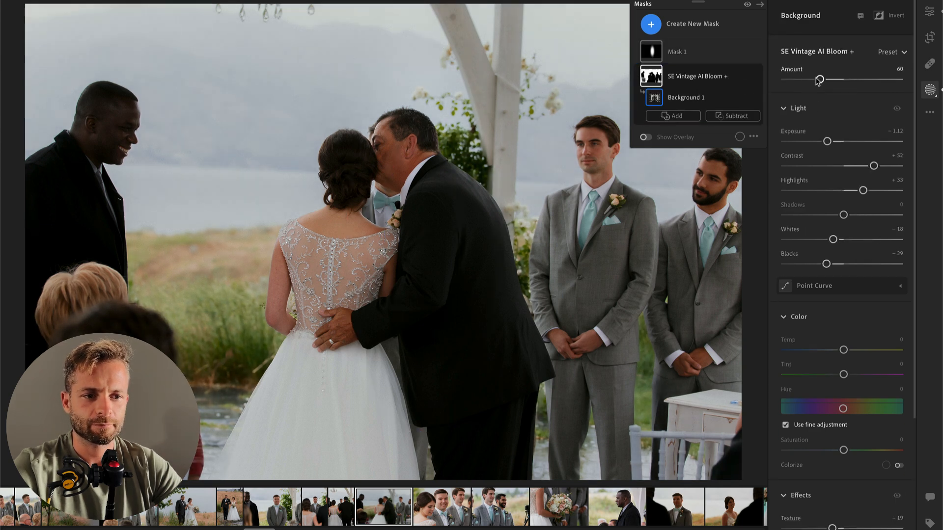
key(Return)
Step: On the next photo, of the smiling groom in a bow tie, set Exposure -0.20 and Contrast -32, and copy its edit settings
key(Right)
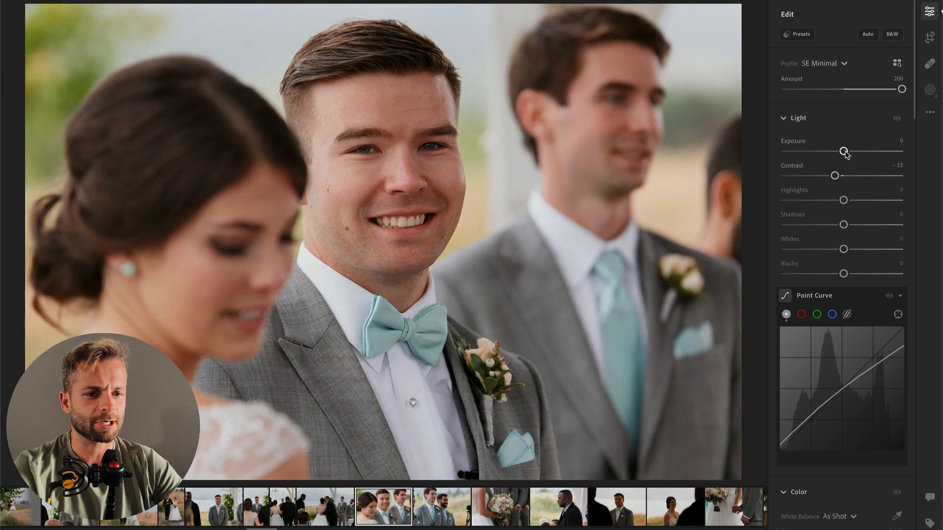
mouse_move(836, 156)
mouse_down()
mouse_move(825, 155)
mouse_move(841, 152)
mouse_up()
click(813, 178)
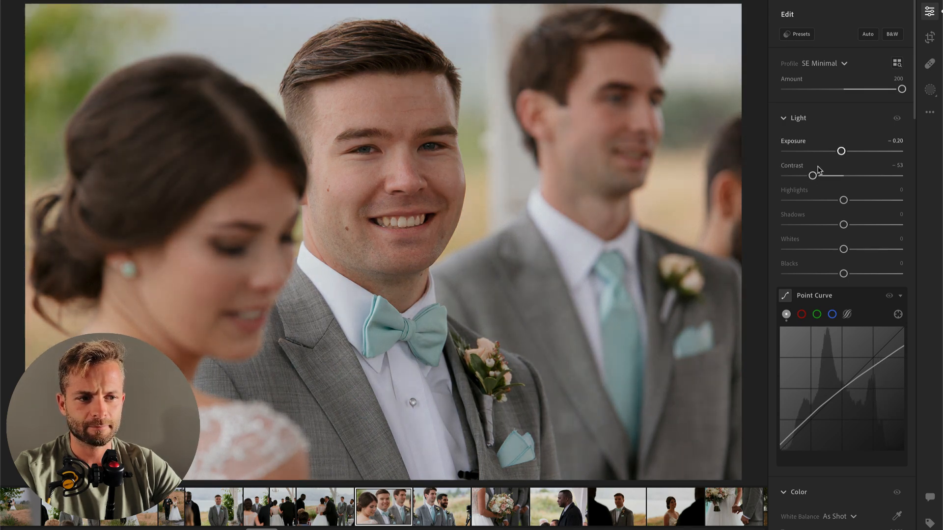
key(super+c)
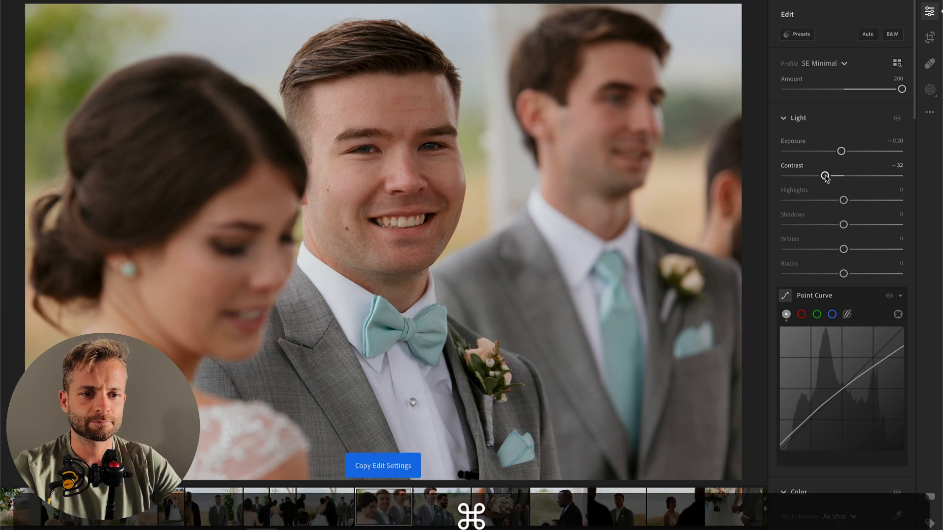
Step: Paste the copied settings onto the following photo of the two groomsmen and set its white balance Temp to 4,856
key(super+Right)
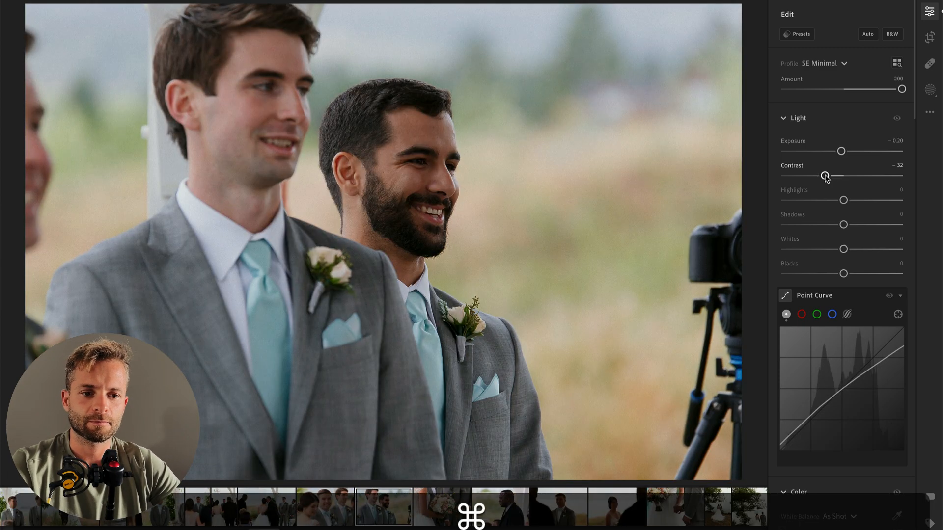
key(super+v)
scroll(868, 383, down, 5)
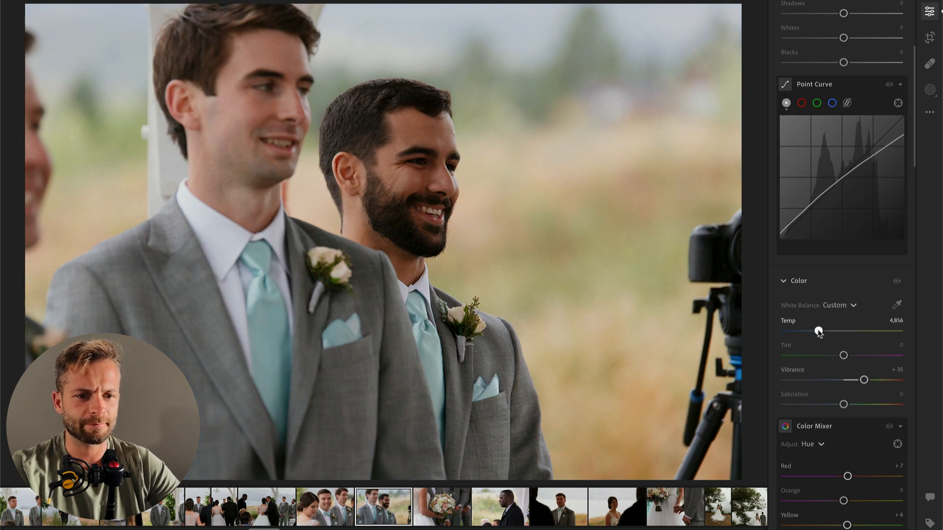
key(super+Right)
key(super+Left)
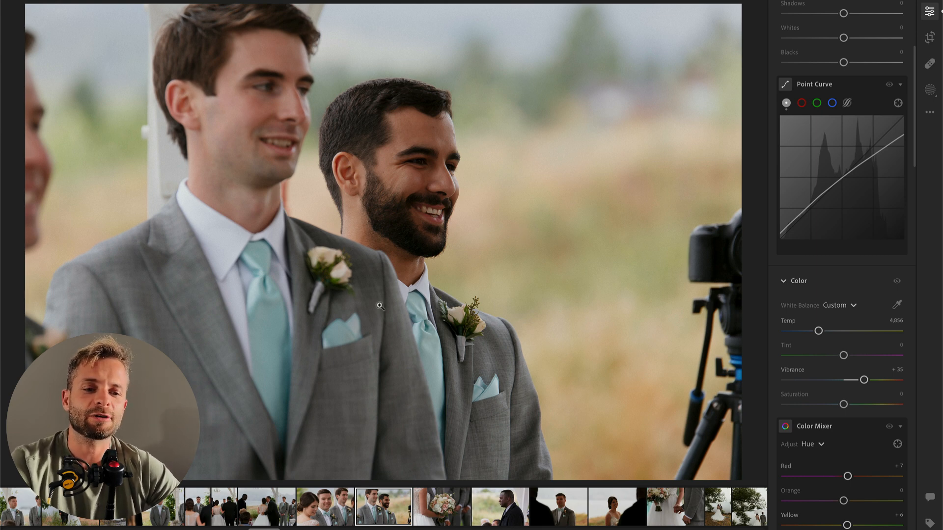
Step: Add a radial gradient mask over the bearded groomsman with Contrast -39, Highlights +36 and Whites +45, and set the whole photo's Exposure to -0.67
key(r)
drag(411, 231, 520, 467)
click(821, 190)
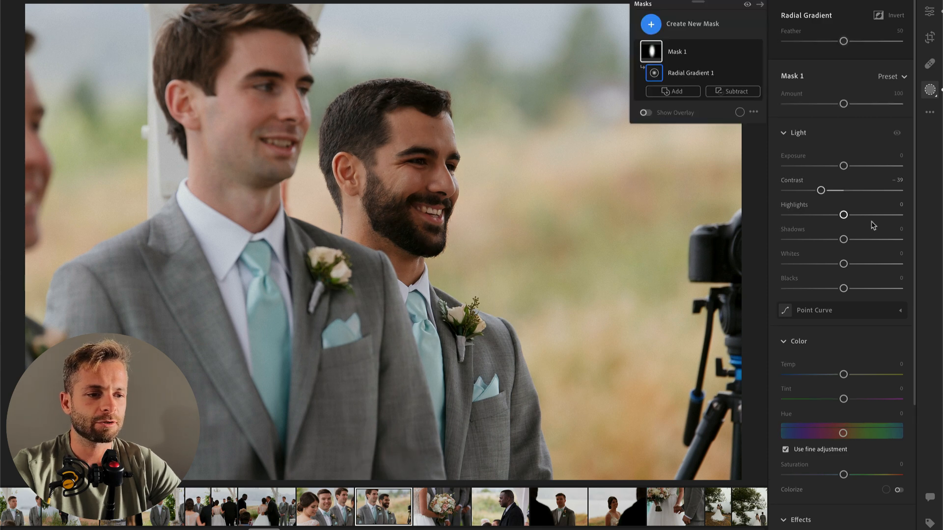
click(869, 264)
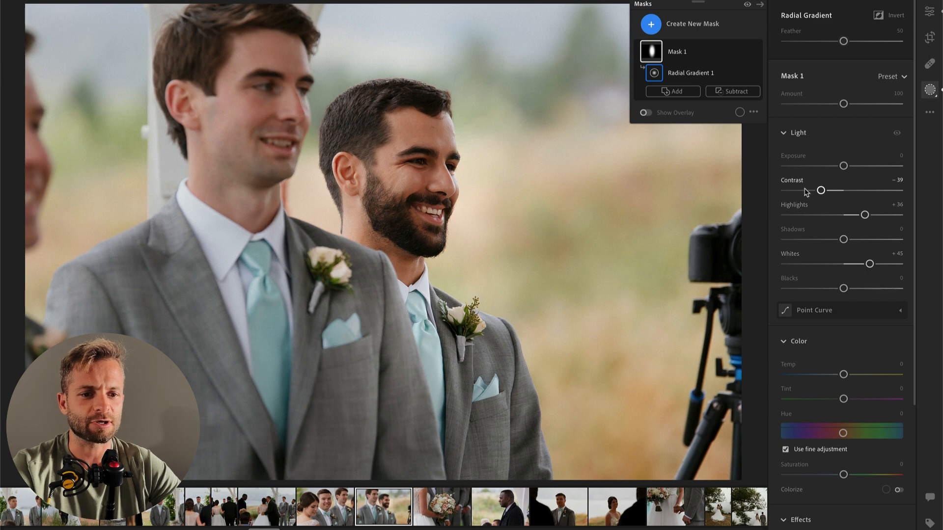
key(Return)
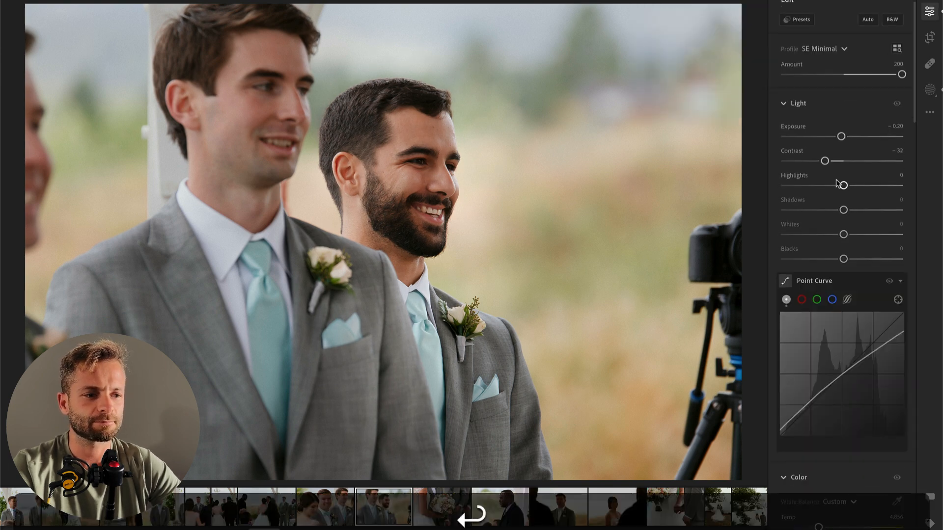
drag(841, 138, 836, 138)
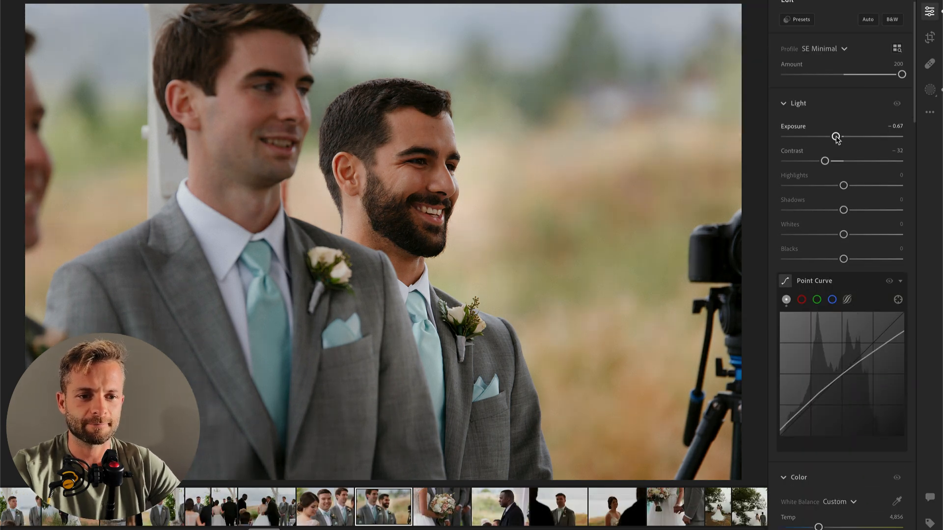
Step: On the next photo, of the bridal bouquet, brush a mask over the flowers and set its Highlights to -66
key(backslash)
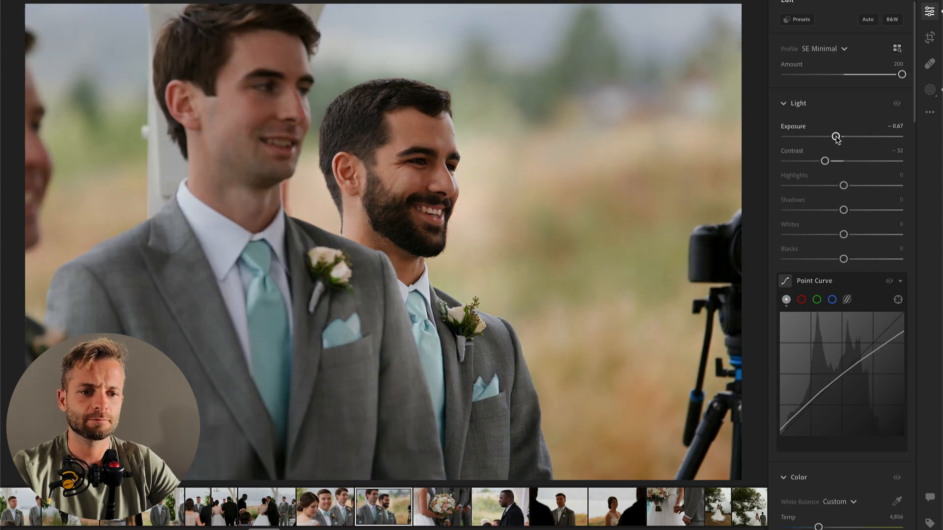
key(Right)
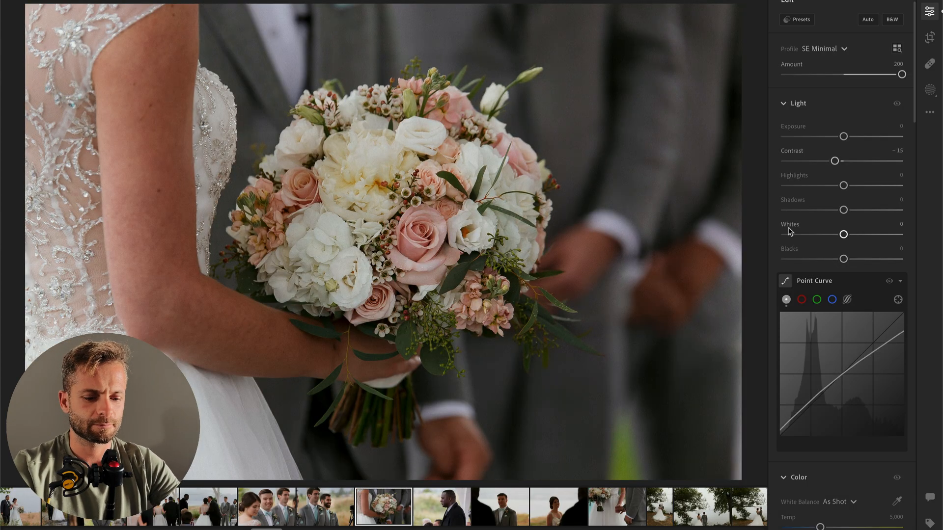
key(b)
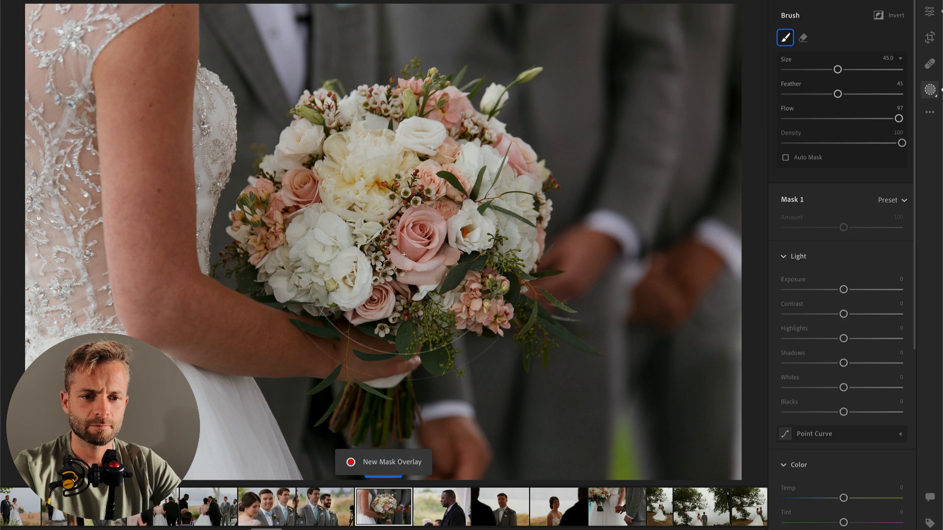
click(799, 339)
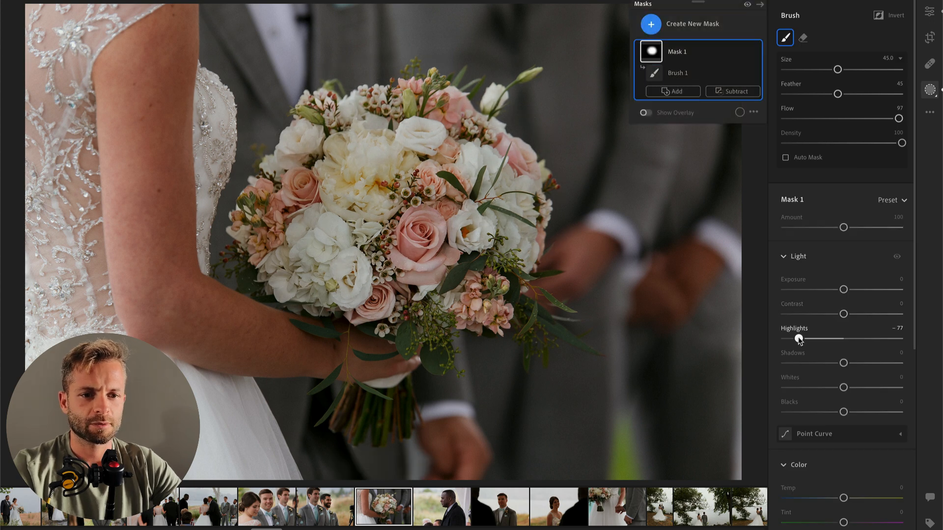
drag(800, 339, 805, 339)
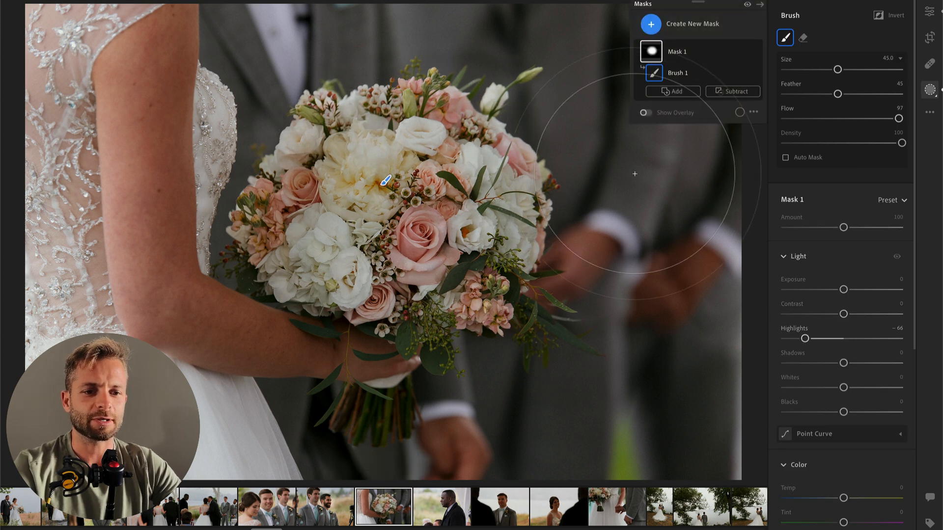
Step: Add an inverted radial gradient mask around the bouquet with Exposure -0.60, and set the whole photo's Exposure to +0.40
key(r)
drag(373, 208, 596, 425)
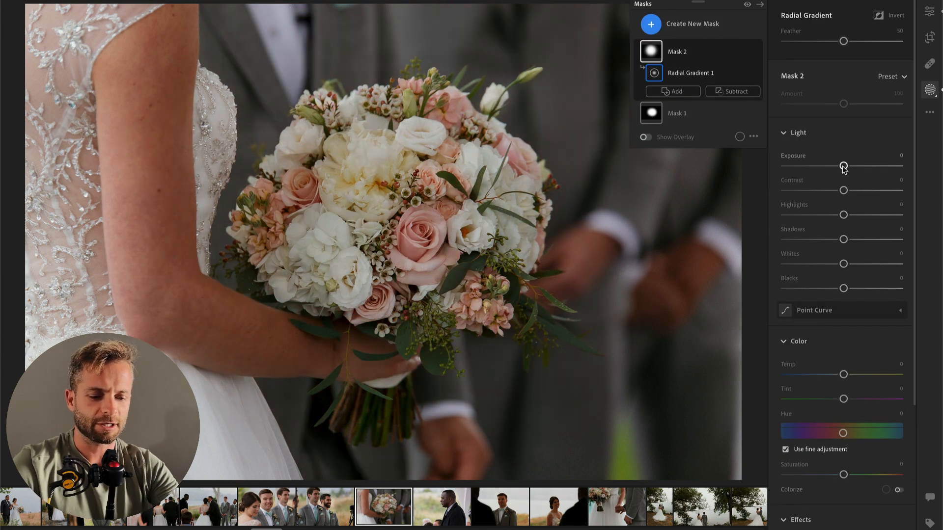
key(apostrophe)
drag(843, 167, 835, 167)
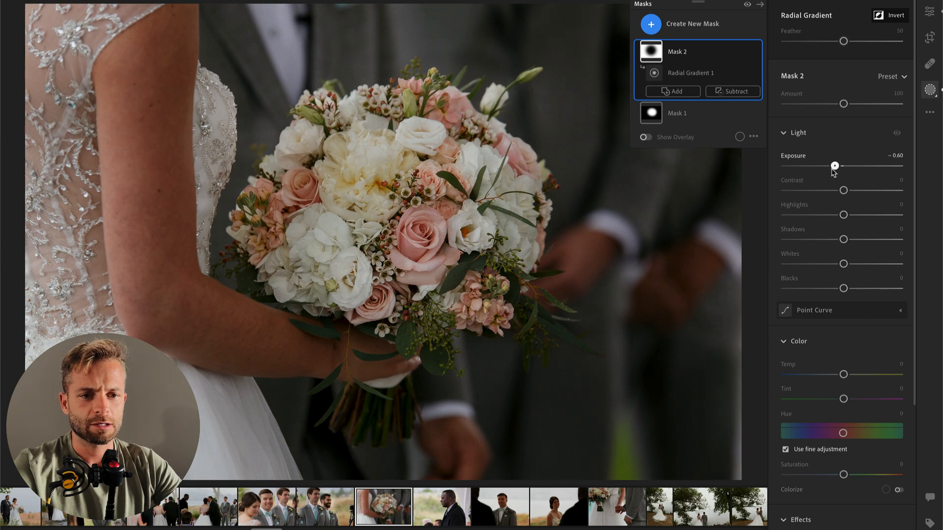
key(Return)
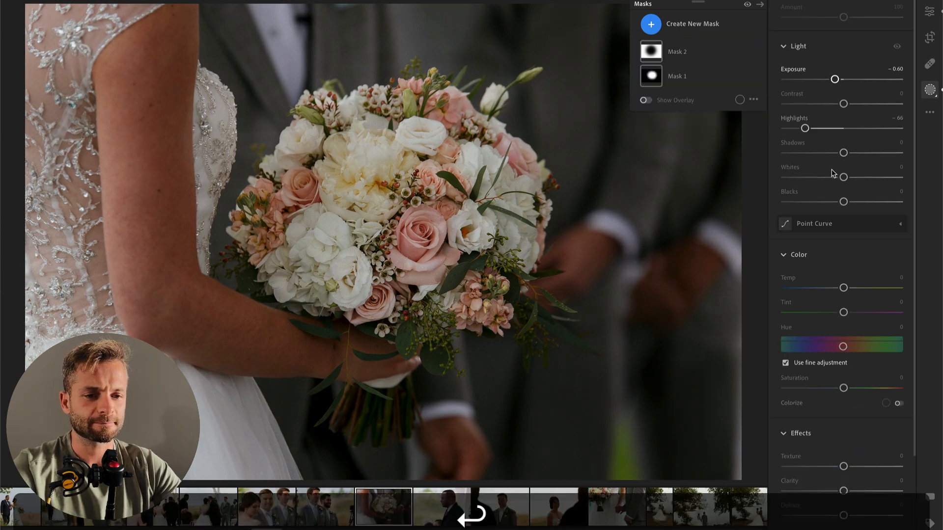
drag(844, 153, 849, 153)
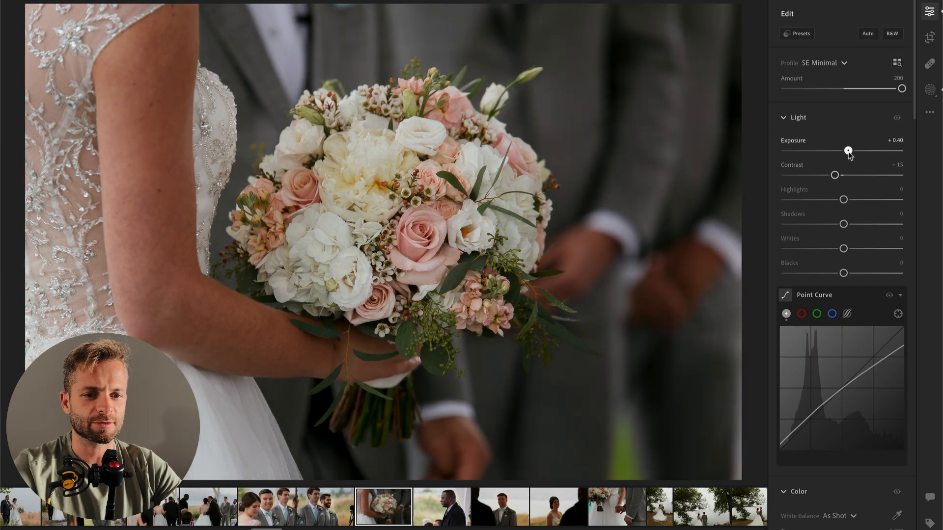
Step: Brush a size 28 mask along the bride's arm with Contrast -37, Texture -21 and Clarity -20, and compare with the original
key(b)
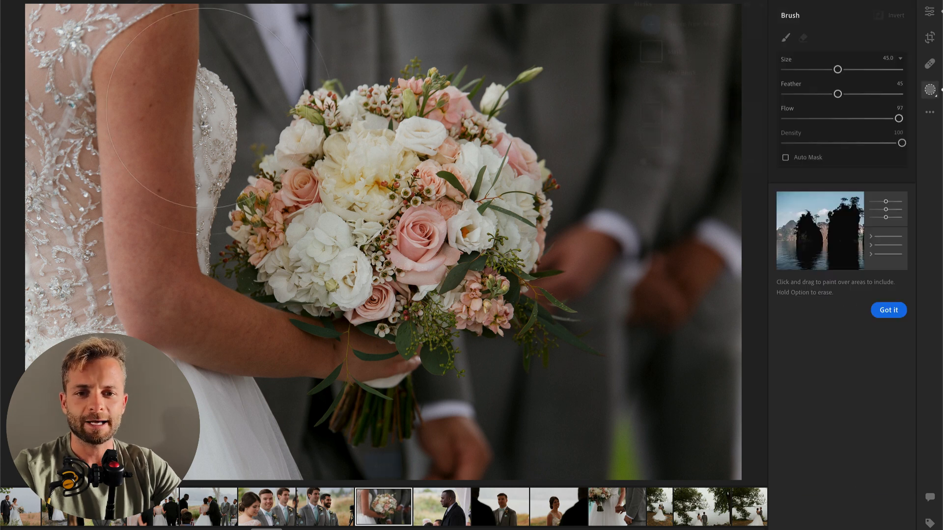
scroll(182, 110, down, 5)
scroll(174, 109, up, 3)
click(154, 63)
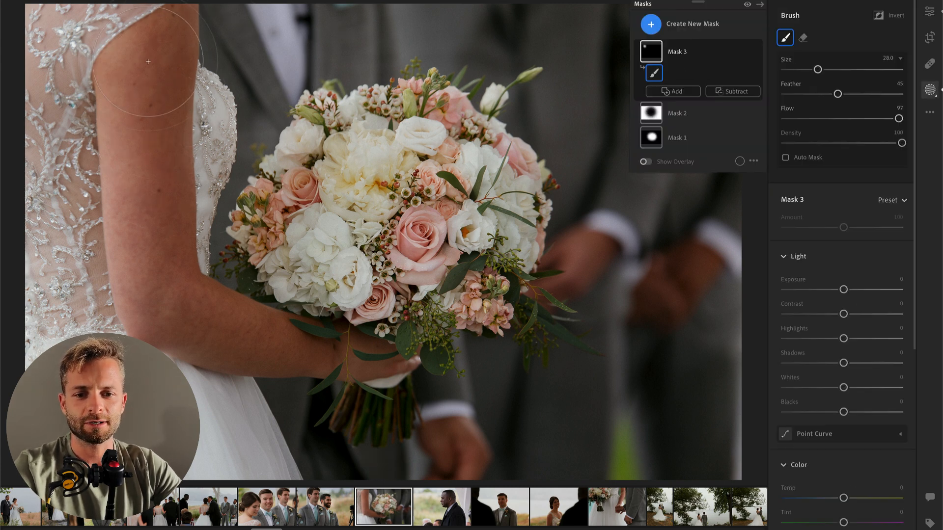
mouse_move(171, 285)
mouse_down()
mouse_move(314, 344)
mouse_move(93, 265)
mouse_move(81, 20)
mouse_up()
click(822, 314)
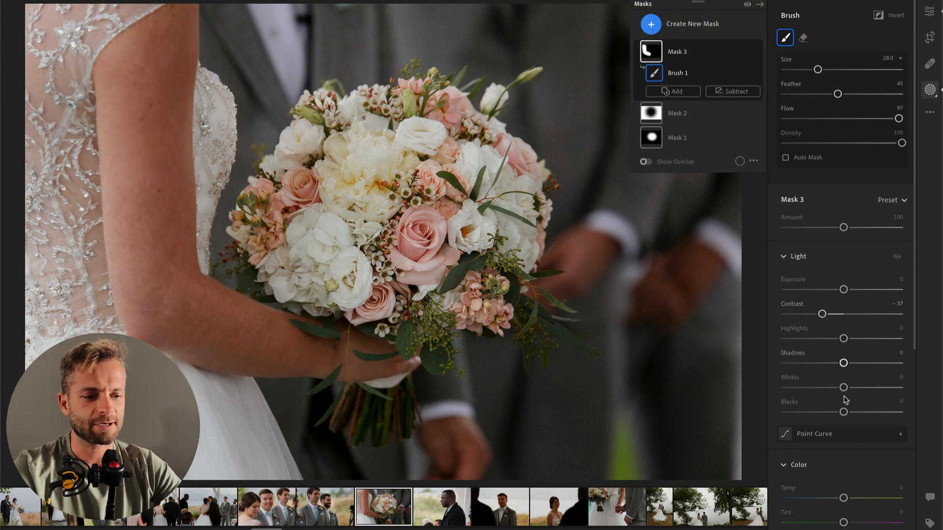
scroll(840, 383, down, 5)
click(832, 442)
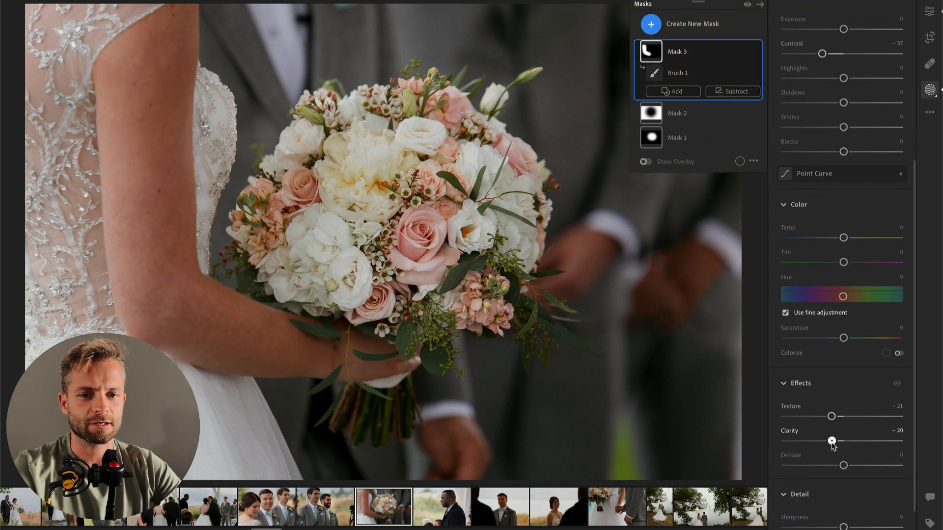
key(Return)
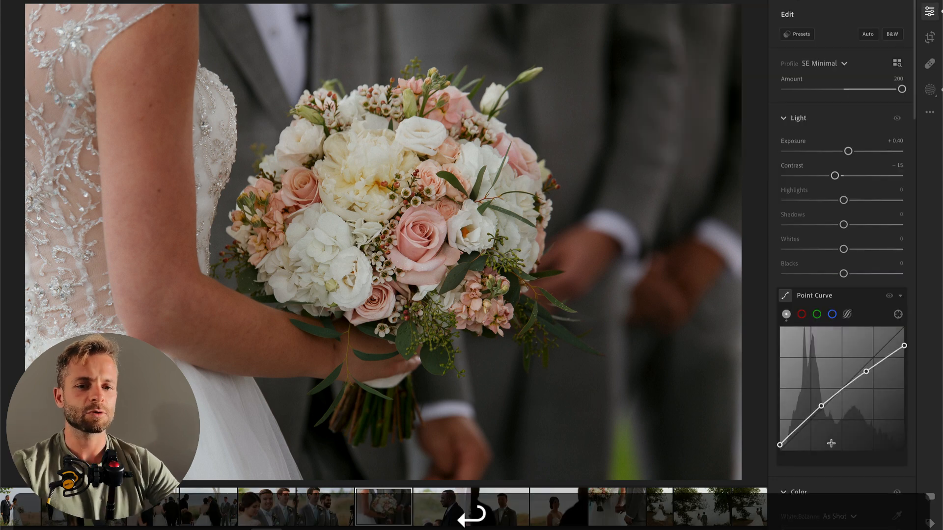
key(backslash)
Step: Paste the copied settings onto the photo of the groom facing the officiant, and set Exposure +1.23 and white balance Temp 5,809
key(Right)
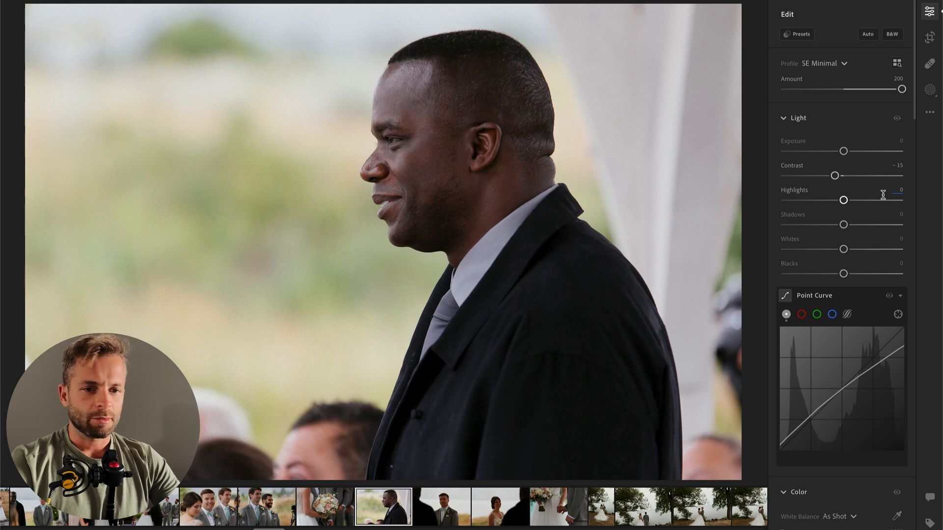
key(Right)
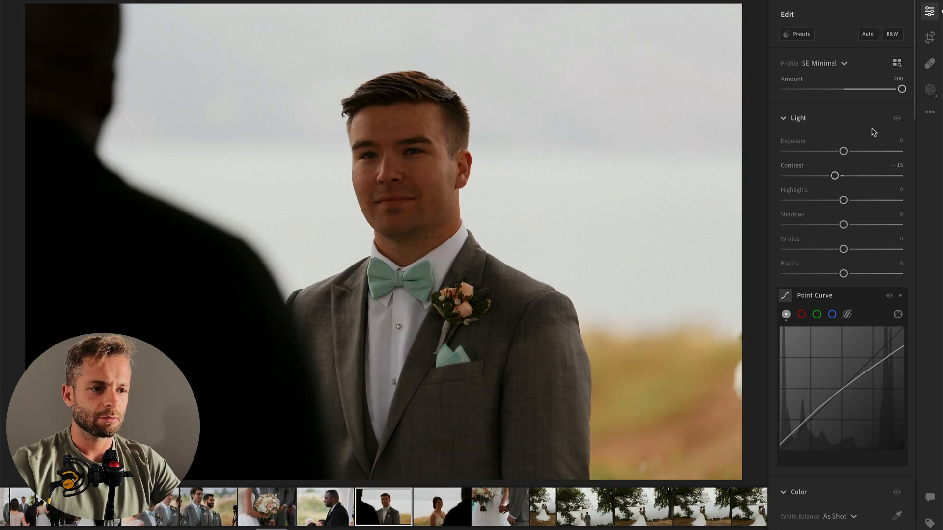
key(super+v)
key(super+z)
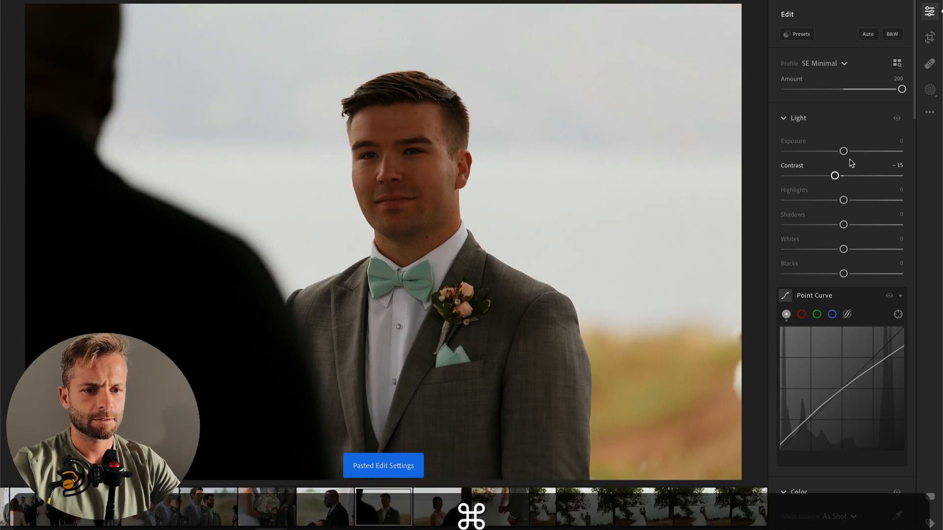
drag(843, 157, 858, 156)
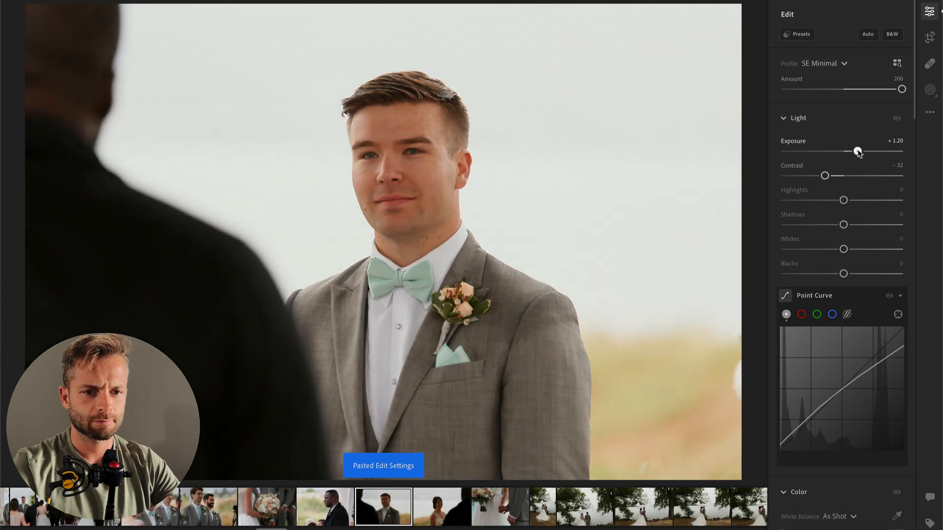
scroll(849, 321, down, 3)
click(830, 431)
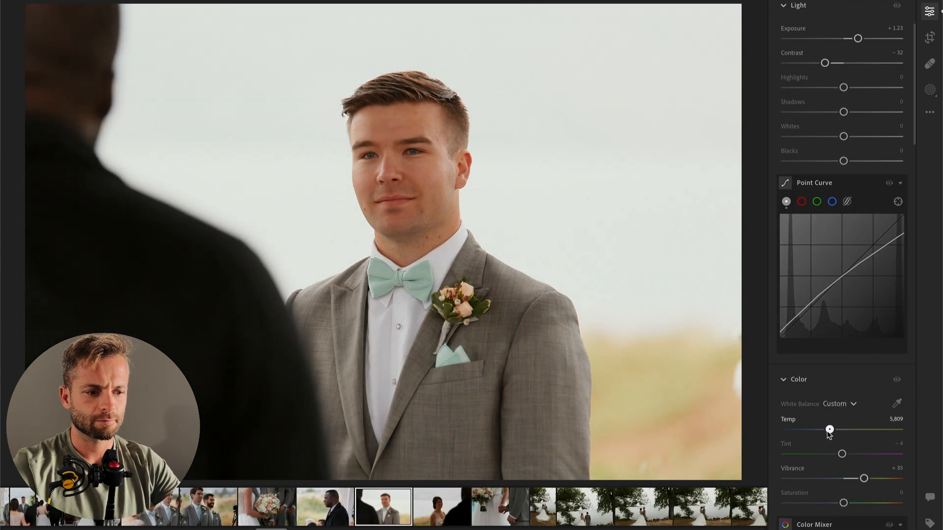
Step: Set the groom photo's Highlights and Whites to -100, Contrast to -23 and Exposure to +0.99, and copy its edit settings
scroll(811, 304, up, 3)
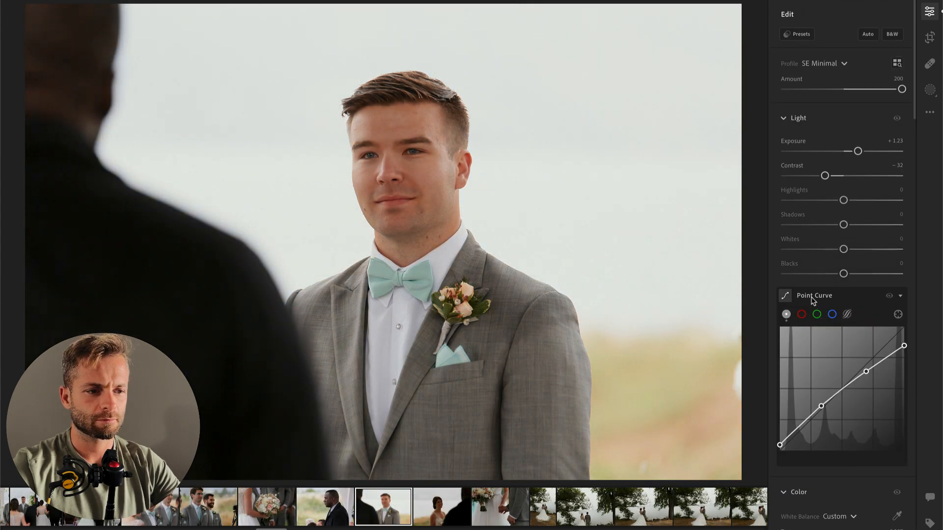
click(786, 200)
click(786, 249)
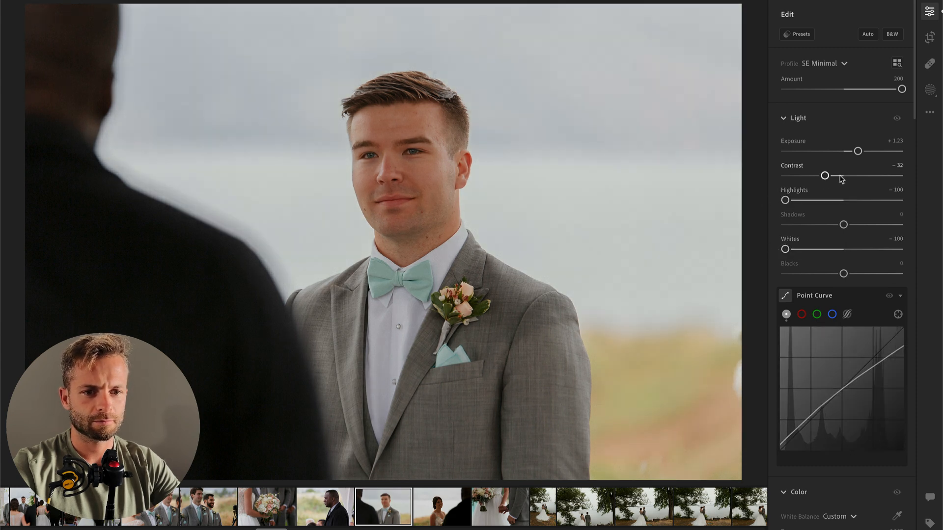
drag(858, 152, 855, 153)
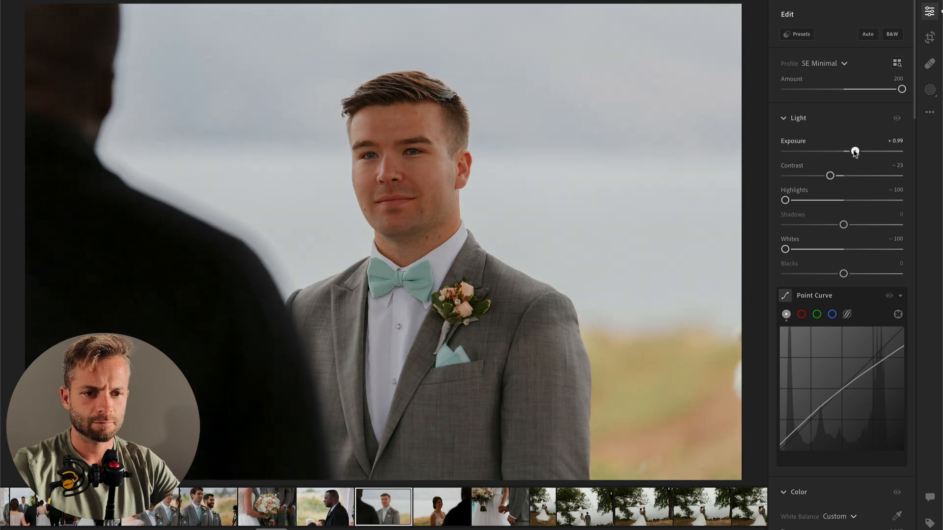
key(super+c)
Step: Paste the copied settings onto the following photo of the smiling bride and add a radial gradient mask over her face
key(Right)
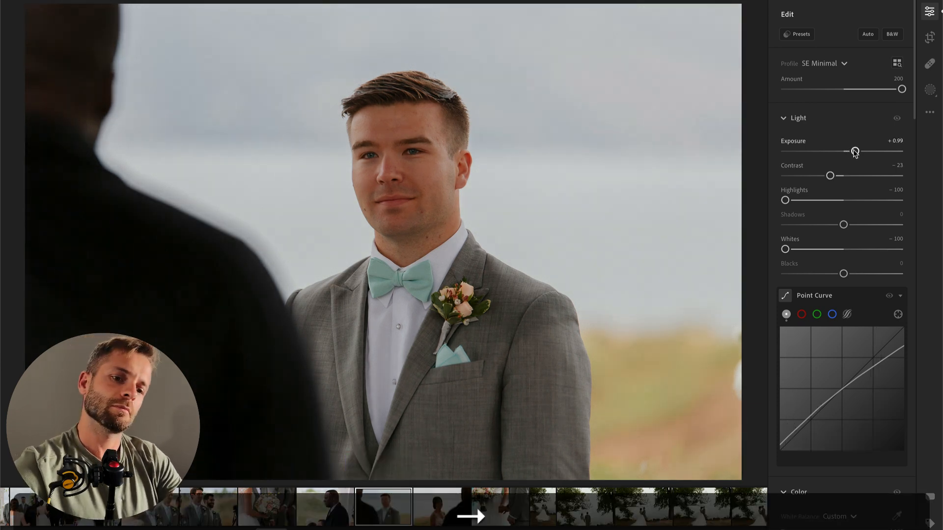
key(super+v)
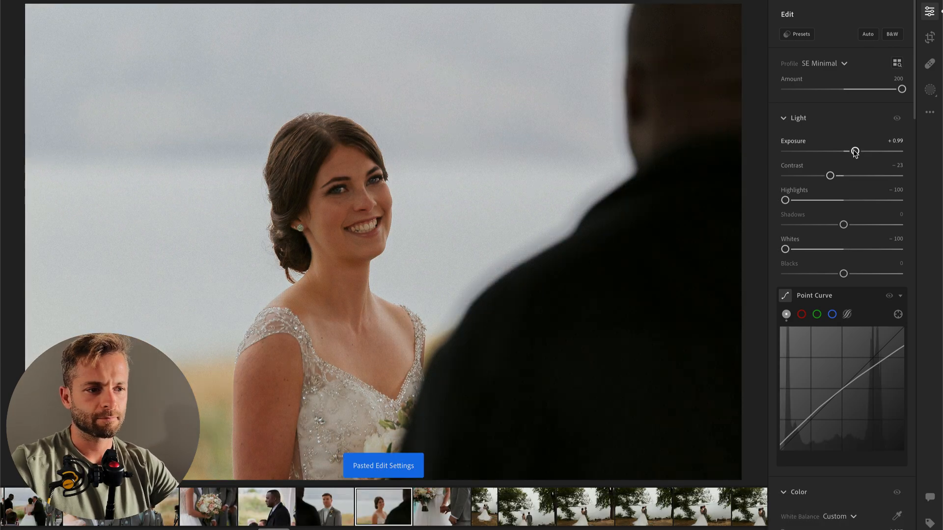
key(r)
drag(370, 216, 439, 331)
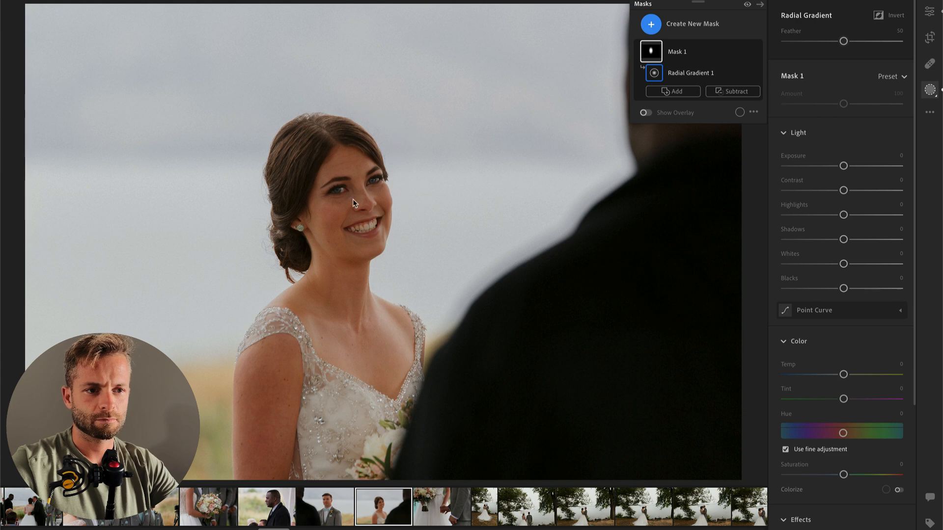
key(o)
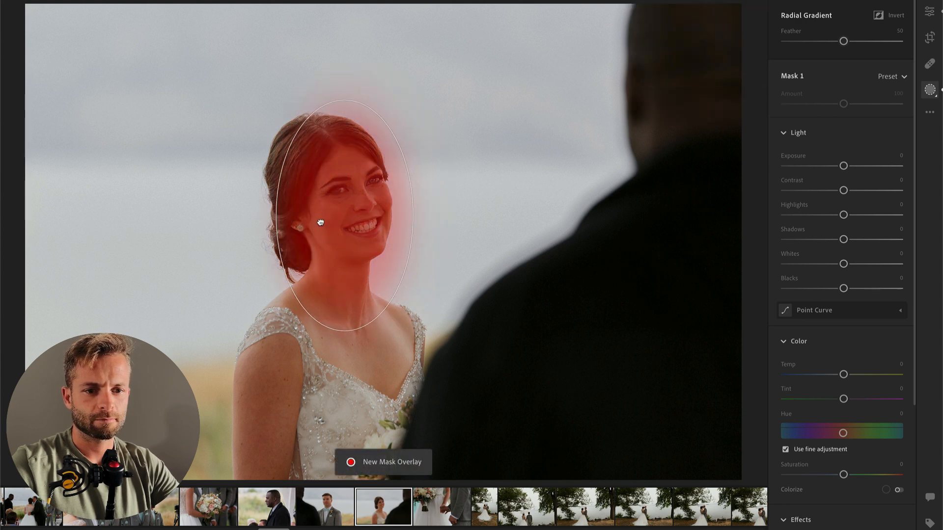
Step: Give the bride's face mask Contrast -35, Highlights +35 and Whites +31, and set the whole photo's Exposure to +0.88
drag(843, 190, 824, 192)
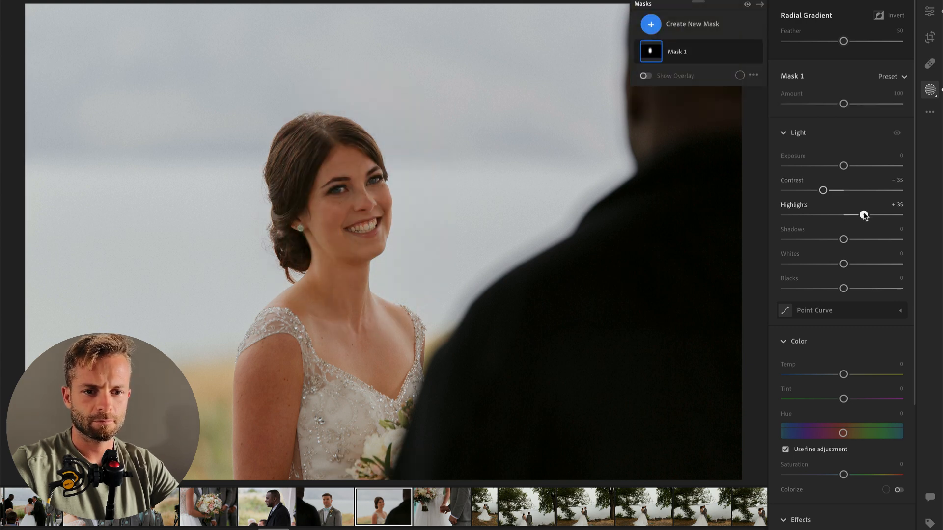
drag(843, 263, 868, 265)
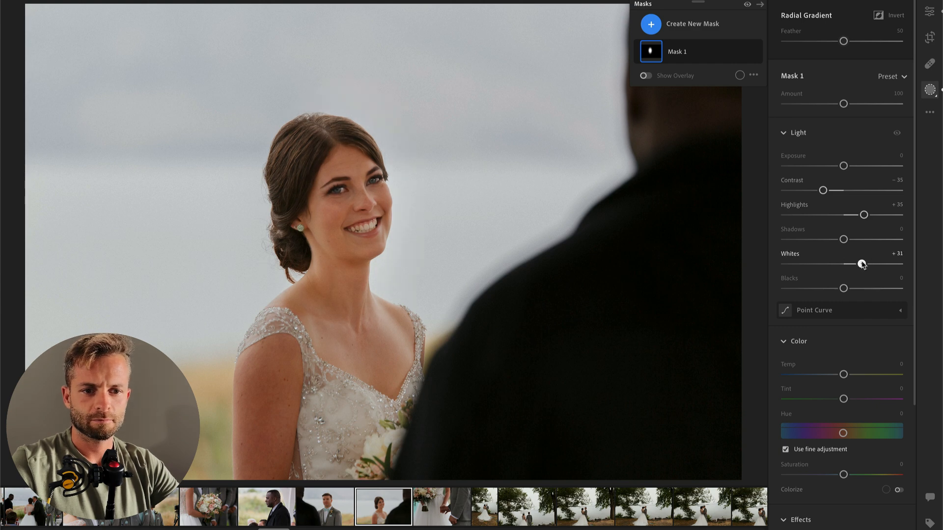
scroll(862, 264, down, 3)
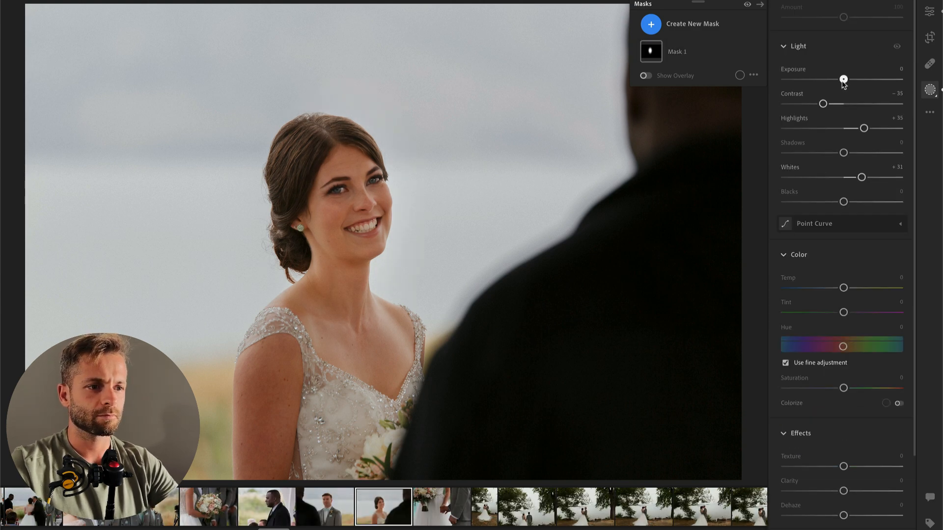
key(Return)
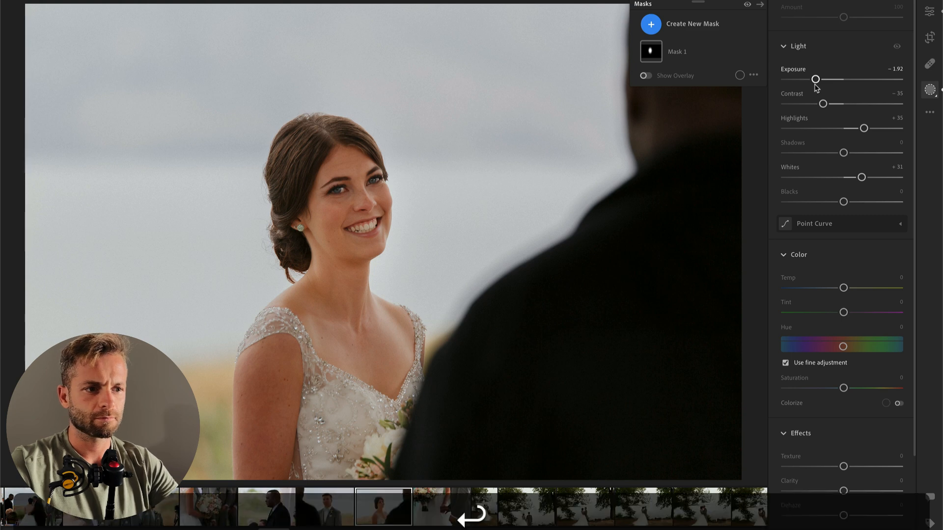
drag(849, 150, 854, 154)
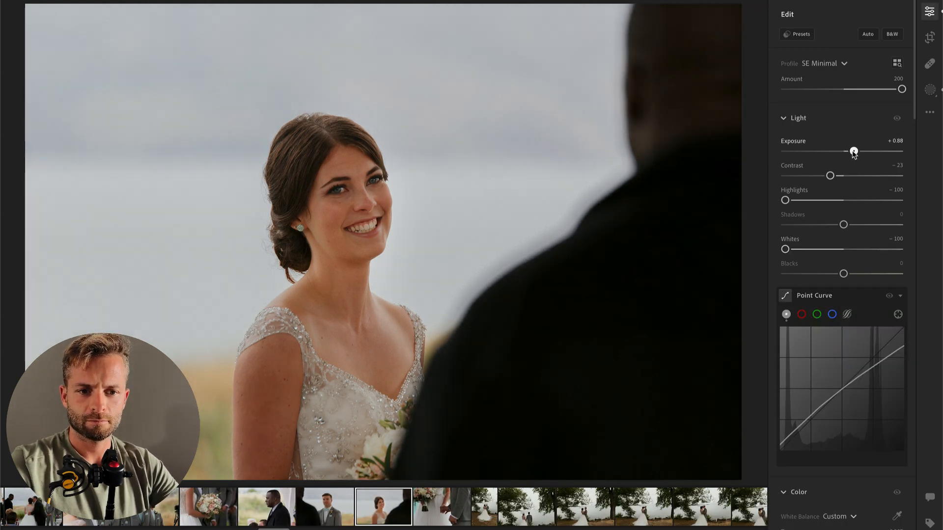
Step: Paste the copied settings onto the next photo, of the couple holding hands, and place a radial gradient mask over their joined hands
key(Right)
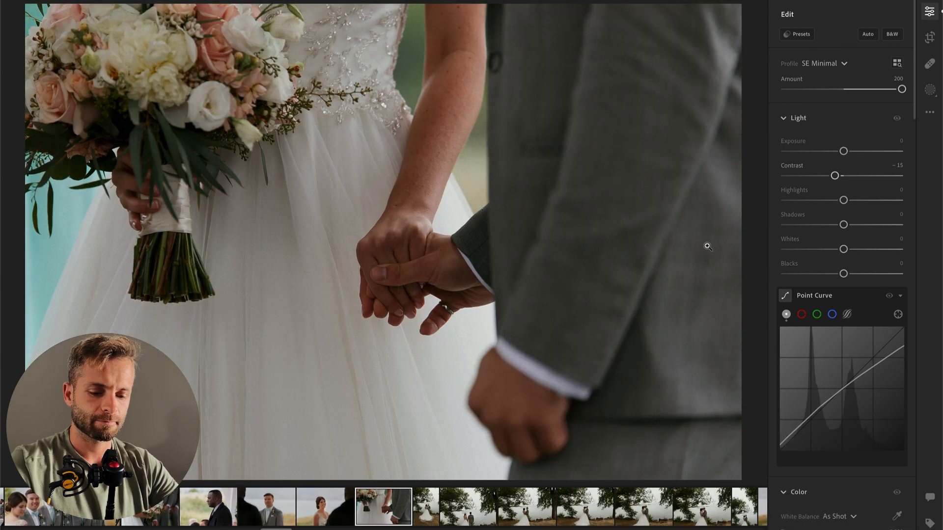
key(super+v)
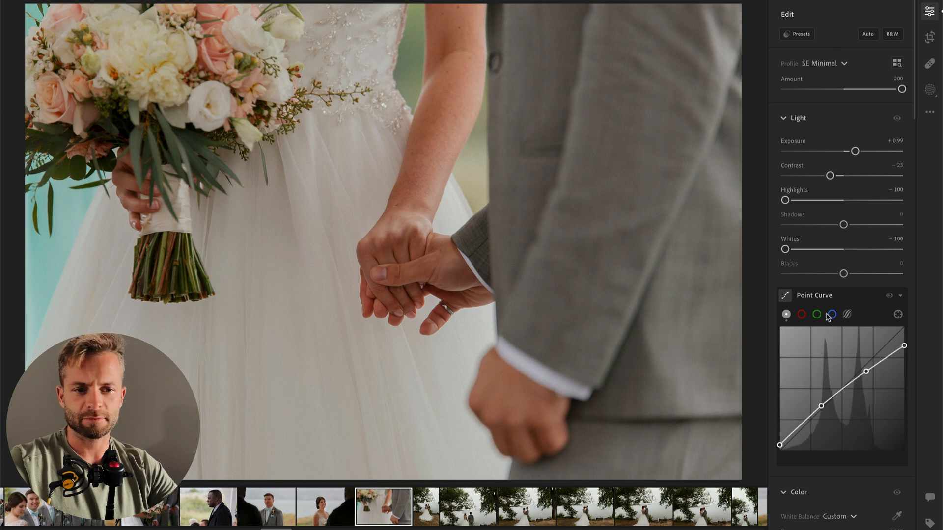
key(r)
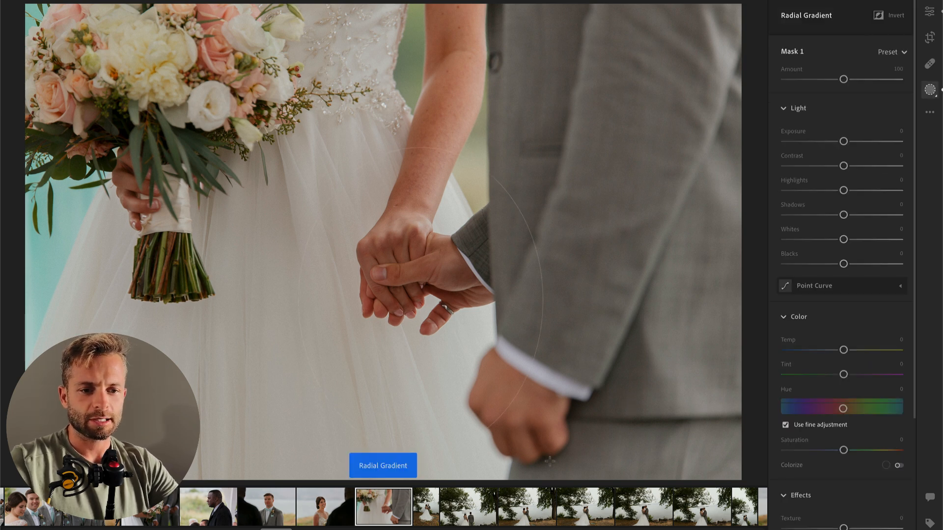
drag(421, 299, 550, 465)
key(o)
drag(491, 377, 482, 355)
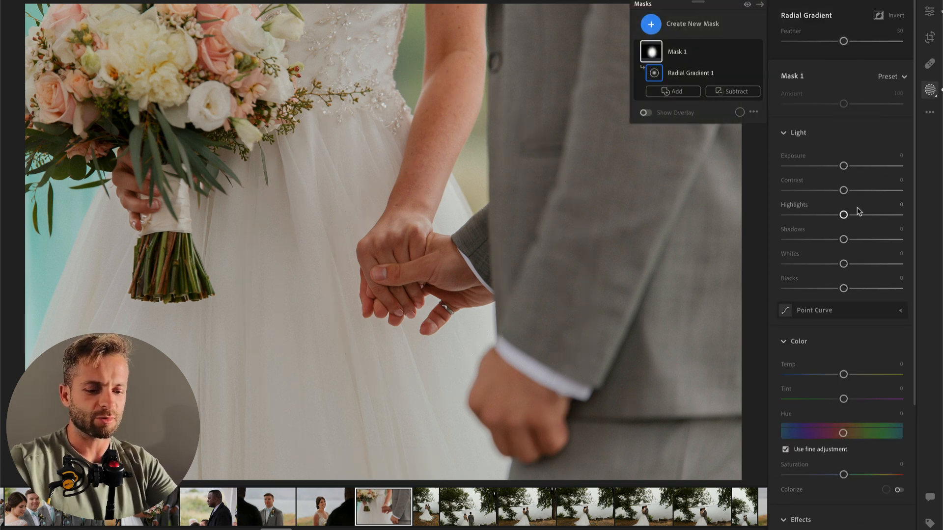
Step: Invert the radial gradient mask over the joined hands and set its Exposure to -0.36 to darken the surroundings
key(super+i)
drag(844, 165, 838, 165)
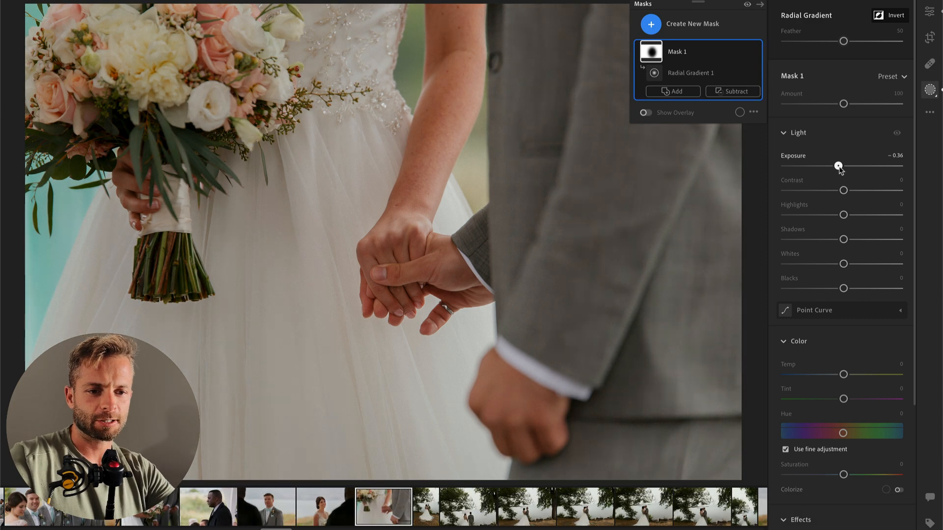
scroll(824, 273, down, 3)
drag(843, 400, 832, 425)
key(Return)
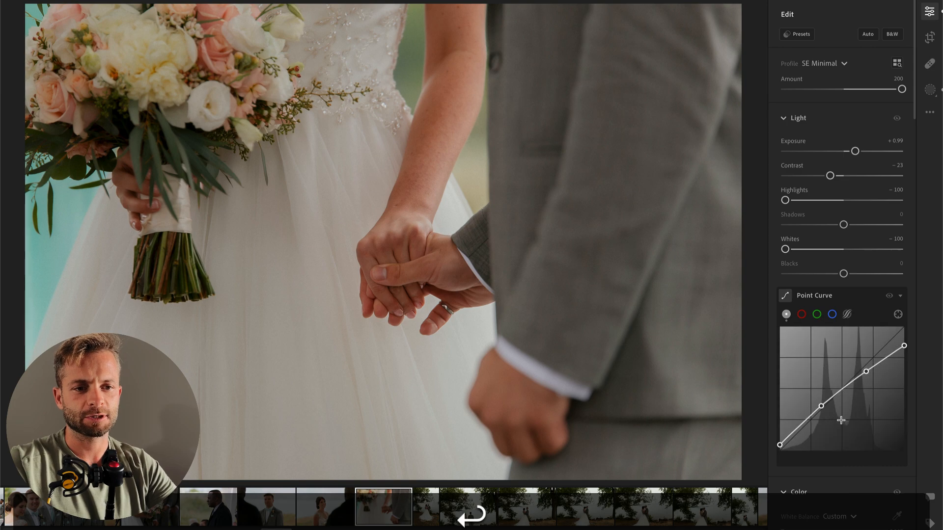
Step: On the next photo, of the couple standing under the tree, set Exposure to +0.60, Contrast to +1 and Tint to +17
key(Right)
drag(844, 152, 852, 152)
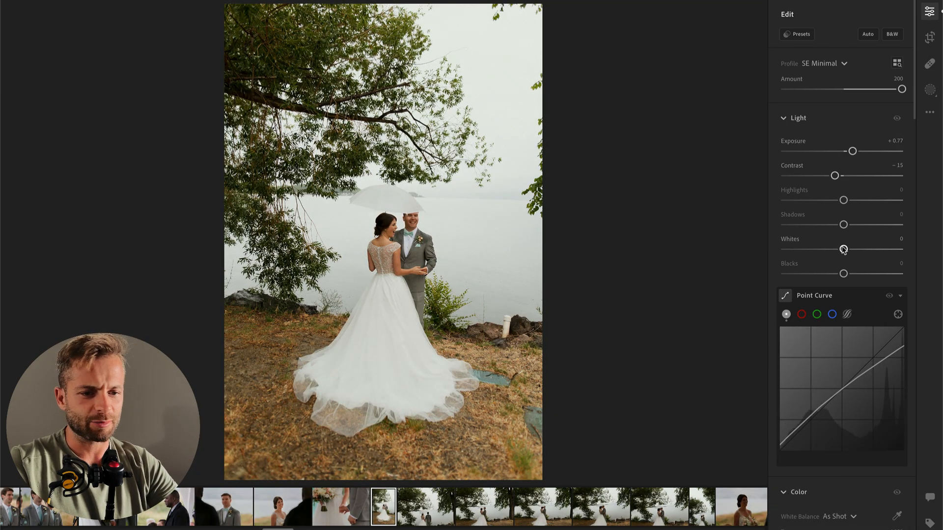
scroll(848, 344, down, 4)
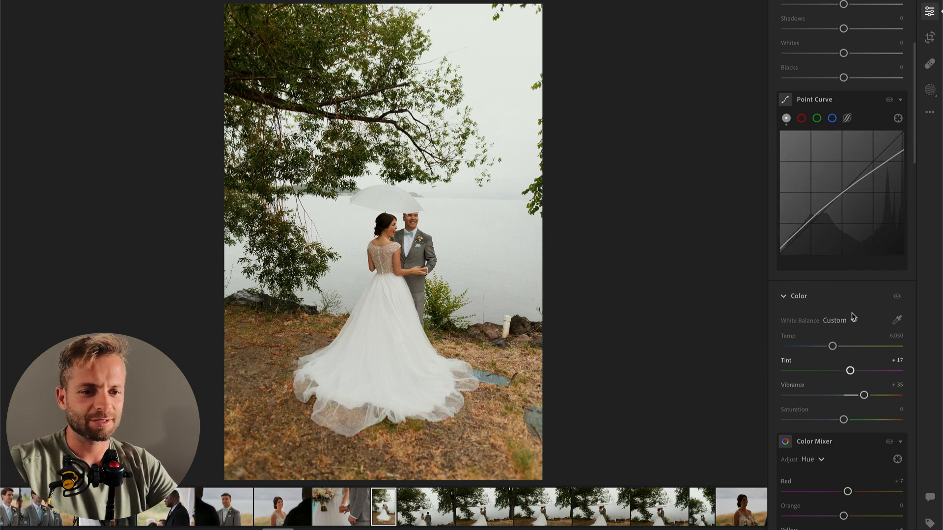
scroll(851, 372, up, 4)
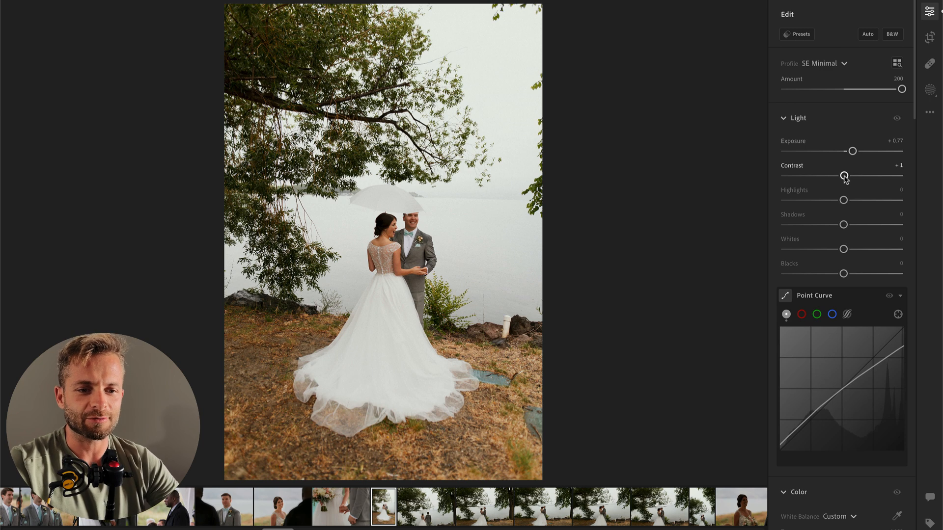
drag(853, 152, 851, 152)
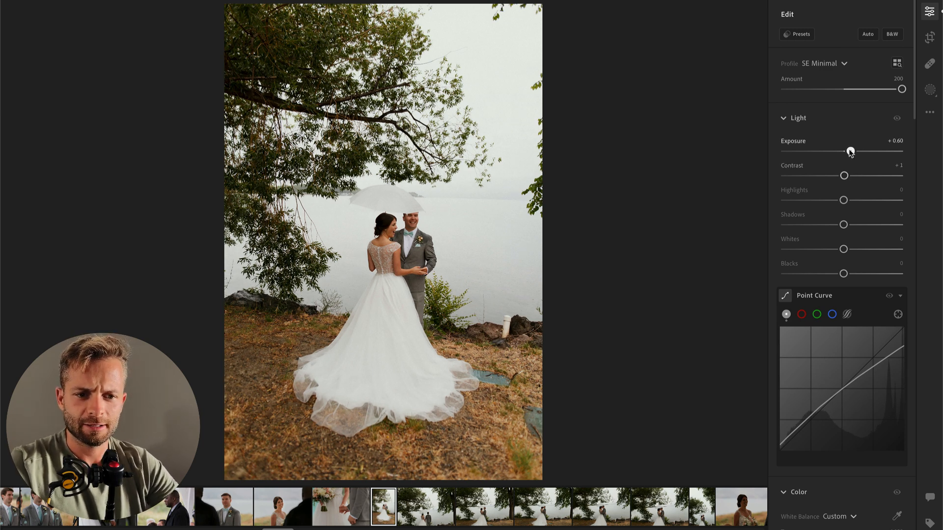
Step: Paint a brush mask of size 14 over the wedding dress and set its Highlights to -100 and Whites to -37
key(b)
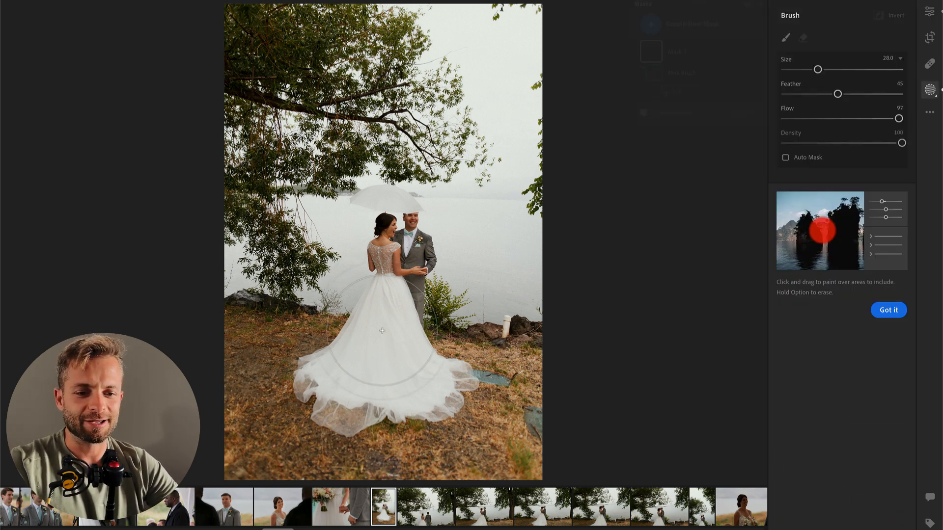
scroll(382, 334, down, 5)
mouse_move(383, 305)
mouse_down()
mouse_move(379, 336)
mouse_move(349, 370)
mouse_move(424, 385)
mouse_move(400, 344)
mouse_move(354, 378)
mouse_move(317, 378)
mouse_move(409, 392)
mouse_up()
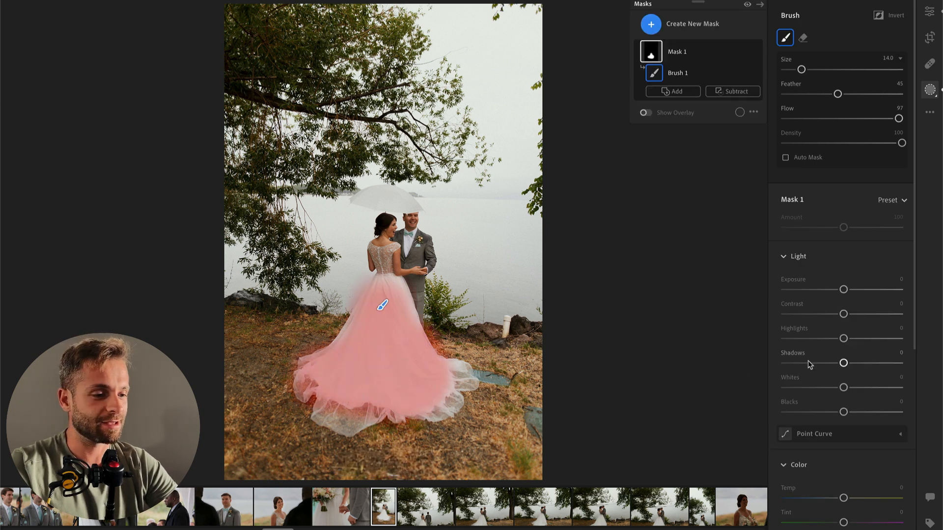
drag(844, 339, 804, 338)
drag(844, 387, 823, 388)
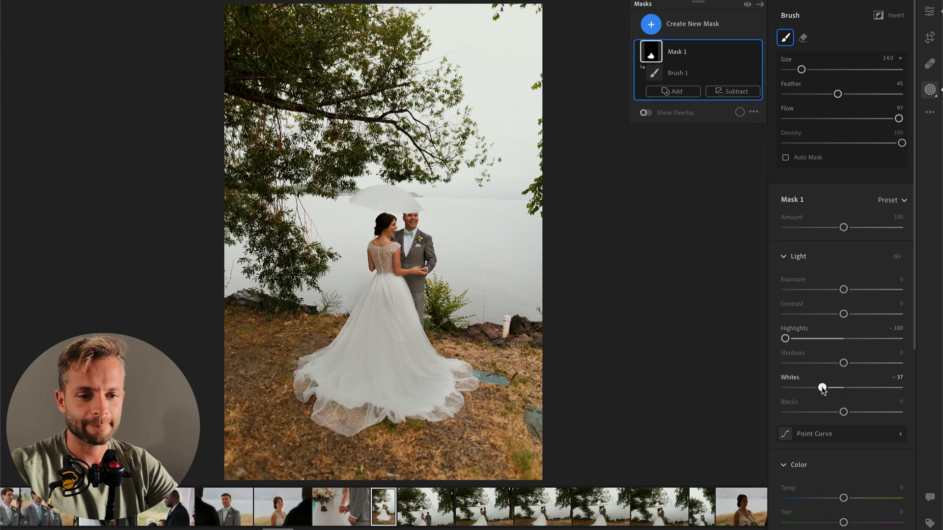
key(Return)
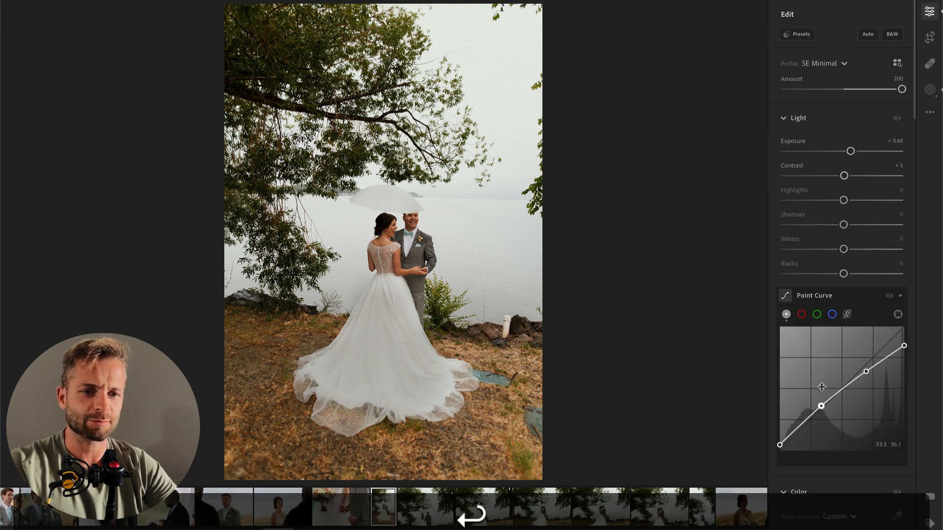
Step: Copy this photo's edit settings and paste them onto the following two lakeside photos of the couple
key(super+c)
key(Right)
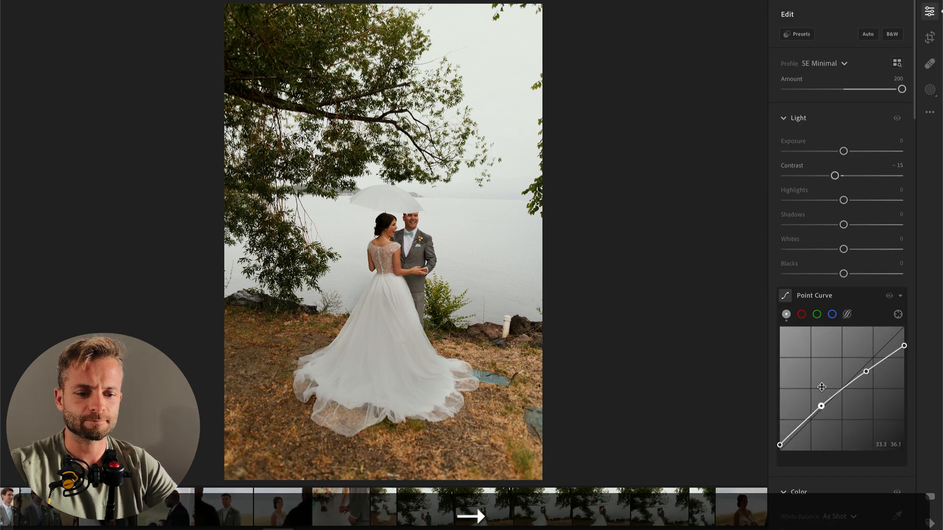
key(super+v)
key(Right)
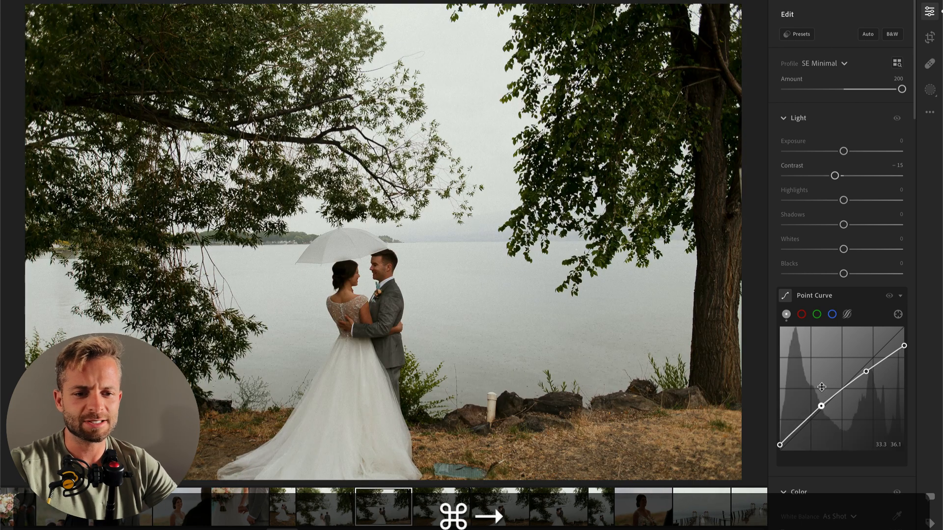
key(super+v)
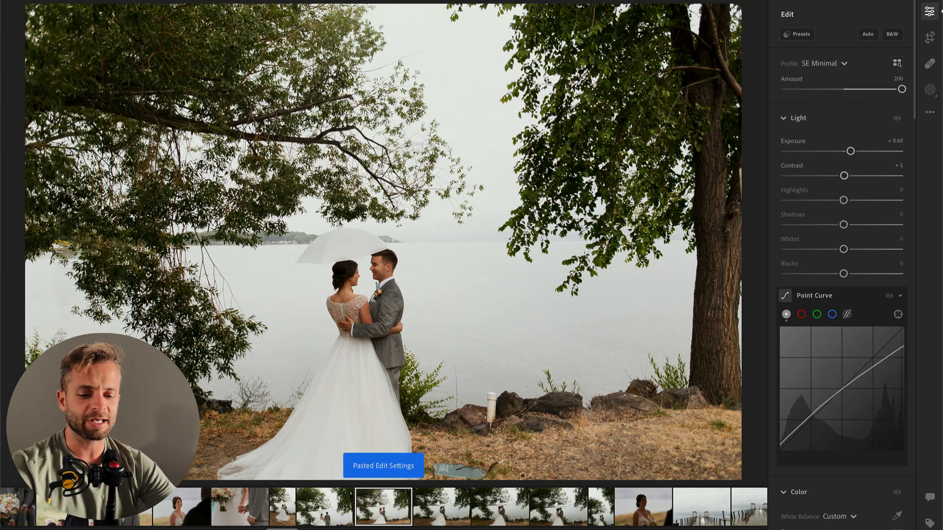
Step: Straighten the lakeside photo of the couple facing each other and tighten its crop
key(m)
key(c)
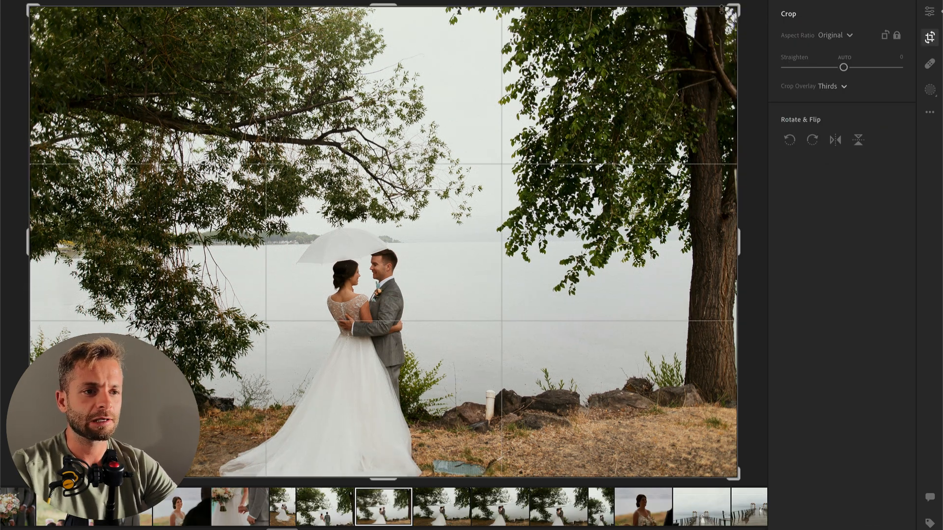
drag(736, 6, 732, 17)
key(Return)
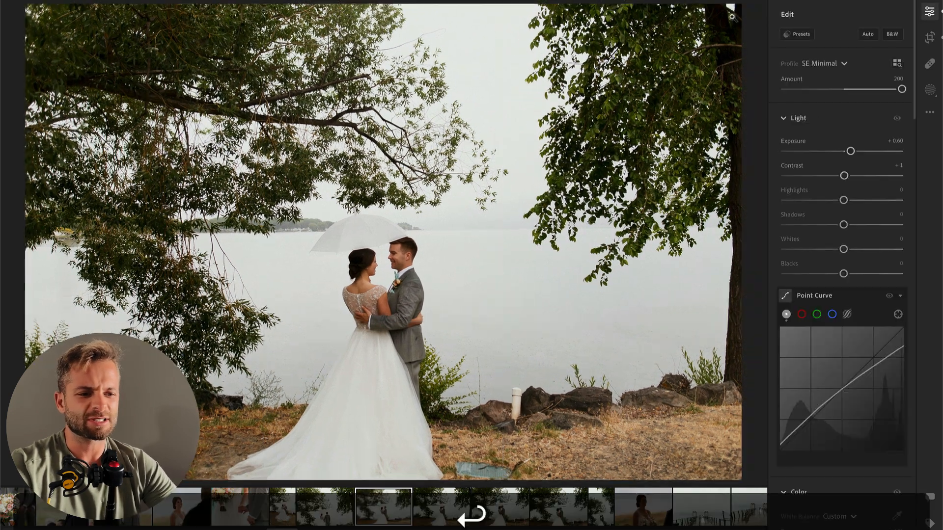
Step: Paste the copied settings onto the next lakeside photo, straighten it by +0.06 and tighten its crop
key(Right)
key(super+v)
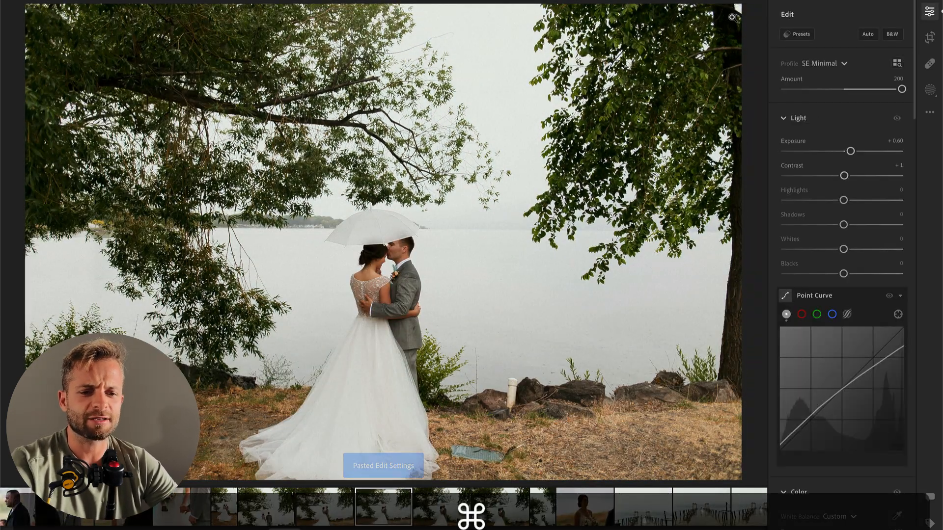
key(r)
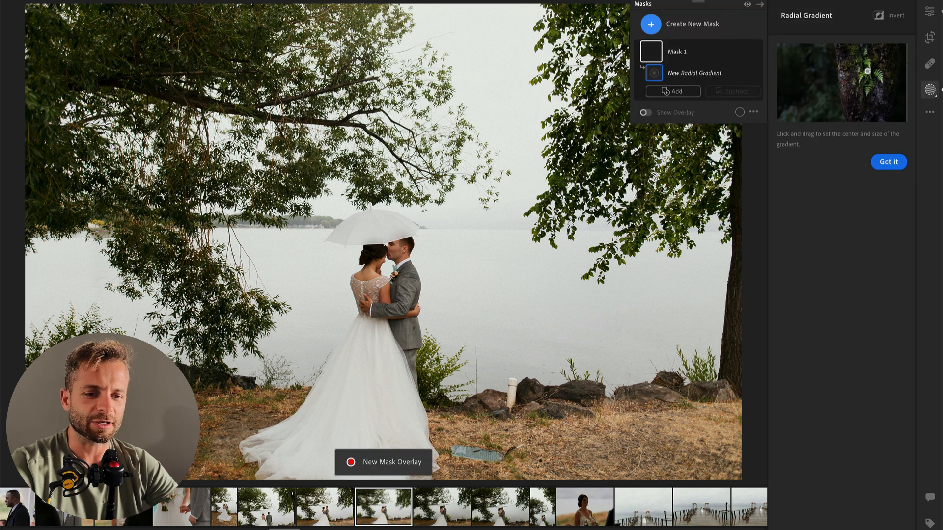
key(c)
mouse_move(750, 9)
mouse_down()
mouse_move(740, 3)
mouse_move(745, 12)
mouse_up()
drag(562, 178, 561, 146)
key(Return)
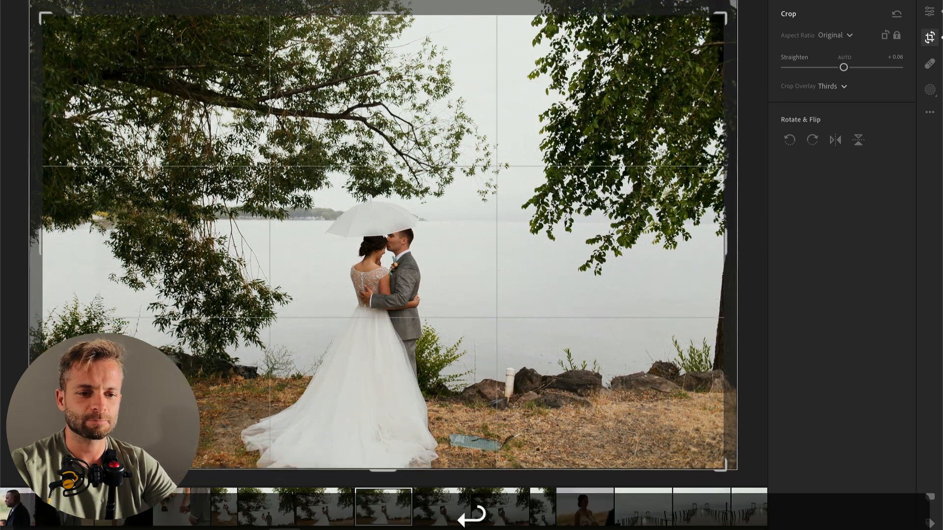
Step: Paint a brush mask over the dress in this photo and lower the mask's Highlights
key(b)
mouse_move(364, 344)
mouse_down()
mouse_move(361, 433)
mouse_move(386, 405)
mouse_up()
drag(843, 339, 807, 339)
key(e)
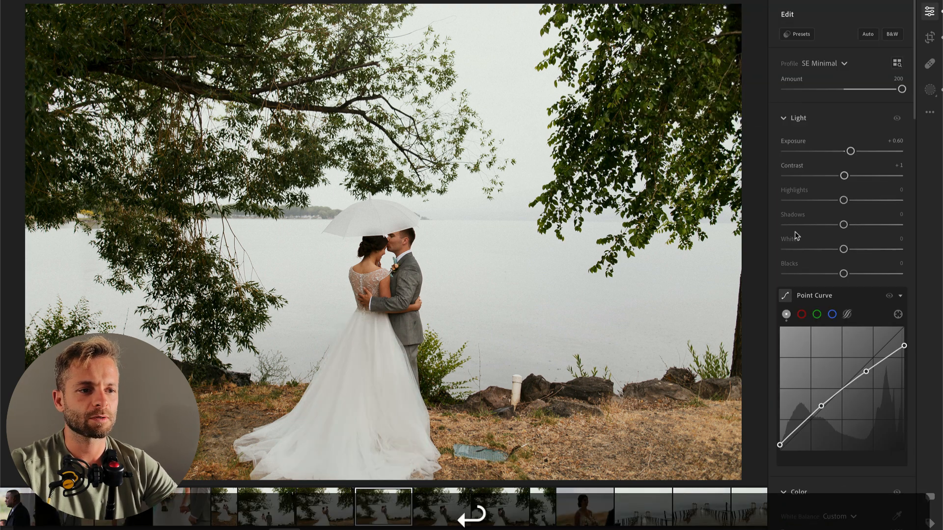
Step: Apply the preset 00 Vintage AI Bloom PLUS to this photo with an Amount of 52
click(796, 34)
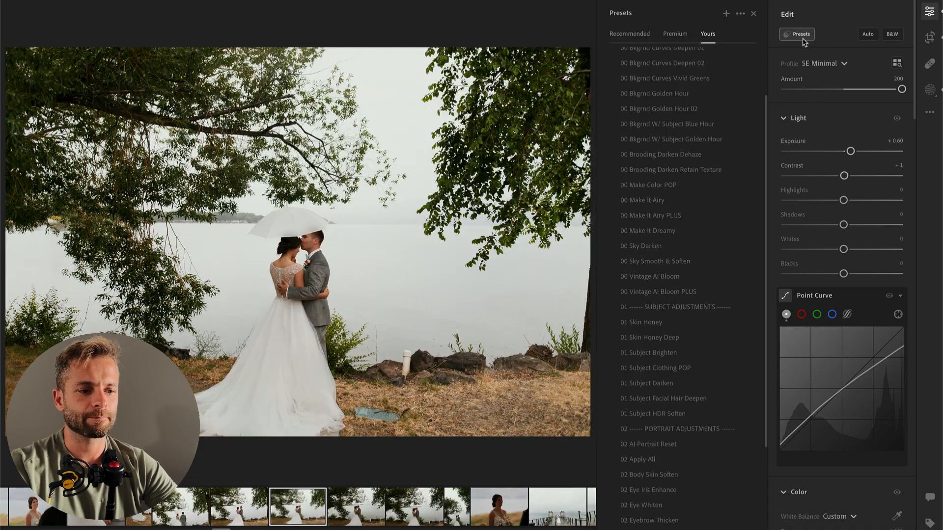
click(670, 292)
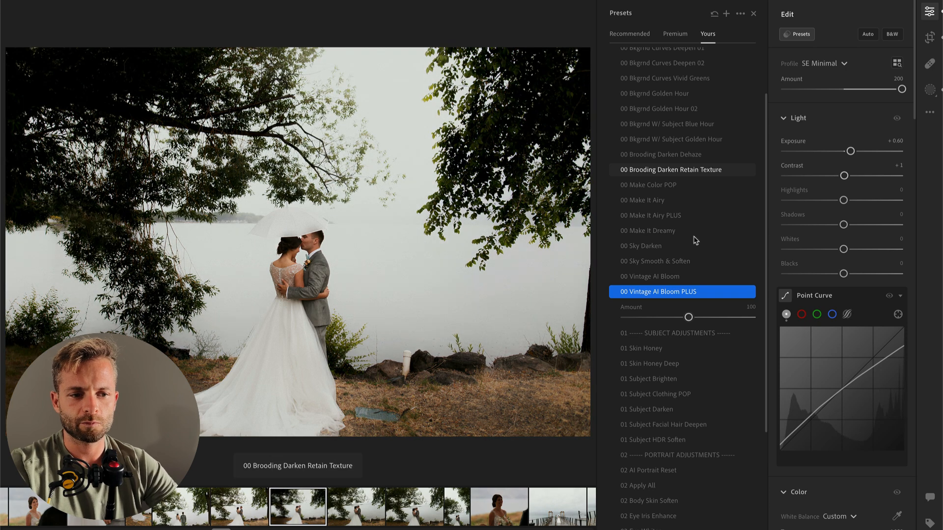
drag(689, 317, 658, 317)
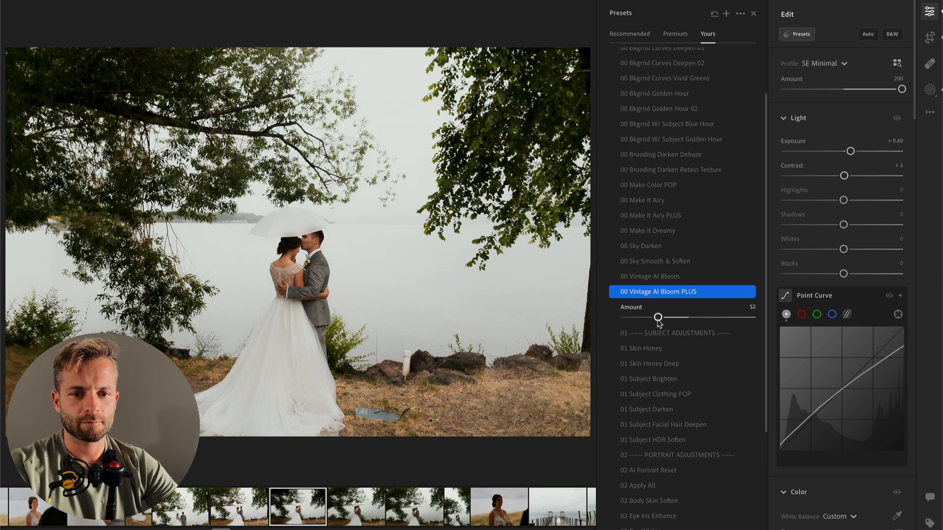
Step: Apply the preset 00 Vintage AI Bloom PLUS with Amount 46 to the next umbrella photo and set Exposure to +0.63
key(Right)
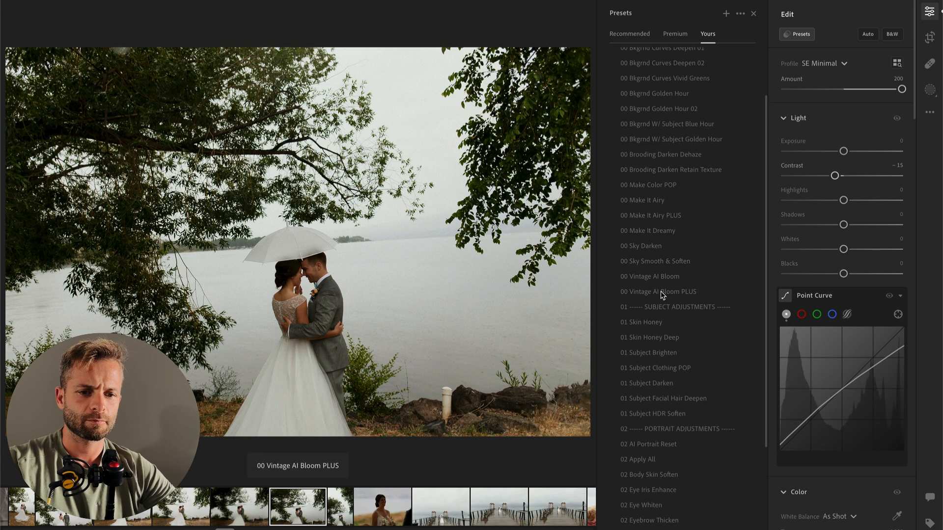
click(661, 291)
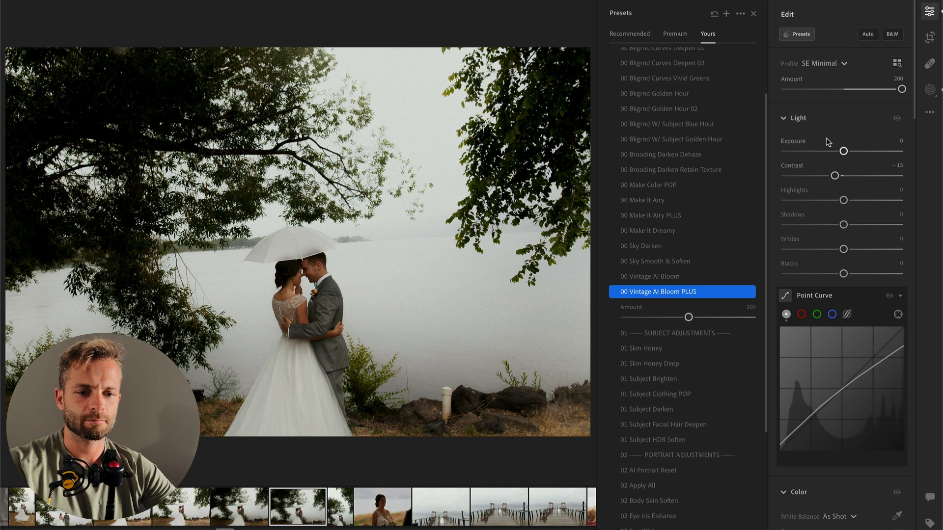
click(656, 318)
click(655, 318)
drag(852, 152, 856, 154)
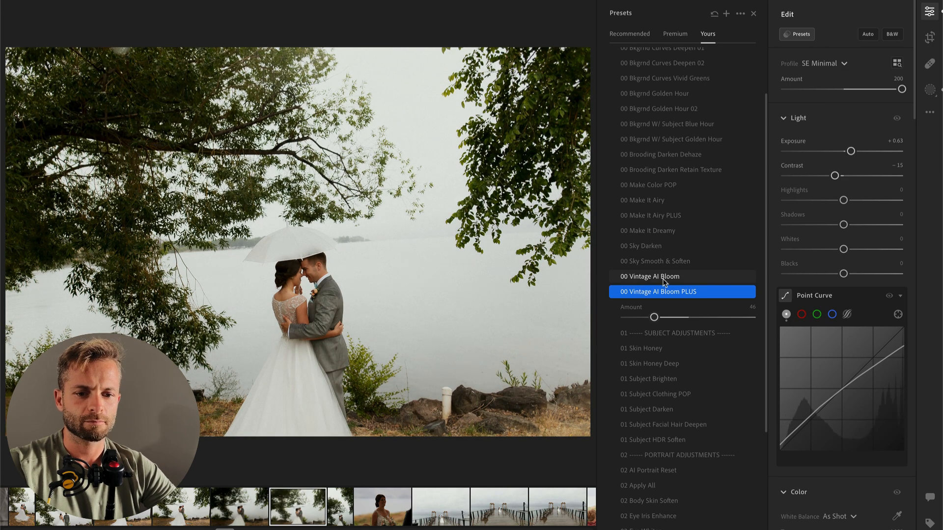
Step: Brush a mask over the bride's skirt in the umbrella photo and reduce the mask's Highlights
key(b)
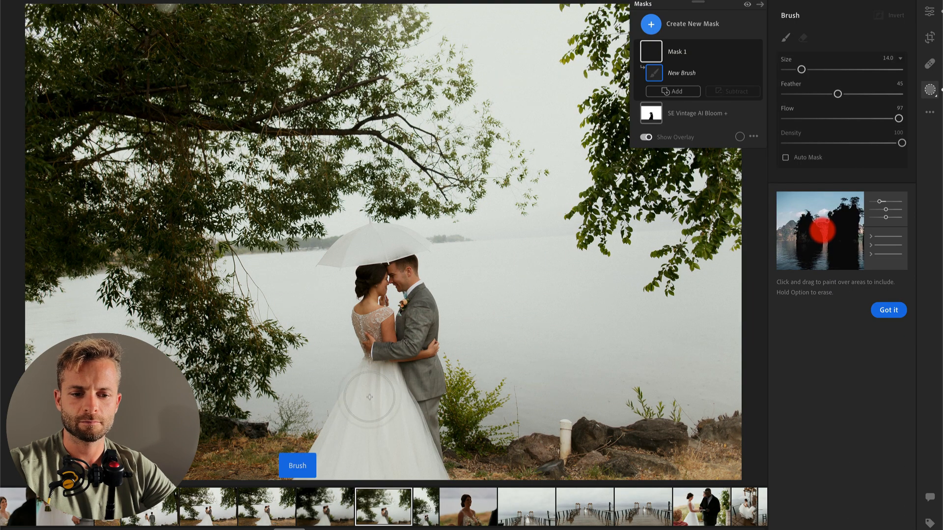
drag(374, 391, 388, 442)
drag(843, 339, 802, 340)
key(Return)
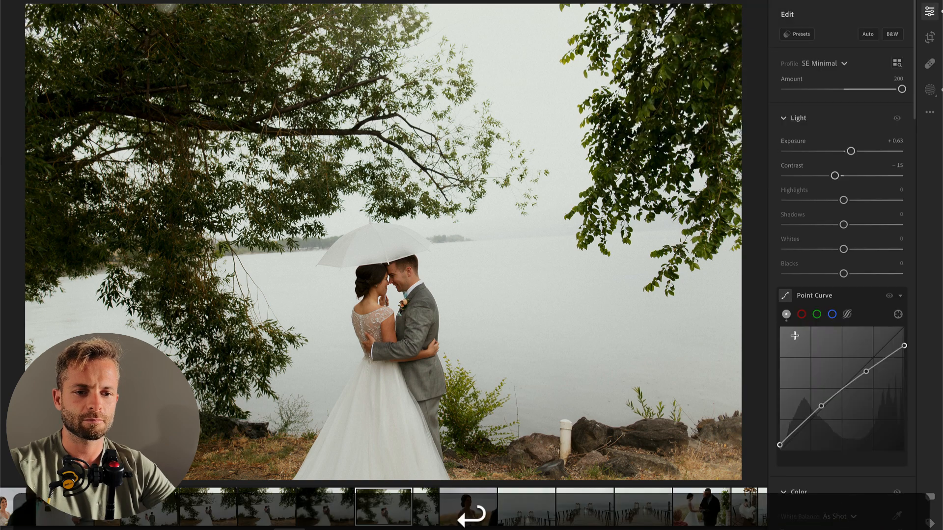
Step: Straighten the horizontal umbrella photo by +2.85 and reposition it within the crop
key(Right)
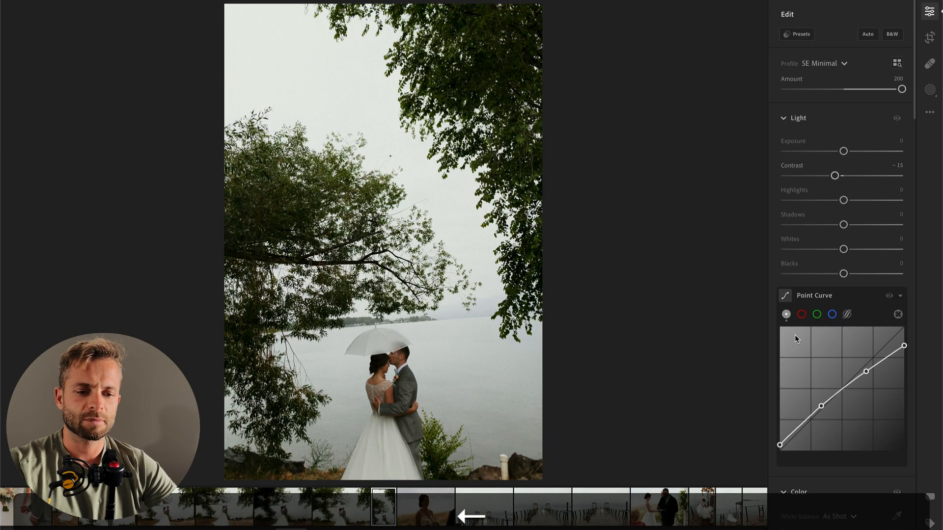
key(c)
drag(757, 54, 763, 75)
drag(458, 241, 457, 195)
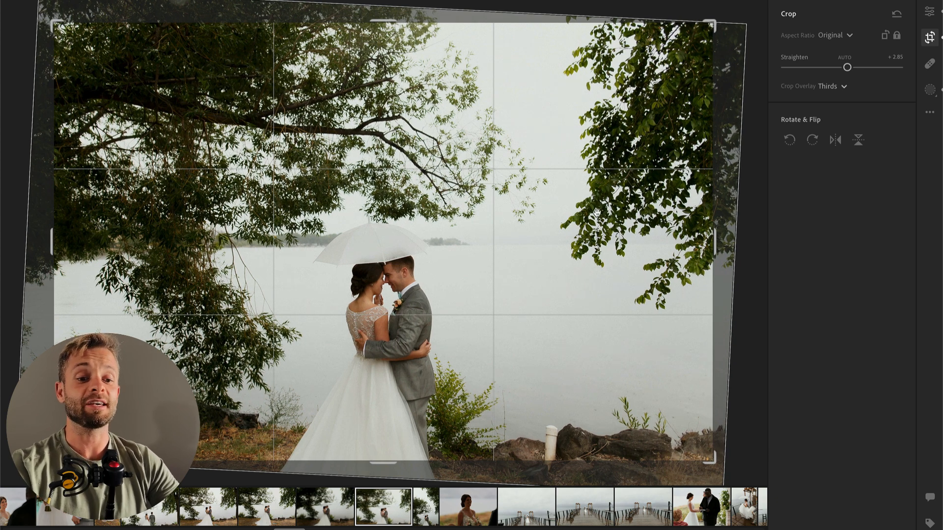
key(Return)
Step: On the next, vertical umbrella photo, set Exposure to +0.83 and apply the preset 00 Vintage AI Bloom PLUS with Amount 61
key(Right)
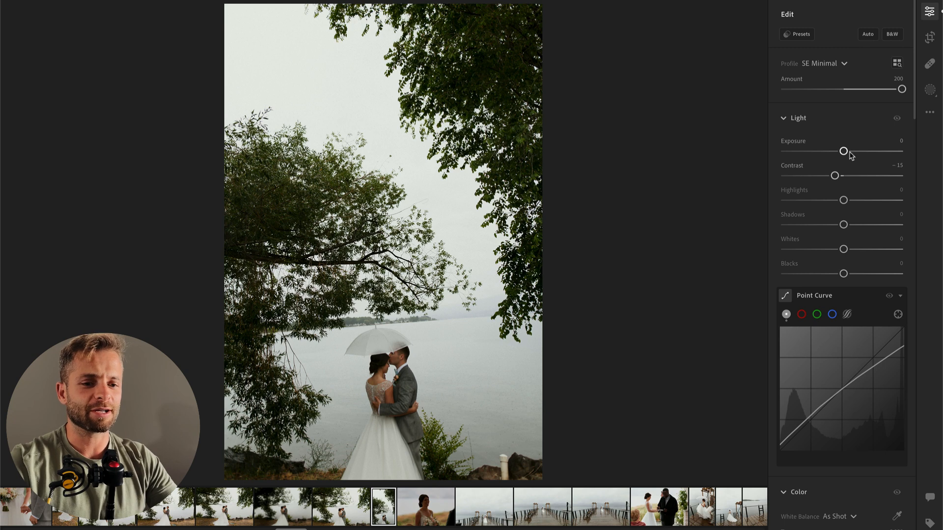
drag(843, 150, 853, 151)
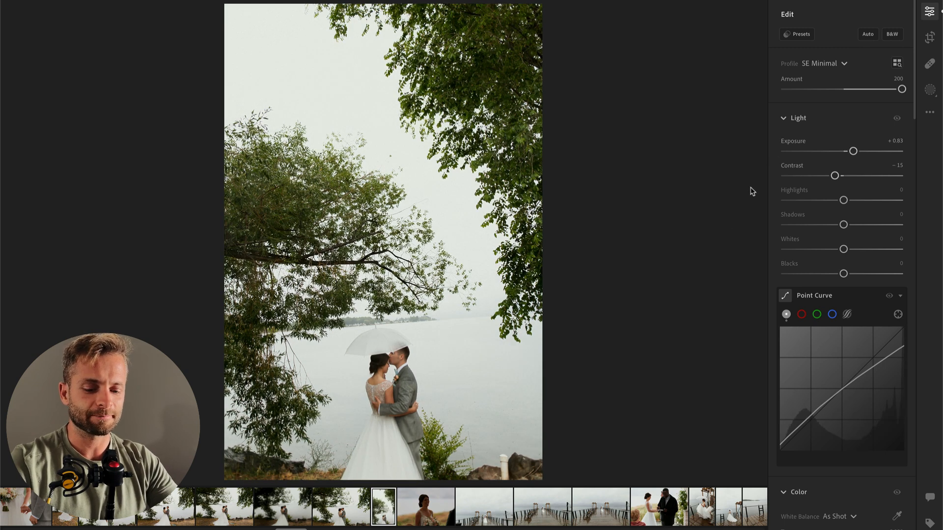
click(800, 34)
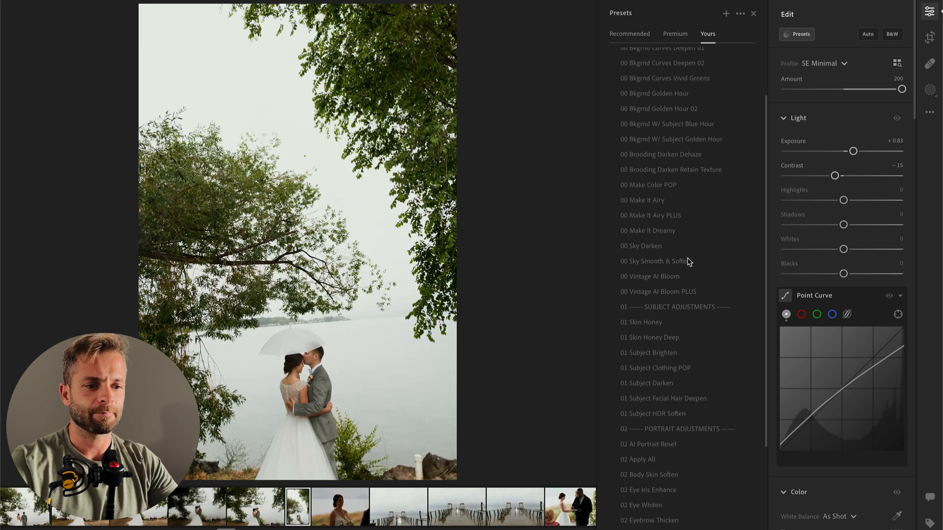
click(665, 292)
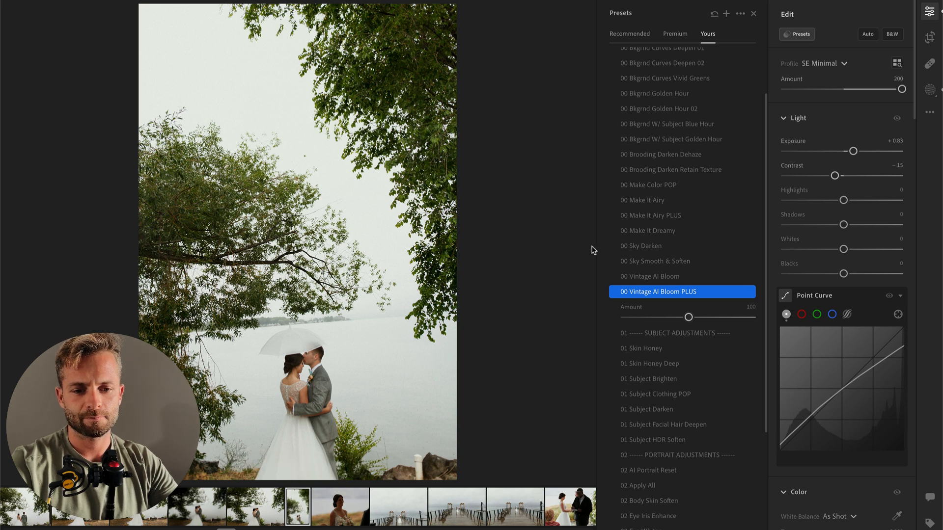
click(664, 318)
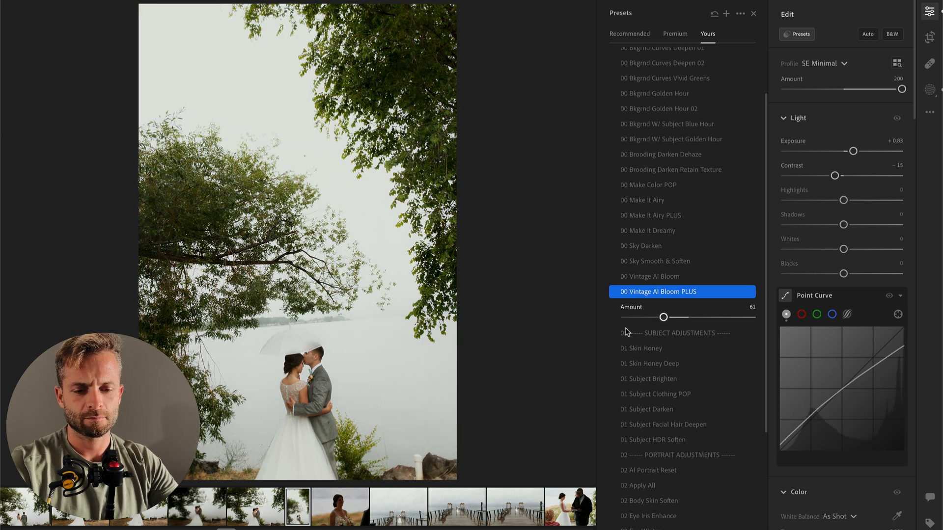
Step: Straighten the vertical umbrella photo by +2.55 in the crop and apply it
key(c)
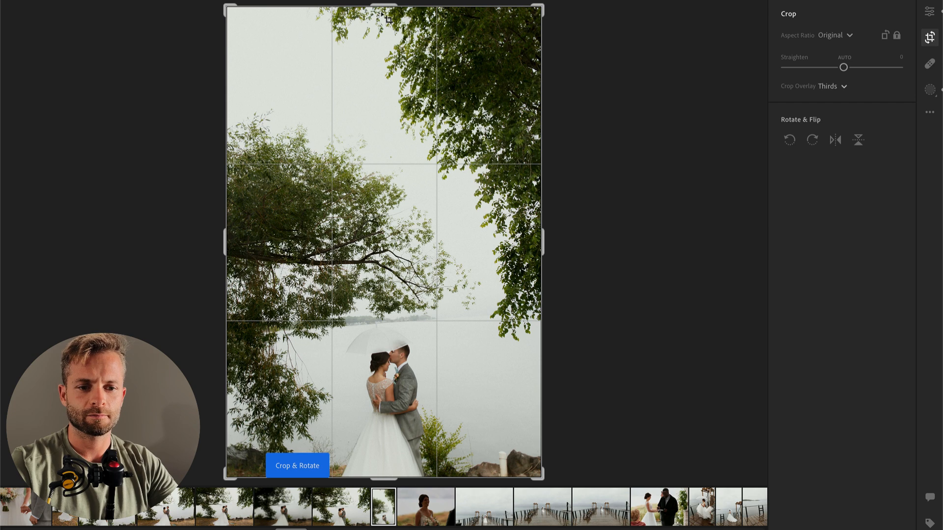
drag(382, 24, 378, 15)
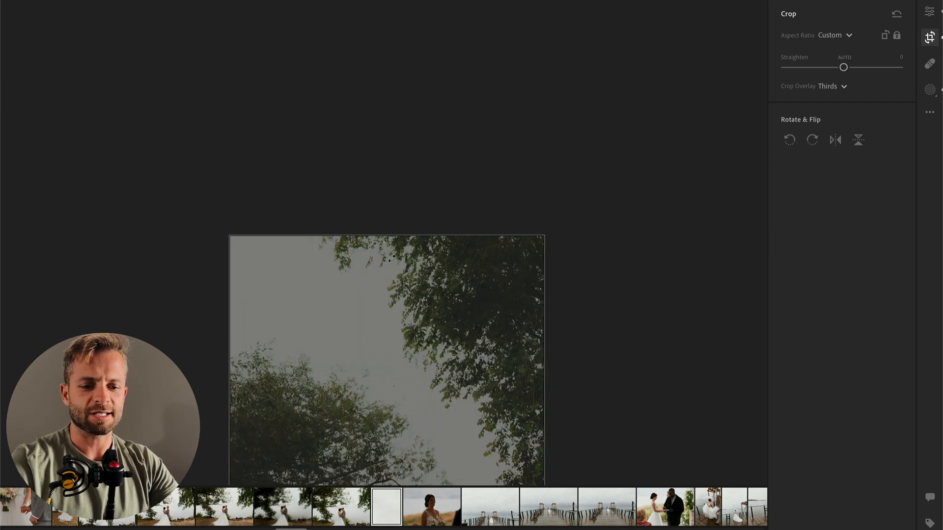
key(super+z)
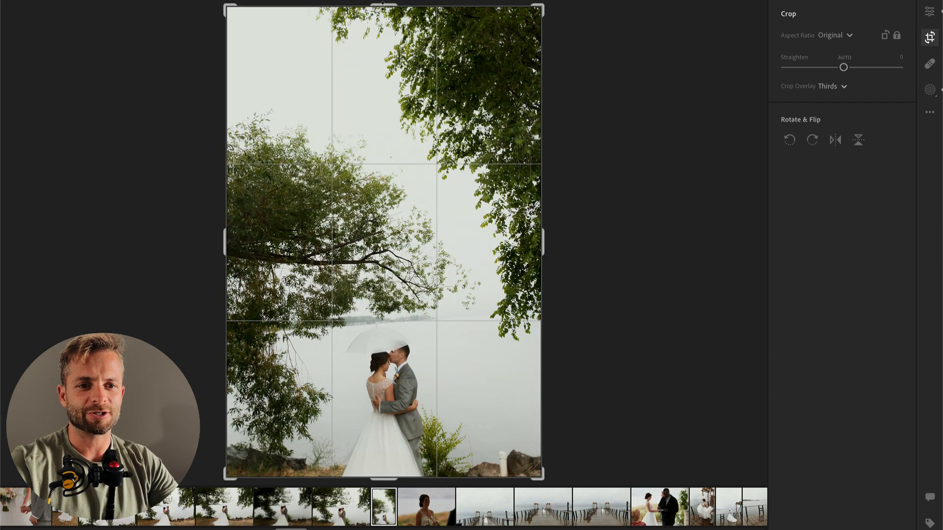
drag(383, 6, 383, 40)
drag(378, 130, 368, 127)
drag(633, 167, 636, 192)
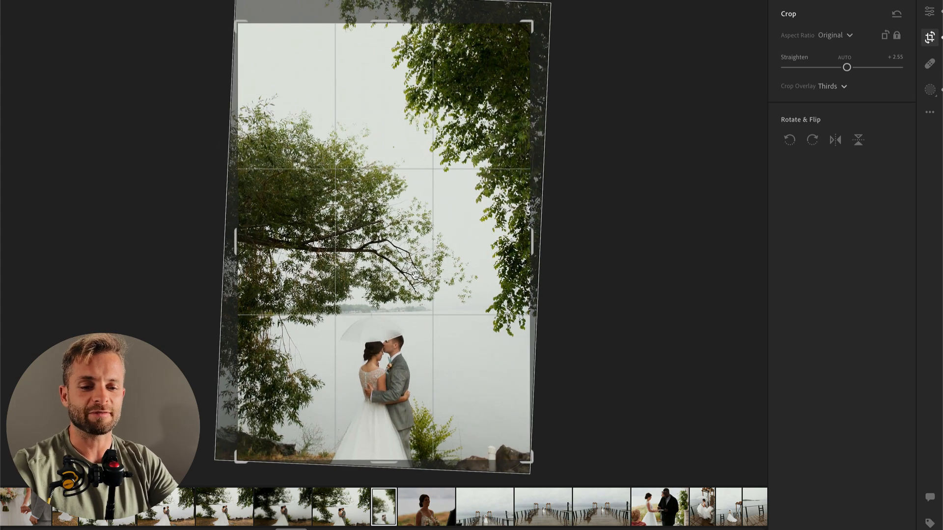
key(Return)
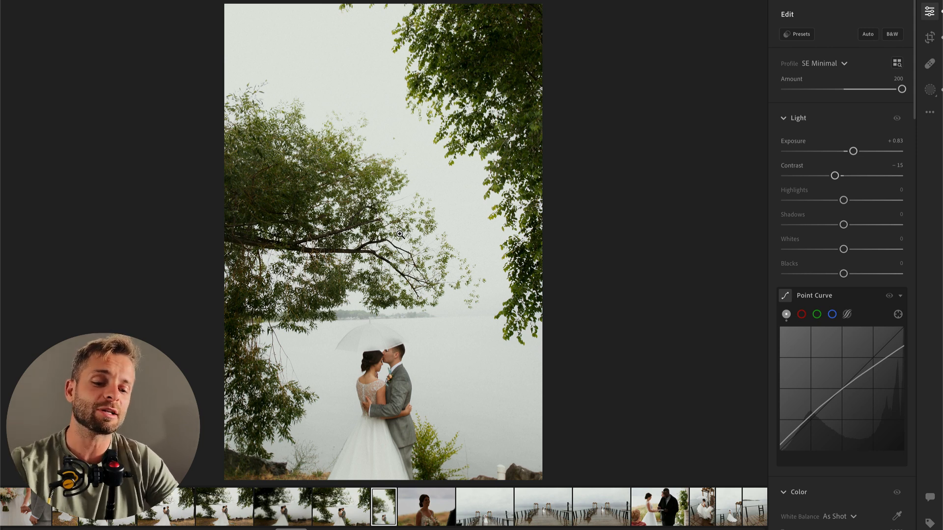
Step: Paste the copied edit settings onto the next photo, the bride with her bouquet, and lower its Exposure
key(Right)
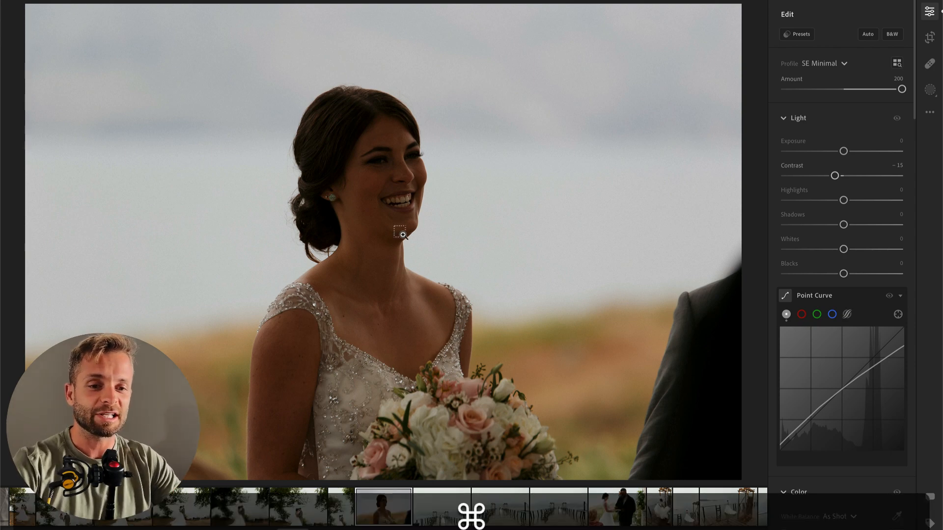
key(super+v)
drag(866, 151, 858, 150)
scroll(833, 251, down, 3)
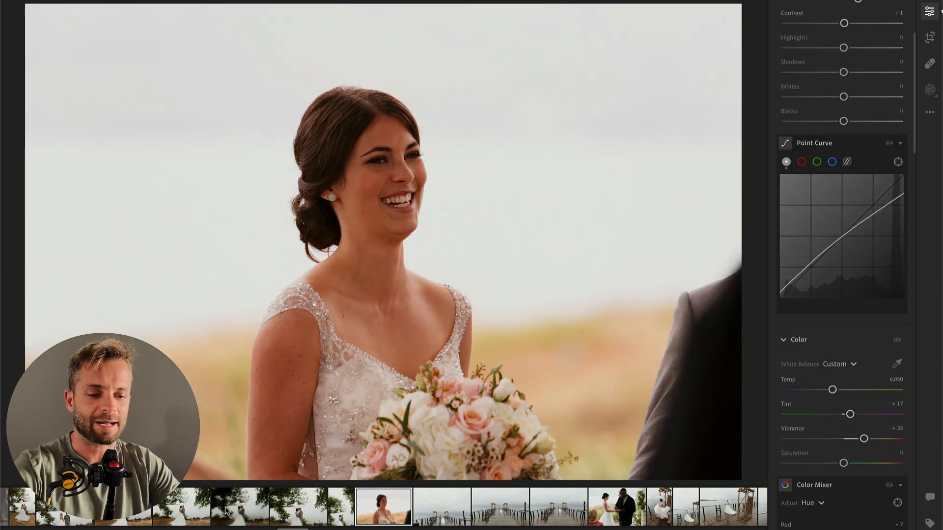
Step: Copy the edit settings from the earlier portrait of the smiling bride and paste them onto the bride-with-bouquet photo
scroll(227, 511, left, 5)
click(188, 514)
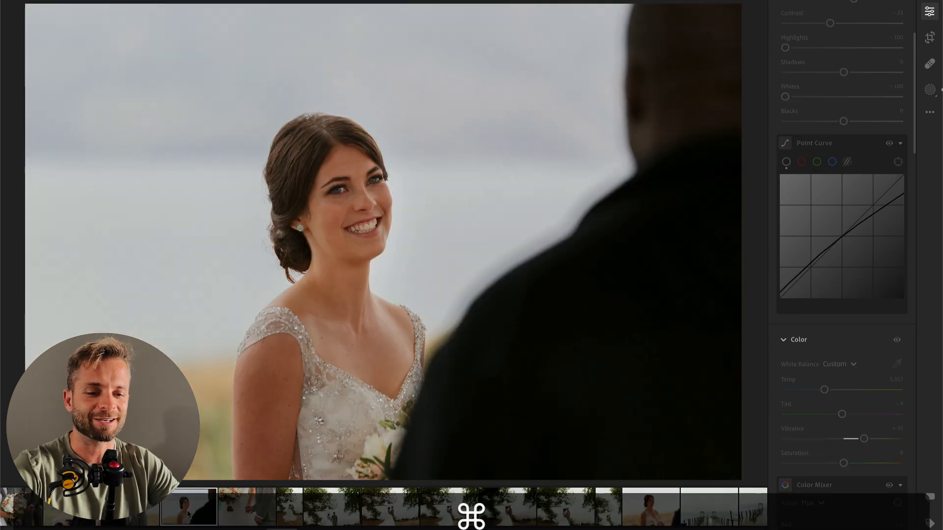
key(super+c)
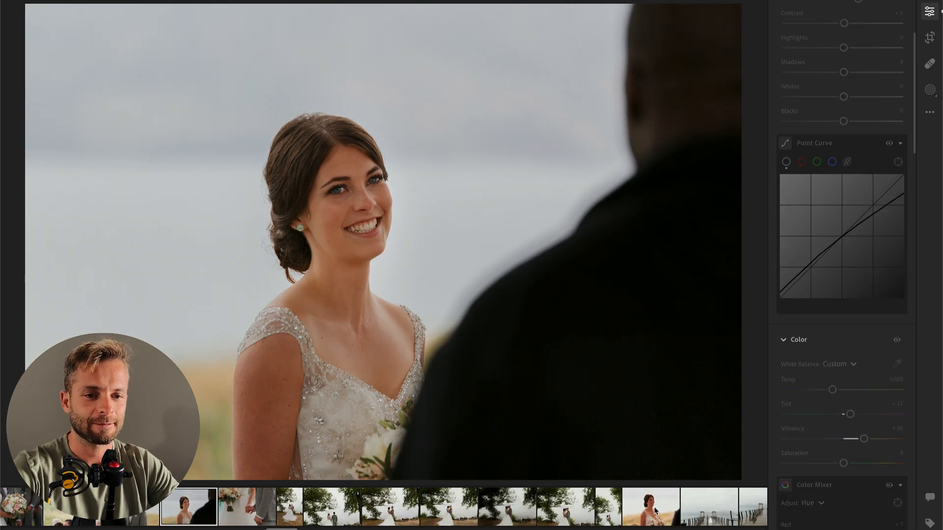
click(651, 507)
key(super+v)
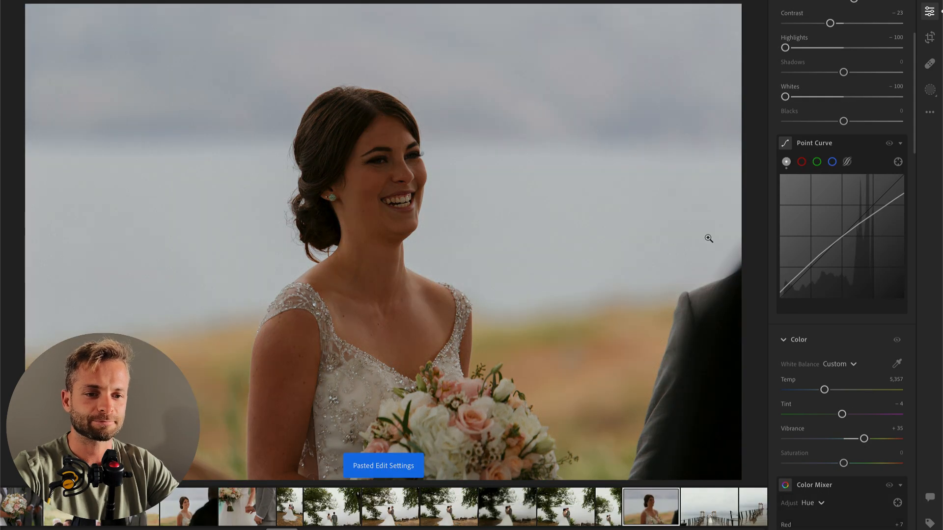
Step: Brighten the Exposure of the bride-with-bouquet photo and set Temp to 5,101 and Tint to -6
scroll(802, 204, up, 3)
drag(859, 151, 867, 151)
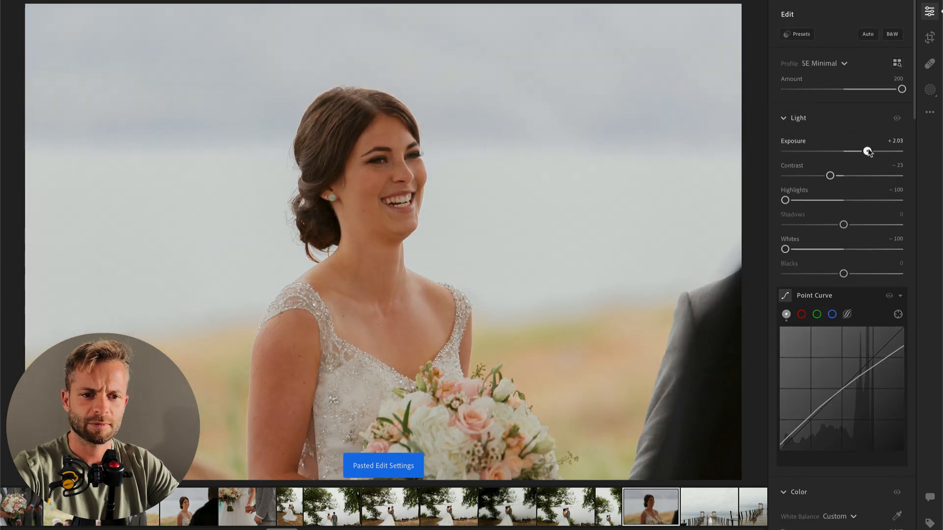
scroll(843, 344, down, 4)
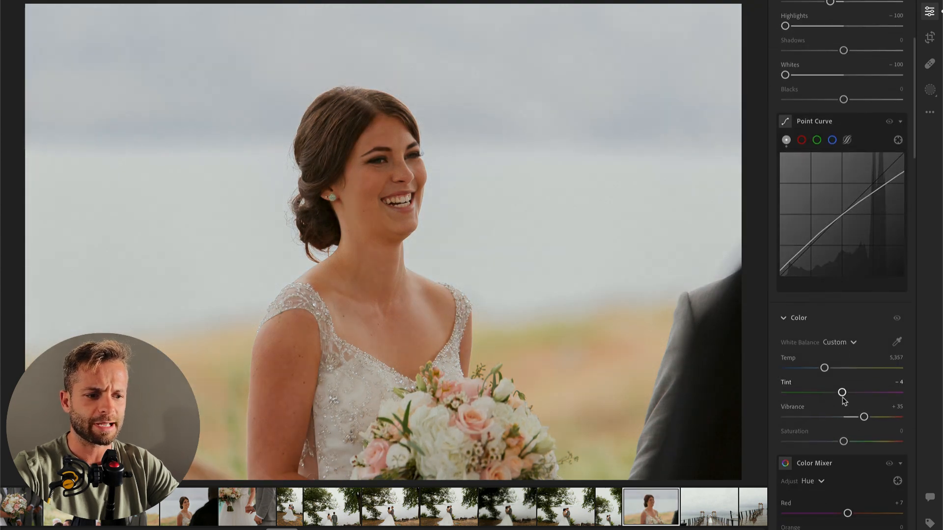
drag(825, 368, 823, 368)
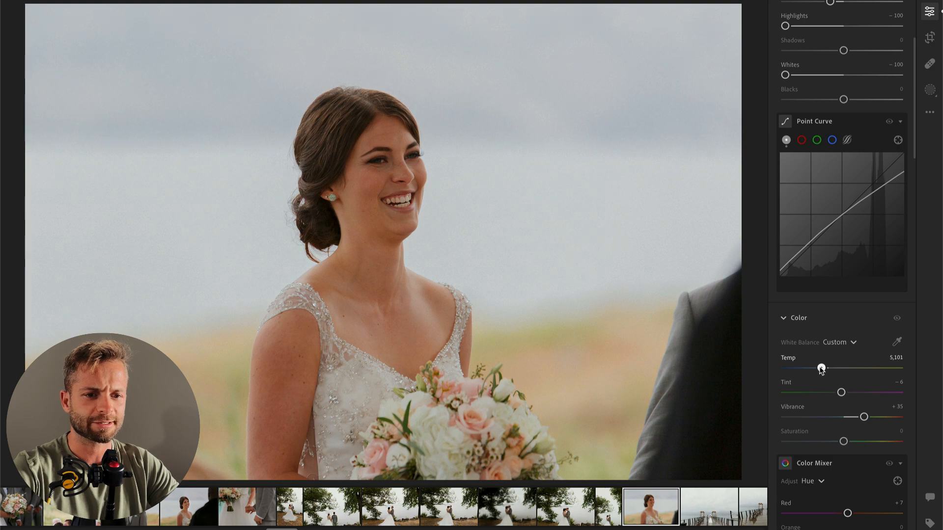
scroll(857, 189, up, 4)
mouse_move(865, 152)
mouse_down()
mouse_move(848, 150)
mouse_move(864, 151)
mouse_up()
Step: Add a radial gradient mask over the bride with Highlights +57 and Whites +12, and set the photo's overall Exposure to +1.52
key(r)
drag(387, 168, 448, 286)
drag(838, 216, 877, 215)
drag(843, 264, 864, 265)
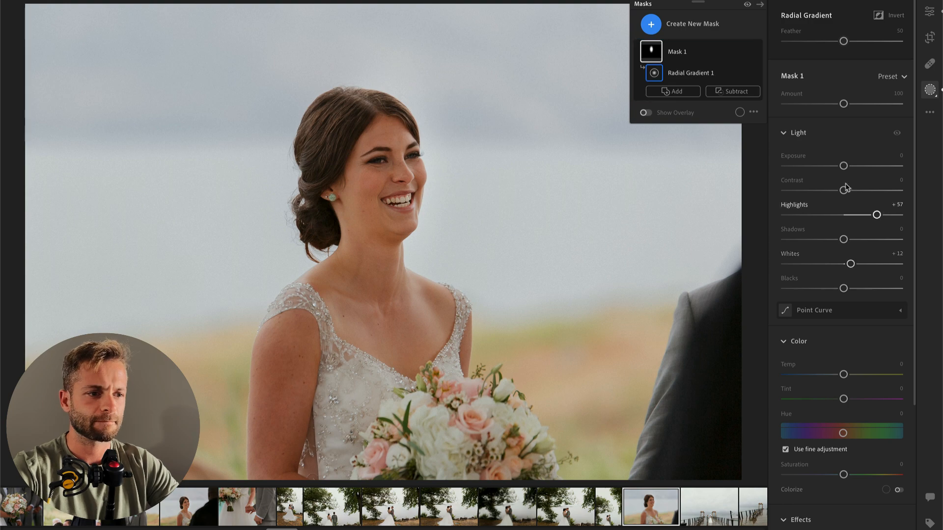
key(Return)
drag(863, 151, 858, 151)
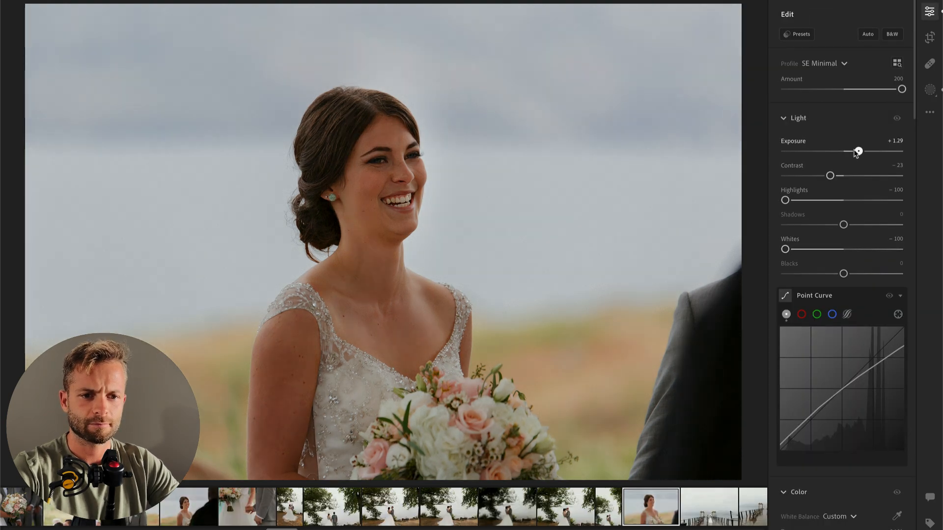
Step: Try an orange Hue of -100 in the Color Mixer, undo it, and test the orange adjustments in the Color view
scroll(861, 344, down, 6)
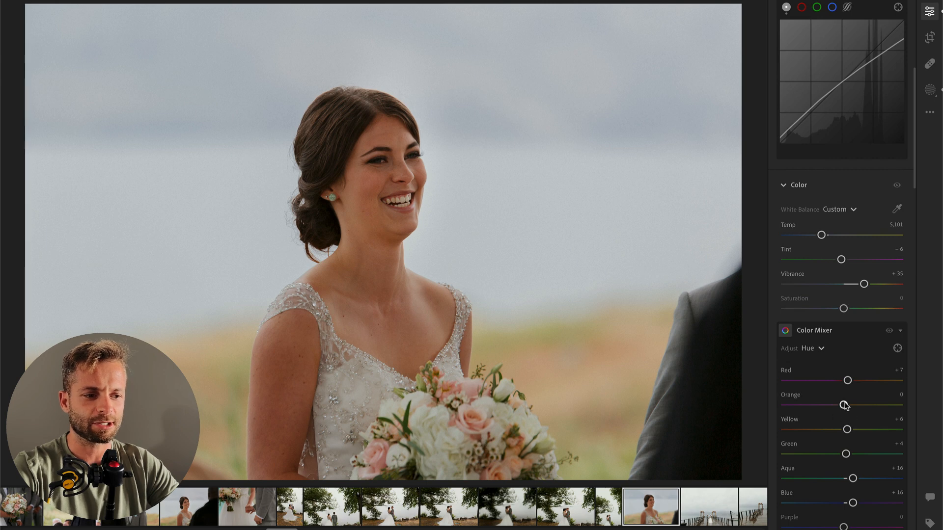
drag(839, 405, 786, 408)
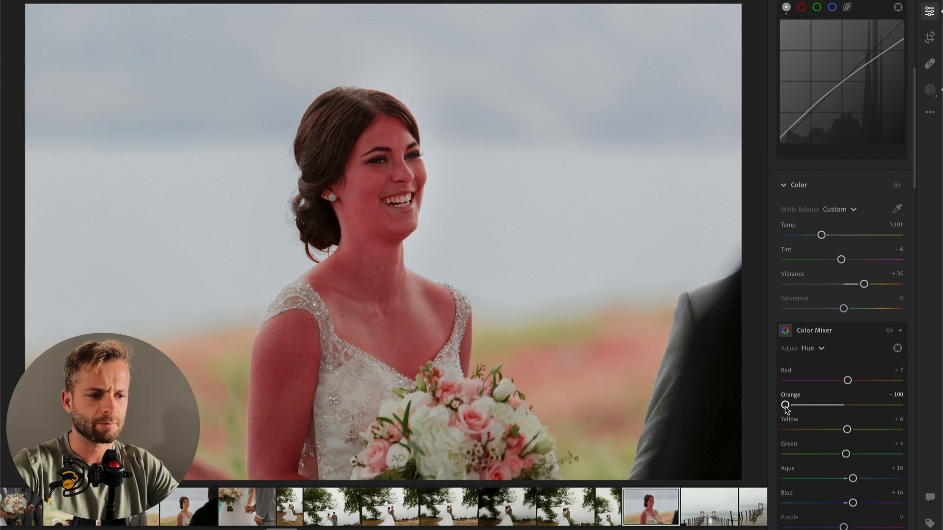
key(super+z)
click(810, 349)
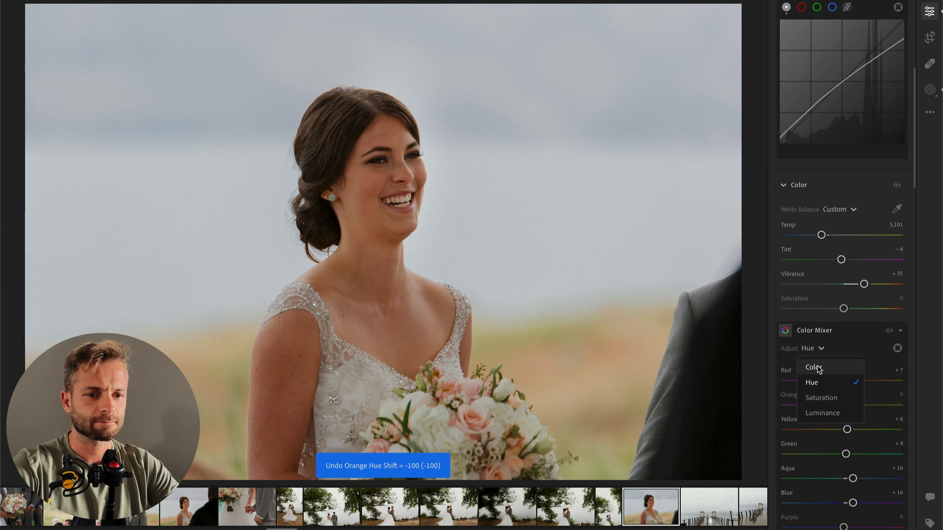
click(814, 368)
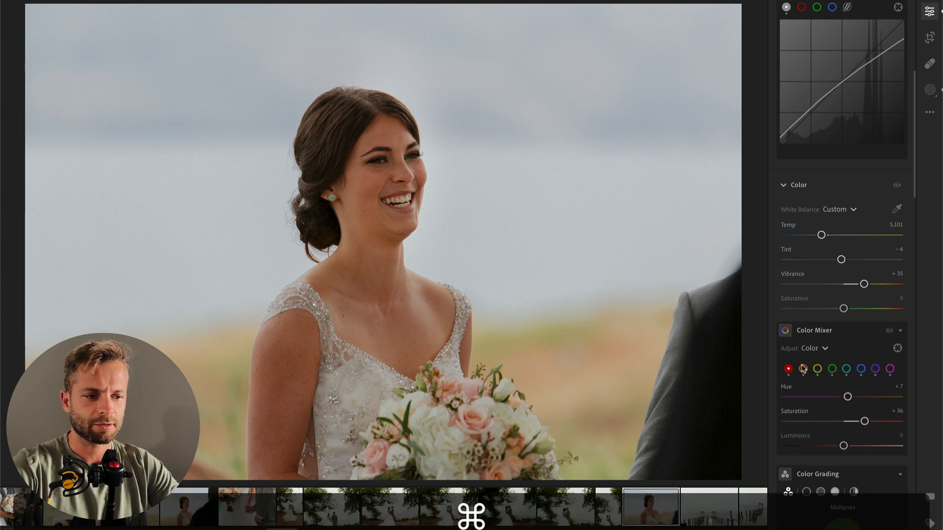
key(super+z)
double_click(850, 423)
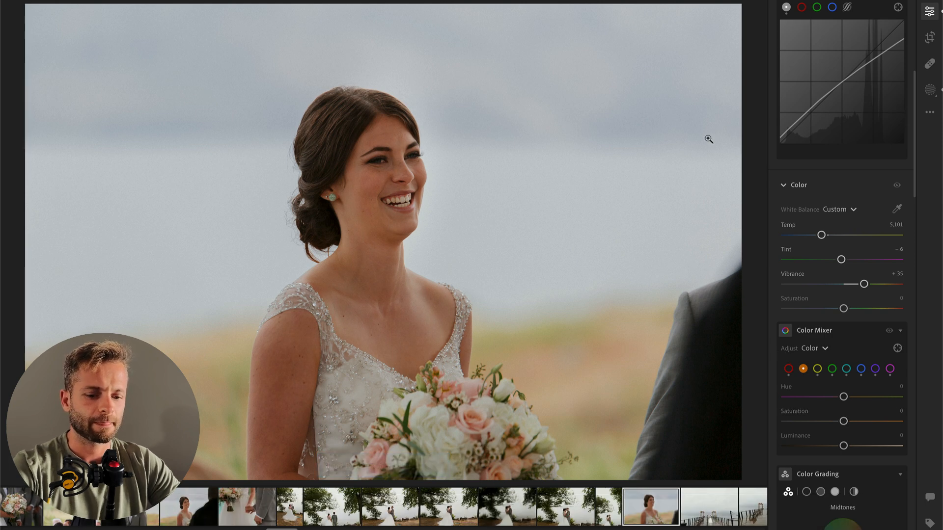
Step: Apply the preset 00 Vintage AI Bloom PLUS with Amount 66 to the bride-with-bouquet photo
click(928, 13)
click(928, 15)
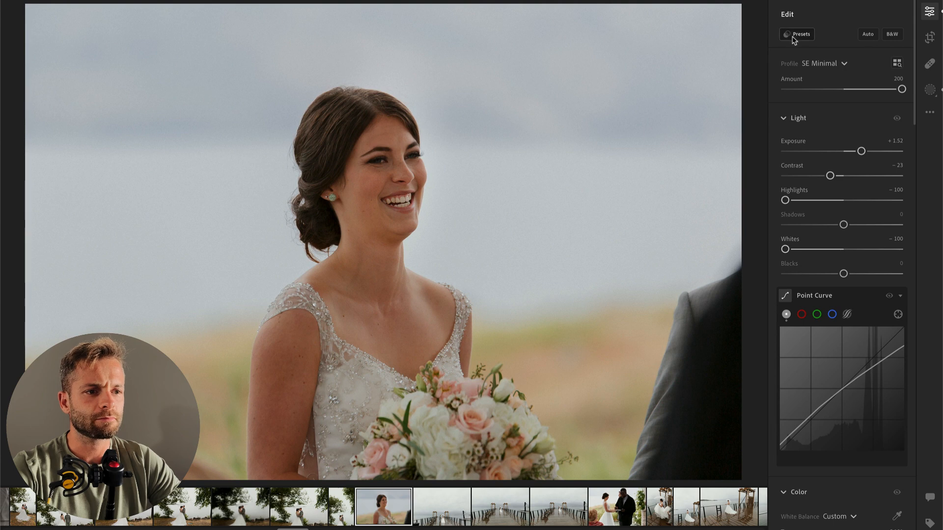
click(796, 35)
click(686, 291)
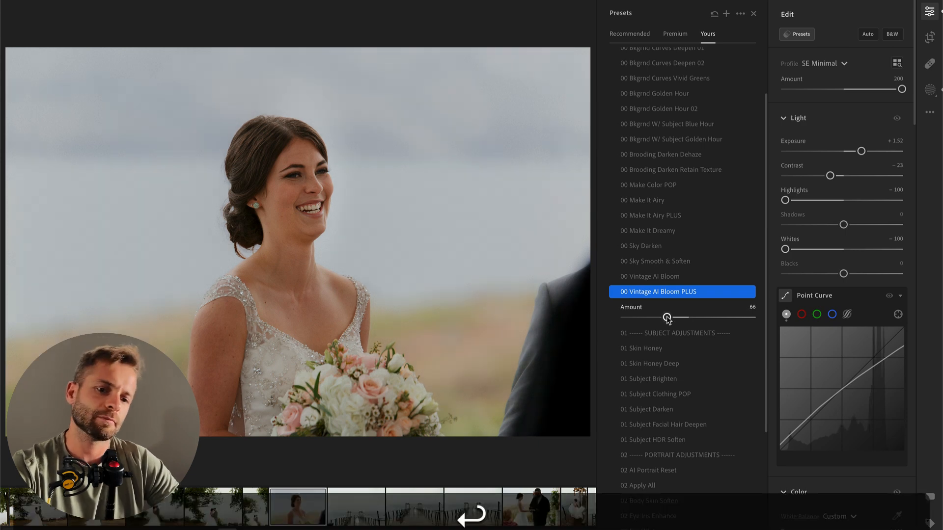
Step: On the next photo, the couple on the pier, apply 00 Vintage AI Bloom PLUS with Amount 61 and set Exposure to -0.96
key(Right)
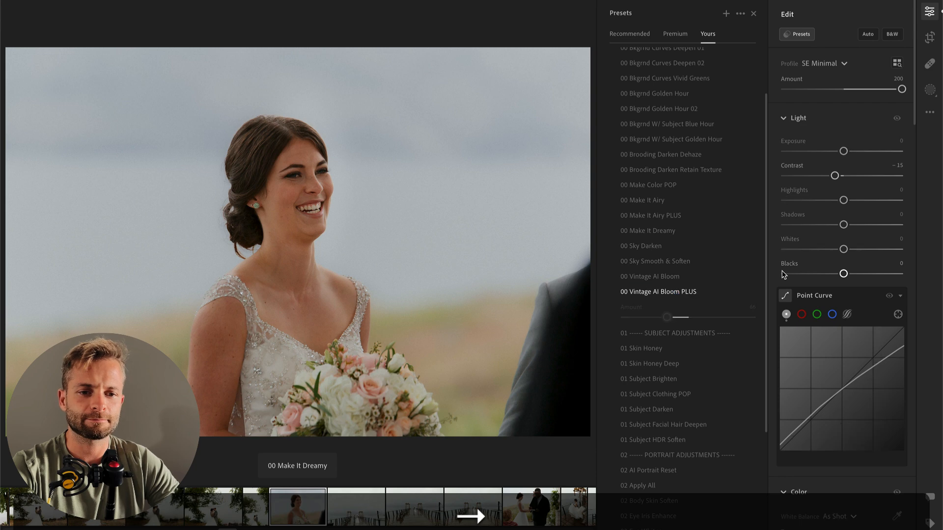
click(656, 293)
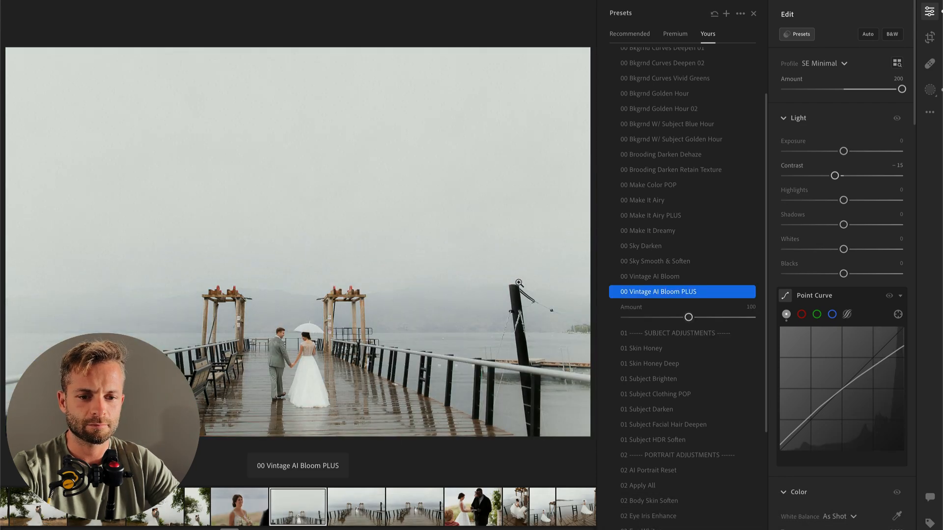
click(664, 318)
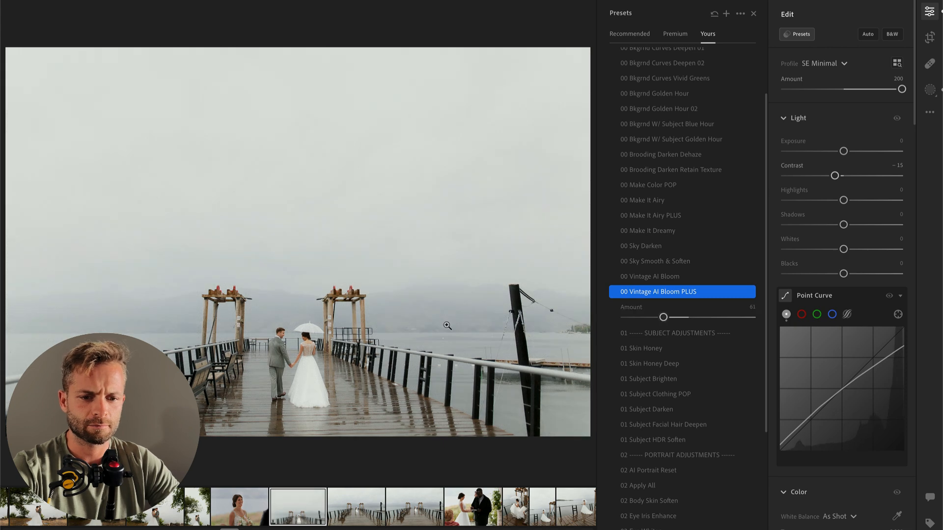
drag(843, 151, 834, 153)
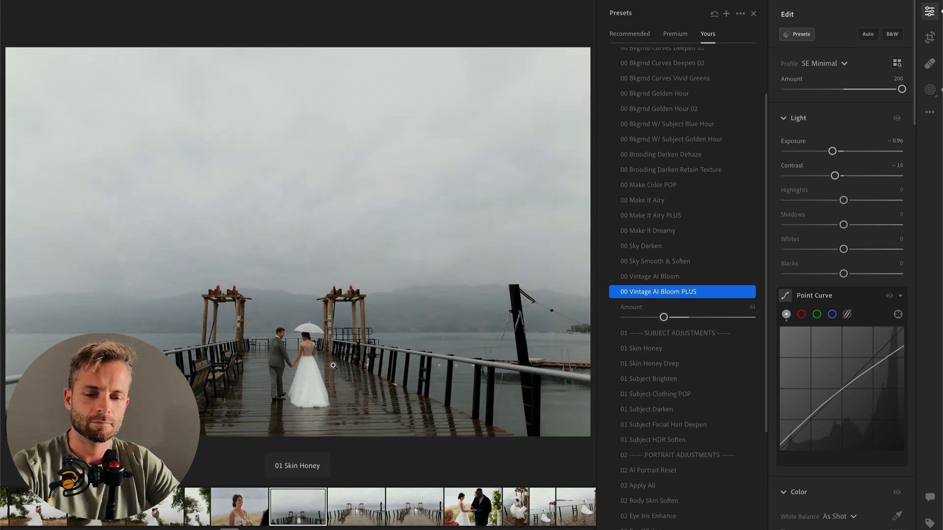
Step: Place a wide radial gradient mask on the pier deck around the couple, set its Contrast to -100 and raise its Whites
key(r)
drag(300, 383, 454, 437)
drag(303, 400, 366, 399)
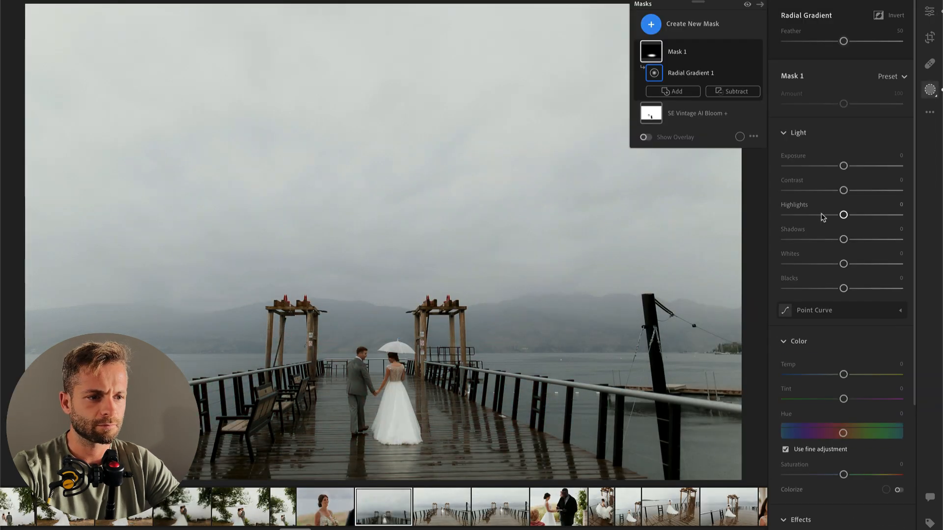
drag(843, 190, 809, 191)
drag(743, 192, 741, 193)
drag(399, 444, 398, 481)
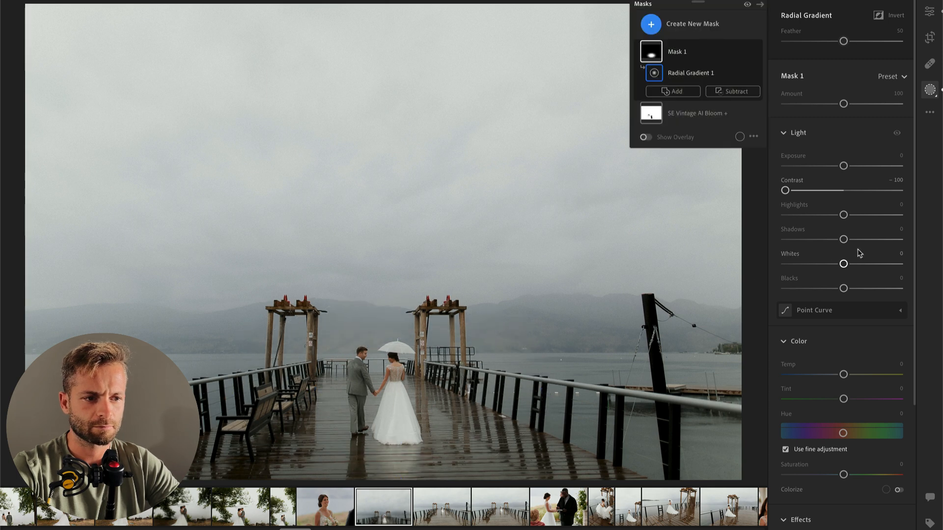
drag(843, 264, 859, 264)
key(Return)
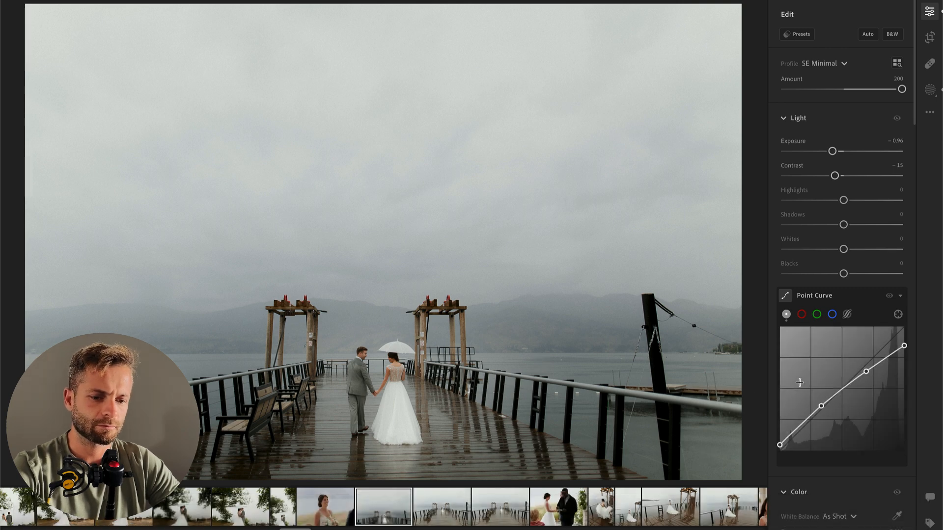
Step: Brush a mask over the couple on the pier and set its Texture to +29, Clarity to +17 and Contrast to -28
key(b)
mouse_move(362, 363)
mouse_down()
mouse_move(363, 416)
mouse_move(406, 353)
mouse_move(405, 416)
mouse_up()
scroll(843, 295, down, 6)
mouse_move(844, 383)
mouse_down()
mouse_move(861, 382)
mouse_move(854, 408)
mouse_up()
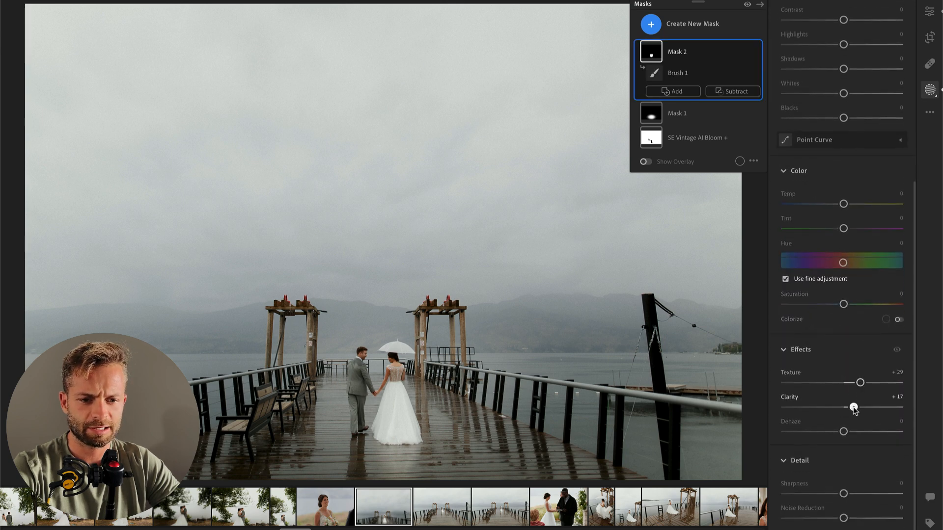
scroll(844, 403, up, 6)
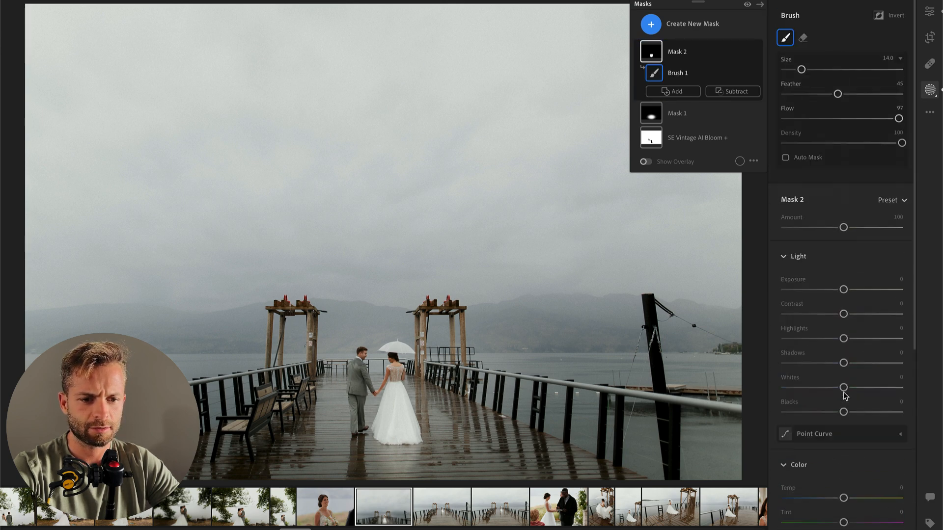
click(827, 315)
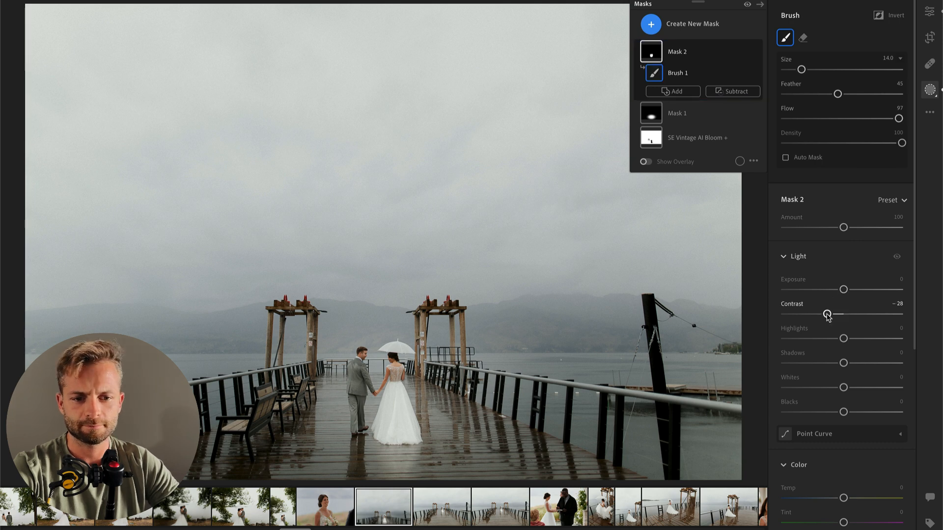
key(Return)
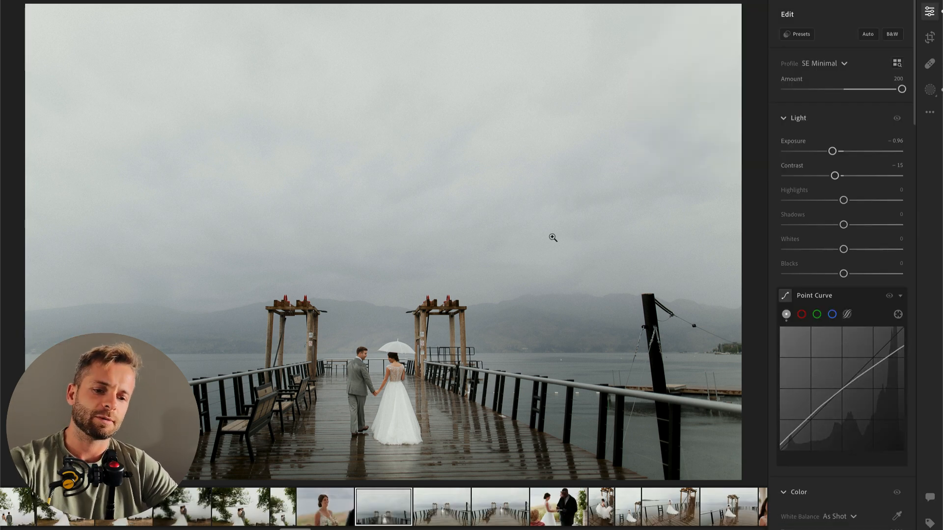
Step: Rotate the crop of the pier photo slightly to level it, apply it, and open the next pier photo
key(r)
key(c)
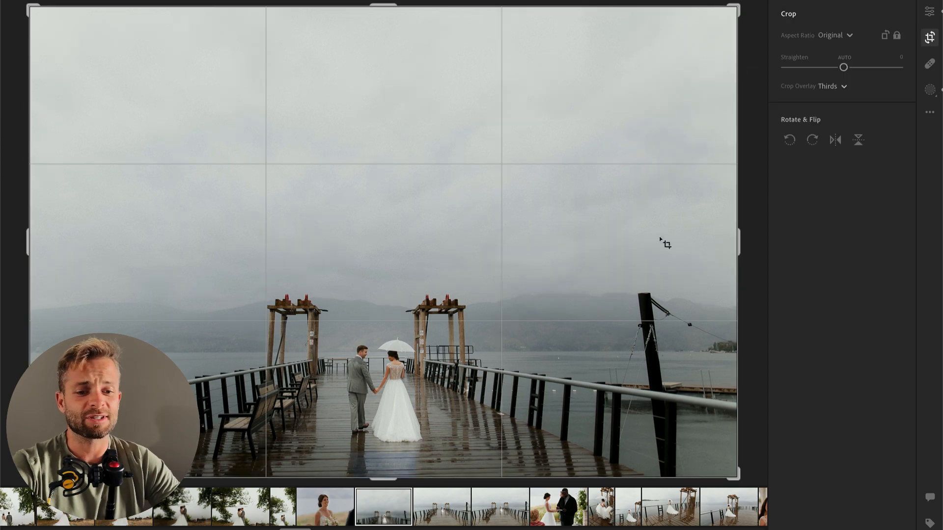
drag(758, 139, 755, 141)
key(Return)
key(Right)
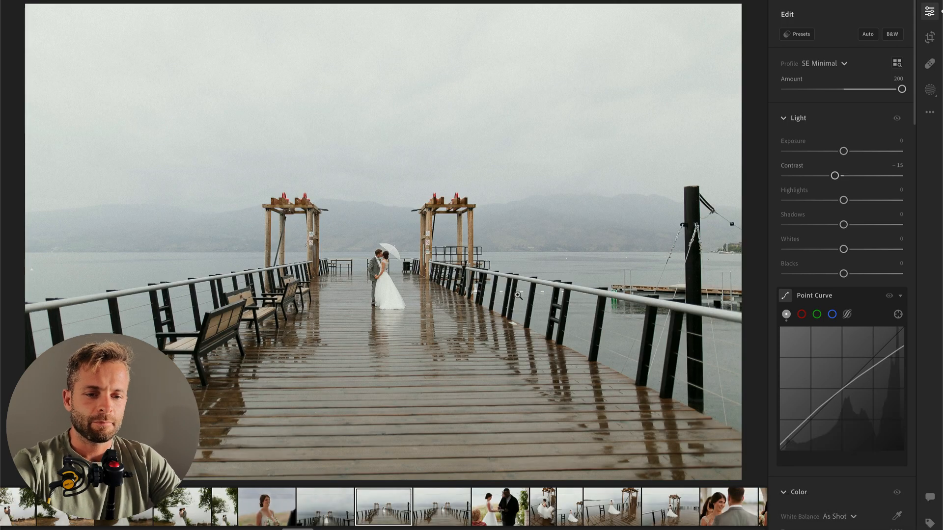
Step: Place a wide radial gradient mask around the couple on the pier with Contrast -93, Highlights -37, Texture +30 and Clarity +14
key(r)
drag(360, 283, 393, 284)
drag(844, 191, 863, 214)
click(822, 215)
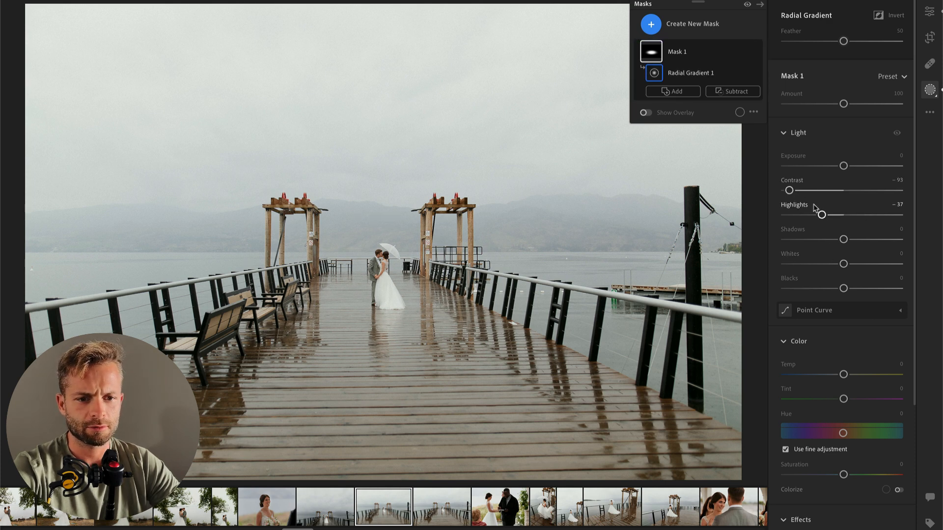
scroll(831, 295, down, 4)
drag(844, 366, 855, 392)
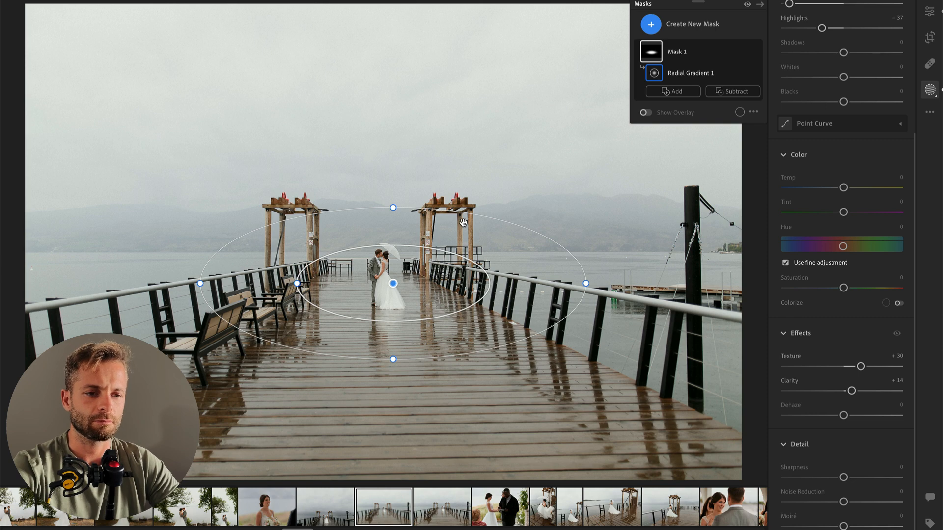
Step: Add a Background mask to the pier photo and examine its overlay edges around the couple up close
key(Return)
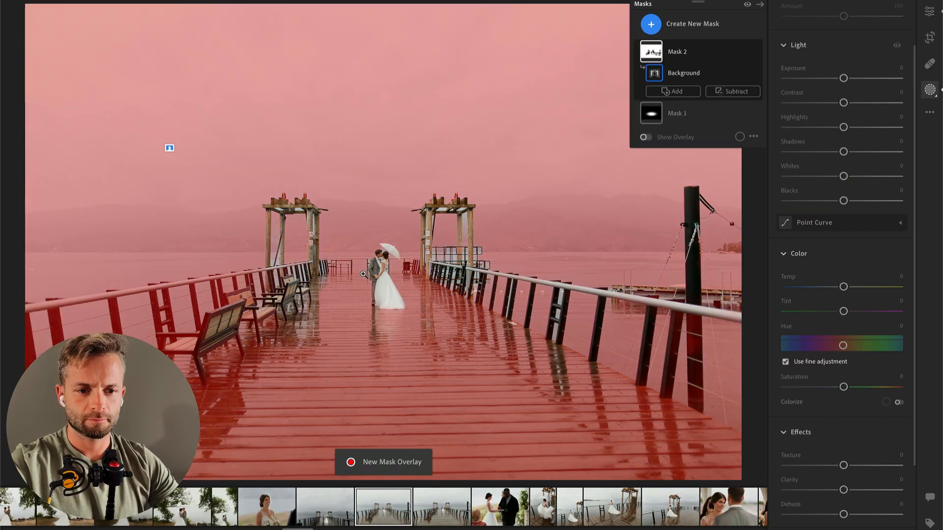
scroll(383, 258, up, 5)
scroll(357, 264, up, 3)
scroll(358, 264, up, 4)
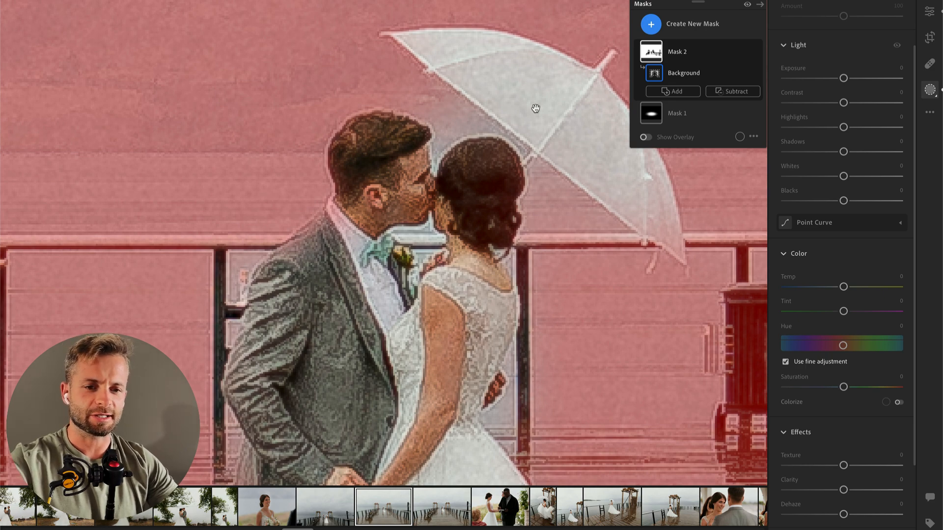
Step: Brush a new mask onto the groom's hair, set its Shadows to -33, and open the next pier photo
key(k)
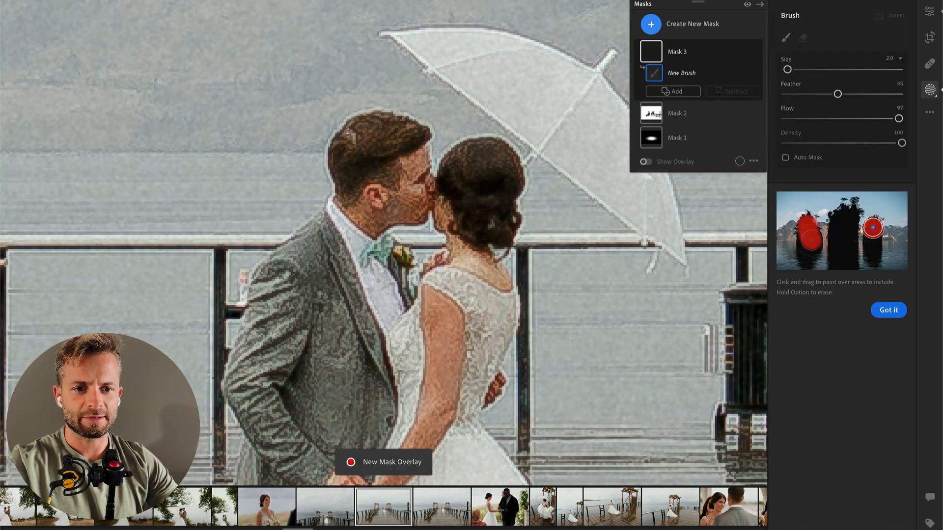
drag(352, 133, 363, 146)
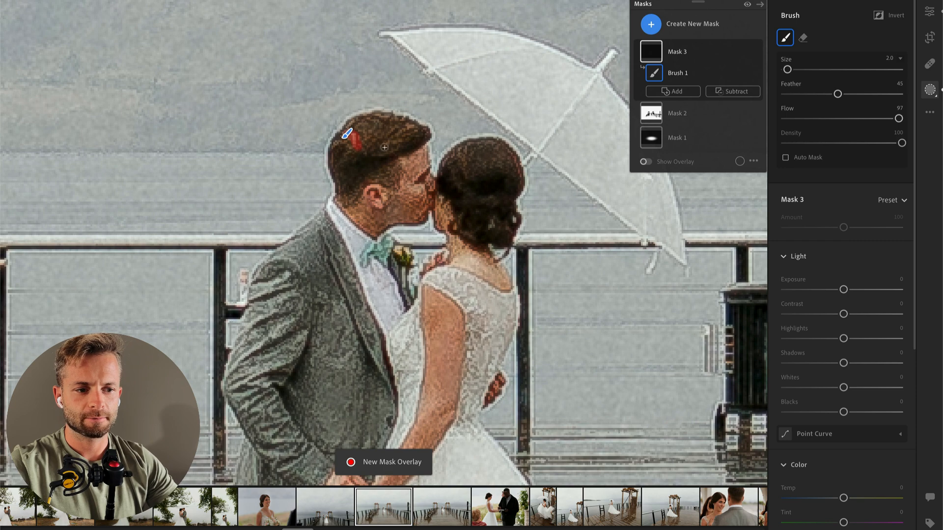
drag(844, 363, 825, 364)
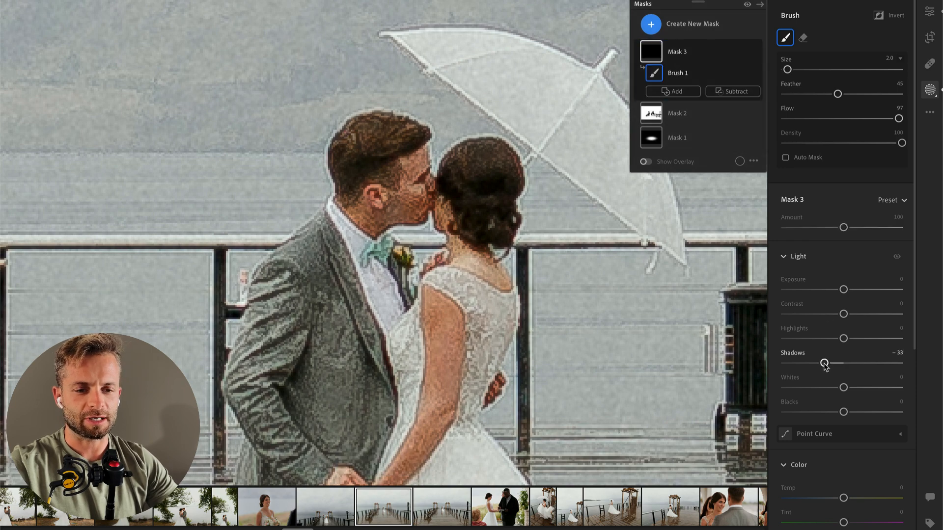
key(Return)
click(578, 265)
key(Right)
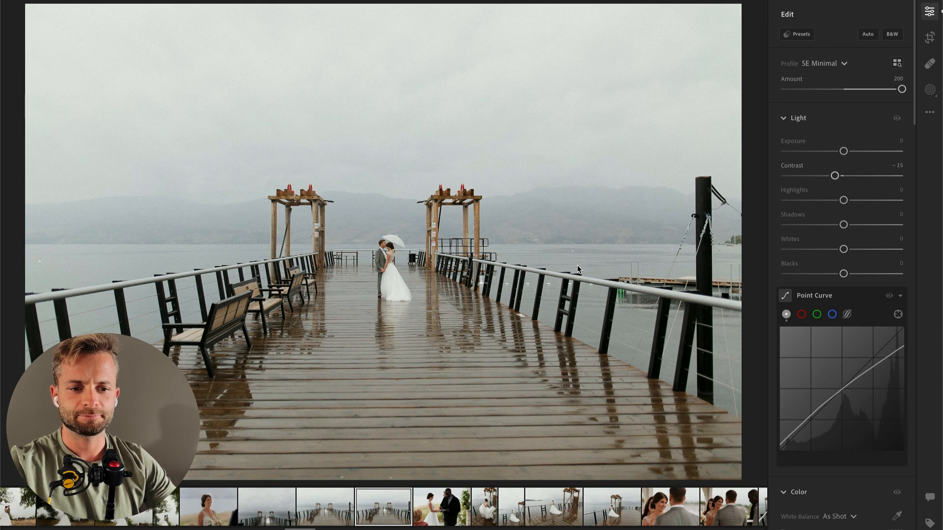
Step: Set the pier photo's Exposure to -0.30 and the ceremony photo's Contrast to -37, continuing to the vertical photo of the bride at the railing
drag(843, 151, 840, 151)
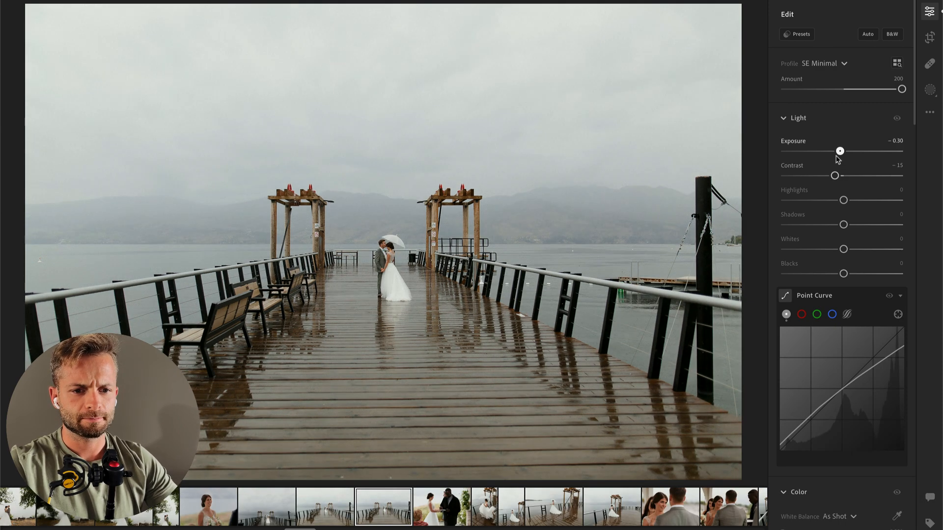
key(Right)
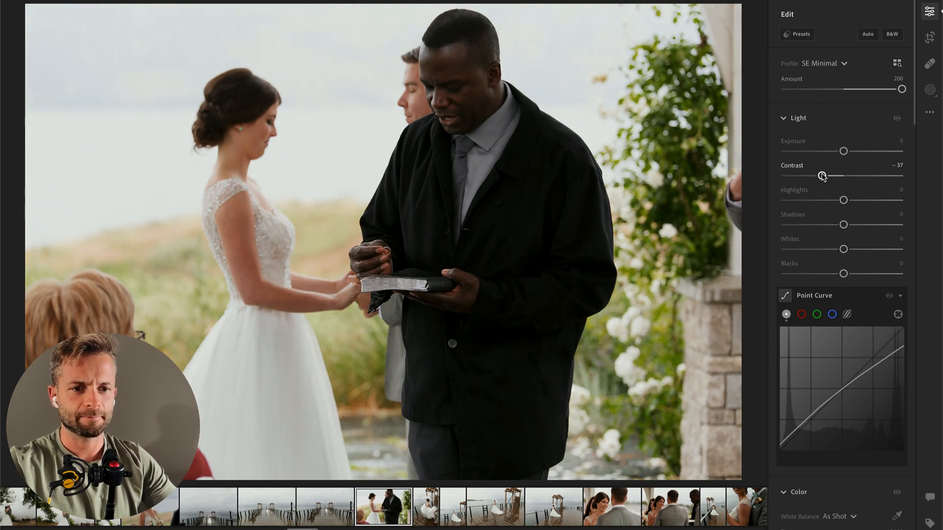
key(Right)
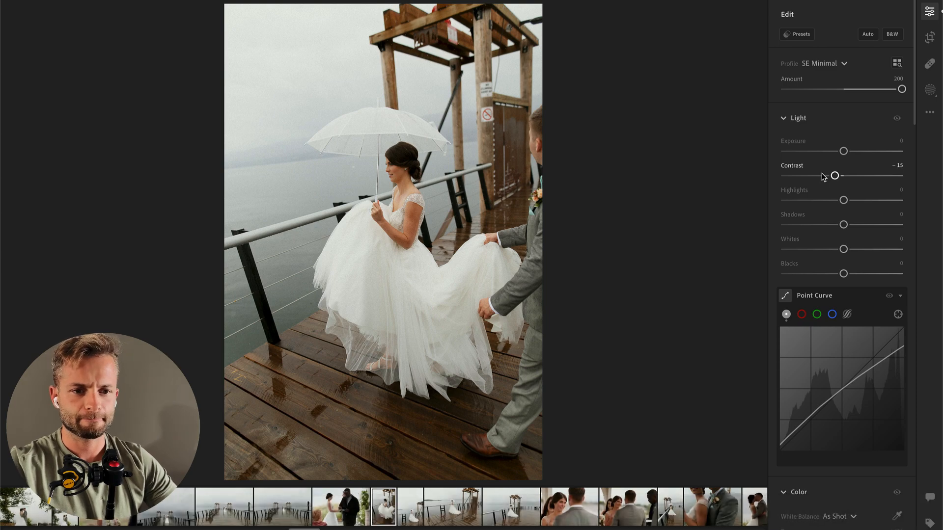
key(Right)
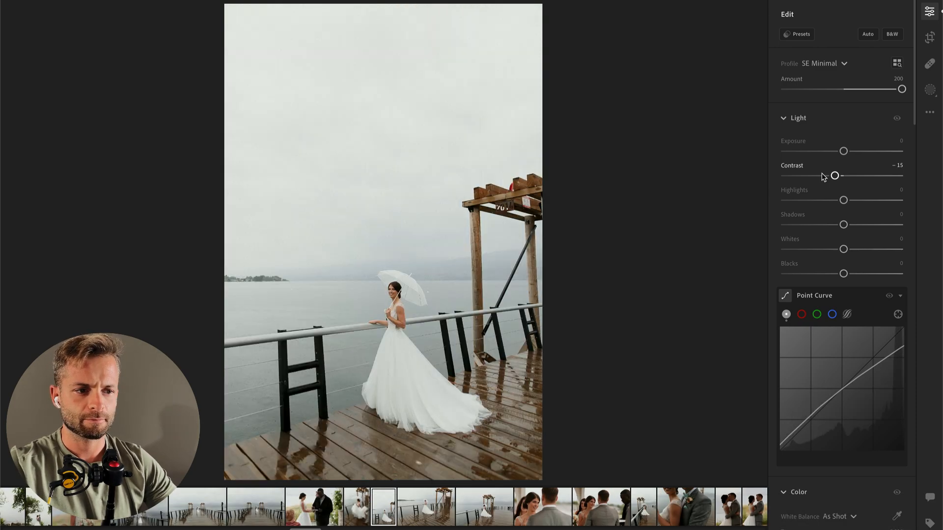
Step: Lower Exposure to -0.34 and place a tall radial gradient mask over the bride with Contrast -65, Highlights -81 and raised Whites
drag(836, 154, 841, 152)
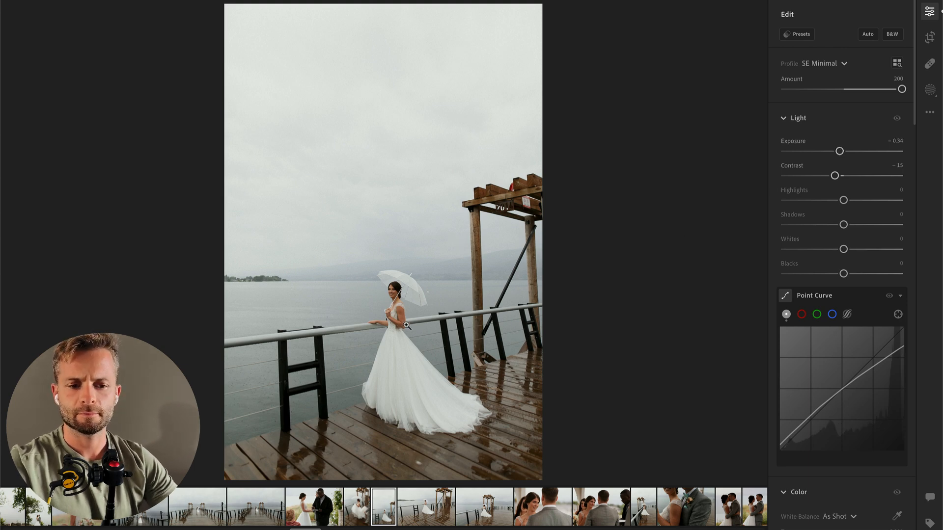
key(shift+m)
drag(398, 355, 505, 491)
drag(844, 190, 805, 190)
drag(843, 215, 825, 215)
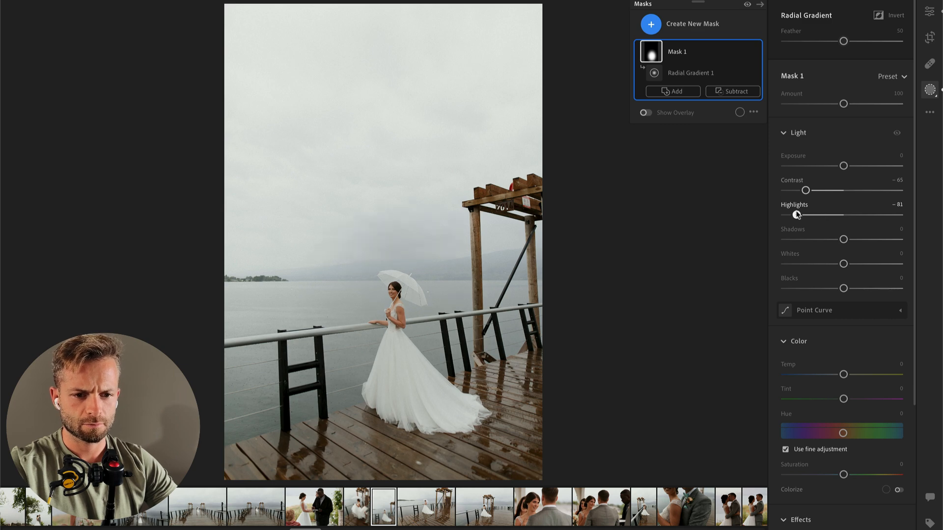
drag(843, 264, 861, 266)
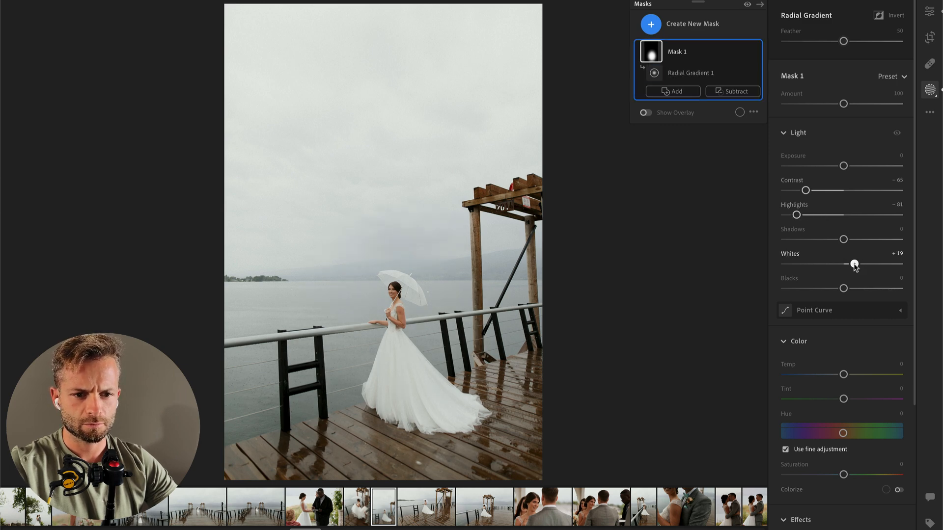
key(Return)
Step: Set the vertical bride photo's Exposure to -0.54, straighten its crop by +0.44, and open the next photo
drag(840, 153, 838, 152)
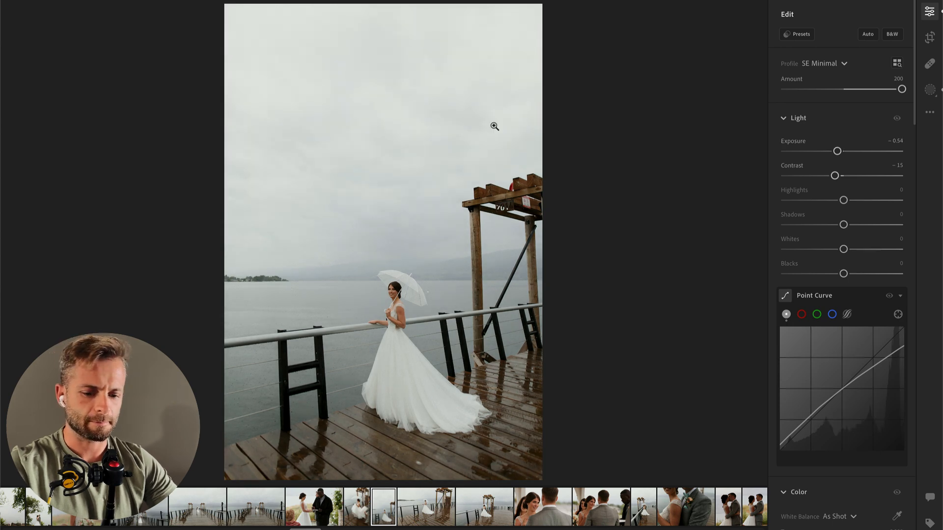
key(c)
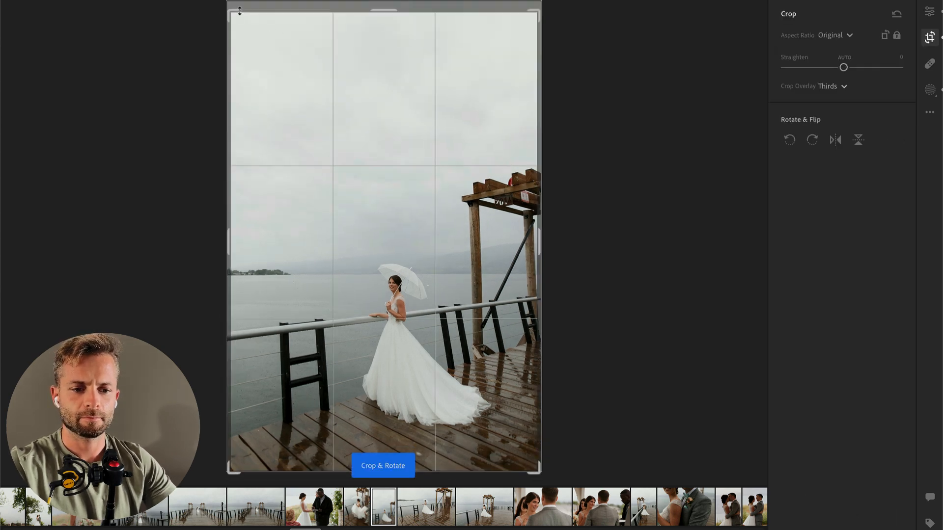
click(237, 10)
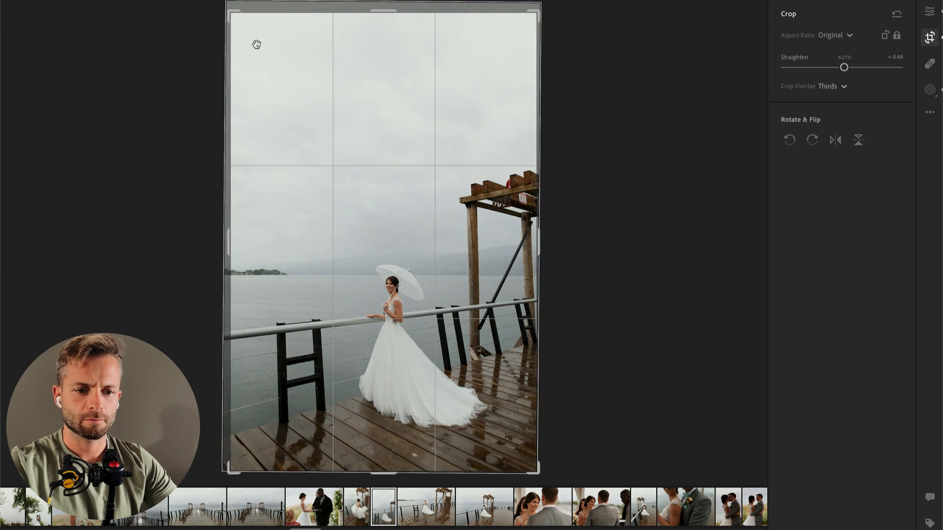
key(Return)
key(Right)
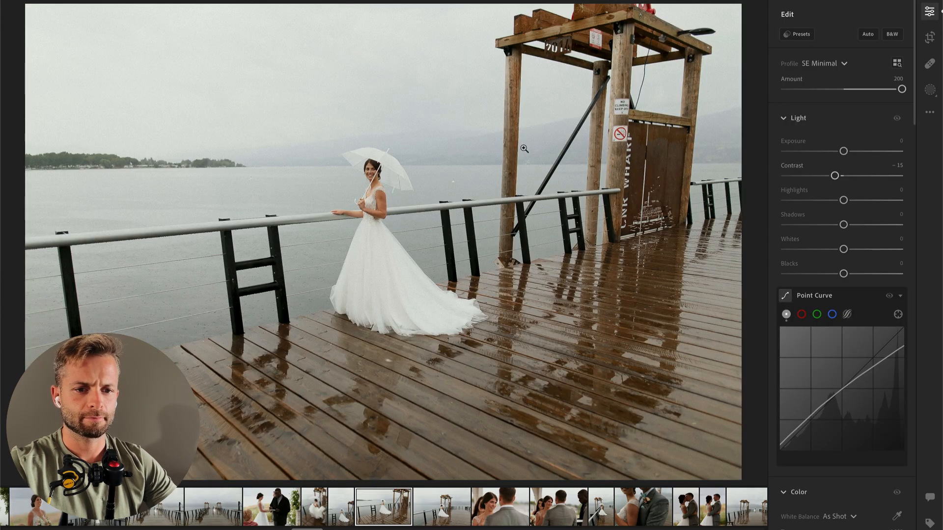
Step: Set Exposure to -0.84 and brush a mask over the bride and her dress with Contrast -80, Highlights +39 and Whites +50
click(834, 152)
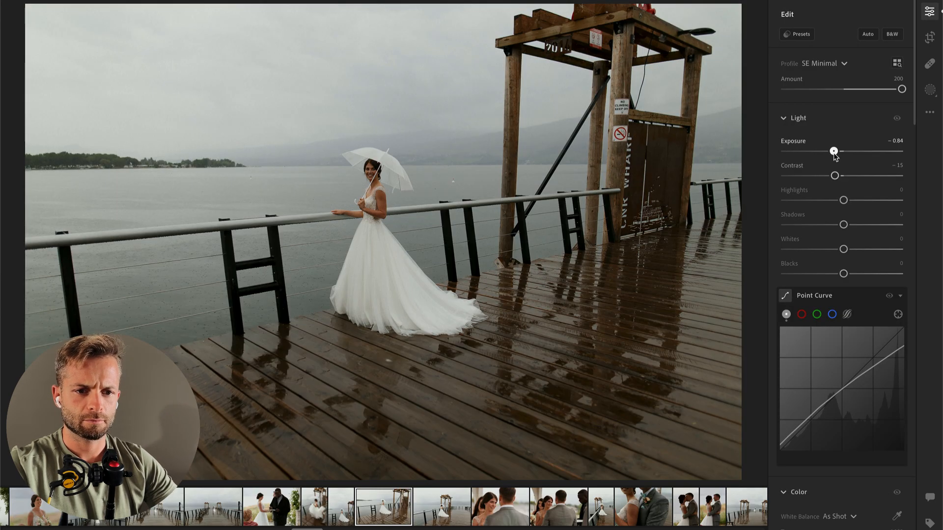
key(b)
scroll(388, 196, up, 5)
click(378, 175)
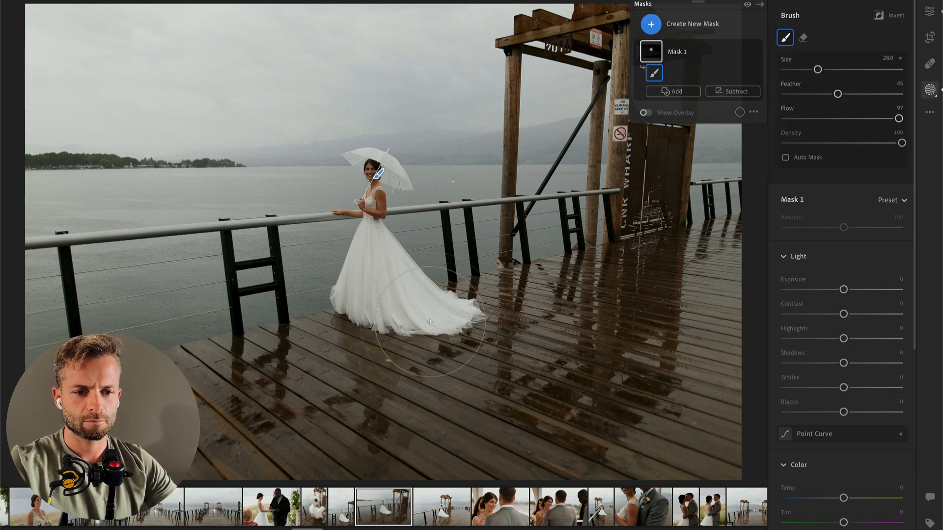
click(796, 314)
click(866, 338)
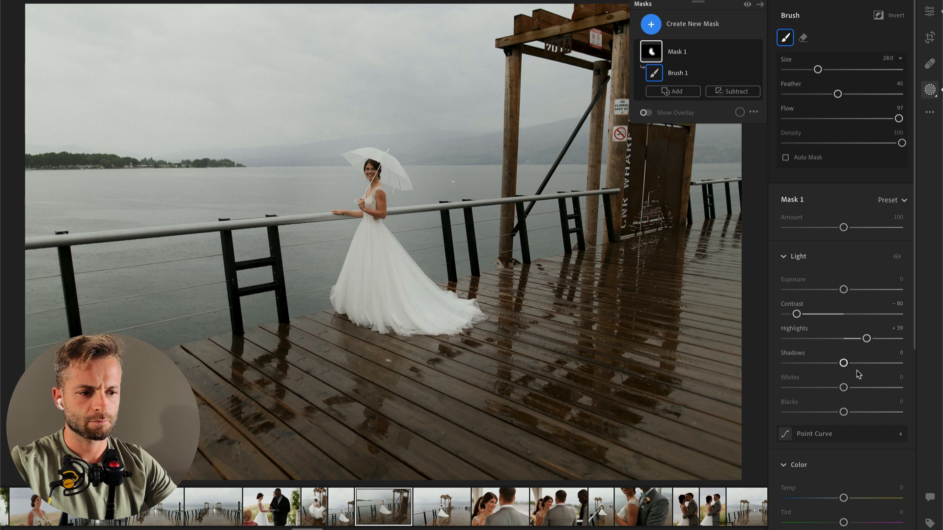
click(873, 387)
Step: Subtract the background from the bride's brush mask and set the mask's Contrast to -31, Highlights to +10 and Whites to +21
click(742, 91)
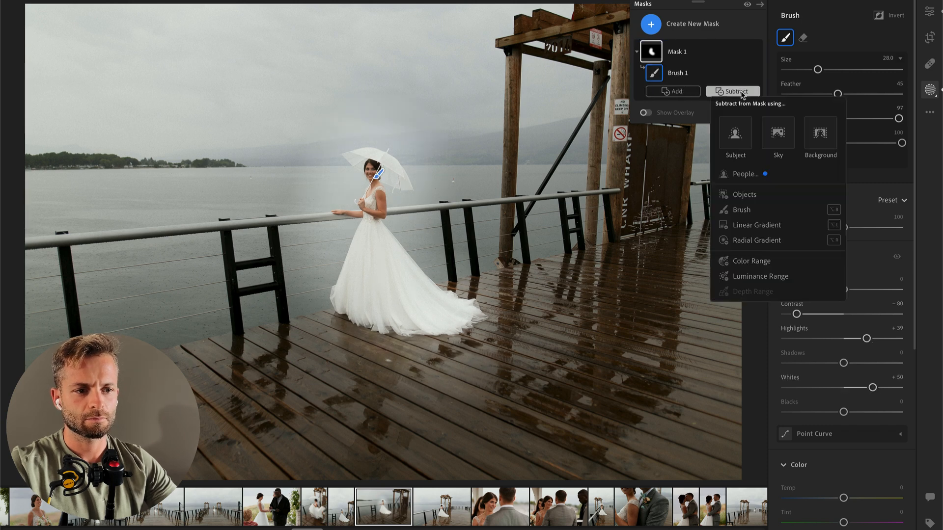
click(820, 134)
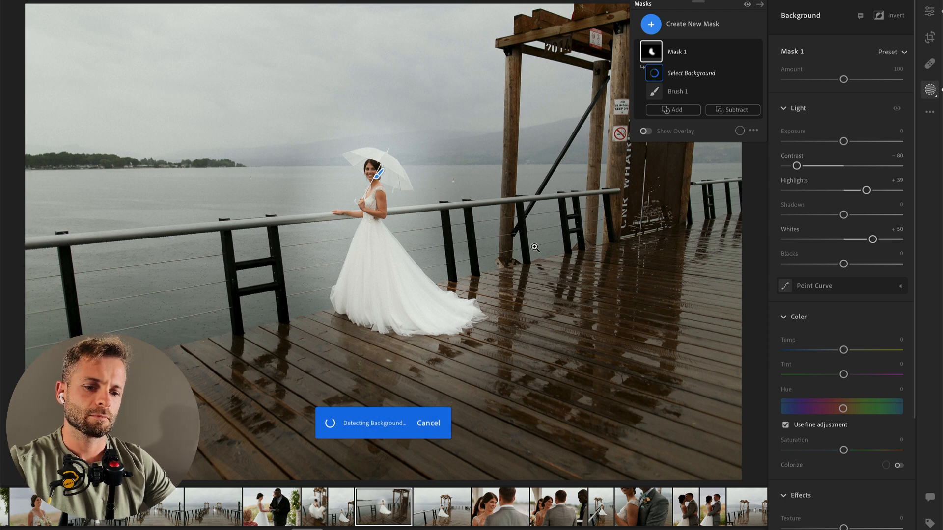
drag(866, 190, 850, 190)
click(825, 166)
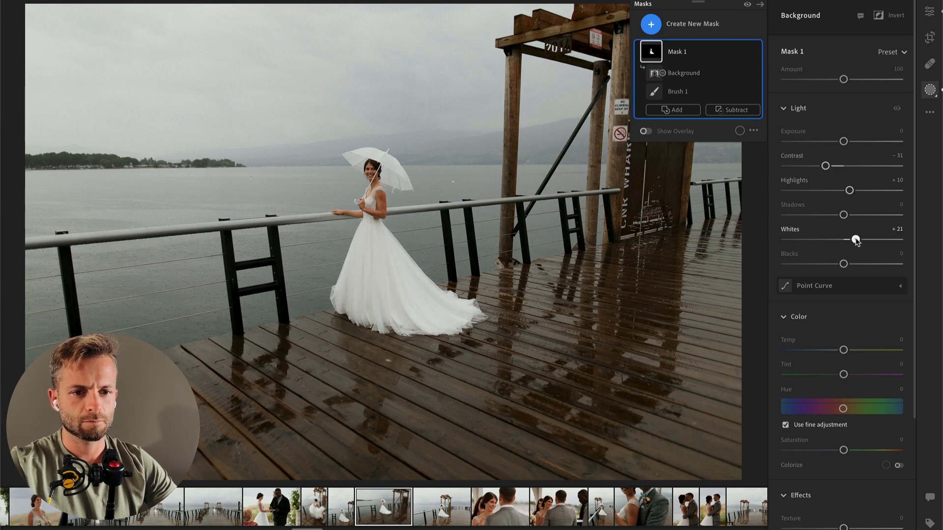
key(Return)
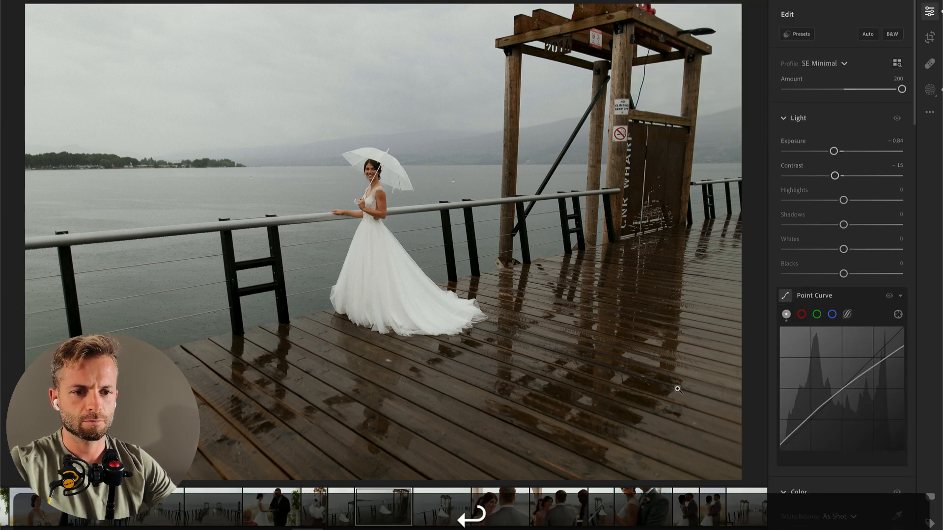
Step: Open the next photo of the bride on the pier, lower its Exposure, and move on to the ceremony close-up
key(Right)
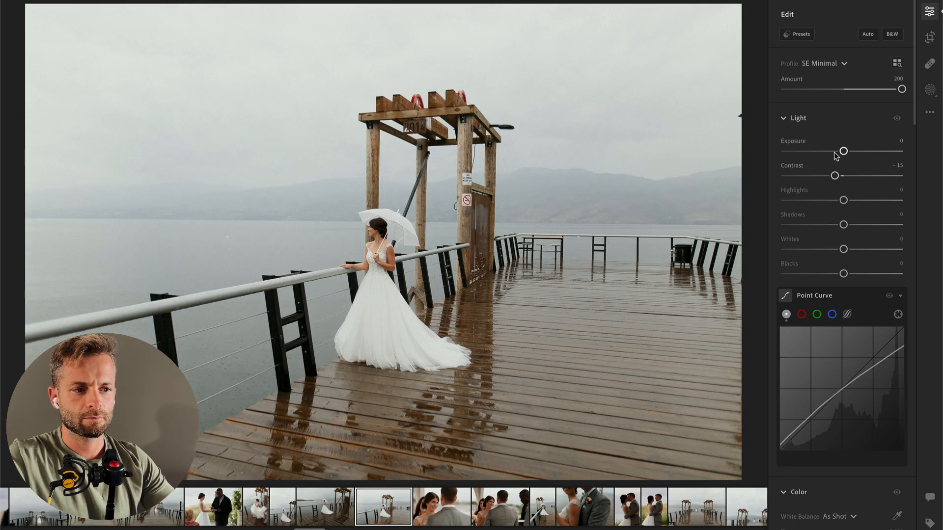
drag(842, 151, 833, 152)
key(Right)
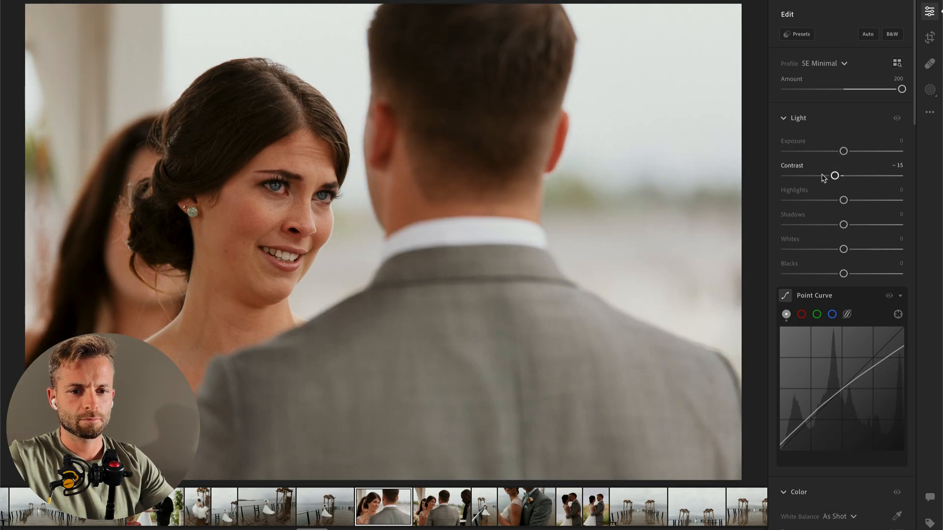
Step: Paste the copied edit settings onto the close-up of the bride facing the groom and set Exposure to +0.27
key(super+v)
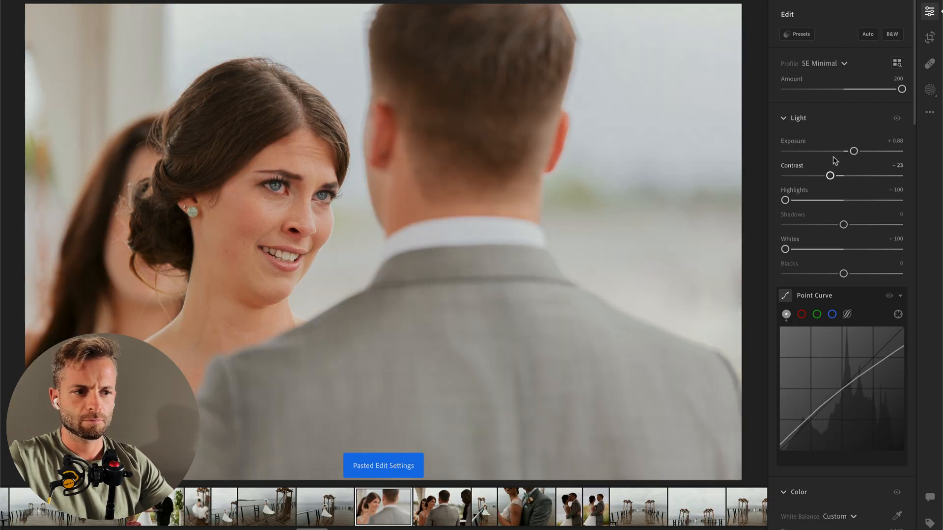
drag(853, 152, 847, 152)
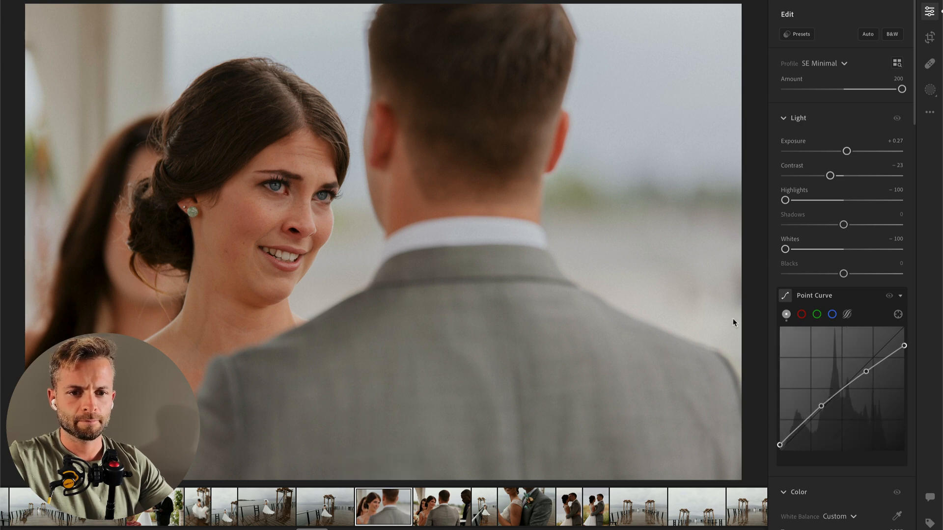
scroll(888, 376, down, 4)
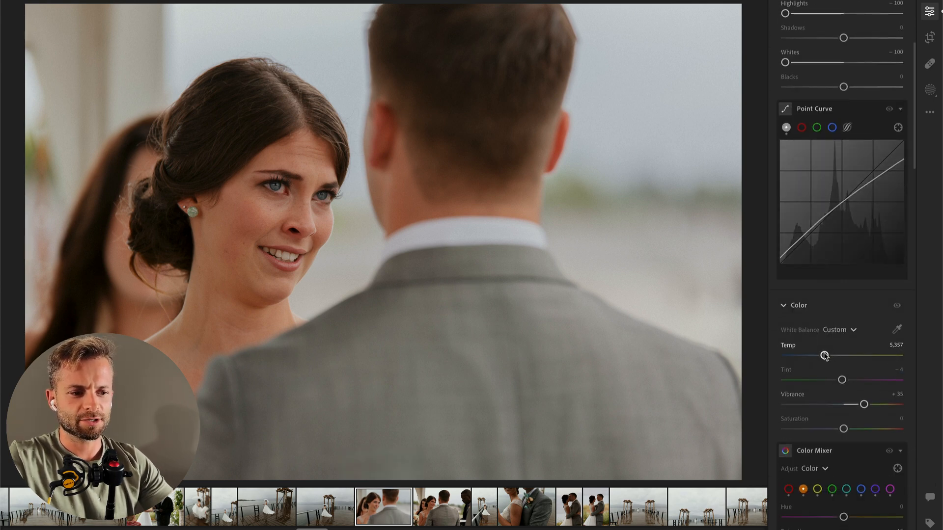
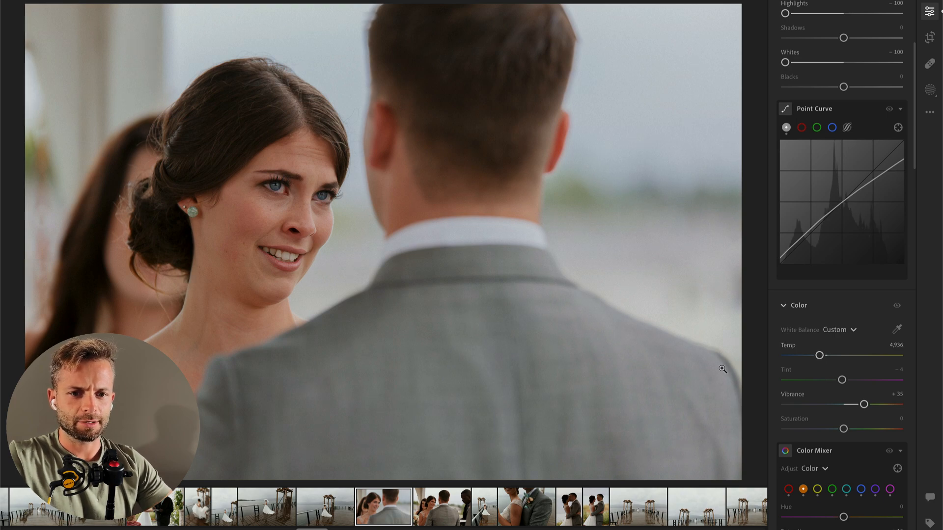
Step: Compare the ceremony close-up with the earlier officiant photo and set the close-up's Exposure to +0.45
key(Left)
key(Left)
key(Left)
key(Left)
key(Left)
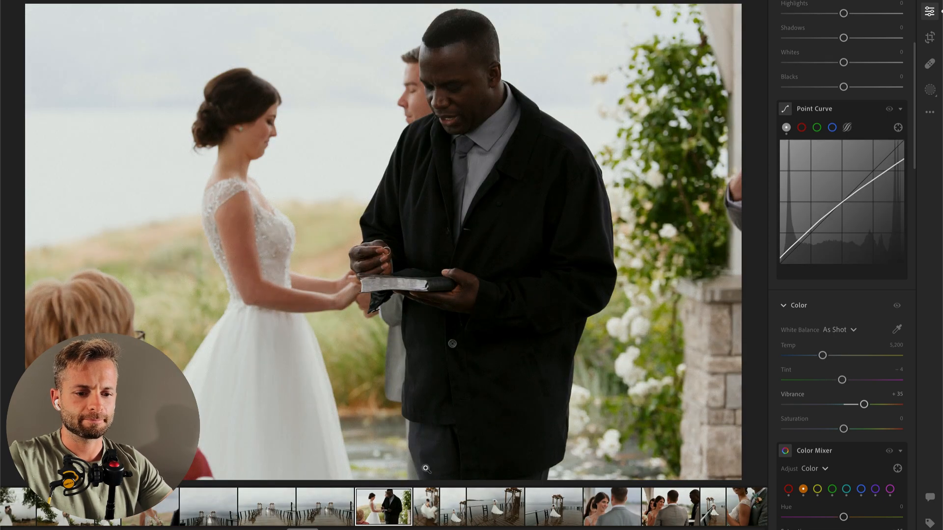
key(Right)
key(Right)
key(Right)
key(Right)
key(Right)
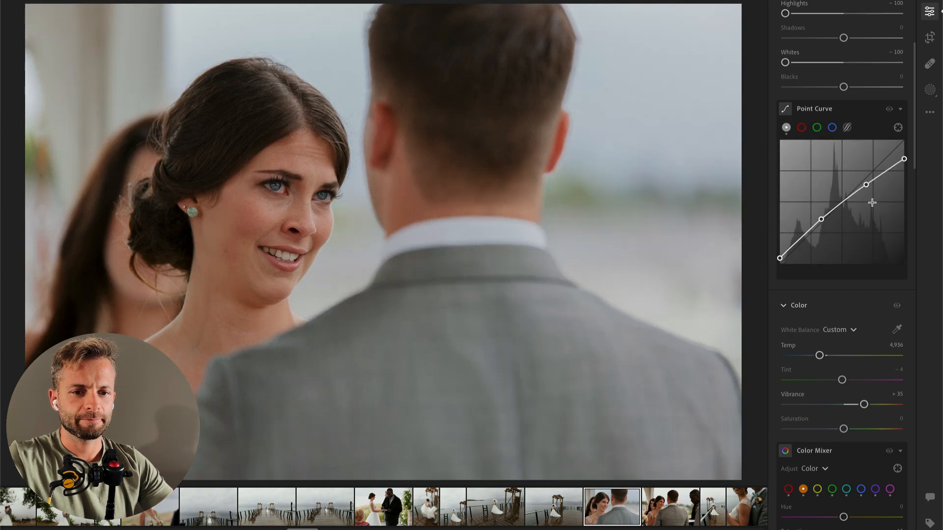
scroll(872, 202, up, 5)
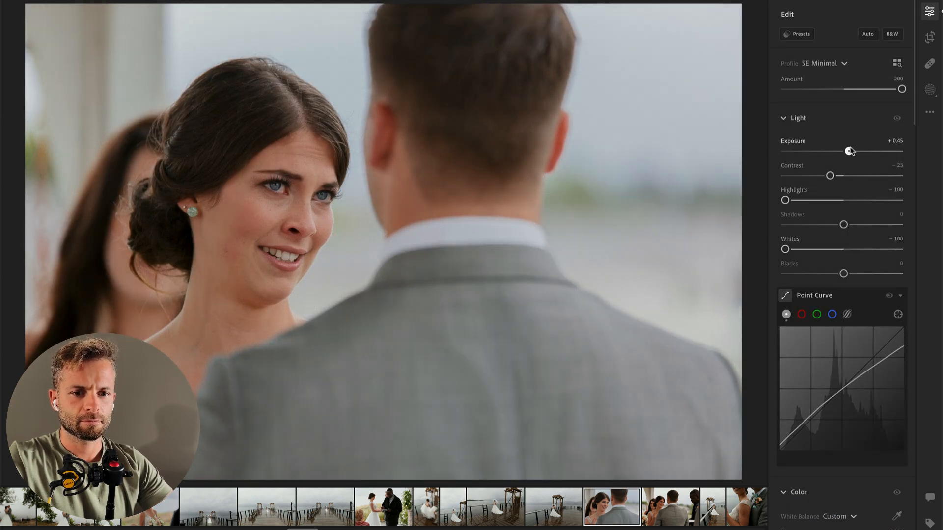
Step: Copy the close-up's edit settings onto the next photo of the couple with the officiant and set its Exposure to +0.82
key(Right)
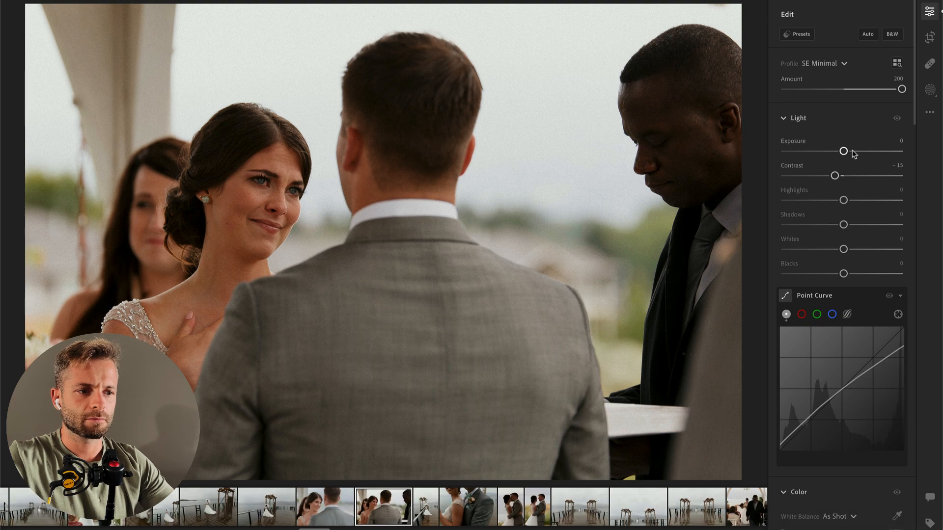
key(Left)
key(super+c)
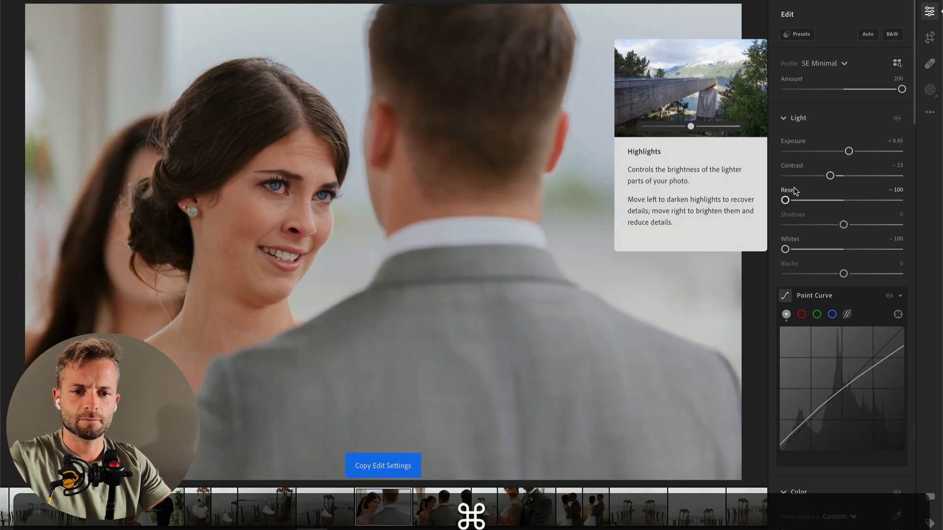
key(super+Right)
key(super+v)
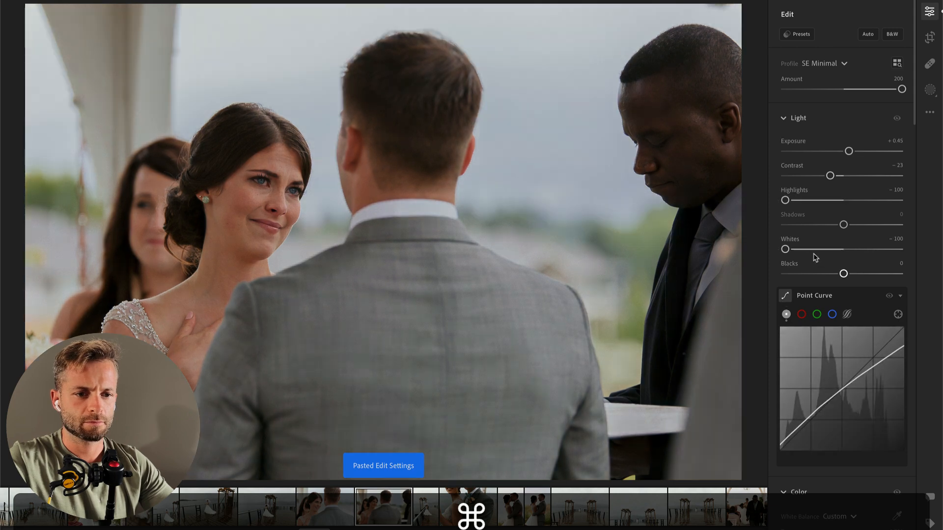
drag(849, 153, 853, 152)
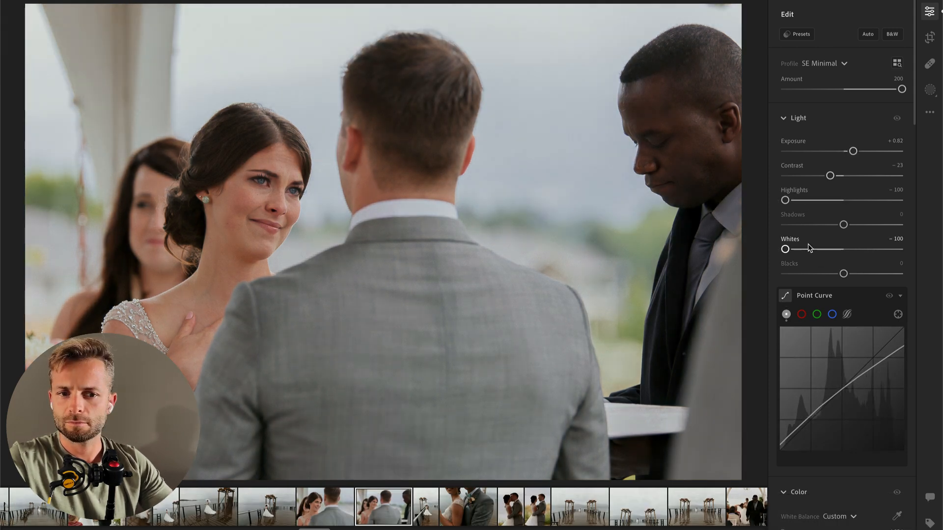
Step: Undo the edit settings pasted onto the umbrella portrait on the pier and straighten the photo to +3.17
key(Right)
key(super+v)
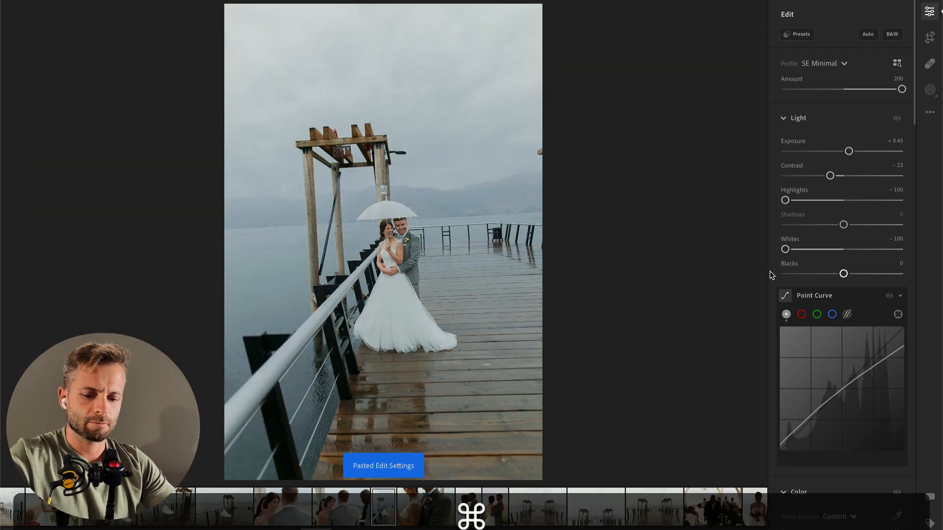
key(super+z)
key(r)
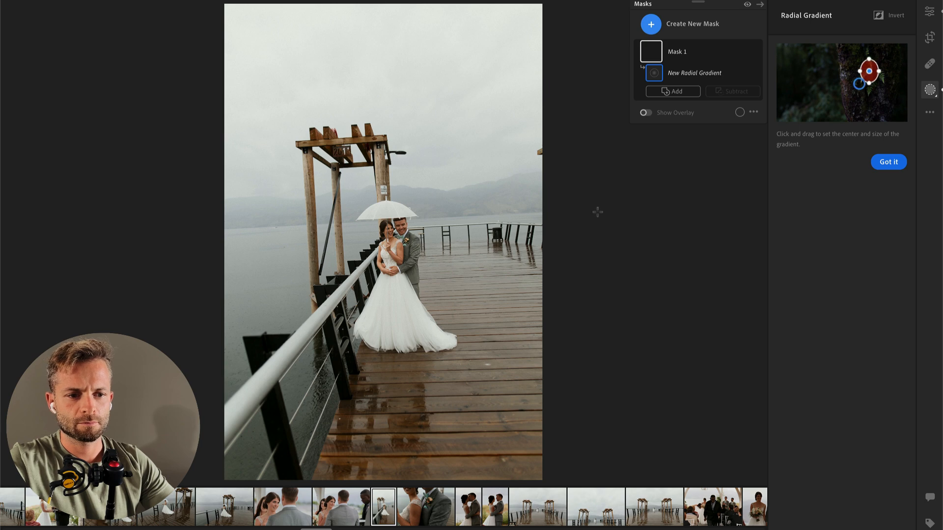
key(c)
drag(600, 228, 597, 237)
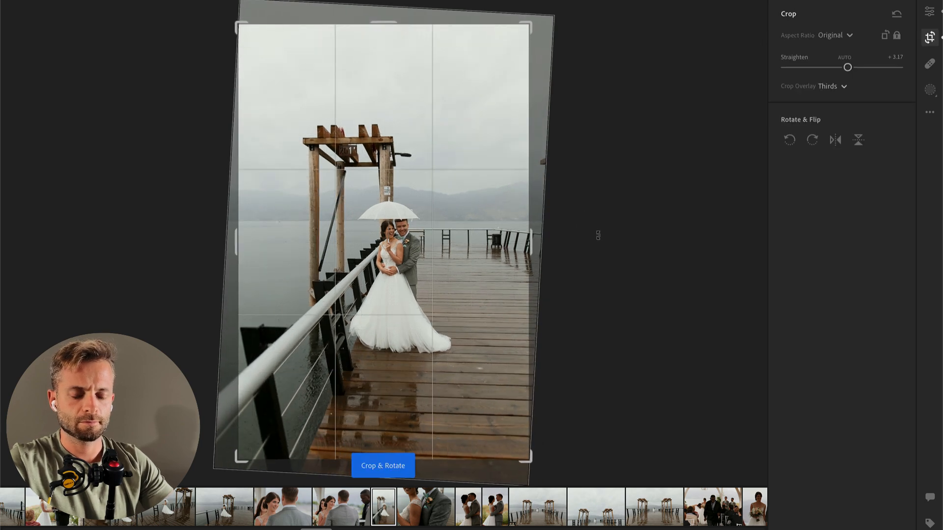
key(e)
Step: Open the boutonniere close-up and set its Exposure to +0.93 and Contrast to -39
key(Right)
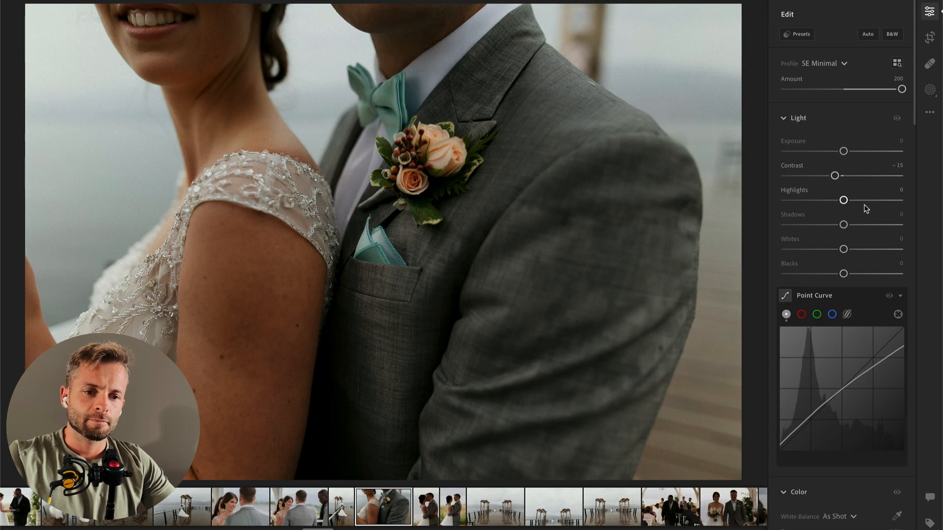
drag(844, 151, 855, 153)
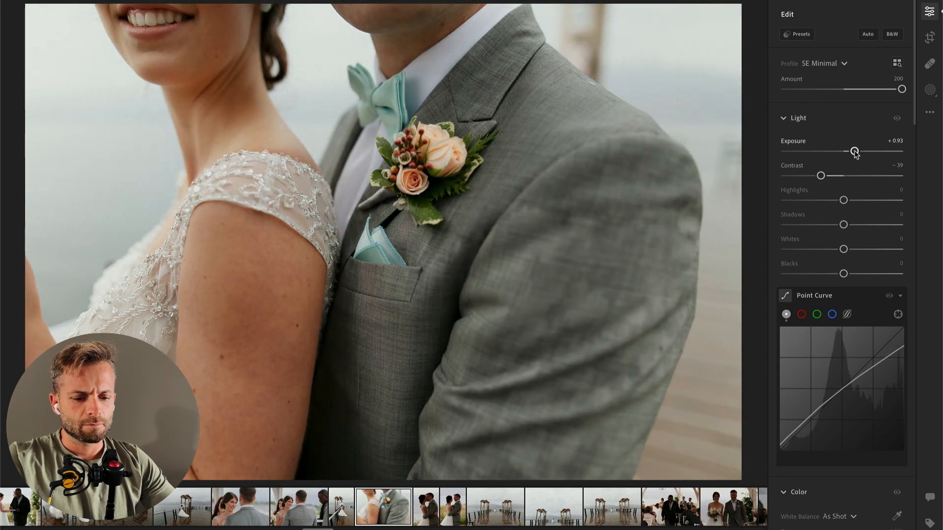
Step: Add a radial gradient mask around the boutonniere with Contrast -100 and Exposure -0.24, and fine-tune the photo's overall Exposure
key(r)
drag(443, 170, 551, 274)
drag(843, 165, 785, 166)
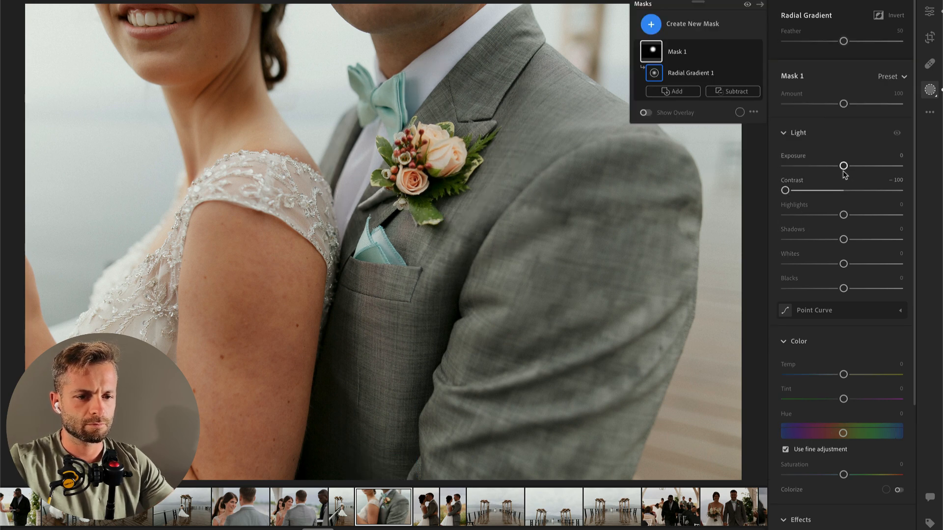
key(Return)
drag(843, 81, 840, 82)
key(Return)
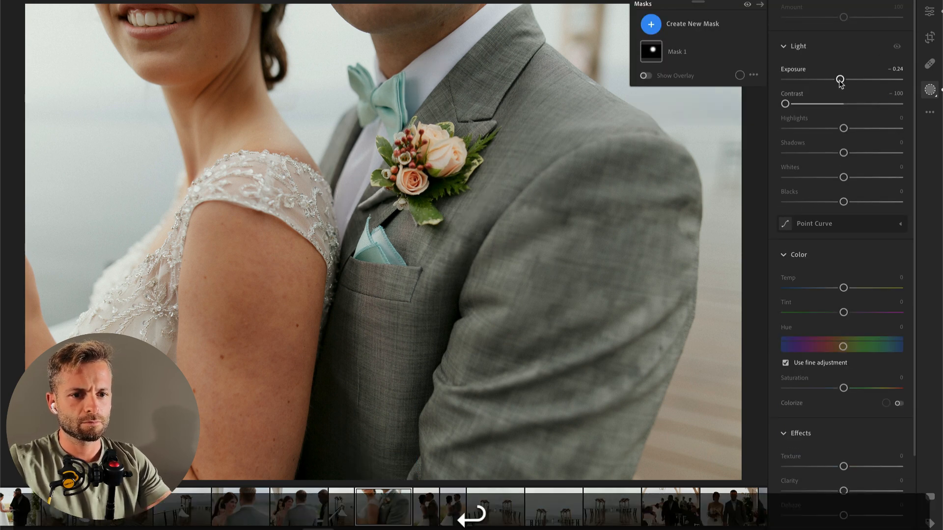
drag(853, 152, 852, 153)
Step: Paste the copied edit settings onto the kiss photo and set Exposure +1.71, Contrast -21, Temp 5,102 and orange Hue +2
key(Right)
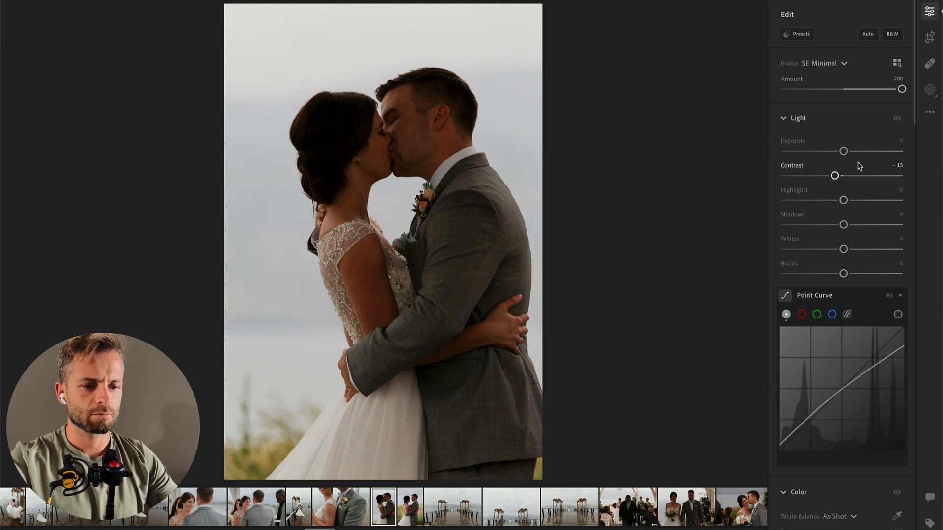
key(super+v)
drag(853, 152, 864, 153)
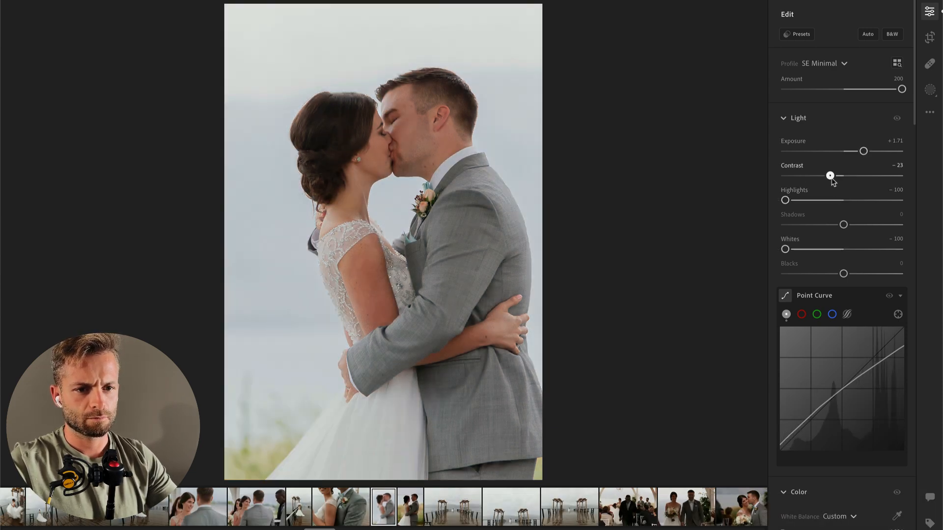
scroll(825, 344, down, 5)
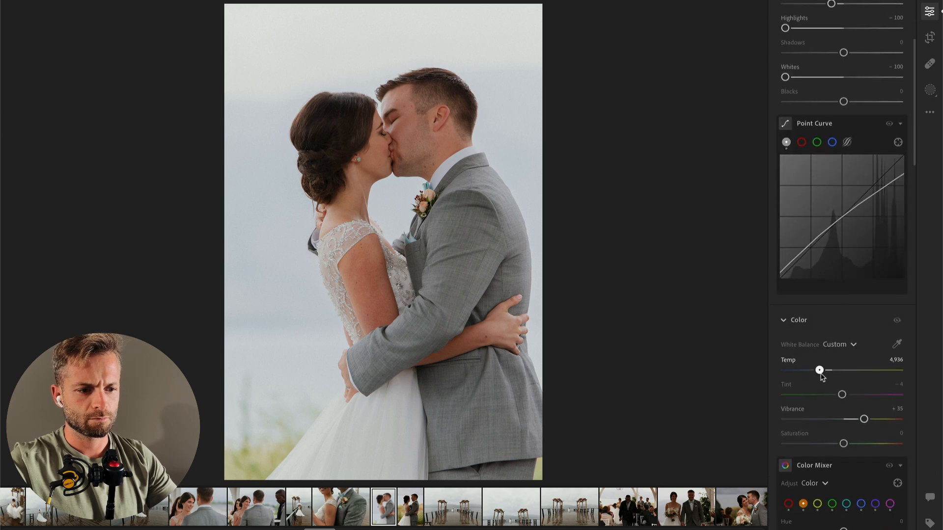
scroll(809, 412, down, 3)
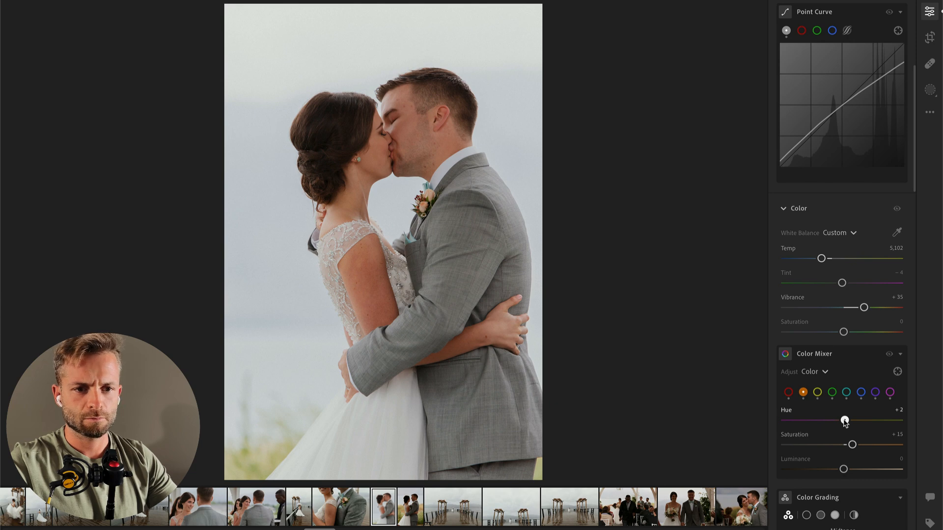
scroll(854, 340, up, 8)
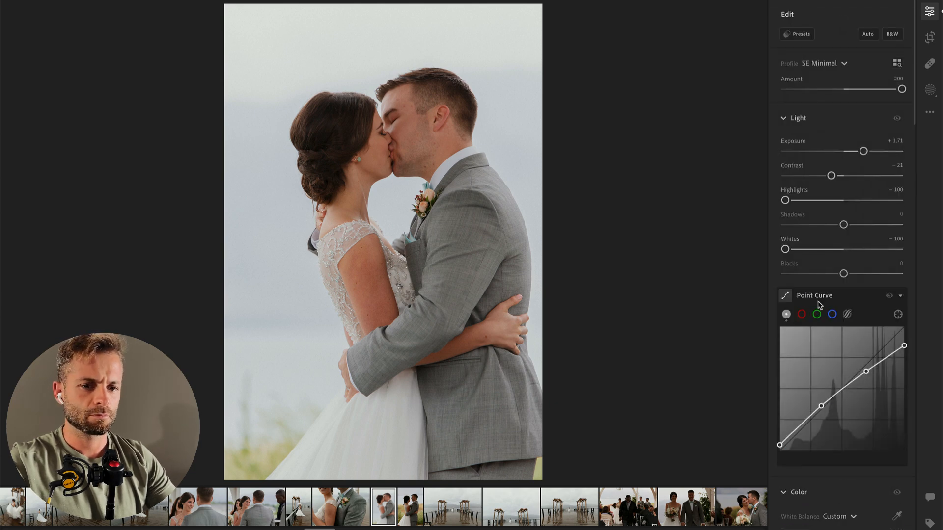
Step: Copy the kiss photo's edit settings onto the next portrait of the couple embracing and lower its Exposure
key(super+c)
key(super+Right)
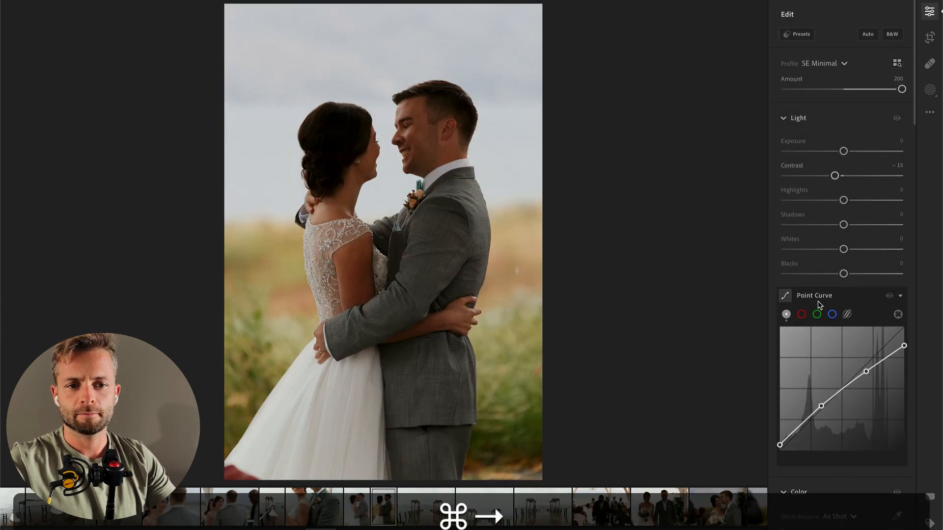
key(super+v)
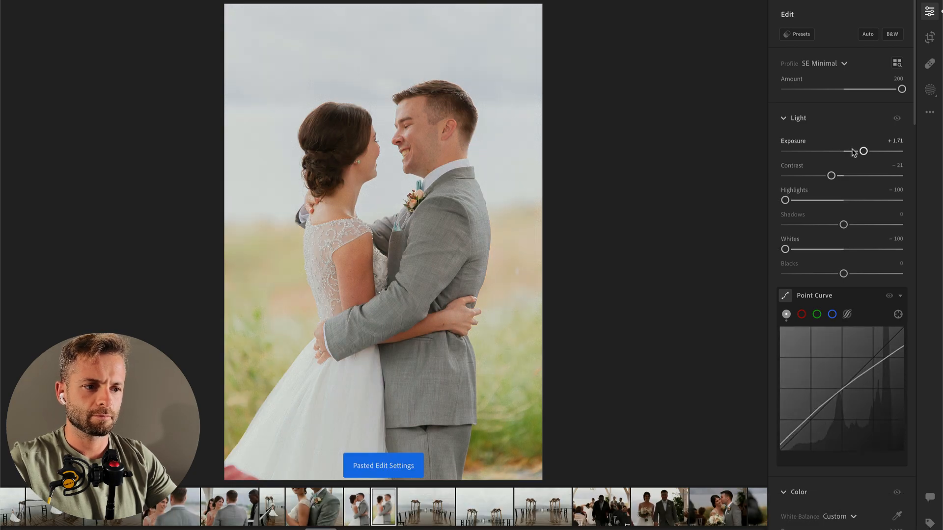
drag(864, 151, 851, 151)
Step: Undo the edit settings pasted onto the wide pier photo and set its Exposure to +0.32
key(super+Right)
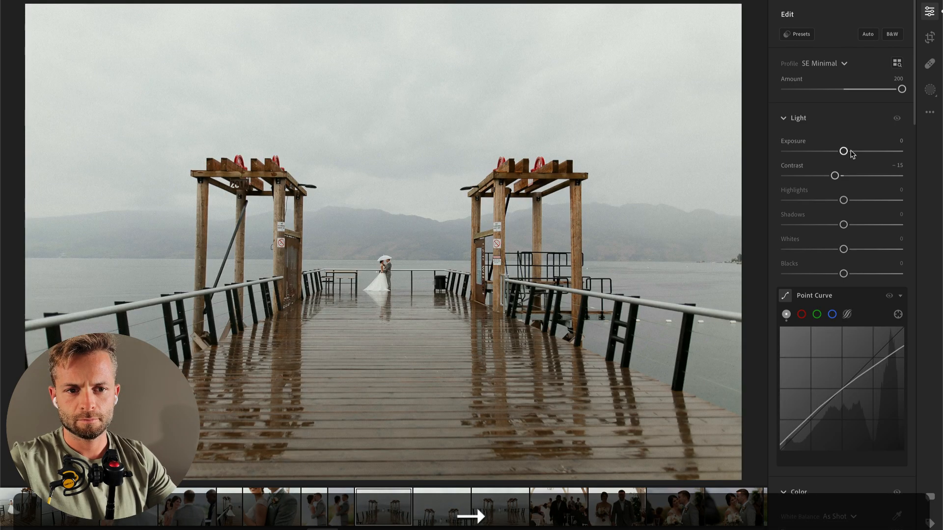
key(super+v)
key(super+z)
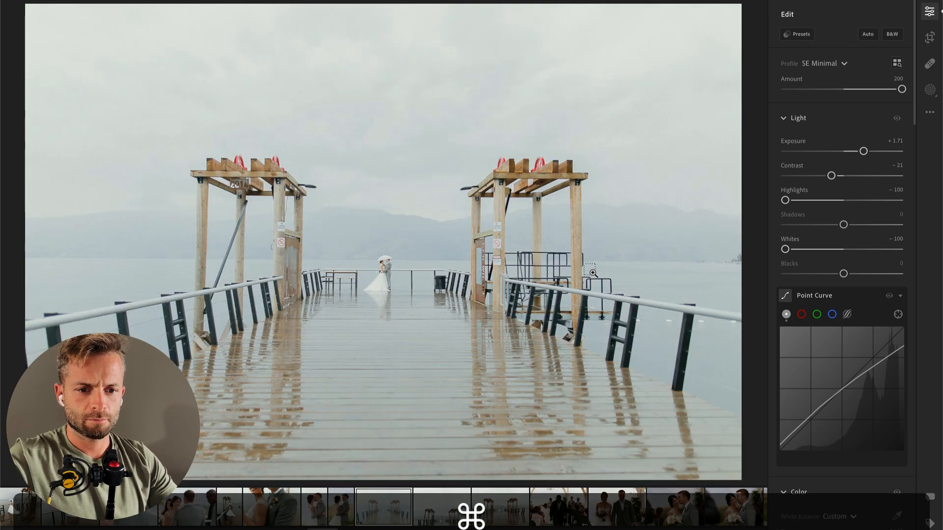
key(super+Left)
key(super+Right)
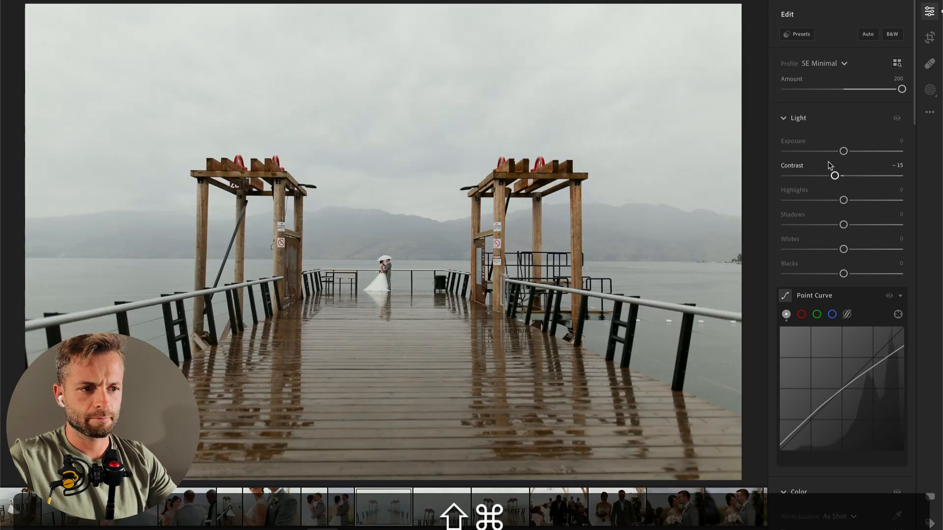
drag(843, 152, 847, 151)
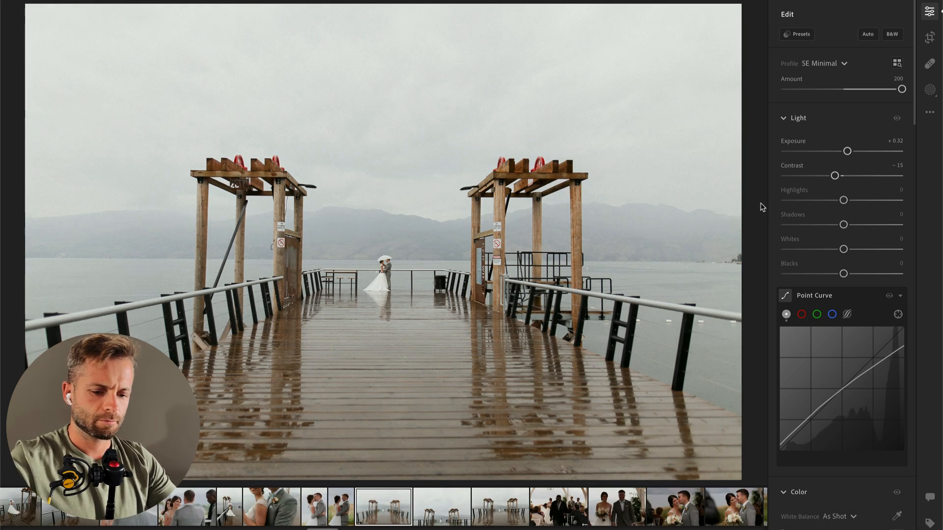
Step: Brush a mask over the couple at the end of the pier with Contrast -30, Highlights +24, Whites +26 and Clarity +20
key(b)
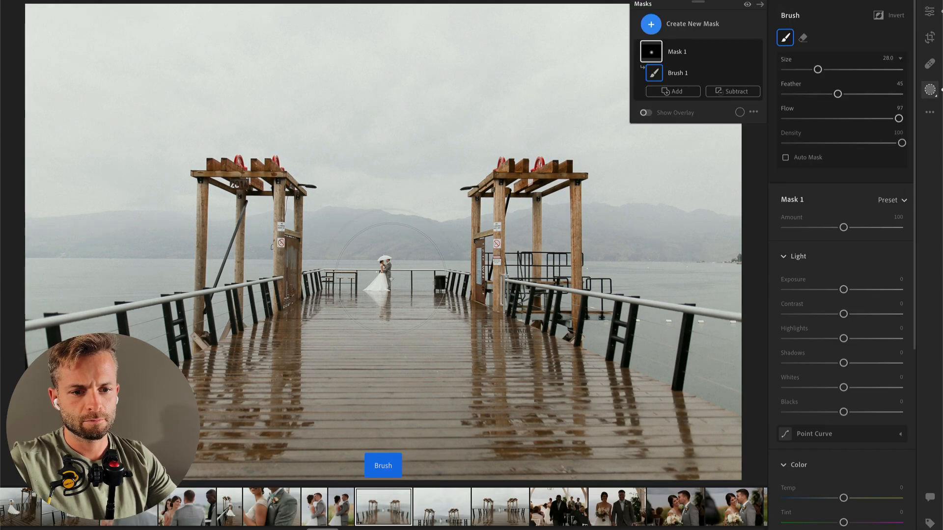
click(799, 314)
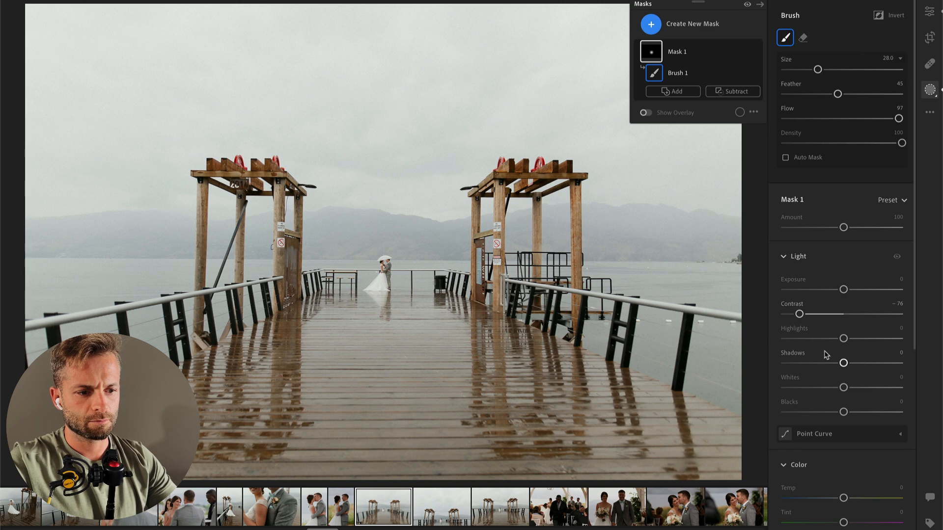
click(859, 387)
scroll(858, 388, down, 5)
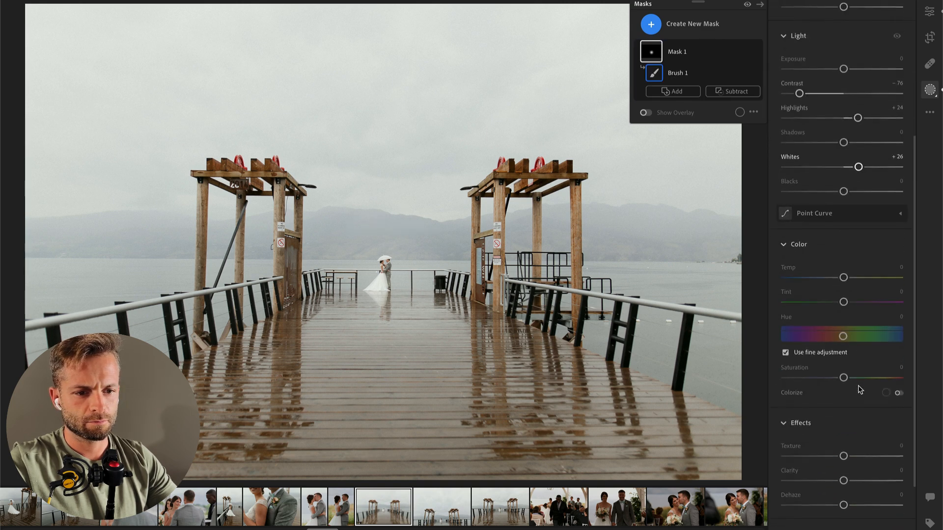
click(855, 477)
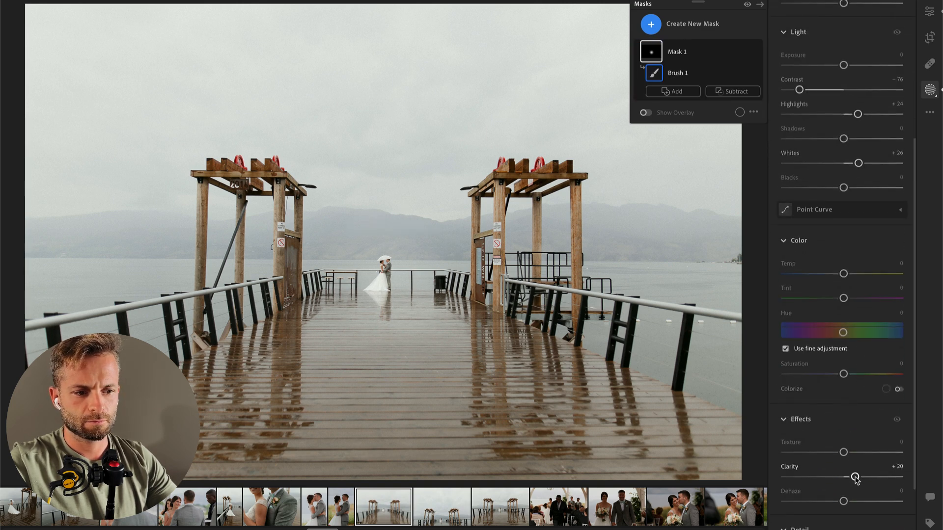
scroll(854, 457, up, 5)
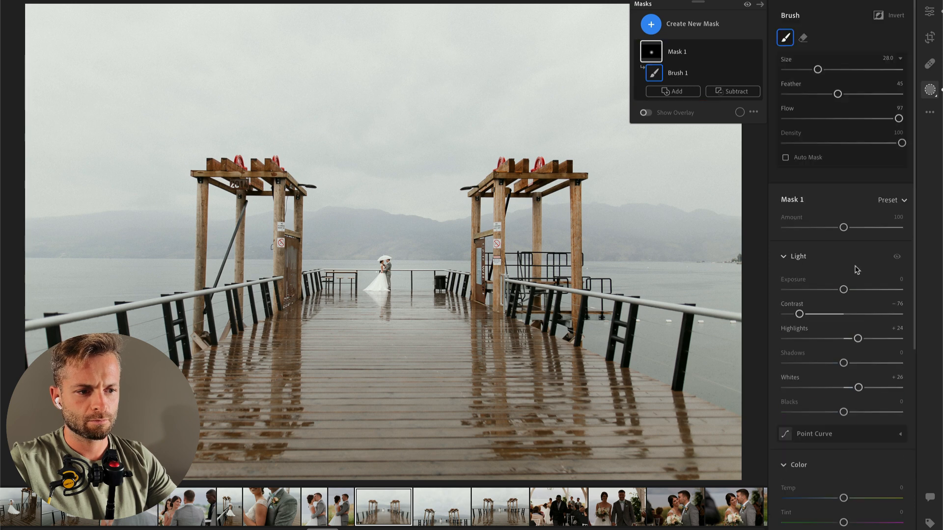
click(826, 314)
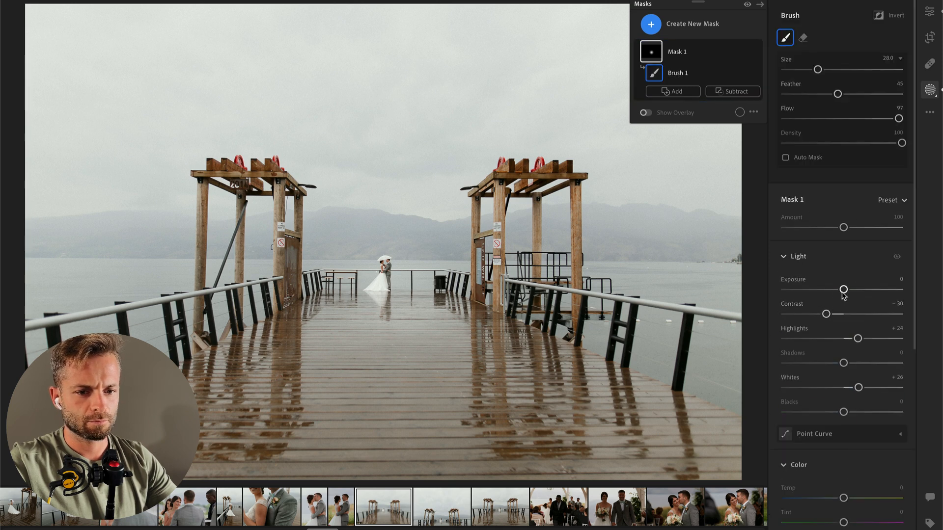
Step: Set the wide pier photo's overall Exposure to -0.41, Contrast to 0 and Saturation to +12, and copy its edit settings
key(e)
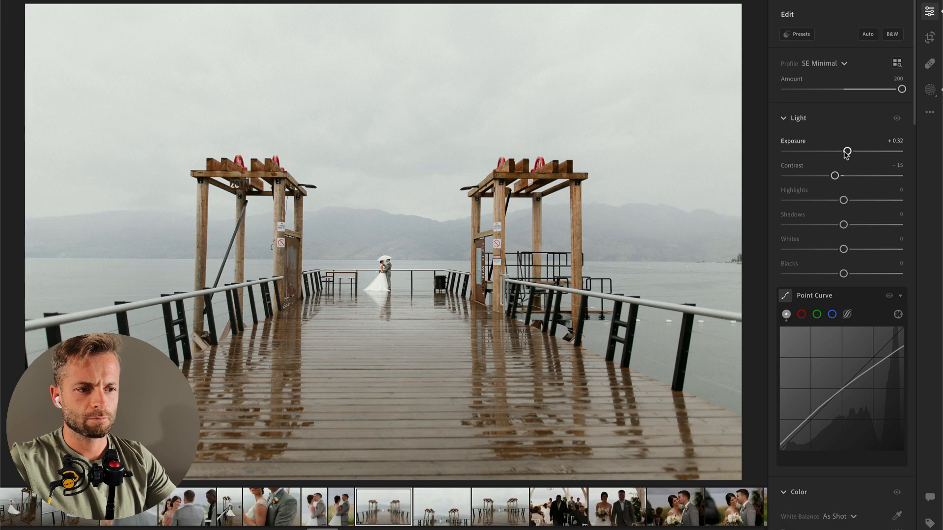
drag(842, 153, 838, 153)
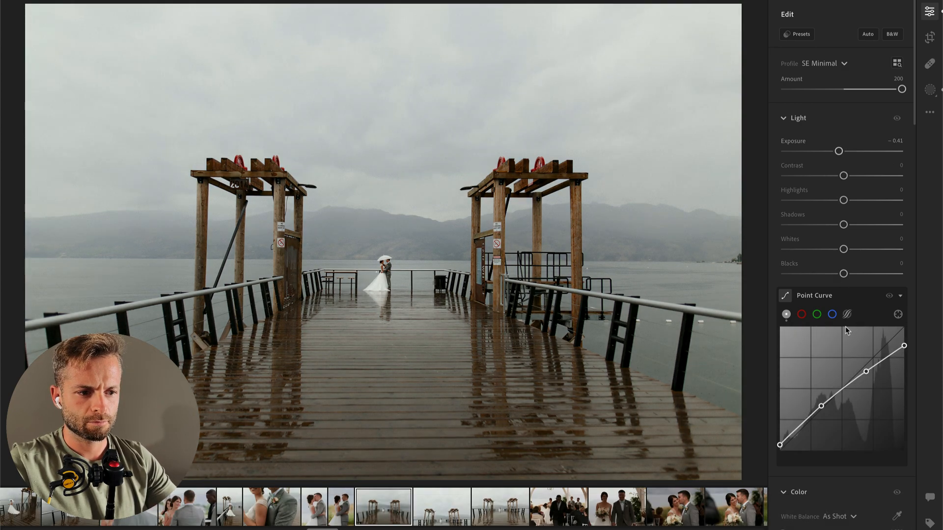
scroll(841, 356, down, 3)
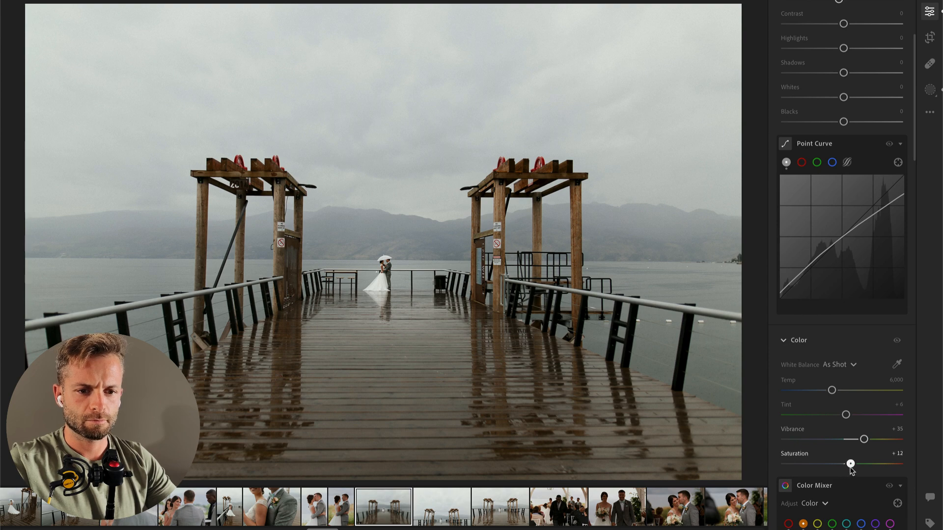
key(super+c)
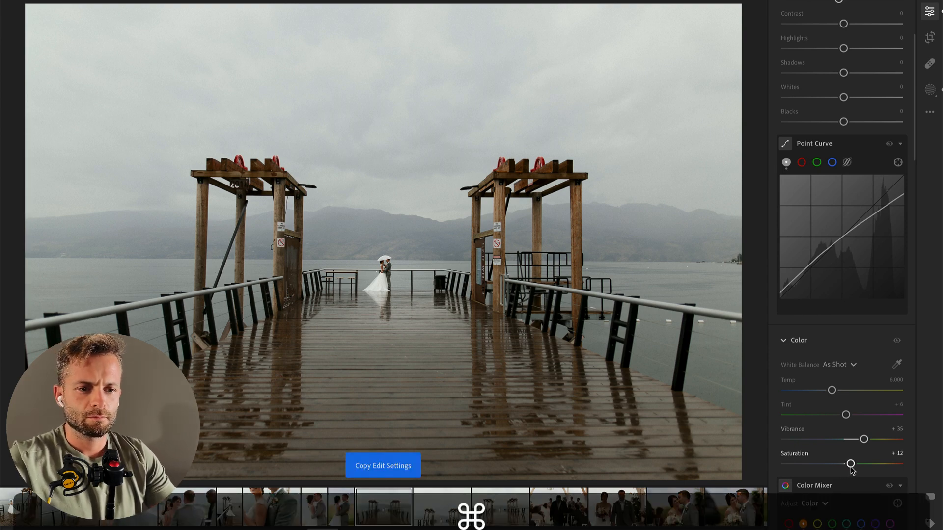
Step: Paste the copied edit settings onto the next two pier photos and straighten the second one in the crop
key(super+Right)
key(super+v)
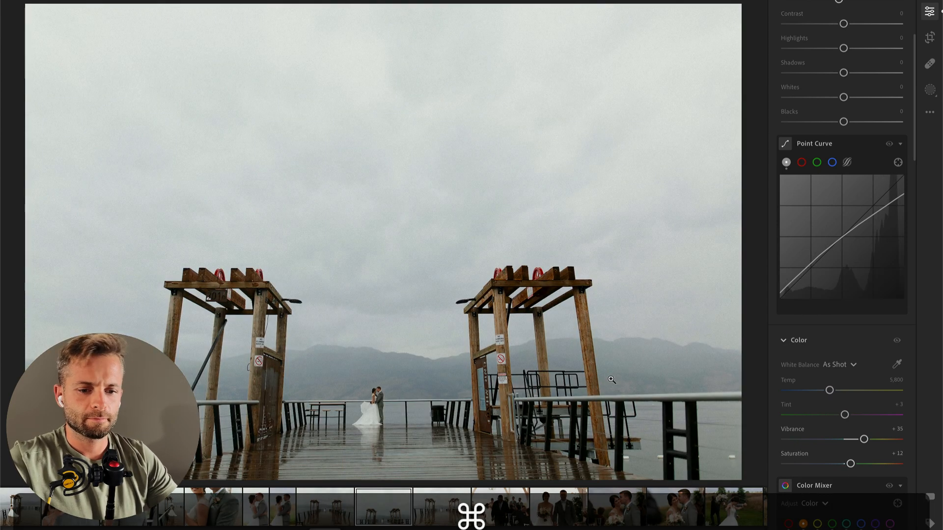
key(super+Right)
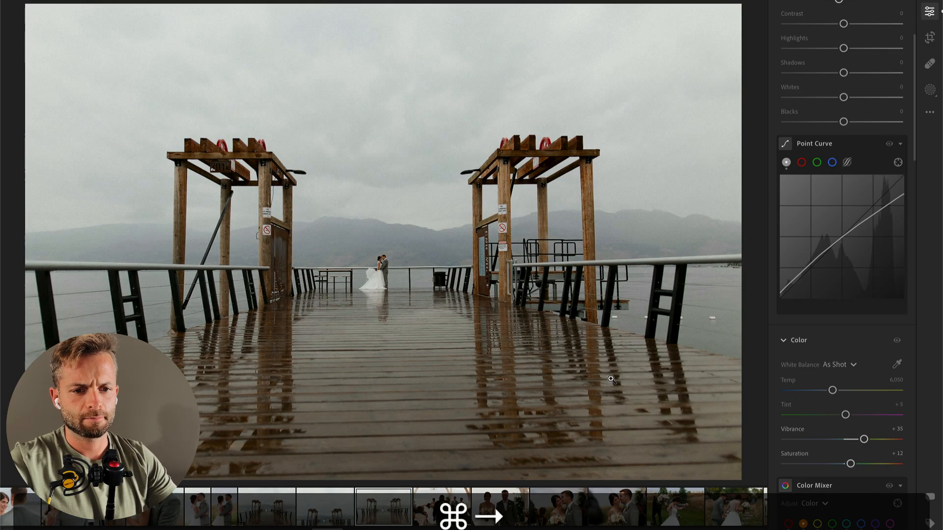
key(super+v)
key(c)
drag(756, 20, 761, 31)
key(Return)
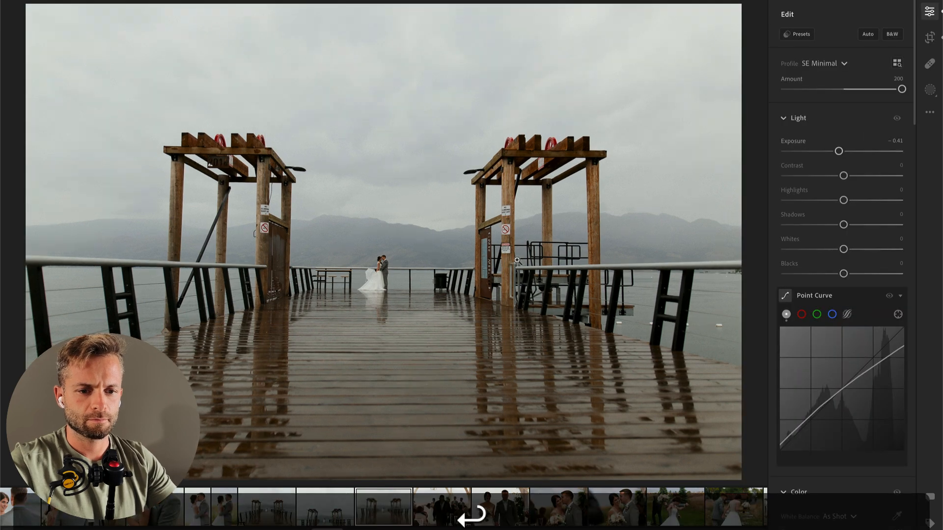
Step: Brush a mask over the couple at the end of the pier and raise its Highlights and Whites
key(b)
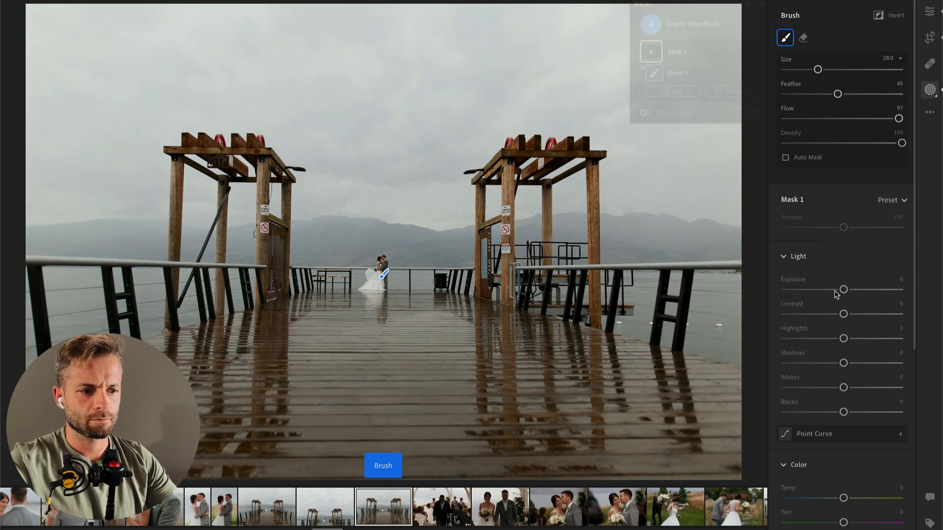
drag(844, 338, 862, 339)
drag(844, 388, 859, 388)
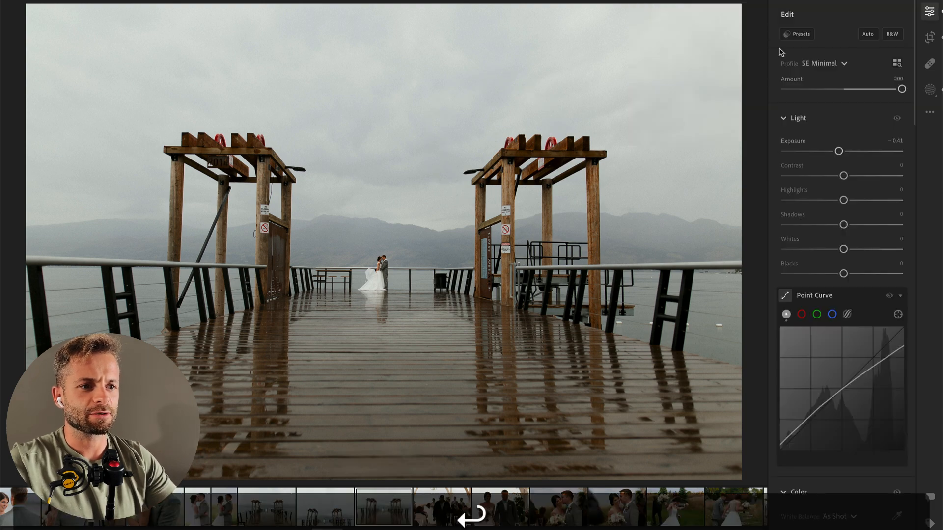
Step: Apply the 00 Sky Darken and 00 Make It Dreamy presets to the straightened pier photo
click(798, 35)
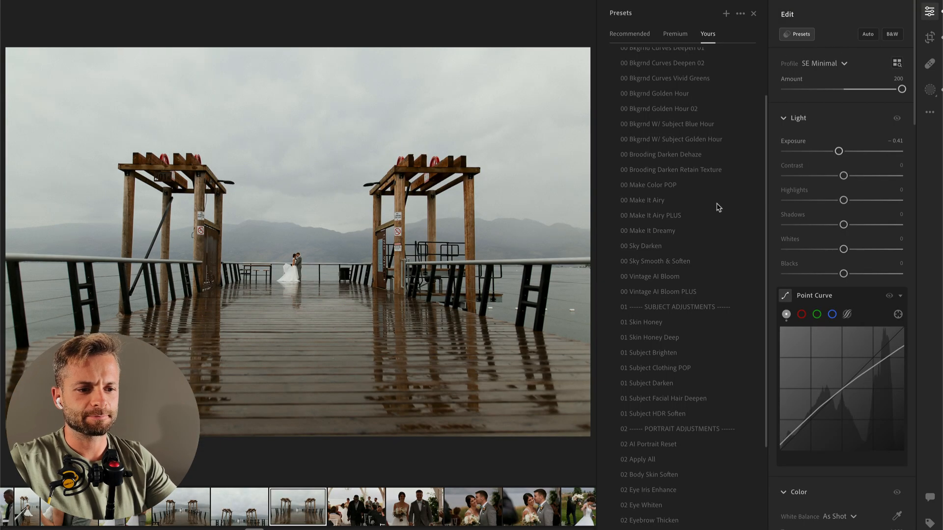
click(671, 248)
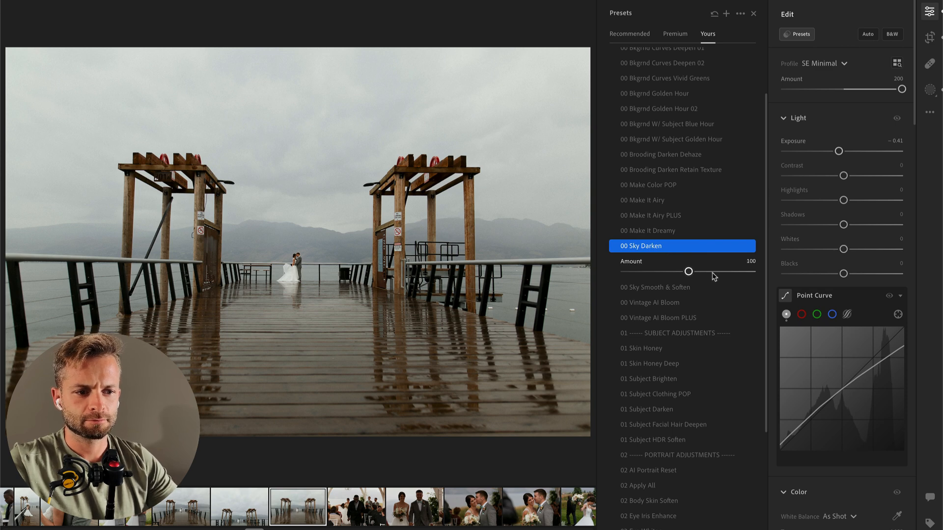
drag(709, 272, 718, 273)
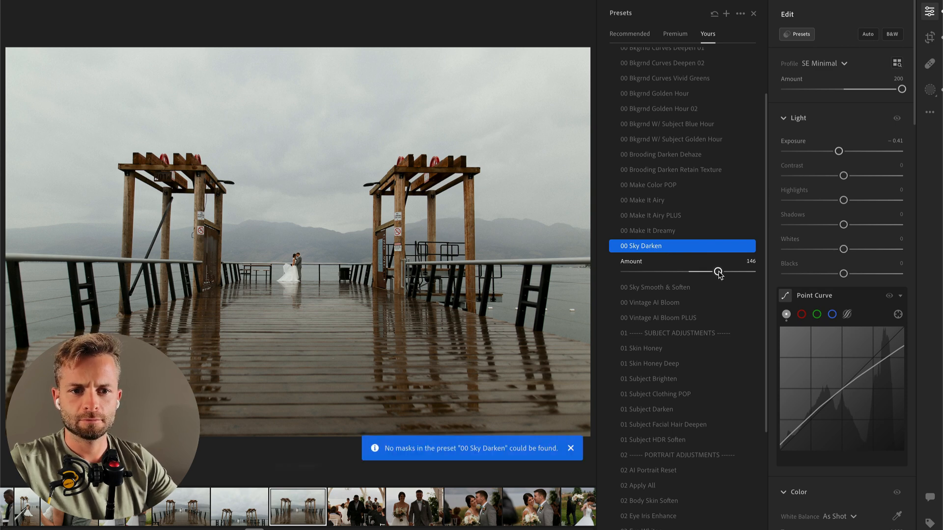
double_click(718, 272)
click(680, 232)
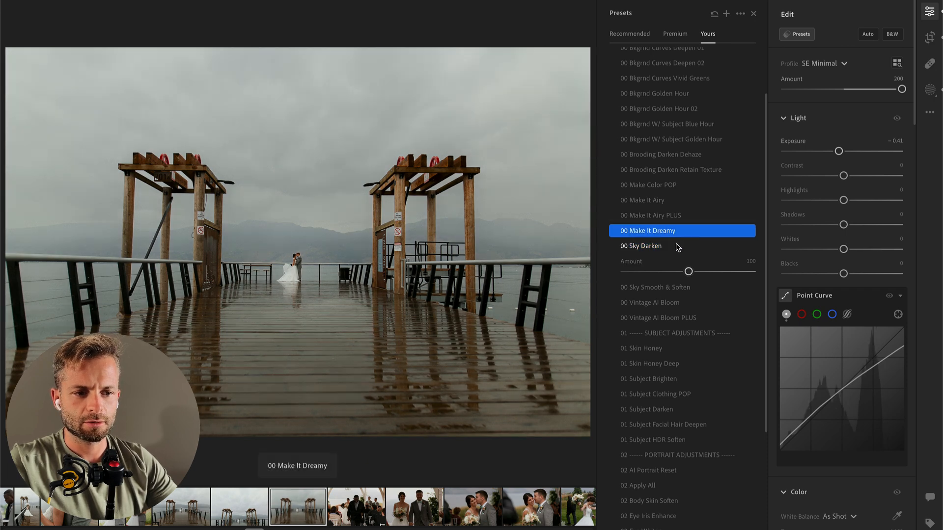
Step: Set the 00 Sky Darken preset's Amount to 53 on the pier photo
click(673, 246)
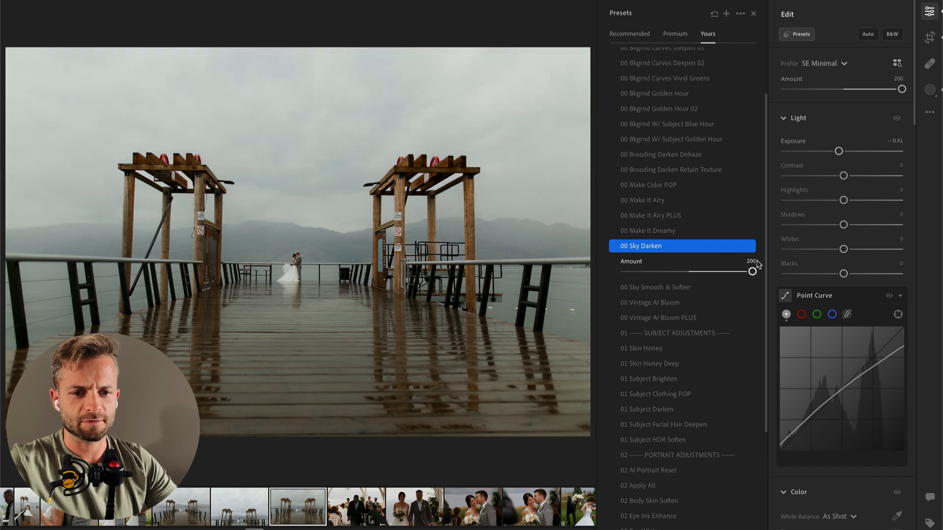
mouse_move(676, 269)
mouse_down()
mouse_move(691, 269)
mouse_move(659, 270)
mouse_up()
key(Return)
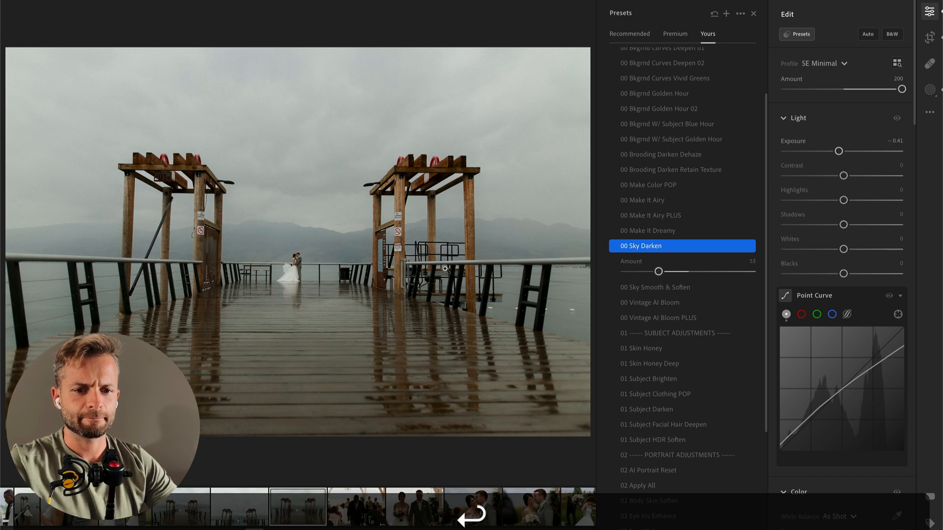
key(Return)
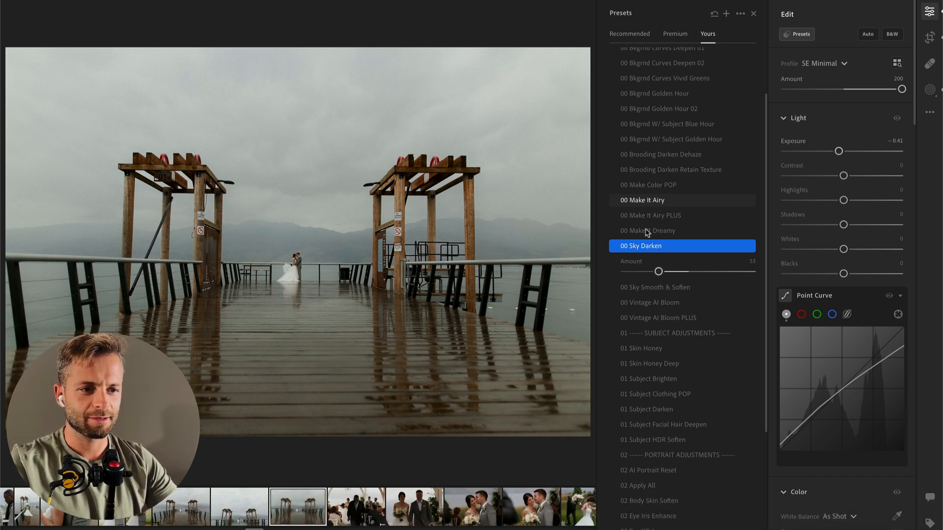
key(b)
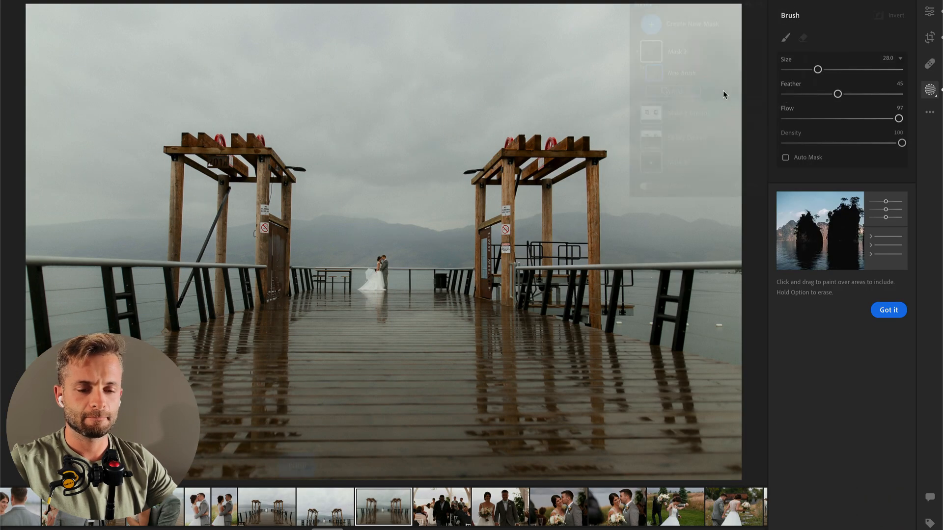
key(Return)
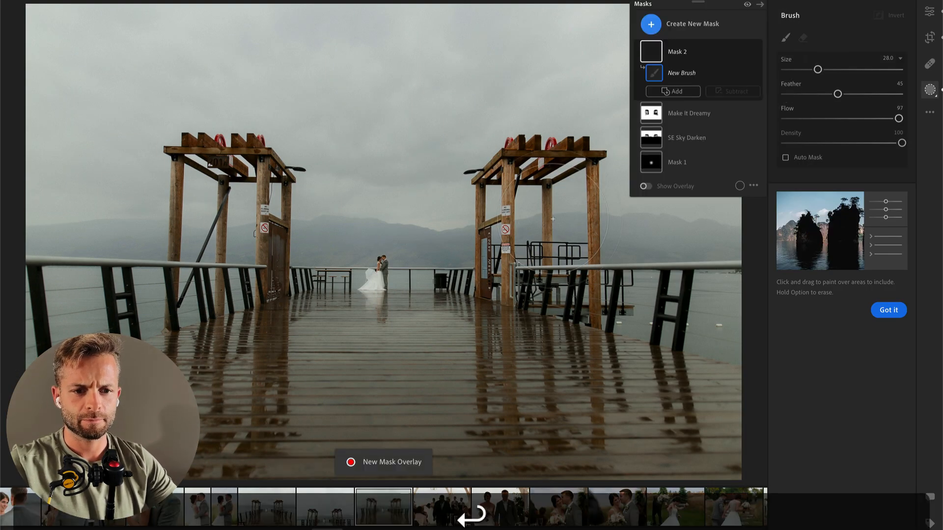
Step: Paste the settings onto the aisle photo of the man in black, set Exposure +0.75, Contrast -70 and Highlights -100, and copy its settings
key(Right)
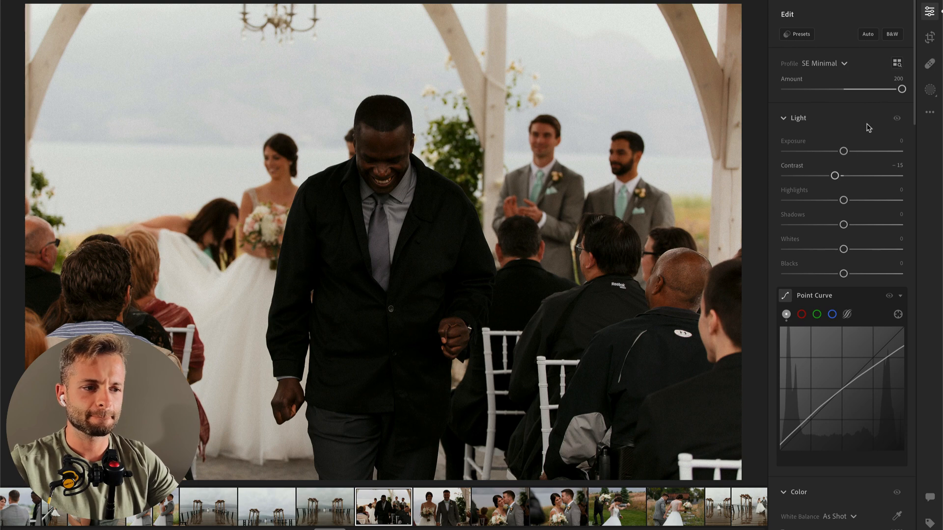
key(super+v)
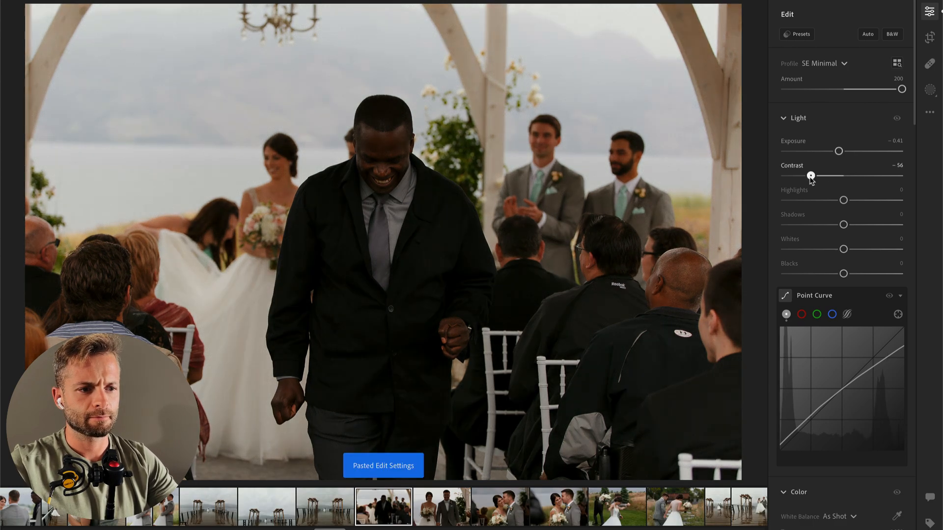
drag(843, 200, 800, 200)
drag(839, 151, 853, 150)
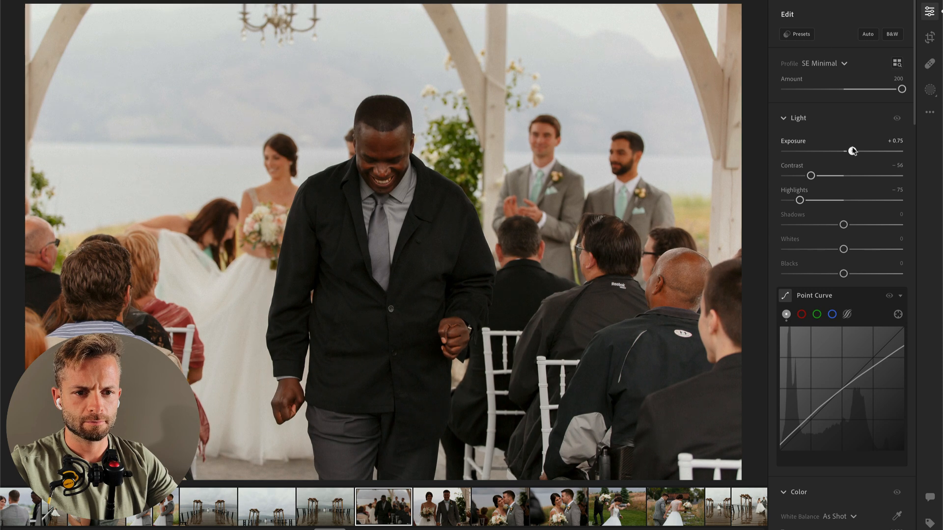
click(785, 202)
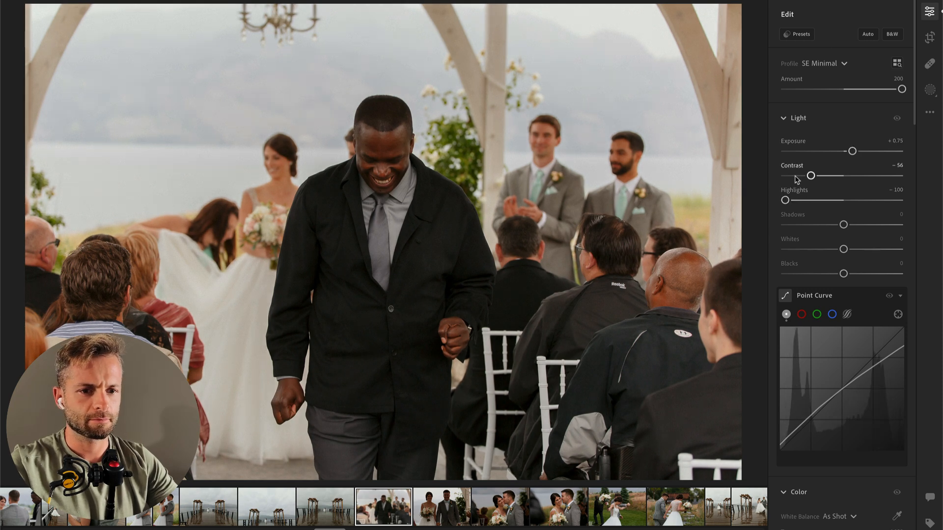
key(super+c)
Step: Paste the settings onto the photo of the couple holding hands, set Exposure to +1.12 and Temp to 5,276
key(super+Right)
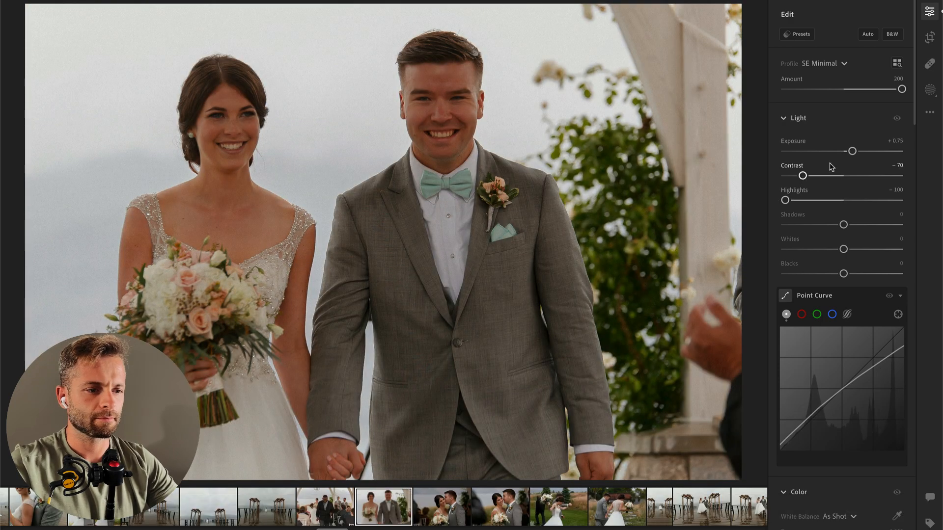
drag(852, 151, 856, 152)
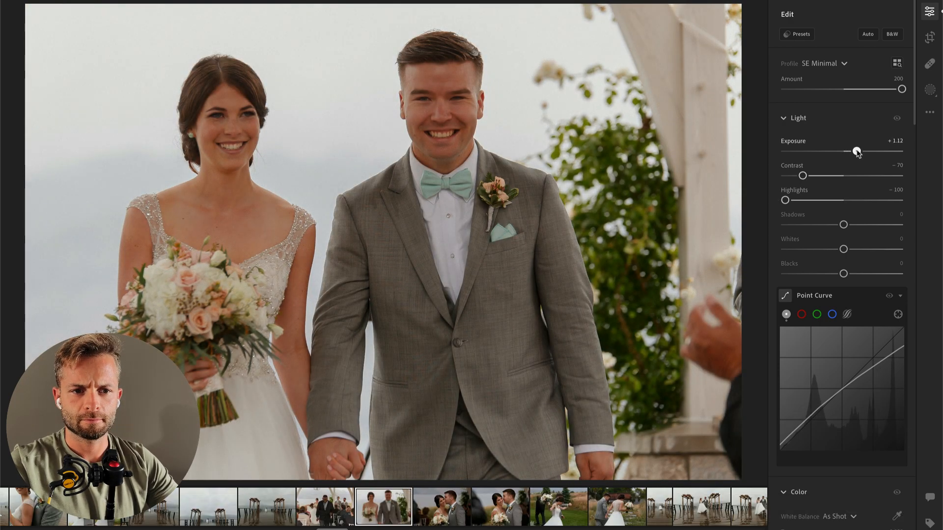
scroll(843, 344, down, 5)
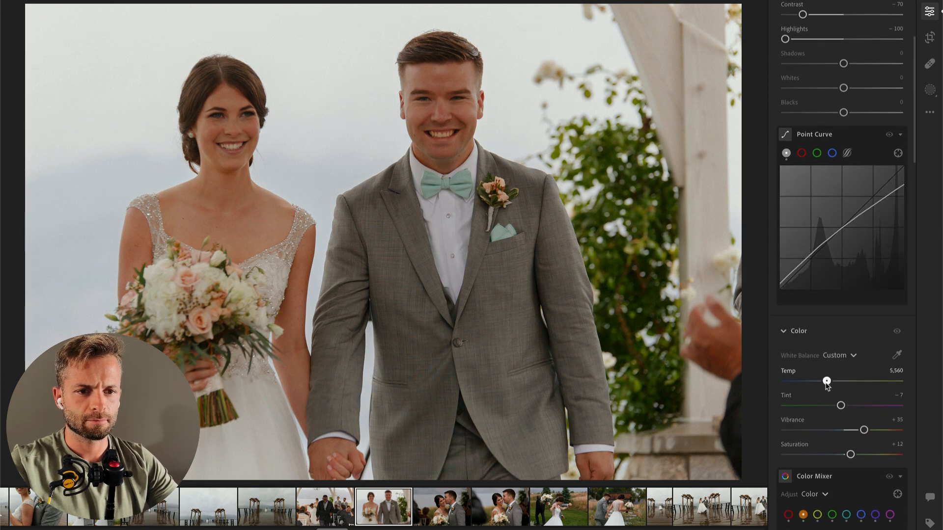
drag(822, 381, 824, 382)
Step: Set the hand-holding photo's Exposure to +1.62, Contrast to -50 and Whites to -21, and copy its edit settings
scroll(826, 295, up, 4)
drag(843, 211, 817, 212)
drag(803, 138, 862, 113)
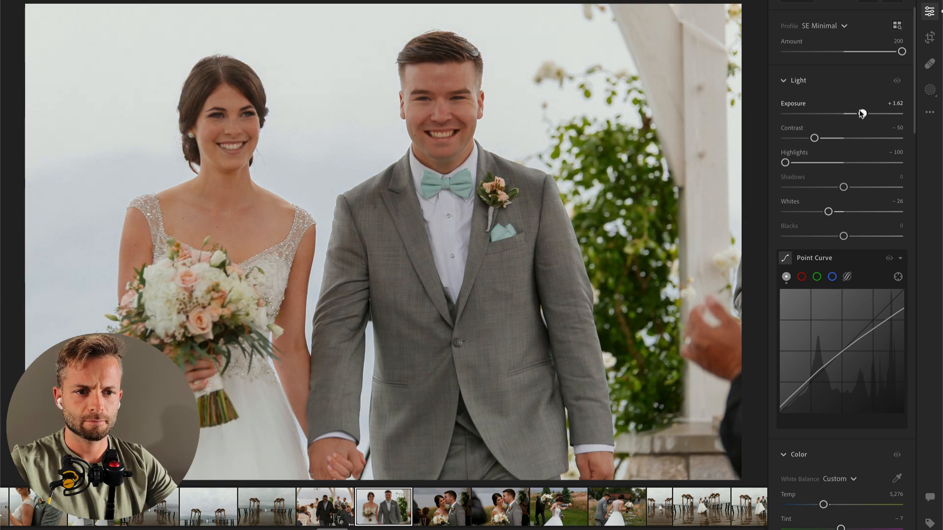
mouse_move(828, 211)
mouse_down()
mouse_move(800, 212)
mouse_move(819, 215)
mouse_up()
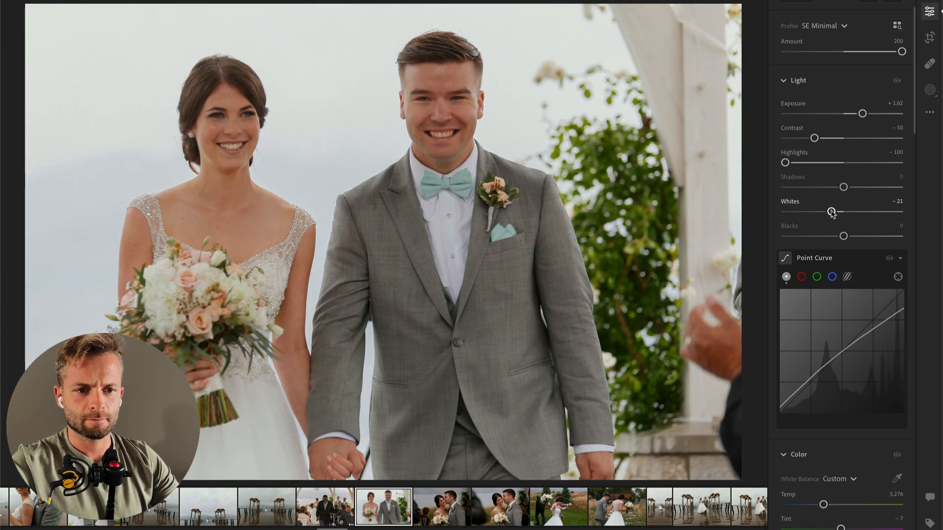
key(super+c)
Step: Paste the copied settings onto the next two close-ups of the couple, with Exposure +0.94 on the cheek kiss and +0.57 on the following one
key(super+Right)
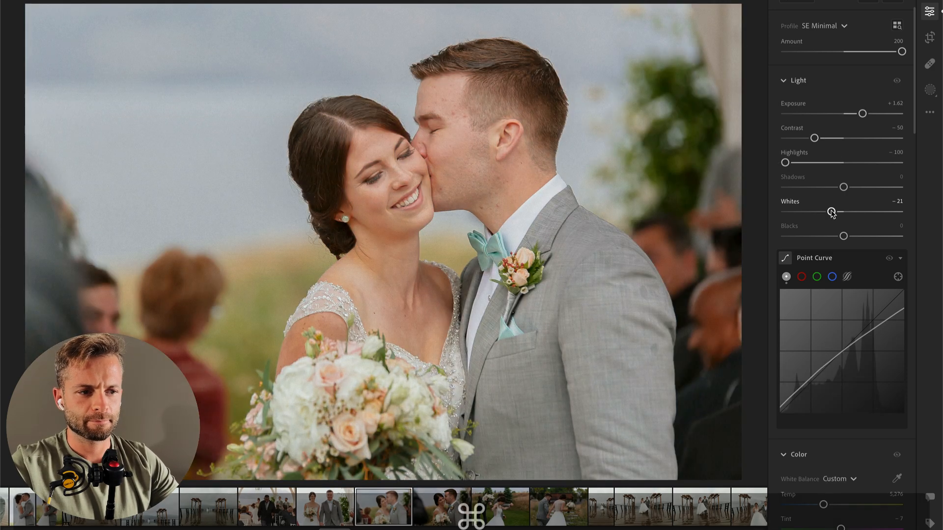
key(super+v)
drag(848, 118, 855, 119)
key(Right)
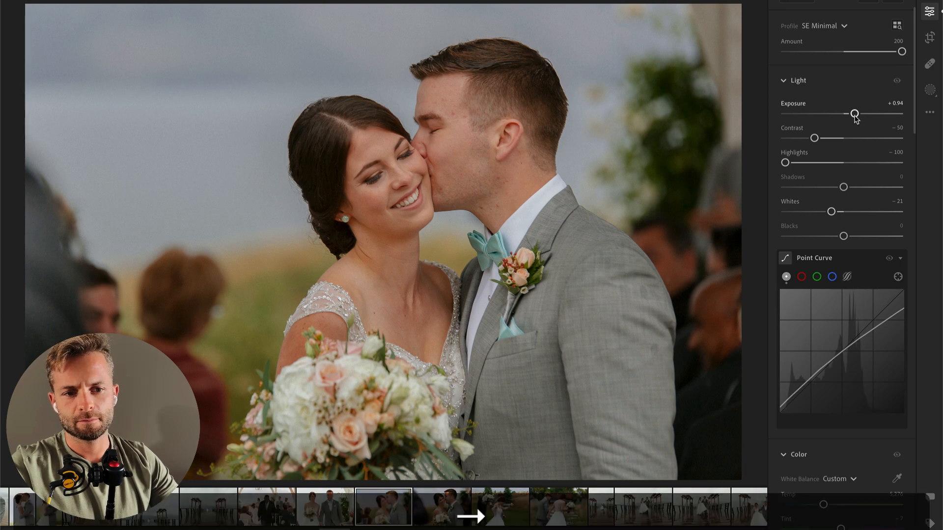
key(super+v)
drag(856, 117, 850, 115)
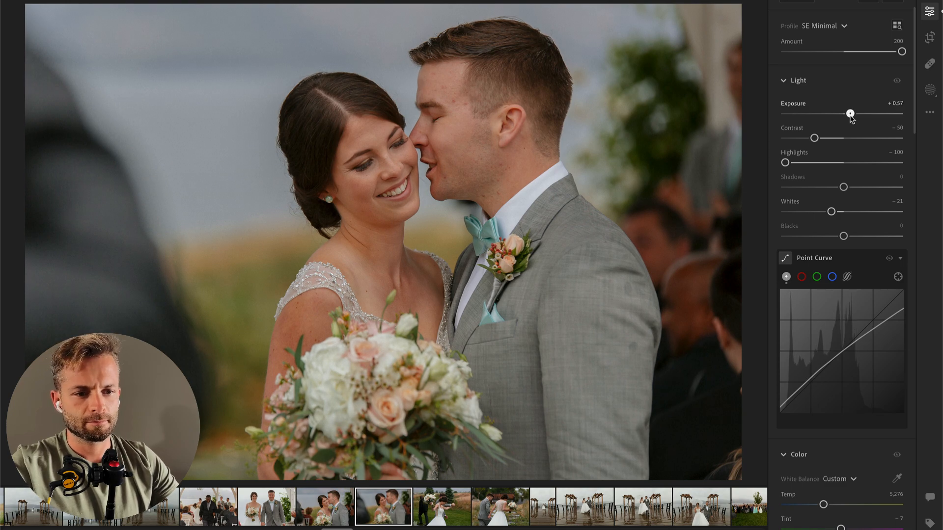
Step: Paste the settings onto the photo of the couple on the lawn, set Exposure +0.54 and Contrast -31, and copy its settings
key(Right)
key(super+v)
mouse_move(851, 117)
mouse_down()
mouse_move(825, 138)
mouse_move(853, 115)
mouse_up()
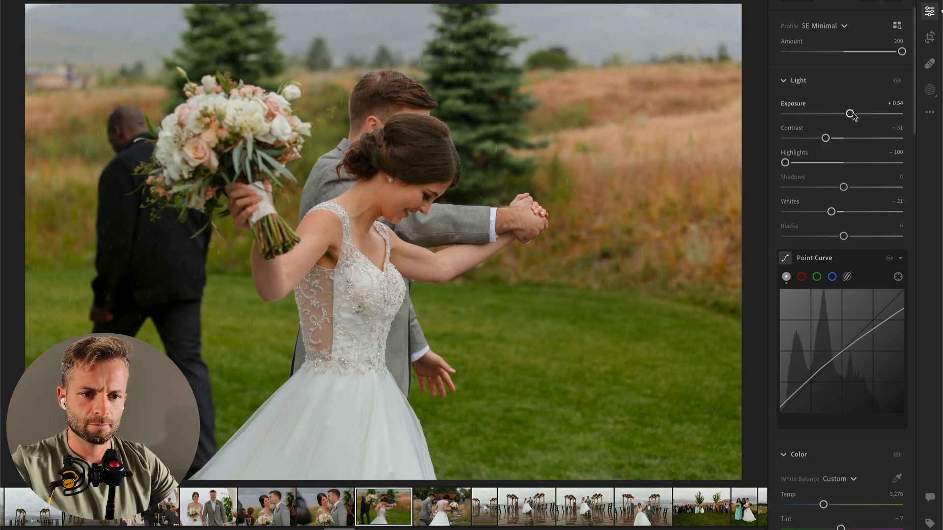
key(ctrl+c)
Step: Paste the settings onto the photo of the couple seen from behind, raise Highlights, lower Exposure slightly, and copy its settings
key(ctrl+Right)
key(ctrl+v)
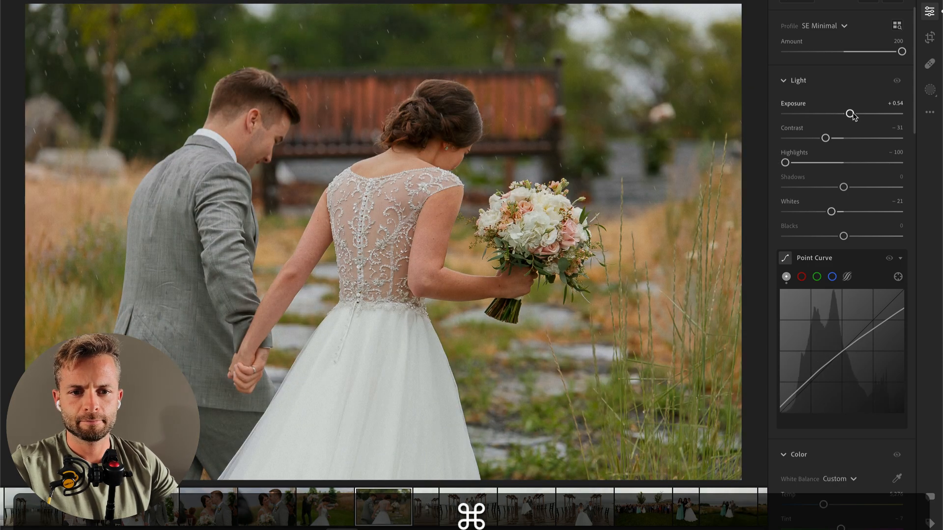
click(821, 162)
drag(851, 121, 848, 120)
key(super+c)
Step: Undo the edit settings pasted onto the vertical pier photo and set its Highlights to -72
key(super+Right)
key(super+v)
key(super+z)
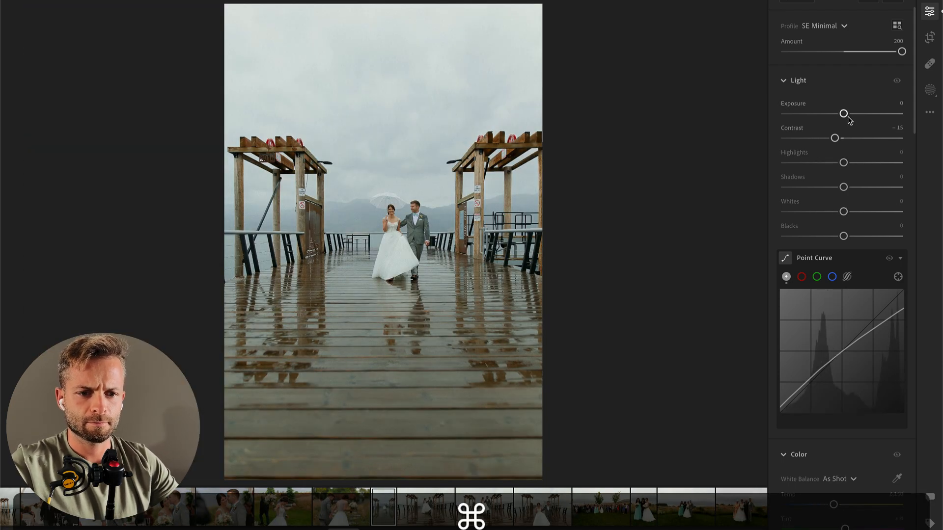
drag(813, 162, 802, 165)
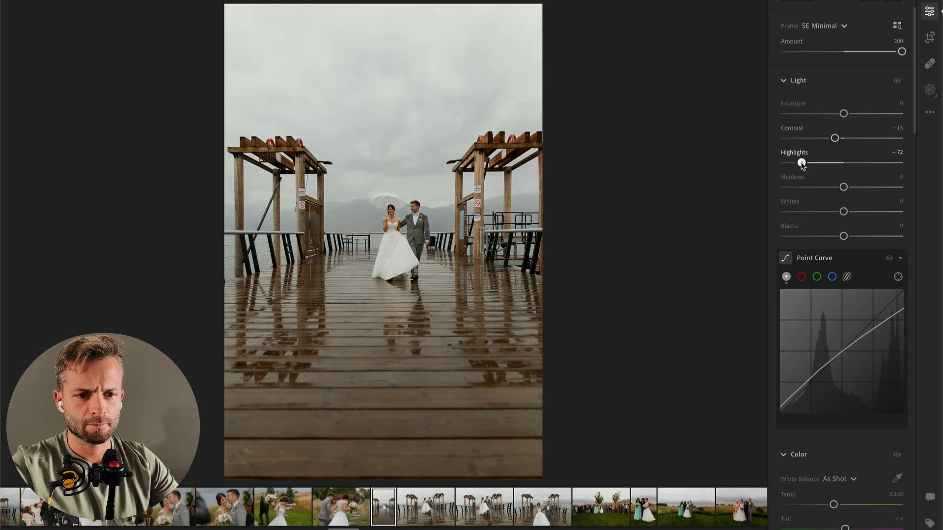
Step: Set Highlights to -45 on the next umbrella photo on the pier and straighten it by +1.23
key(Right)
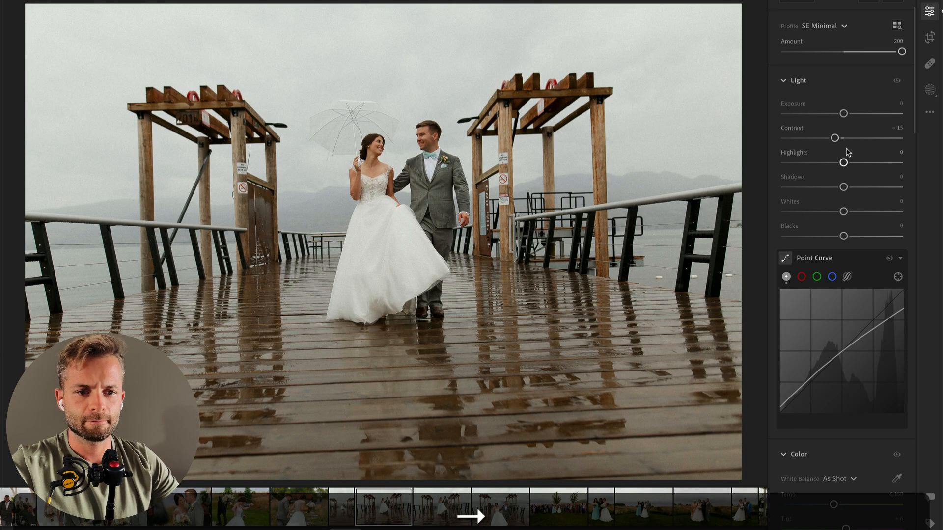
click(817, 163)
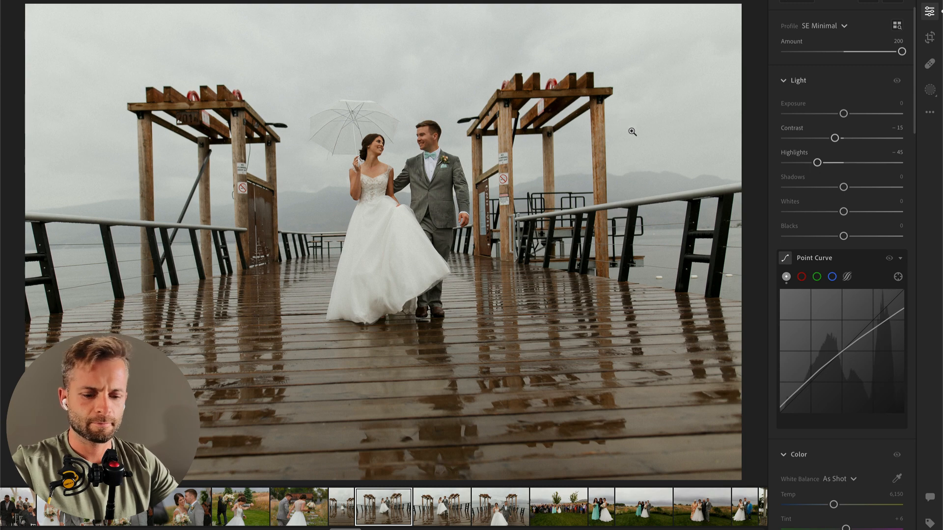
key(c)
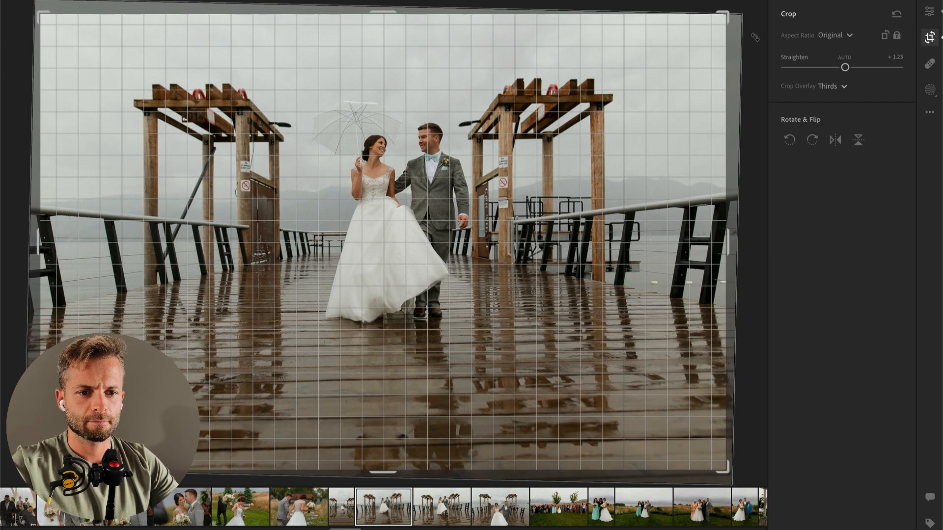
key(Return)
Step: Straighten the following photo of the couple walking with the umbrella by +1.58 and go to the next photo
key(Right)
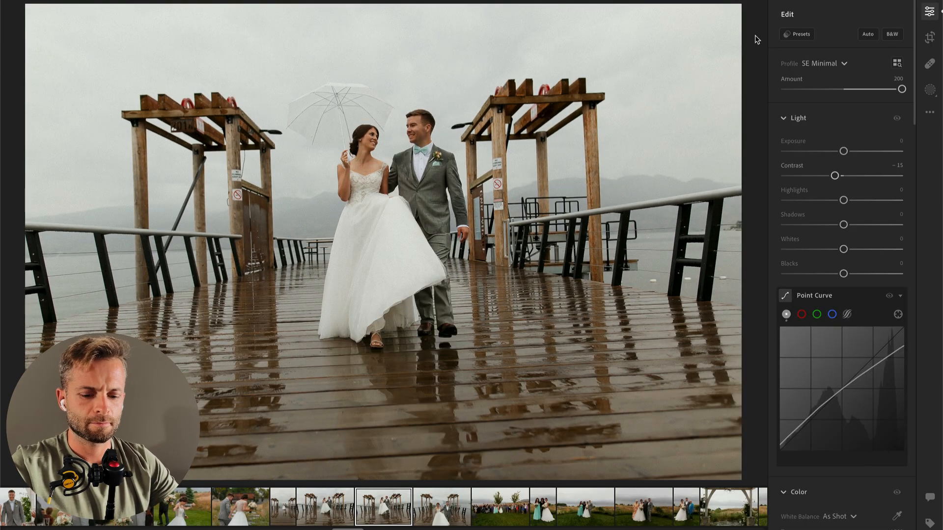
key(c)
drag(757, 39, 759, 51)
key(Return)
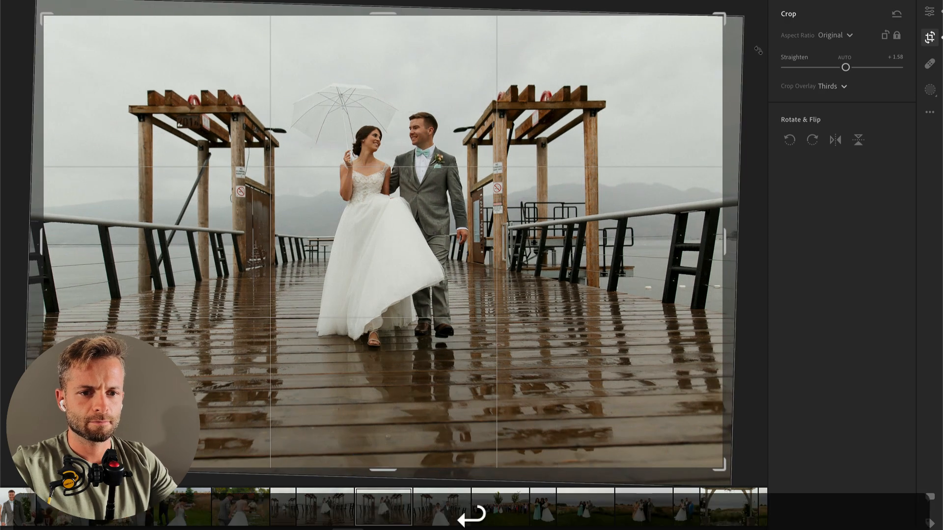
key(Right)
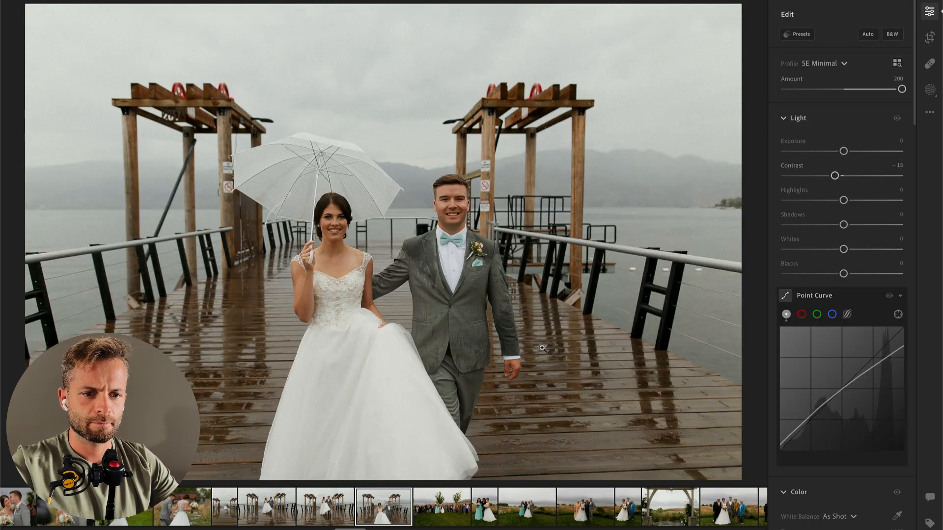
Step: Set Exposure to -0.06 on the pier umbrella photo, and lower Contrast on the vertical photo of the bride with two women
mouse_move(845, 153)
mouse_down()
mouse_move(834, 153)
mouse_move(843, 153)
mouse_up()
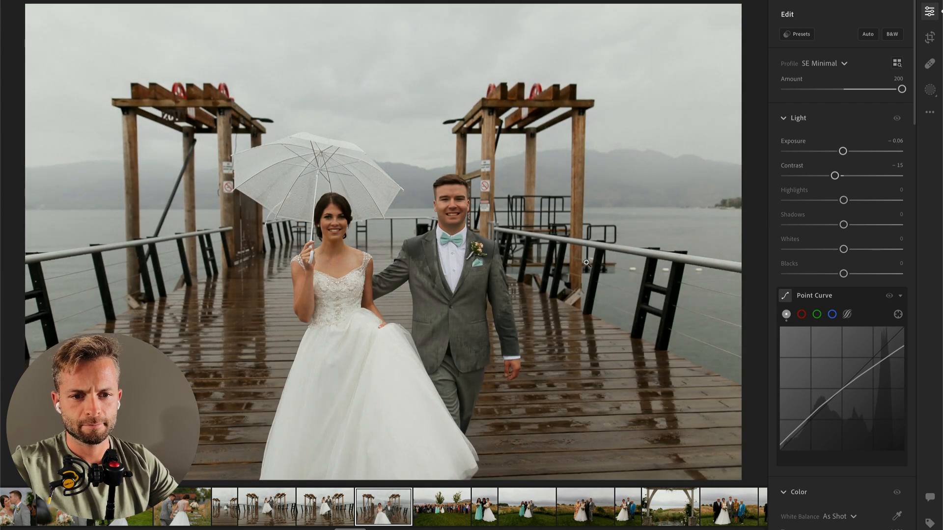
key(Right)
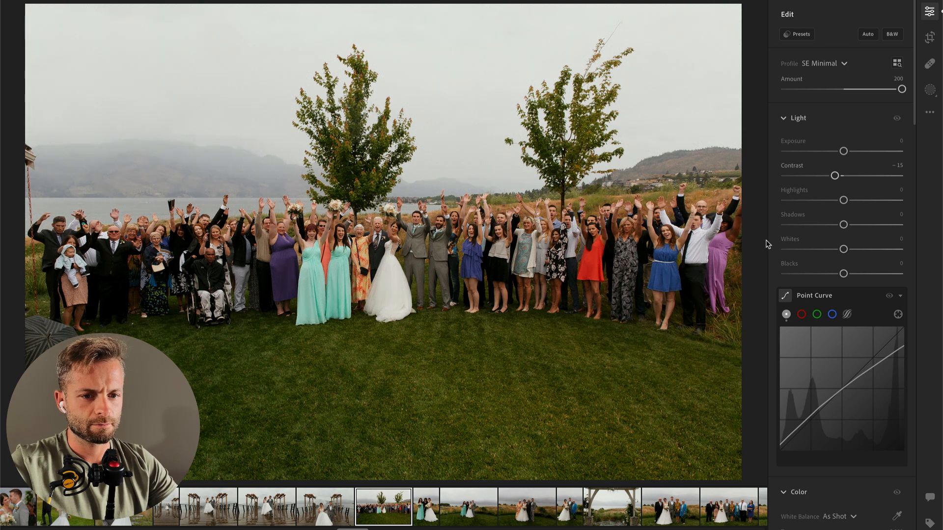
key(Right)
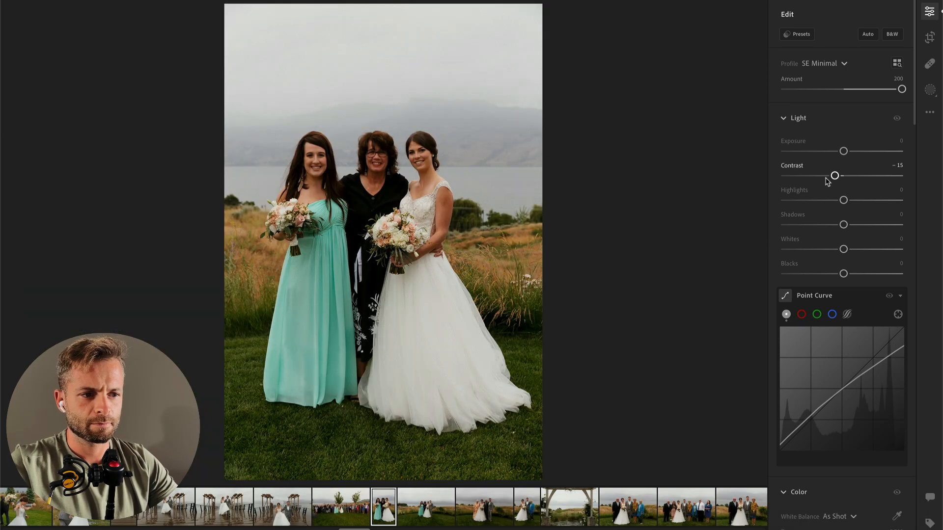
drag(805, 177, 796, 176)
key(Right)
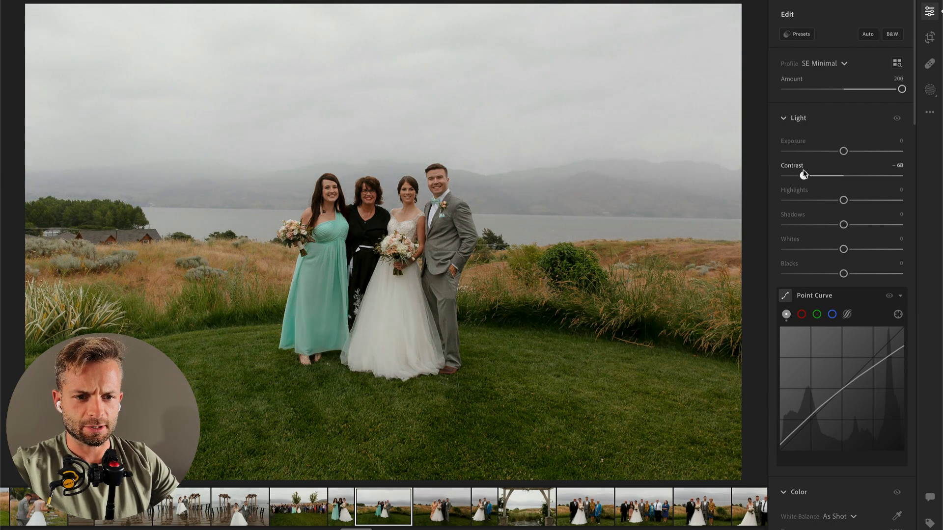
Step: Set Highlights to -43, Shadows to +21, Exposure to +0.13 and Contrast to -48 on the lakeside photo of four, and copy its edit settings
click(818, 200)
drag(843, 224, 856, 225)
key(super+c)
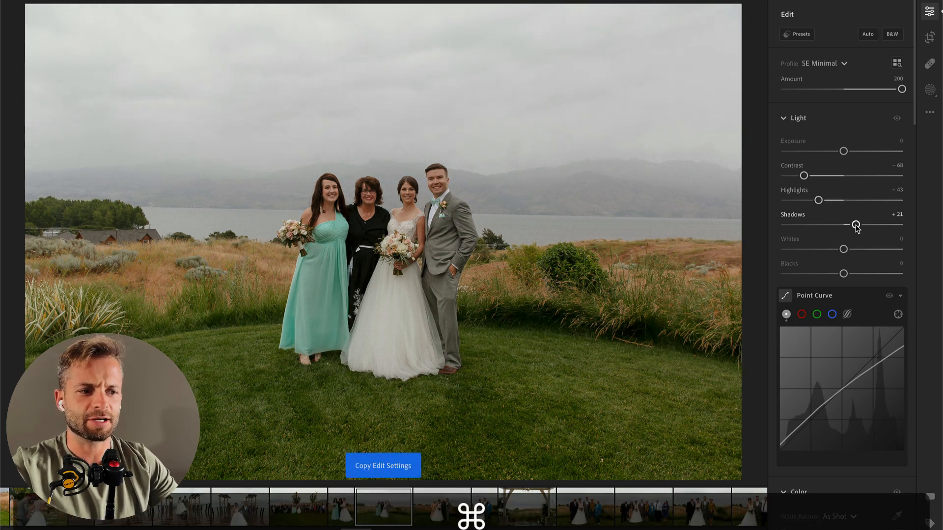
drag(844, 151, 845, 151)
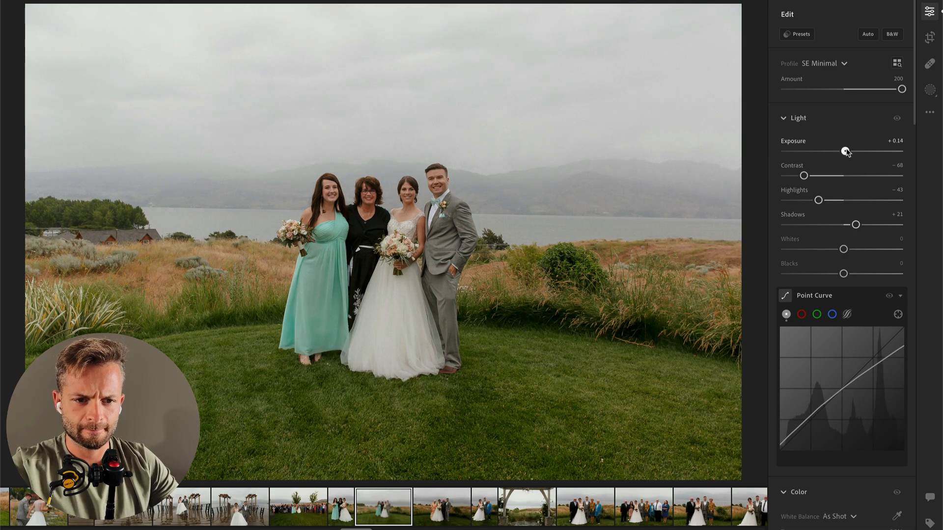
click(815, 176)
key(super+c)
Step: Paste the settings onto the next photo, with the older couple, and set its Exposure to +0.37 and Contrast to -29
key(super+Right)
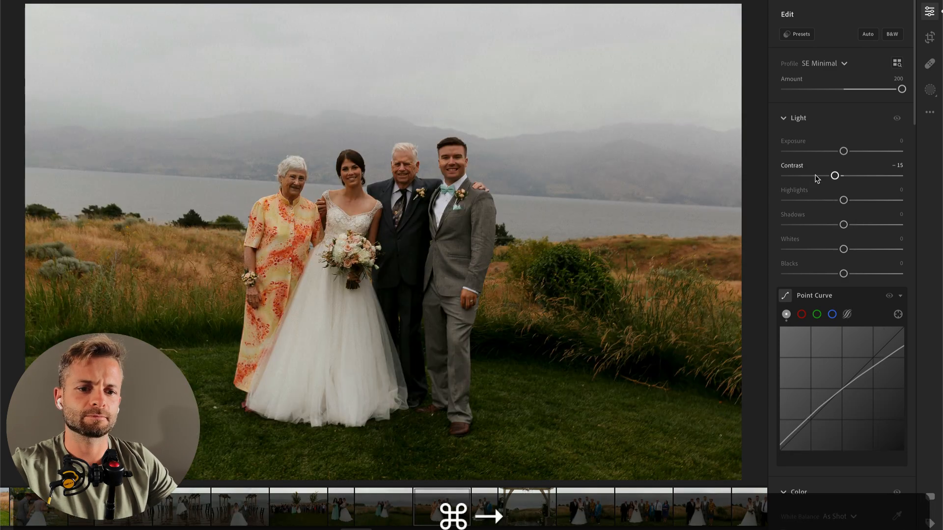
key(super+v)
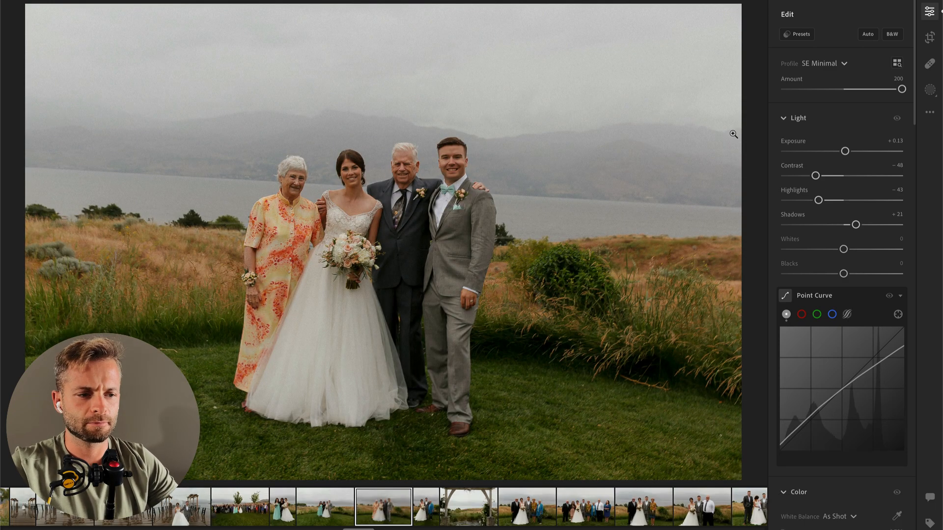
drag(847, 152, 848, 152)
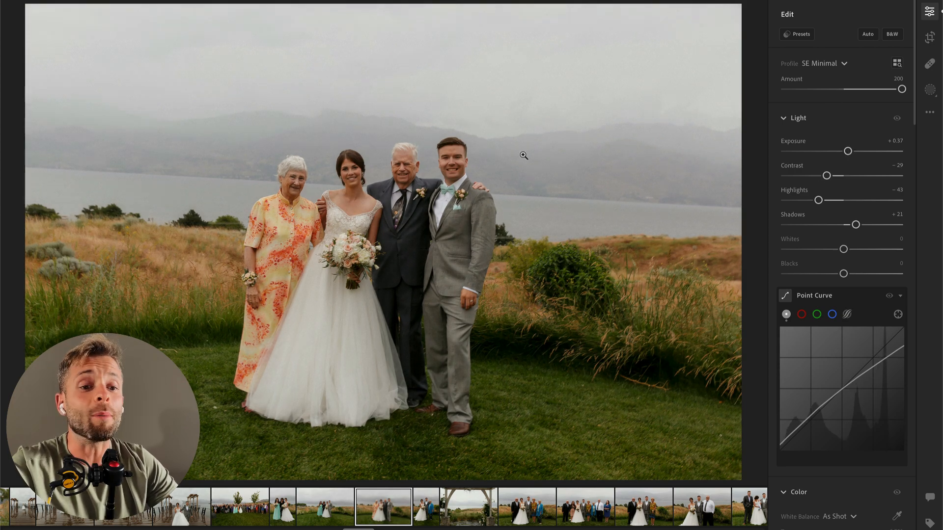
Step: Straighten the photo with the older couple by -1.03 and tighten its crop
key(c)
drag(758, 48, 752, 41)
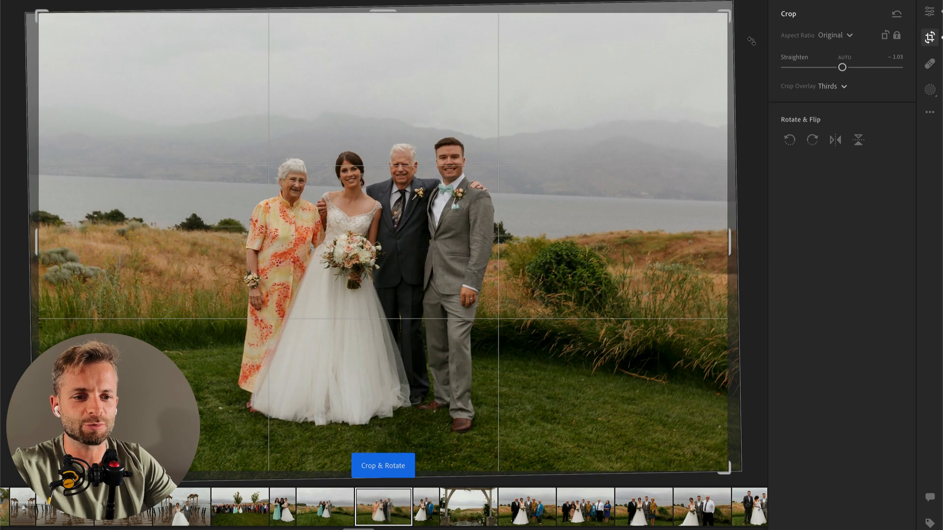
key(Return)
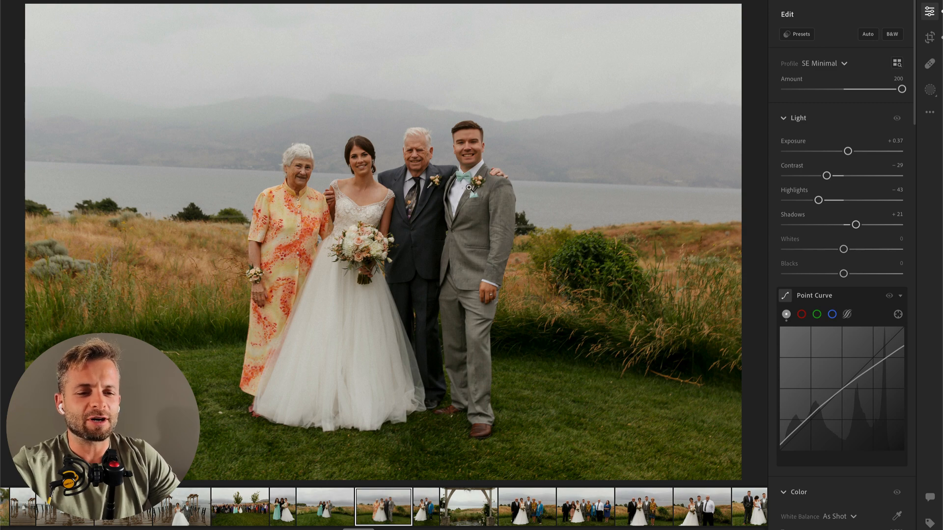
Step: Try a tighter crop from the upper edge of the older couple photo and undo it
key(c)
drag(391, 19, 403, 75)
key(Return)
key(super+z)
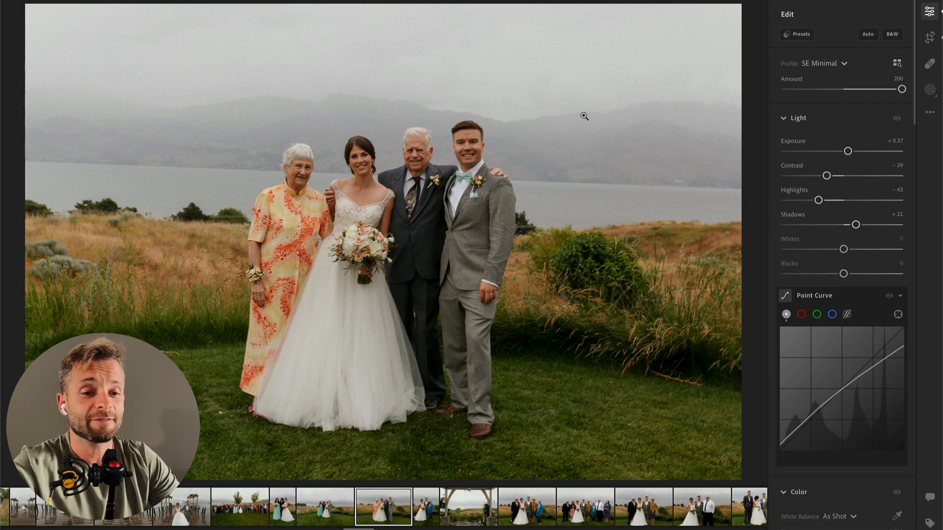
Step: Set the straightening of the older couple photo to -2.84 and apply the crop
key(c)
drag(734, 12, 719, 9)
key(Return)
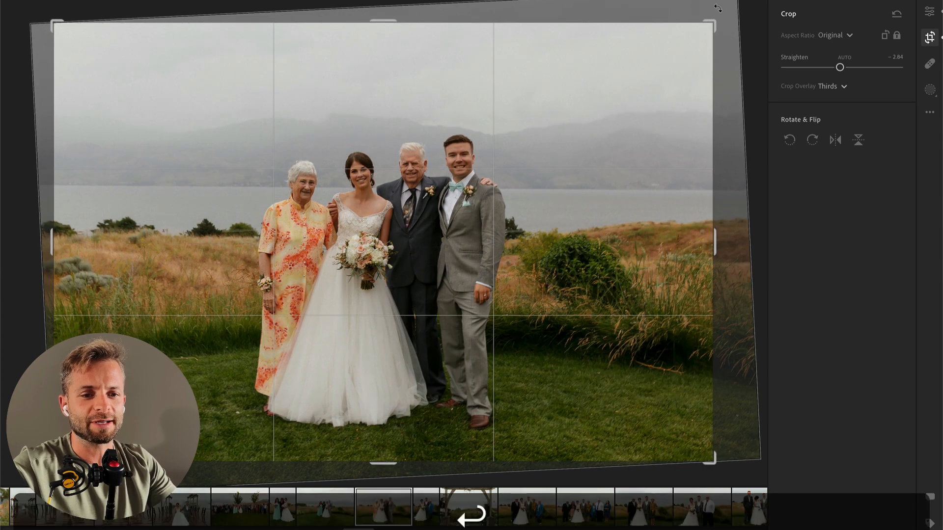
Step: Set Exposure to +0.37 and Highlights to -65 on the next vertical photo, with the woman in blue
key(Right)
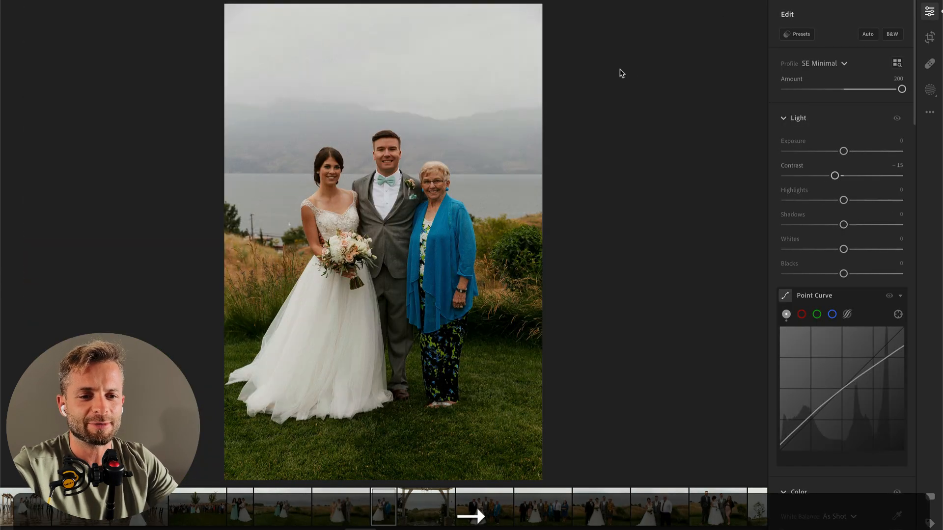
drag(843, 150, 848, 152)
drag(843, 200, 806, 200)
Step: Try a tight crop around the three people in the vertical photo and undo it
key(c)
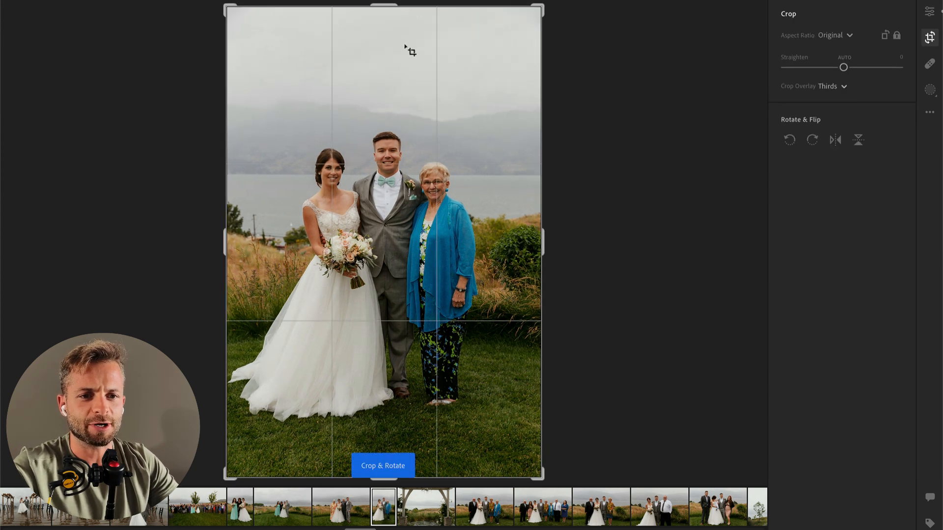
drag(385, 7, 396, 93)
drag(401, 180, 402, 236)
key(Return)
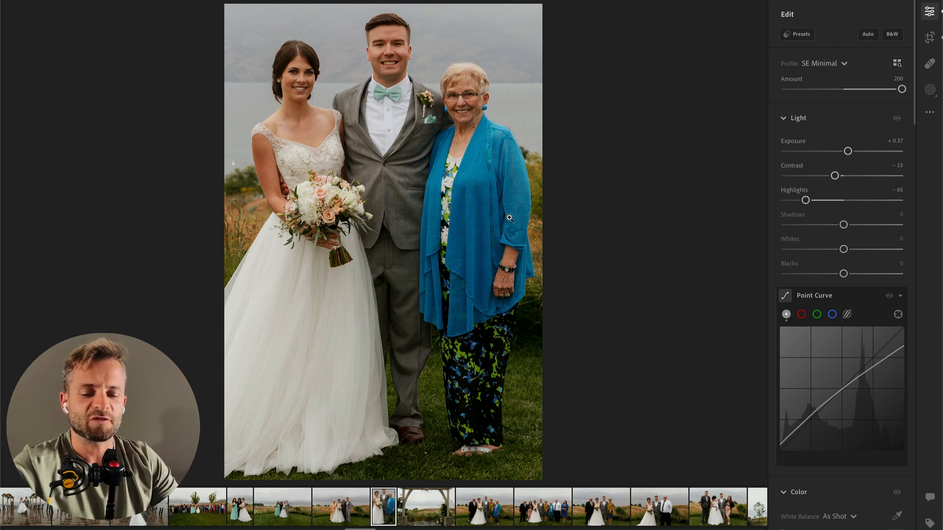
key(super+z)
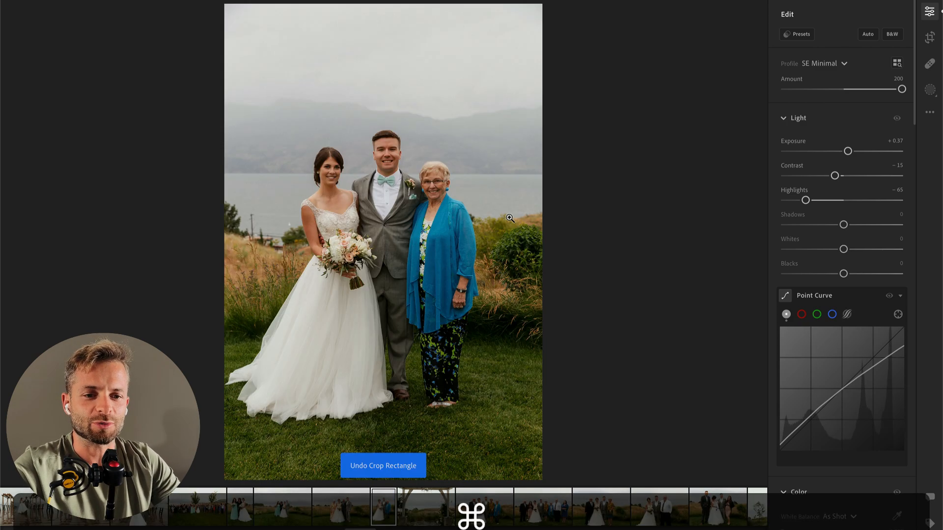
Step: On the next photo, of the wooden arch, raise Contrast, lower Highlights strongly and set Whites to -52
key(Right)
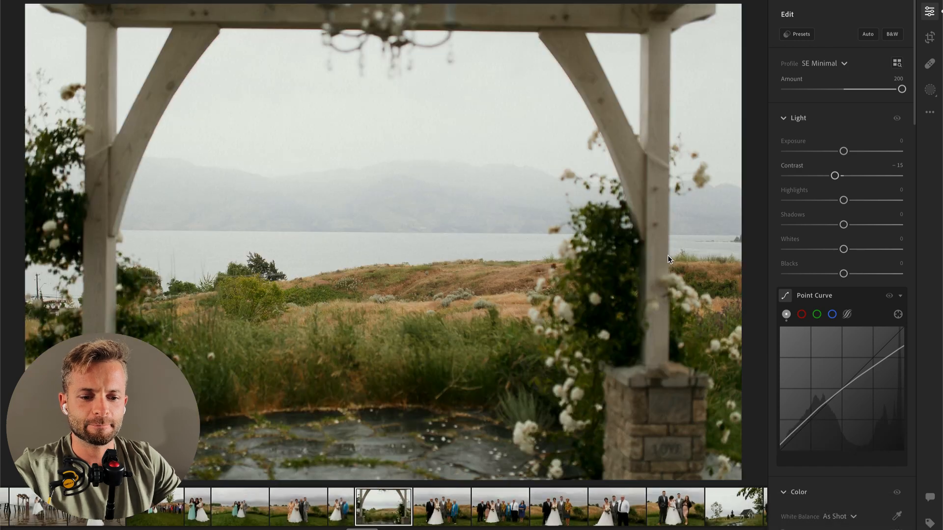
drag(835, 175, 850, 178)
drag(791, 201, 784, 201)
drag(803, 249, 814, 249)
Step: Try a Texture of +34 on the arch photo and reset it
scroll(840, 270, down, 9)
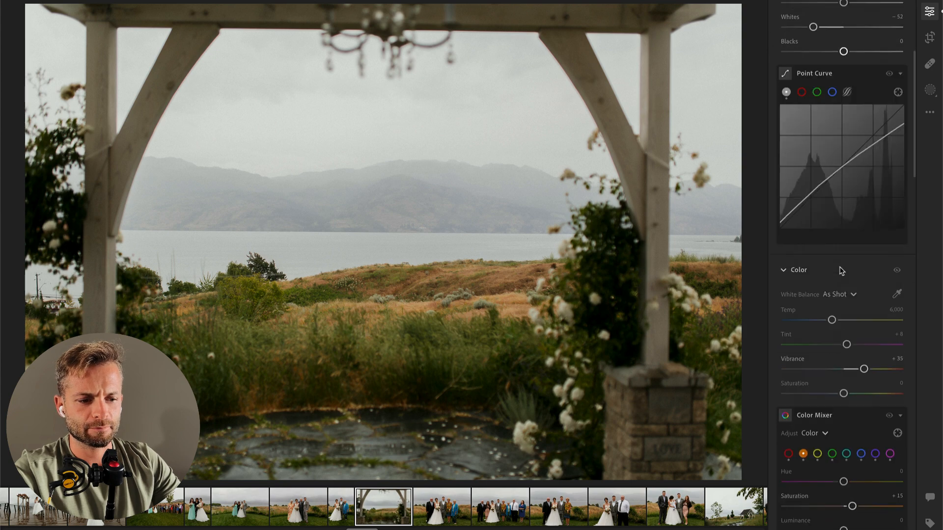
scroll(855, 457, down, 5)
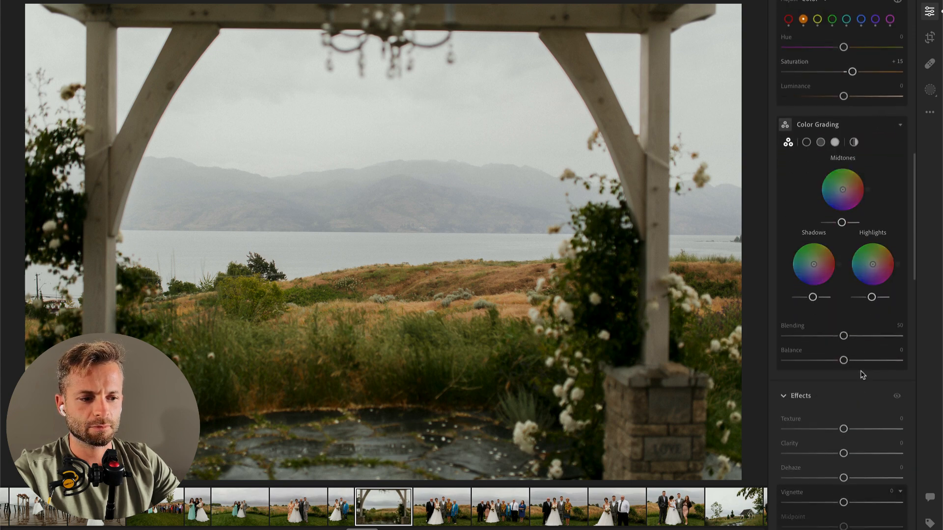
double_click(863, 429)
Step: On the next group photo, brush a mask over the man's dark suit with Contrast -59, Highlights -28 and Shadows +15
key(Right)
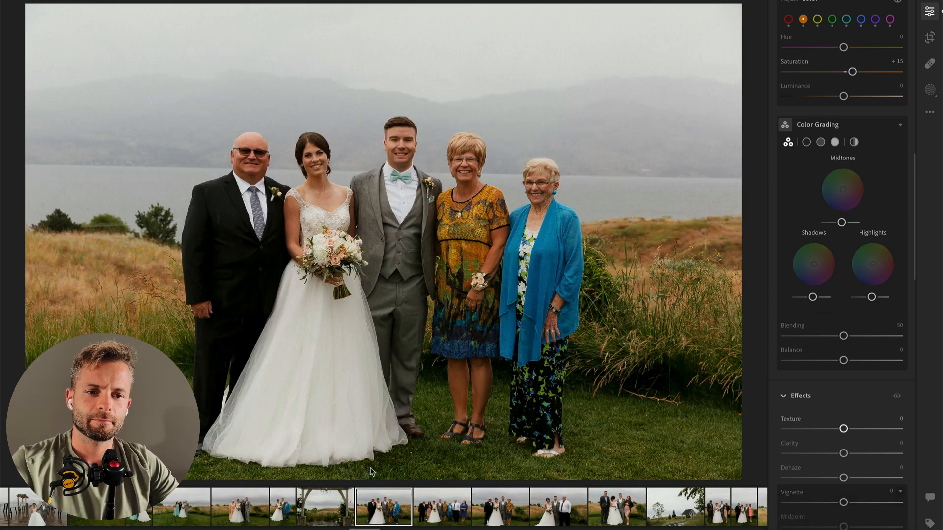
scroll(841, 210, up, 14)
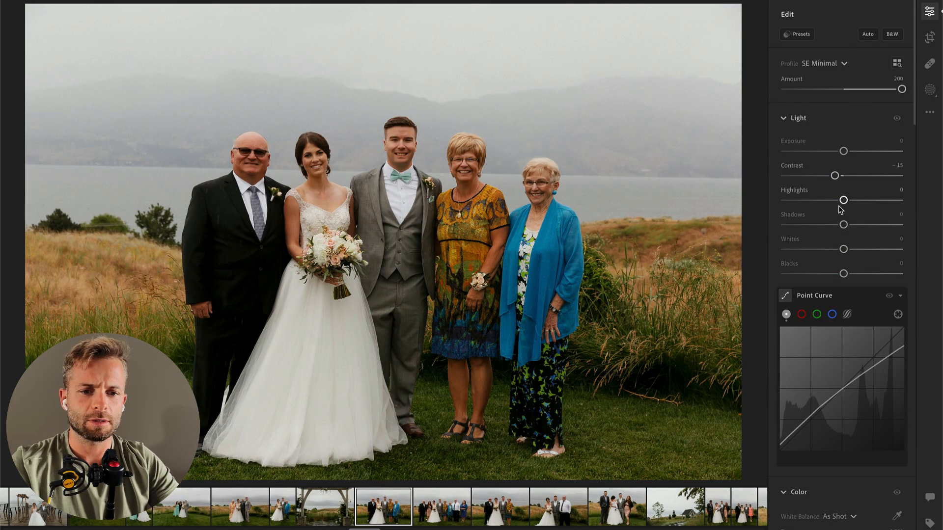
key(b)
mouse_move(226, 246)
mouse_down()
mouse_move(237, 370)
mouse_move(221, 385)
mouse_up()
drag(843, 314, 852, 363)
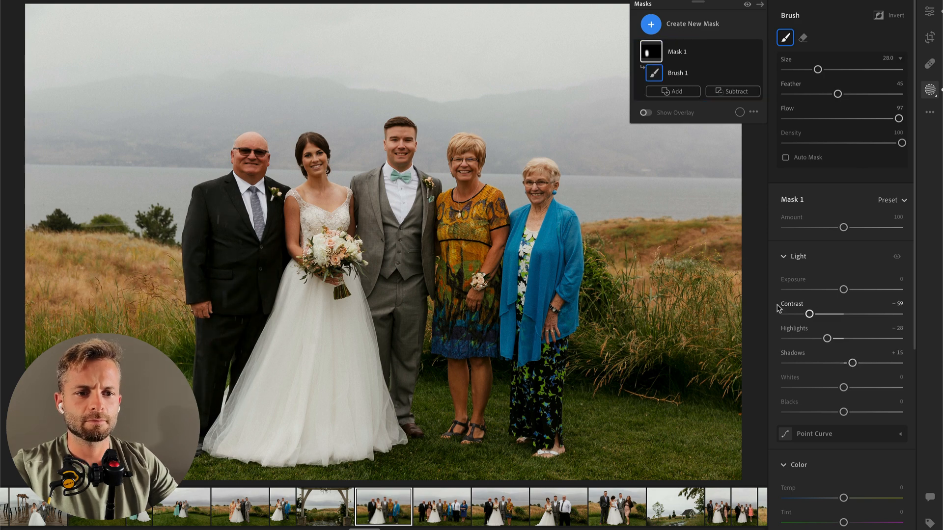
key(Return)
Step: Set the group photo's overall Contrast to -37, copy its edit settings and paste them onto the next two group photos
drag(834, 175, 822, 176)
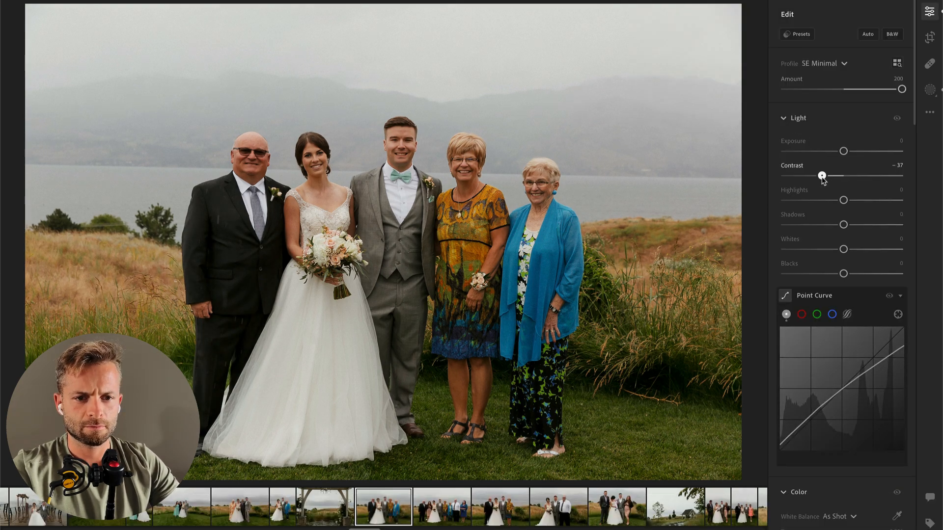
key(super+c)
key(super+Right)
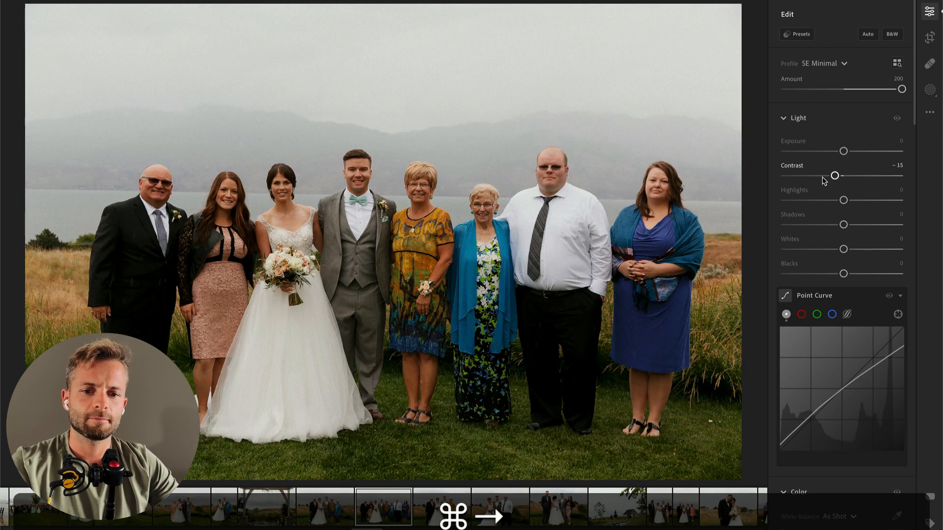
key(super+v)
key(super+Right)
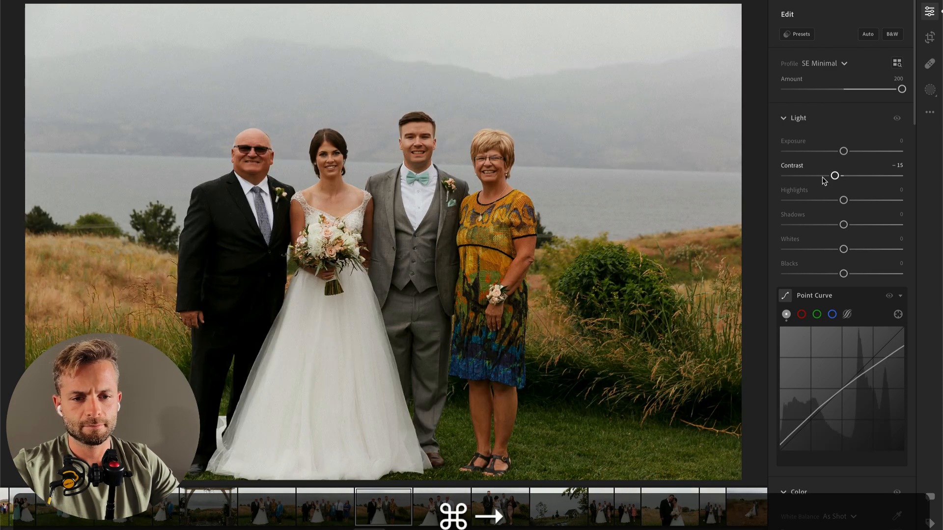
key(super+v)
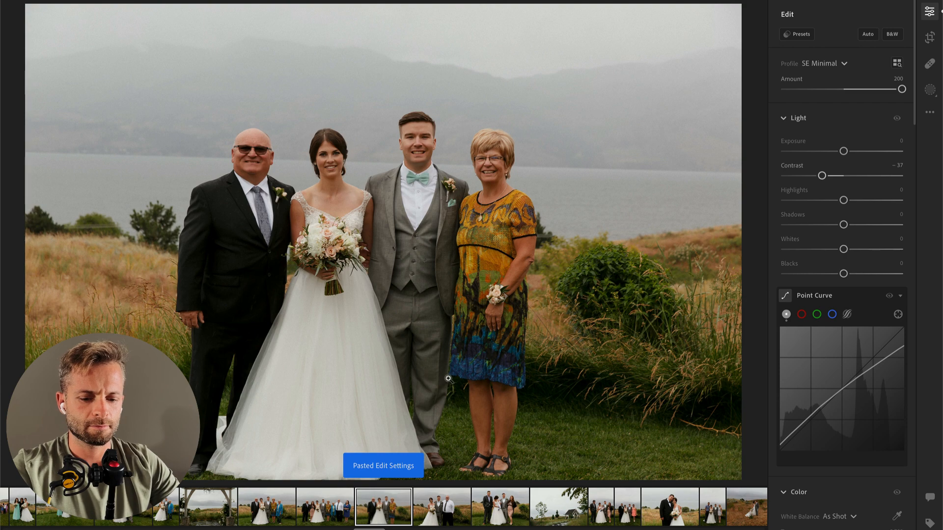
Step: Straighten the photo of the couple with two parents by -1.77, tighten the crop and recenter the group
key(c)
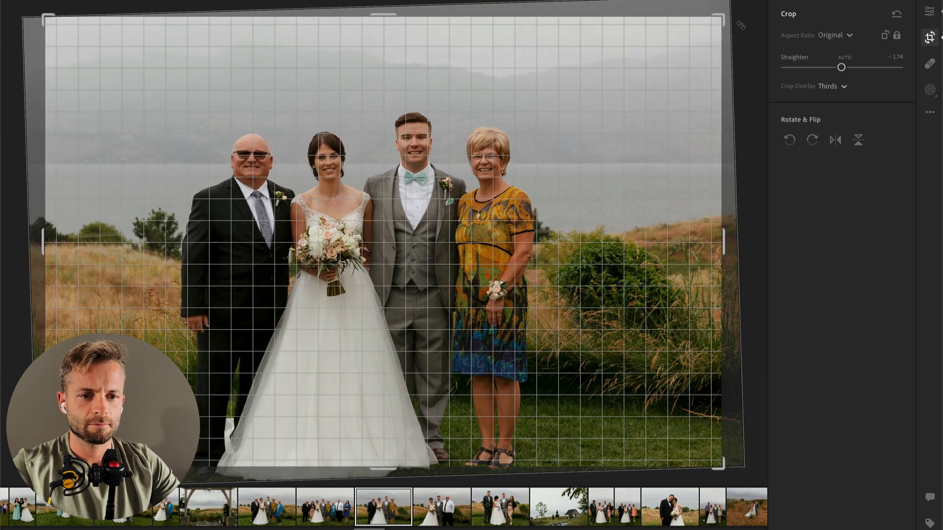
drag(720, 25, 667, 61)
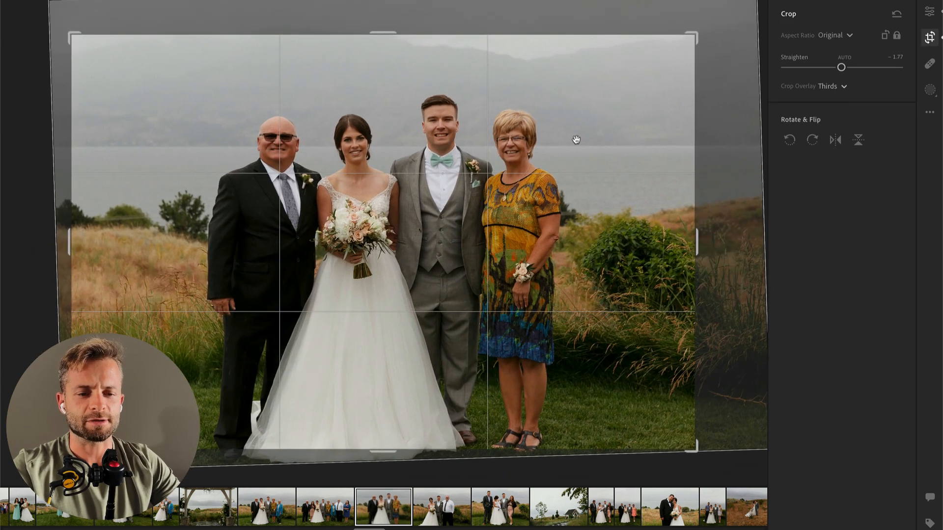
drag(522, 169, 505, 165)
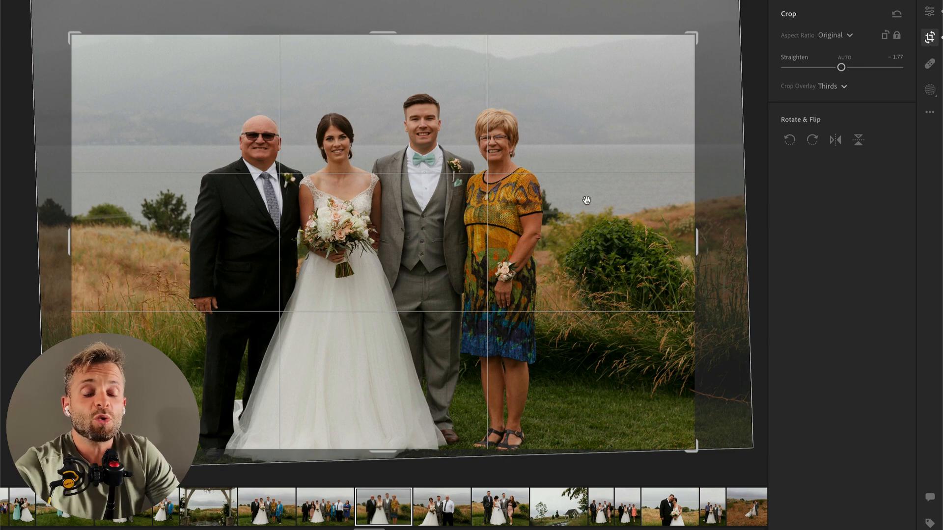
key(Return)
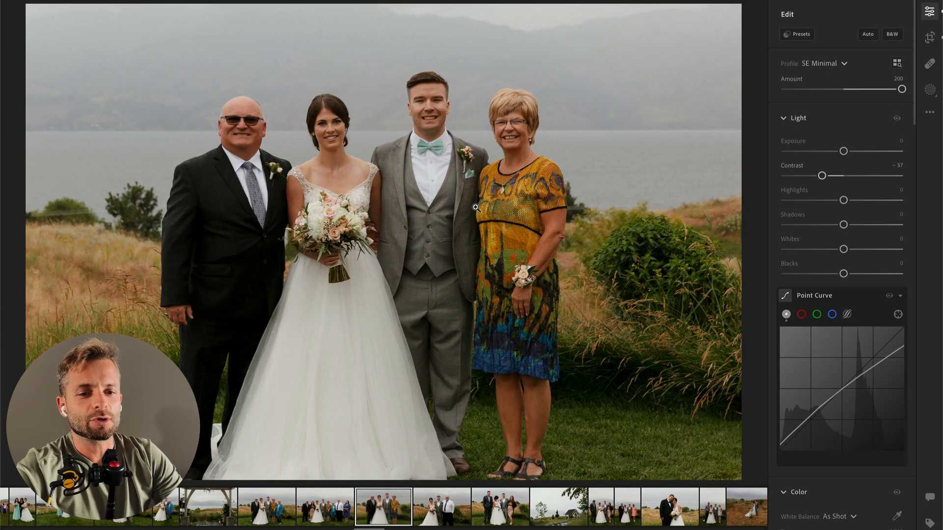
Step: Straighten the next photo, with the man in the white shirt, by -1.42 and tighten its crop
key(Right)
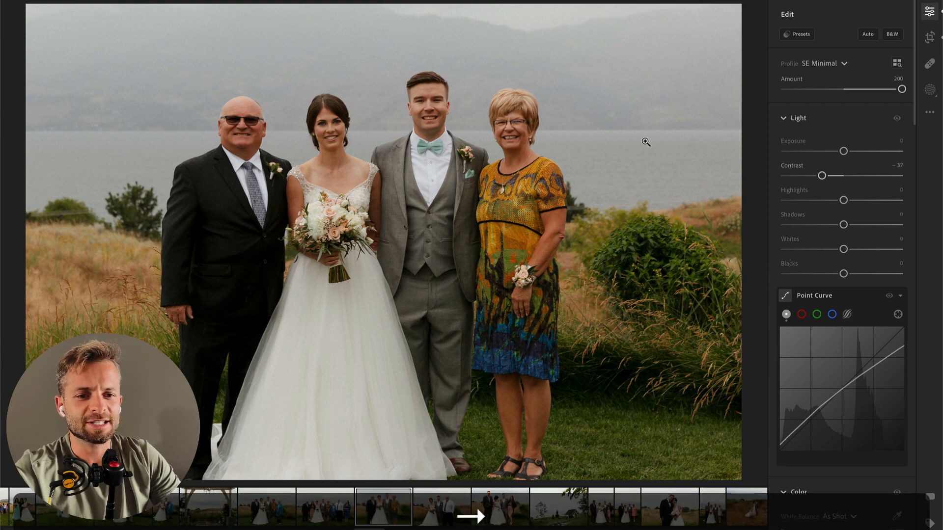
key(c)
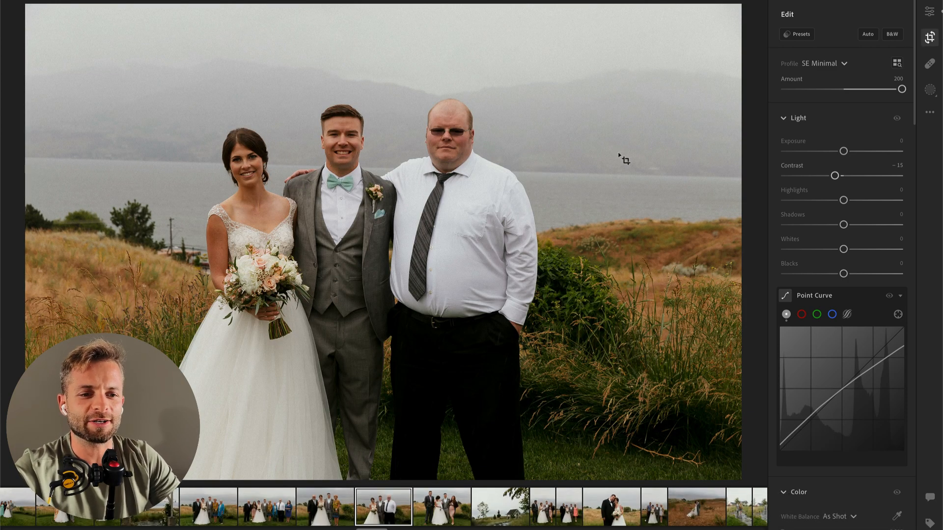
drag(761, 37, 754, 27)
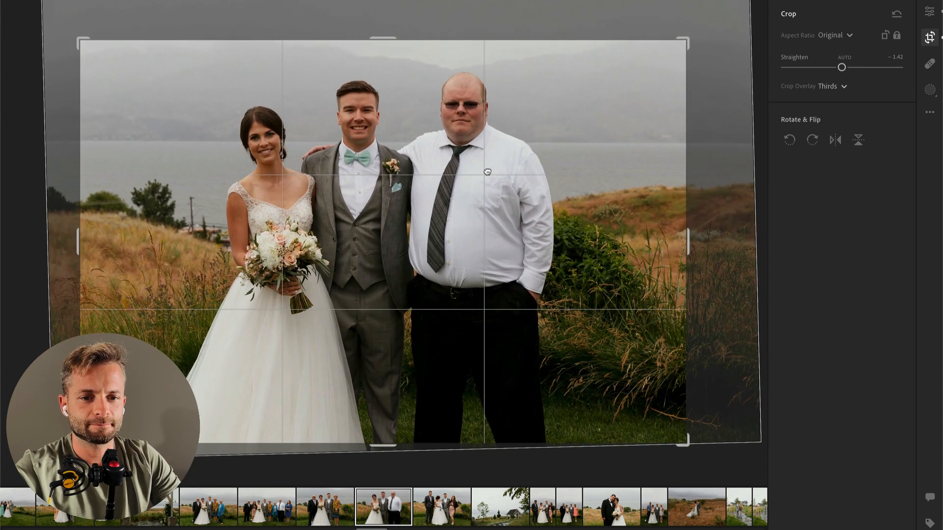
key(Return)
Step: Brush a mask over the man's white shirt with Highlights -78, and move on to the next group photo
key(b)
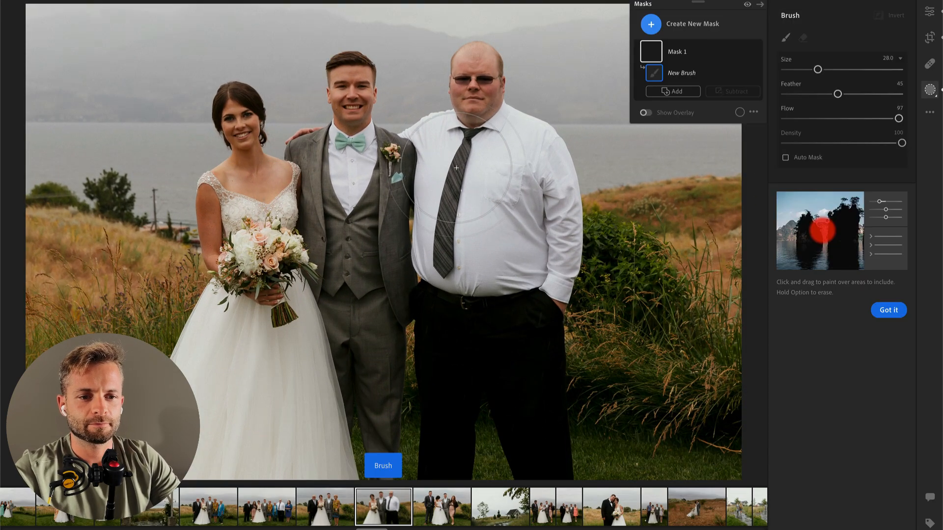
mouse_move(493, 241)
mouse_down()
mouse_move(451, 226)
mouse_move(495, 216)
mouse_up()
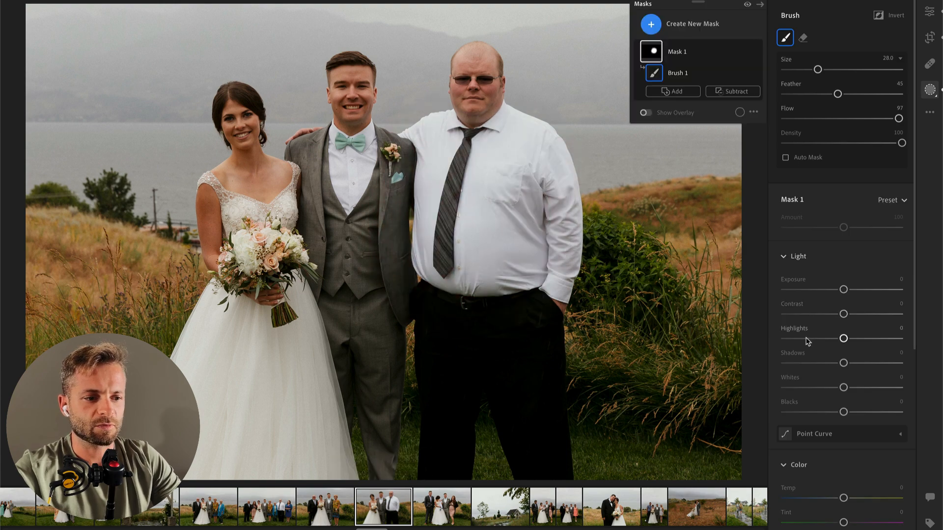
drag(843, 339, 798, 339)
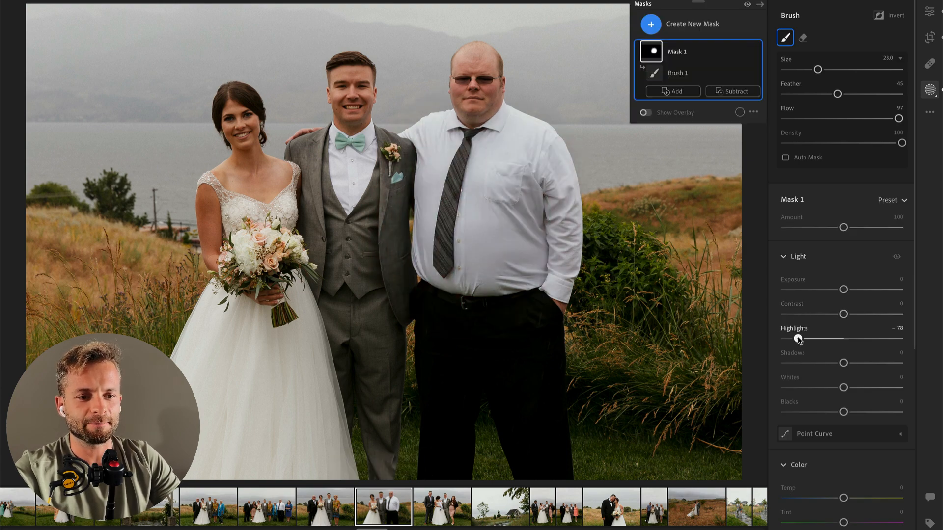
key(Return)
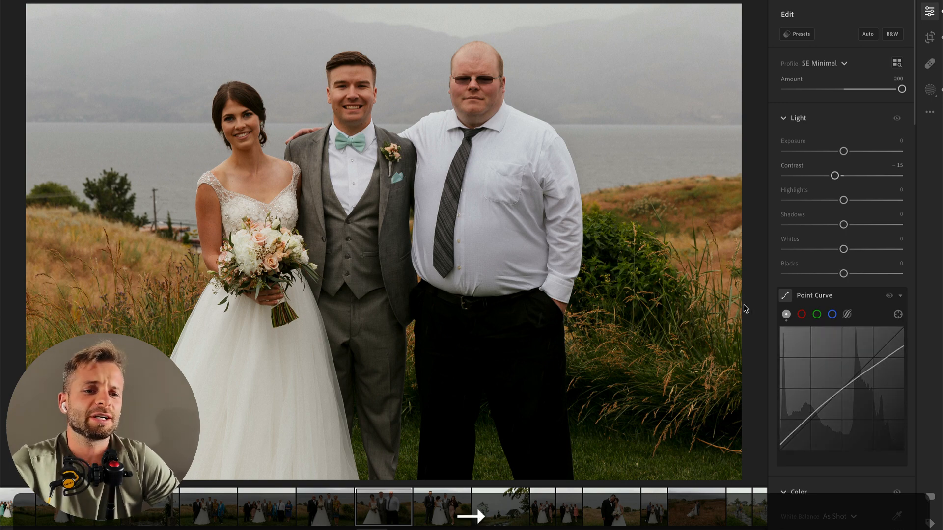
key(Right)
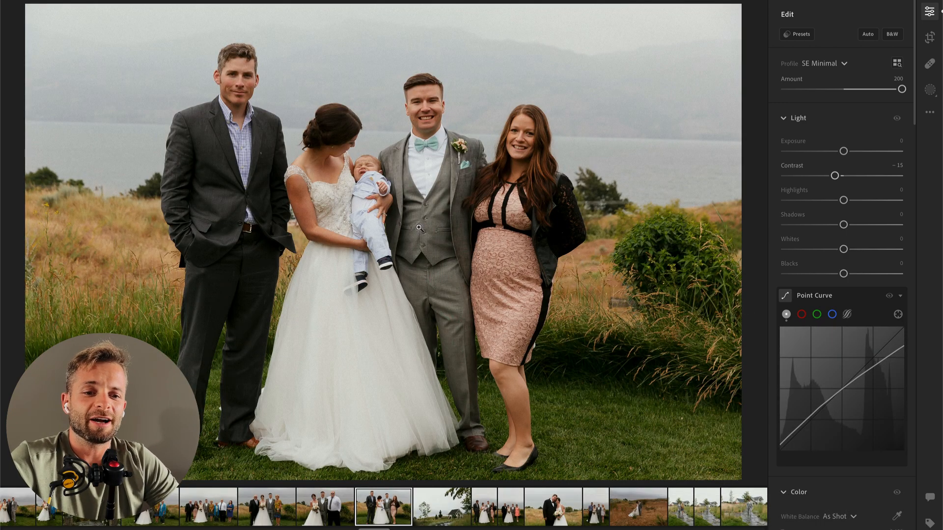
Step: Try to brush a mask over the baby's outfit and the bride's dress
key(b)
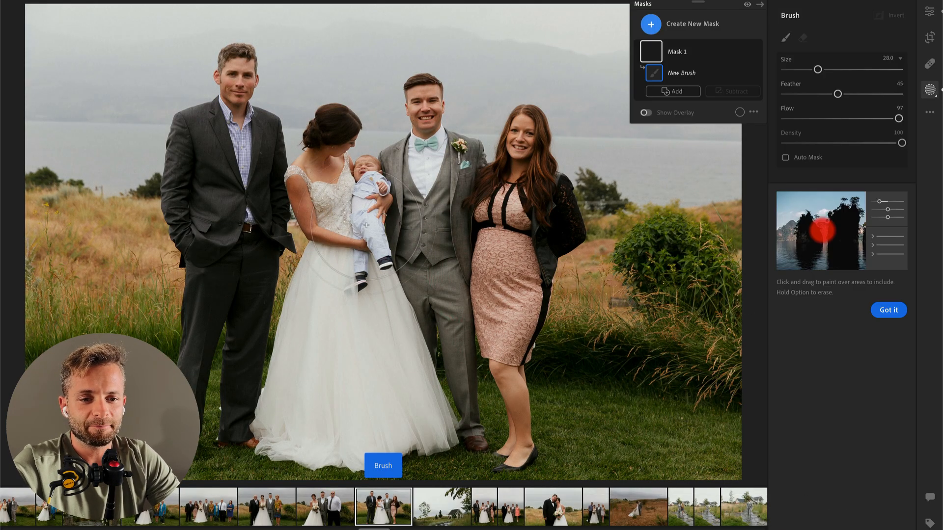
click(366, 205)
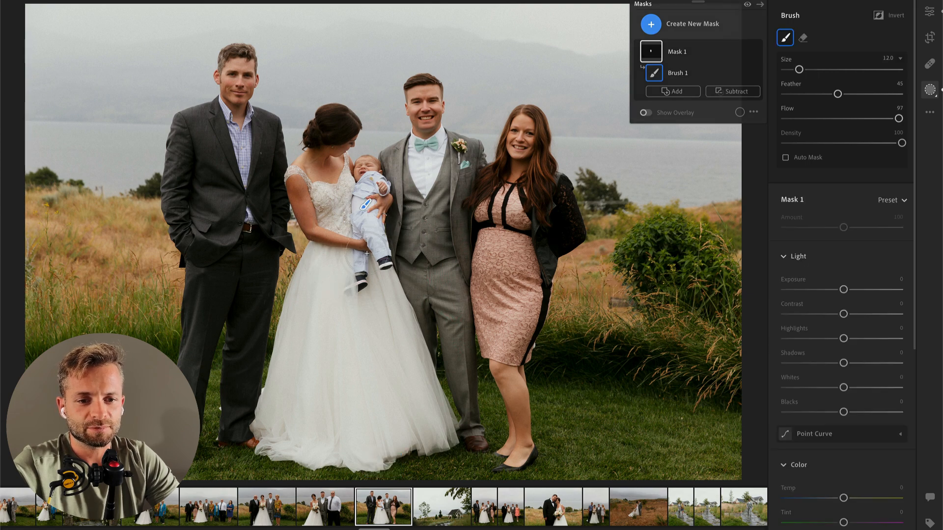
scroll(366, 338, up, 5)
mouse_move(335, 377)
mouse_down()
mouse_move(387, 410)
mouse_move(369, 355)
mouse_move(401, 365)
mouse_up()
key(ctrl+z)
key(ctrl+z)
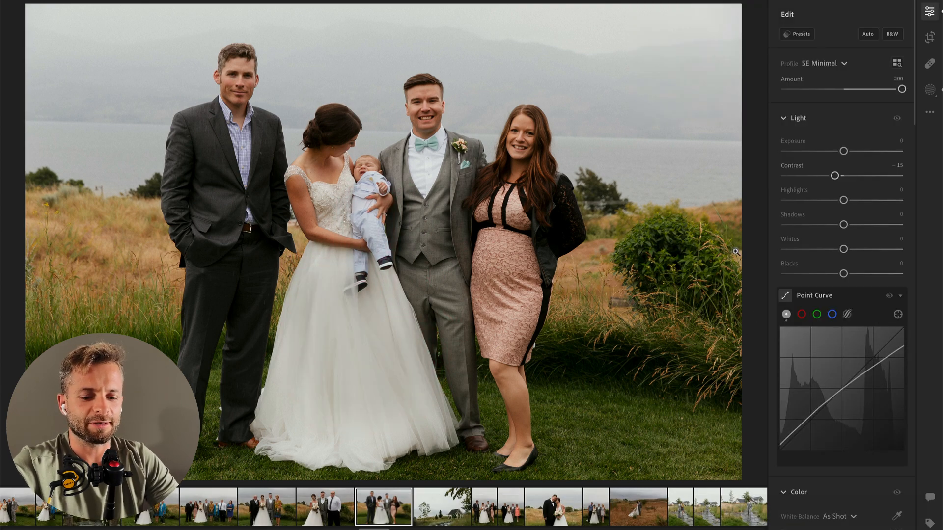
Step: Straighten the group photo with the baby by -1.38 and tighten its crop
key(c)
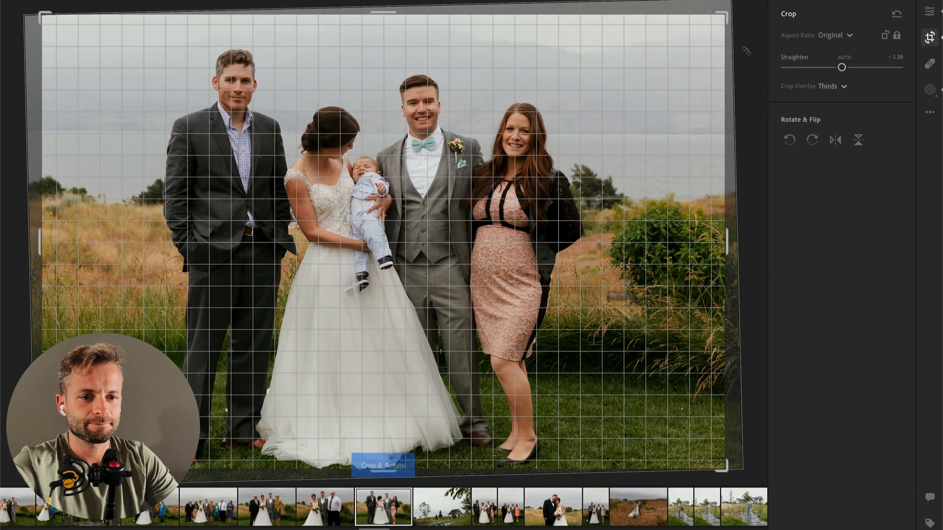
key(ctrl+z)
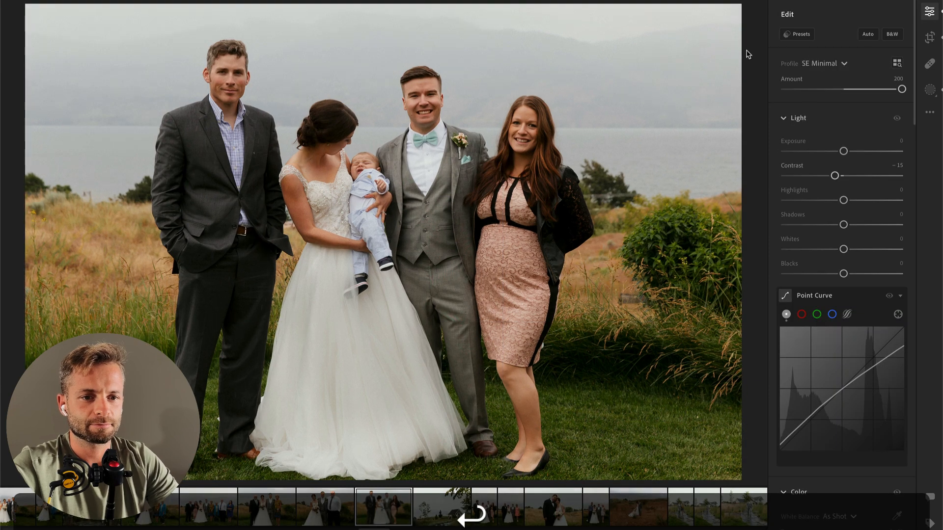
click(804, 200)
Step: On the landscape photo of the wooden pavilion, set the temperature to 6,121, Texture to +25 and Clarity to +5
key(Right)
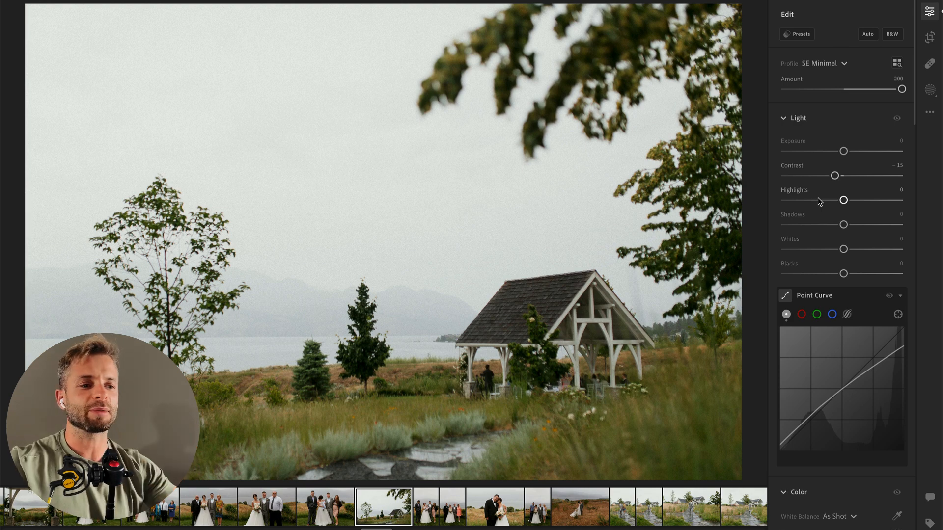
scroll(842, 305, down, 4)
drag(829, 358, 831, 356)
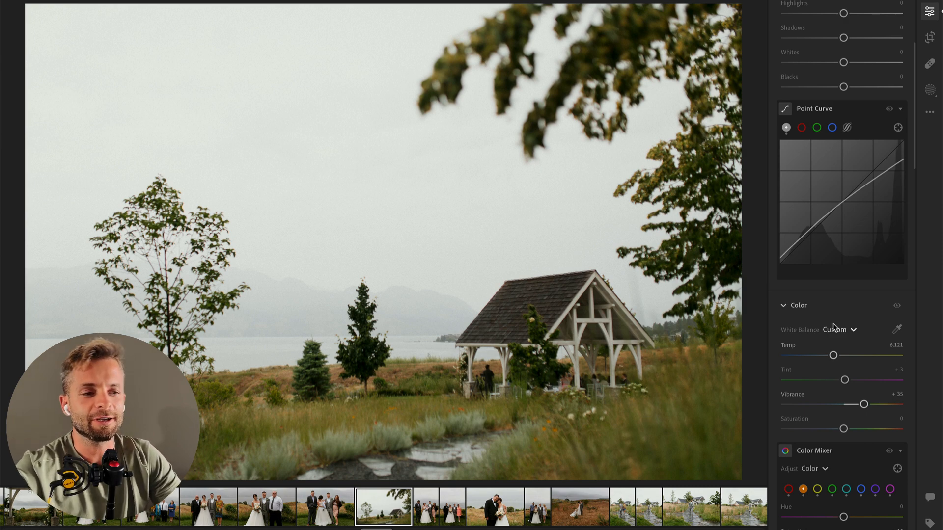
scroll(835, 353, down, 3)
scroll(841, 334, down, 3)
scroll(840, 335, down, 3)
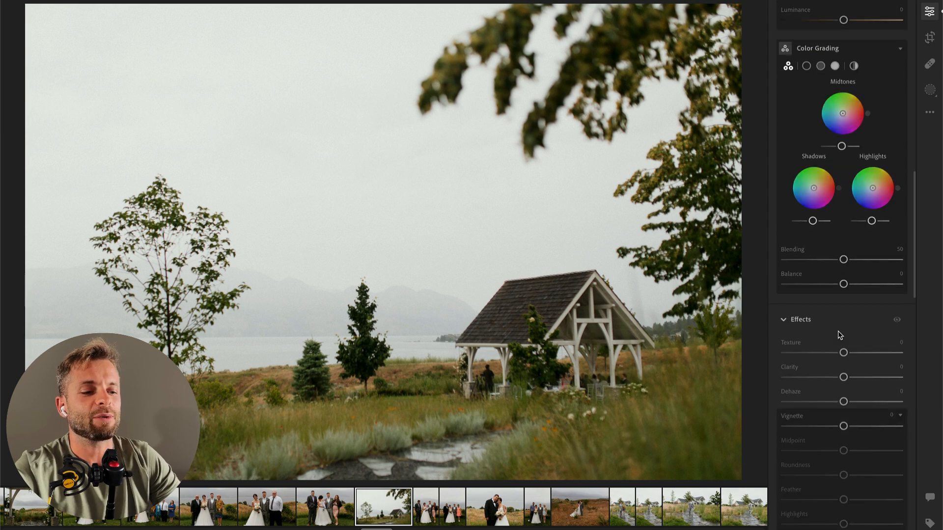
click(859, 353)
click(857, 377)
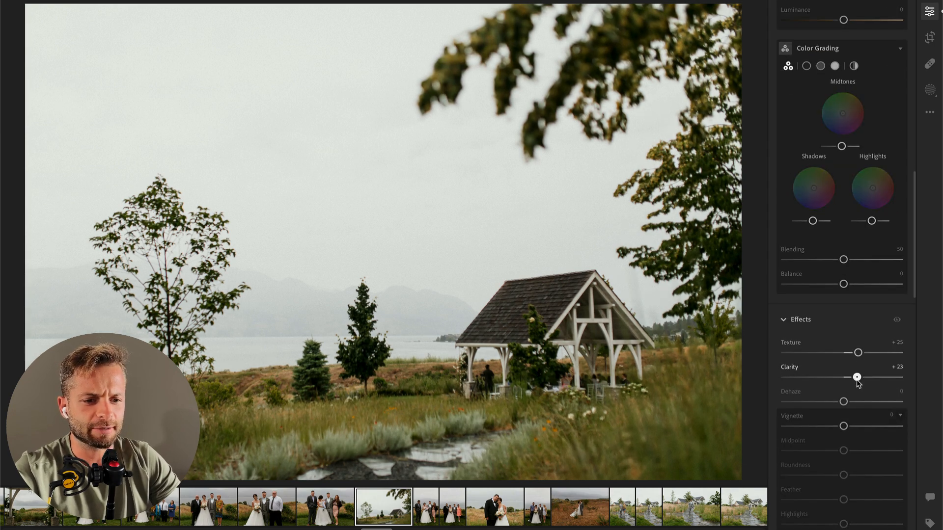
drag(858, 377, 846, 378)
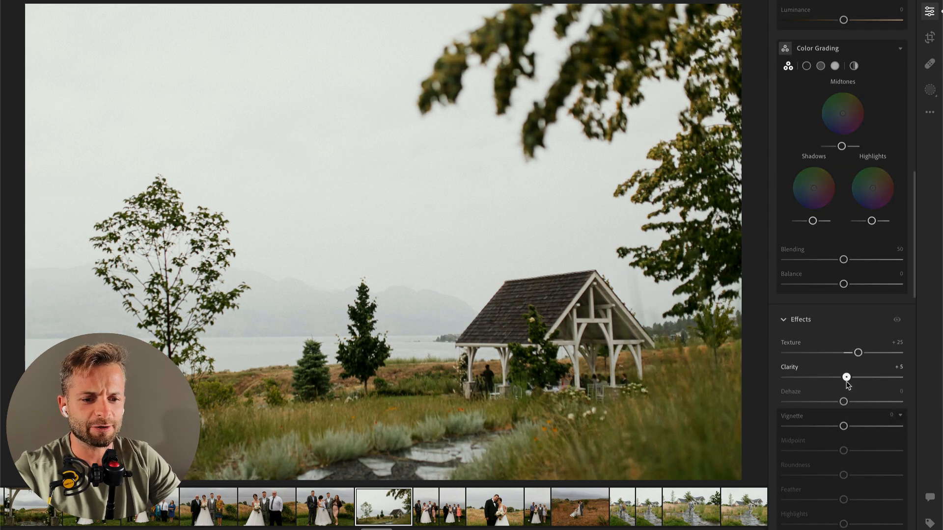
Step: Set the pavilion photo's Highlights to -100 and Exposure to +0.16, and copy its edit settings
scroll(846, 384, up, 10)
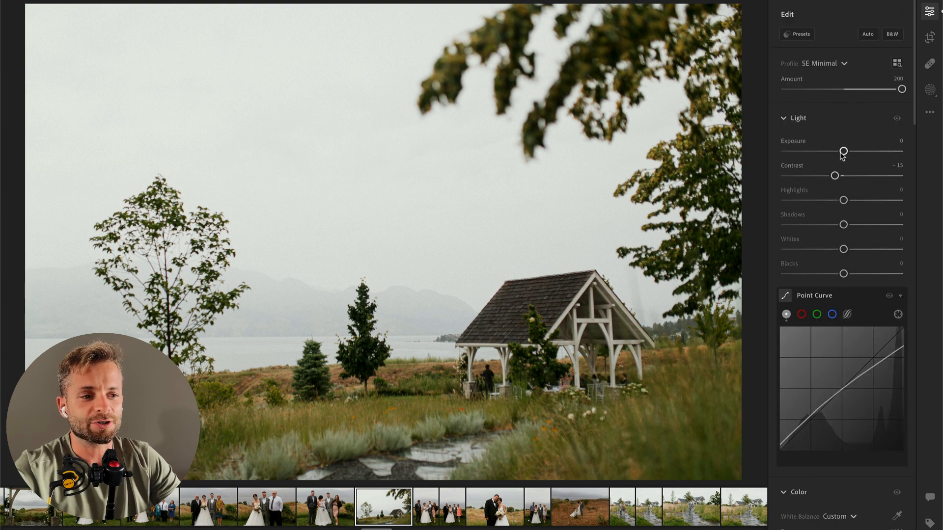
drag(844, 152, 837, 152)
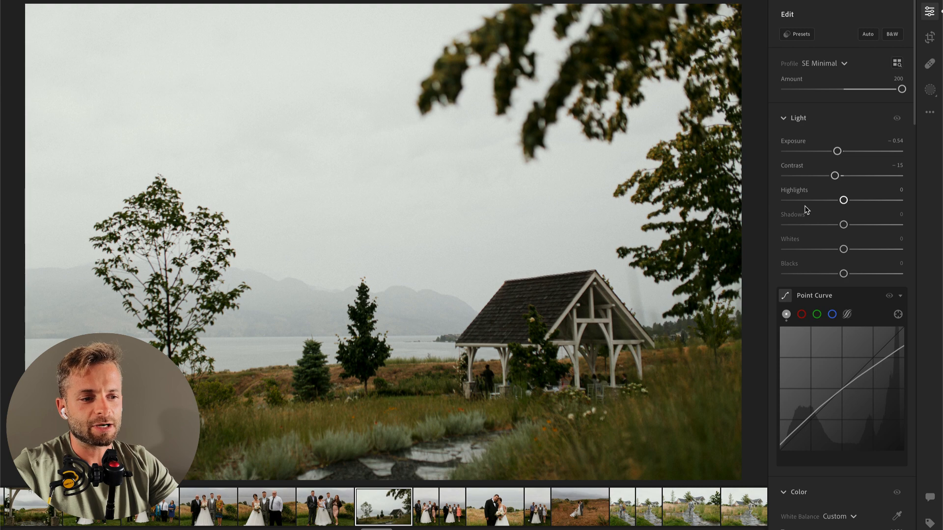
drag(821, 200, 783, 201)
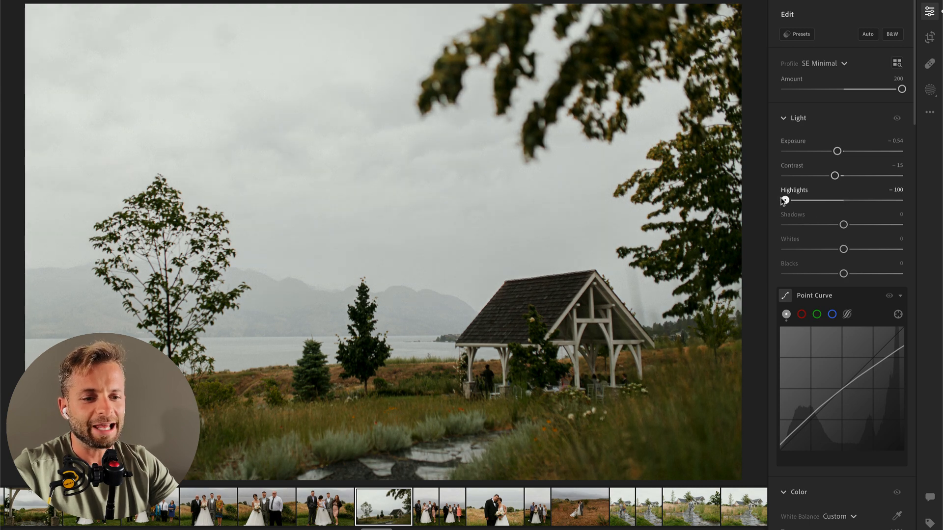
drag(837, 151, 845, 151)
key(super+c)
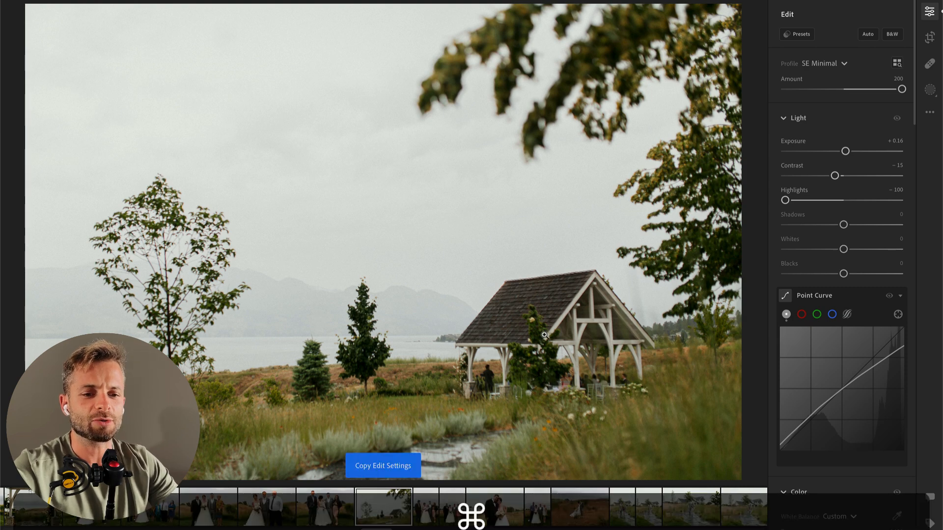
Step: On the vertical group photo with the coral dress, brush a mask over the man's black suit with Contrast -56 and Shadows +16
key(Right)
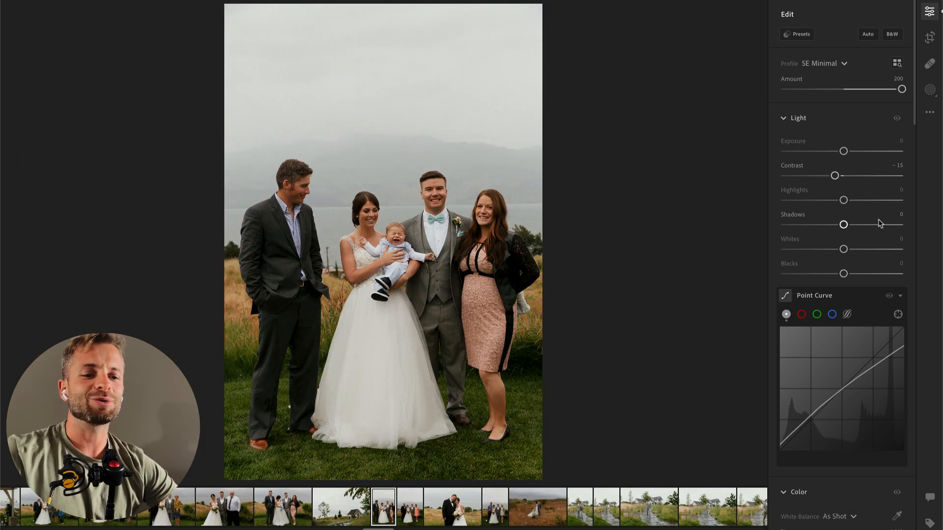
key(Right)
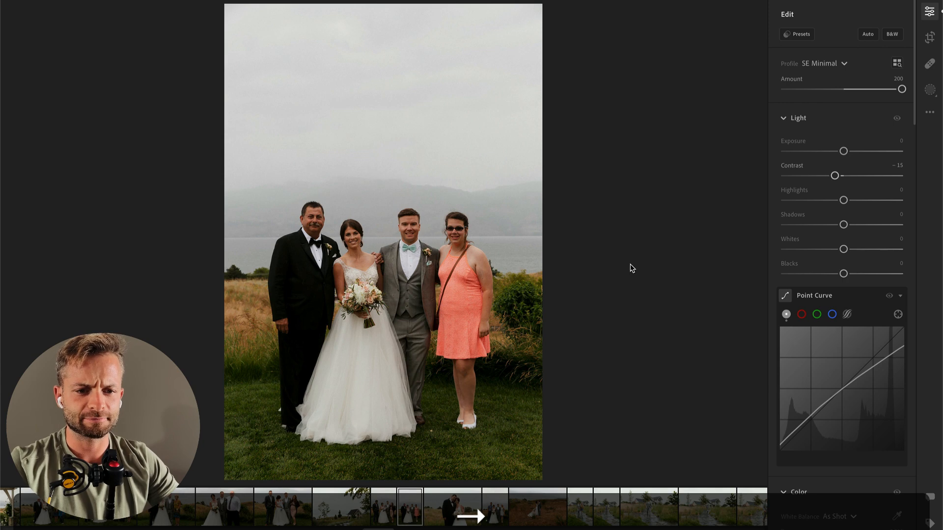
key(b)
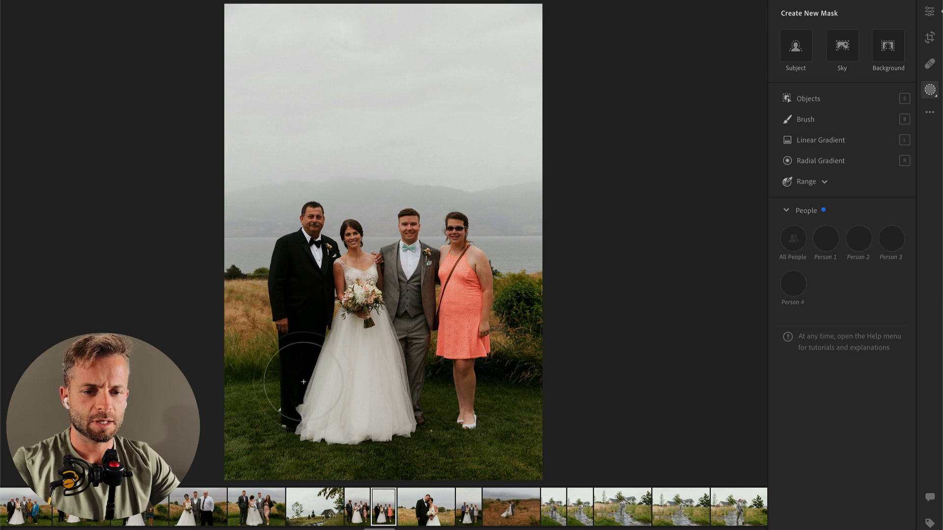
key(Return)
key(b)
mouse_move(315, 286)
mouse_down()
mouse_move(300, 386)
mouse_move(303, 305)
mouse_move(305, 281)
mouse_up()
drag(843, 314, 811, 314)
mouse_move(844, 363)
mouse_down()
mouse_move(862, 363)
mouse_move(849, 364)
mouse_up()
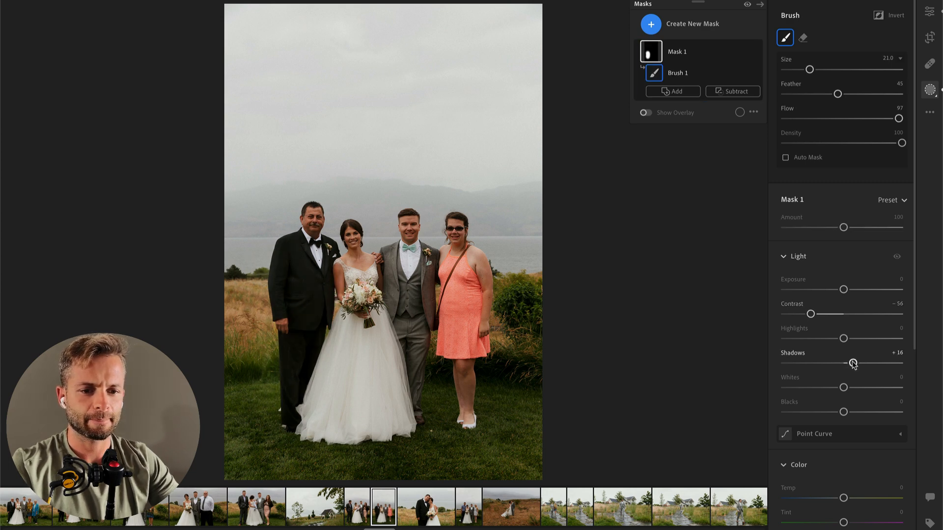
Step: Set the coral-dress group photo's overall Contrast to -44, Highlights to -39 and Exposure to +0.13
key(Return)
drag(835, 176, 824, 175)
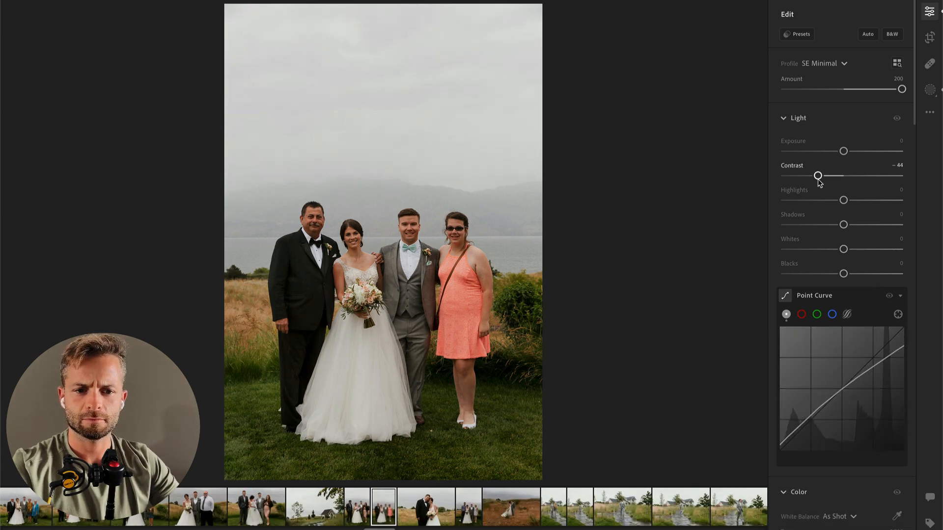
mouse_move(817, 200)
mouse_down()
mouse_move(800, 200)
mouse_move(822, 200)
mouse_up()
drag(844, 152, 845, 152)
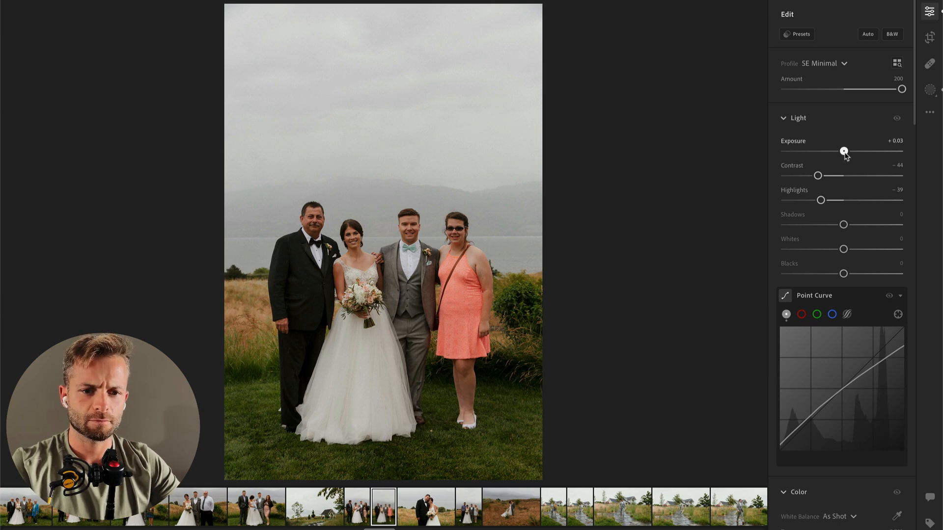
Step: Copy the group photo's edit settings and paste them onto the next photo, of the bride with the man in the black suit
key(super+c)
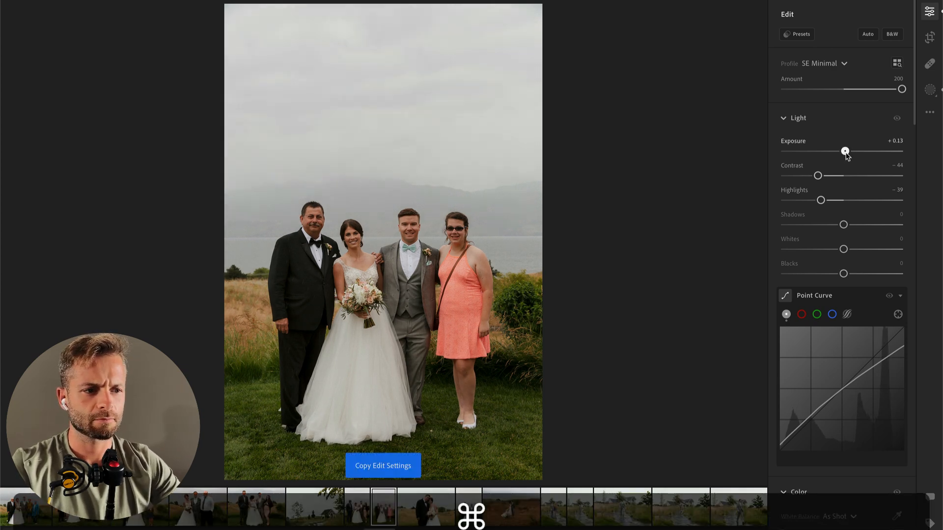
key(Right)
key(super+v)
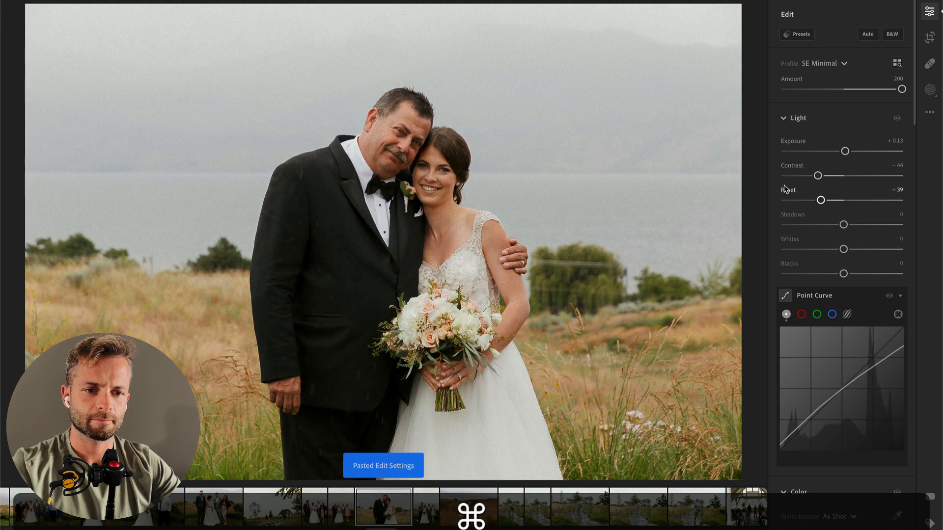
Step: Brush a mask over the lower part of the man's black suit with Shadows -2, and lower the photo's overall Highlights
key(b)
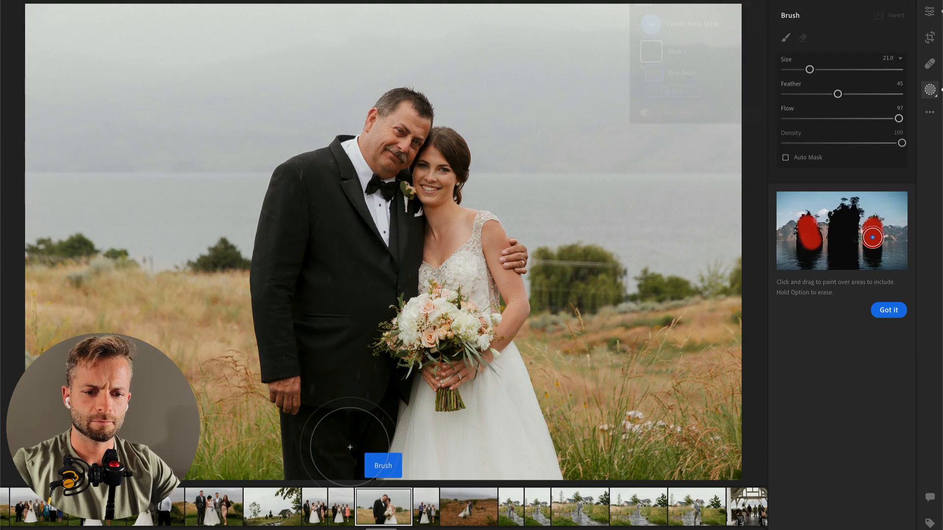
click(365, 404)
mouse_move(844, 363)
mouse_down()
mouse_move(855, 364)
mouse_move(843, 363)
mouse_up()
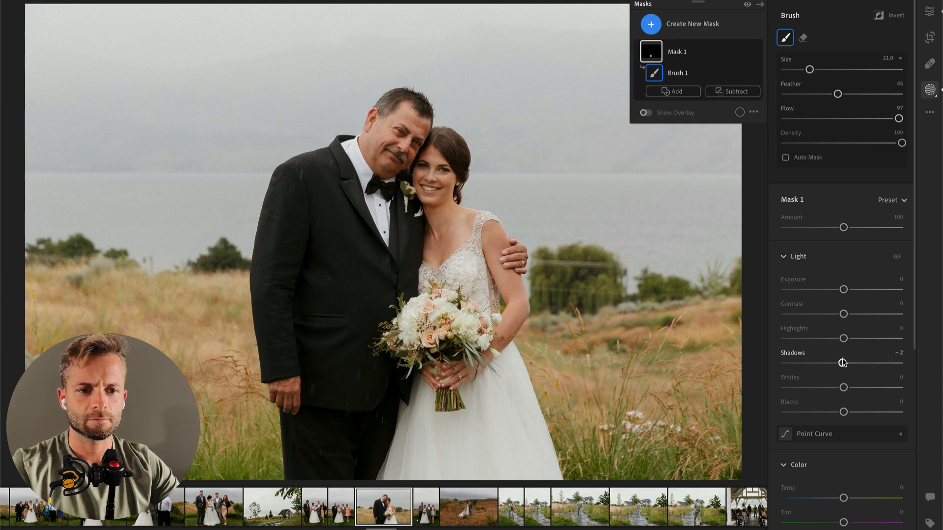
key(Return)
mouse_move(820, 200)
mouse_down()
mouse_move(792, 201)
mouse_move(802, 200)
mouse_up()
Step: Set the next vertical group photo to Exposure +0.38 and Contrast -45, and copy its edit settings onto the photo of the kissing couple
key(Right)
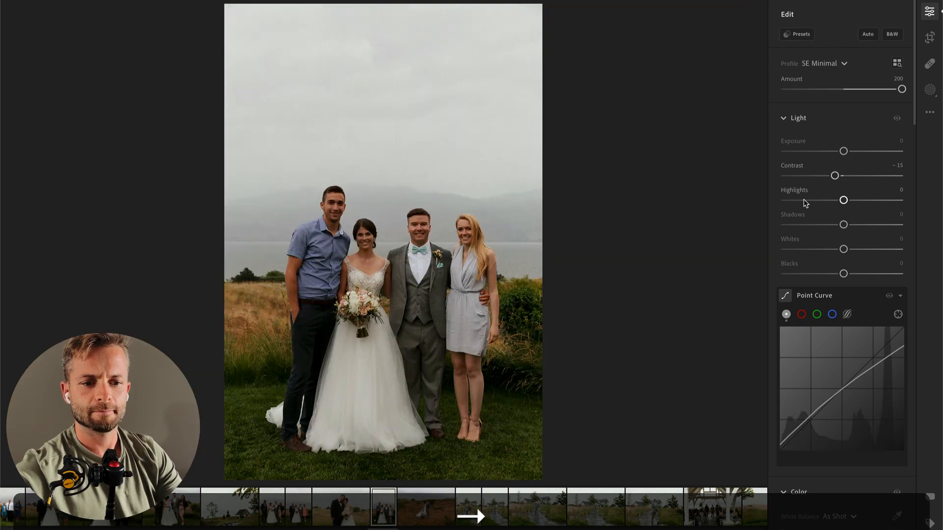
drag(844, 153, 818, 177)
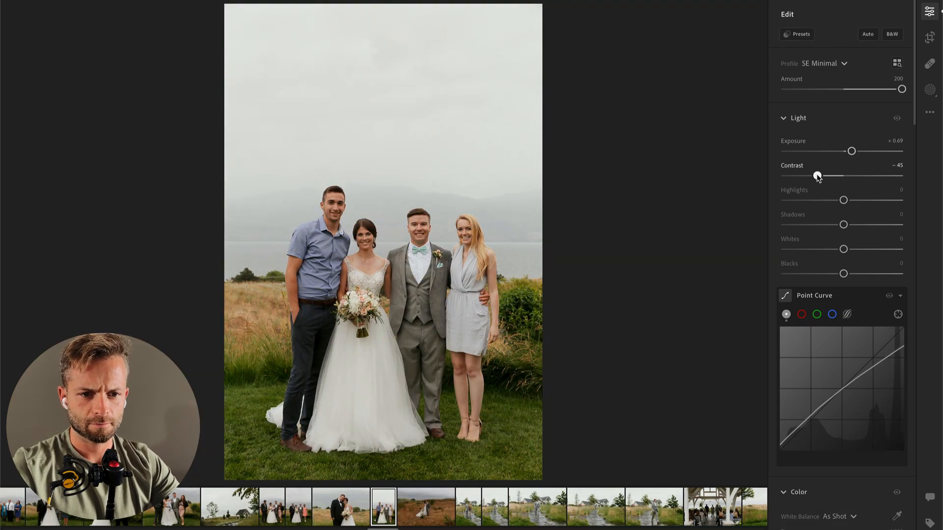
drag(852, 152, 848, 152)
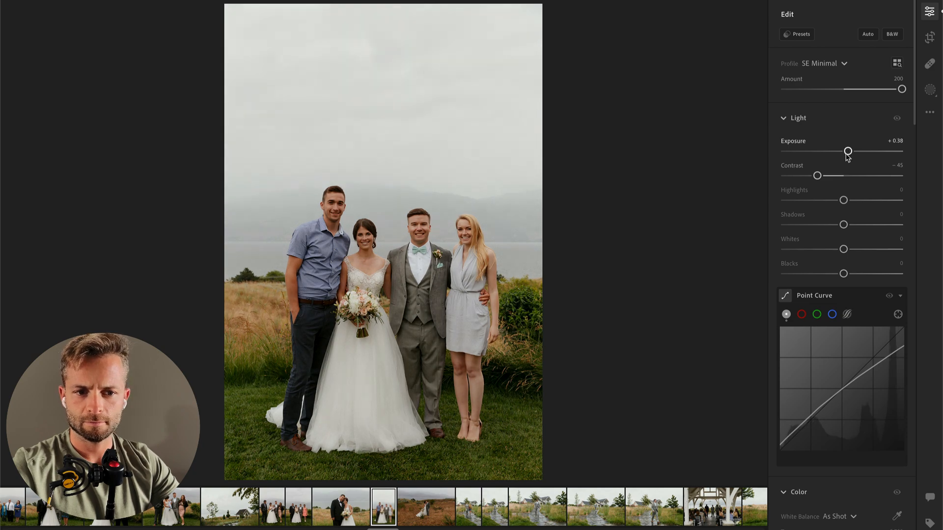
key(super+c)
key(Right)
key(super+v)
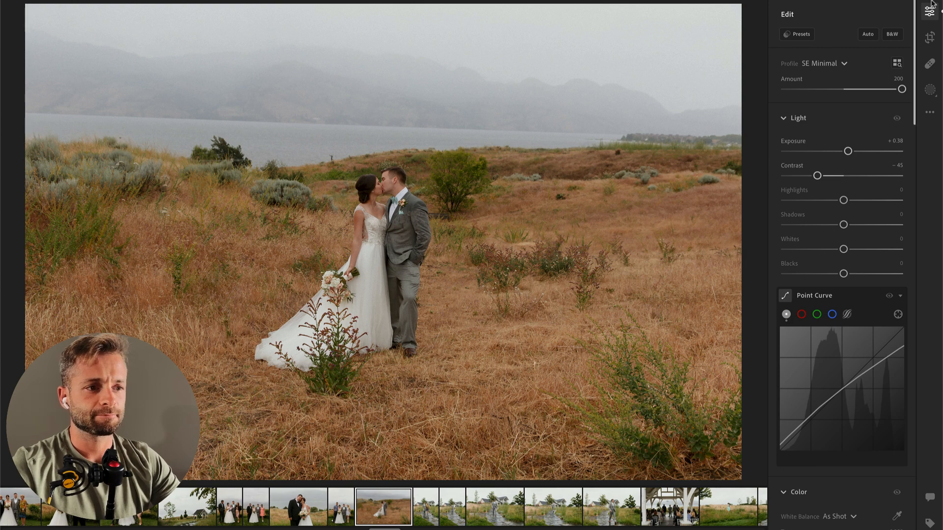
Step: Apply the 00 Vintage AI Bloom preset to the photo of the couple kissing in the field
click(805, 37)
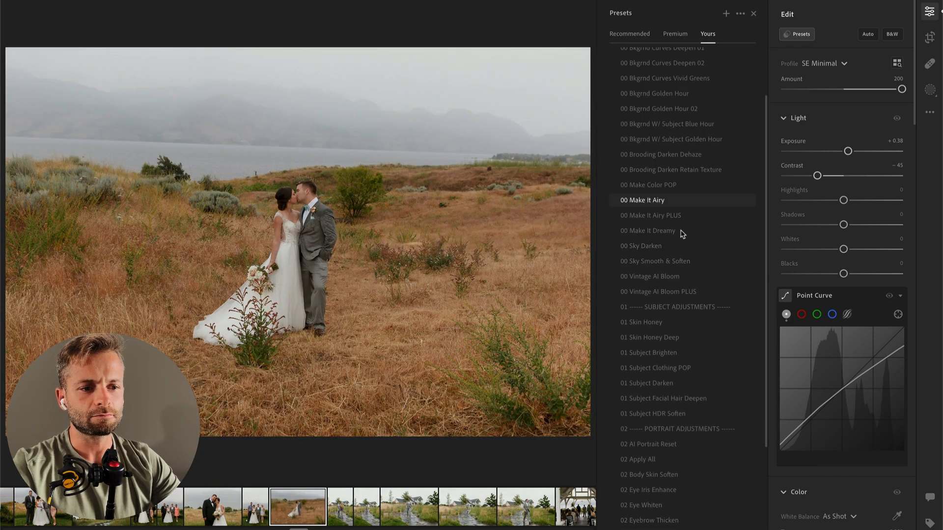
click(664, 277)
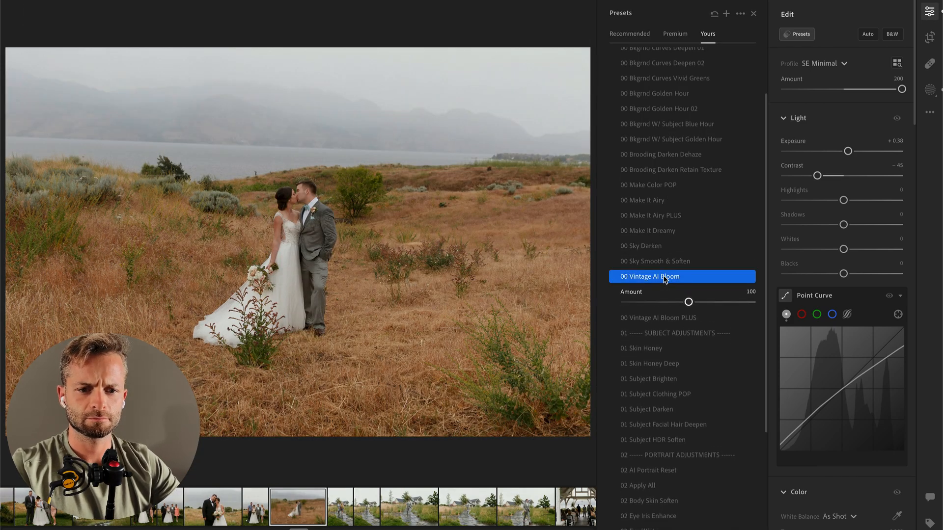
Step: Apply the 00 Make Color POP preset to the kissing couple's photo, and set its background mask to Exposure -0.24, Amount 46 and Saturation -45
click(658, 185)
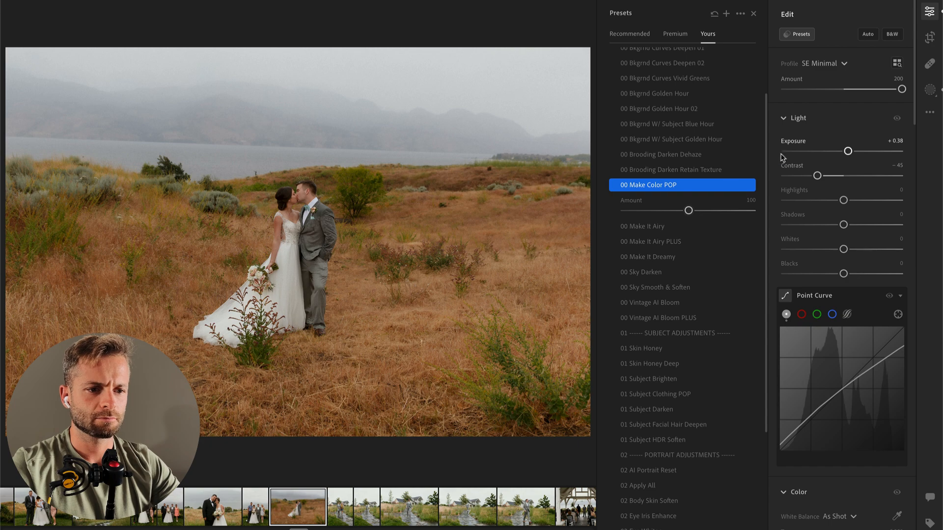
key(b)
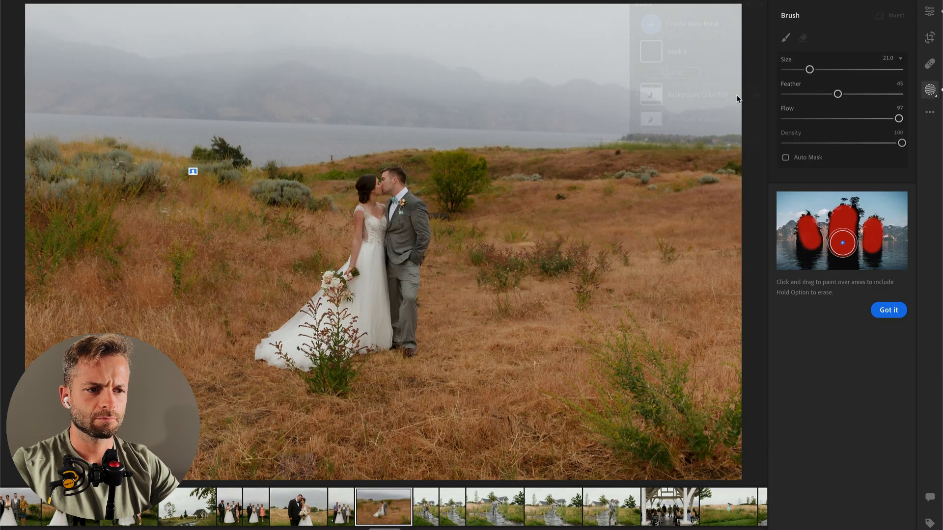
click(700, 116)
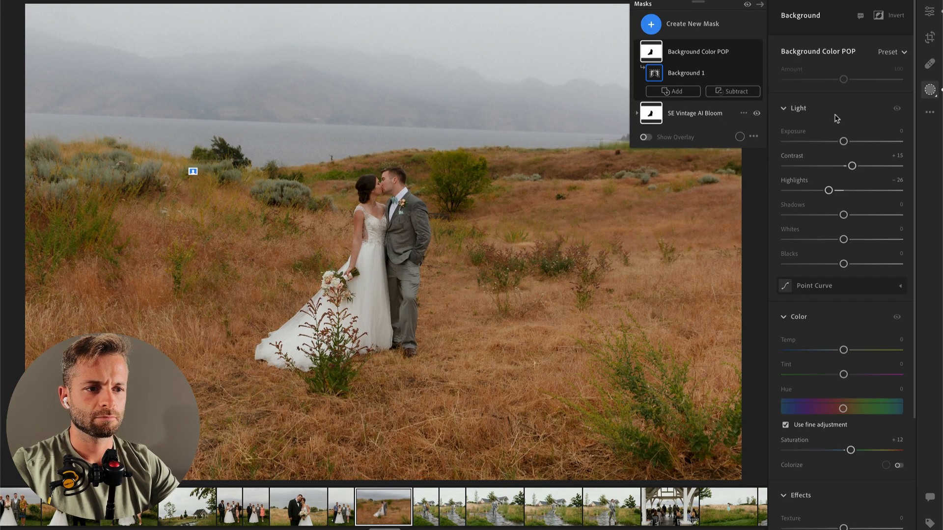
drag(844, 142, 841, 142)
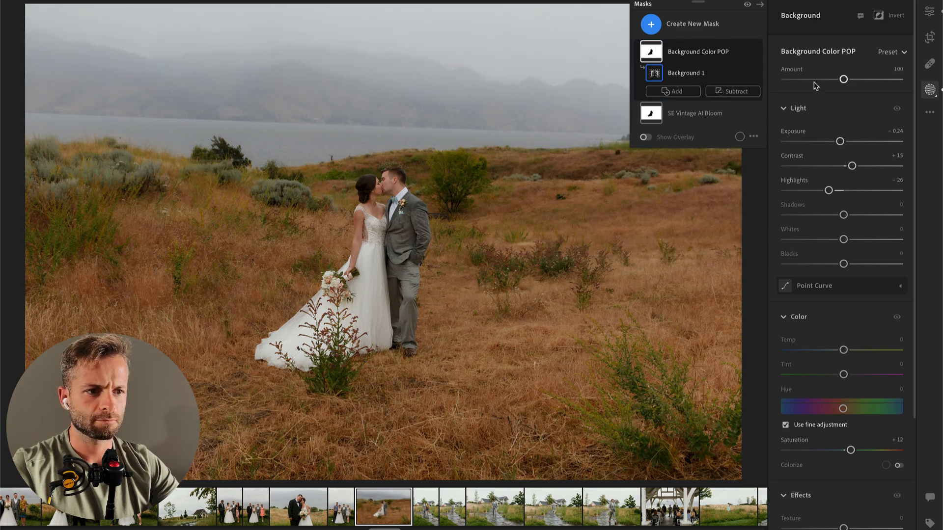
drag(843, 79, 813, 80)
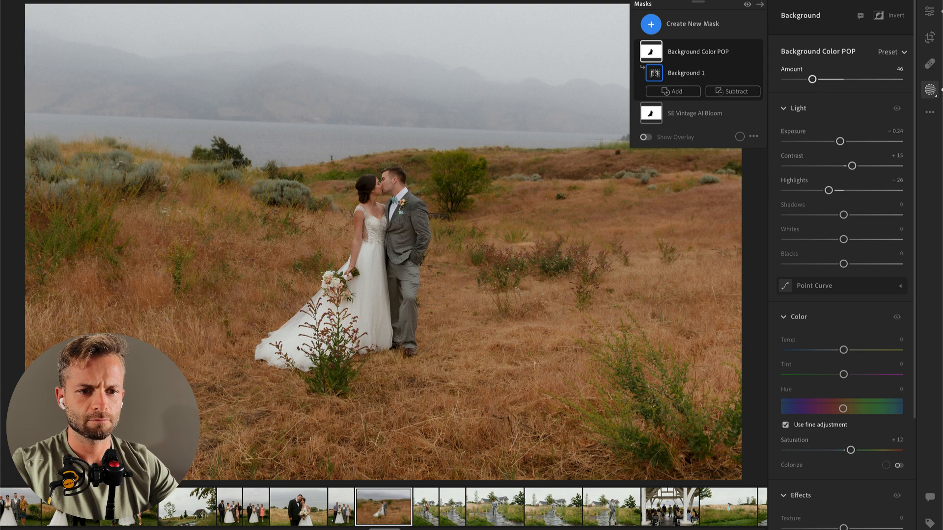
click(815, 450)
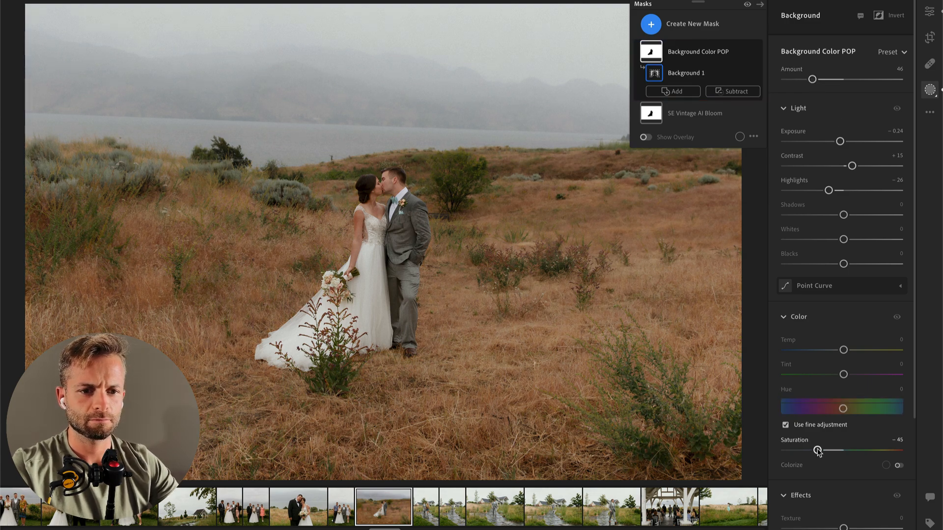
key(e)
key(backslash)
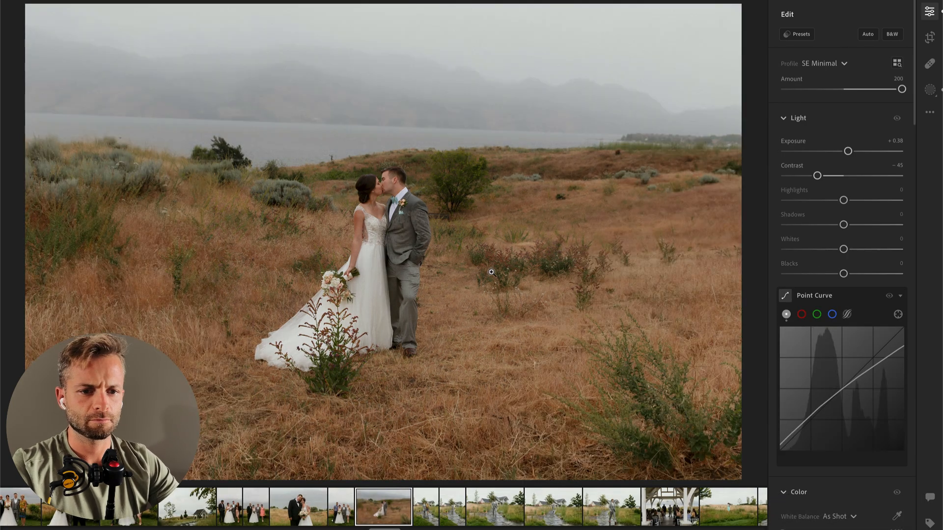
Step: Straighten the kissing couple's photo with a slight crop rotation
key(c)
drag(747, 36, 742, 30)
key(Return)
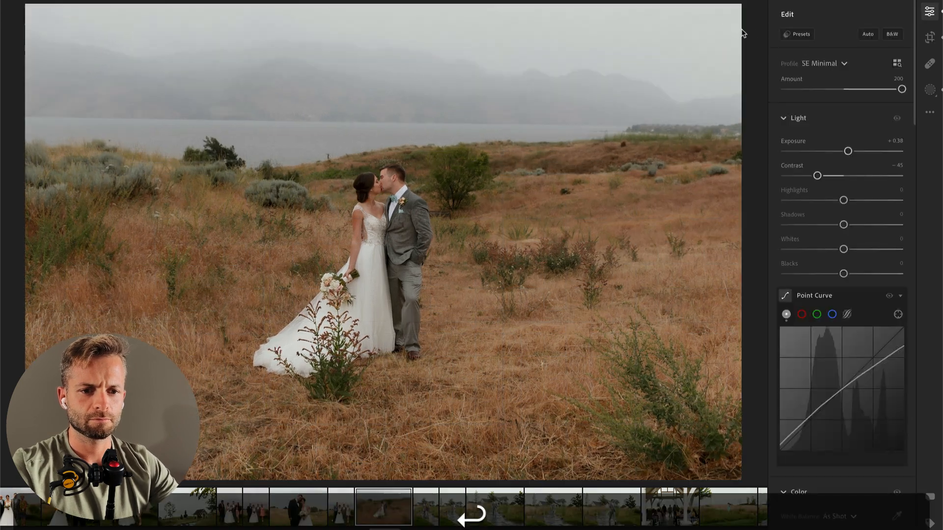
Step: Try Vibrance at +65 and Saturation at +100 on the couple's photo, resetting each one
scroll(848, 374, down, 5)
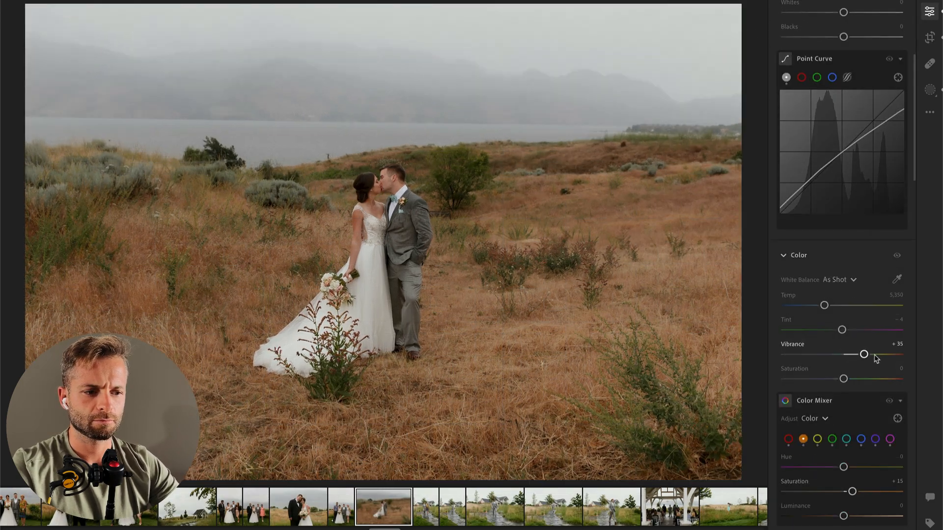
mouse_move(880, 357)
mouse_down()
mouse_move(902, 356)
mouse_move(820, 357)
mouse_move(892, 351)
mouse_move(882, 353)
mouse_up()
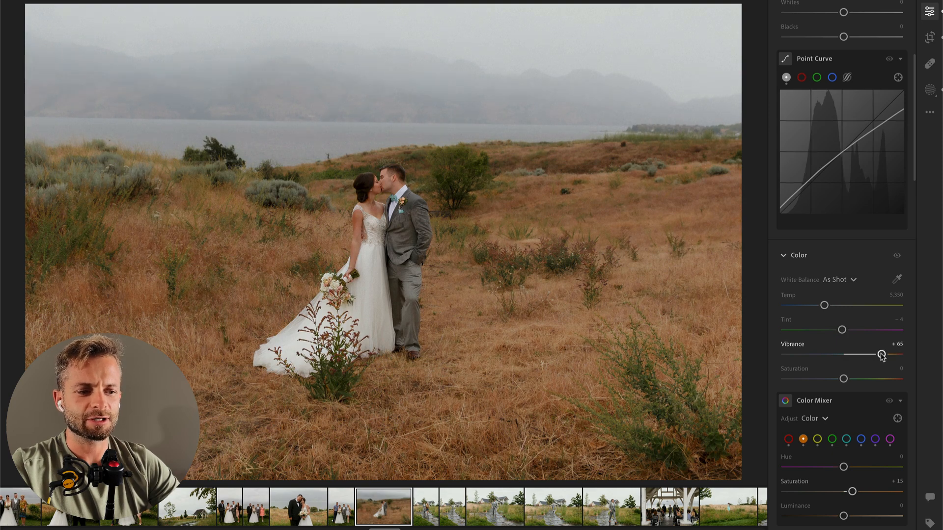
double_click(882, 353)
drag(845, 380, 898, 379)
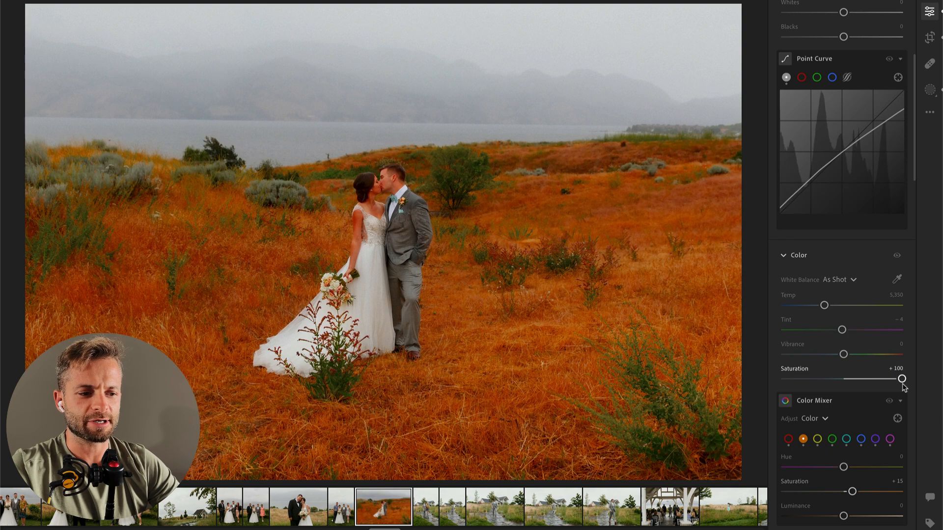
double_click(902, 379)
Step: Set the overall Vibrance of the couple's photo to +68
drag(843, 354, 901, 354)
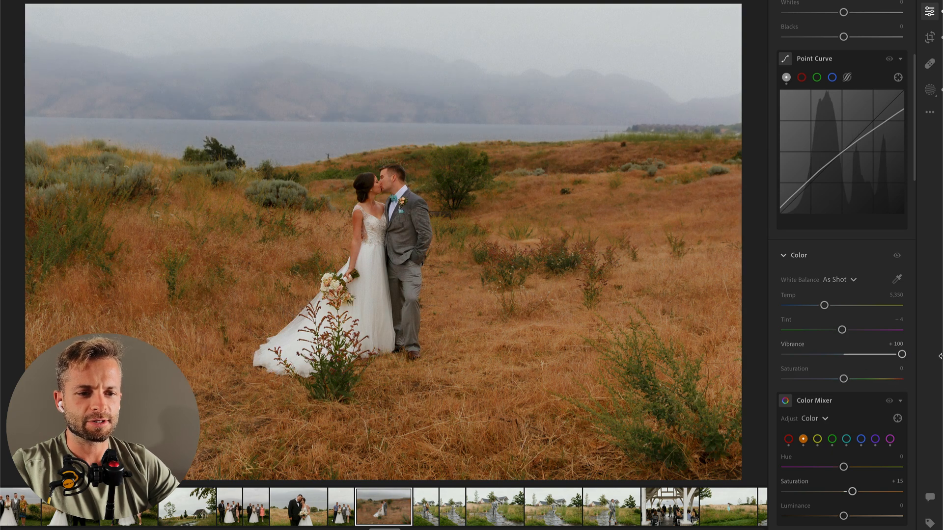
click(871, 355)
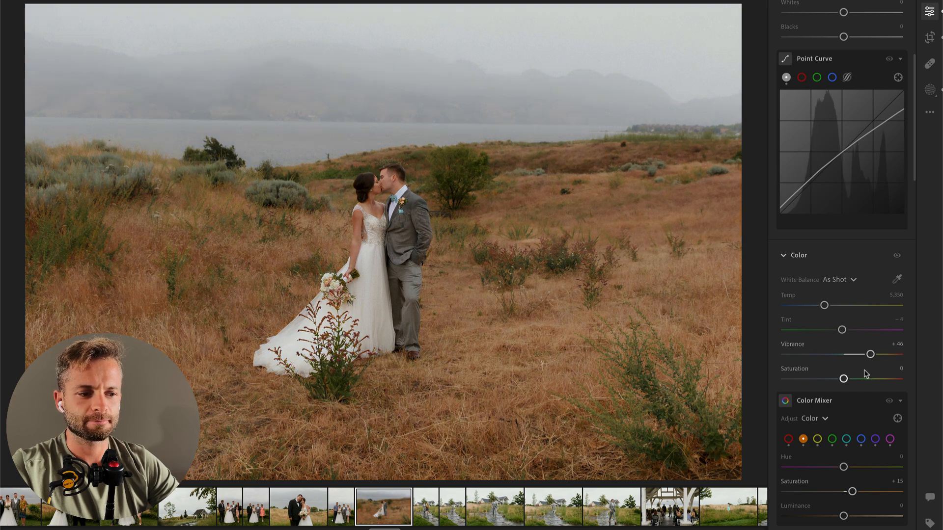
click(883, 354)
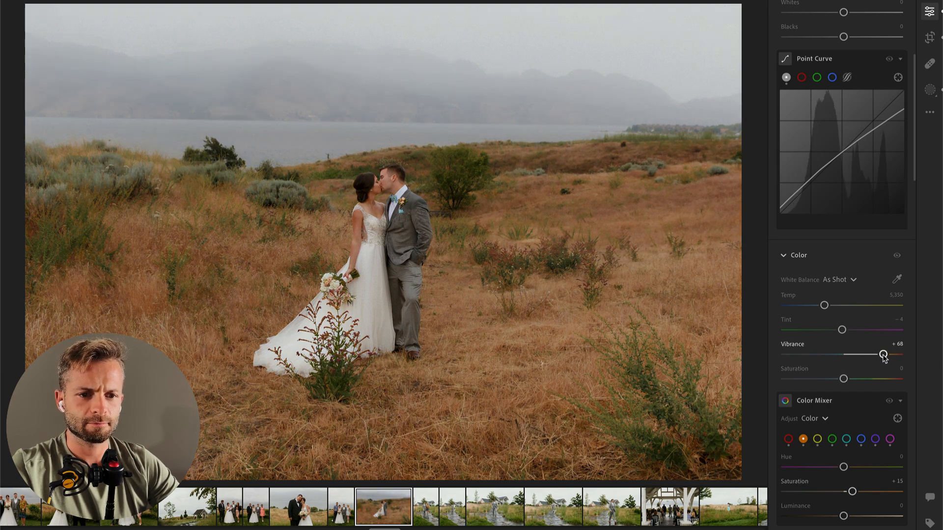
Step: Set Exposure to -0.81 on the next photo, of the man in grey walking arm in arm with the woman
key(Right)
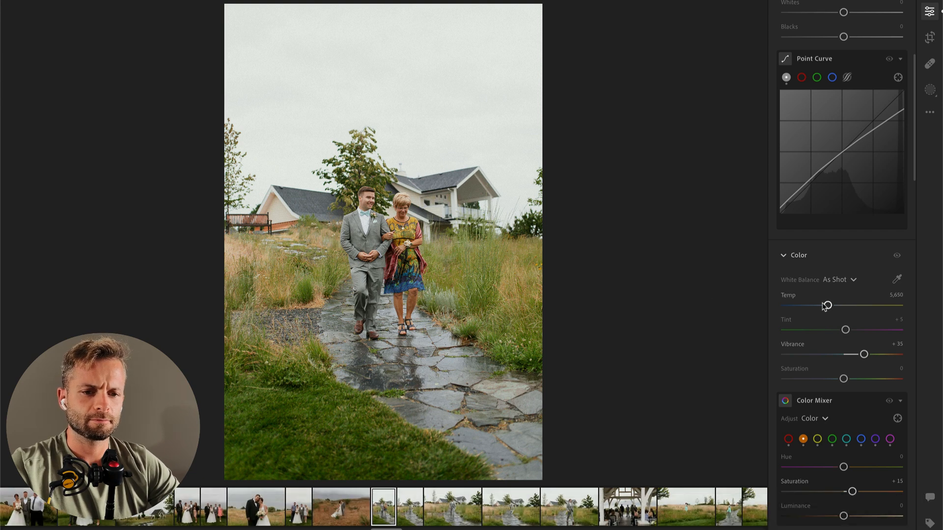
scroll(825, 167, up, 5)
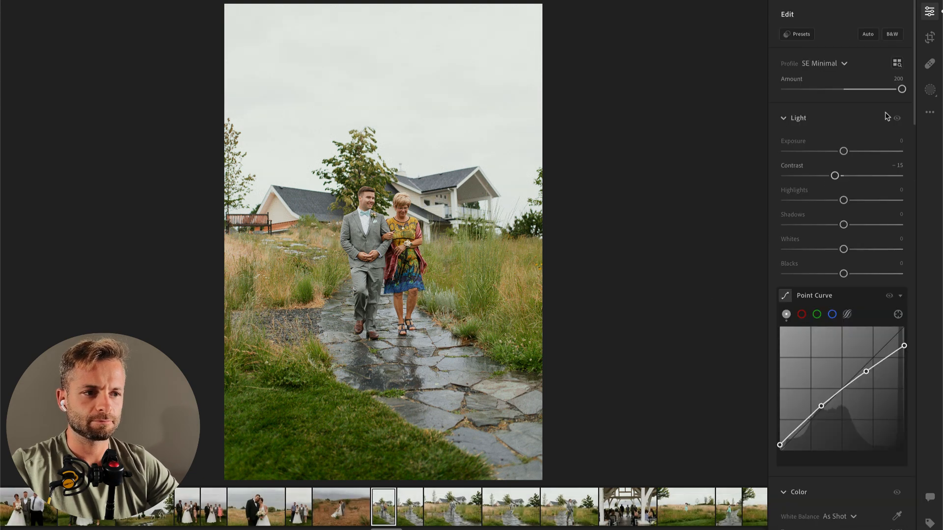
click(932, 13)
click(932, 14)
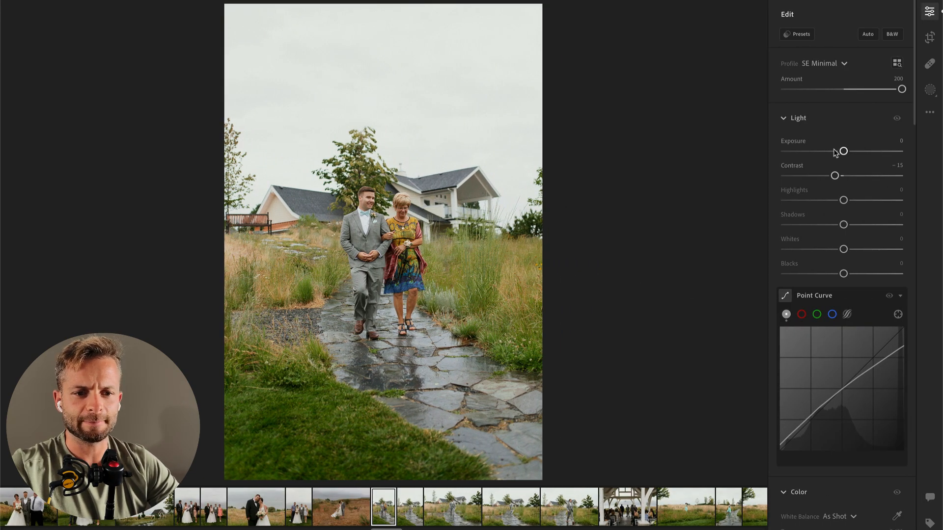
click(835, 152)
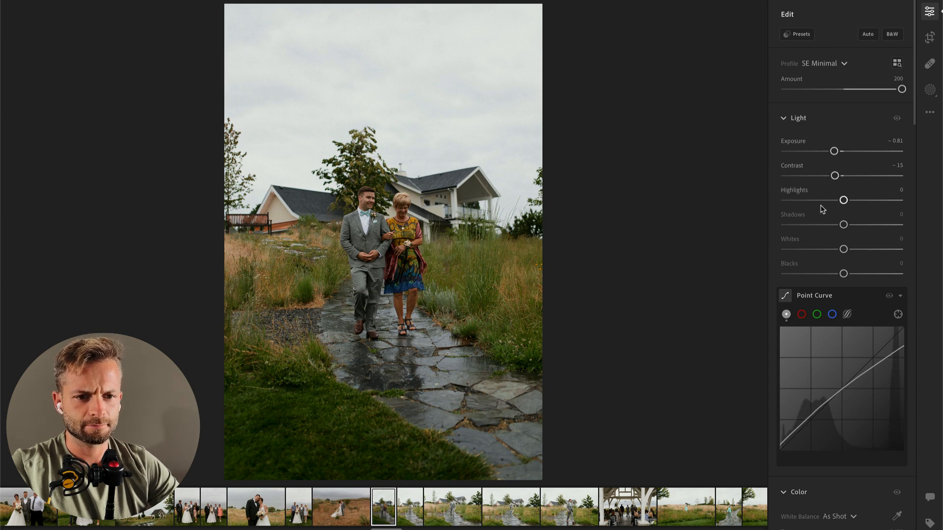
Step: Warm the white balance of the man and woman's photo to a Temp of 5,929
scroll(825, 221, down, 5)
scroll(846, 400, down, 8)
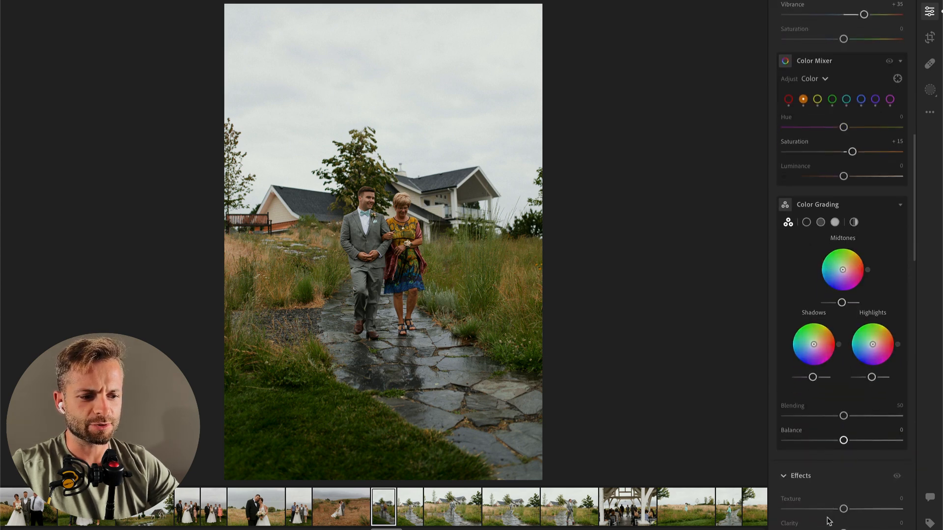
scroll(855, 419, up, 15)
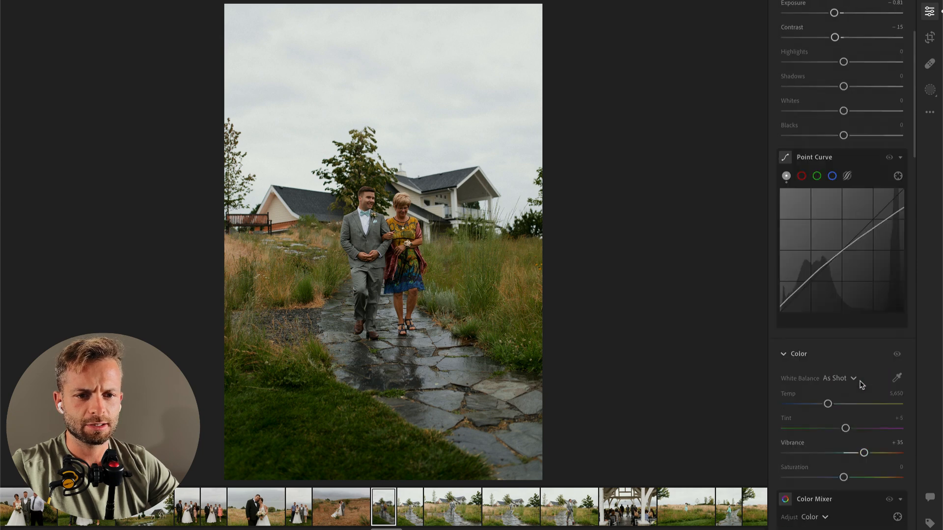
scroll(846, 476, down, 15)
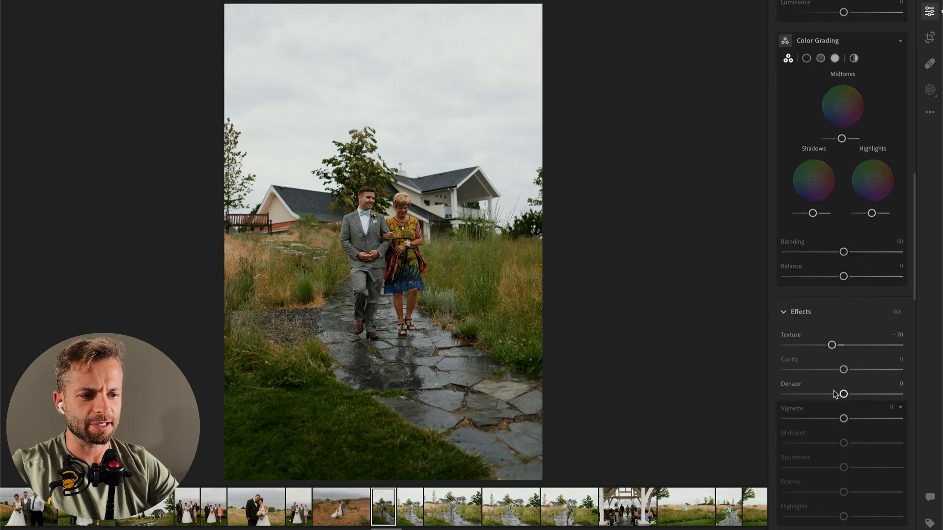
click(833, 372)
scroll(834, 376, up, 15)
scroll(830, 358, down, 5)
click(828, 346)
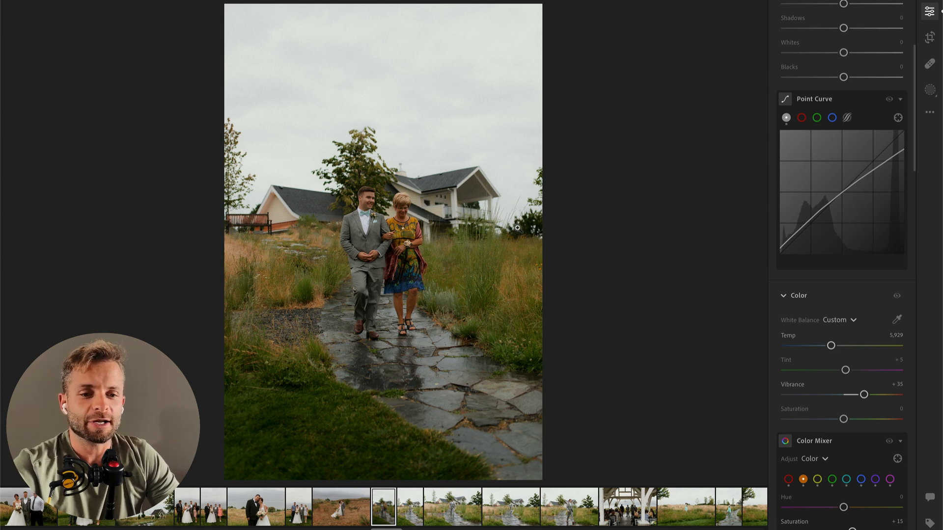
Step: Set the photo's Exposure to -0.67, and copy its edit settings onto the next photo, of the bearded man walking alone
scroll(837, 139, up, 5)
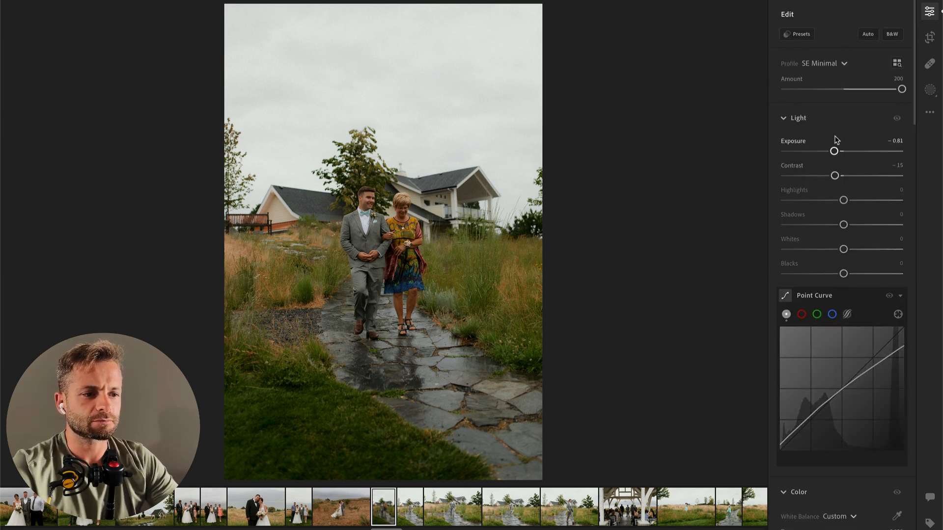
drag(836, 152, 840, 153)
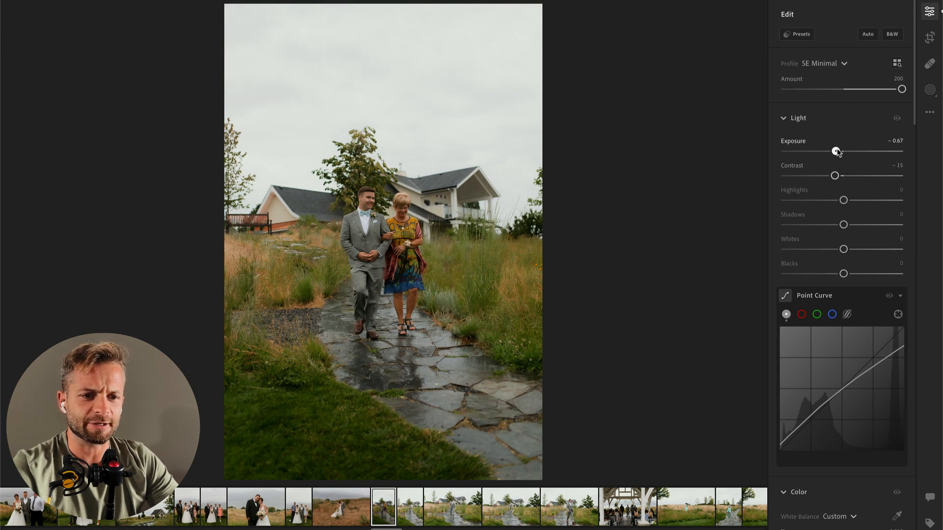
key(super+c)
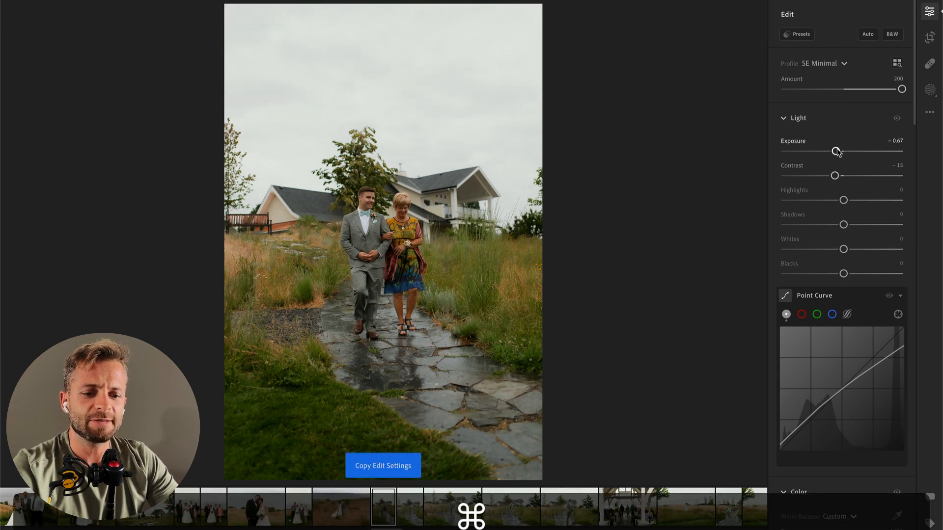
key(super+Right)
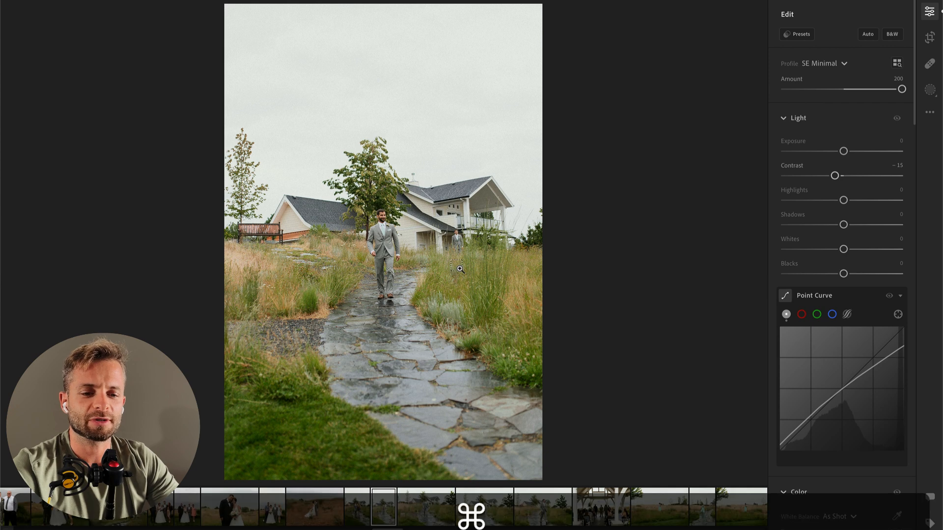
key(super+v)
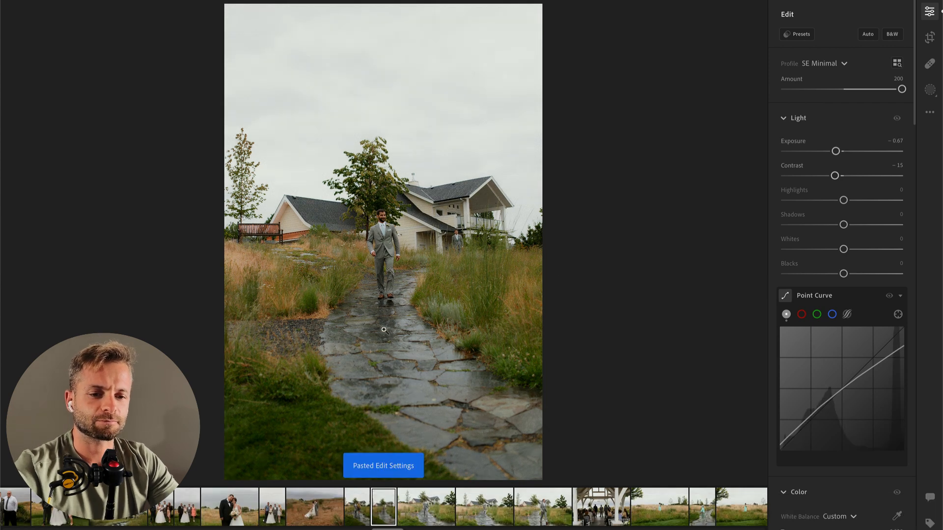
Step: Add a radial gradient mask around the walking man with Contrast -53, Highlights +30 and Whites +7, and slightly lower the photo's overall Exposure
key(r)
drag(386, 255, 441, 340)
mouse_move(844, 191)
mouse_down()
mouse_move(813, 192)
mouse_move(861, 216)
mouse_up()
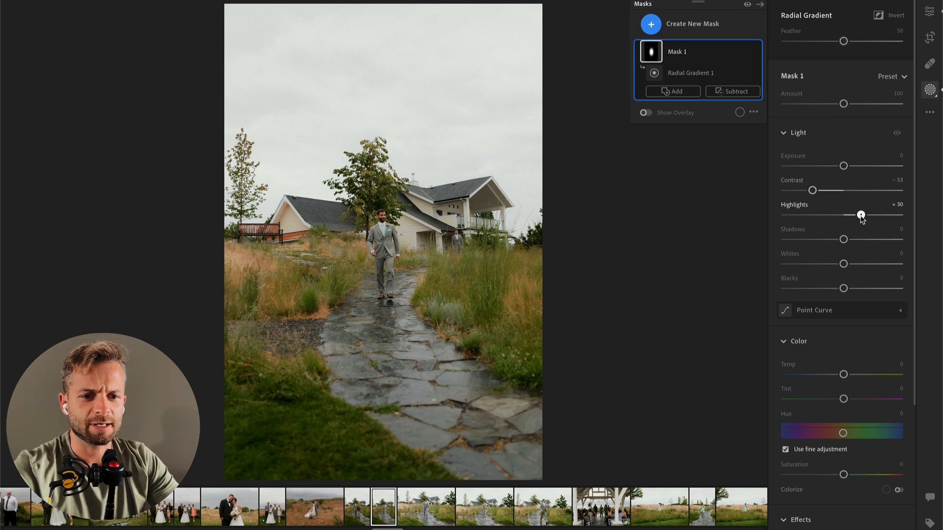
drag(844, 264, 855, 265)
drag(851, 262, 847, 263)
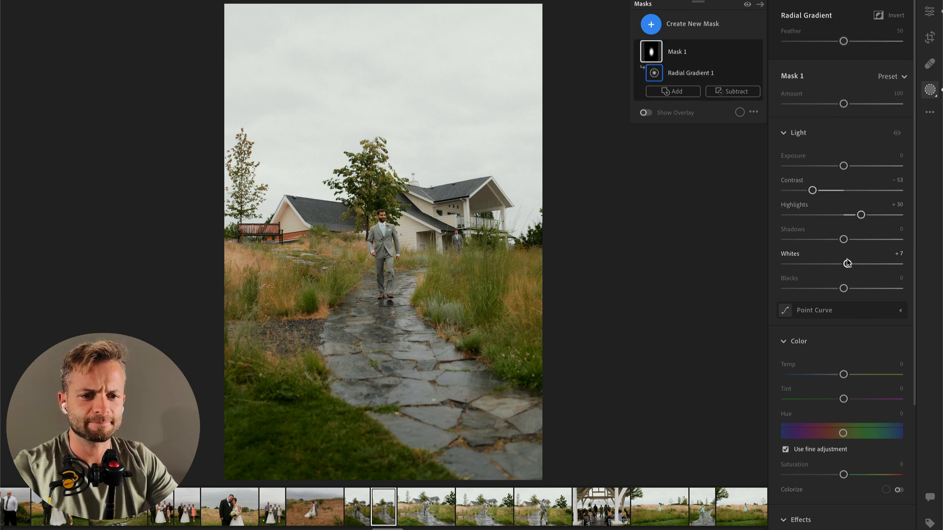
key(Return)
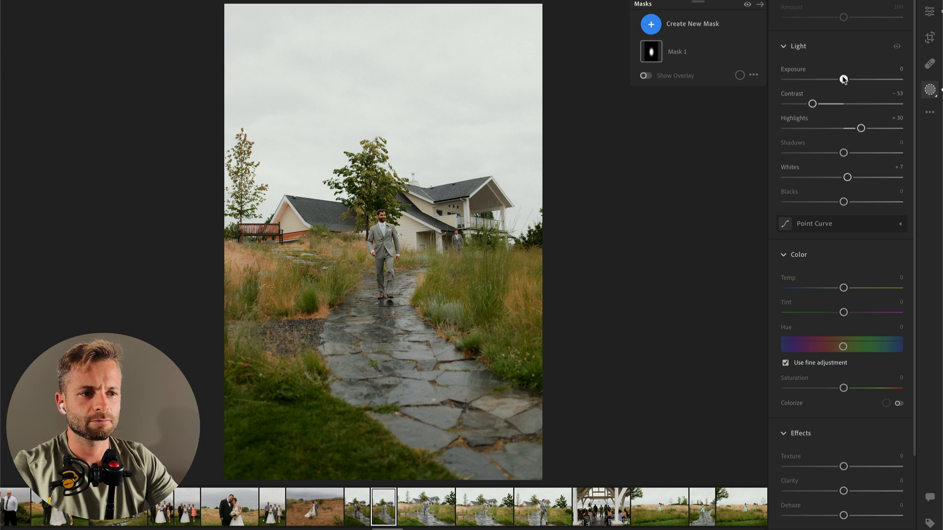
key(Return)
drag(835, 151, 831, 151)
Step: Paste the copied edit settings onto the next three horizontal photos of men in grey suits walking on the stone path
key(Right)
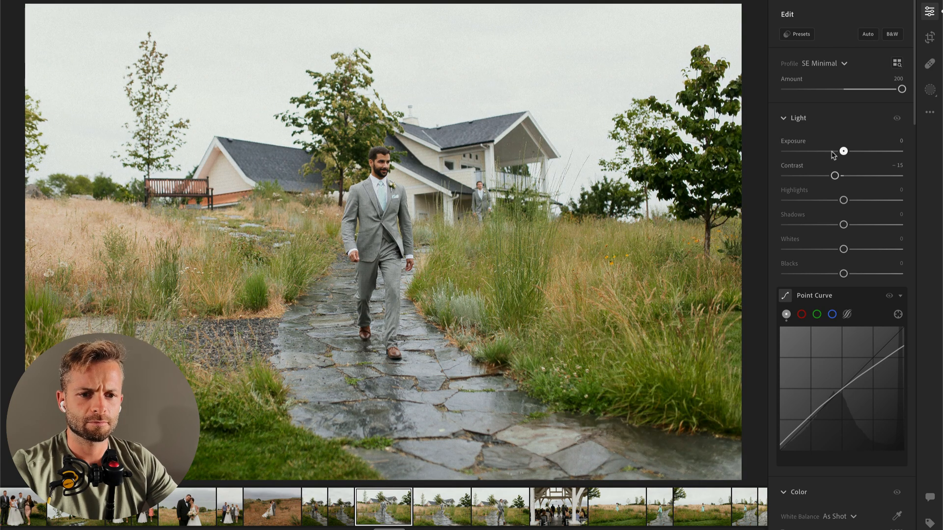
drag(831, 155, 832, 154)
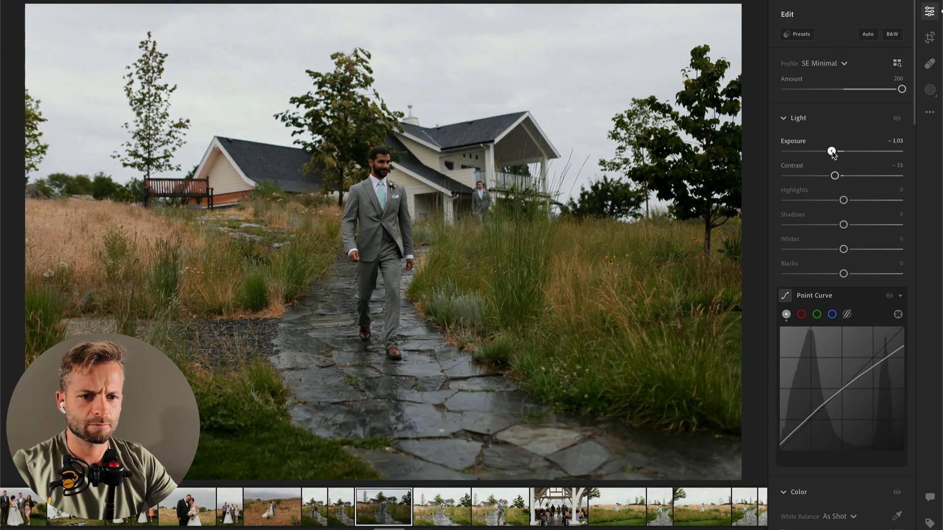
key(super+v)
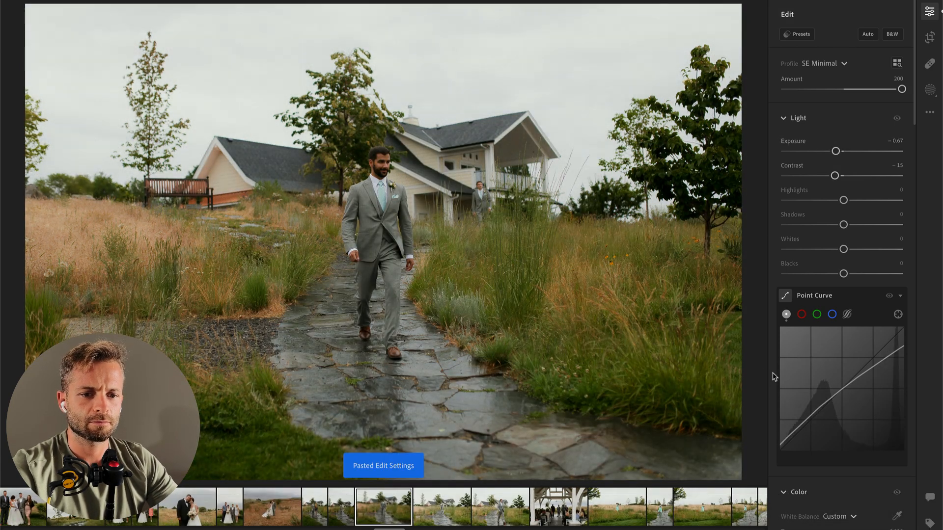
key(Right)
key(super+v)
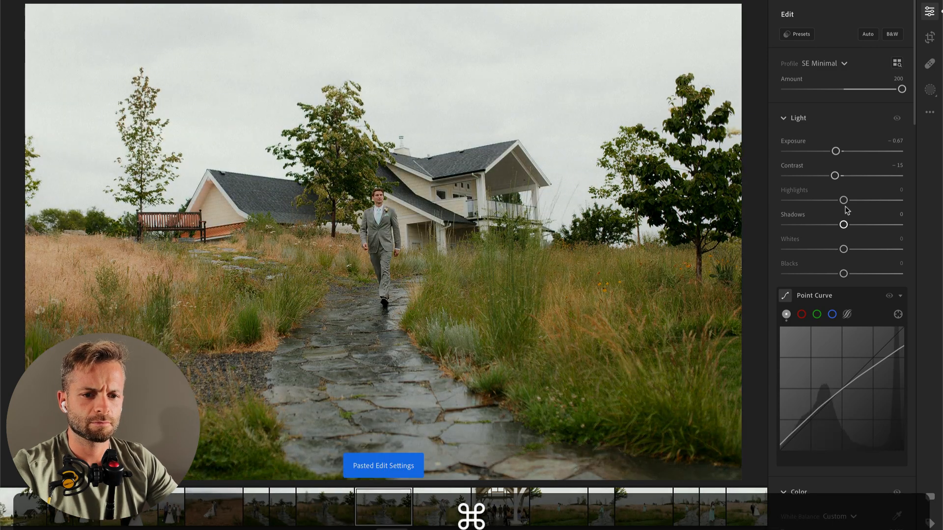
key(Right)
key(super+v)
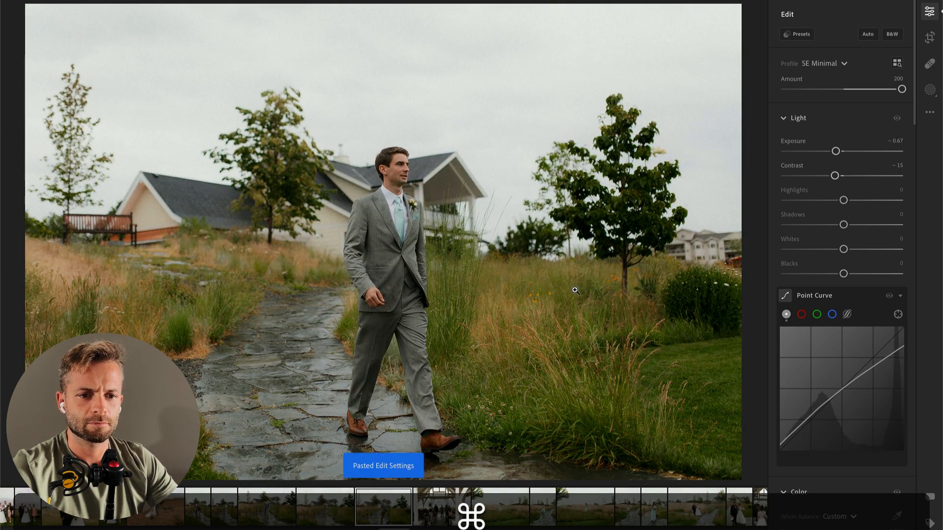
key(c)
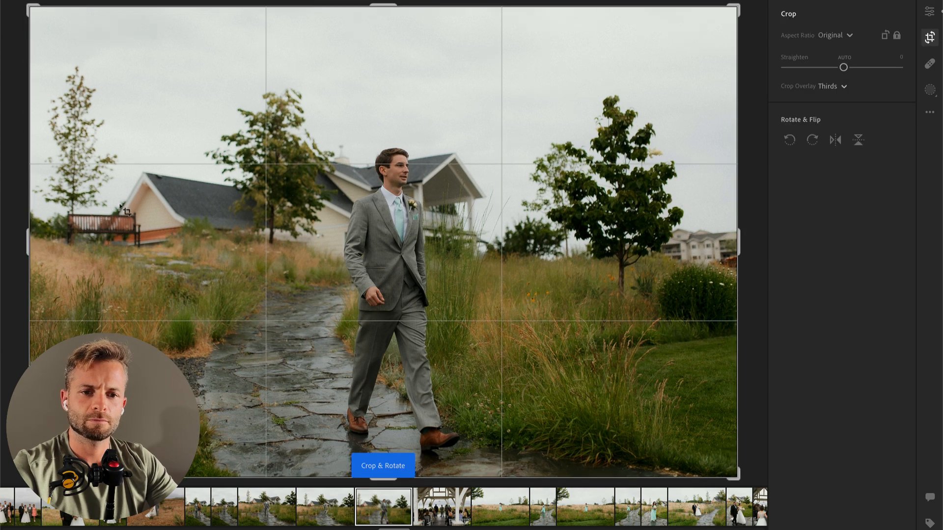
drag(29, 6, 64, 30)
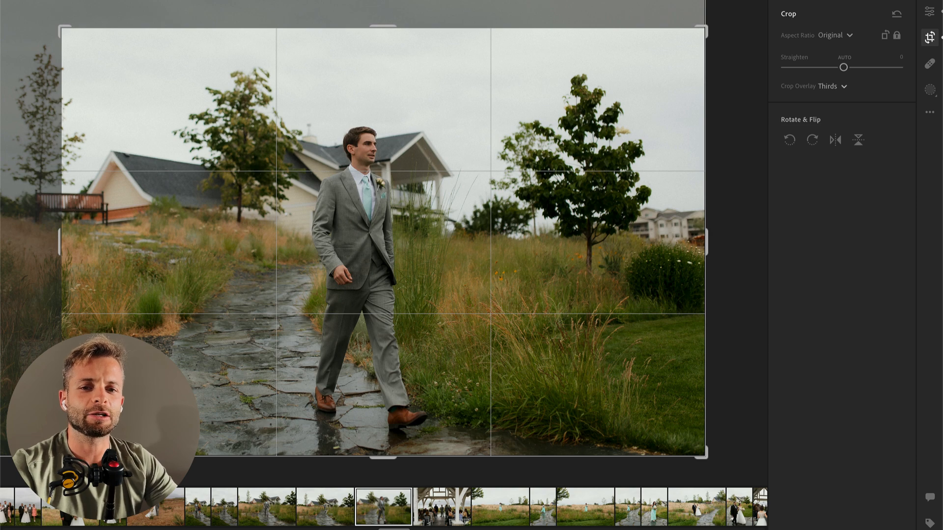
drag(57, 24, 12, 3)
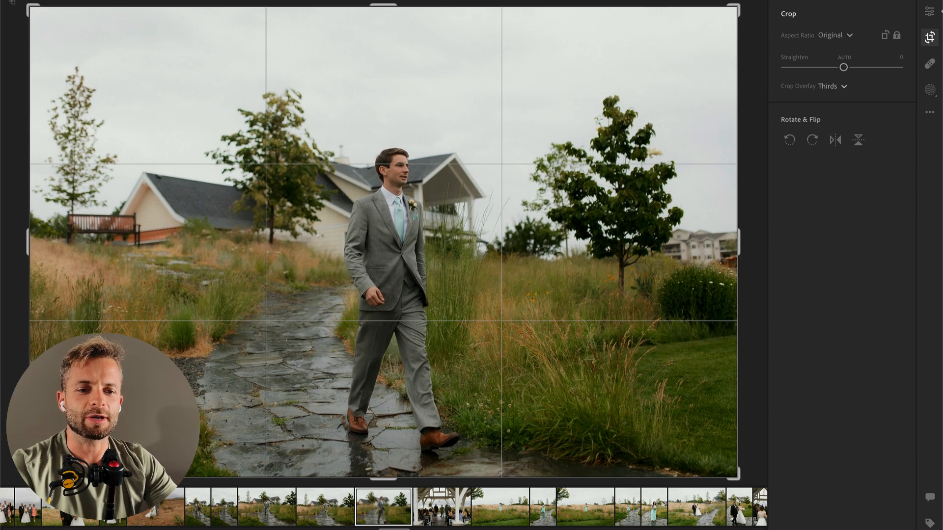
key(Return)
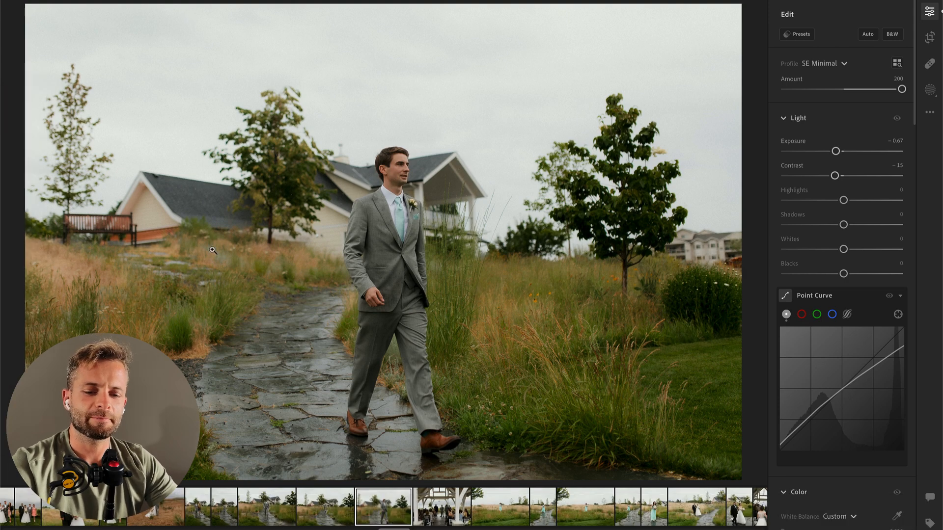
Step: Crop the photo of the man in the grey suit slightly tighter from its upper-left corner, keeping the original aspect ratio
key(c)
drag(28, 7, 52, 17)
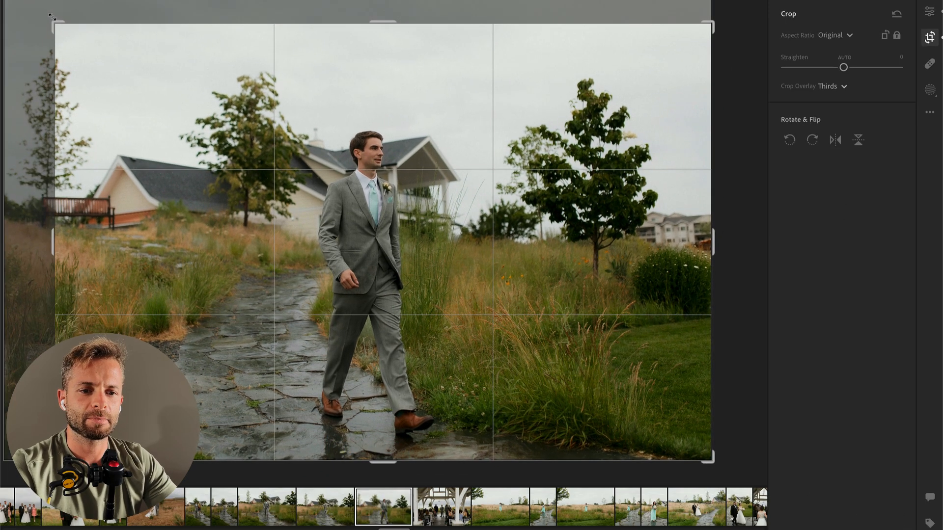
key(Return)
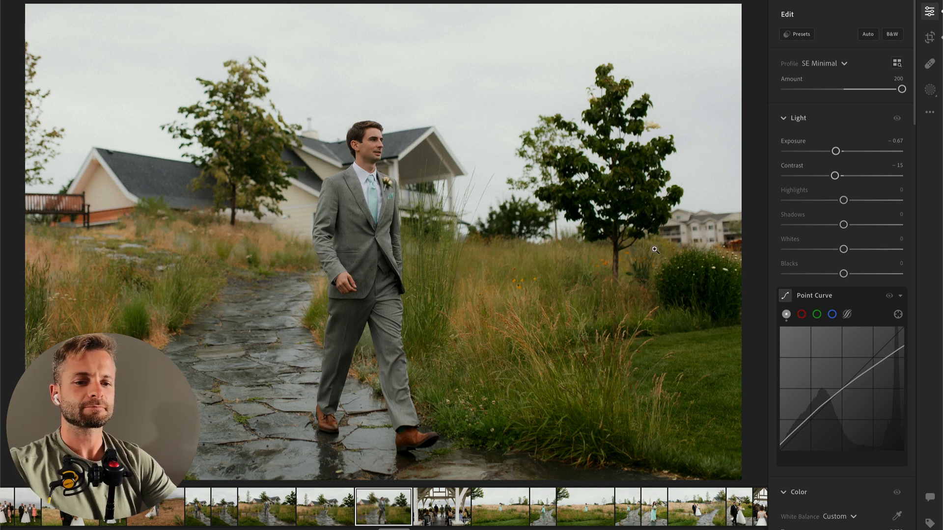
Step: Set Contrast -64, Highlights -100 and Whites +62 on the next photo, of the ceremony under the white pavilion
key(Right)
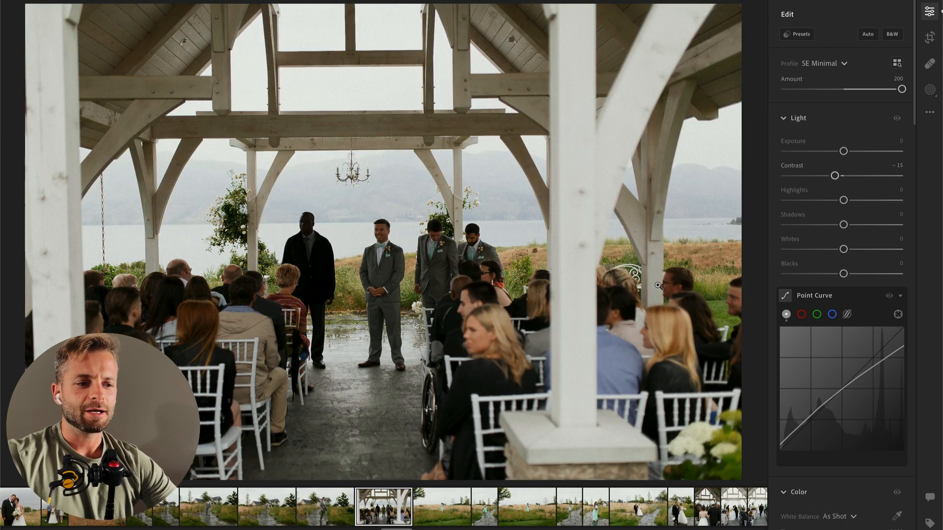
drag(844, 200, 793, 201)
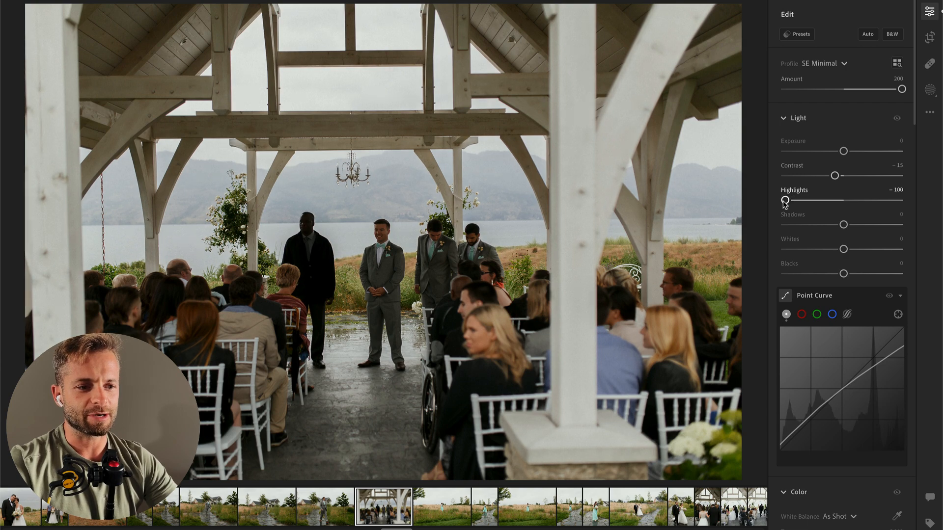
click(802, 250)
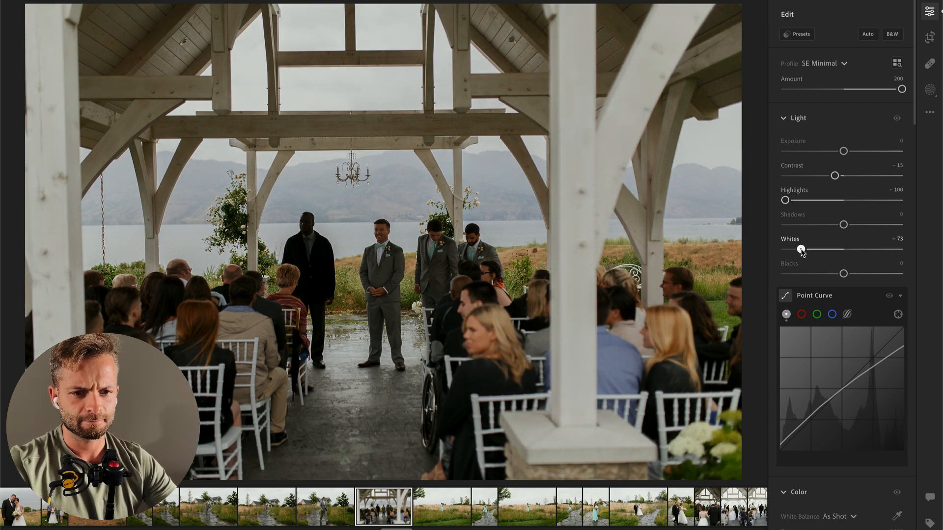
drag(835, 175, 806, 176)
drag(819, 250, 879, 252)
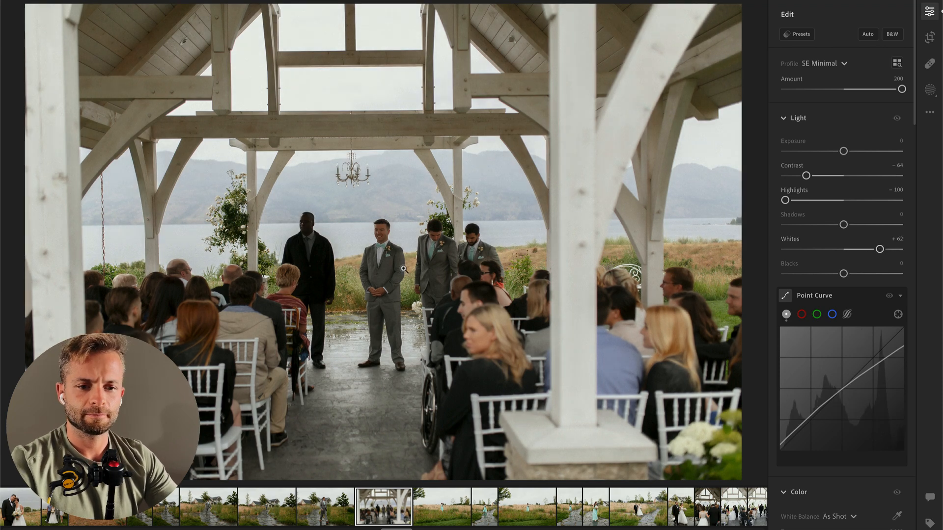
Step: Add a wide radial gradient mask around the groom and seated guests, and subtract the background from it
key(shift+m)
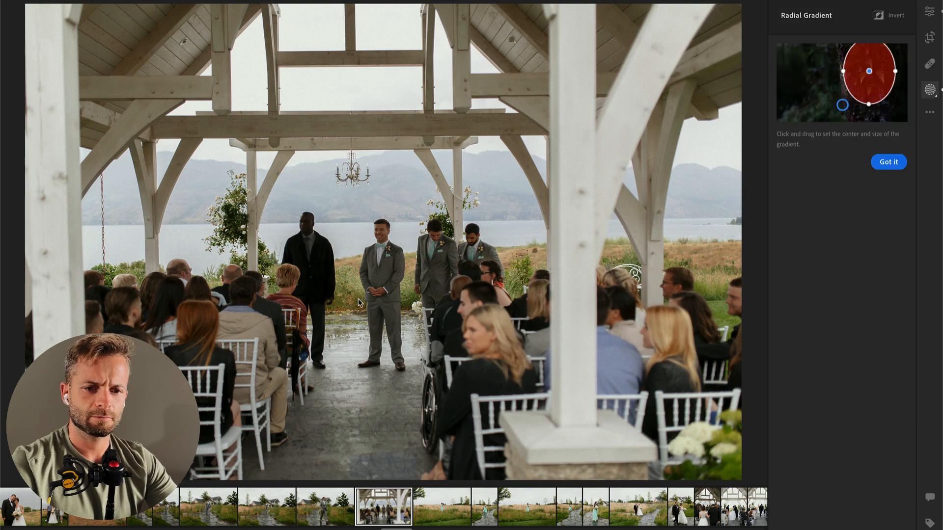
mouse_move(354, 291)
mouse_down()
mouse_move(577, 407)
mouse_move(712, 437)
mouse_up()
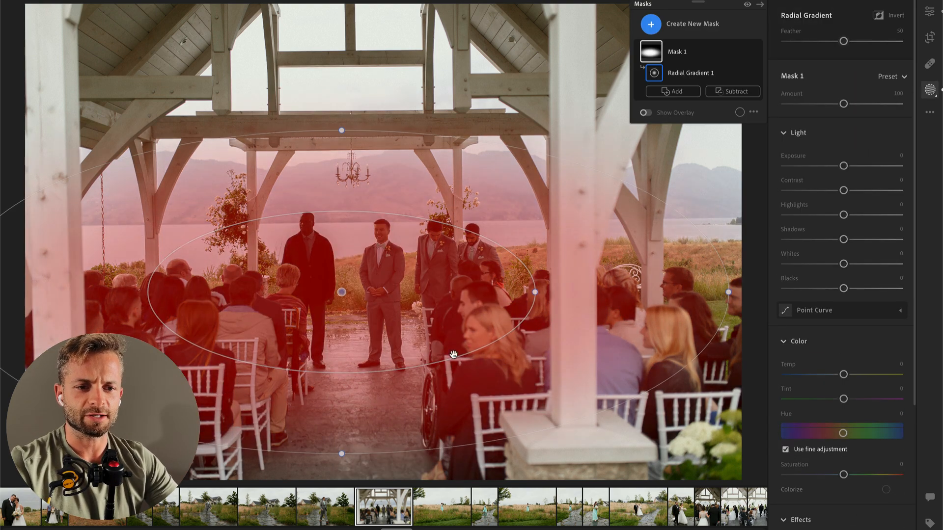
mouse_move(690, 55)
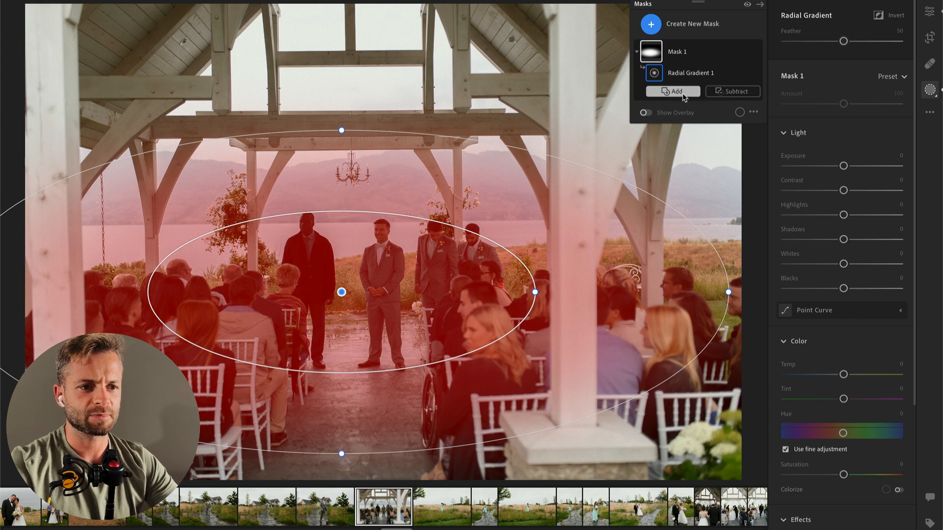
click(728, 92)
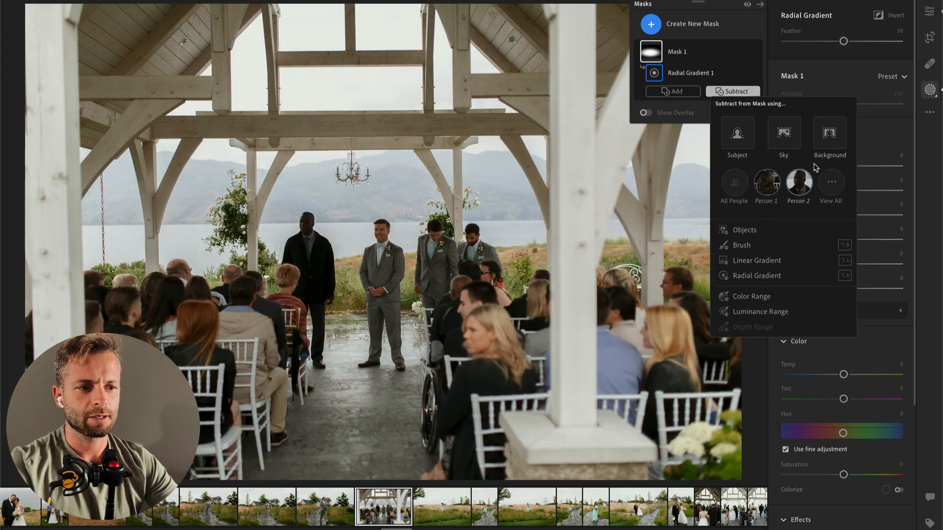
click(830, 133)
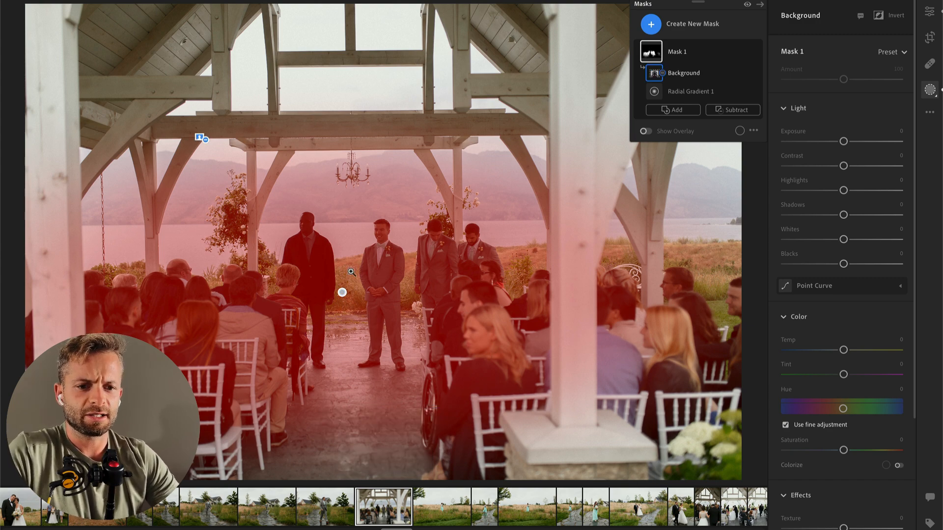
Step: Set the people mask's Contrast to -42, Highlights to +18 and Whites to +40
drag(844, 166, 855, 196)
drag(861, 239, 867, 240)
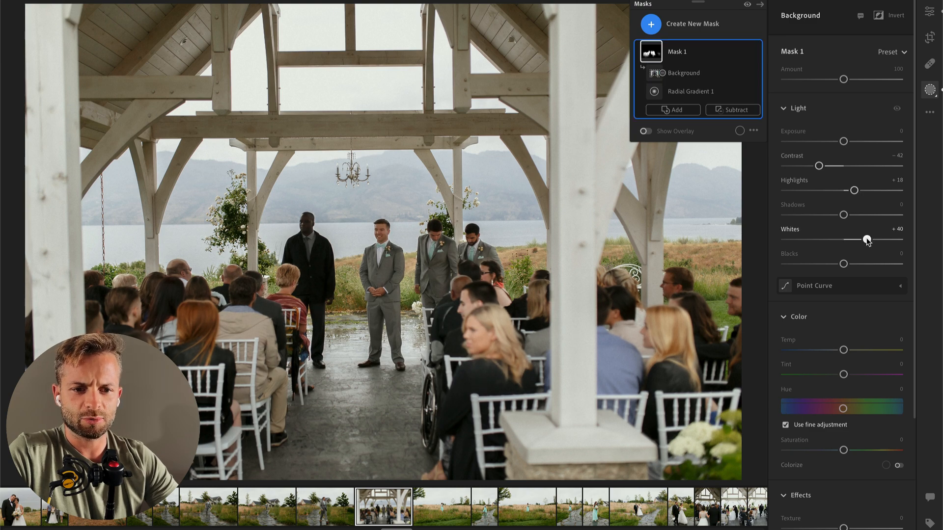
key(Return)
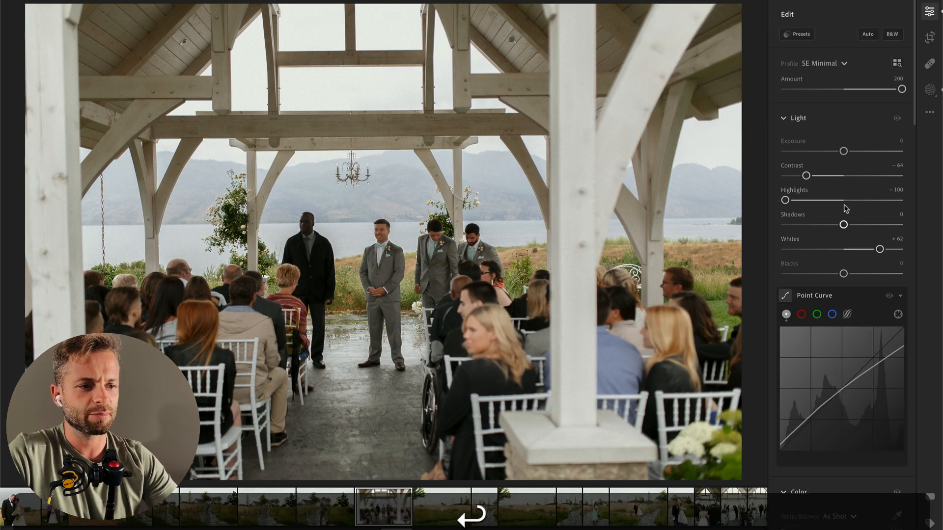
Step: Set the ceremony photo's overall Contrast to -39, and compare the edit with the neighbouring photo and the original
click(821, 176)
key(backslash)
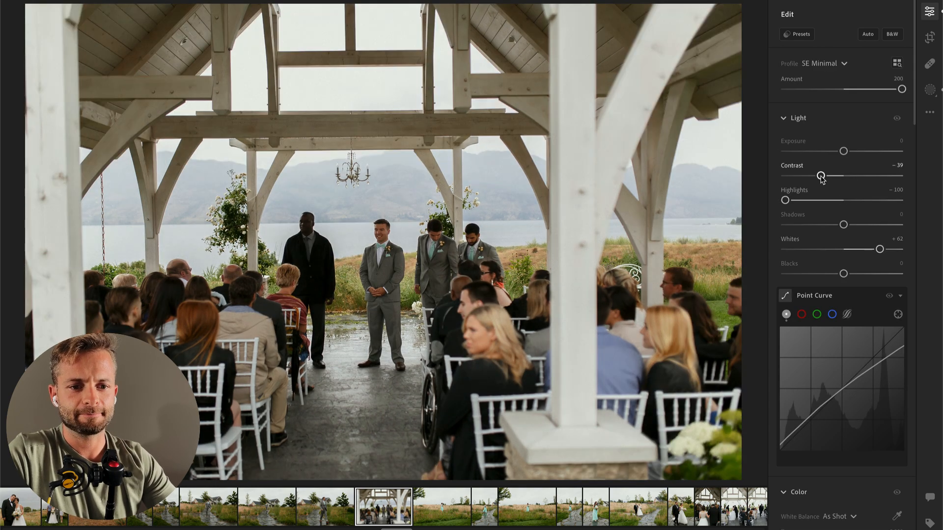
key(Right)
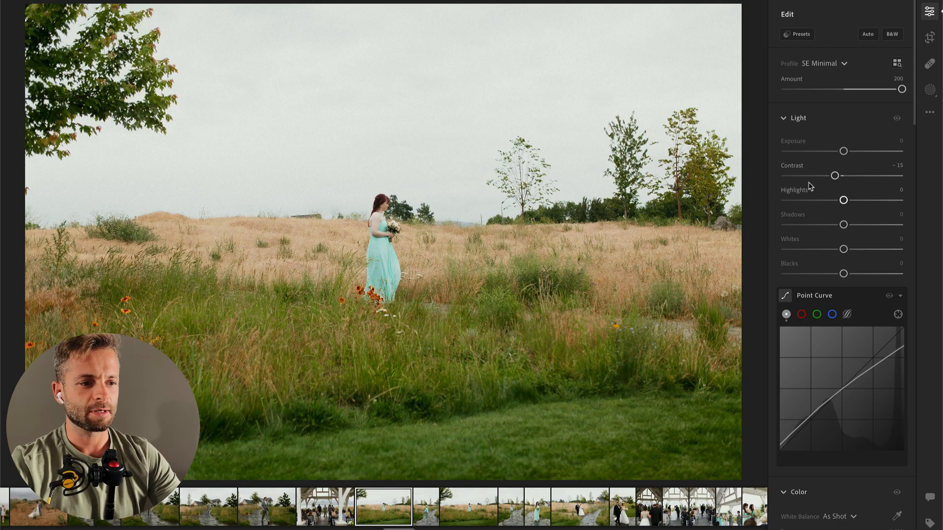
key(Left)
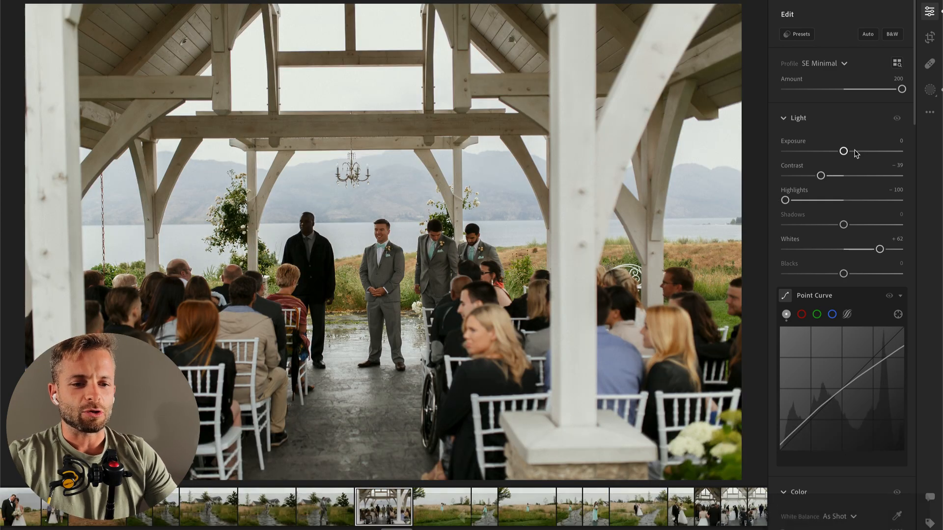
key(backslash)
key(backslash)
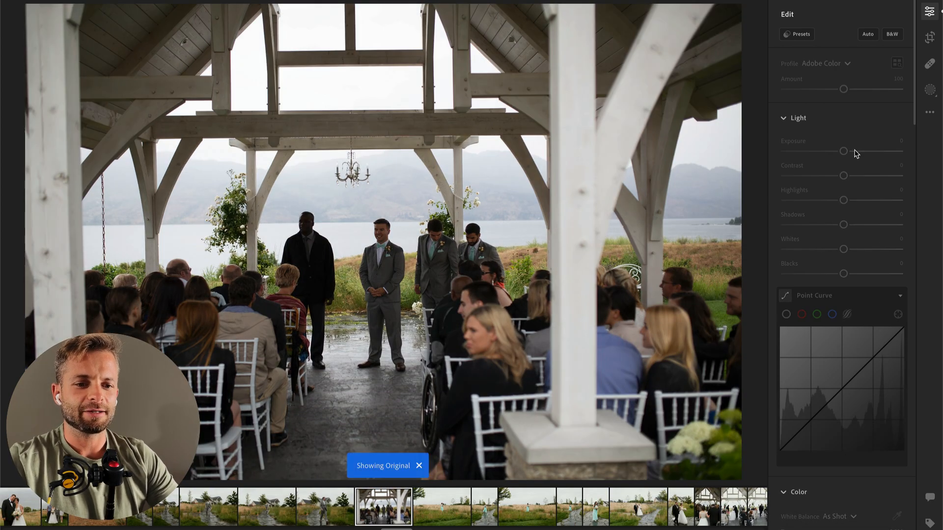
Step: Paint a brush mask over the pavilion's roof and upper beams with Contrast +70, and move on to the next photo
key(b)
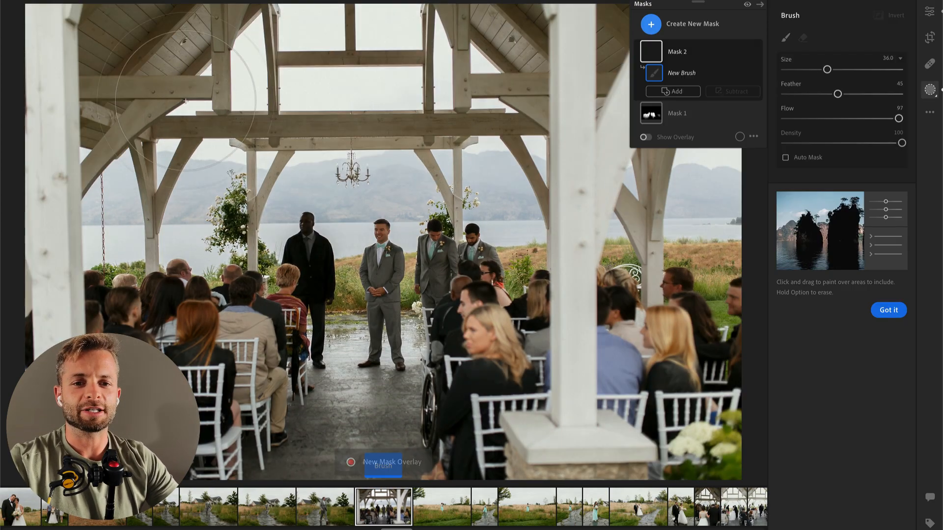
drag(162, 118, 144, 51)
mouse_move(480, 39)
mouse_down()
mouse_move(712, 40)
mouse_move(830, 54)
mouse_up()
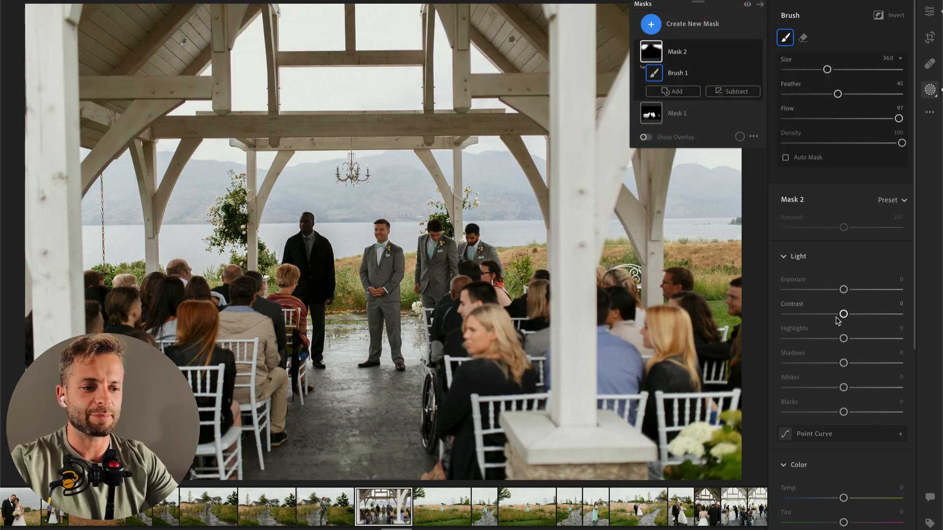
drag(867, 317, 885, 315)
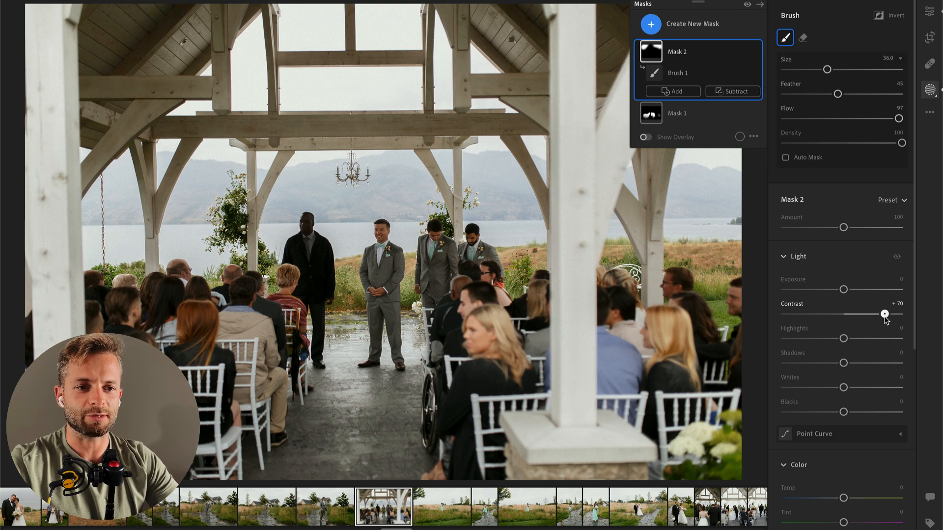
key(Return)
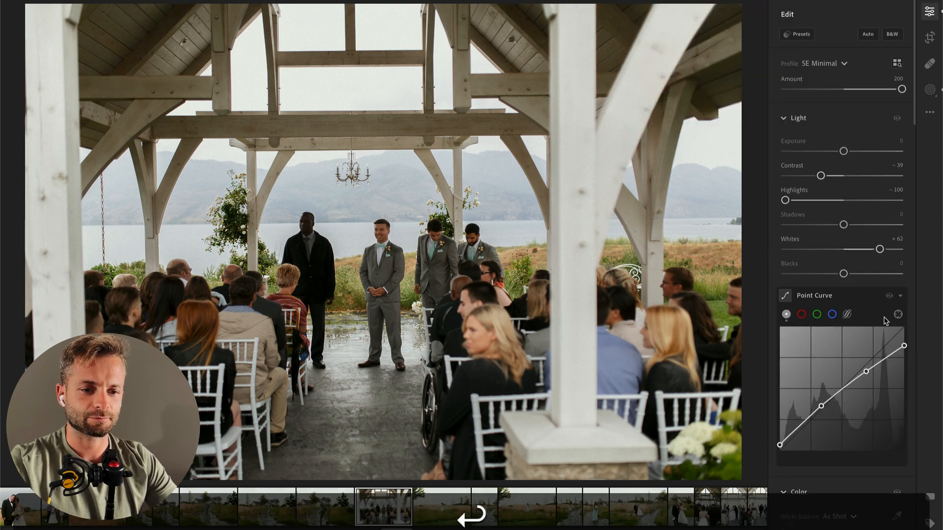
key(Right)
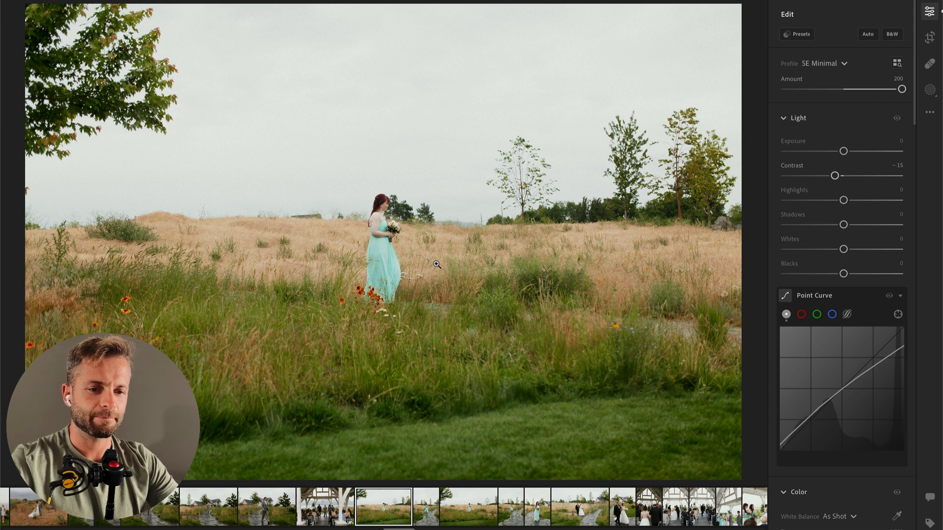
key(b)
click(651, 24)
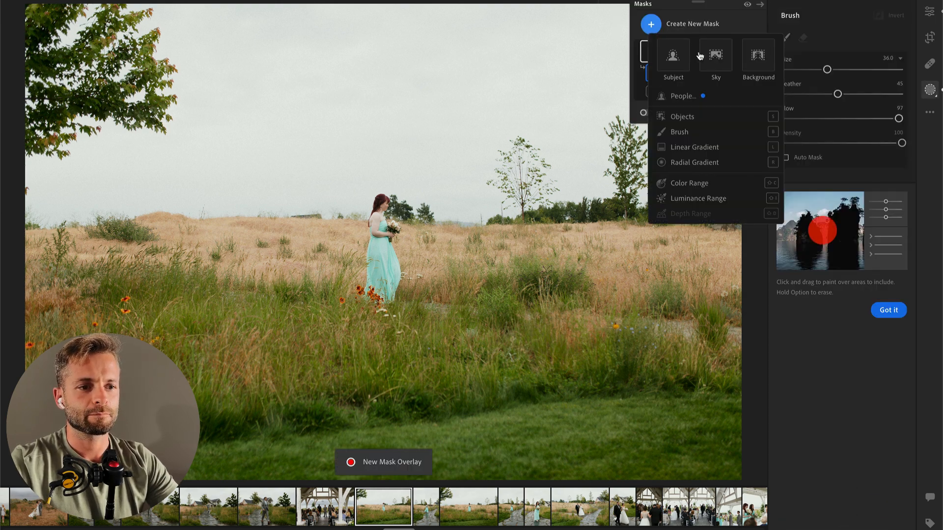
click(683, 122)
drag(371, 231, 375, 280)
click(932, 15)
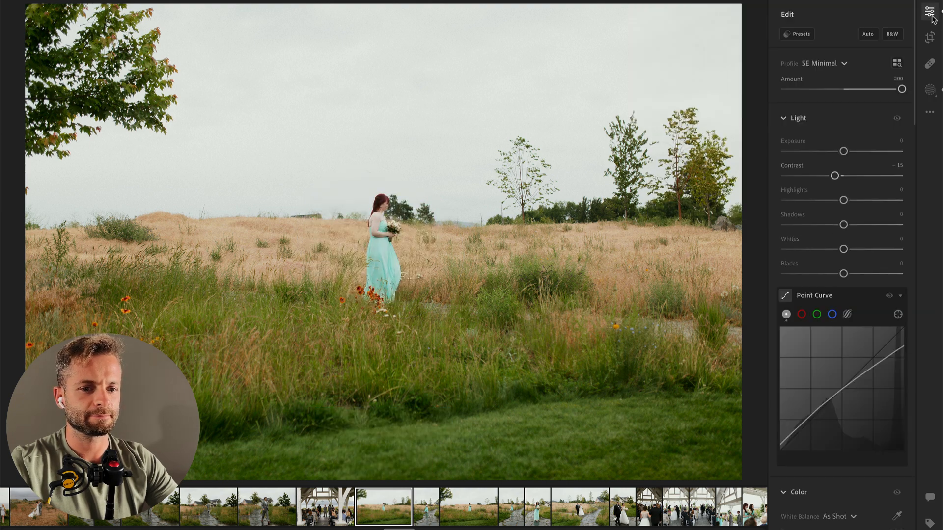
key(b)
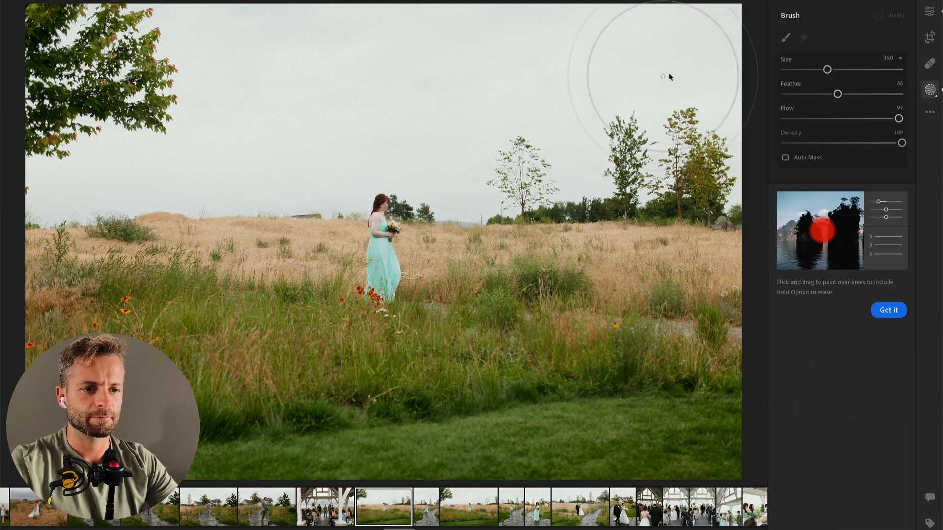
click(682, 123)
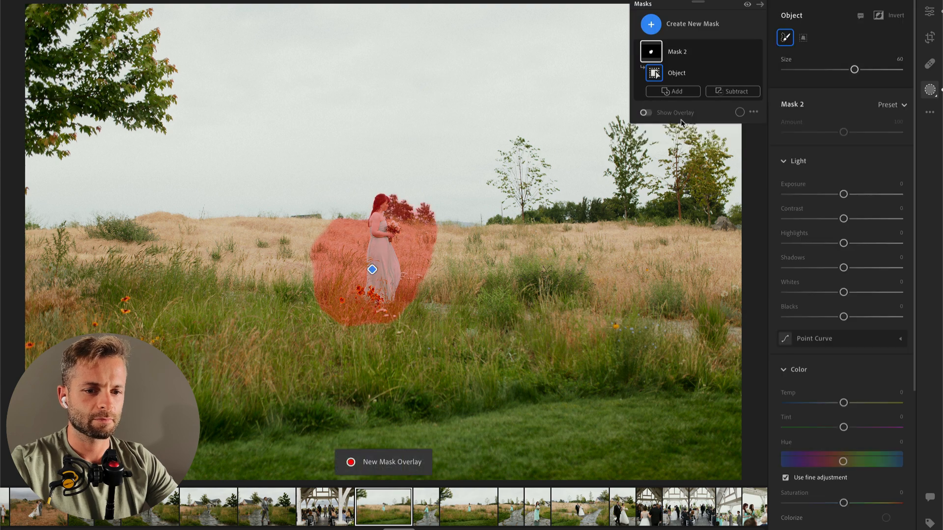
key(BackSpace)
Step: Paint a size 11 brush mask over the woman in teal with Contrast -34, Highlights +30 and Whites +22, and set the photo's Exposure to -0.67
key(b)
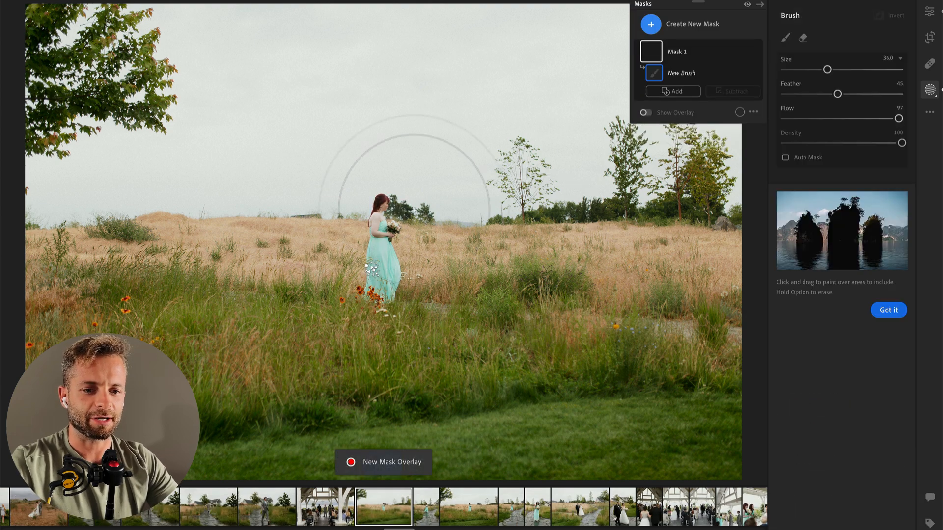
drag(378, 215, 386, 317)
drag(844, 315, 824, 317)
click(861, 339)
drag(865, 388, 857, 388)
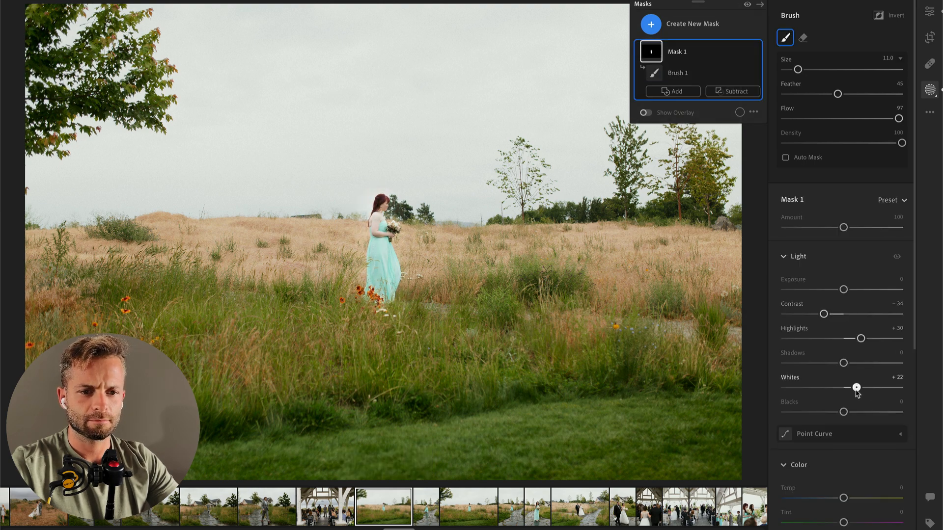
key(Return)
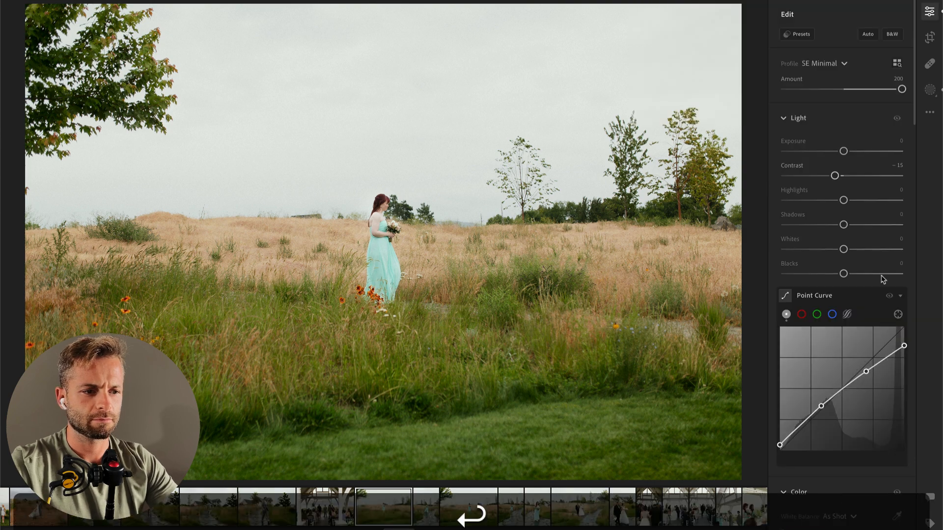
drag(843, 151, 835, 152)
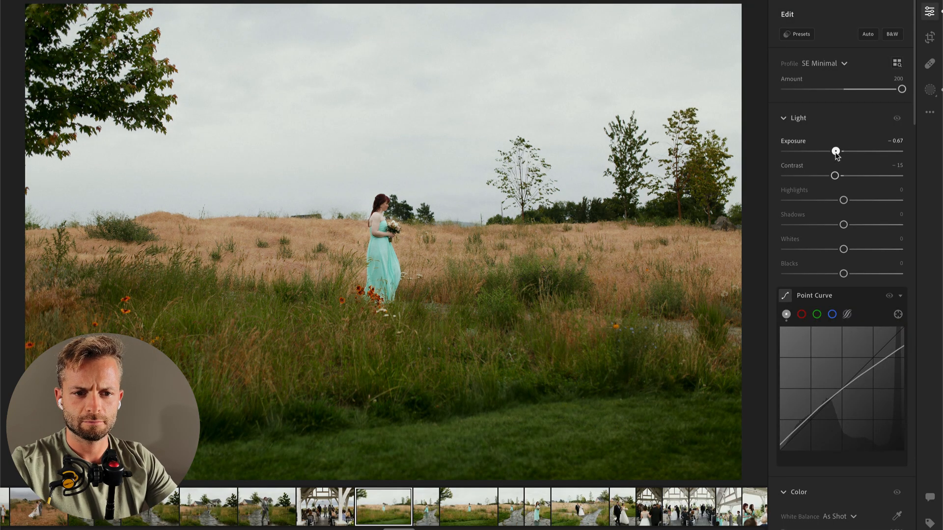
key(Right)
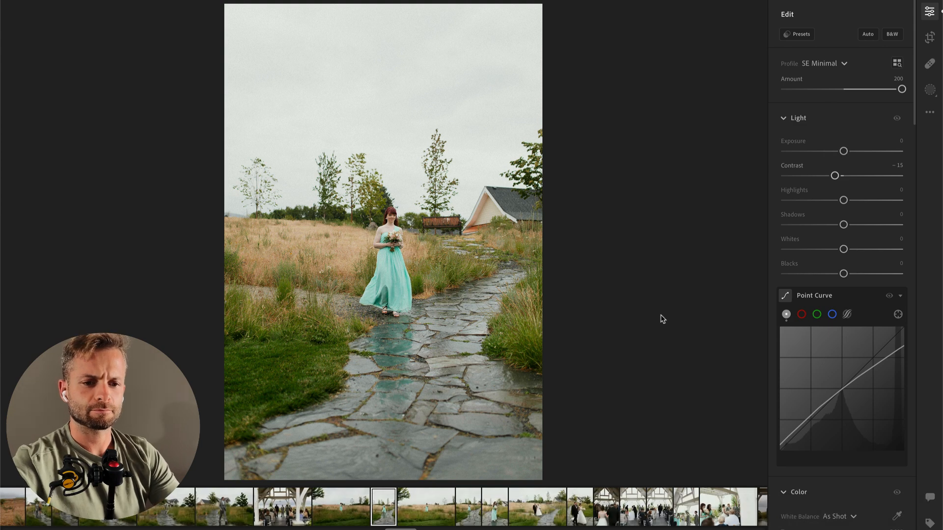
Step: Create a mask of the entire person in teal with Contrast -89, Highlights +23 and Whites +24
key(b)
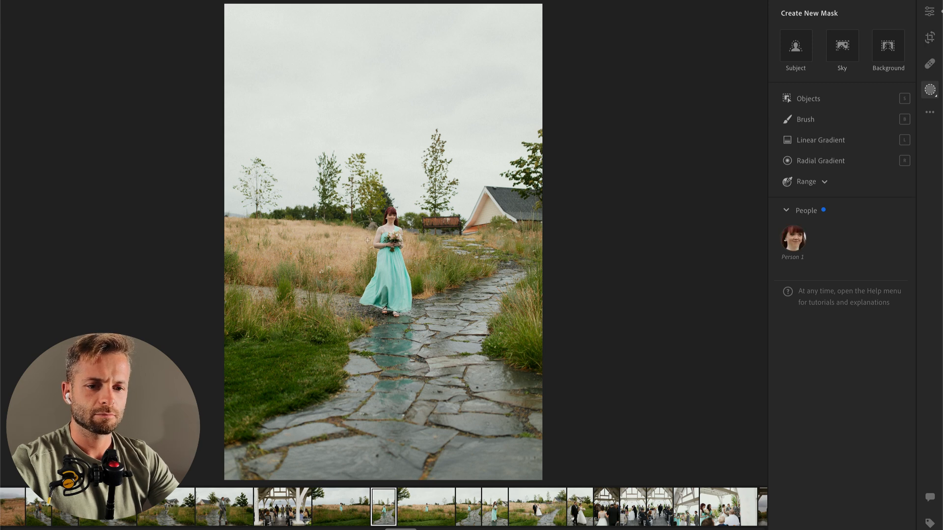
click(793, 237)
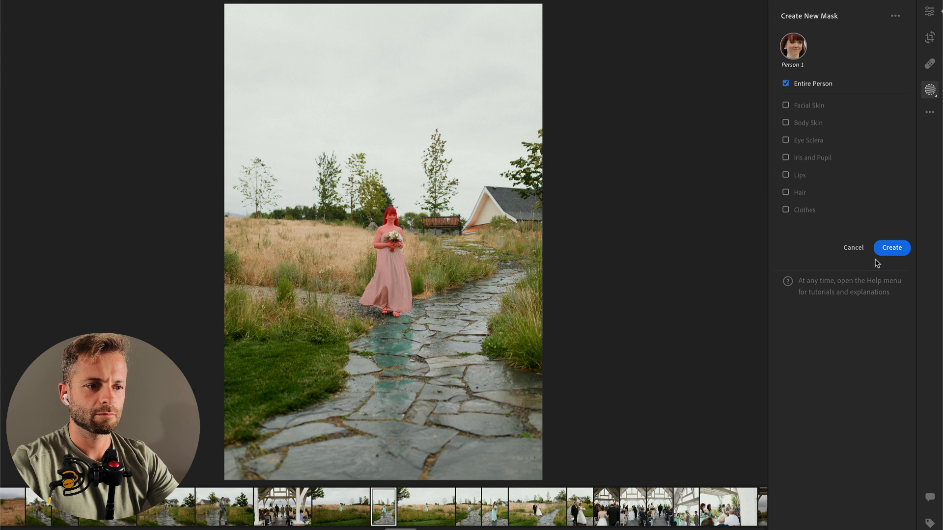
click(900, 249)
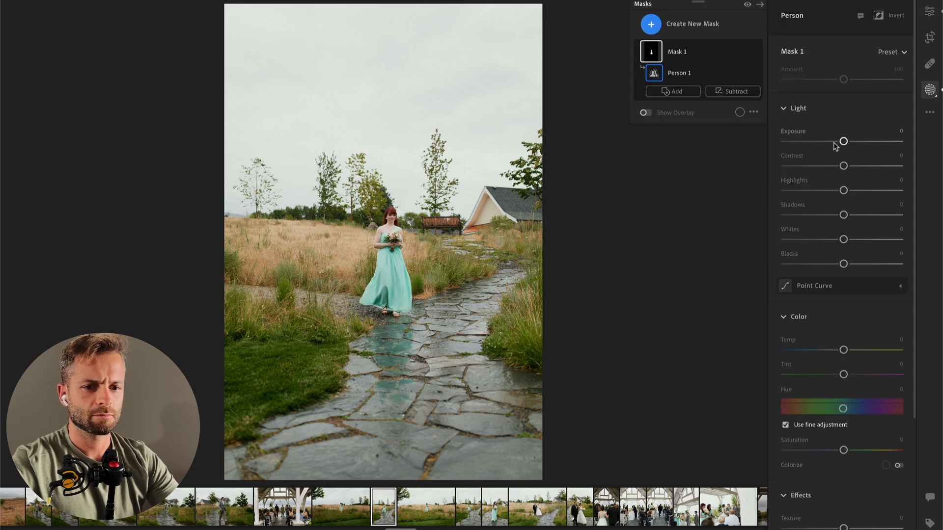
drag(818, 166, 791, 166)
drag(843, 191, 858, 191)
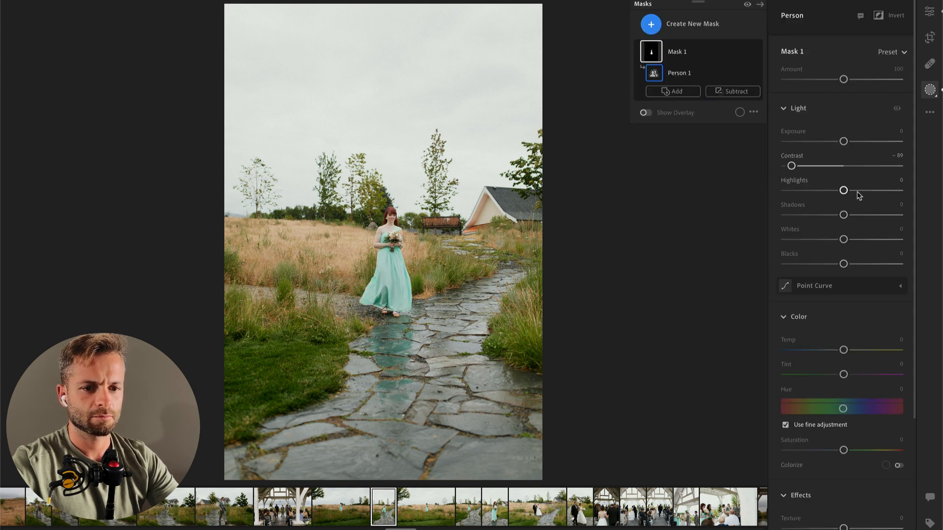
drag(844, 240, 868, 240)
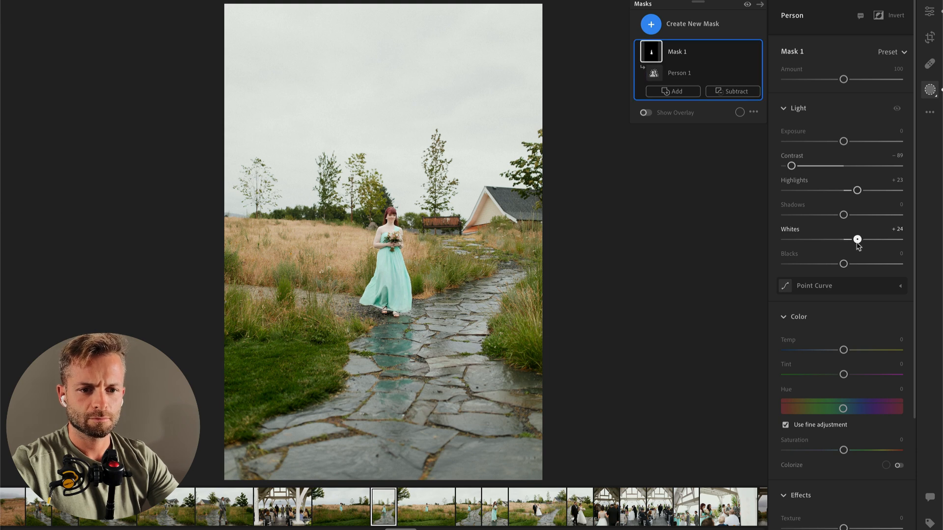
key(Return)
Step: Set the photo's overall Exposure to -0.56, Contrast to -31 and Shadows to -20, and move on to the next photo
drag(837, 150, 837, 154)
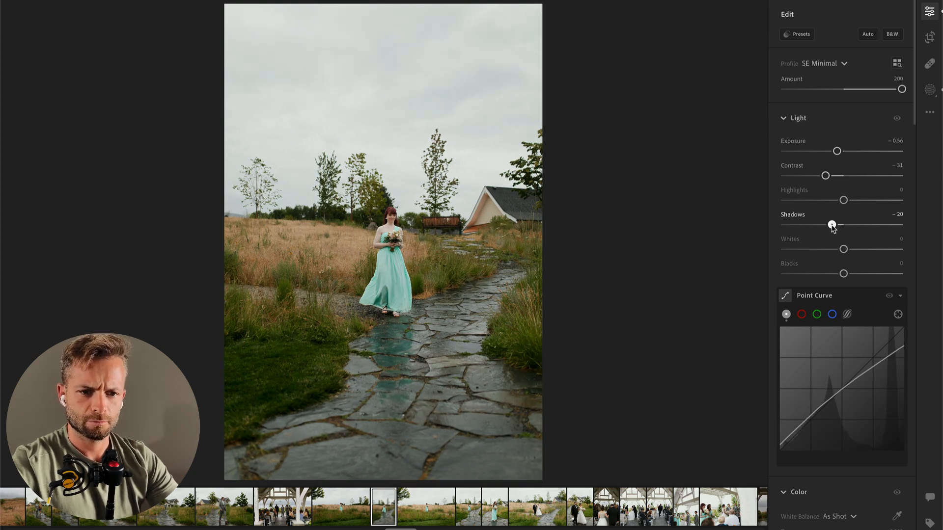
key(Right)
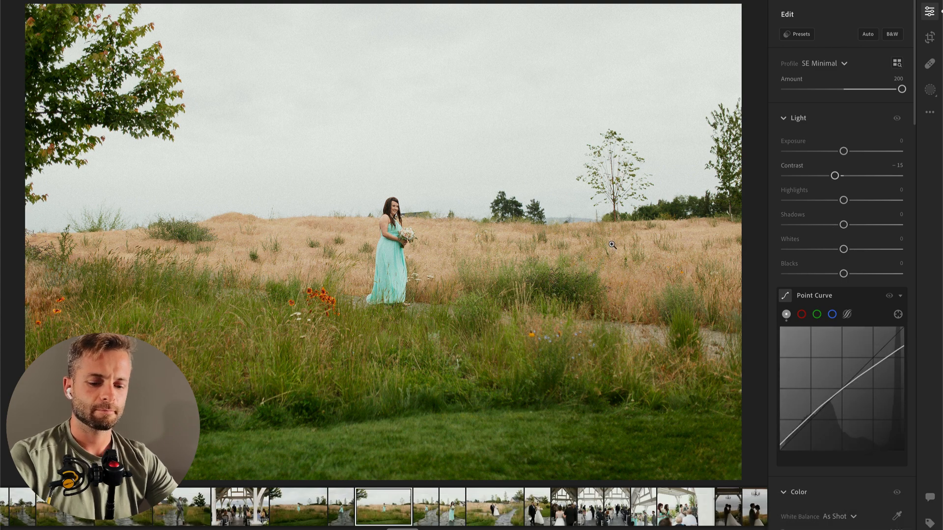
Step: Paint a size 11 brush mask over the woman in the meadow with Contrast -45, Highlights +38 and Whites +15
key(m)
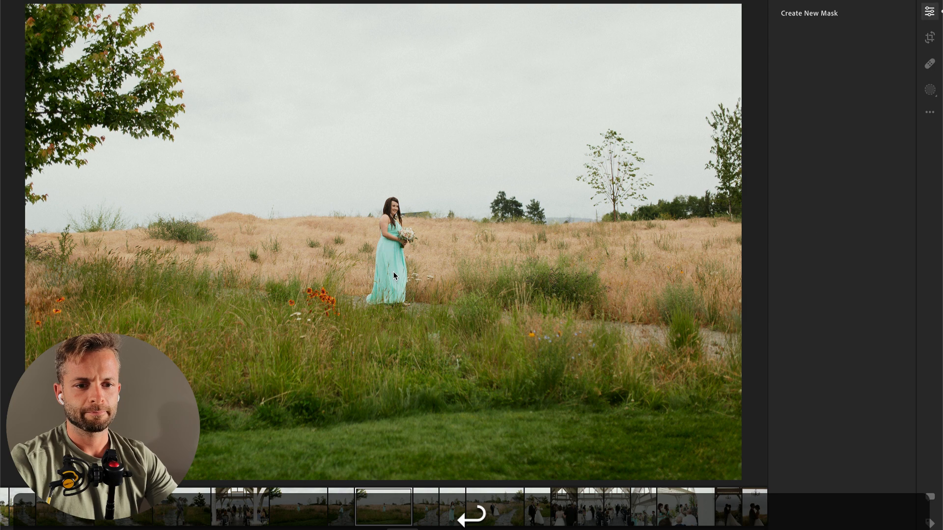
key(b)
mouse_move(391, 210)
mouse_down()
mouse_move(391, 286)
mouse_move(381, 314)
mouse_move(388, 216)
mouse_up()
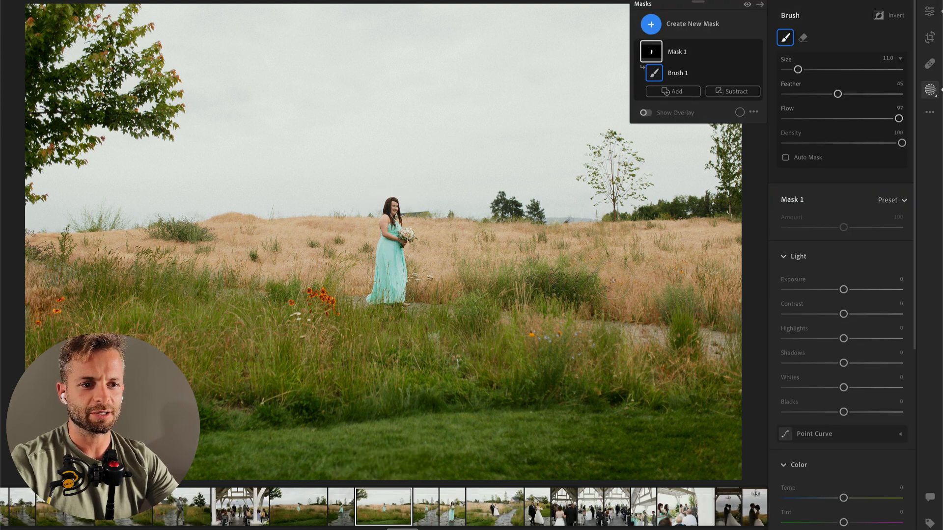
drag(841, 314, 818, 314)
drag(856, 338, 864, 339)
mouse_move(844, 388)
mouse_down()
mouse_move(874, 387)
mouse_move(853, 390)
mouse_up()
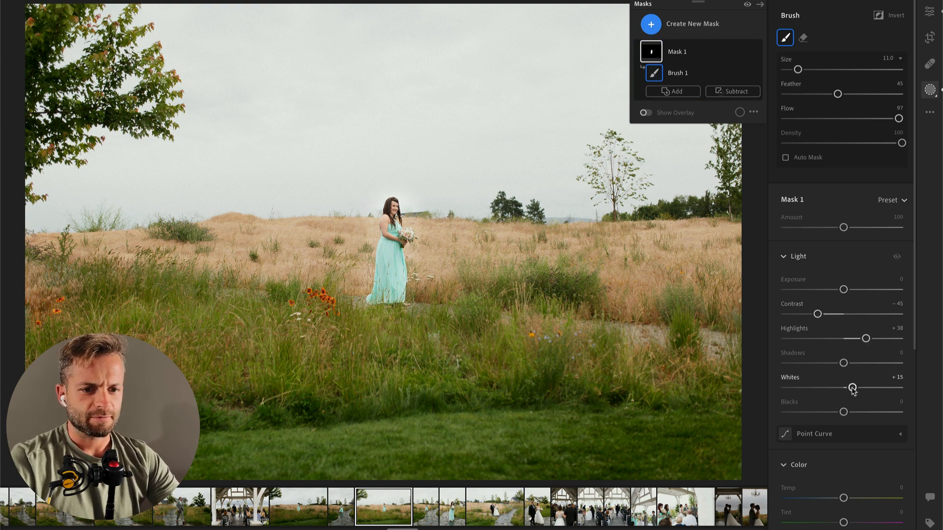
key(Return)
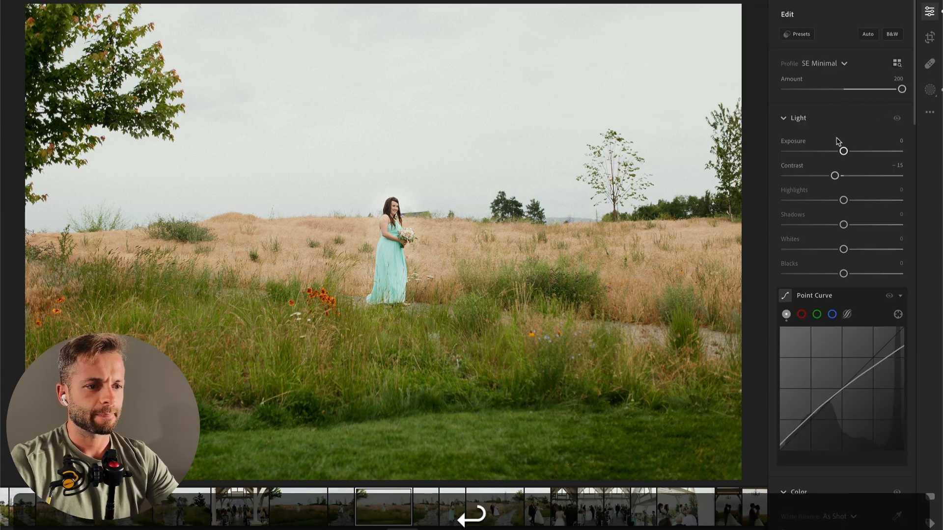
Step: Set the meadow photo's overall Exposure to -0.59 and compare it with the preceding photos
drag(844, 151, 837, 151)
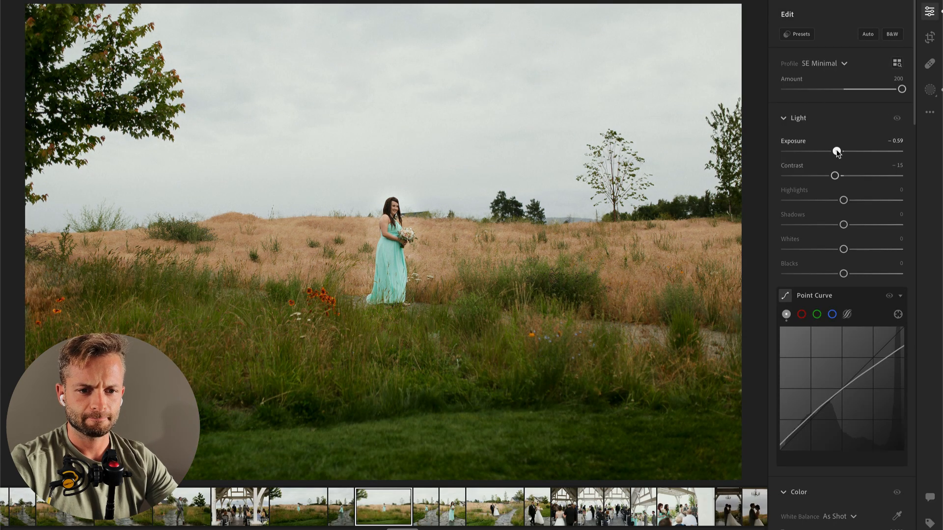
key(Left)
key(Left)
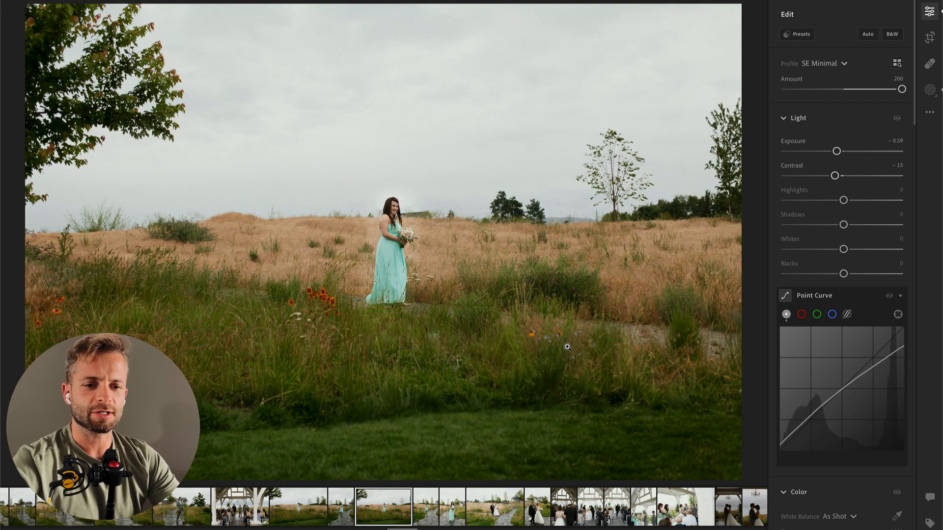
Step: Crop the meadow photo tighter from its upper-left corner at the original aspect ratio, and move on to the next photo
key(c)
drag(31, 4, 60, 16)
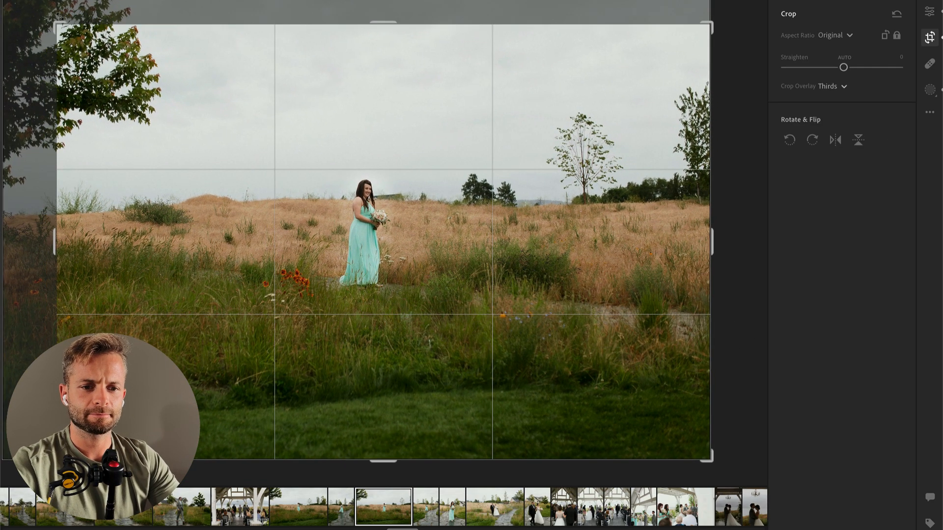
click(732, 170)
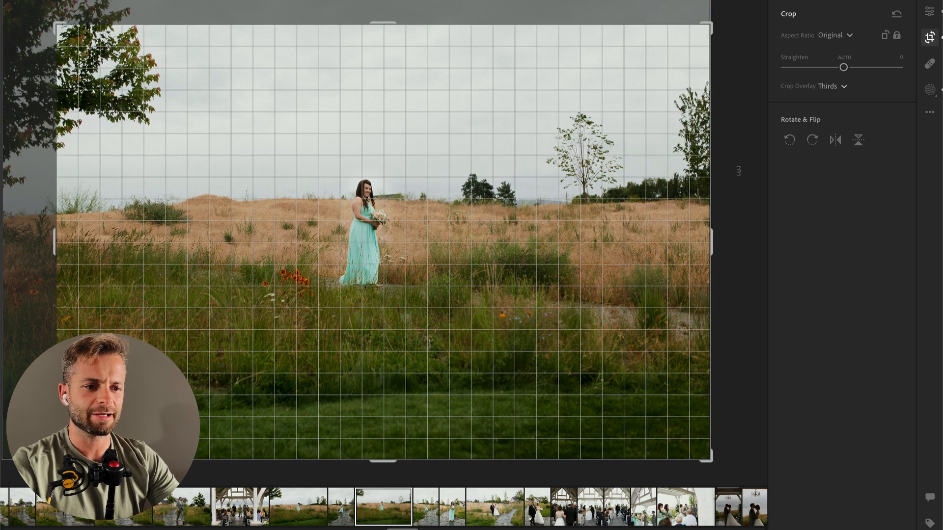
key(Return)
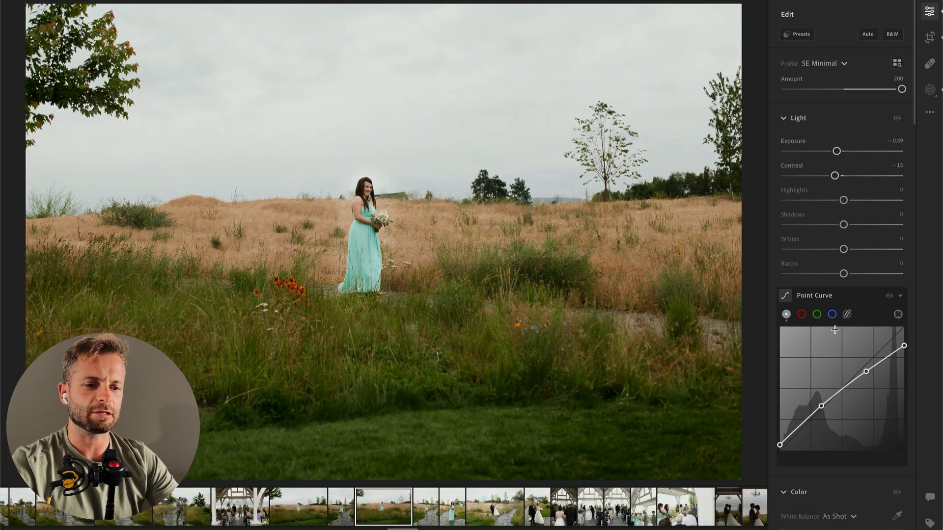
key(Right)
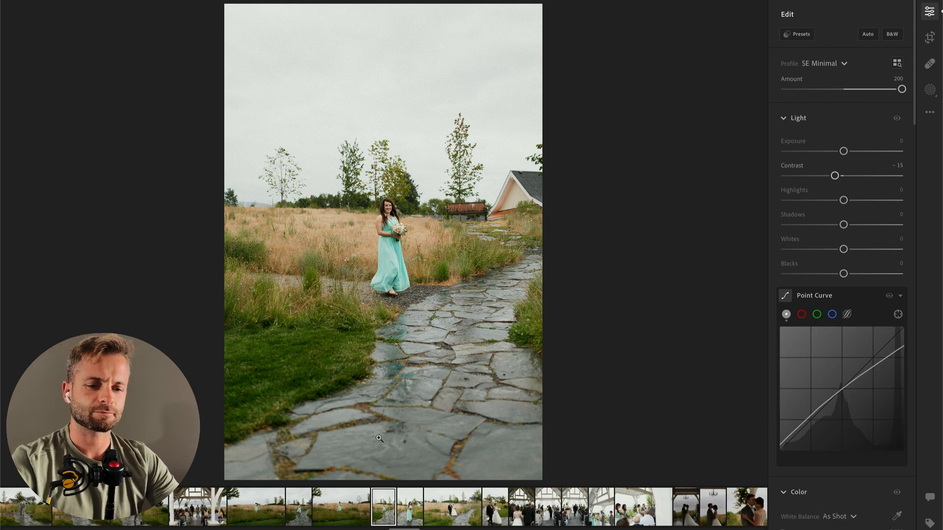
Step: Crop the stone path portrait slightly, straighten it by +1.11, and move ahead to the photo of the bride and her escort
key(c)
drag(223, 9, 229, 18)
drag(690, 157, 692, 164)
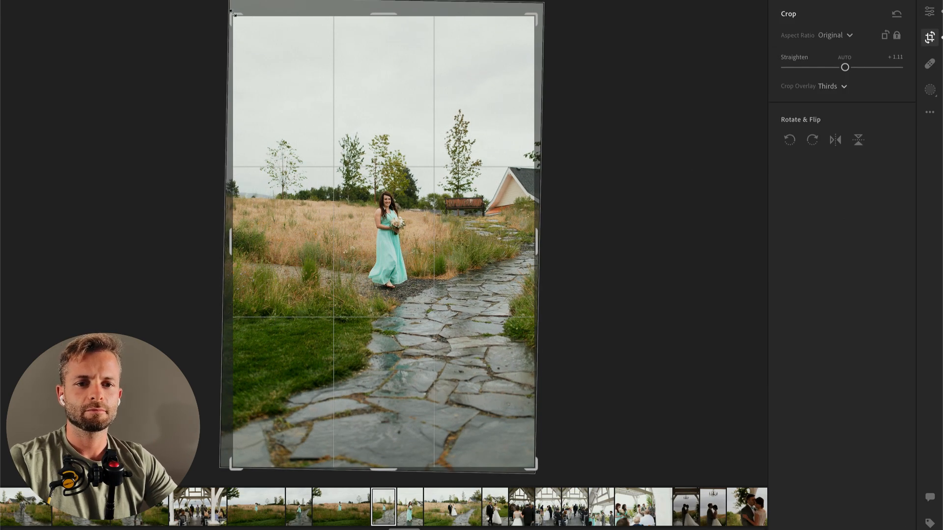
key(Return)
key(Right)
key(Right)
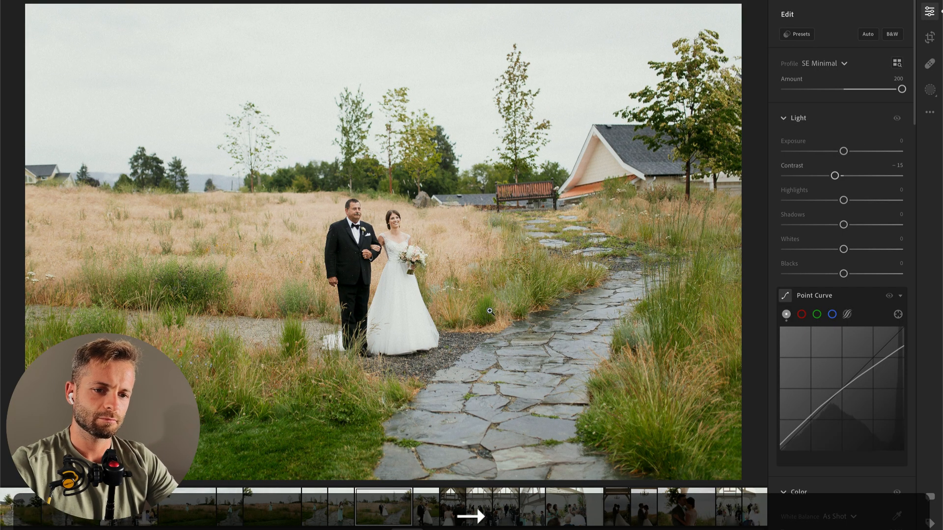
Step: Paint a size 11 brush mask over the bride's dress with Highlights -75 and Whites -14, and set the photo's Exposure to -0.58
key(m)
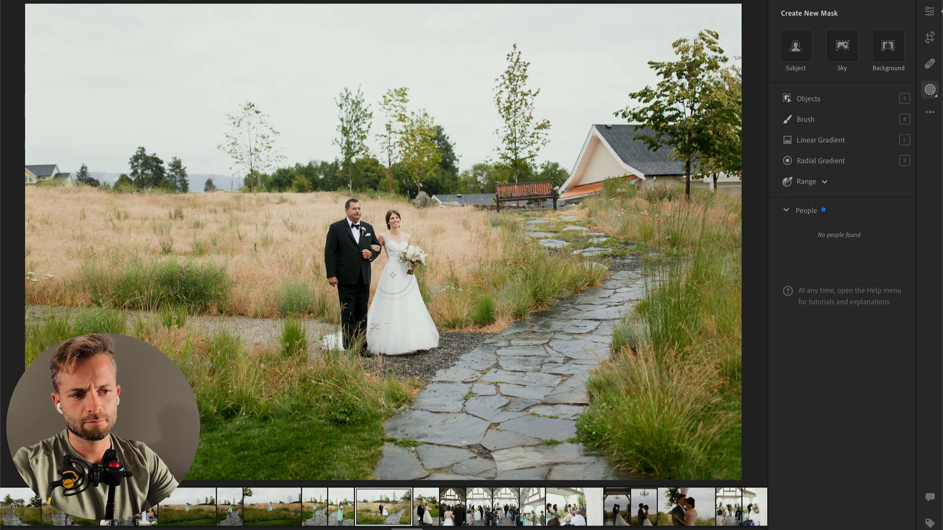
key(Return)
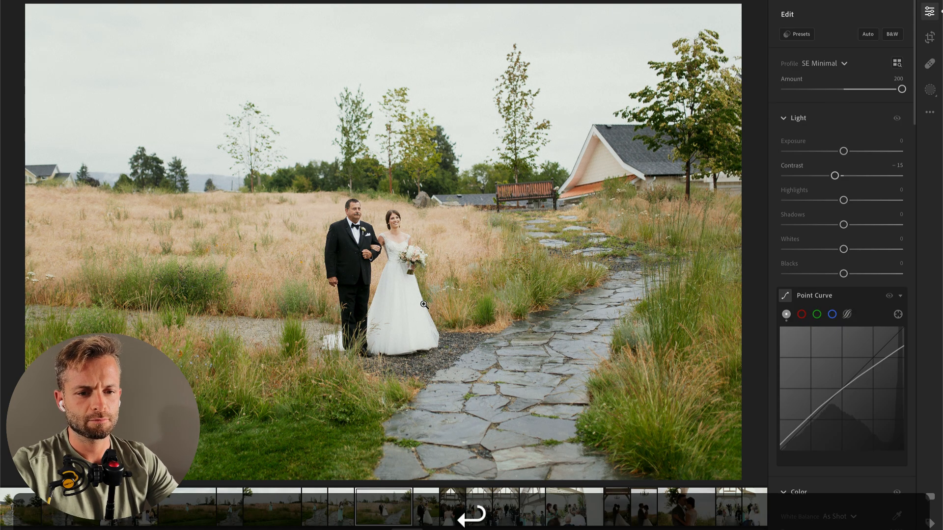
key(b)
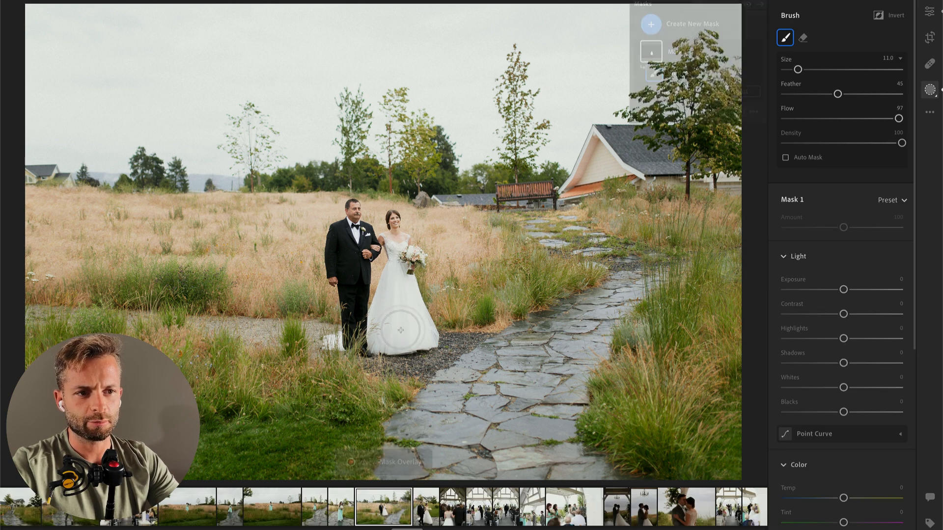
mouse_move(843, 388)
mouse_down()
mouse_move(814, 387)
mouse_move(836, 388)
mouse_up()
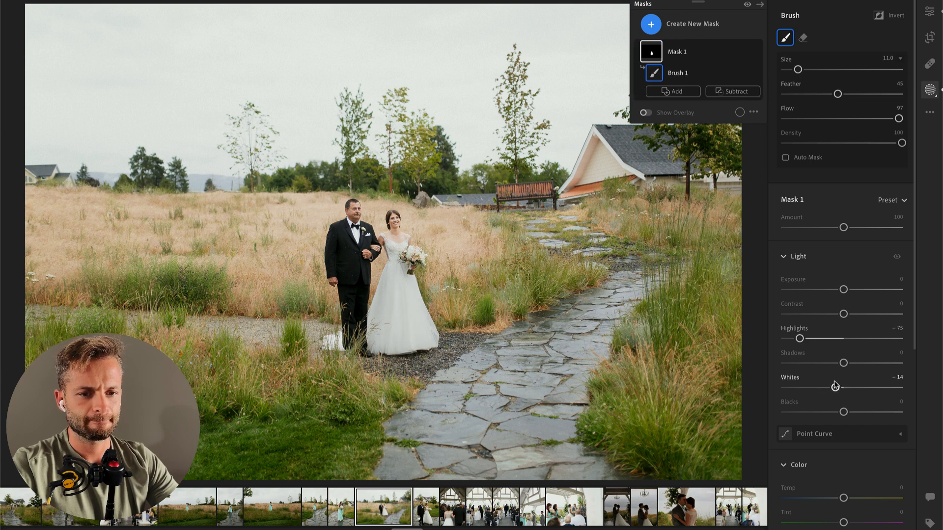
key(Return)
drag(845, 151, 837, 152)
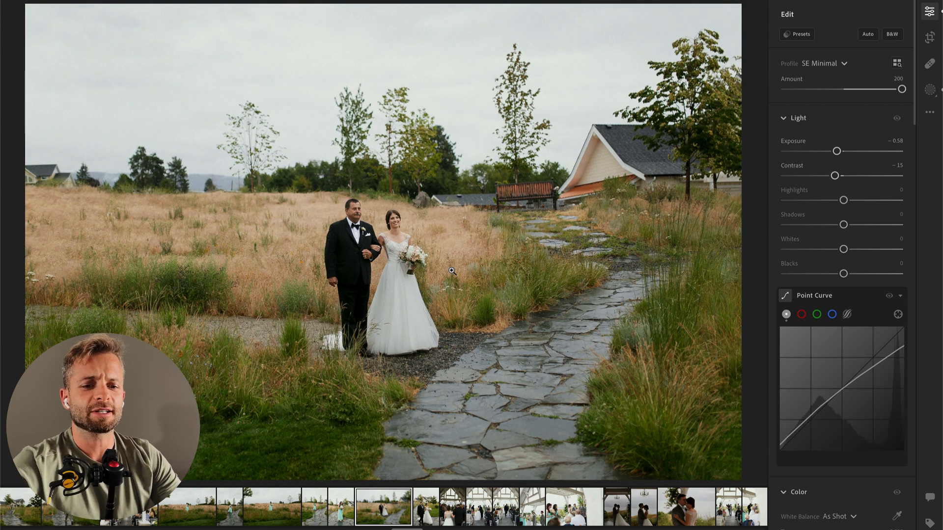
Step: Check the bride photo's capture information, and set its overall Saturation to +10, Highlights to -59 and Contrast to -21
scroll(851, 221, down, 6)
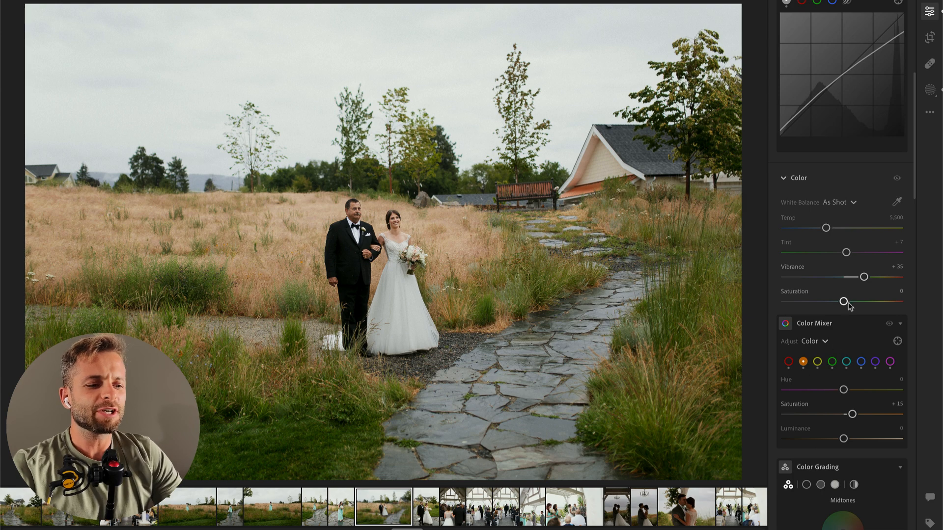
key(i)
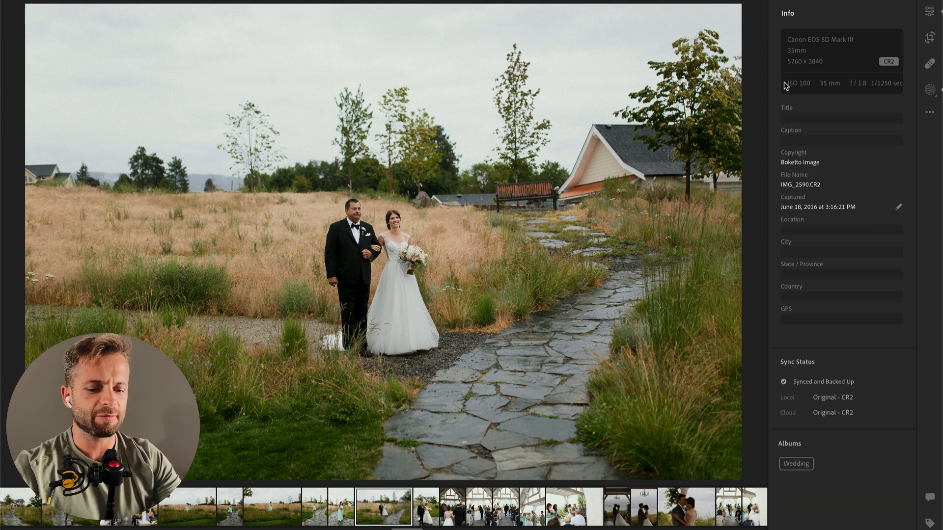
key(i)
key(i)
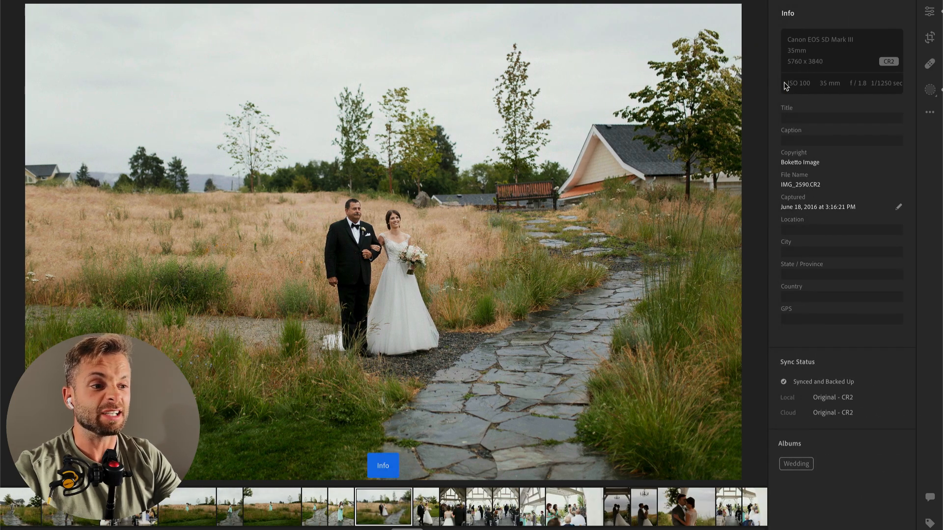
click(929, 13)
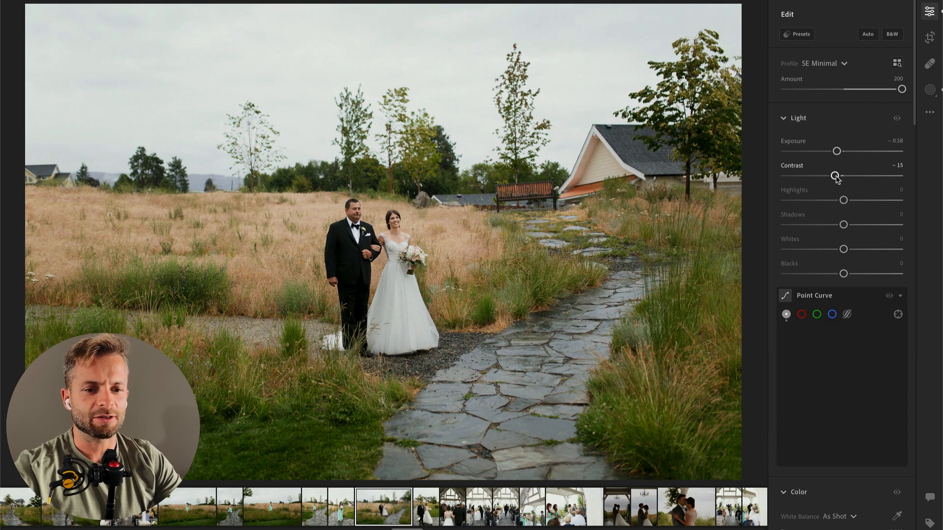
drag(836, 176, 840, 176)
scroll(842, 178, down, 6)
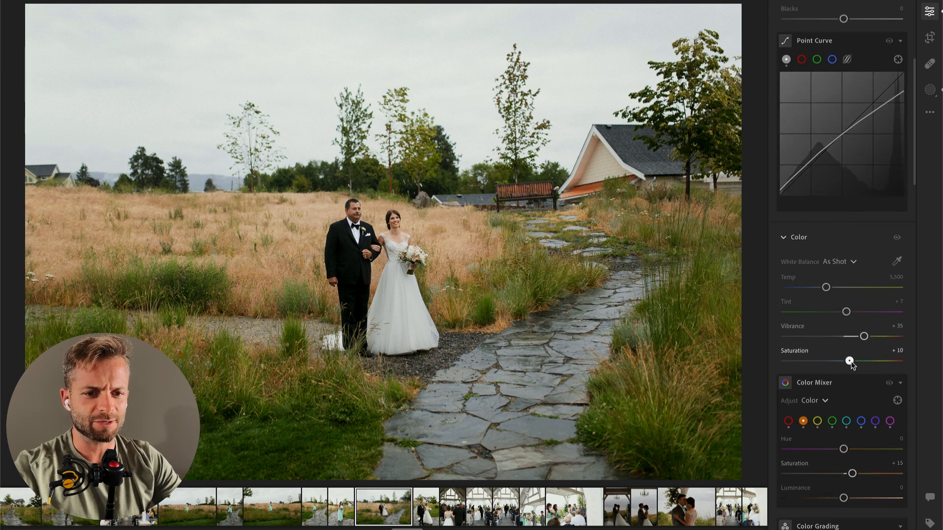
scroll(851, 364, up, 6)
drag(841, 200, 824, 178)
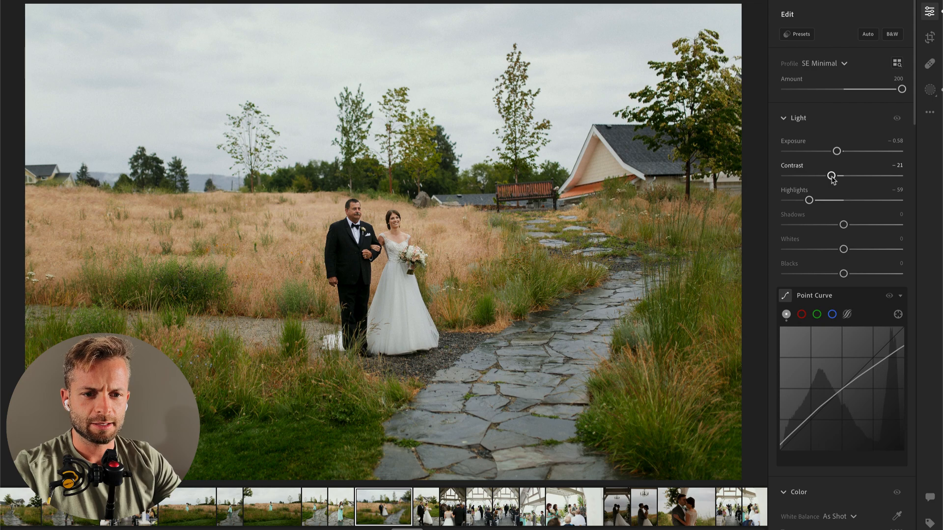
Step: Straighten the bride and escort photo by +1.77, and set its overall Exposure to -0.76
click(359, 212)
drag(552, 279, 216, 154)
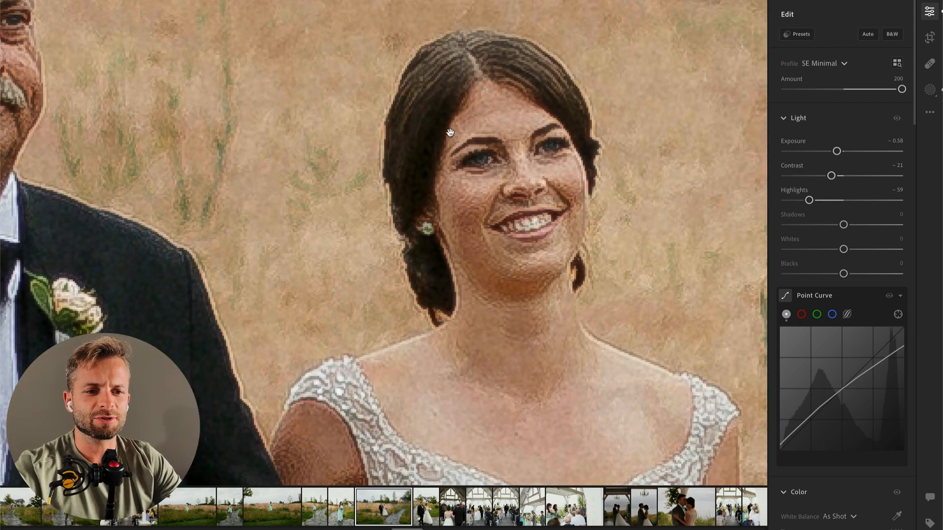
click(461, 107)
key(c)
drag(757, 13, 760, 30)
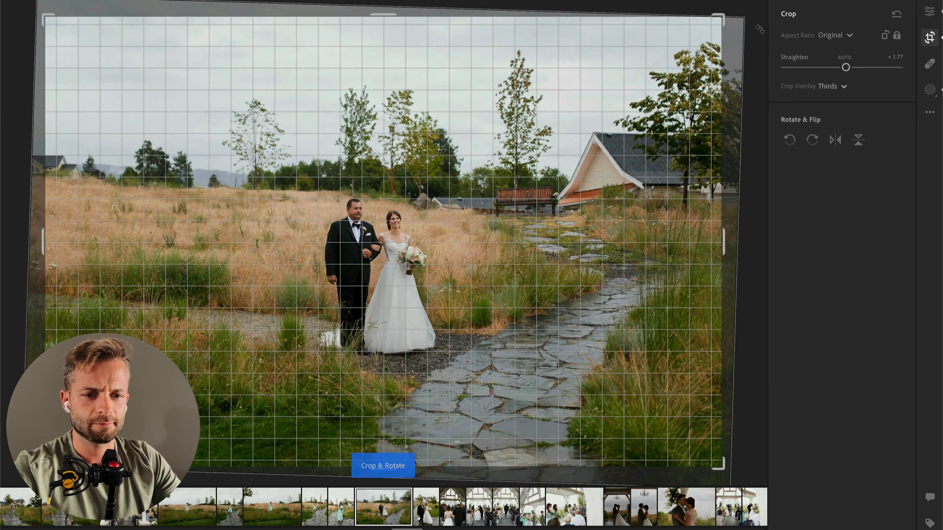
key(Return)
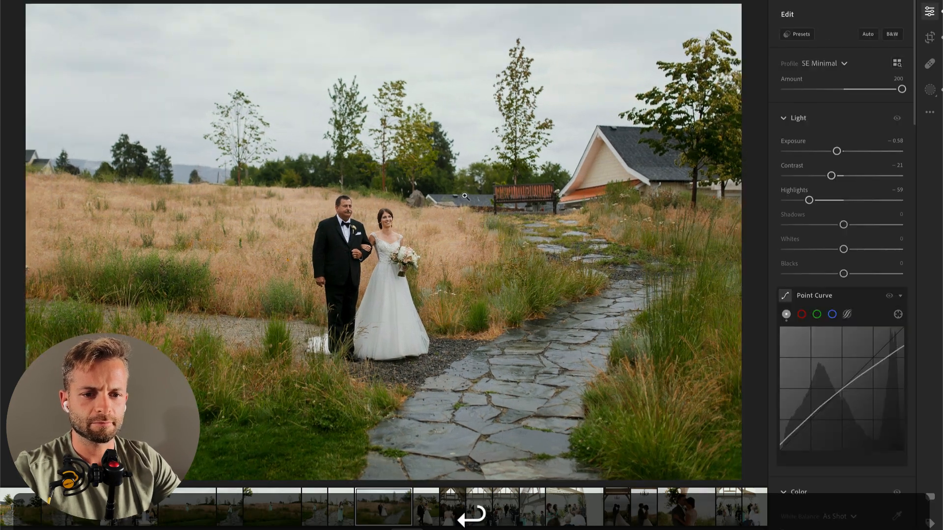
drag(837, 152, 833, 155)
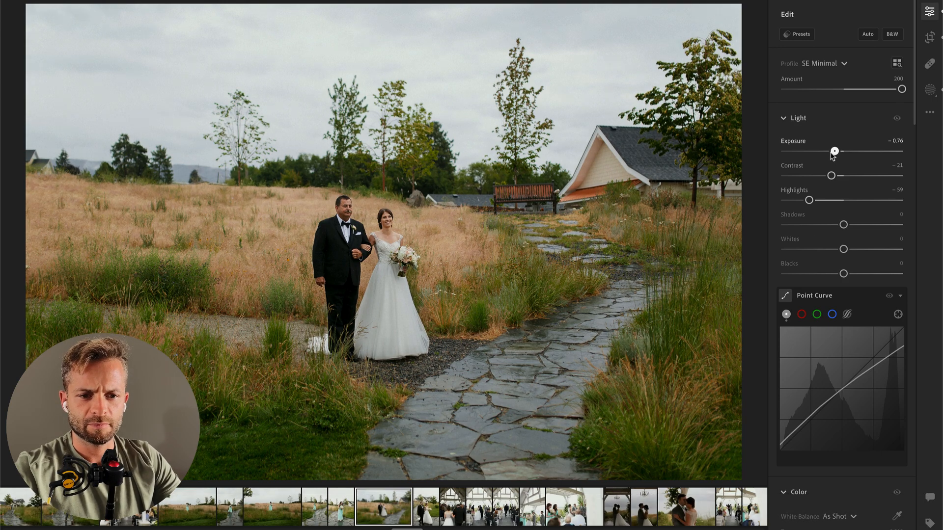
Step: Paint a size 9 brush mask over the escort's dark suit, with Contrast -61 and Shadows +35
key(b)
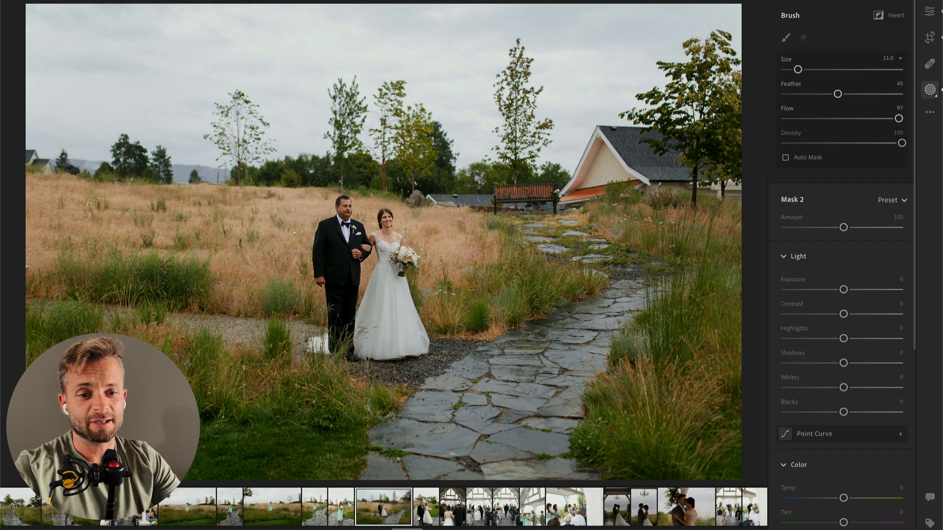
scroll(334, 243, down, 2)
mouse_move(332, 247)
mouse_down()
mouse_move(343, 336)
mouse_move(343, 256)
mouse_move(347, 316)
mouse_move(339, 283)
mouse_up()
drag(843, 313, 808, 314)
drag(844, 363, 865, 363)
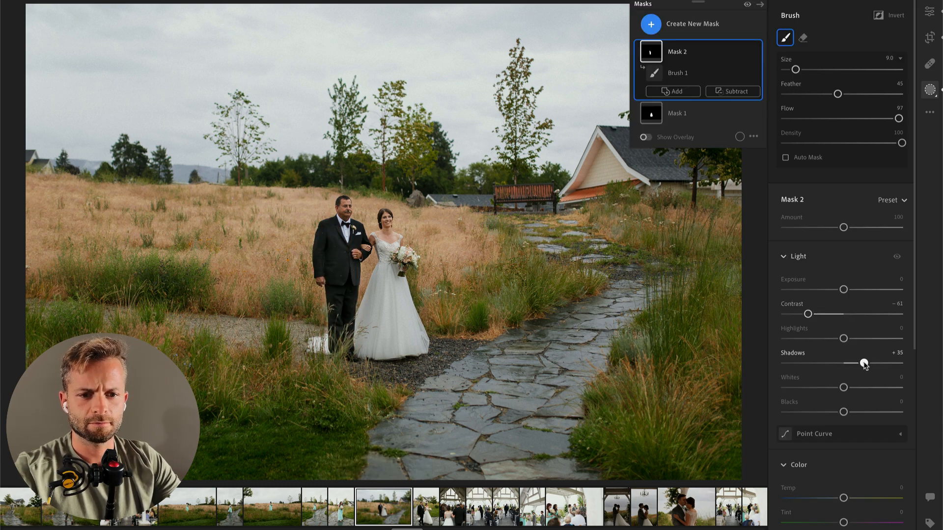
Step: Move ahead to the aisle photo showing the bride and escort from behind, straighten it slightly and reposition its crop
key(Right)
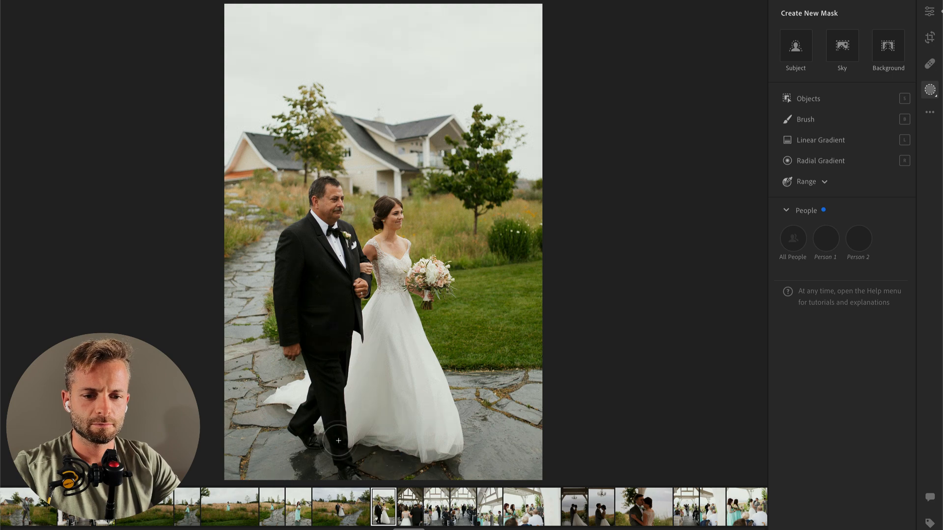
key(Return)
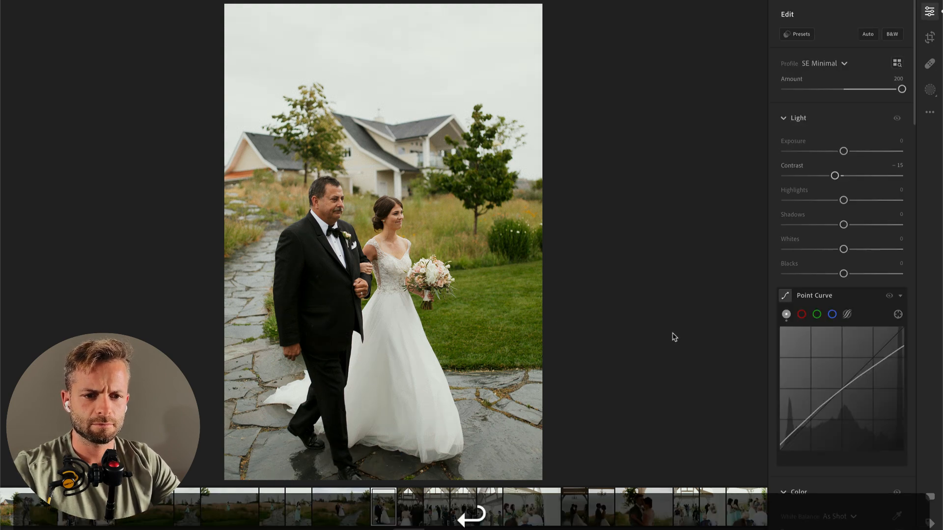
key(Right)
key(c)
drag(629, 224, 622, 214)
drag(463, 217, 464, 178)
key(Return)
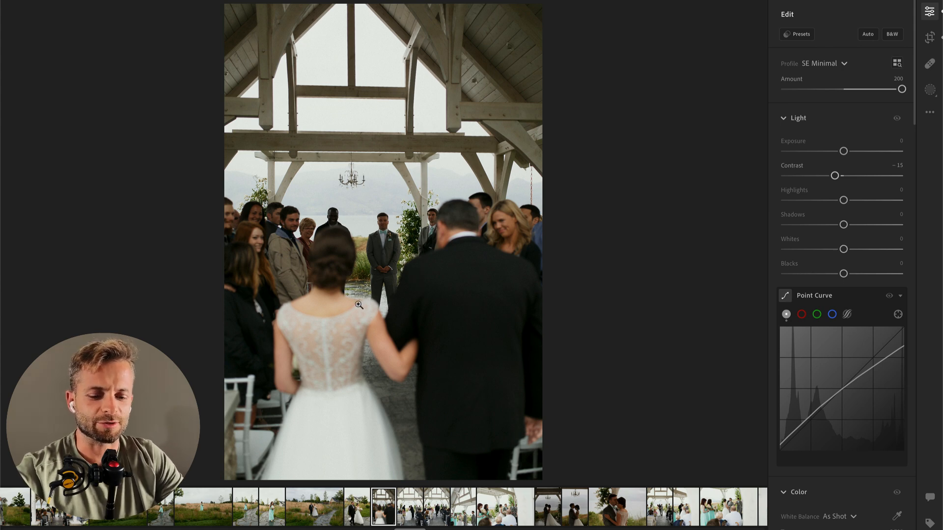
Step: Add a radial gradient mask over the bride's dress in the aisle photo, with Exposure -0.72
key(r)
drag(314, 433, 450, 304)
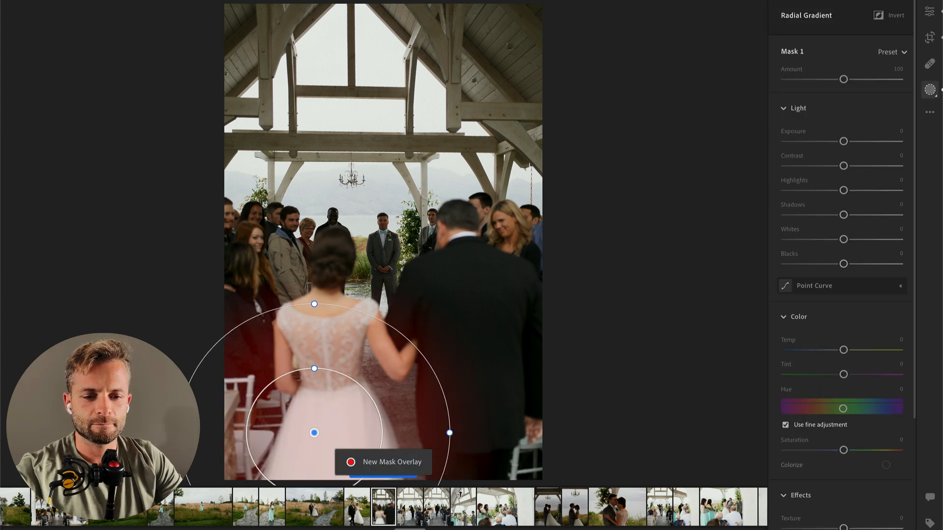
drag(843, 165, 825, 166)
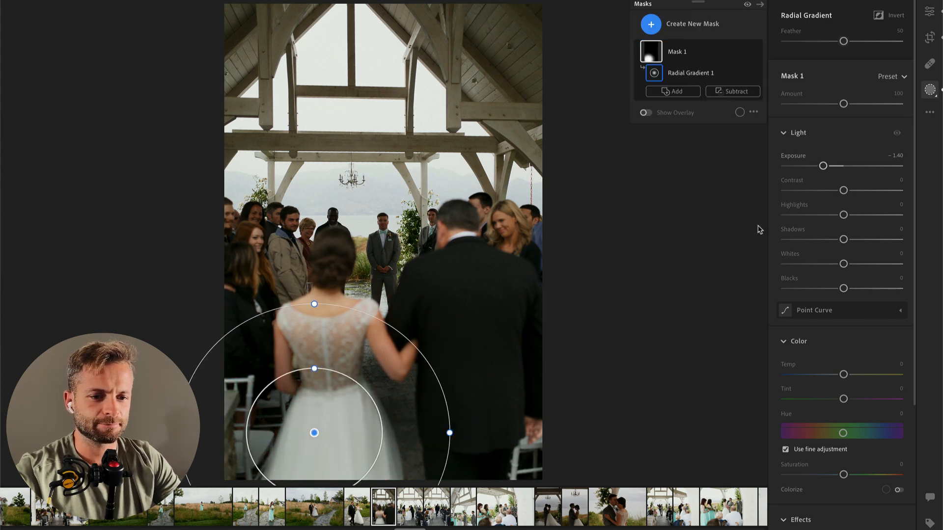
key(Return)
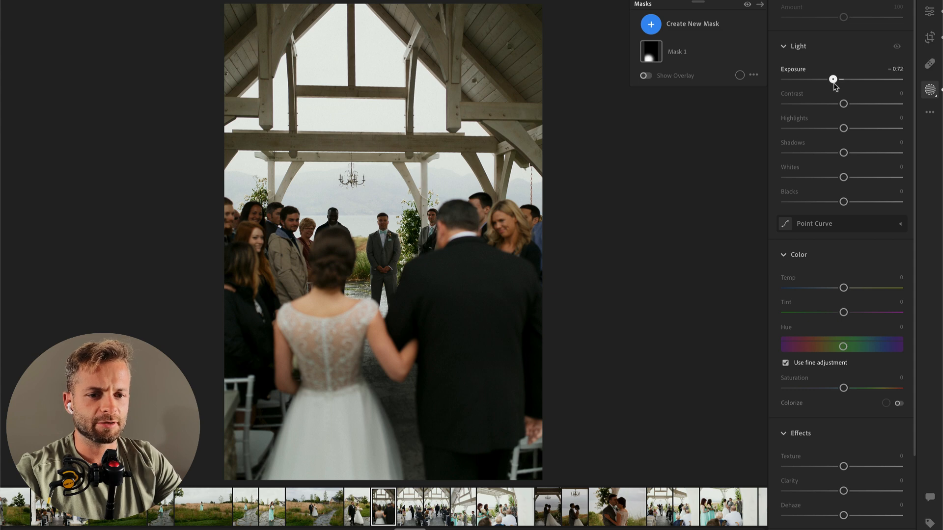
key(Return)
Step: Set the aisle photo's overall Exposure to +1.21, Highlights to -100 and Shadows to -32, and compare it with the original
drag(854, 150, 857, 152)
drag(796, 204, 826, 227)
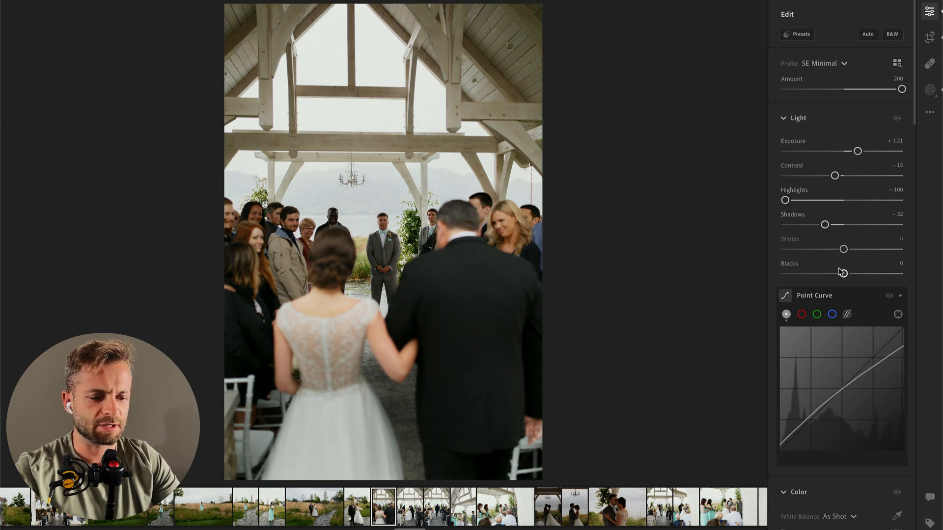
key(backslash)
key(backslash)
key(backslash)
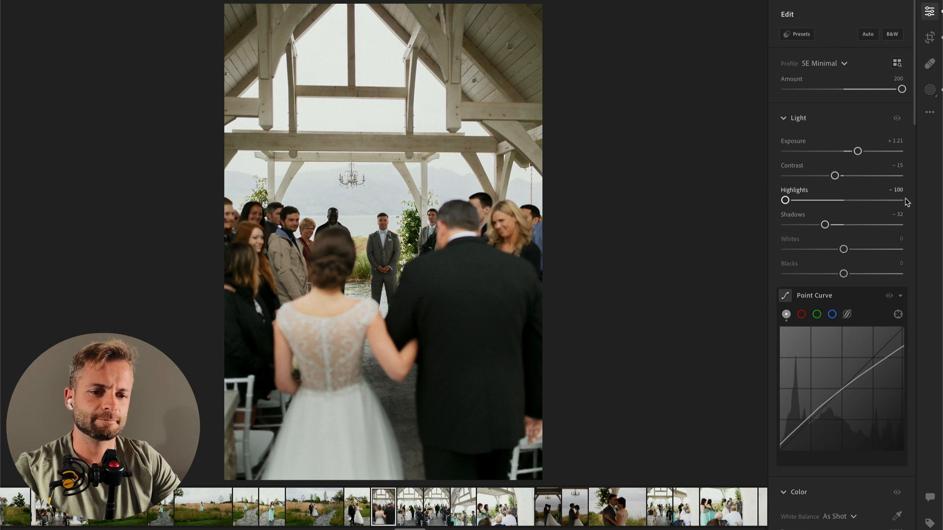
Step: Paint a size 31 brush mask over the wooden roof on both sides of the aisle photo, with Contrast +43
key(b)
scroll(236, 81, up, 8)
drag(219, 80, 287, 6)
mouse_move(534, 90)
mouse_down()
mouse_move(477, 21)
mouse_move(531, 59)
mouse_up()
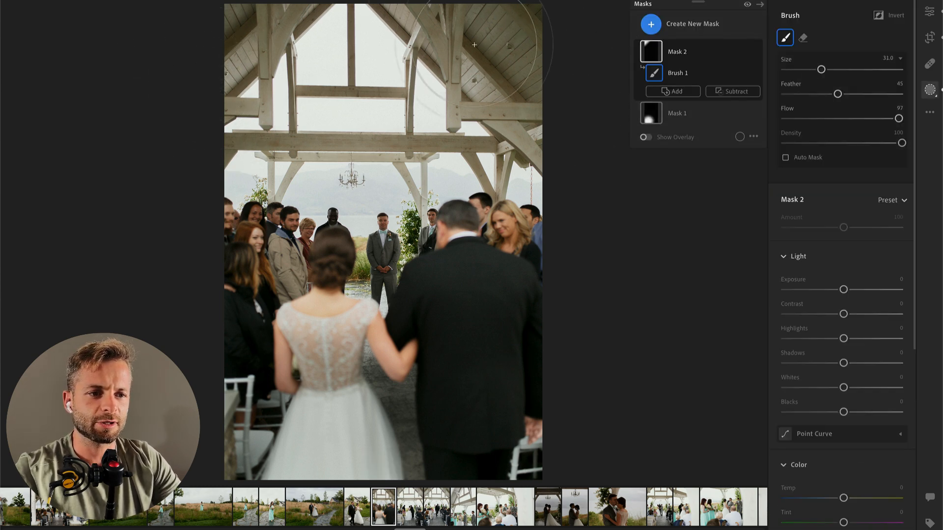
drag(844, 314, 908, 310)
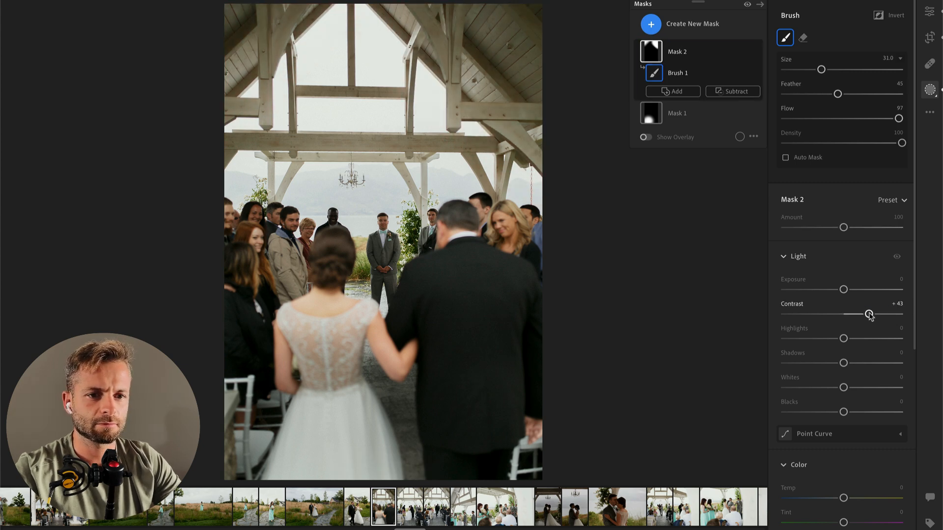
key(Return)
Step: On the next ceremony photo, set Exposure to -1.14, Shadows to +35 and the white balance Temp to 5,732
key(Right)
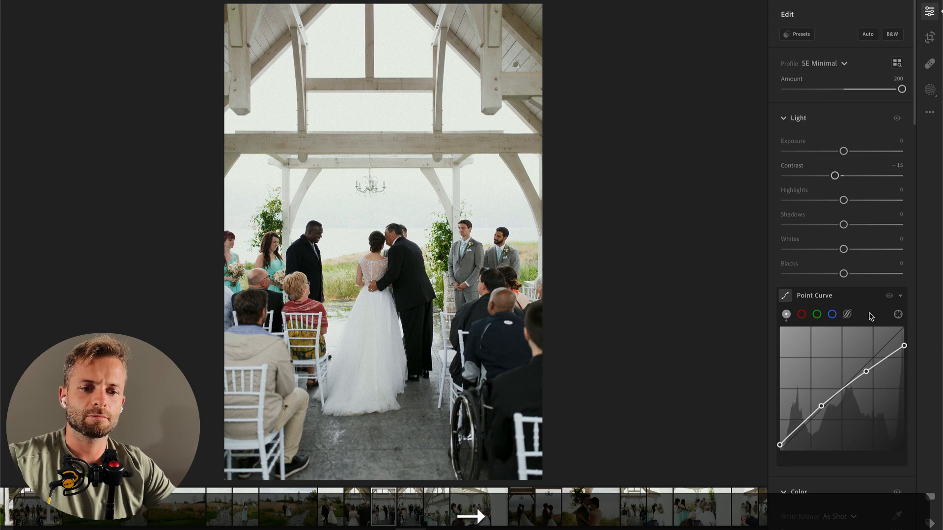
drag(831, 152, 829, 152)
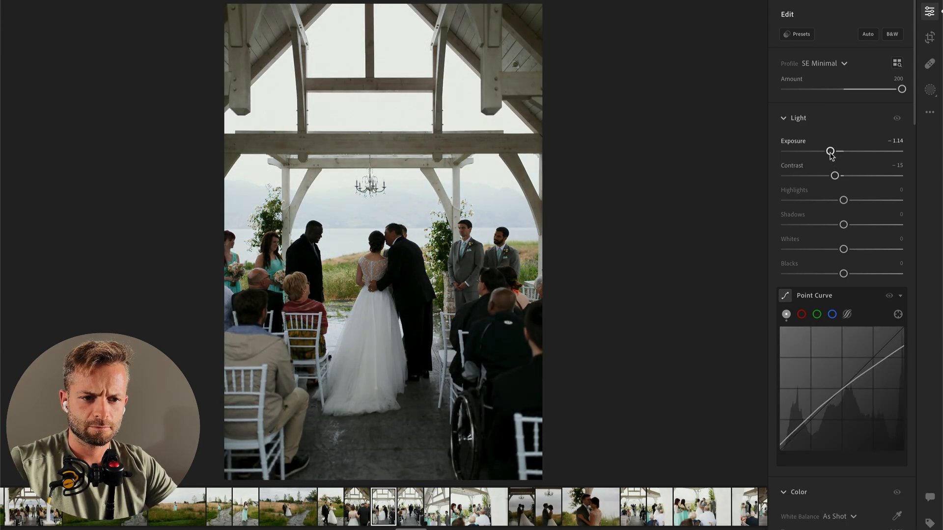
mouse_move(843, 224)
mouse_down()
mouse_move(874, 225)
mouse_move(859, 225)
mouse_up()
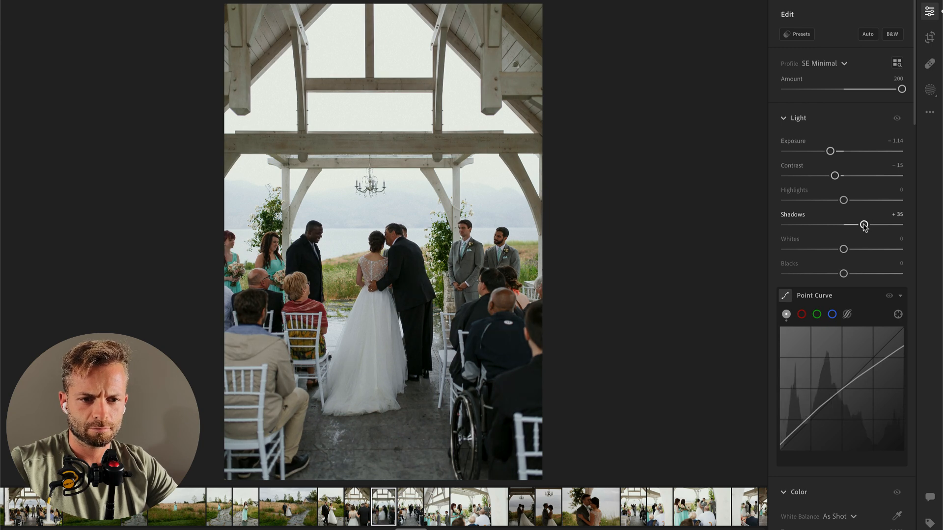
scroll(840, 383, down, 5)
drag(823, 345, 825, 345)
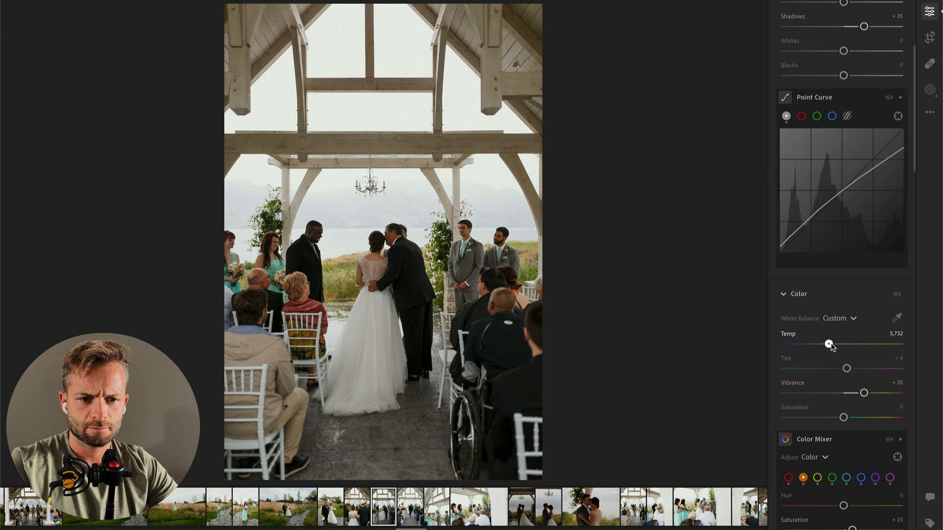
Step: Copy this photo's edit settings onto the following photo of the officiant in the aisle, and straighten that photo slightly
key(Right)
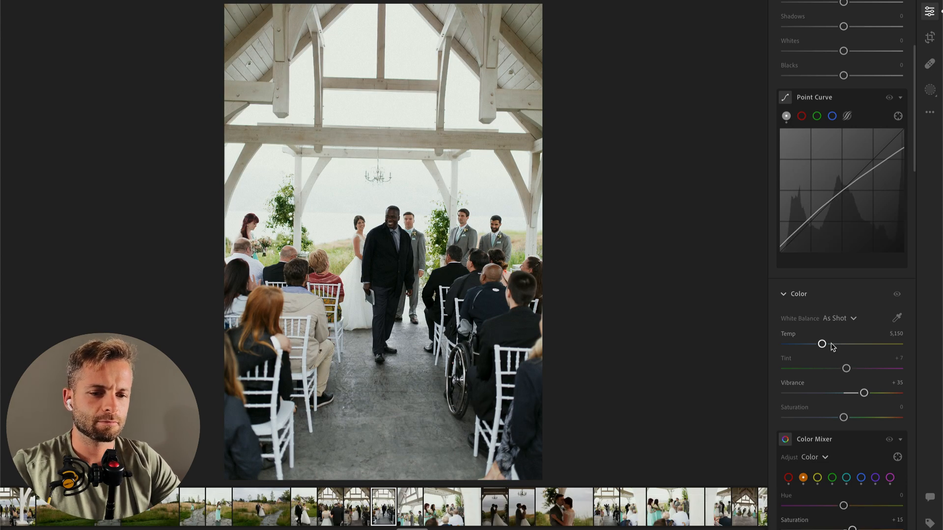
key(Left)
key(ctrl+c)
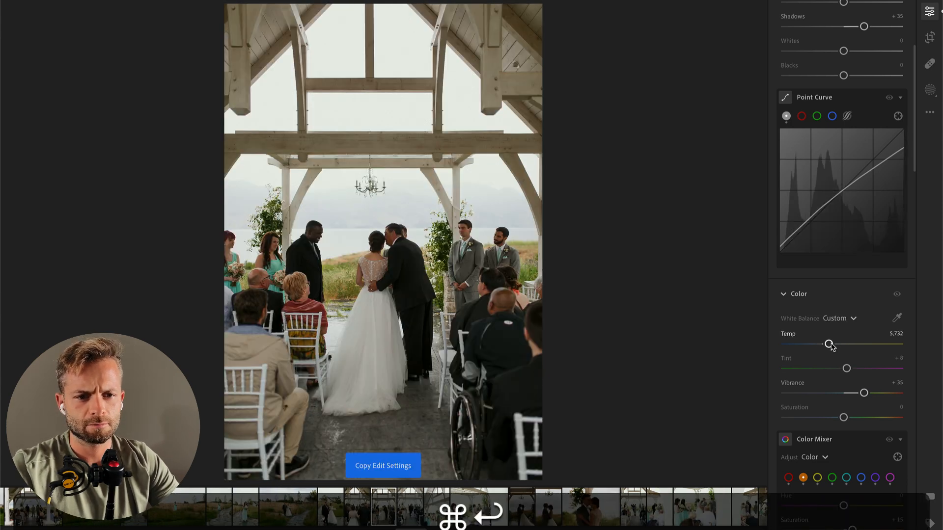
key(Right)
key(ctrl+v)
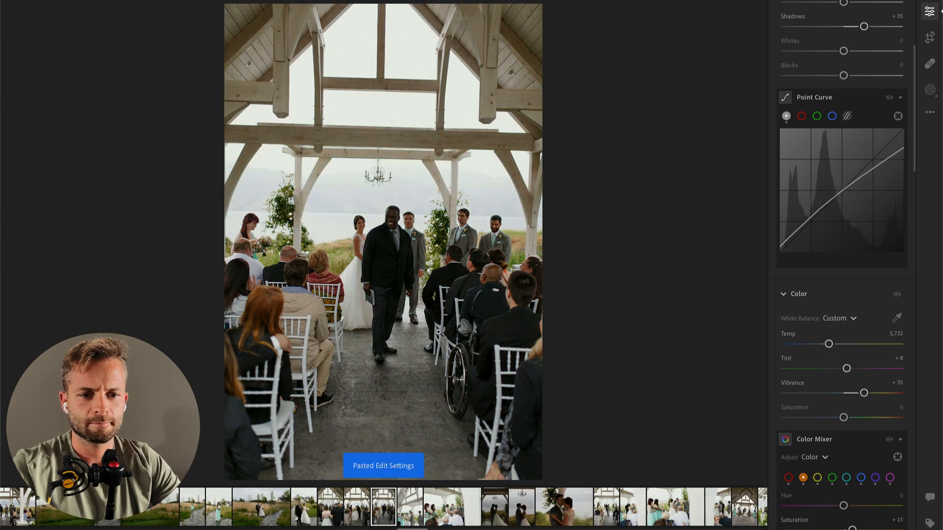
key(c)
drag(613, 257, 614, 249)
key(e)
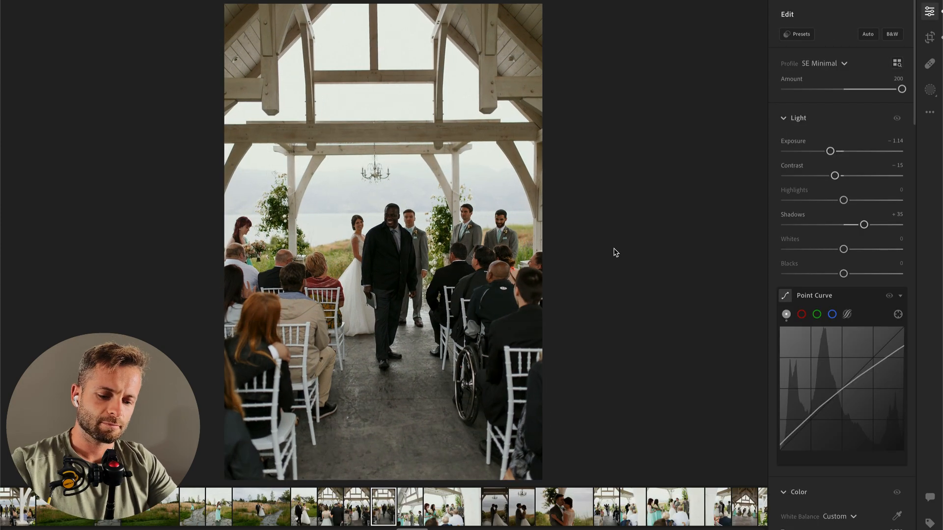
Step: Add a wide radial gradient mask over the officiant and guests, with Contrast -44, Highlights -43, Shadows +6 and Whites +15
key(r)
drag(404, 290, 634, 437)
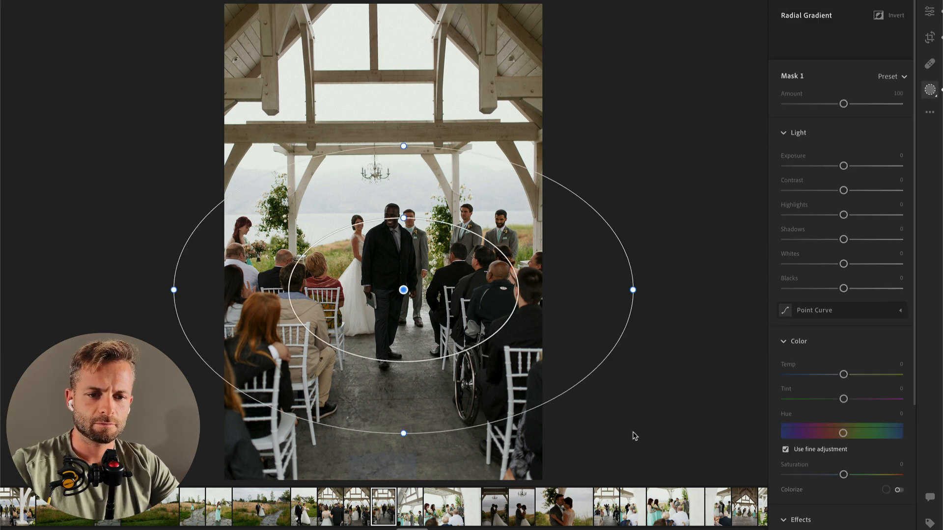
click(818, 191)
drag(844, 215, 856, 266)
click(855, 239)
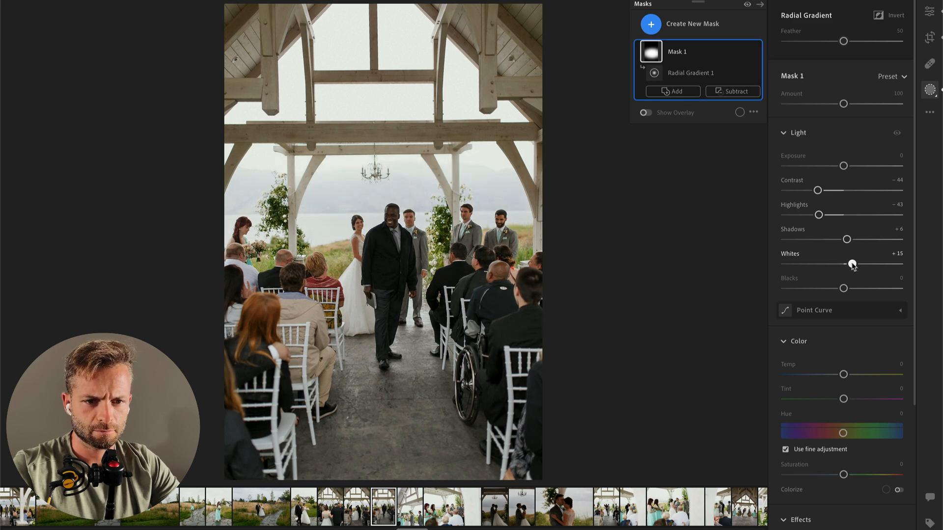
key(Return)
Step: Copy the officiant photo's edit settings onto the next photo of the couple with the bridesmaids, and set its Exposure to -0.59
key(Right)
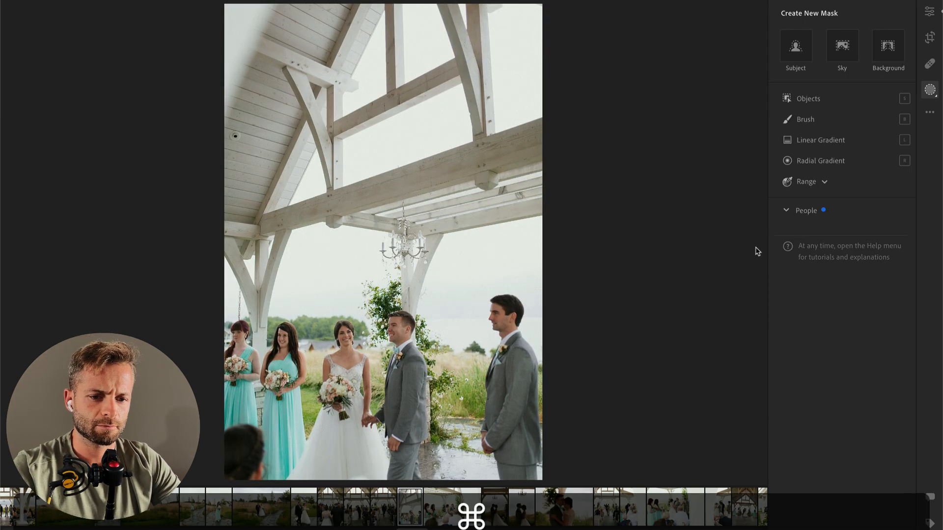
key(super+v)
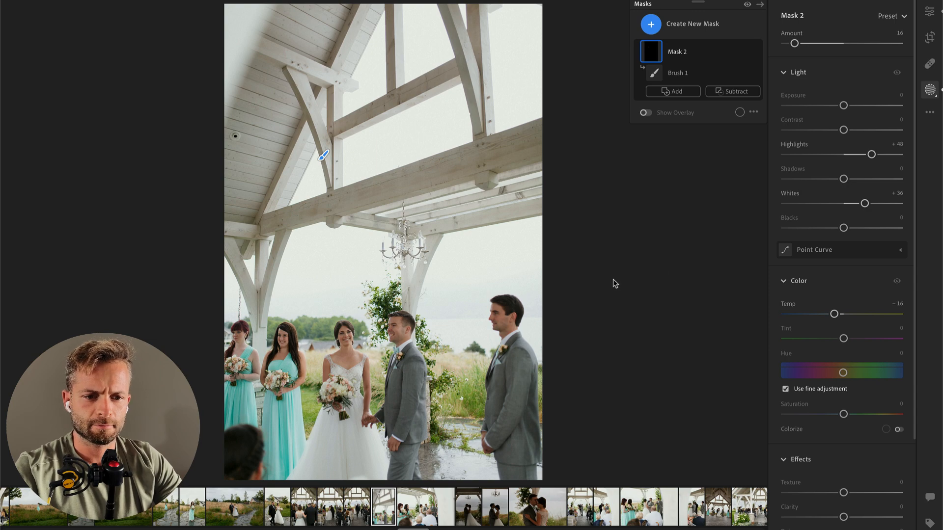
key(Left)
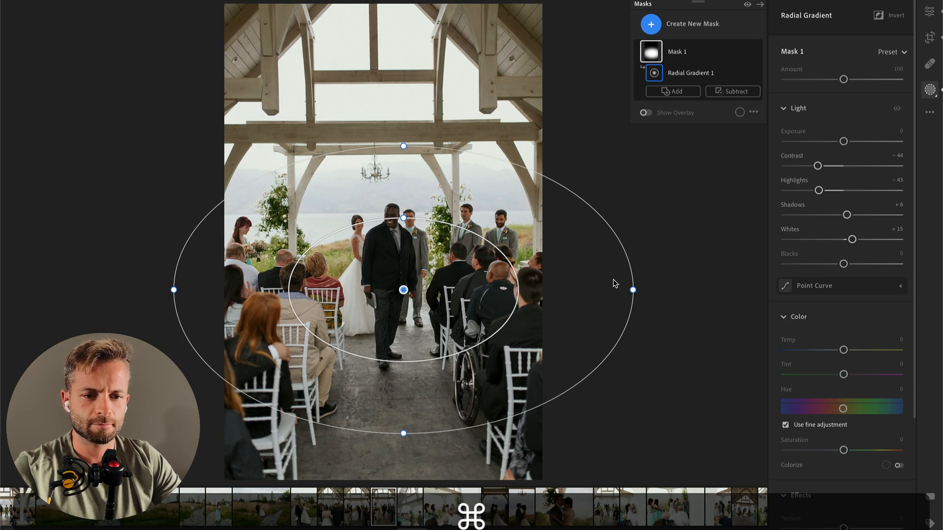
key(super+c)
key(Return)
key(super+c)
key(super+Right)
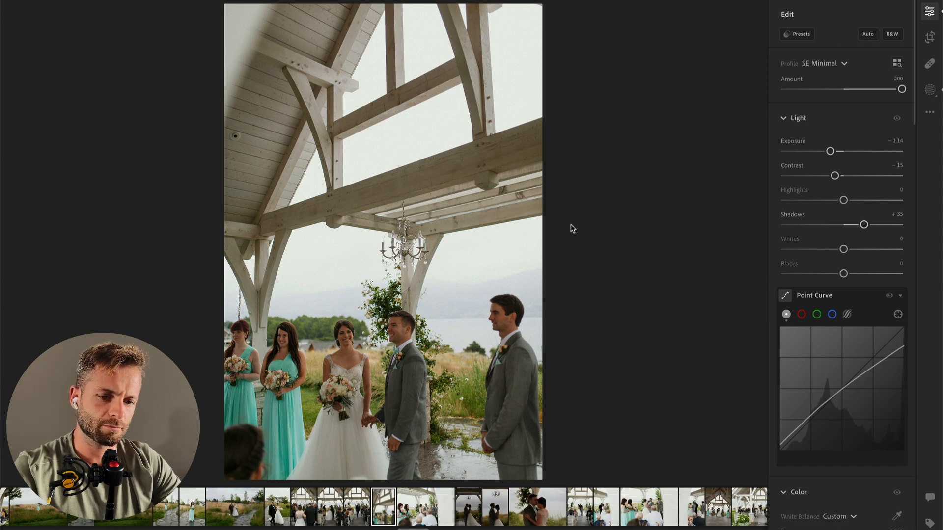
click(836, 150)
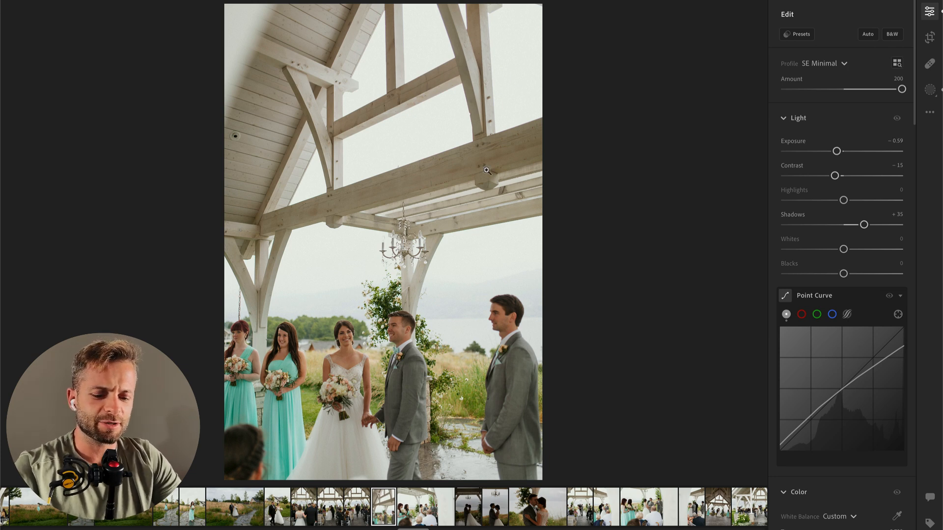
Step: Add a diagonal linear gradient mask from the photo's upper right corner toward the couple, with Exposure -0.24 and Highlights -100
key(l)
drag(571, 37, 375, 359)
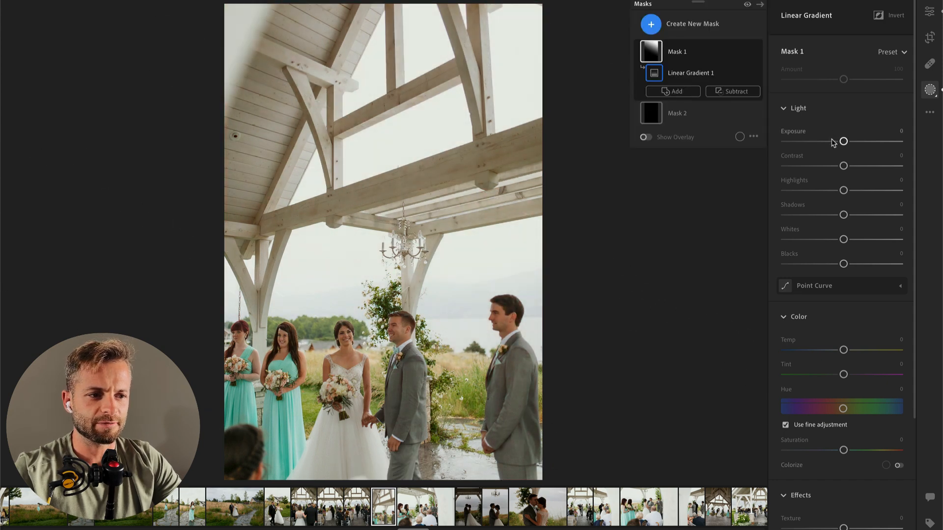
drag(843, 141, 833, 141)
drag(843, 190, 760, 194)
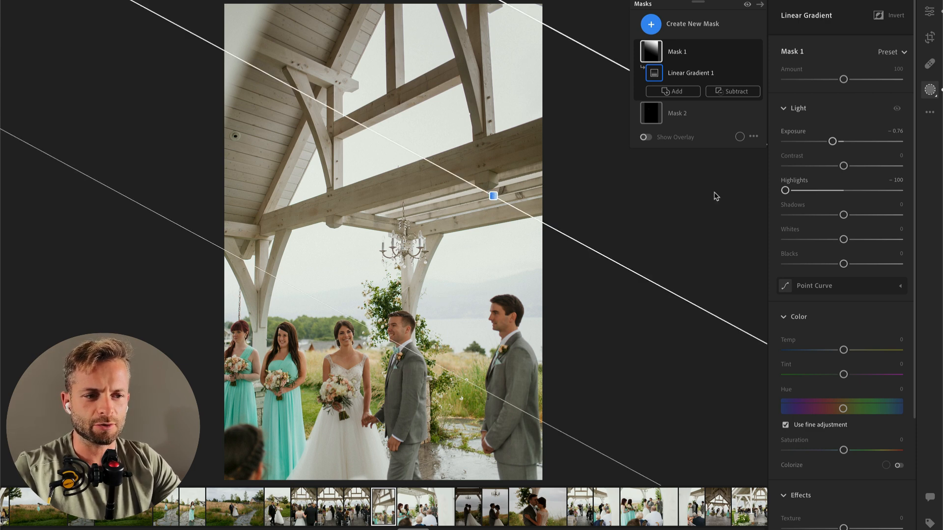
drag(833, 141, 840, 142)
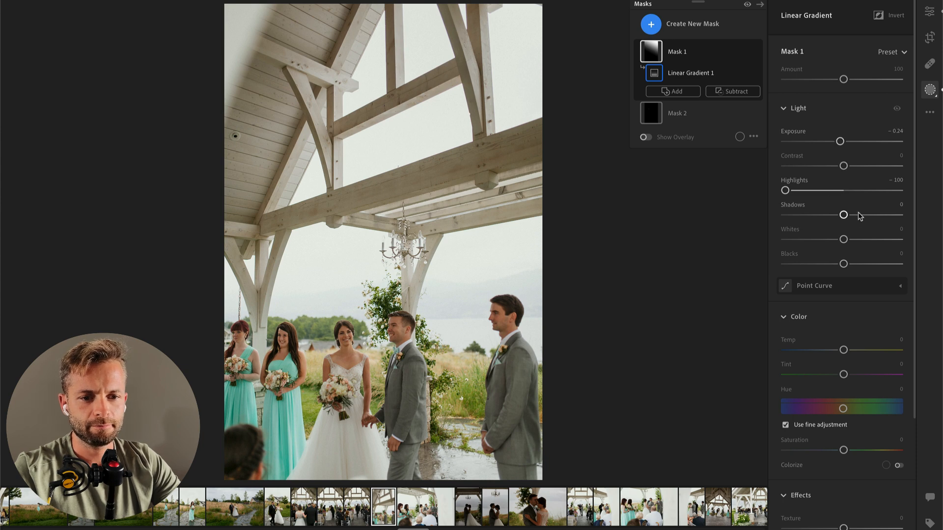
key(Return)
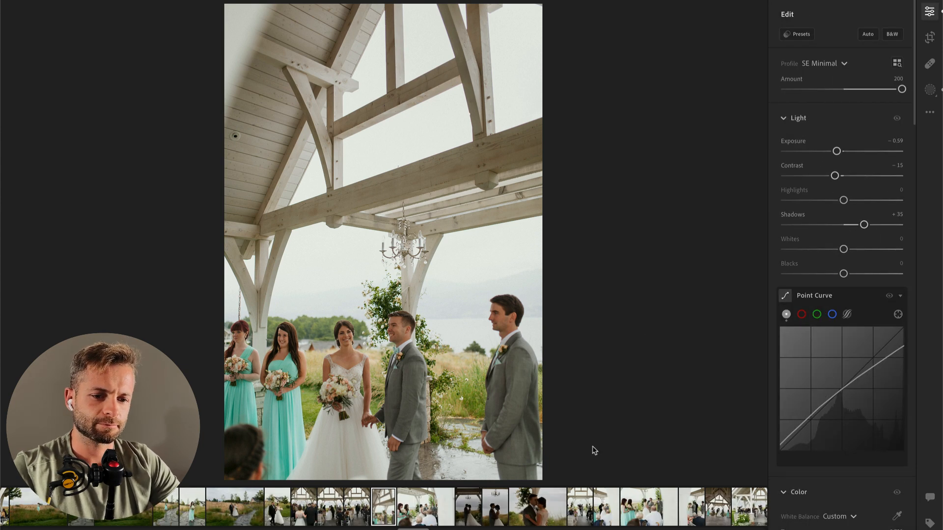
Step: Paste the copied edit settings onto the next two photos, and set the Exposure of the couple's portrait under the chandelier to +1.88
key(Right)
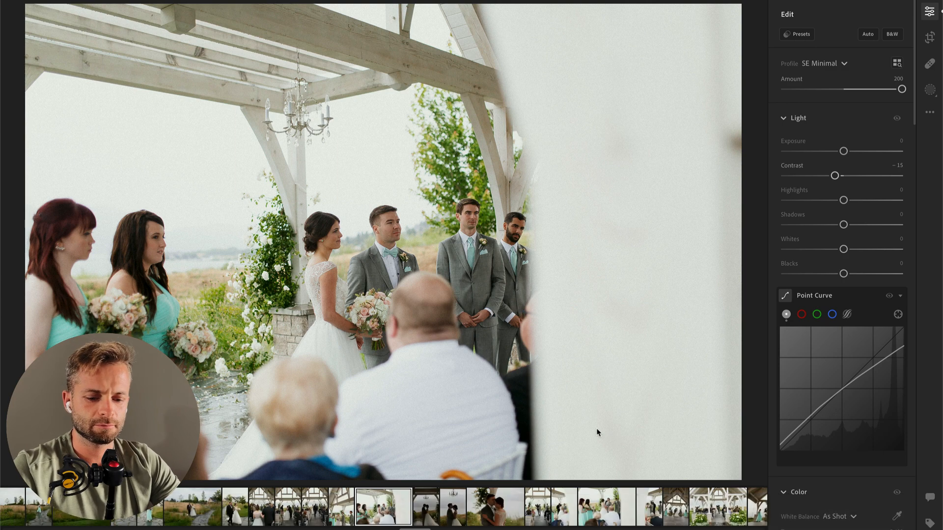
key(super+v)
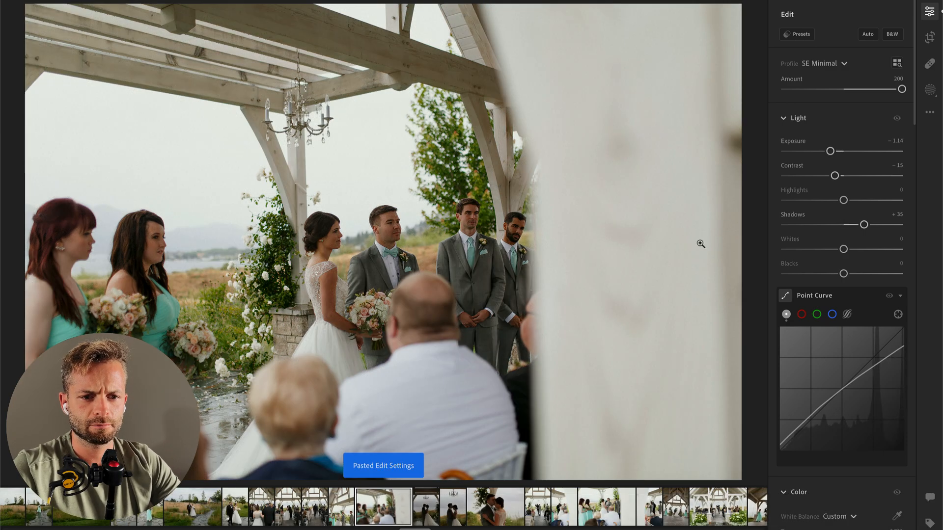
key(Right)
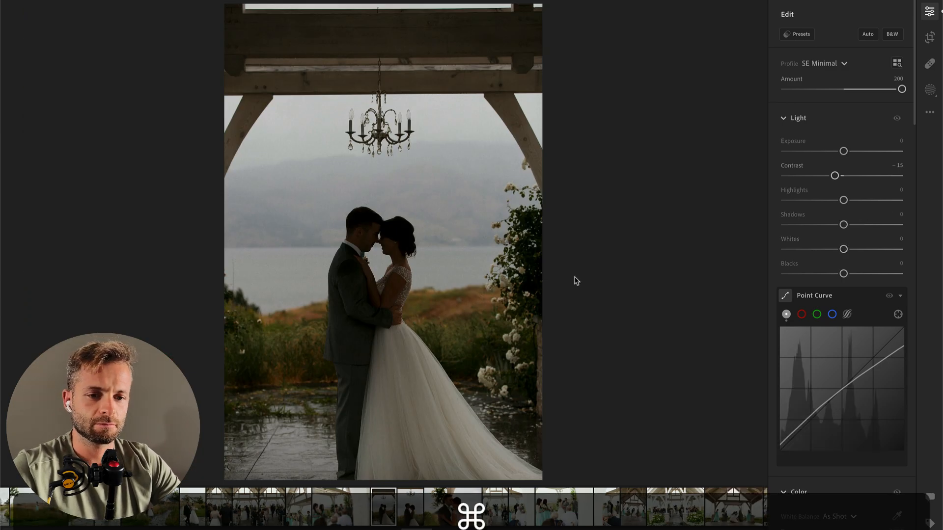
key(super+v)
drag(831, 151, 865, 151)
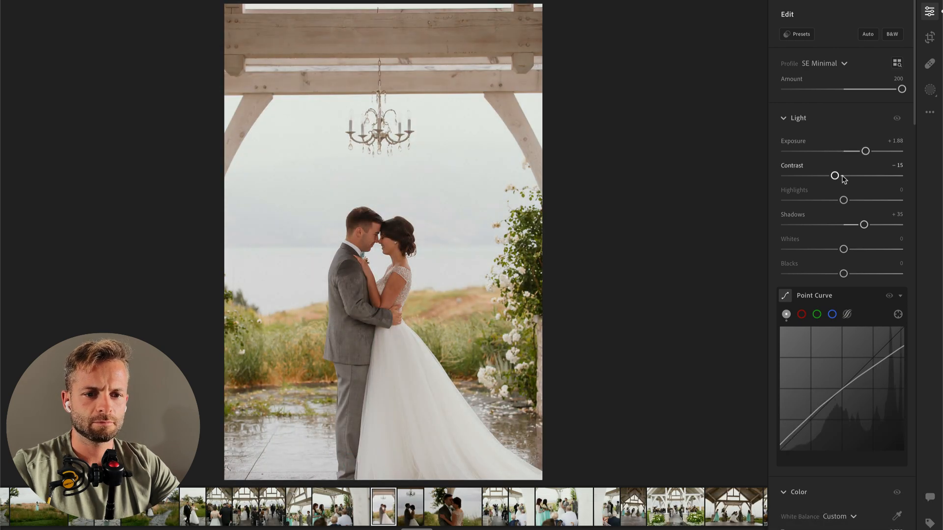
Step: Set the chandelier portrait's Contrast to -8, Temp to 5,201 and Texture to +8
scroll(839, 177, down, 5)
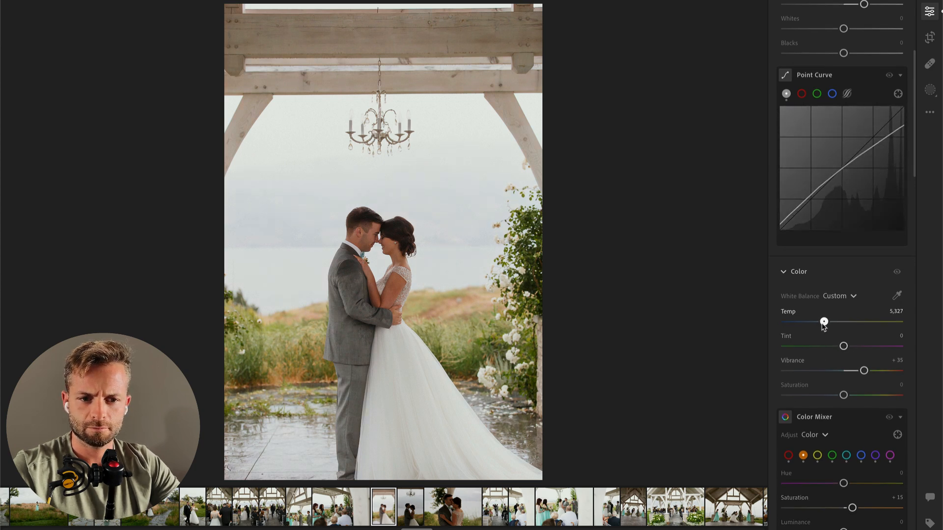
scroll(827, 307, up, 5)
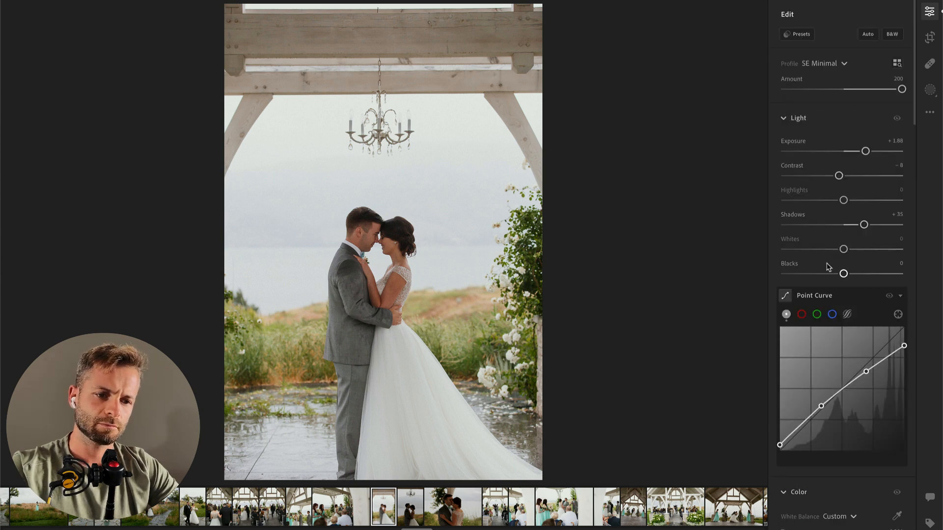
scroll(835, 344, down, 15)
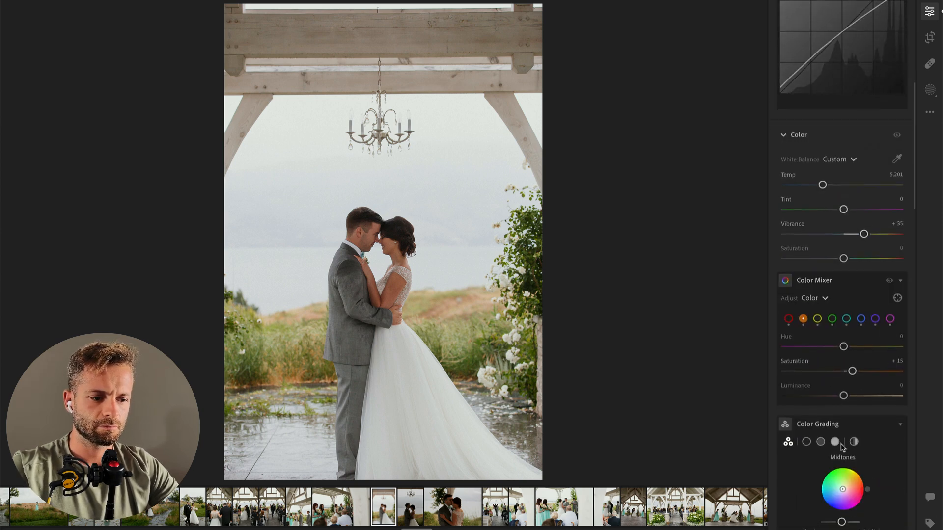
drag(843, 506, 864, 509)
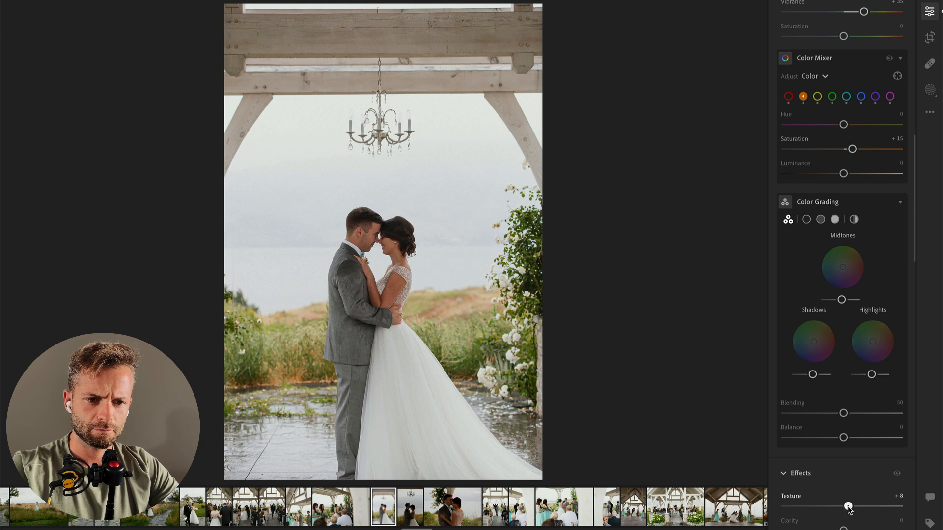
scroll(856, 128, up, 15)
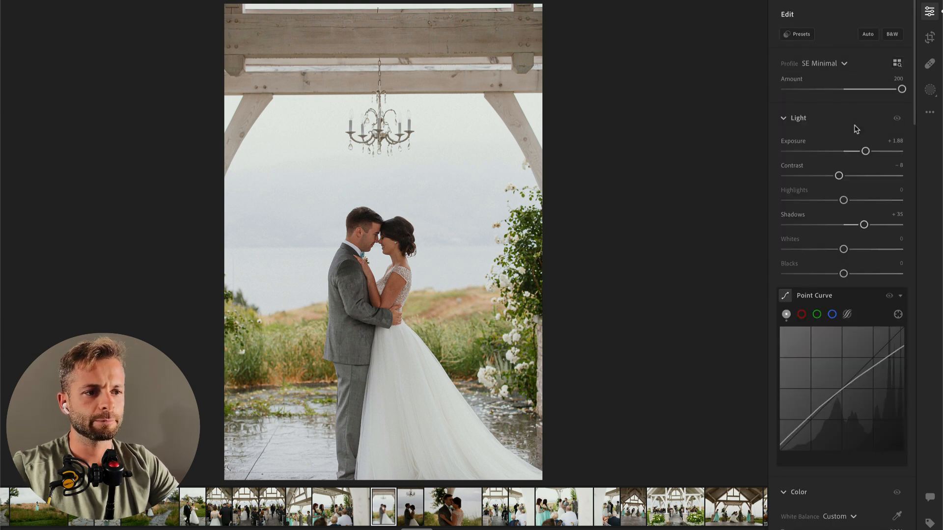
Step: Apply the 00 Vintage AI Bloom PLUS preset to the chandelier portrait and lower the preset's amount
click(800, 36)
click(680, 294)
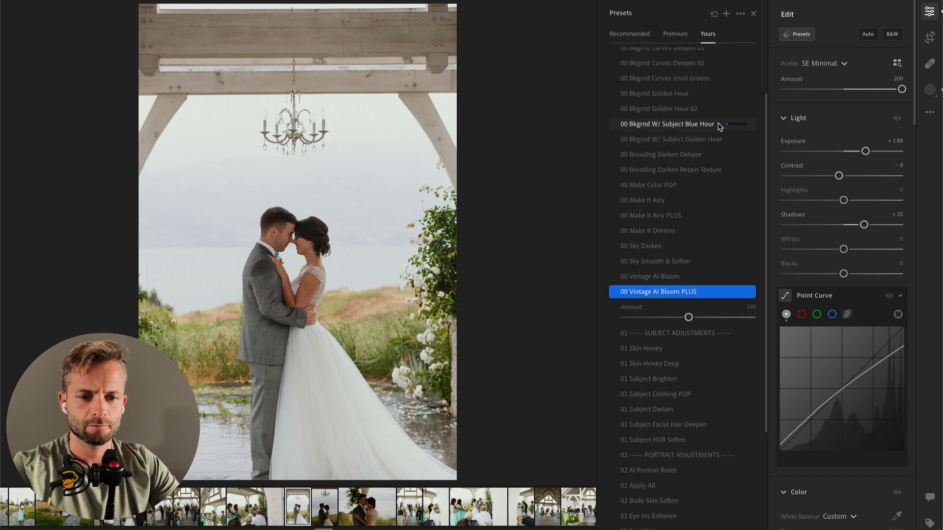
click(670, 317)
Step: Copy the chandelier portrait's edit settings onto the next, closer photo of the couple
key(super+Return)
key(super+c)
key(super+Right)
key(super+v)
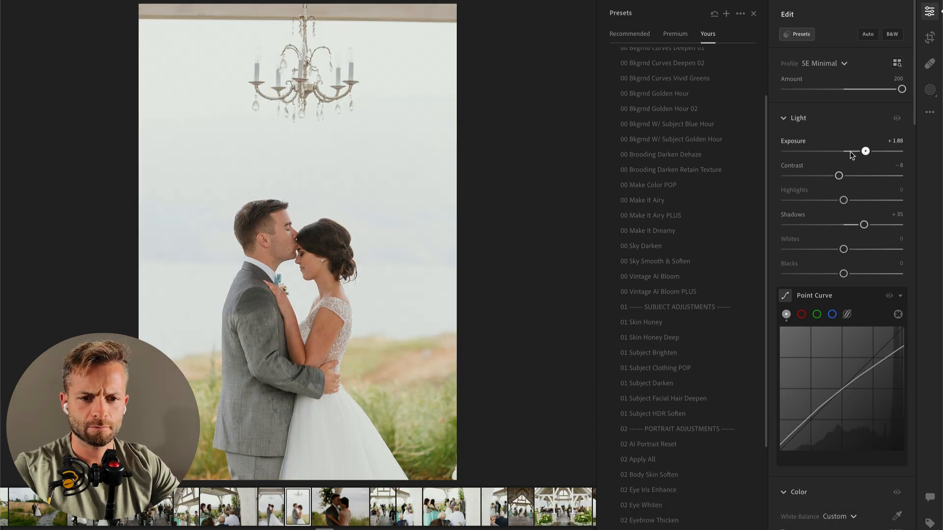
Step: Set the closer couple photo's Exposure to +1.18 and apply the 00 Vintage AI Bloom PLUS preset
mouse_move(852, 154)
mouse_down()
mouse_move(844, 153)
mouse_move(859, 153)
mouse_up()
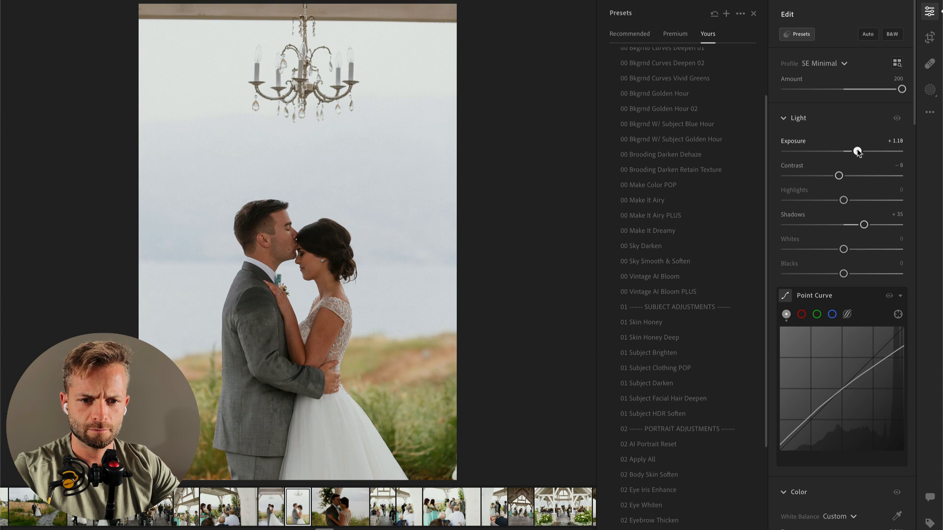
click(668, 292)
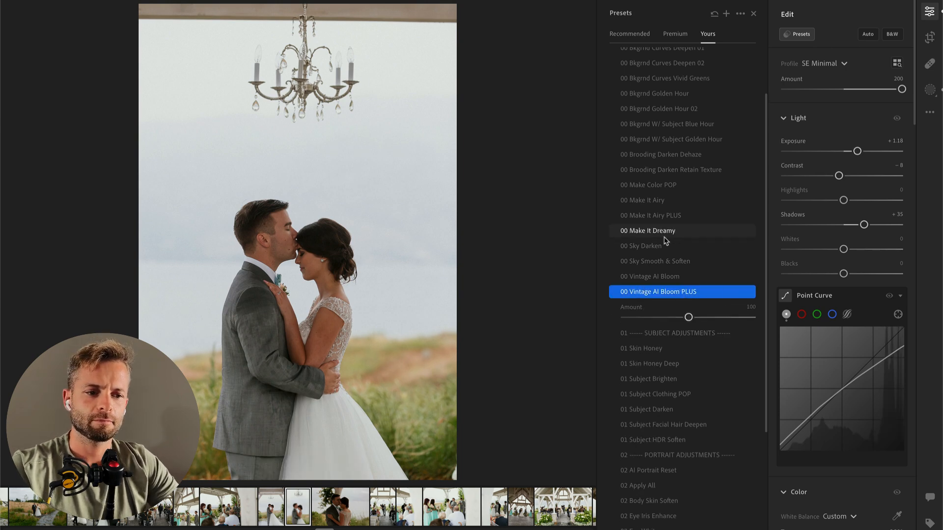
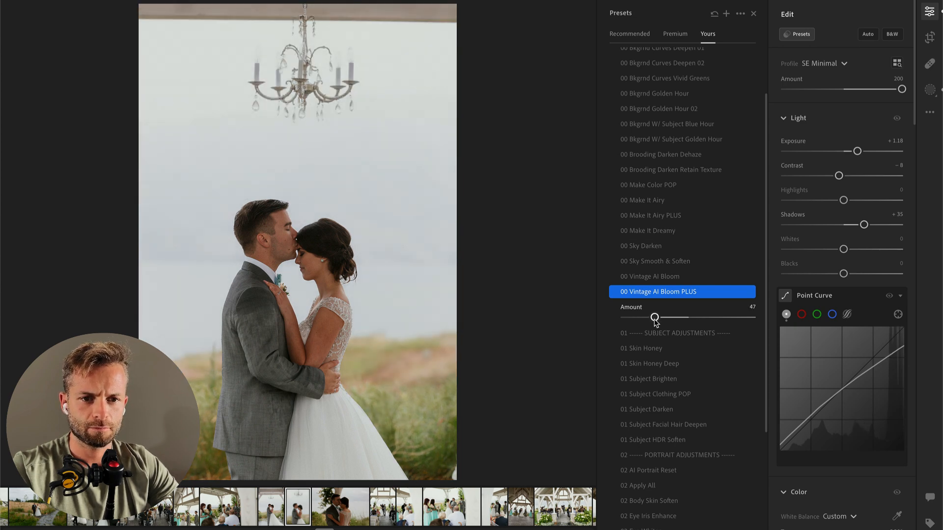
Step: Lower the Exposure of the SE Vintage AI Bloom + background mask to −0.76
key(b)
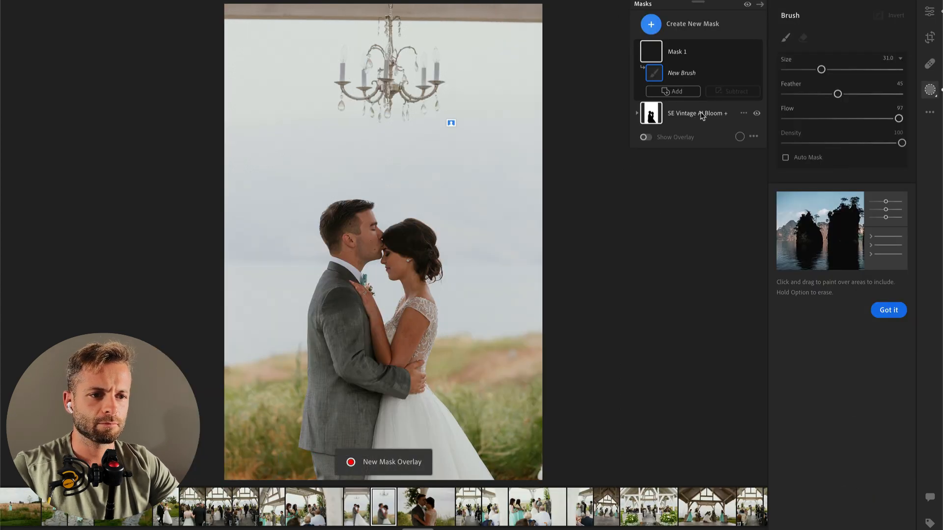
click(690, 110)
drag(839, 140, 831, 143)
key(Return)
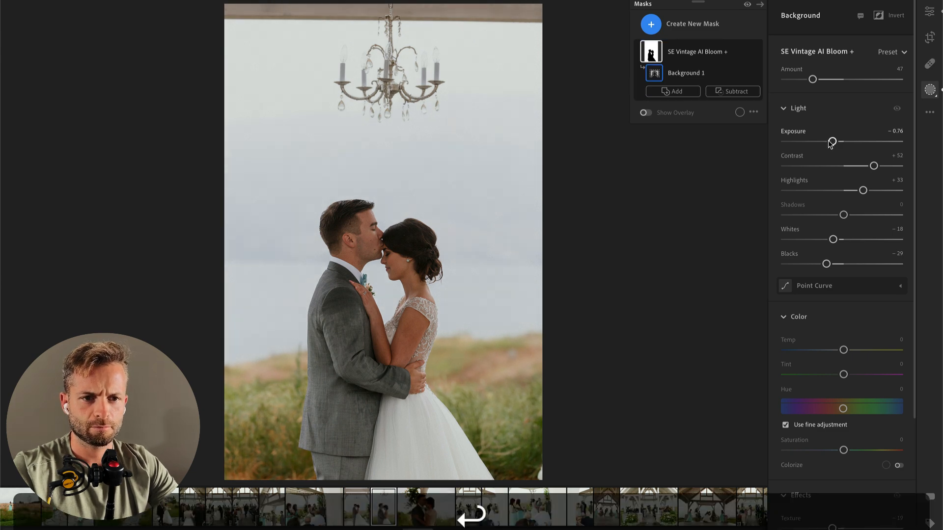
Step: Paste the edit settings onto the next close-up of the couple and set its Exposure to about +0.73
key(Right)
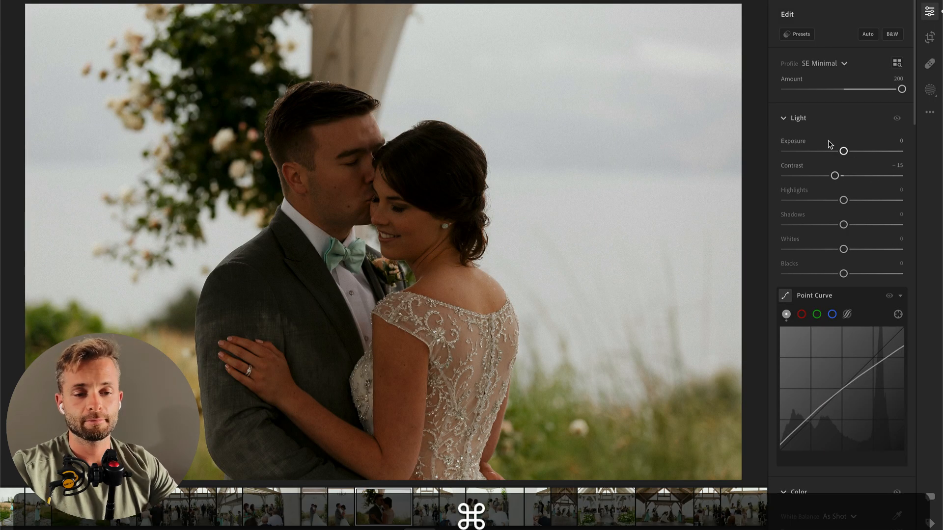
key(super+v)
drag(865, 151, 850, 151)
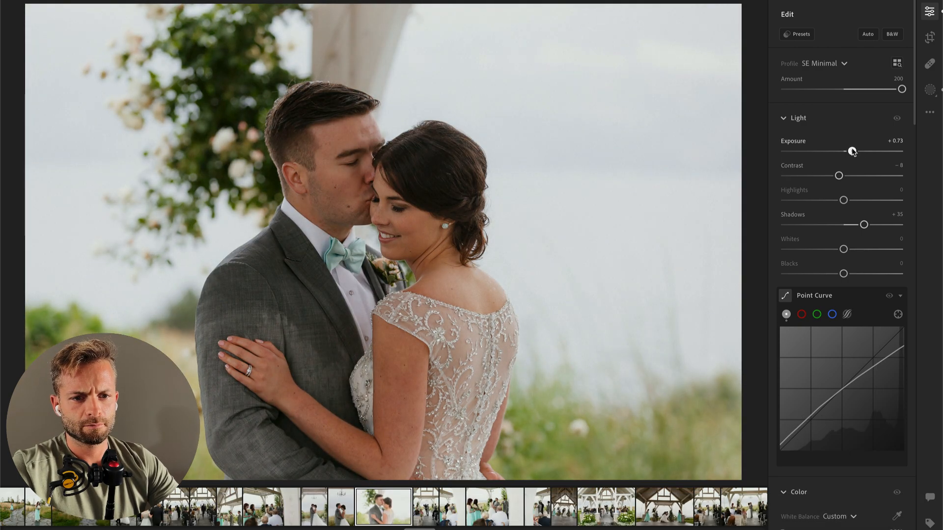
key(super+Right)
key(super+v)
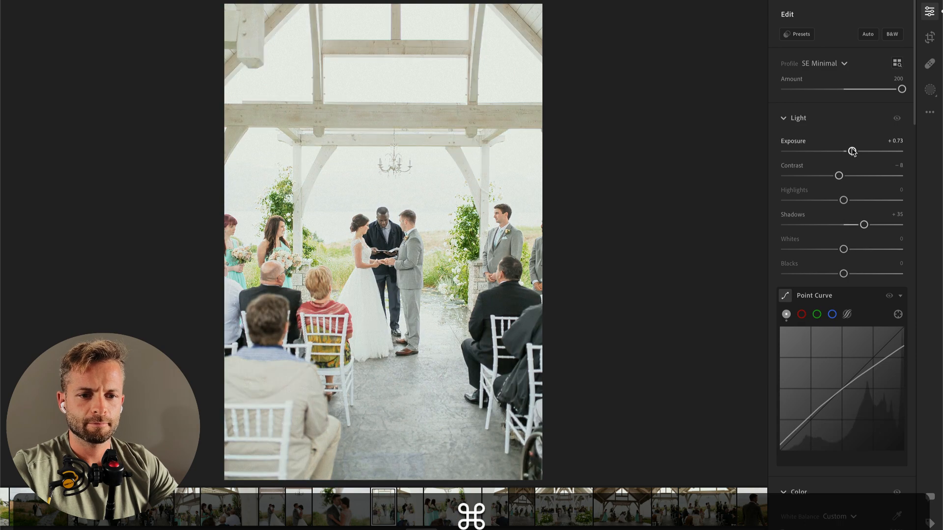
key(super+z)
Step: Copy the edit settings from the earlier officiant aisle photo onto the wide ceremony photo and set its Exposure to −1.00
click(160, 514)
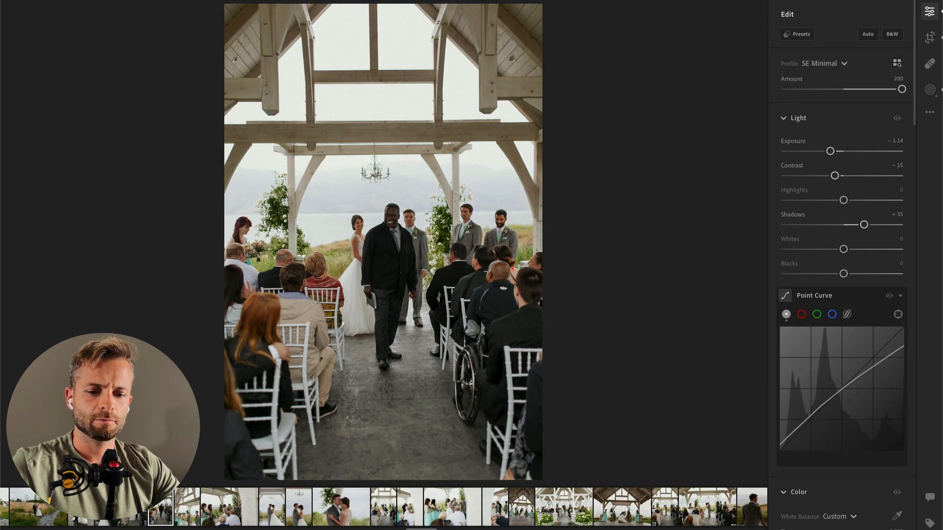
click(385, 509)
key(super+v)
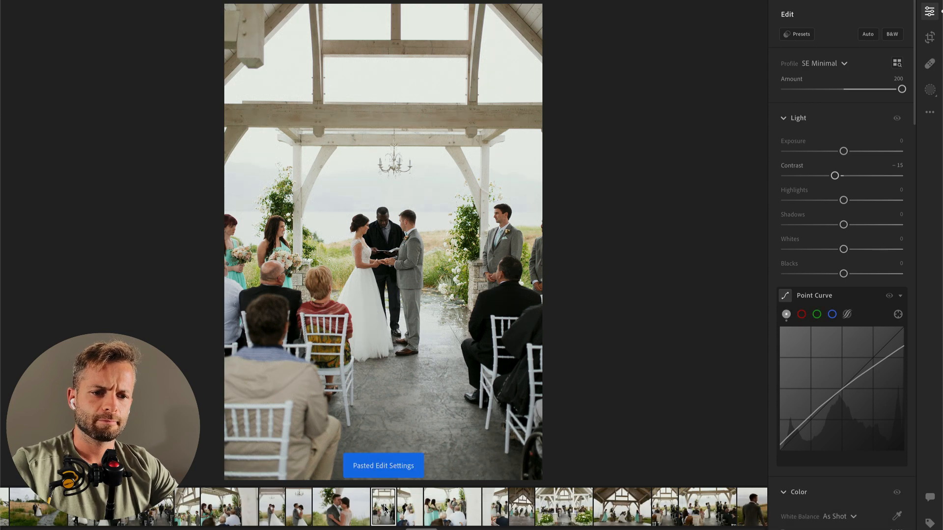
key(super+v)
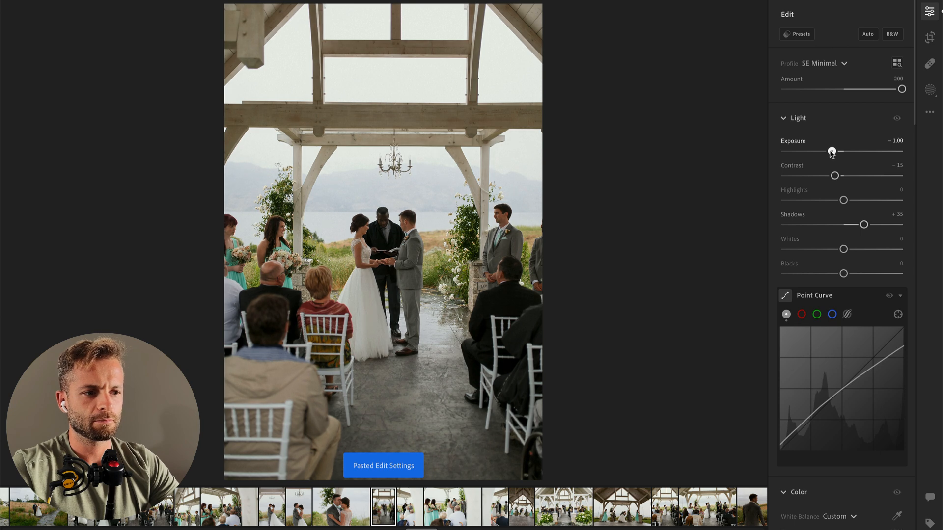
Step: Paste the edit settings onto the next ceremony photo and brush a mask over the blurred white post with Shadows at −68
key(Right)
key(super+v)
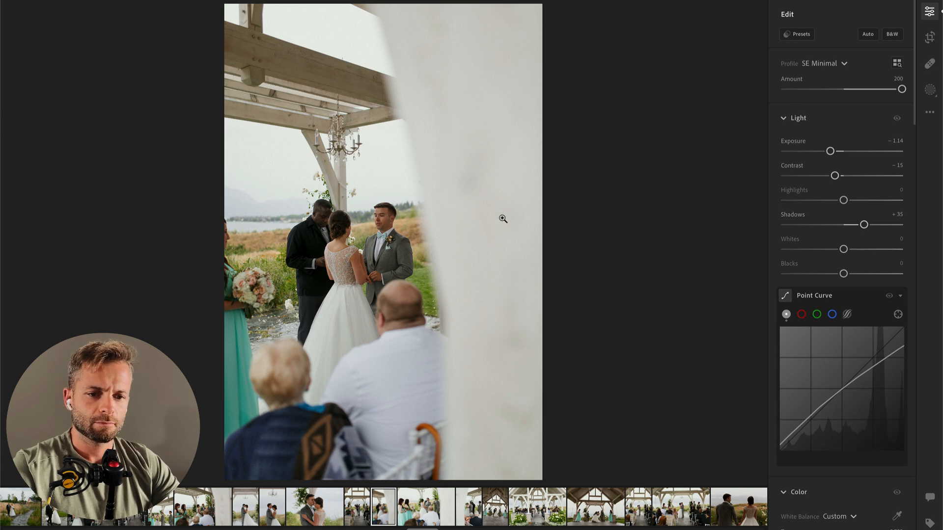
key(b)
mouse_move(490, 188)
mouse_down()
mouse_move(506, 456)
mouse_move(508, 98)
mouse_up()
drag(843, 363, 805, 380)
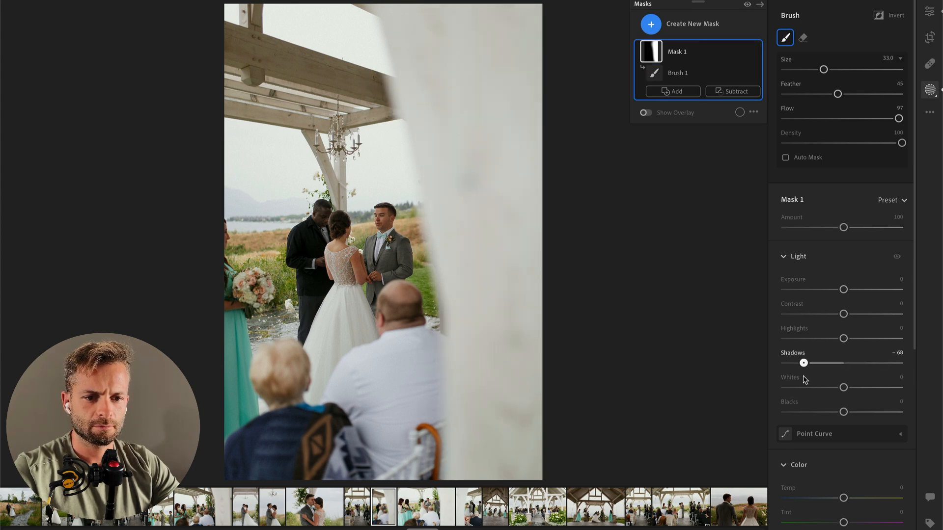
key(shift+Return)
Step: Paste the edit settings onto the landscape bridesmaids photo and lower the Shadows of its blurred white post with a brush mask
key(Right)
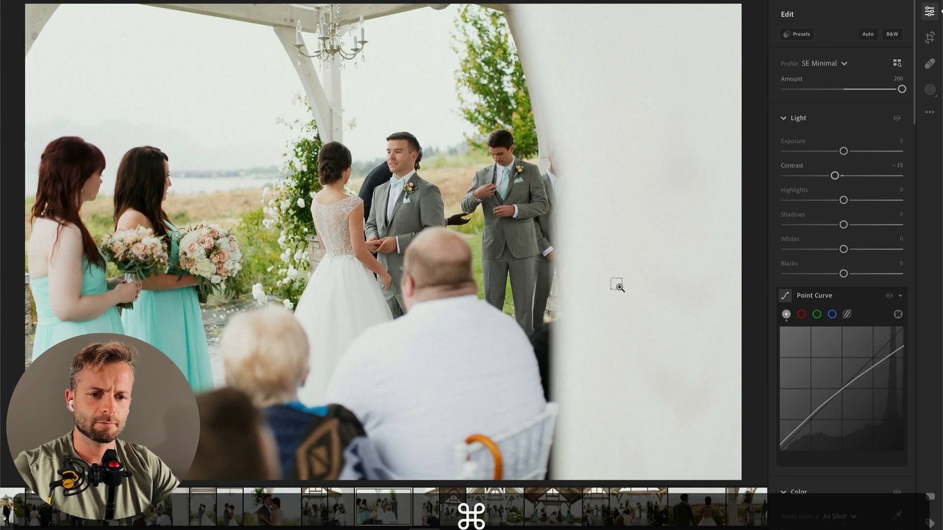
key(super+v)
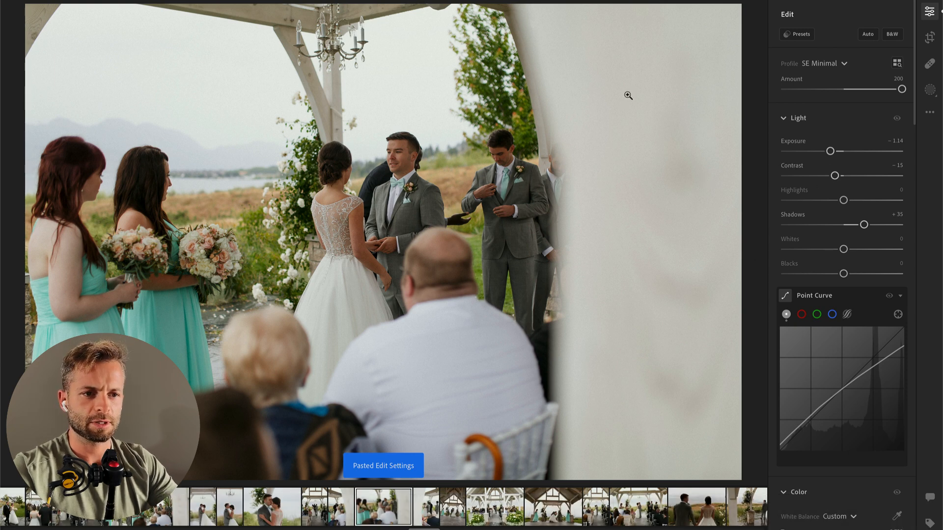
key(b)
mouse_move(616, 50)
mouse_down()
mouse_move(668, 417)
mouse_move(607, 34)
mouse_move(614, 491)
mouse_up()
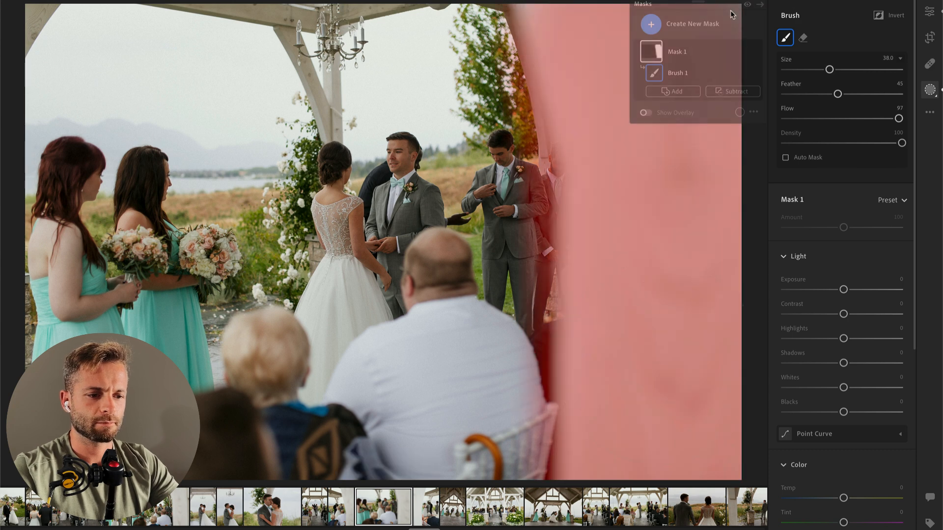
drag(825, 366, 800, 363)
key(Return)
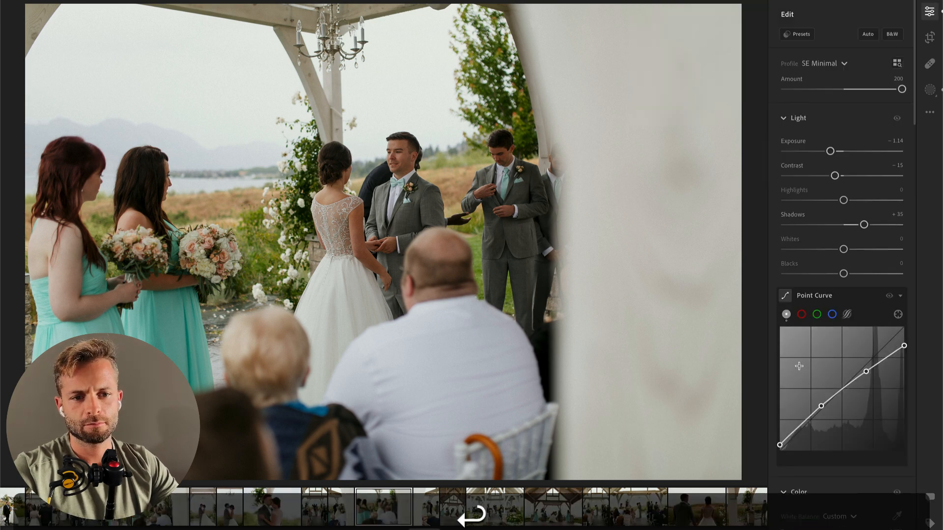
Step: Paste the edit settings onto the next portrait ceremony photo and set its Exposure to −0.21
key(Right)
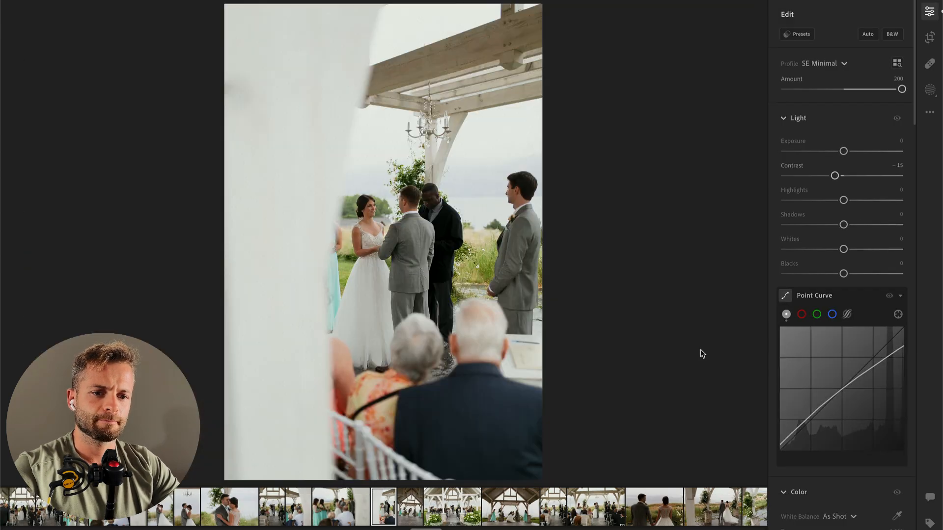
key(super)
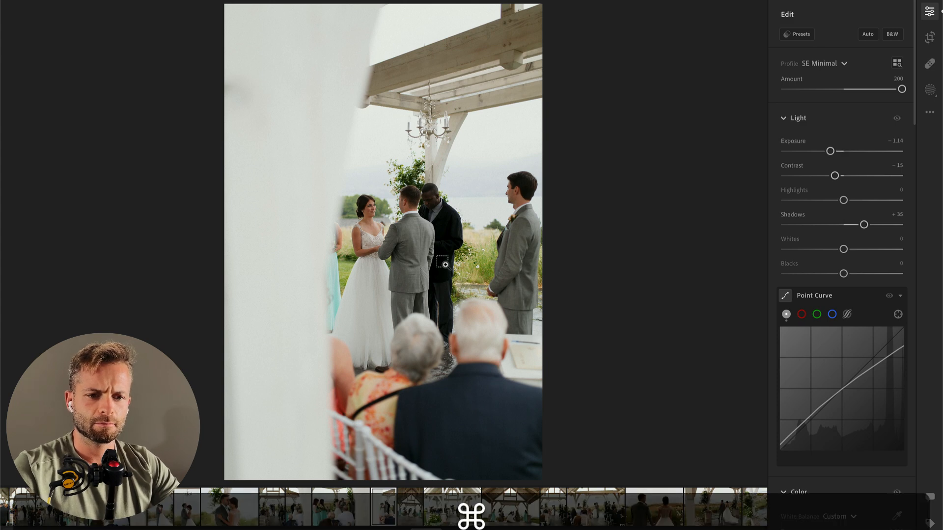
key(super+v)
drag(835, 154, 846, 154)
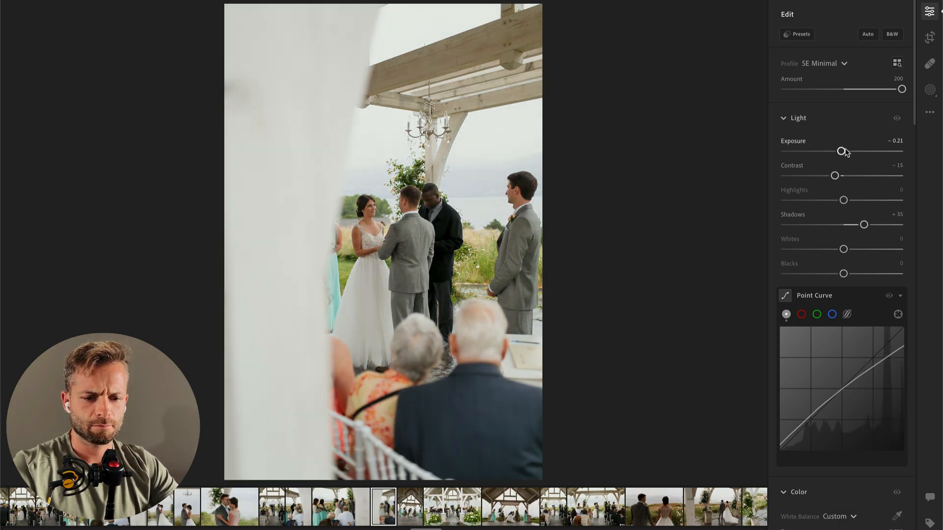
Step: Crop the photo slightly tighter at its original aspect ratio, keeping the groomsman at the edge in frame
key(shift+m)
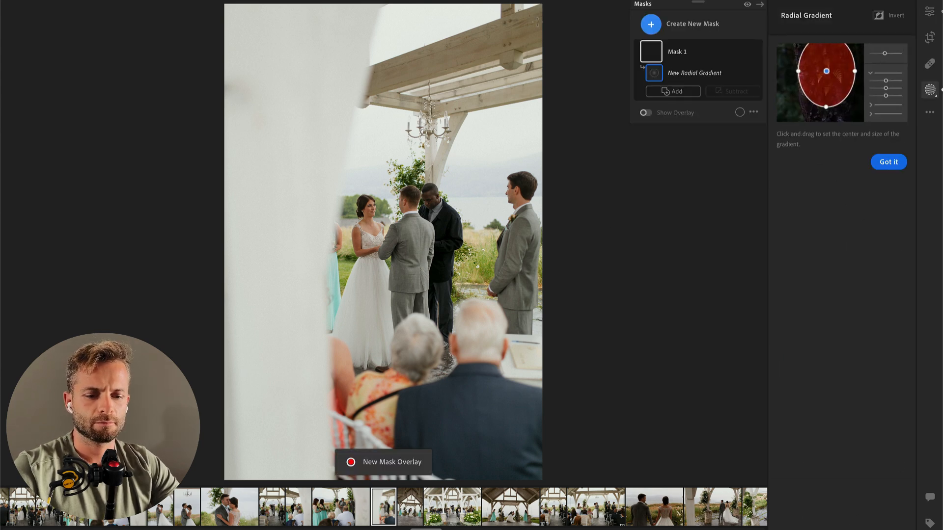
key(r)
drag(543, 11, 530, 30)
key(Return)
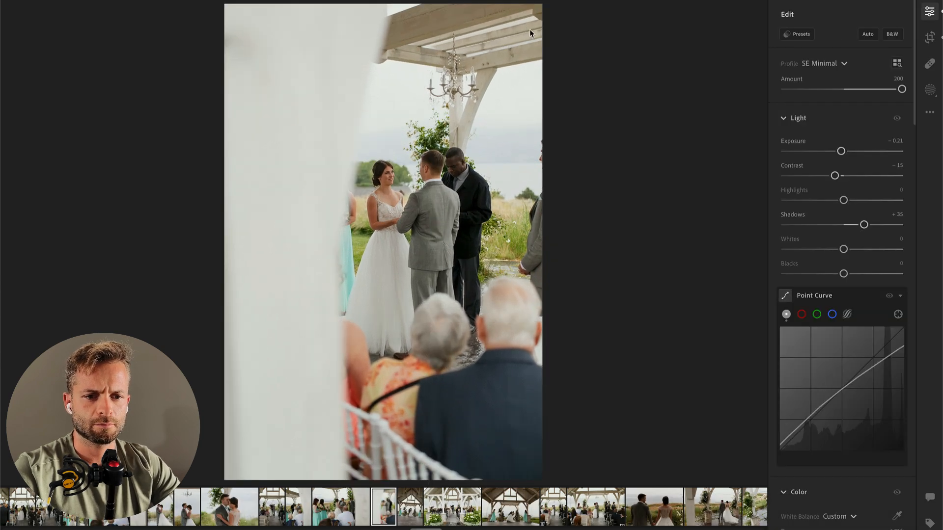
key(r)
key(c)
drag(521, 28, 546, 13)
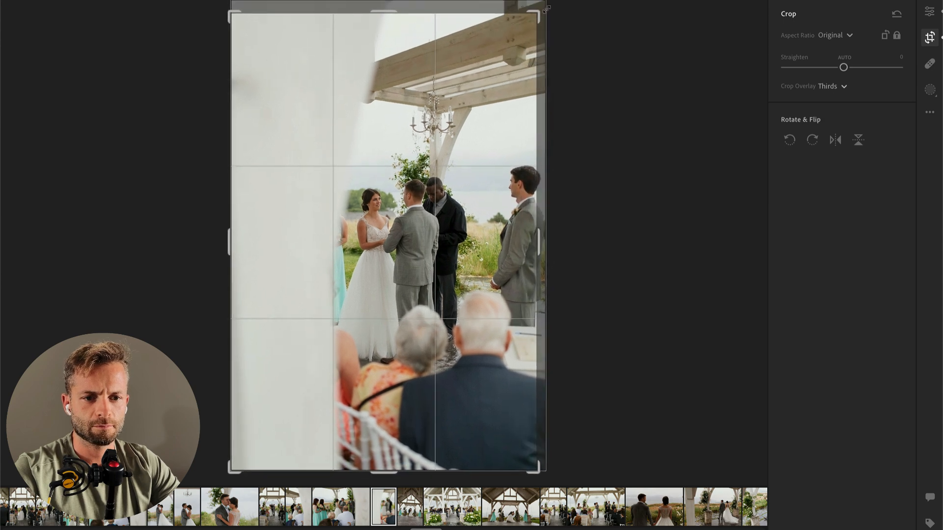
key(Return)
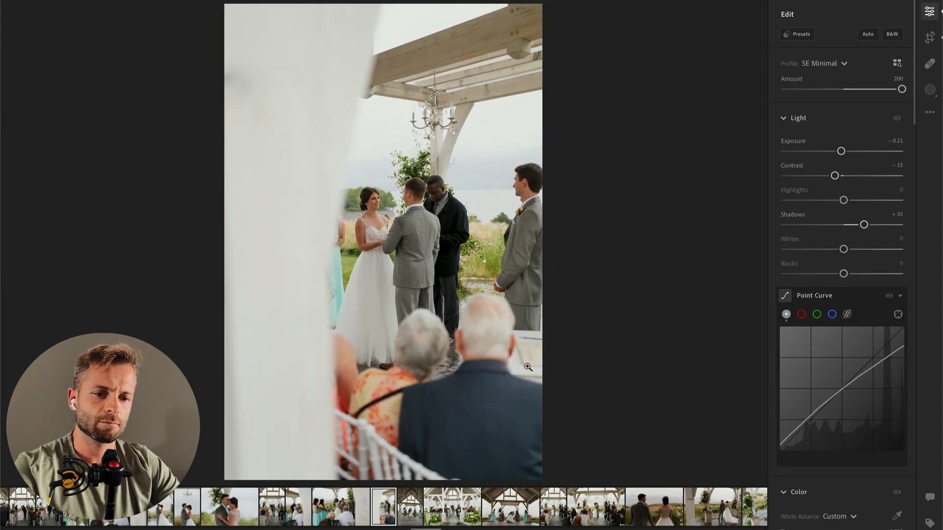
Step: Straighten and crop the next photo of the wedding party under the pavilion so the horizontal beam is level
key(Right)
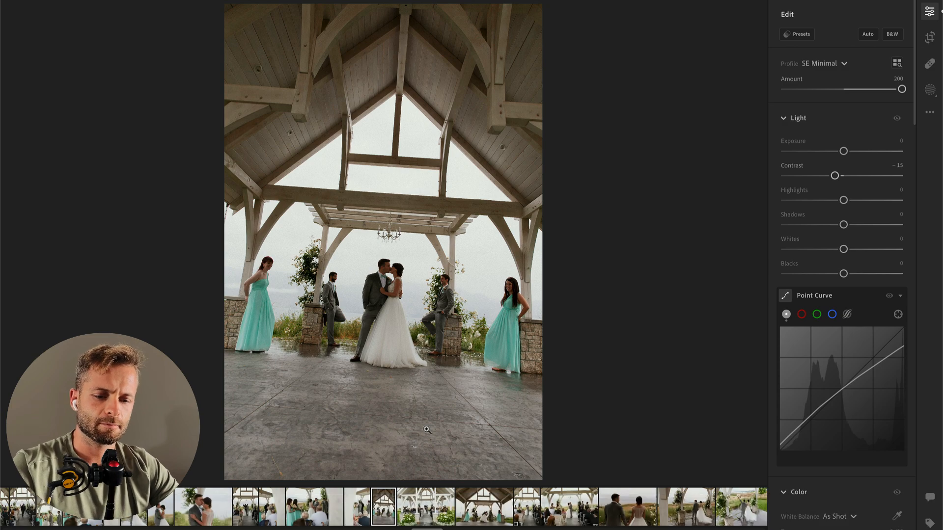
key(c)
drag(609, 274, 623, 256)
key(Return)
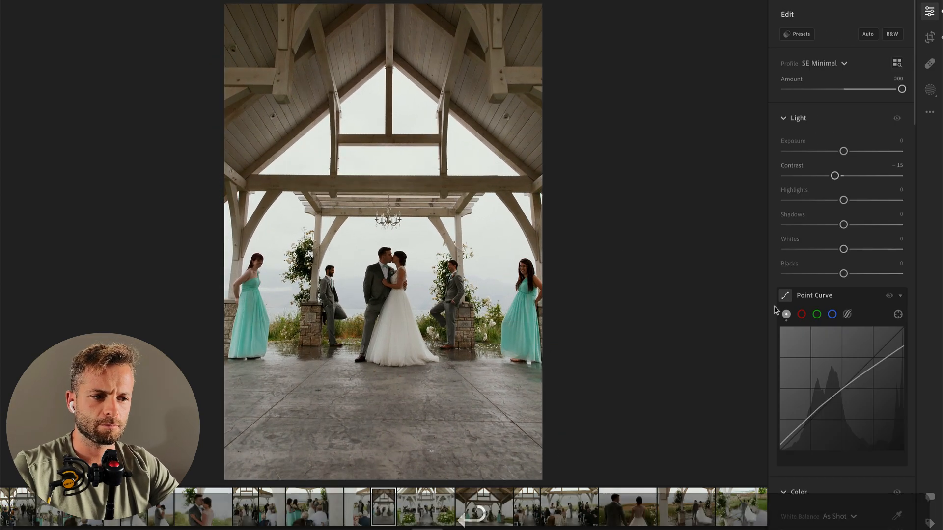
Step: Set the pavilion photo's Exposure to +0.76, Highlights to −100, Shadows to +15 and Blacks to −24
click(863, 151)
drag(863, 150, 856, 147)
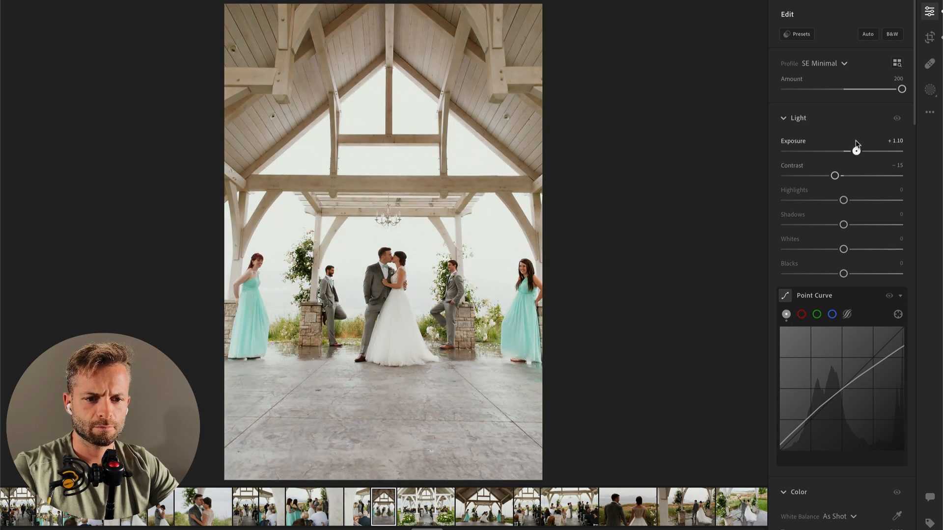
drag(843, 200, 795, 204)
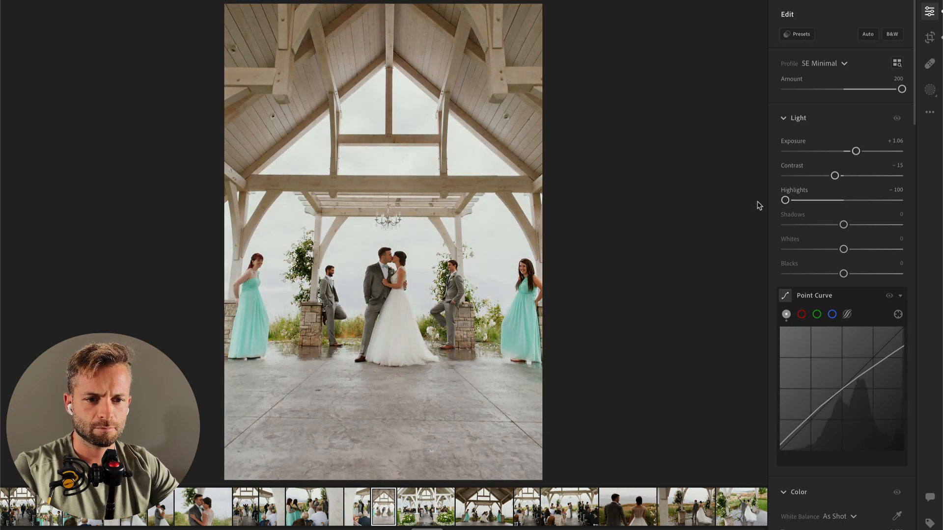
click(825, 225)
drag(837, 230, 853, 229)
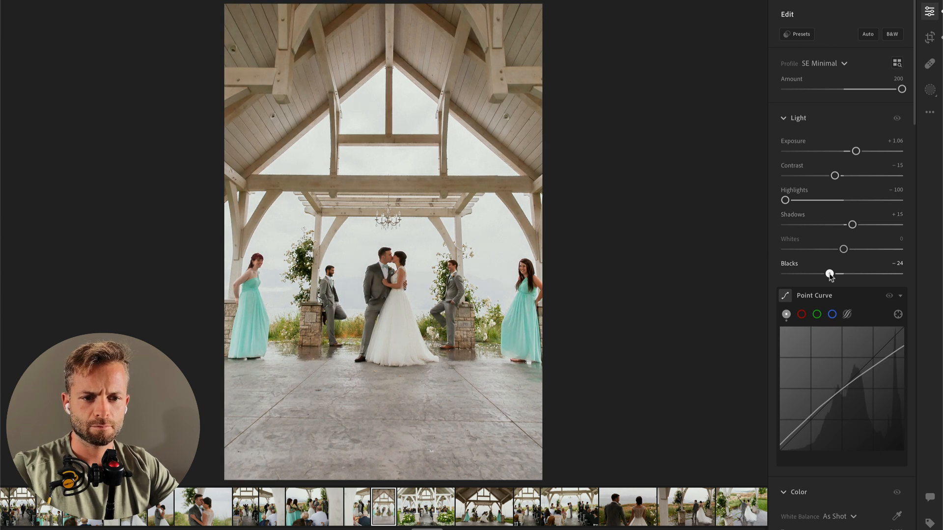
drag(855, 151, 853, 154)
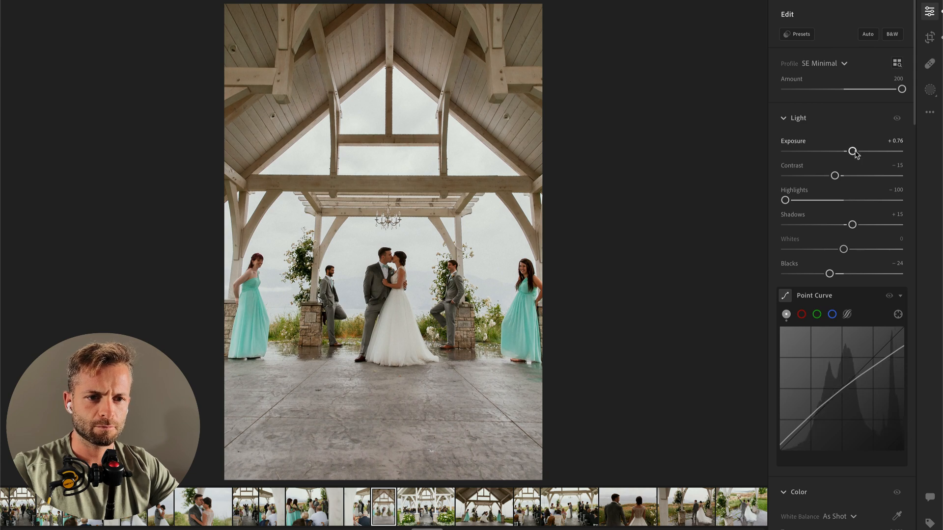
Step: Fine-tune the pavilion photo's straighten angle to about −4.17
key(c)
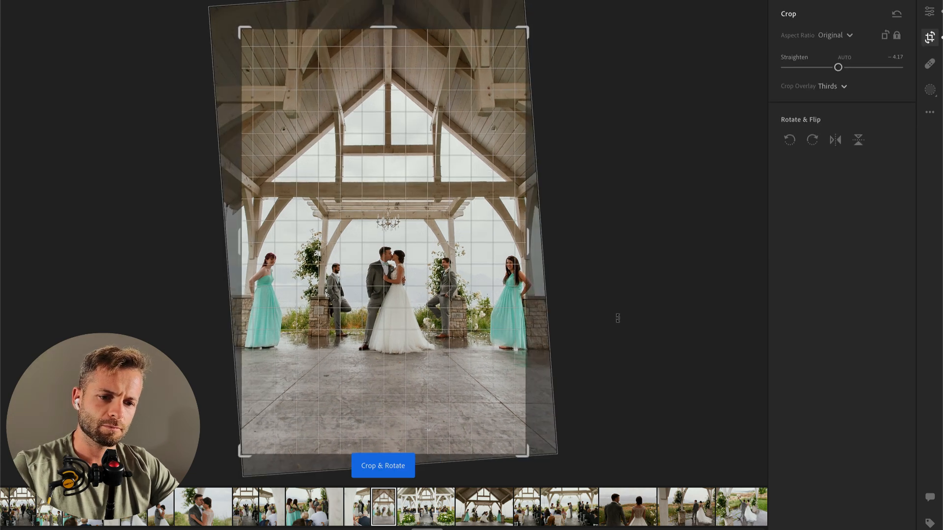
key(Return)
Step: Brush a mask over the concrete floor in the foreground and darken it with Shadows at −92
key(b)
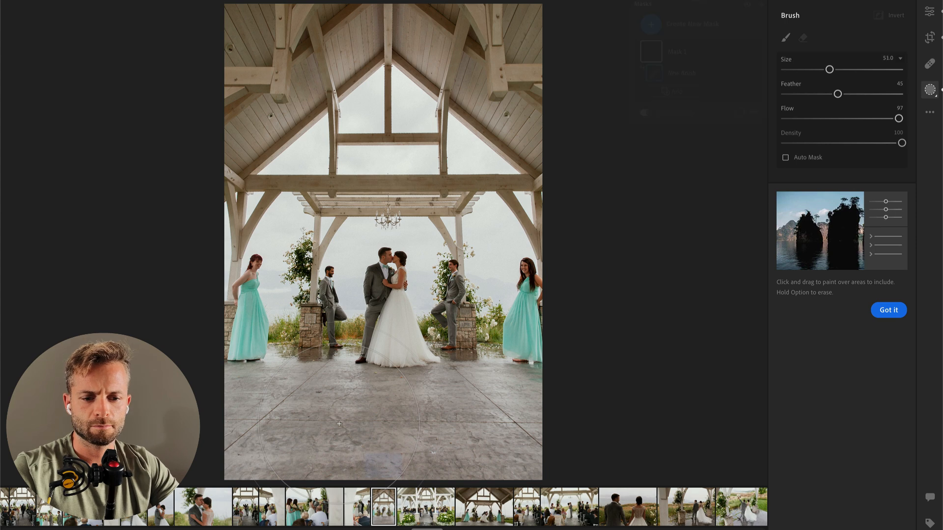
scroll(271, 455, down, 10)
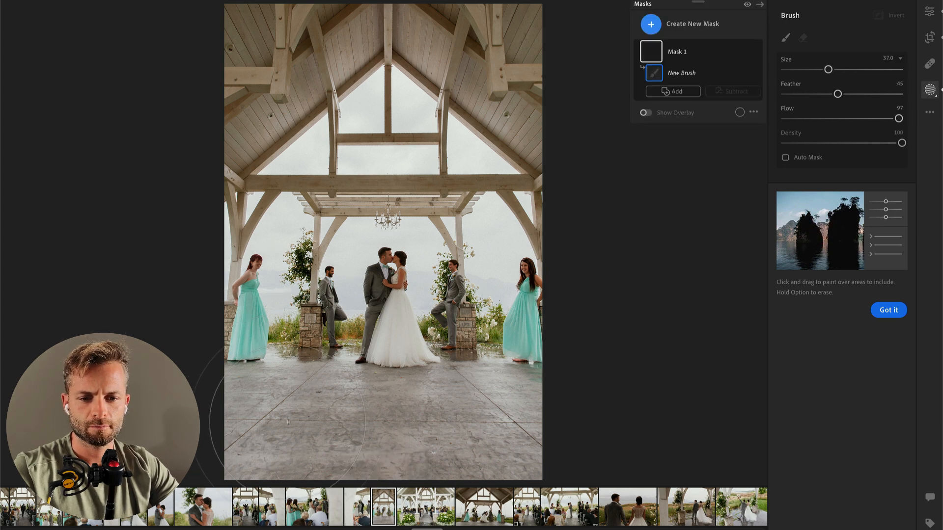
scroll(280, 447, down, 3)
mouse_move(256, 431)
mouse_down()
mouse_move(636, 431)
mouse_move(32, 432)
mouse_up()
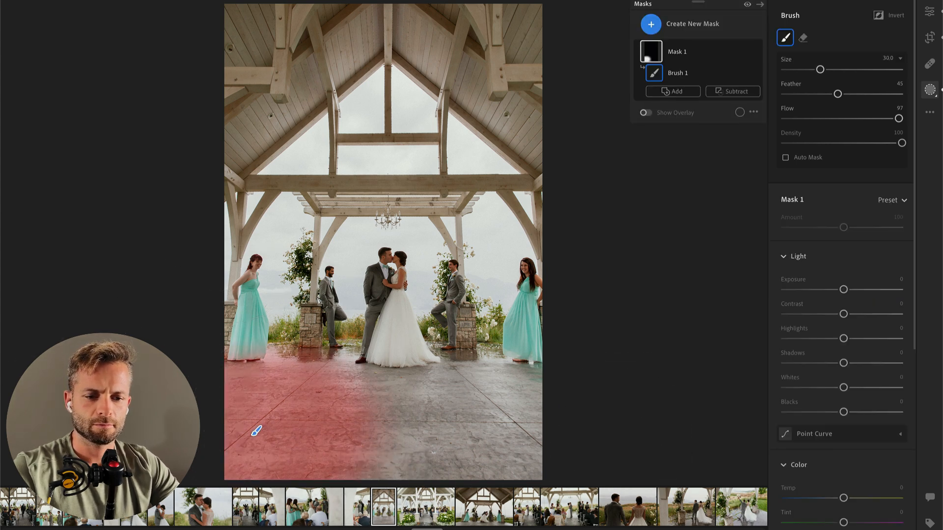
drag(815, 366, 790, 364)
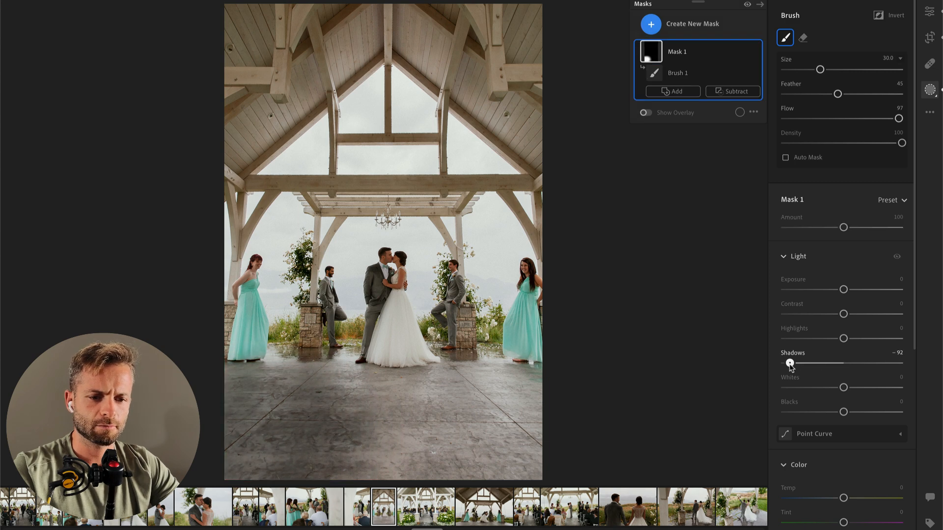
mouse_move(388, 445)
mouse_down()
mouse_move(582, 442)
mouse_move(245, 465)
mouse_move(212, 453)
mouse_up()
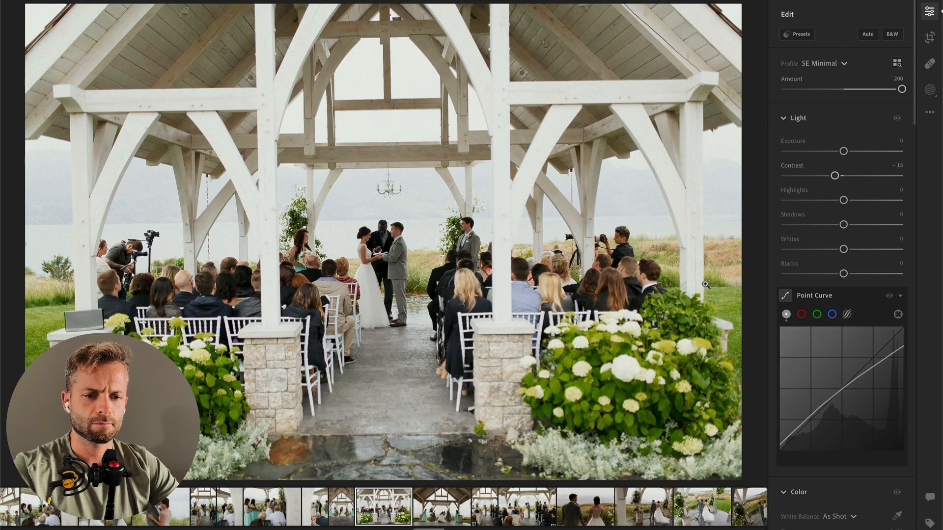
Step: Paste the edit settings onto the wide outdoor ceremony photo and add a radial mask around the couple with Contrast −100, Highlights −26 and Whites +28
key(super+v)
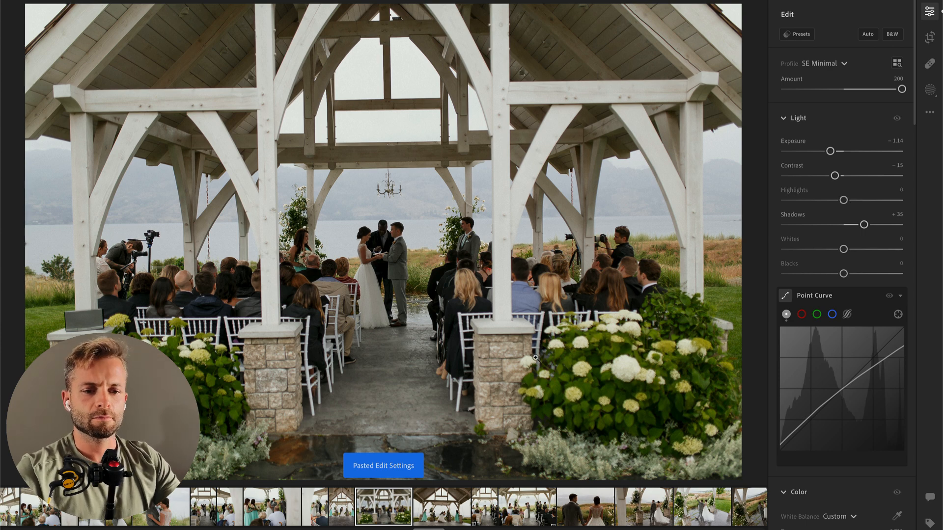
key(shift+m)
drag(391, 272, 455, 369)
click(806, 190)
mouse_move(843, 215)
mouse_down()
mouse_move(868, 214)
mouse_move(828, 215)
mouse_up()
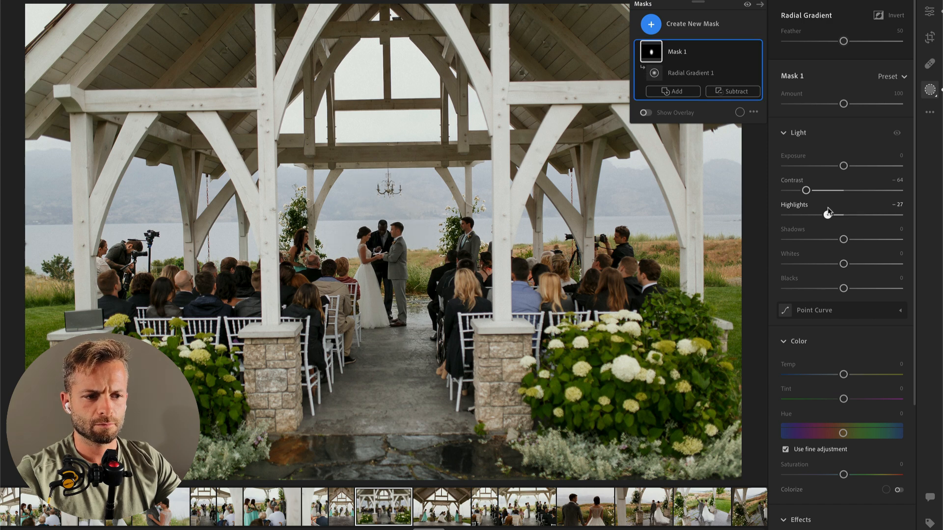
drag(843, 264, 864, 264)
drag(806, 190, 788, 191)
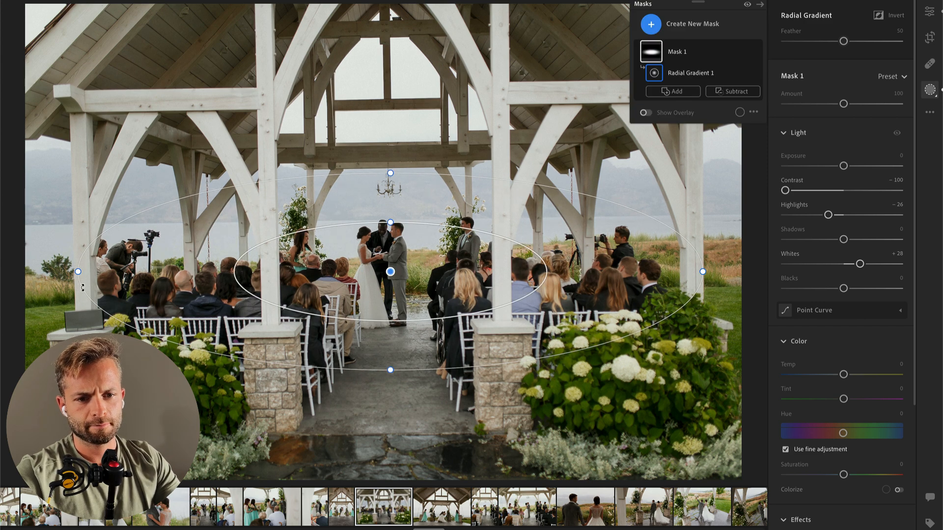
Step: Set the dip-kiss pavilion photo's Exposure to +0.68 and Highlights to −100, and straighten it to about −1.37
key(Return)
key(Return)
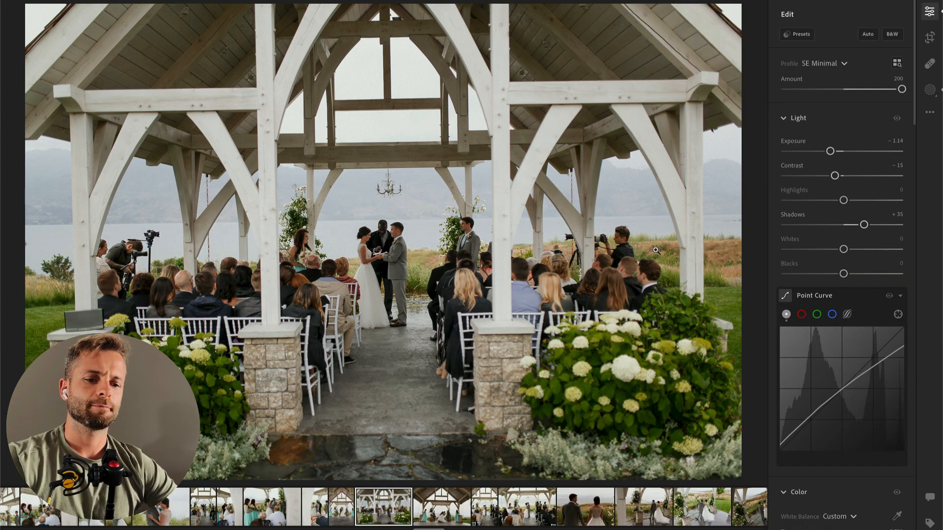
key(Right)
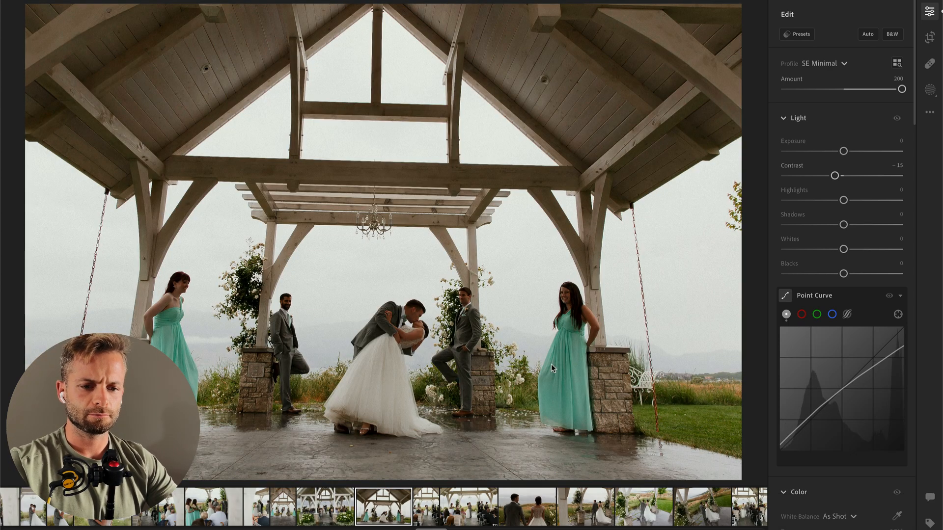
drag(844, 152, 851, 151)
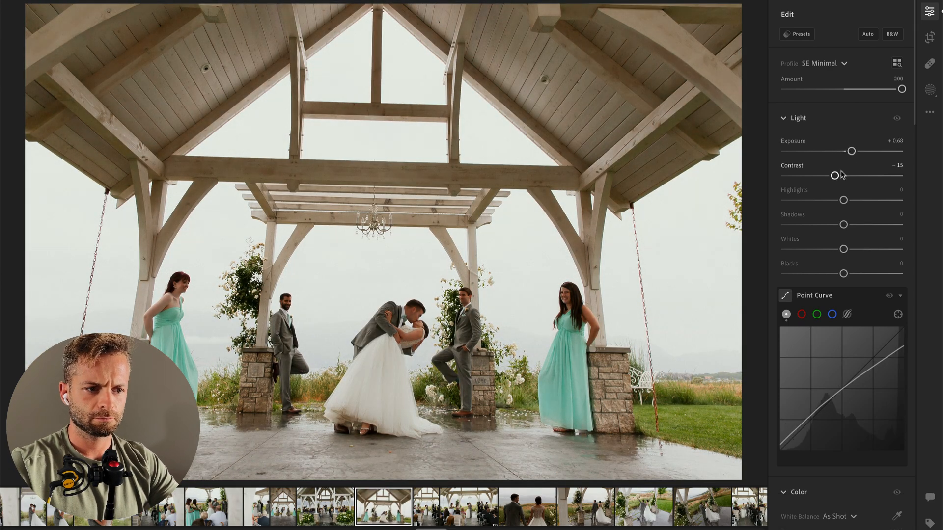
click(787, 201)
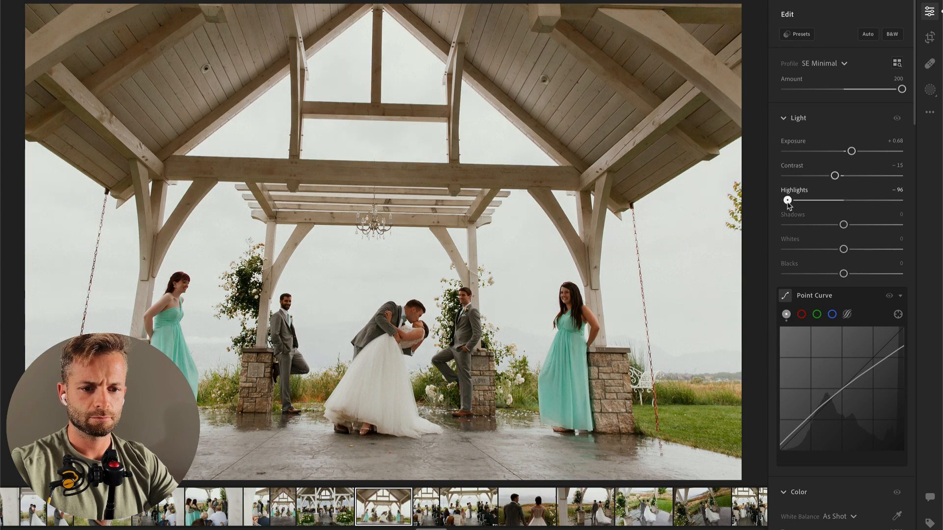
key(c)
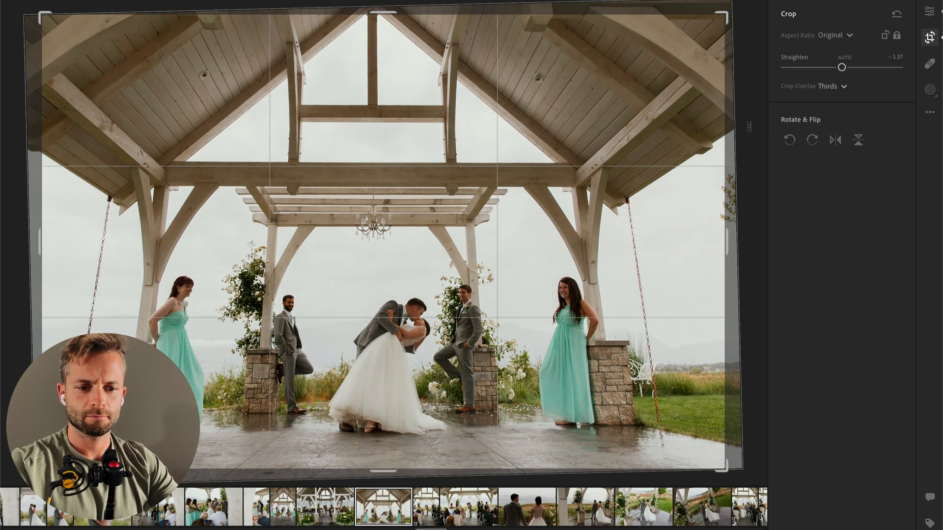
key(Return)
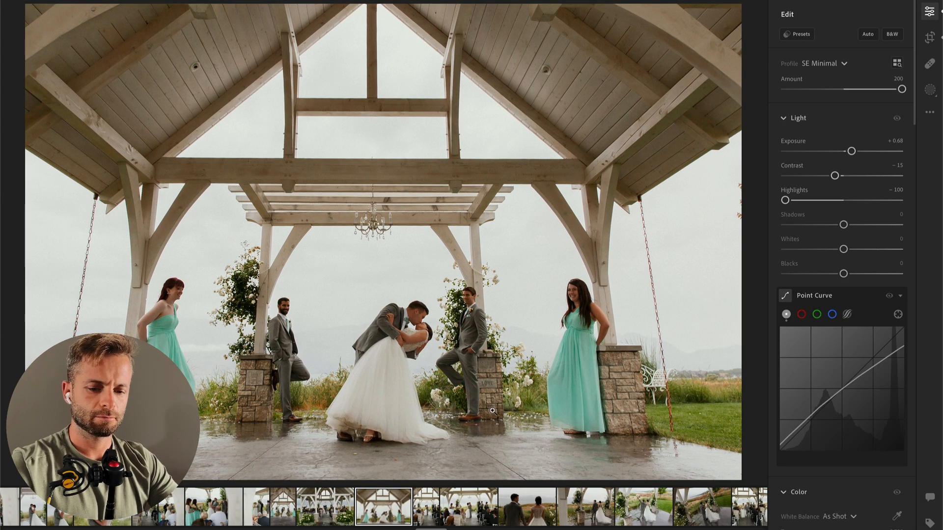
Step: Brush a mask over the wet floor in the foreground with Shadows at −74, and compare the photo with its original
key(b)
drag(88, 462, 653, 472)
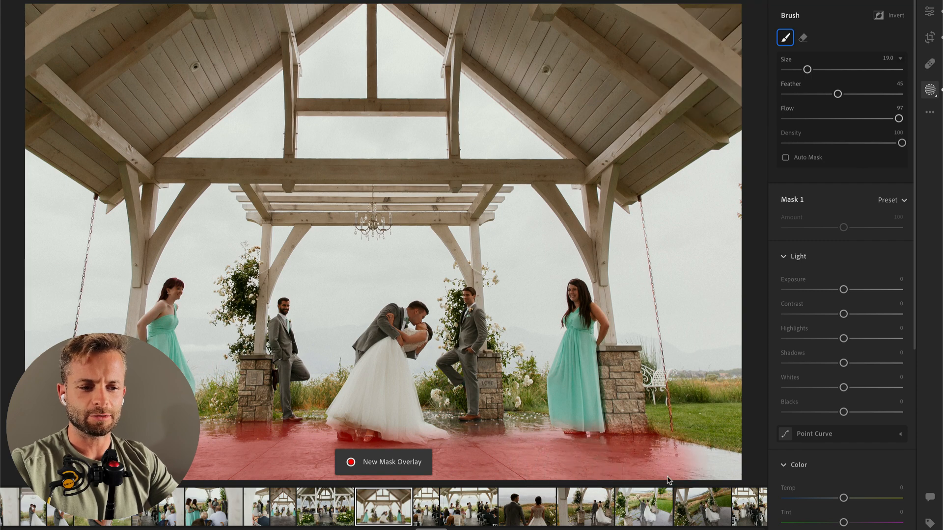
drag(843, 363, 800, 363)
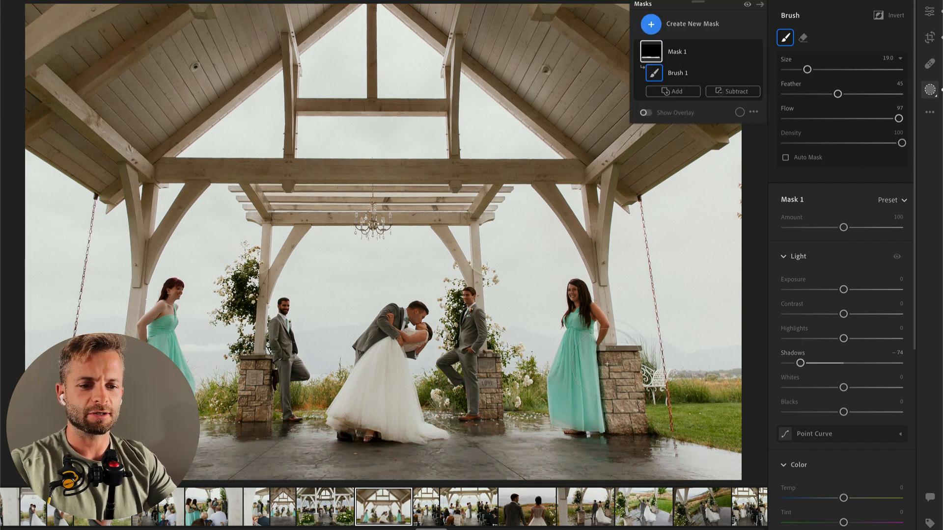
key(Return)
key(backslash)
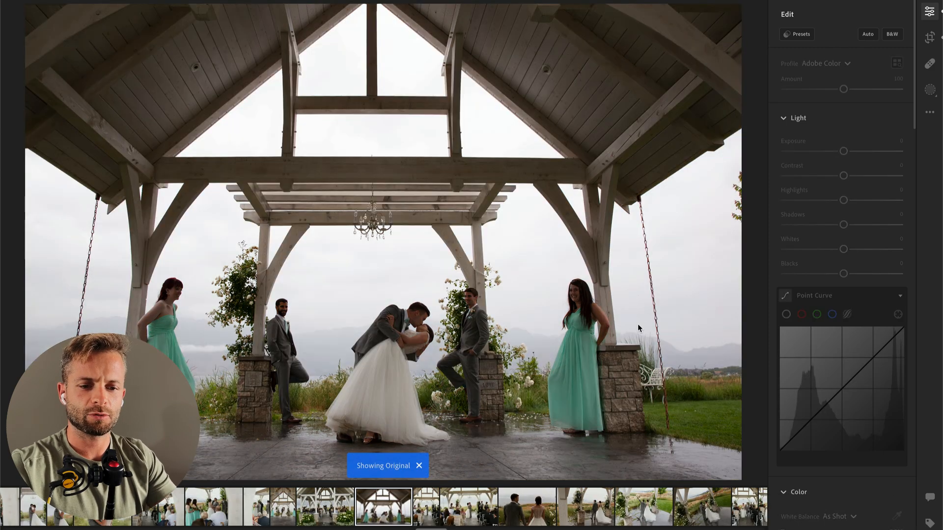
Step: Paste the edit settings onto the vertical photo of the couple kissing at the altar
key(Right)
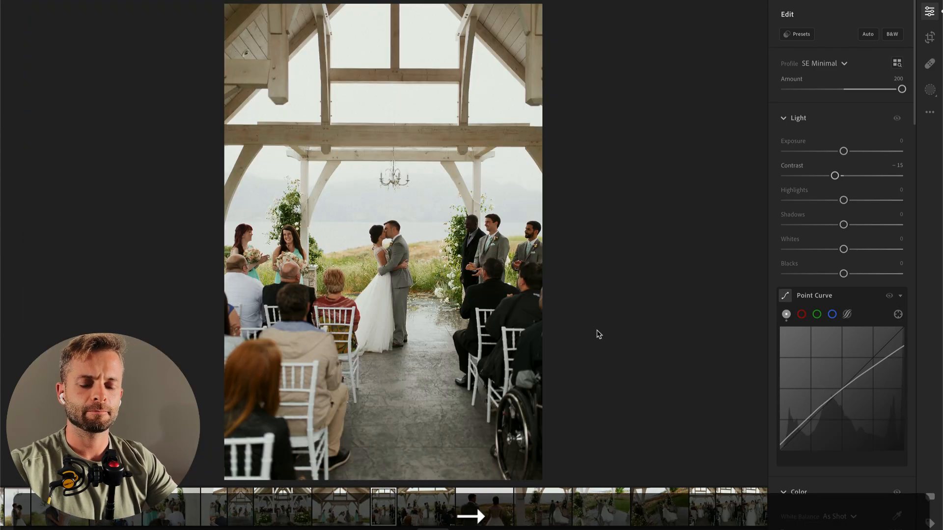
key(super+v)
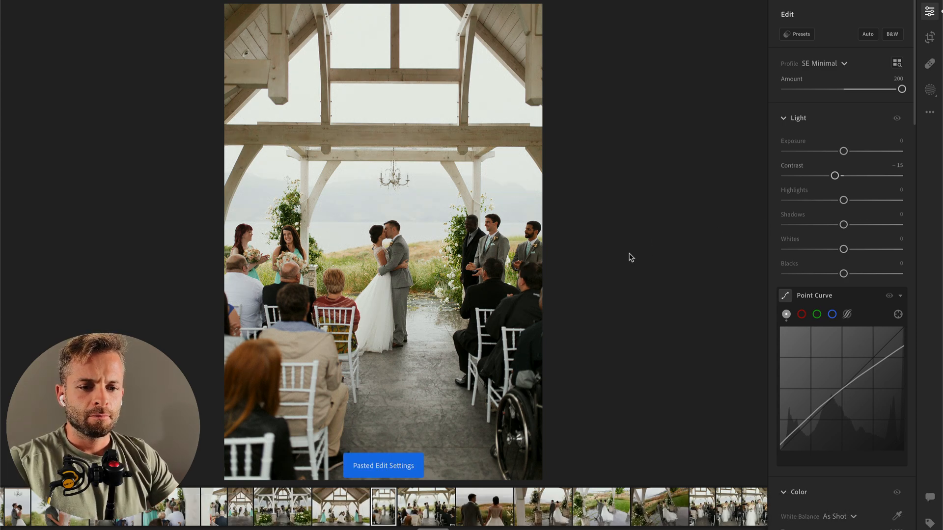
key(super+v)
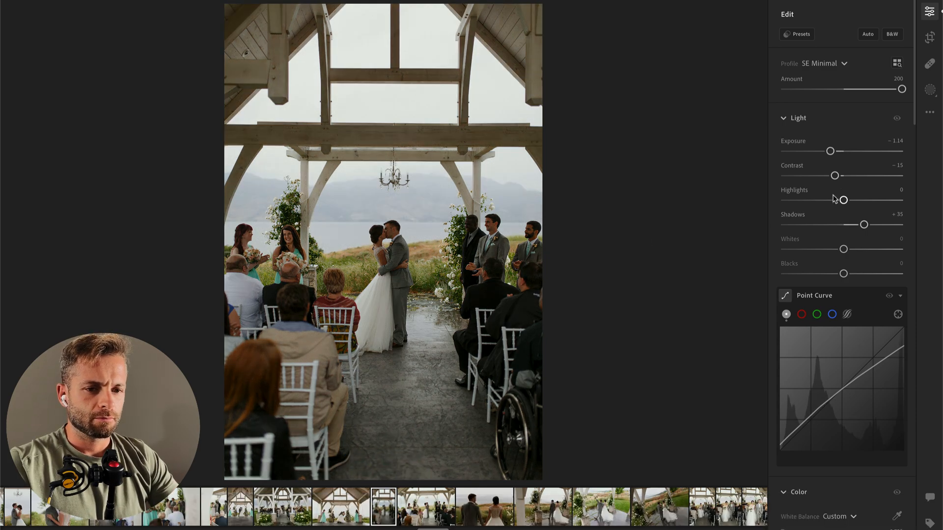
Step: Add a wide radial mask around the kissing couple with Contrast −73 and raised Whites, and set the photo's Exposure to about −1.26
key(r)
drag(373, 288, 465, 503)
click(802, 167)
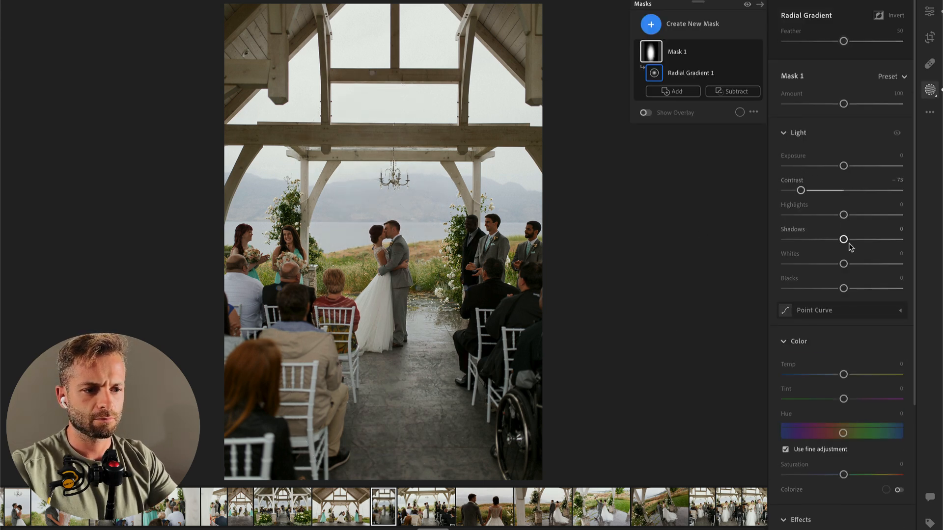
drag(843, 264, 863, 263)
mouse_move(382, 340)
drag(279, 288, 38, 333)
key(Return)
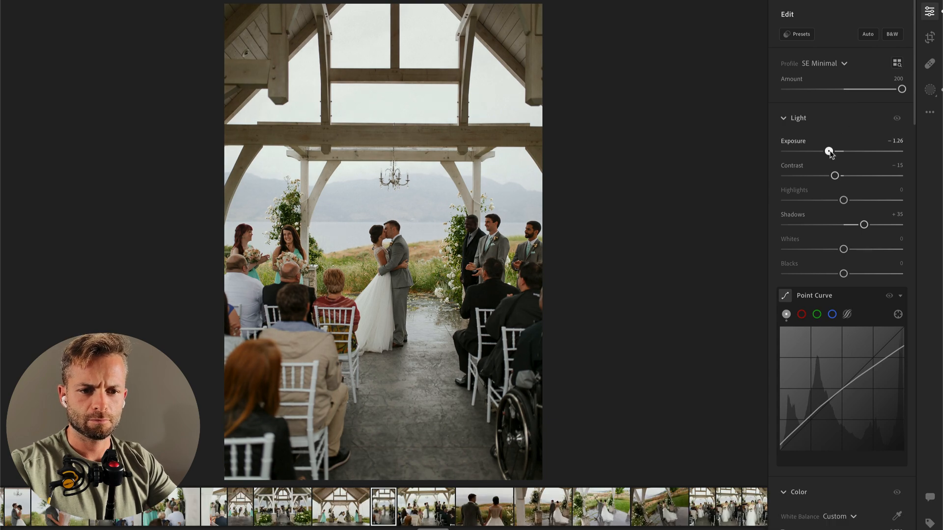
Step: Apply the 01 Subject HDR Soften preset to the close-up photo of the couple holding hands from behind
key(Right)
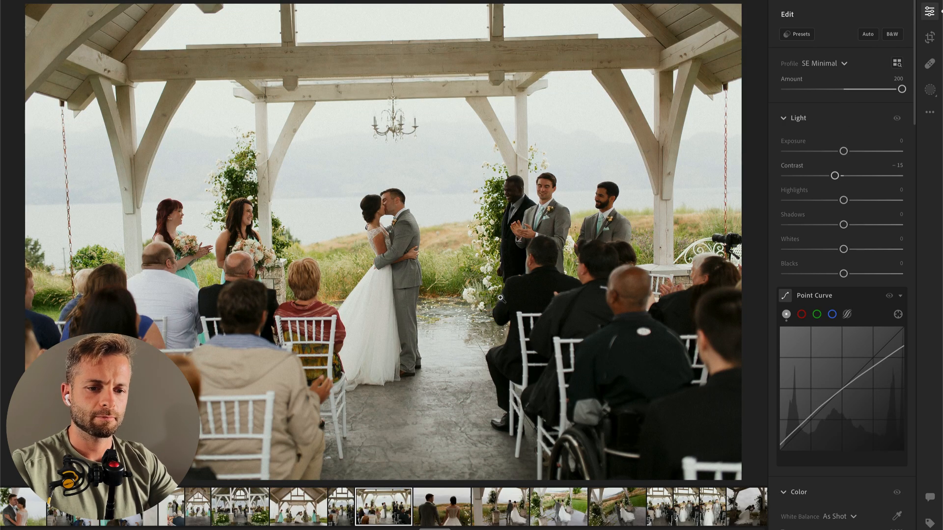
key(Right)
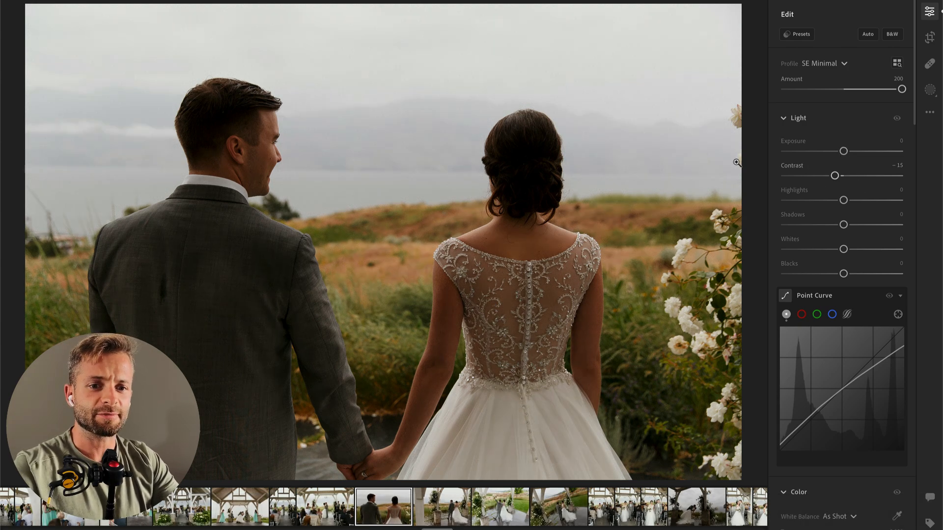
click(811, 36)
scroll(682, 265, down, 1)
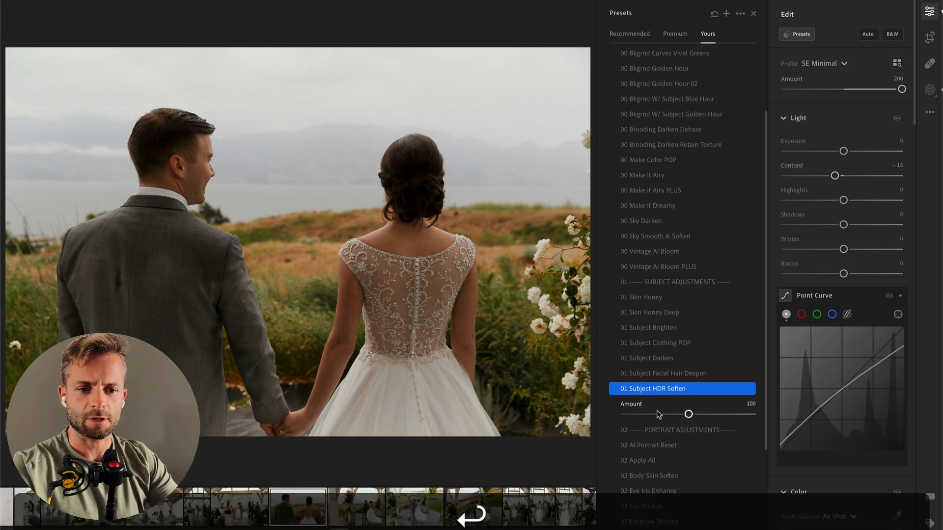
Step: Apply the 01 Subject HDR Soften preset to the couple standing between the flower-covered pillars and set Exposure to −0.55
key(Right)
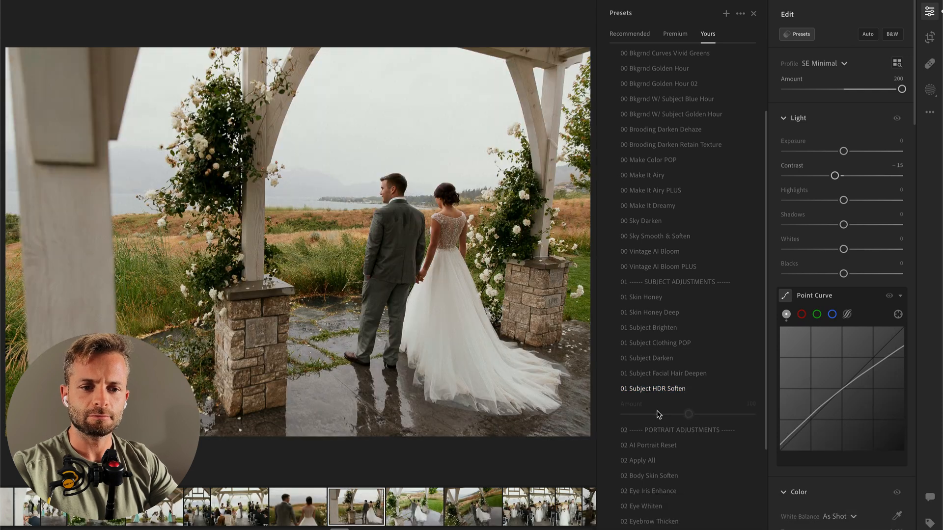
click(673, 389)
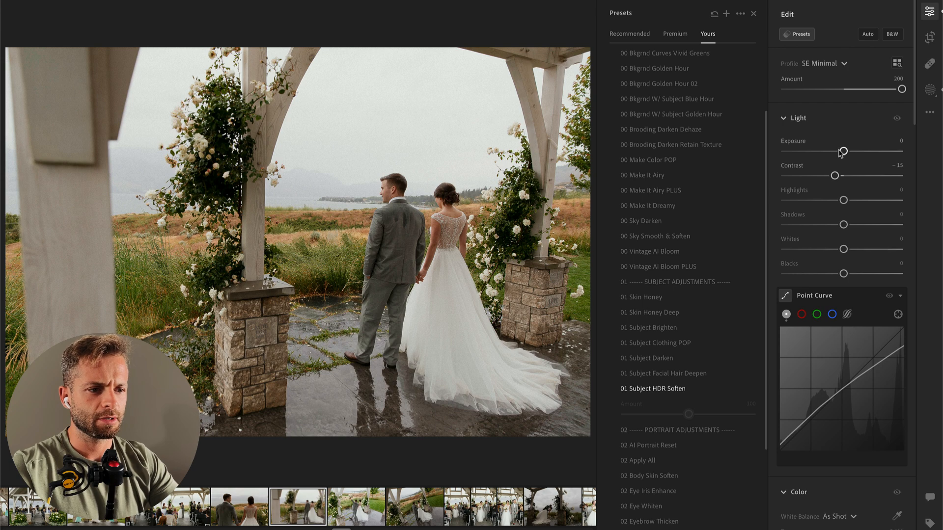
drag(836, 153, 837, 152)
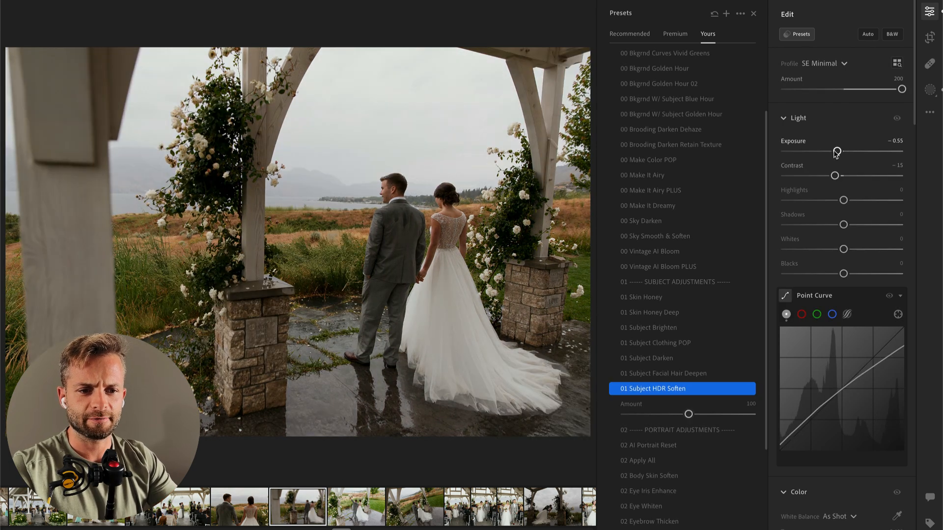
Step: Apply the 01 Subject HDR Soften preset to the raised-bouquet photo and set Exposure to −0.78 and Temp to 5,342
key(Right)
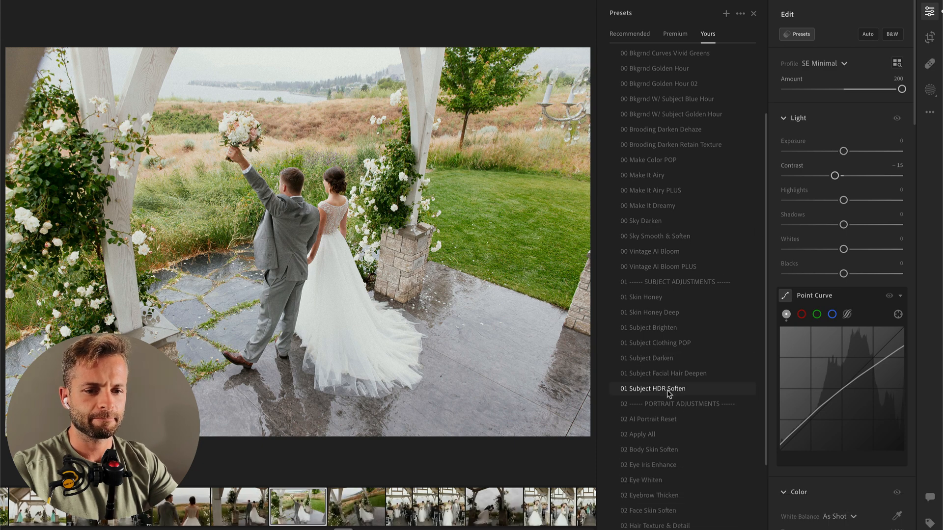
click(667, 389)
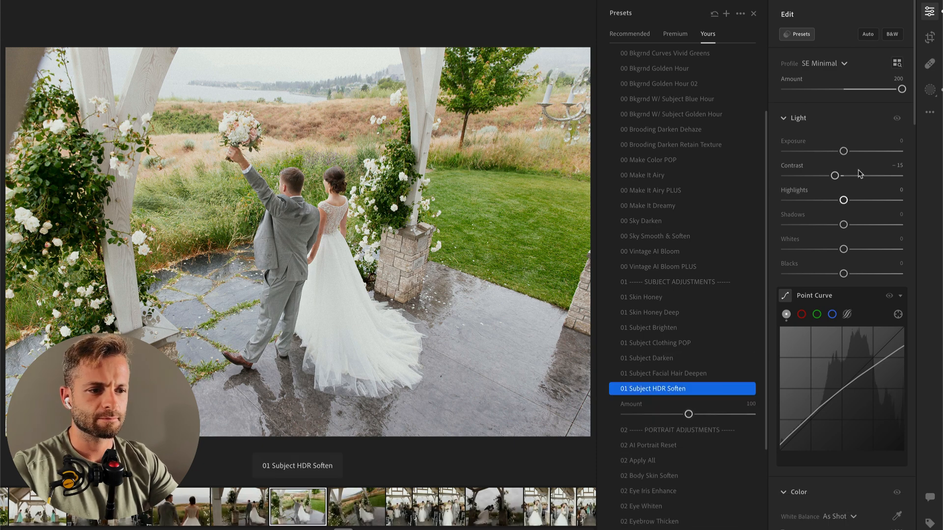
click(834, 153)
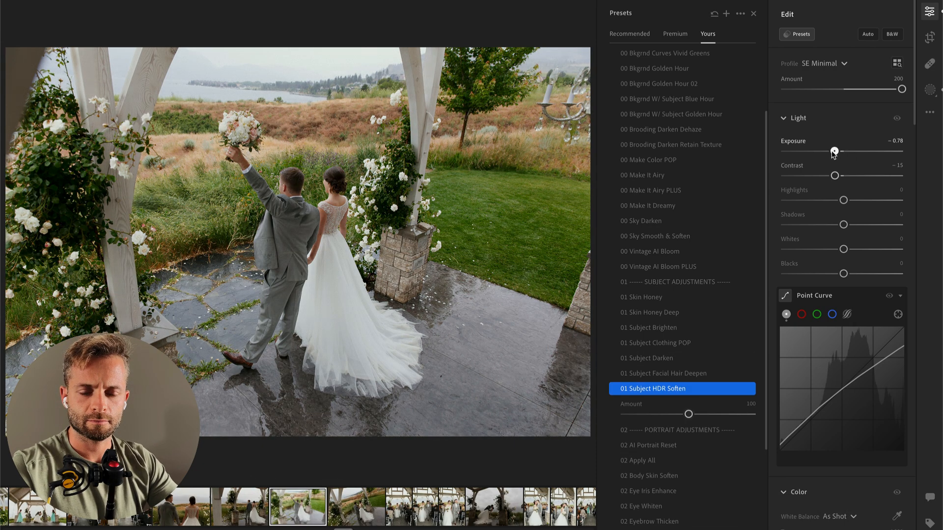
scroll(821, 326, down, 5)
click(824, 327)
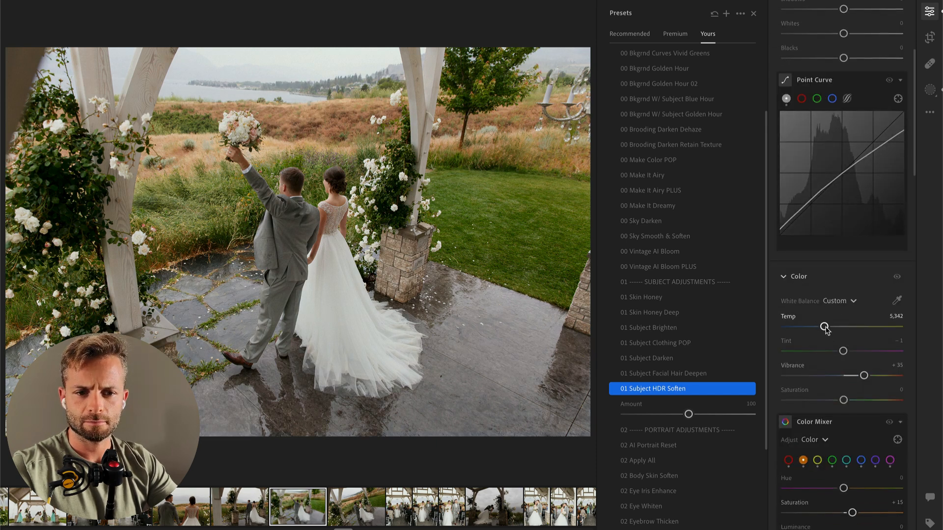
Step: Brush a mask over the bride's skirt and train with Highlights at −100, and lower the photo's overall Exposure to −1.06
key(b)
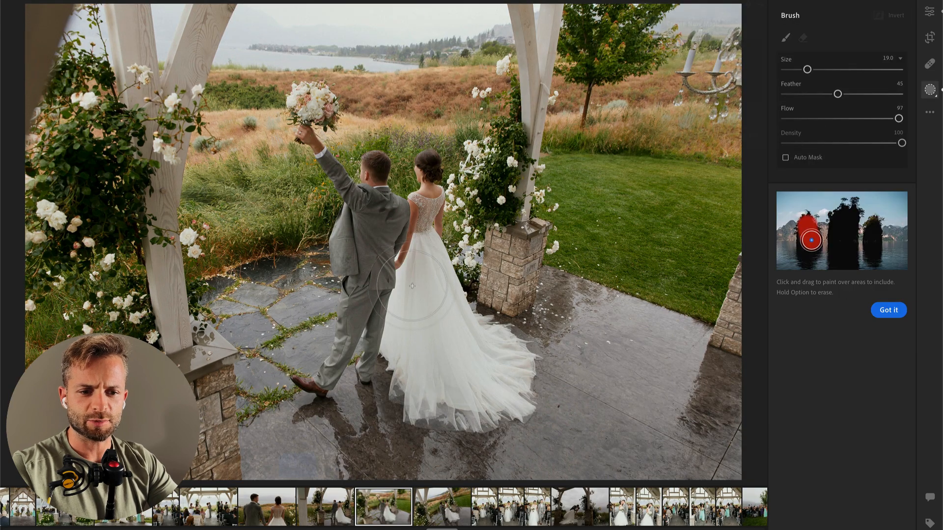
mouse_move(425, 257)
mouse_down()
mouse_move(409, 314)
mouse_move(421, 368)
mouse_up()
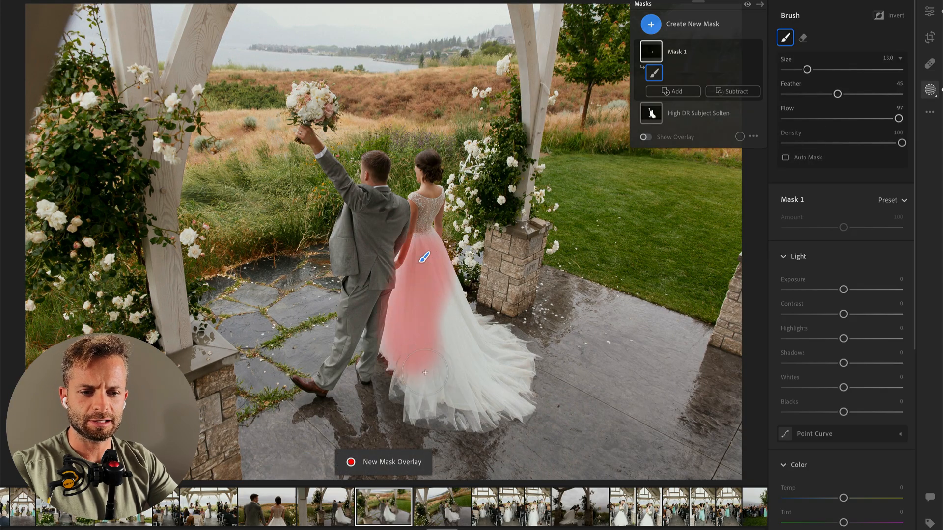
click(804, 339)
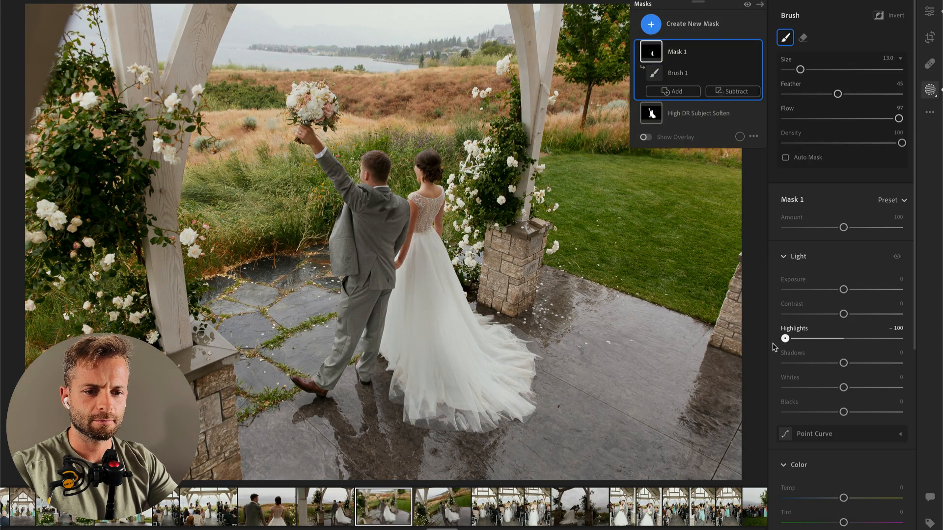
mouse_move(431, 375)
mouse_down()
mouse_move(423, 257)
mouse_move(484, 381)
mouse_move(437, 315)
mouse_move(479, 408)
mouse_up()
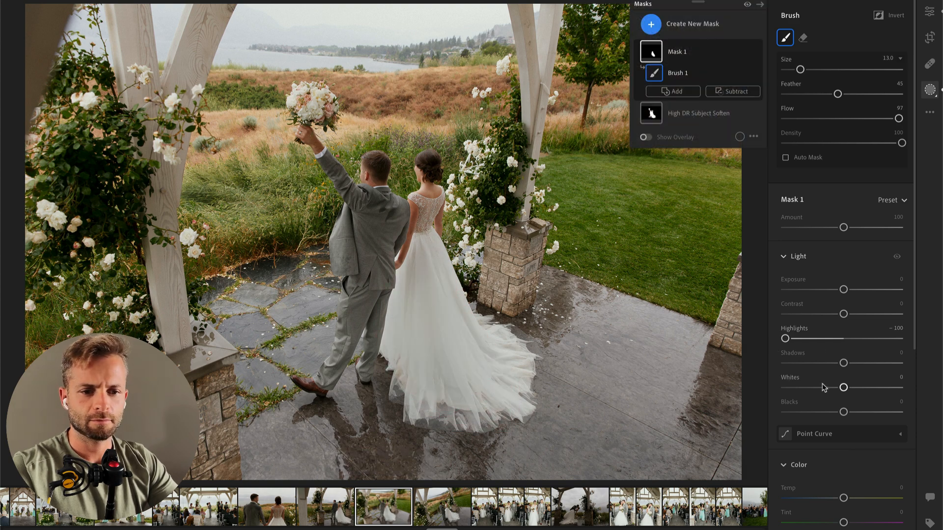
key(Return)
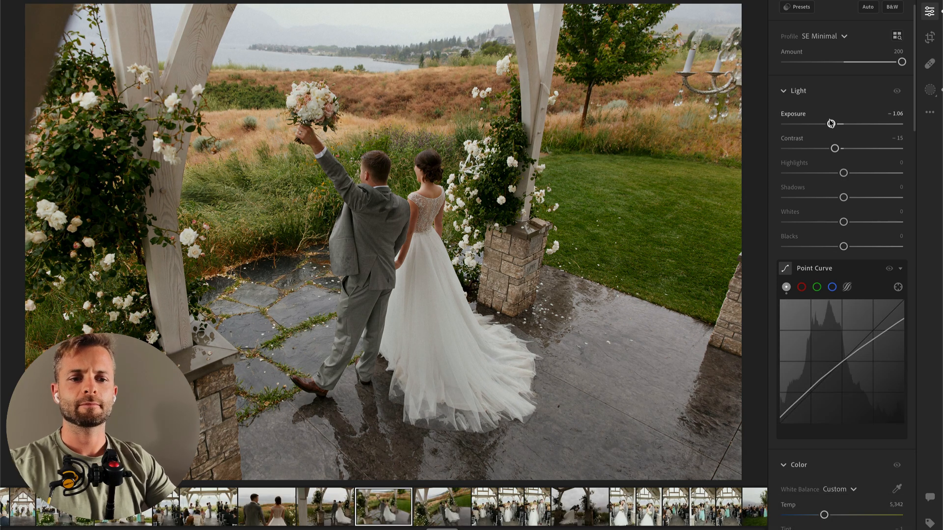
Step: Try pasting the edit settings onto the vertical recessional photo, undo the paste, and set its Contrast to about −2
key(Right)
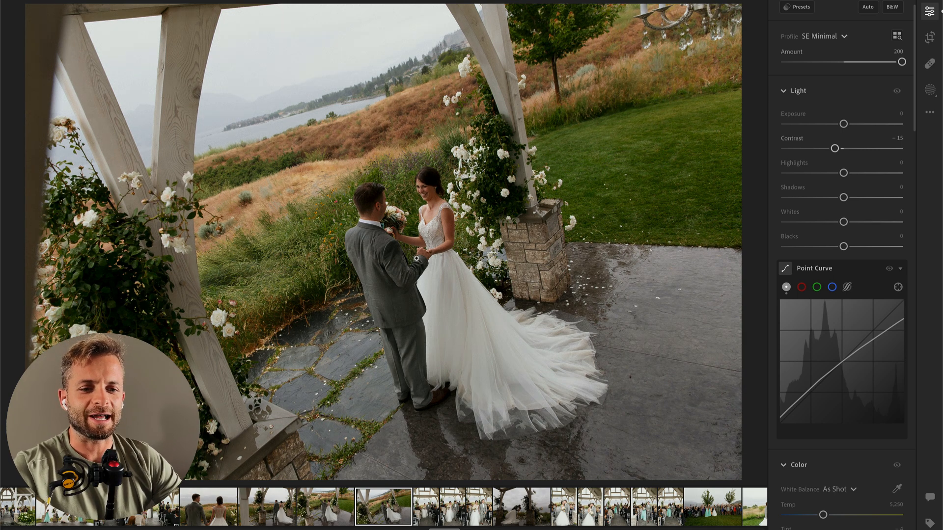
key(Right)
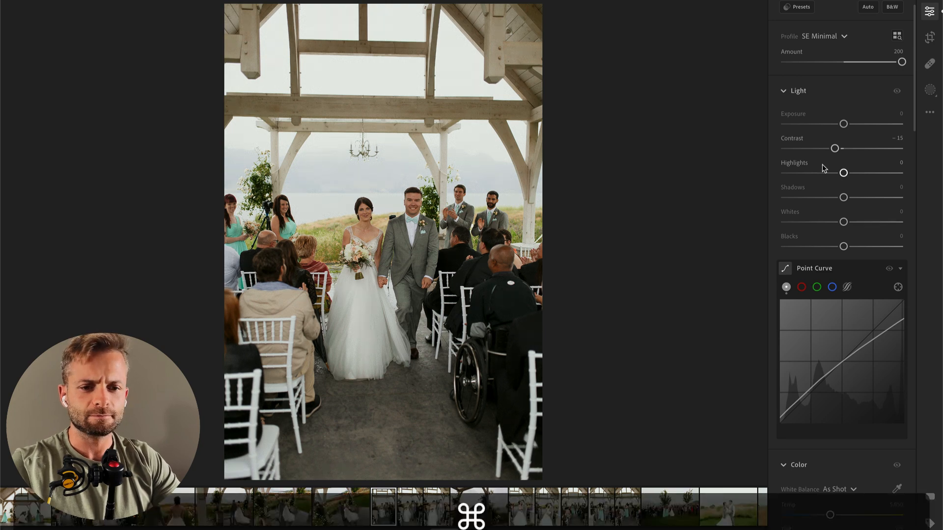
key(super+v)
key(super+z)
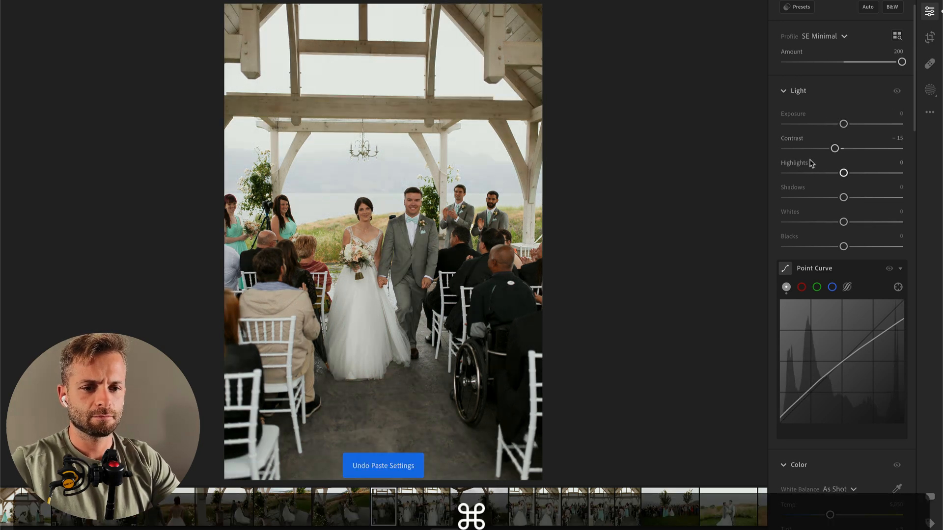
drag(838, 152, 843, 150)
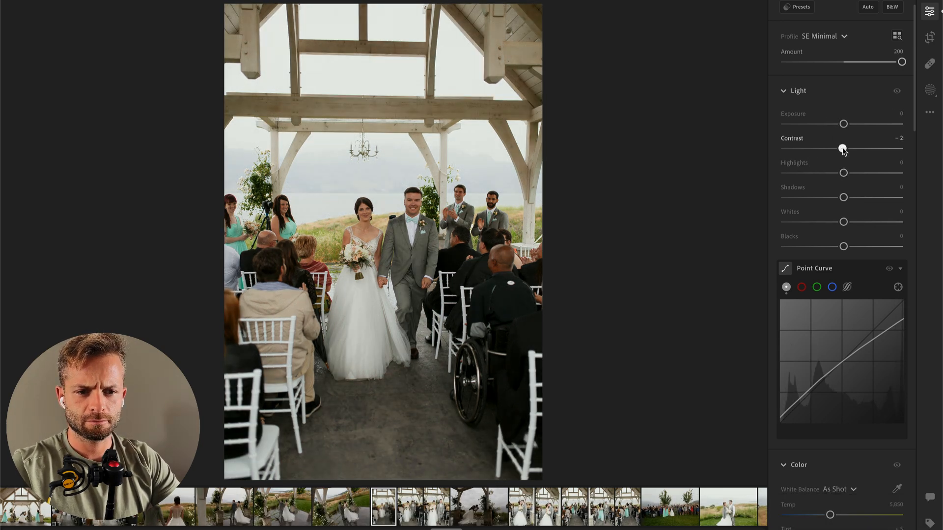
Step: Set the closer recessional photo's Contrast to −18 and Exposure to −0.61
key(Right)
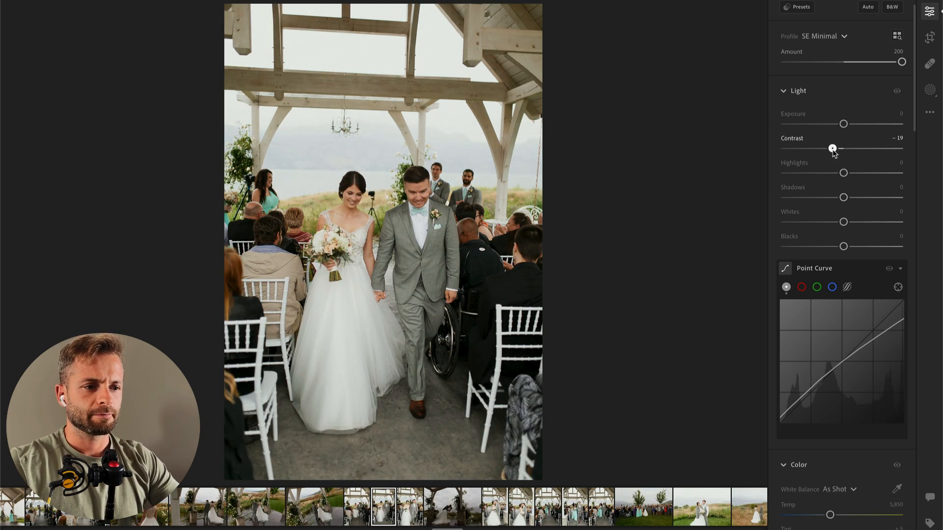
drag(844, 127, 836, 128)
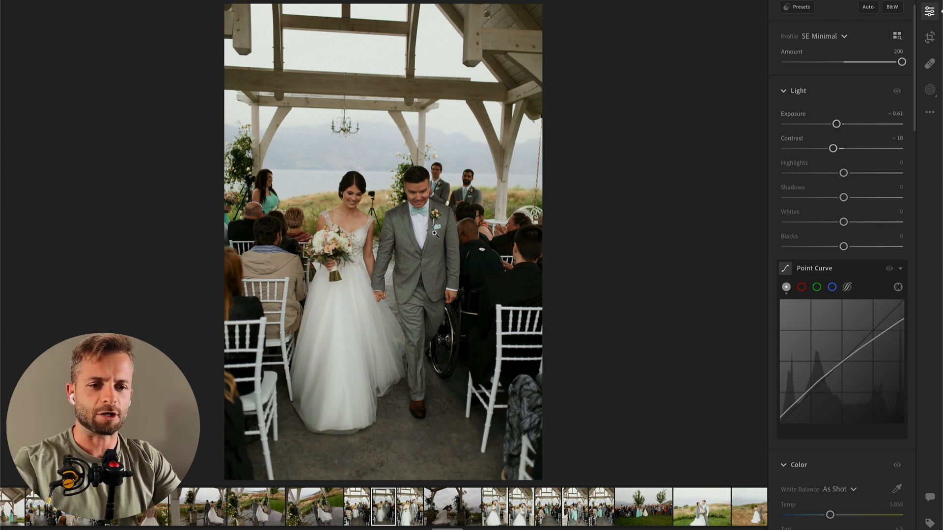
Step: Add a wide linear gradient mask from the right side of the closer recessional photo with Contrast −51, Highlights +30 and Whites +26
key(l)
drag(586, 234, 129, 241)
drag(844, 166, 861, 191)
drag(844, 239, 867, 239)
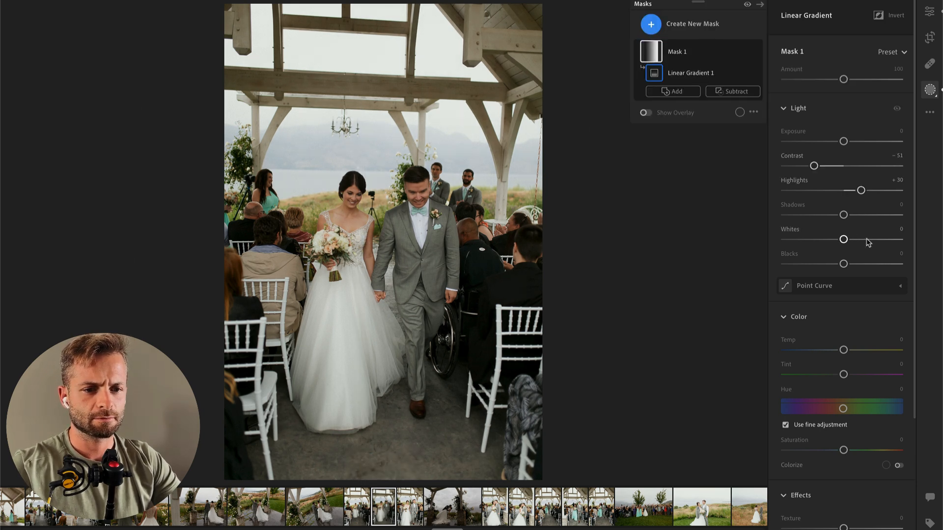
key(Return)
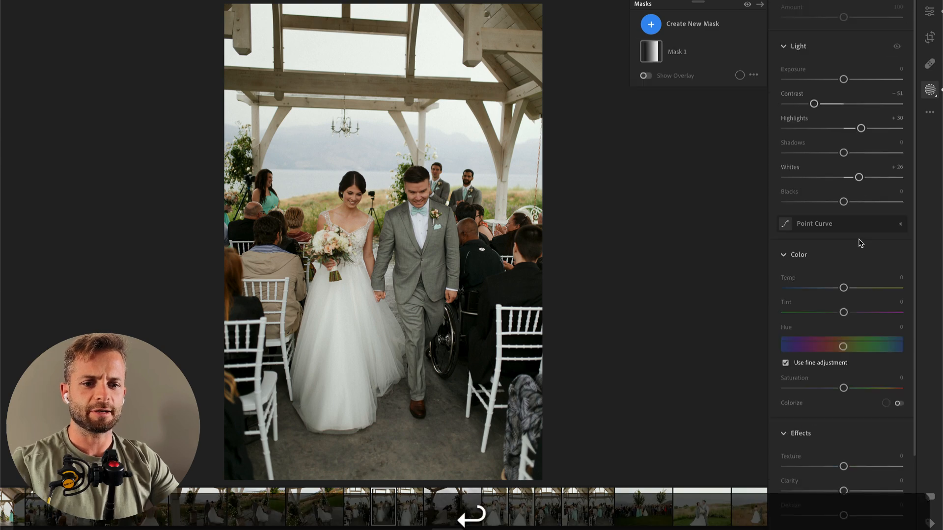
Step: On the following recessional close-up of the couple, set Exposure to −0.95, Contrast to −38, Highlights to −52 and Whites to +24
key(Right)
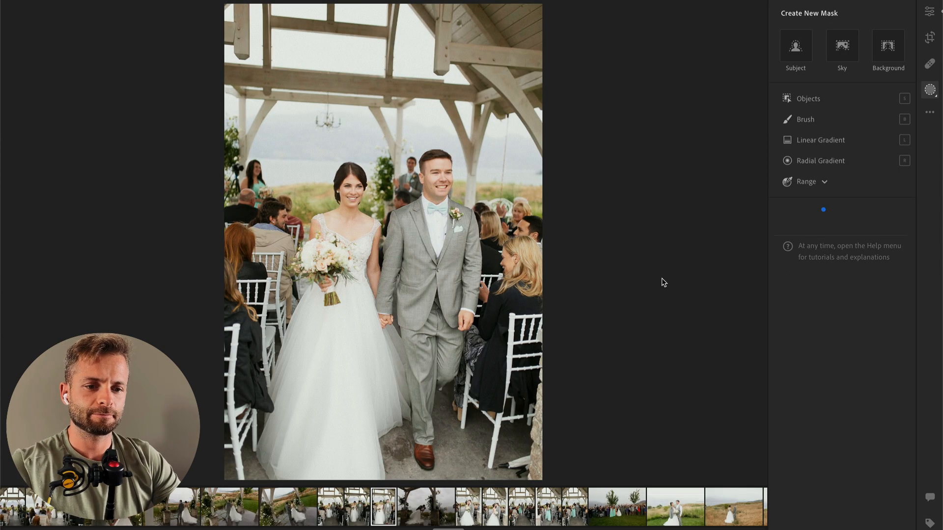
key(e)
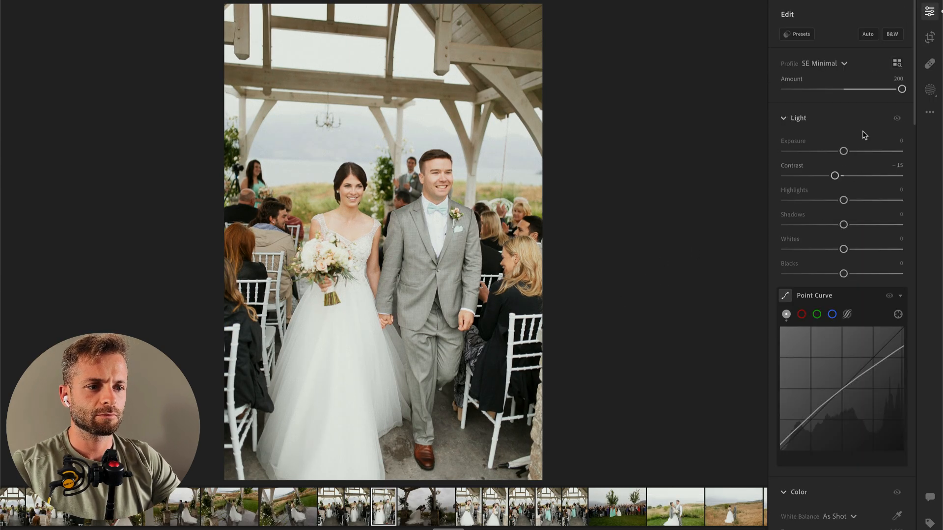
drag(838, 152, 833, 152)
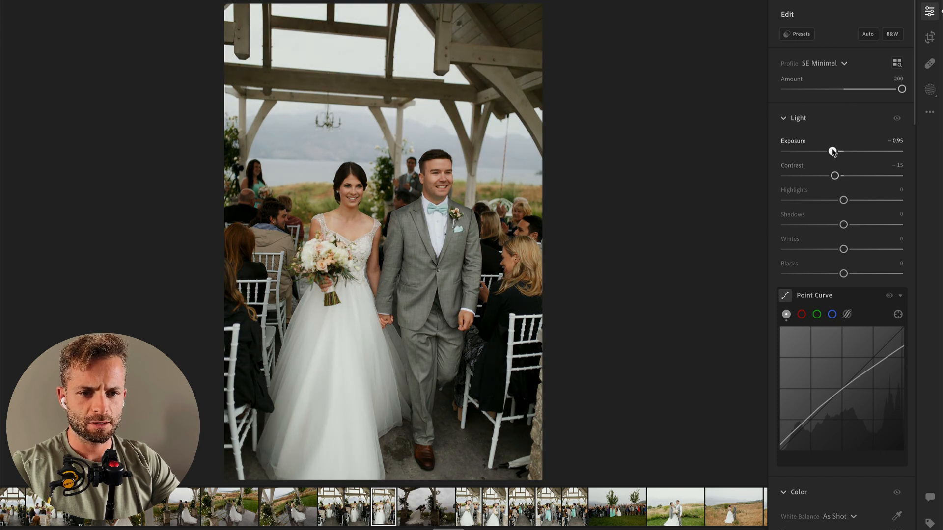
click(813, 200)
drag(857, 249, 858, 250)
drag(800, 176, 820, 176)
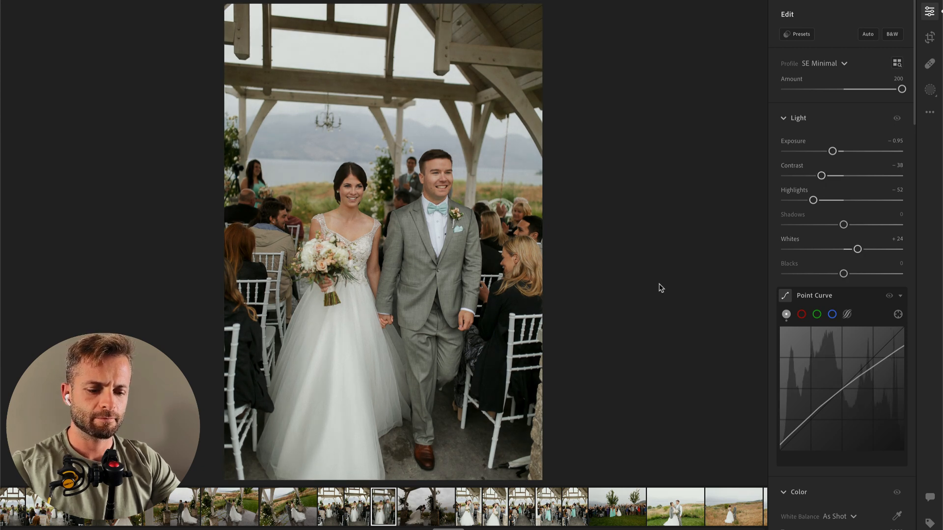
Step: Add a linear gradient mask from the right side of the recessional close-up with Contrast −35 and Whites +44
key(m)
drag(613, 317, 315, 309)
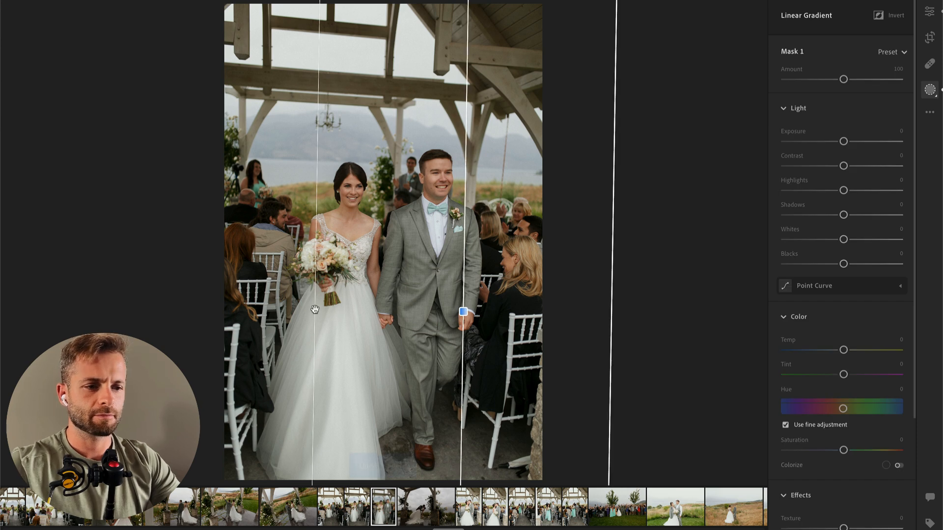
click(823, 167)
click(870, 240)
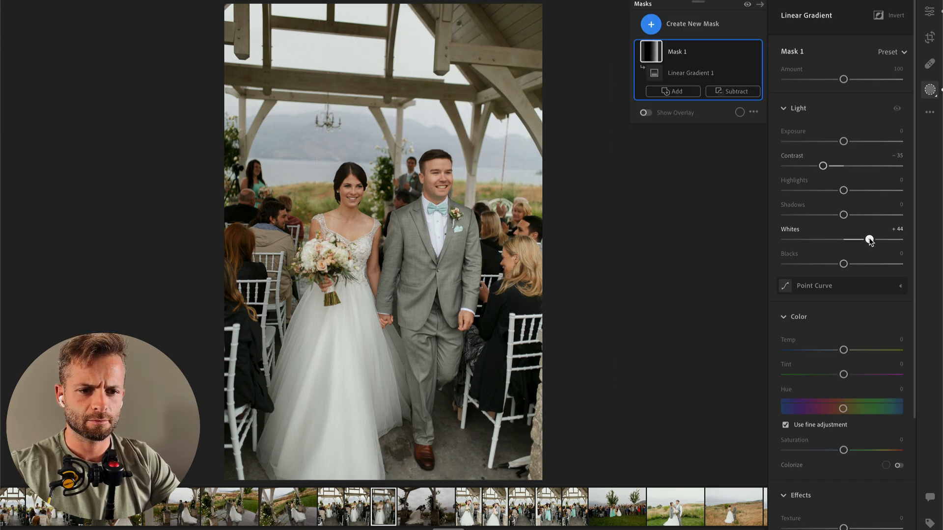
key(Return)
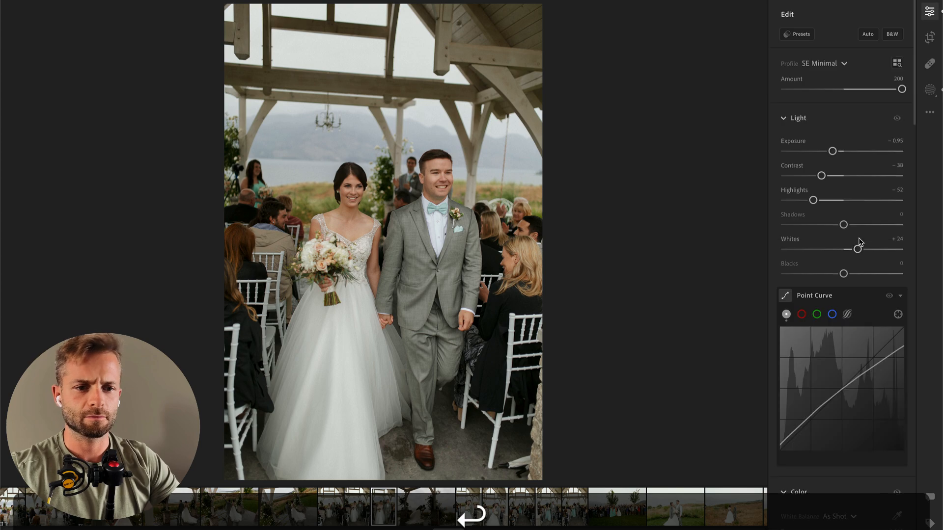
Step: On the dark dip-kiss photo, set Exposure to +1.69, Contrast to −7, Highlights to −100 and Whites to −88
key(Right)
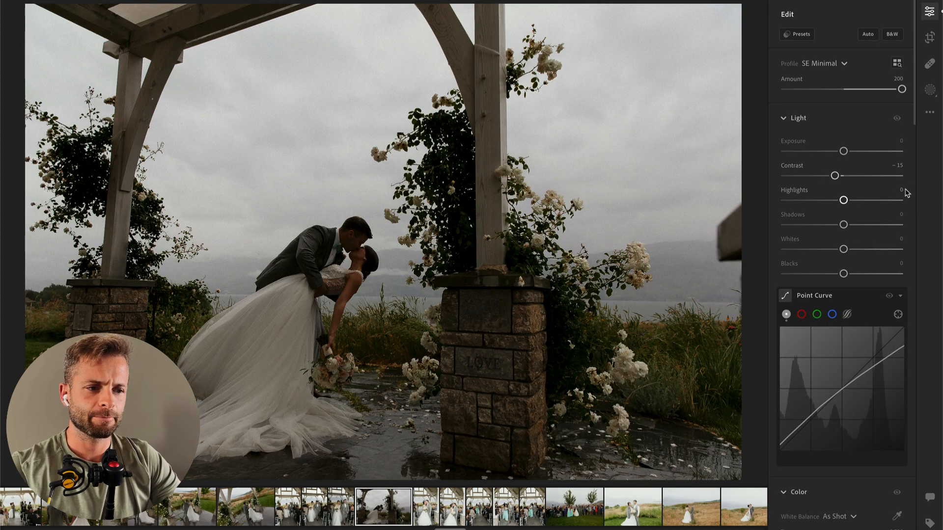
drag(867, 155, 870, 152)
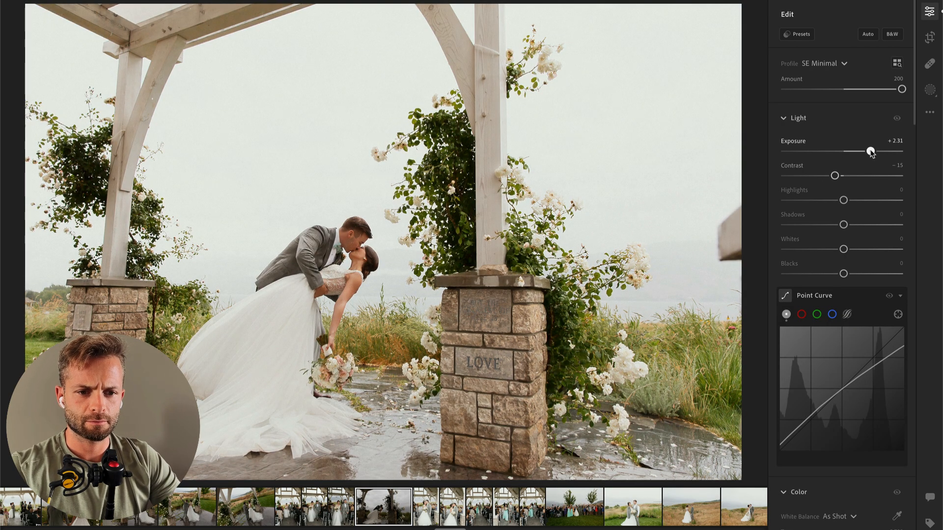
drag(843, 199, 778, 203)
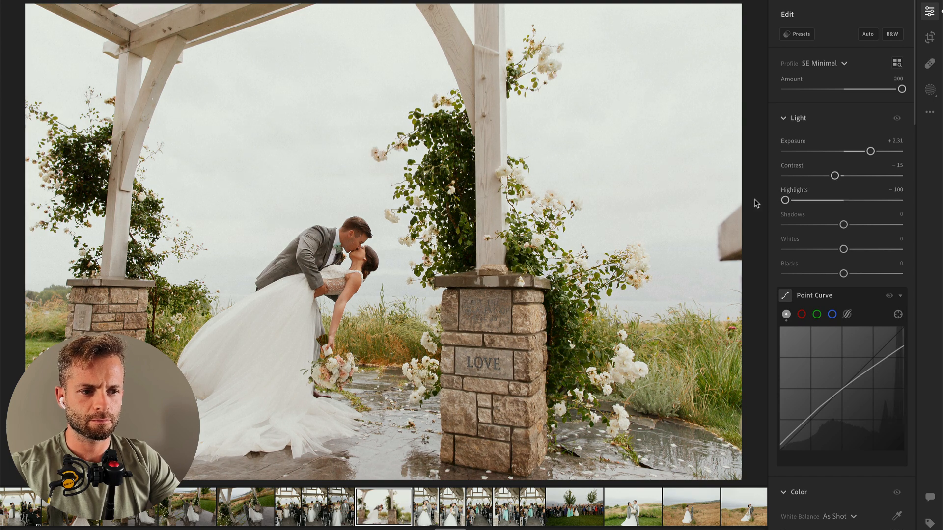
drag(843, 249, 764, 252)
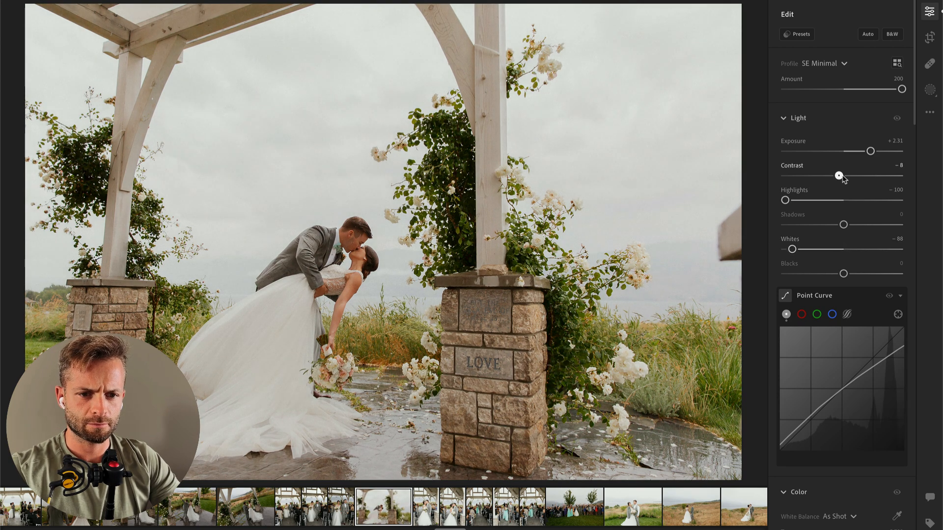
mouse_move(870, 151)
mouse_down()
mouse_move(856, 151)
mouse_move(863, 152)
mouse_up()
Step: Apply the 01 Subject HDR Soften preset to the dip-kiss photo at amount 55 and lower the Exposure to +1.41
click(797, 34)
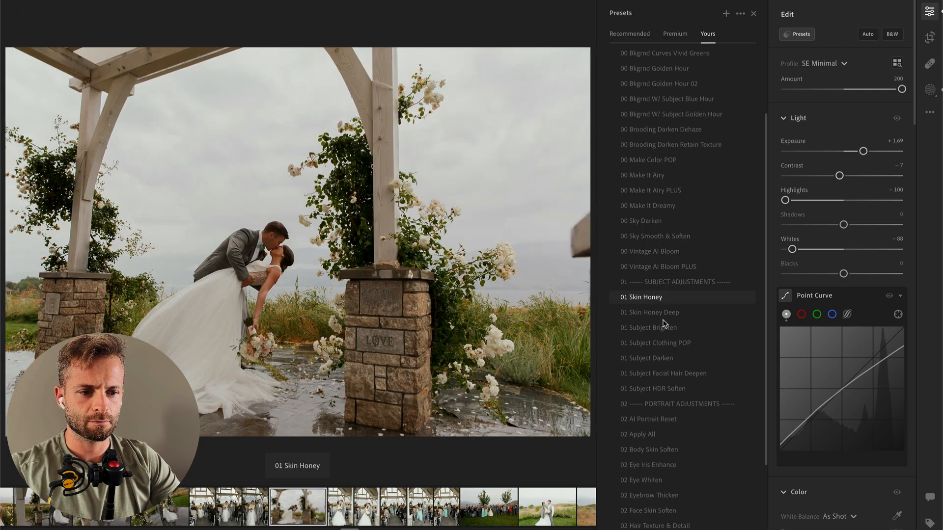
click(661, 388)
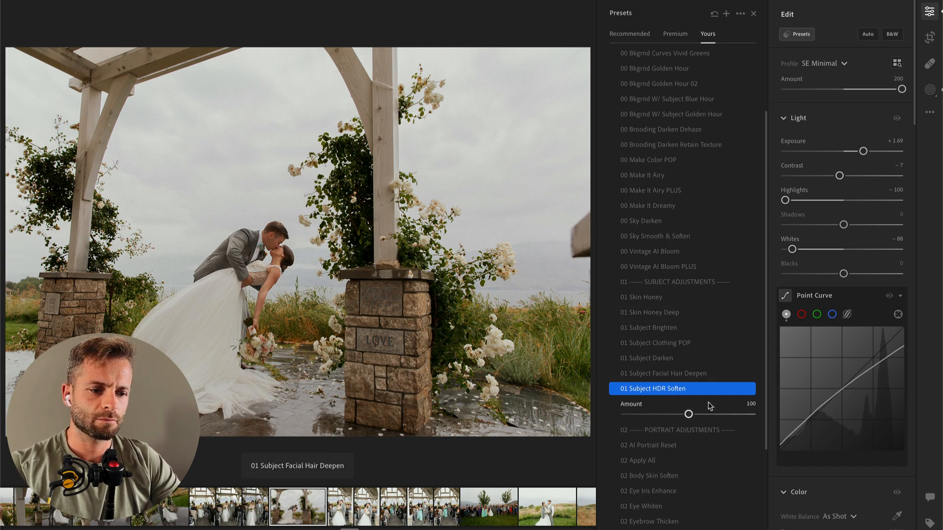
click(660, 415)
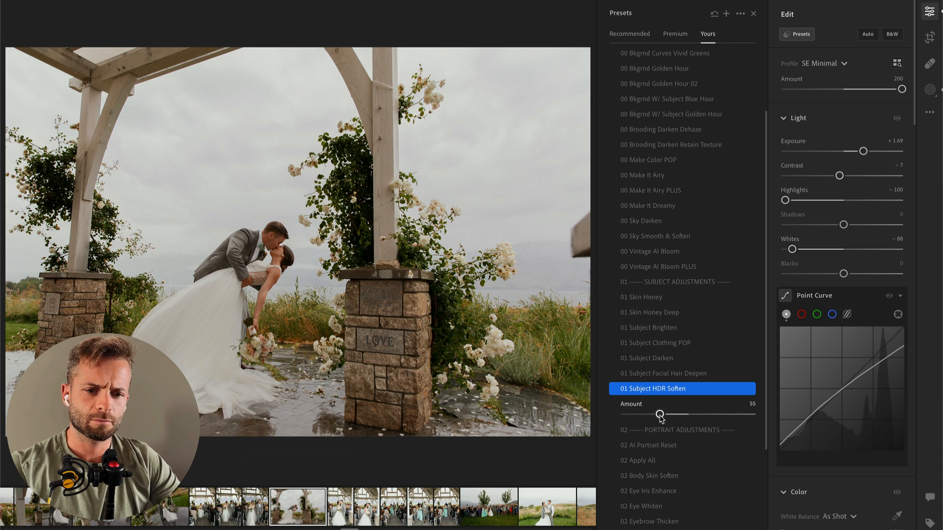
click(855, 151)
drag(854, 151, 859, 151)
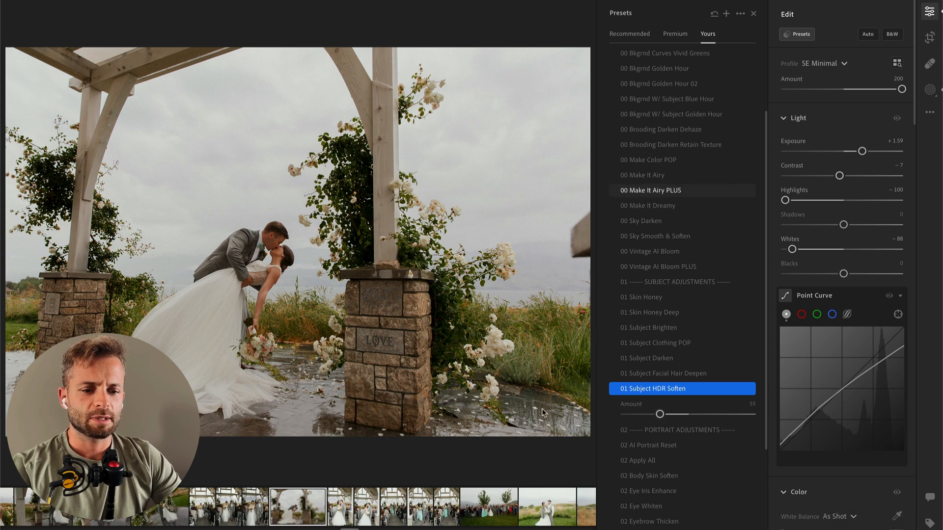
key(backslash)
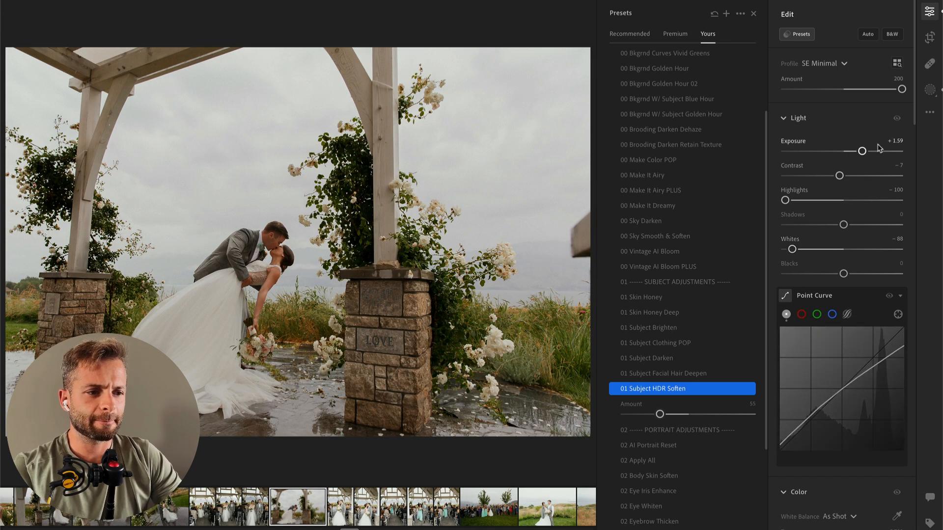
drag(856, 152, 856, 152)
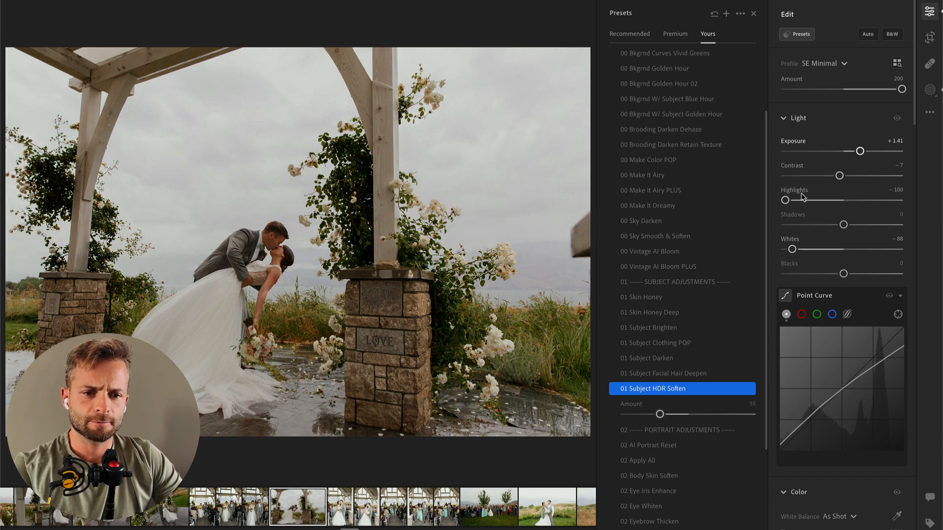
click(754, 13)
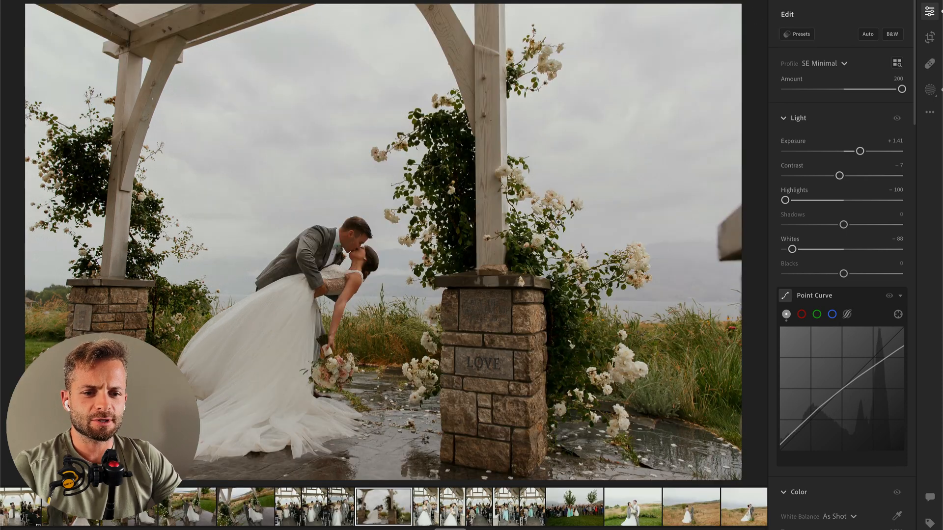
Step: On the vertical cheek-kiss photo, set Exposure to −1.00, Contrast to −40 and Highlights to −96, and copy its edit settings
key(Right)
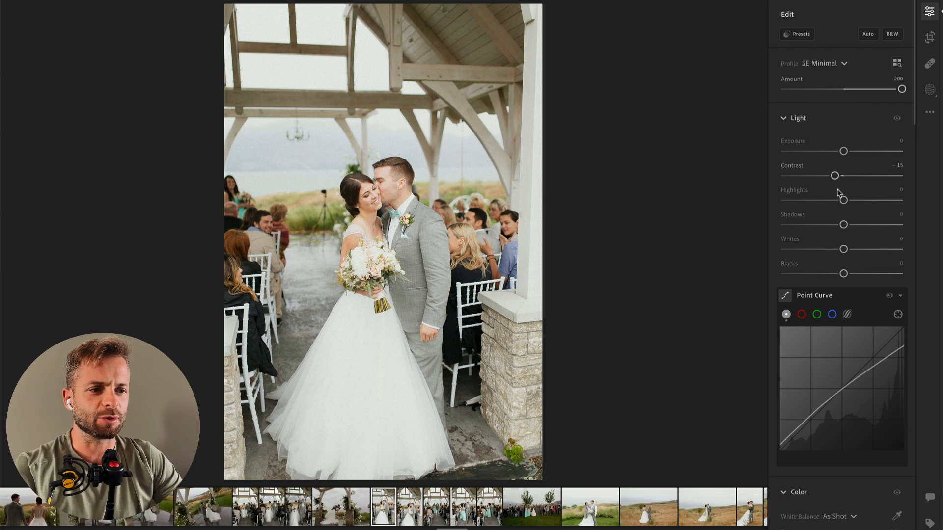
drag(837, 156, 787, 201)
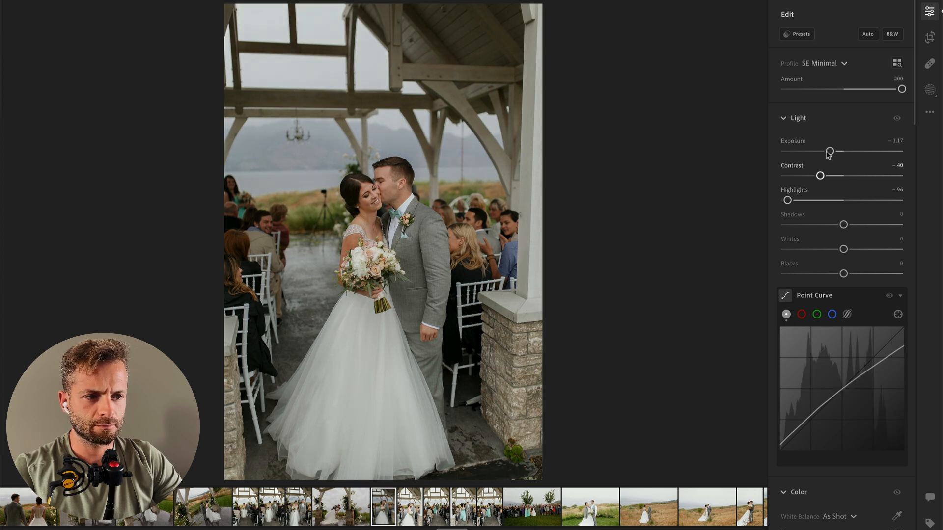
drag(830, 151, 833, 151)
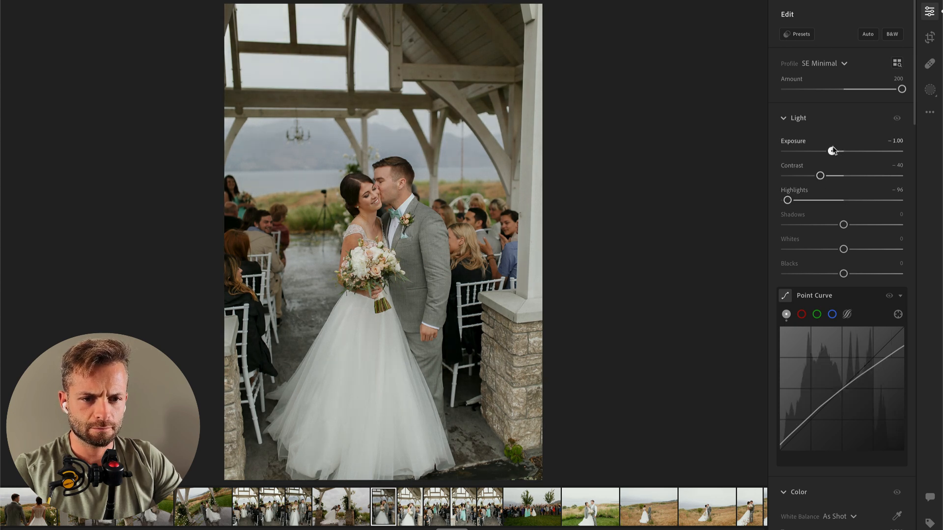
key(Right)
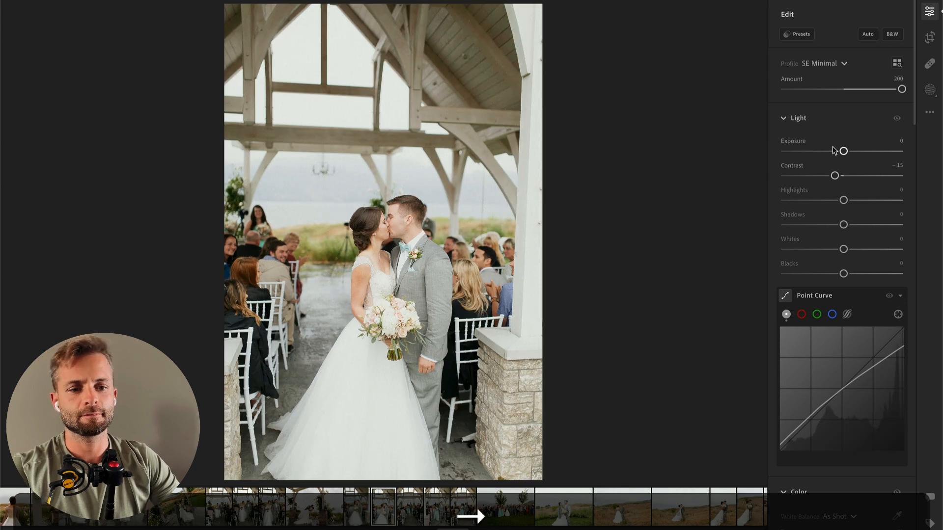
key(Left)
key(super+c)
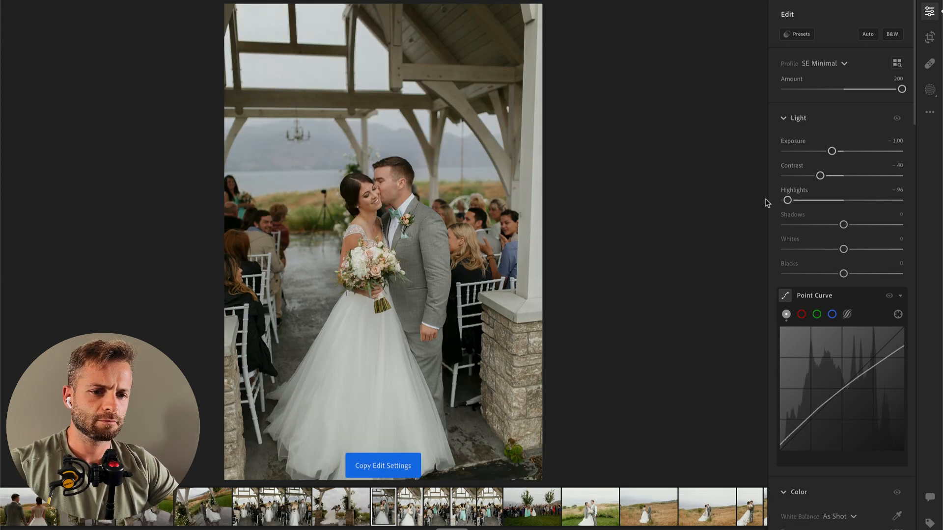
Step: Straighten the cheek-kiss photo by 1.47, comparing it with the unstraightened version through an undo and redo
key(c)
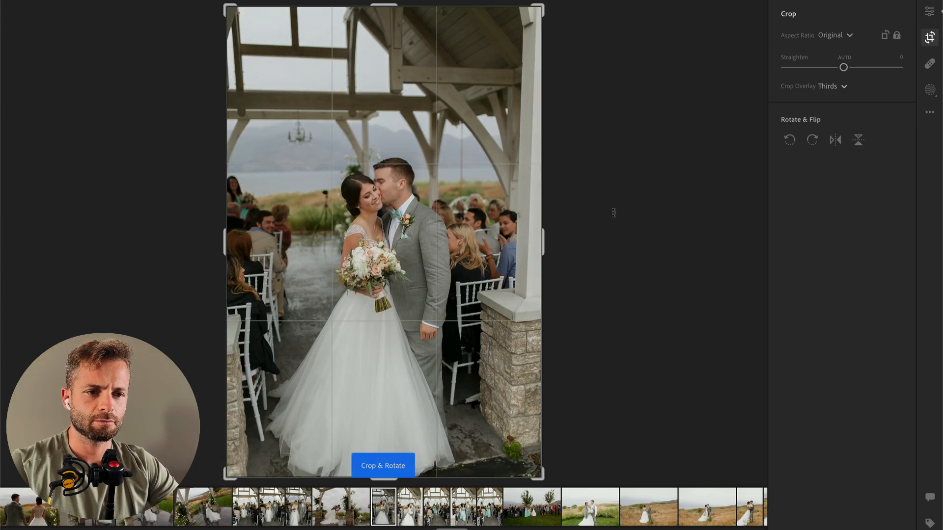
key(Return)
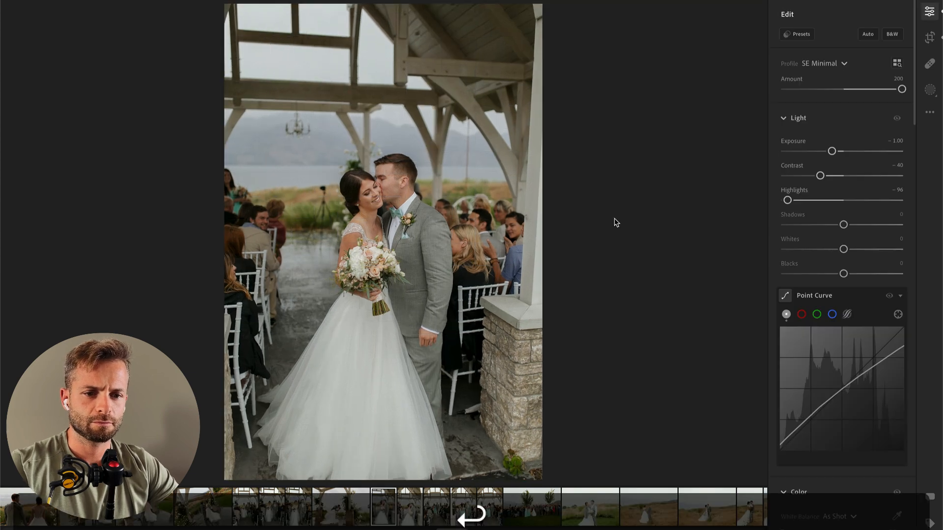
key(super+z)
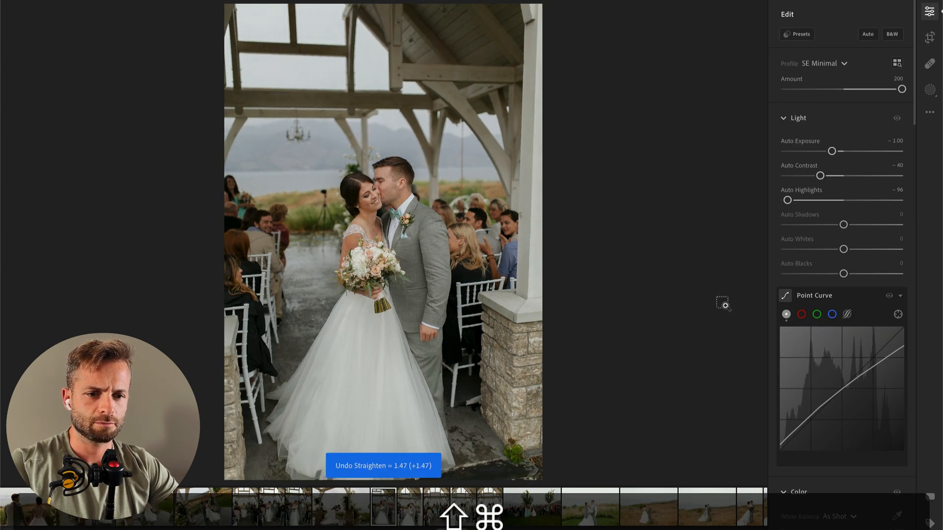
key(shift+super+z)
Step: Set the cheek-kiss photo's Temp to 5,700 and raise its Exposure to −0.71
scroll(866, 373, down, 3)
click(829, 413)
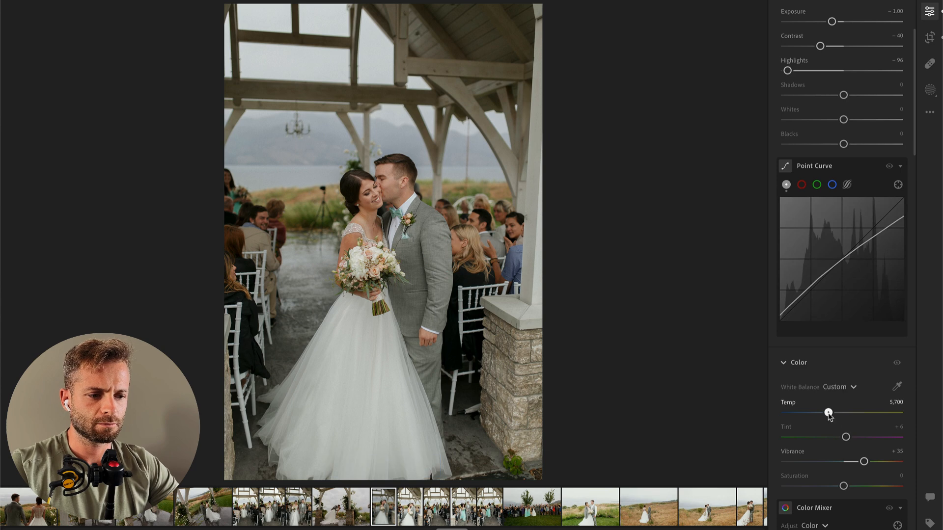
scroll(837, 295, up, 3)
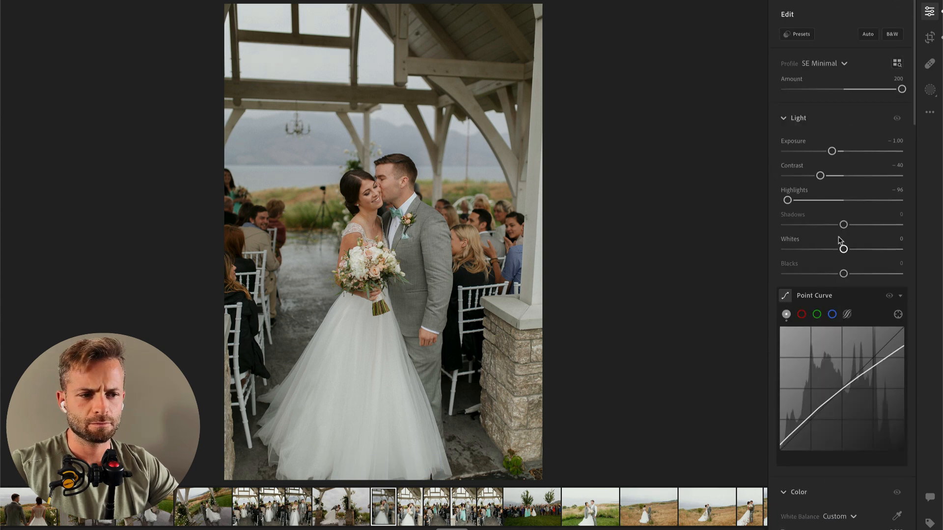
drag(833, 152, 836, 152)
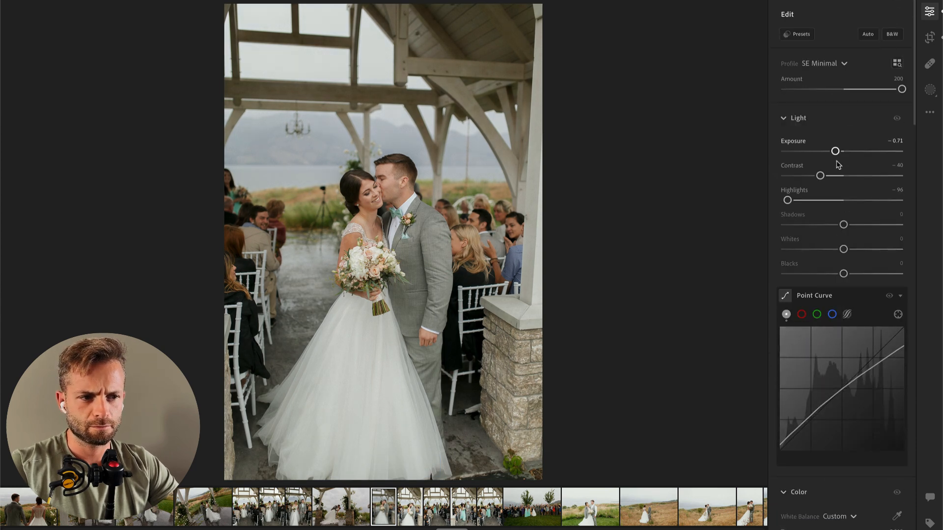
Step: Set the cheek-kiss photo's Contrast to −29 and paste its edit settings onto the following kiss photo
key(super+c)
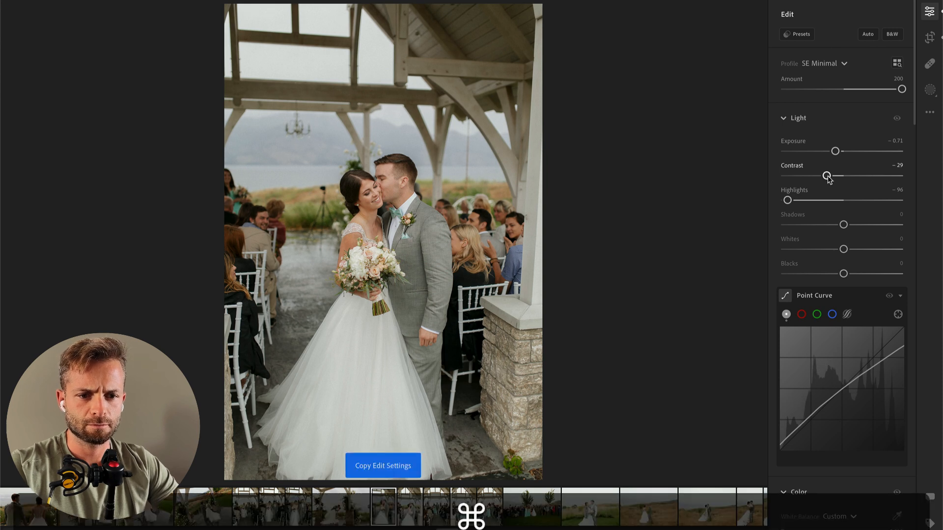
key(super+Right)
key(super+v)
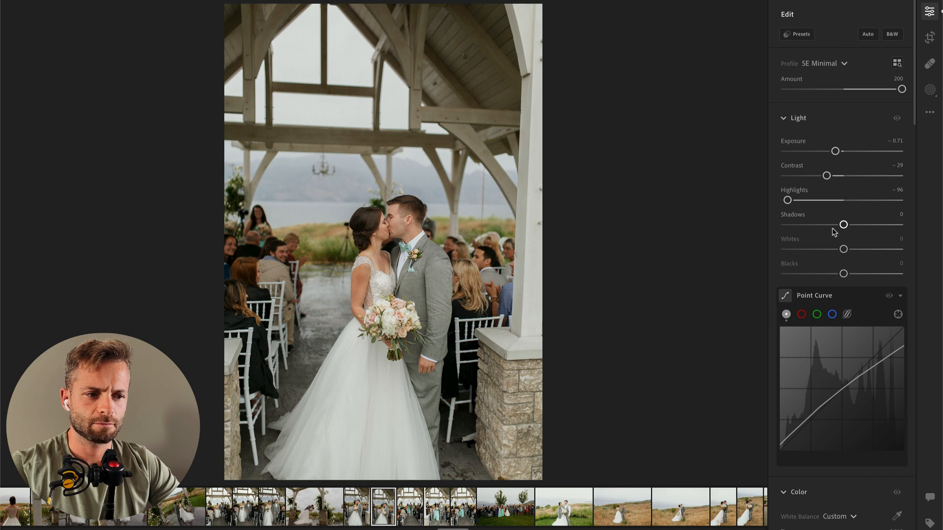
Step: Set the kiss photo's Blacks to −14 and paste its edit settings onto the next photo of the bridesmaid and groomsman in the aisle
key(super+c)
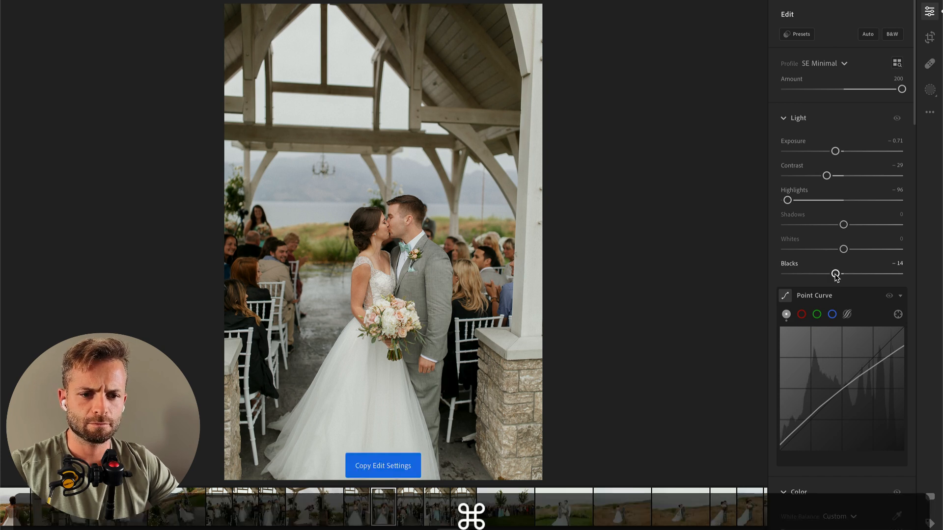
key(super+Right)
key(super+v)
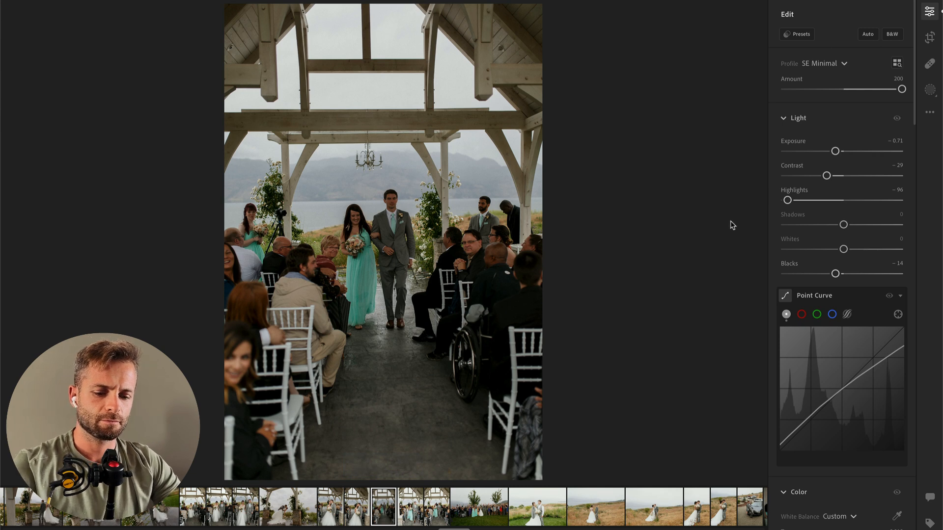
Step: Add a radial gradient mask over the bridesmaid and groomsman with Contrast −99, Highlights −44 and Whites +9
key(r)
mouse_move(358, 257)
mouse_down()
mouse_move(668, 409)
mouse_move(733, 423)
mouse_up()
drag(358, 258, 373, 307)
drag(843, 190, 807, 191)
drag(843, 215, 818, 215)
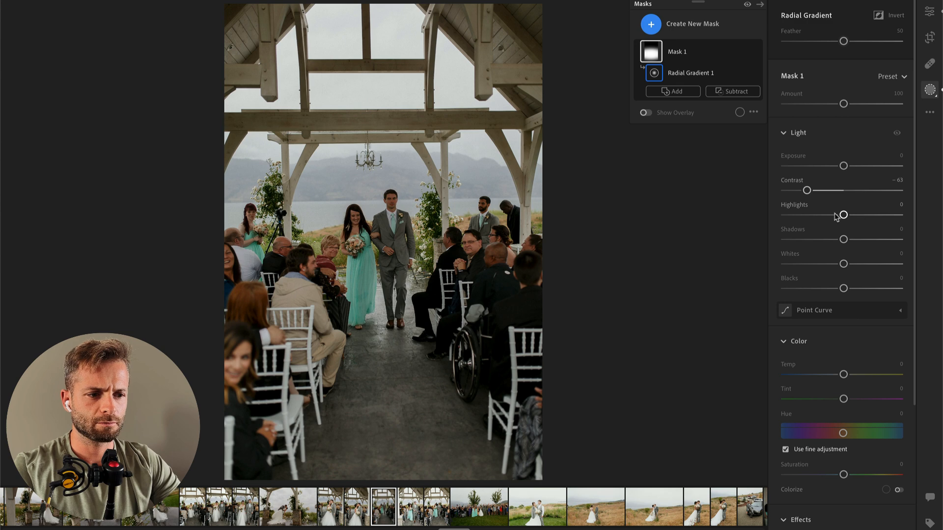
mouse_move(843, 264)
mouse_down()
mouse_move(870, 265)
mouse_move(848, 264)
mouse_up()
drag(807, 190, 786, 192)
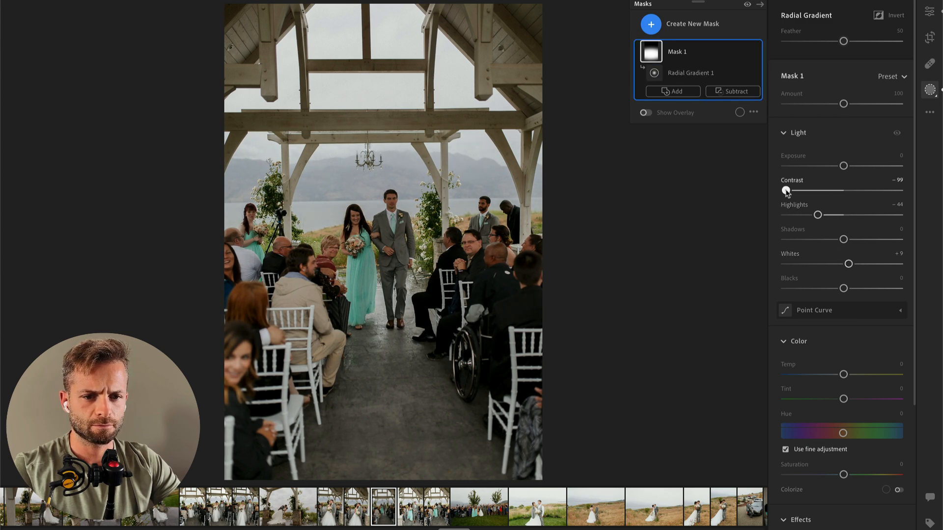
drag(445, 327, 488, 296)
key(Return)
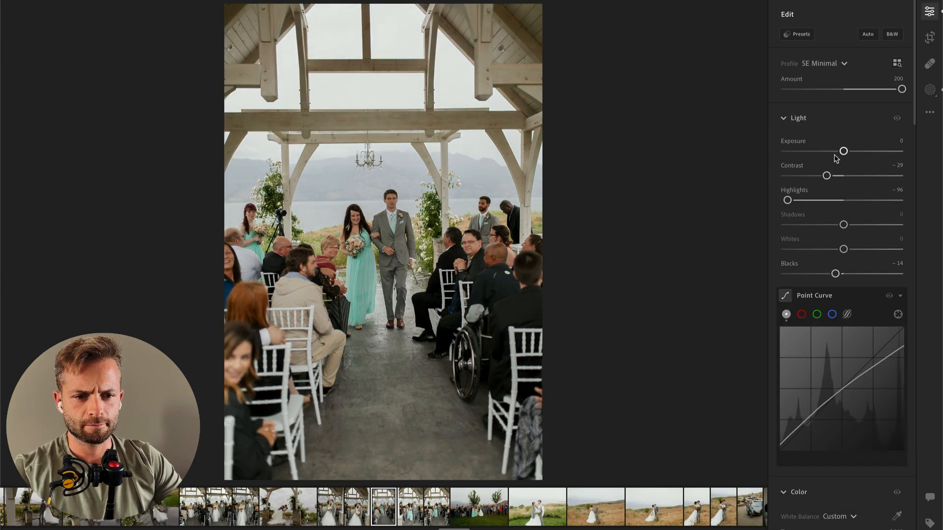
Step: Raise the masked aisle photo's Exposure to 0 and paste its edit settings onto the closer photo of the bridesmaid and groomsman
key(super+c)
key(Right)
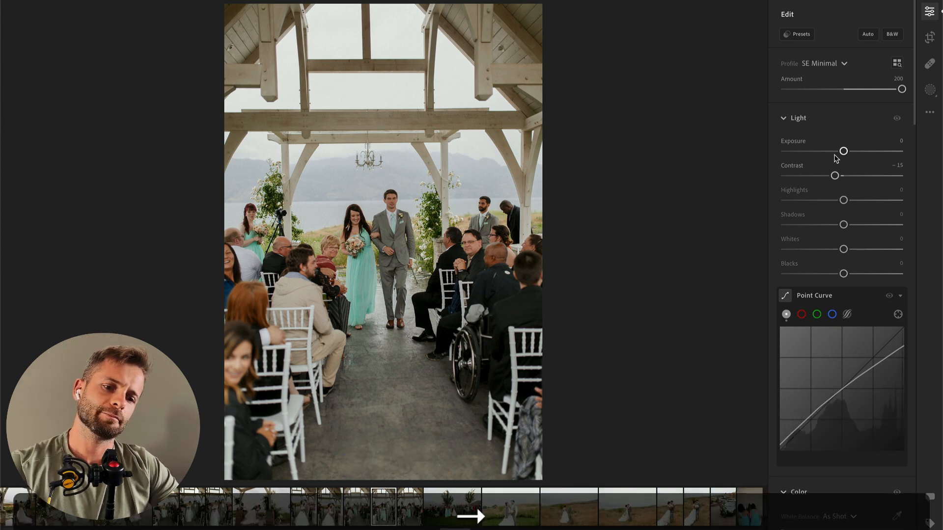
key(super+v)
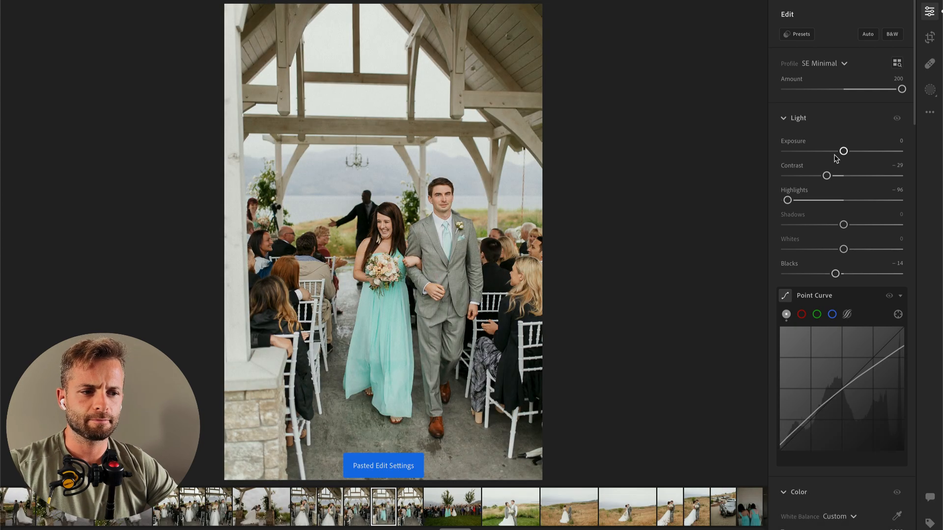
Step: Paste the same edit settings onto the red-haired bridesmaid's aisle photo and straighten it by 2.44
key(super+Right)
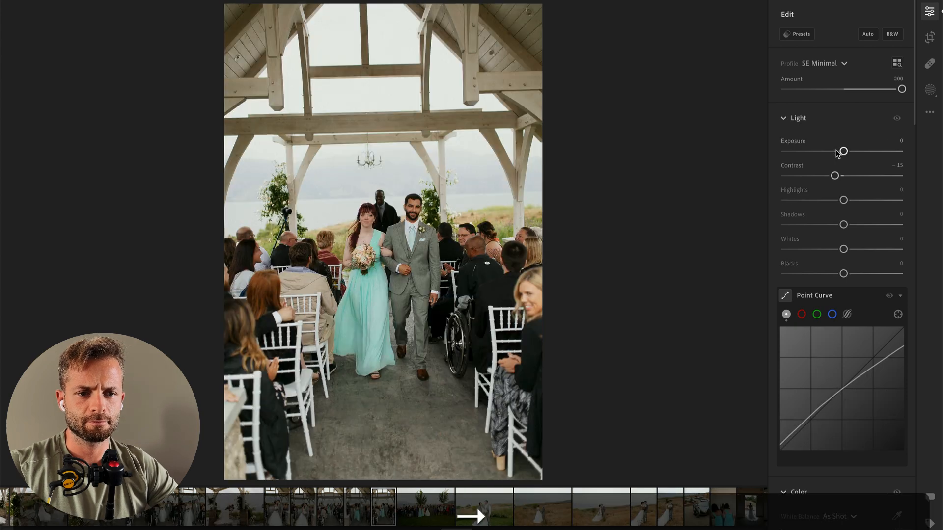
key(super+v)
key(c)
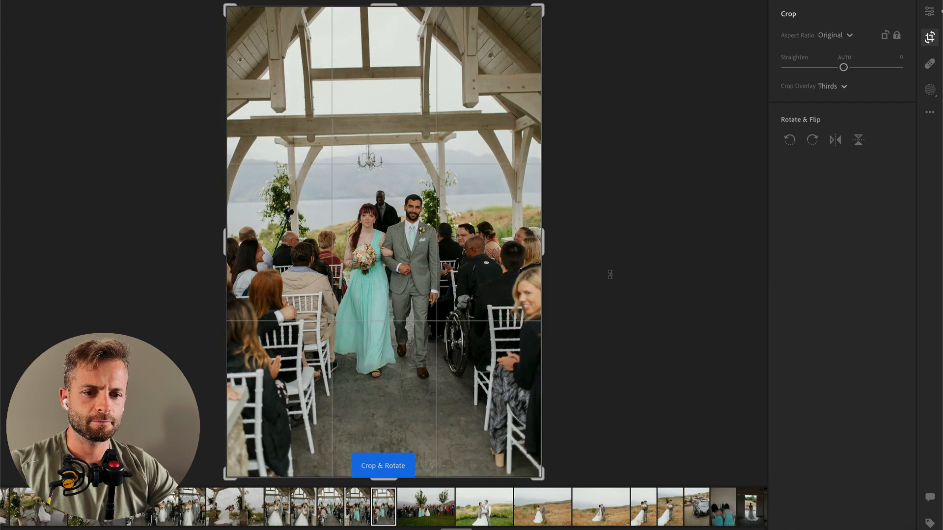
drag(610, 280, 609, 285)
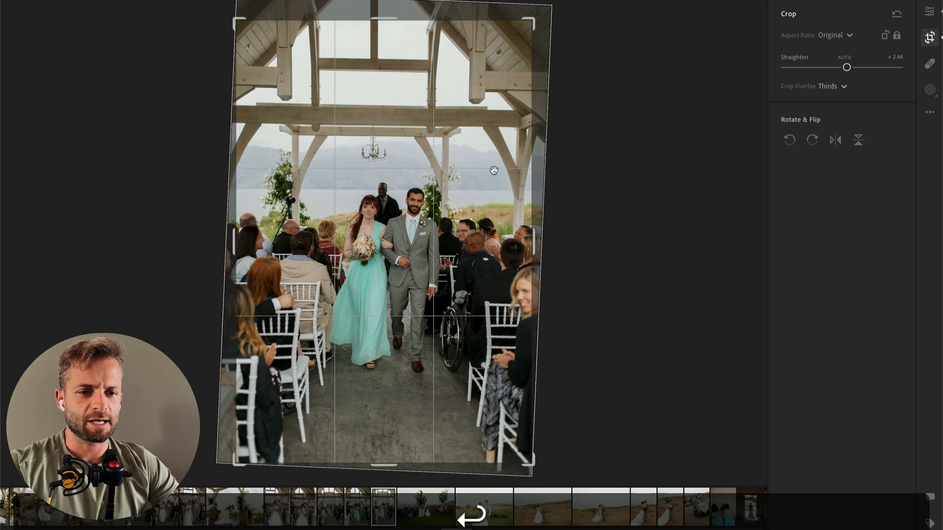
key(Return)
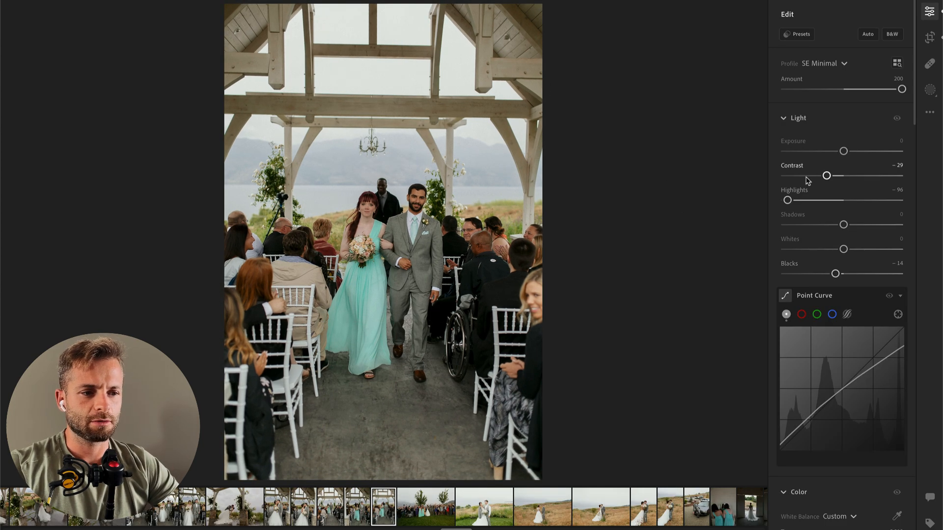
Step: Set the red-haired bridesmaid photo's Contrast to −43 and paste its edit settings onto the waving group photo
key(super+c)
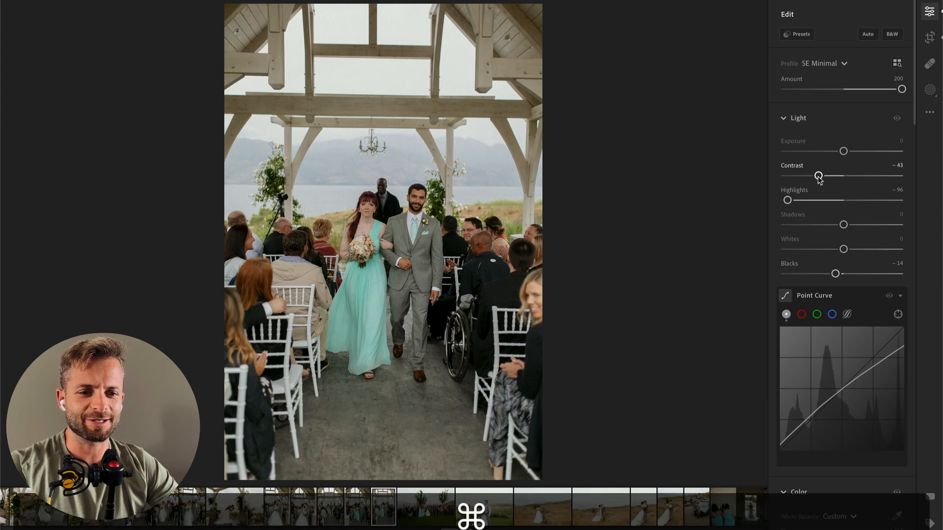
key(super+Right)
key(super+v)
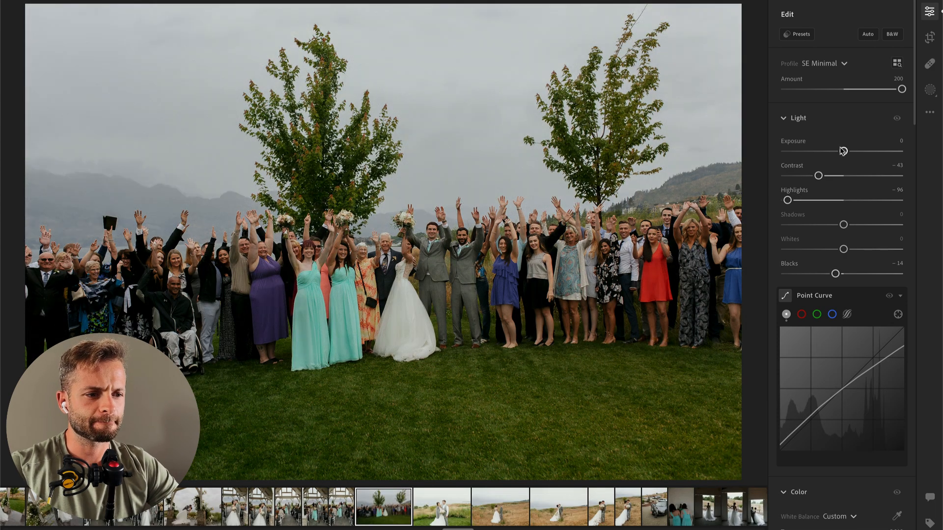
Step: Mute the group photo's greens with Saturation −43 and Luminance −33, and set its Exposure to +0.27
drag(844, 151, 850, 152)
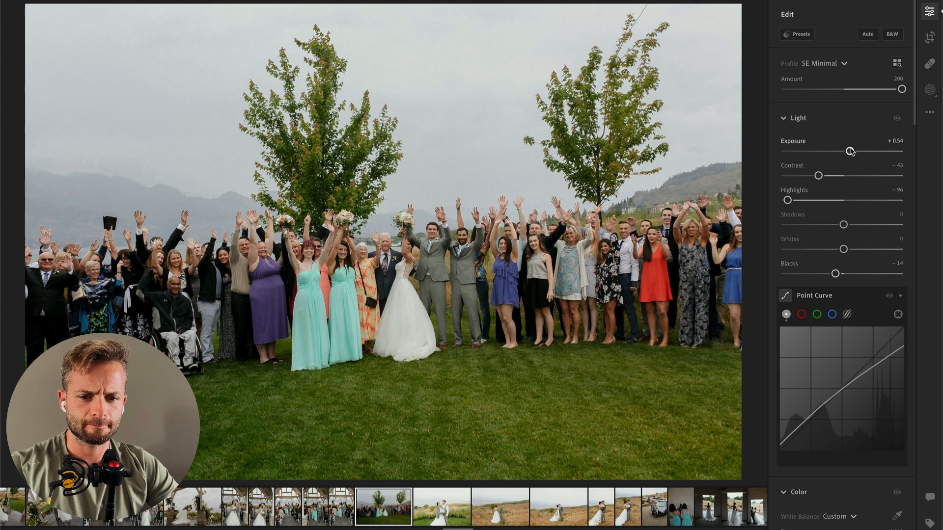
scroll(813, 284, down, 5)
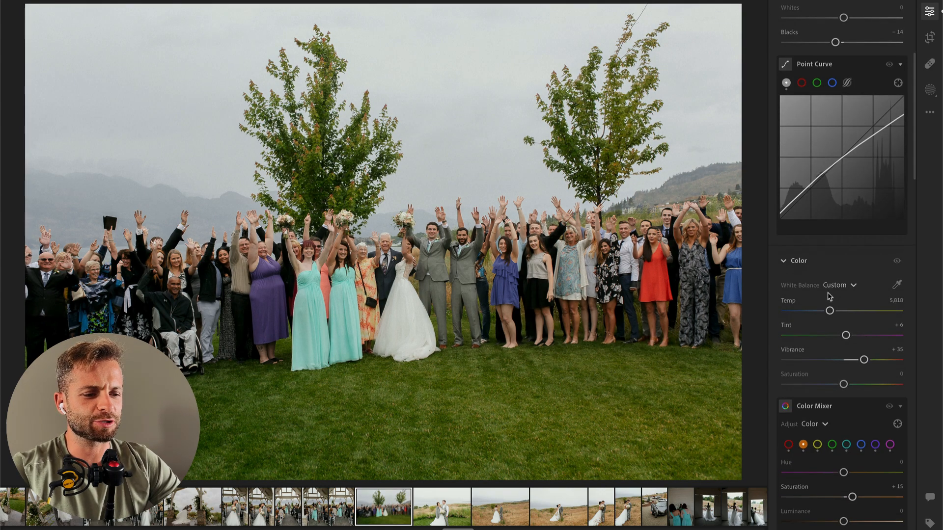
scroll(835, 373, down, 4)
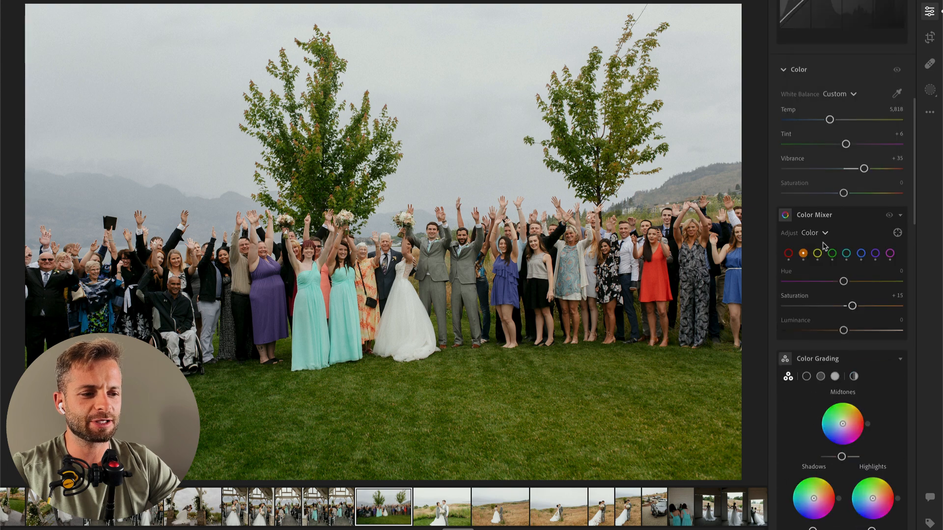
click(832, 254)
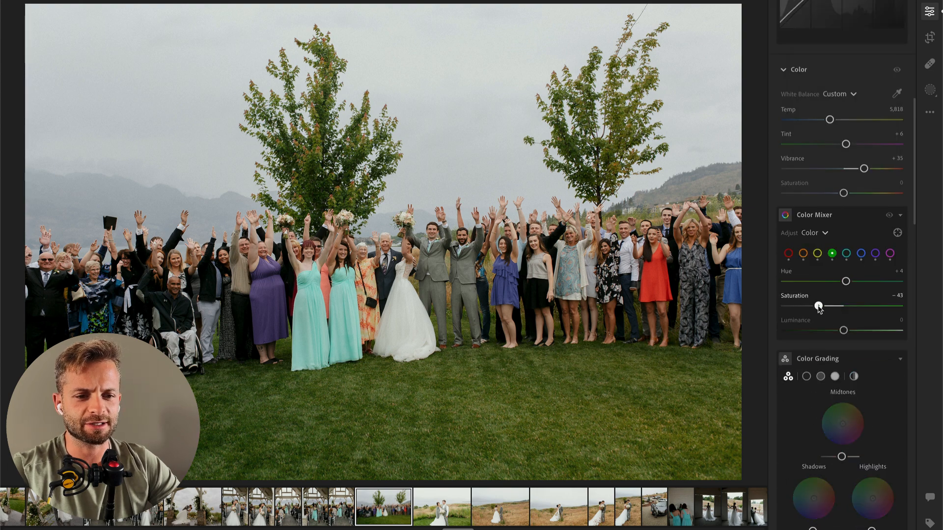
drag(843, 331, 831, 332)
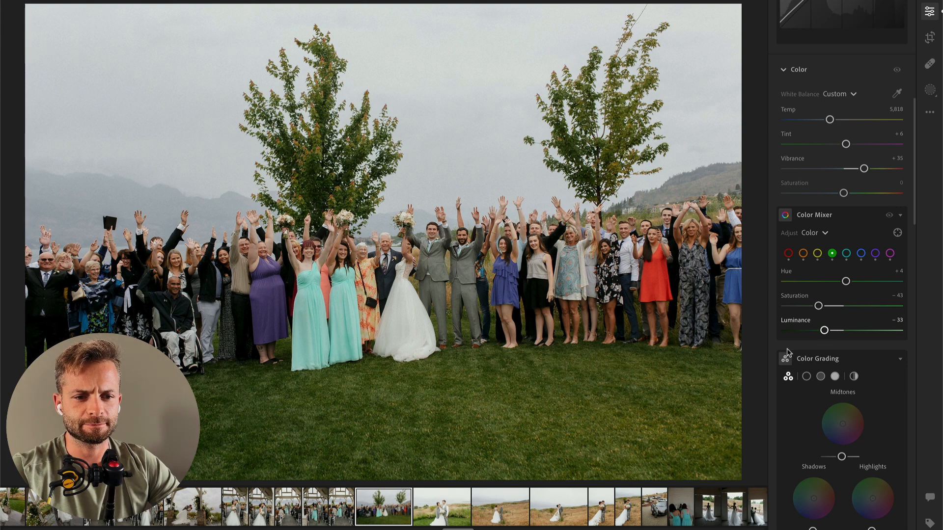
scroll(835, 221, up, 10)
drag(849, 151, 842, 153)
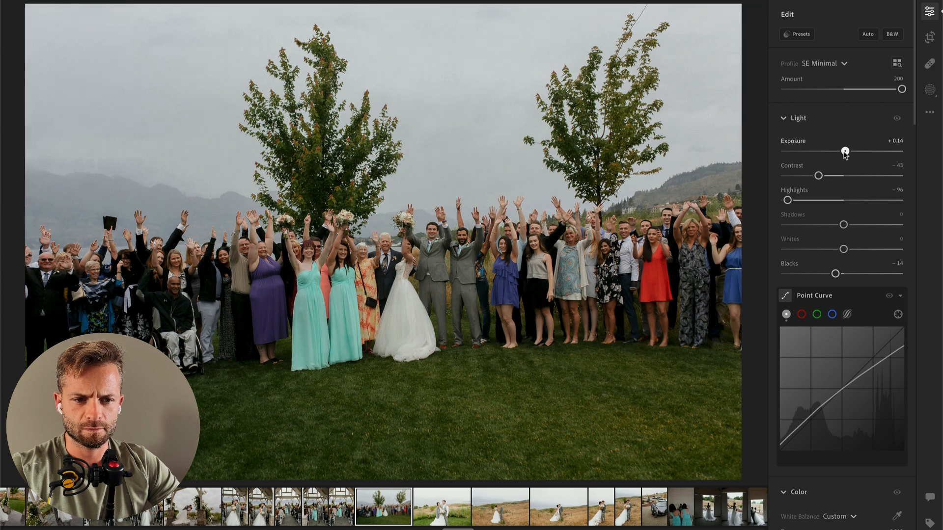
Step: Set the following lakeside couple portrait's Exposure to −1.27, Temp to 5,933 and Highlights to −100
key(Right)
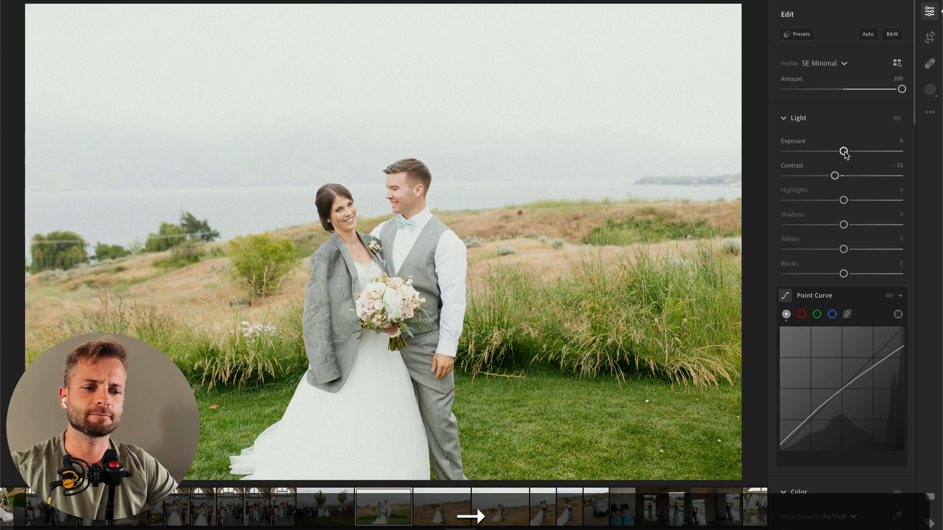
drag(829, 151, 828, 152)
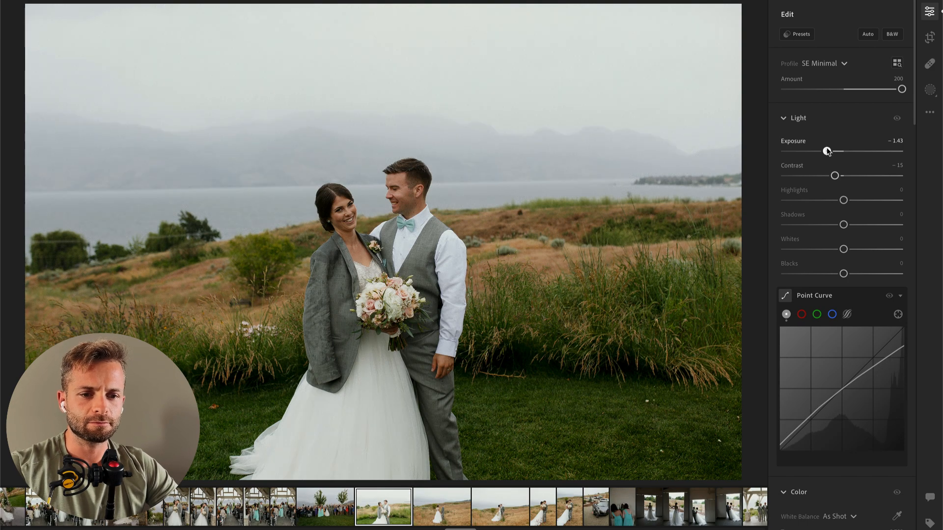
scroll(829, 197, down, 5)
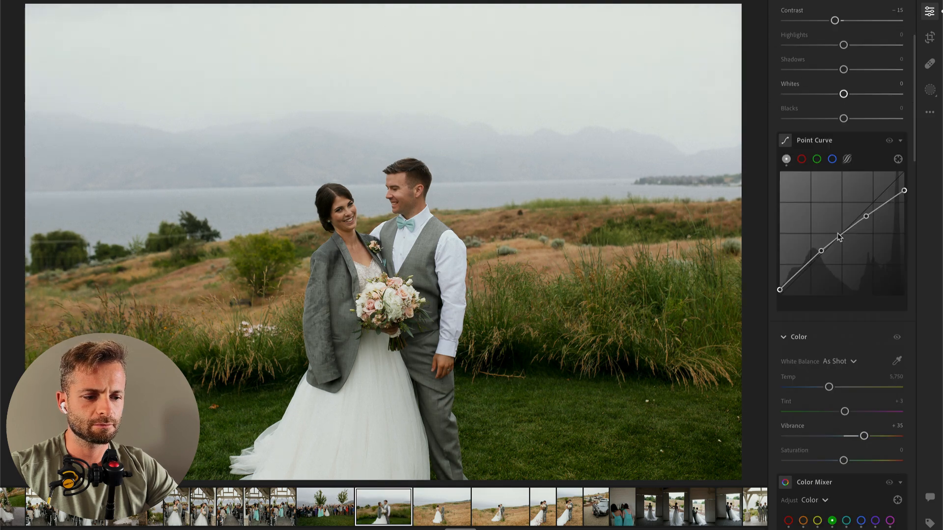
drag(835, 353, 835, 355)
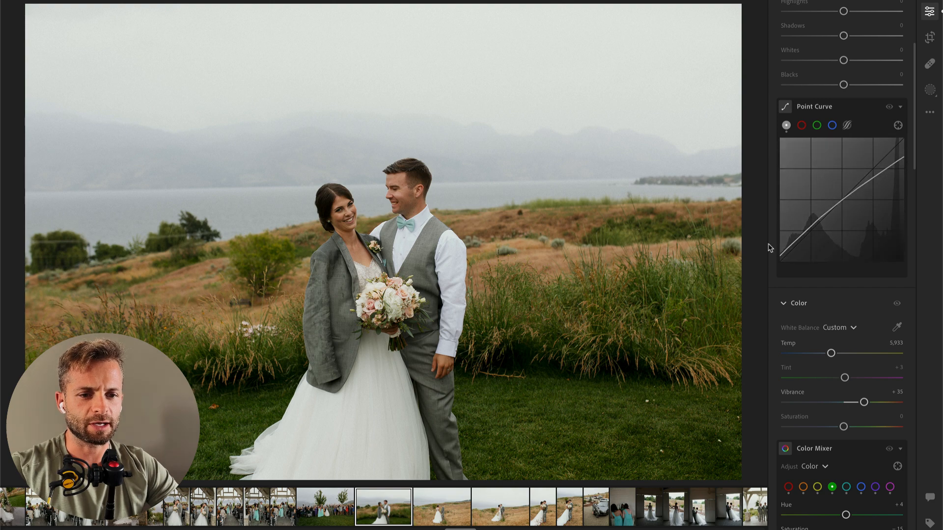
scroll(825, 221, up, 4)
drag(803, 201, 758, 193)
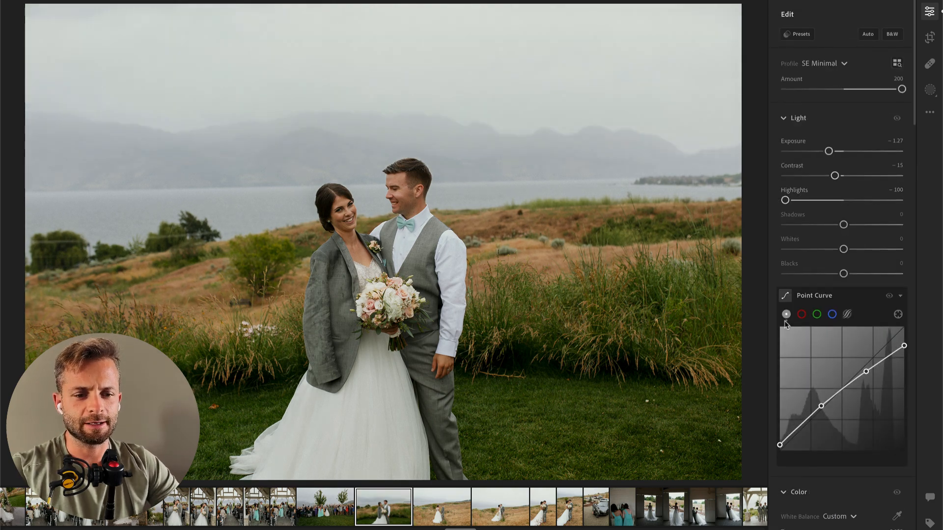
Step: Return to the waving group photo, straighten it by 1.55 and raise its Exposure to +0.36
key(Left)
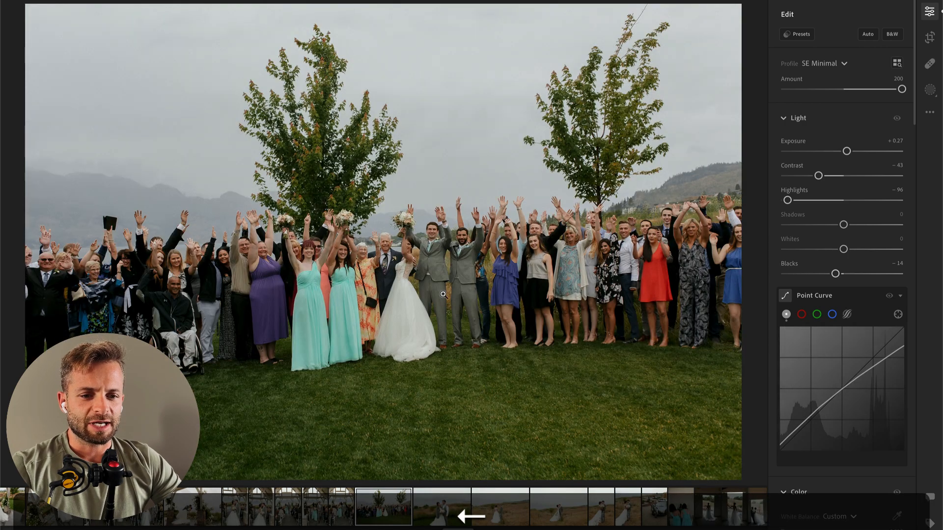
scroll(832, 309, down, 3)
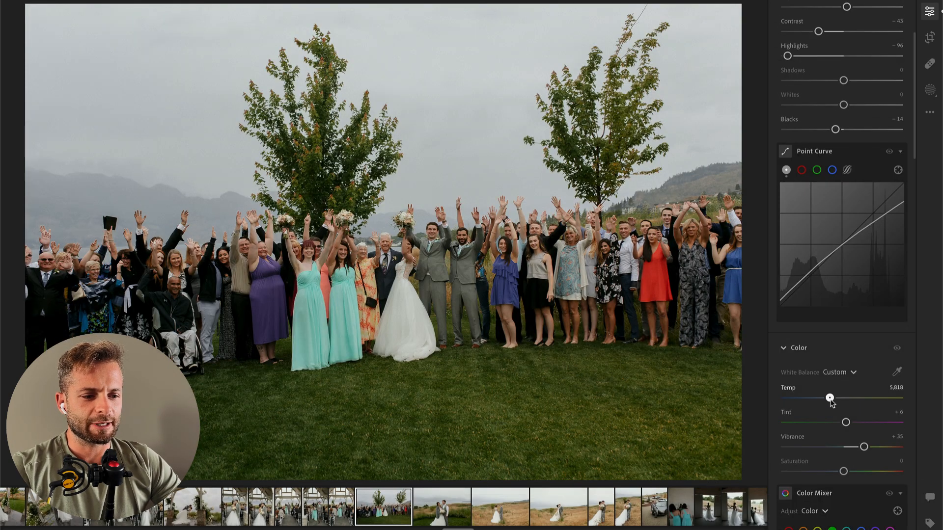
scroll(831, 402, up, 3)
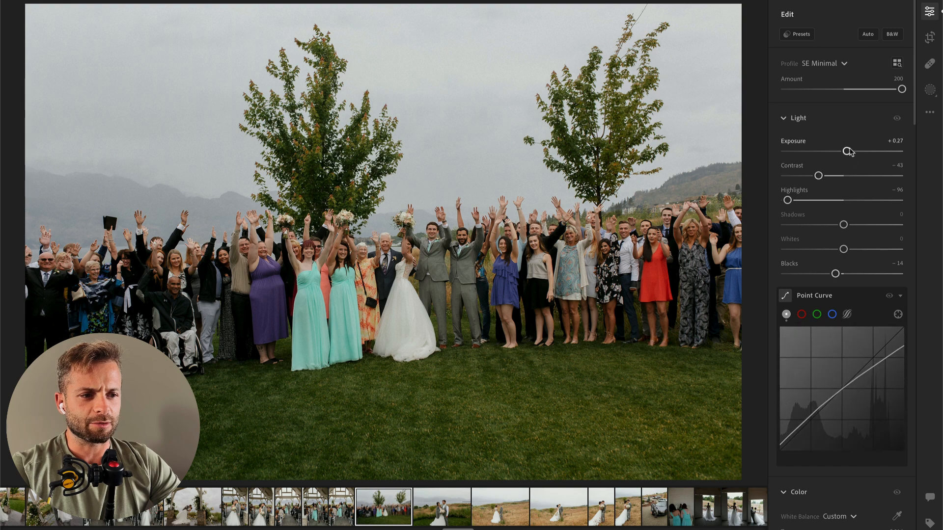
key(c)
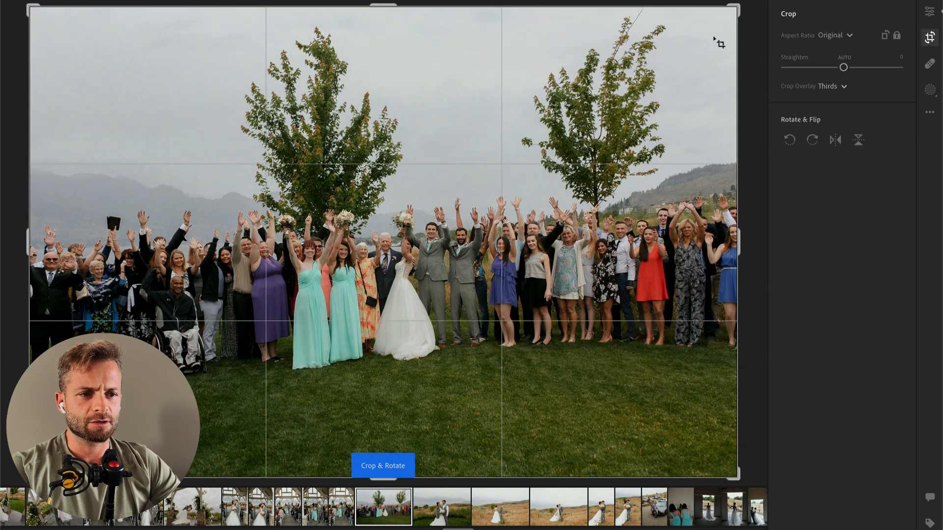
drag(750, 3, 753, 17)
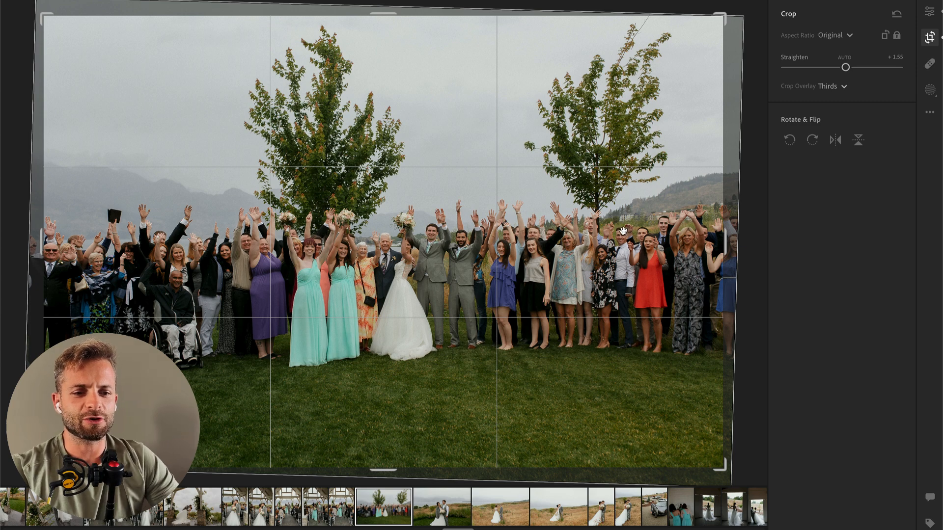
key(Return)
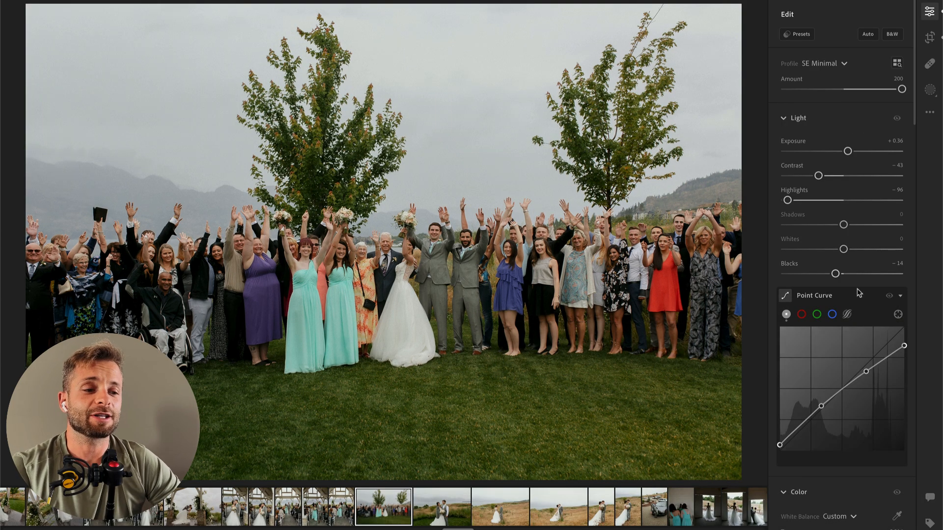
Step: Remove the orange leaf and two small specks from the grass in the lakeside couple portrait with Content-Aware Remove at size 9
key(Right)
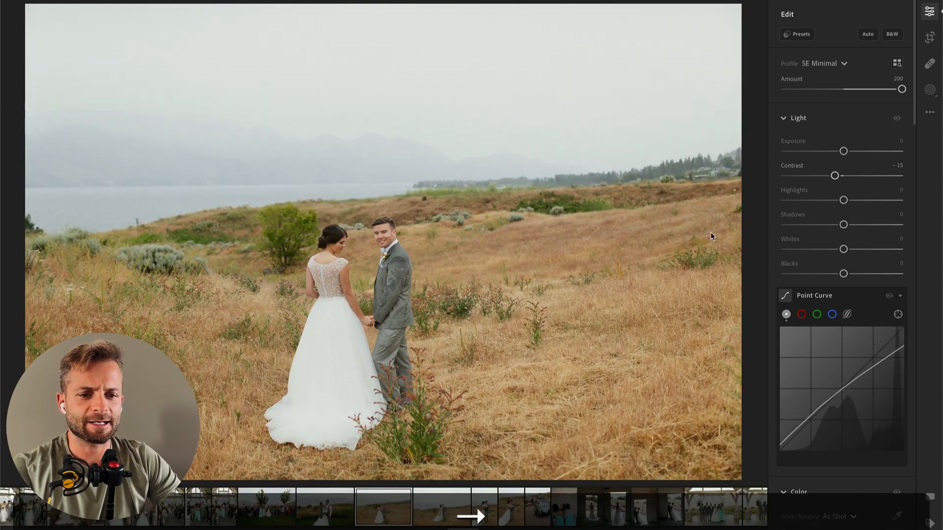
key(Left)
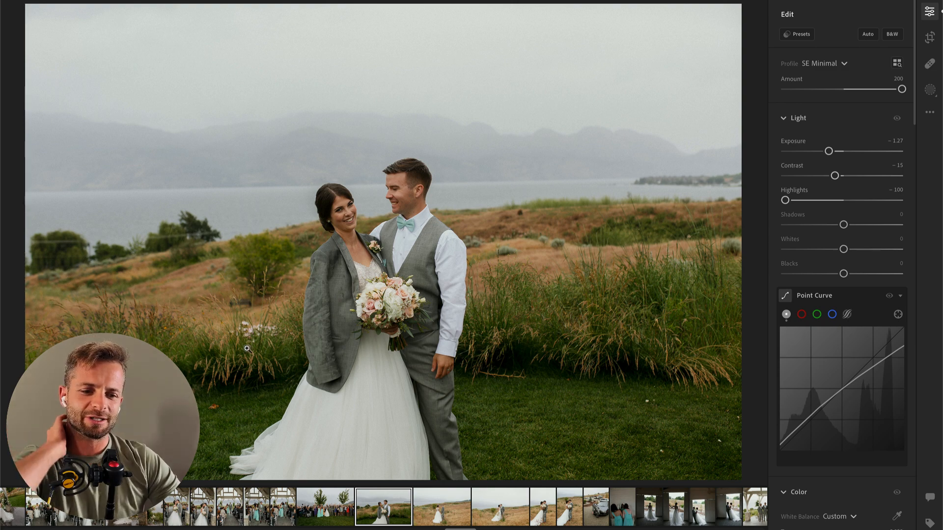
click(929, 66)
key(bracketleft)
key(bracketleft)
key(bracketleft)
click(213, 408)
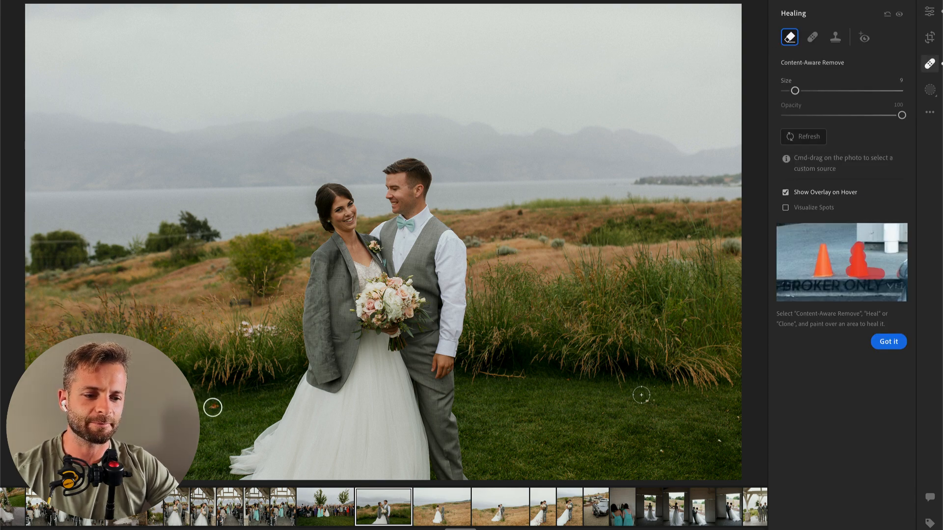
click(649, 402)
click(661, 454)
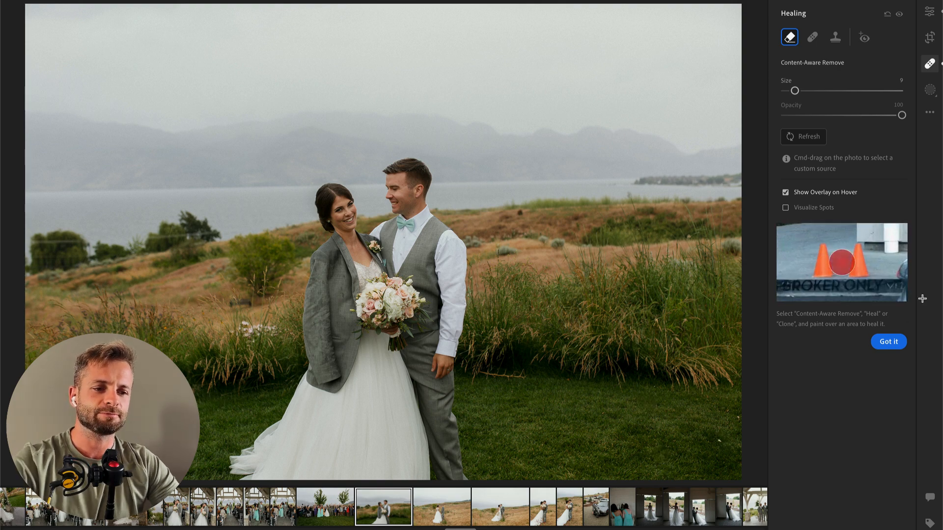
Step: Set the following dry-grass hillside couple photo's Exposure to −0.88 and apply the preset "01 Subject HDR Soften"
key(Right)
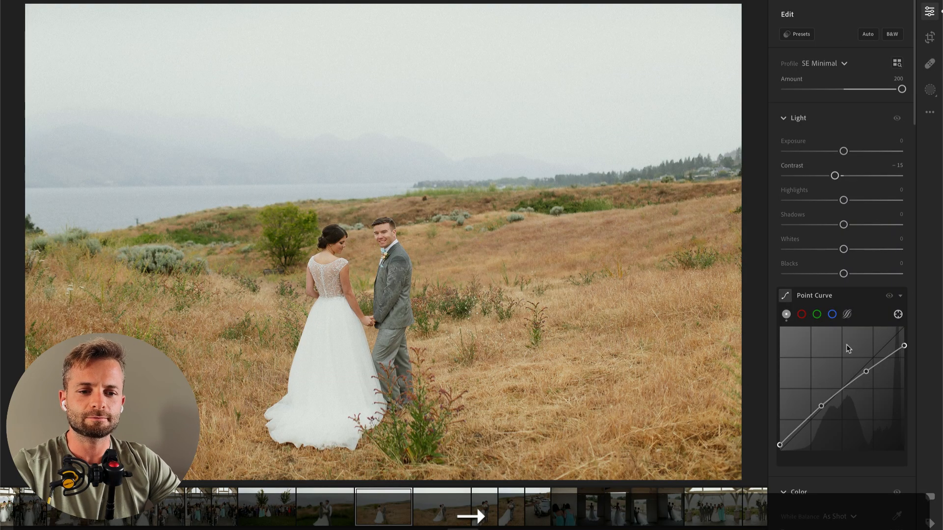
click(834, 151)
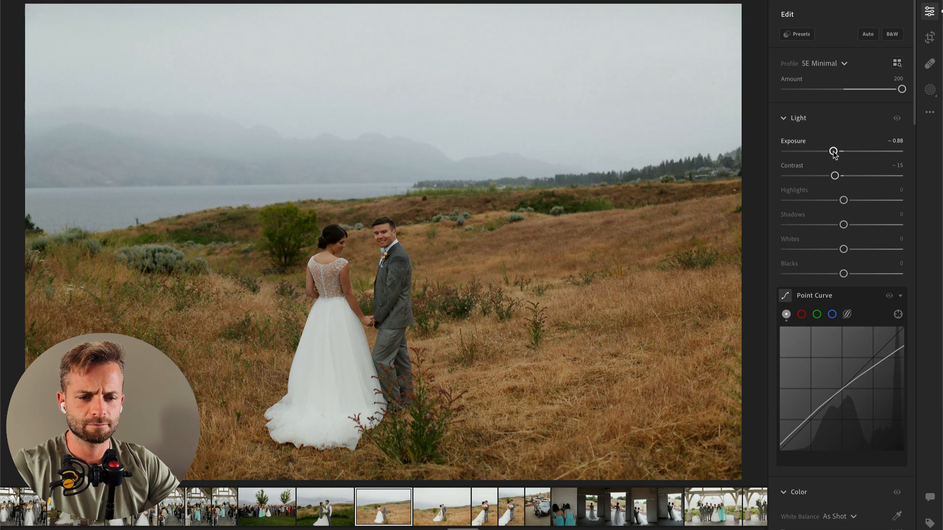
click(796, 34)
click(655, 389)
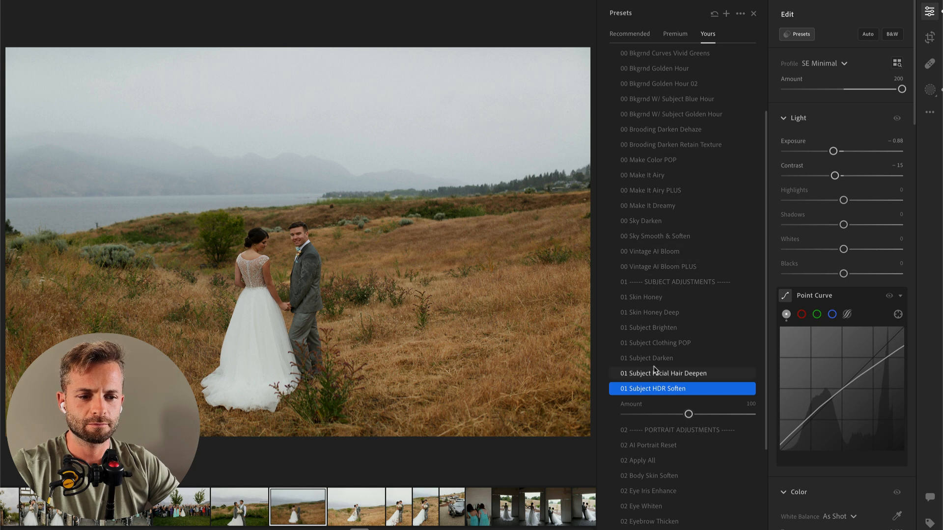
Step: Apply the preset "00 Vintage AI Bloom" to the hillside couple photo and set Exposure to −0.99 and Contrast to −2
click(666, 254)
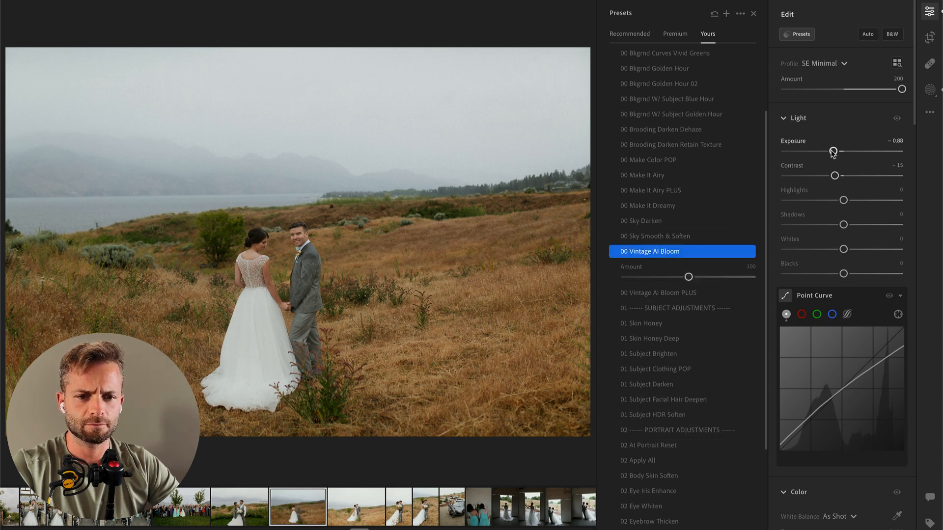
drag(834, 175, 832, 151)
key(Right)
key(Left)
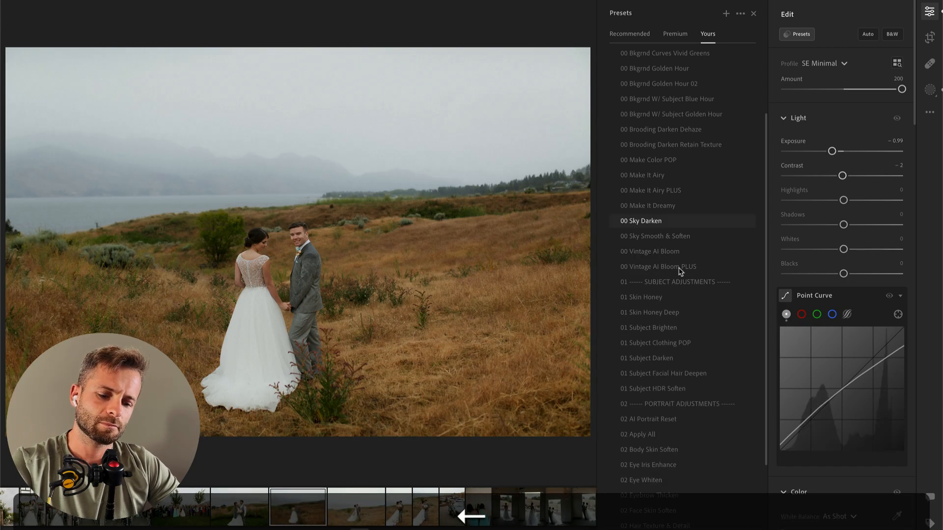
Step: Brush a mask over the bride's skirt in the hillside couple photo and set its Highlights to −79
click(719, 251)
key(b)
mouse_move(330, 325)
mouse_down()
mouse_move(307, 393)
mouse_move(330, 429)
mouse_move(328, 338)
mouse_move(320, 379)
mouse_move(333, 337)
mouse_up()
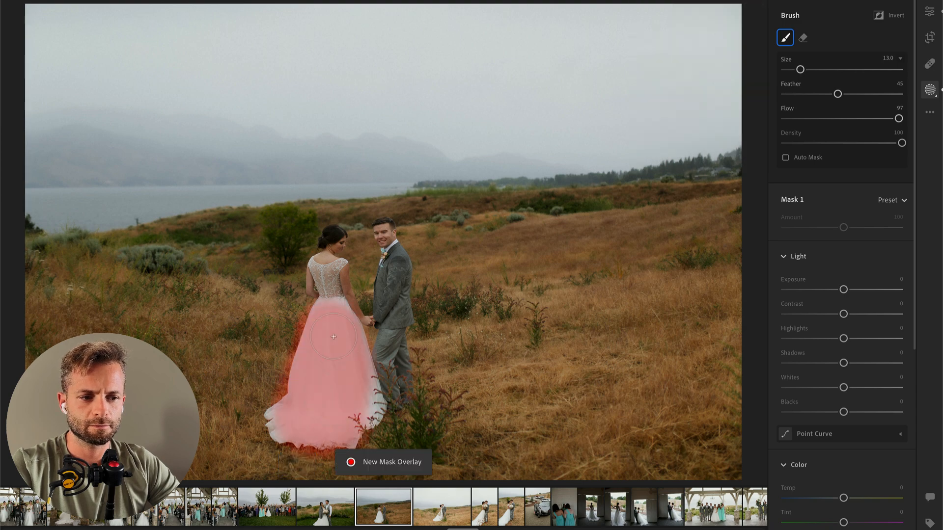
drag(844, 339, 797, 339)
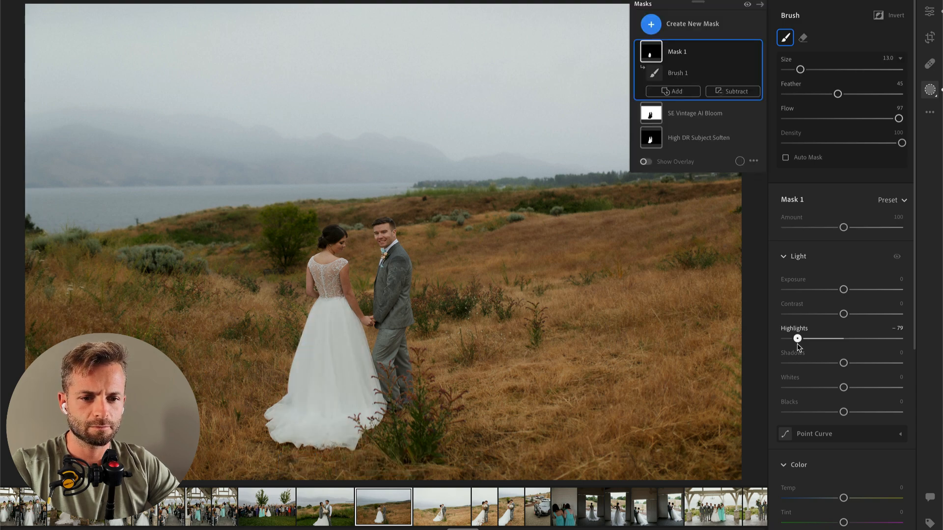
key(Return)
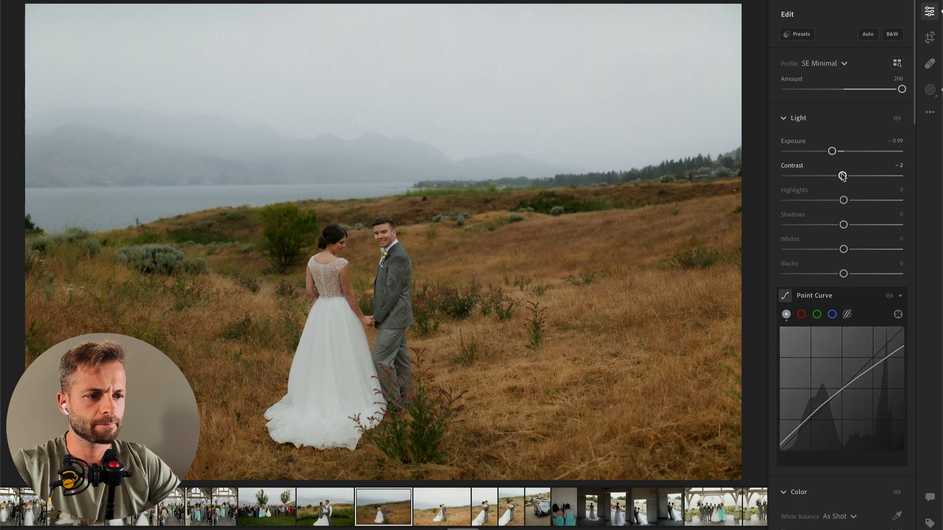
key(Return)
Step: Set the following kissing couple photo's Exposure to −0.98 and the vertical embrace portrait's Exposure to −0.34
key(Right)
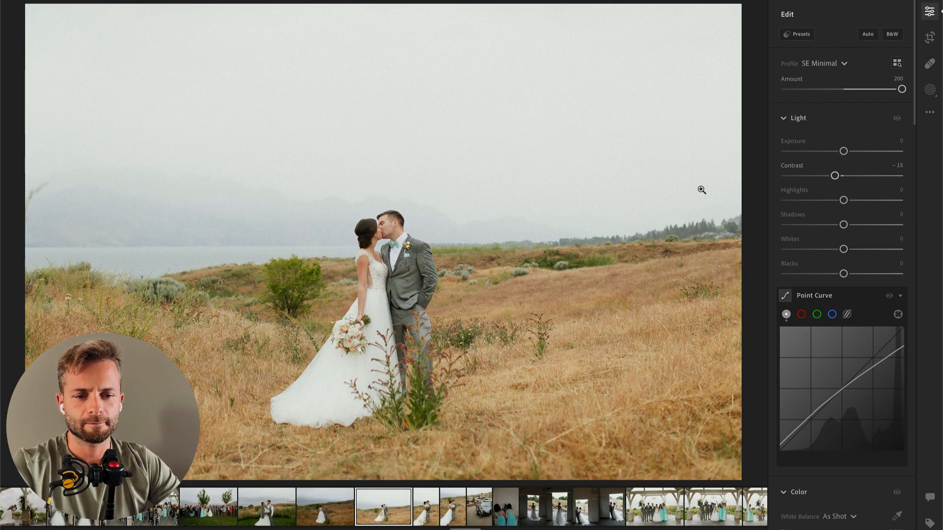
click(832, 151)
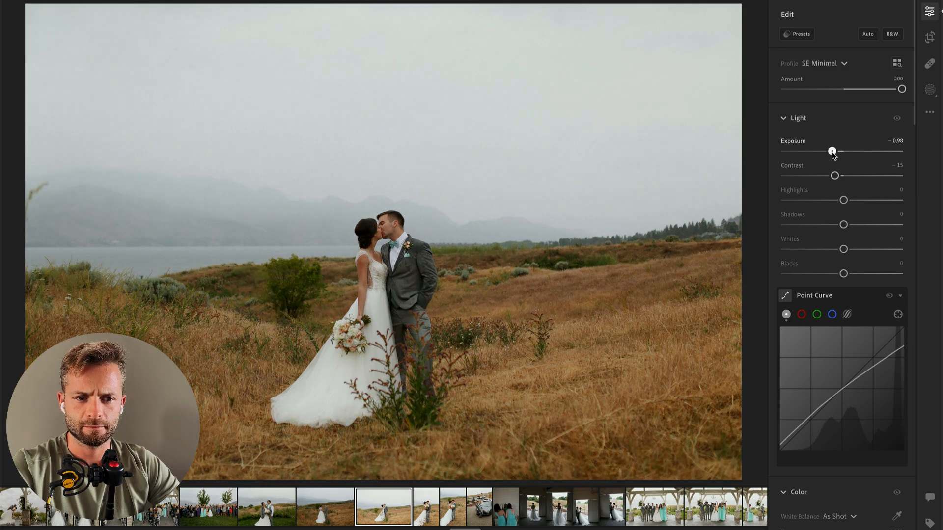
key(Right)
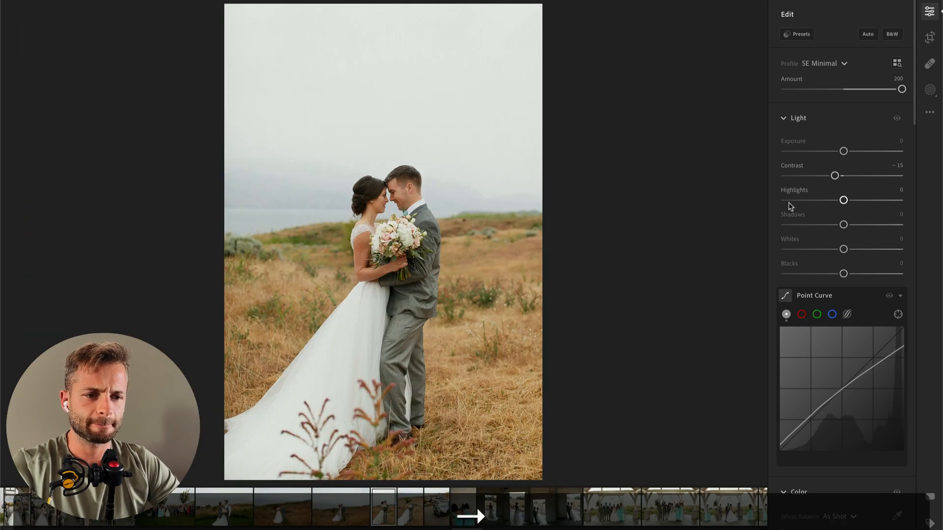
click(827, 152)
drag(827, 152, 838, 152)
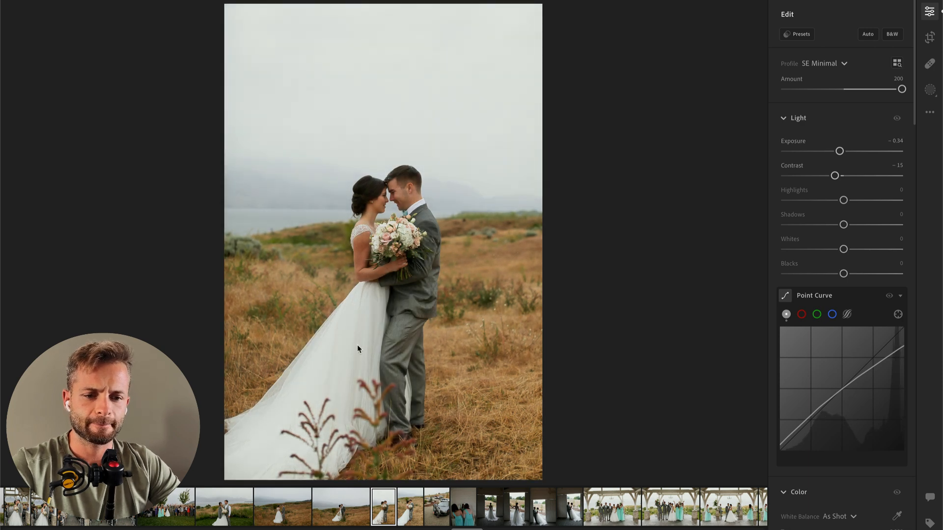
Step: Brush a mask over the bride's skirt in the vertical embrace portrait with Highlights −100 and Whites −15
key(b)
mouse_move(240, 443)
mouse_down()
mouse_move(255, 467)
mouse_move(279, 392)
mouse_move(355, 306)
mouse_move(285, 461)
mouse_move(341, 426)
mouse_up()
drag(844, 338, 722, 348)
mouse_move(844, 388)
mouse_down()
mouse_move(824, 388)
mouse_move(834, 387)
mouse_up()
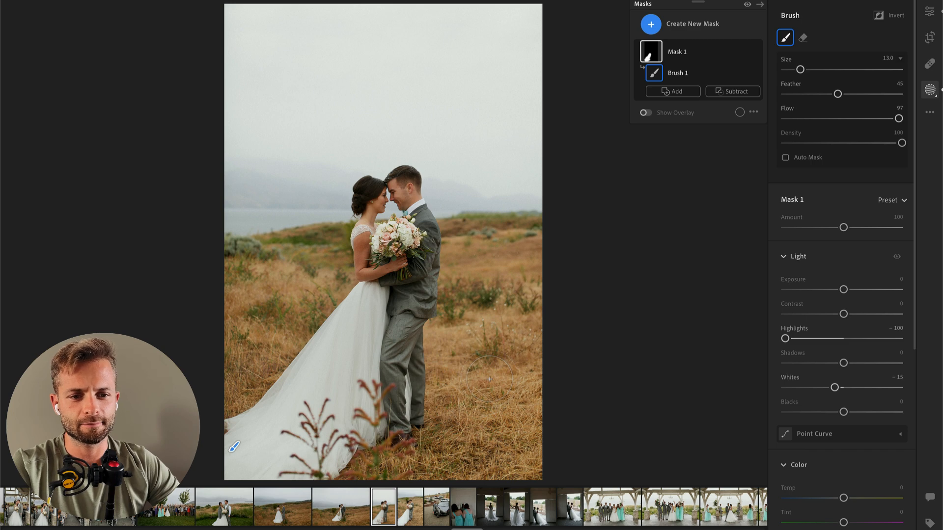
Step: Straighten the vertical embrace portrait slightly with the crop tool
key(c)
drag(627, 222, 623, 216)
key(Return)
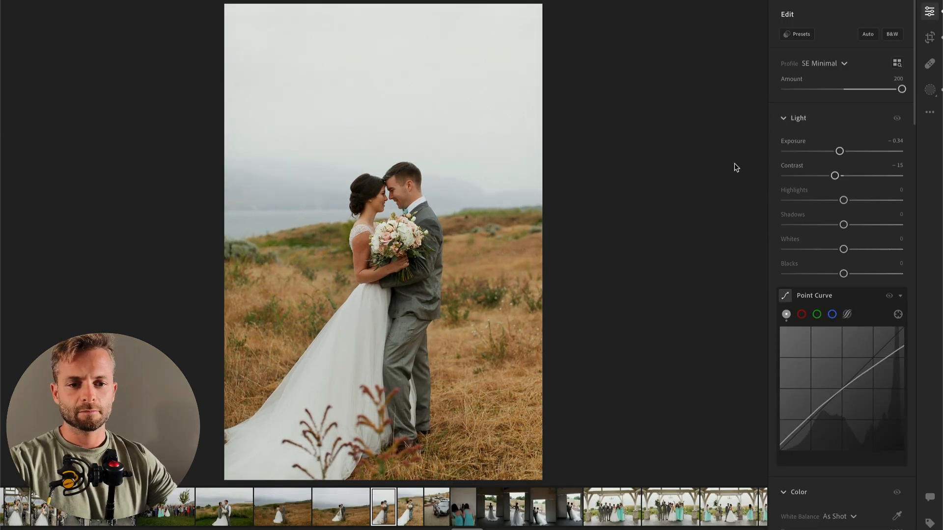
Step: Set the following vertical embrace portrait's Exposure to −0.46 and brush a mask over the dress with Highlights −56 and Whites −29
drag(832, 152, 839, 153)
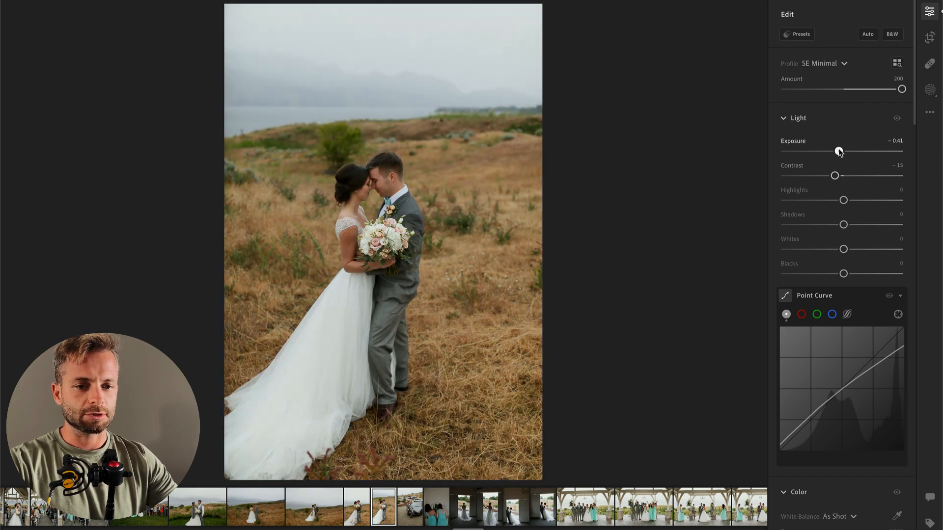
key(b)
mouse_move(349, 291)
mouse_down()
mouse_move(322, 334)
mouse_move(215, 439)
mouse_move(266, 456)
mouse_move(330, 344)
mouse_move(323, 392)
mouse_move(361, 333)
mouse_up()
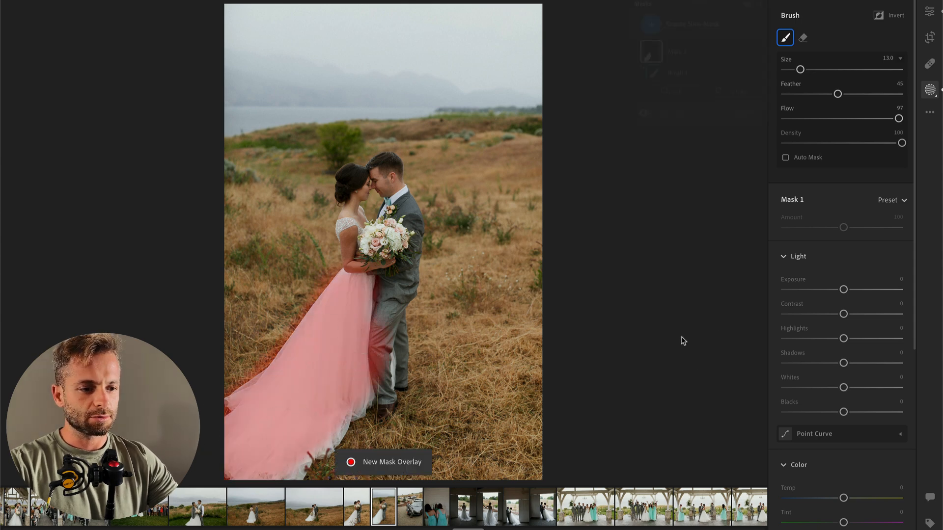
click(811, 338)
click(822, 388)
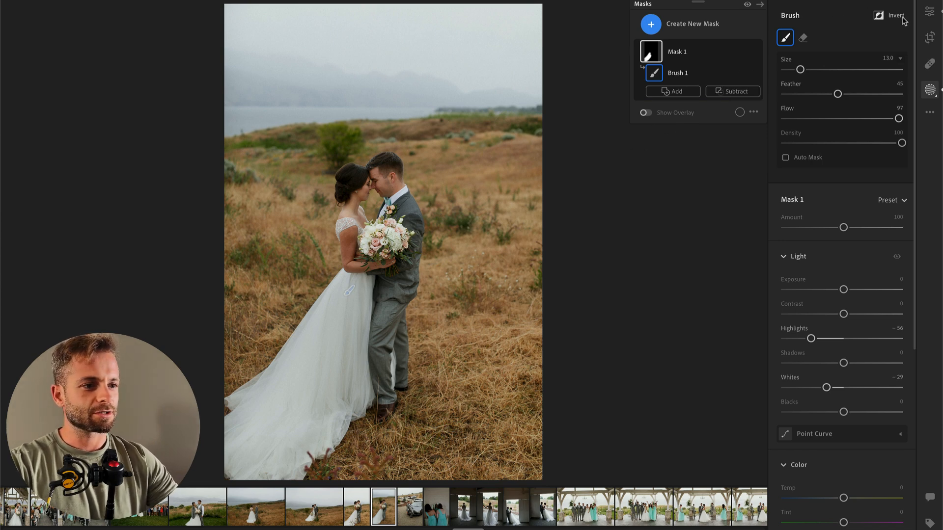
click(930, 11)
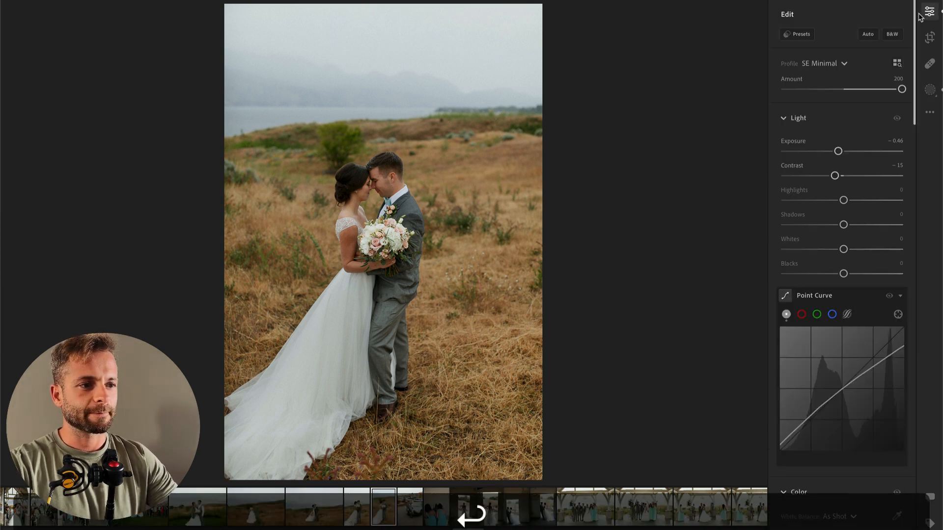
Step: Try the preset "00 Vintage AI Bloom" on this portrait, and apply "00 Vintage AI Bloom PLUS" at Amount 39
click(798, 34)
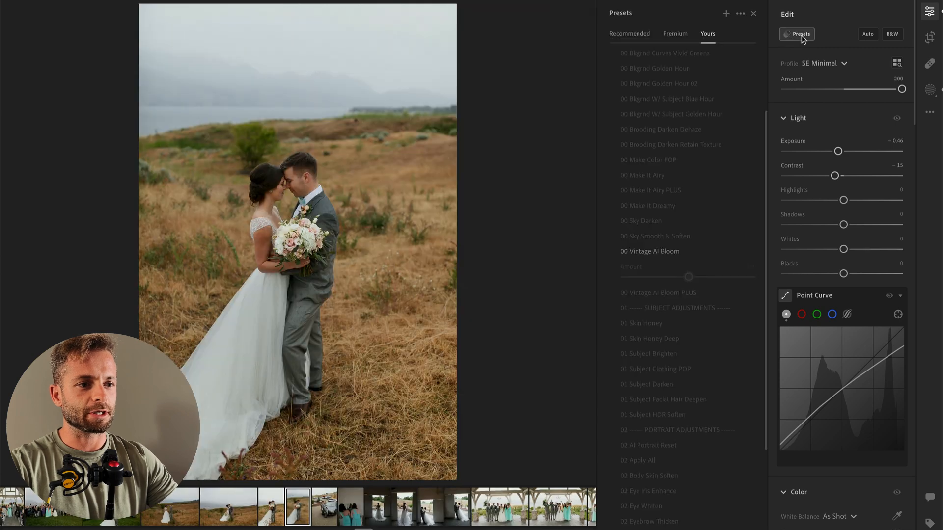
click(661, 253)
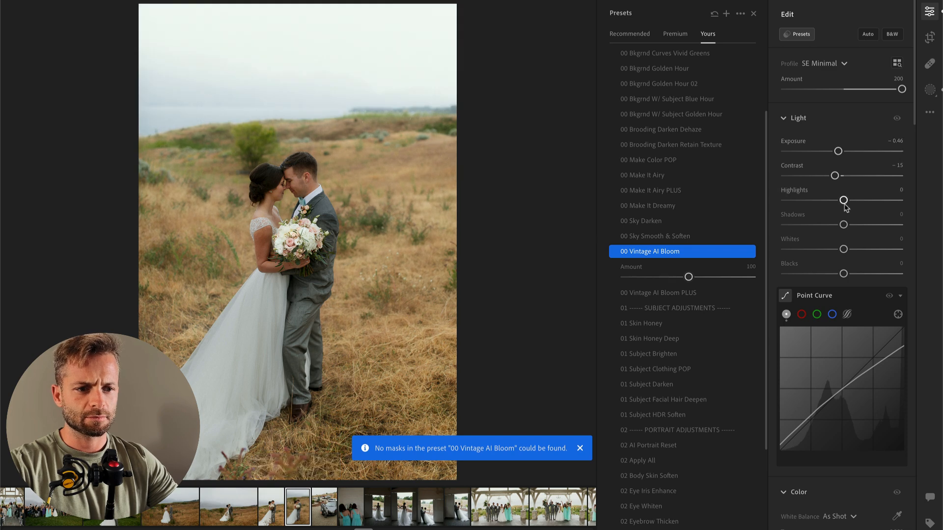
click(661, 294)
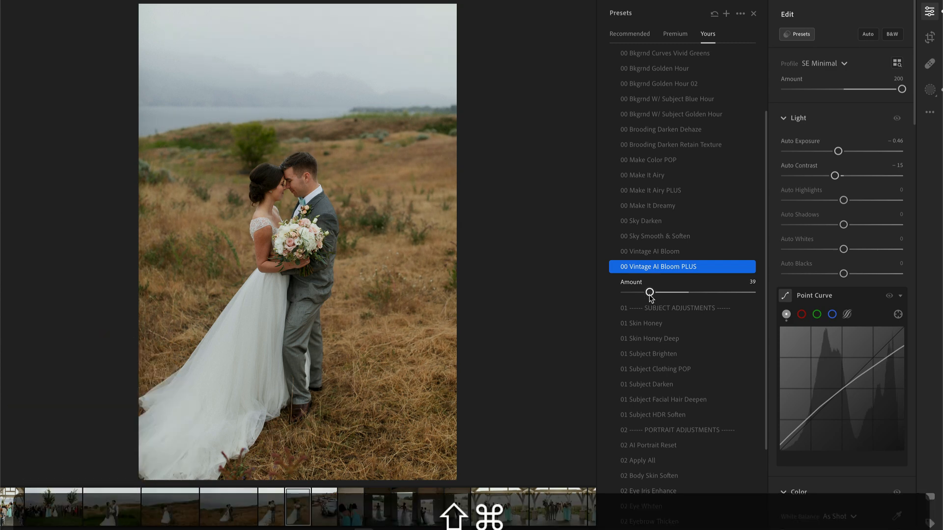
Step: Skip the photo of the groom on the car and brighten the Exposure of the bridesmaids' mirror photo
key(Right)
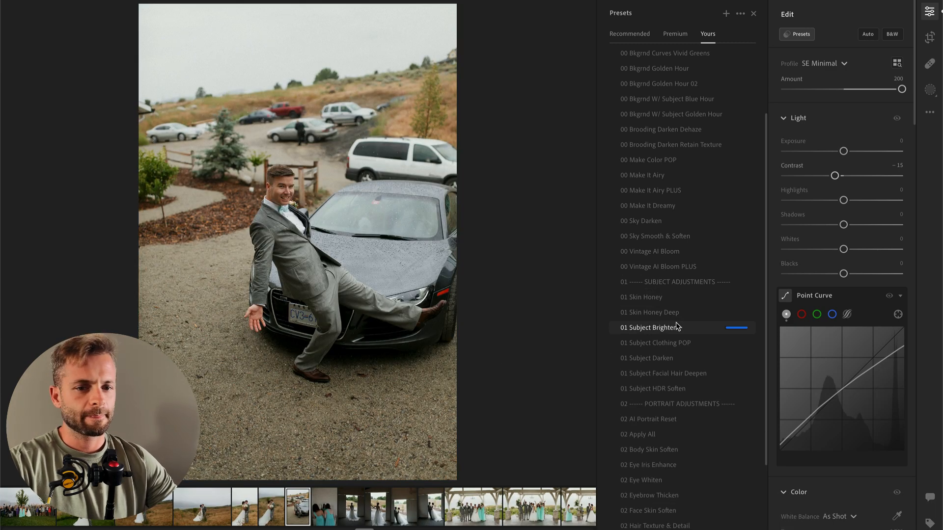
key(Right)
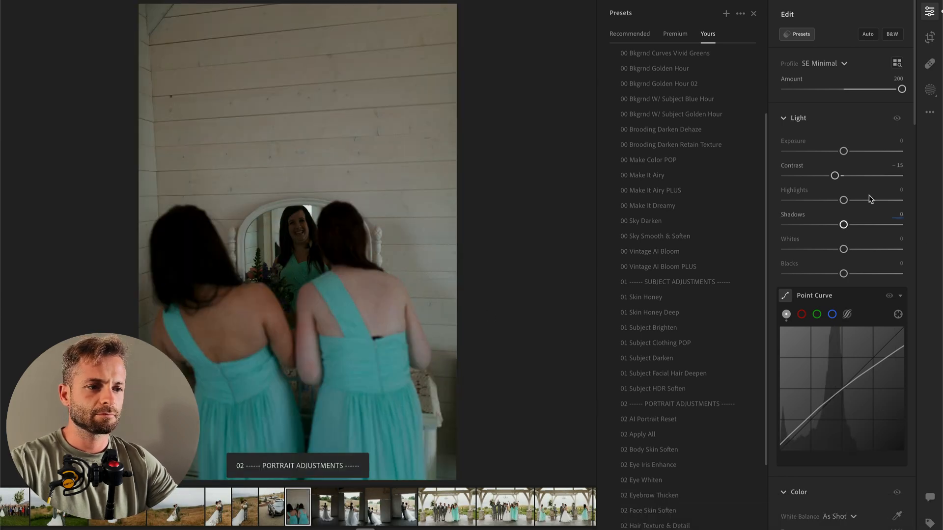
drag(843, 150, 864, 152)
Step: Add a radial gradient mask around the mirror reflection with Tint +26, Contrast −39, Highlights +36 and Whites +37
key(r)
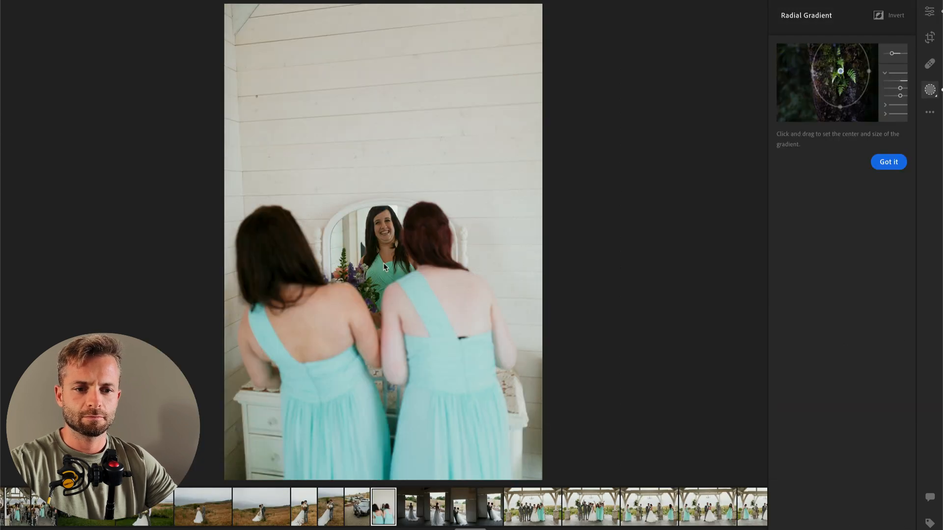
drag(376, 250, 423, 333)
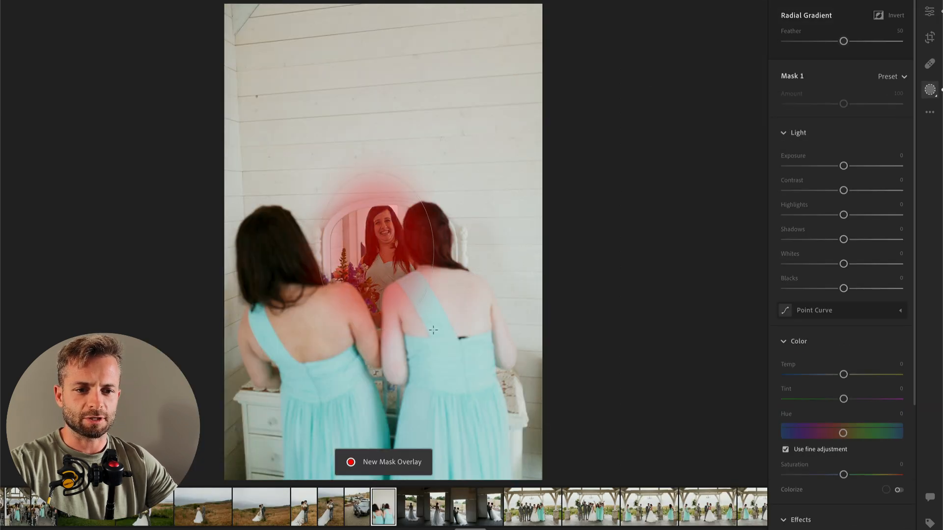
drag(863, 400, 859, 401)
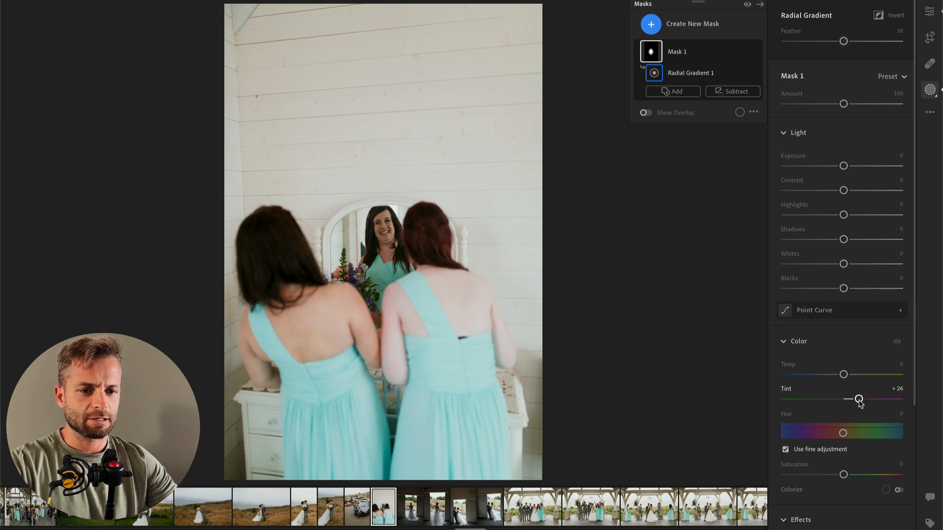
click(820, 190)
click(864, 215)
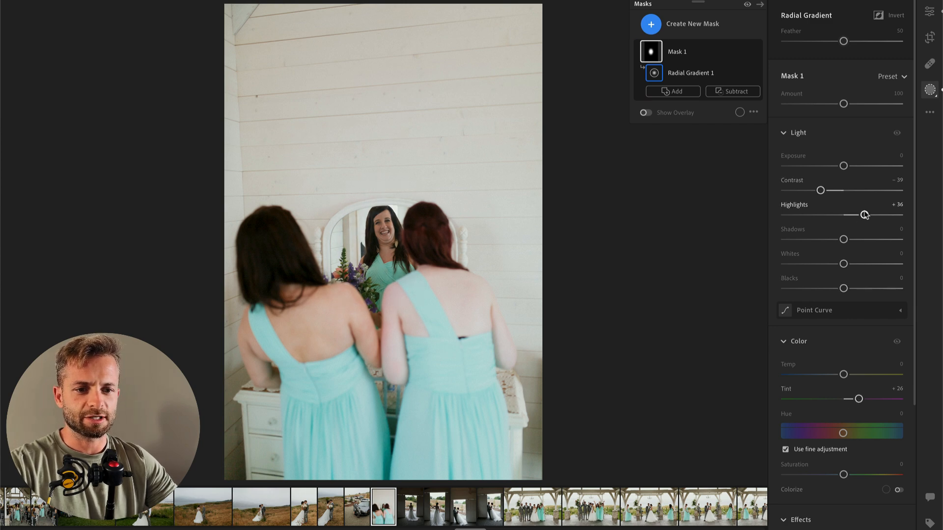
click(879, 264)
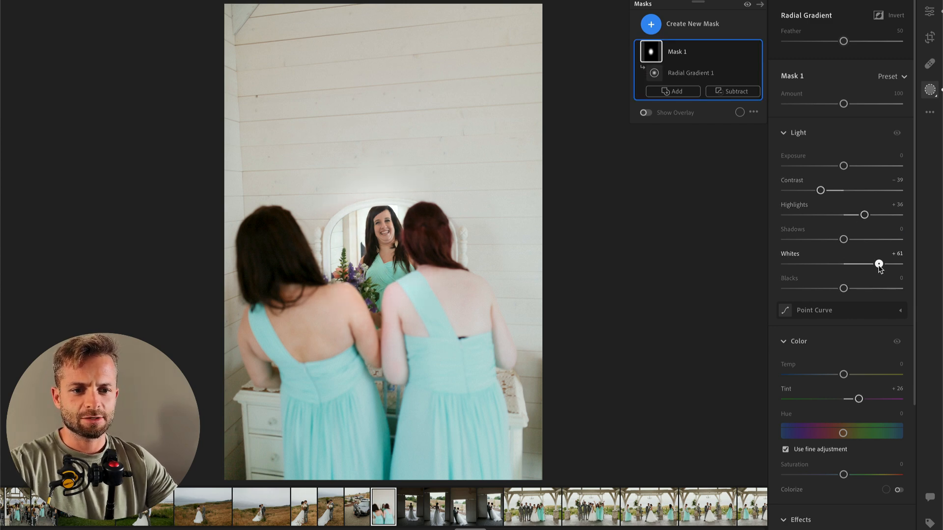
drag(879, 264, 870, 264)
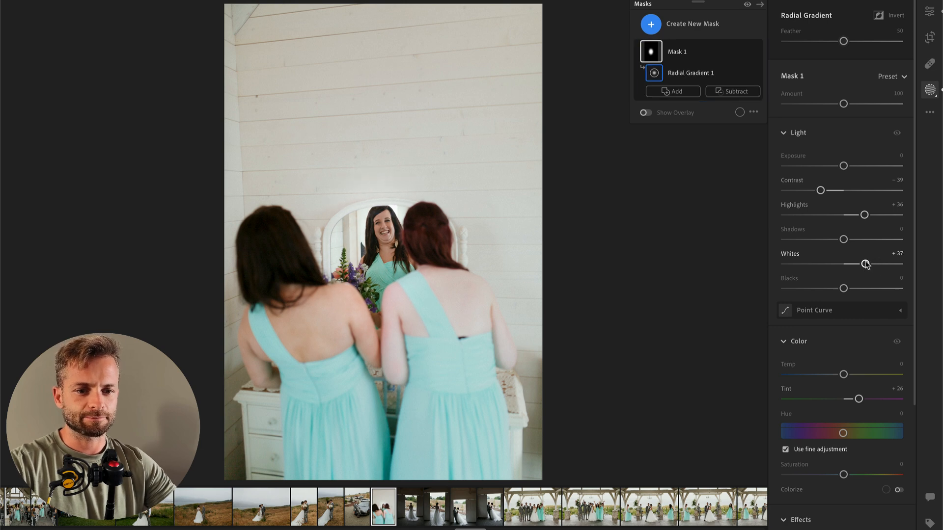
key(Return)
Step: Set the mirror photo's Exposure to +1.59 and brush a mask over the right-hand bridesmaid with Highlights −35 and Whites −20
click(852, 152)
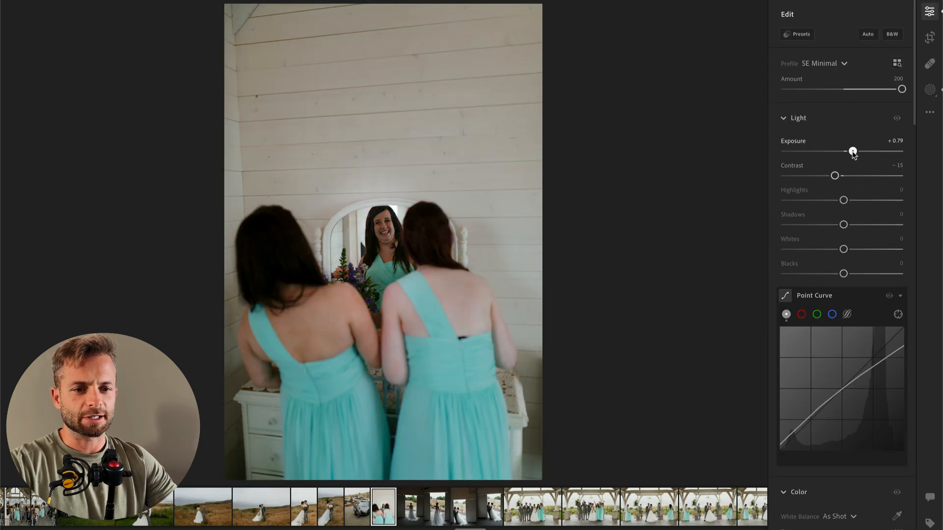
drag(855, 153, 863, 154)
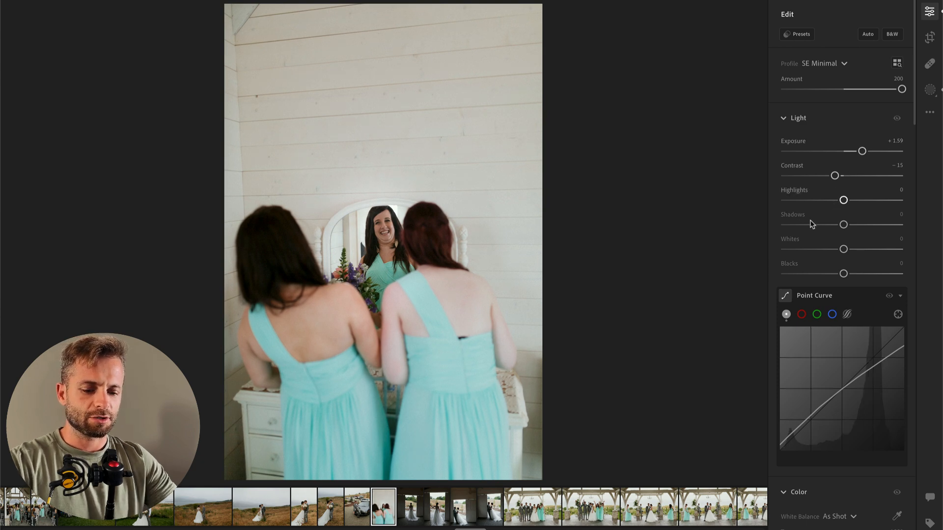
key(b)
mouse_move(419, 317)
mouse_down()
mouse_move(457, 457)
mouse_move(506, 383)
mouse_move(513, 343)
mouse_up()
drag(843, 339, 823, 339)
drag(844, 388, 826, 387)
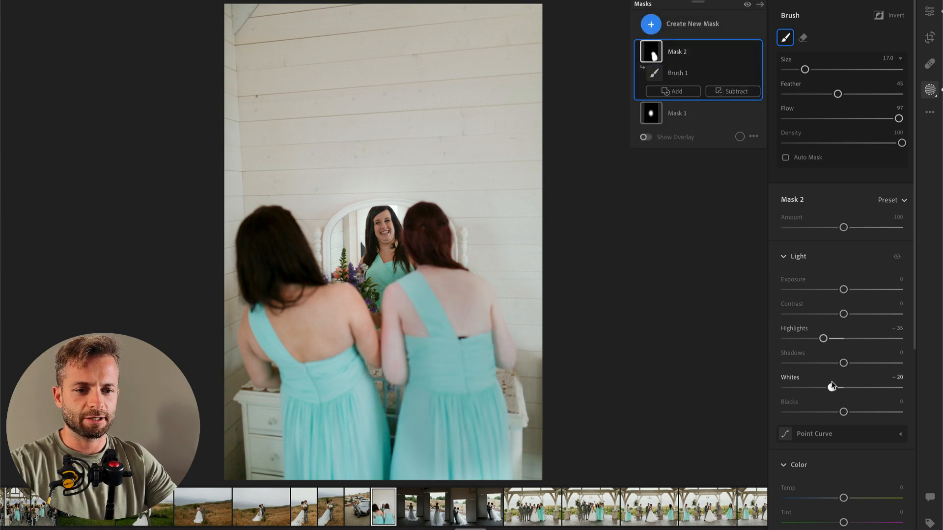
key(Return)
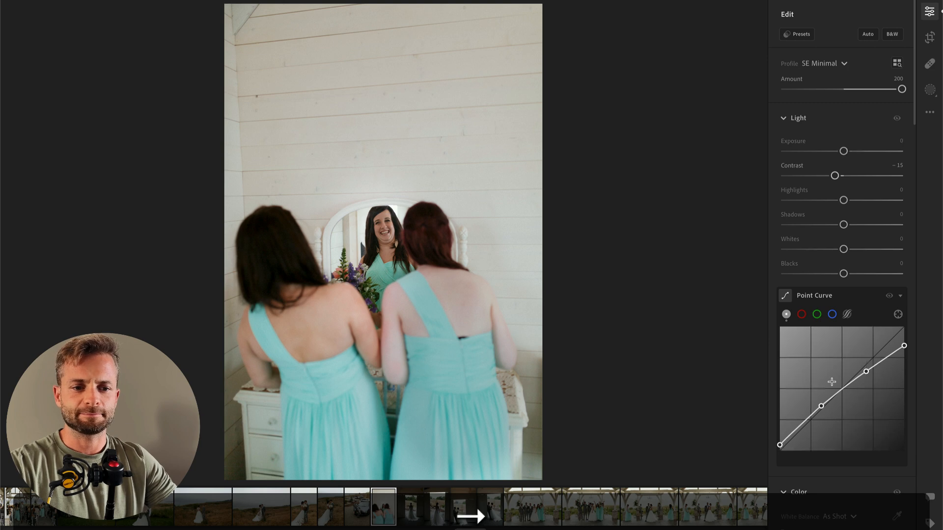
Step: Set the following barn doorway bride photo's Exposure to +1.13 and Highlights to −85
key(Right)
drag(848, 155, 853, 154)
drag(843, 201, 795, 202)
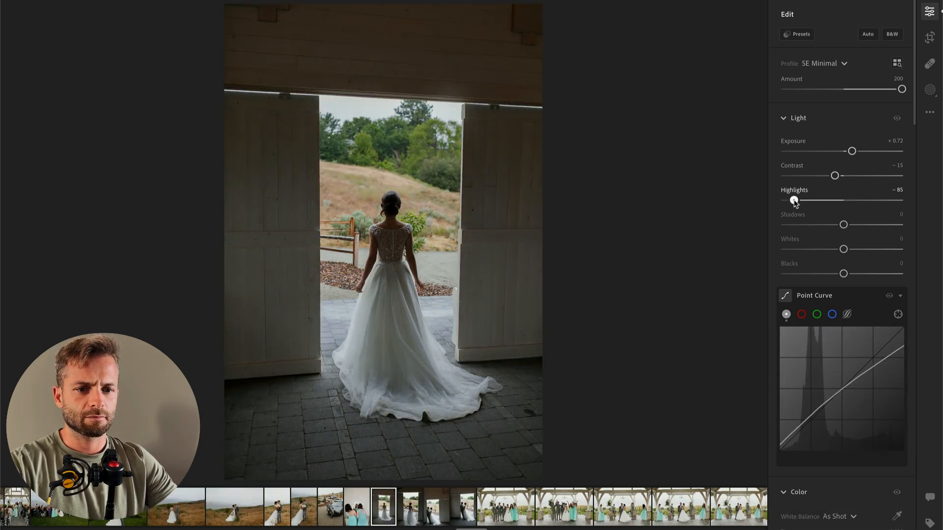
drag(866, 152, 857, 152)
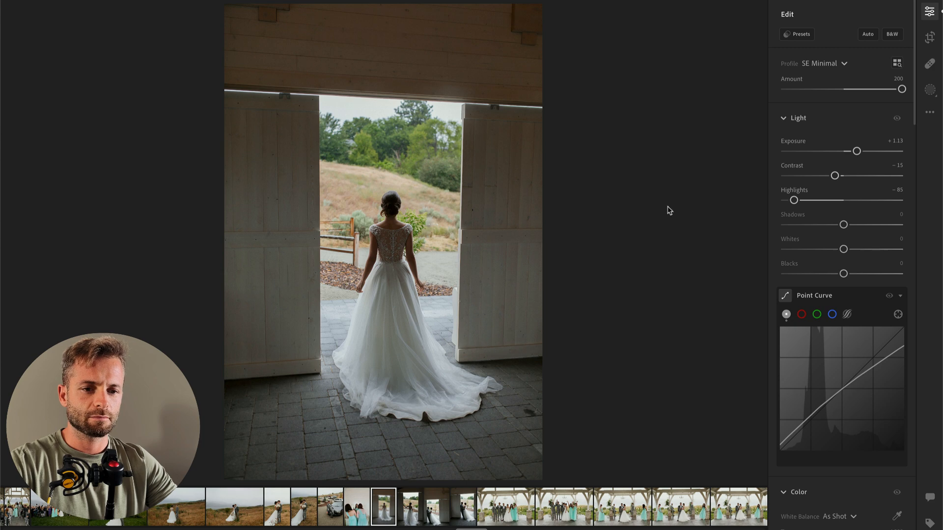
Step: Add a radial gradient mask around the bride's upper body with Highlights +41, and go to the next doorway photo
key(r)
drag(394, 242, 435, 312)
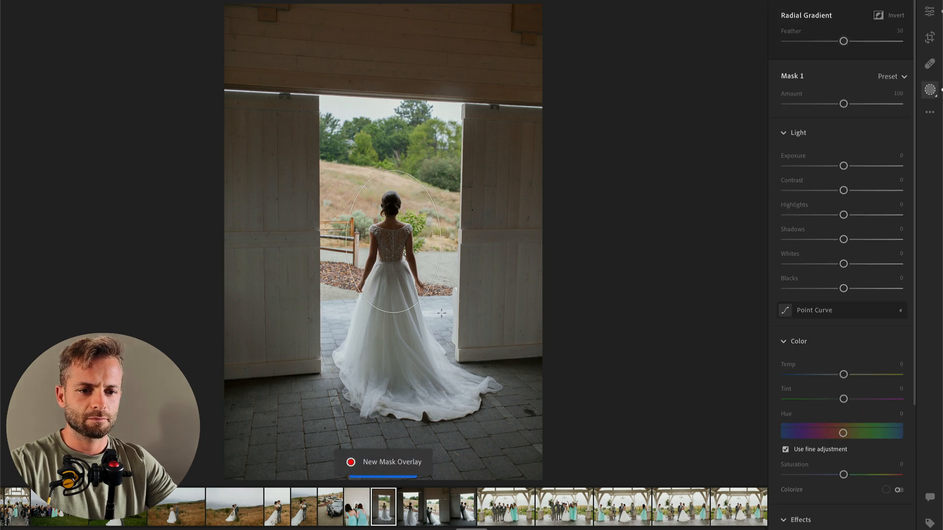
drag(862, 222, 868, 217)
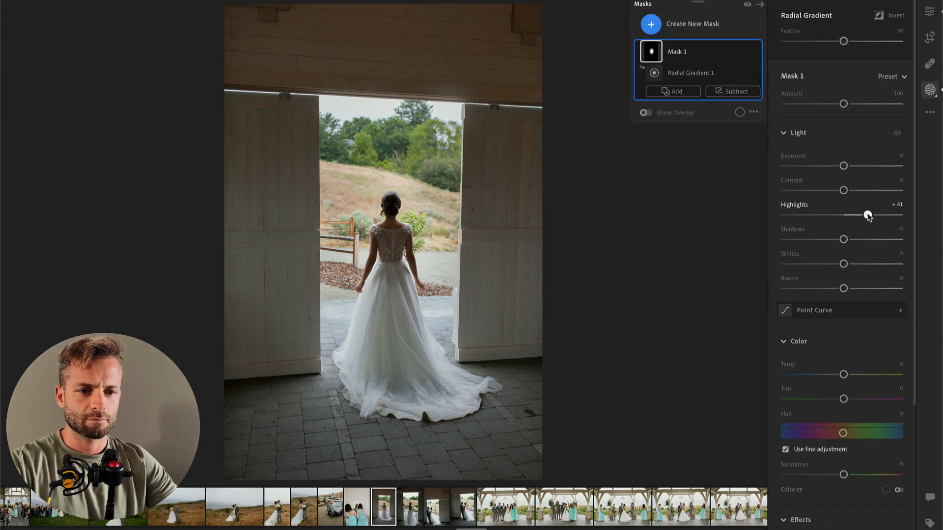
key(Return)
key(Right)
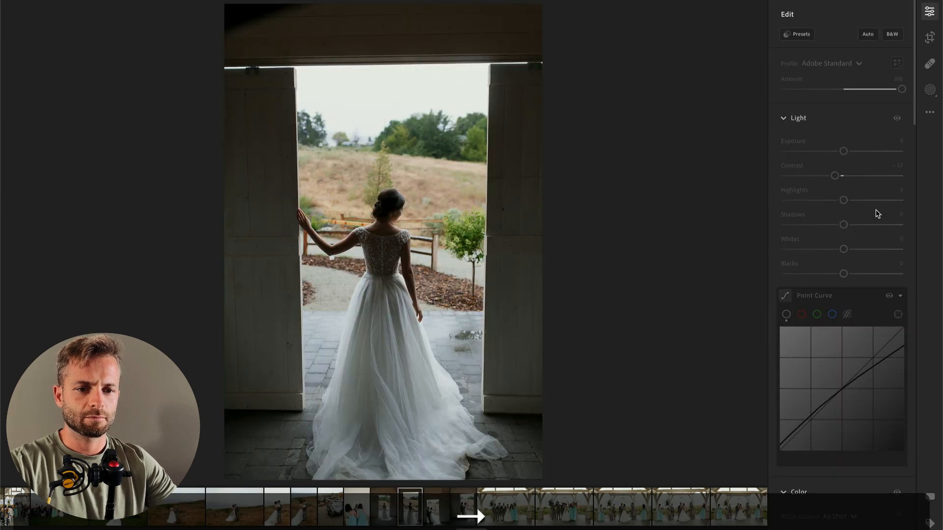
Step: Set the bride's doorway photo to Highlights −67, Exposure +0.49 and Contrast −6, and go to the next photo
click(804, 201)
drag(844, 151, 849, 156)
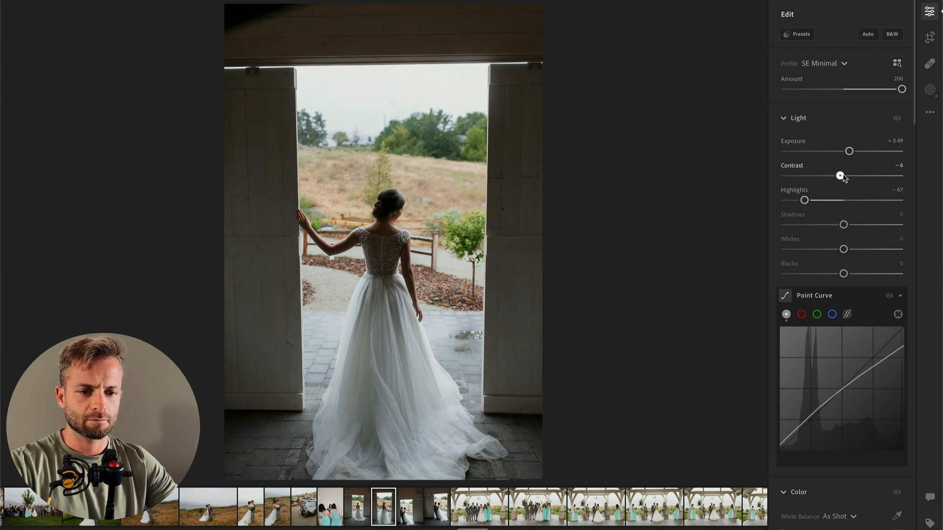
key(Right)
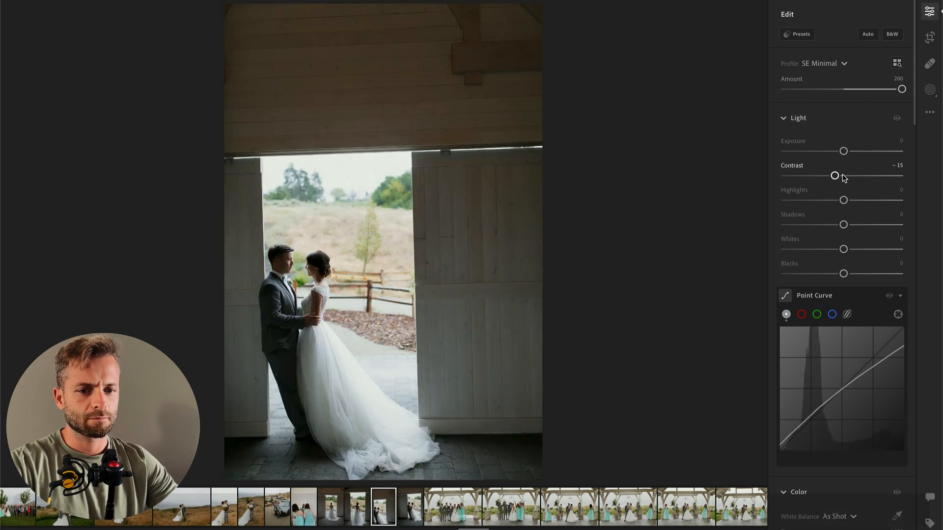
Step: Straighten the couple's barn doorway photo by +2.02 and reposition it slightly in the crop frame
key(c)
drag(629, 158, 631, 165)
drag(467, 209, 467, 203)
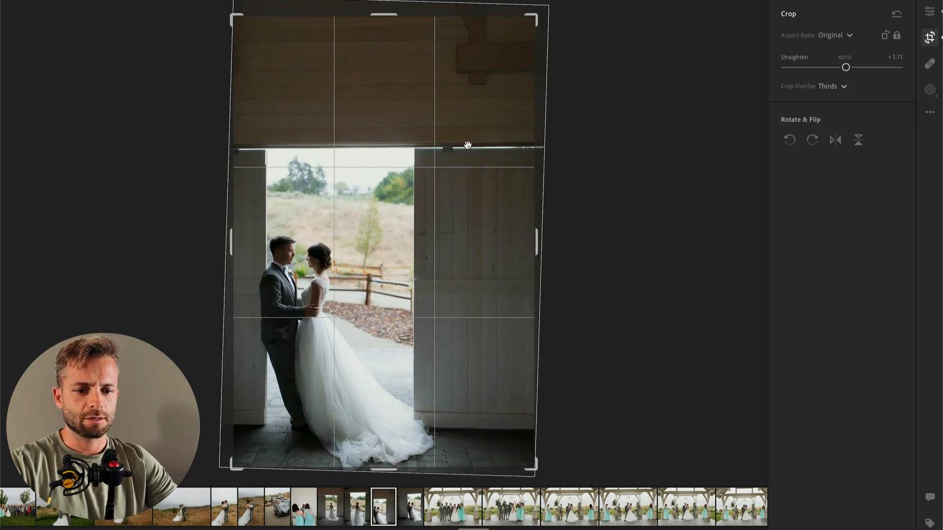
drag(624, 153, 622, 155)
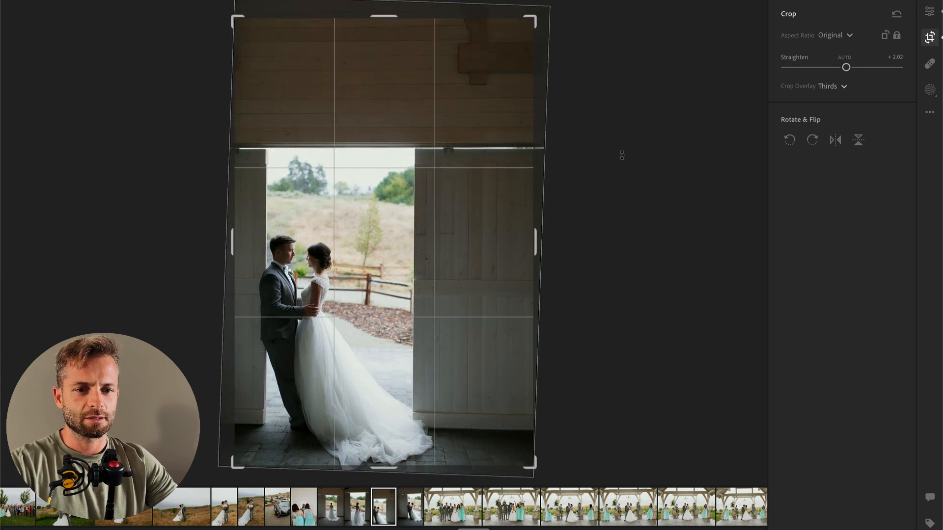
key(Return)
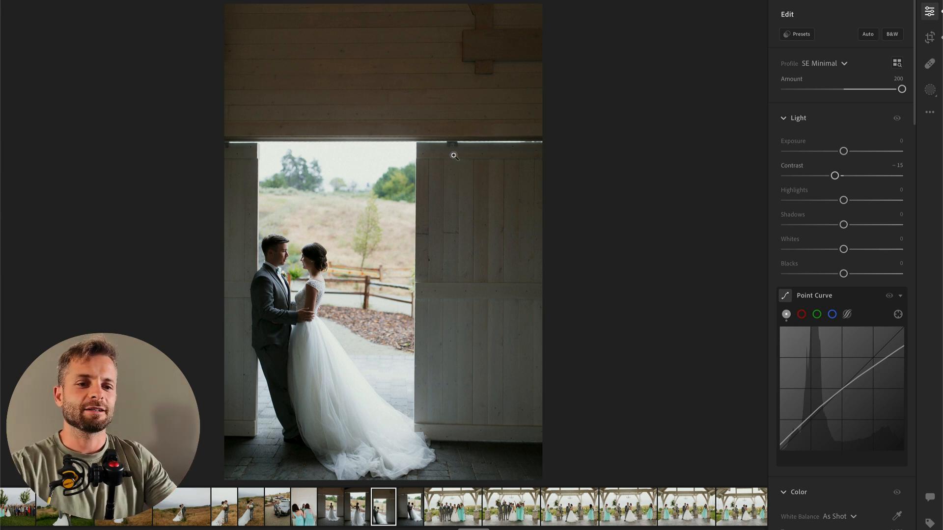
Step: Set the Upright geometry correction of the couple's doorway photo to Auto
scroll(811, 354, down, 15)
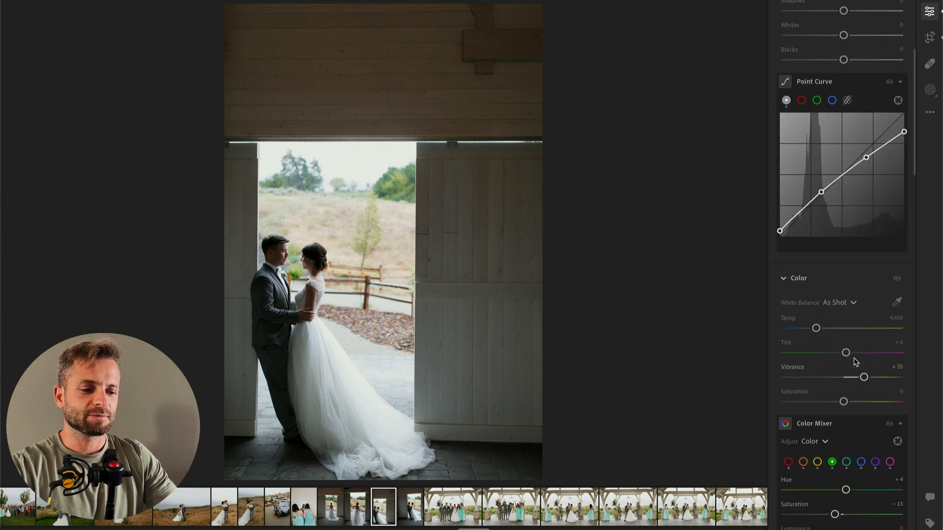
scroll(855, 361, down, 8)
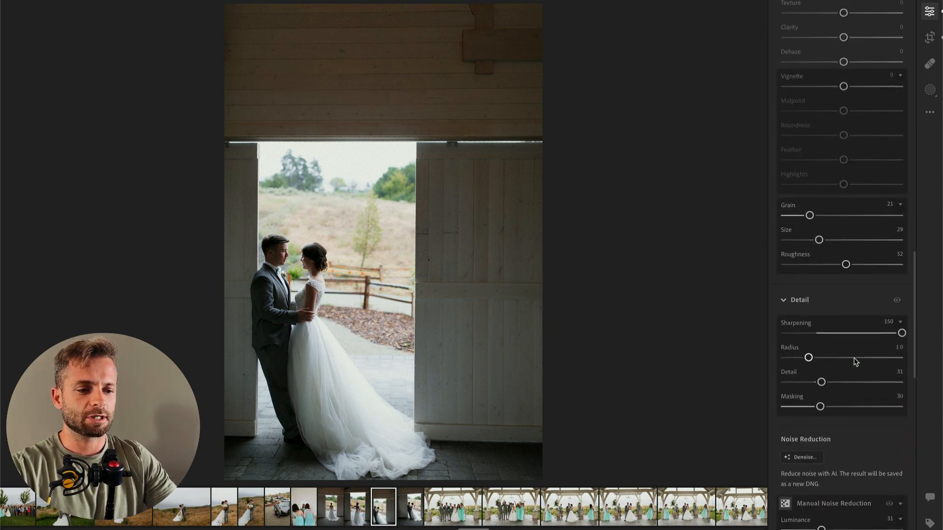
scroll(833, 274, down, 6)
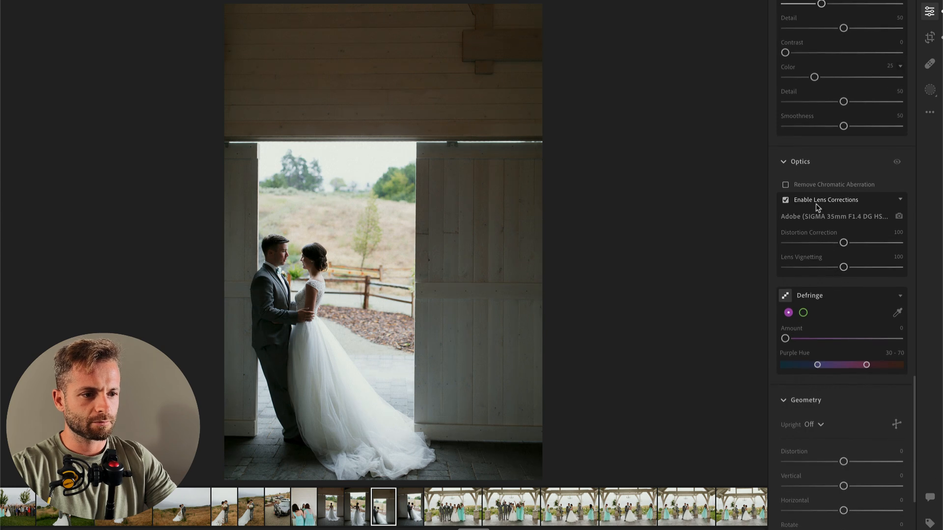
scroll(818, 353, down, 5)
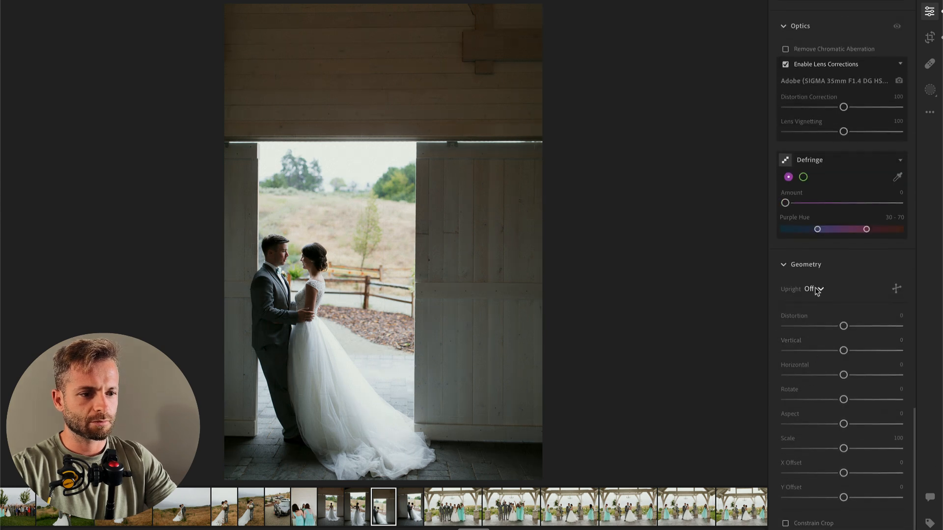
click(814, 288)
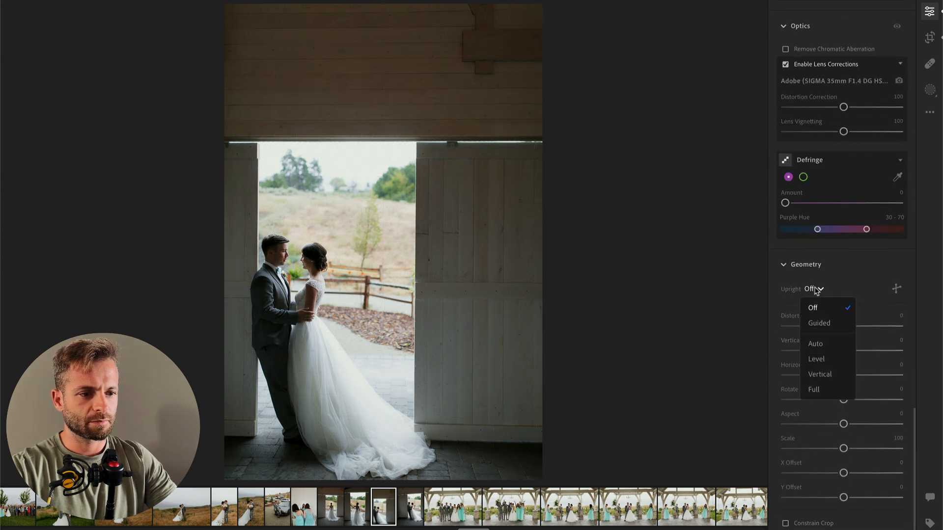
click(816, 343)
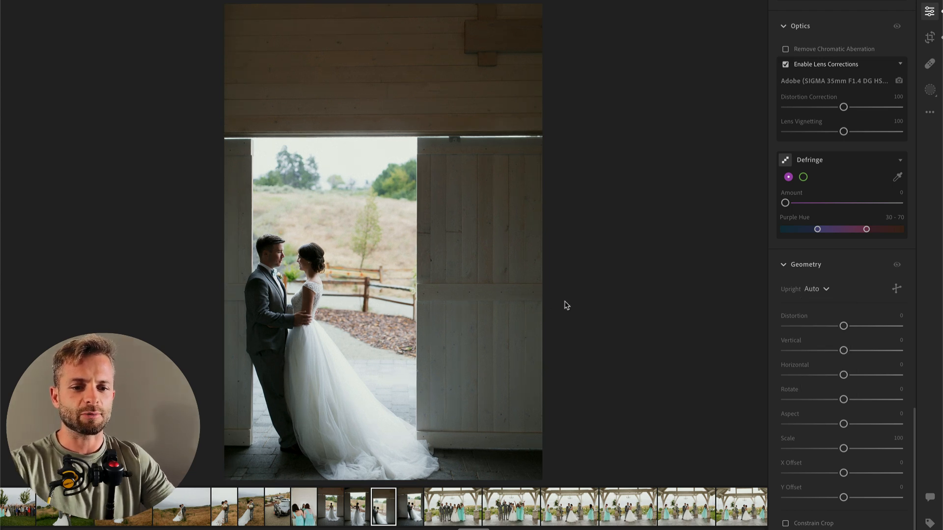
Step: Warm the couple's doorway photo slightly with a higher Temp and set its Highlights to −93
scroll(833, 143, up, 15)
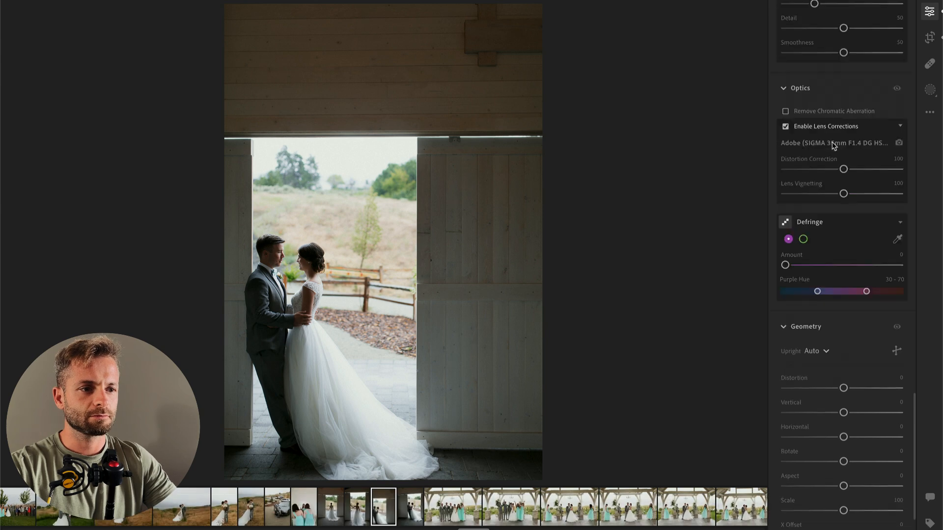
scroll(838, 287, down, 5)
scroll(839, 287, down, 1)
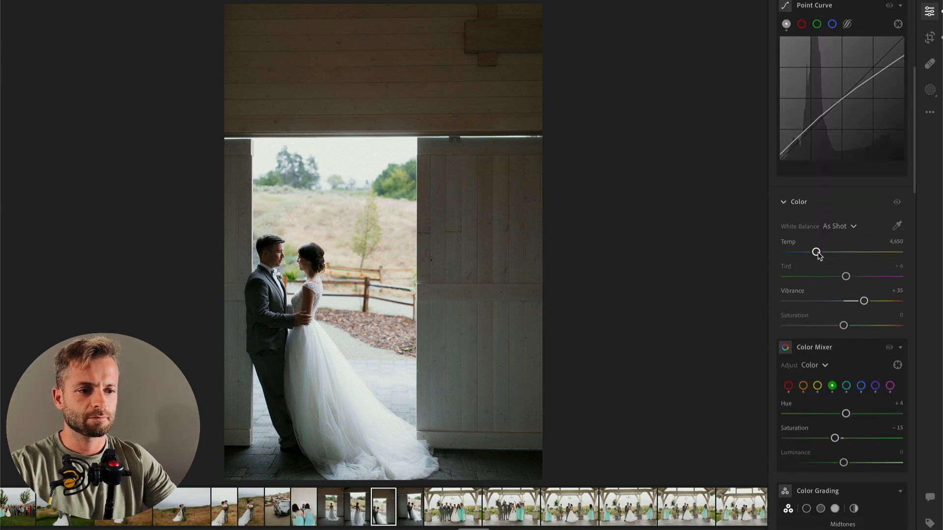
drag(820, 255, 823, 257)
scroll(830, 258, up, 10)
click(800, 200)
drag(799, 200, 789, 201)
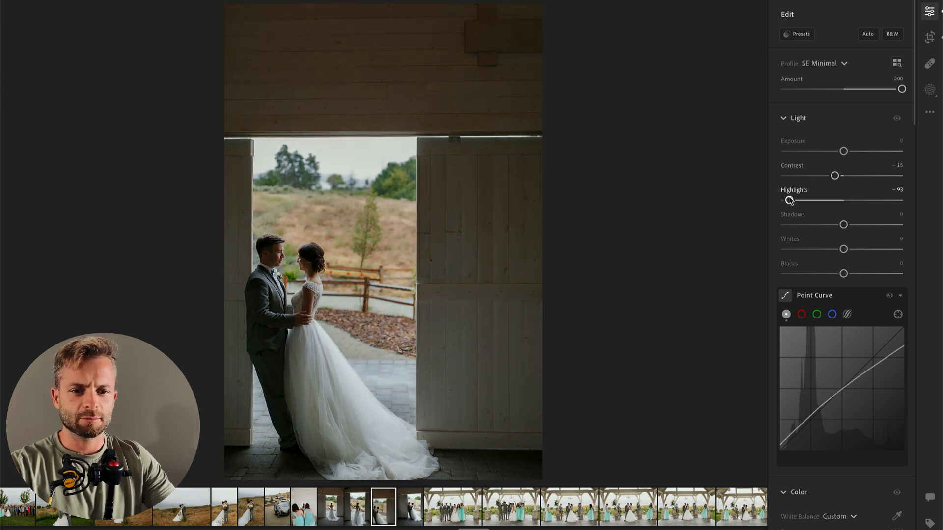
key(backslash)
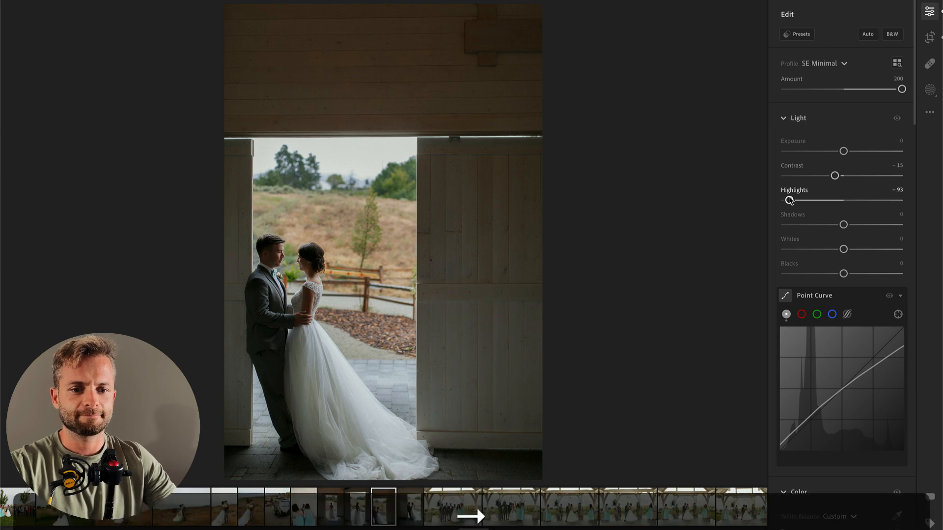
key(backslash)
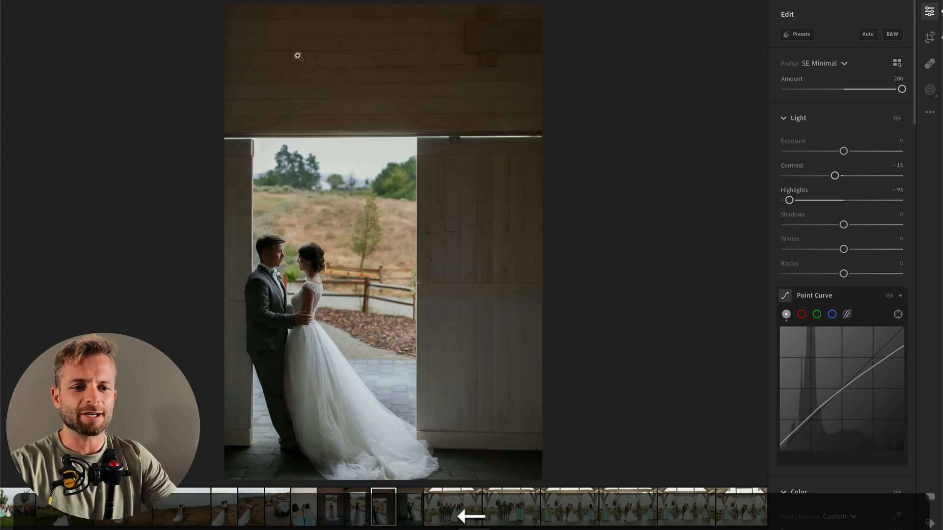
Step: Brush a mask over the wooden wall above the doorway with Exposure −0.28 and Temp −10, and go to the next photo
key(b)
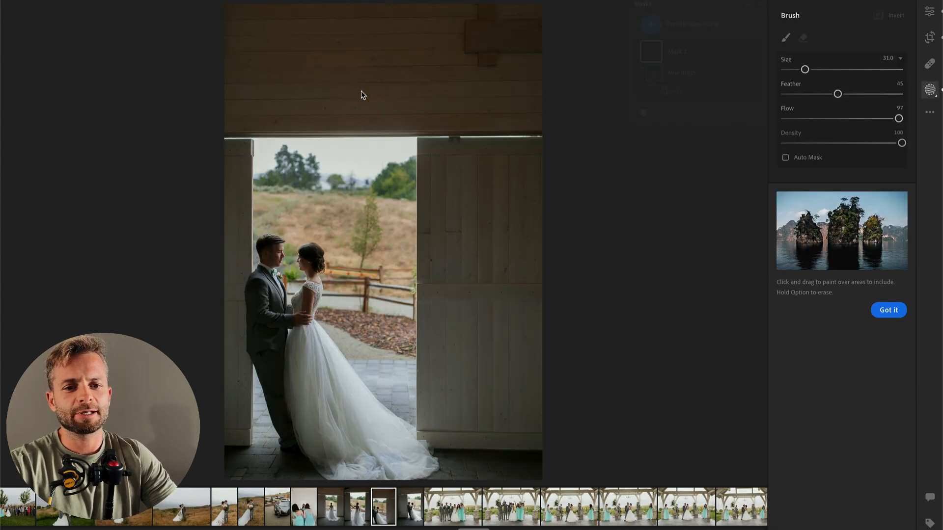
mouse_move(236, 34)
mouse_down()
mouse_move(621, 32)
mouse_move(560, 12)
mouse_move(576, 12)
mouse_up()
drag(843, 290, 839, 290)
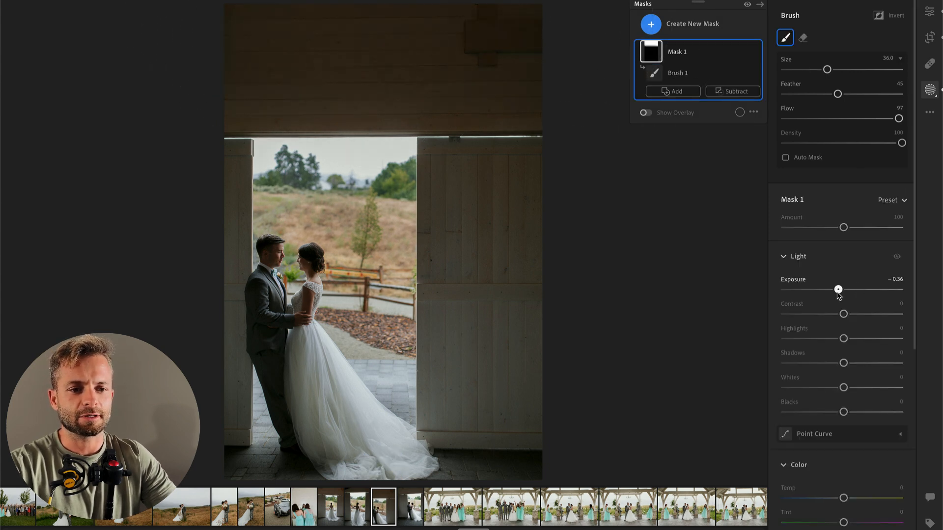
scroll(838, 440, down, 3)
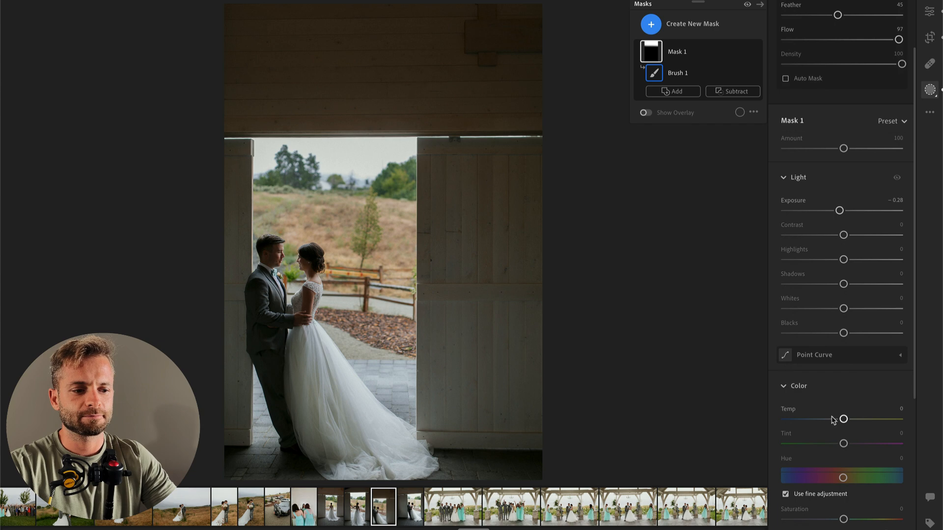
scroll(833, 421, down, 5)
click(833, 285)
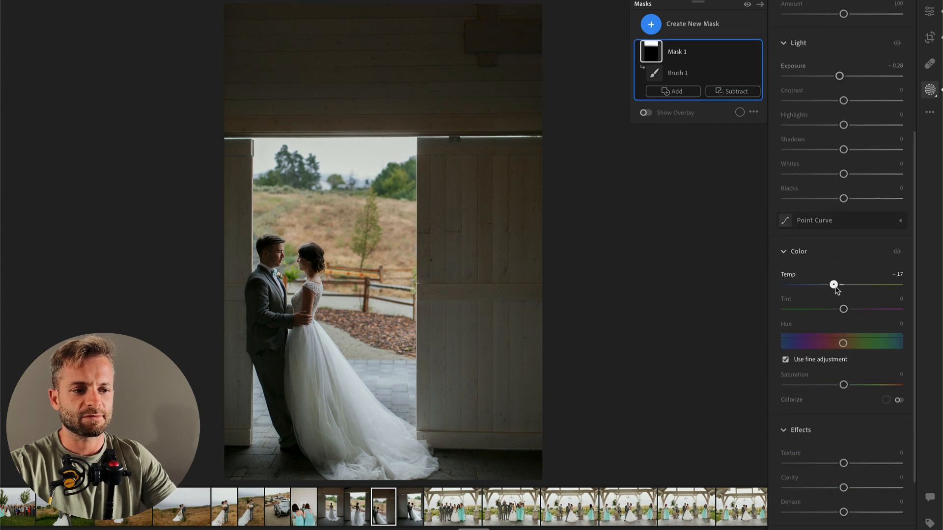
scroll(274, 58, down, 5)
drag(217, 94, 610, 108)
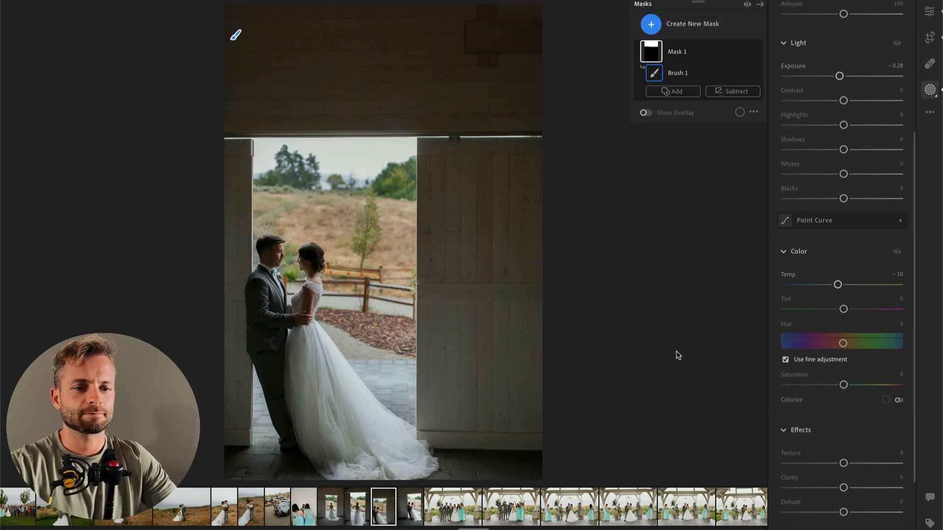
key(Return)
key(Right)
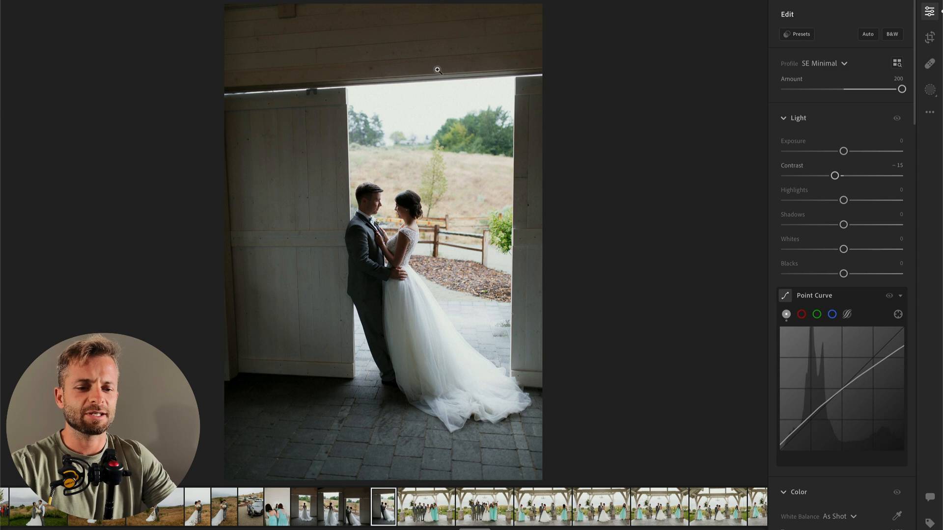
Step: Crop the next doorway couple photo tighter around the pair, keeping the original aspect ratio and the top of the door frame
key(c)
drag(227, 6, 254, 23)
key(Return)
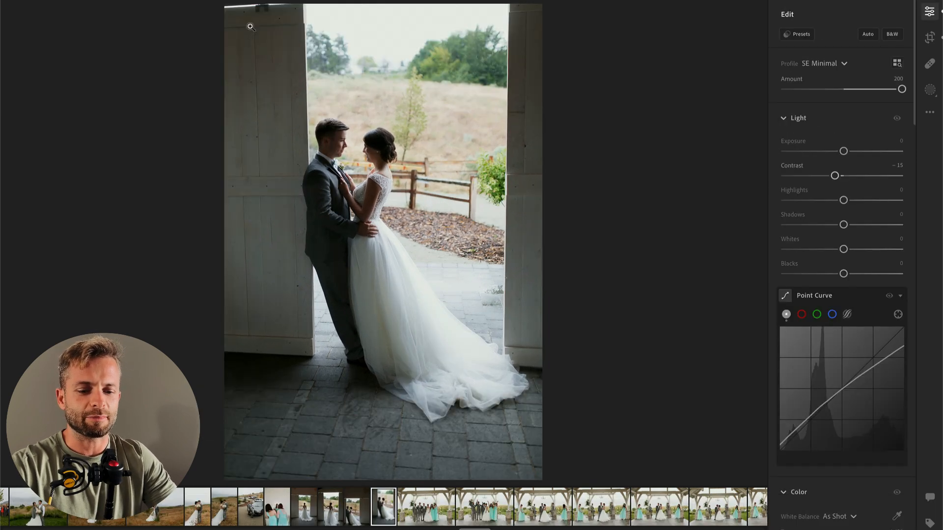
key(c)
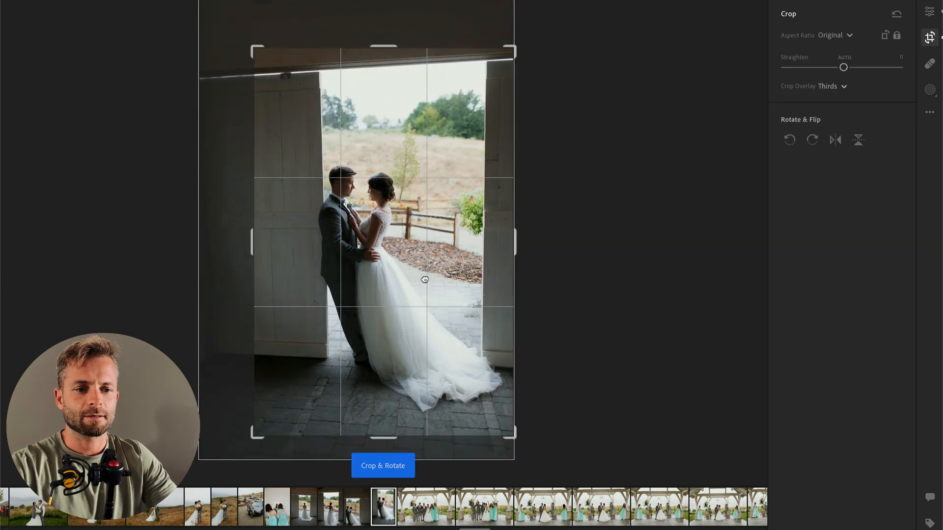
key(Return)
Step: Set the cropped doorway couple photo's Temp to 5,254 and Highlights to −52, and go to the next photo
scroll(837, 337, down, 3)
drag(816, 387, 825, 387)
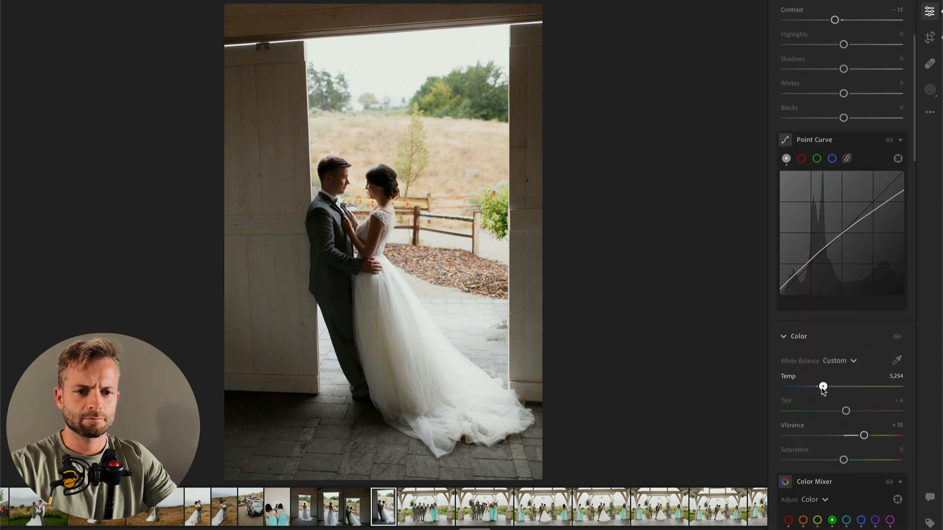
scroll(808, 304, up, 3)
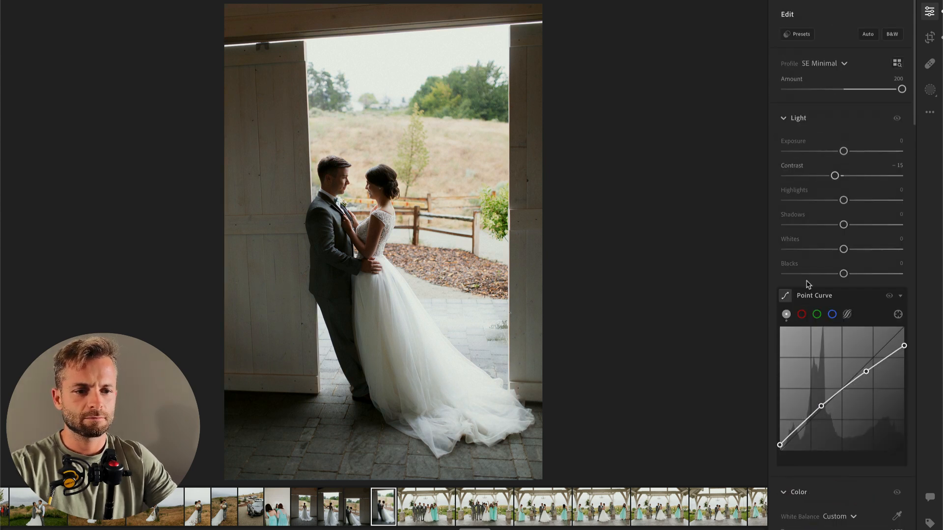
click(813, 201)
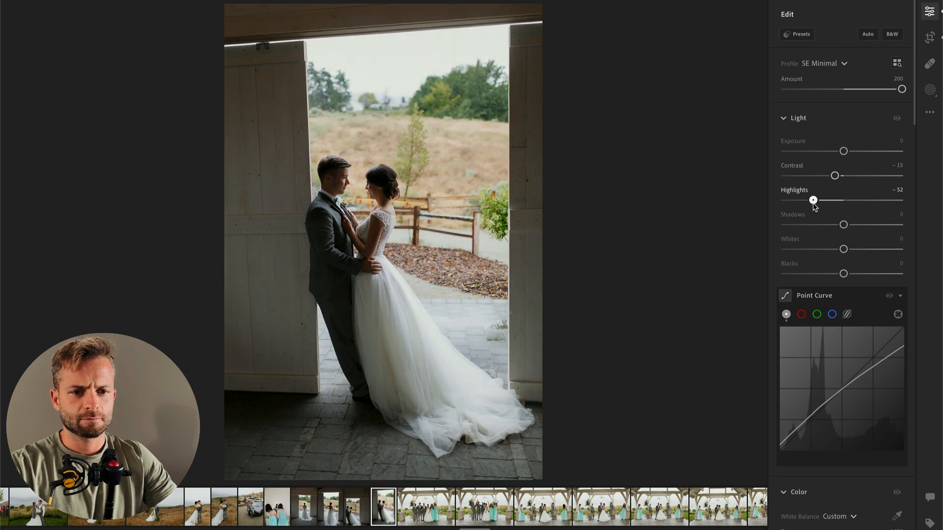
key(Right)
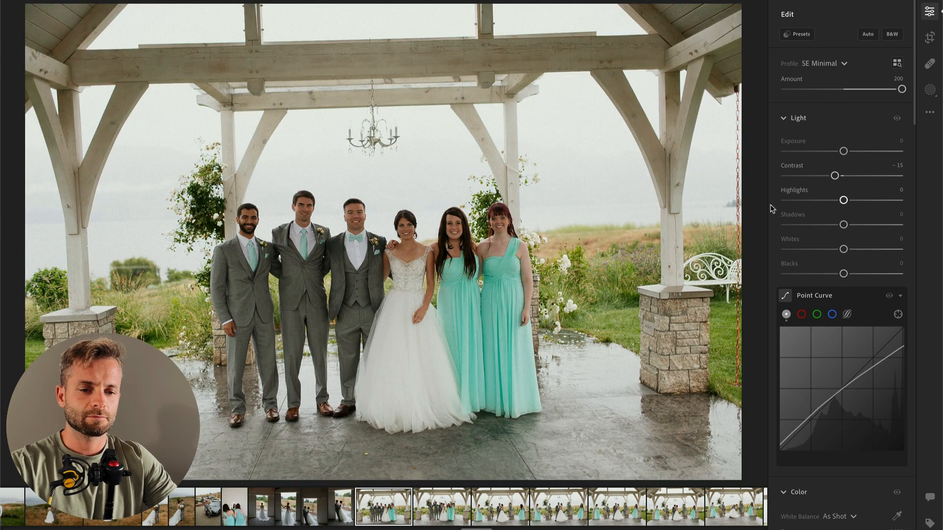
Step: Set the pavilion group photo's Highlights to −100 and Exposure to −0.23, and straighten it by about +1.94
click(798, 201)
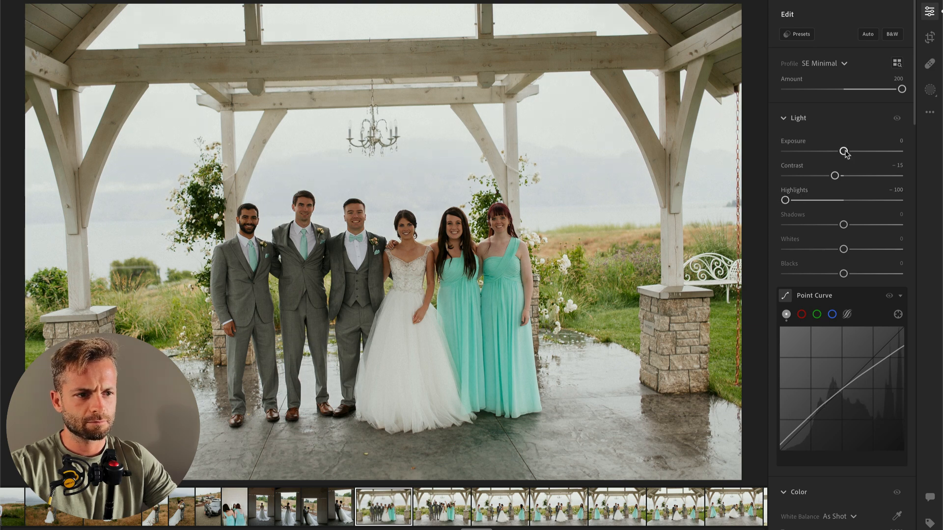
drag(844, 154, 841, 154)
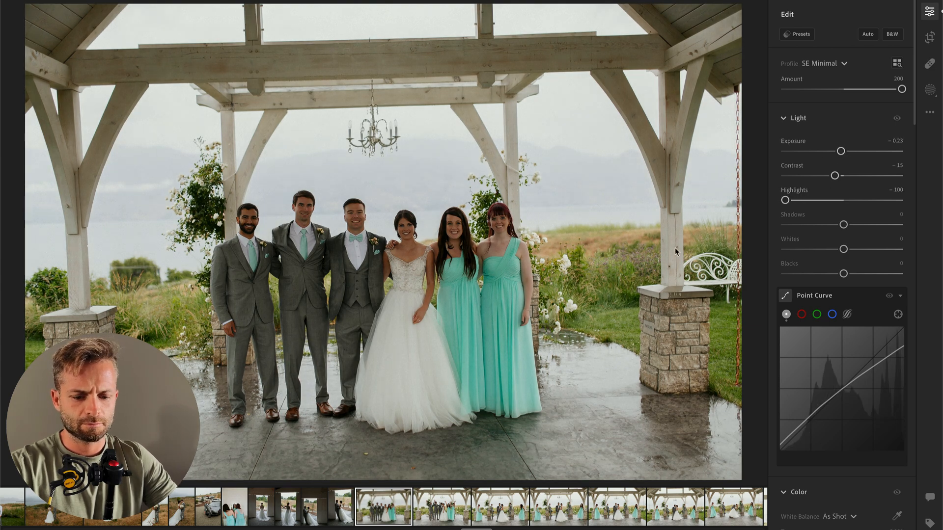
key(c)
drag(750, 162, 751, 170)
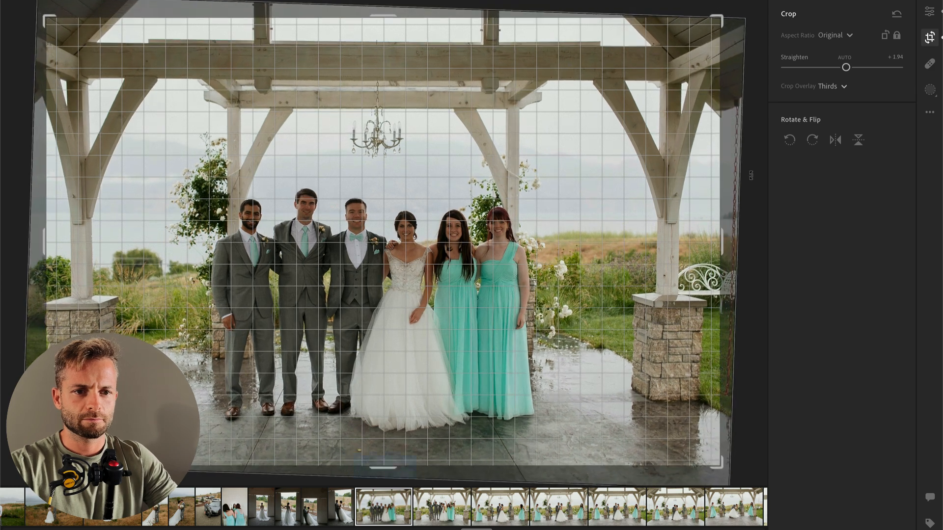
key(Return)
key(Right)
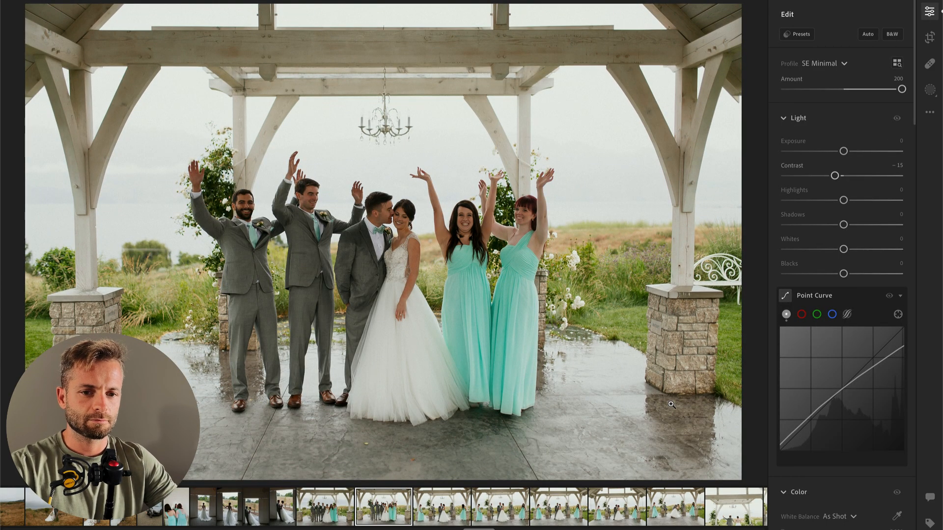
Step: Brush a mask over the upper bodies of the cheering wedding party with Contrast −73 and Highlights +21
key(b)
mouse_move(244, 212)
mouse_down()
mouse_move(298, 209)
mouse_move(330, 224)
mouse_move(383, 220)
mouse_move(413, 305)
mouse_move(471, 238)
mouse_move(555, 206)
mouse_up()
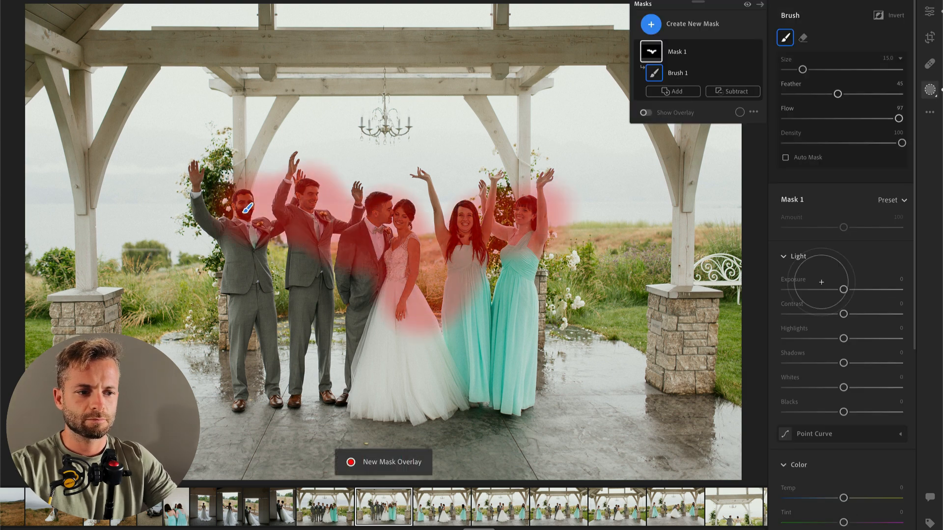
click(802, 315)
drag(843, 339, 855, 339)
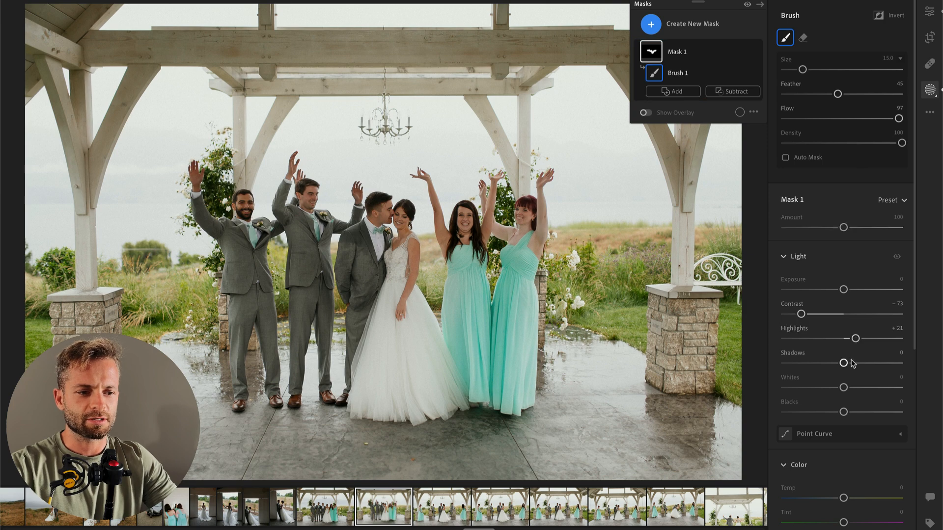
key(Return)
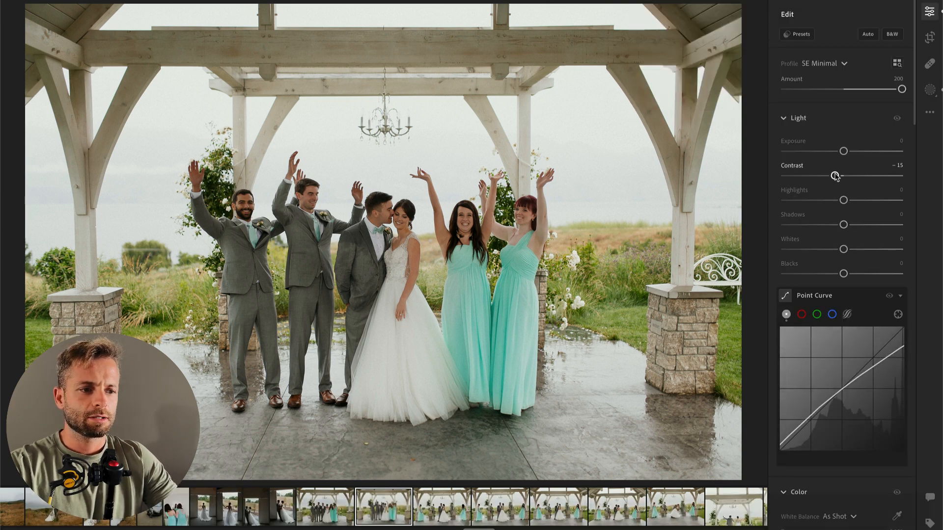
Step: Go to the pavilion photo with the couple posed in front of the spread-out wedding party and straighten it
drag(837, 174, 837, 174)
key(Right)
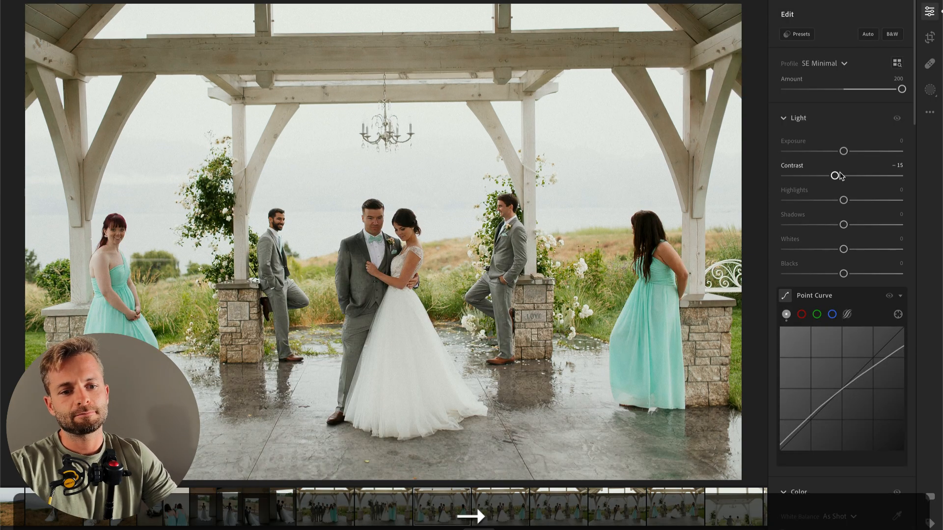
key(r)
drag(748, 158, 750, 162)
key(Return)
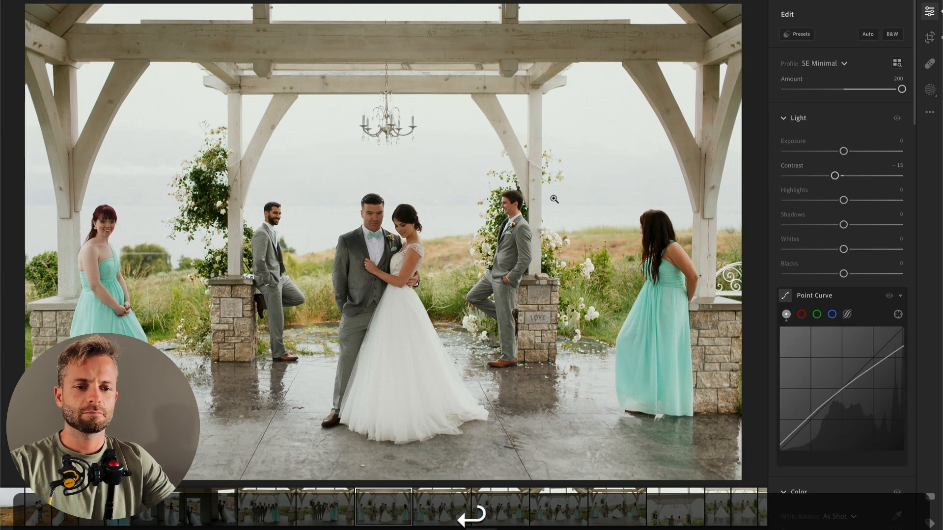
Step: Brush a mask over the couple's faces with Contrast −45 and Highlights +78, and set the photo's Exposure to −0.08 and Contrast to −8
key(b)
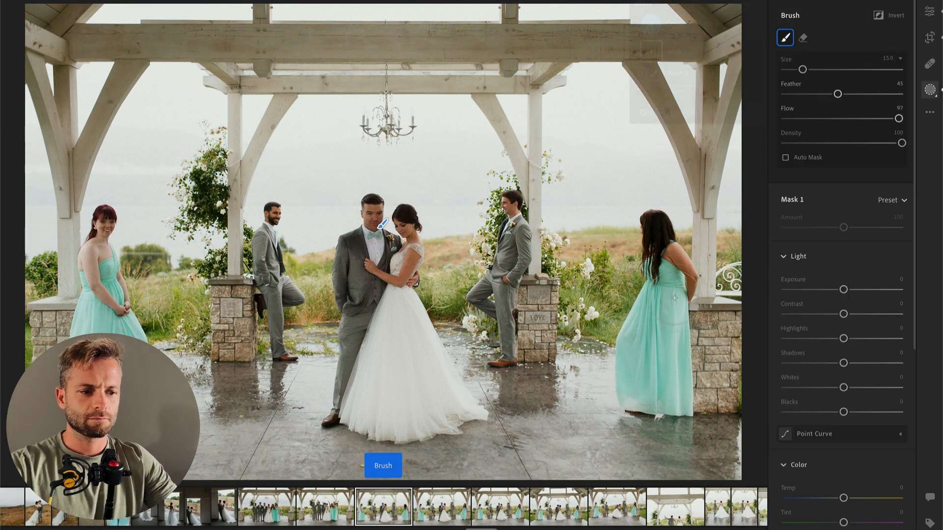
click(818, 314)
drag(861, 339, 890, 341)
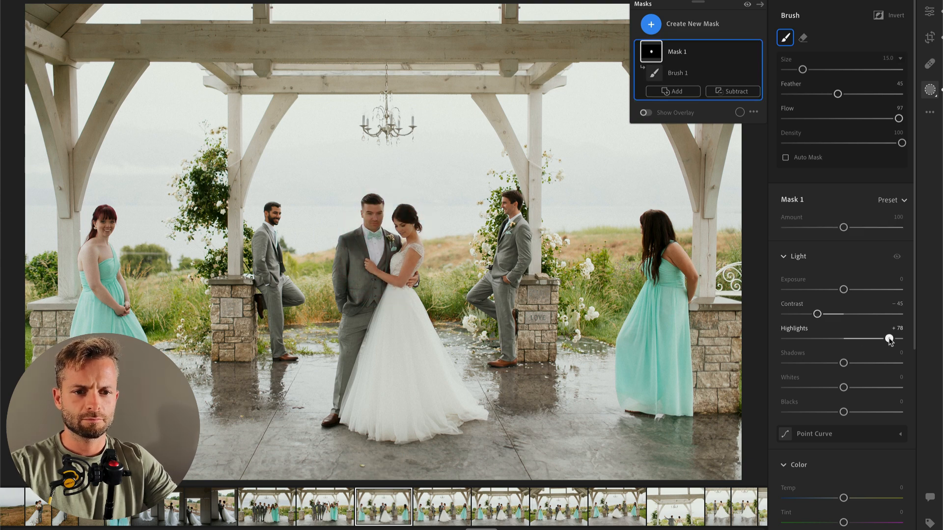
key(Return)
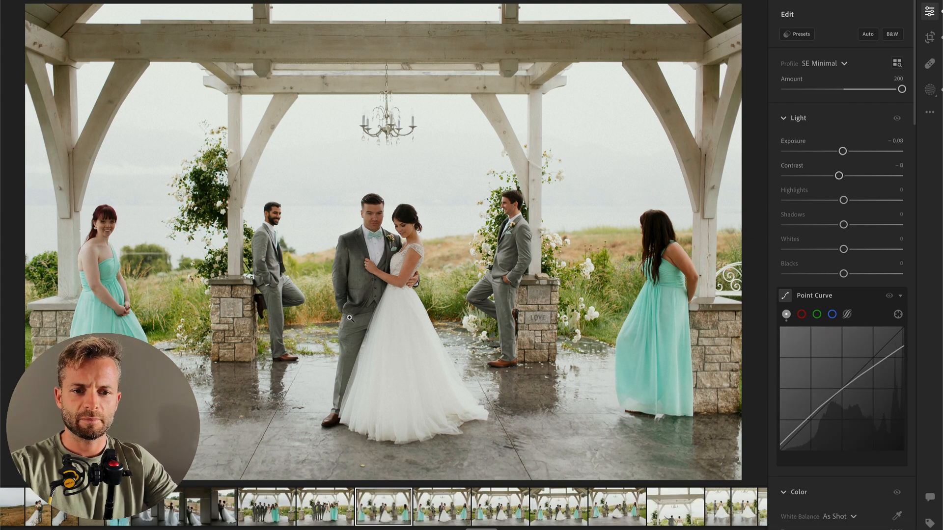
Step: Brush a second mask across the wet foreground floor and set its Shadows to −62
key(k)
mouse_move(219, 455)
mouse_down()
mouse_move(279, 458)
mouse_move(367, 486)
mouse_move(434, 487)
mouse_move(557, 465)
mouse_move(747, 455)
mouse_up()
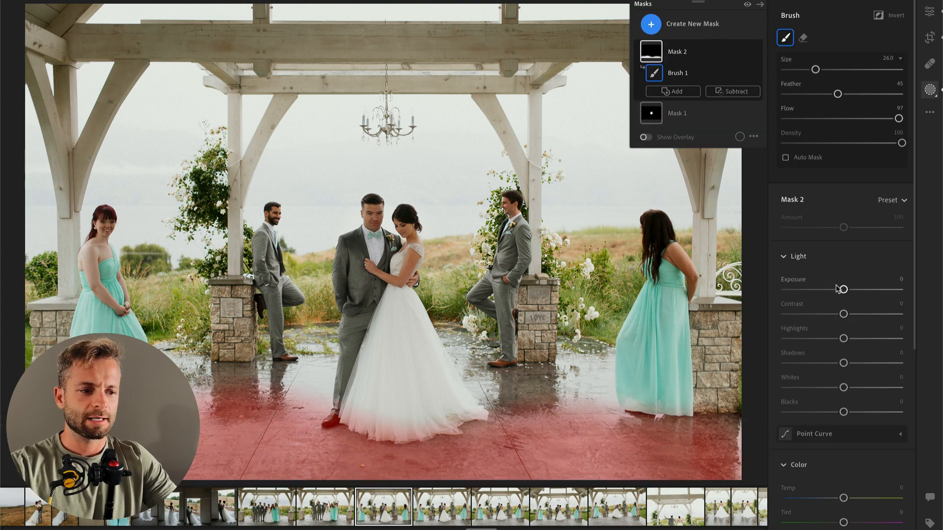
drag(843, 363, 808, 364)
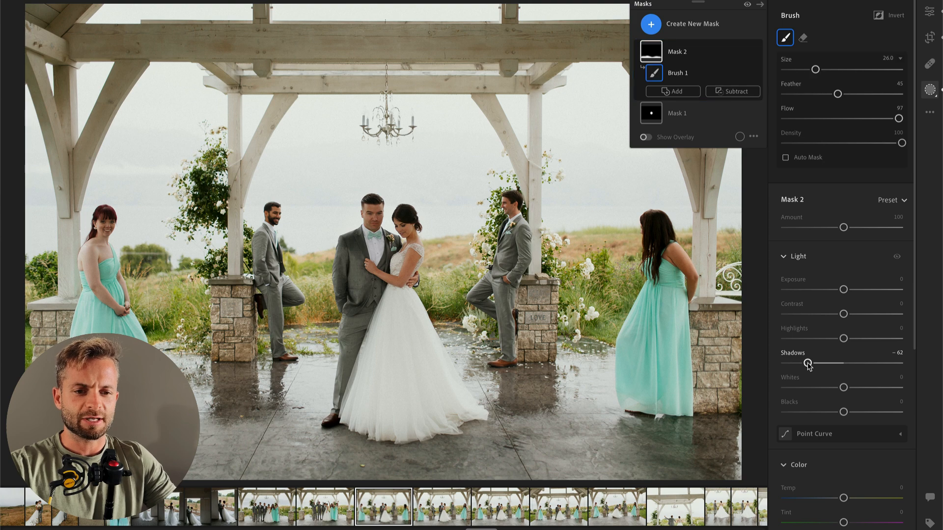
key(Return)
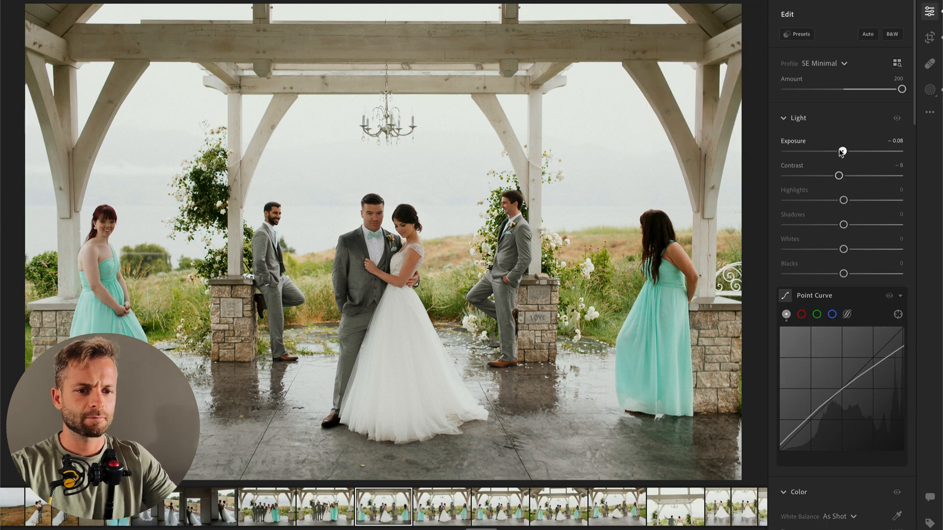
Step: Compare the photo's brightness with the next one and set its overall Exposure to −0.33
drag(841, 152, 838, 153)
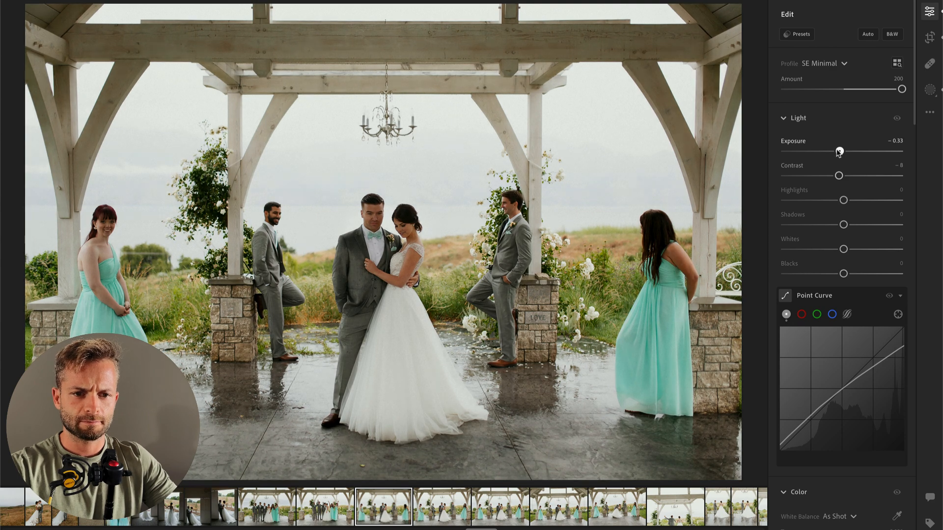
key(Right)
key(Left)
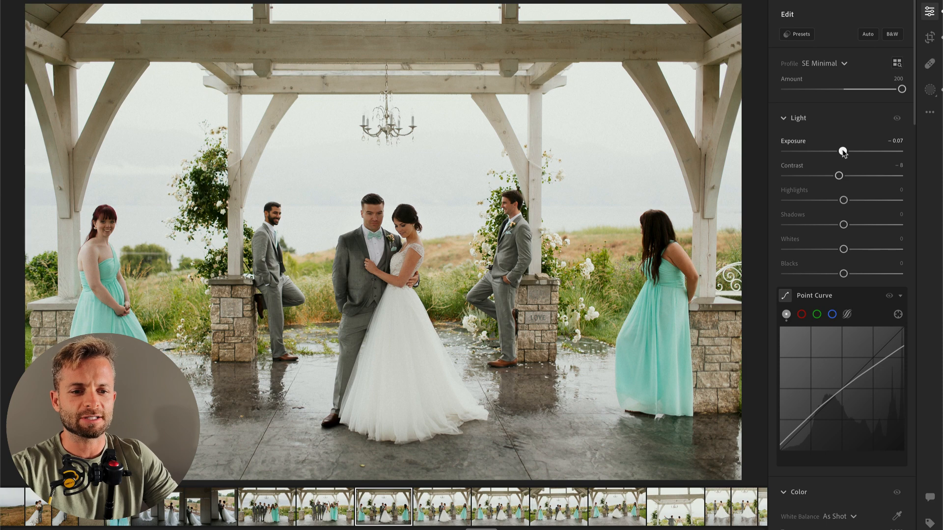
drag(843, 152, 840, 152)
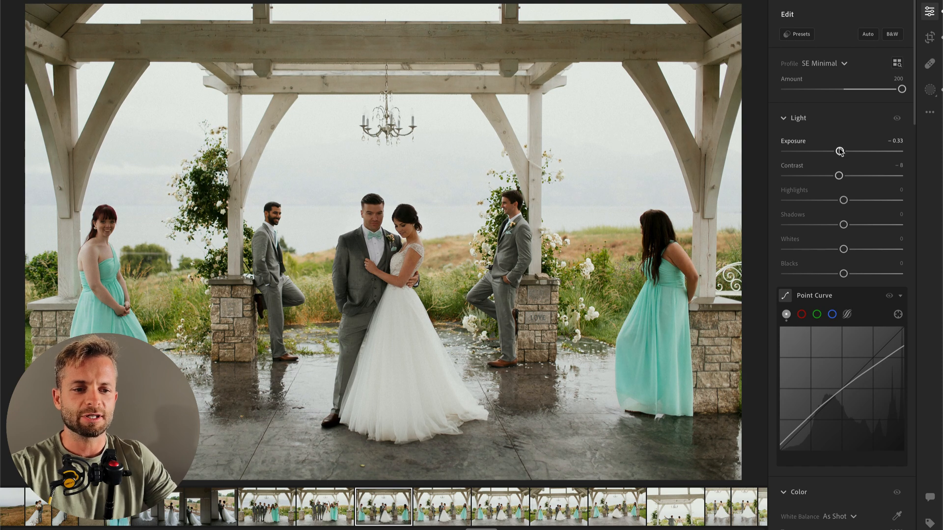
Step: Copy this photo's edit settings onto the next photo, and set that photo's Exposure to −0.21 and Highlights to −44
key(Right)
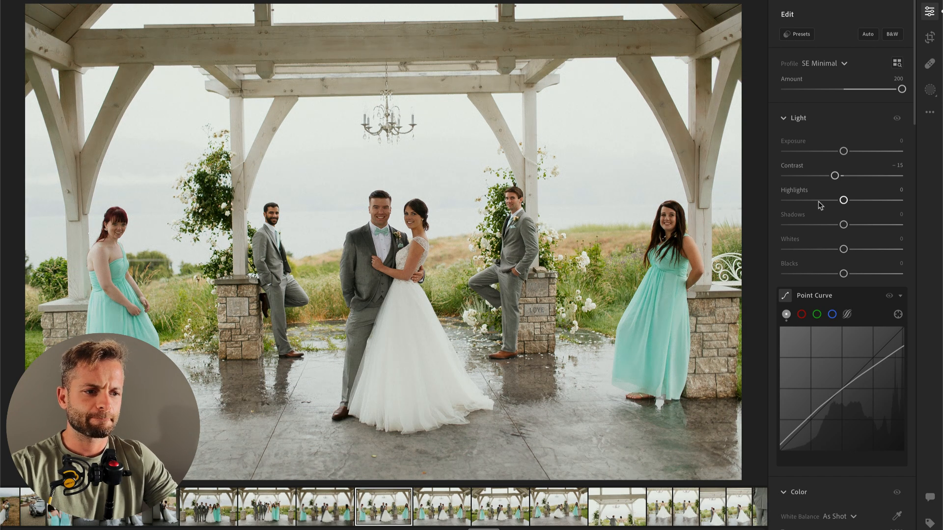
key(super+Left)
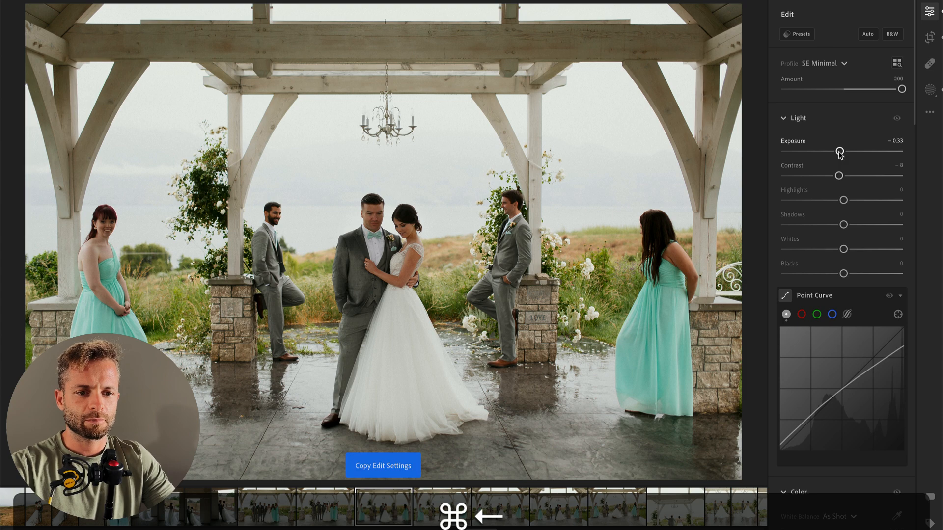
key(super+Right)
key(super+v)
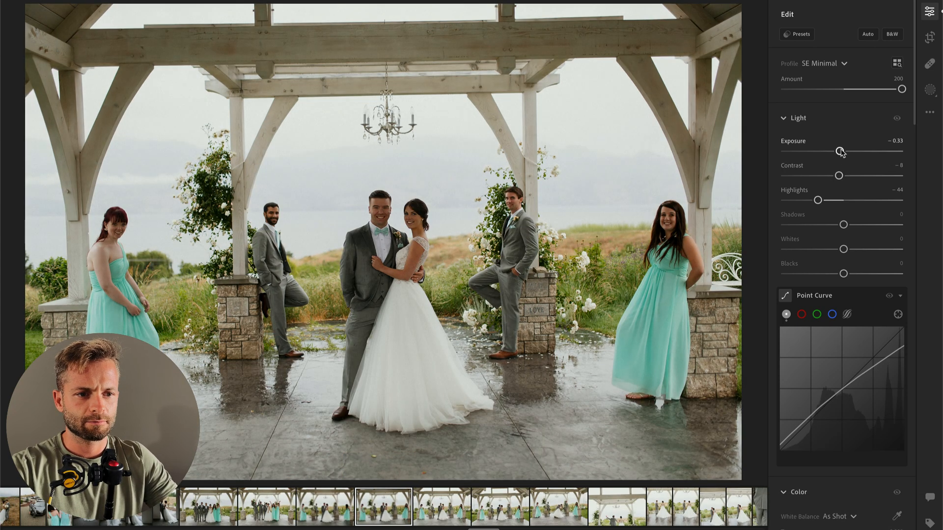
drag(844, 152, 843, 152)
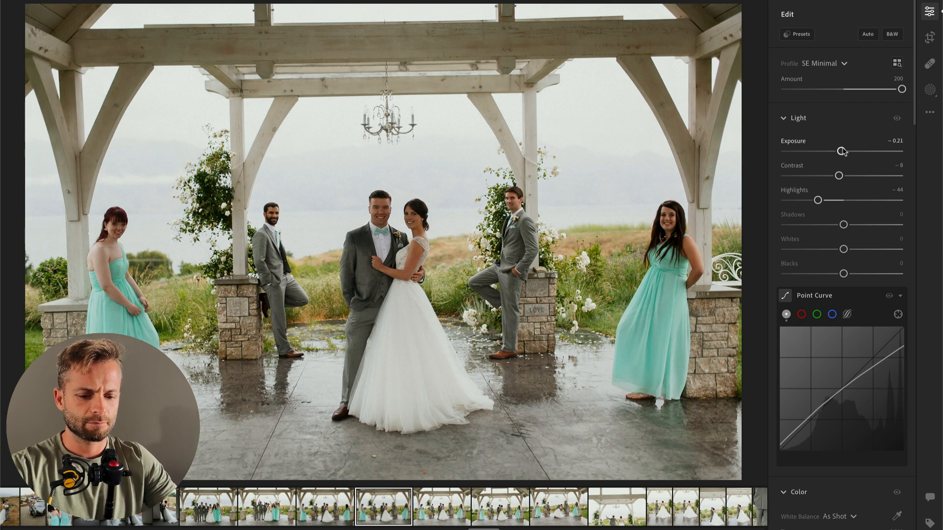
Step: Brush a mask across the wet foreground floor of this photo and set its Shadows to −39
key(b)
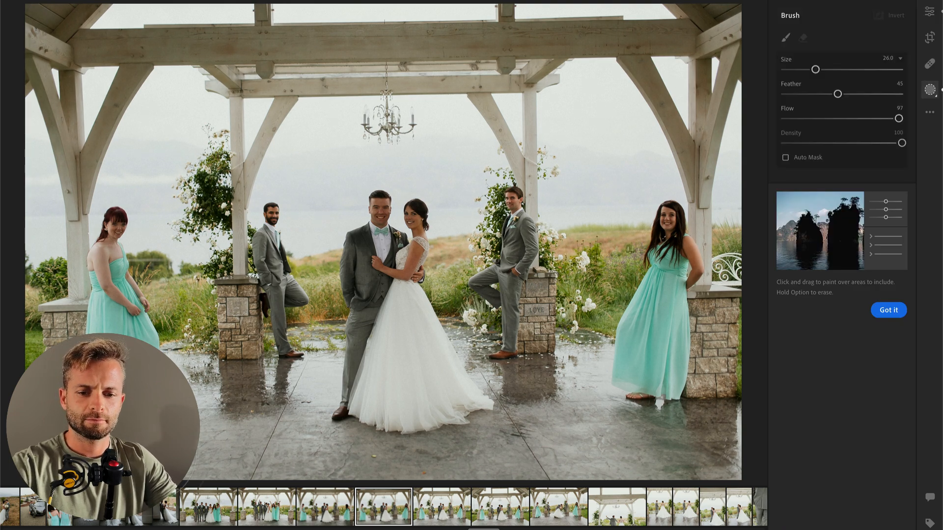
mouse_move(239, 441)
mouse_down()
mouse_move(250, 450)
mouse_move(447, 475)
mouse_move(737, 435)
mouse_up()
click(822, 362)
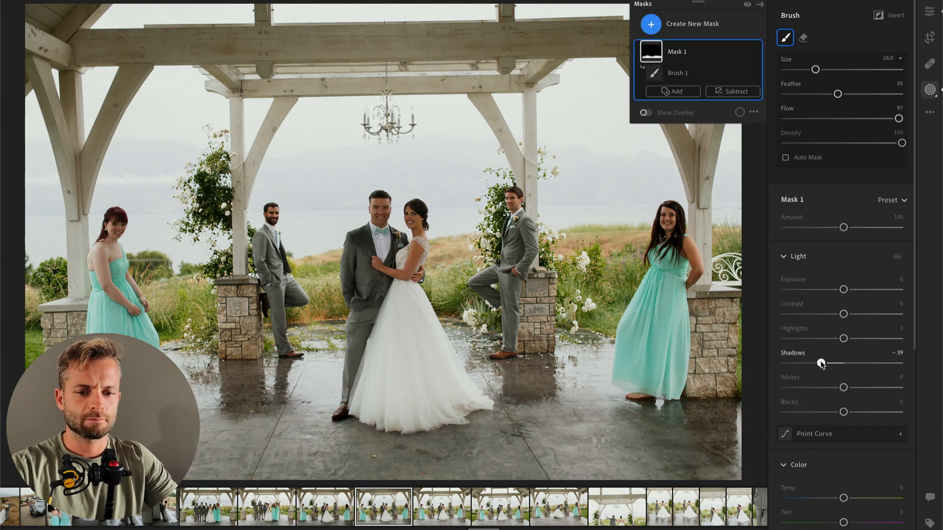
Step: Brush another mask over the smiling couple's faces with Contrast −52 and Highlights +99
key(b)
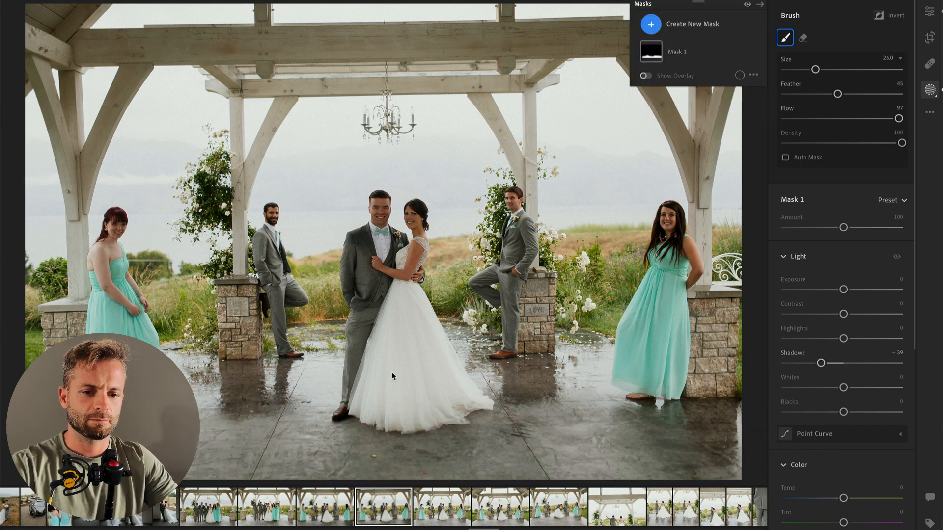
scroll(374, 211, down, 5)
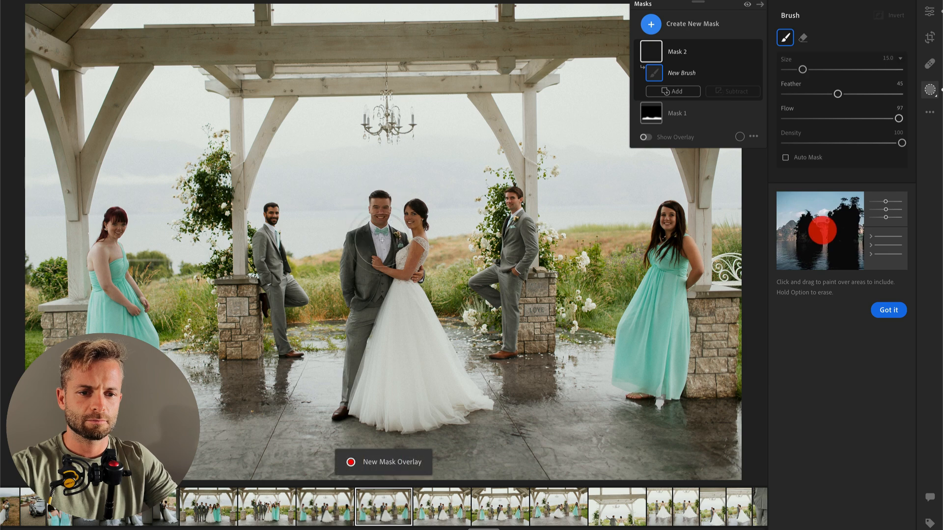
mouse_move(375, 231)
mouse_down()
mouse_move(406, 238)
mouse_move(423, 219)
mouse_up()
mouse_move(844, 314)
mouse_down()
mouse_move(813, 314)
mouse_move(866, 339)
mouse_up()
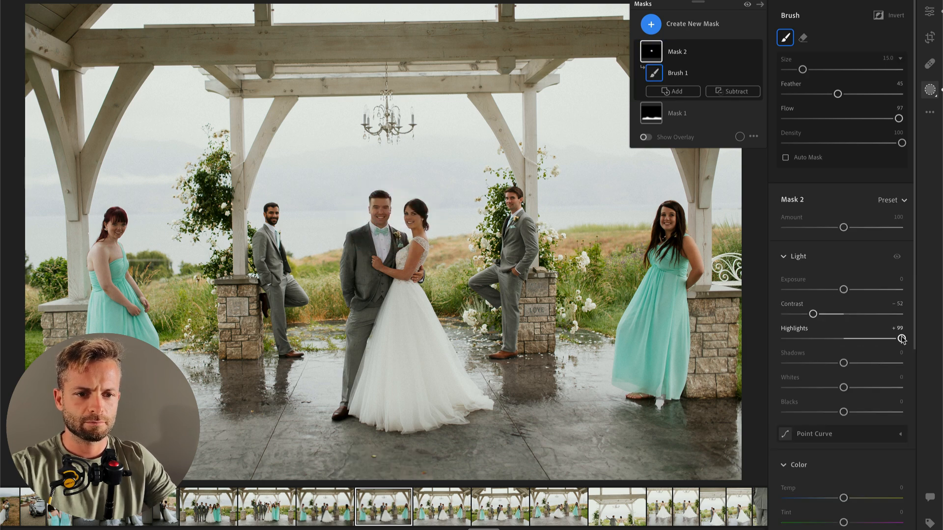
key(Return)
Step: Straighten the photo by +1.41 with the original aspect ratio, and go to the next photo
key(c)
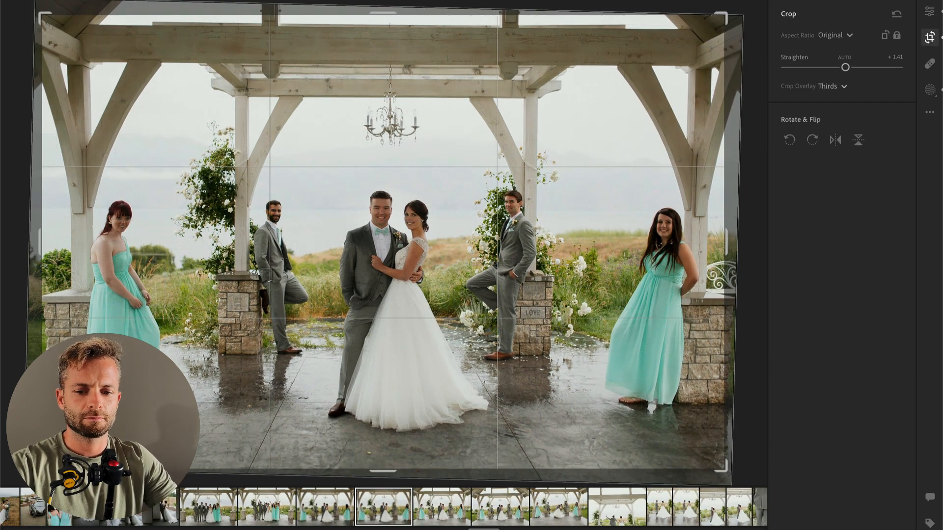
key(Return)
key(Right)
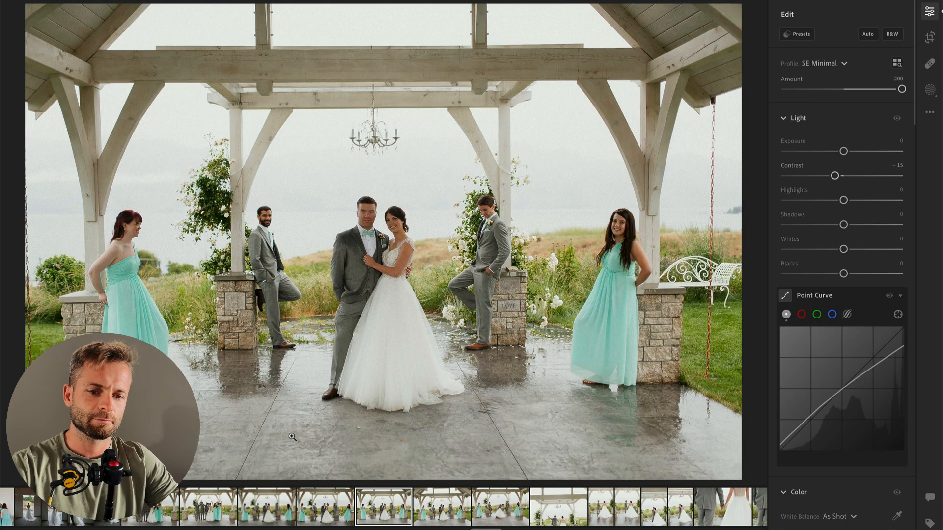
key(m)
key(b)
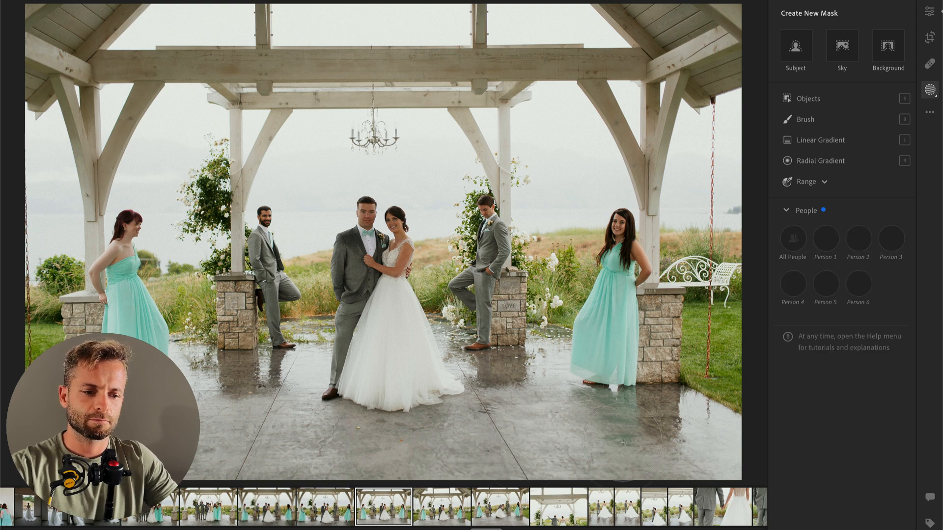
key(Return)
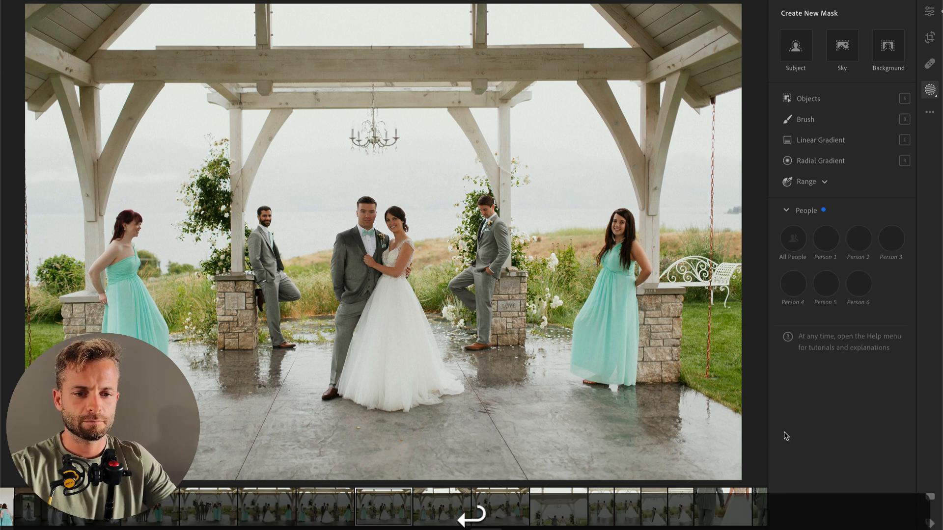
Step: Apply the 01 Subject HDR Soften preset, and set Exposure to −0.55, Contrast to +7 and Highlights to −68
drag(835, 153, 839, 154)
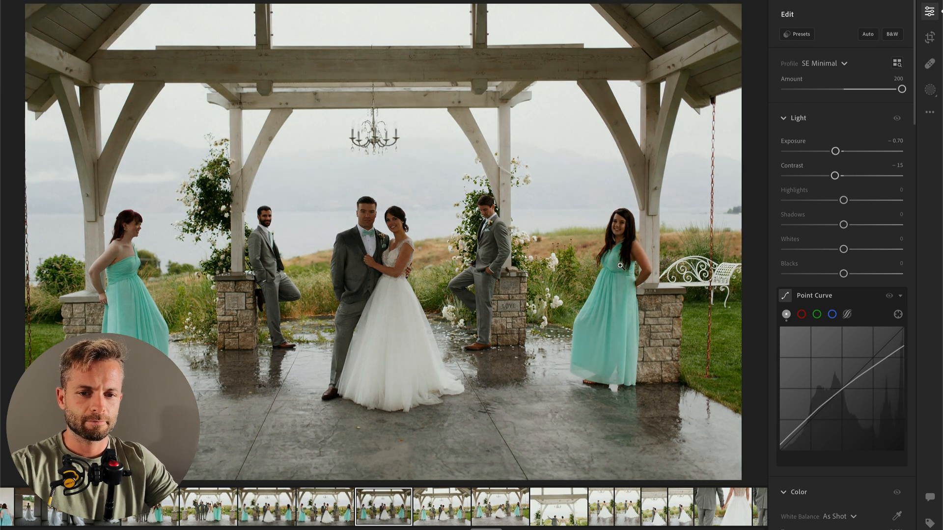
key(b)
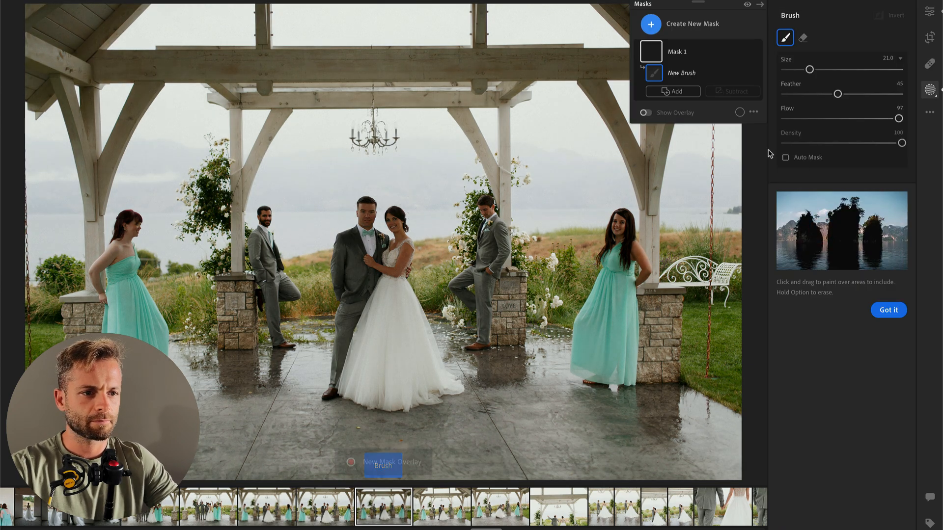
click(929, 11)
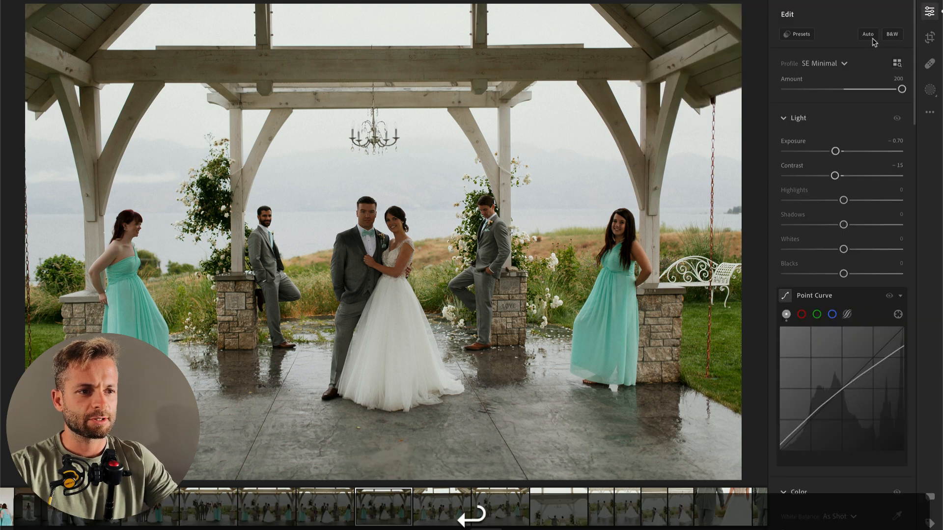
click(800, 35)
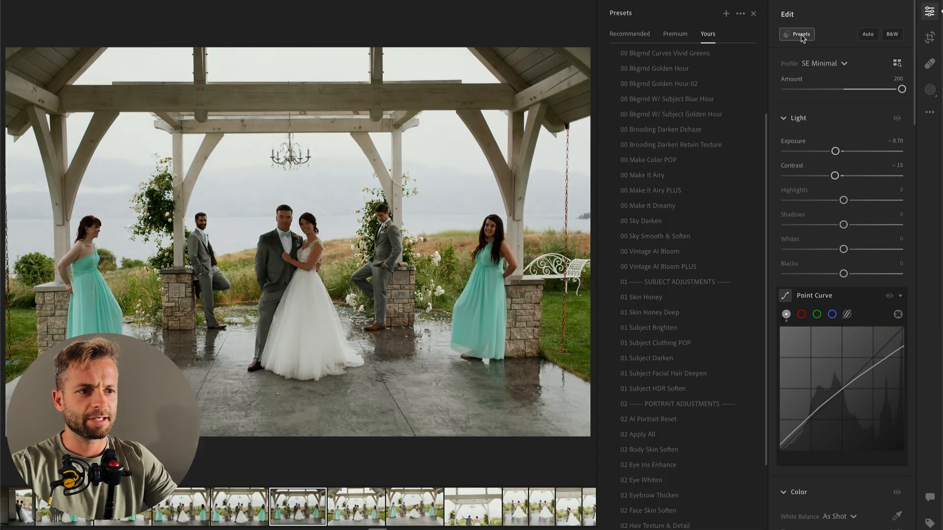
click(649, 390)
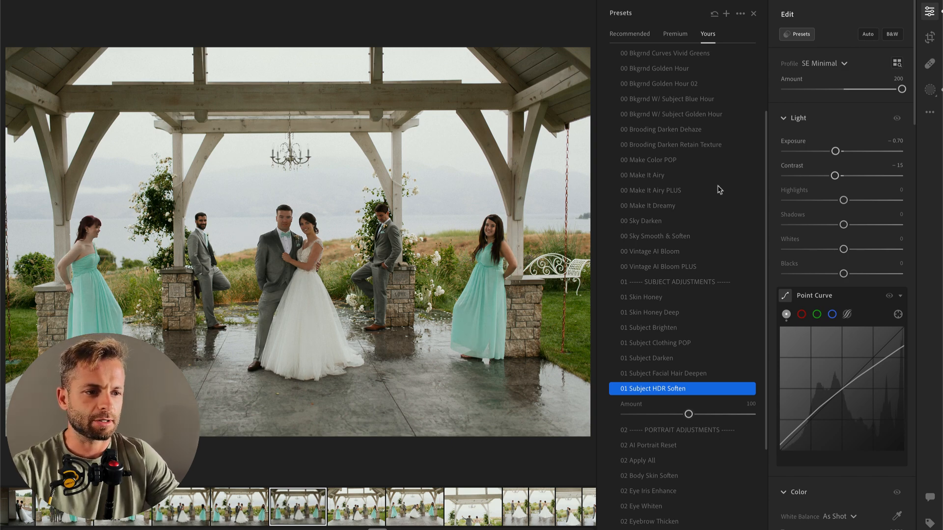
drag(837, 154, 783, 209)
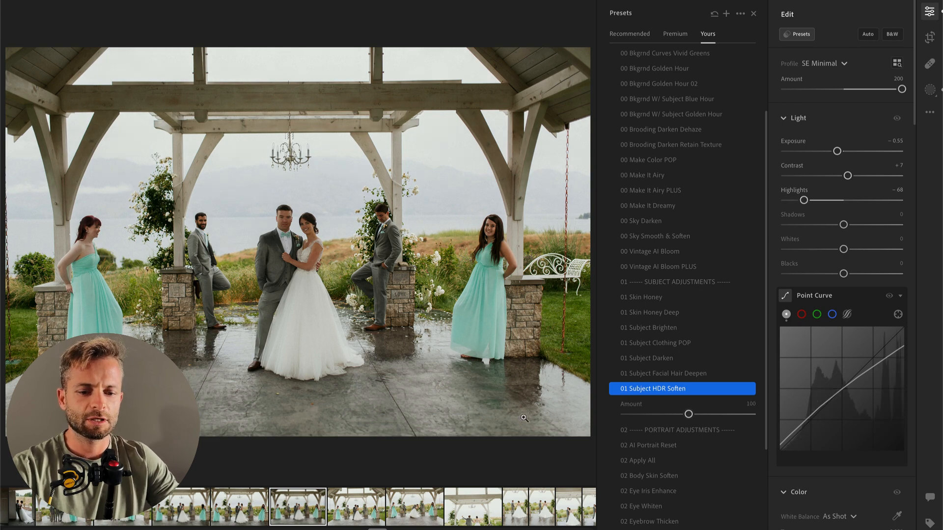
Step: Brush a mask across the wet floor in front of the wedding party and set its Shadows to −29
key(b)
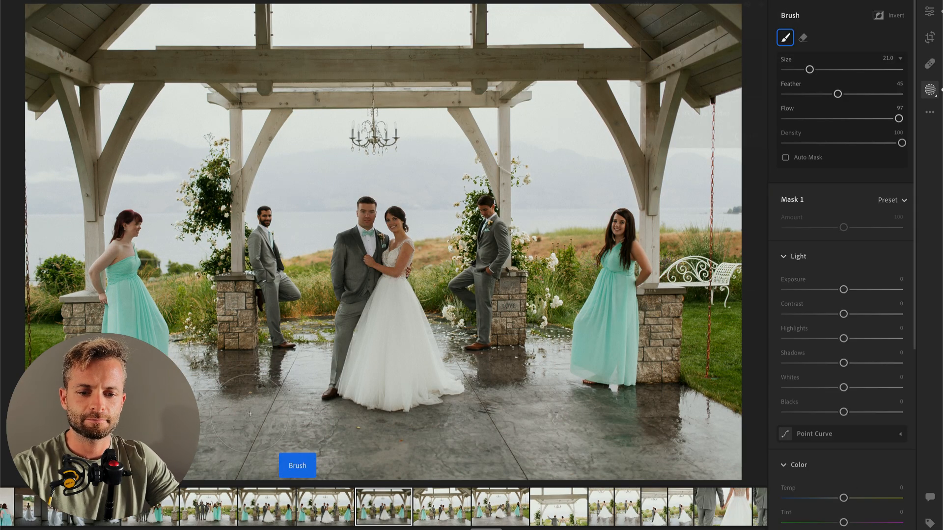
drag(531, 433, 760, 452)
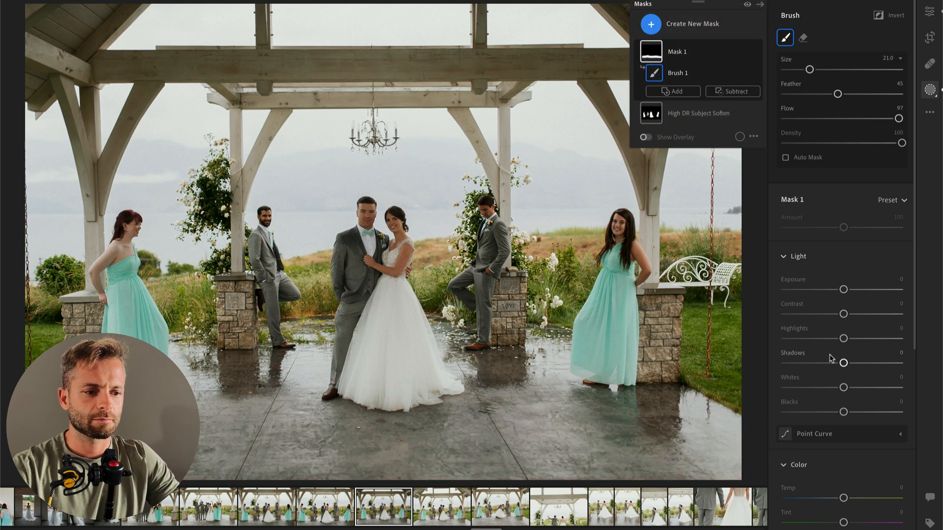
click(827, 363)
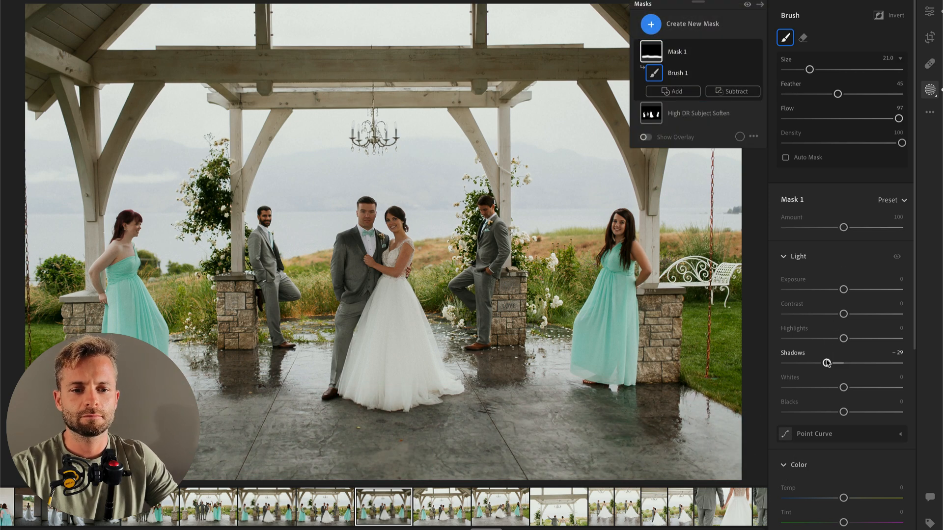
key(Return)
Step: Go to the next photo, with the couple kissing under the pavilion, and set its Exposure to −0.44
key(Right)
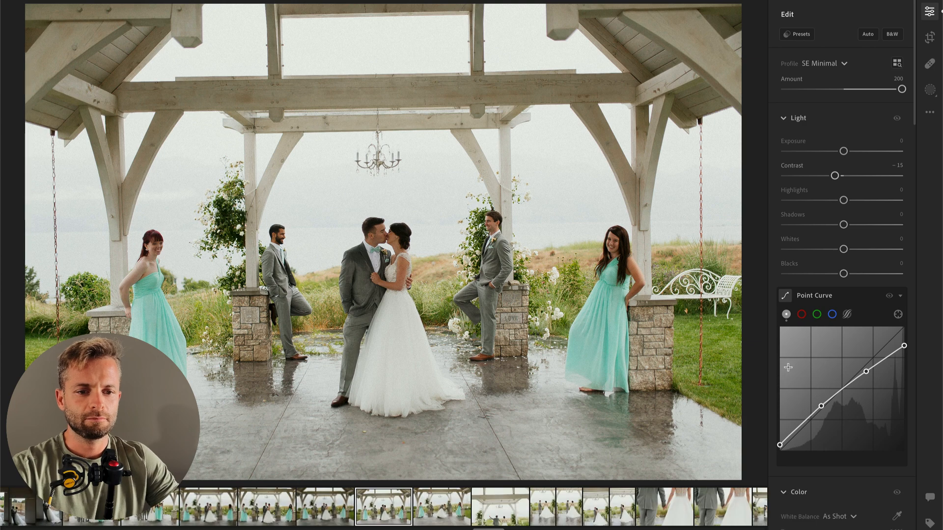
key(shift+w)
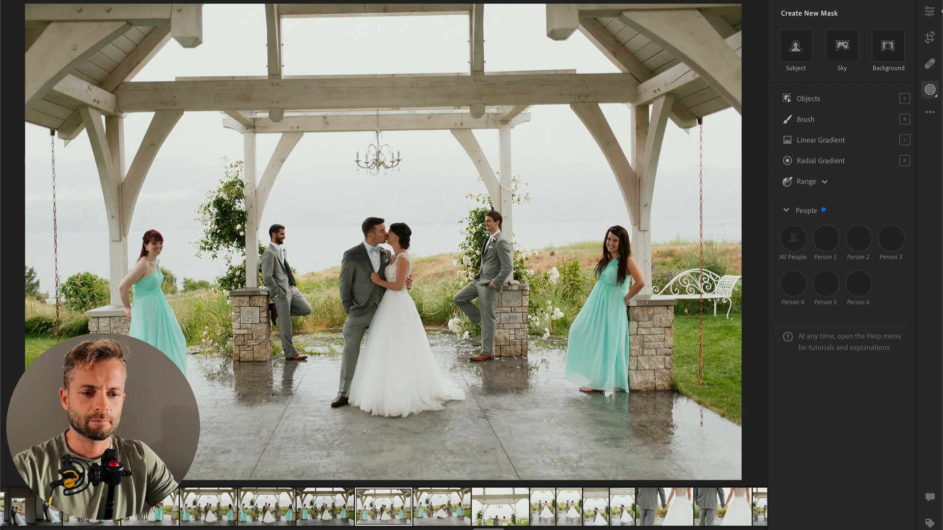
key(Return)
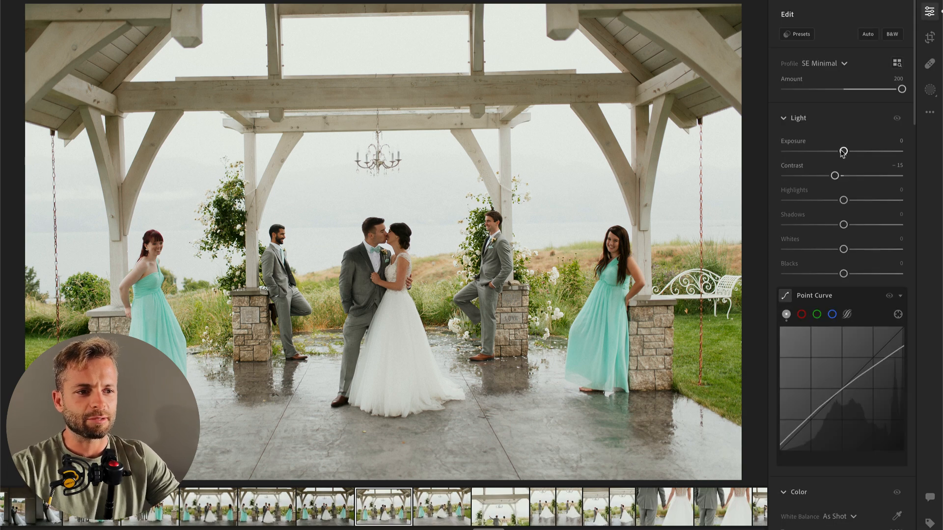
drag(843, 152, 838, 152)
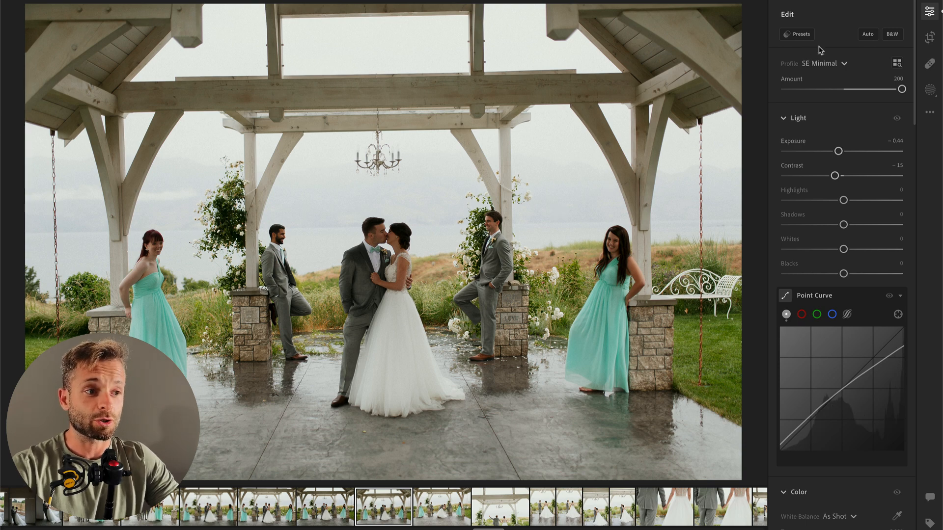
Step: Apply the 00 Vintage AI Bloom and 01 Subject HDR Soften presets to the photo of the kissing couple
click(803, 36)
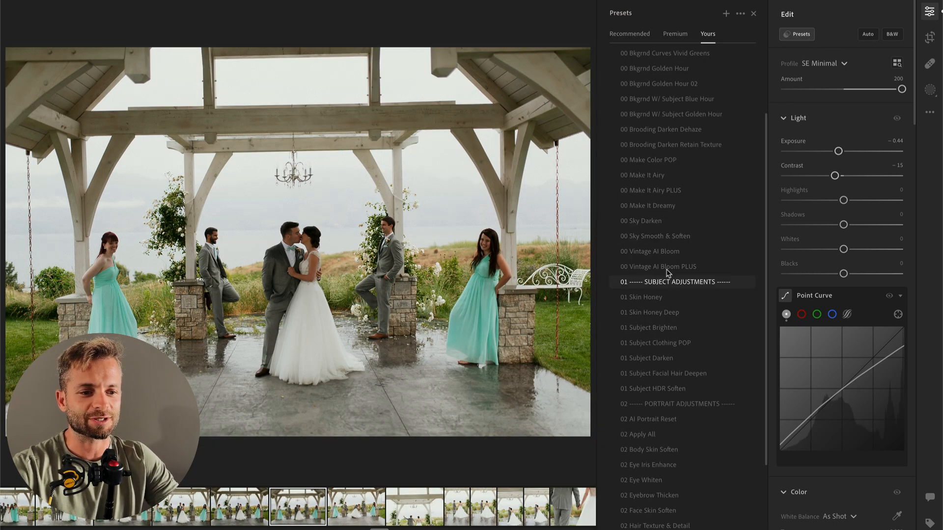
click(670, 252)
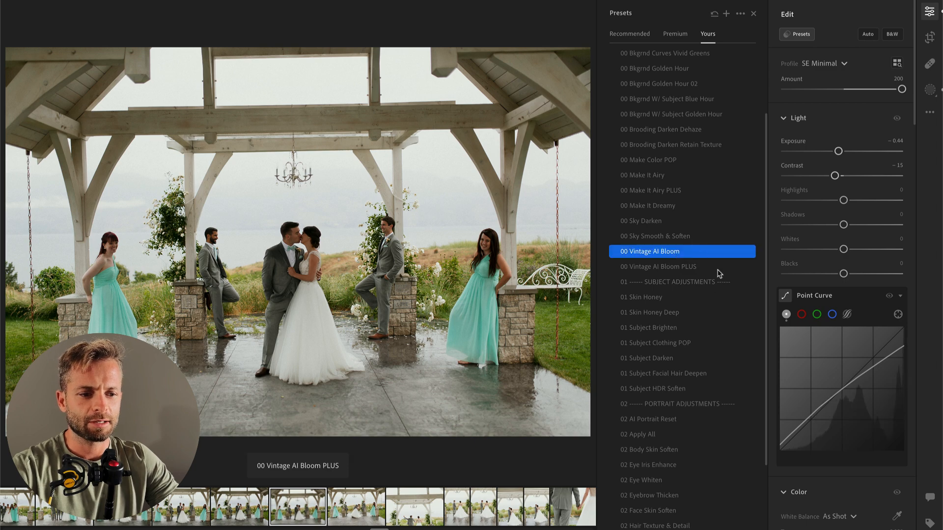
click(659, 390)
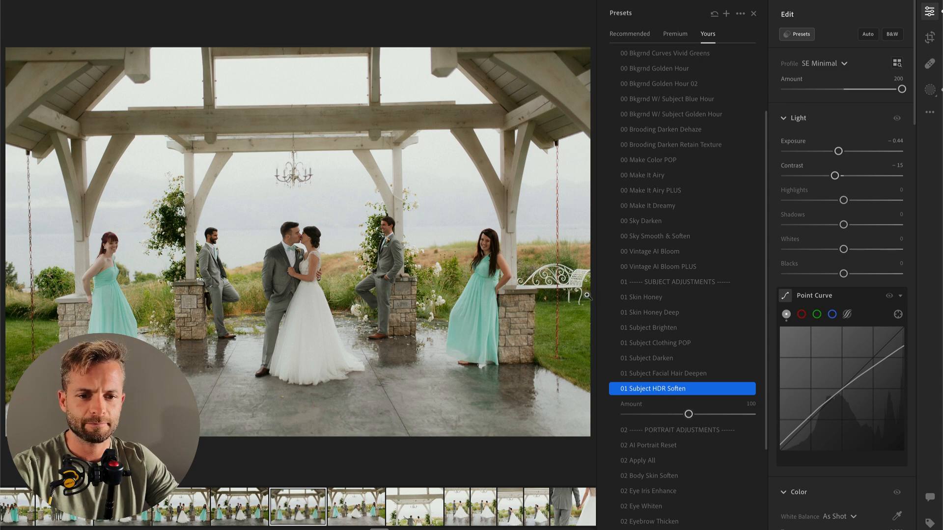
Step: Brush a mask over the wet floor with Shadows −87, and set the photo's overall Exposure to −0.57 and Contrast to −4
key(b)
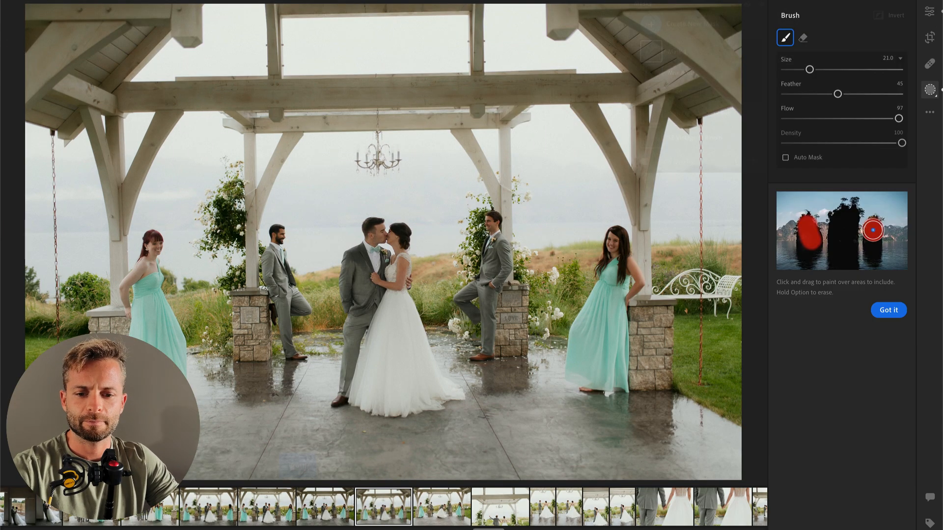
mouse_move(312, 425)
mouse_down()
mouse_move(711, 451)
mouse_move(1, 497)
mouse_up()
drag(843, 363, 794, 367)
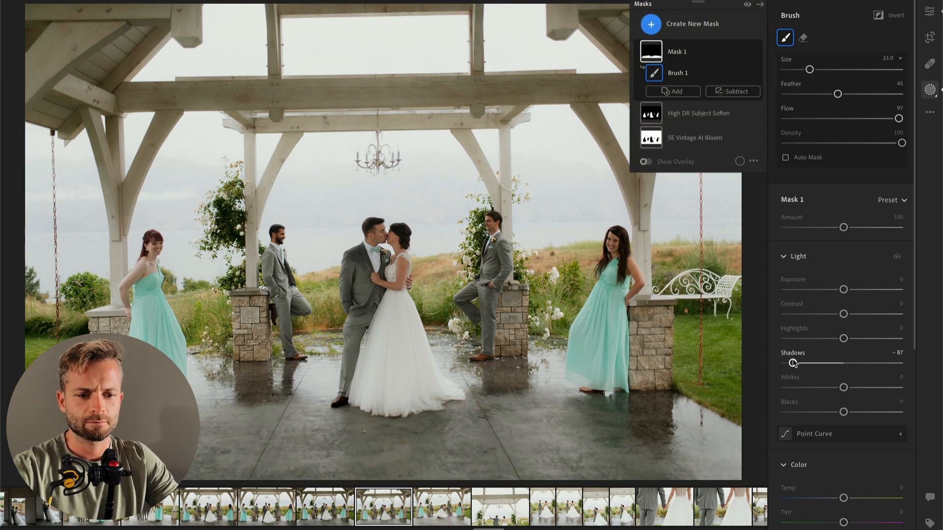
key(Return)
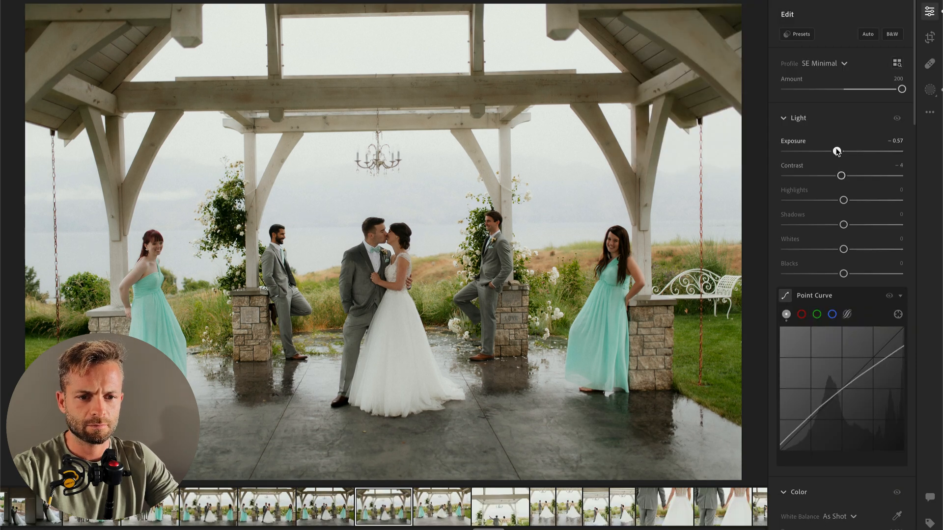
key(backslash)
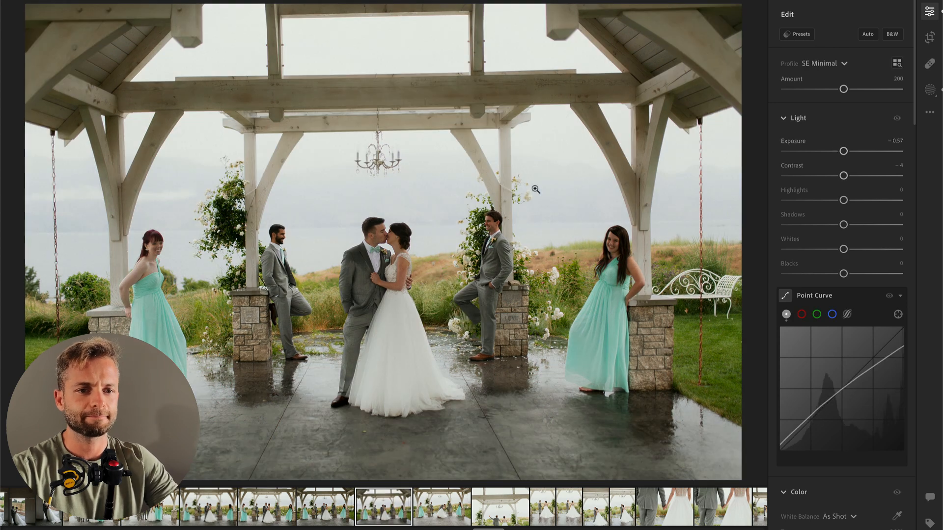
Step: Straighten the photo of the kissing couple with a slight clockwise rotation
key(c)
drag(750, 67, 752, 72)
key(Return)
Step: In the next photo, with the dip kiss, set Exposure to −0.90 and straighten by +0.68 with the original aspect ratio
key(Right)
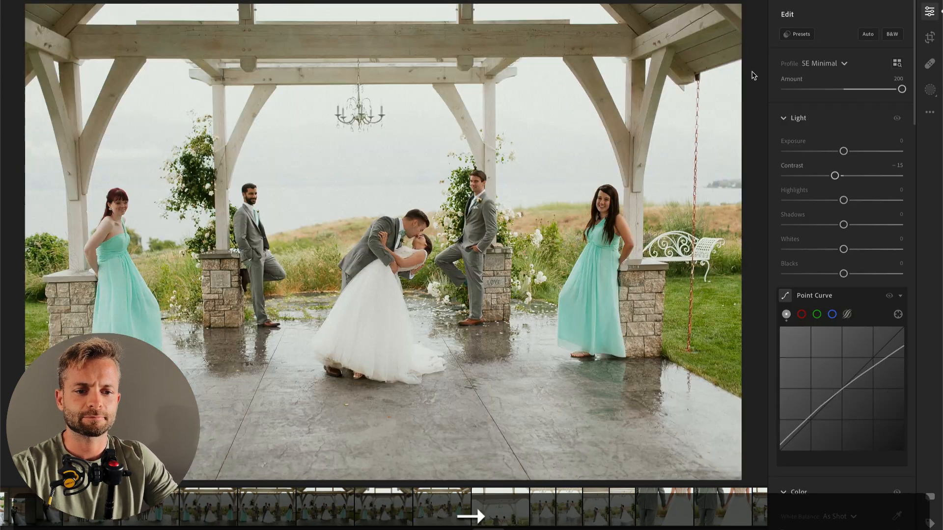
click(834, 151)
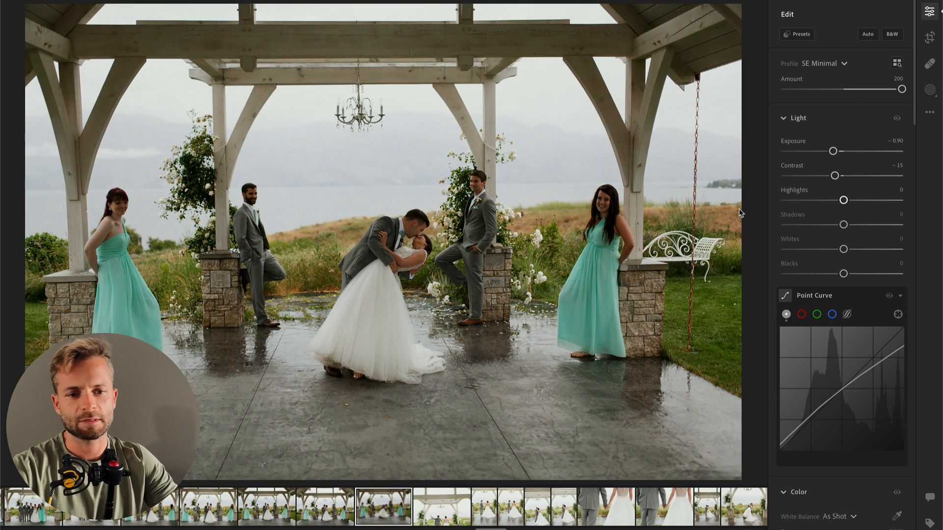
key(c)
drag(750, 178, 751, 186)
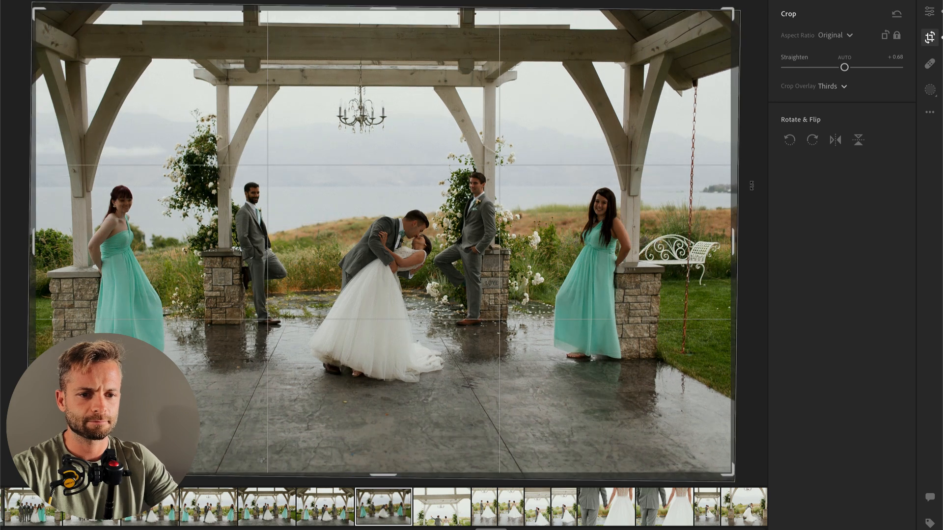
key(Return)
Step: Apply the 01 Subject Brighten and 01 Subject HDR Soften presets, and set the HDR Soften amount to 33
click(798, 34)
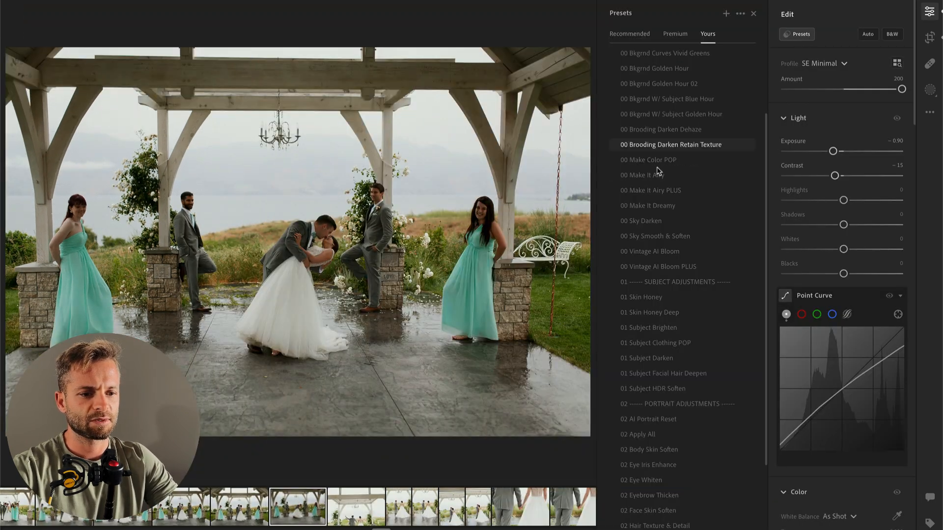
click(661, 327)
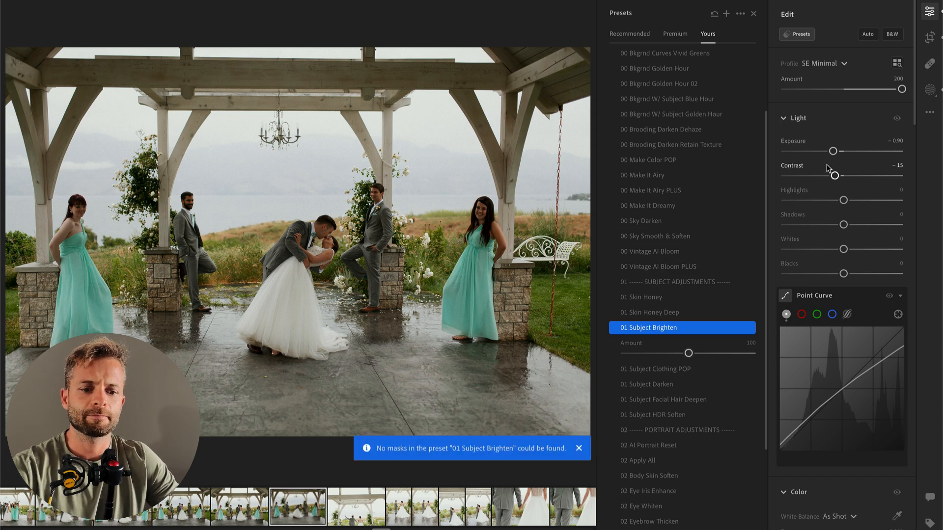
click(578, 449)
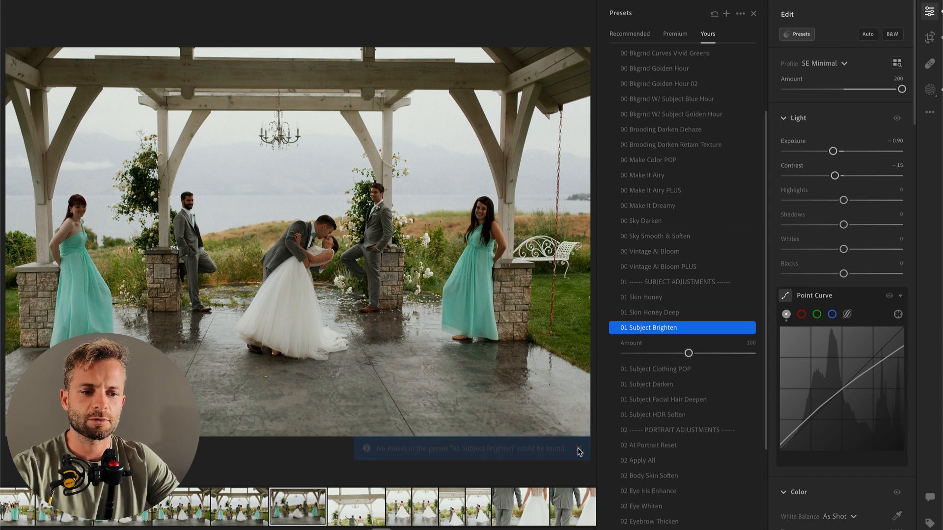
click(655, 415)
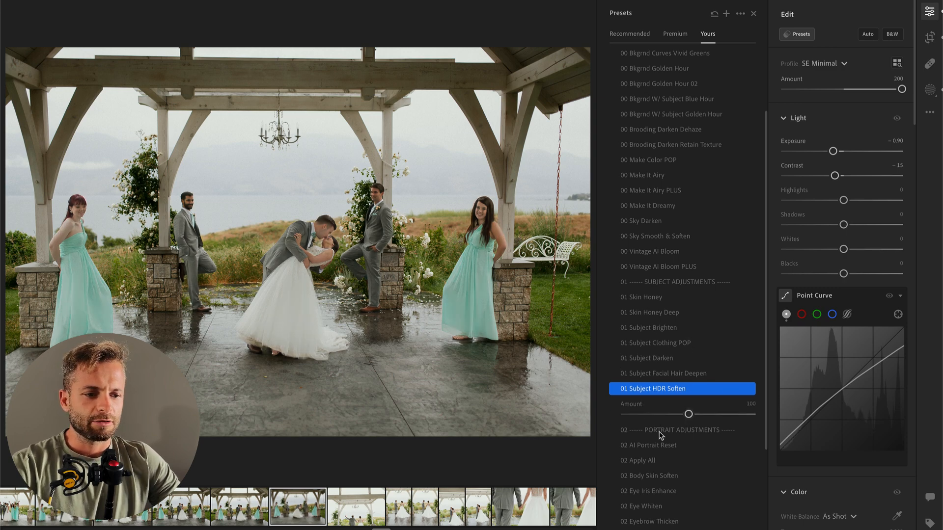
click(647, 416)
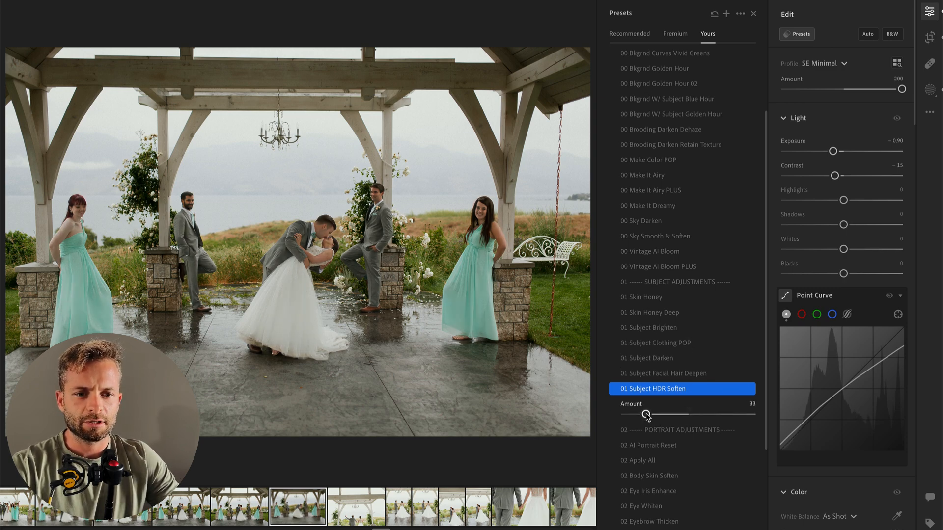
Step: Delete the subject selection from the Subject Brighten mask, and raise the photo's overall Exposure slightly
click(658, 374)
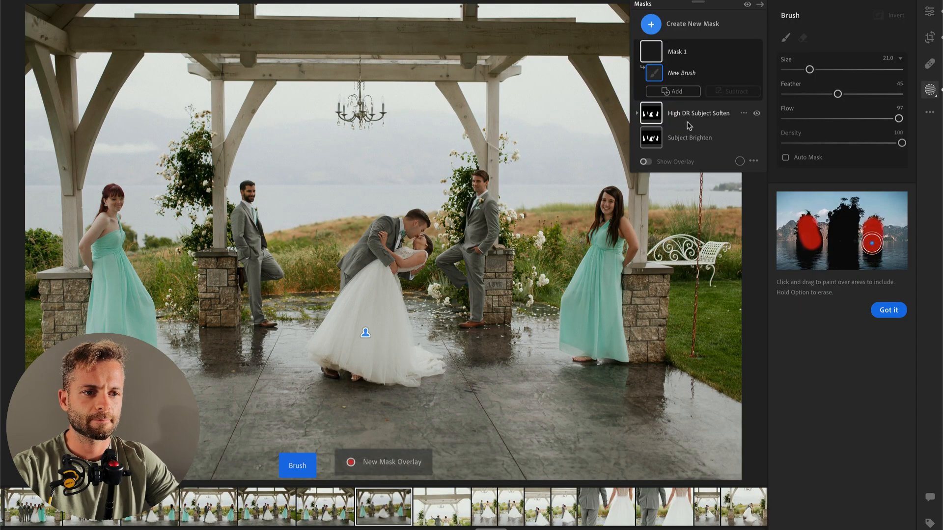
click(726, 131)
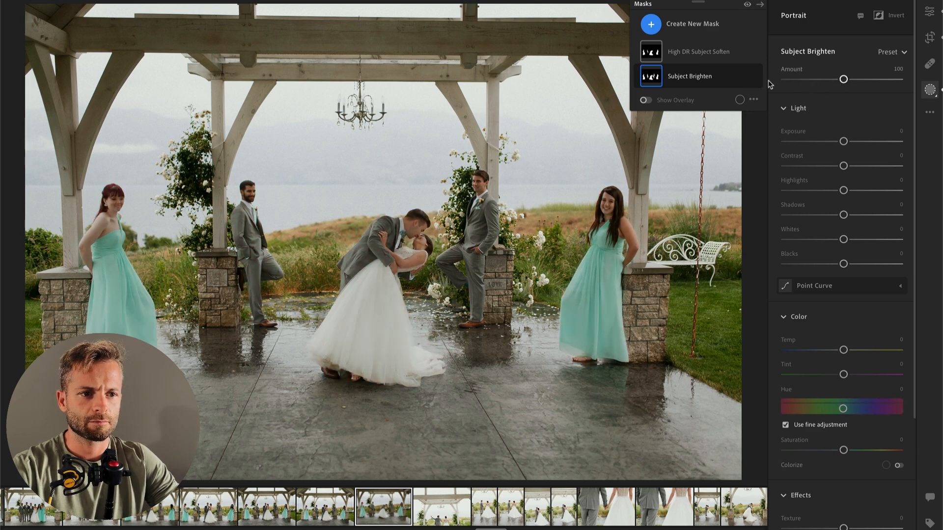
key(BackSpace)
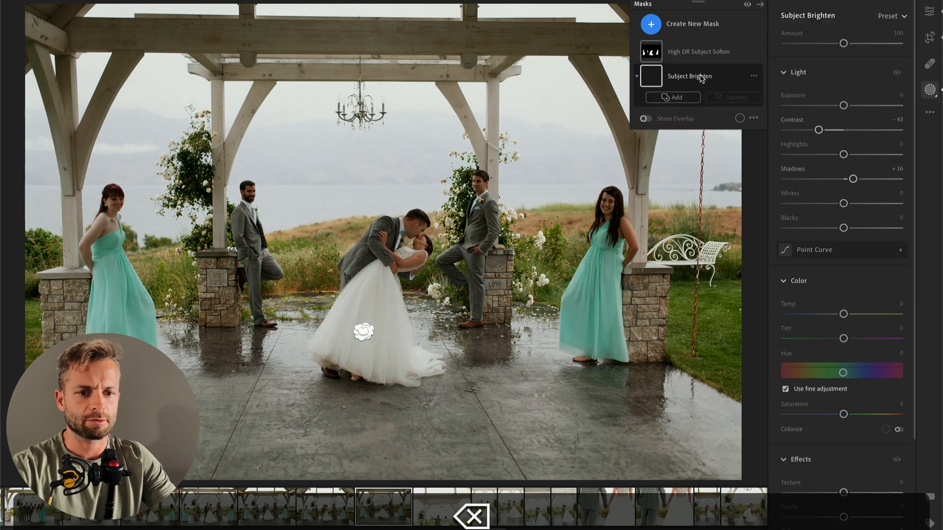
key(Return)
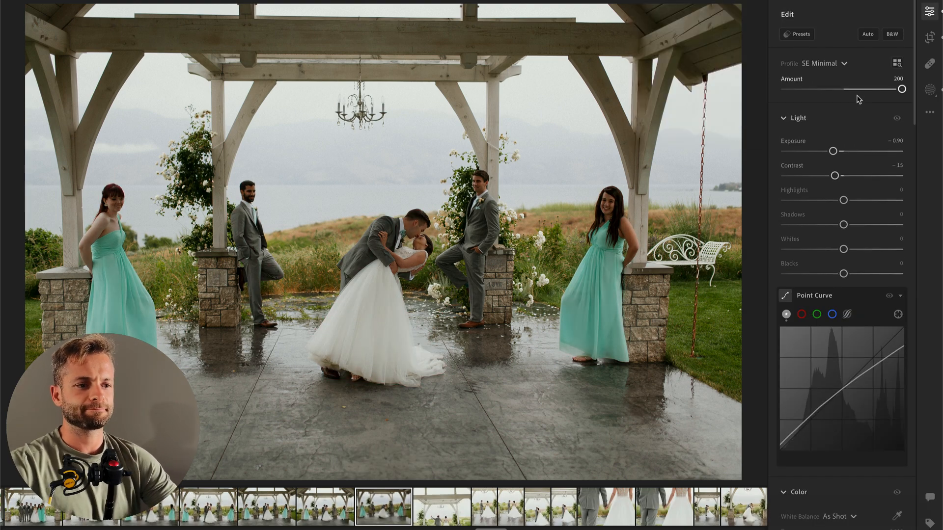
drag(835, 152, 837, 154)
Step: Straighten the next photo, with the couple seen from behind below the chandelier, by +1.34 with the original aspect ratio
key(Right)
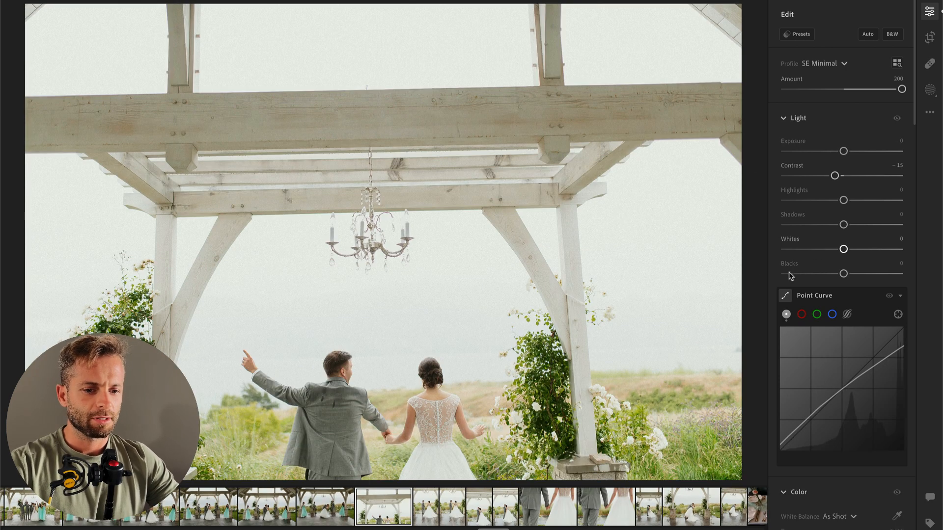
key(c)
drag(758, 25, 758, 33)
drag(568, 100, 572, 100)
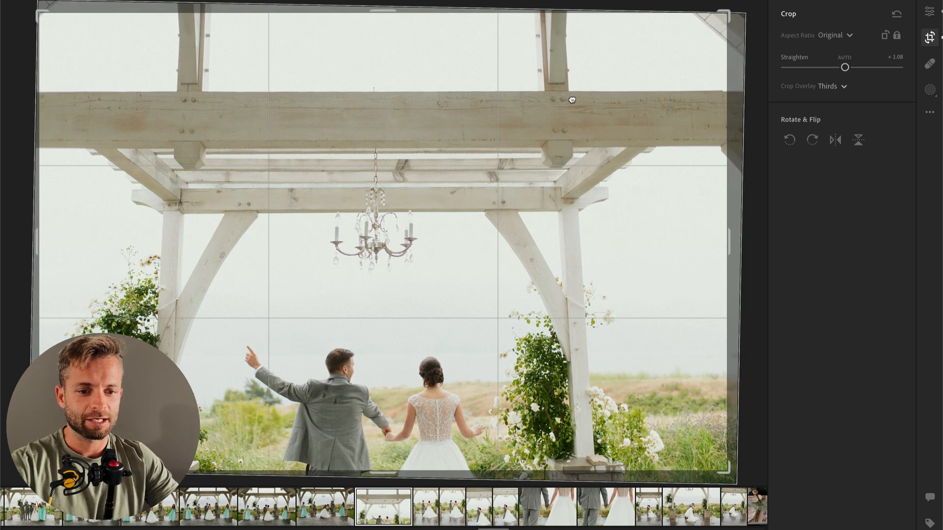
drag(765, 138, 764, 141)
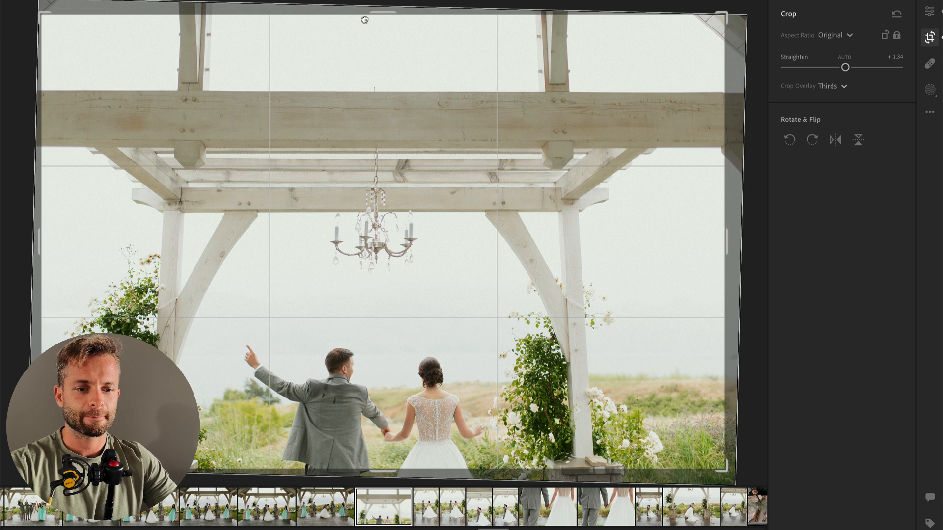
Step: Crop the chandelier photo slightly tighter around the couple and pavilion, and set its Exposure to −1.05
drag(385, 13, 384, 47)
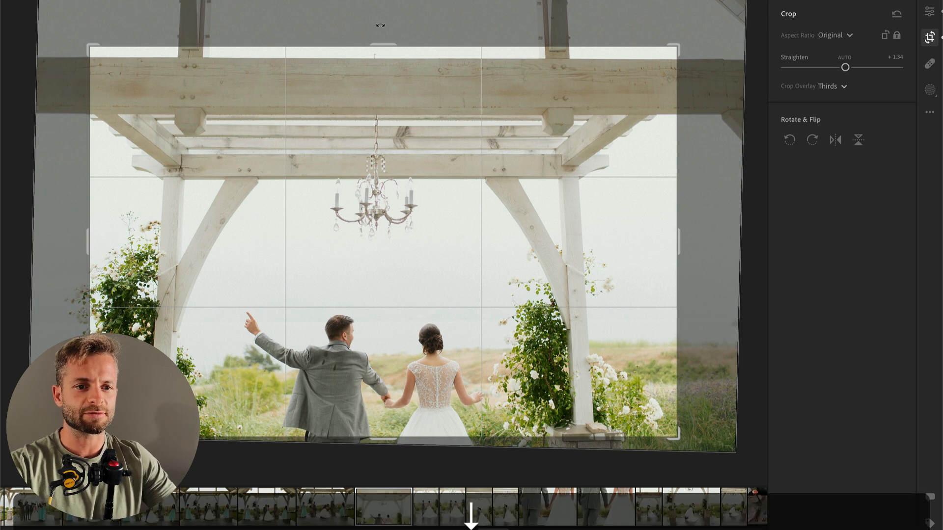
drag(382, 87, 381, 105)
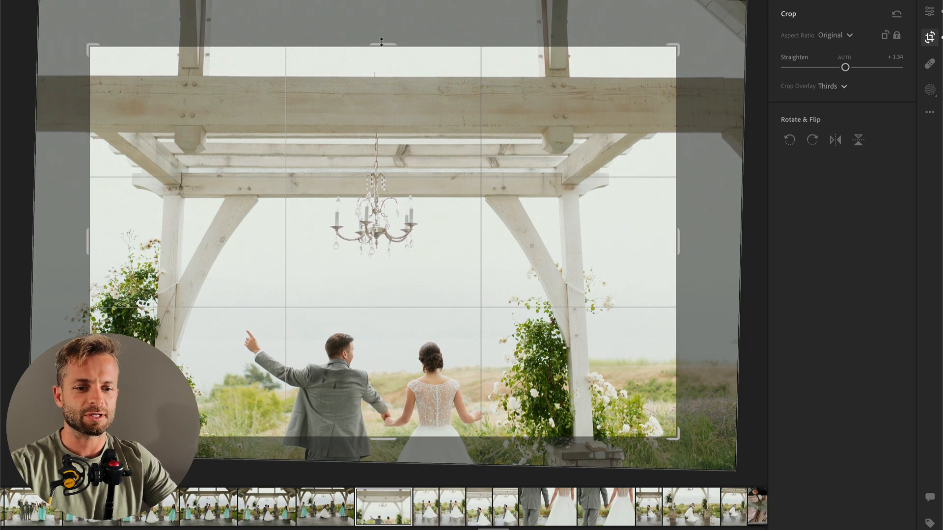
drag(381, 34, 381, 2)
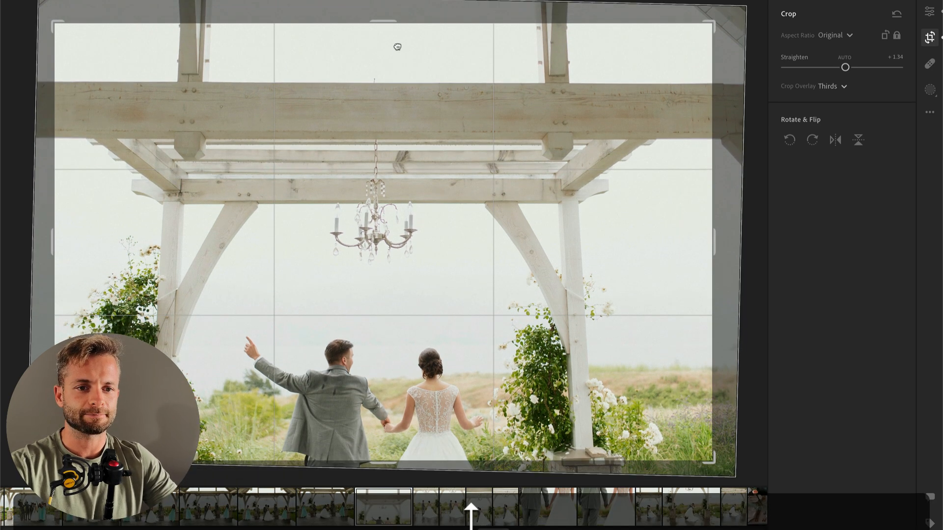
key(Return)
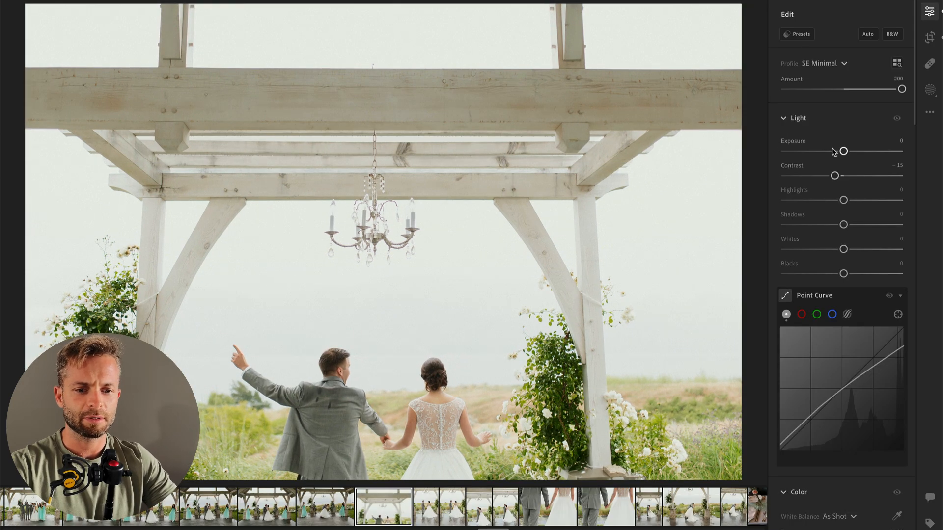
drag(838, 151, 833, 152)
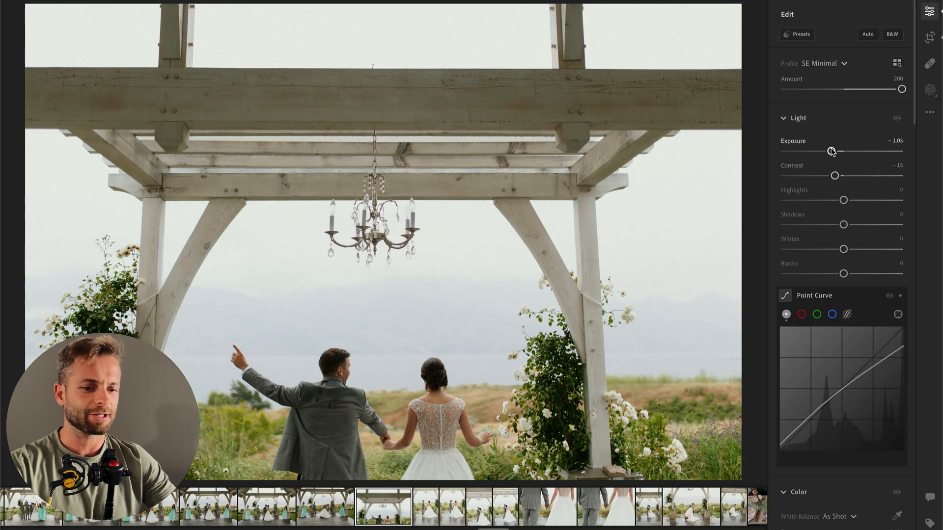
Step: In the next photo, the vertical one of the couple holding hands, set Exposure to −1.51 and apply the 01 Subject HDR Soften preset
key(Right)
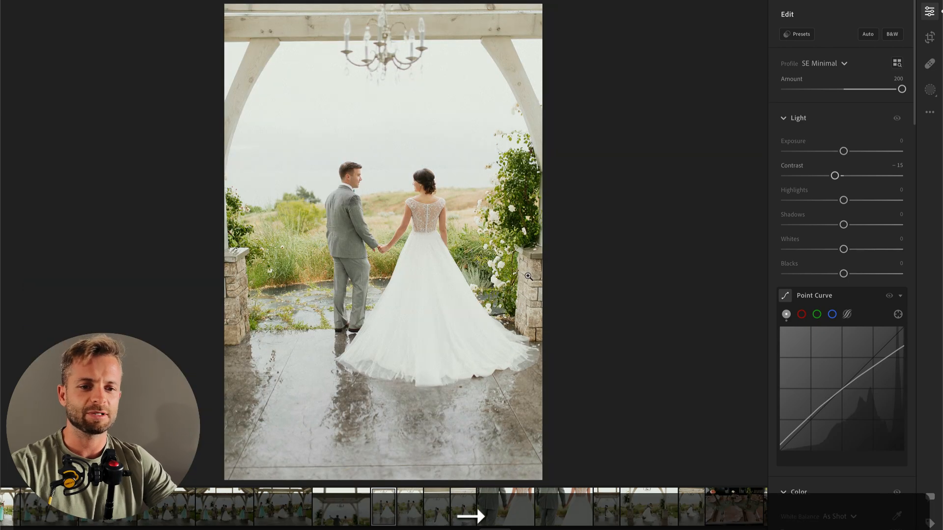
click(828, 152)
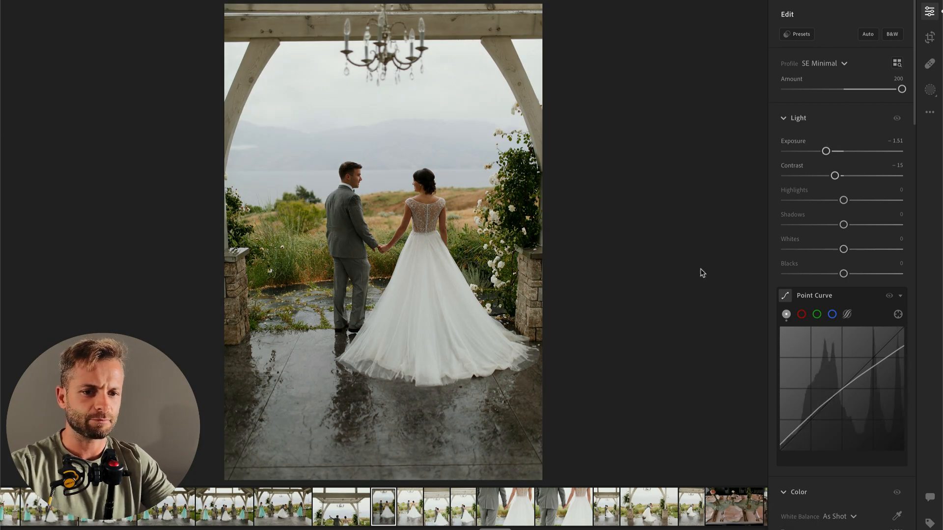
click(797, 34)
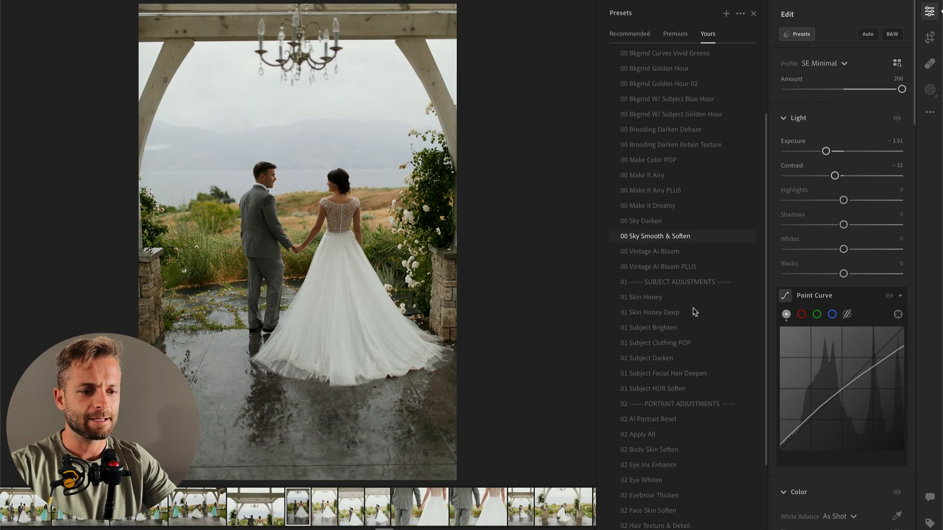
click(663, 391)
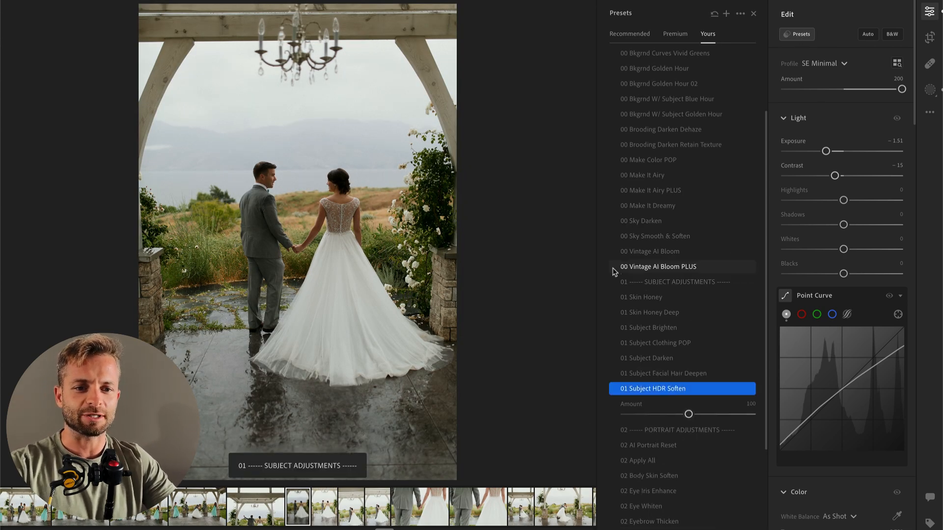
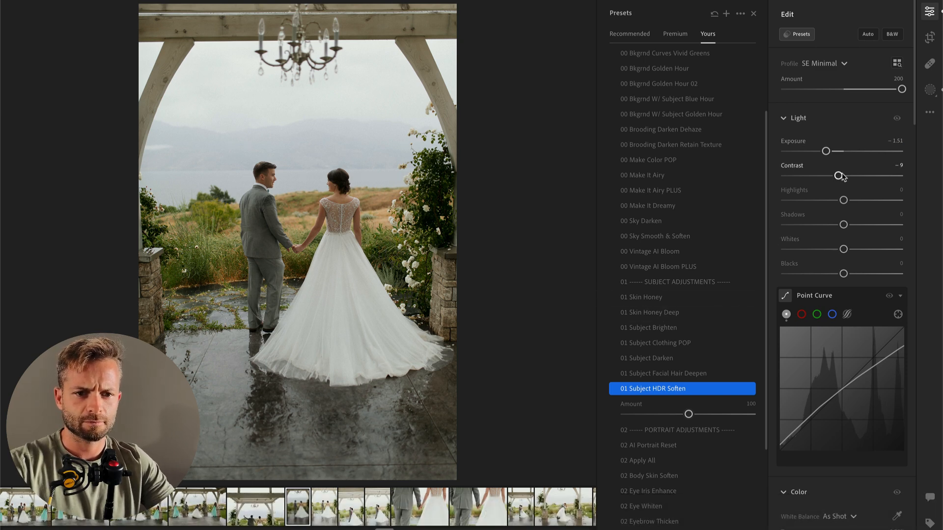
Step: Reset Contrast to 0 on the vertical hand-holding photo, and copy its edit settings onto the next, nearly identical photo
drag(839, 176, 845, 176)
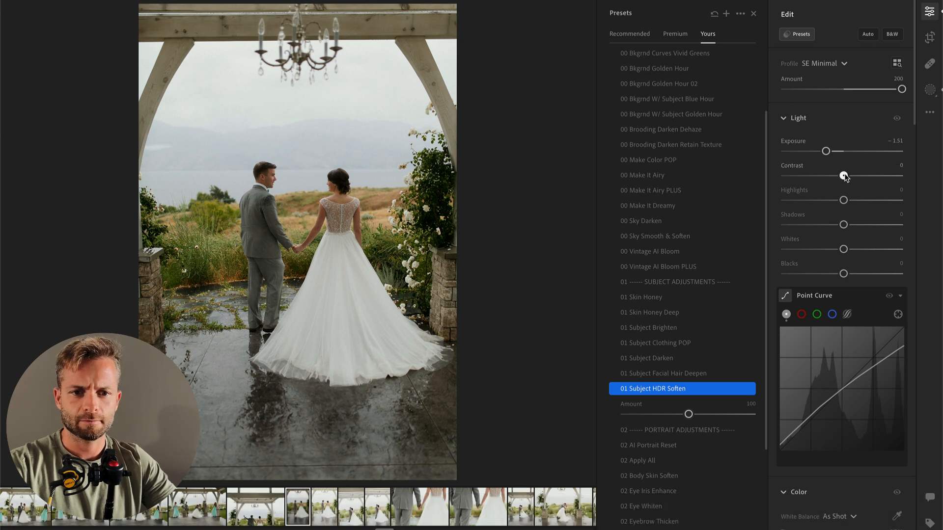
key(Right)
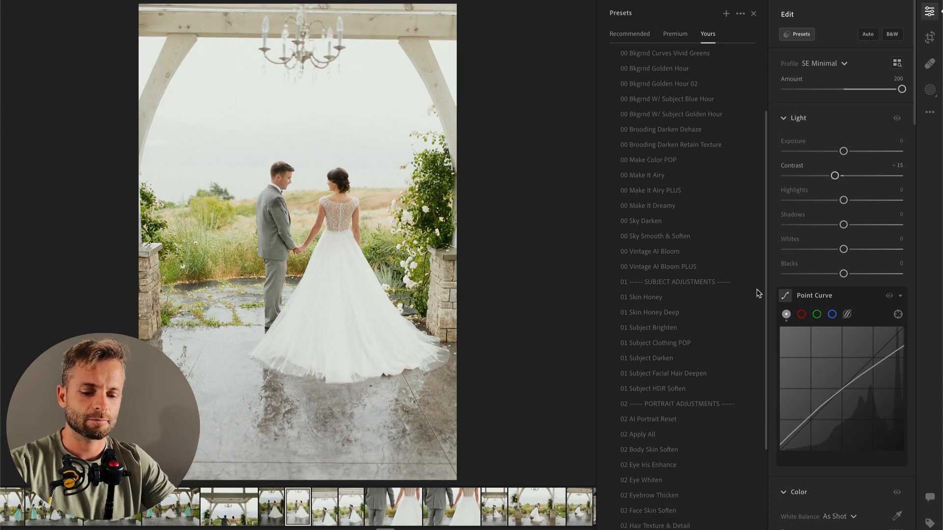
key(super+Left)
key(super+Right)
key(super+v)
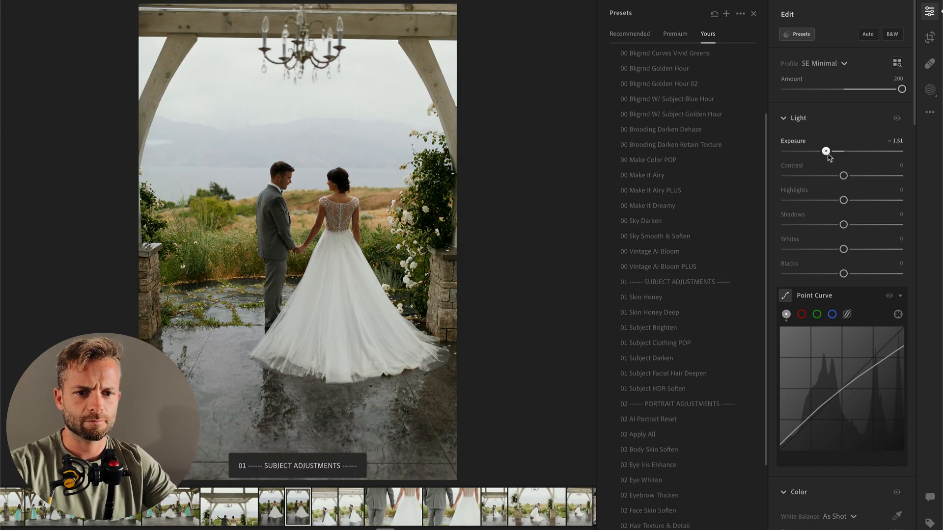
Step: Raise the Exposure slightly on the second vertical hand-holding photo, keeping its original crop
drag(826, 152, 831, 151)
key(c)
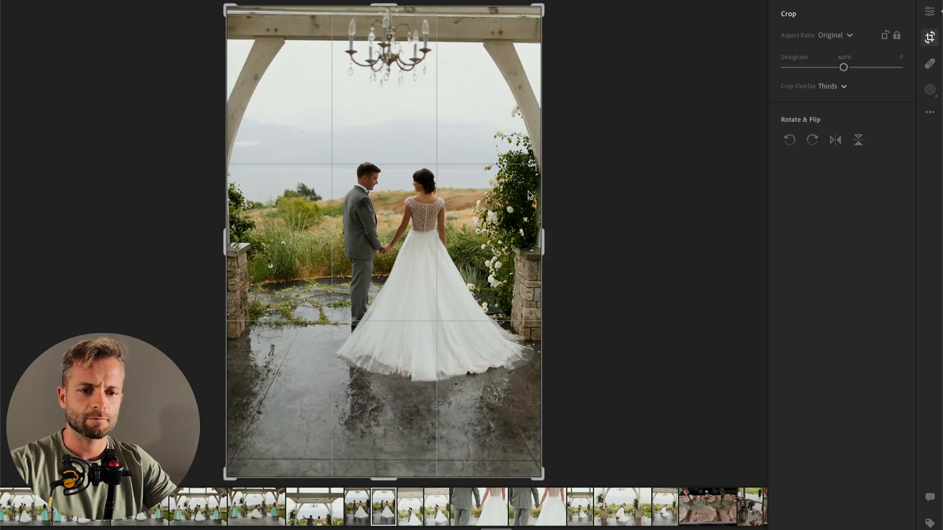
key(Return)
Step: Straighten the next photo of the kissing couple slightly, crop it tighter around them, and set its Exposure to −1.13
key(Right)
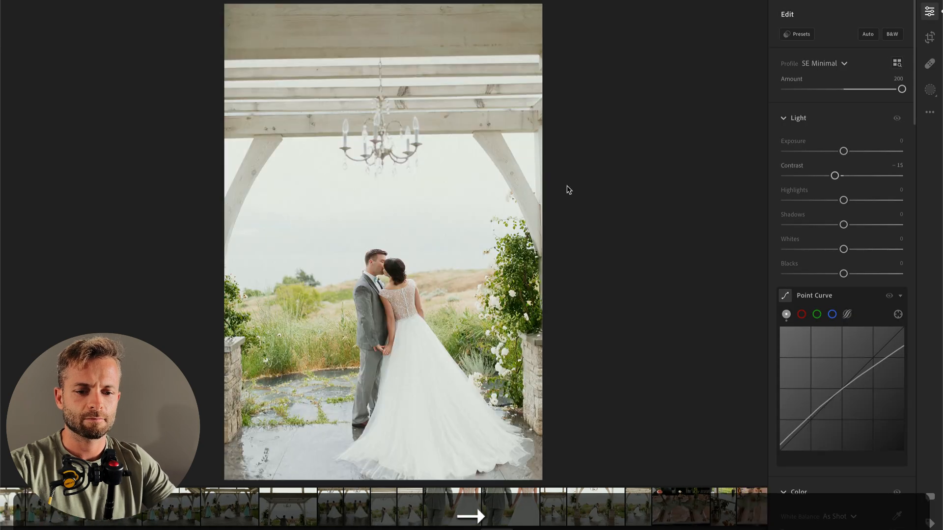
key(c)
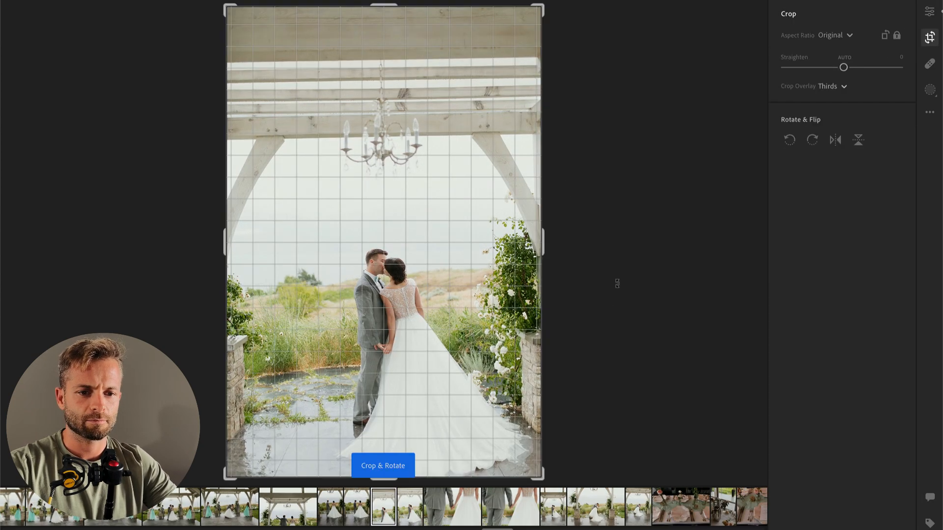
drag(616, 281, 619, 289)
drag(371, 213, 349, 119)
drag(238, 24, 250, 47)
key(Return)
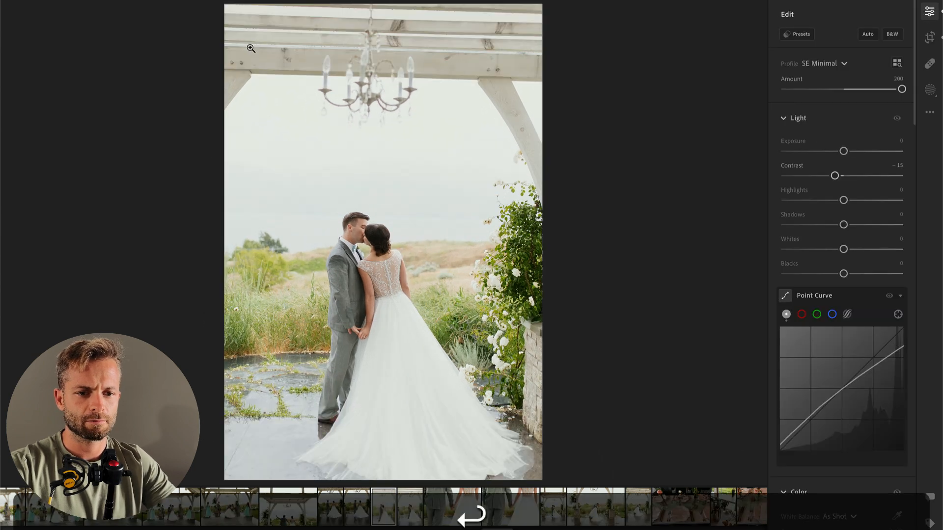
drag(844, 151, 830, 153)
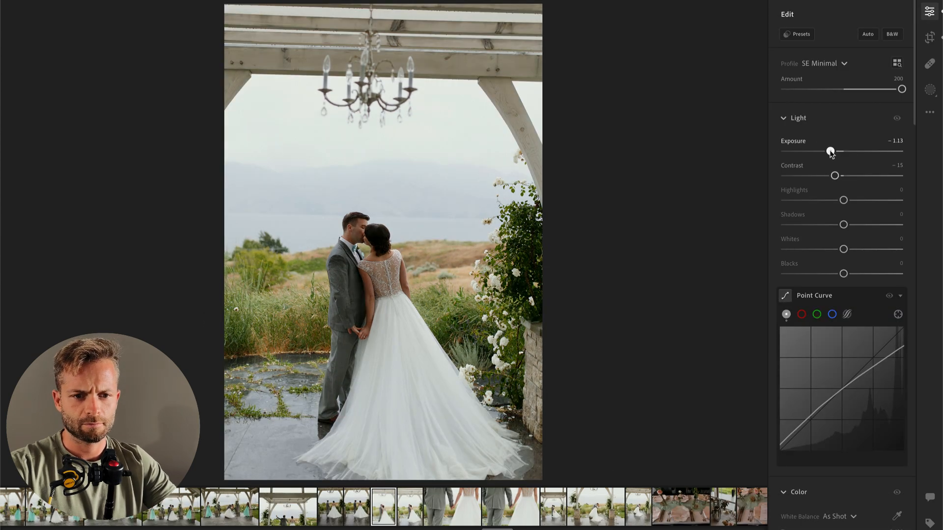
Step: Compare the cropped kissing photo with the similar next frame, and delete the cropped one from the gallery
key(Right)
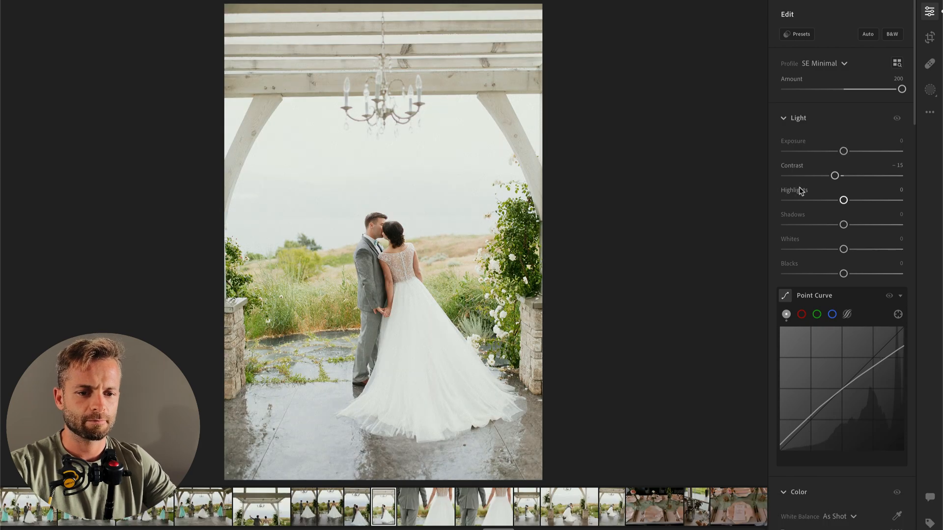
key(Left)
key(BackSpace)
click(540, 322)
Step: Crop the remaining vertical kissing photo slightly tighter, and set its Exposure to −1.33
key(c)
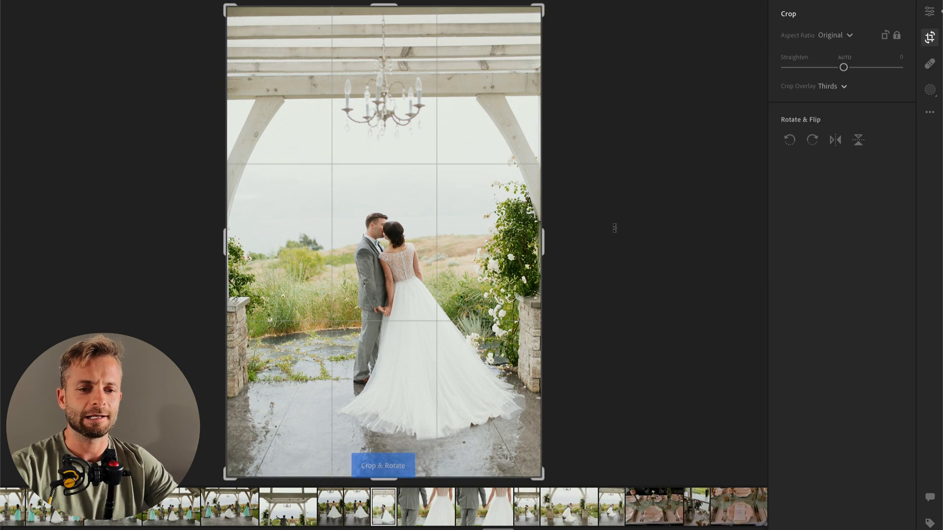
key(Return)
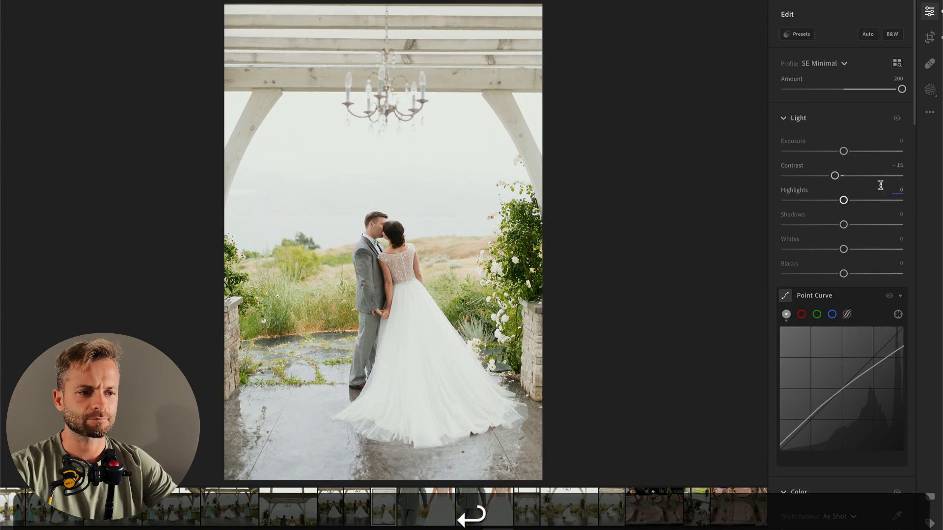
drag(843, 151, 830, 153)
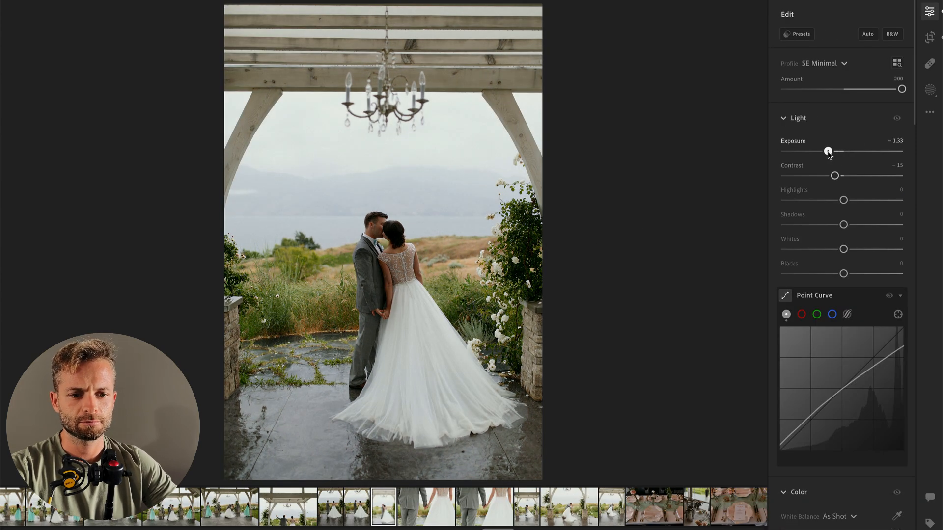
Step: Apply the 01 Subject Brighten preset to the vertical kissing photo
click(797, 35)
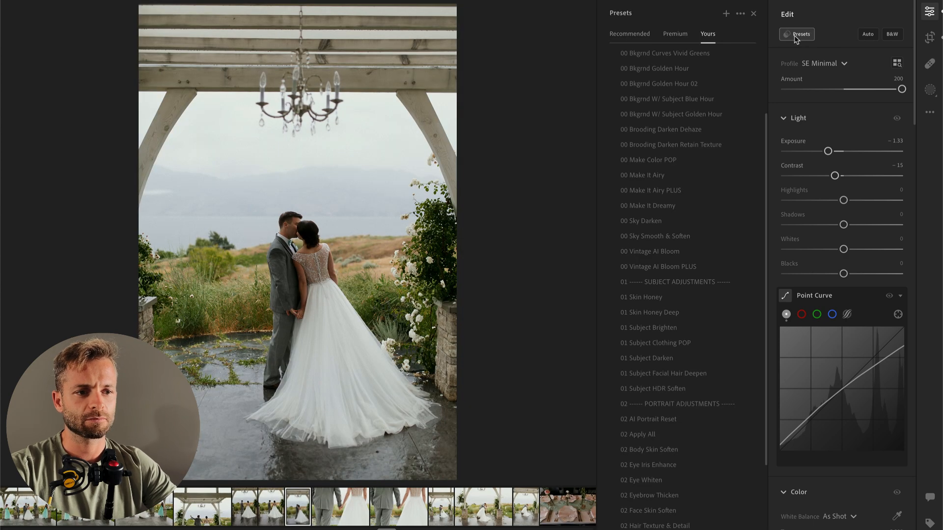
click(675, 328)
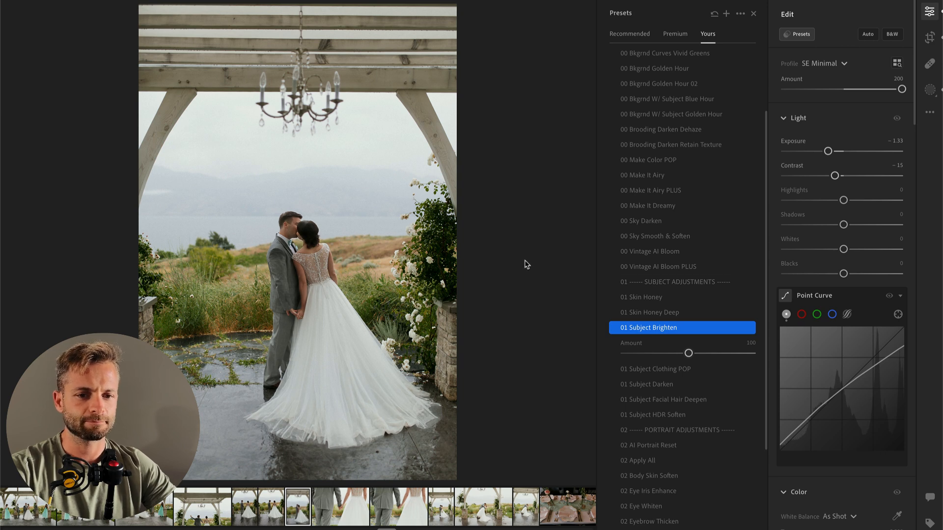
Step: Set Exposure to −0.81 on the first hand-holding close-up and −0.87 on the second, and compare both frames
key(Right)
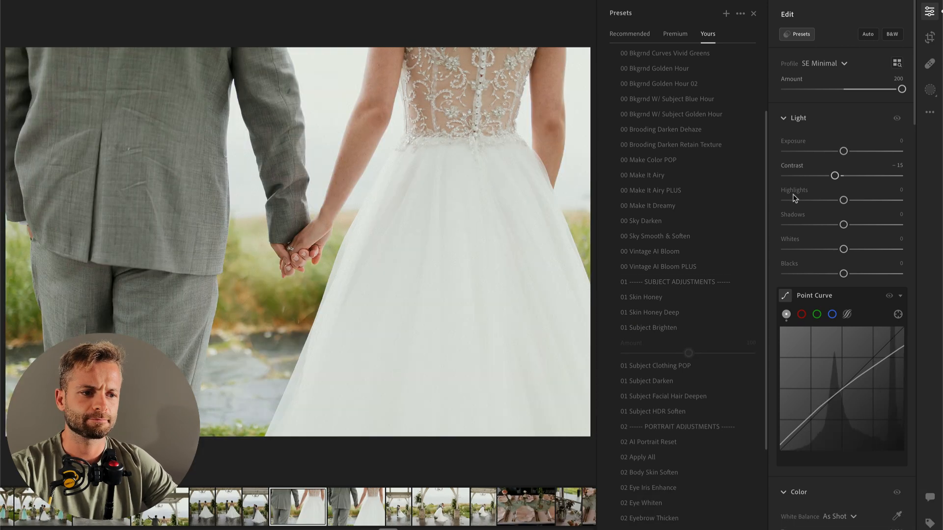
mouse_move(843, 150)
mouse_down()
mouse_move(827, 151)
mouse_move(835, 152)
mouse_up()
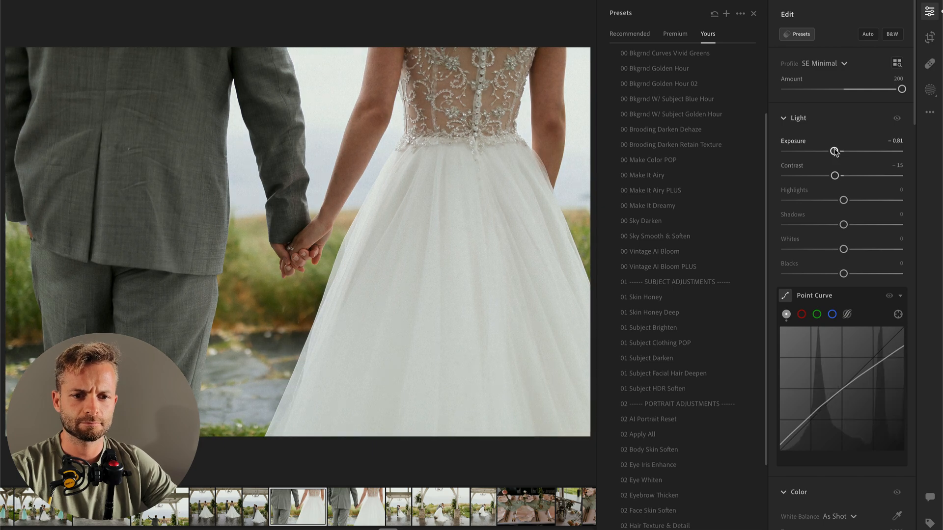
double_click(835, 152)
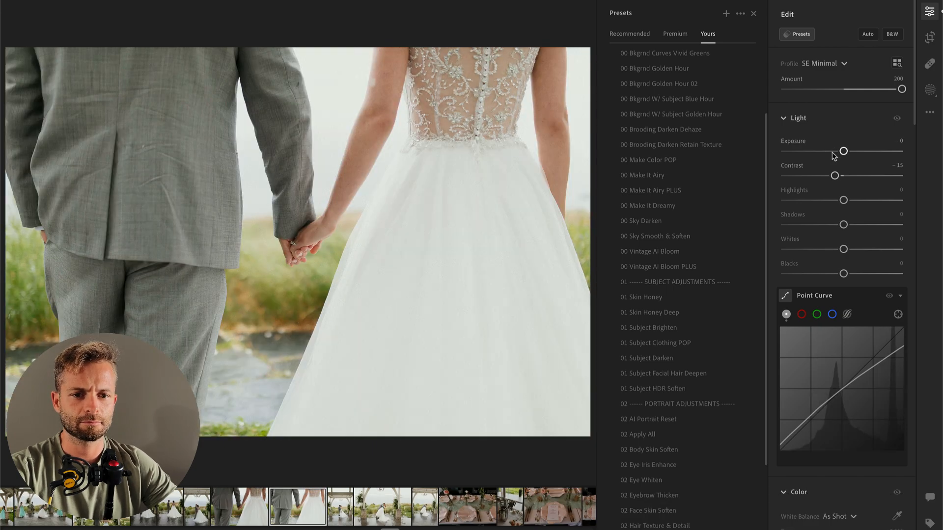
click(832, 152)
key(Right)
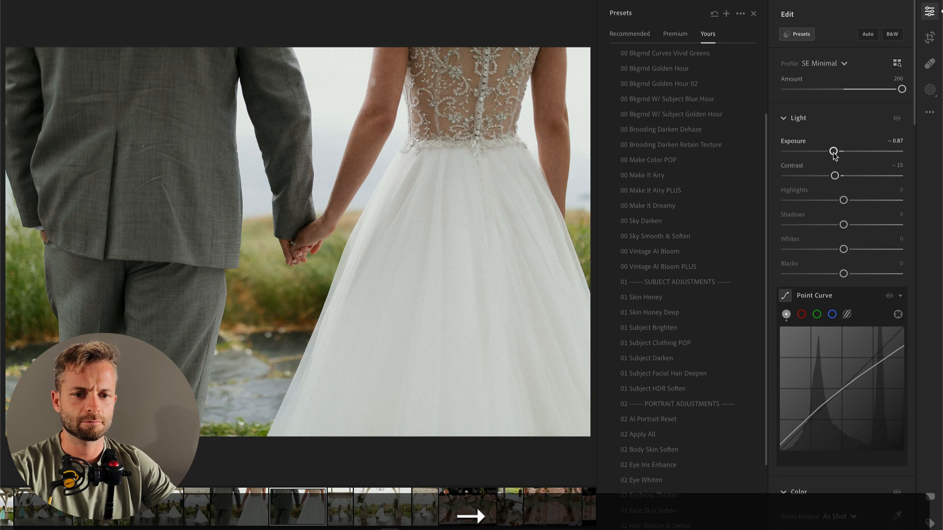
key(Left)
key(Left)
key(Right)
key(Left)
key(Right)
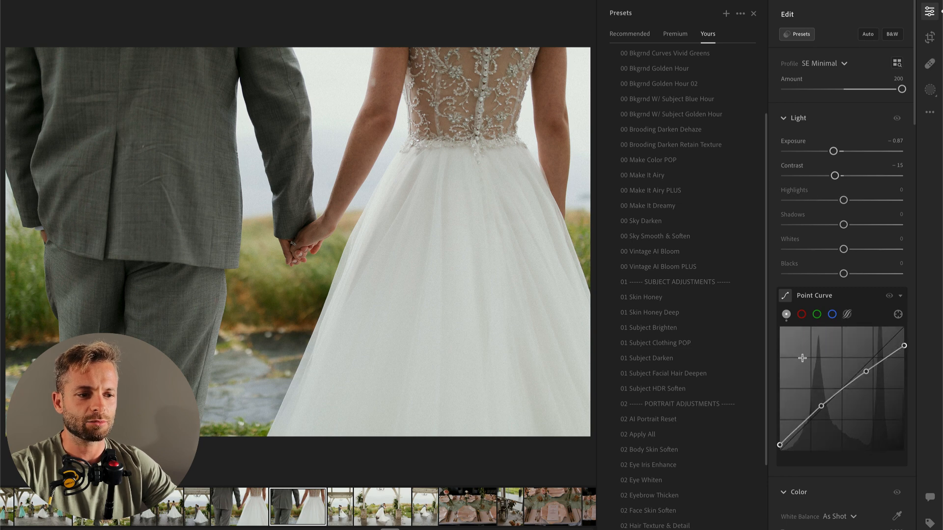
Step: Turn the second hand-holding close-up monochrome by setting both its Saturation and Vibrance to −100
scroll(818, 206, down, 5)
drag(844, 411, 748, 415)
key(ctrl+z)
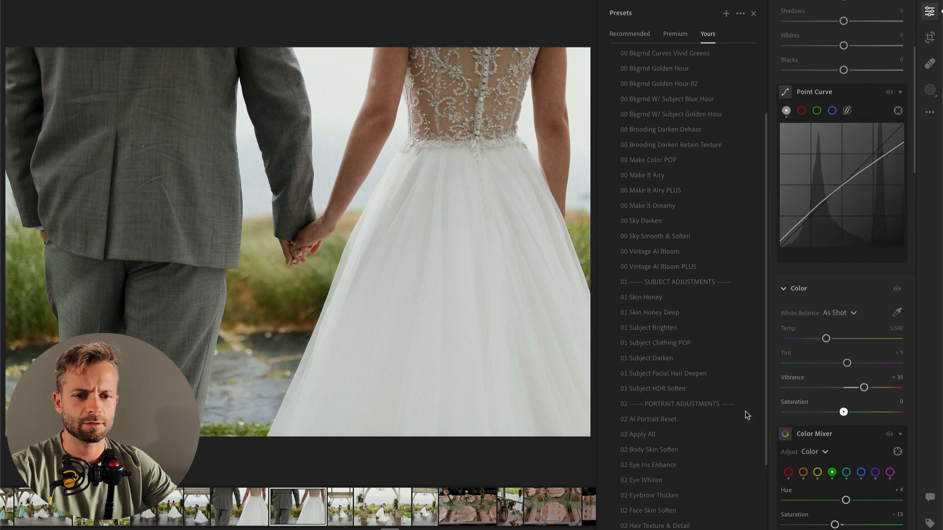
click(790, 412)
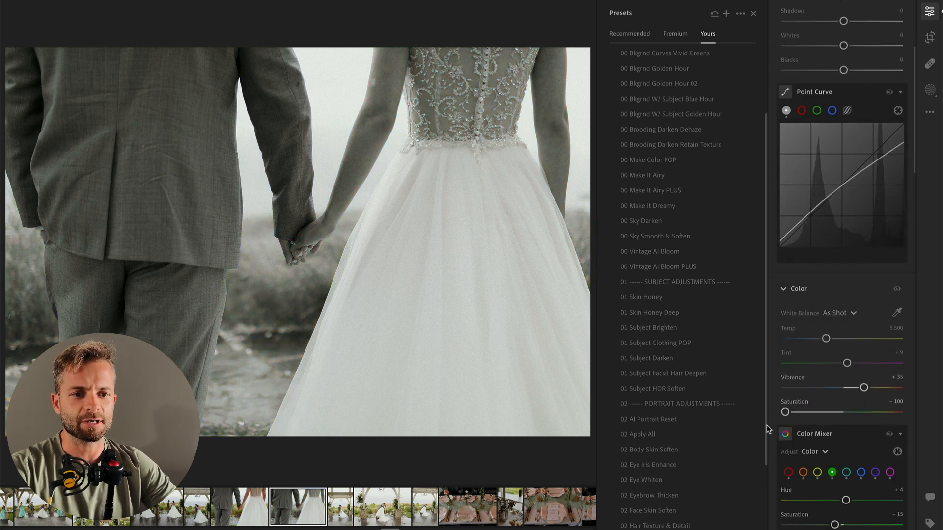
drag(818, 388, 743, 397)
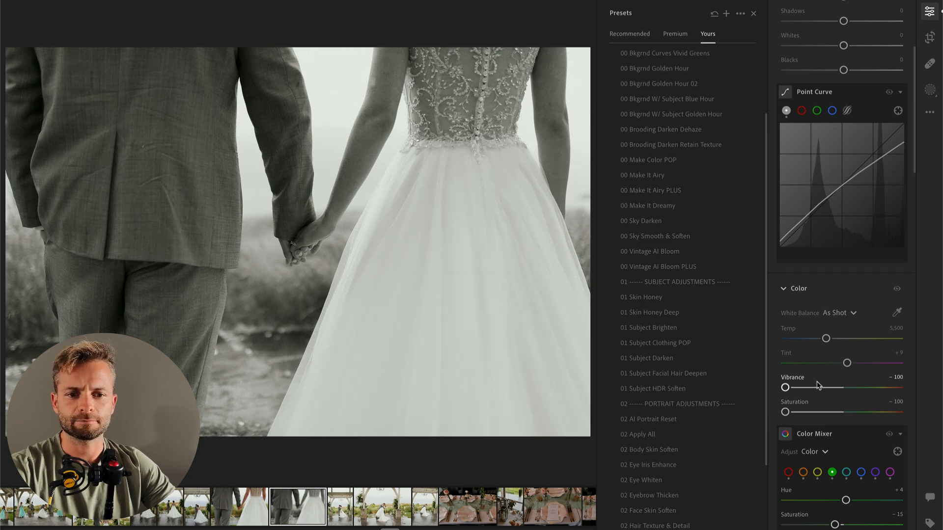
Step: Lower the Exposure of the vertical pavilion embrace photo, and set the horizontal dip-kiss photo's Exposure to −1.28
key(Right)
click(712, 282)
scroll(836, 284, up, 5)
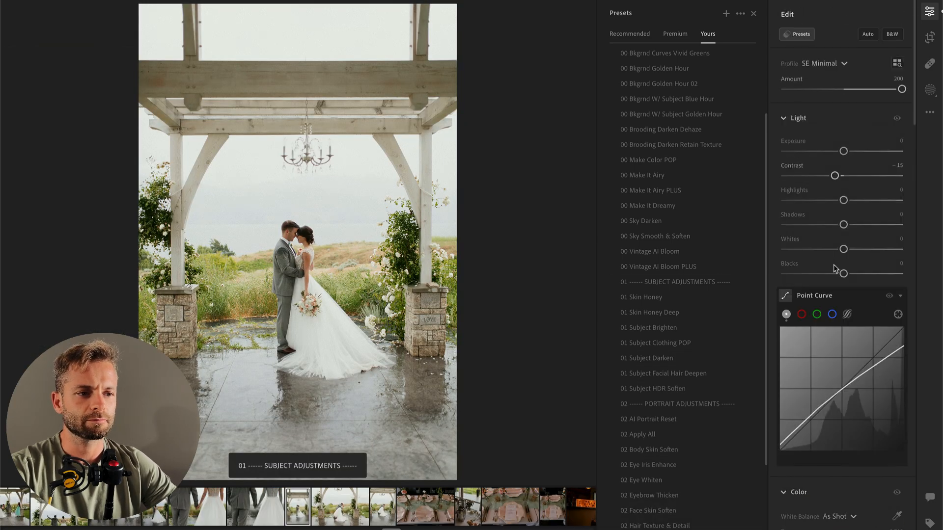
drag(844, 155, 829, 151)
key(Right)
click(749, 205)
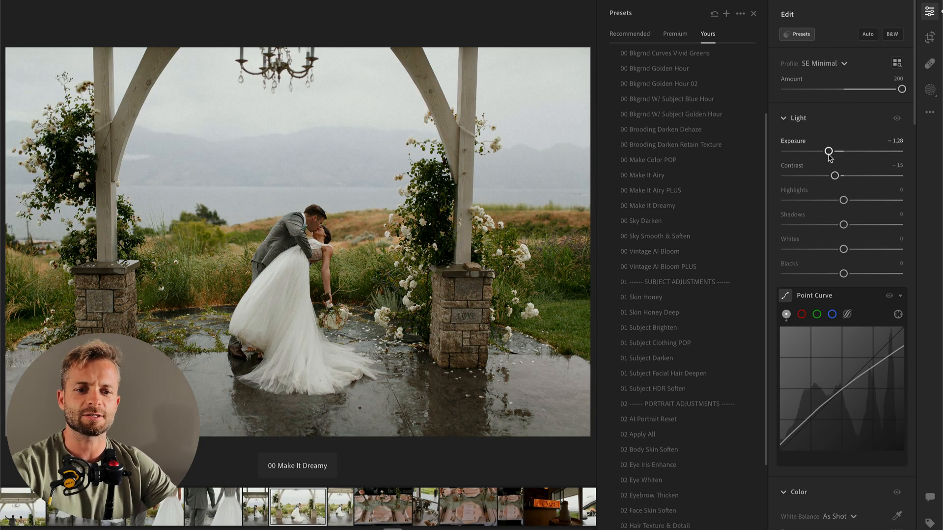
Step: Set the vertical dip-kiss photo's Exposure to −1.15, and adjust its crop slightly
key(Right)
drag(832, 156, 831, 153)
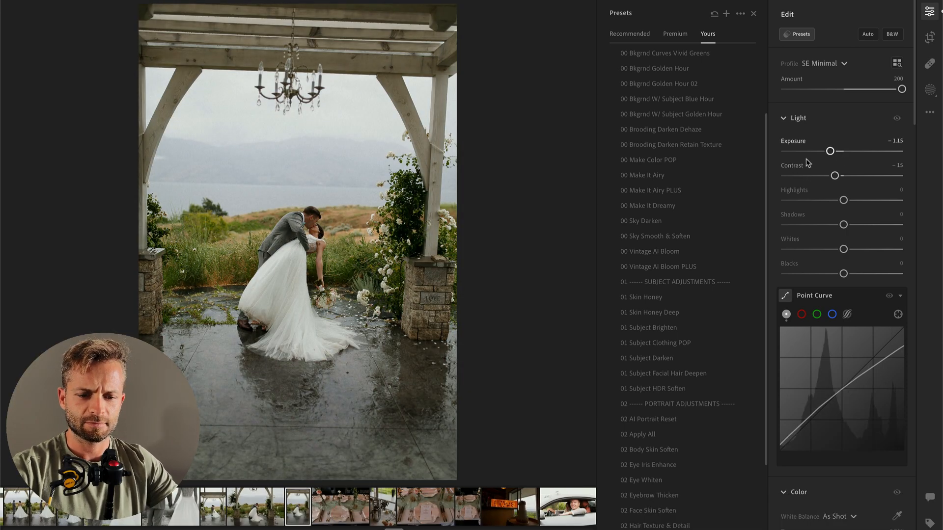
key(c)
drag(510, 185, 595, 154)
key(Return)
Step: On the place-setting photo with the green table runner, brighten the Exposure and set Temp to 4,384 and Highlights to +11
key(Right)
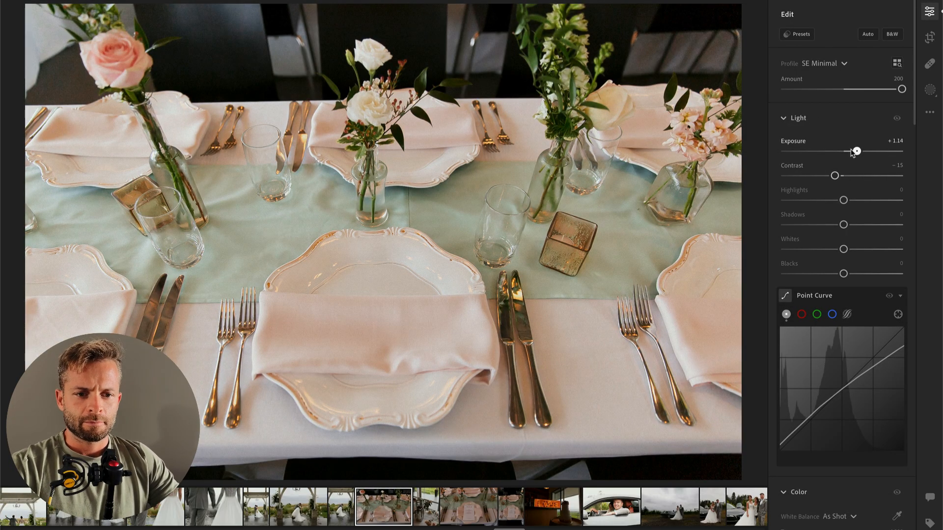
drag(853, 153, 850, 150)
scroll(828, 341, down, 3)
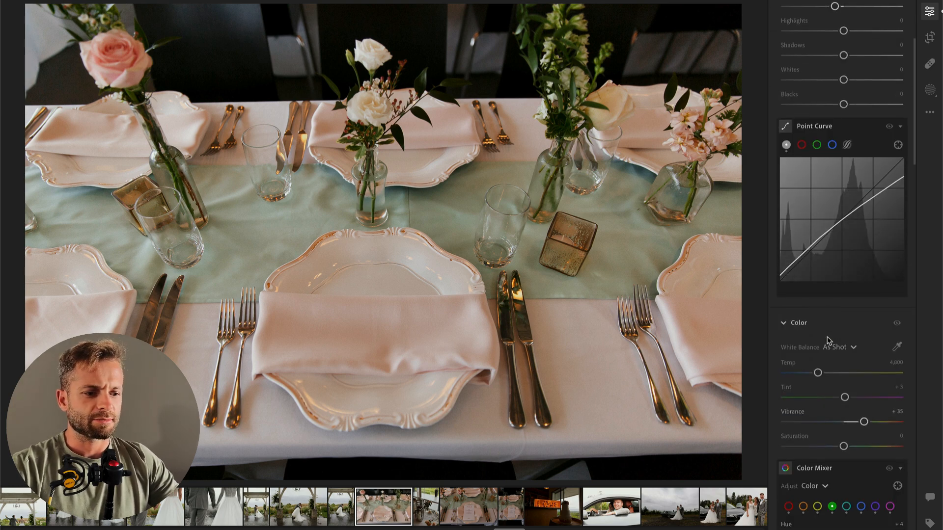
drag(818, 373, 814, 376)
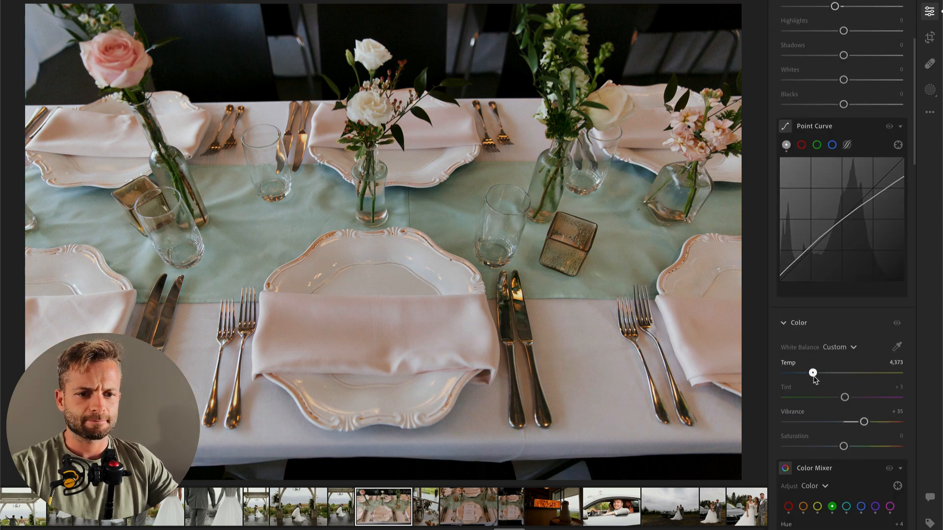
mouse_move(843, 30)
mouse_down()
mouse_move(818, 31)
mouse_move(850, 31)
mouse_up()
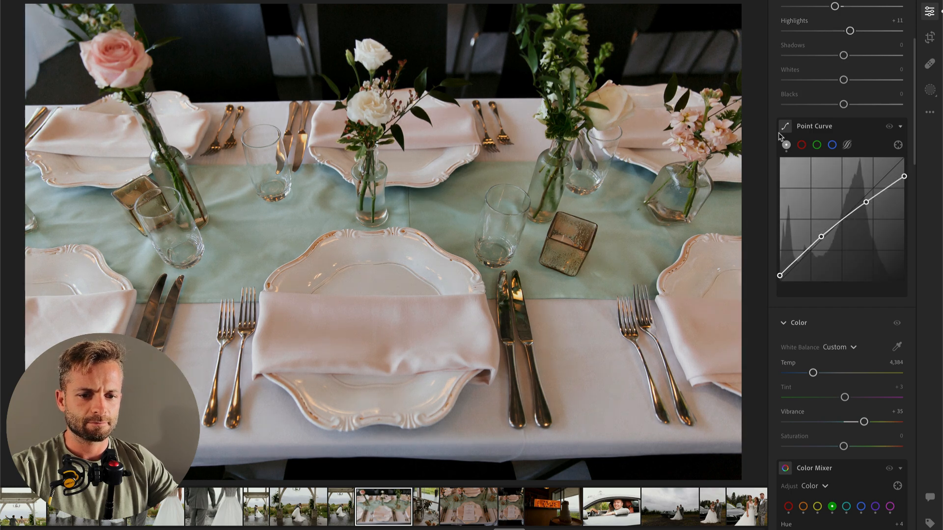
Step: Set the Exposure of the next photo, the lanterns and flowers on the table, to +1.26
key(Right)
scroll(830, 81, up, 4)
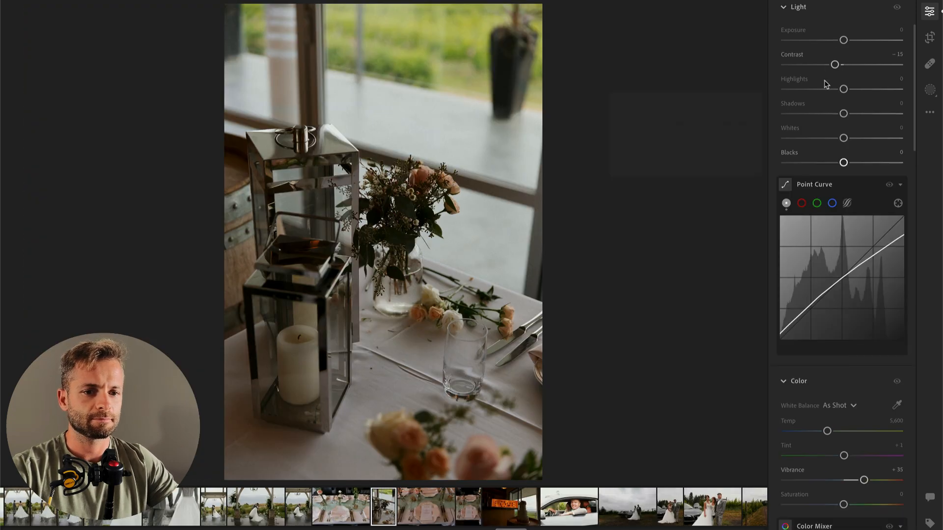
drag(855, 152, 859, 152)
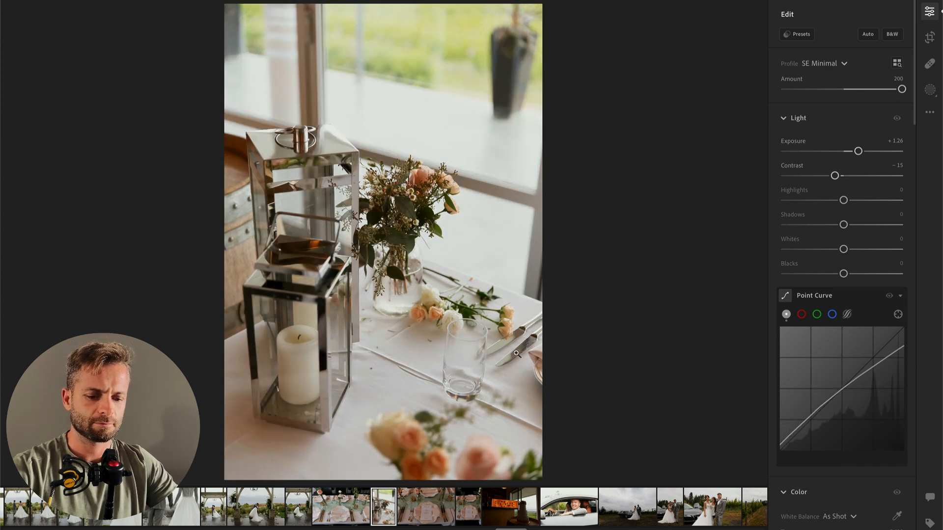
Step: Add a radial gradient mask over the lanterns and tabletop with Contrast −52, Highlights +54 and a lowered Exposure
key(r)
mouse_move(295, 317)
mouse_down()
mouse_move(370, 390)
mouse_move(436, 367)
mouse_up()
drag(844, 190, 875, 215)
key(Return)
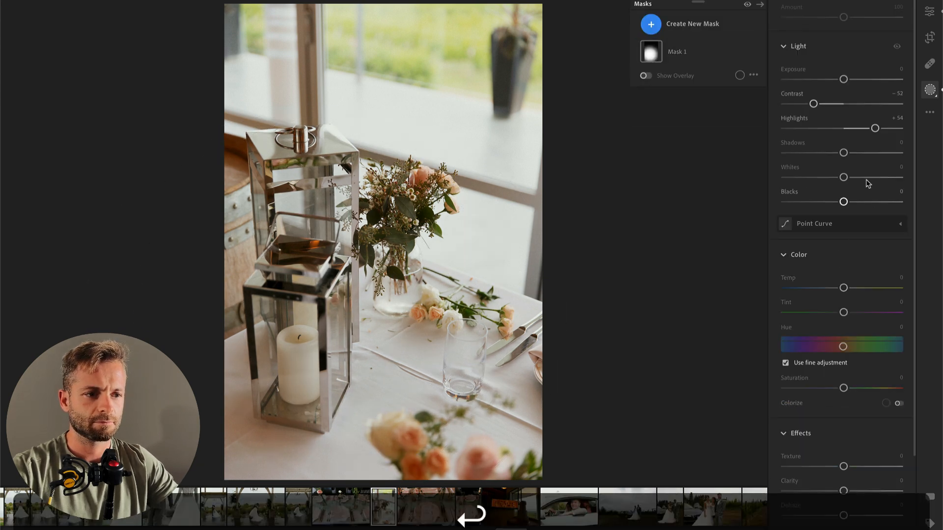
drag(842, 79, 831, 79)
key(Return)
Step: Set the lantern photo's overall Exposure to +0.96 and its Temp to 4,980
mouse_move(855, 151)
mouse_down()
mouse_move(843, 151)
mouse_move(857, 152)
mouse_up()
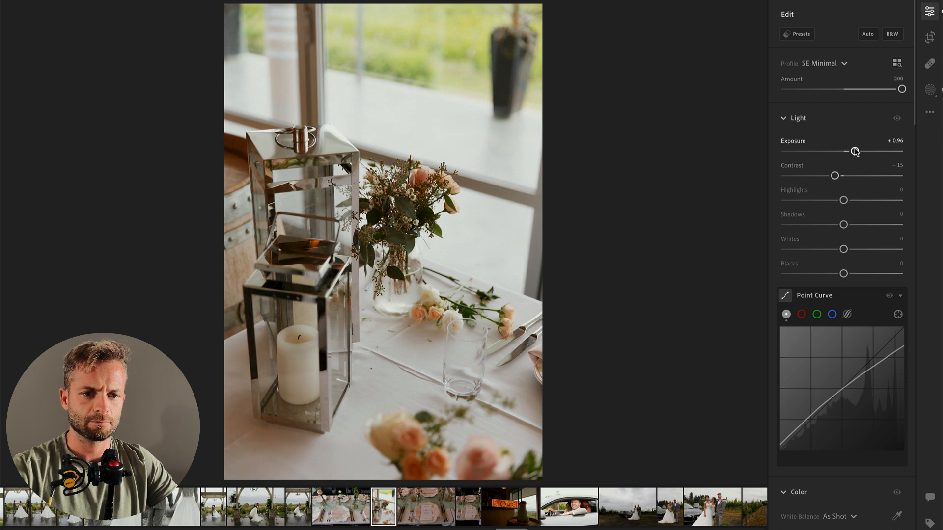
scroll(840, 339, down, 5)
drag(828, 258, 824, 259)
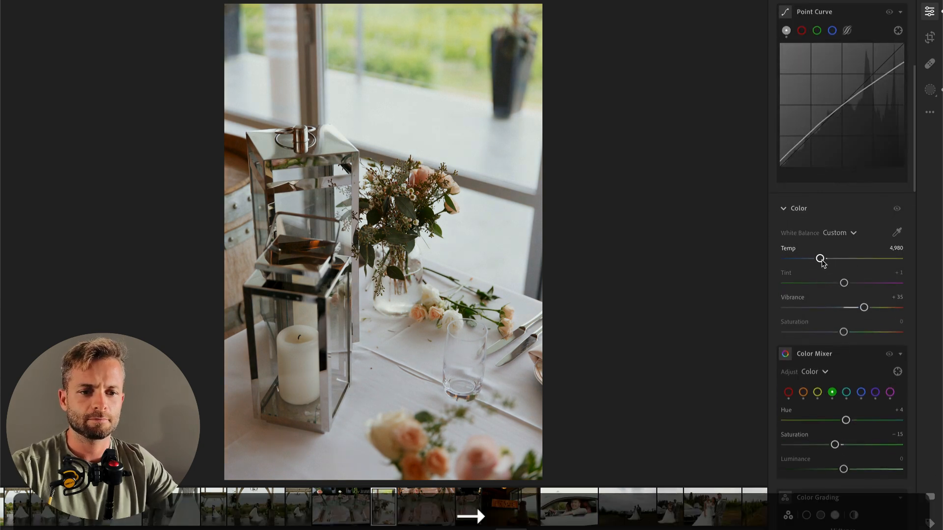
Step: On the next photo, the horizontal place setting with the menu card, set Temp to 4,166, Exposure to +0.58 and Contrast to −40
key(Right)
drag(816, 261, 808, 261)
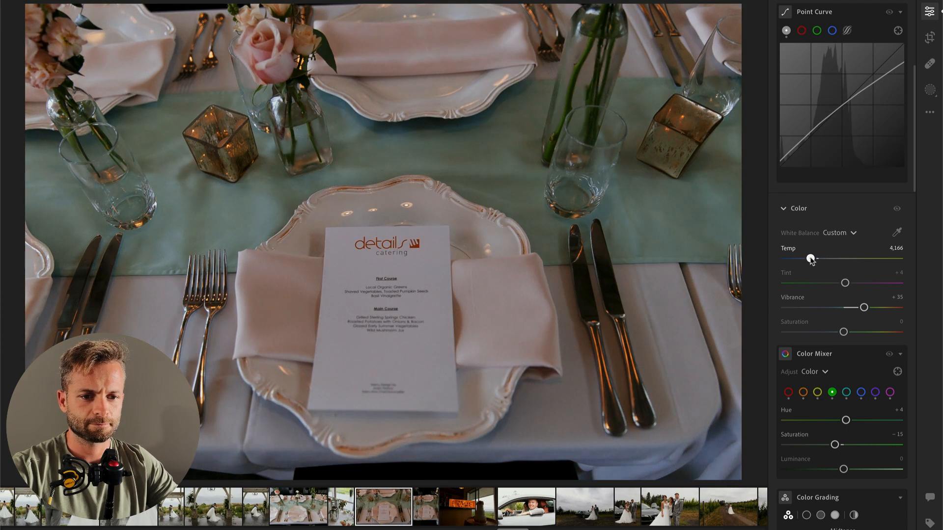
scroll(813, 241, up, 5)
drag(845, 151, 817, 177)
Step: Warm the horizontal menu-card photo to Temp 4,235 and copy its edit settings onto the following vertical place-setting photo
key(Right)
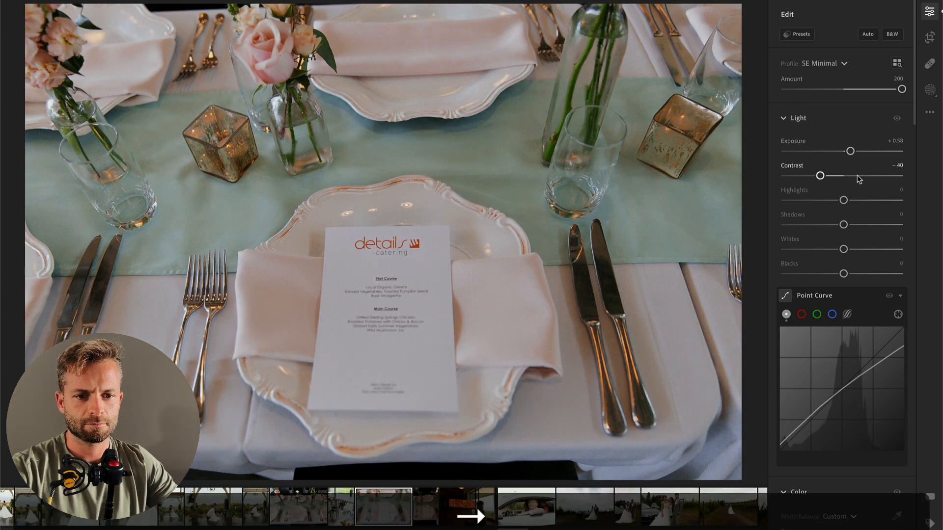
scroll(835, 394, down, 3)
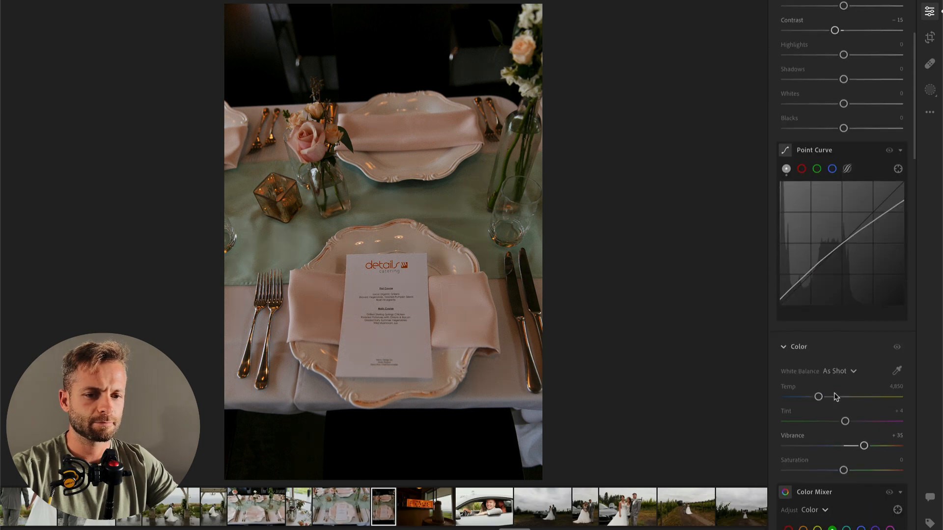
key(Left)
key(super+c)
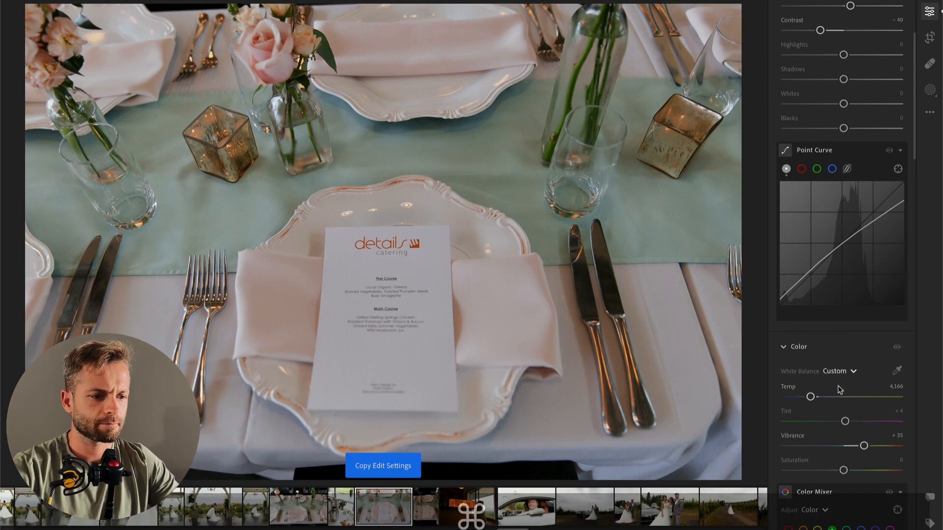
click(811, 398)
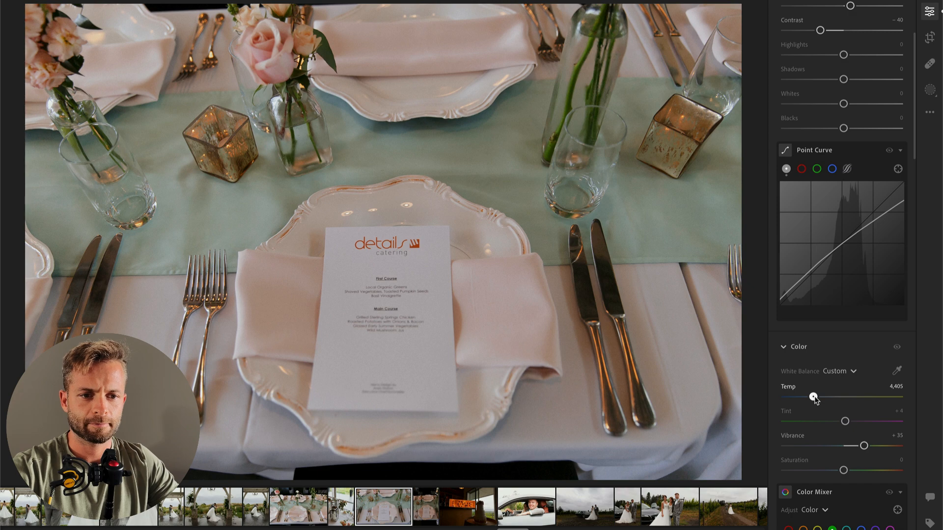
key(super+c)
key(super+Right)
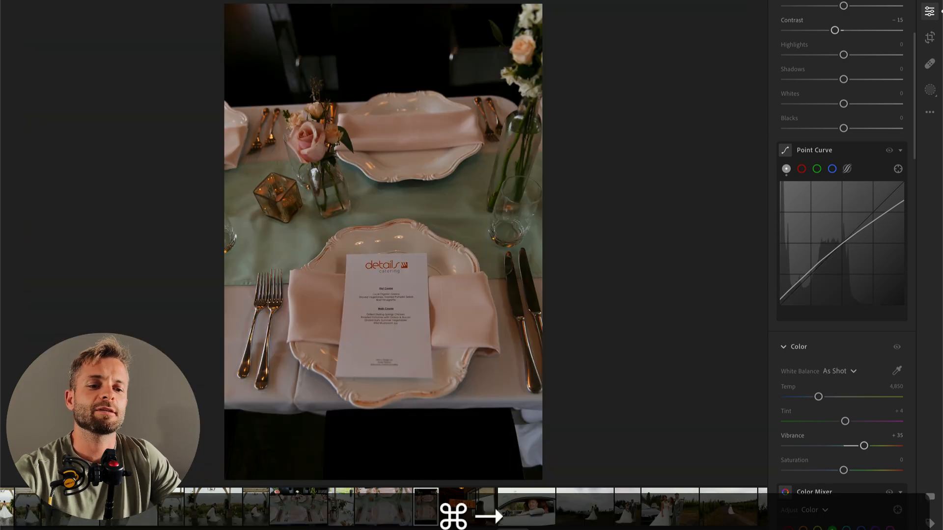
key(super+v)
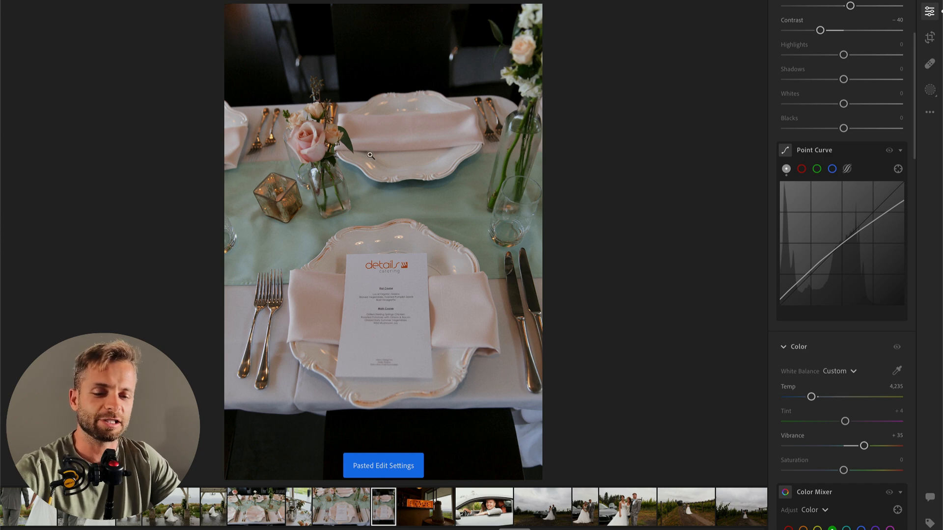
Step: Crop the vertical place-setting photo slightly tighter at its original aspect ratio, trimming the photo's left and upper edges
key(r)
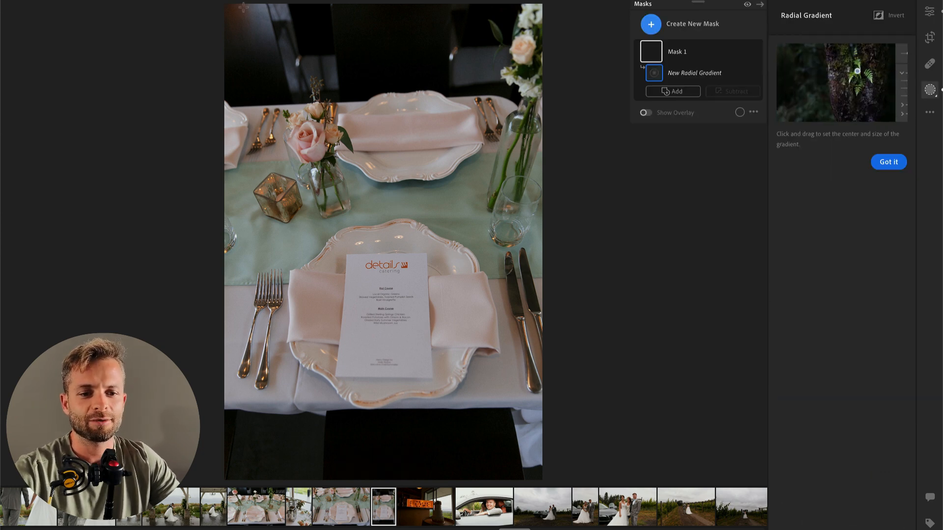
key(c)
drag(385, 6, 388, 28)
key(Return)
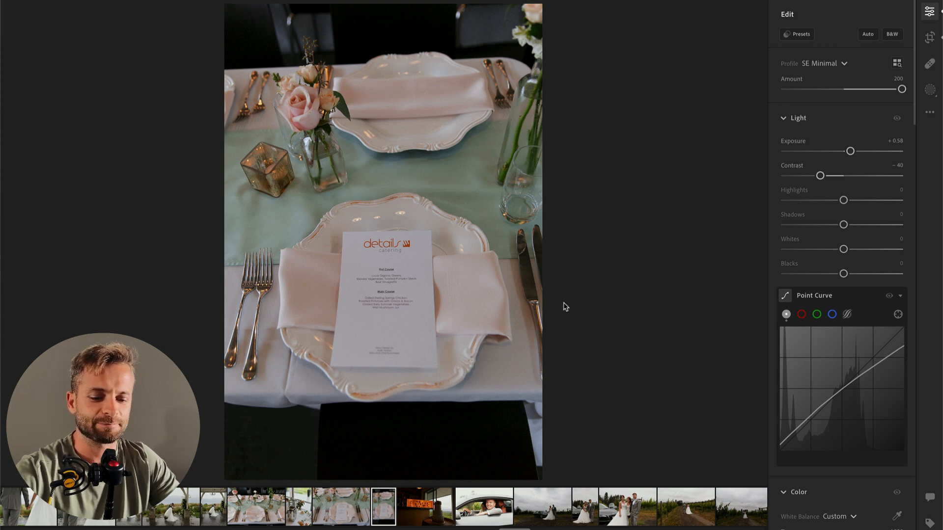
key(c)
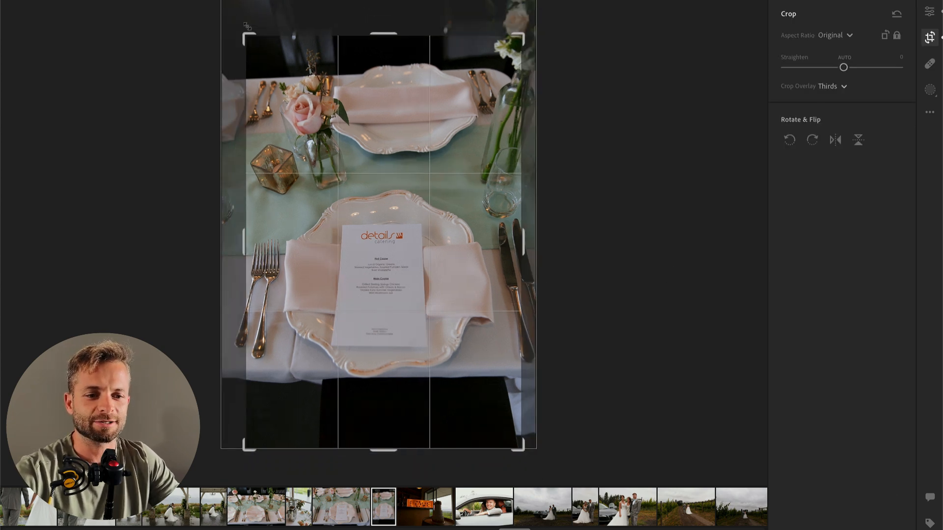
drag(291, 100, 280, 104)
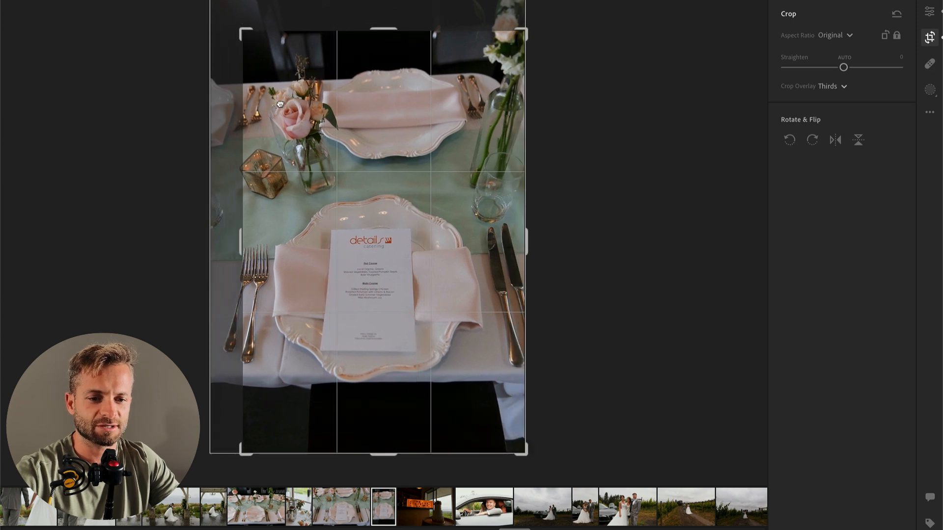
drag(246, 35, 232, 18)
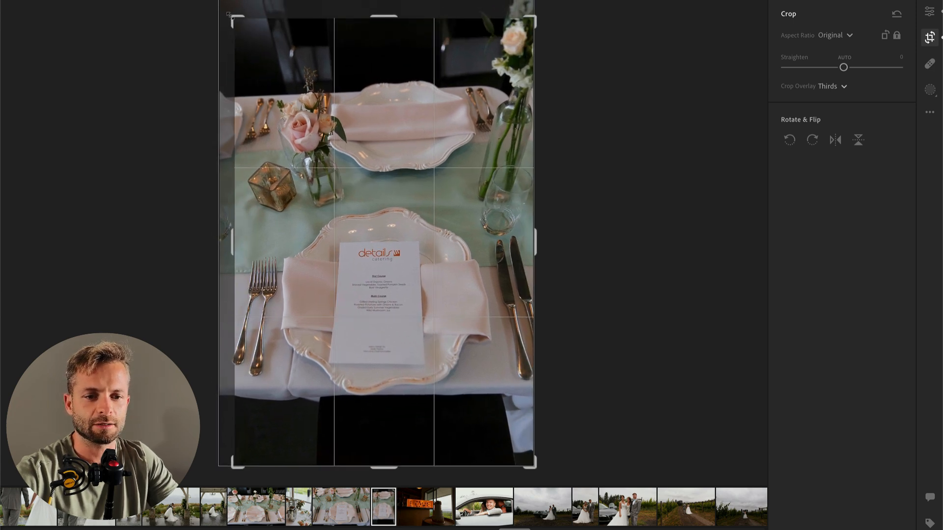
drag(606, 148, 607, 149)
key(Return)
Step: On the next photo, set Exposure to +2.13 and add a linear gradient mask over the LOVE sign side with Temp −100 and raised Exposure
key(Right)
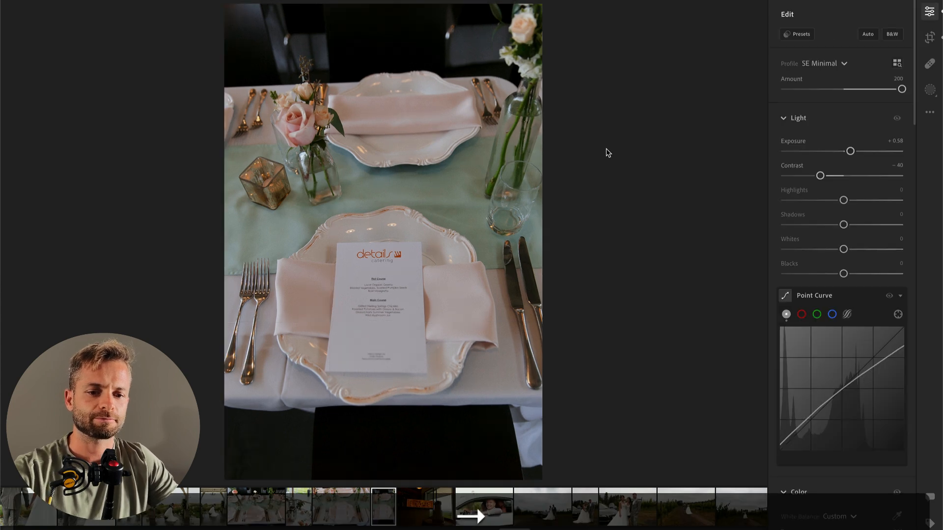
drag(844, 150, 868, 151)
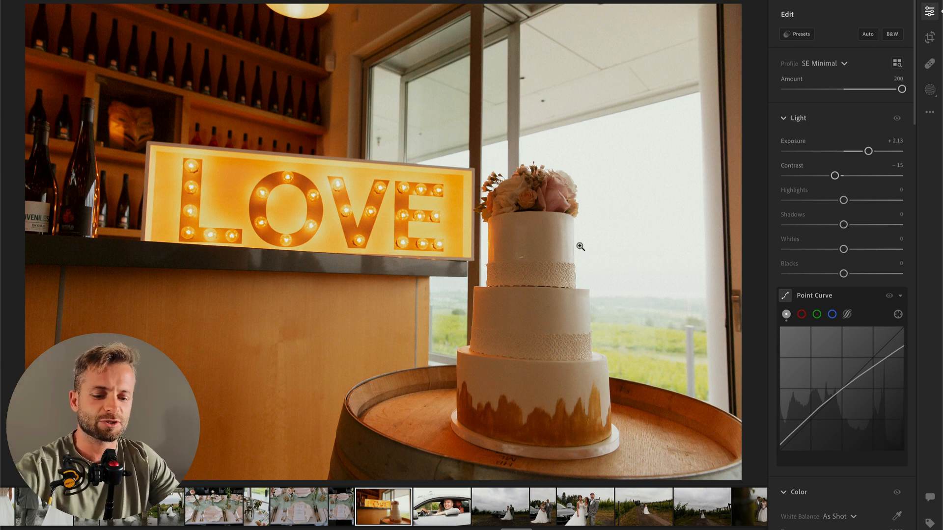
key(m)
drag(17, 113, 940, 322)
drag(843, 350, 796, 350)
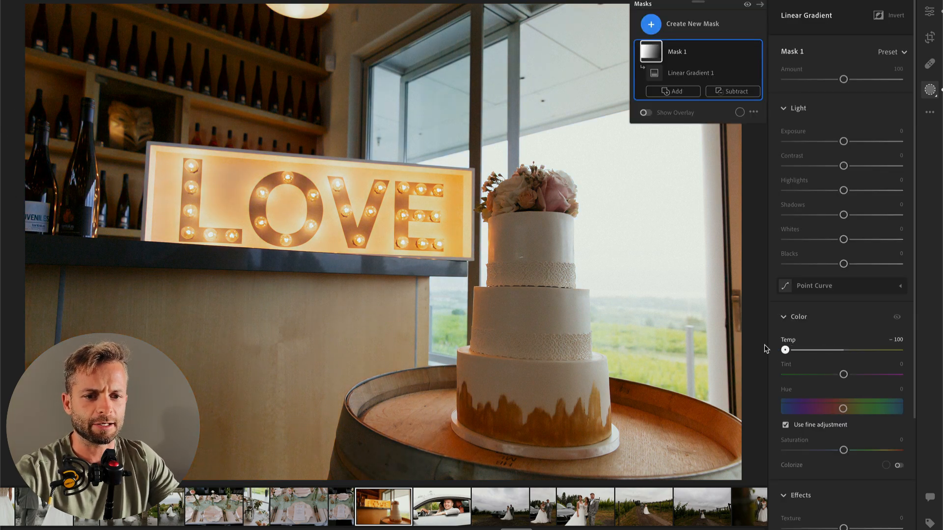
key(Return)
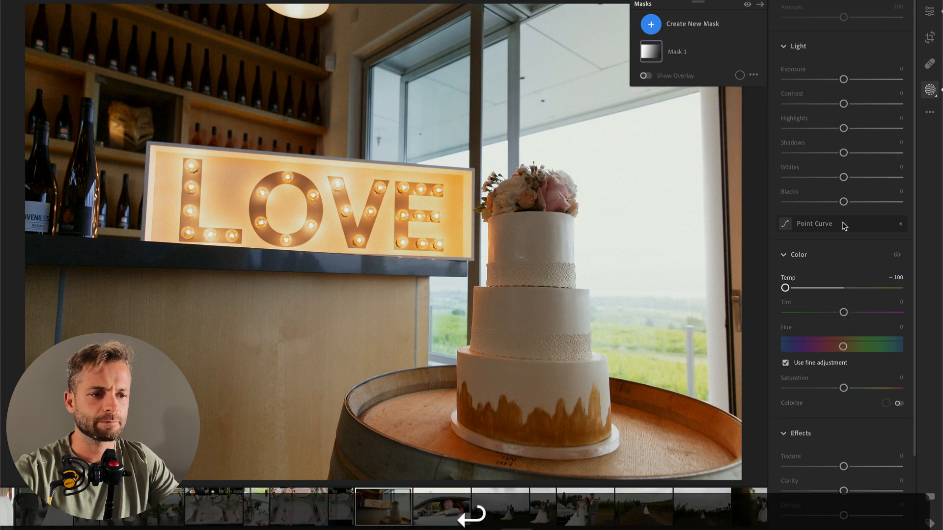
drag(844, 79, 849, 79)
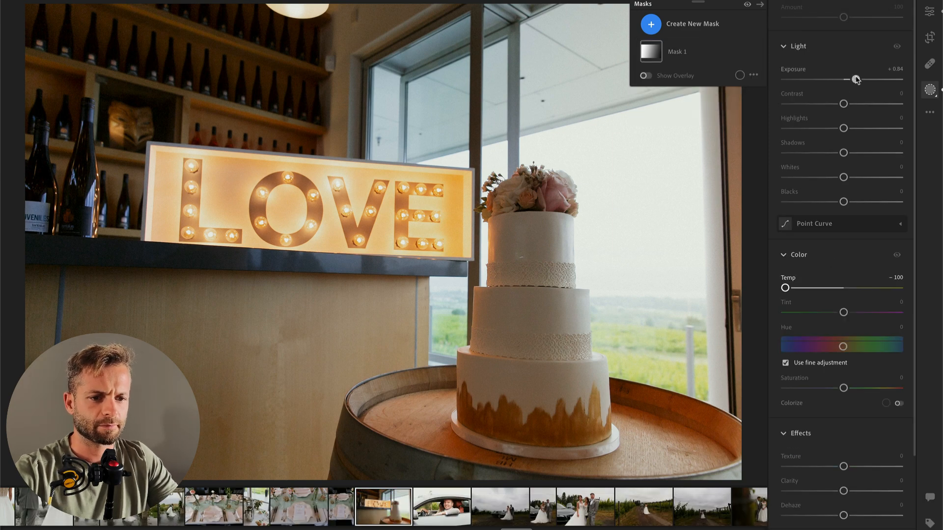
key(Return)
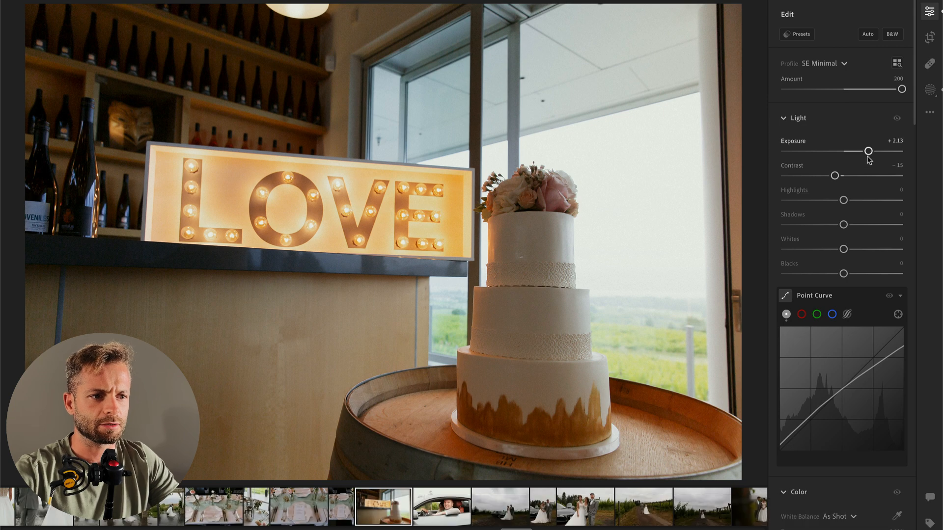
Step: Set the cake photo's overall Exposure to +2.29, Contrast to +1 and Temp to 6,323, comparing it with the original
drag(869, 152, 844, 176)
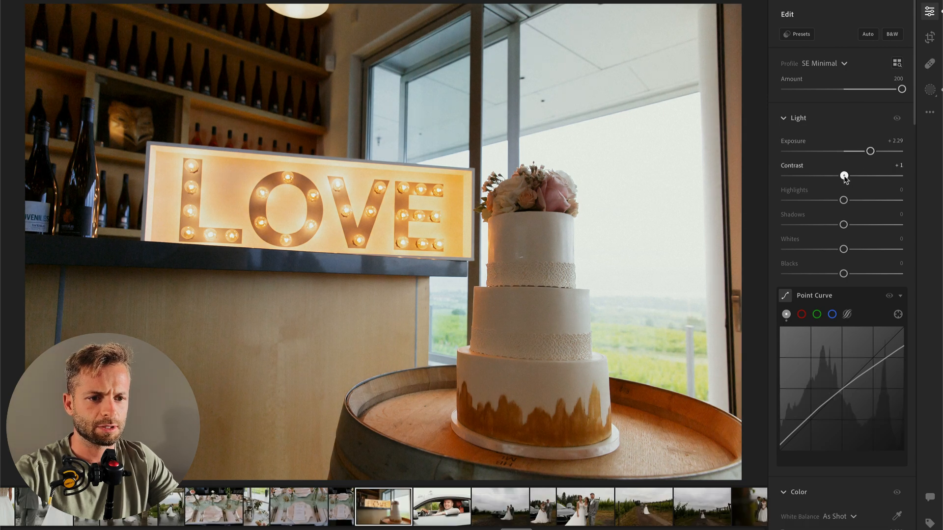
scroll(844, 250, down, 10)
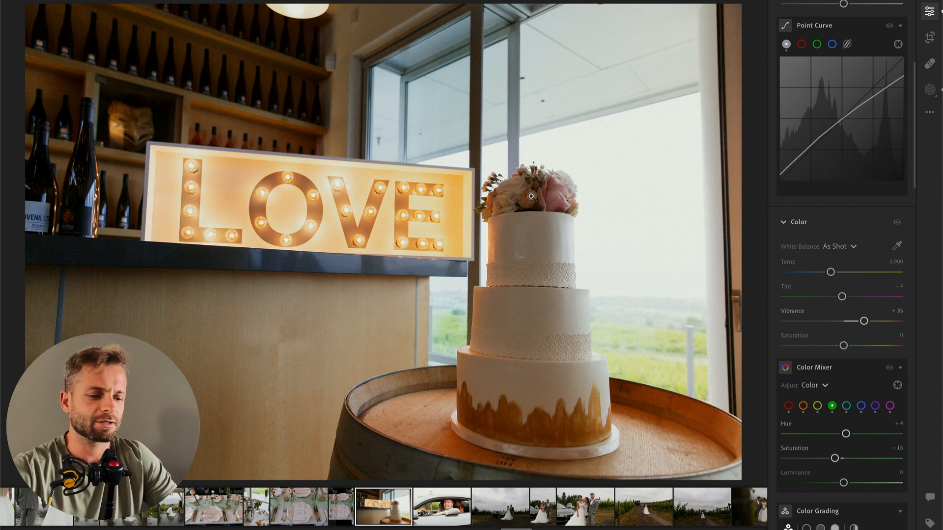
key(backslash)
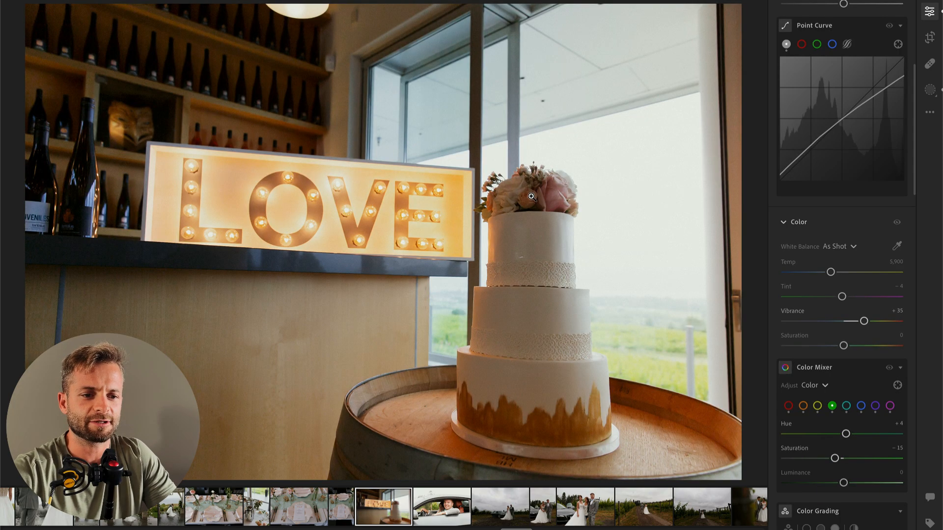
scroll(832, 167, up, 10)
scroll(845, 170, down, 20)
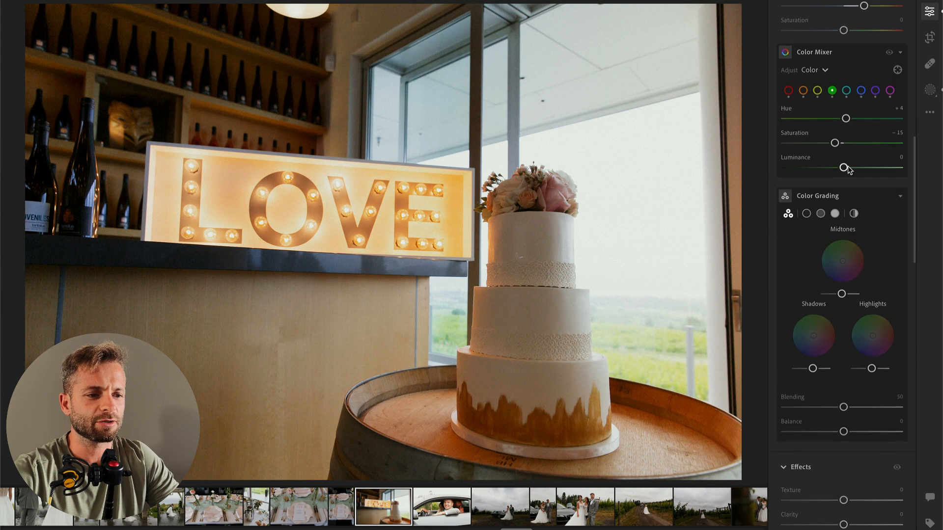
scroll(847, 170, up, 6)
drag(832, 117, 834, 118)
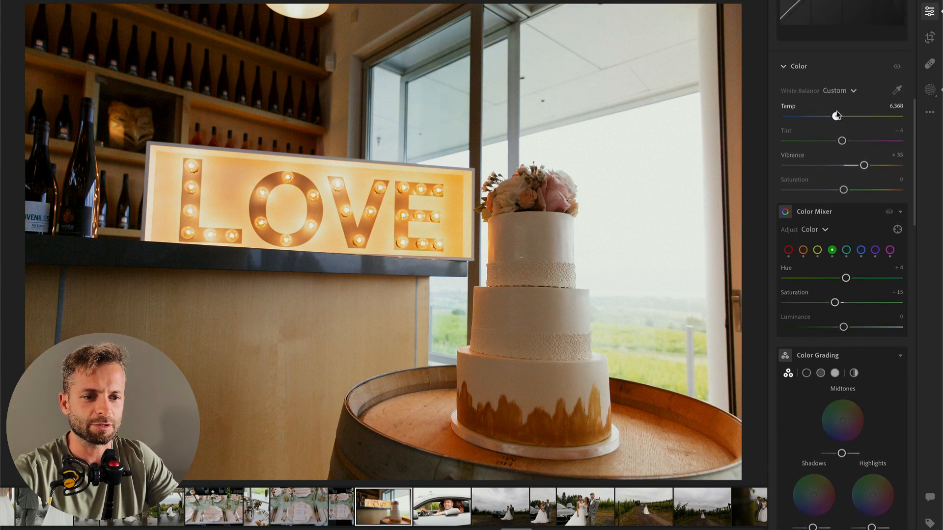
Step: On the next photo, add a radial gradient mask over the couple in the car with Contrast −48 and Highlights +32, and set overall Exposure to −0.68
key(Right)
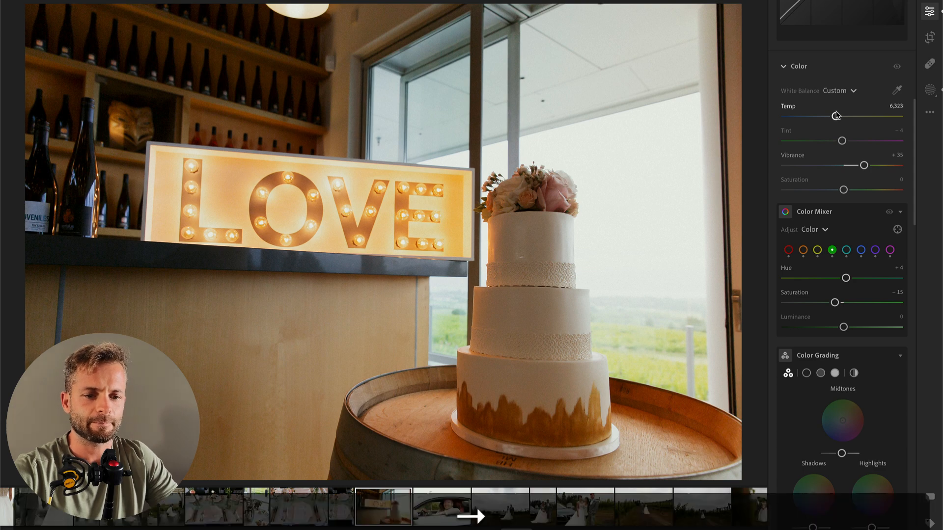
scroll(829, 157, up, 5)
scroll(829, 157, up, 6)
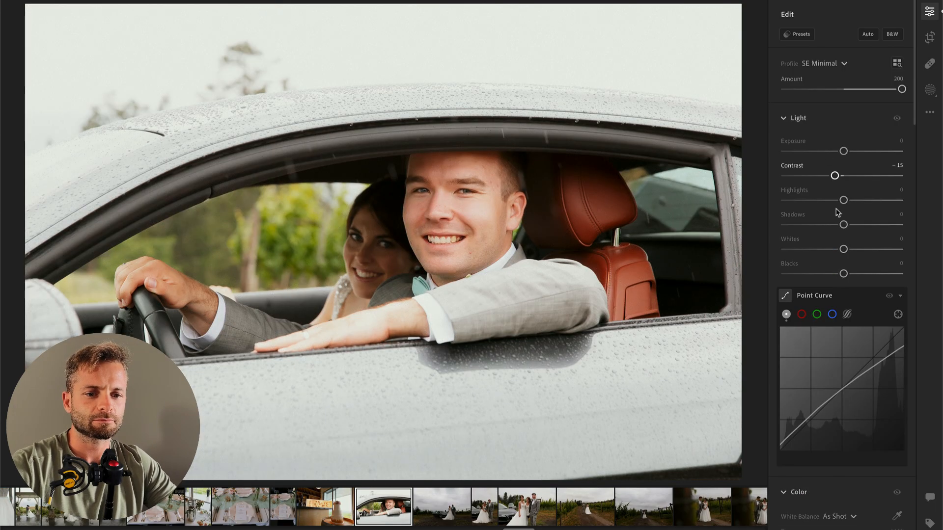
key(shift+m)
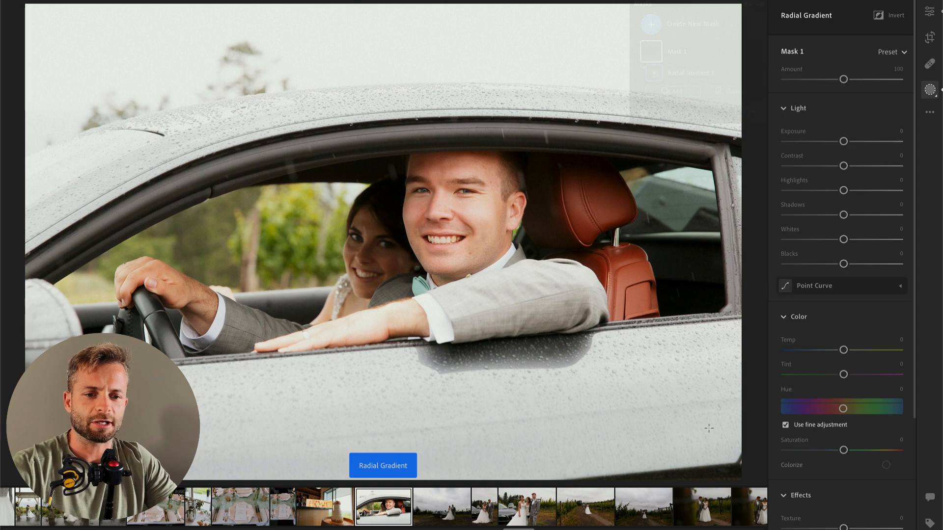
drag(326, 277, 592, 365)
key(o)
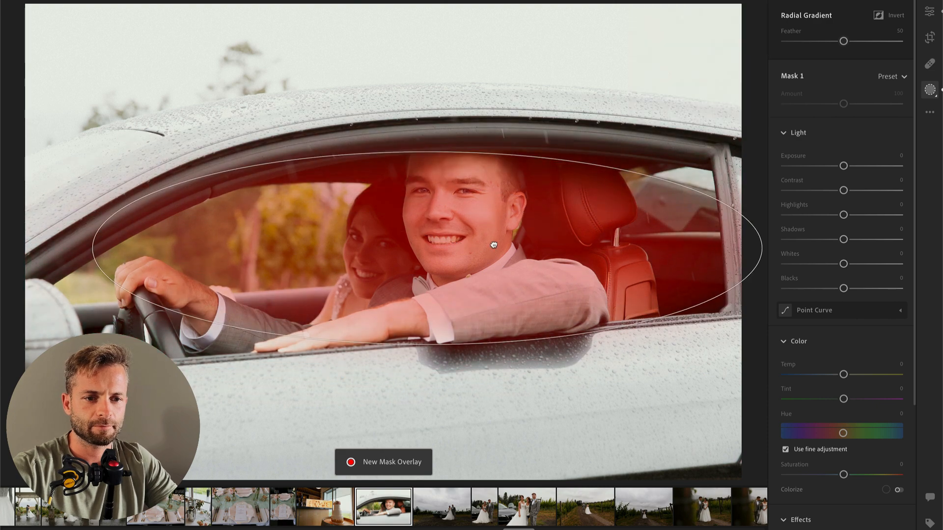
drag(843, 190, 798, 190)
drag(844, 214, 862, 215)
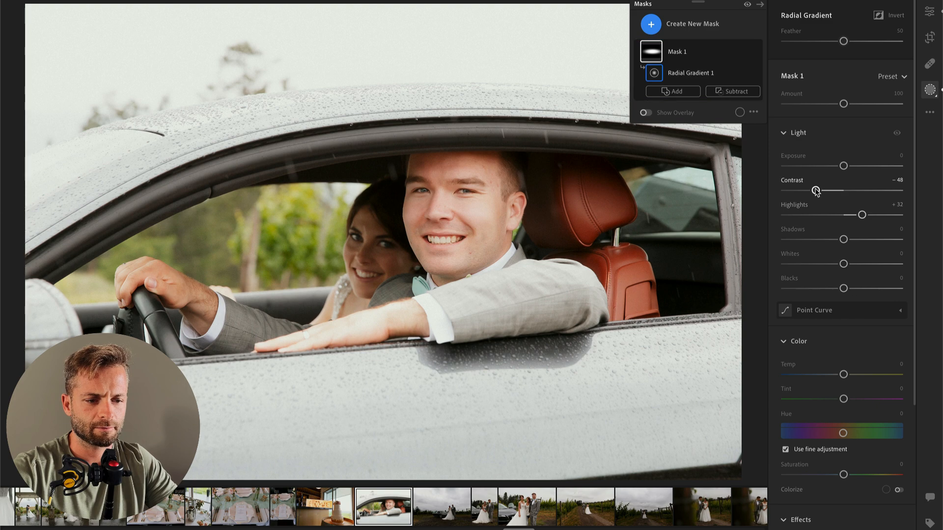
key(Return)
drag(843, 151, 838, 153)
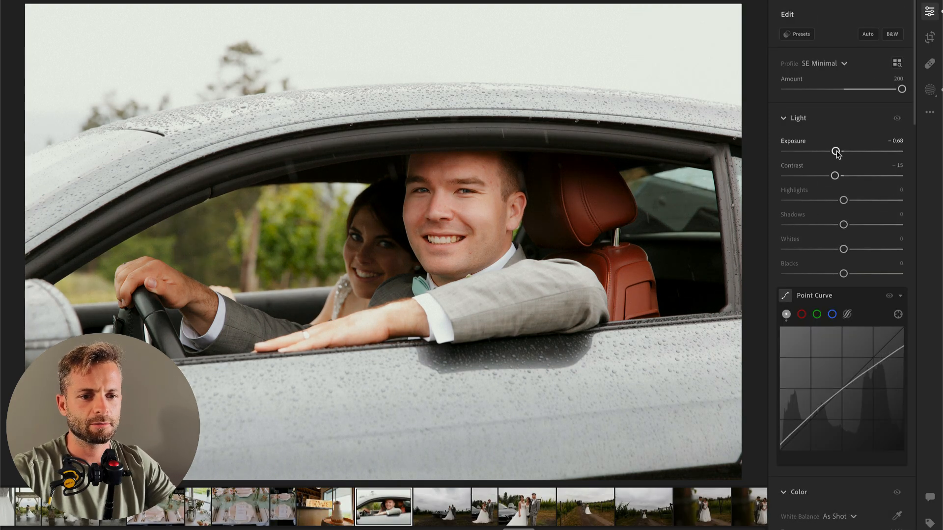
Step: On the next photo, the couple standing by the car under a wide sky, set Exposure +1.56, Contrast 0, Highlights −100 and Whites −46
key(Right)
click(863, 152)
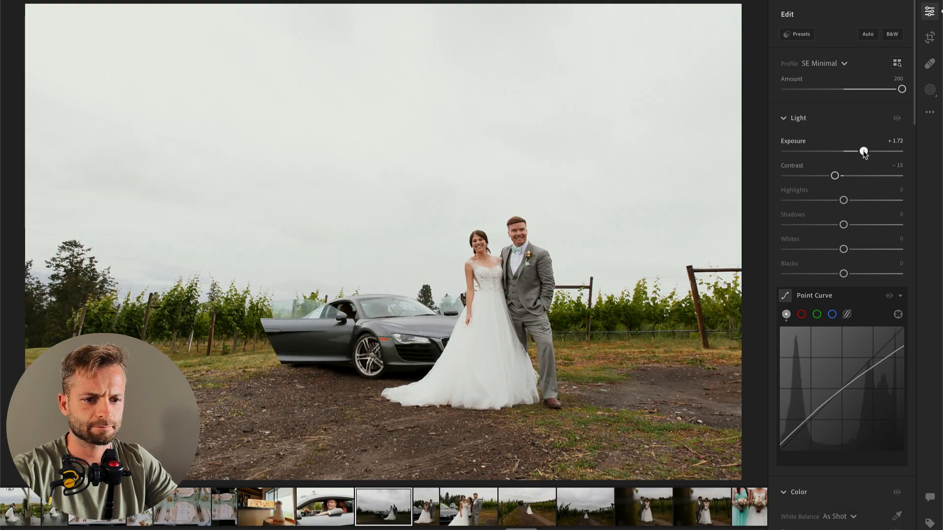
click(844, 176)
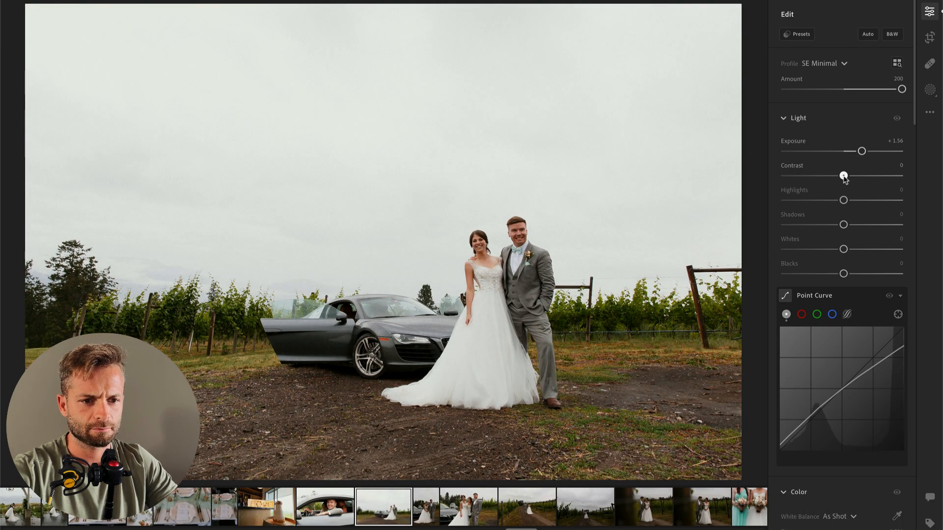
click(791, 200)
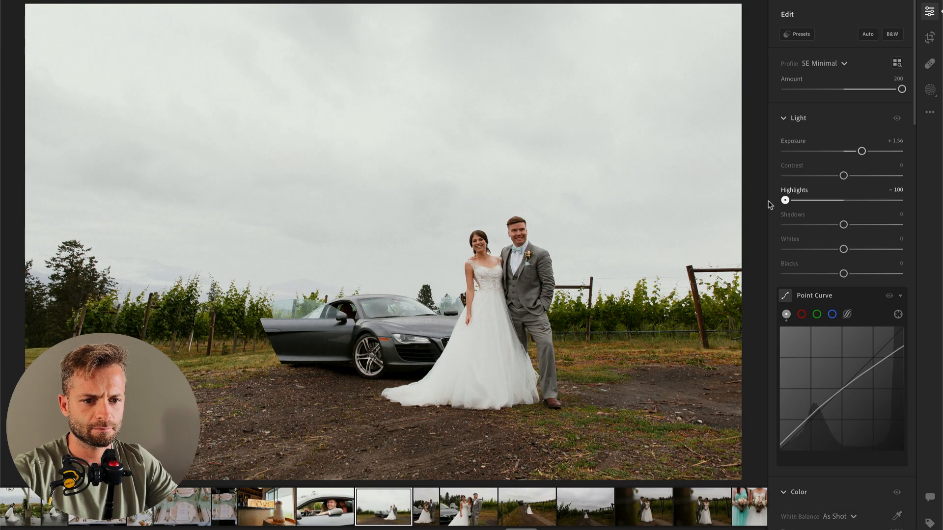
click(793, 249)
drag(794, 253, 818, 251)
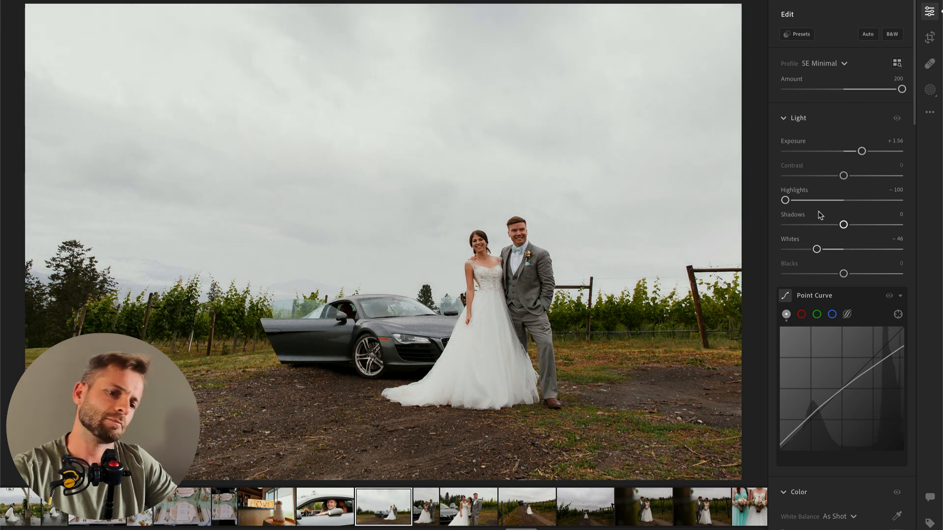
Step: Set the Exposure of the next photo, the vertical shot of the laughing couple beside the car, to +1.03 and advance to the following photo
key(Right)
drag(844, 151, 856, 152)
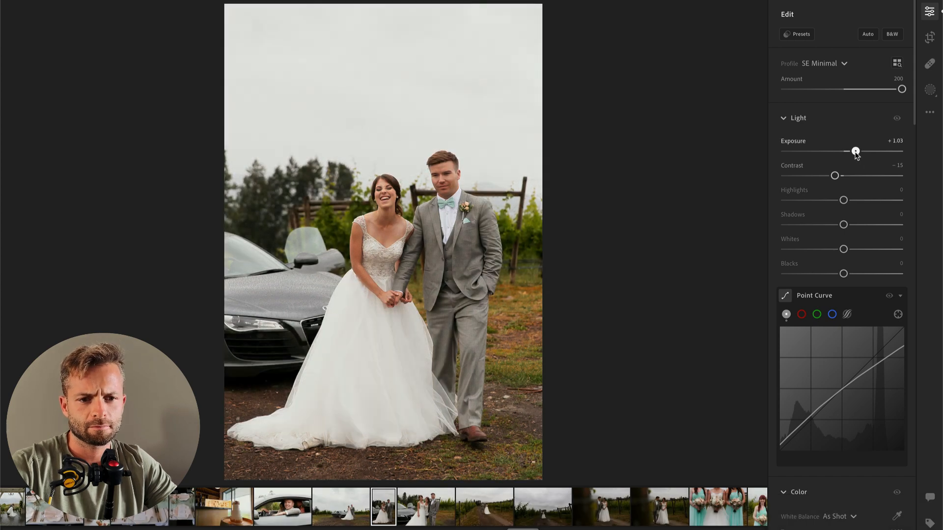
key(Right)
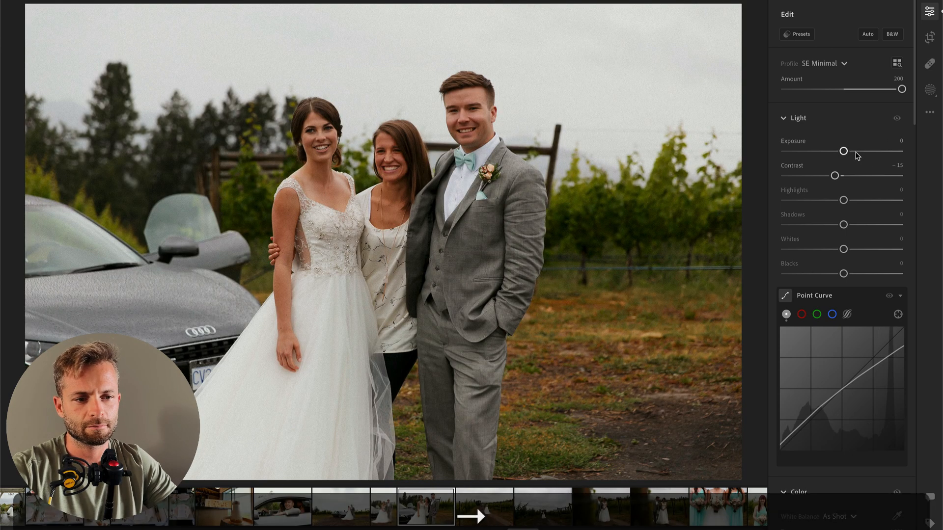
Step: Return to the vertical photo of the laughing couple, paint a brush mask over the bride's dress and lower the mask's Highlights
key(Left)
key(b)
mouse_move(353, 328)
mouse_down()
mouse_move(348, 389)
mouse_move(403, 398)
mouse_move(358, 398)
mouse_move(380, 371)
mouse_move(370, 345)
mouse_move(359, 373)
mouse_up()
drag(844, 339, 815, 339)
key(Return)
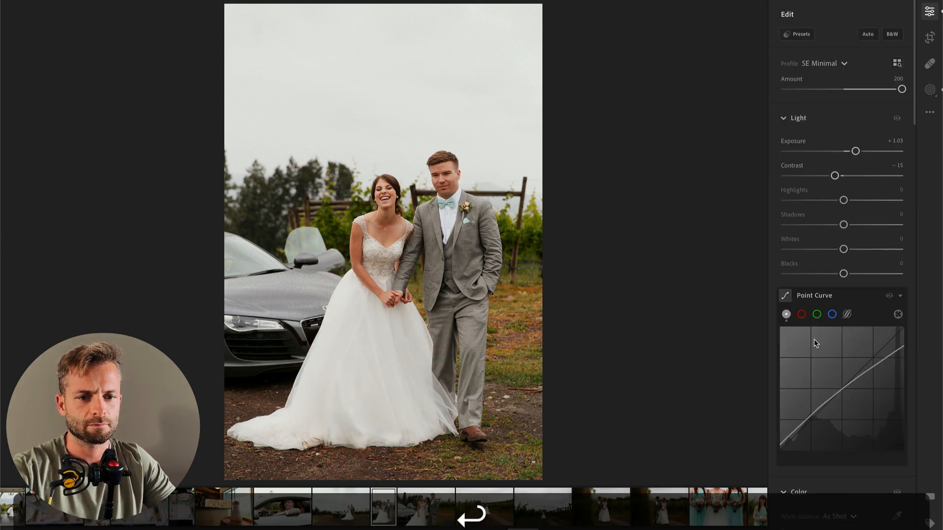
Step: Set the vertical couple photo's overall Exposure to +0.75 and copy its edit settings onto the next photo, the group of three by the car
drag(854, 155, 851, 156)
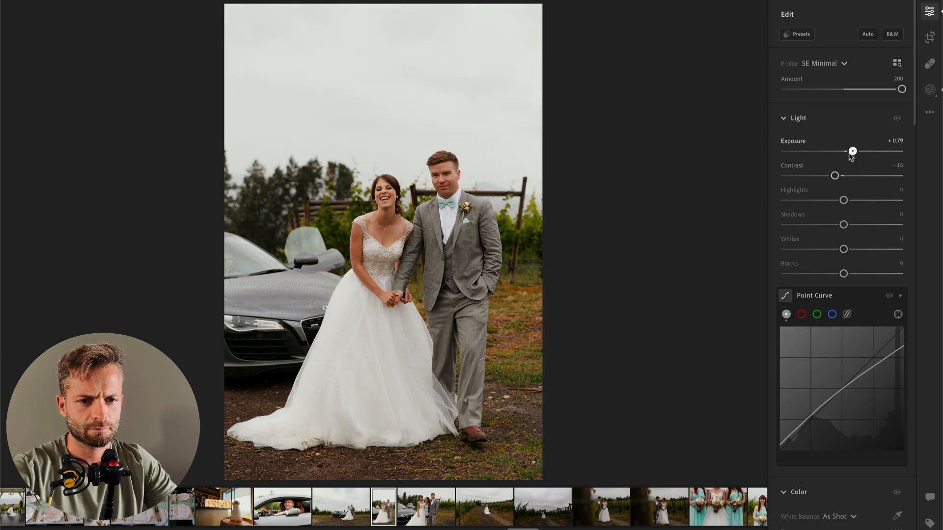
key(super+c)
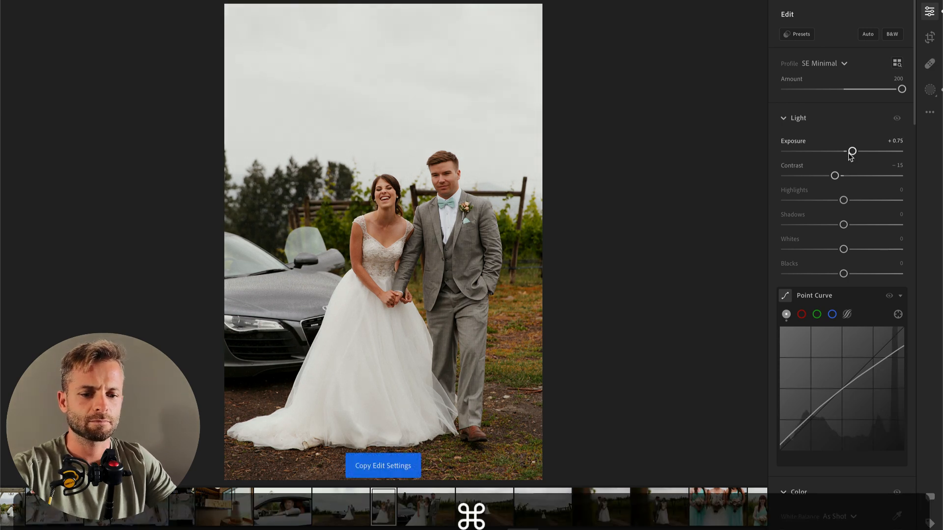
key(Right)
key(super+v)
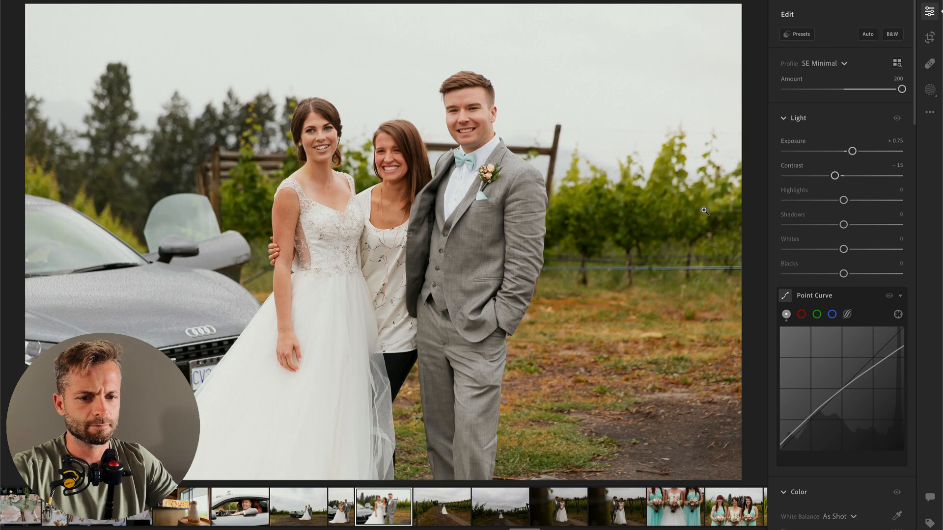
Step: Paint a brush mask over the bride's dress in the three-person photo, setting its Highlights to −100 and Whites to −26
key(b)
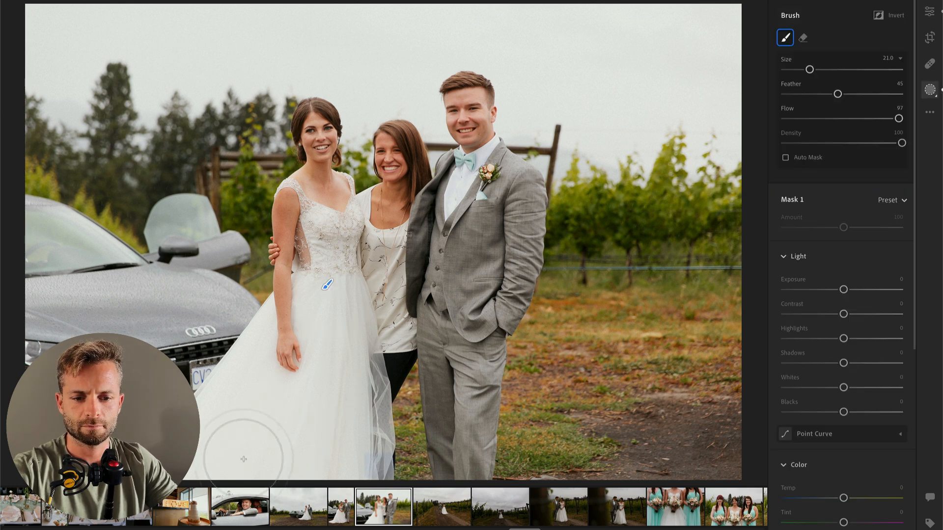
key(o)
mouse_move(260, 354)
mouse_down()
mouse_move(196, 489)
mouse_move(347, 440)
mouse_up()
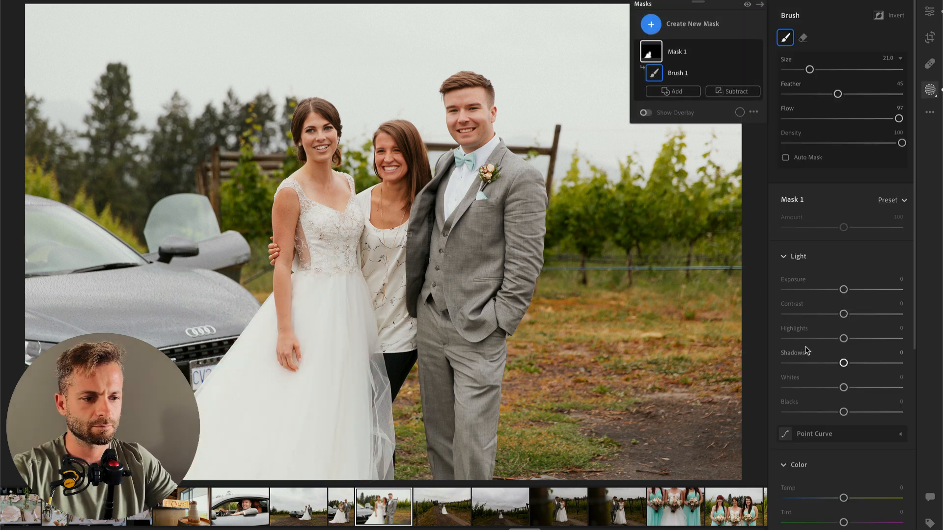
drag(844, 339, 767, 343)
drag(805, 387, 829, 387)
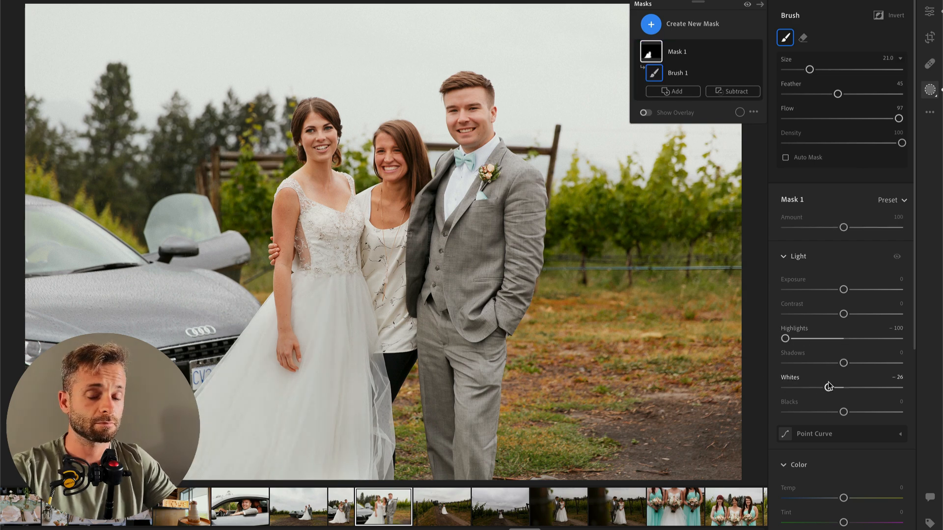
key(Return)
Step: Set the three-person photo's overall Exposure to +0.31, copy its edit settings and advance to the next photo
drag(852, 152, 846, 152)
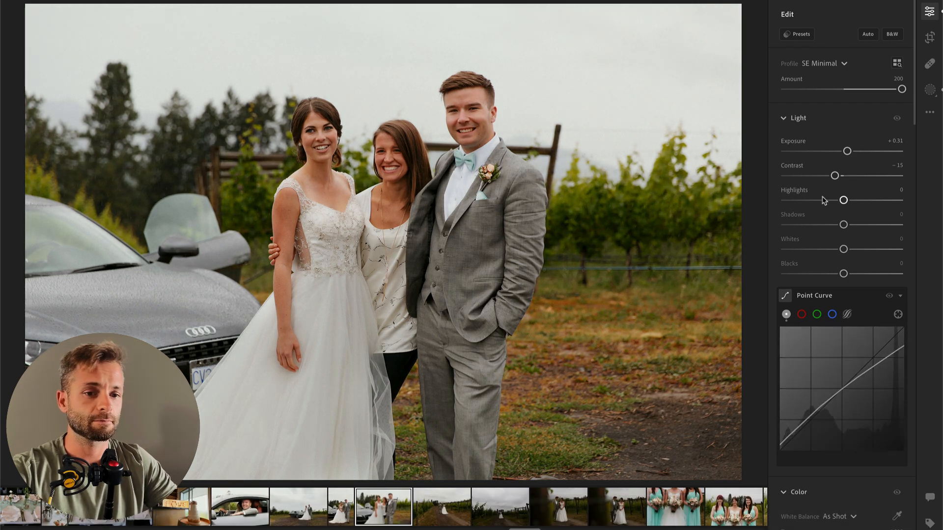
key(super+c)
key(super+Right)
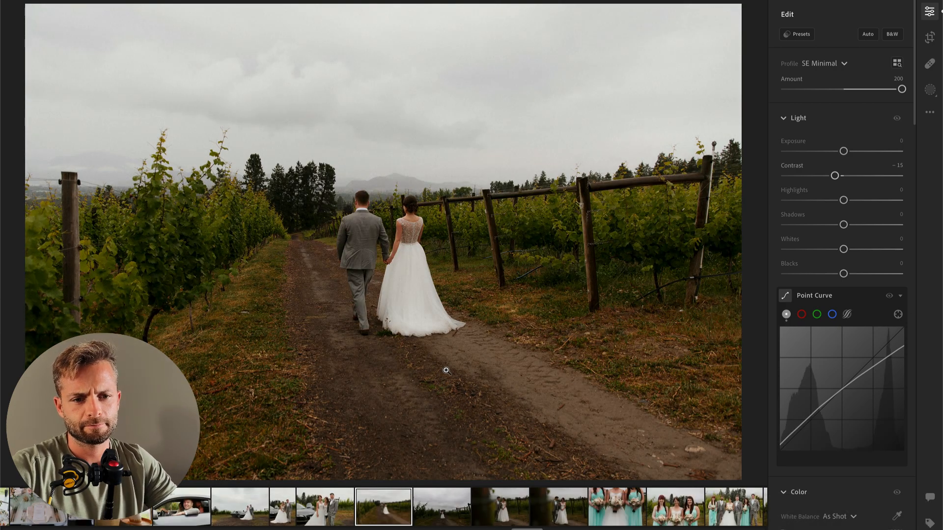
Step: Paste the copied settings onto the photo of the couple walking away through the vineyard and apply the 01 Subject HDR Soften preset
key(super+v)
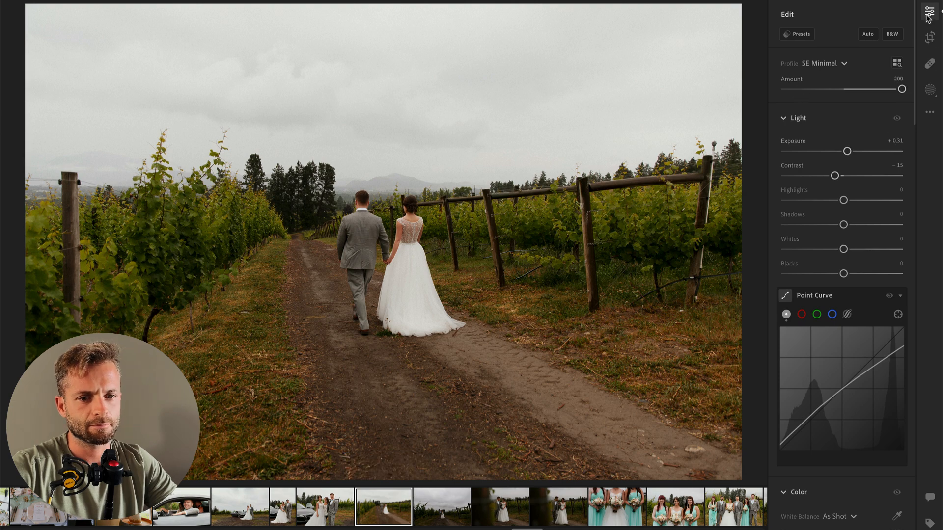
click(799, 34)
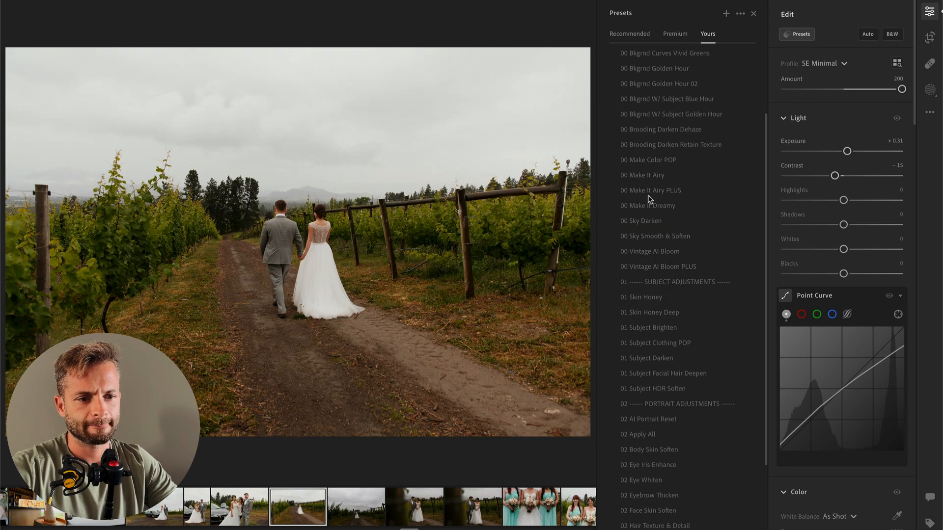
click(657, 389)
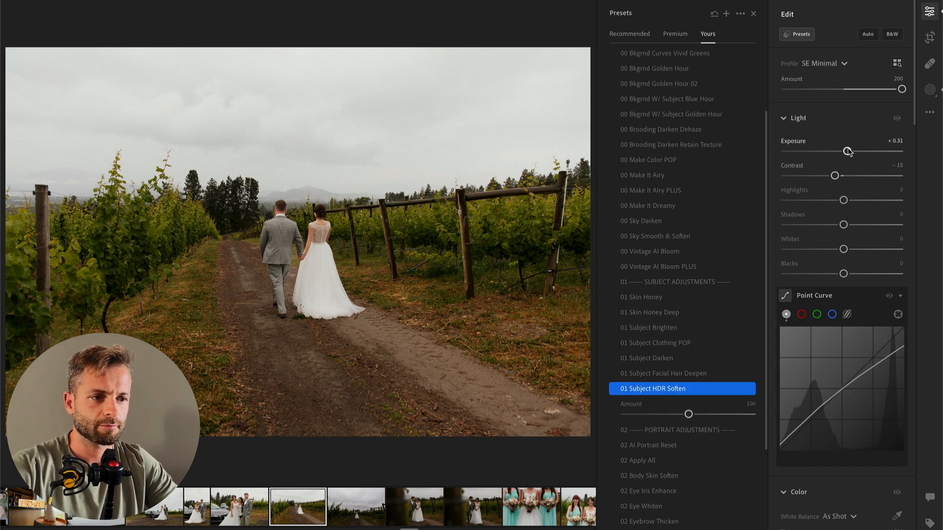
Step: Try Exposure −0.23 and the 00 Vintage AI Bloom PLUS preset on the vineyard photo, undo both and close the presets
drag(846, 152, 841, 152)
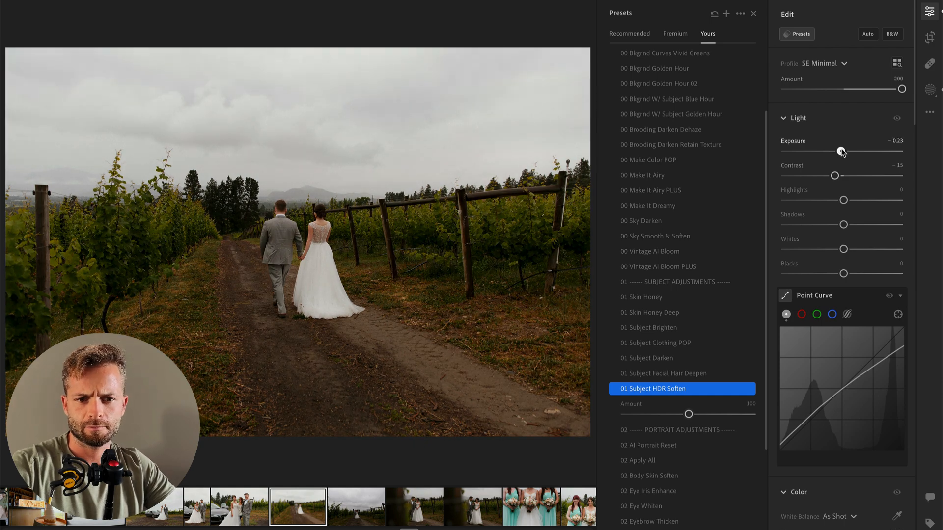
click(450, 265)
click(297, 295)
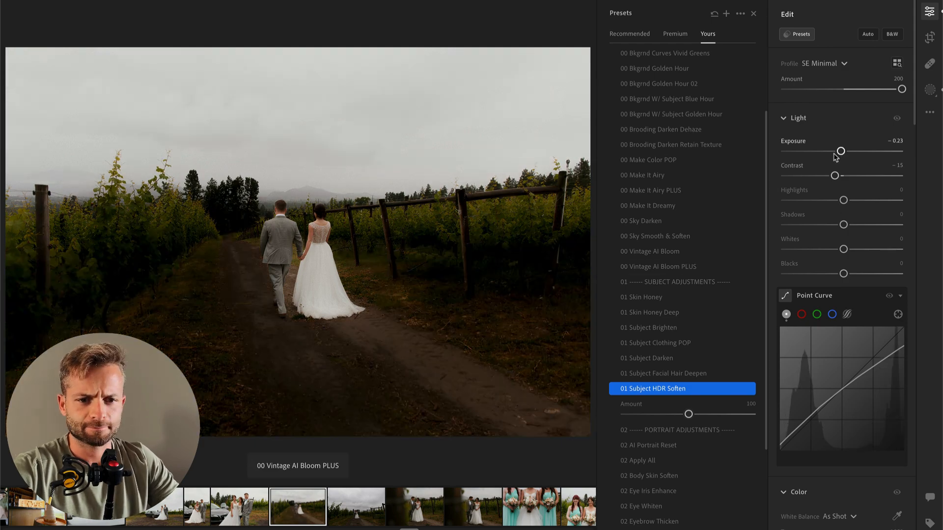
key(super+z)
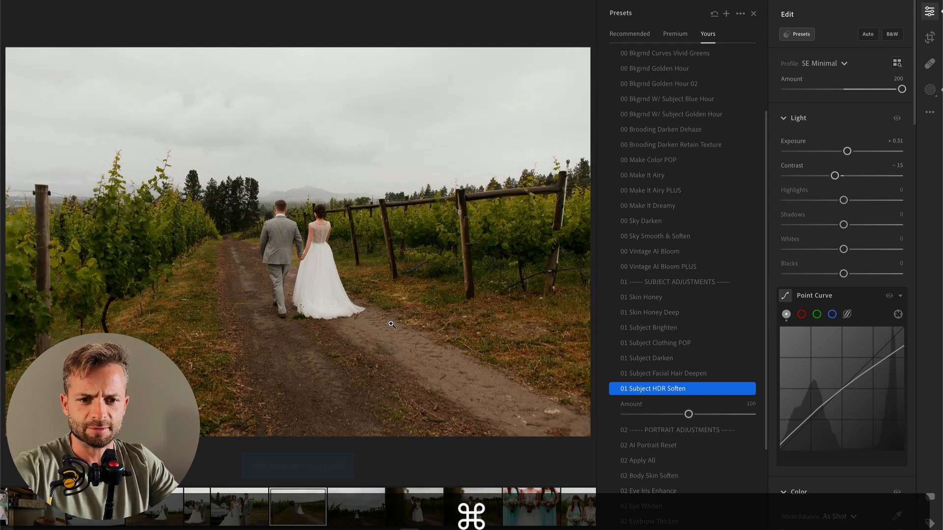
click(753, 13)
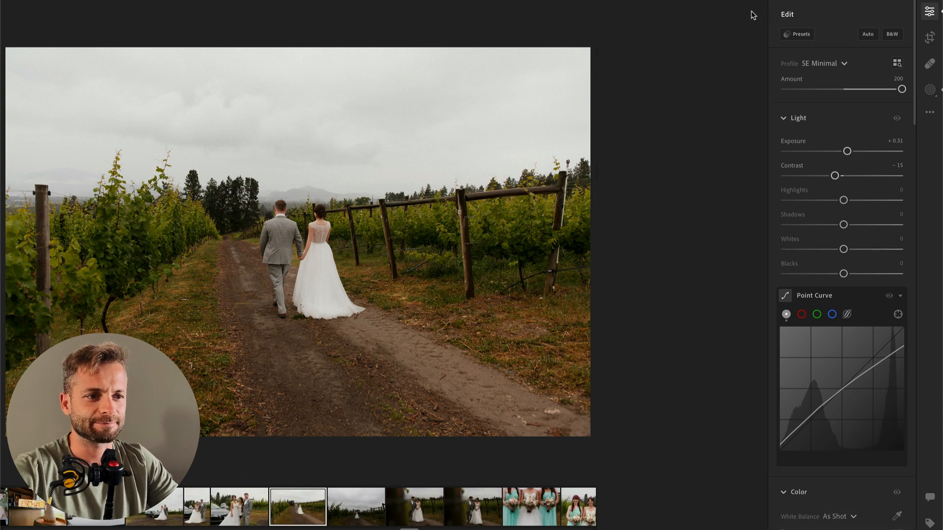
Step: Compare the walking-away vineyard photo with its original and set its Exposure to −0.04
key(backslash)
key(backslash)
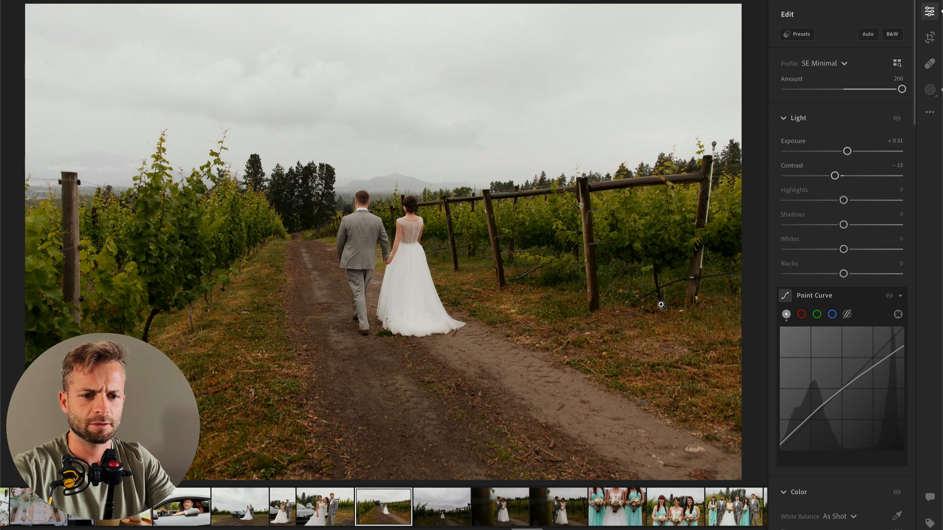
drag(848, 154, 843, 154)
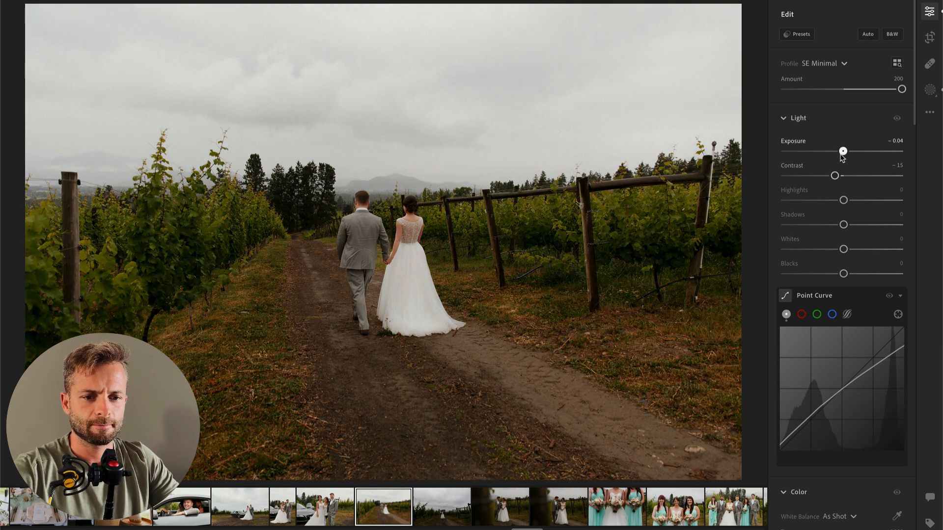
Step: Paint a size 6 brush mask over the bride's dress in the walking-away photo and set the mask's Highlights to −92
key(b)
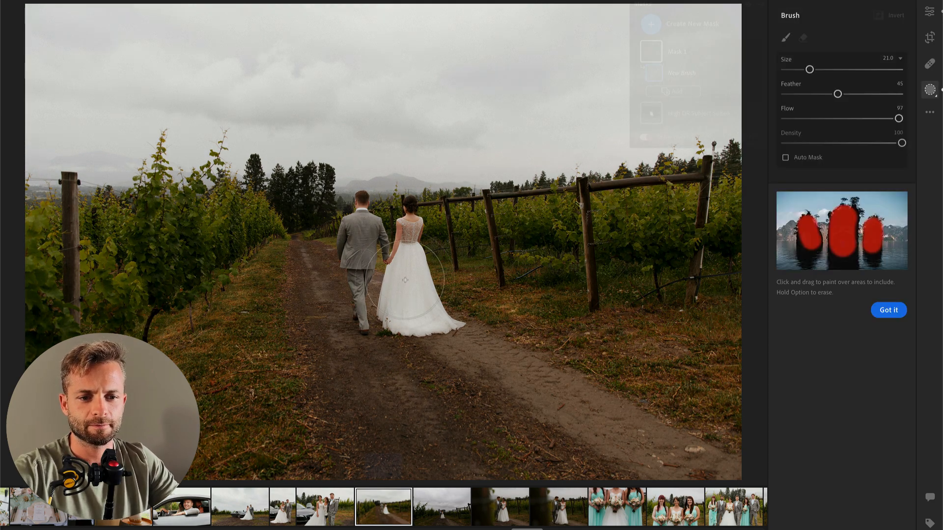
scroll(405, 280, up, 4)
click(417, 275)
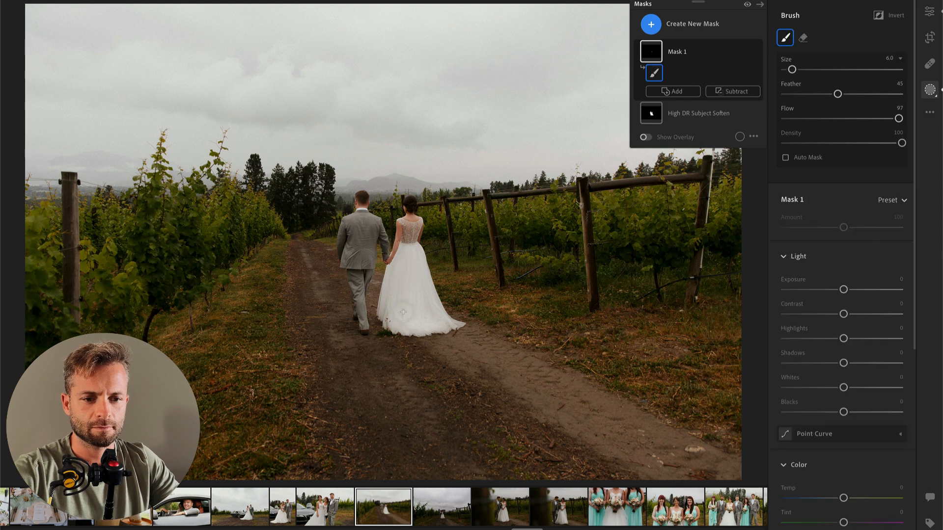
drag(393, 320, 418, 260)
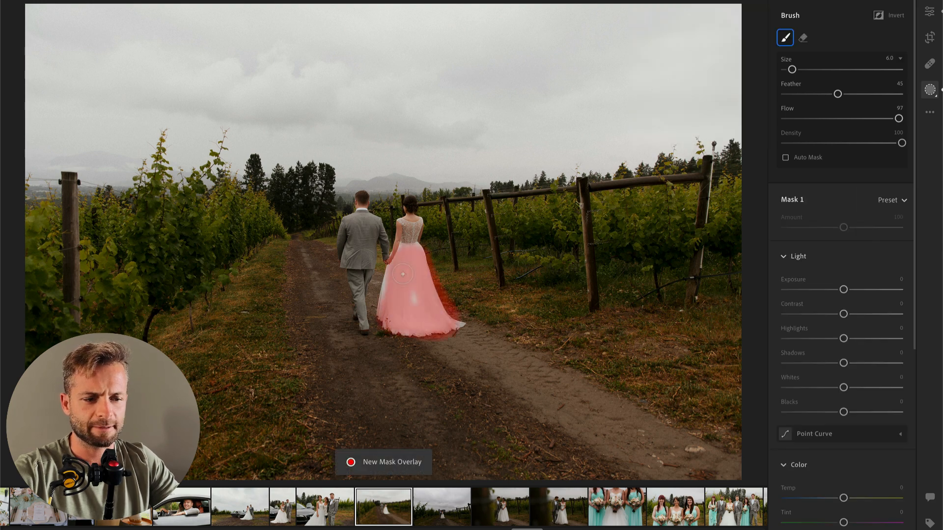
drag(843, 339, 790, 339)
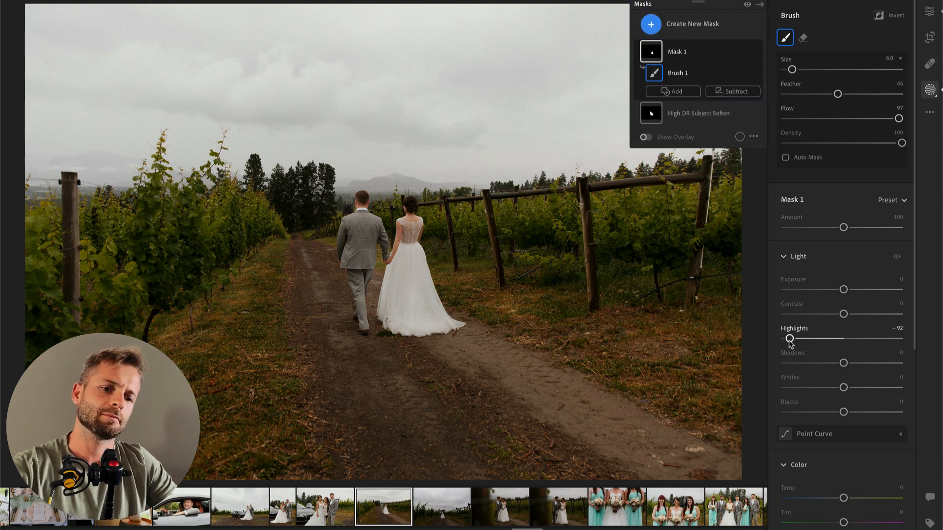
key(Return)
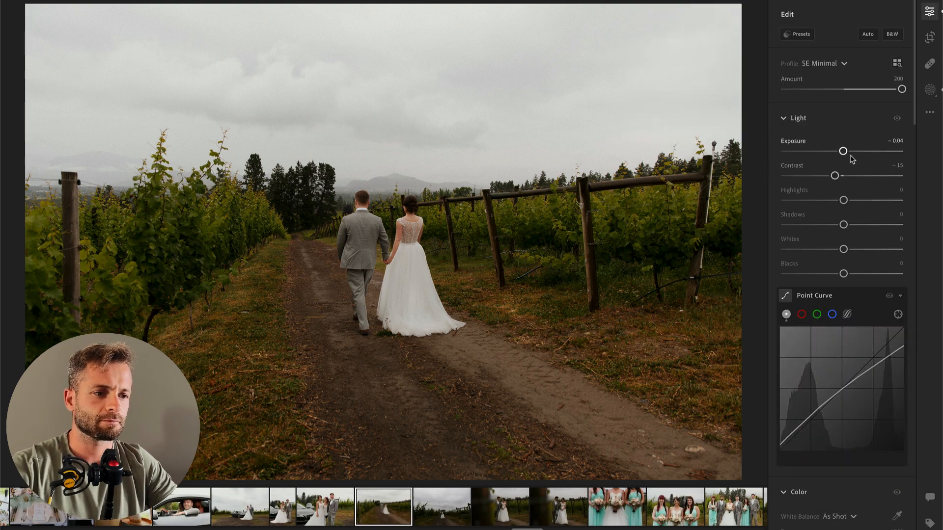
Step: Set the walking-away photo's overall Exposure to +0.13 and copy its edit settings onto the next, wide-sky vineyard photo
key(super+Right)
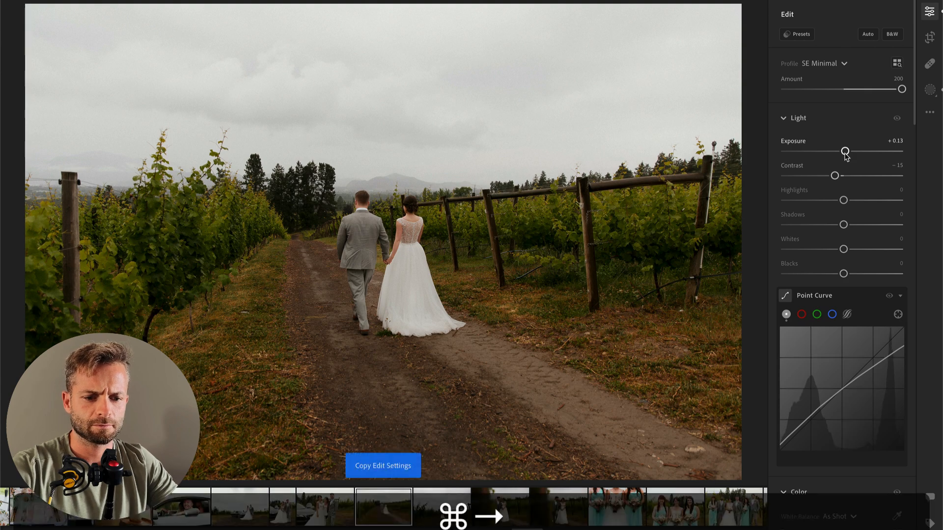
drag(845, 153, 847, 153)
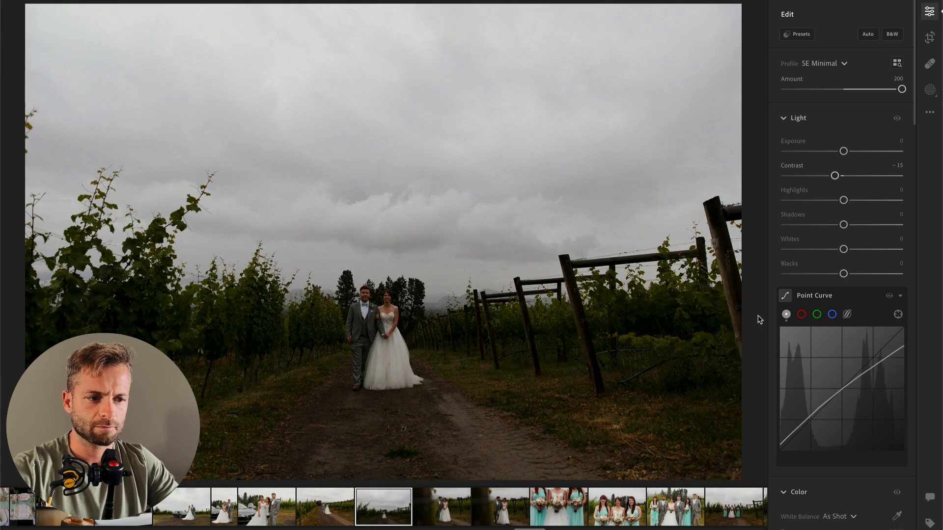
key(super+v)
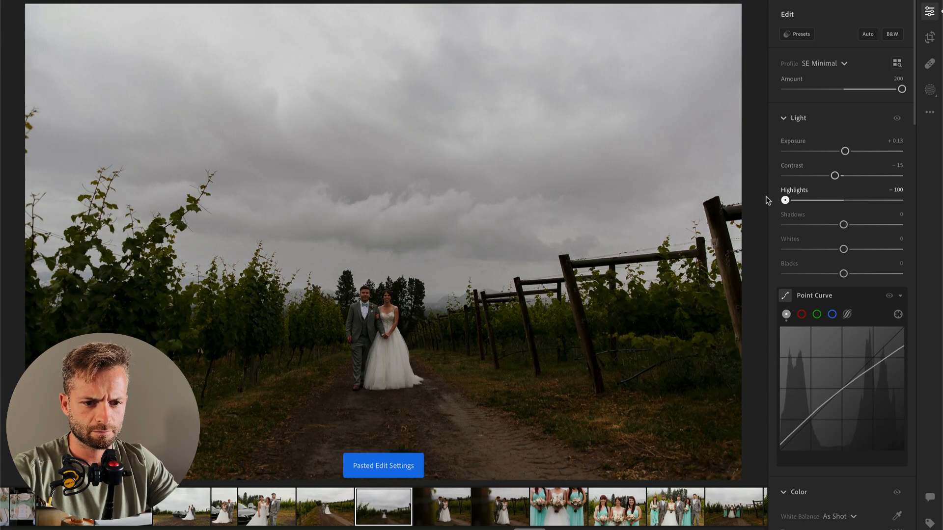
Step: On the wide-sky vineyard photo, set Highlights −100, brush a size 37 mask across the foreground with Exposure −0.64, and set overall Exposure to about +1.05
drag(845, 151, 861, 152)
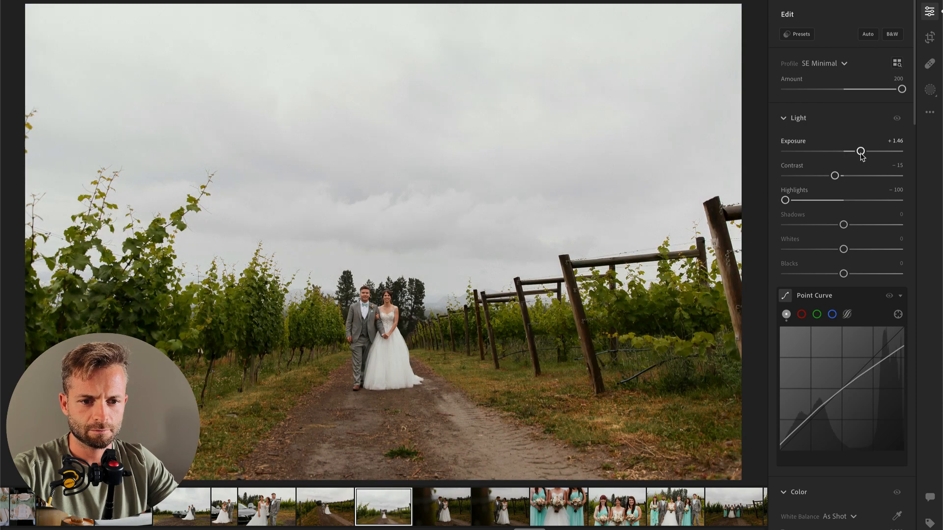
key(b)
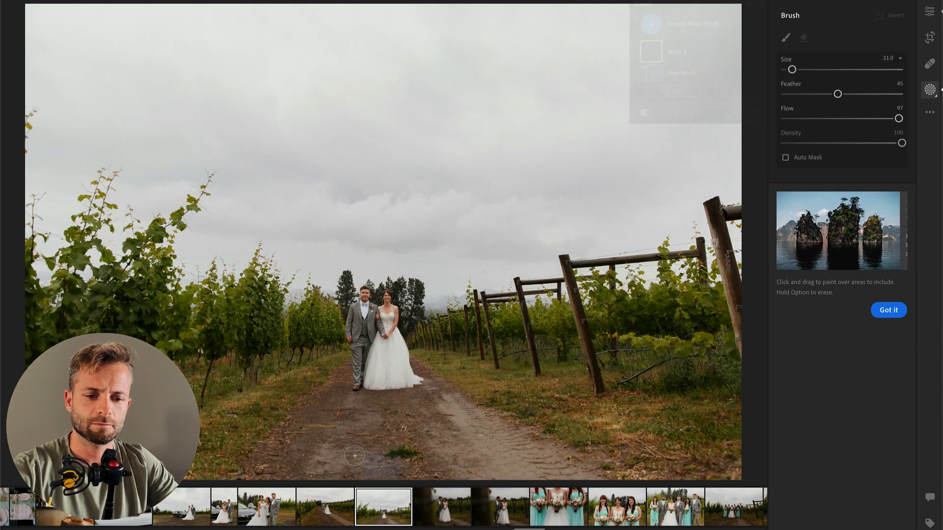
scroll(715, 244, up, 5)
mouse_move(715, 244)
mouse_down()
mouse_move(691, 464)
mouse_move(3, 472)
mouse_up()
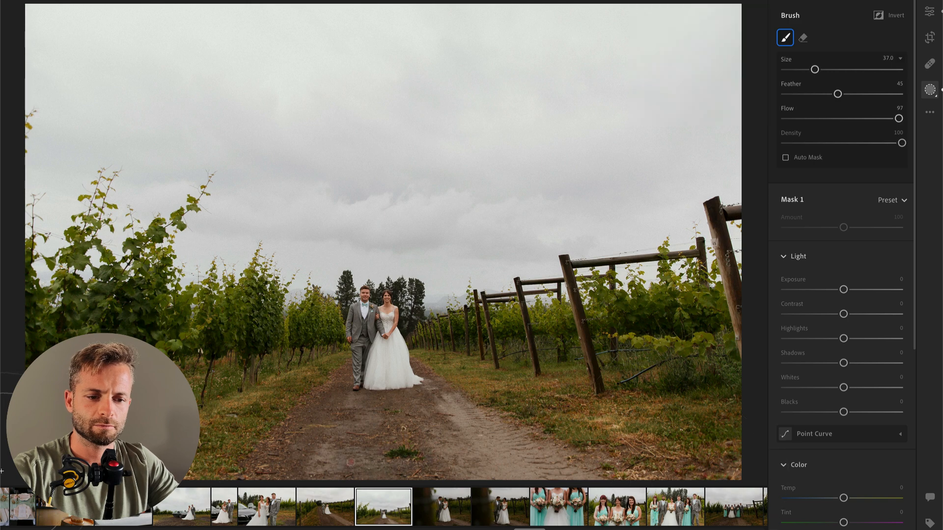
drag(831, 296, 836, 292)
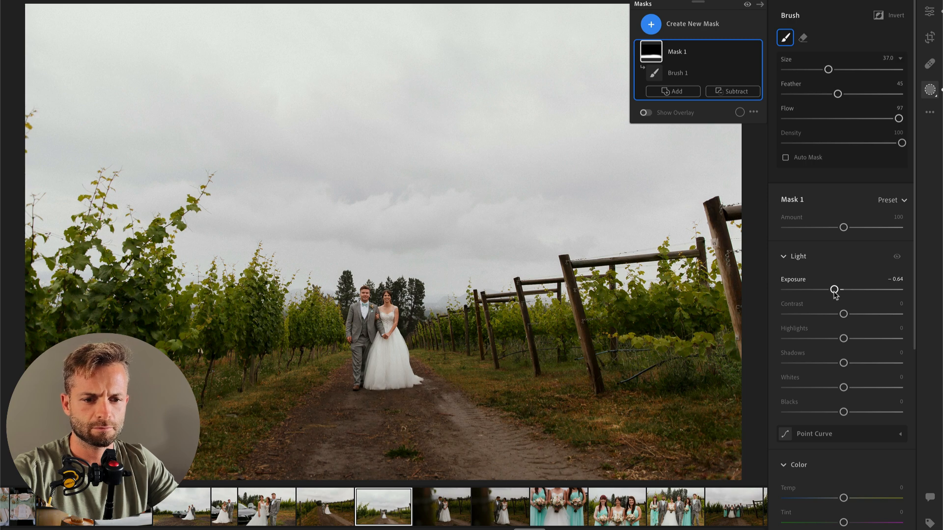
key(Return)
drag(858, 152, 854, 152)
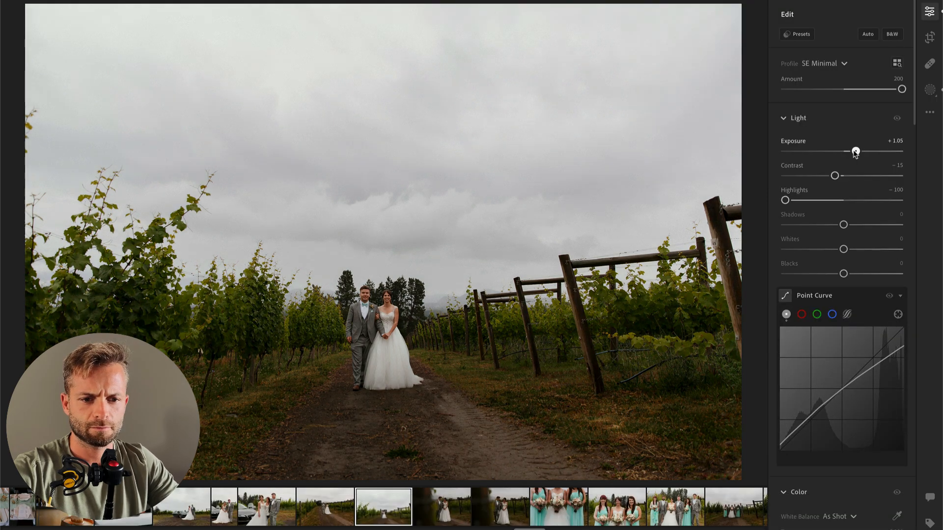
Step: Advance to the close photo of the couple walking arm in arm, paste the copied settings and set Exposure to +0.77
key(Right)
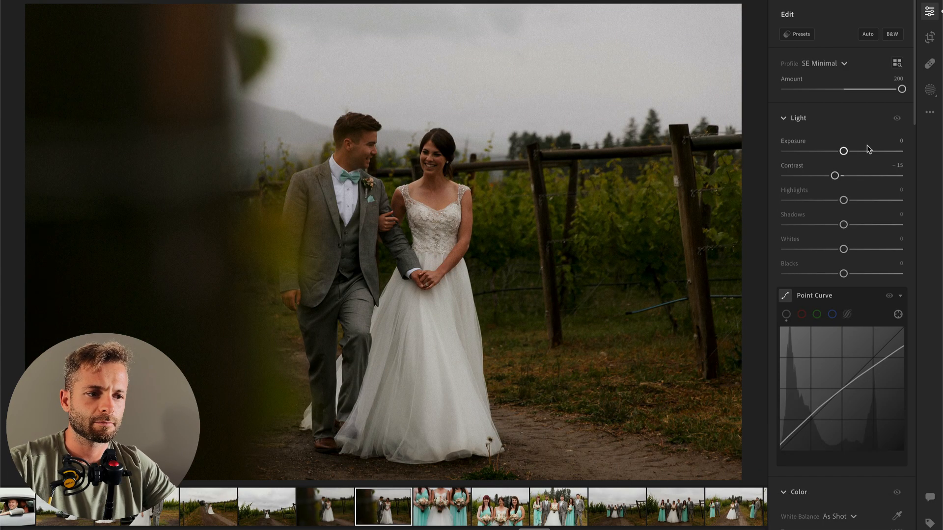
key(super+v)
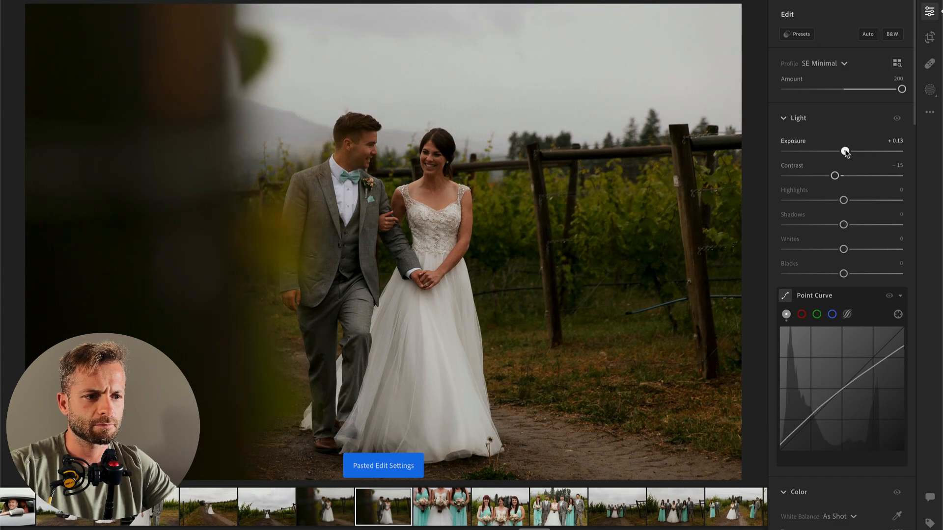
drag(845, 152, 854, 152)
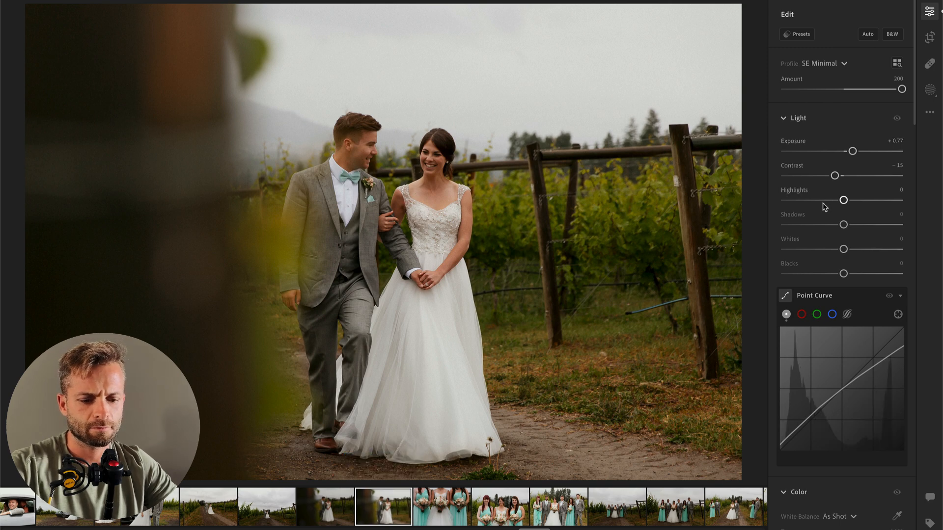
Step: Paint a size 37 brush mask over the bride's dress, set the mask's Contrast to −100 and strongly lower its Highlights
key(b)
click(417, 343)
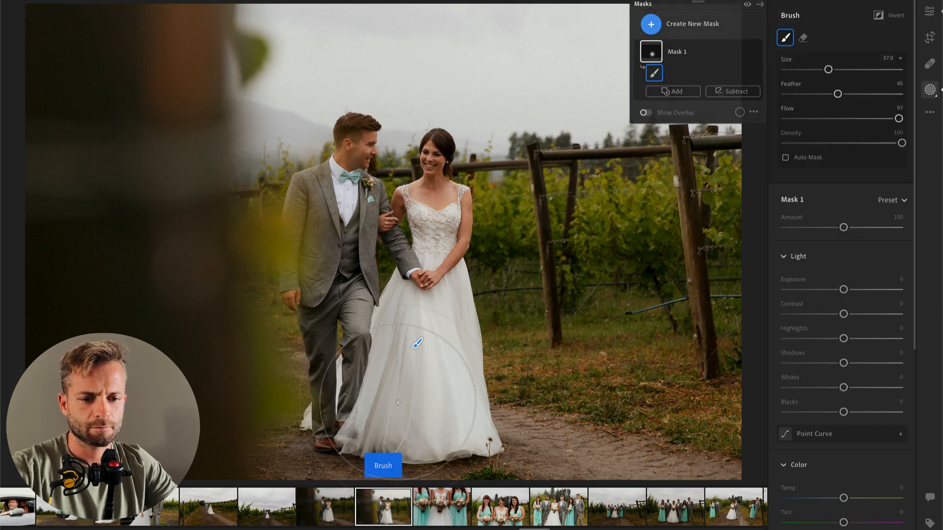
drag(843, 314, 760, 320)
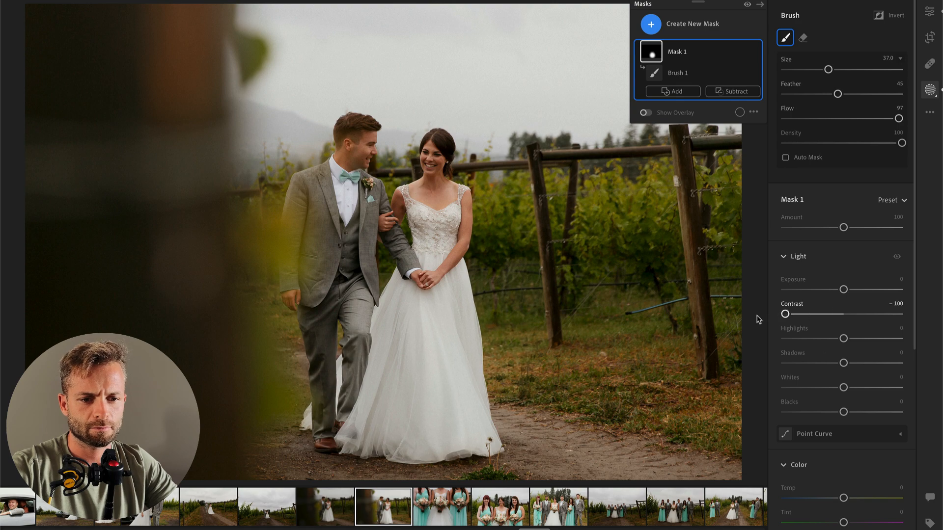
click(810, 339)
drag(811, 339, 770, 343)
key(Return)
Step: Advance to the bouquet close-up photo and set Temp to 6,253, Highlights to −79 and Exposure to +0.28
key(Right)
scroll(868, 348, down, 3)
drag(830, 394, 836, 399)
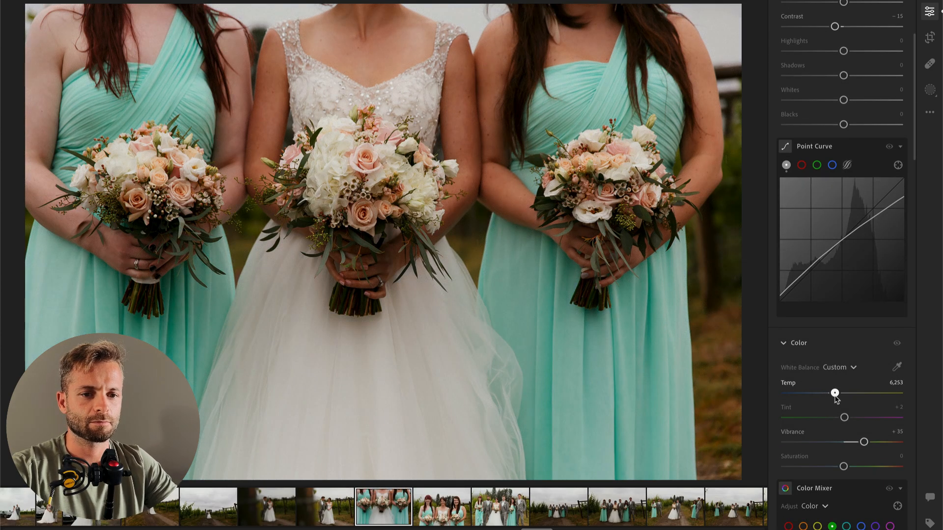
scroll(831, 255, up, 3)
drag(827, 201, 797, 202)
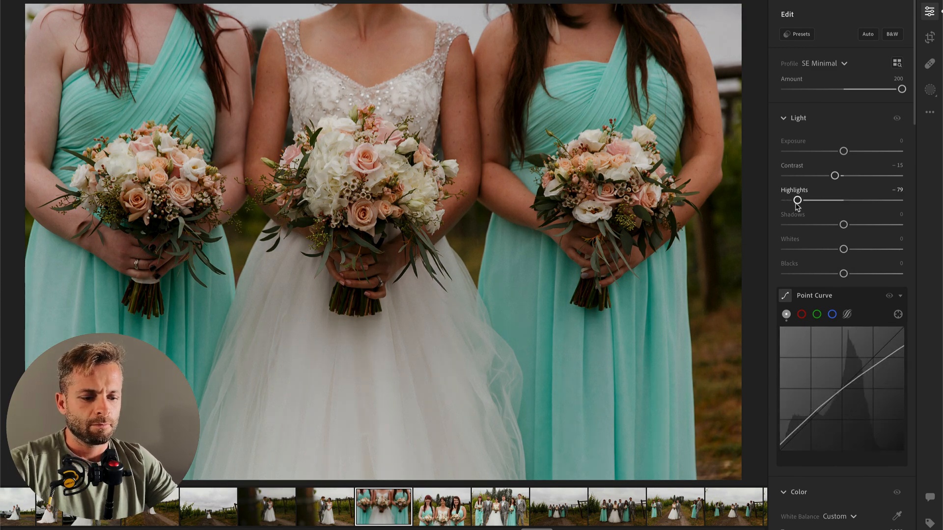
drag(844, 153, 849, 153)
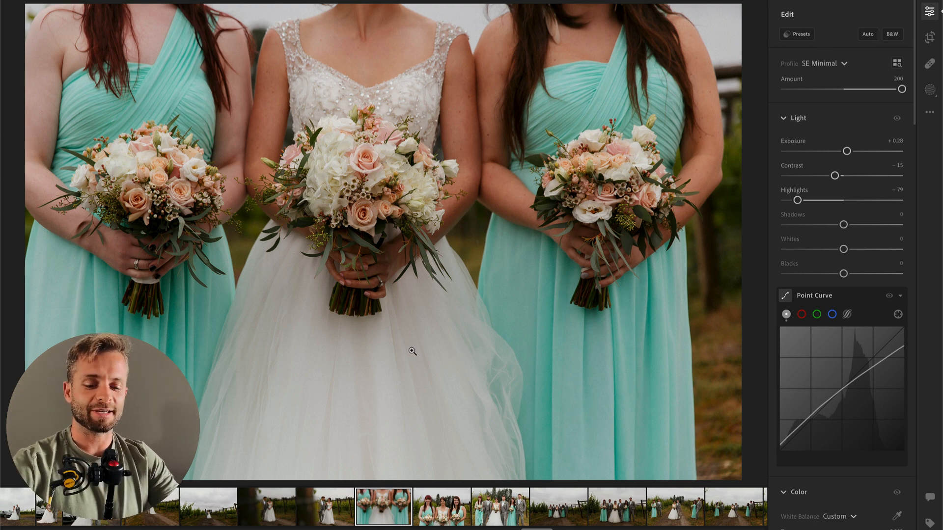
Step: Crop the bouquet close-up slightly tighter at the original aspect ratio, trimming the background beyond the bridesmaid at the photo's right edge
key(c)
drag(739, 477, 721, 471)
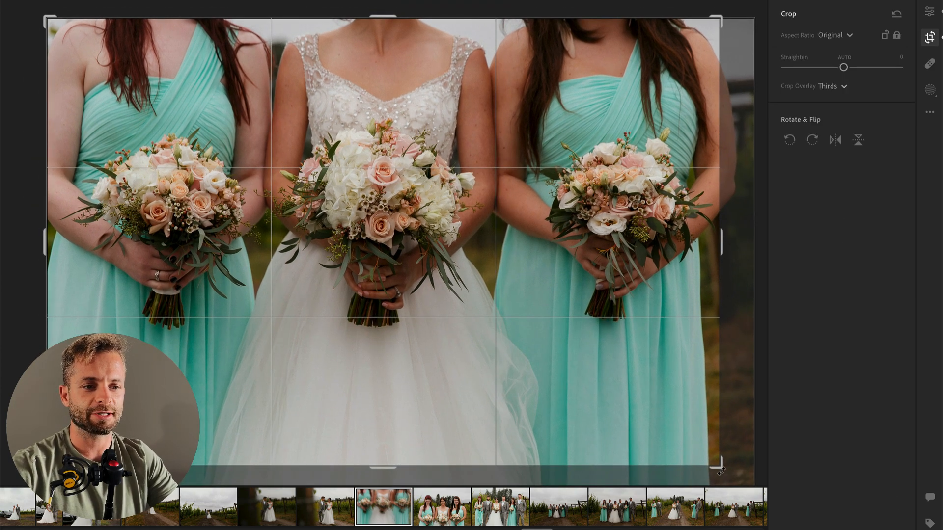
key(c)
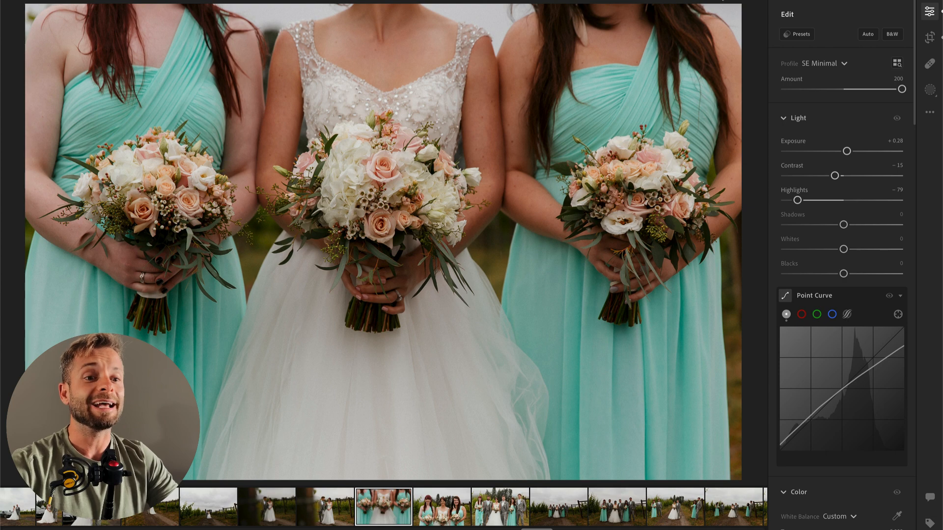
key(c)
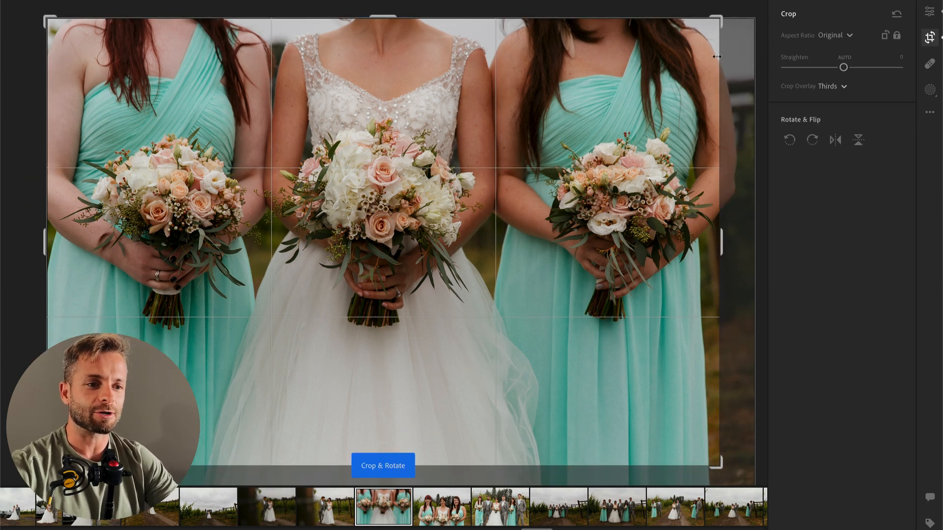
drag(719, 463, 717, 460)
key(c)
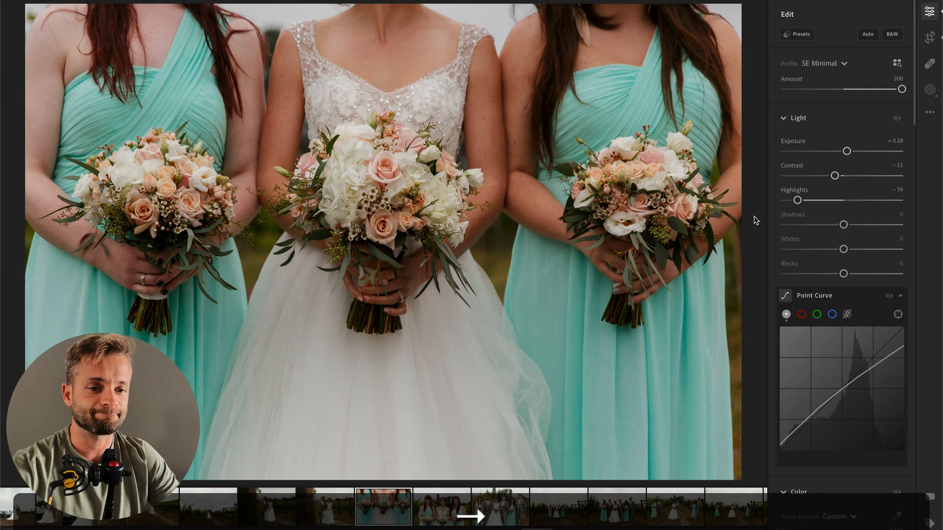
Step: Advance to the portrait of the bride with two bridesmaids and set Contrast to −41
click(467, 511)
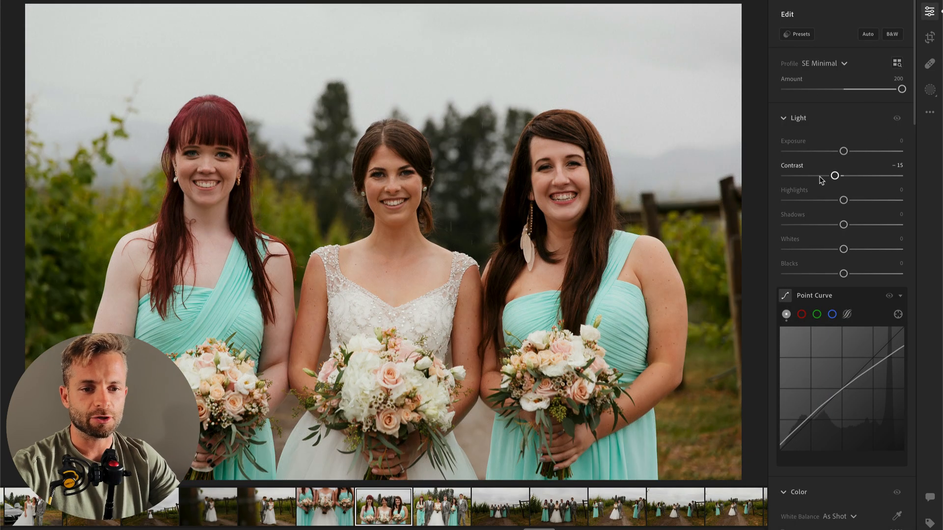
drag(822, 179, 819, 178)
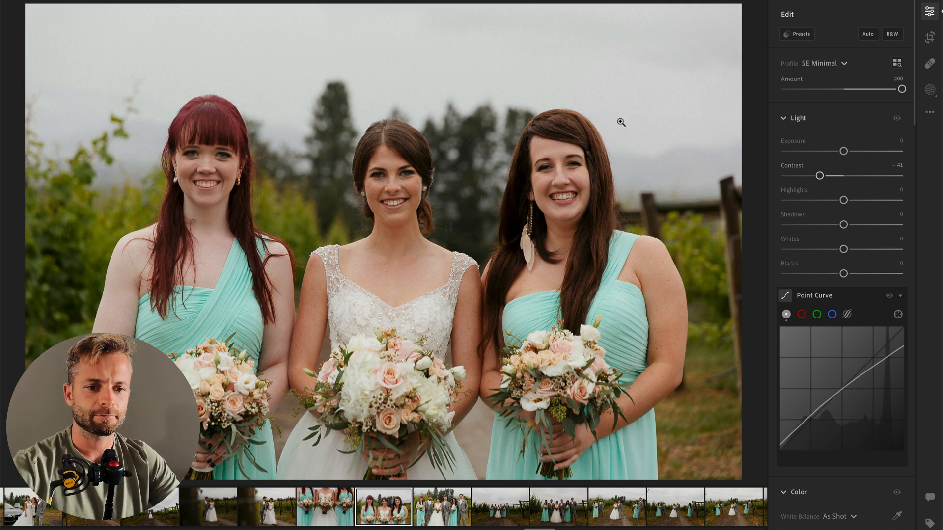
Step: Advance to the close six-person group photo and brush a size 37 mask over the bride's dress with Contrast −56 and Highlights −100
click(473, 513)
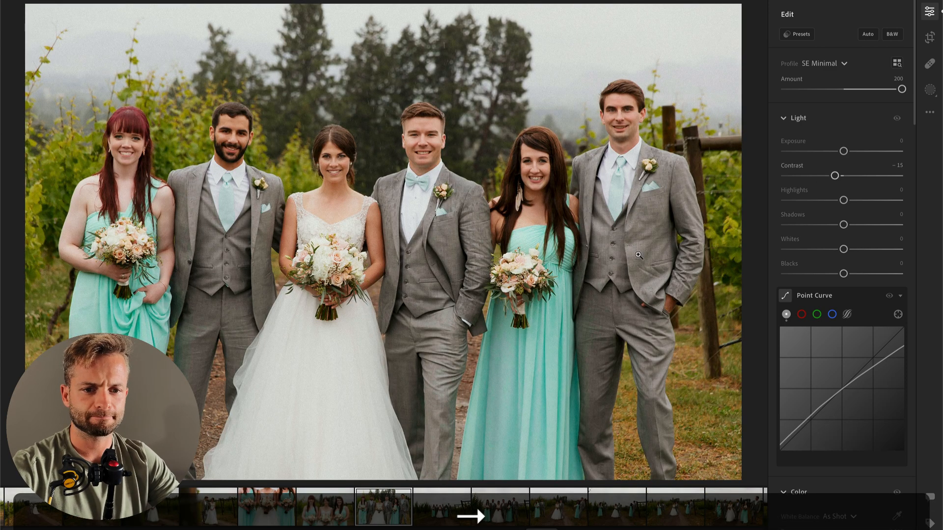
key(b)
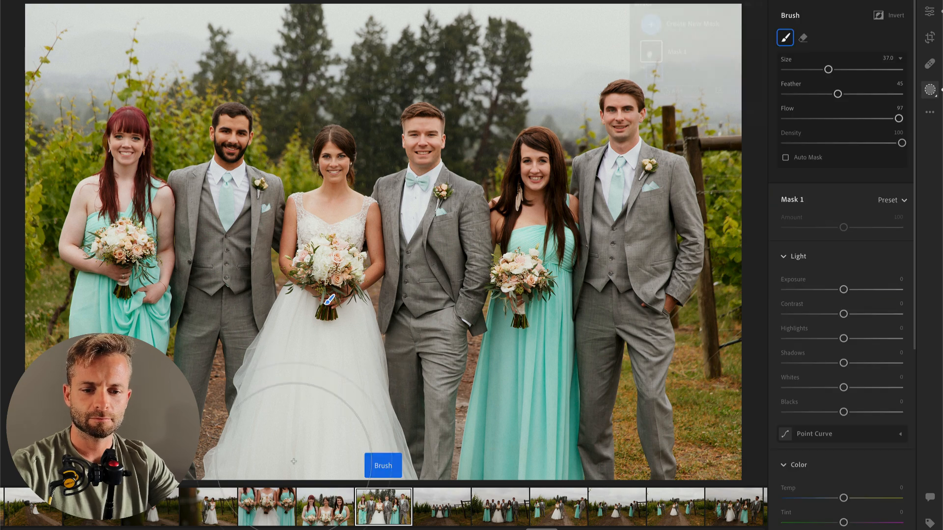
drag(843, 338, 753, 339)
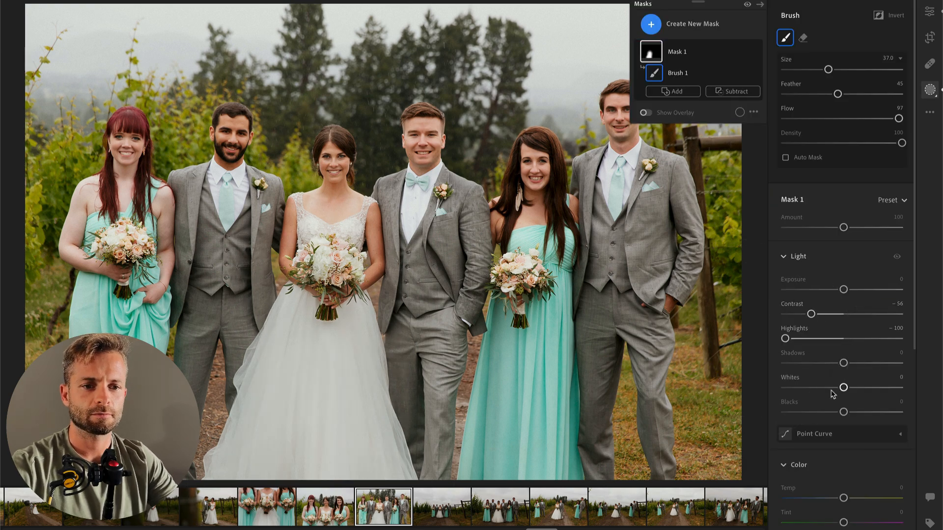
Step: Set the close group photo's overall Contrast to −35 and Exposure to −0.39, and copy its edit settings
key(Return)
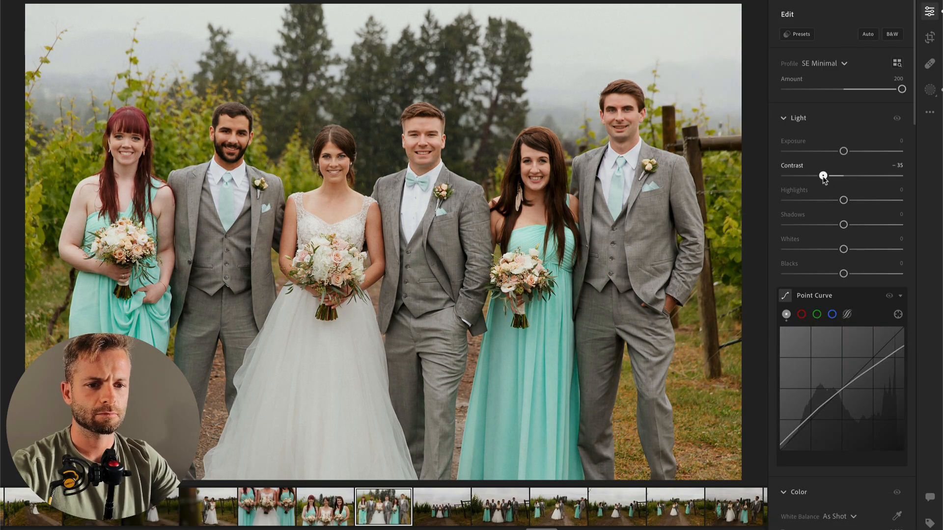
drag(843, 152, 840, 152)
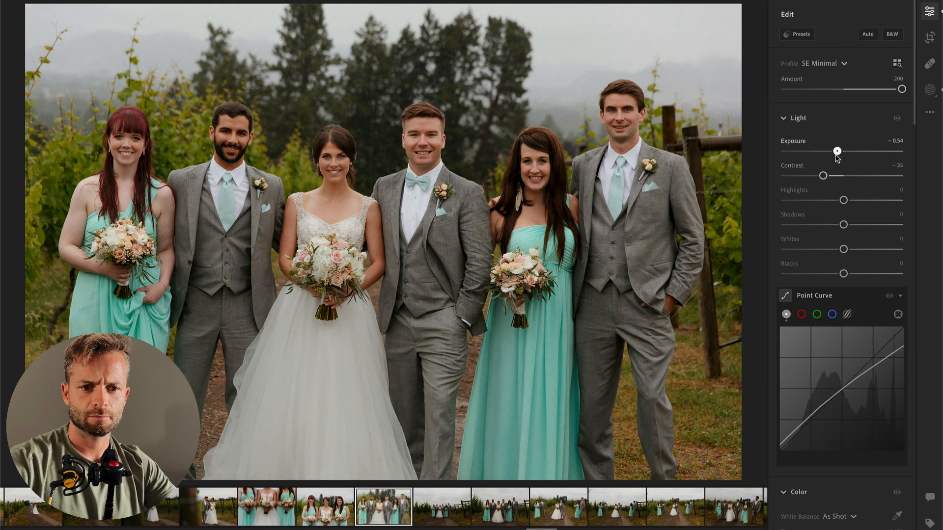
key(super+c)
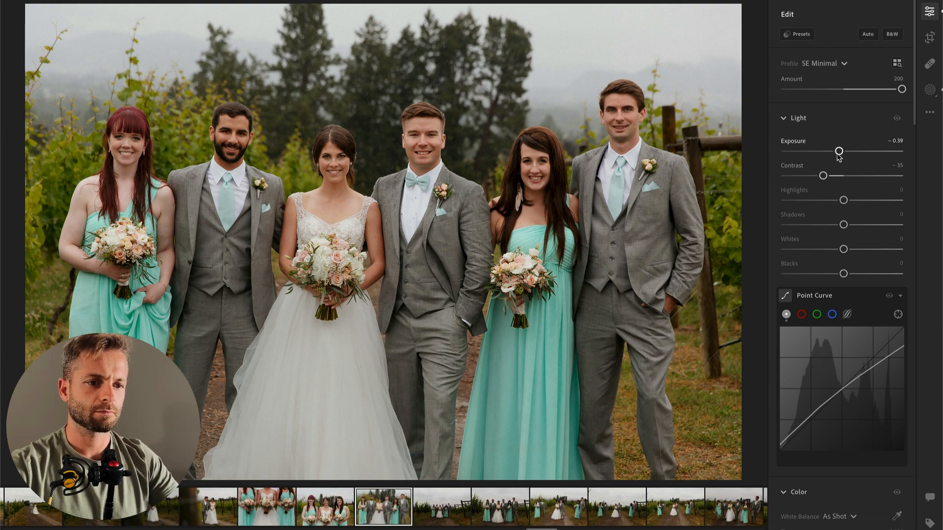
key(super+c)
Step: Advance to the dark wide group photo under the cloudy sky and set Highlights to −61 and Exposure to +0.81
key(super+Right)
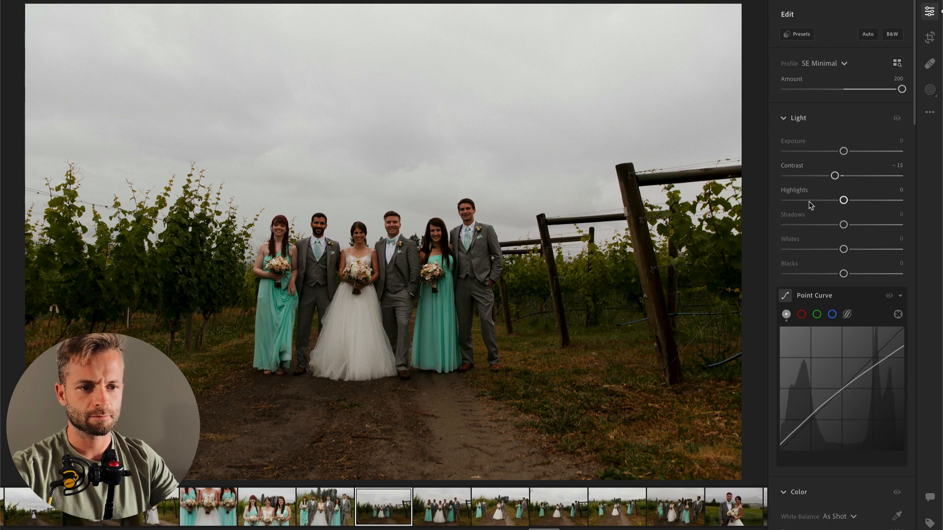
drag(810, 205, 808, 200)
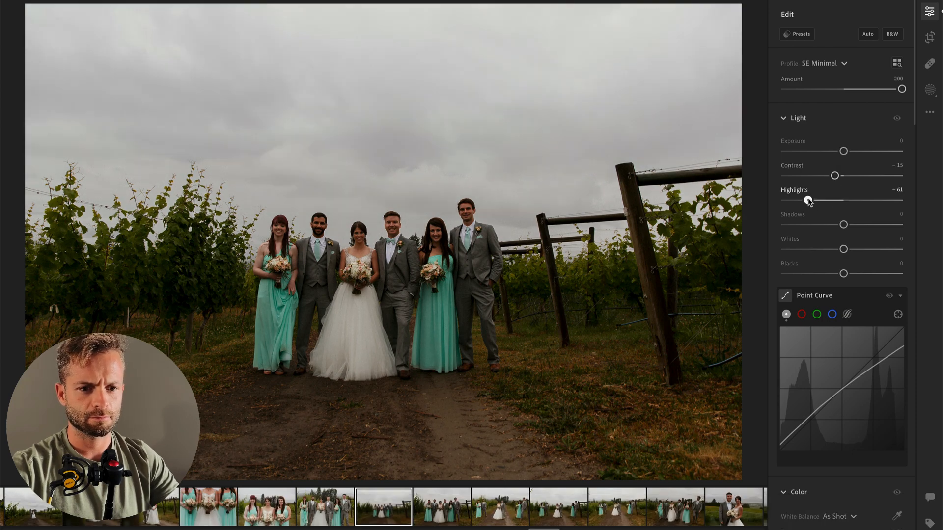
drag(844, 151, 854, 153)
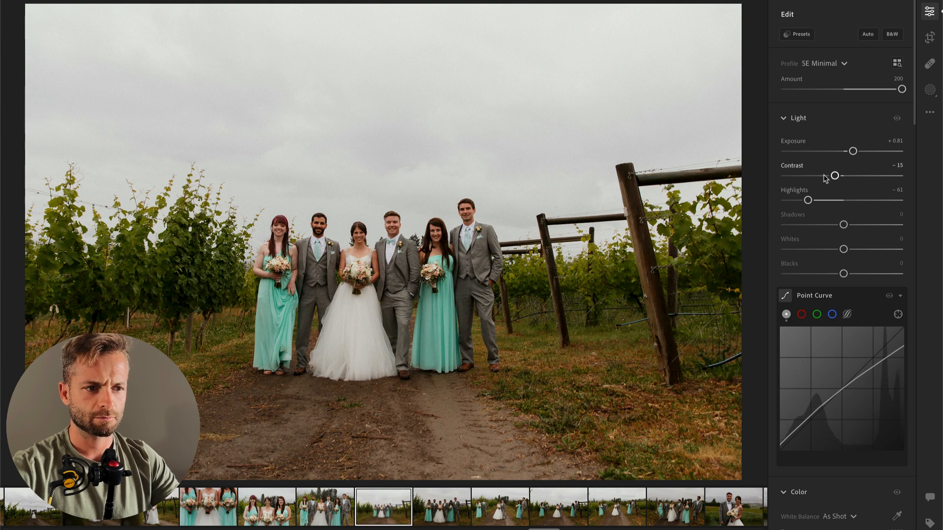
Step: Brush a size 50 mask across the wide group photo's foreground with Exposure −0.36, and set overall Contrast to −26 and Exposure to +0.60
key(b)
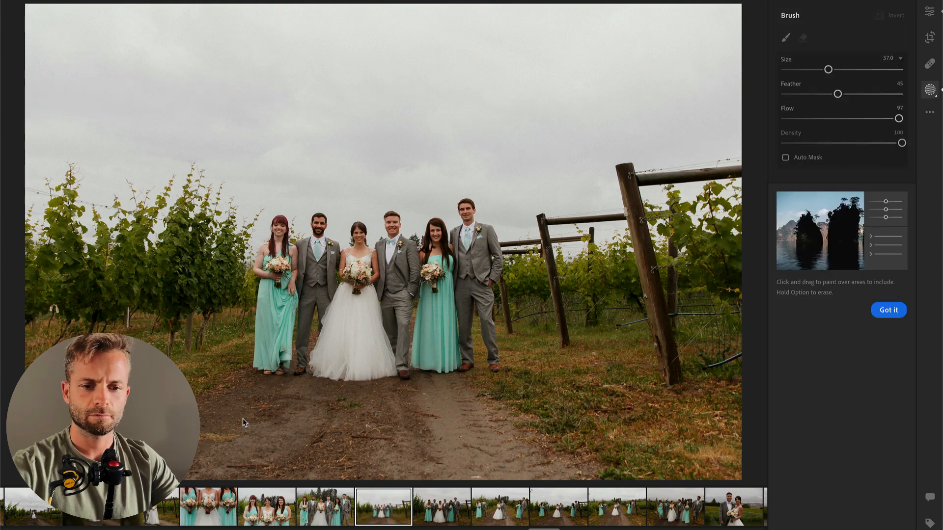
drag(118, 450, 769, 438)
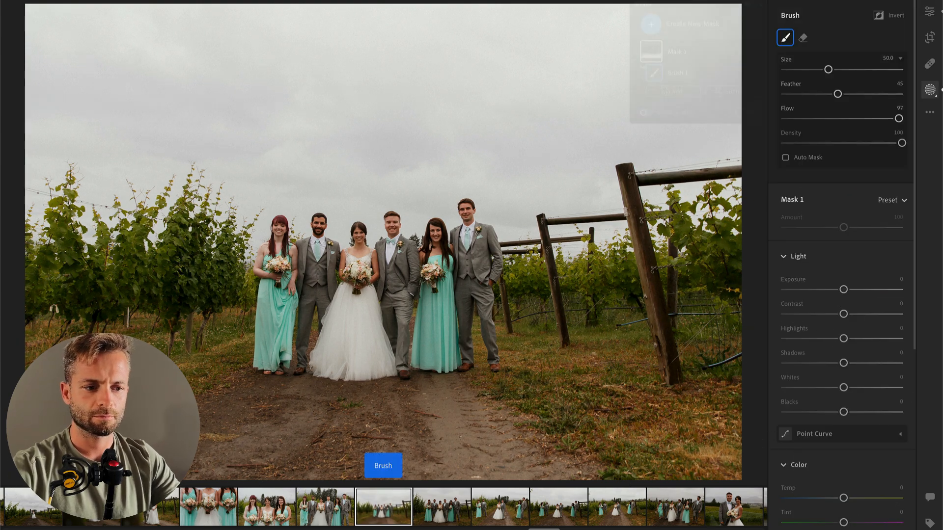
mouse_move(843, 290)
mouse_down()
mouse_move(829, 289)
mouse_move(837, 291)
mouse_up()
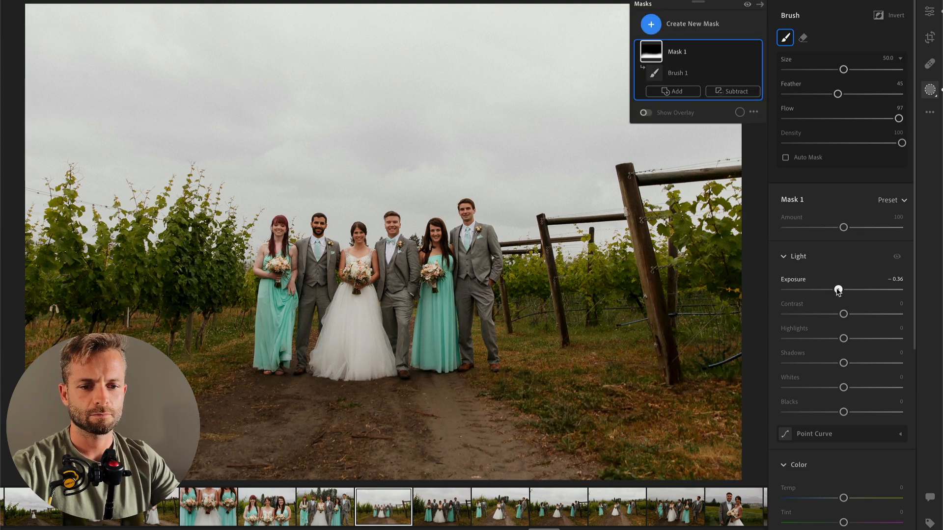
key(Return)
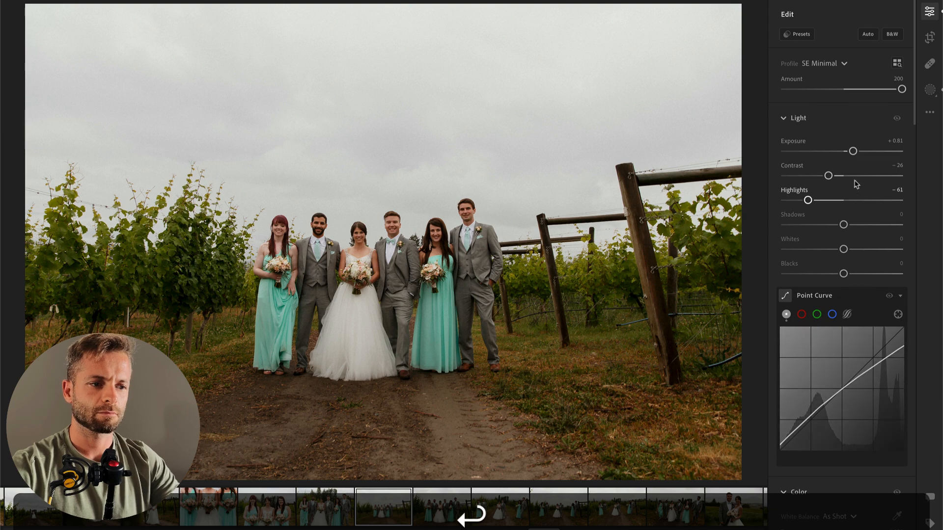
drag(853, 151, 851, 152)
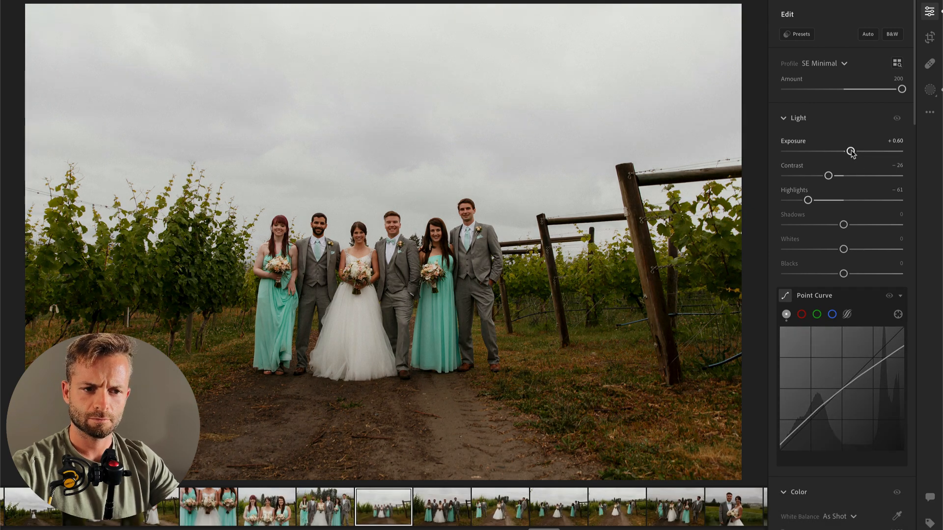
Step: Advance to the next group photo, paste the copied settings and set Exposure to +0.46, Contrast to −54 and Highlights to −47
key(Right)
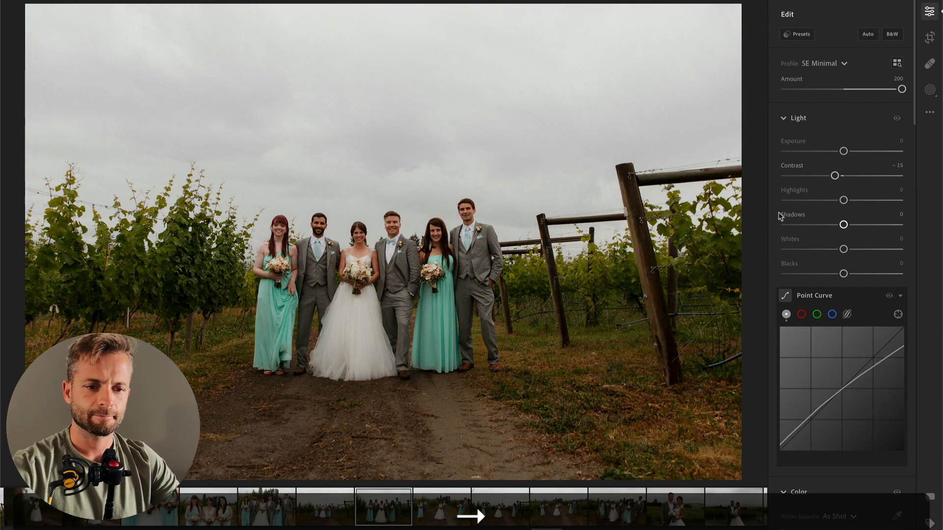
key(super+v)
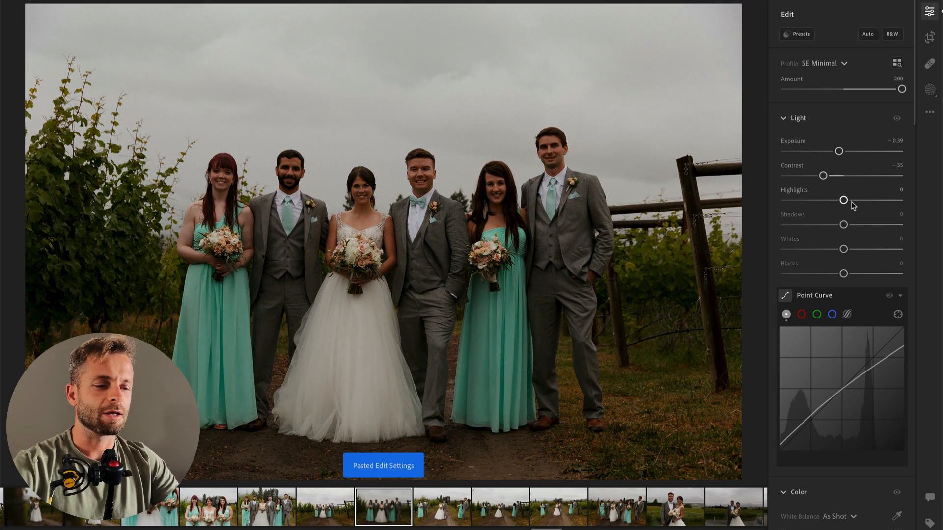
drag(840, 154, 816, 200)
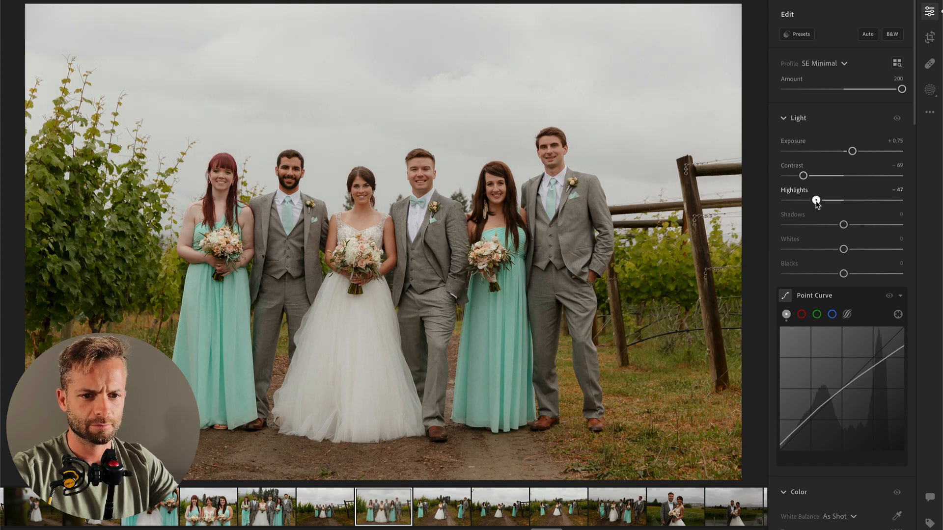
drag(852, 153, 848, 154)
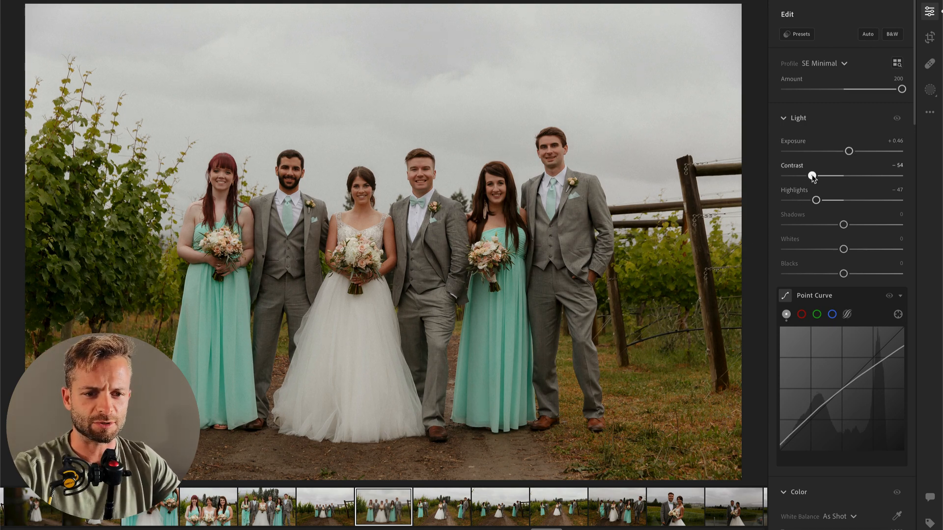
Step: Copy these settings onto the next photo, with the couple on the path between two pairs, and set its Exposure to −0.07
key(super+c)
key(super+Right)
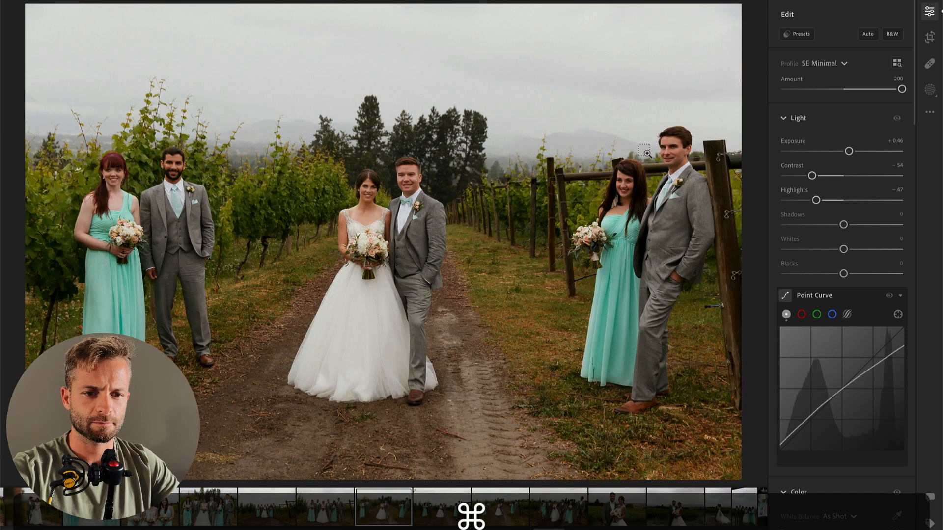
key(super+v)
drag(848, 151, 842, 153)
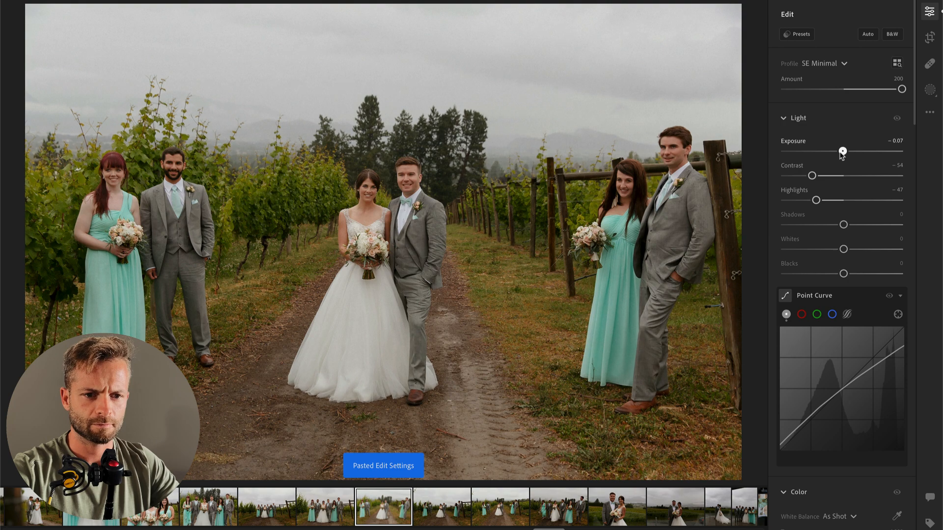
Step: Brush a size 39 mask across the path and grass in the foreground with Exposure −0.36, and set overall Exposure to −0.35
key(b)
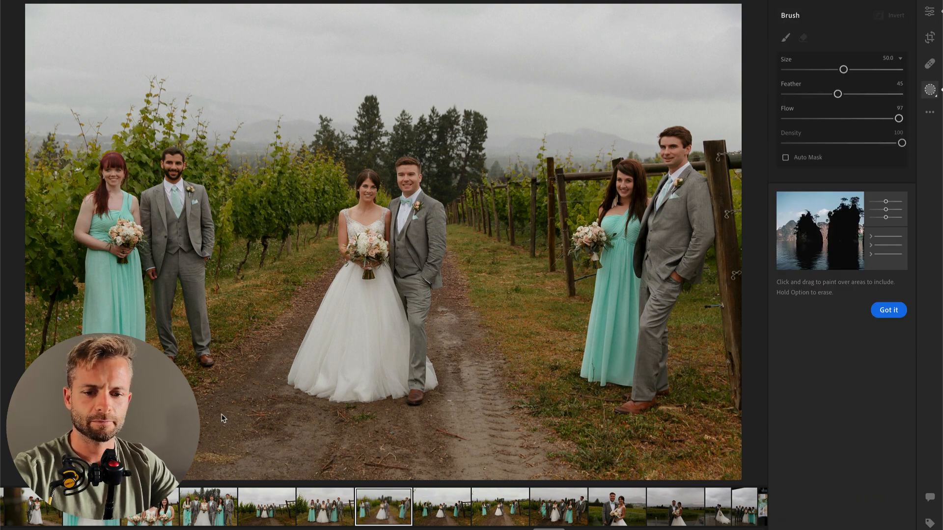
scroll(133, 500, up, 2)
scroll(131, 469, up, 3)
mouse_move(132, 467)
mouse_down()
mouse_move(579, 432)
mouse_move(805, 385)
mouse_up()
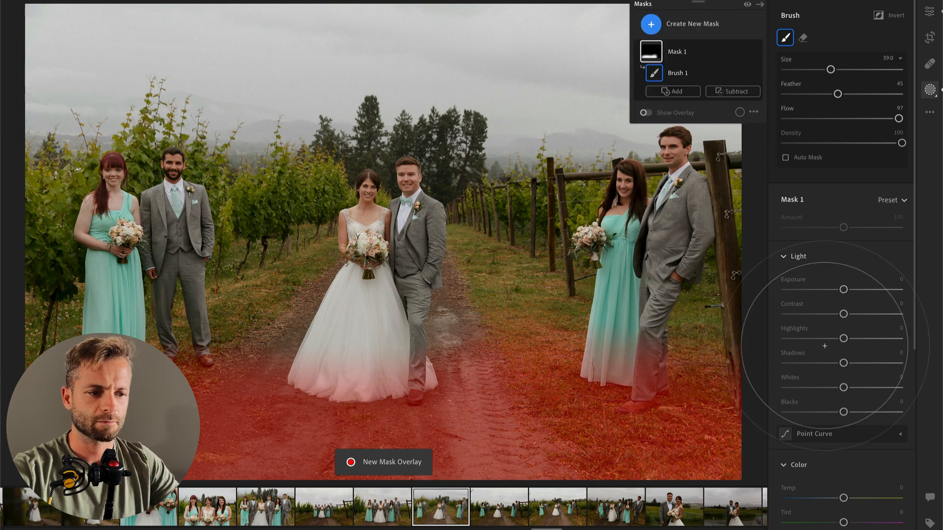
drag(842, 292, 837, 292)
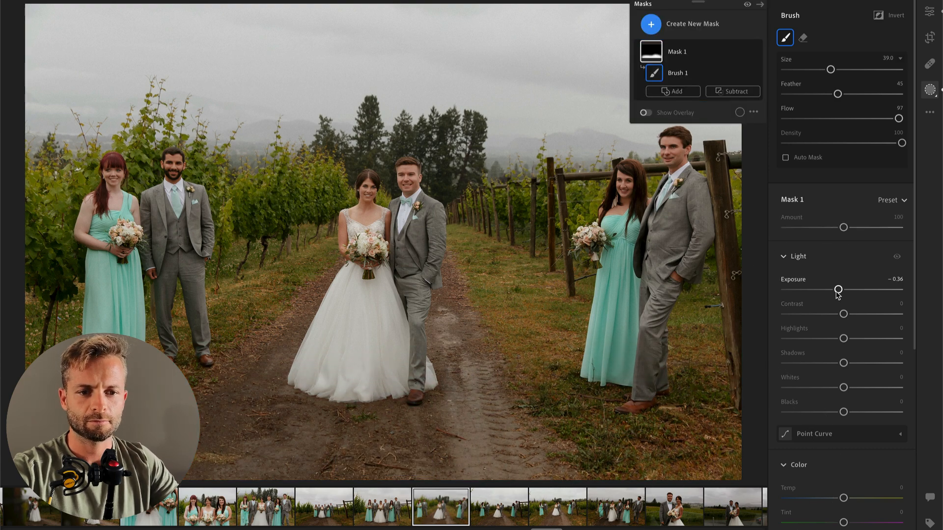
key(Return)
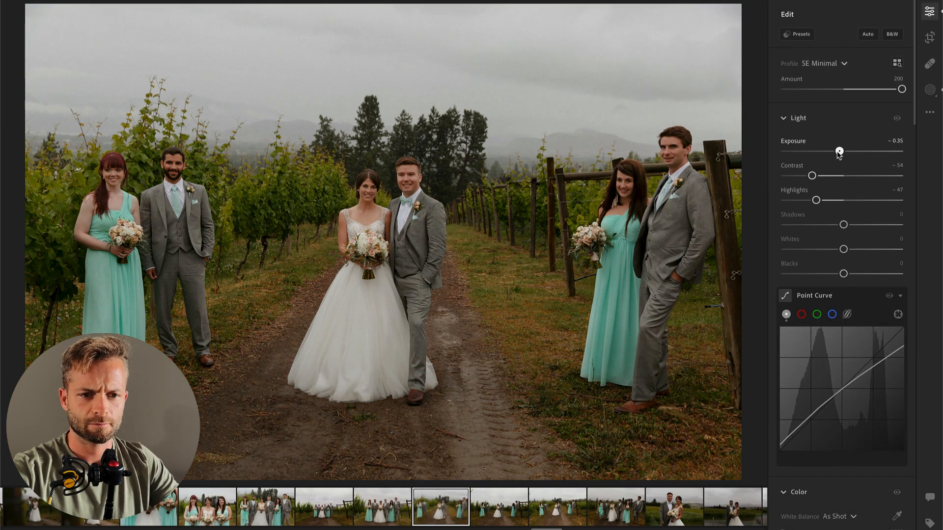
Step: Advance to the next photo and brush a size 39 mask across the path and grass in the foreground with Exposure −0.24
key(Right)
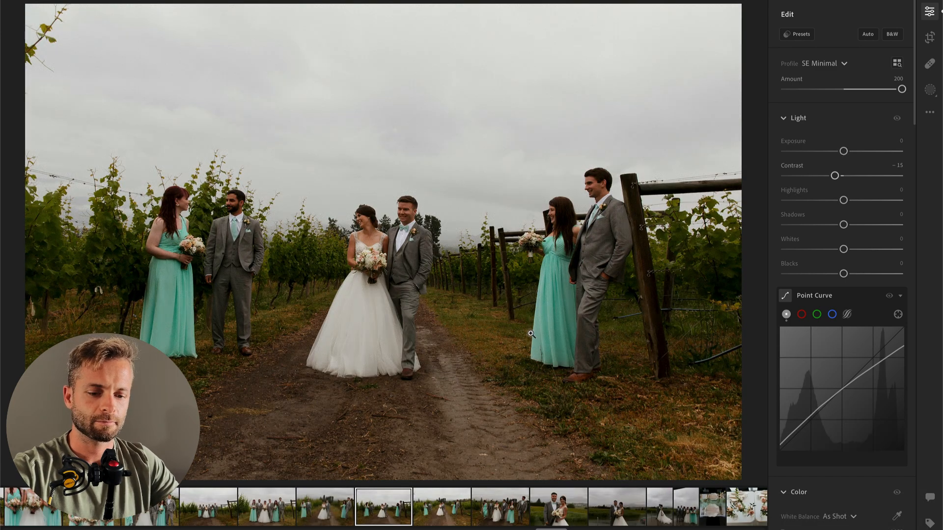
key(b)
mouse_move(211, 440)
mouse_down()
mouse_move(321, 462)
mouse_move(505, 434)
mouse_move(625, 448)
mouse_up()
drag(843, 290, 840, 290)
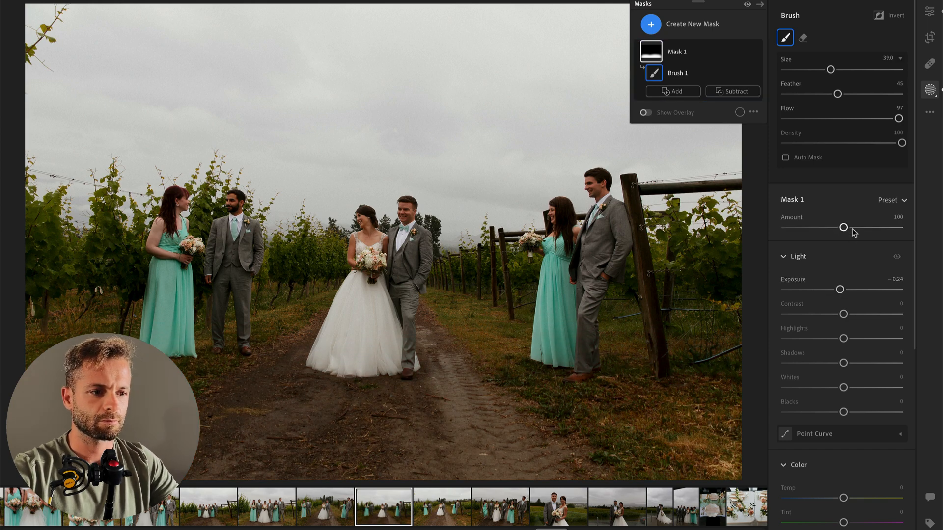
Step: Set this photo's overall Exposure to +0.51 and Highlights to −86
key(e)
drag(843, 151, 850, 152)
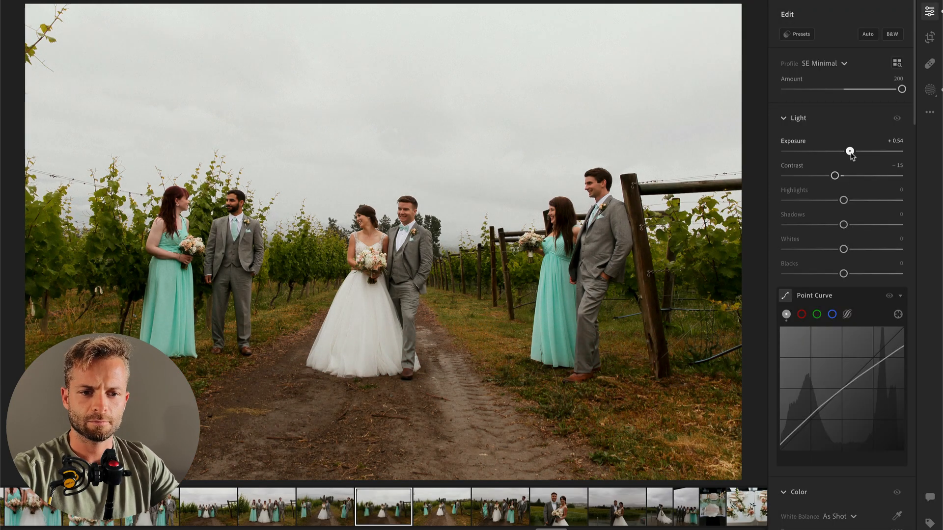
drag(843, 200, 778, 209)
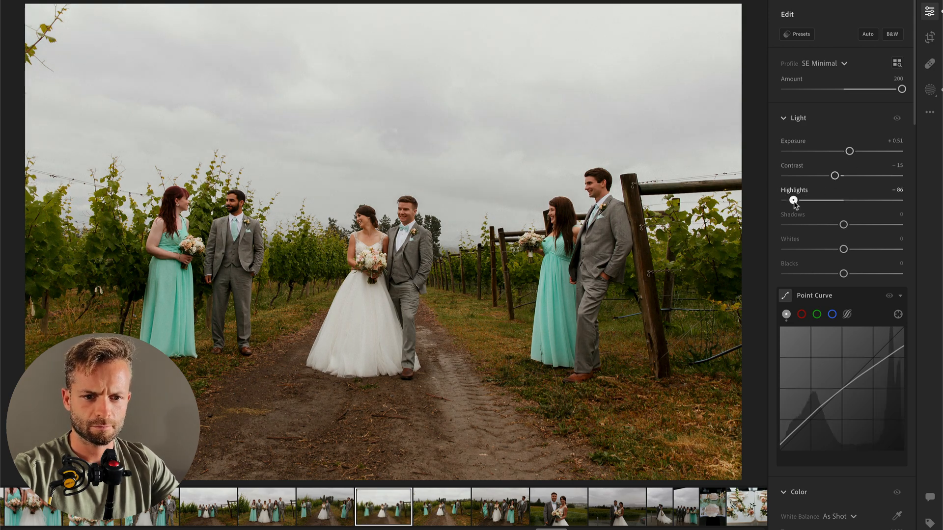
Step: Crop this photo slightly tighter from its upper right corner
key(c)
drag(759, 70, 755, 66)
key(Return)
Step: Brush a size 39 foreground mask with Exposure −0.56 on the next photo, and set overall Highlights to −100 and Contrast to −41
key(Right)
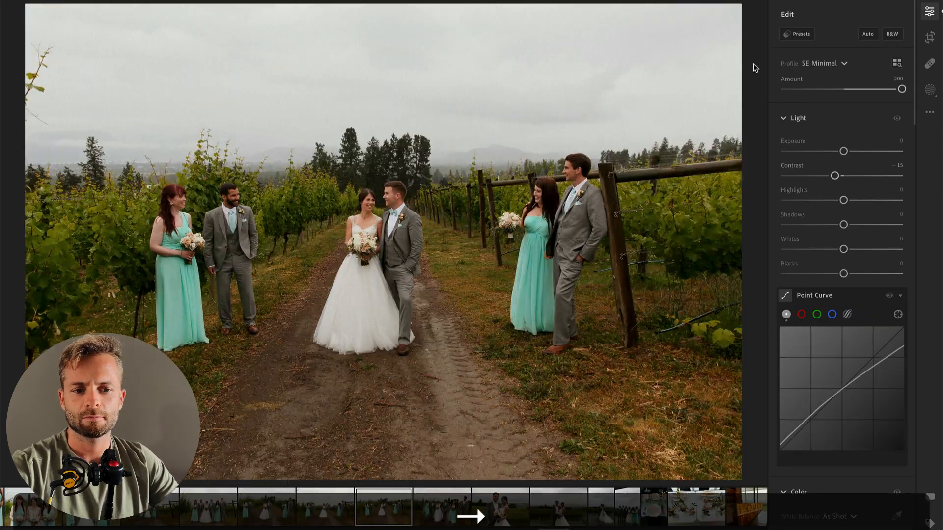
key(b)
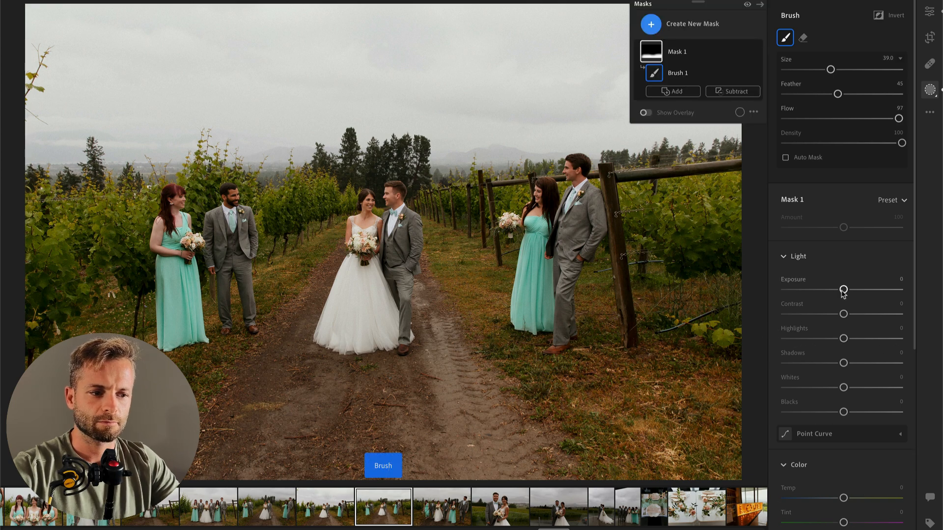
drag(843, 289, 838, 290)
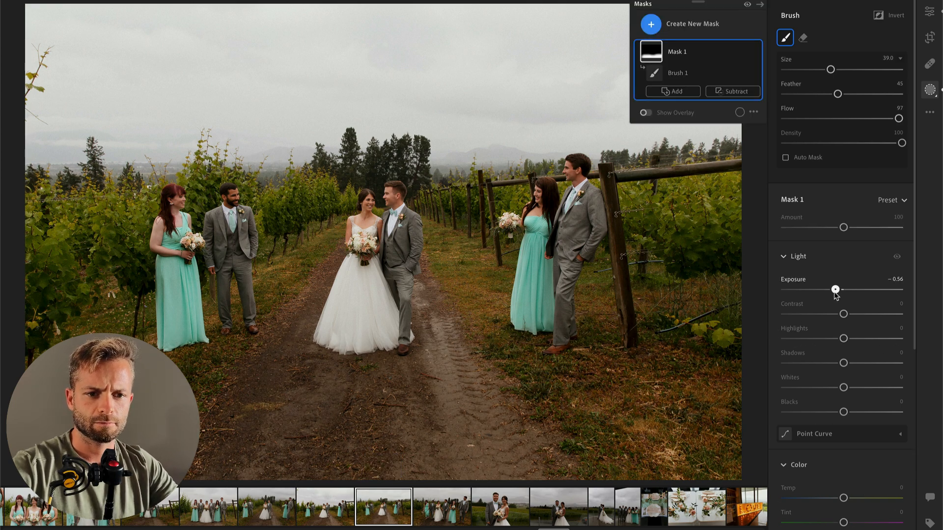
key(Return)
drag(816, 201, 785, 201)
drag(835, 175, 820, 176)
Step: Advance to the photo of the walking bridal party and set Exposure to +0.91 and Contrast to −50
key(Right)
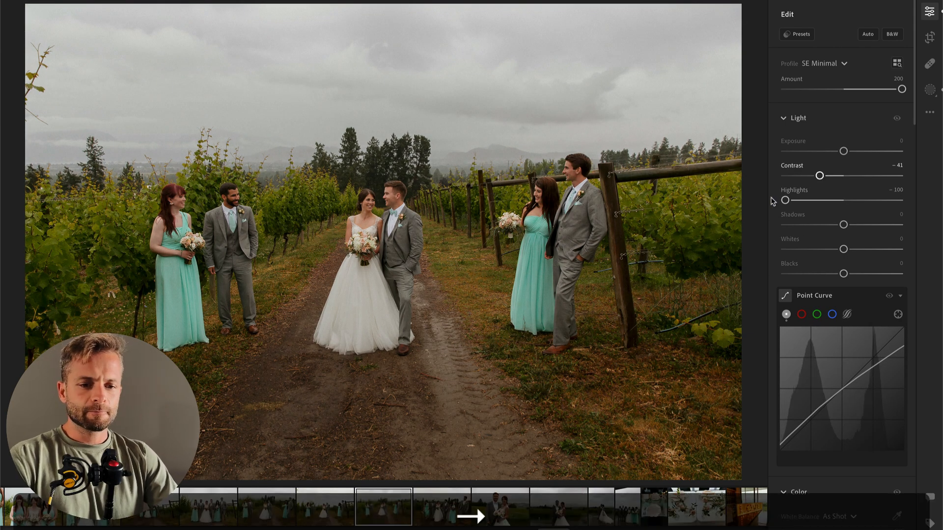
drag(834, 175, 855, 151)
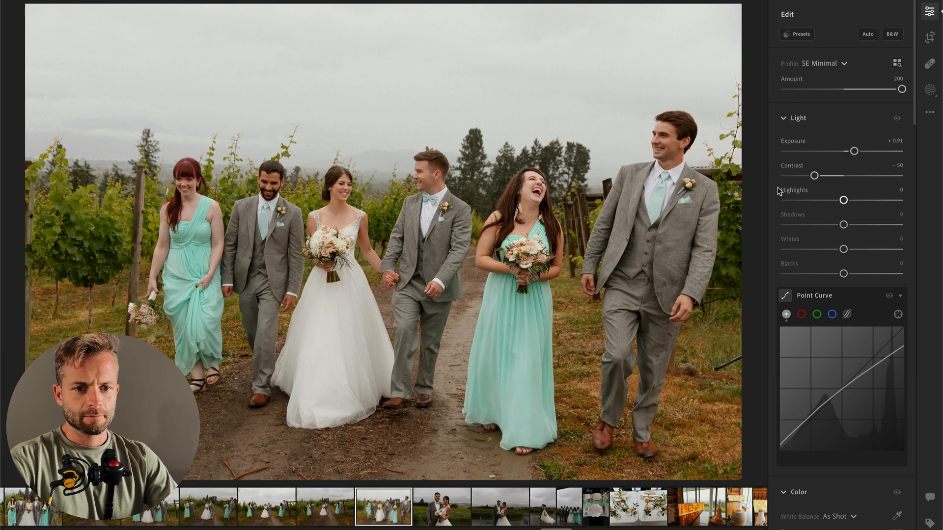
Step: Brush a size 22 mask over the bride's dress with Highlights −100 and Whites −30, and set overall Exposure to +0.56
key(b)
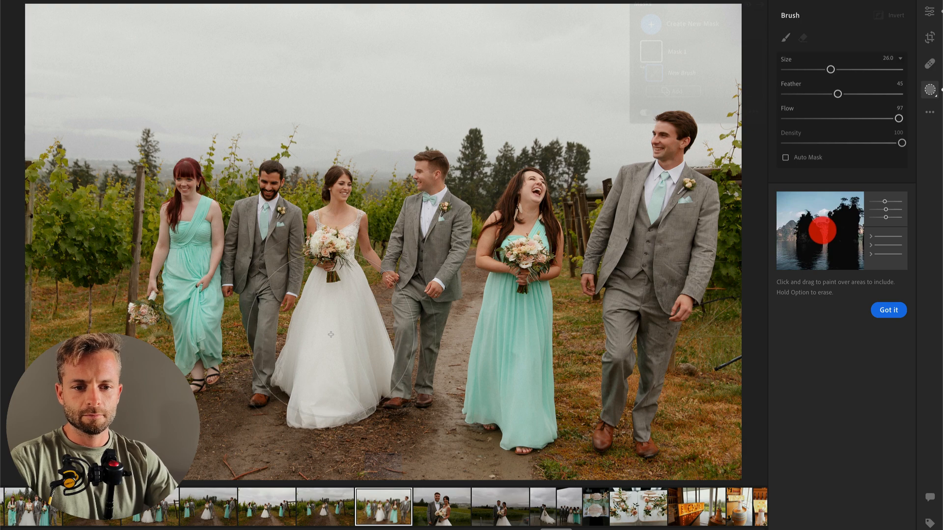
drag(321, 387, 334, 315)
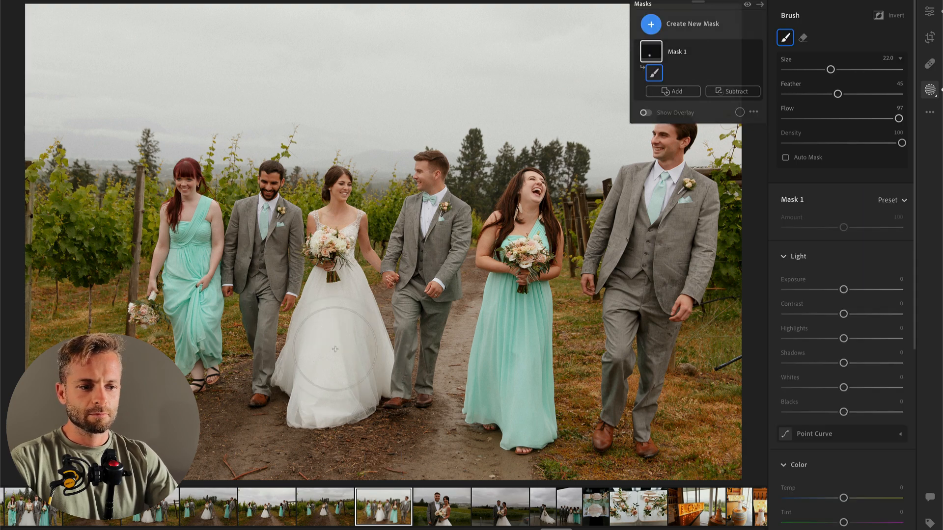
drag(804, 339, 785, 339)
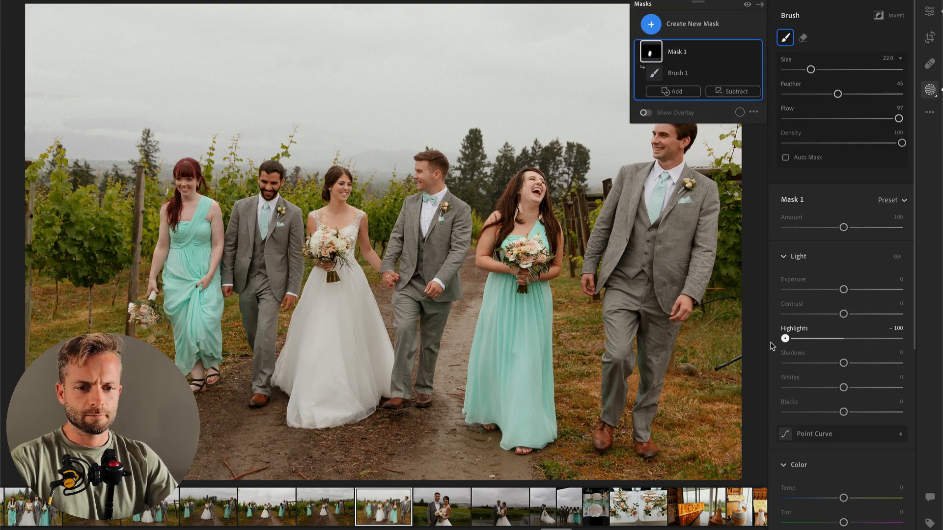
drag(824, 388, 815, 388)
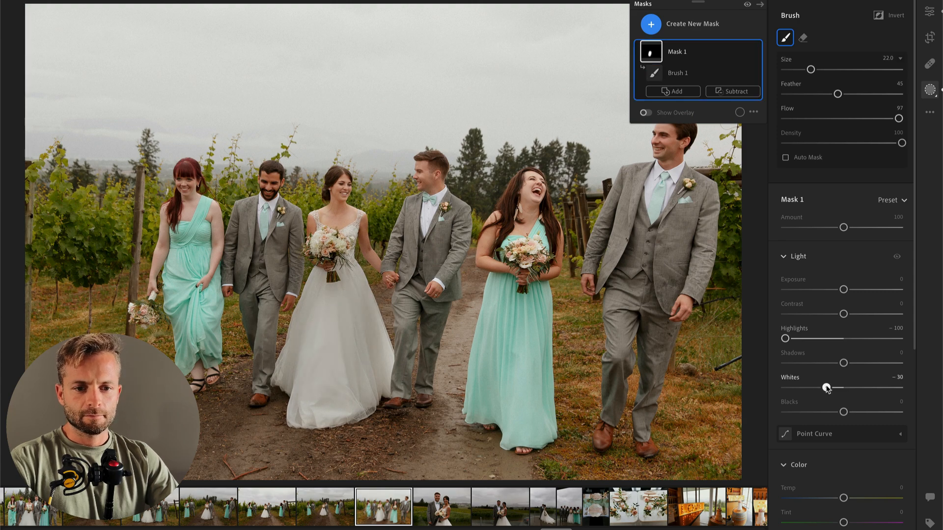
key(Return)
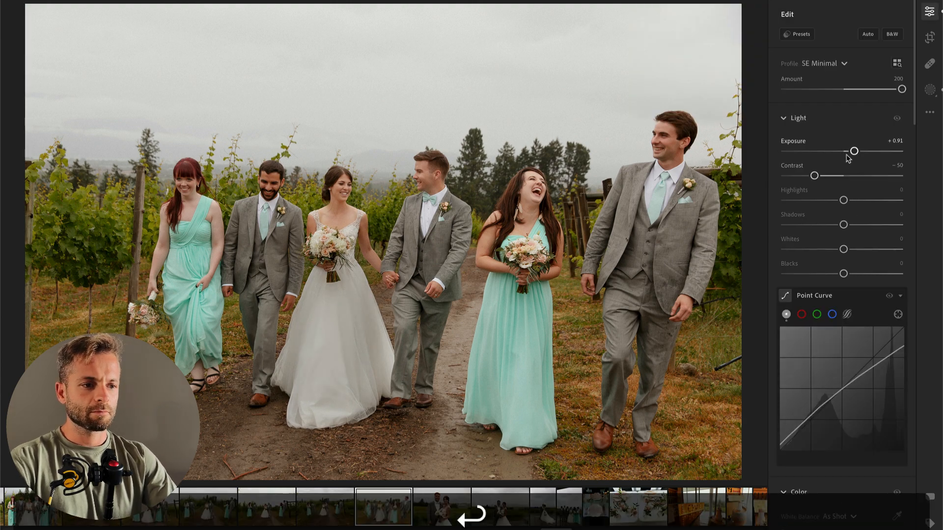
drag(855, 152, 850, 151)
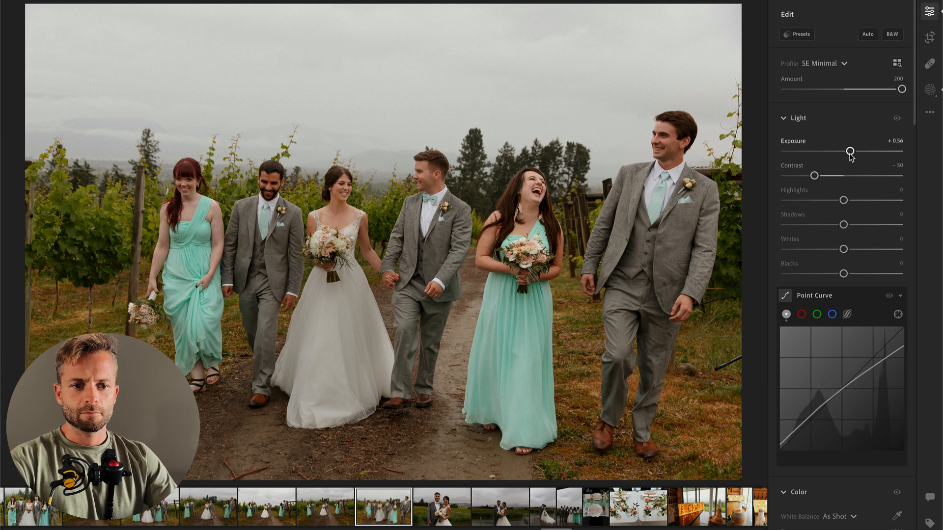
Step: Set the couple's close portrait to Exposure +0.66 and Contrast −56, and the following wider portrait to Exposure +1.17 and Contrast −52
key(Right)
drag(813, 176, 811, 176)
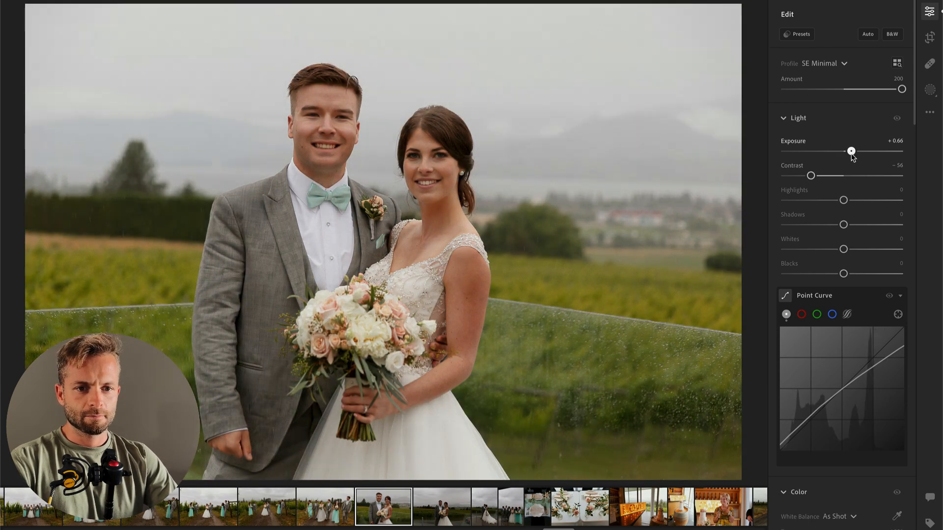
key(Right)
drag(852, 157, 813, 176)
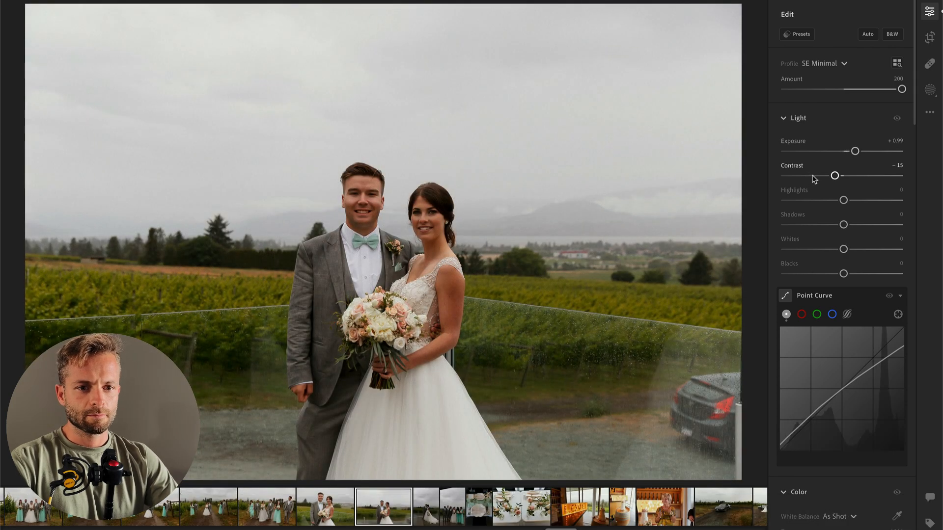
drag(855, 151, 857, 152)
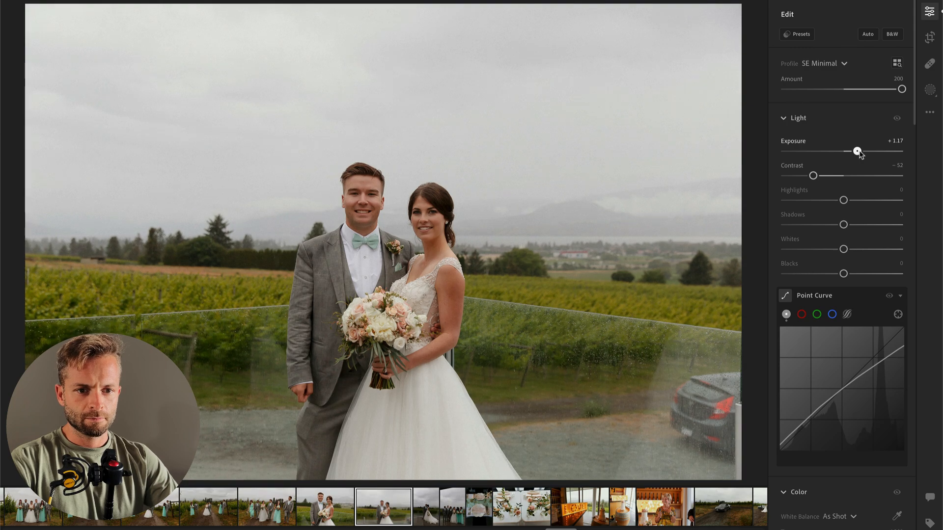
Step: Advance to the vertical photo of the couple kissing, set Highlights to −100 and Whites to −74, and raise Exposure
key(Right)
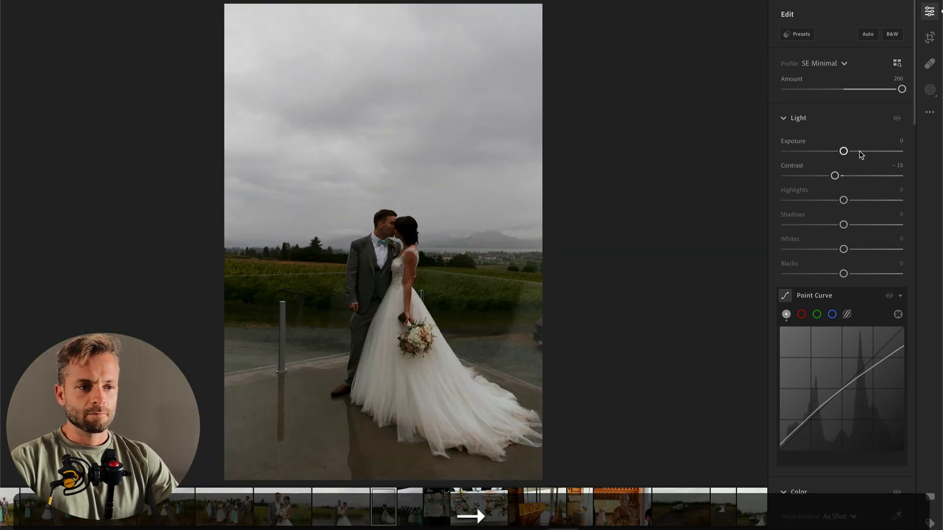
click(860, 152)
drag(809, 200, 773, 201)
drag(844, 249, 802, 250)
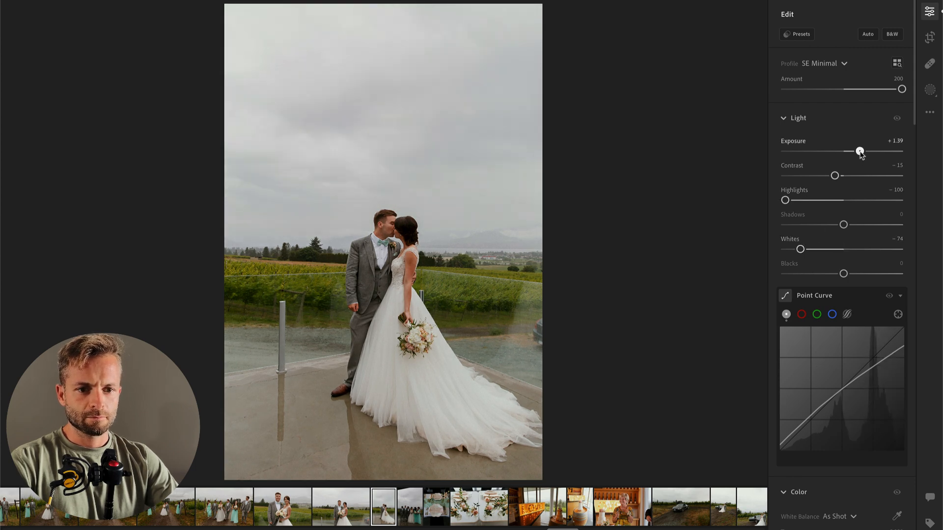
drag(860, 151, 864, 153)
Step: Advance to the vertical bridal party photo and set Exposure to +1.51, Highlights to −100 and Whites to −35
key(Right)
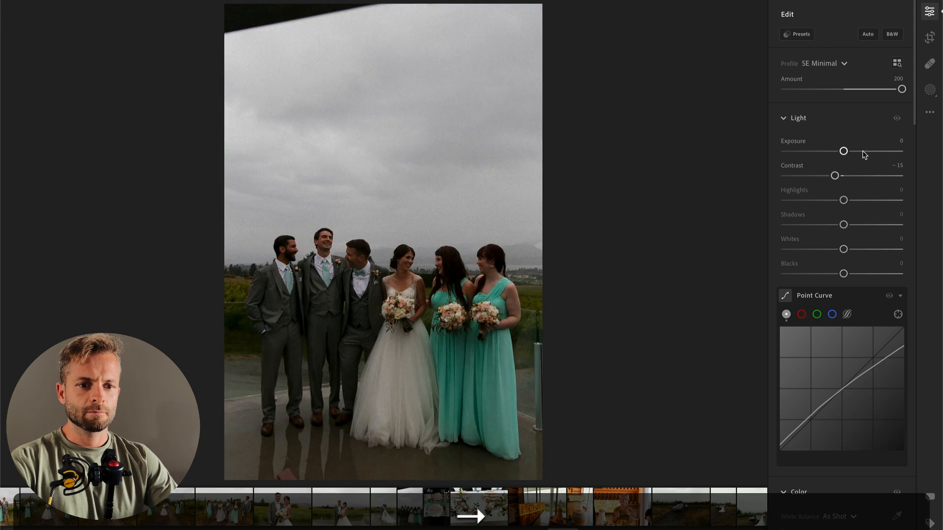
drag(844, 151, 868, 152)
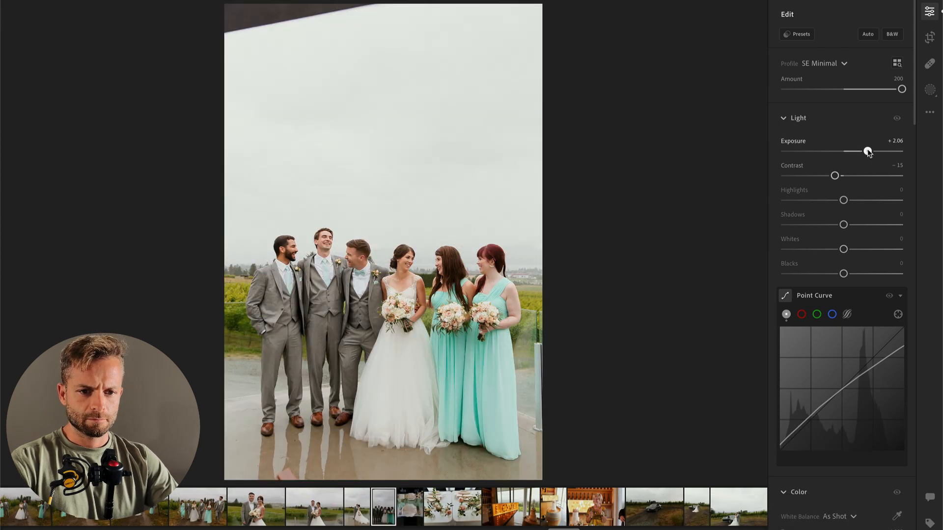
drag(823, 199, 784, 201)
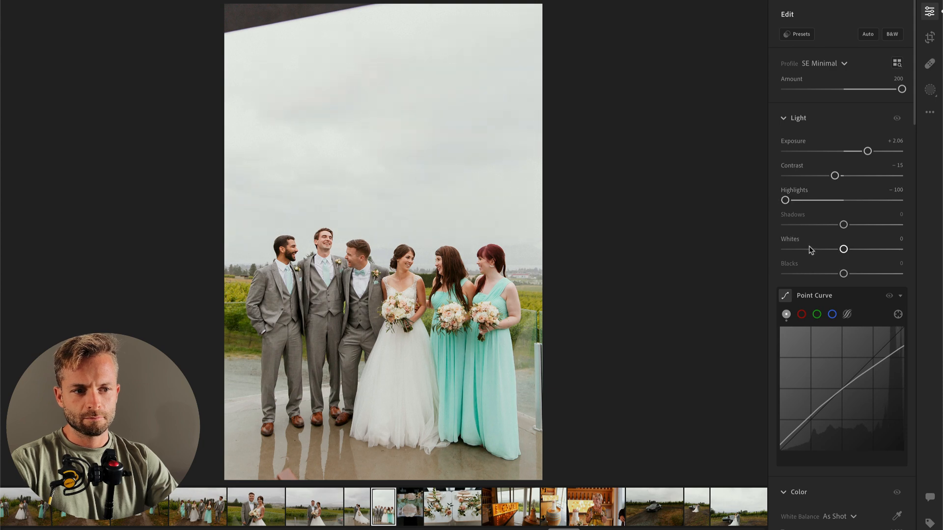
drag(811, 250, 824, 248)
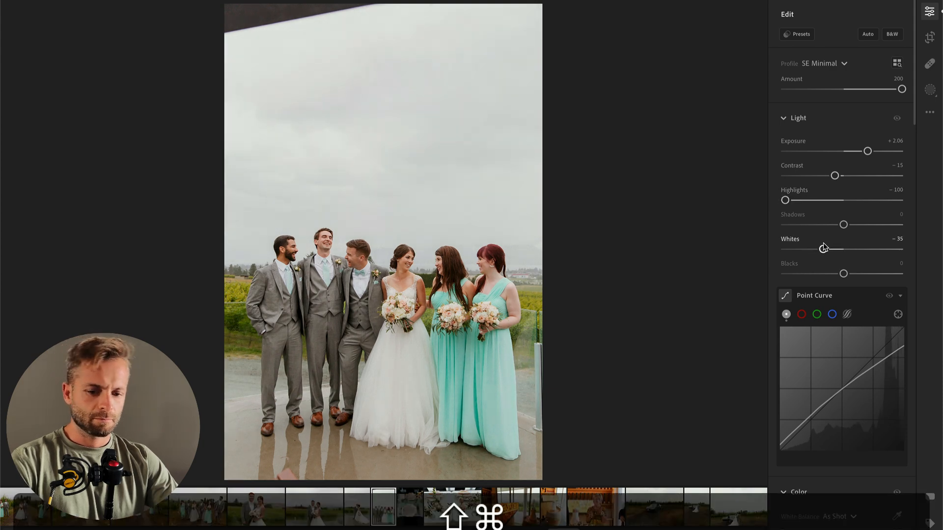
drag(867, 152, 862, 153)
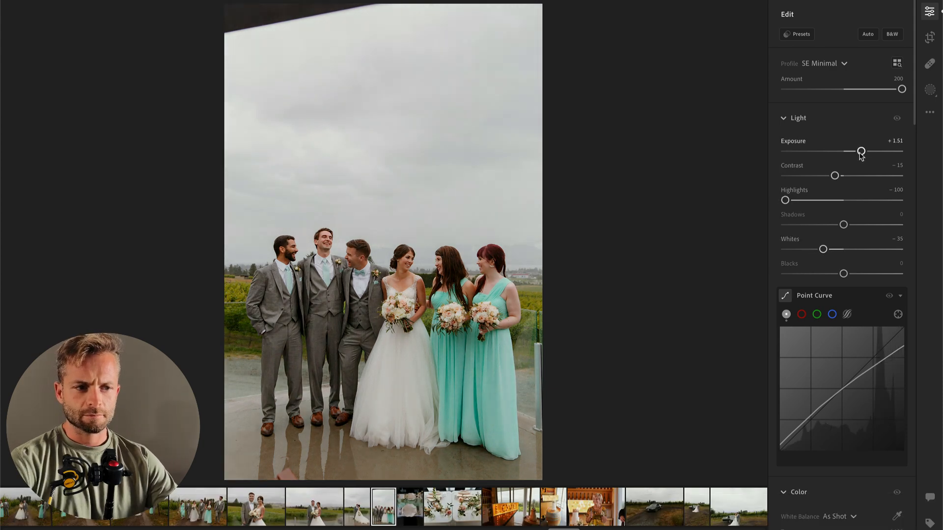
Step: Adjust Exposure and Shadows on the place-setting photo, and set Contrast to −32 on the following table flowers photo
key(Right)
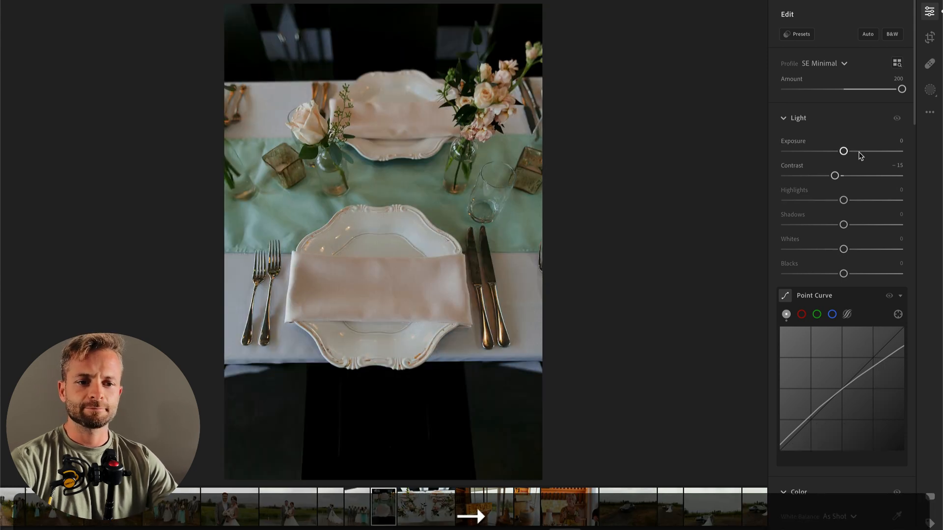
drag(844, 151, 846, 152)
drag(816, 225, 830, 224)
drag(835, 176, 824, 181)
key(Right)
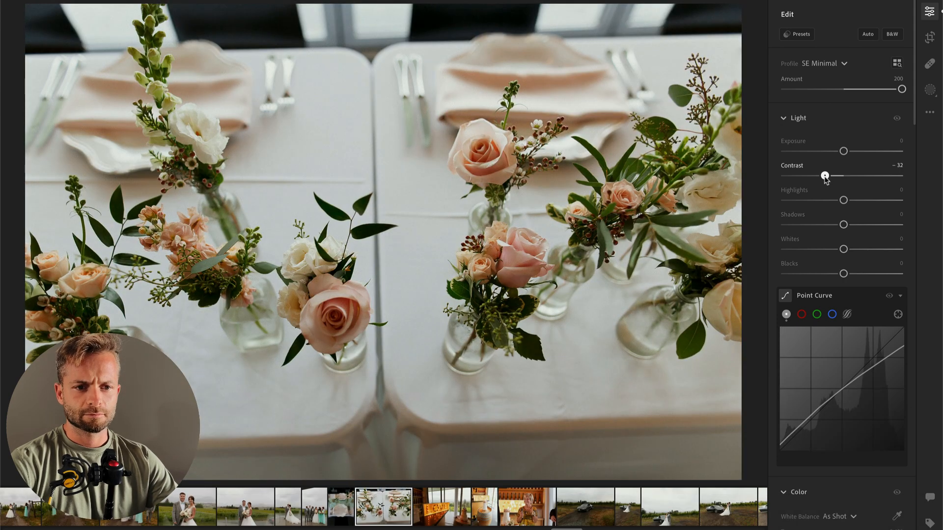
Step: Advance to the LOVE sign photo and set the Color Mixer's yellow Saturation to −27 and yellow Hue to −50
key(Right)
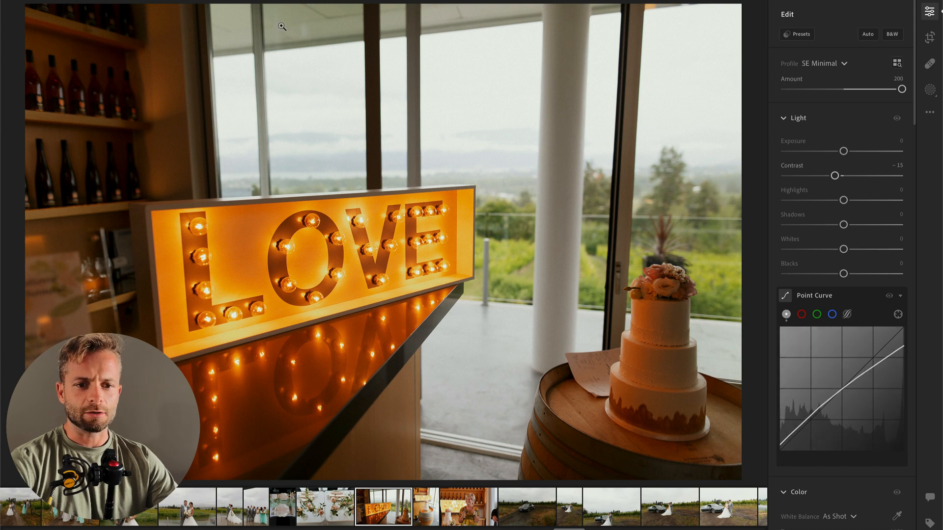
scroll(845, 315, down, 7)
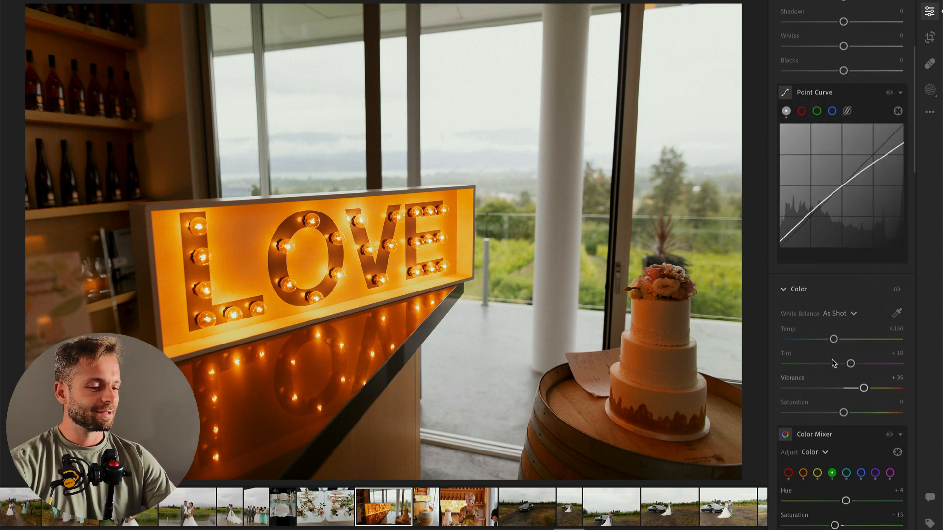
scroll(848, 334, down, 1)
click(803, 317)
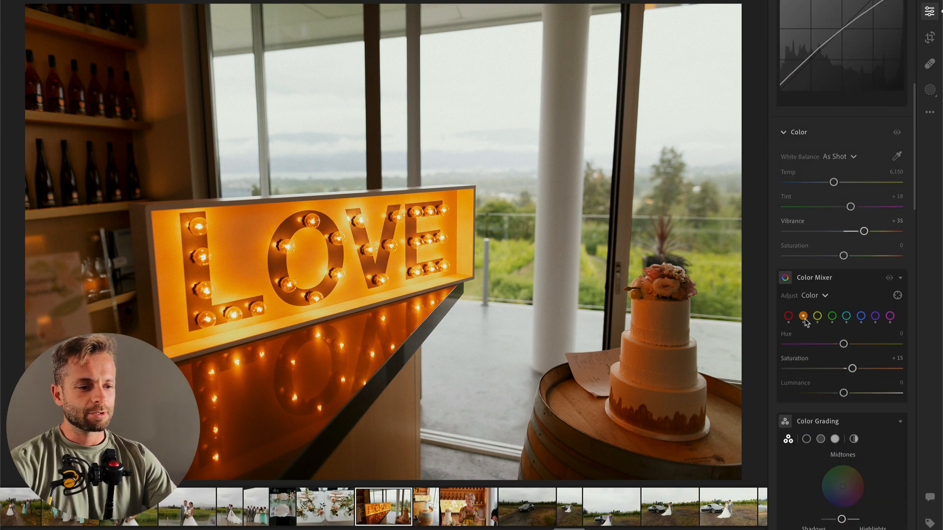
mouse_move(833, 368)
mouse_down()
mouse_move(810, 369)
mouse_move(845, 370)
mouse_move(828, 369)
mouse_up()
click(817, 317)
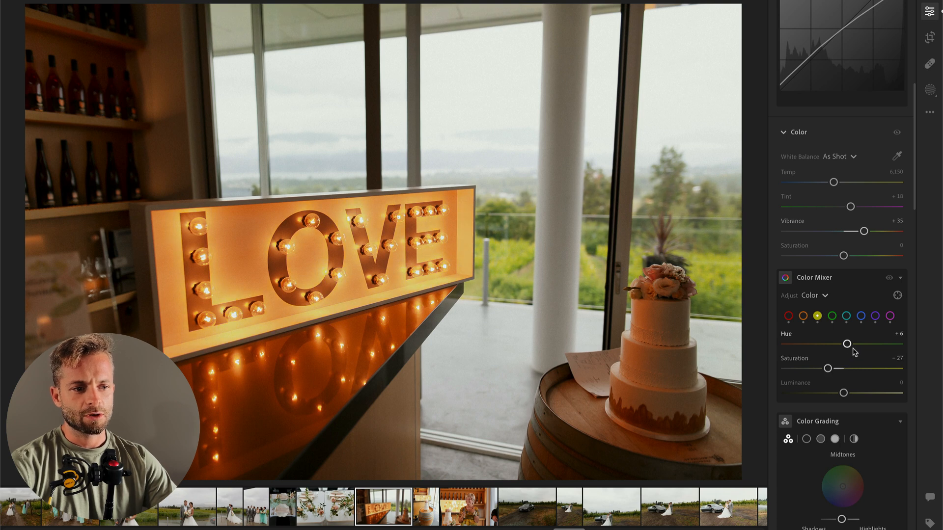
drag(848, 344, 814, 345)
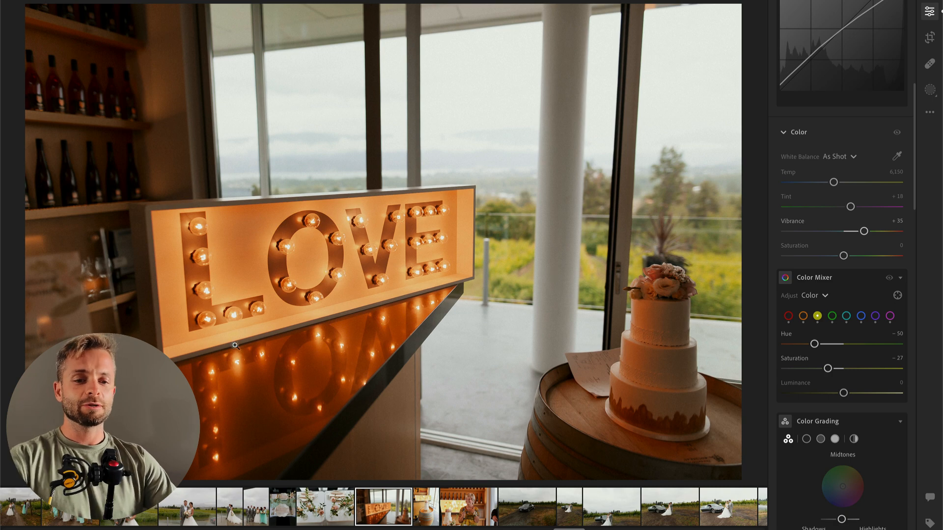
scroll(872, 328, down, 2)
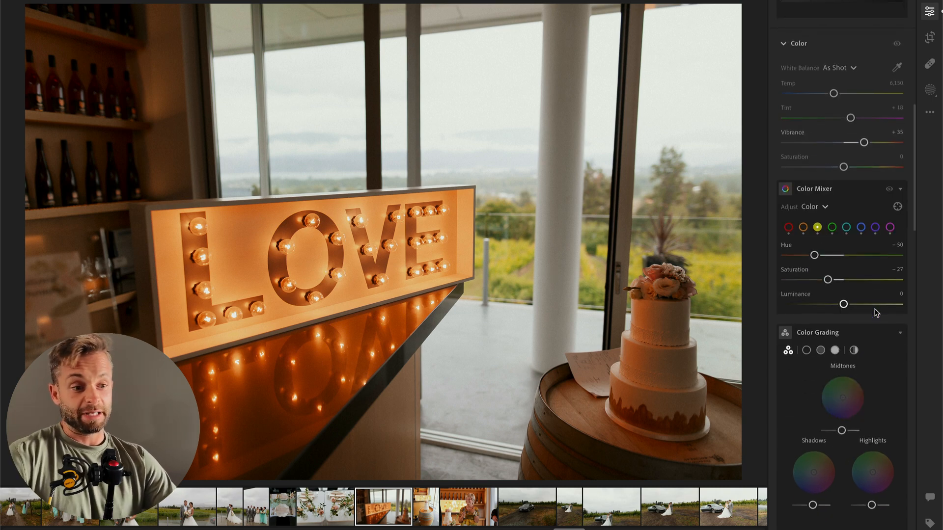
scroll(872, 328, down, 3)
scroll(871, 325, up, 6)
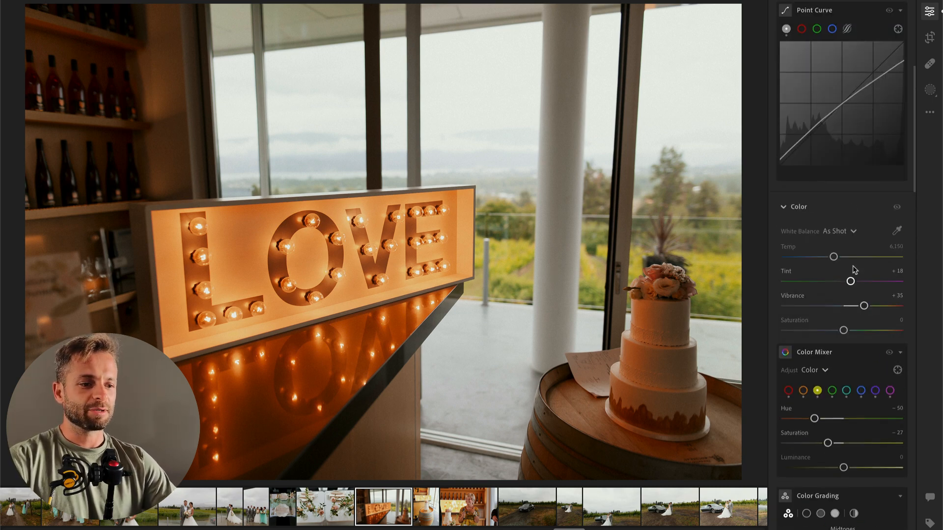
scroll(853, 296, up, 6)
scroll(819, 325, down, 5)
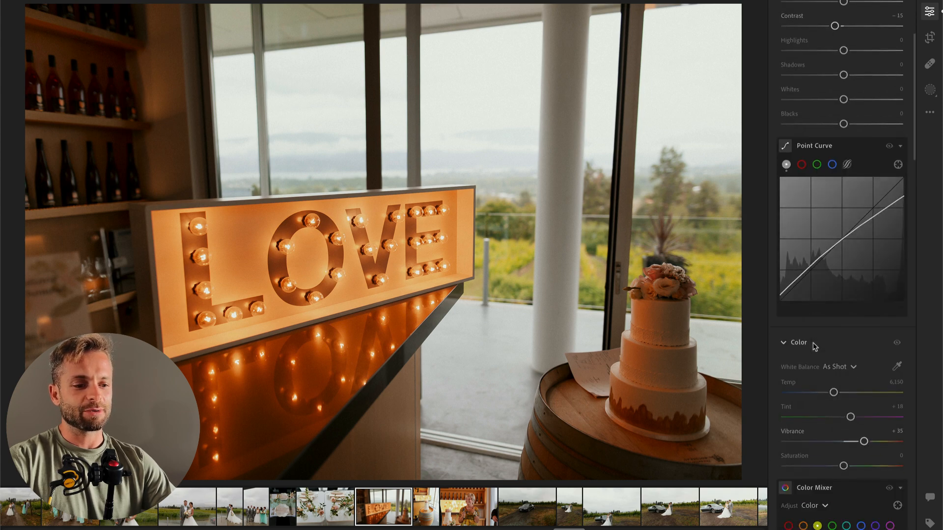
Step: Set Temp to 5,236 on the LOVE sign photo, and in the Color Mixer set orange Hue to +11 and orange Saturation to −18
mouse_move(833, 319)
mouse_down()
mouse_move(812, 320)
mouse_move(821, 324)
mouse_up()
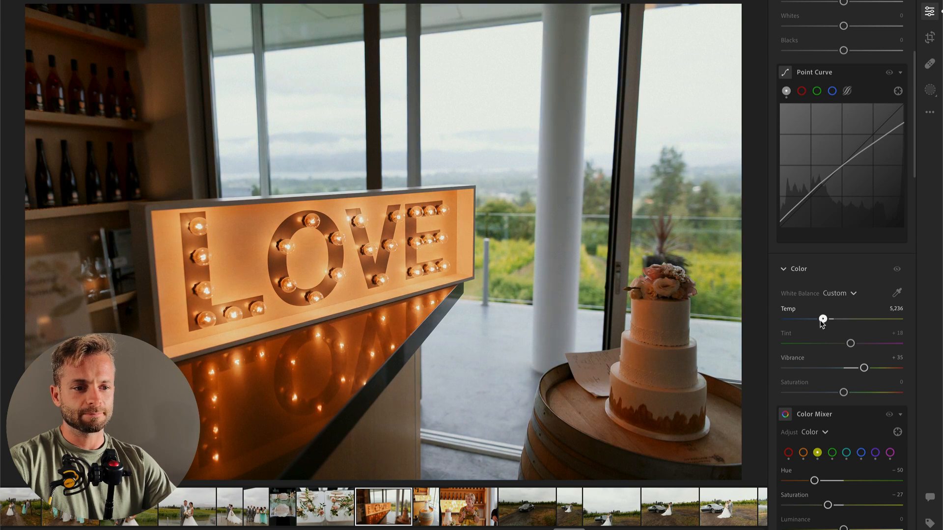
key(backslash)
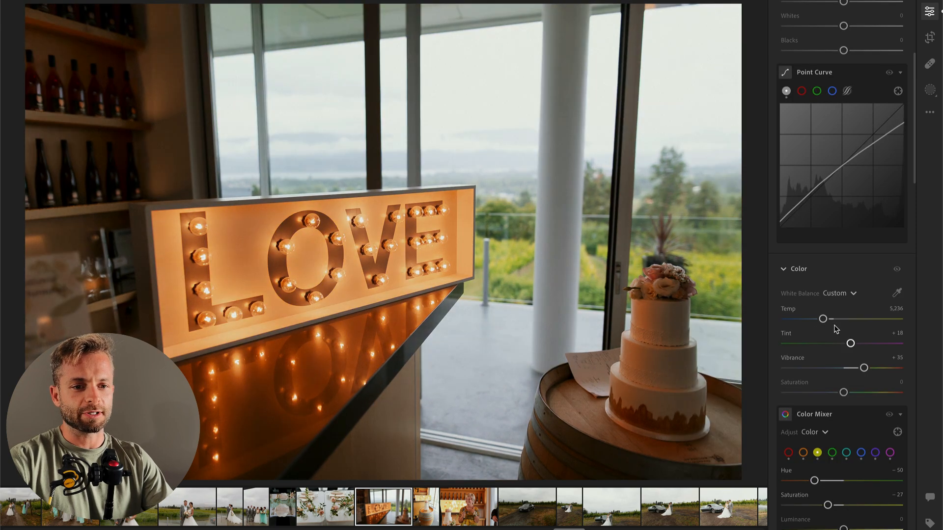
scroll(824, 348, down, 3)
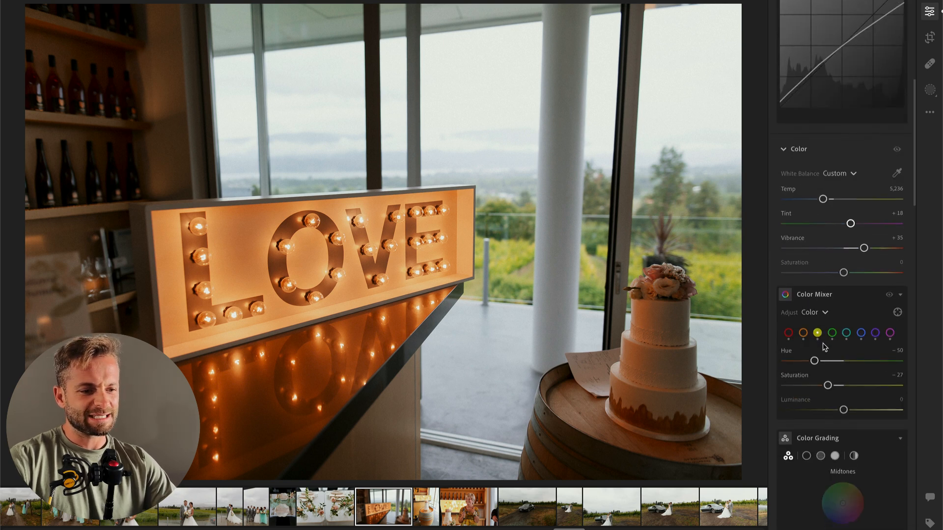
drag(828, 361, 851, 363)
click(803, 333)
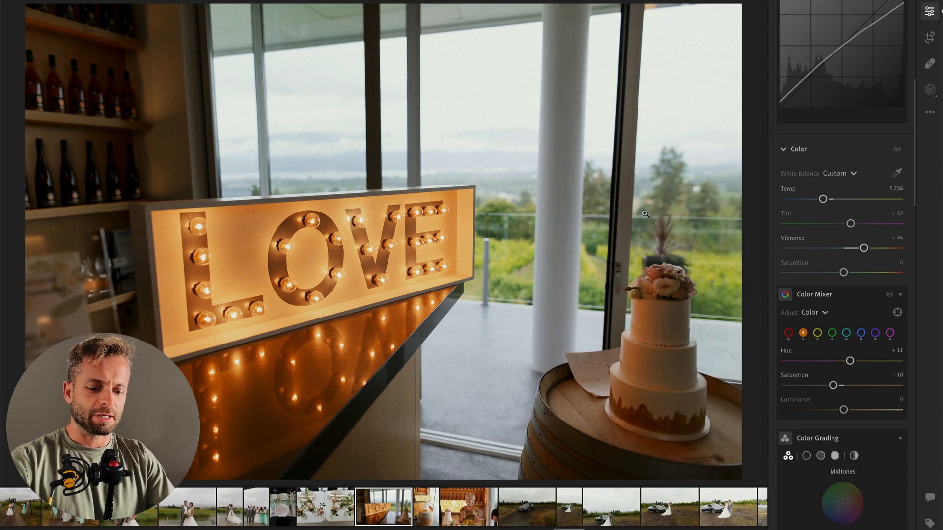
Step: Brush a mask over the dark shelves, sign reflection and cake, setting Contrast to −61, Highlights to +48 and Whites to +40
key(b)
mouse_move(36, 86)
mouse_down()
mouse_move(73, 313)
mouse_move(288, 314)
mouse_move(302, 397)
mouse_move(670, 463)
mouse_up()
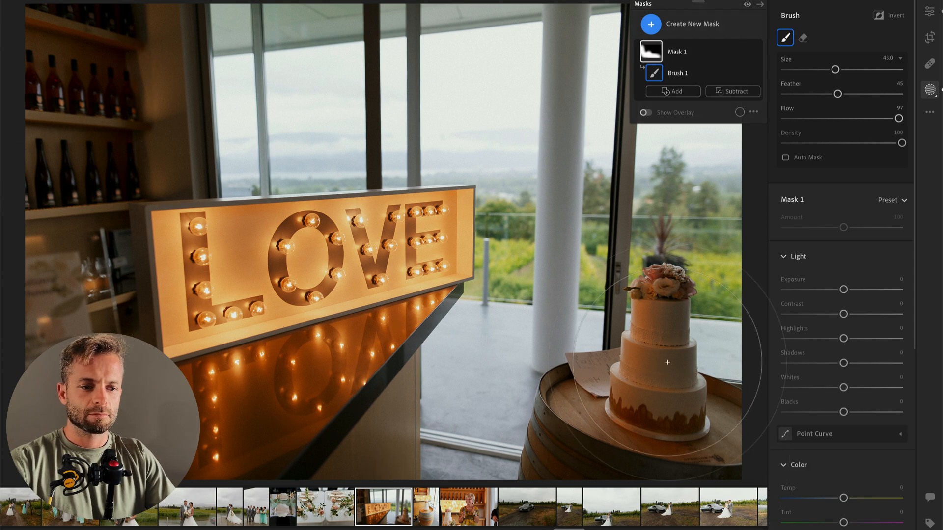
drag(816, 317, 808, 314)
drag(854, 339, 872, 338)
drag(844, 388, 867, 388)
scroll(693, 331, down, 10)
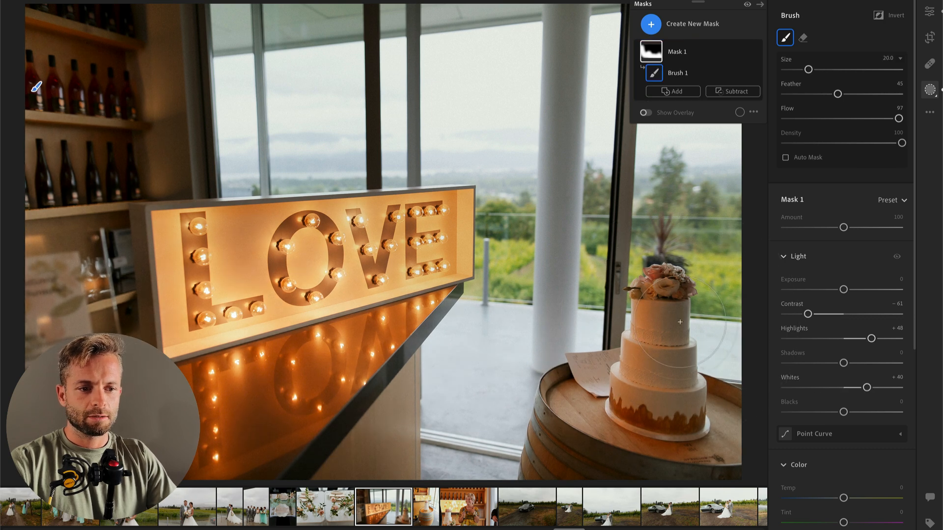
mouse_move(664, 294)
mouse_down()
mouse_move(677, 400)
mouse_move(673, 348)
mouse_move(707, 442)
mouse_up()
key(Return)
Step: Advance to the vertical cake photo, set Exposure to −1.76, inspect the cake up close and compare with the LOVE sign photo
key(Right)
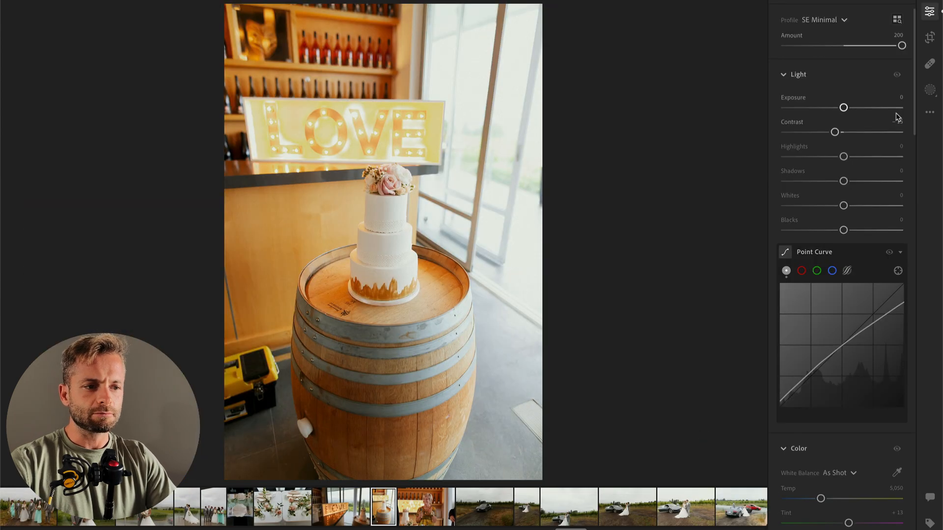
drag(837, 114, 829, 116)
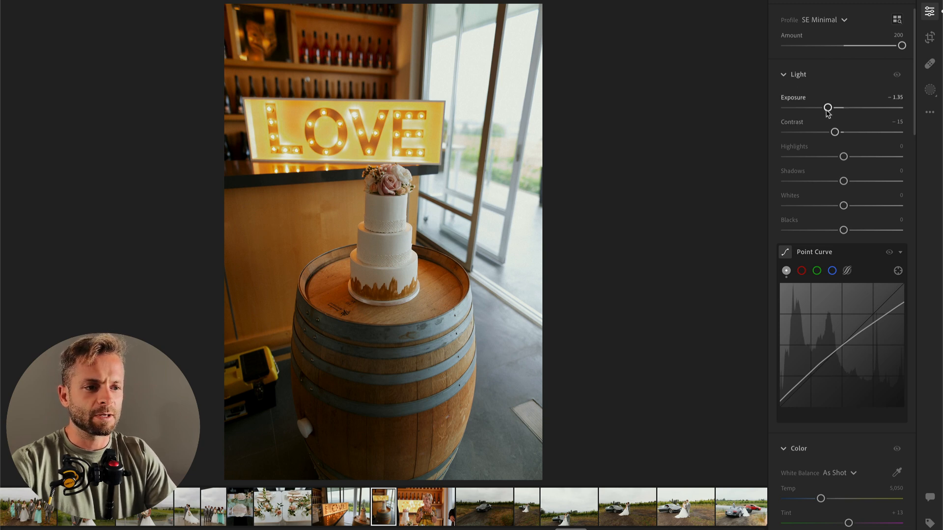
drag(828, 107, 823, 108)
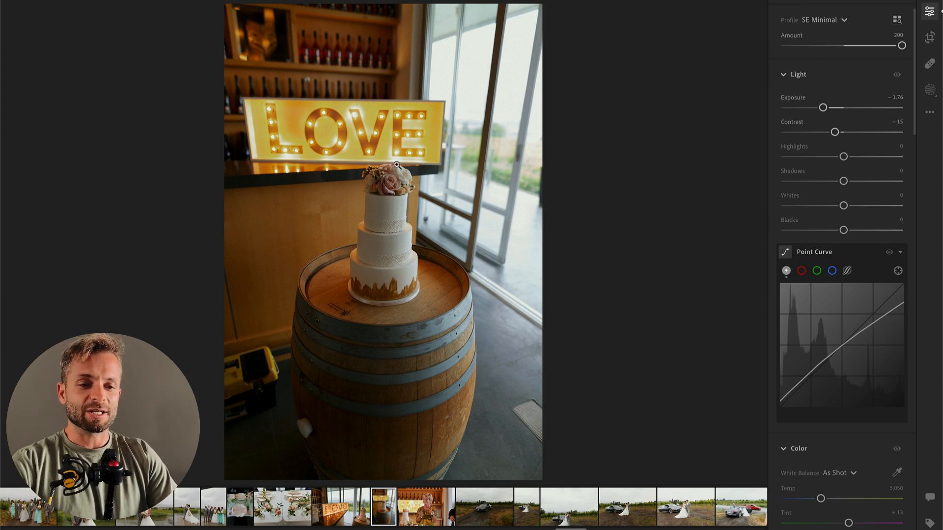
click(365, 247)
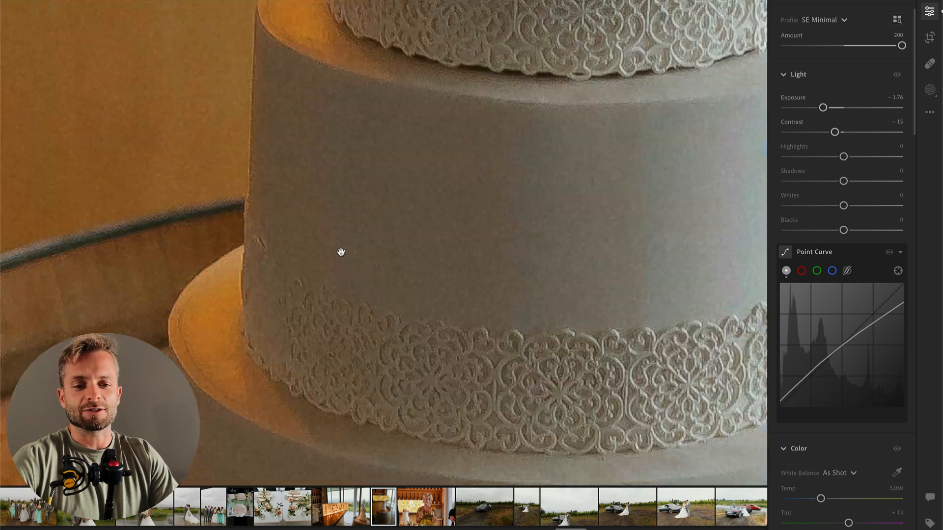
drag(275, 192, 325, 451)
click(392, 326)
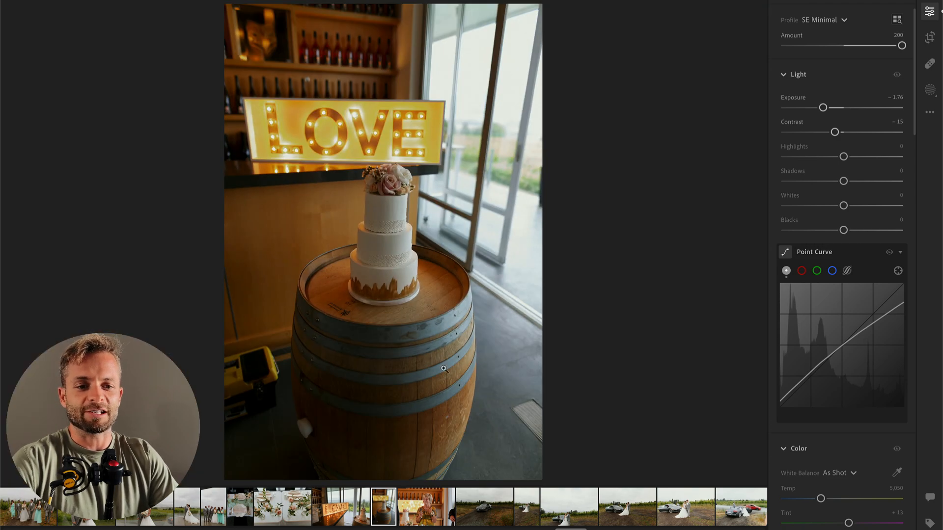
key(Left)
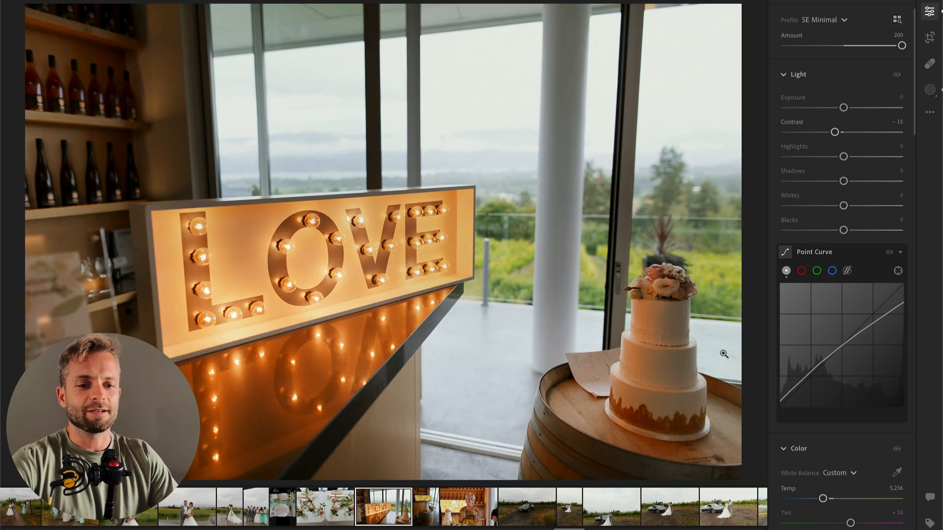
key(Right)
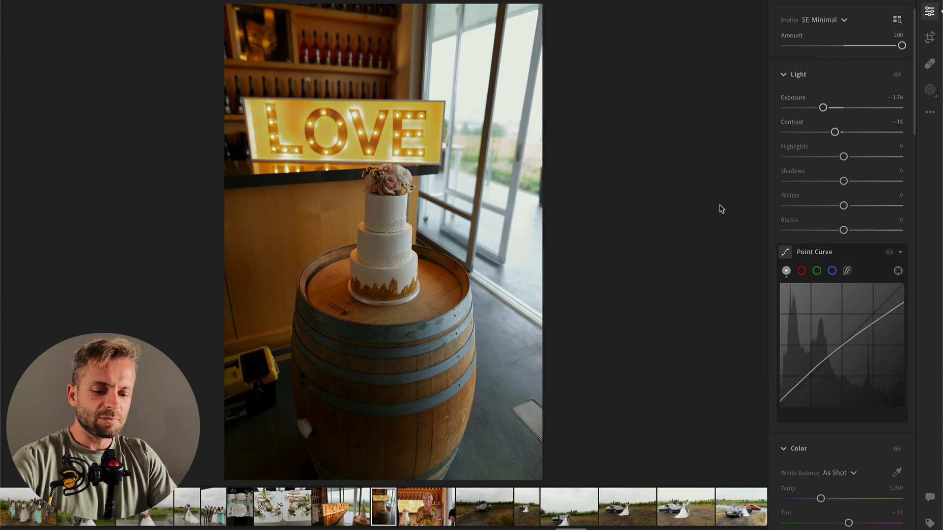
Step: Add a radial gradient mask around the cake with Contrast −47, Highlights +41 and Whites +40, and compare with the original
key(r)
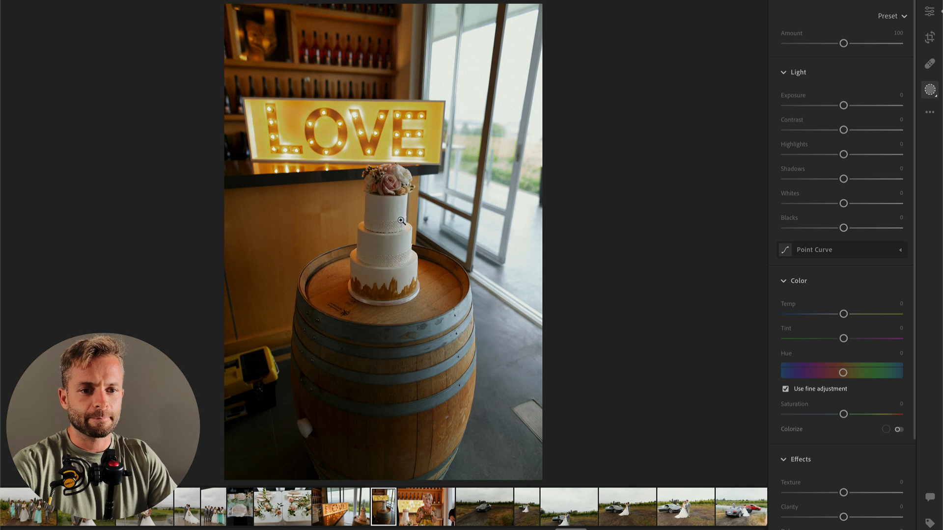
key(r)
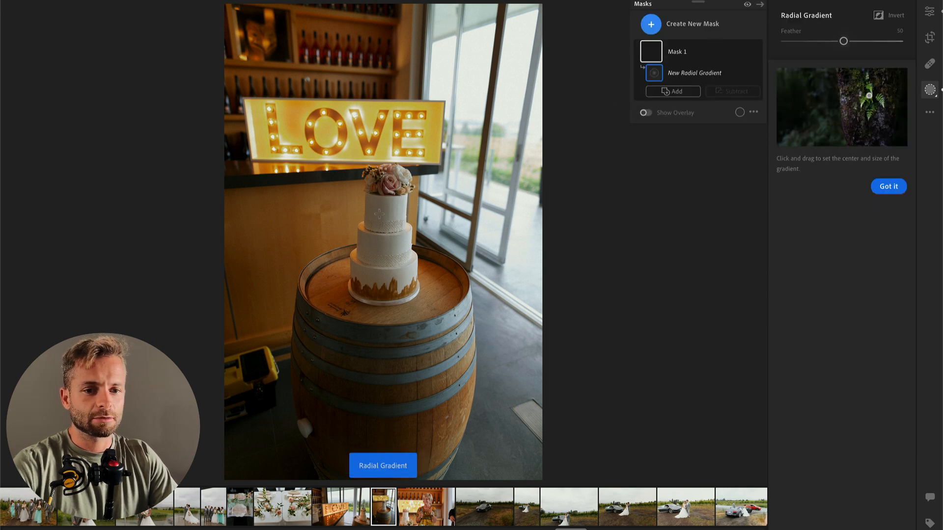
drag(390, 223, 497, 368)
drag(844, 190, 816, 190)
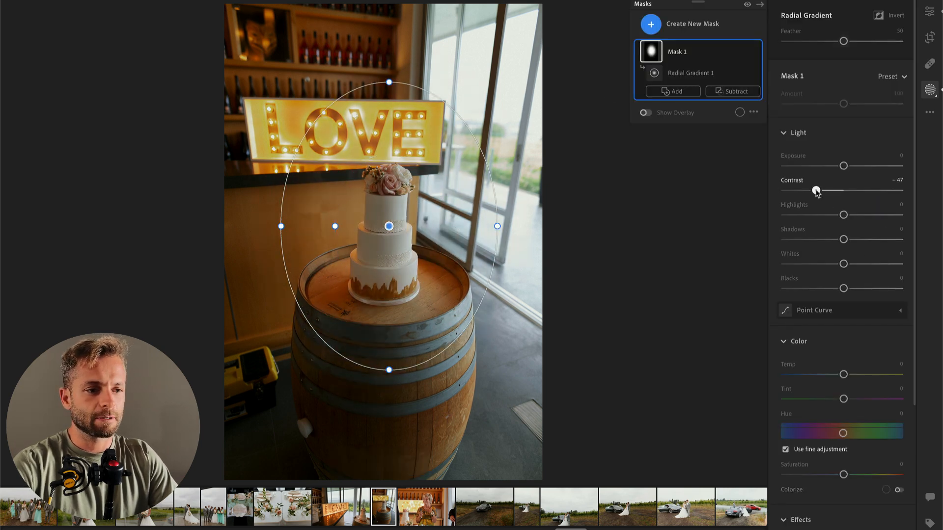
click(867, 215)
click(867, 264)
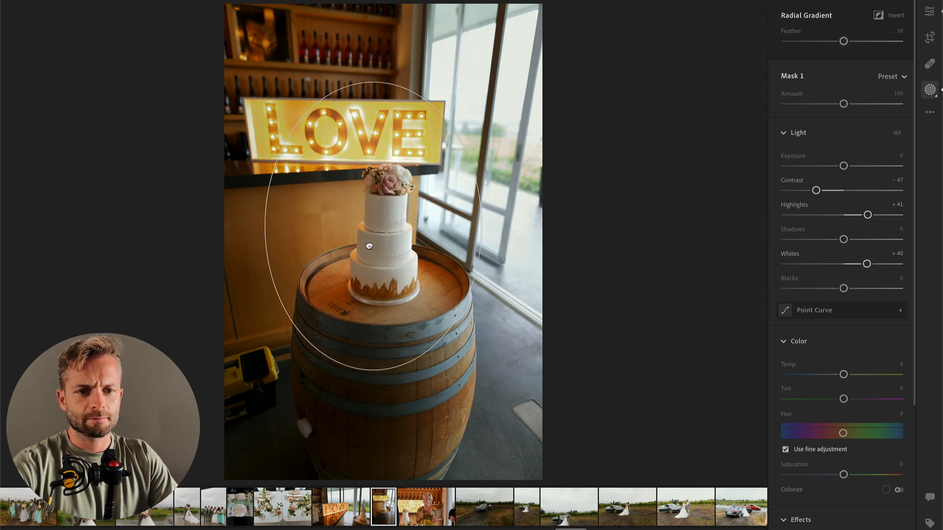
key(Return)
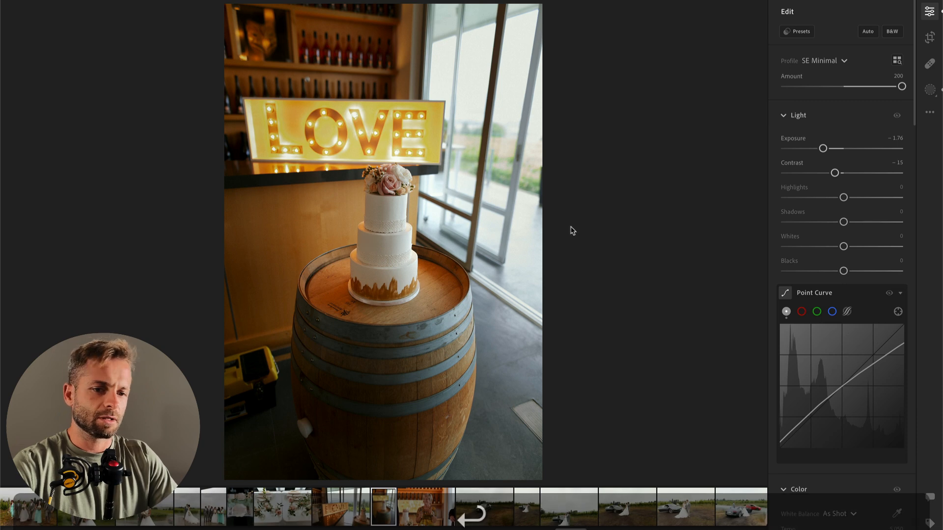
key(backslash)
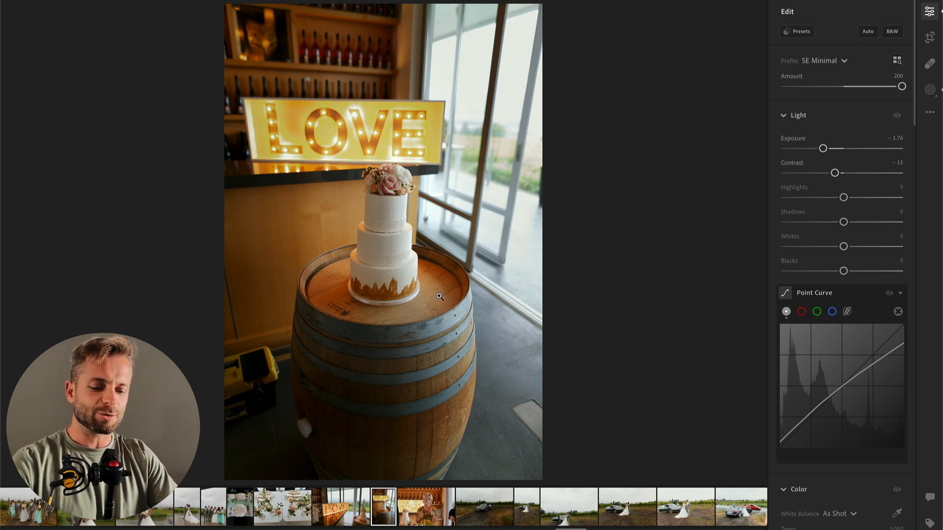
Step: Brush a second mask over the yellow toolbox beside the barrel and lower its Saturation to −23
key(b)
mouse_move(264, 370)
mouse_down()
mouse_move(206, 384)
mouse_move(248, 415)
mouse_up()
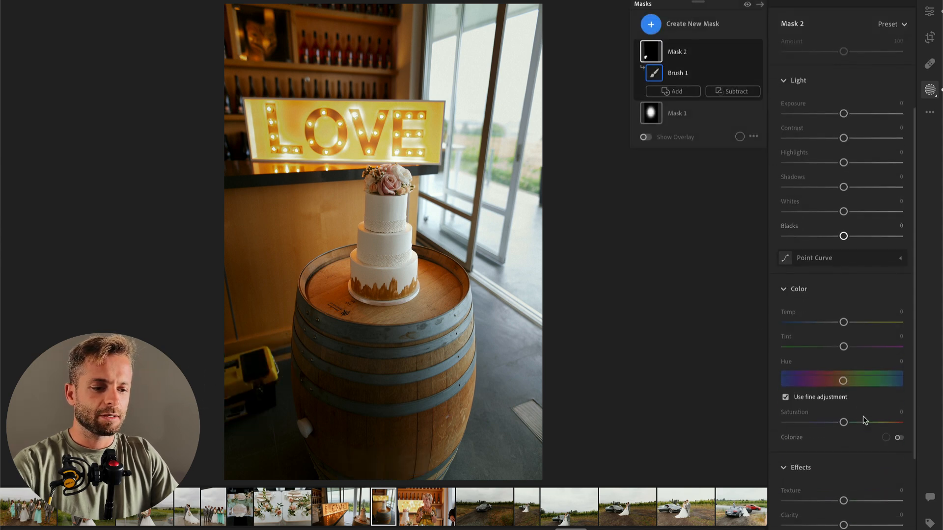
drag(843, 422, 820, 426)
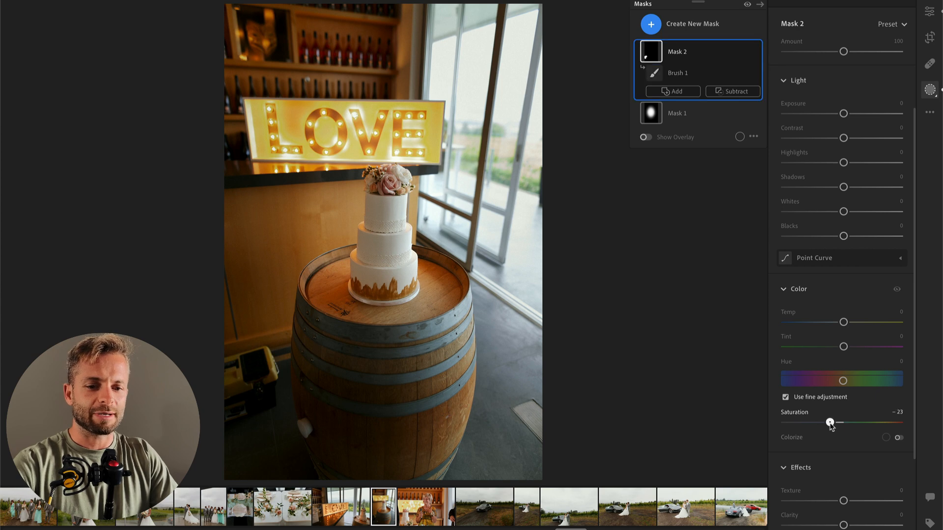
key(e)
Step: Advance to the photo of the woman giving a speech, cool its Temp slightly, set Contrast to −9 and copy the edit settings
key(Right)
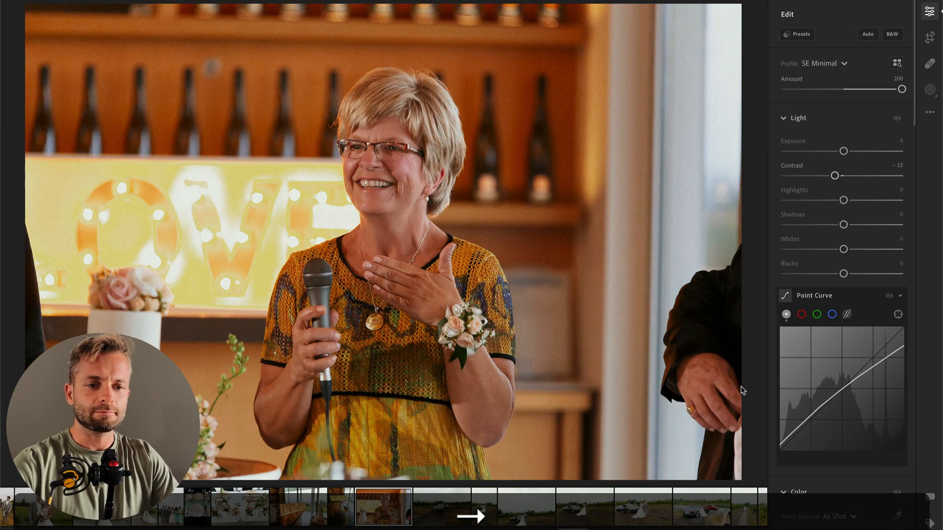
scroll(819, 445, down, 2)
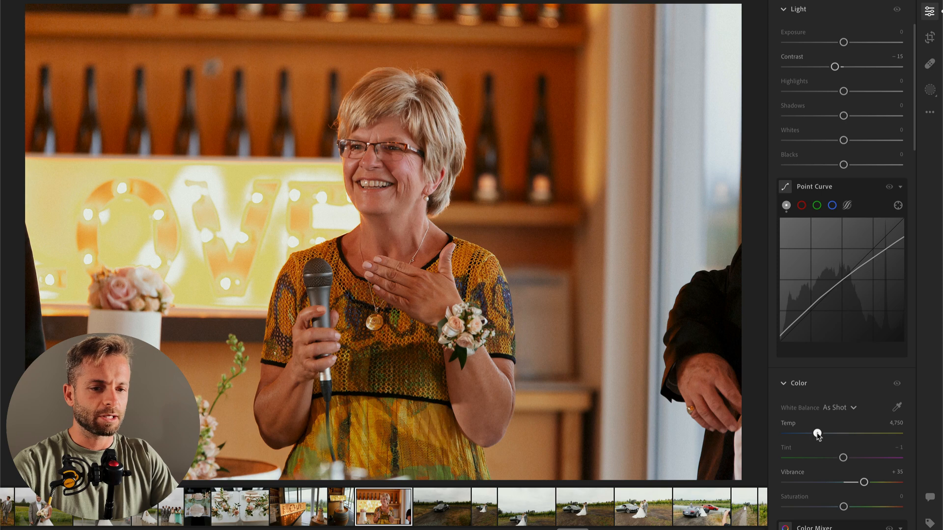
drag(818, 433, 811, 432)
scroll(813, 233, up, 2)
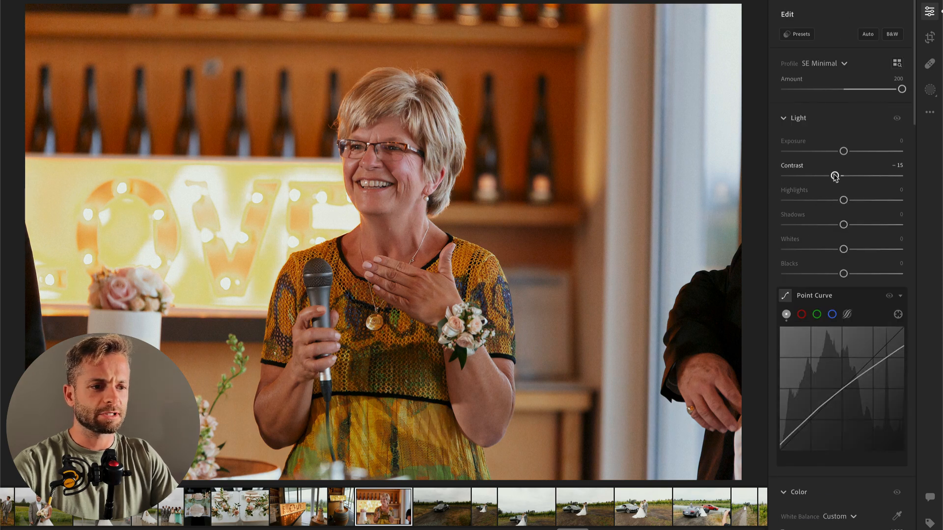
drag(838, 177, 839, 177)
key(super+c)
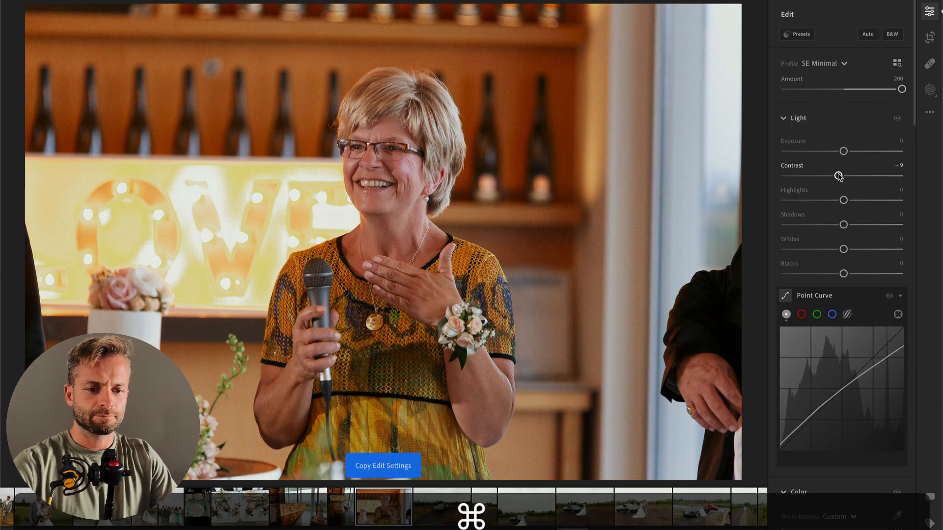
Step: Straighten the speech photo with a slight crop rotation and copy its edit settings
key(c)
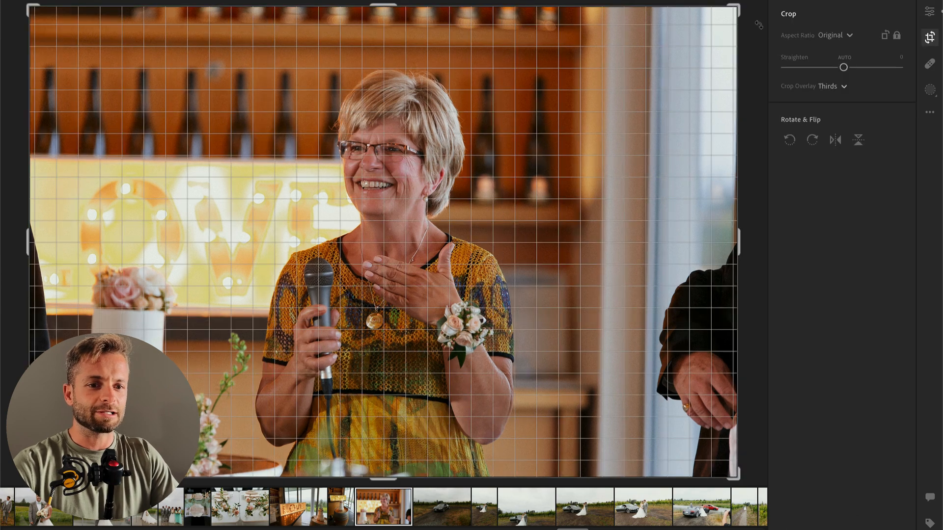
drag(759, 25, 752, 18)
key(Return)
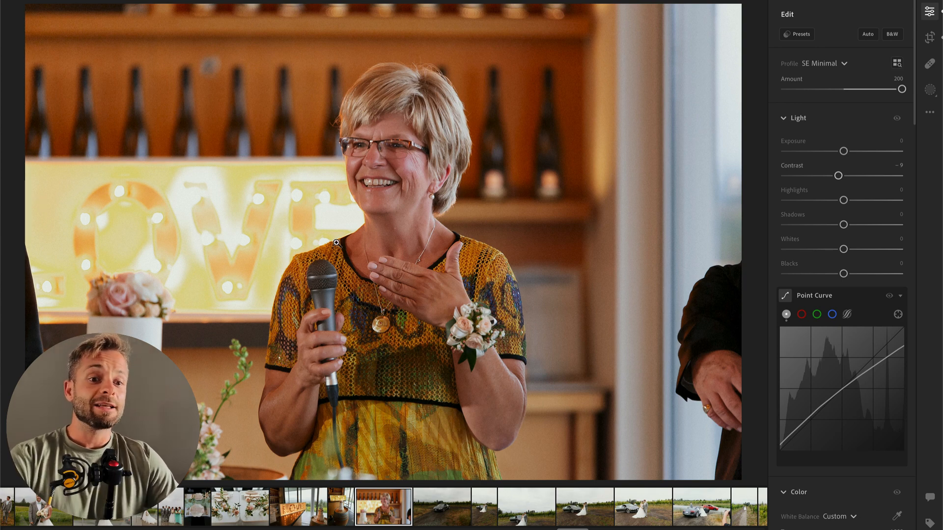
key(super+c)
Step: Advance to the photo of the car alone, set Exposure to +0.78, and move on to the vertical couple photo
key(super+Right)
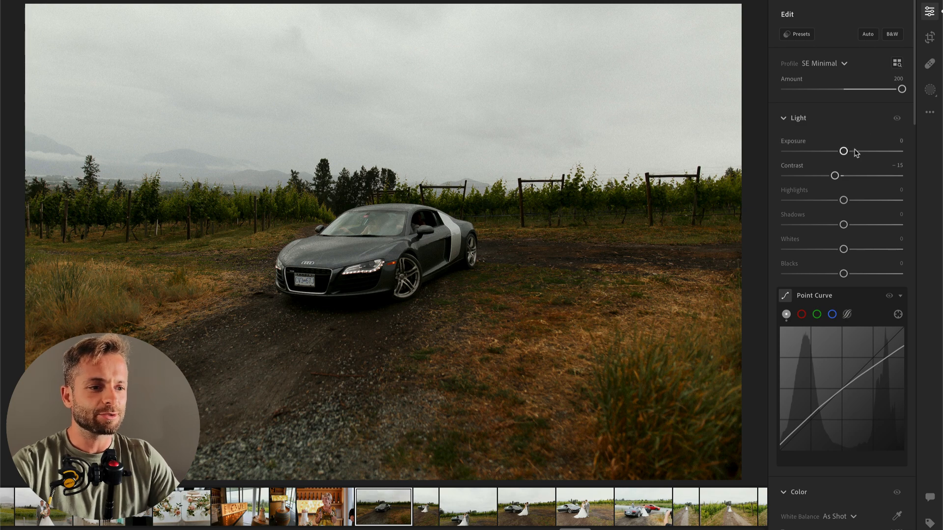
drag(843, 150, 858, 152)
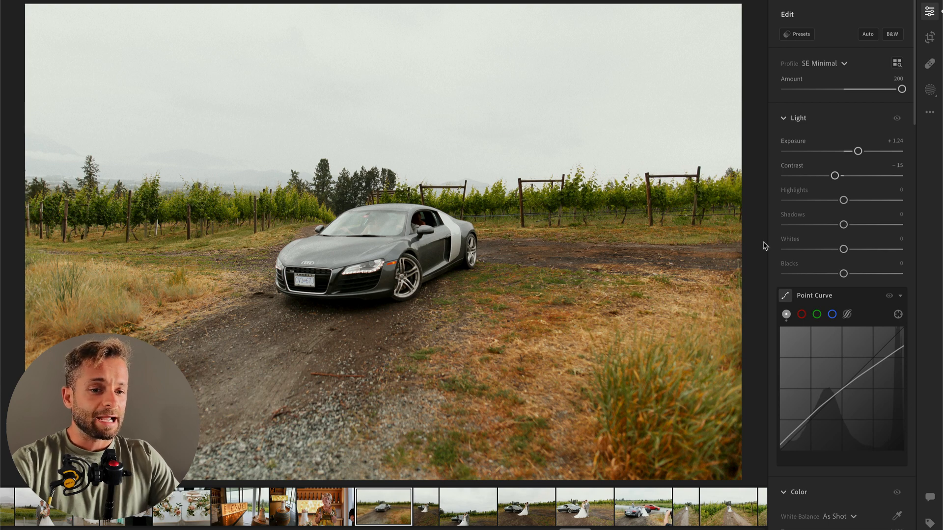
drag(857, 154, 852, 153)
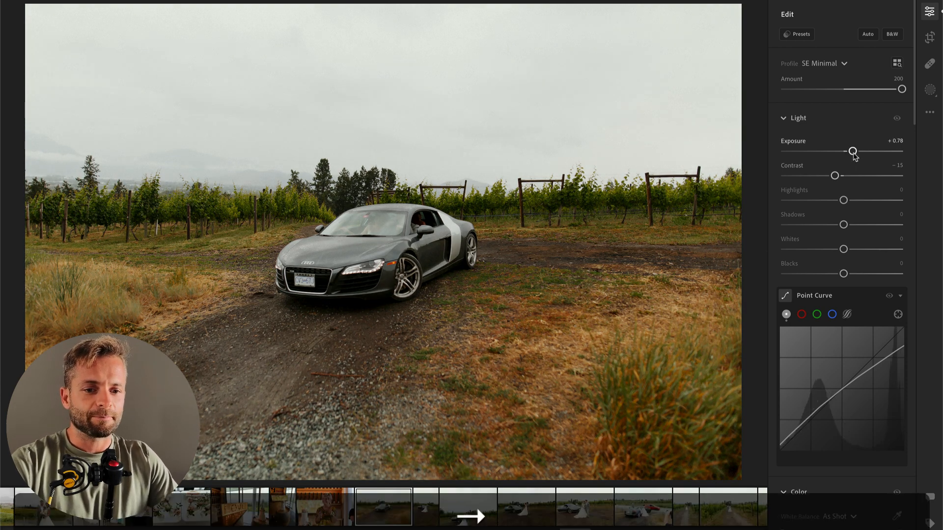
key(Right)
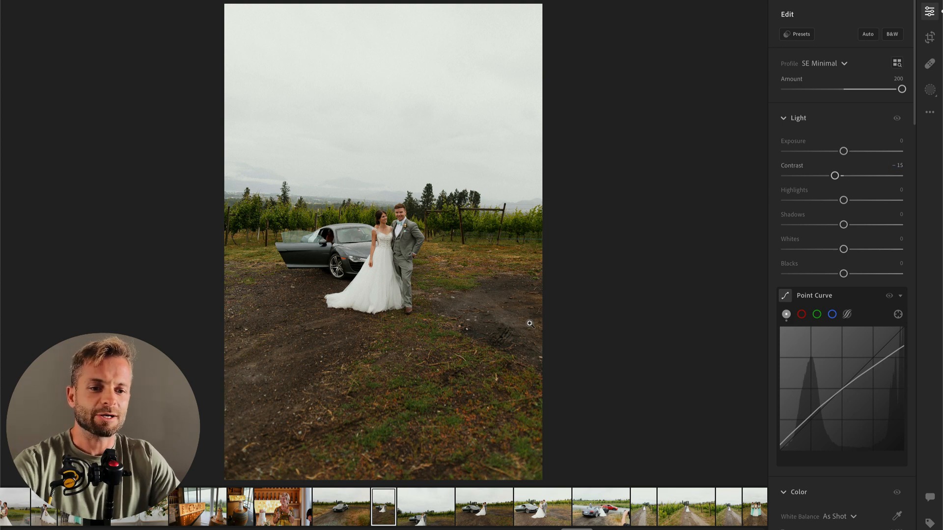
key(r)
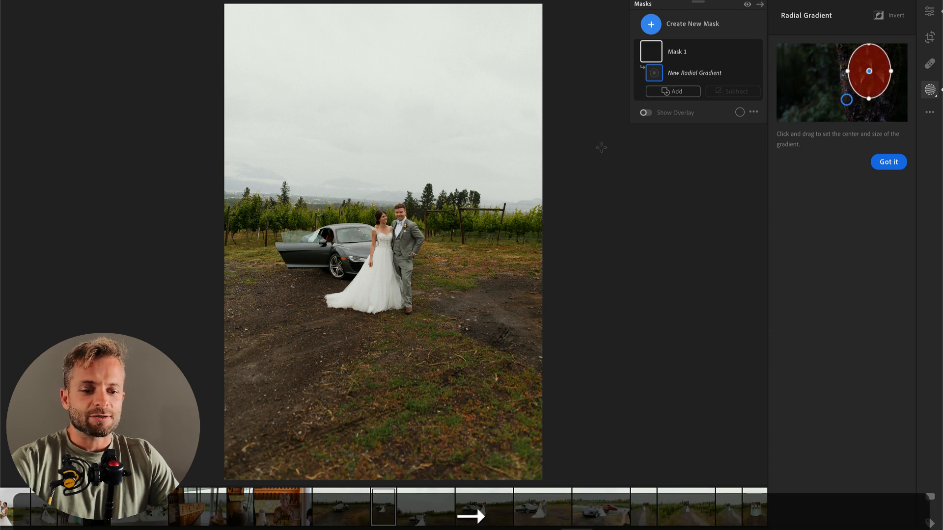
key(Return)
key(Return)
Step: Advance to the horizontal photo of the couple beside the car and set Temp to 6,714 and Exposure to −0.27
key(Right)
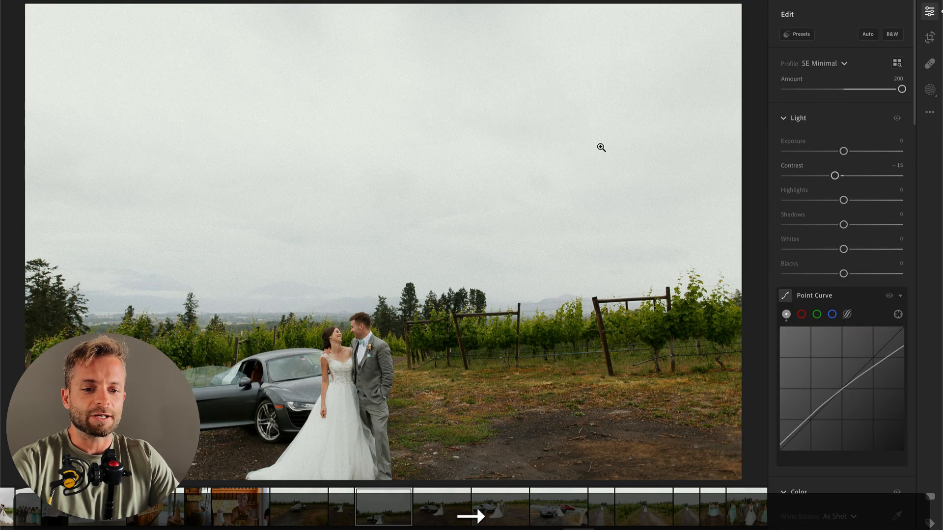
scroll(782, 238, down, 4)
scroll(783, 238, down, 2)
drag(834, 277, 837, 277)
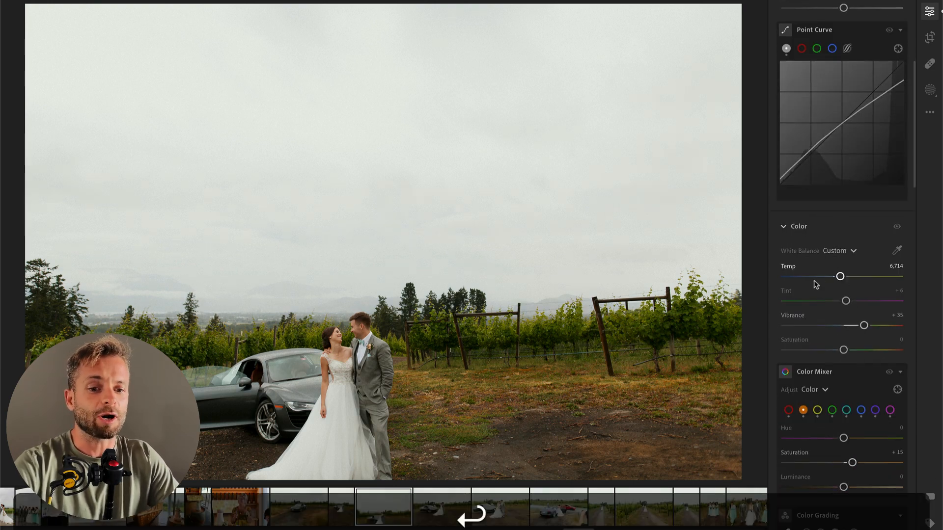
scroll(801, 269, up, 6)
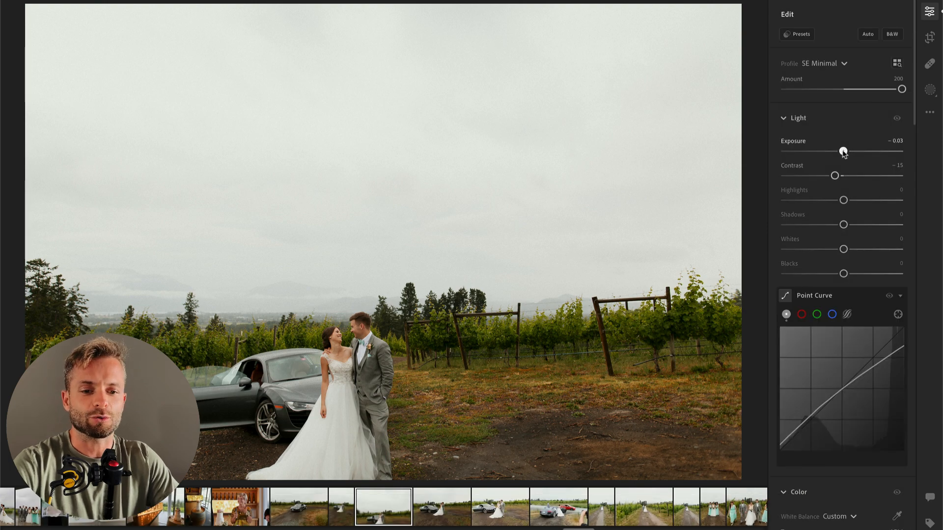
drag(844, 151, 840, 151)
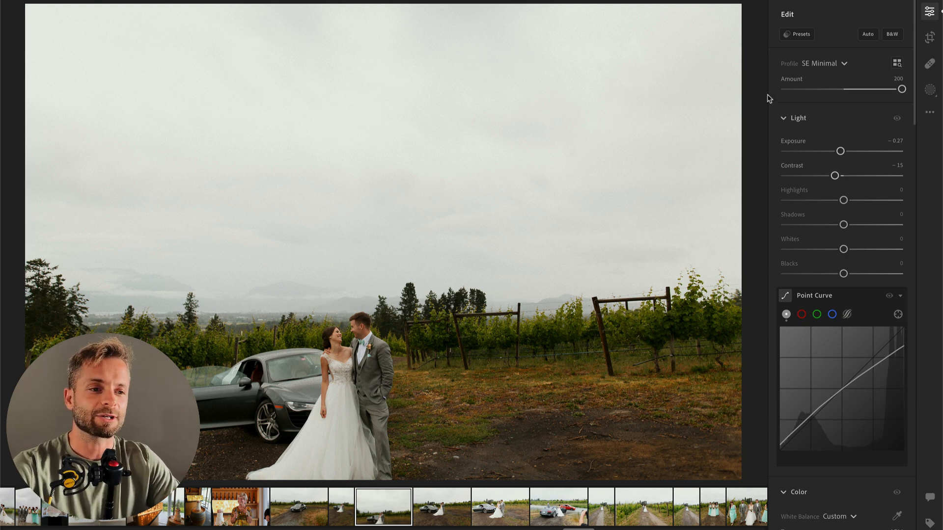
Step: Straighten the photo by +2.72 and crop in tightly around the couple and the car, removing most of the sky
key(c)
drag(763, 96, 732, 99)
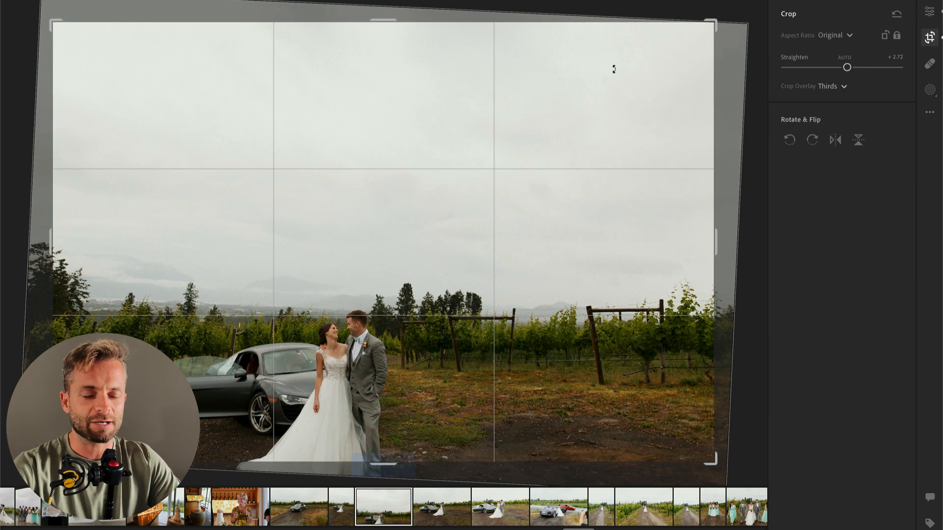
drag(387, 23, 392, 120)
drag(407, 188, 443, 184)
key(Return)
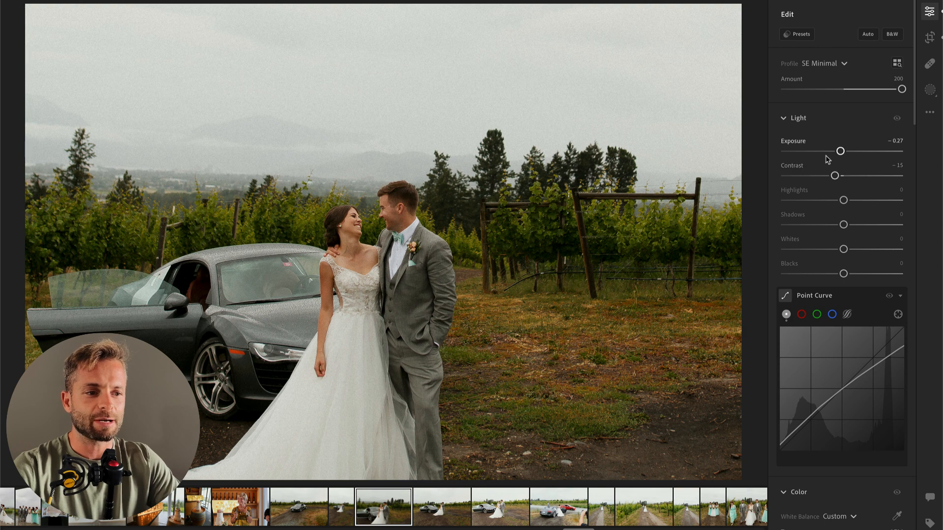
Step: Lower the cropped photo's Exposure to −0.42 and set the following kissing photo's Exposure to −0.36
drag(838, 153, 836, 154)
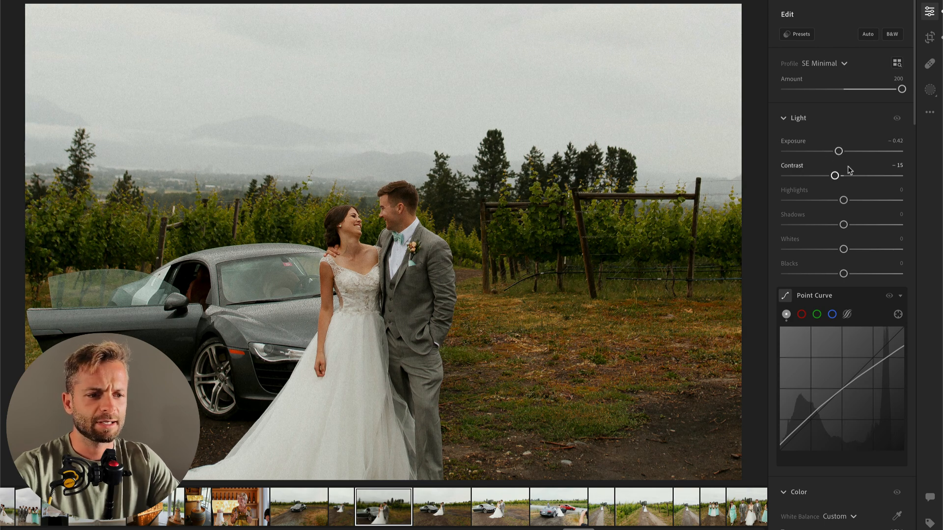
key(Right)
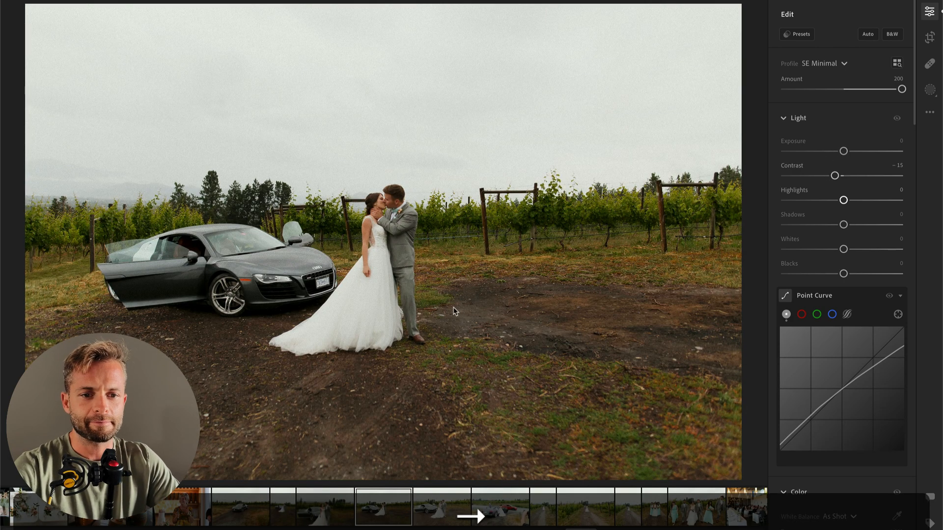
drag(843, 151, 840, 154)
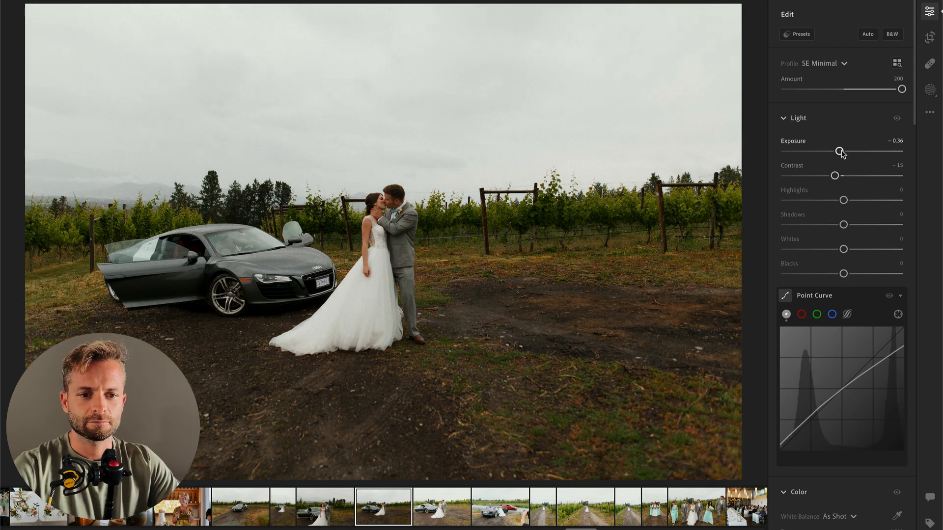
Step: Advance to the photo of the couple holding hands by the car and set Exposure to −1.16 and Temp to 6,463
key(Right)
drag(843, 151, 830, 152)
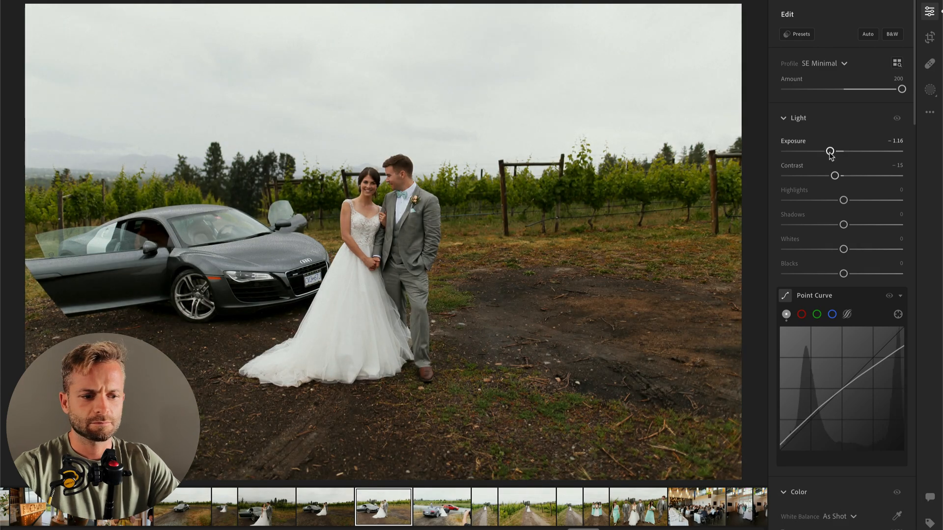
scroll(835, 295, down, 3)
drag(834, 404, 836, 404)
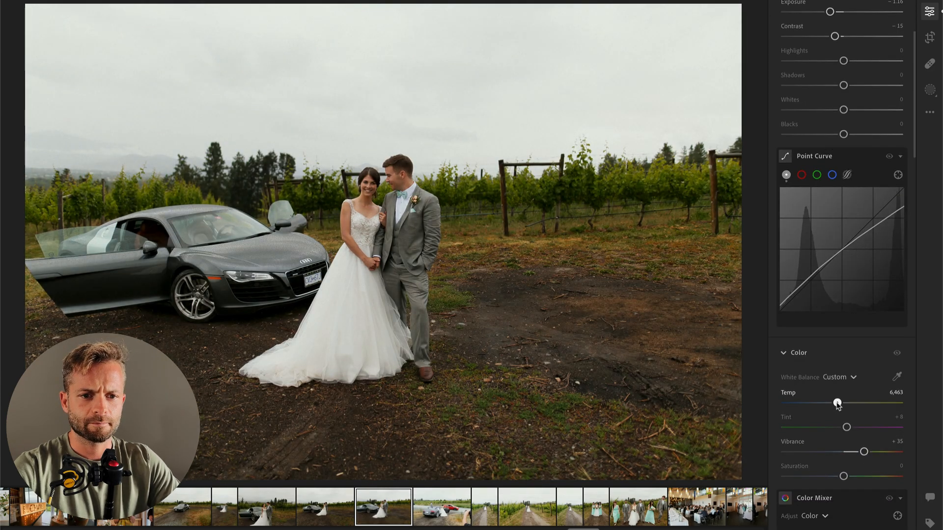
Step: Advance to the photo with the passing red car and set Exposure to −1.22 and Temp to 6,221
key(Right)
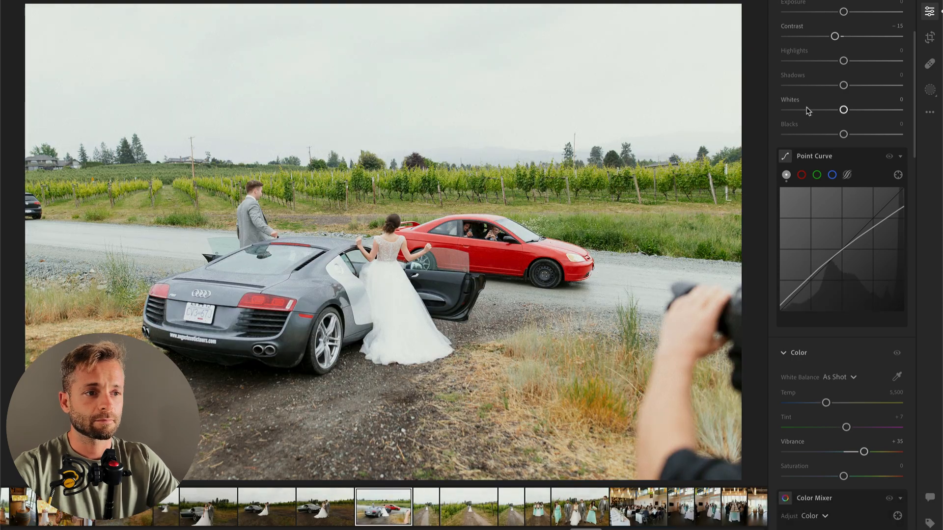
scroll(808, 111, up, 3)
drag(843, 114, 829, 115)
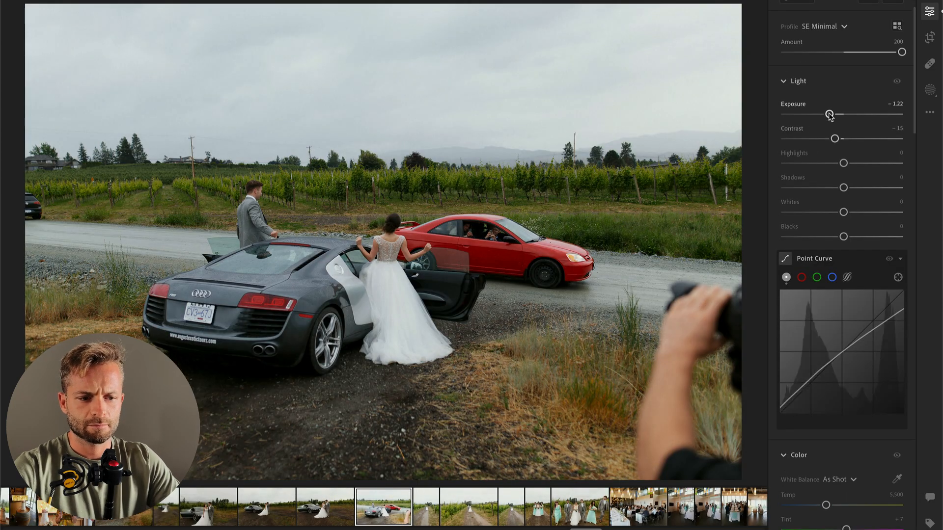
scroll(832, 295, down, 3)
drag(828, 399, 834, 399)
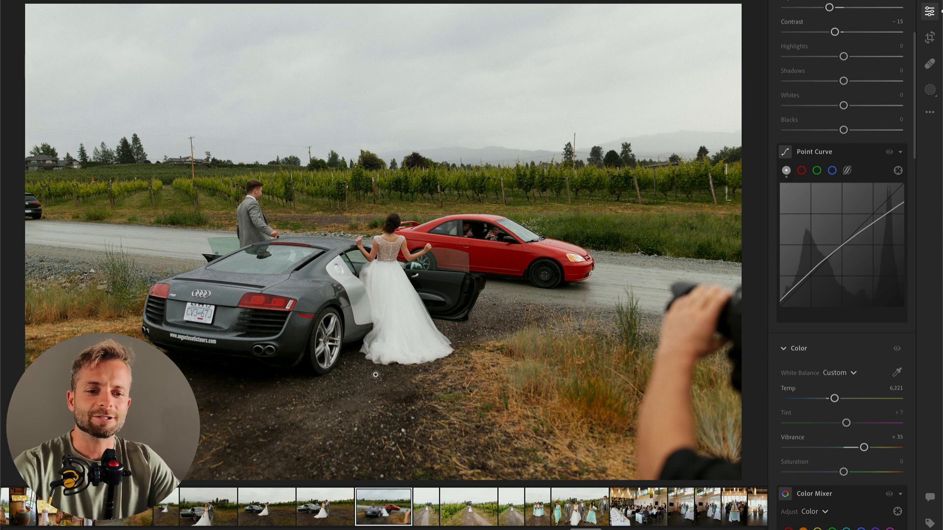
Step: Crop the red car photo to exclude the photographer's arm and most of the sky, straightening it by +0.84
key(c)
drag(382, 5, 407, 116)
drag(416, 203, 408, 271)
drag(387, 116, 388, 105)
drag(594, 66, 596, 71)
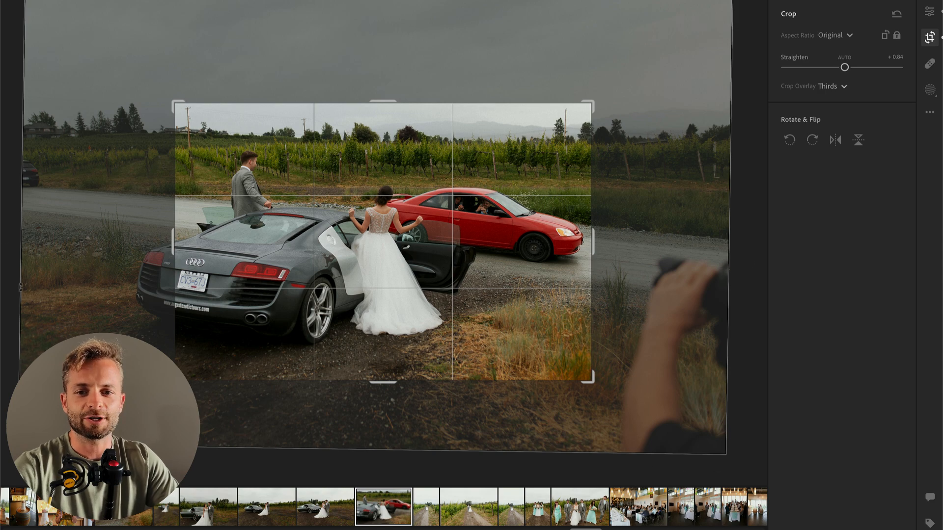
key(Return)
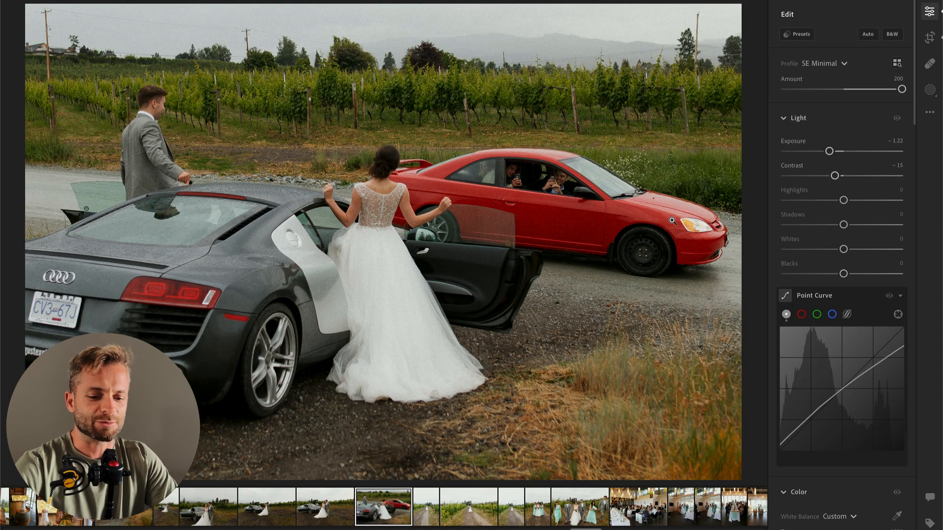
Step: Brush a mask over the red car's side windows and set its Highlights to +46 and Whites to +53
key(b)
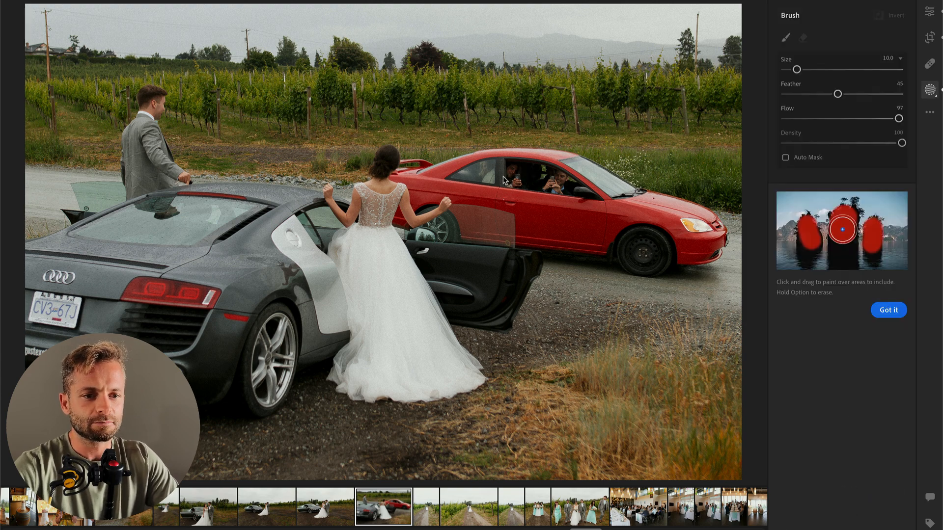
click(487, 176)
drag(526, 187, 558, 183)
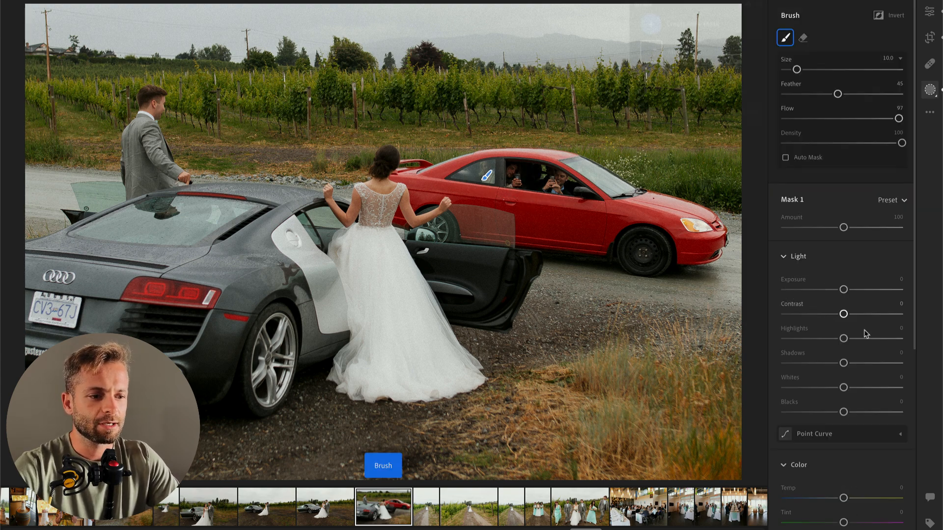
click(870, 338)
click(875, 388)
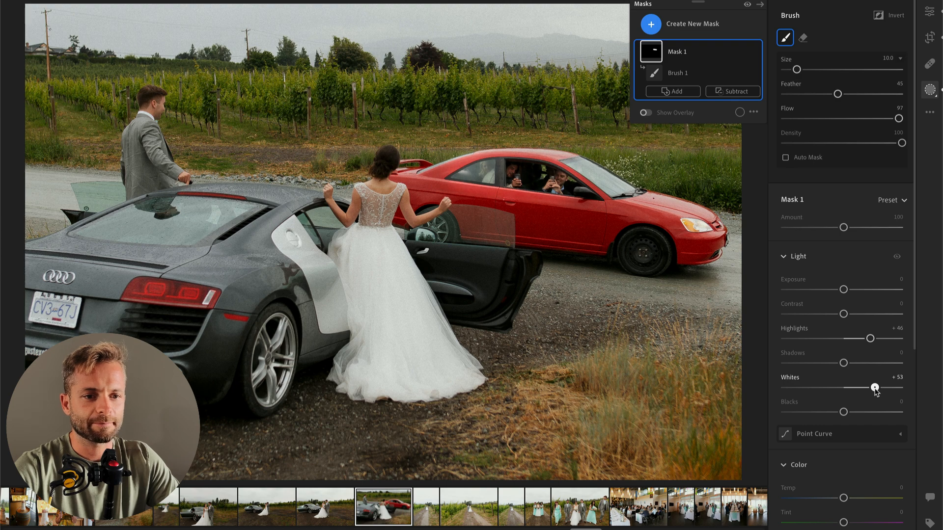
Step: Brush a second mask over the bride's dress at size 17 and set its Highlights to −55 and Whites to −53
key(Return)
key(b)
scroll(387, 327, up, 4)
mouse_move(376, 267)
mouse_down()
mouse_move(367, 317)
mouse_move(416, 370)
mouse_move(379, 263)
mouse_up()
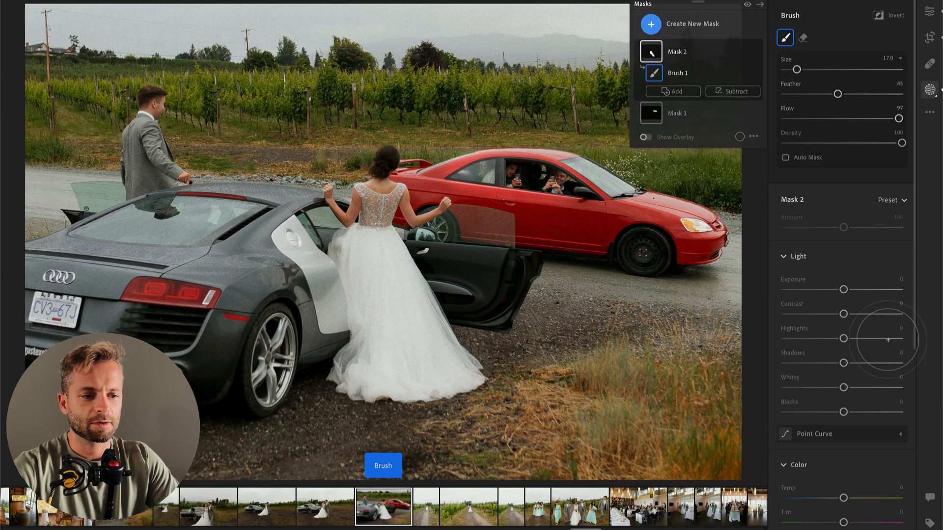
drag(844, 338, 812, 338)
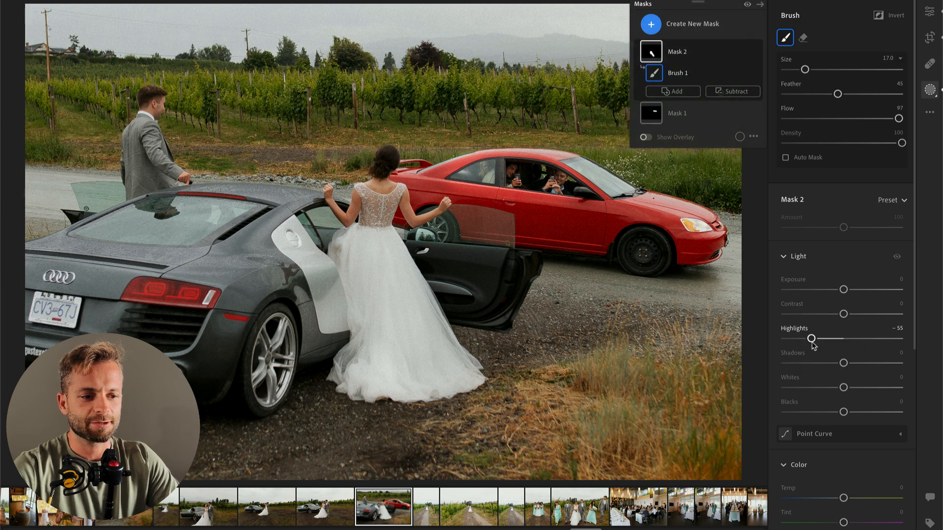
click(813, 388)
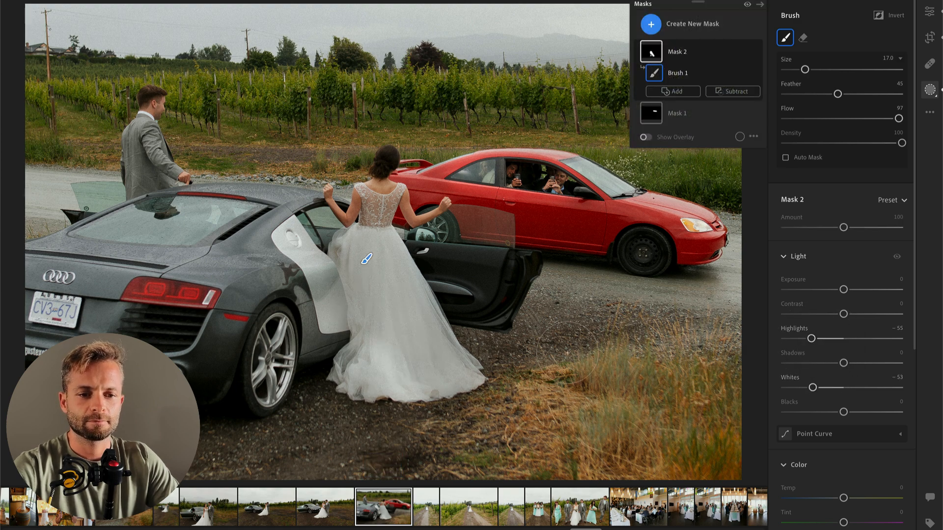
key(Return)
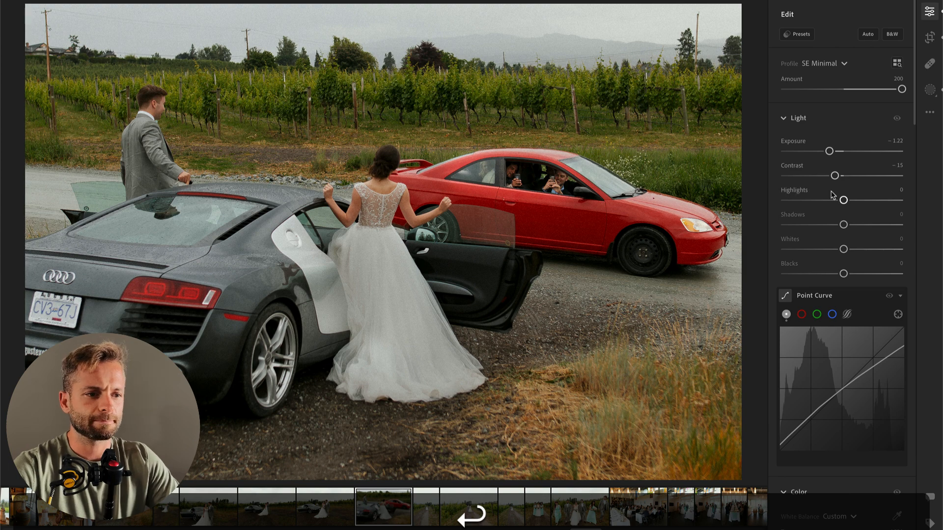
Step: Advance to the vertical photo of the couple on the vineyard path and set Exposure to −1.16 and Temp to 6,469
key(Right)
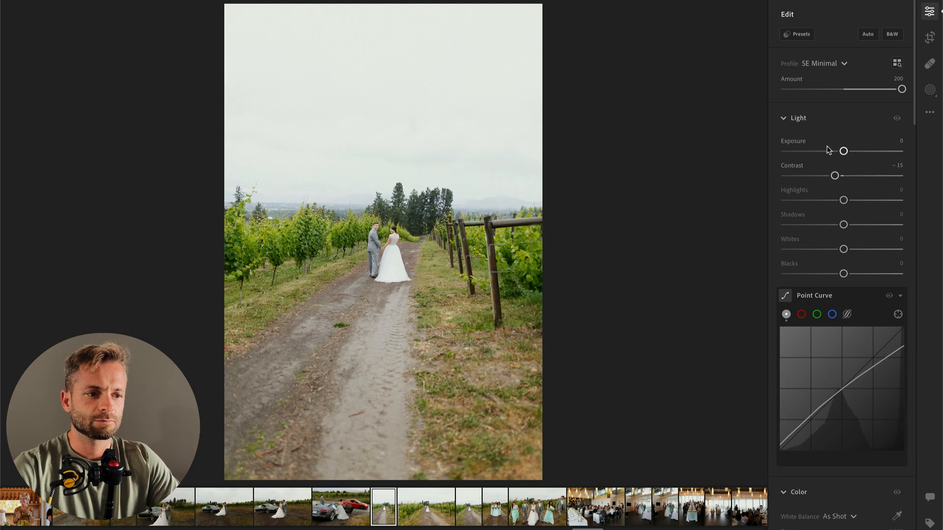
drag(843, 150, 830, 152)
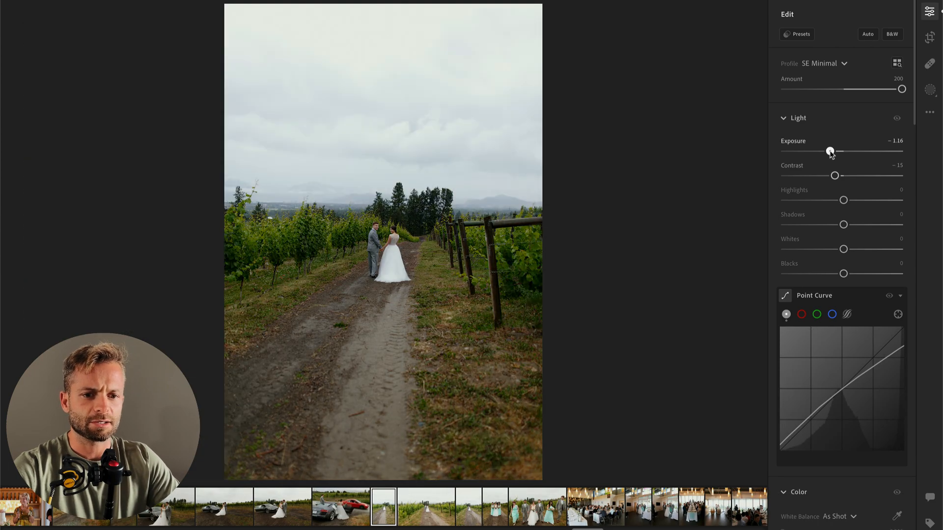
scroll(828, 344, down, 5)
drag(826, 356, 838, 357)
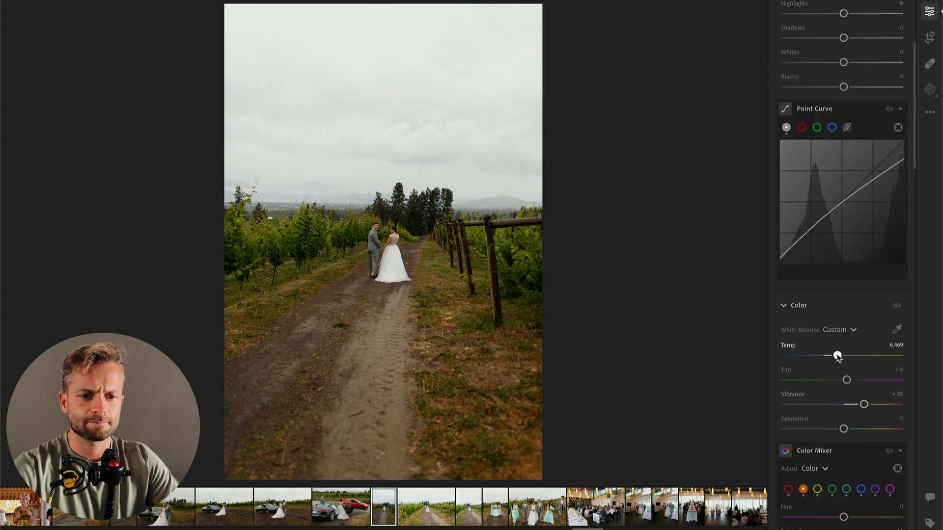
Step: Brush a mask over the bride's dress at size 7 and set its Highlights to −89 and Whites to −12
key(b)
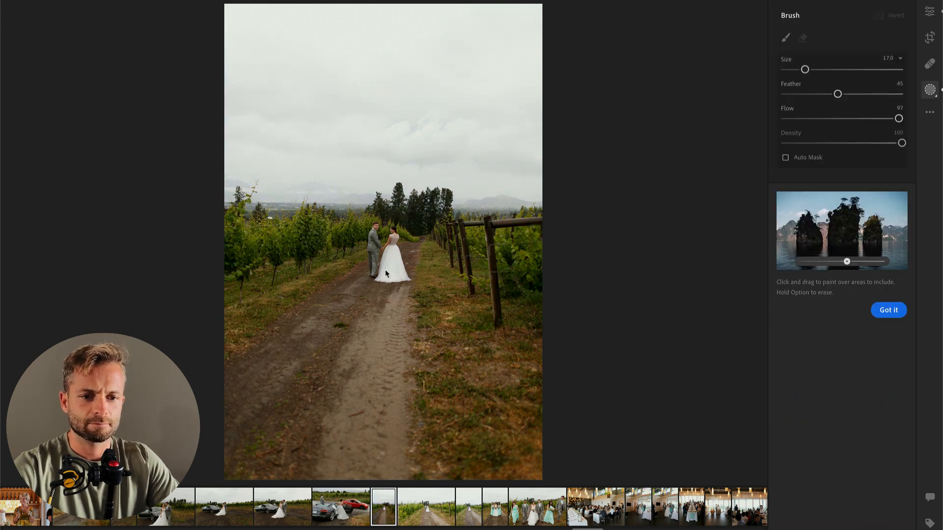
key([)
key([)
mouse_move(389, 268)
mouse_down()
mouse_move(391, 261)
mouse_move(389, 277)
mouse_up()
drag(812, 339, 803, 339)
mouse_move(828, 388)
mouse_down()
mouse_move(820, 387)
mouse_move(835, 388)
mouse_up()
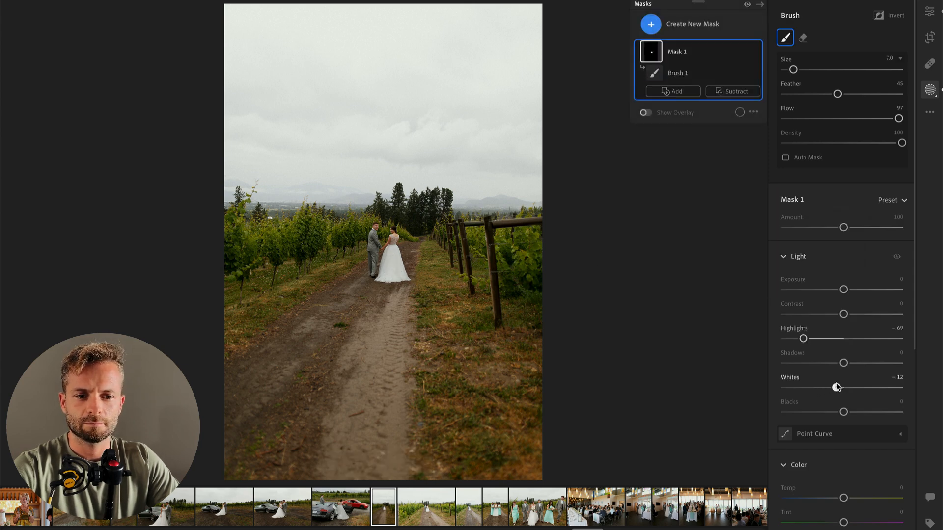
drag(803, 339, 792, 339)
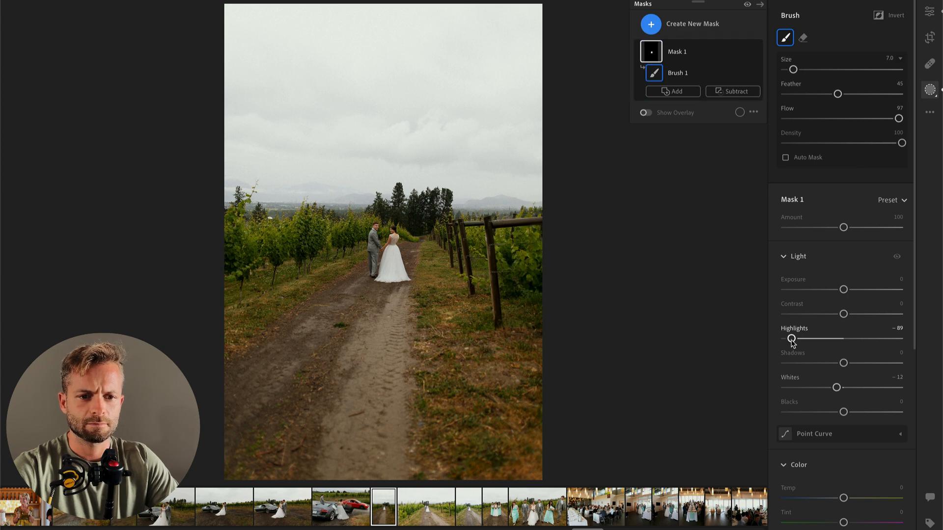
key(Return)
Step: Advance to the horizontal vineyard path photo and set Highlights to −100, Exposure to −1.01 and Temp to 6,384
key(Right)
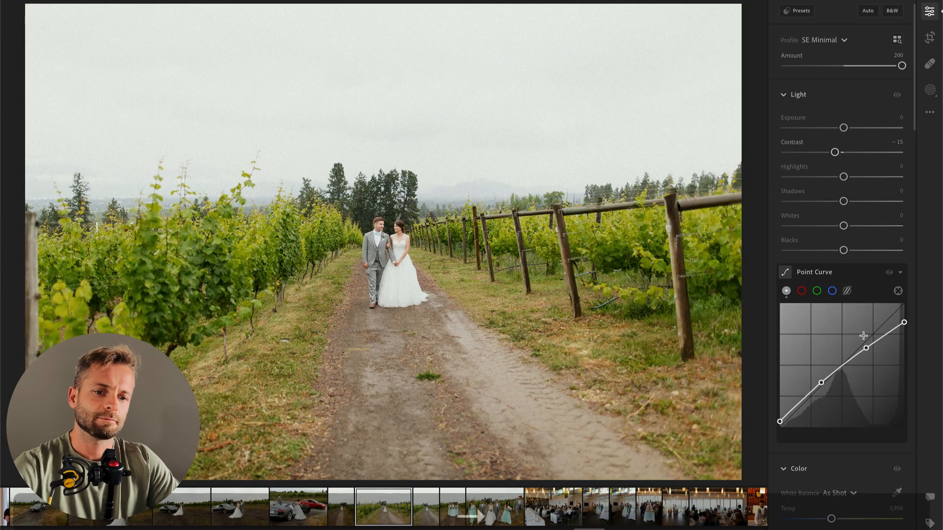
click(786, 178)
click(831, 129)
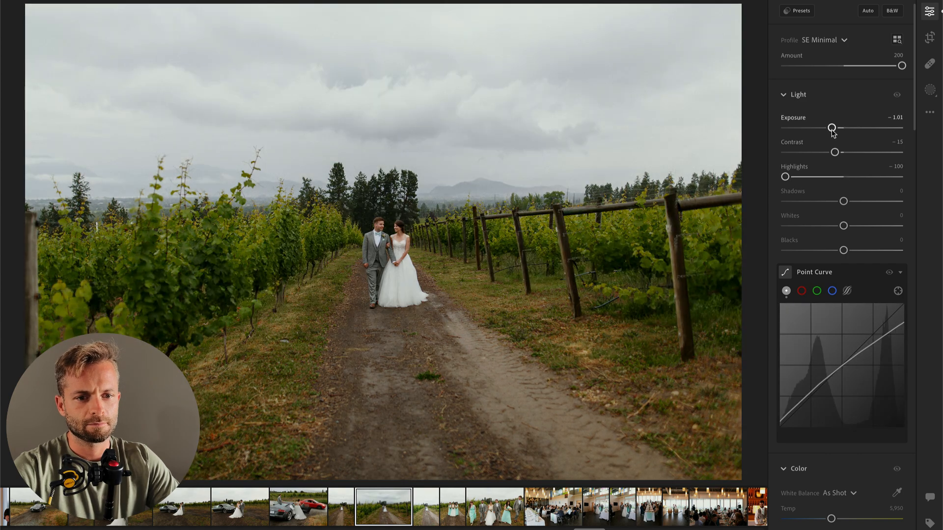
scroll(819, 460, down, 3)
drag(830, 429, 836, 428)
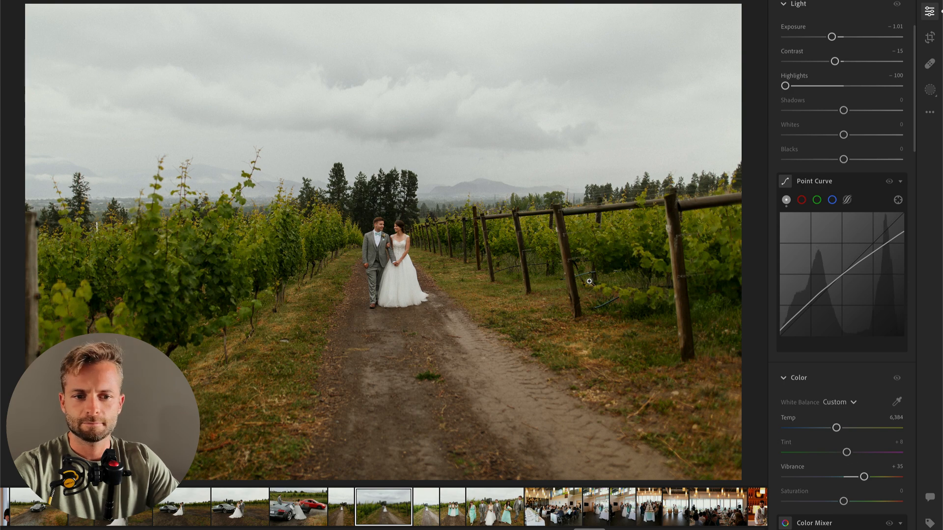
Step: Brush a mask over the bride's dress in the horizontal vineyard photo and lower its Highlights to −100
key(b)
click(399, 281)
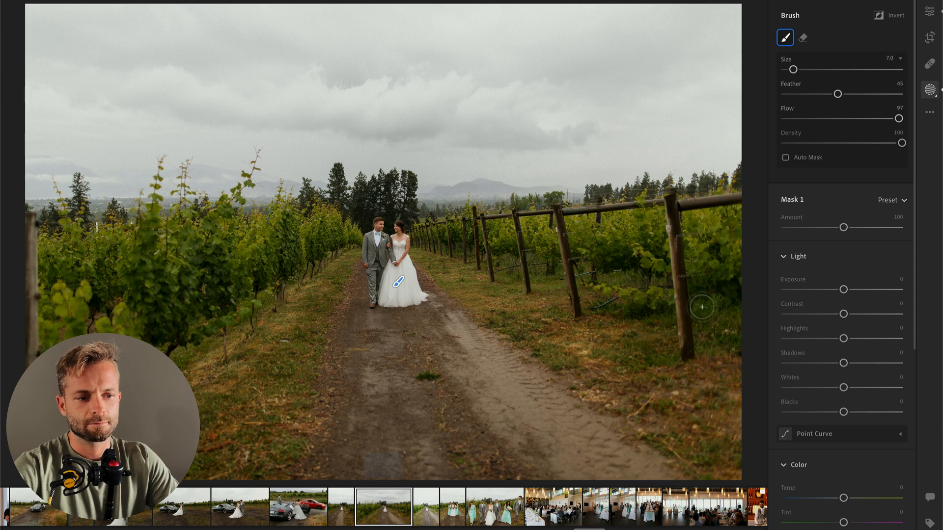
drag(793, 338, 750, 337)
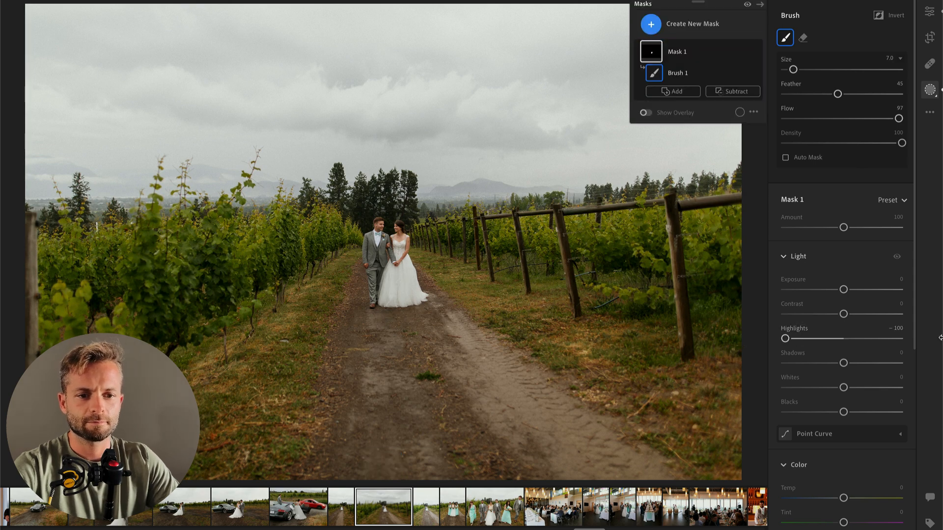
key(Return)
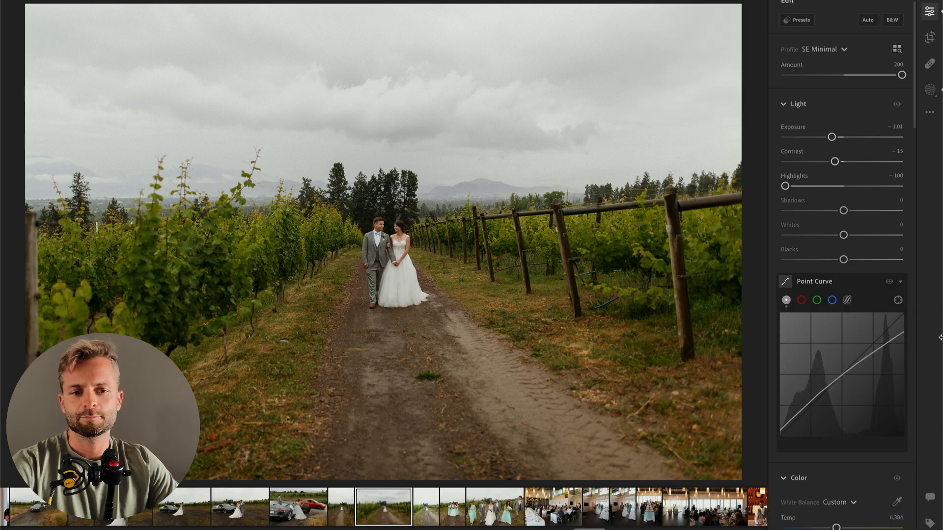
Step: Advance to the next vertical vineyard path photo and set Temp to 6,341, Highlights to −100 and Exposure to −1.02
key(Right)
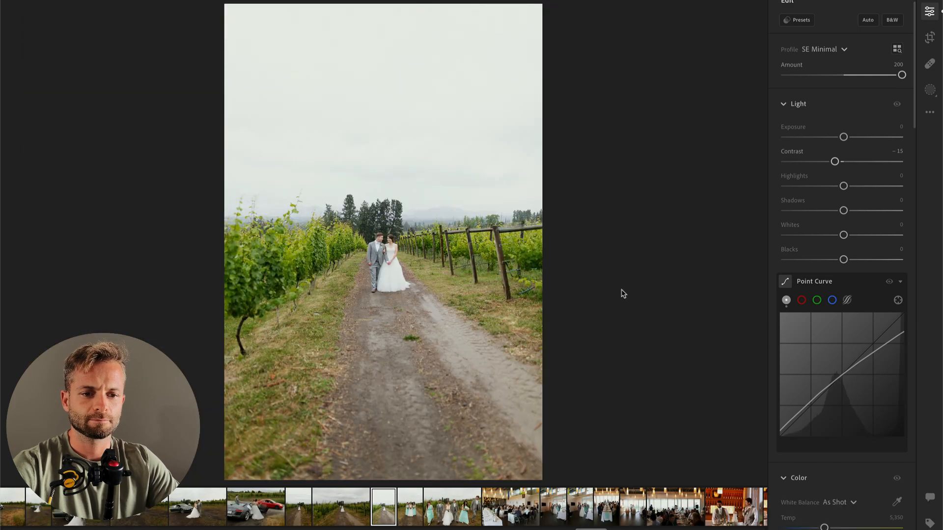
drag(844, 137, 836, 139)
scroll(835, 295, down, 4)
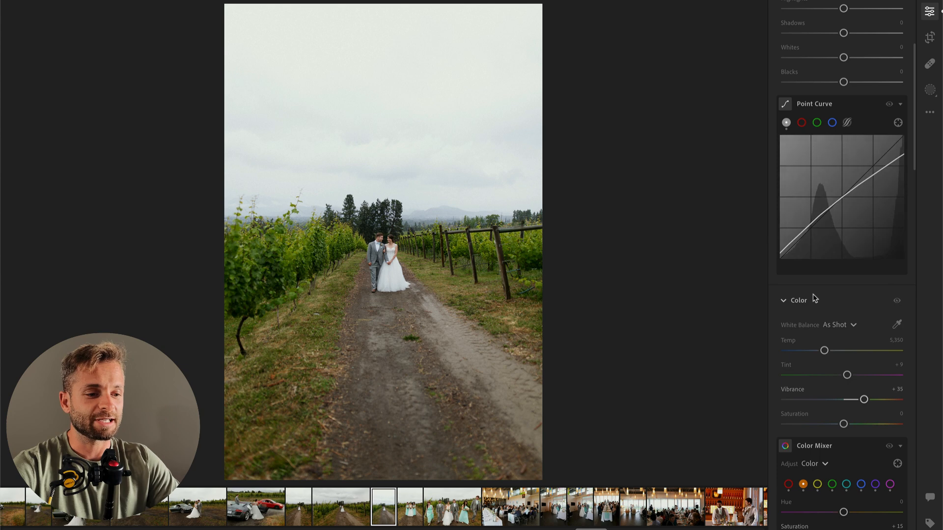
drag(825, 351, 836, 351)
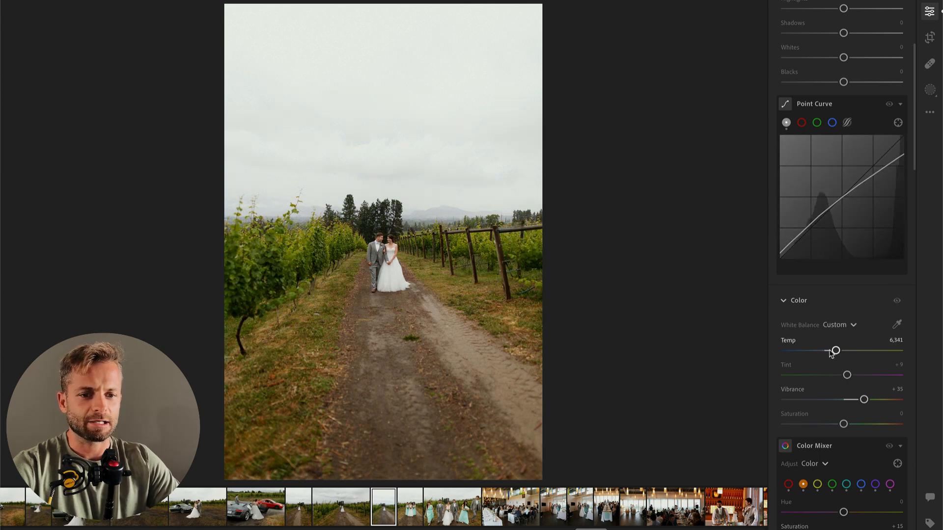
scroll(836, 295, up, 4)
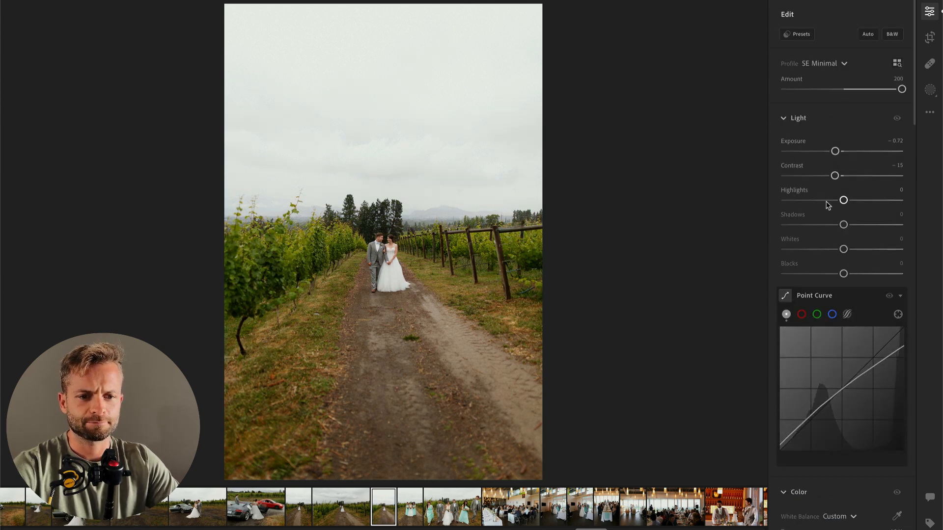
drag(828, 206, 769, 210)
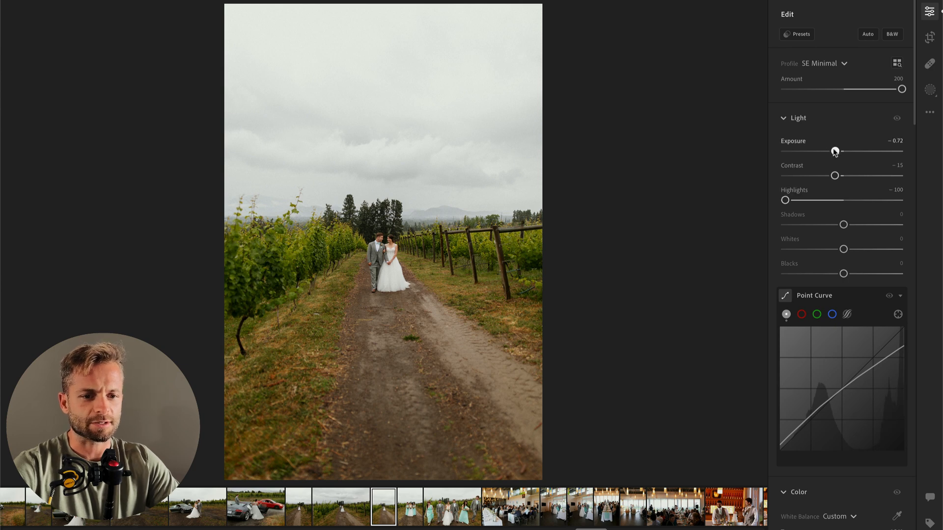
drag(835, 151, 832, 152)
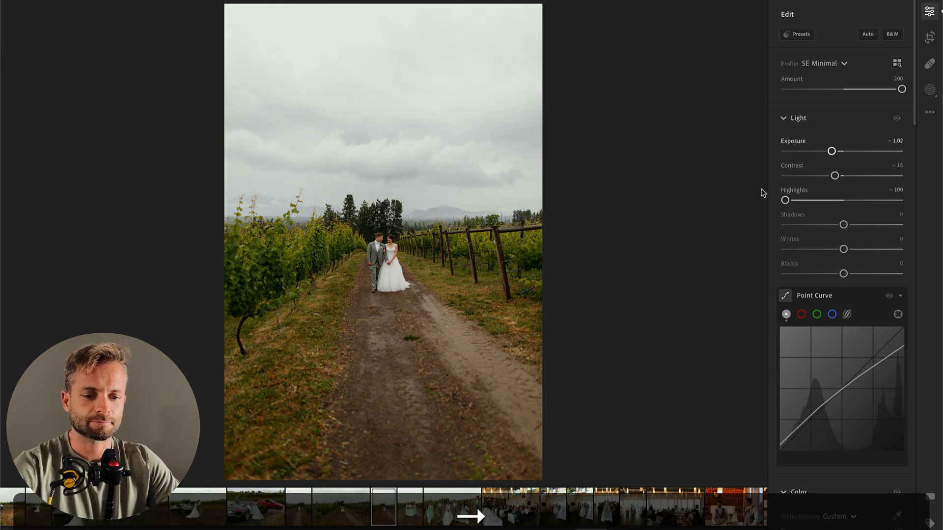
Step: Advance to the photo of the bride with two bridesmaids and crop it tighter around the three women
key(Right)
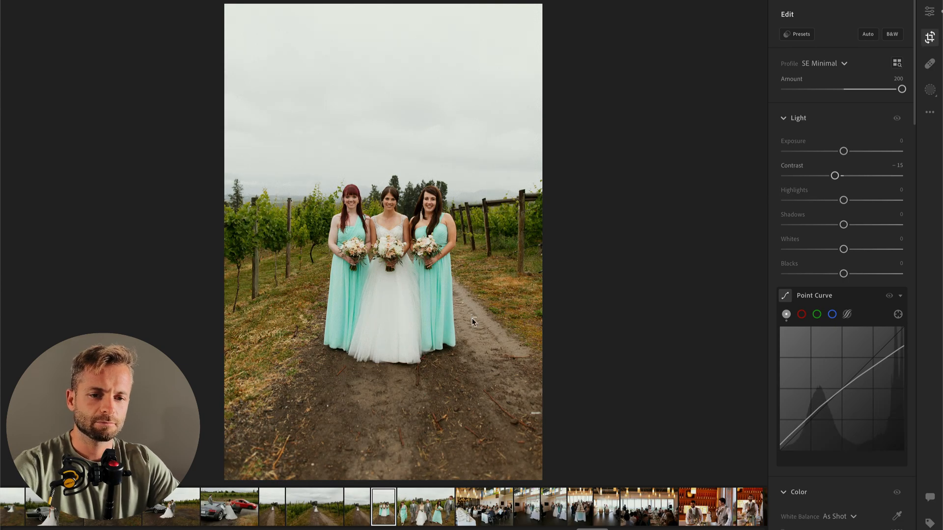
key(c)
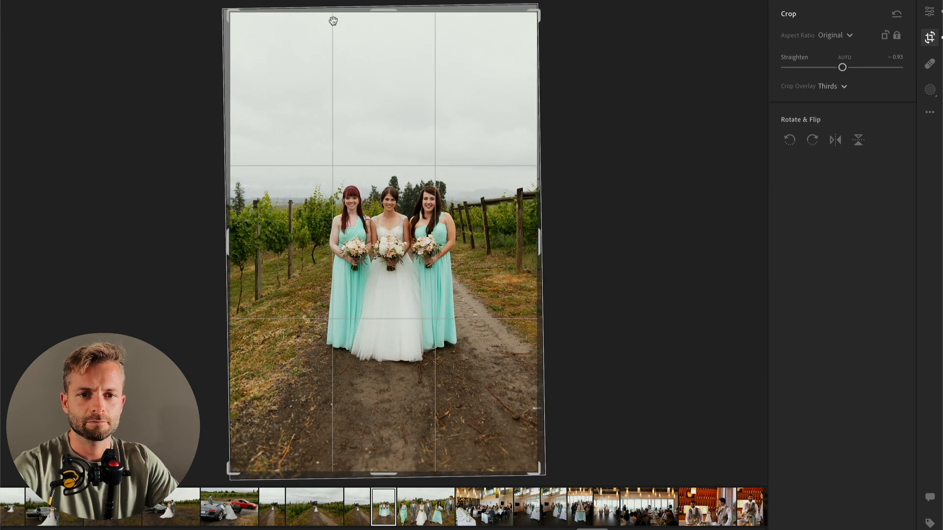
drag(229, 13, 247, 27)
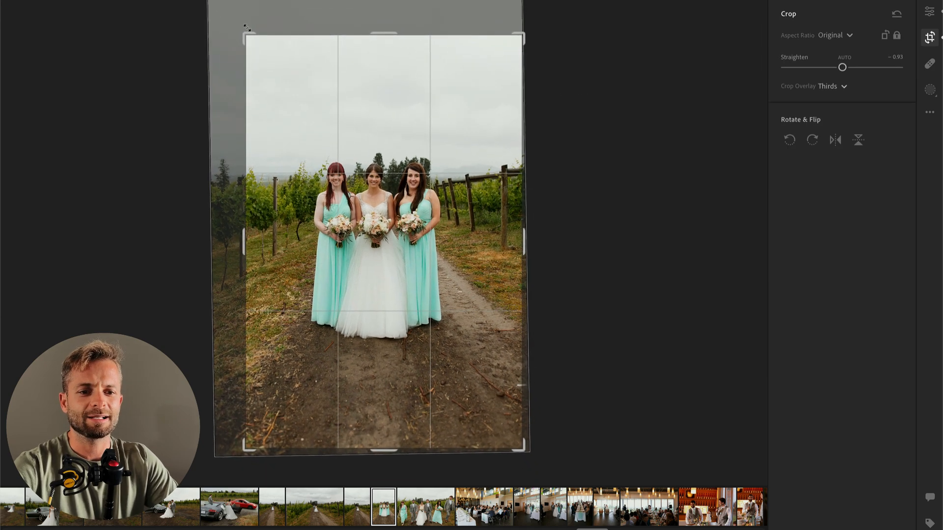
key(Return)
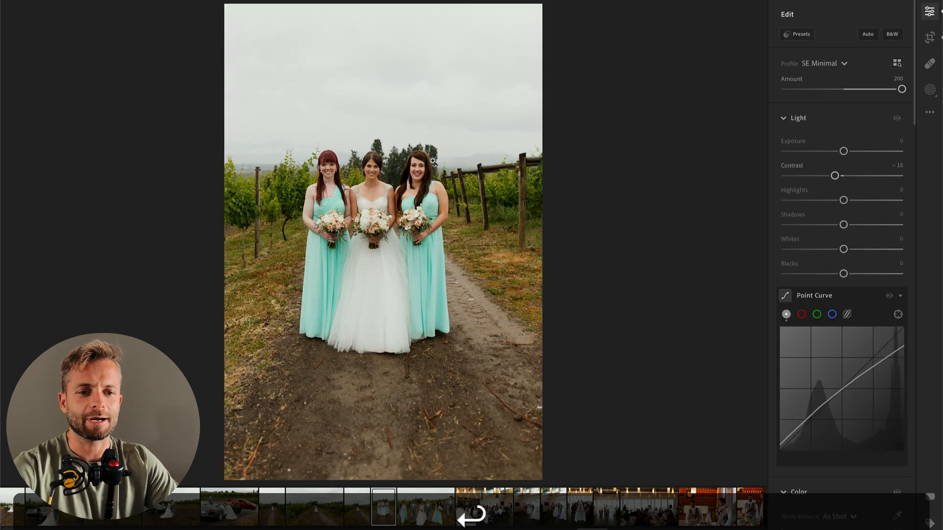
click(381, 202)
click(431, 148)
click(421, 192)
drag(360, 209, 471, 195)
click(488, 129)
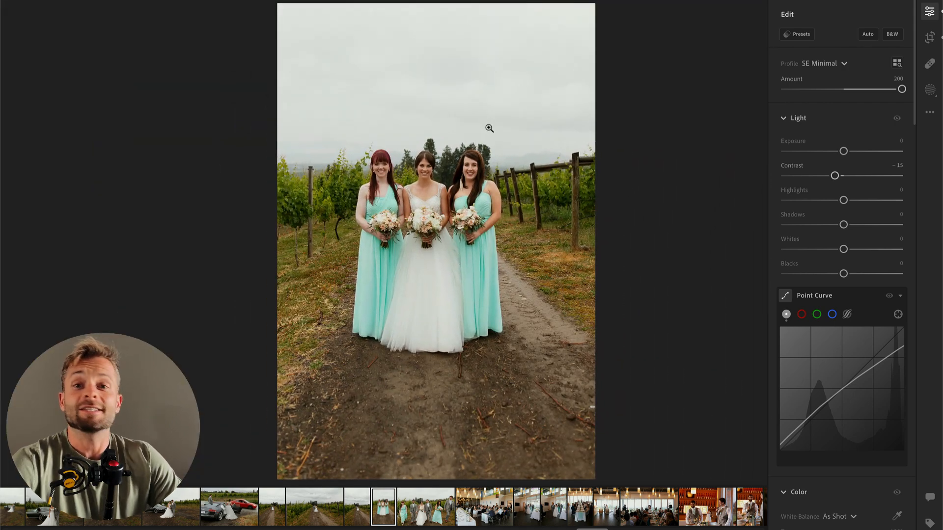
scroll(489, 128, down, 3)
scroll(489, 128, up, 2)
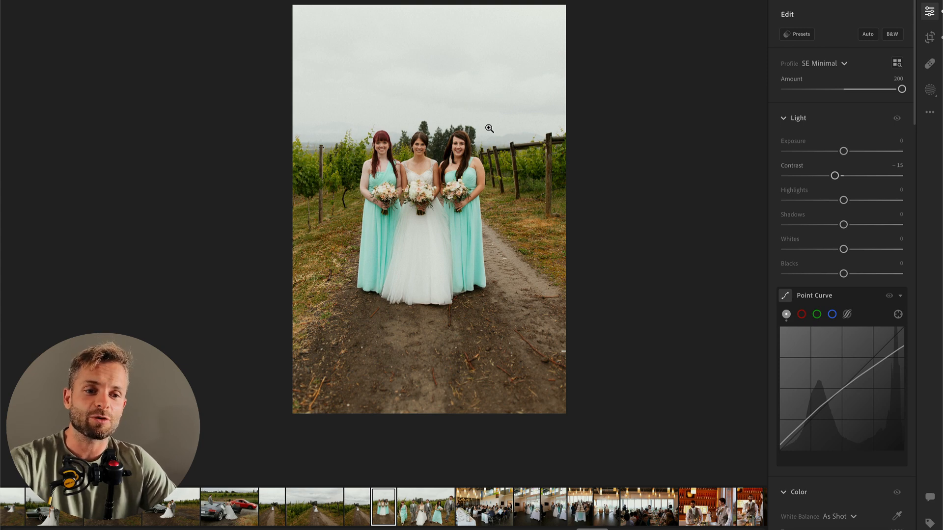
Step: Brush a mask over the bride's dress in the bridesmaids photo at size 7 and lower its Highlights
key(b)
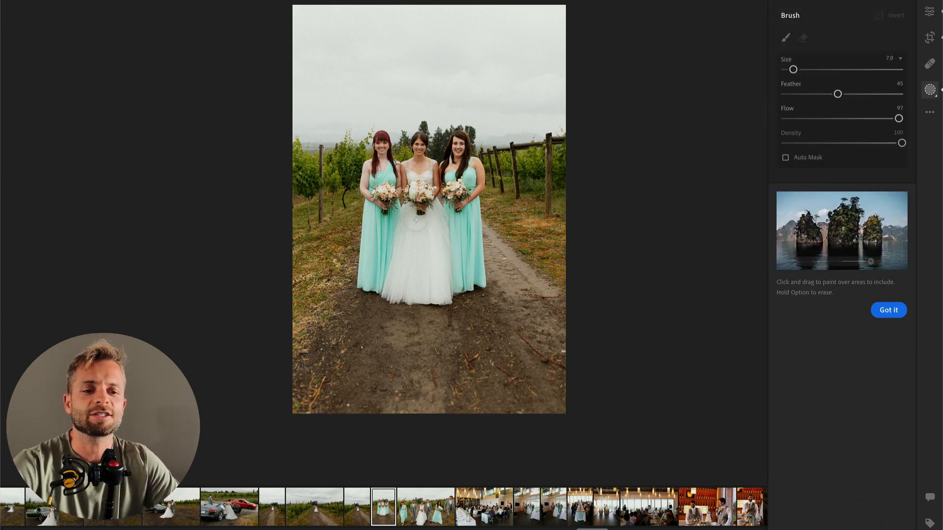
key(o)
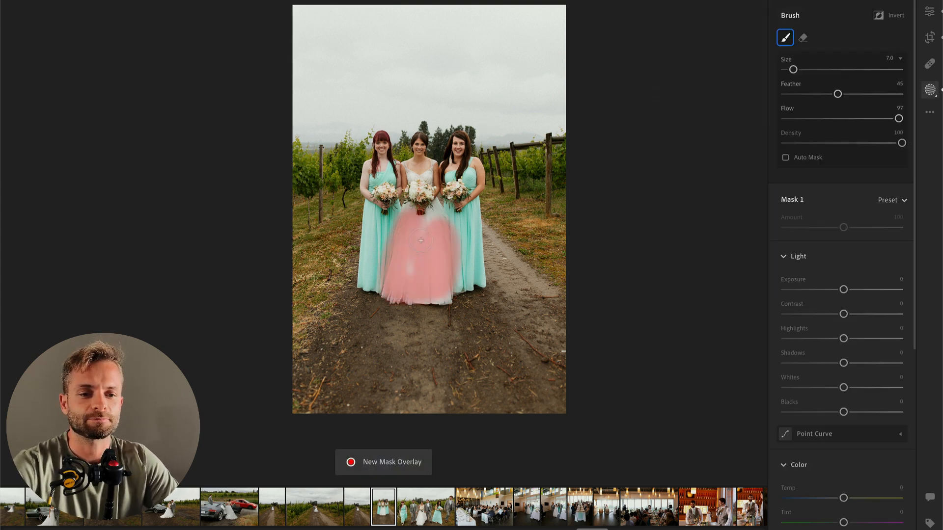
key(o)
key(o)
key(o)
drag(844, 338, 819, 339)
key(Return)
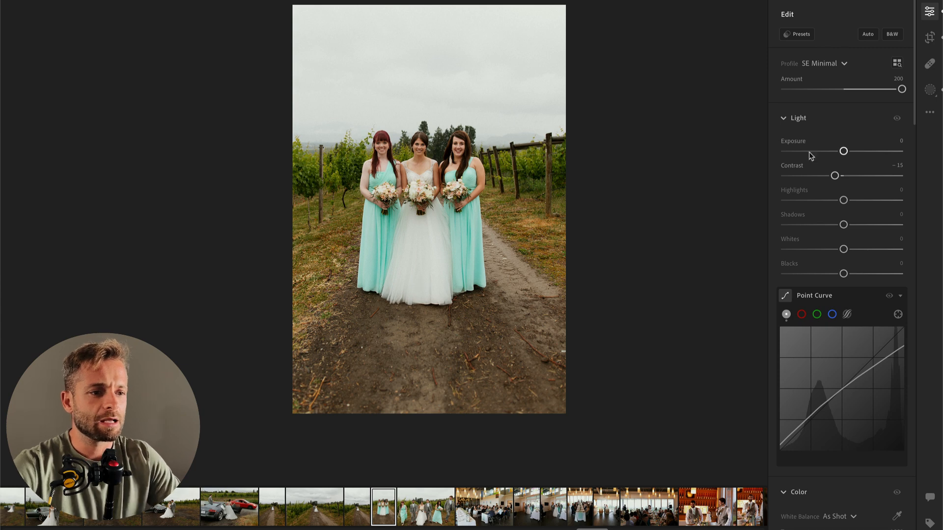
Step: Set the bridesmaids photo's Exposure to −0.33 and Contrast to −20, and bring up the available actions for its thumbnail
drag(842, 152, 841, 155)
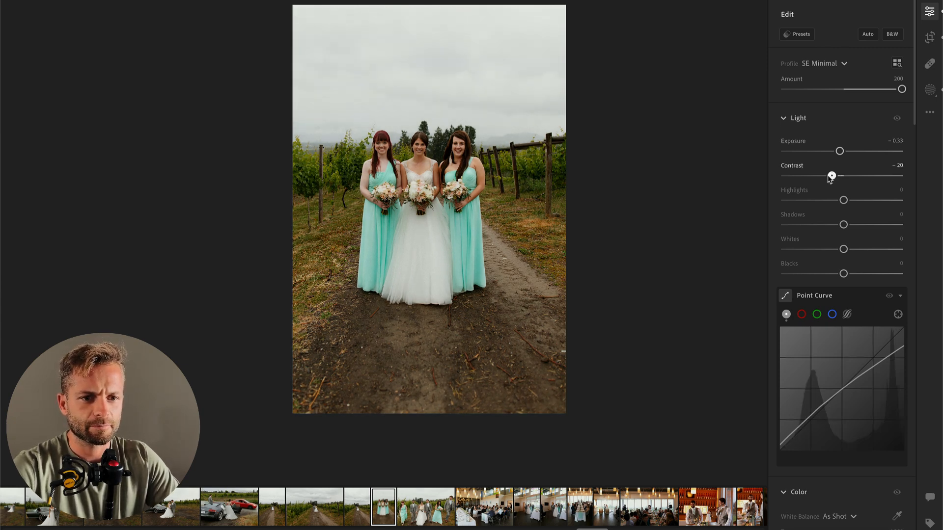
key(super)
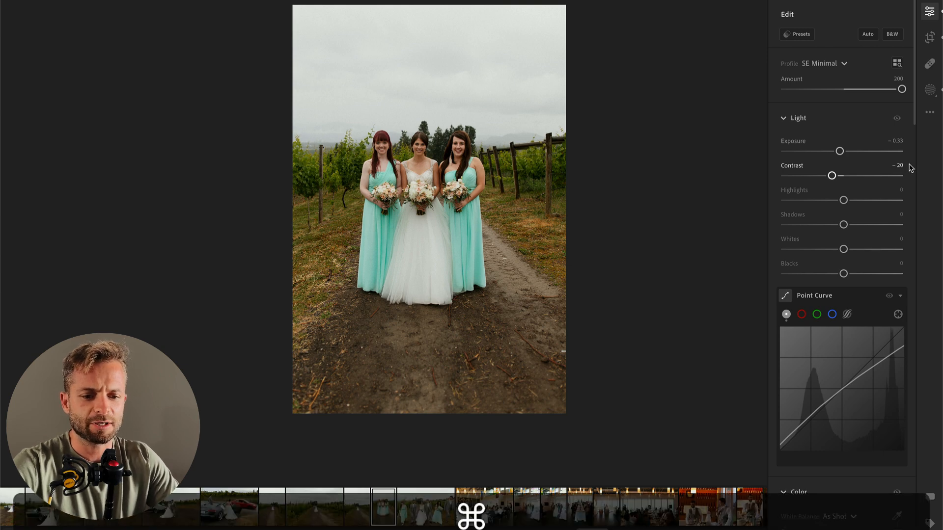
right_click(377, 507)
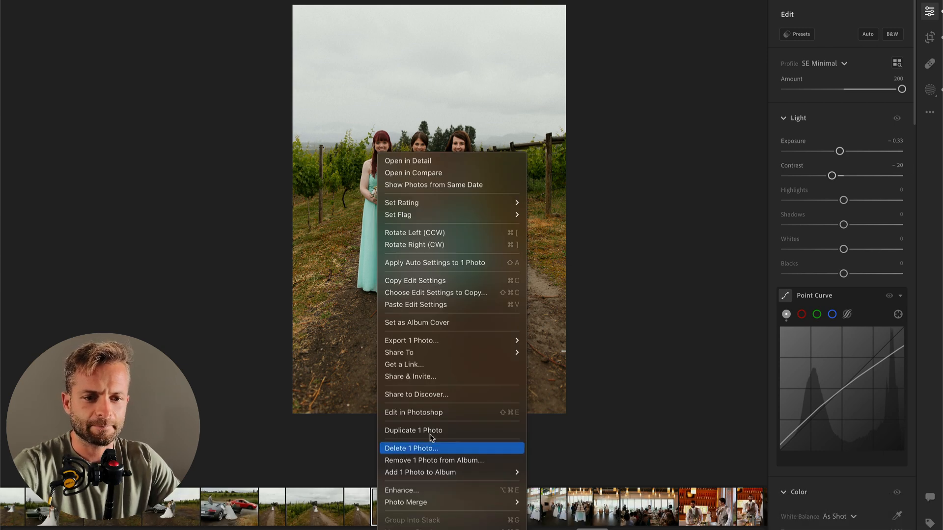
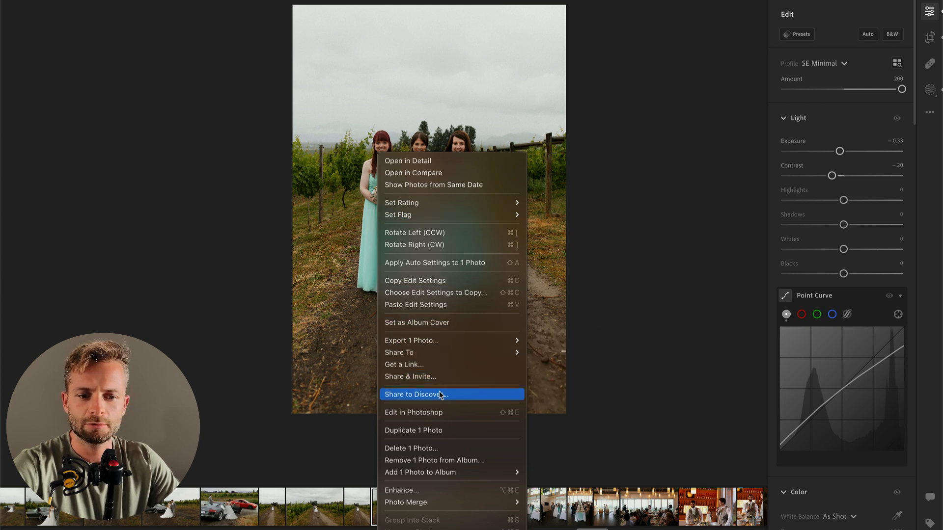
Step: Duplicate the bridesmaids photo and crop the copy tighter around the three women
mouse_move(426, 508)
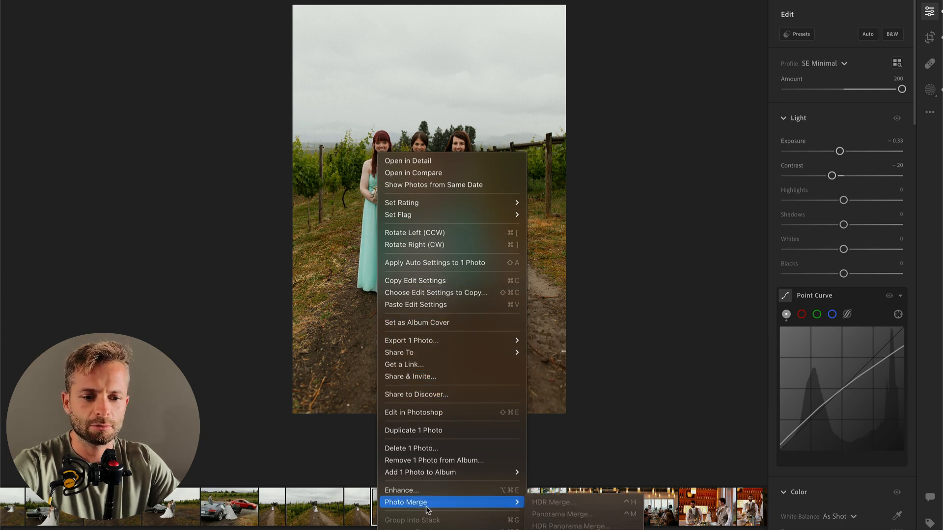
click(436, 438)
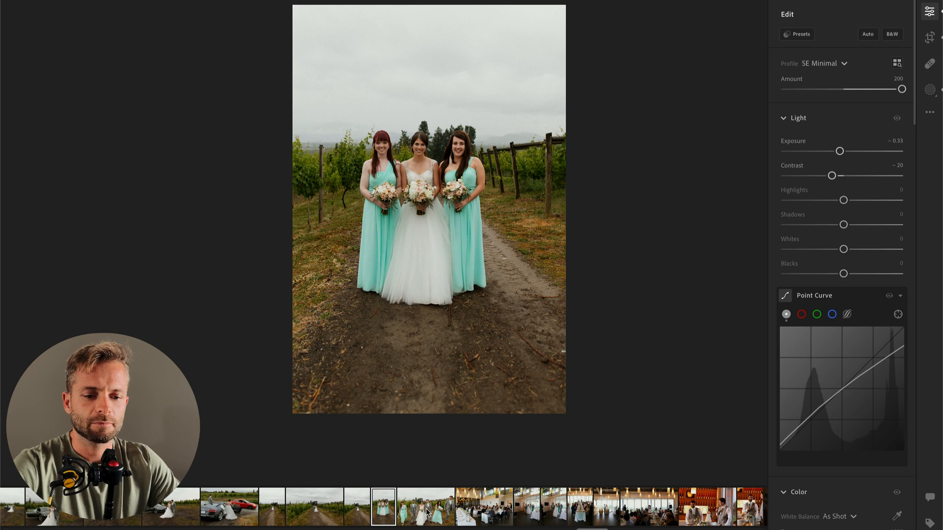
key(c)
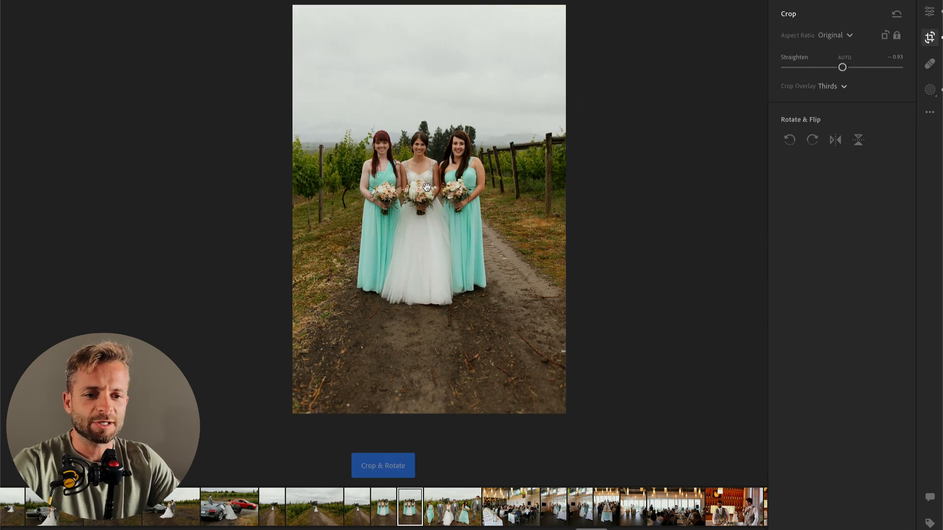
drag(386, 29, 412, 252)
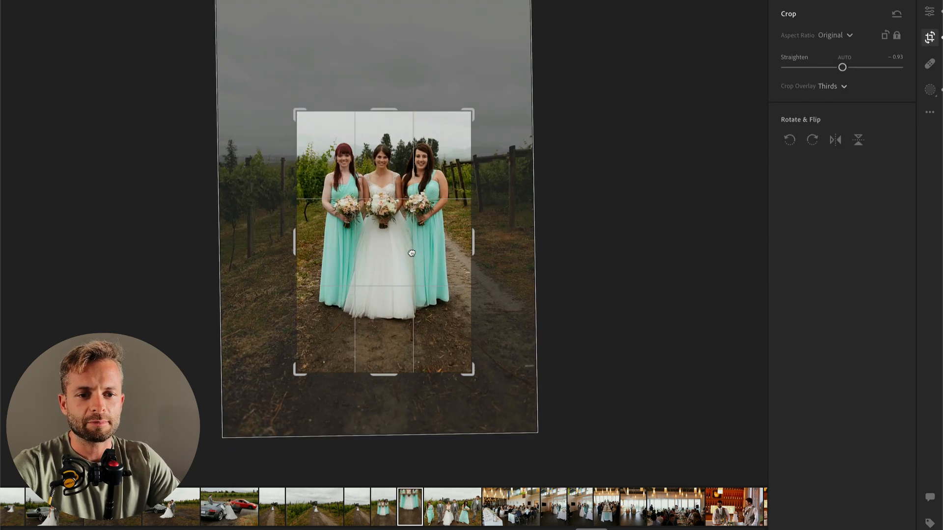
key(Return)
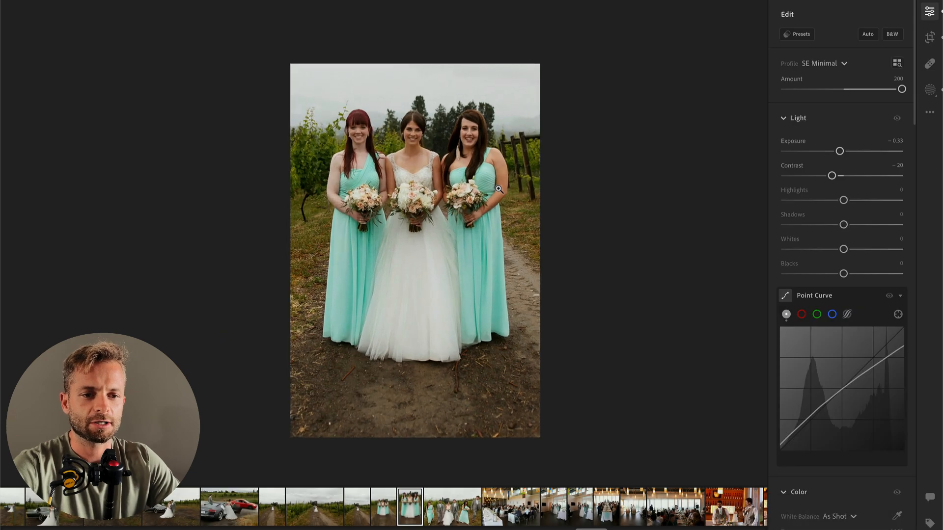
Step: Reframe the duplicated bridesmaids photo's crop, set its Blacks to +36 and lower its Exposure slightly
key(c)
drag(439, 194, 432, 217)
key(Return)
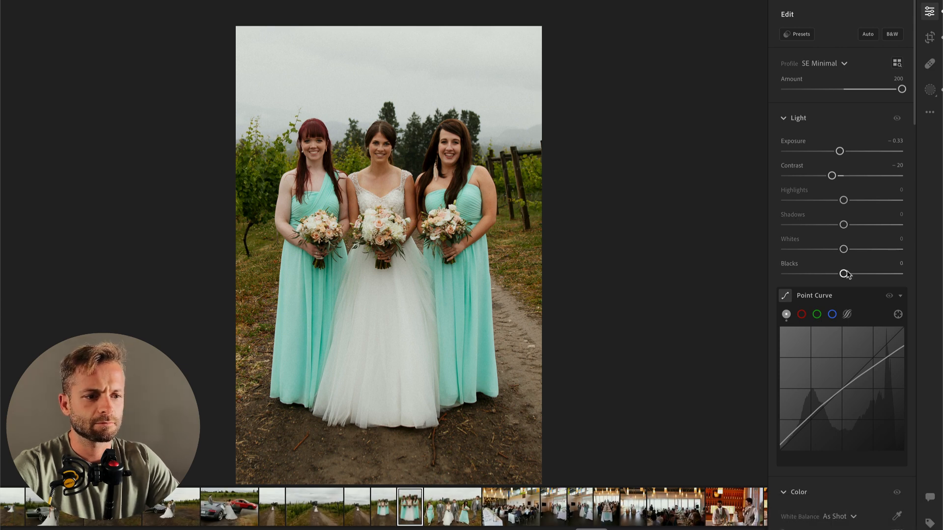
drag(884, 267, 868, 270)
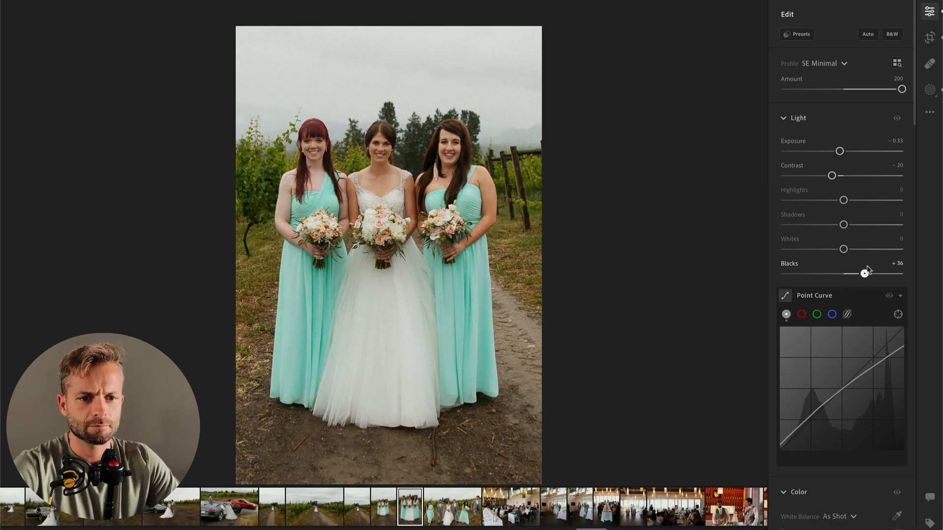
drag(840, 153, 836, 153)
Step: Open the photo of the wedding party walking through the vineyard and set its Exposure to −0.47
click(474, 514)
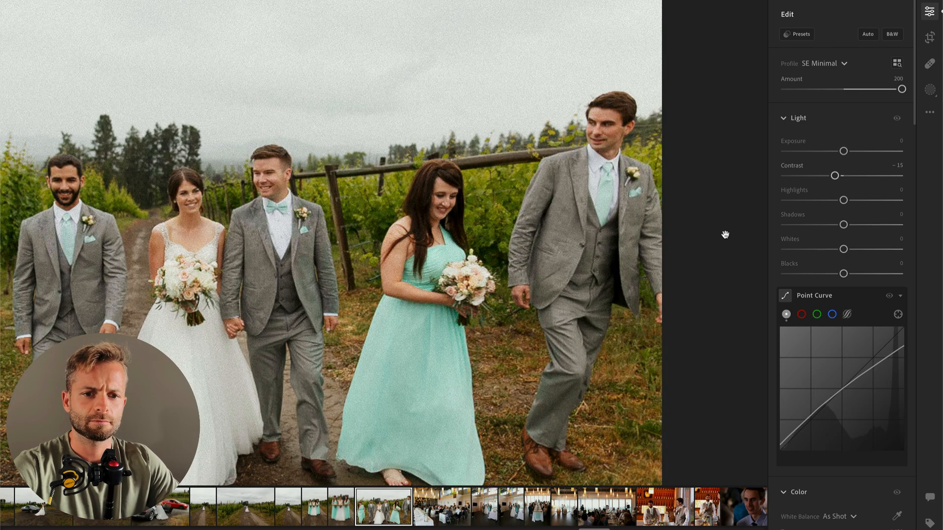
click(390, 348)
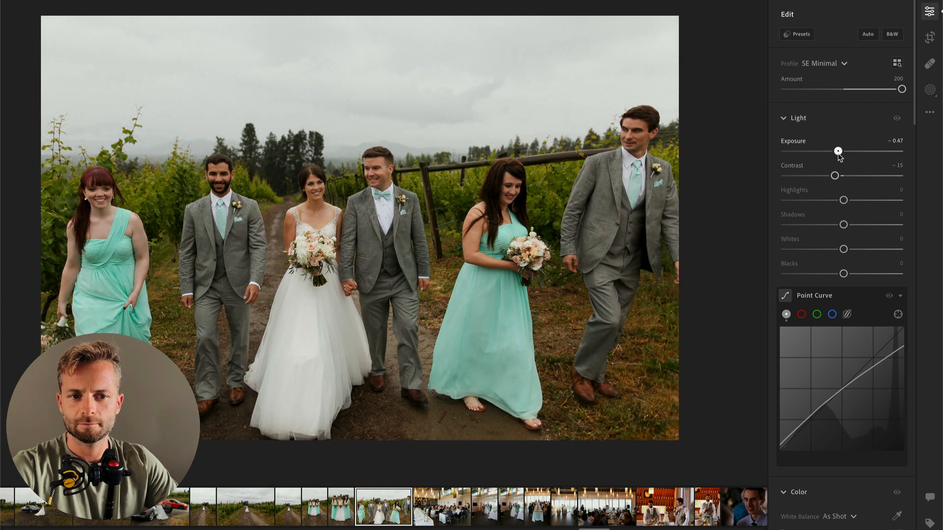
Step: Advance to the photo of guests seated at the reception tables and set its Exposure to −0.51
key(Right)
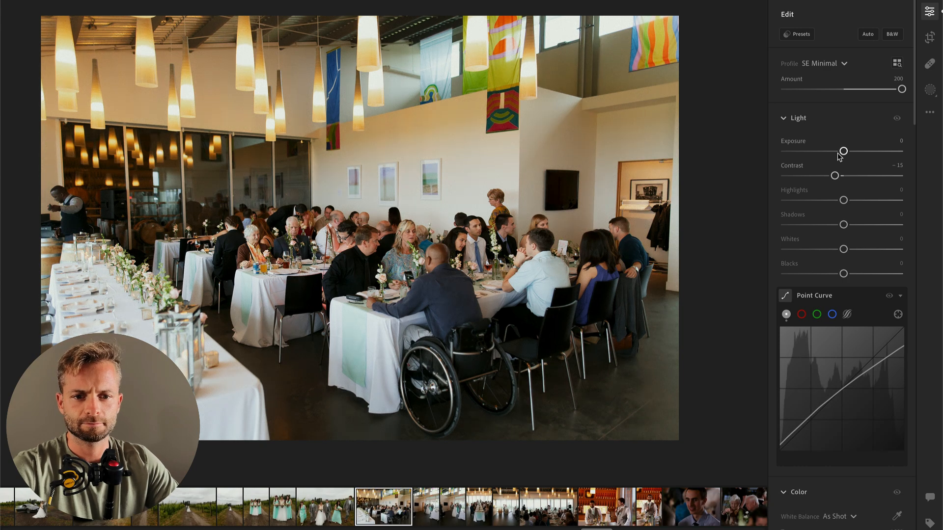
drag(838, 152, 837, 152)
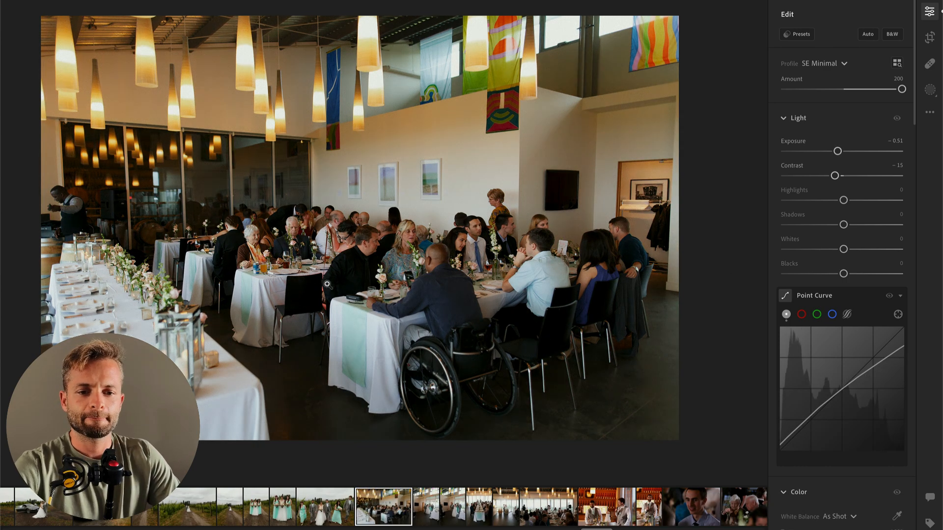
Step: Add a radial gradient mask over the foreground table guests with Contrast −42, Highlights +36 and Whites +98
key(r)
drag(538, 280, 762, 434)
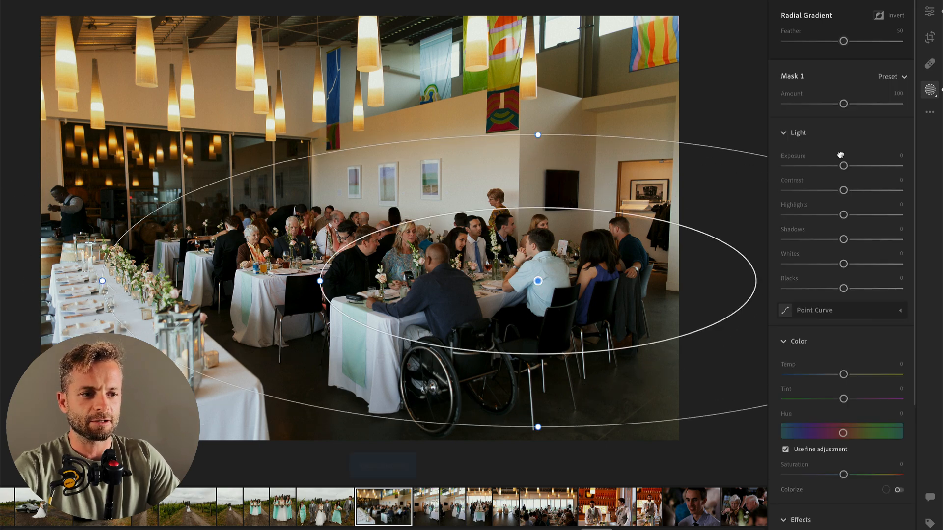
drag(843, 190, 864, 215)
drag(861, 265, 900, 264)
Step: Move the radial gradient toward the middle of the room, make it taller, and set the reception photo's overall Exposure to −0.93
drag(536, 312, 409, 320)
drag(411, 143, 409, 114)
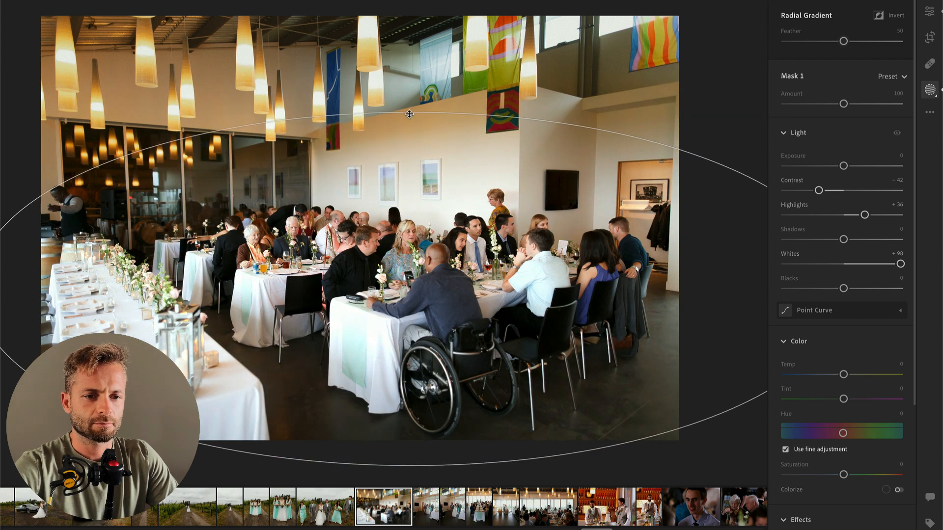
scroll(841, 123, down, 2)
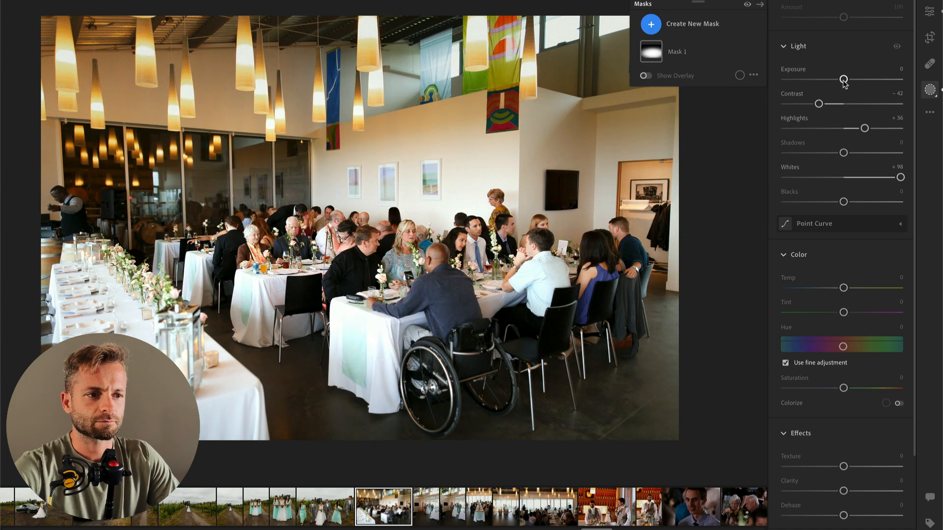
key(Return)
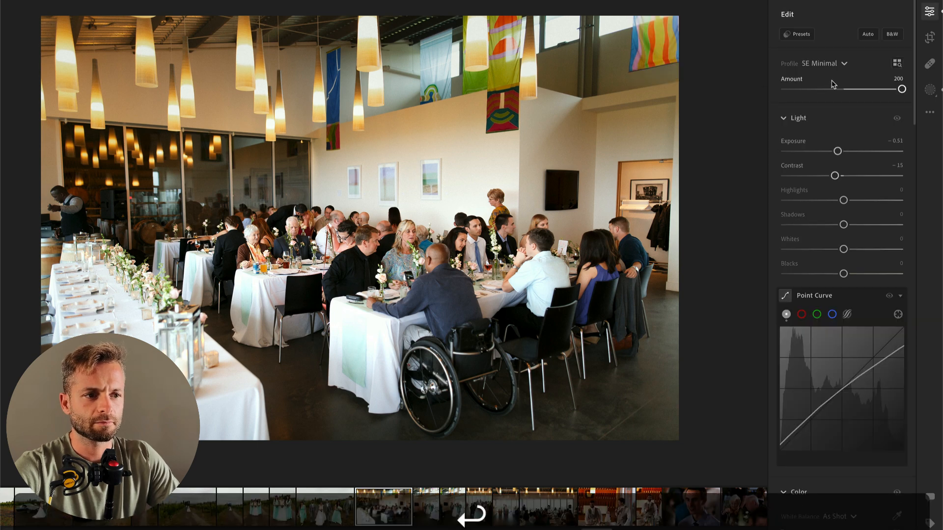
drag(837, 154, 833, 154)
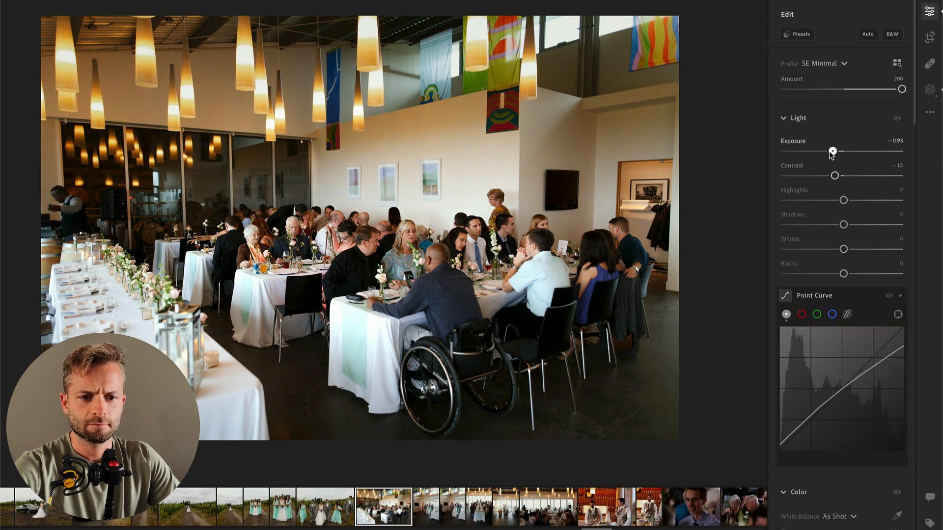
Step: Advance to the first photo of the couple entering the reception and set its Exposure to +0.86
key(Right)
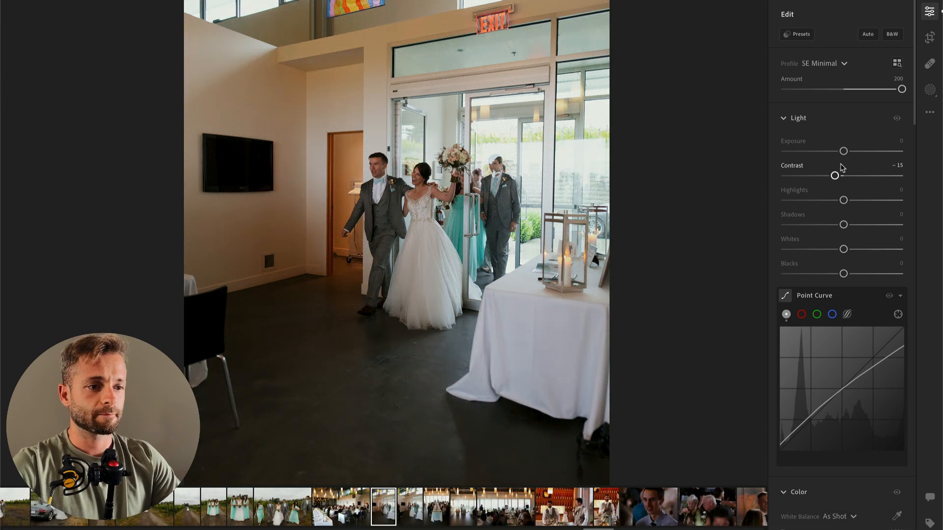
drag(843, 153, 854, 151)
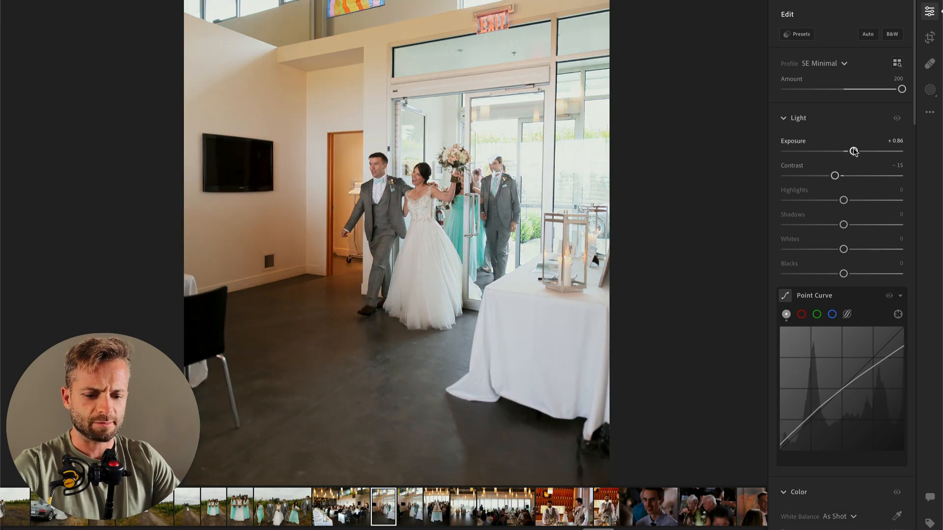
Step: Brush a size 40 mask over the bright glass doors and white-clothed table and set its Exposure to −1.76
key(b)
key(bracketright)
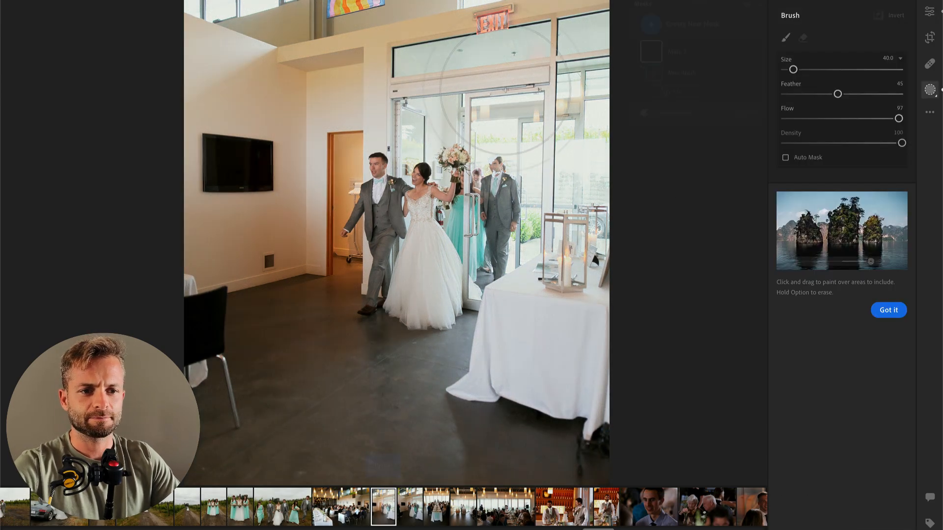
mouse_move(463, 66)
mouse_down()
mouse_move(590, 117)
mouse_move(620, 245)
mouse_move(570, 387)
mouse_move(589, 351)
mouse_move(625, 124)
mouse_move(538, 18)
mouse_move(663, 165)
mouse_move(681, 333)
mouse_move(835, 327)
mouse_move(850, 309)
mouse_move(820, 295)
mouse_up()
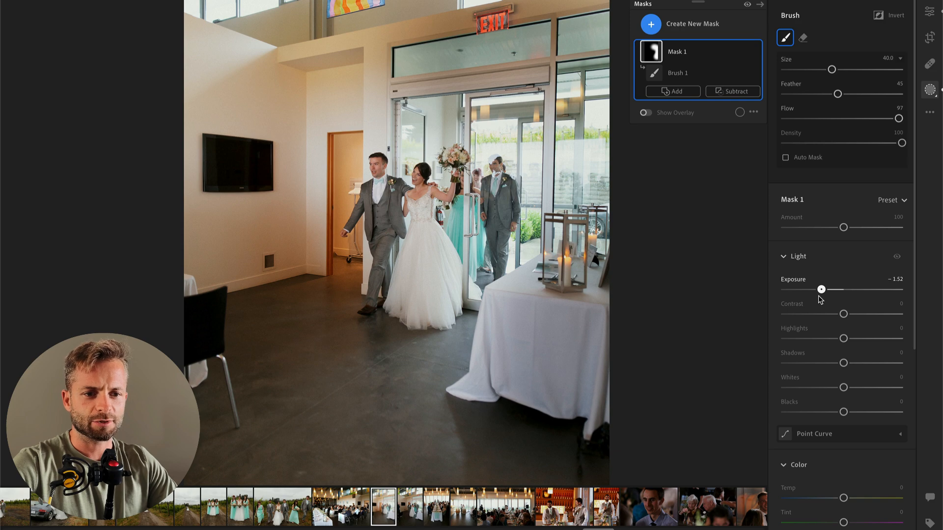
key(Return)
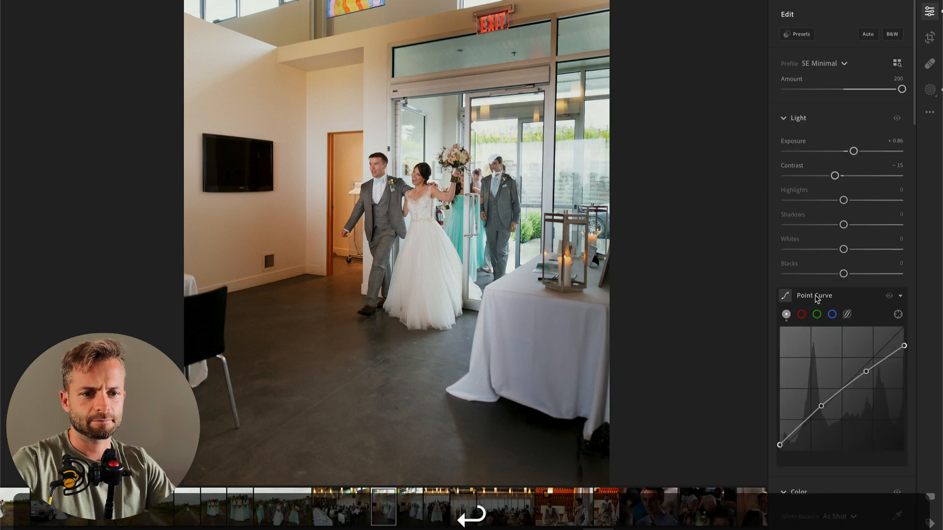
Step: Lower the entrance photo's overall Exposure slightly and set the brushed door mask's Temp to +18
drag(854, 152, 853, 154)
key(b)
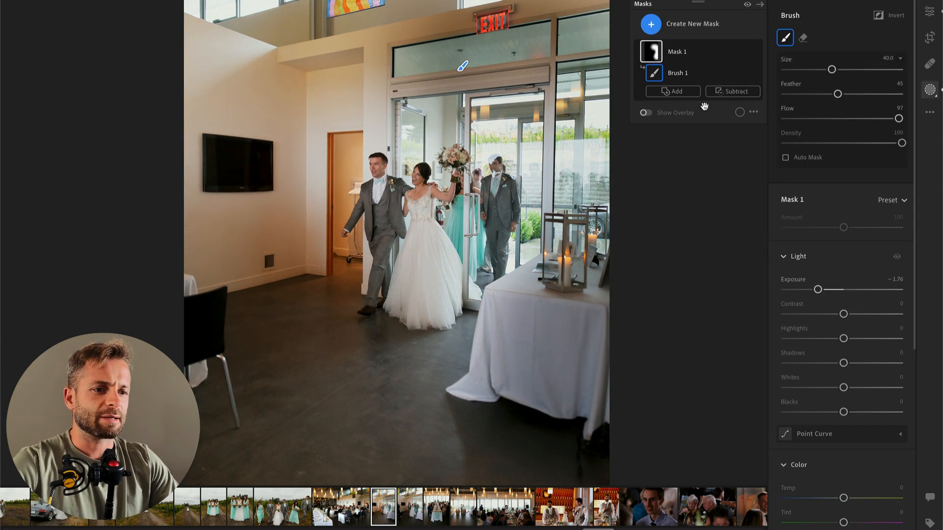
drag(845, 498, 848, 499)
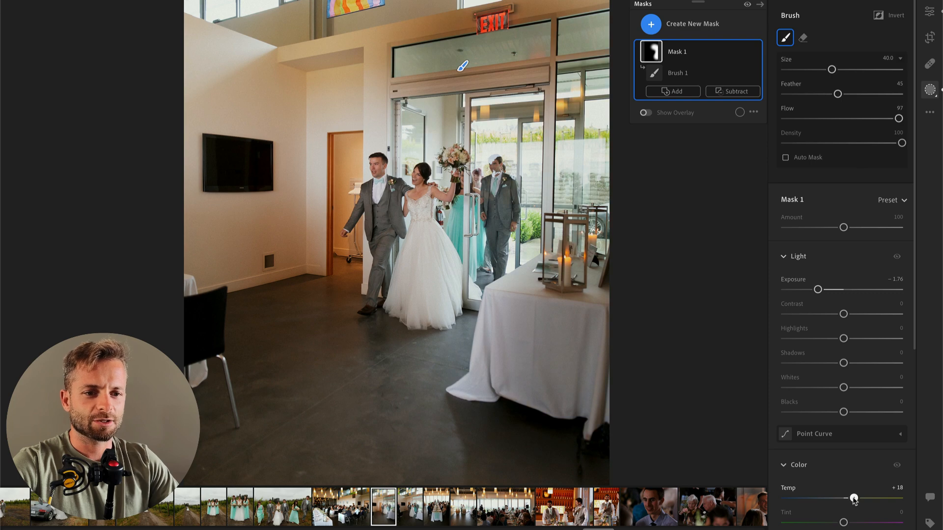
Step: Advance to the second photo of the couple's entrance and set its Exposure to +0.66
key(Right)
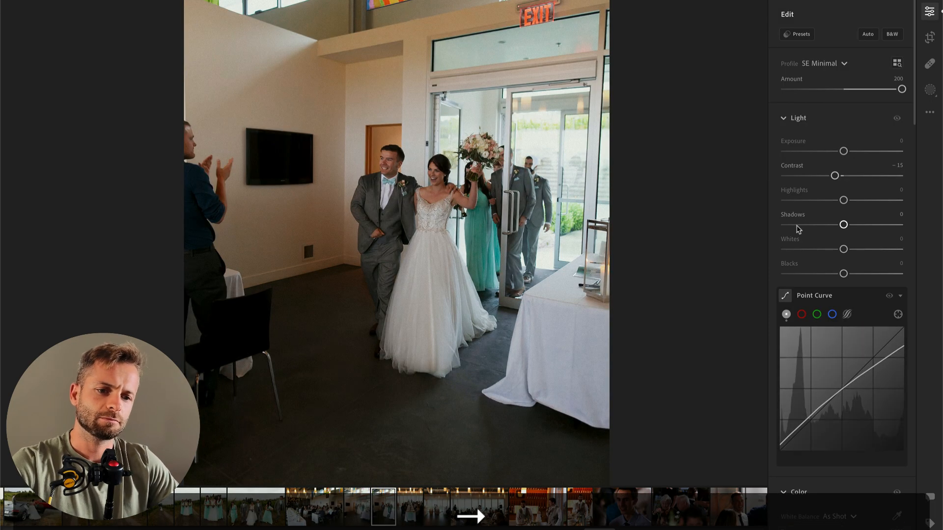
drag(844, 151, 851, 151)
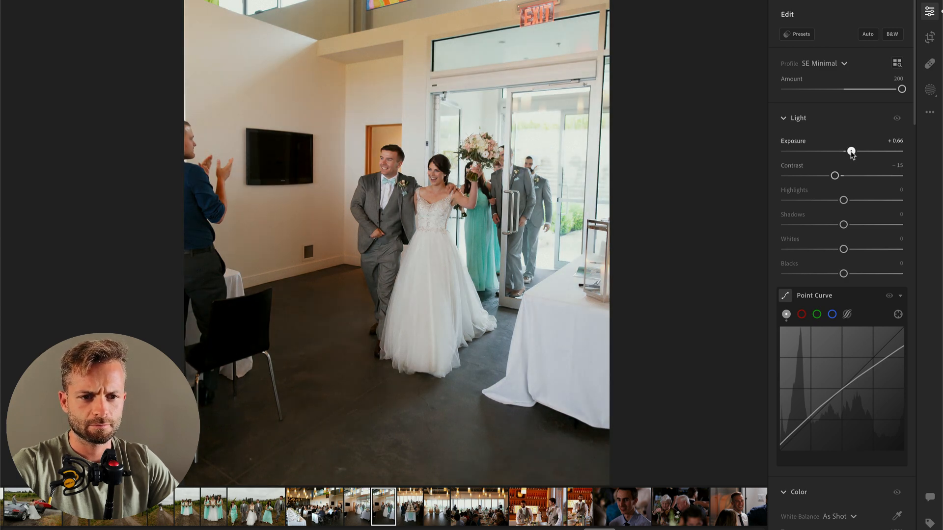
Step: Brush a size 40 mask over the doorway and white table with Exposure −0.36 and Highlights −82
key(b)
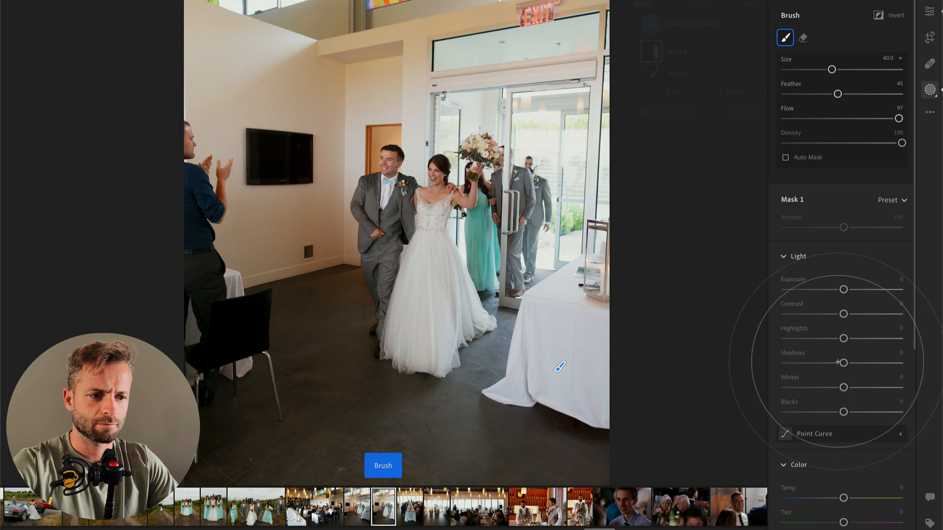
drag(844, 290, 838, 290)
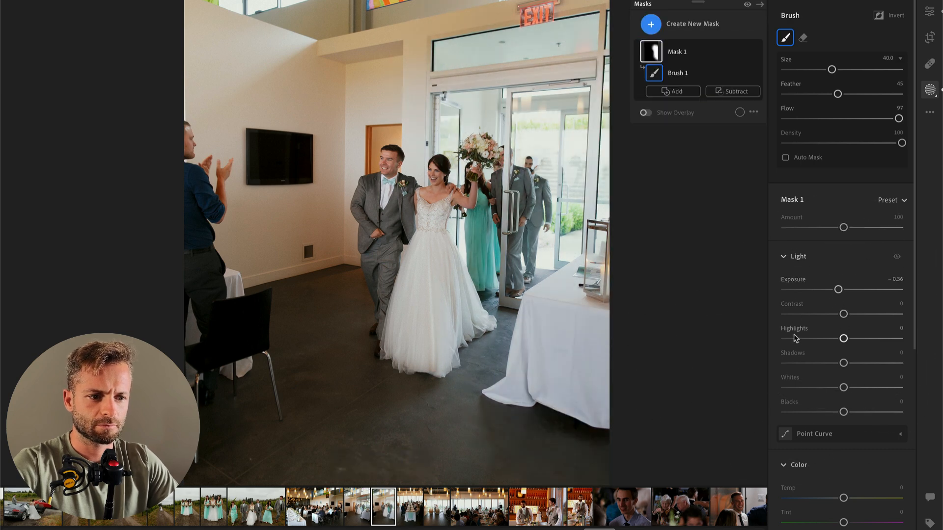
drag(844, 338, 796, 340)
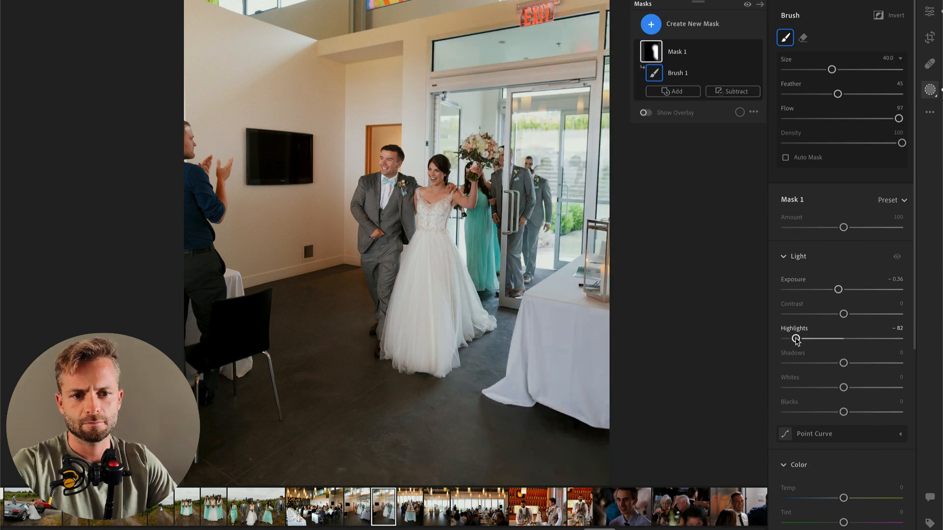
key(Return)
Step: Advance to the photo of guests along the long dining table and set Exposure to +0.54 and Highlights to −83
key(Right)
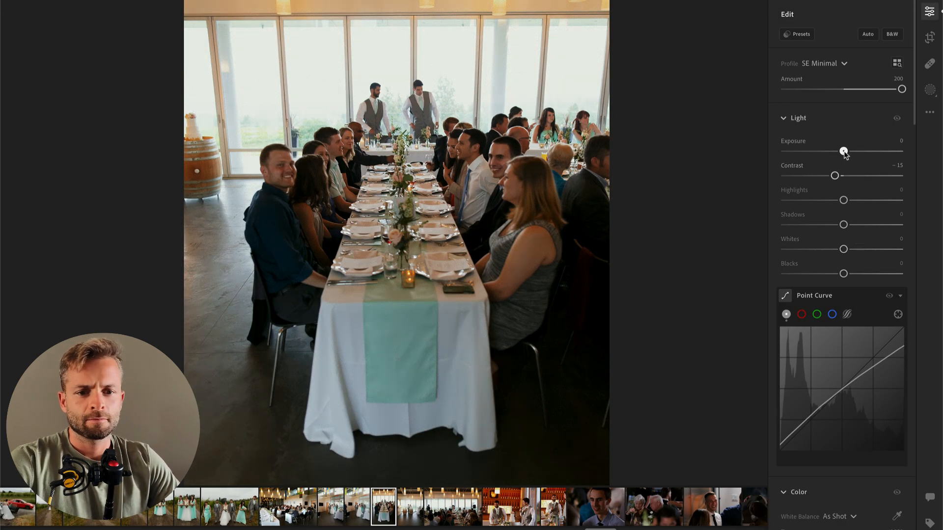
drag(844, 152, 849, 152)
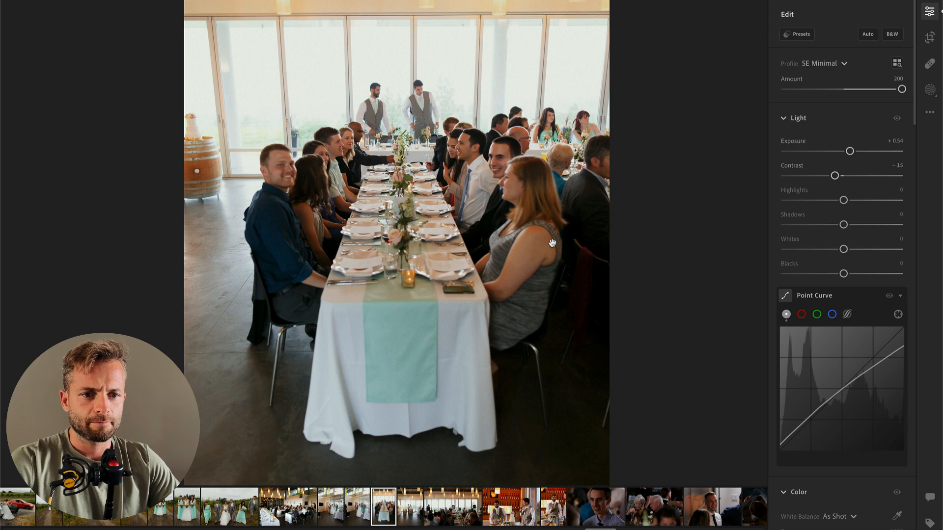
drag(843, 200, 796, 201)
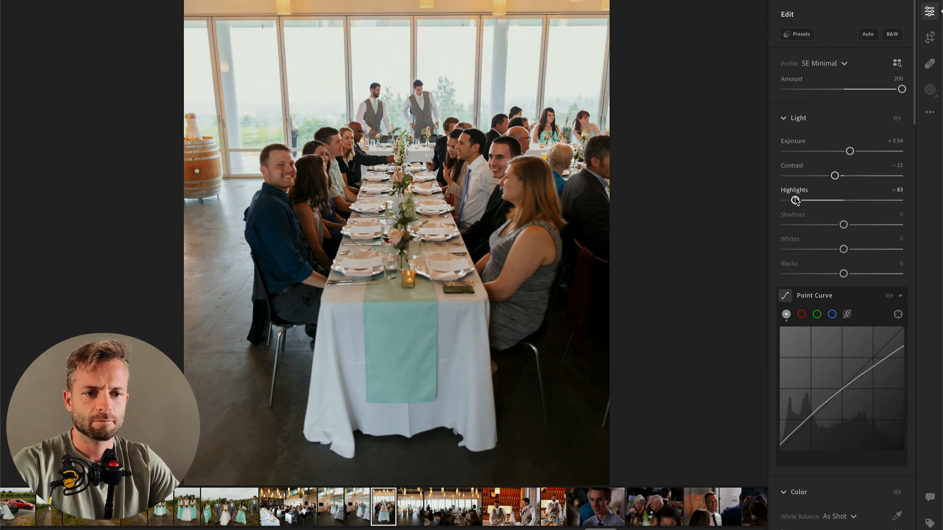
Step: Compare the long dining table photo with its neighbour and remove the dining table photo
key(Right)
key(Left)
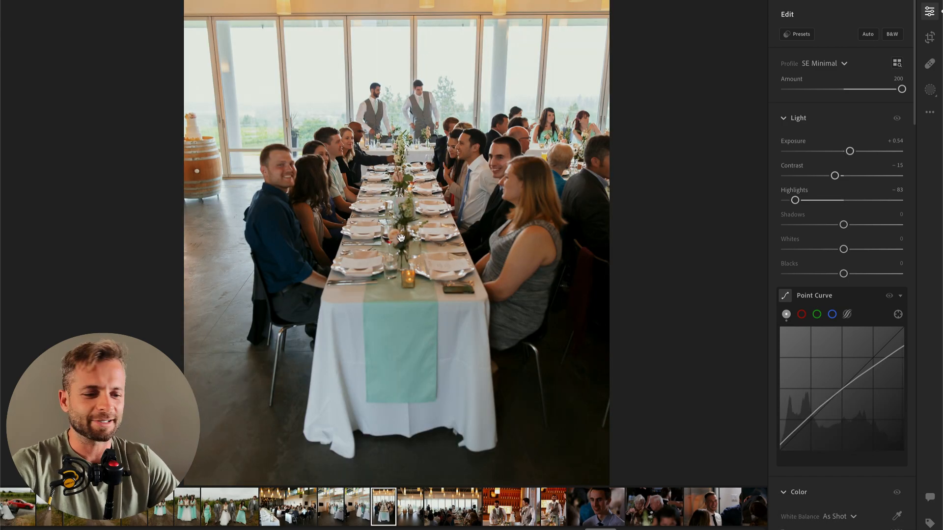
key(BackSpace)
click(546, 326)
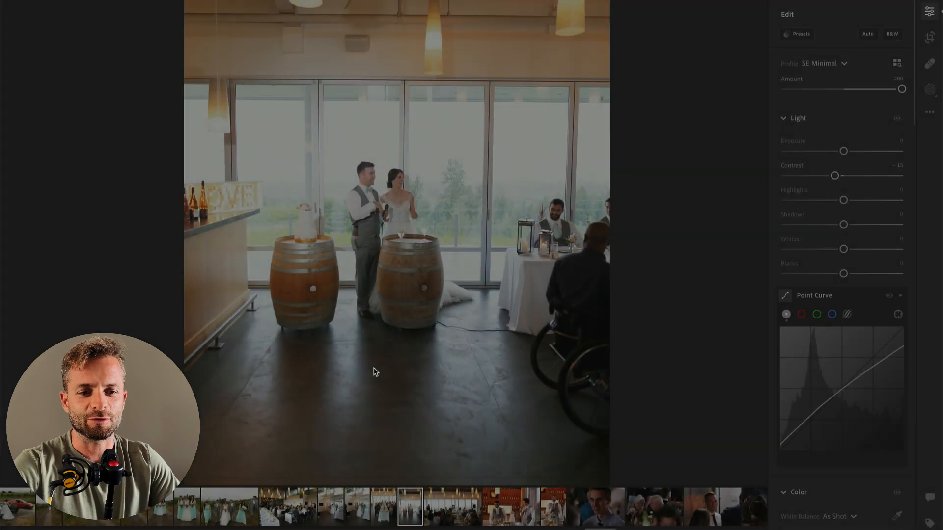
Step: Set the photo of the couple by the wine barrels to Exposure −0.26, Highlights −100 and Whites −32
drag(843, 151, 825, 152)
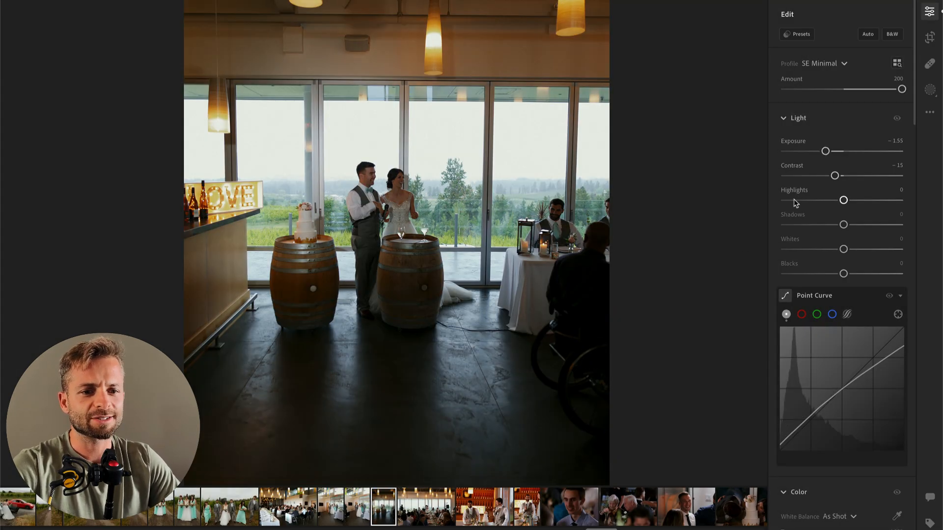
drag(796, 203, 788, 201)
drag(795, 249, 825, 250)
drag(826, 151, 841, 153)
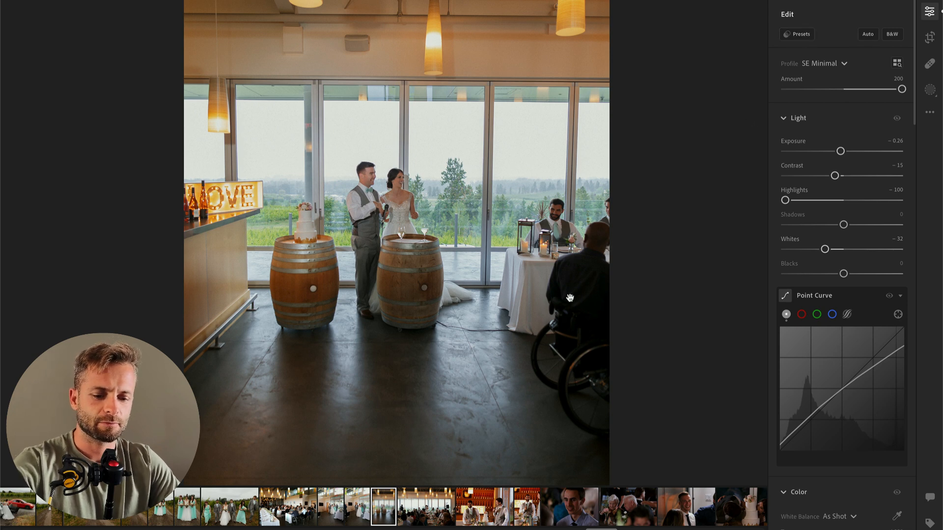
Step: Add a linear gradient rising from the floor in the wine barrel photo and set its Exposure to +0.20
key(l)
key(k)
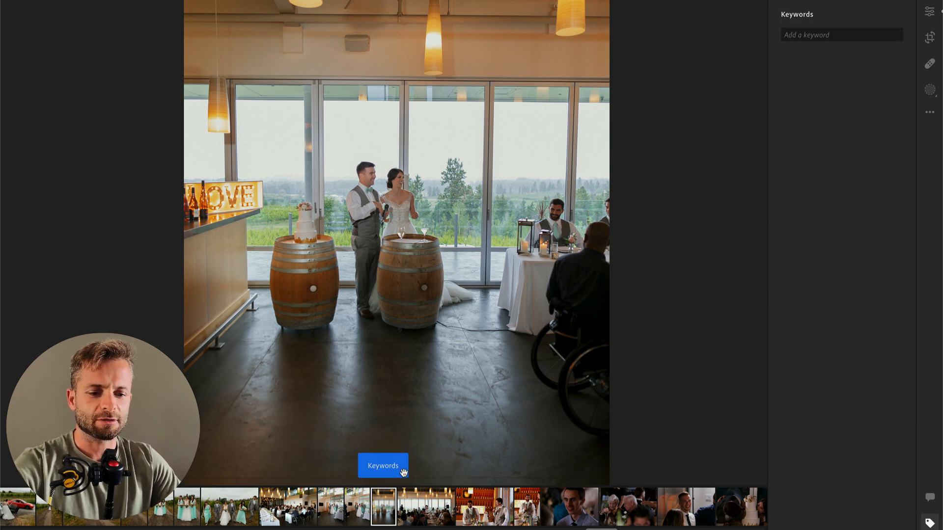
click(404, 473)
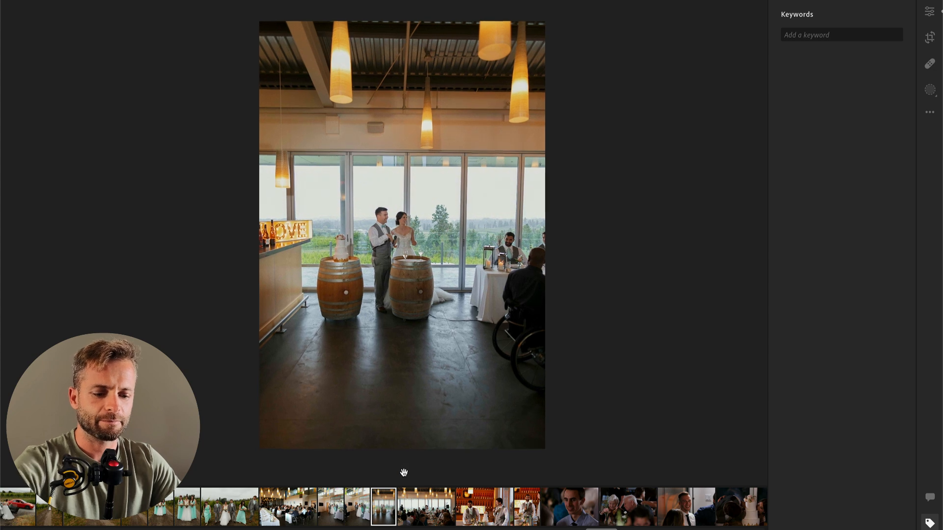
key(l)
drag(394, 458, 415, 240)
mouse_move(844, 142)
mouse_down()
mouse_move(858, 142)
mouse_move(847, 142)
mouse_up()
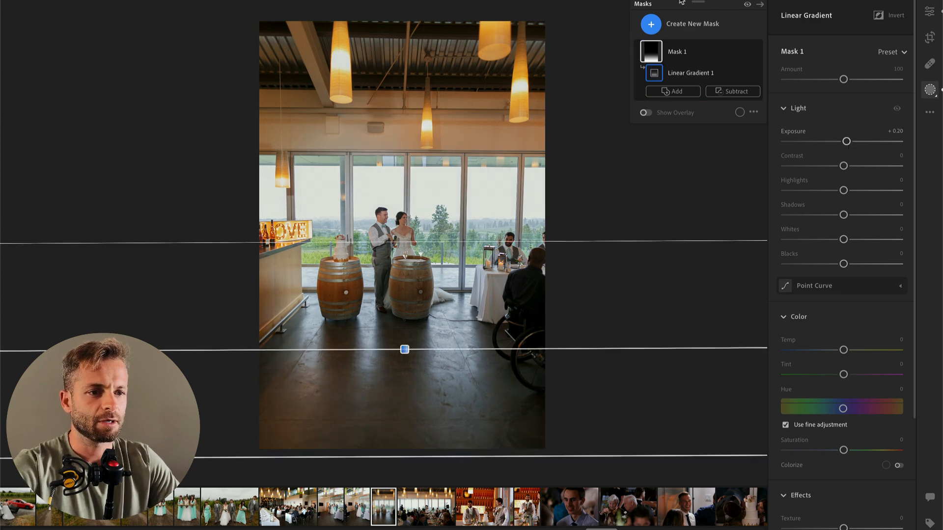
key(Return)
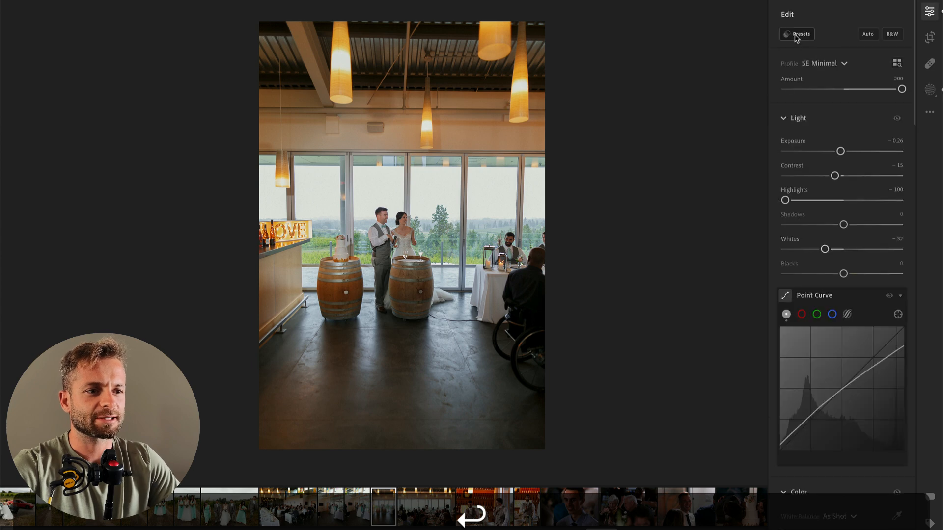
Step: Apply the 01 Subject HDR Soften preset to the wine barrel photo and set its overall Exposure to −0.95
click(796, 35)
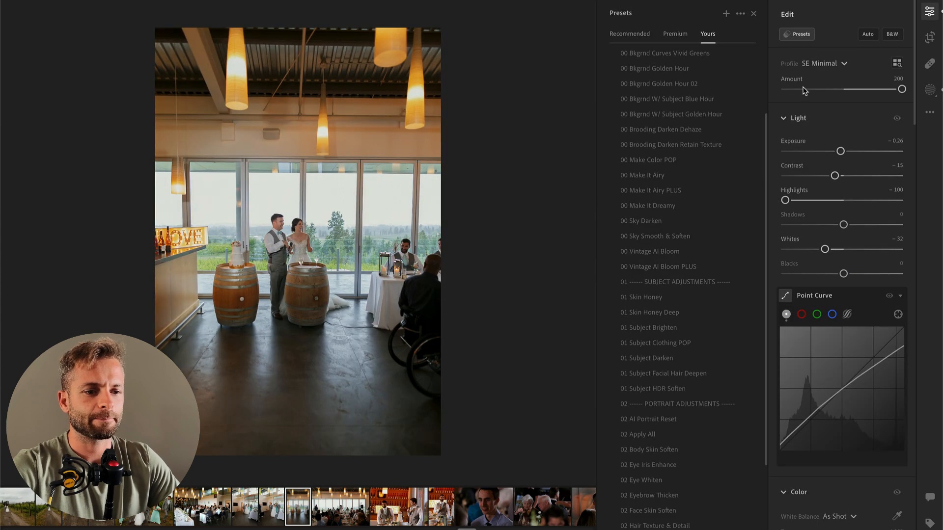
click(649, 389)
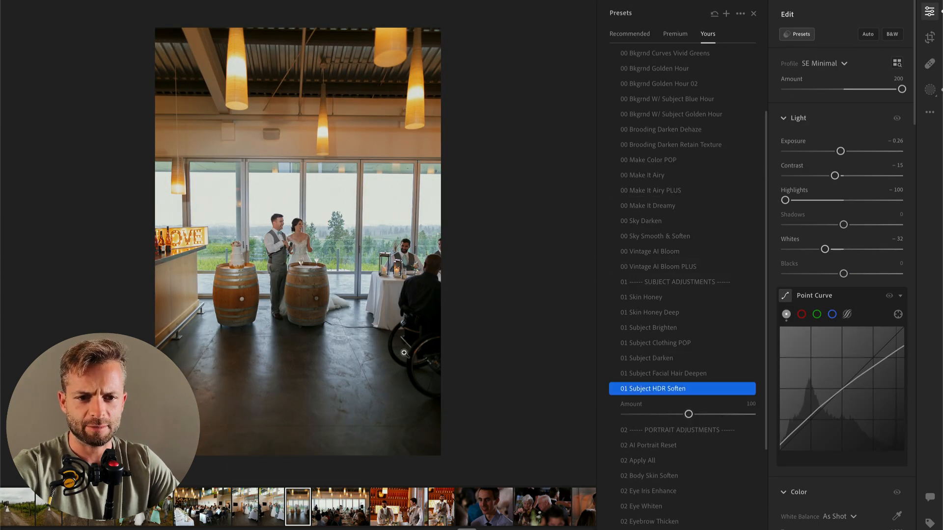
key(Return)
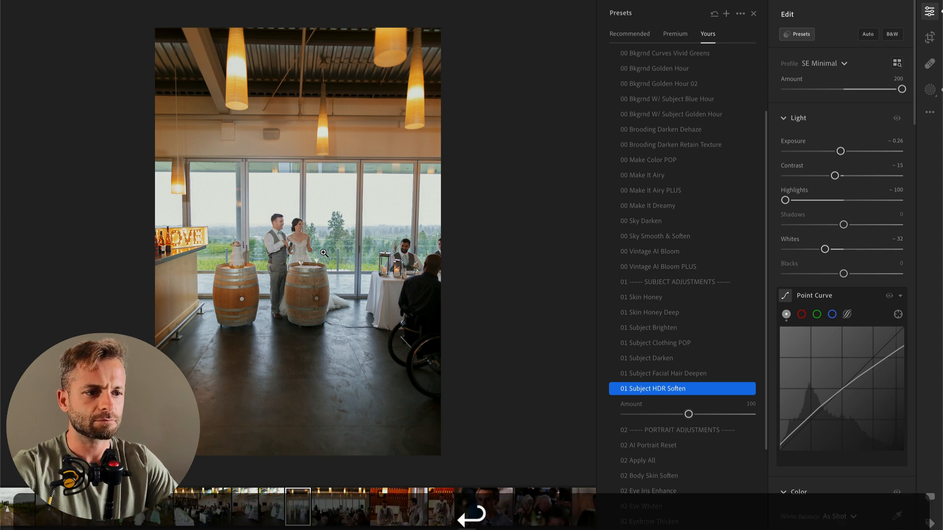
drag(840, 151, 832, 153)
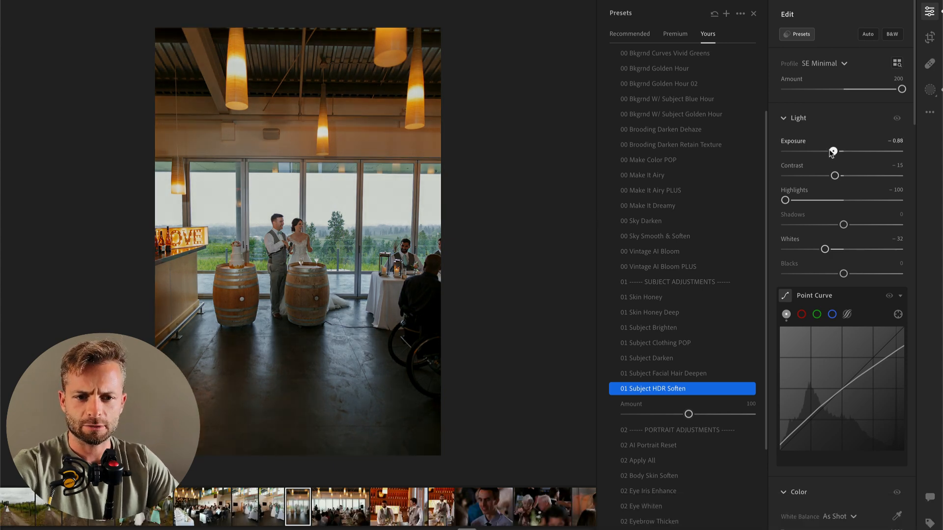
scroll(241, 281, up, 3)
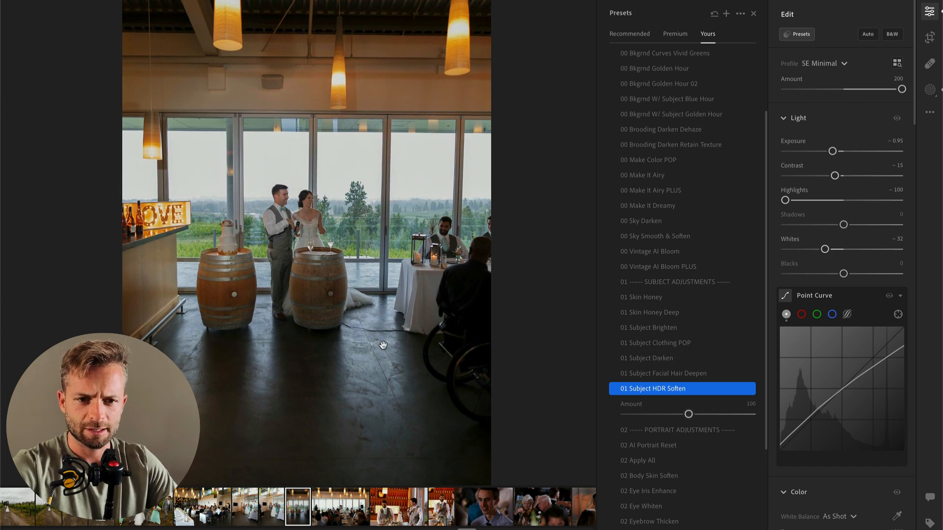
key(Return)
key(super+c)
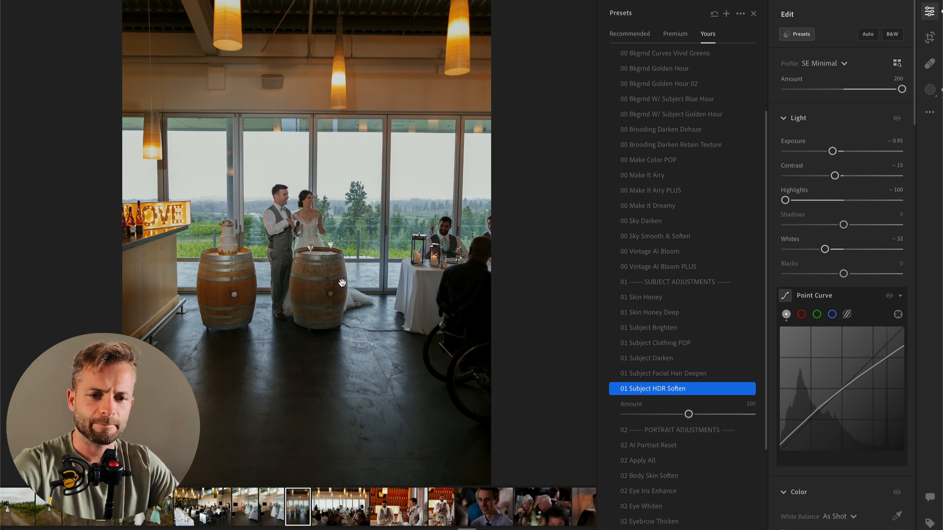
Step: Brush a size 9.0 mask over the bride's dress and the barrel beside her, adjust its tones, and raise the photo's overall Exposure slightly
key(b)
key([)
key([)
key([)
key([)
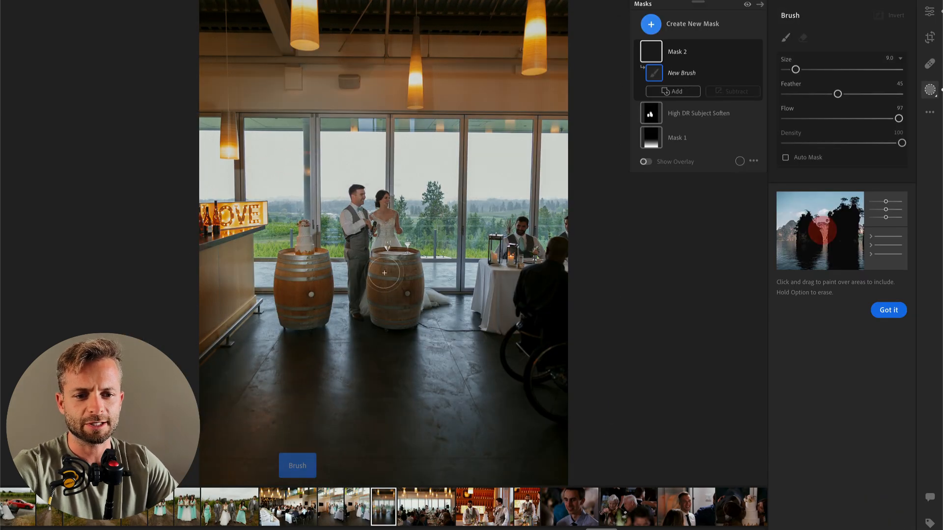
click(357, 248)
mouse_move(383, 243)
mouse_down()
mouse_move(363, 314)
mouse_move(409, 290)
mouse_up()
drag(844, 313, 814, 314)
drag(856, 339, 876, 337)
key(Return)
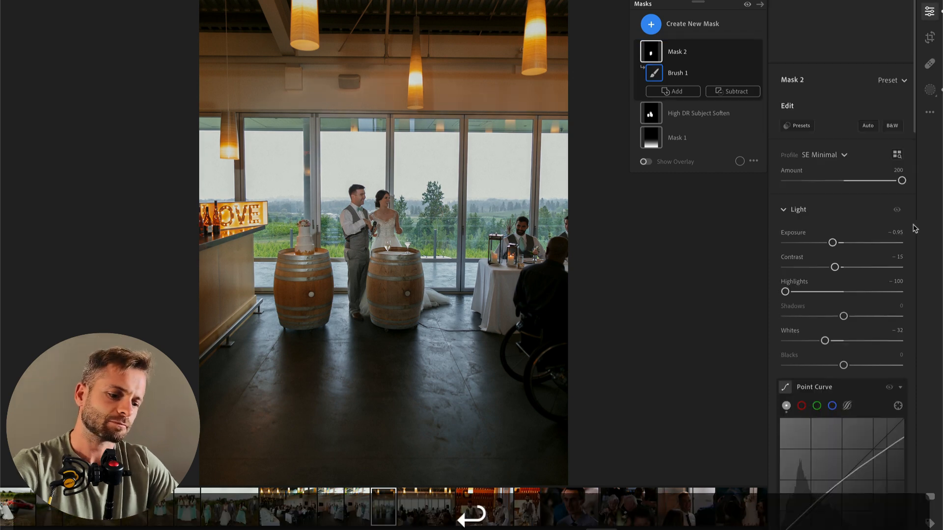
drag(833, 152, 837, 152)
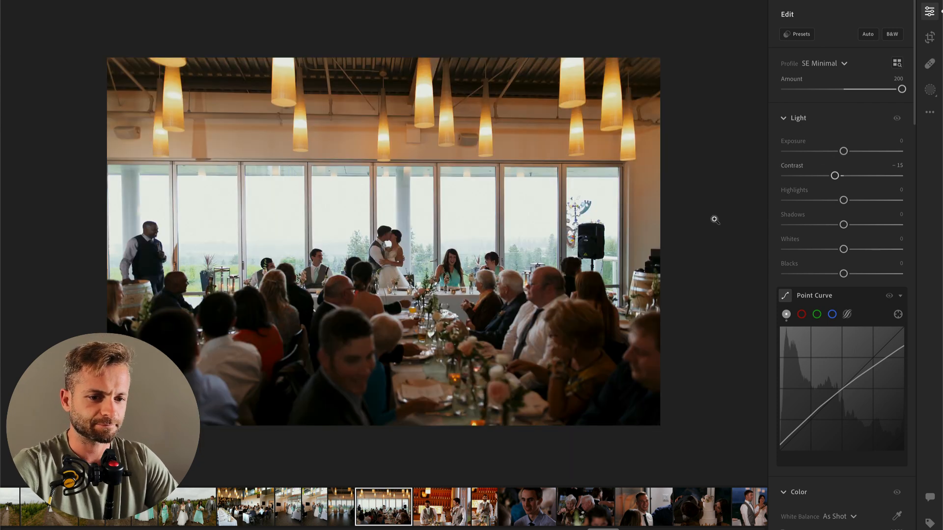
Step: Set the kissing couple reception photo to Saturation −100 and darken around the couple with an inverted radial gradient at Exposure −0.60
scroll(843, 284, down, 3)
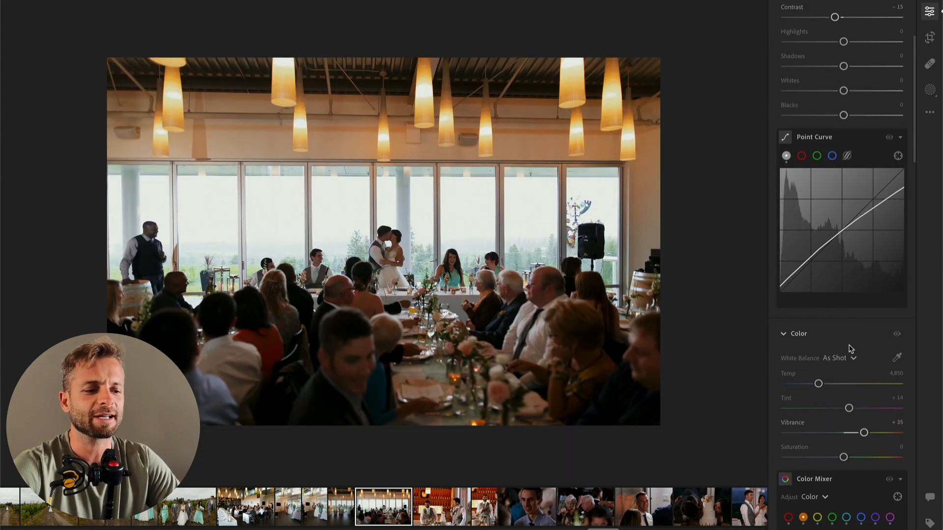
drag(843, 457, 785, 457)
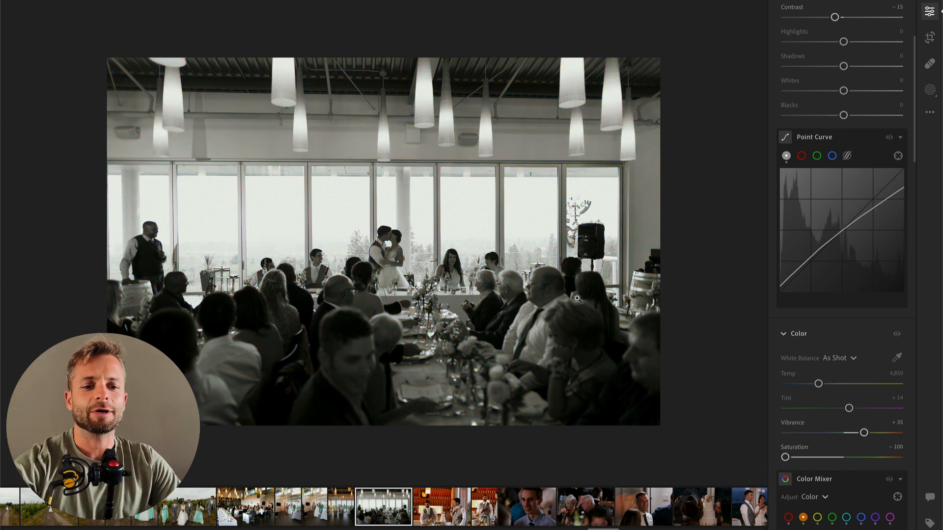
key(r)
drag(382, 259, 508, 359)
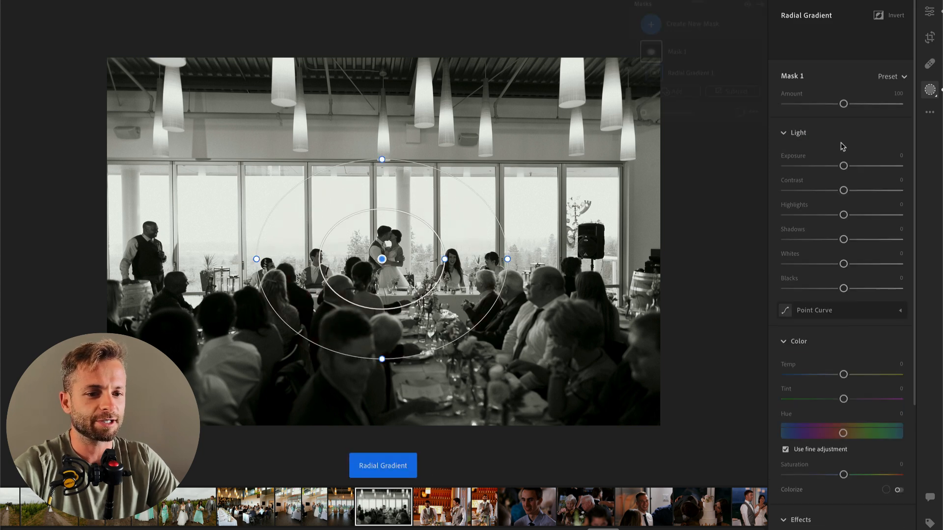
click(839, 143)
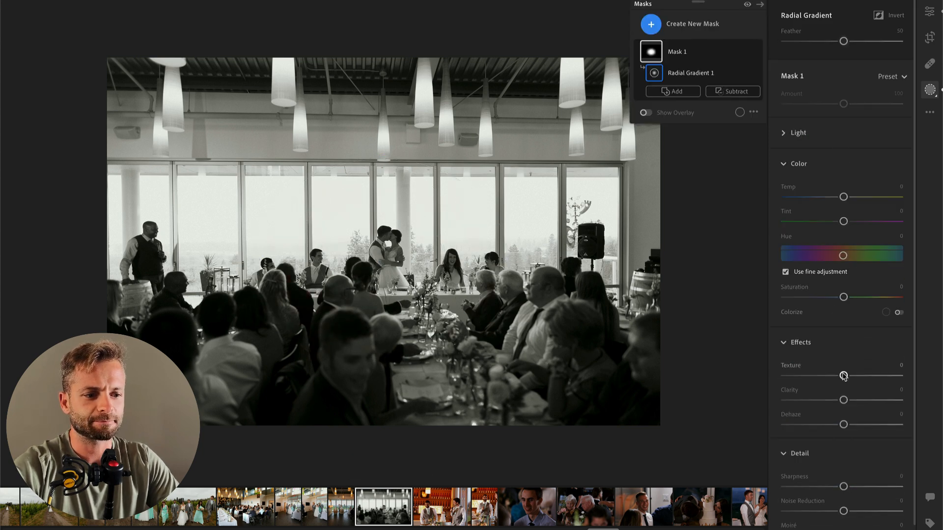
click(805, 133)
drag(844, 168, 831, 172)
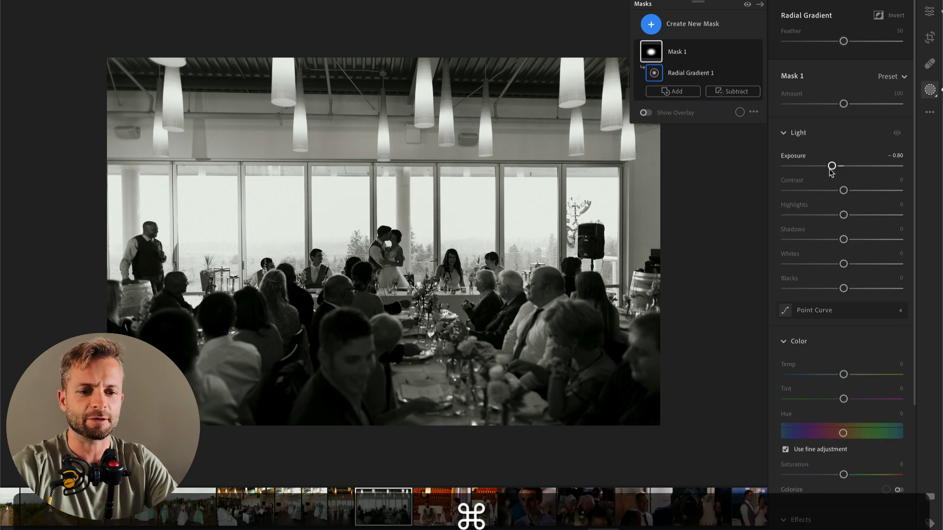
key(super+apostrophe)
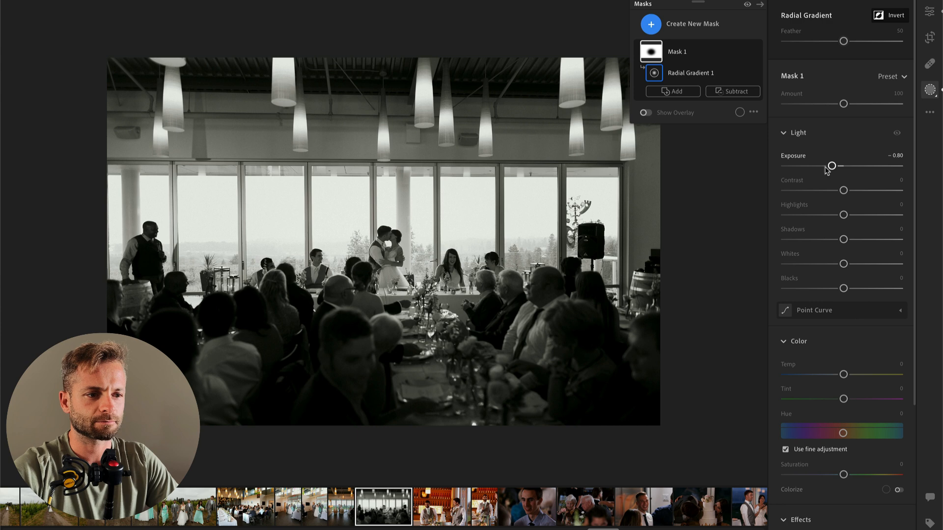
key(Return)
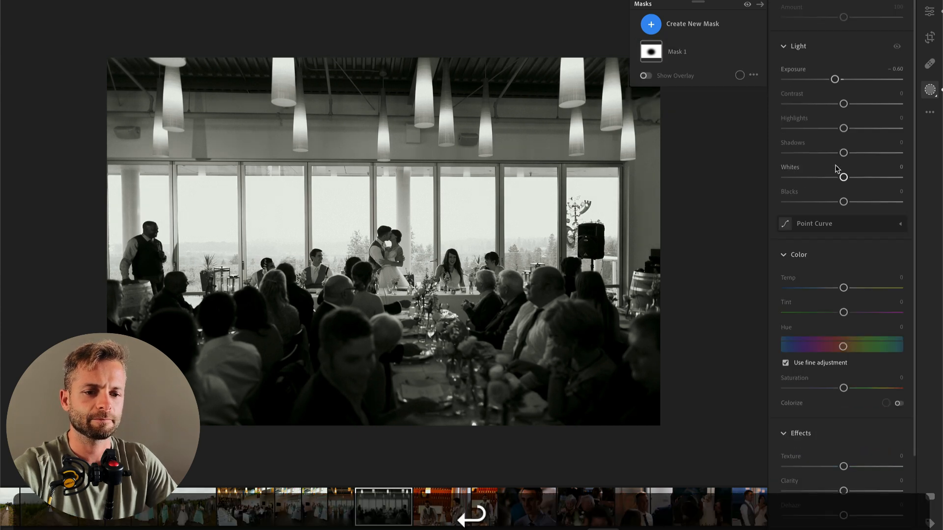
Step: Advance to the photo of two groomsmen by the cake and set Temp 4,463, Exposure +0.21, Contrast −43 and Highlights −39
key(Right)
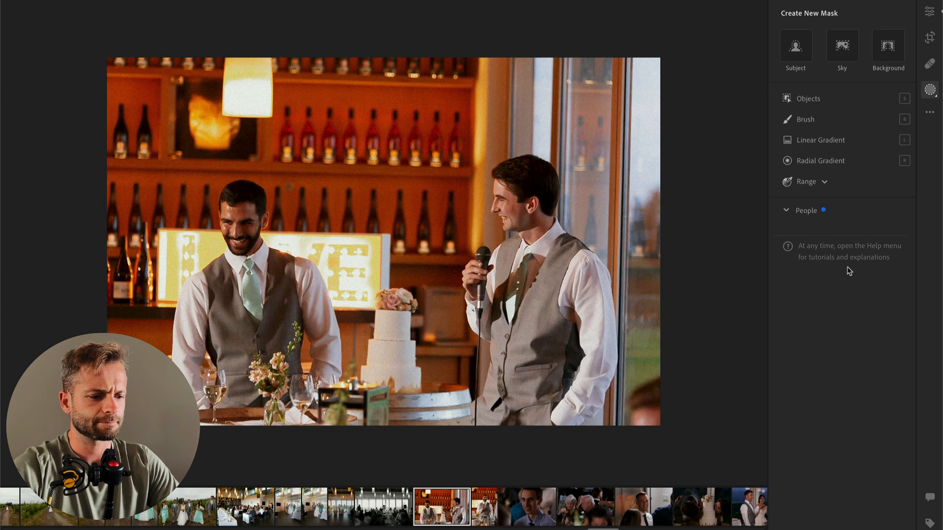
key(Return)
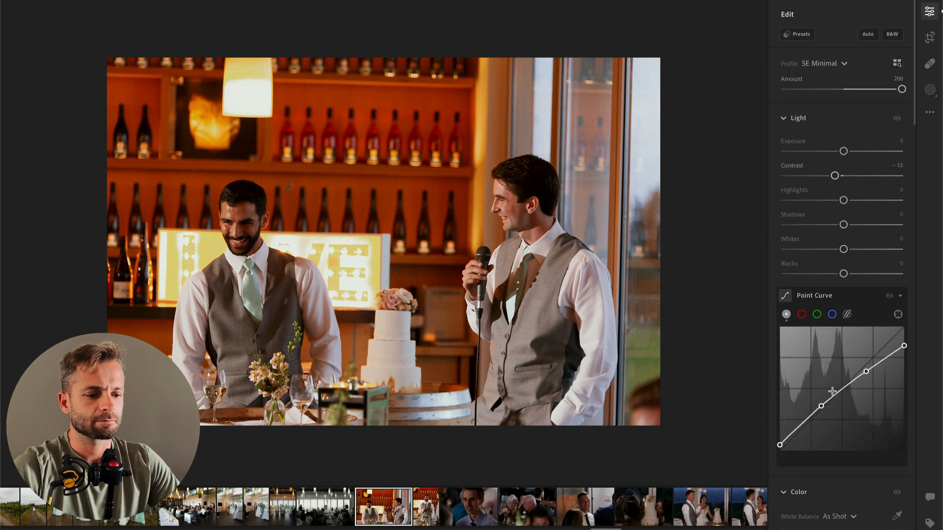
scroll(835, 396, down, 3)
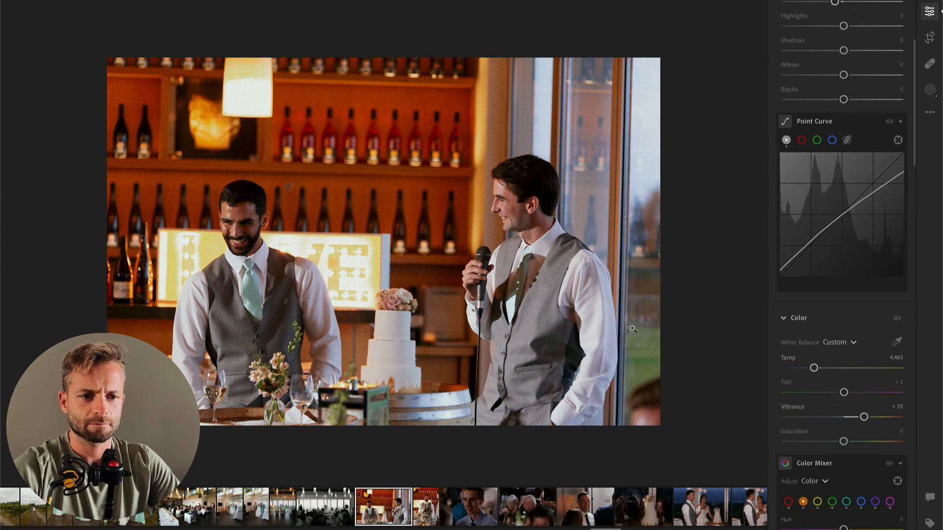
scroll(825, 172, up, 4)
drag(804, 201, 828, 195)
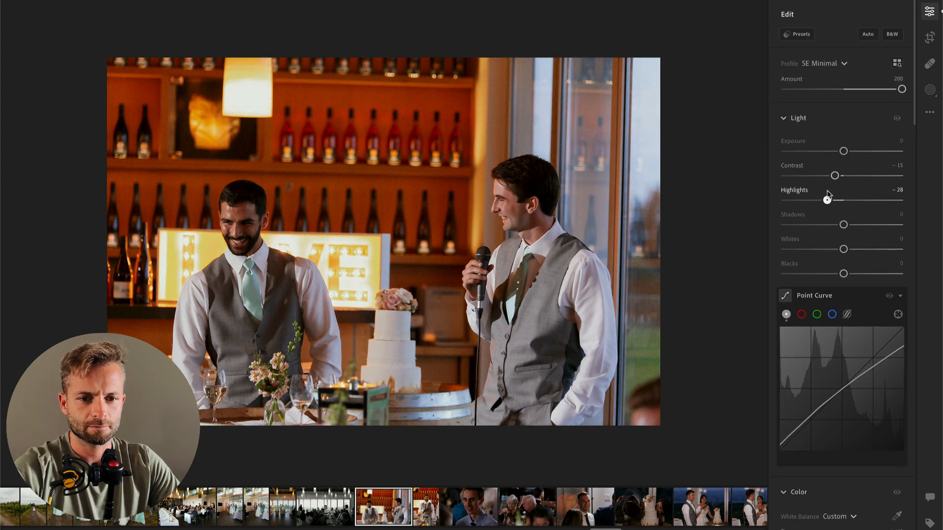
drag(844, 151, 813, 176)
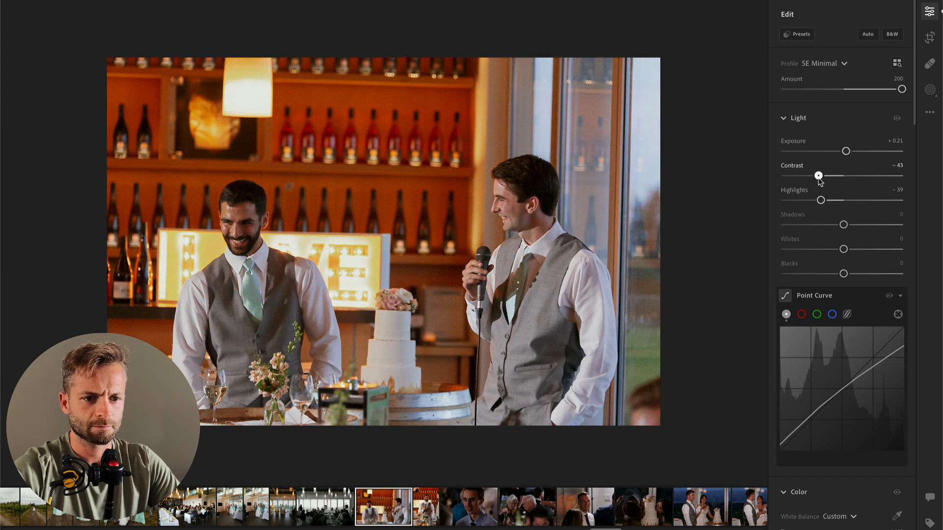
Step: Straighten the photo of the two groomsmen by −0.97 and apply the crop
key(c)
drag(760, 123, 757, 115)
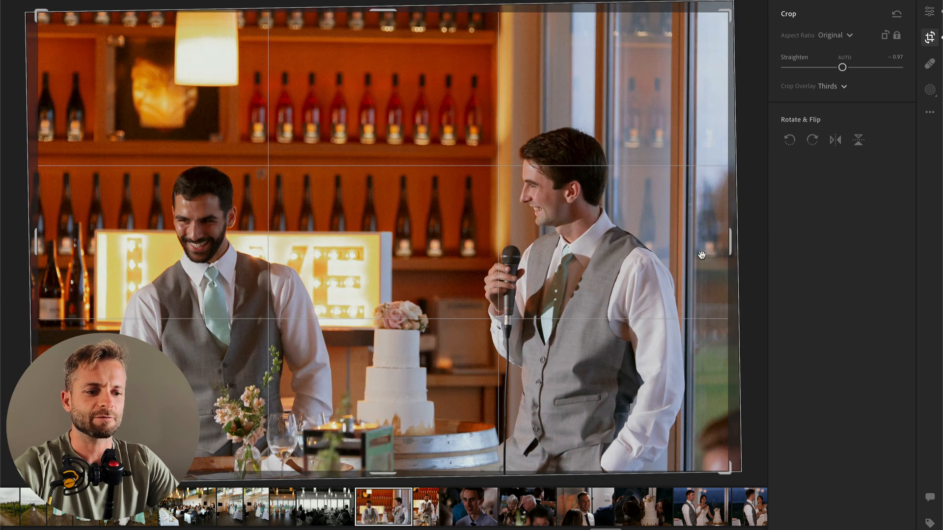
key(Return)
Step: Paste the edit settings onto the next photo of the groomsman holding the microphone and set Temp to 4,194
key(super+Right)
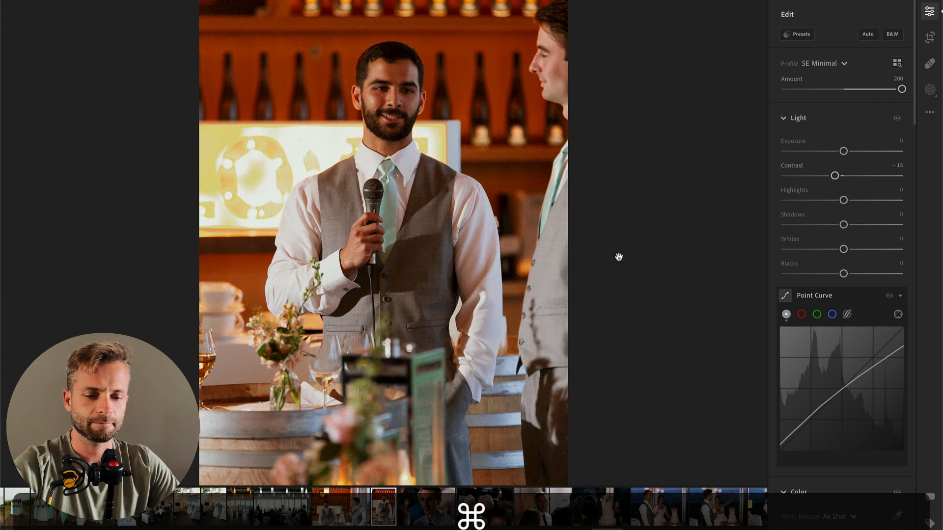
key(super+v)
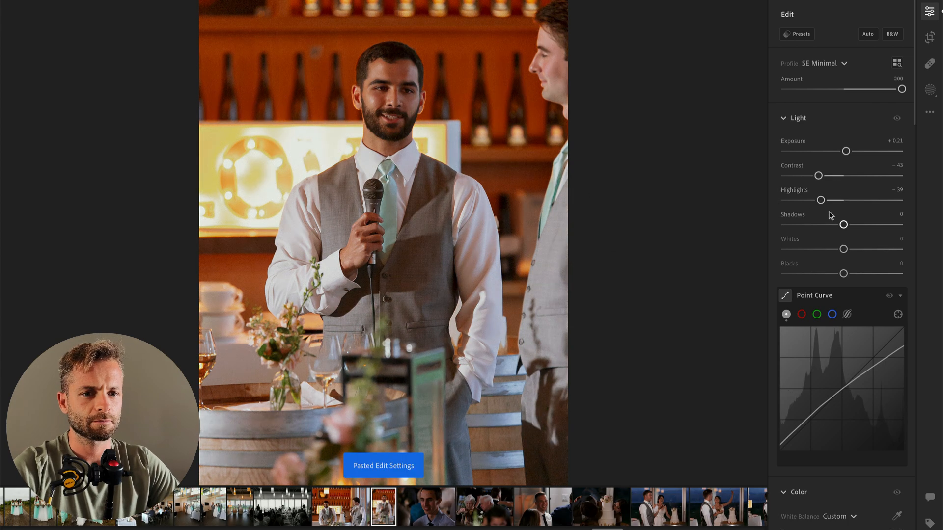
scroll(840, 373, down, 3)
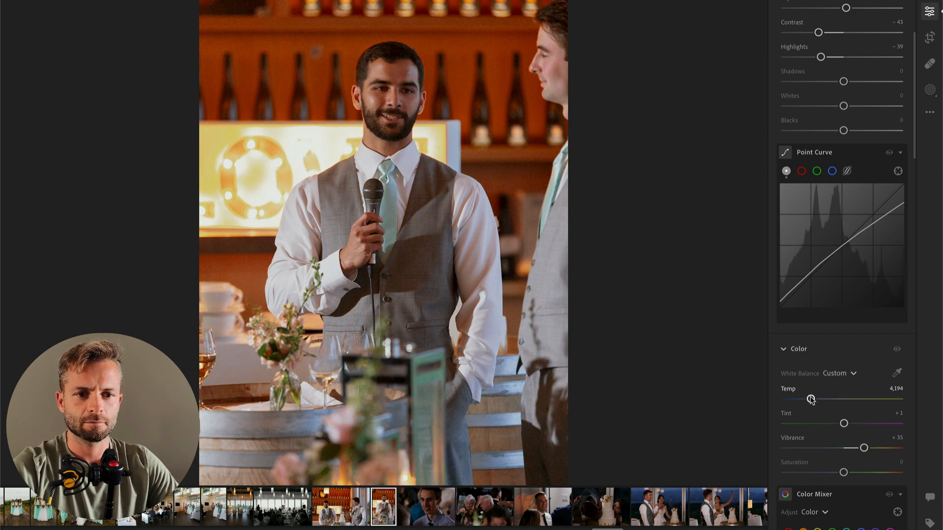
Step: Copy these settings onto the close-up of the guest in the blue shirt, with Exposure +0.80 and Temp 5,139
key(super+c)
key(super+Right)
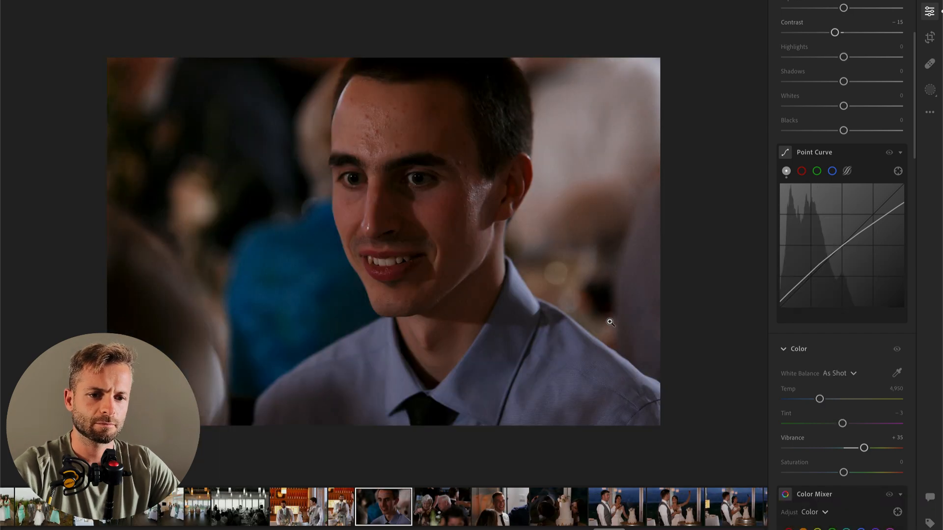
key(super+v)
scroll(847, 136, up, 3)
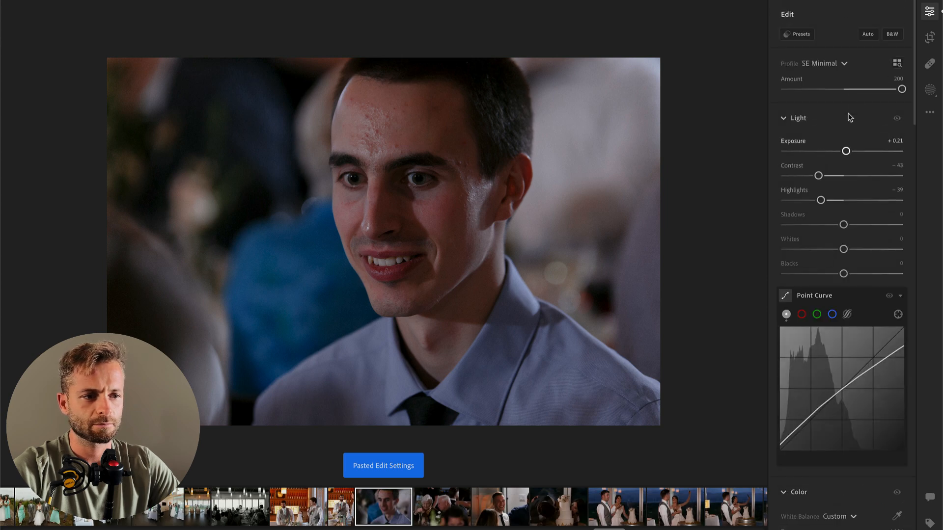
click(854, 150)
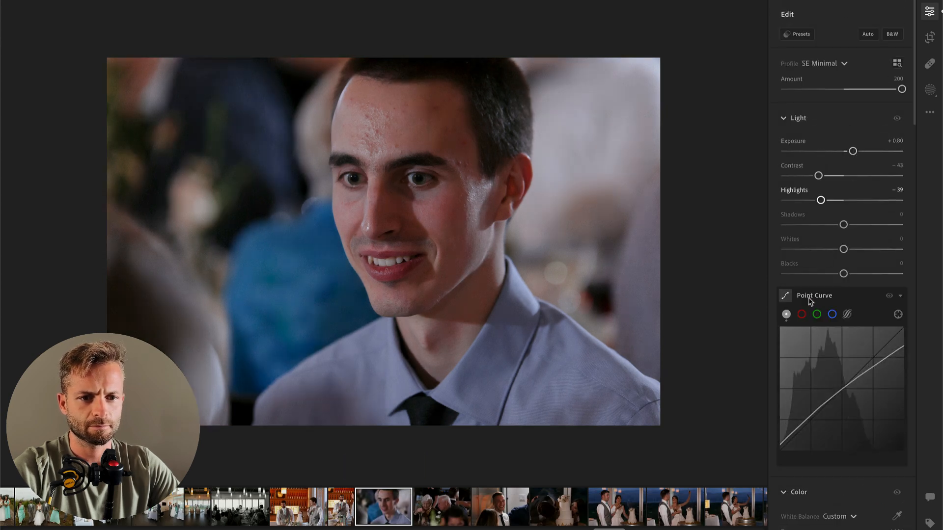
scroll(842, 244, down, 3)
click(822, 421)
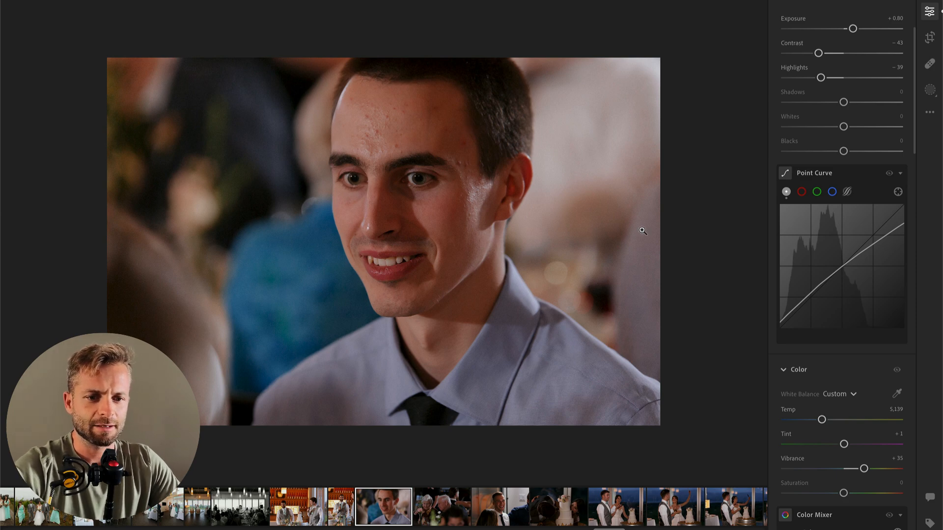
Step: Remove the close-up of the guest in the blue shirt from the album
key(BackSpace)
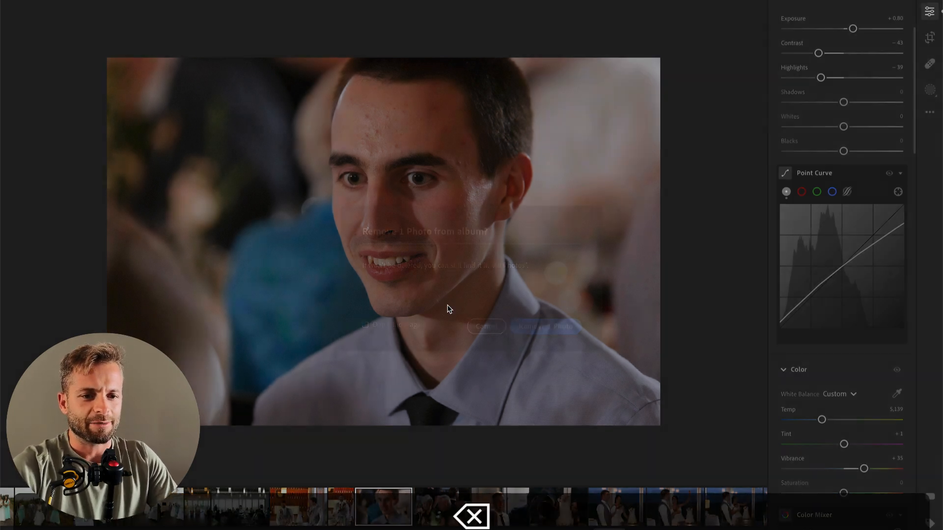
click(545, 328)
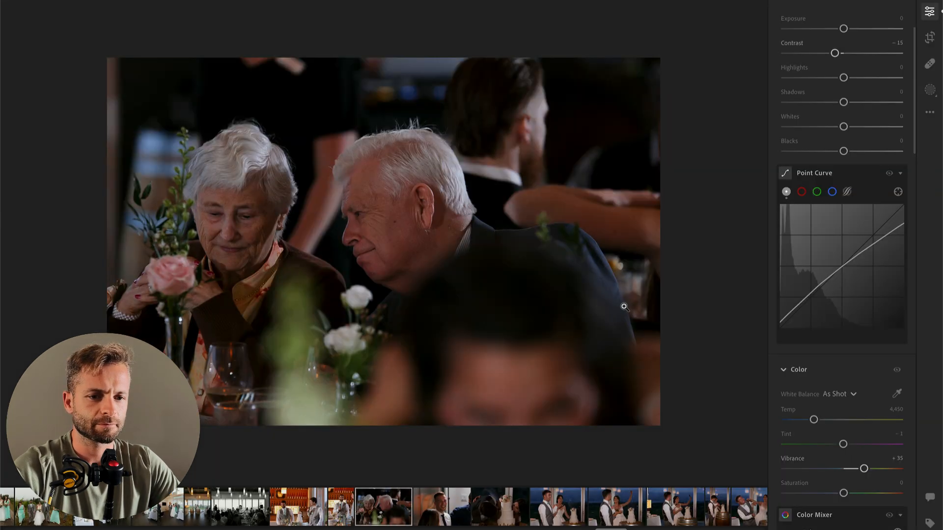
Step: On the photo of the elderly couple, set Exposure to +0.93, straighten by −1.63 and apply a tighter crop
scroll(839, 127, up, 3)
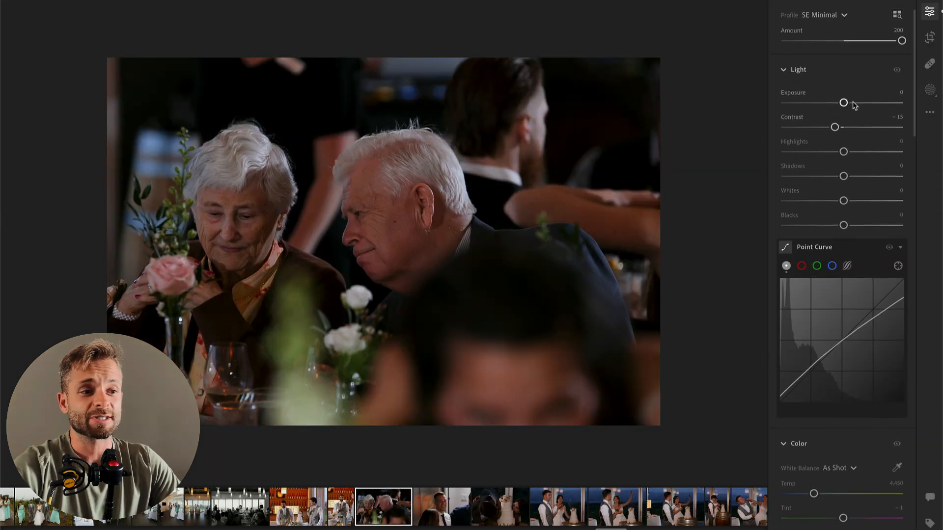
drag(843, 103, 853, 103)
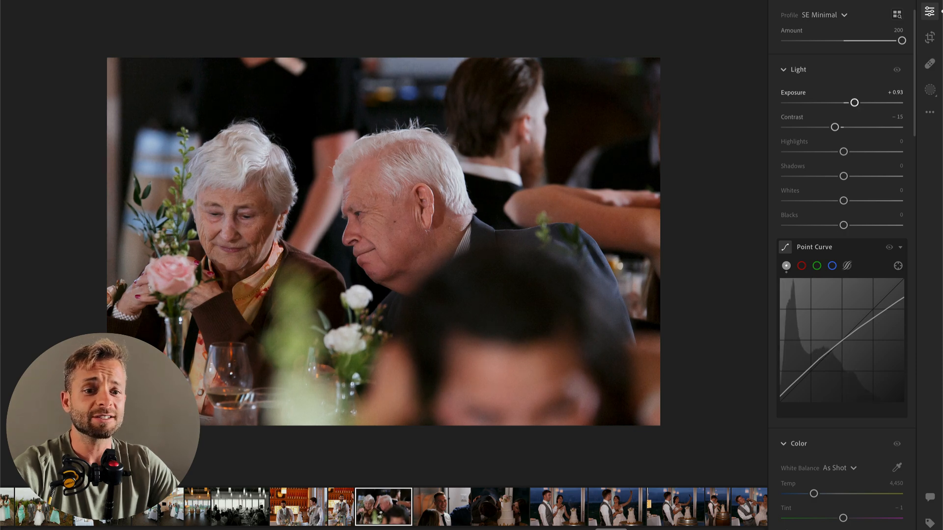
key(c)
drag(762, 66, 756, 57)
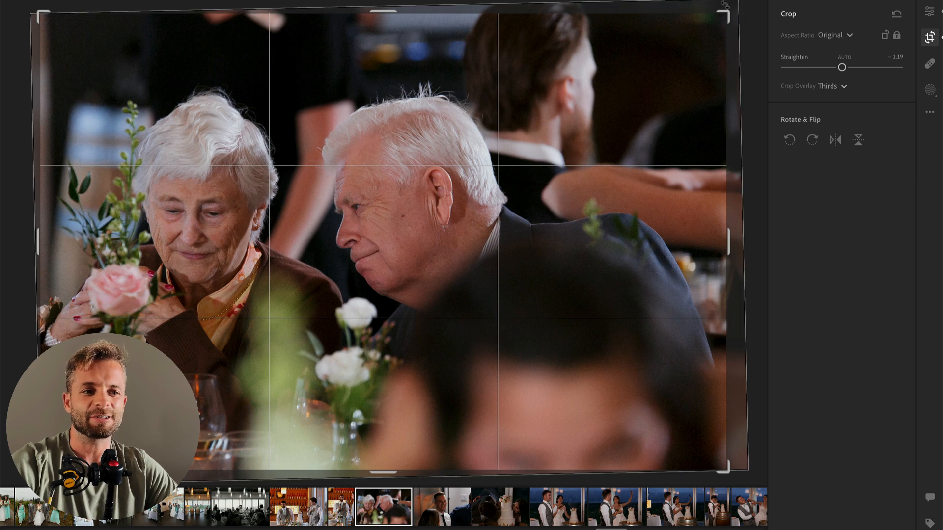
mouse_move(724, 16)
mouse_down()
mouse_move(711, 21)
mouse_move(734, 30)
mouse_up()
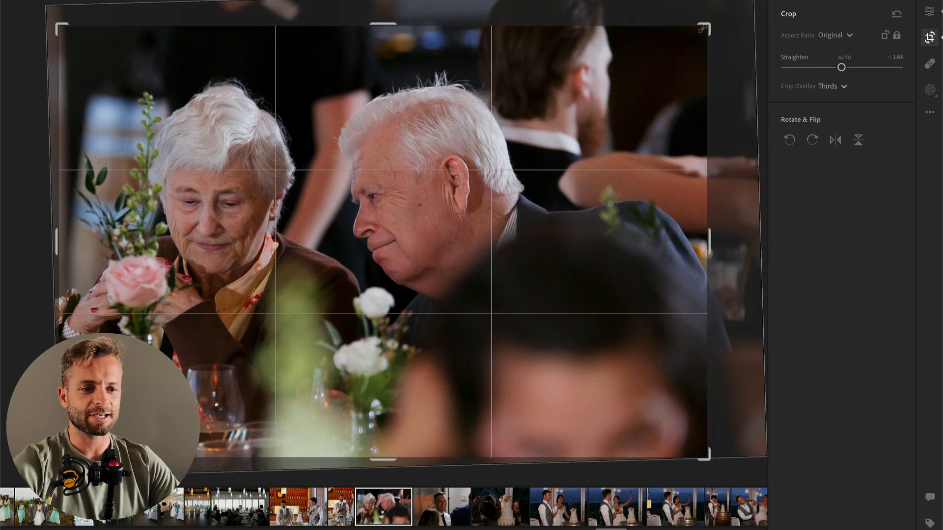
key(Return)
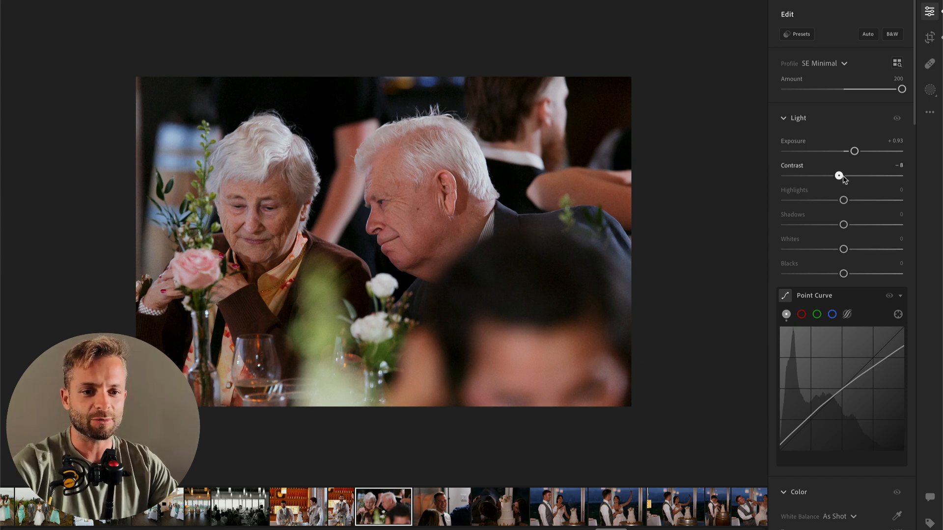
Step: On the photo of the laughing guest in the dark tie, set Exposure to +0.62 and Contrast to −46
key(super+Right)
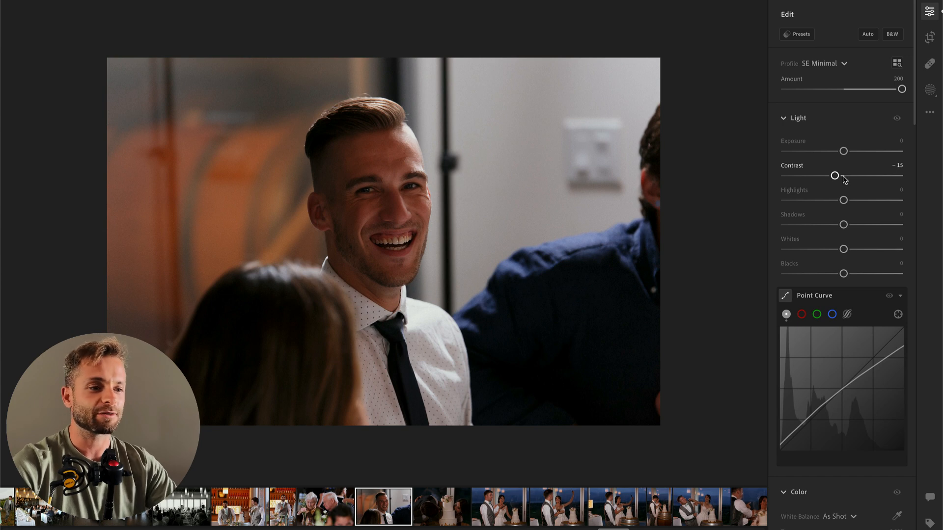
drag(844, 151, 854, 152)
click(806, 176)
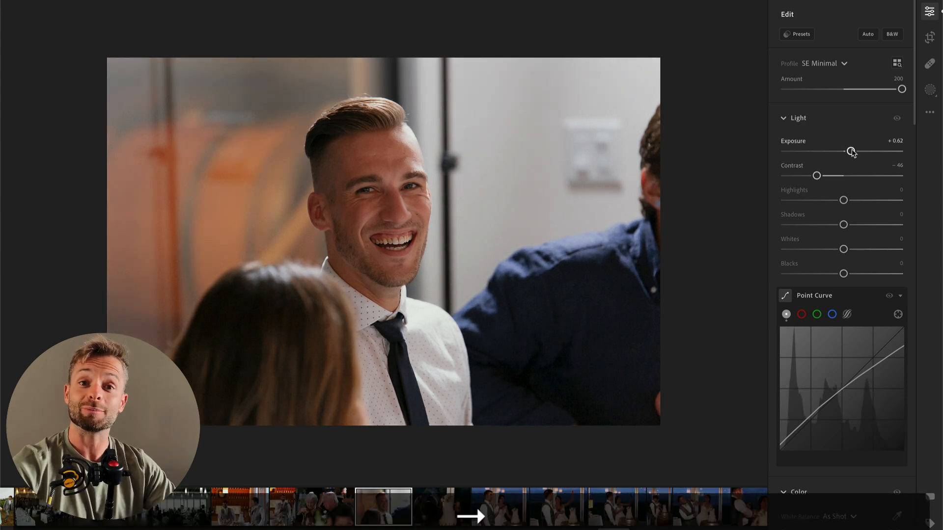
Step: On the photo of the couple biting into the cake, set Exposure to +1.53 and Highlights to −85
key(Right)
drag(855, 149, 858, 152)
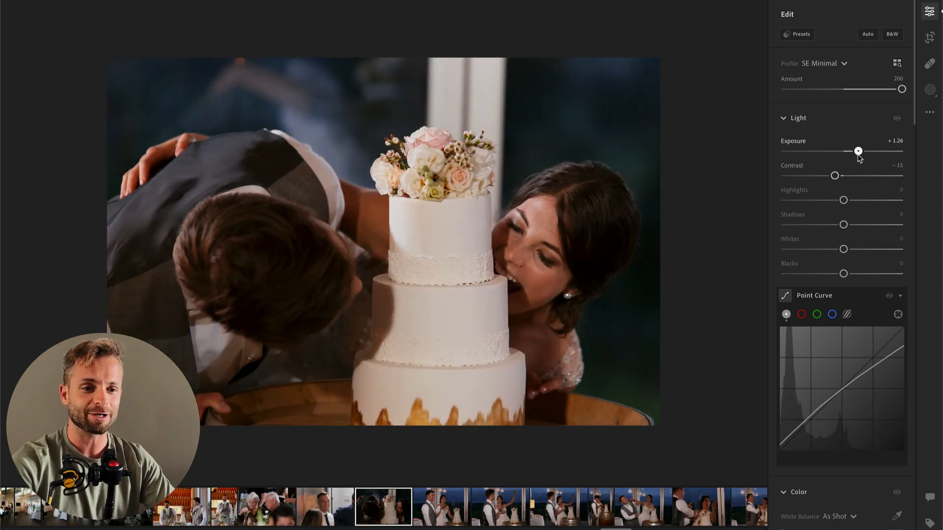
drag(819, 200, 794, 201)
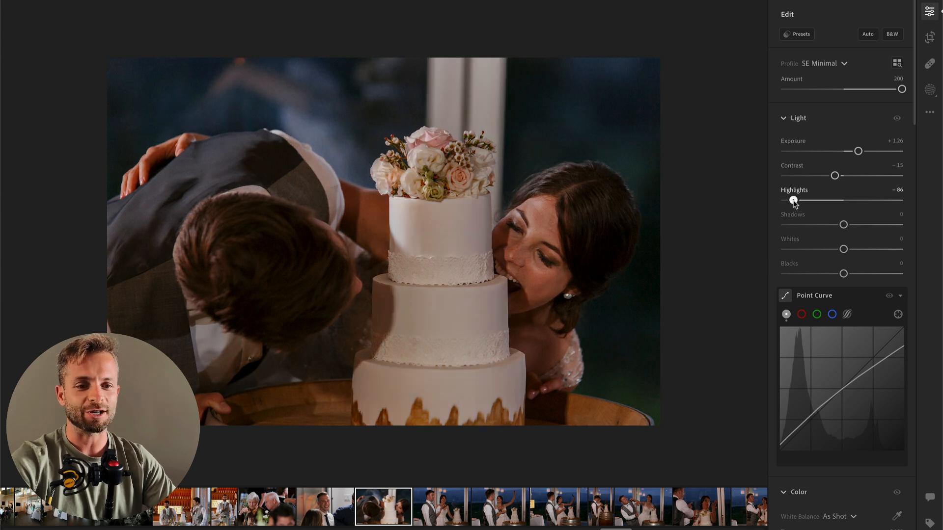
drag(858, 151, 863, 152)
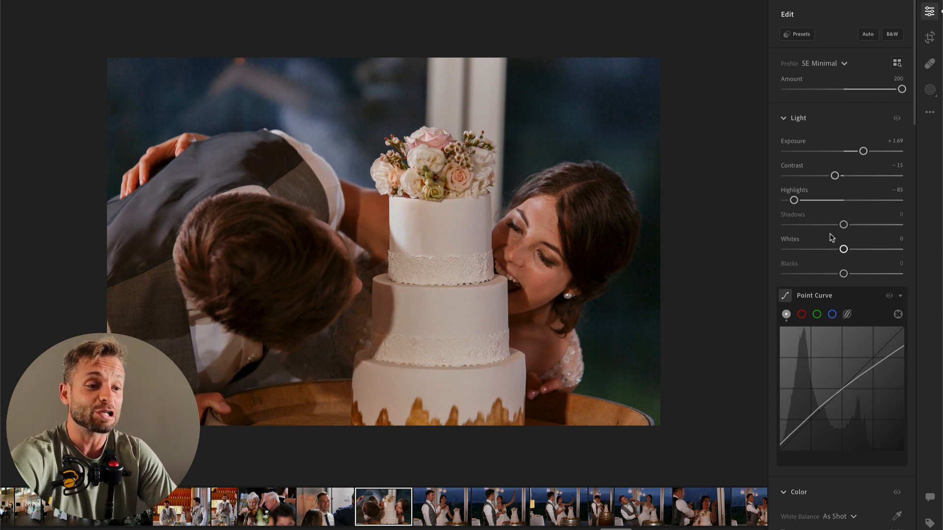
drag(843, 274, 833, 275)
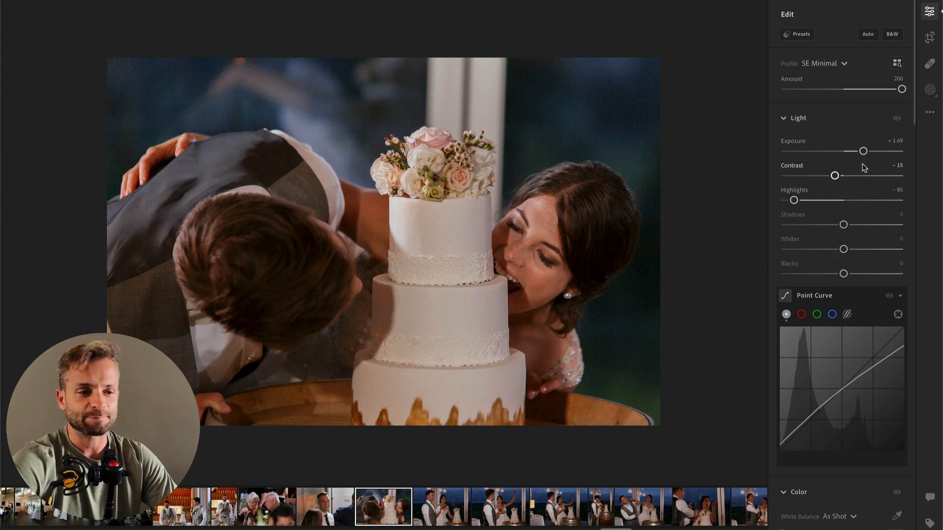
drag(863, 151, 861, 152)
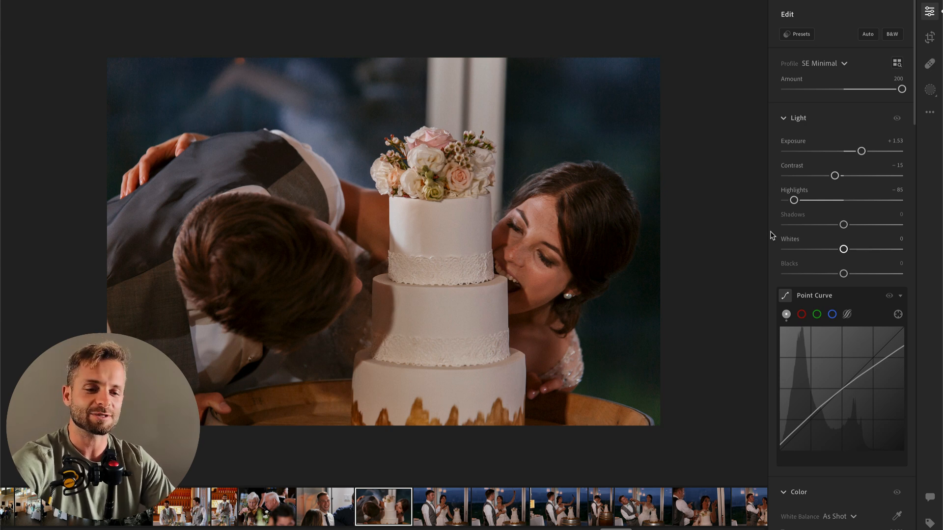
Step: Set Contrast to −2 on the cake-biting photo and copy its edit settings onto the next photo of the couple with the knife
key(Right)
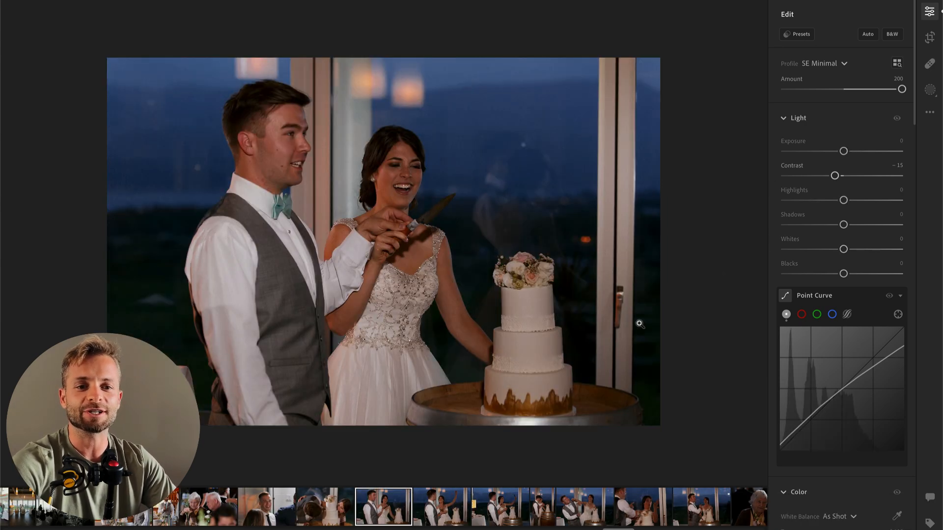
key(Left)
key(super+c)
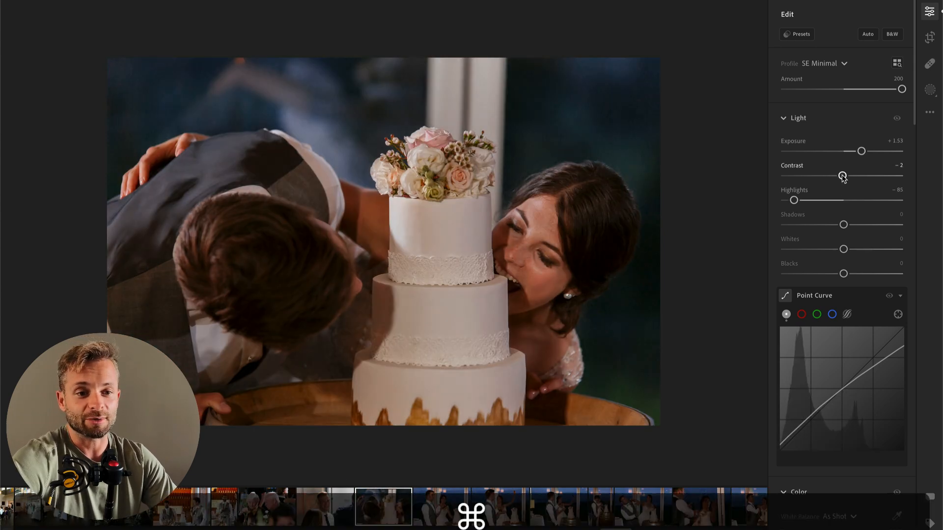
key(super+Right)
key(super+v)
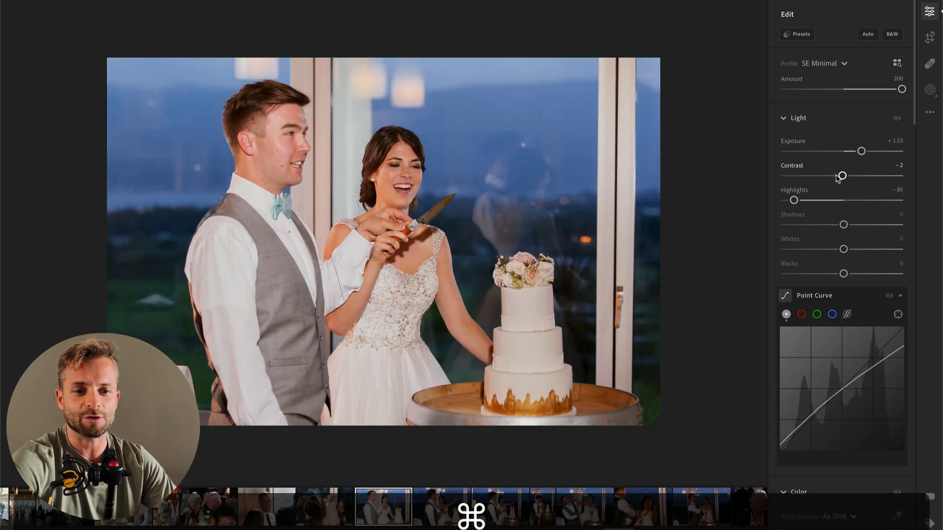
Step: Refine the photo of the couple holding the knife with Exposure +0.79, Contrast −23, Shadows +12 and Temp about 5,015
drag(860, 151, 818, 178)
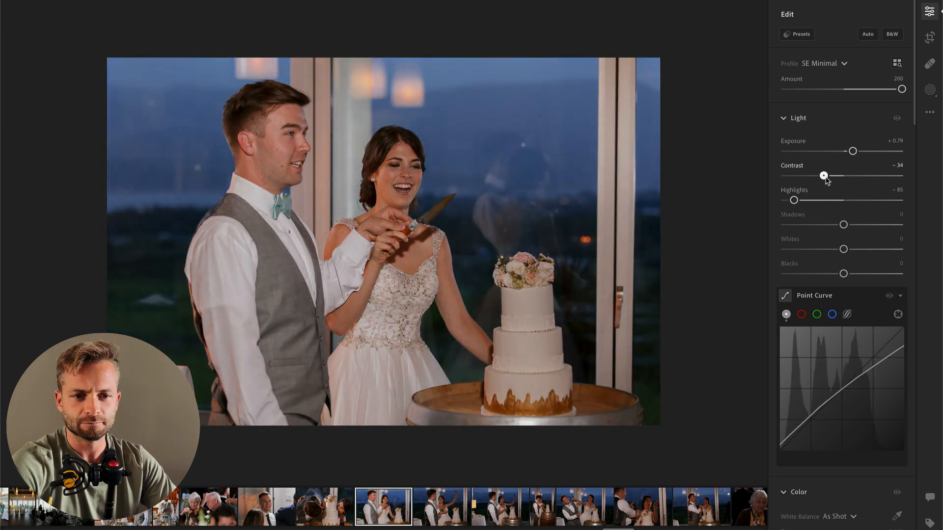
scroll(828, 187, down, 5)
drag(827, 349, 828, 352)
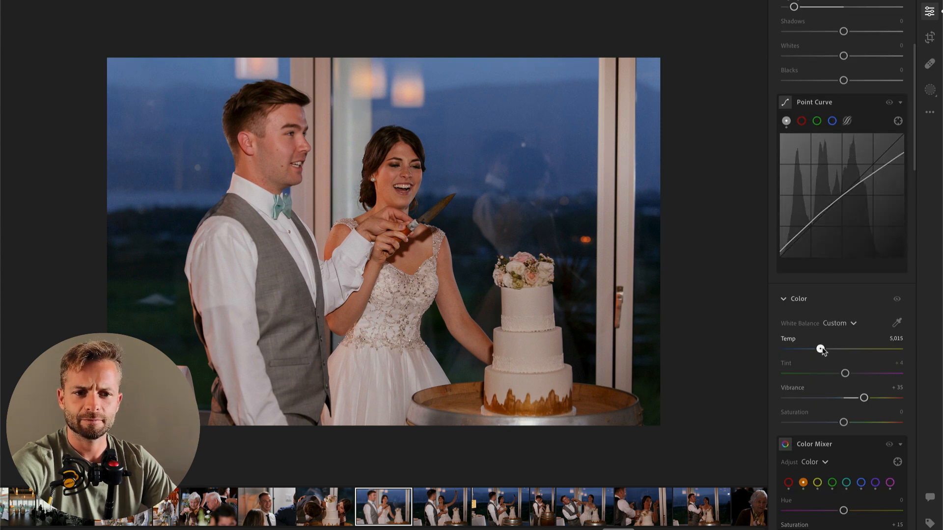
scroll(833, 270, up, 5)
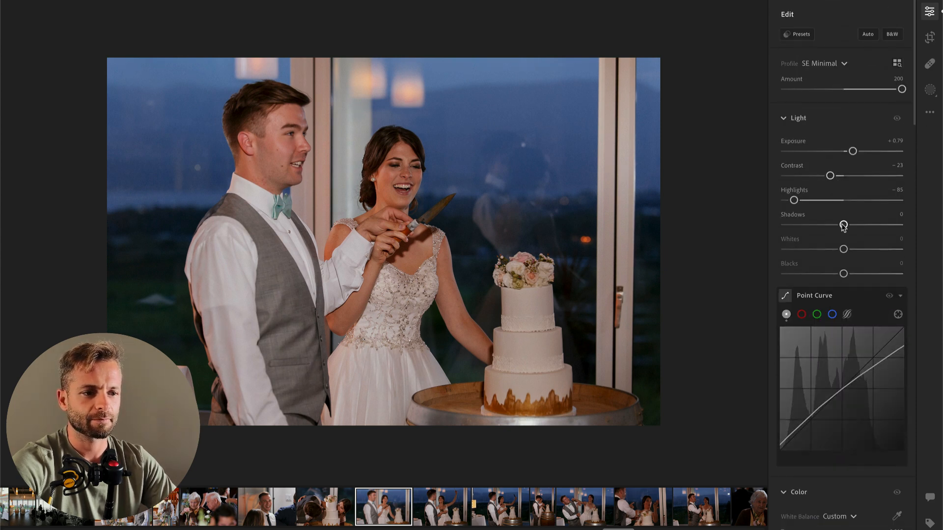
drag(843, 226, 860, 226)
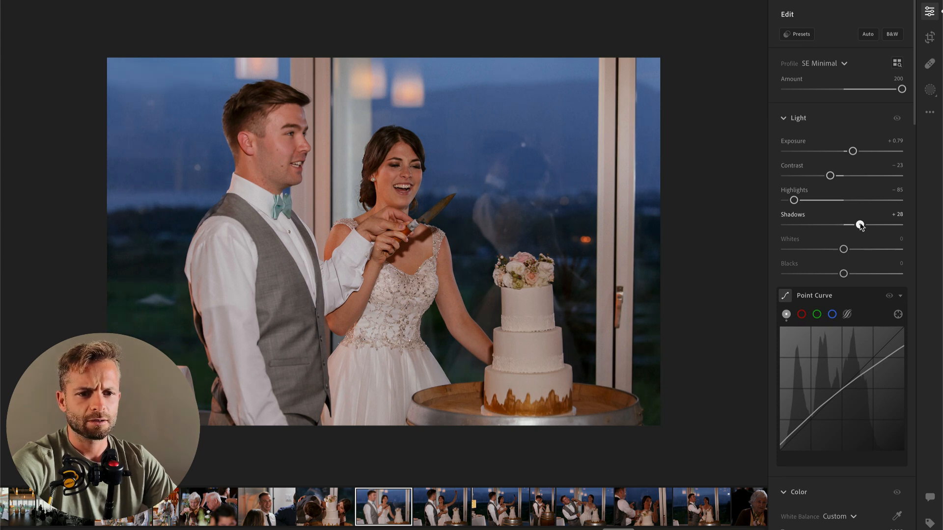
Step: Copy these edit settings and paste them onto the following cake-cutting photos, including the raised-knife and vertical barrel shots
key(super+c)
key(Right)
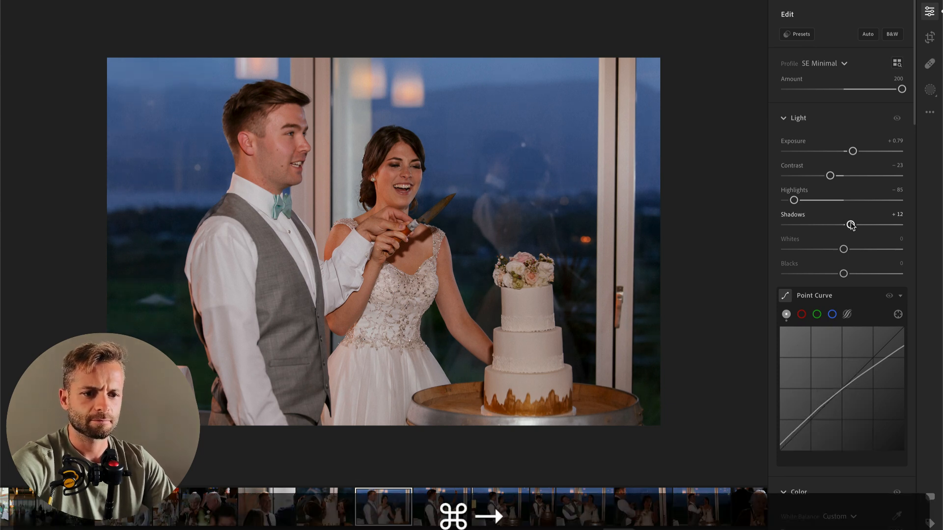
key(super+v)
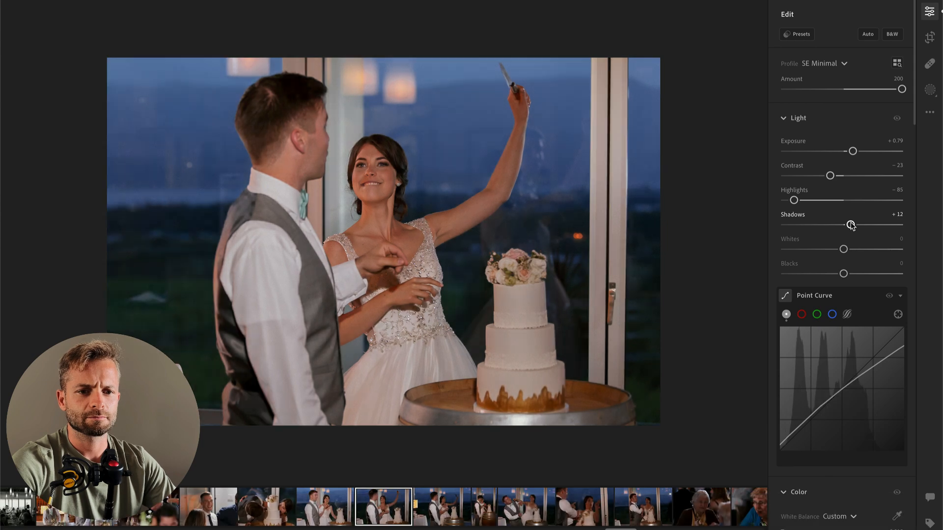
key(Right)
key(super+v)
key(Right)
key(Right)
key(super+v)
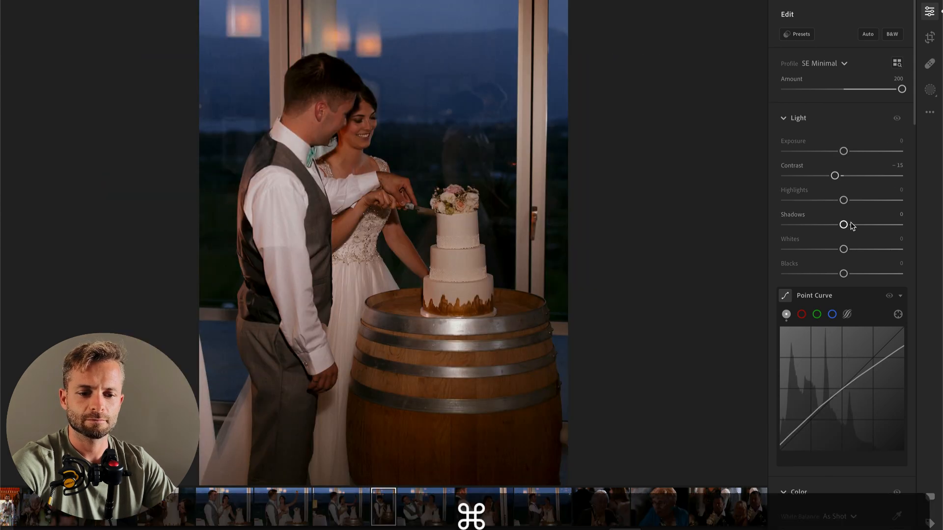
key(Right)
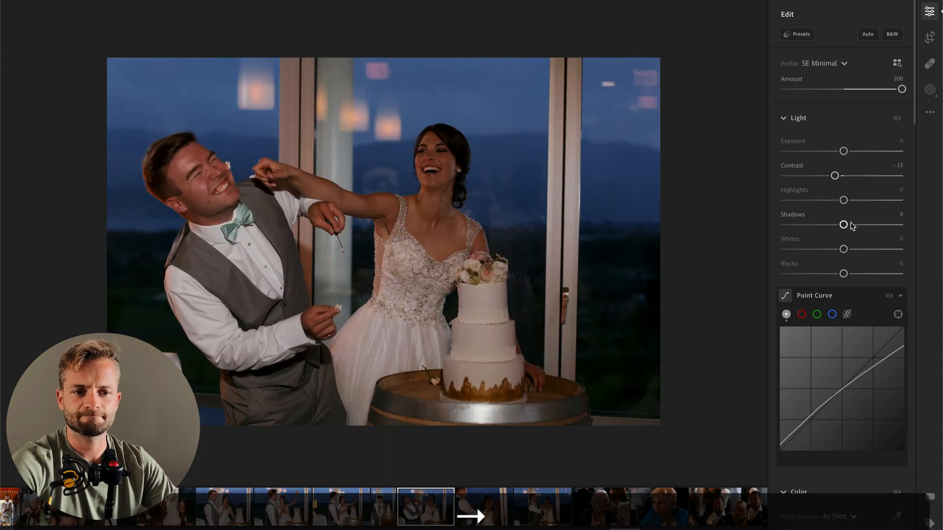
key(super+v)
key(Right)
key(super+v)
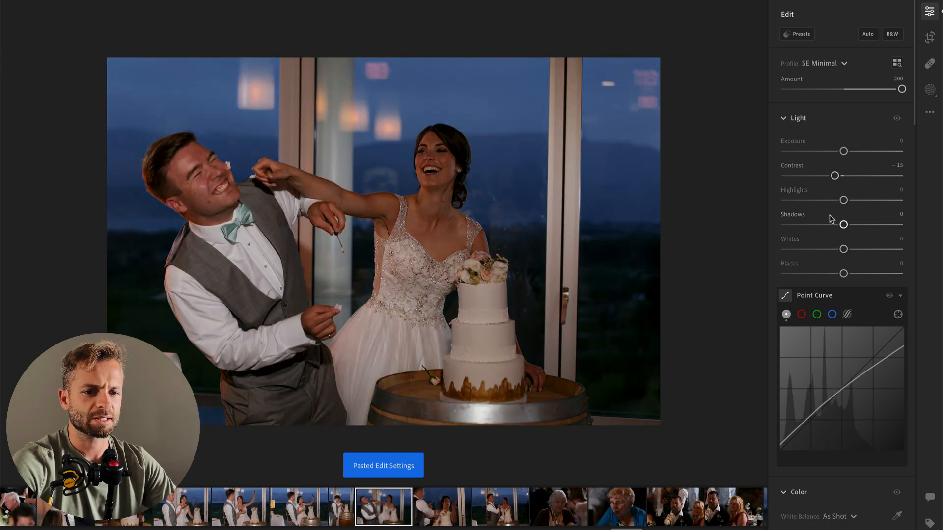
Step: On the photo of the bride feeding the groom, brush and adjust a mask over their faces and her arm, and set overall Exposure to +0.68
key(b)
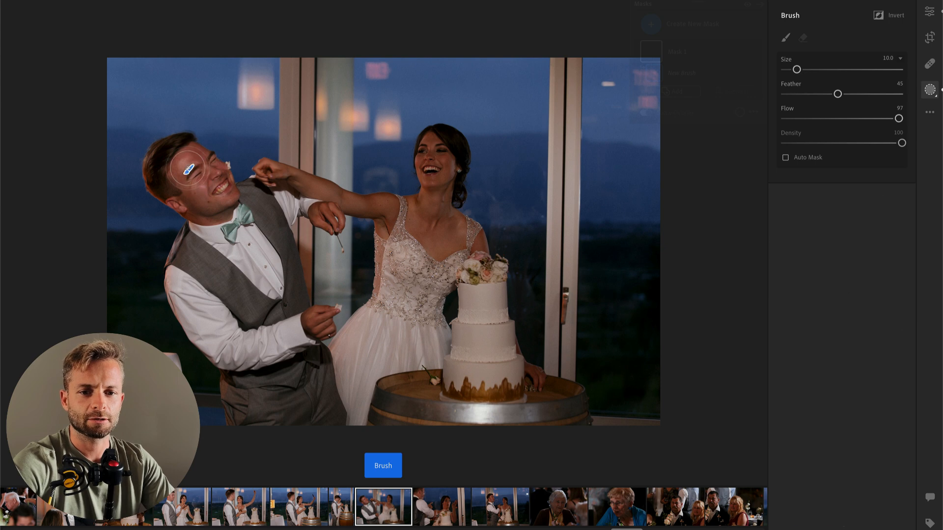
mouse_move(281, 186)
mouse_down()
mouse_move(441, 213)
mouse_move(456, 234)
mouse_move(417, 227)
mouse_move(433, 156)
mouse_move(452, 173)
mouse_up()
drag(844, 338, 875, 339)
mouse_move(844, 388)
mouse_down()
mouse_move(878, 388)
mouse_move(855, 389)
mouse_up()
key(Return)
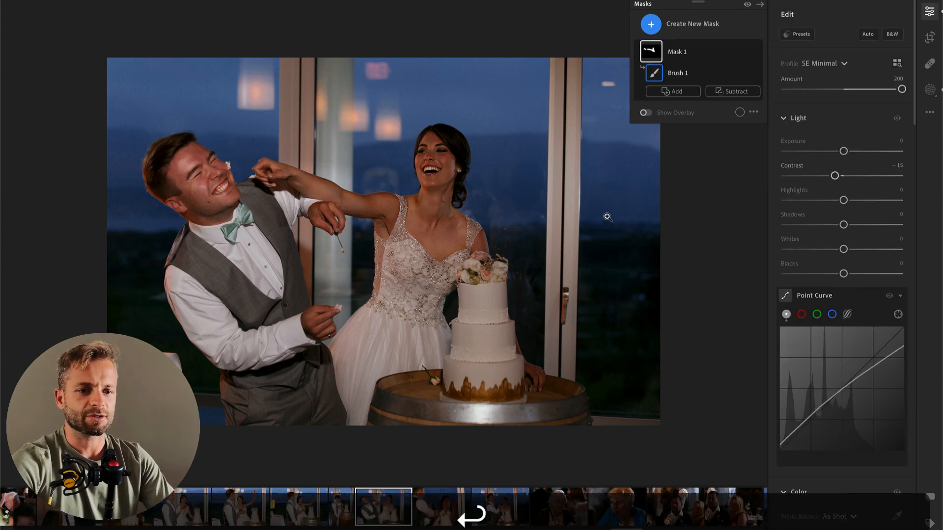
drag(844, 151, 852, 151)
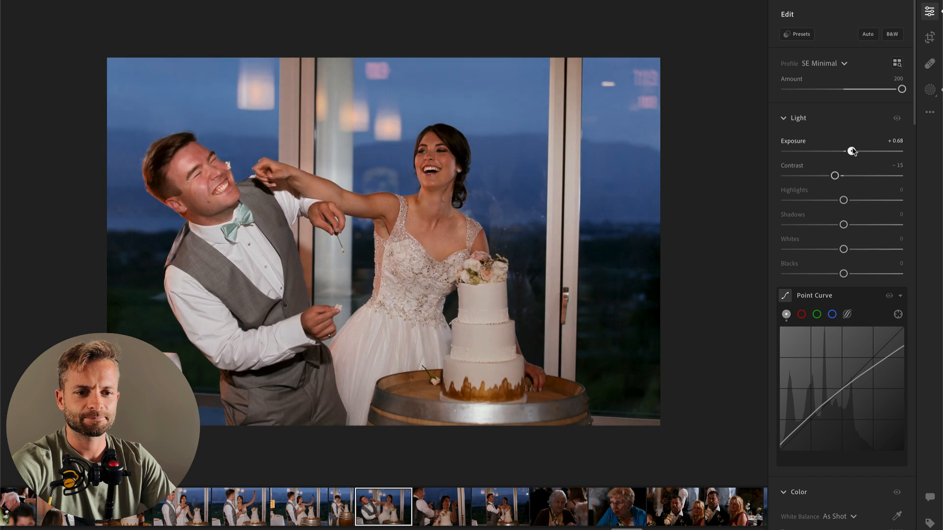
Step: Copy the edit settings onto the photo of the surprised bride and set Contrast to −25, Highlights to −8 and Shadows to +3
key(super+c)
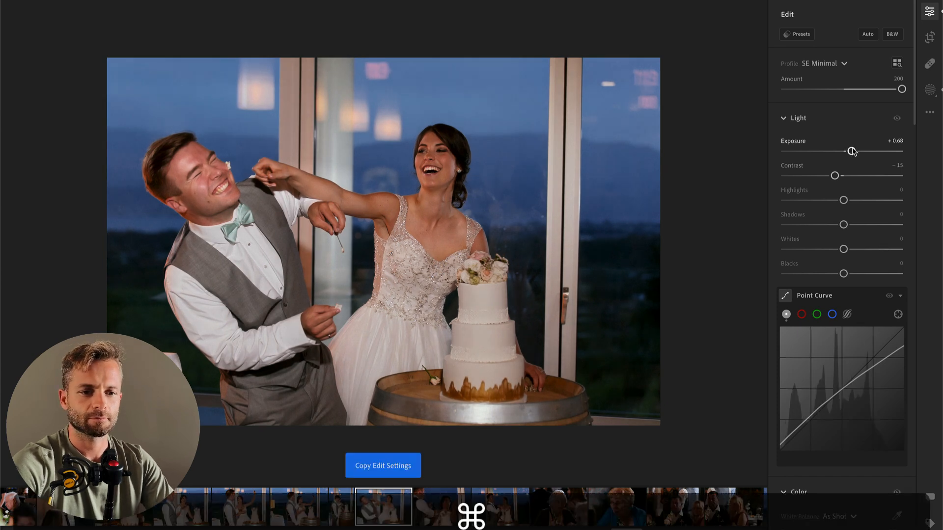
key(Right)
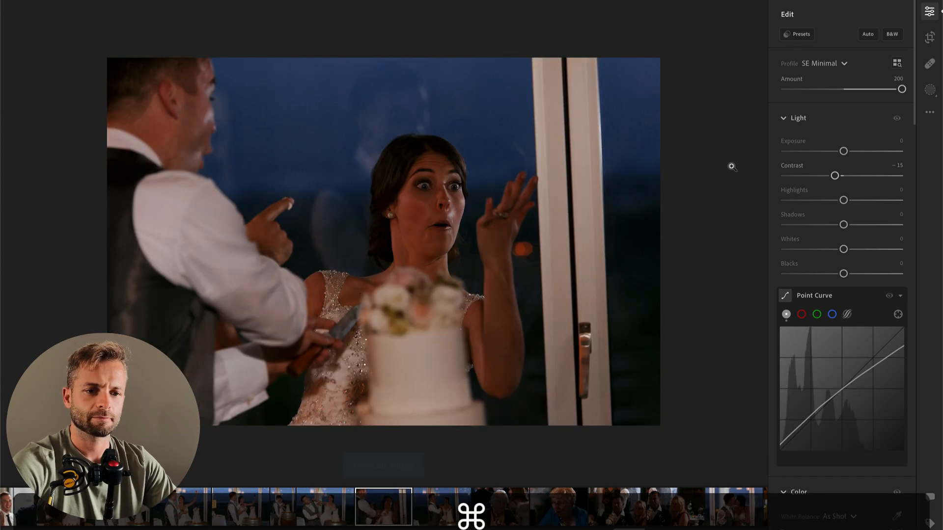
key(super+v)
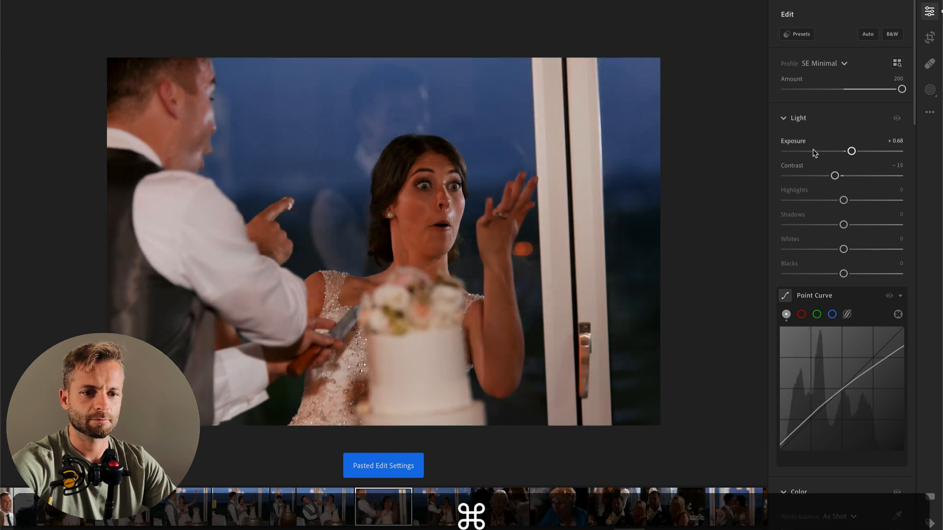
drag(850, 151, 852, 230)
click(838, 200)
Step: Set the orange Saturation to −44 in the Color Mixer and Exposure to +0.80 on the surprised bride photo
scroll(826, 344, down, 3)
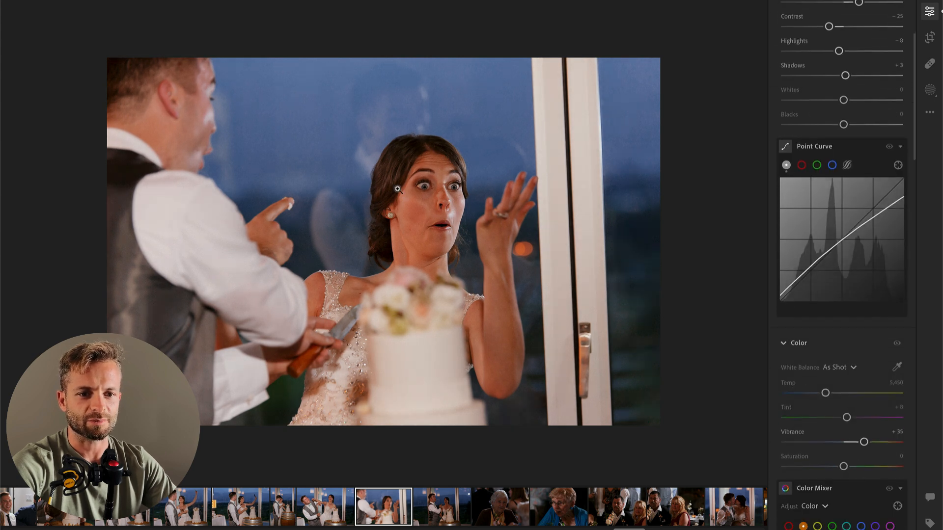
scroll(813, 366, down, 5)
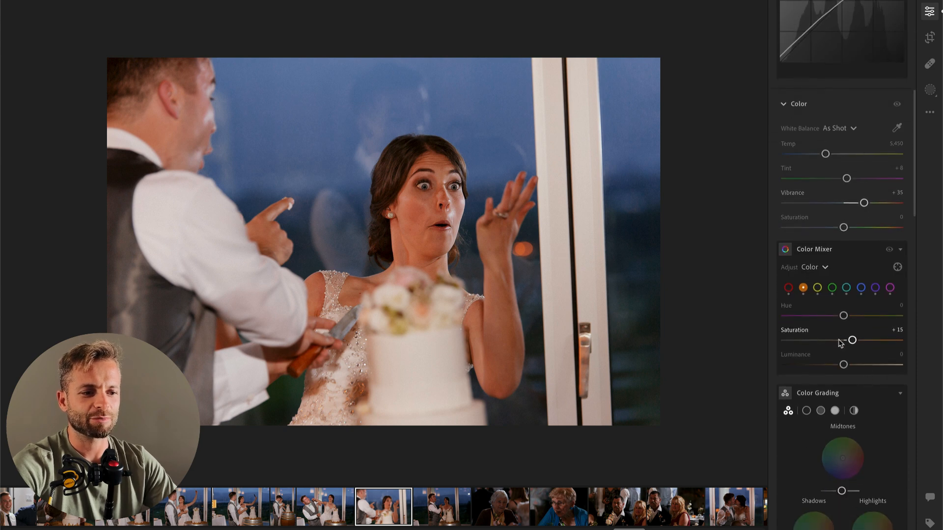
drag(843, 342, 812, 339)
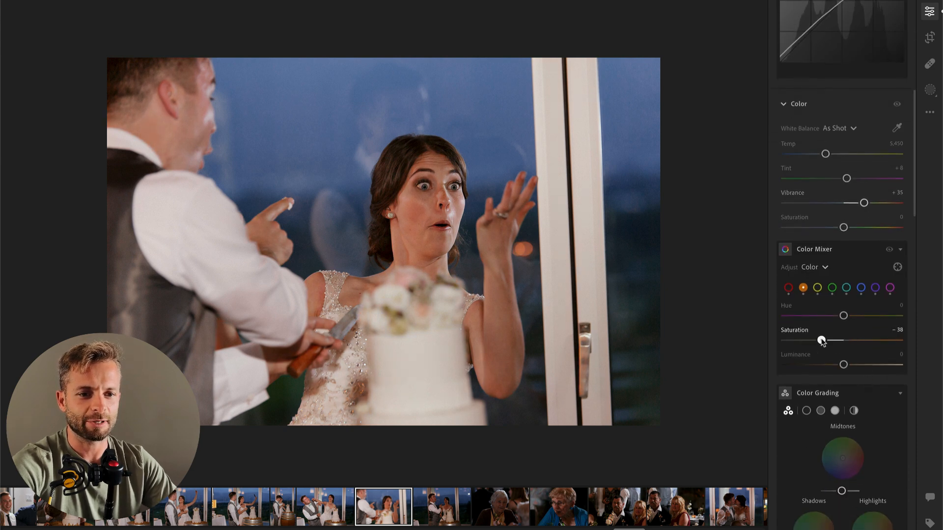
scroll(817, 338, up, 8)
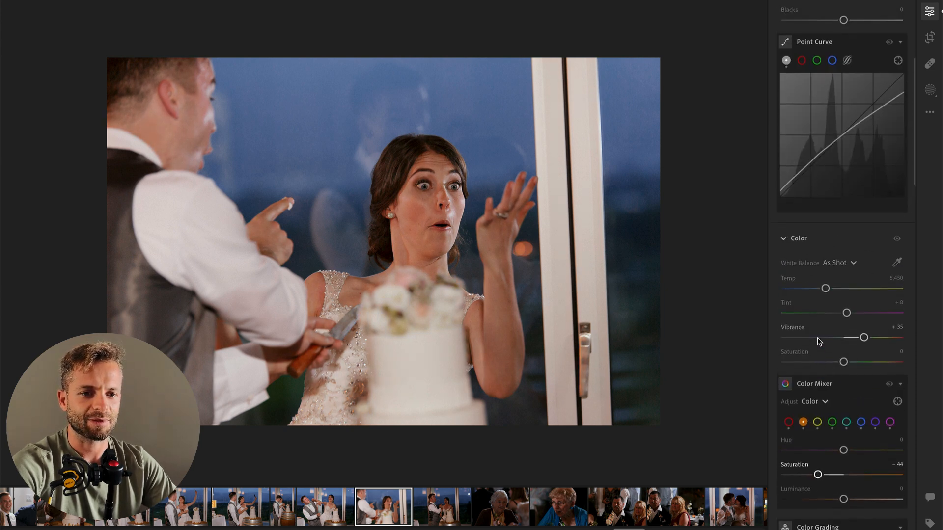
drag(858, 129, 853, 130)
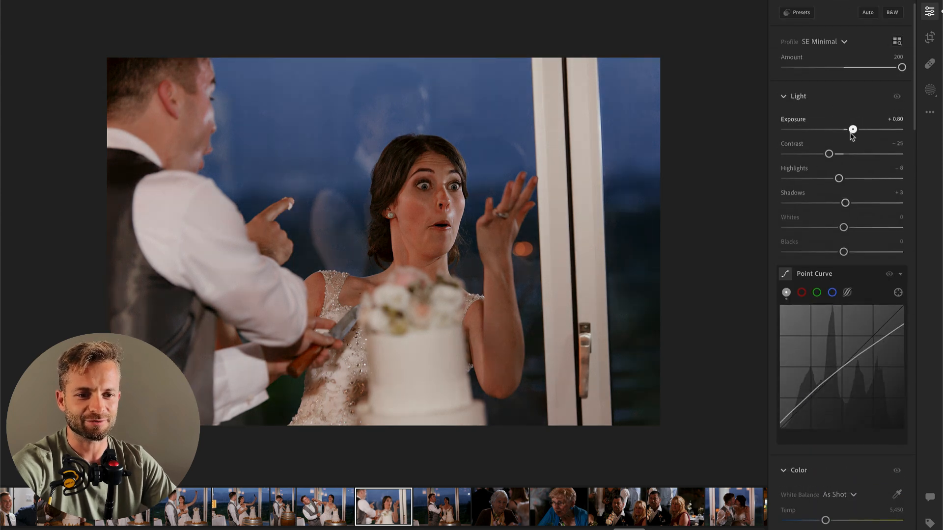
Step: On the barrel cake photo of the pointing groom and laughing bride, set Temp to 5,600 and straighten the crop by +1.38
key(super+Right)
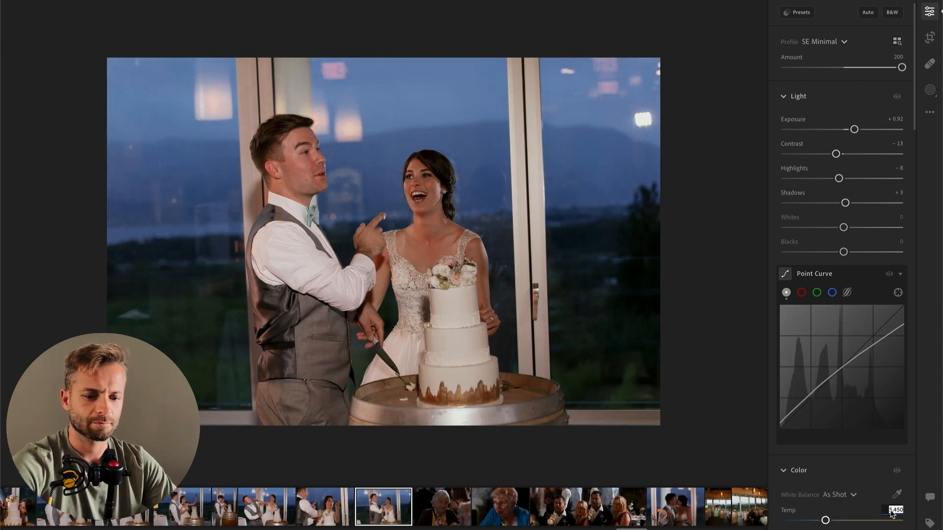
text(600)
key(Return)
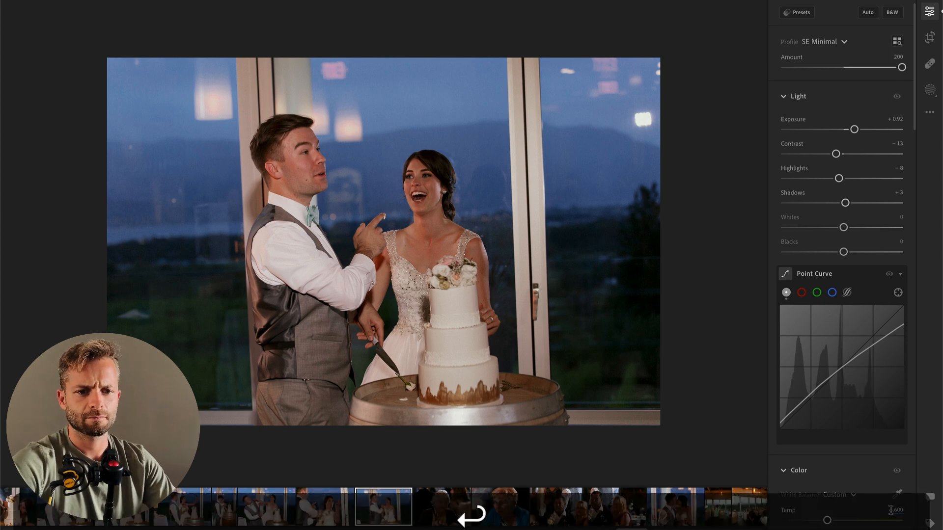
key(c)
drag(756, 282, 756, 291)
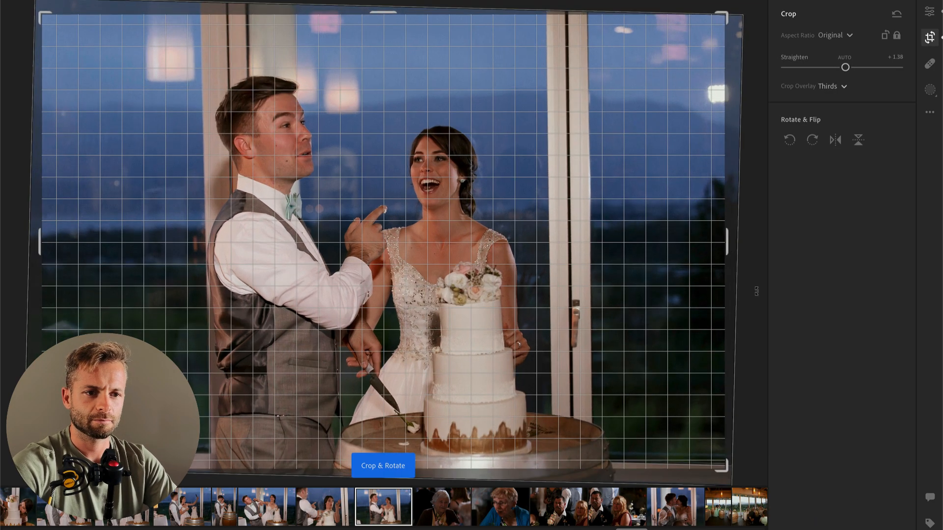
key(Return)
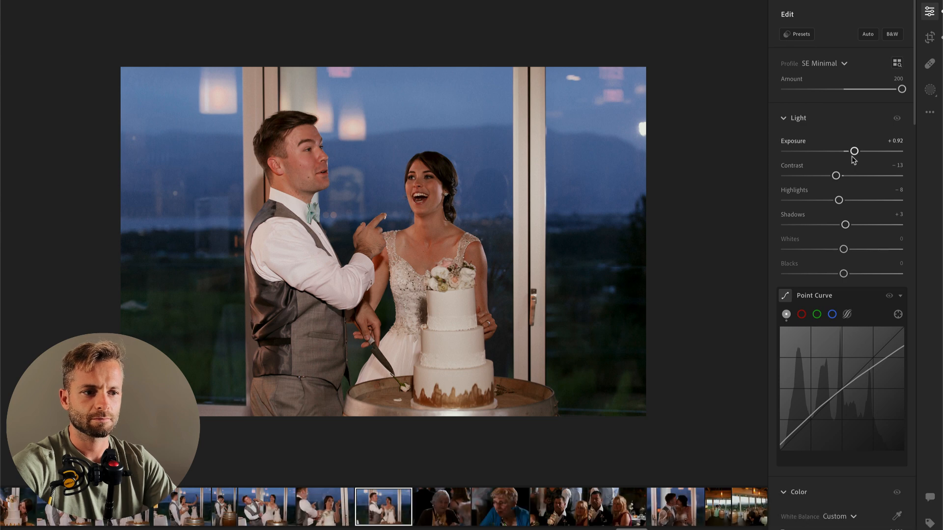
Step: Raise the Exposure on the two dark portraits of the older women guests
key(super+Right)
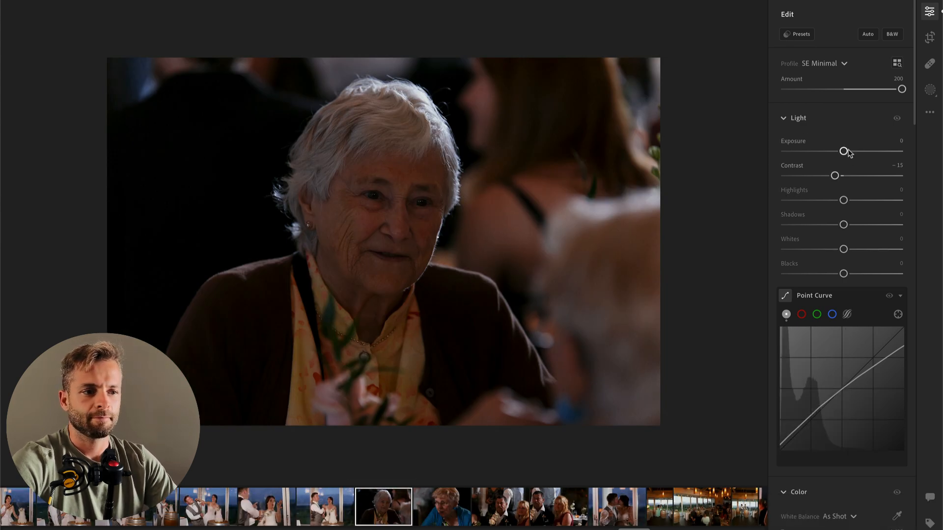
drag(844, 152, 859, 151)
key(Right)
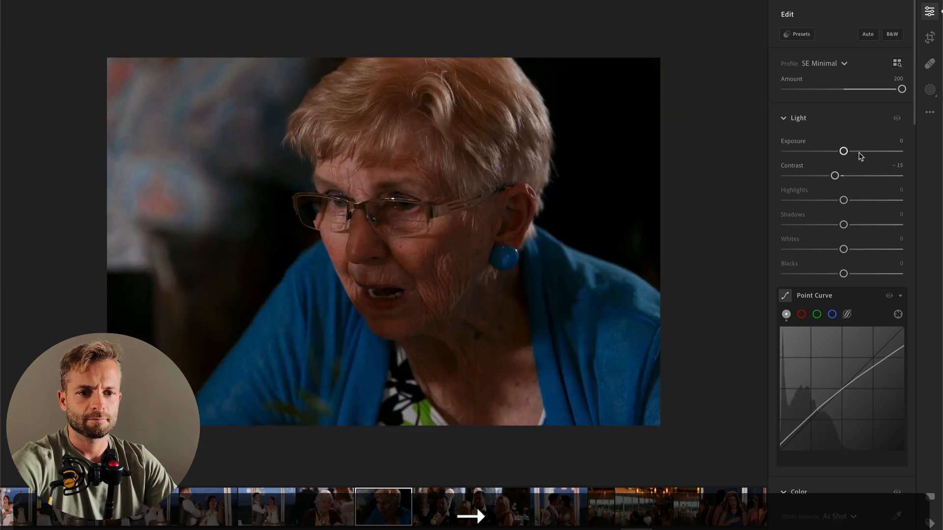
click(860, 153)
Step: On the photo of the moustached man, set Exposure to +1.65, Highlights to −100 and Saturation to −11, and lower Contrast
key(Right)
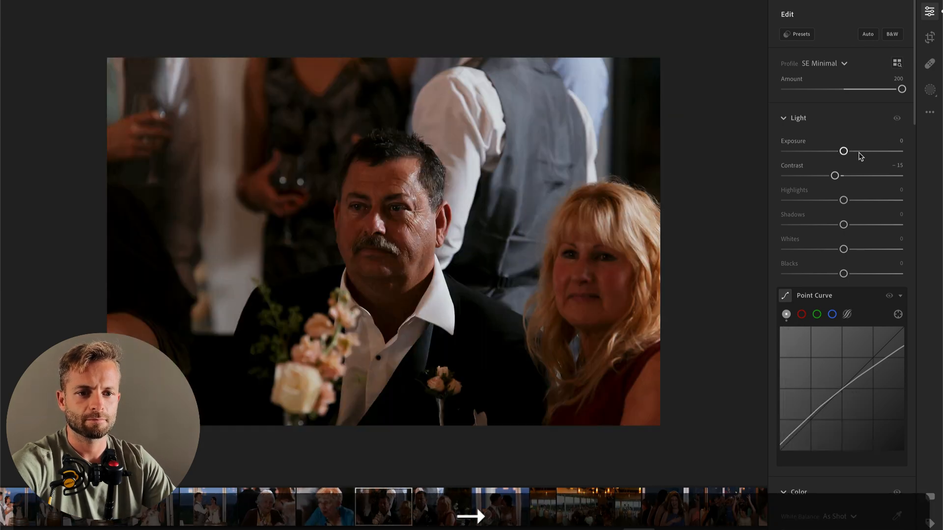
click(860, 153)
drag(859, 153, 862, 152)
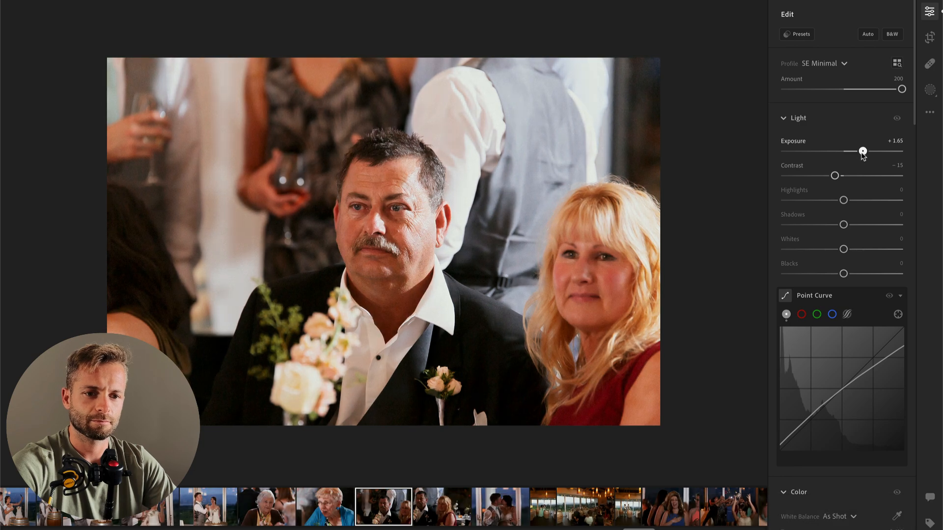
drag(798, 201, 785, 201)
drag(835, 176, 821, 178)
scroll(823, 178, down, 4)
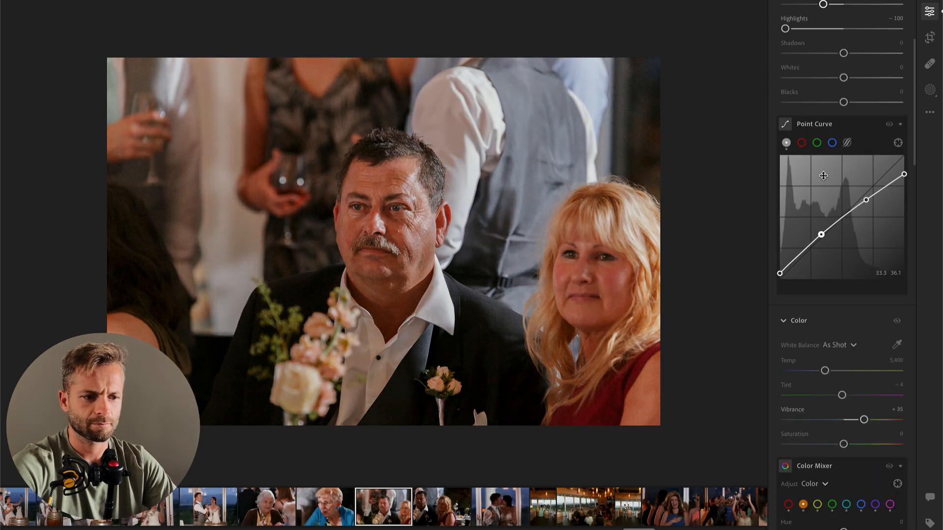
scroll(850, 418, down, 1)
drag(843, 393, 837, 392)
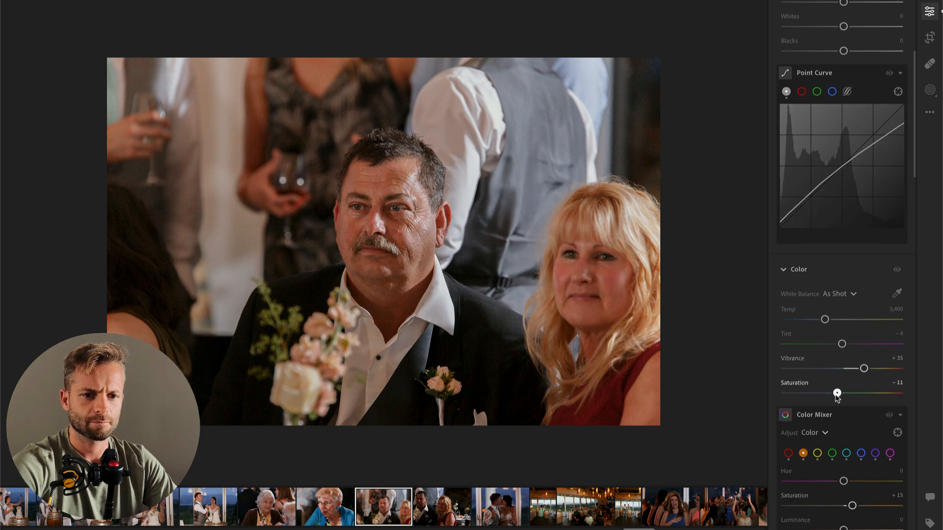
Step: Set Exposure to +0.90 on the following photo focused on the blonde woman in the red dress
scroll(839, 396, up, 5)
drag(823, 175, 854, 152)
key(Right)
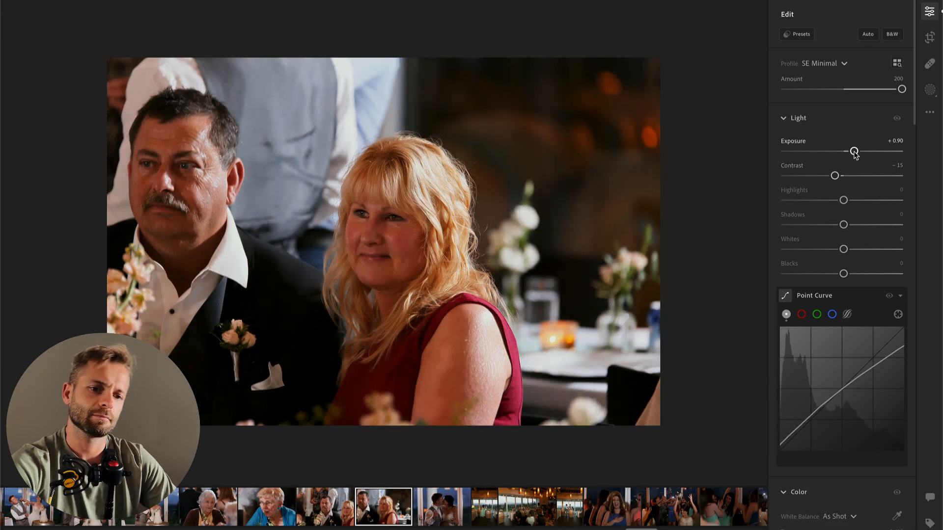
Step: On the photo of the couple kissing with wine glasses, set Exposure to +1.37 and lower Highlights
key(Right)
key(super+v)
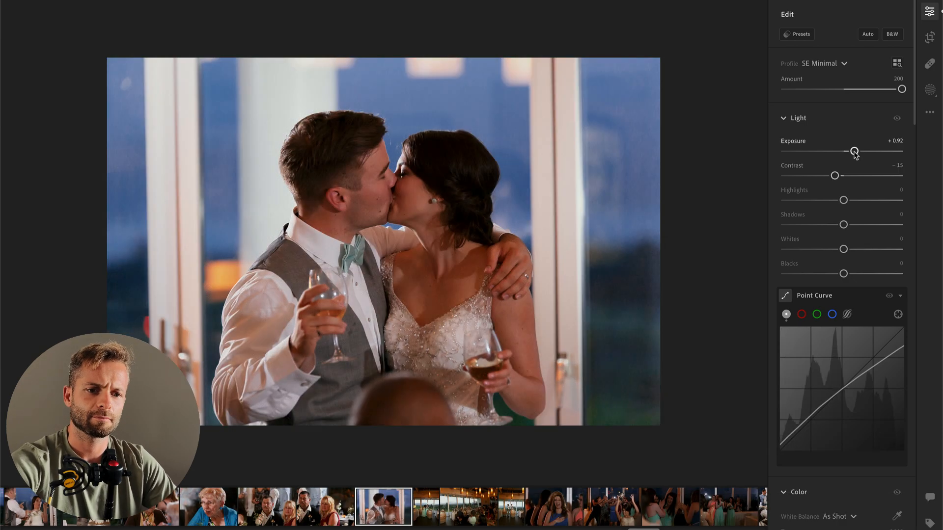
drag(854, 152, 860, 152)
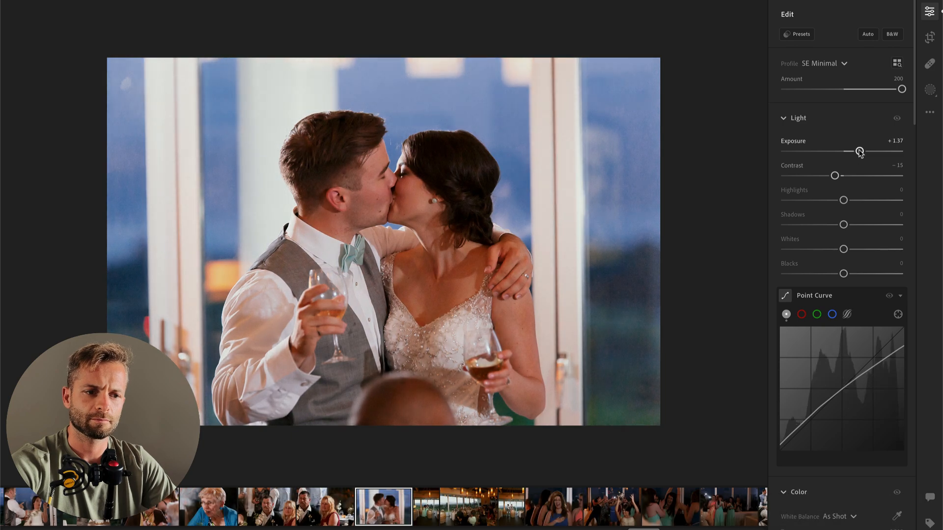
drag(843, 200, 813, 202)
Step: On the vertical photo of the two bridesmaids by the barrels, set Tint to +35 and Exposure to +0.51, and straighten it by −0.57
key(Right)
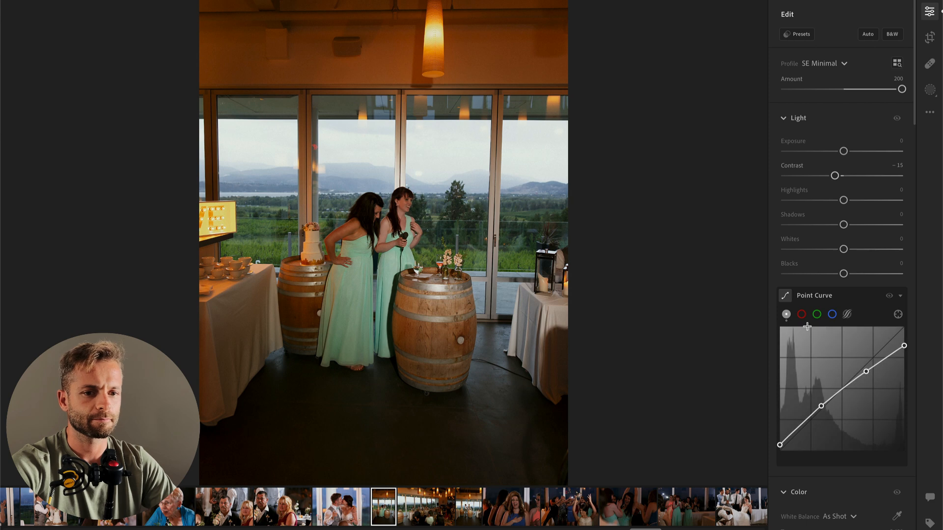
scroll(845, 417, down, 5)
click(858, 421)
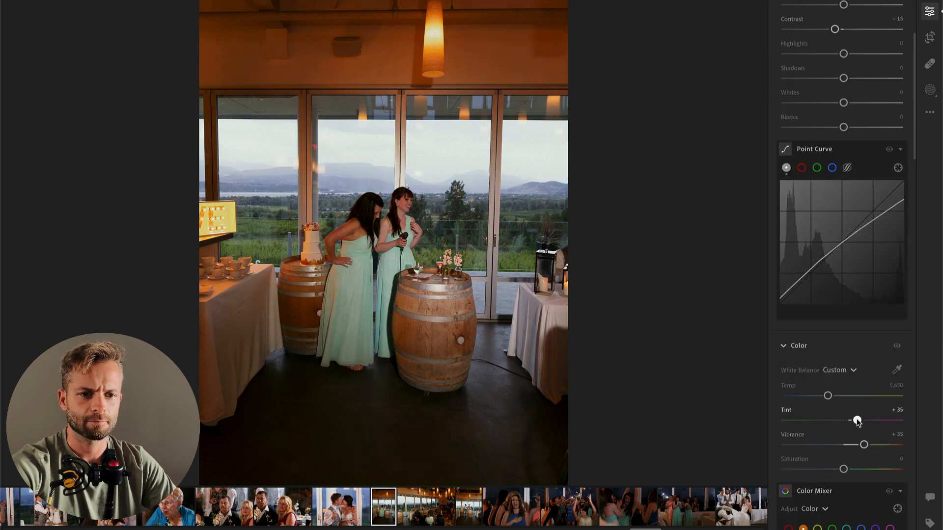
scroll(798, 245, up, 5)
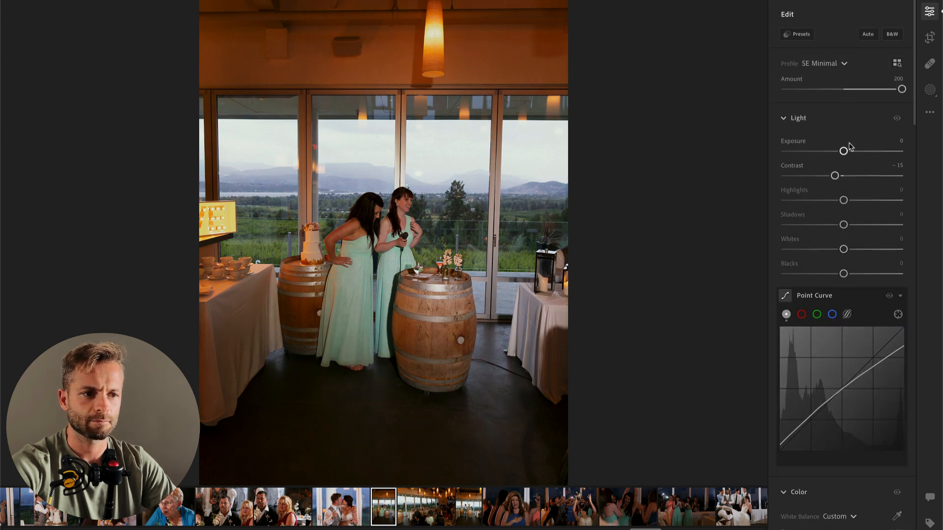
drag(844, 152, 853, 152)
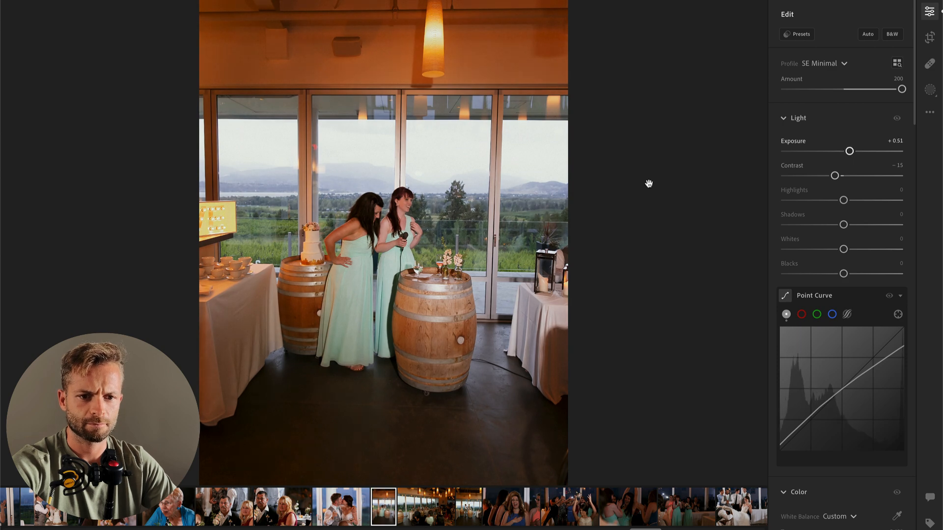
key(c)
key(Return)
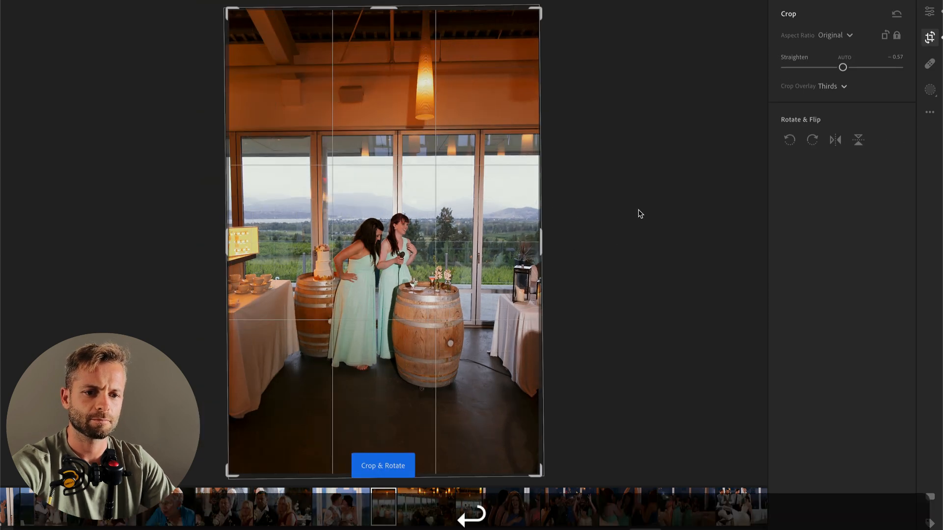
Step: On the wide reception room photo, set Highlights to −74 and Exposure to +1.25
key(super+Right)
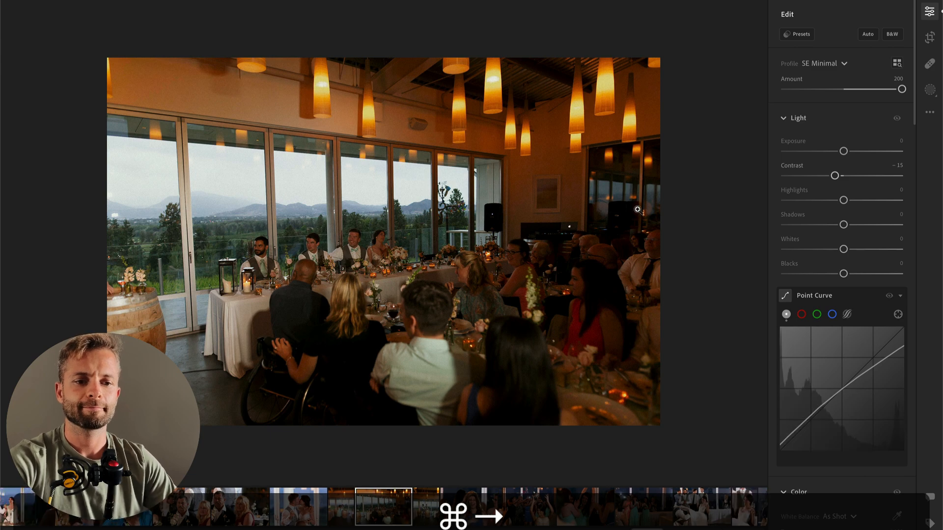
drag(844, 200, 800, 200)
drag(856, 154, 864, 149)
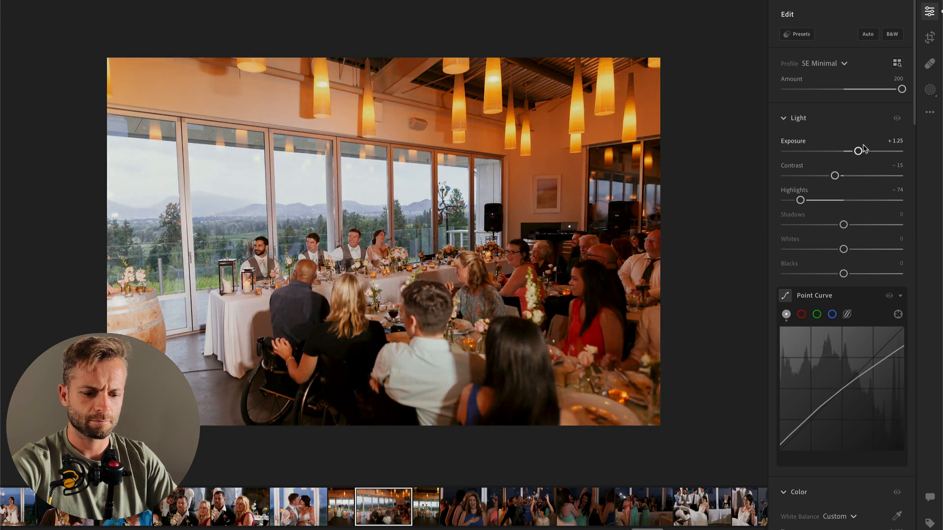
Step: Add a linear gradient mask across the darker guest side of the reception room photo, with Temp −39 and Tint −4
key(l)
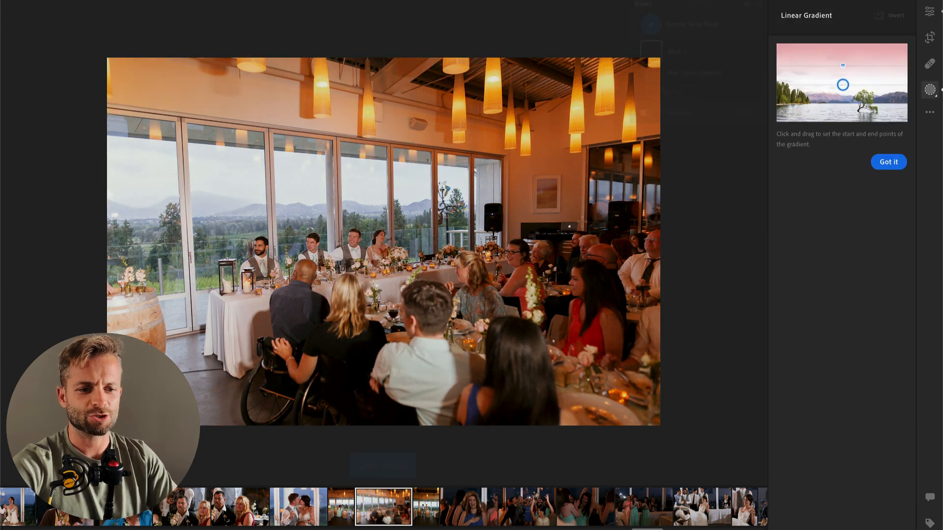
drag(685, 249, 102, 223)
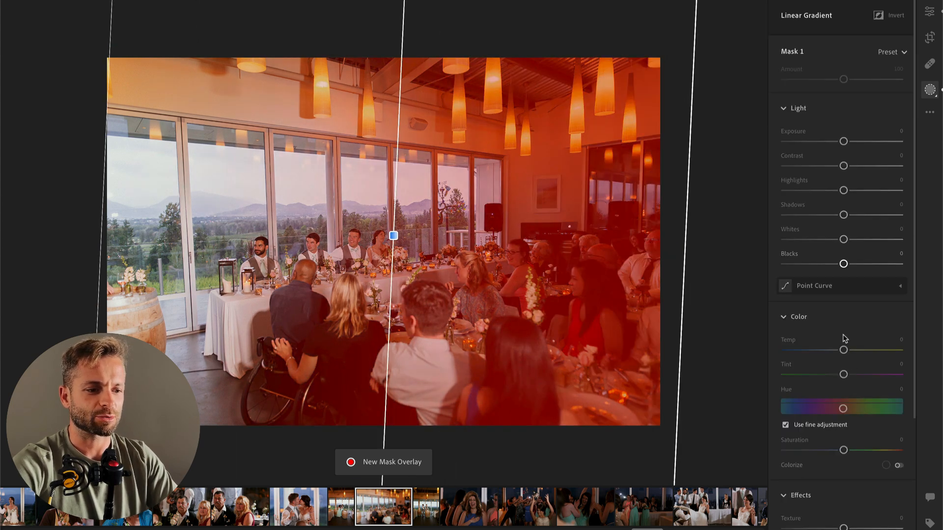
drag(844, 351, 849, 377)
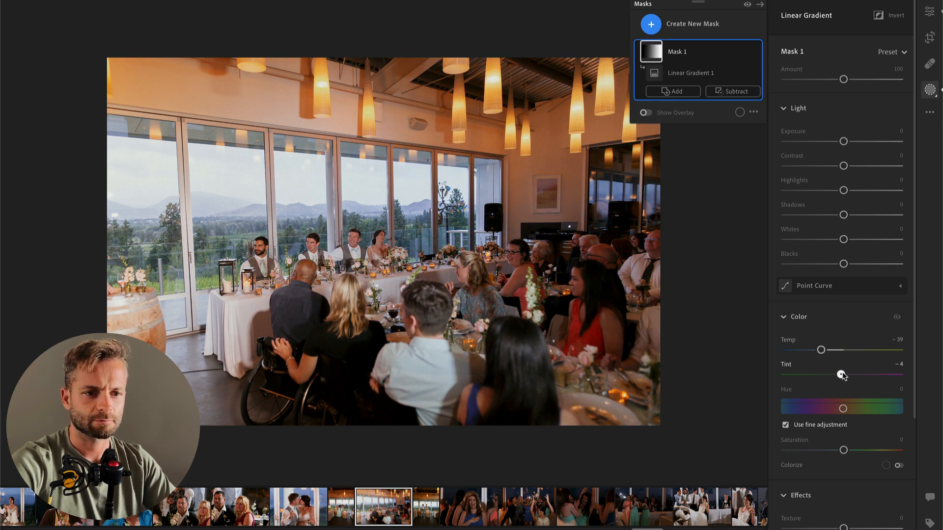
key(Return)
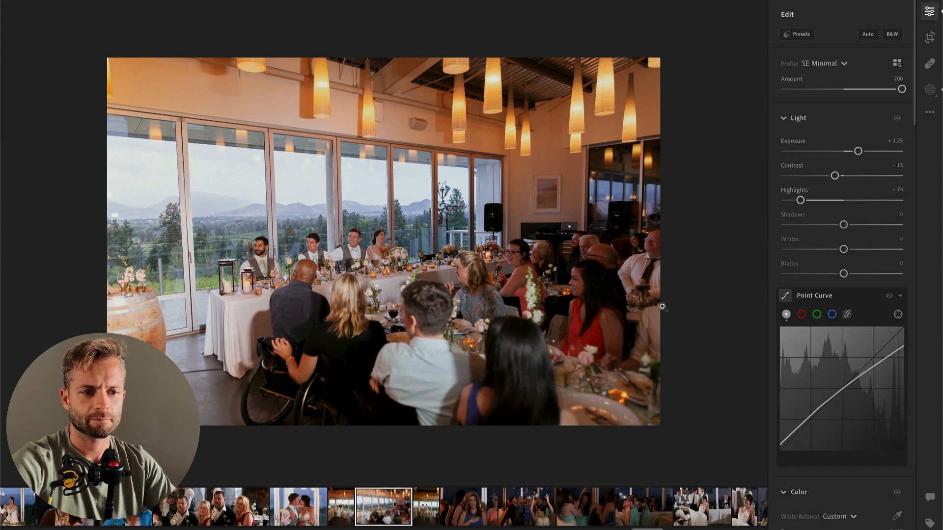
Step: Paste the edit settings onto the vertical photo of the two groomsmen and set Exposure to +0.12, Temp to 5,135 and Highlights to −71
key(Right)
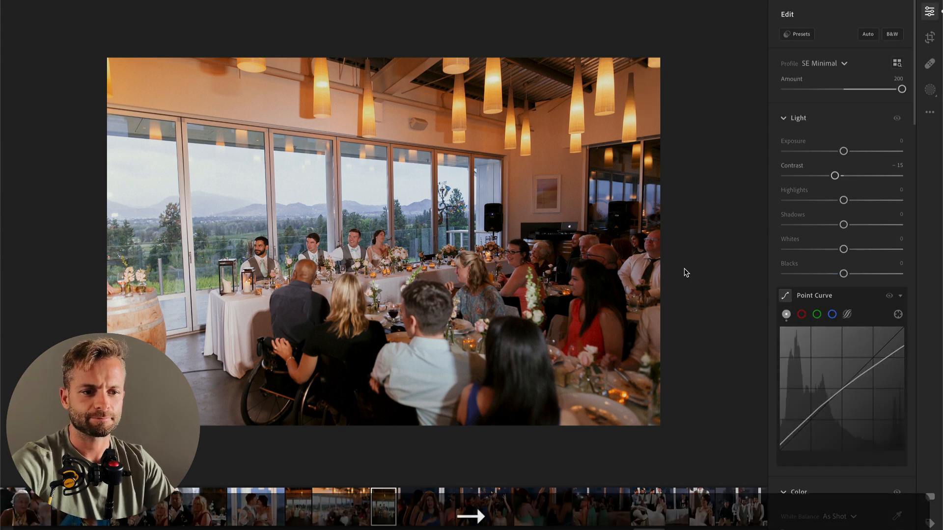
key(super+v)
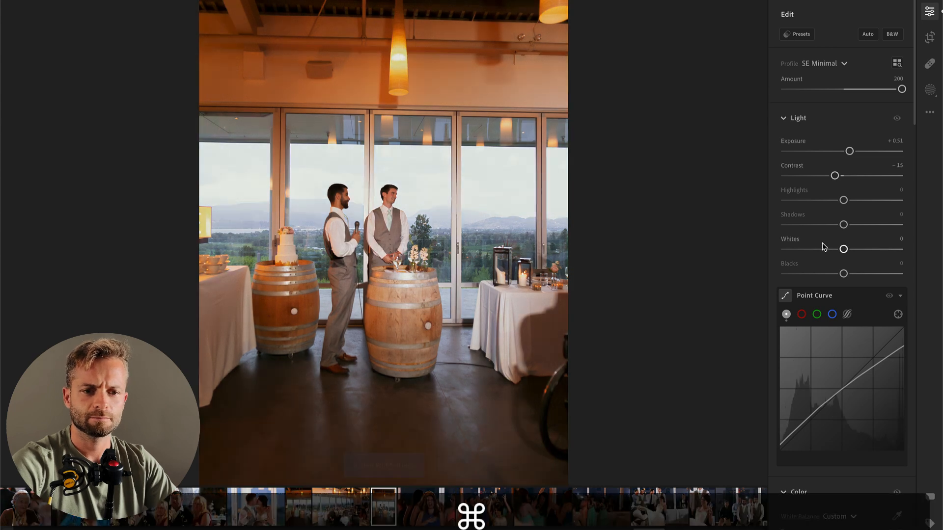
drag(850, 153, 845, 152)
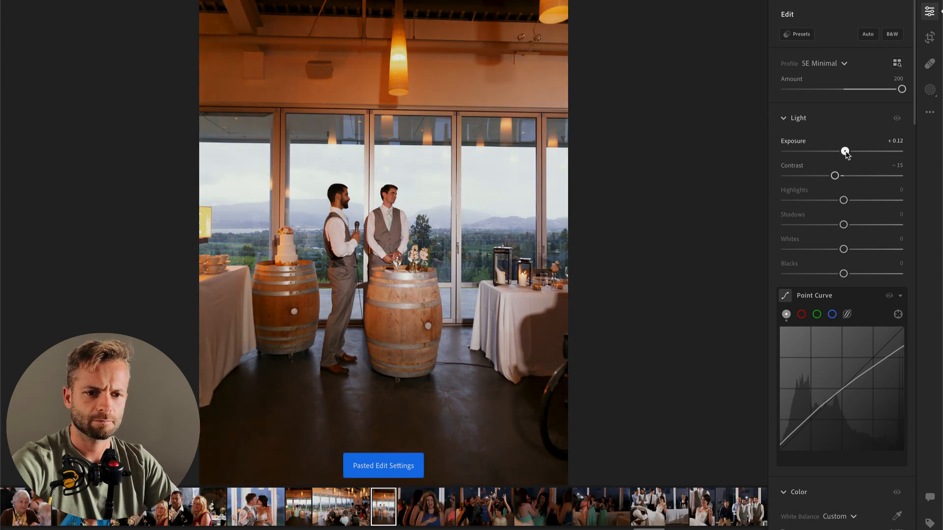
scroll(849, 324, down, 4)
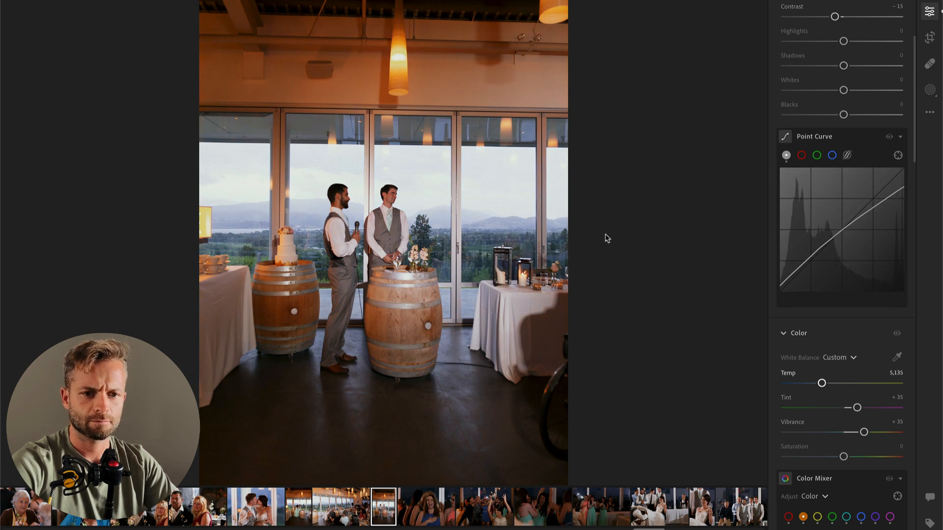
scroll(821, 316, up, 2)
drag(843, 138, 800, 137)
Step: Straighten and tighten the crop of the two groomsmen photo, then shift its framing slightly sideways
key(r)
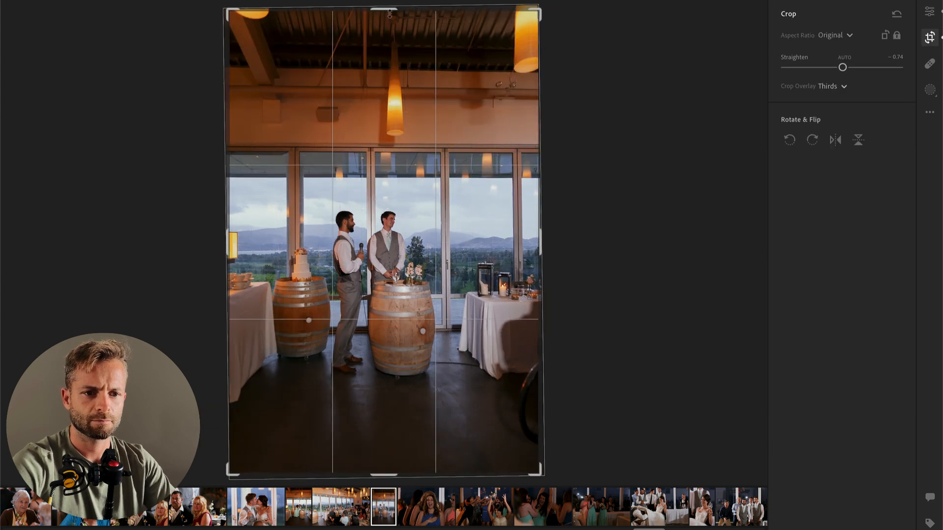
drag(394, 21, 394, 31)
key(Return)
key(super+c)
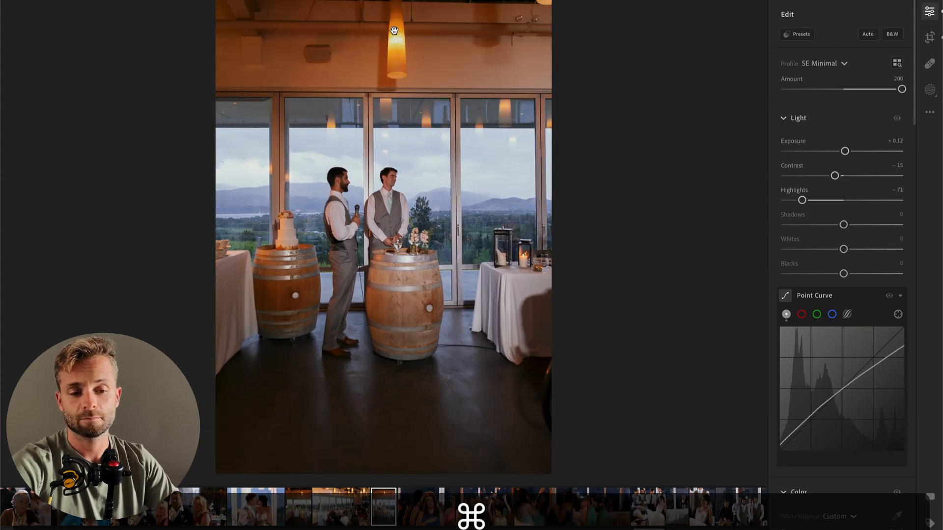
key(c)
key(Left)
key(Left)
key(Left)
key(Left)
key(Return)
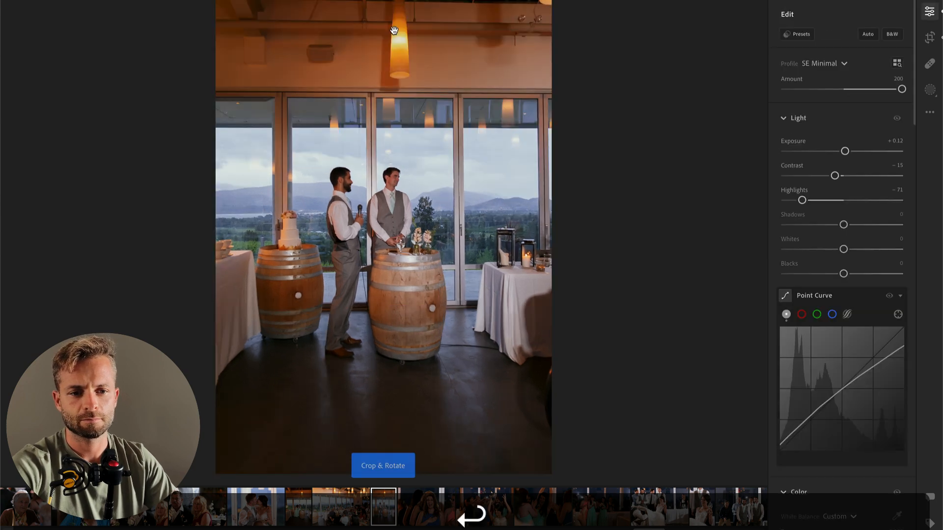
Step: Raise the Exposure on the photo of the laughing woman in blue and on the bouquet toss photo
key(Right)
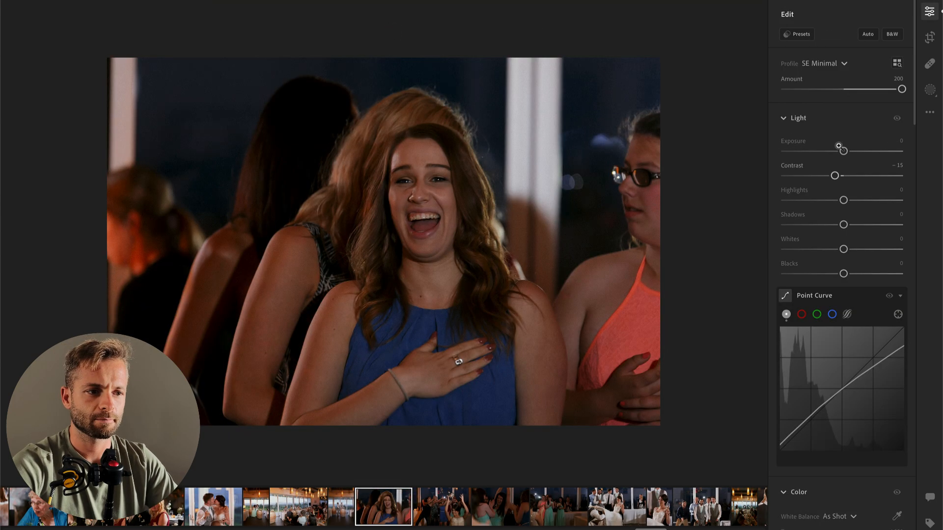
drag(836, 150, 857, 152)
key(super+Right)
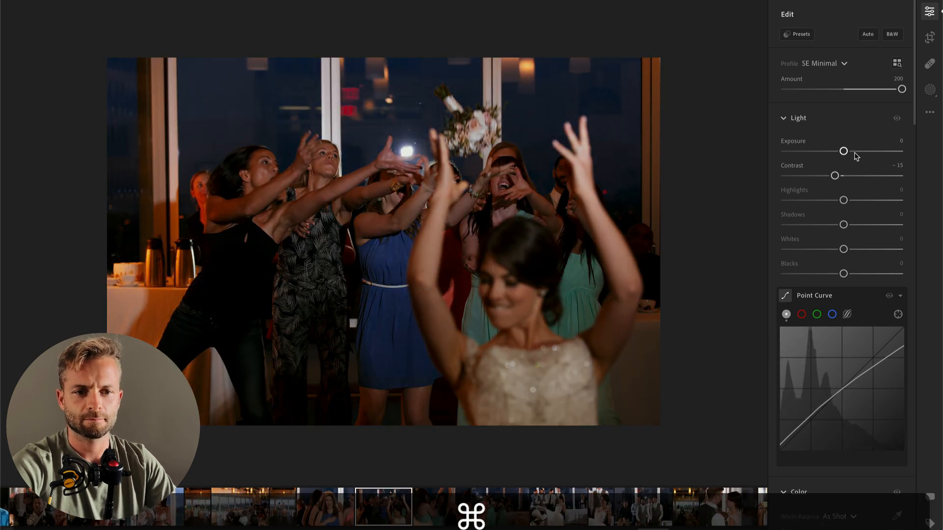
drag(844, 151, 865, 152)
Step: On the photo of the cheering woman in the mint dress, set Exposure to +1.86 and manual noise reduction to Luminance 42 and Color 40
key(Right)
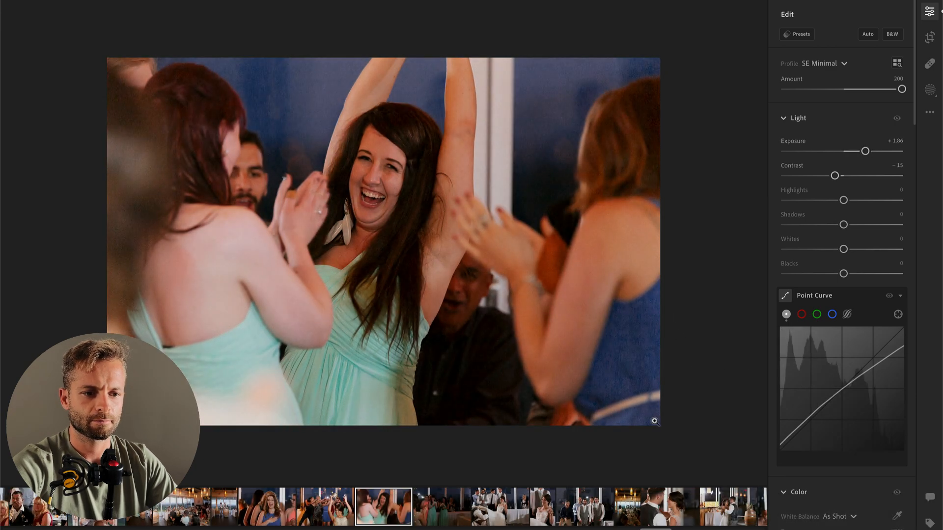
scroll(838, 352, down, 8)
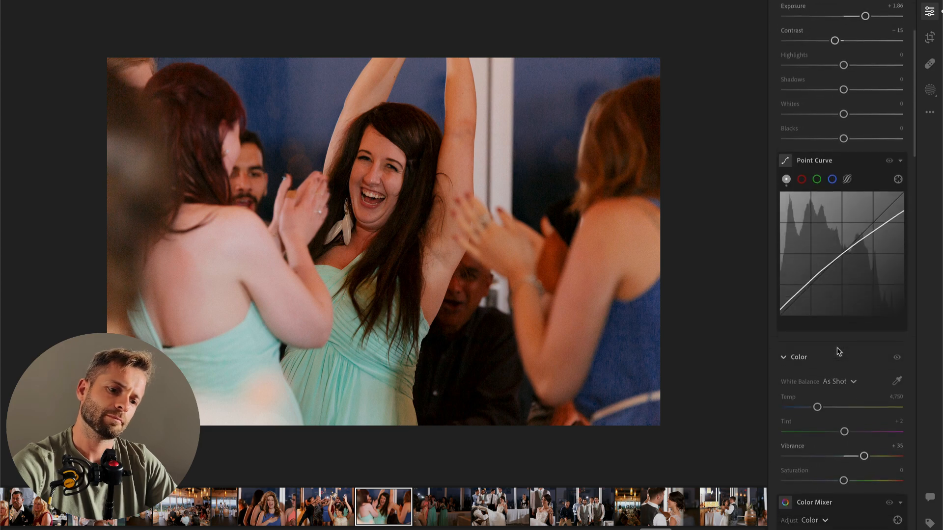
scroll(839, 352, down, 10)
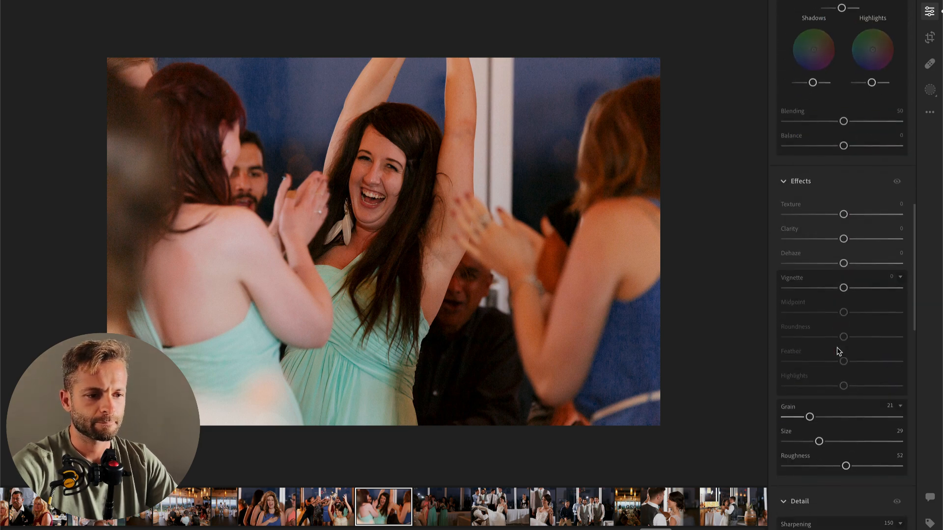
scroll(850, 313, down, 10)
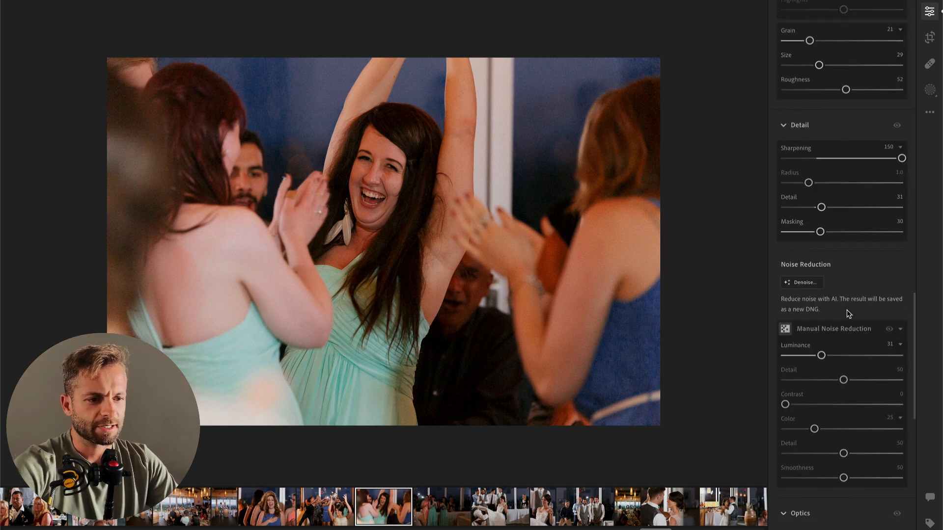
scroll(819, 266, down, 4)
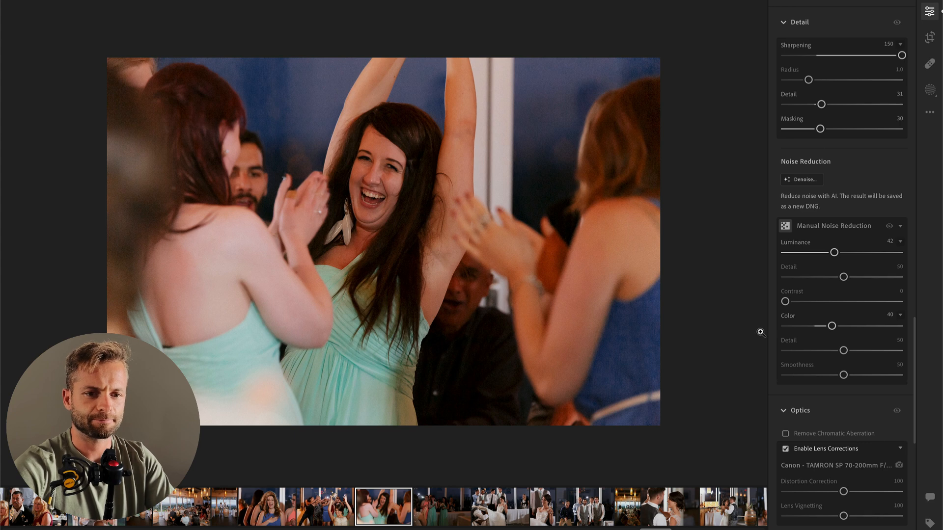
Step: Reset the blue Luminance in the Color Mixer to 0 for the cheering woman photo
scroll(799, 337, up, 20)
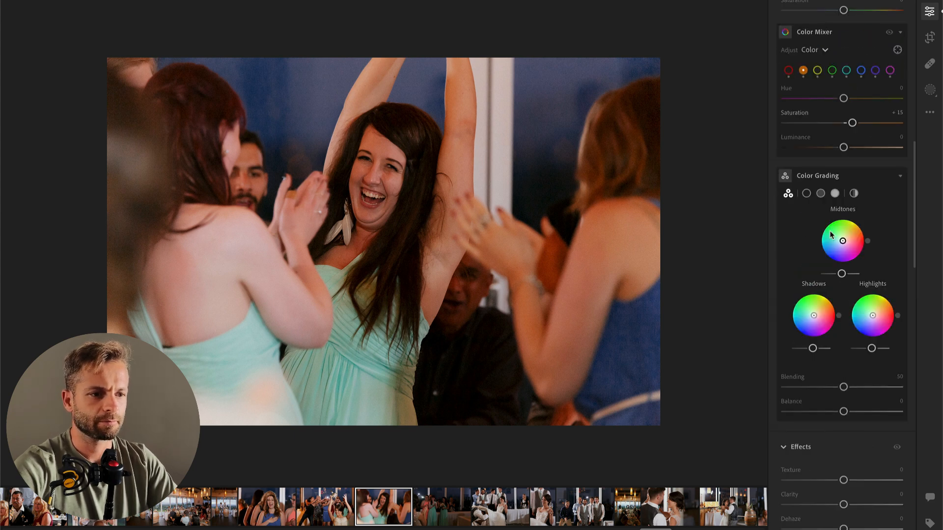
click(861, 222)
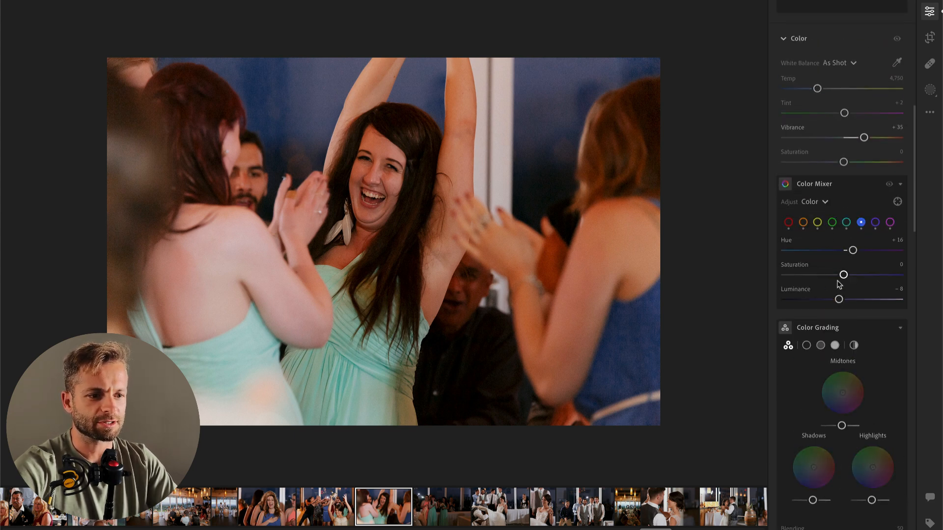
drag(825, 300, 851, 301)
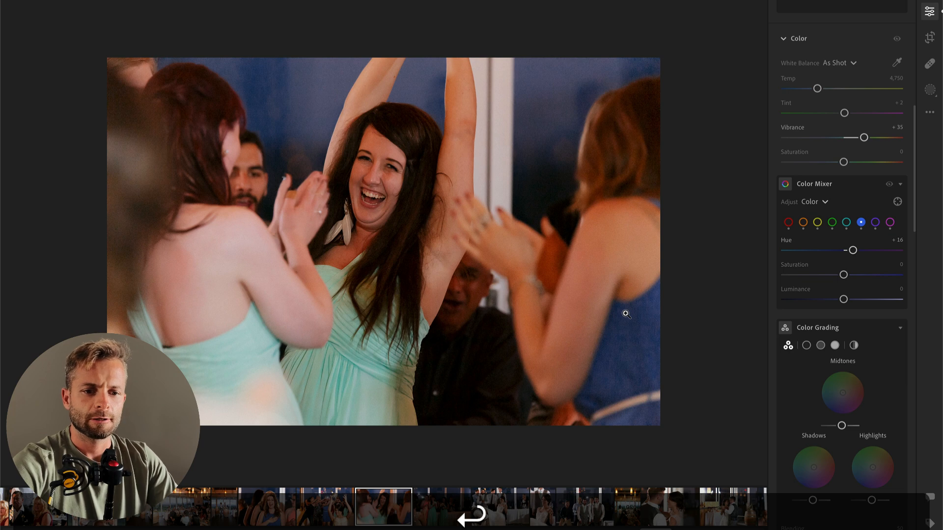
Step: Brush a mask over the blue areas around the cheering woman and soften it with Texture −28 and Clarity −38
key(b)
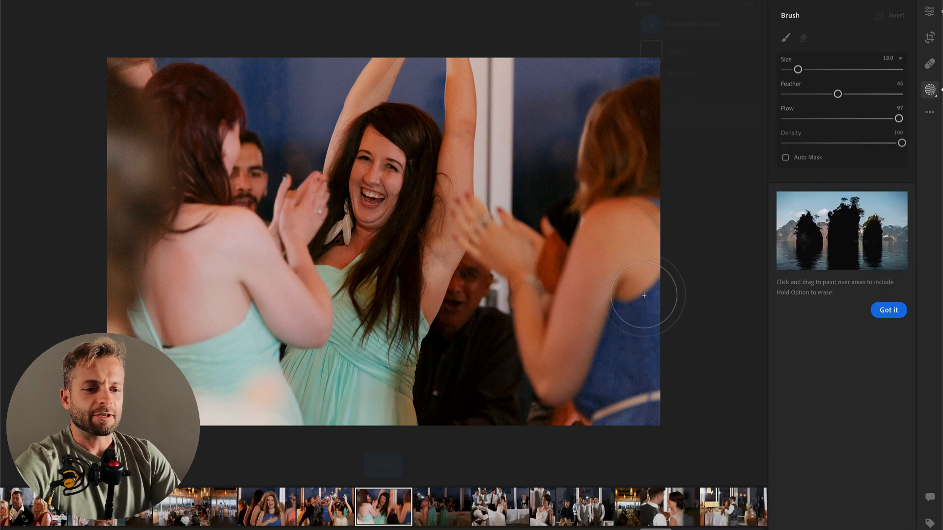
drag(543, 199, 551, 74)
mouse_move(305, 80)
mouse_down()
mouse_move(208, 58)
mouse_move(288, 73)
mouse_move(293, 132)
mouse_move(314, 62)
mouse_move(355, 36)
mouse_up()
scroll(864, 448, down, 5)
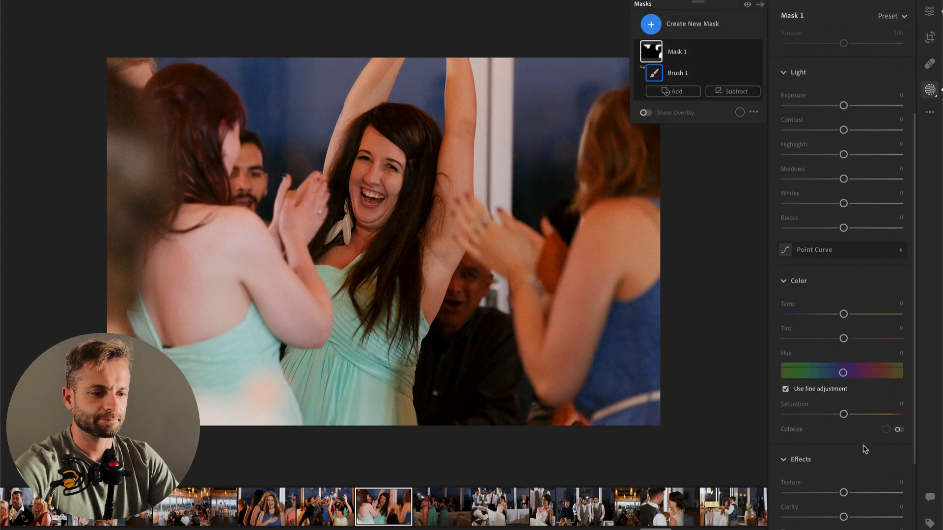
drag(844, 439, 822, 464)
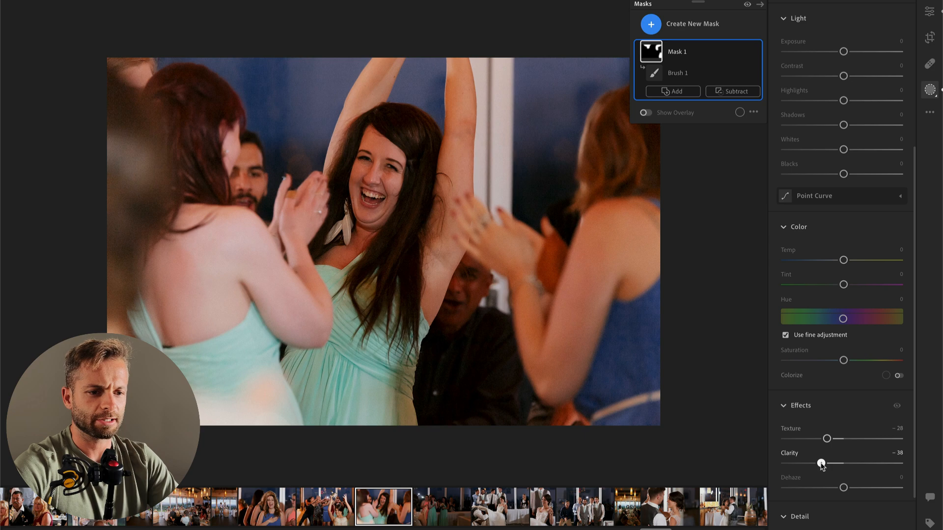
key(Return)
Step: Brighten the photo of the bridesmaid holding the caught bouquet with Exposure +1.97 and Highlights −72
key(Right)
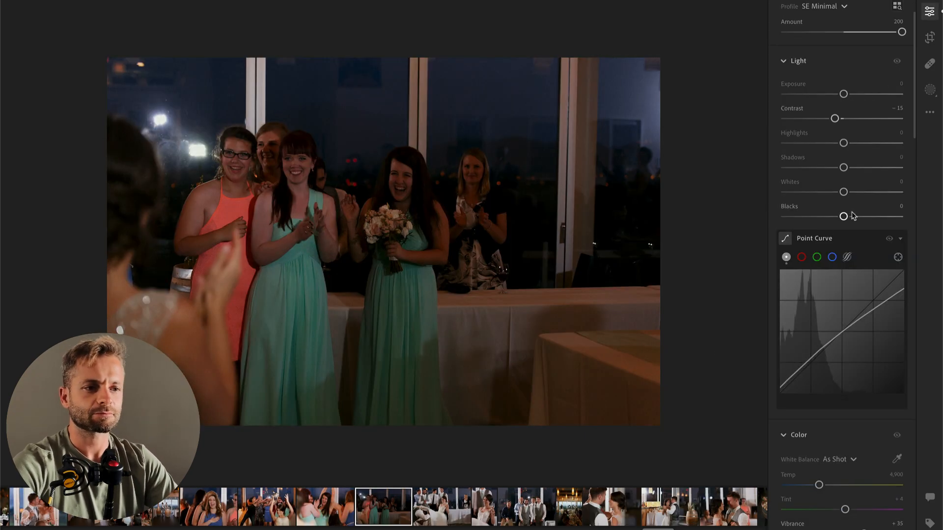
drag(844, 94, 867, 94)
click(797, 143)
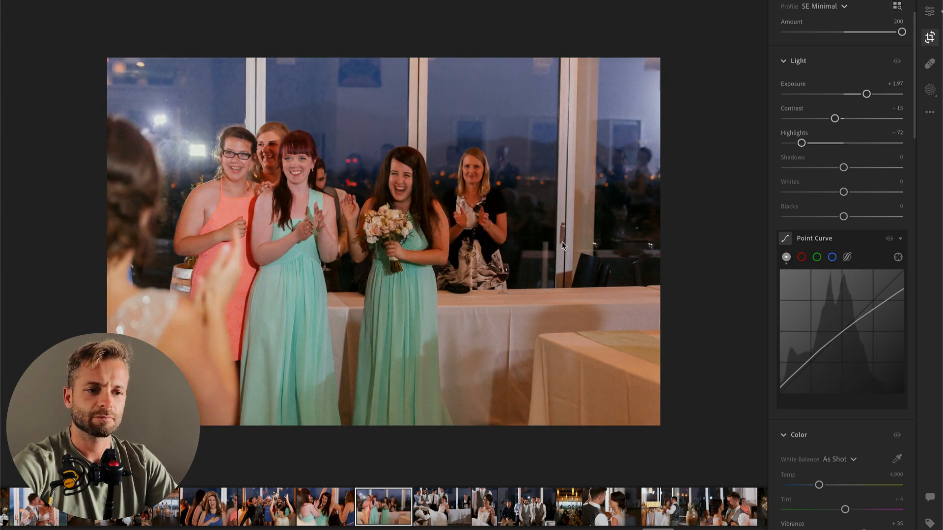
Step: Tighten the crop of the caught-bouquet photo and straighten it by −1.66
key(c)
drag(753, 4, 717, 26)
drag(632, 120, 644, 120)
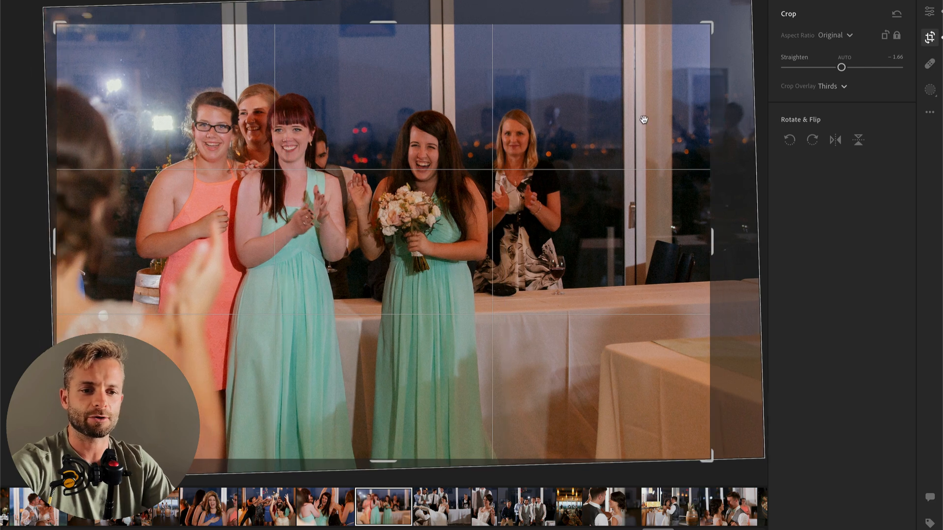
key(e)
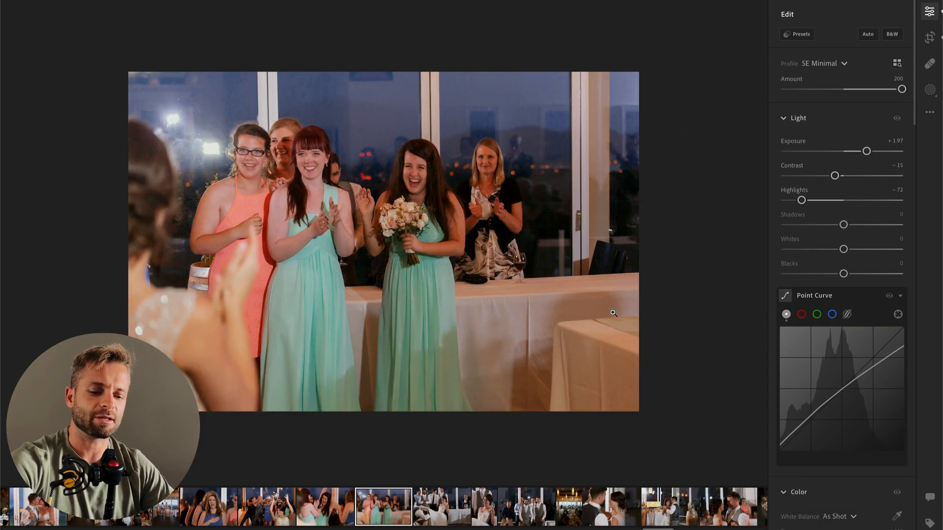
Step: Add a linear gradient mask from the table side across the caught-bouquet photo, with Temp −40, Tint +1 and Exposure −0.04
key(l)
drag(707, 307, 123, 232)
drag(844, 350, 819, 350)
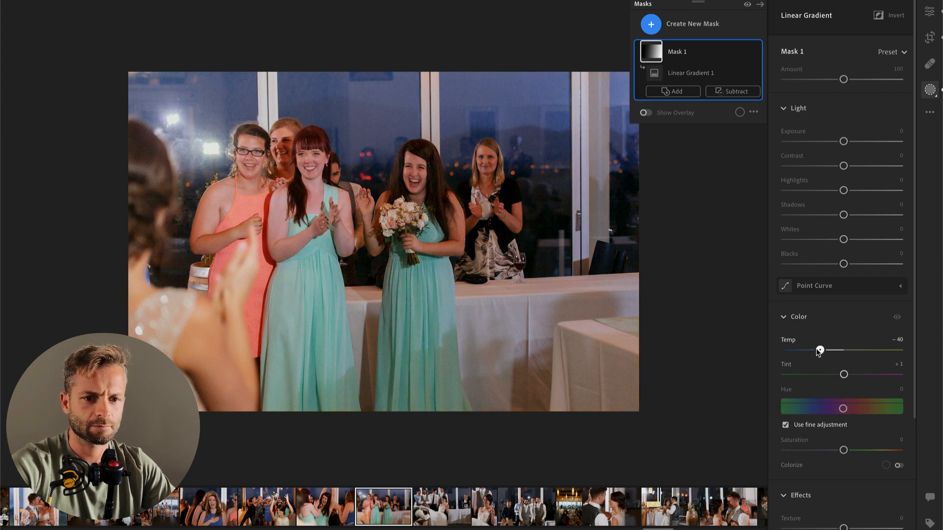
drag(844, 141, 848, 142)
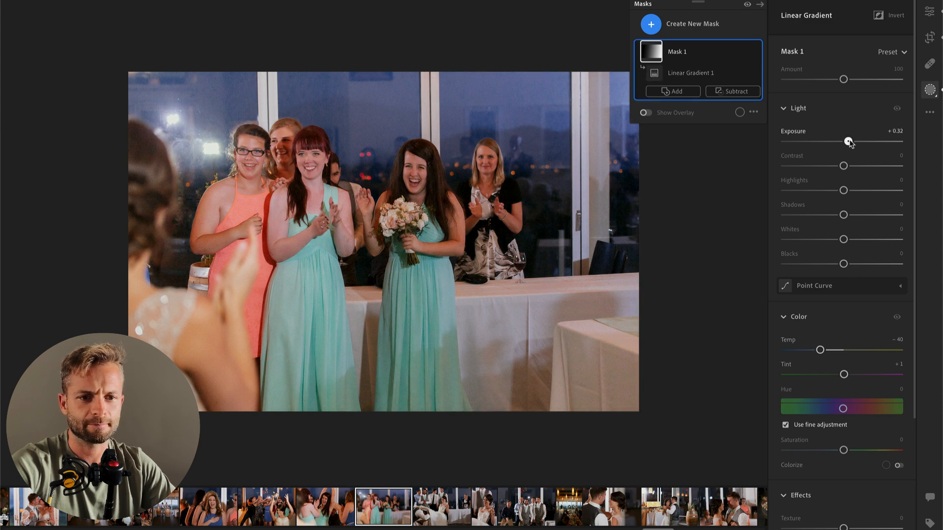
scroll(845, 142, down, 2)
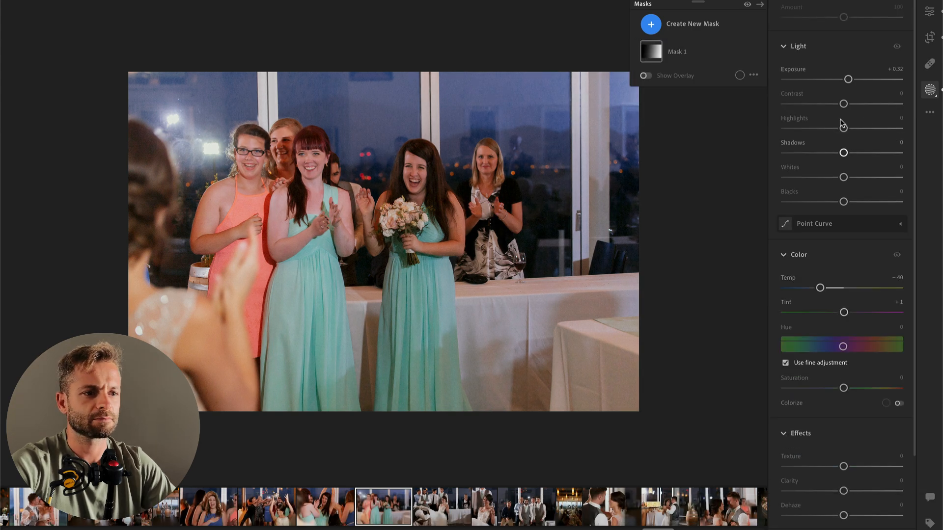
key(Return)
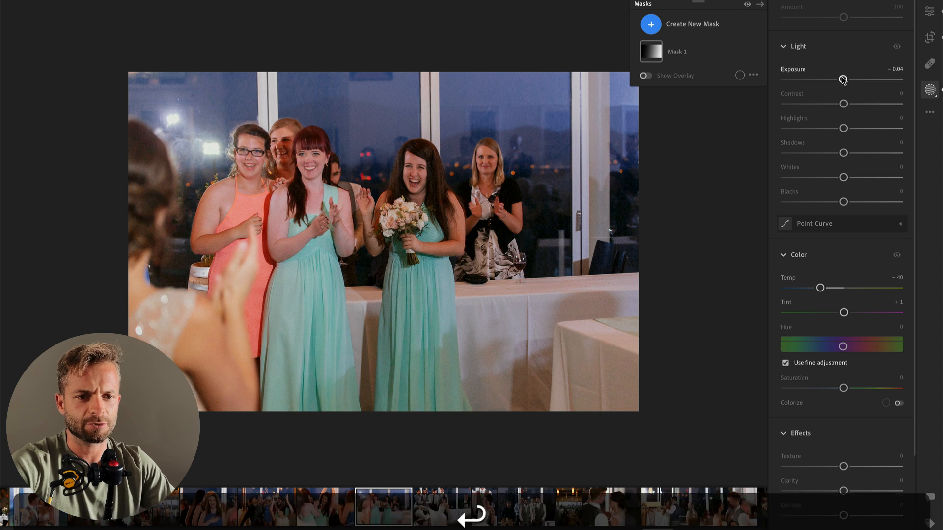
Step: Adjust the caught-bouquet photo's overall Exposure to +1.78 and Highlights to −41
drag(863, 153, 865, 153)
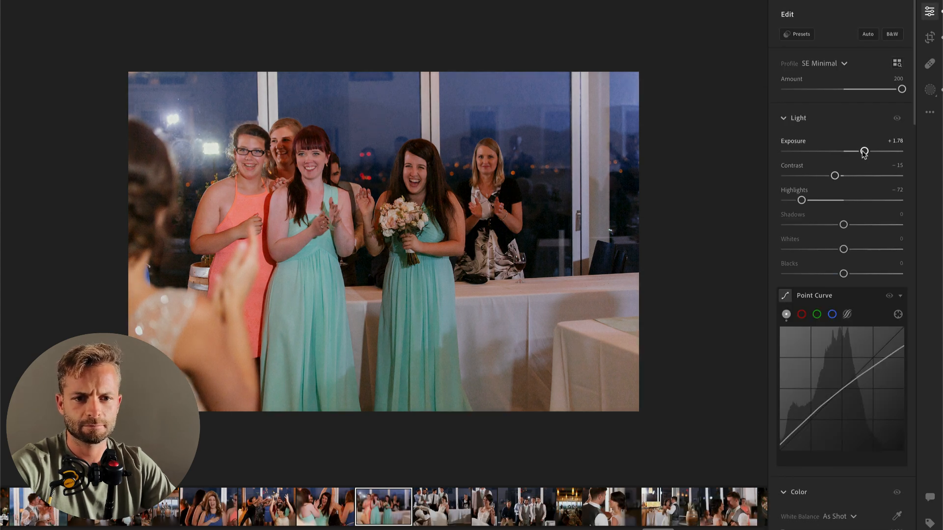
click(820, 201)
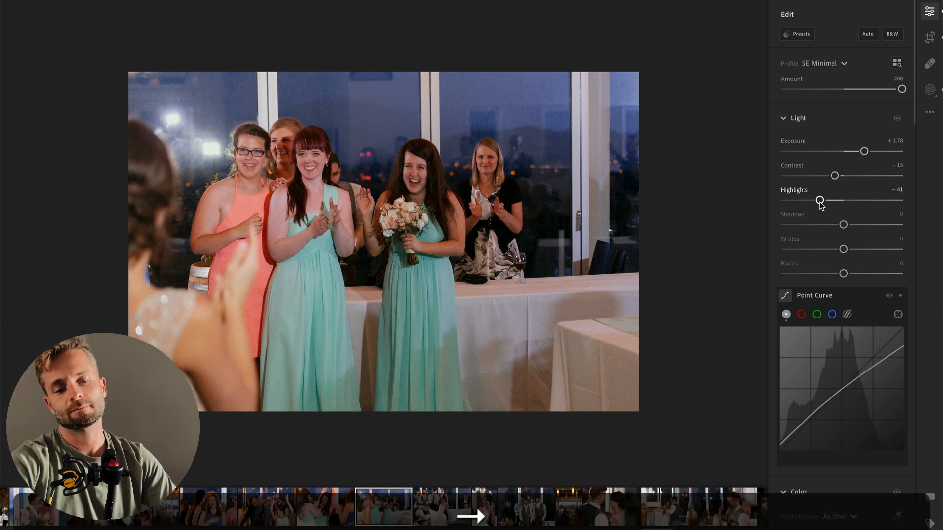
Step: On the garter removal photo, set Exposure to +0.01, Contrast to −53, Highlights to −60 and Saturation to +11
click(472, 513)
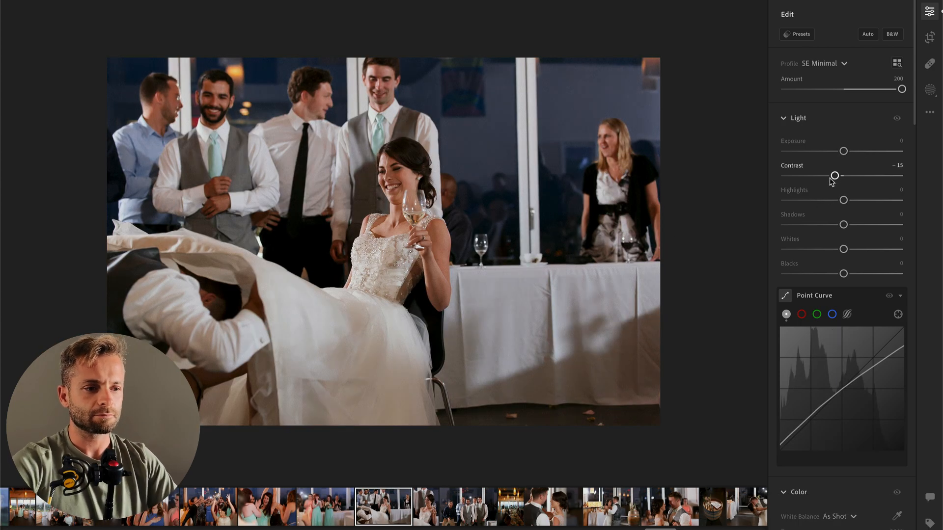
click(803, 177)
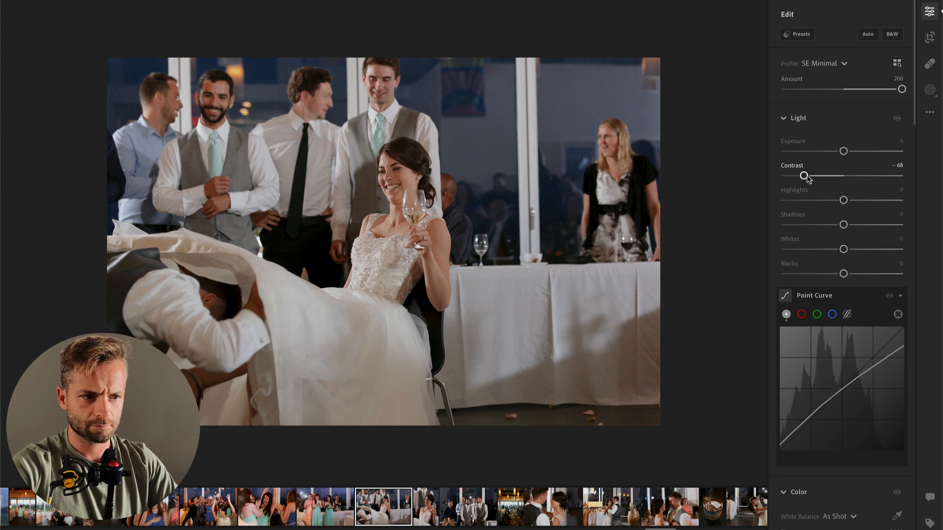
scroll(841, 384, down, 1)
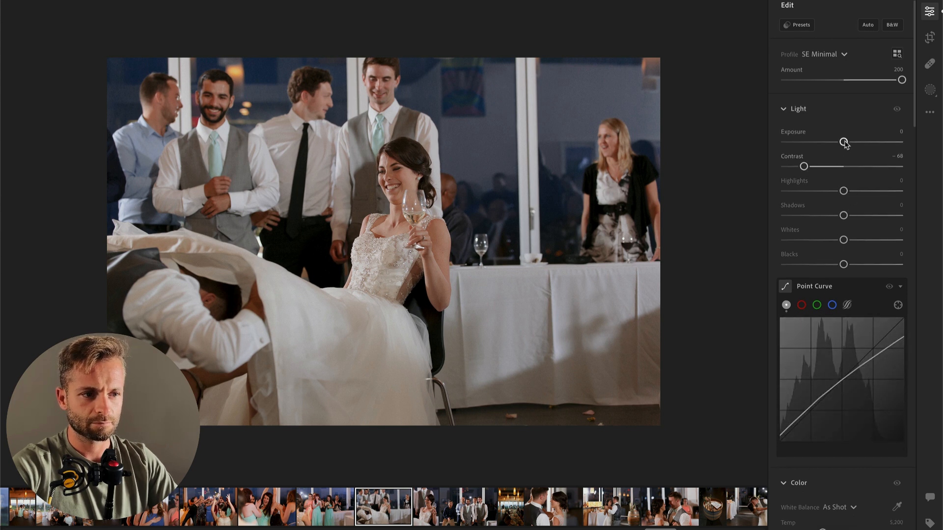
scroll(842, 393, down, 3)
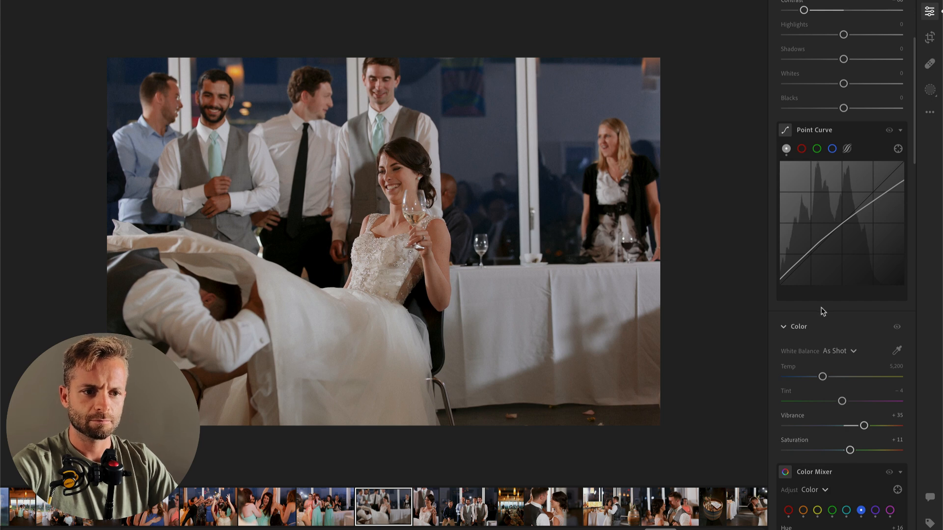
scroll(835, 221, up, 3)
drag(843, 200, 791, 201)
drag(842, 152, 843, 153)
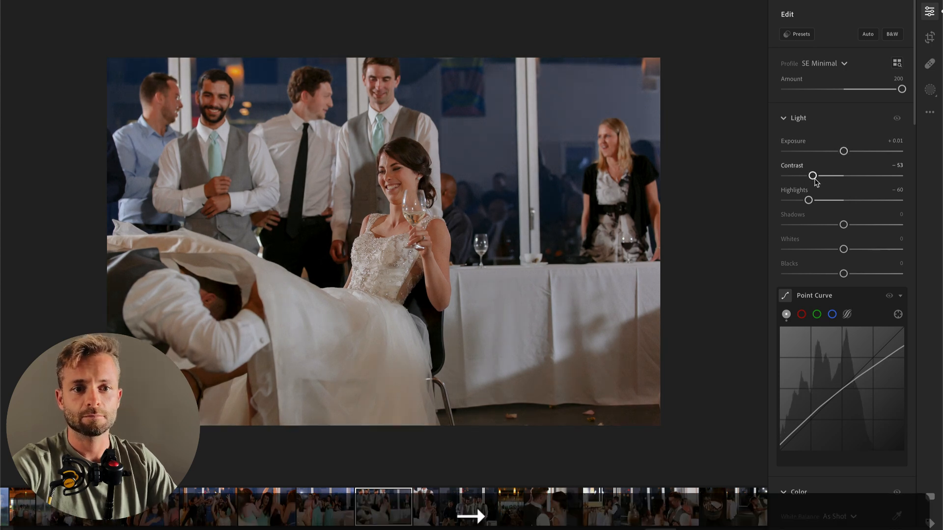
Step: On the vertical photo of the bride with a wine glass, set Exposure to +0.34, Tint to −3 and Saturation to +5
key(Right)
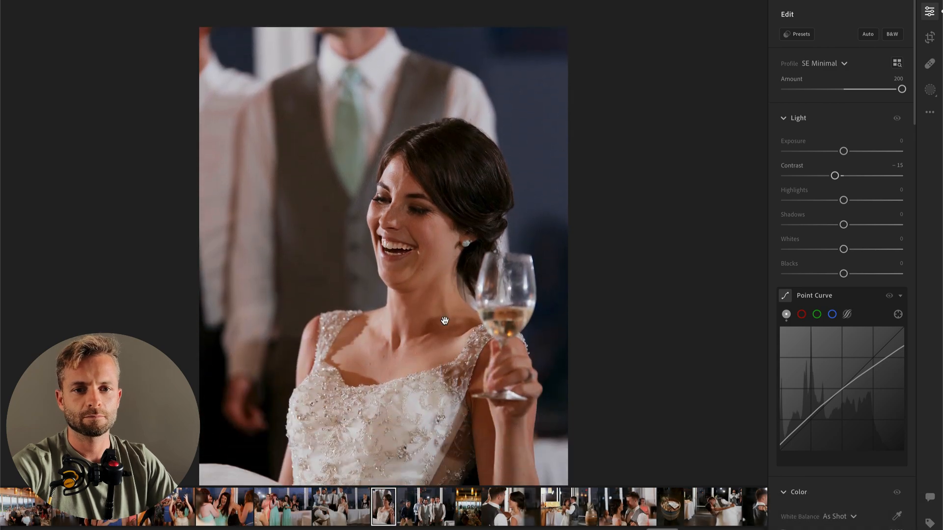
drag(844, 152, 848, 152)
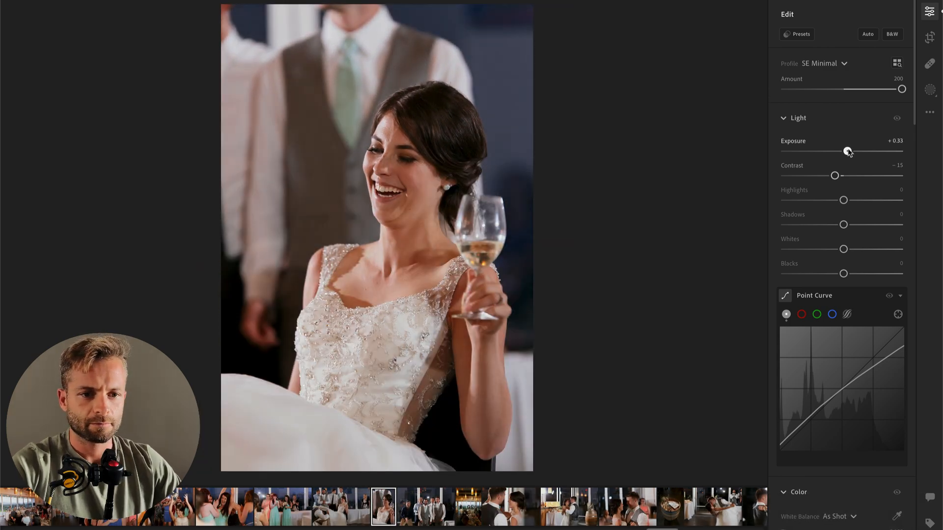
scroll(835, 295, down, 5)
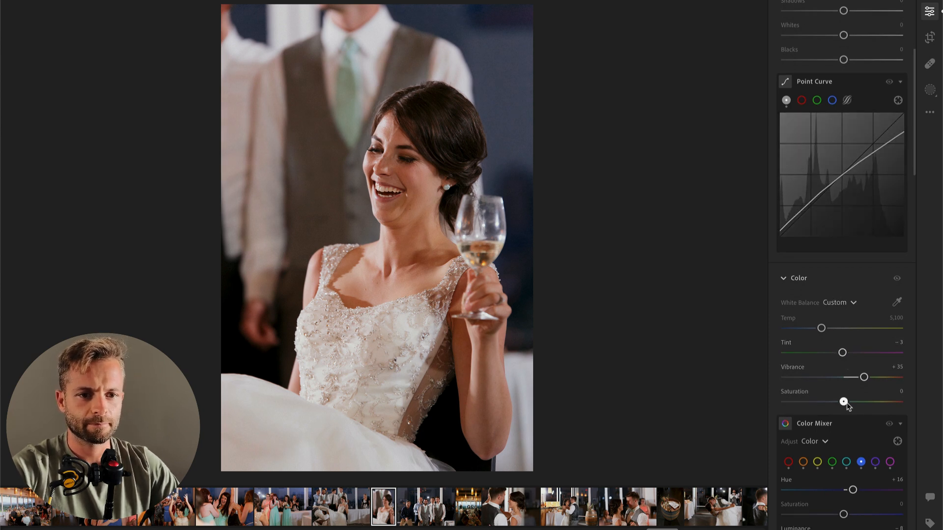
scroll(826, 443, down, 1)
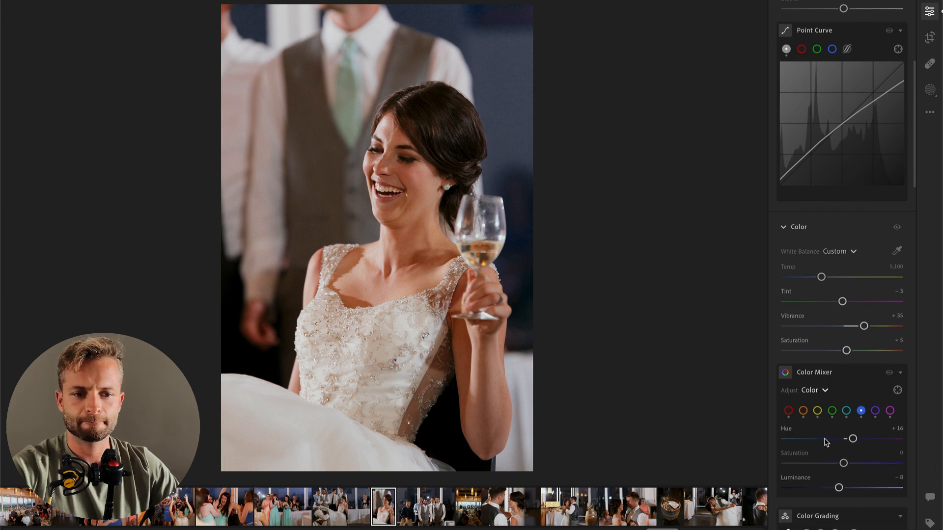
Step: Soften the tones of the bride with the wine glass with Highlights −44 and Contrast −48
scroll(827, 443, up, 5)
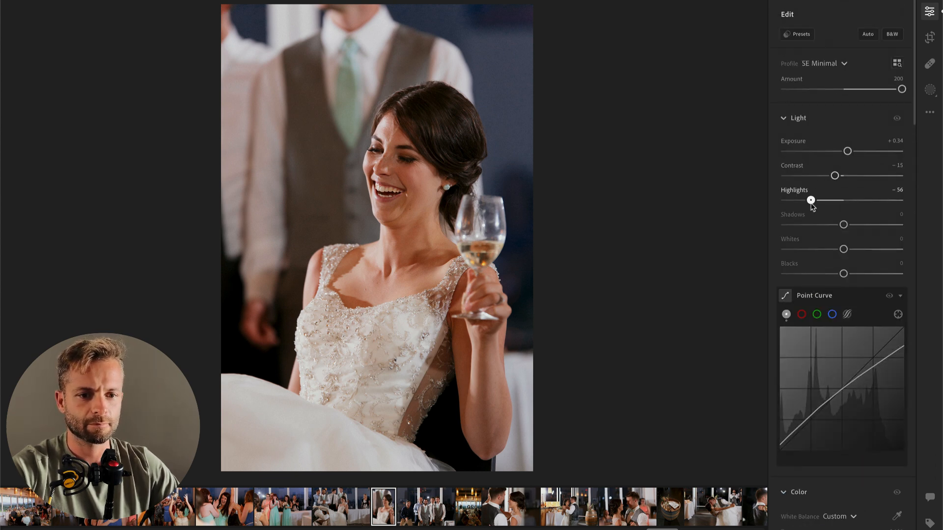
click(812, 200)
drag(817, 204, 819, 202)
click(815, 176)
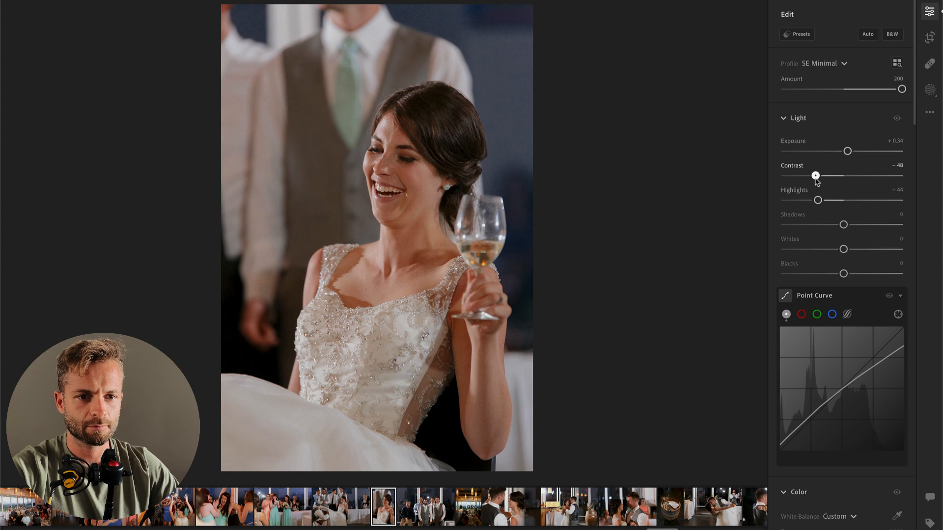
Step: On the group photo of the waiting groomsmen and guests, set Exposure to +0.44 and Highlights to −44
key(Right)
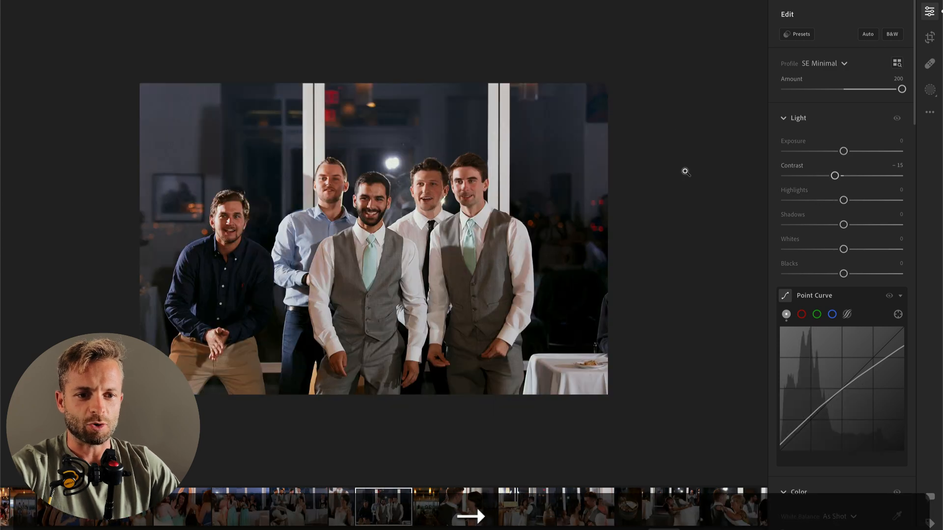
mouse_move(843, 149)
mouse_down()
mouse_move(855, 151)
mouse_move(845, 151)
mouse_up()
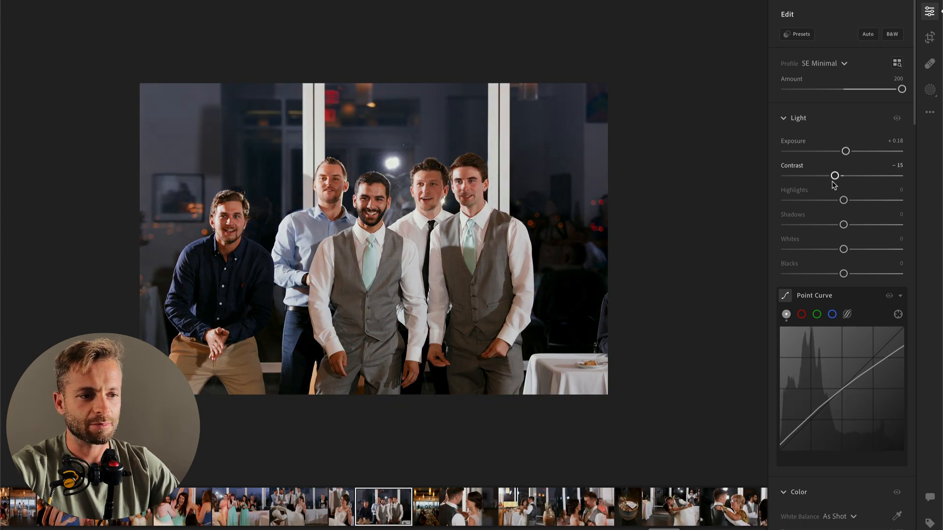
mouse_move(823, 204)
mouse_down()
mouse_move(808, 200)
mouse_move(817, 200)
mouse_up()
click(847, 152)
drag(847, 152, 849, 153)
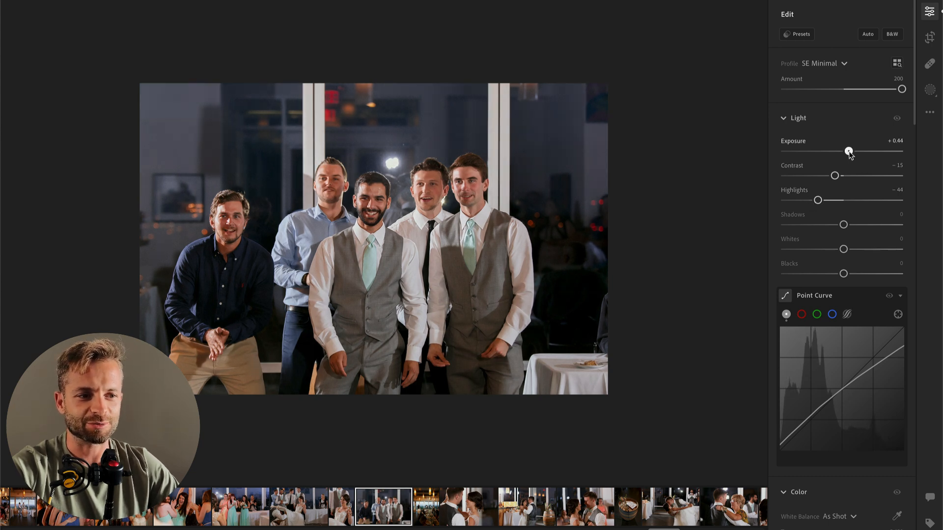
Step: On the vertical photo of the long dinner table under pendant lamps, set Highlights to −68, Tint to +17 and Exposure to +0.49
key(super+c)
key(super+Right)
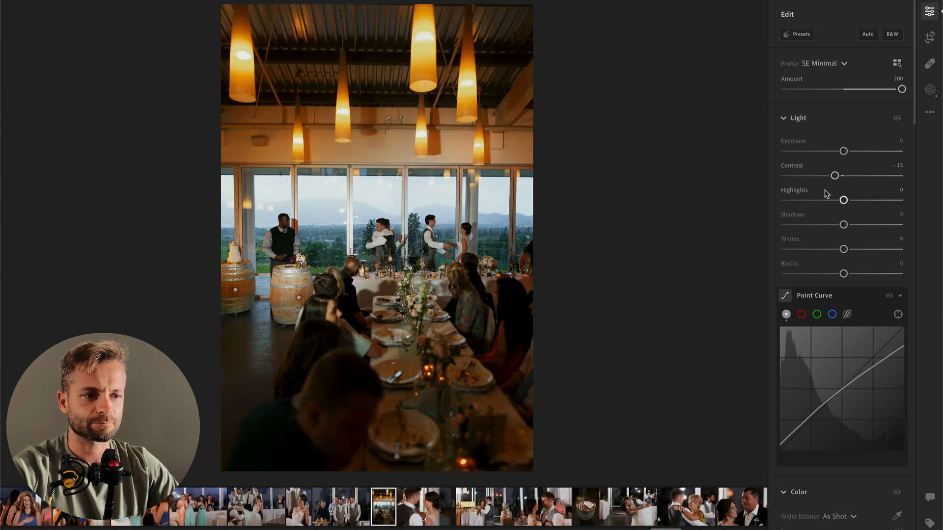
click(800, 200)
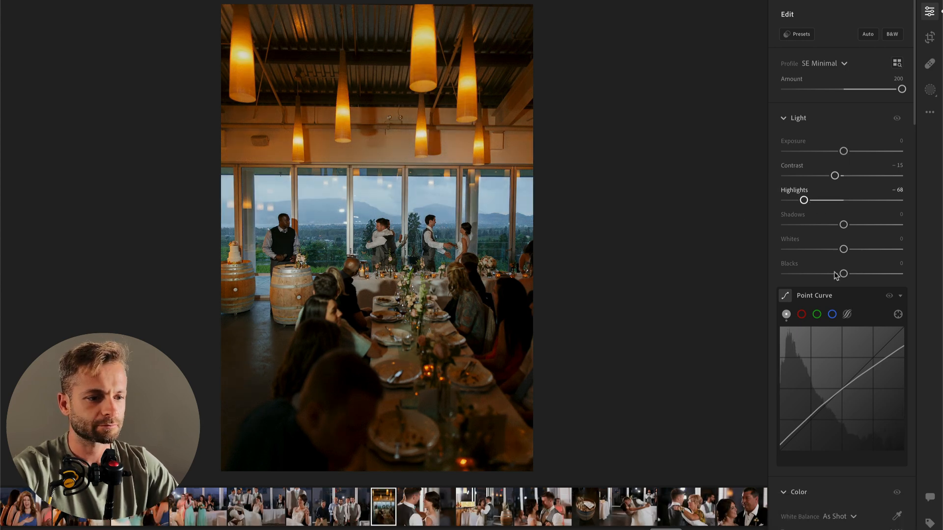
scroll(825, 246, down, 4)
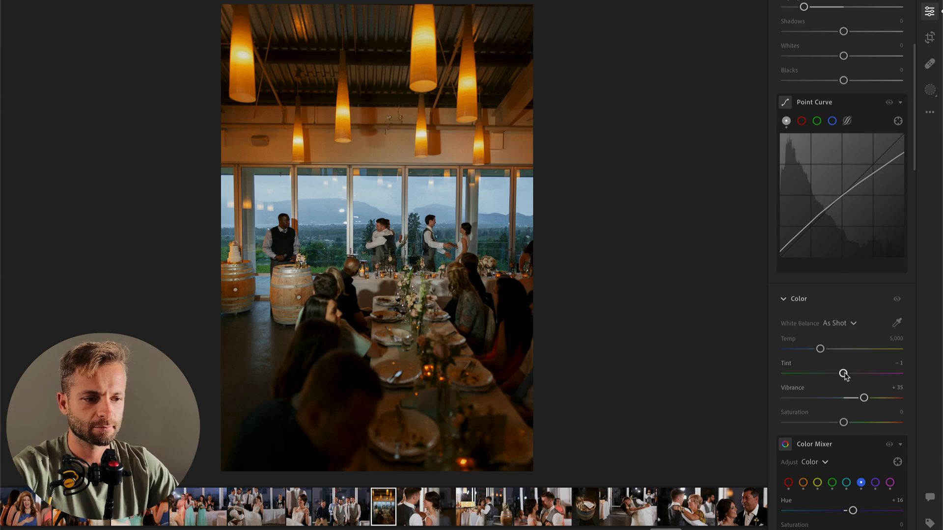
click(857, 376)
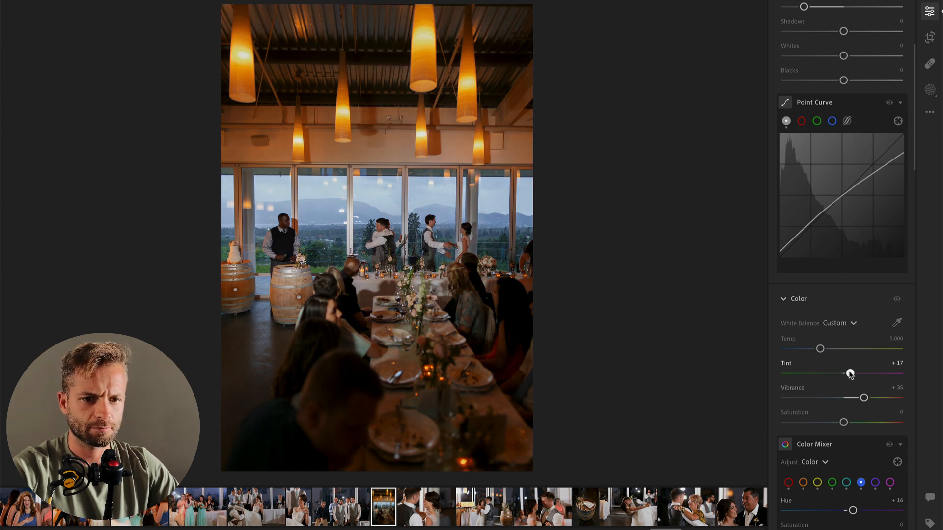
scroll(846, 160, up, 4)
drag(853, 154, 850, 152)
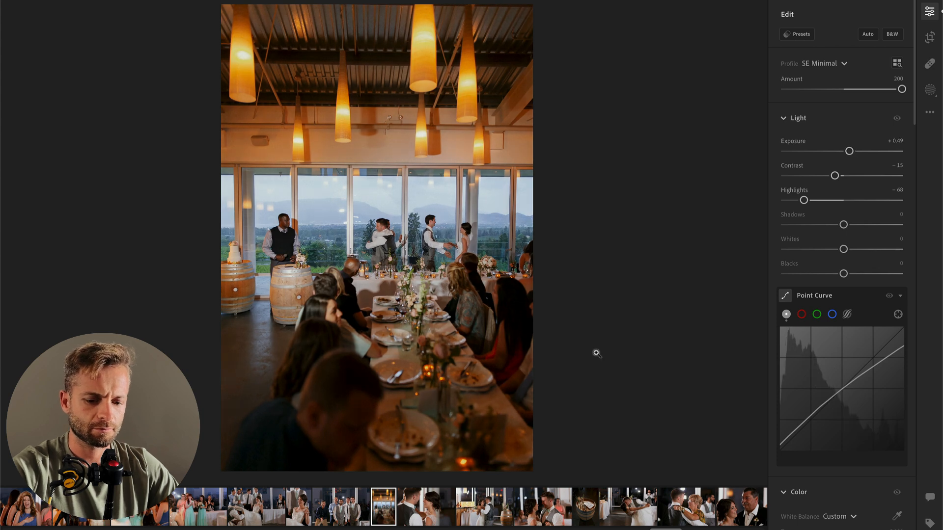
Step: Straighten the dinner table photo by −0.66 and apply the crop
key(c)
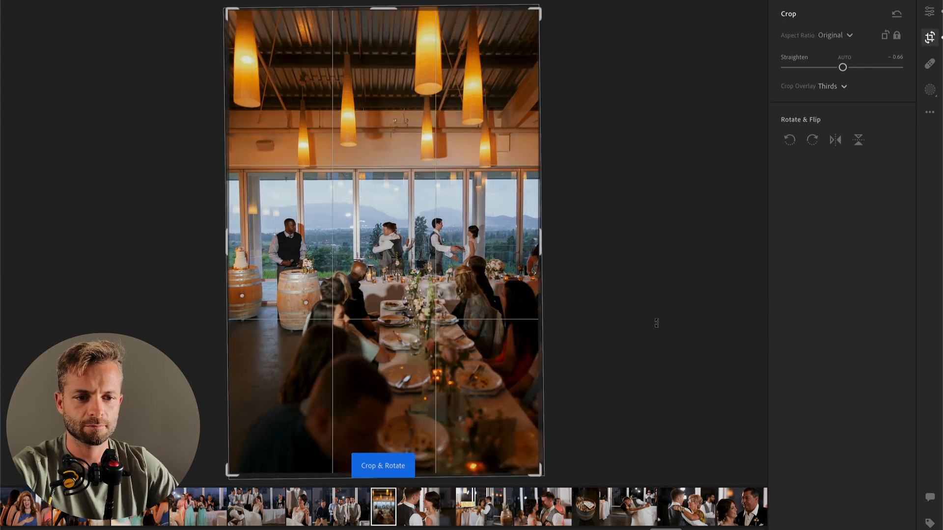
key(Return)
Step: On the close-up of the couple dancing, set Contrast to −29 and Exposure to −0.45
key(Right)
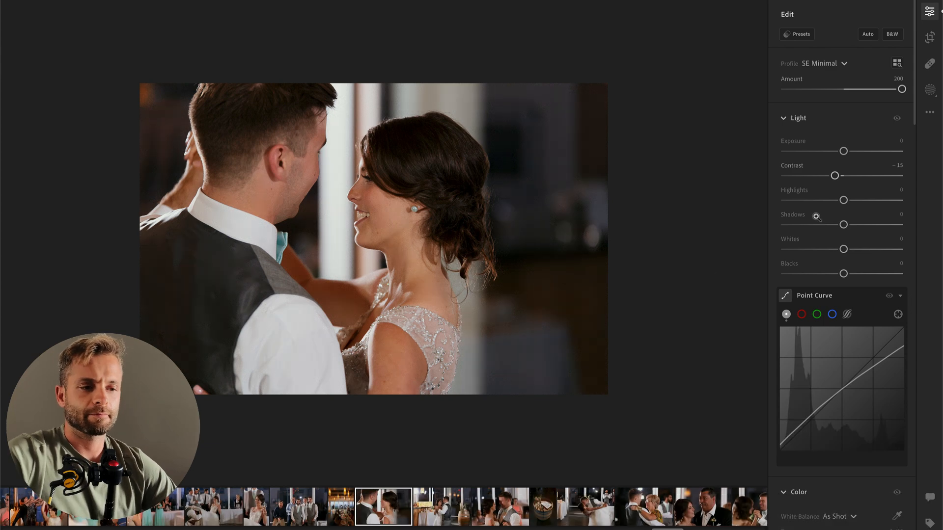
drag(822, 178, 838, 152)
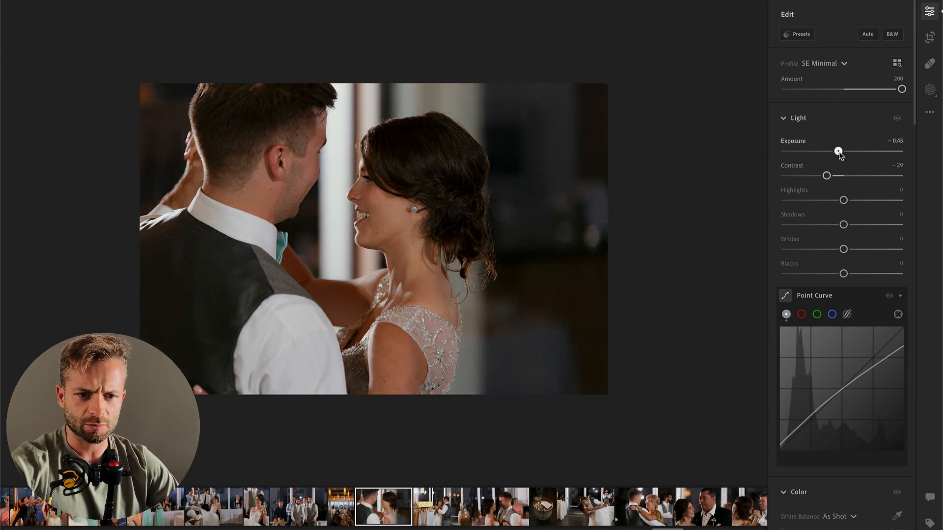
Step: Copy the close-up's edit settings onto the photo of the couple dancing beside the barrel, and set Exposure to +0.23 and Contrast to −7
key(super+c)
key(Right)
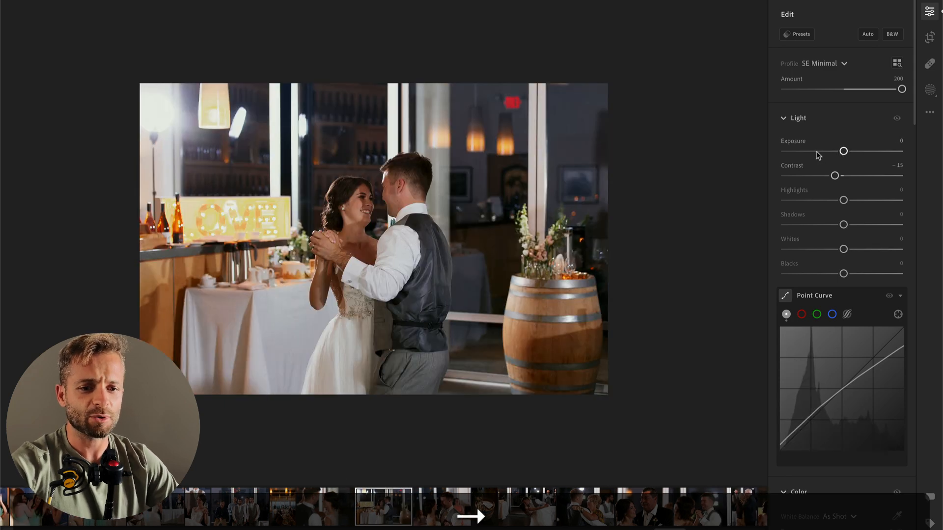
key(super+v)
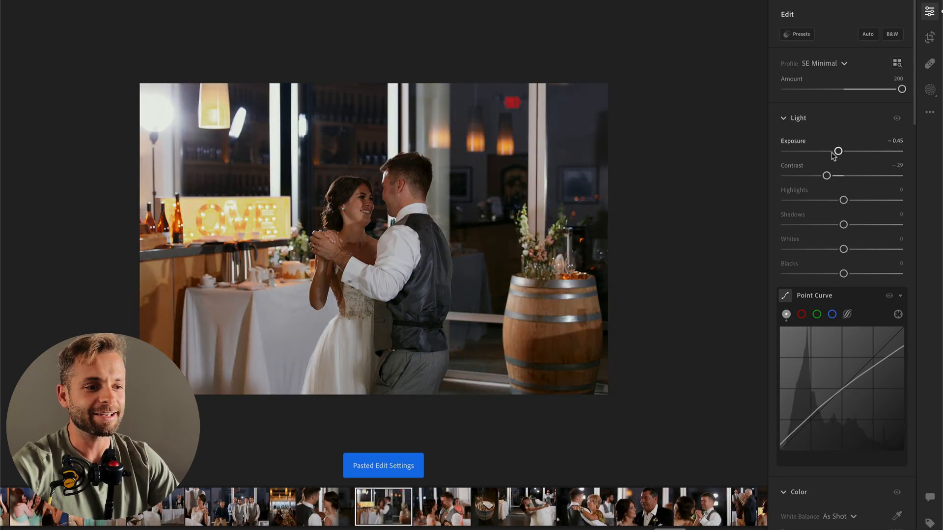
drag(839, 151, 847, 152)
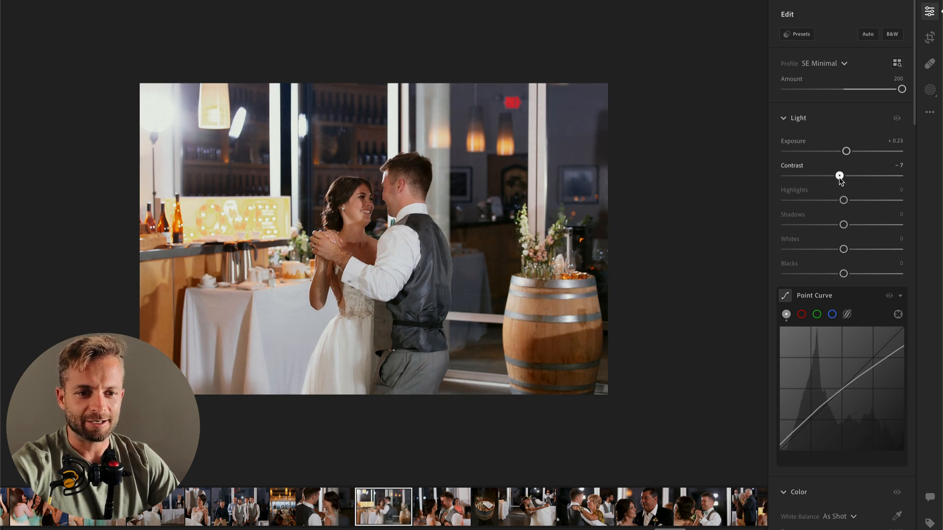
Step: On the dancing close-up with the woman in coral behind the groom, set Exposure to +0.44
key(super+c)
key(super+Right)
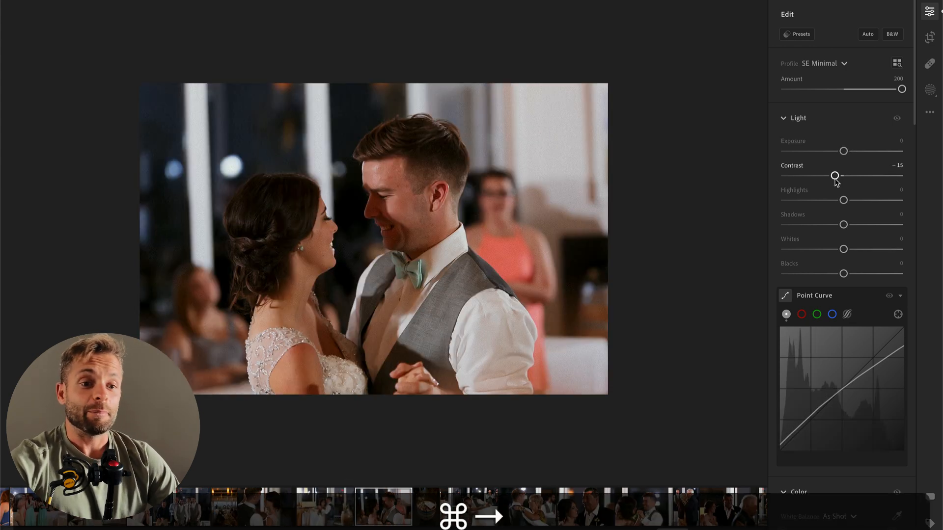
drag(843, 151, 849, 152)
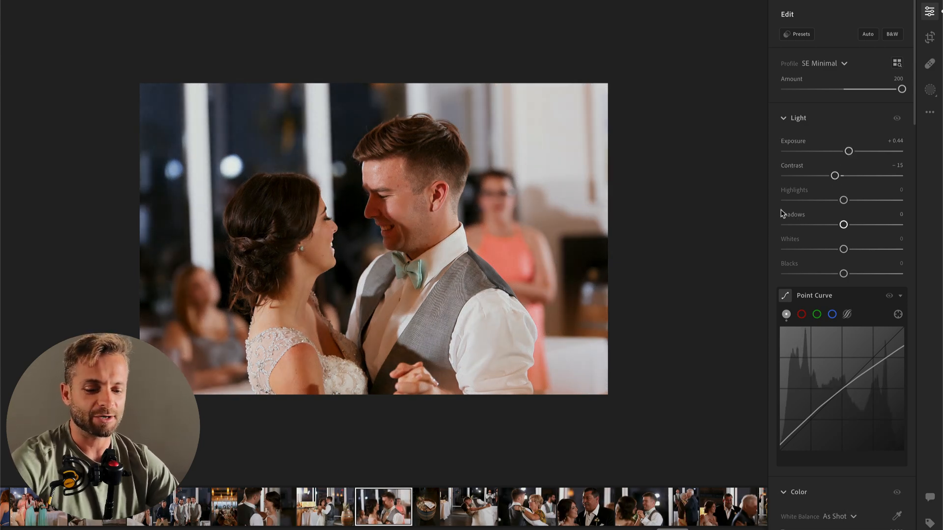
Step: Darken the background behind the groom with a linear gradient mask fading in from the couple, with Exposure at −2.24
key(l)
drag(277, 238, 639, 198)
drag(844, 142, 811, 142)
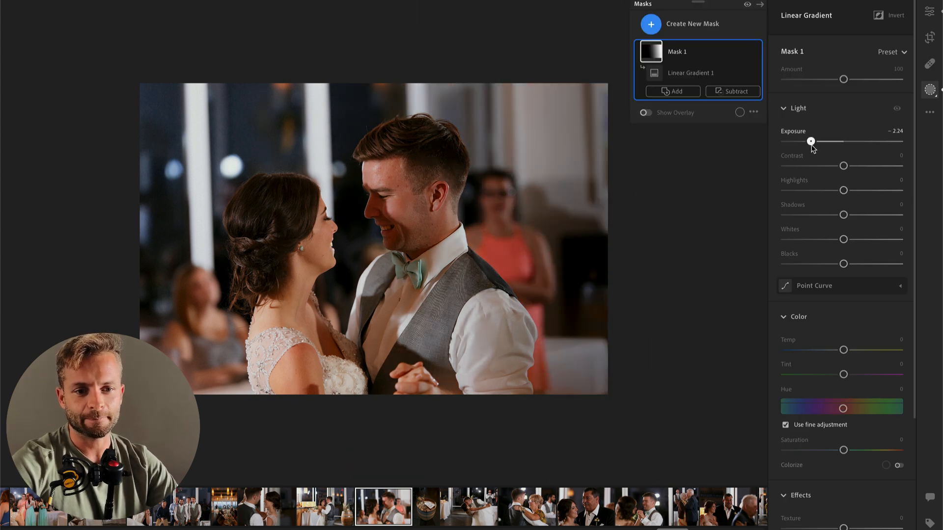
key(Return)
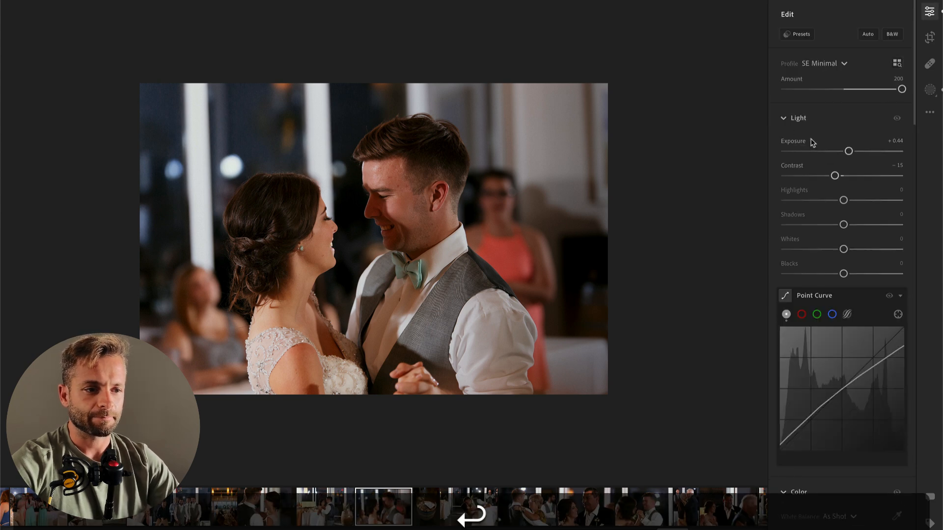
scroll(860, 226, down, 5)
scroll(850, 191, up, 5)
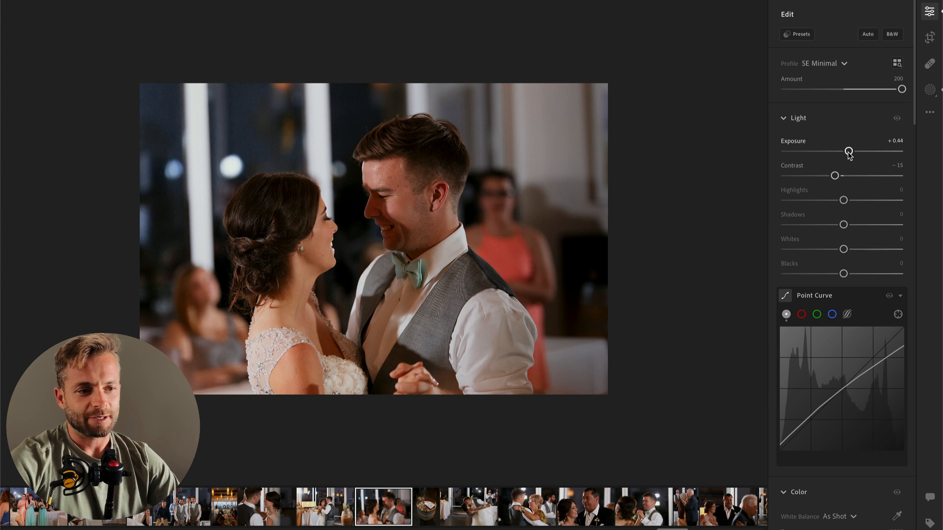
Step: On the photo of the groom dipping and kissing the bride, set Temp to 5,382, Highlights to −86, Exposure to +0.61 and Contrast to −9
key(super+c)
key(super+Right)
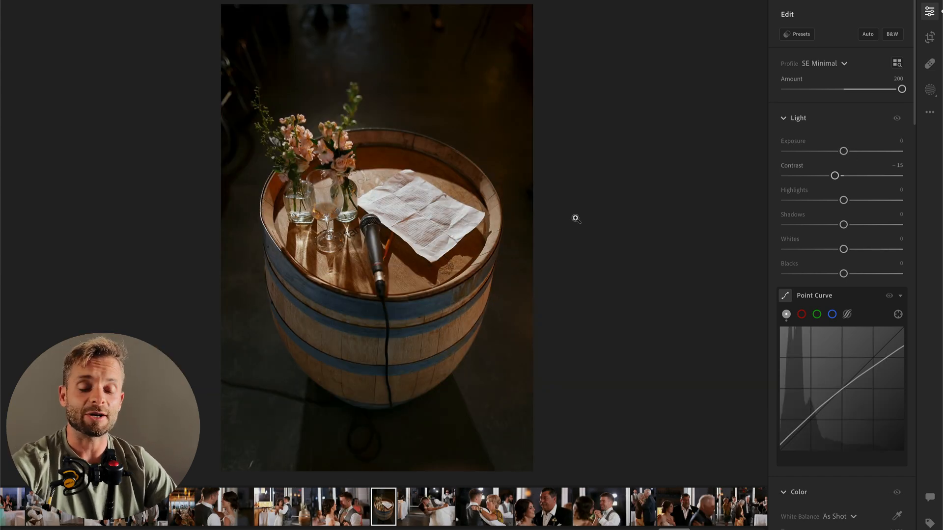
key(Right)
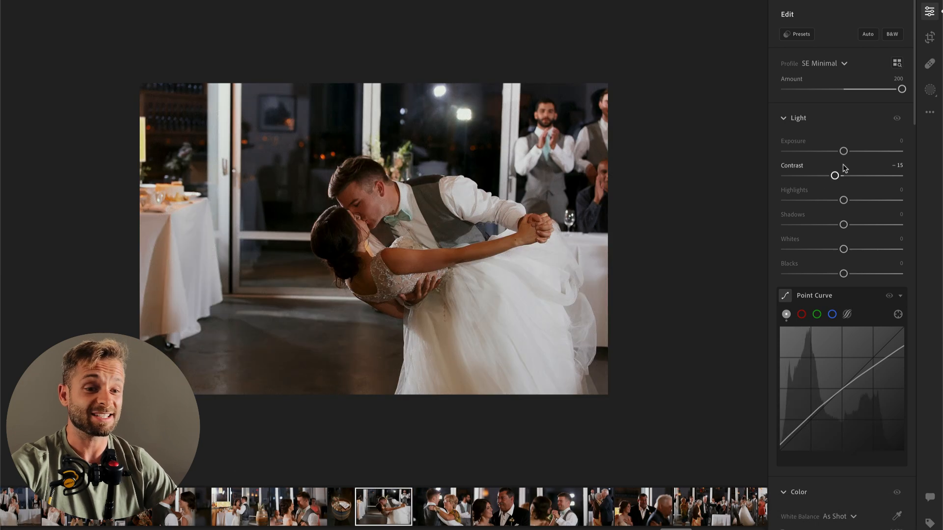
scroll(825, 231, down, 3)
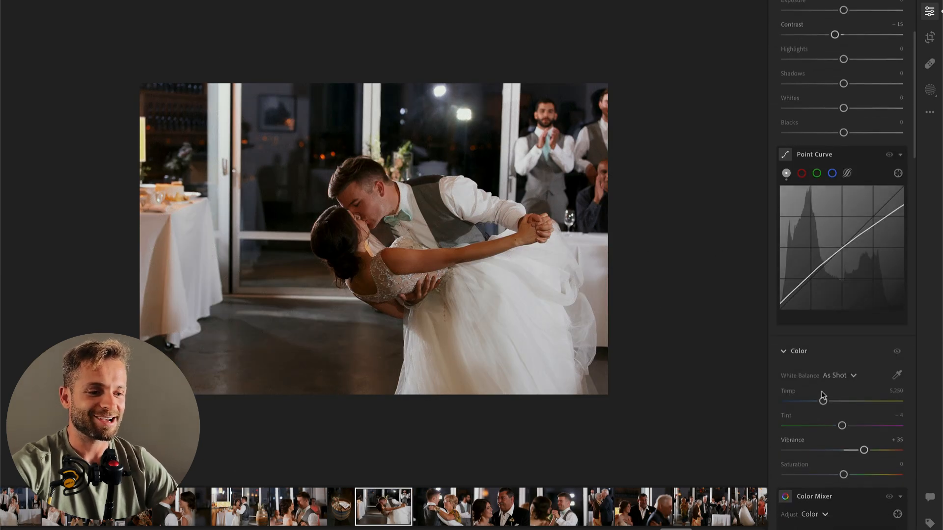
drag(823, 402, 825, 402)
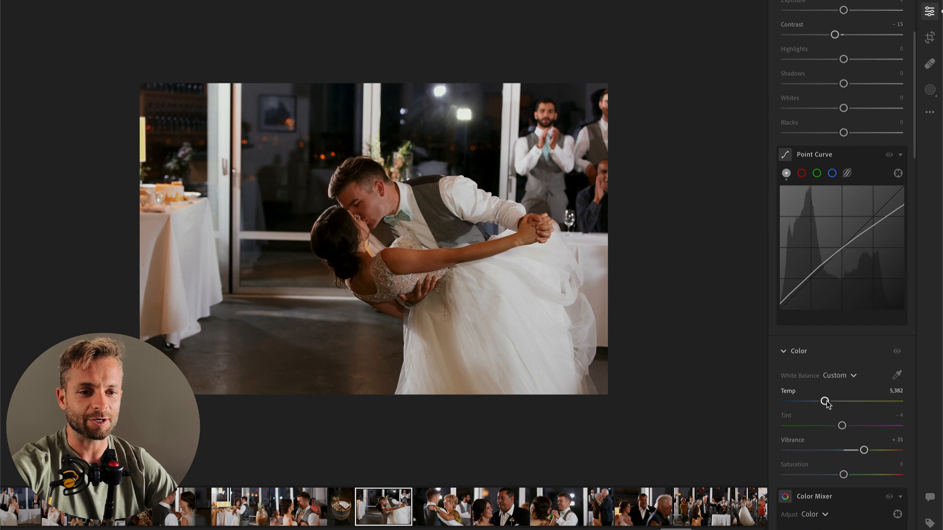
scroll(830, 295, up, 3)
drag(844, 200, 794, 201)
drag(843, 151, 850, 151)
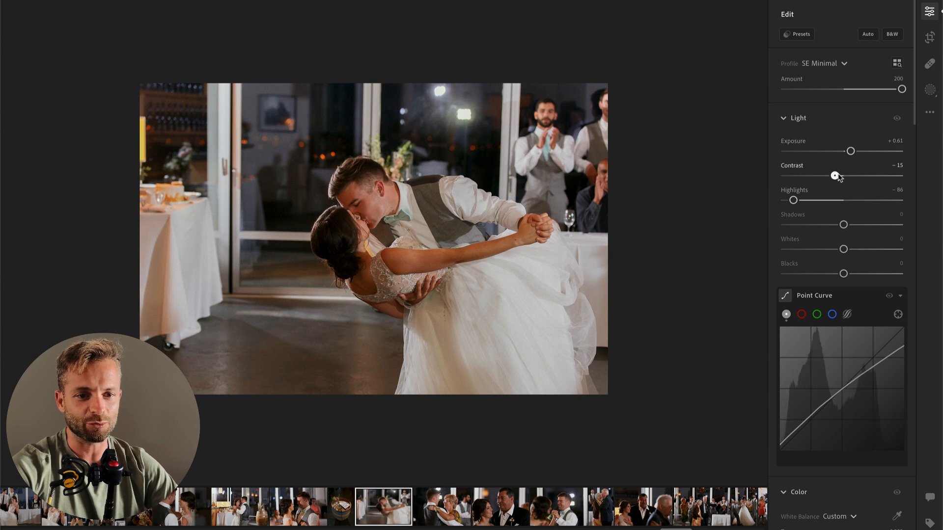
Step: Rotate the crop slightly to straighten the dip kiss photo and apply it
key(c)
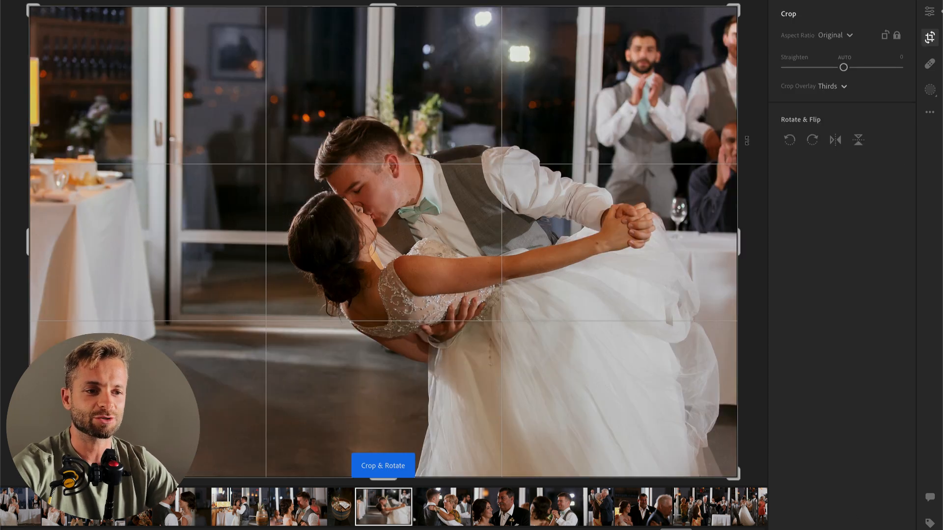
drag(752, 124, 750, 116)
key(Return)
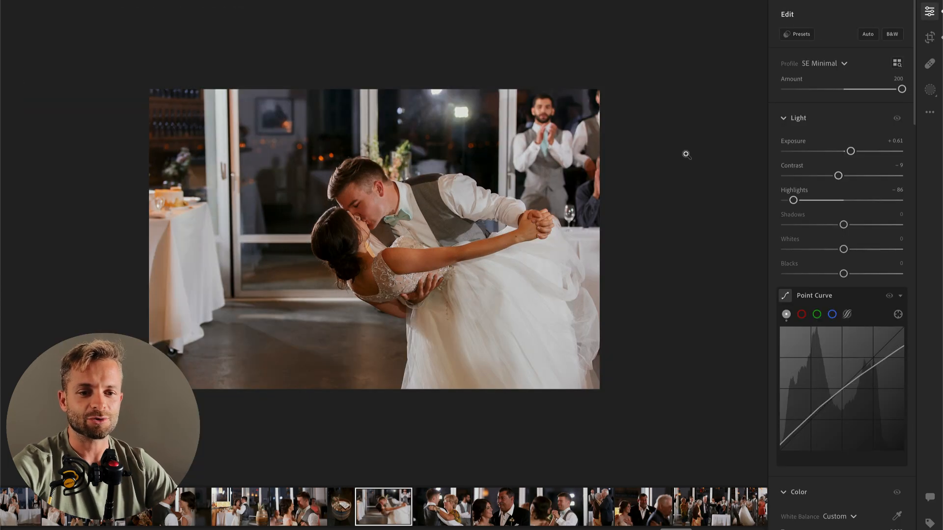
Step: On the photo of the groom dancing with the woman in glasses, set Exposure to +0.04 and Contrast to −12
key(Right)
click(819, 177)
drag(842, 152, 844, 153)
click(836, 176)
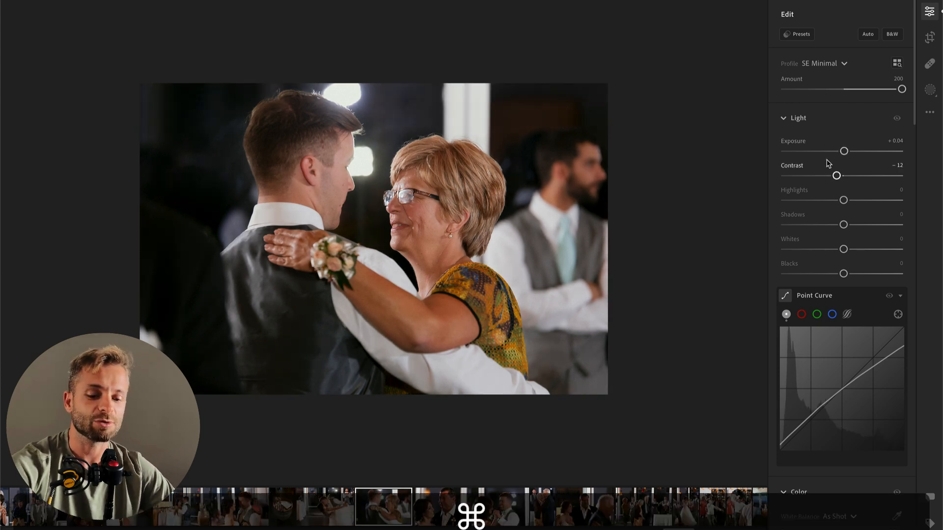
key(super+c)
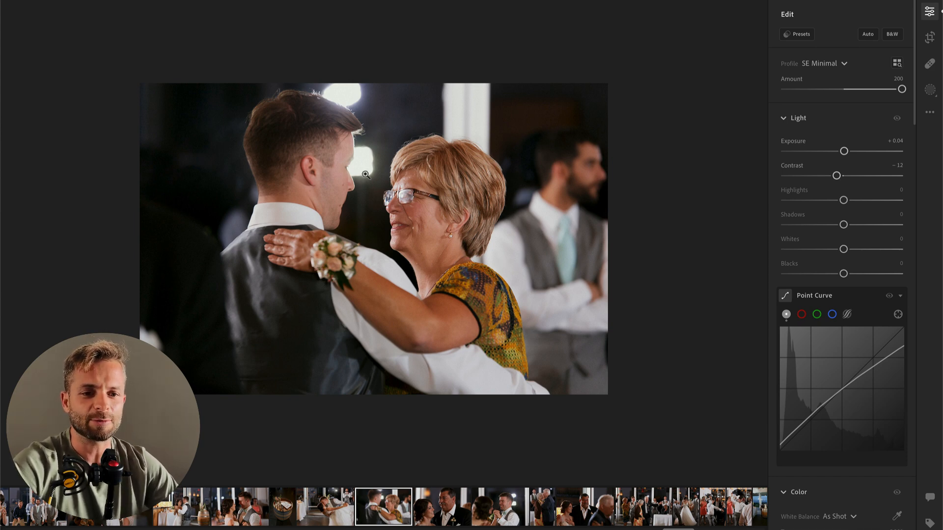
Step: On the close-up of the bride with the man in the black suit, lower Saturation slightly and set Contrast to −16 and Exposure to +0.83
key(super+c)
key(super+Right)
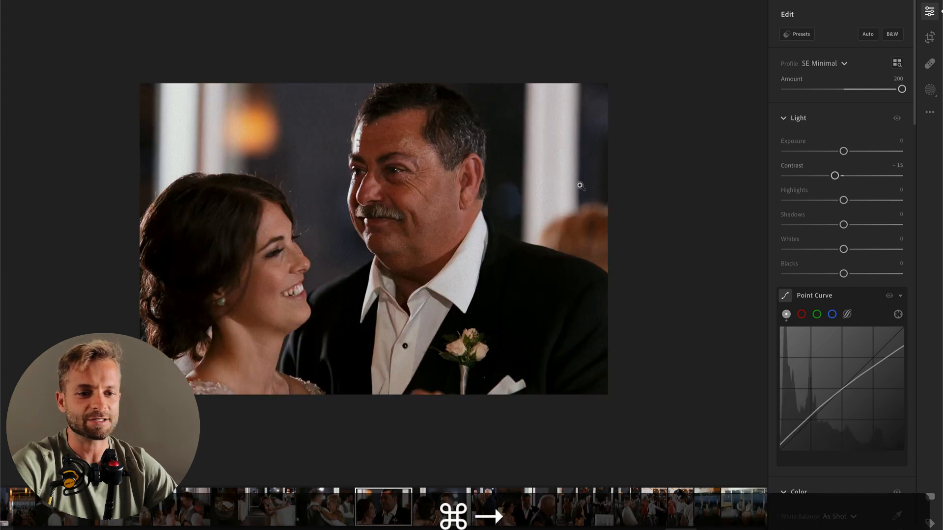
drag(843, 150, 855, 153)
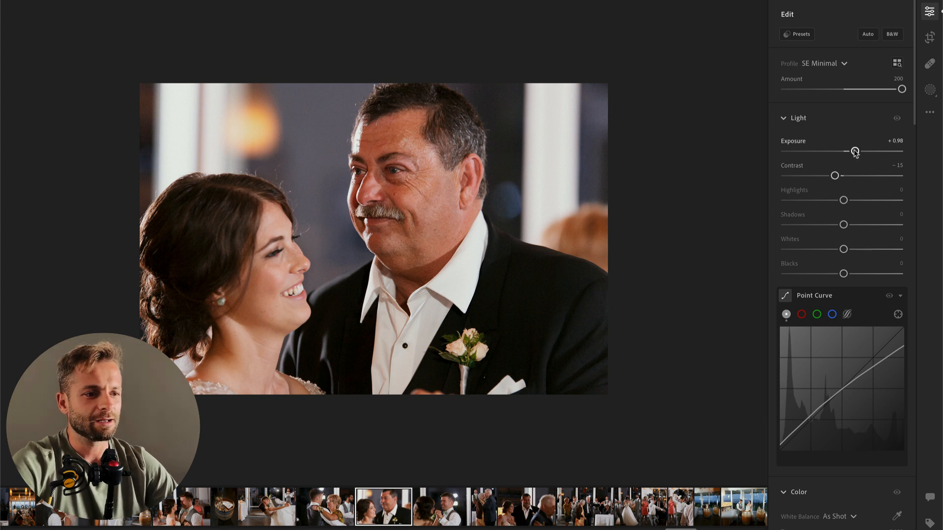
drag(855, 152, 853, 152)
scroll(844, 362, down, 5)
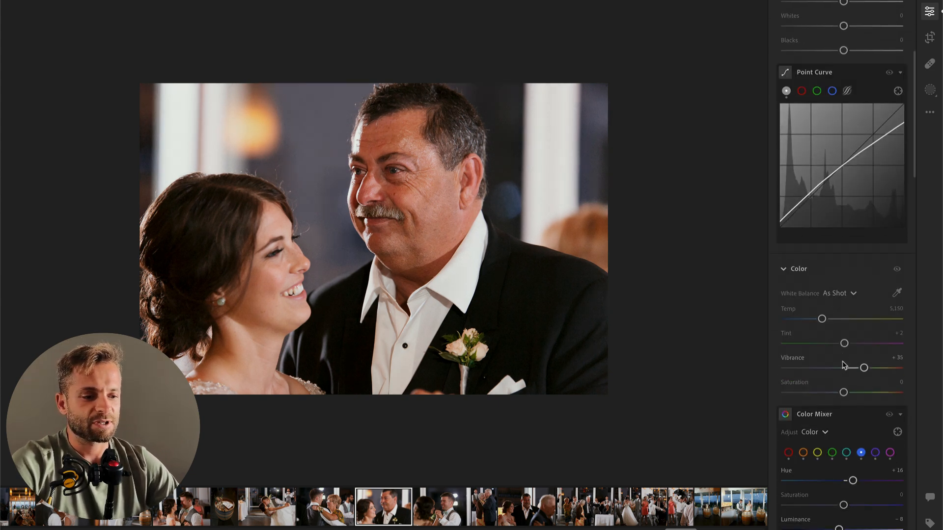
scroll(841, 339, down, 1)
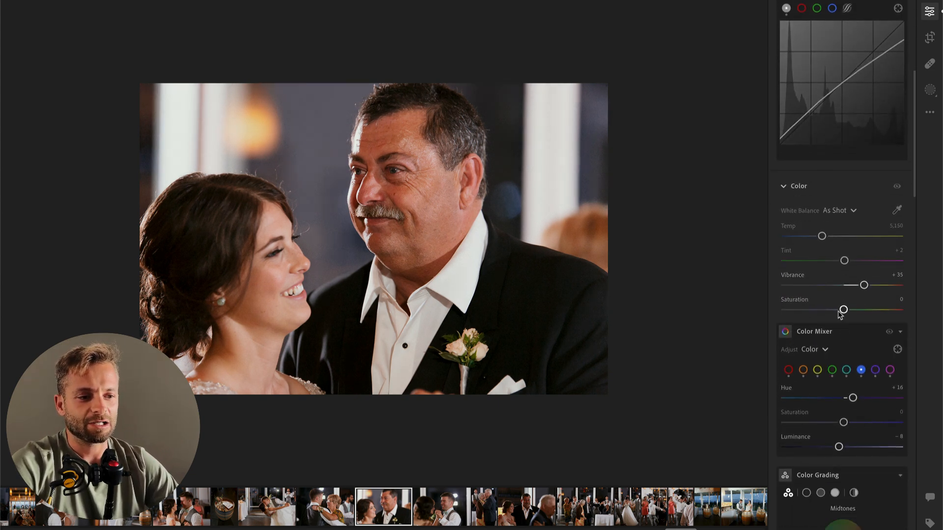
drag(842, 310, 838, 310)
scroll(838, 315, up, 10)
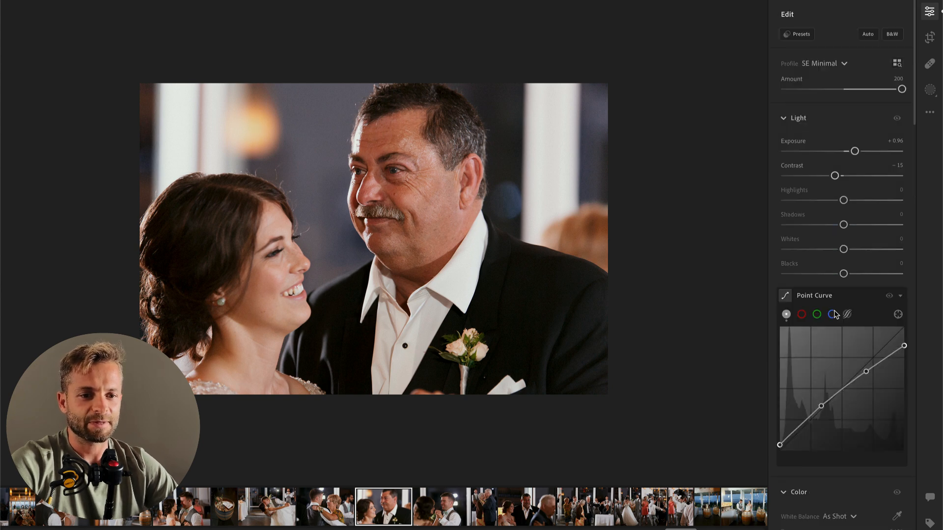
drag(844, 176, 852, 151)
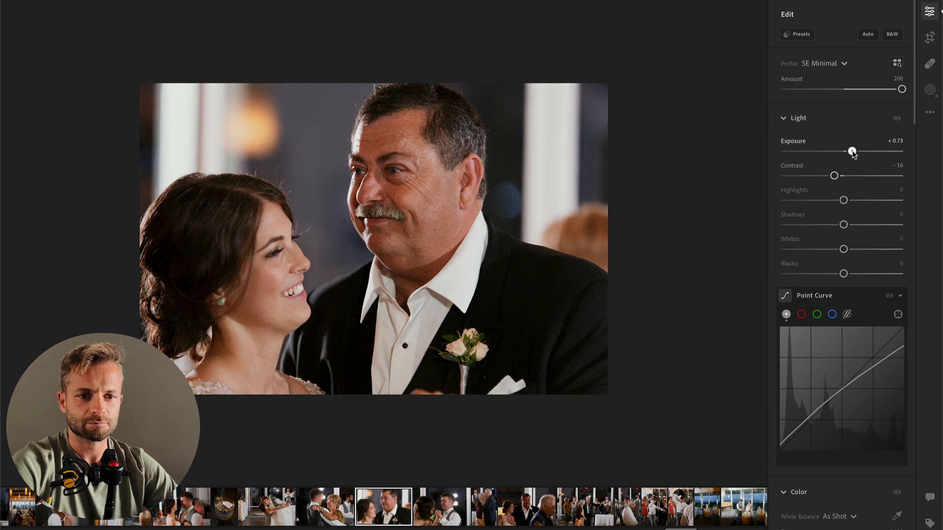
Step: Copy that edit onto the photo of the laughing groom holding hands in the dance, and set Exposure to +0.32
key(super+c)
key(super+Right)
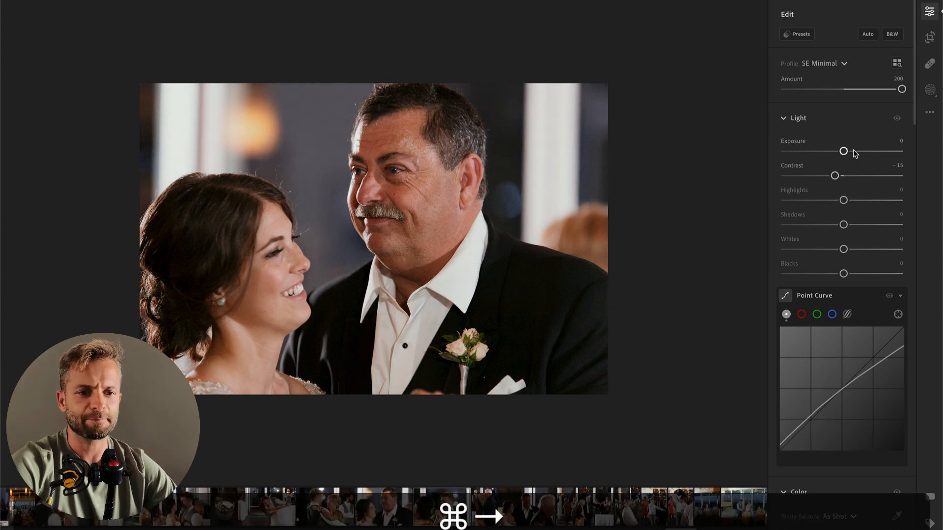
key(super+v)
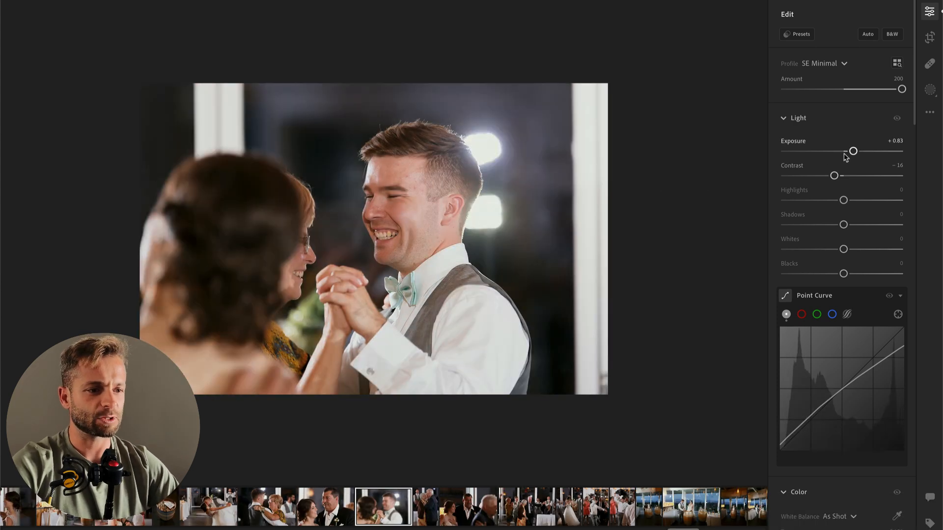
drag(849, 155, 846, 156)
key(super+Right)
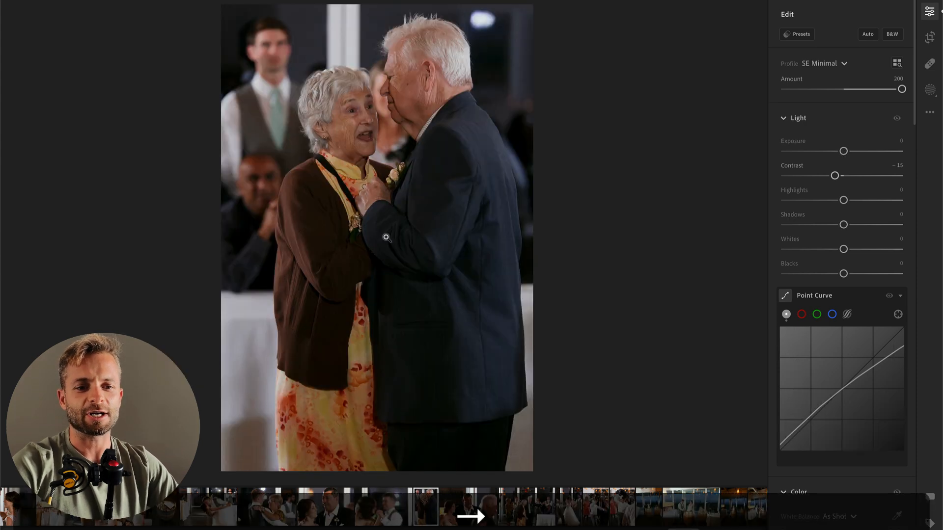
key(super+Left)
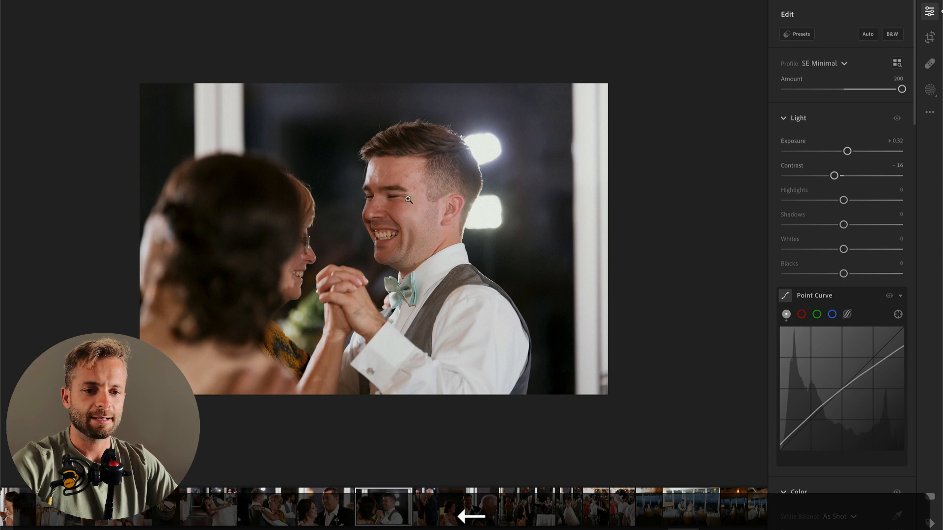
Step: Paint a brush mask at size 4.0 over the laughing groom's teeth
click(334, 257)
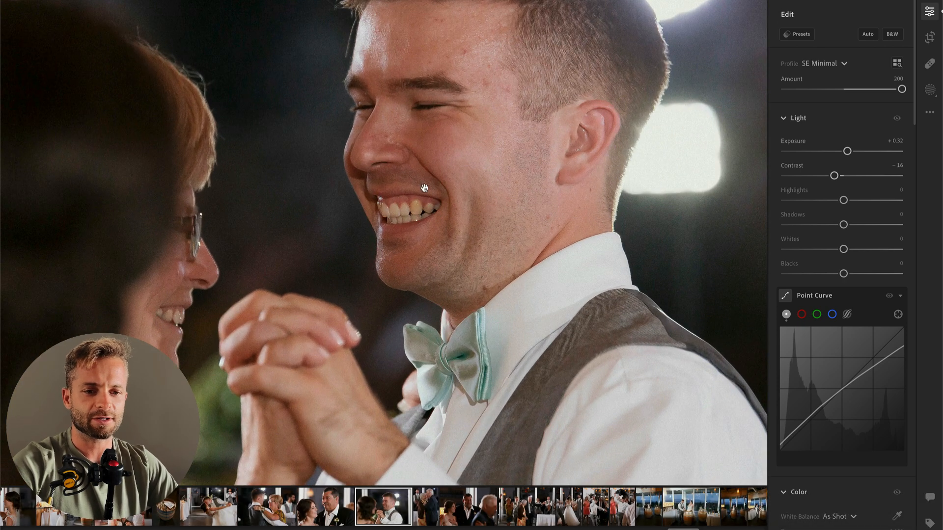
key(b)
scroll(387, 211, down, 5)
scroll(384, 211, up, 1)
mouse_move(381, 211)
mouse_down()
mouse_move(431, 206)
mouse_move(397, 207)
mouse_up()
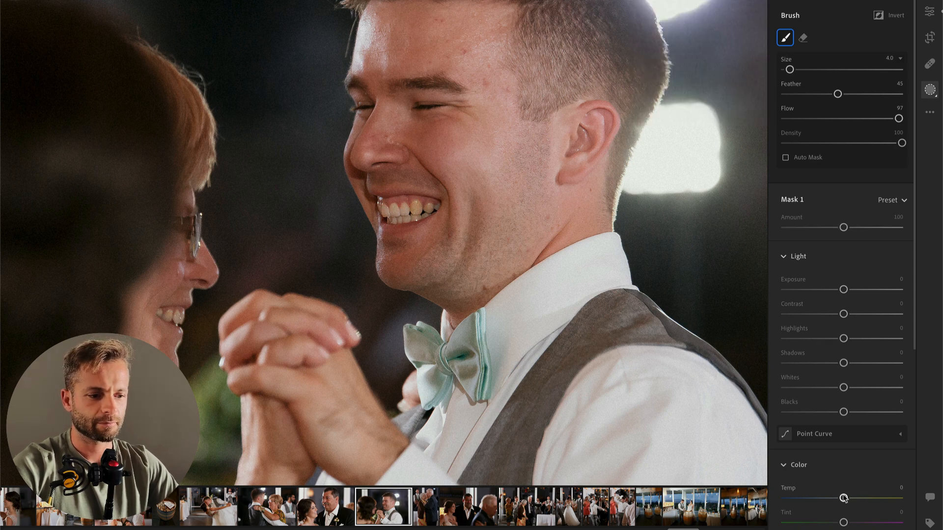
drag(843, 499, 820, 499)
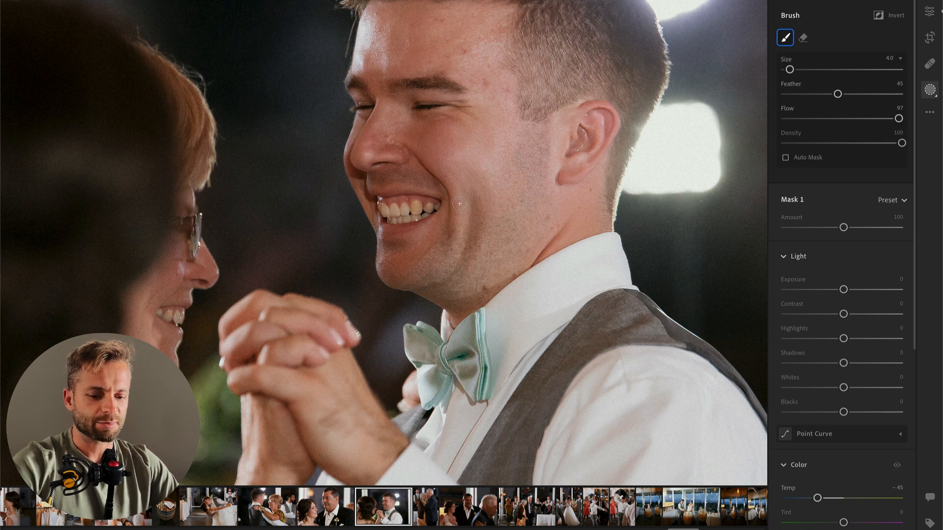
key(super+z)
drag(384, 211, 433, 211)
Step: Cool the teeth mask to Temp −15, raise its Highlights and apply it
drag(843, 498, 836, 499)
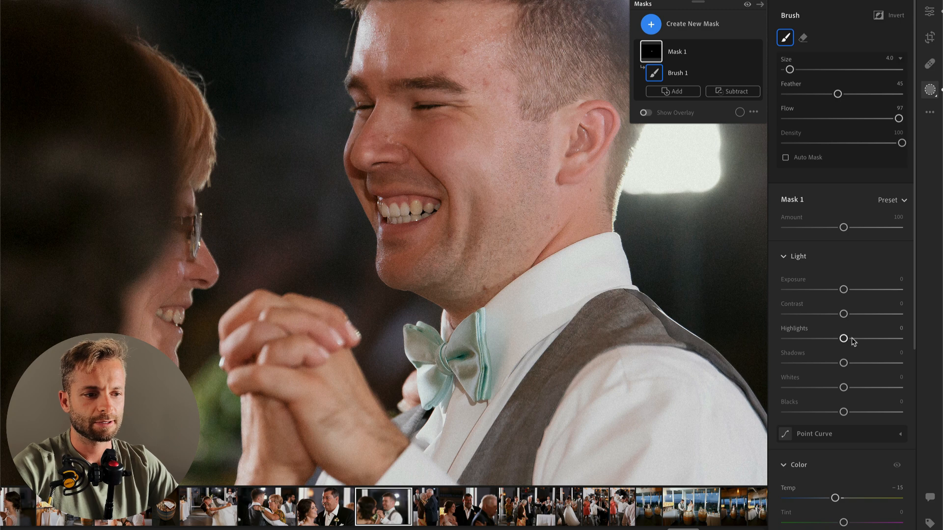
drag(844, 339, 867, 339)
key(Return)
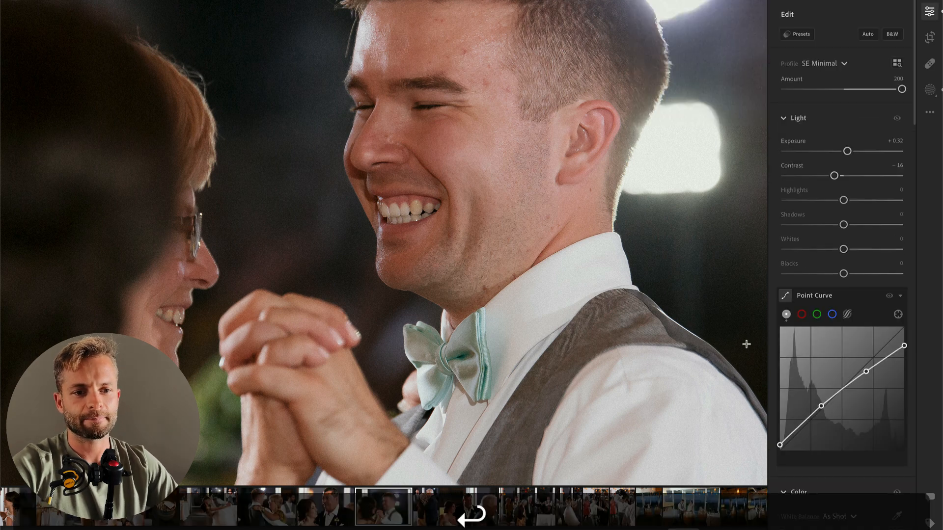
click(531, 204)
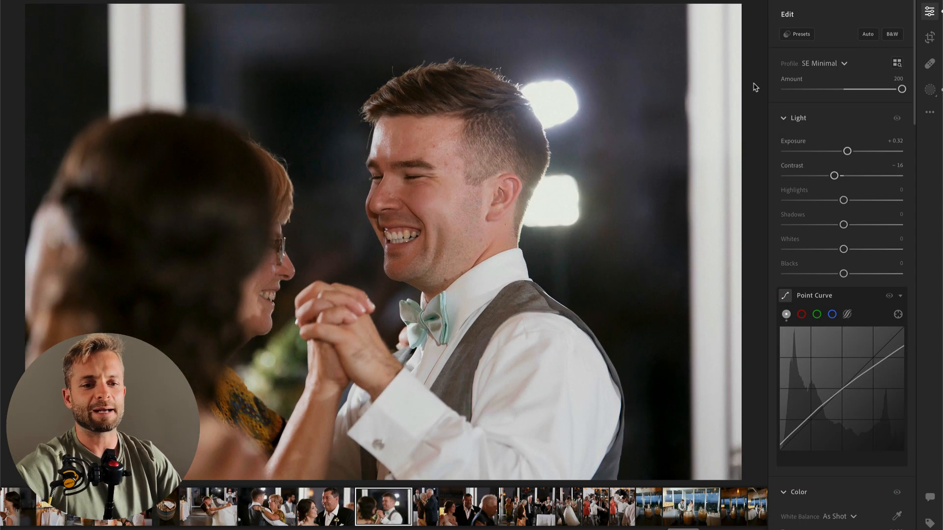
Step: On the elderly couple's dance photo, set Exposure to +0.26, then brush a mask over the background and darken it to Exposure −0.68
key(Right)
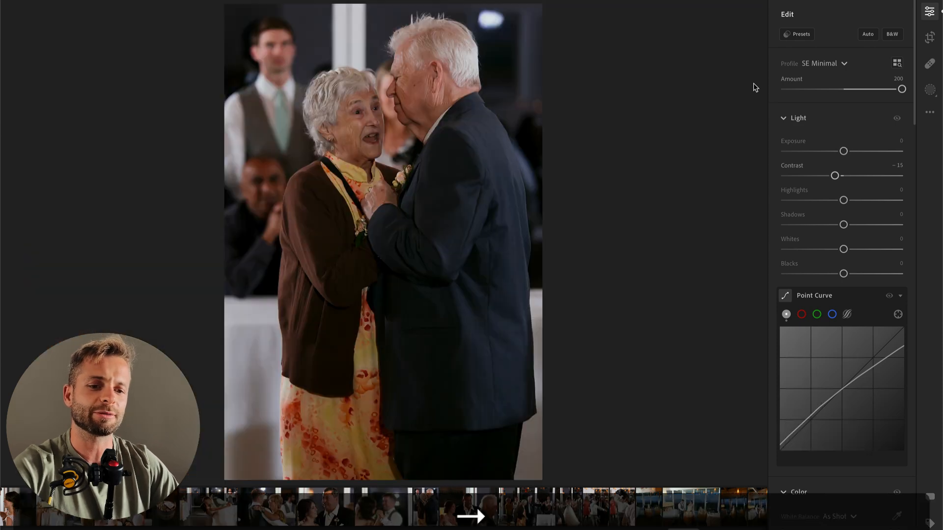
drag(844, 152, 847, 151)
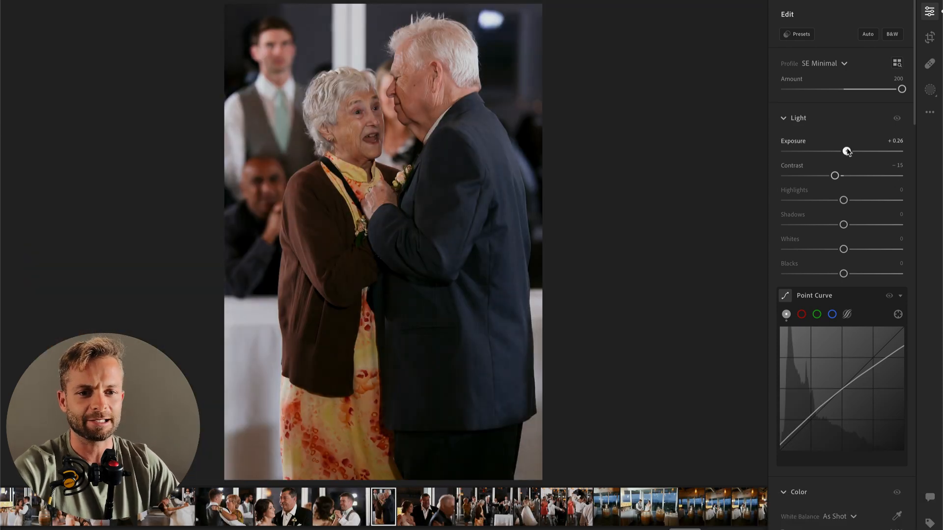
key(b)
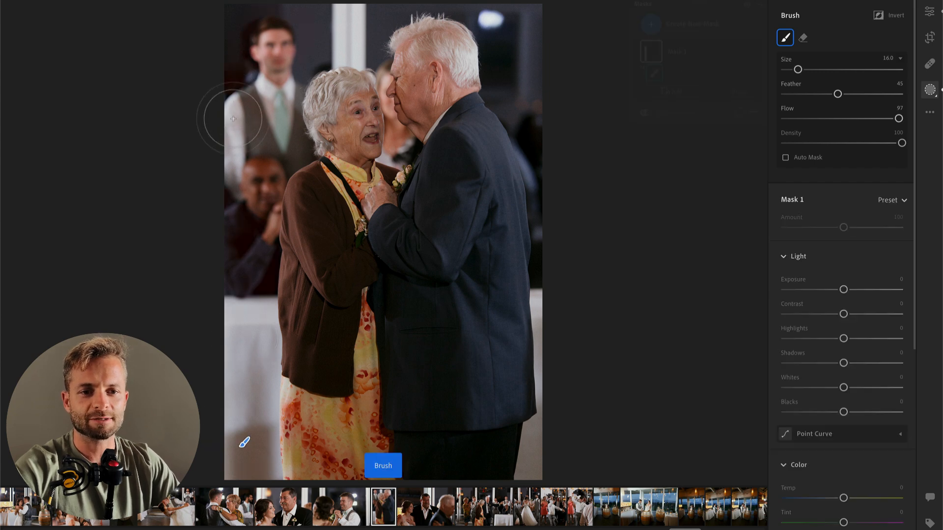
mouse_move(275, 26)
mouse_down()
mouse_move(318, 30)
mouse_move(346, 17)
mouse_move(326, 25)
mouse_up()
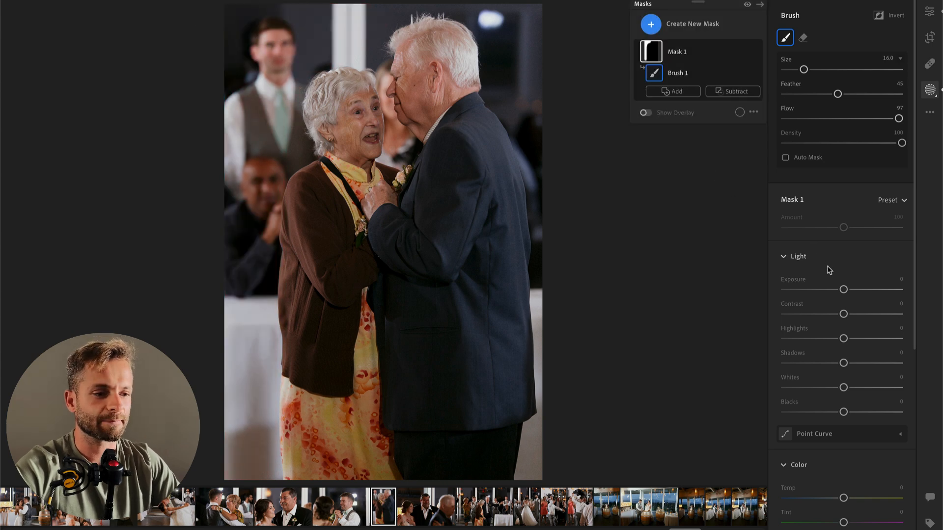
drag(843, 290, 833, 289)
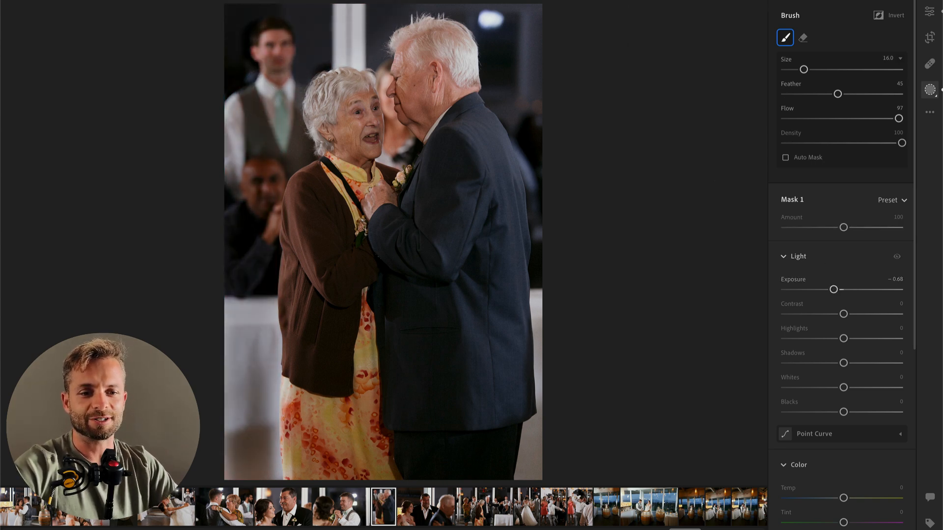
key(Return)
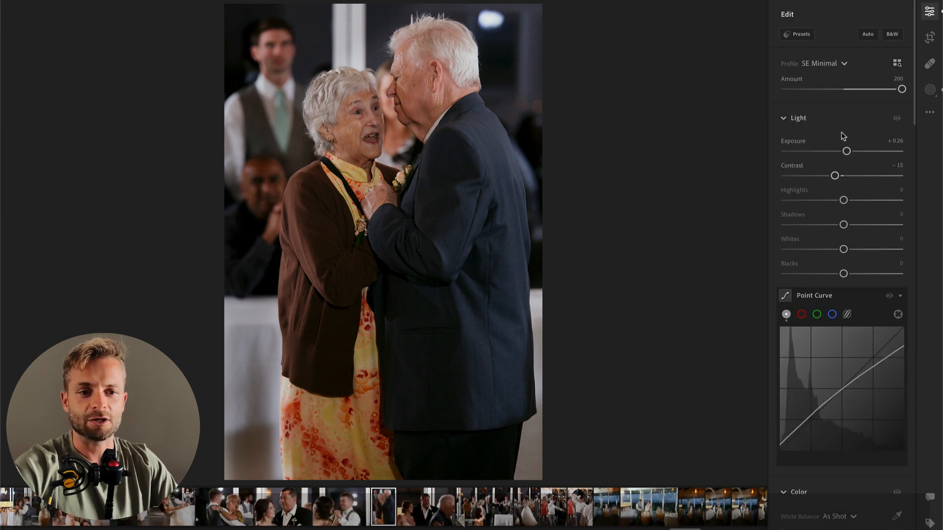
Step: On the photo of the bride beside the teary man with the mustache, set Exposure to +1.06 and Temp to 4,689
key(Right)
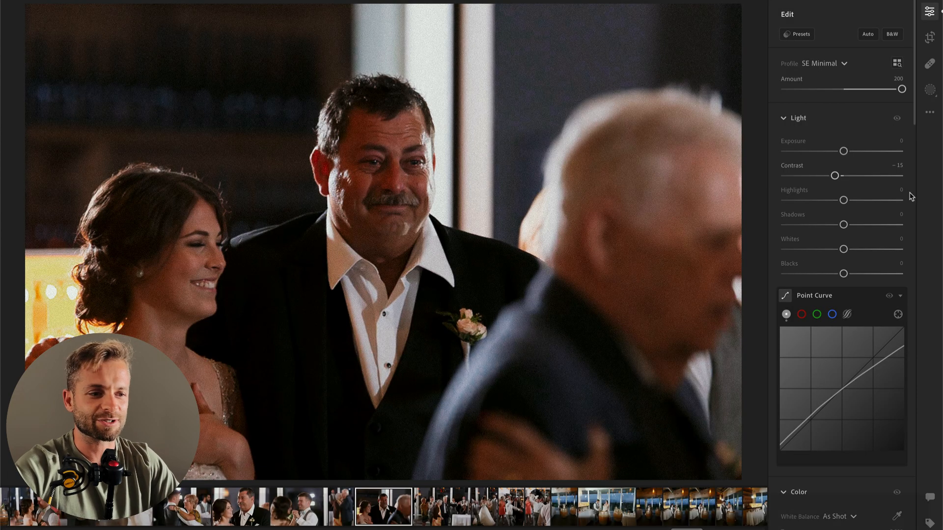
click(857, 152)
drag(856, 151, 856, 152)
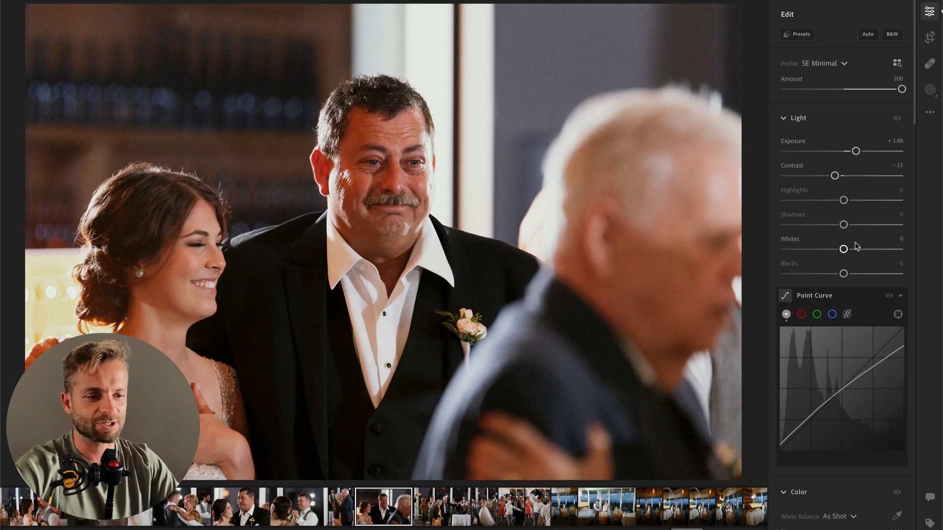
scroll(854, 248, down, 3)
drag(820, 404, 818, 403)
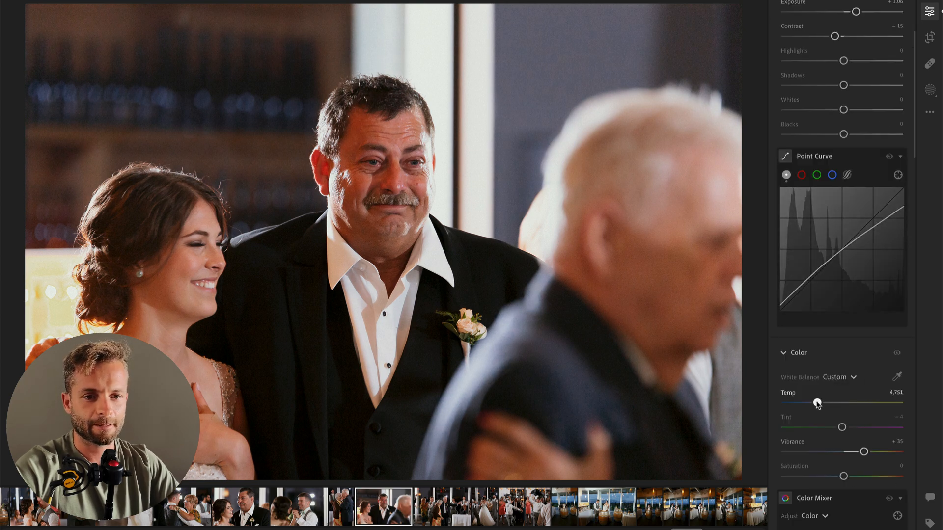
Step: Rebalance the teary man's photo with Highlights −10, Shadows +22 and Exposure +0.20
scroll(814, 220, up, 3)
mouse_move(810, 201)
mouse_down()
mouse_move(796, 202)
mouse_move(811, 201)
mouse_up()
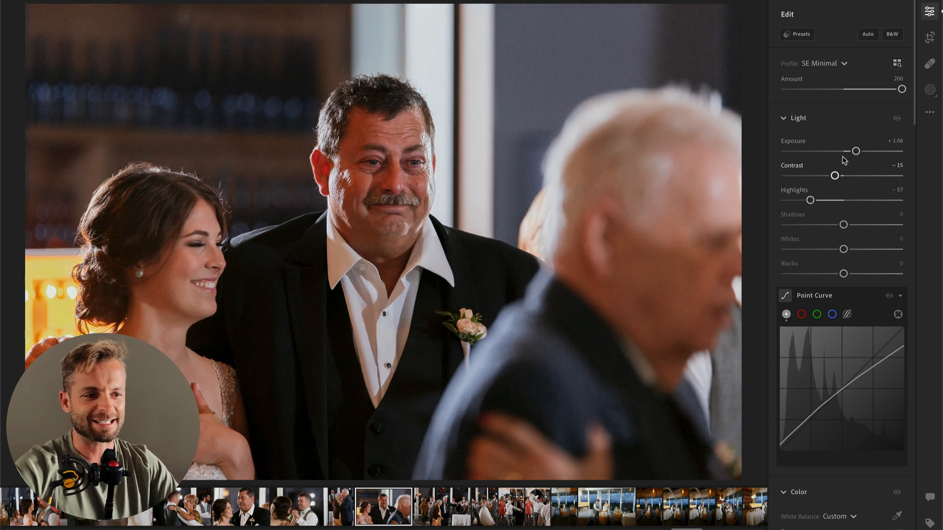
drag(856, 151, 852, 151)
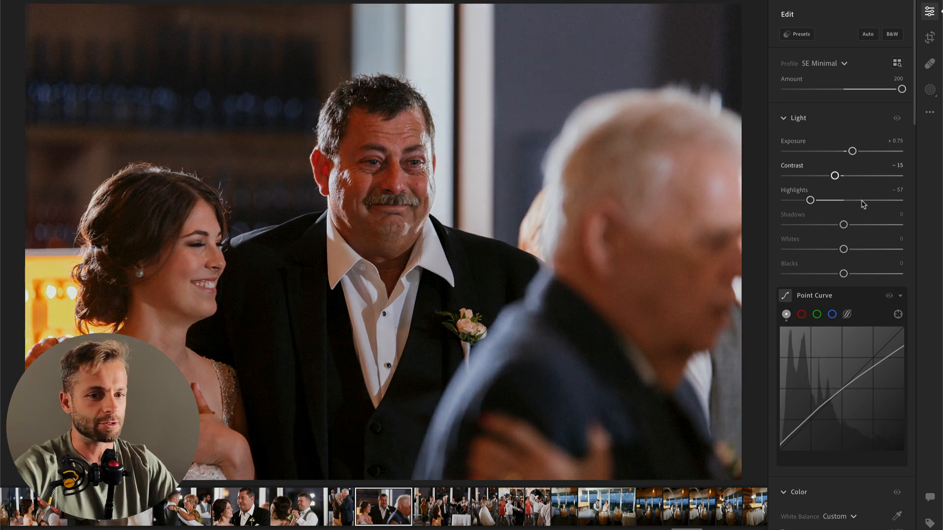
scroll(860, 207, down, 2)
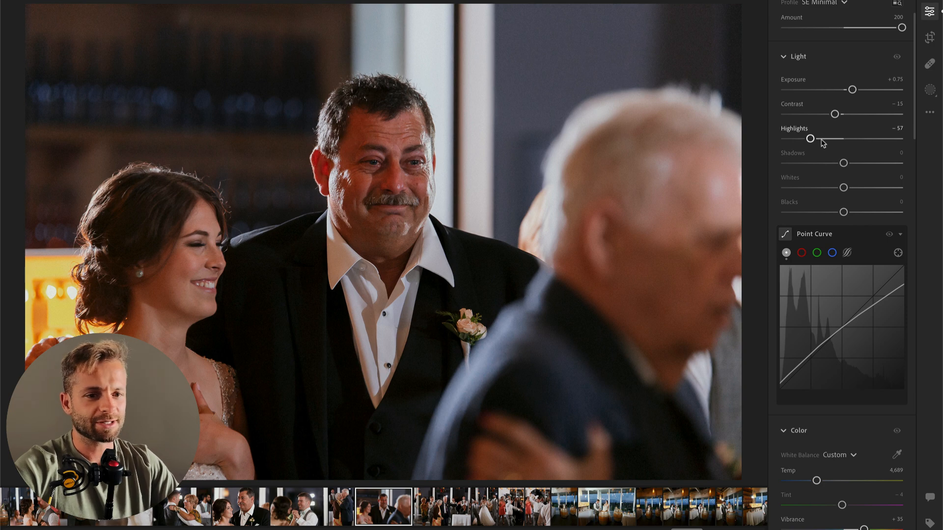
mouse_move(843, 164)
mouse_down()
mouse_move(828, 165)
mouse_move(856, 164)
mouse_up()
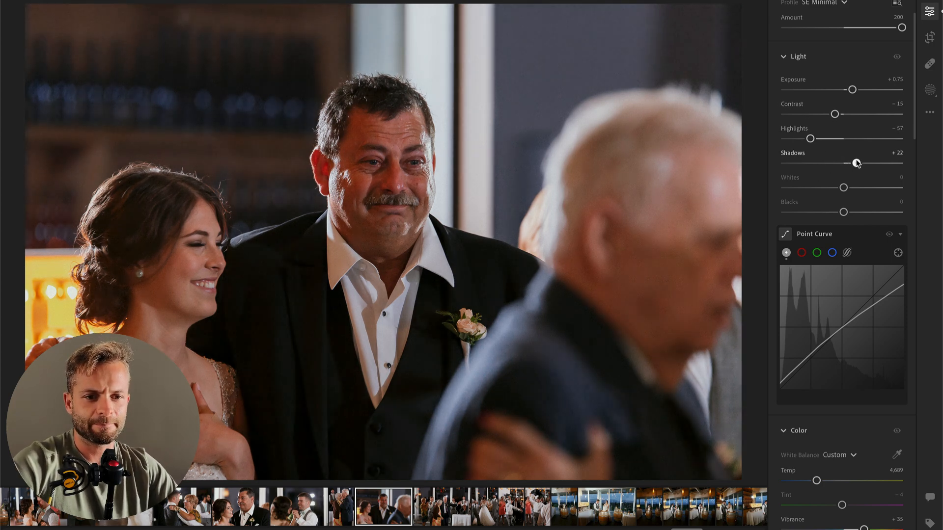
click(838, 140)
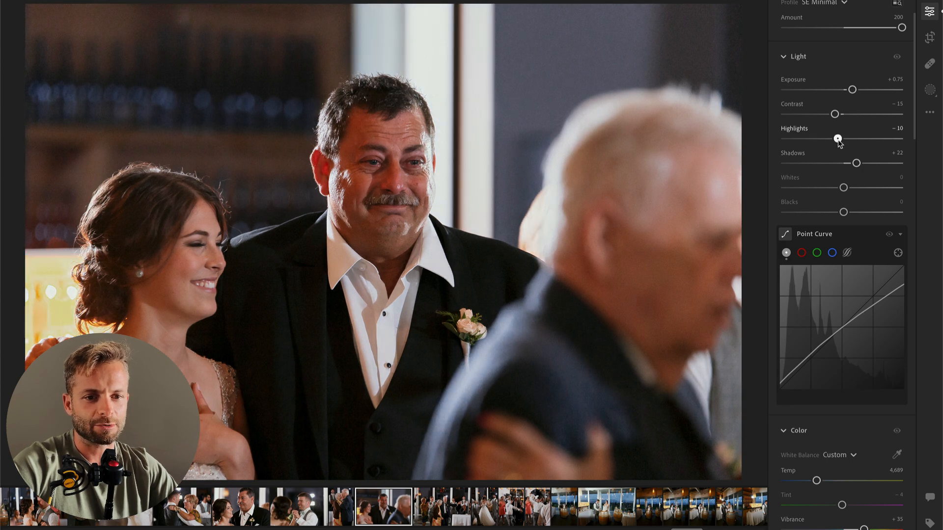
drag(852, 90, 846, 90)
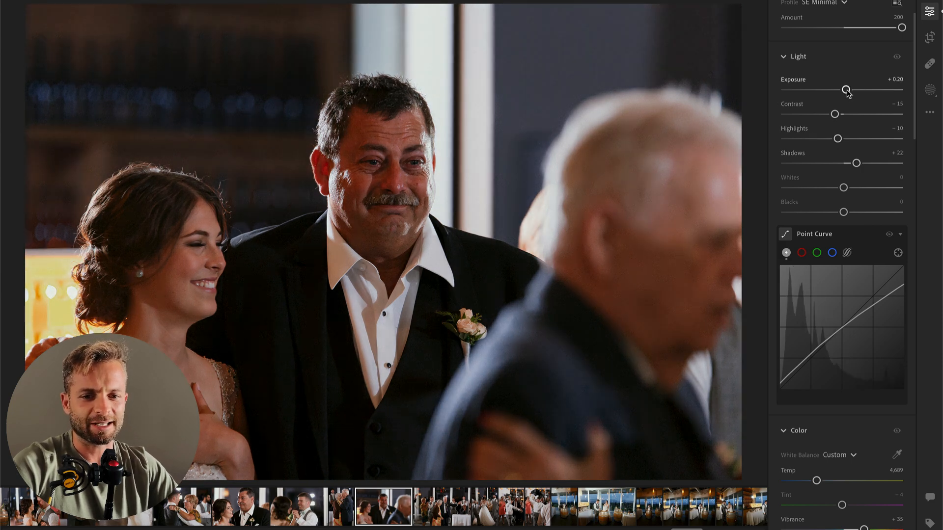
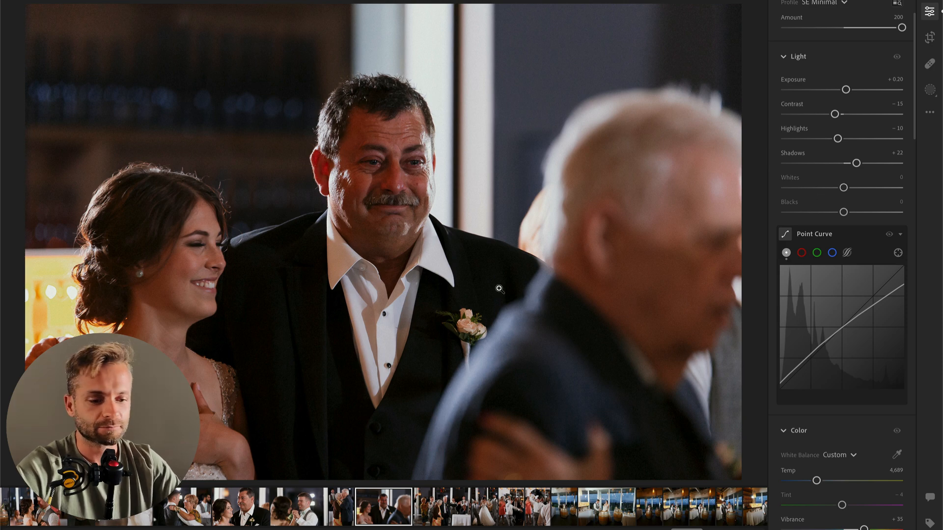
Step: Brighten the teary man's photo to Exposure +0.38 and copy its edit settings
drag(850, 91, 855, 93)
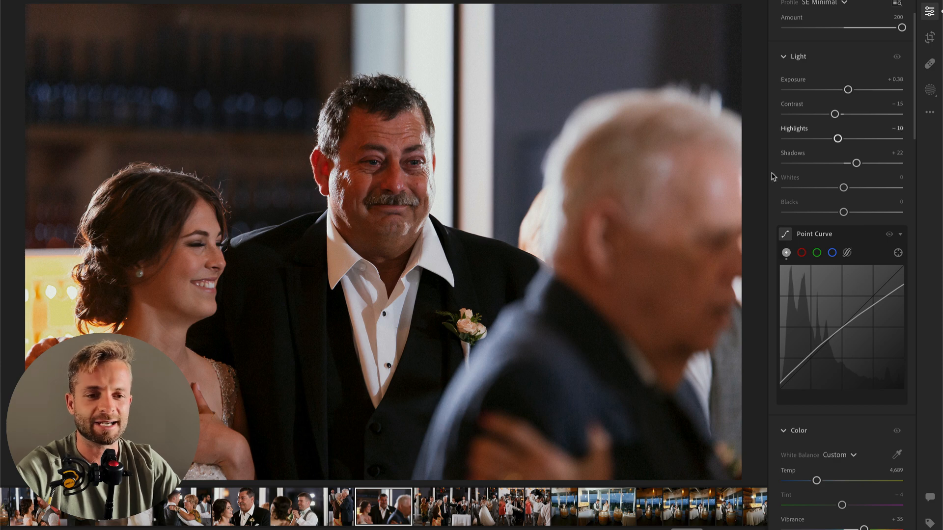
key(super+c)
key(Return)
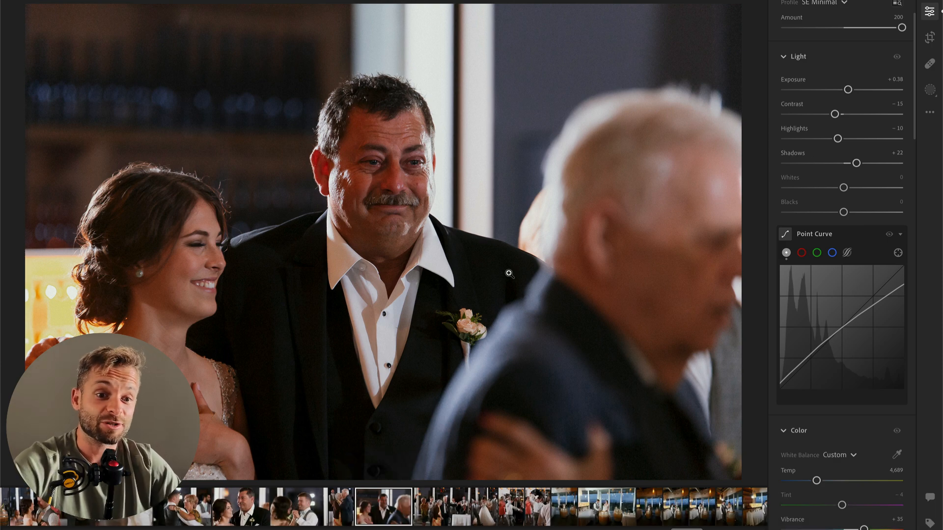
Step: On the elderly couple's photo with clapping guests, set Exposure to −0.34, straighten by −1.01 and crop tighter around the group
key(Right)
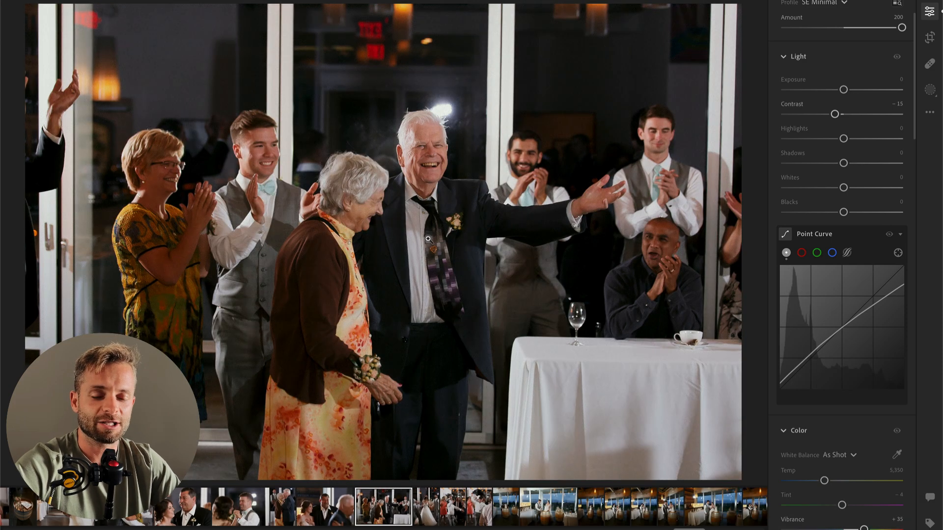
drag(843, 90, 840, 91)
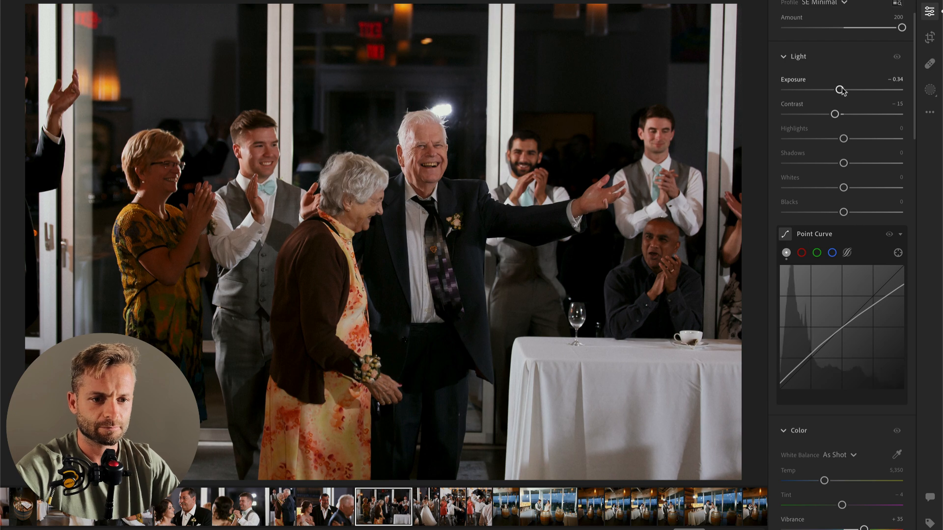
key(c)
drag(744, 109, 735, 47)
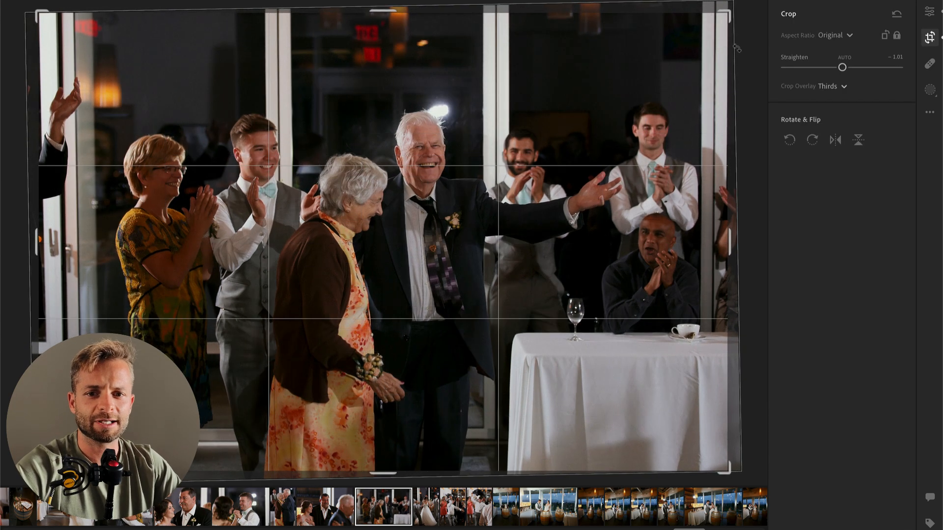
drag(34, 15, 67, 23)
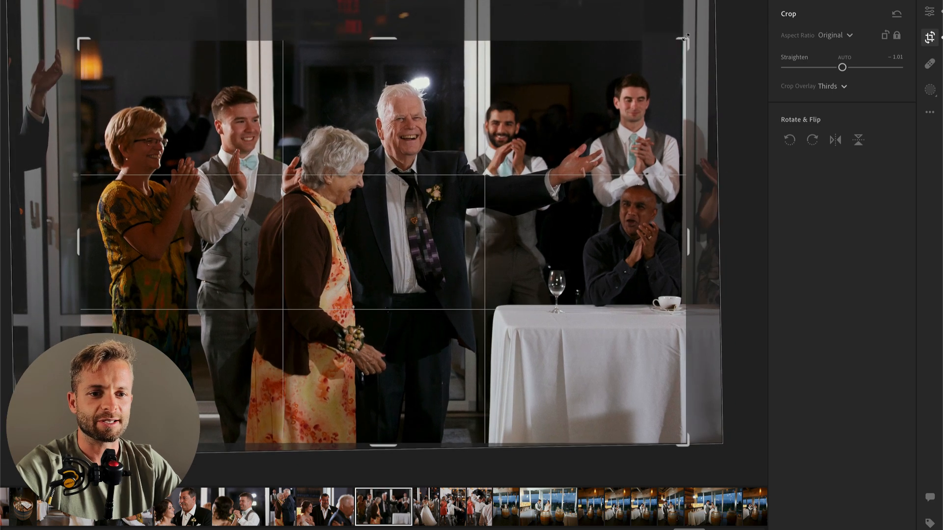
key(Return)
Step: On the photo of the bride dancing among the groomsmen, apply the 00 Vintage AI Bloom preset and set Exposure to +0.14
key(Right)
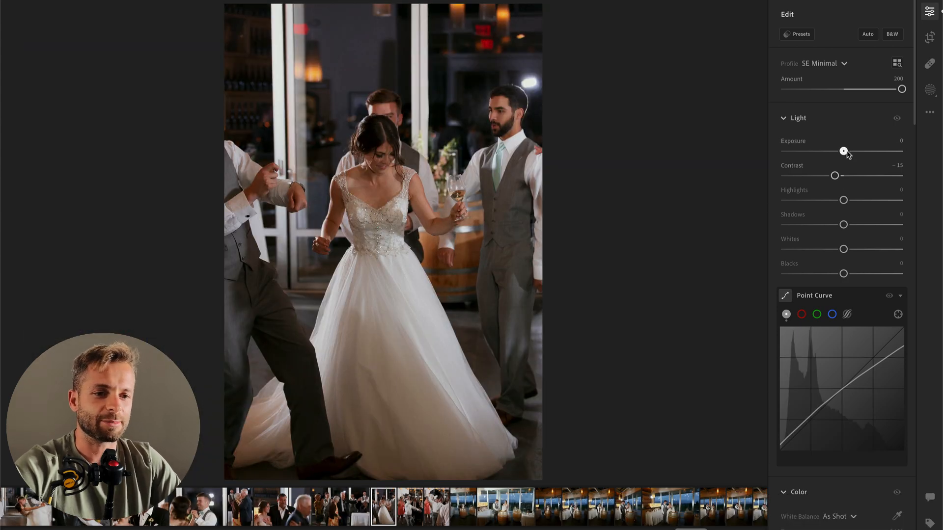
drag(847, 153, 852, 153)
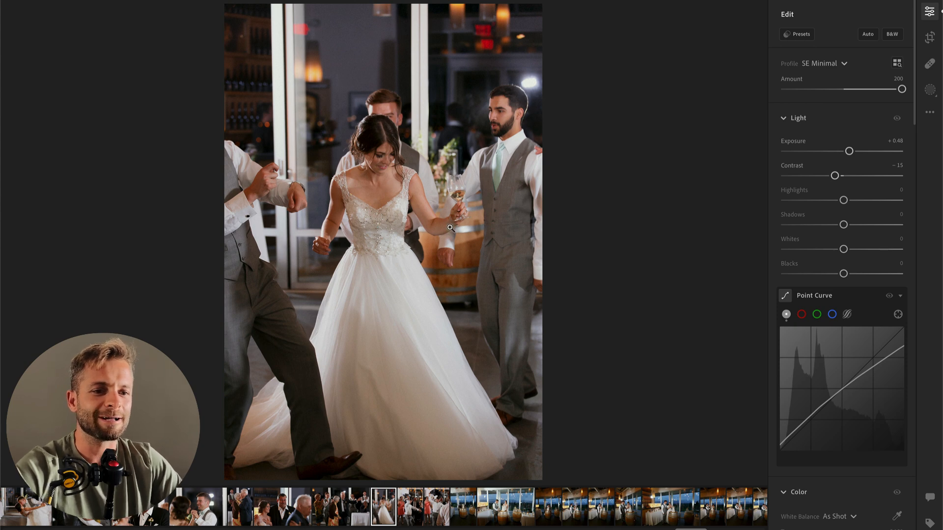
click(800, 36)
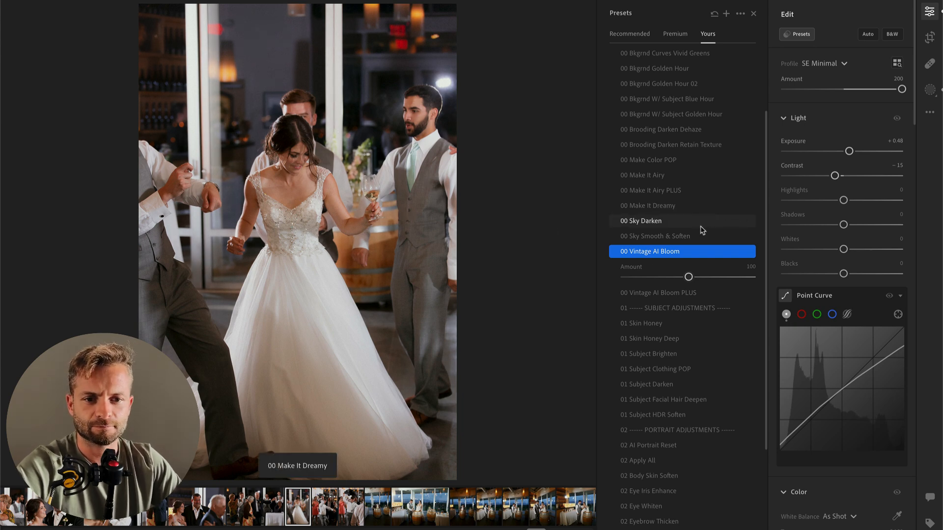
double_click(848, 152)
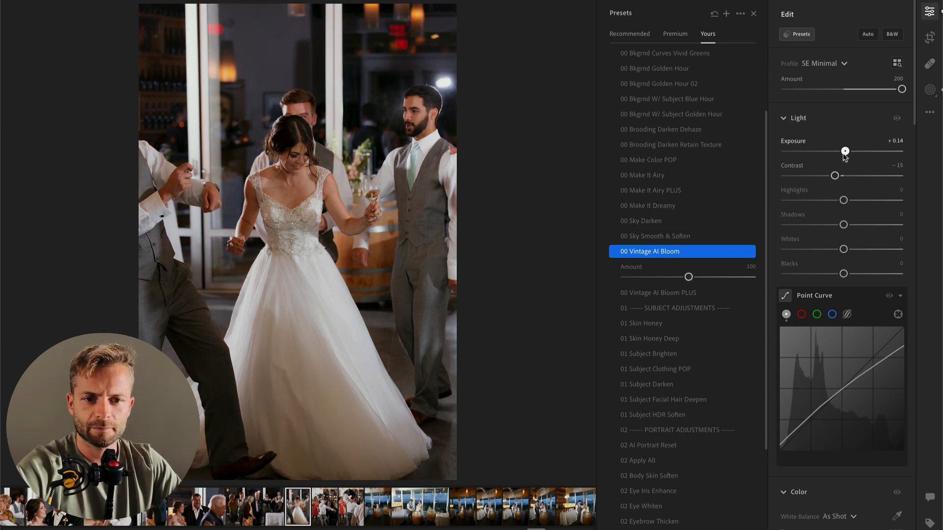
Step: On the photo of the man holding a bundled vest overhead, set Highlights to −70 and Exposure to +0.42
key(Right)
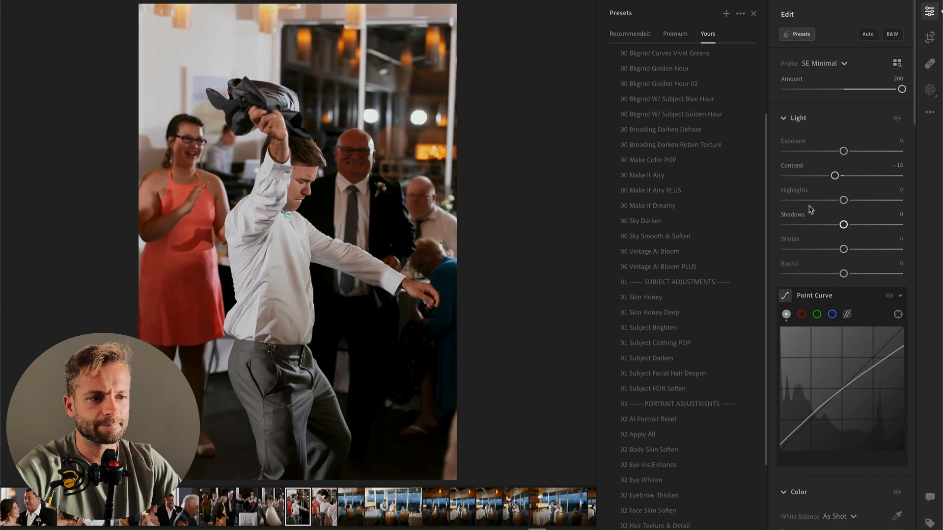
drag(843, 199, 803, 200)
click(844, 152)
drag(844, 152, 849, 152)
Step: On the photo of the man swinging the dark garment overhead, set Highlights to −30 and raise Exposure slightly
key(Right)
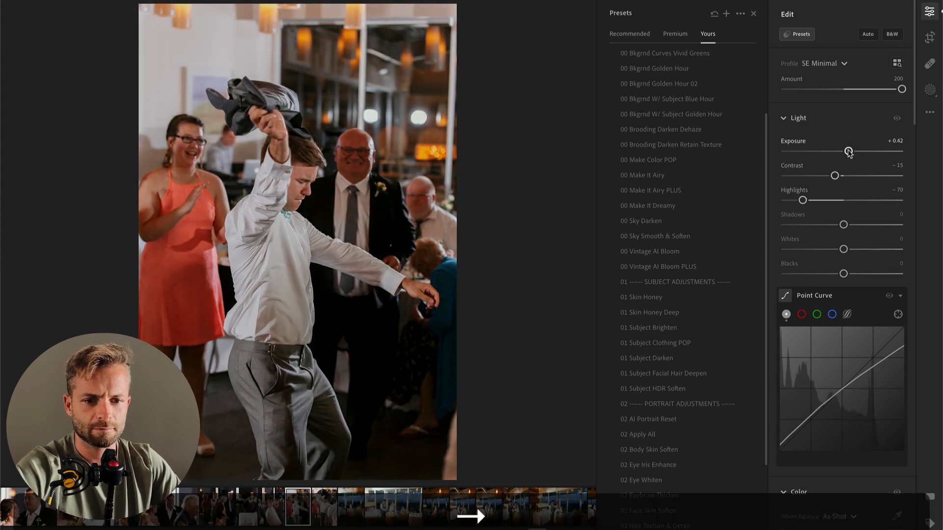
drag(844, 200, 827, 200)
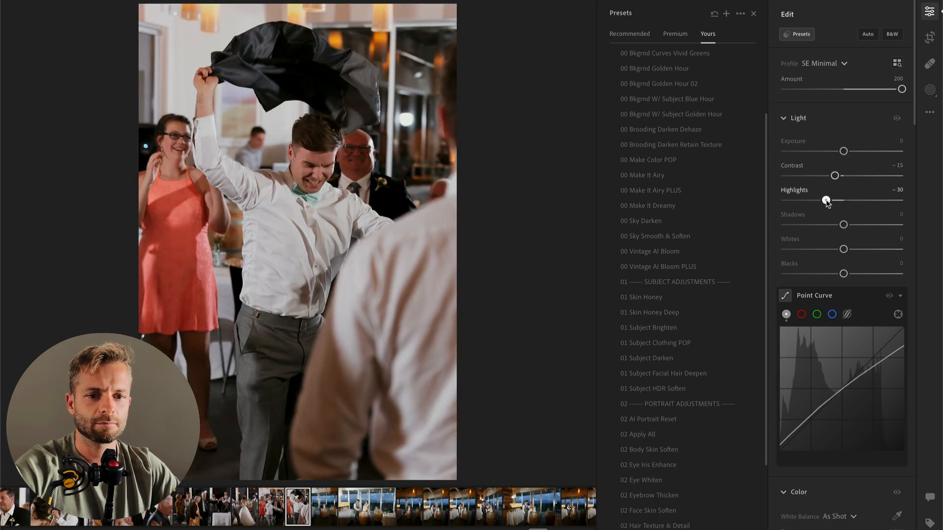
drag(843, 150, 847, 152)
Step: Brush a mask over the bright wall behind the woman in coral and darken it to Exposure −0.56
key(b)
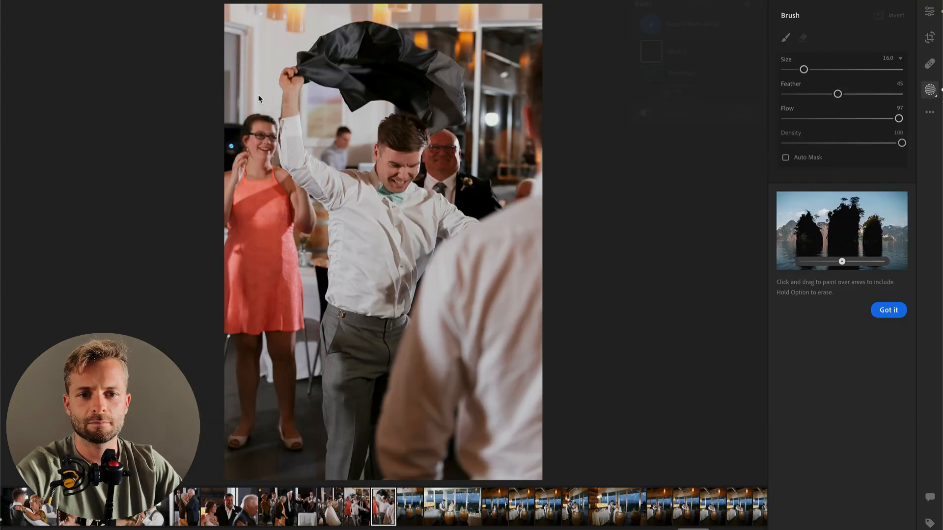
mouse_move(245, 66)
mouse_down()
mouse_move(249, 35)
mouse_move(248, 72)
mouse_move(288, 130)
mouse_up()
drag(844, 290, 837, 292)
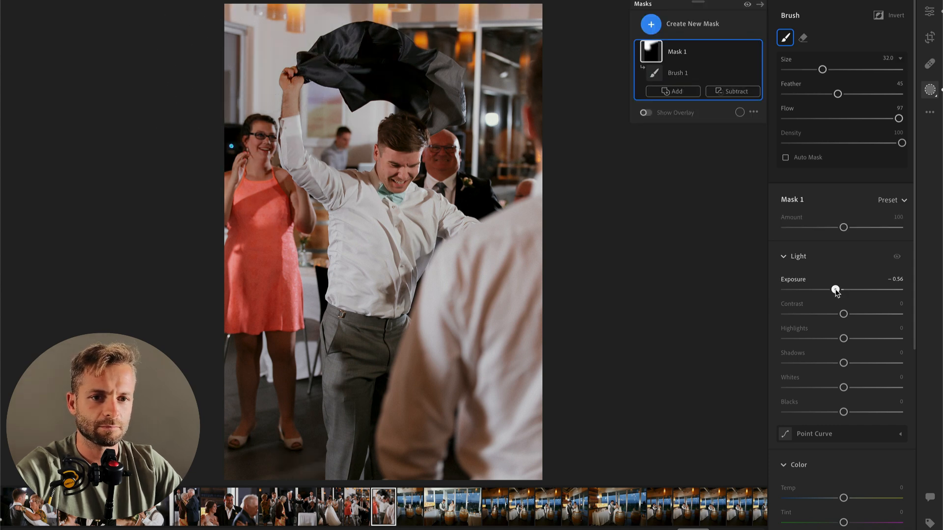
key(Return)
Step: On the vertical photo of the couple bending behind the cake, set Temp to 5,632 and Tint to +12, then crop tighter around them
key(Right)
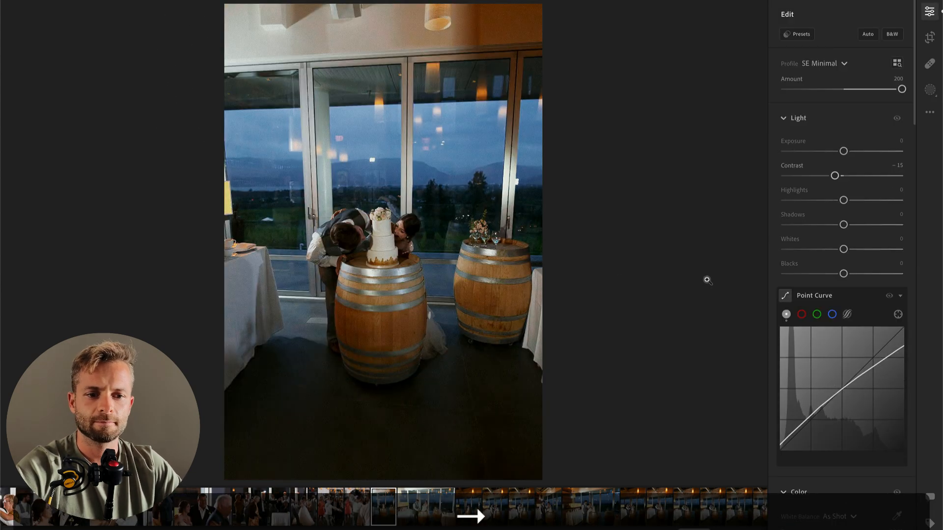
scroll(842, 417, down, 3)
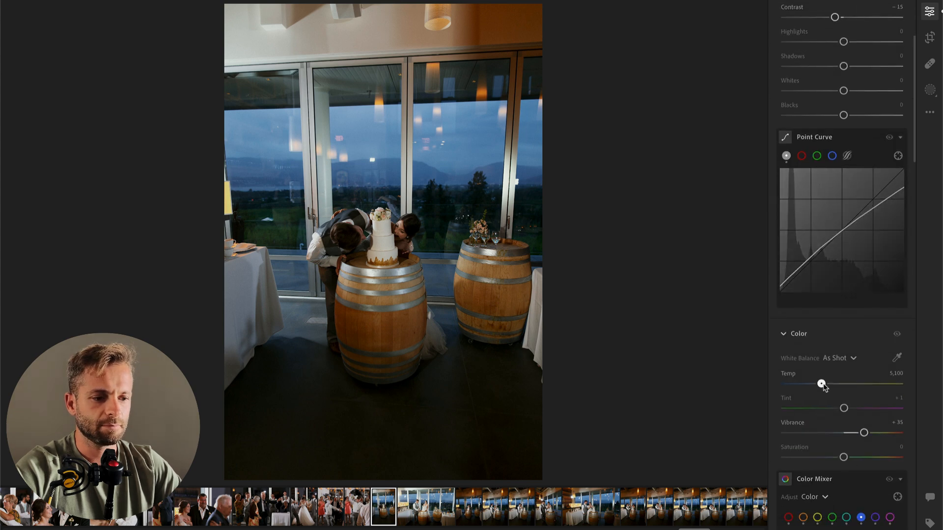
drag(822, 384, 828, 384)
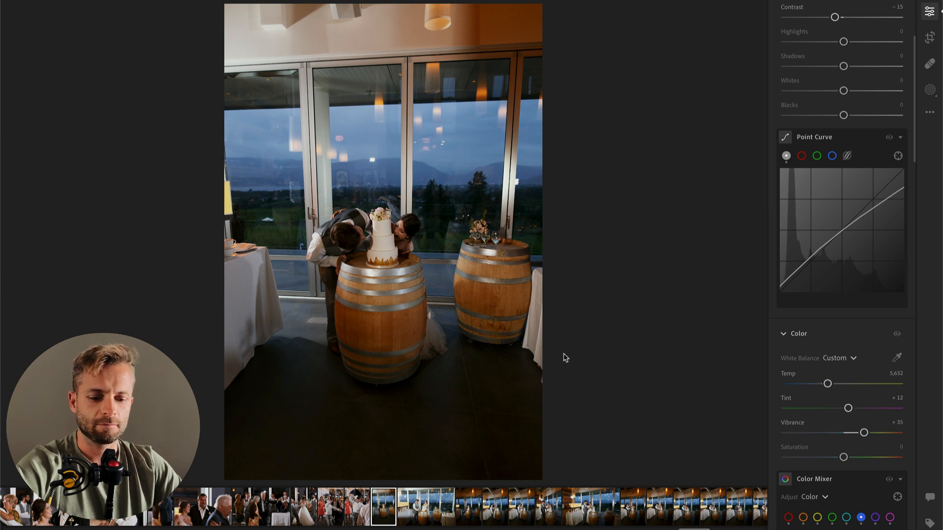
key(r)
drag(381, 4, 389, 45)
key(Return)
Step: Try Exposure −1.79 on the wide cake-cutting photo with the LOVE sign and examine its camera information
key(Right)
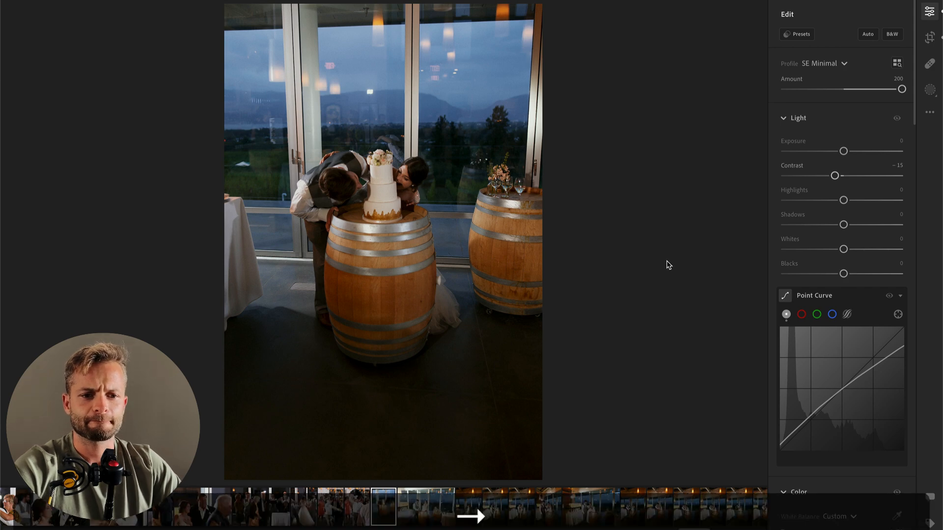
drag(843, 151, 823, 151)
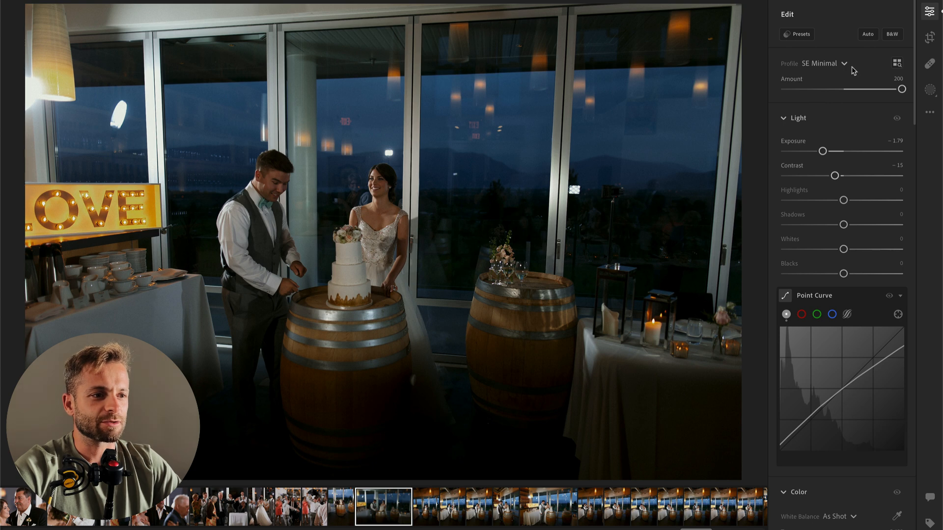
key(i)
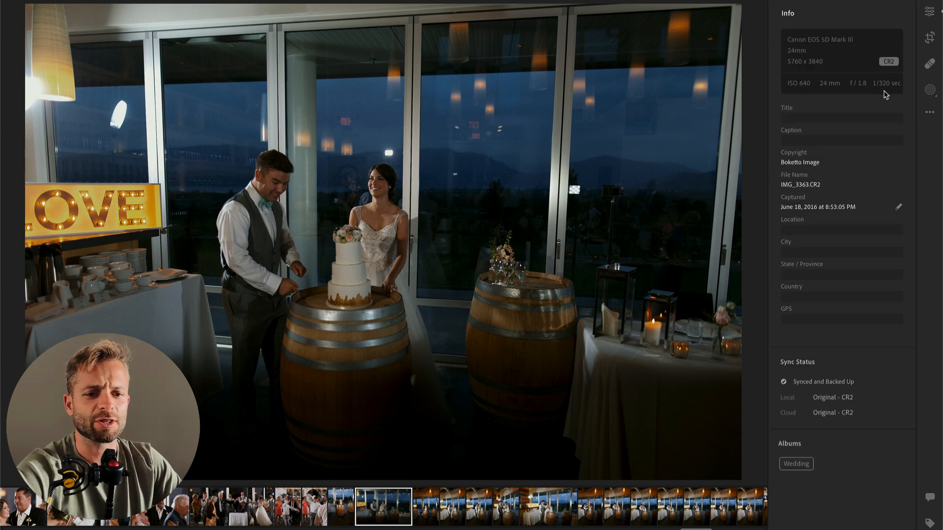
key(i)
key(i)
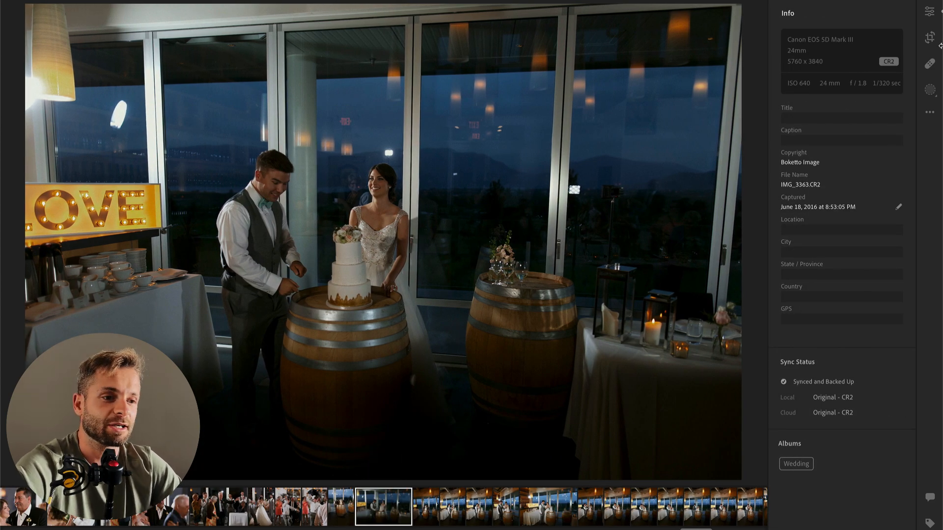
click(930, 13)
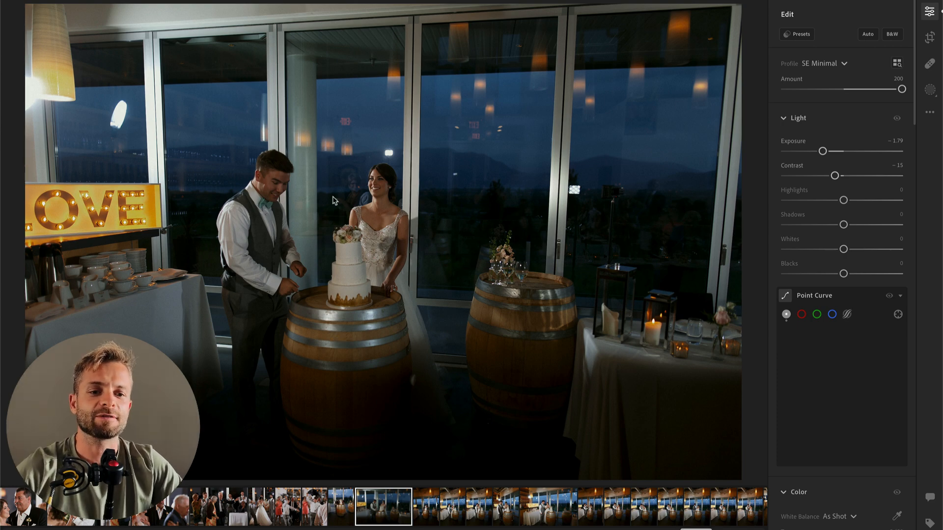
Step: Set the wide cake-cutting photo's Exposure to −0.94 and copy its edit settings
drag(823, 151, 834, 154)
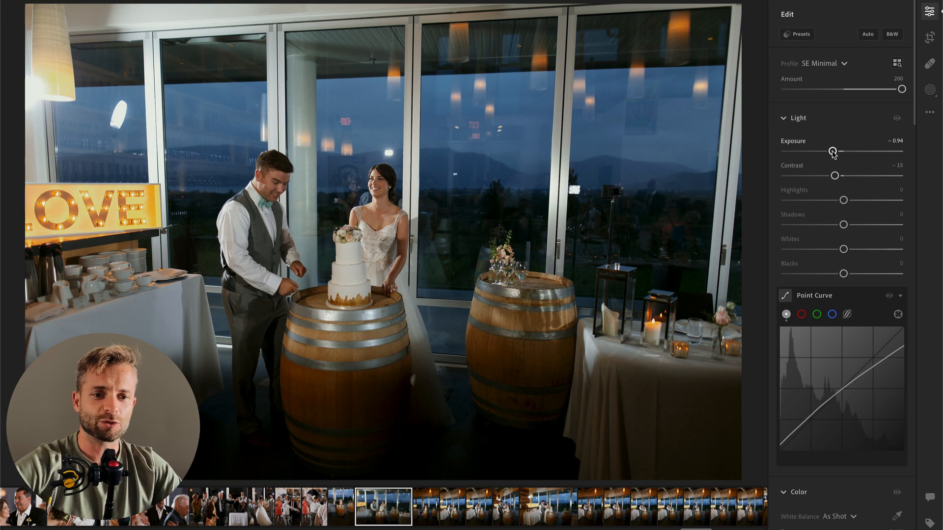
key(super+c)
Step: Paste the edit settings onto the following vertical cake photo, then set Exposure to +0.65 and Highlights to −47
key(Right)
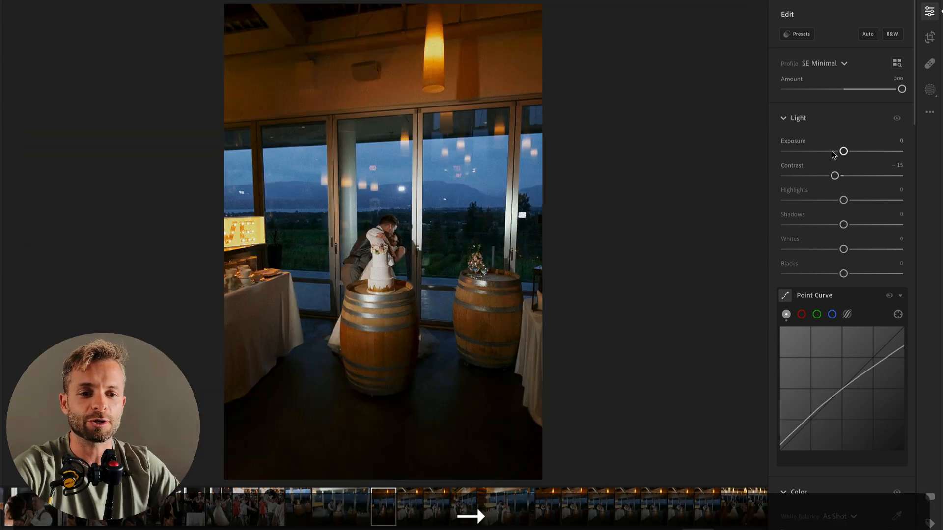
key(super+v)
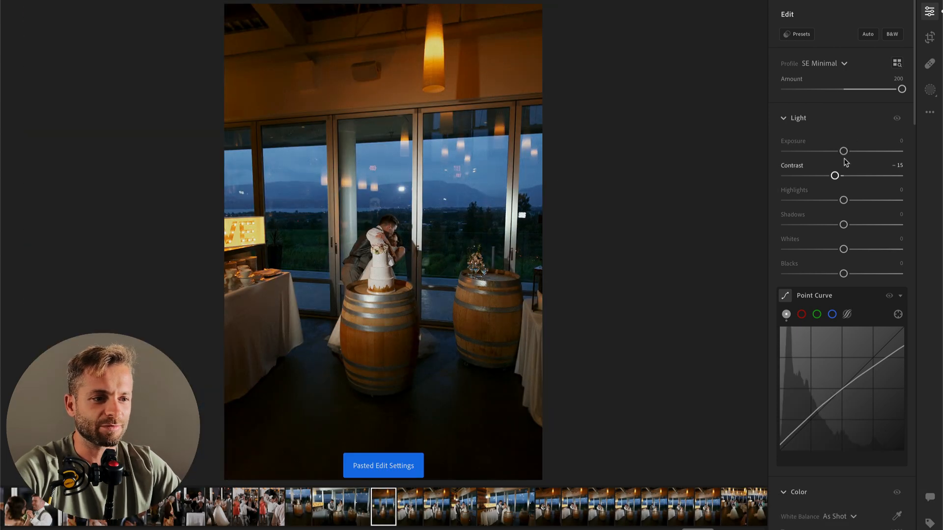
drag(845, 153, 853, 154)
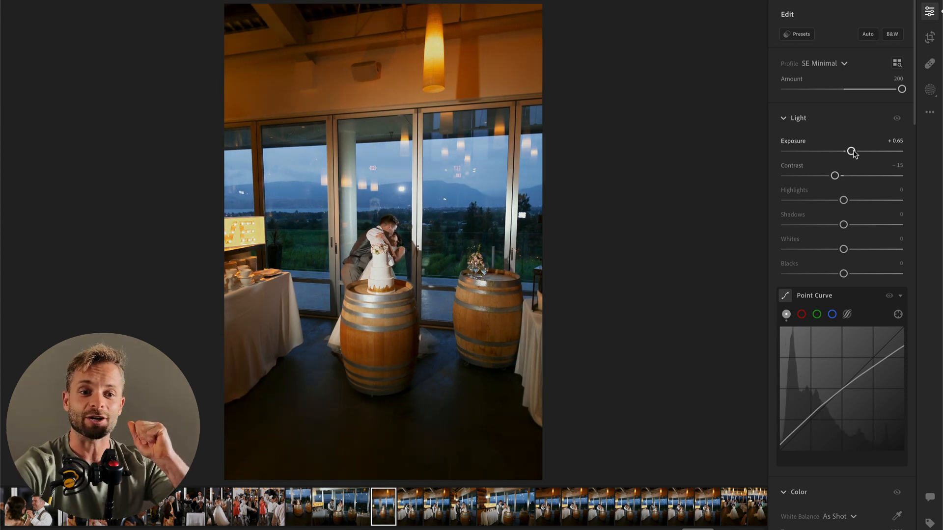
drag(843, 201, 816, 200)
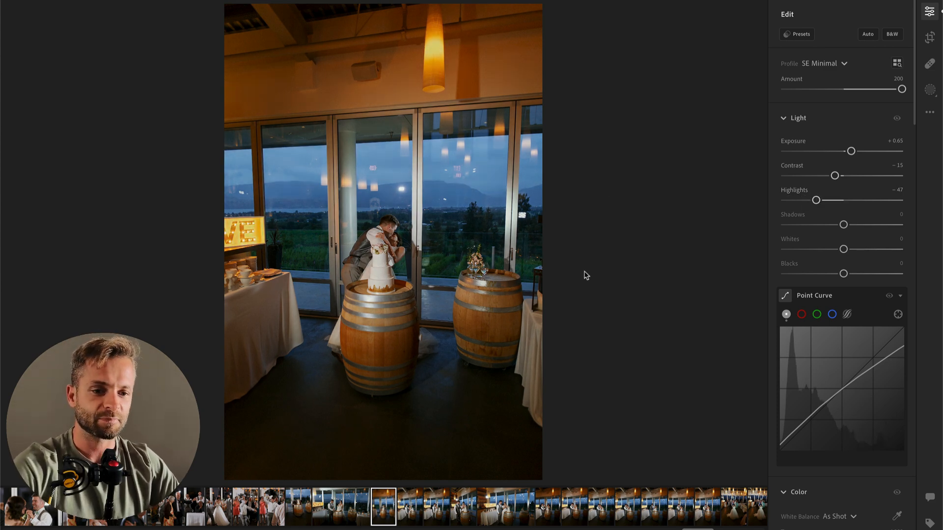
Step: On the photo of the bride raising the cake knife, set Highlights to −35 and Exposure to +0.11, and copy the edit settings
key(Right)
drag(839, 152, 840, 151)
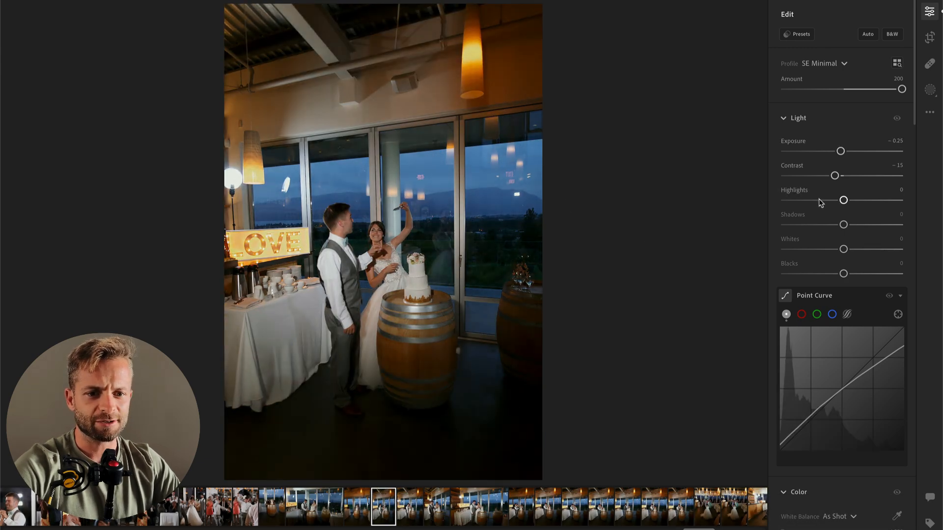
drag(823, 200, 819, 200)
drag(840, 151, 845, 151)
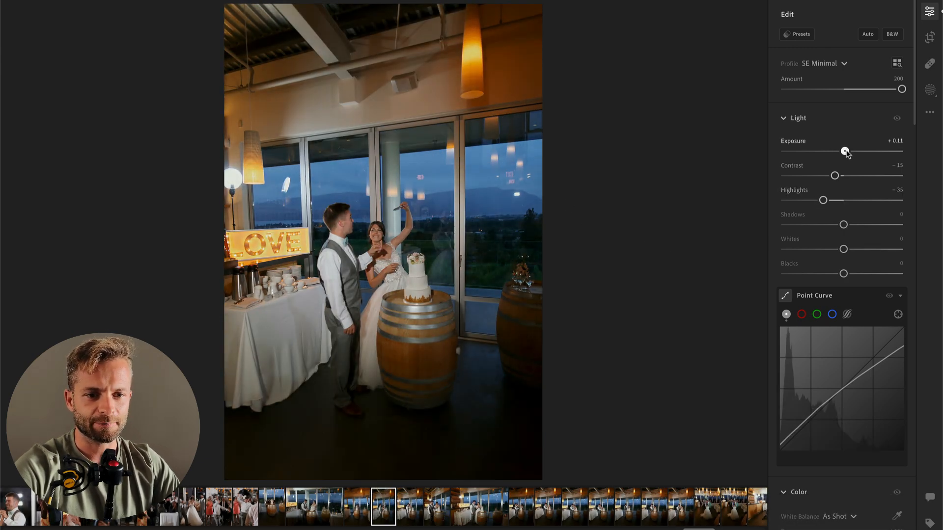
key(super+c)
Step: Paste the copied settings onto the closer vertical cake-cutting photo and set Exposure to +0.21
key(super+Right)
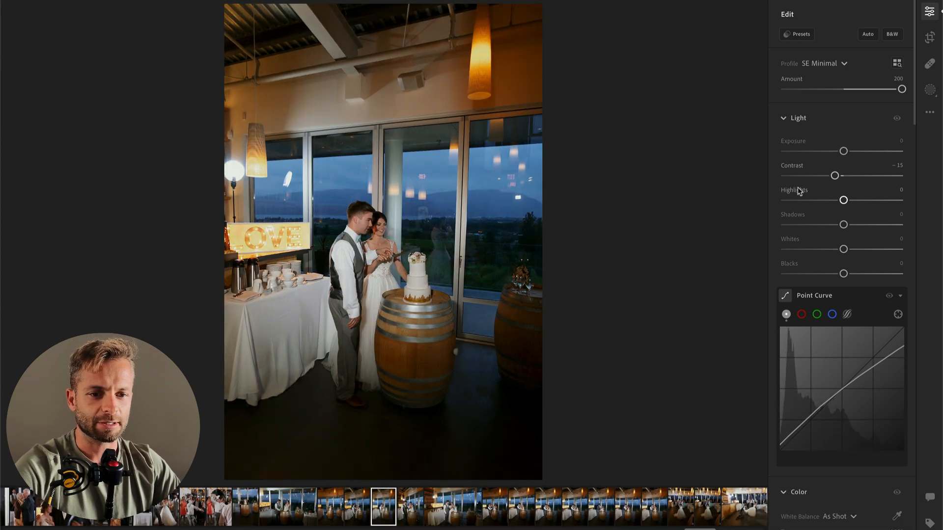
key(Right)
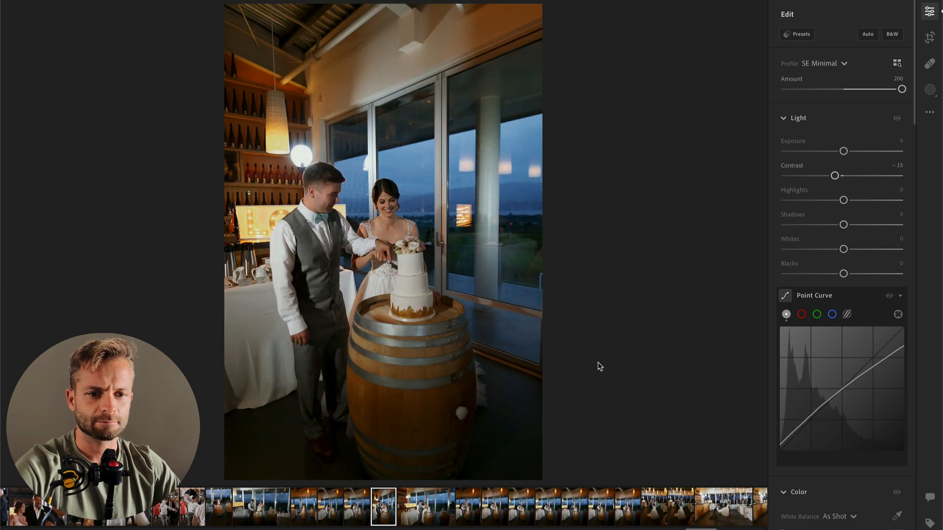
key(super+v)
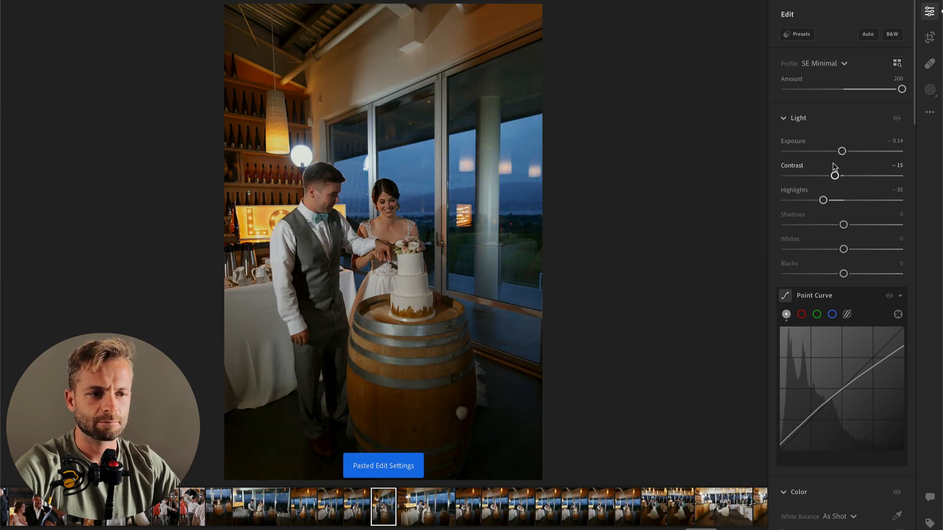
drag(842, 151, 846, 151)
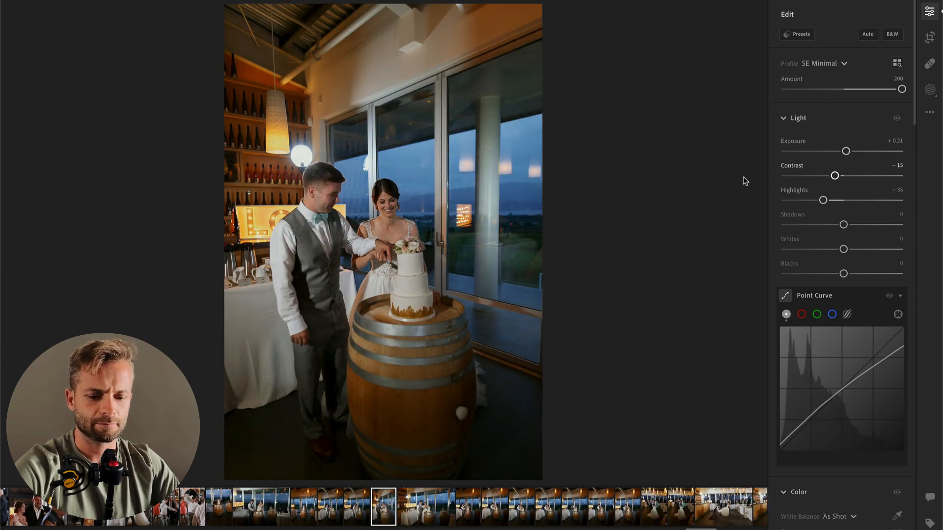
Step: Crop the closer cake-cutting photo tighter around the couple and the barrel
key(c)
drag(384, 4, 385, 32)
drag(387, 98, 381, 114)
key(Return)
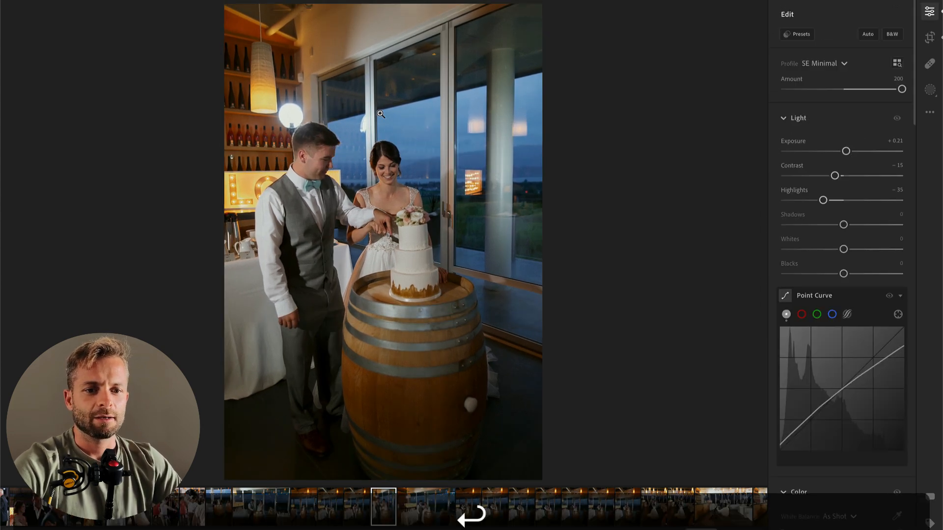
Step: On the wide cake-cutting photo with the laughing bride, set Exposure to −0.09
key(Right)
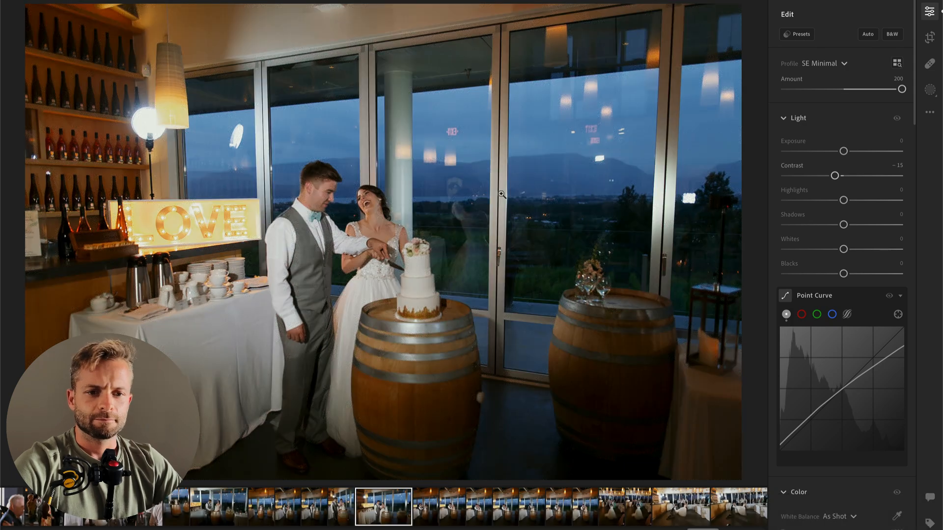
drag(843, 151, 843, 152)
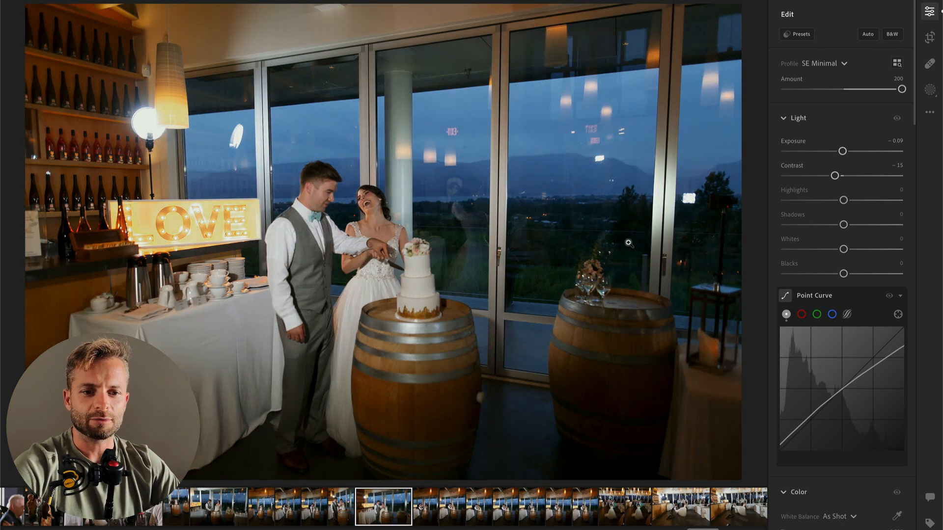
Step: On the following vertical photo, brush a mask over the bride and cake, lowering its Contrast and raising its Highlights
key(Right)
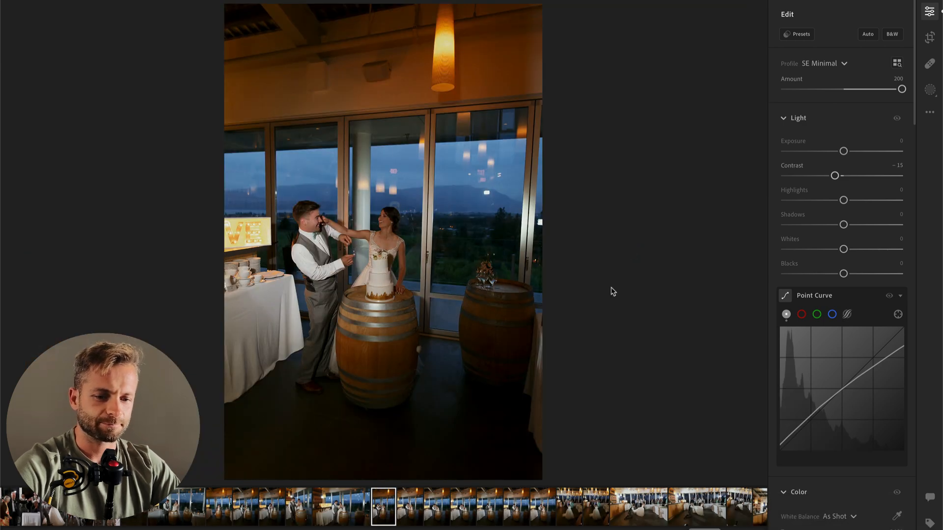
key(b)
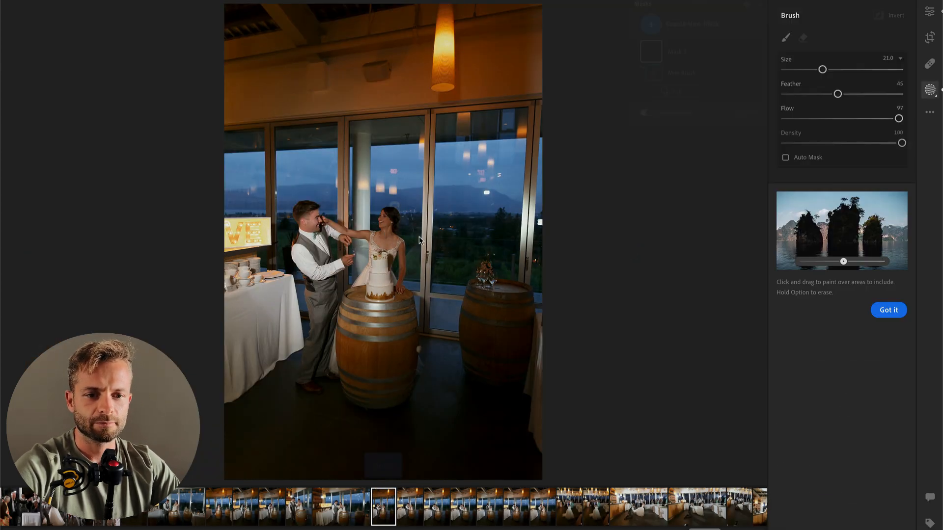
click(376, 237)
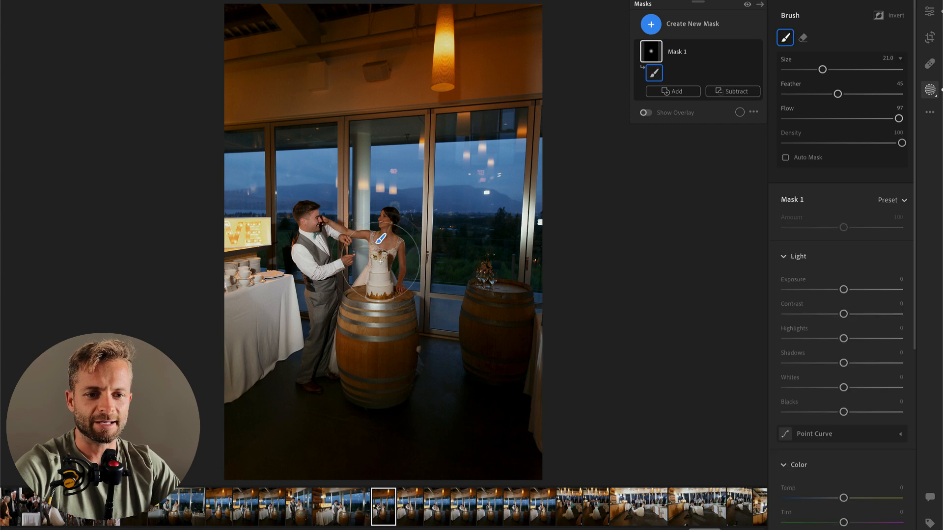
click(812, 314)
click(810, 338)
drag(811, 338, 862, 338)
key(Return)
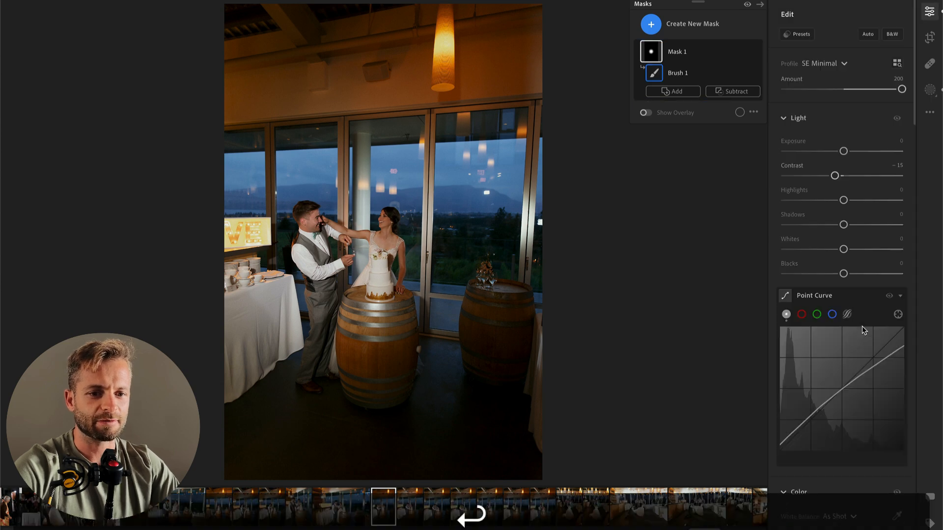
Step: Crop the masked vertical photo tighter around the couple, trimming the ceiling and repositioning the frame
key(c)
drag(386, 4, 387, 41)
mouse_move(419, 132)
mouse_down()
mouse_move(441, 133)
mouse_move(432, 130)
mouse_up()
key(Return)
Step: Crop the next vertical photo from its upper-left corner to trim the ceiling and the LOVE sign
key(Right)
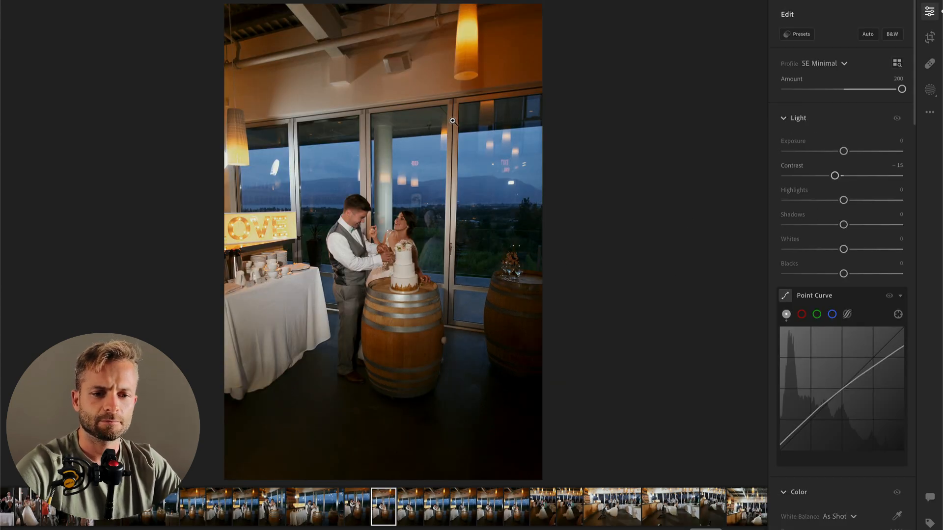
key(c)
drag(227, 4, 242, 15)
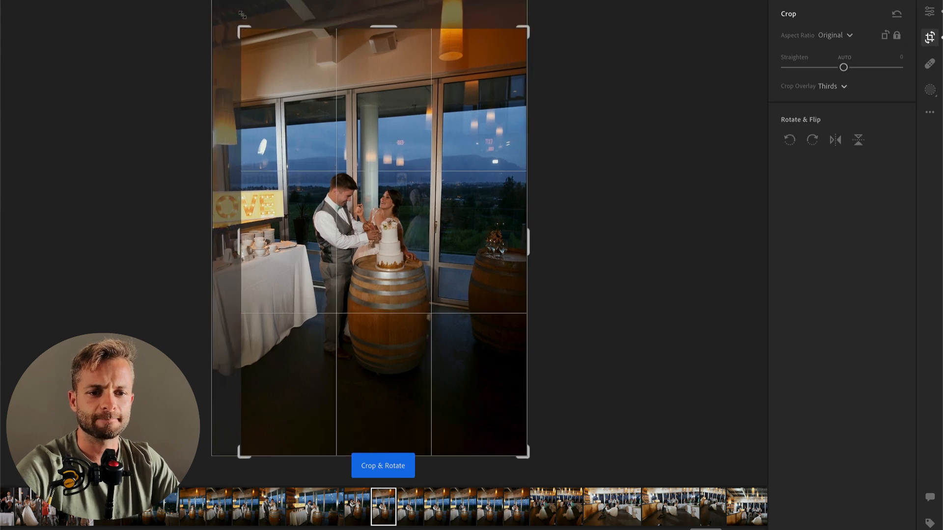
key(Return)
Step: Brush a mask over the bride with Contrast −61 and Highlights +37, and slightly lower the whole photo's Exposure
key(b)
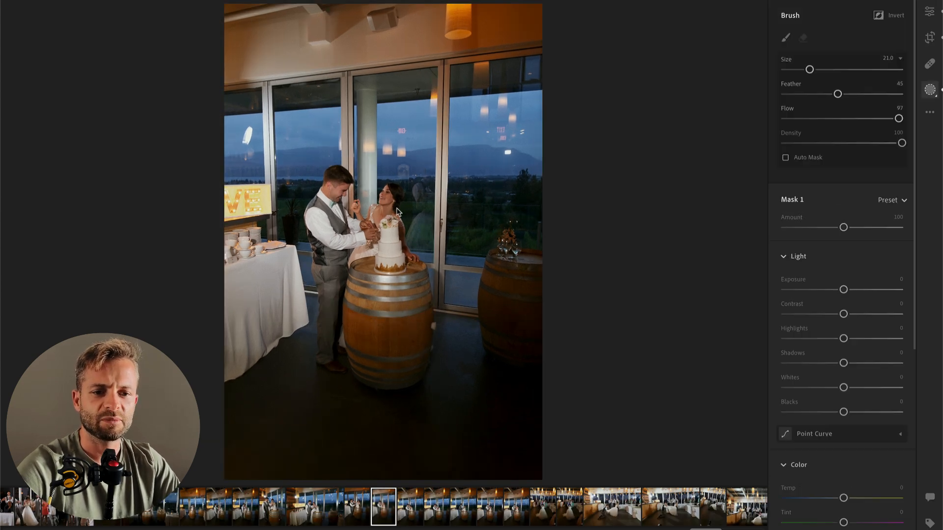
click(390, 209)
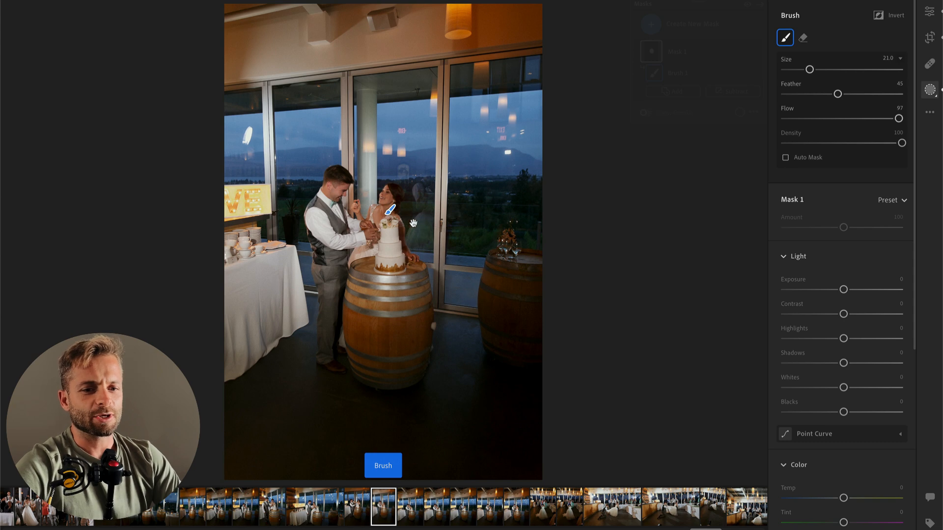
drag(826, 314, 866, 339)
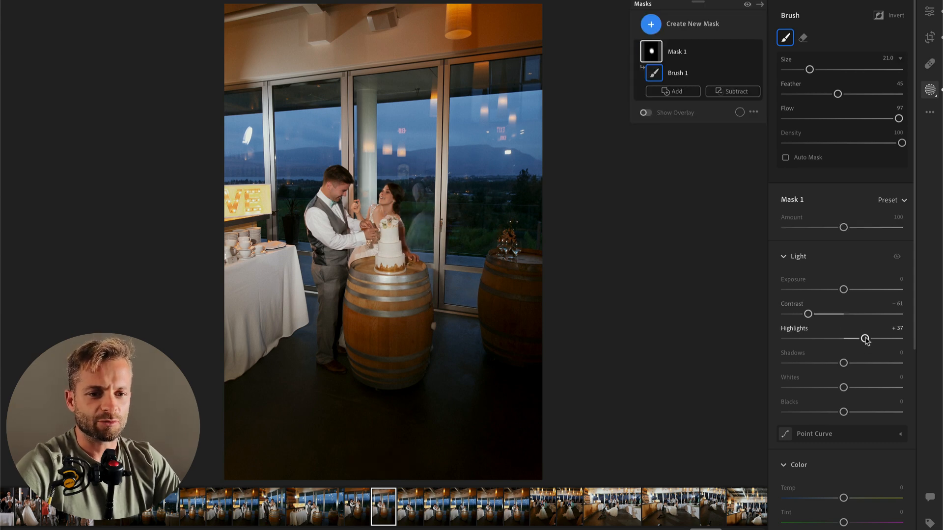
key(Return)
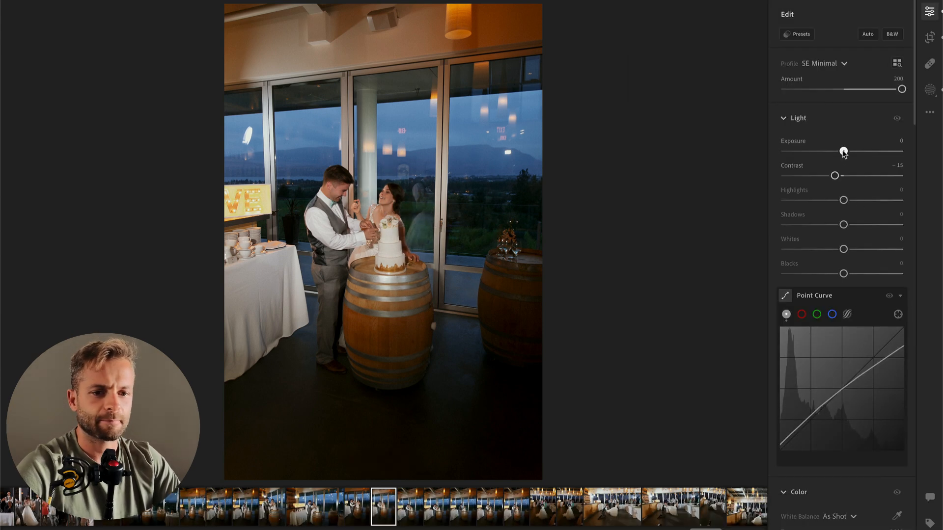
drag(844, 152, 841, 152)
Step: On the photo of the couple leaning together, fine-tune the white balance and crop tighter from the ceiling
key(Right)
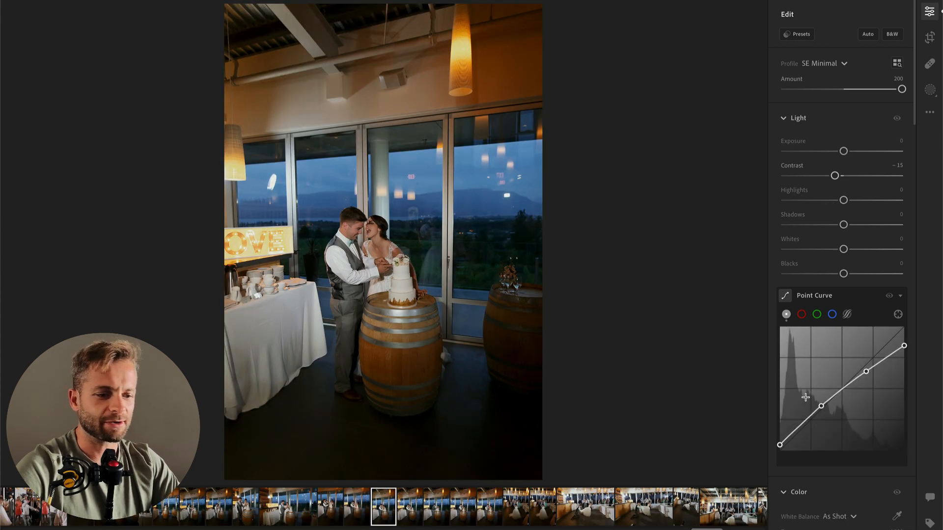
scroll(835, 343, down, 3)
drag(818, 454, 823, 459)
key(c)
drag(385, 4, 387, 49)
key(Return)
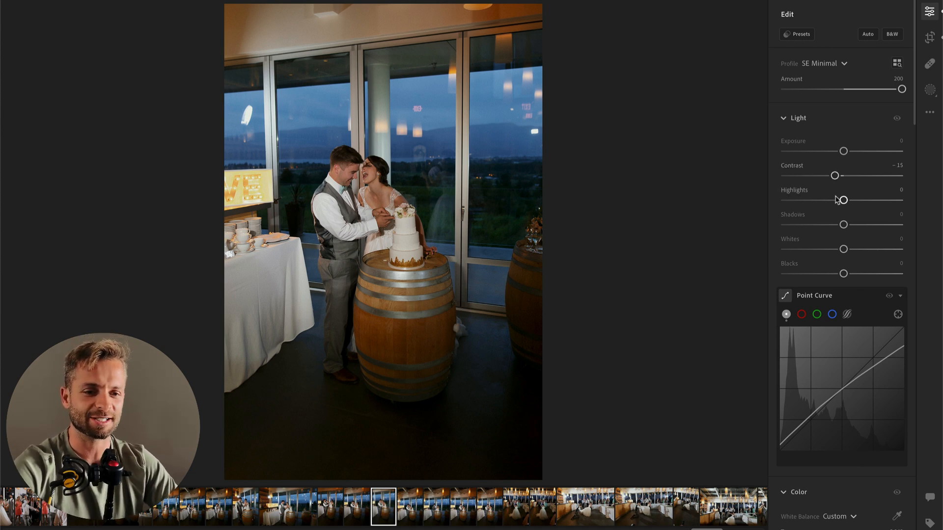
Step: On the next photo of the couple embracing, set Exposure to +0.04 and crop in from the upper-left corner
key(Right)
mouse_move(844, 151)
mouse_down()
mouse_move(834, 151)
mouse_move(844, 151)
mouse_up()
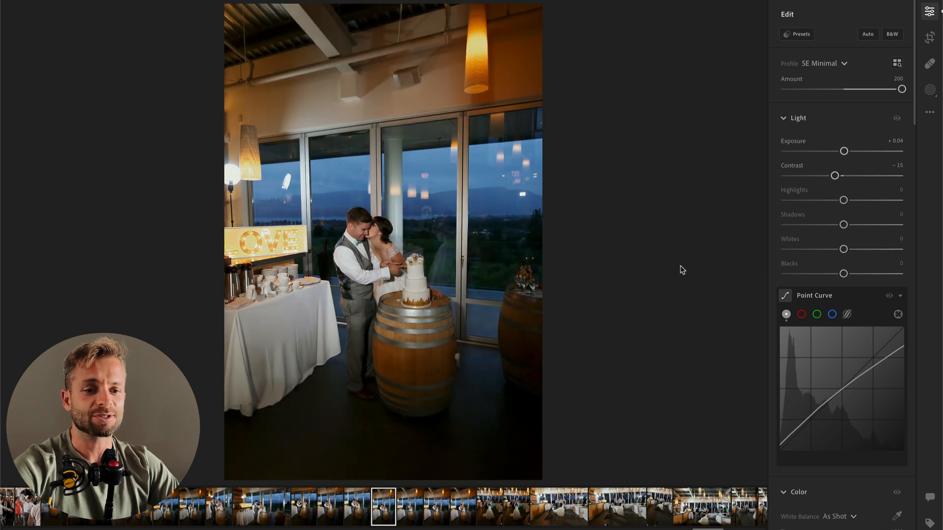
key(c)
drag(226, 5, 243, 30)
key(Return)
Step: Crop the photo of the groom feeding the bride cake tighter, trimming the ceiling
key(Right)
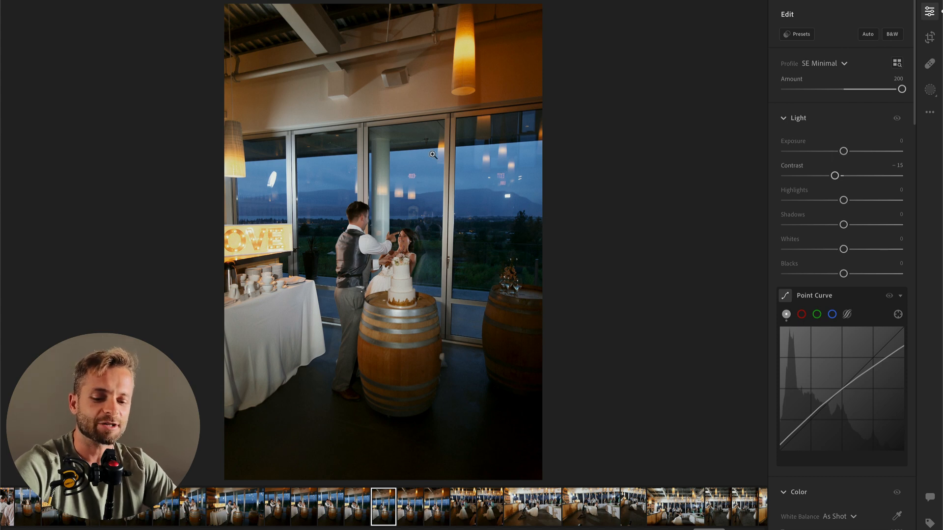
key(c)
drag(384, 5, 389, 39)
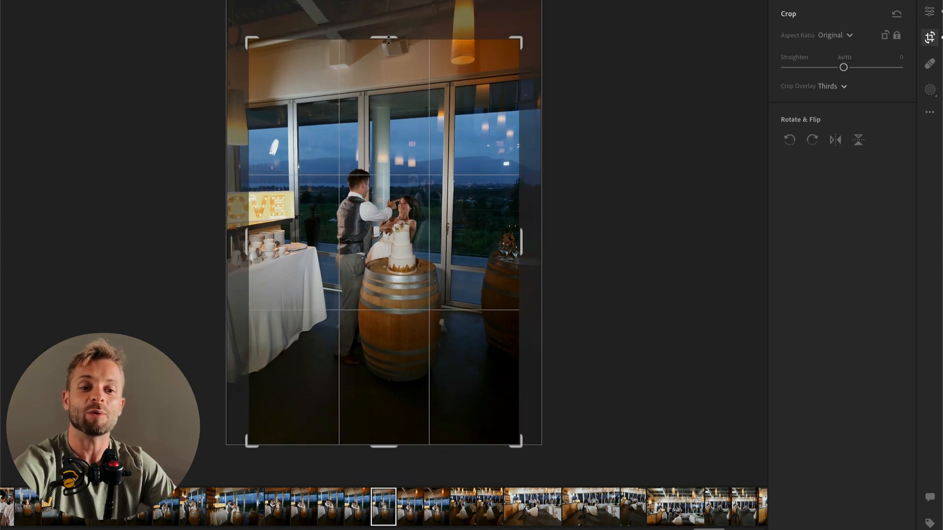
key(Return)
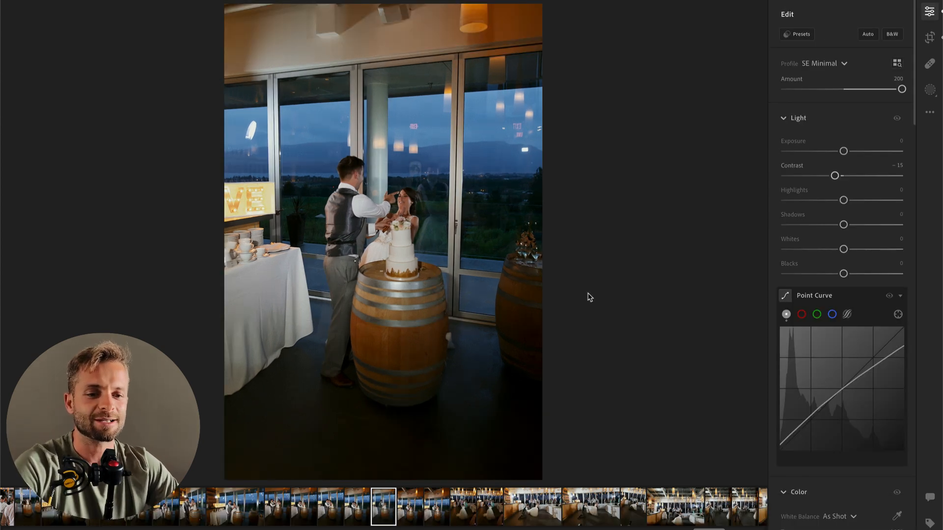
Step: Place a brush mask on the bride, leave its adjustments neutral, and set the photo's Temp to 4,975
key(b)
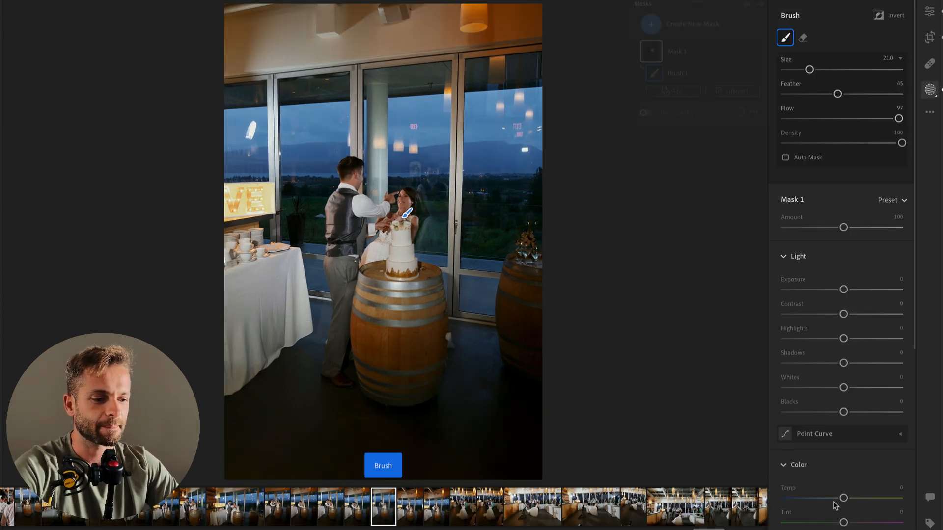
key(Return)
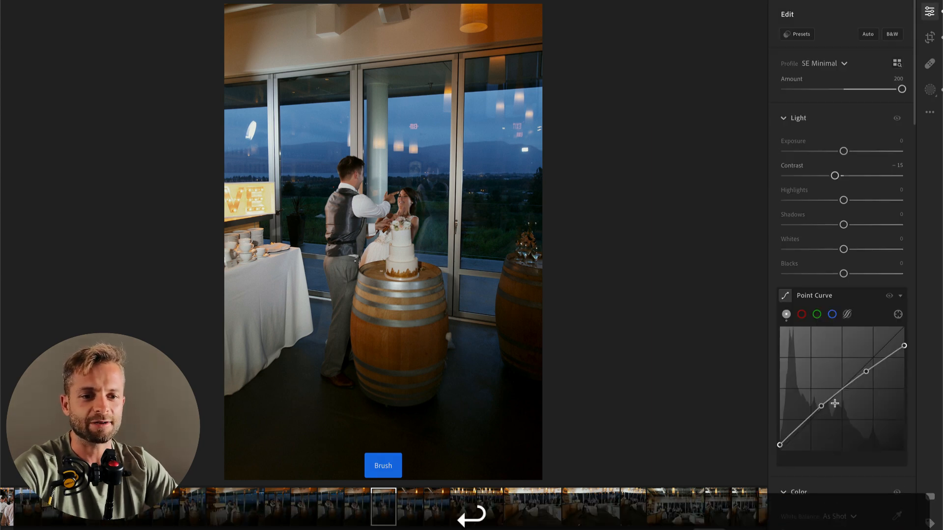
drag(819, 430, 823, 431)
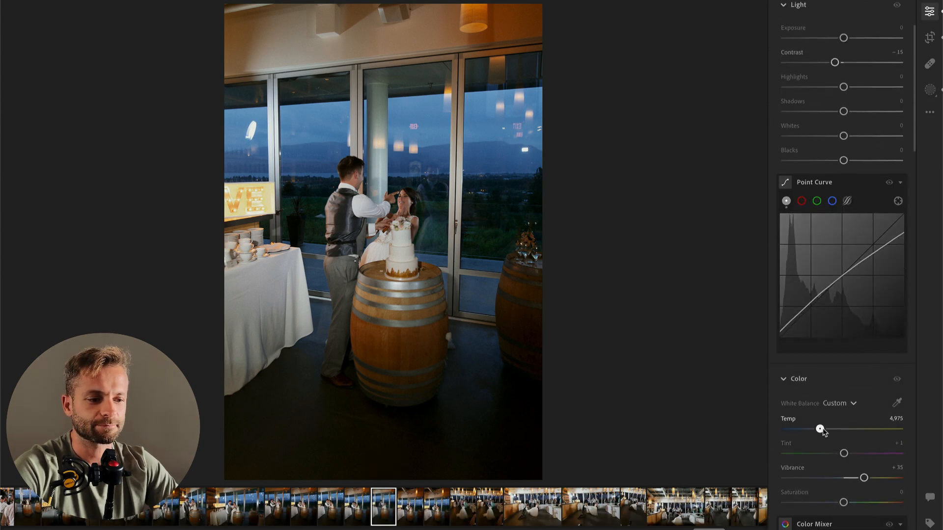
Step: Paste the copied edit settings onto the next vertical cake photo and set Exposure to +0.28
key(Right)
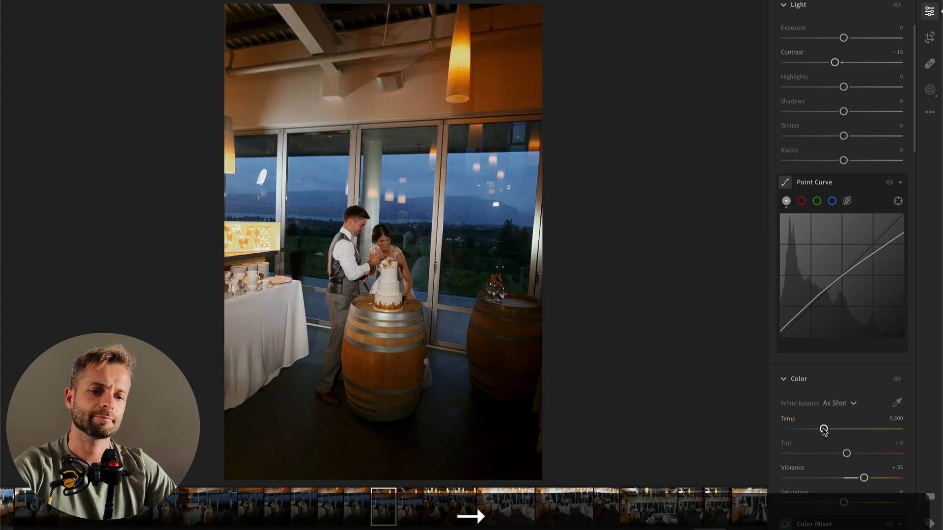
key(super+v)
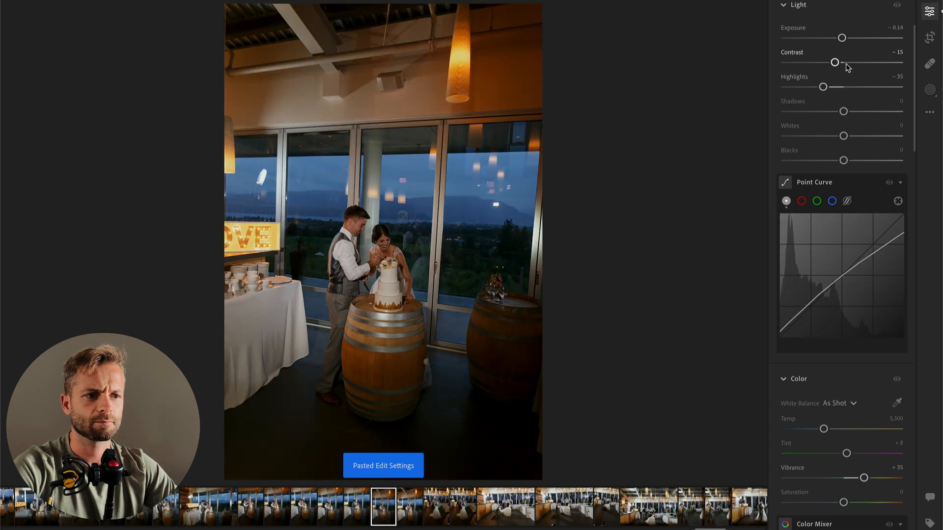
drag(844, 39, 852, 41)
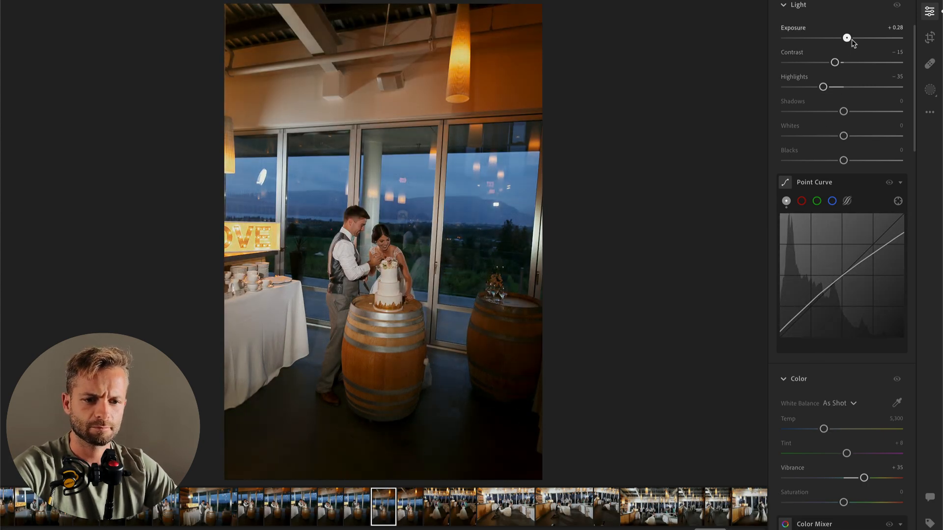
Step: Add a linear gradient mask across the photo from the LOVE sign side and set its Exposure to −1.08
key(l)
drag(143, 143, 539, 262)
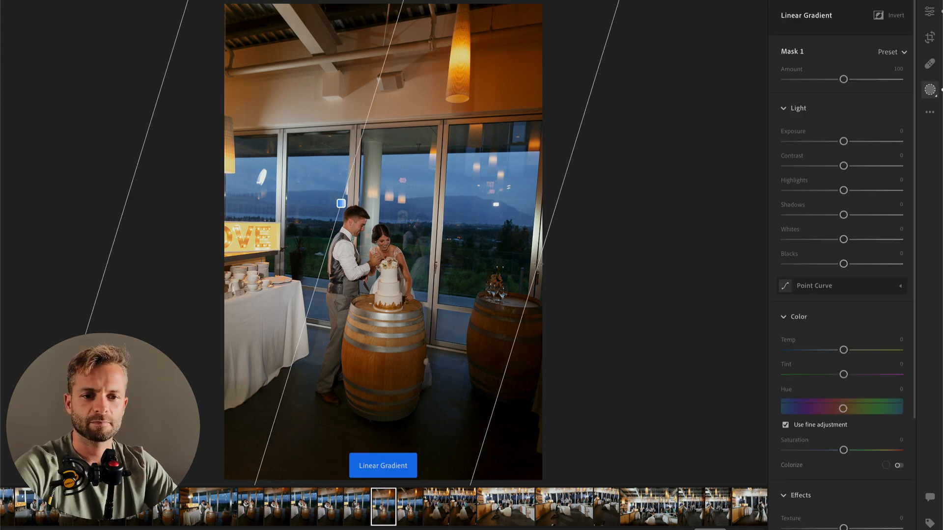
drag(839, 142, 828, 144)
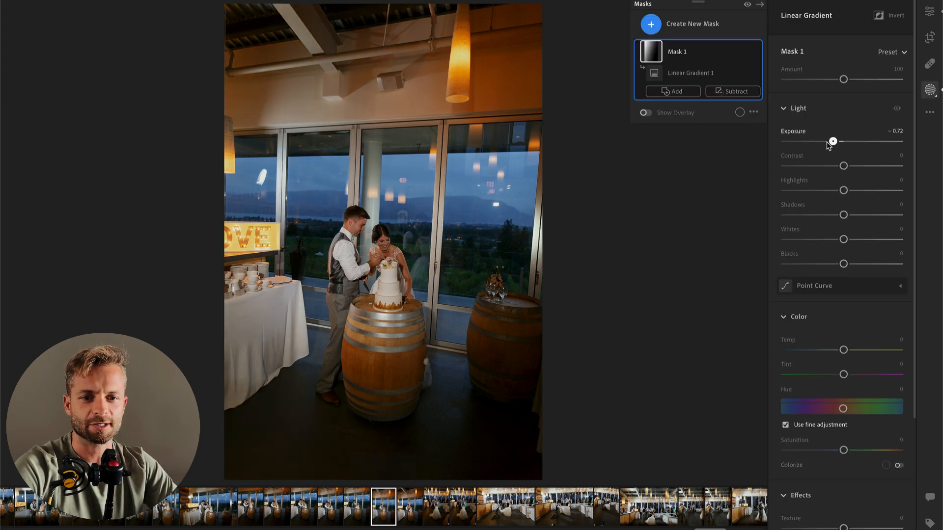
key(Return)
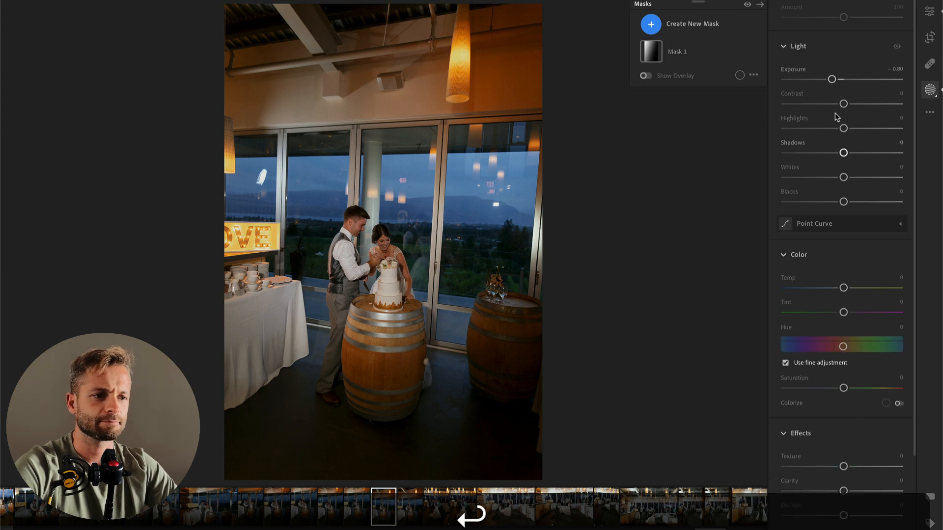
key(Return)
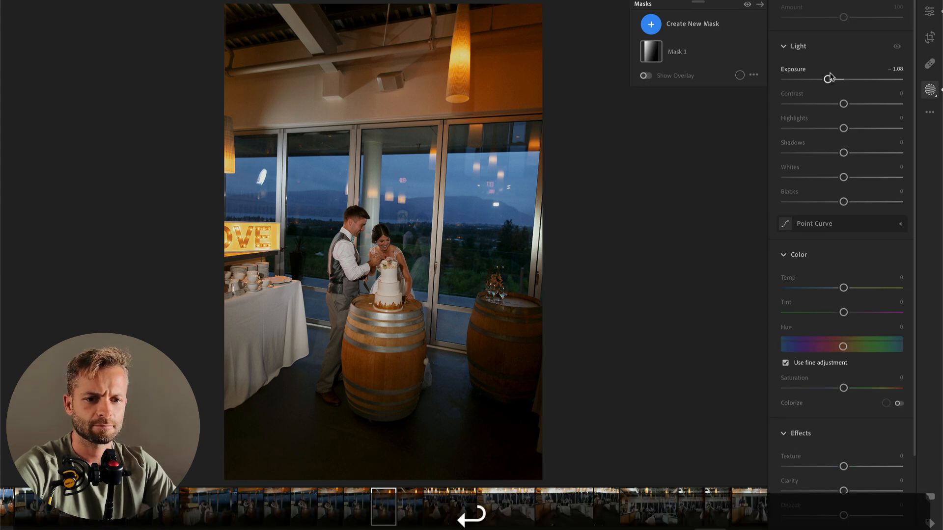
Step: Raise the gradient-masked photo's overall Exposure to +0.63 and crop tighter around the couple
drag(845, 143, 856, 147)
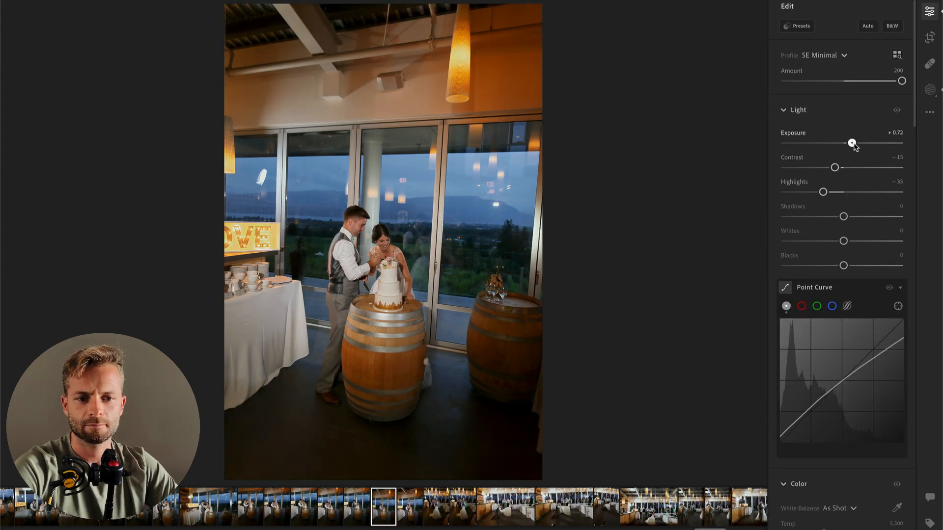
key(c)
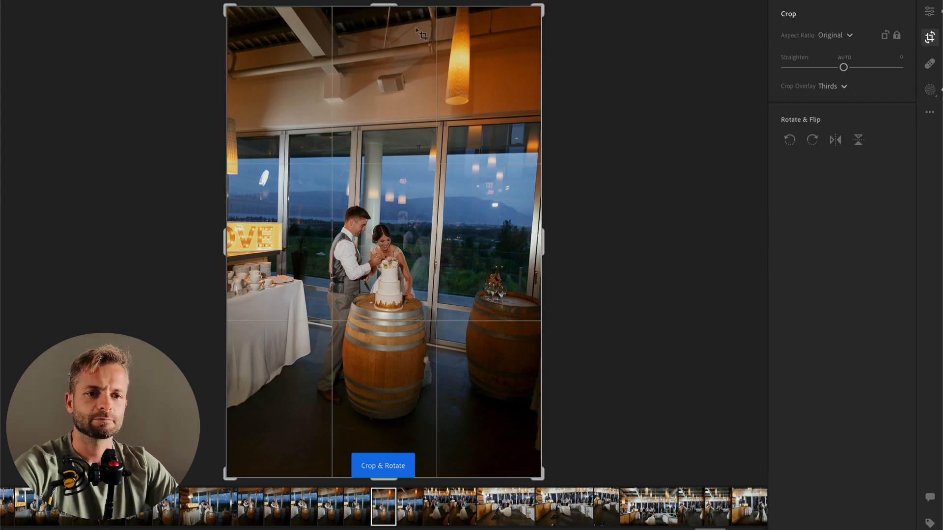
drag(384, 5, 391, 53)
key(Return)
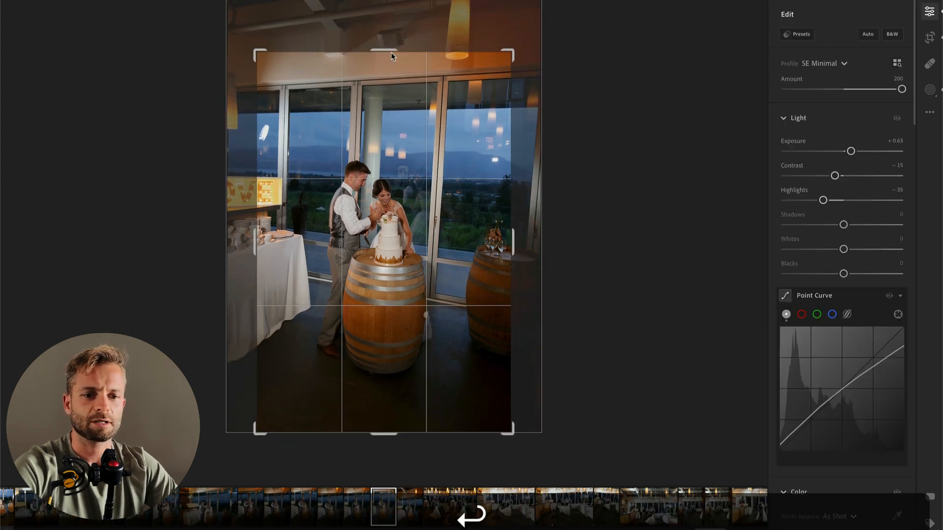
Step: Crop the photo of the couple tasting the cake much tighter, and set Exposure to +0.26 and Highlights to −30
key(Right)
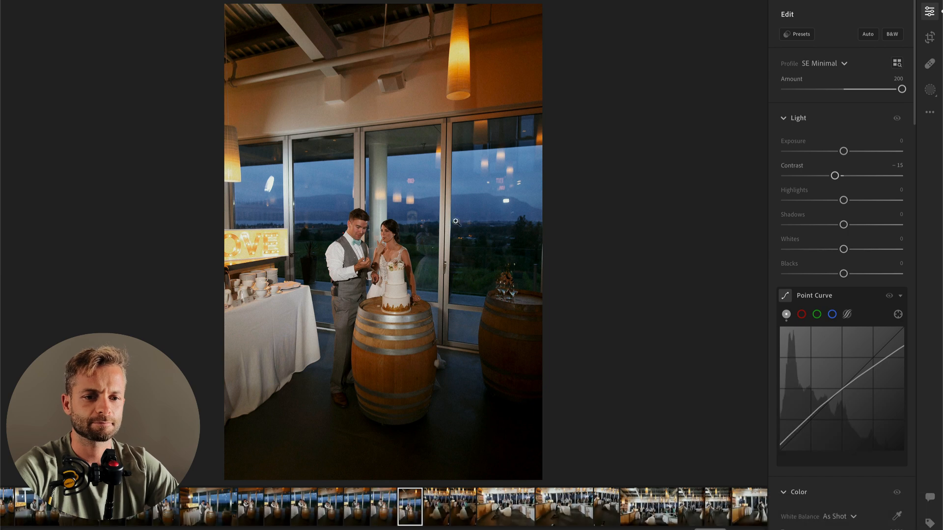
key(c)
drag(382, 6, 391, 70)
key(Return)
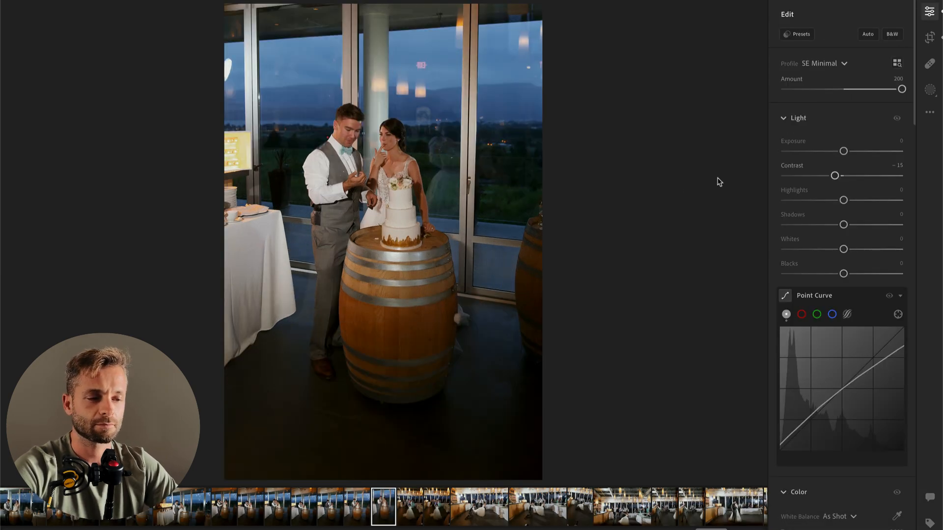
drag(844, 151, 848, 150)
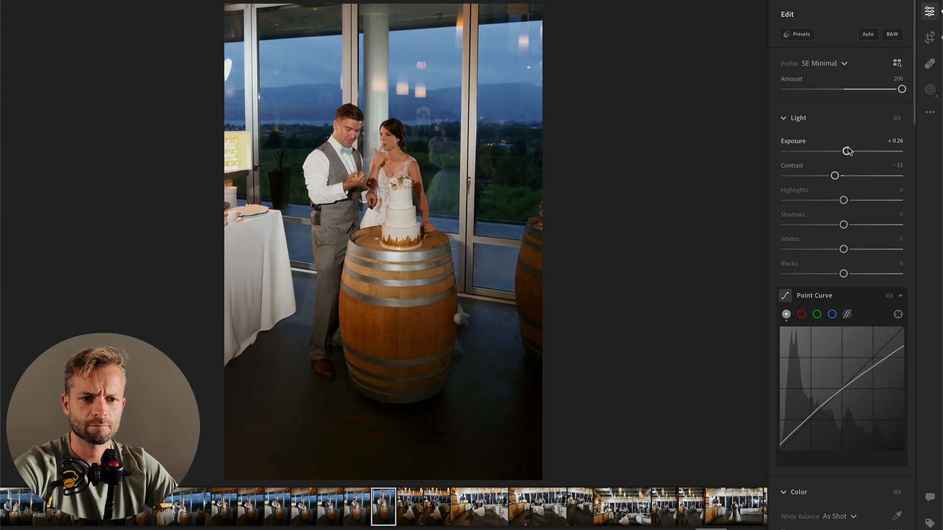
drag(843, 200, 823, 200)
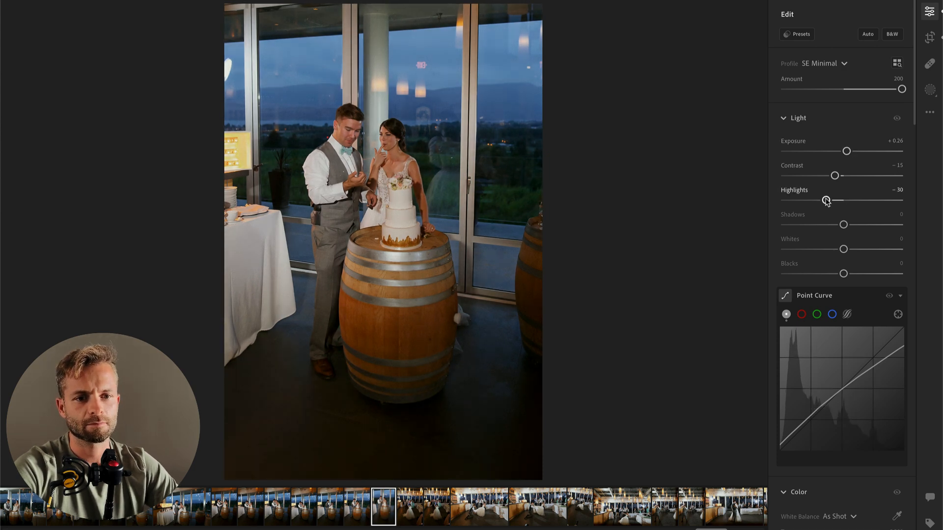
Step: Set Exposure to +0.44 on the cake-tasting photo and to +0.59 on the following bouquet toss photo
drag(846, 151, 850, 151)
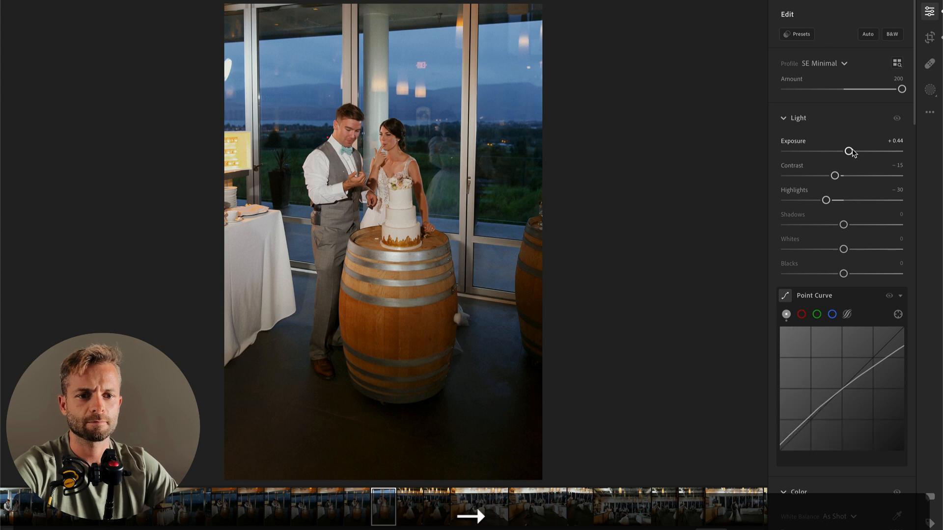
key(Right)
drag(853, 153, 850, 153)
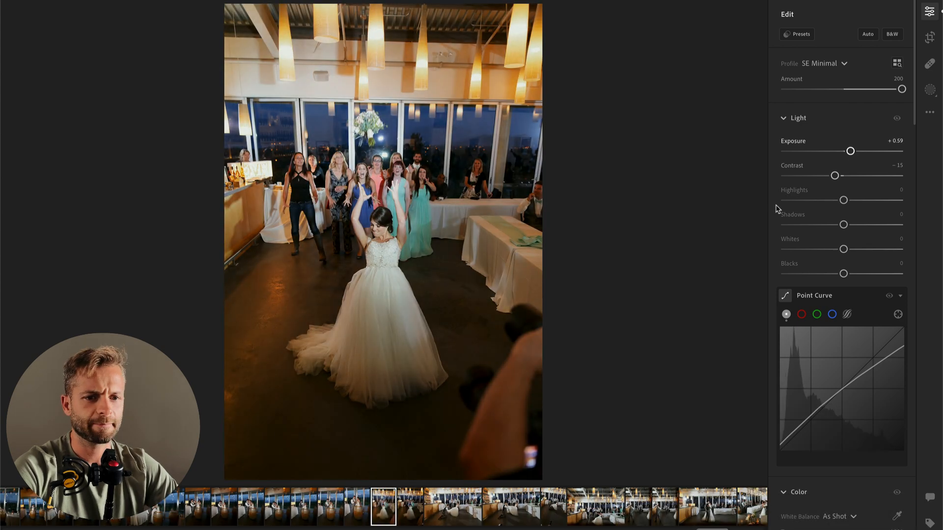
Step: Brush a mask over the guests behind the bride and set its Highlights to −32 and Temp to +16
key(b)
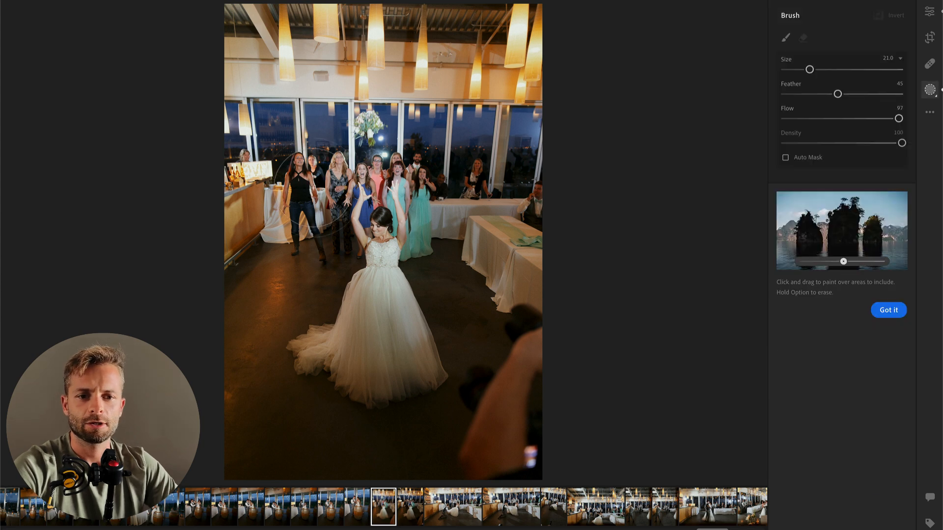
drag(843, 338, 810, 339)
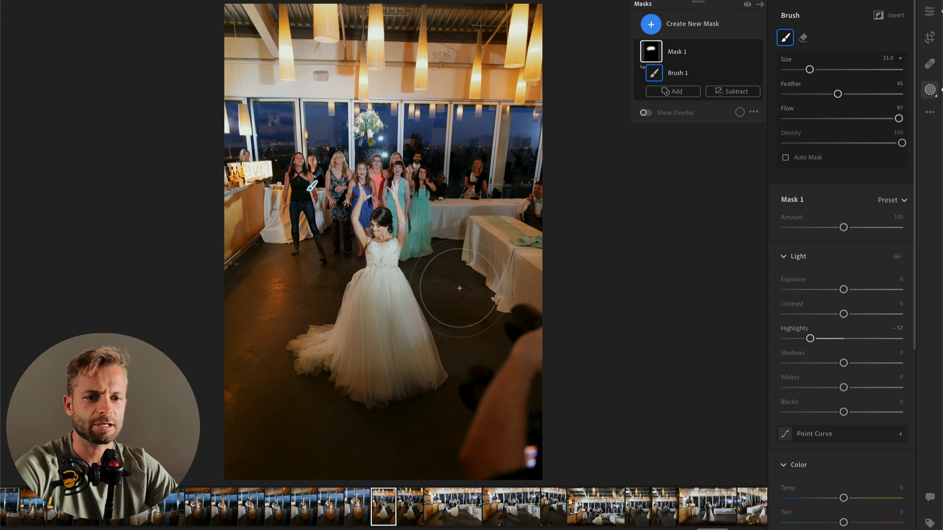
scroll(849, 448, down, 2)
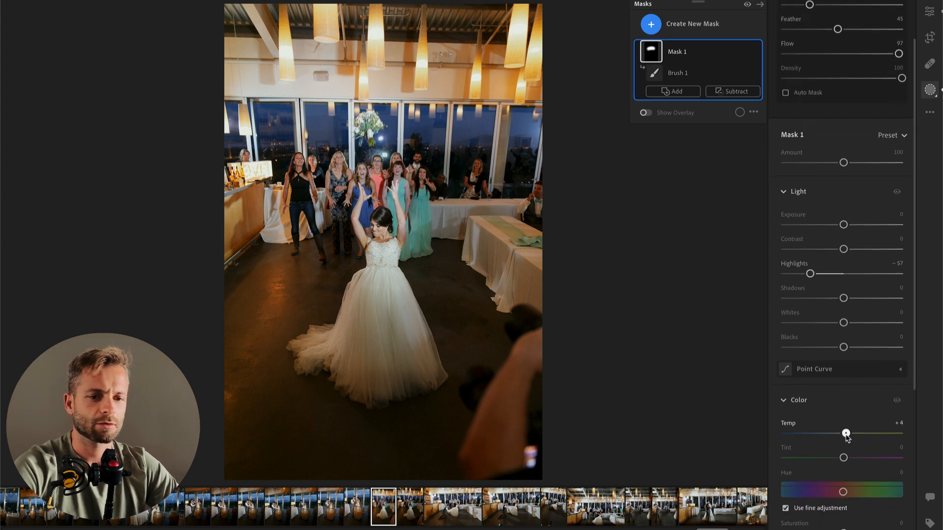
drag(847, 437, 861, 434)
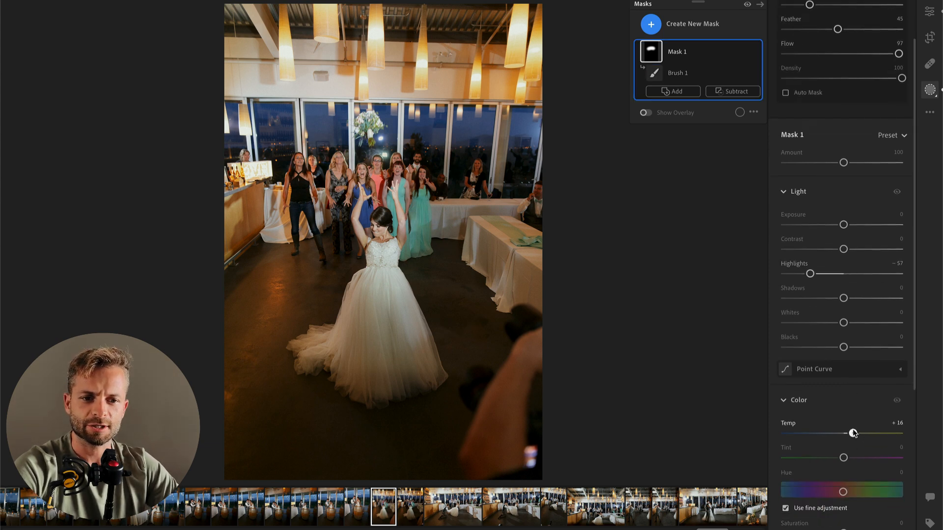
drag(810, 273, 824, 275)
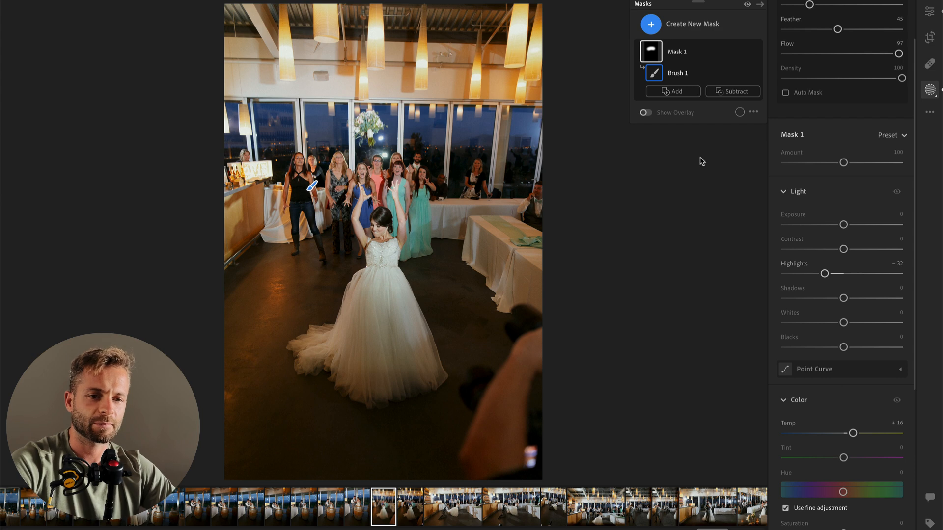
Step: Brush a second mask across the ceiling of the bouquet toss photo with Exposure −0.76 and Highlights −29
key(b)
drag(221, 55, 487, 76)
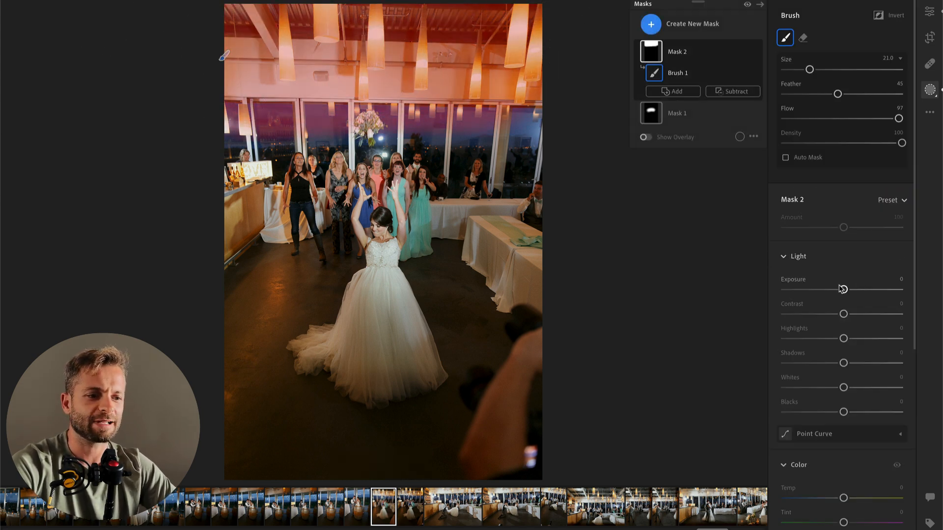
drag(844, 290, 832, 290)
drag(813, 339, 827, 338)
drag(830, 291, 831, 290)
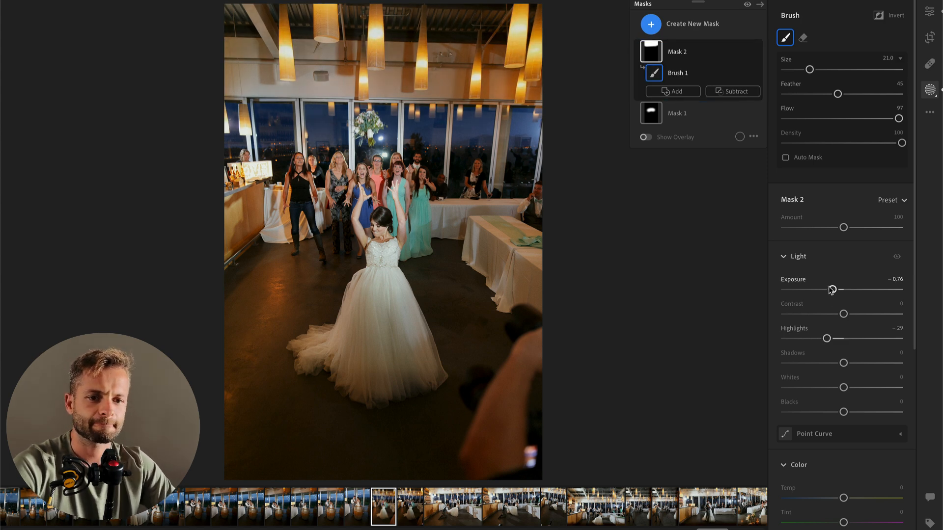
key(Return)
Step: Crop the bouquet toss photo tighter around the bride and guests, trimming the ceiling and most of the photographer's arm
key(c)
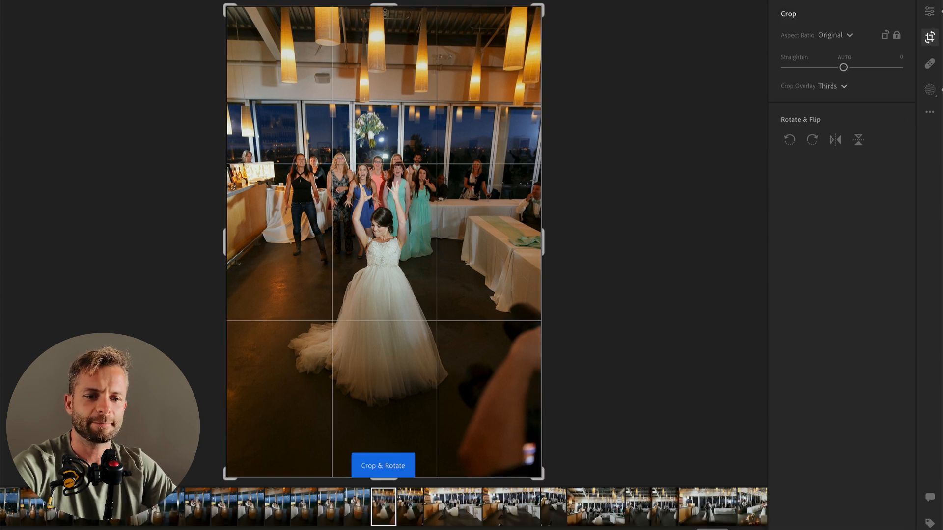
drag(385, 9, 393, 42)
drag(397, 123, 398, 151)
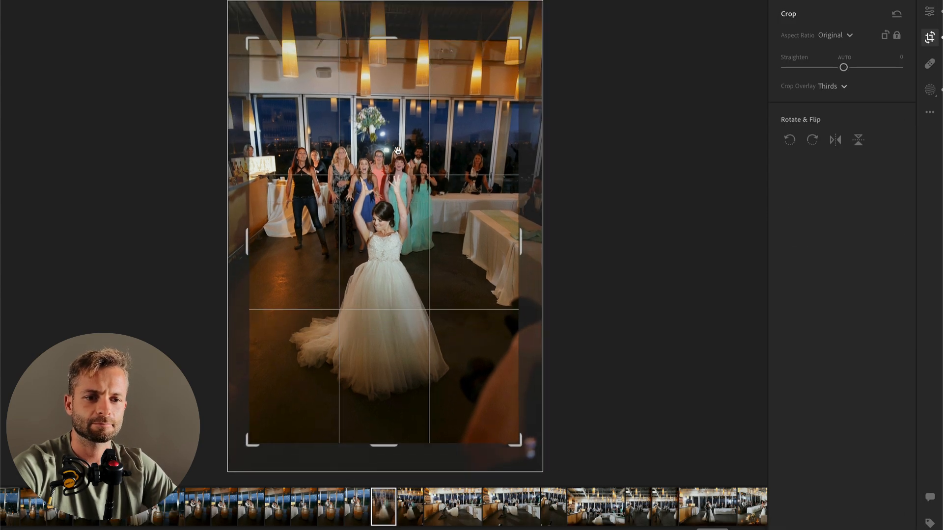
drag(386, 39, 386, 53)
drag(391, 138, 399, 160)
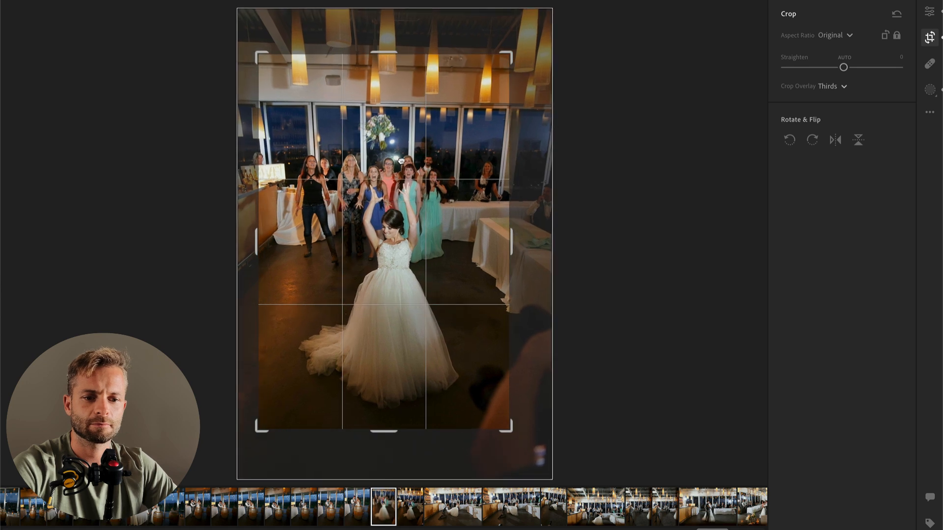
key(Return)
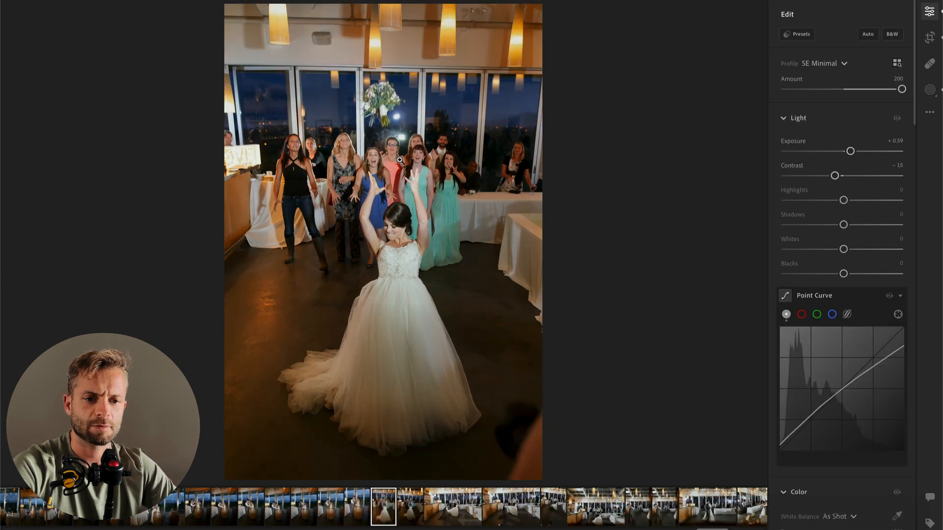
Step: Set Exposure to +0.40 and Contrast to −7, and copy the edit settings onto the next bouquet toss photo
drag(852, 153, 848, 152)
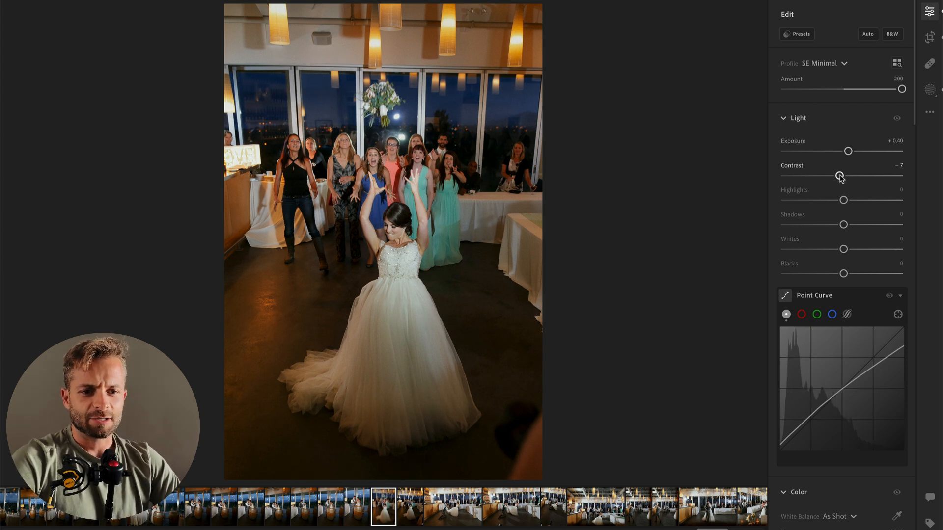
key(super+c)
key(Right)
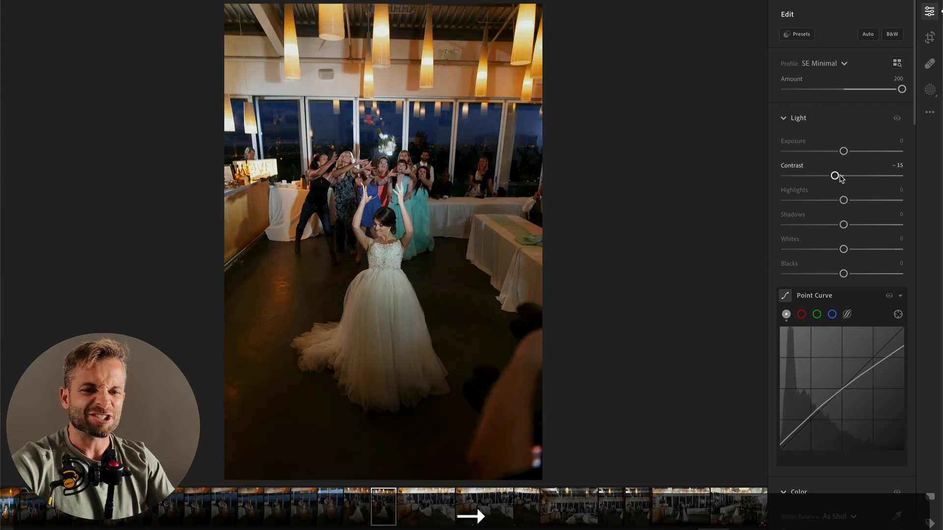
key(super+v)
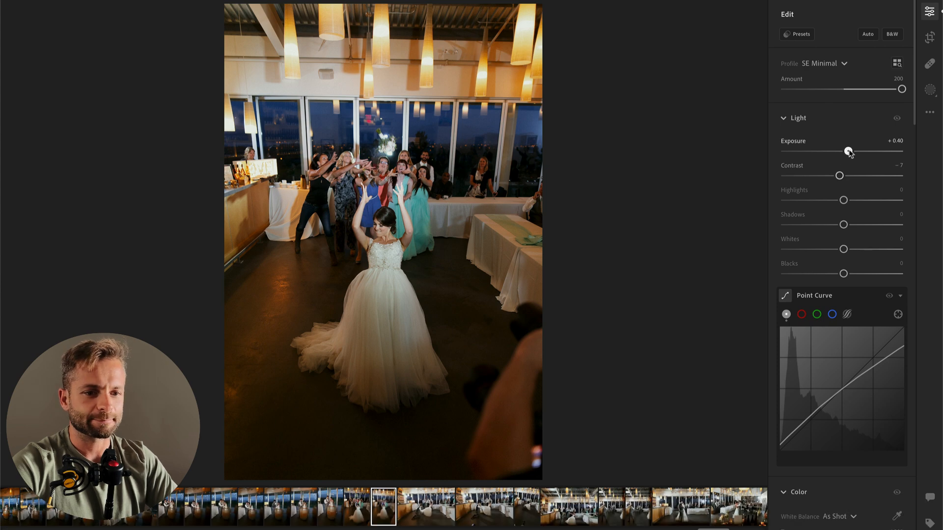
Step: Set the photo's Exposure to +0.54 and brush a mask over the ceiling with Exposure −1.04 and Contrast −42
drag(849, 151, 852, 151)
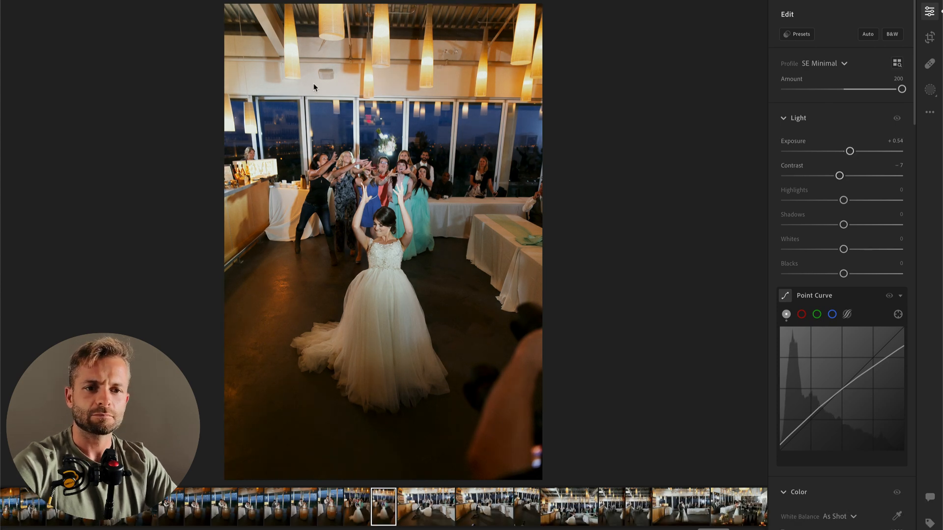
key(b)
scroll(282, 79, up, 5)
mouse_move(241, 34)
mouse_down()
mouse_move(541, 2)
mouse_move(253, 2)
mouse_up()
mouse_move(843, 289)
mouse_down()
mouse_move(827, 289)
mouse_move(836, 290)
mouse_move(819, 314)
mouse_up()
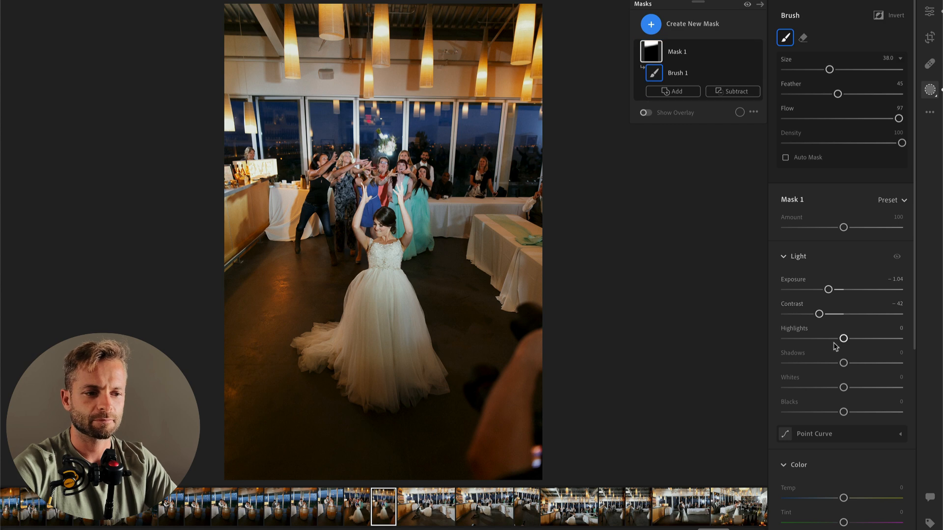
key(Return)
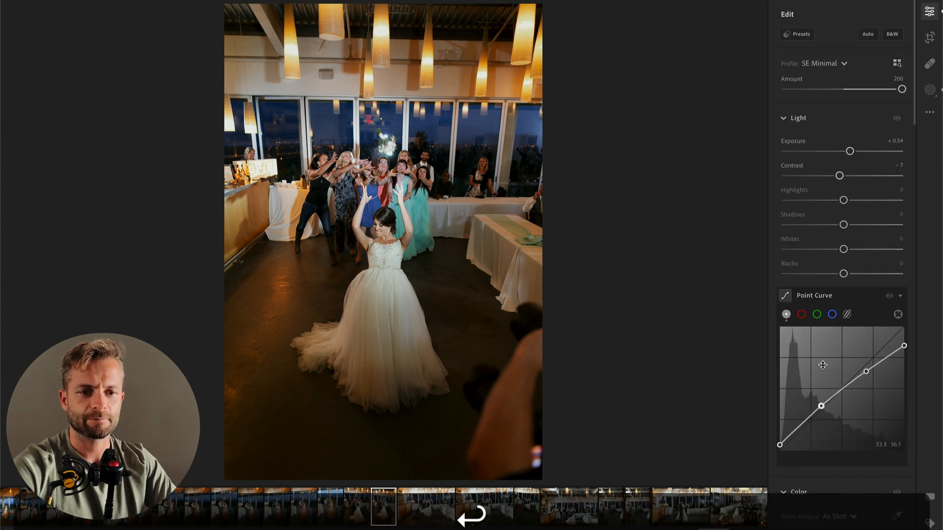
Step: Set the white balance Temp to 4,405 and crop tighter around the bride, shifting the frame away from the photographer's arm
scroll(838, 436, down, 3)
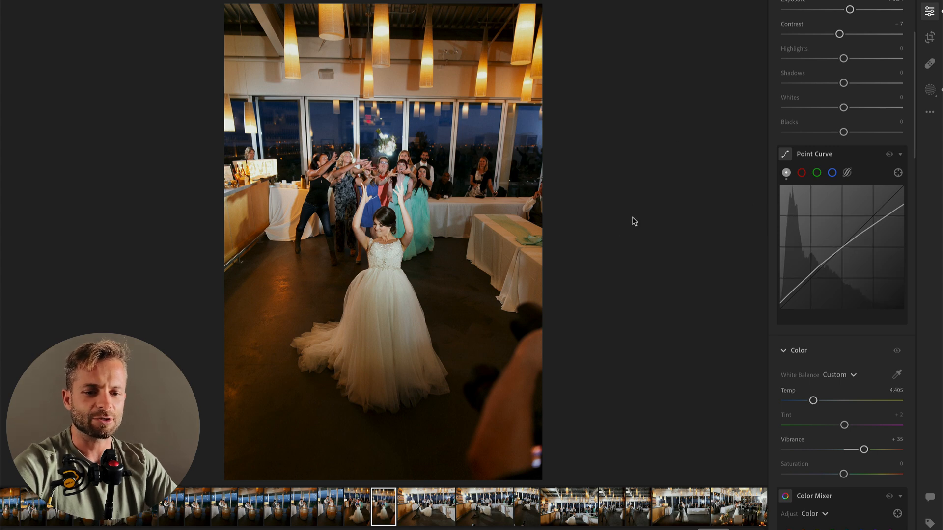
key(c)
drag(384, 5, 384, 35)
mouse_move(401, 144)
mouse_down()
mouse_move(401, 157)
mouse_move(403, 146)
mouse_up()
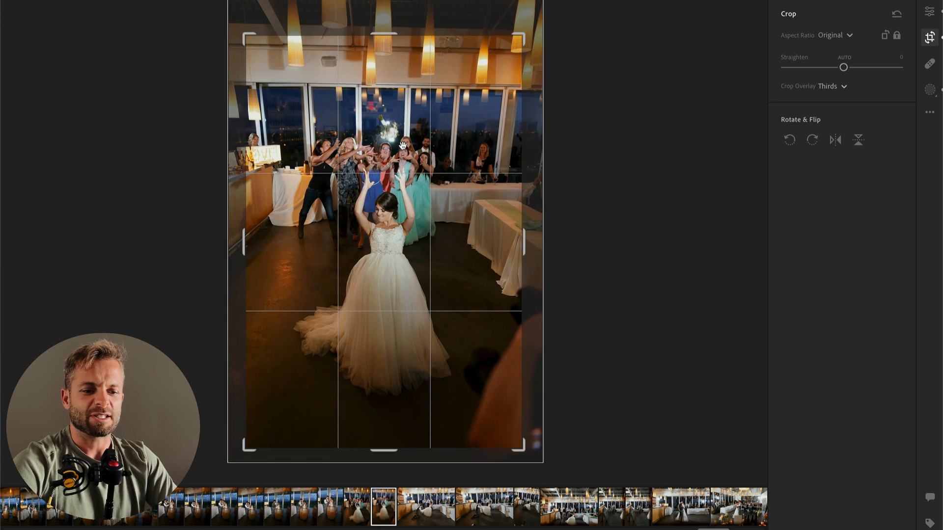
key(Return)
key(c)
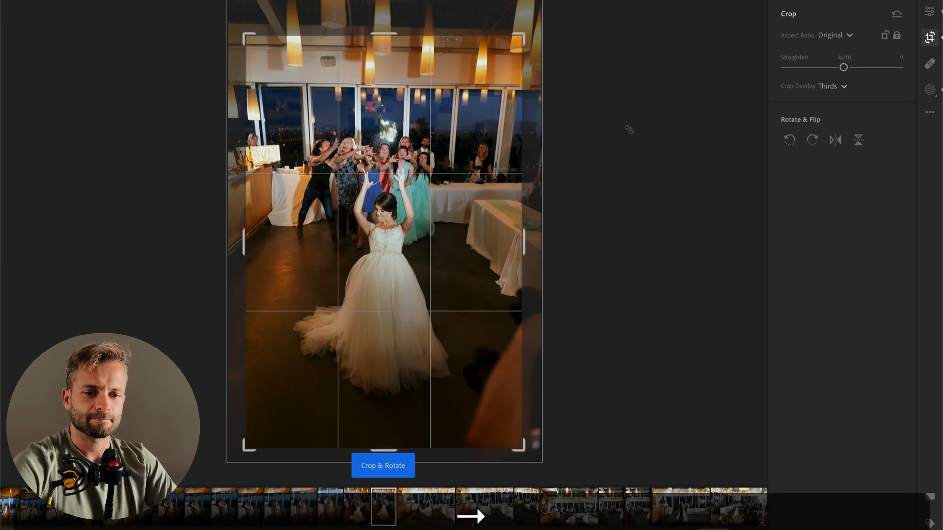
drag(417, 209, 431, 209)
key(Return)
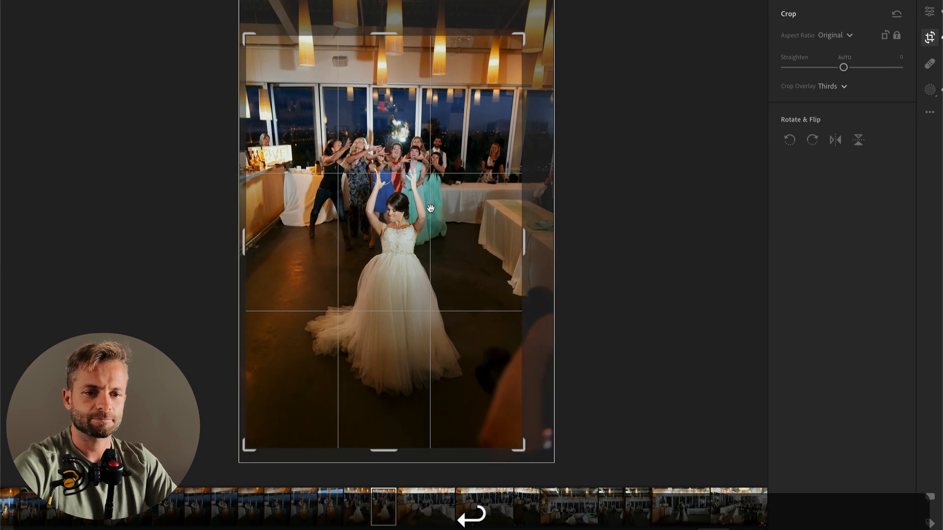
Step: Set Exposure to −0.83 and Temp to 5,218 on the next photo, with the groom kneeling before the seated bride
key(Right)
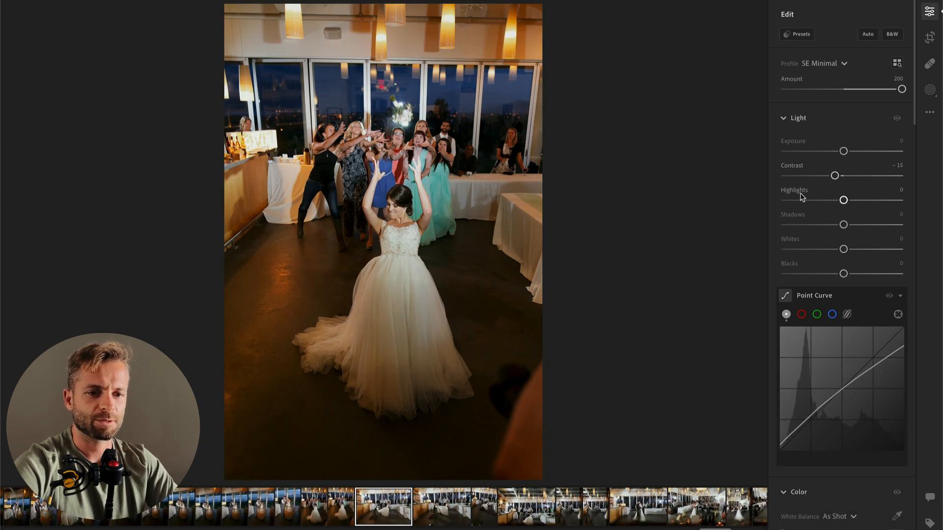
drag(844, 150, 835, 151)
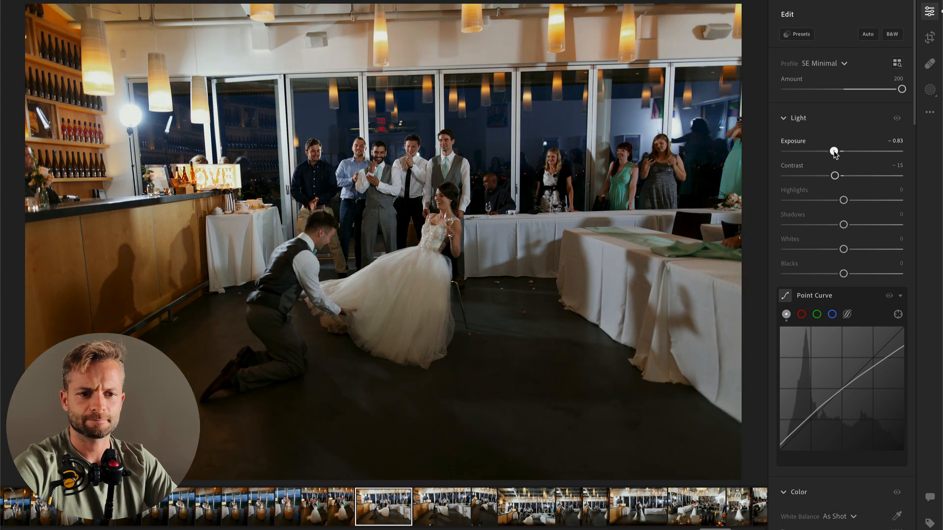
scroll(842, 270, down, 3)
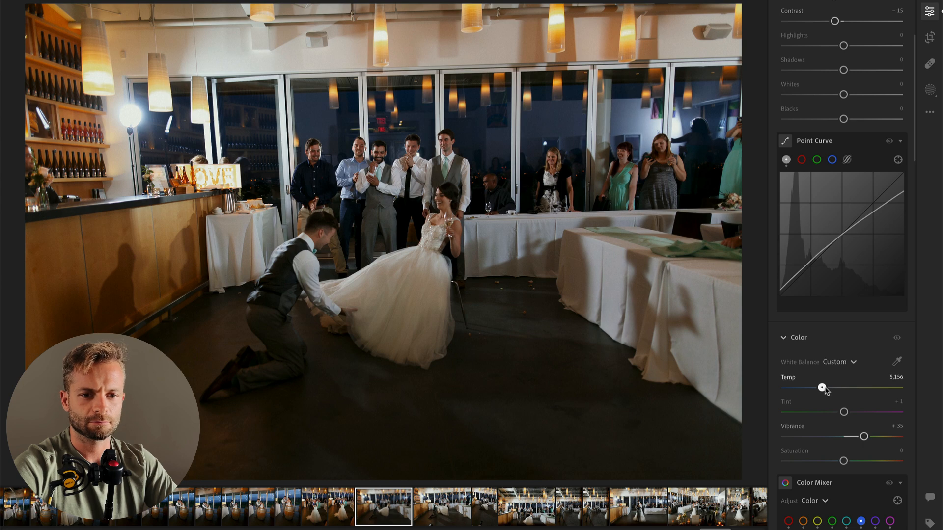
Step: Brush a mask over the groom and the bride's dress with Contrast −50, Highlights +48 and Whites +29
key(b)
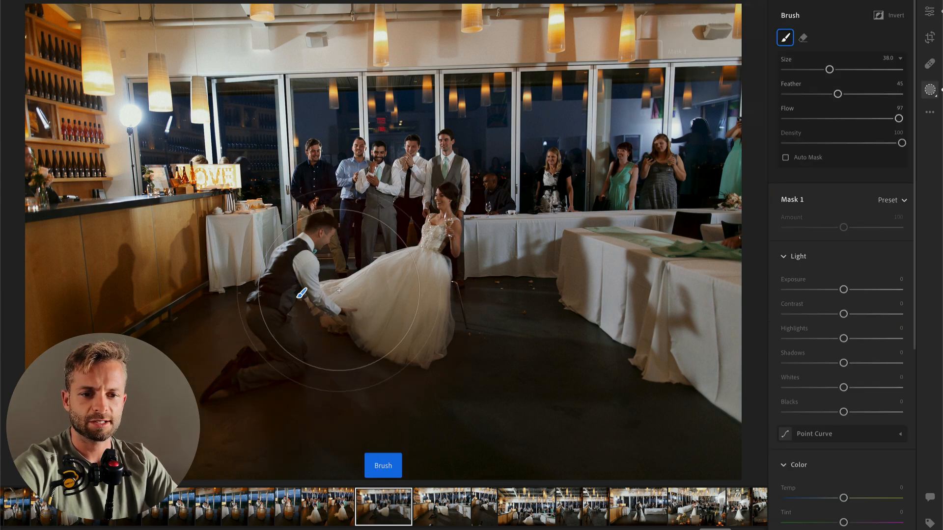
drag(316, 306, 303, 295)
drag(854, 314, 872, 339)
drag(844, 387, 871, 388)
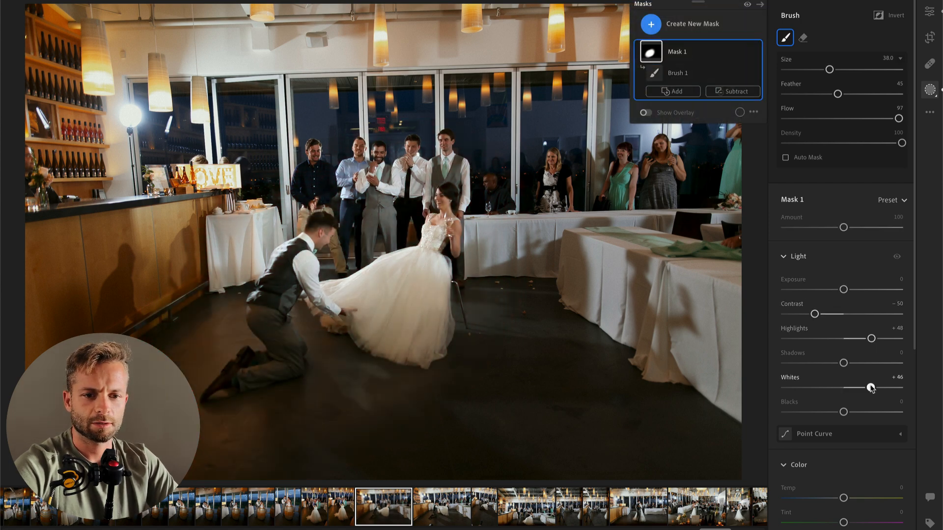
key(Return)
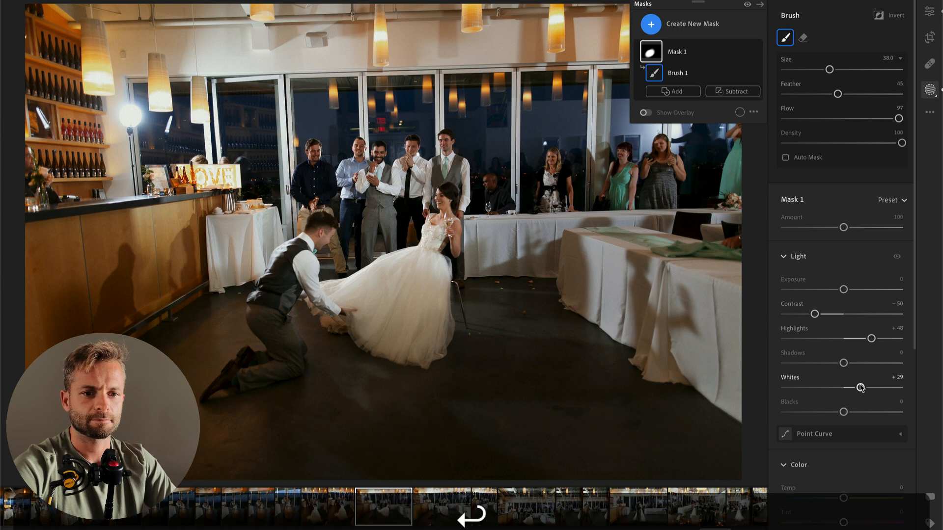
Step: Brush a second mask over the ceiling and tables at Exposure −0.72, and erase it from the guests by the windows
scroll(843, 455, down, 2)
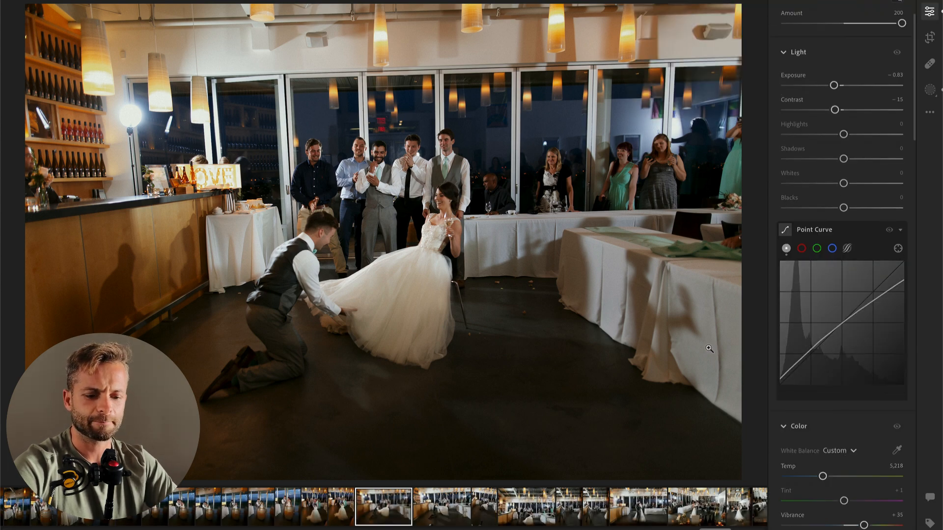
key(b)
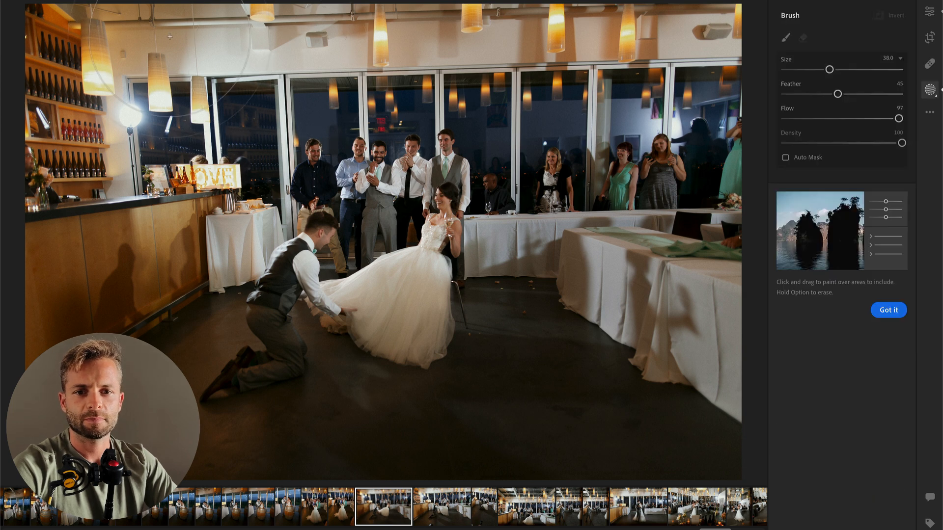
mouse_move(624, 22)
mouse_down()
mouse_move(682, 33)
mouse_move(647, 181)
mouse_move(688, 193)
mouse_move(684, 254)
mouse_move(552, 165)
mouse_move(703, 48)
mouse_up()
drag(844, 289, 834, 292)
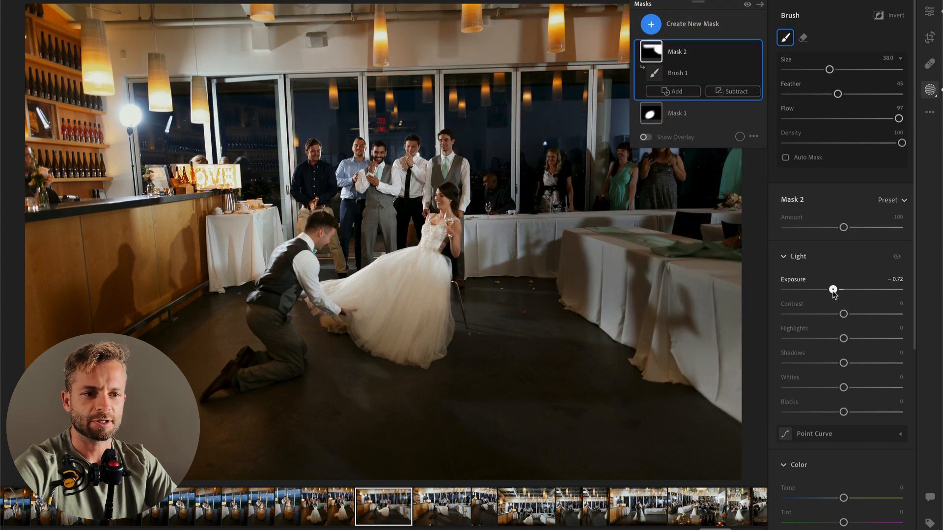
key(alt)
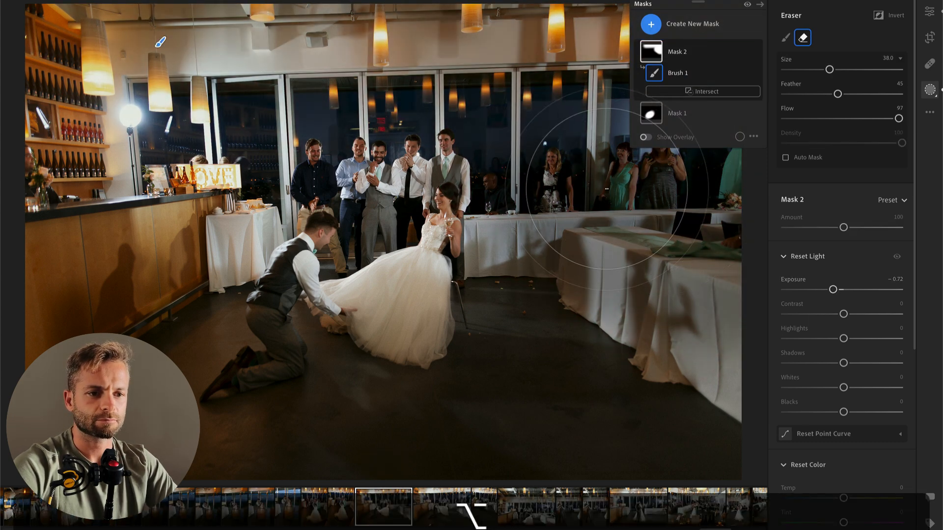
mouse_move(579, 172)
mouse_down()
mouse_move(639, 166)
mouse_move(717, 118)
mouse_up()
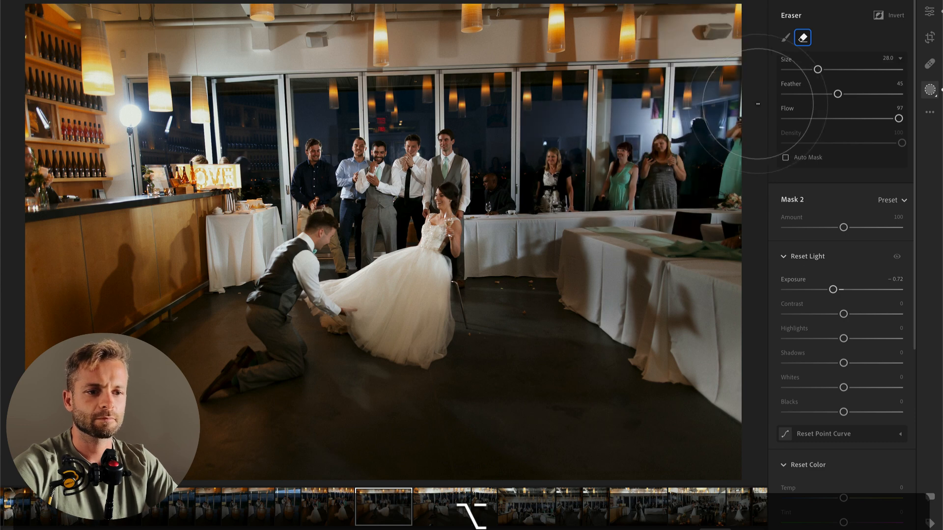
key(Return)
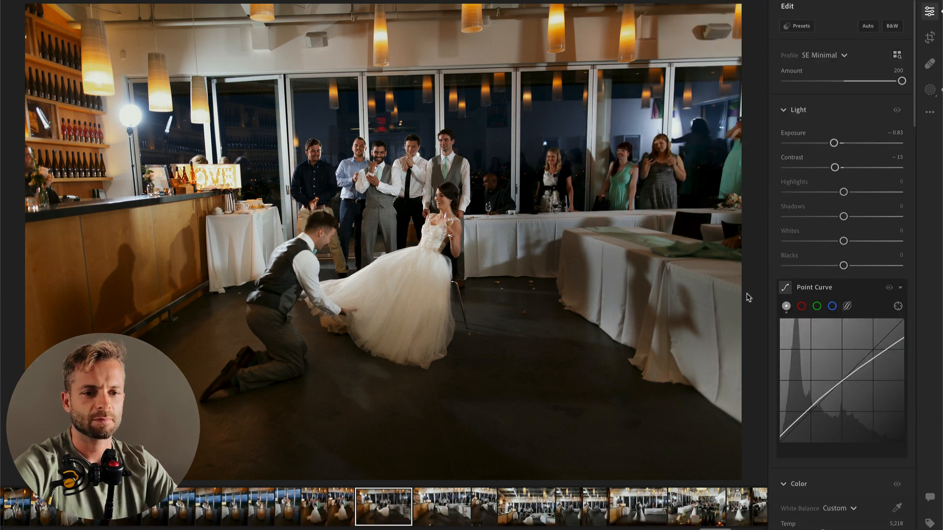
Step: Copy the edit settings from the photo of the groom kneeling before the bride and paste them onto the next photo
key(backslash)
key(Right)
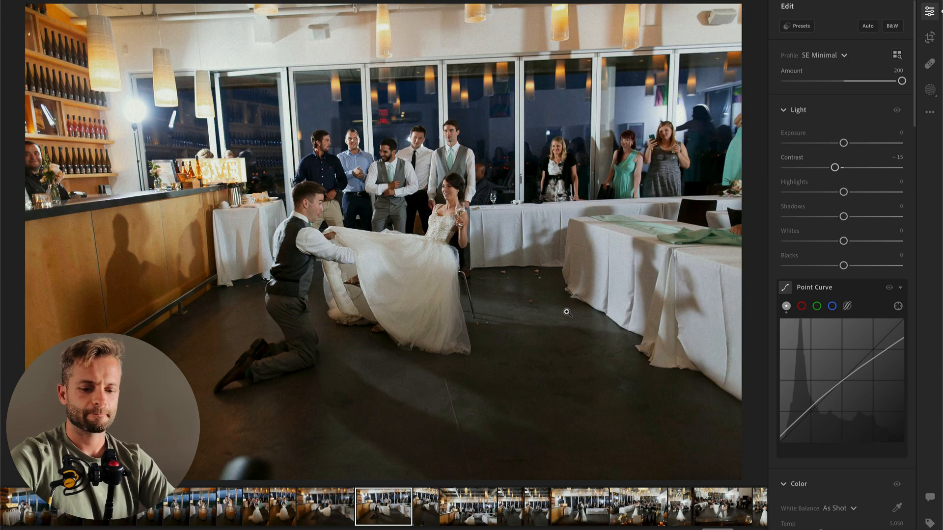
key(Left)
key(super+c)
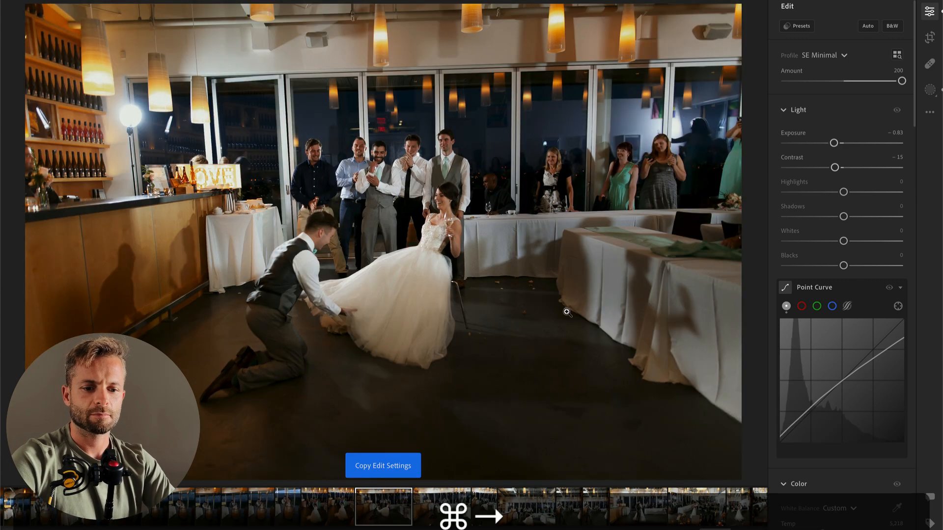
key(Right)
key(super+v)
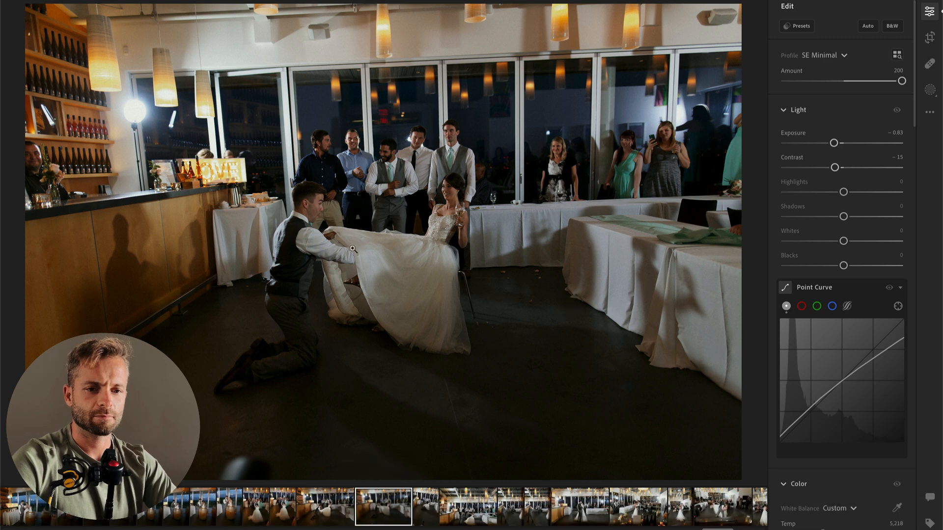
Step: Brush a mask over the groom and the bride's dress with Contrast −83, Highlights +60 and Whites +21
key(b)
click(318, 226)
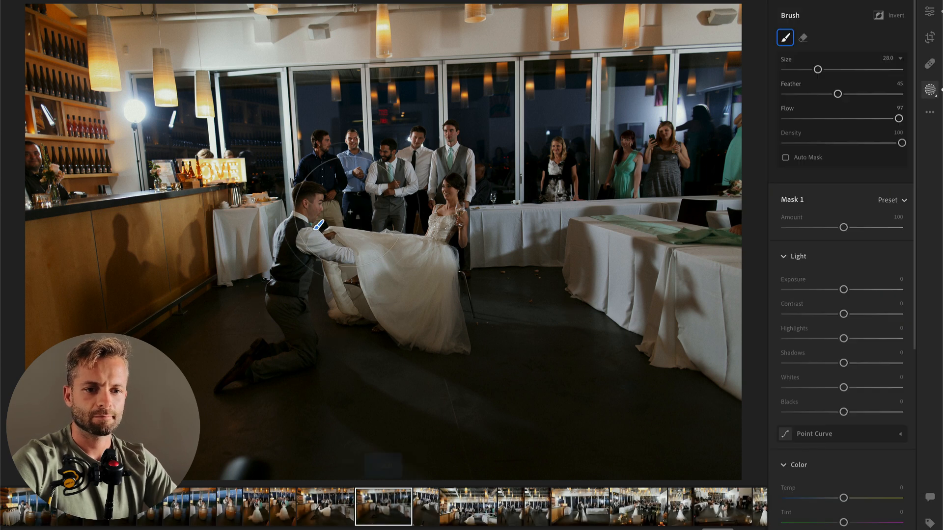
drag(844, 314, 806, 314)
drag(844, 338, 879, 339)
click(877, 388)
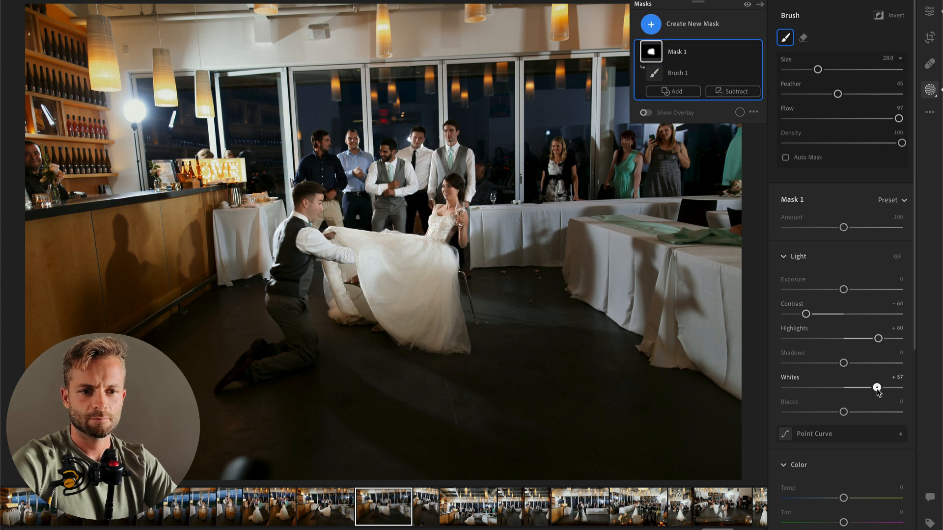
drag(865, 389, 856, 388)
drag(806, 314, 795, 314)
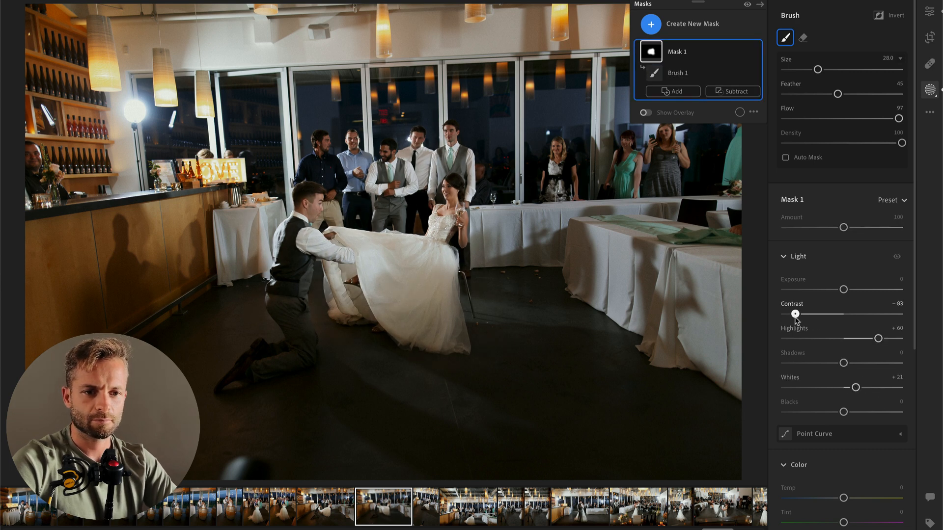
key(Return)
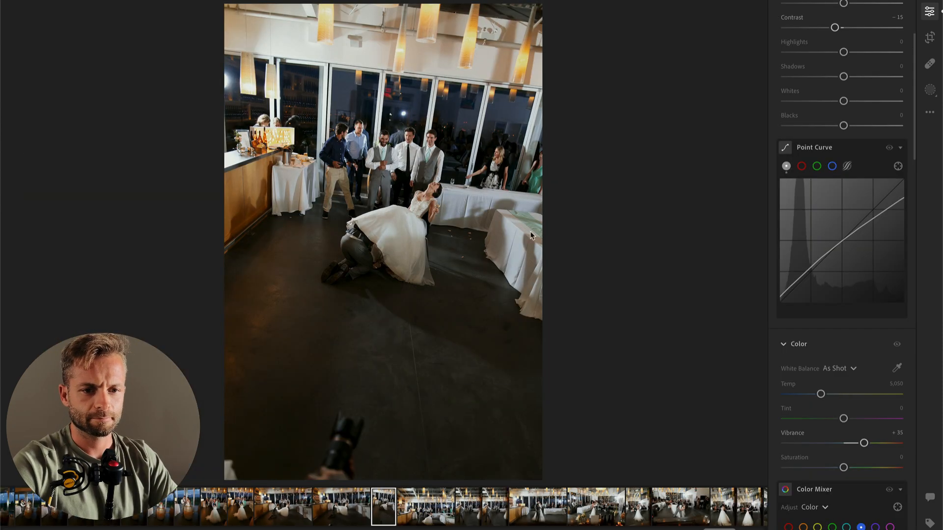
Step: Crop the next upright photo tighter around the seated bride and groomsmen, shifting the frame up away from the camera lens on the floor
key(c)
drag(396, 5, 402, 106)
drag(402, 162, 404, 309)
key(Return)
Step: On the wide garter photo, set Exposure to −0.38 and add a linear gradient over the ceiling with Exposure −1.40 and Shadows −25
drag(843, 151, 839, 153)
key(Right)
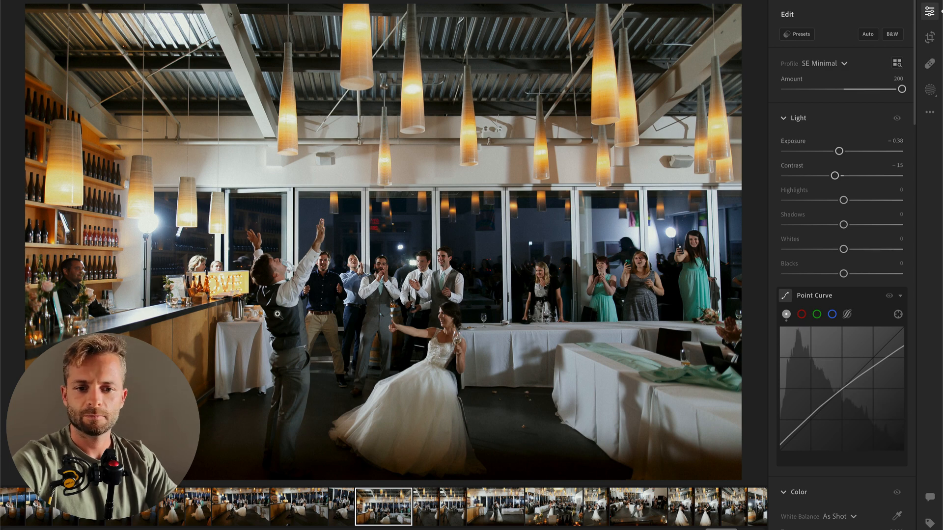
key(m)
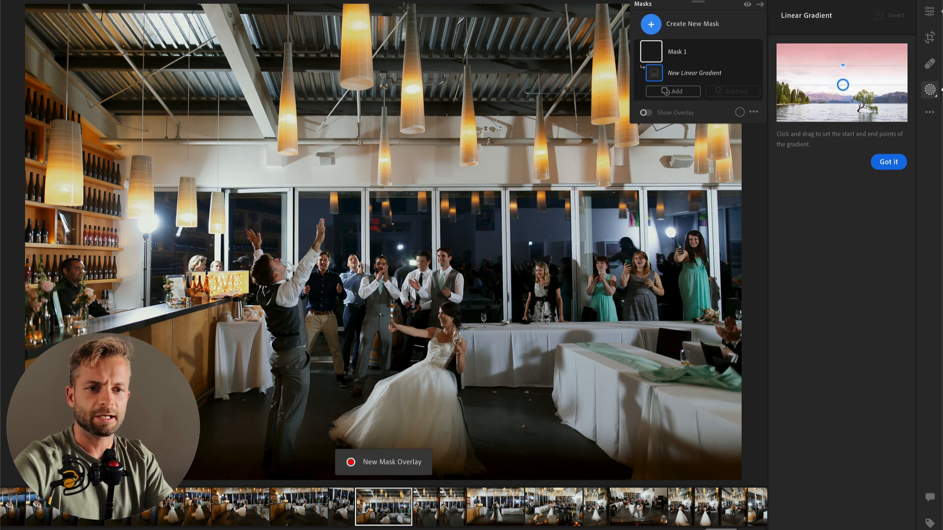
drag(403, 8, 427, 475)
drag(341, 417, 379, 390)
drag(844, 142, 817, 142)
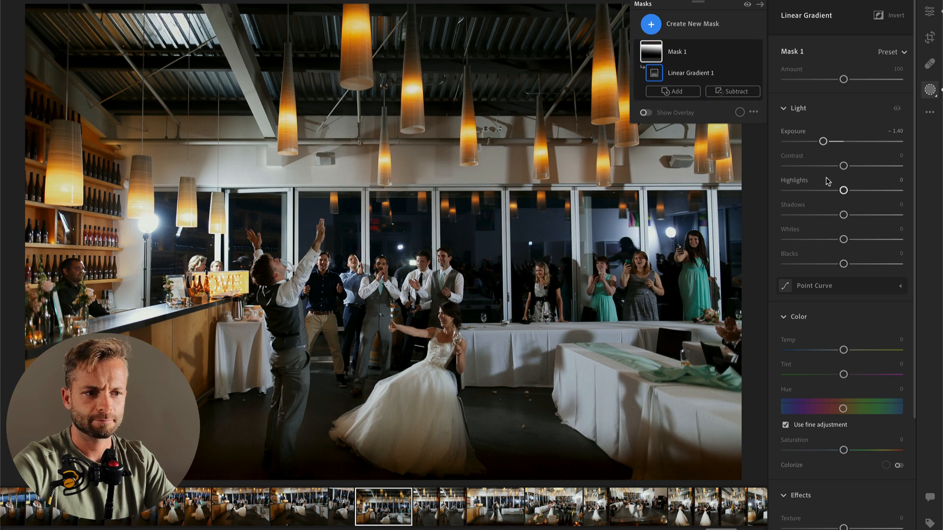
click(829, 215)
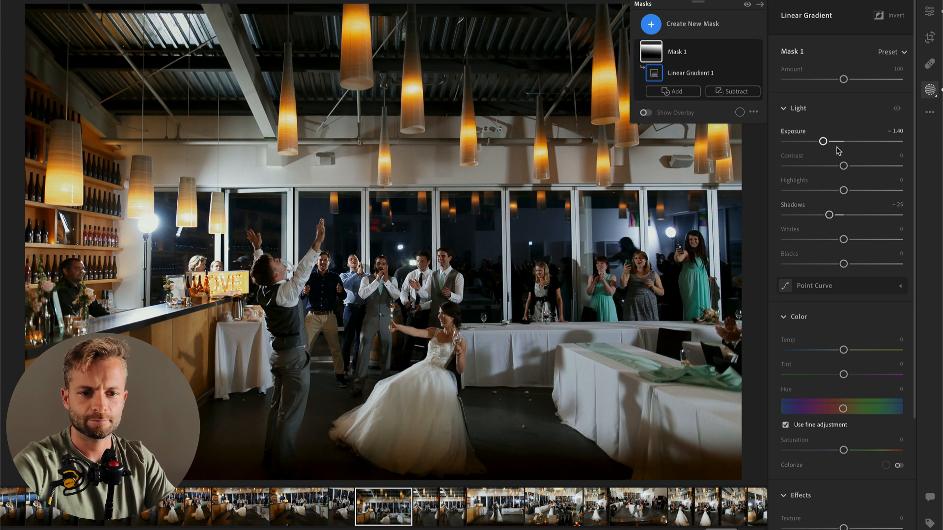
key(Return)
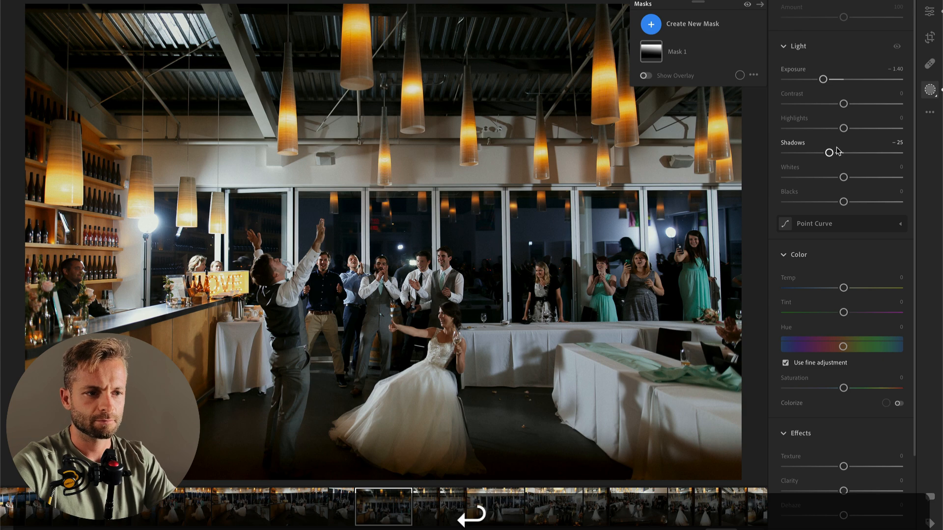
Step: Set the wide photo's overall Exposure to +0.11, Contrast to −36 and Saturation to +10
drag(834, 175, 845, 151)
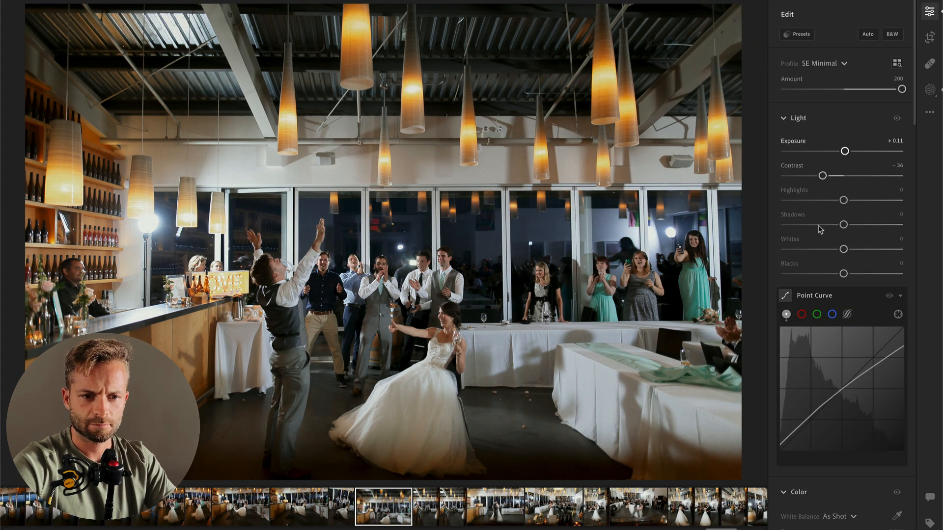
scroll(795, 435, down, 3)
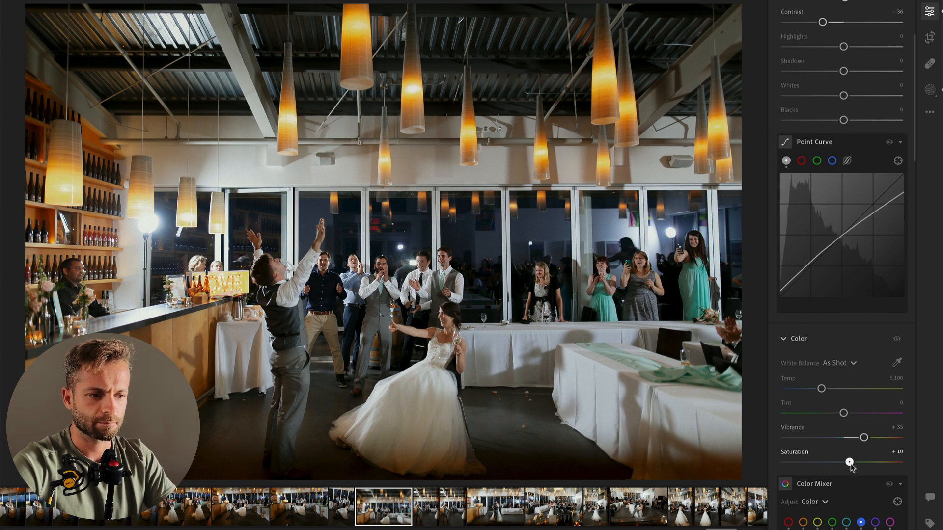
Step: Crop the next upright garter-toss photo tighter around the groom and groomsmen, cutting out the bride's dress and most of the ceiling
key(Right)
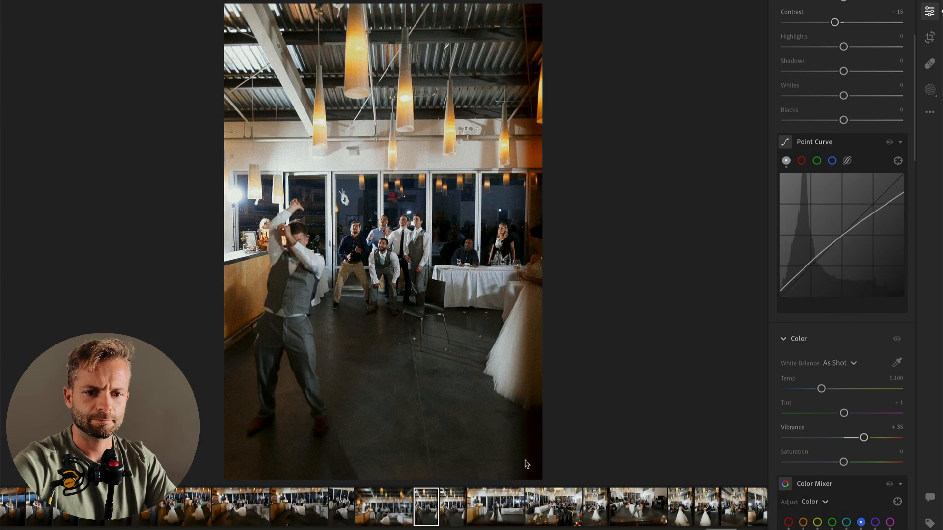
key(c)
drag(383, 6, 389, 73)
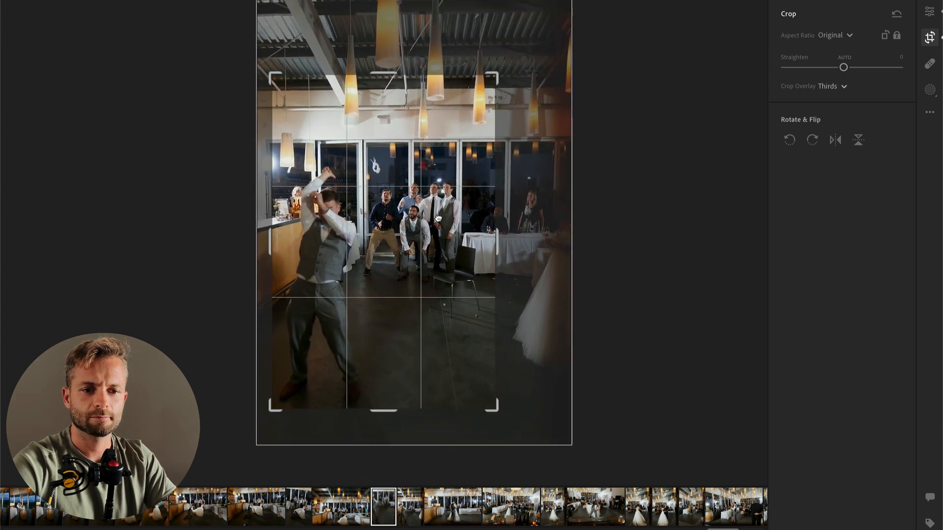
key(Return)
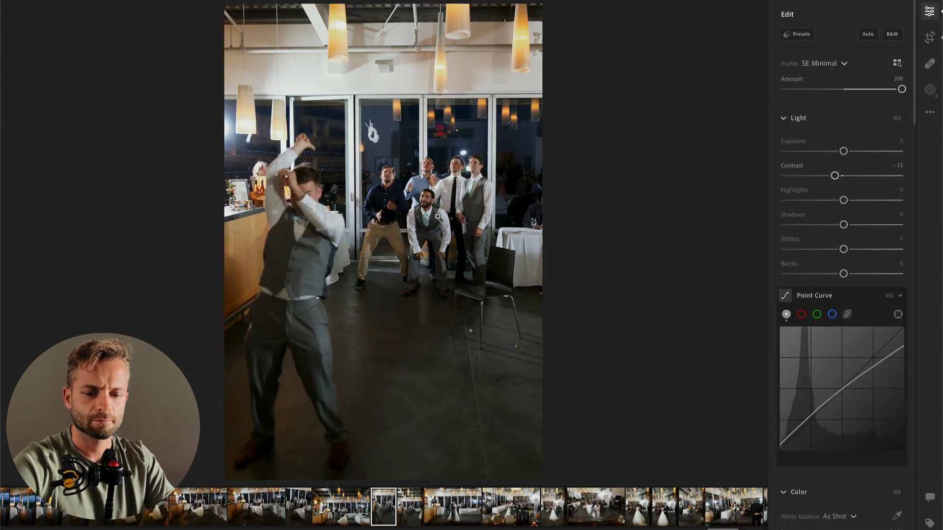
key(c)
drag(439, 217, 441, 168)
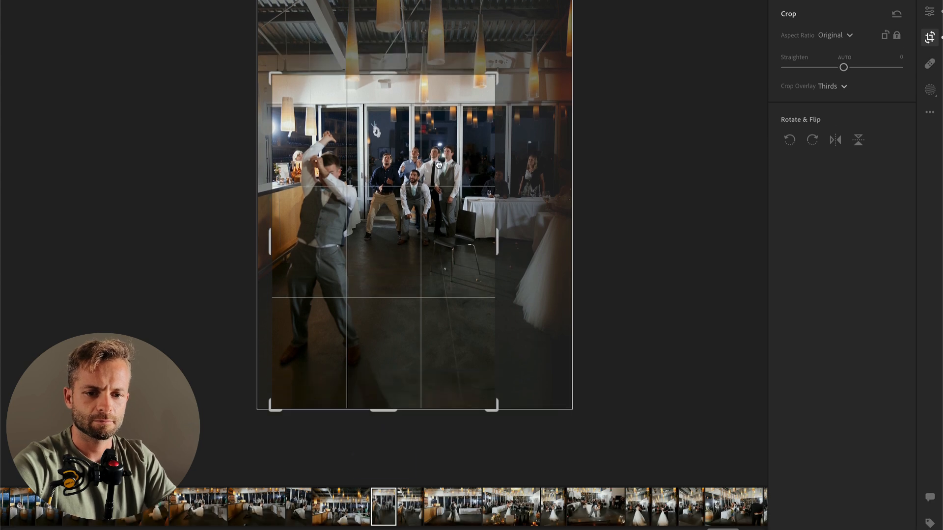
key(Return)
key(c)
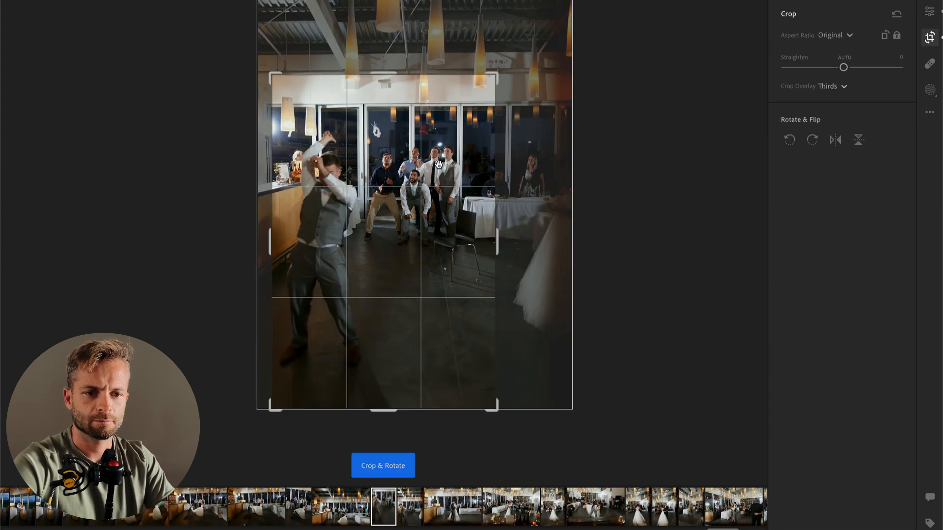
key(Return)
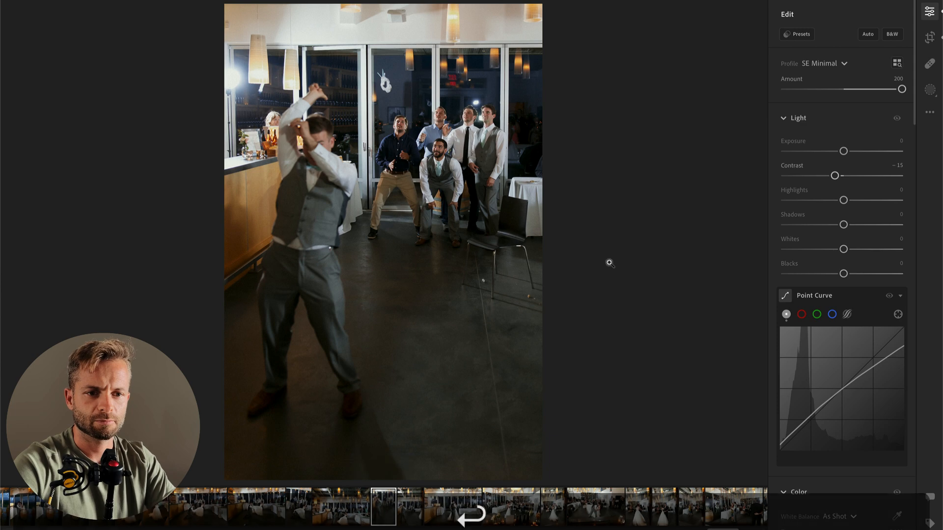
Step: Crop the following garter-toss photo to similar framing, with the groom in front and the groomsmen crouching behind
key(Right)
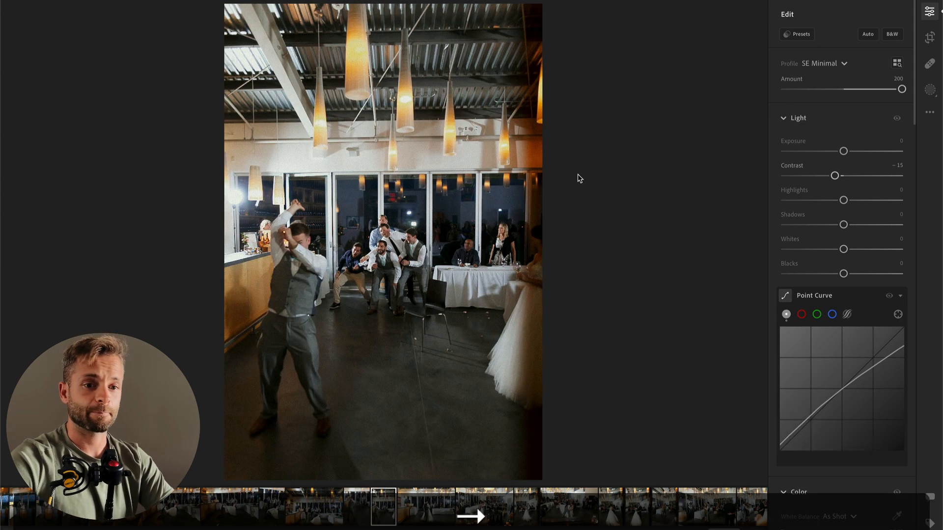
key(c)
drag(540, 8, 522, 70)
key(Return)
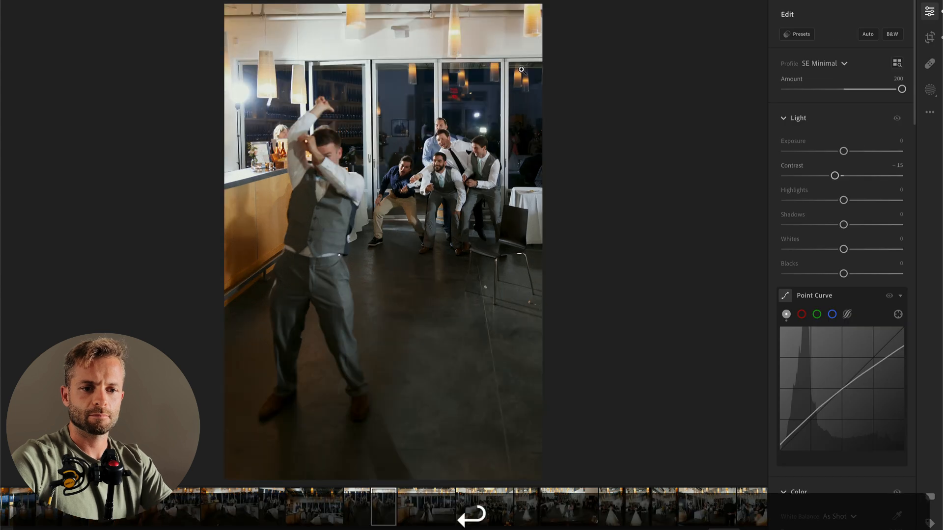
key(c)
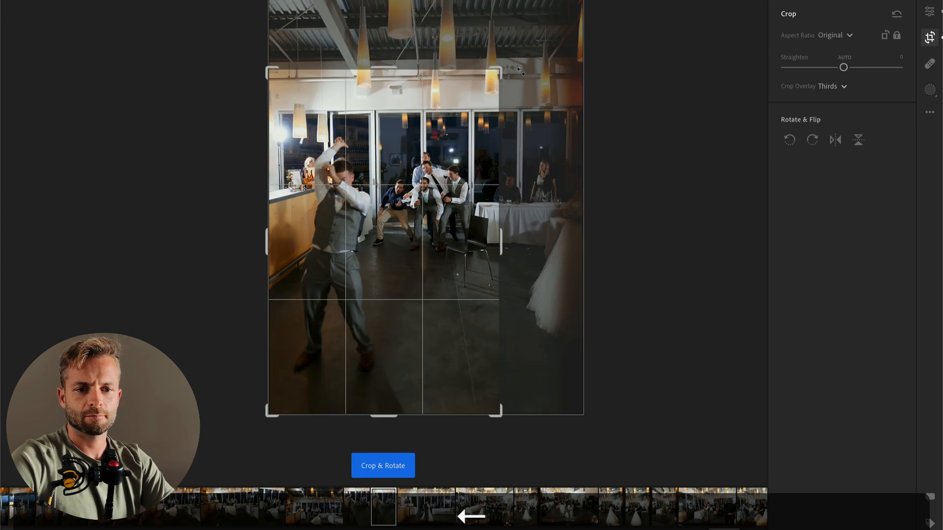
key(Return)
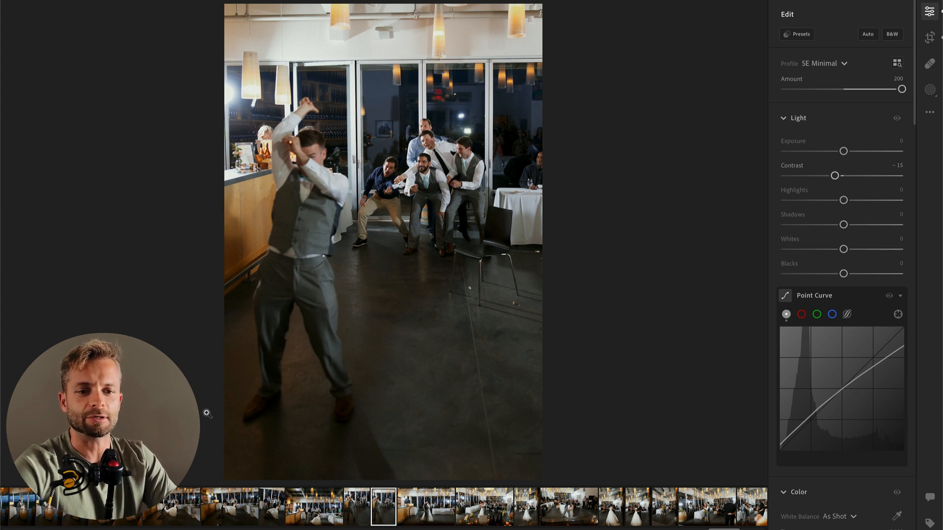
Step: Lower the Exposure slightly on the wide photo of the couple dancing beside the bar and copy its edit settings
click(472, 511)
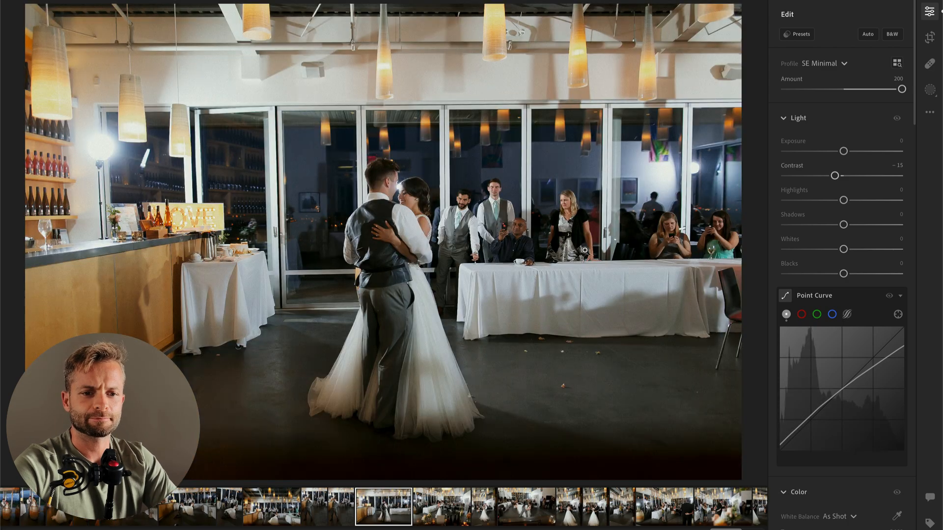
click(834, 156)
mouse_move(835, 156)
mouse_down()
mouse_move(807, 181)
mouse_move(840, 153)
mouse_up()
key(super+c)
Step: On the next dance photo, set Exposure to −0.40 and brush a mask over the bright back wall and ceiling at Exposure −1.24
key(Right)
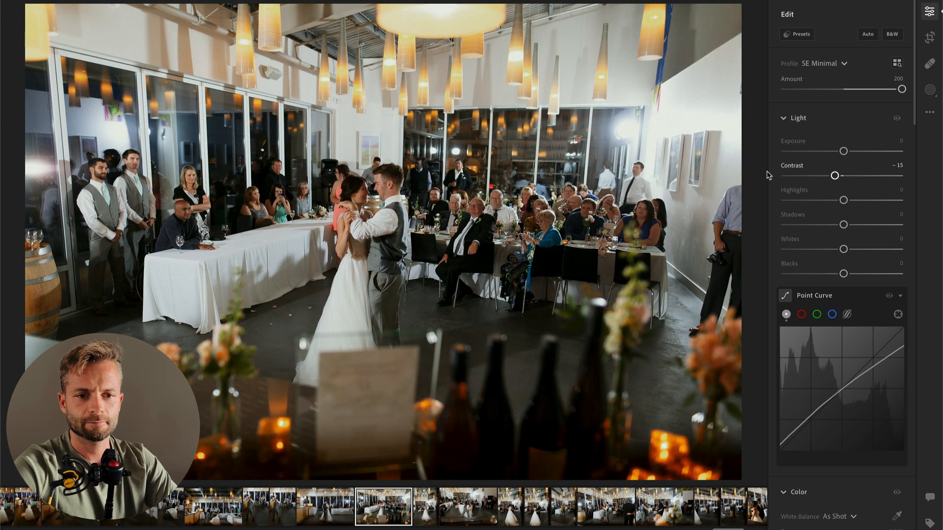
click(837, 152)
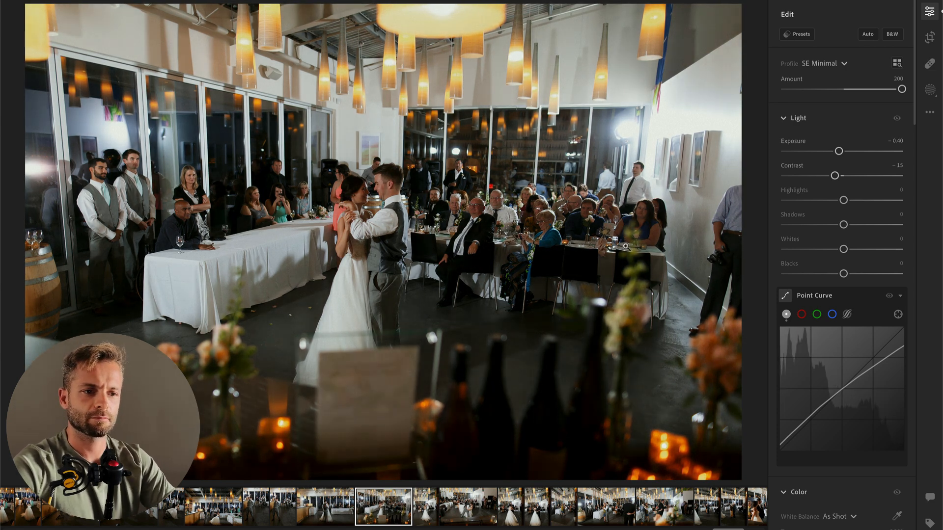
key(k)
mouse_move(539, 116)
mouse_down()
mouse_move(708, 244)
mouse_move(546, 88)
mouse_up()
drag(843, 289, 828, 290)
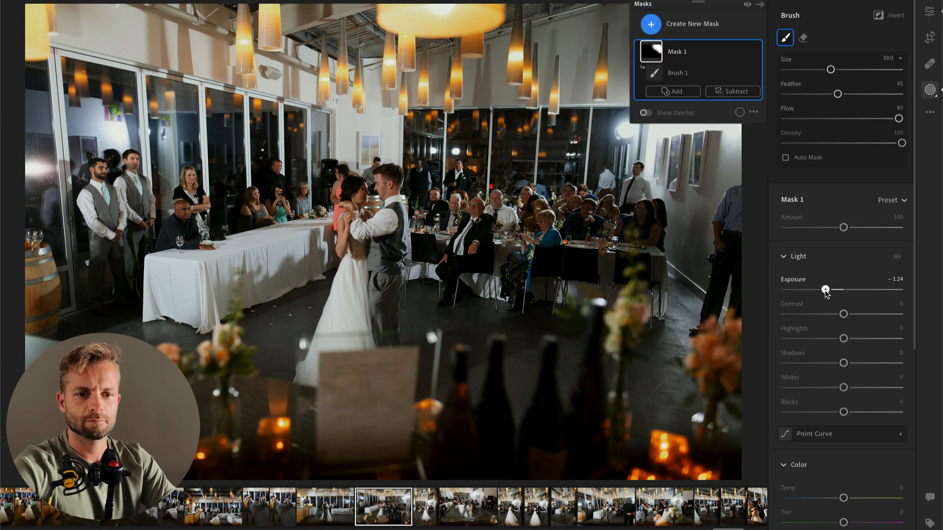
key(Return)
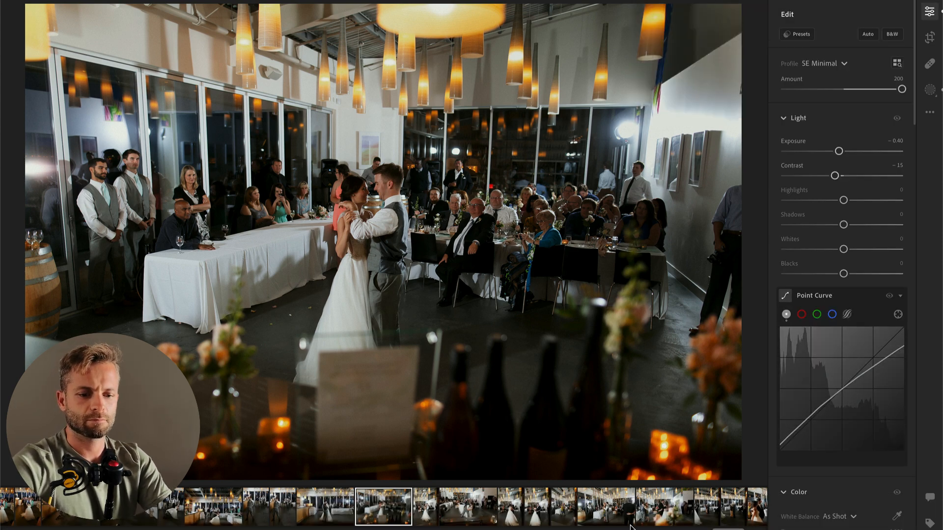
Step: Add a second brush mask to the dance photo and adjust its Contrast and Highlights
key(b)
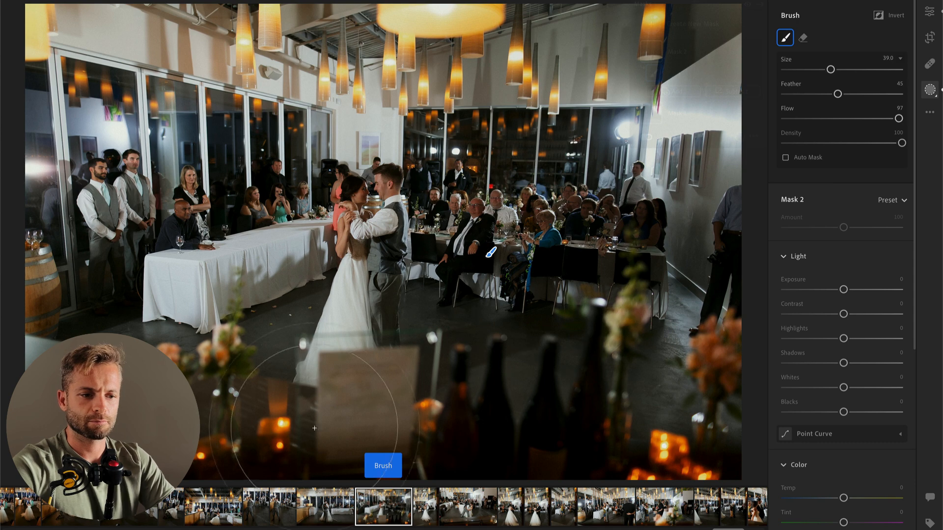
mouse_move(844, 338)
mouse_down()
mouse_move(866, 338)
mouse_move(807, 315)
mouse_up()
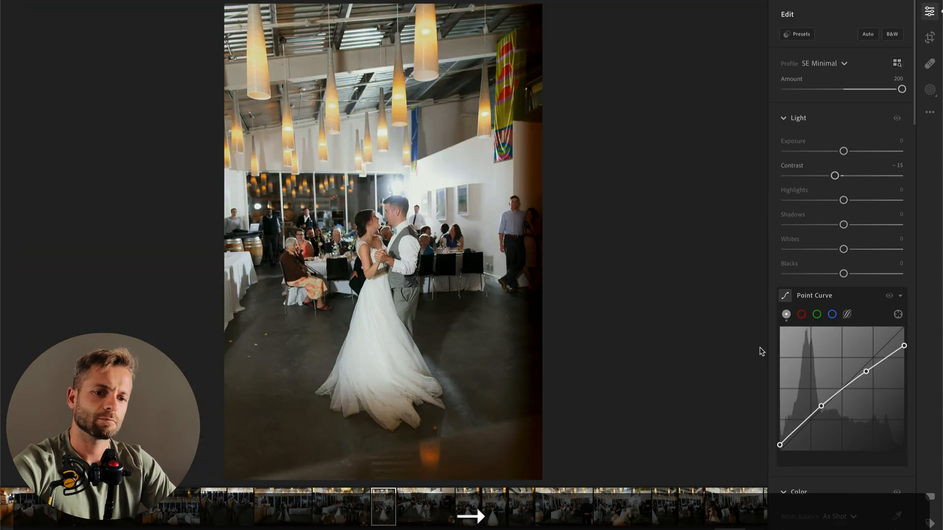
Step: Set Exposure to −1.00 and Temp to 5,382 on the next upright photo of the couple dancing
drag(844, 151, 831, 151)
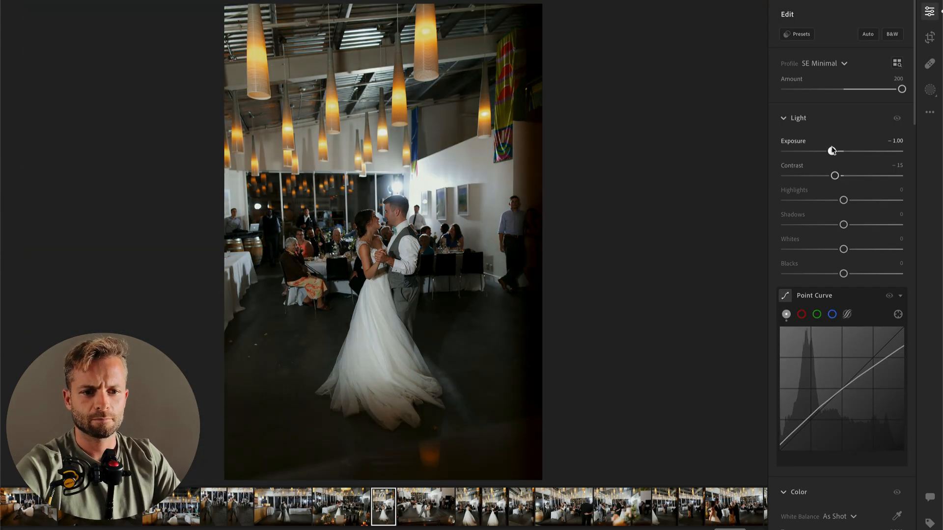
scroll(836, 320, down, 5)
drag(824, 388, 824, 388)
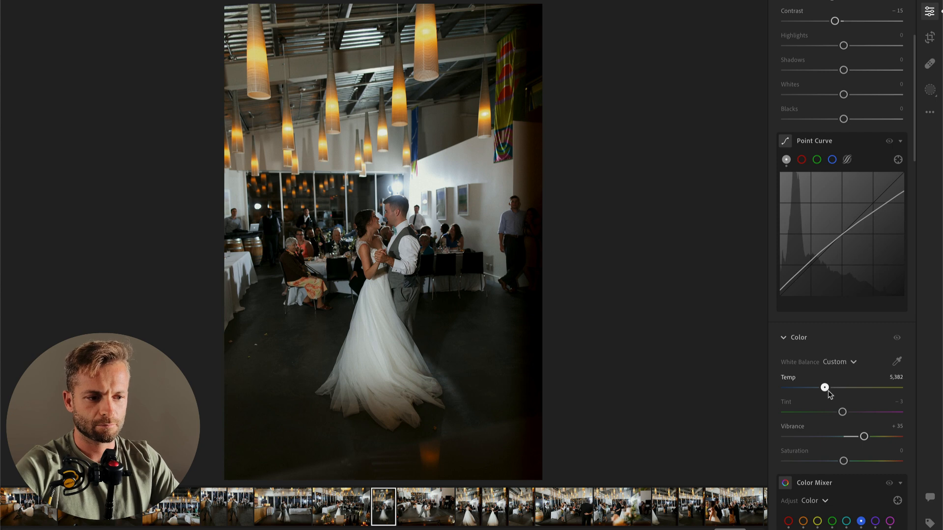
Step: Crop the upright first dance photo slightly tighter from its upper-left corner, keeping the original aspect ratio
key(c)
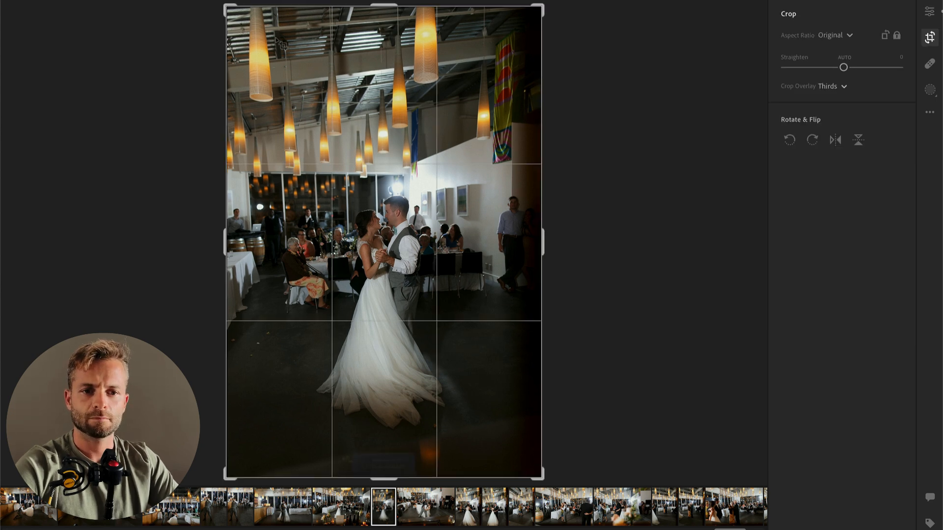
drag(229, 6, 242, 18)
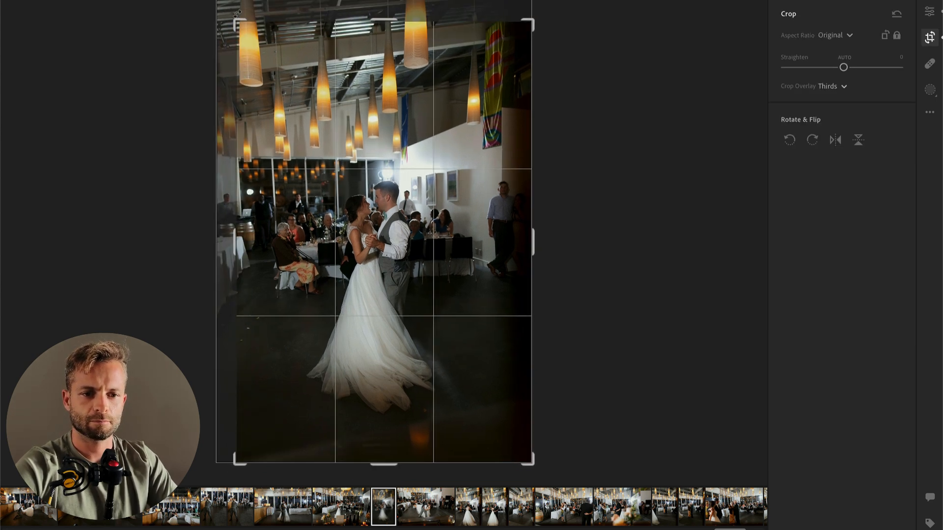
key(Return)
Step: On the next photo of the dip kiss, set Exposure to −0.52 and brush the bright back wall with Exposure −1.08, Temp +24 and Tint +8
key(Right)
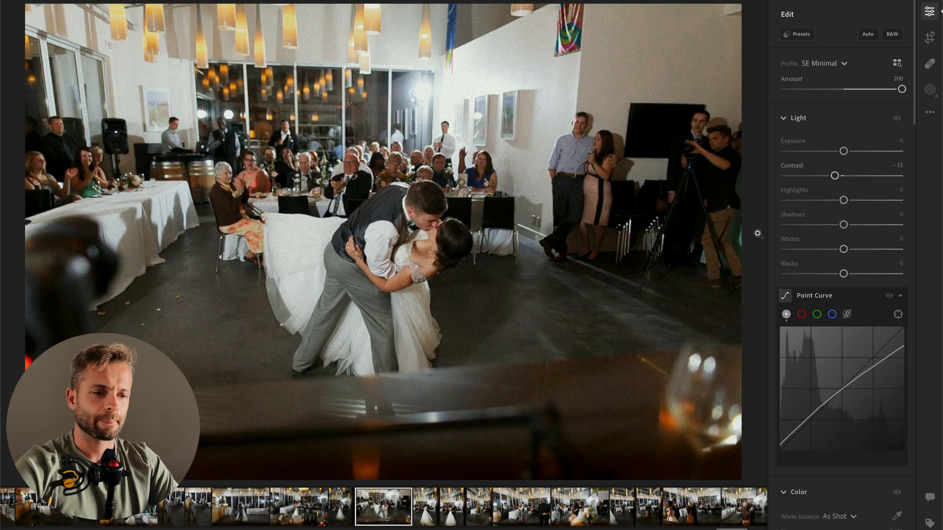
mouse_move(844, 151)
mouse_down()
mouse_move(827, 152)
mouse_move(837, 154)
mouse_up()
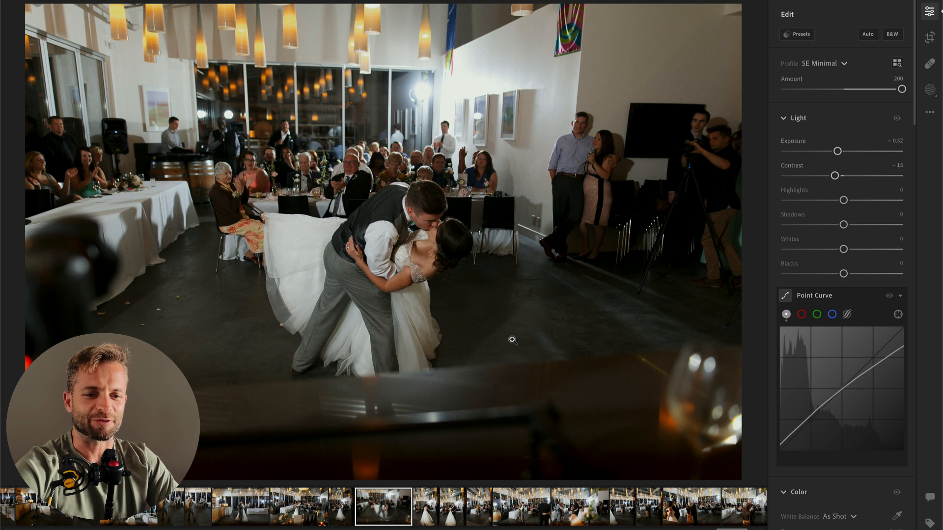
key(b)
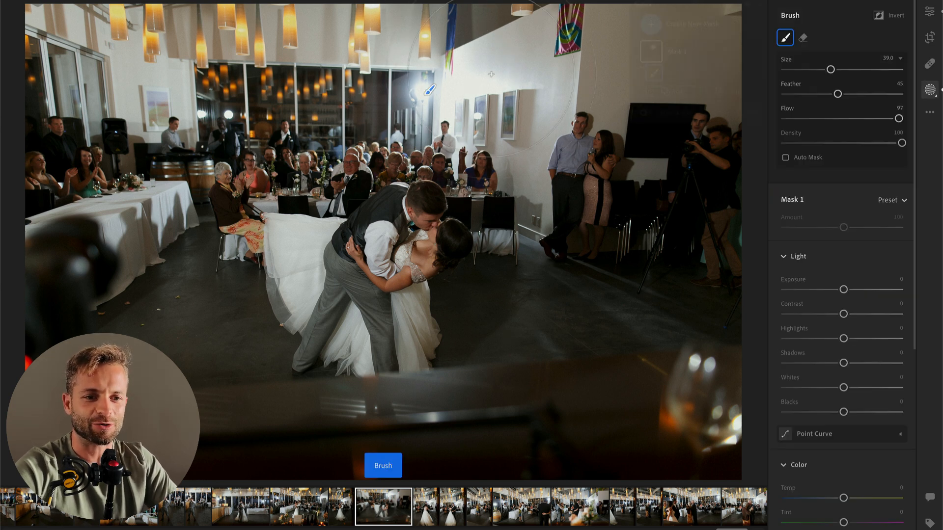
drag(843, 289, 824, 290)
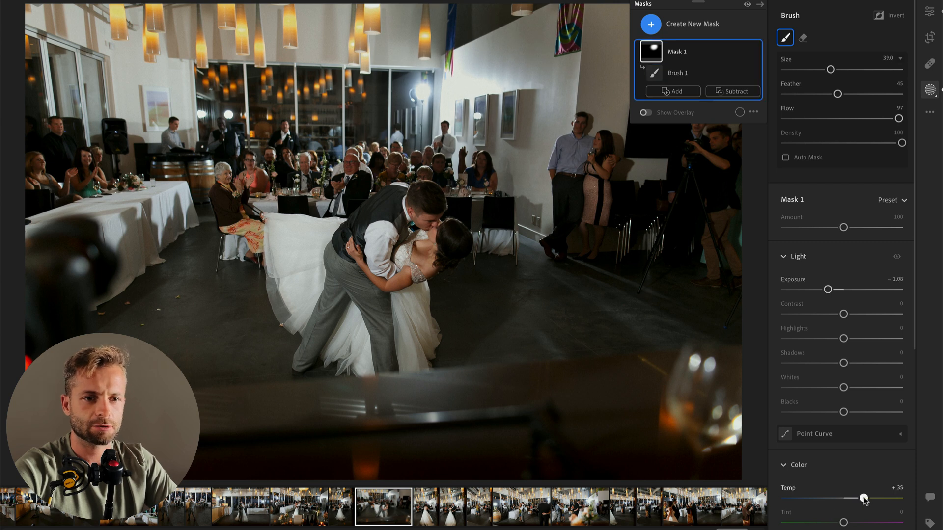
drag(864, 499, 851, 524)
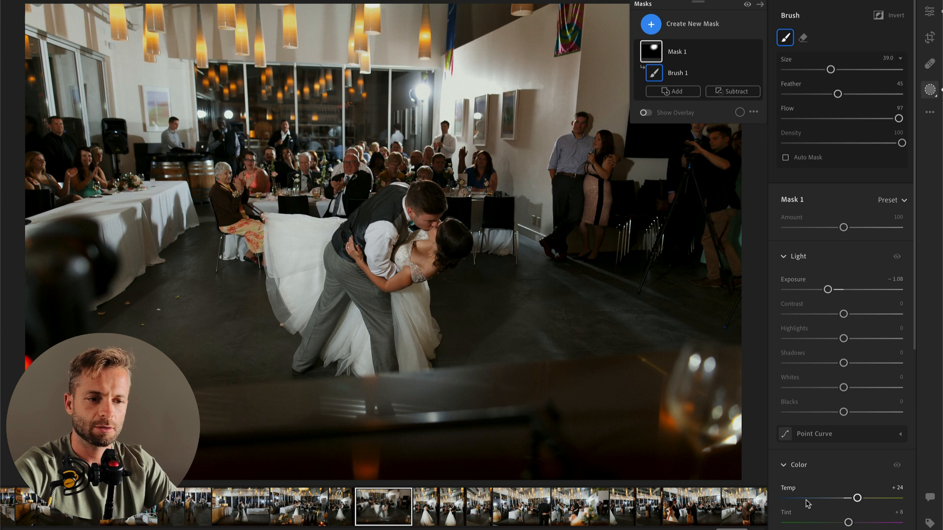
Step: Brush a second mask across the couple and nearby floor with Contrast −40, Highlights +46 and Whites +45, and set the photo's Exposure to −0.86
key(b)
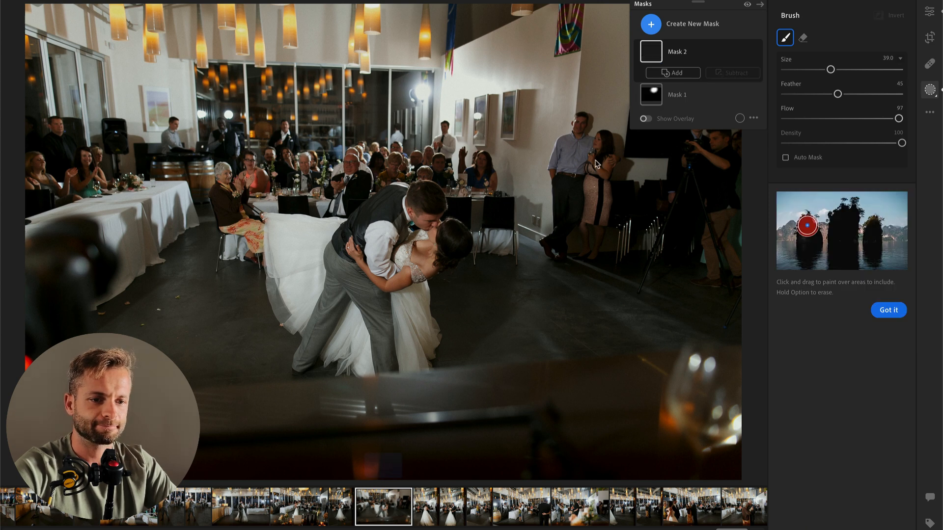
mouse_move(589, 210)
mouse_down()
mouse_move(665, 210)
mouse_move(432, 278)
mouse_move(446, 273)
mouse_up()
drag(844, 314, 871, 338)
drag(866, 388, 870, 388)
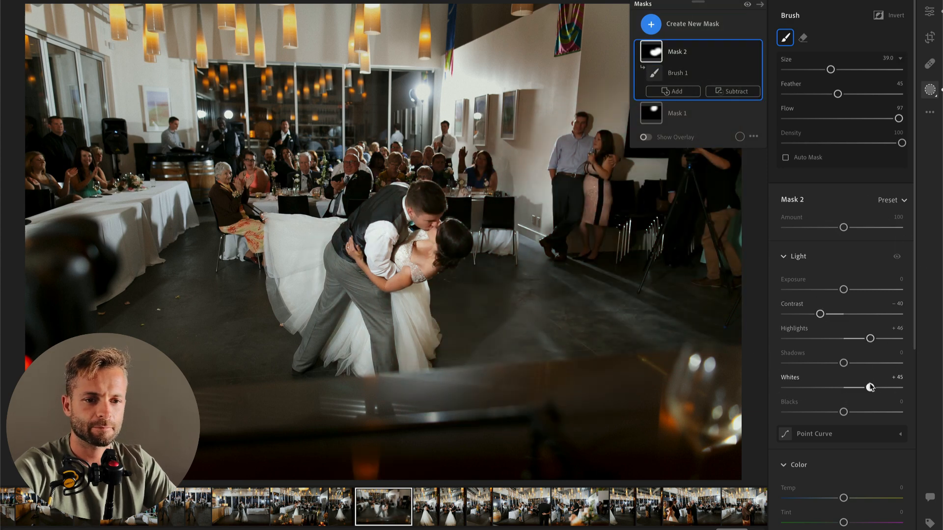
key(Return)
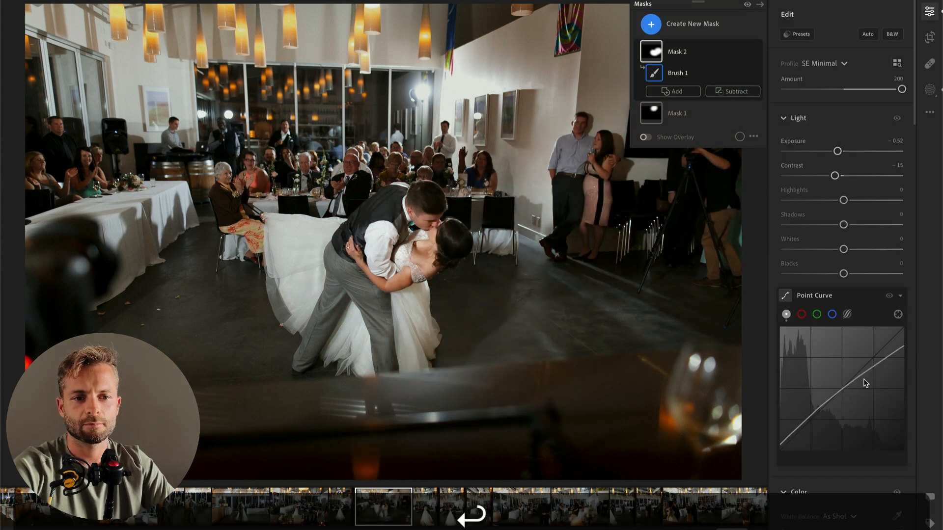
drag(837, 151, 834, 151)
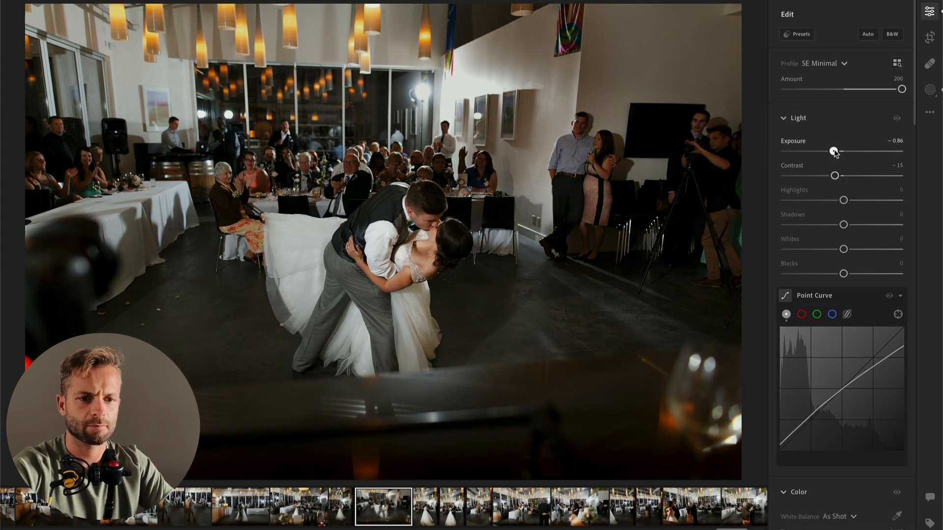
Step: Set Exposure to −0.91 and −0.98 respectively on the next two upright photos of the bride dancing with the man in the dark suit
key(Right)
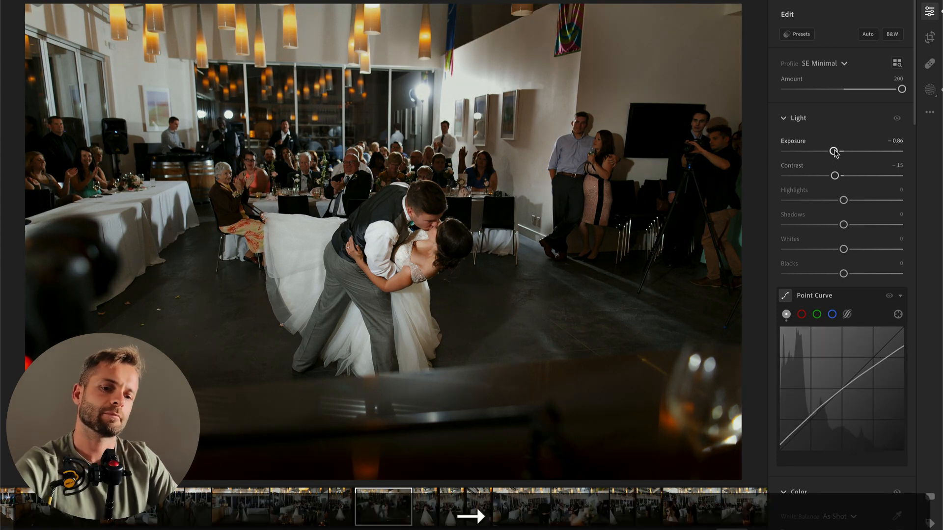
click(834, 152)
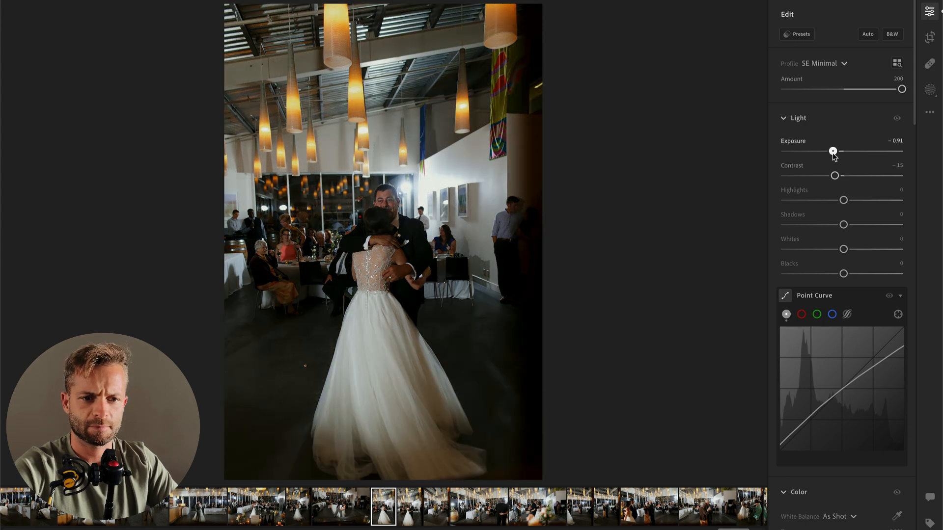
key(Right)
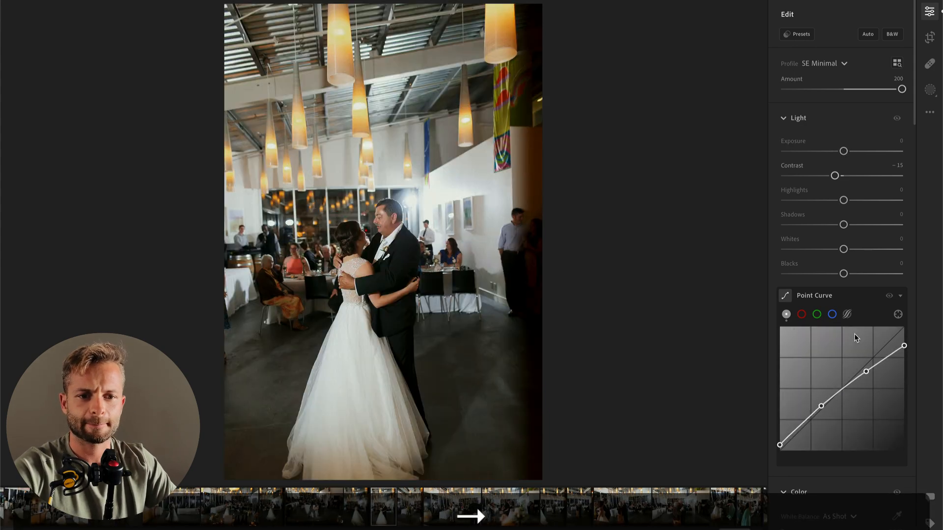
click(837, 152)
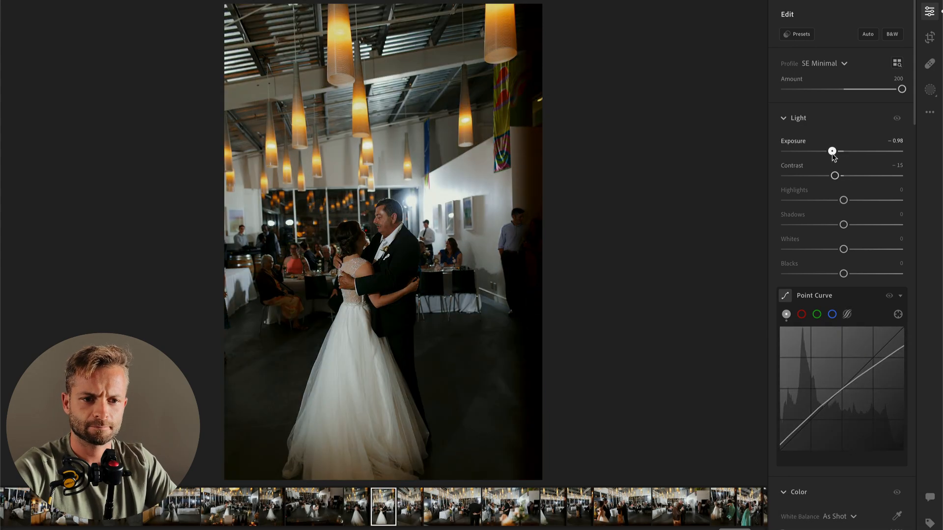
Step: Set Exposure to −0.59 on the next upright photo of the groom dancing with the woman in the patterned dress
key(Right)
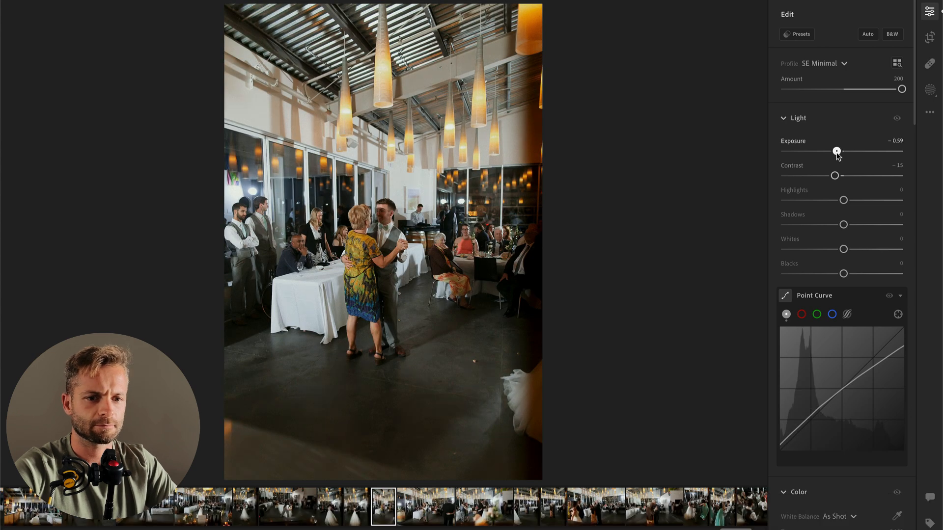
click(831, 151)
drag(831, 152, 837, 152)
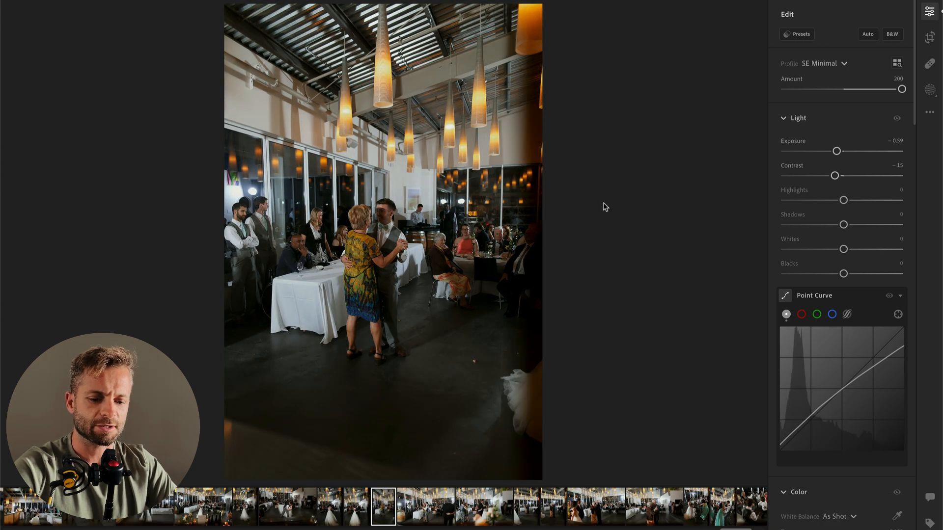
Step: Add a radial mask over the dancing pair with Contrast −43, Highlights +35, Whites +63 and Exposure −0.20, and lower the photo's overall Exposure
key(r)
drag(374, 266, 441, 428)
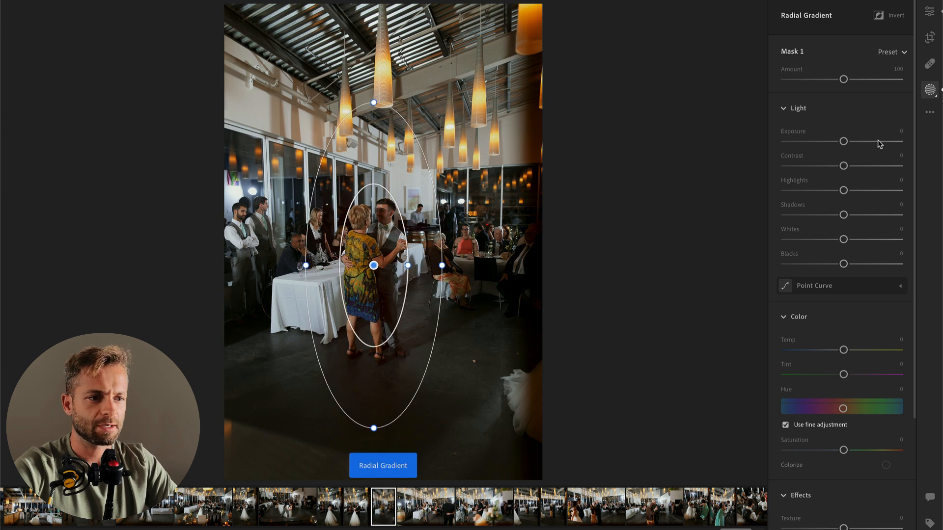
drag(843, 165, 864, 191)
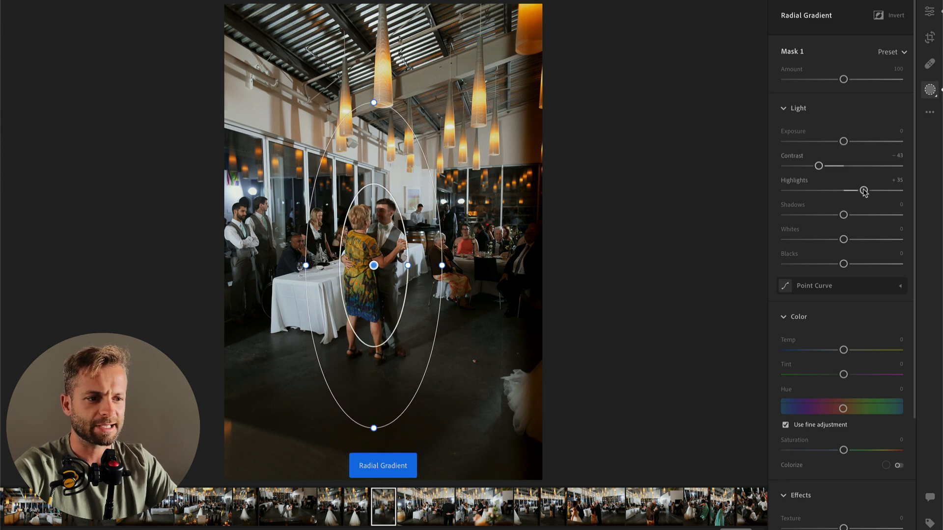
click(861, 240)
drag(861, 240, 882, 238)
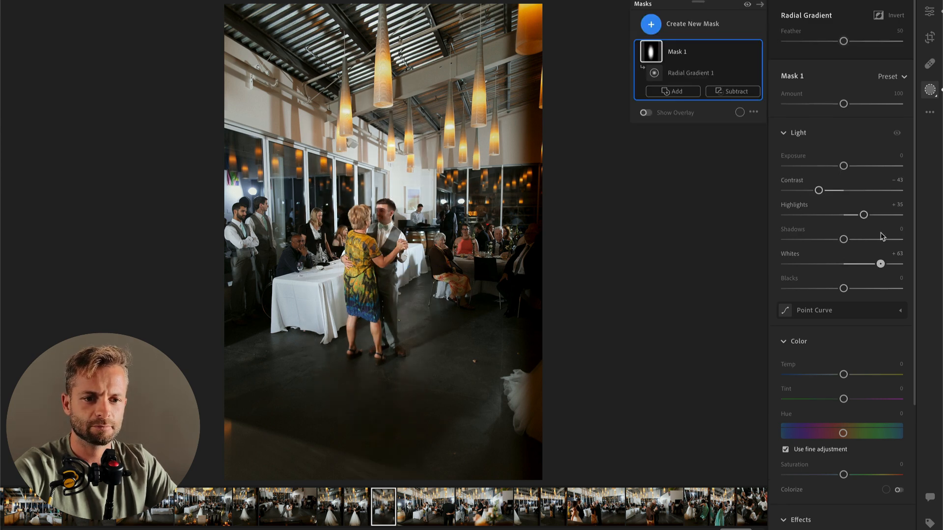
scroll(872, 157, down, 2)
drag(844, 80, 841, 80)
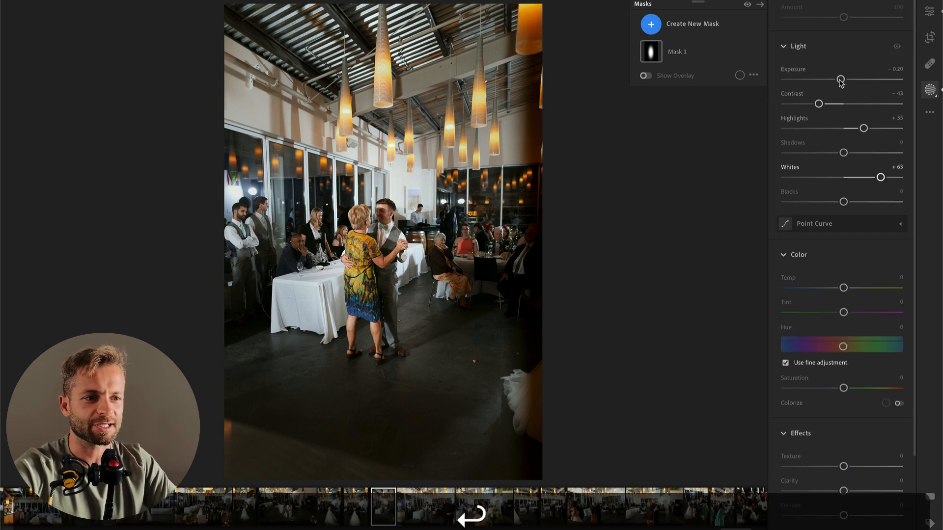
key(Return)
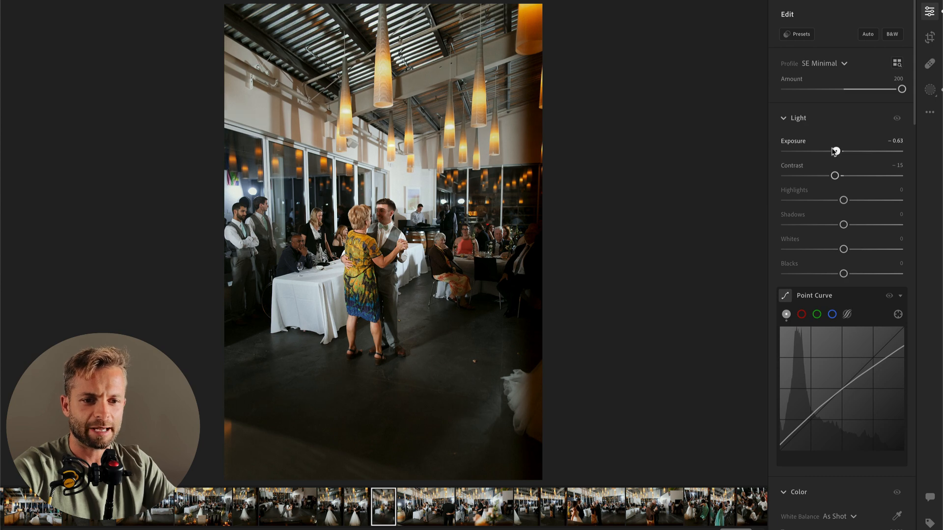
drag(836, 152, 831, 152)
Step: On the next wide photo, set Exposure to −0.60 and add a radial mask over the groom and his partner with Contrast −41 and Highlights −42
key(Right)
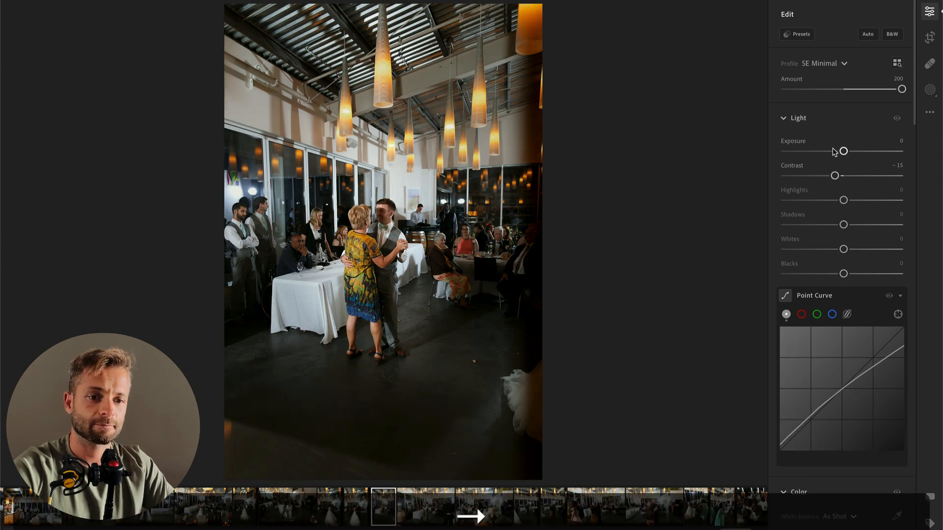
drag(831, 151, 837, 152)
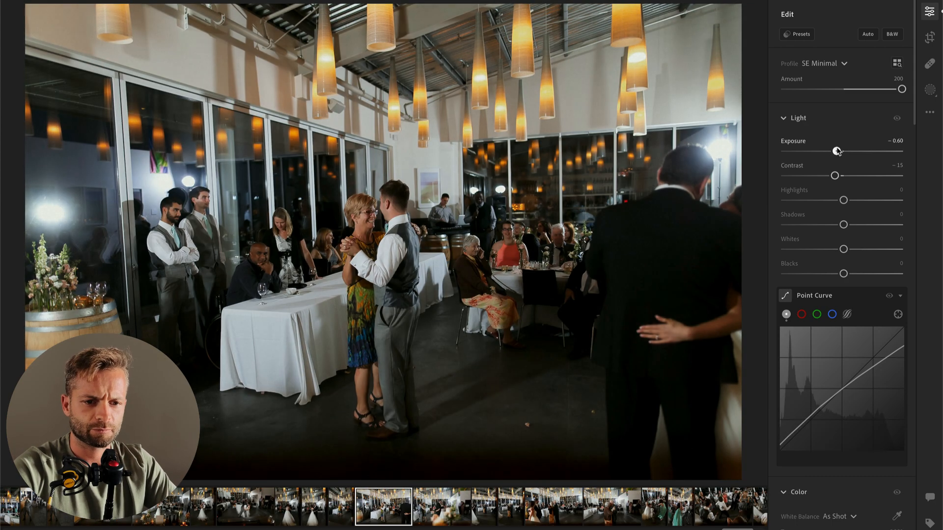
key(b)
key(r)
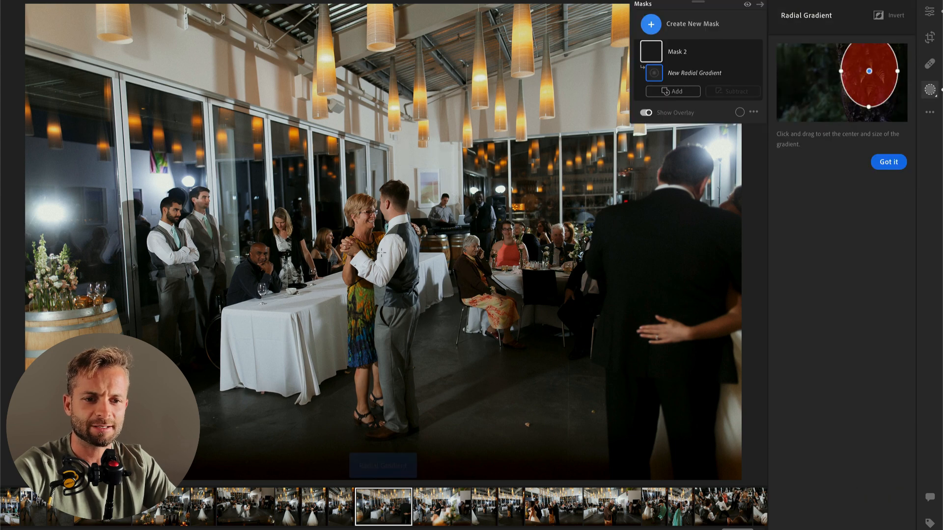
drag(377, 236, 445, 463)
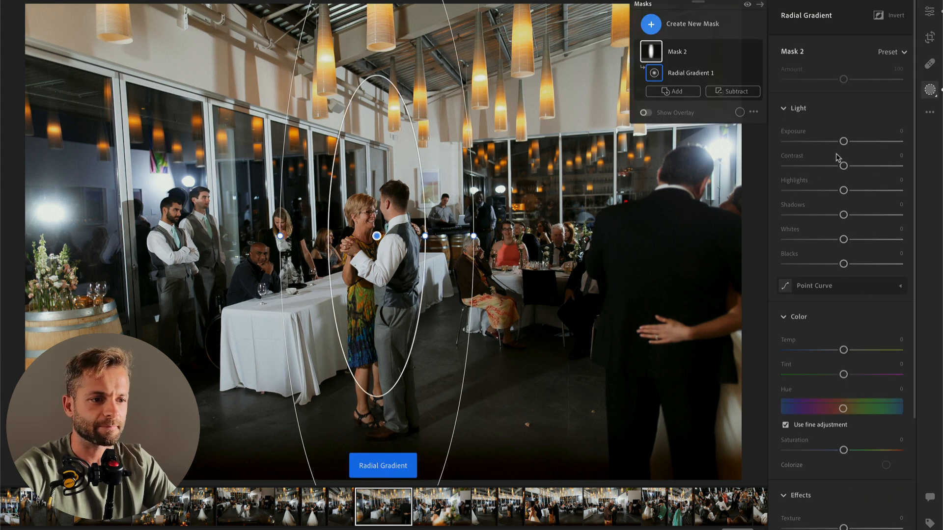
click(816, 166)
click(819, 190)
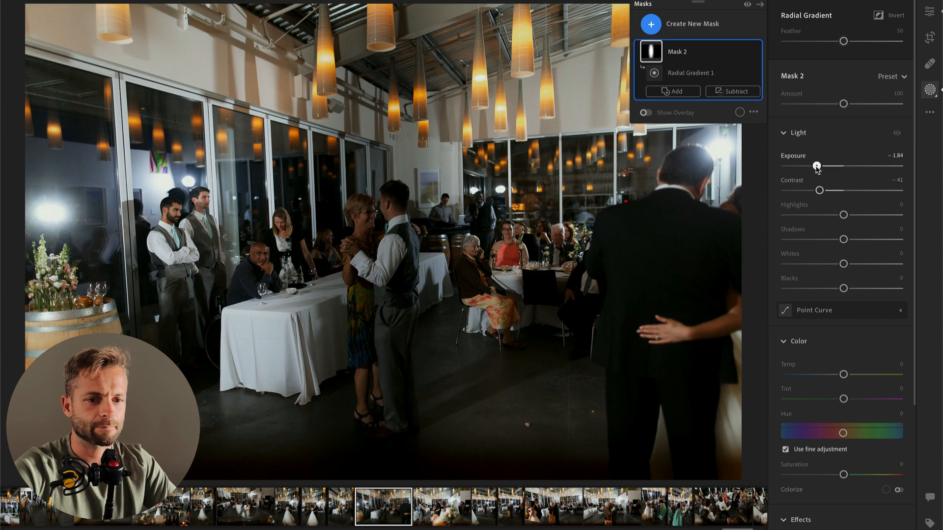
double_click(816, 166)
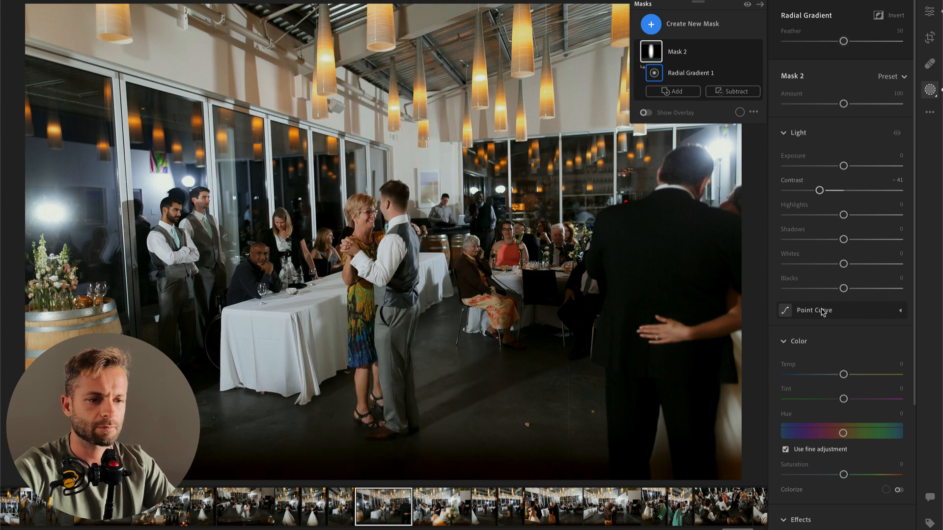
click(820, 215)
key(Return)
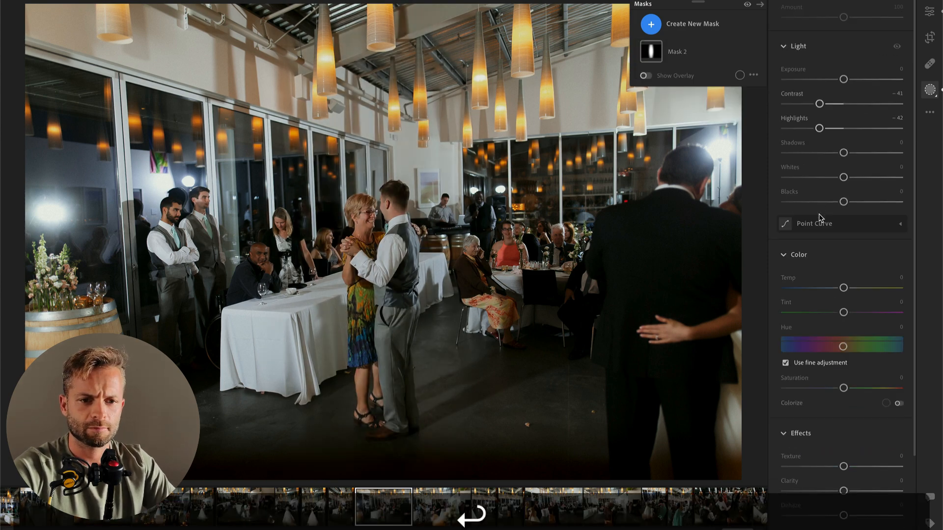
Step: Readjust the overall Exposure of the wide photo of the groom and his partner dancing beside the table
key(Return)
click(836, 151)
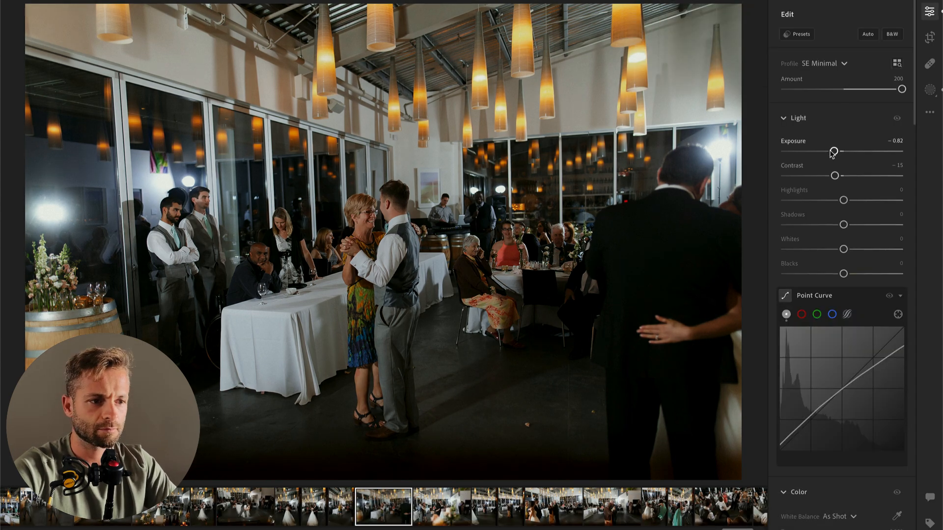
drag(834, 152, 840, 152)
Step: Set Exposure to −0.51 on the next dance photo with the blurred flowers in the foreground
key(Right)
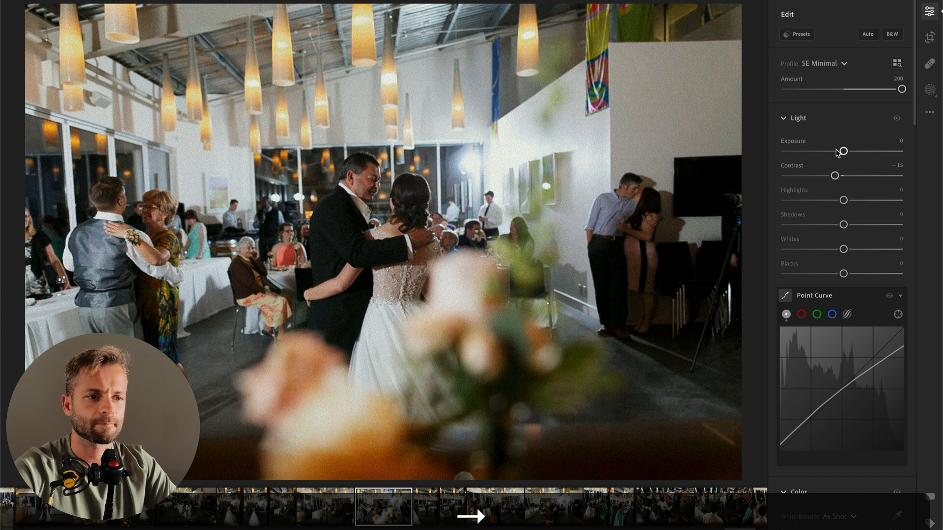
click(835, 152)
drag(835, 152, 838, 151)
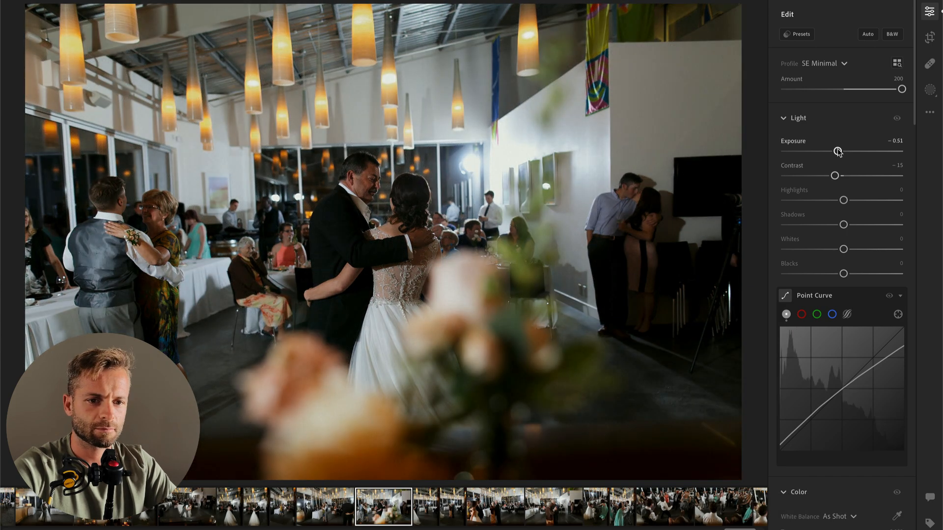
Step: Add a radial mask over the dancing bride and her partner with Contrast −45 and Highlights +59, and set the photo's overall Contrast to −4
key(r)
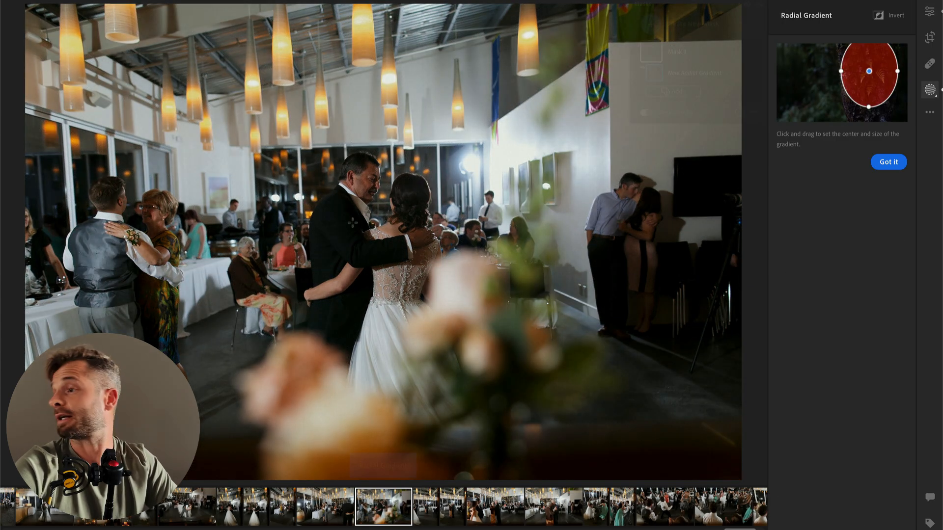
drag(352, 222, 503, 356)
click(817, 162)
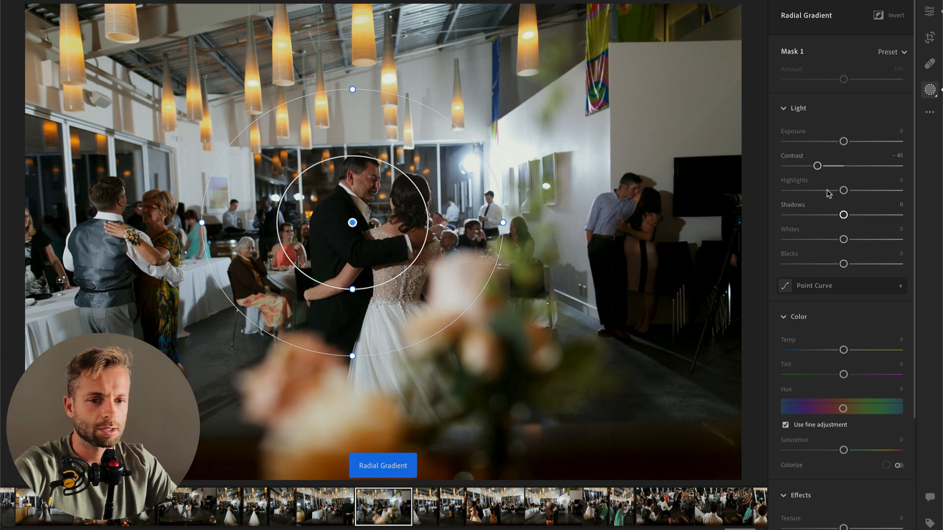
drag(865, 197, 879, 196)
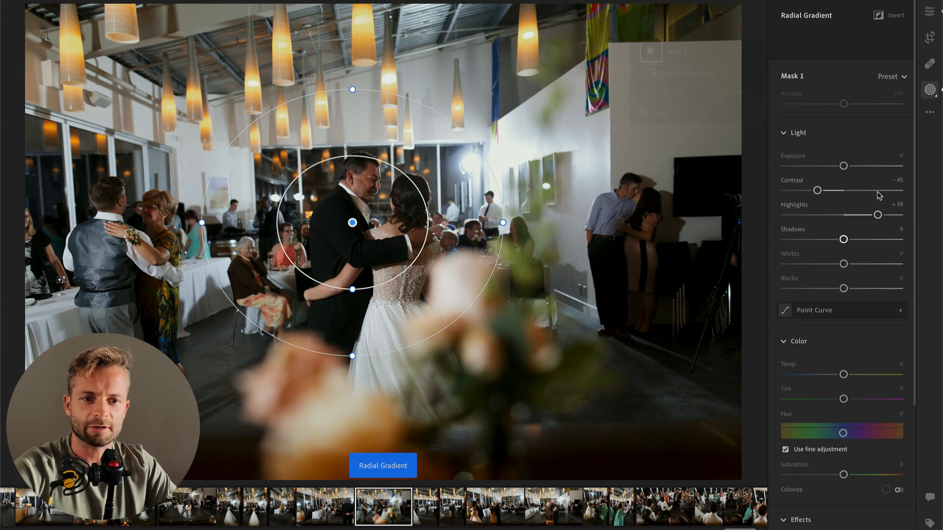
key(Return)
key(Return)
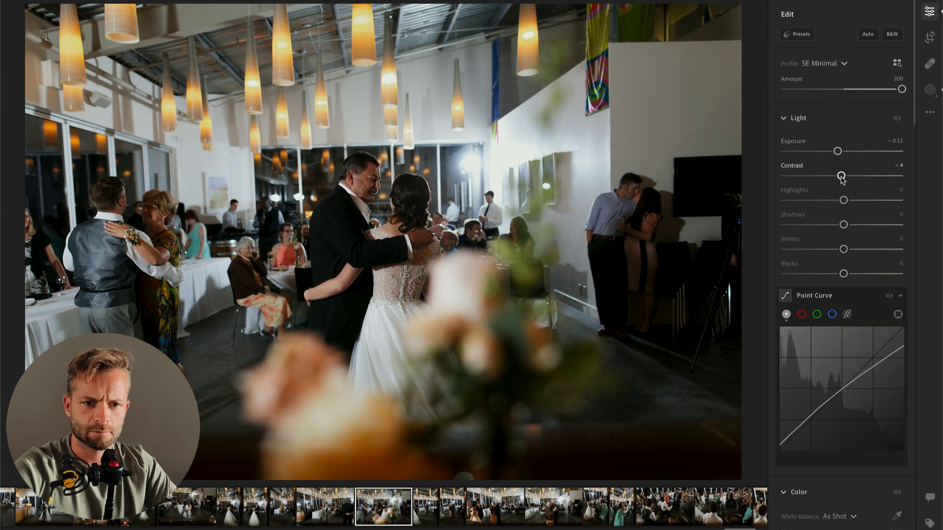
scroll(844, 260, down, 3)
scroll(829, 251, down, 2)
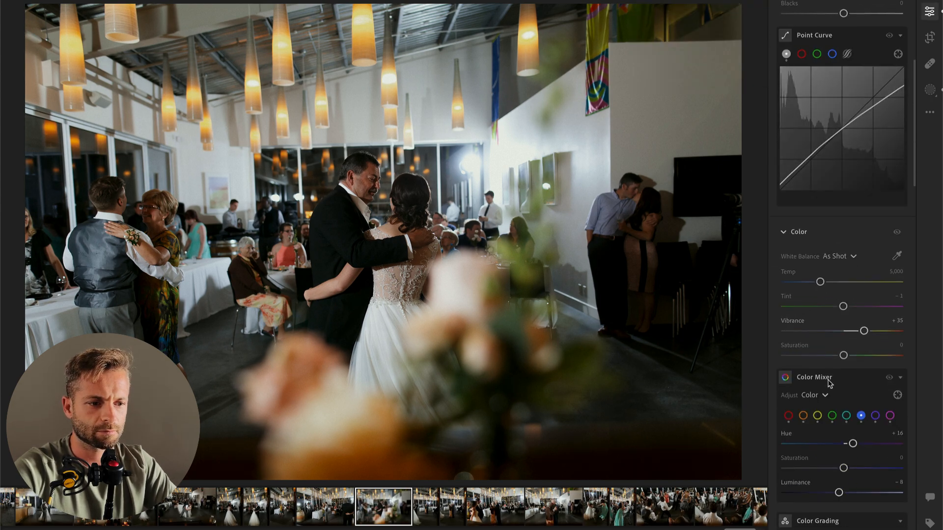
Step: Crop the next vertical photo tighter around the elderly couple dancing by the head table, and set its Exposure to −0.30
key(Right)
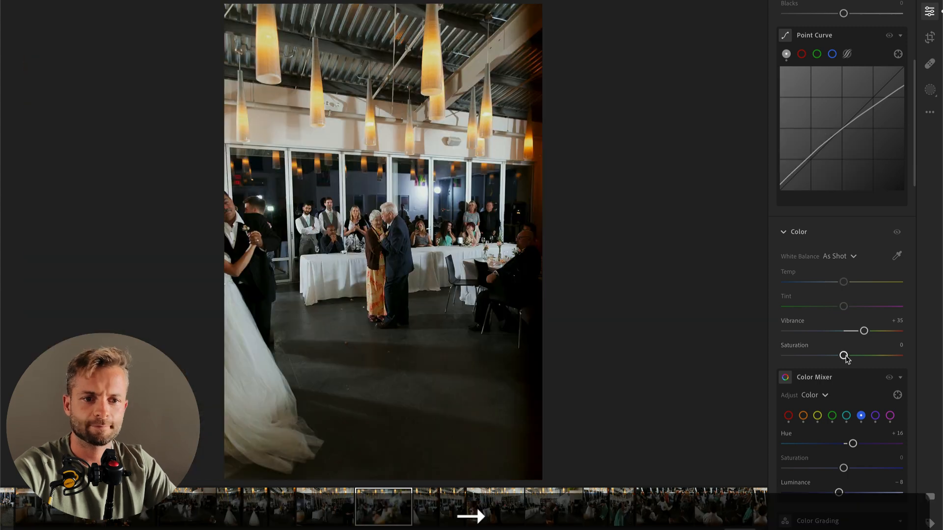
scroll(825, 242, up, 5)
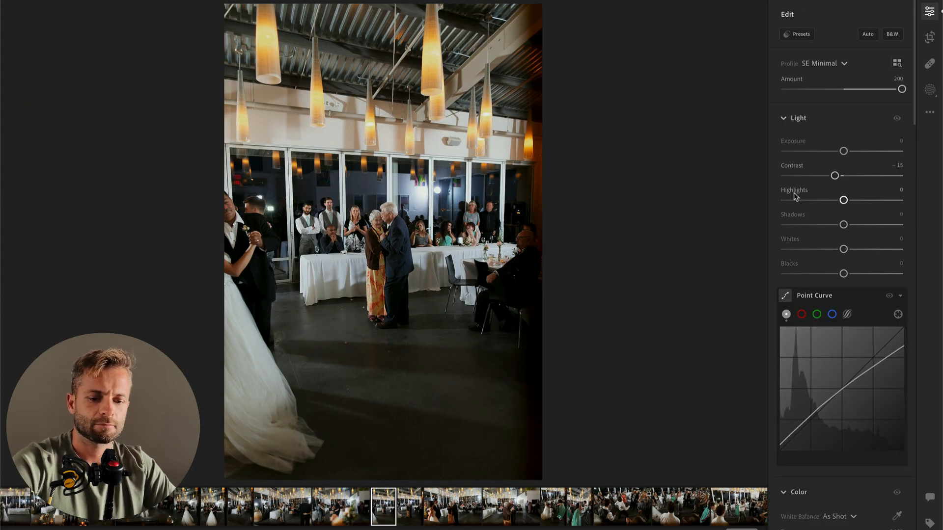
key(c)
drag(538, 8, 506, 40)
key(Return)
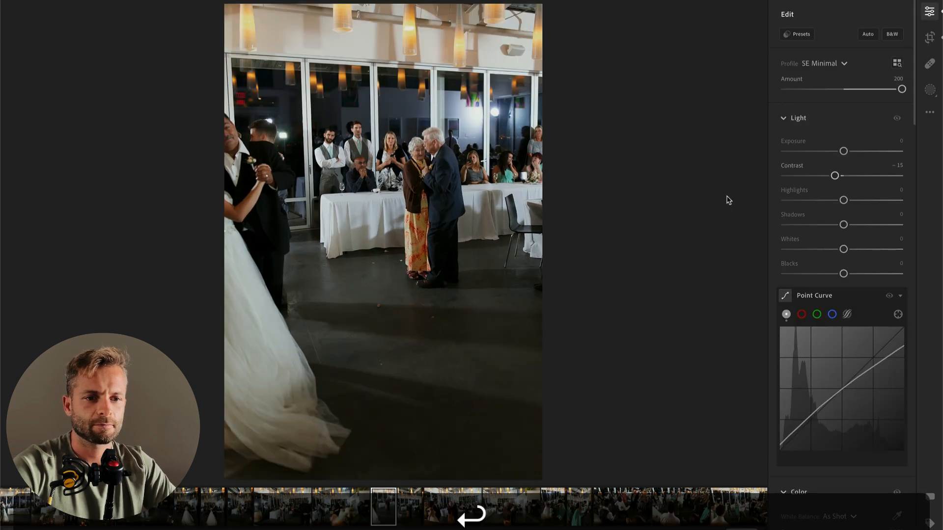
Step: On the next vertical photo, lower Exposure and add a radial mask over the elderly couple with Contrast −77 and Shadows +31
key(Right)
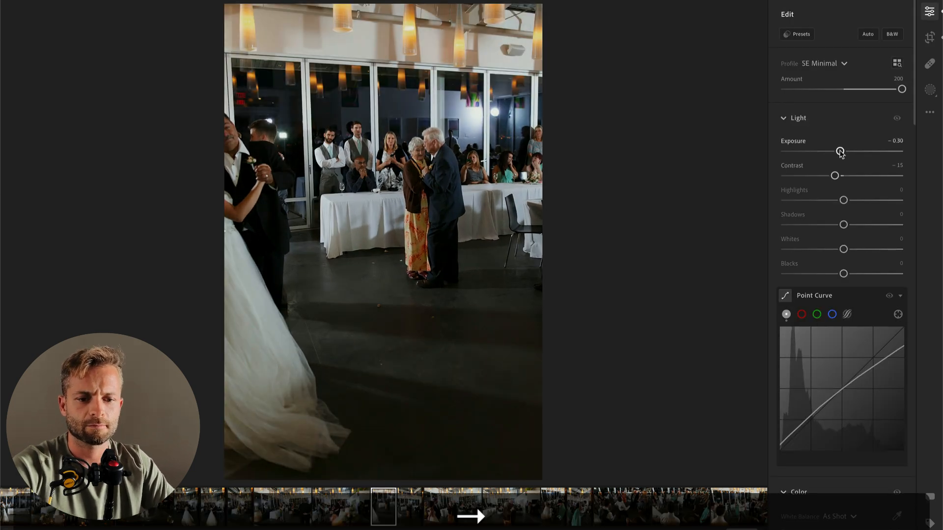
drag(844, 150, 838, 151)
key(r)
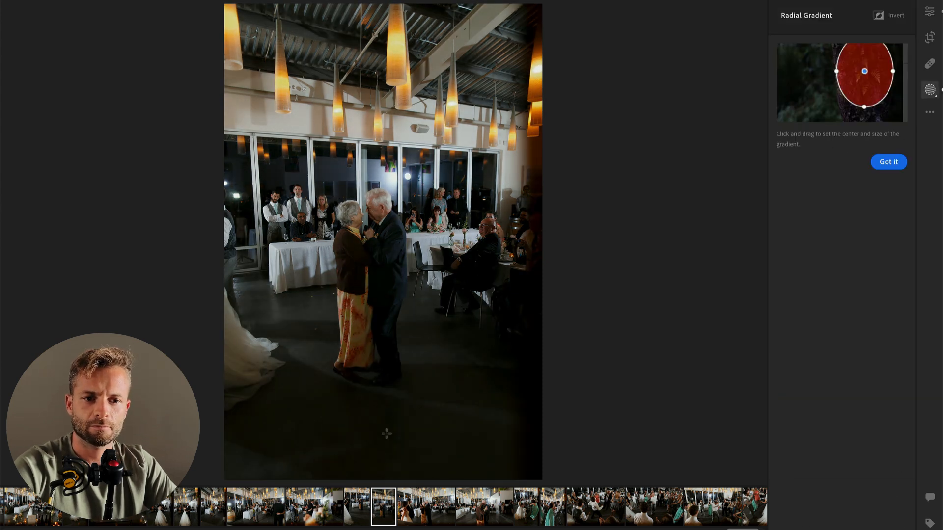
drag(354, 271, 409, 441)
click(800, 191)
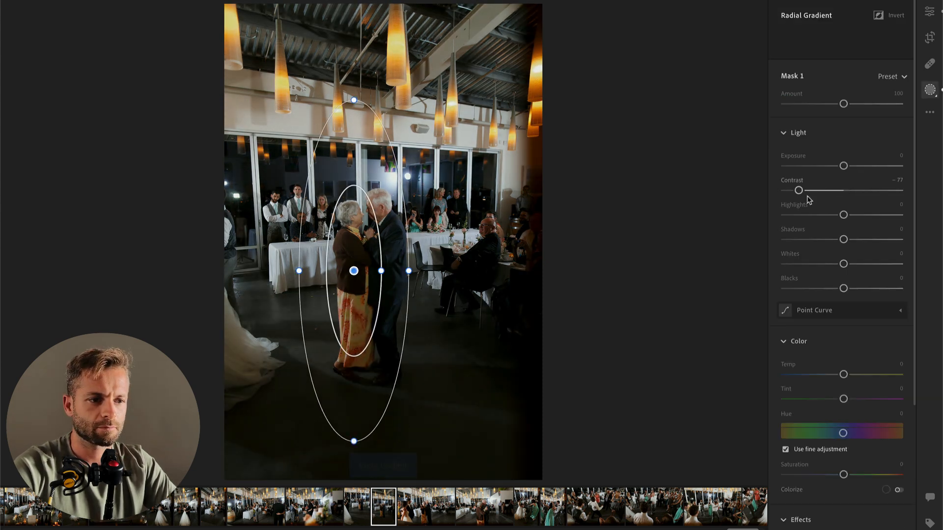
click(861, 239)
key(Return)
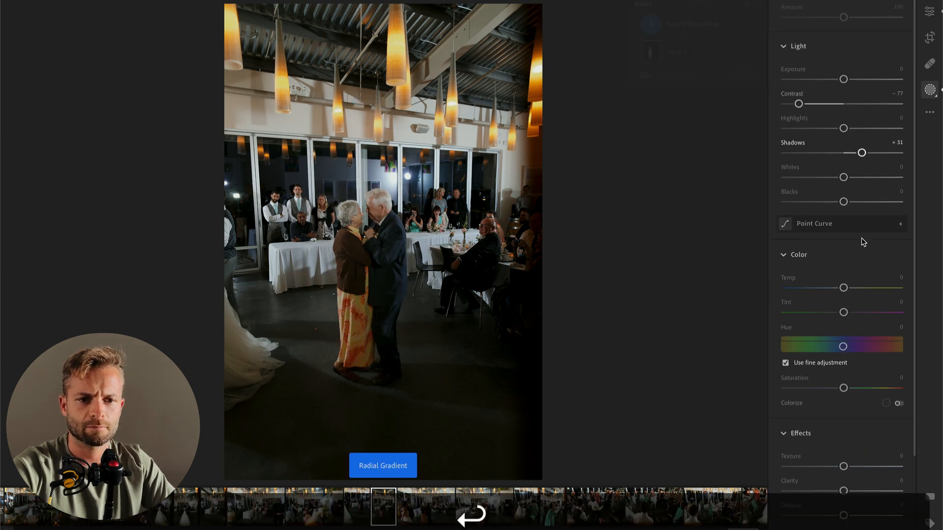
Step: On the next wide photo, add a large radial mask over the bright flash and seated guests with Exposure −0.48, Highlights −66 and reduced Shadows
key(Right)
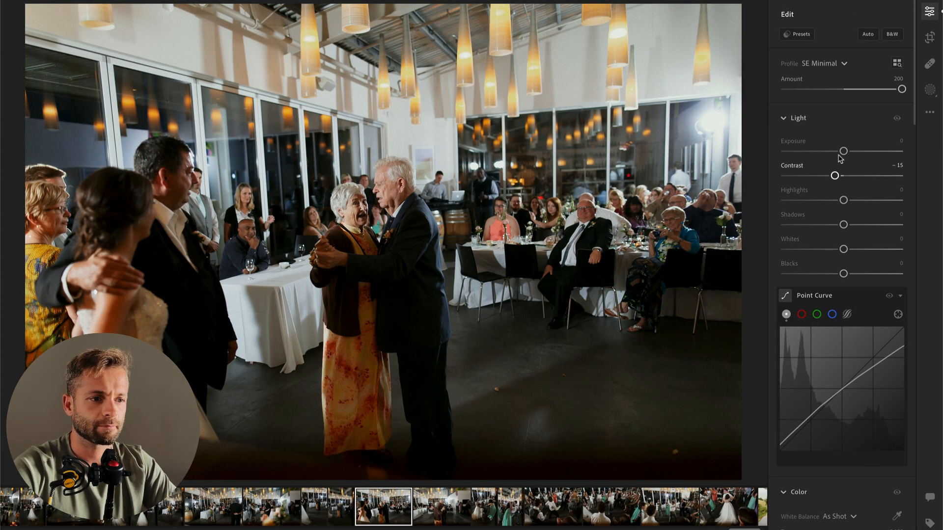
key(k)
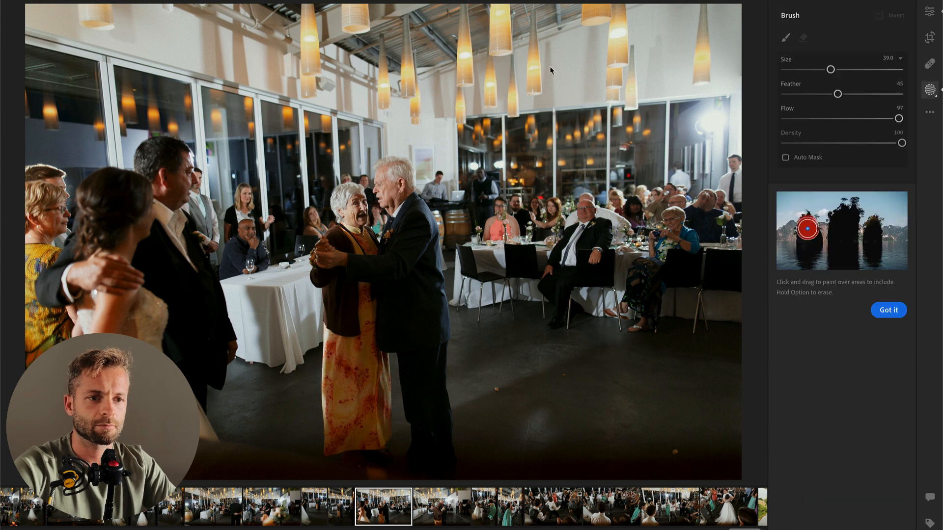
key(shift+m)
drag(747, 187, 847, 288)
drag(647, 168, 836, 141)
click(805, 190)
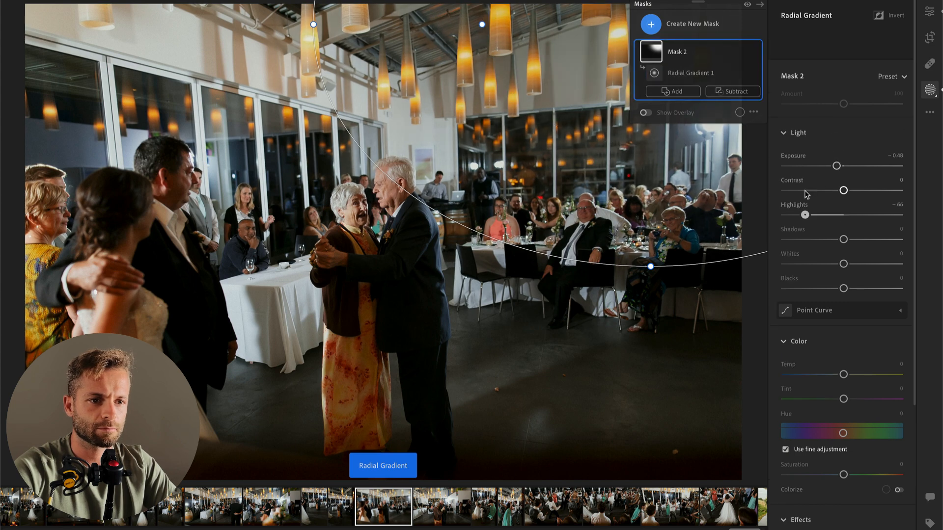
drag(843, 239, 821, 240)
key(Return)
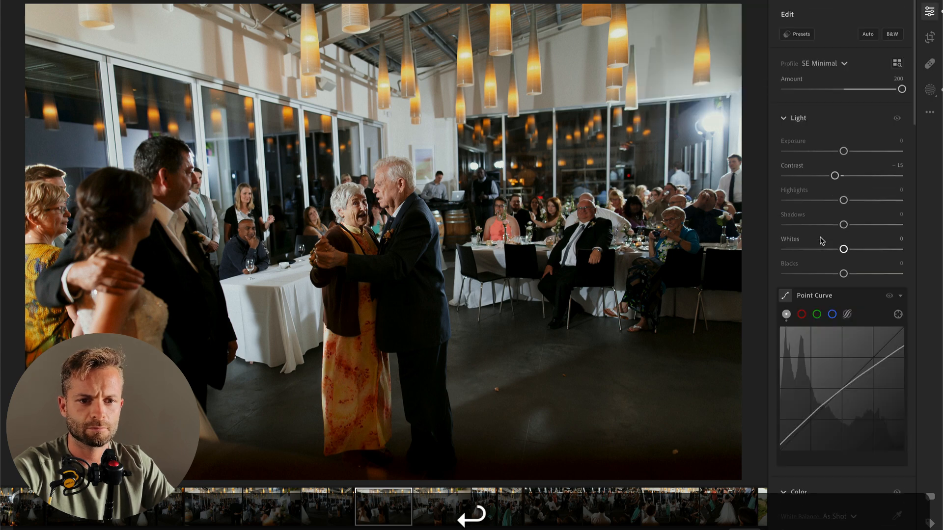
key(Return)
Step: Lower the wide photo's overall Exposure and add a radial mask over the elderly couple with Contrast −82 and Shadows +37
drag(844, 152, 820, 178)
key(shift+m)
drag(390, 300, 468, 457)
drag(829, 192, 796, 191)
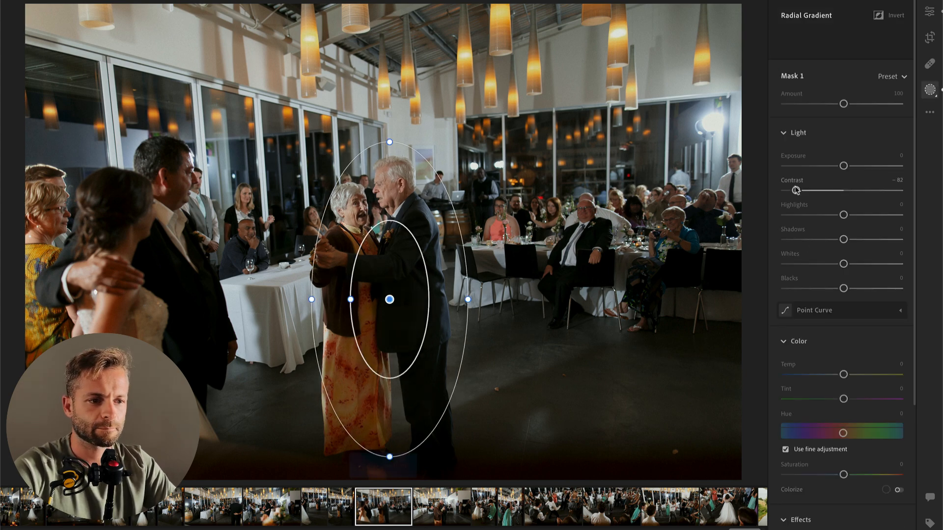
mouse_move(862, 243)
mouse_down()
mouse_move(895, 238)
mouse_move(870, 239)
mouse_up()
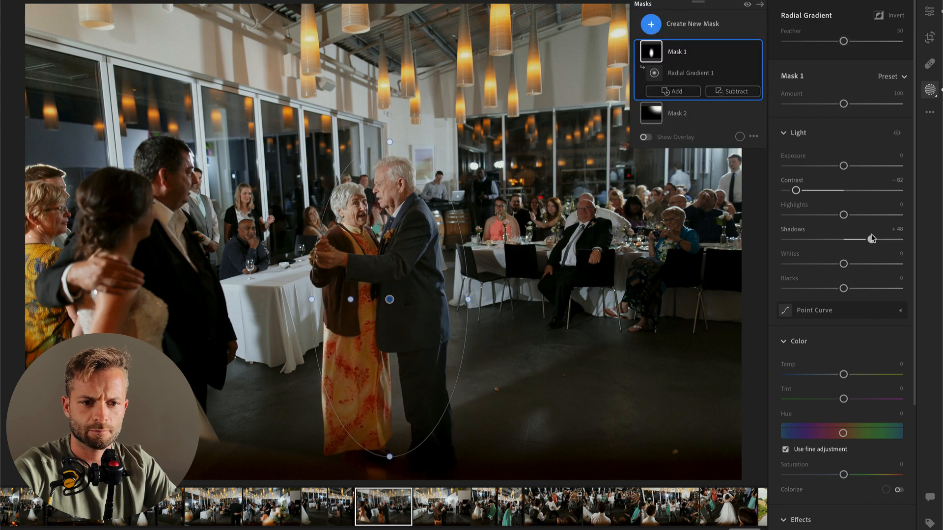
scroll(866, 239, down, 3)
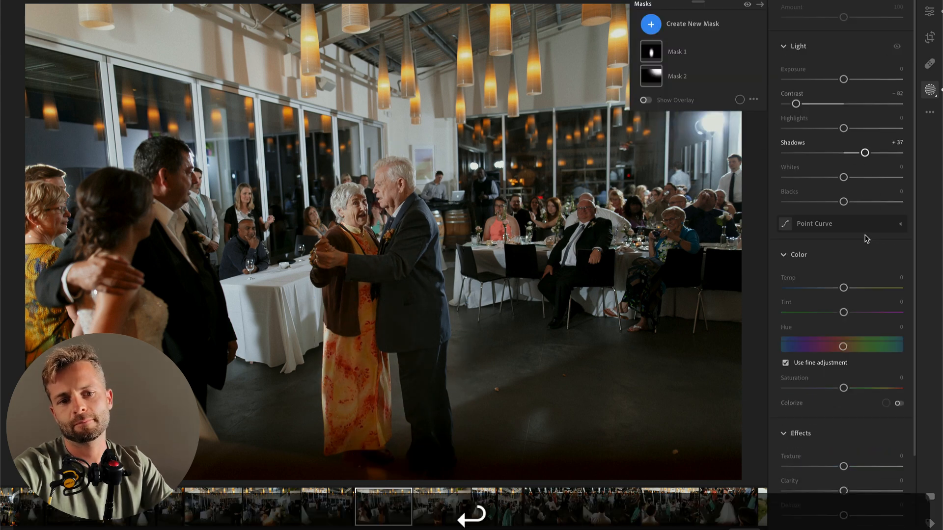
key(Return)
Step: Crop the next photo tighter around the elderly couple and brush a mask over the bright back wall with Highlights −64 and Exposure −0.16
key(Right)
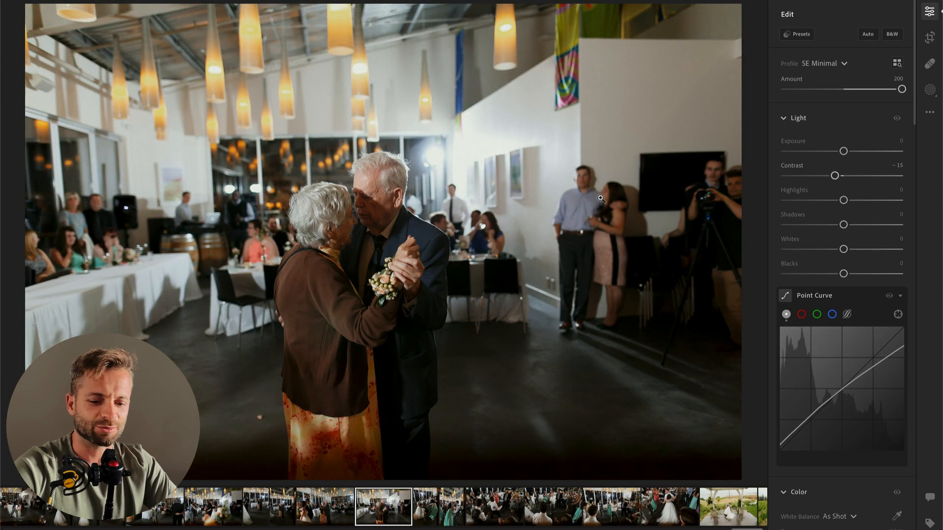
key(c)
drag(738, 6, 727, 34)
key(Return)
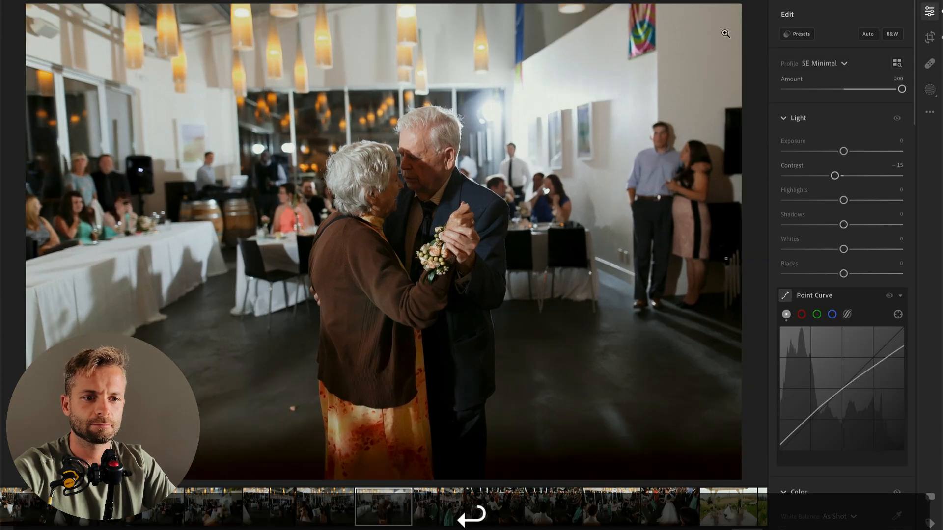
key(b)
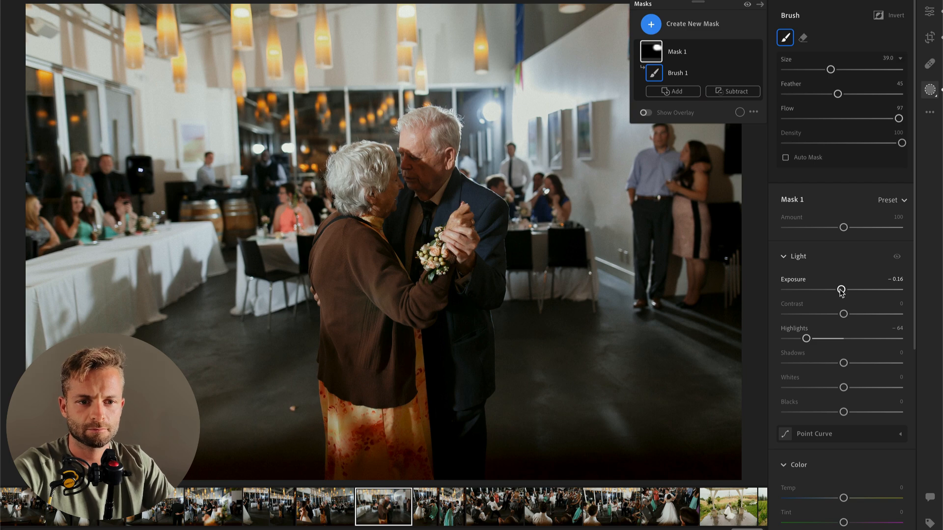
key(Return)
Step: Set Exposure to +0.63, Contrast to −7 and Highlights to −76 on the photo of the wedding party dancing around the bride, and copy its settings
key(Right)
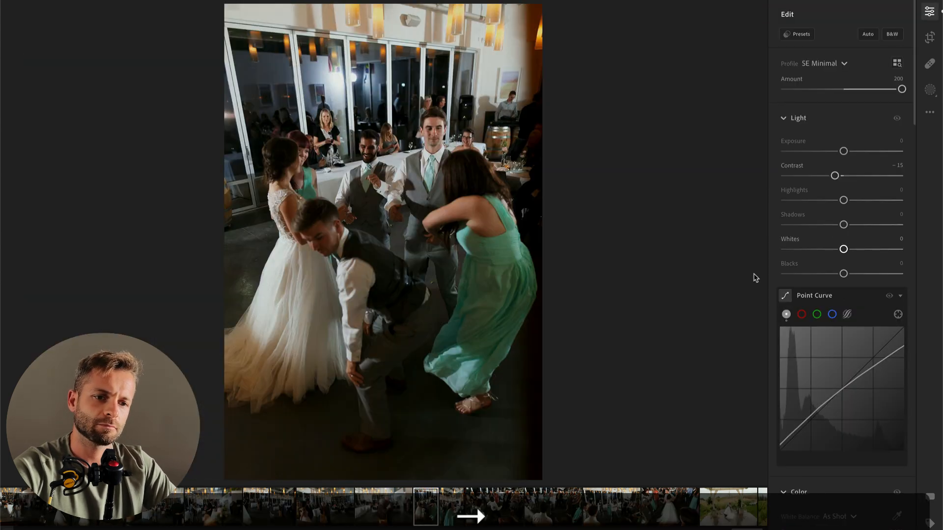
drag(843, 151, 840, 177)
click(799, 199)
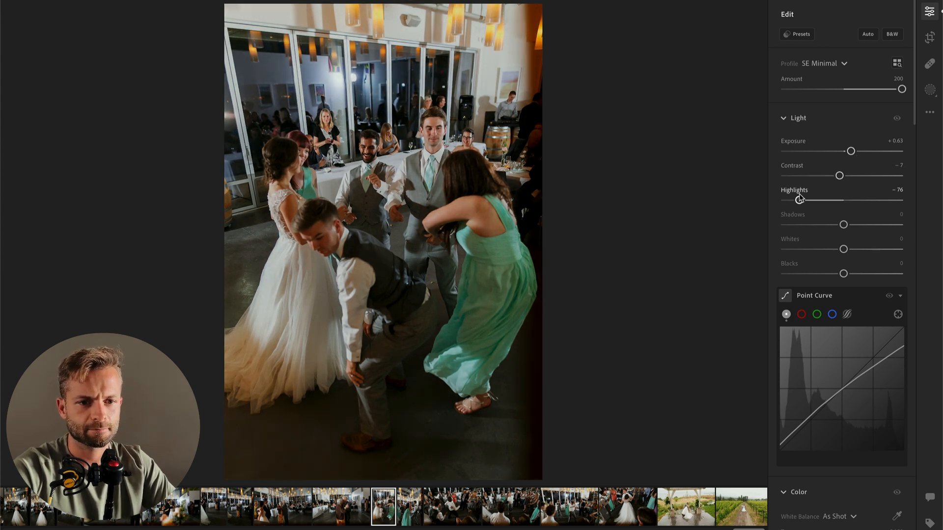
key(super+c)
Step: Set Highlights to −37 and Exposure to +0.43 on the photo of the bridesmaid dancing with raised arms
key(super+Right)
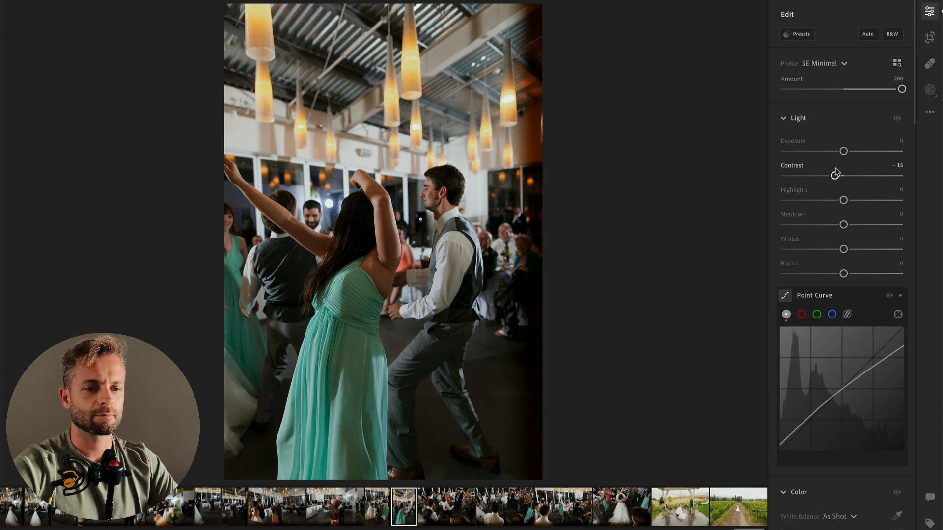
drag(808, 200, 823, 200)
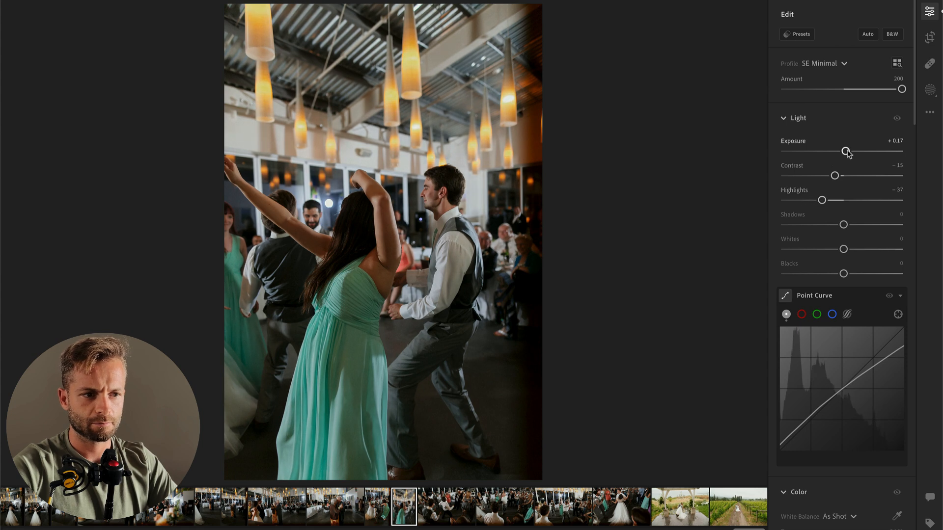
drag(845, 151, 851, 151)
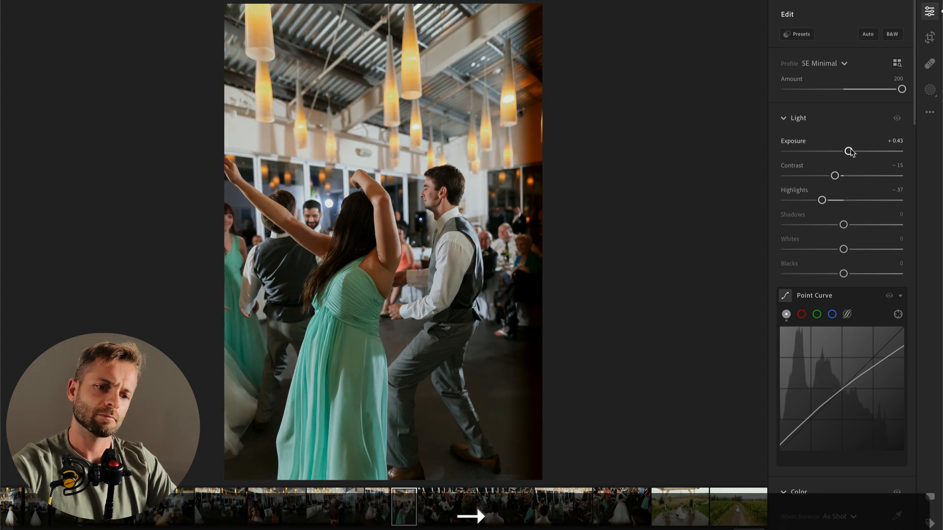
Step: Raise Exposure slightly on the photo of the guest leaning backward, and set Contrast to −2 on the following dance-circle photo
click(472, 514)
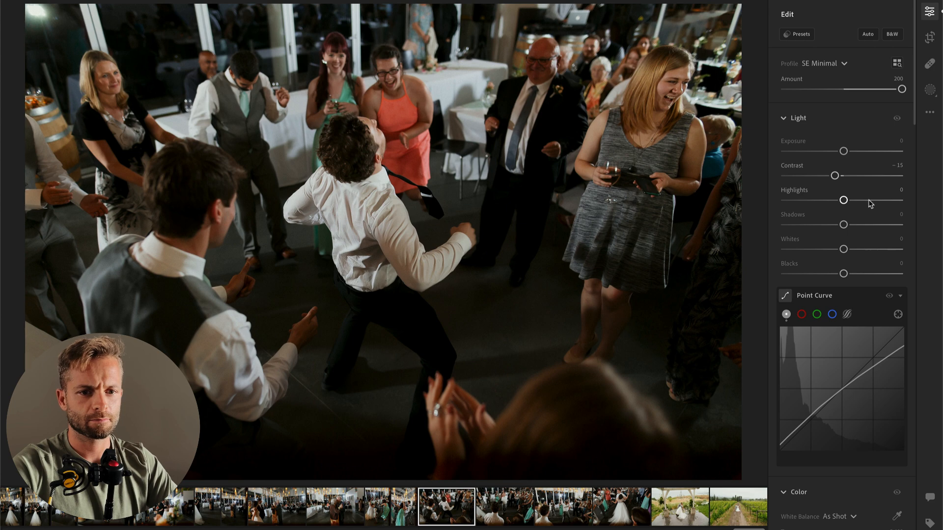
drag(843, 152, 848, 152)
key(Right)
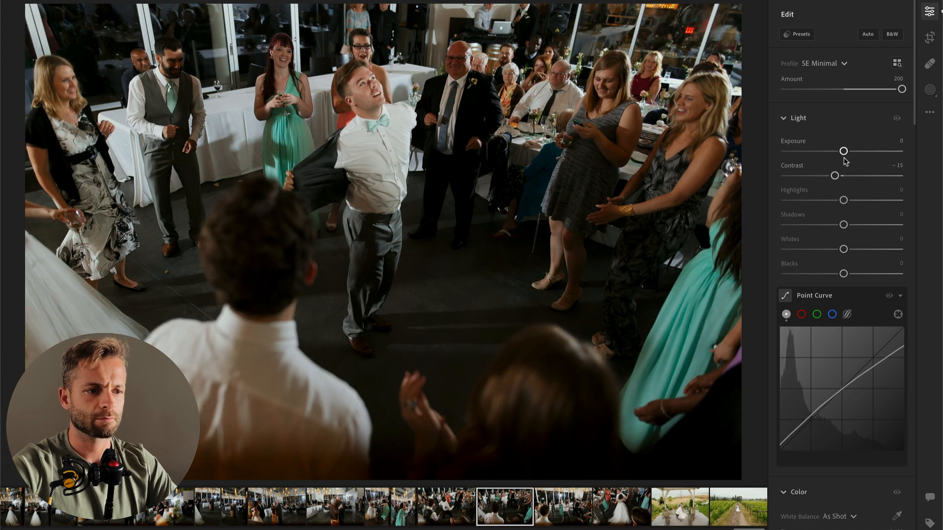
drag(844, 177, 843, 178)
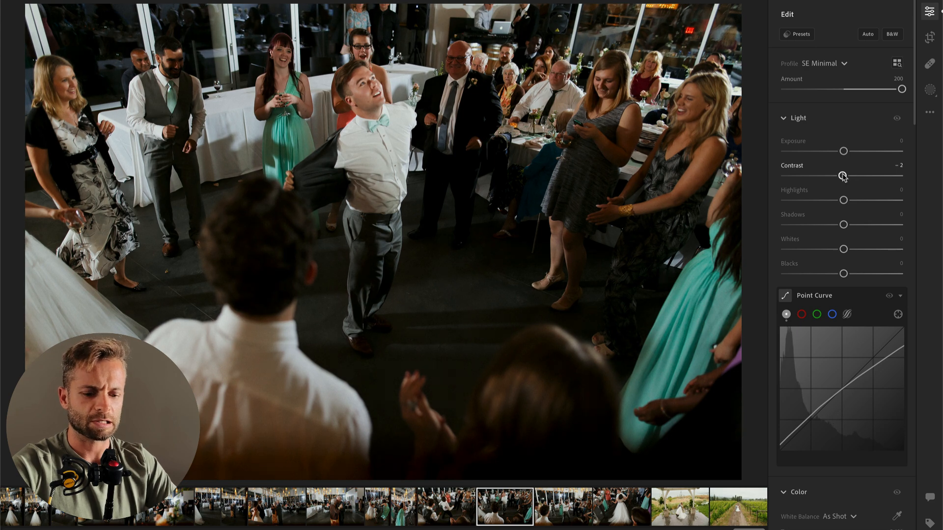
Step: Brush a mask over the man dancing in the middle of the circle and increase its Texture
key(b)
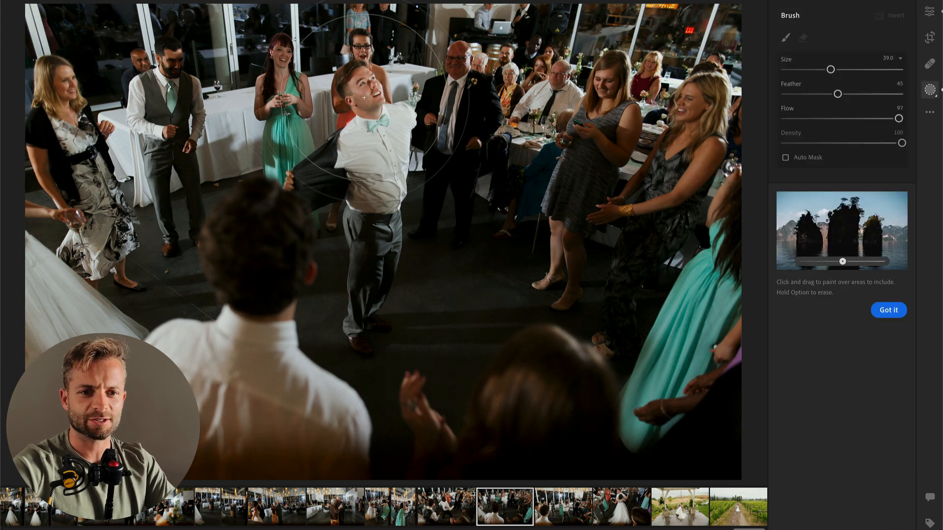
drag(362, 96, 369, 255)
scroll(830, 339, down, 5)
scroll(830, 339, down, 3)
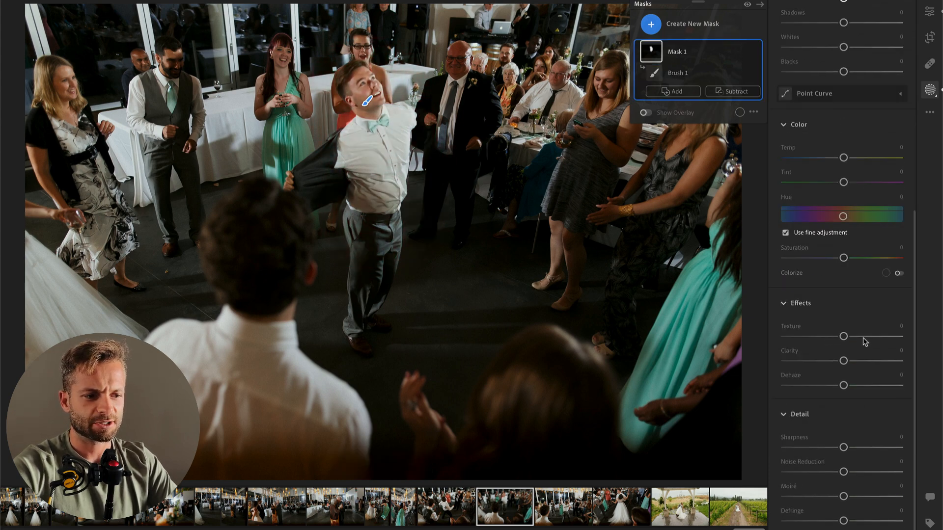
mouse_move(844, 338)
mouse_down()
mouse_move(873, 340)
mouse_move(860, 335)
mouse_up()
key(Return)
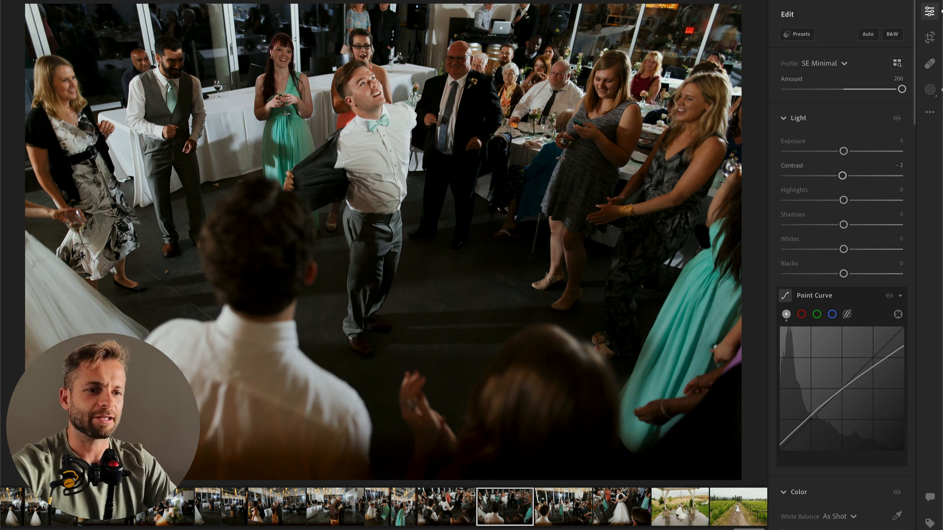
Step: Turn the dance-circle photo black and white by setting Saturation to −100
scroll(833, 290, down, 5)
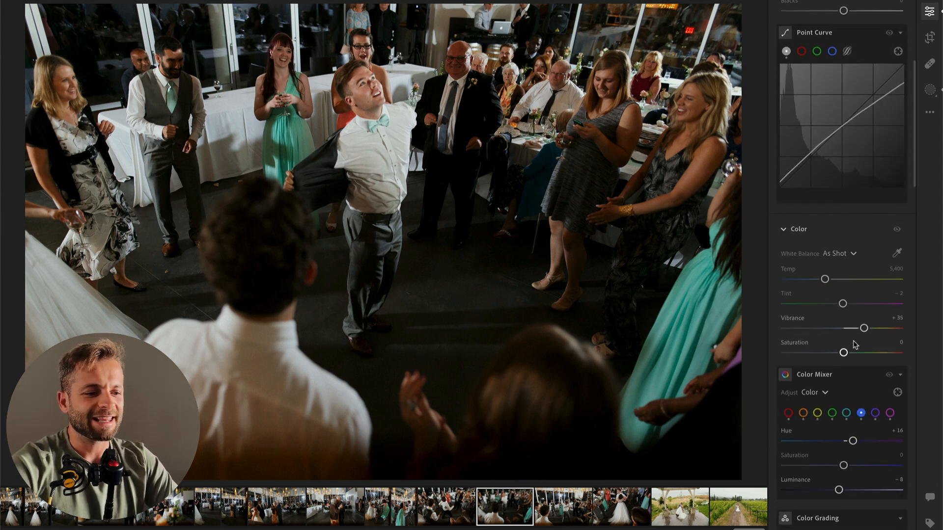
drag(843, 353, 742, 357)
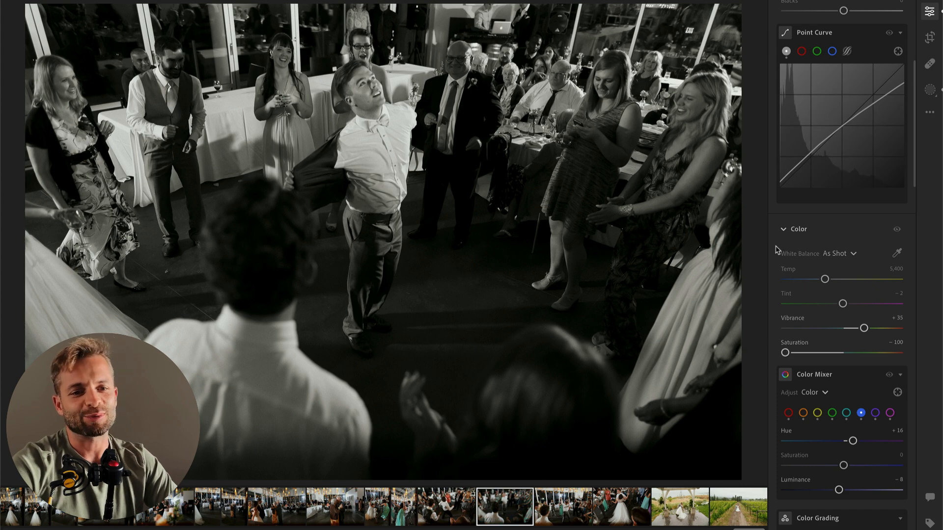
Step: Add an inverted radial gradient around the dancing man in the black-and-white photo and set its Exposure to −0.84
key(shift+n)
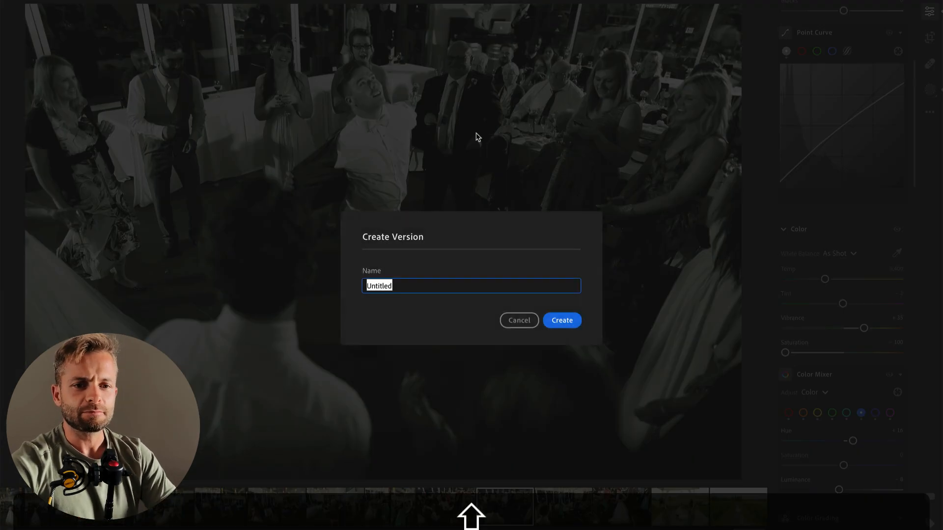
click(511, 324)
key(r)
drag(375, 182, 593, 443)
drag(838, 165, 835, 170)
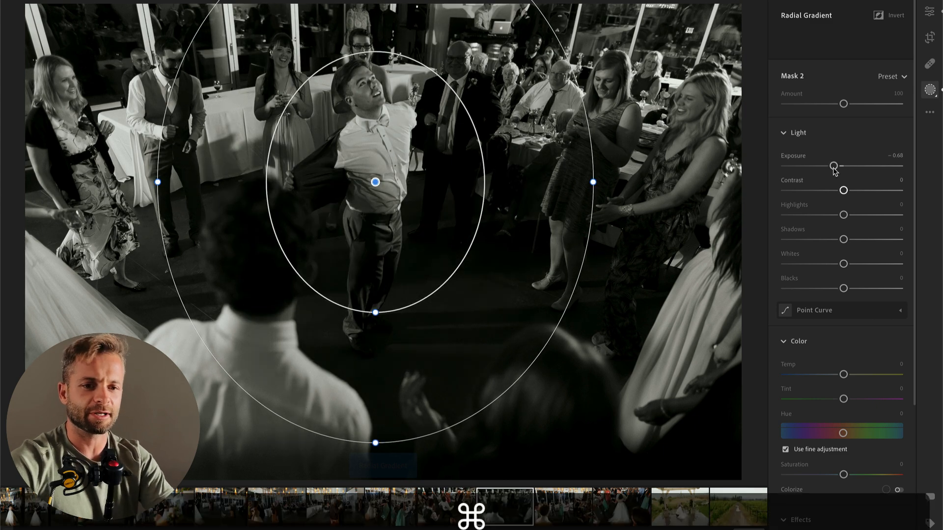
key(super+i)
key(Return)
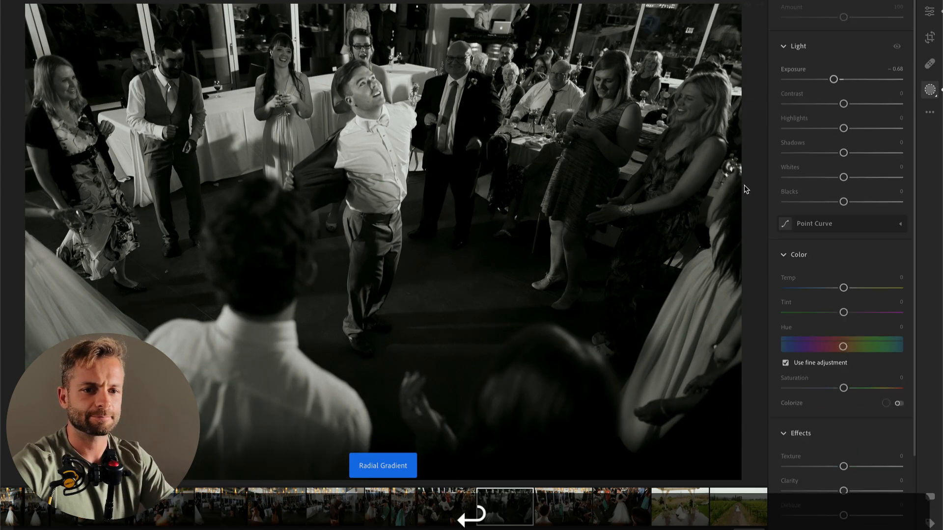
drag(834, 79, 831, 81)
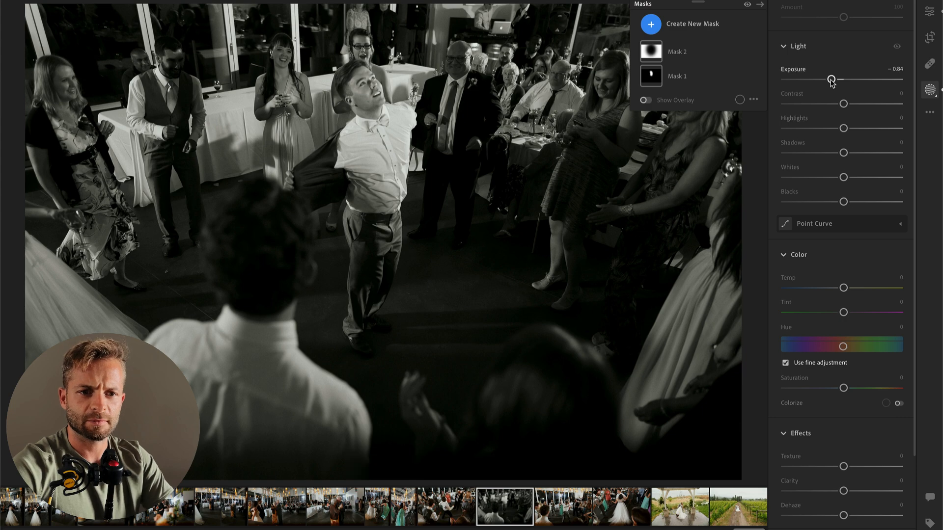
key(Return)
Step: Set Exposure to −0.16 on the following photo of the man swinging his jacket and crop it tighter around the dance circle
key(Right)
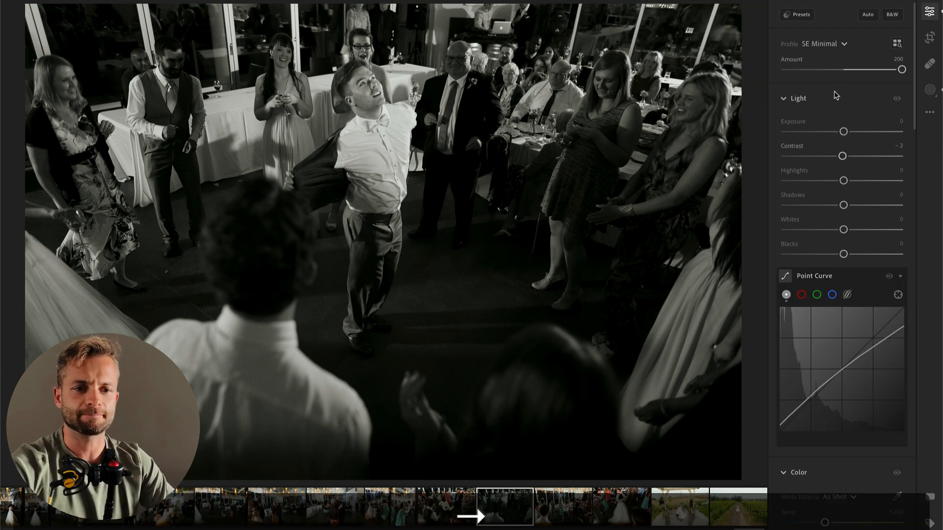
drag(835, 132, 843, 134)
key(Right)
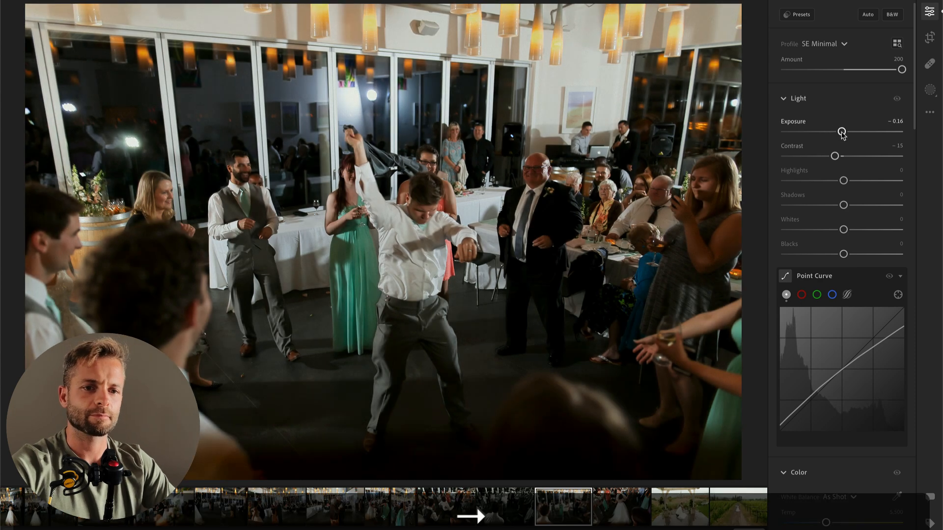
key(Left)
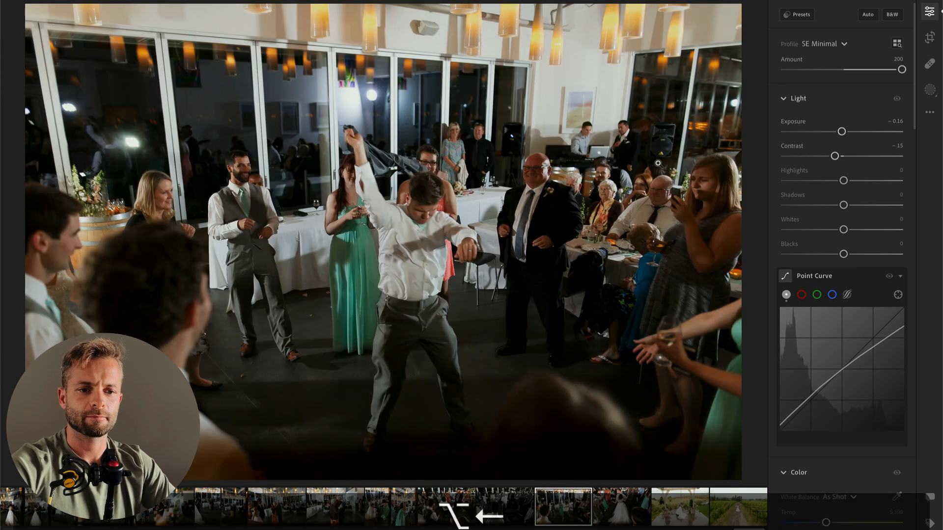
key(c)
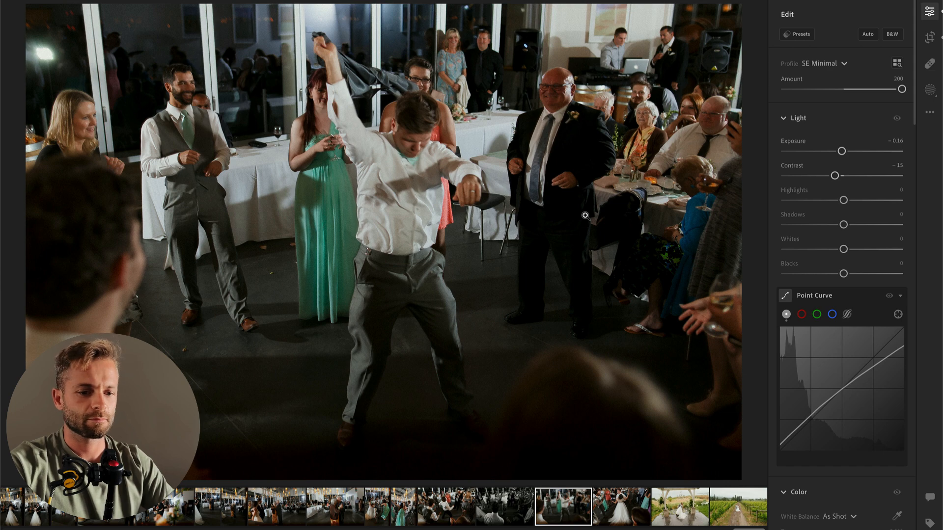
Step: Set Highlights to −44 and Exposure to +0.24 on the photo of the bride and groom dancing together
key(Right)
drag(843, 200, 818, 201)
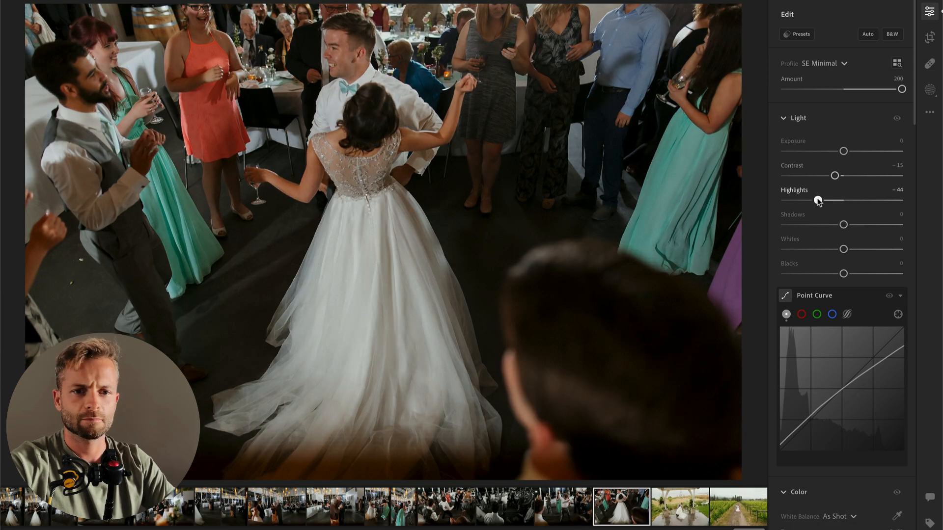
drag(843, 151, 846, 152)
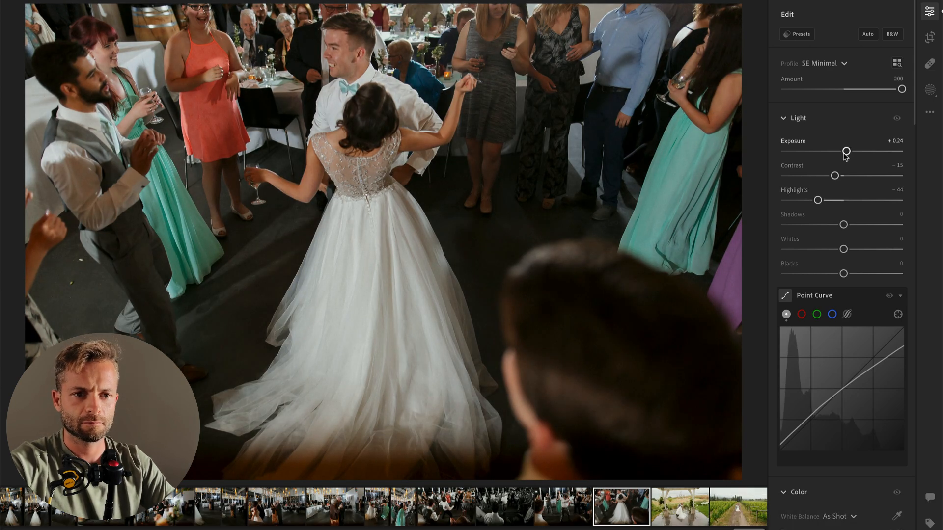
Step: Set Exposure to −0.97 on the photo of the couple kissing under the pergola and to −1.29 on the vineyard path photo
key(Right)
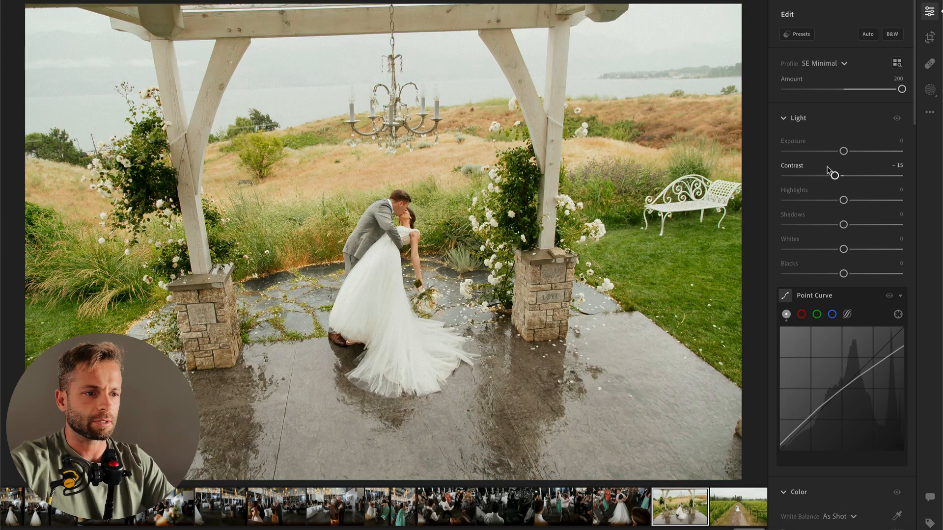
drag(827, 154, 832, 153)
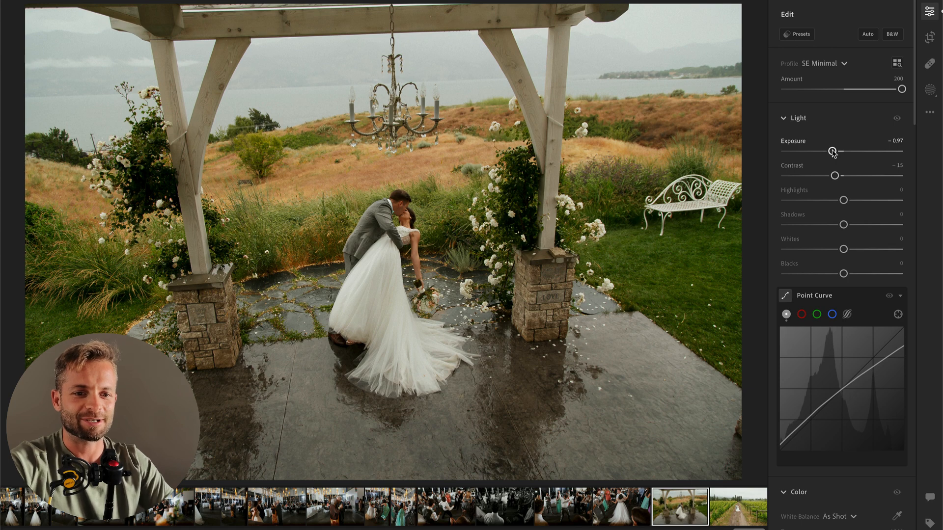
key(Right)
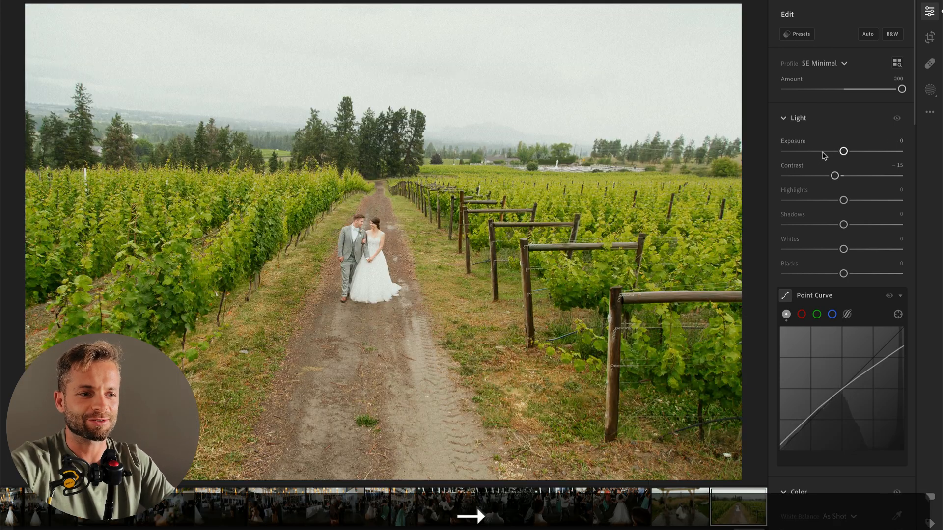
click(823, 152)
drag(824, 153, 829, 152)
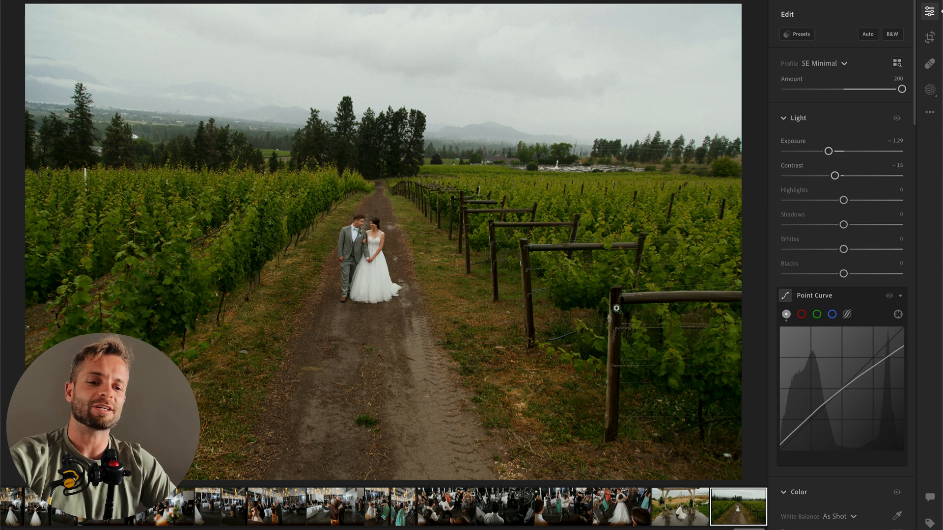
Step: Crop the vineyard path photo slightly tighter around the couple and set its Exposure to −1.14
key(c)
drag(751, 53, 732, 44)
key(Return)
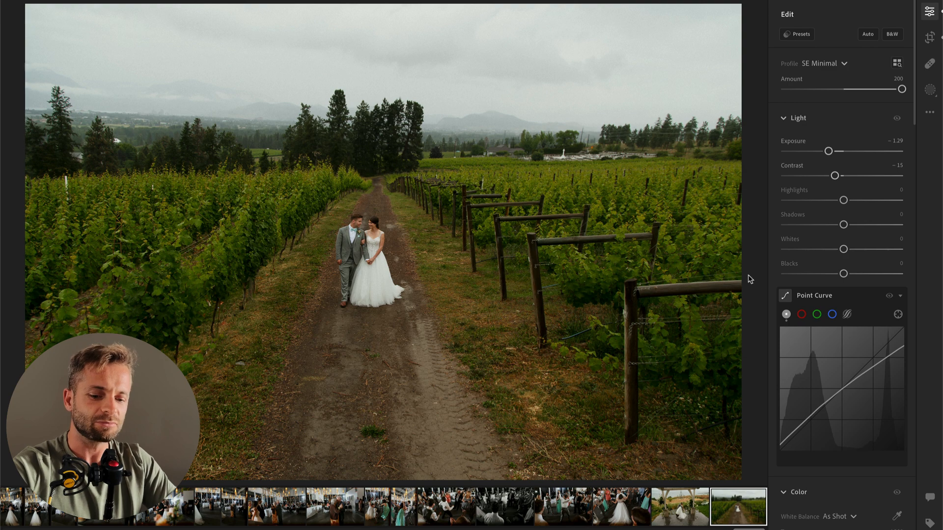
key(c)
drag(754, 142, 751, 141)
key(Return)
drag(829, 151, 831, 151)
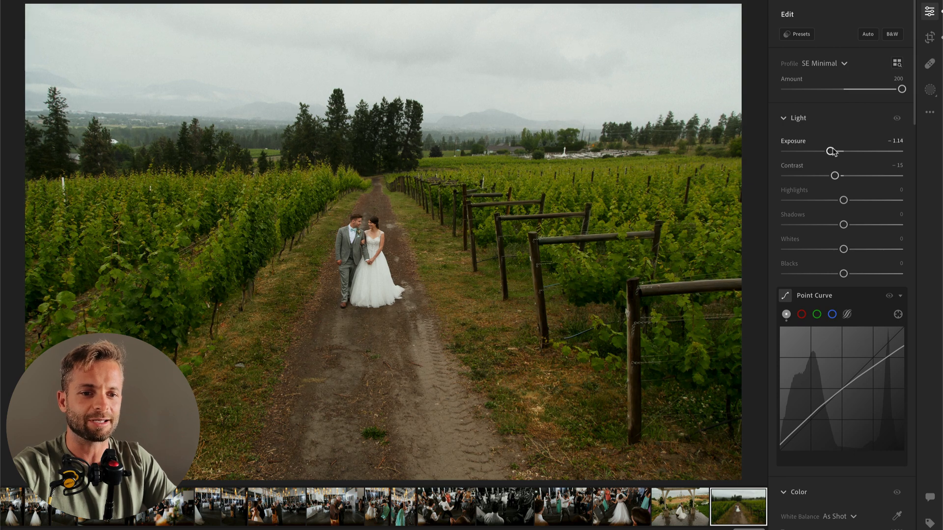